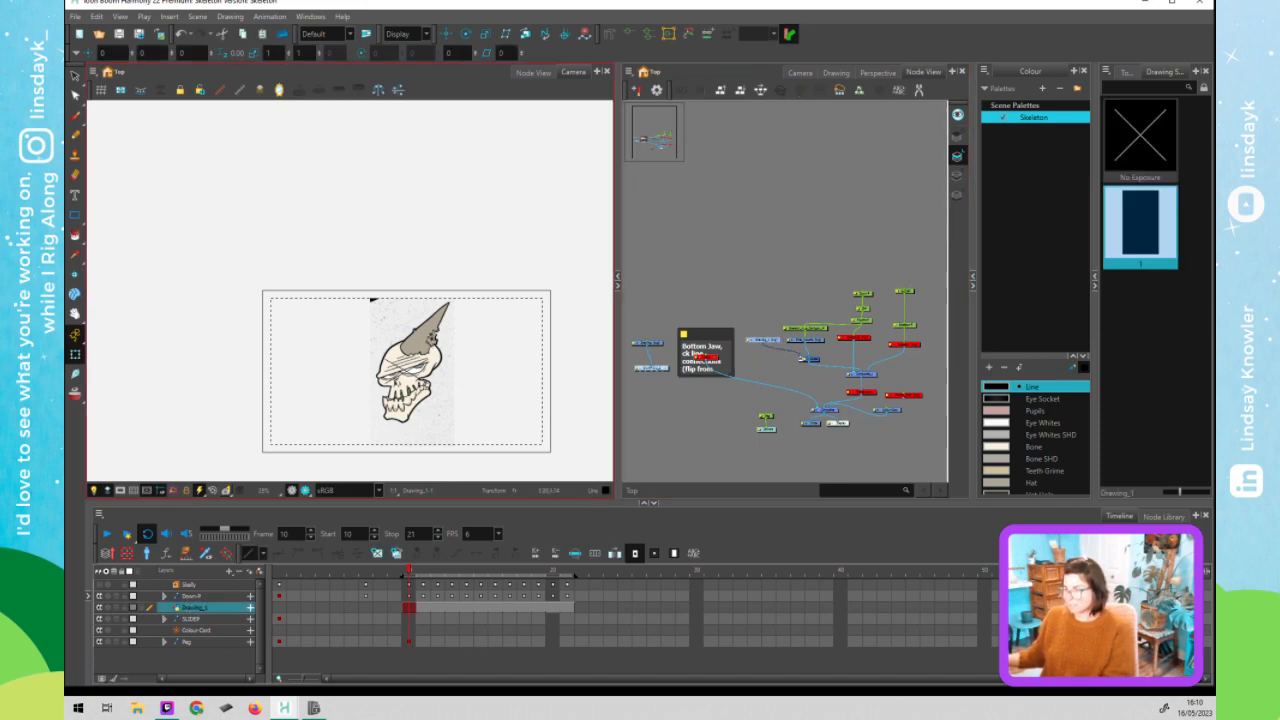
# - Disable the Drawing_1 matte node so the camera view shows the whole mouth chart
pyautogui.hotkey('alt', 's')
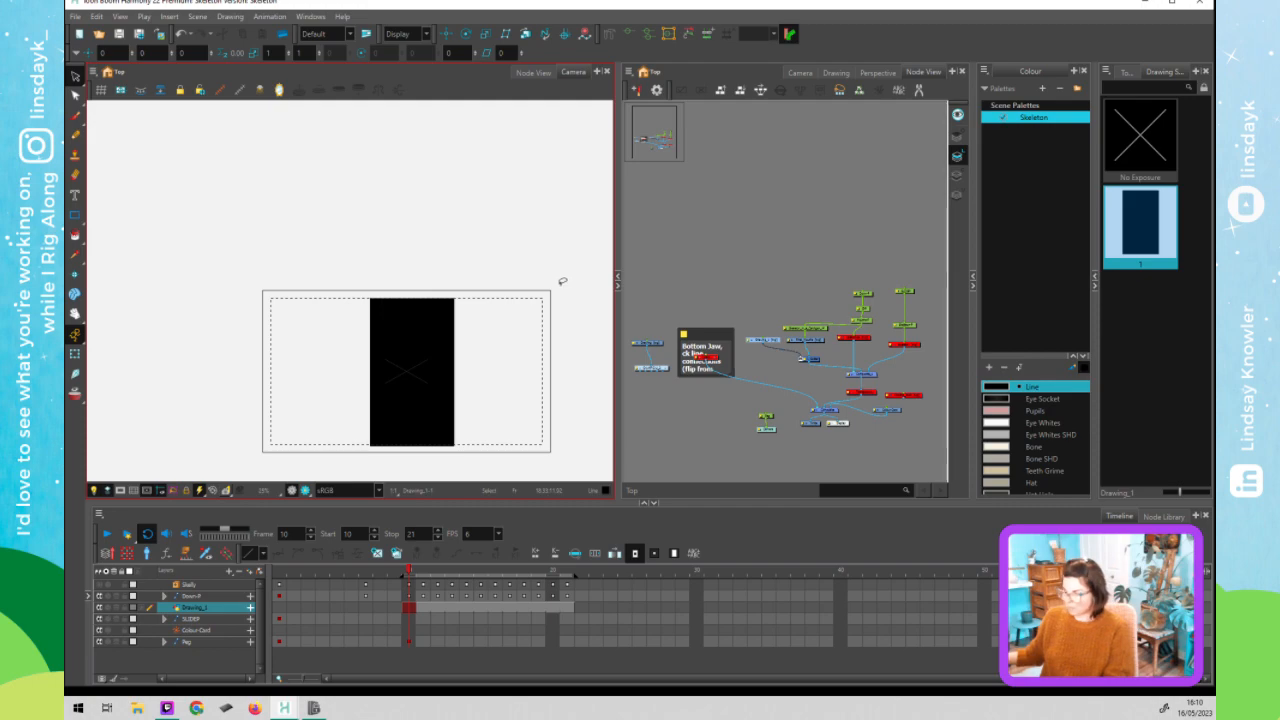
pyautogui.click(696, 298)
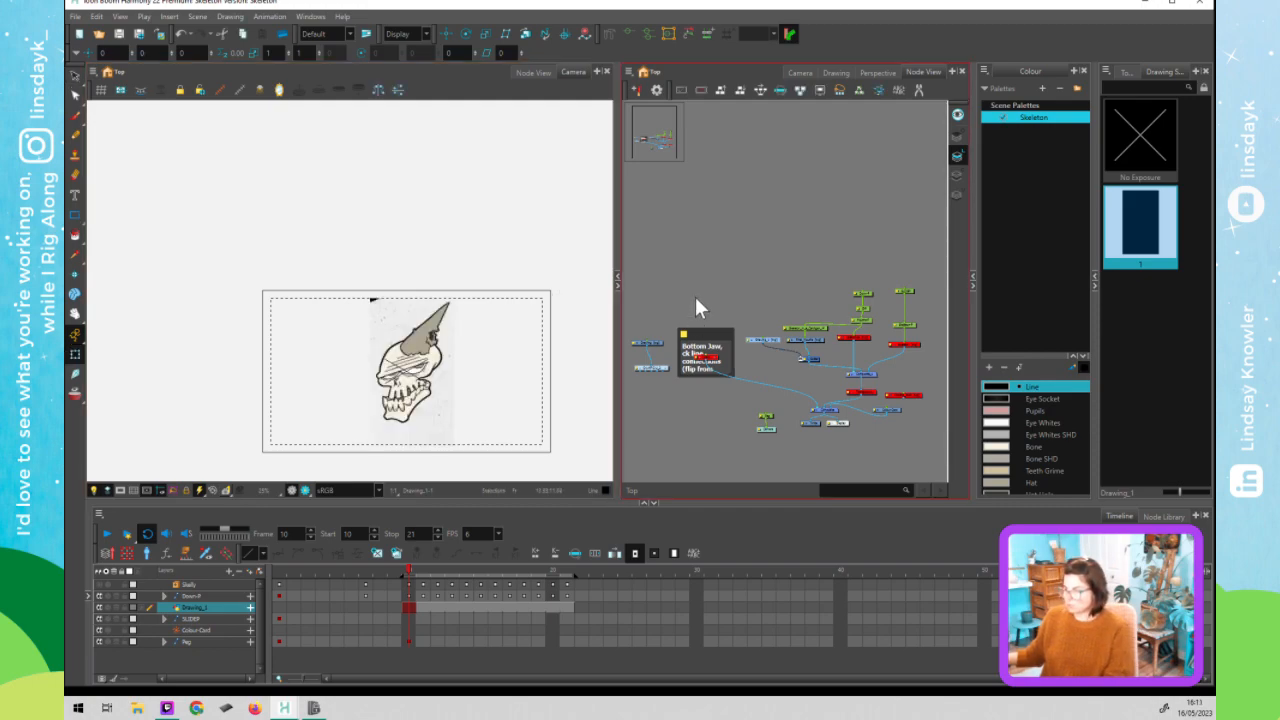
pyautogui.click(823, 340)
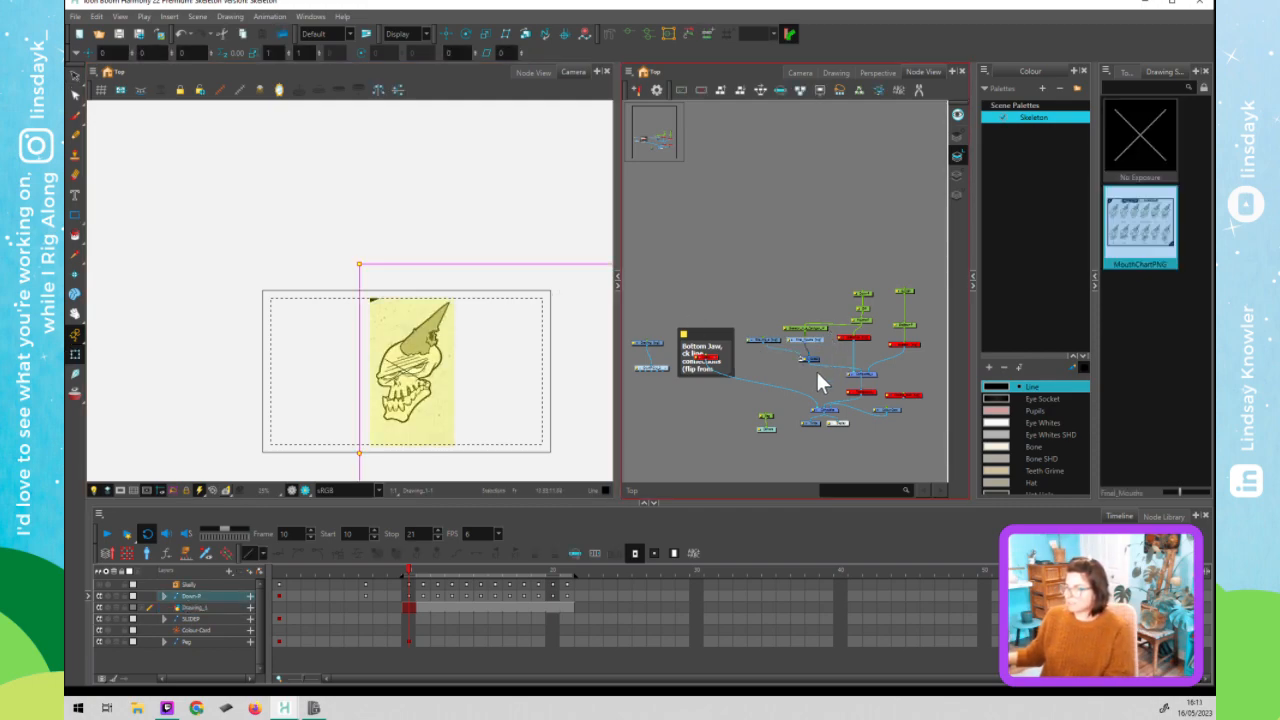
pyautogui.click(764, 341)
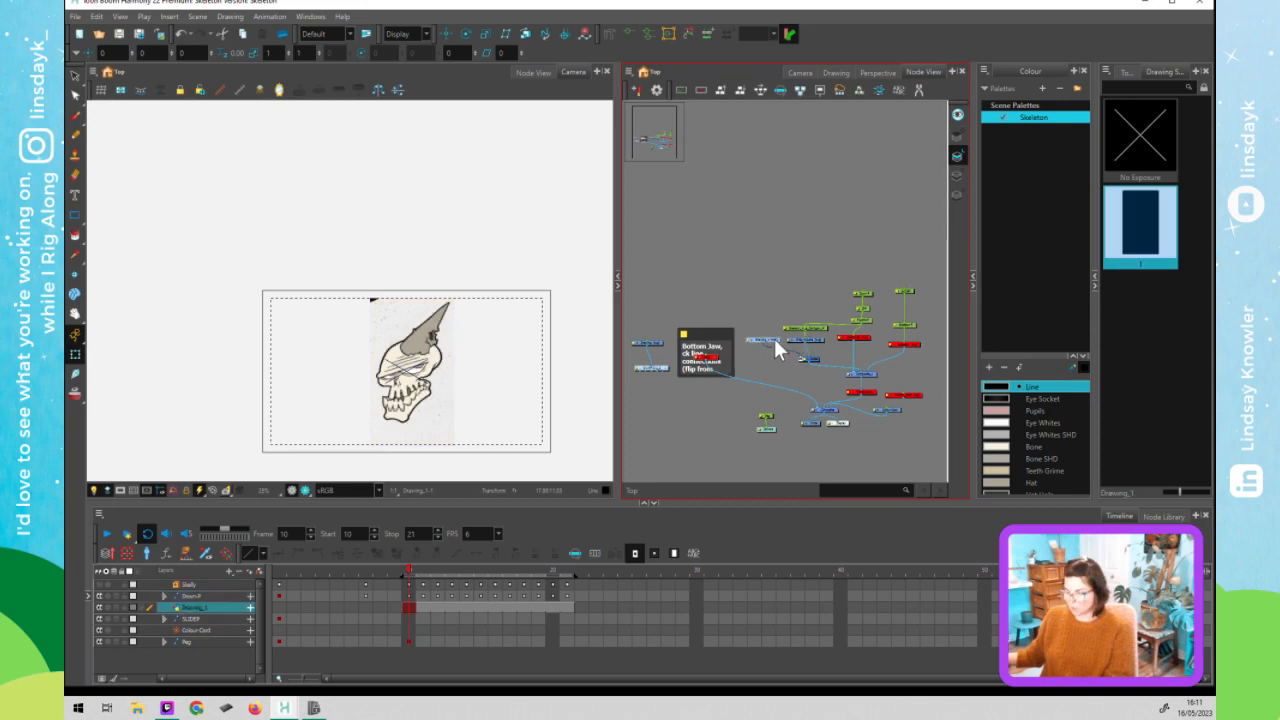
pyautogui.click(483, 334)
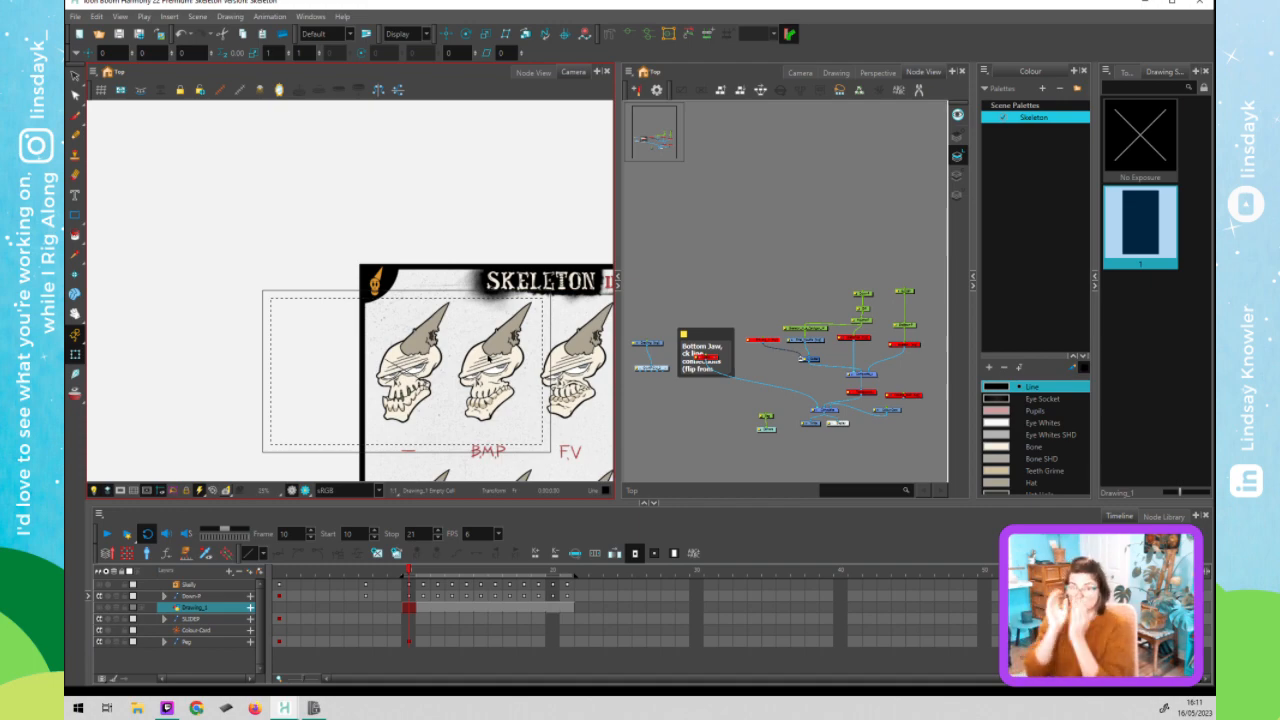
pyautogui.click(661, 467)
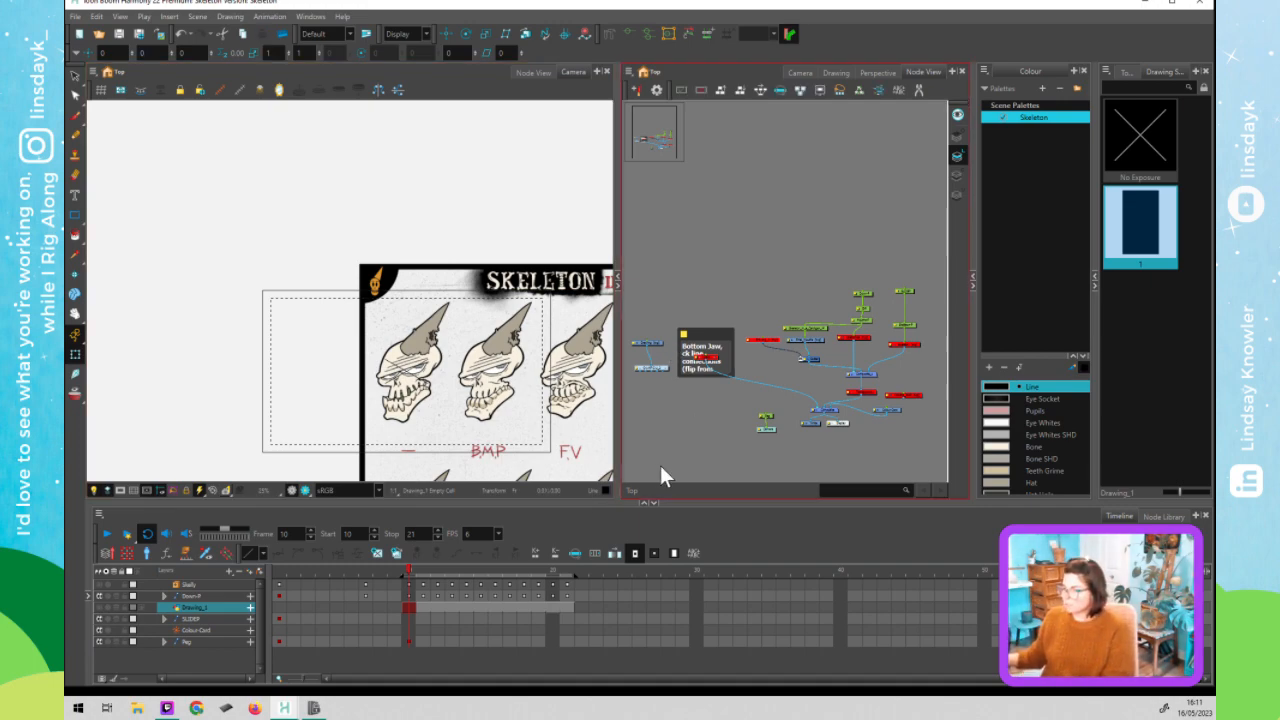
# - Mask everything outside the camera frame and hide the safe area guides
pyautogui.moveTo(462, 386); pyautogui.dragTo(418, 323)
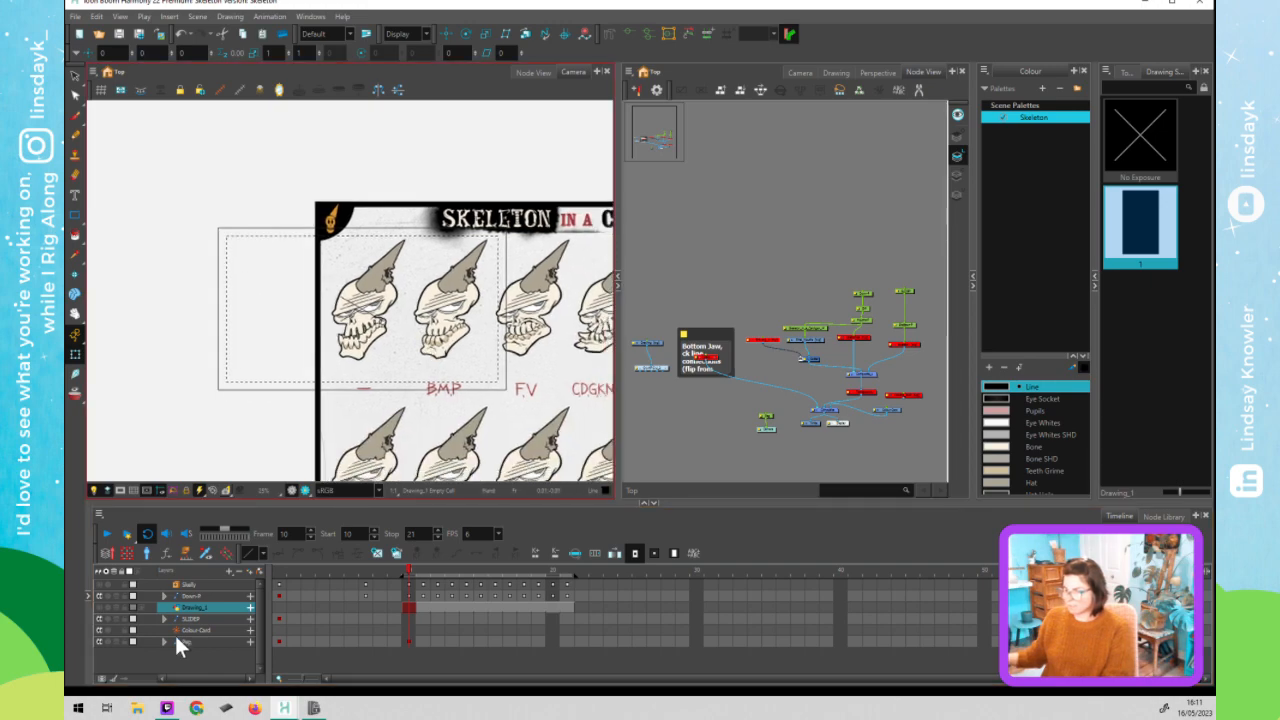
pyautogui.click(119, 489)
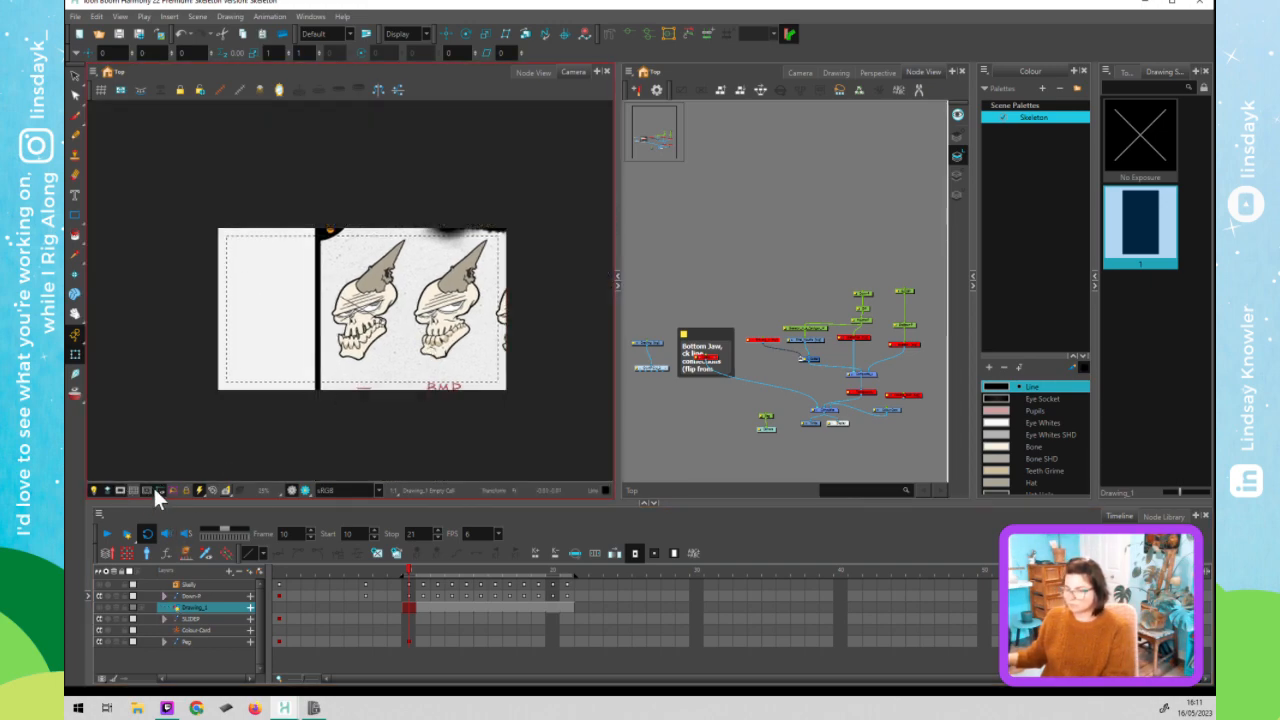
pyautogui.click(127, 448)
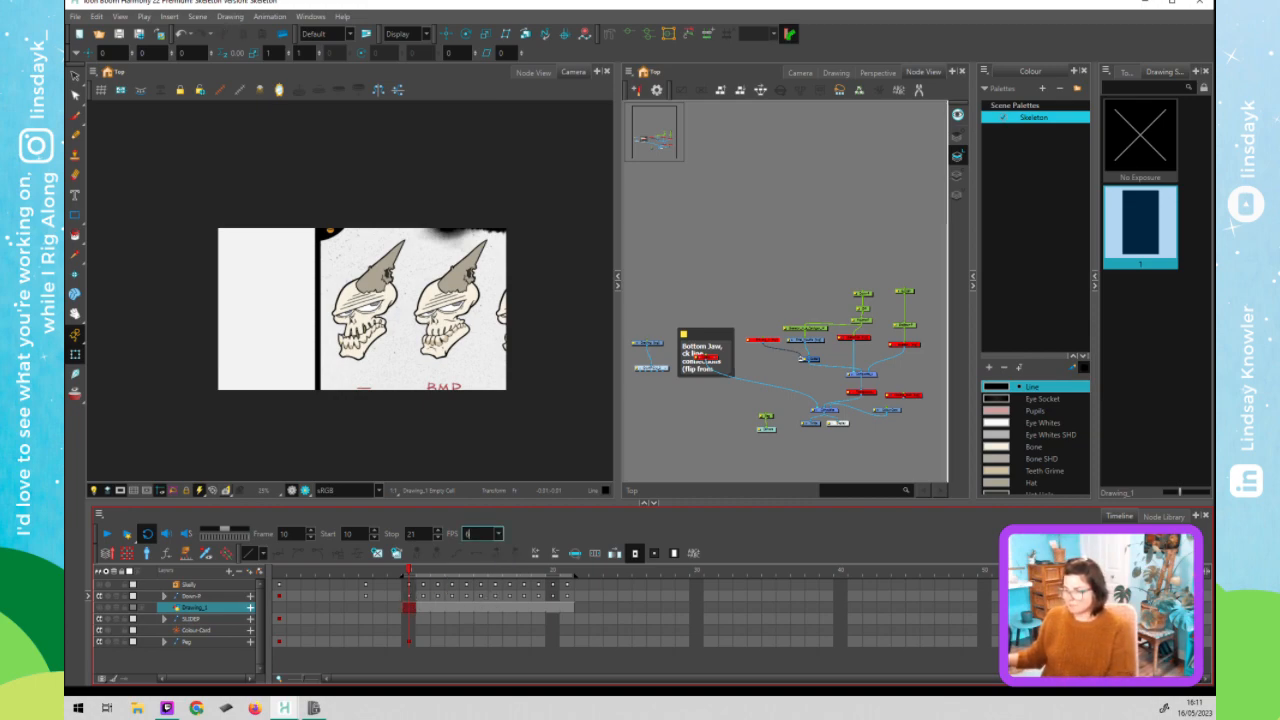
# - Set the playback speed to 24 FPS, try the rendered preview, and play the mouth chart animation
pyautogui.click(497, 533)
pyautogui.click(484, 600)
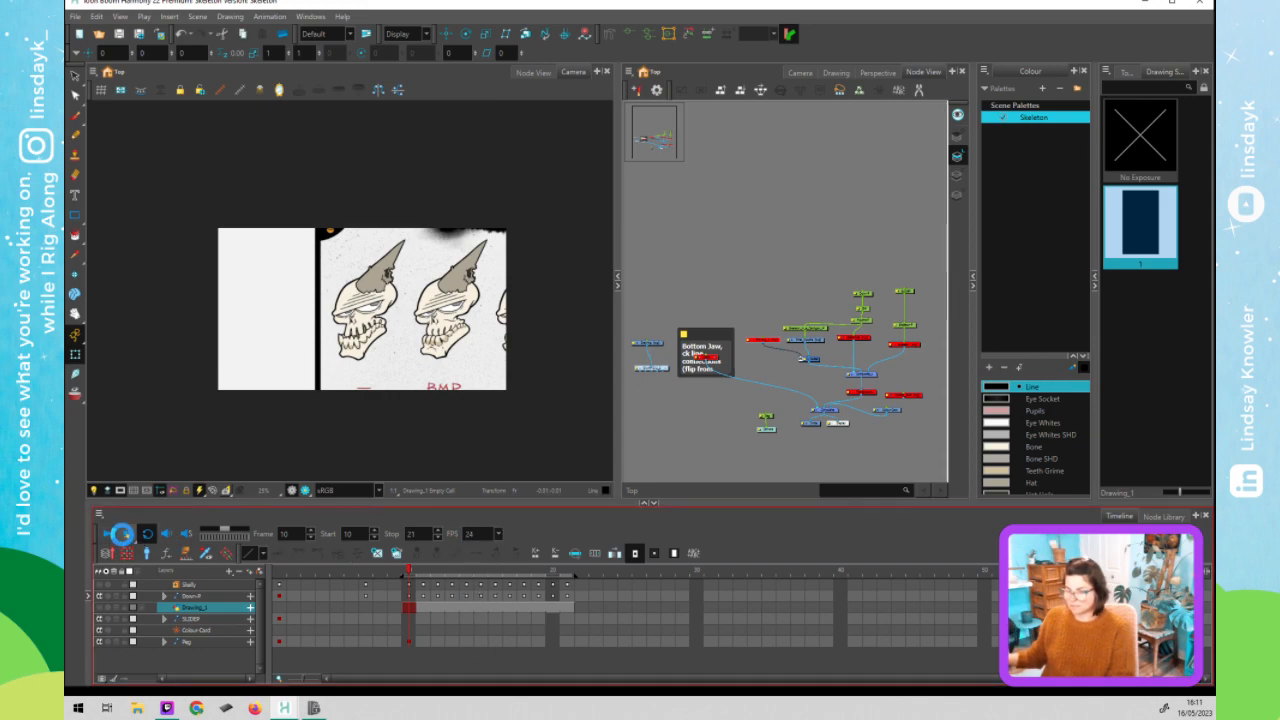
pyautogui.click(128, 535)
pyautogui.click(634, 352)
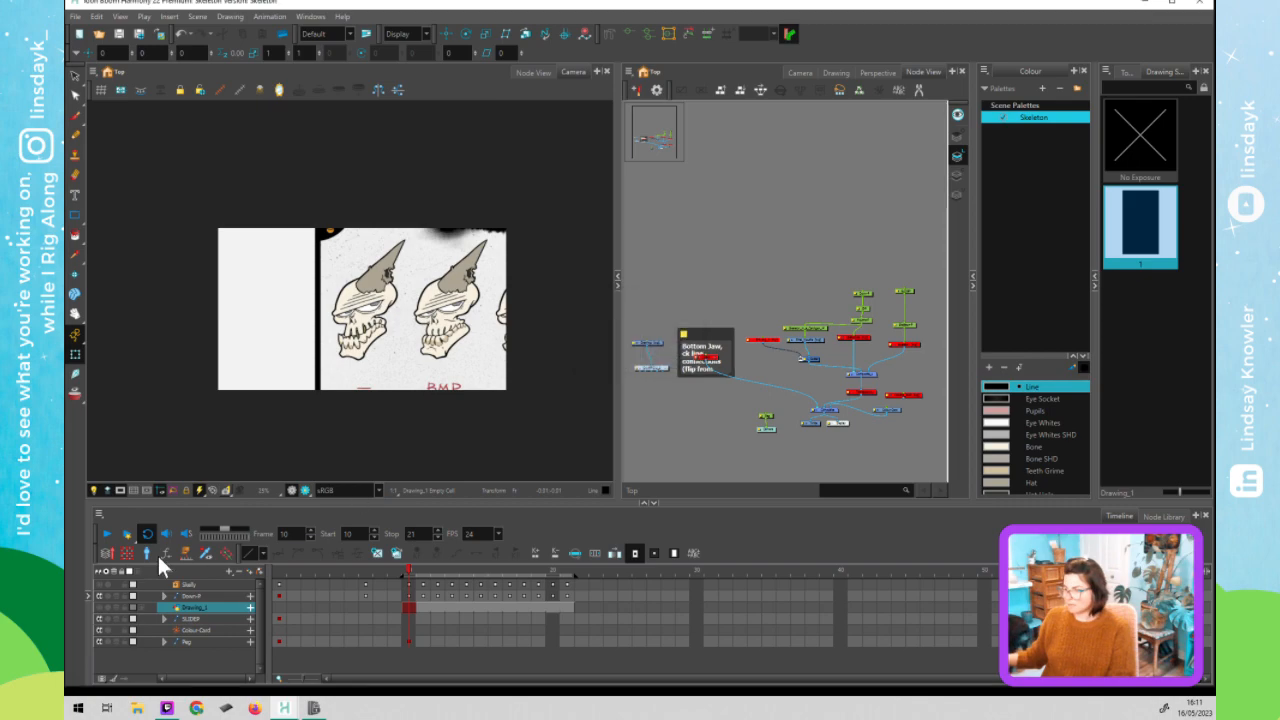
pyautogui.click(106, 537)
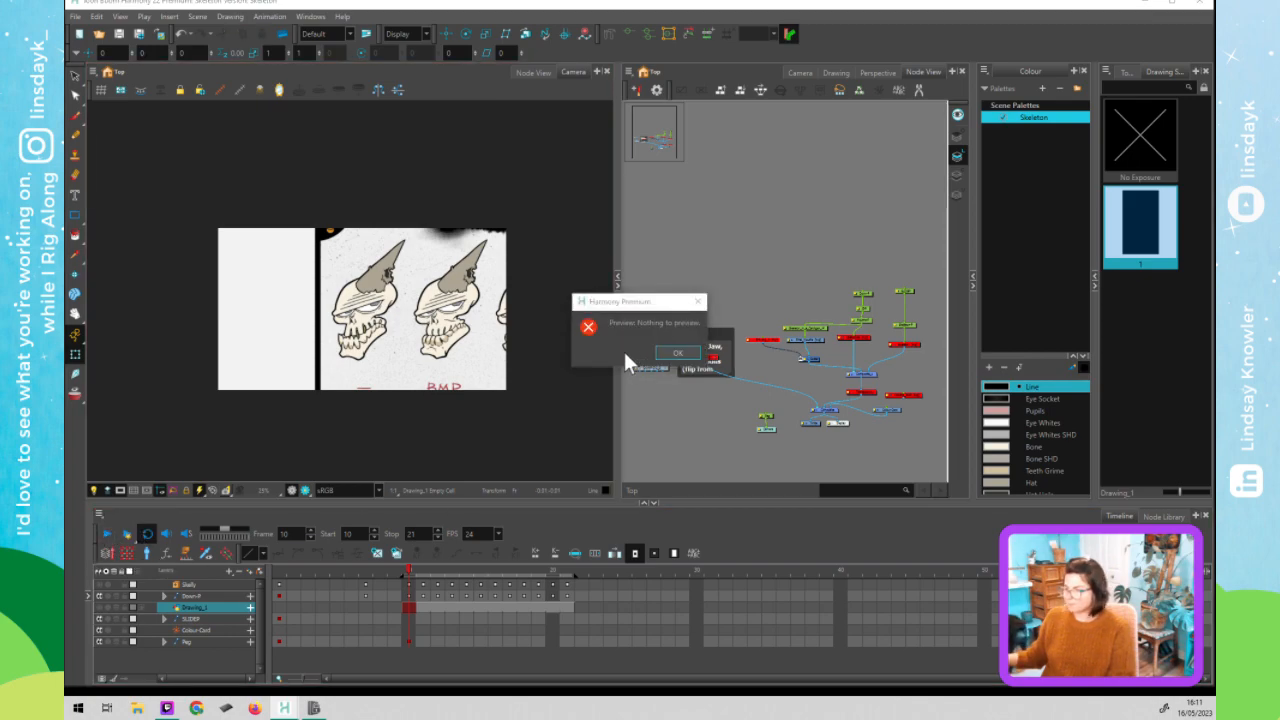
pyautogui.click(684, 353)
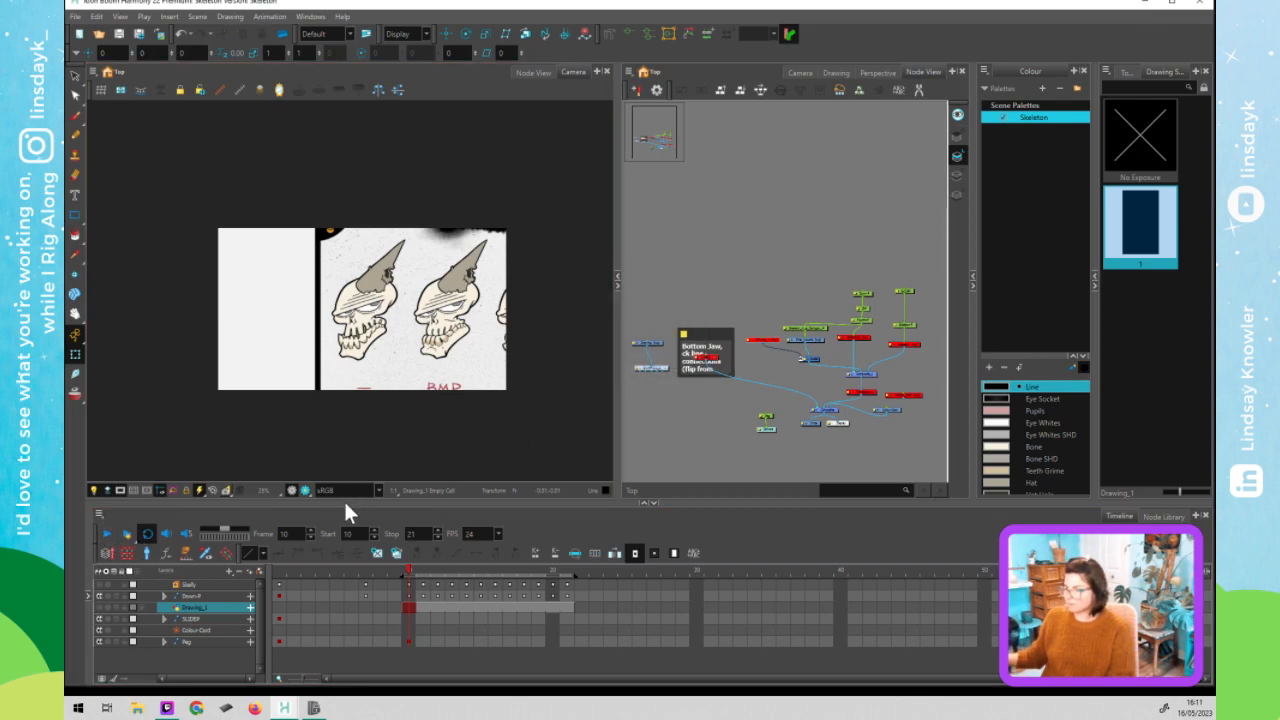
pyautogui.click(107, 534)
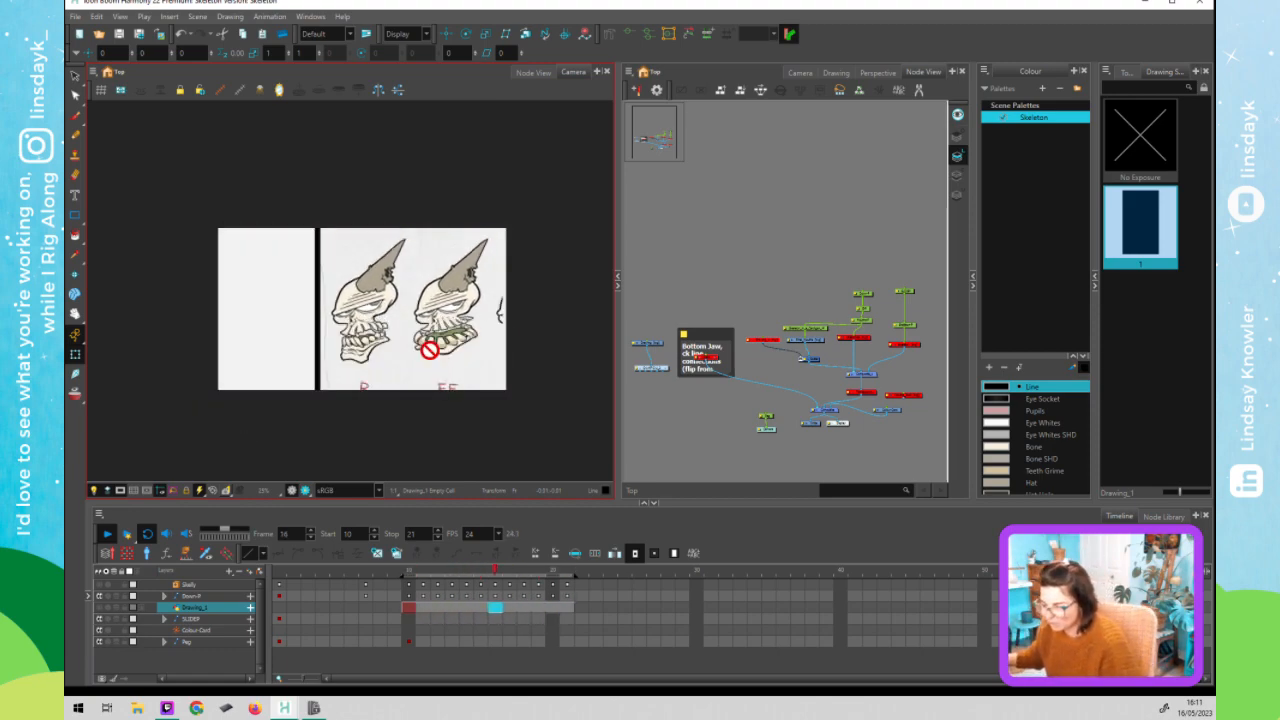
# - Set the playback speed to 6 FPS and play the unmasked mouth chart animation
pyautogui.click(472, 533)
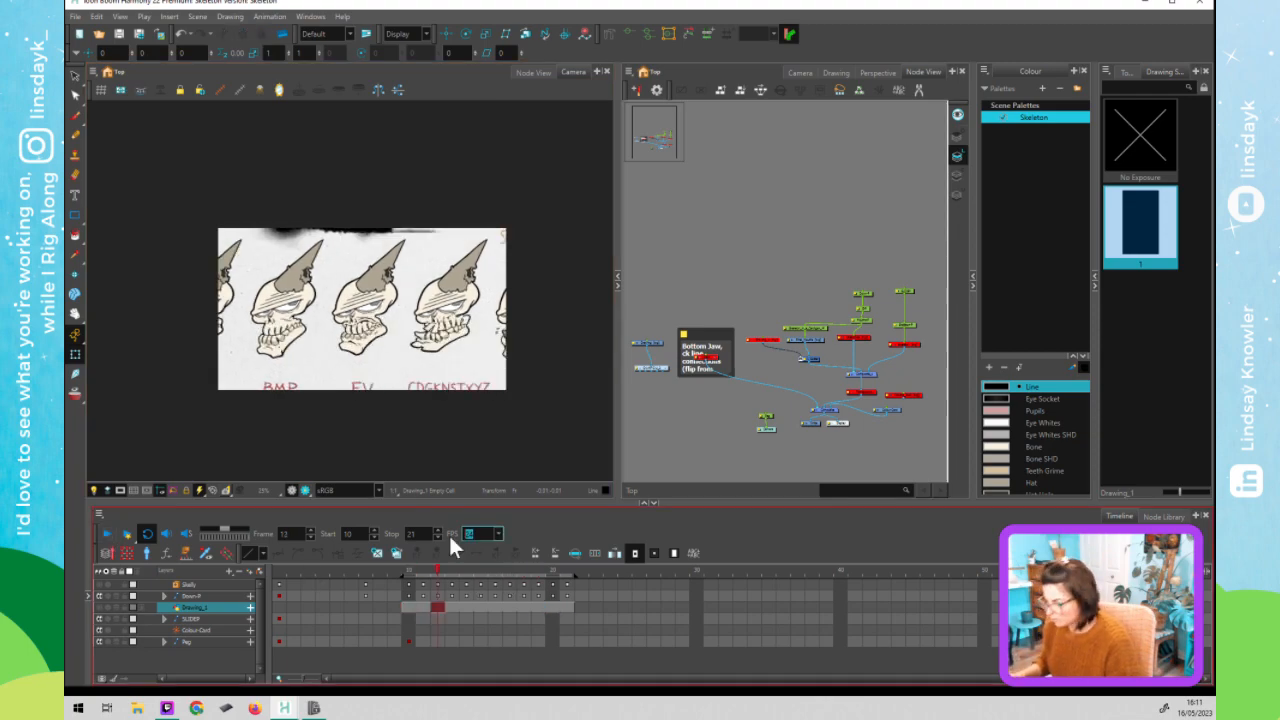
pyautogui.write('6')
pyautogui.press('Return')
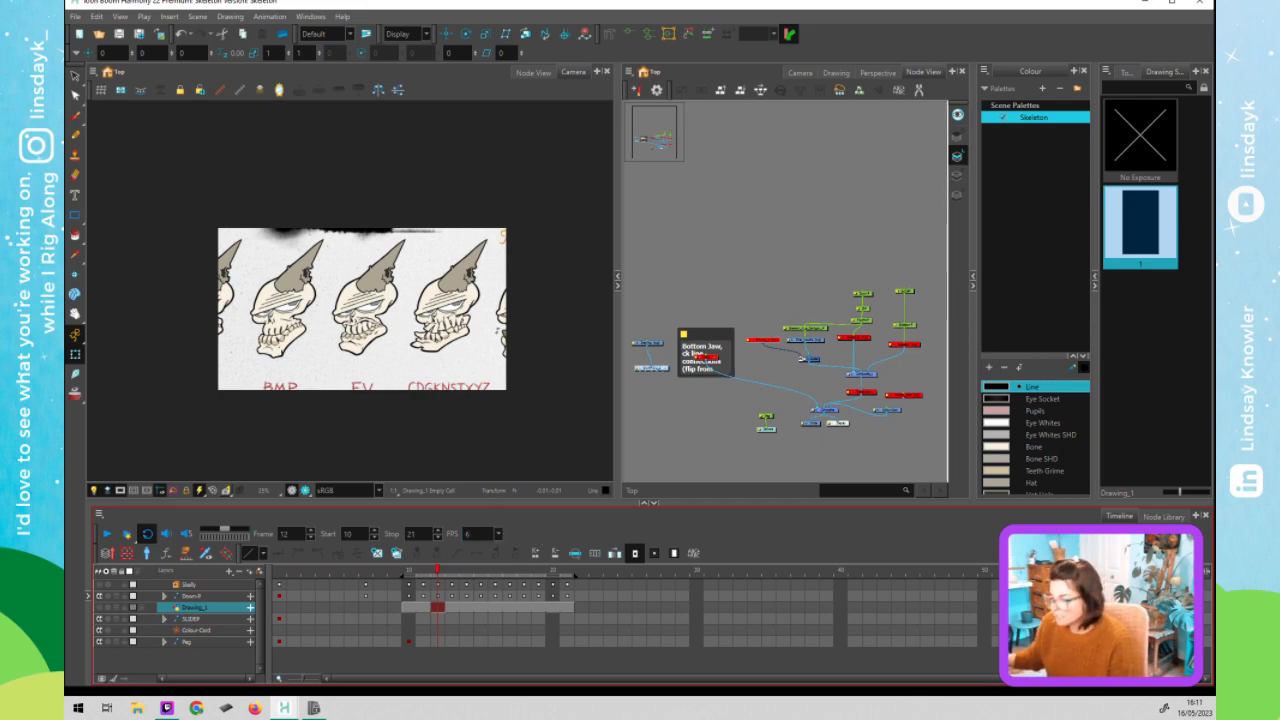
pyautogui.click(106, 535)
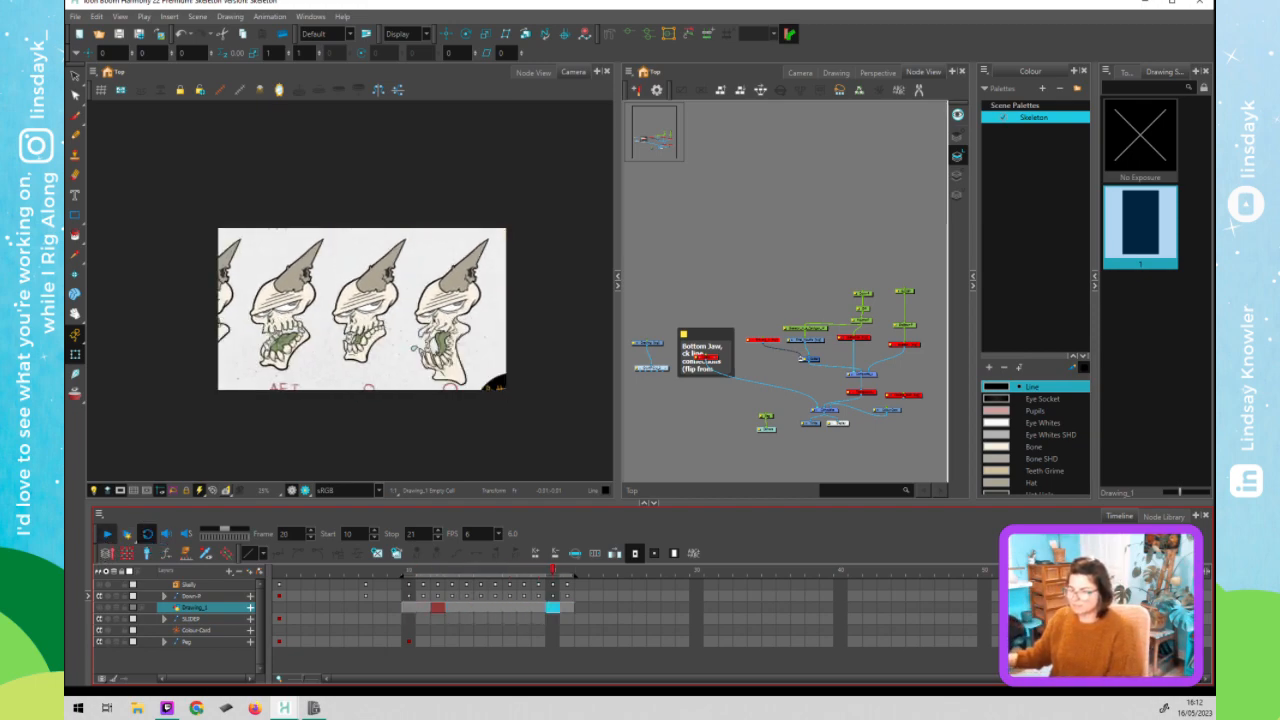
pyautogui.click(107, 533)
# - Re-enable the Drawing_1 matte node so only one skull shows per frame
pyautogui.moveTo(754, 355); pyautogui.dragTo(767, 316)
pyautogui.press('a')
pyautogui.click(756, 302)
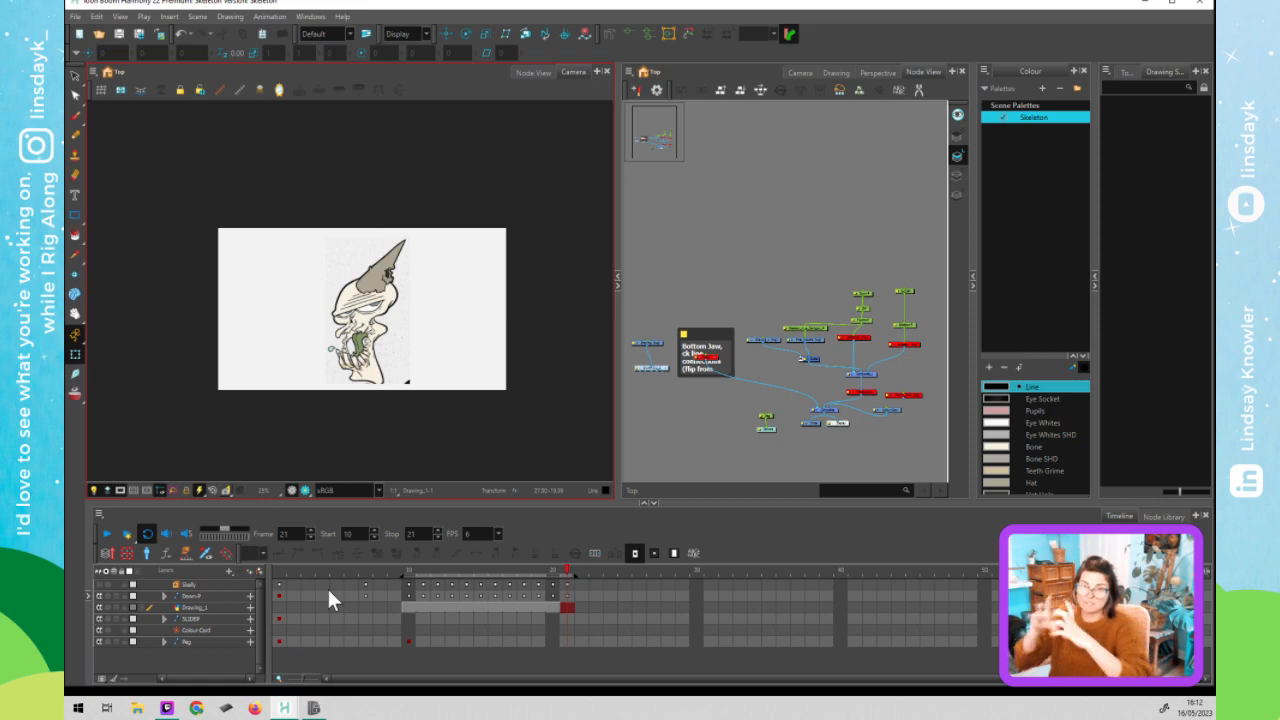
# - Play the masked skull animation in a loop to review the mouth changes, and stop it
pyautogui.click(330, 571)
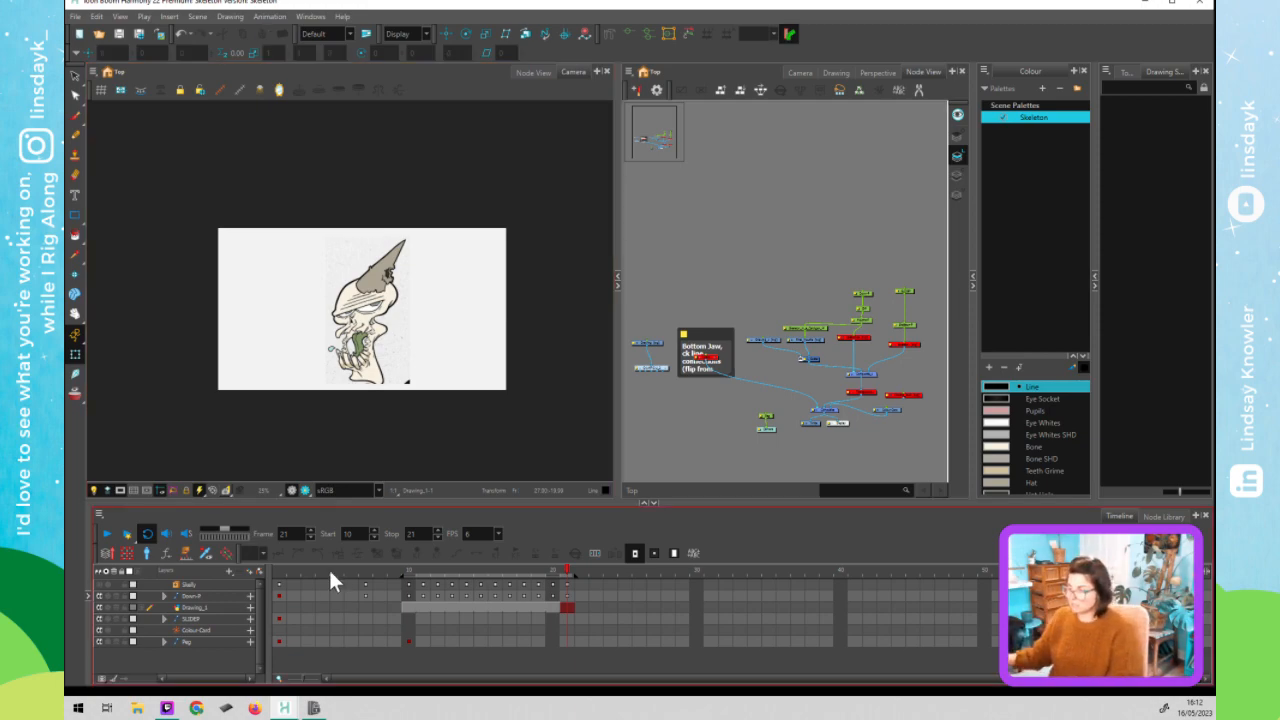
pyautogui.click(485, 456)
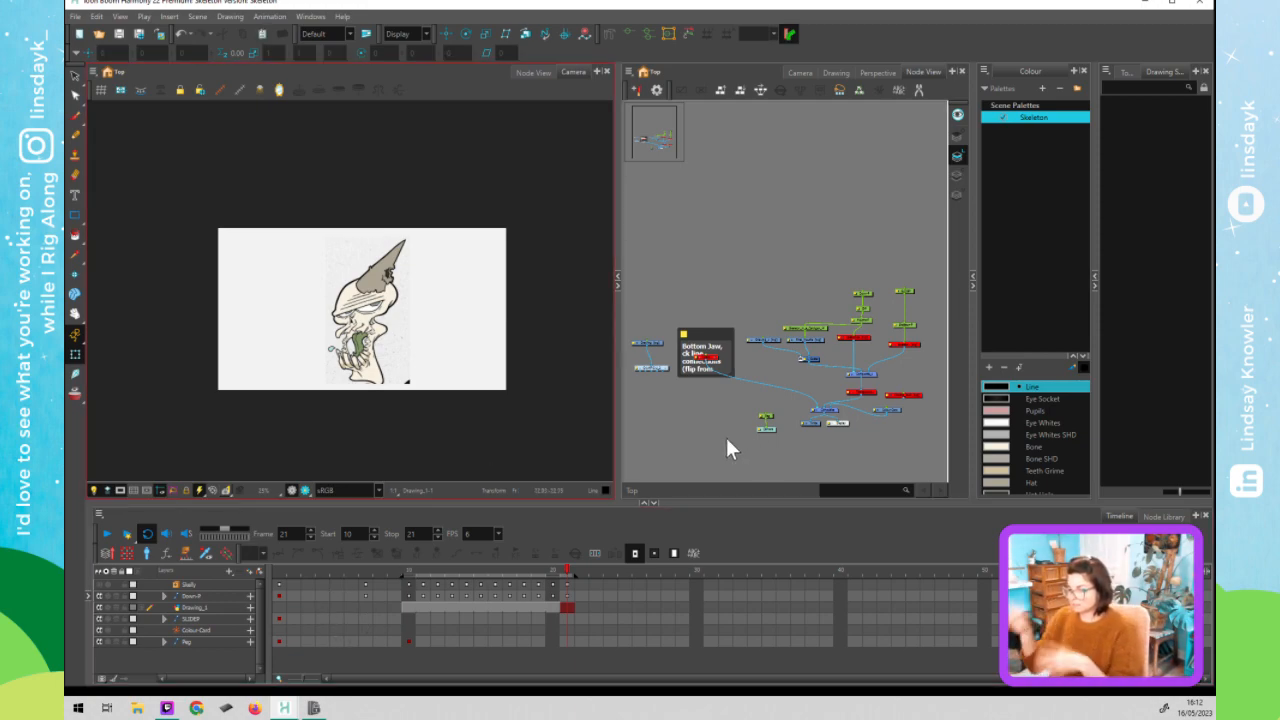
pyautogui.click(113, 540)
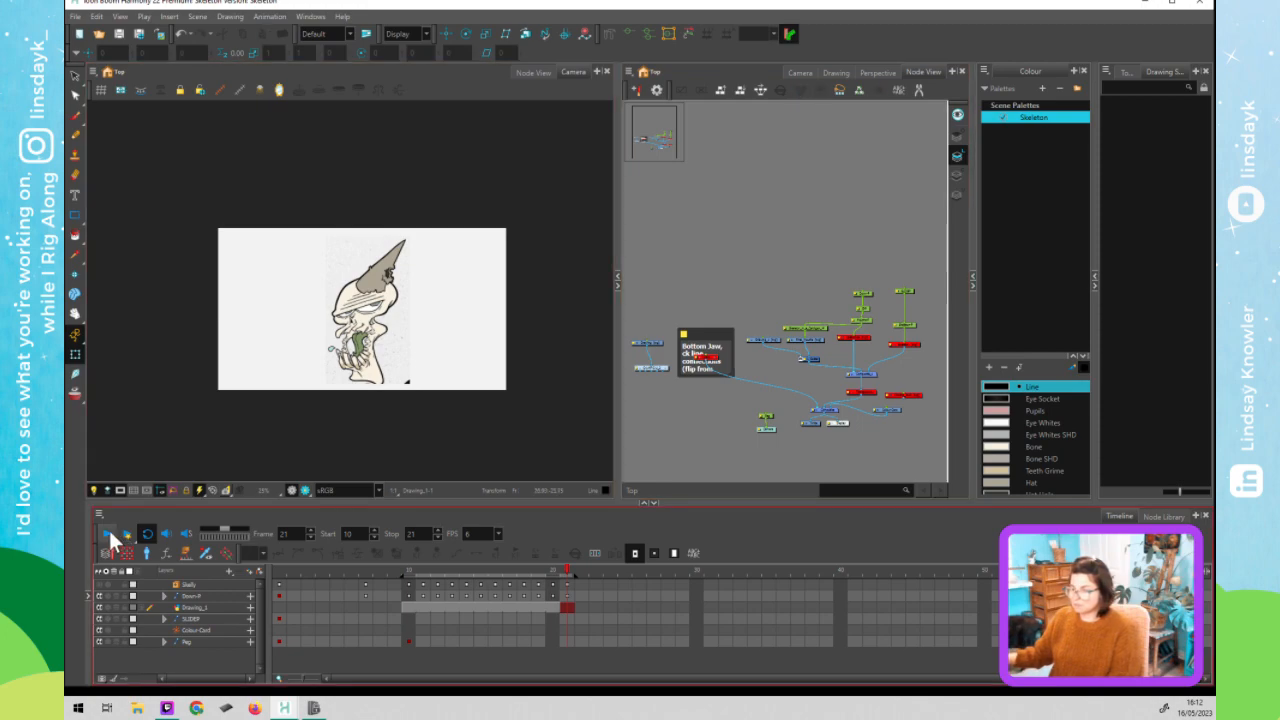
pyautogui.click(110, 536)
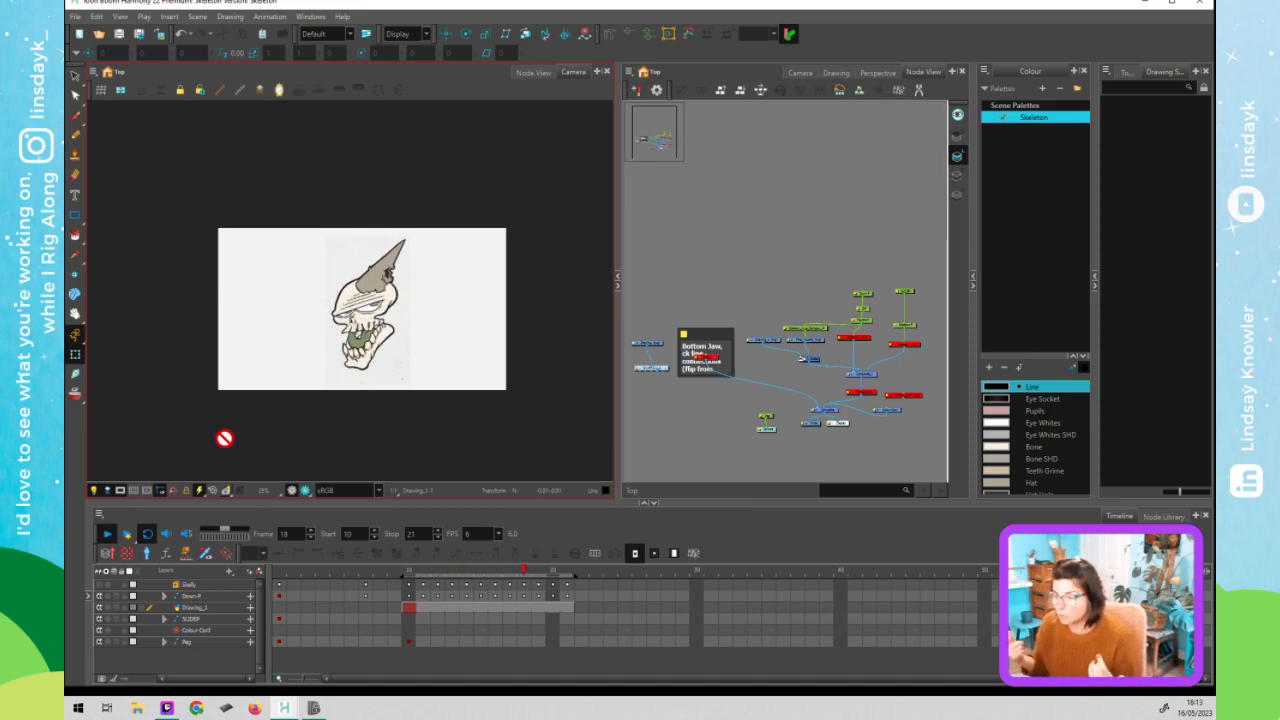
pyautogui.click(107, 534)
pyautogui.click(489, 403)
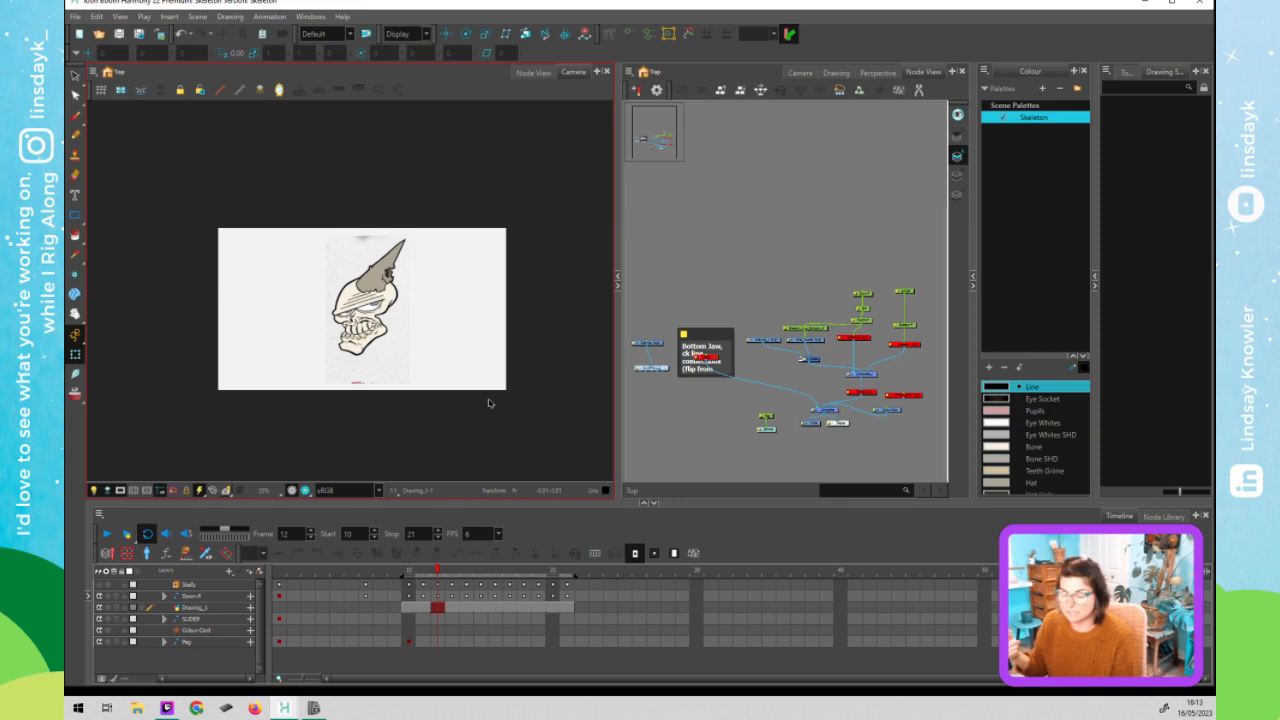
# - Scrub through frames 10 to 21 to compare the skull's mouth shapes, ending on frame 10
pyautogui.moveTo(432, 567)
pyautogui.mouseDown()
pyautogui.moveTo(410, 575)
pyautogui.moveTo(437, 569)
pyautogui.mouseUp()
pyautogui.click(355, 356)
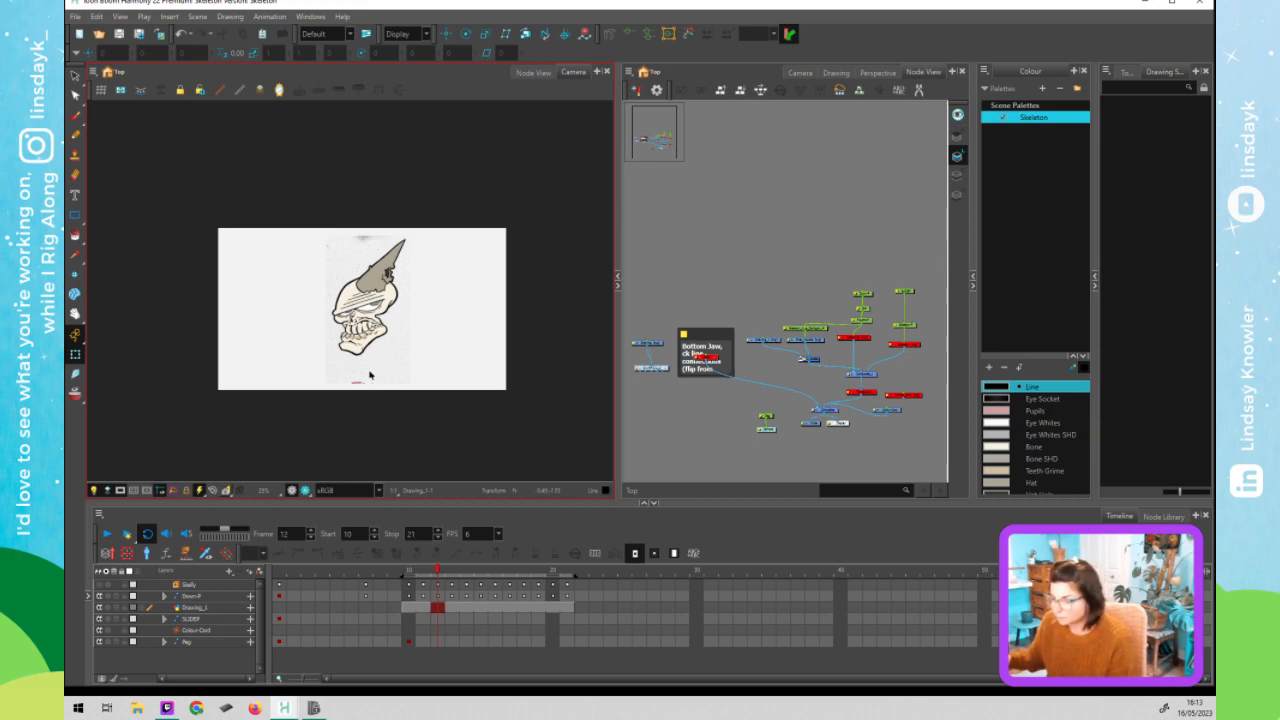
pyautogui.moveTo(437, 569); pyautogui.dragTo(552, 586)
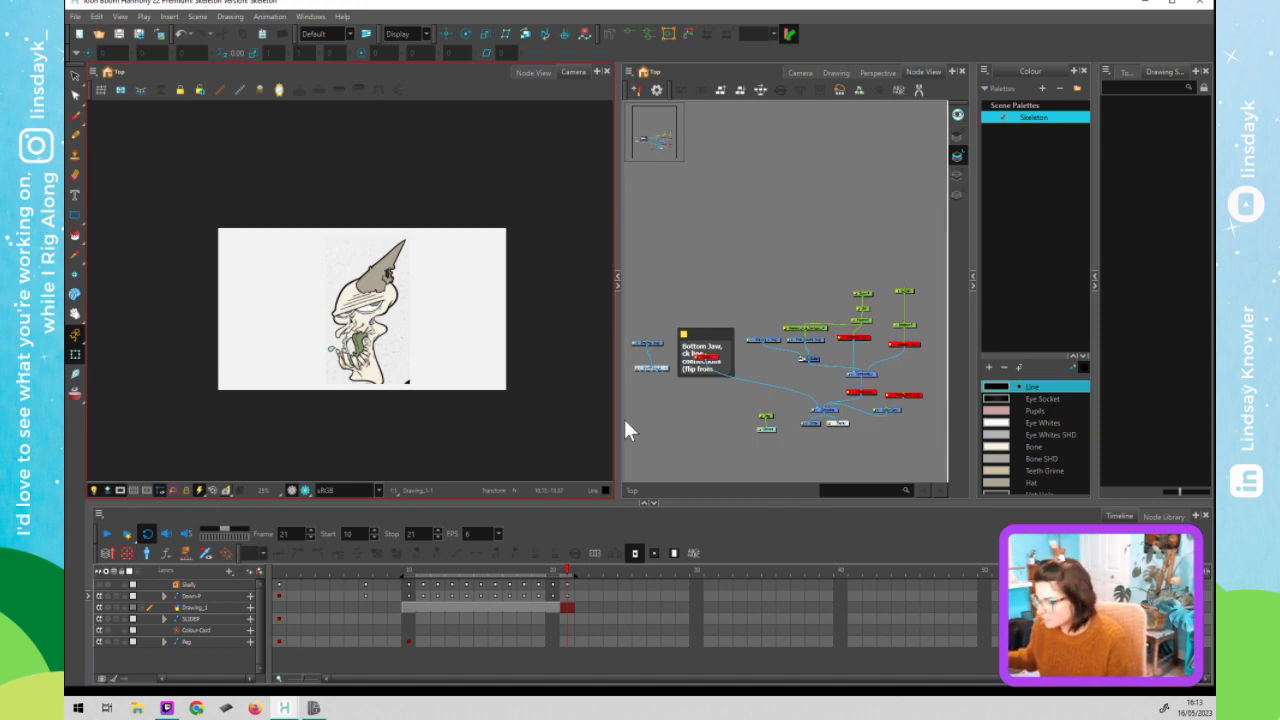
pyautogui.click(552, 568)
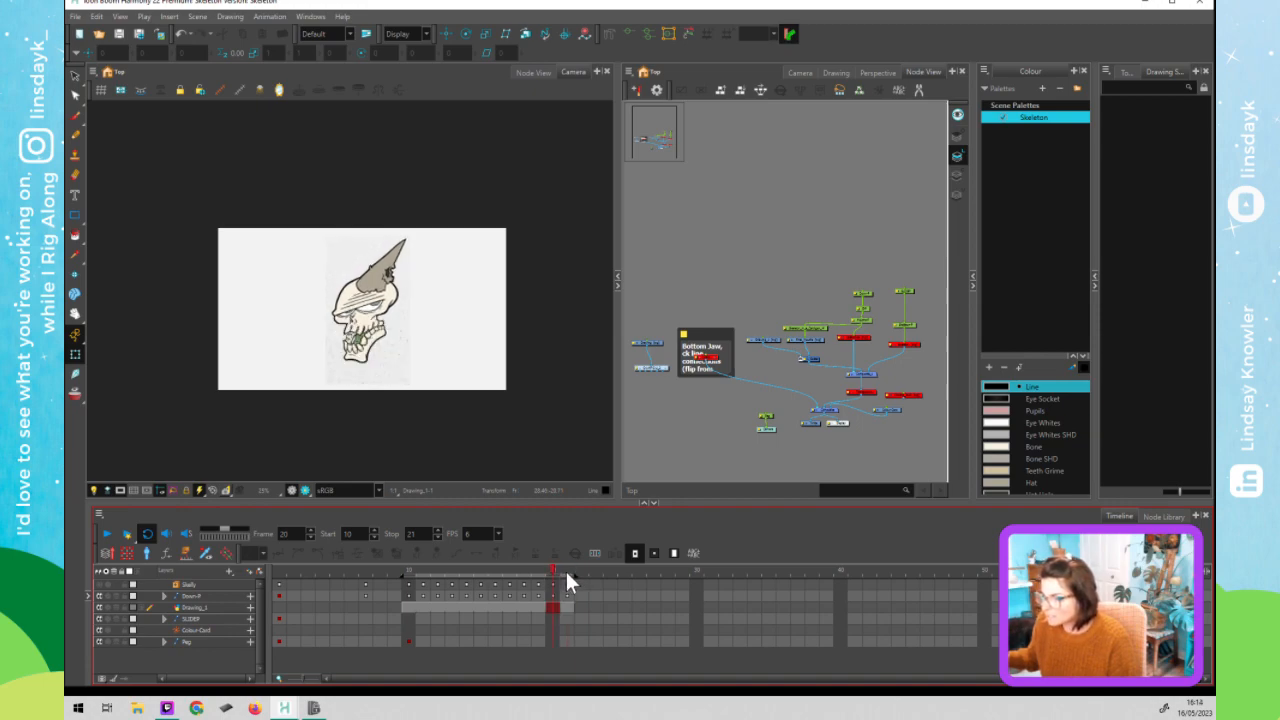
pyautogui.moveTo(566, 571)
pyautogui.mouseDown()
pyautogui.moveTo(454, 579)
pyautogui.moveTo(475, 575)
pyautogui.mouseUp()
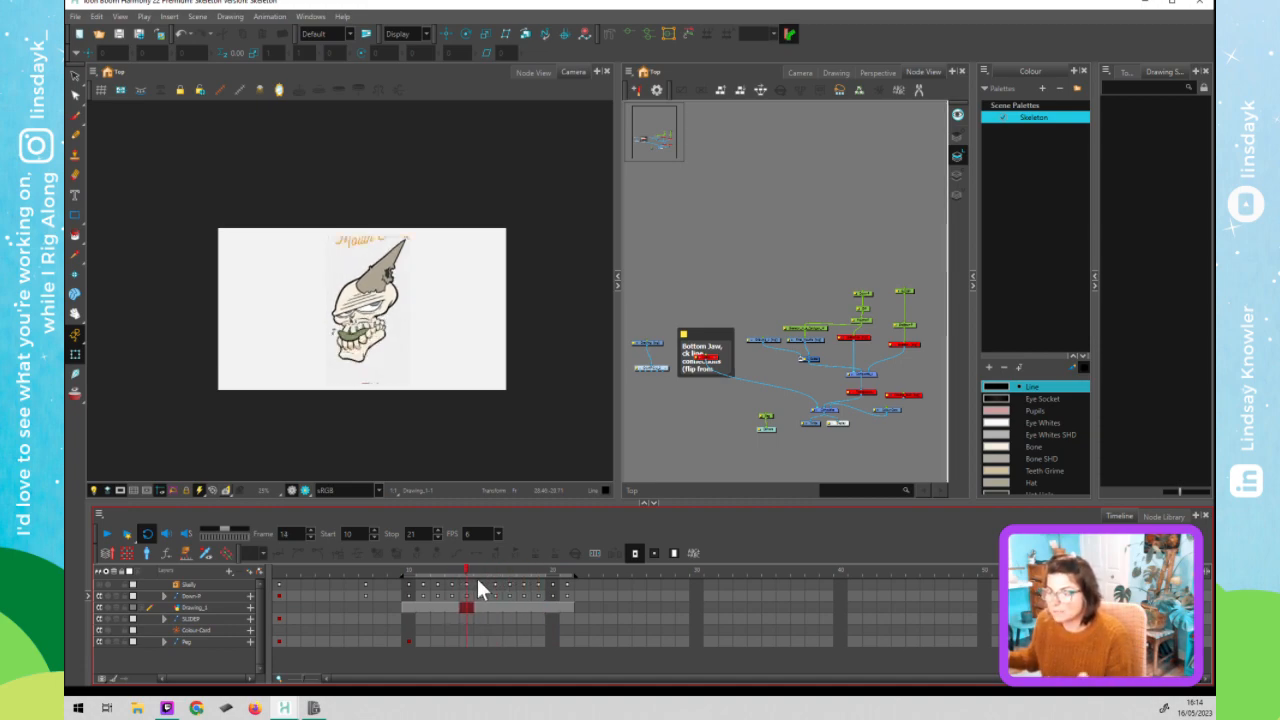
pyautogui.moveTo(478, 576); pyautogui.dragTo(561, 578)
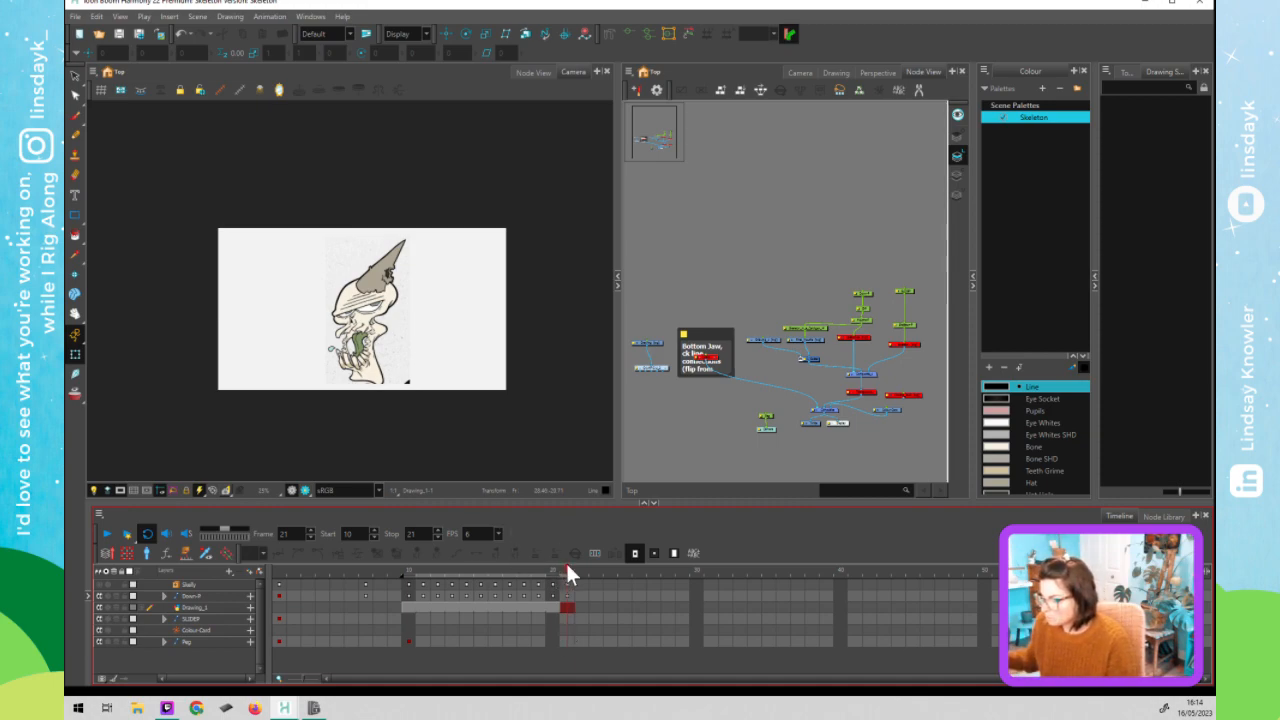
pyautogui.click(380, 400)
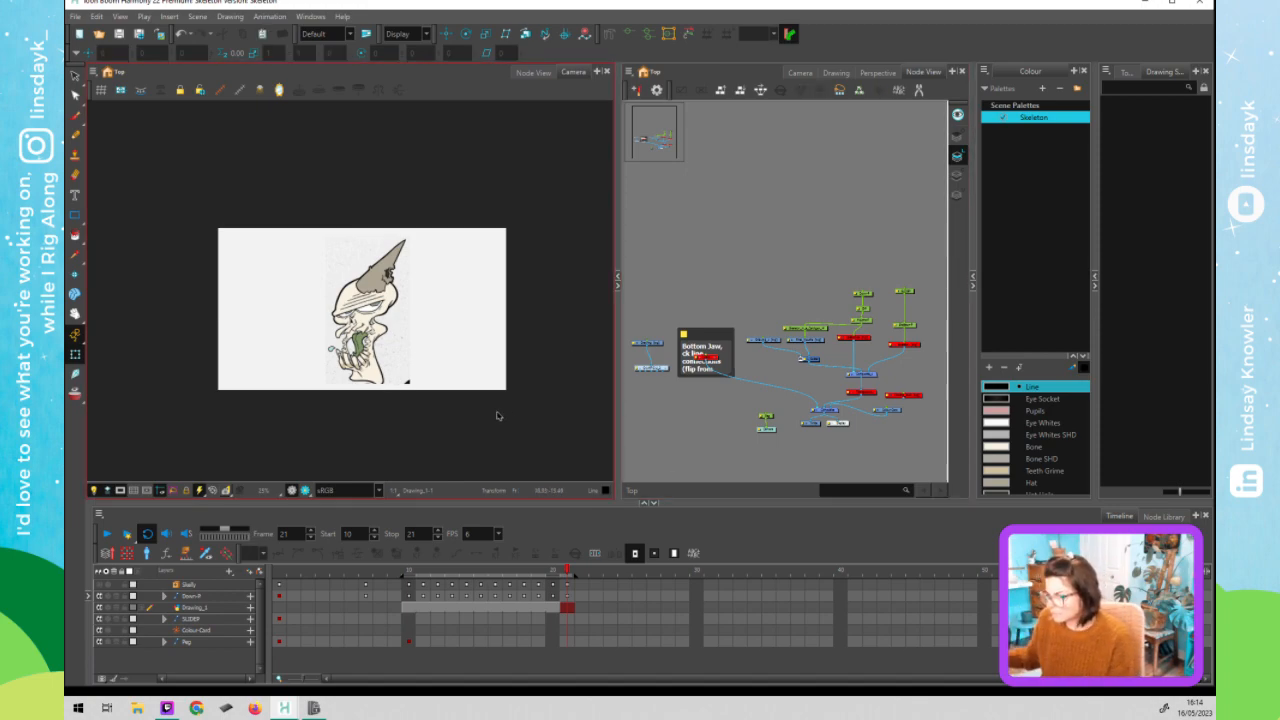
pyautogui.moveTo(565, 572); pyautogui.dragTo(408, 574)
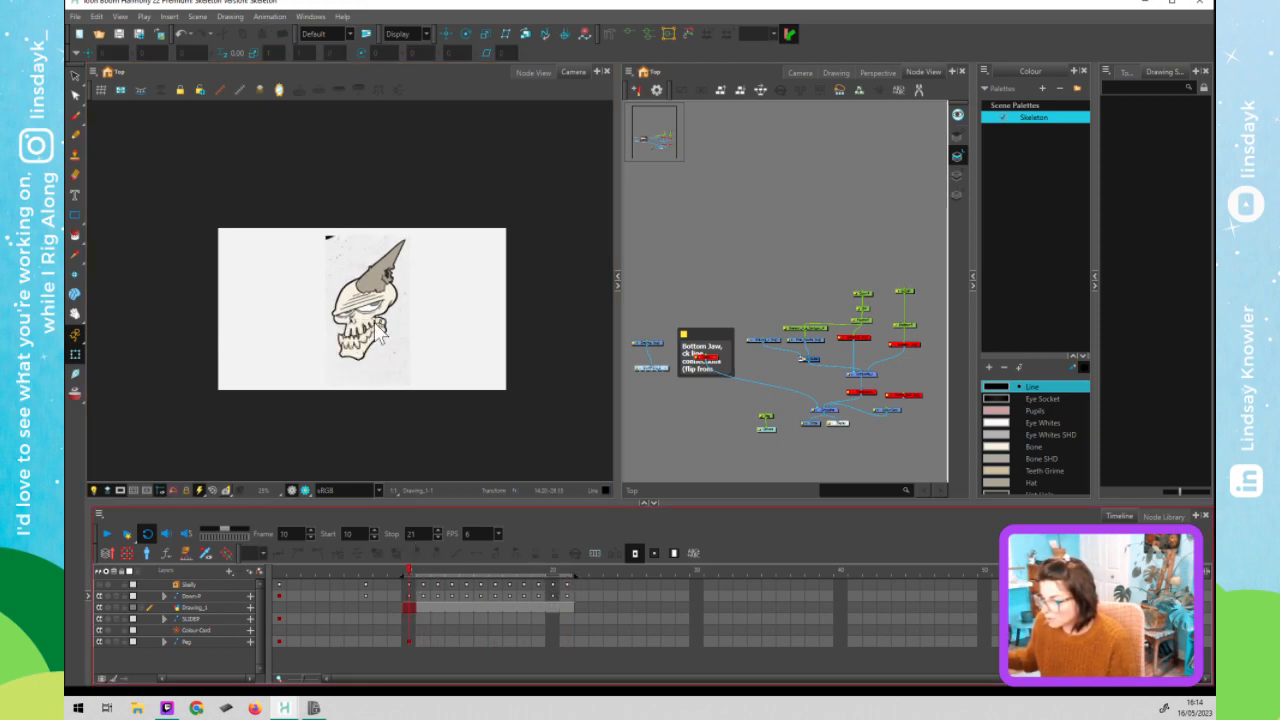
# - Examine the skull's jaw, teeth and tongue up close across frames 10 to 21
pyautogui.scroll(3, 376, 322)
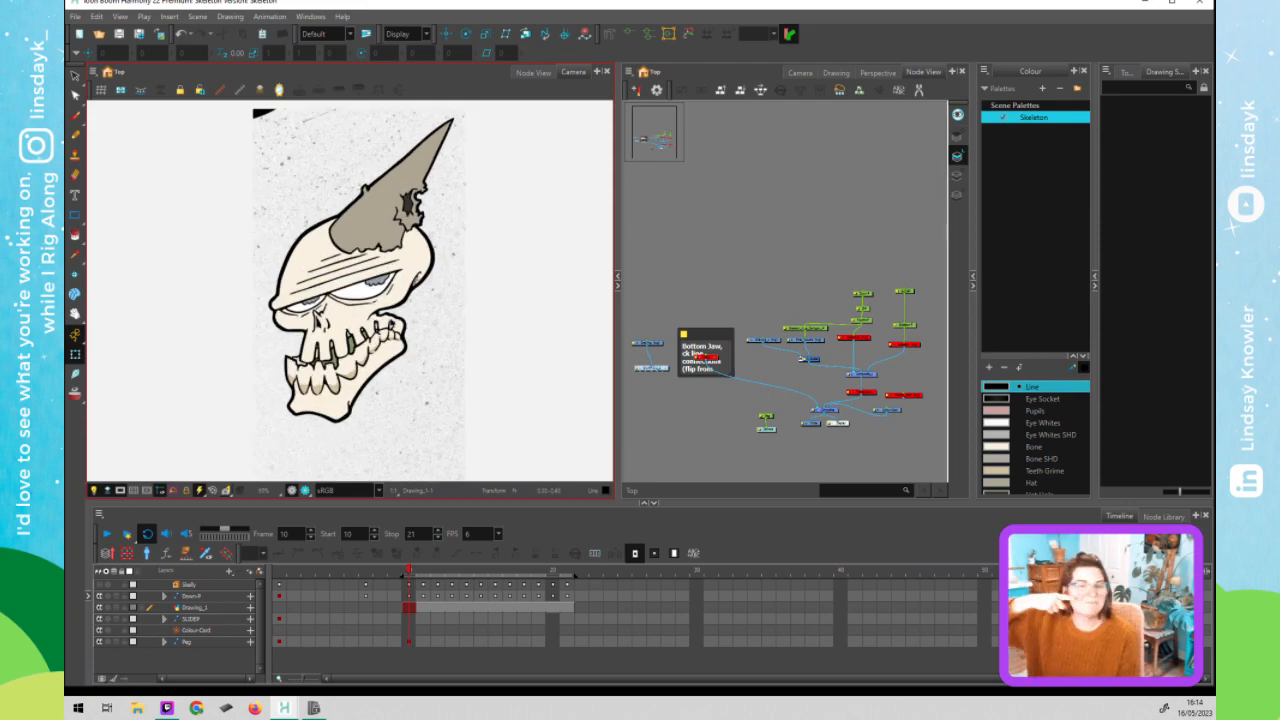
pyautogui.click(419, 573)
pyautogui.moveTo(418, 568); pyautogui.dragTo(561, 571)
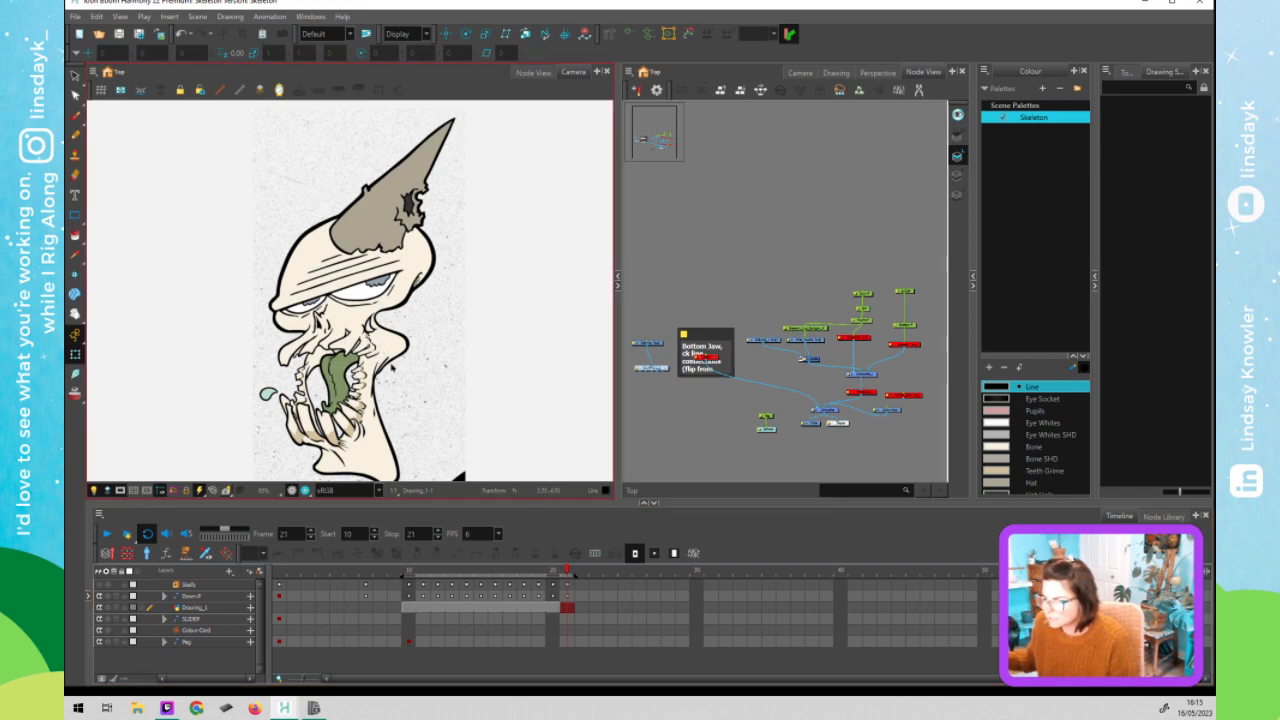
pyautogui.click(554, 581)
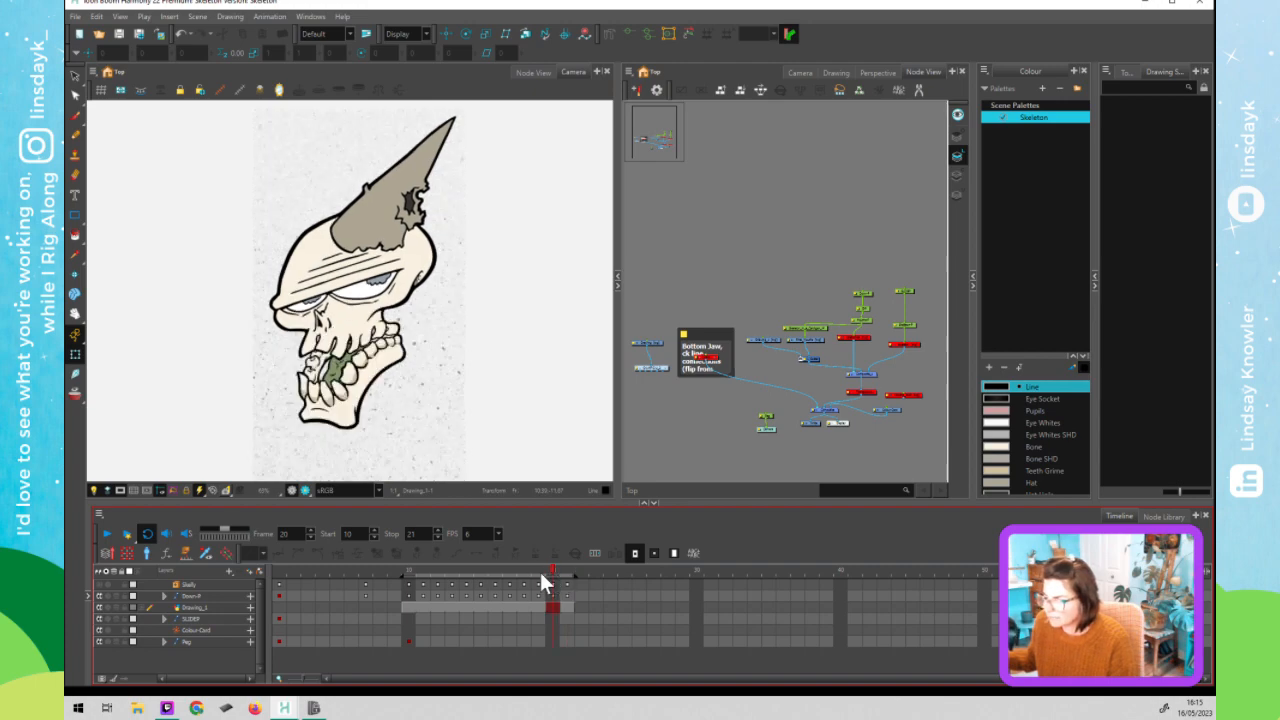
pyautogui.moveTo(537, 583)
pyautogui.mouseDown()
pyautogui.moveTo(514, 576)
pyautogui.moveTo(531, 578)
pyautogui.moveTo(418, 603)
pyautogui.moveTo(411, 594)
pyautogui.moveTo(437, 577)
pyautogui.moveTo(448, 577)
pyautogui.moveTo(424, 597)
pyautogui.mouseUp()
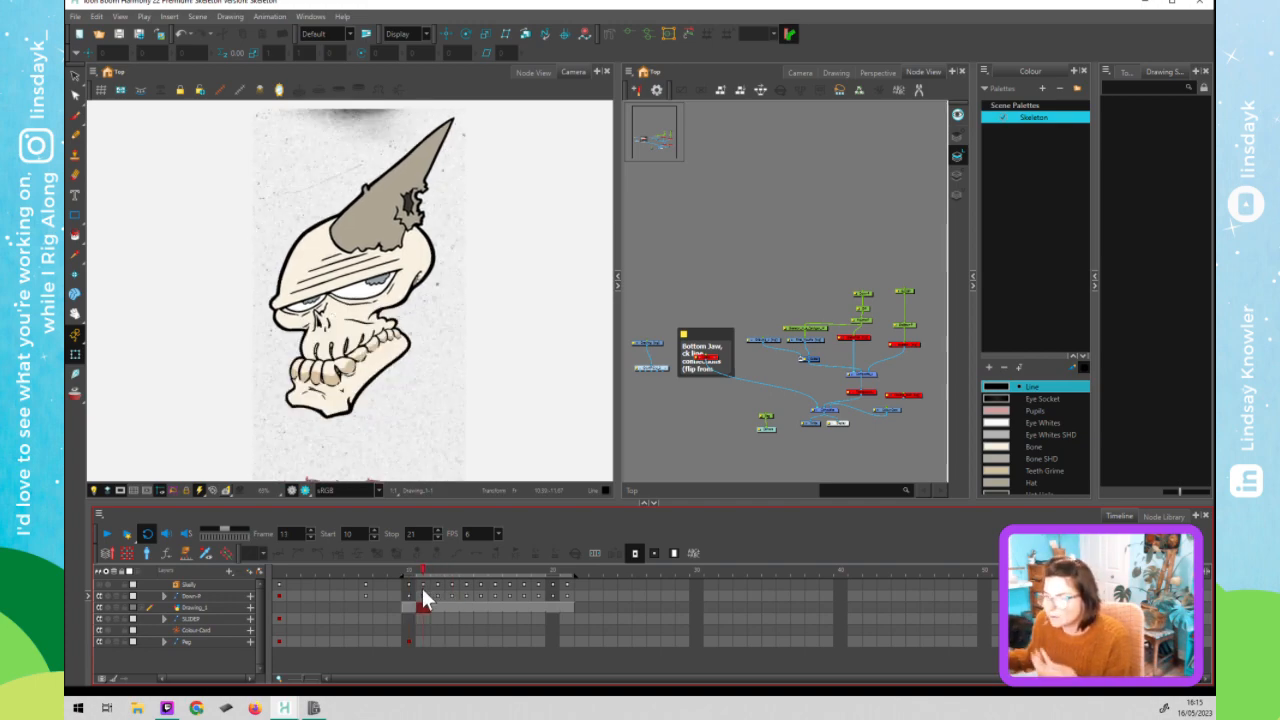
pyautogui.moveTo(421, 589); pyautogui.dragTo(488, 591)
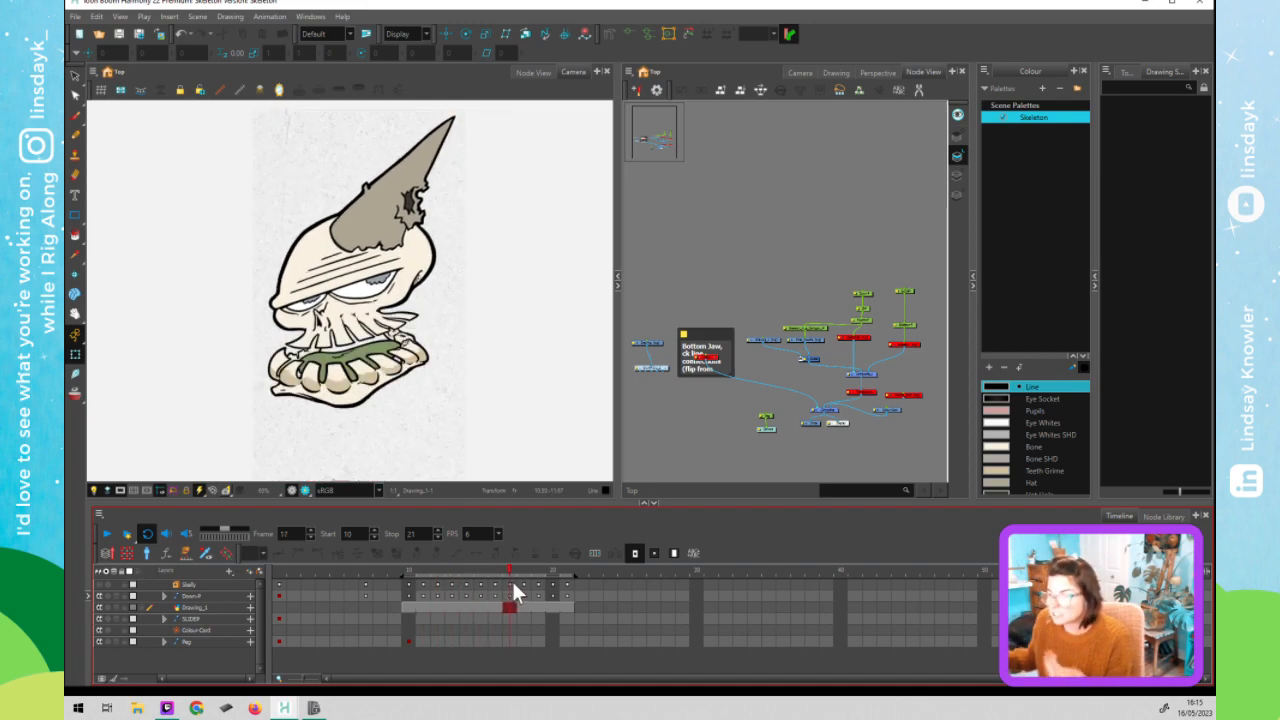
# - Loop frames 10 to 21 to review the mouth shapes, disable the Drawing_1 matte, and stop the playback
pyautogui.moveTo(529, 579); pyautogui.dragTo(402, 587)
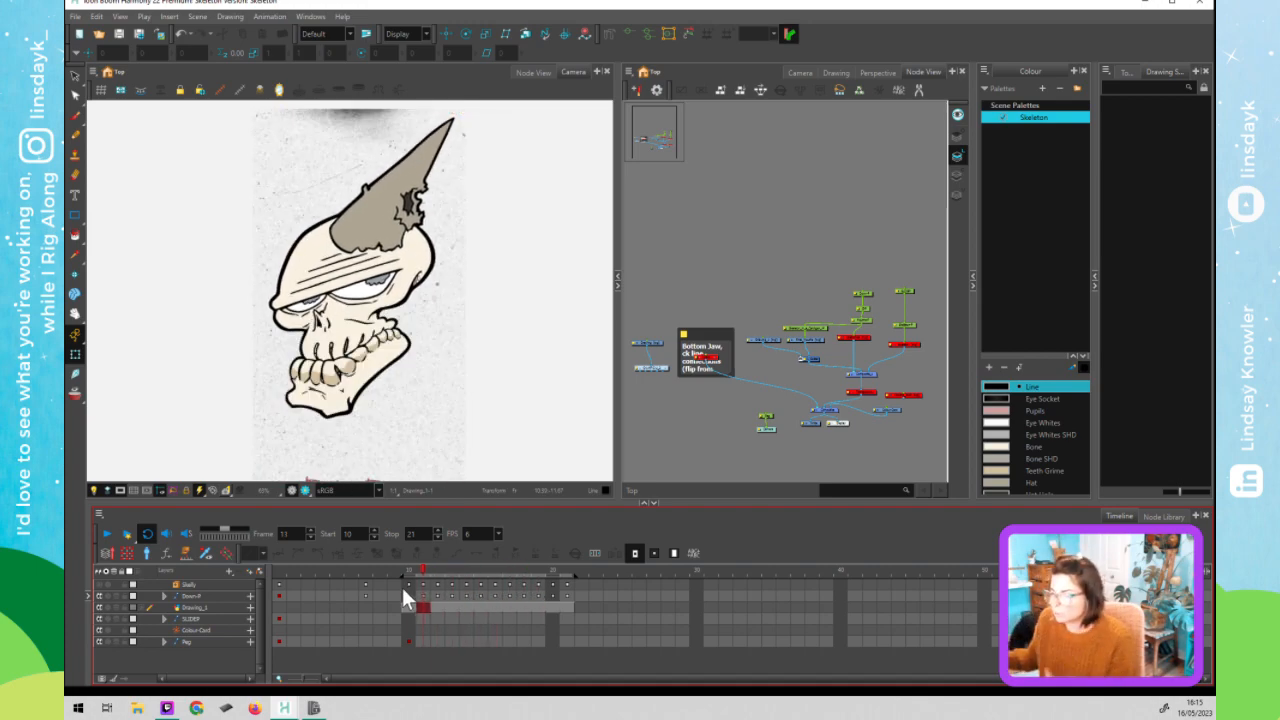
pyautogui.click(108, 535)
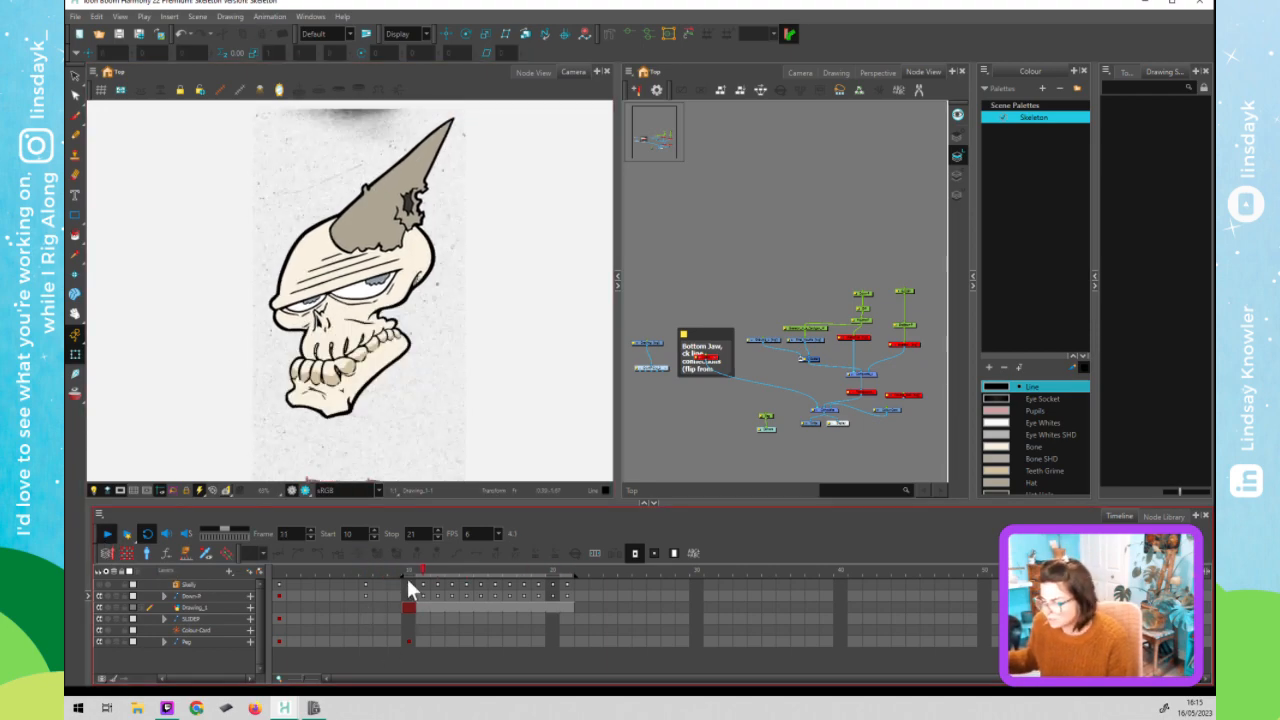
pyautogui.click(770, 342)
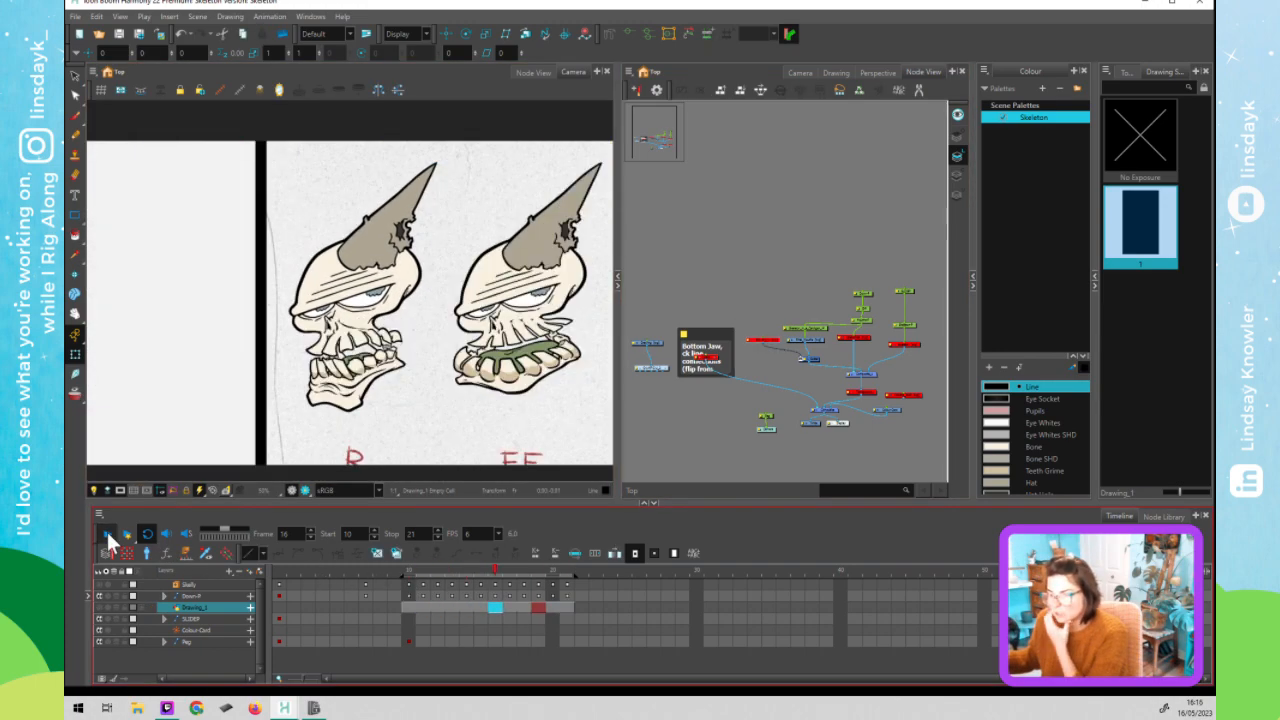
pyautogui.click(106, 532)
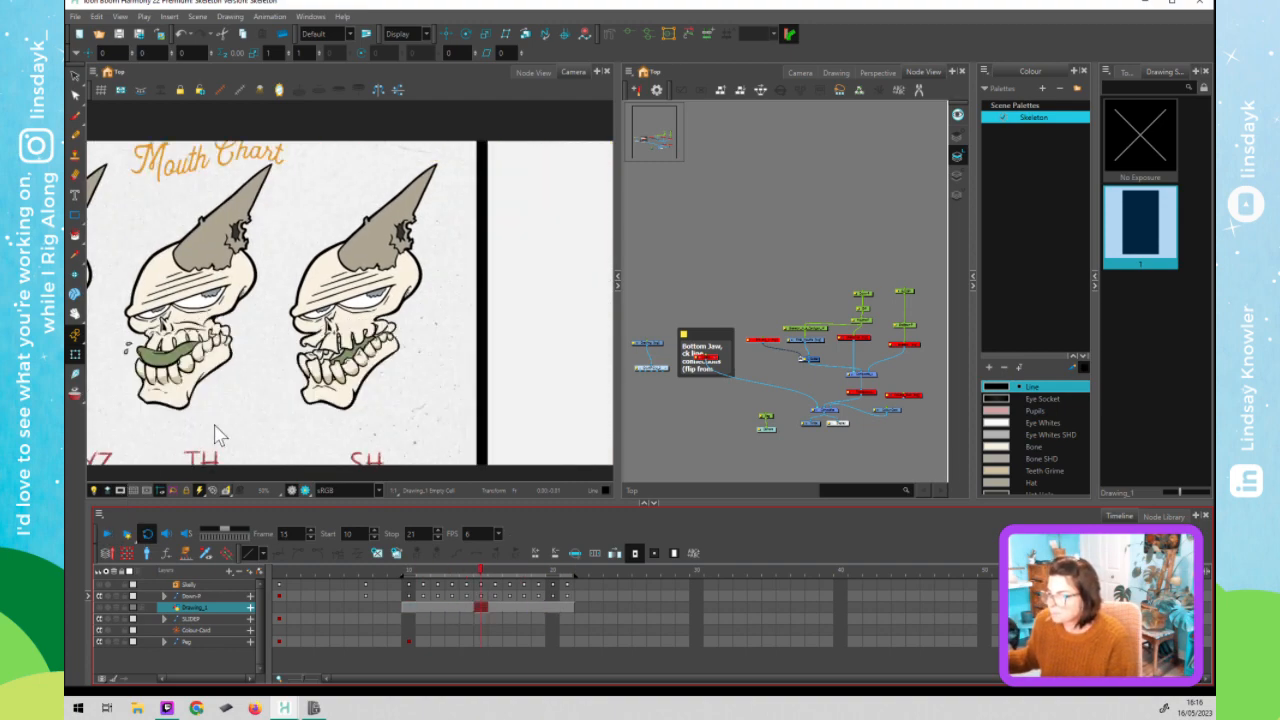
# - Disconnect the disabled Drawing_1 matte and its cutter from the node network, and move both to the empty space above it
pyautogui.click(794, 312)
pyautogui.scroll(-1, 795, 344)
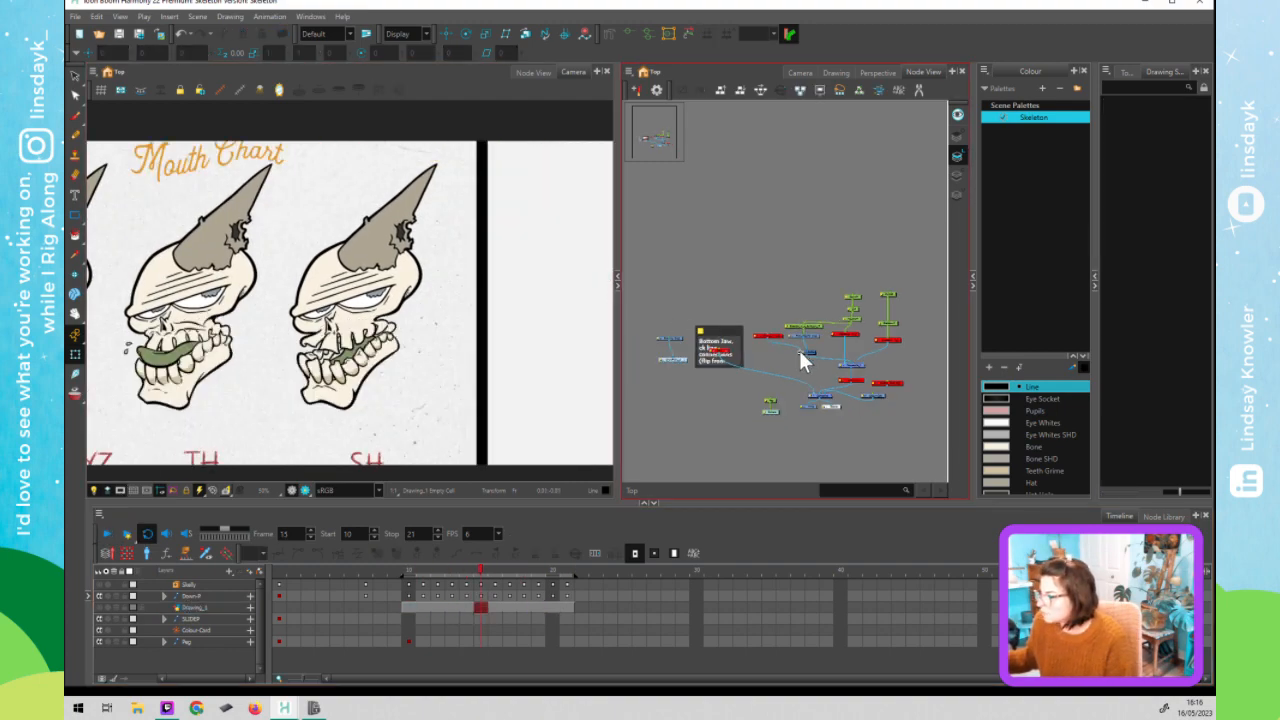
pyautogui.press('Delete')
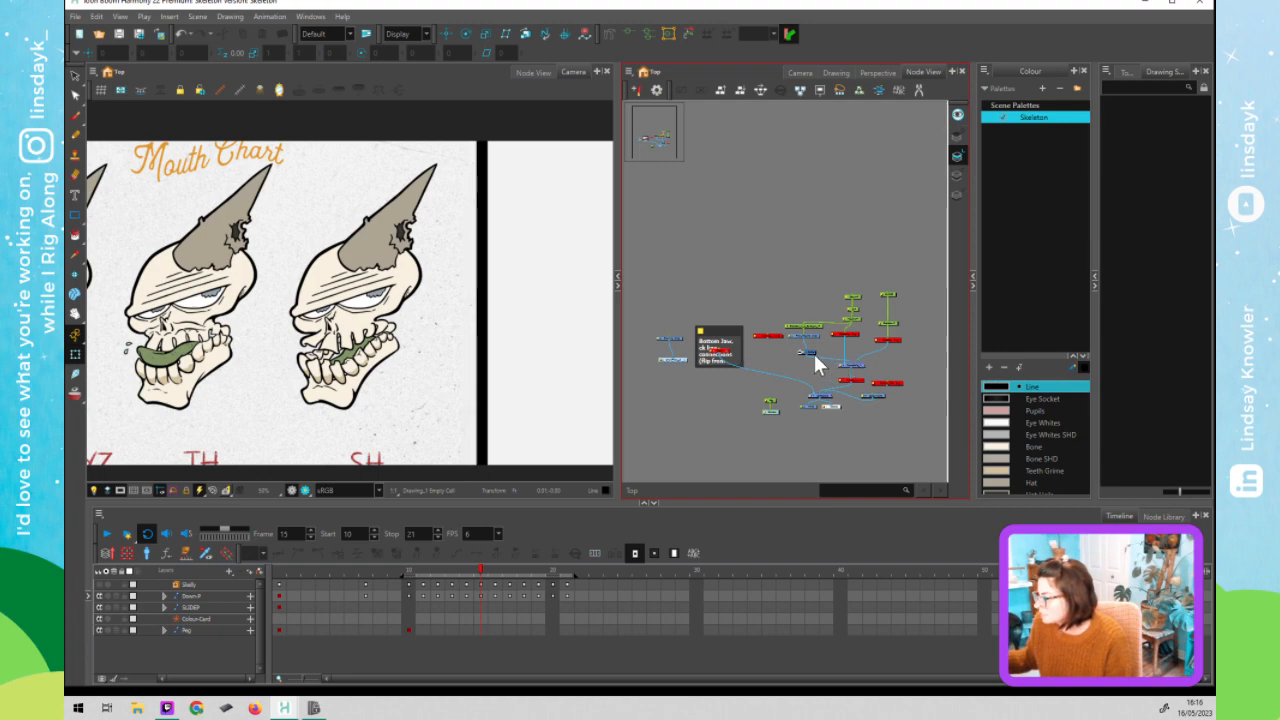
pyautogui.moveTo(797, 355); pyautogui.dragTo(768, 355)
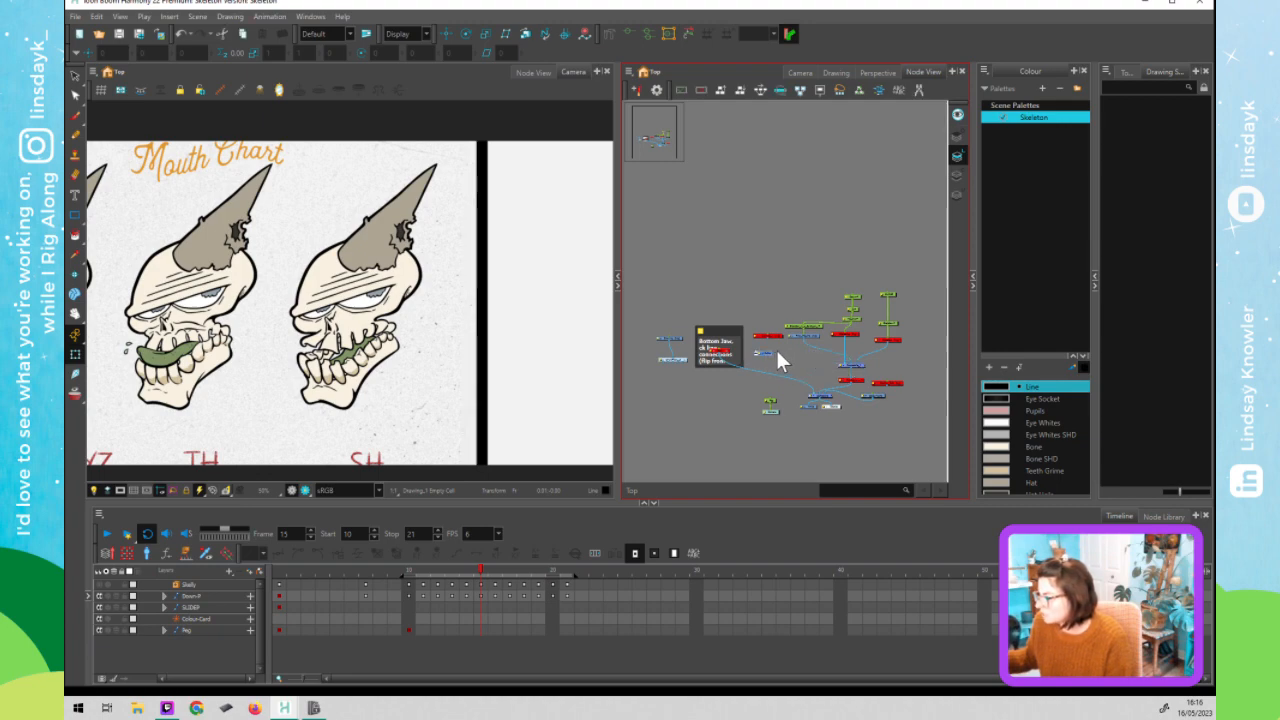
pyautogui.moveTo(769, 351); pyautogui.dragTo(785, 289)
pyautogui.click(744, 332)
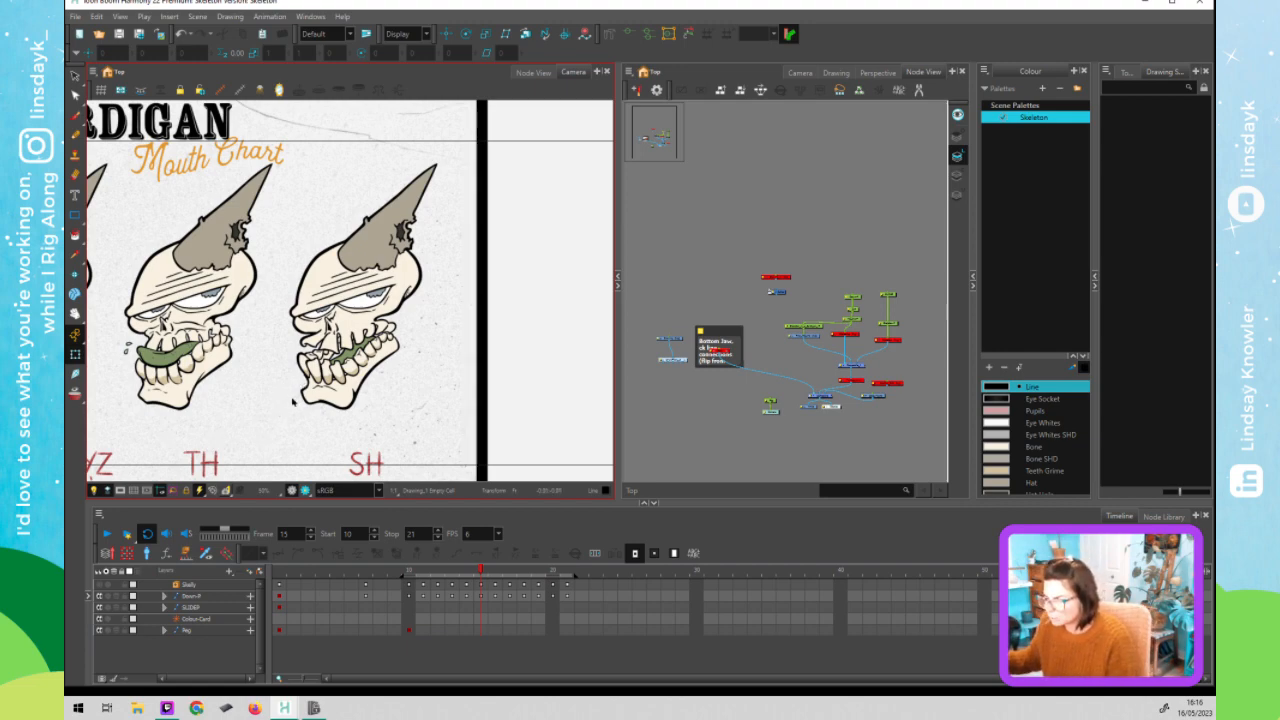
# - Enable the disabled node inside the Bottom Jaw notes backdrop and go to frame 10
pyautogui.scroll(-3, 293, 402)
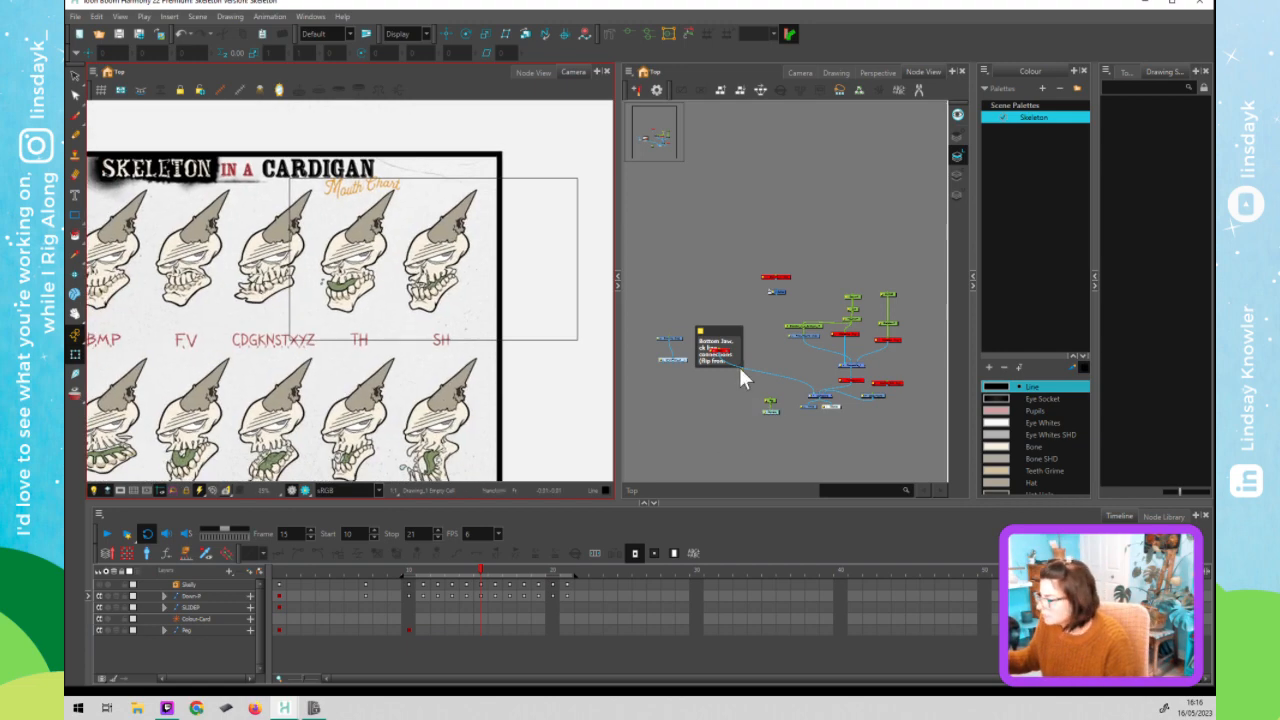
pyautogui.click(739, 367)
pyautogui.moveTo(714, 362); pyautogui.dragTo(714, 362)
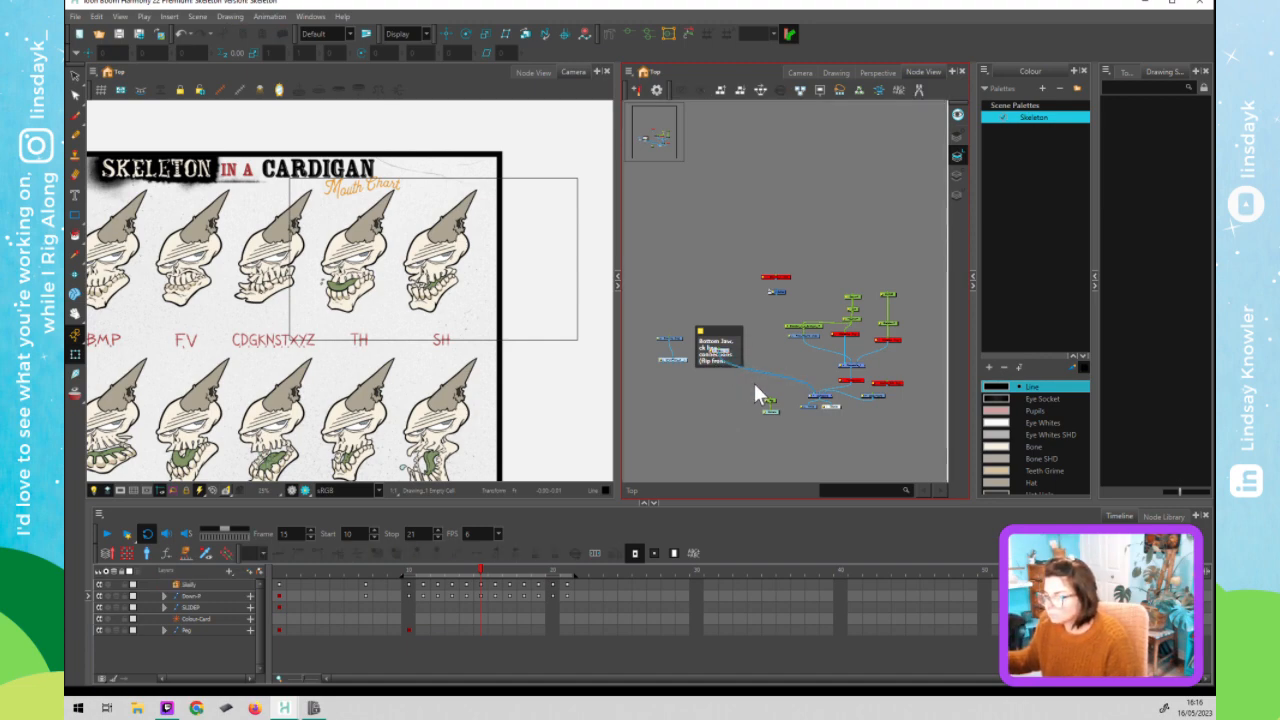
pyautogui.click(420, 571)
pyautogui.click(714, 433)
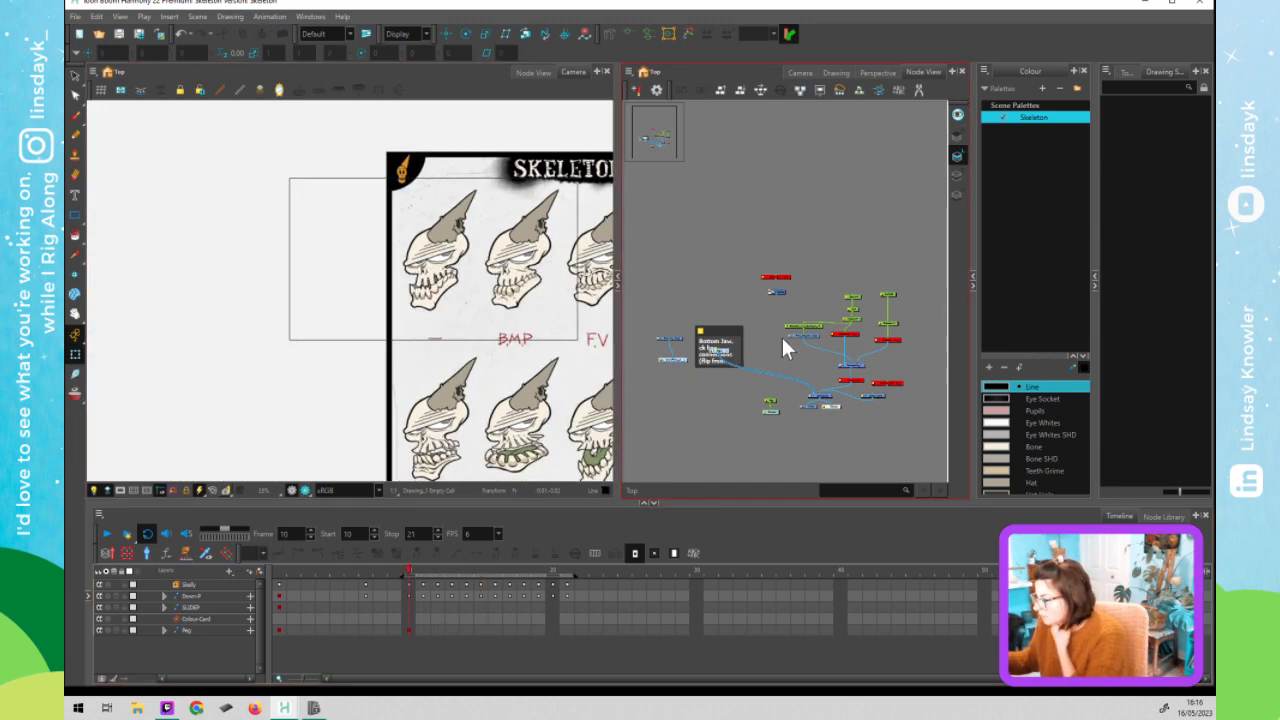
# - Enable the disabled node directly below the mouth chart's composite to fade the chart behind the rigged skull
pyautogui.click(448, 341)
pyautogui.click(818, 348)
pyautogui.click(815, 334)
pyautogui.moveTo(825, 361); pyautogui.dragTo(855, 388)
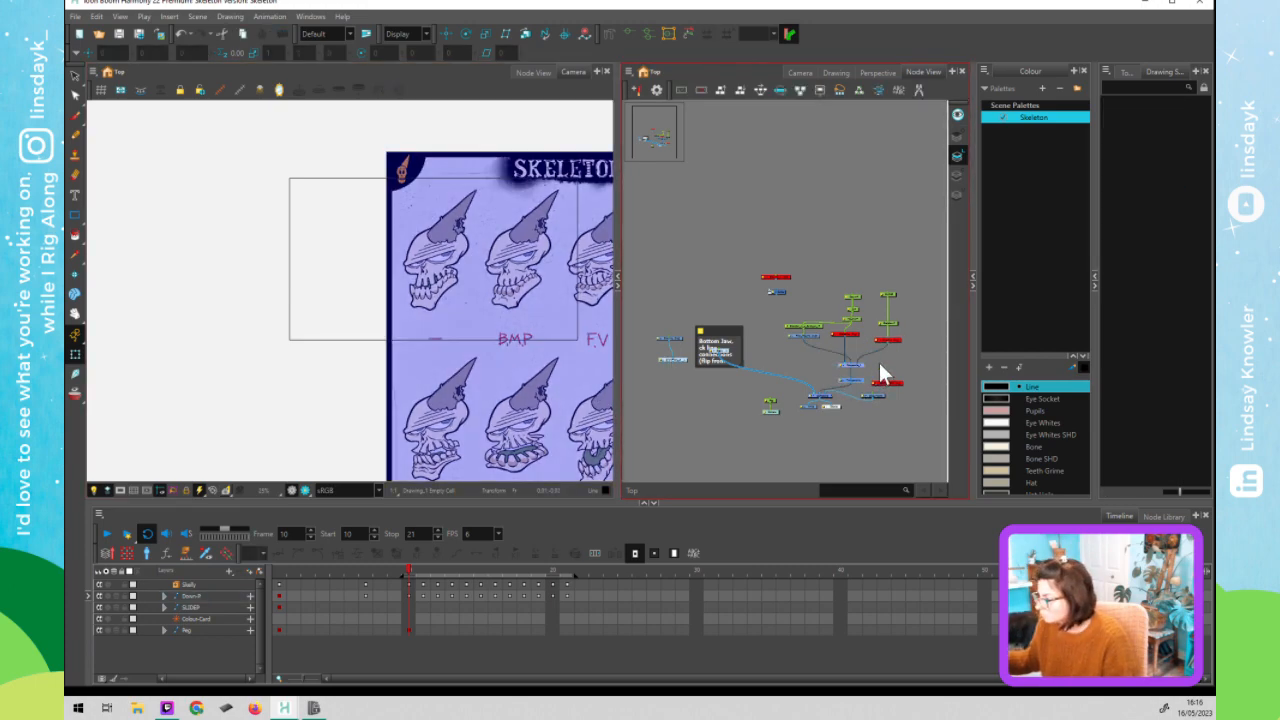
pyautogui.click(879, 362)
pyautogui.click(421, 286)
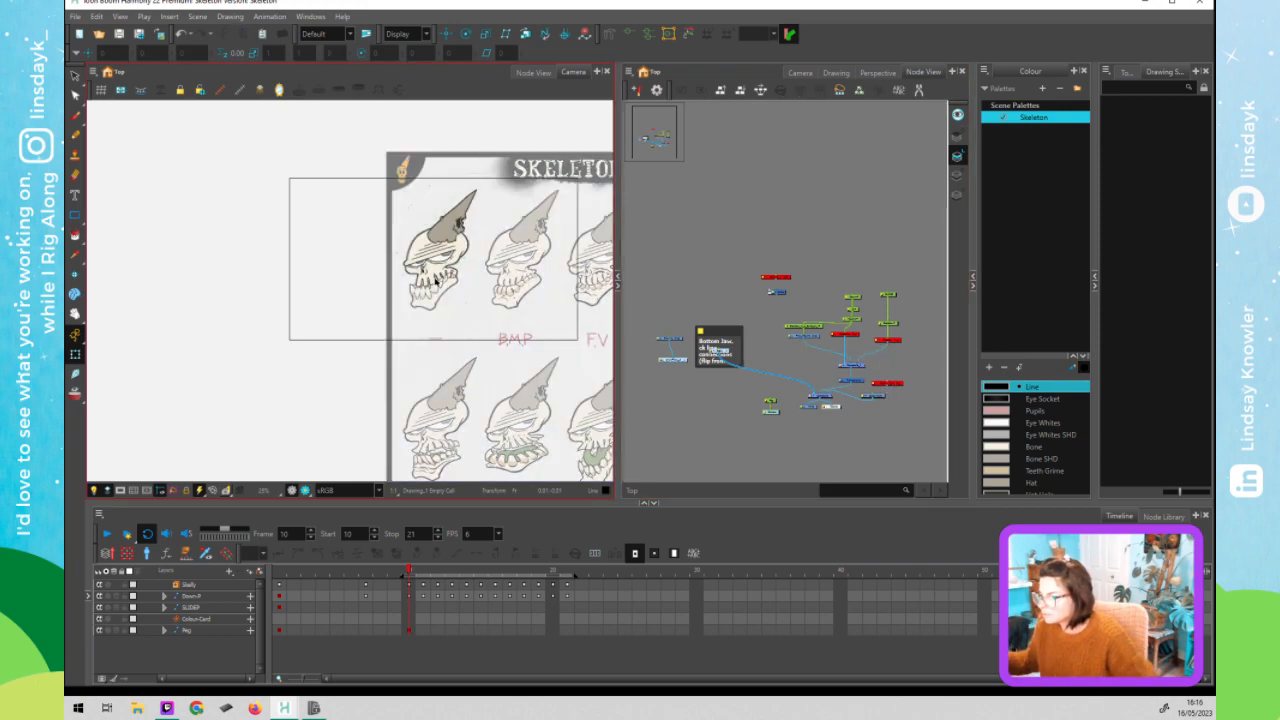
# - Locate the skull's upper jaw bone node inside the Skelly group and examine the jaw and teeth nodes around it
pyautogui.click(434, 272)
pyautogui.scroll(3, 434, 271)
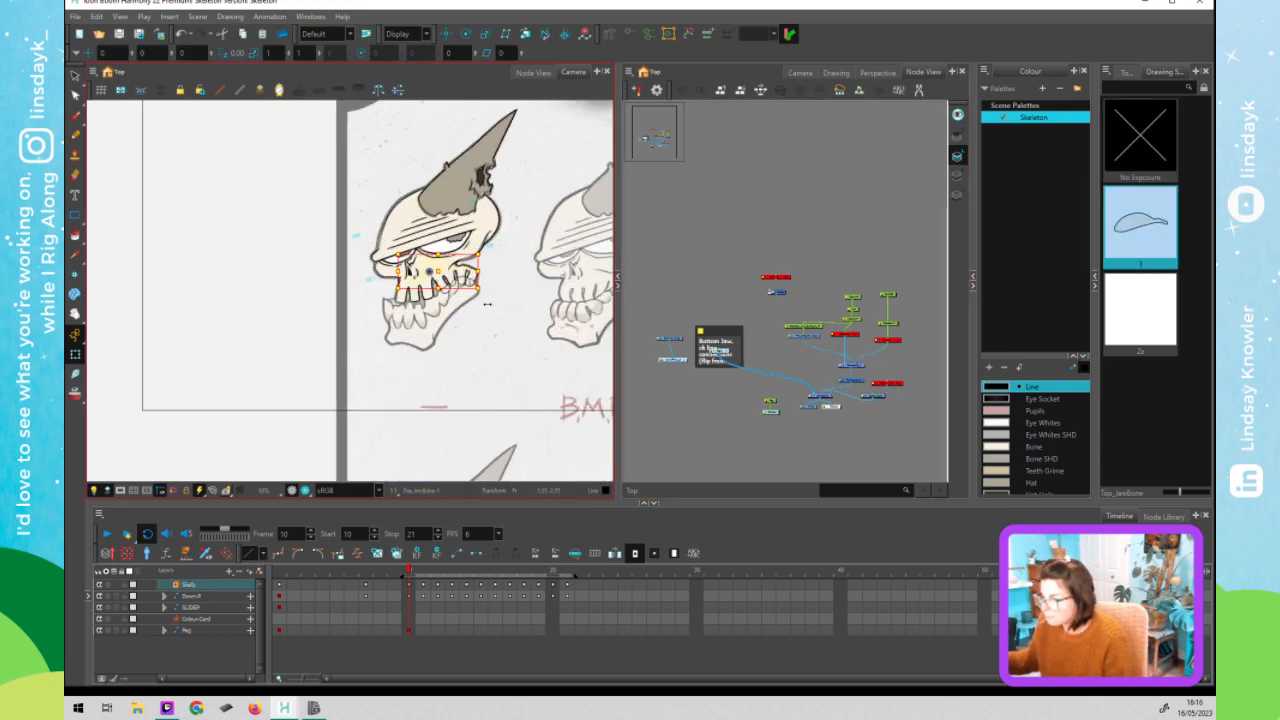
pyautogui.click(659, 376)
pyautogui.press('o')
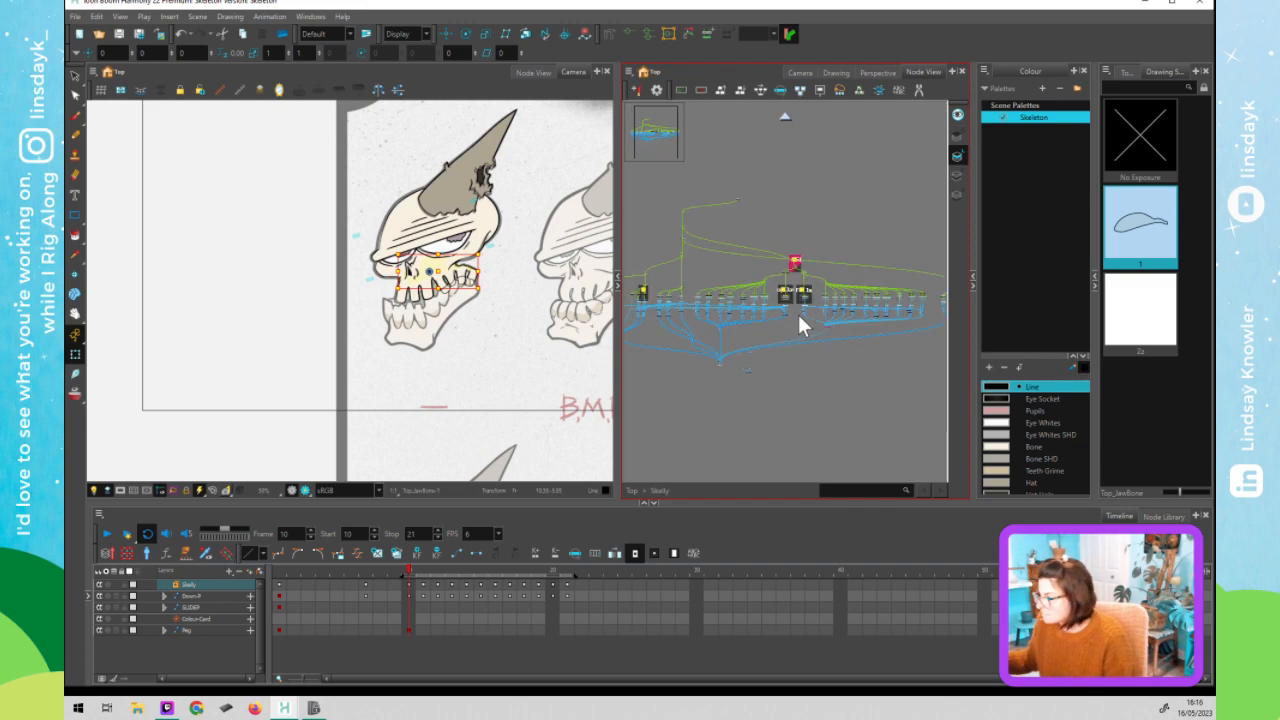
pyautogui.click(837, 382)
pyautogui.moveTo(812, 320); pyautogui.dragTo(812, 318)
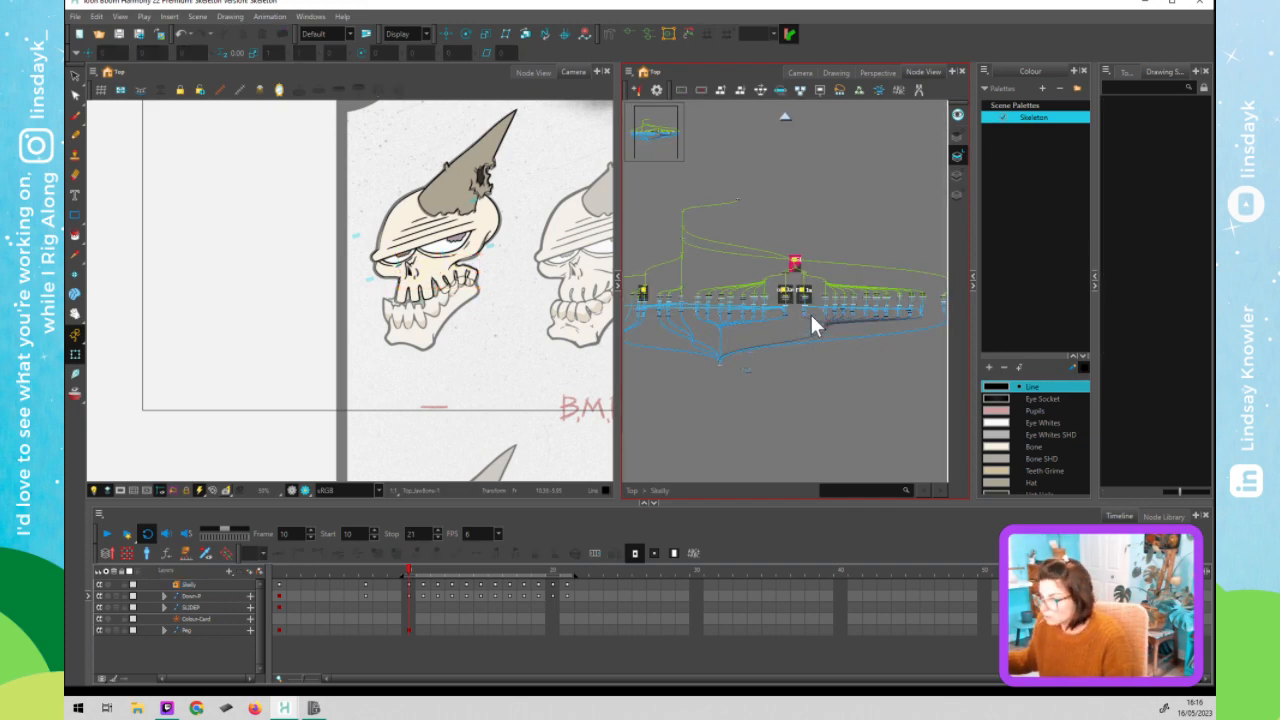
pyautogui.click(831, 368)
pyautogui.click(436, 308)
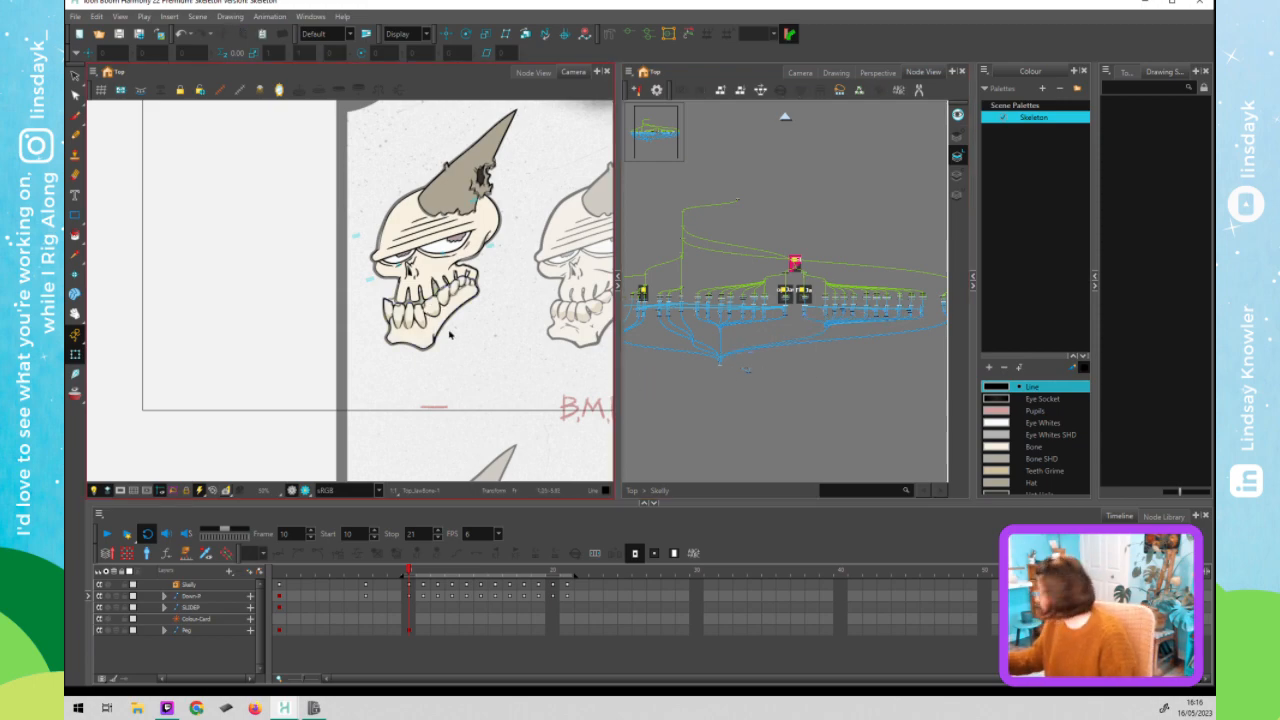
pyautogui.click(797, 425)
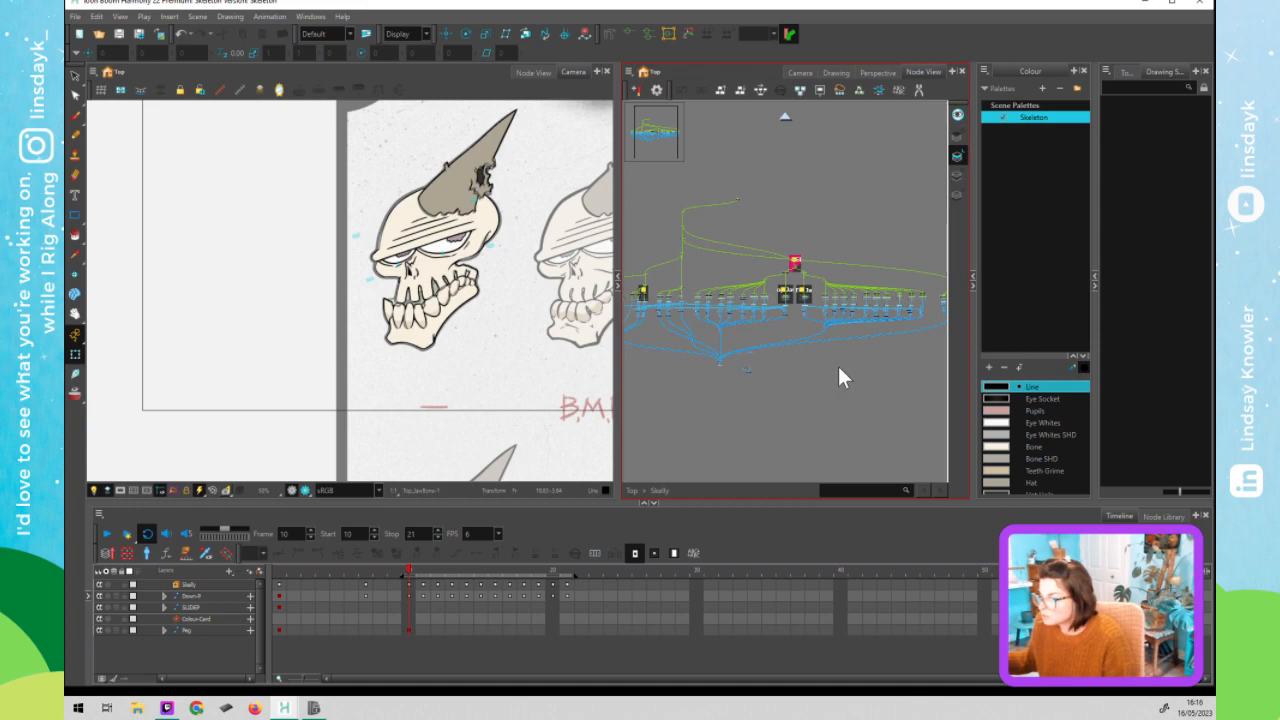
pyautogui.scroll(4, 833, 273)
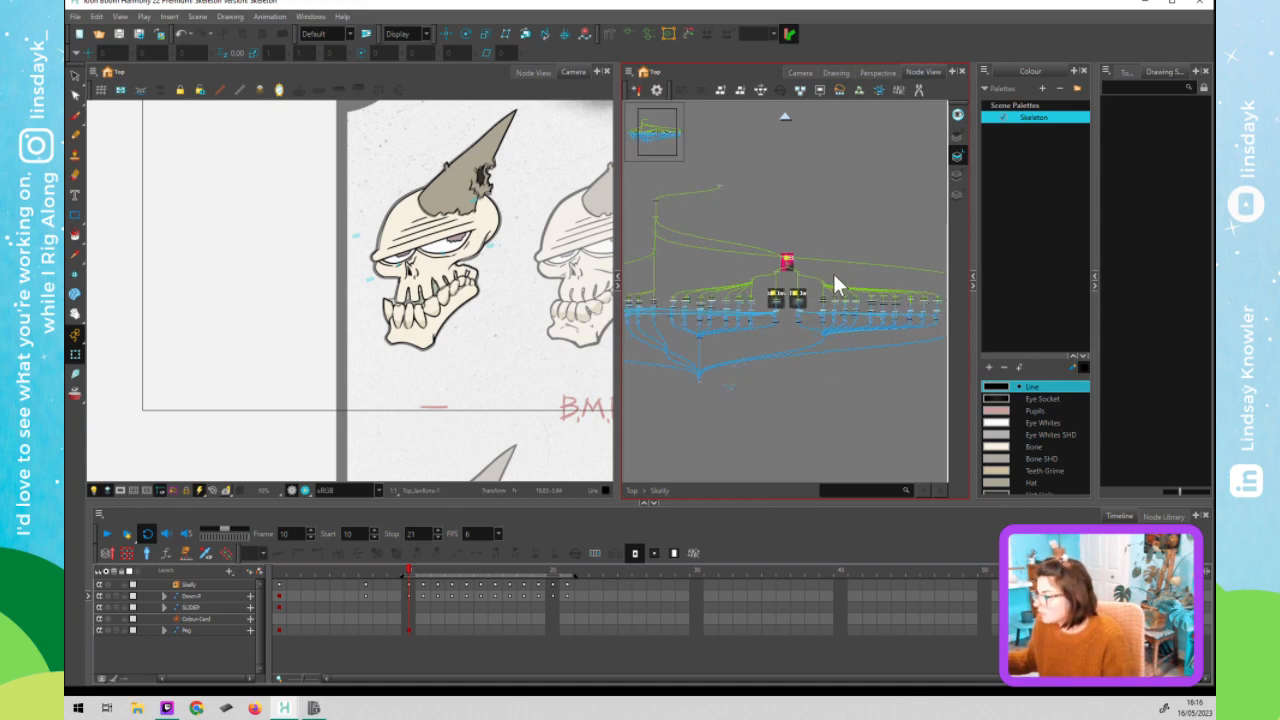
# - Return to the top-level network and read the rigging notes in the Bottom Jaw backdrop
pyautogui.click(785, 116)
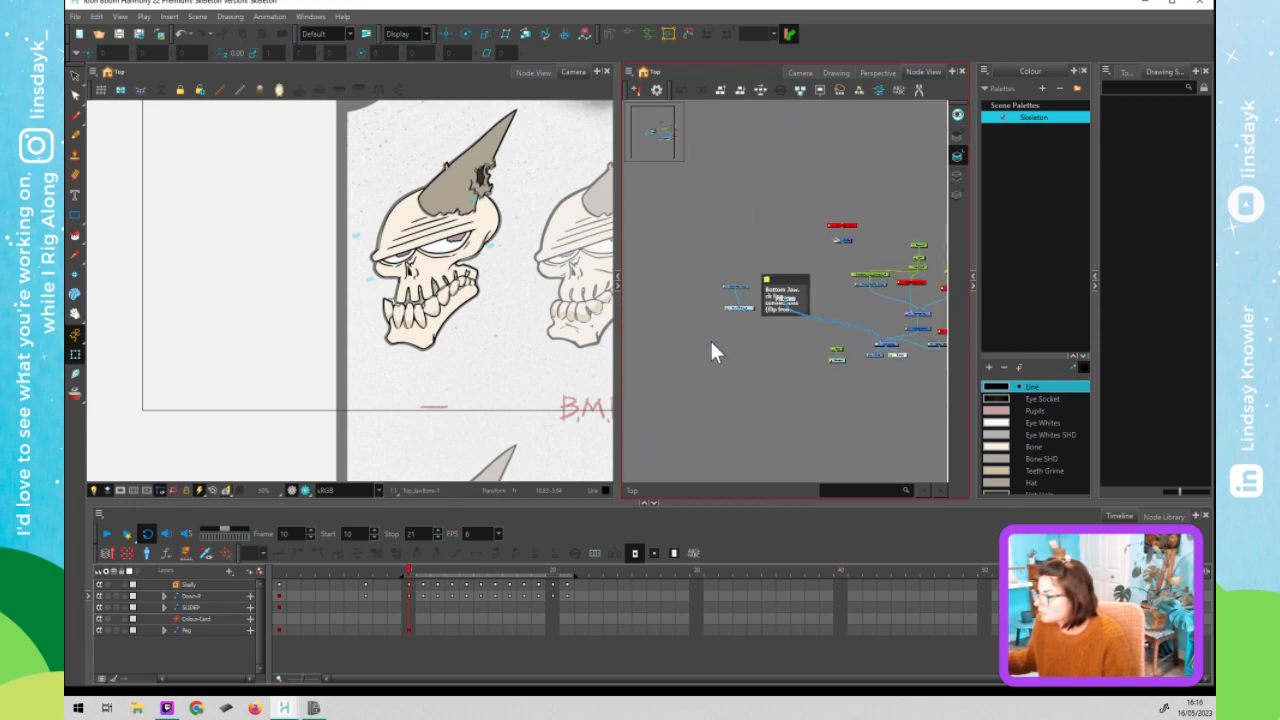
pyautogui.doubleClick(772, 288)
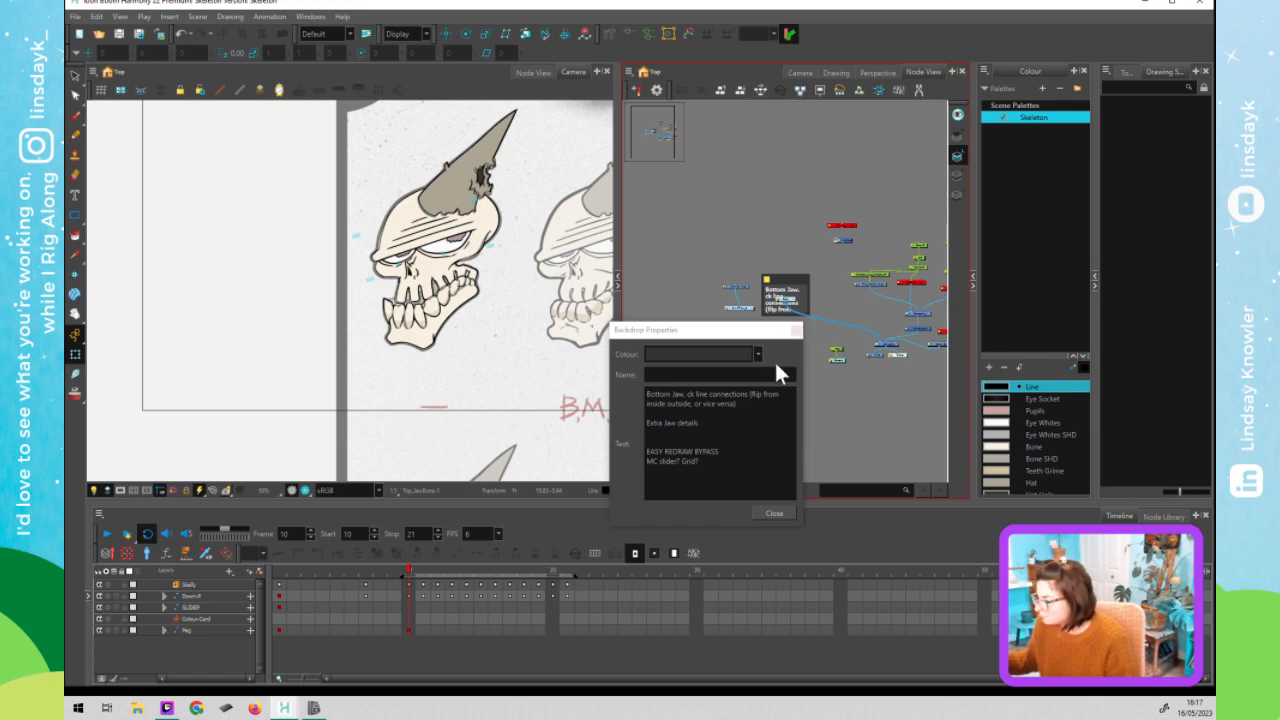
pyautogui.click(797, 330)
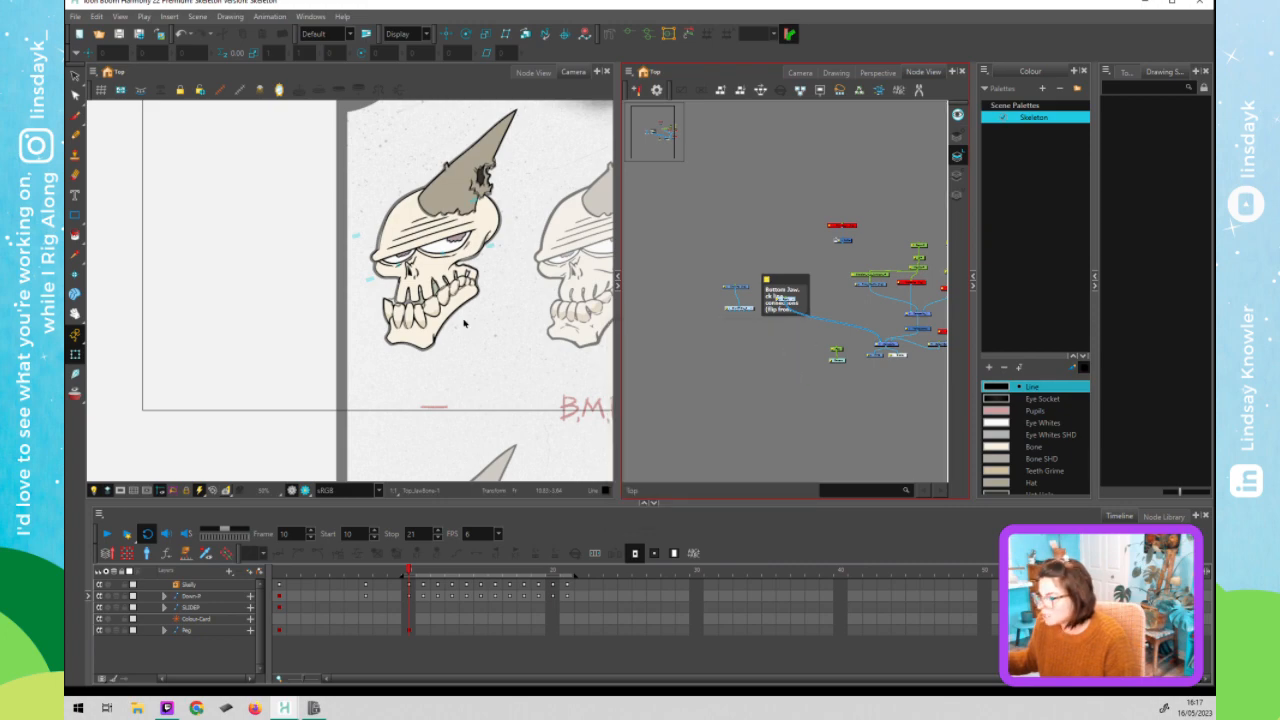
# - Locate the bottom jaw bone inside the Skelly group and select the lower teeth and jaw pegs to check what they control
pyautogui.press('o')
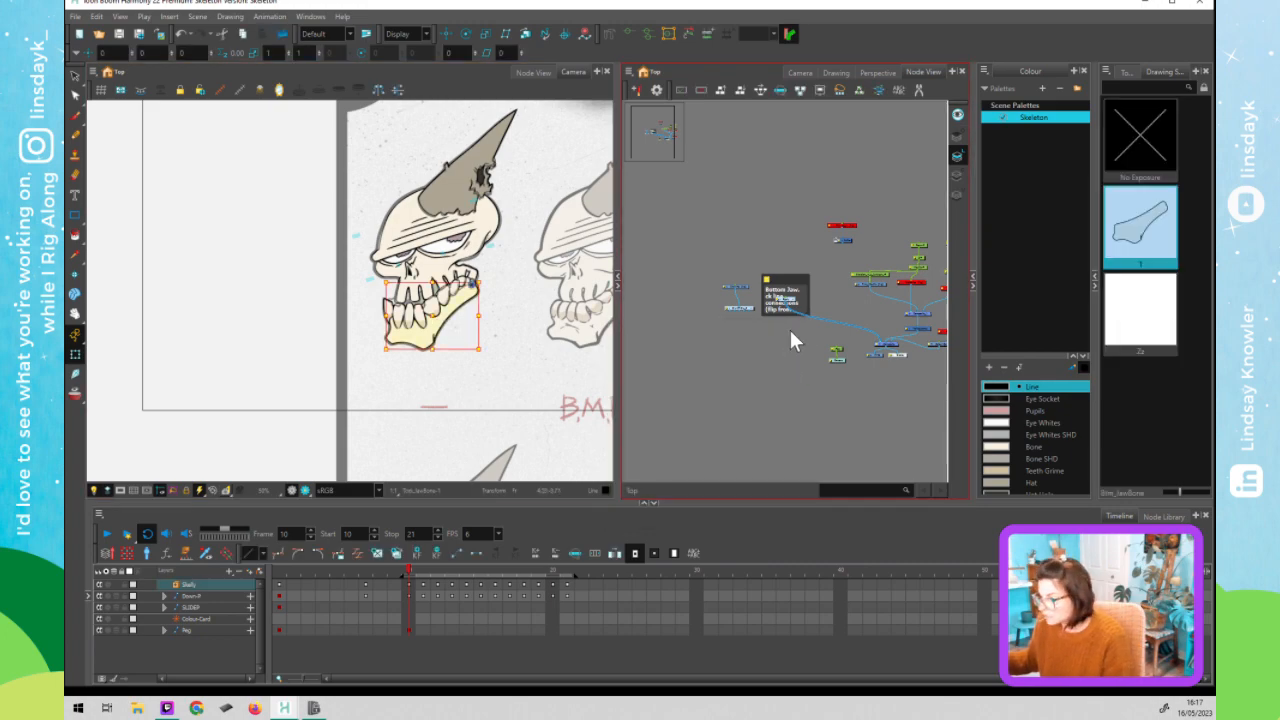
pyautogui.moveTo(701, 330); pyautogui.dragTo(687, 334)
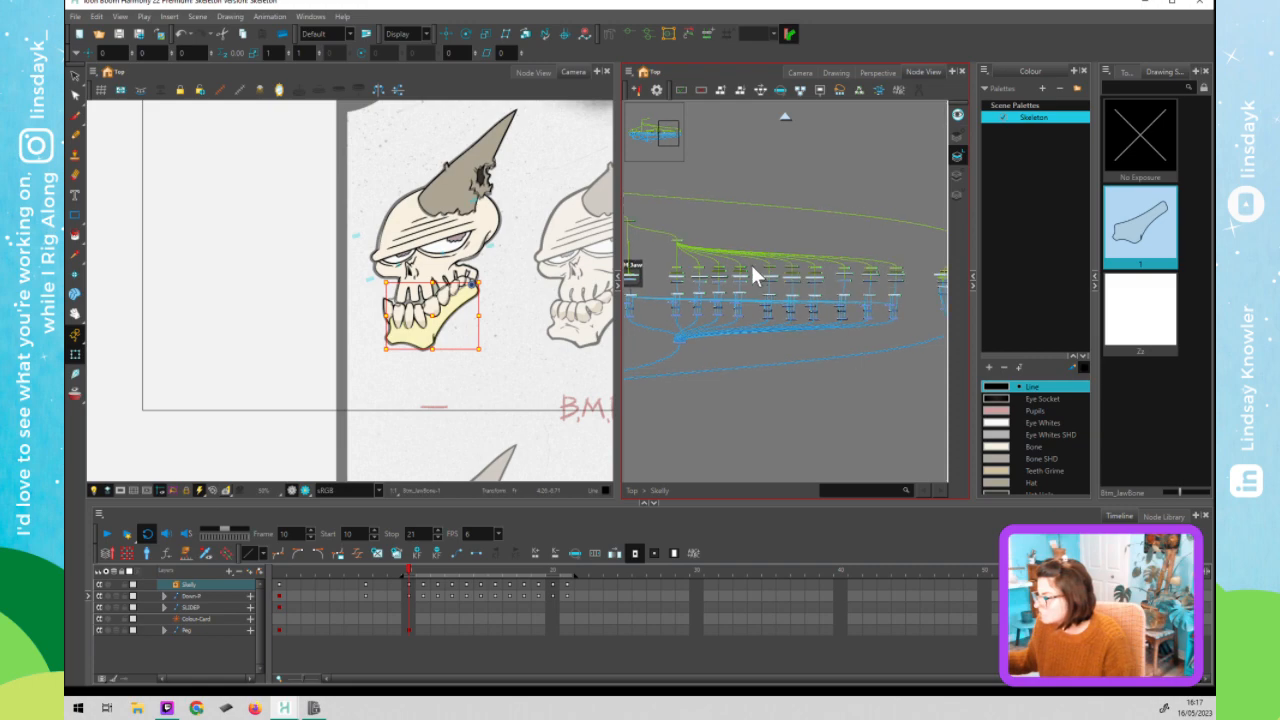
pyautogui.click(671, 242)
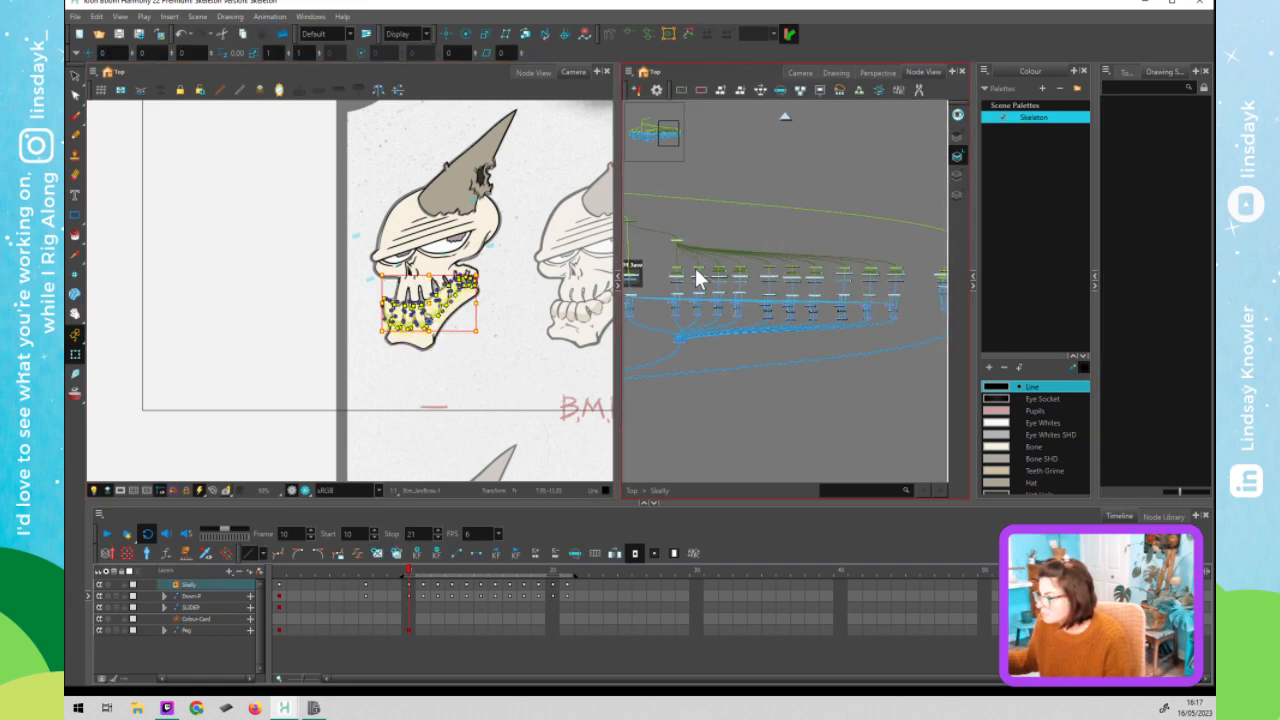
pyautogui.moveTo(632, 262); pyautogui.dragTo(744, 248)
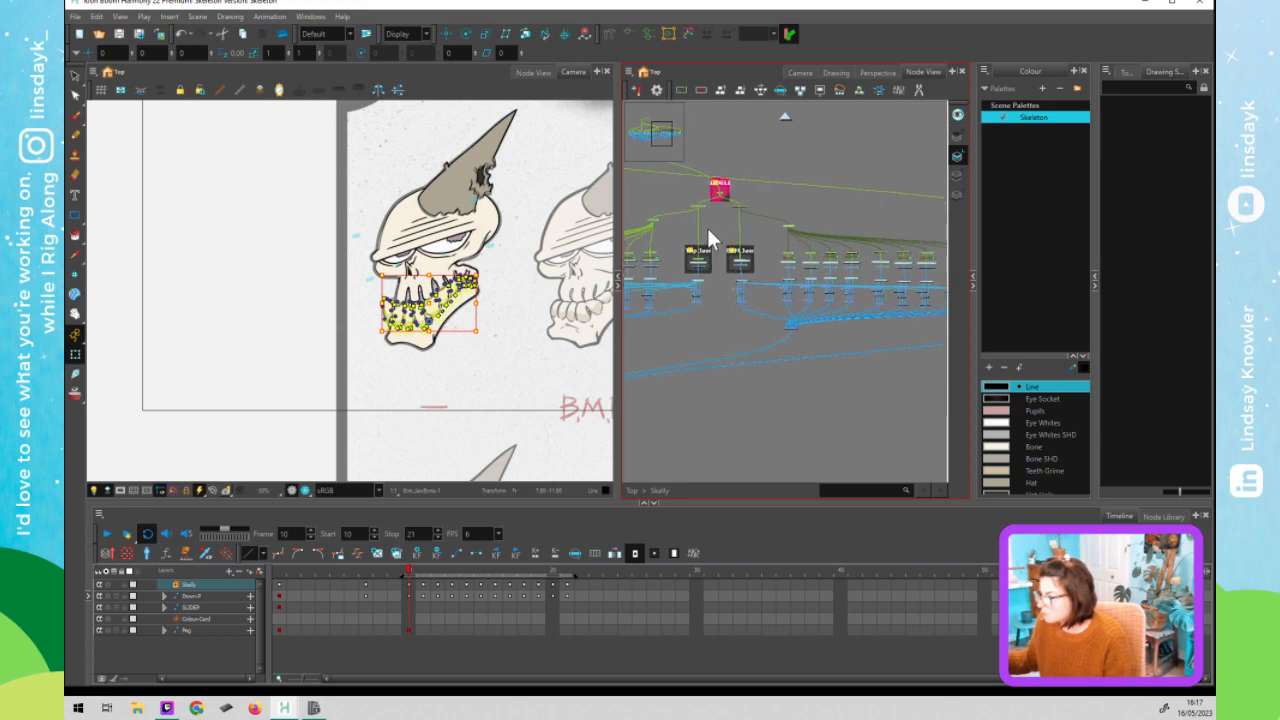
pyautogui.click(707, 228)
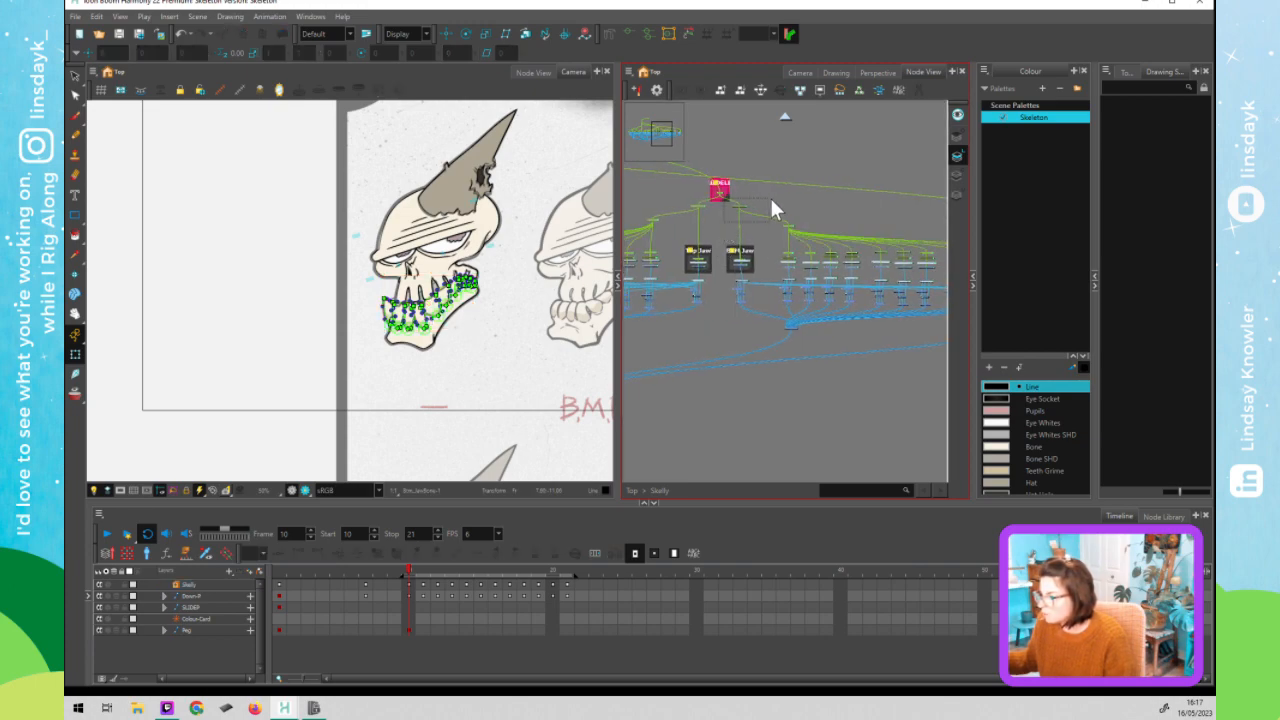
pyautogui.click(478, 366)
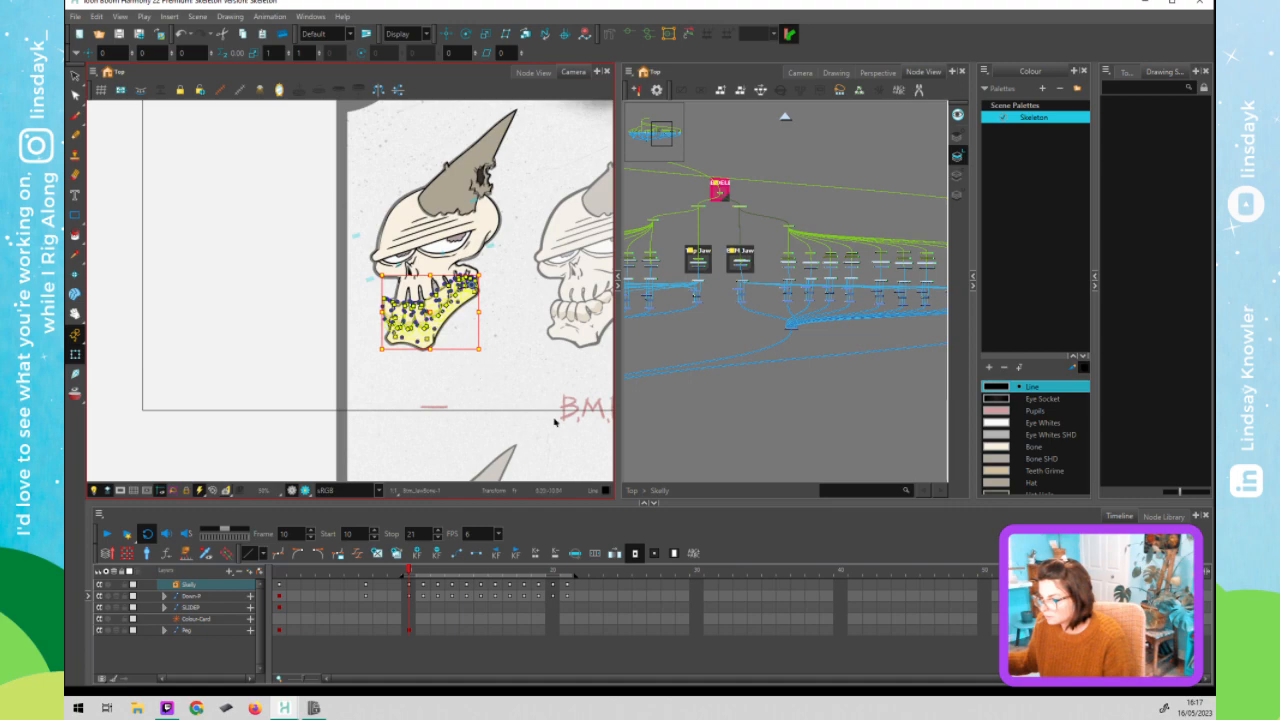
pyautogui.click(645, 347)
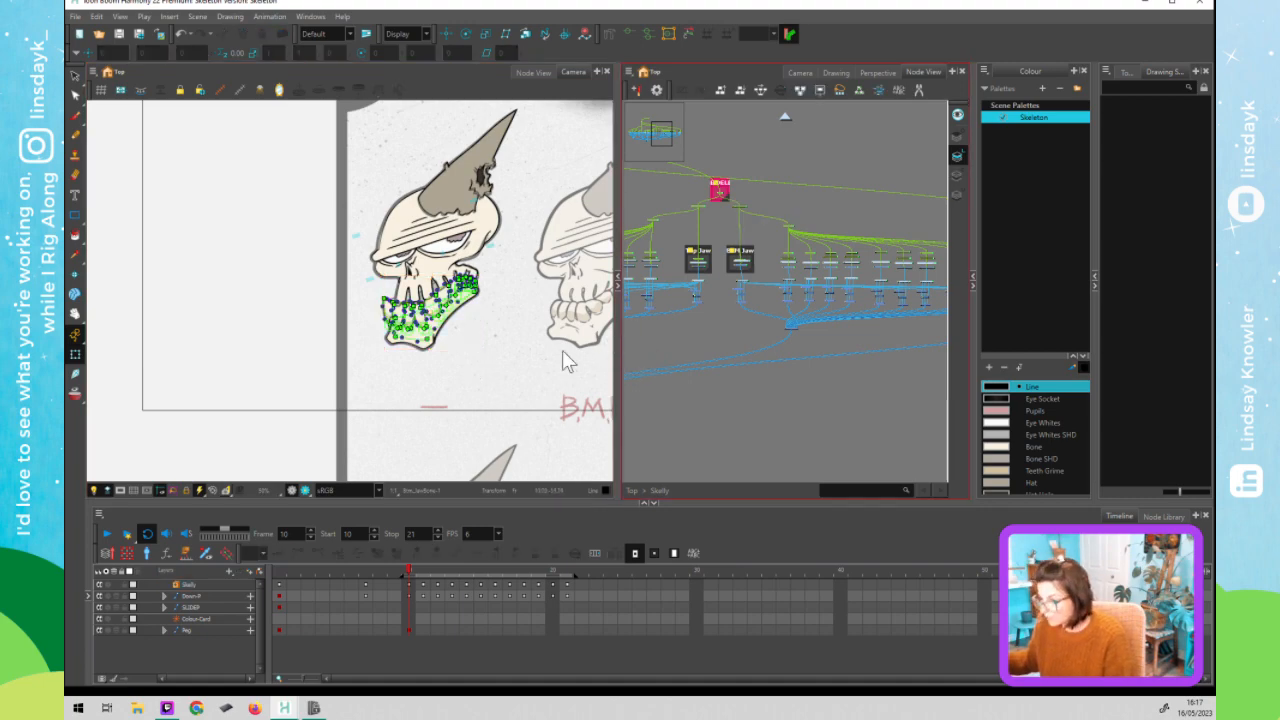
pyautogui.click(510, 376)
pyautogui.click(718, 347)
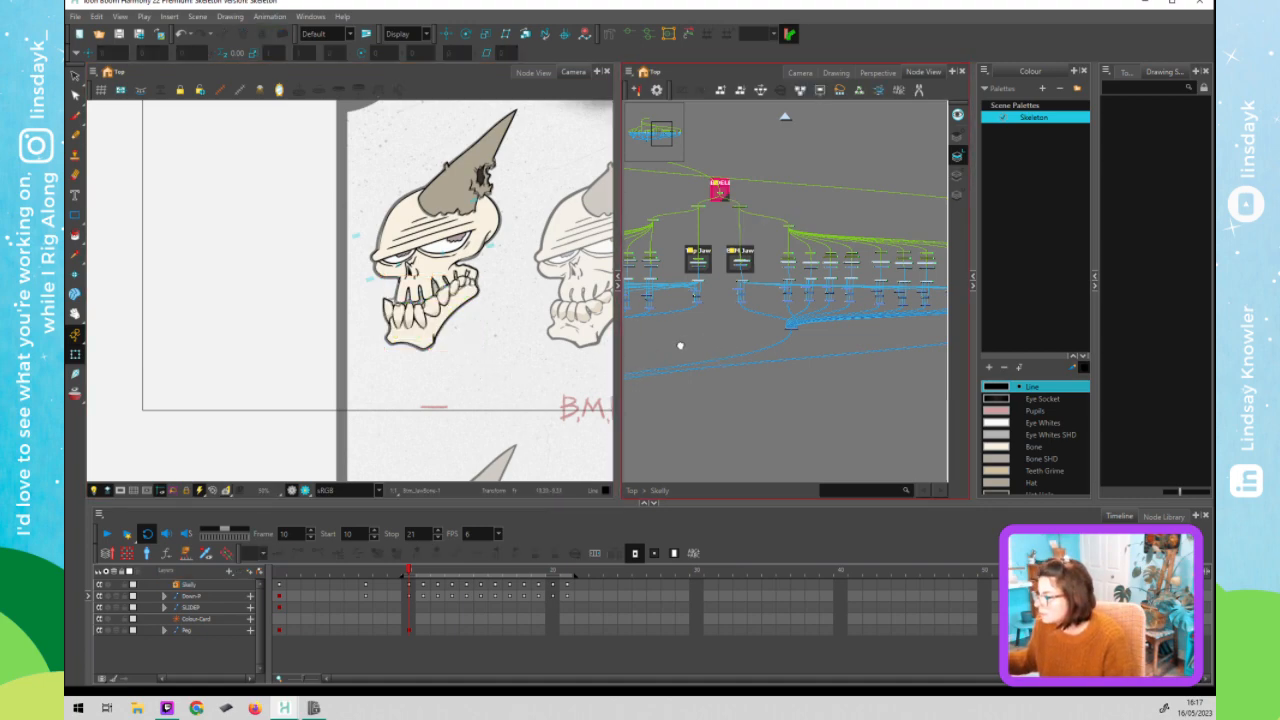
# - Space out the Btm_JawBone-P peg and the Deformation-Btm_JawBone node above the jaw drawing in the BTM Jaw backdrop
pyautogui.moveTo(726, 335); pyautogui.dragTo(688, 337)
pyautogui.scroll(5, 707, 256)
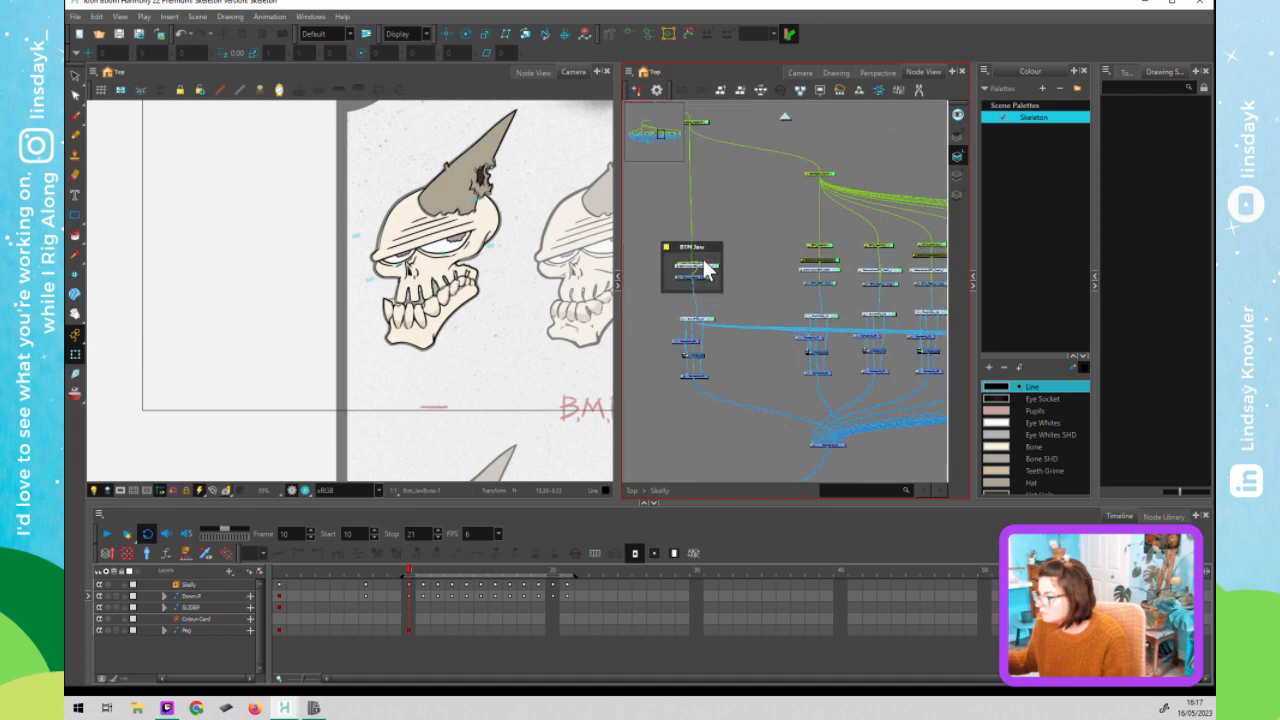
pyautogui.scroll(3, 706, 274)
pyautogui.click(700, 278)
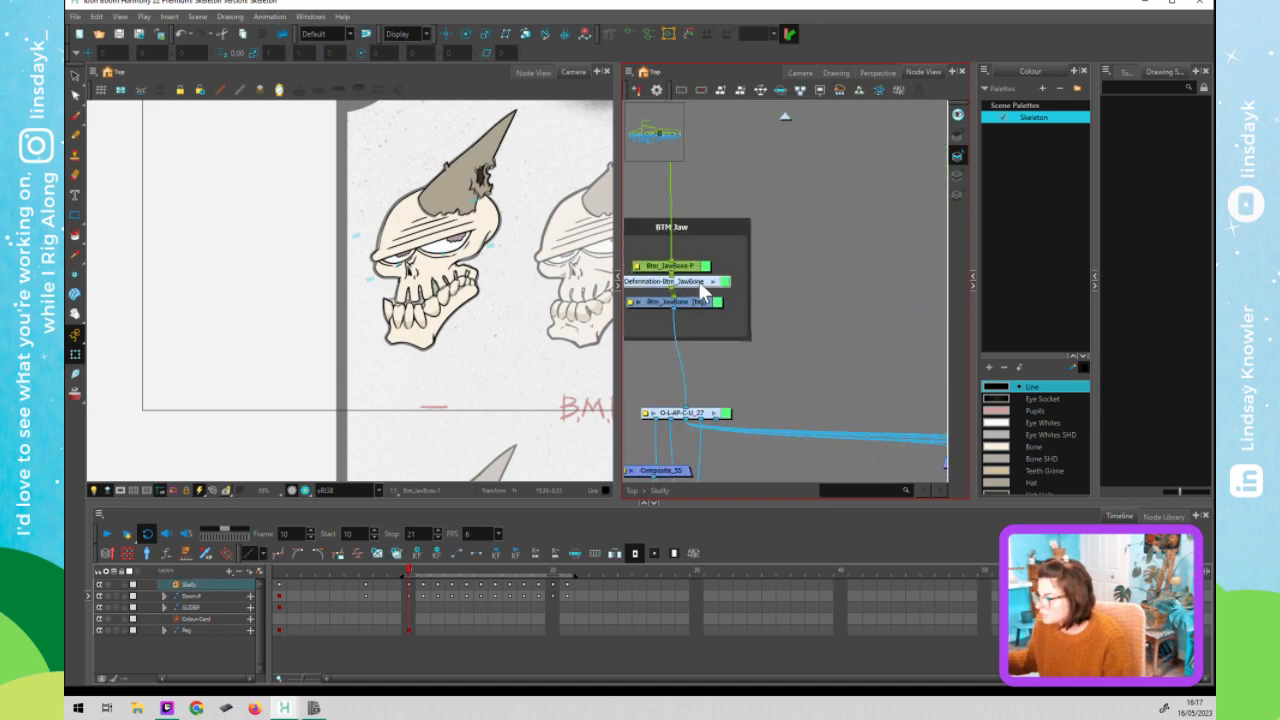
pyautogui.click(700, 265)
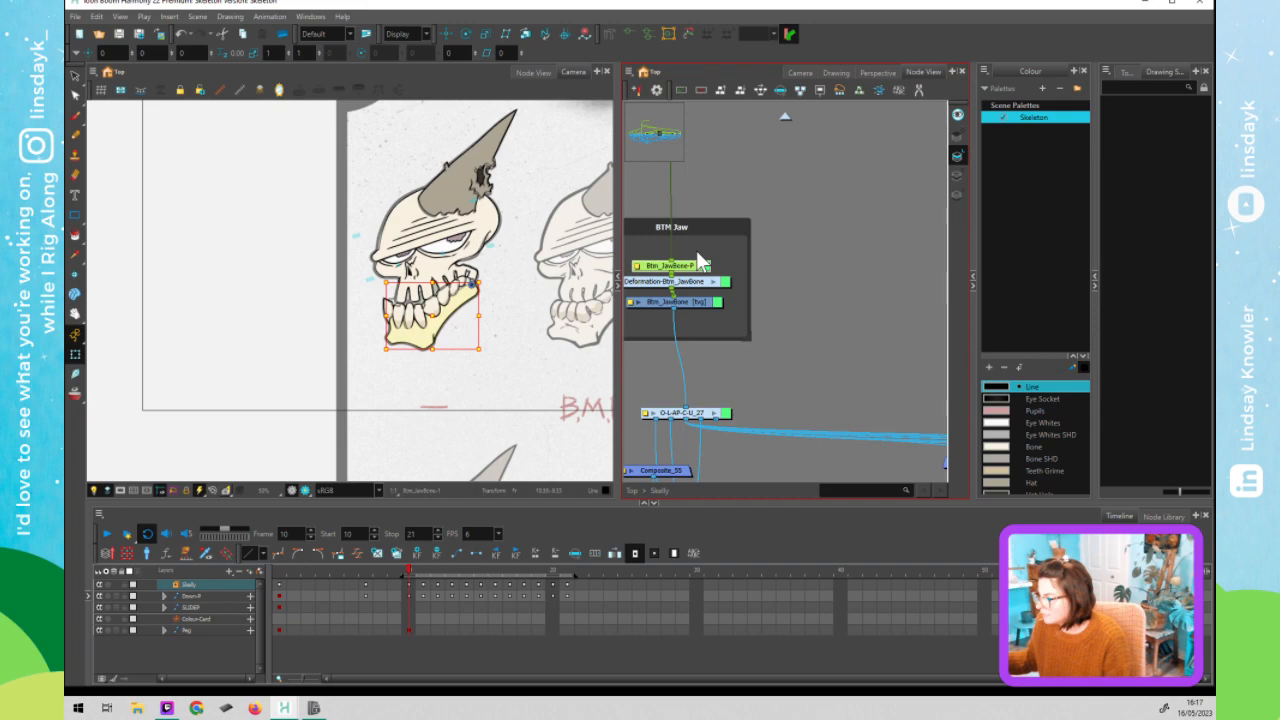
pyautogui.moveTo(697, 266); pyautogui.dragTo(695, 275)
pyautogui.click(700, 283)
pyautogui.click(696, 302)
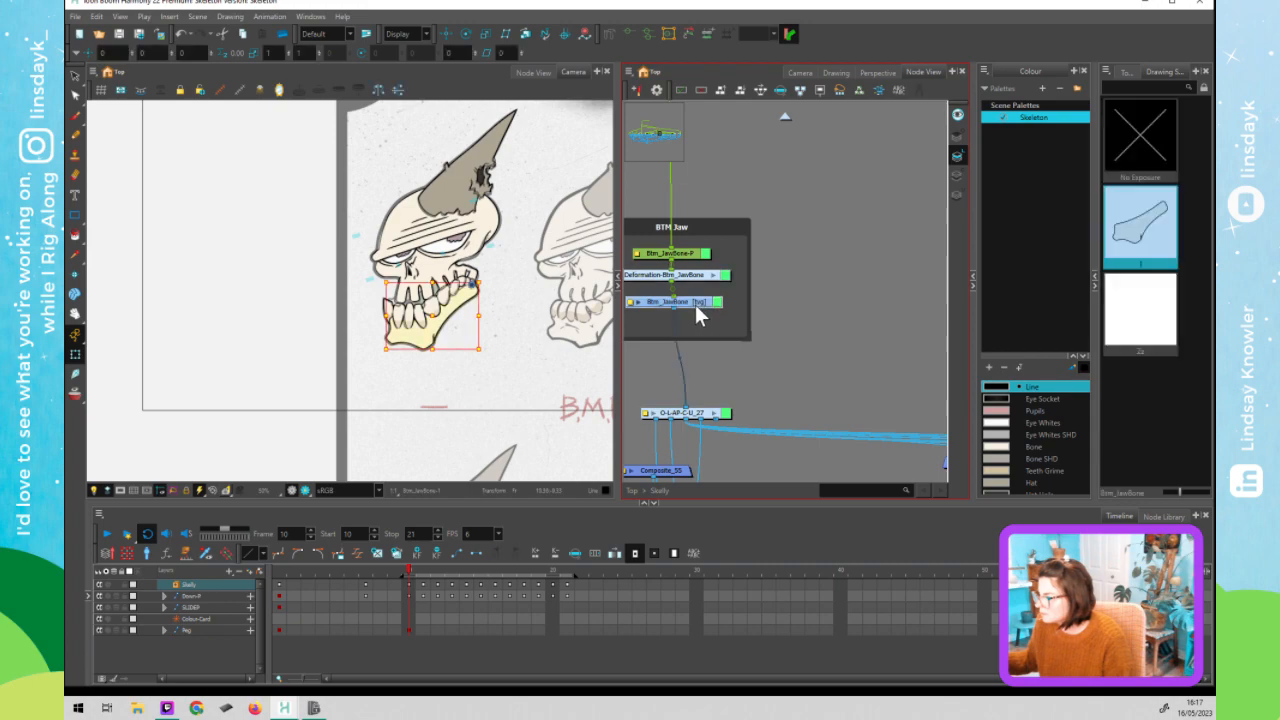
# - Examine the lower teeth nodes beside the BTM Jaw backdrop and inspect the skull's mouth up close in the camera view
pyautogui.click(825, 314)
pyautogui.scroll(-2, 825, 314)
pyautogui.scroll(-2, 826, 318)
pyautogui.moveTo(826, 318); pyautogui.dragTo(608, 291)
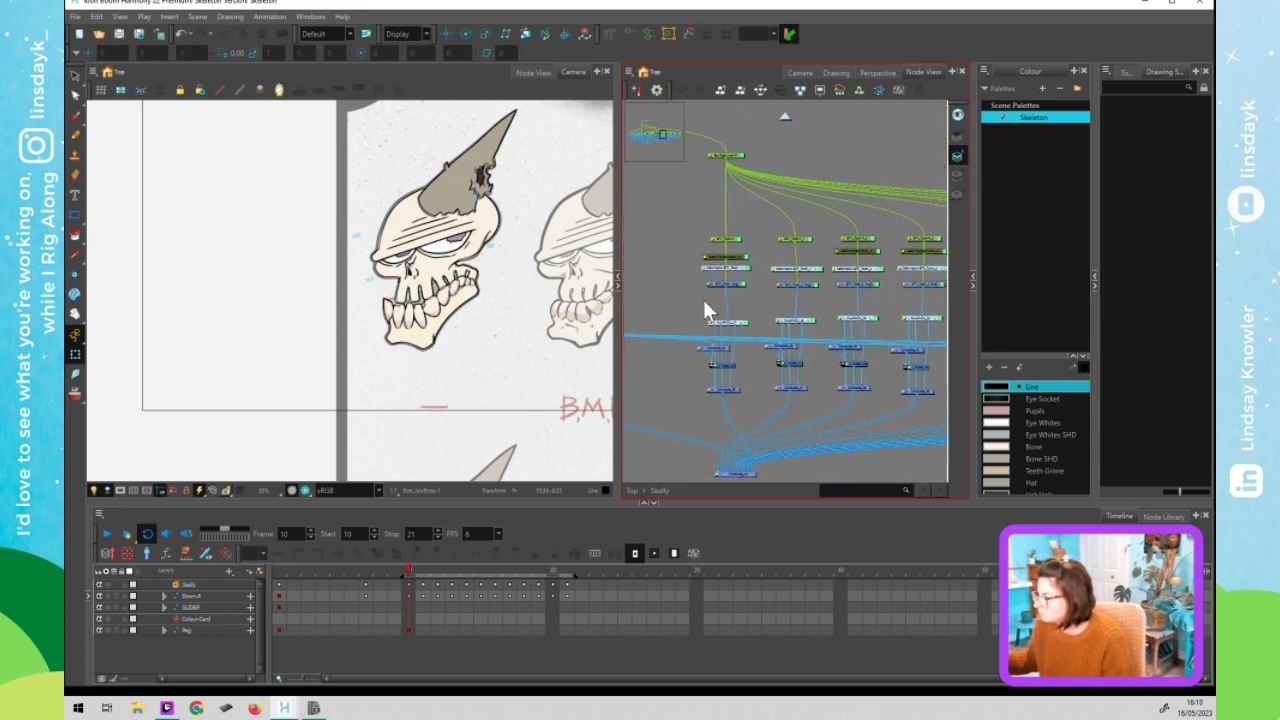
pyautogui.moveTo(719, 342); pyautogui.dragTo(686, 307)
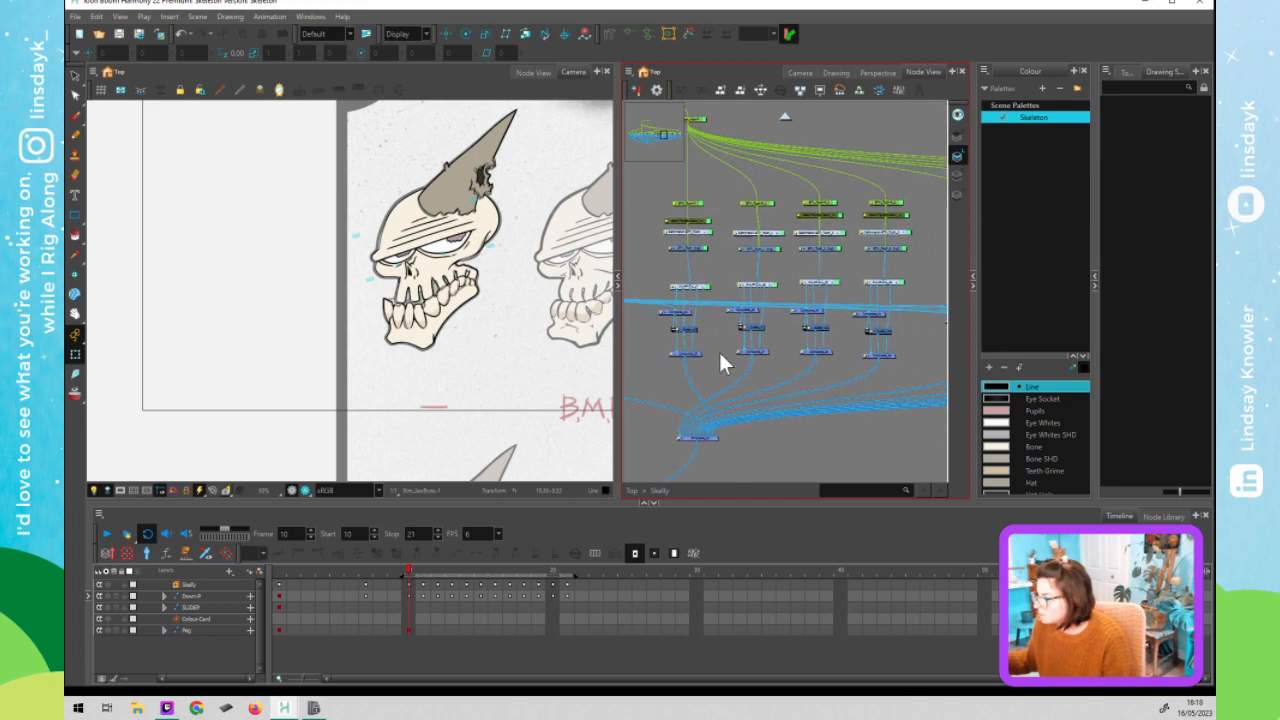
pyautogui.scroll(2, 437, 331)
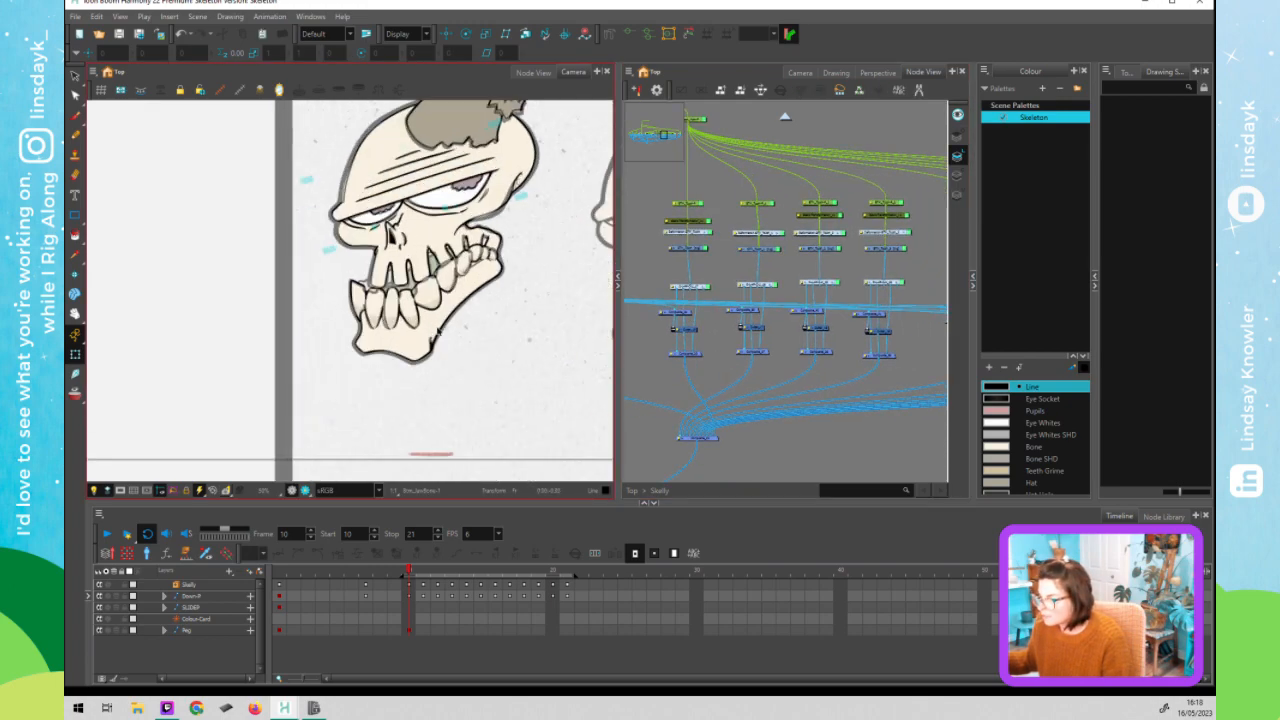
pyautogui.scroll(2, 437, 332)
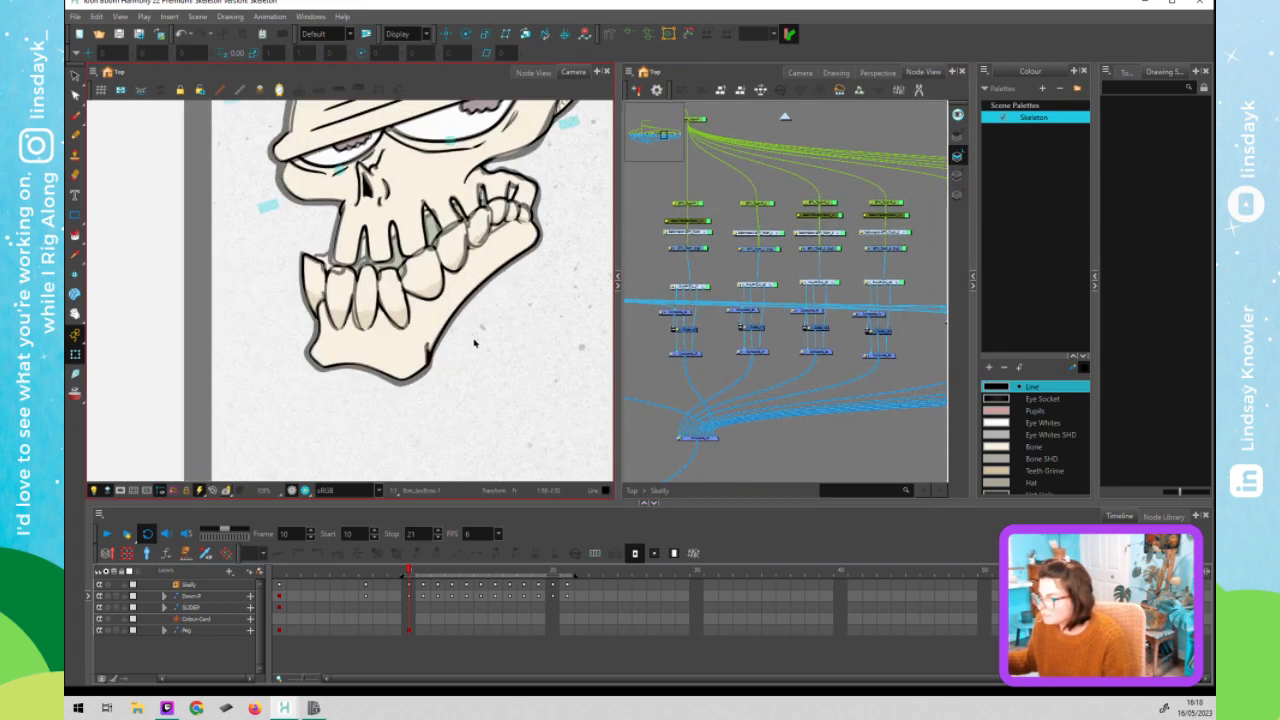
# - Return to the top-level network and disable the Final_Mouths mouth chart drawing so only the rig shows
pyautogui.click(785, 116)
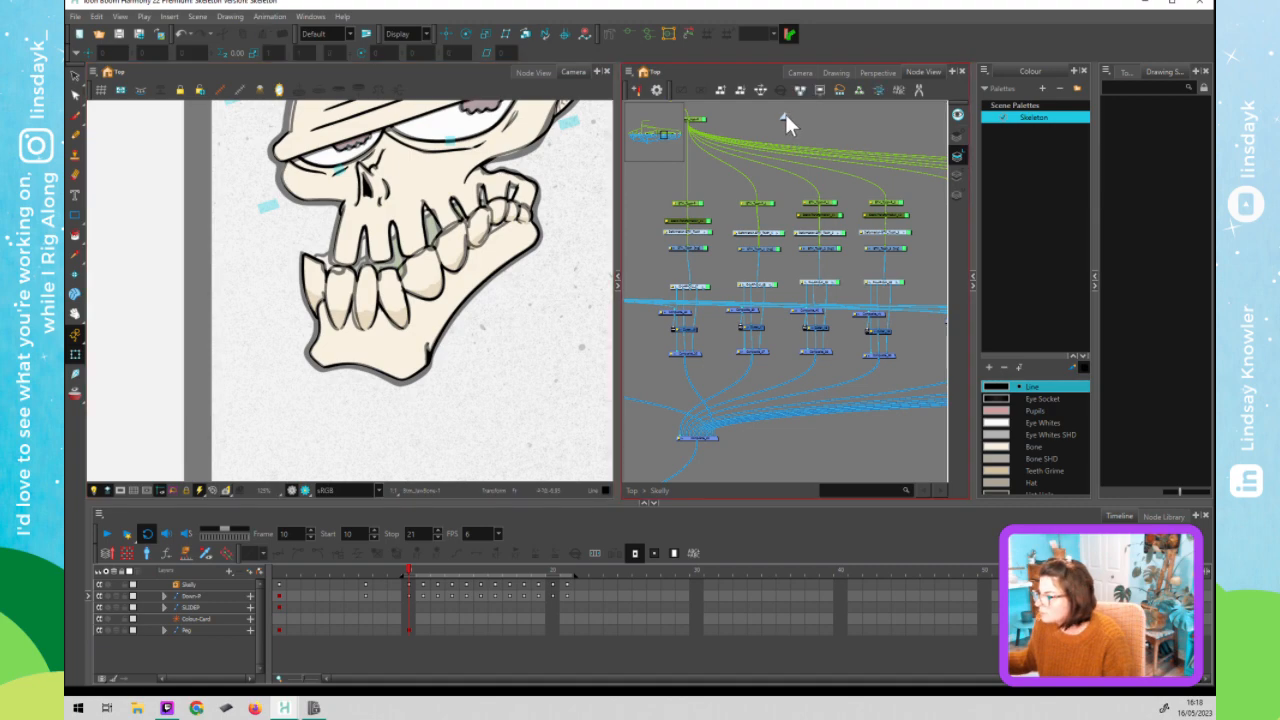
pyautogui.moveTo(766, 307); pyautogui.dragTo(631, 299)
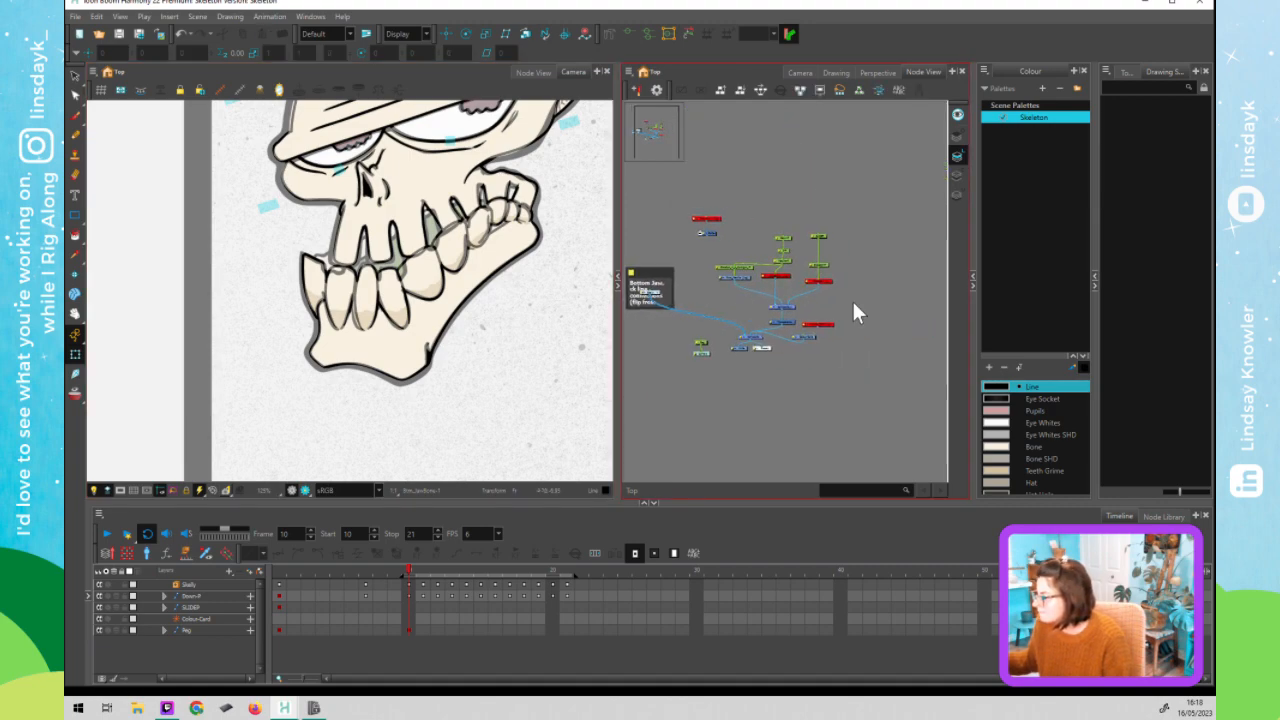
pyautogui.click(746, 278)
pyautogui.press('d')
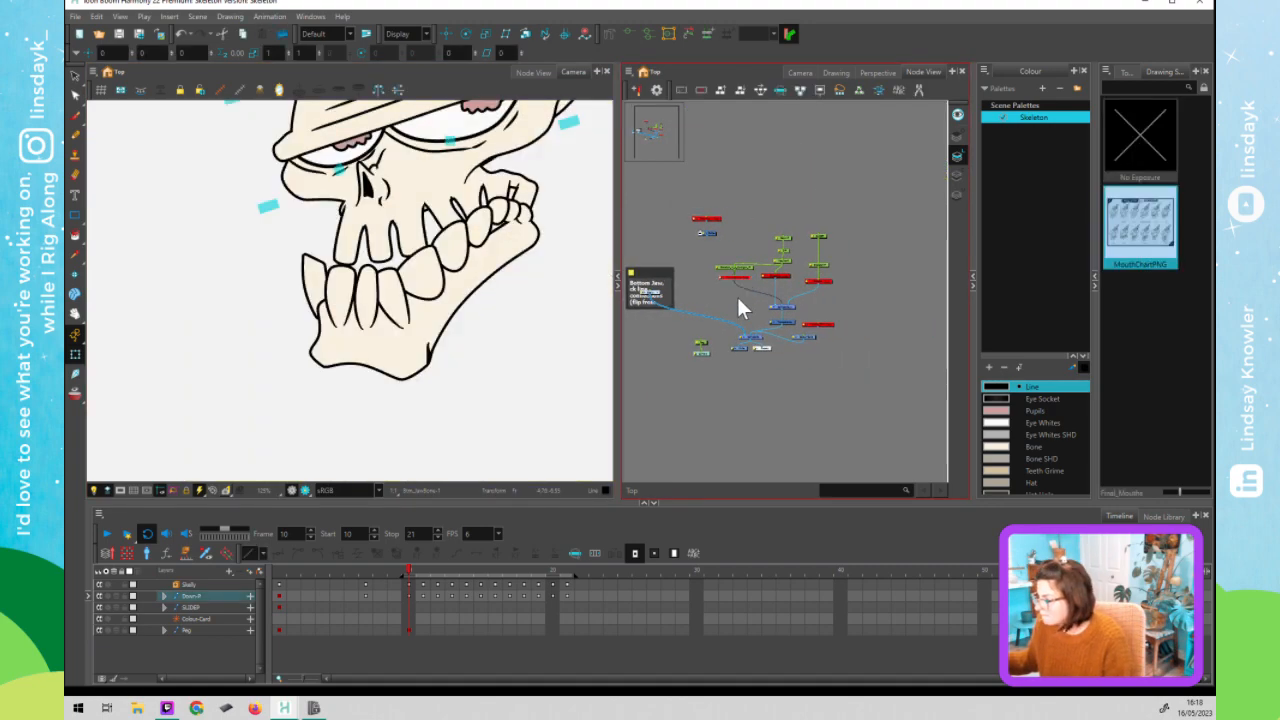
pyautogui.click(681, 293)
pyautogui.click(528, 302)
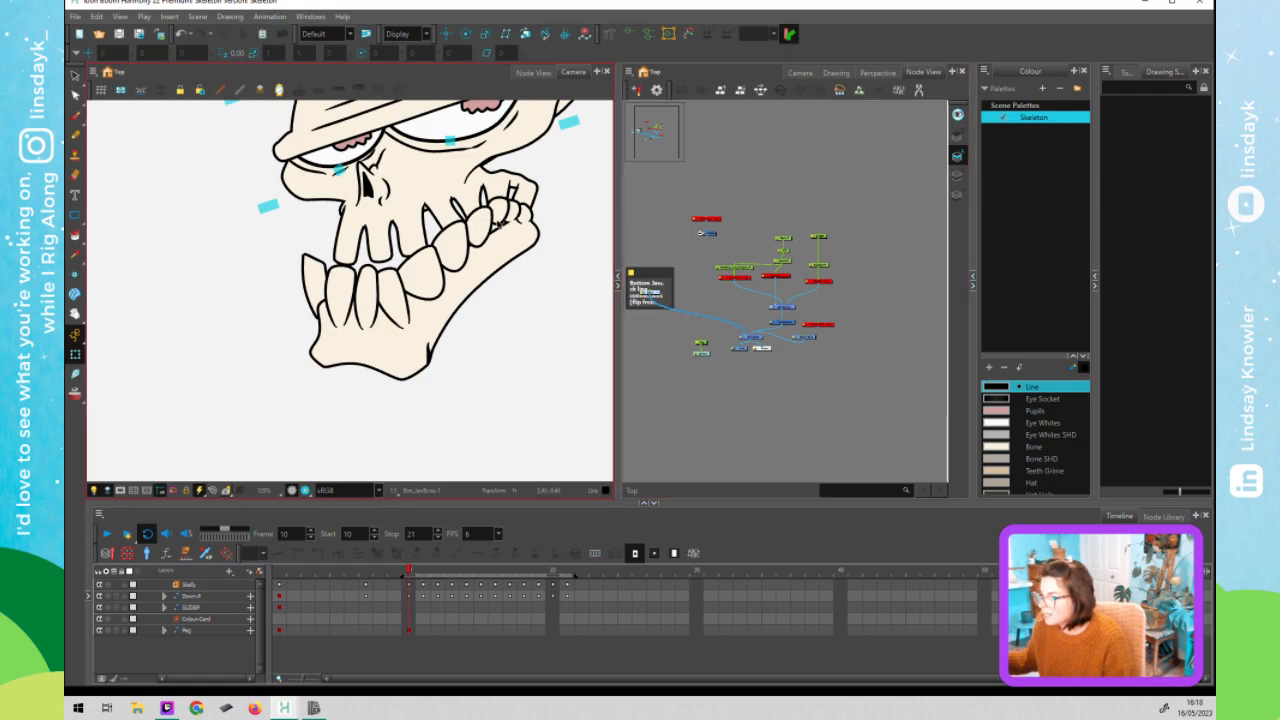
# - Select a lower tooth and the bottom jaw bone on the skull, and locate the jaw bone's node in the Skelly group
pyautogui.click(484, 246)
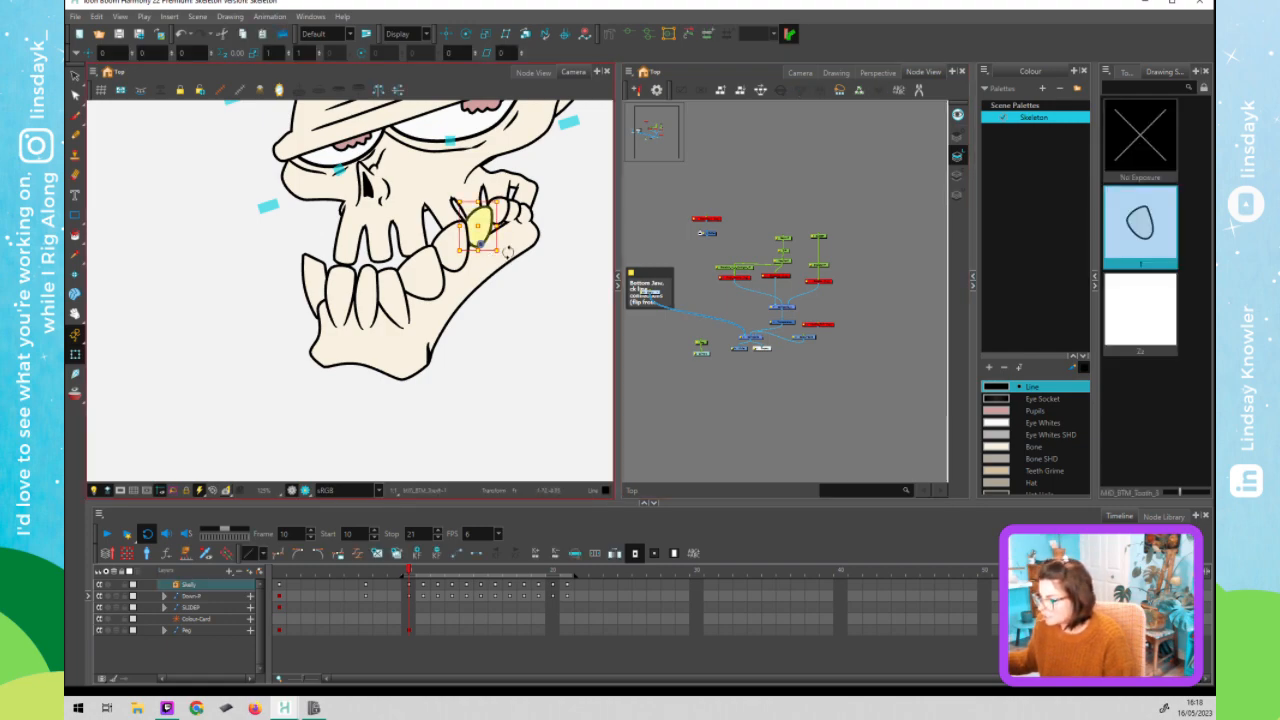
pyautogui.click(625, 232)
pyautogui.click(524, 250)
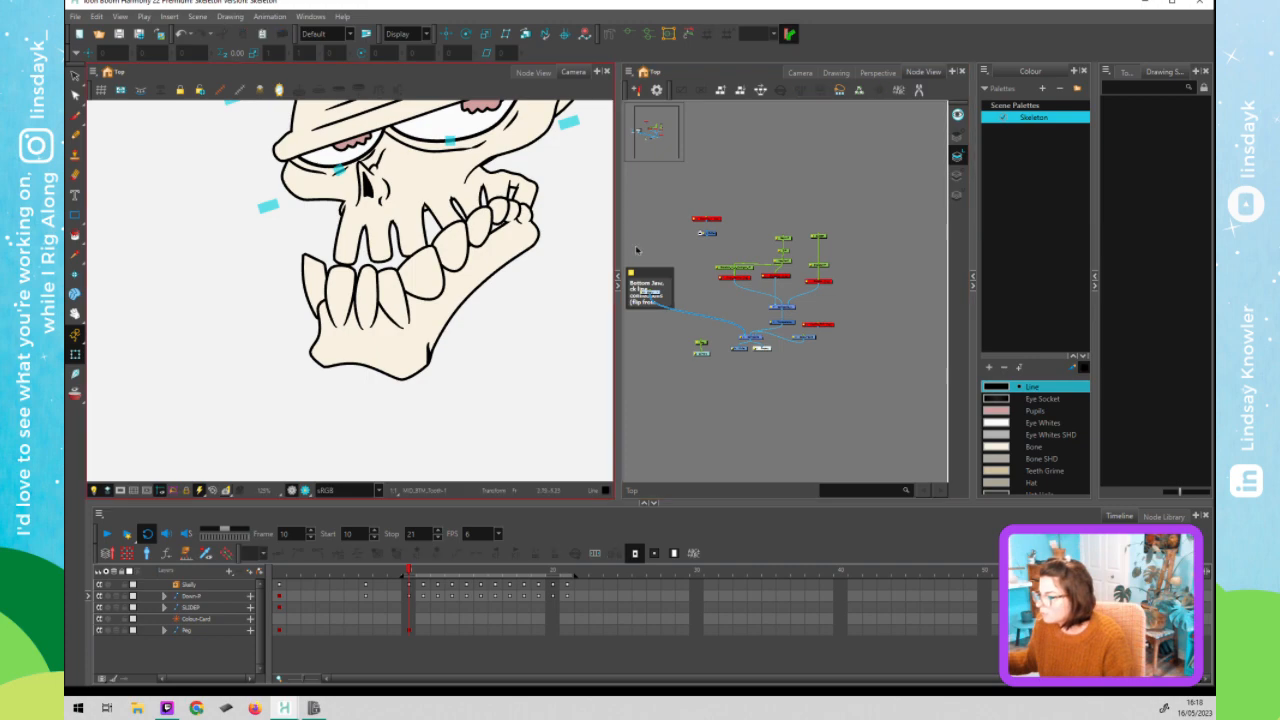
pyautogui.press('o')
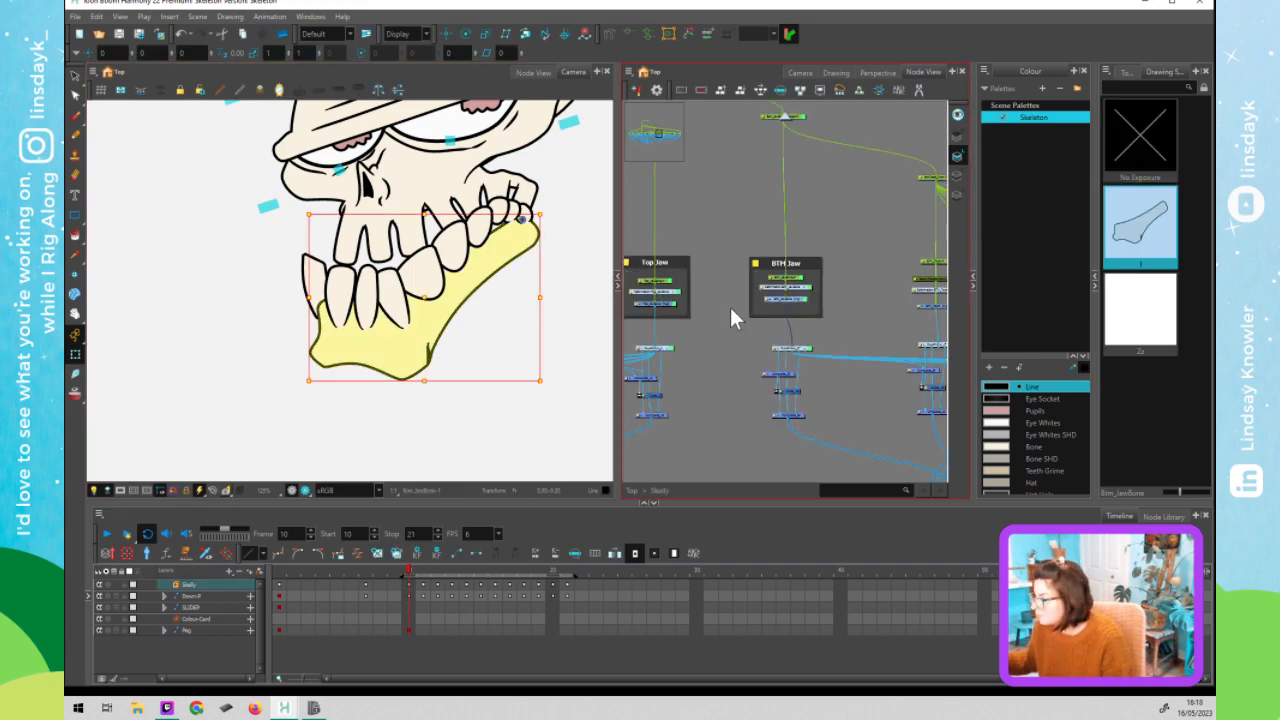
# - Move the composite joining the bottom jaw and lower teeth further down, away from the nodes feeding it
pyautogui.click(827, 314)
pyautogui.scroll(-2, 856, 318)
pyautogui.moveTo(847, 320); pyautogui.dragTo(697, 302)
pyautogui.moveTo(734, 380); pyautogui.dragTo(711, 377)
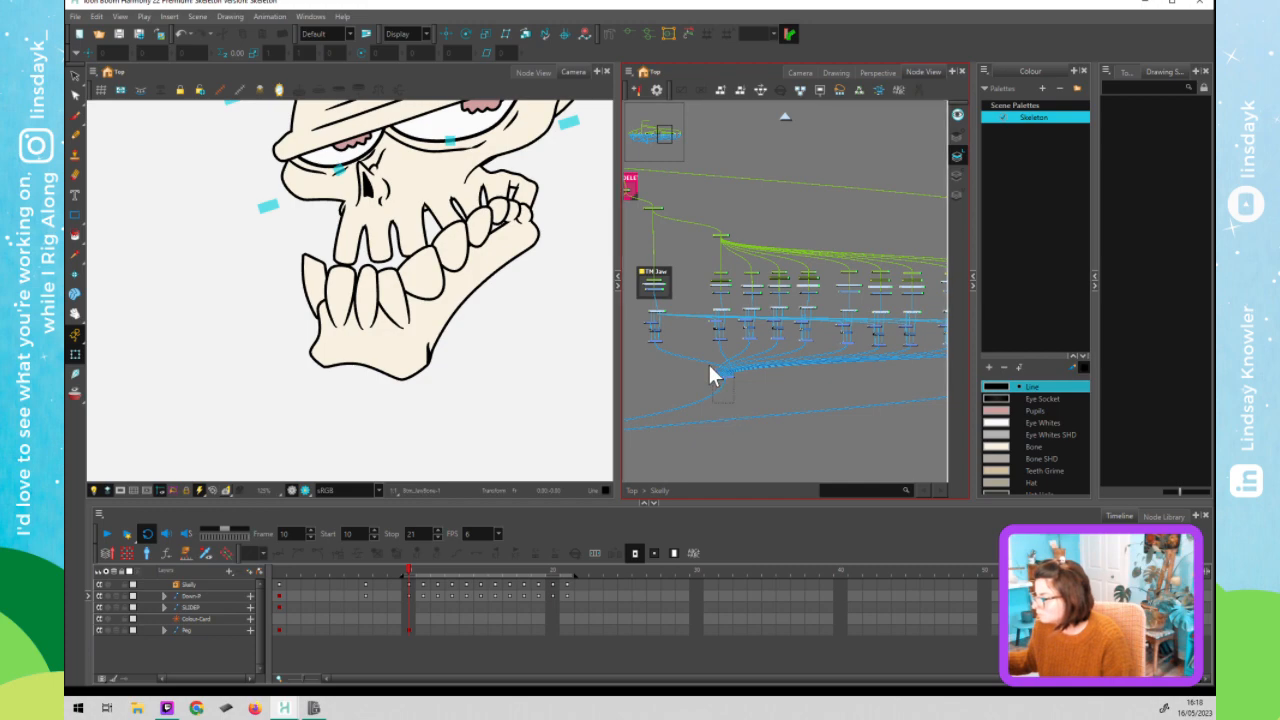
pyautogui.click(729, 376)
pyautogui.moveTo(730, 377); pyautogui.dragTo(734, 405)
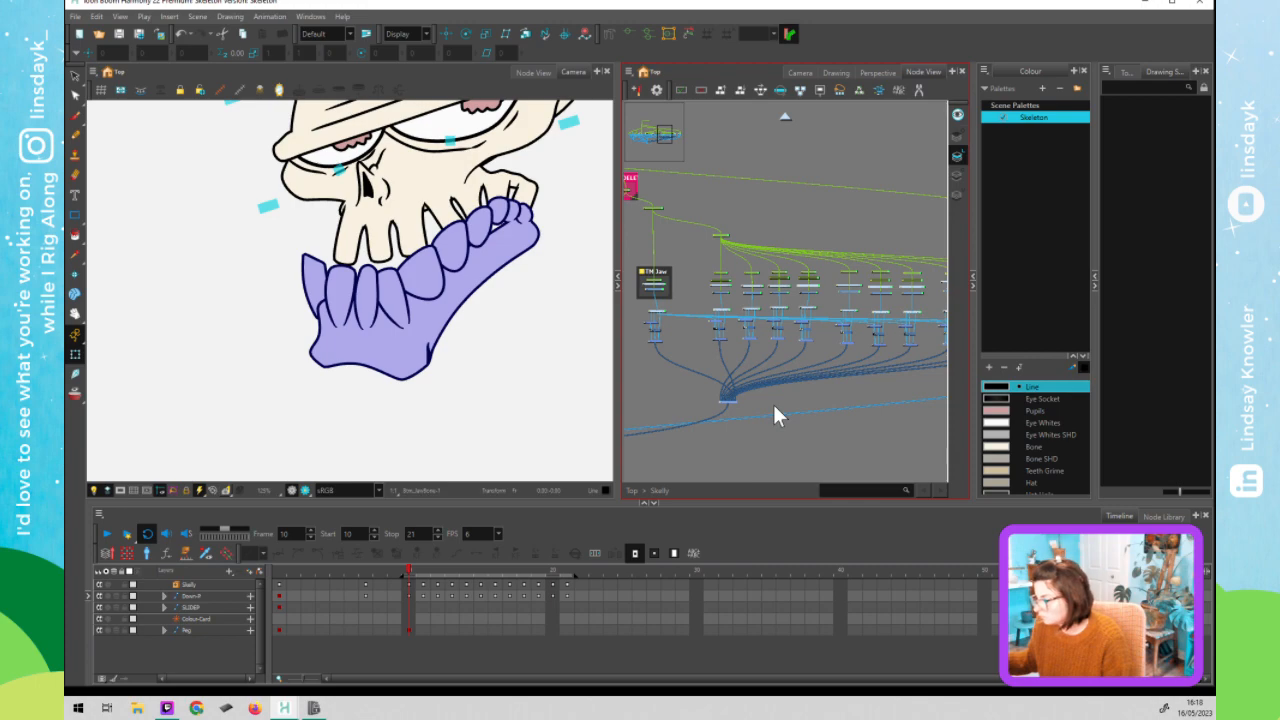
pyautogui.click(772, 412)
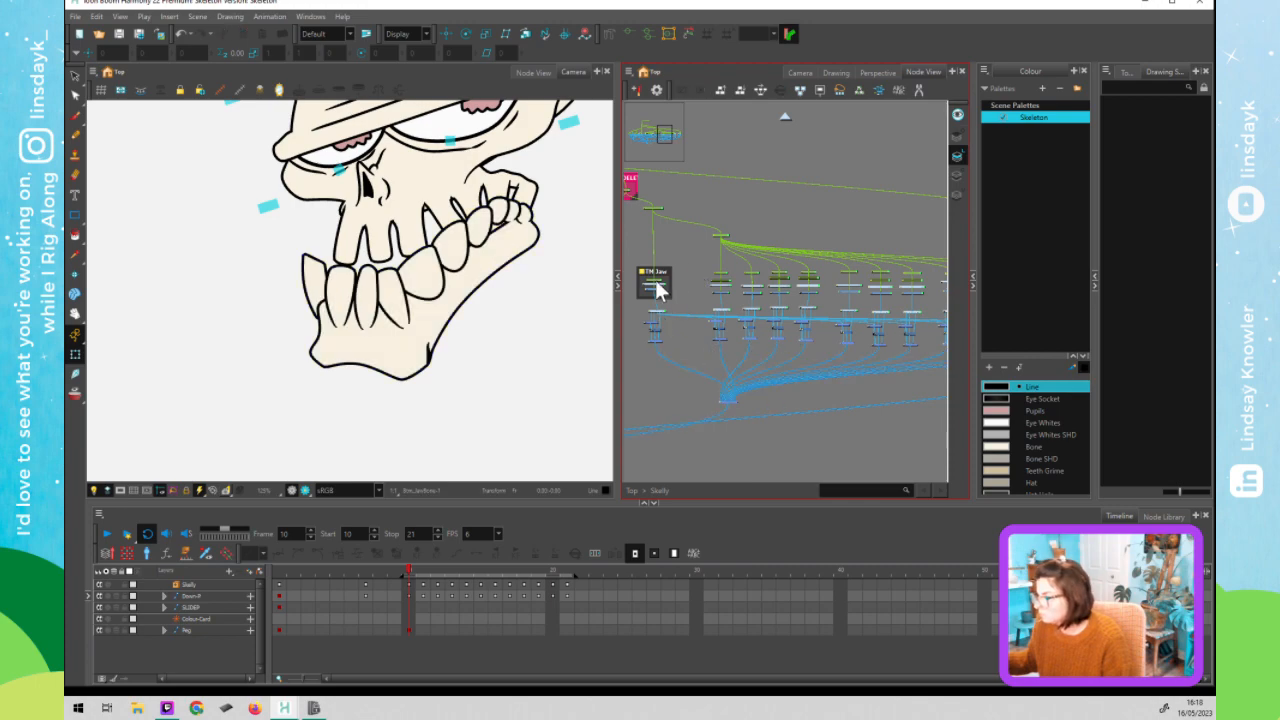
# - Select the BTM Jaw nodes and the row of lower teeth pegs to check which parts of the mouth they control
pyautogui.click(660, 287)
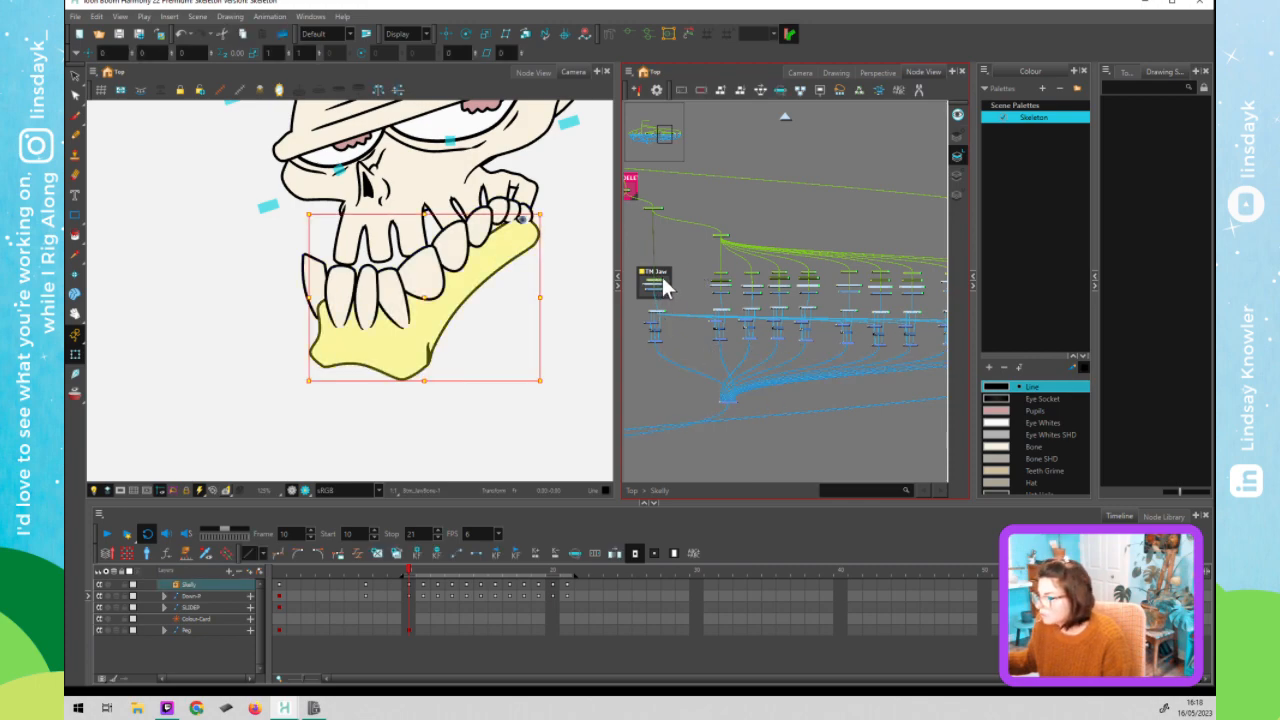
pyautogui.moveTo(701, 260); pyautogui.dragTo(934, 275)
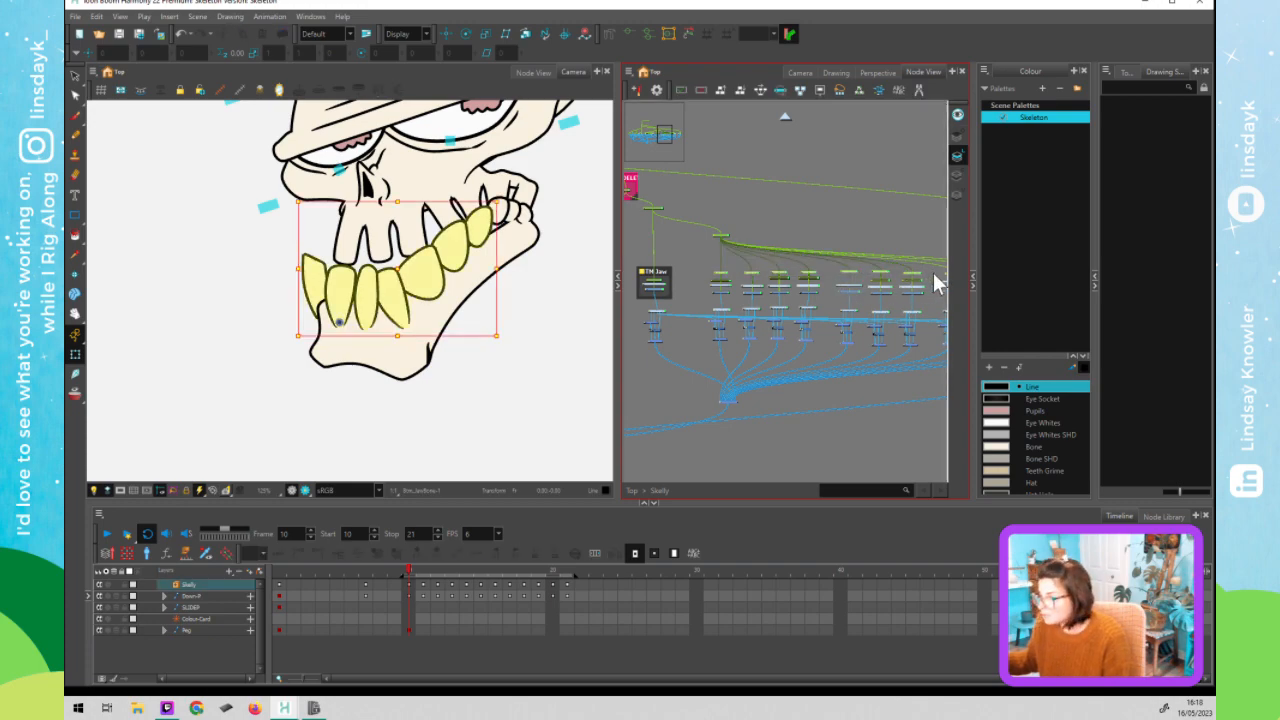
pyautogui.press('space')
pyautogui.moveTo(798, 264); pyautogui.dragTo(687, 254)
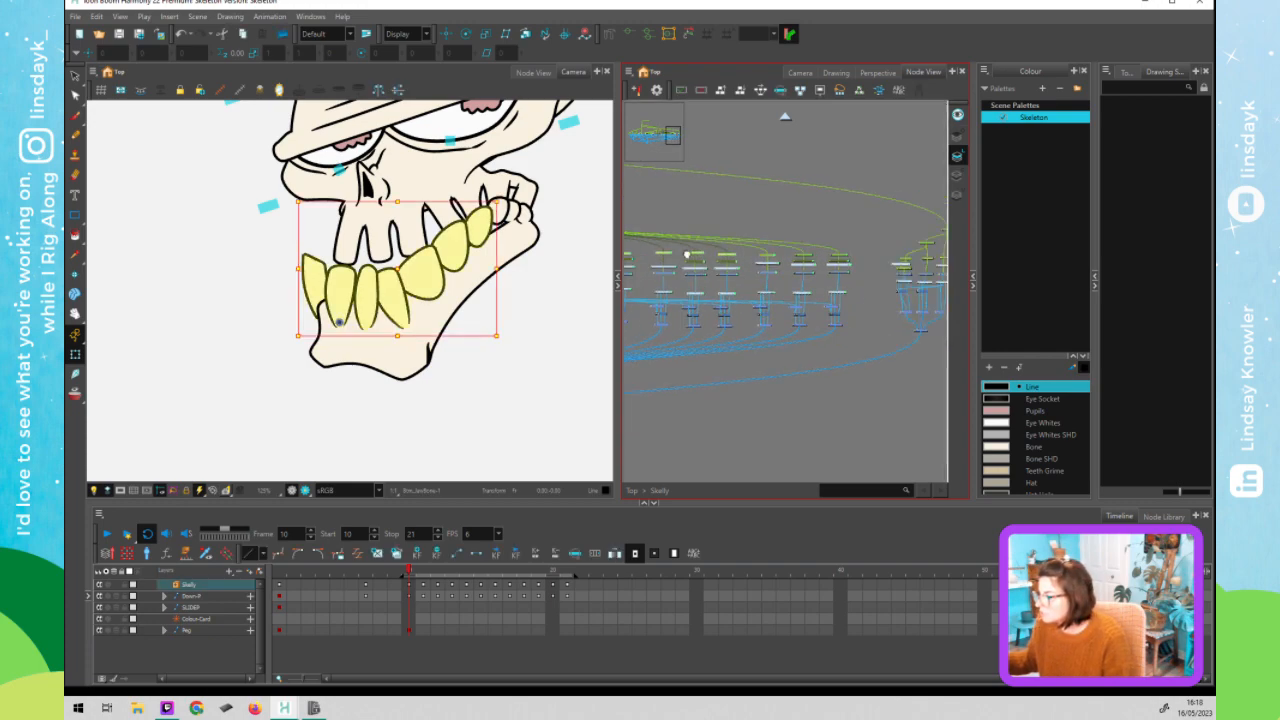
pyautogui.click(786, 258)
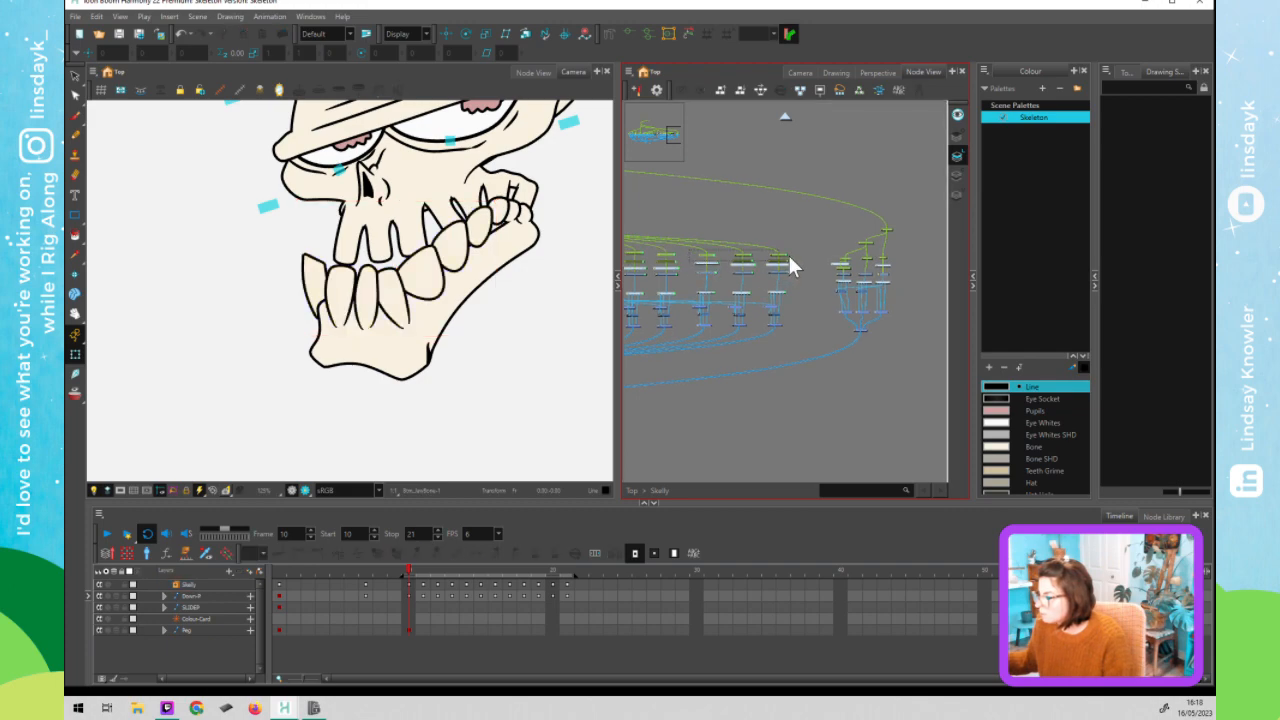
pyautogui.moveTo(788, 256); pyautogui.dragTo(788, 256)
pyautogui.click(733, 215)
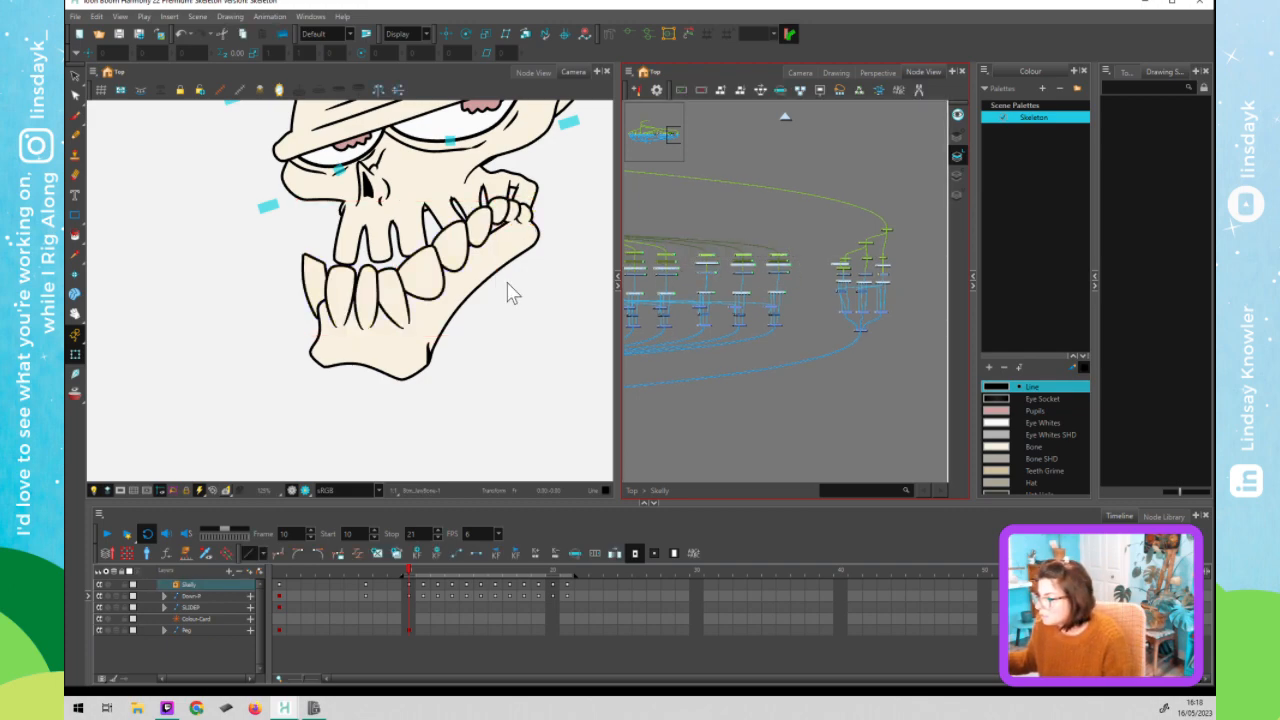
# - Select the bottom jaw bone on the skull and show its deformation controls
pyautogui.click(471, 278)
pyautogui.press('b')
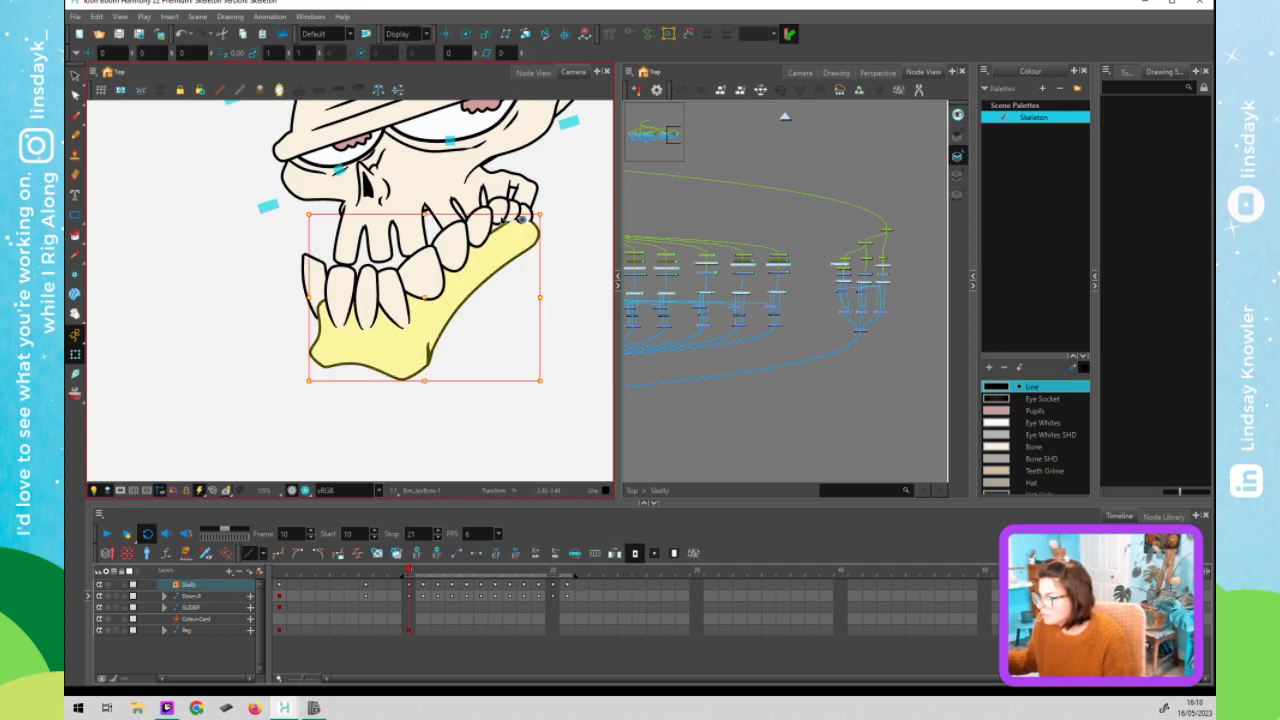
pyautogui.click(507, 242)
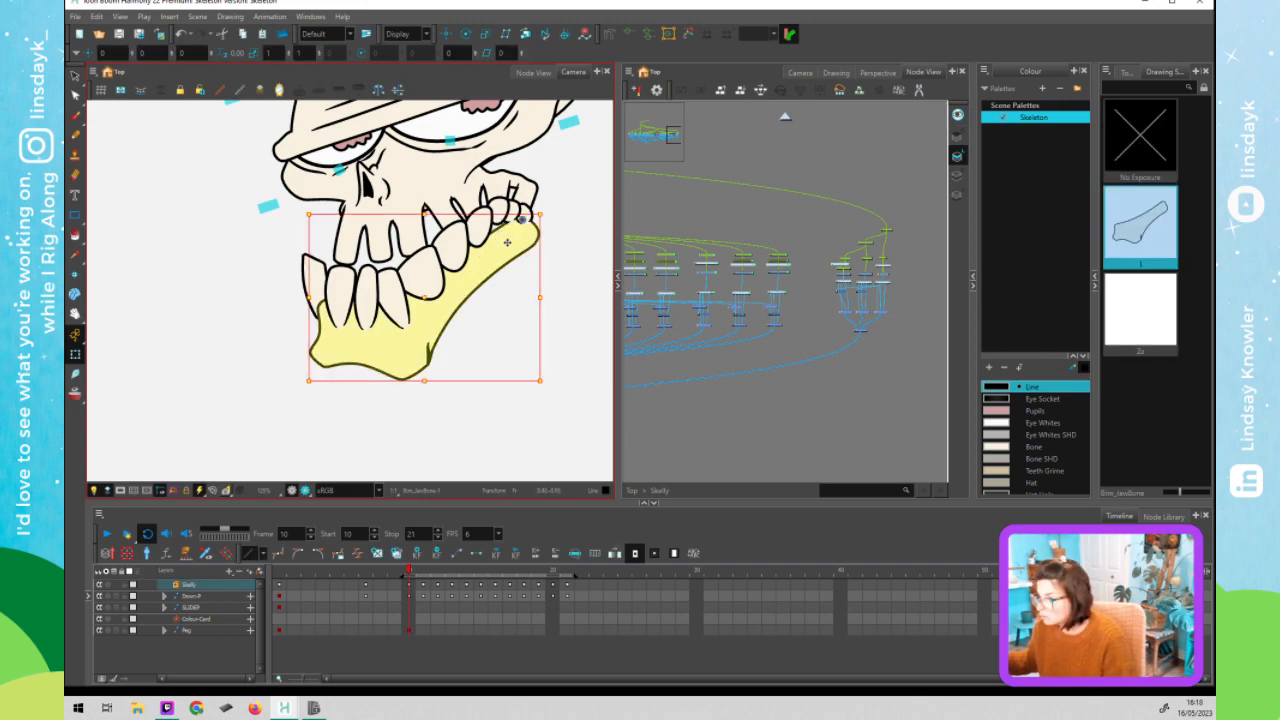
pyautogui.click(654, 199)
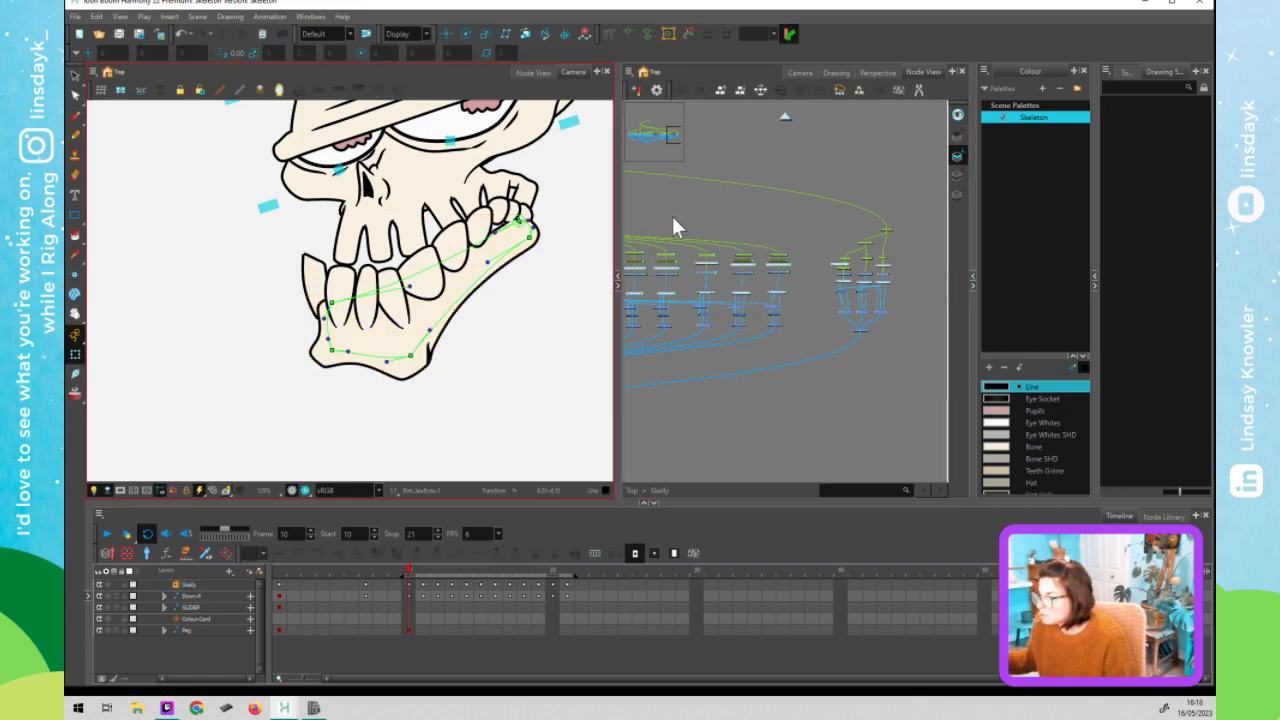
# - Return to the top-level network and re-enable the Final_Mouths mouth chart drawing behind the rig
pyautogui.click(784, 118)
pyautogui.moveTo(867, 297); pyautogui.dragTo(707, 265)
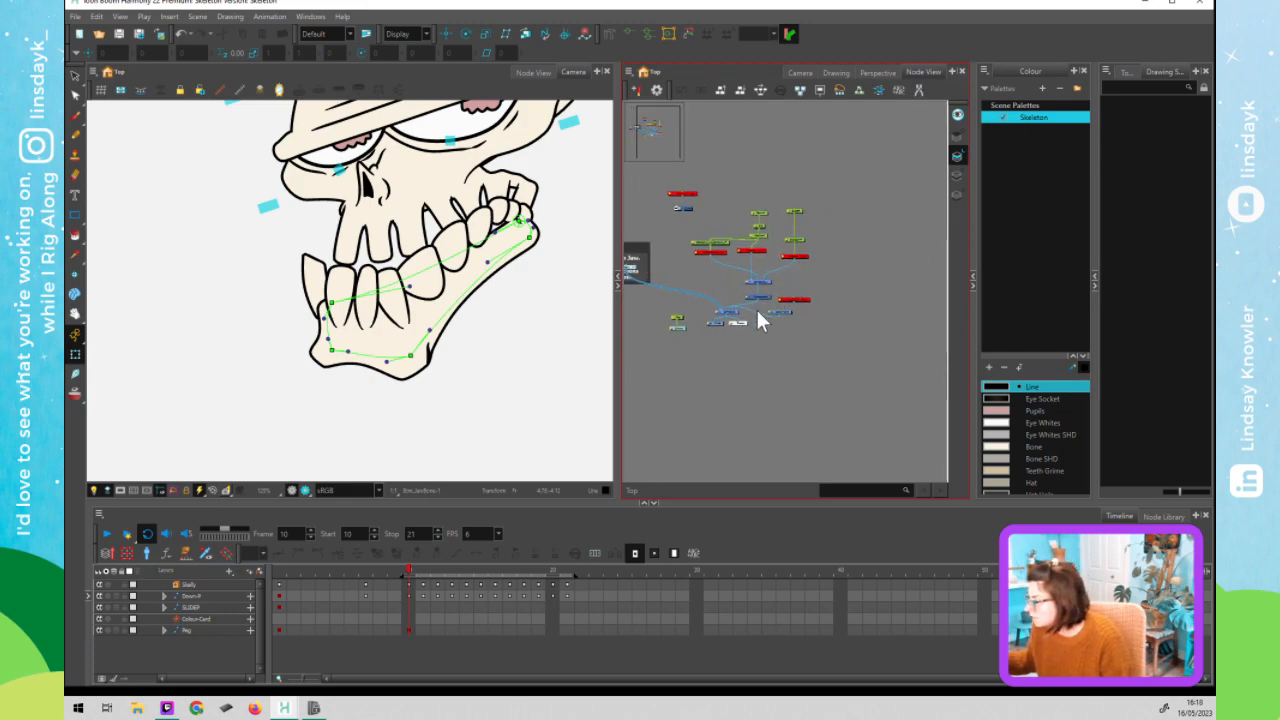
pyautogui.click(721, 255)
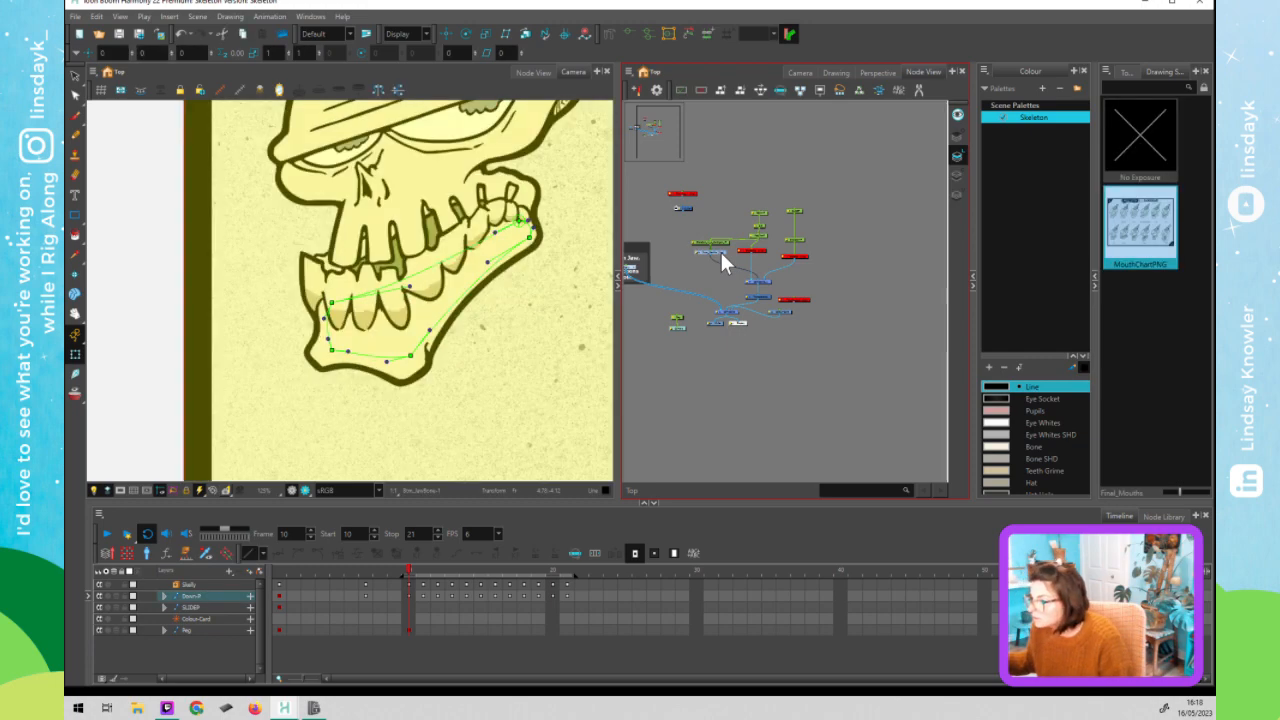
pyautogui.click(705, 277)
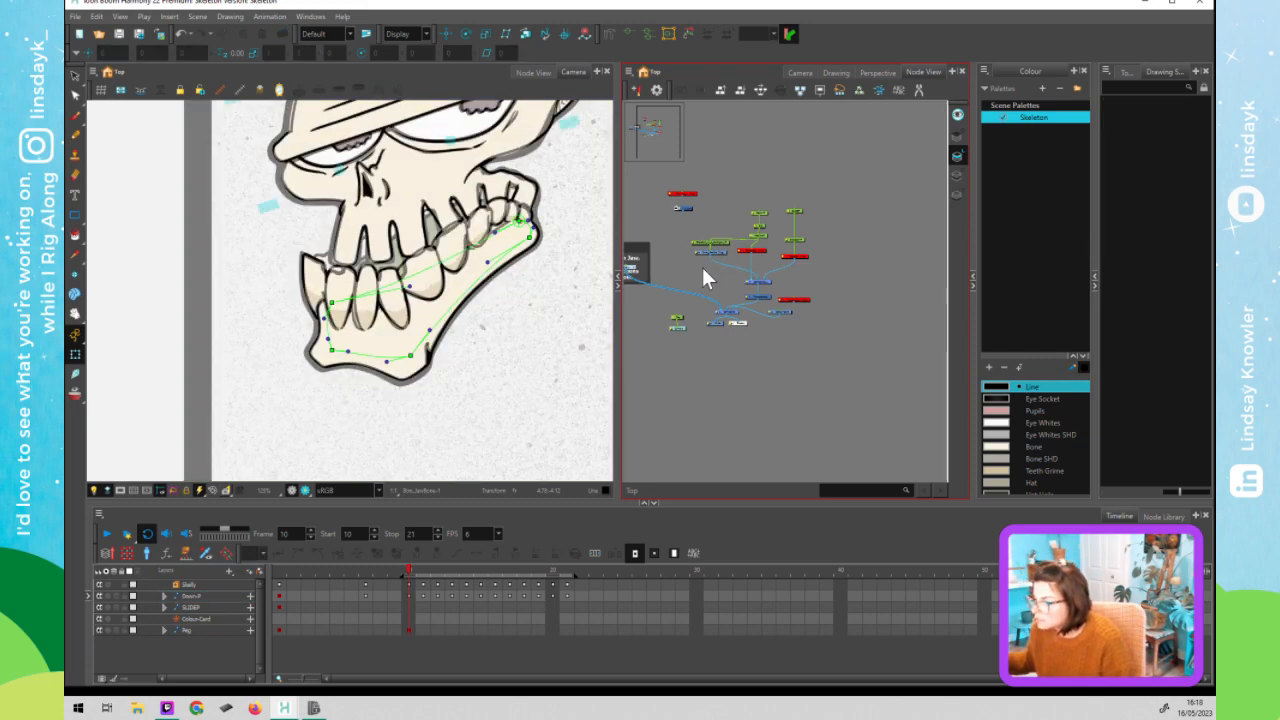
# - Check the bottom jaw bone's outline against the mouth chart with the Select tool, and return to the Transform tool with the bone selected
pyautogui.click(505, 244)
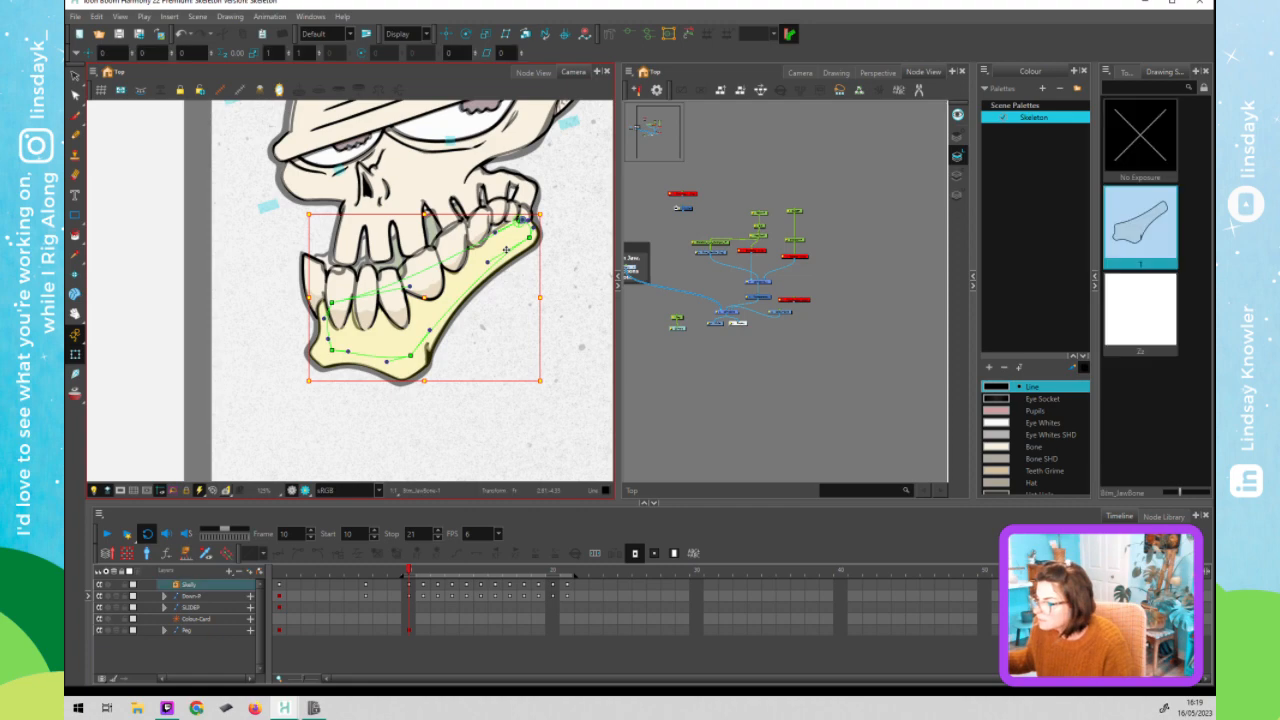
pyautogui.hotkey('alt', 's')
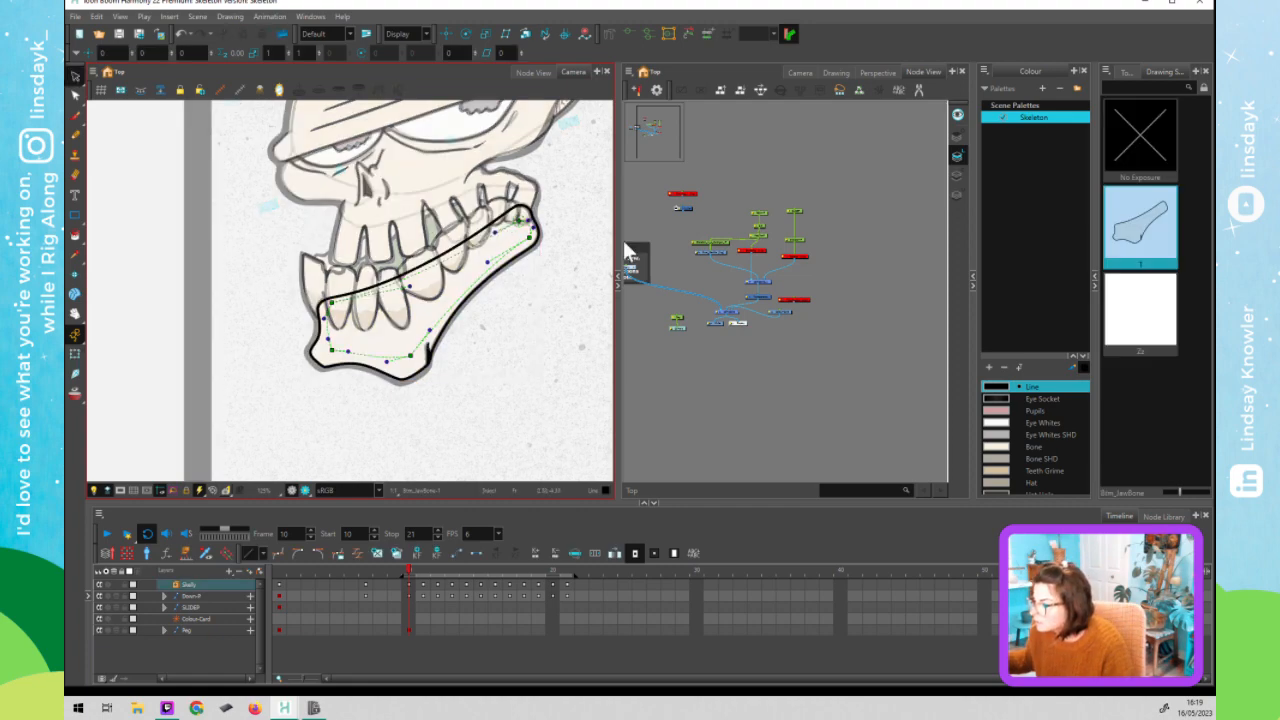
pyautogui.hotkey('shift', 't')
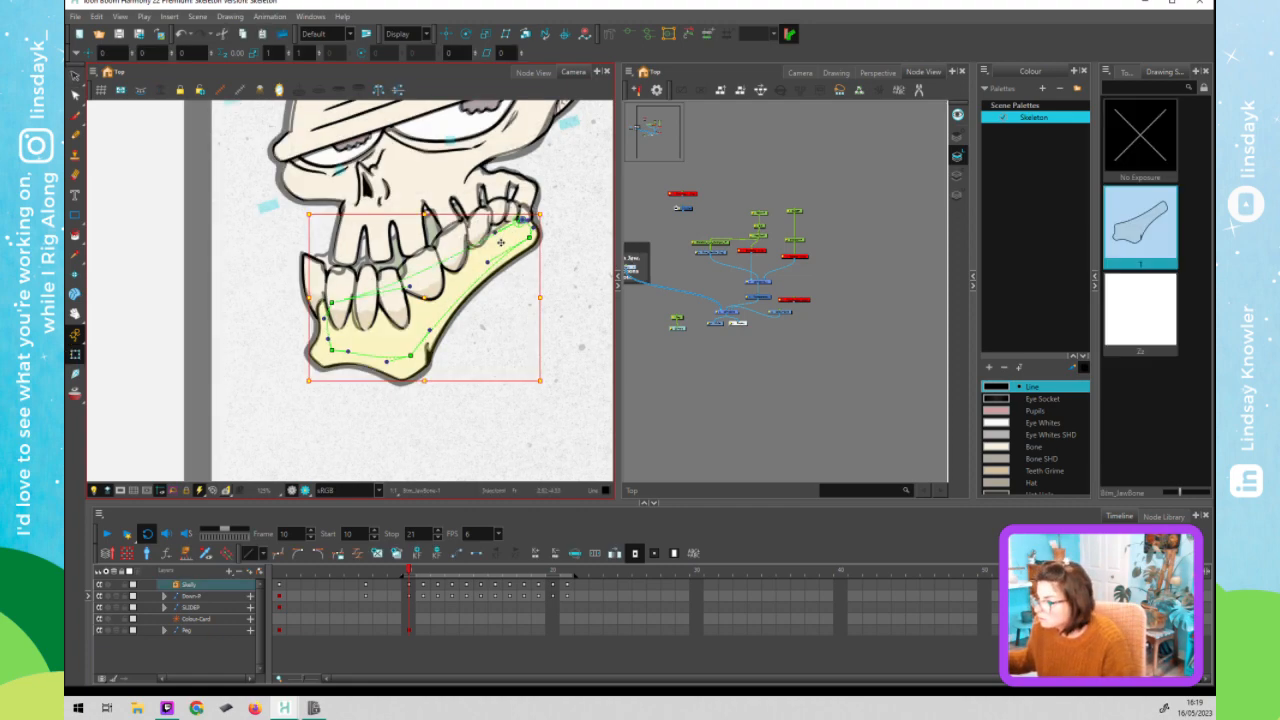
pyautogui.click(680, 240)
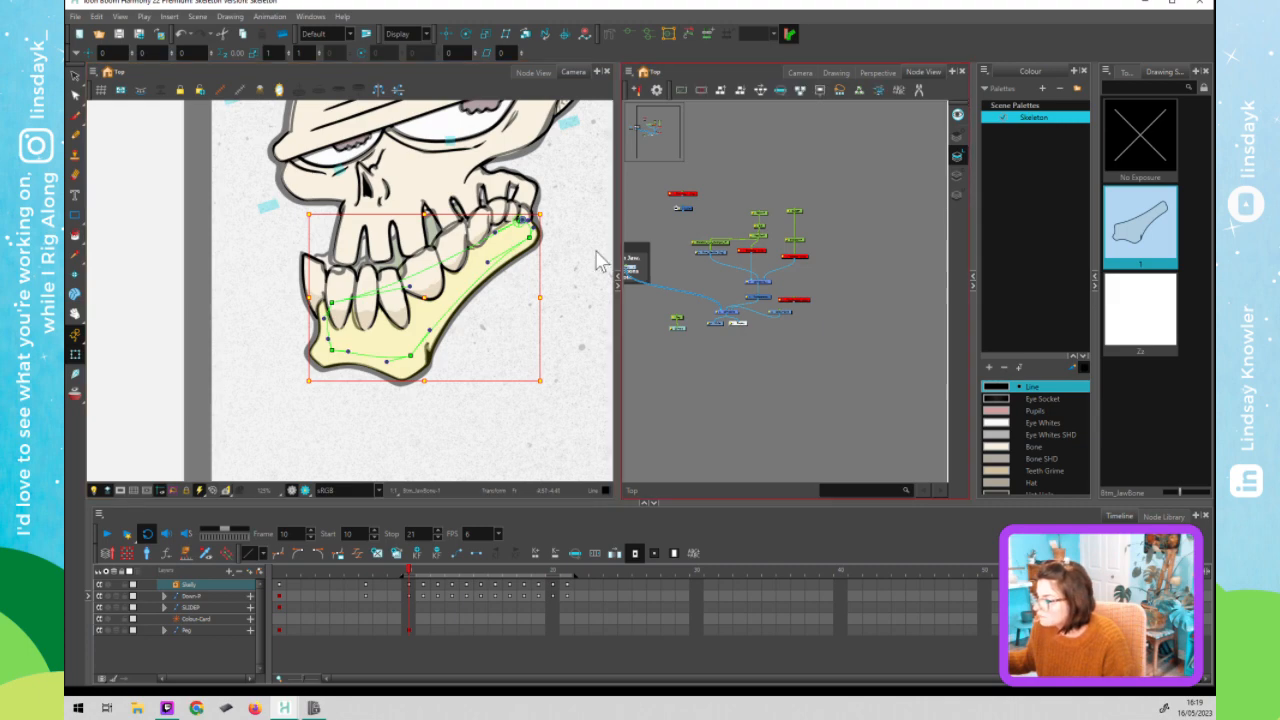
pyautogui.click(490, 256)
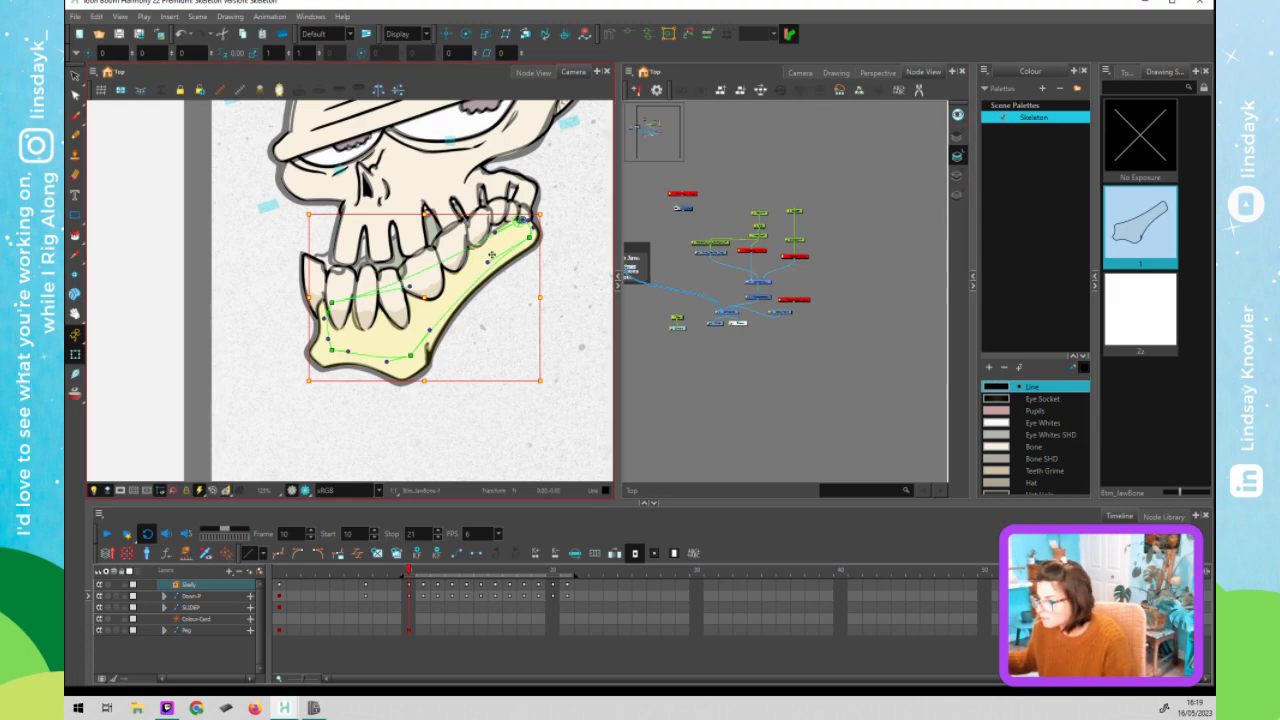
# - Locate the bottom jaw bone inside the Skelly group and select its deformation node in the BTM Jaw backdrop to examine the deformation chain
pyautogui.press('o')
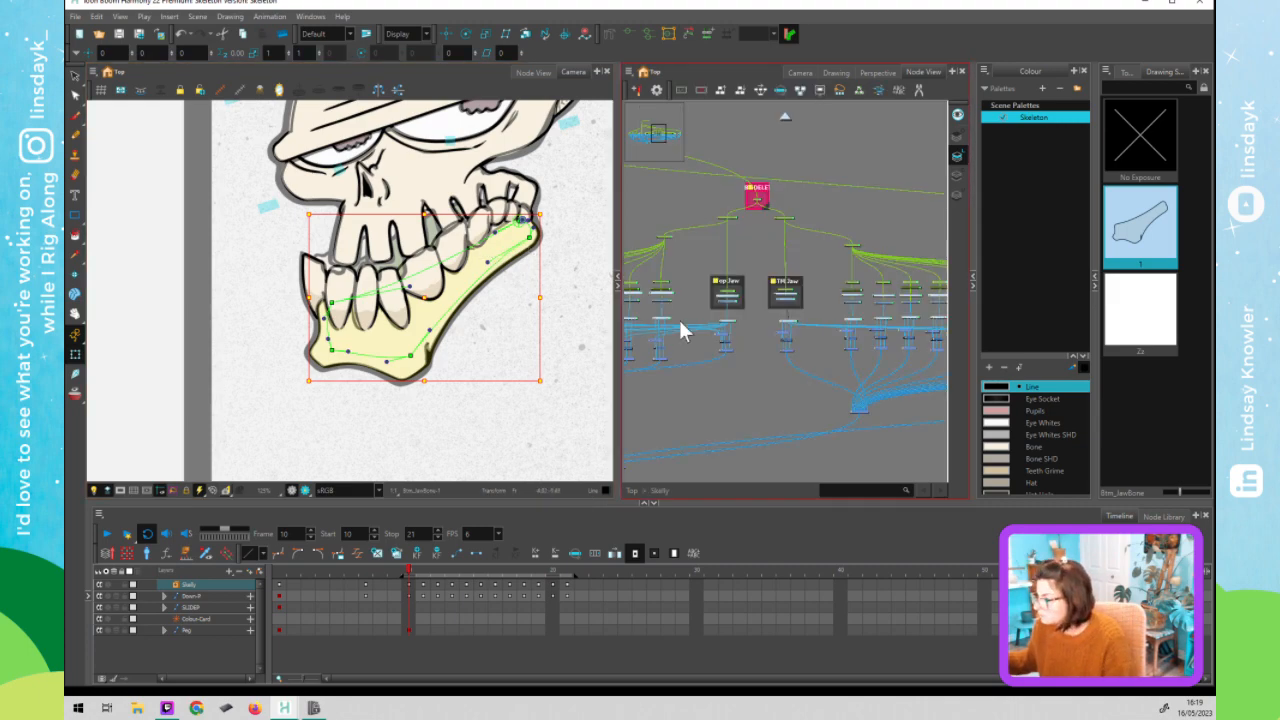
pyautogui.scroll(3, 759, 293)
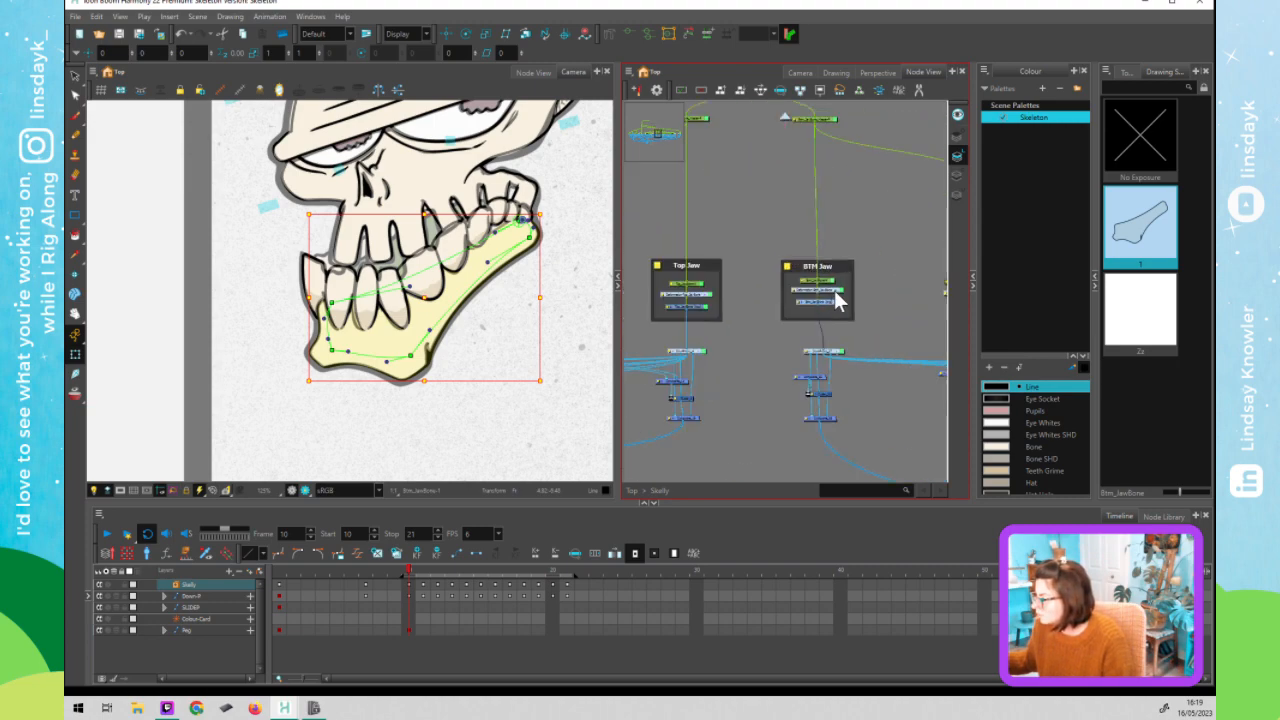
pyautogui.click(828, 290)
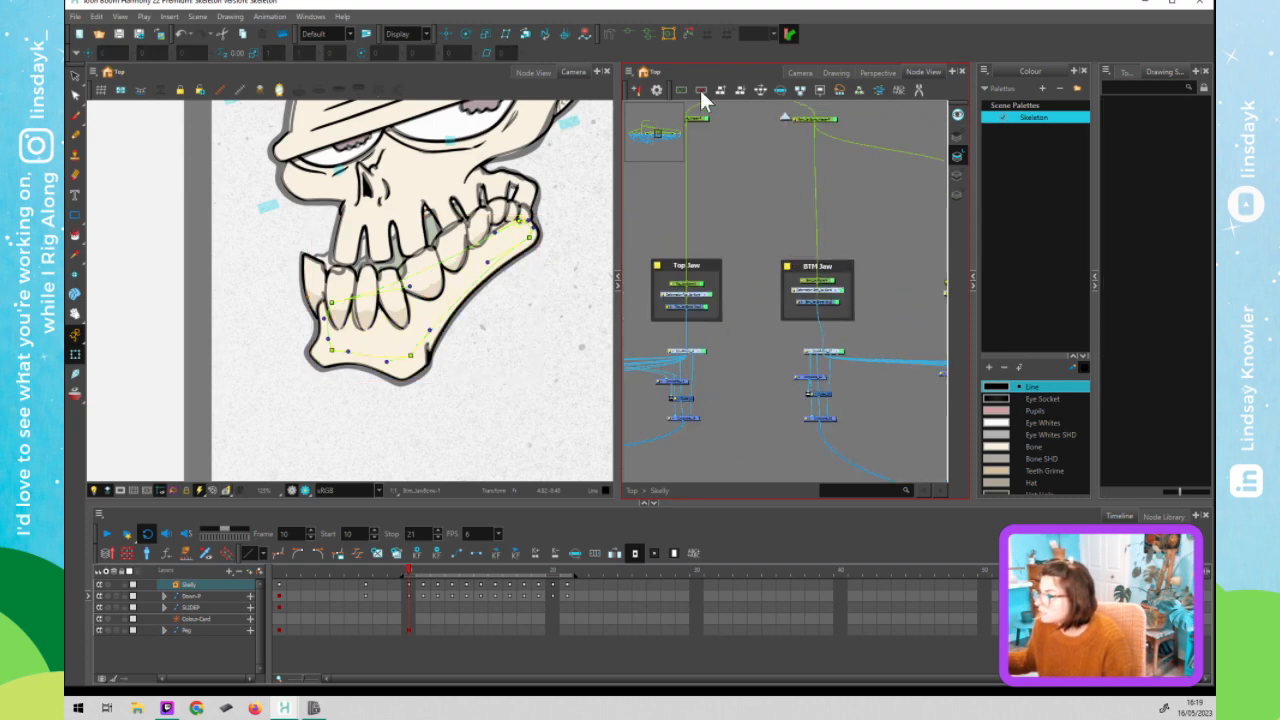
pyautogui.click(684, 31)
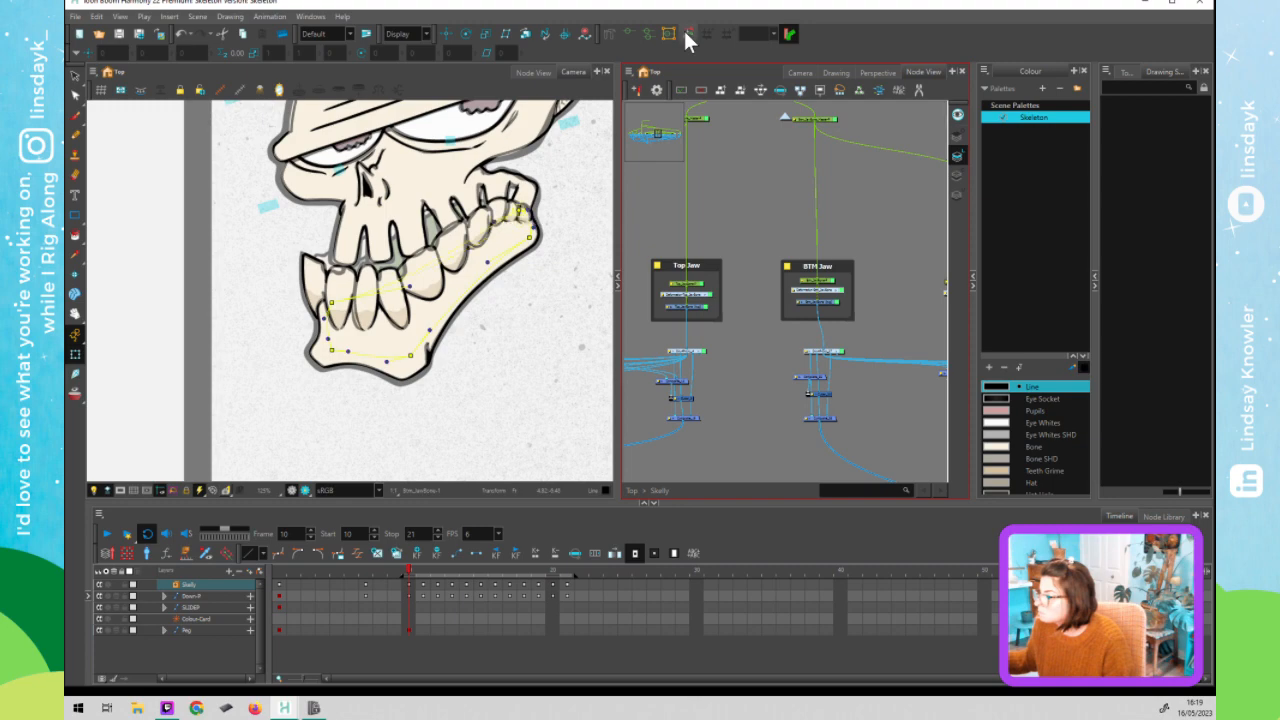
pyautogui.click(640, 236)
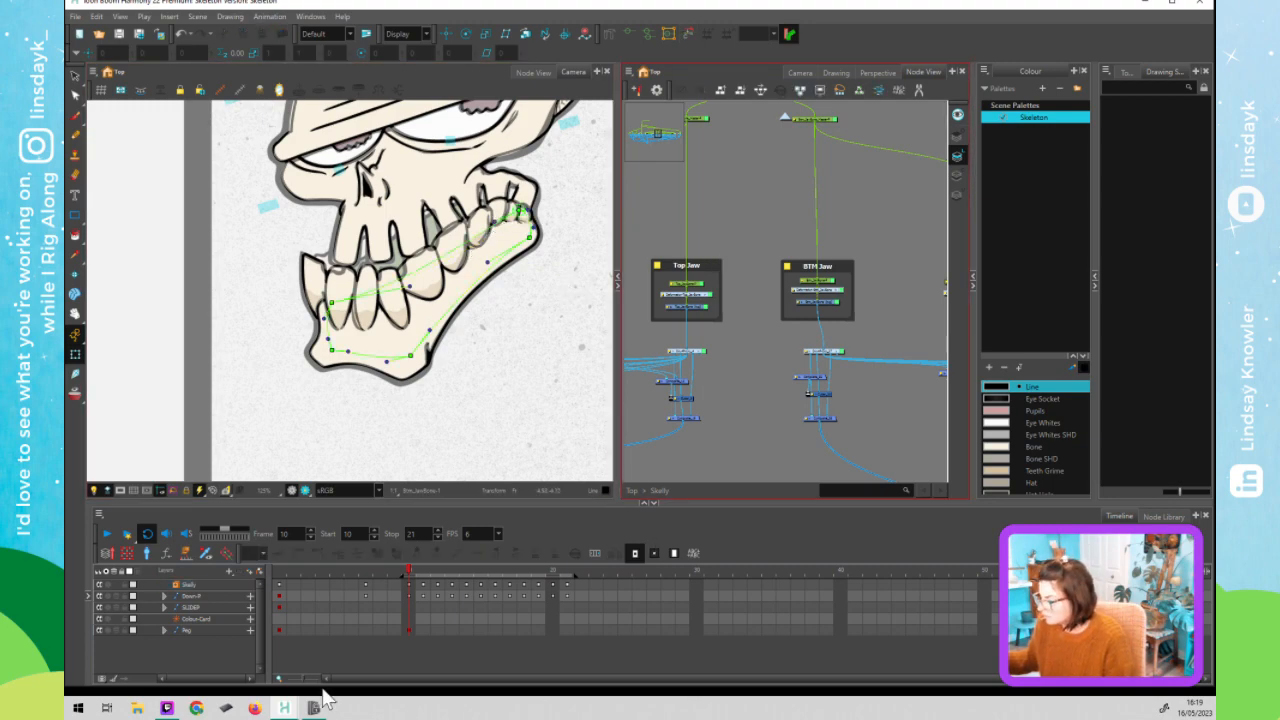
# - At frame 11, after comparing with frame 10, move the deformation points at the chin's front edge to match the mouth chart
pyautogui.click(423, 575)
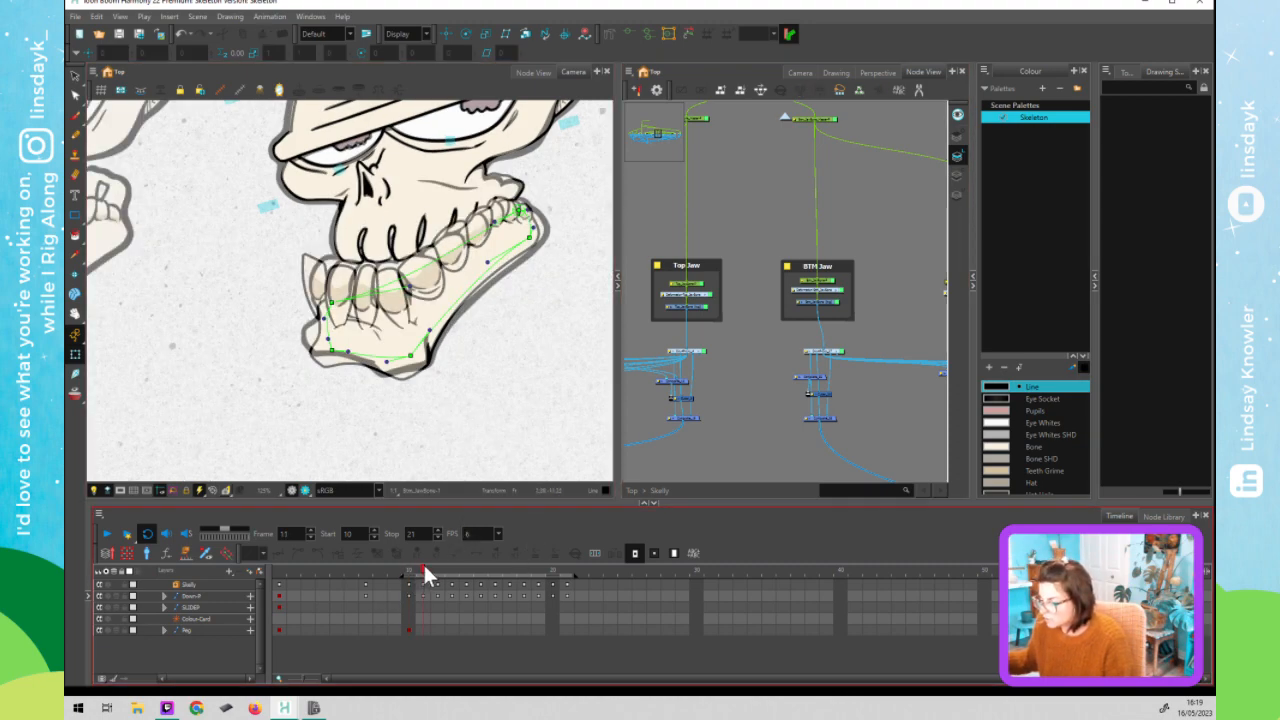
pyautogui.click(415, 573)
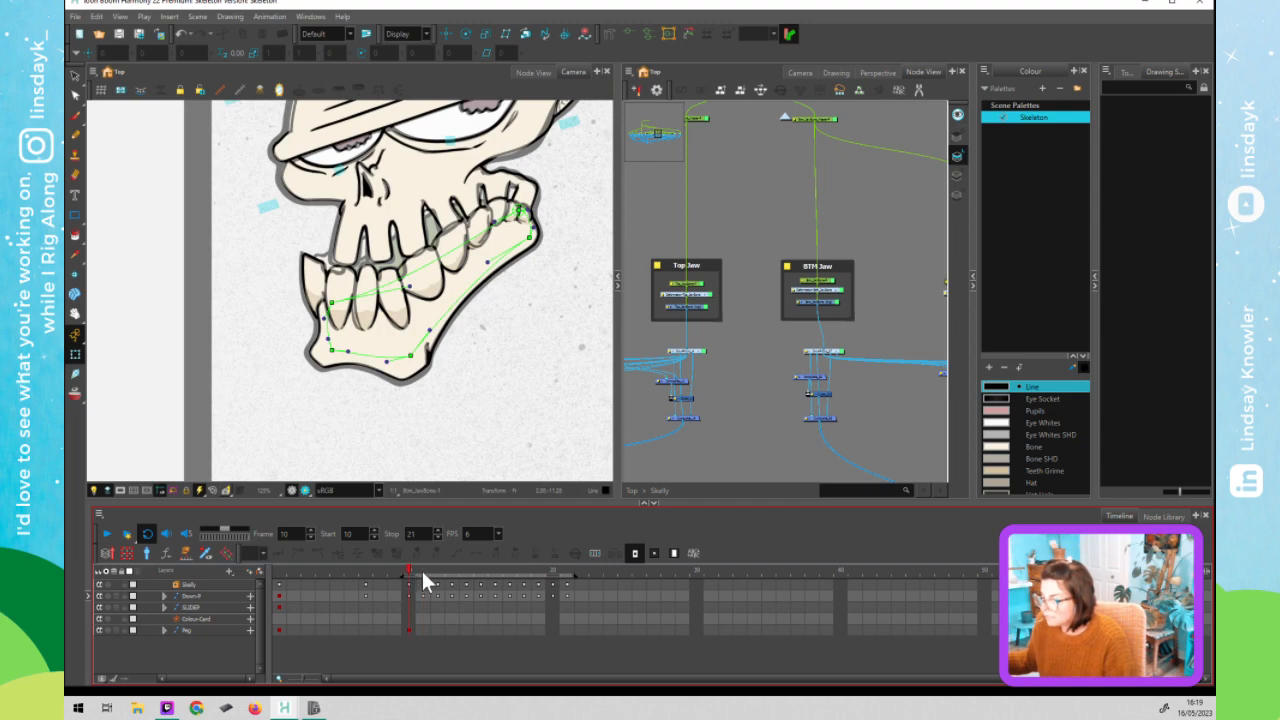
pyautogui.click(422, 573)
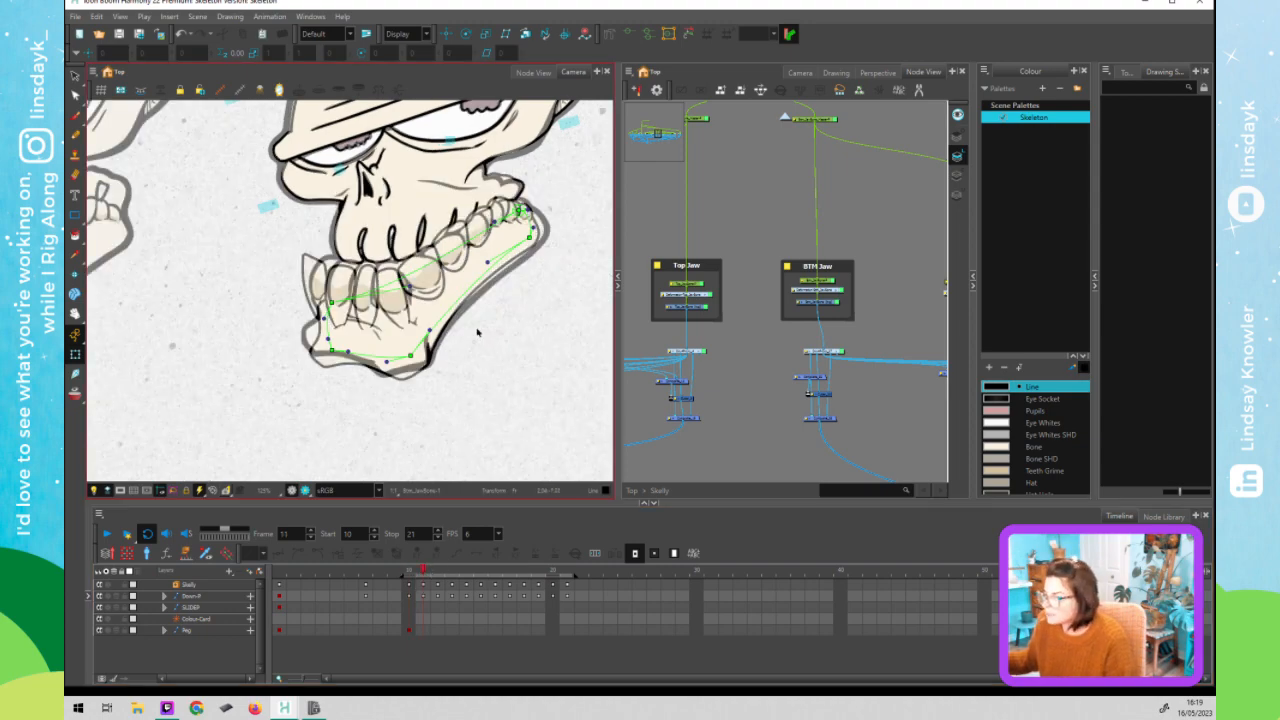
pyautogui.click(331, 348)
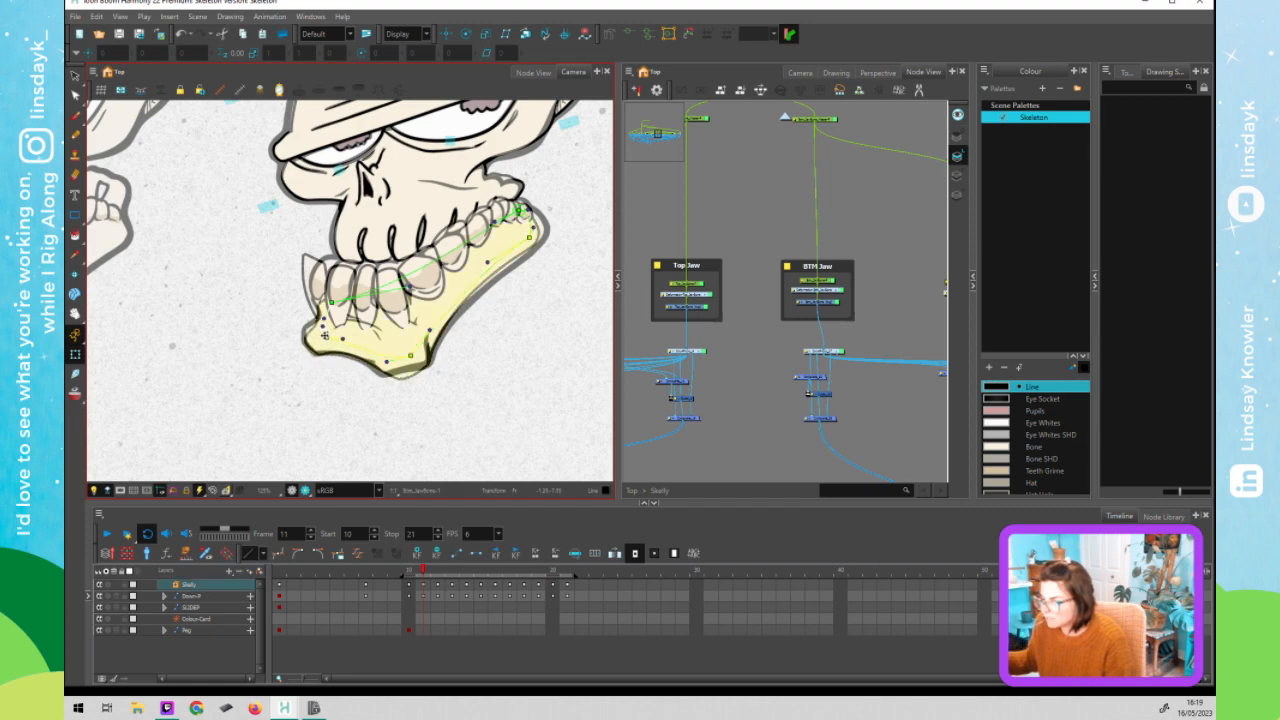
pyautogui.click(324, 336)
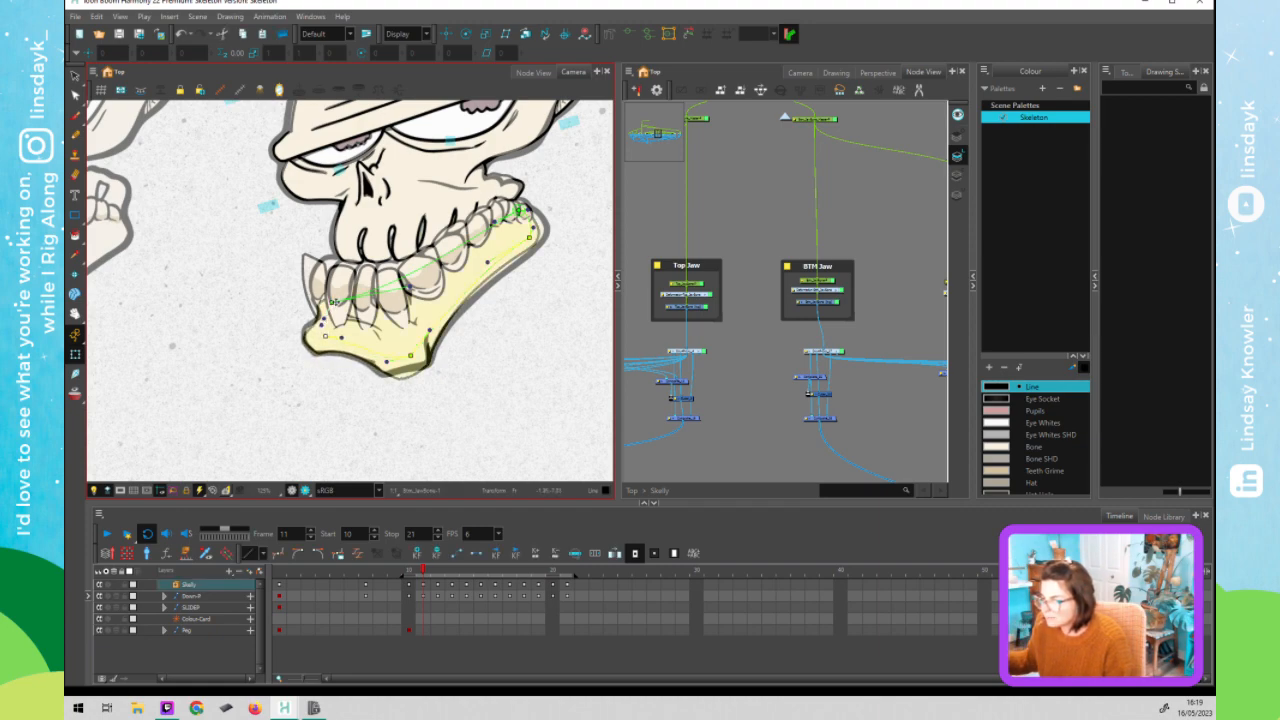
pyautogui.click(334, 302)
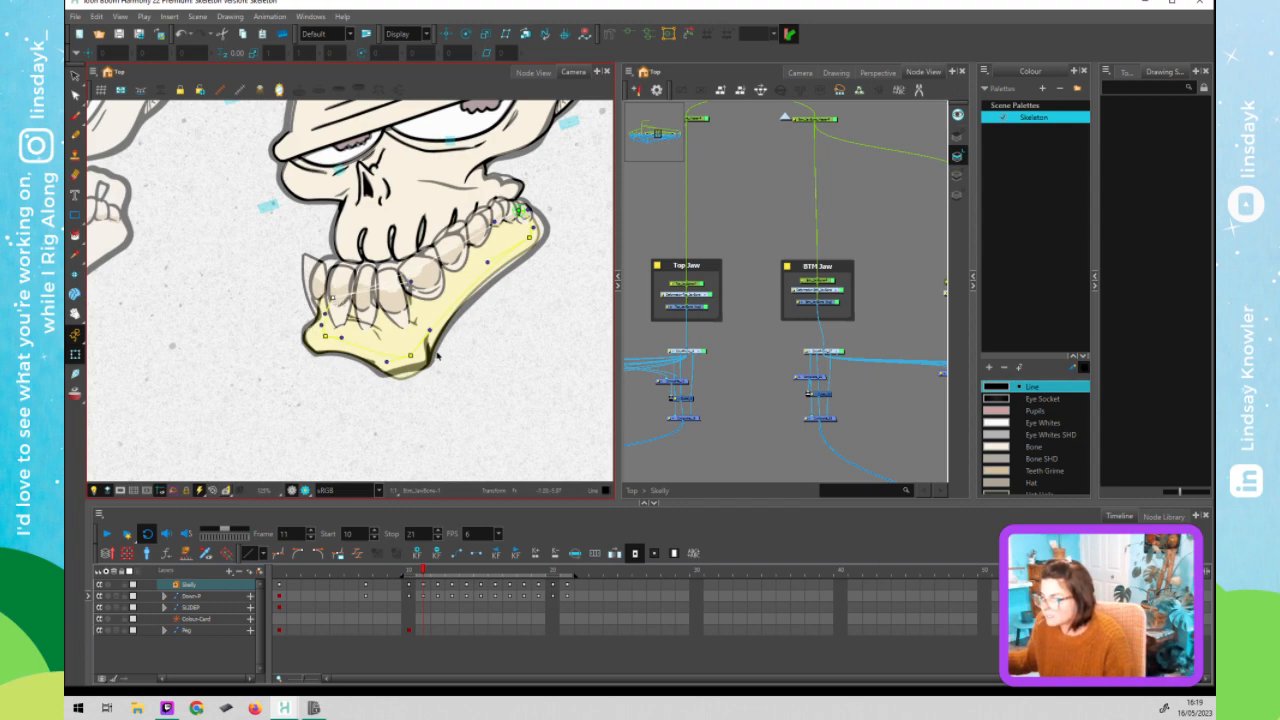
# - Fit the lower corner and back of the bottom jaw to the mouth chart with the deformation points, undoing the last corner move
pyautogui.click(410, 356)
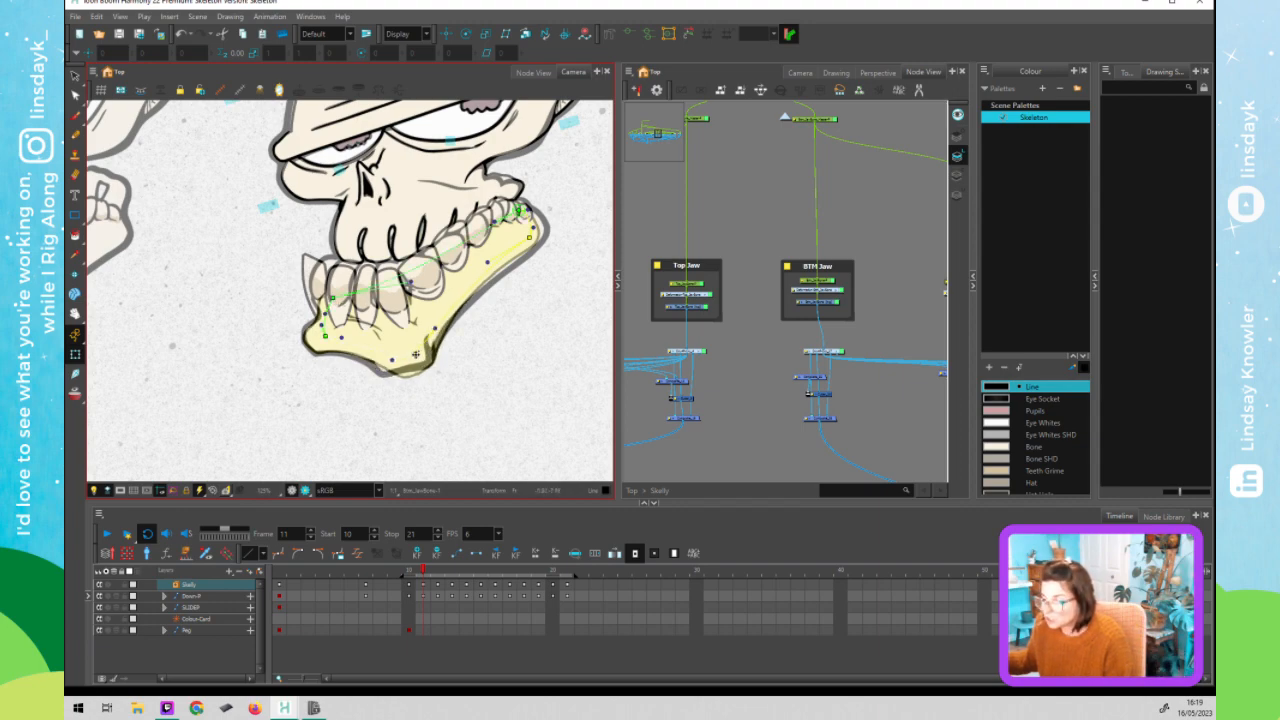
pyautogui.moveTo(411, 355); pyautogui.dragTo(405, 357)
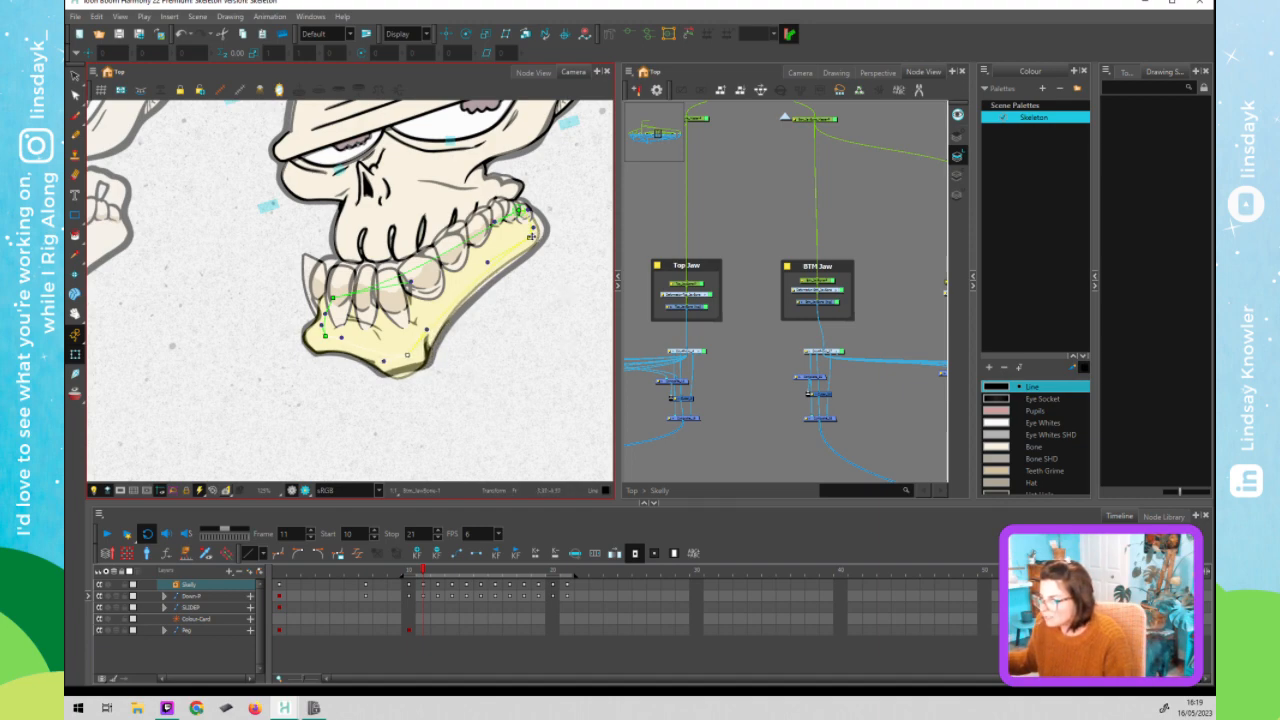
pyautogui.moveTo(528, 238); pyautogui.dragTo(539, 237)
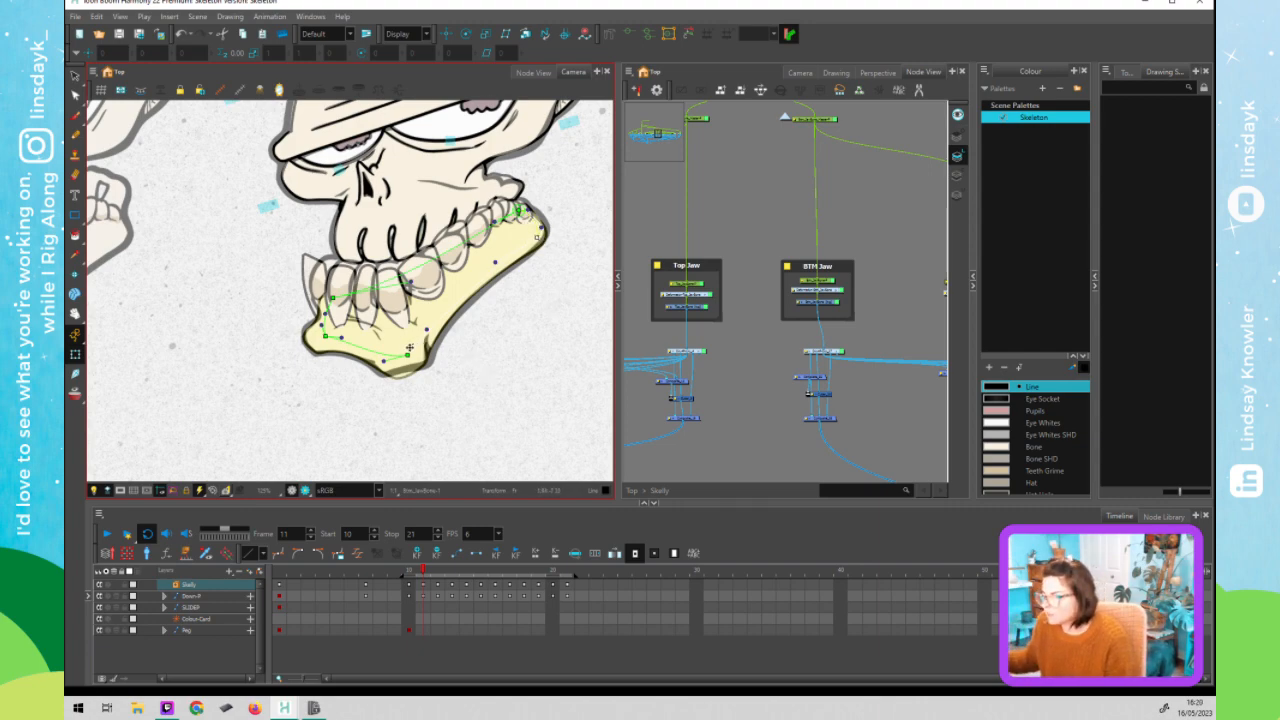
pyautogui.moveTo(408, 355); pyautogui.dragTo(396, 343)
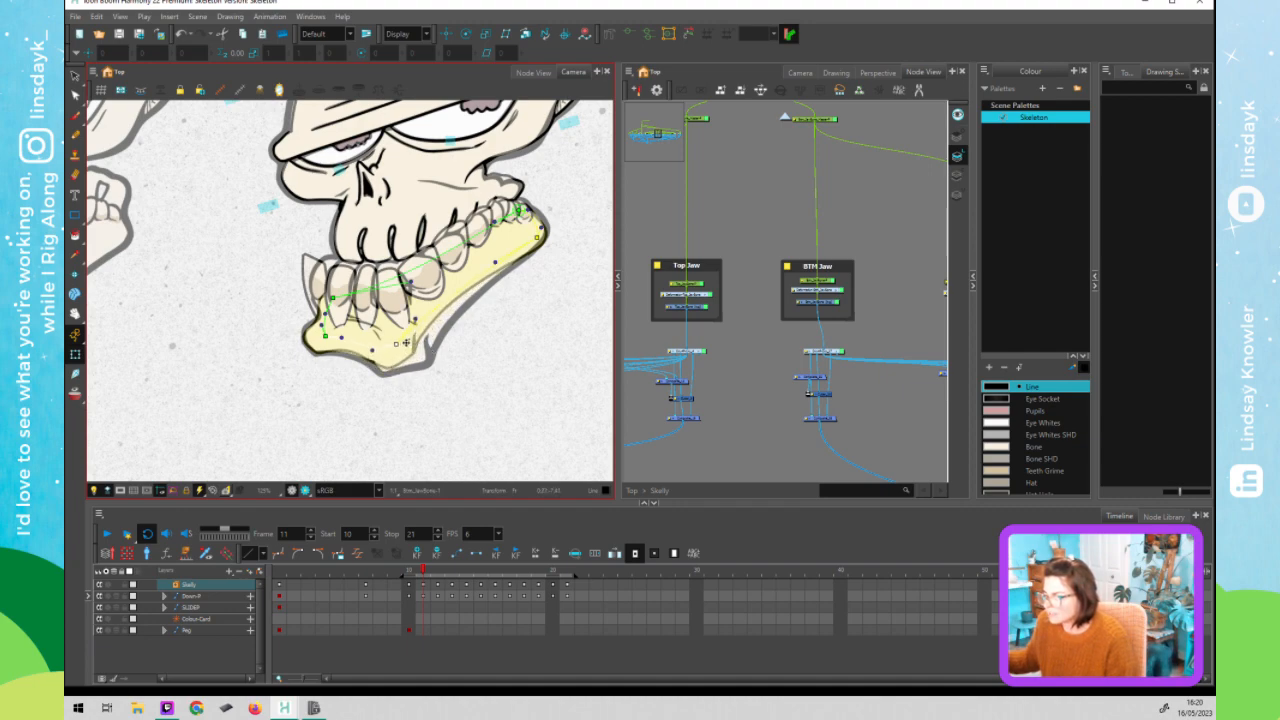
pyautogui.hotkey('ctrl', 'z')
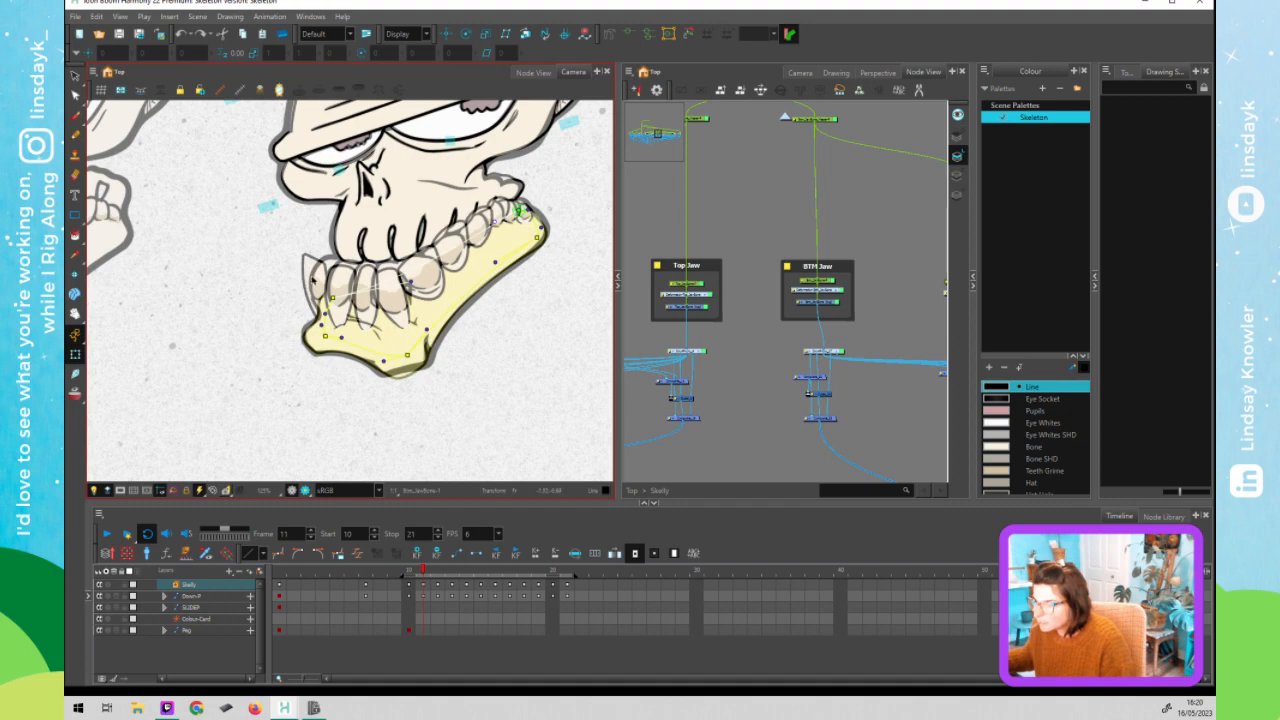
# - Rotate the frontmost bottom tooth into place and reshape its top and base with its deformation points to match the mouth chart
pyautogui.click(314, 270)
pyautogui.moveTo(340, 242); pyautogui.dragTo(360, 254)
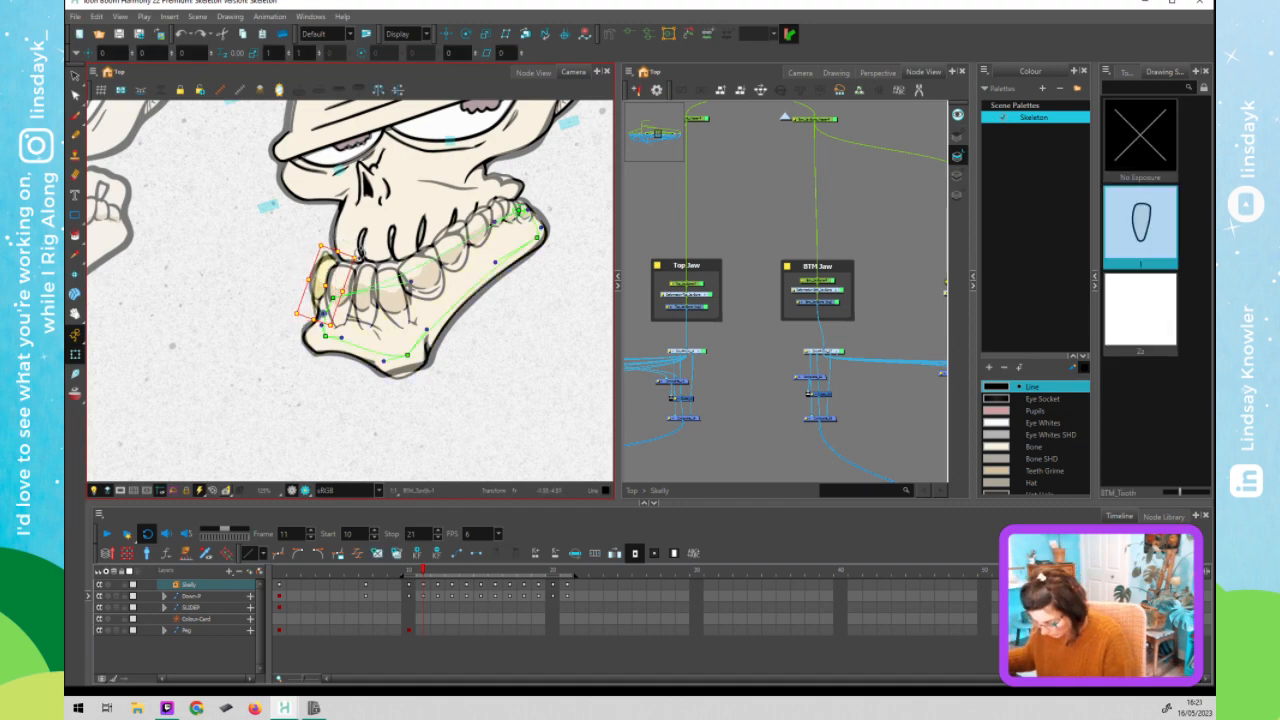
pyautogui.click(303, 268)
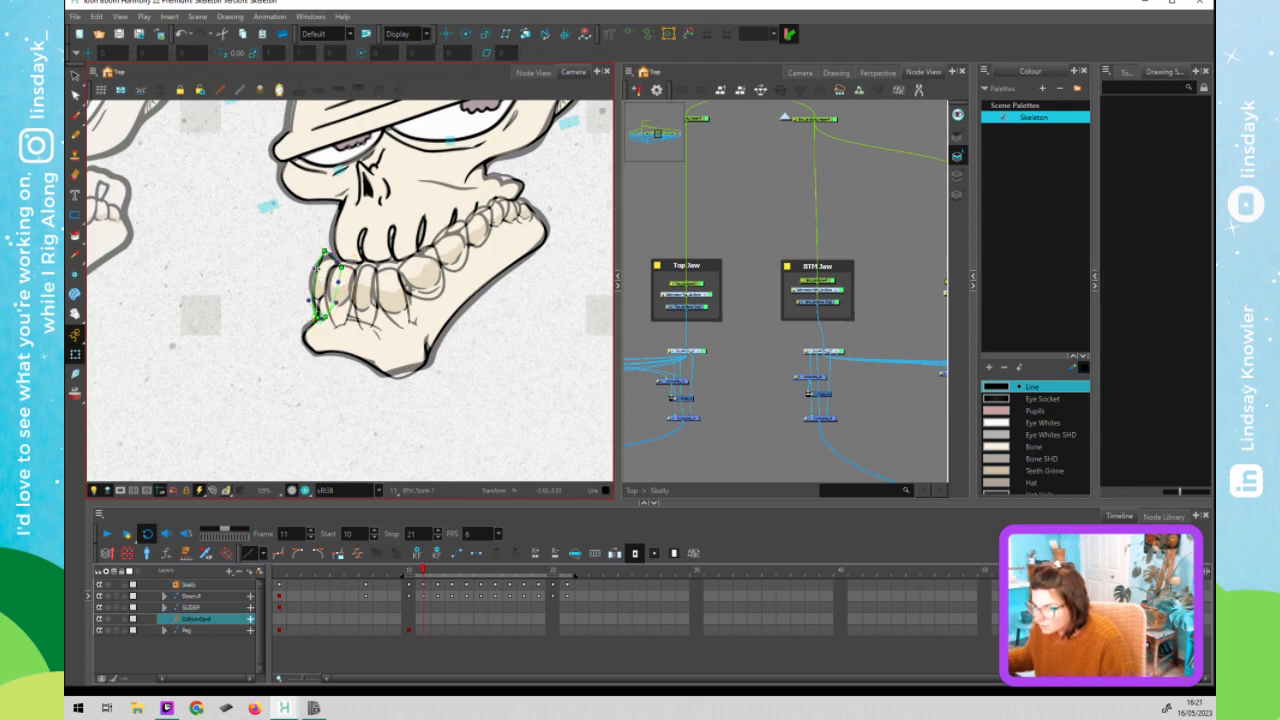
pyautogui.click(306, 268)
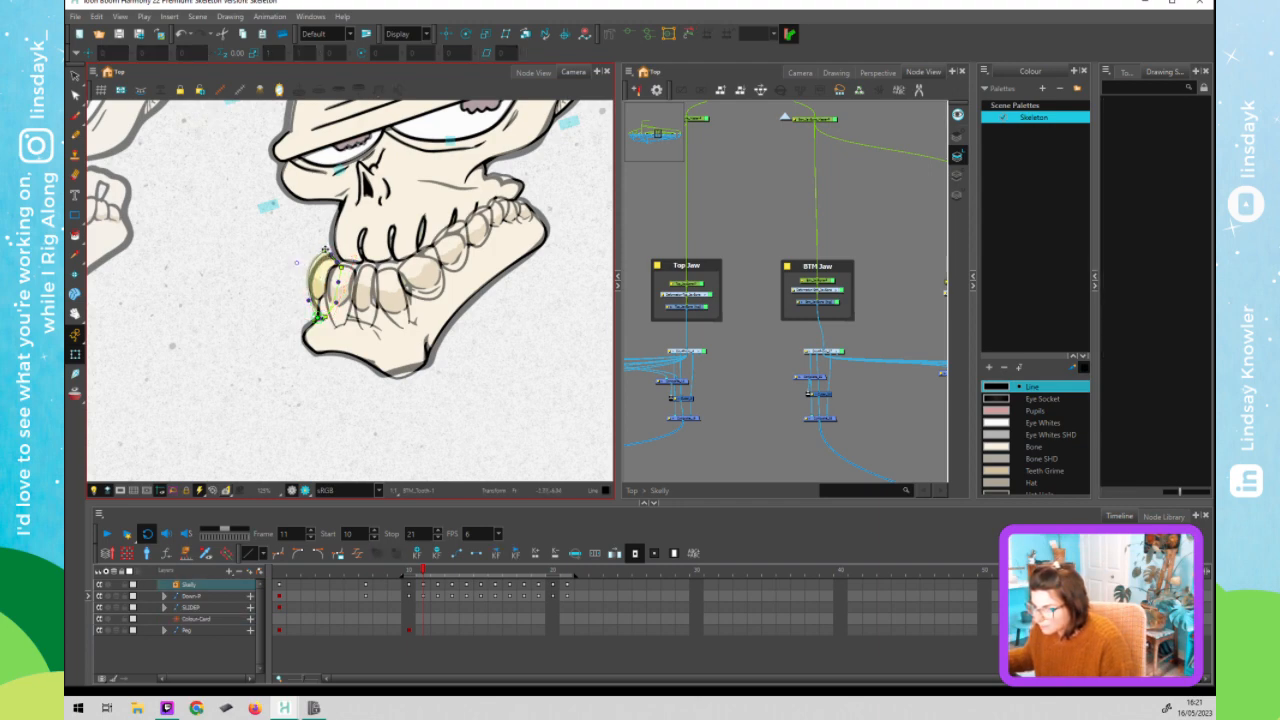
pyautogui.moveTo(326, 253); pyautogui.dragTo(330, 257)
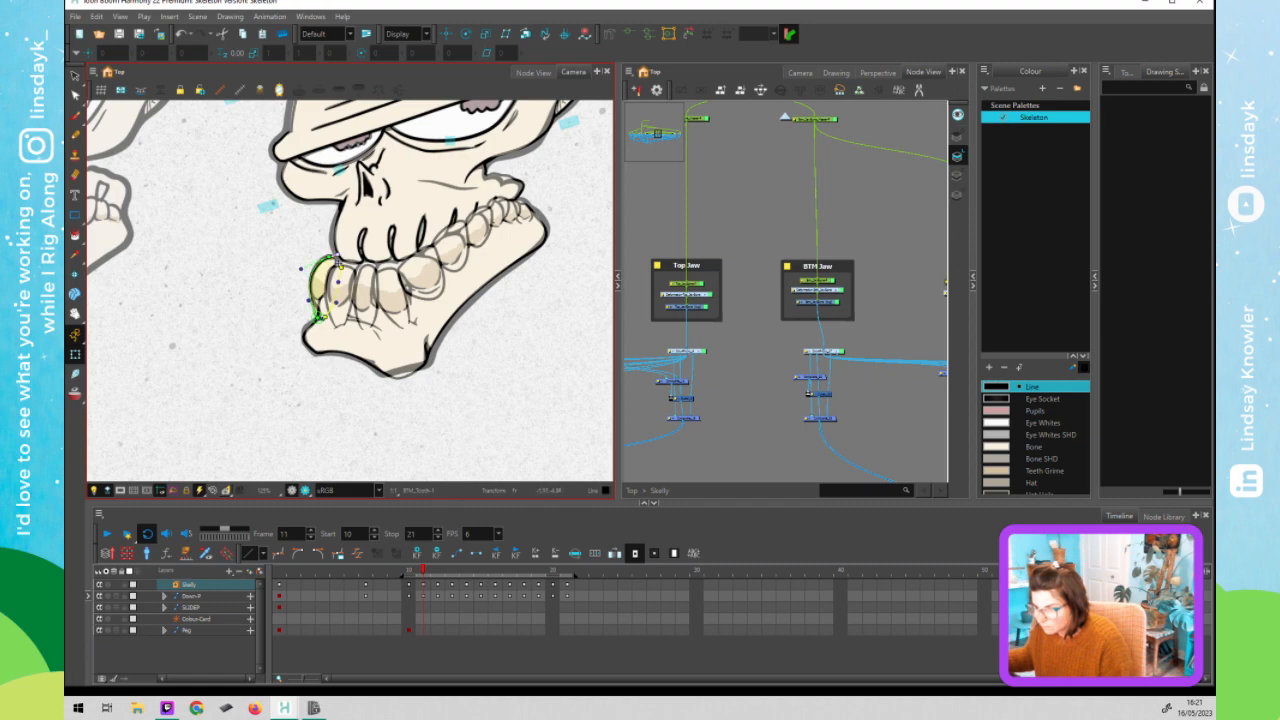
pyautogui.moveTo(319, 317); pyautogui.dragTo(321, 314)
pyautogui.click(291, 317)
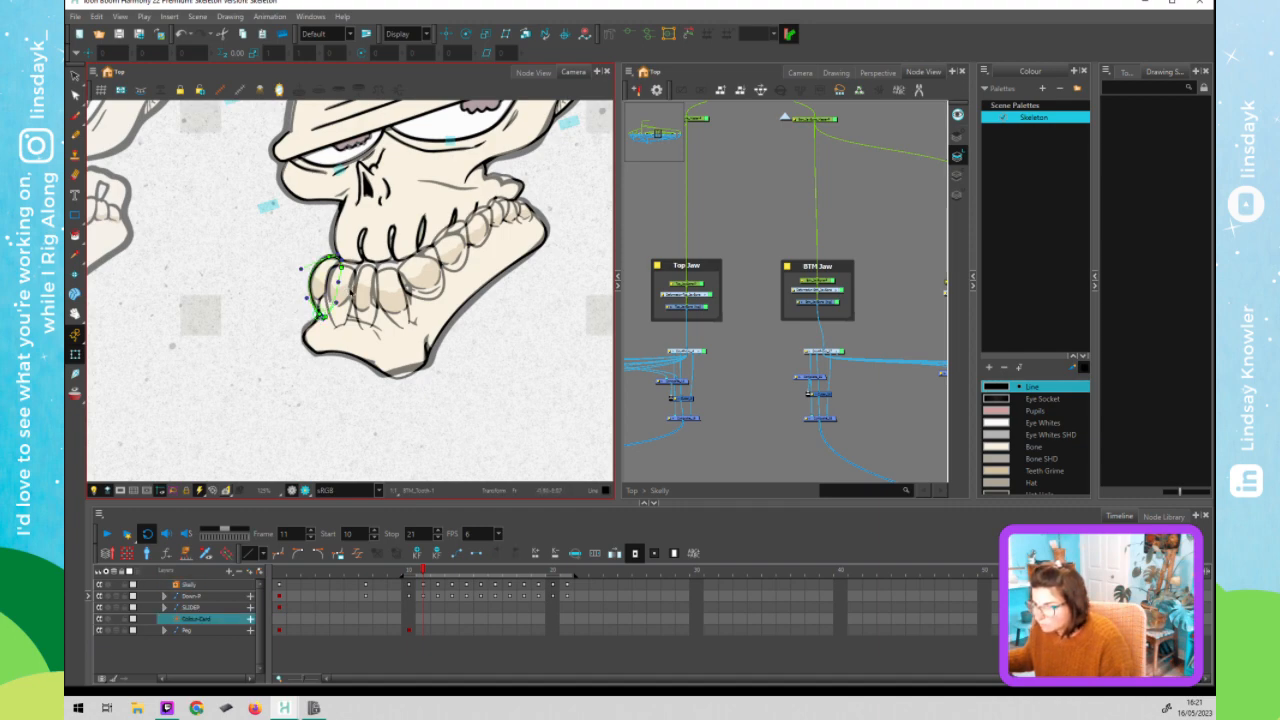
# - Move the second and third bottom teeth up onto their mouth chart outlines and rotate the third one slightly
pyautogui.click(346, 306)
pyautogui.moveTo(343, 302); pyautogui.dragTo(346, 286)
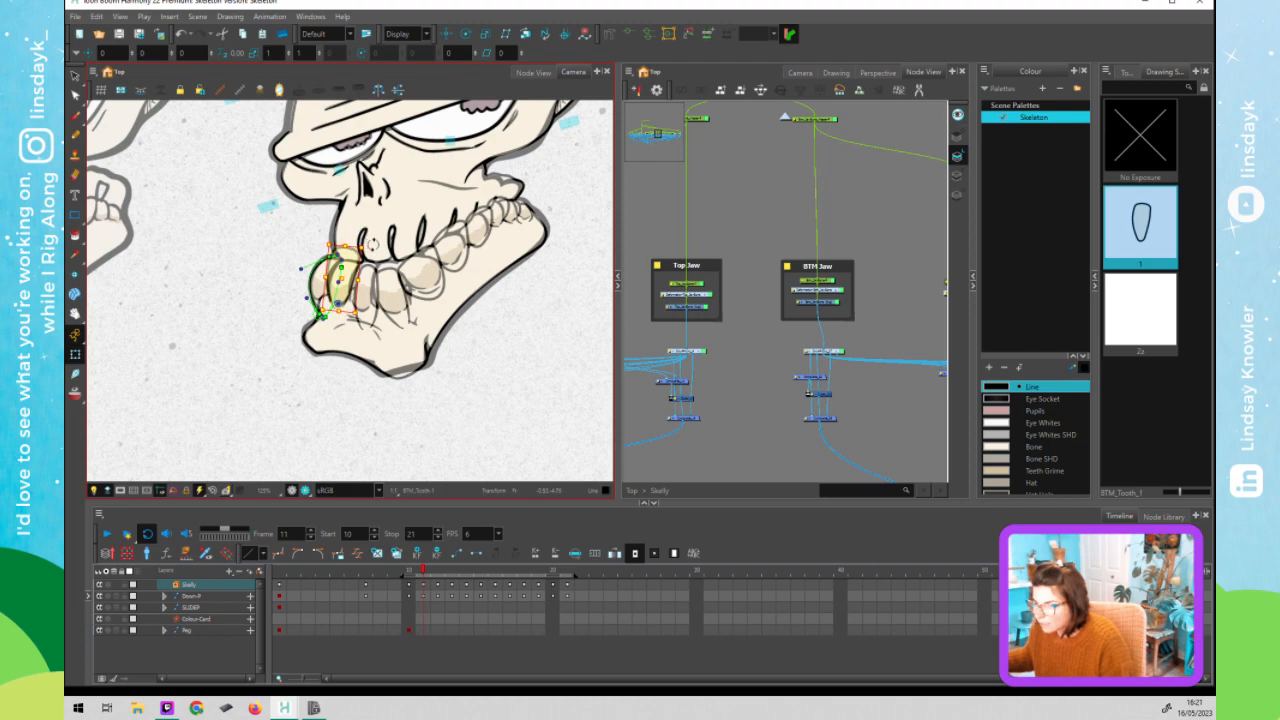
pyautogui.click(370, 286)
pyautogui.moveTo(370, 286); pyautogui.dragTo(365, 262)
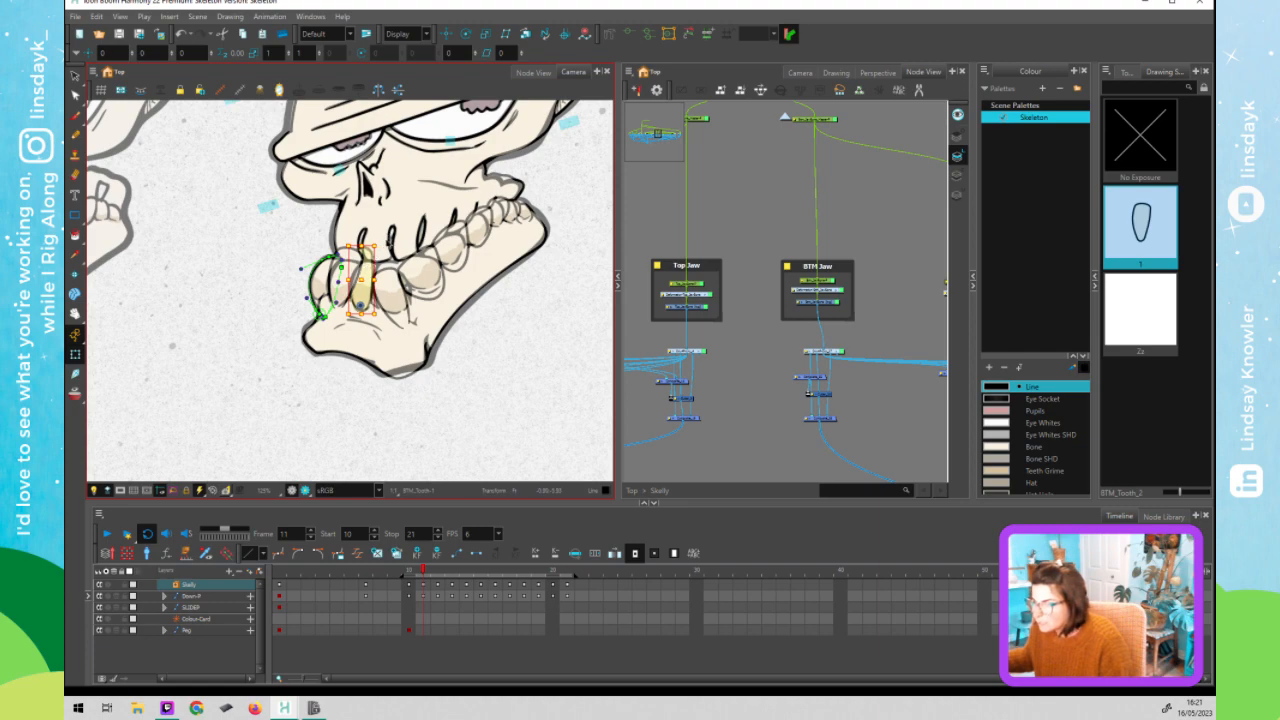
pyautogui.moveTo(390, 240); pyautogui.dragTo(396, 241)
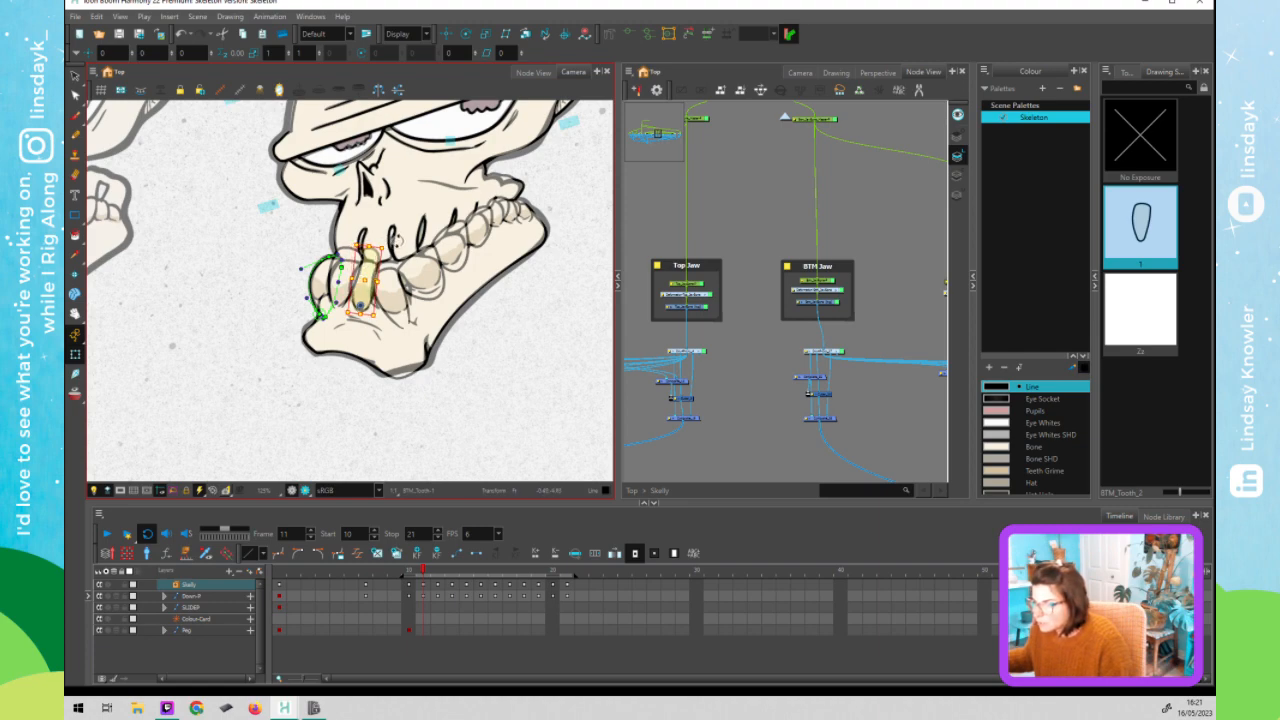
# - Rotate the fourth bottom tooth and move it up onto its outline in the mouth chart
pyautogui.click(400, 288)
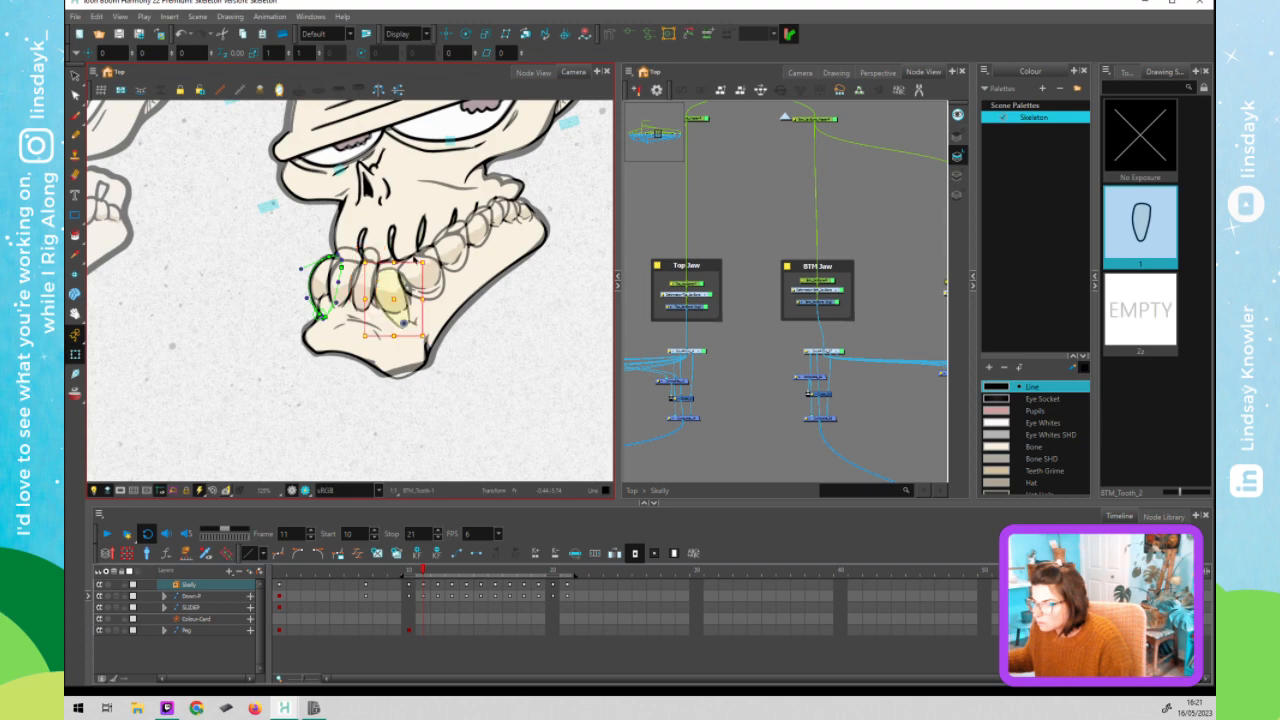
pyautogui.moveTo(431, 258); pyautogui.dragTo(450, 260)
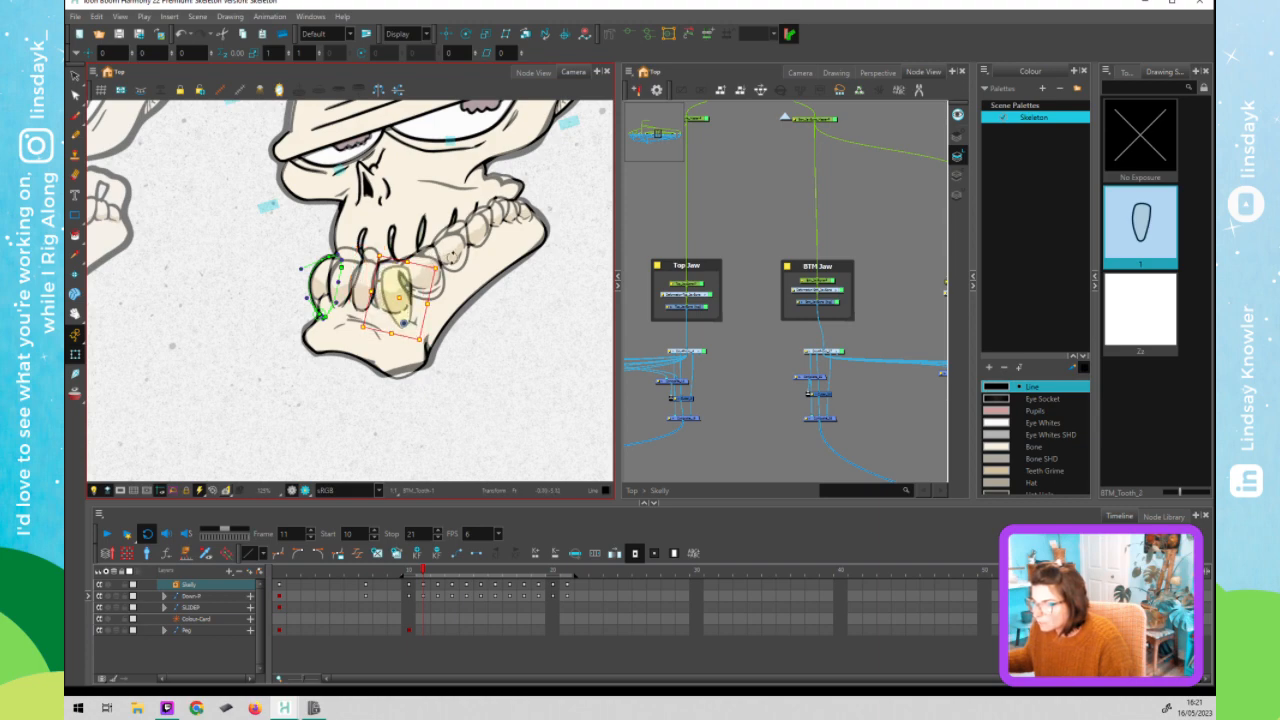
pyautogui.moveTo(395, 291); pyautogui.dragTo(443, 255)
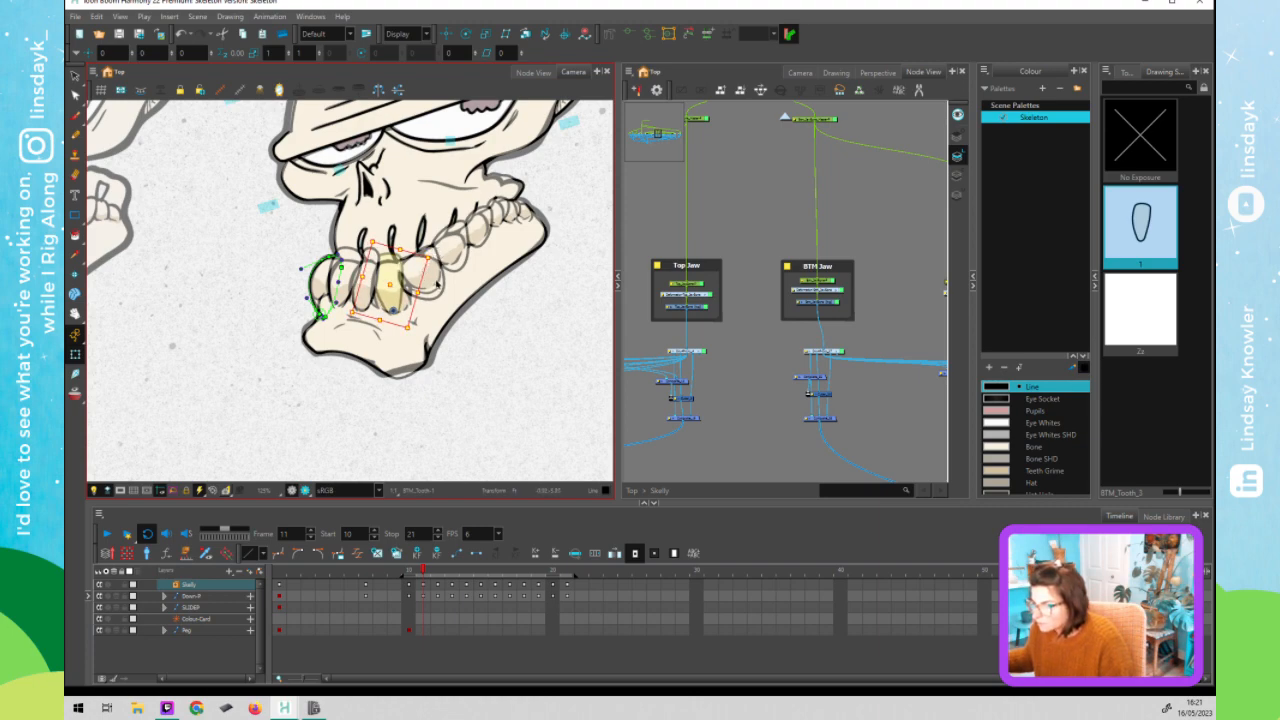
# - Reposition the three larger middle bottom teeth along the jaw to line up with the mouth chart
pyautogui.click(431, 284)
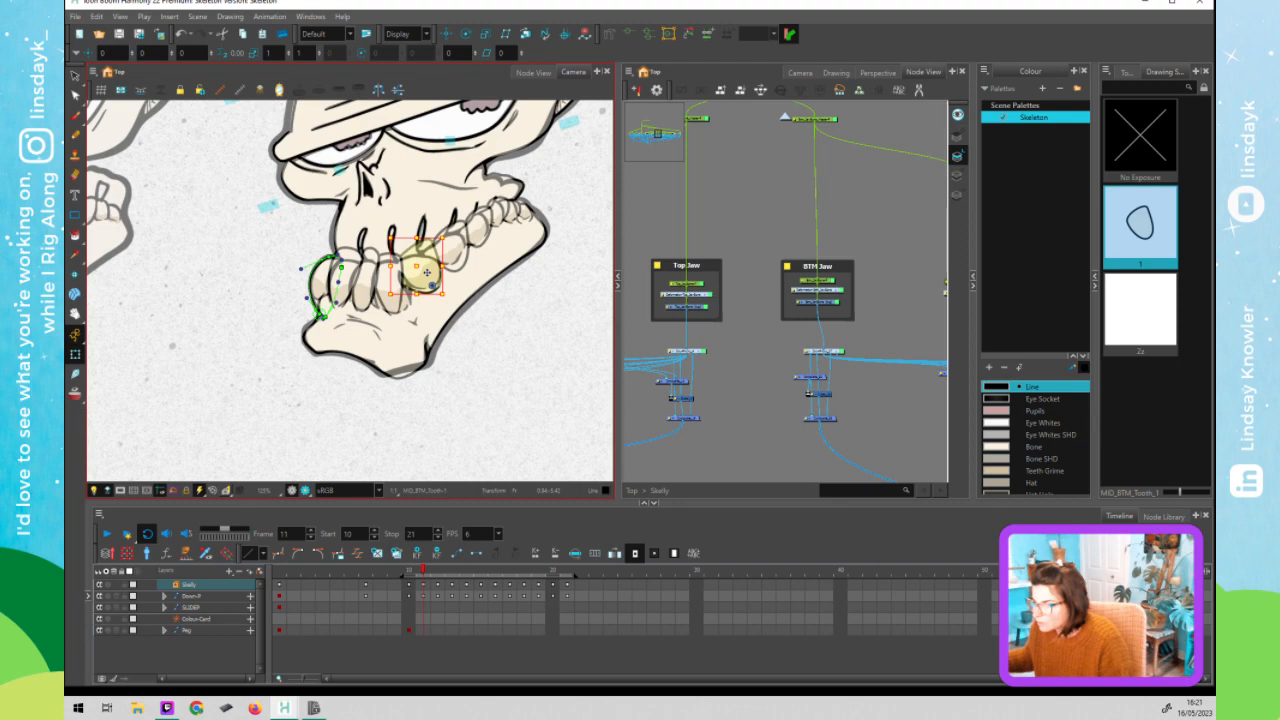
pyautogui.click(450, 247)
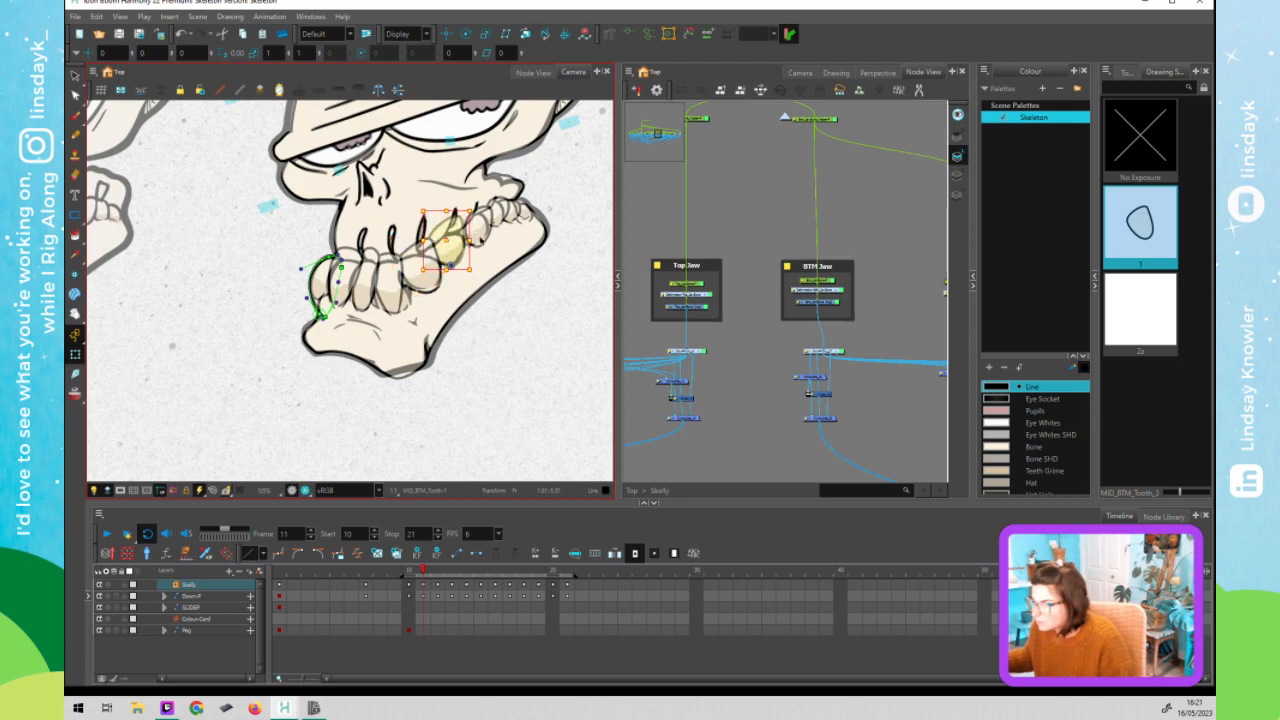
pyautogui.click(480, 230)
pyautogui.moveTo(480, 230); pyautogui.dragTo(477, 227)
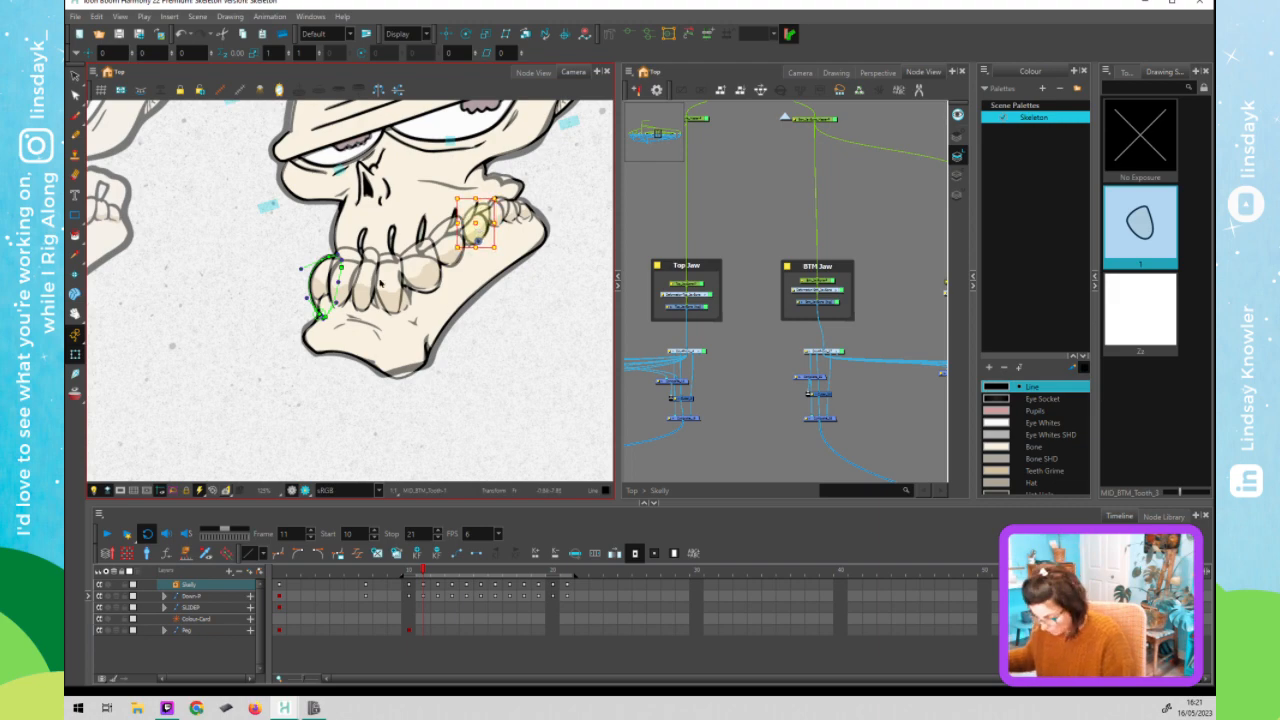
# - Reshape the rearmost of the three middle bottom teeth with its deformation points, lowering and rounding its top to match the chart
pyautogui.scroll(2, 488, 206)
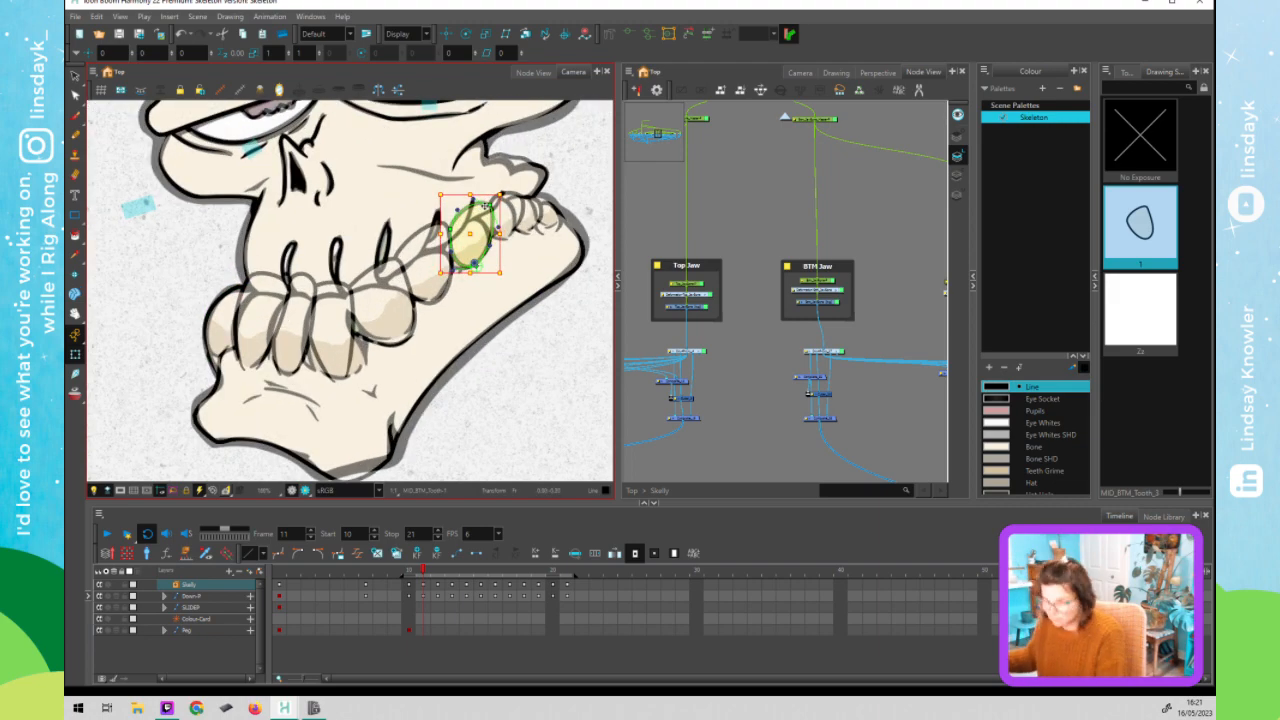
pyautogui.scroll(1, 486, 206)
pyautogui.click(642, 230)
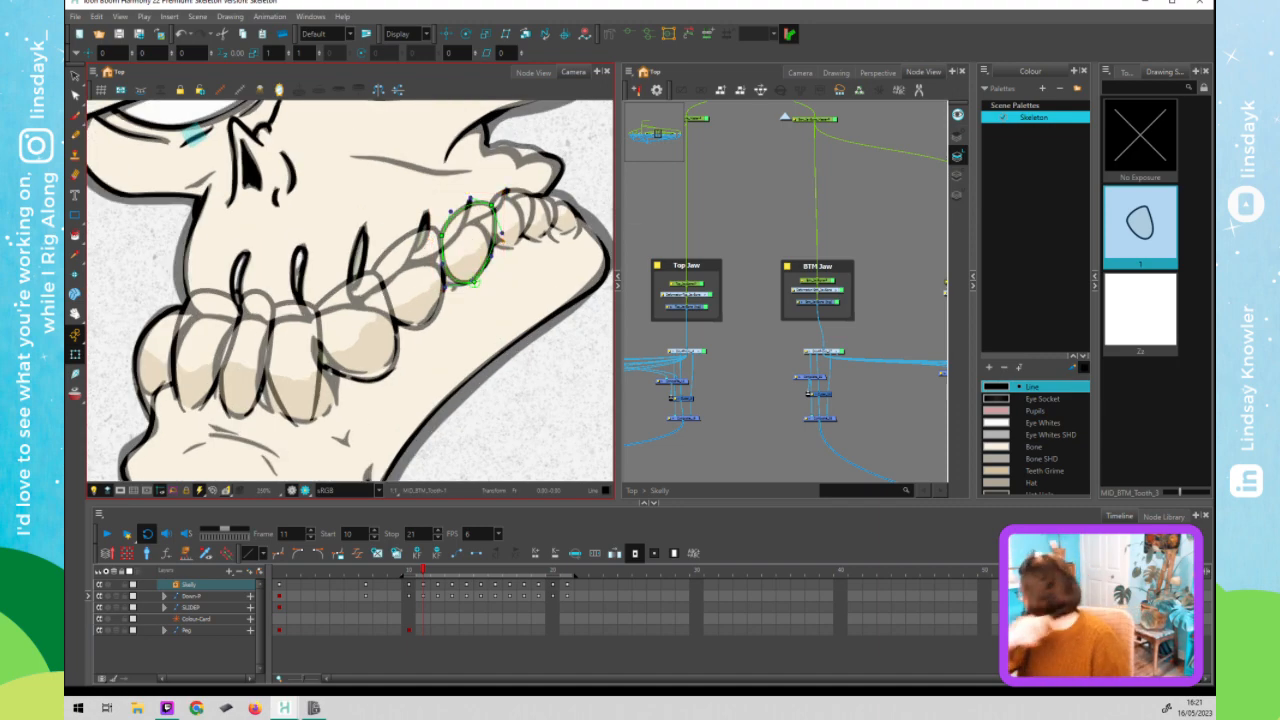
pyautogui.moveTo(646, 224); pyautogui.dragTo(730, 224)
pyautogui.moveTo(687, 263); pyautogui.dragTo(843, 263)
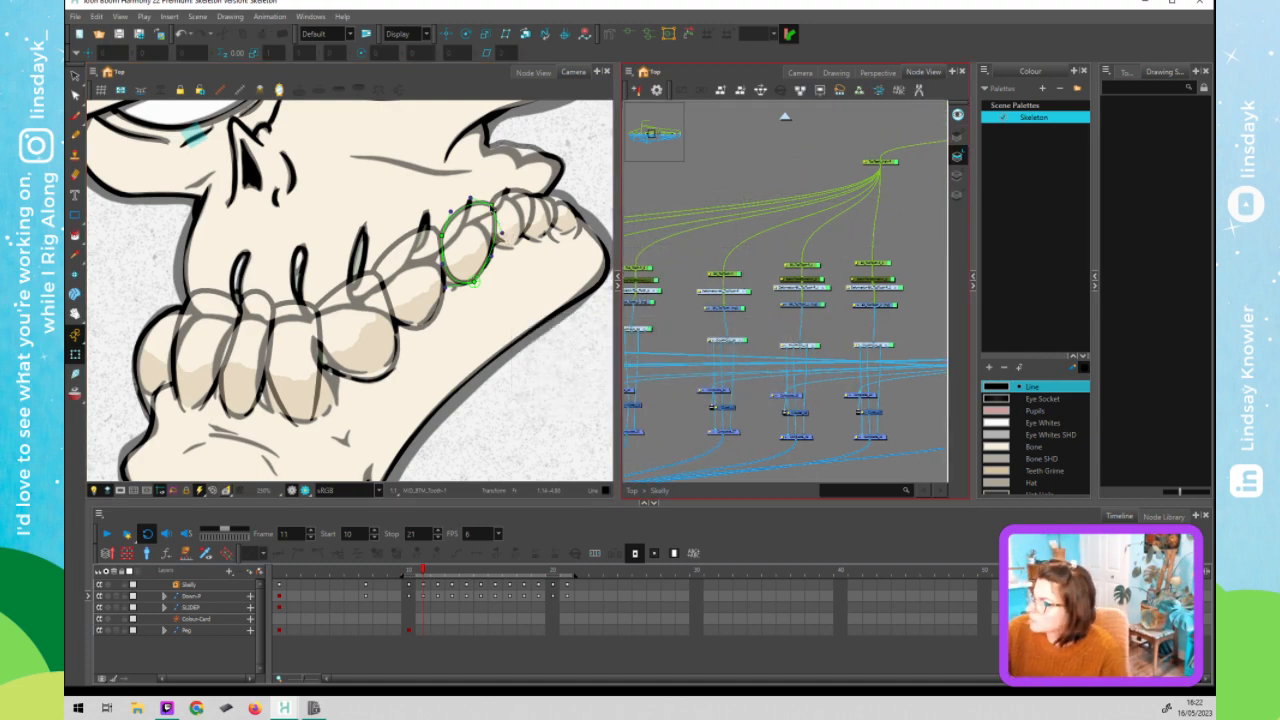
pyautogui.click(489, 212)
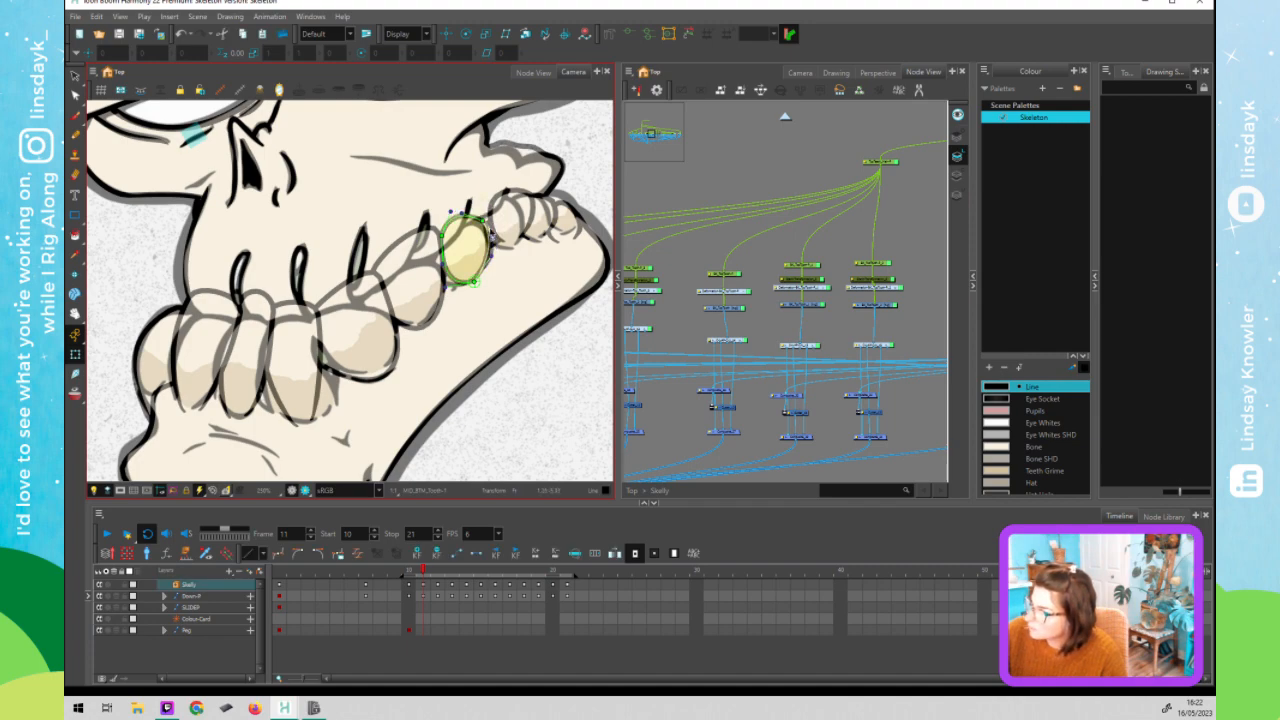
pyautogui.moveTo(443, 236); pyautogui.dragTo(441, 247)
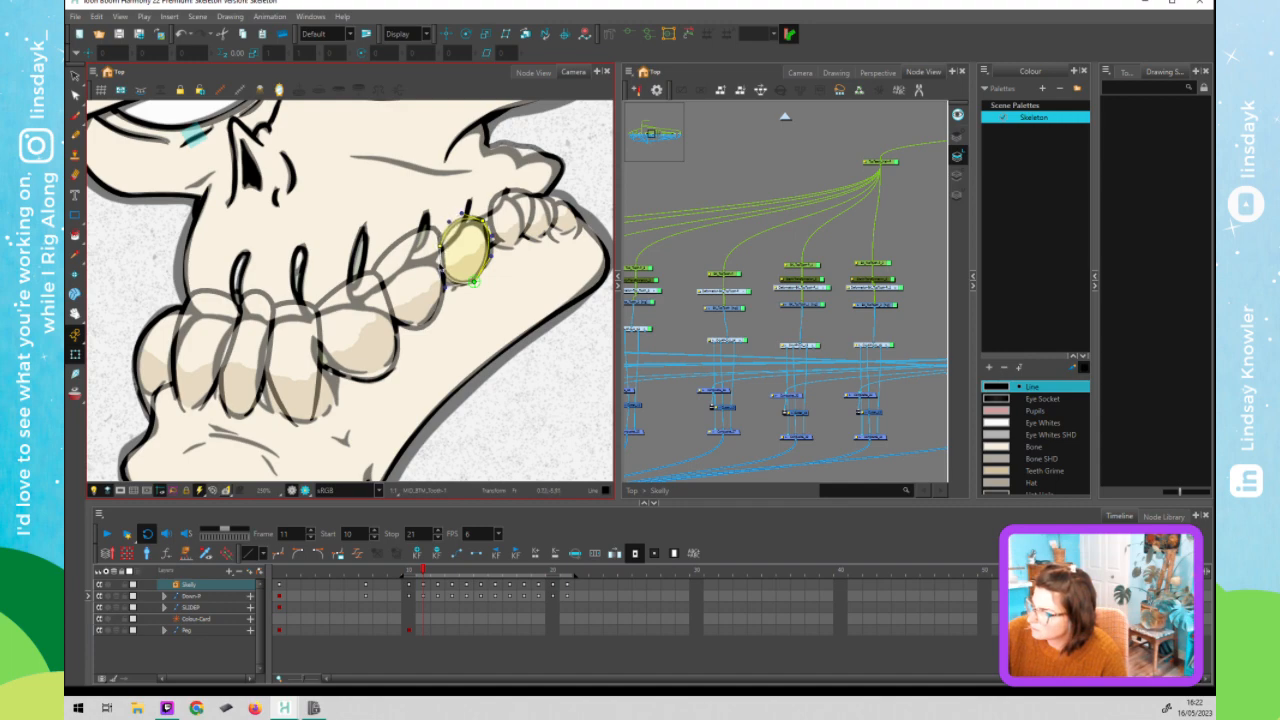
pyautogui.moveTo(448, 223); pyautogui.dragTo(466, 214)
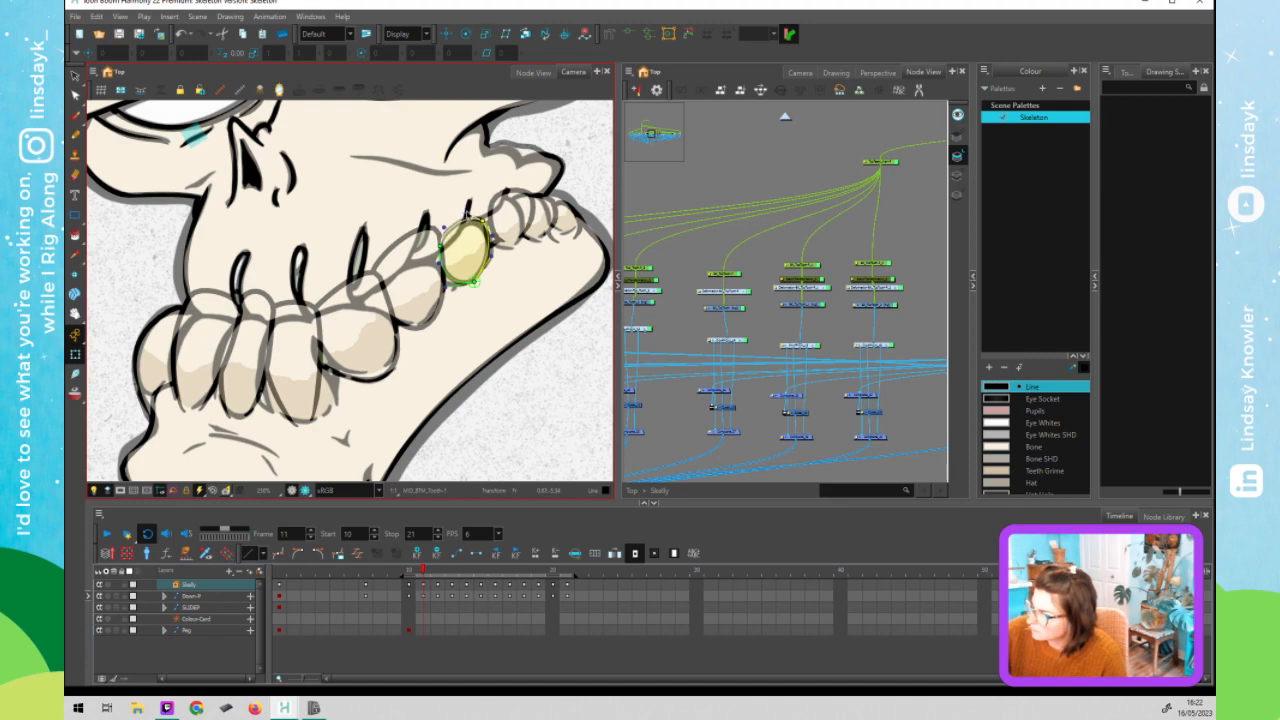
# - Reshape the central one of the three middle bottom teeth, lowering its top and front deformation points to the chart outline
pyautogui.click(425, 283)
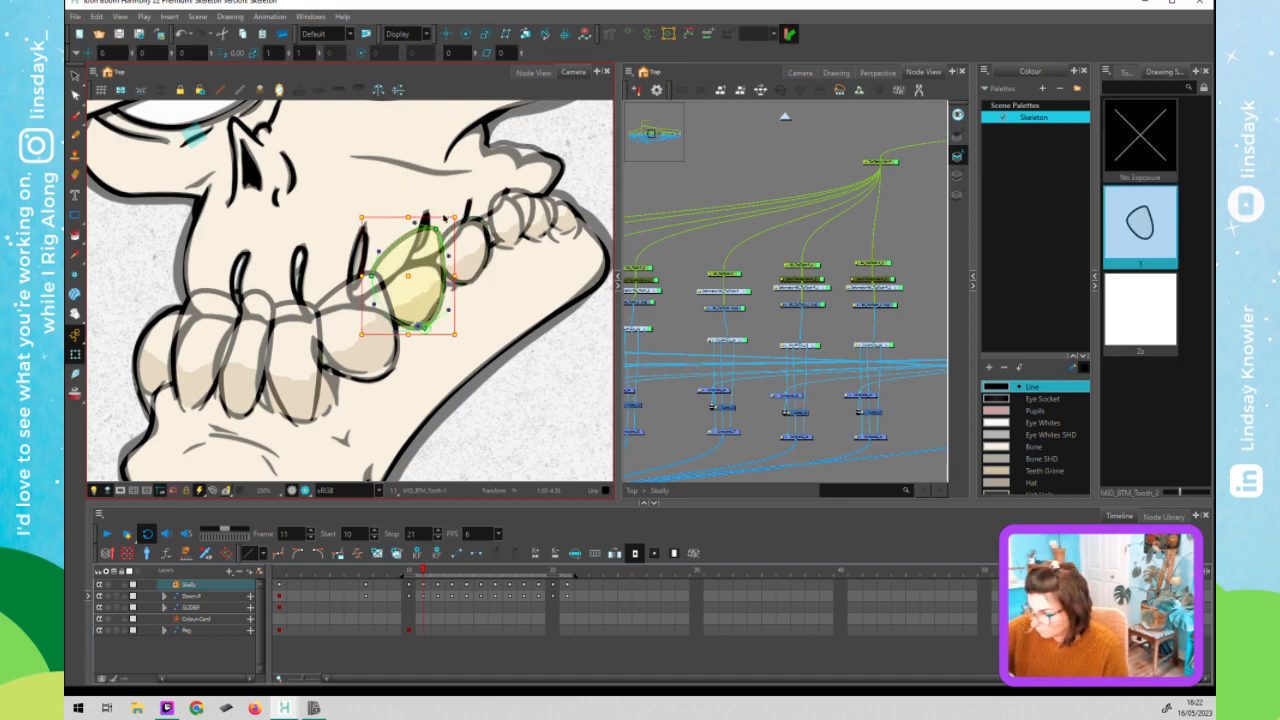
pyautogui.moveTo(436, 230)
pyautogui.mouseDown()
pyautogui.moveTo(436, 257)
pyautogui.moveTo(421, 242)
pyautogui.mouseUp()
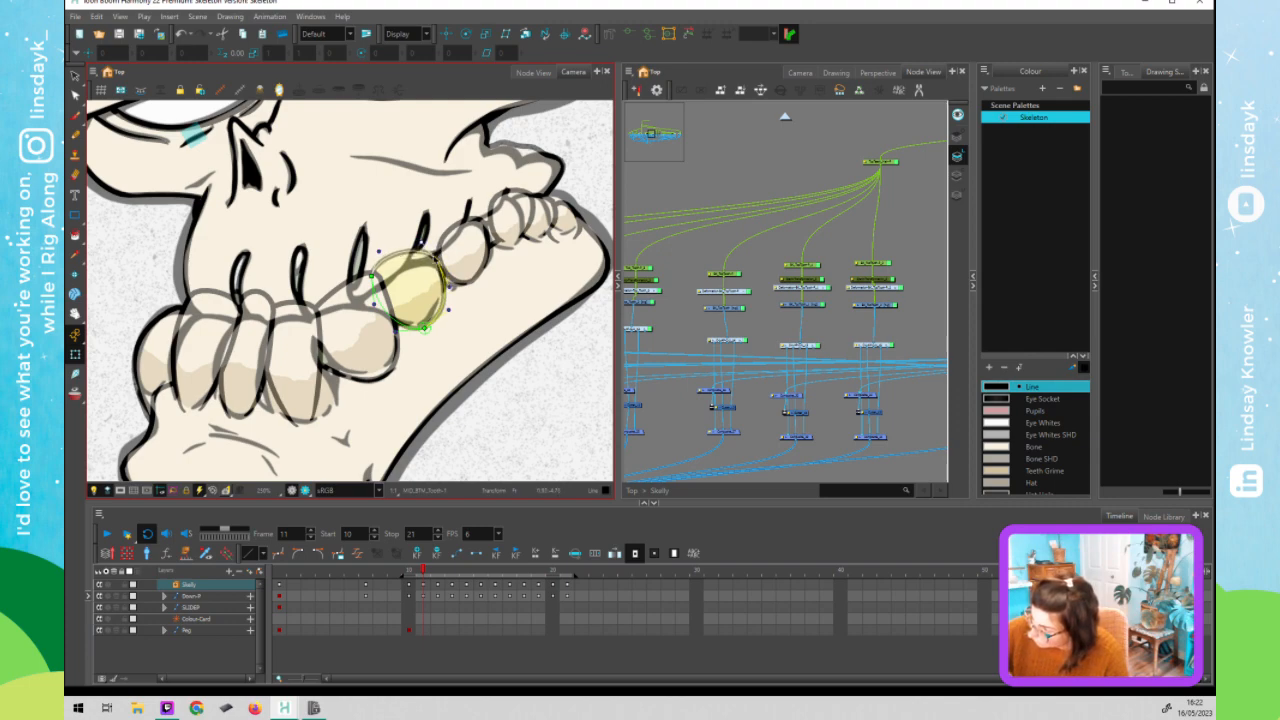
pyautogui.moveTo(373, 280); pyautogui.dragTo(362, 294)
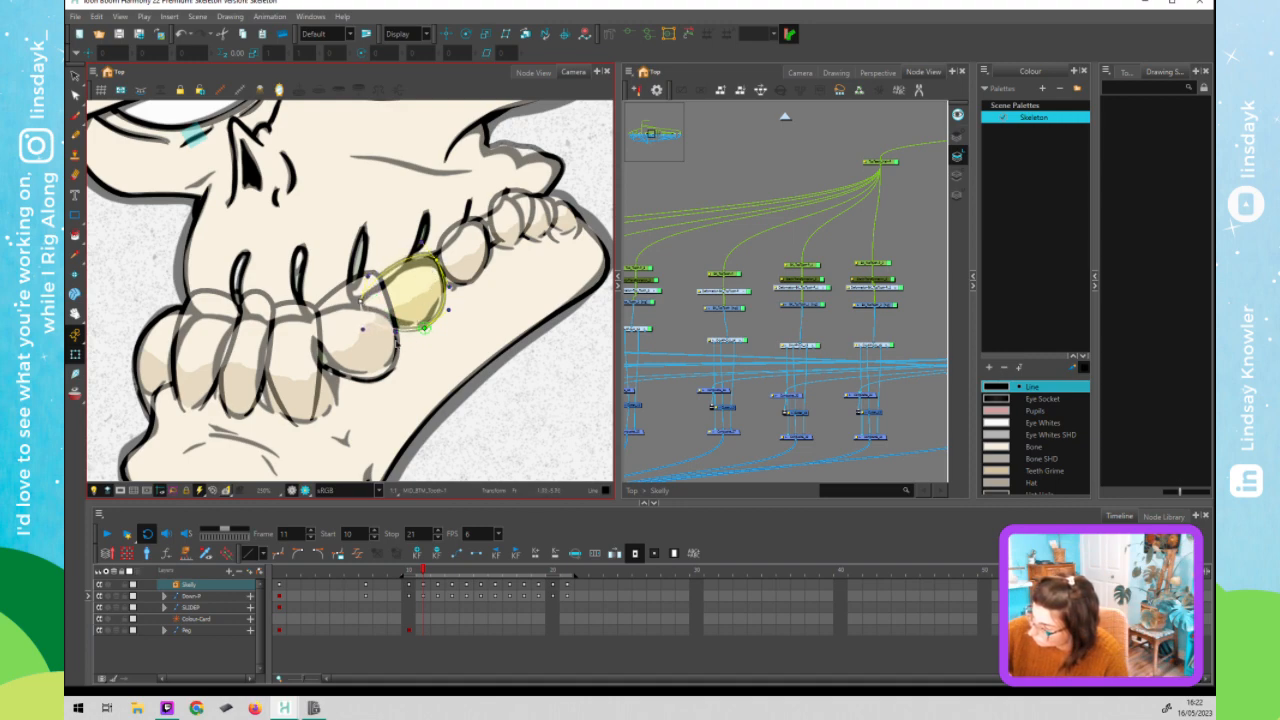
# - Reshape the foremost of the three middle bottom teeth with its deformation points, lowering its top to the chart outline
pyautogui.click(389, 314)
pyautogui.press('F11')
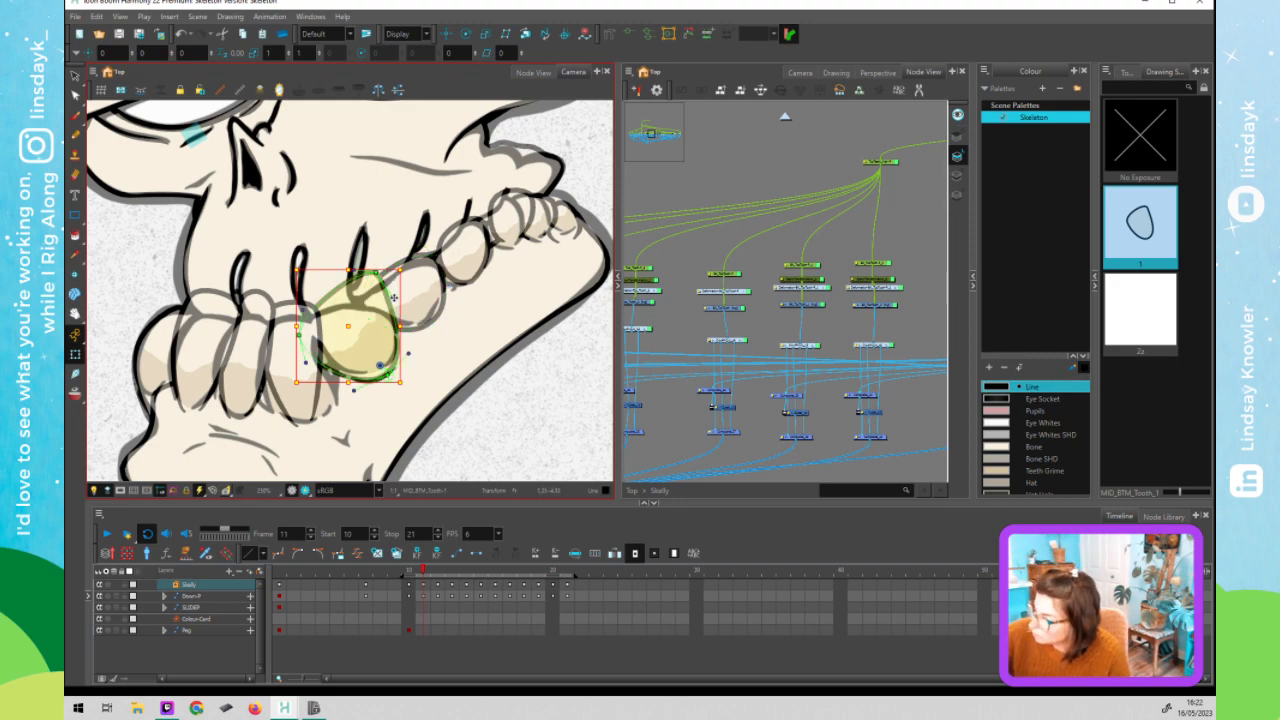
pyautogui.moveTo(396, 296)
pyautogui.mouseDown()
pyautogui.moveTo(405, 278)
pyautogui.moveTo(377, 284)
pyautogui.moveTo(380, 311)
pyautogui.mouseUp()
pyautogui.moveTo(301, 330); pyautogui.dragTo(307, 325)
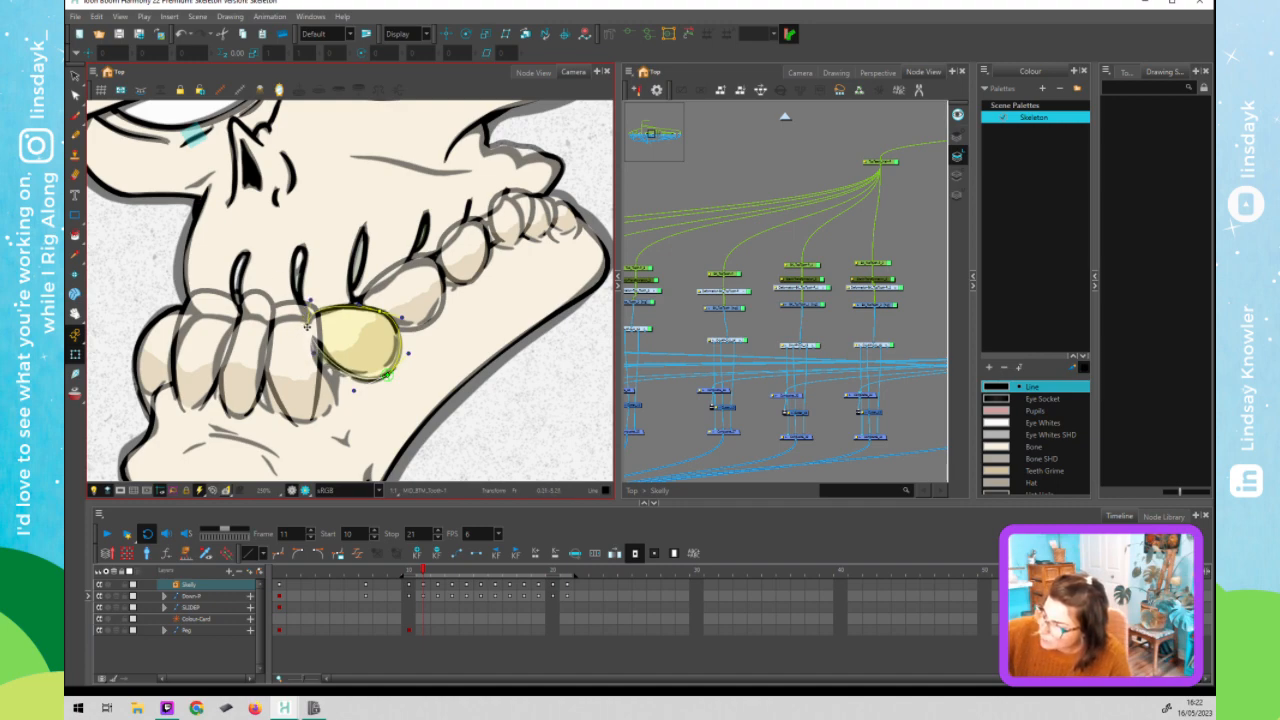
# - Reshape the rearmost of the four front bottom teeth, lowering its top and rounding its base to match the mouth chart
pyautogui.click(305, 366)
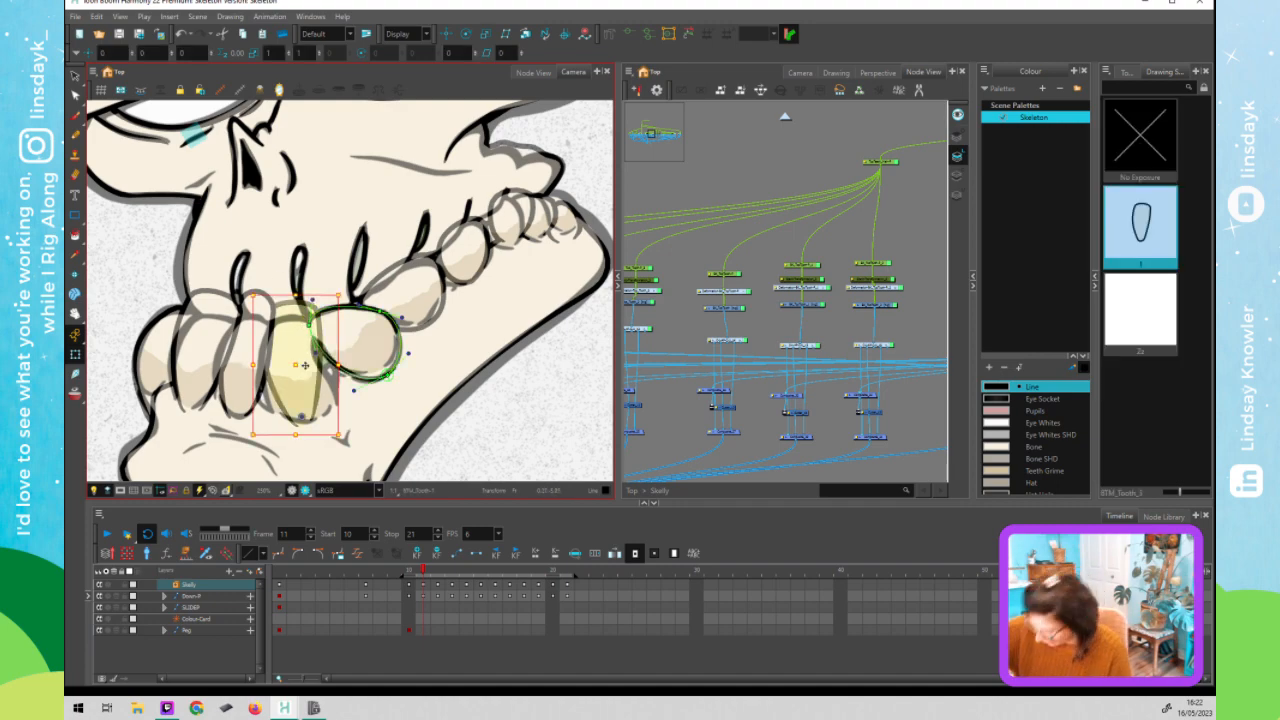
pyautogui.press('F11')
pyautogui.moveTo(318, 313)
pyautogui.mouseDown()
pyautogui.moveTo(320, 353)
pyautogui.moveTo(308, 354)
pyautogui.mouseUp()
pyautogui.moveTo(338, 399); pyautogui.dragTo(281, 416)
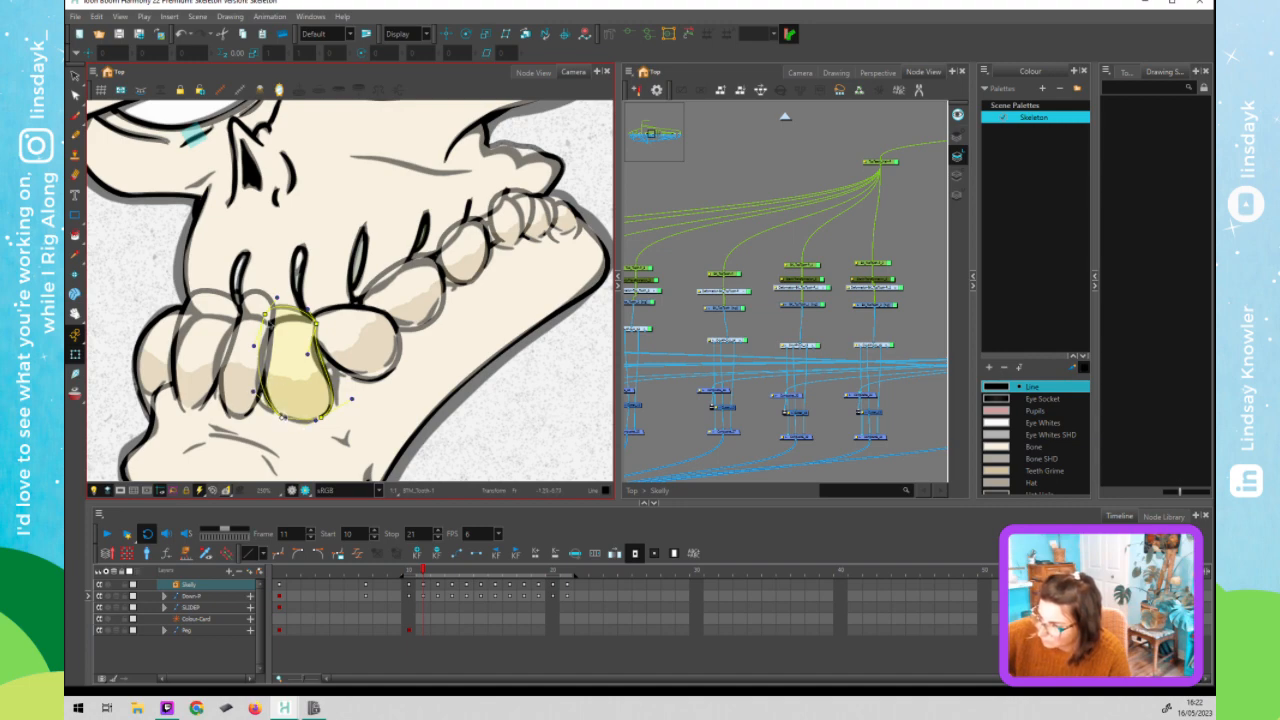
pyautogui.moveTo(265, 316); pyautogui.dragTo(264, 327)
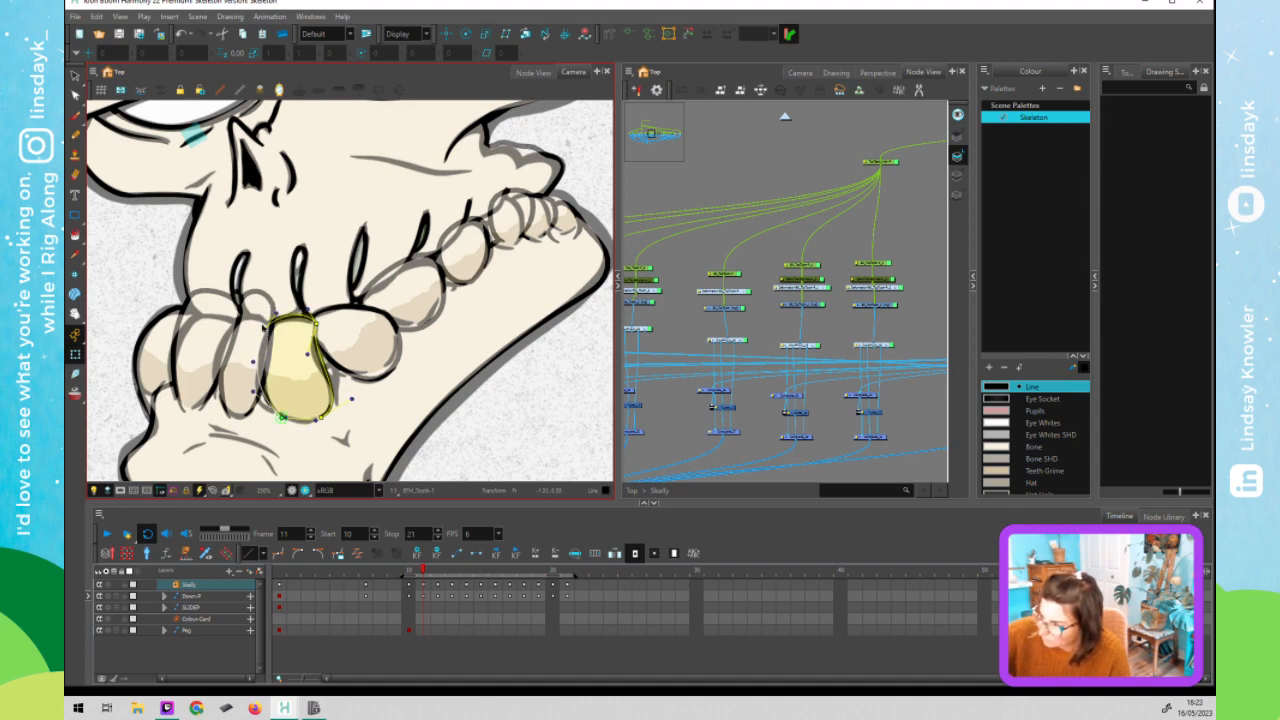
# - Reshape the third front bottom tooth from the chin end, lowering both top deformation points to the chart outline
pyautogui.click(248, 336)
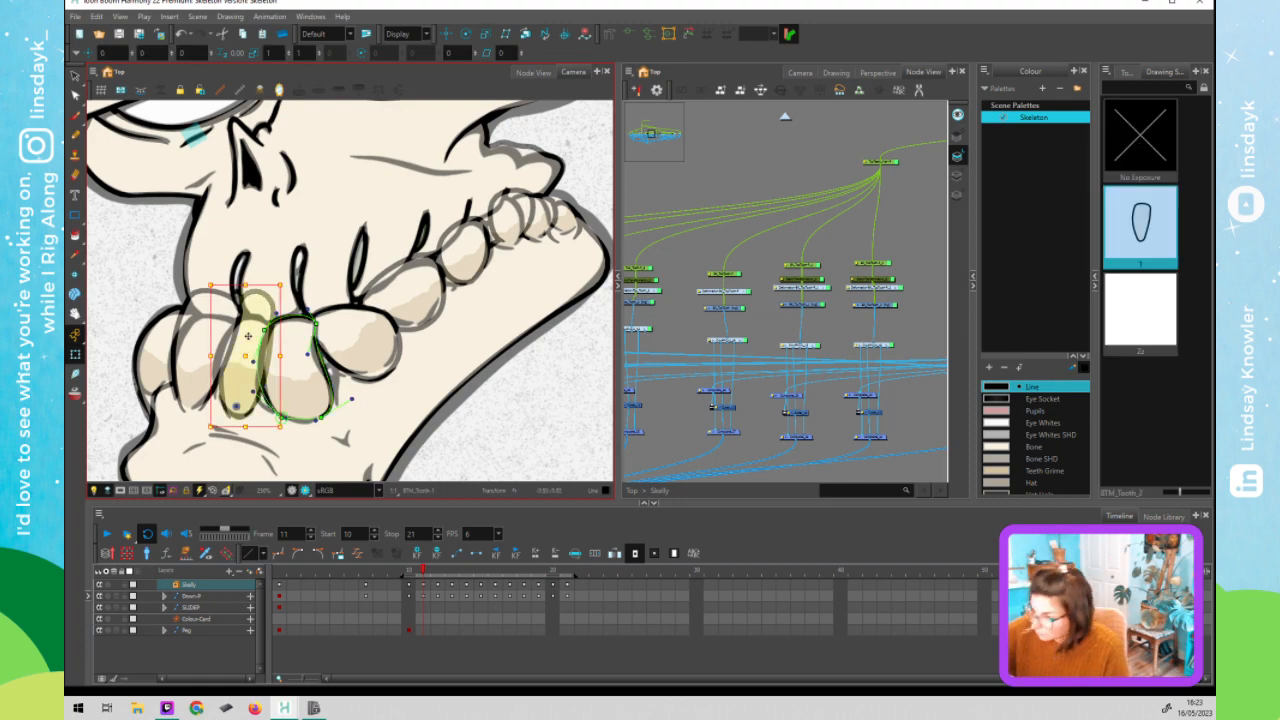
pyautogui.moveTo(272, 312); pyautogui.dragTo(274, 334)
pyautogui.moveTo(271, 360); pyautogui.dragTo(262, 366)
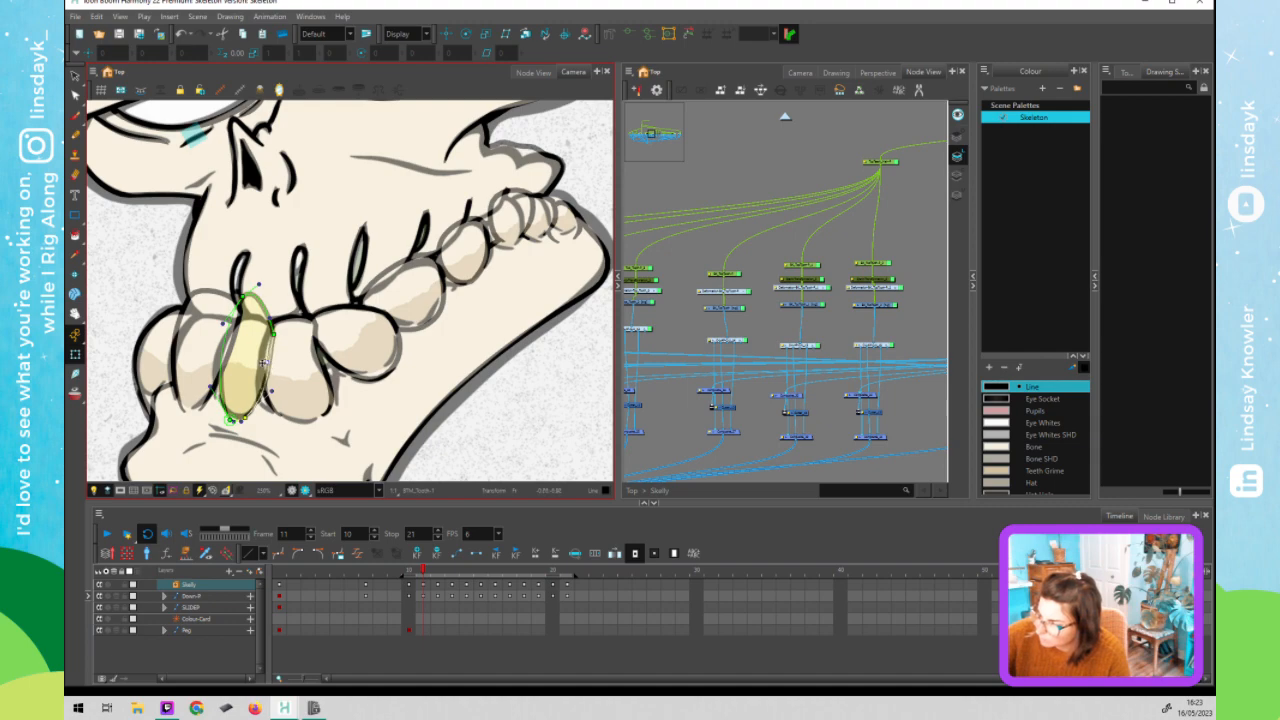
pyautogui.moveTo(243, 298); pyautogui.dragTo(234, 323)
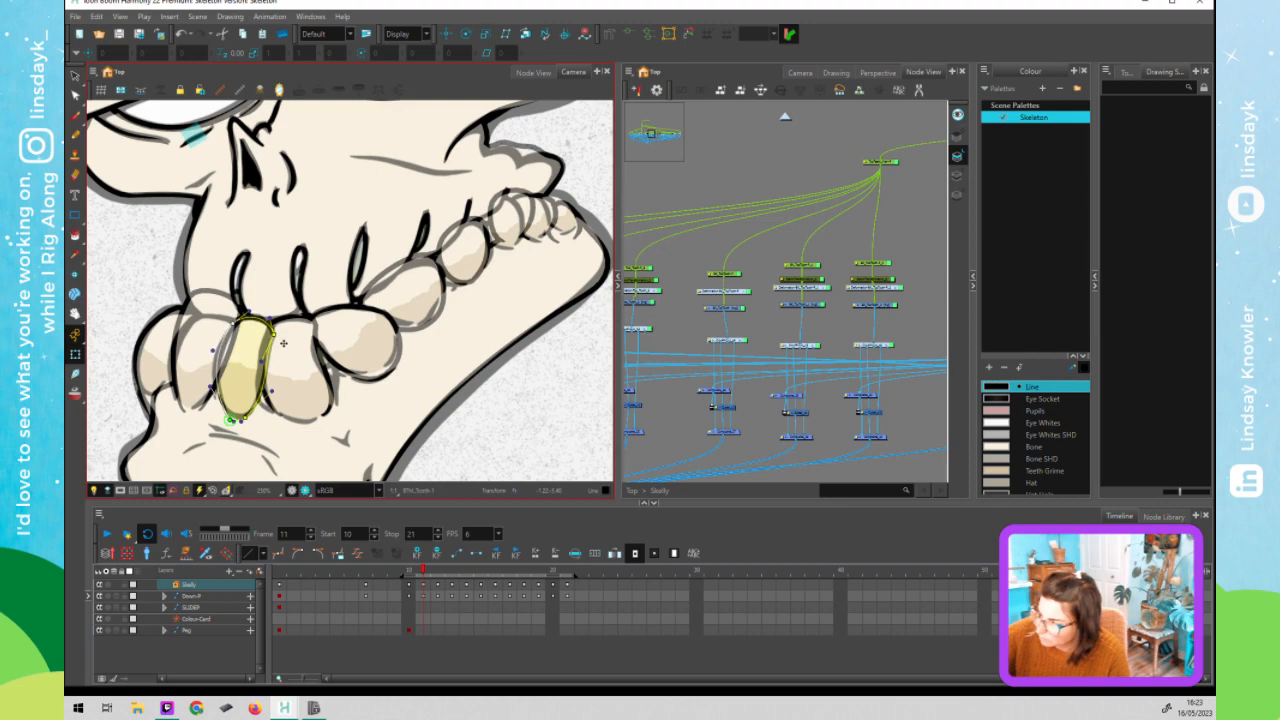
# - Reshape the second front bottom tooth from the chin end, pulling its top down to the chart outline
pyautogui.click(227, 306)
pyautogui.hotkey('shift', 'F11')
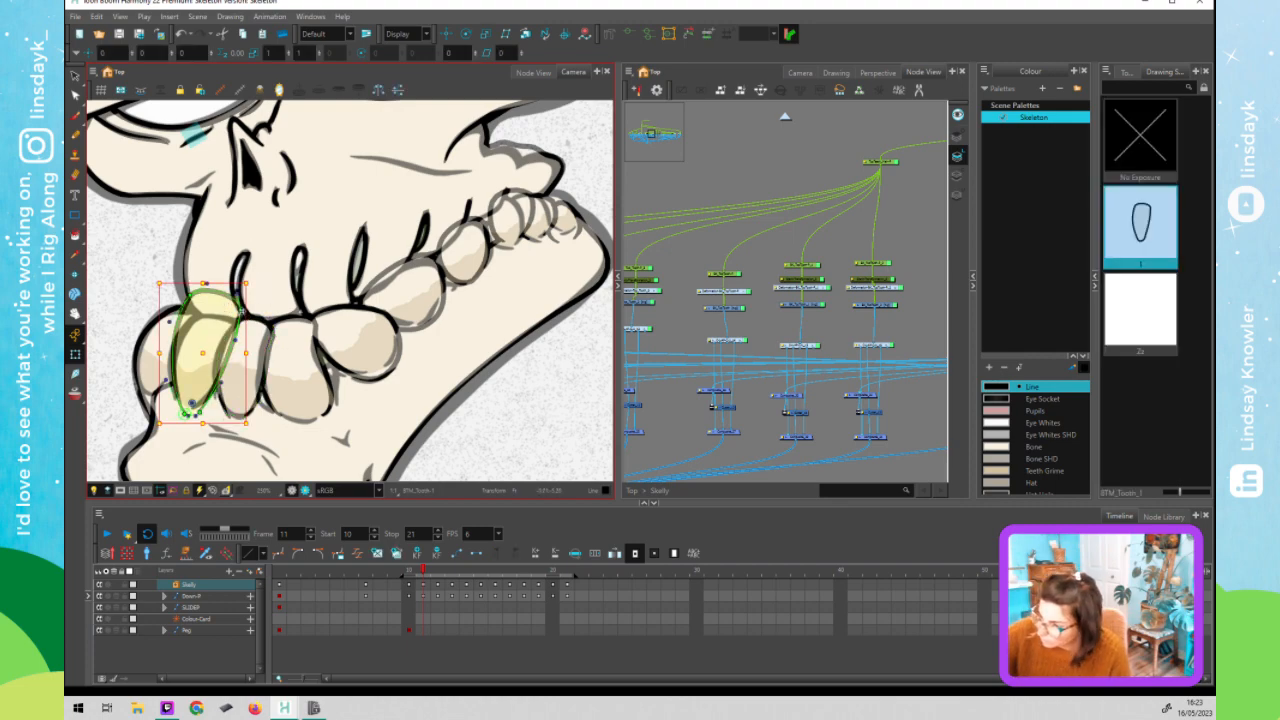
pyautogui.moveTo(240, 311)
pyautogui.mouseDown()
pyautogui.moveTo(243, 329)
pyautogui.moveTo(190, 301)
pyautogui.moveTo(165, 346)
pyautogui.moveTo(209, 308)
pyautogui.mouseUp()
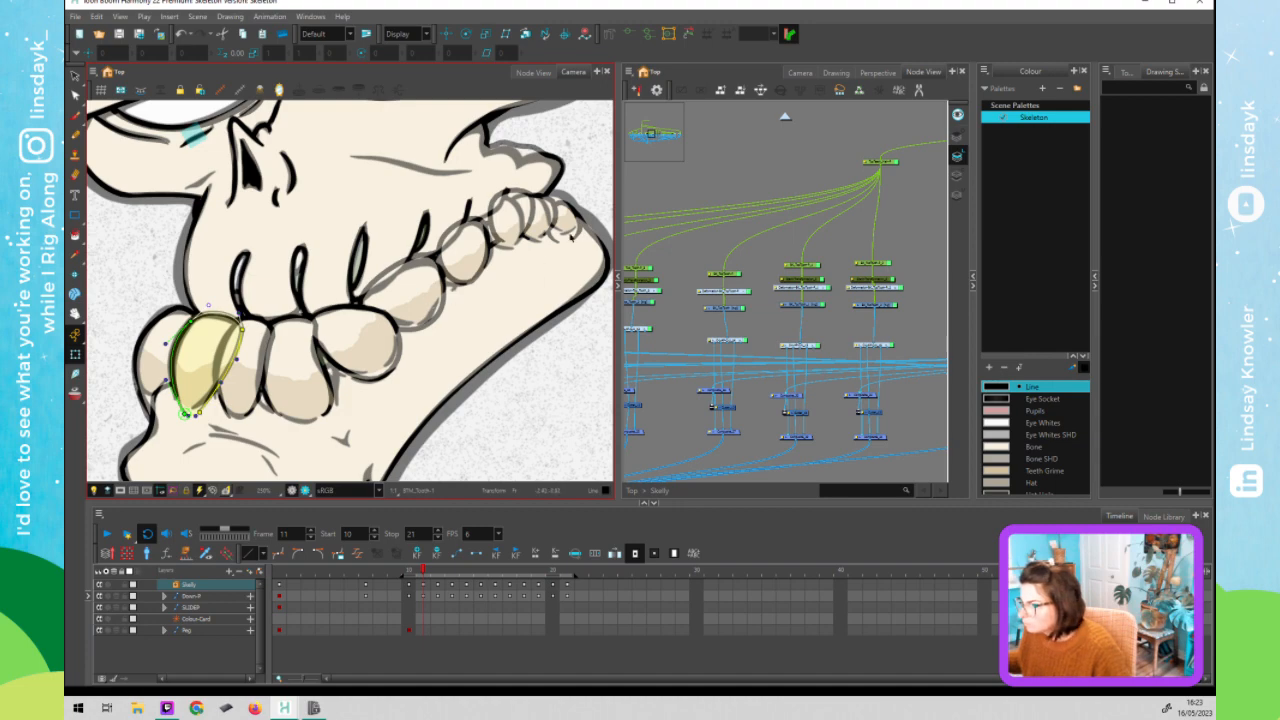
# - Reshape the foremost of the three small back bottom teeth with its deformation points to fit its chart outline
pyautogui.click(566, 222)
pyautogui.moveTo(566, 222); pyautogui.dragTo(508, 228)
pyautogui.press('F11')
pyautogui.moveTo(492, 205)
pyautogui.mouseDown()
pyautogui.moveTo(484, 212)
pyautogui.moveTo(514, 199)
pyautogui.mouseUp()
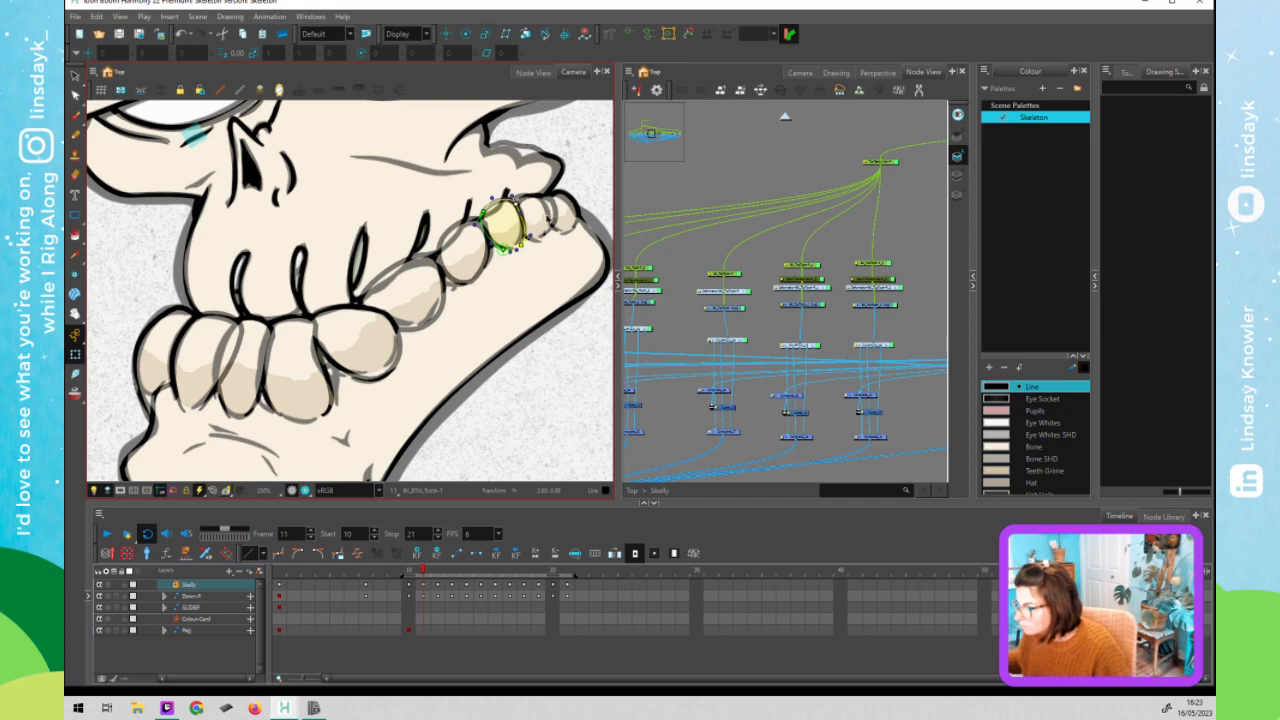
# - Widen the middle and rearmost small back bottom teeth forward with their deformation points to match the mouth chart
pyautogui.click(545, 207)
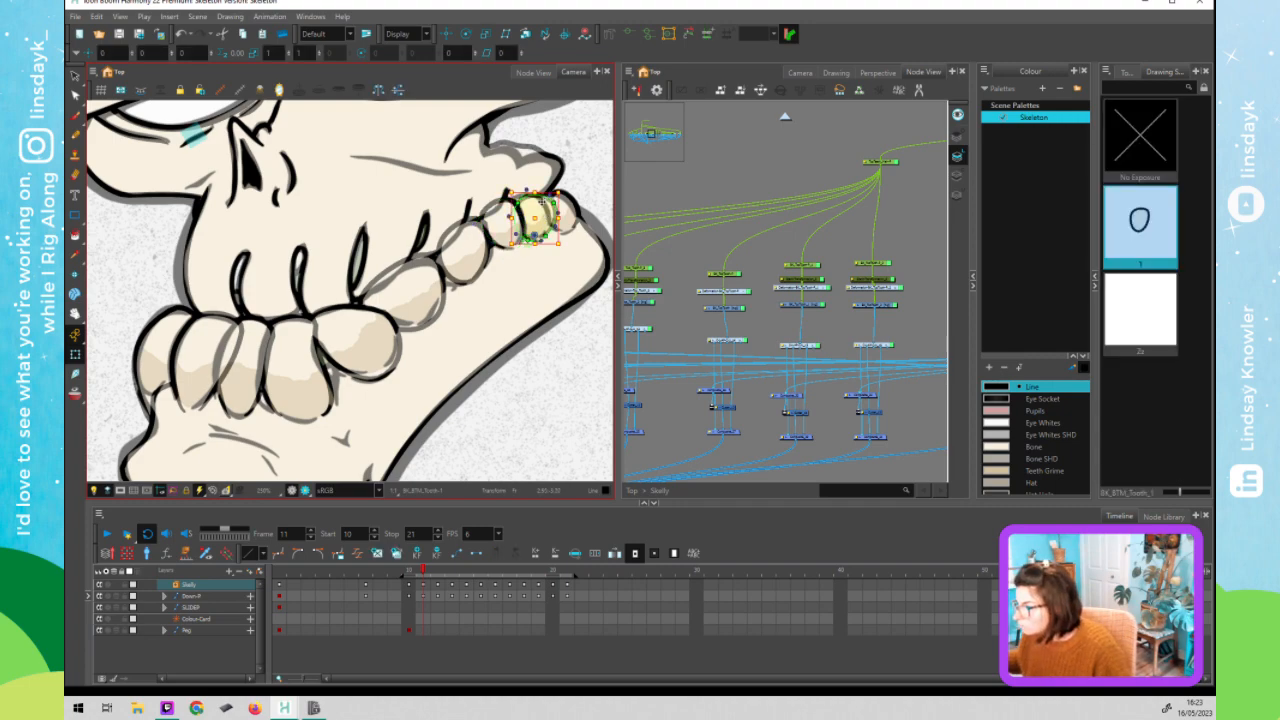
pyautogui.click(529, 202)
pyautogui.moveTo(519, 202); pyautogui.dragTo(509, 204)
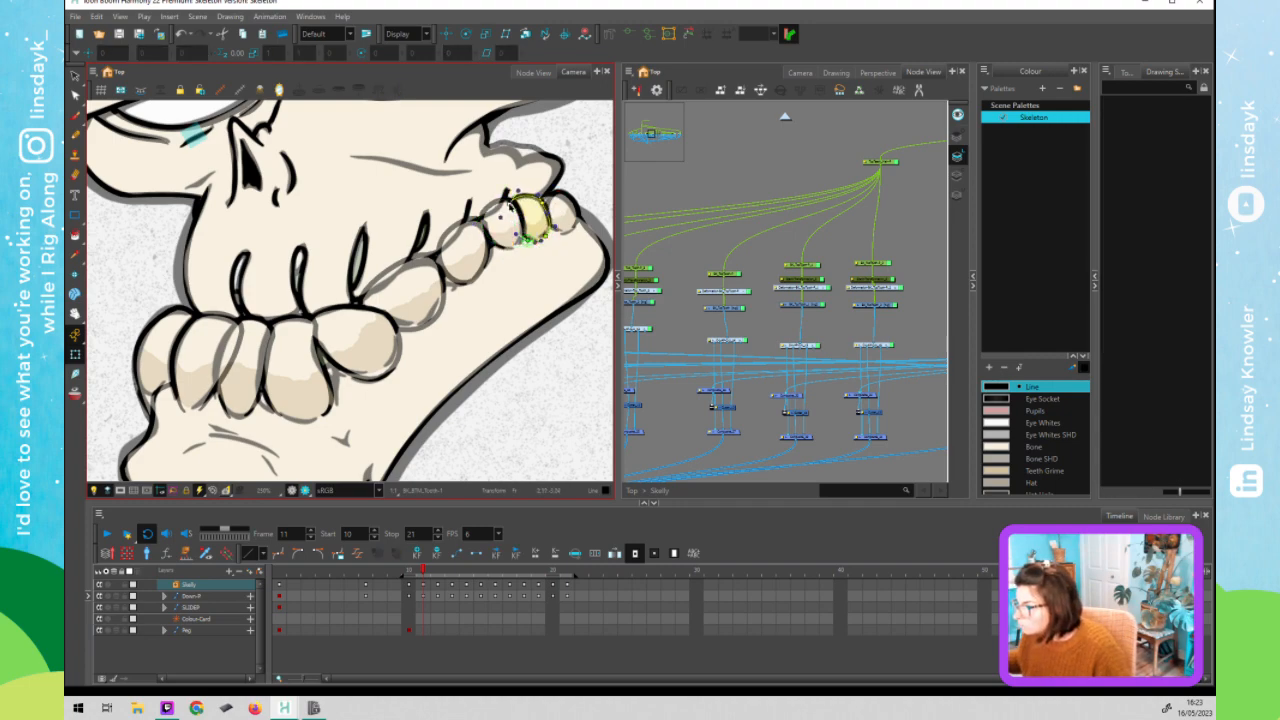
pyautogui.click(560, 210)
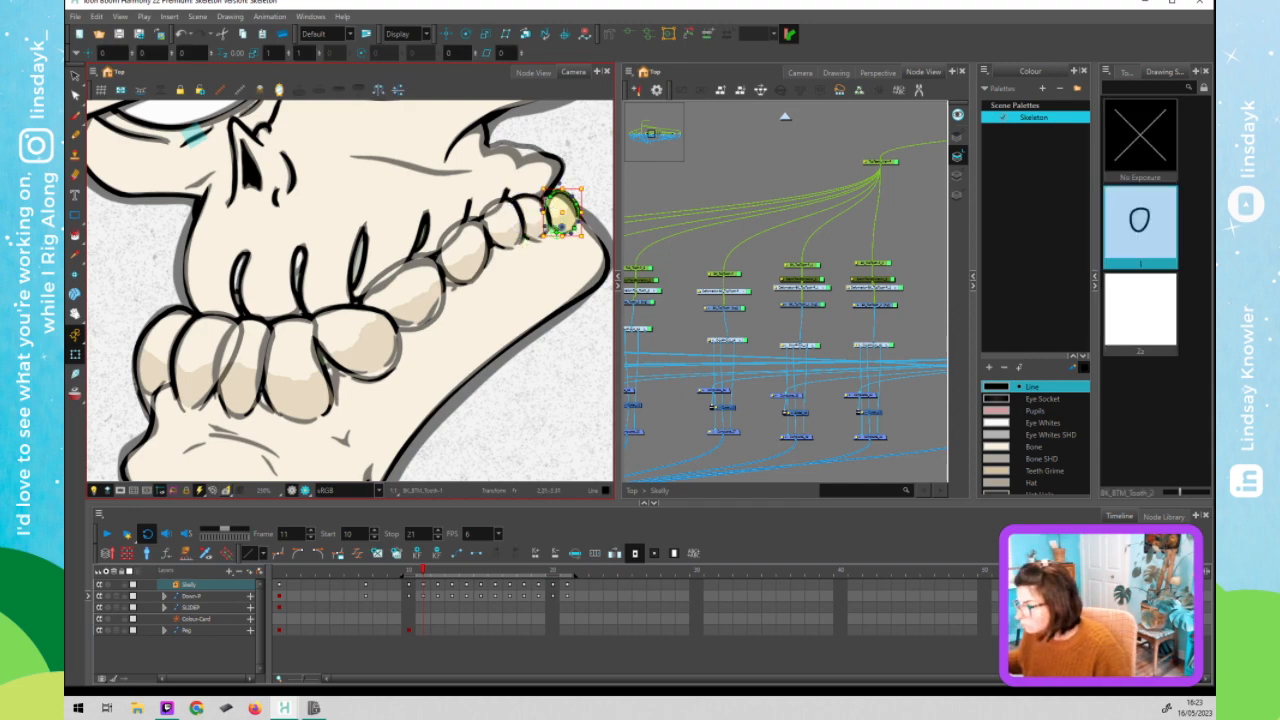
pyautogui.click(556, 211)
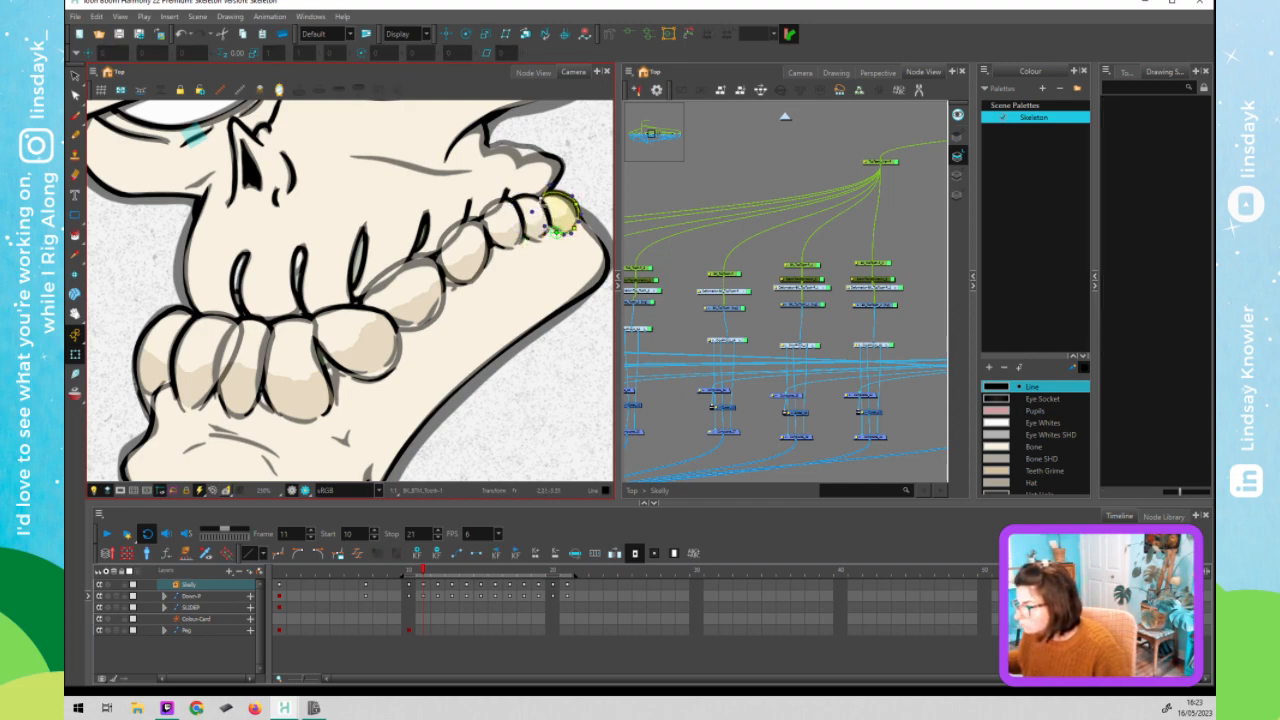
# - Bring the narrow third front bottom tooth in front of its neighbouring teeth, and deselect it
pyautogui.click(593, 176)
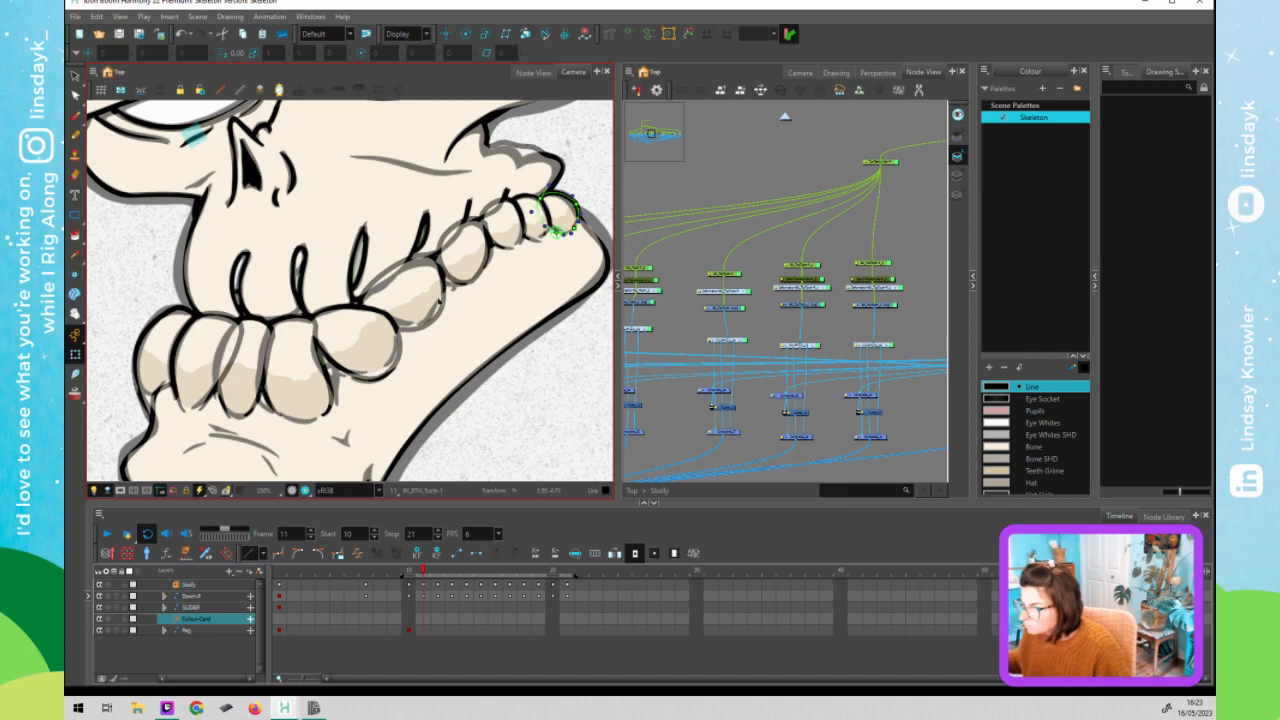
pyautogui.scroll(-2, 437, 301)
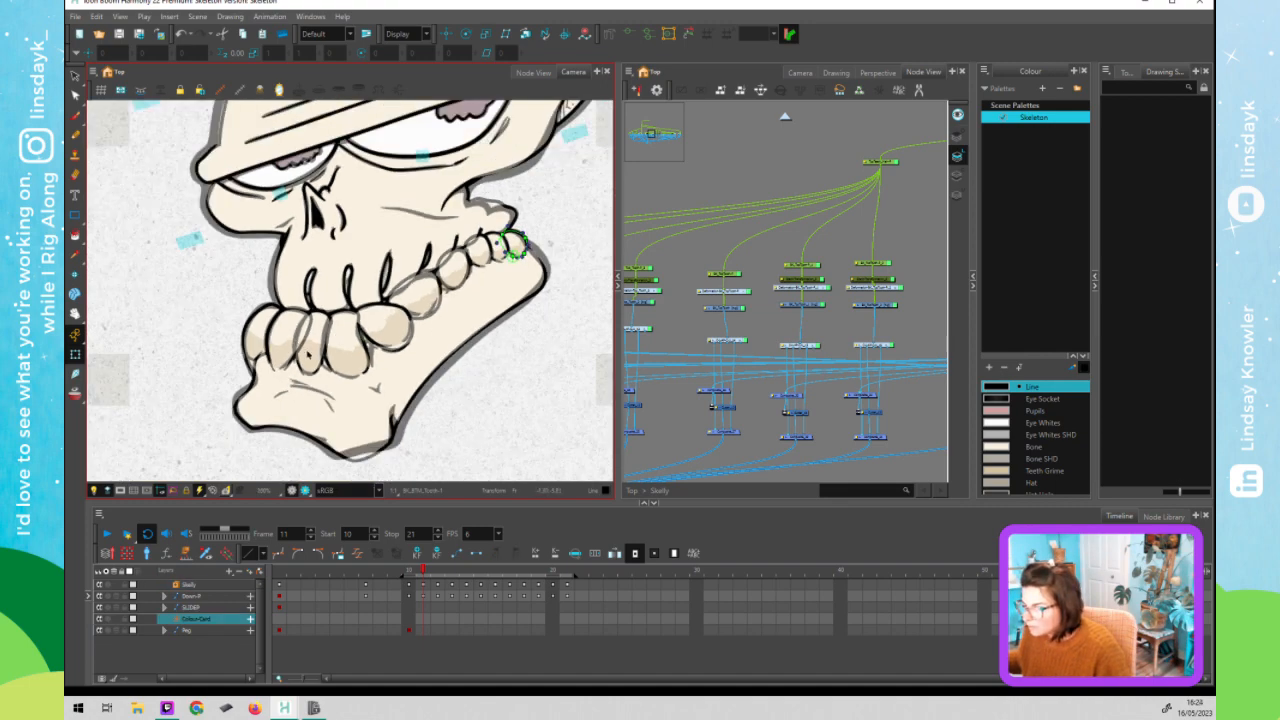
pyautogui.click(309, 350)
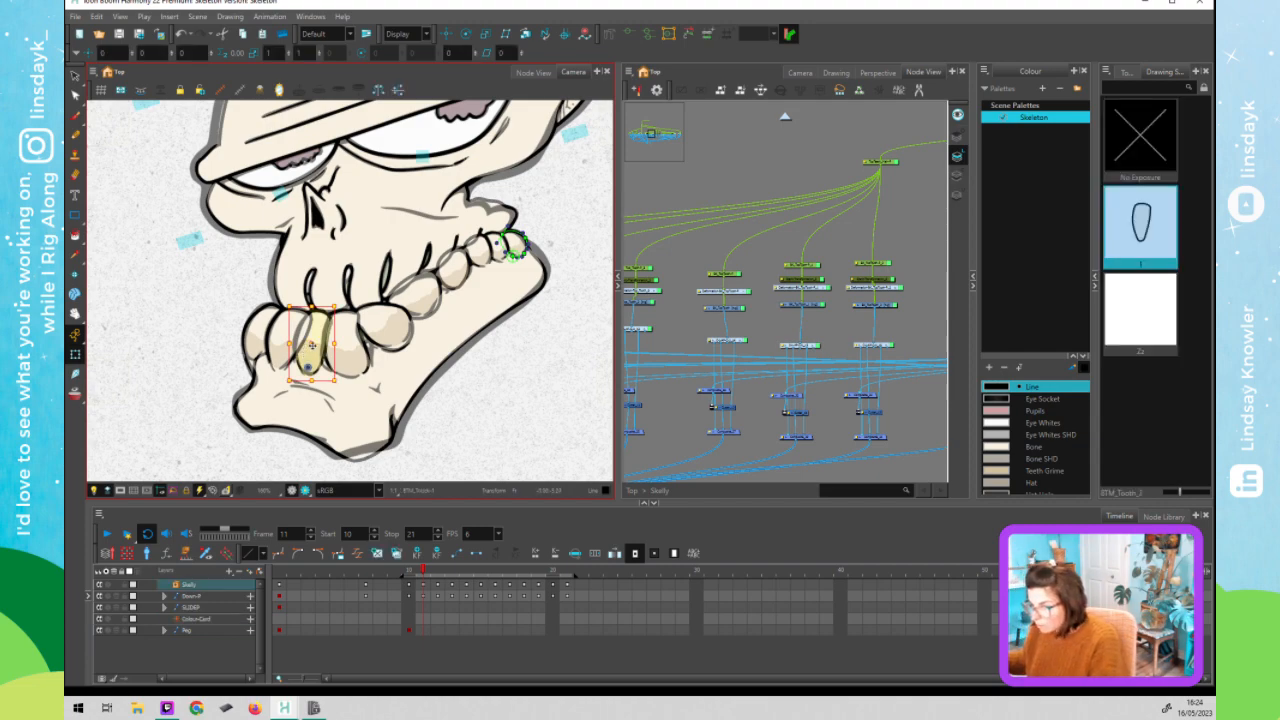
pyautogui.click(440, 440)
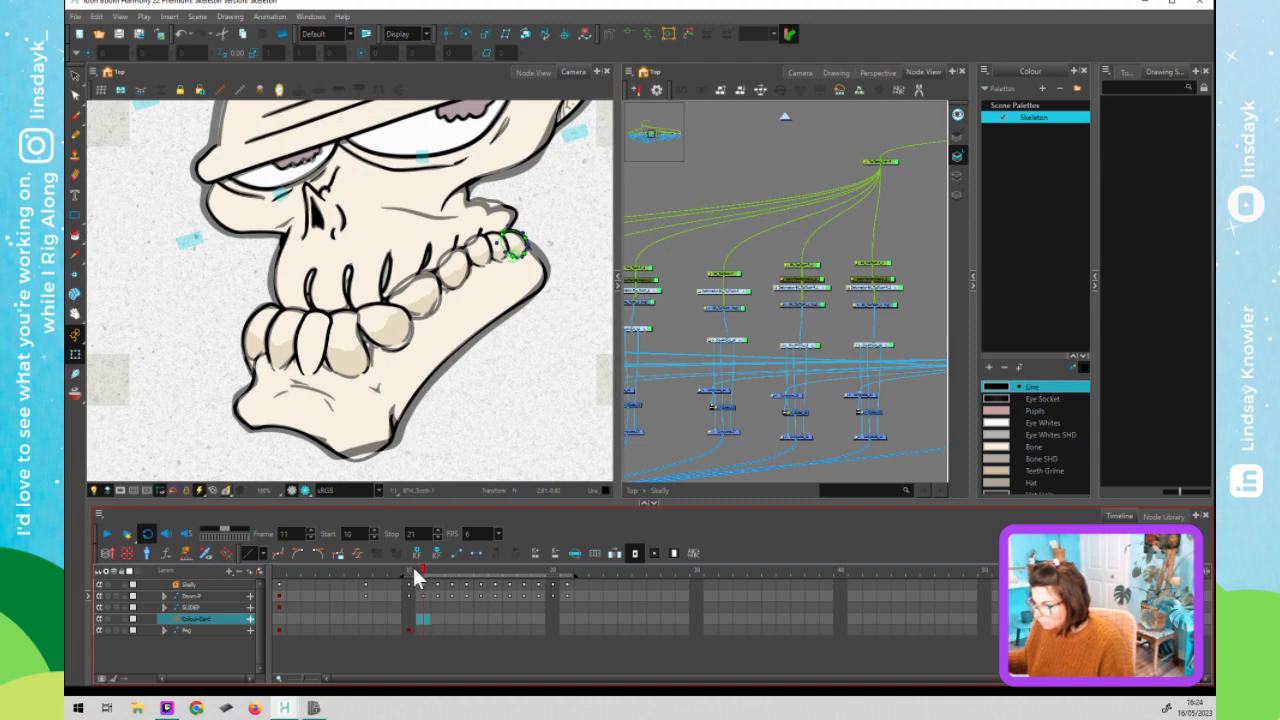
# - Flip between frames 10 and 11 to compare the original mouth with the posed one
pyautogui.click(412, 566)
pyautogui.click(418, 566)
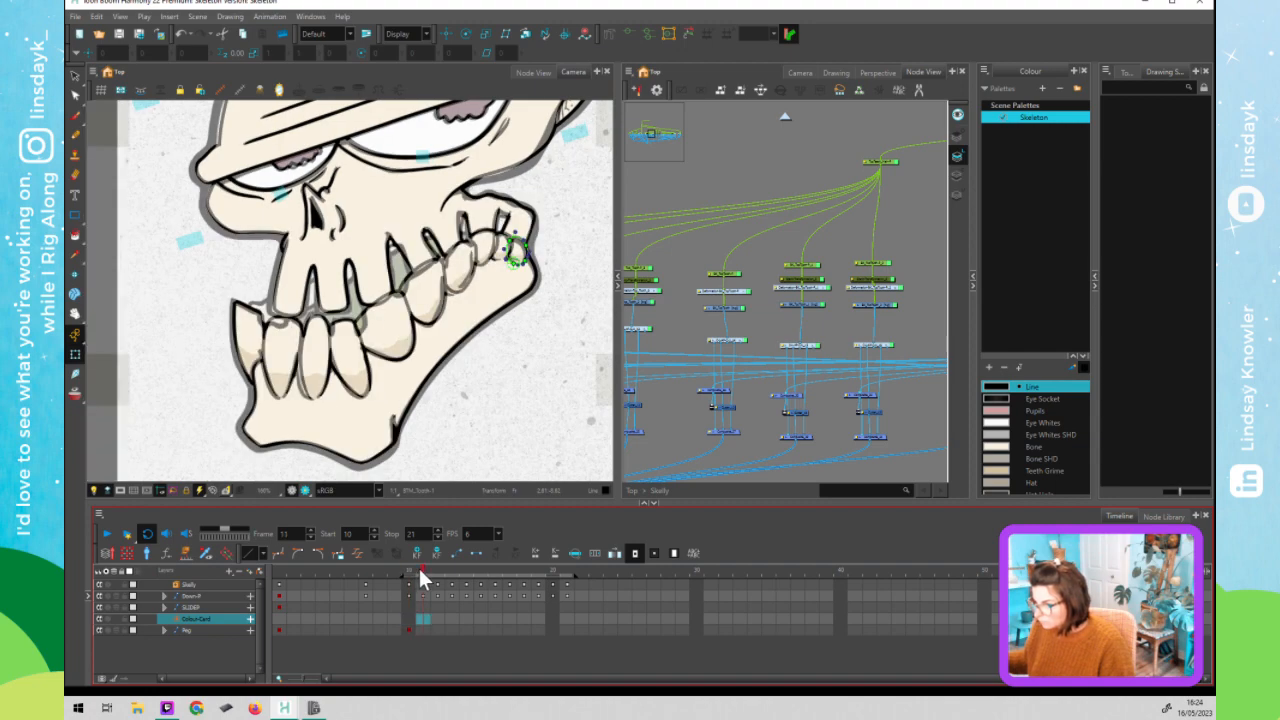
pyautogui.click(412, 567)
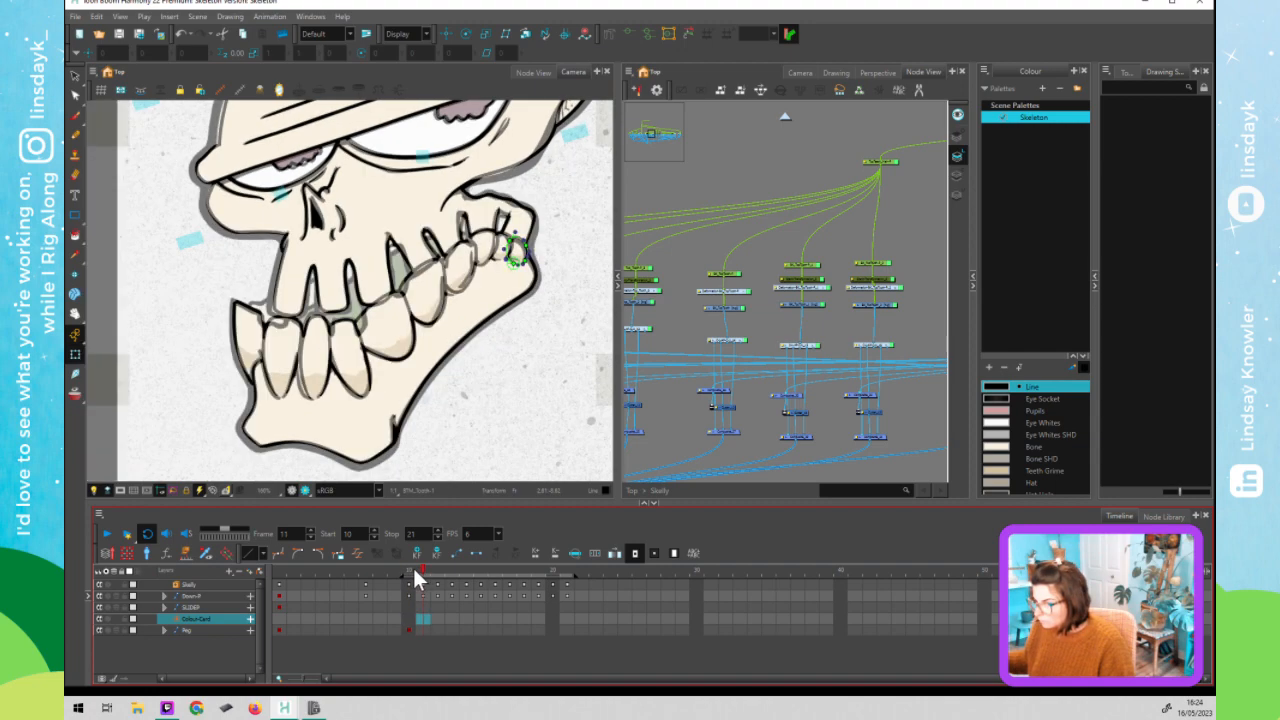
pyautogui.click(420, 568)
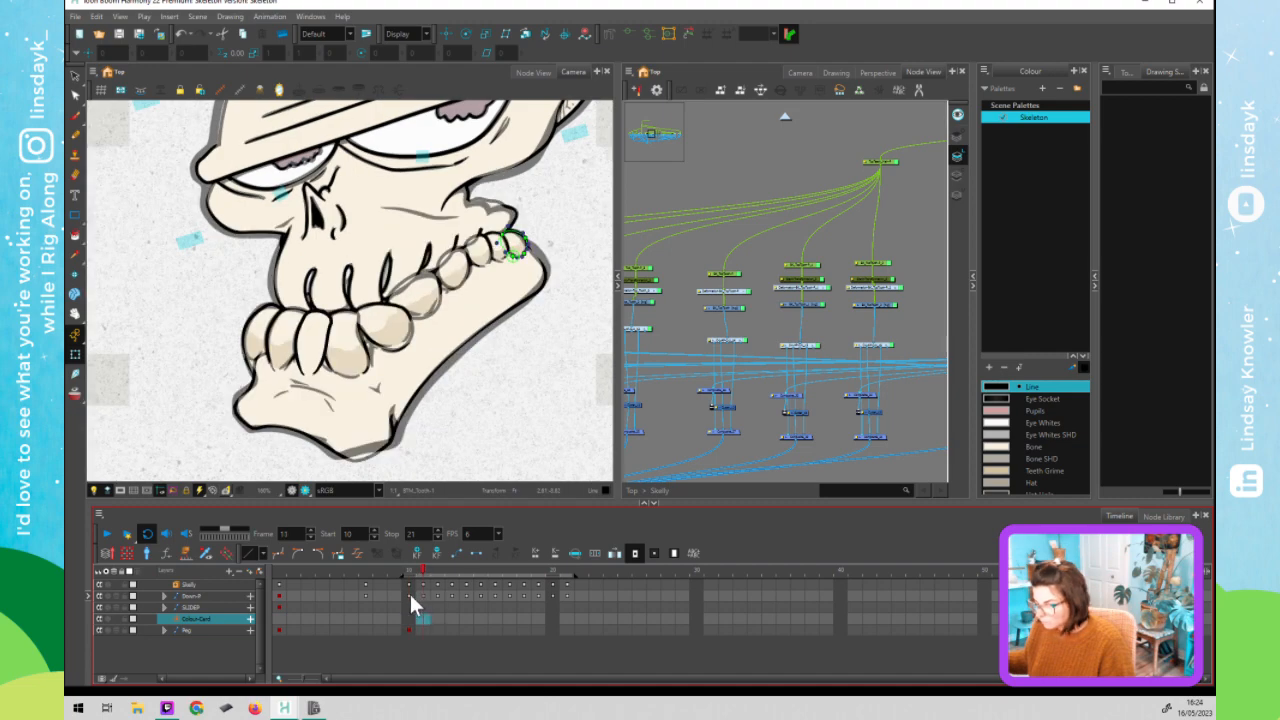
pyautogui.click(406, 584)
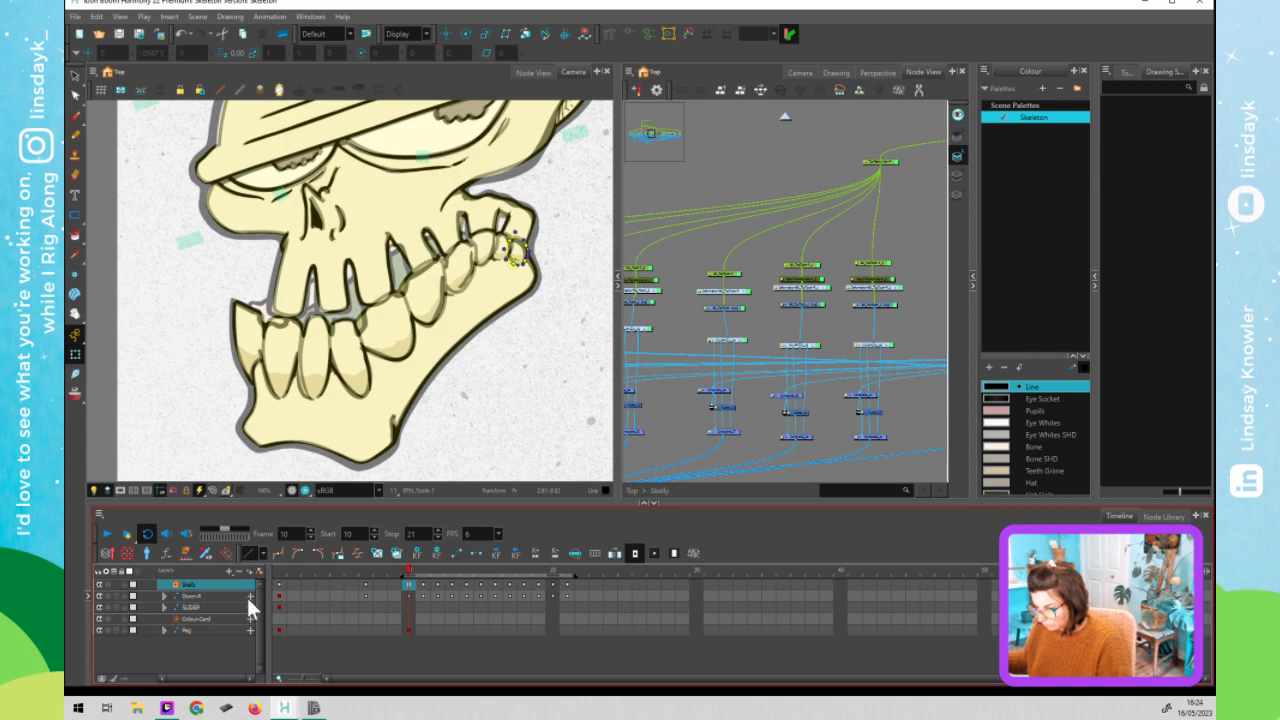
pyautogui.click(423, 584)
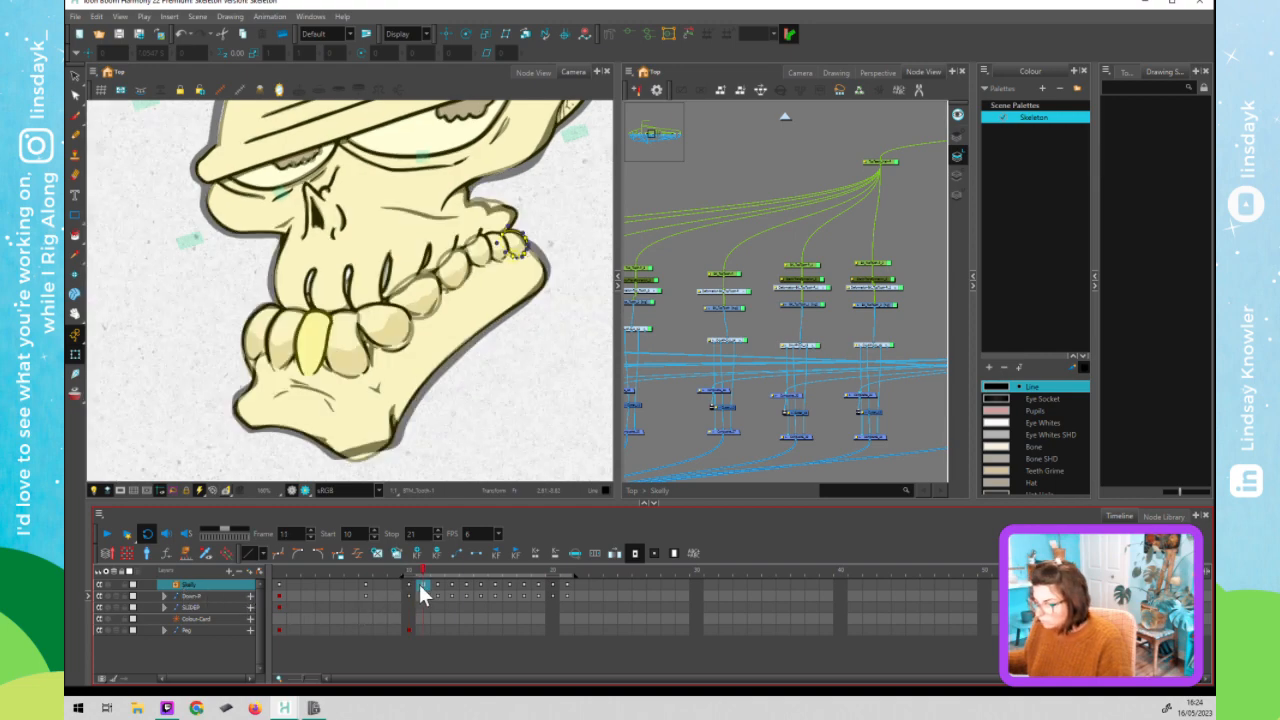
# - At frame 12, deform the bottom jaw bone by moving its chin and lower corner points onto the mouth chart outline
pyautogui.click(438, 584)
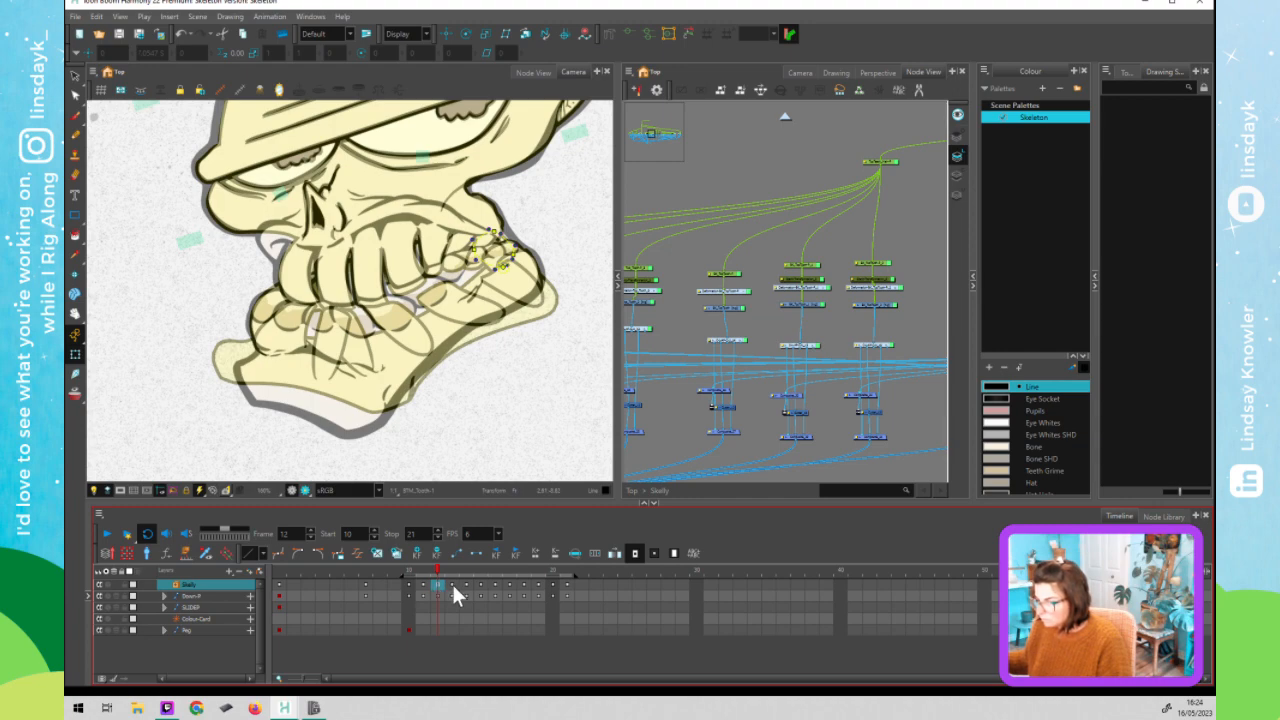
pyautogui.click(452, 585)
pyautogui.click(437, 585)
pyautogui.click(398, 402)
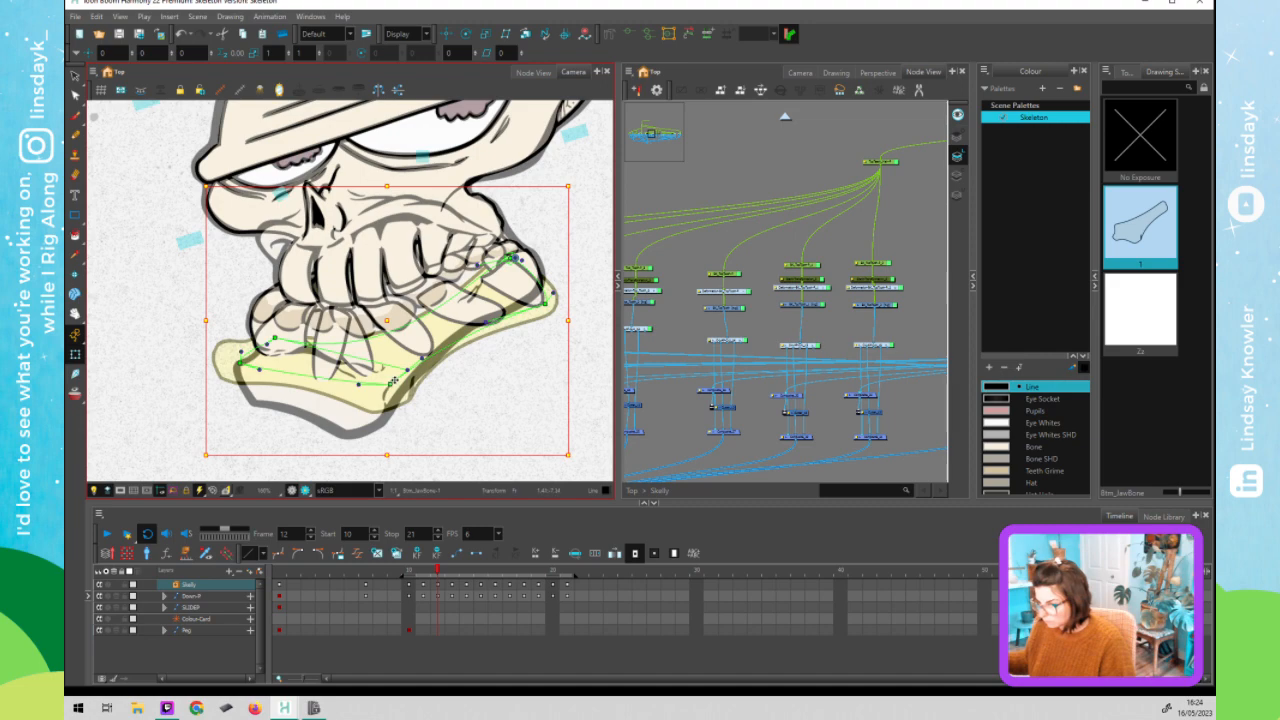
pyautogui.press('Escape')
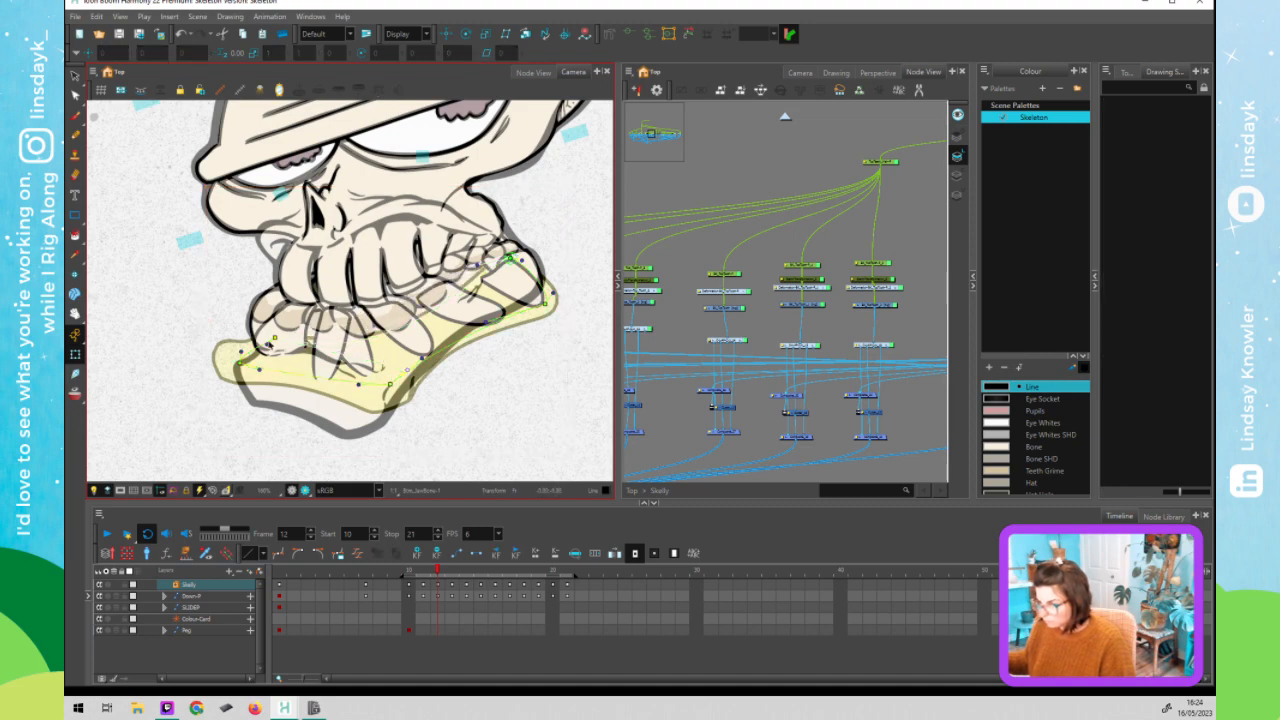
pyautogui.moveTo(245, 376)
pyautogui.mouseDown()
pyautogui.moveTo(257, 388)
pyautogui.moveTo(261, 376)
pyautogui.mouseUp()
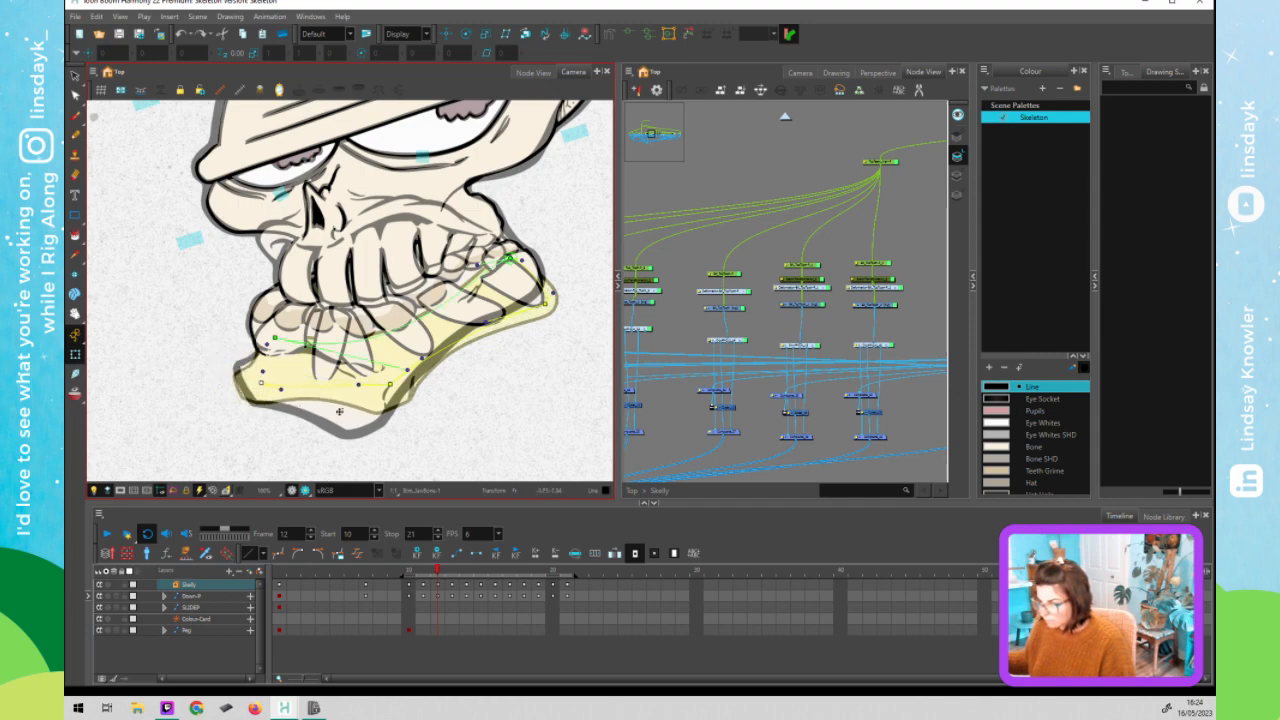
pyautogui.moveTo(391, 385); pyautogui.dragTo(362, 406)
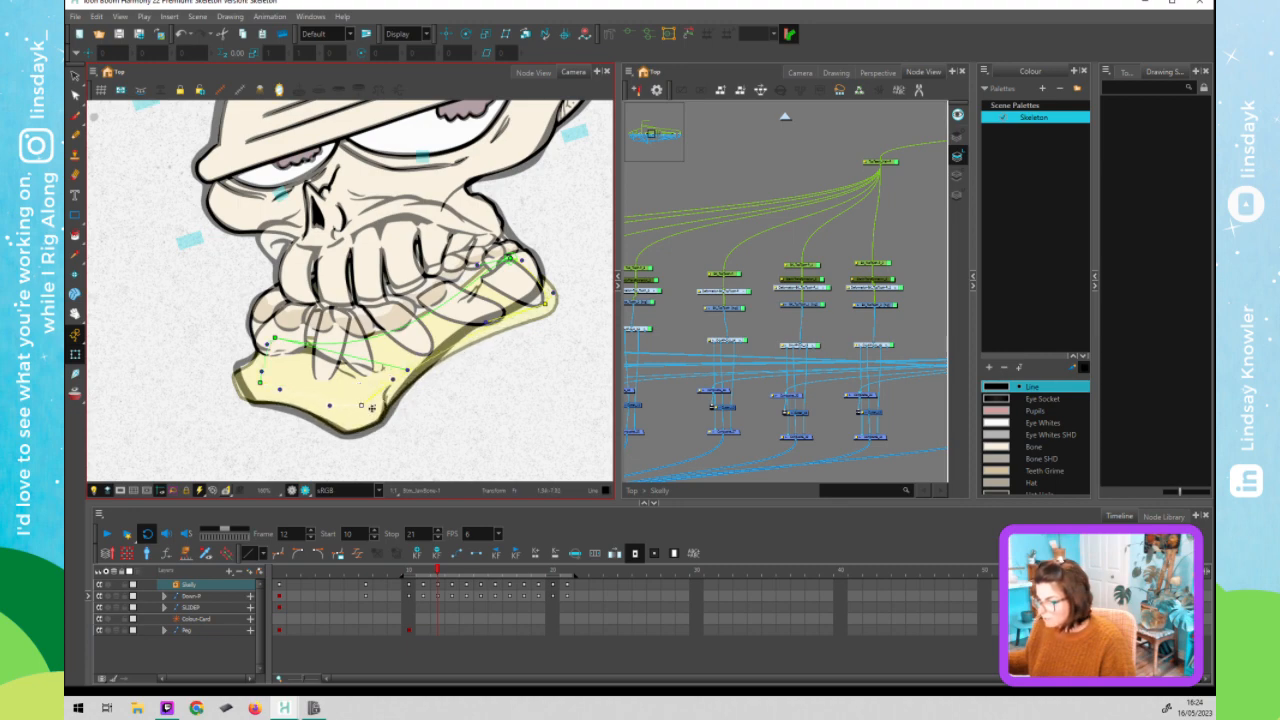
# - Locate the bottom jaw's nodes in the rig and select the whole bottom jaw together with its teeth
pyautogui.click(836, 252)
pyautogui.scroll(-2, 836, 258)
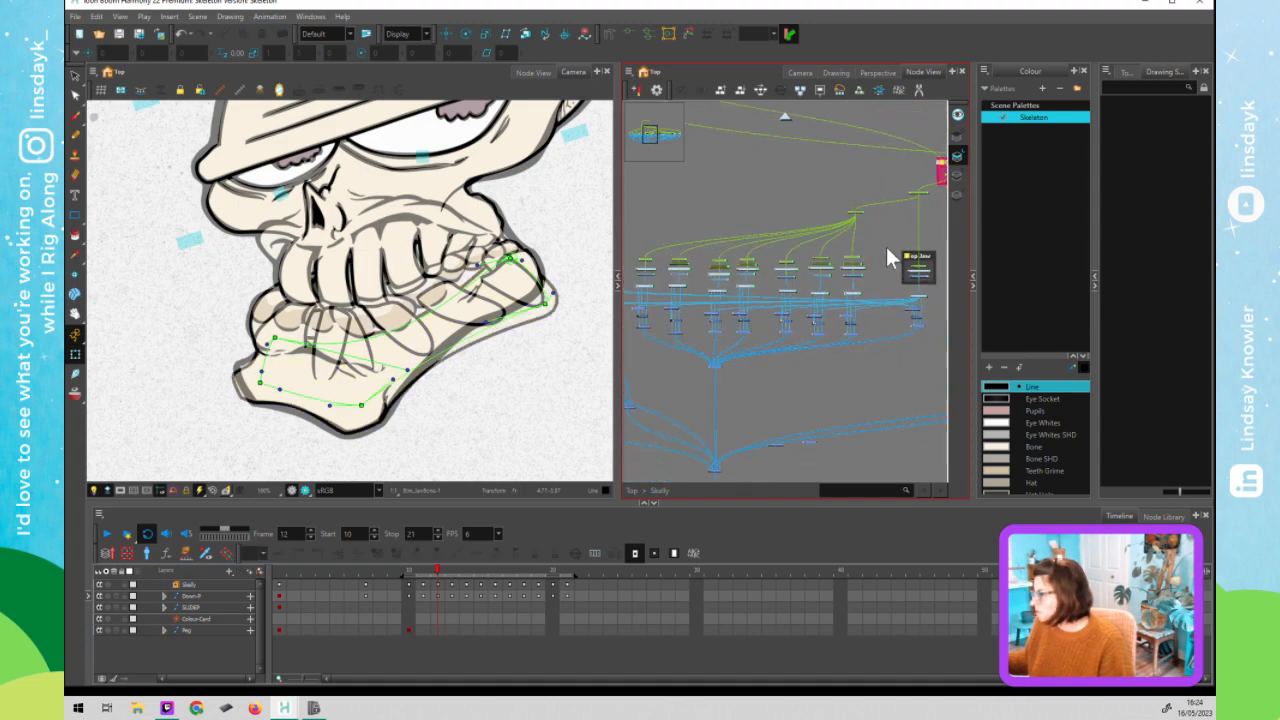
pyautogui.moveTo(759, 241); pyautogui.dragTo(628, 247)
pyautogui.moveTo(880, 211); pyautogui.dragTo(748, 220)
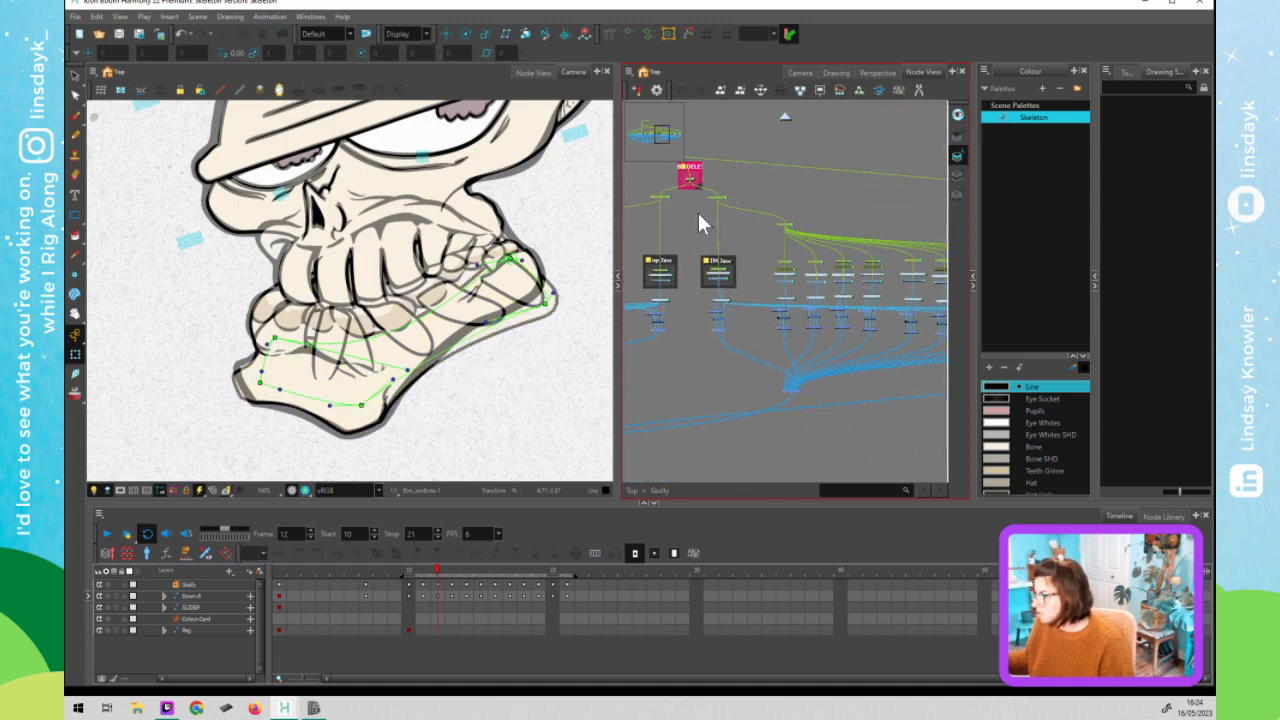
pyautogui.click(468, 322)
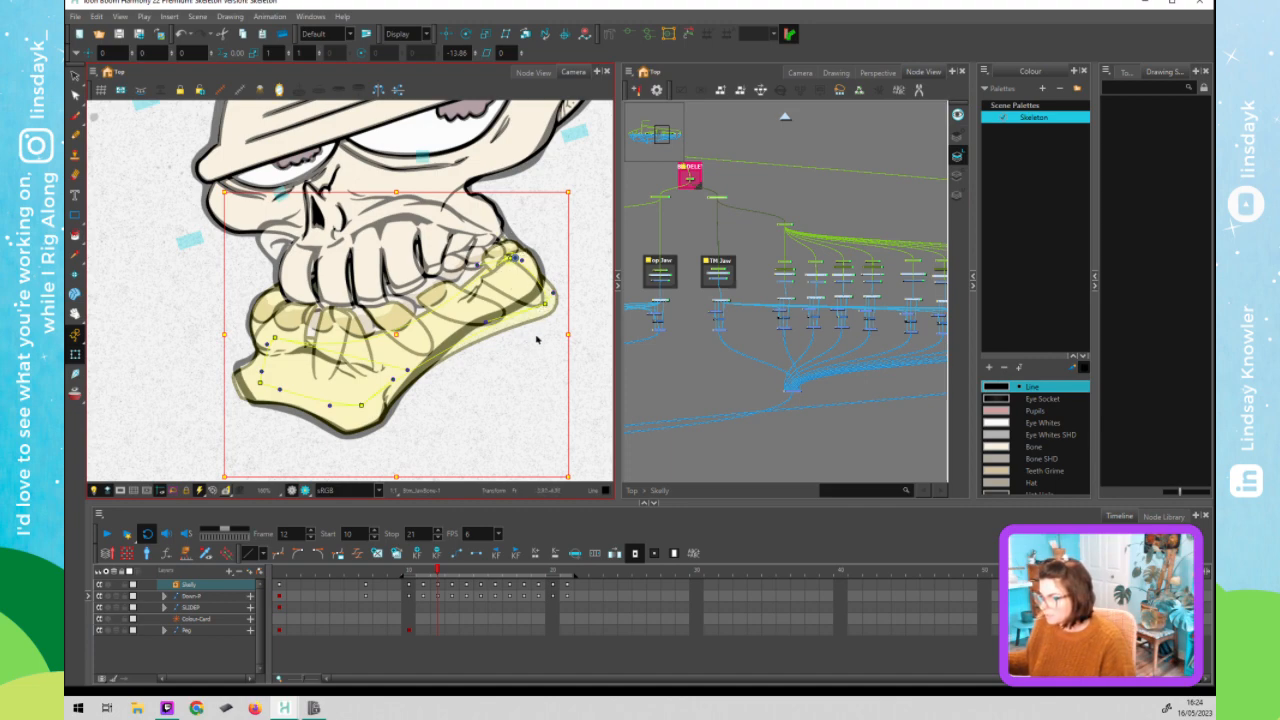
# - Step back from frame 12 through frames 11 and 10 to compare the bottom jaw's poses
pyautogui.click(437, 564)
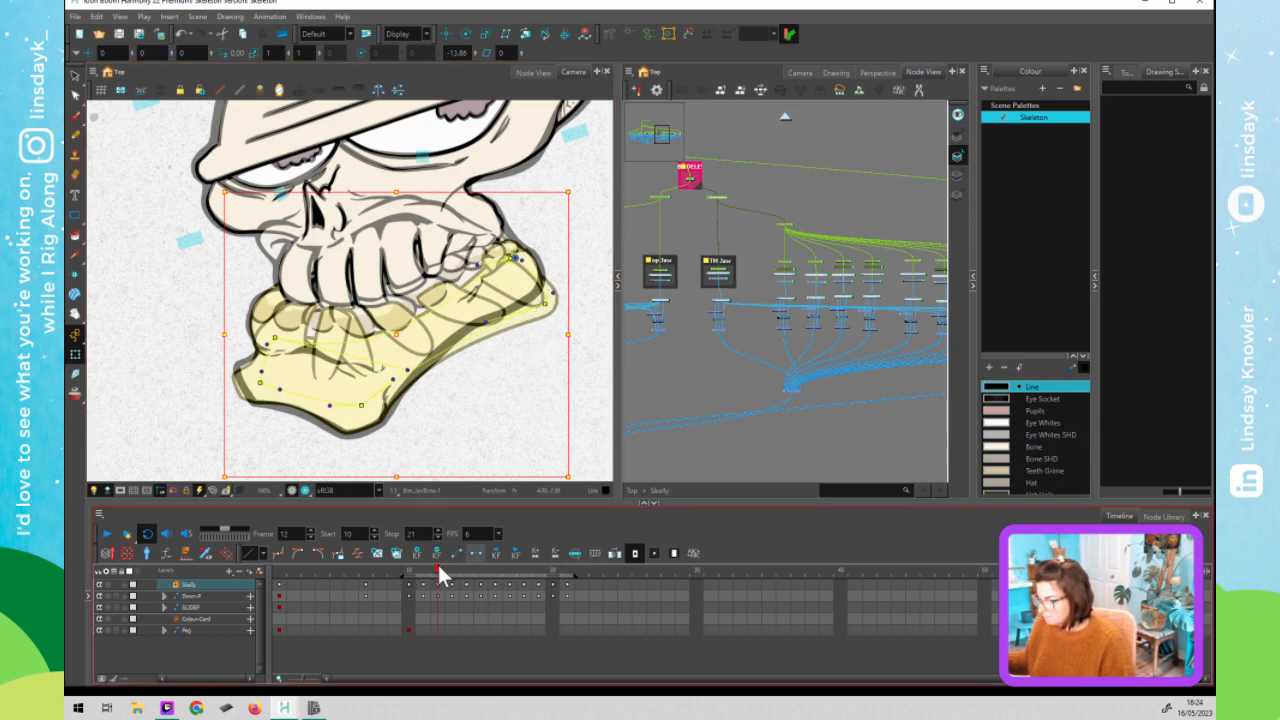
pyautogui.click(429, 567)
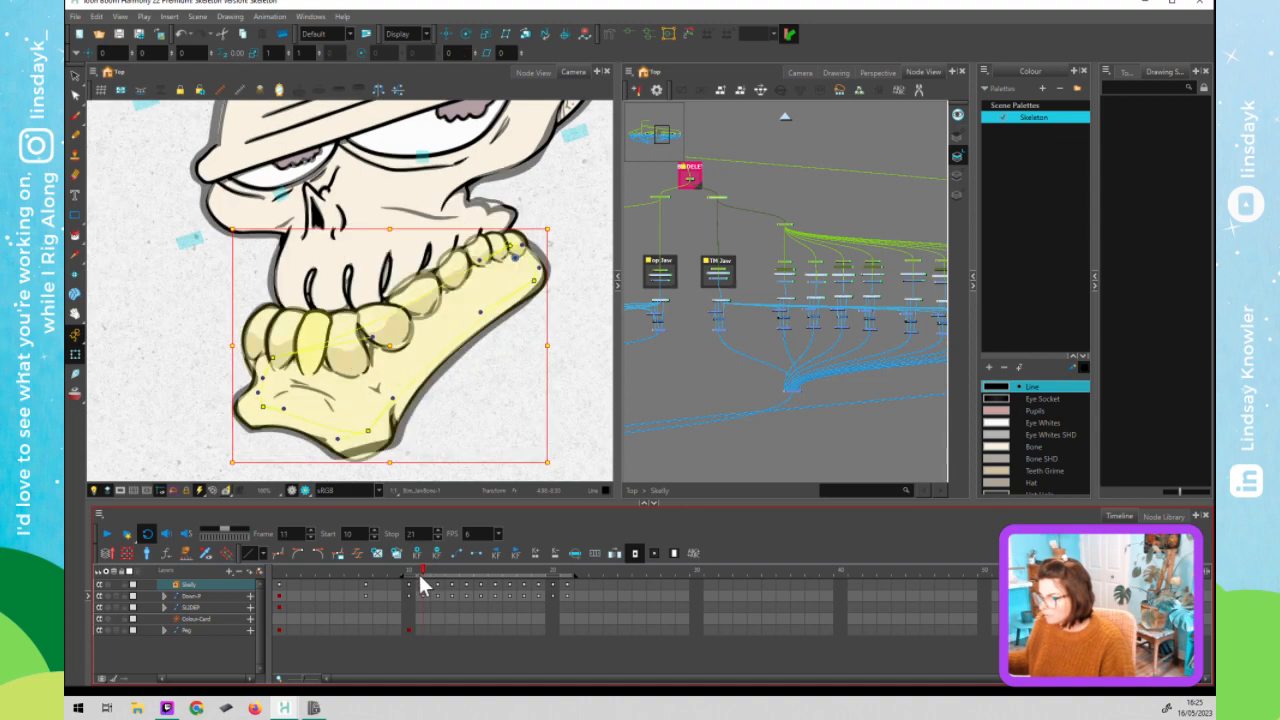
pyautogui.click(413, 586)
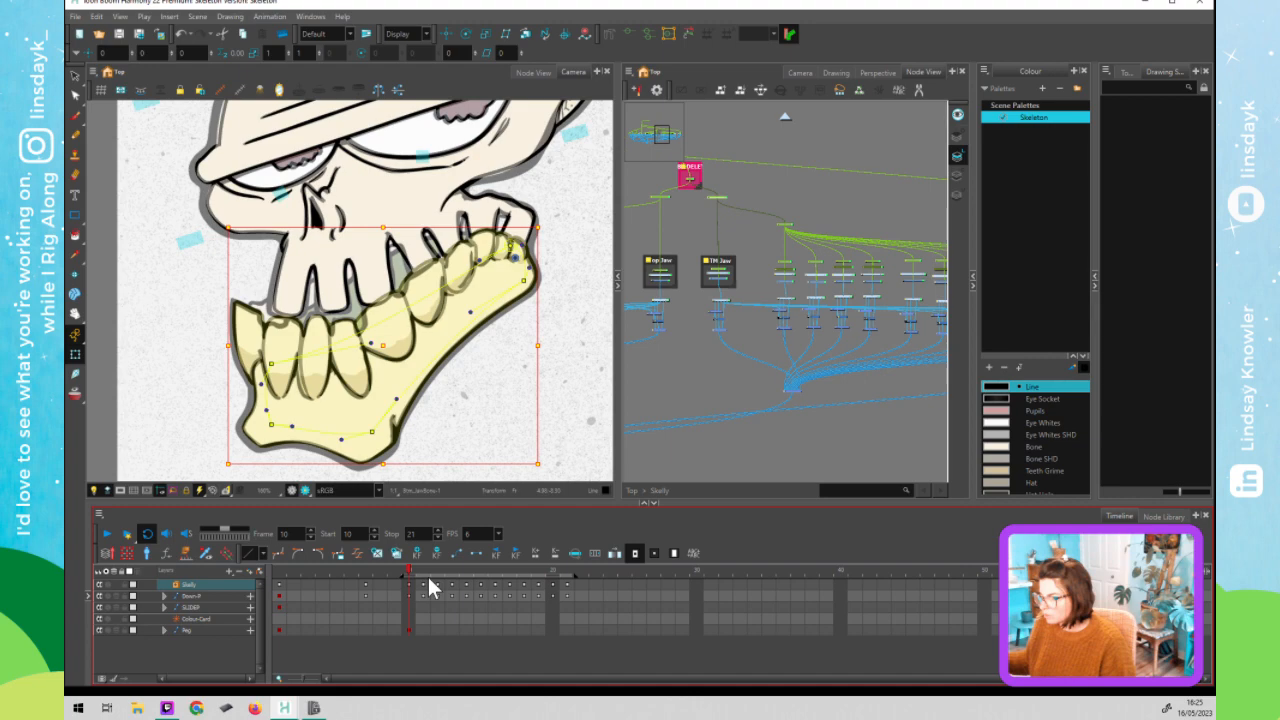
# - Try to rotate the bottom jaw at frame 14 onto the mouth chart's open jaw
pyautogui.click(429, 586)
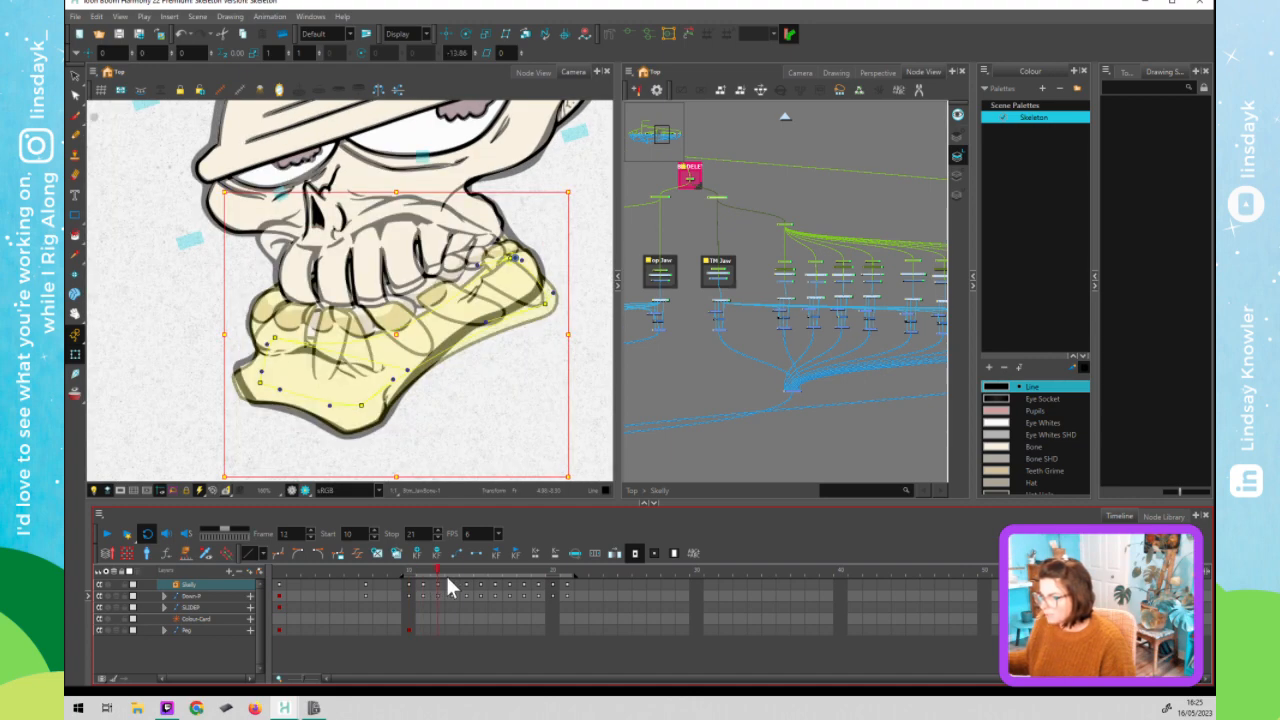
pyautogui.click(445, 573)
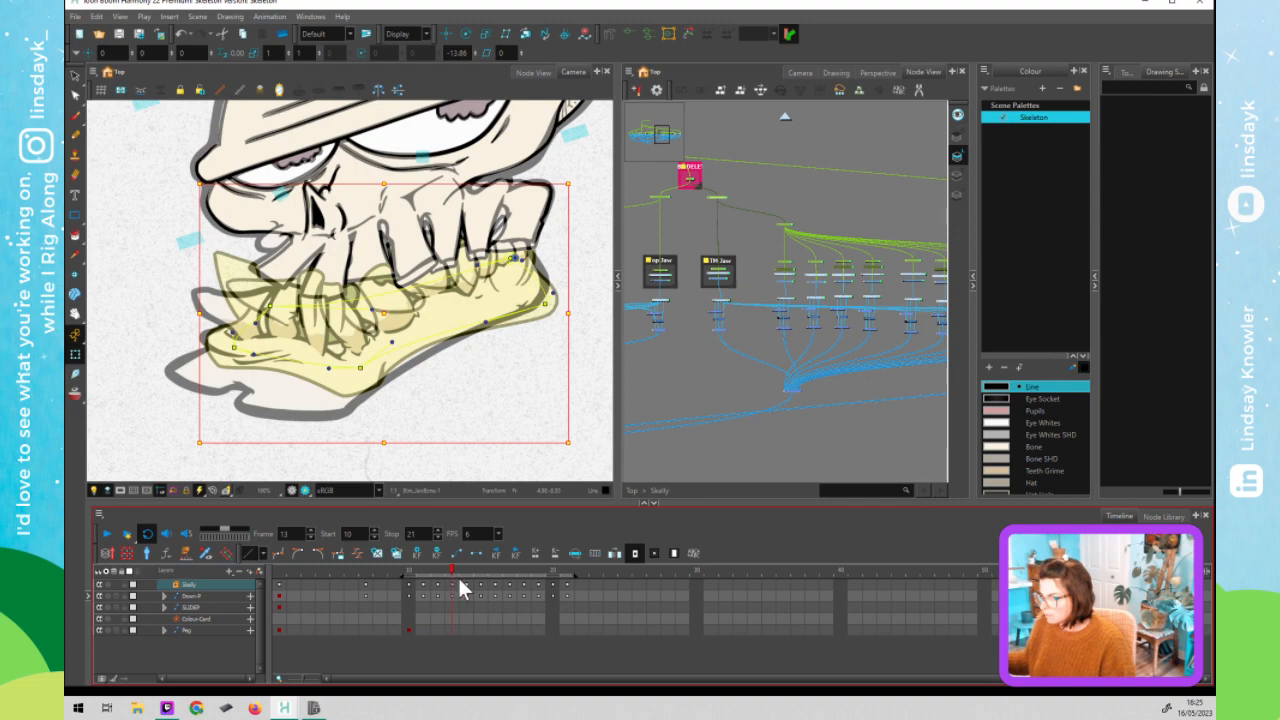
pyautogui.click(463, 586)
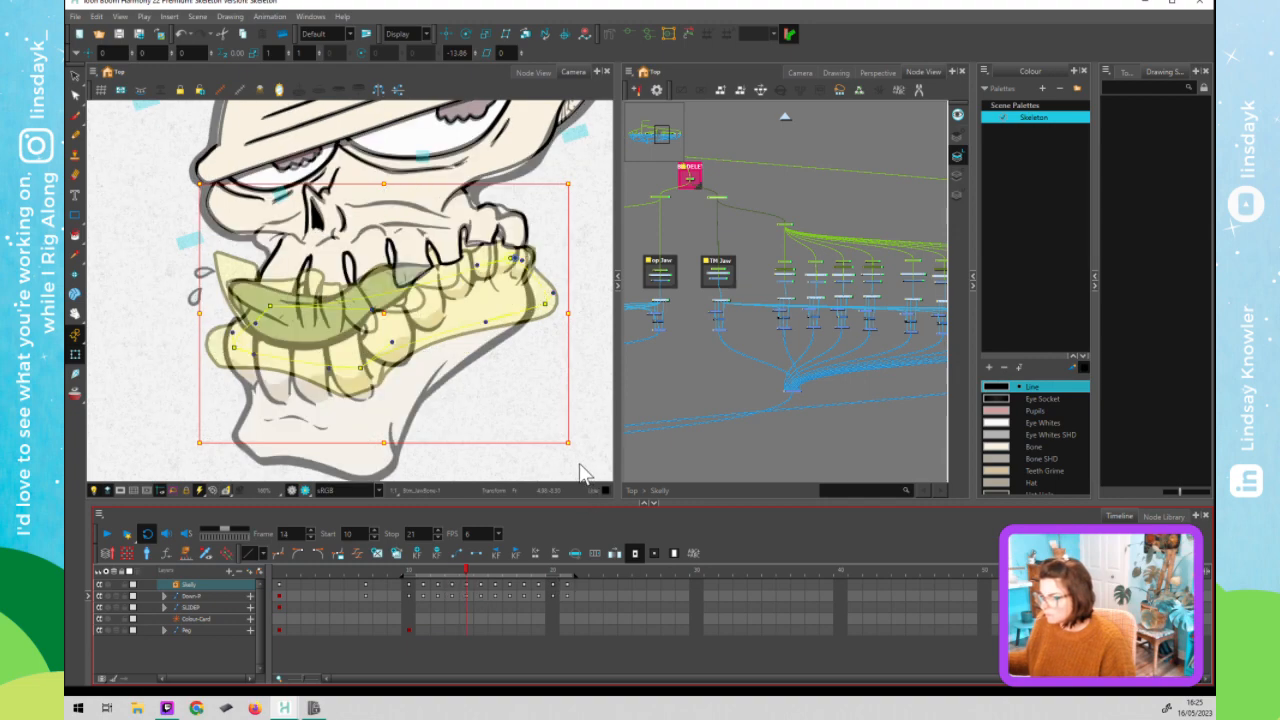
pyautogui.moveTo(571, 449)
pyautogui.mouseDown()
pyautogui.moveTo(648, 441)
pyautogui.moveTo(618, 446)
pyautogui.mouseUp()
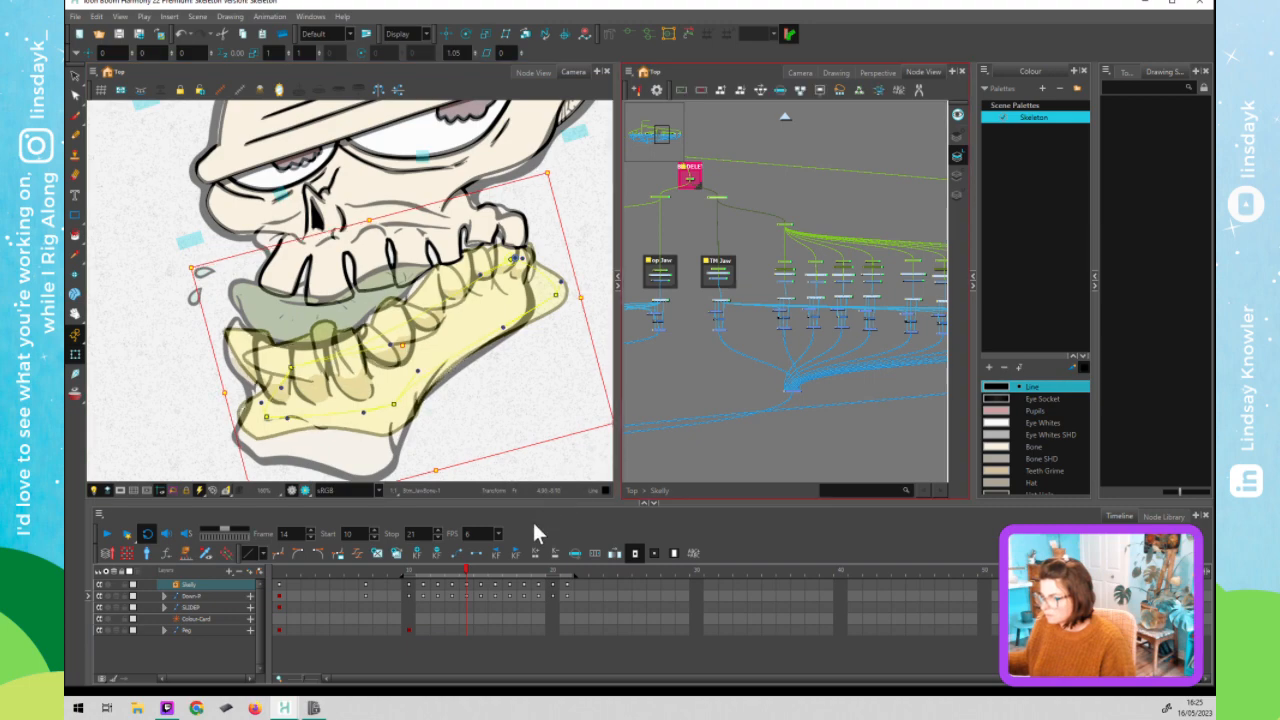
pyautogui.hotkey('ctrl', 'z')
# - Return to frame 12 and nudge the jaw bone's lower front corner point up onto the mouth chart outline
pyautogui.click(453, 572)
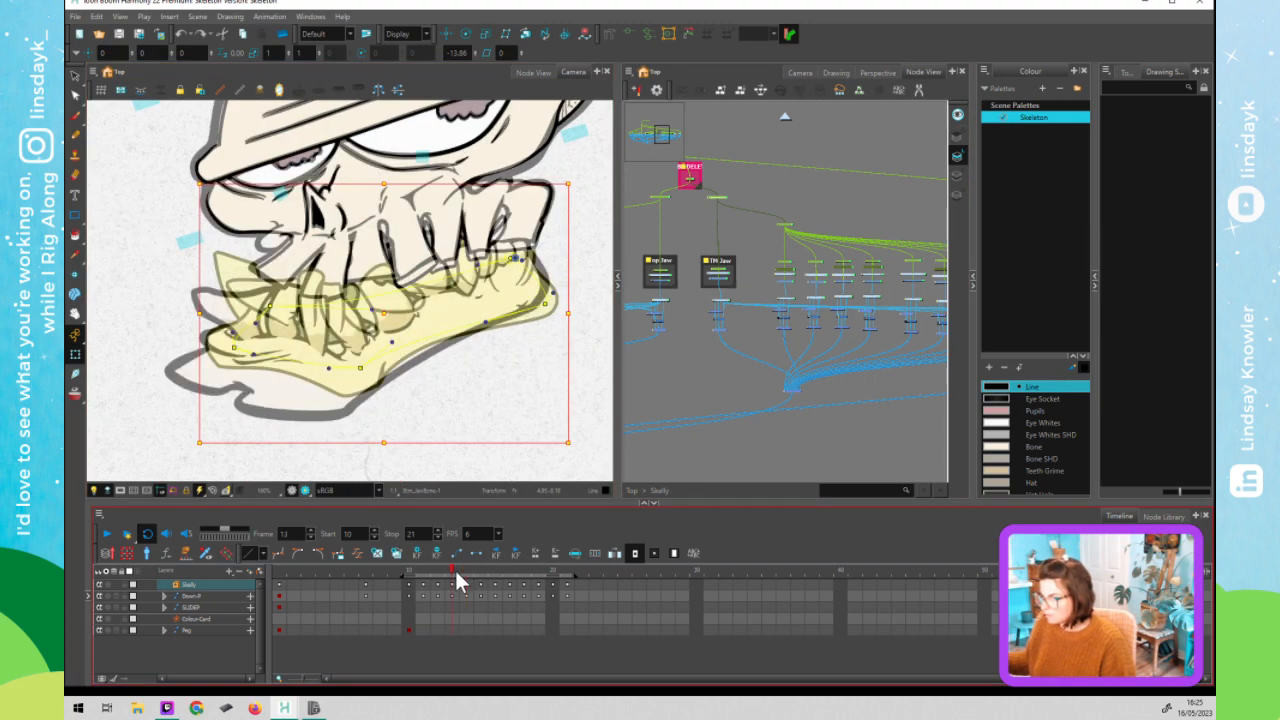
pyautogui.click(437, 584)
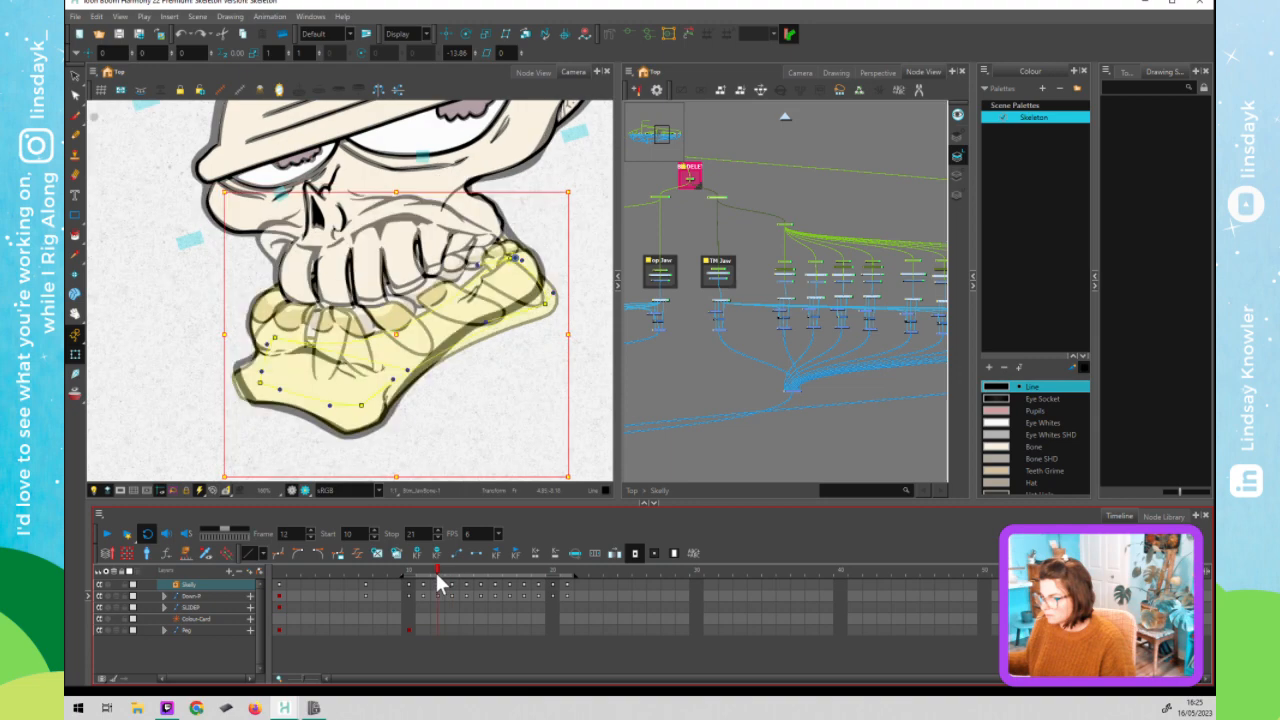
pyautogui.click(424, 575)
pyautogui.click(437, 575)
pyautogui.moveTo(262, 383); pyautogui.dragTo(264, 377)
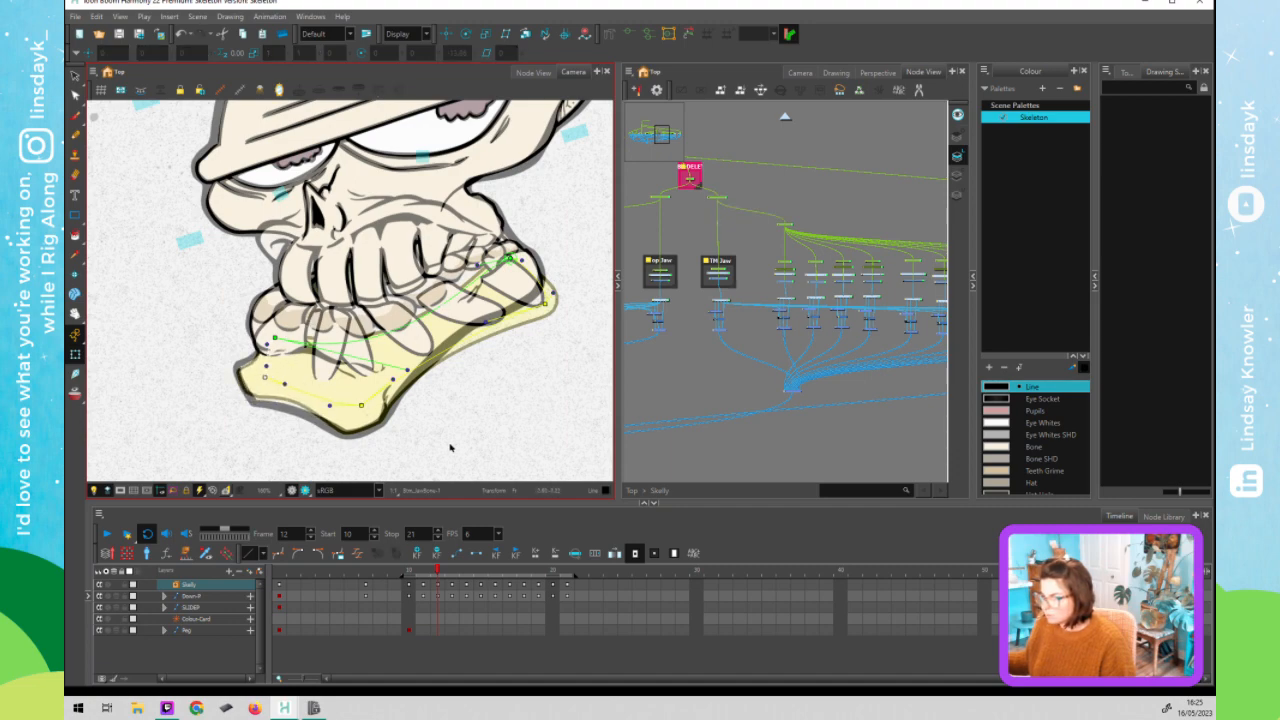
pyautogui.click(450, 447)
# - Compare the frontmost bottom tooth's placement at frames 11 and 12
pyautogui.click(433, 562)
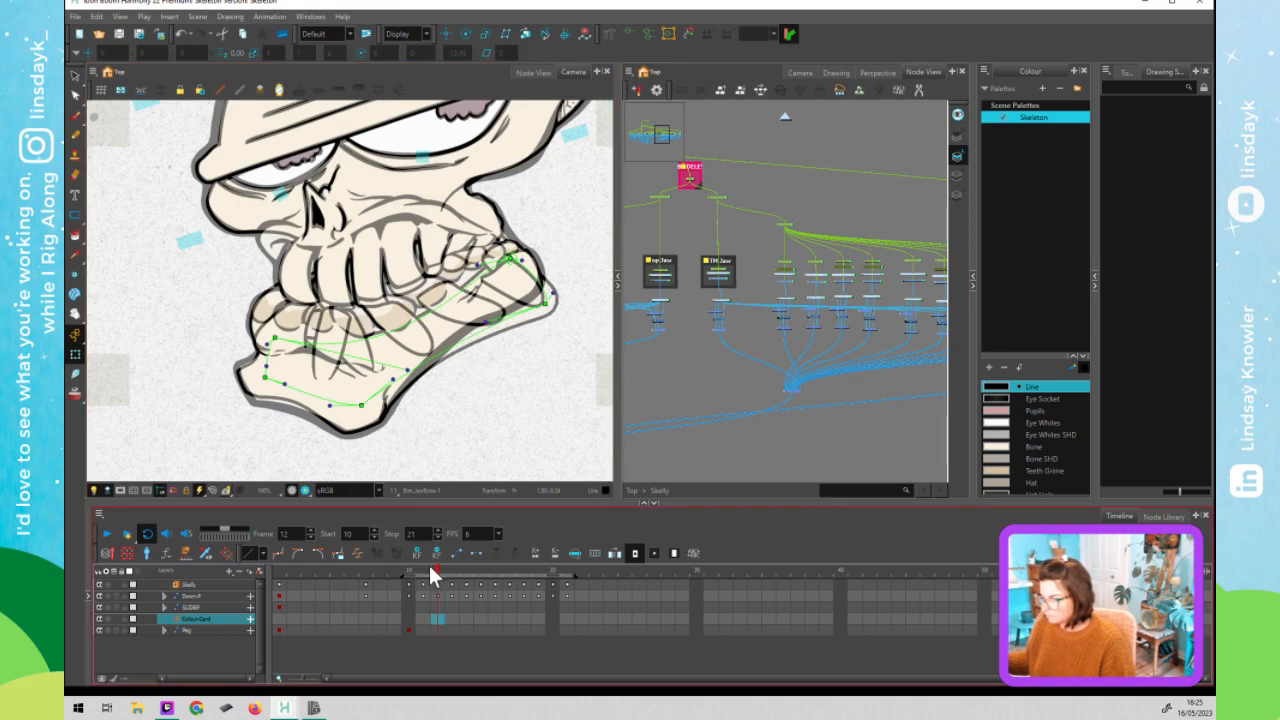
pyautogui.click(426, 572)
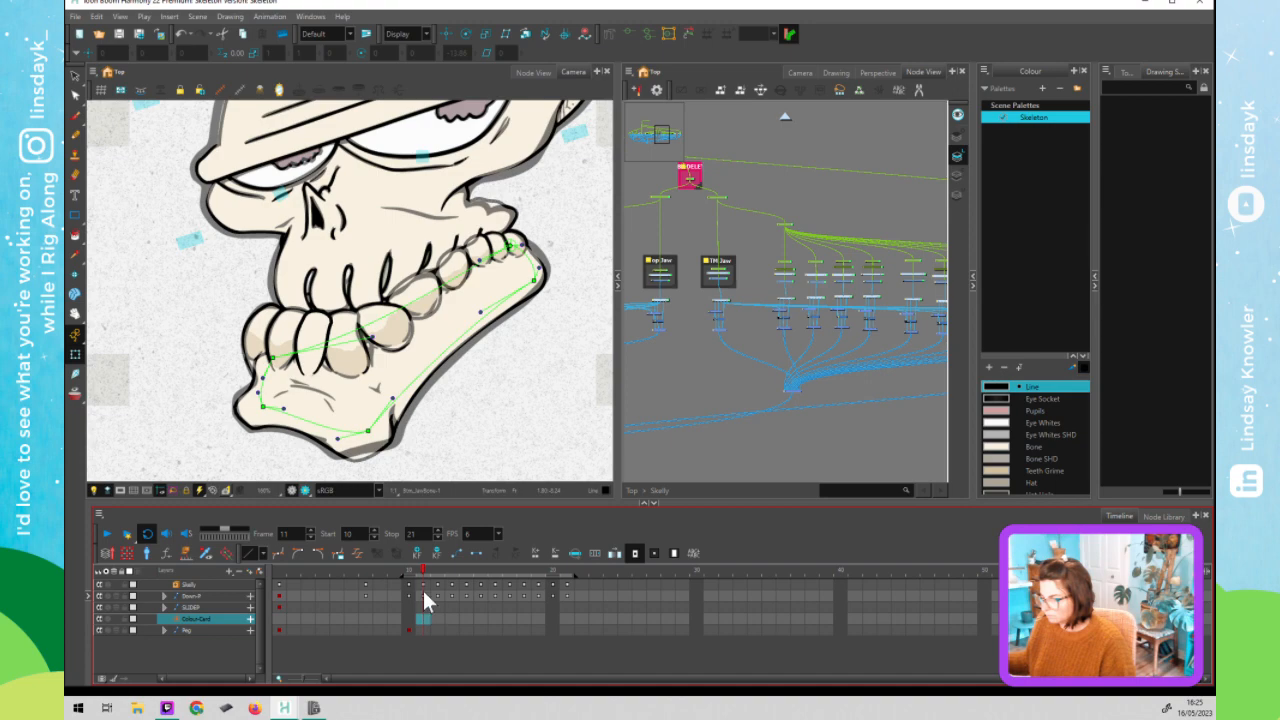
pyautogui.click(252, 329)
pyautogui.click(258, 322)
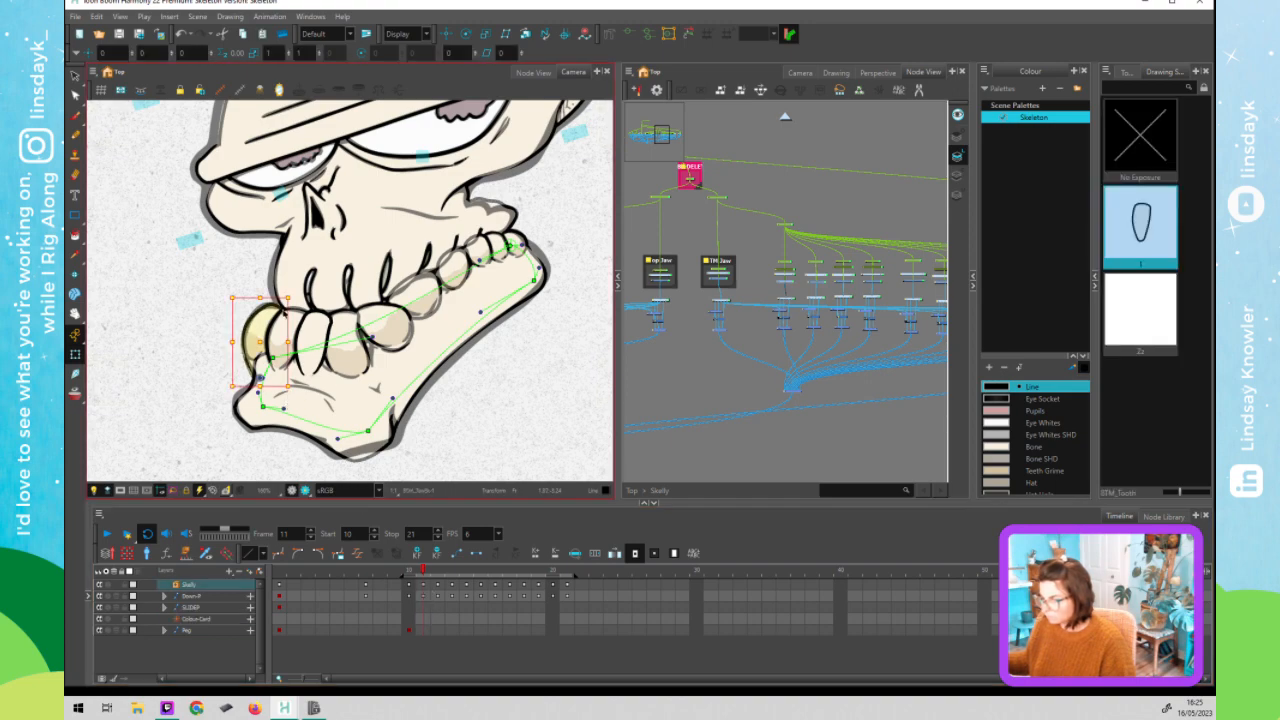
pyautogui.press('.')
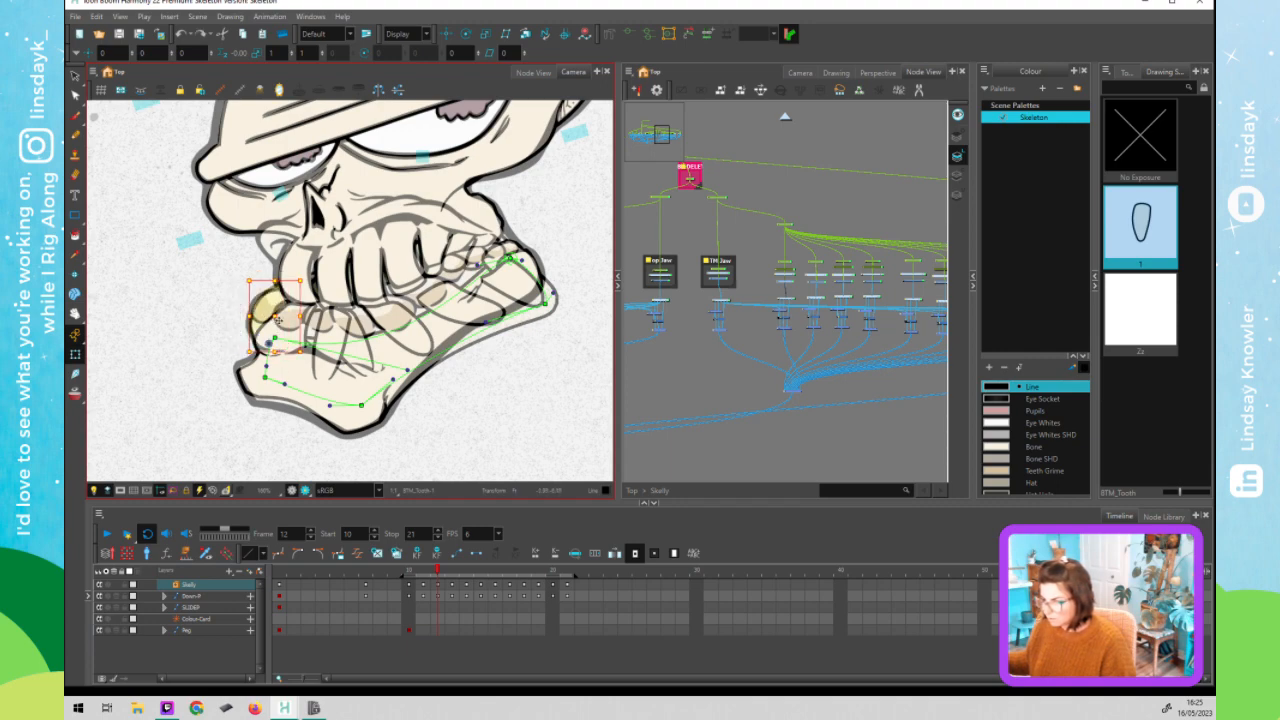
# - Temporarily hide the skeleton rig to examine the mouth chart drawing at frame 12, and show the rig again
pyautogui.click(852, 134)
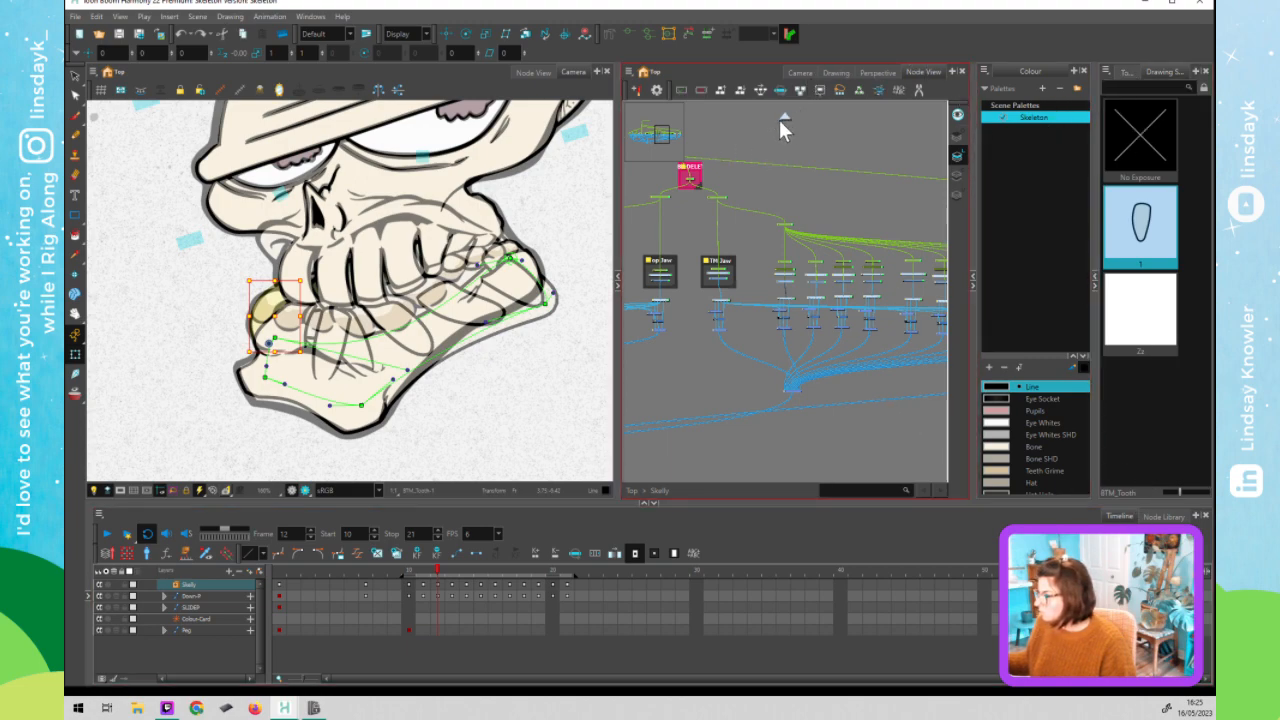
pyautogui.scroll(-5, 778, 117)
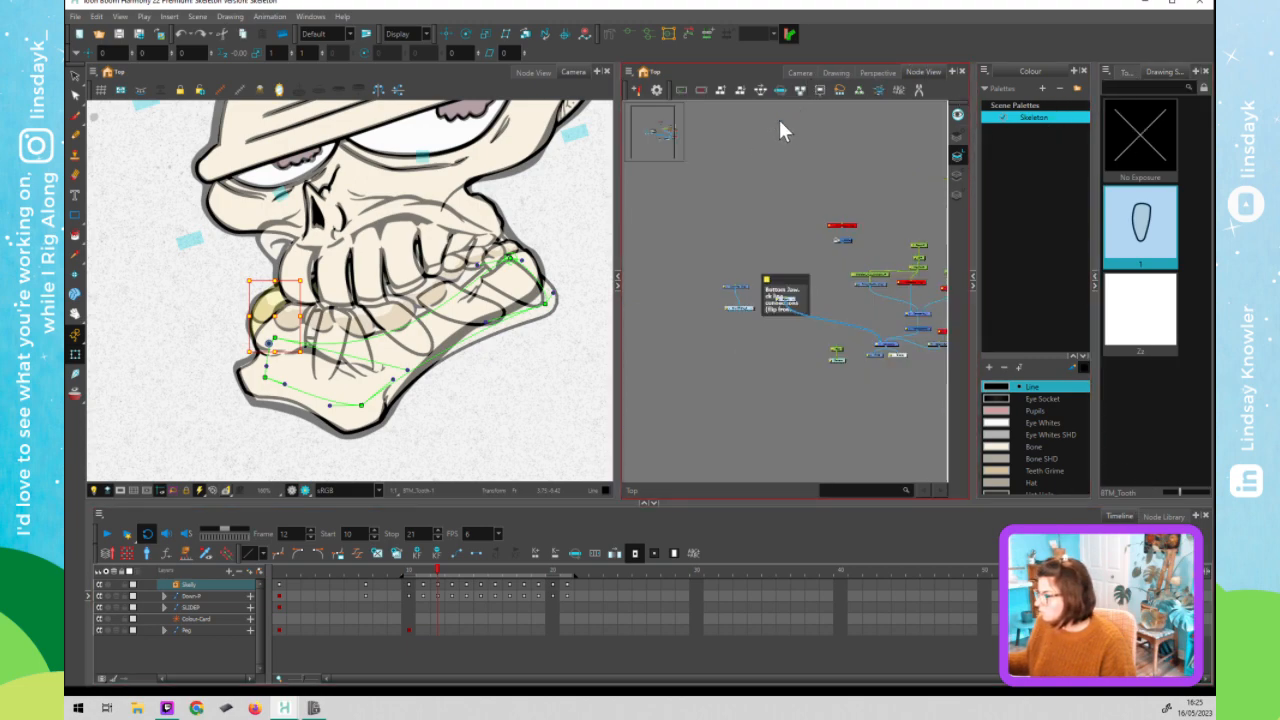
pyautogui.click(790, 305)
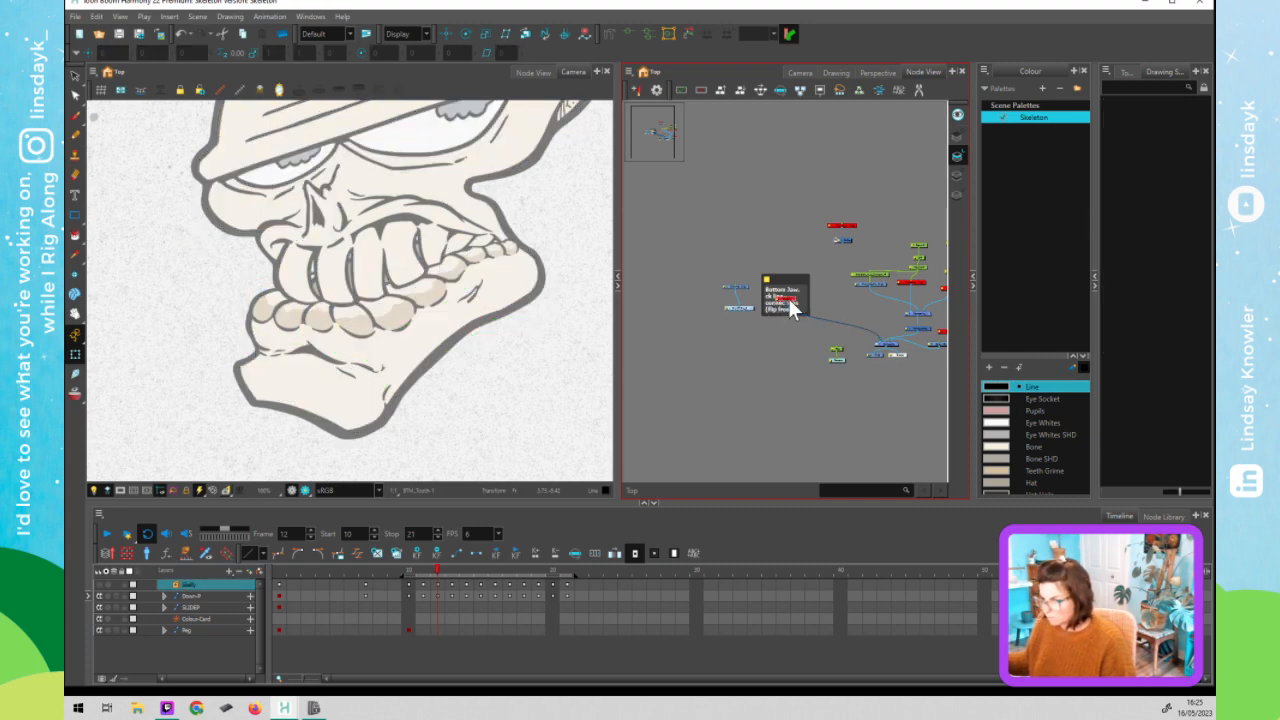
pyautogui.press('a')
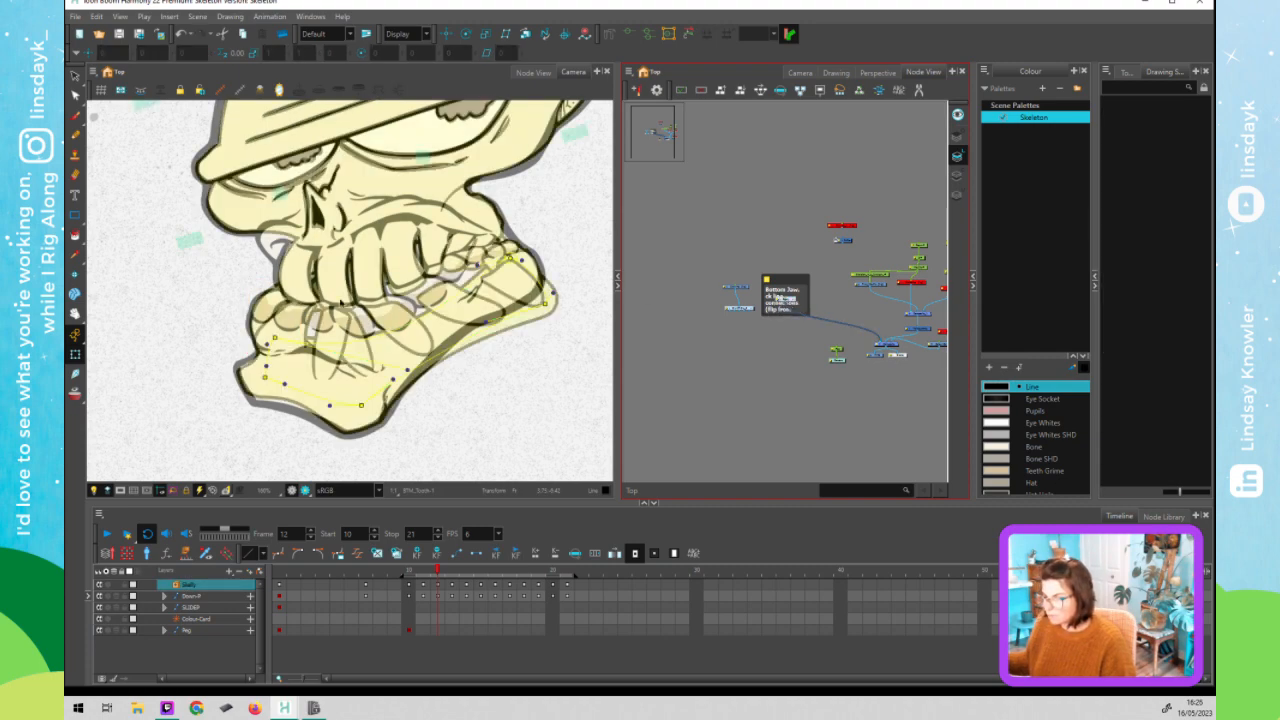
# - At frame 12, move the bottom front teeth up toward the mouth chart's tooth outlines
pyautogui.click(272, 335)
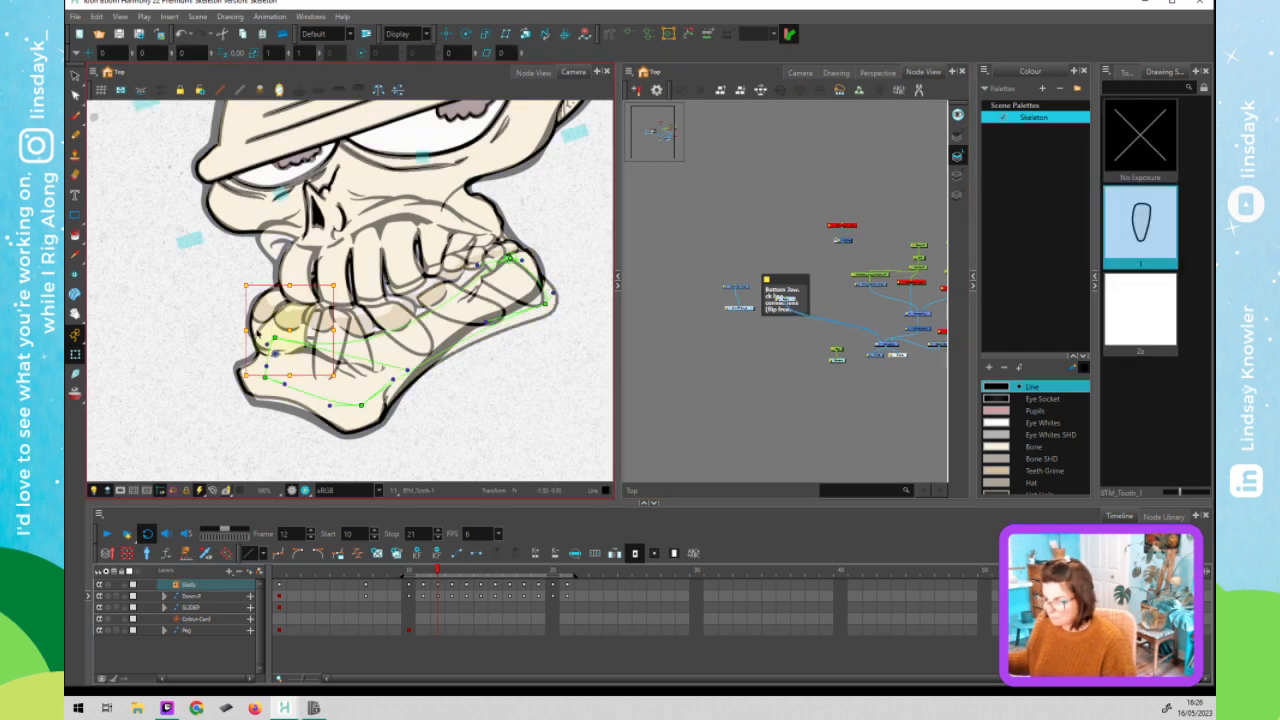
pyautogui.moveTo(281, 329)
pyautogui.mouseDown()
pyautogui.moveTo(298, 304)
pyautogui.moveTo(262, 313)
pyautogui.moveTo(256, 286)
pyautogui.moveTo(265, 321)
pyautogui.mouseUp()
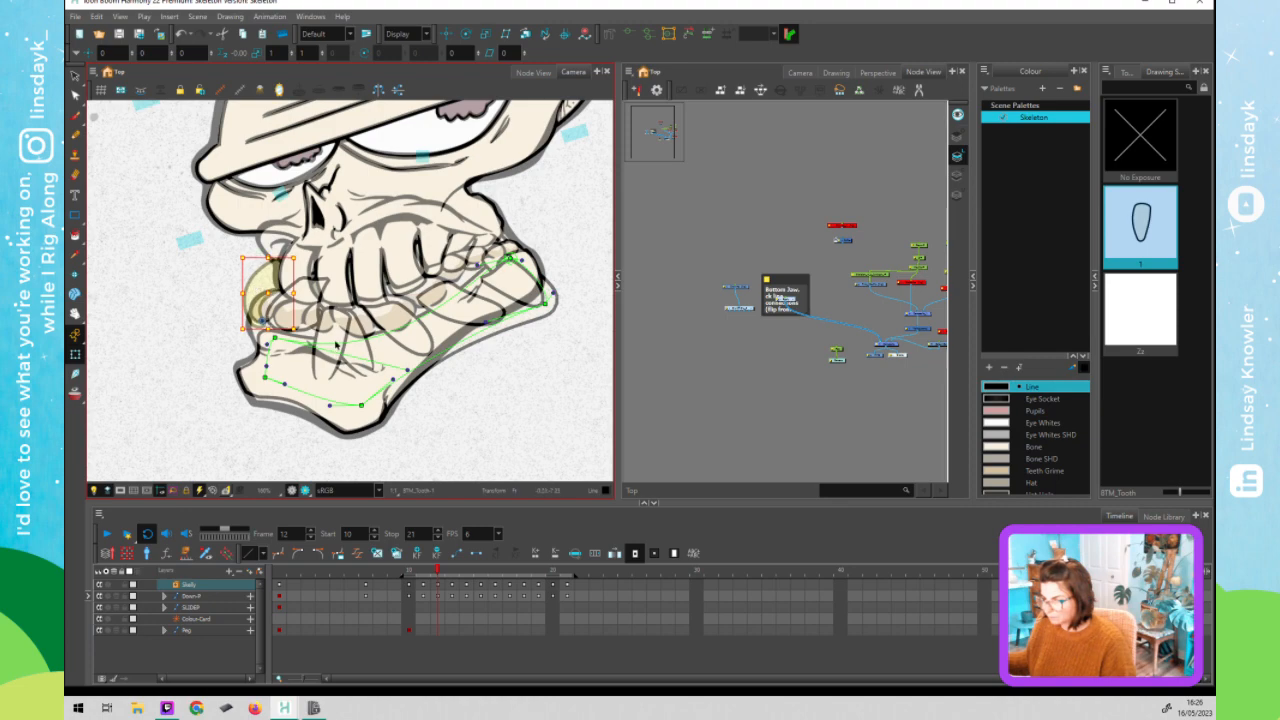
pyautogui.moveTo(334, 352); pyautogui.dragTo(345, 302)
pyautogui.moveTo(363, 365); pyautogui.dragTo(361, 317)
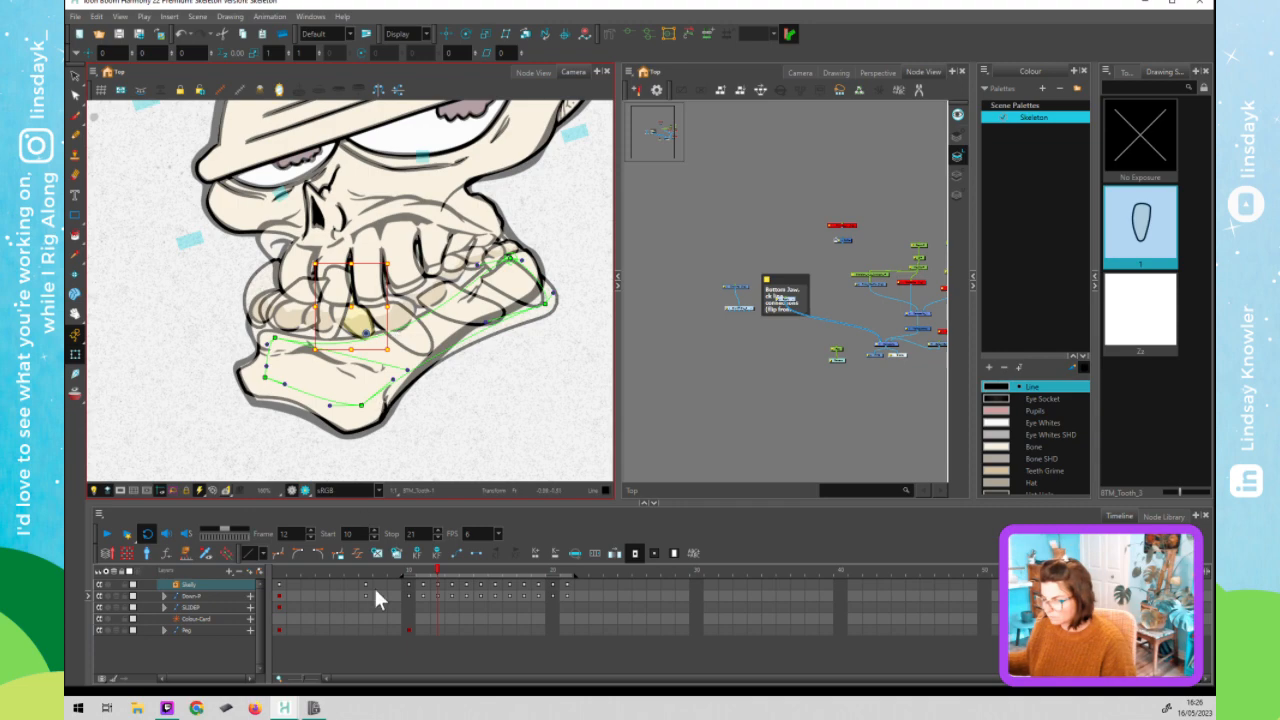
# - Flip between frames 11 and 12 to compare the bottom jaw and teeth poses
pyautogui.click(428, 569)
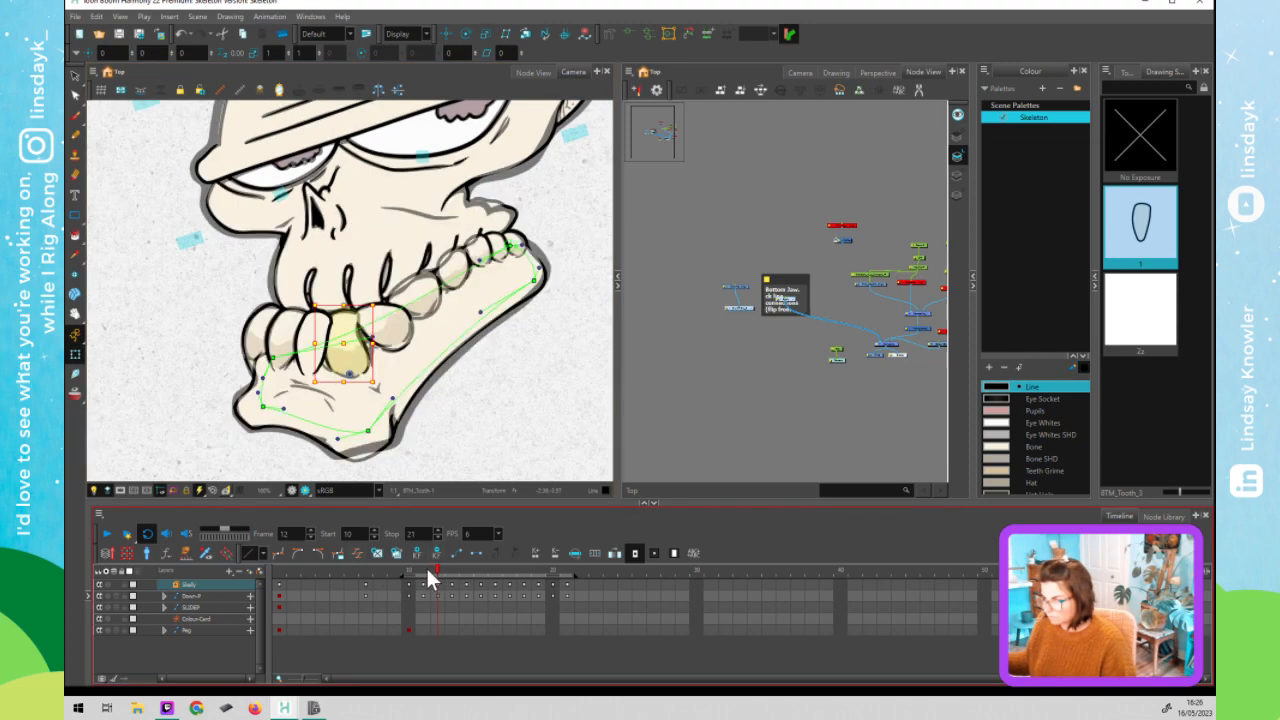
pyautogui.click(436, 568)
pyautogui.click(434, 568)
pyautogui.click(428, 568)
# - Select the whole bottom jaw through its master peg in the rig and replace its frame 12 pose with the frame 11 pose
pyautogui.click(787, 295)
pyautogui.doubleClick(792, 298)
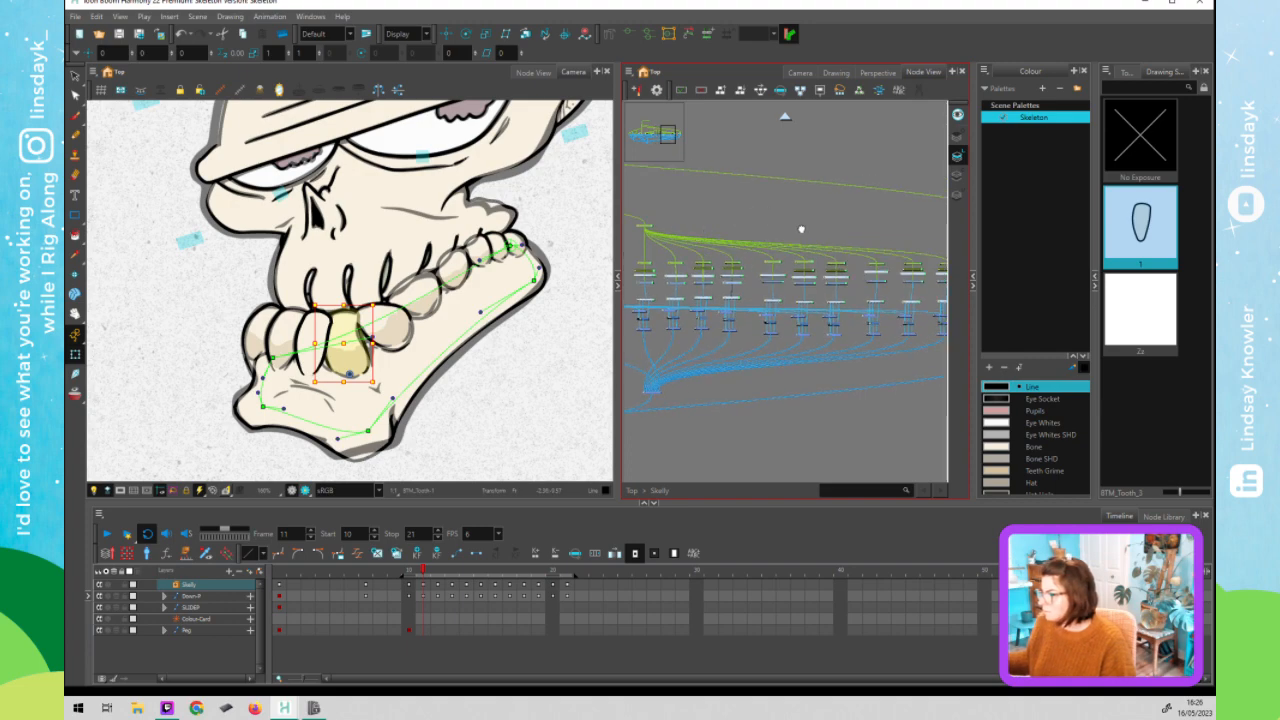
pyautogui.click(676, 198)
pyautogui.click(676, 198)
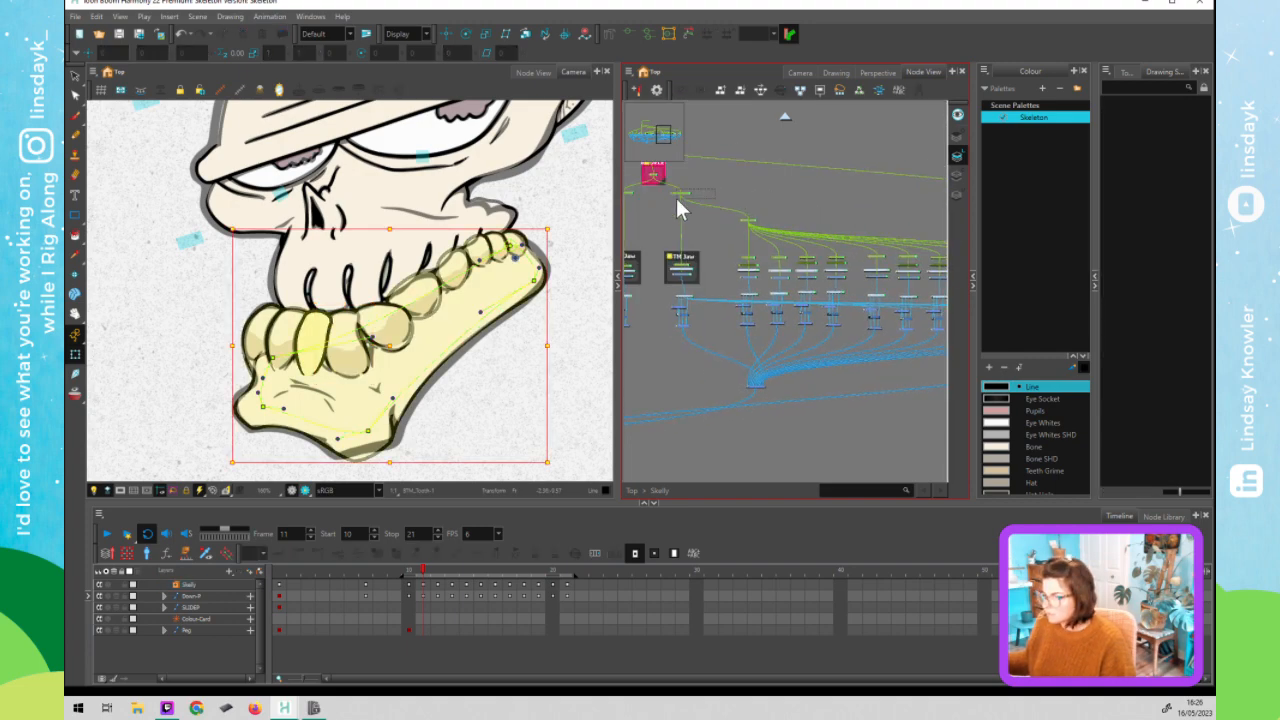
pyautogui.click(409, 606)
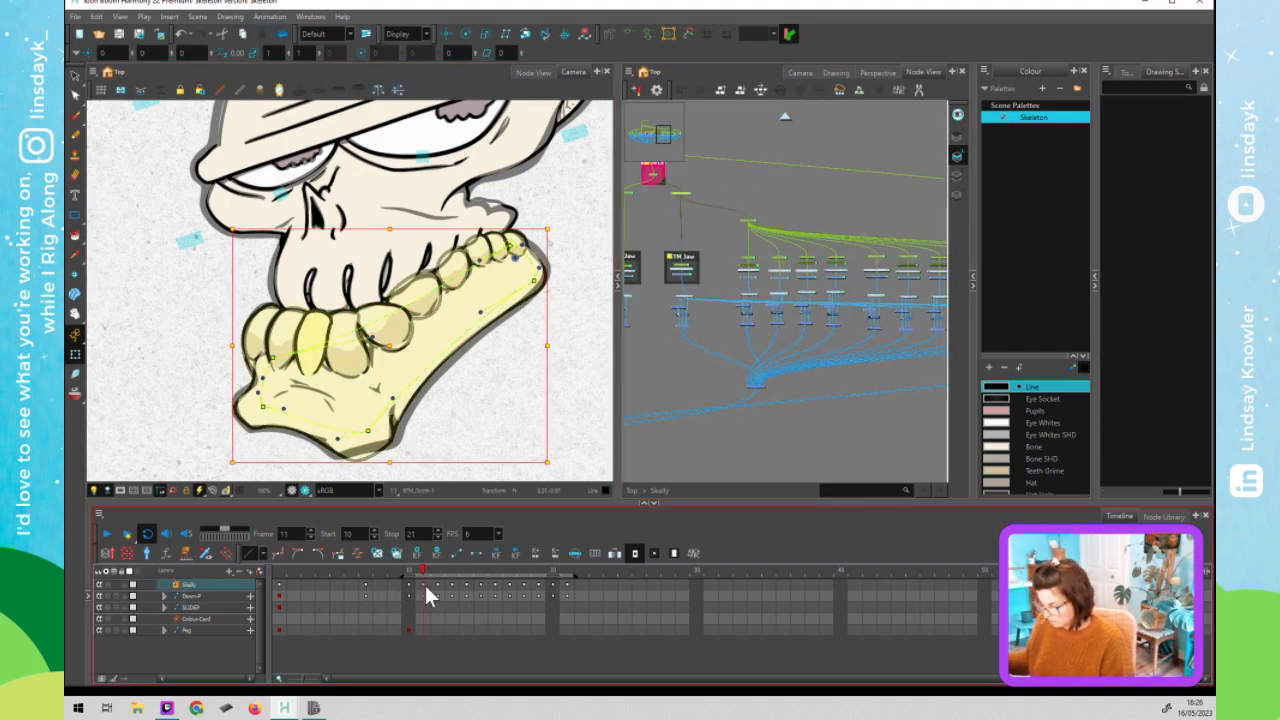
pyautogui.press('o')
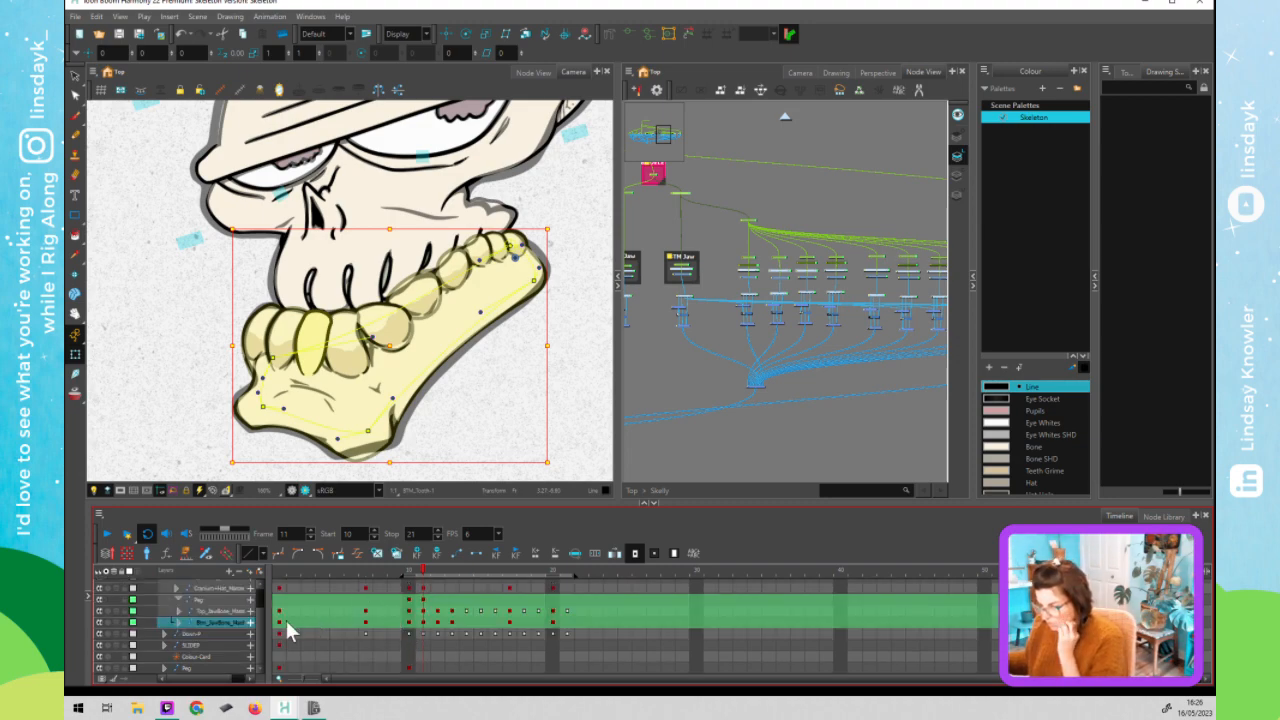
pyautogui.click(438, 630)
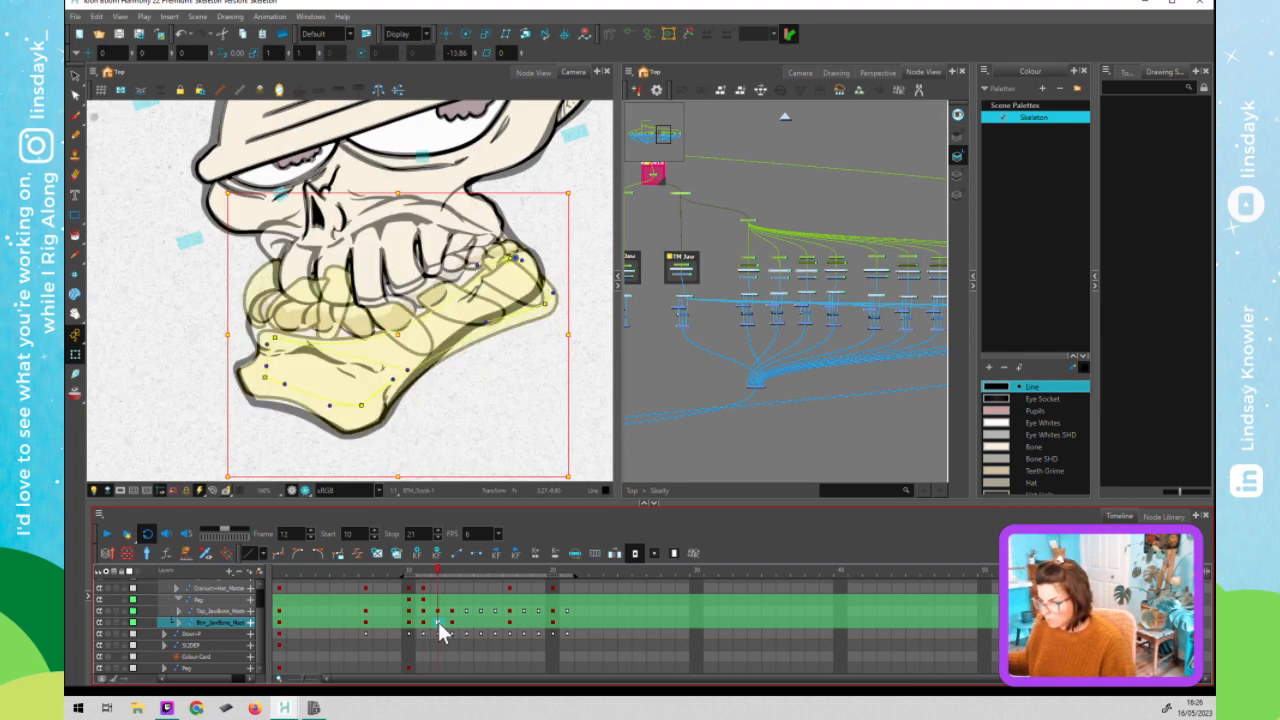
pyautogui.click(409, 443)
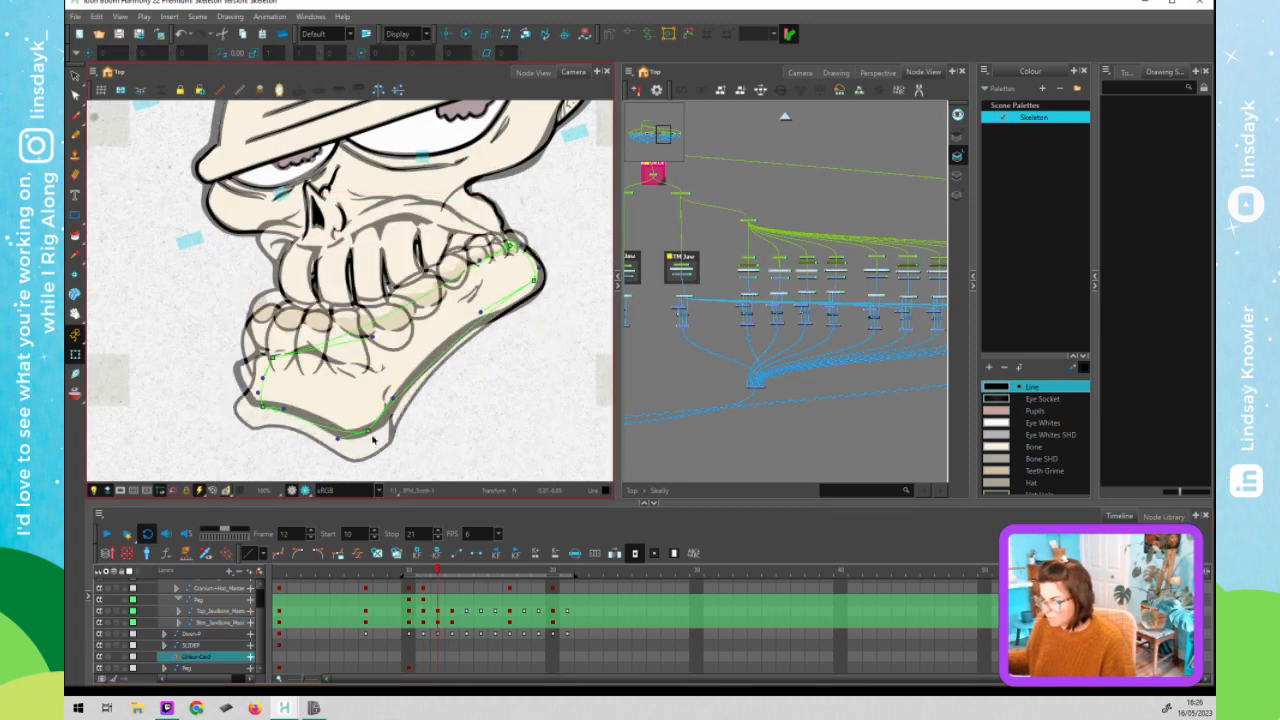
# - At frame 12, reshape the bottom jaw bone by moving its chin, front corner and back corner points onto the mouth chart outline
pyautogui.moveTo(367, 414); pyautogui.dragTo(363, 403)
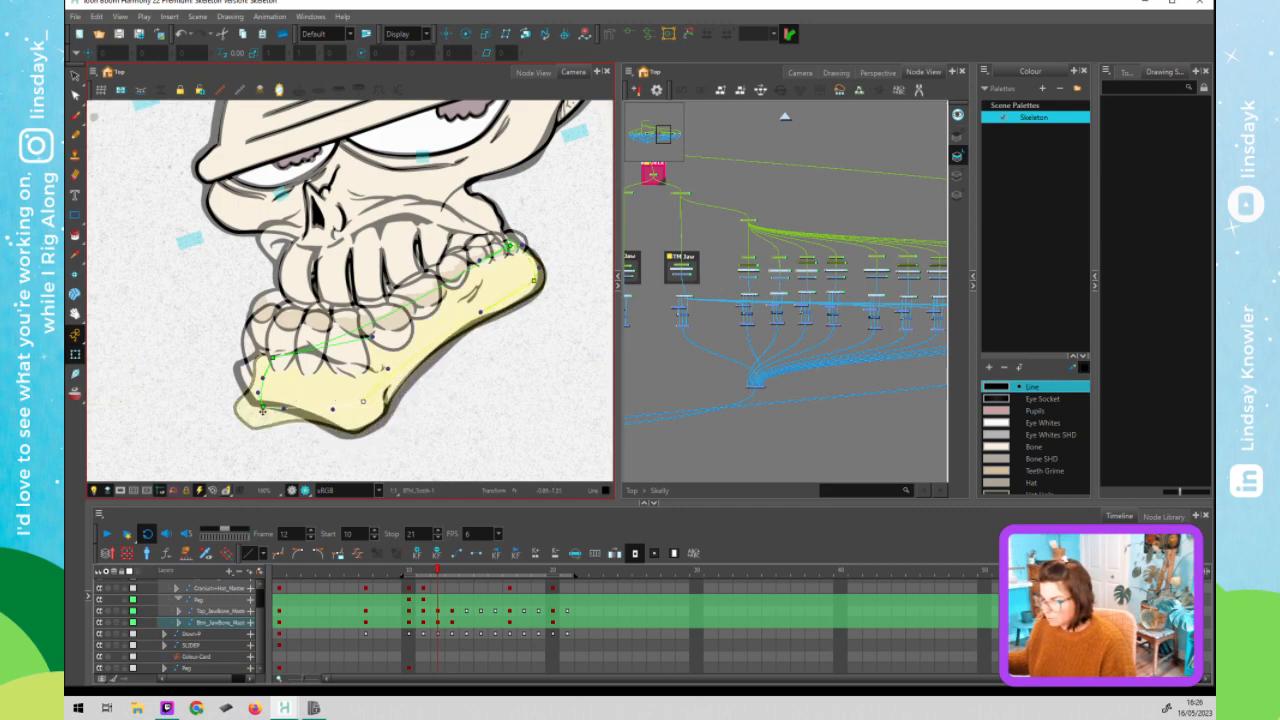
pyautogui.moveTo(257, 393); pyautogui.dragTo(278, 328)
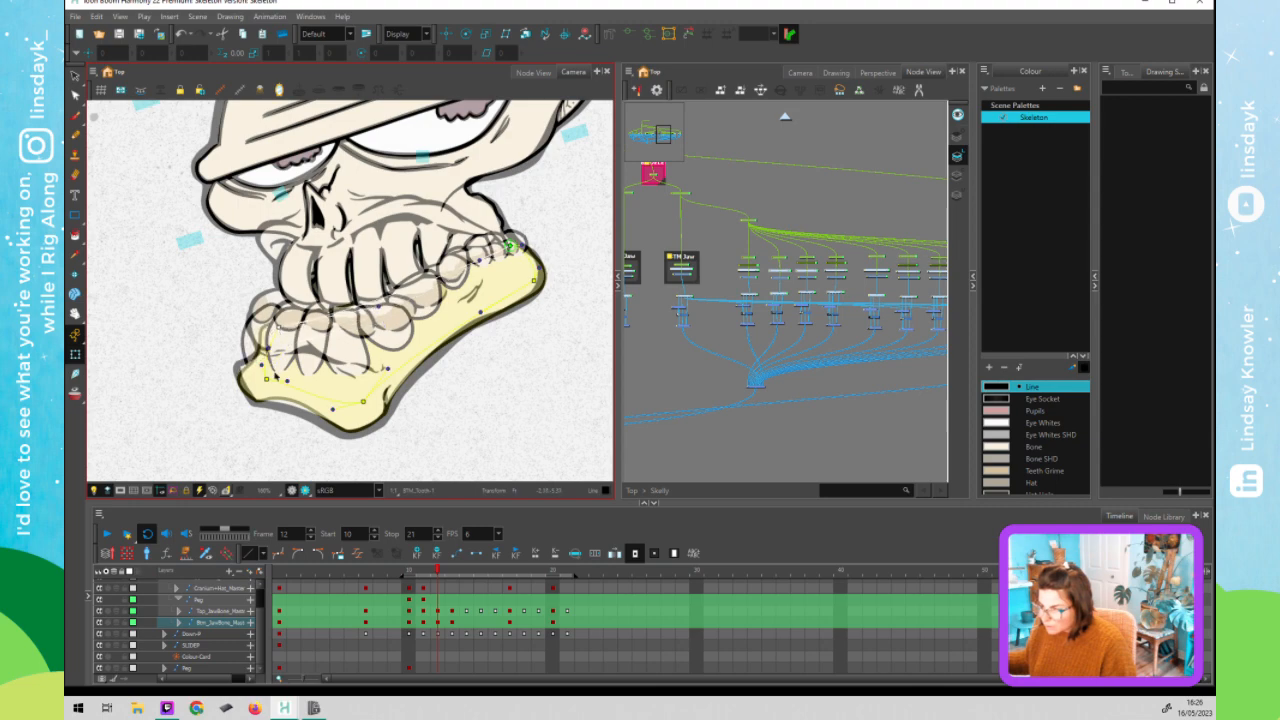
pyautogui.click(269, 379)
pyautogui.moveTo(270, 379); pyautogui.dragTo(288, 380)
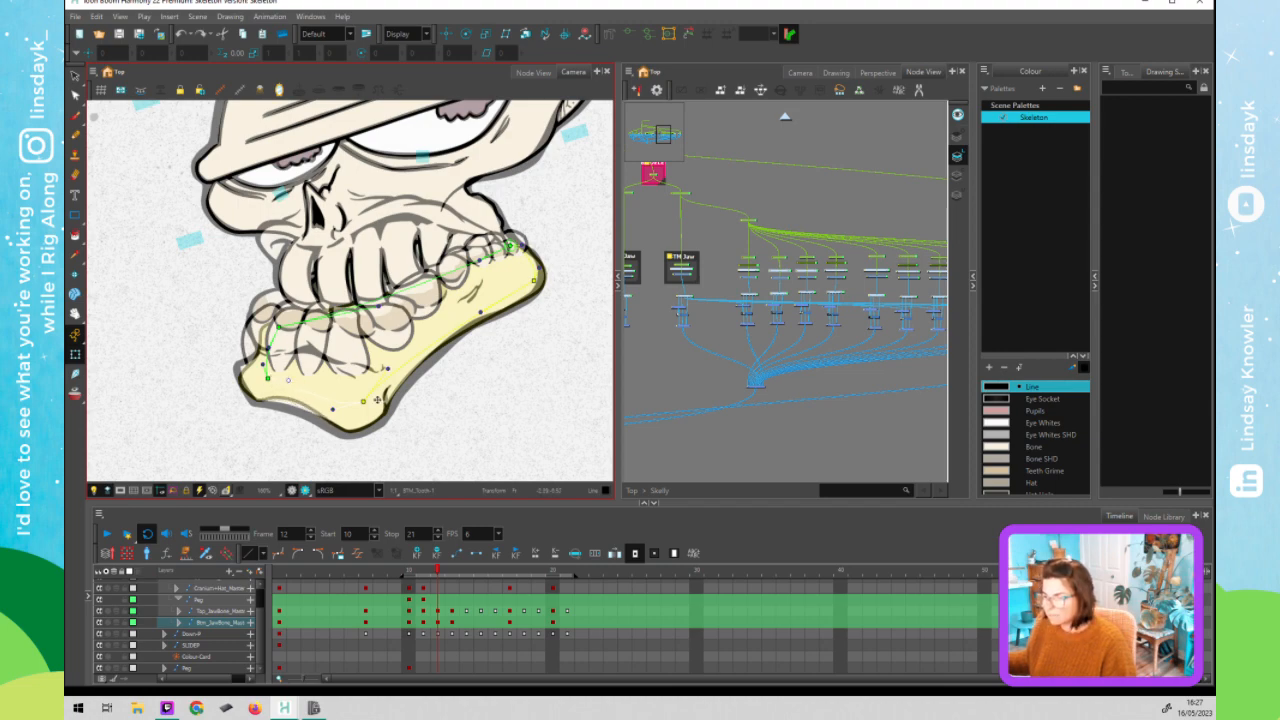
pyautogui.moveTo(534, 278); pyautogui.dragTo(529, 280)
# - At frame 12, move the three frontmost bottom teeth up onto the mouth chart's tooth outlines
pyautogui.click(256, 322)
pyautogui.moveTo(253, 318); pyautogui.dragTo(251, 274)
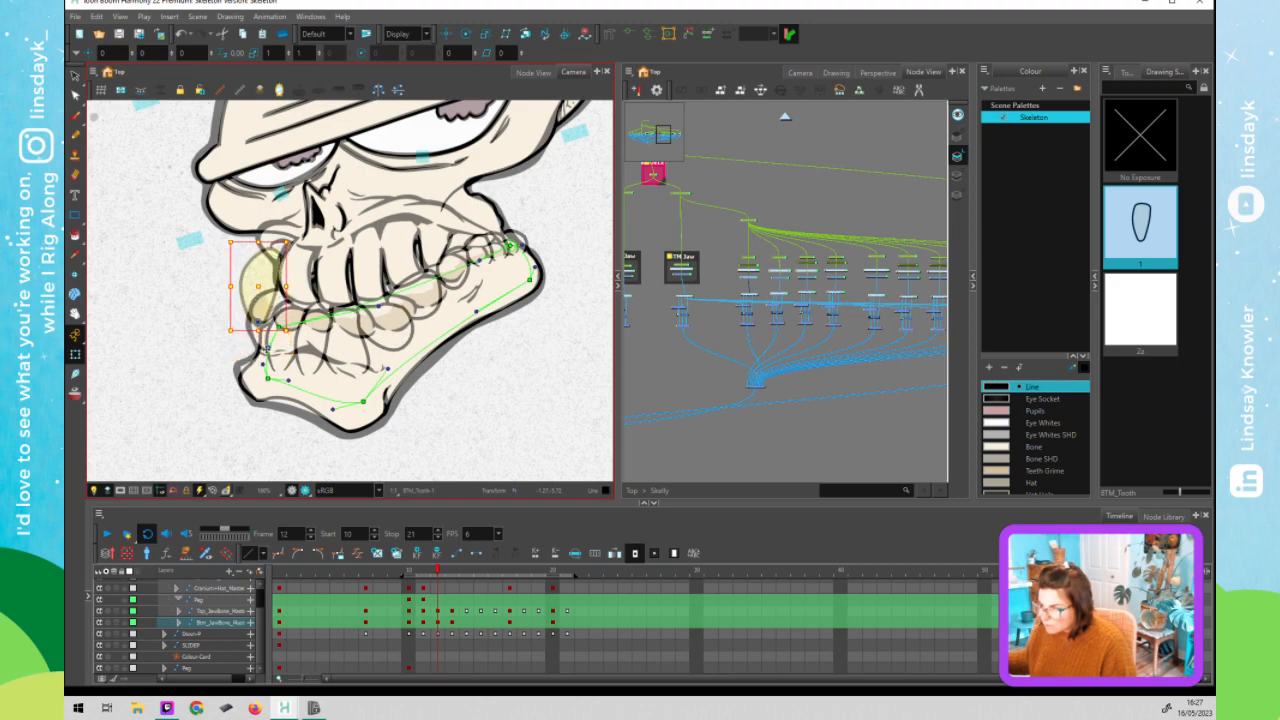
pyautogui.moveTo(279, 327)
pyautogui.mouseDown()
pyautogui.moveTo(266, 317)
pyautogui.moveTo(286, 342)
pyautogui.moveTo(292, 301)
pyautogui.mouseUp()
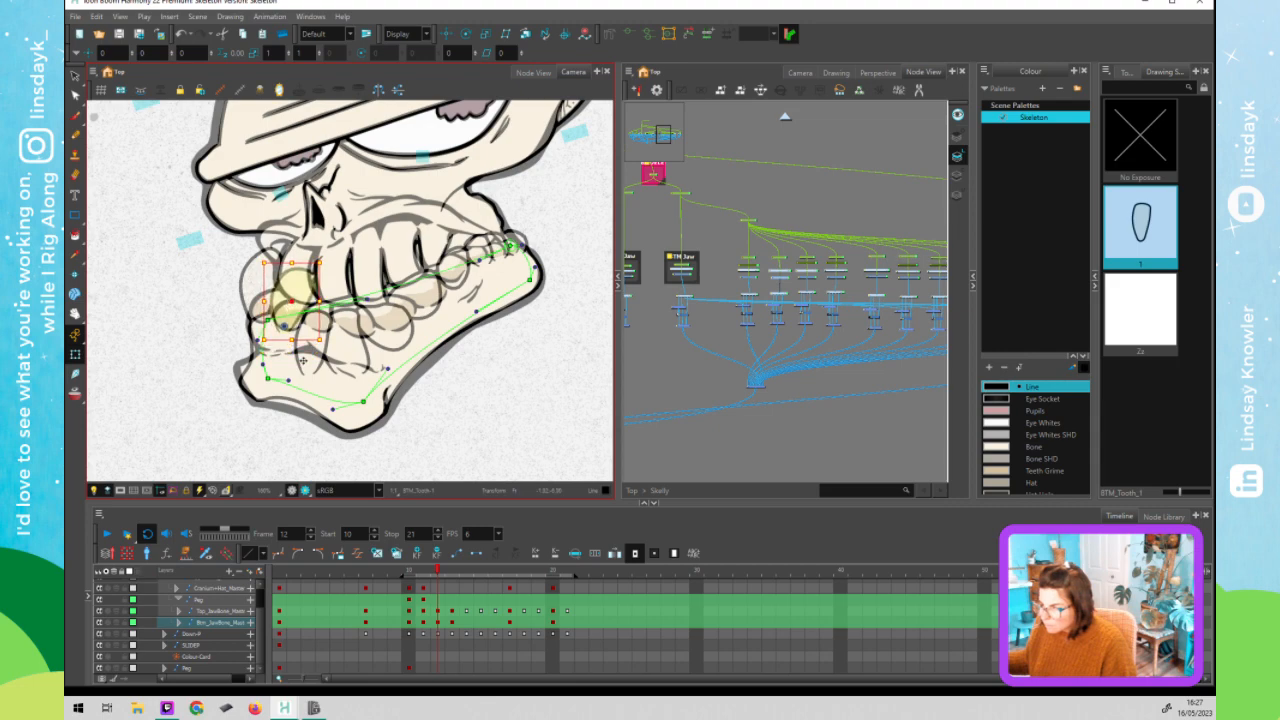
pyautogui.click(313, 357)
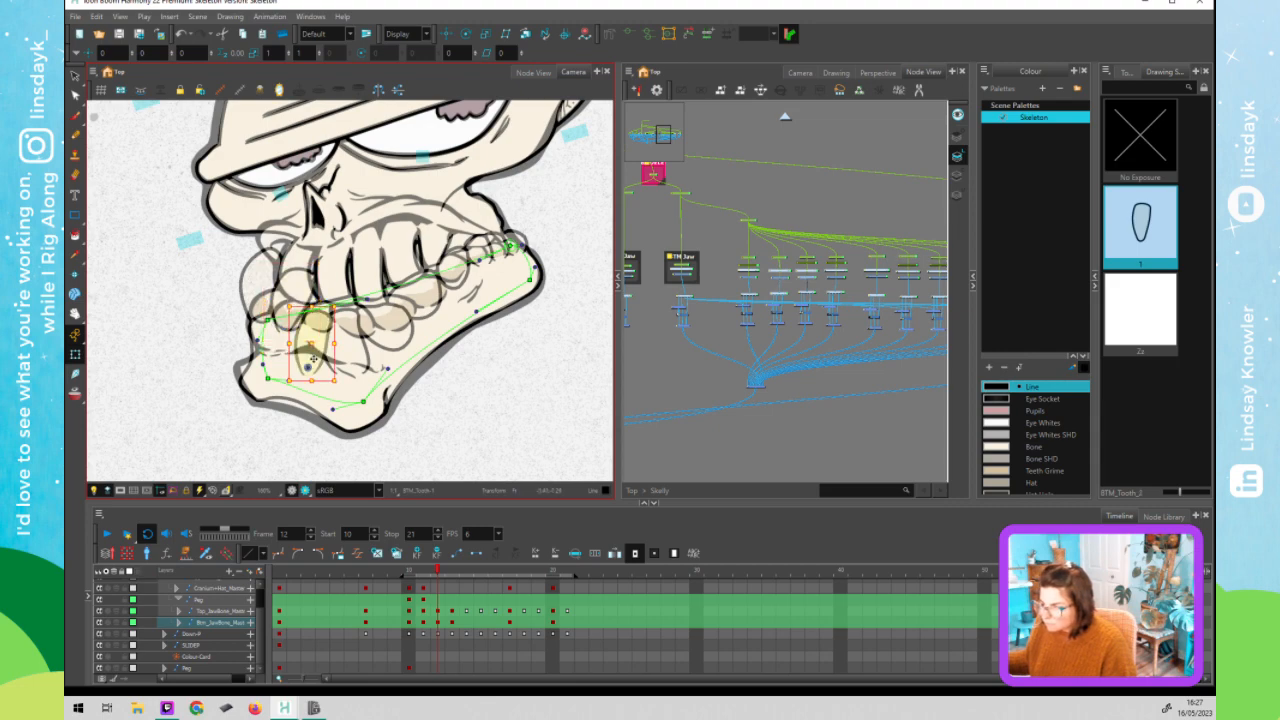
pyautogui.moveTo(317, 318); pyautogui.dragTo(323, 302)
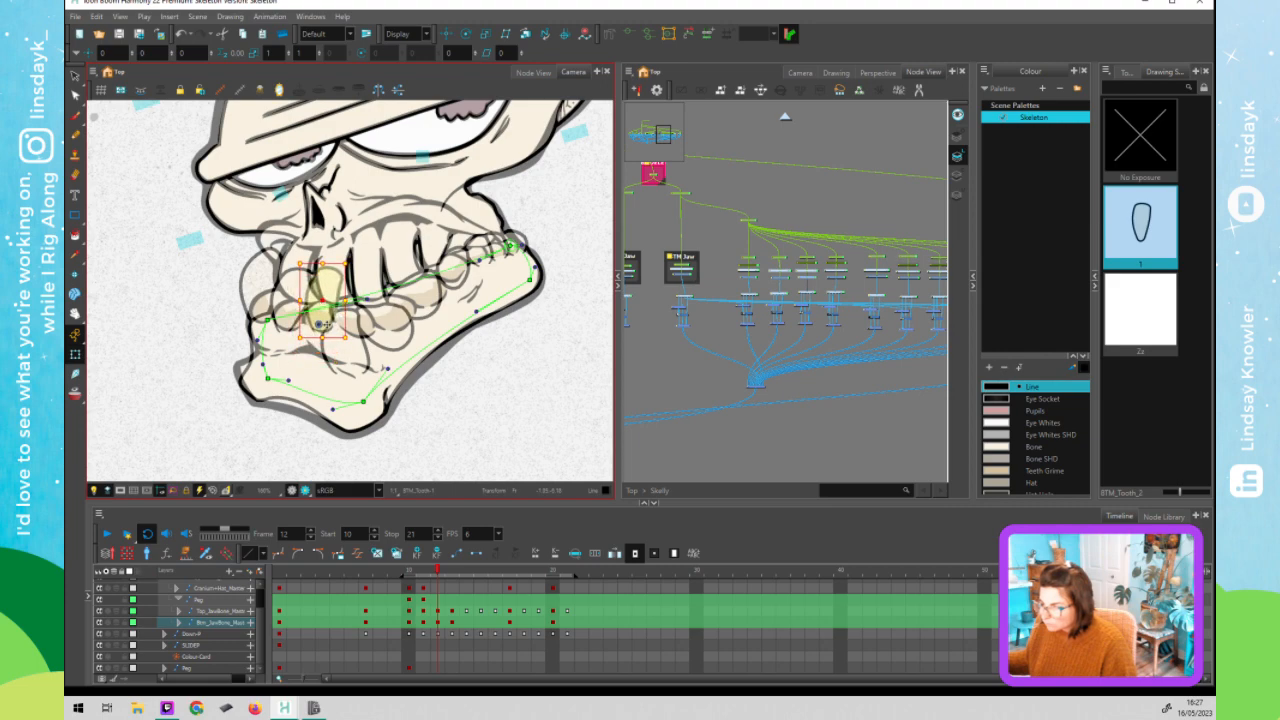
pyautogui.click(441, 438)
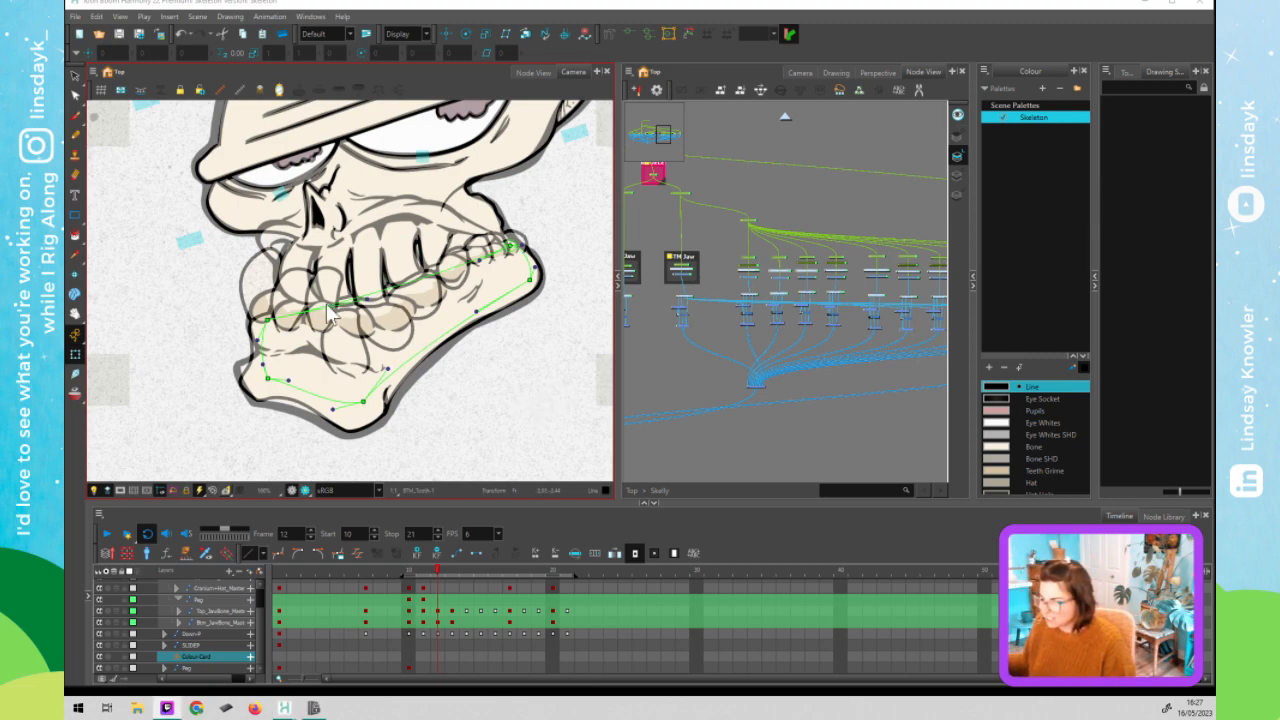
# - At frame 12, raise the fourth front bottom tooth and the first middle bottom tooth toward the mouth chart
pyautogui.click(346, 363)
pyautogui.moveTo(343, 344); pyautogui.dragTo(348, 303)
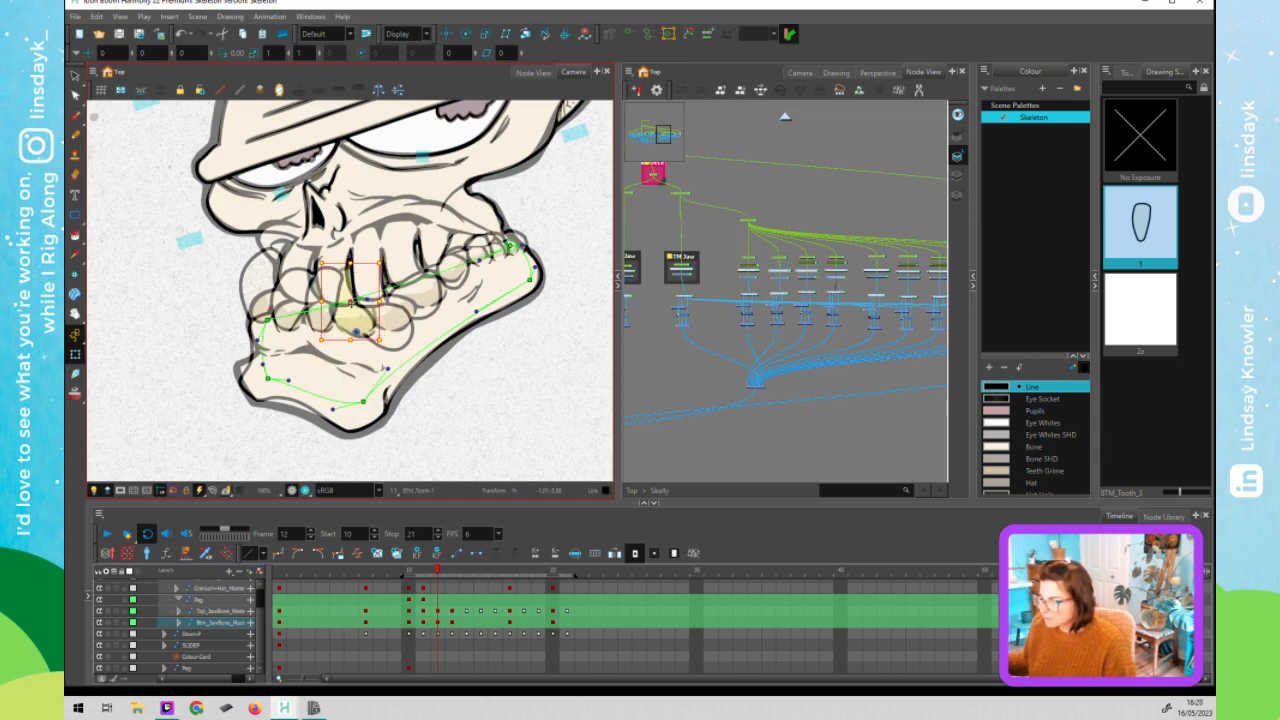
pyautogui.click(400, 338)
pyautogui.moveTo(399, 325); pyautogui.dragTo(397, 307)
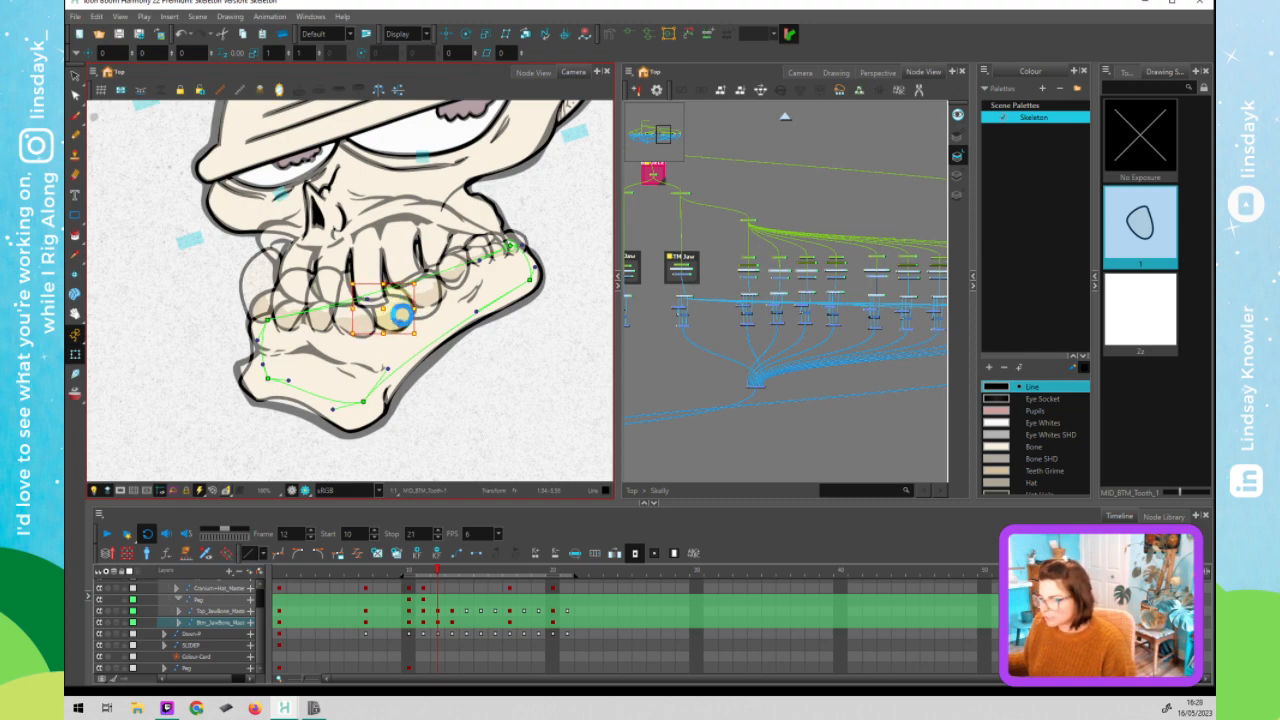
# - Show the frontmost bottom tooth's deformer and pull its points down to shorten the tooth to the chart outline
pyautogui.click(259, 298)
pyautogui.press('F11')
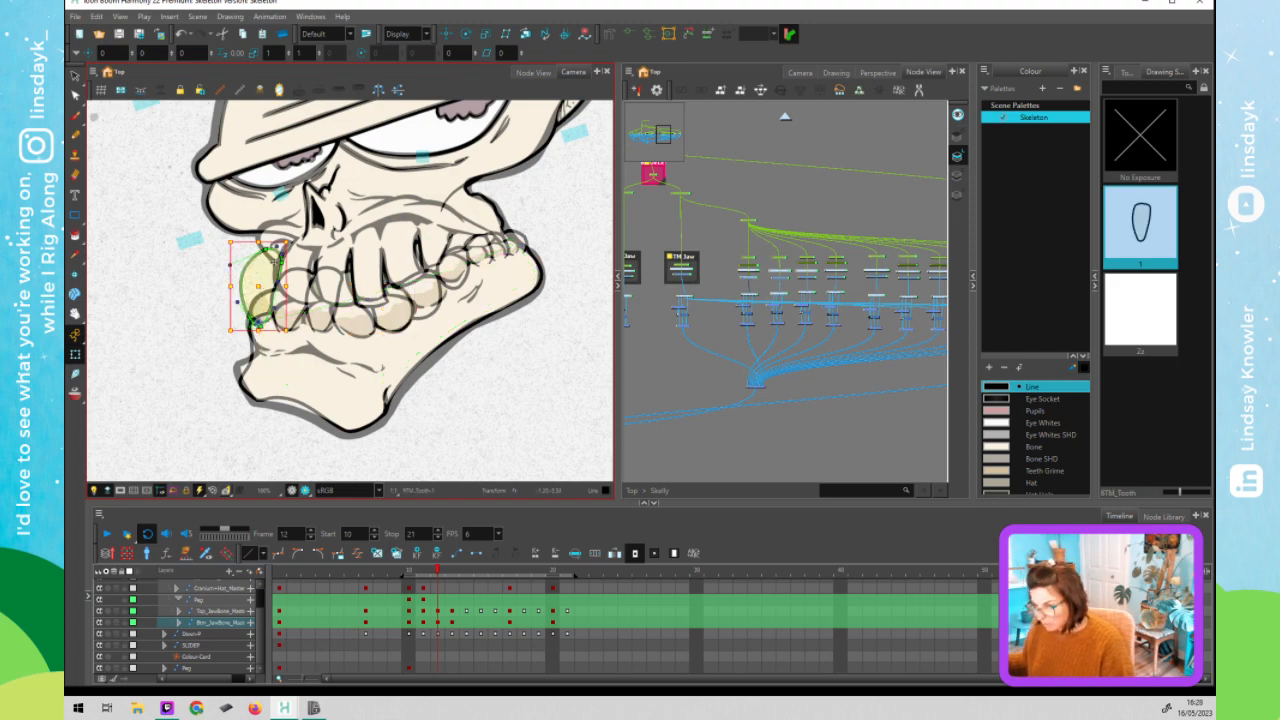
pyautogui.click(262, 254)
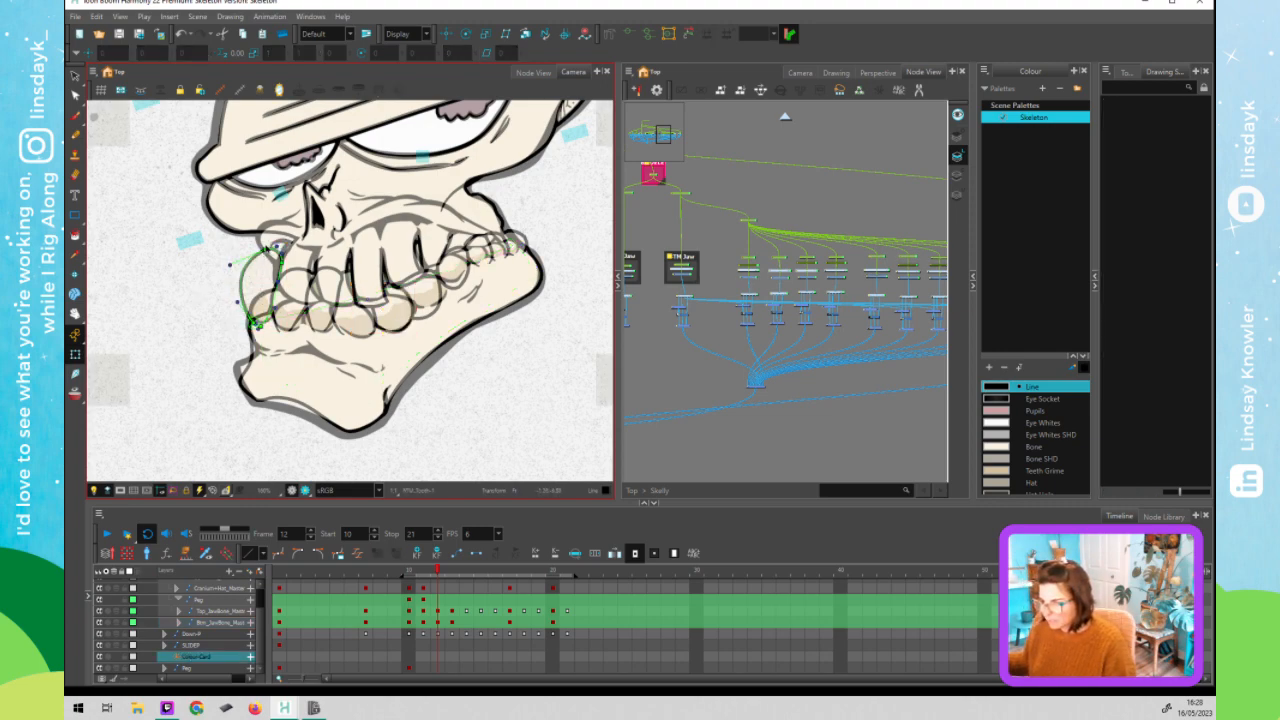
pyautogui.click(283, 263)
pyautogui.moveTo(283, 263); pyautogui.dragTo(287, 303)
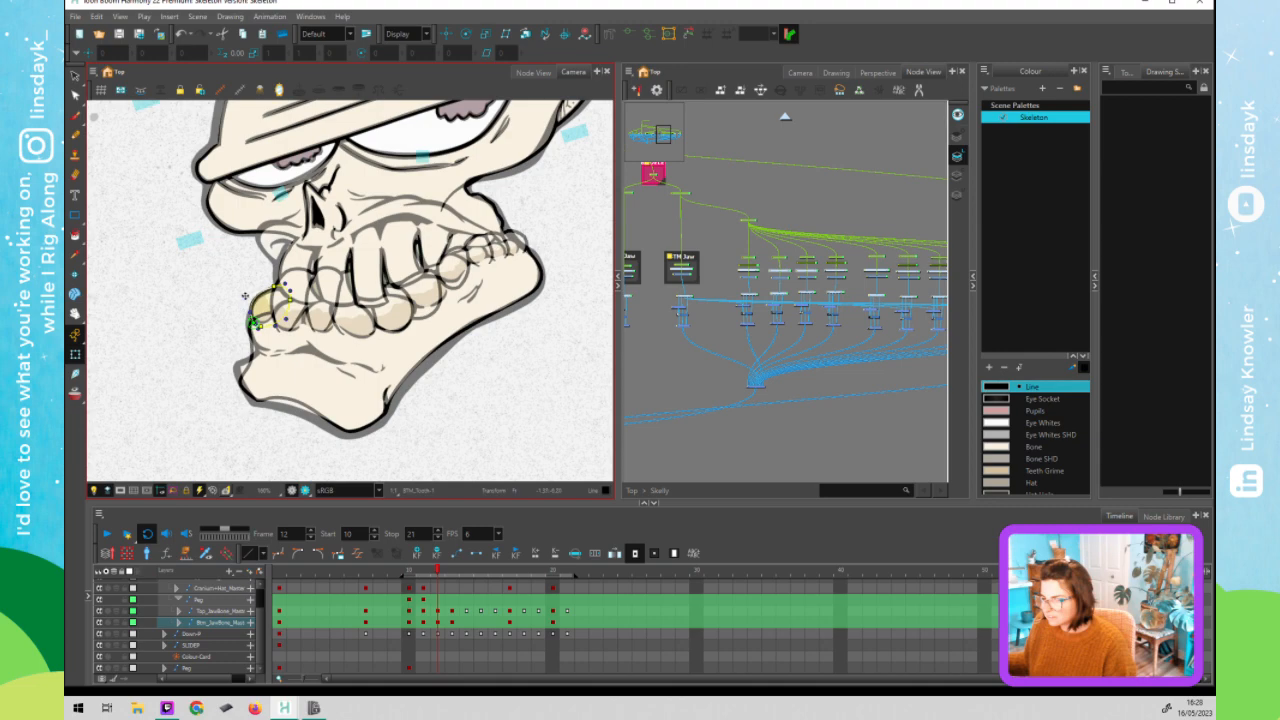
# - Lower the top deformer points of the second front bottom tooth to fit its rounded chart outline
pyautogui.click(298, 318)
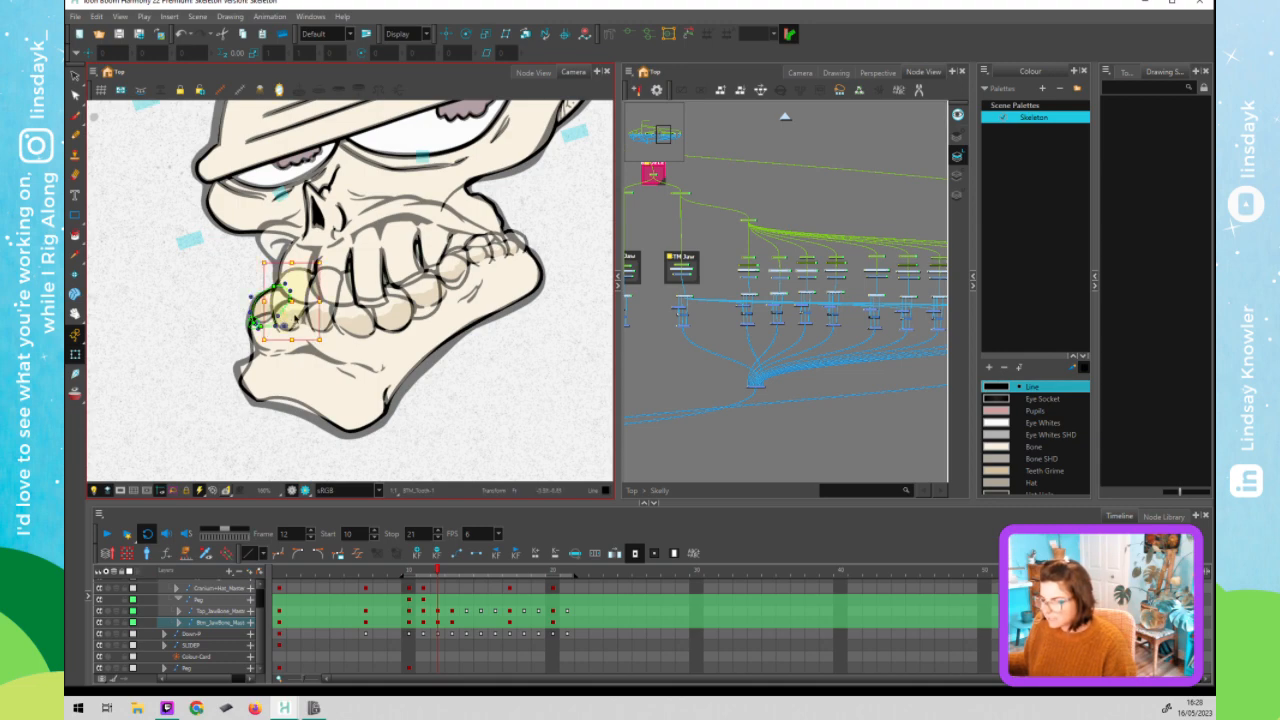
pyautogui.moveTo(284, 274); pyautogui.dragTo(285, 292)
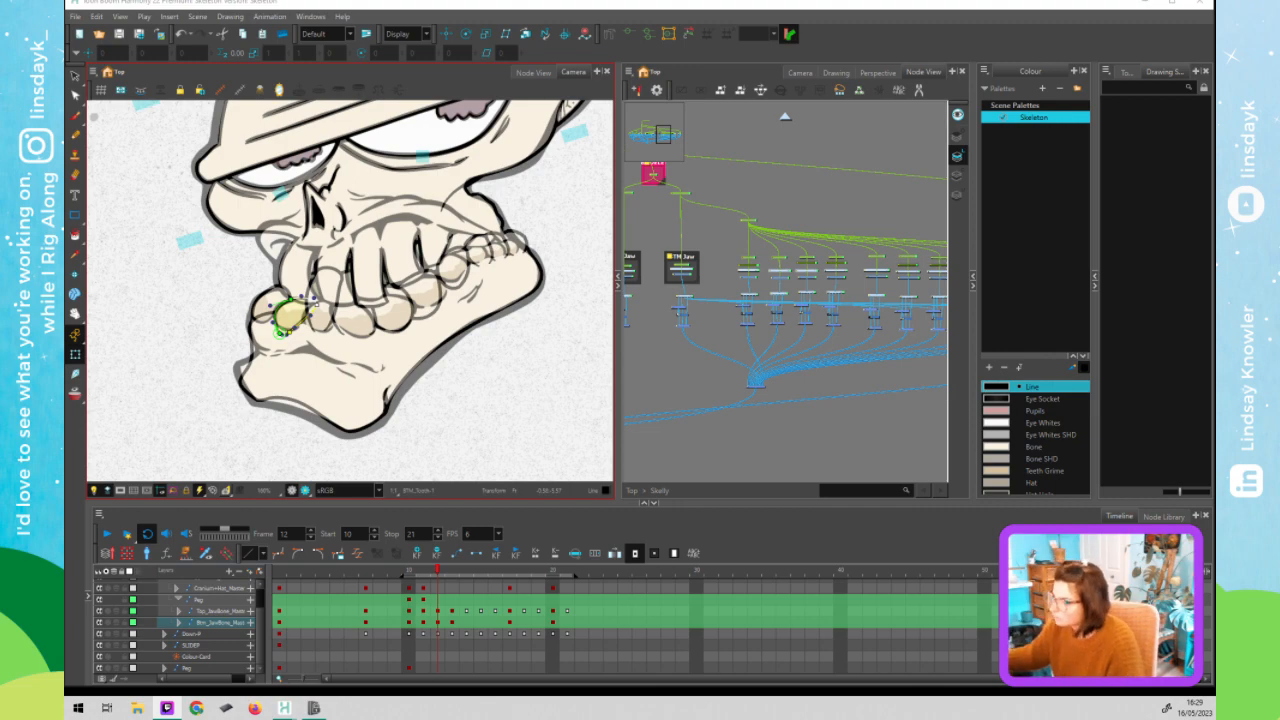
pyautogui.click(684, 355)
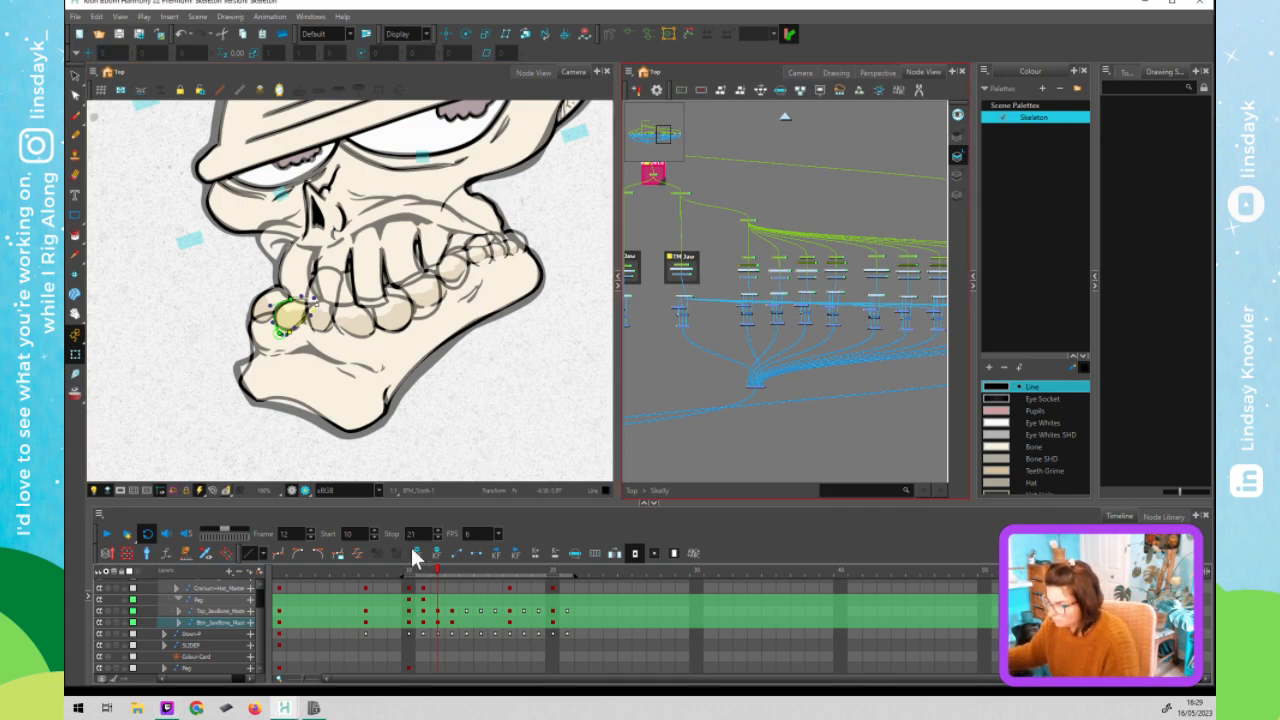
# - Shorten the third front bottom tooth with its deformer and curve its back edge along the chart outline
pyautogui.click(323, 290)
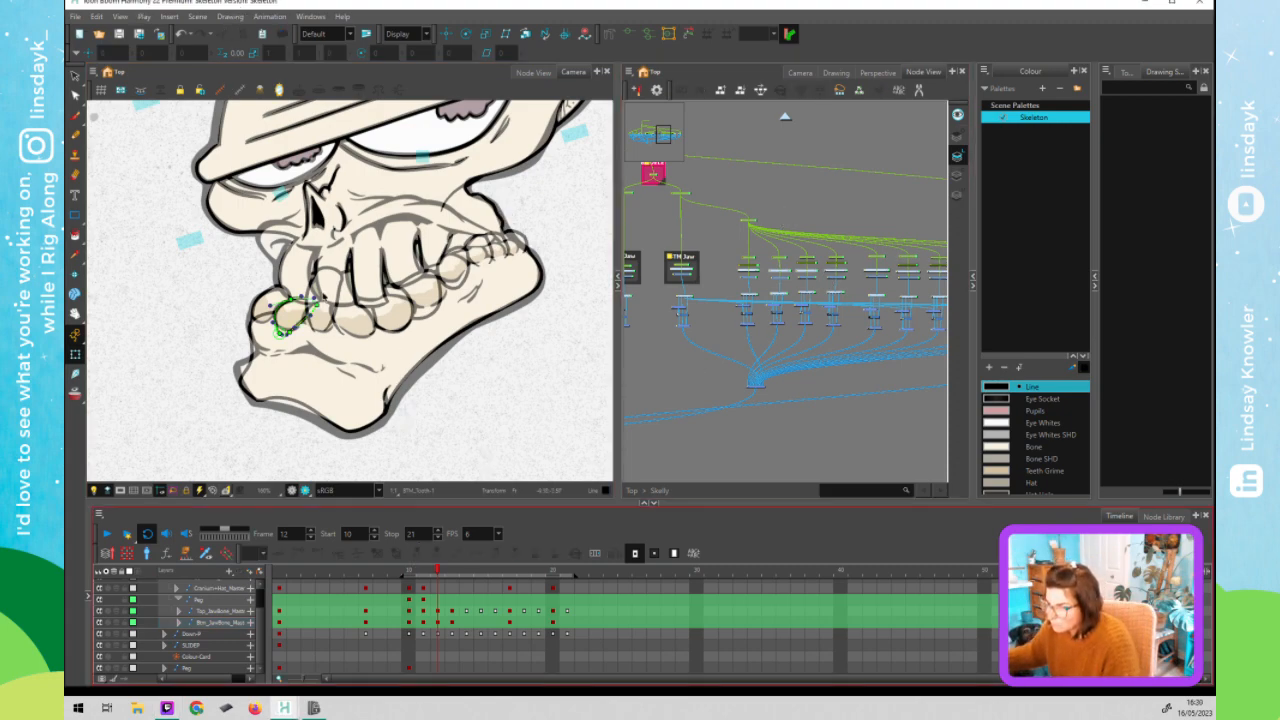
pyautogui.hotkey('shift', 'F11')
pyautogui.click(343, 279)
pyautogui.moveTo(343, 279); pyautogui.dragTo(336, 302)
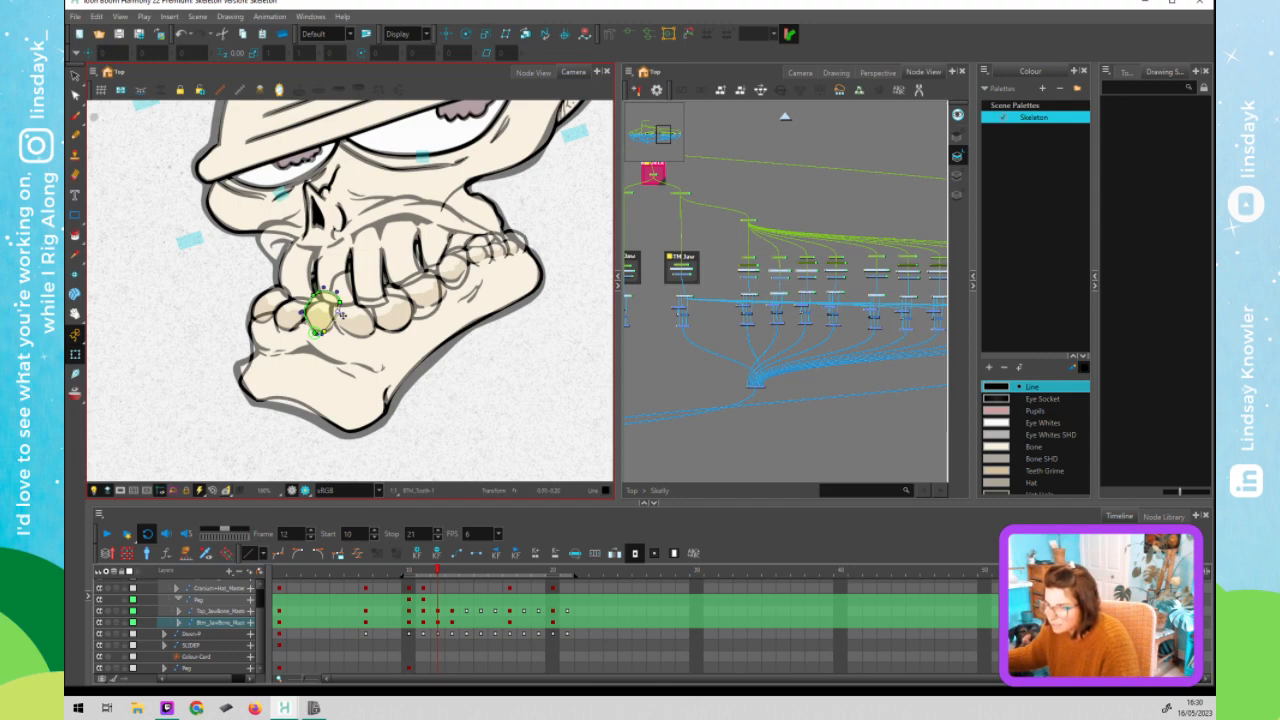
pyautogui.scroll(2, 340, 318)
pyautogui.scroll(3, 340, 323)
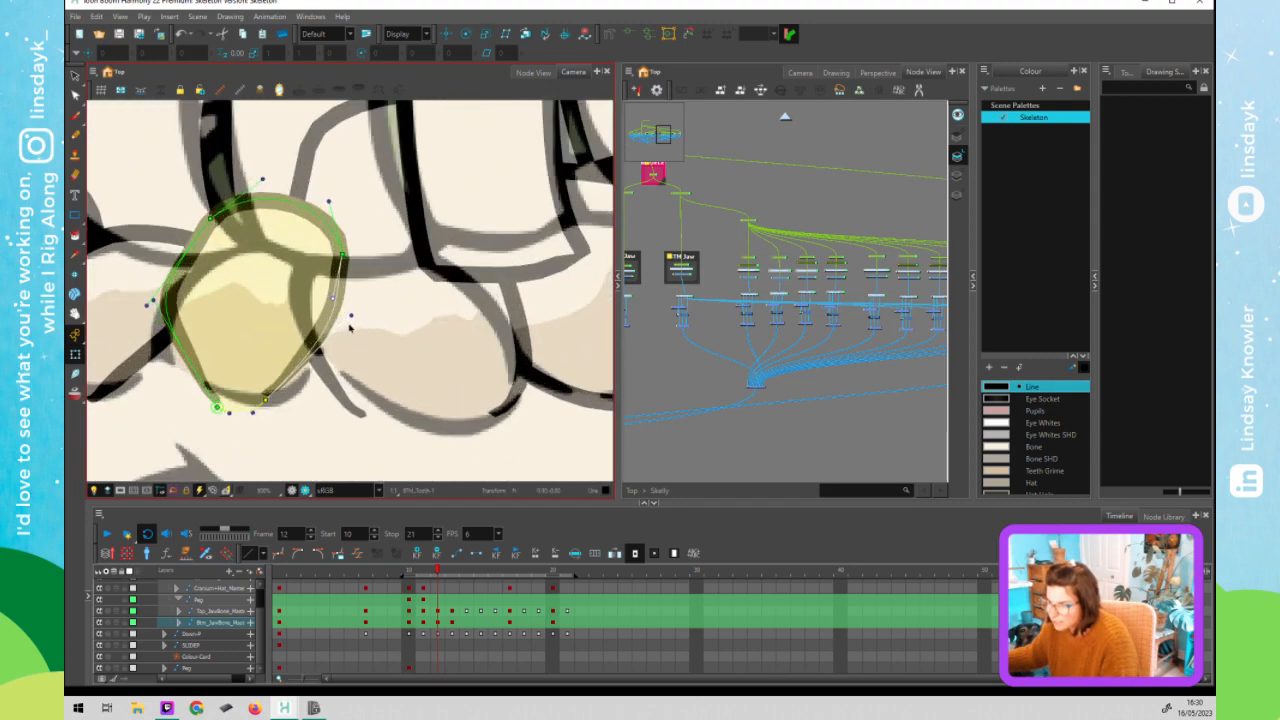
pyautogui.moveTo(320, 329); pyautogui.dragTo(298, 369)
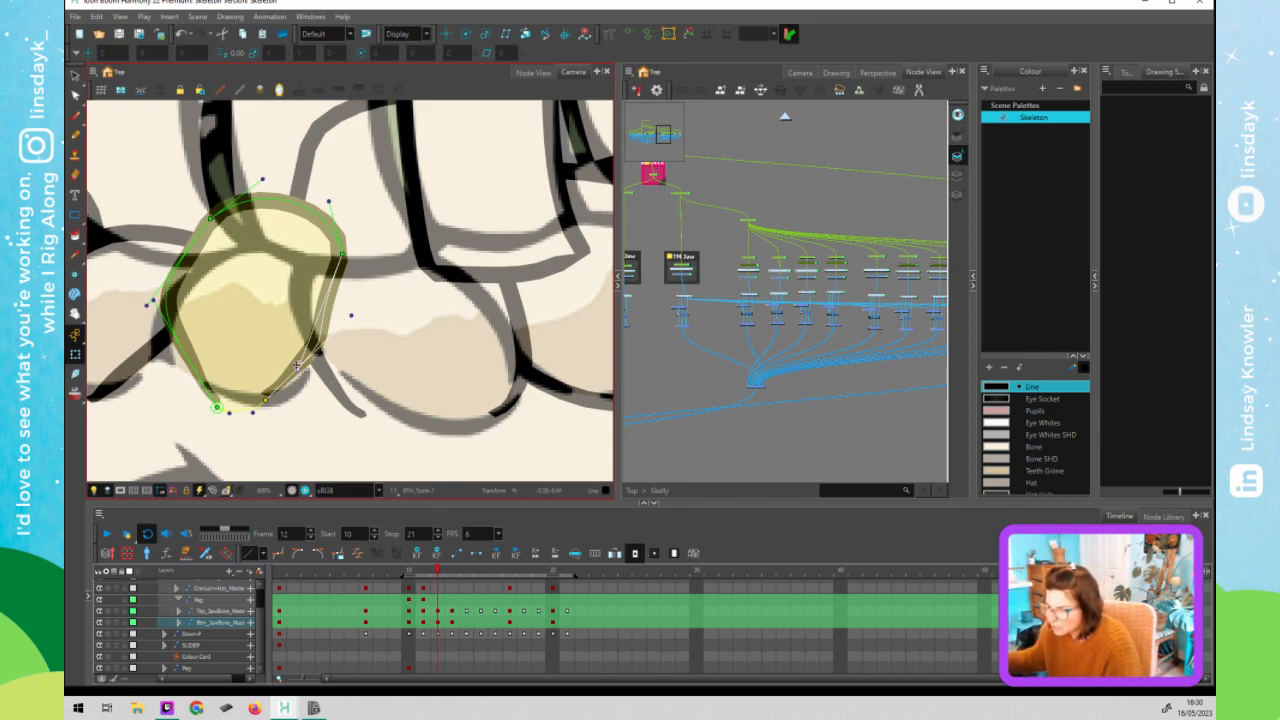
pyautogui.moveTo(310, 333); pyautogui.dragTo(345, 289)
pyautogui.moveTo(333, 352); pyautogui.dragTo(319, 377)
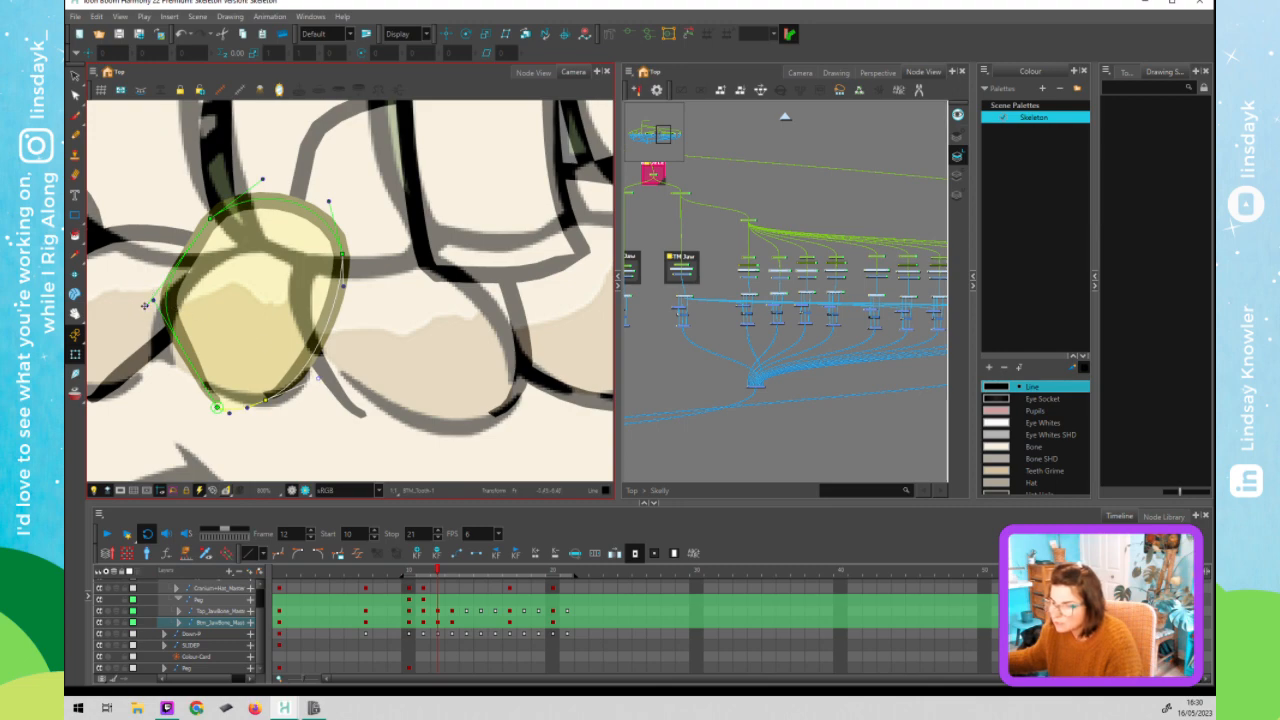
# - Round the third front bottom tooth's front edge with the curve handles and lower its two top deformer points
pyautogui.moveTo(145, 308); pyautogui.dragTo(184, 246)
pyautogui.moveTo(154, 300); pyautogui.dragTo(152, 353)
pyautogui.moveTo(210, 216); pyautogui.dragTo(205, 238)
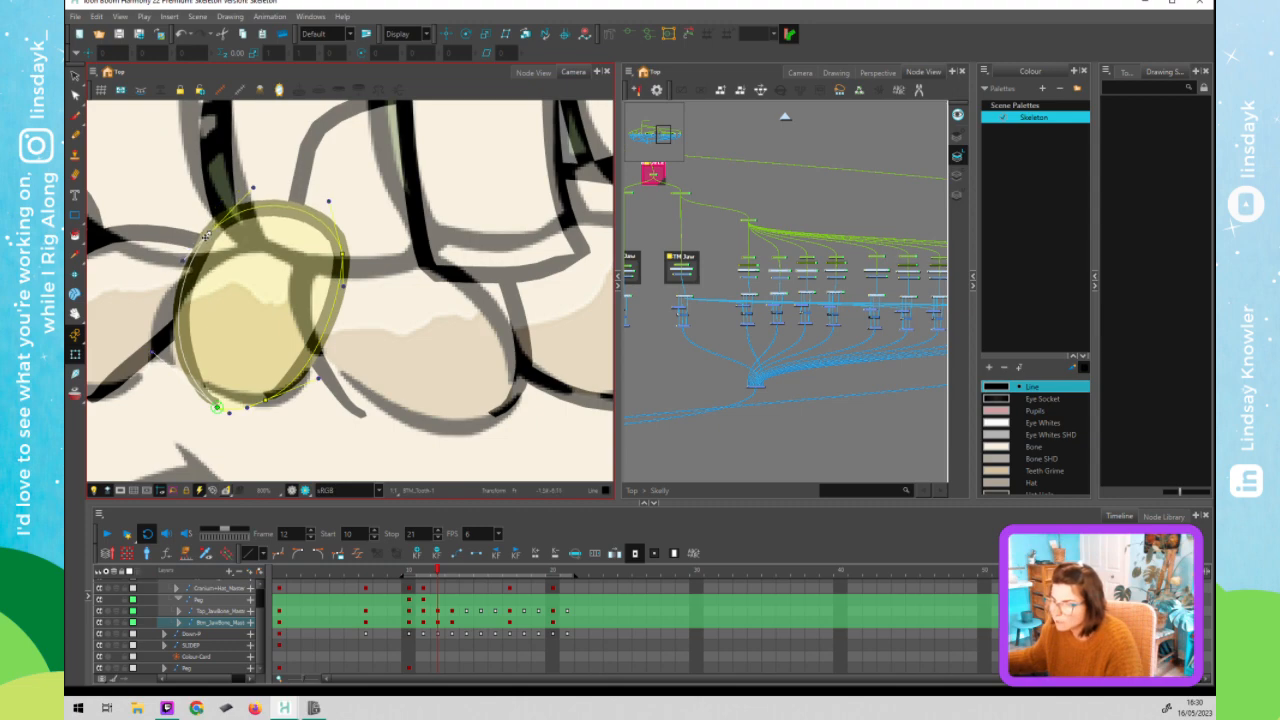
pyautogui.moveTo(343, 255); pyautogui.dragTo(341, 266)
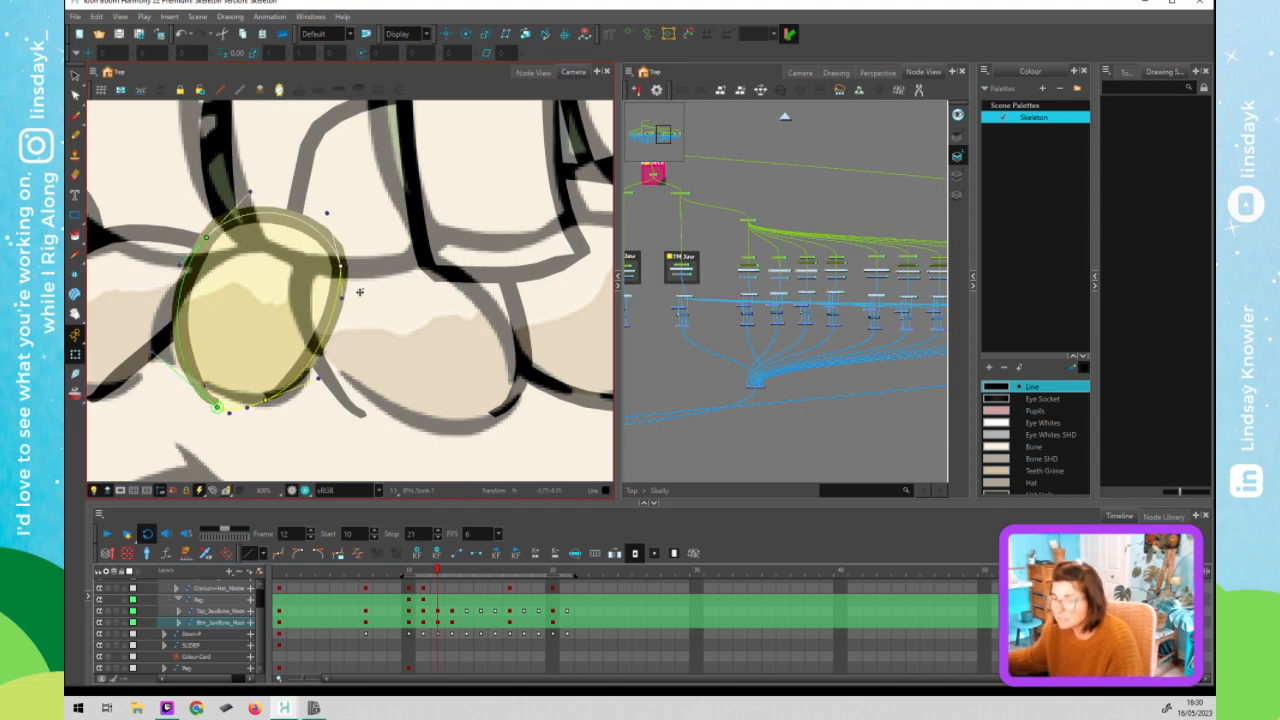
pyautogui.scroll(-2, 359, 278)
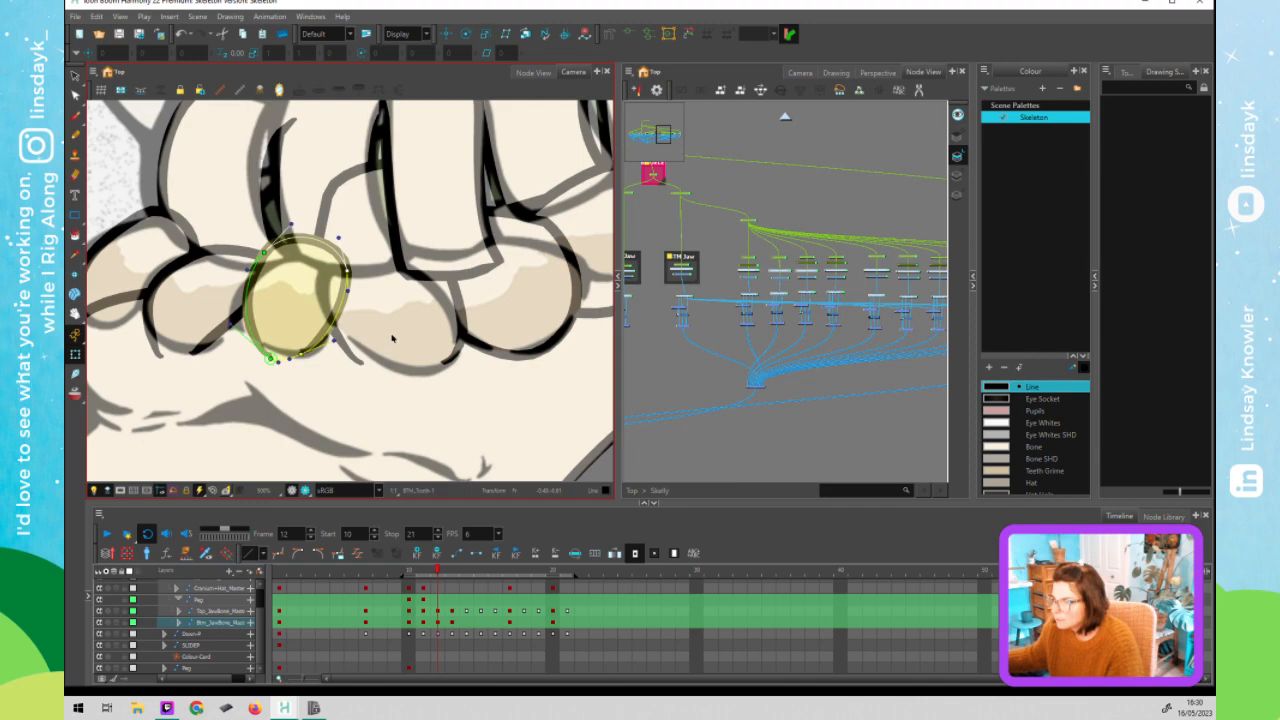
# - Reshape the fourth front bottom tooth by adjusting its back curve, shifting its base point and lowering its top points to the chart outline
pyautogui.click(380, 338)
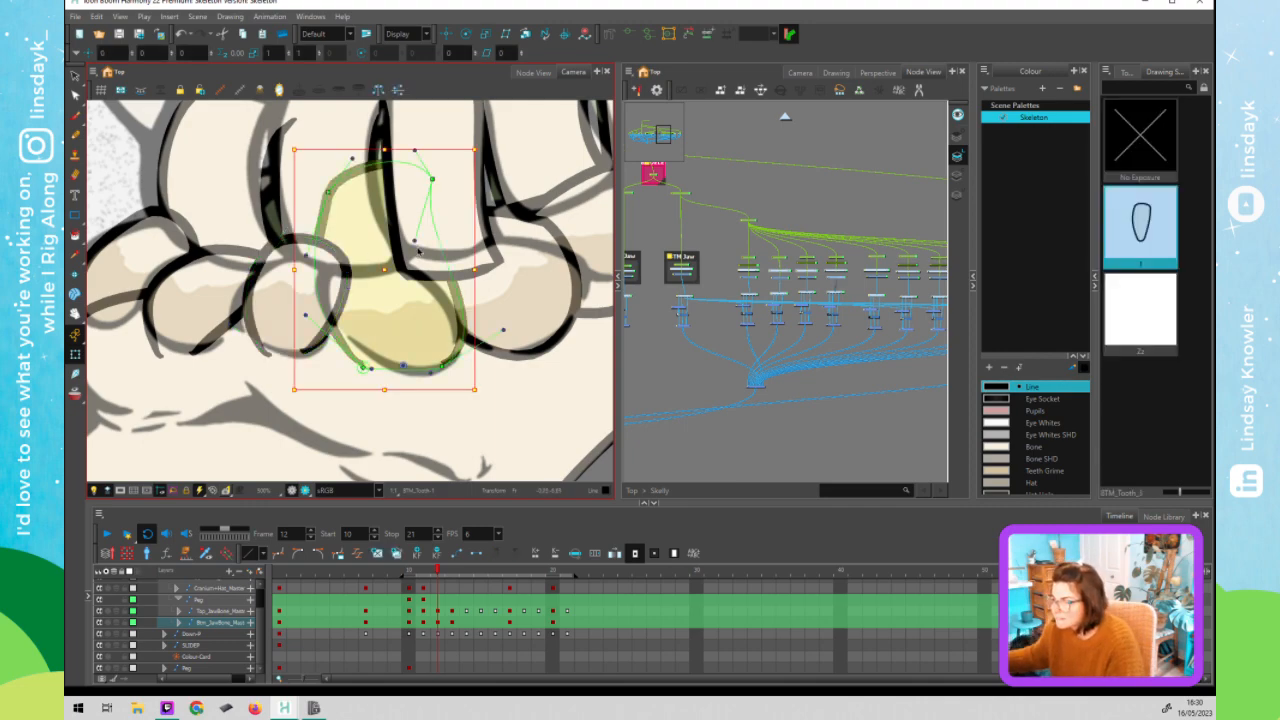
pyautogui.click(432, 212)
pyautogui.moveTo(444, 211); pyautogui.dragTo(458, 203)
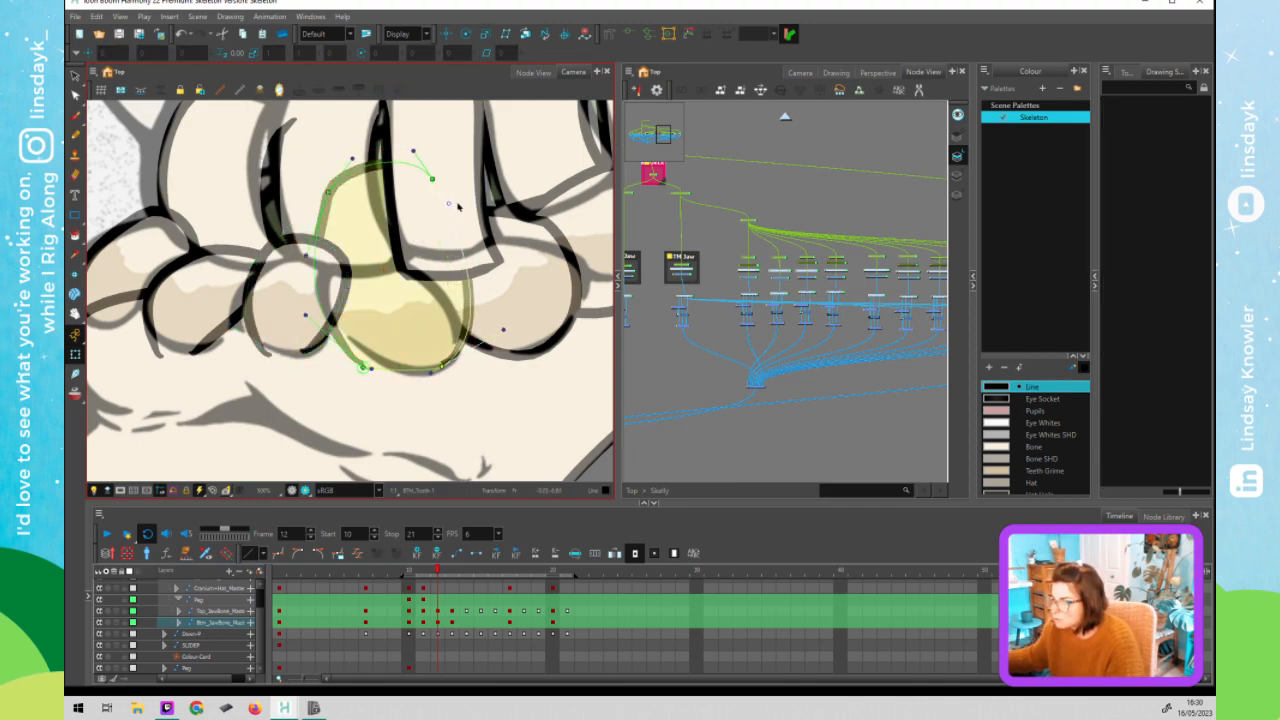
pyautogui.moveTo(504, 329); pyautogui.dragTo(481, 345)
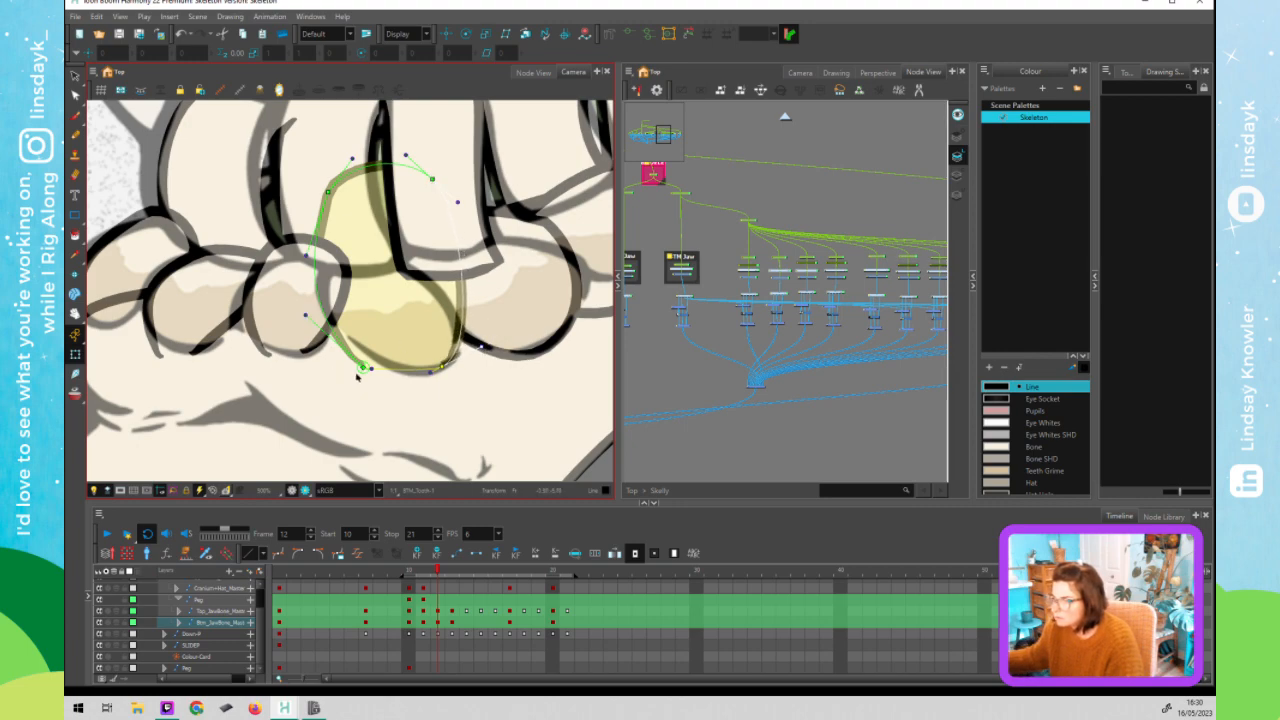
pyautogui.moveTo(362, 368); pyautogui.dragTo(398, 371)
pyautogui.moveTo(324, 214); pyautogui.dragTo(328, 268)
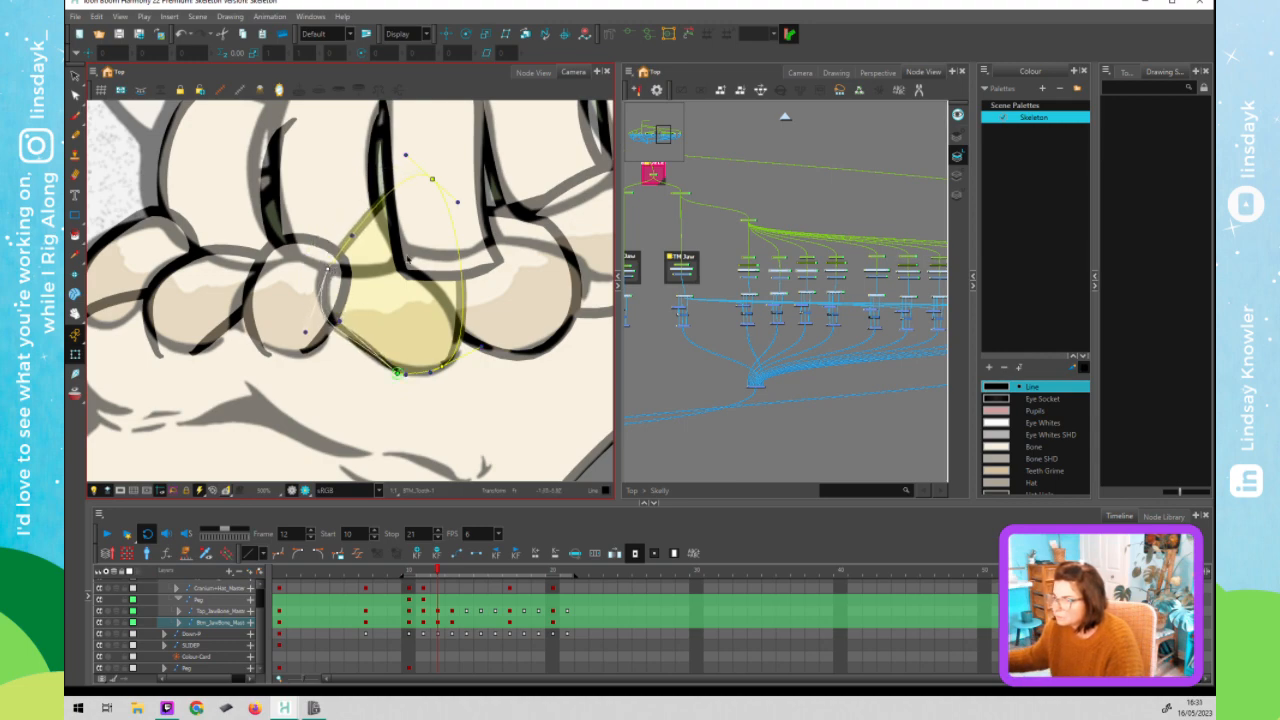
pyautogui.moveTo(421, 217); pyautogui.dragTo(419, 255)
pyautogui.moveTo(343, 336); pyautogui.dragTo(332, 354)
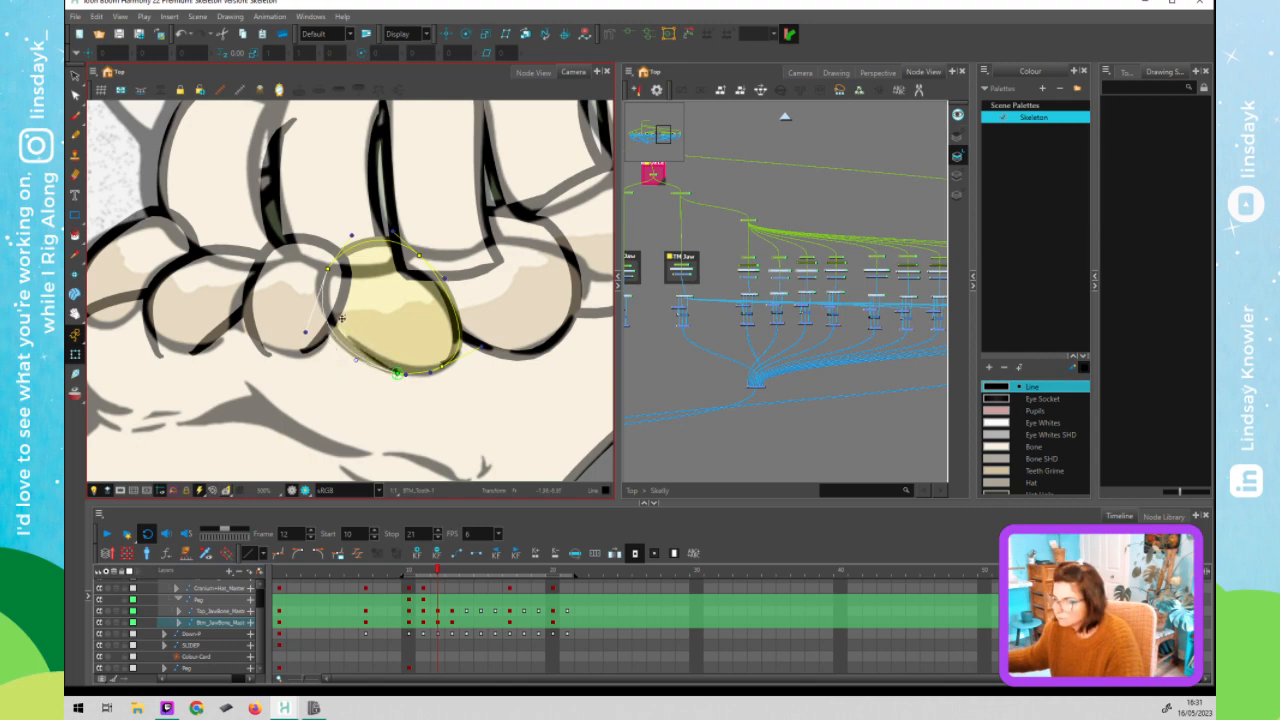
# - At frame 12, move the second middle bottom tooth up and back toward its mouth chart outline
pyautogui.click(538, 291)
pyautogui.scroll(-2, 536, 291)
pyautogui.press('space')
pyautogui.moveTo(535, 292); pyautogui.dragTo(354, 333)
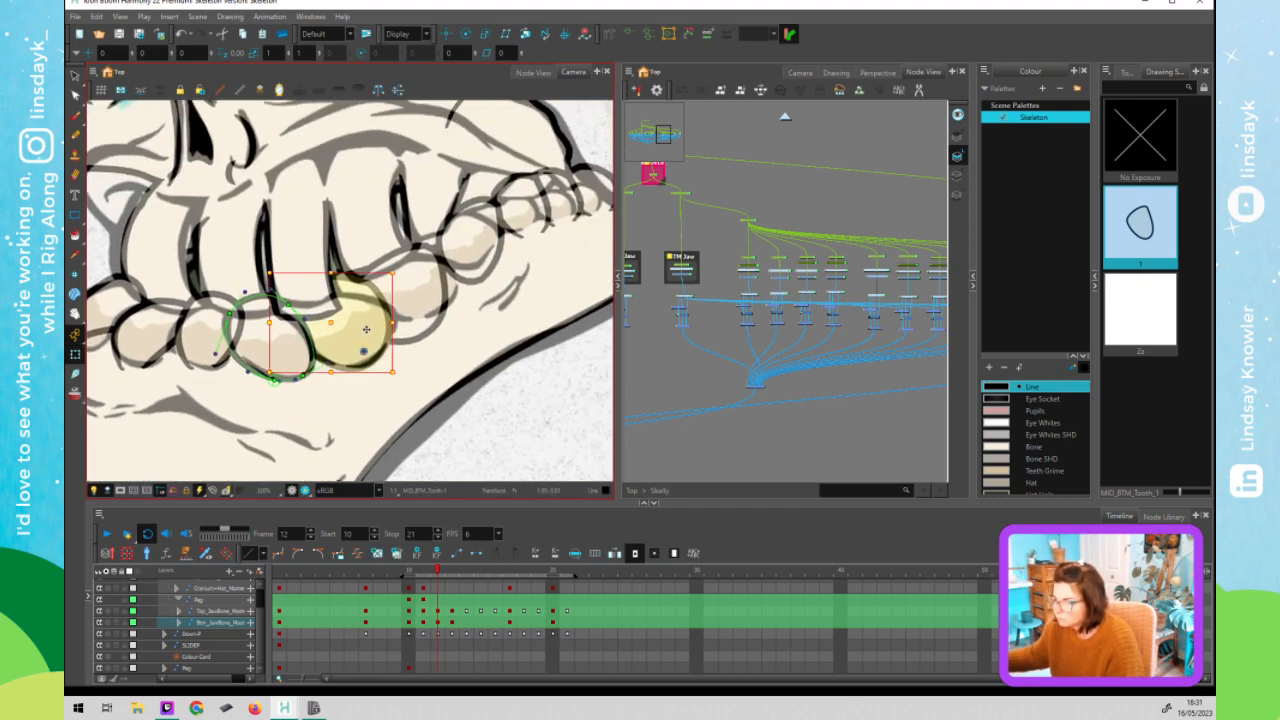
pyautogui.click(415, 292)
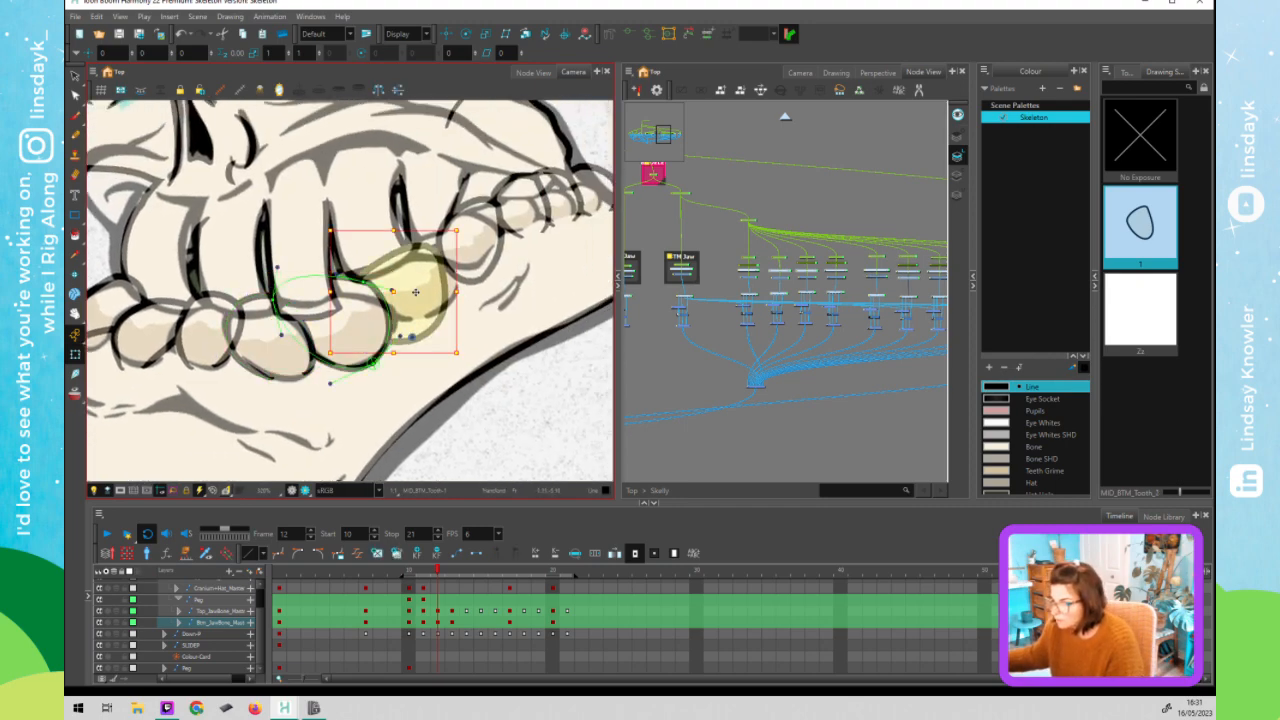
pyautogui.moveTo(435, 282); pyautogui.dragTo(439, 277)
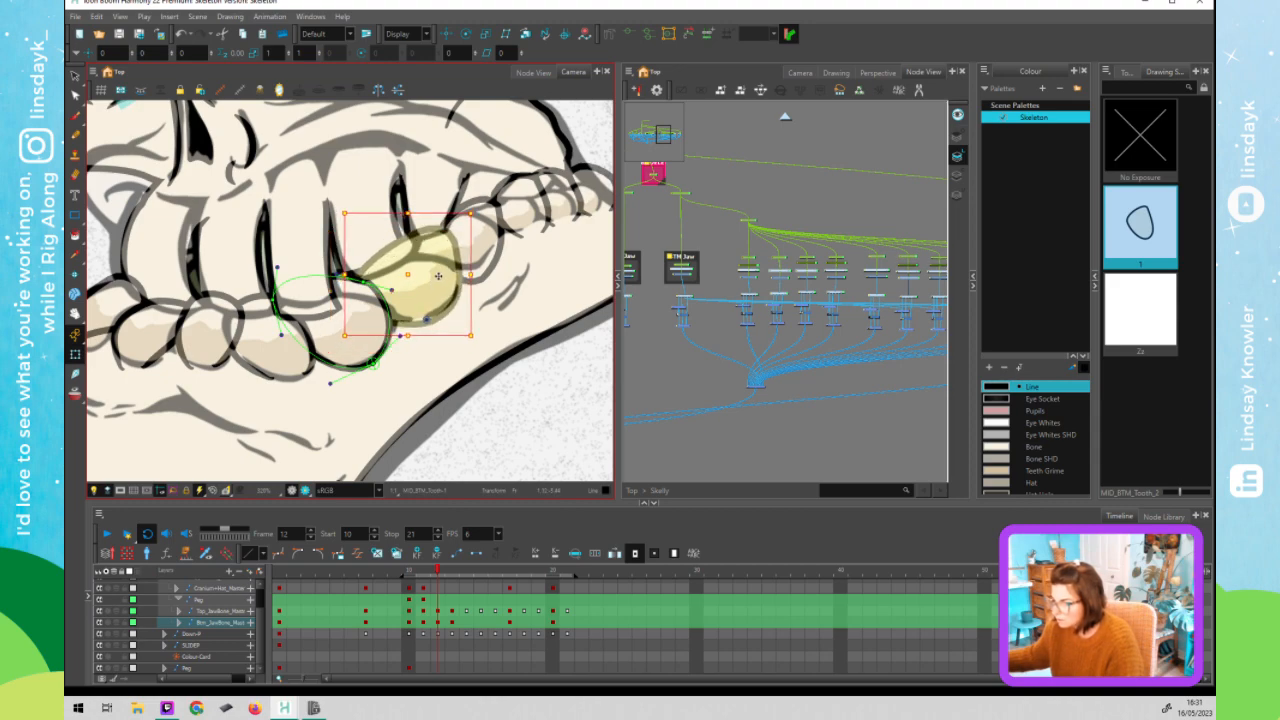
# - Show the third middle bottom tooth's deformer and lower its front and back upper points to match the chart
pyautogui.moveTo(449, 235); pyautogui.dragTo(478, 240)
pyautogui.press('F11')
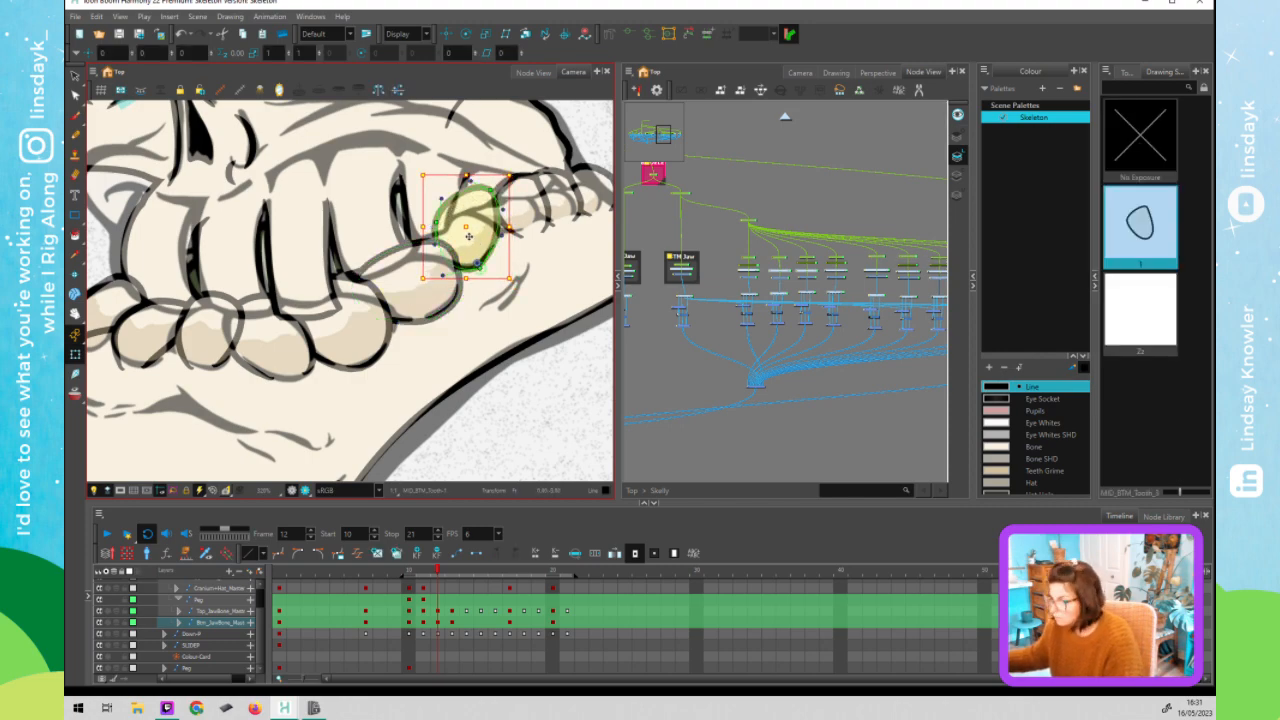
pyautogui.moveTo(434, 224); pyautogui.dragTo(431, 251)
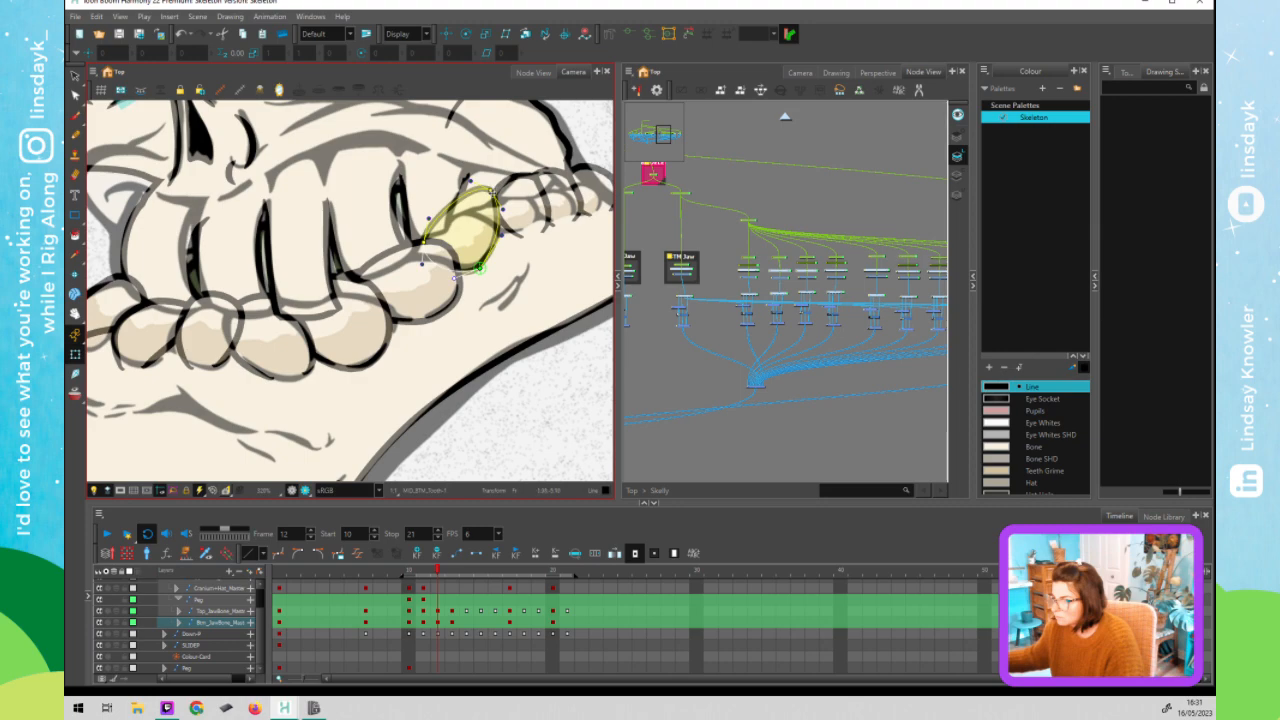
pyautogui.moveTo(493, 192); pyautogui.dragTo(496, 250)
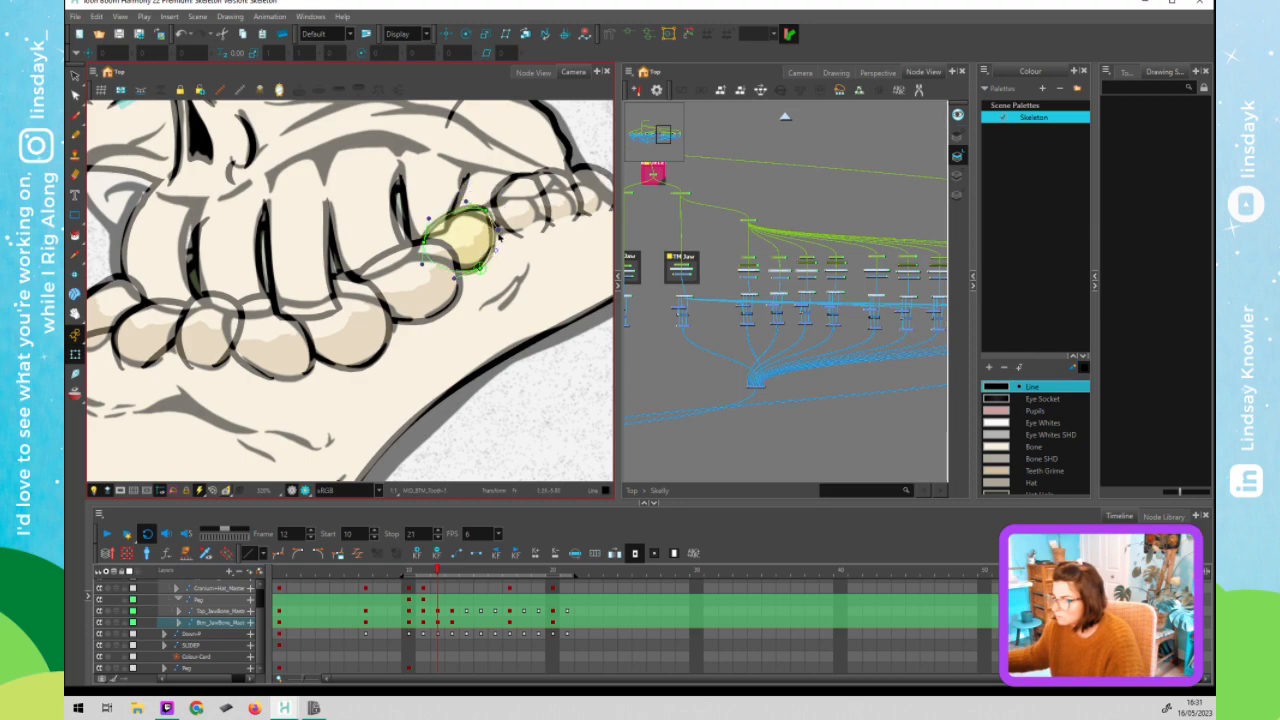
# - Reshape the first back bottom tooth with its deformer, adjusting the back base point and flattening the top curve
pyautogui.click(519, 214)
pyautogui.click(497, 190)
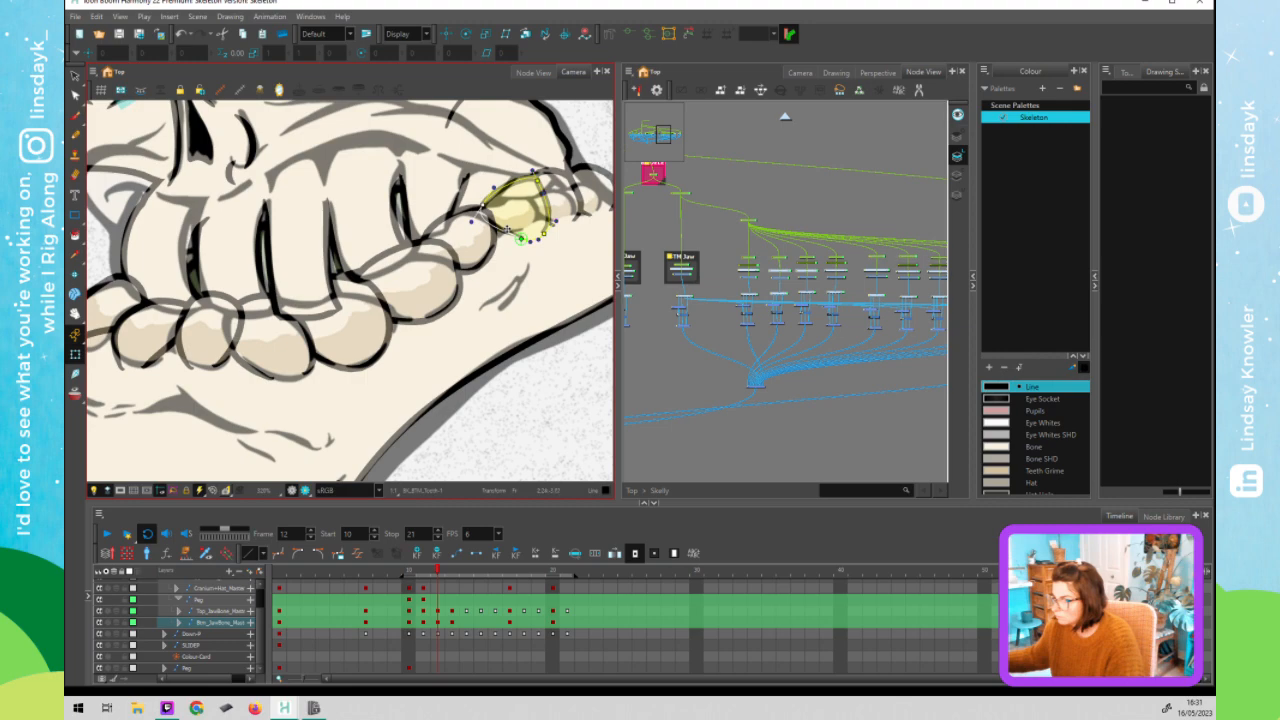
pyautogui.moveTo(543, 229); pyautogui.dragTo(540, 222)
pyautogui.moveTo(531, 170); pyautogui.dragTo(530, 186)
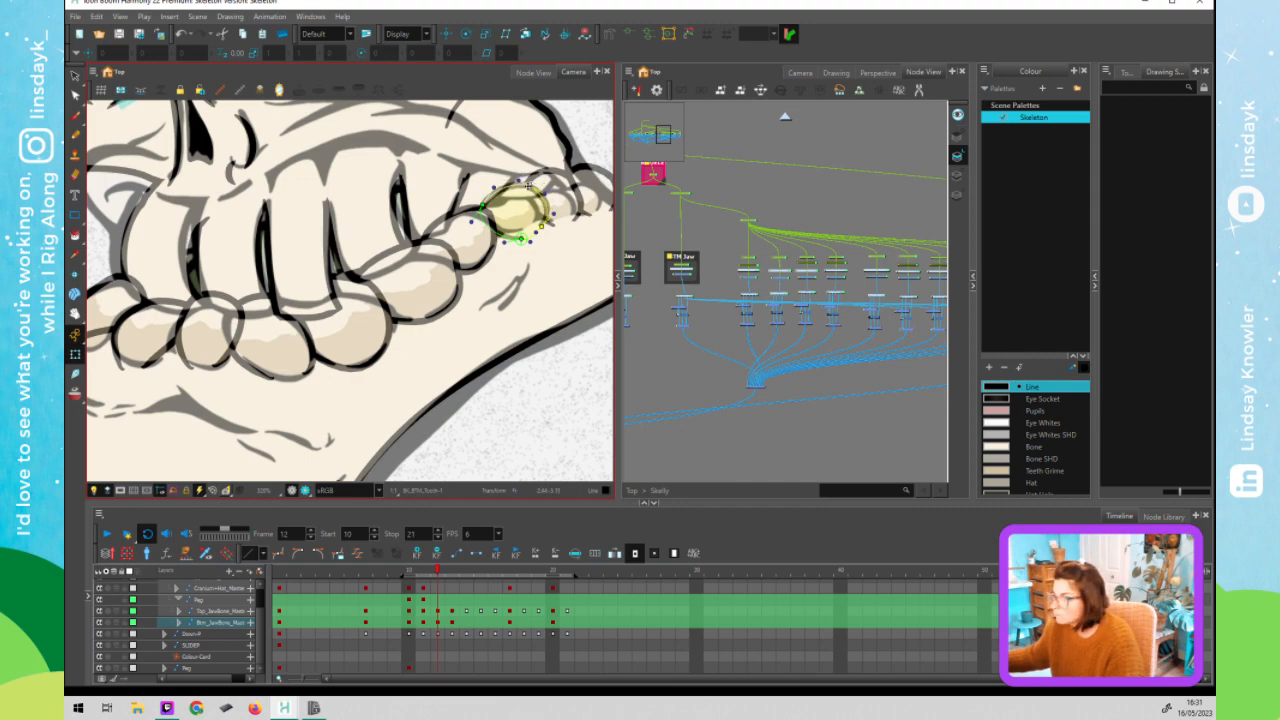
# - Show the second back bottom tooth's deformer and adjust its upper points to match the chart outline at frame 12
pyautogui.click(548, 174)
pyautogui.hotkey('shift', 'F11')
pyautogui.moveTo(529, 185); pyautogui.dragTo(588, 188)
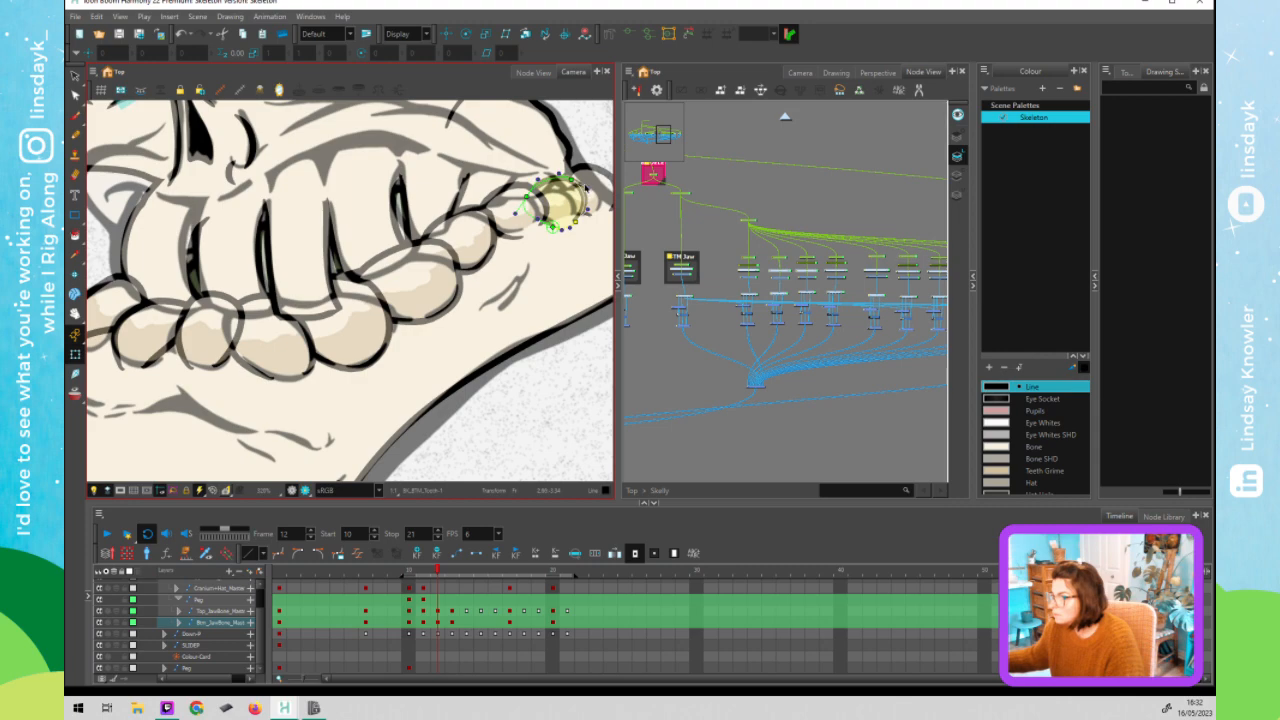
pyautogui.moveTo(568, 185)
pyautogui.mouseDown()
pyautogui.moveTo(505, 169)
pyautogui.moveTo(542, 191)
pyautogui.mouseUp()
# - Reshape the rearmost bottom tooth by lowering its back upper curve to fit the chart outline at frame 12
pyautogui.click(582, 184)
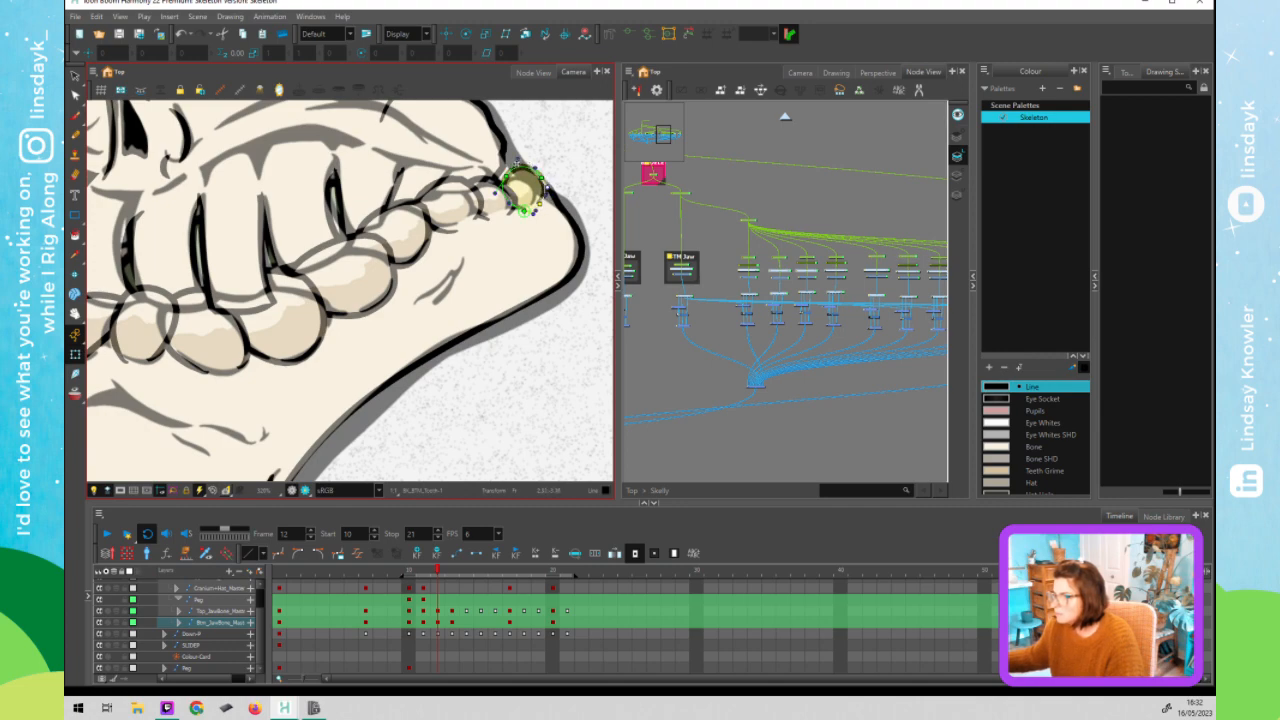
pyautogui.moveTo(541, 178); pyautogui.dragTo(538, 205)
pyautogui.click(568, 206)
pyautogui.scroll(-1, 568, 206)
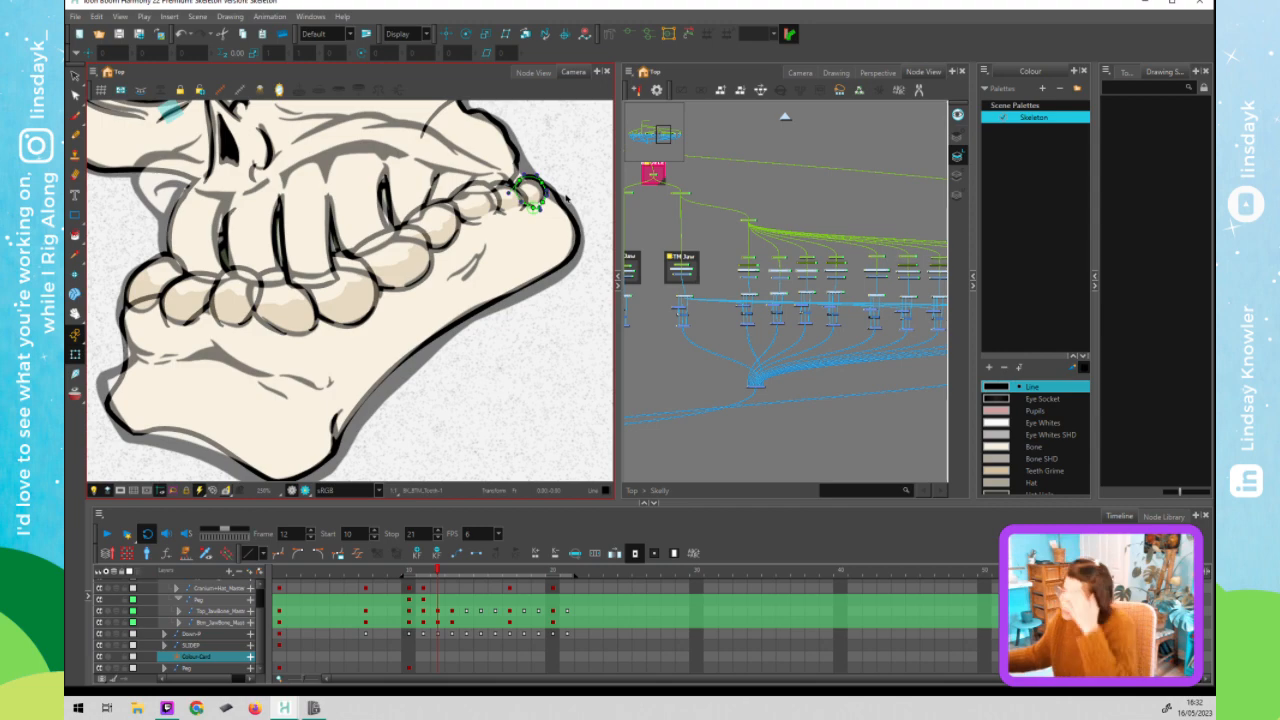
pyautogui.scroll(-1, 568, 206)
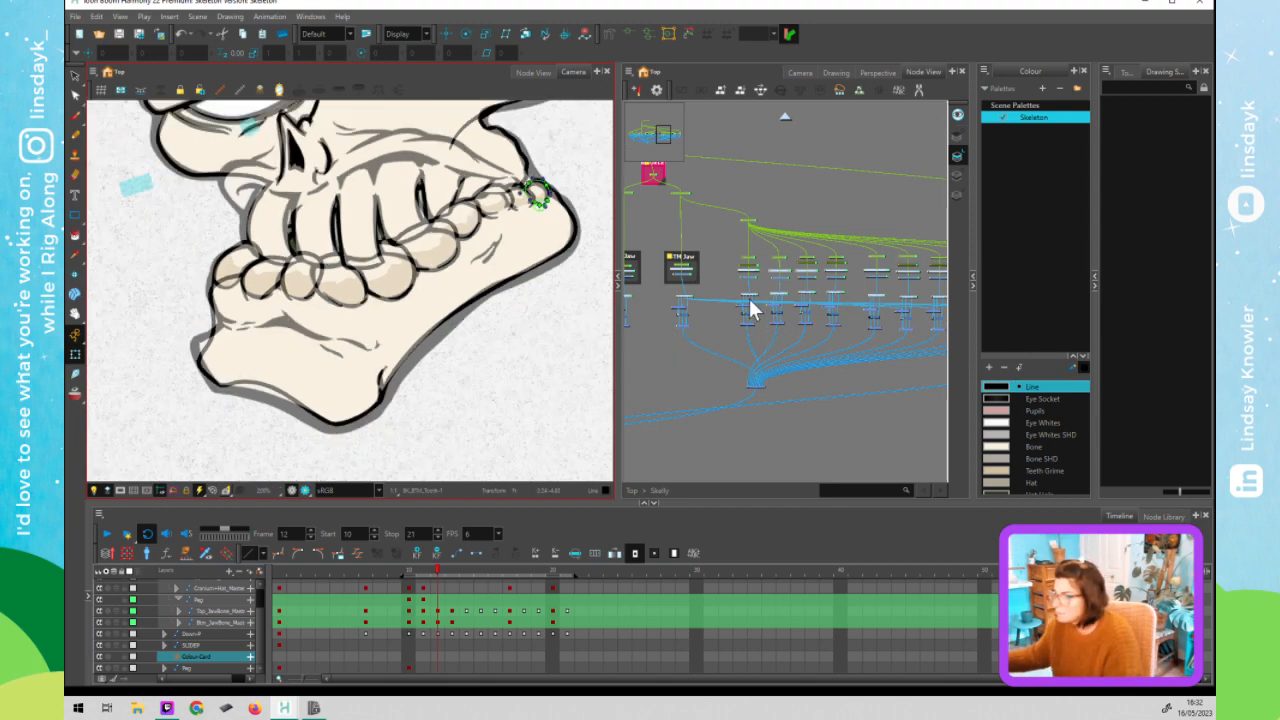
# - At frame 12, nudge the whole bottom jaw back 0.001 in depth so the top teeth sit in front of the bottom teeth
pyautogui.click(429, 566)
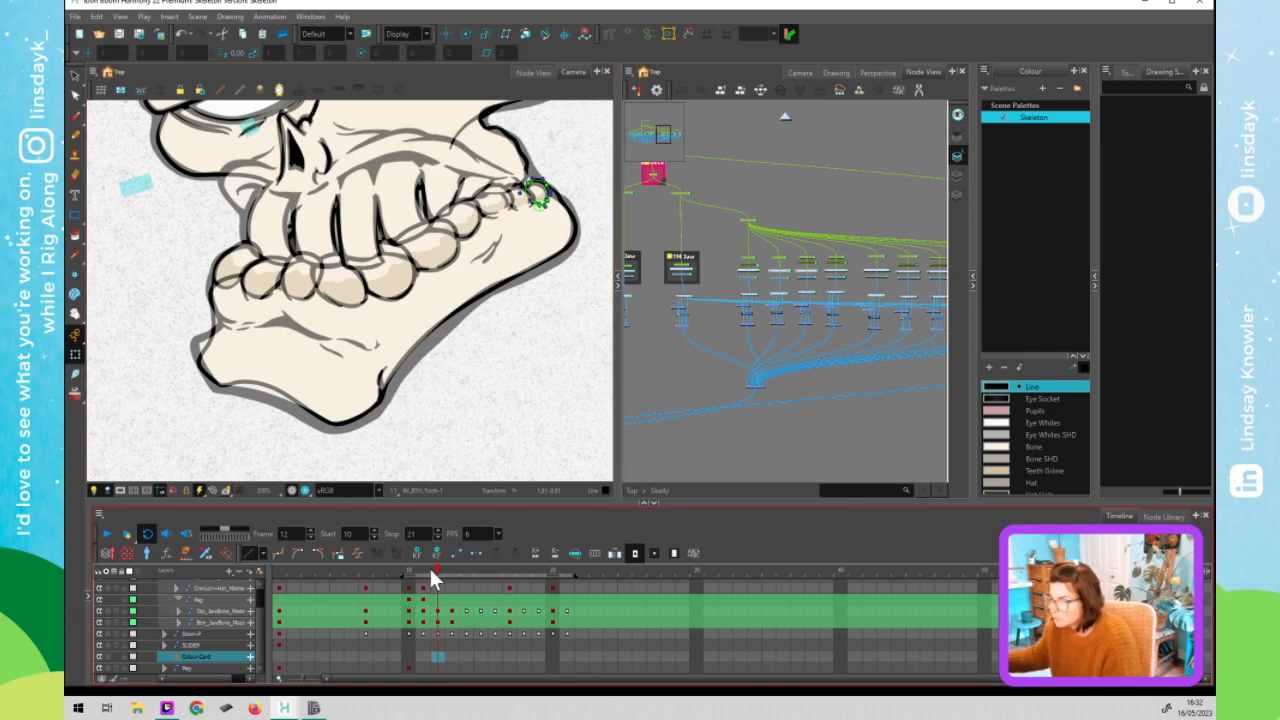
pyautogui.moveTo(429, 566); pyautogui.dragTo(416, 571)
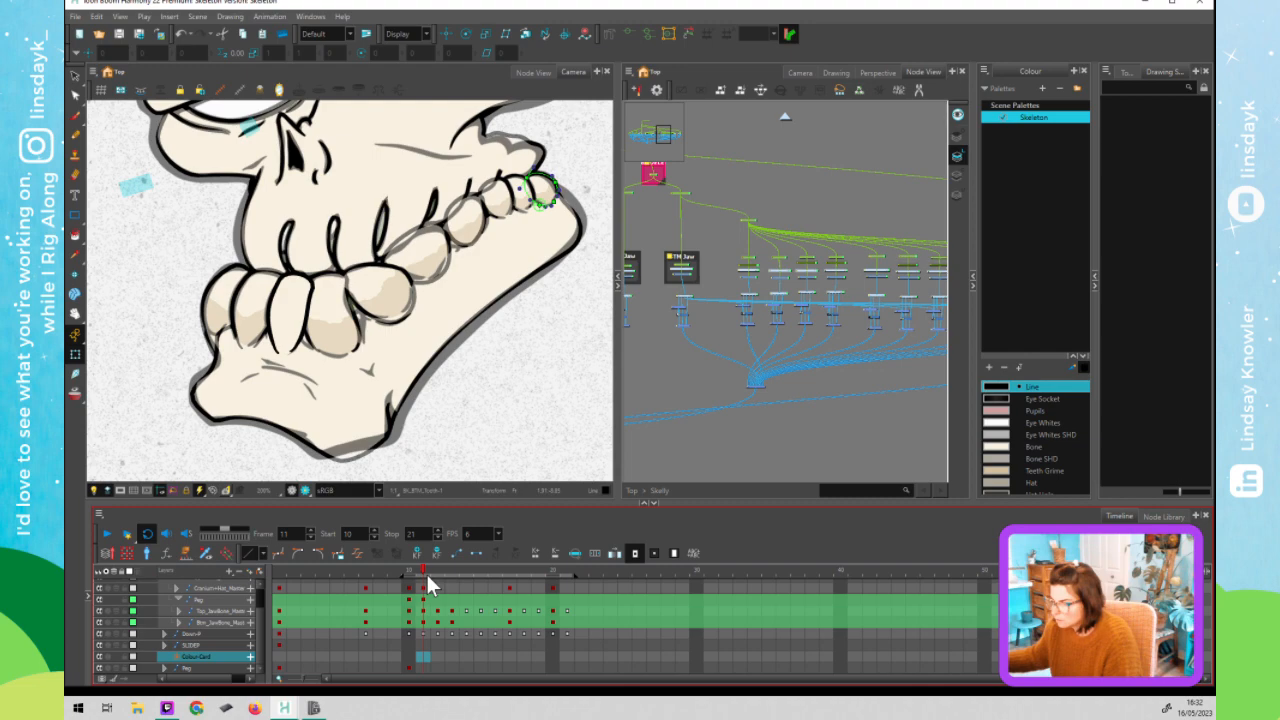
pyautogui.click(431, 574)
pyautogui.click(366, 343)
pyautogui.press('b')
pyautogui.press('b')
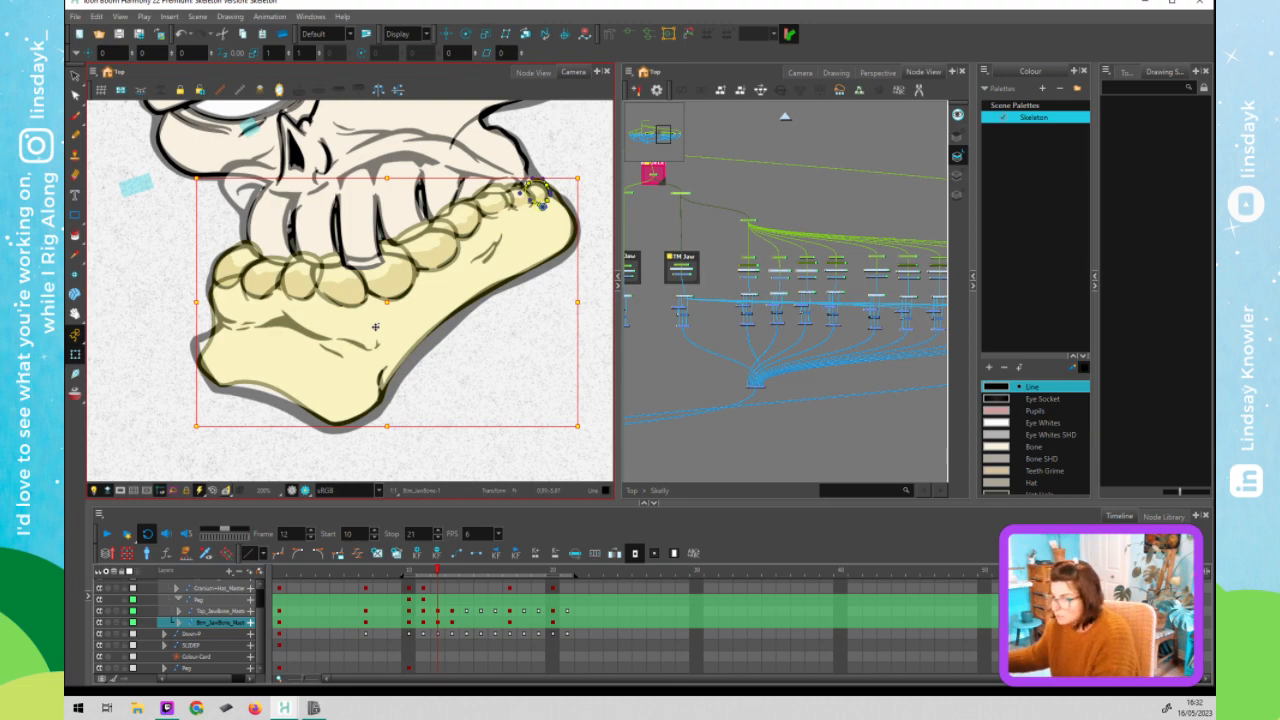
pyautogui.moveTo(375, 327); pyautogui.dragTo(381, 330)
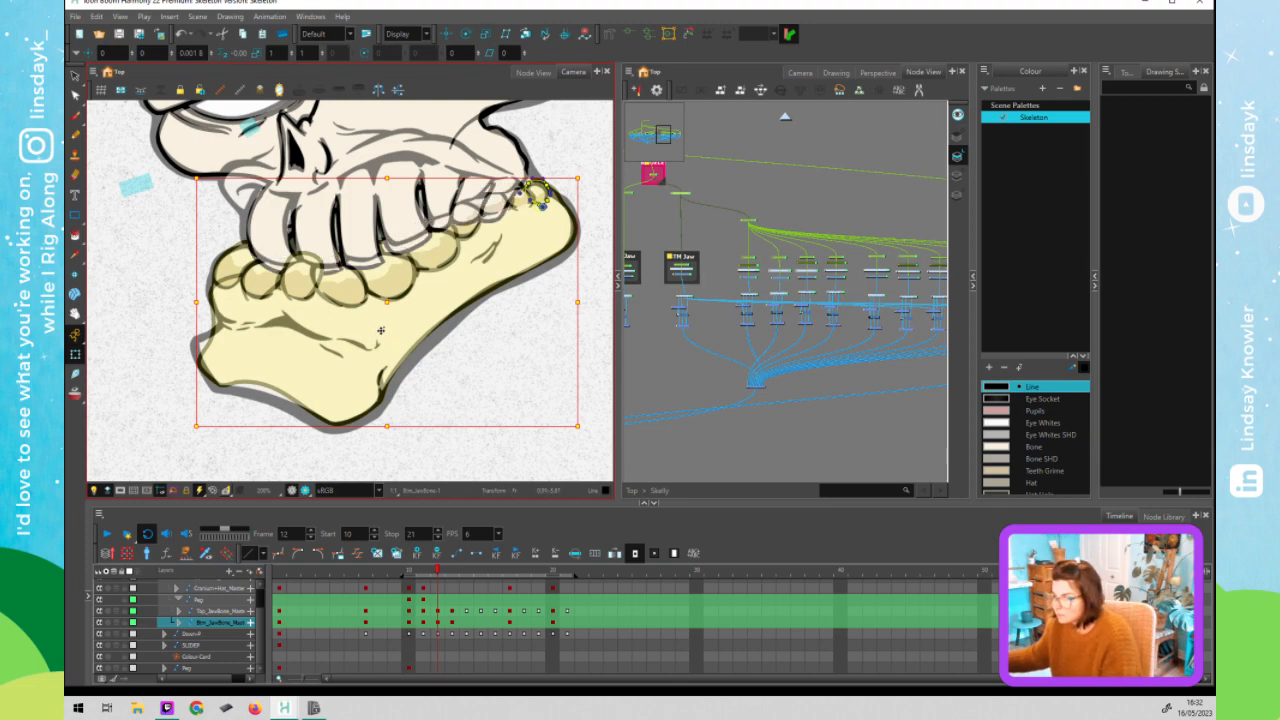
pyautogui.click(530, 394)
pyautogui.click(300, 281)
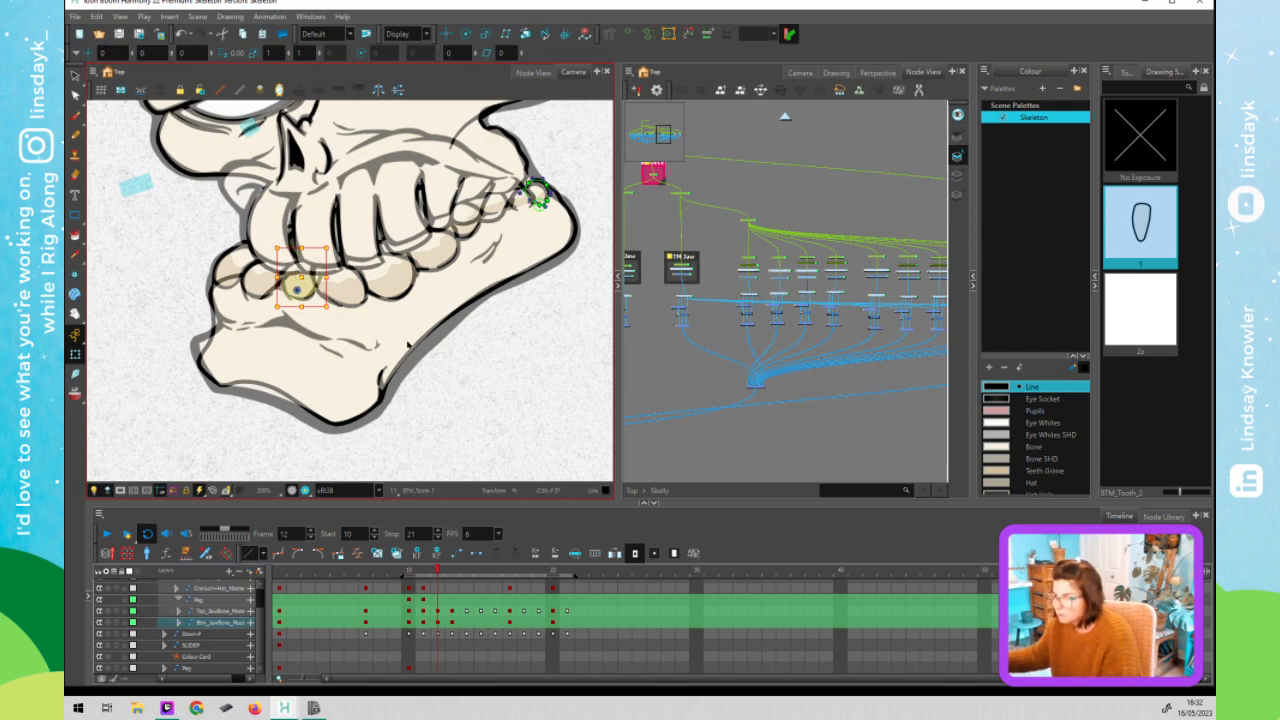
pyautogui.click(475, 371)
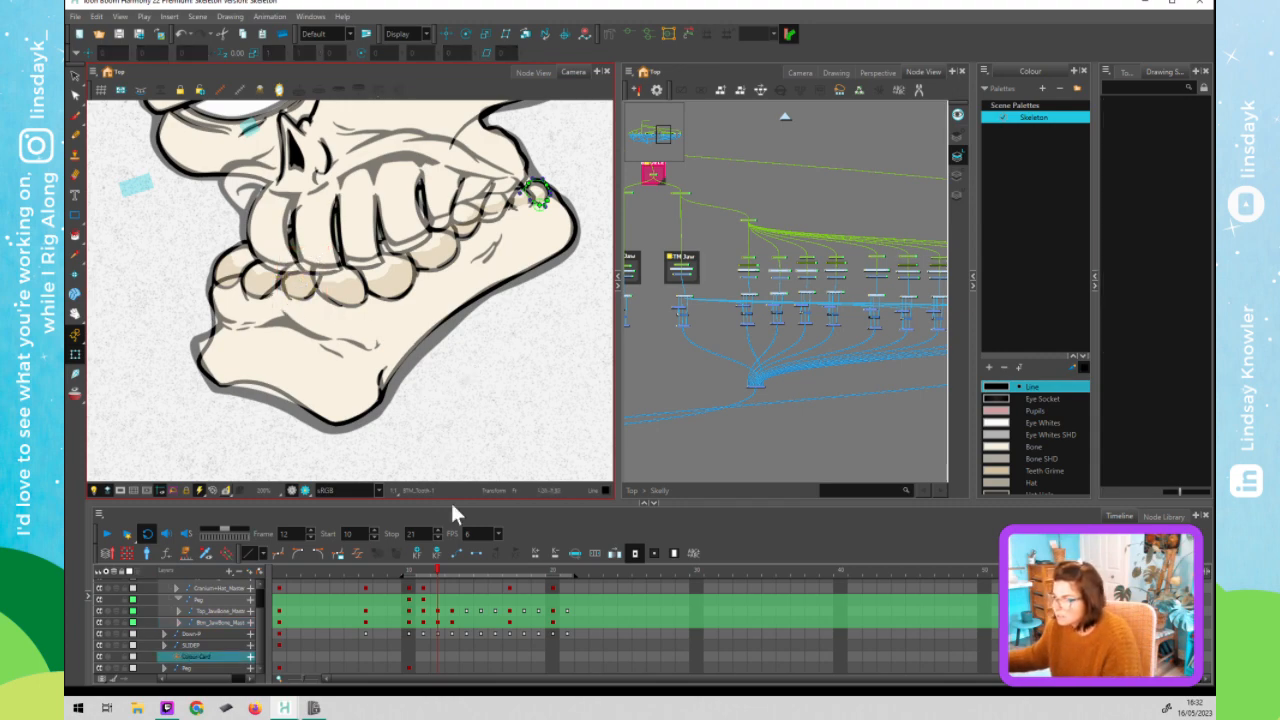
# - Flip between frames 11 and 12 to compare the two jaw and teeth poses
pyautogui.click(424, 568)
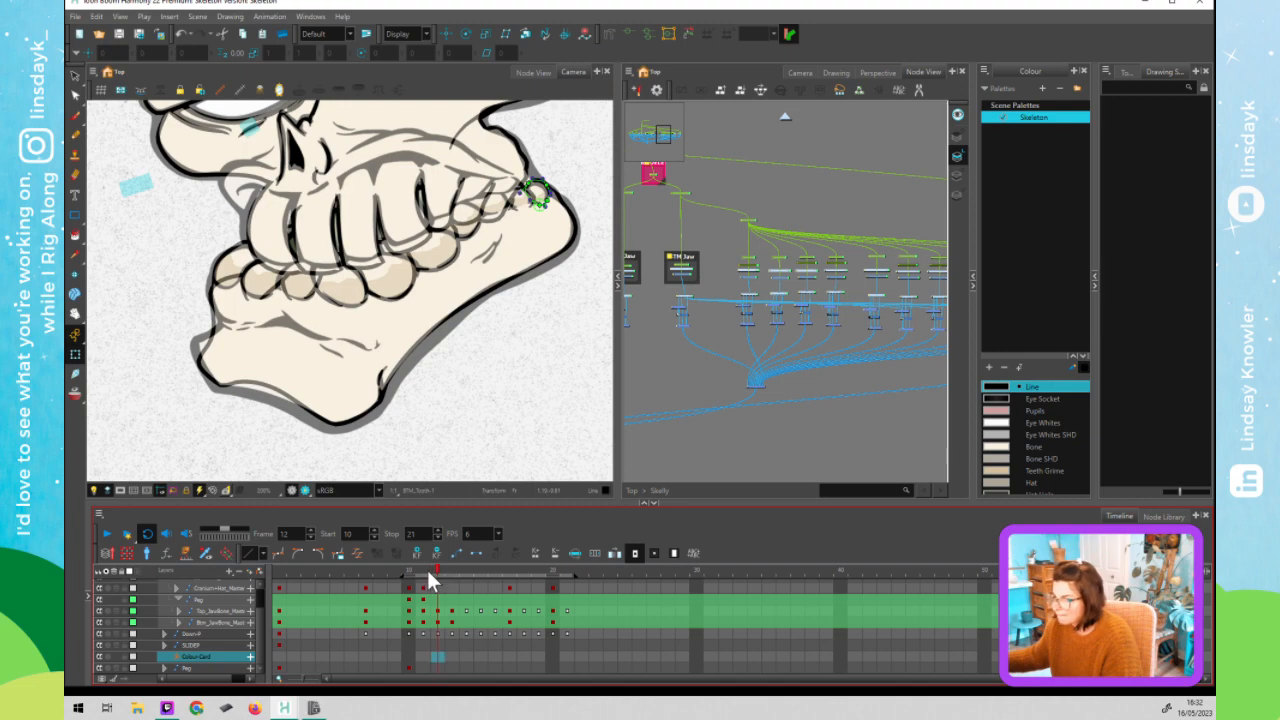
pyautogui.click(435, 567)
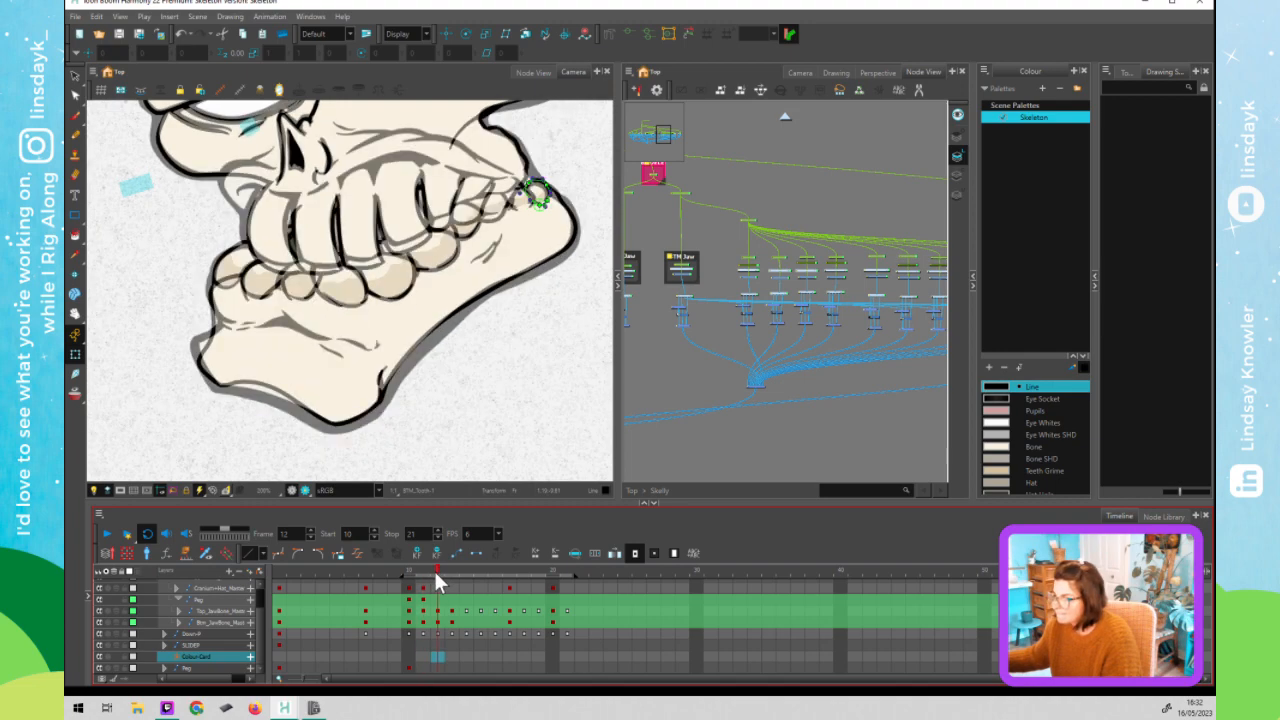
pyautogui.click(424, 572)
pyautogui.click(436, 572)
pyautogui.click(425, 575)
pyautogui.click(432, 573)
pyautogui.click(427, 575)
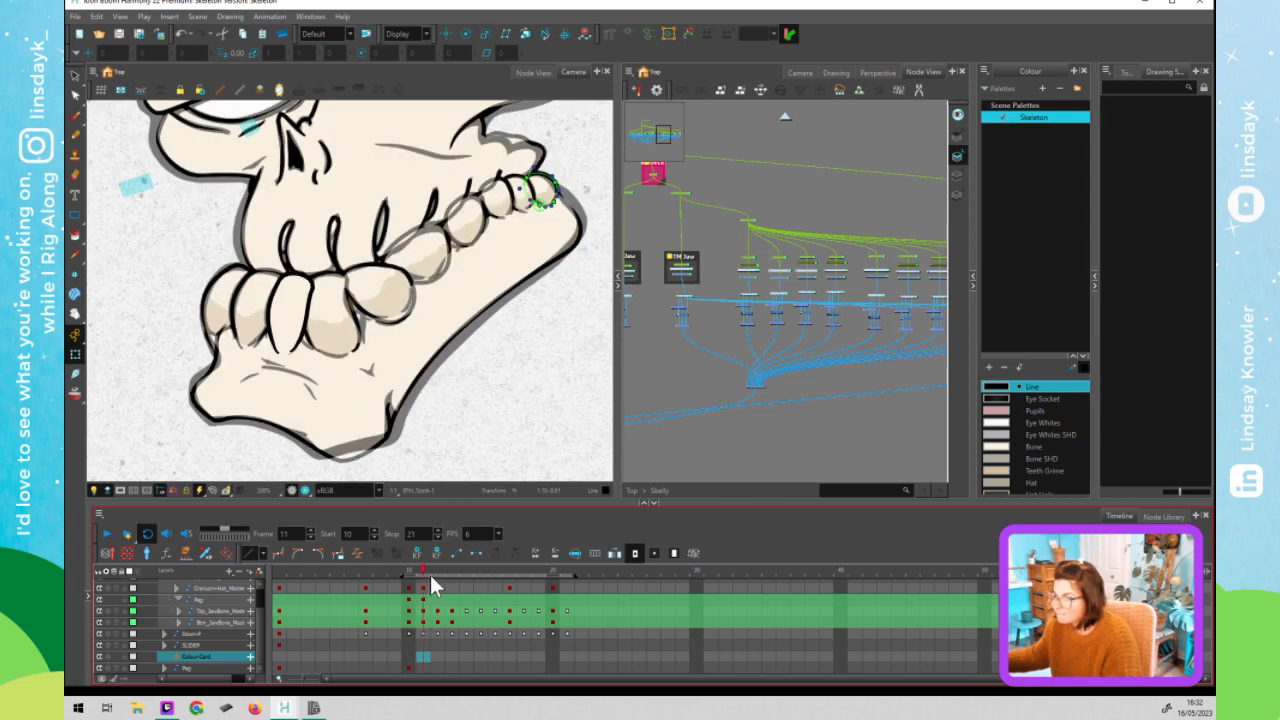
pyautogui.click(432, 572)
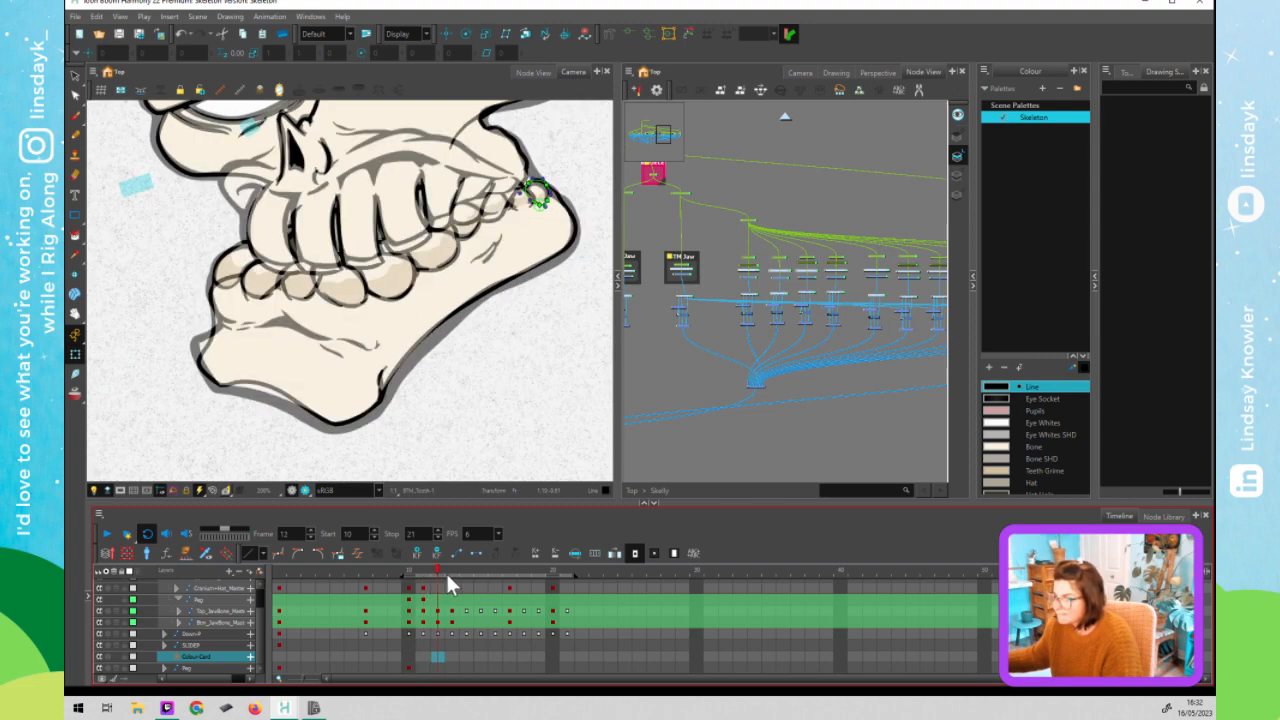
# - At frame 13, move the first three front bottom teeth forward and down onto their mouth chart outlines
pyautogui.click(450, 574)
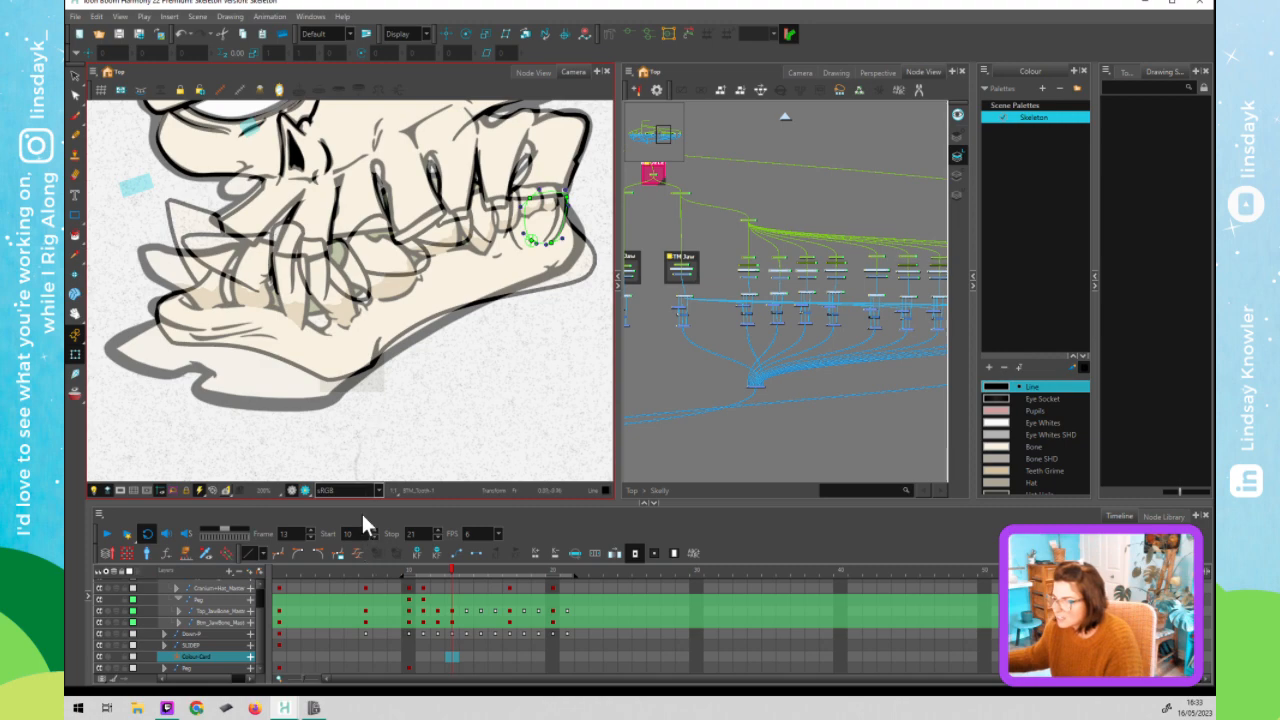
pyautogui.click(250, 273)
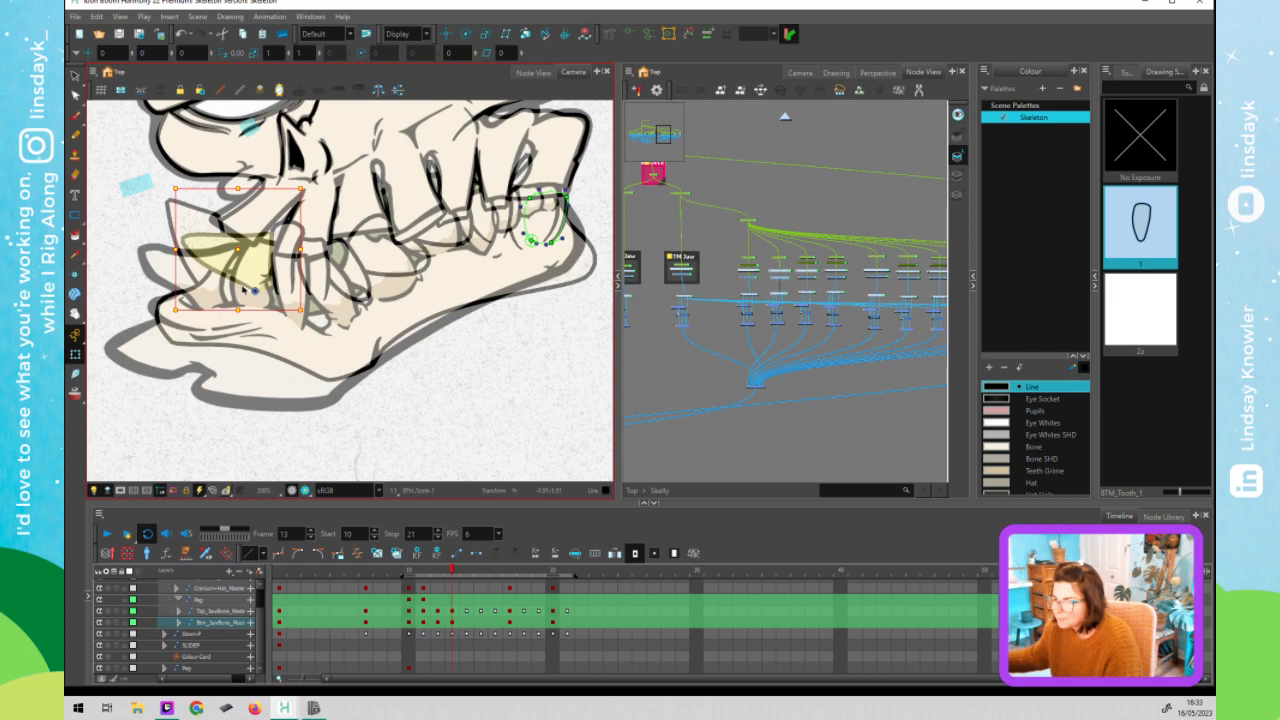
pyautogui.moveTo(215, 282); pyautogui.dragTo(208, 296)
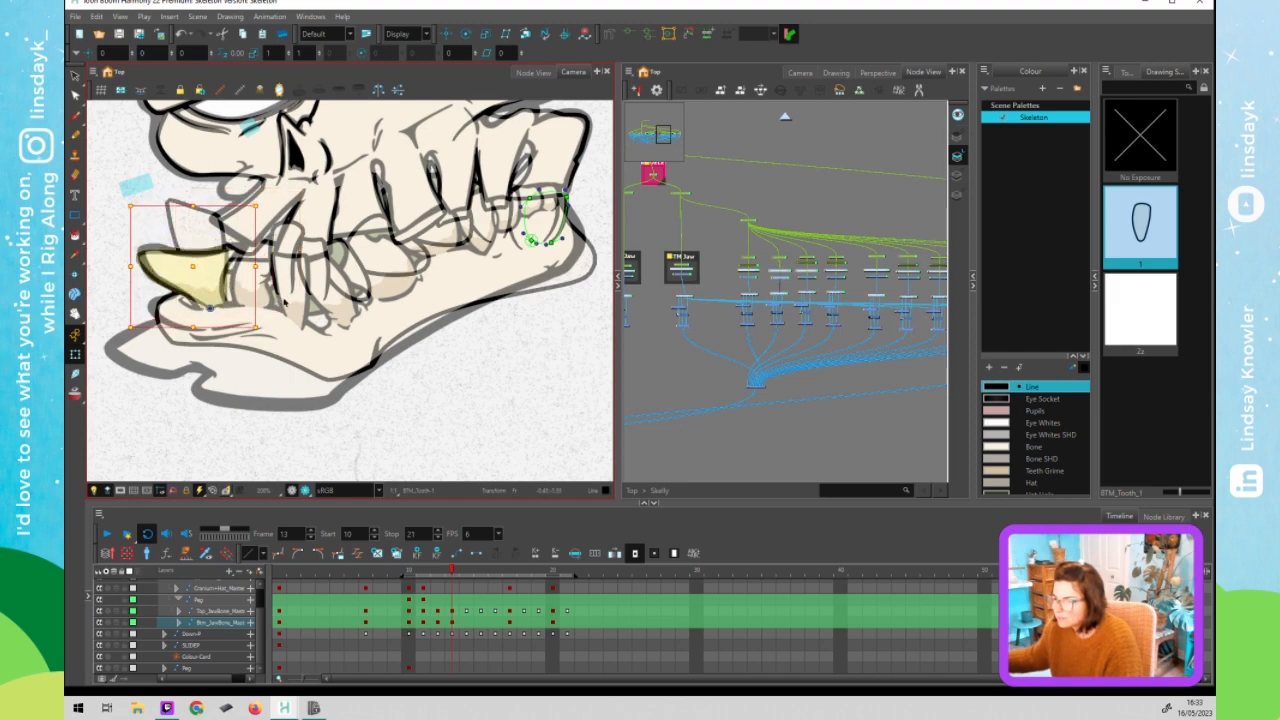
pyautogui.click(291, 300)
pyautogui.click(299, 297)
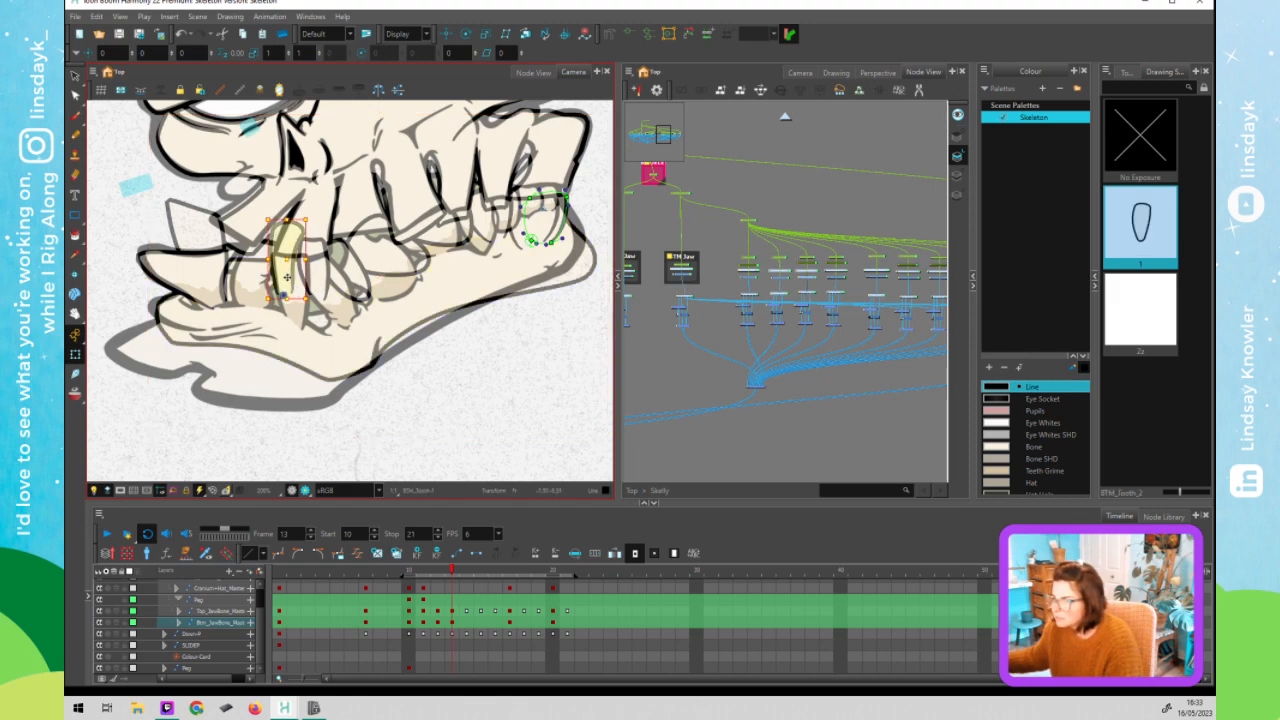
pyautogui.moveTo(288, 280)
pyautogui.mouseDown()
pyautogui.moveTo(250, 299)
pyautogui.moveTo(316, 274)
pyautogui.moveTo(288, 288)
pyautogui.moveTo(287, 274)
pyautogui.moveTo(297, 288)
pyautogui.mouseUp()
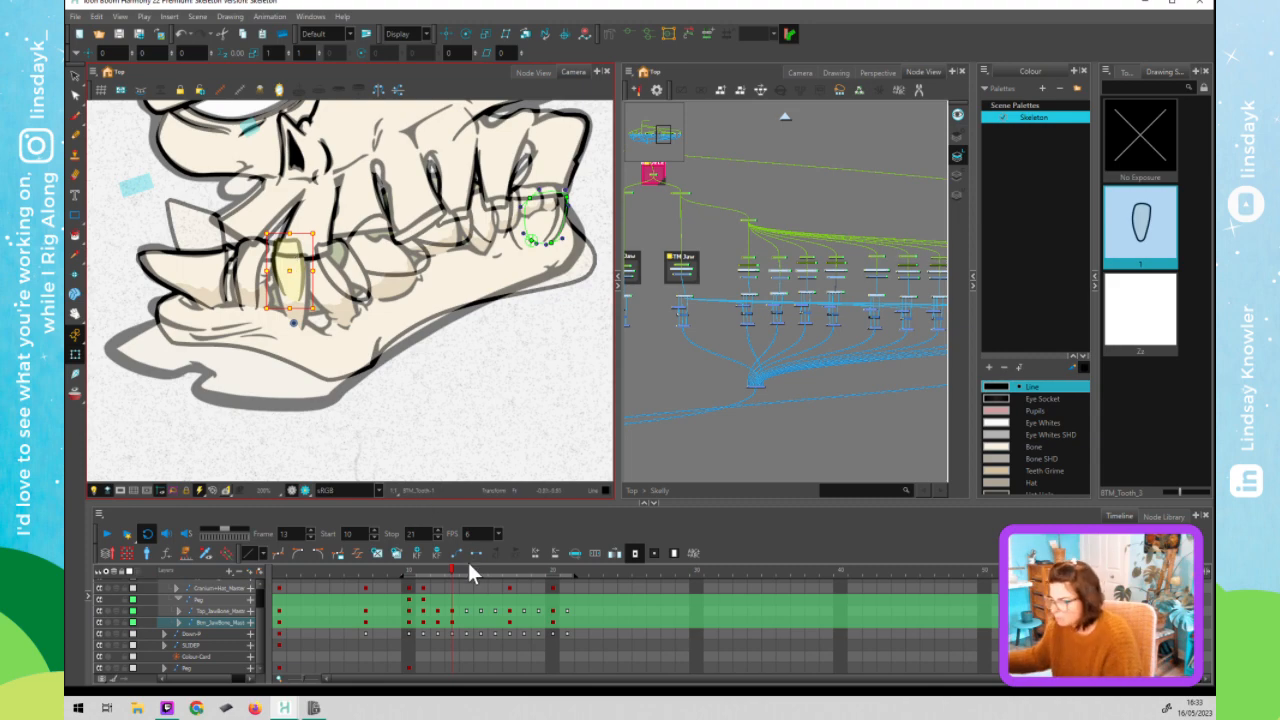
# - Position the middle and first back bottom teeth over their chart outlines at frame 13, fine-tuning the back tooth's height
pyautogui.moveTo(451, 568)
pyautogui.mouseDown()
pyautogui.moveTo(426, 572)
pyautogui.moveTo(450, 571)
pyautogui.mouseUp()
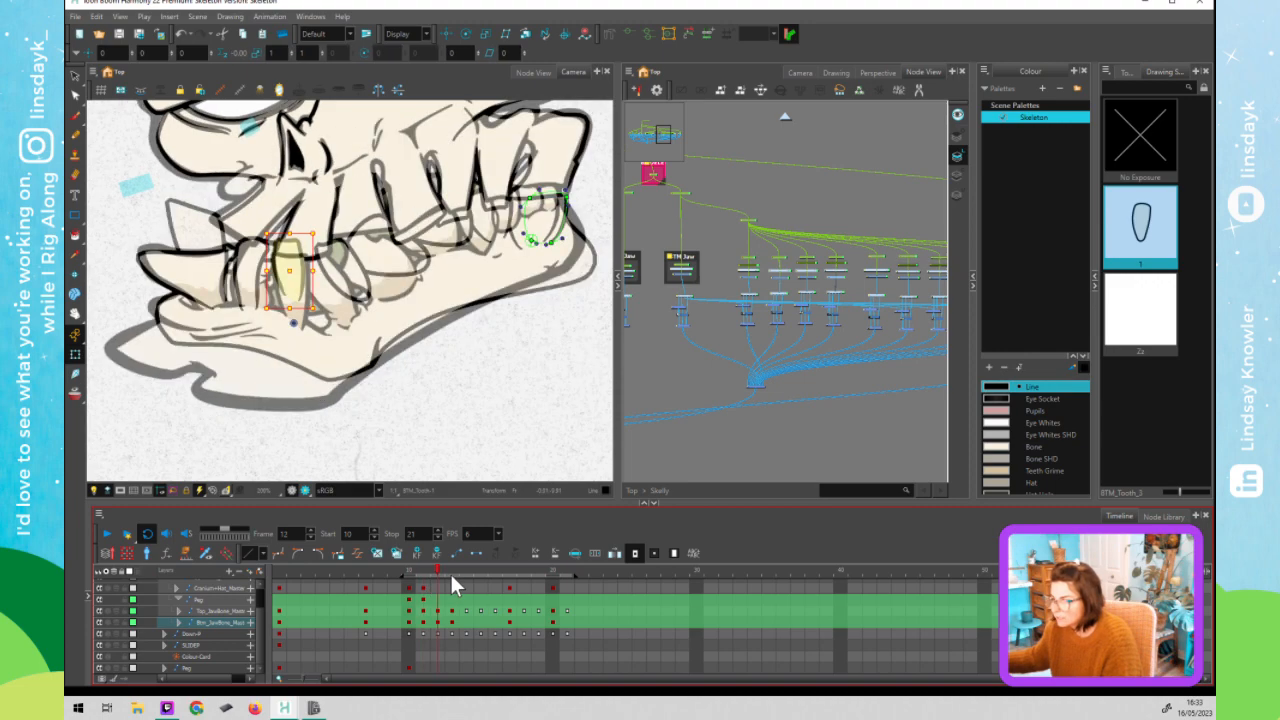
pyautogui.click(285, 265)
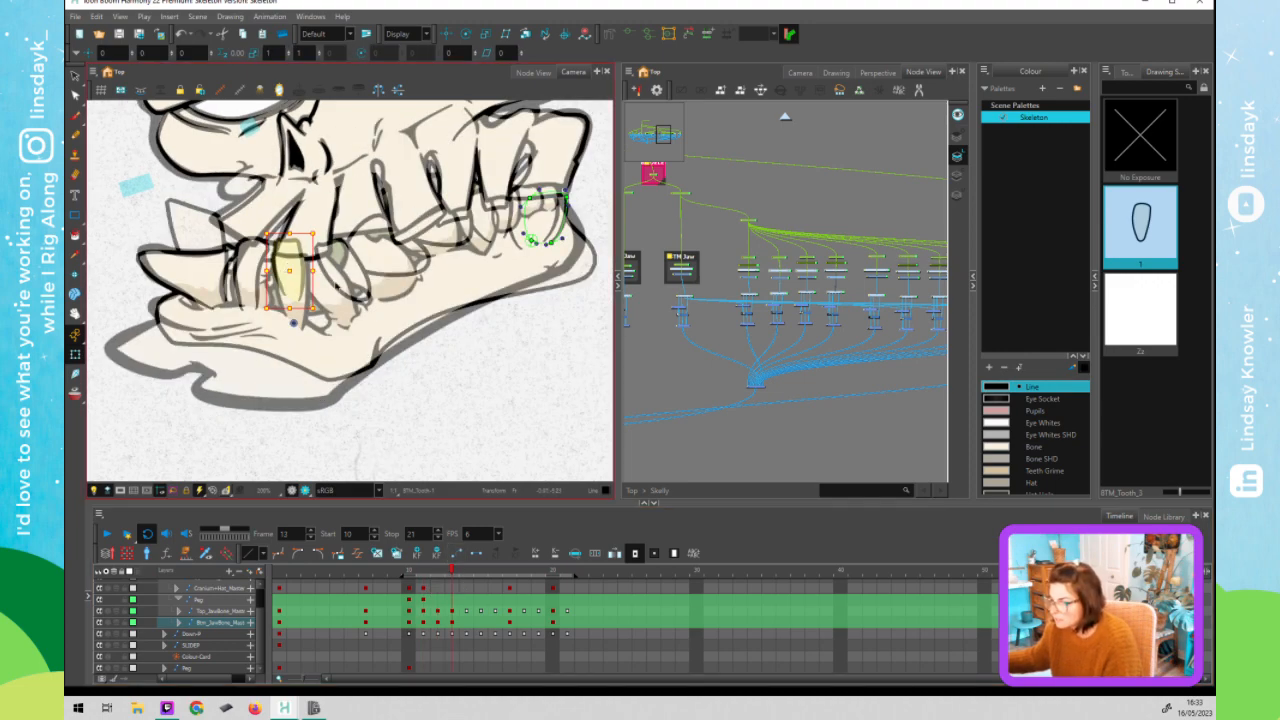
pyautogui.click(347, 276)
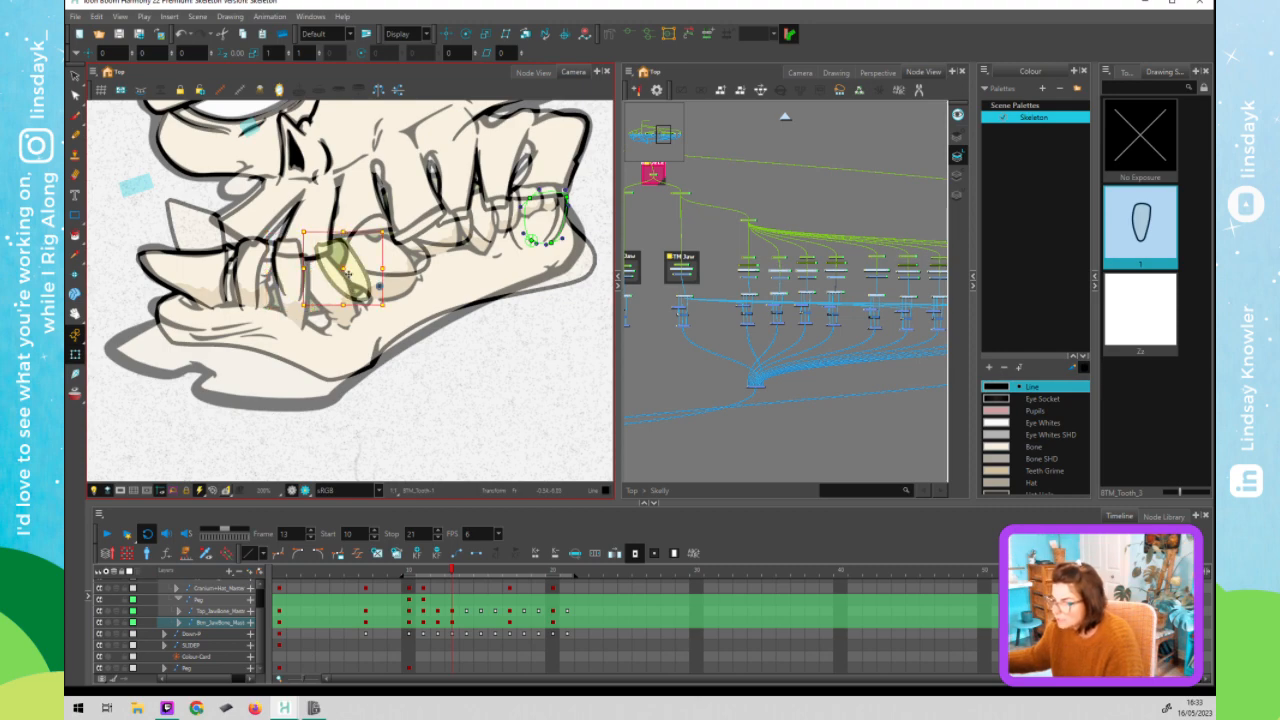
pyautogui.moveTo(345, 278)
pyautogui.mouseDown()
pyautogui.moveTo(316, 313)
pyautogui.moveTo(398, 262)
pyautogui.moveTo(384, 286)
pyautogui.moveTo(416, 209)
pyautogui.moveTo(455, 242)
pyautogui.moveTo(435, 264)
pyautogui.mouseUp()
pyautogui.click(487, 237)
pyautogui.press('Down')
pyautogui.press('Down')
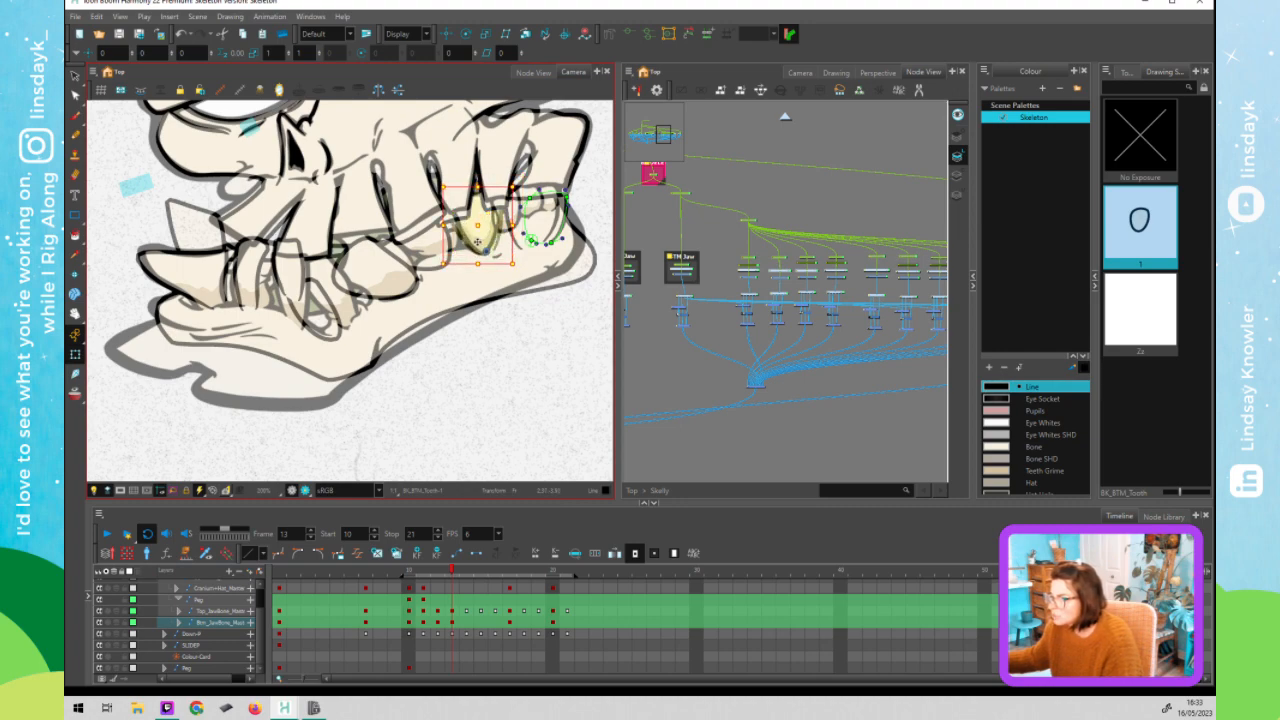
pyautogui.press('Up')
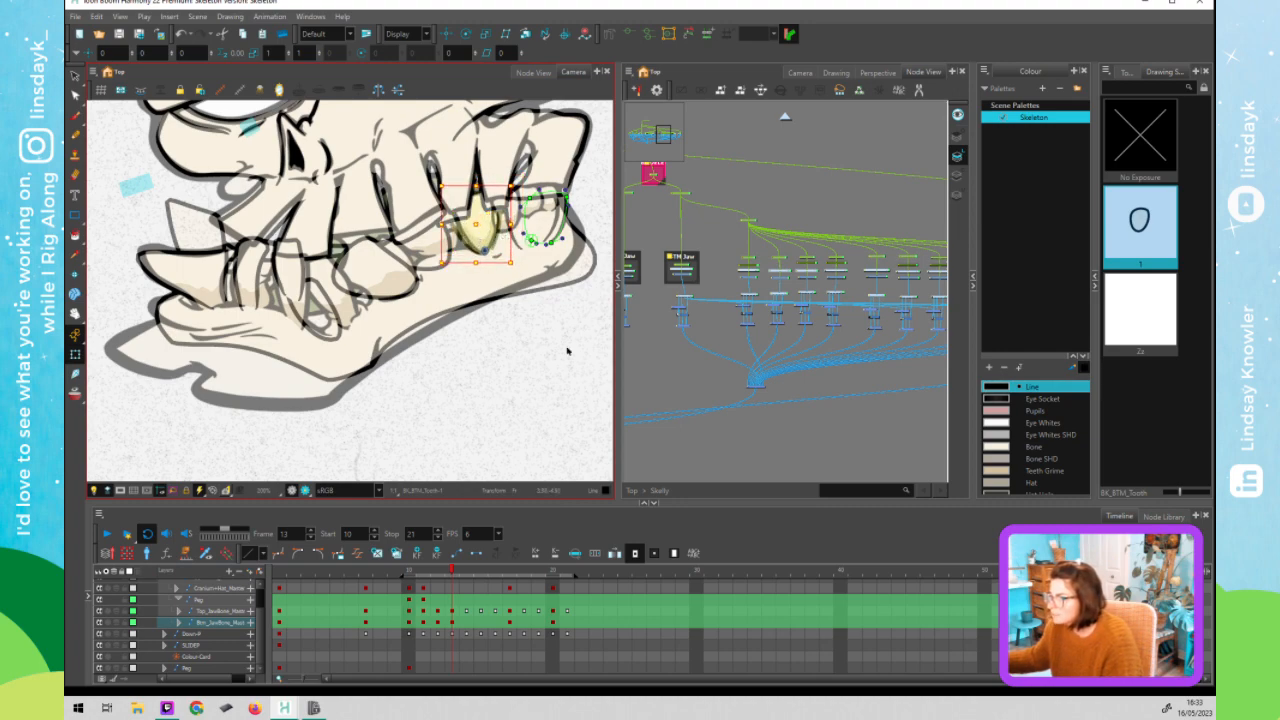
# - Show the first front bottom tooth's deformer, raise its tip curve and shift its base point forward to match the chart
pyautogui.click(194, 279)
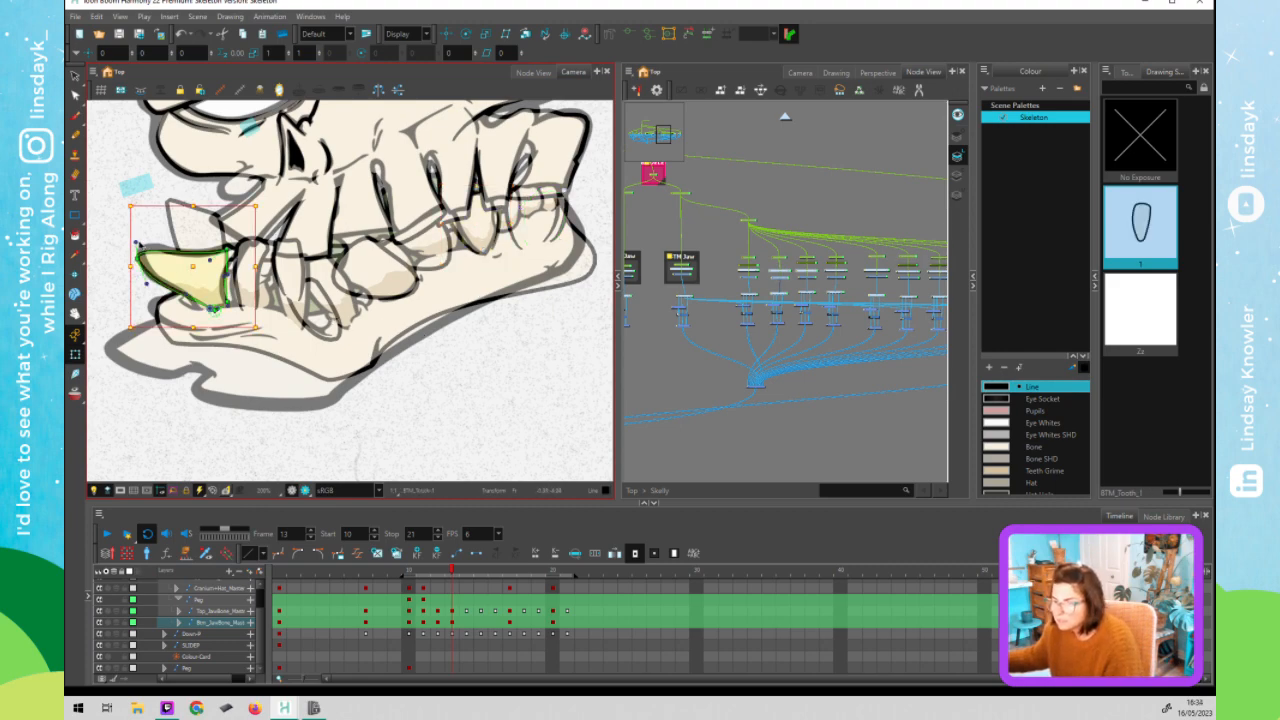
pyautogui.click(140, 242)
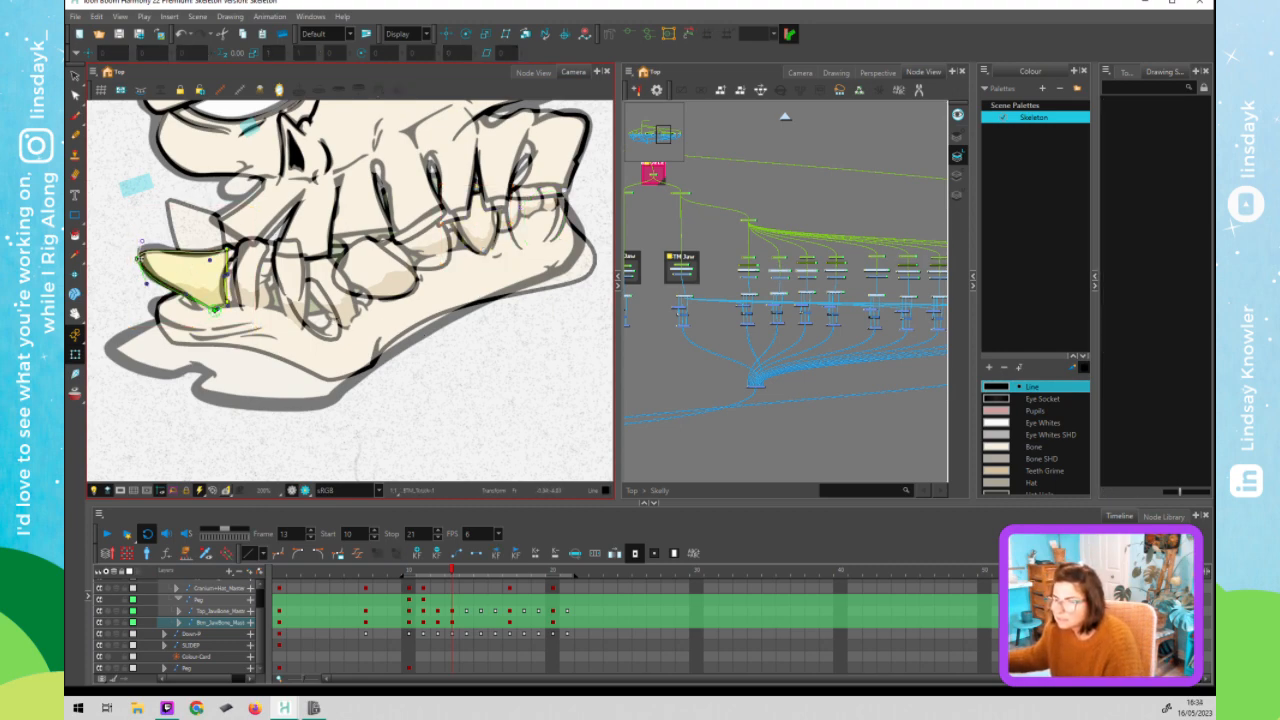
pyautogui.moveTo(141, 242); pyautogui.dragTo(147, 234)
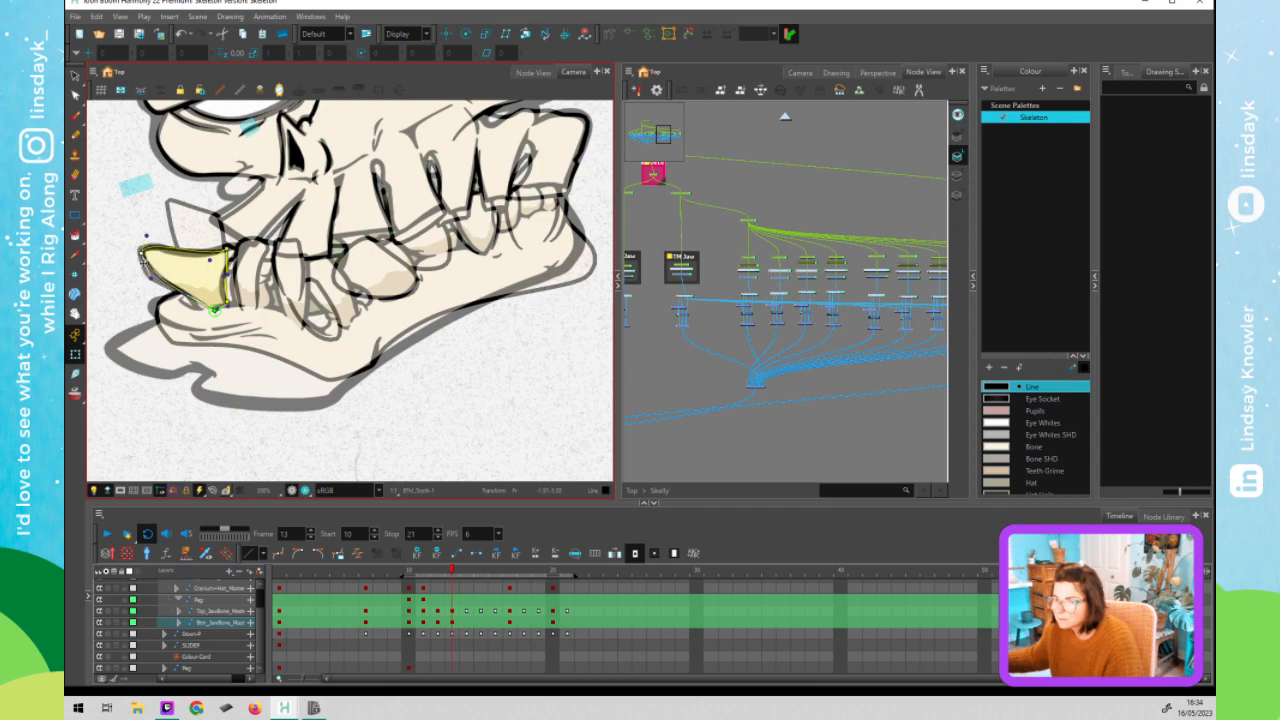
pyautogui.click(202, 311)
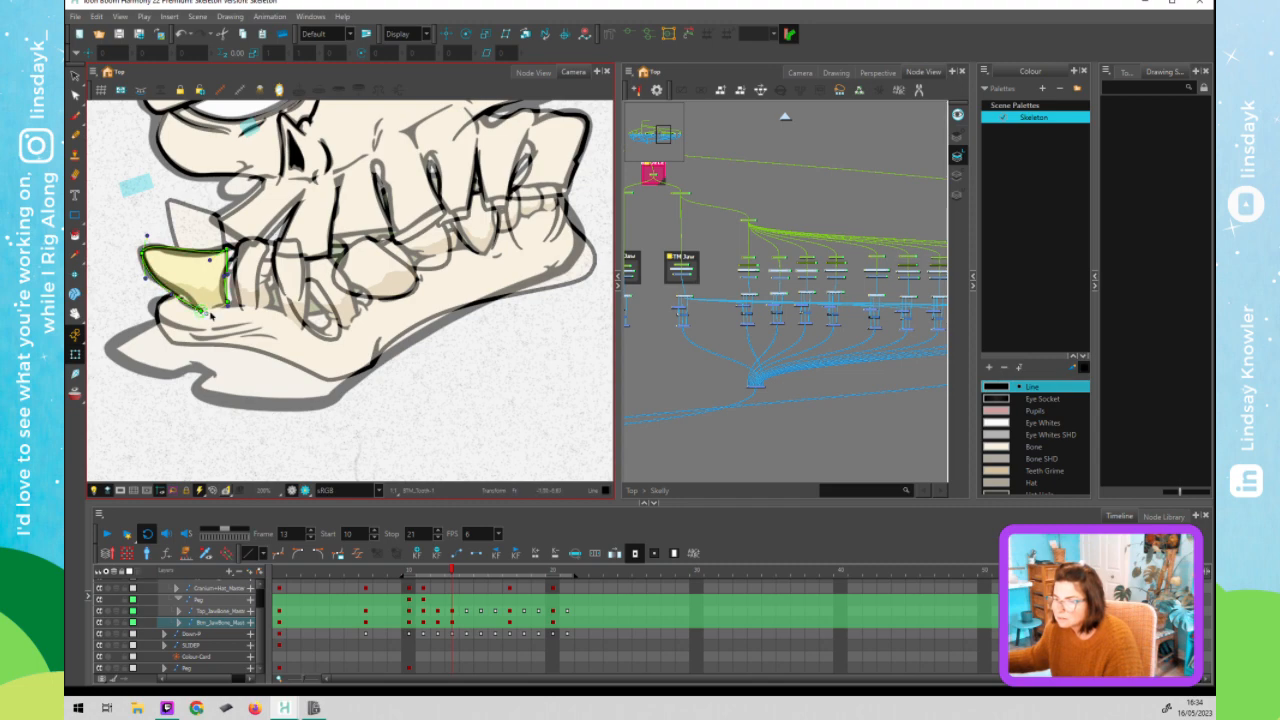
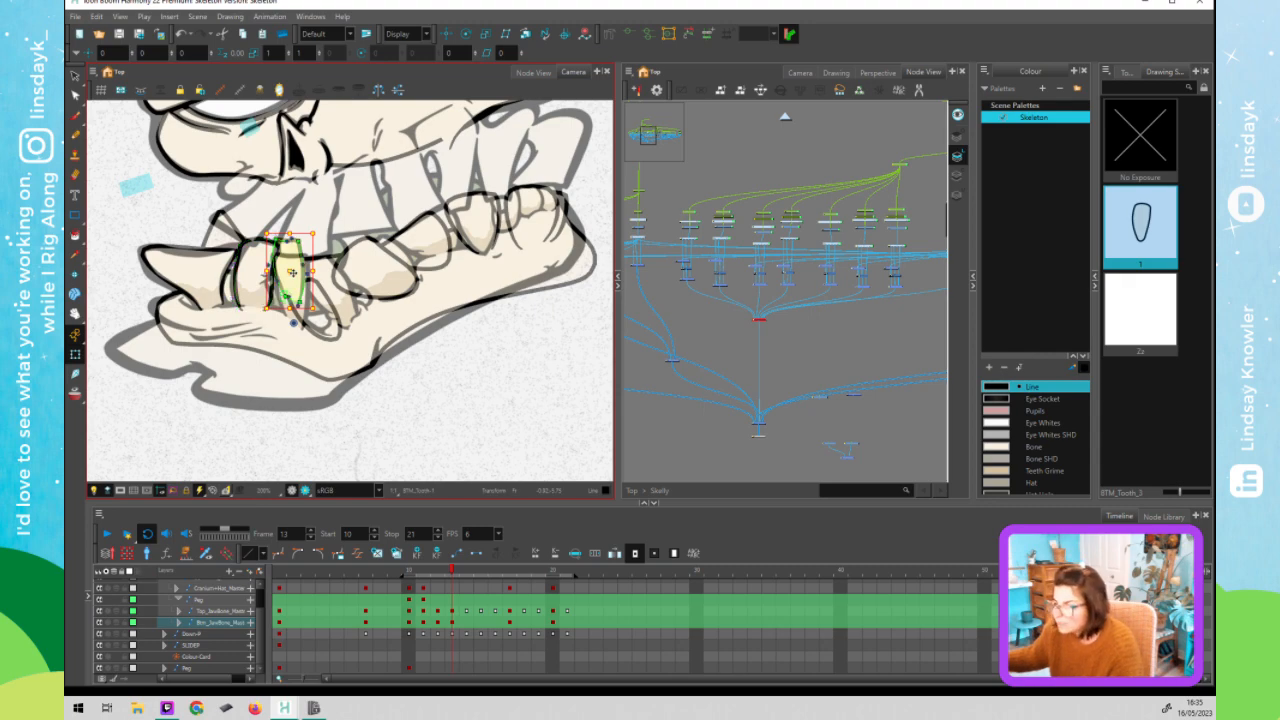
# - Reshape the third and fourth bottom teeth from the front with their deformers, matching their bases and top edges to the chart
pyautogui.moveTo(285, 297)
pyautogui.mouseDown()
pyautogui.moveTo(282, 316)
pyautogui.moveTo(303, 332)
pyautogui.mouseUp()
pyautogui.moveTo(300, 242); pyautogui.dragTo(273, 277)
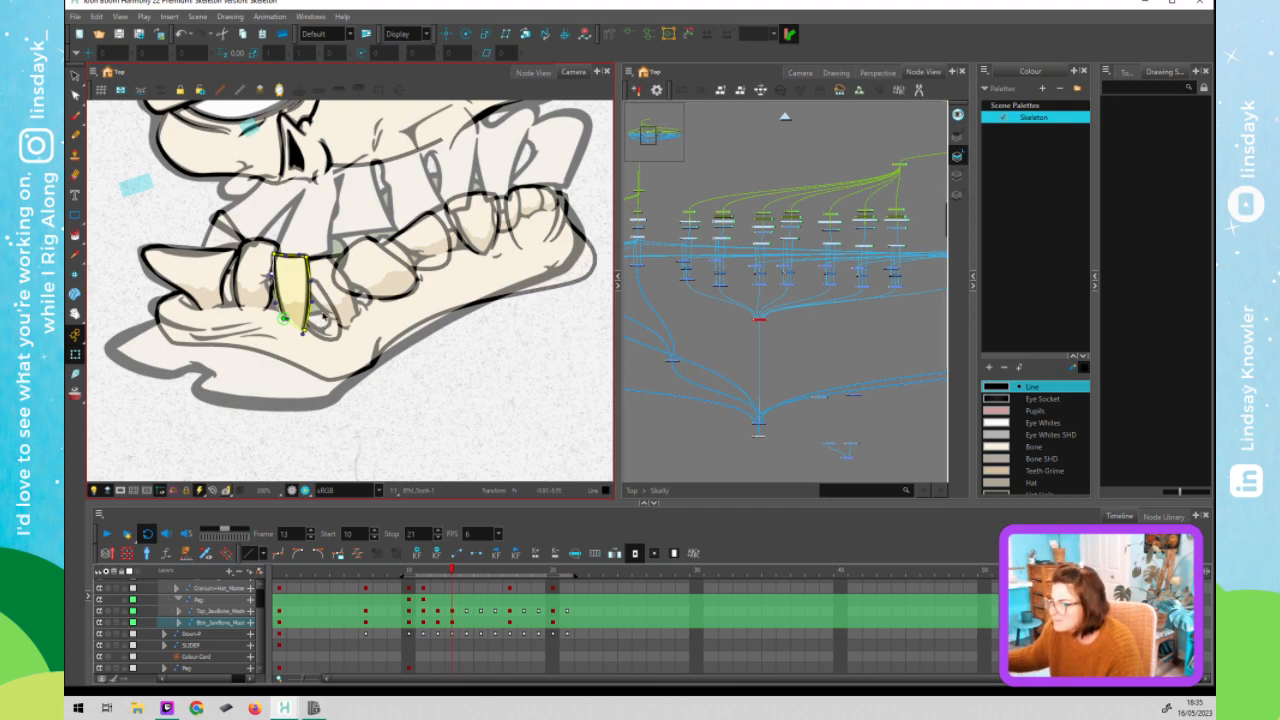
pyautogui.click(326, 313)
pyautogui.hotkey('shift', 'F11')
pyautogui.moveTo(342, 340); pyautogui.dragTo(356, 328)
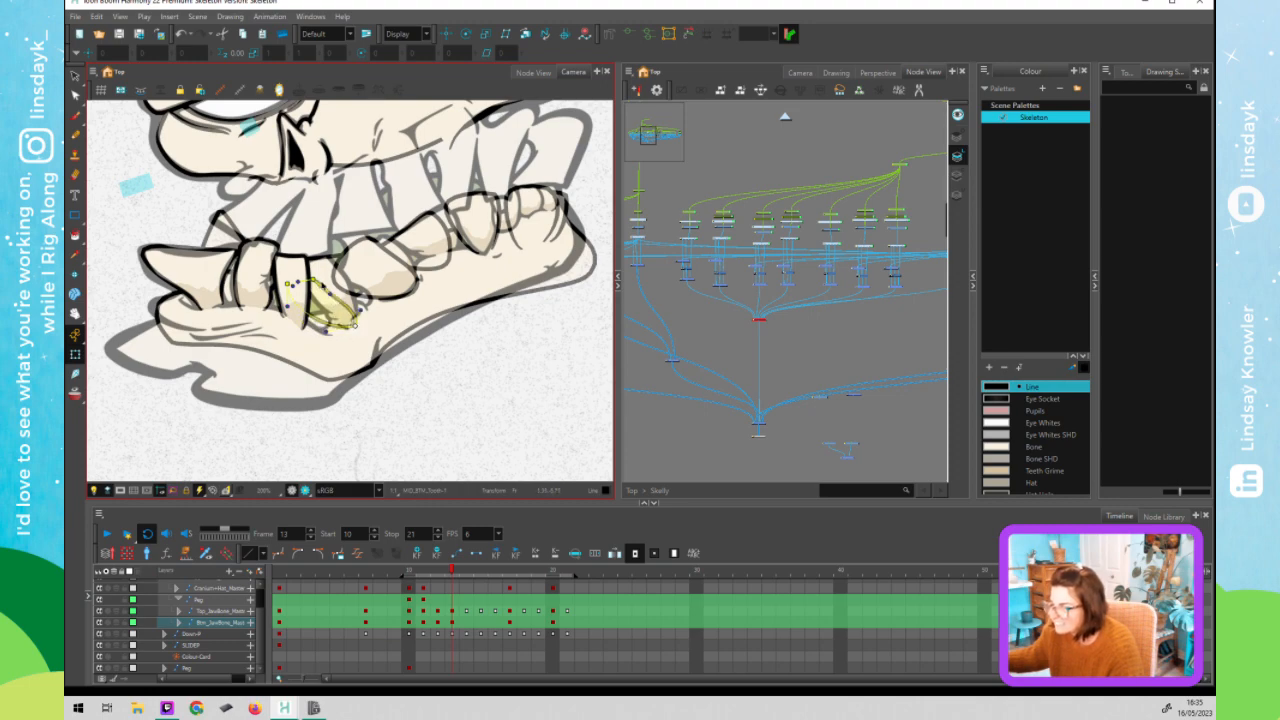
pyautogui.moveTo(313, 279)
pyautogui.mouseDown()
pyautogui.moveTo(326, 253)
pyautogui.moveTo(300, 261)
pyautogui.mouseUp()
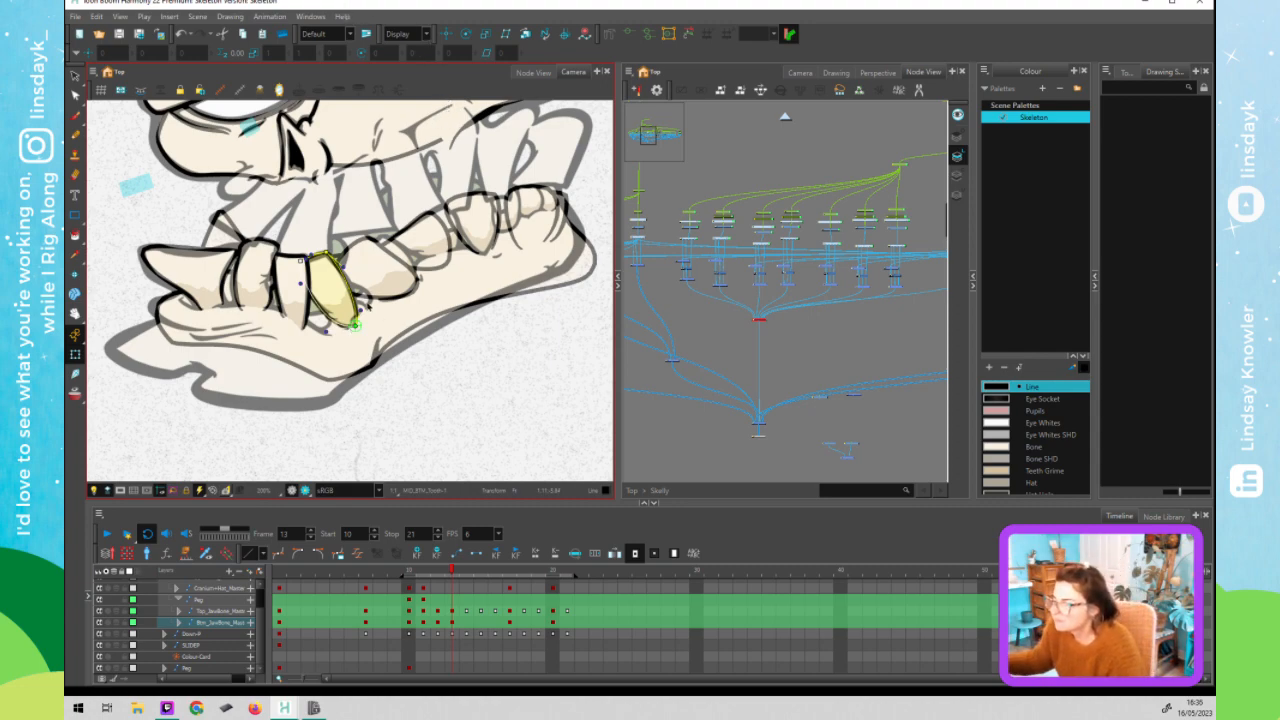
# - Show the deformer of the fifth bottom tooth from the front and reshape its top and front edges to the chart outline
pyautogui.click(381, 265)
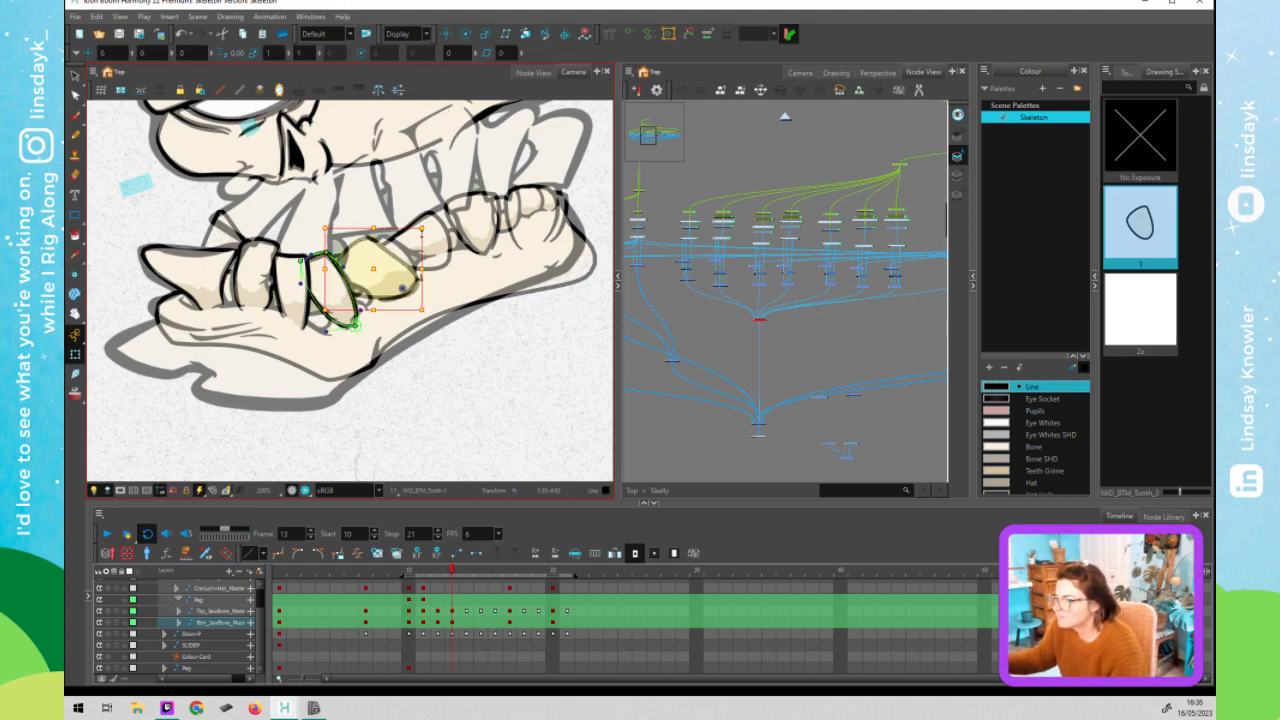
pyautogui.hotkey('shift', 'F11')
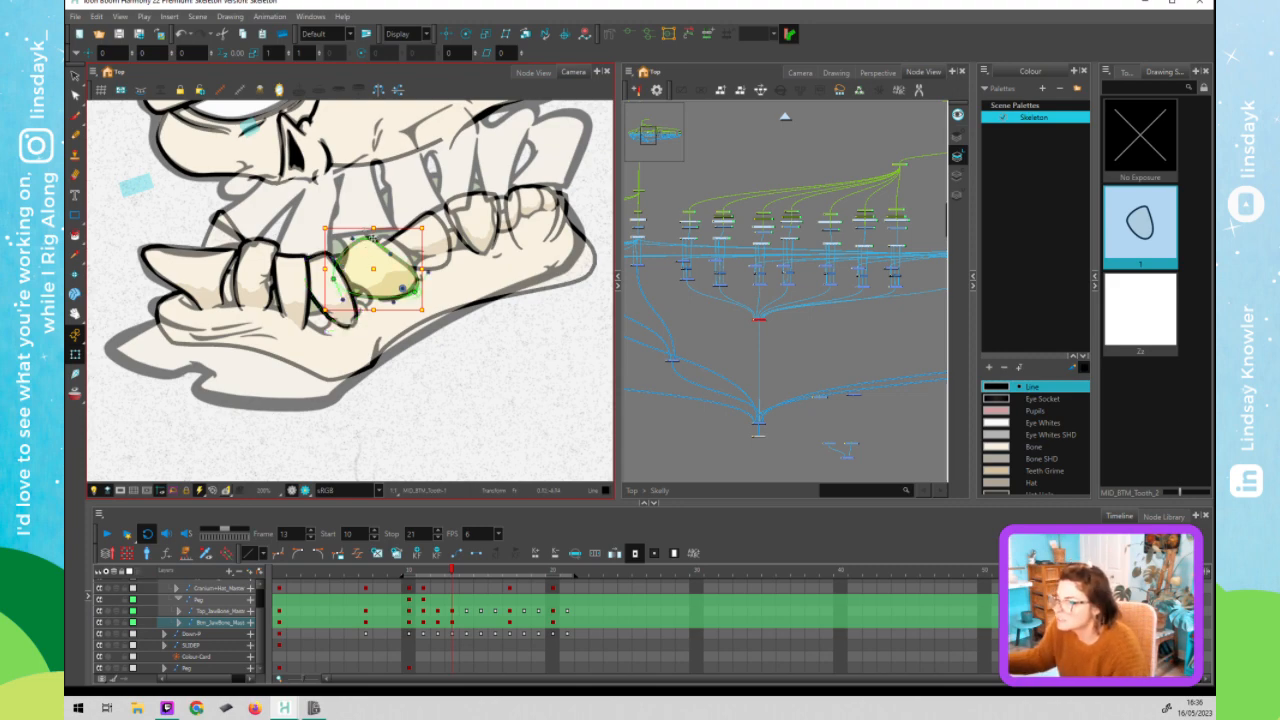
pyautogui.click(381, 239)
pyautogui.moveTo(383, 239); pyautogui.dragTo(382, 237)
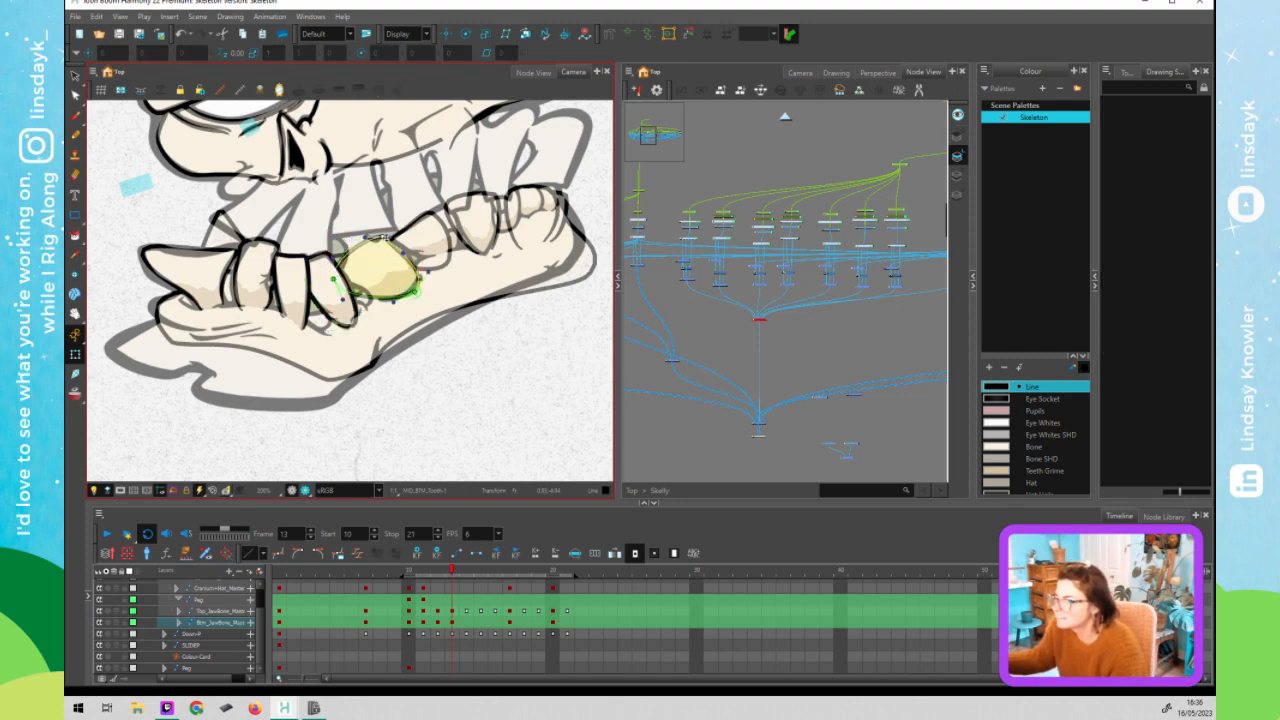
pyautogui.moveTo(334, 279); pyautogui.dragTo(377, 232)
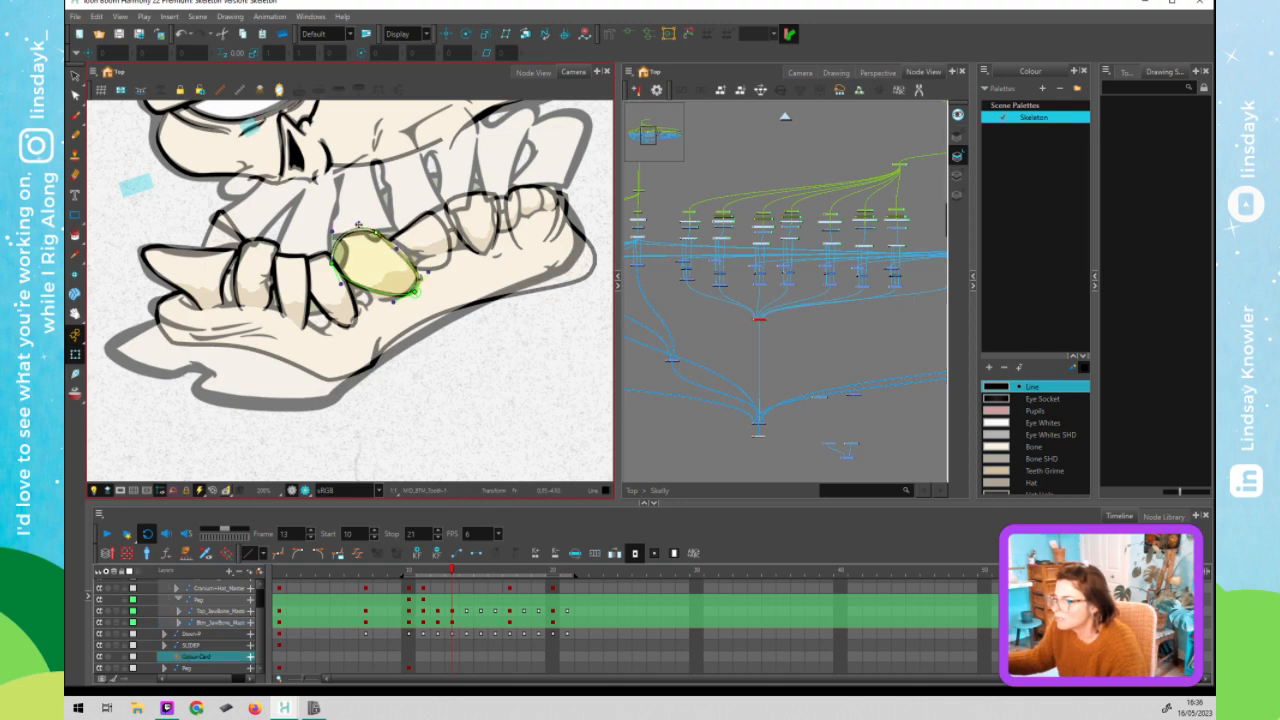
pyautogui.moveTo(357, 225); pyautogui.dragTo(379, 233)
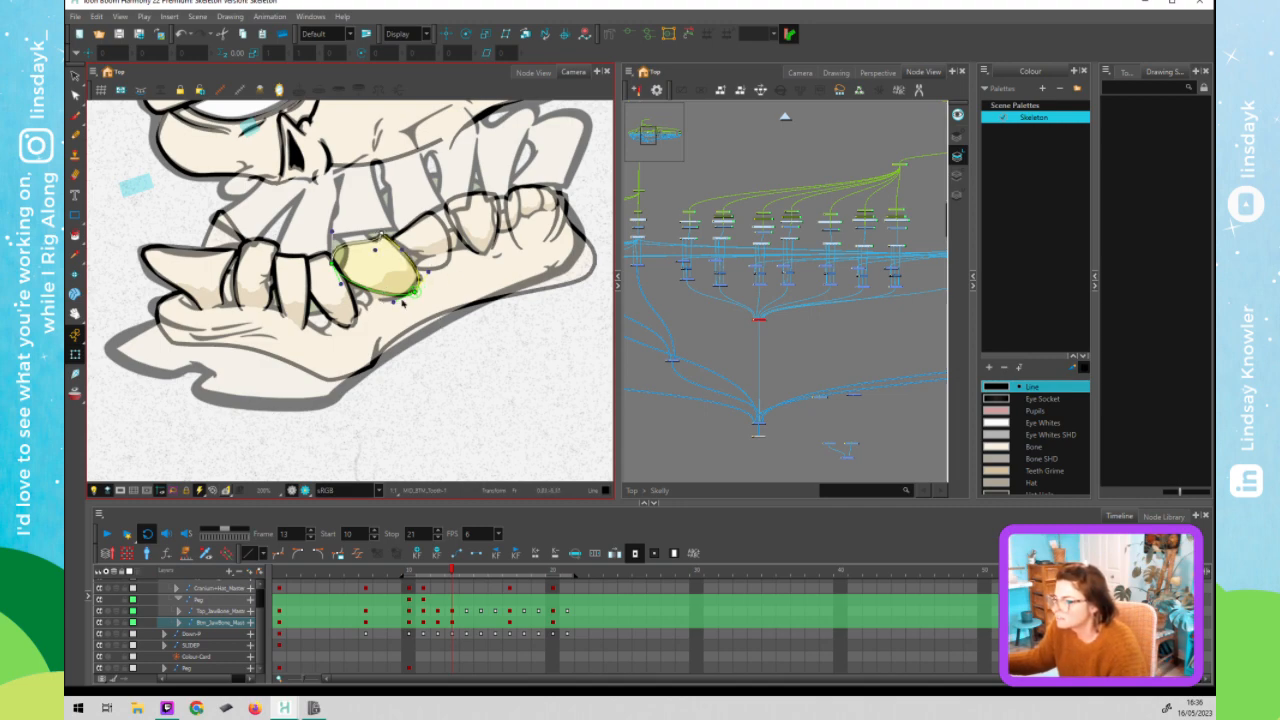
# - Reshape the sixth bottom tooth with its deformer, fitting its rear side and front corner to the chart at frame 13
pyautogui.click(425, 240)
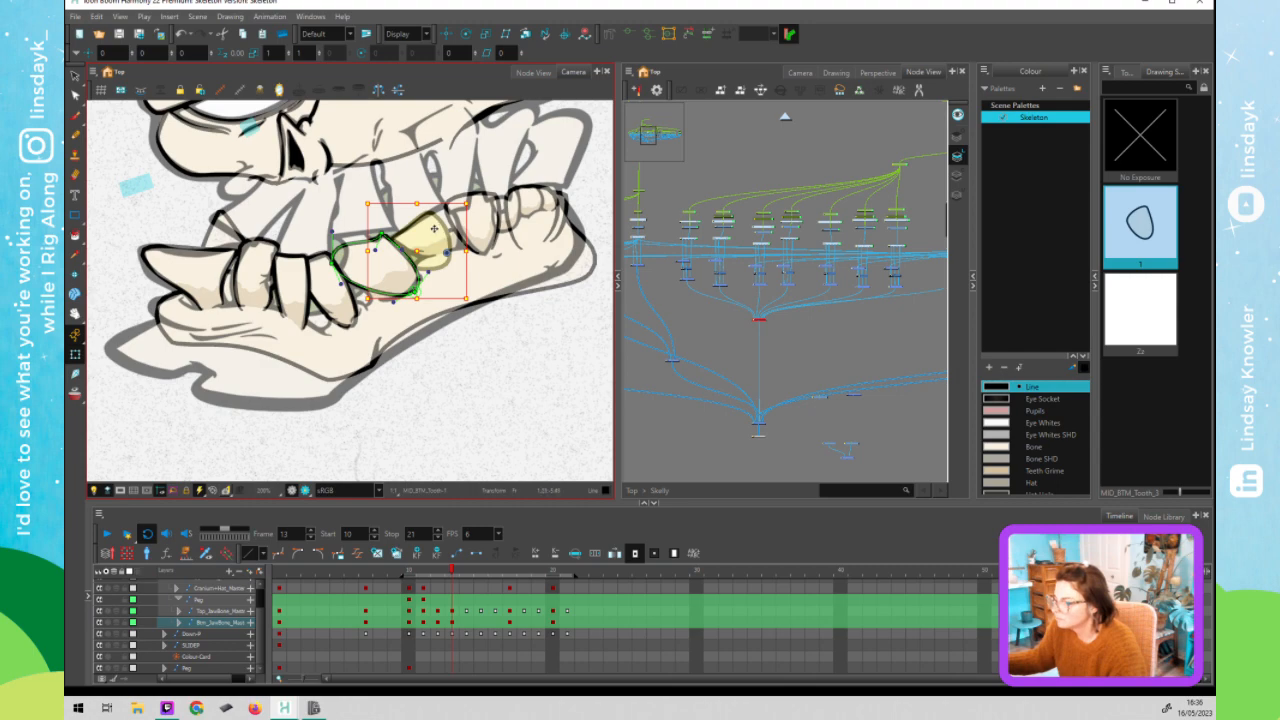
pyautogui.click(425, 212)
pyautogui.moveTo(452, 239); pyautogui.dragTo(463, 243)
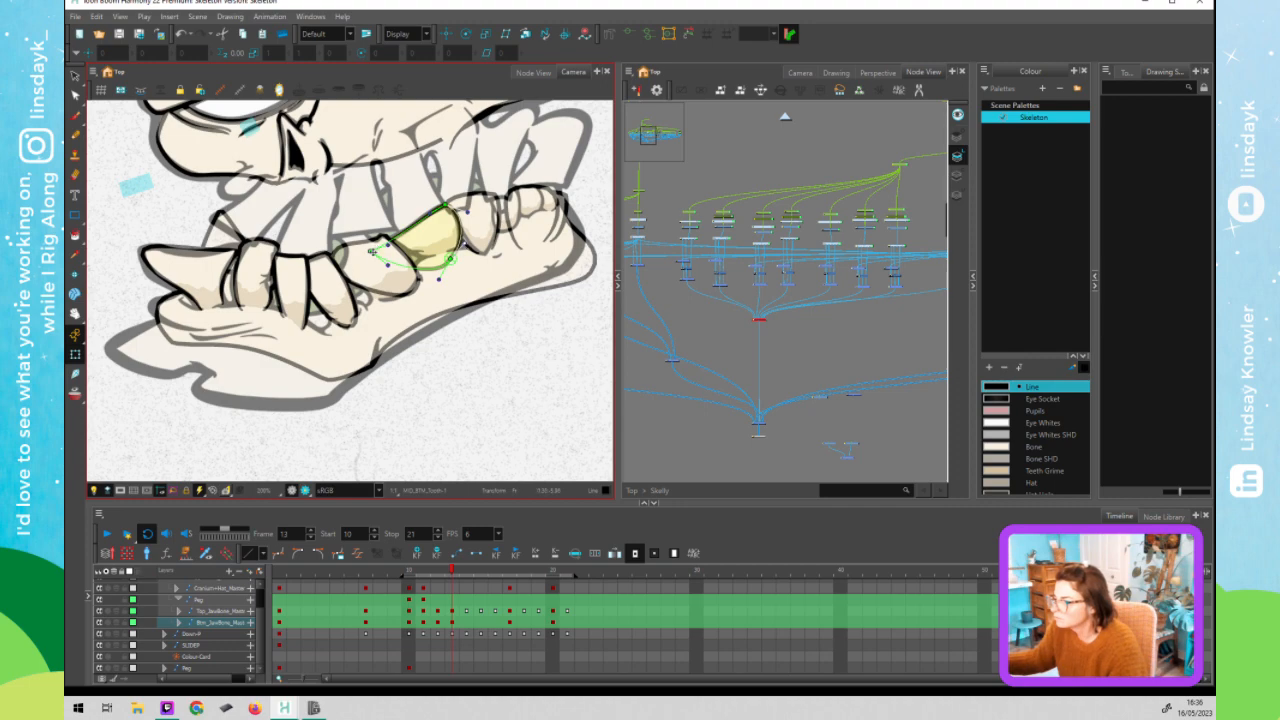
pyautogui.moveTo(380, 248); pyautogui.dragTo(388, 242)
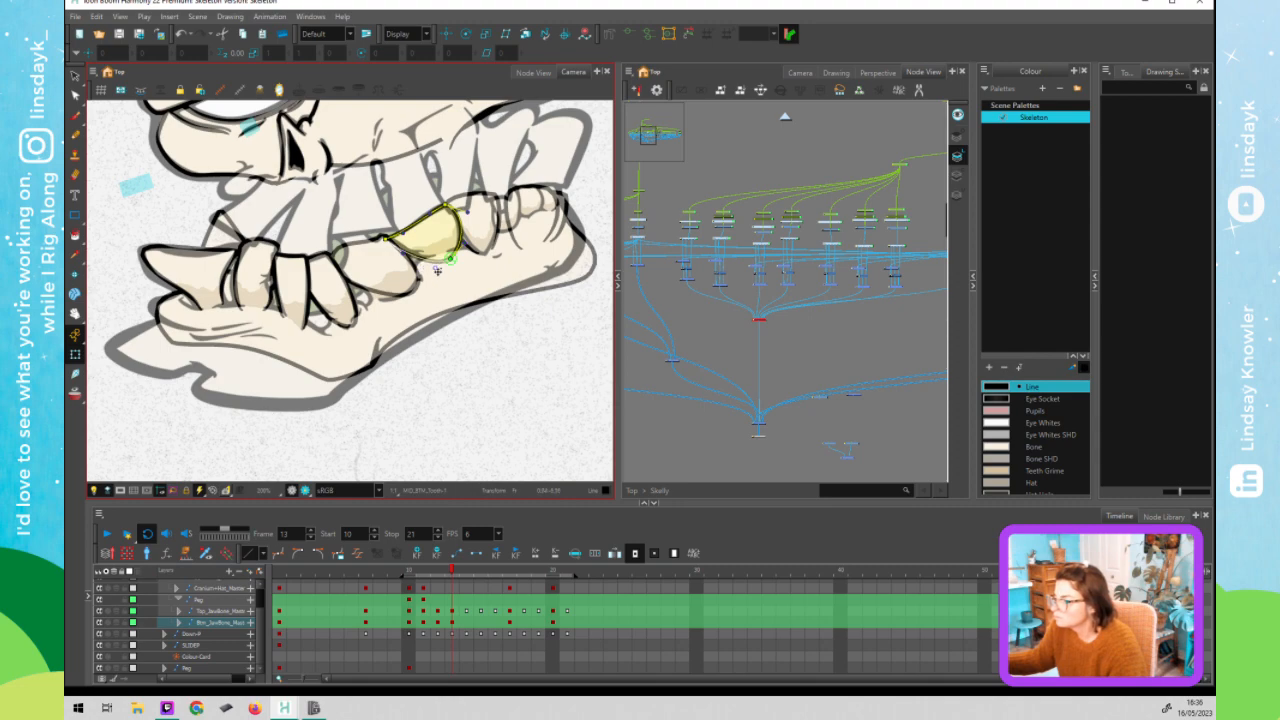
# - Adjust the top and base deformer points of the first back bottom tooth to follow its chart outline
pyautogui.click(474, 230)
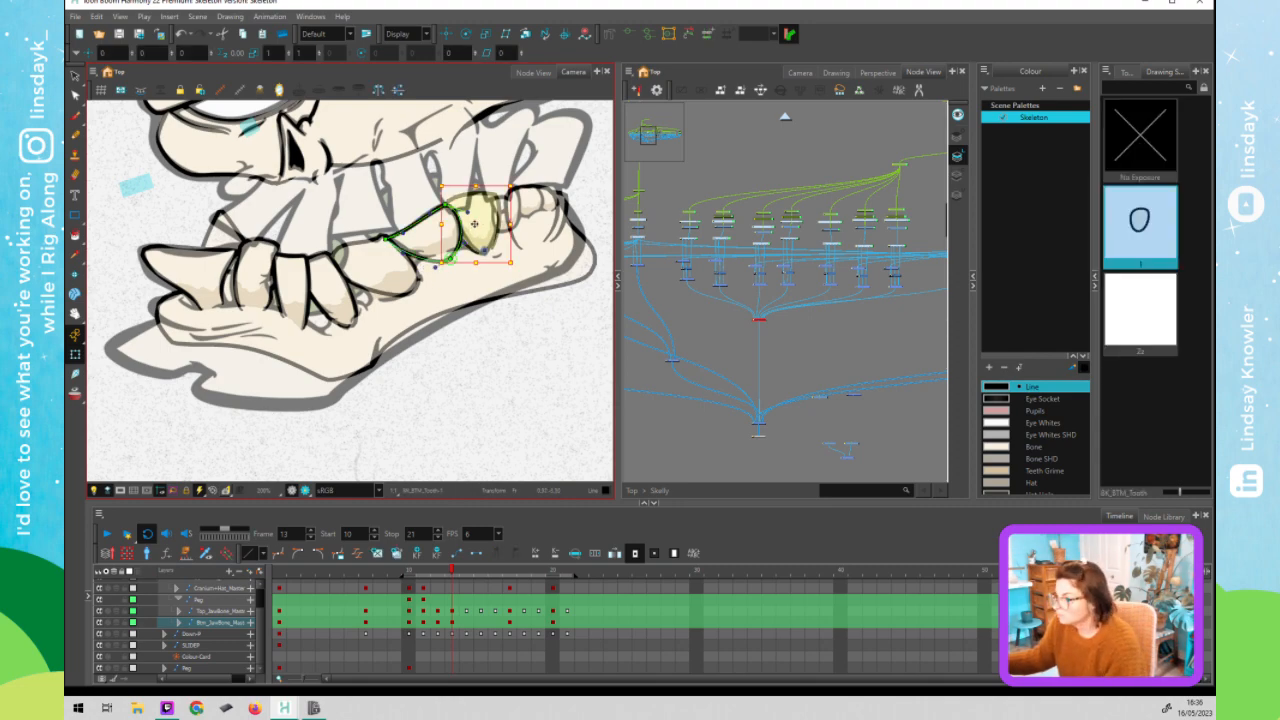
pyautogui.moveTo(496, 197); pyautogui.dragTo(495, 186)
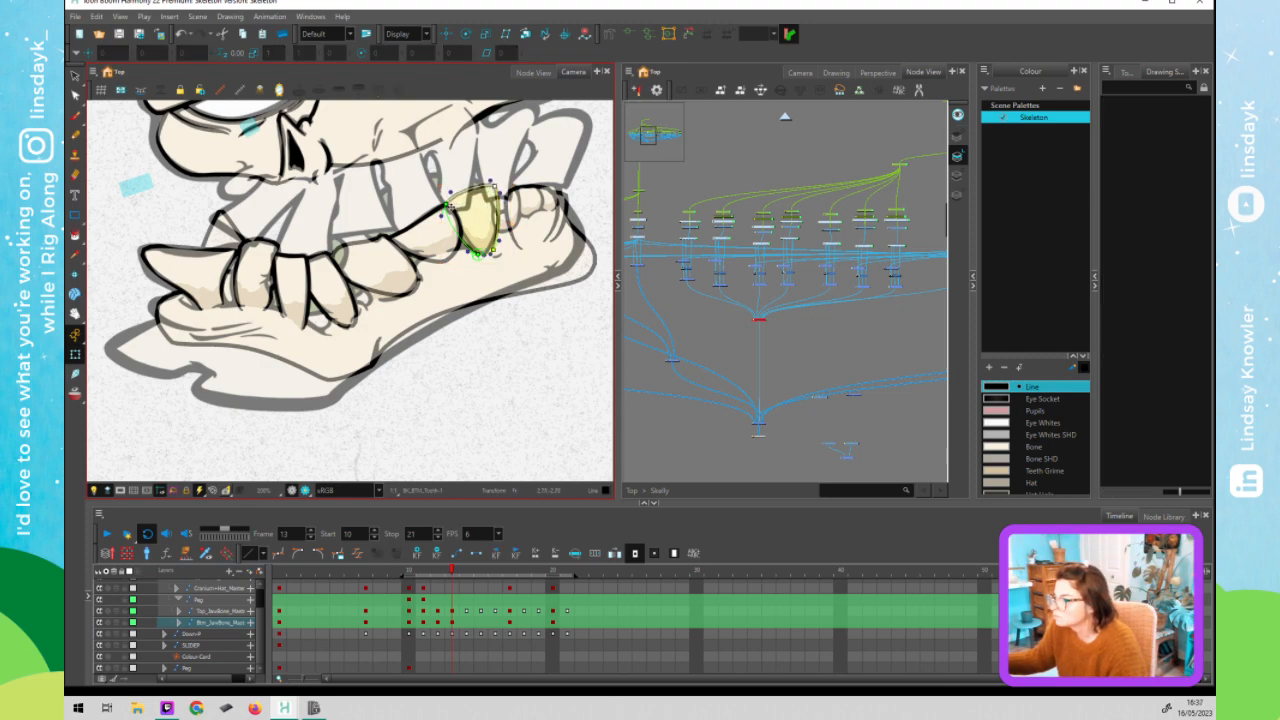
pyautogui.moveTo(477, 254); pyautogui.dragTo(491, 248)
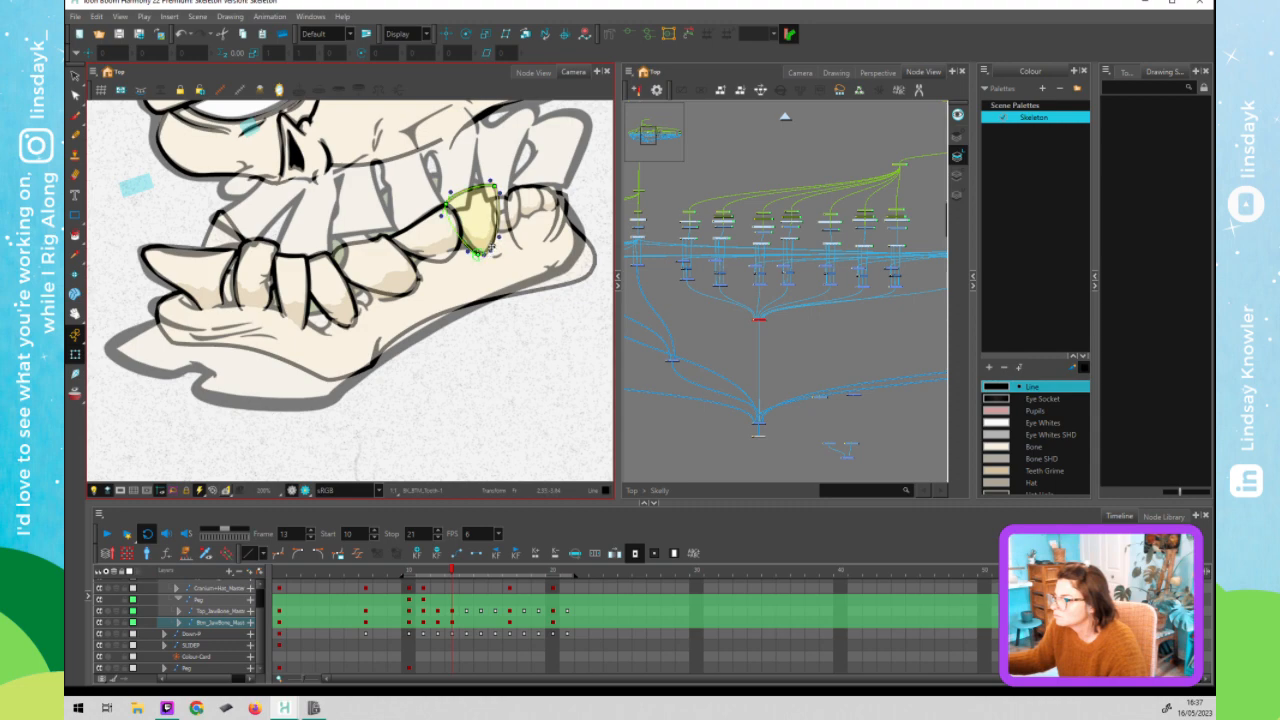
# - Shift the second back bottom tooth forward against its neighbour at frame 13, and select the rearmost tooth
pyautogui.click(520, 225)
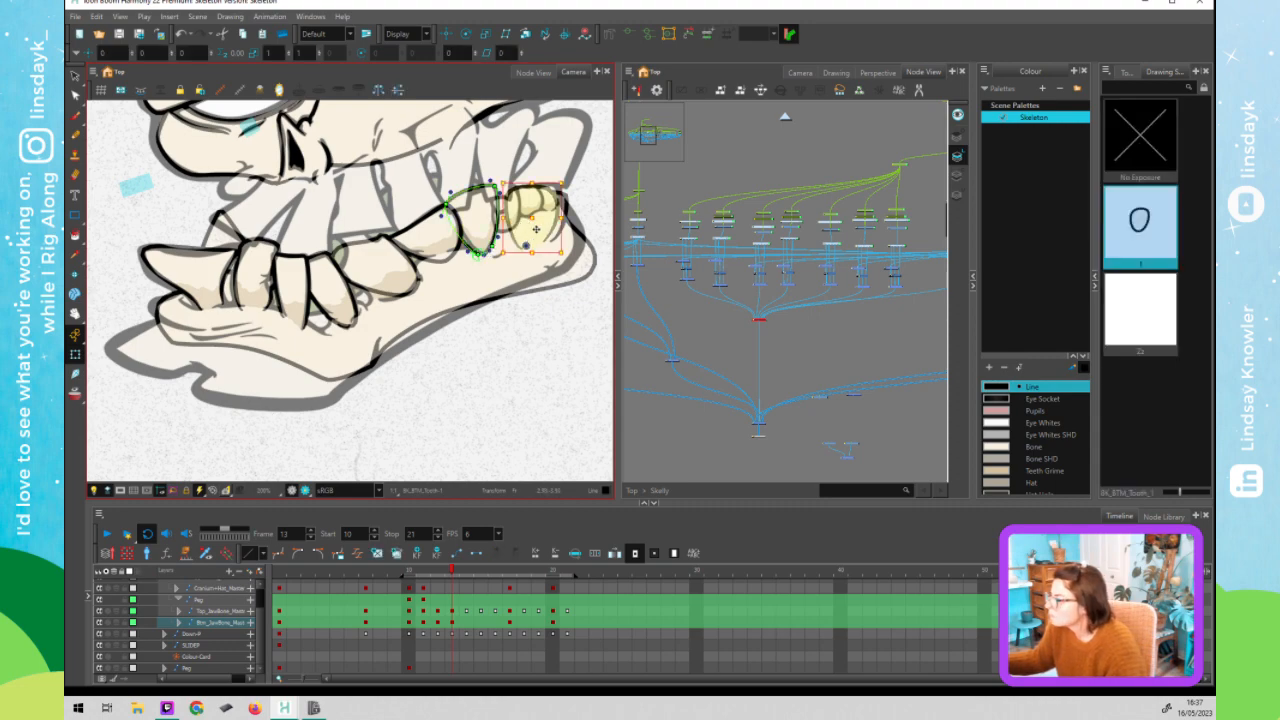
pyautogui.moveTo(536, 229); pyautogui.dragTo(512, 224)
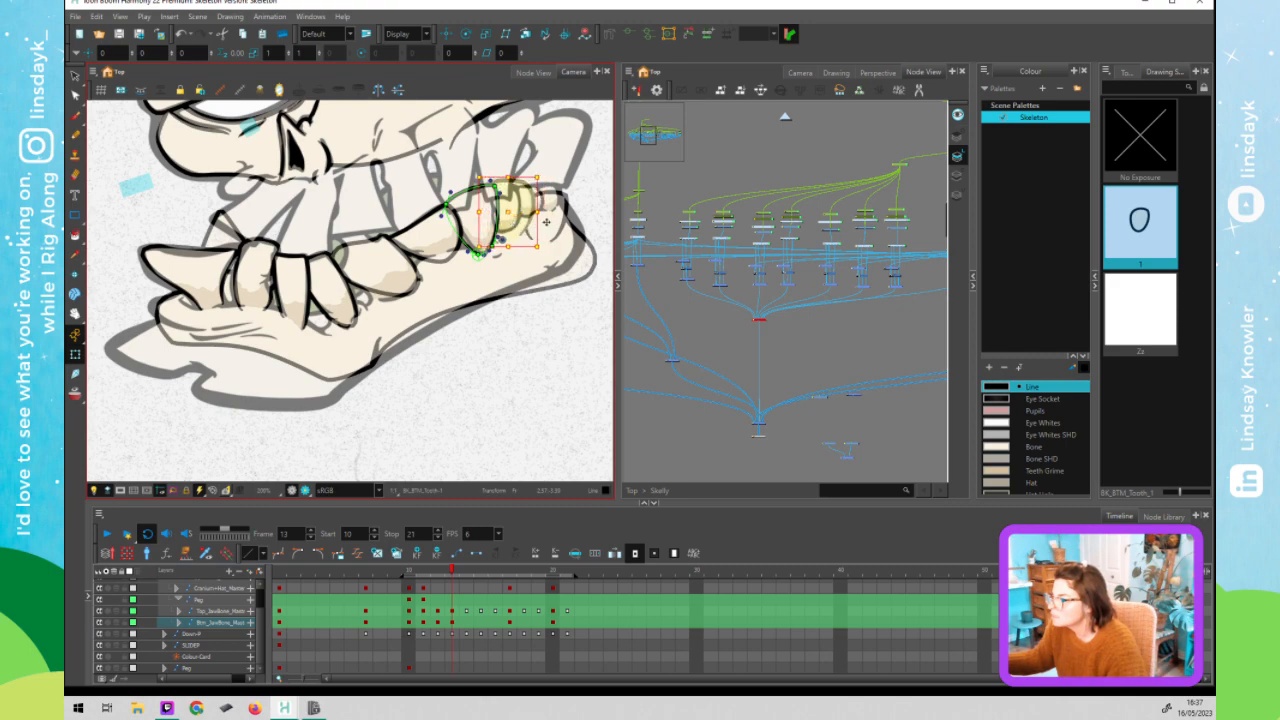
pyautogui.click(548, 226)
# - Compare the back bottom teeth across frames 11, 12 and 13 to identify which tooth belongs to which chart outline
pyautogui.click(452, 568)
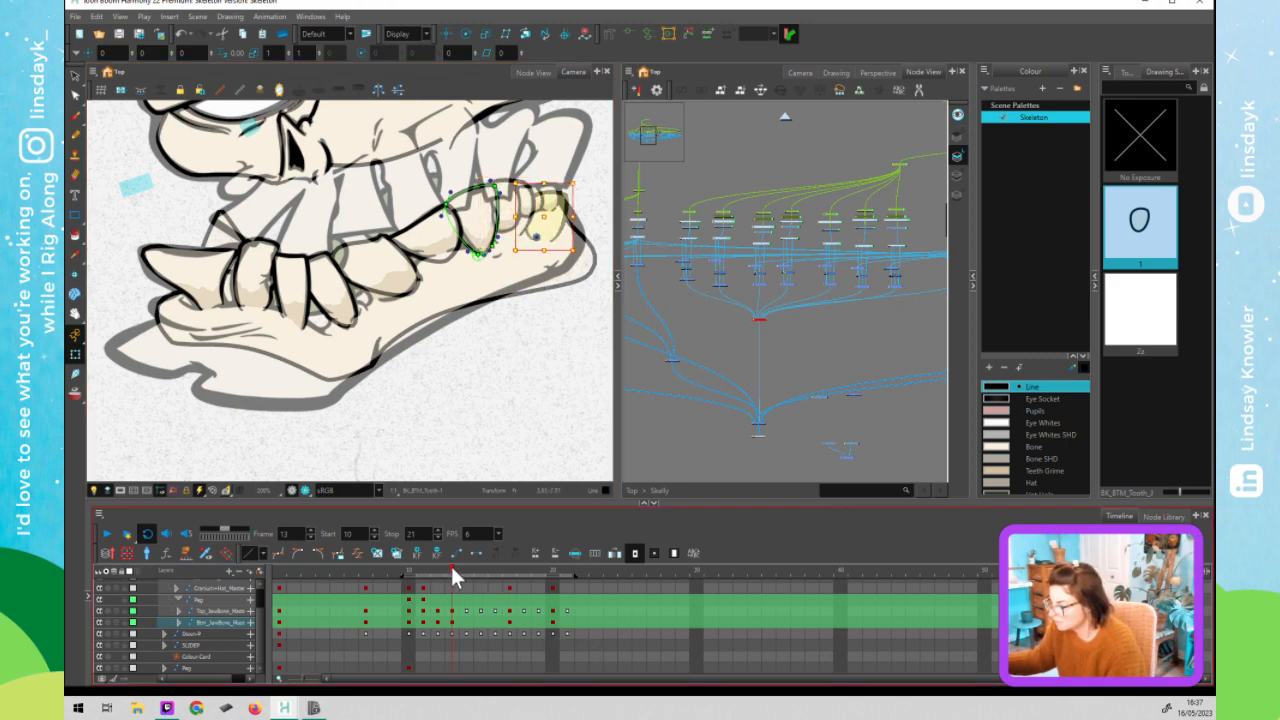
pyautogui.click(441, 567)
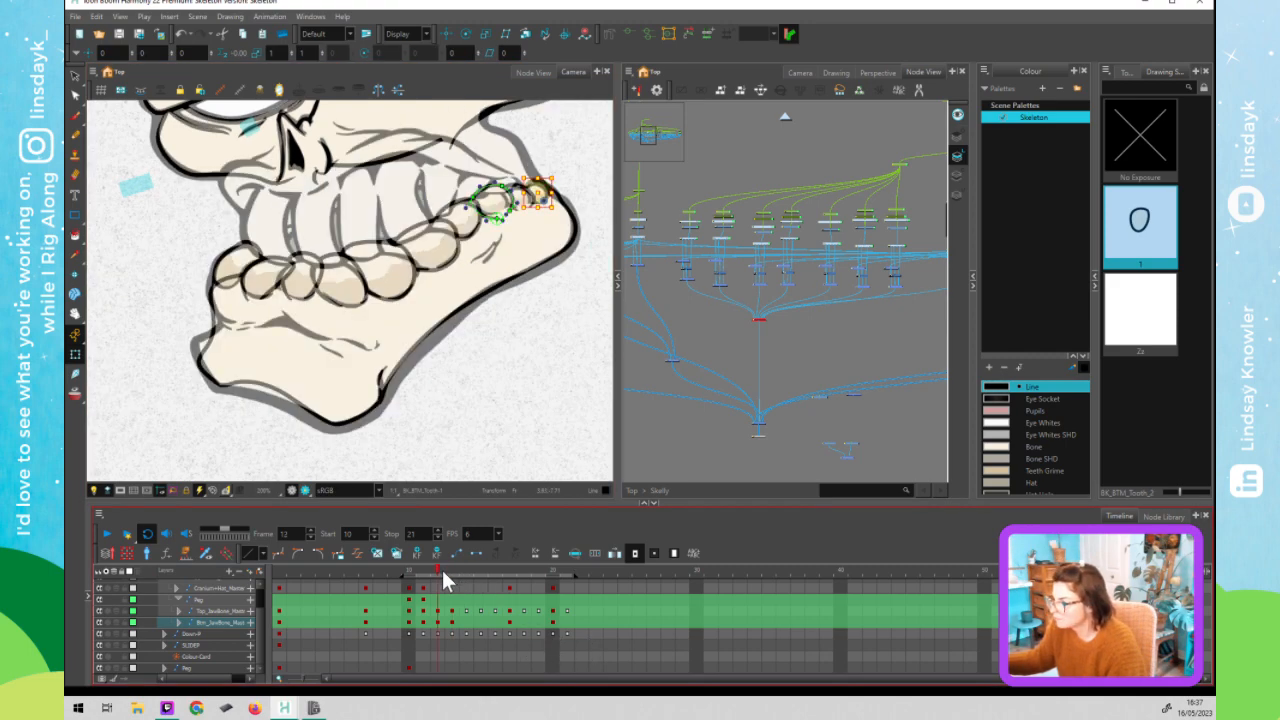
pyautogui.click(535, 198)
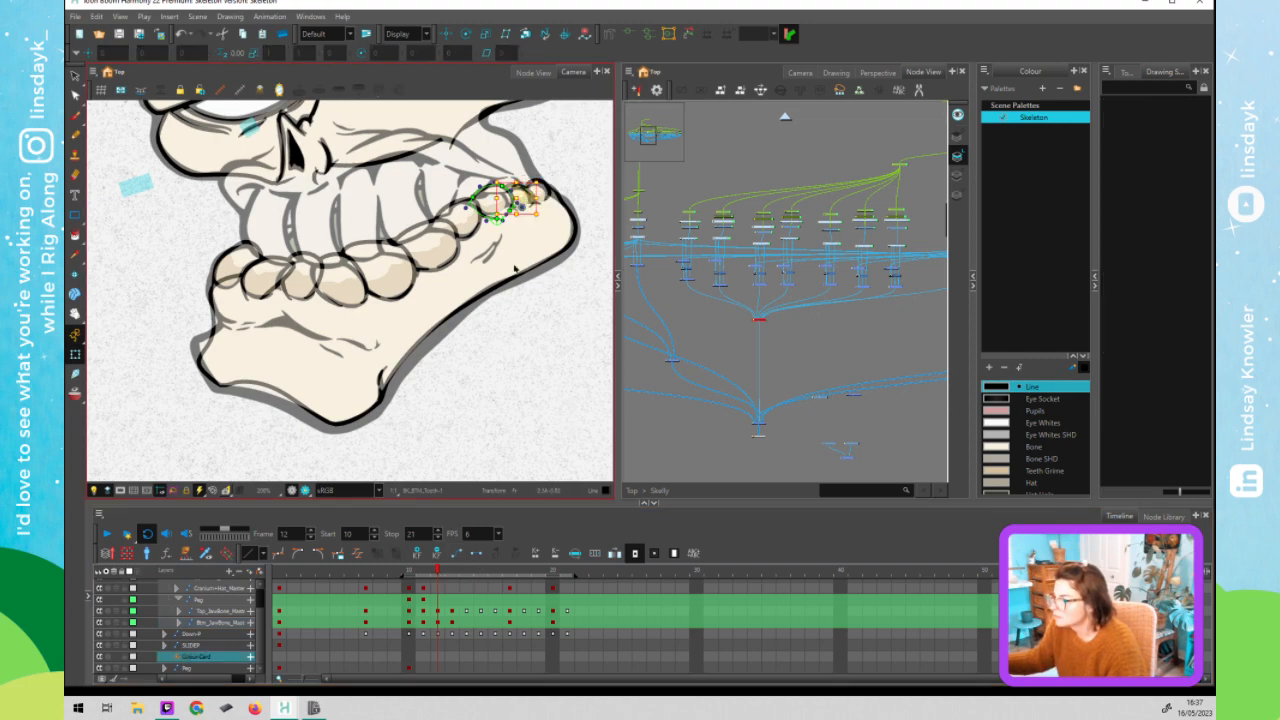
pyautogui.click(444, 575)
pyautogui.click(447, 568)
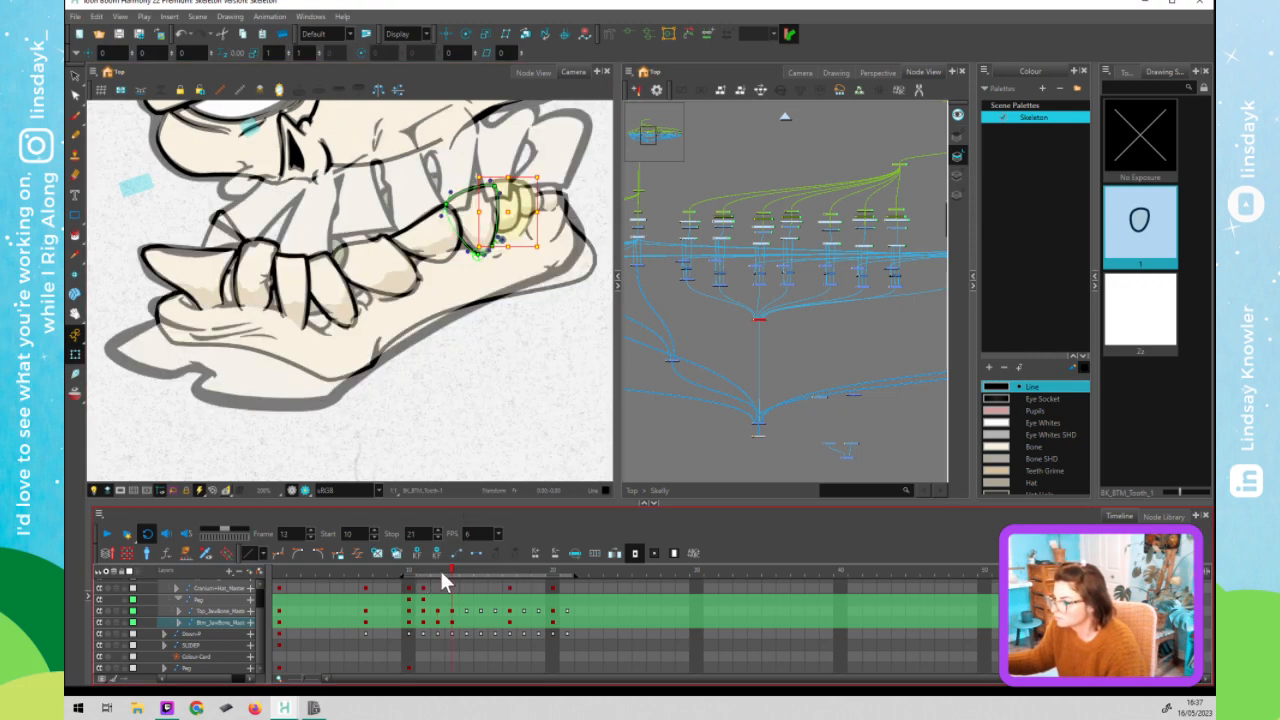
pyautogui.click(441, 573)
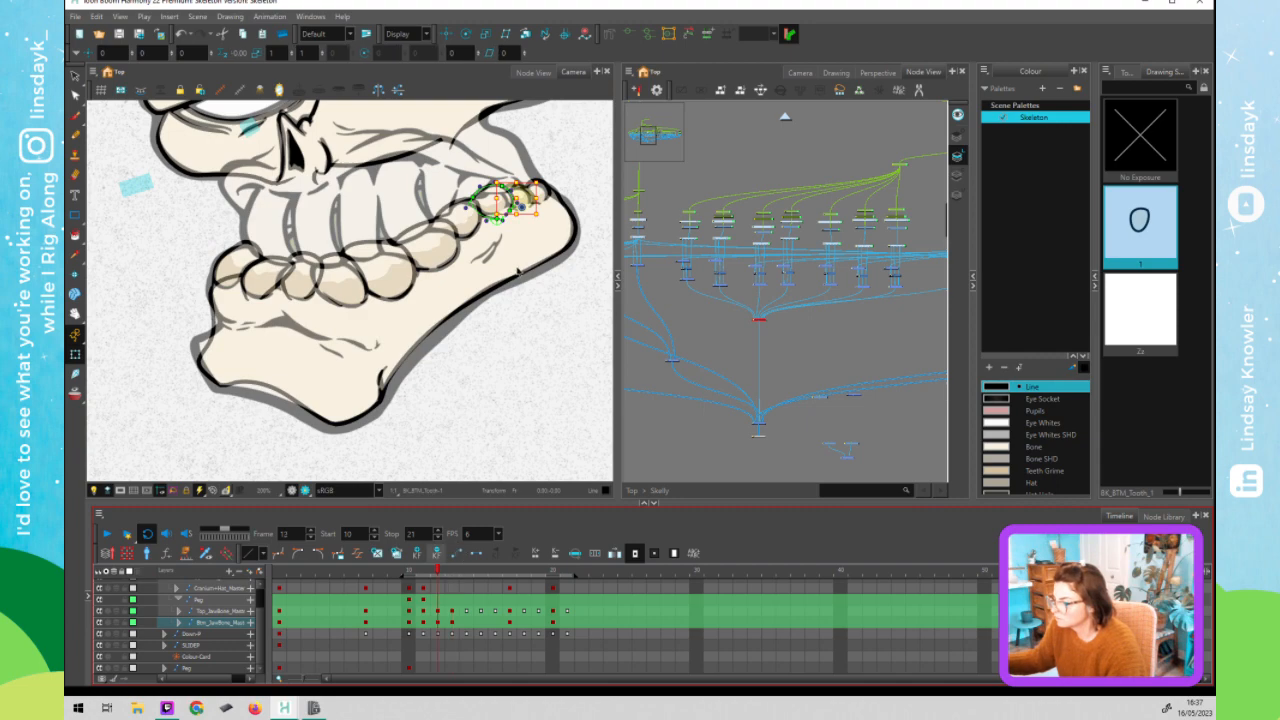
pyautogui.click(443, 578)
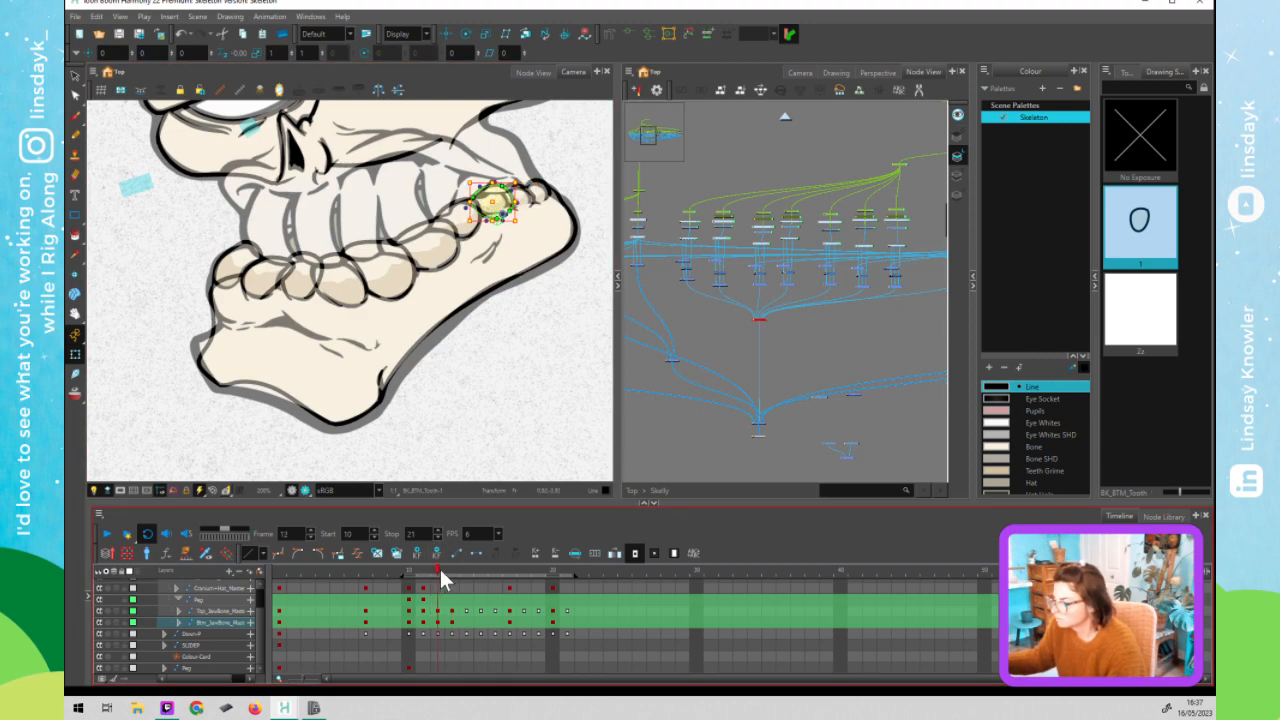
pyautogui.click(450, 566)
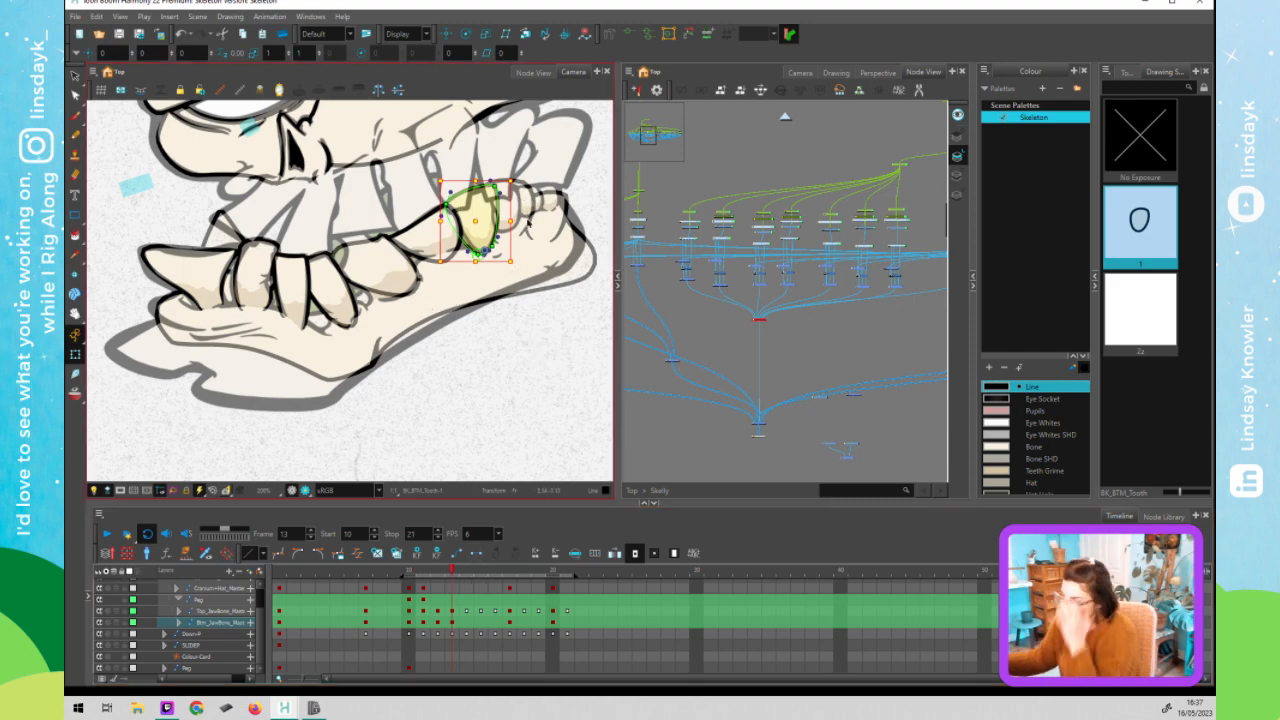
pyautogui.click(441, 572)
pyautogui.click(426, 574)
pyautogui.click(437, 575)
pyautogui.click(427, 575)
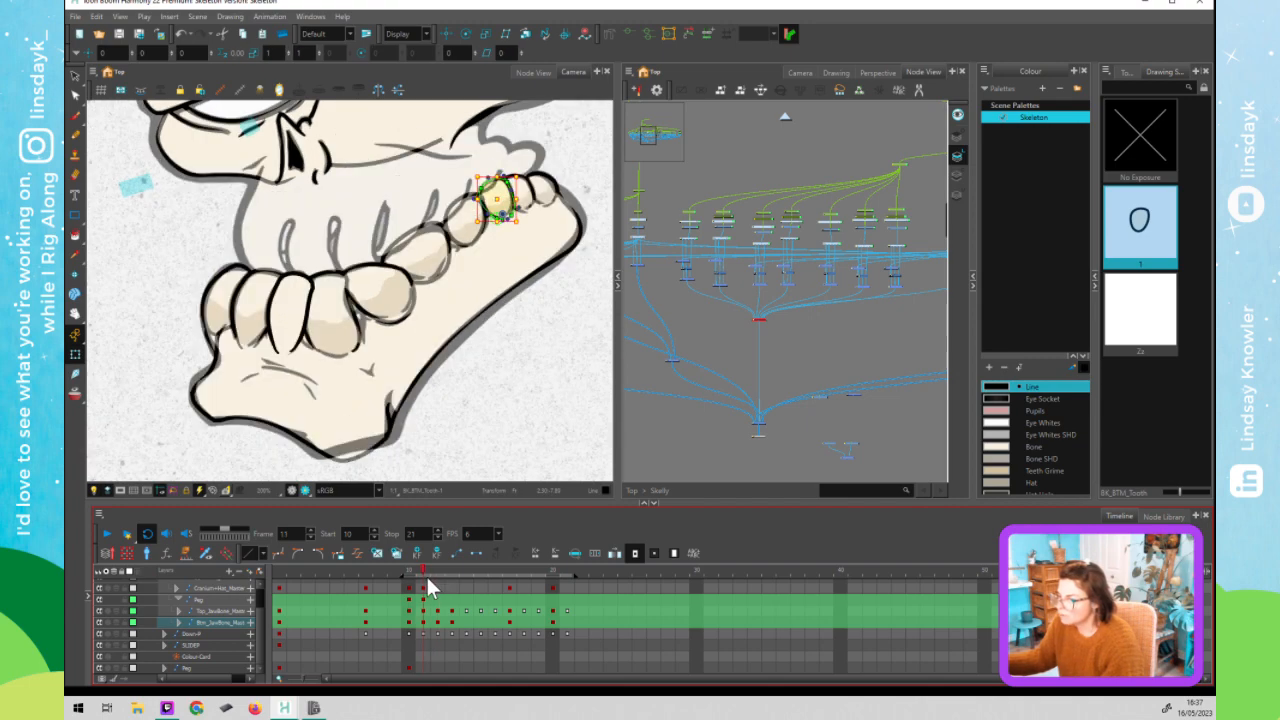
pyautogui.click(437, 574)
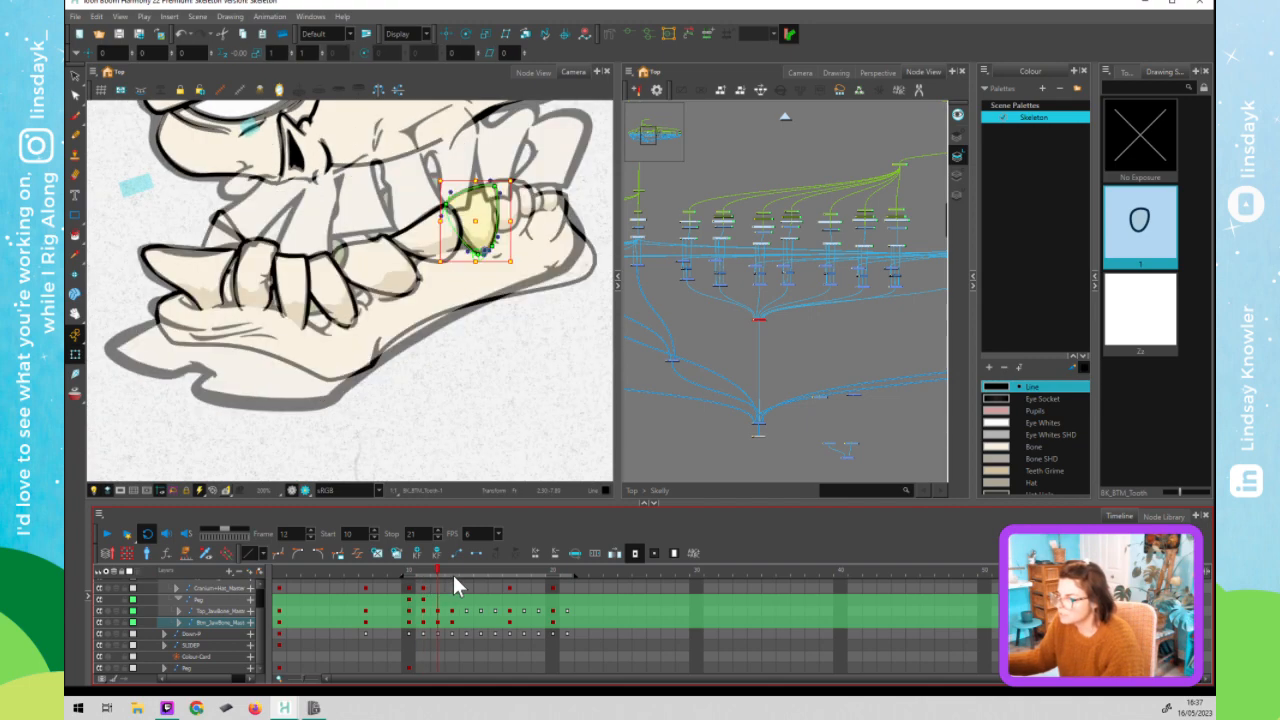
pyautogui.press('.')
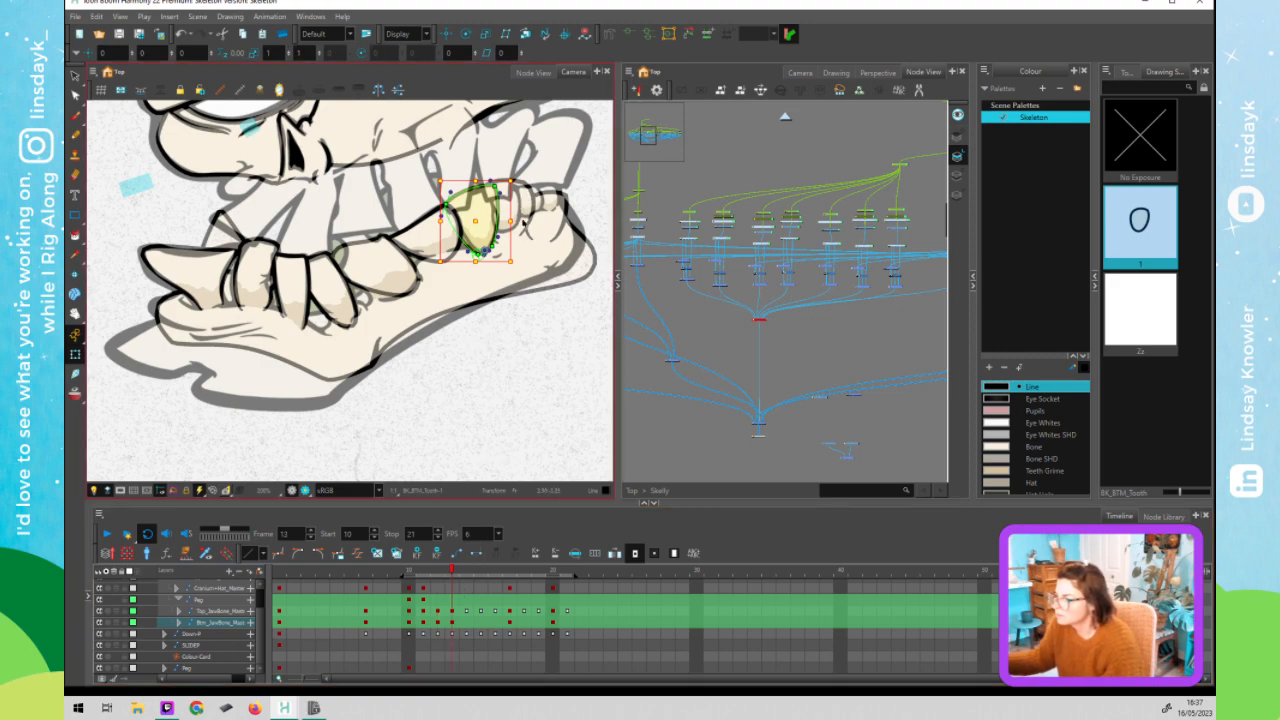
# - Reposition the second back bottom tooth at frame 13 and reshape its top and rear edges with its deformer to match the chart
pyautogui.click(523, 221)
pyautogui.moveTo(523, 215); pyautogui.dragTo(532, 211)
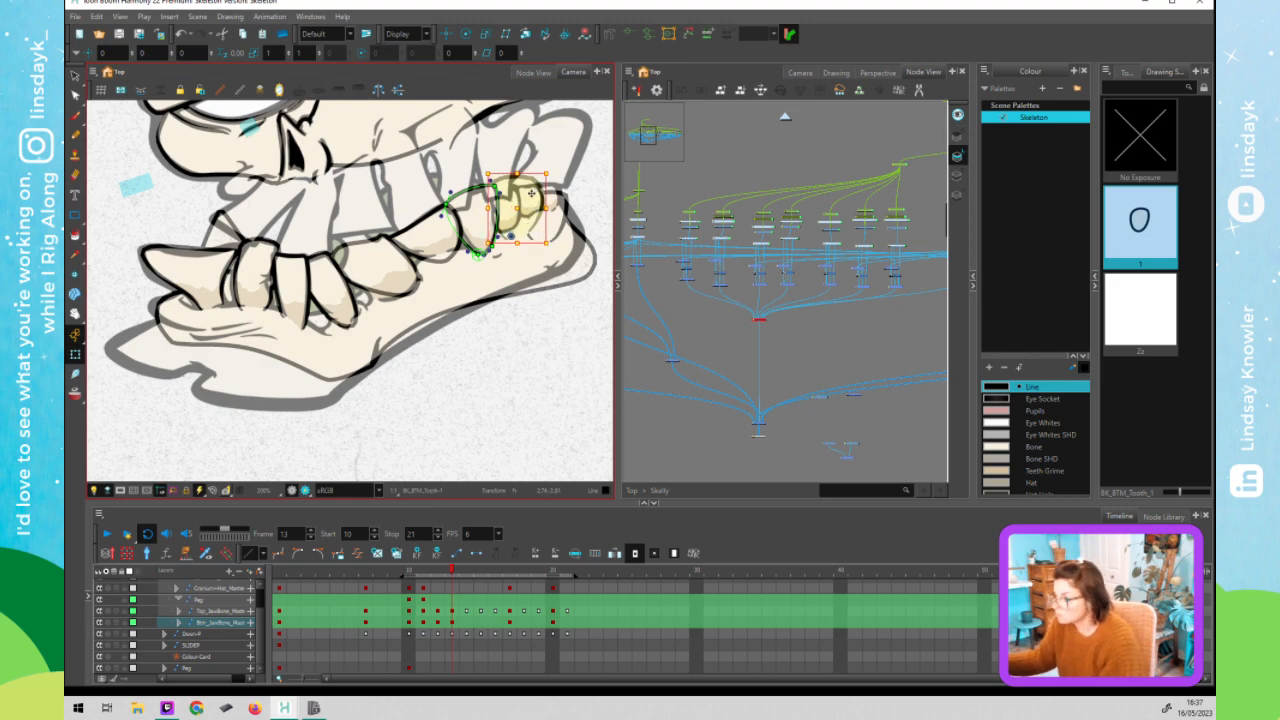
pyautogui.press('Escape')
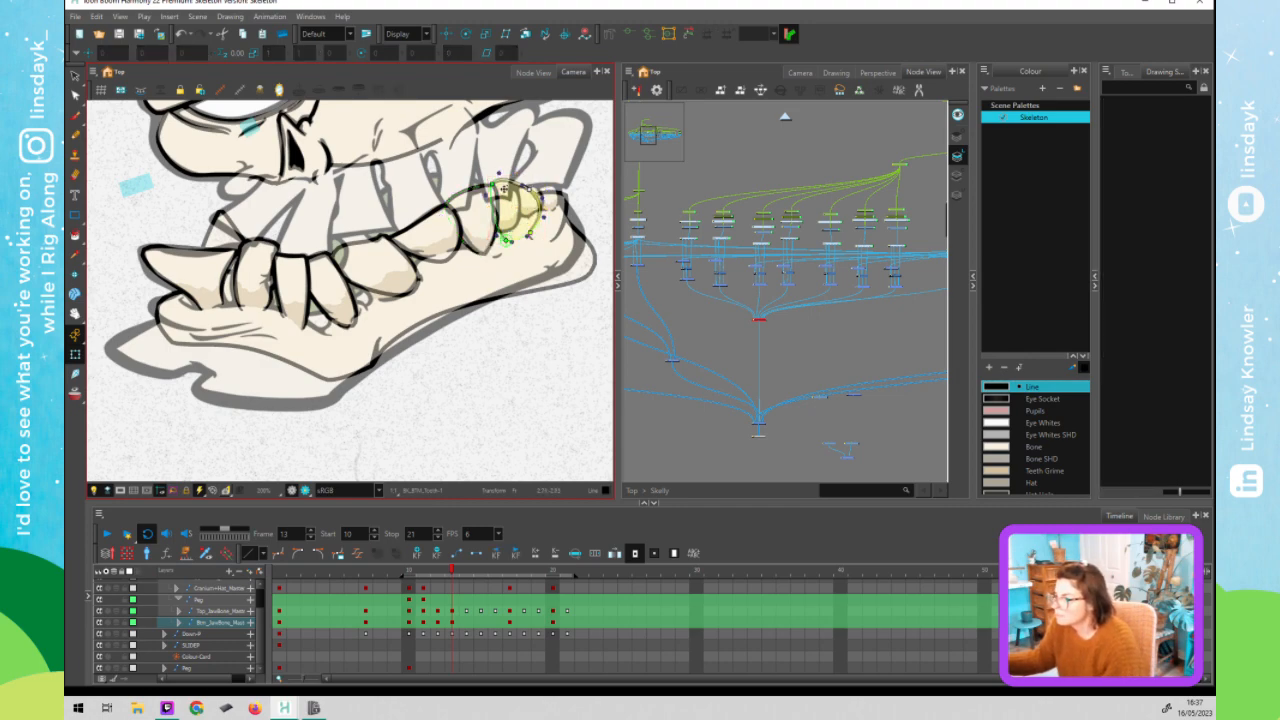
pyautogui.moveTo(493, 185); pyautogui.dragTo(528, 184)
pyautogui.moveTo(530, 232); pyautogui.dragTo(517, 211)
pyautogui.click(519, 219)
pyautogui.click(646, 191)
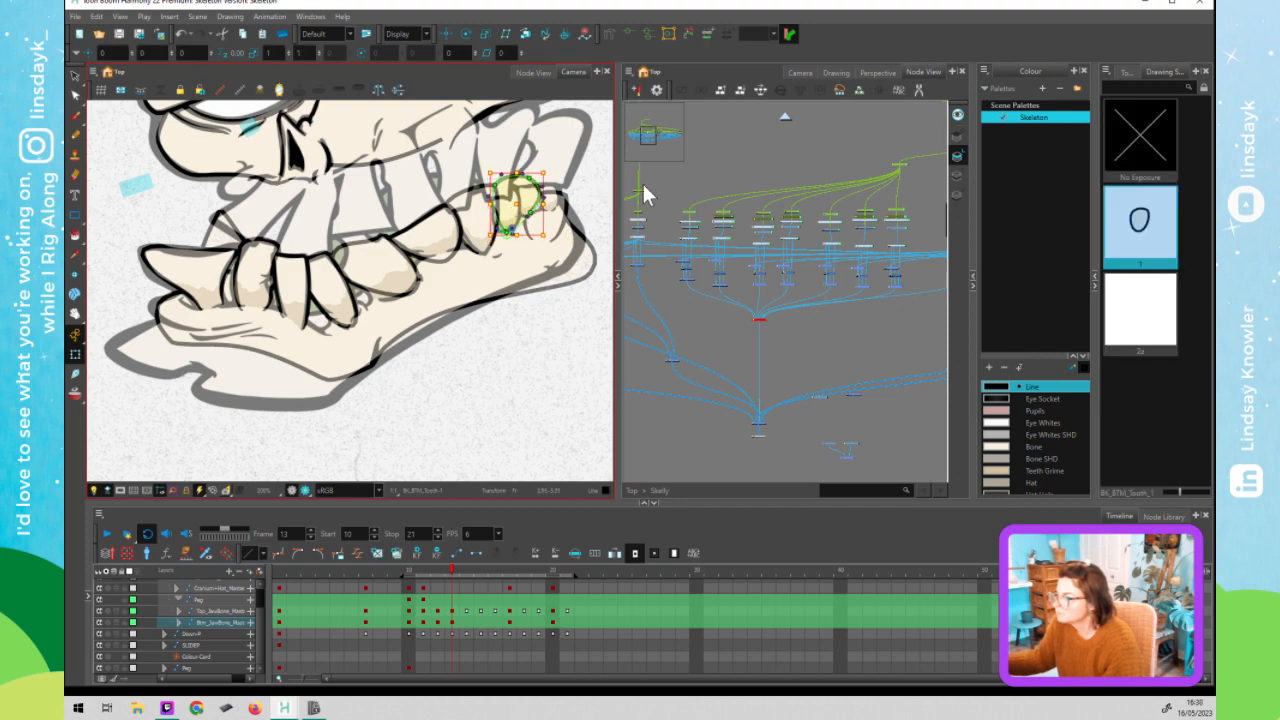
pyautogui.click(531, 216)
pyautogui.click(531, 216)
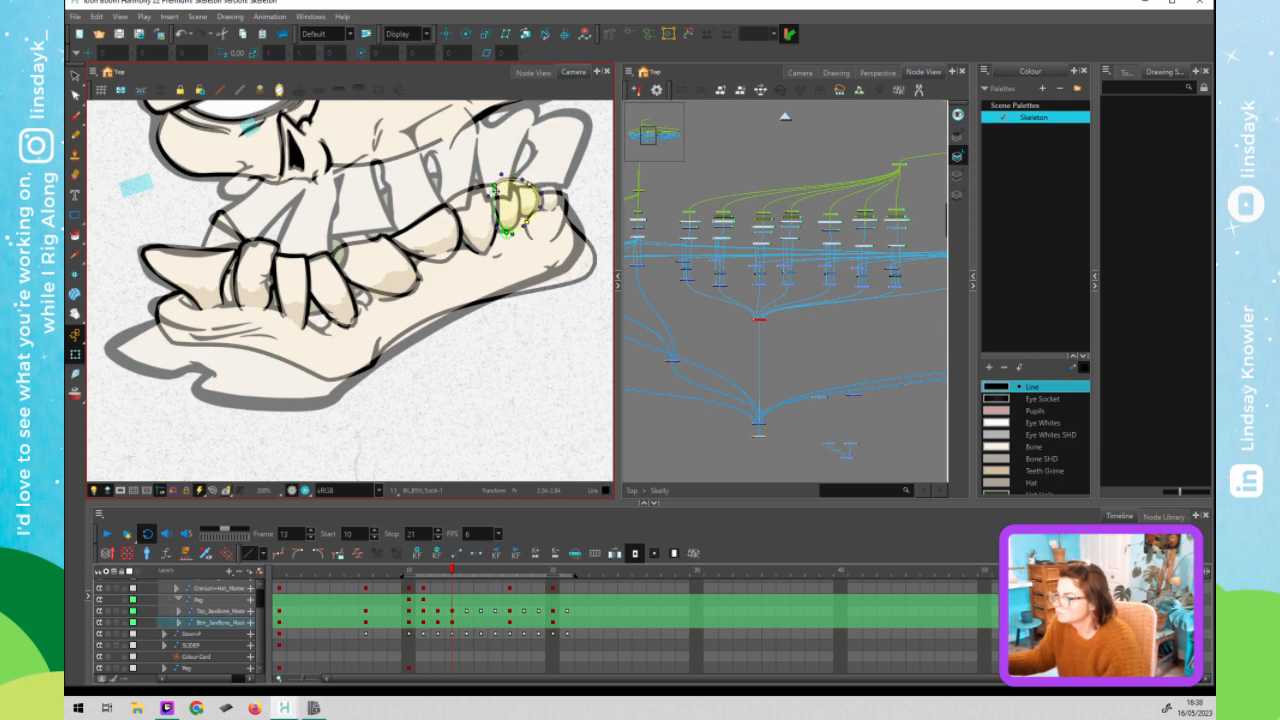
pyautogui.moveTo(494, 190); pyautogui.dragTo(494, 188)
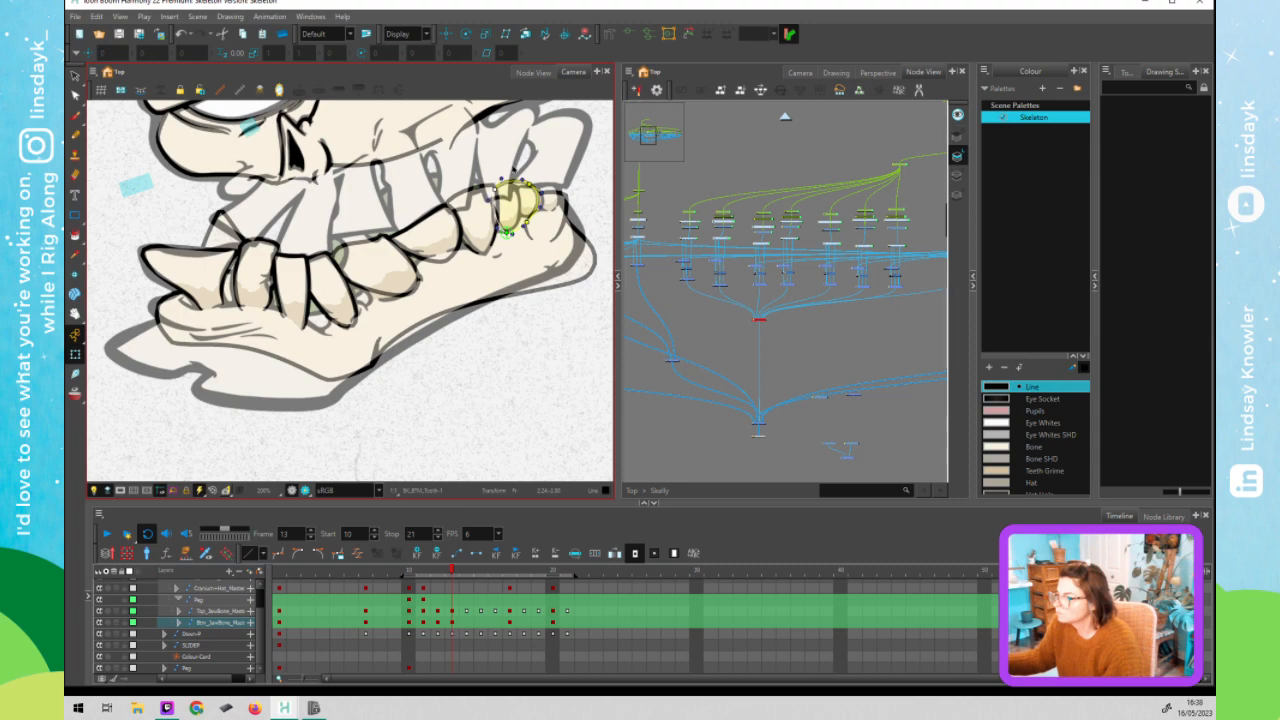
# - Fit the rearmost bottom tooth to its chart outline at the back of the jaw
pyautogui.click(543, 229)
pyautogui.moveTo(546, 227)
pyautogui.mouseDown()
pyautogui.moveTo(573, 174)
pyautogui.moveTo(530, 186)
pyautogui.moveTo(555, 212)
pyautogui.mouseUp()
pyautogui.press('F11')
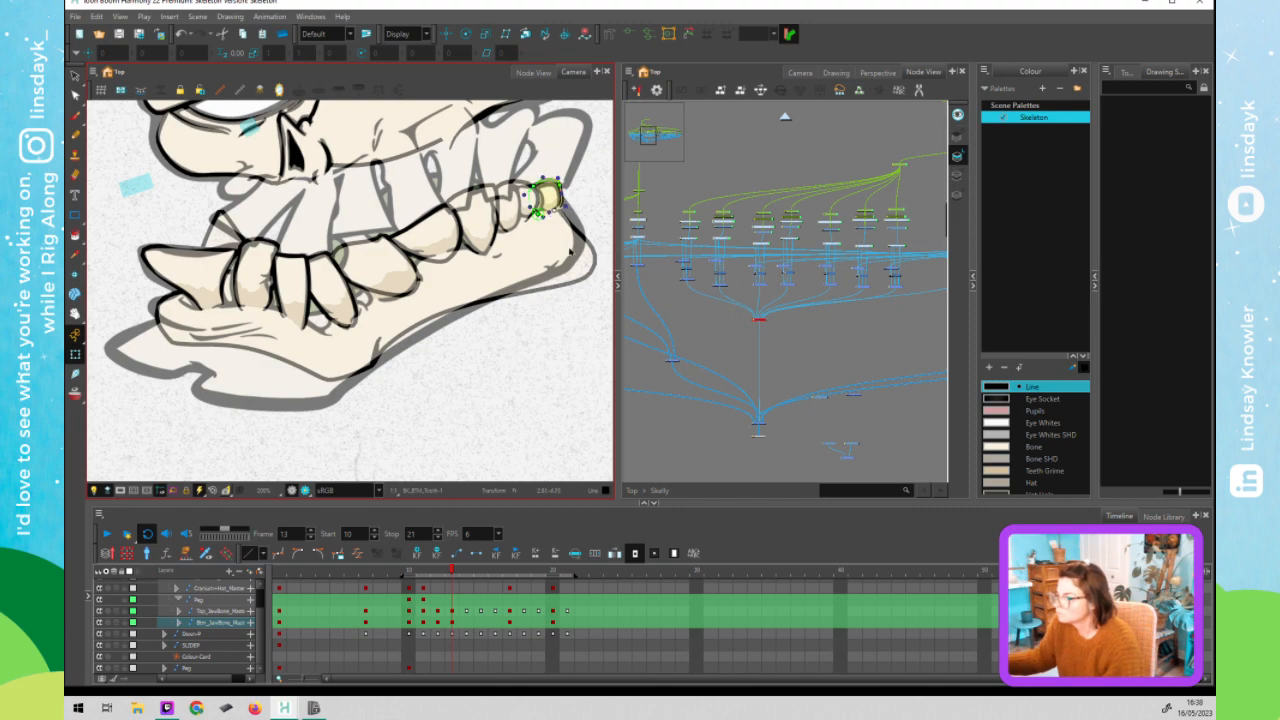
# - Reshape the bottom jaw bone at frame 13 with its deformer, matching the rear end, lower corner and chin to the chart
pyautogui.click(566, 250)
pyautogui.press(',')
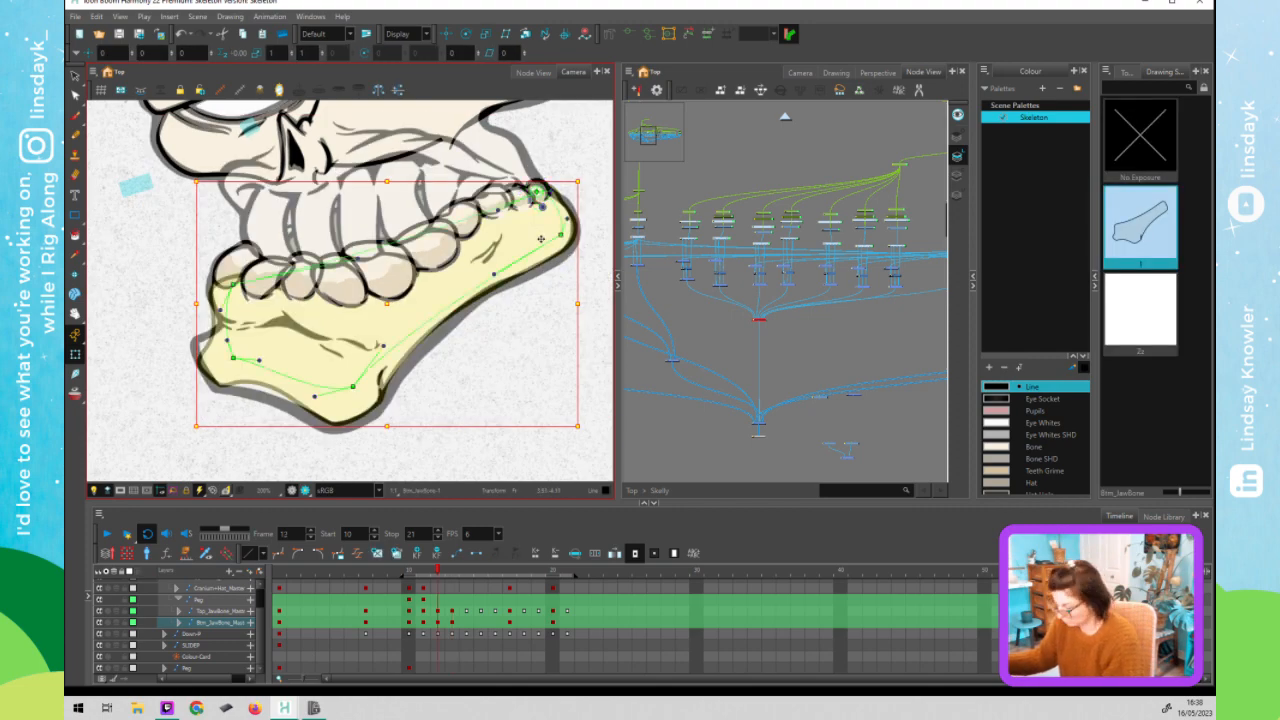
pyautogui.press('.')
pyautogui.moveTo(580, 265); pyautogui.dragTo(562, 247)
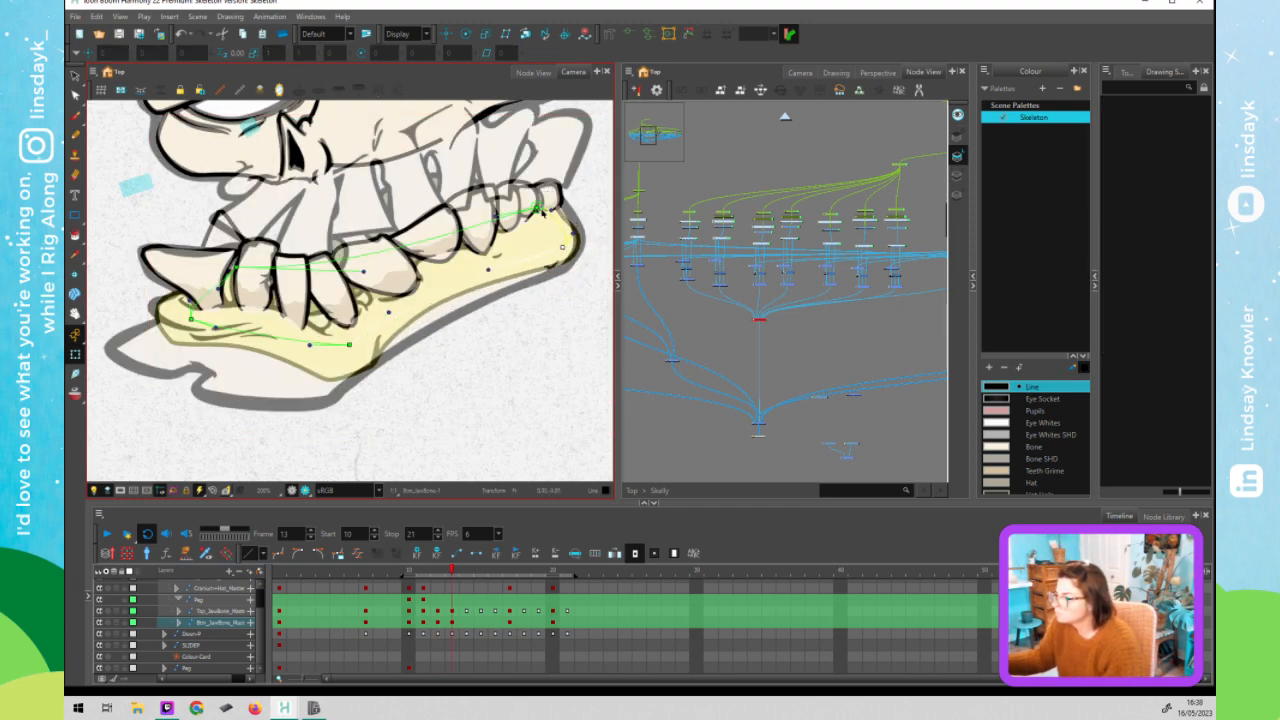
pyautogui.moveTo(536, 206); pyautogui.dragTo(540, 203)
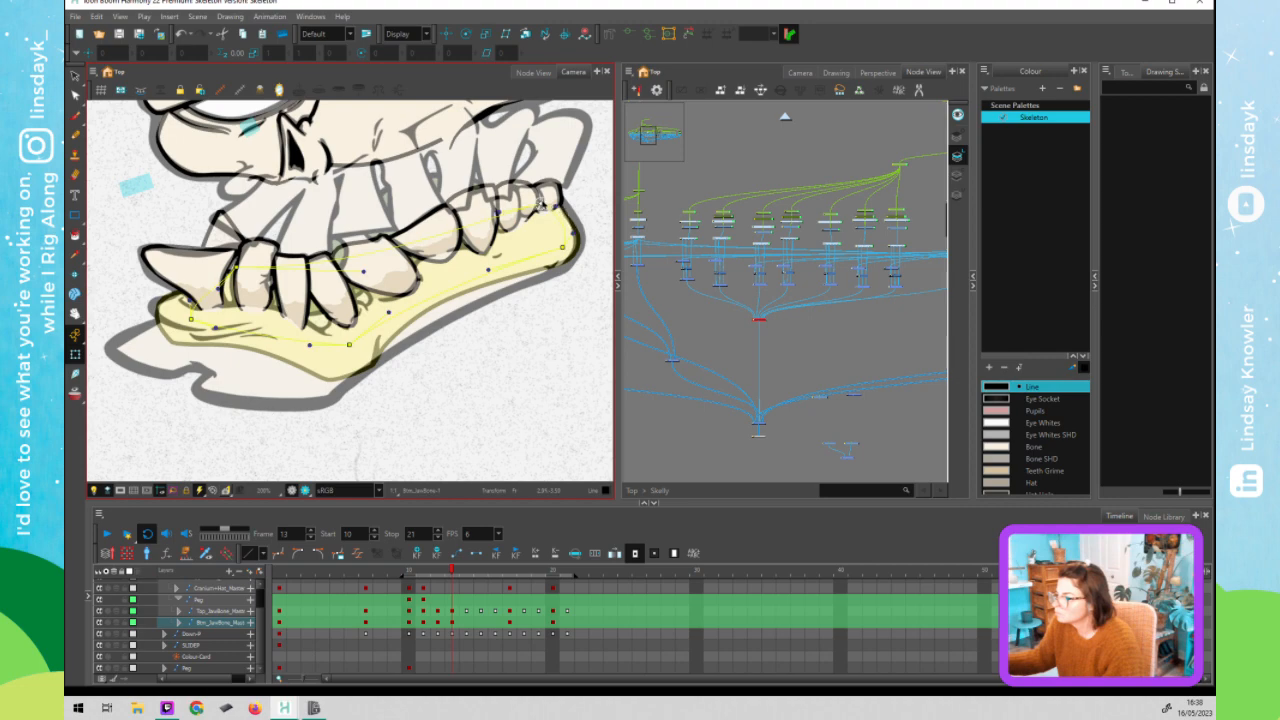
pyautogui.moveTo(350, 346); pyautogui.dragTo(312, 377)
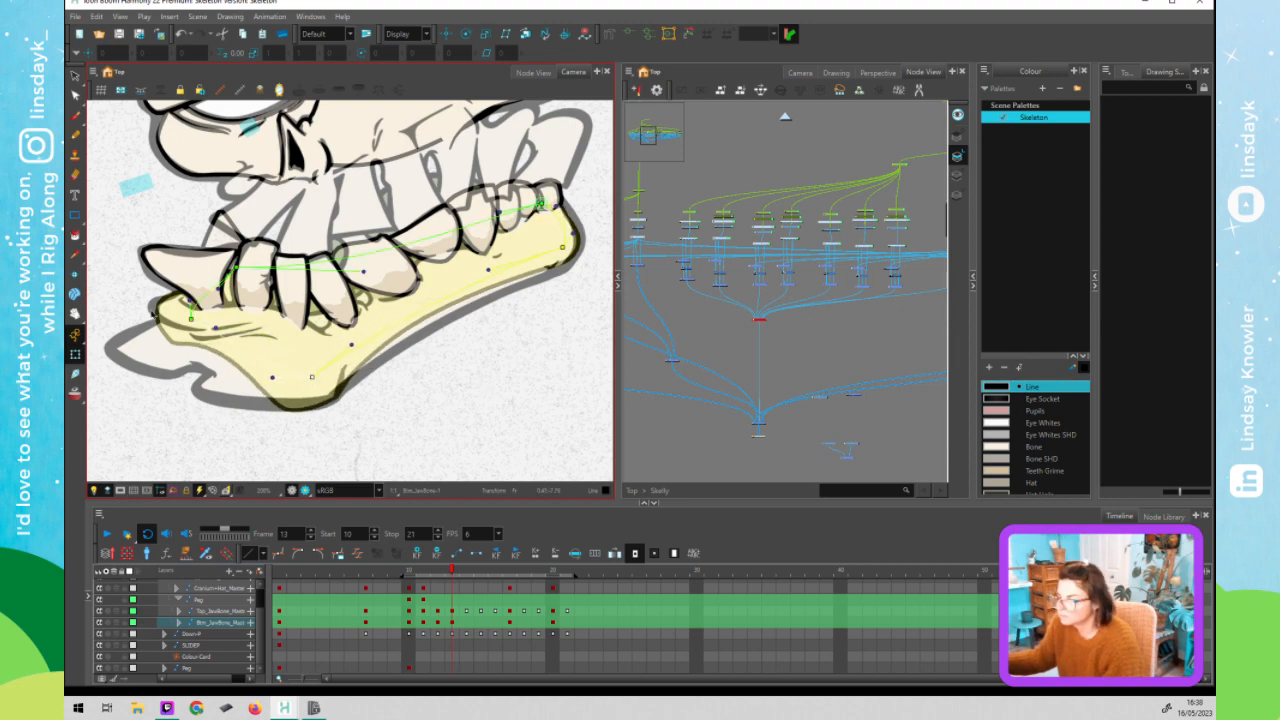
pyautogui.moveTo(191, 318); pyautogui.dragTo(167, 344)
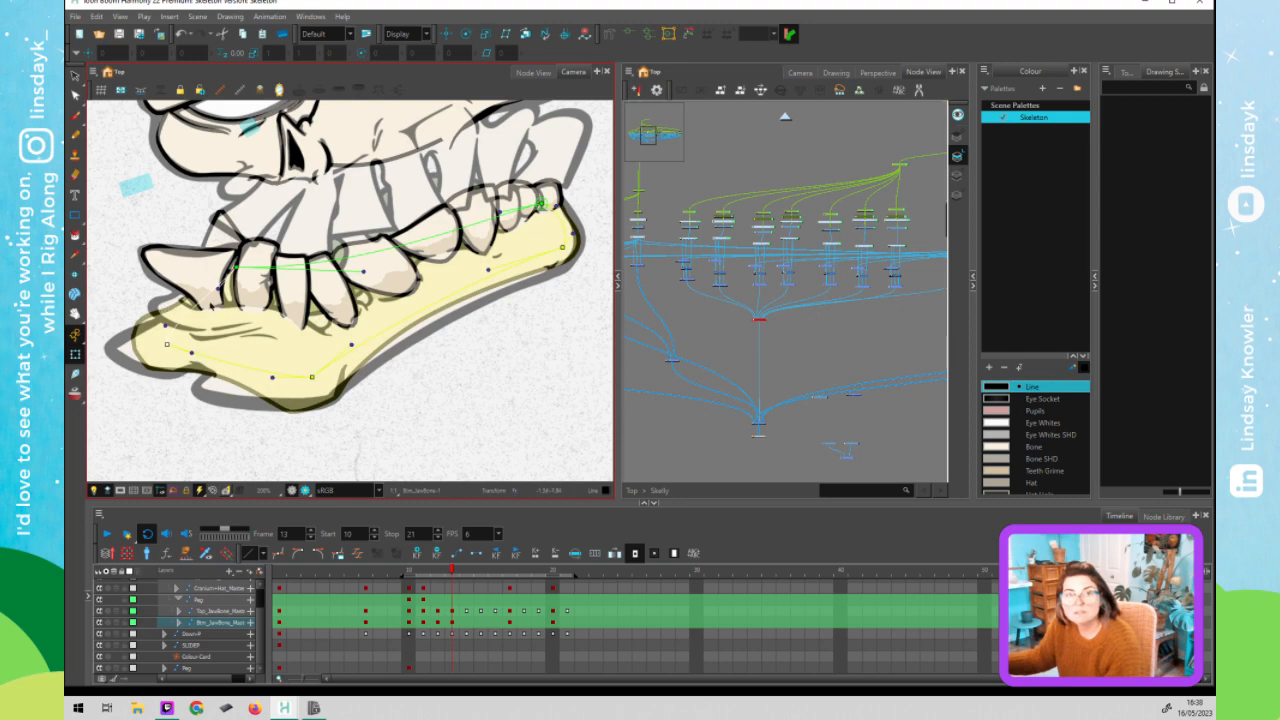
pyautogui.click(397, 378)
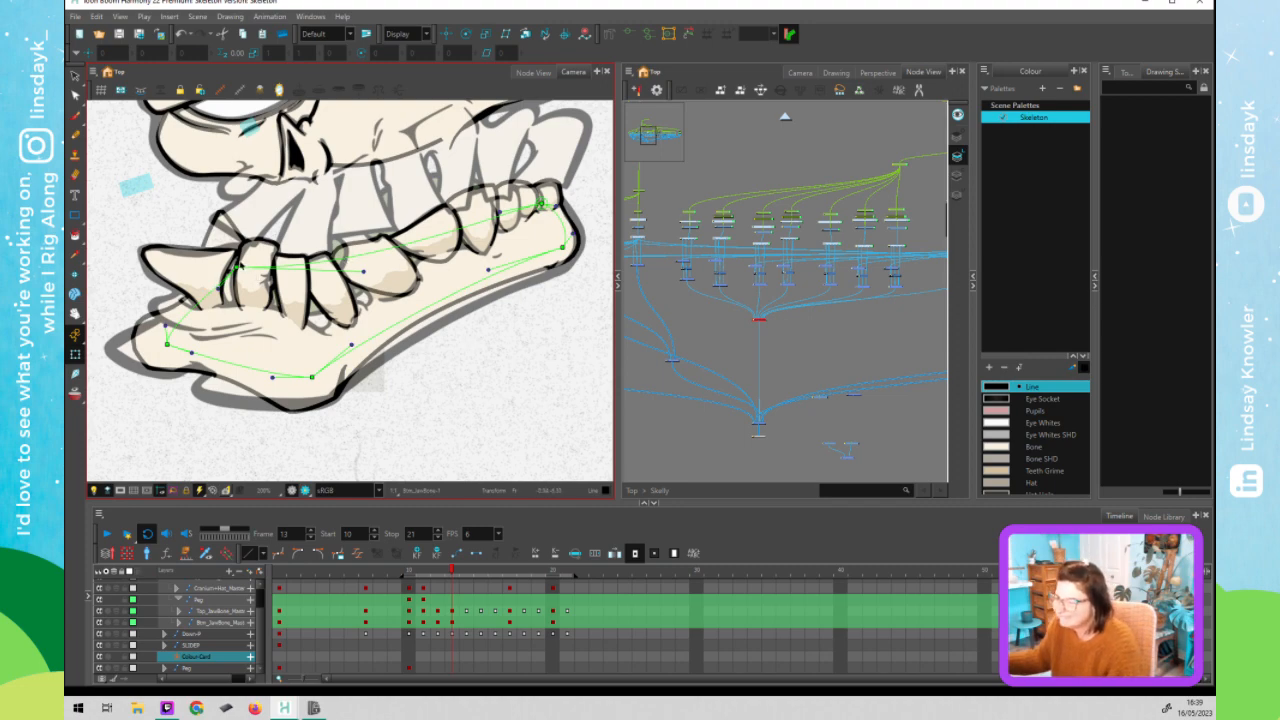
# - Lower the front upper edge of the bottom jaw bone at frame 13 with its deformer to match the chart
pyautogui.click(234, 274)
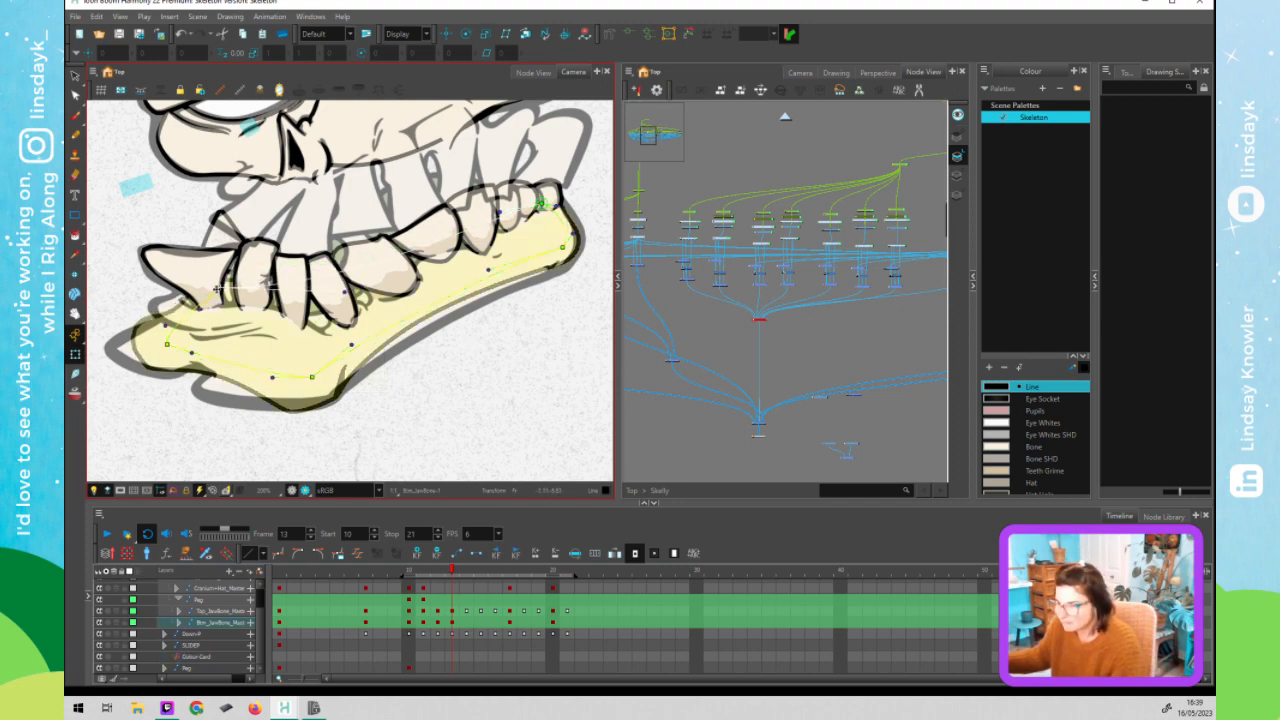
pyautogui.click(515, 355)
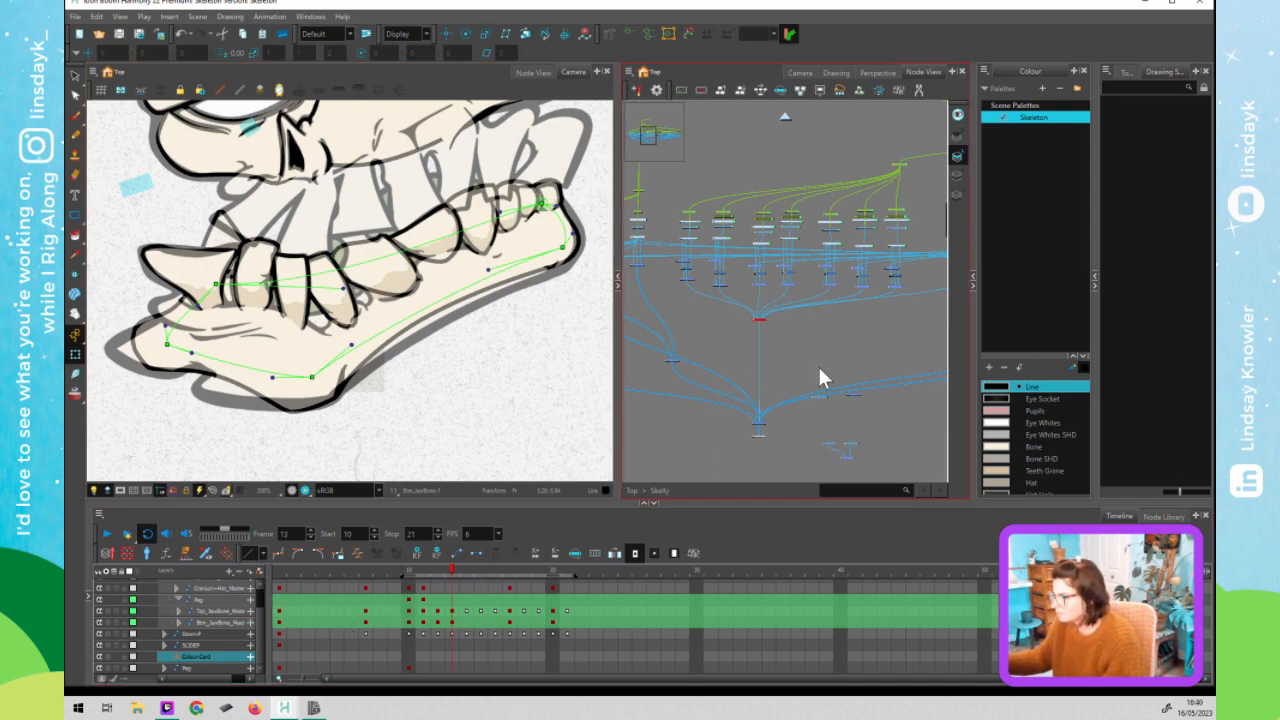
# - Select the mouth peg in the node network, collapse its child layers in the timeline, and add keyframes to it at frames 12 and 13
pyautogui.scroll(3, 820, 362)
pyautogui.moveTo(810, 327); pyautogui.dragTo(758, 347)
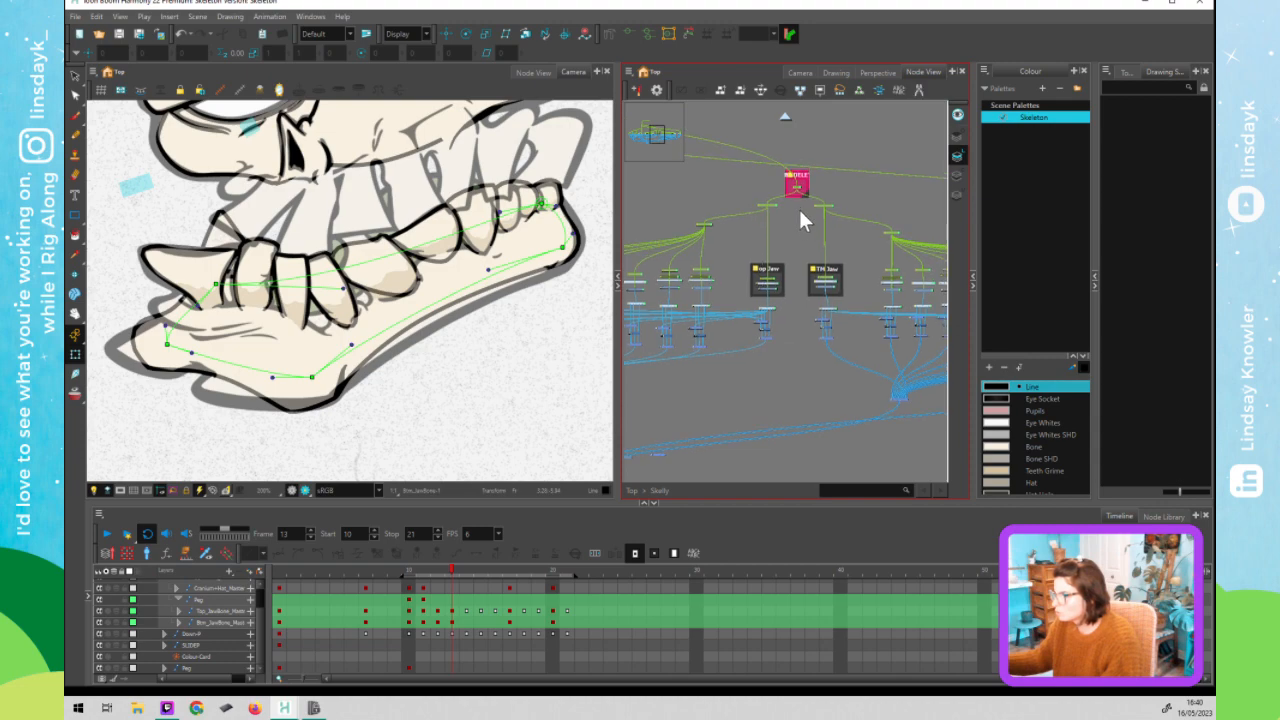
pyautogui.click(789, 179)
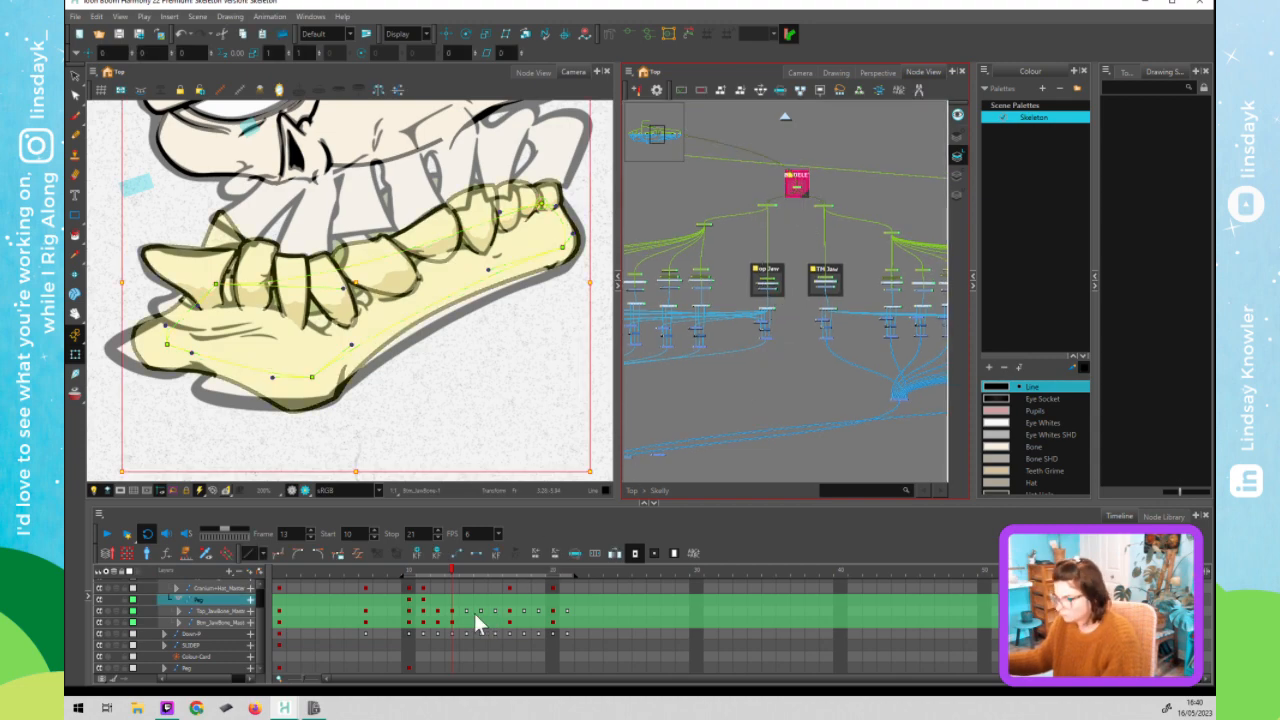
pyautogui.press('Left')
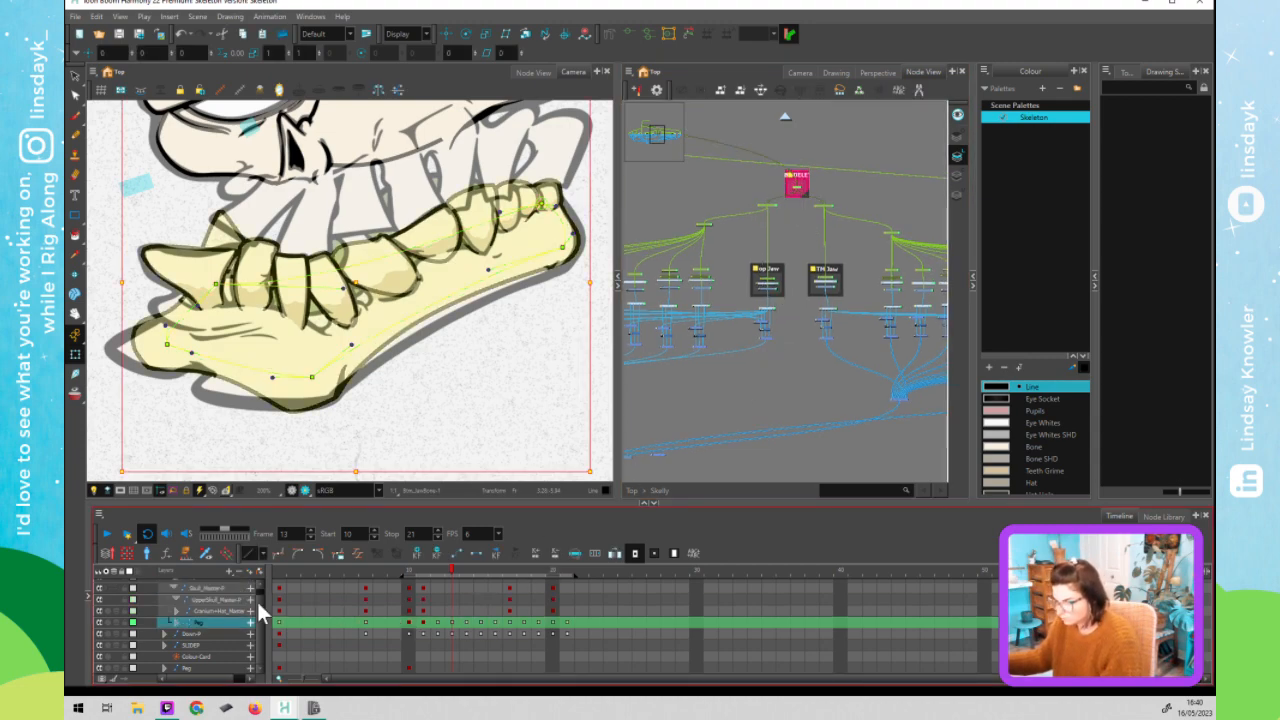
pyautogui.click(438, 622)
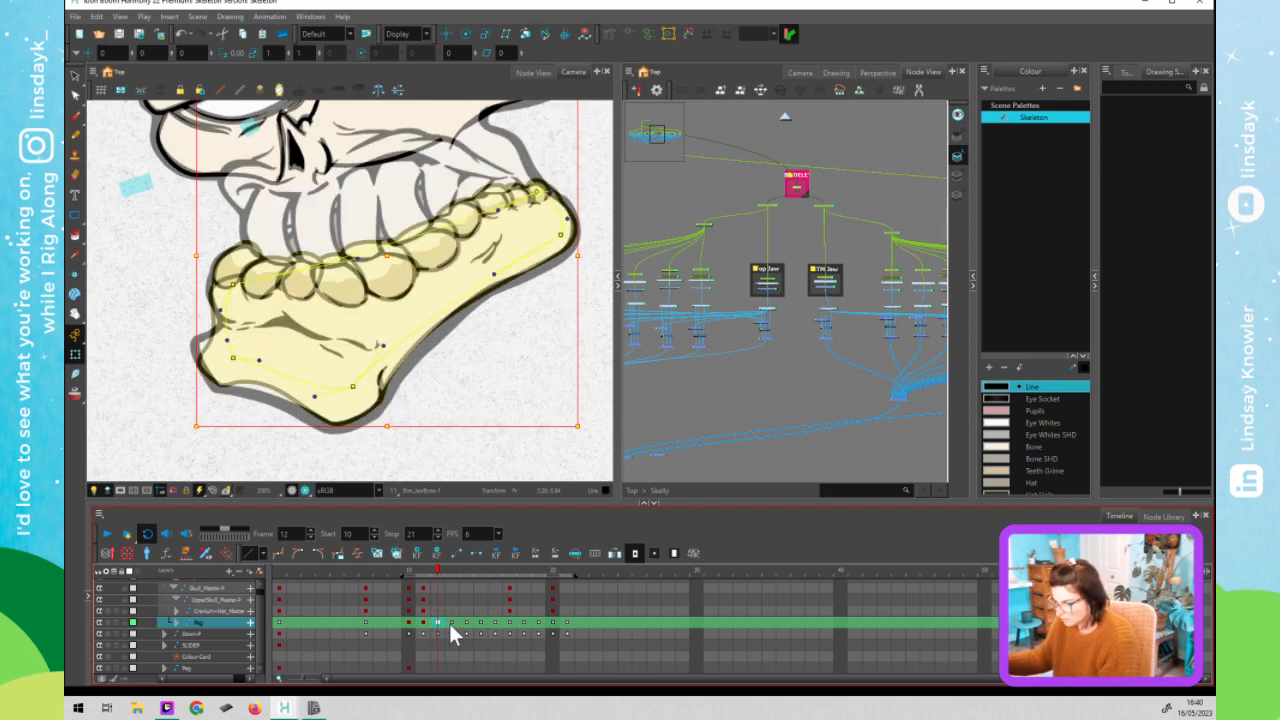
pyautogui.click(451, 623)
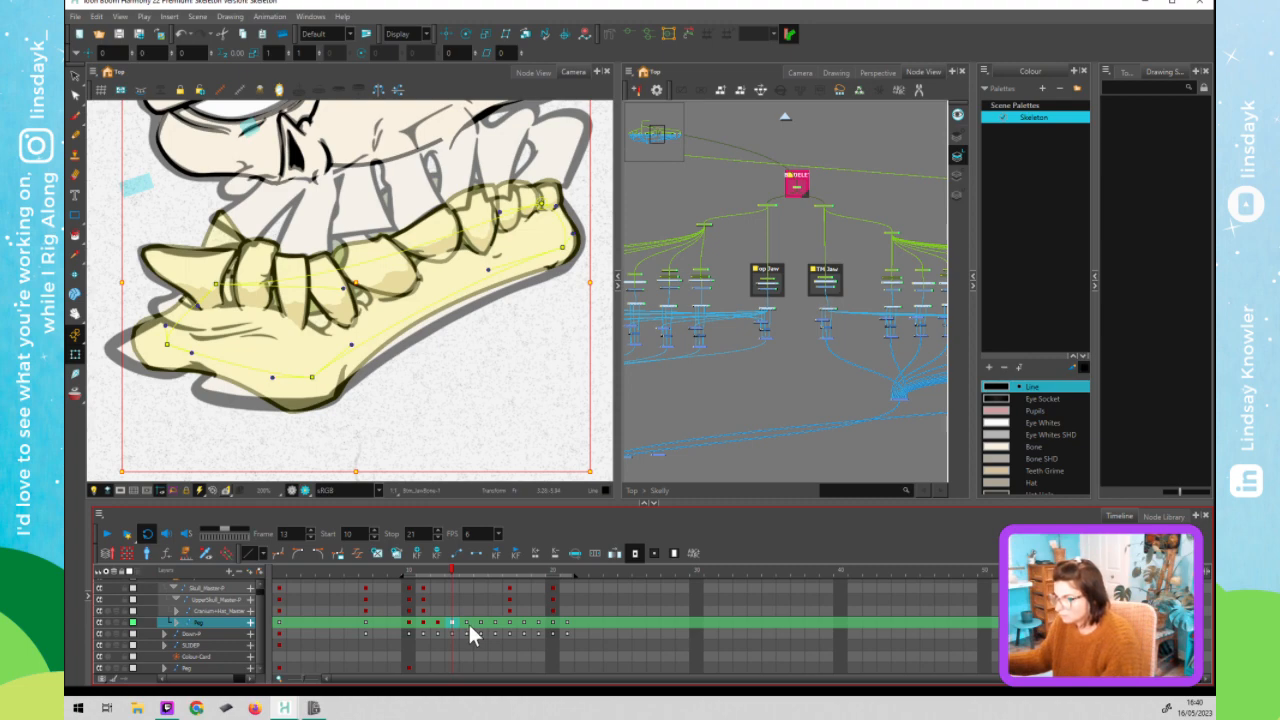
# - Refine the upper front edge of the second back bottom tooth at frame 13 with its deformer
pyautogui.click(507, 218)
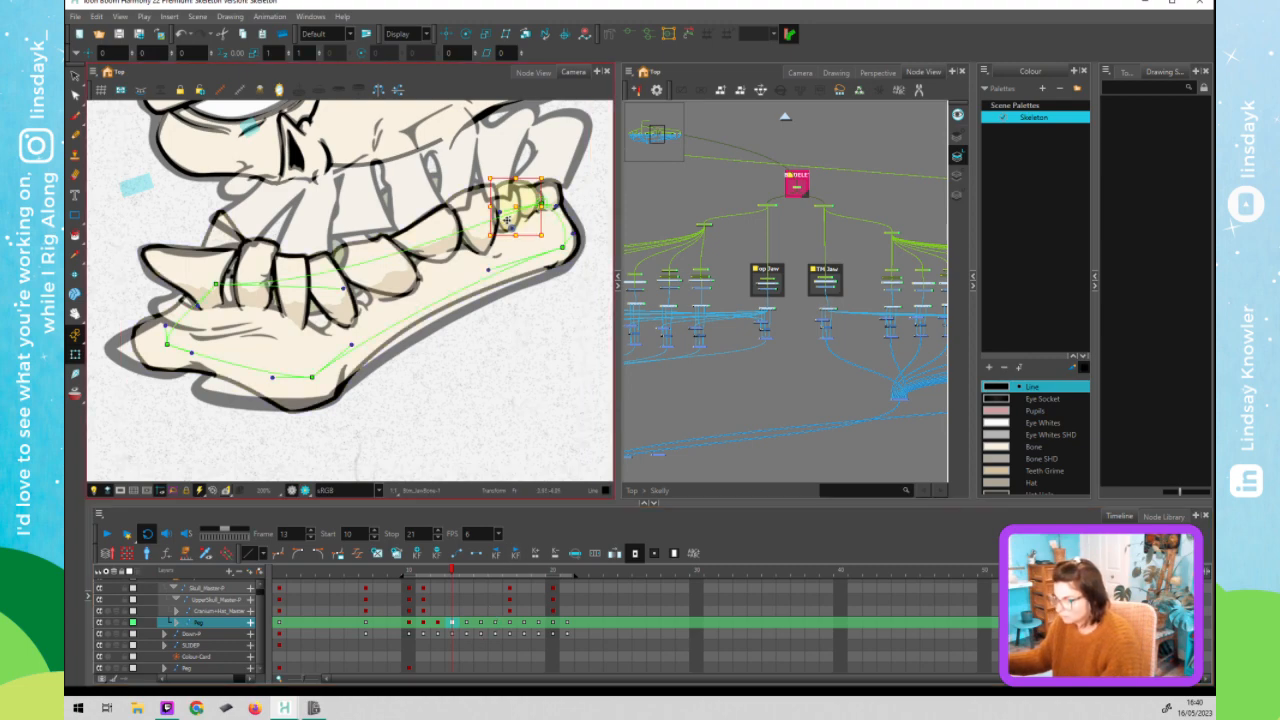
pyautogui.click(506, 212)
pyautogui.click(492, 195)
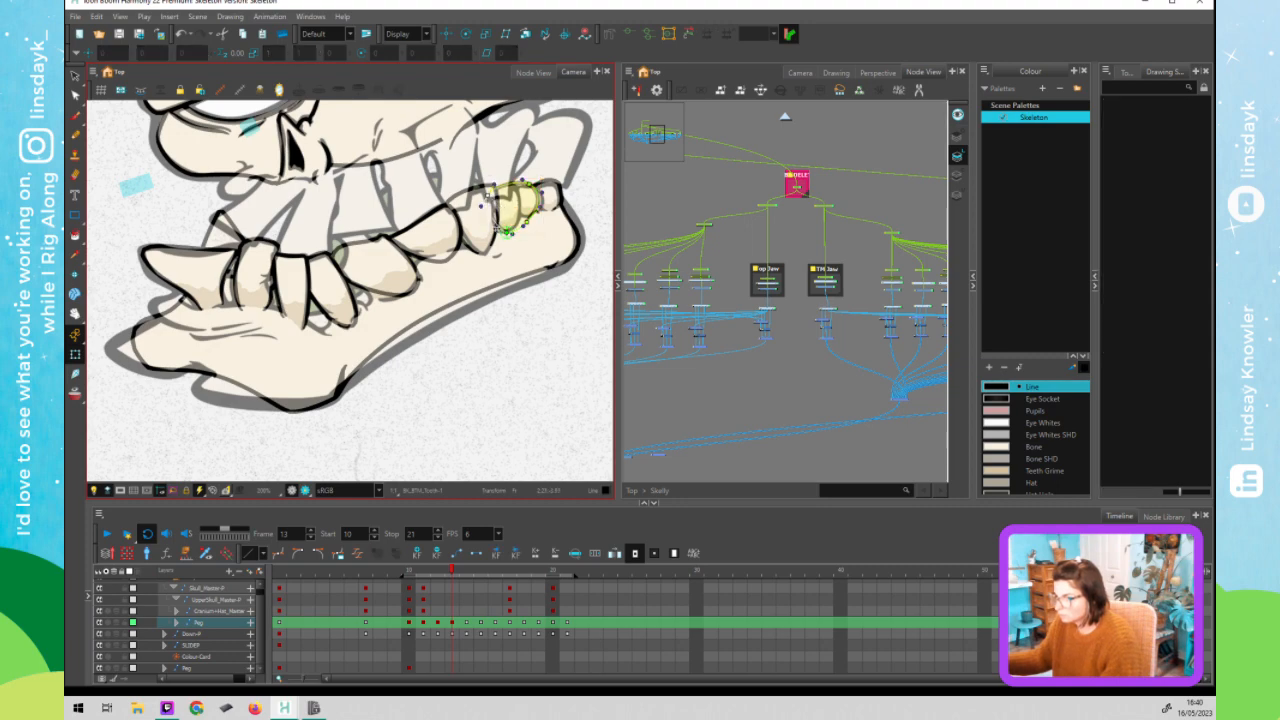
pyautogui.click(501, 399)
# - At frame 14, raise the bottom jaw slightly and reshape the jaw bone's chin, front edge and rear end with its deformer to match the chart
pyautogui.click(465, 569)
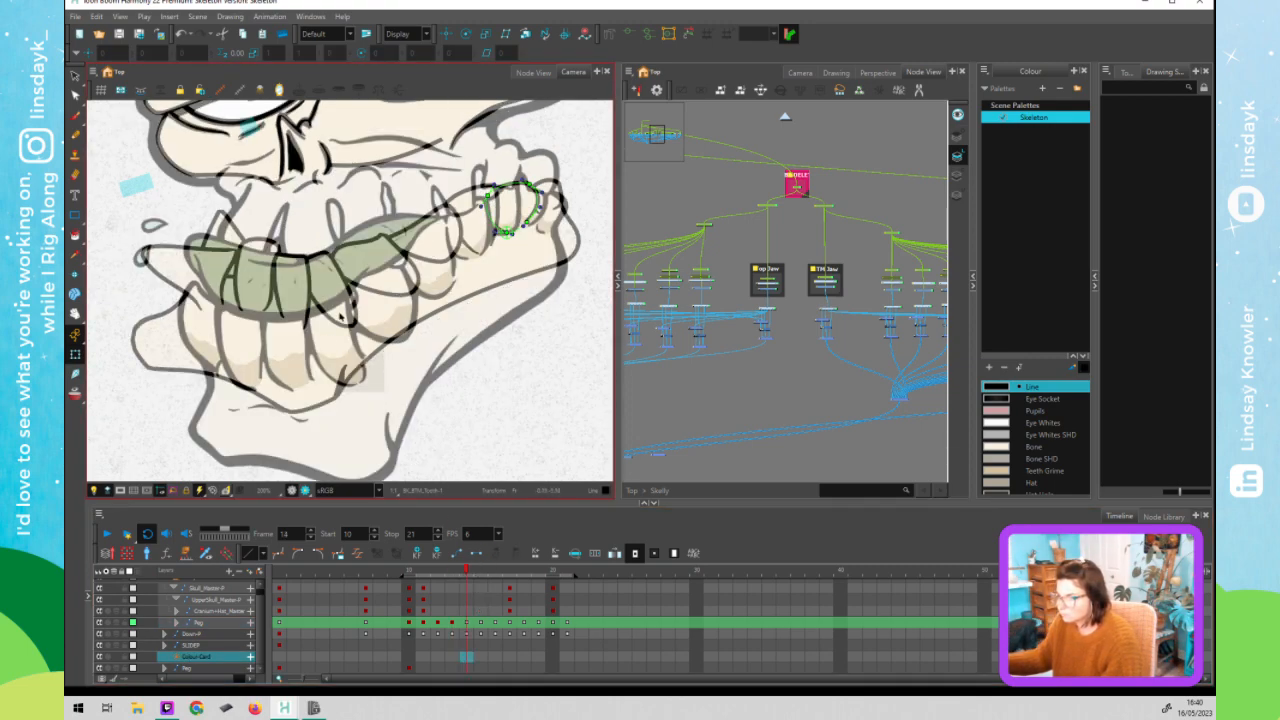
pyautogui.moveTo(428, 357); pyautogui.dragTo(428, 348)
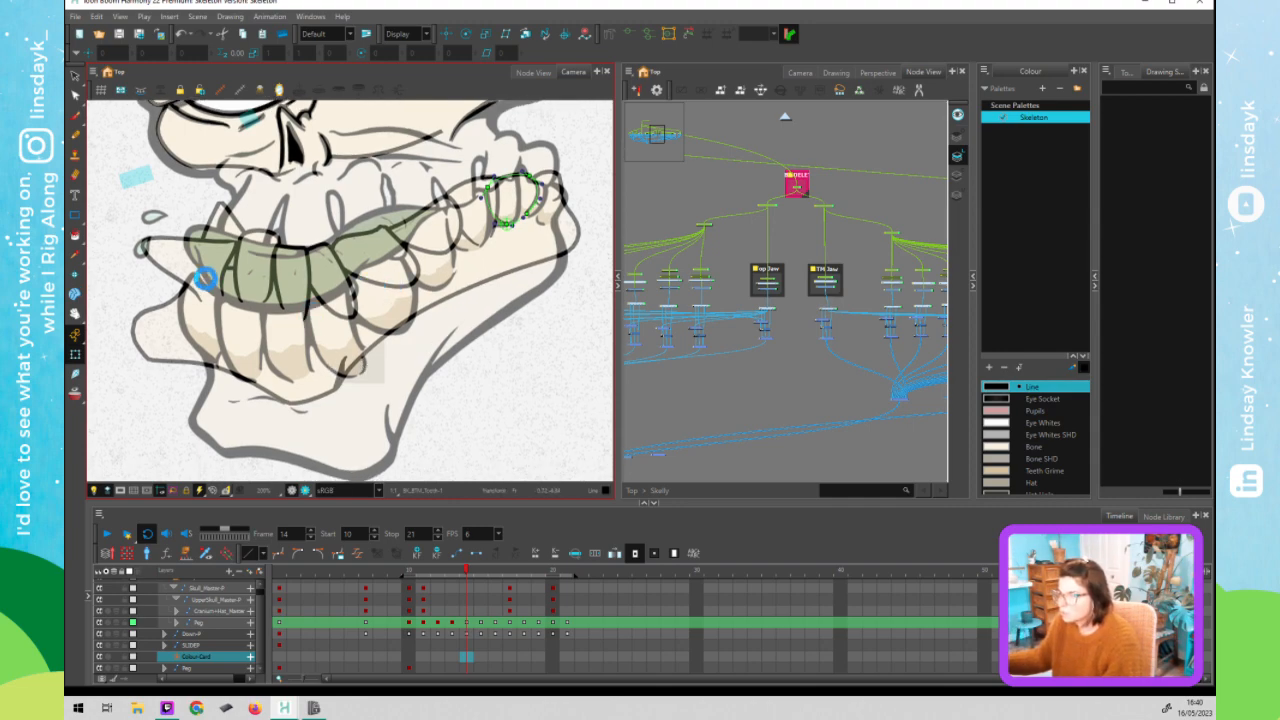
pyautogui.click(303, 398)
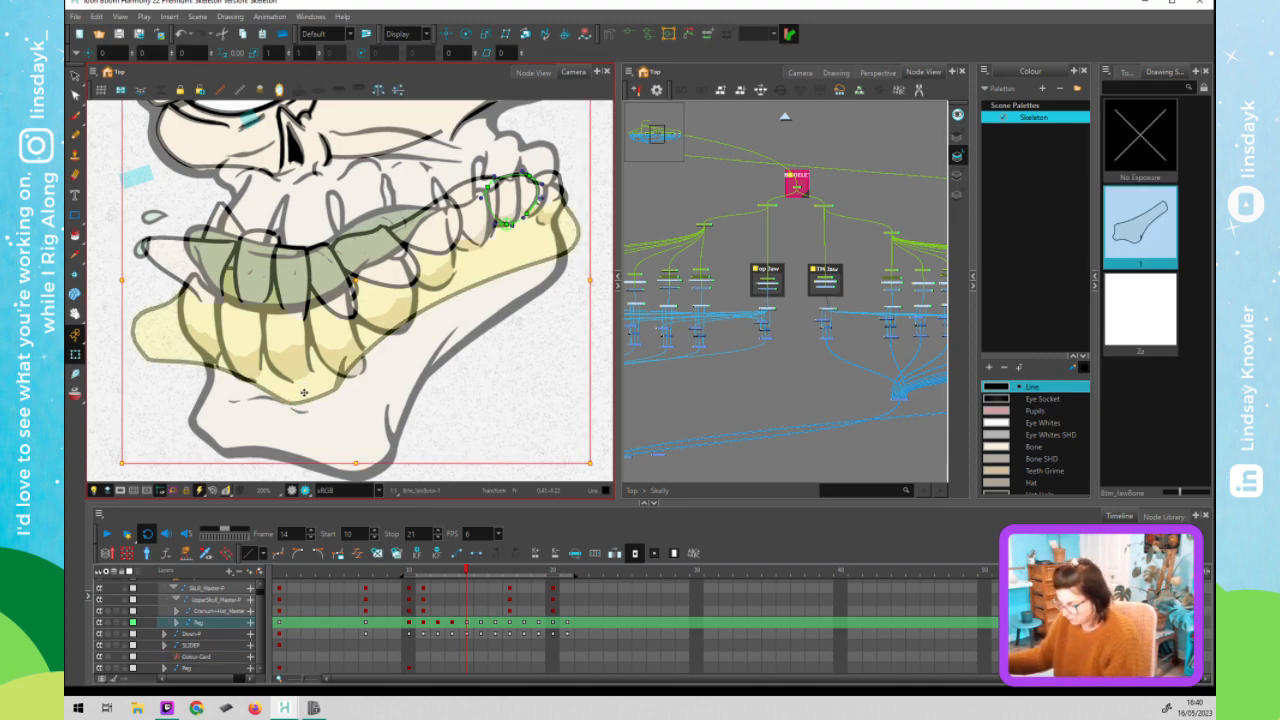
pyautogui.moveTo(311, 370); pyautogui.dragTo(357, 434)
pyautogui.moveTo(168, 334); pyautogui.dragTo(233, 427)
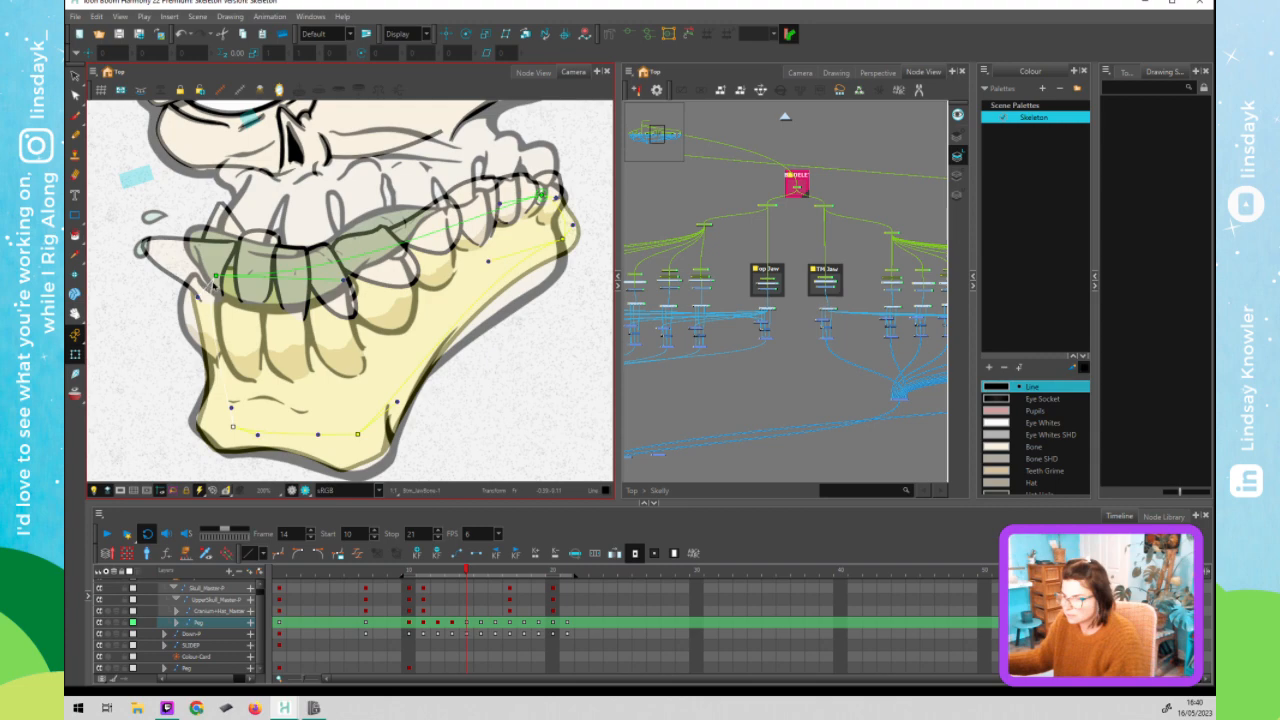
pyautogui.moveTo(216, 277); pyautogui.dragTo(238, 322)
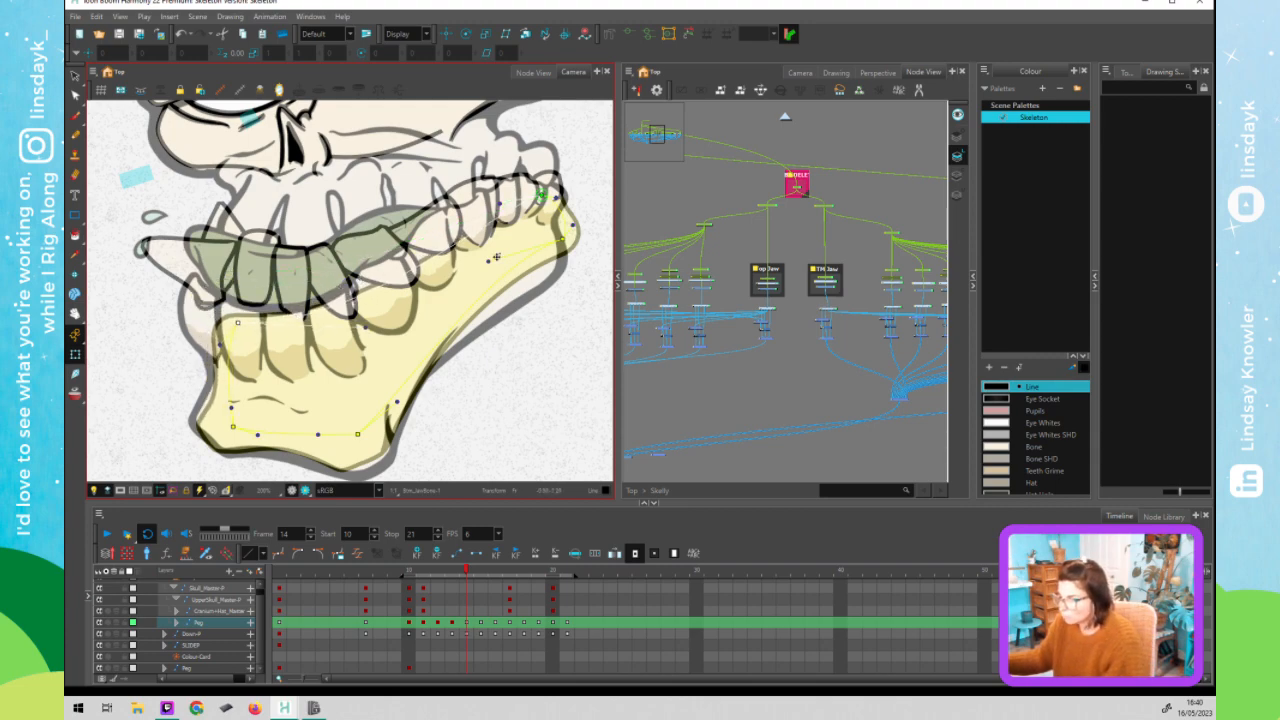
pyautogui.moveTo(548, 247); pyautogui.dragTo(541, 276)
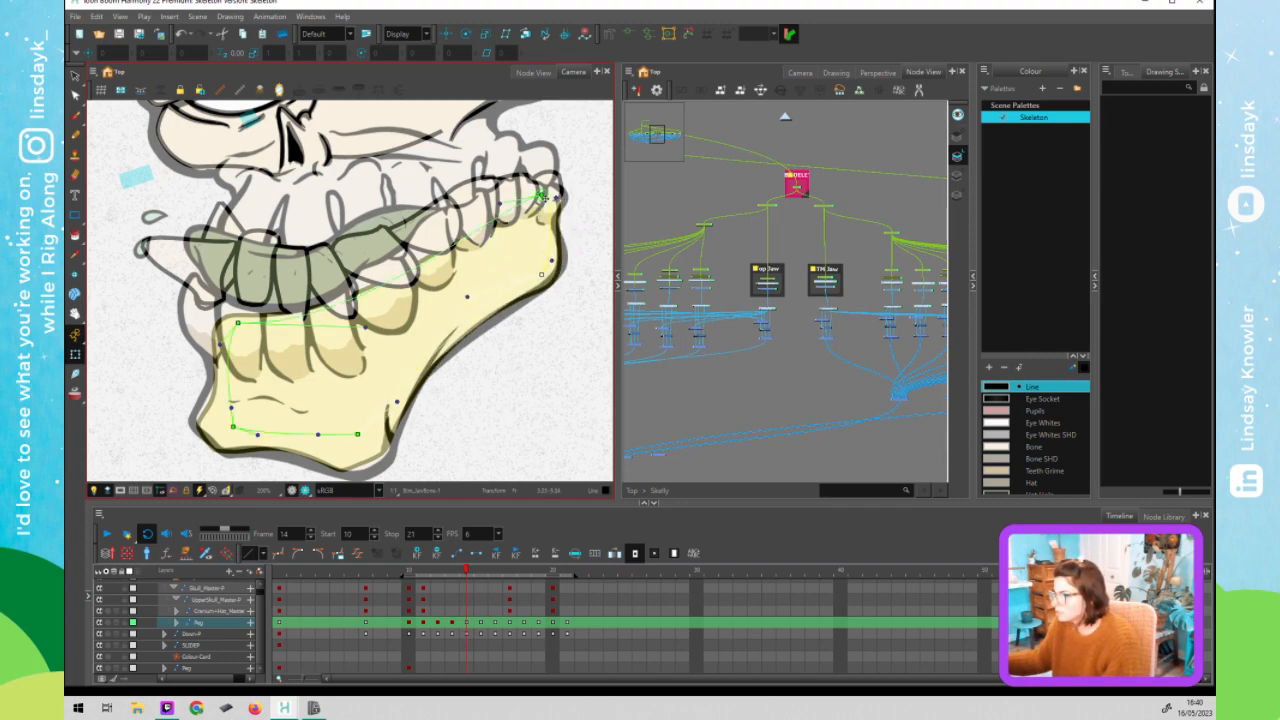
pyautogui.moveTo(542, 195); pyautogui.dragTo(537, 201)
pyautogui.click(576, 182)
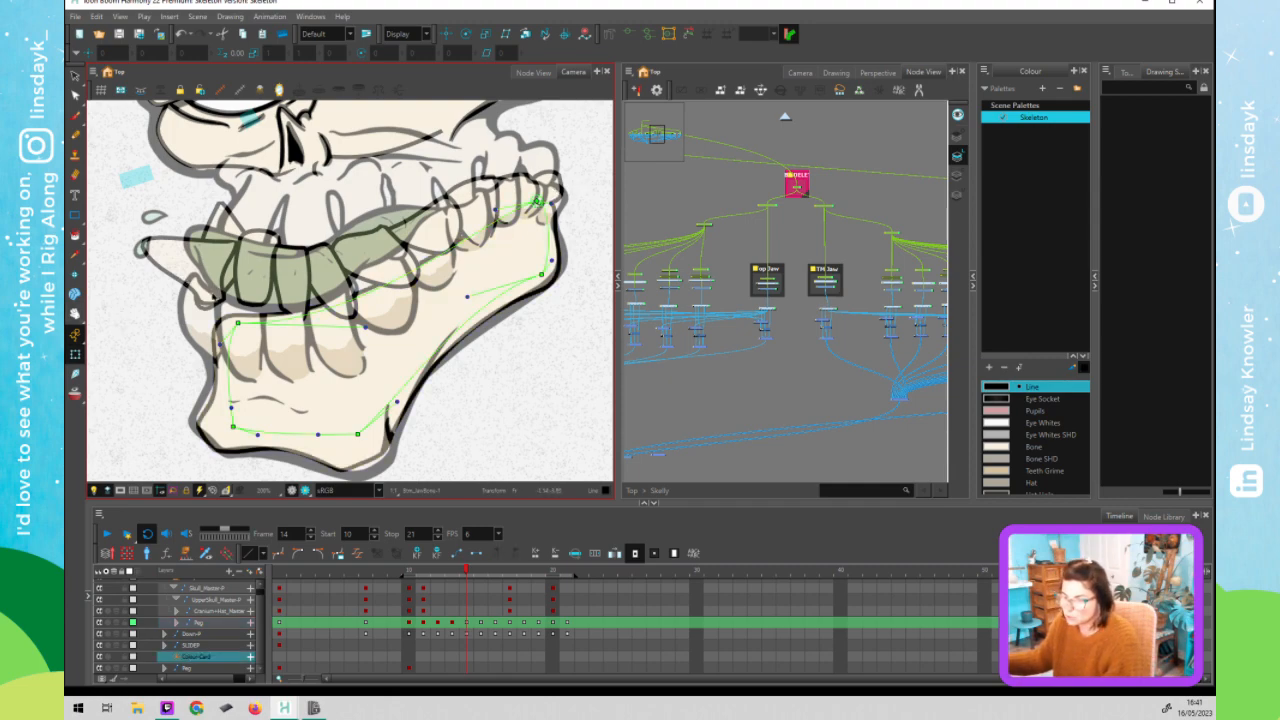
# - Move the frontmost bottom tooth down to its chart outline at the front of the jaw and rotate it to fit
pyautogui.click(232, 226)
pyautogui.moveTo(232, 226); pyautogui.dragTo(248, 290)
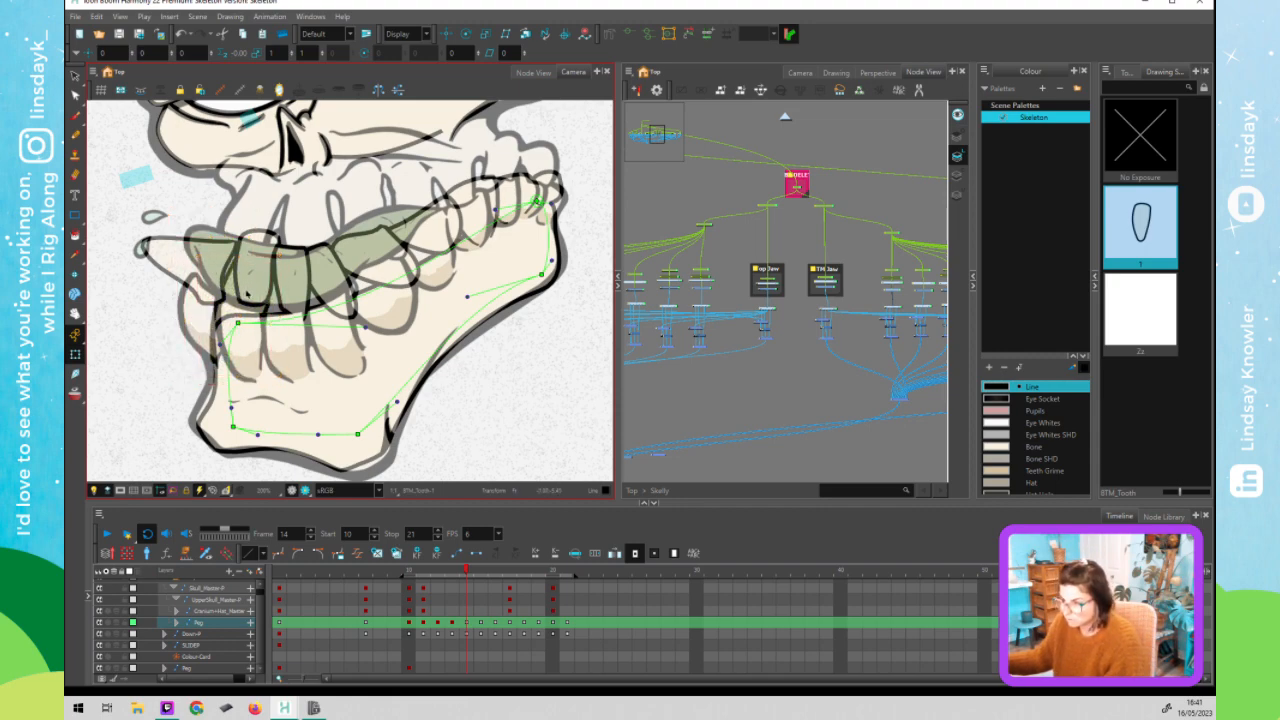
pyautogui.click(209, 218)
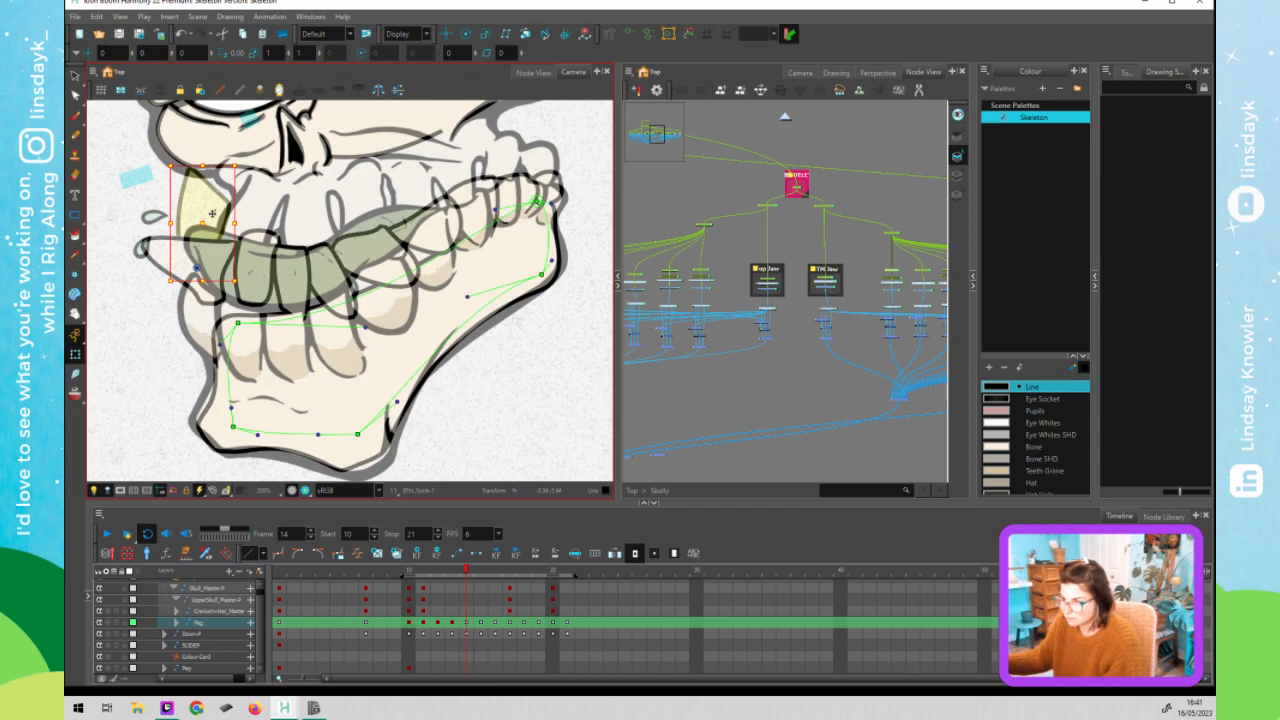
pyautogui.moveTo(209, 218); pyautogui.dragTo(240, 317)
pyautogui.moveTo(266, 259); pyautogui.dragTo(230, 256)
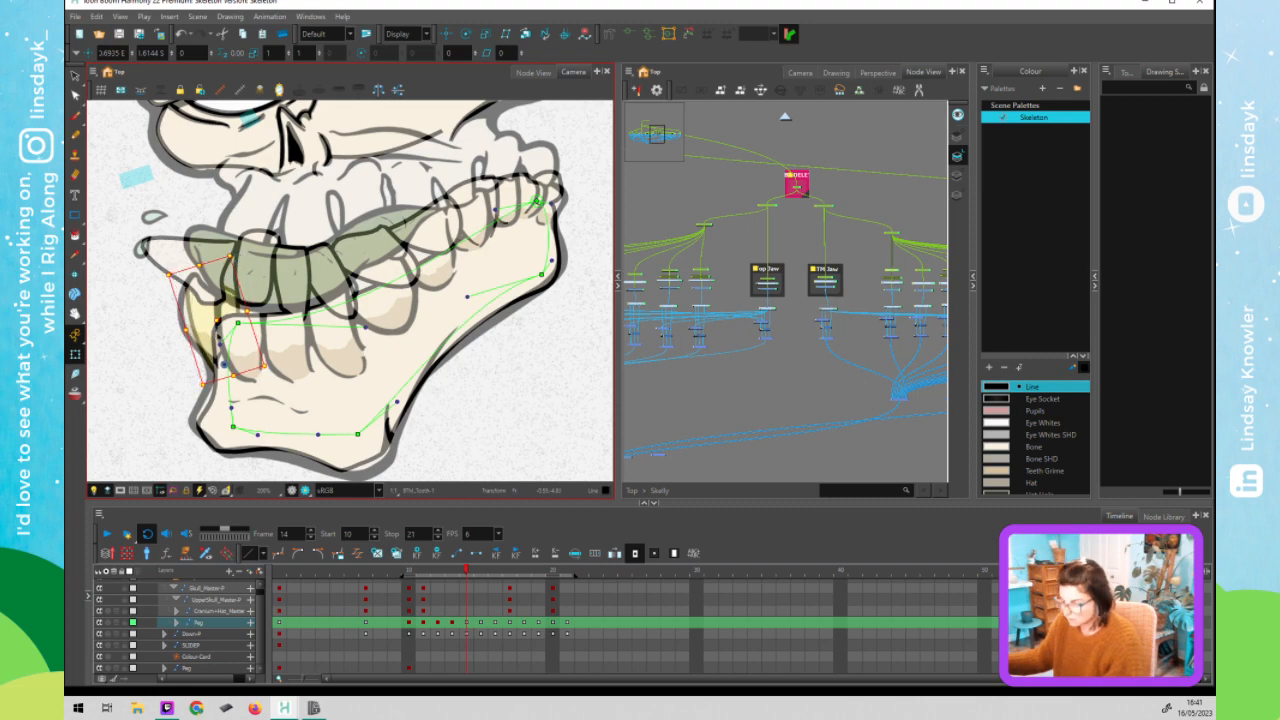
# - Reshape the frontmost bottom tooth's top edge and root at frame 14 with its deformer to follow the chart outline
pyautogui.press('F11')
pyautogui.click(160, 330)
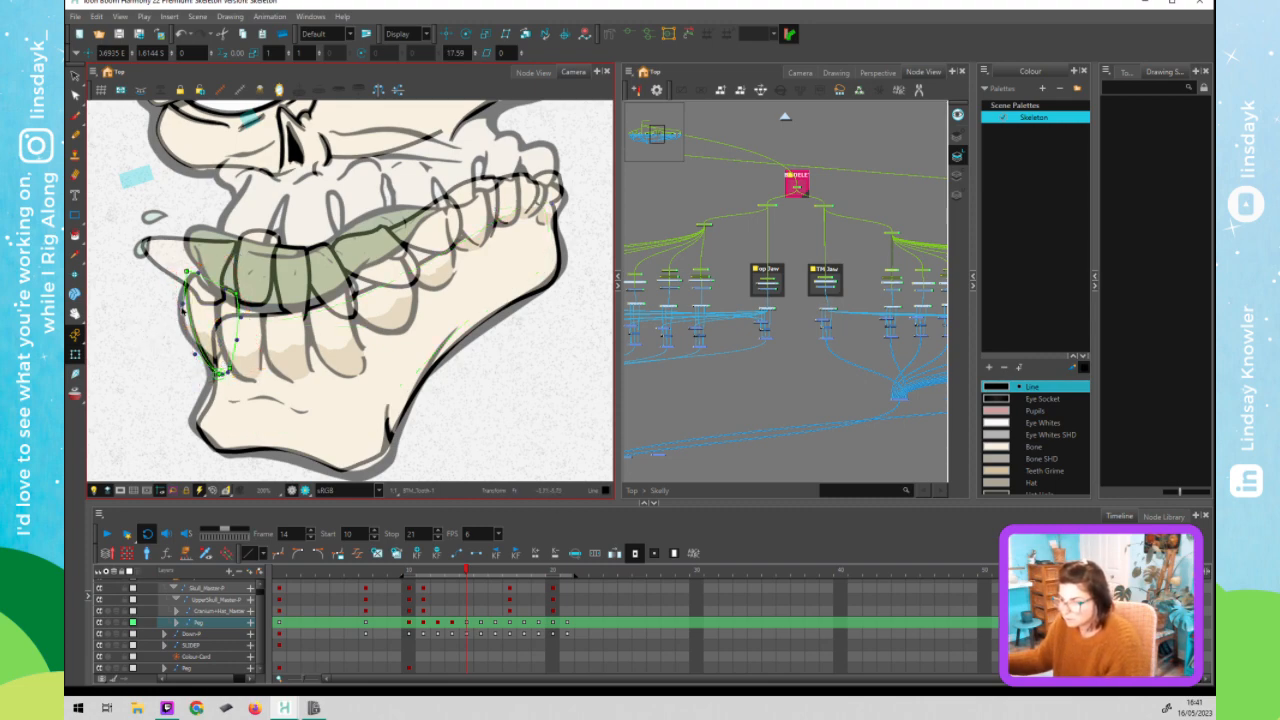
pyautogui.moveTo(187, 272); pyautogui.dragTo(231, 298)
pyautogui.moveTo(219, 374); pyautogui.dragTo(222, 341)
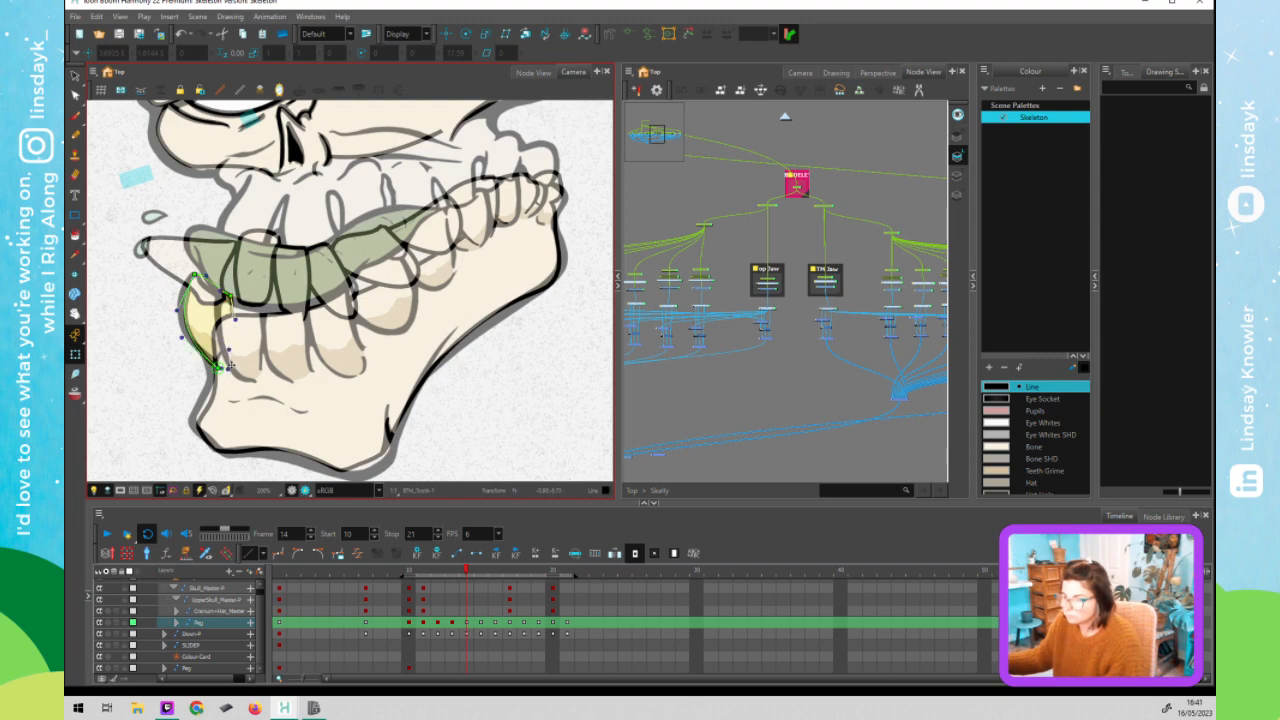
# - Fit the frontmost lower tooth's deformer to the sketch and move the next lower tooth into its sketched position
pyautogui.moveTo(231, 296); pyautogui.dragTo(225, 298)
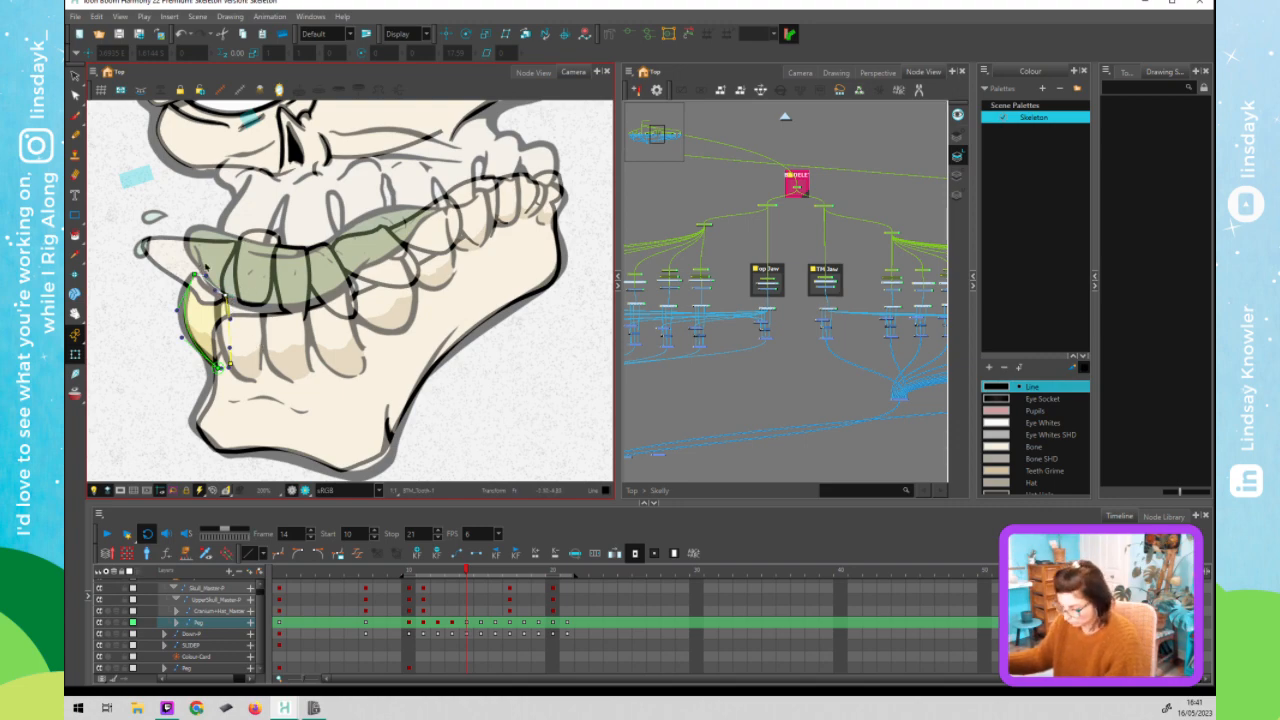
pyautogui.click(240, 340)
pyautogui.moveTo(244, 345); pyautogui.dragTo(256, 355)
# - Move the remaining front and middle lower teeth off the tongue and onto their sketched positions along the jaw
pyautogui.click(255, 282)
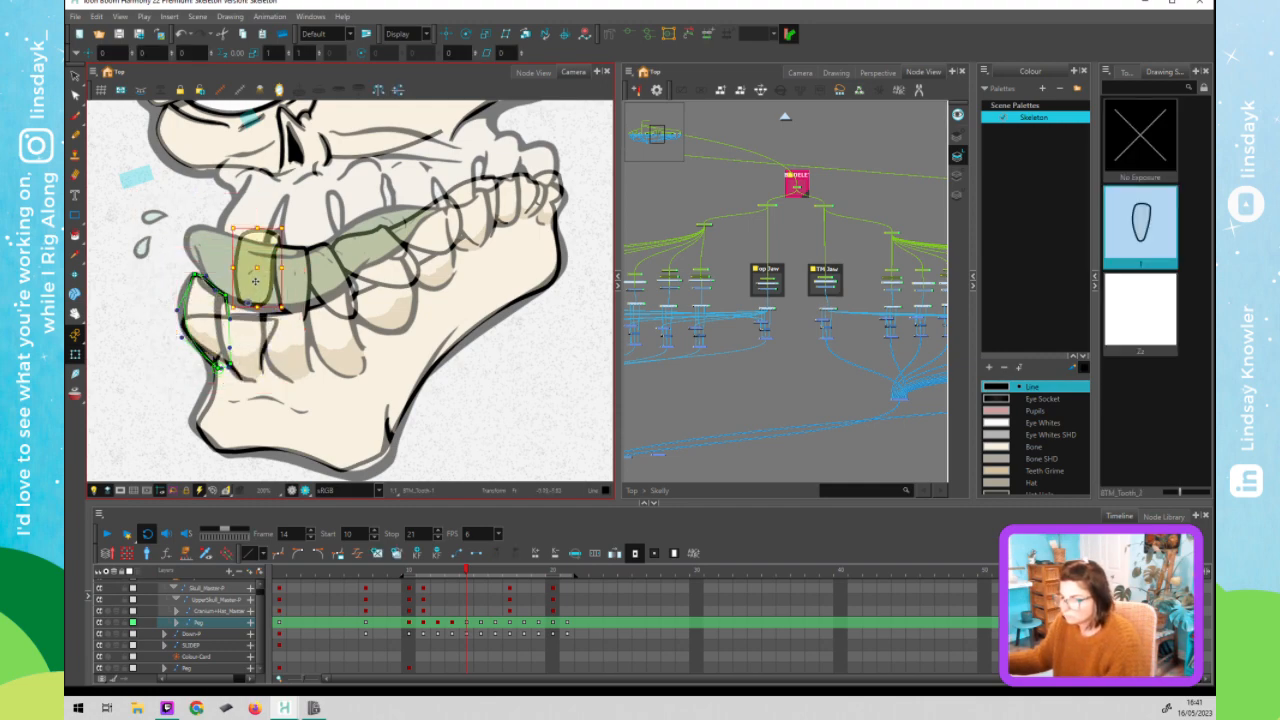
pyautogui.moveTo(252, 268)
pyautogui.mouseDown()
pyautogui.moveTo(306, 355)
pyautogui.moveTo(289, 283)
pyautogui.moveTo(358, 338)
pyautogui.mouseUp()
pyautogui.click(355, 287)
pyautogui.moveTo(355, 285); pyautogui.dragTo(403, 293)
pyautogui.moveTo(388, 243); pyautogui.dragTo(466, 221)
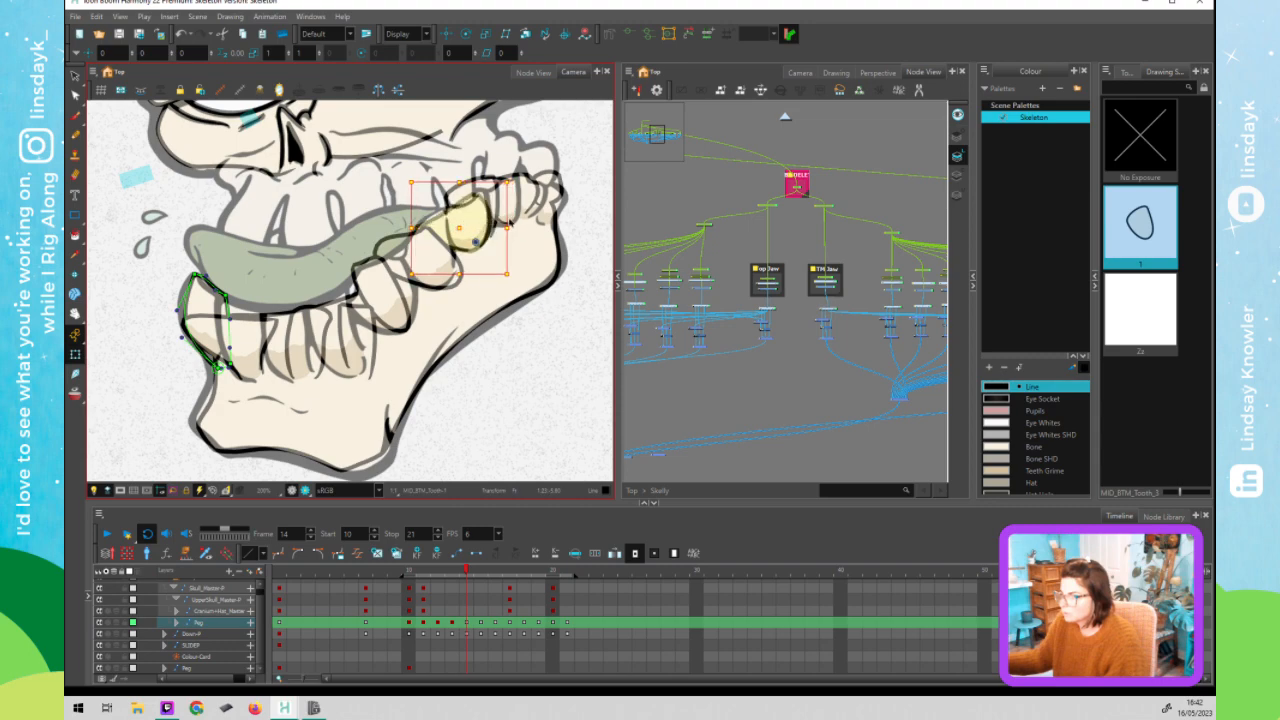
# - Reshape the second lower tooth from the front with its deformation points to match the sketched outline
pyautogui.click(245, 345)
pyautogui.moveTo(182, 325); pyautogui.dragTo(213, 329)
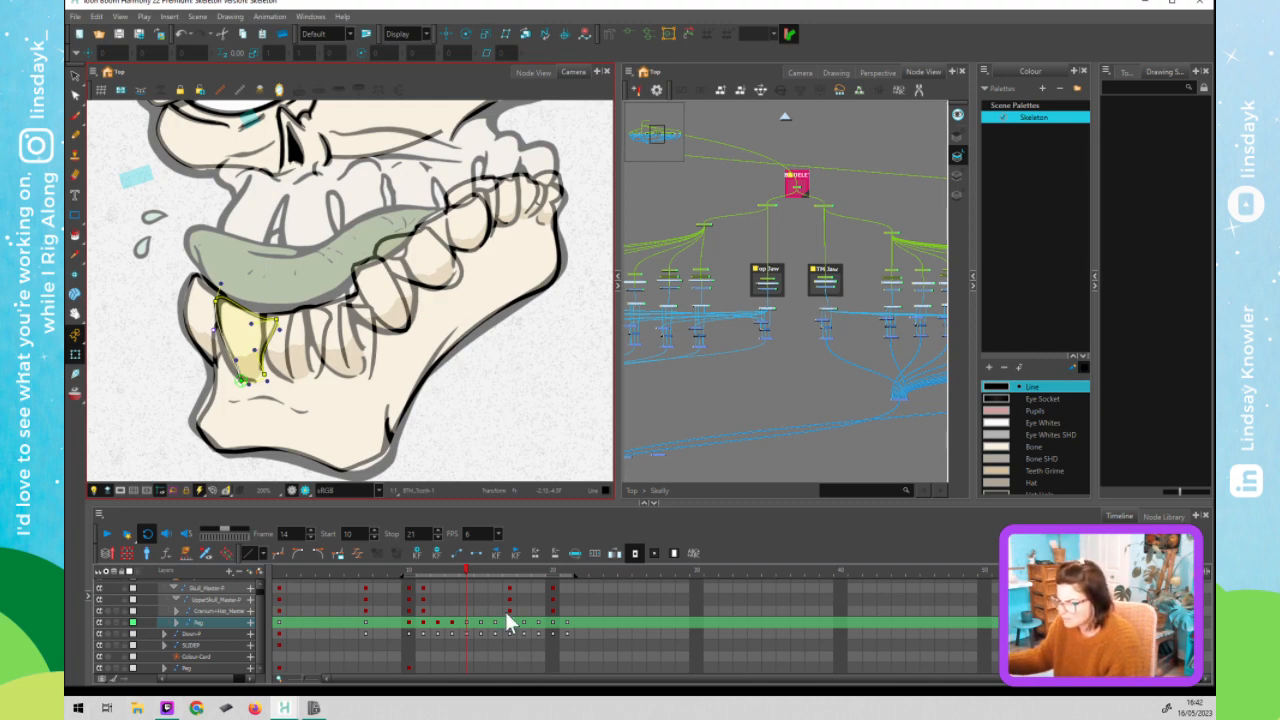
pyautogui.scroll(1, 251, 583)
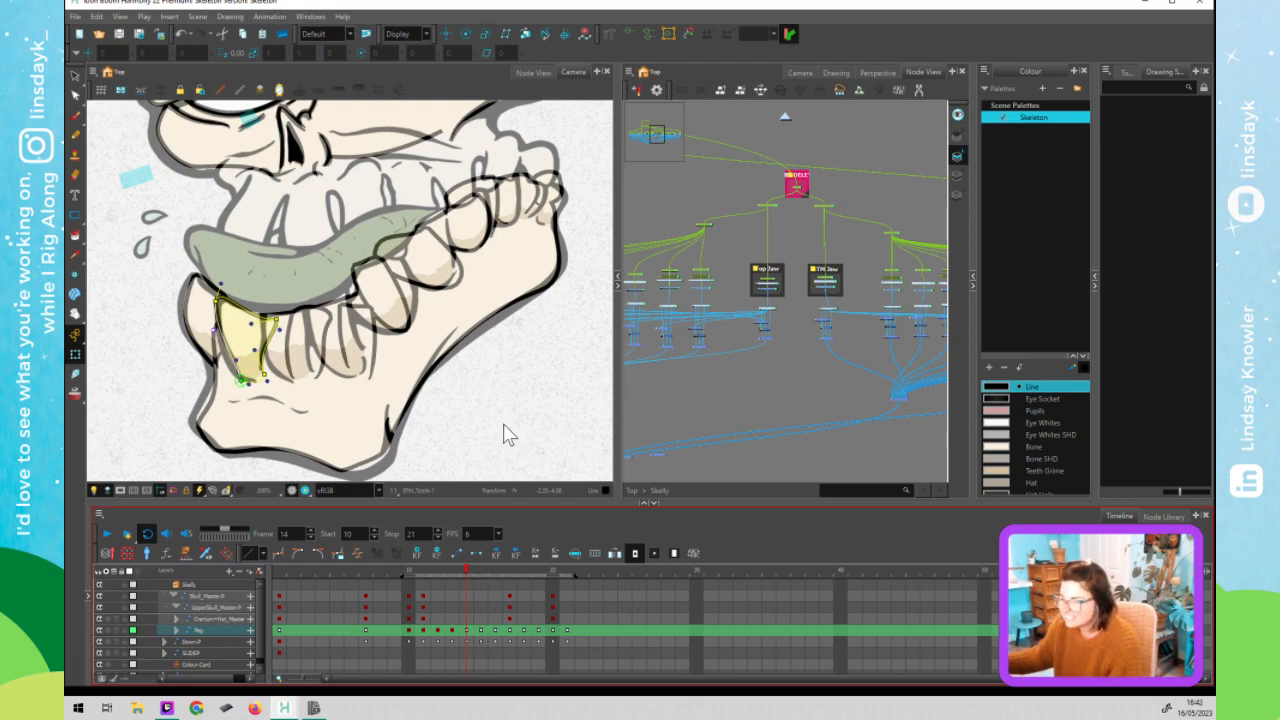
pyautogui.click(324, 320)
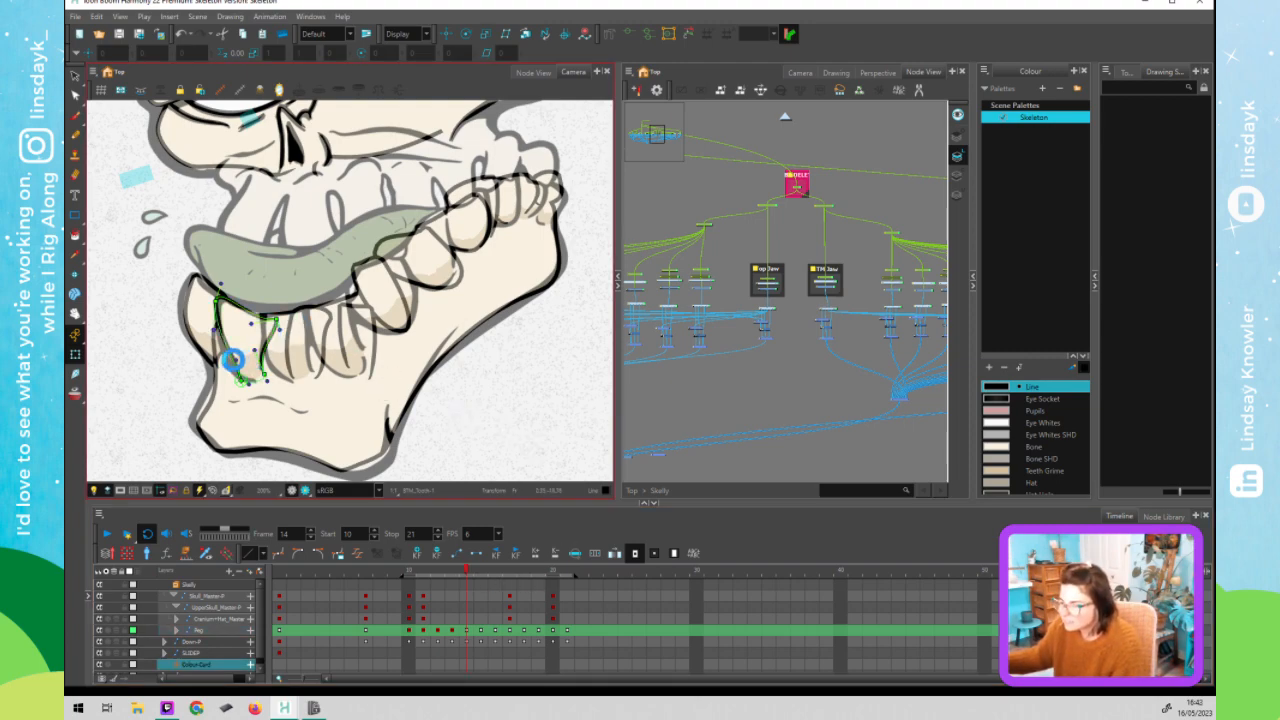
pyautogui.click(232, 360)
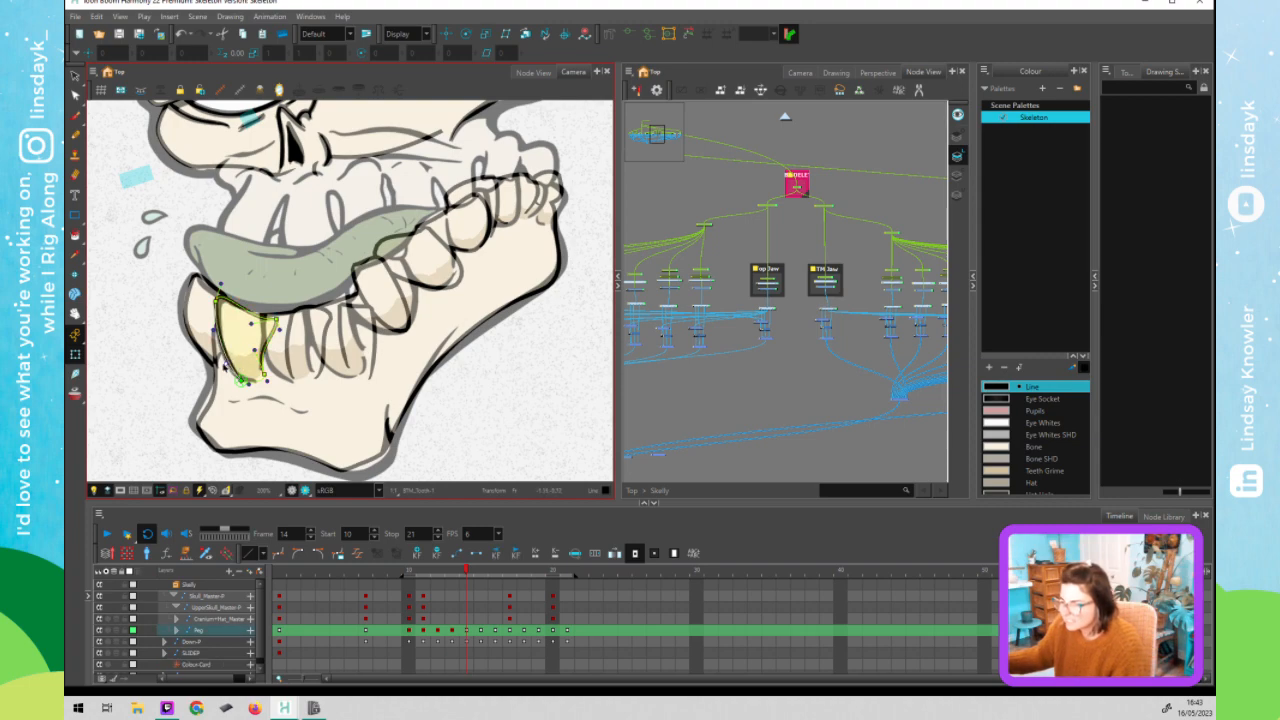
pyautogui.moveTo(272, 319); pyautogui.dragTo(268, 316)
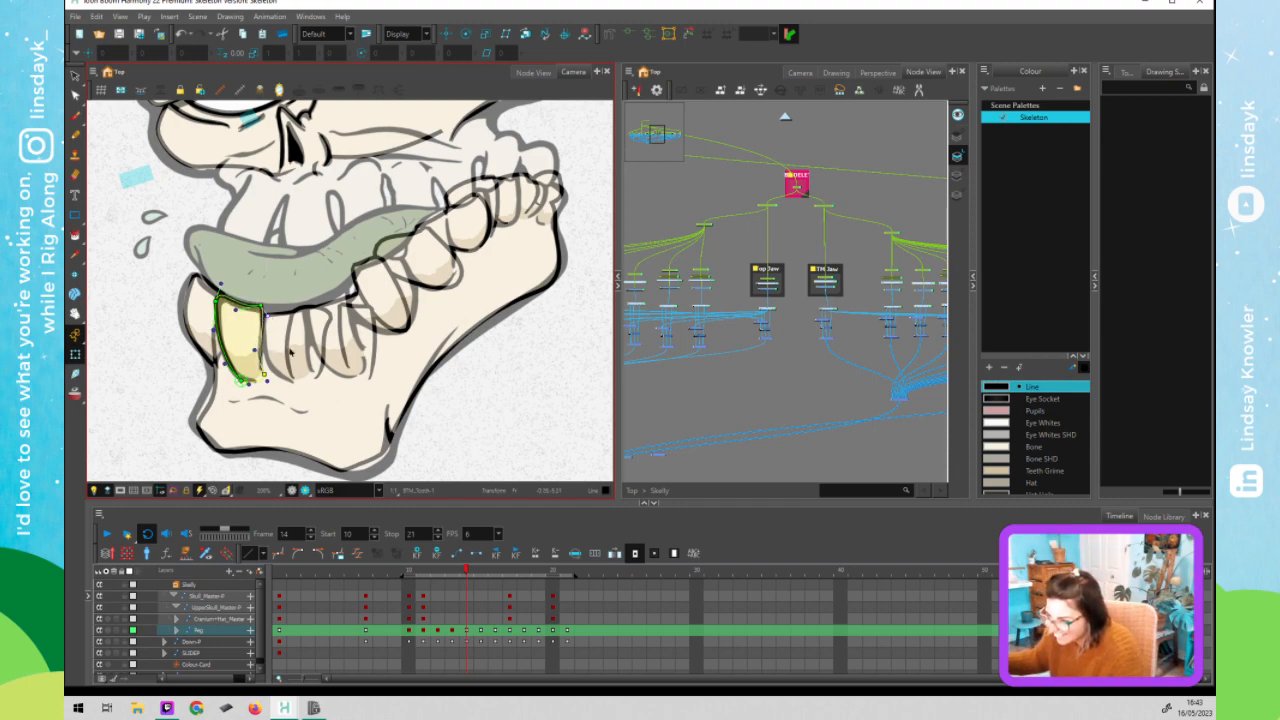
# - Show the third lower tooth's deformer and adjust its points so the upper corners, sides and root follow the sketch
pyautogui.click(300, 350)
pyautogui.press('F11')
pyautogui.click(291, 315)
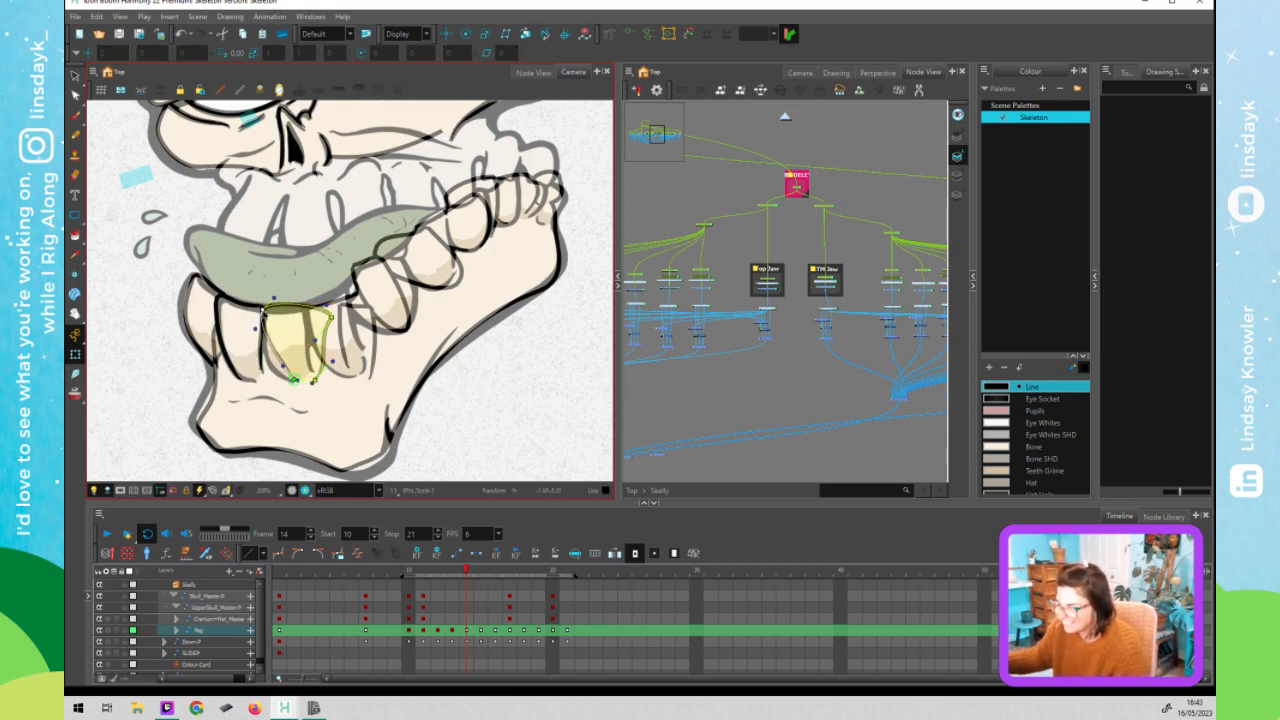
pyautogui.moveTo(331, 317); pyautogui.dragTo(312, 314)
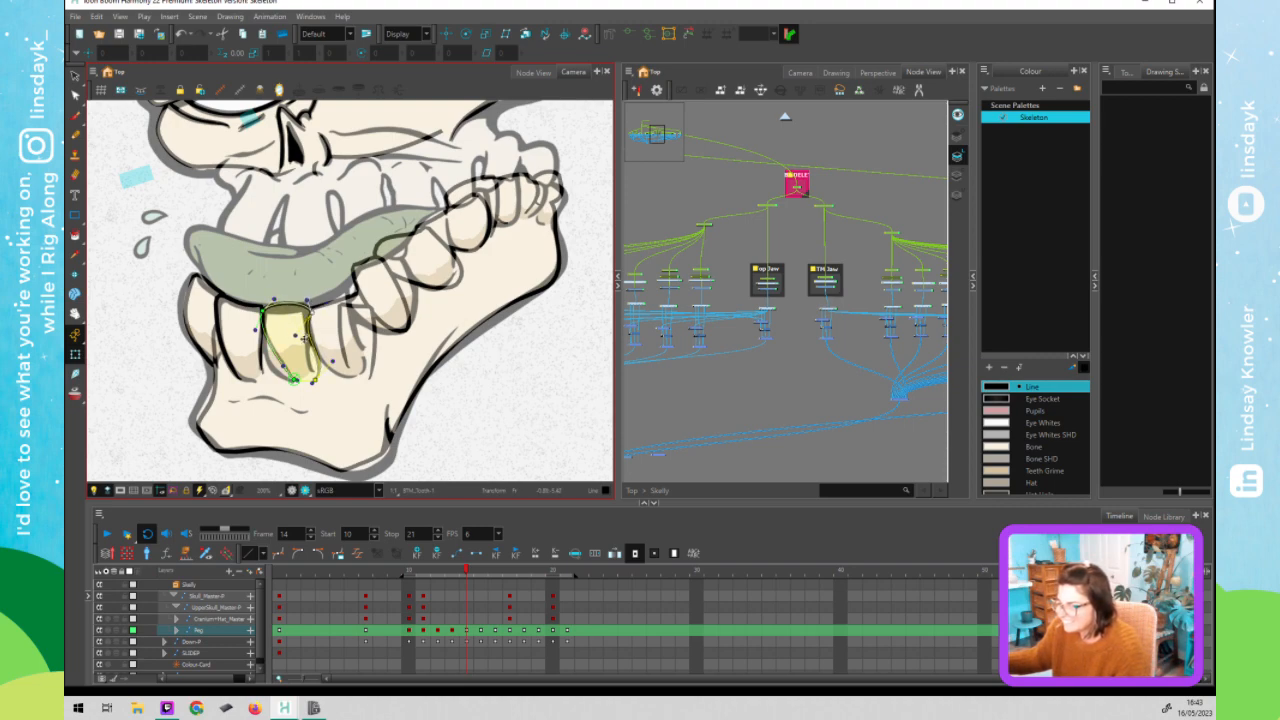
pyautogui.moveTo(283, 366); pyautogui.dragTo(268, 381)
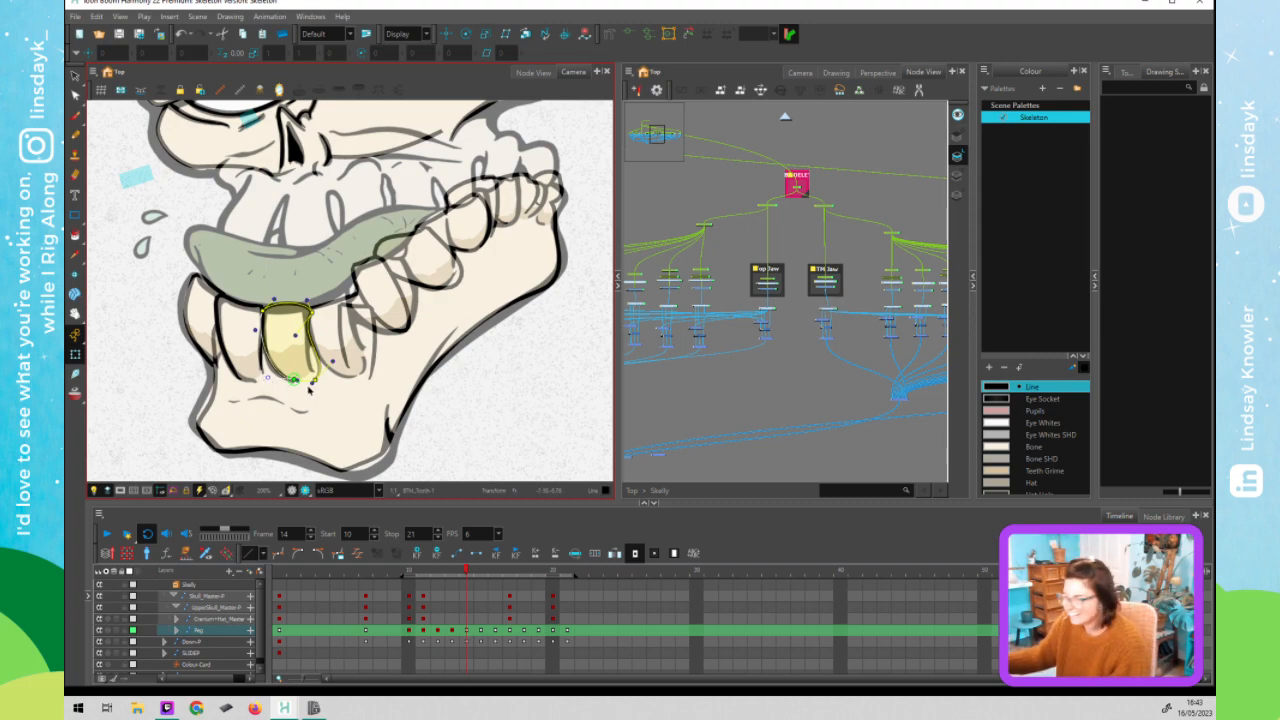
pyautogui.moveTo(314, 381)
pyautogui.mouseDown()
pyautogui.moveTo(330, 355)
pyautogui.moveTo(308, 362)
pyautogui.mouseUp()
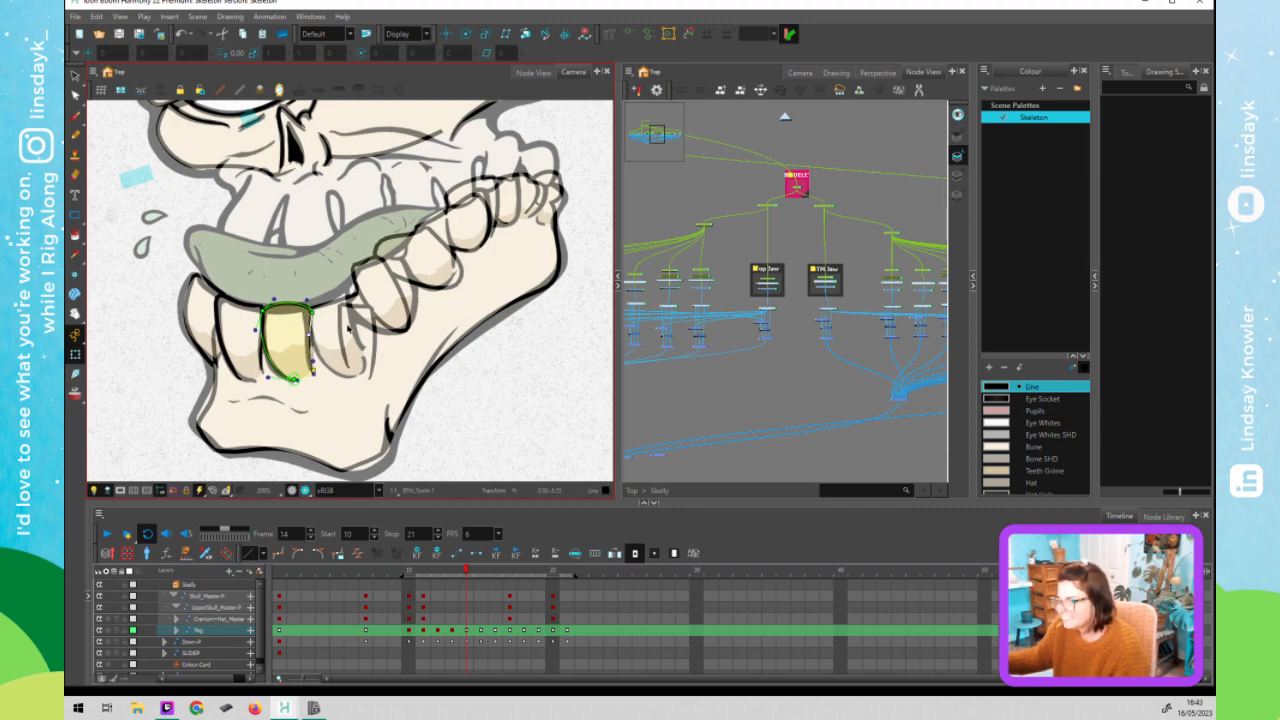
# - Narrow and slant the fourth lower tooth with its deformation points to fill the sketched shape beside the third tooth
pyautogui.click(362, 327)
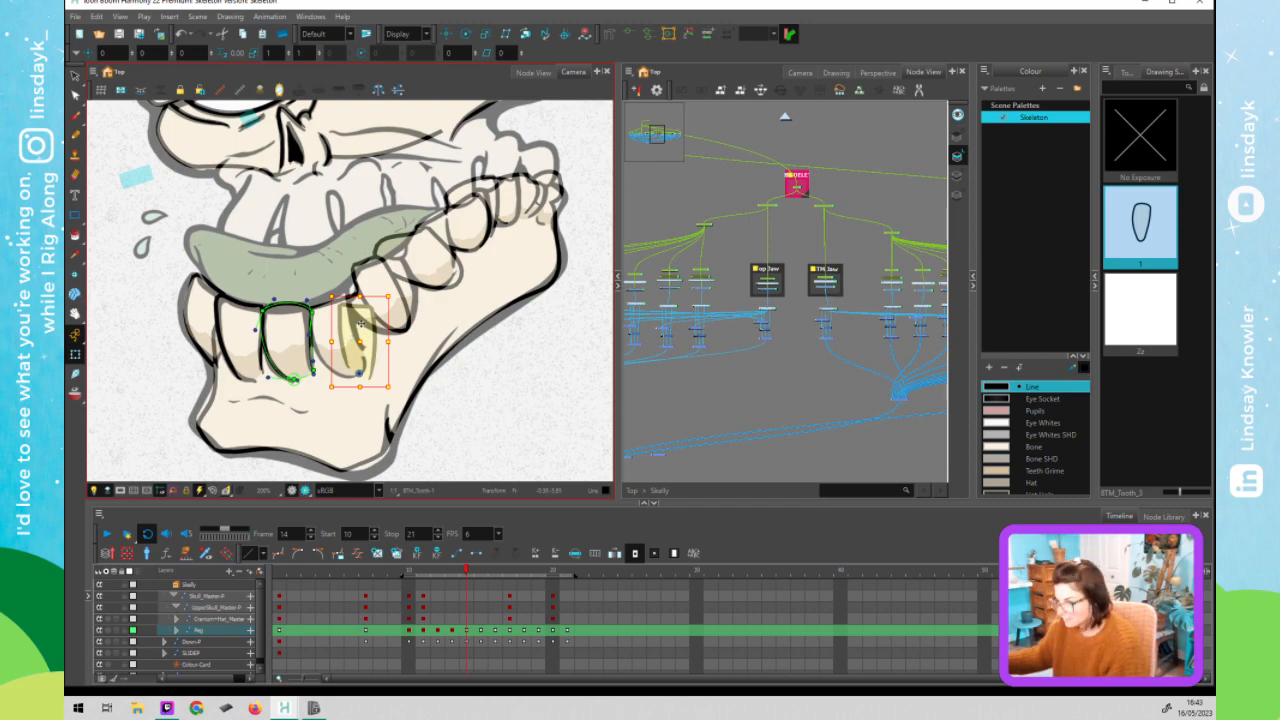
pyautogui.click(320, 308)
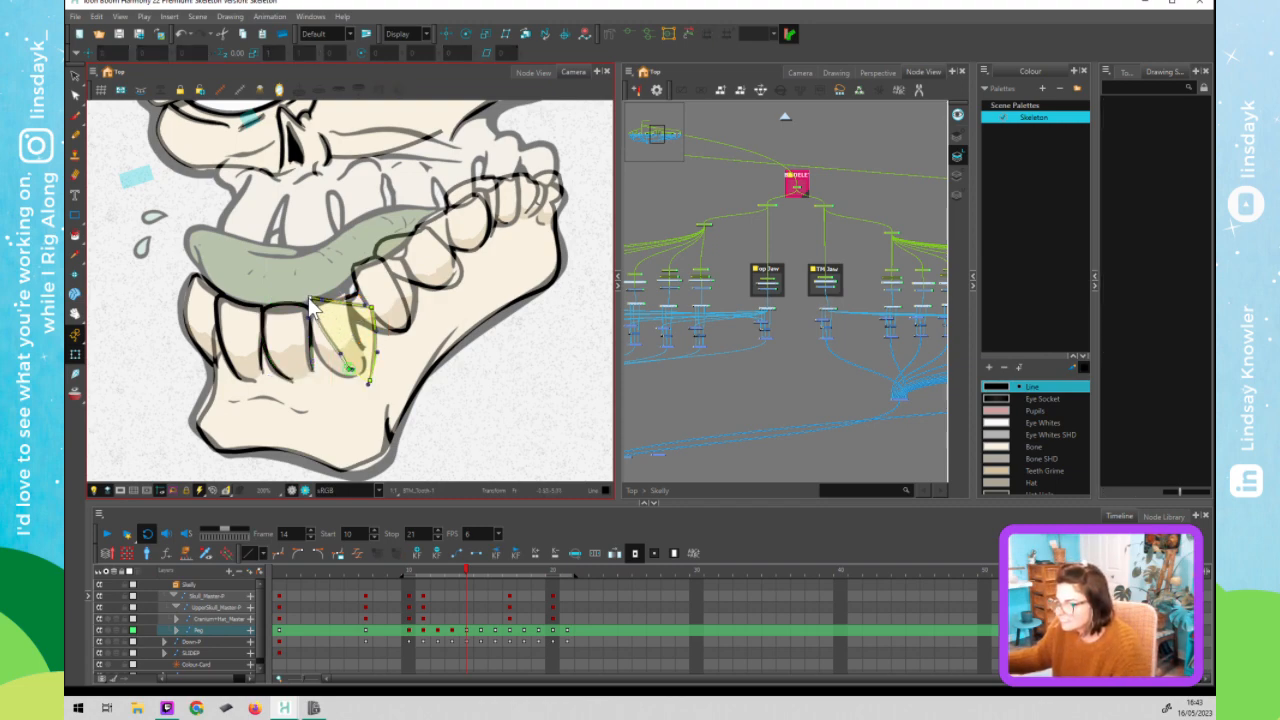
pyautogui.moveTo(337, 357)
pyautogui.mouseDown()
pyautogui.moveTo(346, 378)
pyautogui.moveTo(360, 365)
pyautogui.mouseUp()
pyautogui.moveTo(371, 308); pyautogui.dragTo(345, 281)
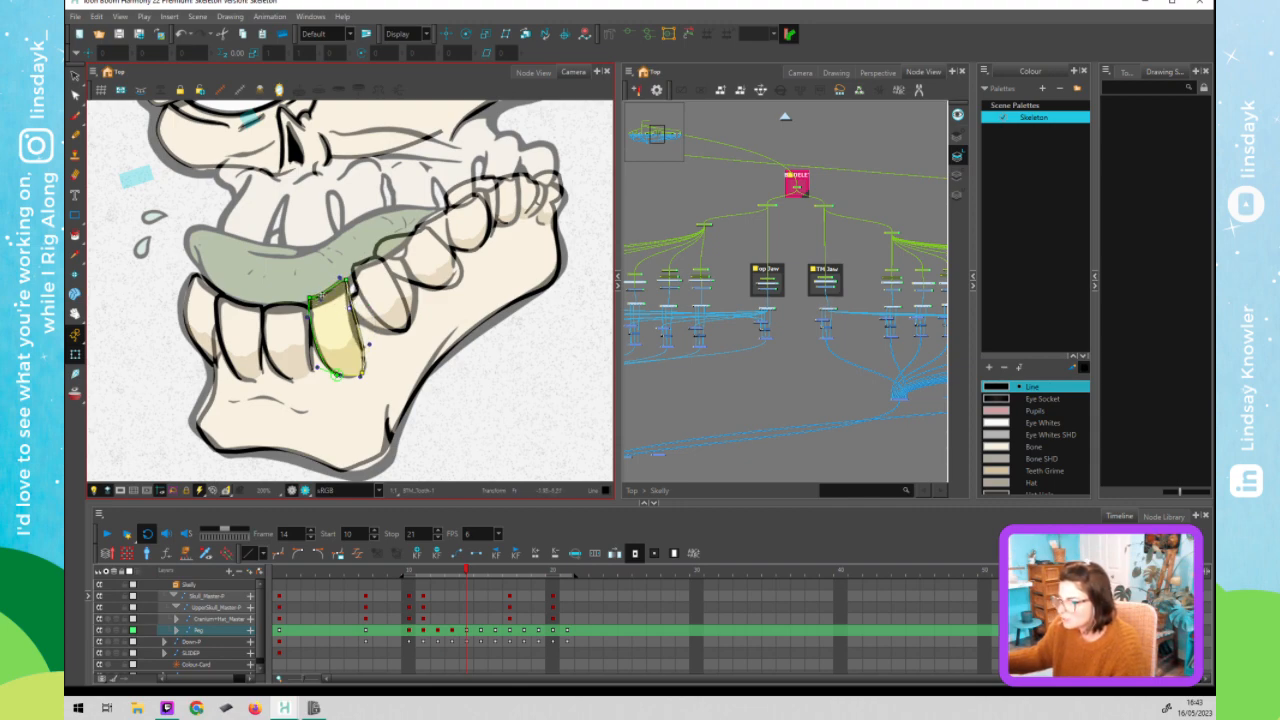
# - Show the deformer of the fifth lower tooth and widen the tooth to match its sketched outline
pyautogui.click(382, 294)
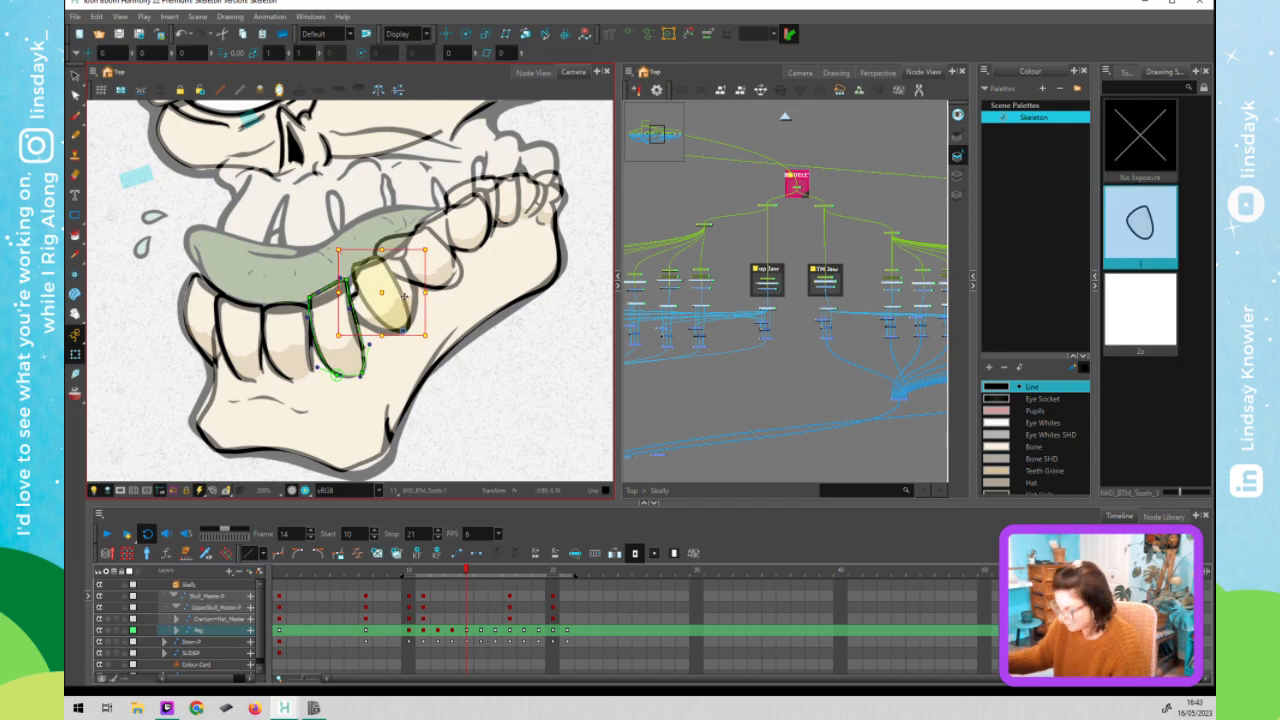
pyautogui.hotkey('shift', 'F11')
pyautogui.moveTo(382, 256)
pyautogui.mouseDown()
pyautogui.moveTo(400, 250)
pyautogui.moveTo(341, 285)
pyautogui.mouseUp()
pyautogui.moveTo(381, 336); pyautogui.dragTo(419, 309)
# - Show the sixth lower tooth's deformer and reshape its upper edge, base and front side to match the sketch
pyautogui.click(426, 276)
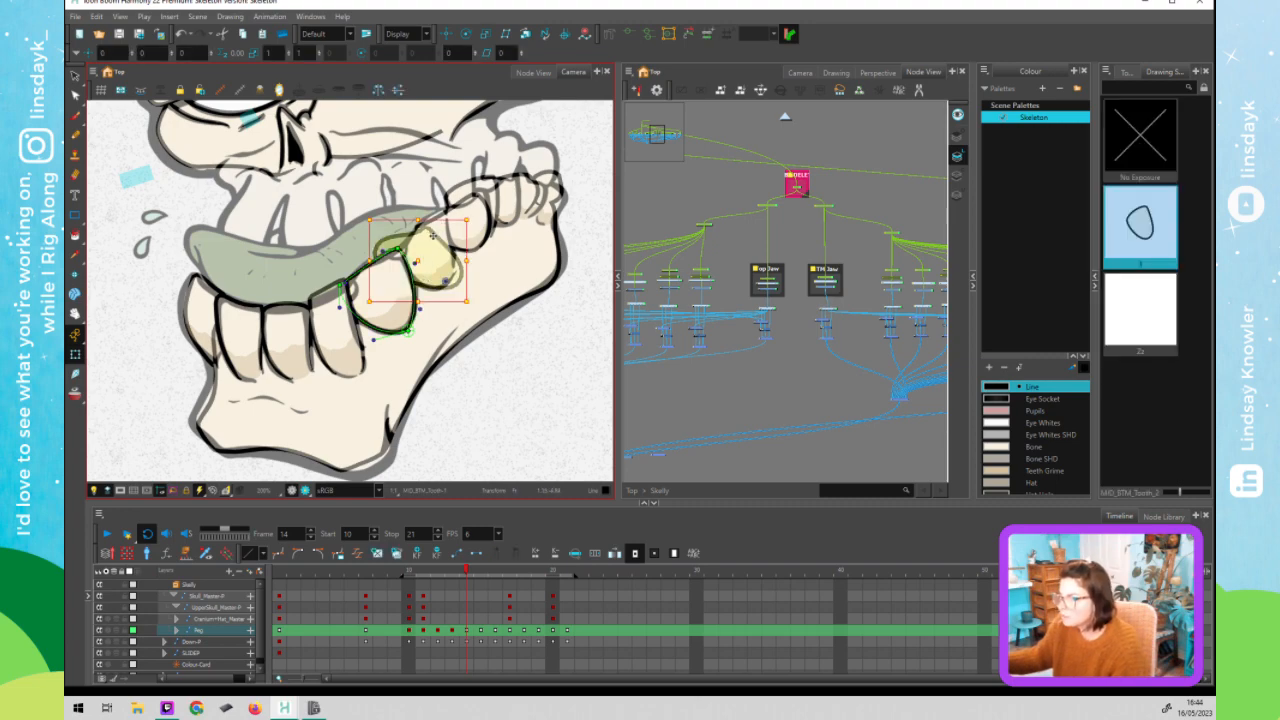
pyautogui.hotkey('shift', 'F11')
pyautogui.moveTo(420, 219)
pyautogui.mouseDown()
pyautogui.moveTo(426, 228)
pyautogui.moveTo(444, 207)
pyautogui.moveTo(456, 226)
pyautogui.mouseUp()
pyautogui.click(426, 227)
pyautogui.moveTo(457, 284); pyautogui.dragTo(446, 285)
pyautogui.moveTo(378, 254); pyautogui.dragTo(394, 246)
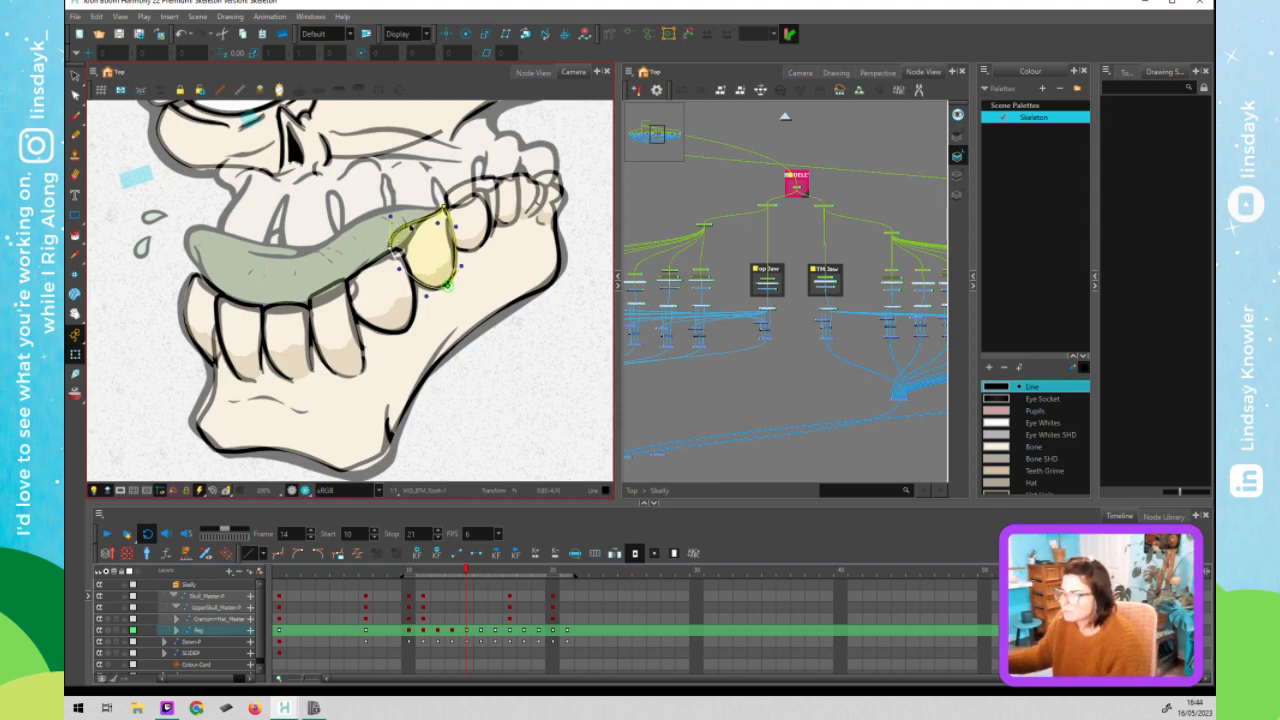
pyautogui.moveTo(430, 219); pyautogui.dragTo(394, 254)
# - Pull in the front edge of the seventh lower tooth's deformer so the tooth fits its sketched outline
pyautogui.click(466, 225)
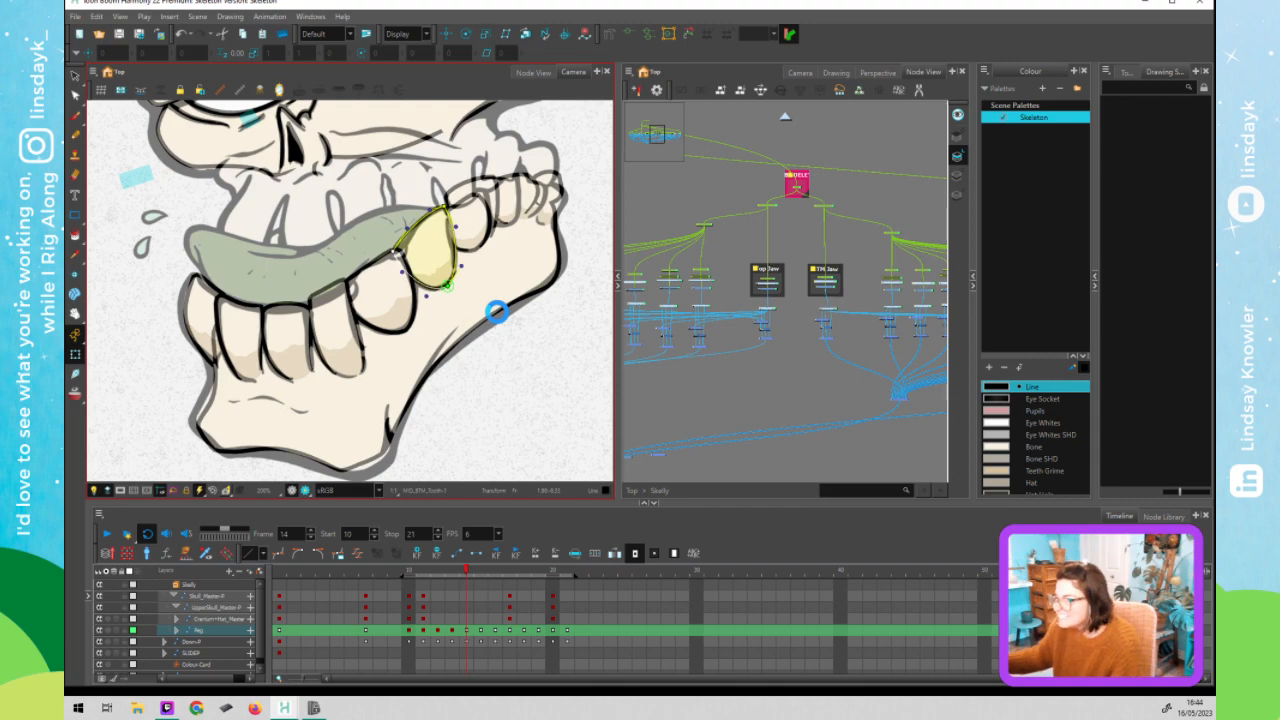
pyautogui.click(470, 238)
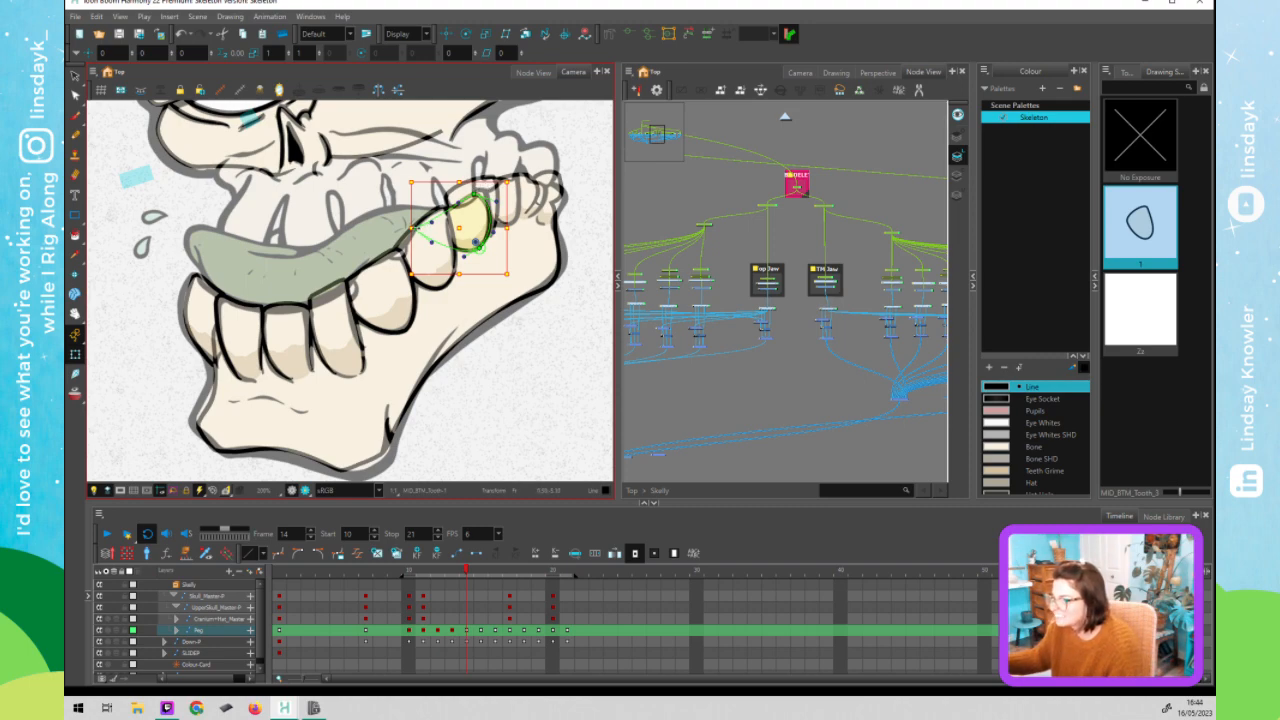
pyautogui.click(441, 241)
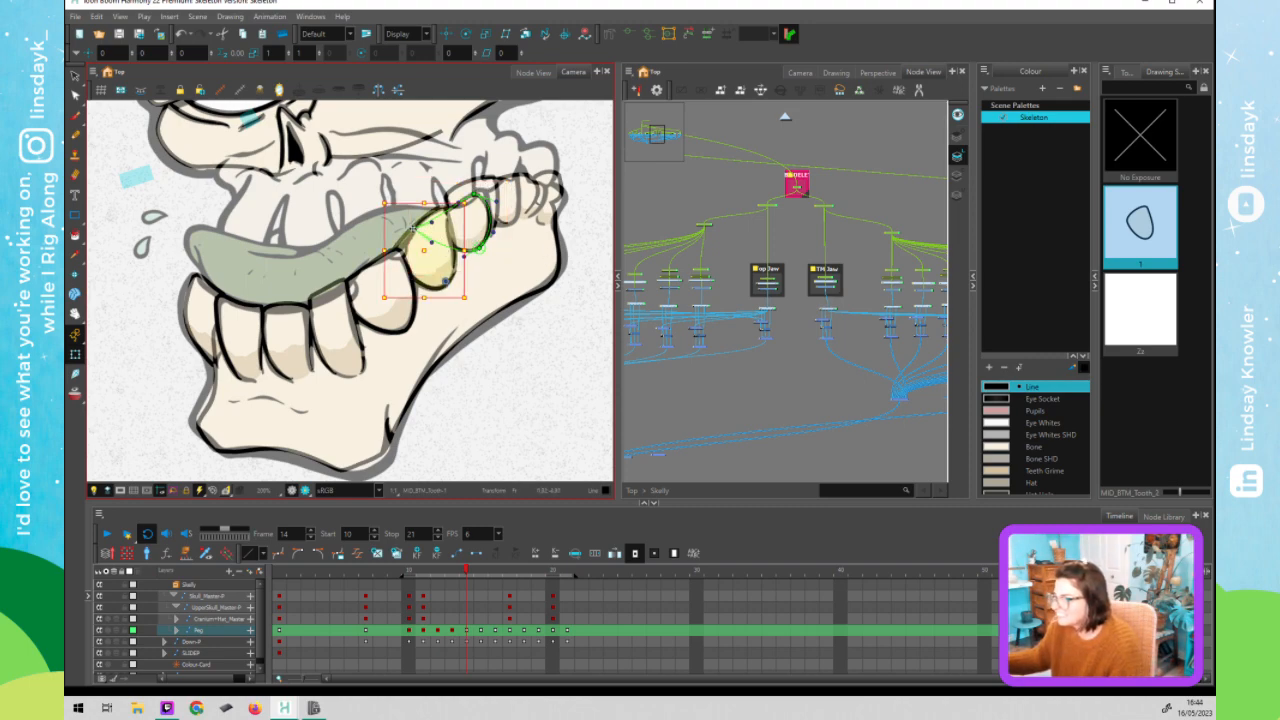
pyautogui.moveTo(416, 228)
pyautogui.mouseDown()
pyautogui.moveTo(457, 232)
pyautogui.moveTo(438, 239)
pyautogui.mouseUp()
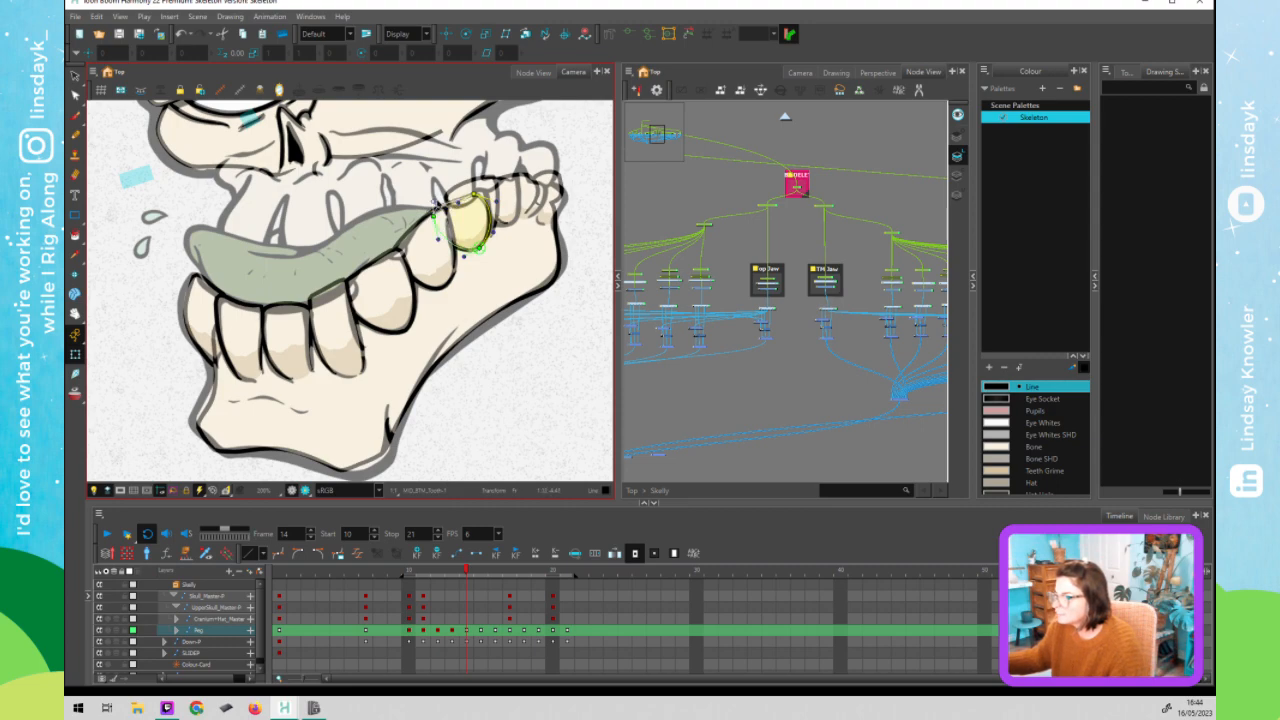
pyautogui.moveTo(436, 214); pyautogui.dragTo(497, 206)
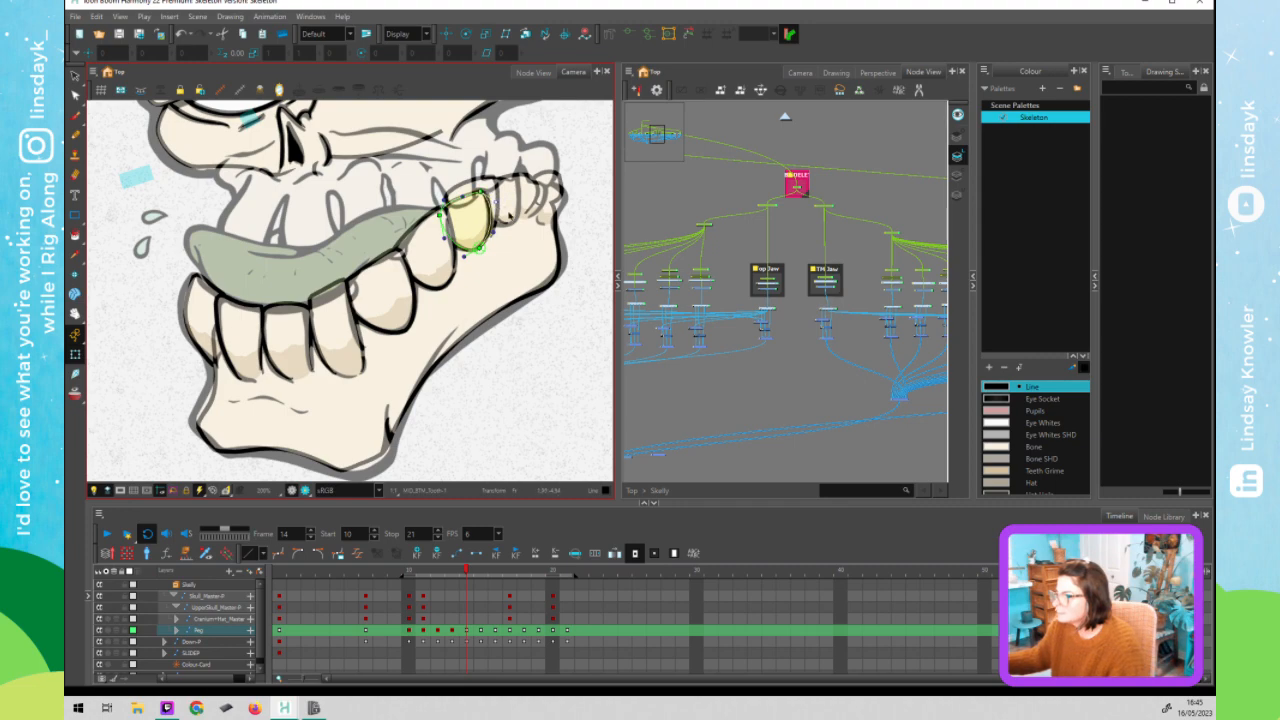
# - Move the eighth lower tooth back along the jaw and reshape it with its deformation points to match the sketch
pyautogui.click(497, 198)
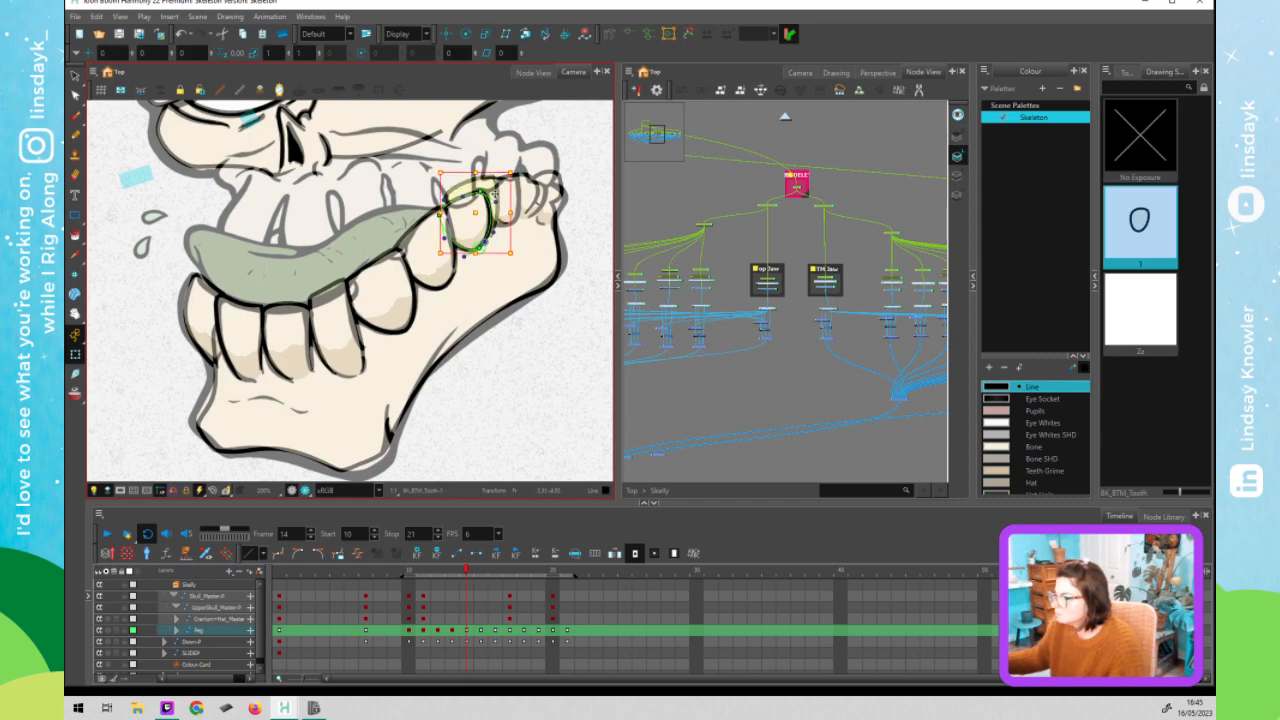
pyautogui.moveTo(500, 195); pyautogui.dragTo(517, 170)
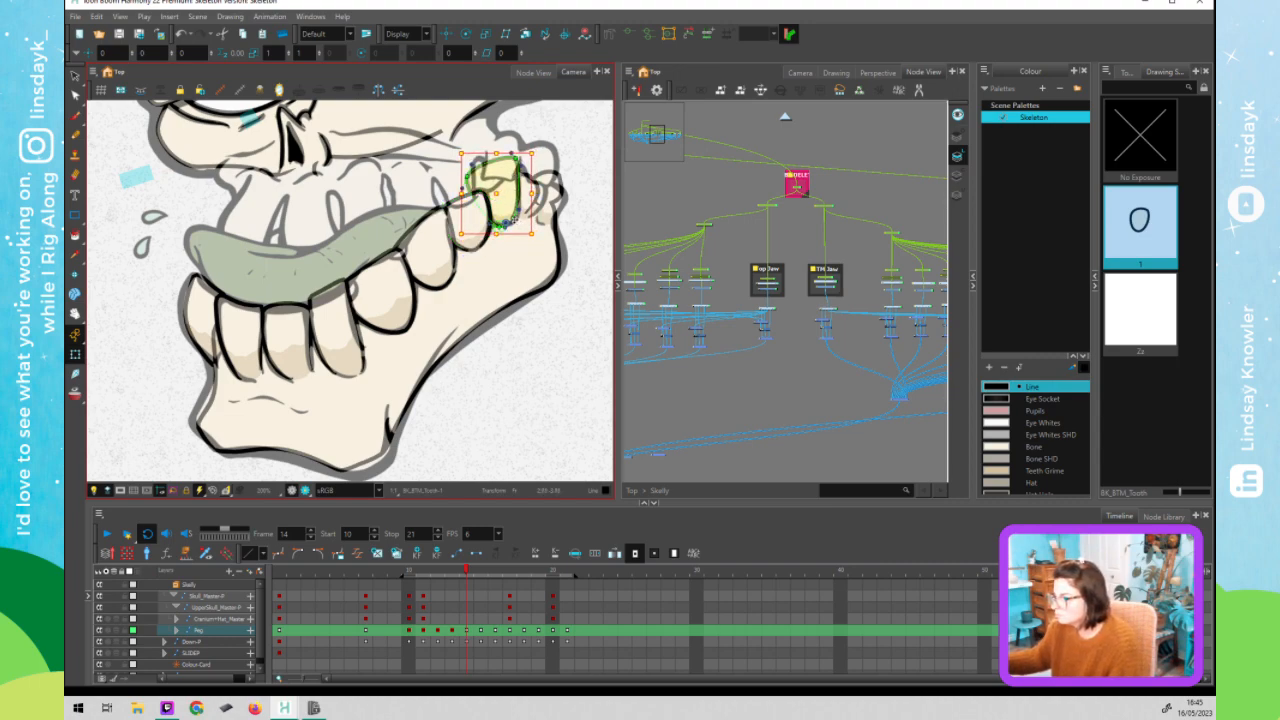
pyautogui.click(516, 220)
pyautogui.moveTo(513, 157); pyautogui.dragTo(473, 188)
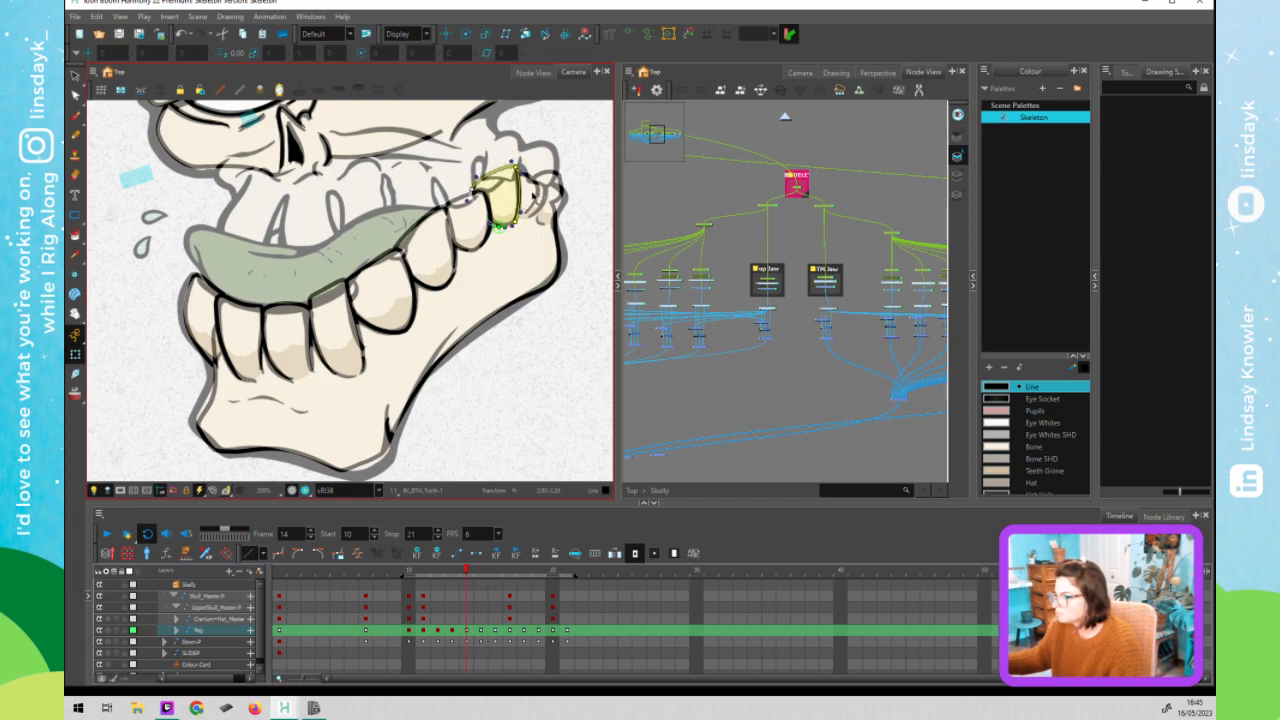
# - Move the rearmost lower tooth to the back of the jaw, deform it to match the sketch and hide the deformation controls
pyautogui.click(528, 201)
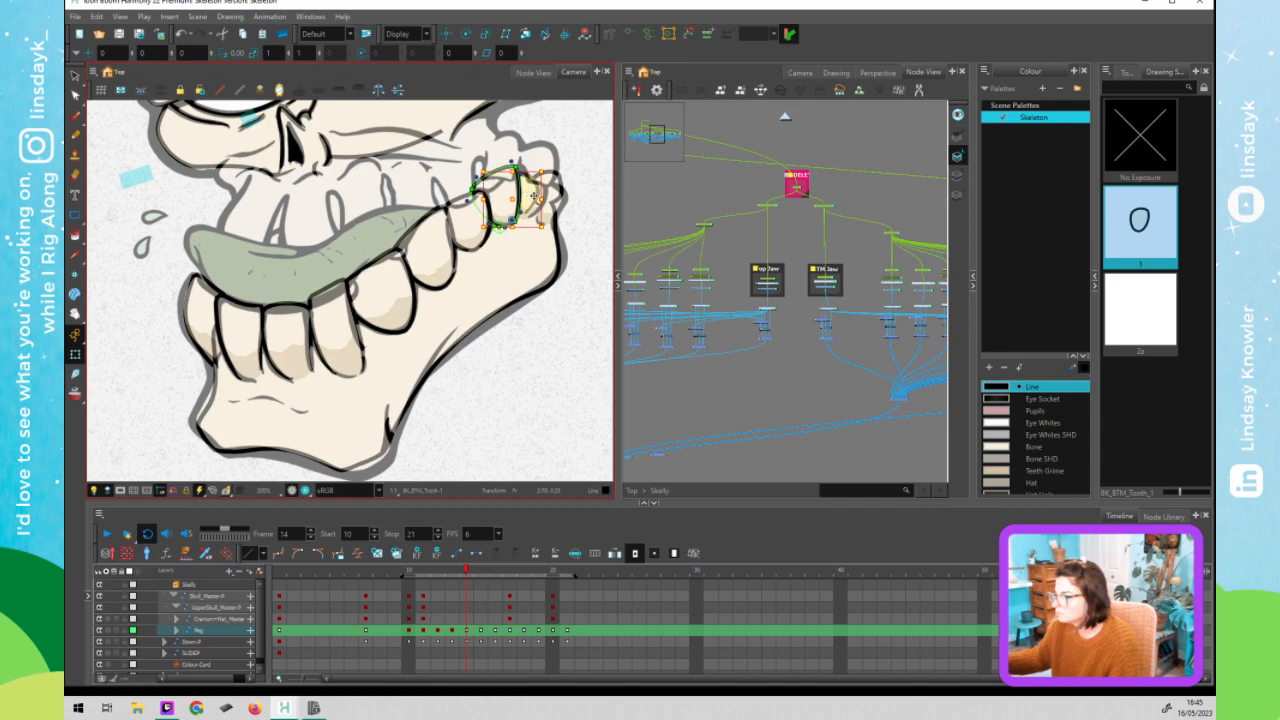
pyautogui.moveTo(531, 195); pyautogui.dragTo(556, 184)
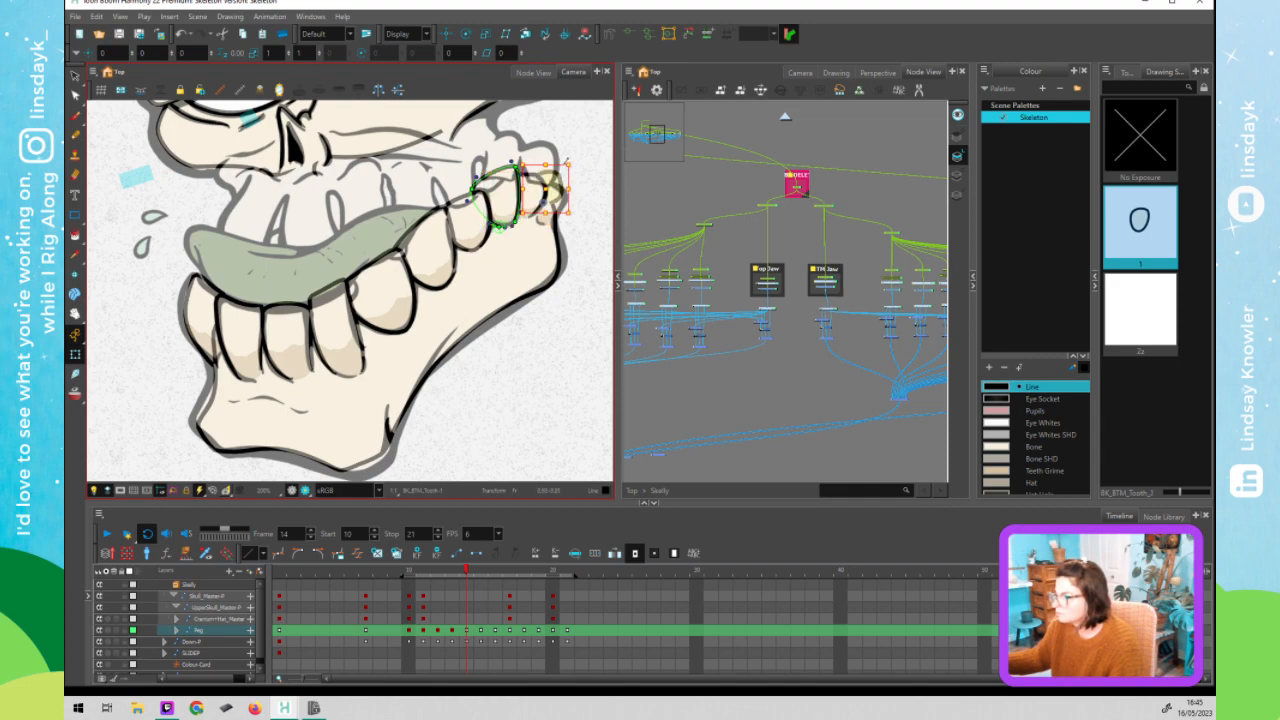
pyautogui.moveTo(576, 168)
pyautogui.mouseDown()
pyautogui.moveTo(586, 210)
pyautogui.moveTo(560, 203)
pyautogui.moveTo(558, 219)
pyautogui.moveTo(545, 184)
pyautogui.moveTo(563, 200)
pyautogui.mouseUp()
pyautogui.press('F11')
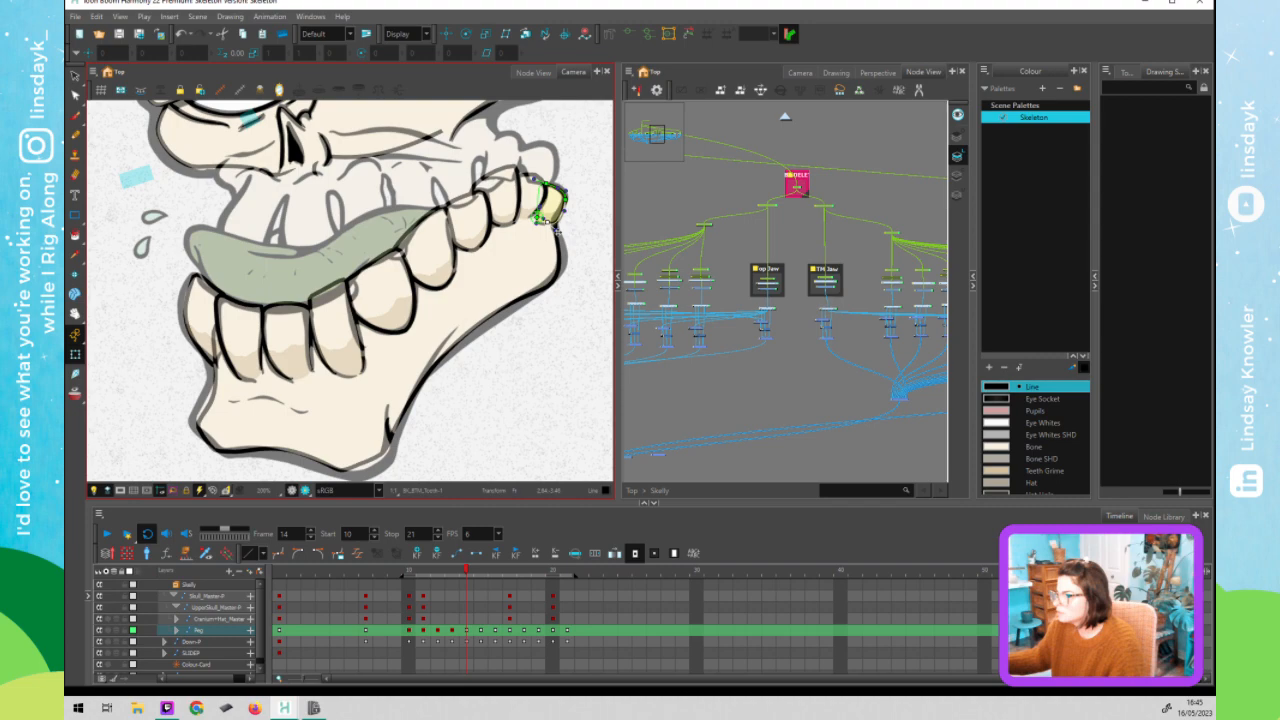
pyautogui.moveTo(537, 216); pyautogui.dragTo(535, 214)
pyautogui.click(574, 188)
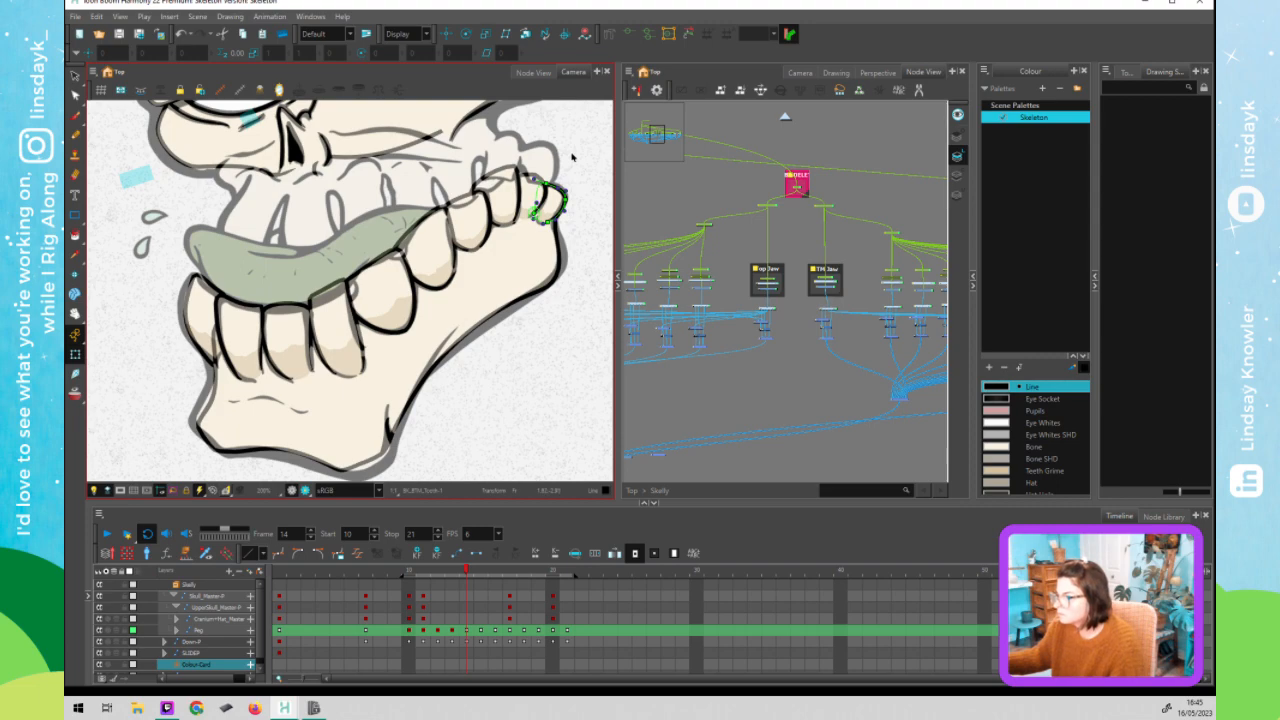
pyautogui.hotkey('shift', 'c')
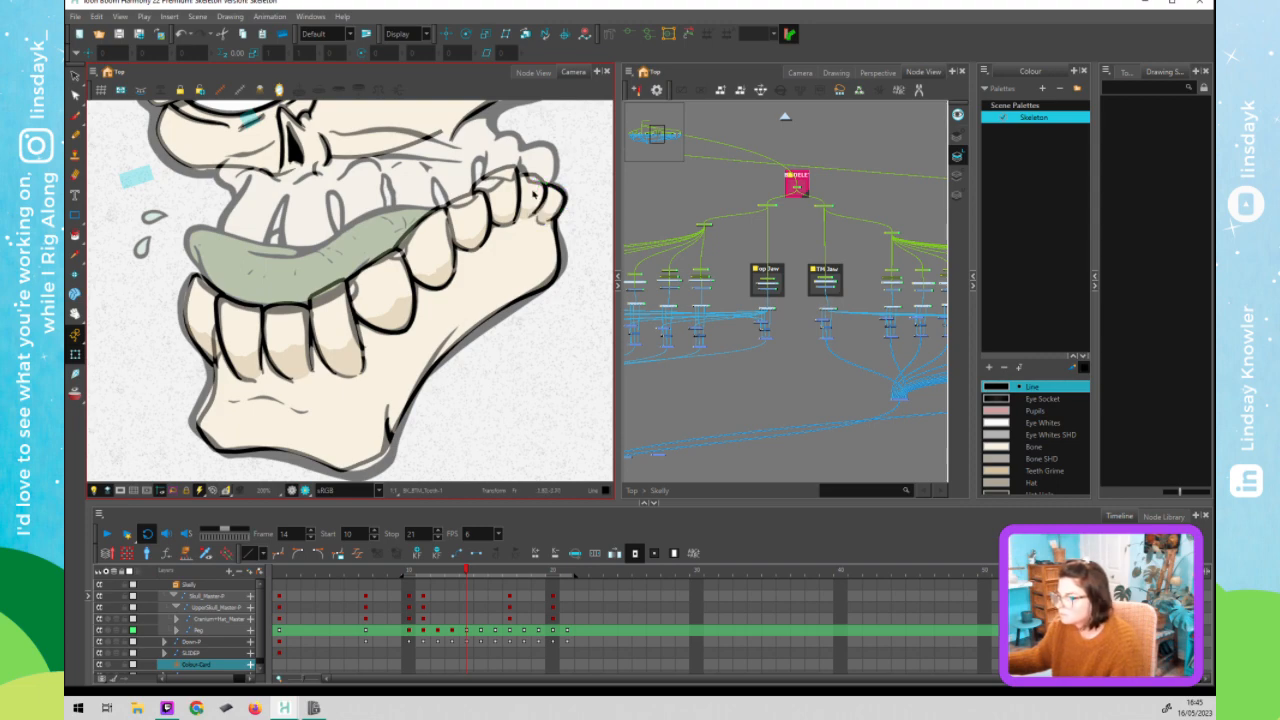
# - Turn on sound scrubbing and enlarge the timeline area to show more layers
pyautogui.scroll(-2, 581, 355)
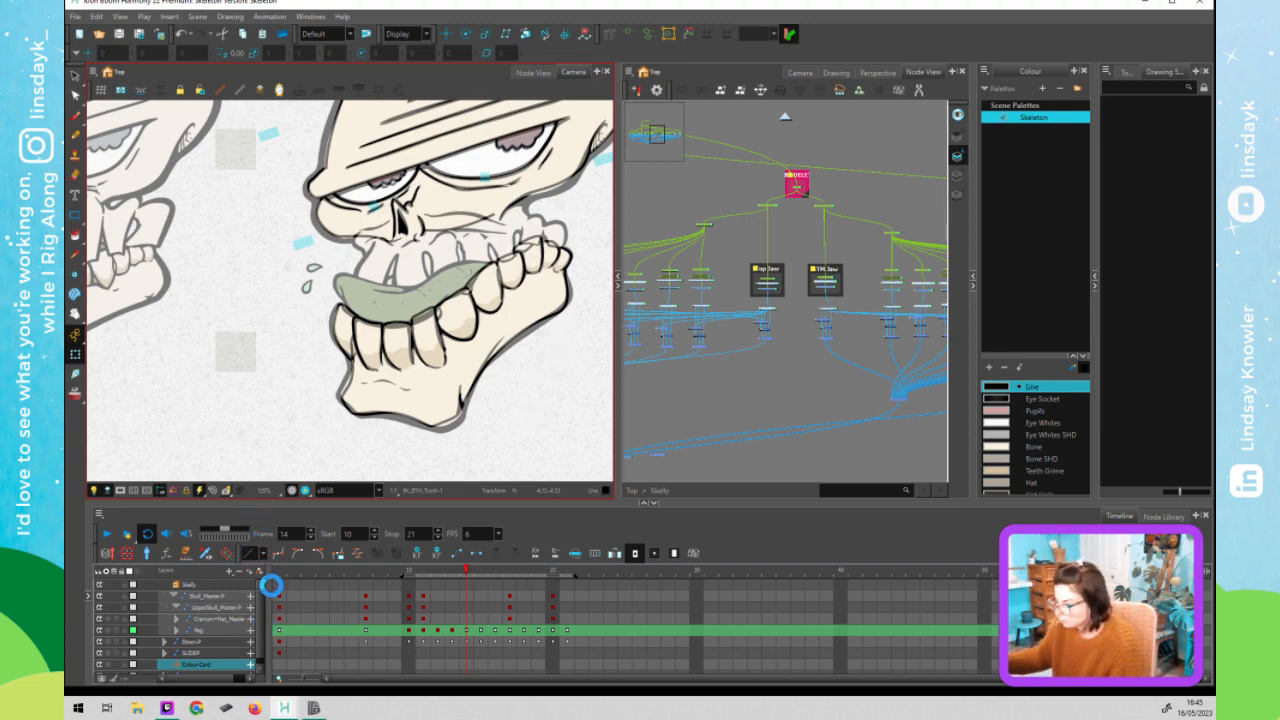
pyautogui.click(187, 533)
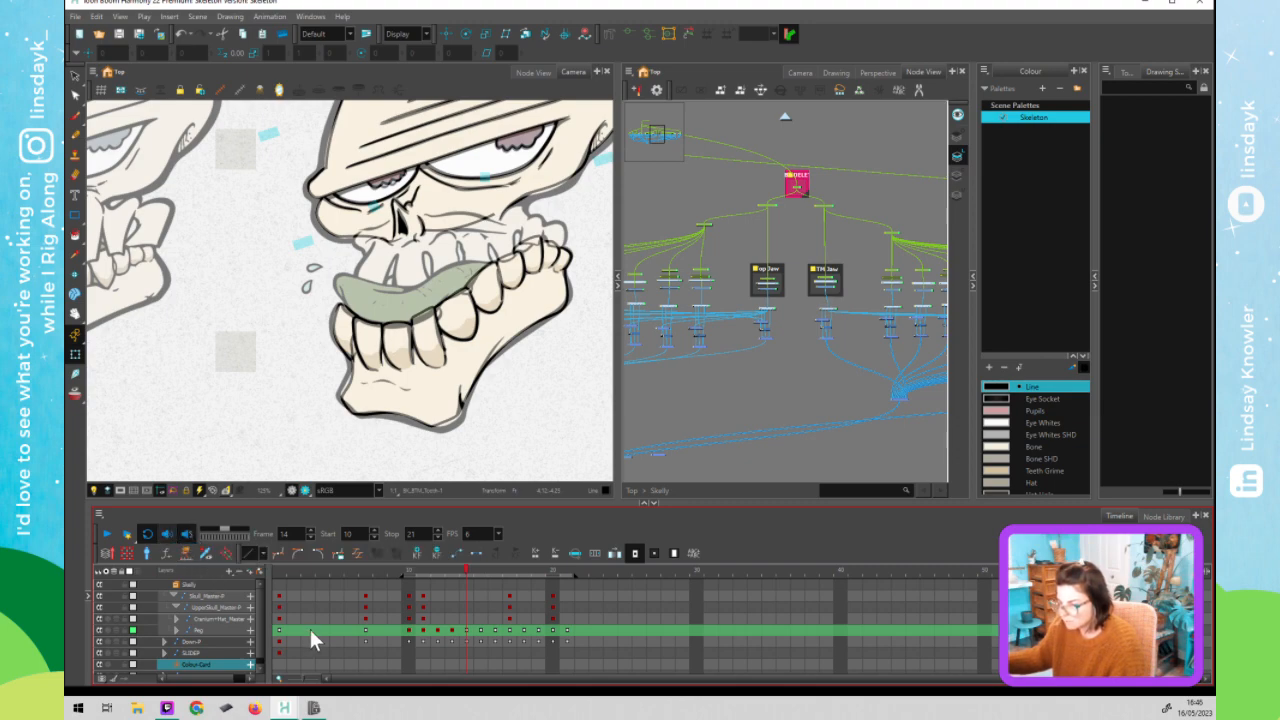
pyautogui.scroll(-1, 260, 620)
pyautogui.scroll(1, 258, 612)
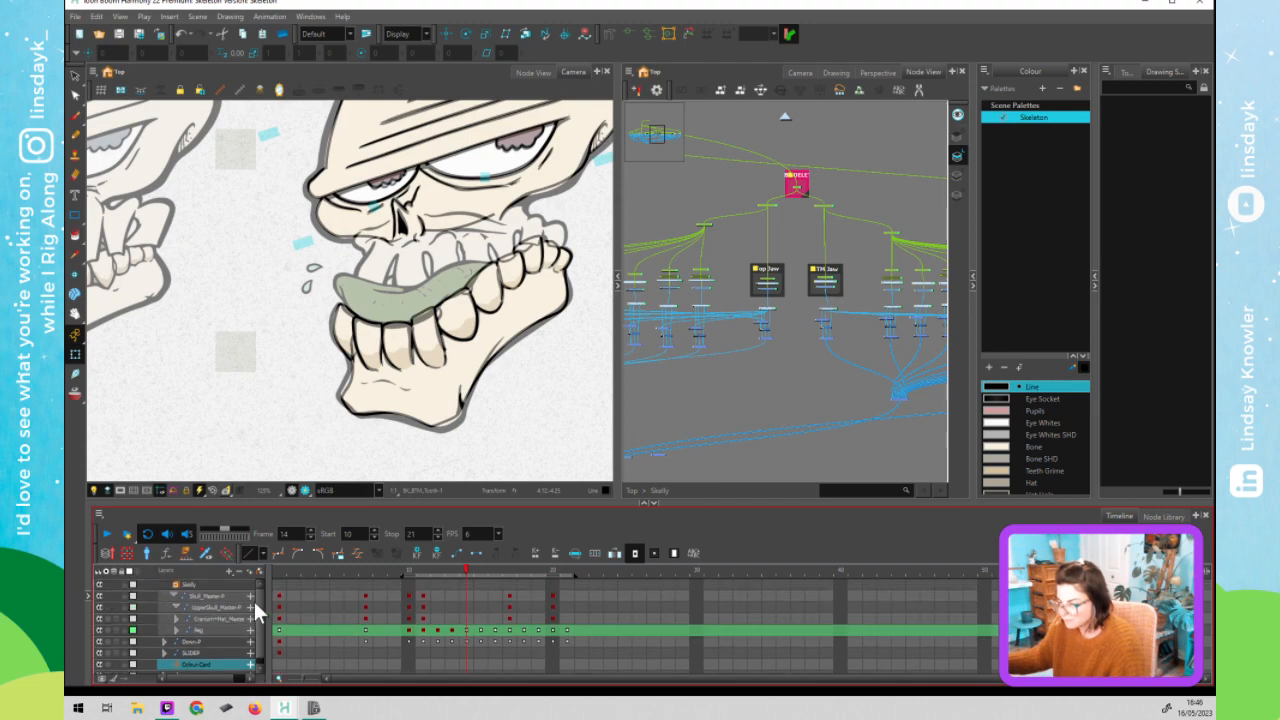
pyautogui.moveTo(281, 502)
pyautogui.mouseDown()
pyautogui.moveTo(284, 392)
pyautogui.moveTo(285, 411)
pyautogui.mouseUp()
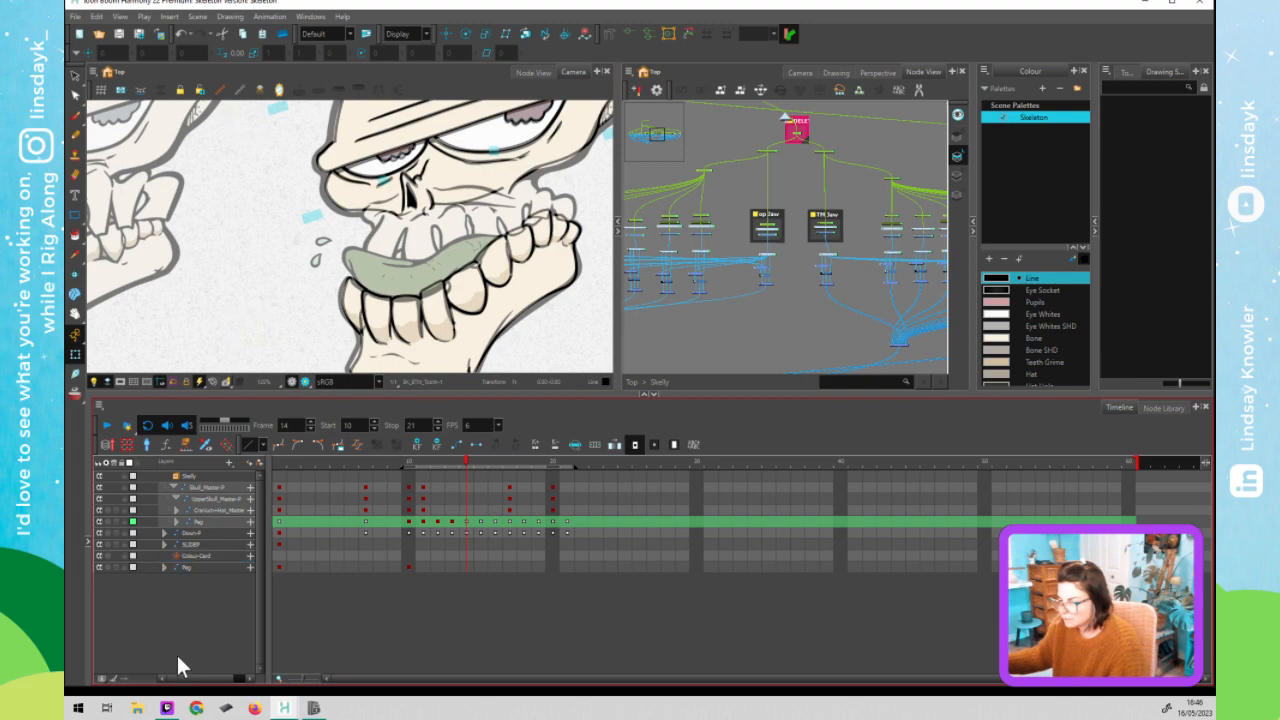
# - Search the layer commands and the application's command lists for a way to record sound
pyautogui.rightClick(177, 655)
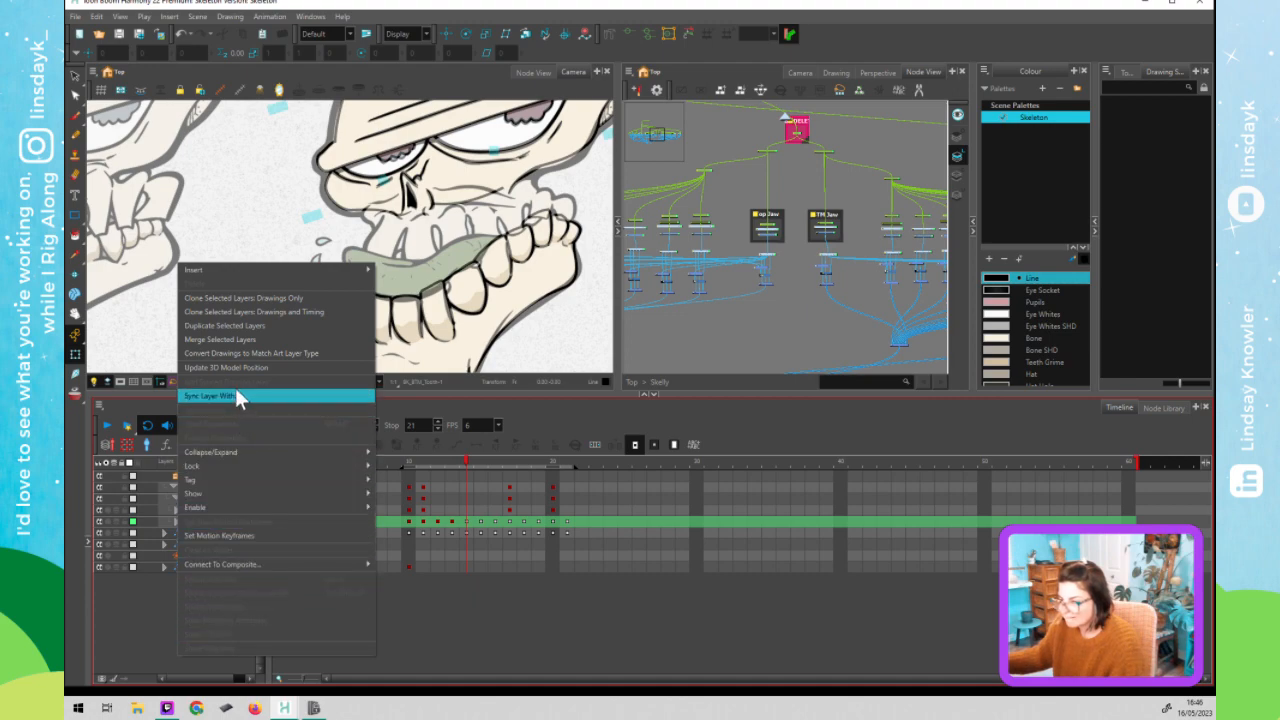
pyautogui.click(147, 619)
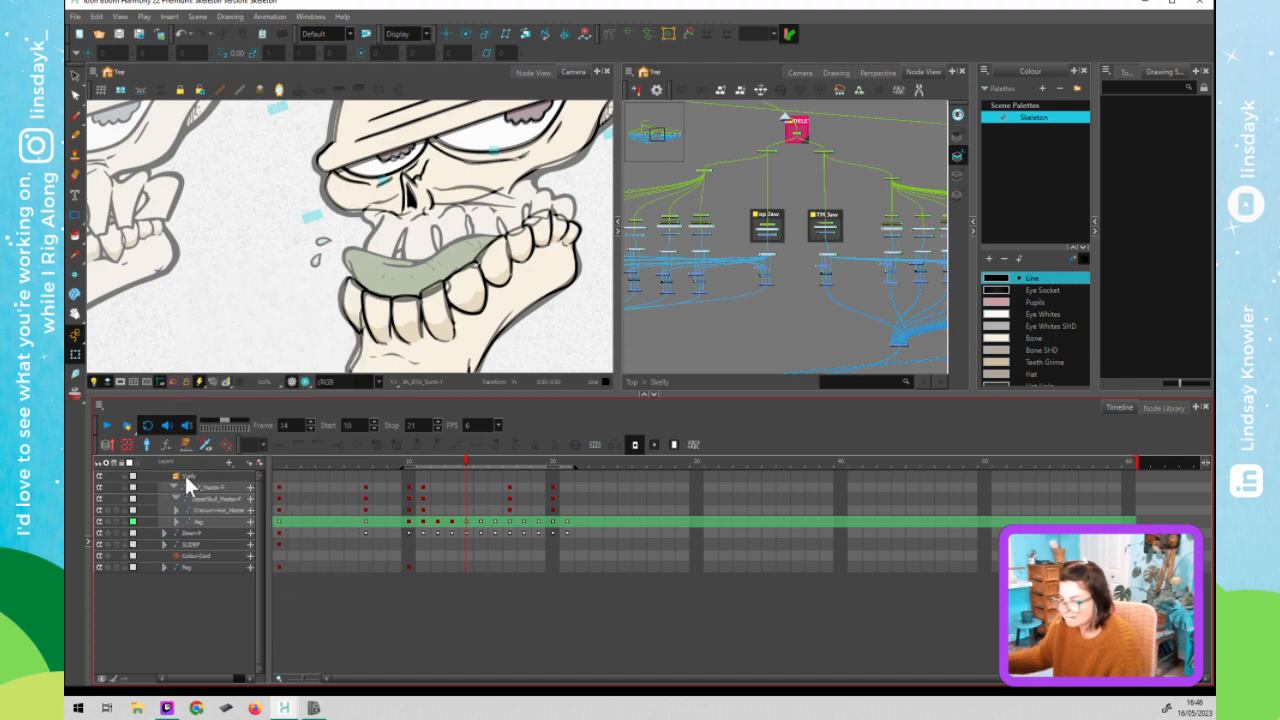
pyautogui.click(196, 19)
pyautogui.click(194, 19)
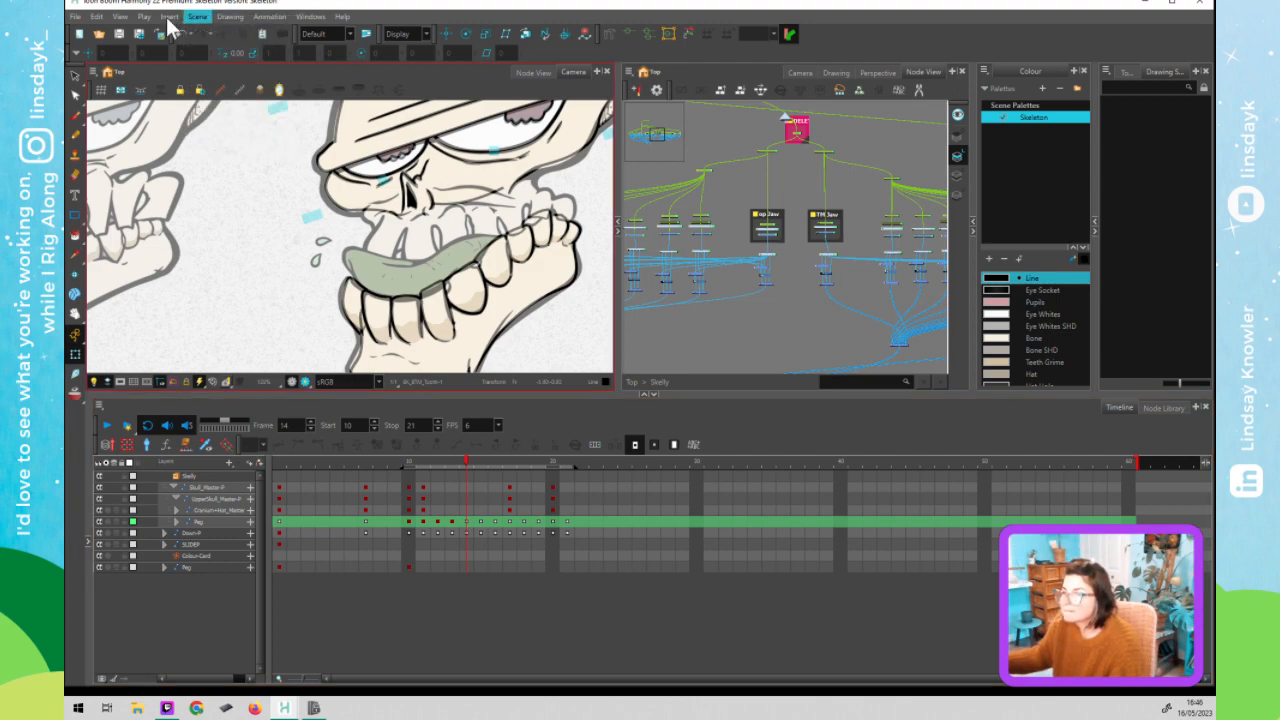
pyautogui.click(170, 18)
pyautogui.click(168, 18)
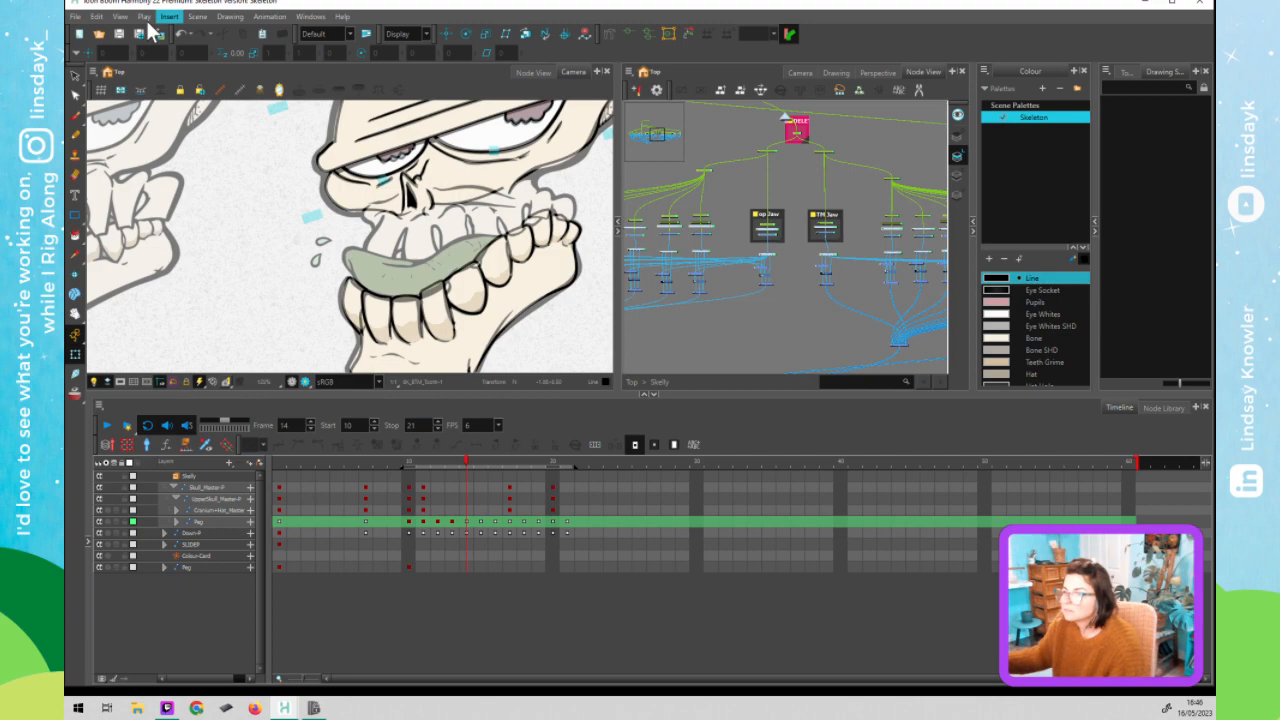
pyautogui.click(119, 18)
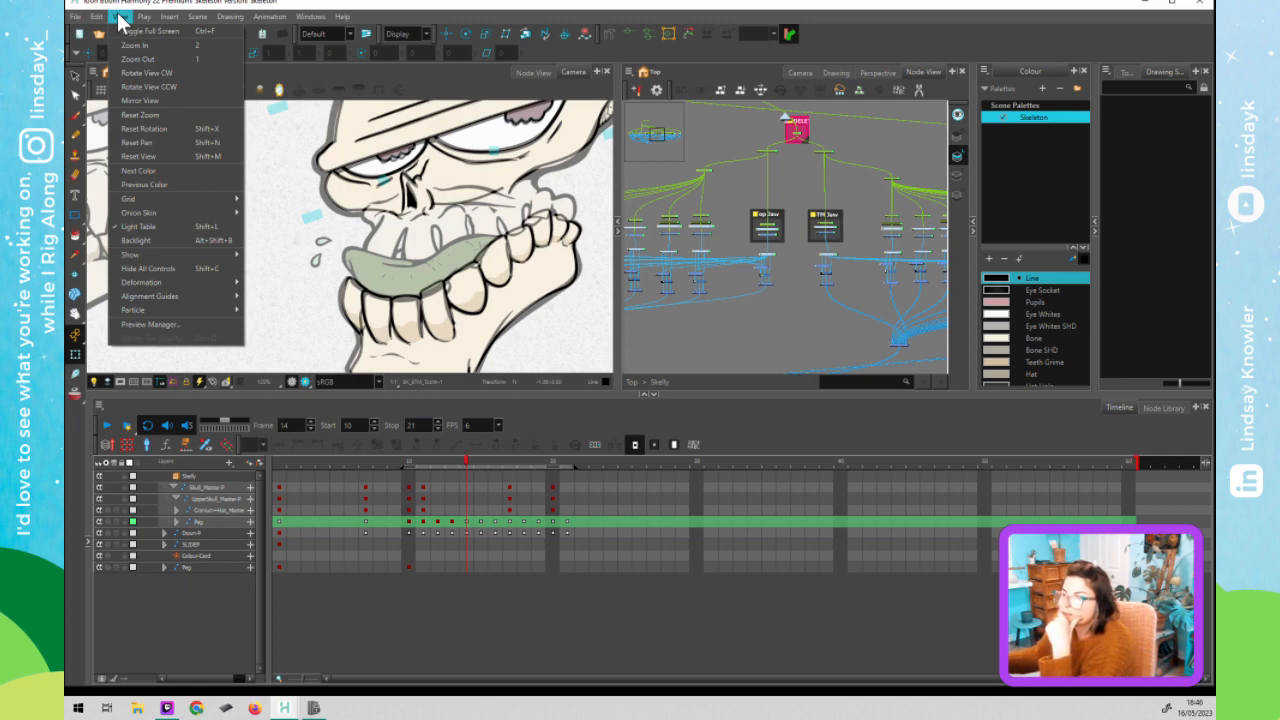
pyautogui.moveTo(100, 22)
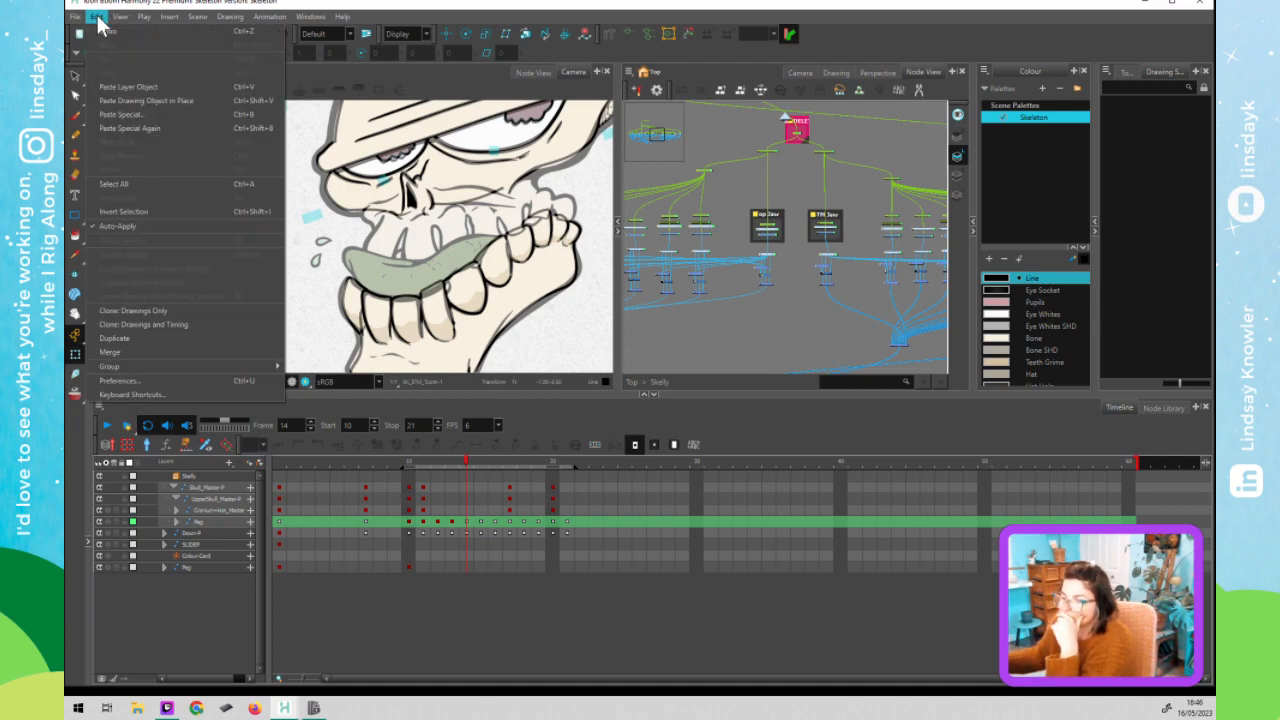
pyautogui.click(310, 20)
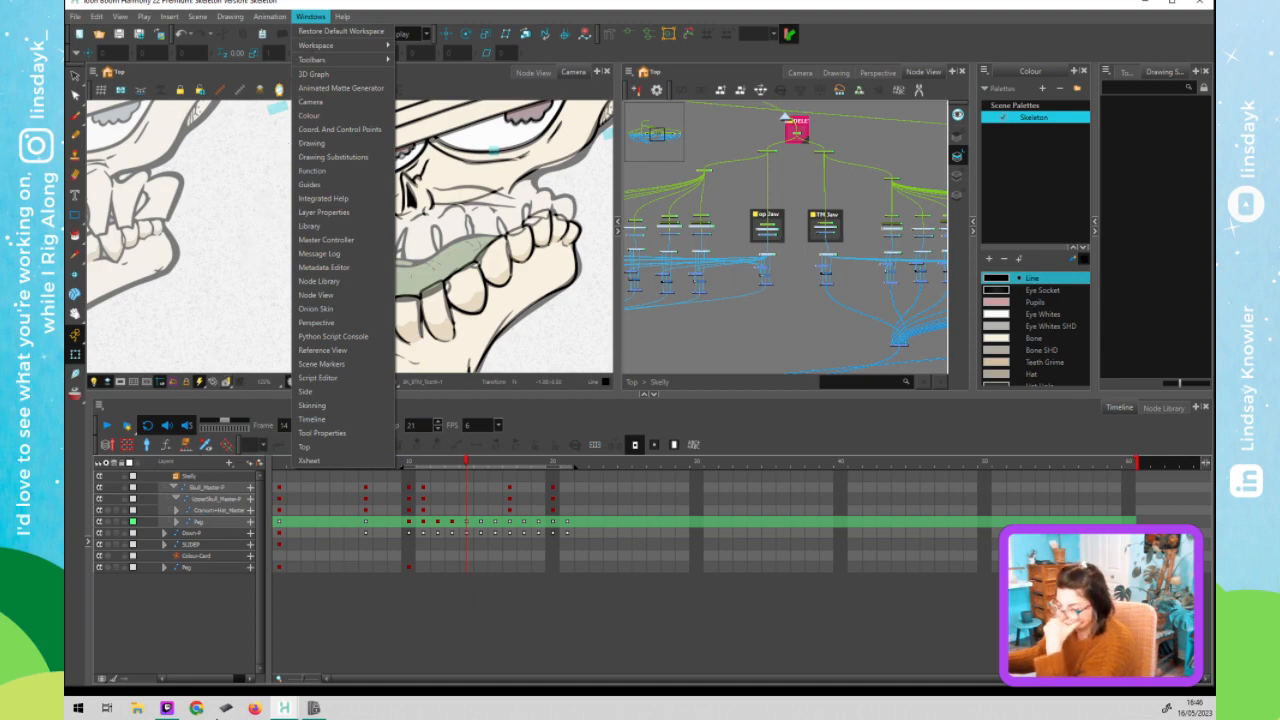
# - Switch to Chrome, examine the web results for "record audio toon boom harmony" and move the browser window out of the way
pyautogui.click(197, 708)
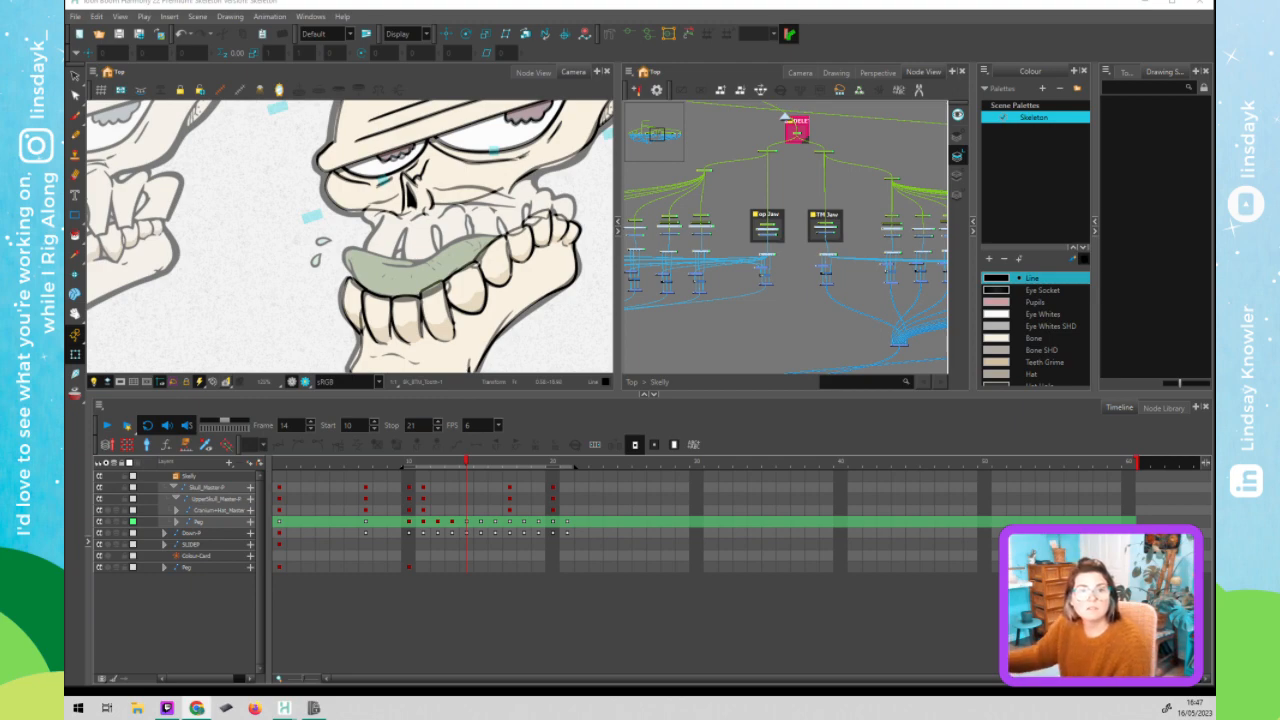
pyautogui.moveTo(64, 10); pyautogui.dragTo(399, 73)
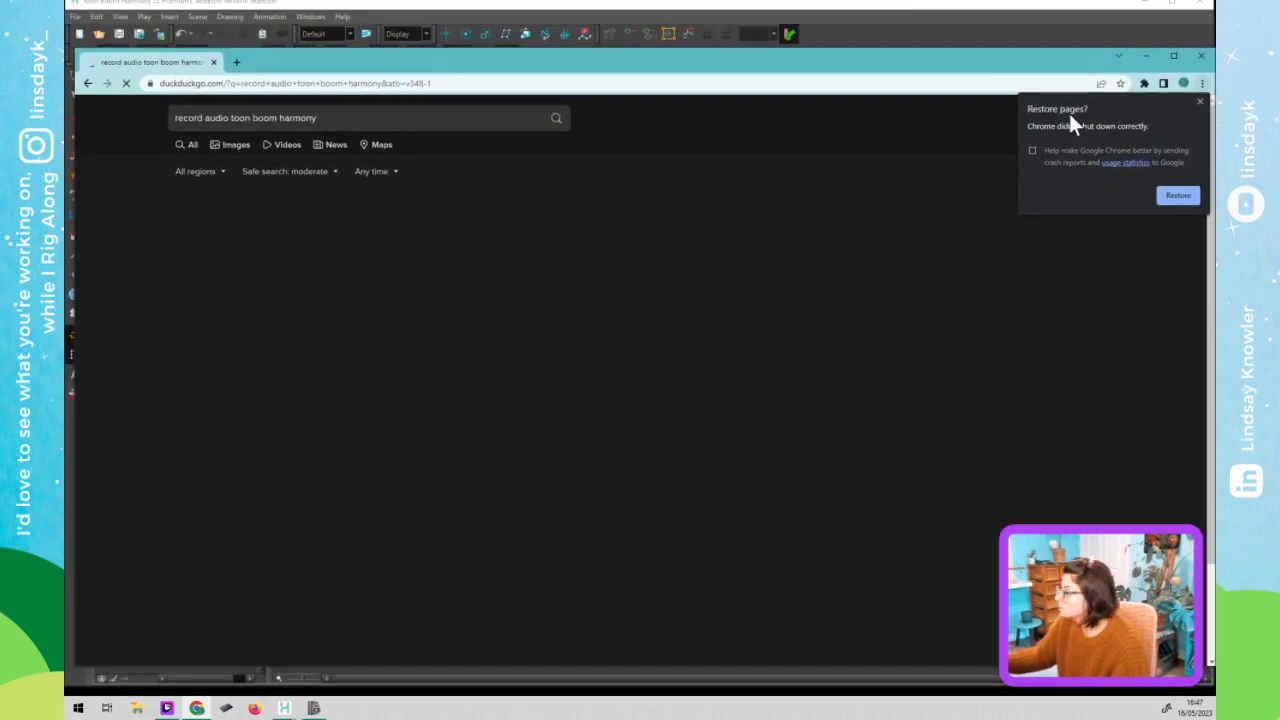
pyautogui.click(1200, 101)
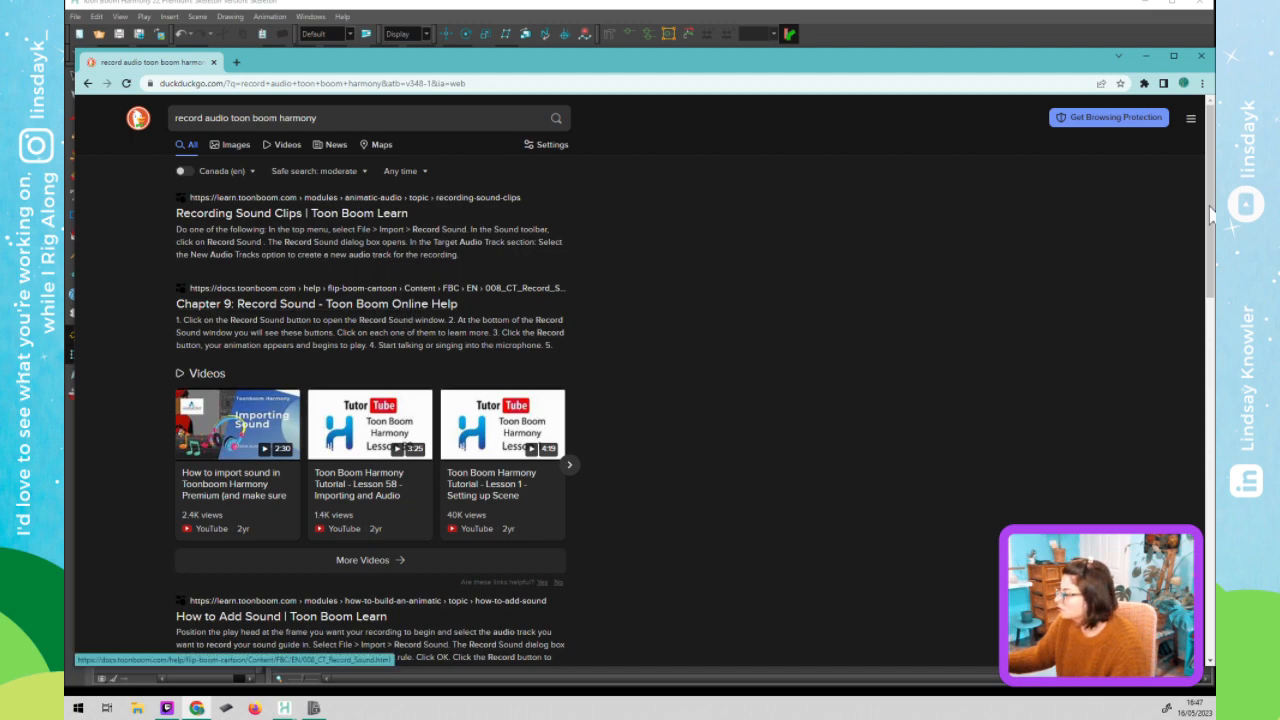
pyautogui.scroll(-2, 1212, 213)
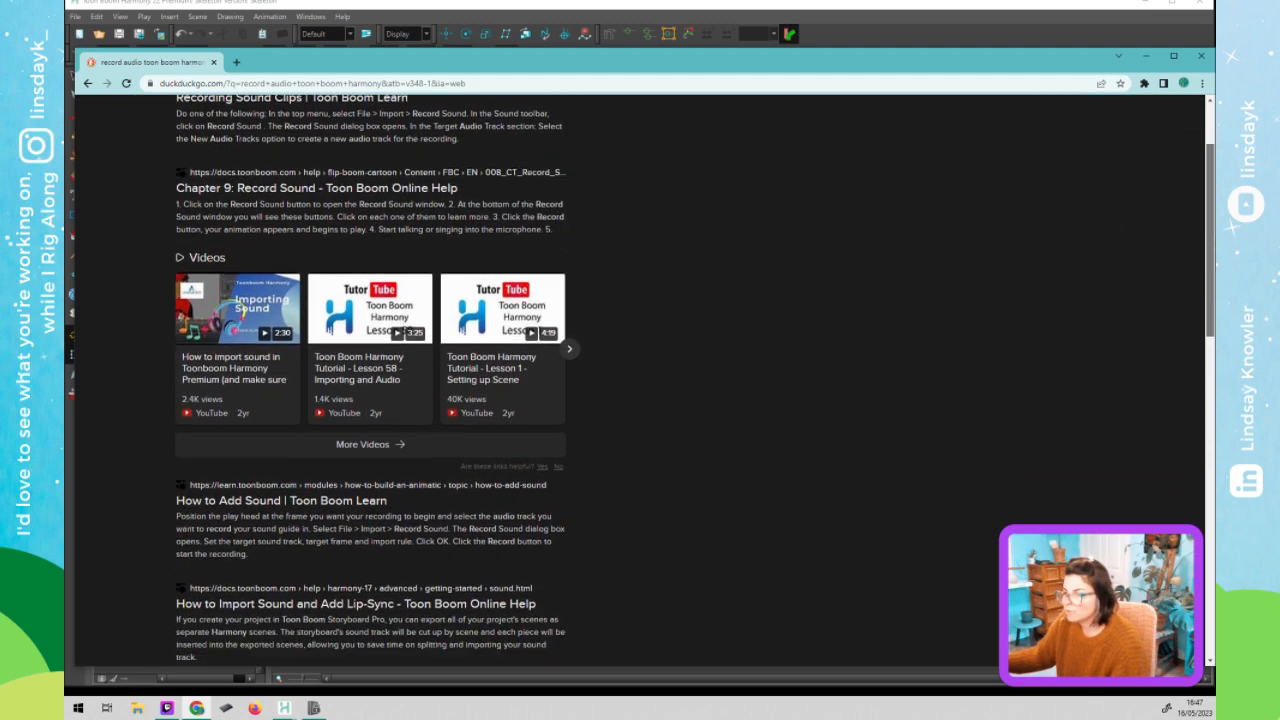
pyautogui.scroll(-2, 1212, 213)
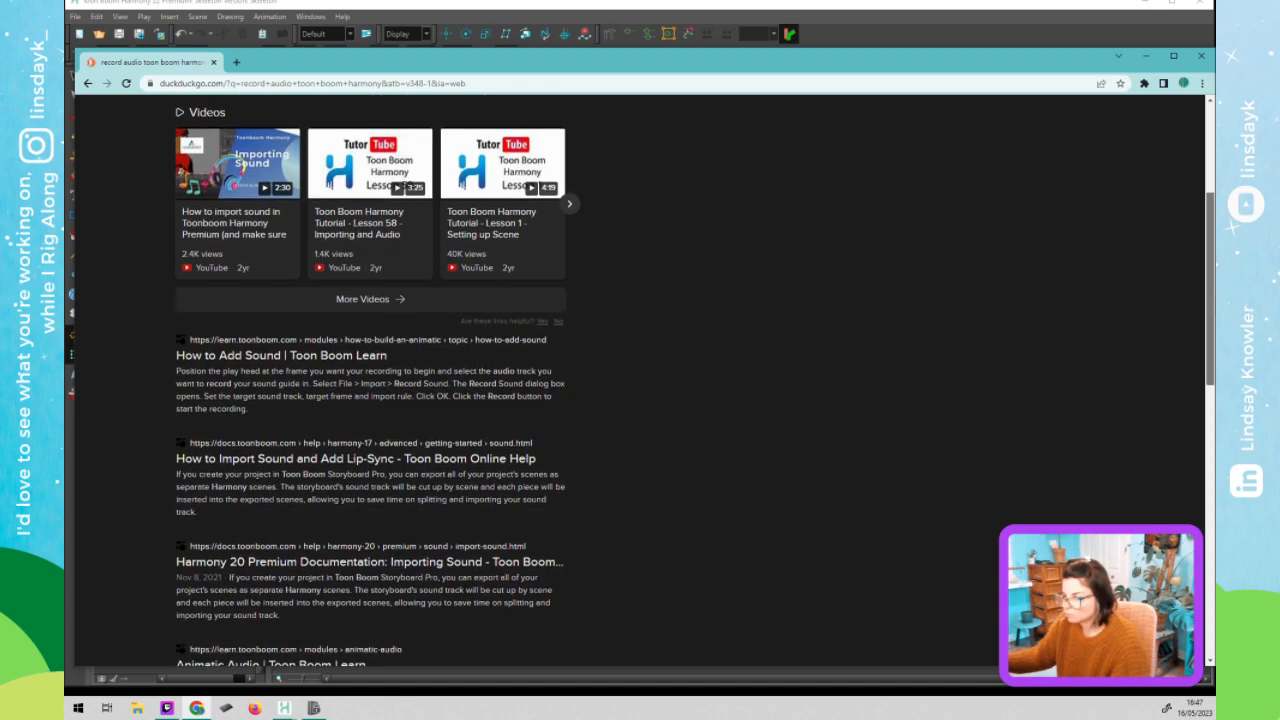
pyautogui.scroll(-1, 640, 380)
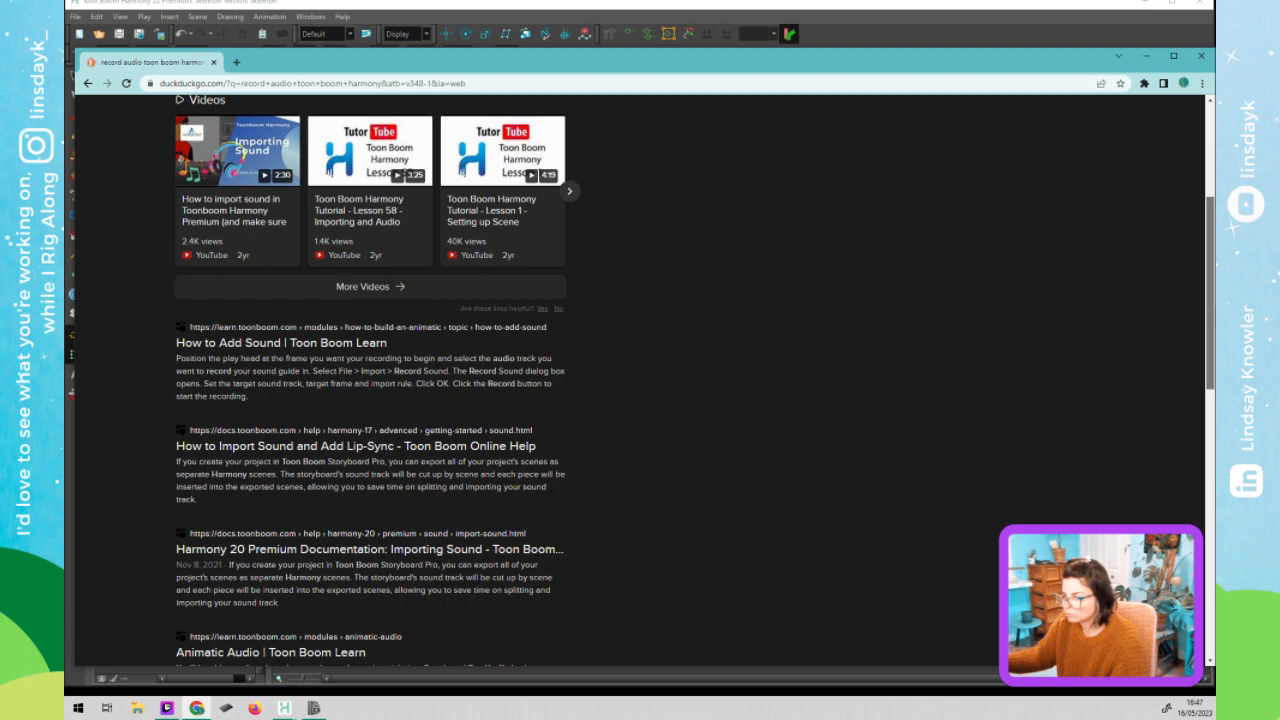
pyautogui.scroll(-1, 640, 380)
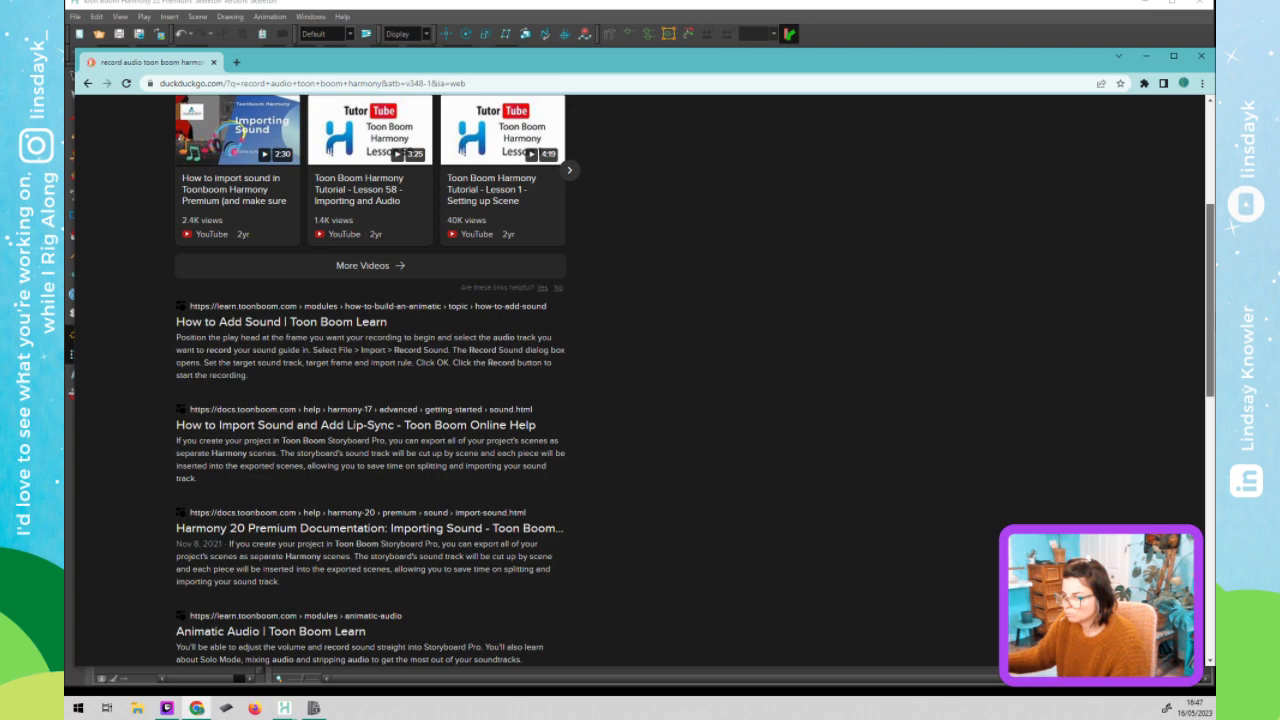
pyautogui.scroll(-1, 640, 380)
pyautogui.scroll(-2, 640, 380)
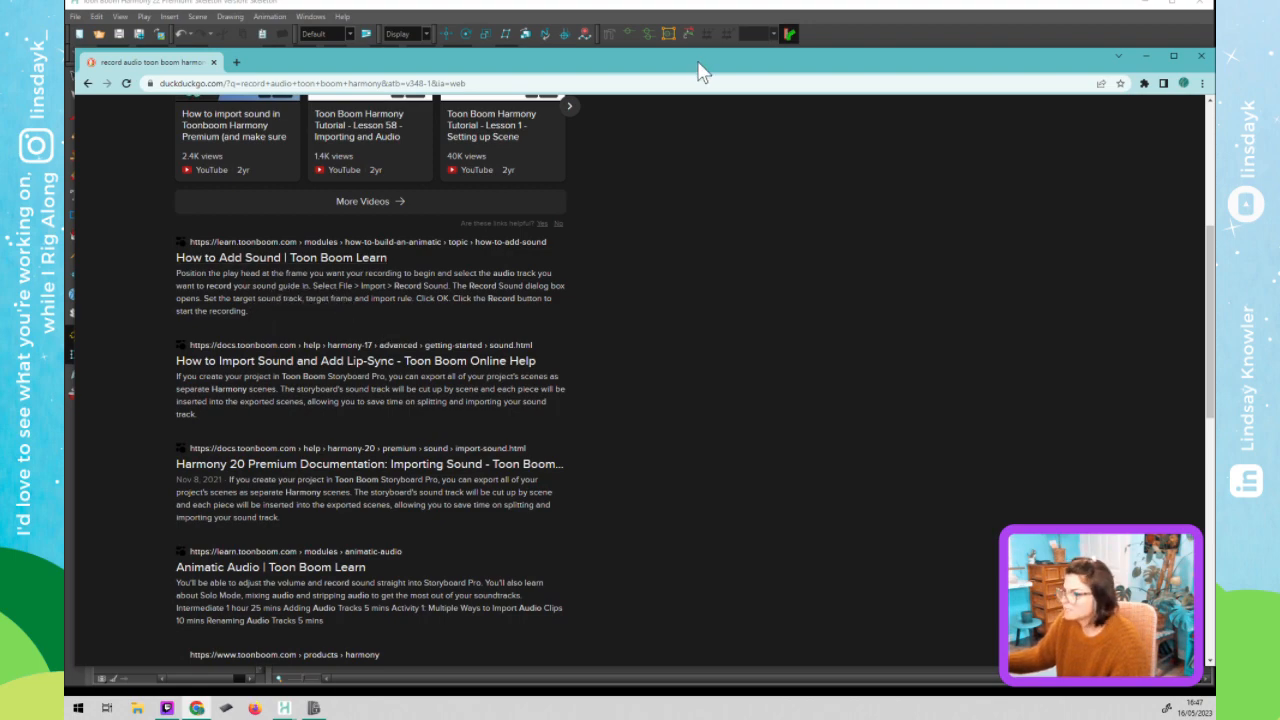
pyautogui.moveTo(700, 69); pyautogui.dragTo(711, 508)
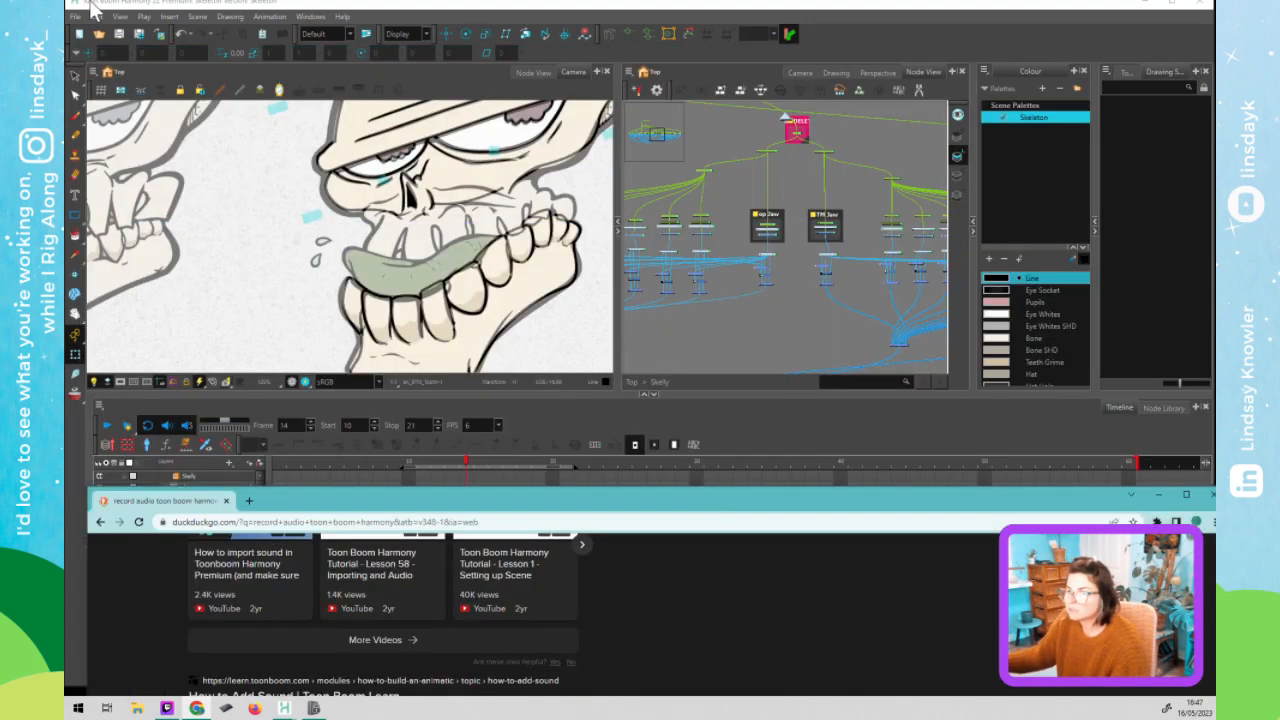
pyautogui.click(197, 300)
pyautogui.click(75, 17)
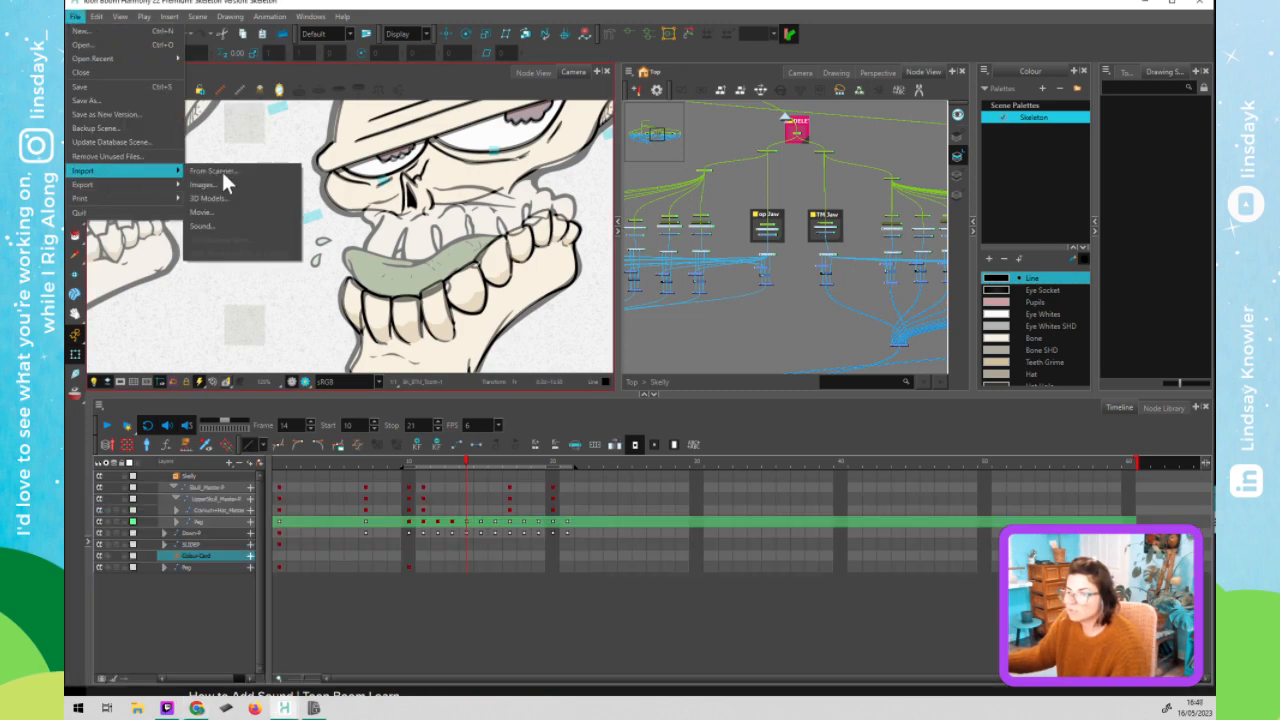
pyautogui.click(242, 233)
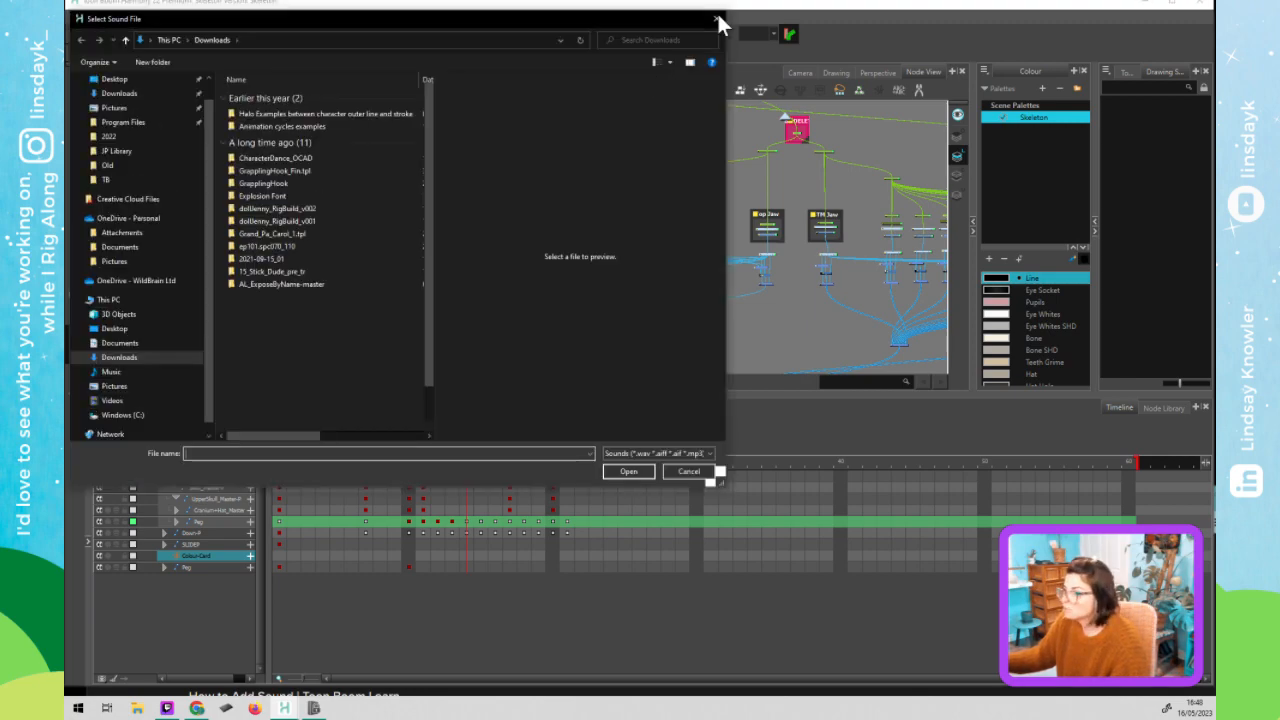
pyautogui.click(715, 18)
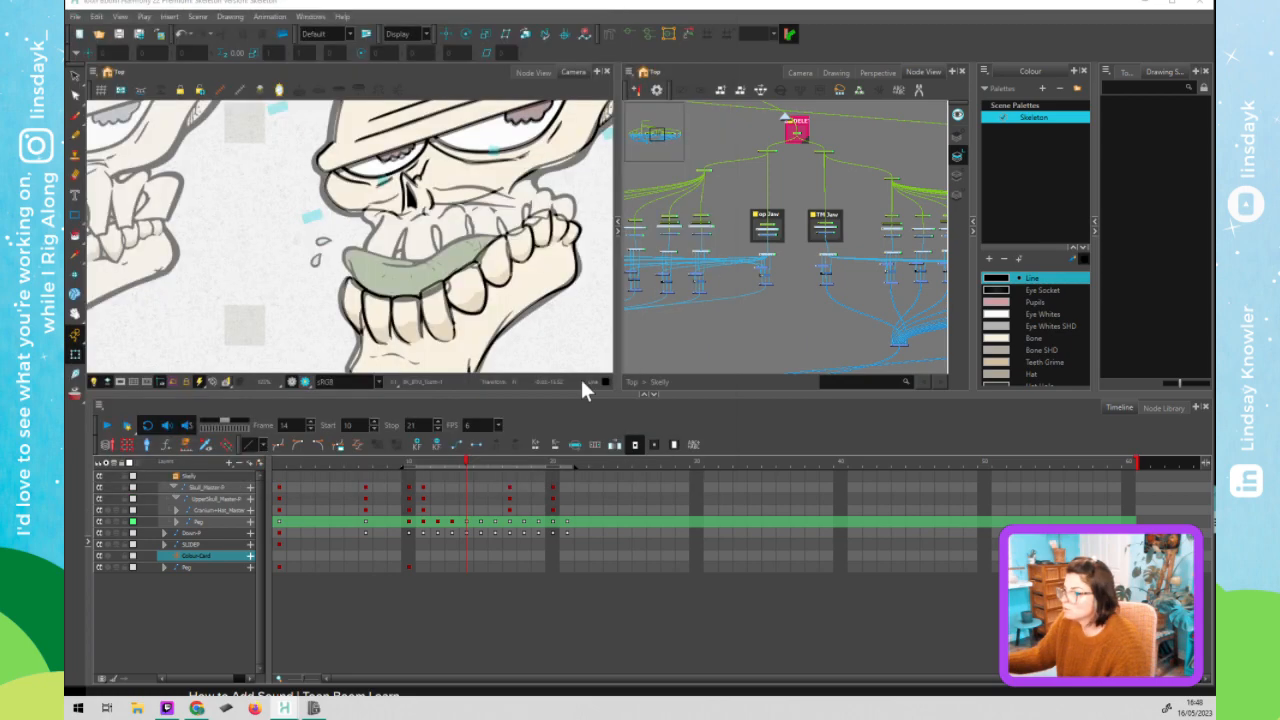
# - Open the Toolbar Manager for the Timeline View, enlarge it and filter the available tools by "rec"
pyautogui.rightClick(766, 437)
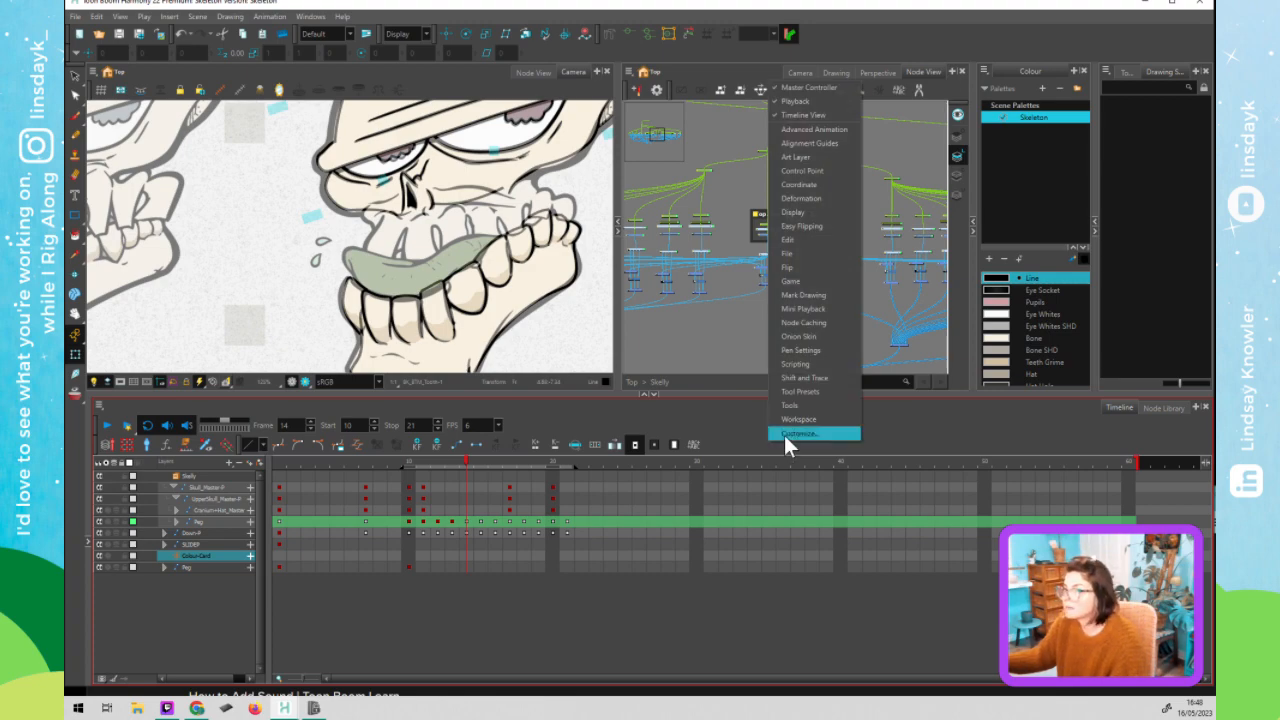
pyautogui.click(785, 437)
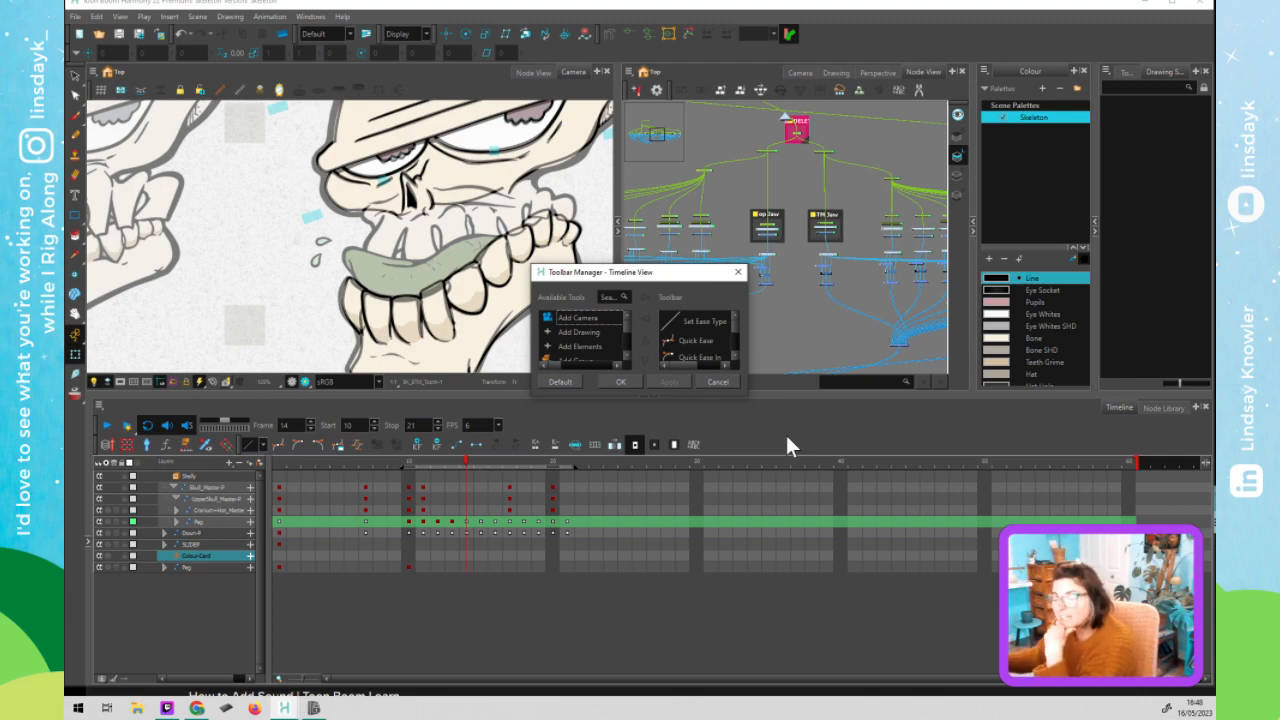
pyautogui.click(618, 296)
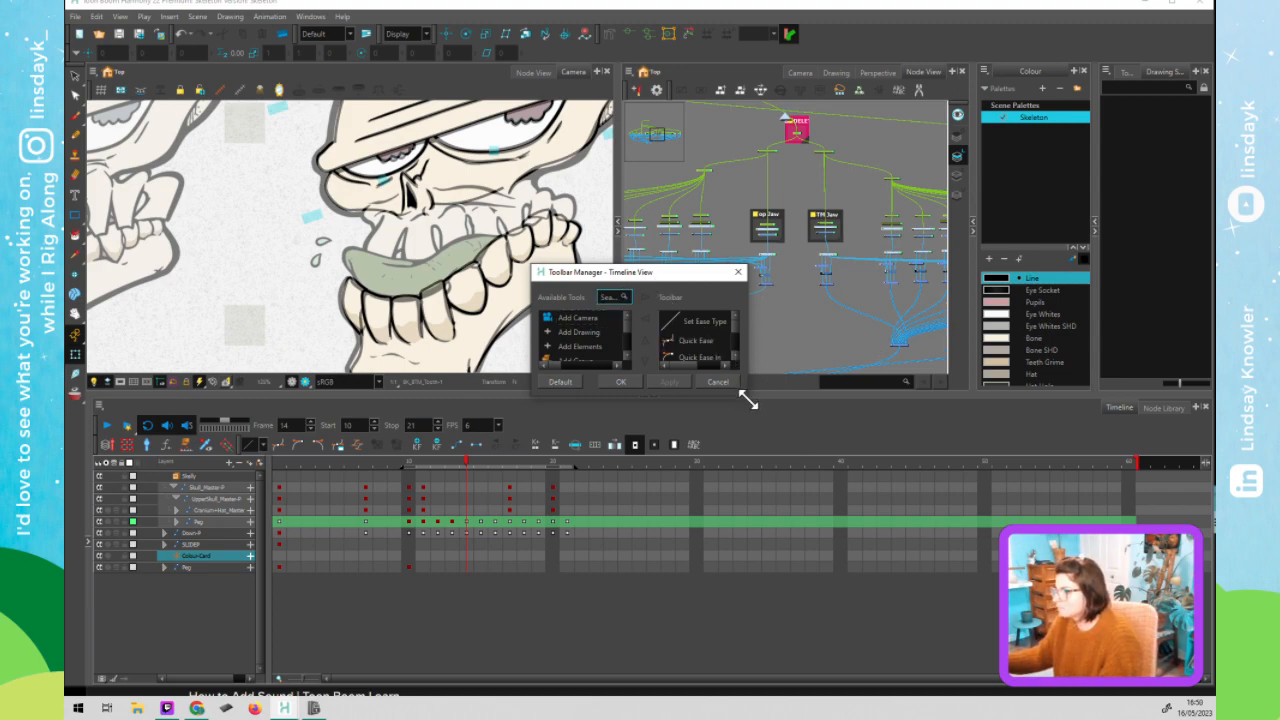
pyautogui.moveTo(748, 400); pyautogui.dragTo(946, 545)
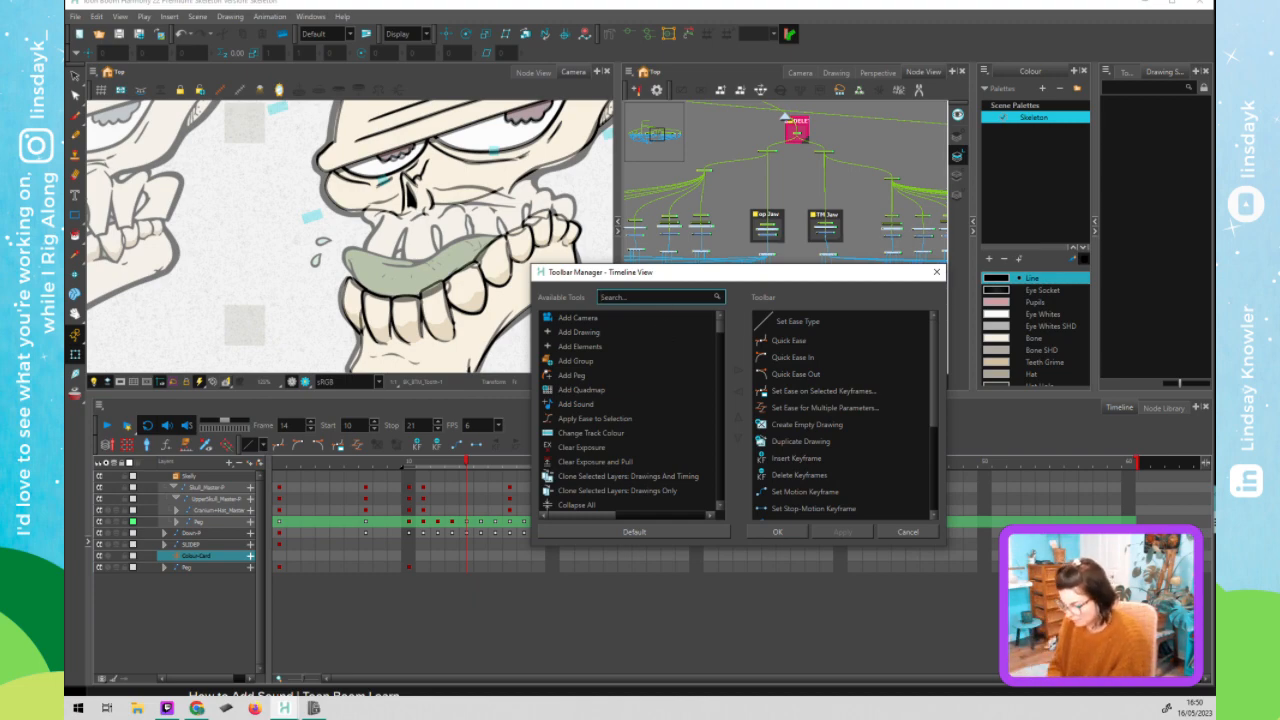
pyautogui.write('c')
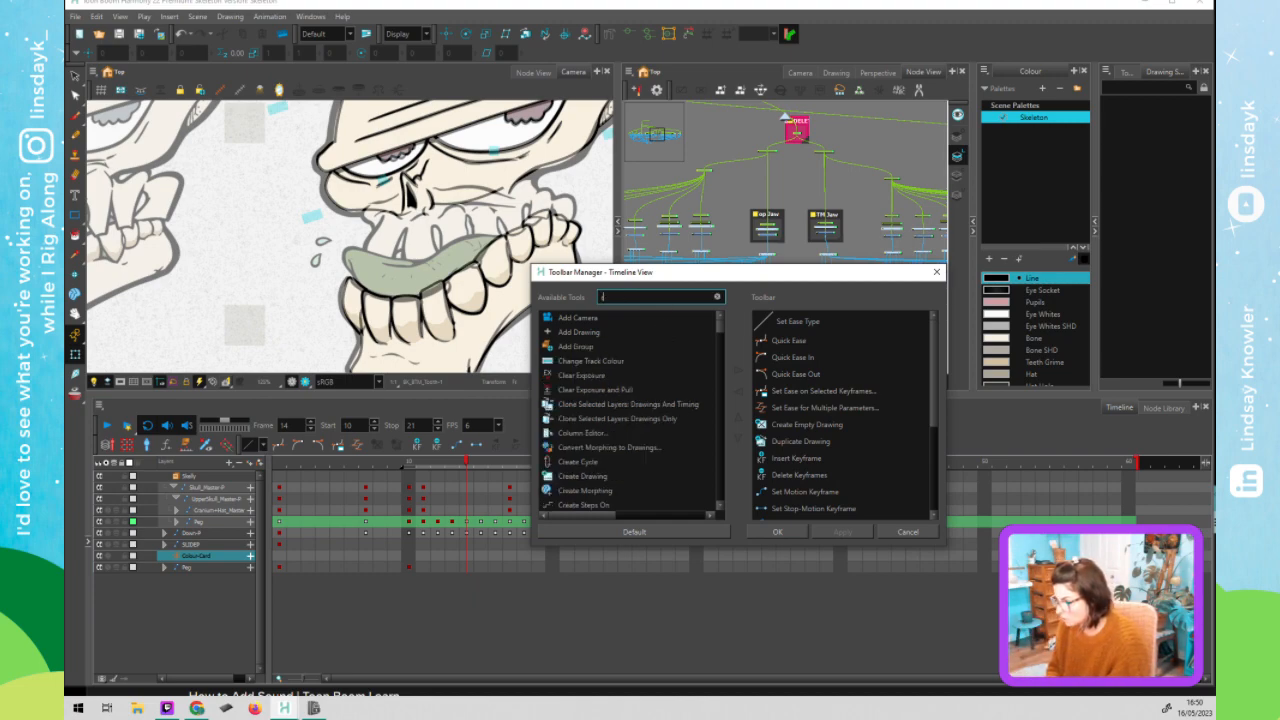
pyautogui.write('ec')
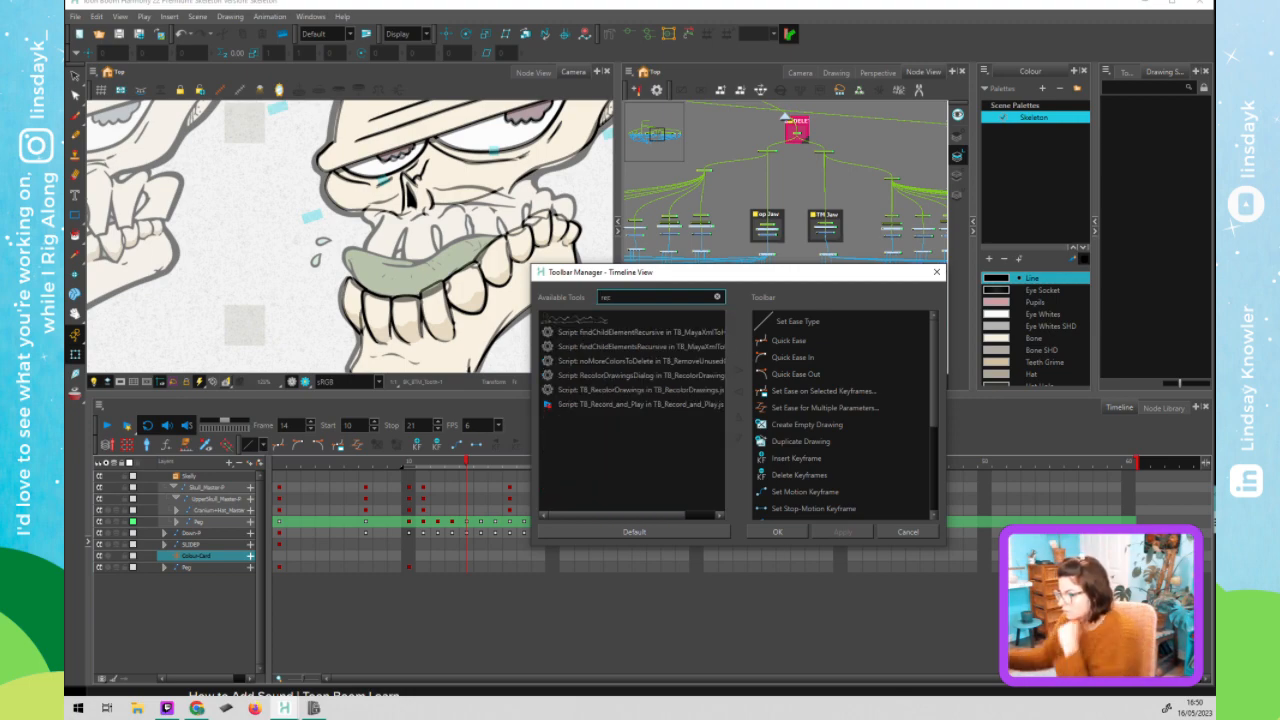
# - Add the TB_Record_and_Play script to the Timeline View toolbar and apply the customization
pyautogui.click(639, 402)
pyautogui.click(738, 370)
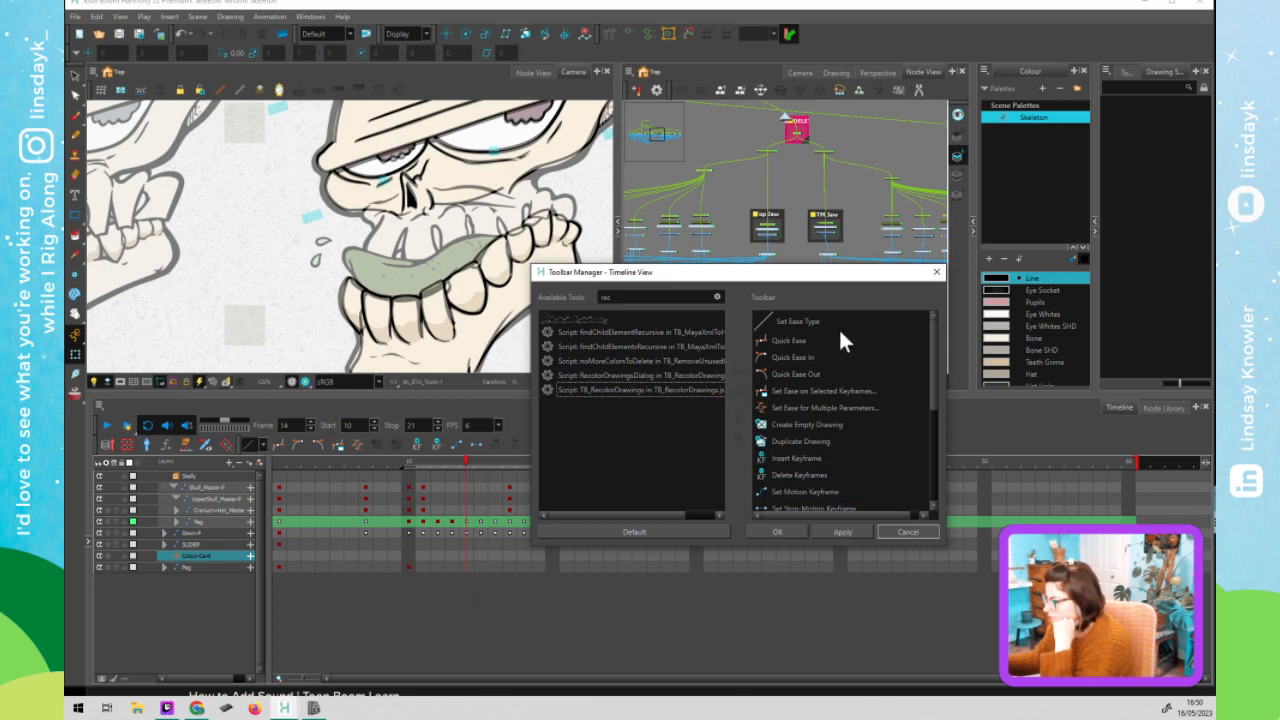
pyautogui.moveTo(857, 274); pyautogui.dragTo(809, 318)
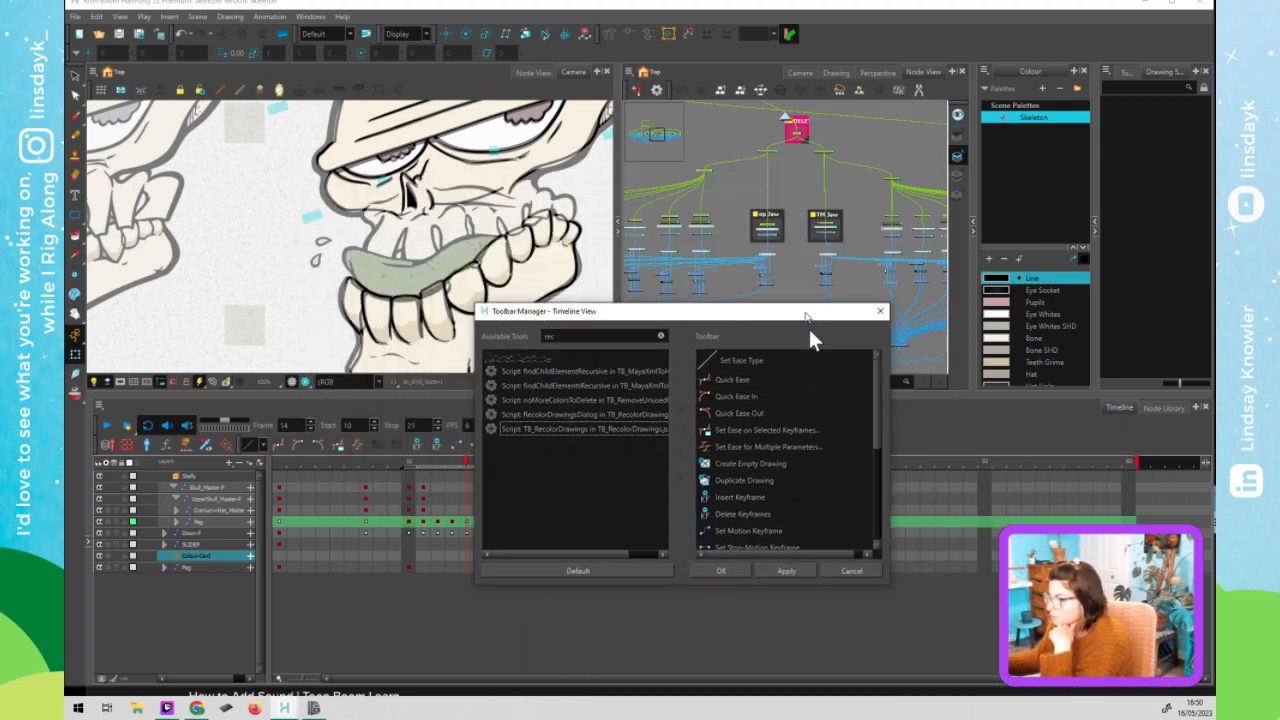
pyautogui.click(786, 574)
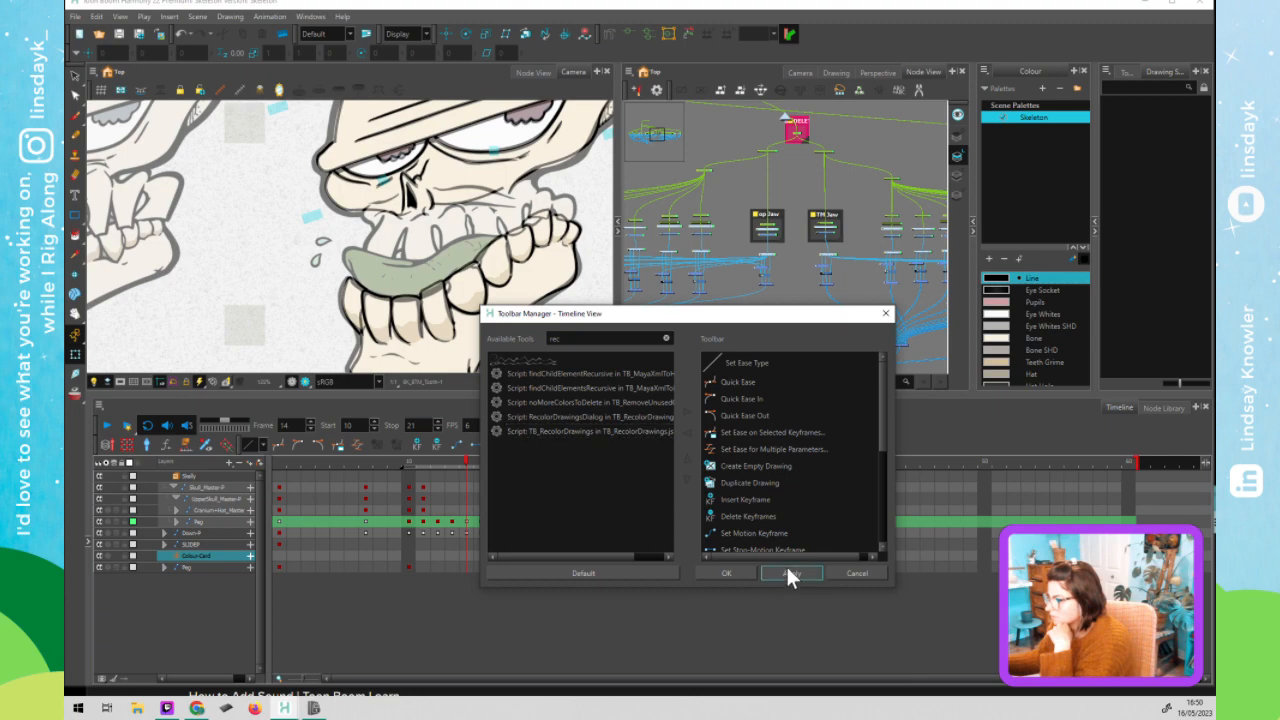
pyautogui.moveTo(731, 320); pyautogui.dragTo(689, 298)
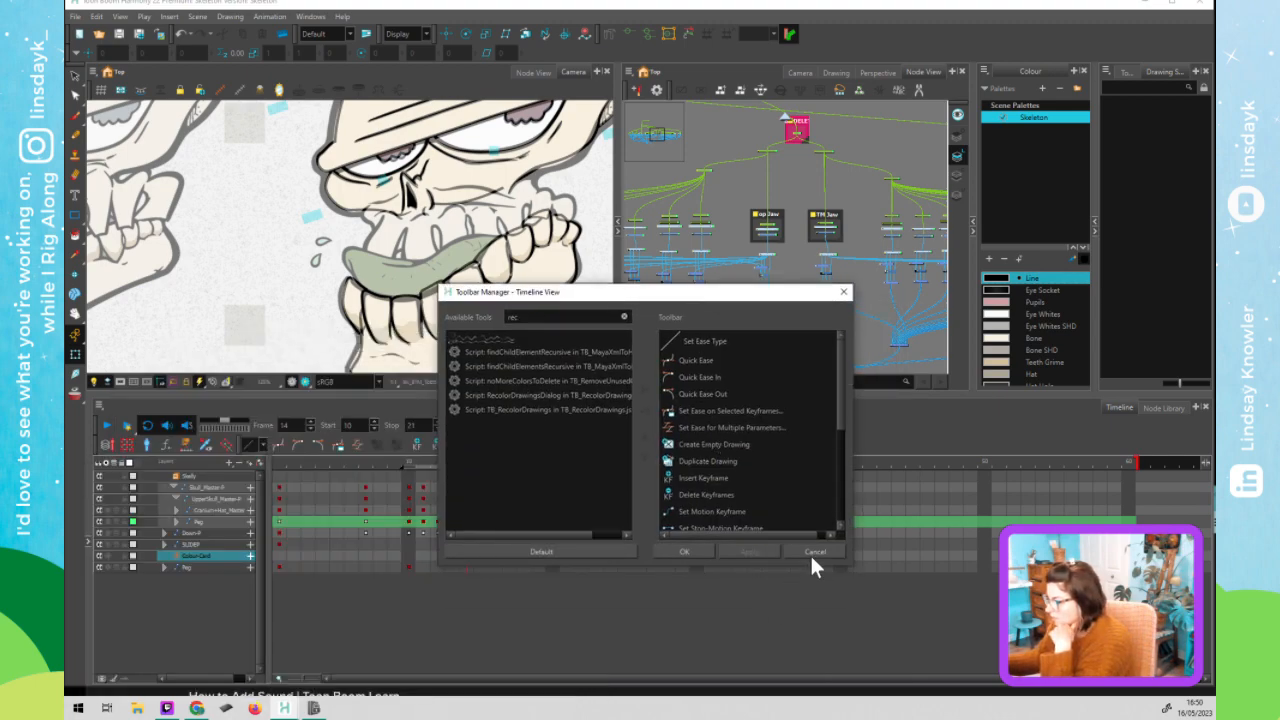
pyautogui.click(670, 552)
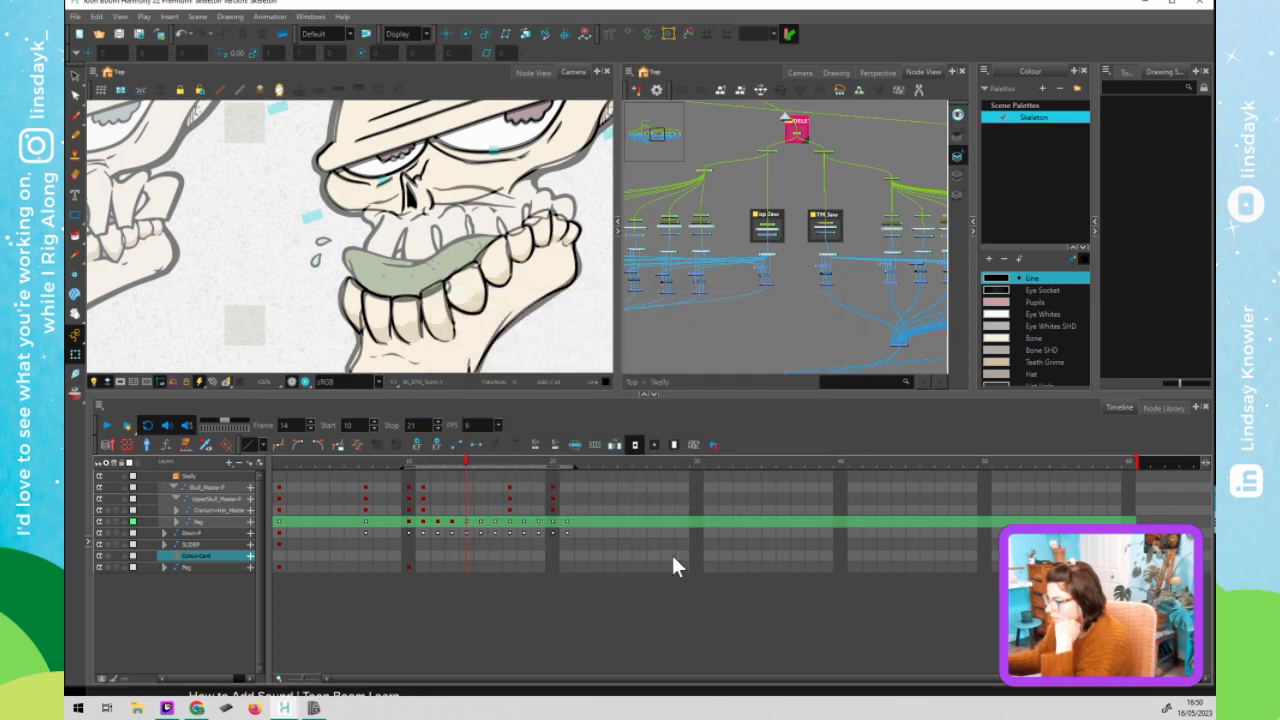
# - Test the newly added TB_Record_and_Play script twice, closing the export and video player windows it opens
pyautogui.click(713, 444)
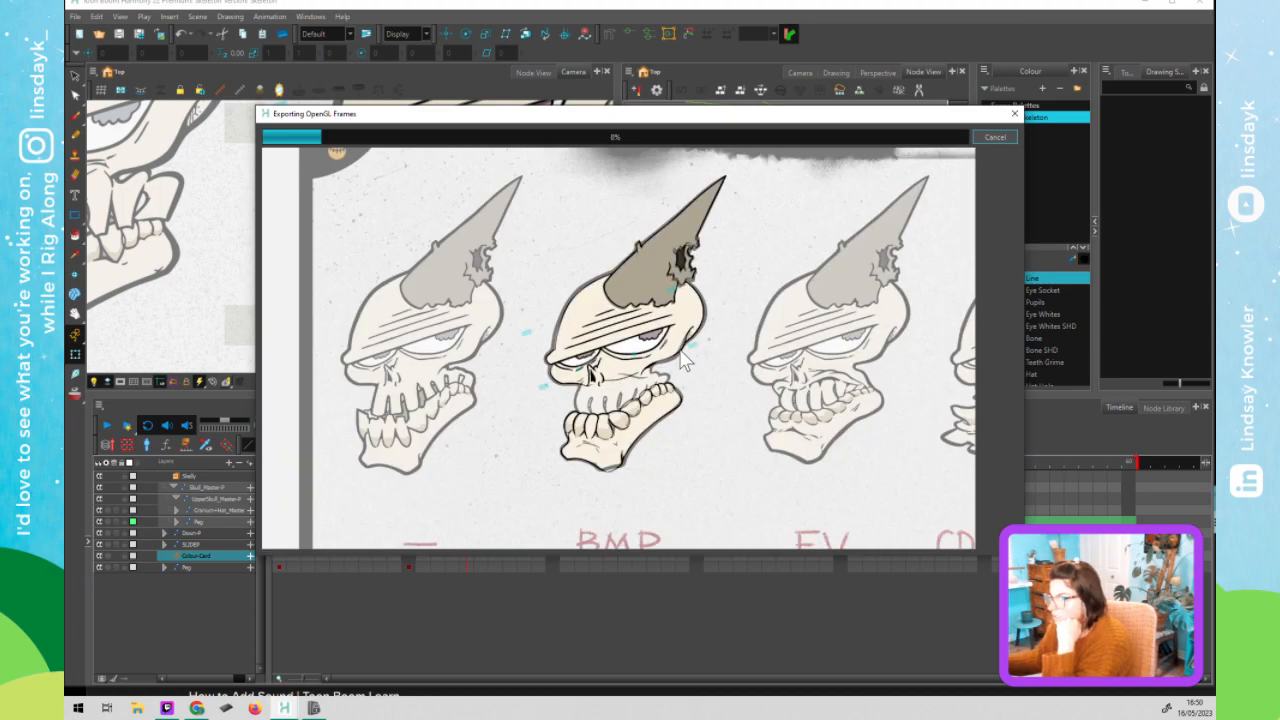
pyautogui.click(1014, 114)
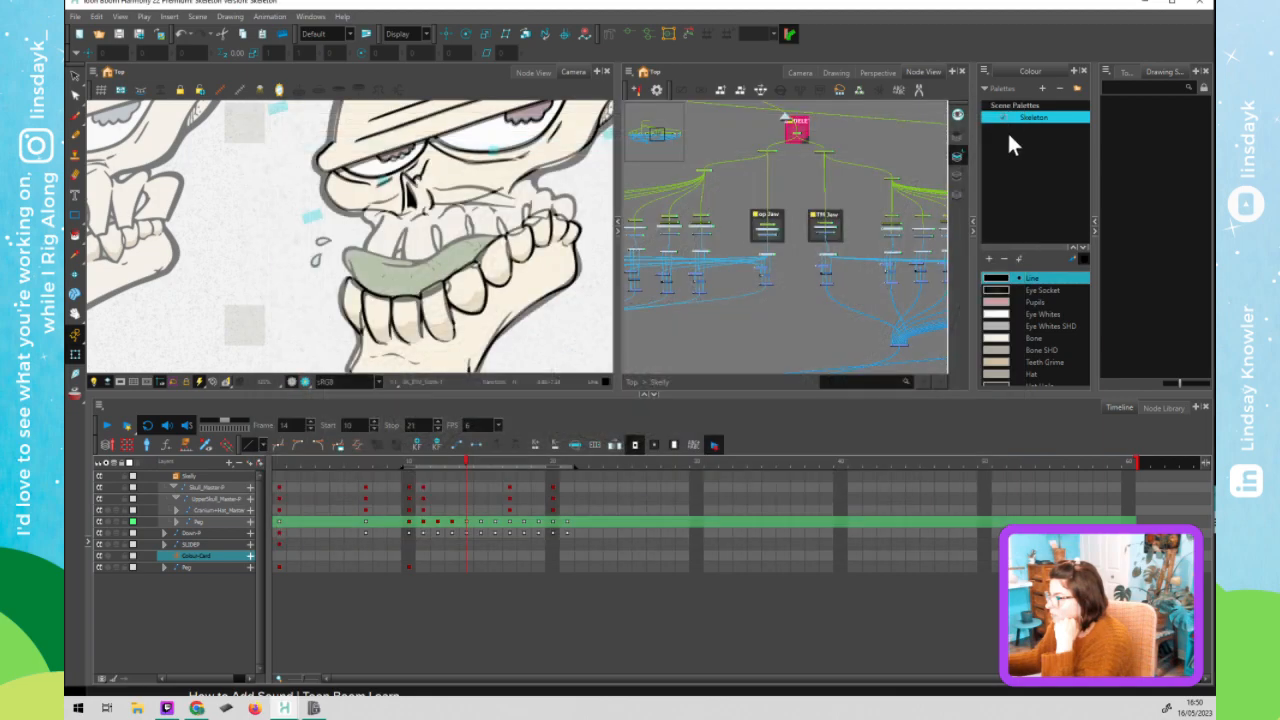
pyautogui.click(716, 442)
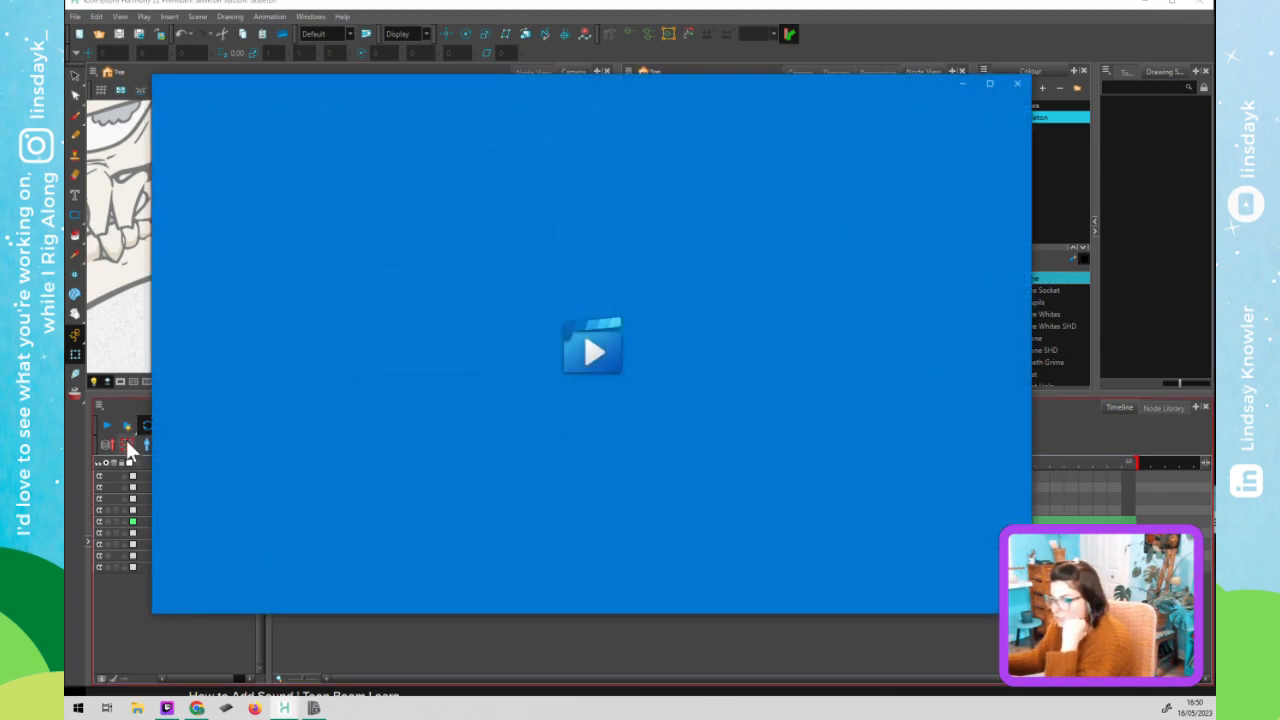
pyautogui.click(1018, 84)
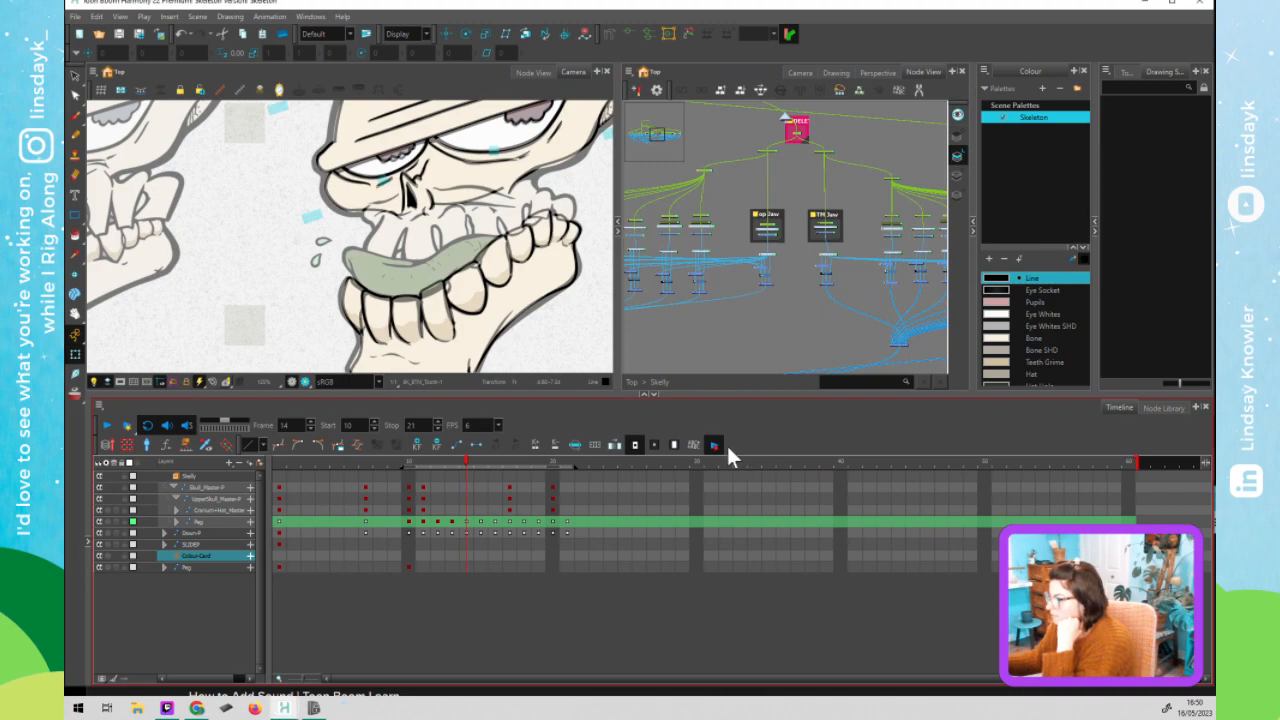
# - Remove the TB_Record_and_Play script from the Timeline View toolbar and apply the customization
pyautogui.rightClick(711, 448)
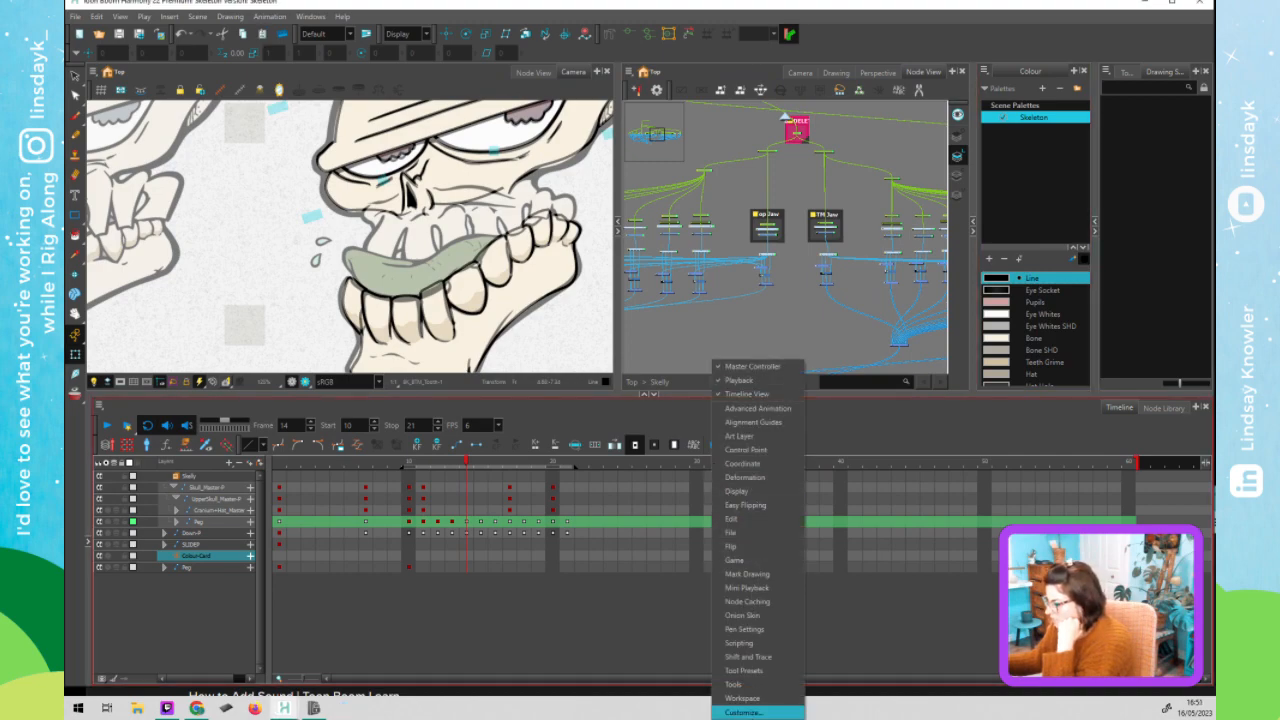
pyautogui.click(797, 710)
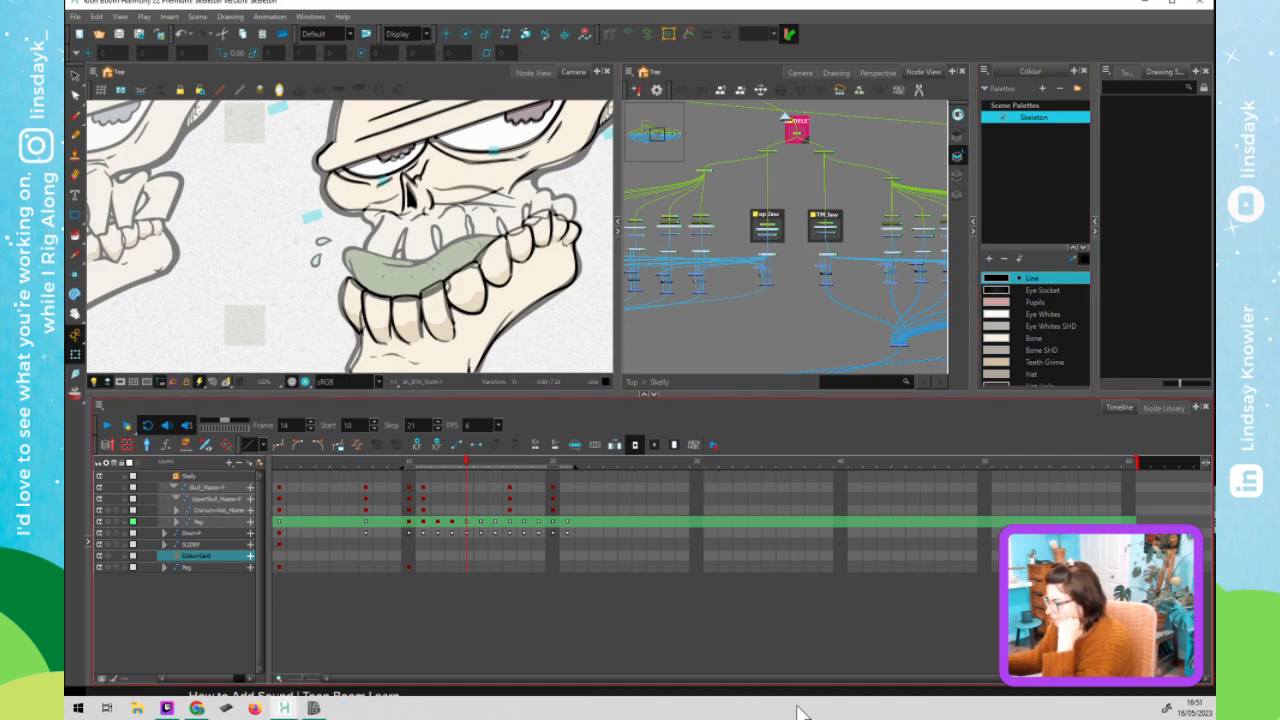
pyautogui.rightClick(717, 449)
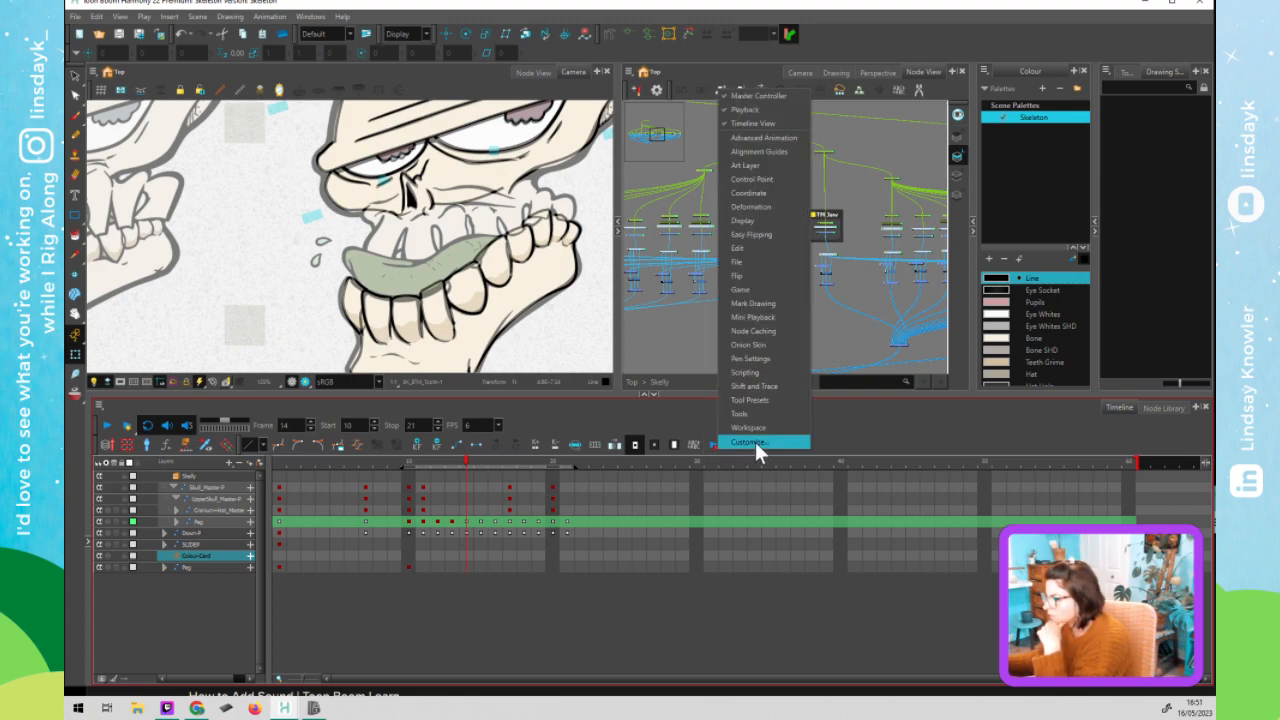
pyautogui.click(755, 442)
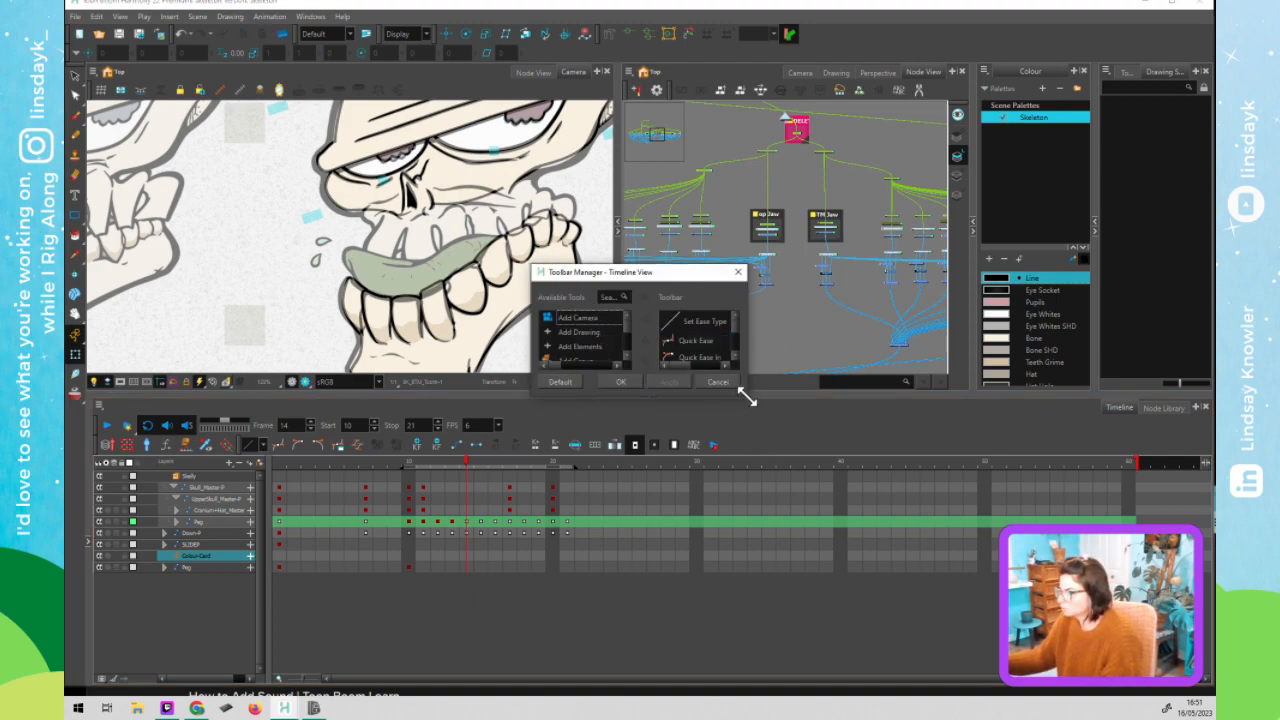
pyautogui.moveTo(746, 397); pyautogui.dragTo(791, 543)
pyautogui.scroll(-3, 771, 423)
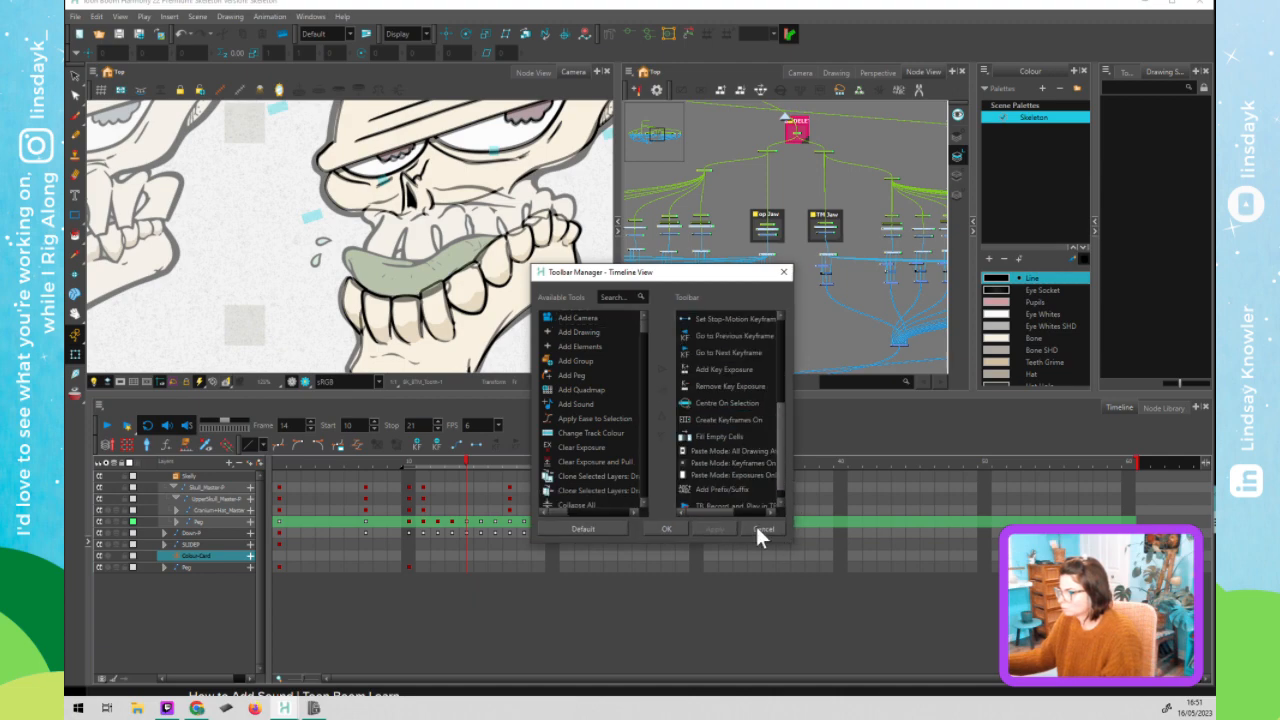
pyautogui.click(724, 489)
pyautogui.click(661, 391)
pyautogui.click(726, 525)
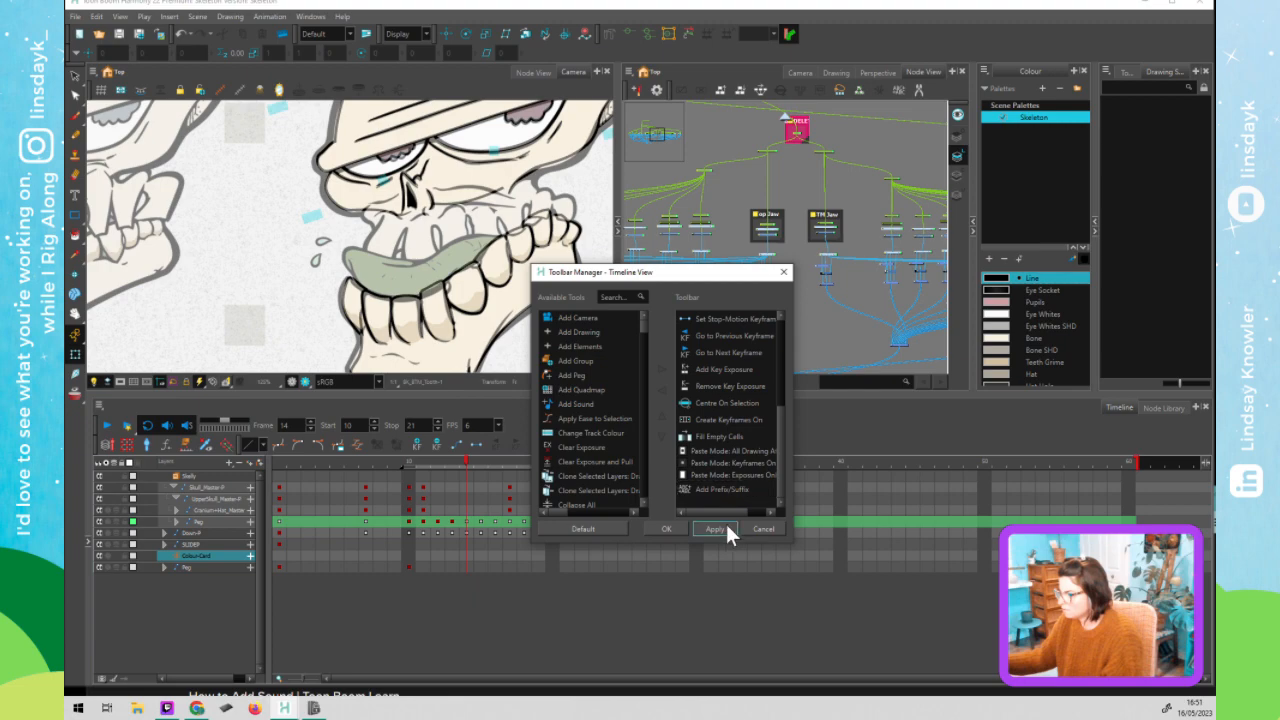
pyautogui.click(676, 523)
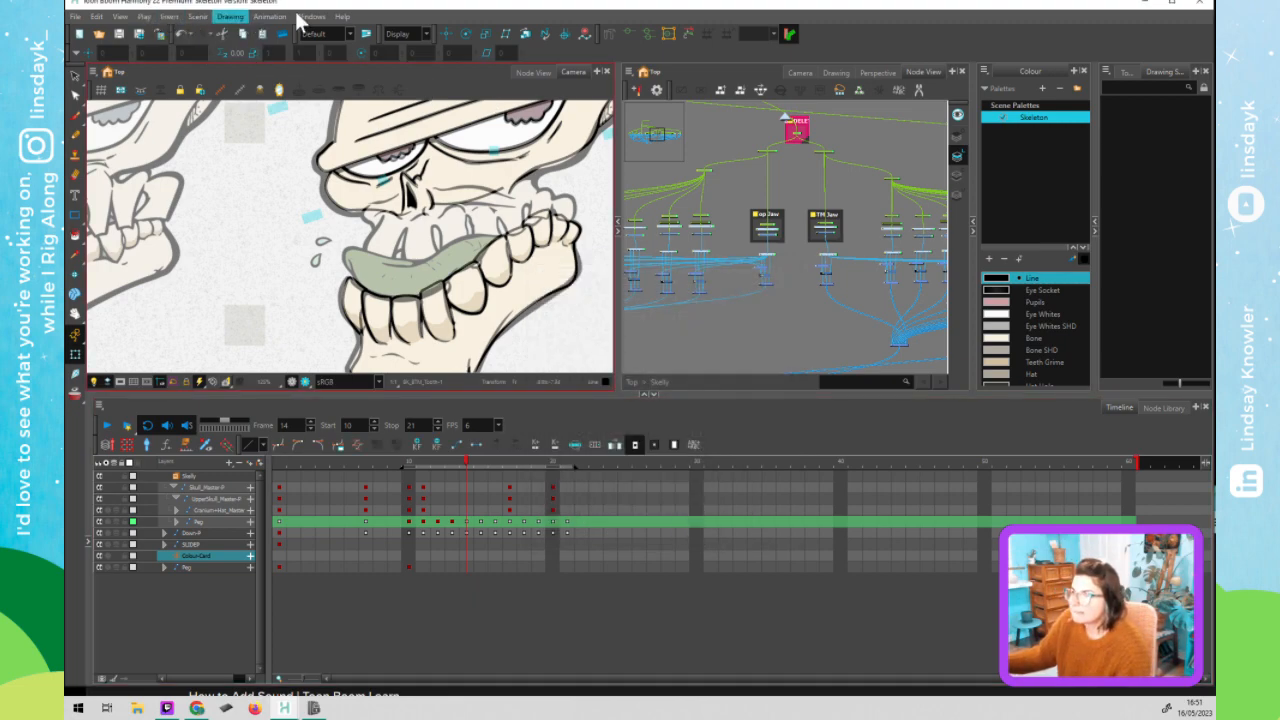
# - Look through the application's main command lists for a way to record sound
pyautogui.click(342, 18)
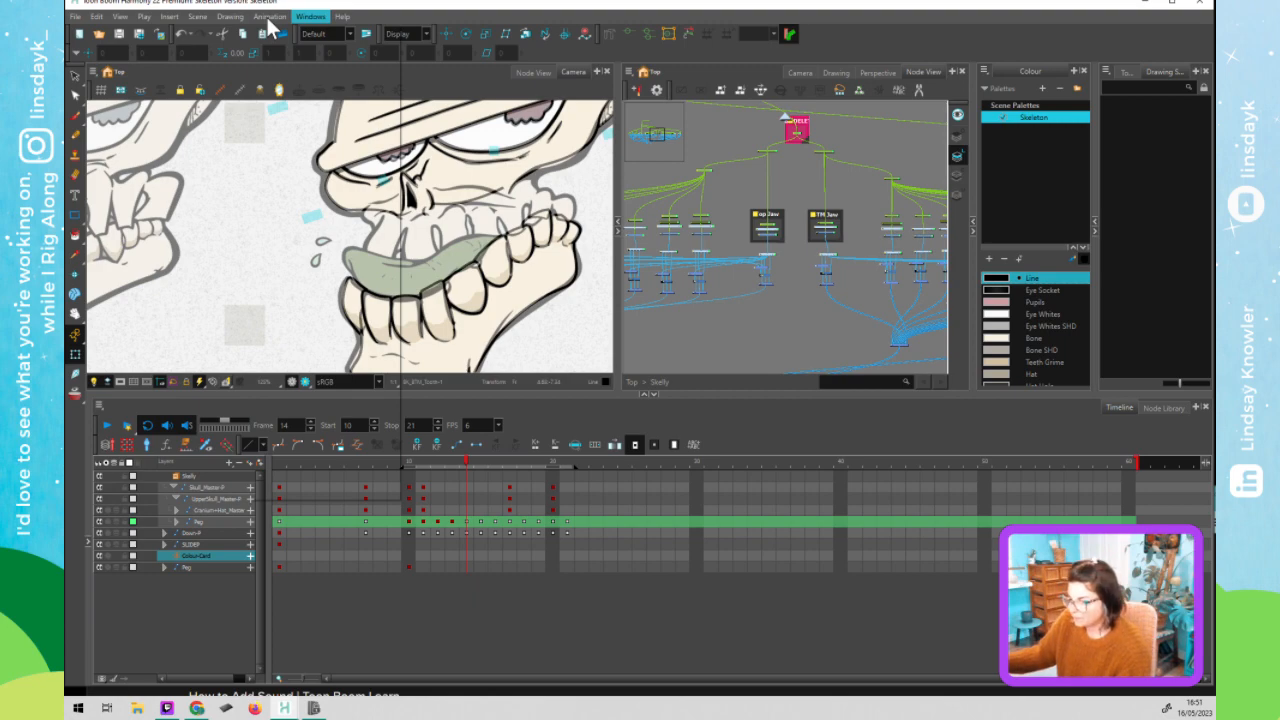
pyautogui.click(266, 19)
pyautogui.press('Escape')
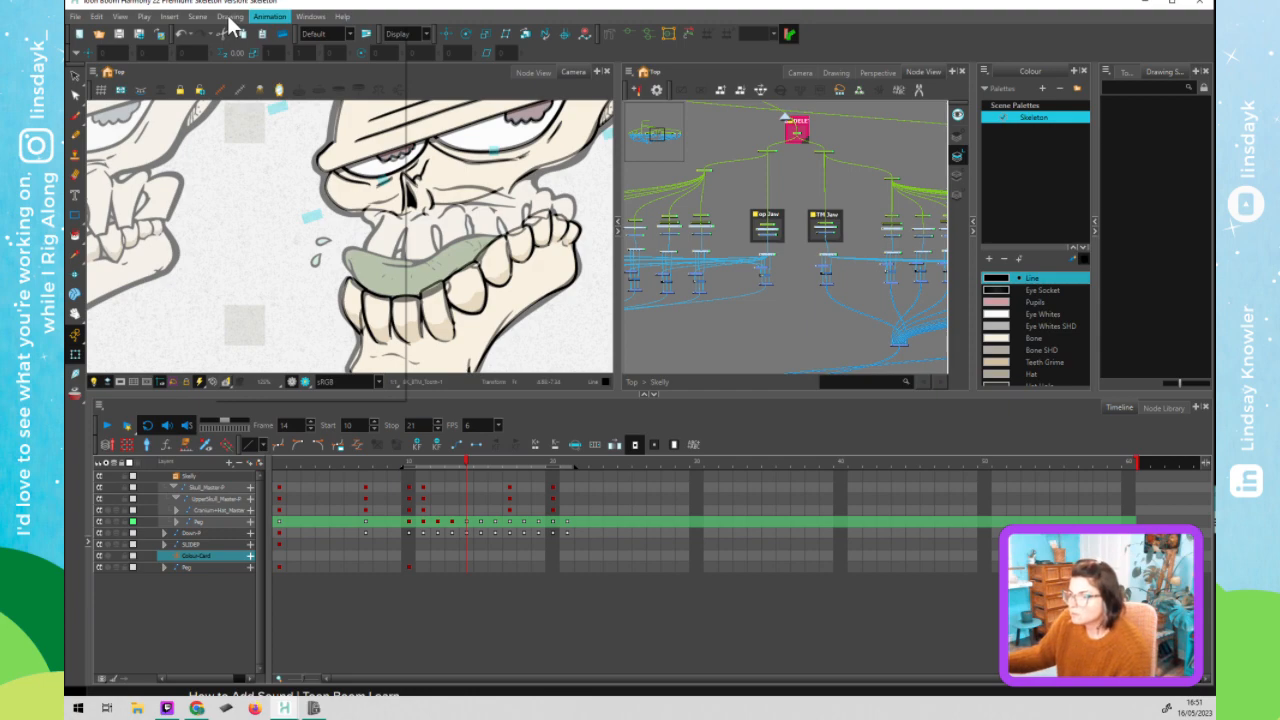
pyautogui.click(200, 18)
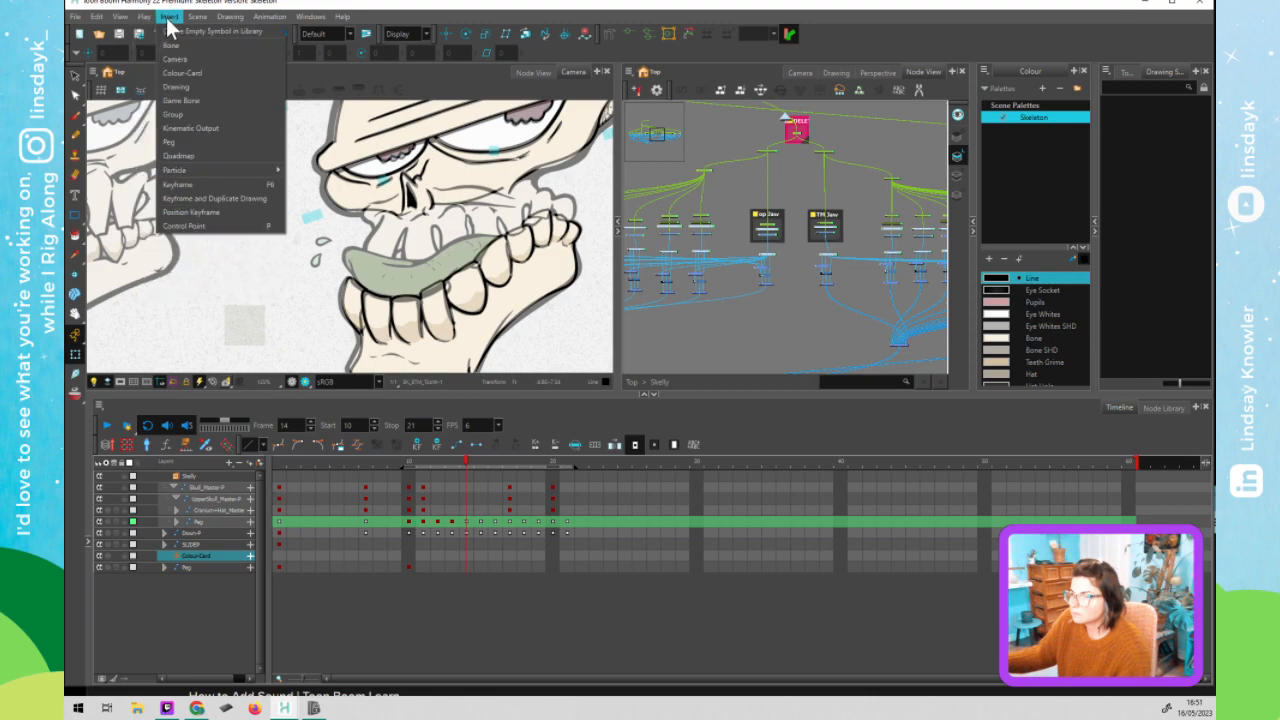
pyautogui.click(162, 17)
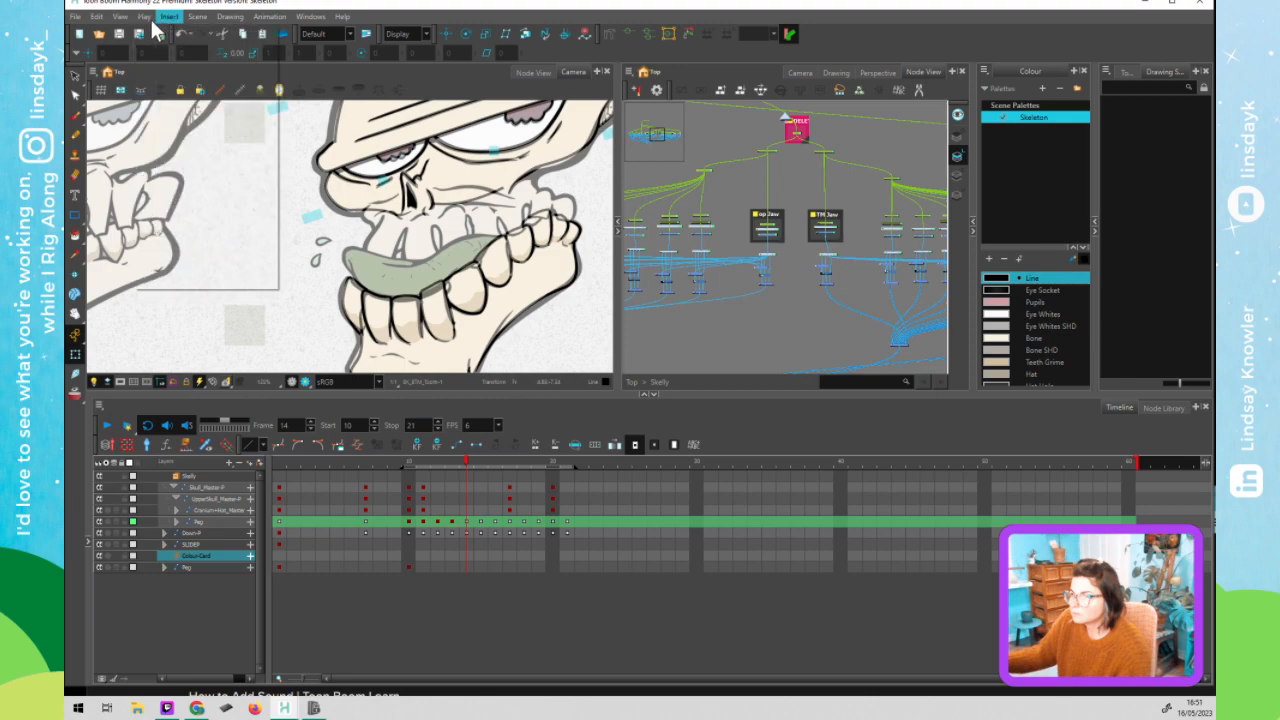
pyautogui.click(148, 18)
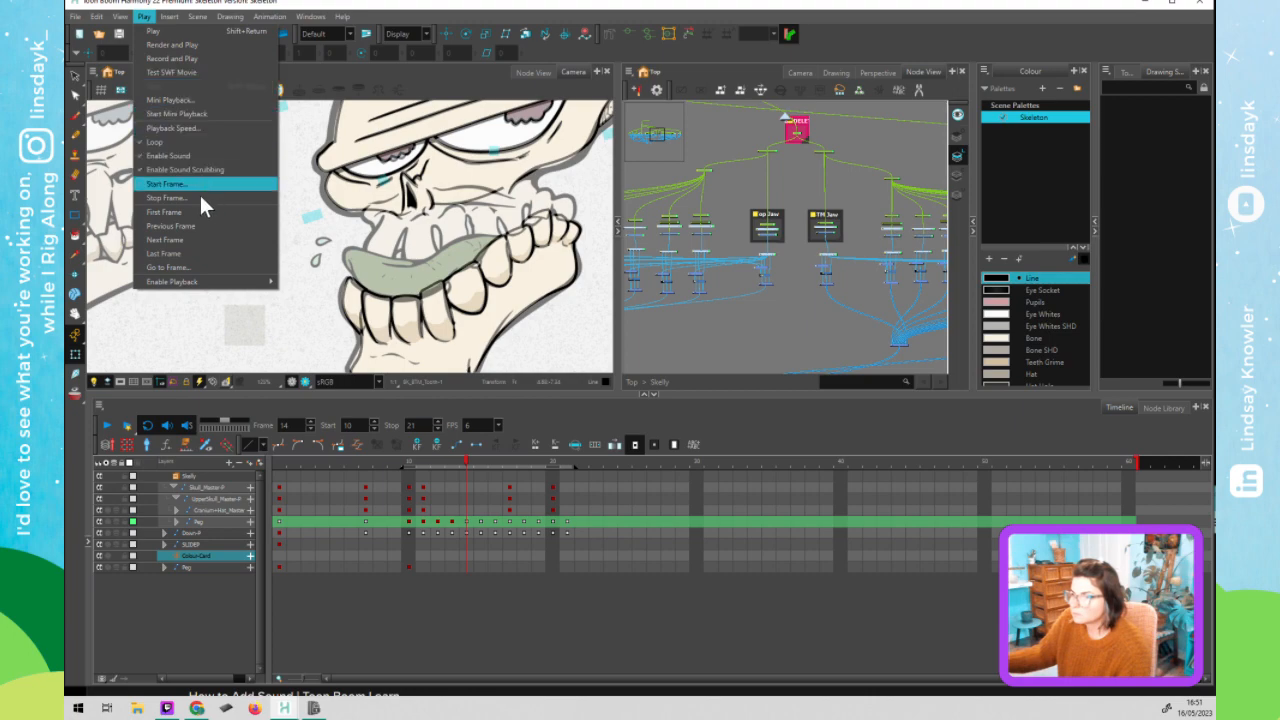
pyautogui.click(120, 18)
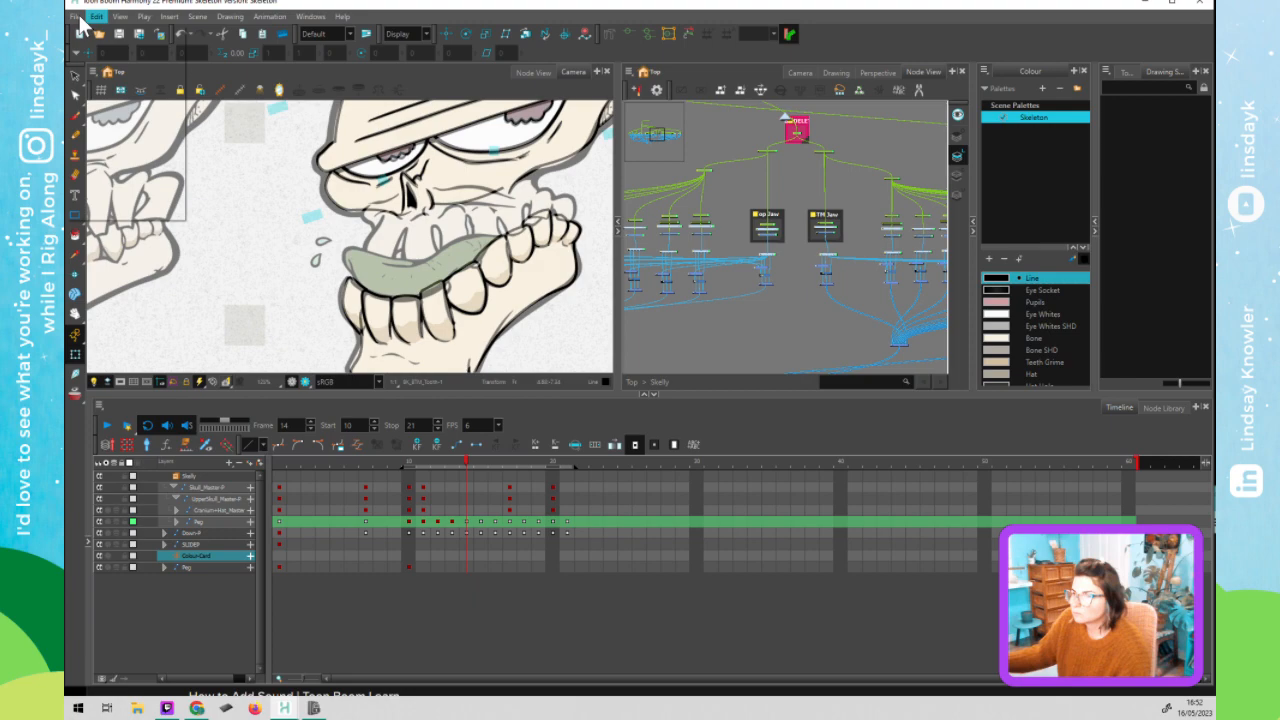
pyautogui.click(79, 17)
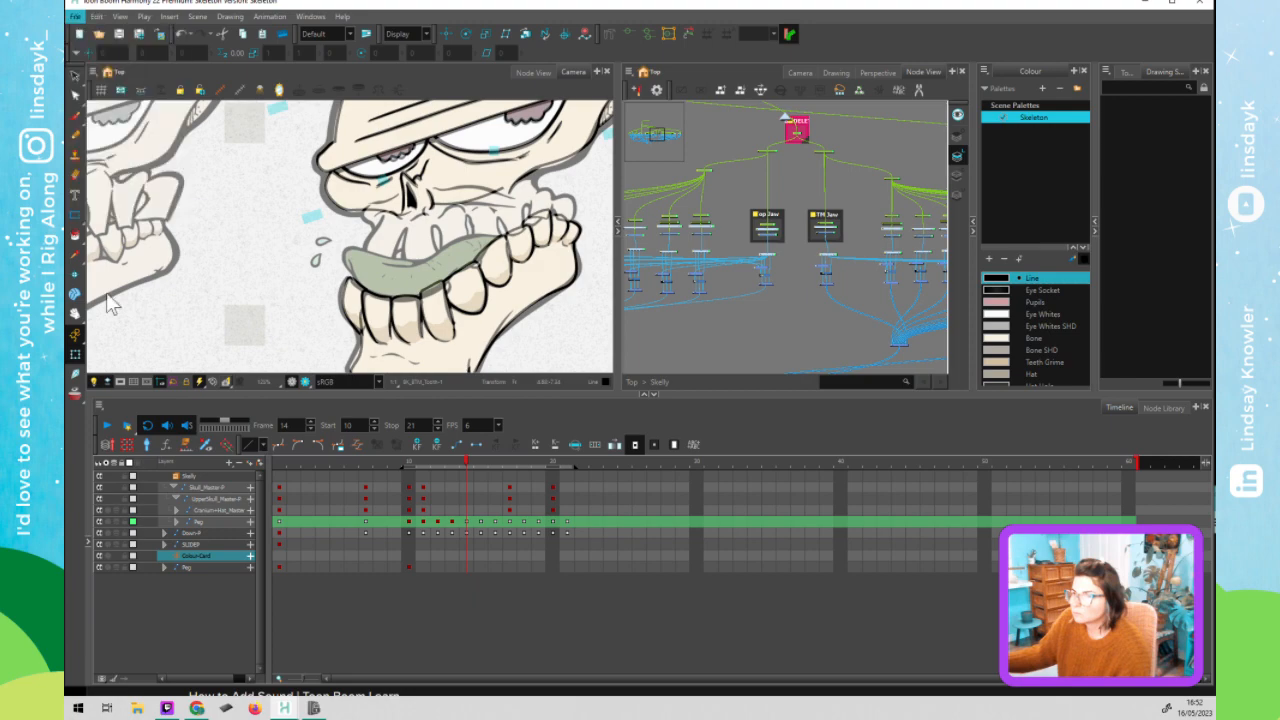
# - Try twice to insert a sound layer in the timeline
pyautogui.click(99, 404)
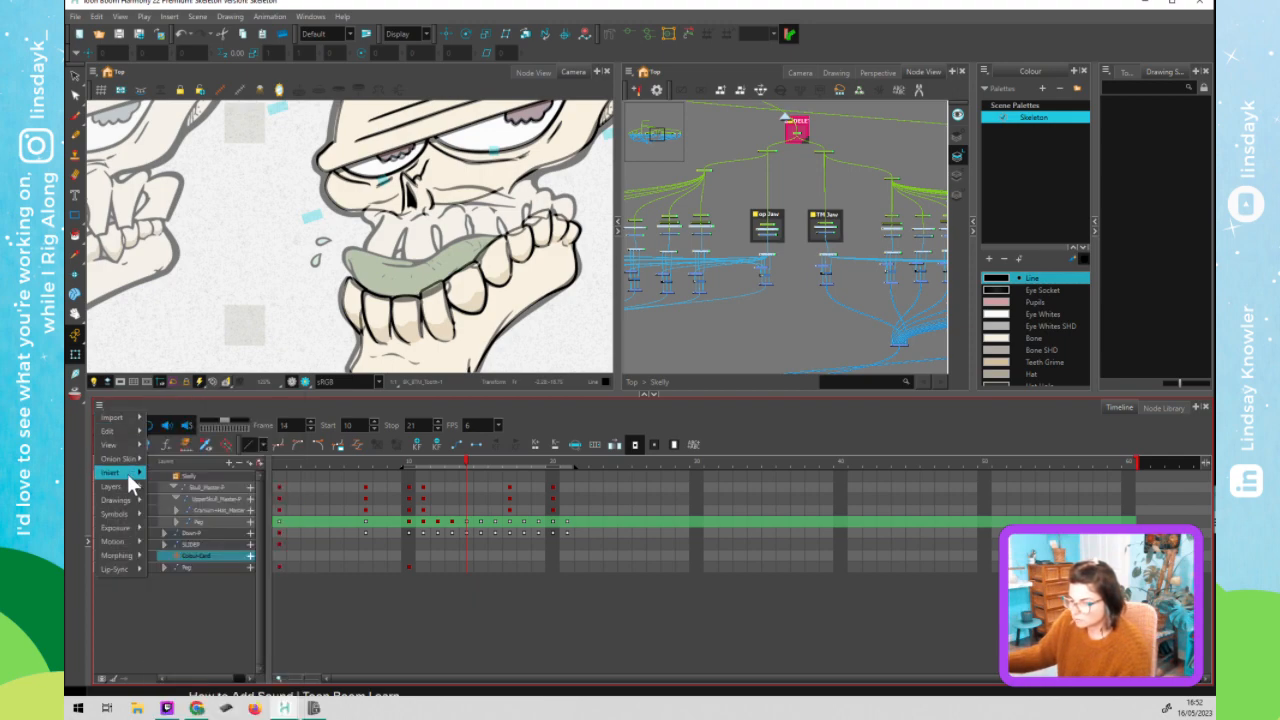
pyautogui.moveTo(127, 473)
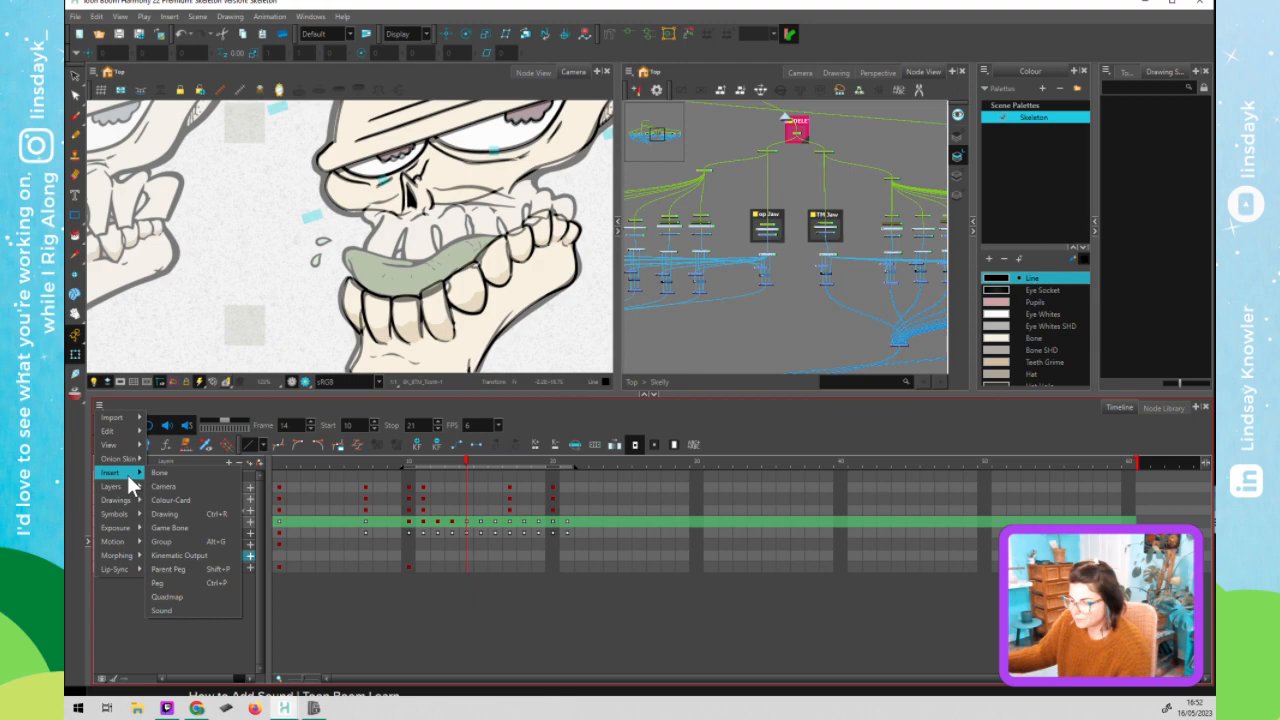
pyautogui.click(213, 614)
pyautogui.click(213, 616)
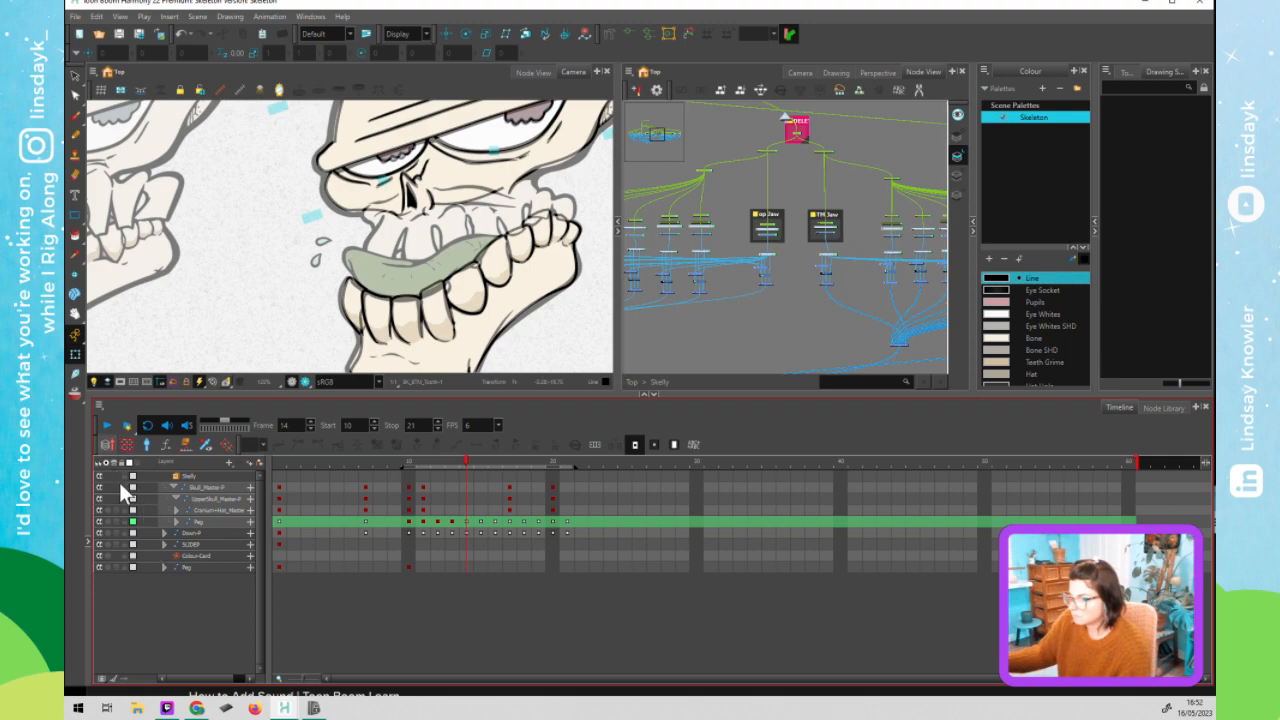
pyautogui.click(99, 404)
pyautogui.moveTo(110, 472)
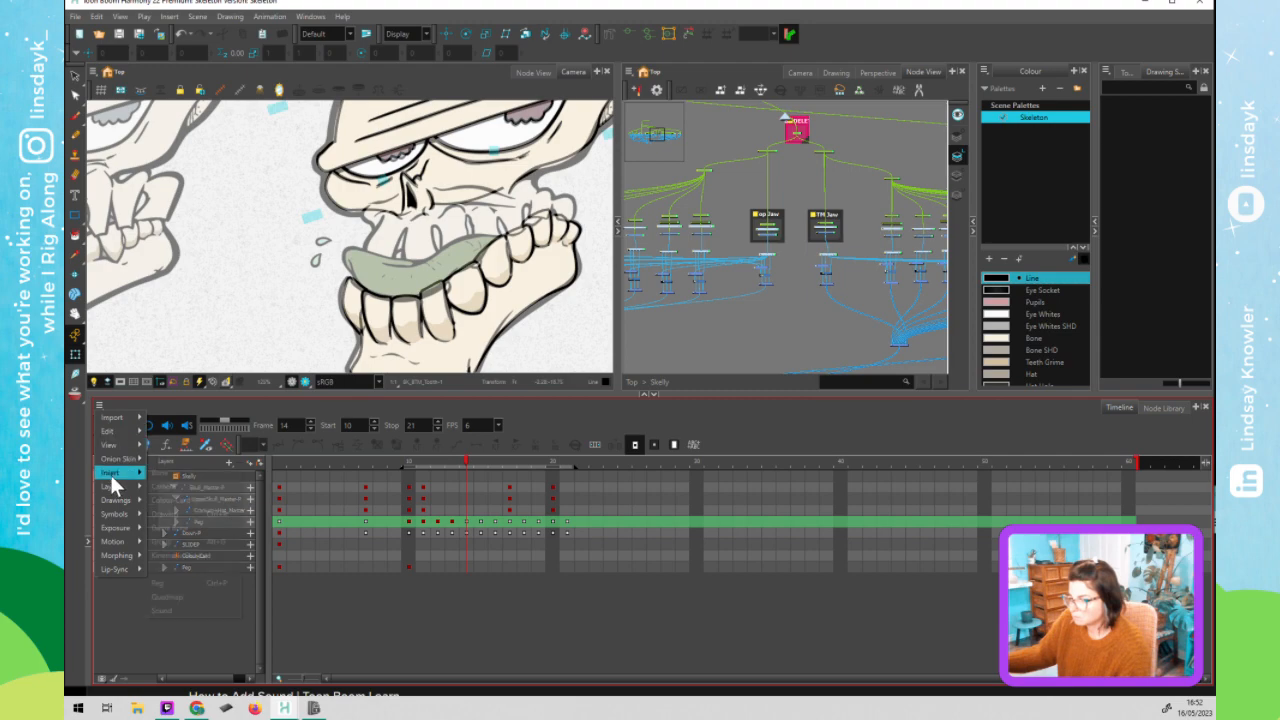
pyautogui.click(163, 612)
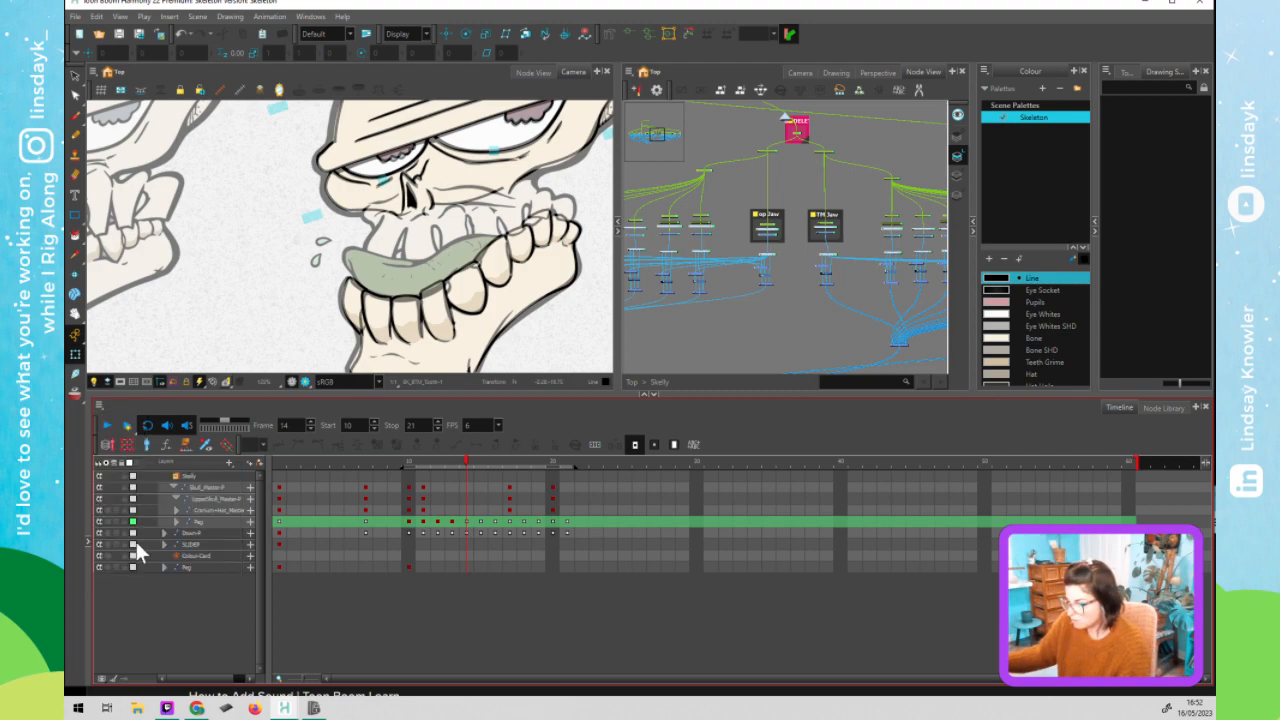
# - Examine the Timeline view's own commands, including drawing, lip-sync, edit and import options, for sound recording
pyautogui.click(100, 406)
pyautogui.moveTo(125, 505)
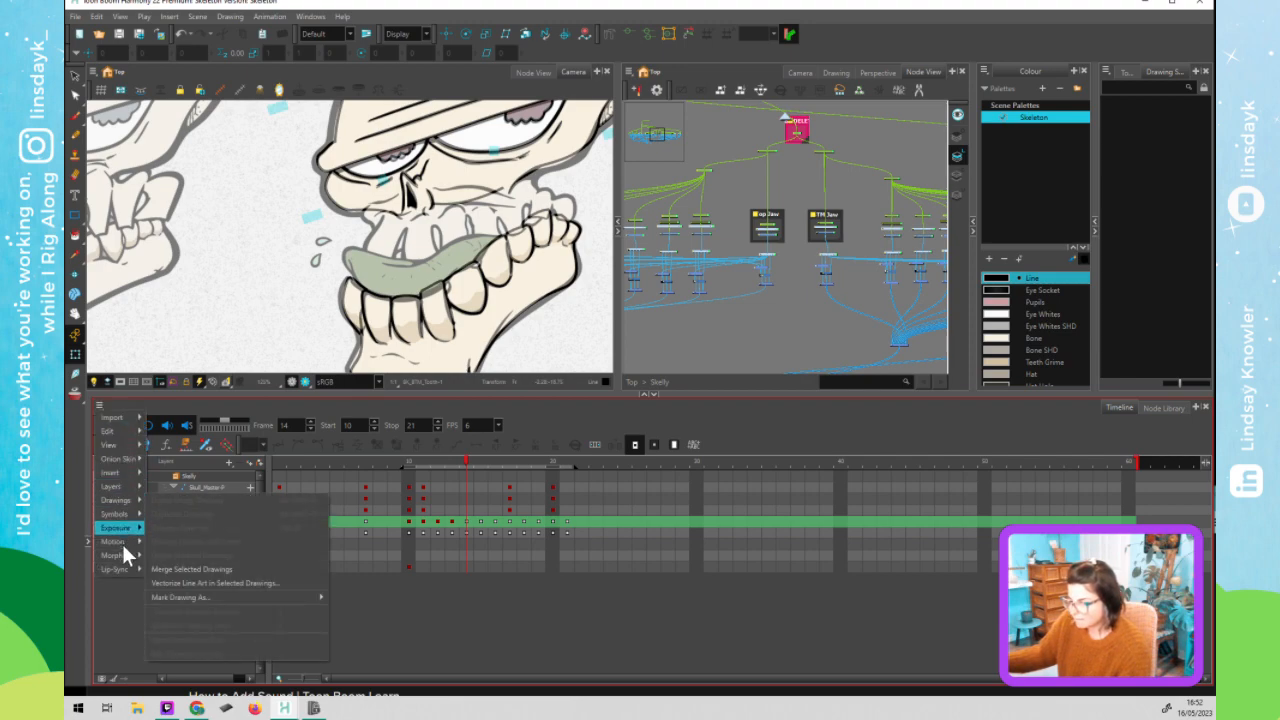
pyautogui.moveTo(125, 567)
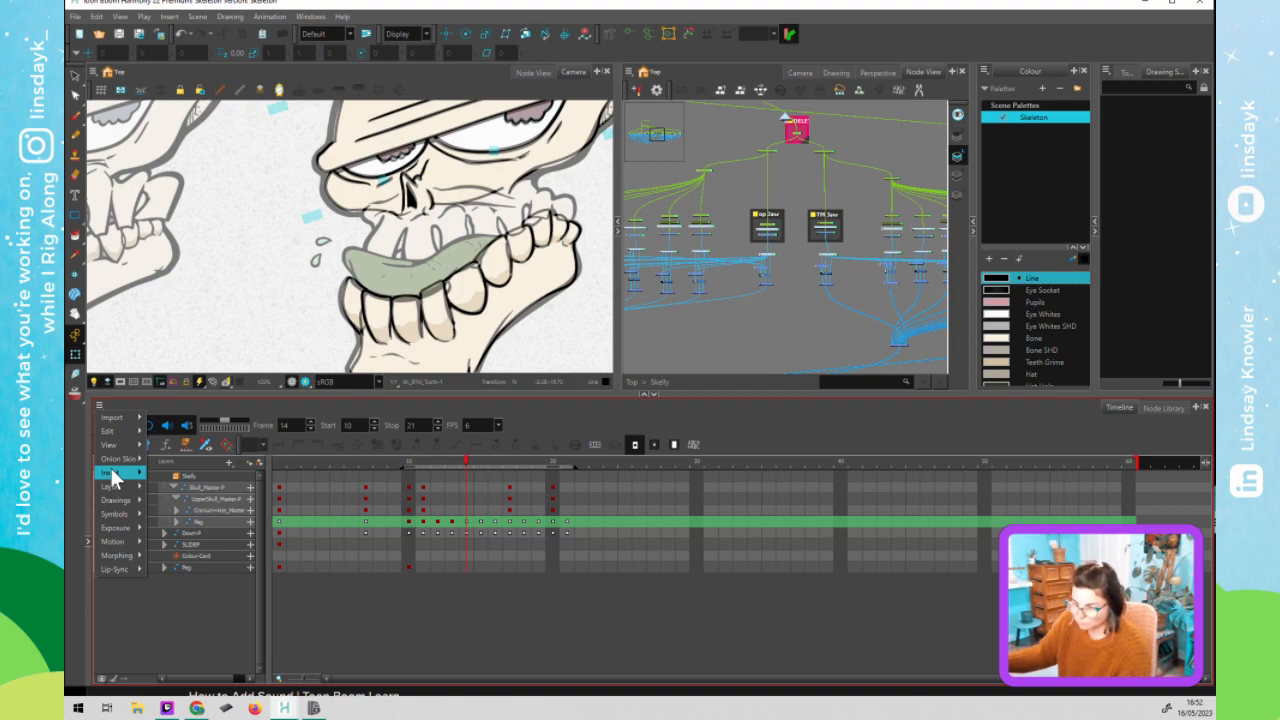
pyautogui.moveTo(118, 455)
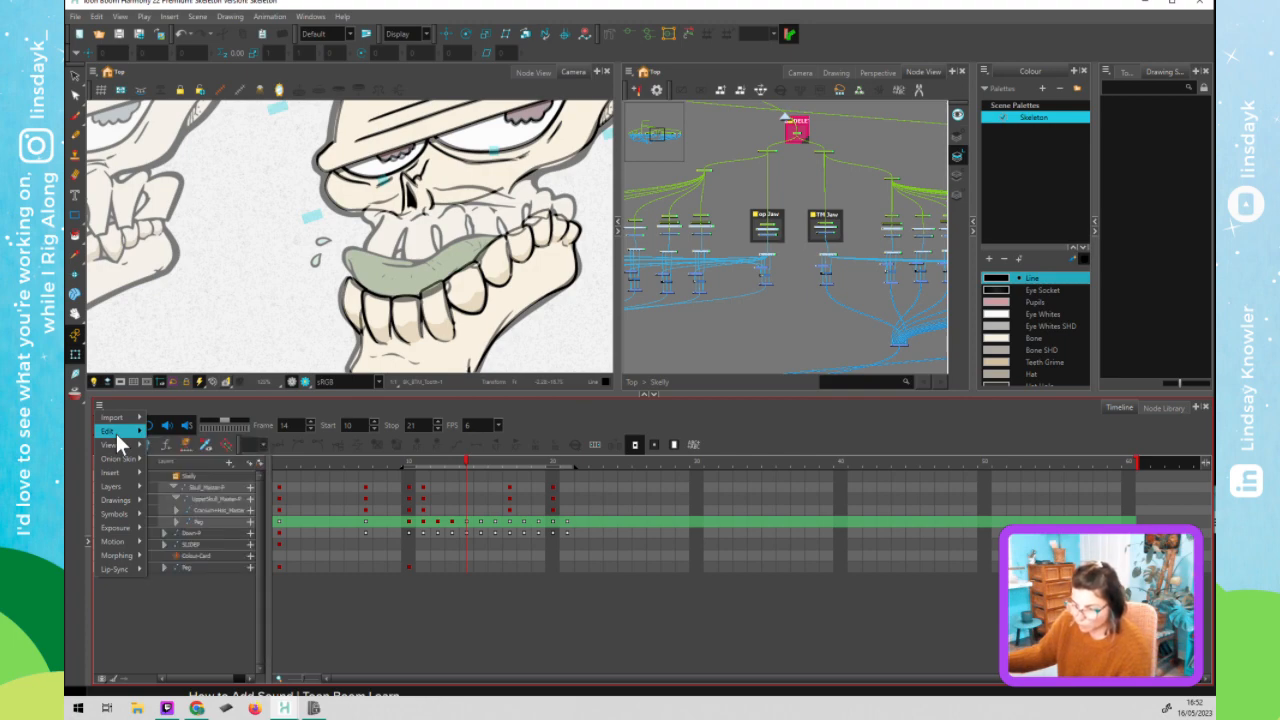
pyautogui.click(116, 433)
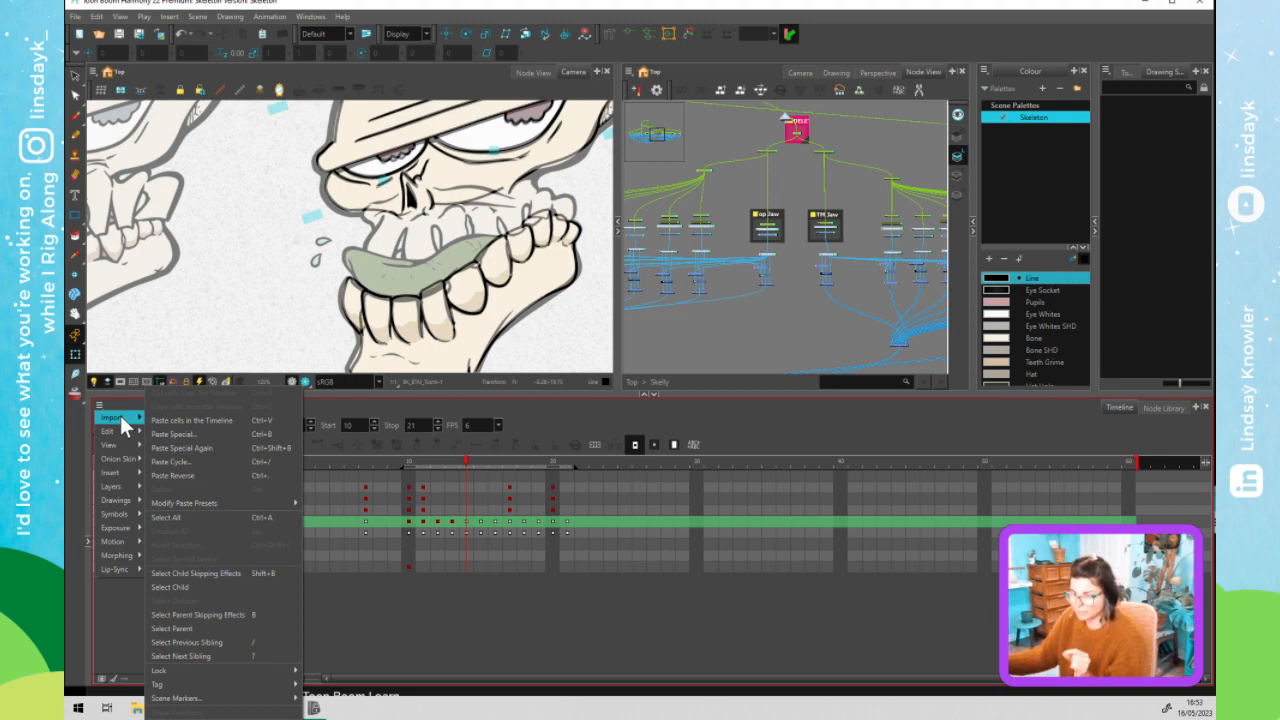
pyautogui.moveTo(122, 424)
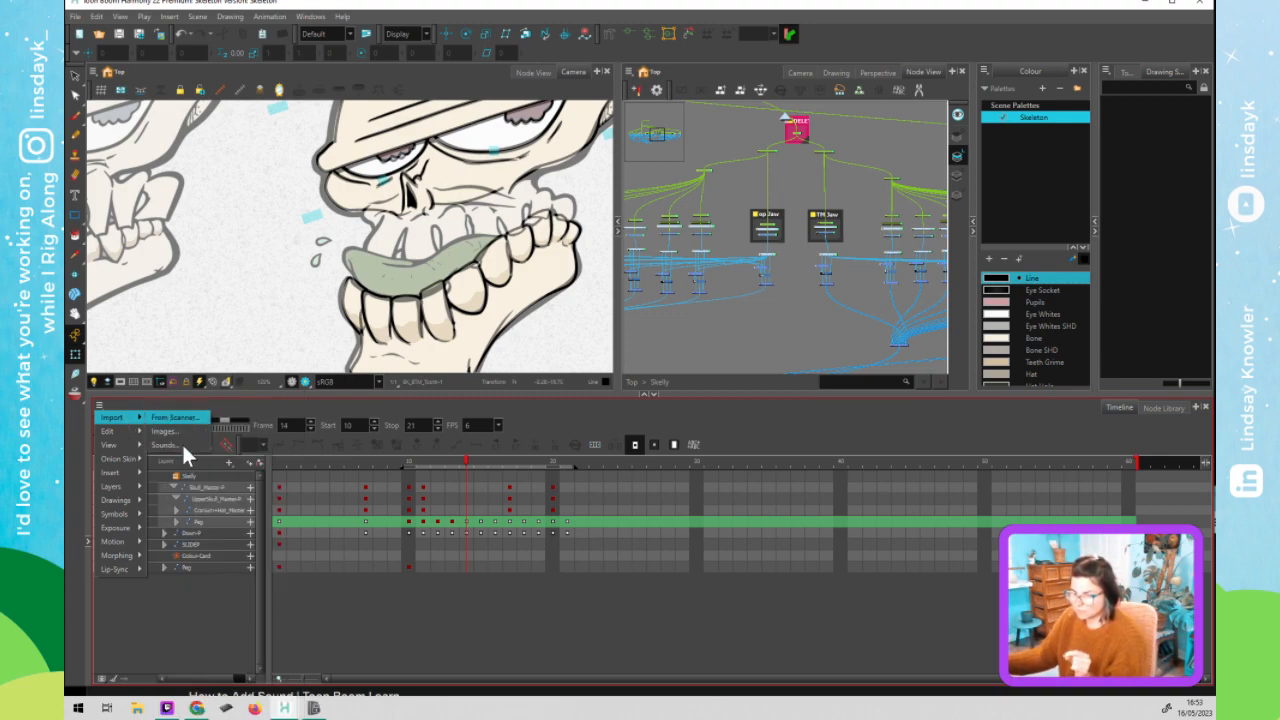
pyautogui.click(177, 646)
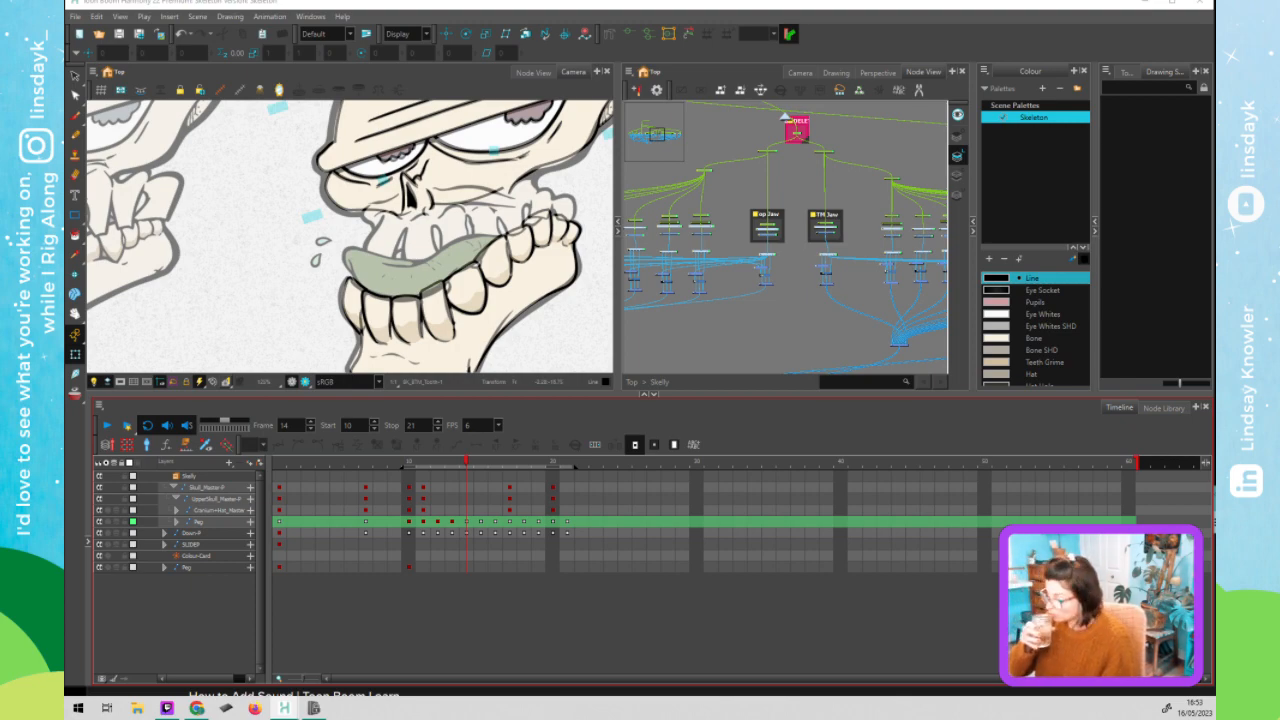
# - Go to frame 15 on the lower jaw's Peg layer and shift the jaw bone's lower front deformation point to match the sketch
pyautogui.click(450, 463)
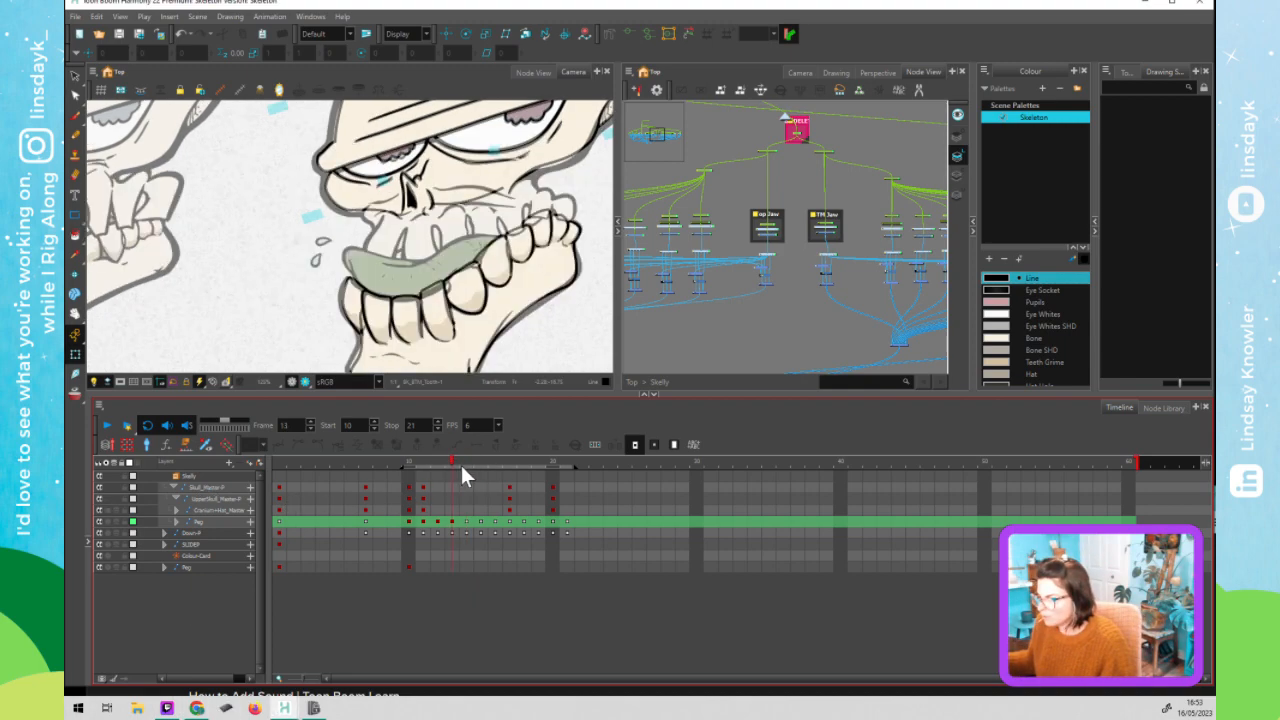
pyautogui.click(466, 523)
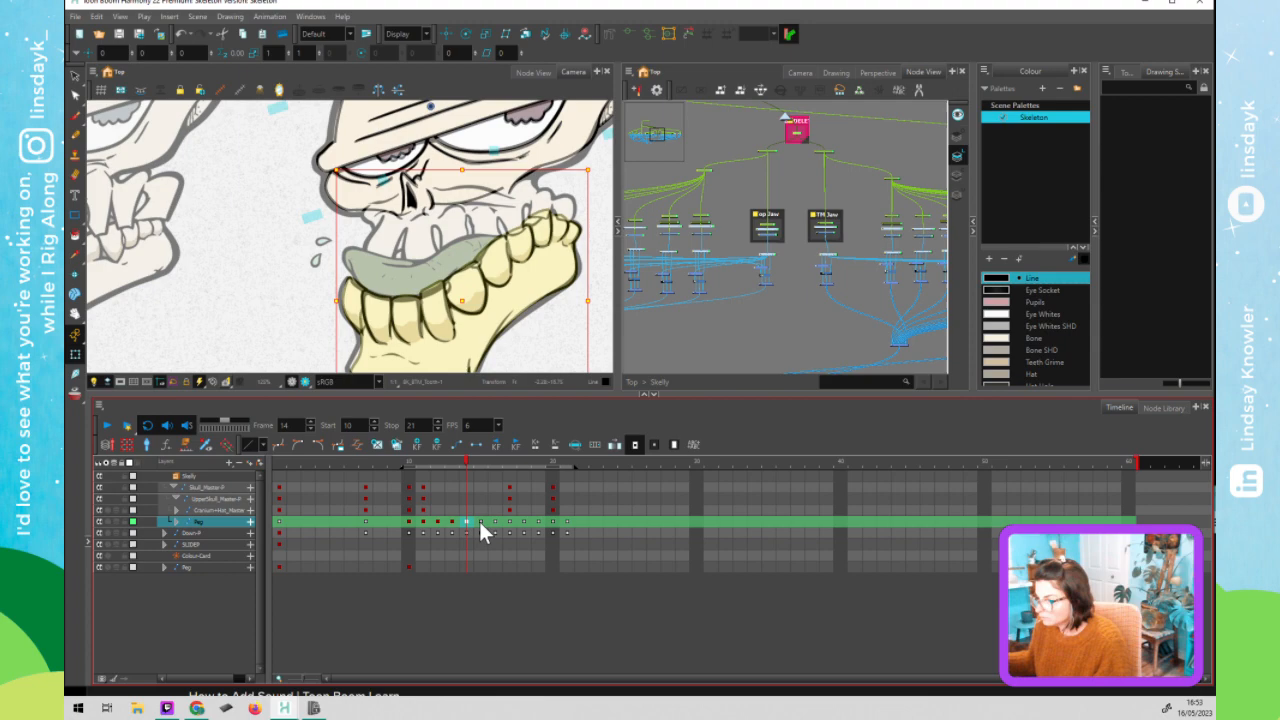
pyautogui.click(479, 521)
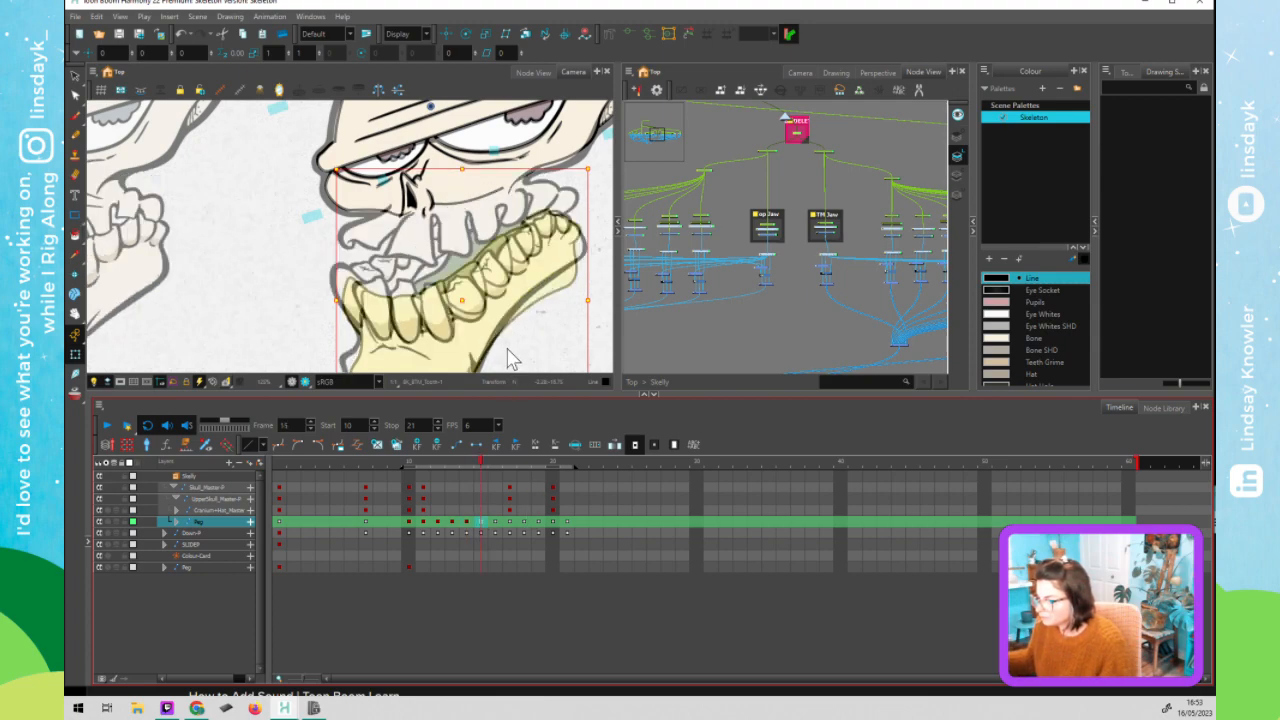
pyautogui.scroll(-1, 510, 340)
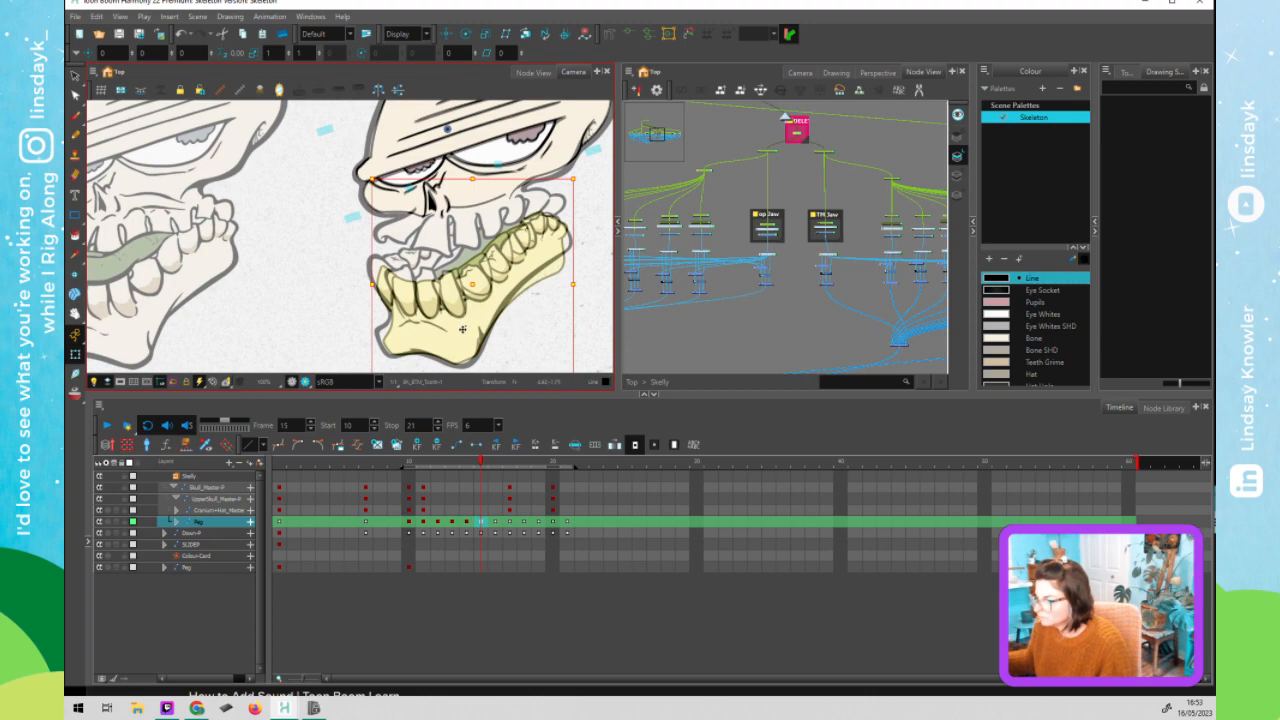
pyautogui.click(406, 346)
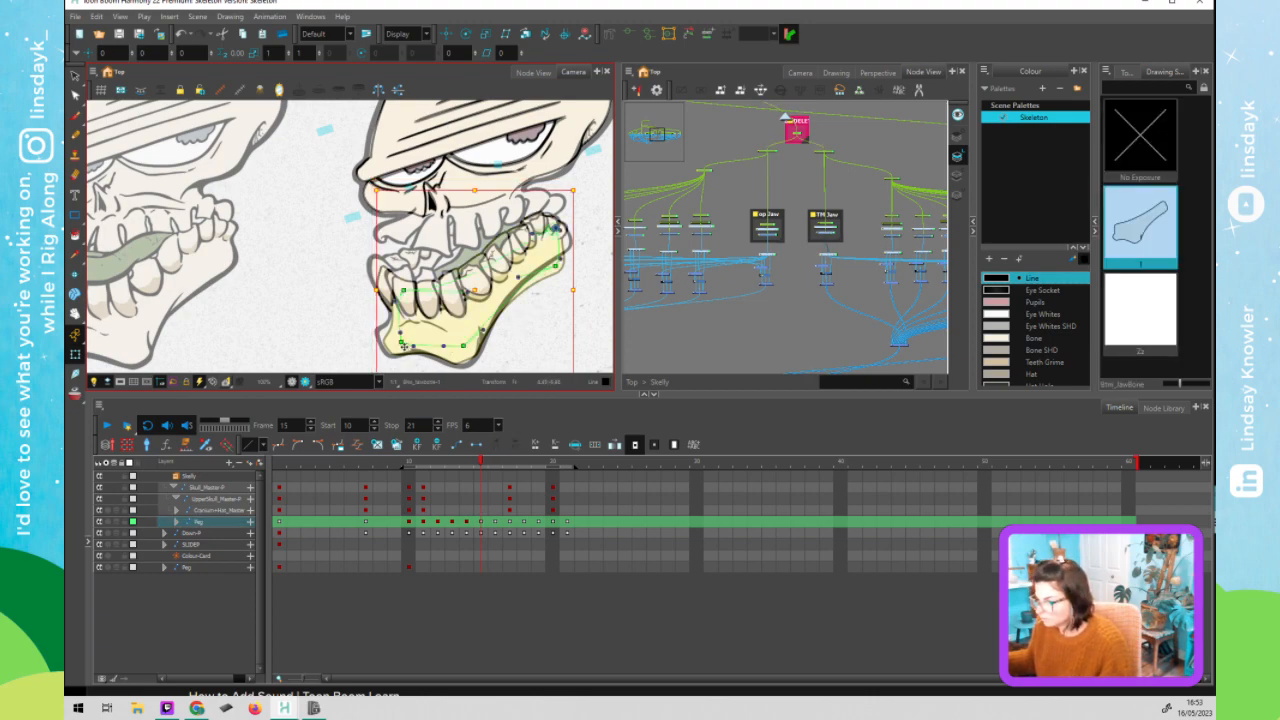
pyautogui.click(399, 341)
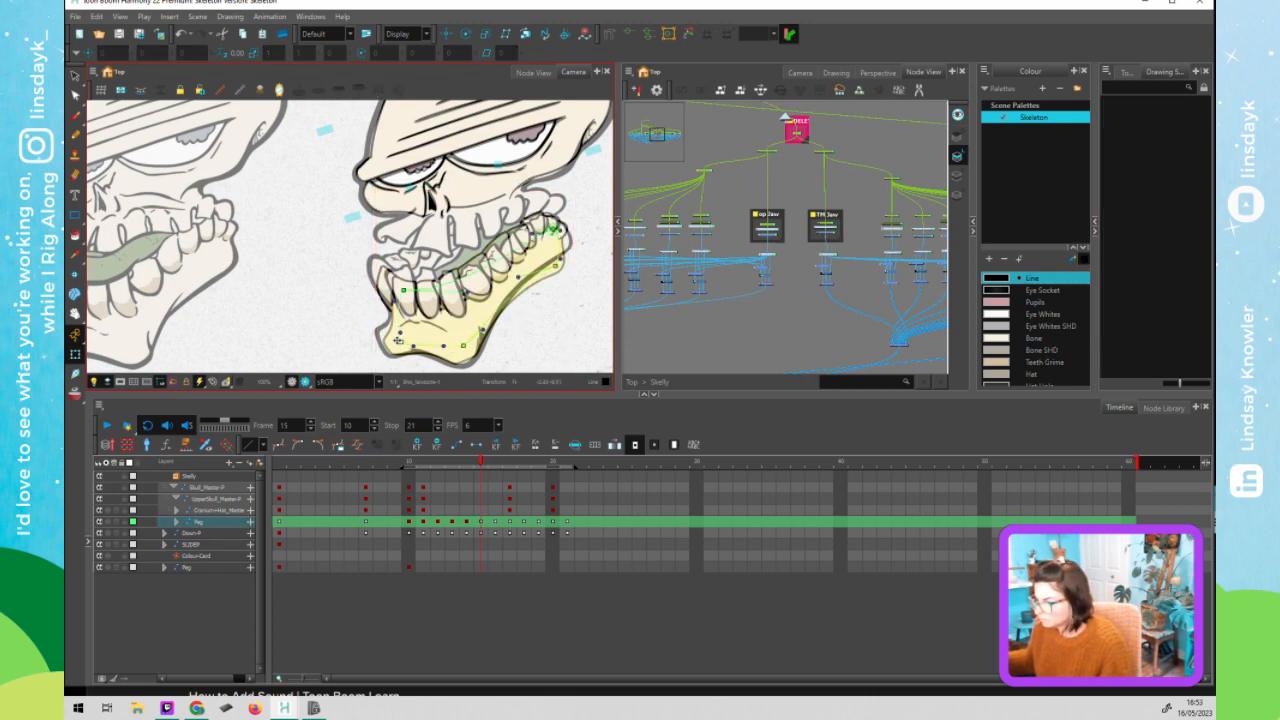
pyautogui.moveTo(398, 341); pyautogui.dragTo(392, 336)
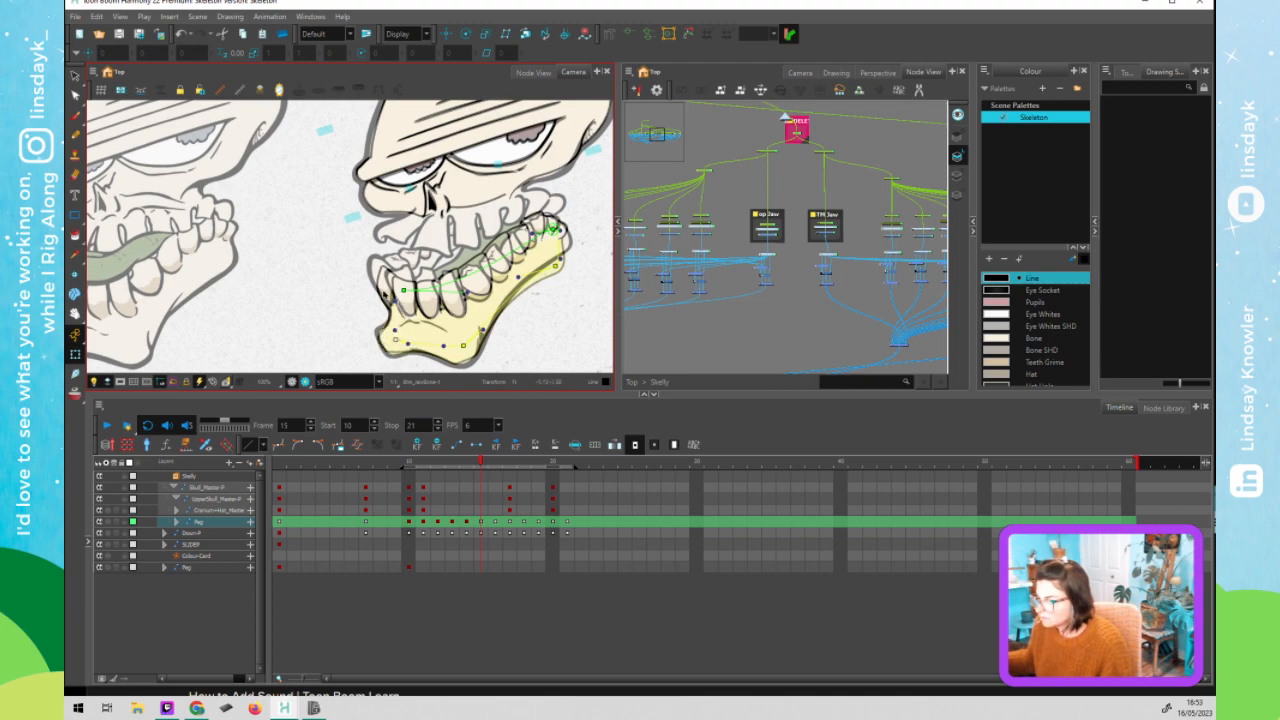
# - Reshape the frontmost lower tooth at frame 15 by adjusting its deformation points and curve handles to follow the sketch
pyautogui.click(388, 292)
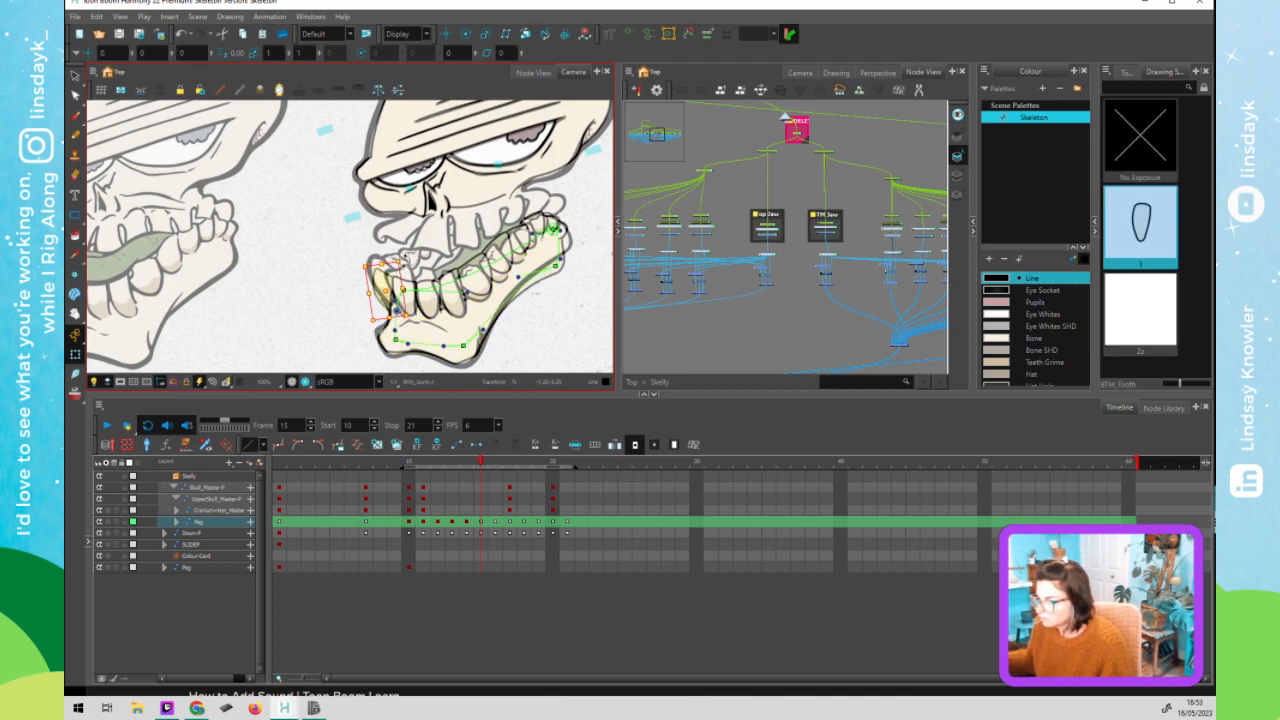
pyautogui.moveTo(399, 262); pyautogui.dragTo(394, 261)
pyautogui.click(388, 283)
pyautogui.moveTo(372, 270)
pyautogui.mouseDown()
pyautogui.moveTo(375, 260)
pyautogui.moveTo(395, 273)
pyautogui.moveTo(378, 251)
pyautogui.mouseUp()
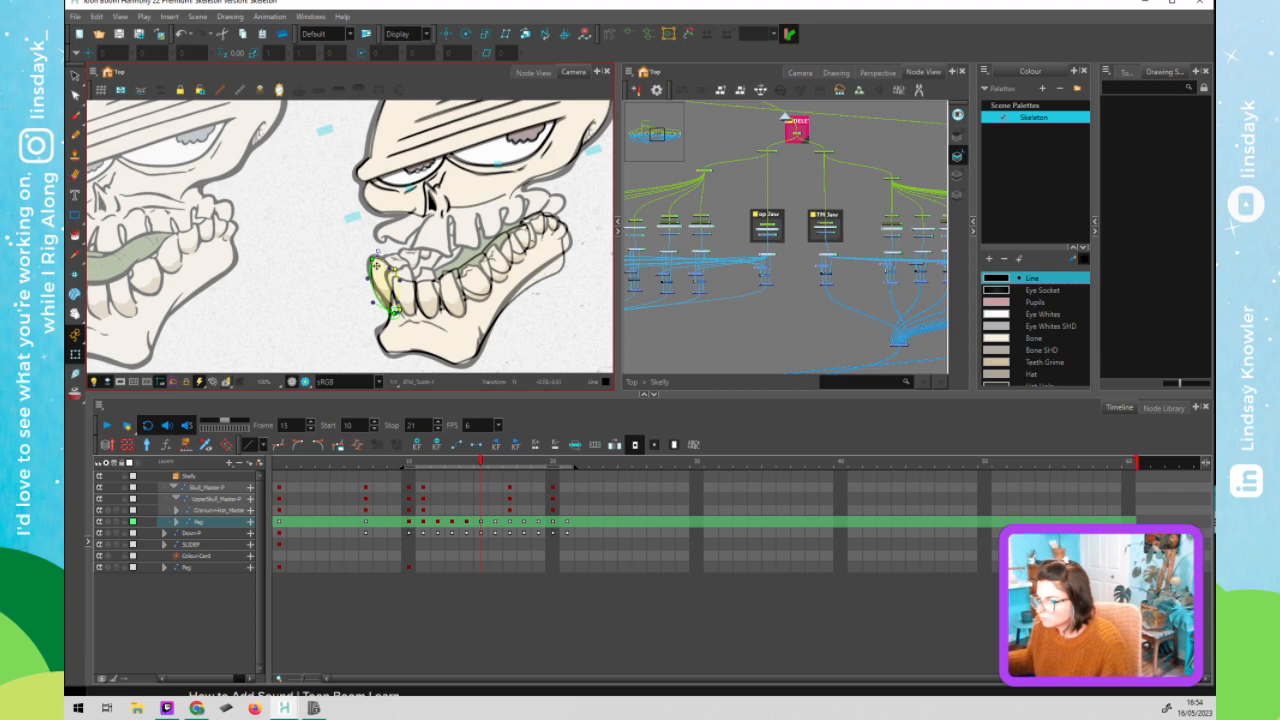
pyautogui.moveTo(373, 303); pyautogui.dragTo(380, 296)
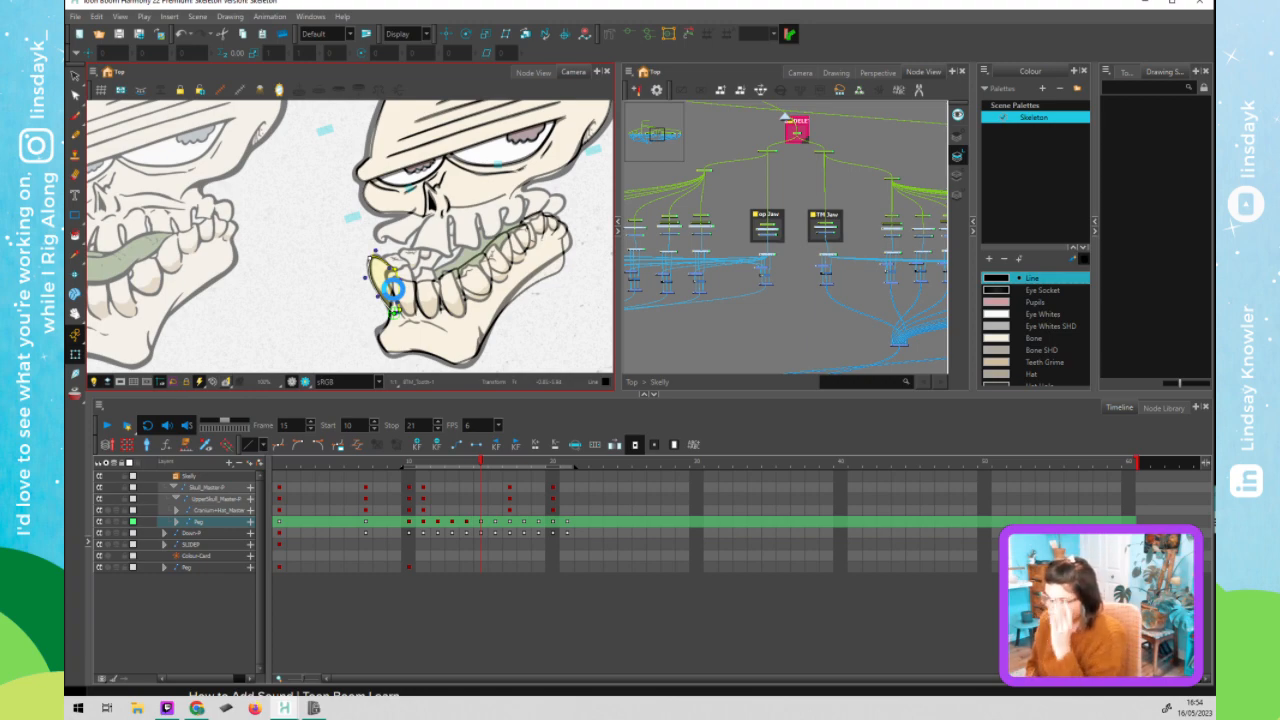
# - Adjust the lower jaw bone's rear deformation points and curve at frame 15 to follow the sketch
pyautogui.click(564, 257)
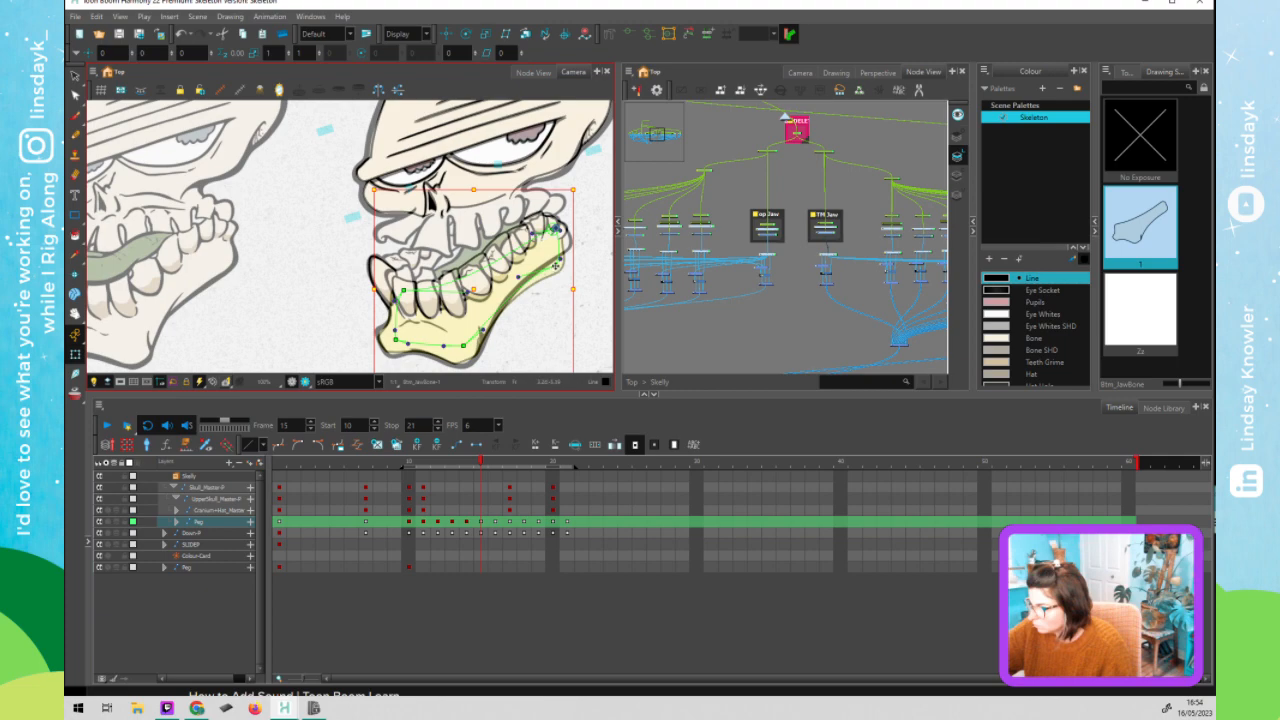
pyautogui.moveTo(557, 261); pyautogui.dragTo(560, 242)
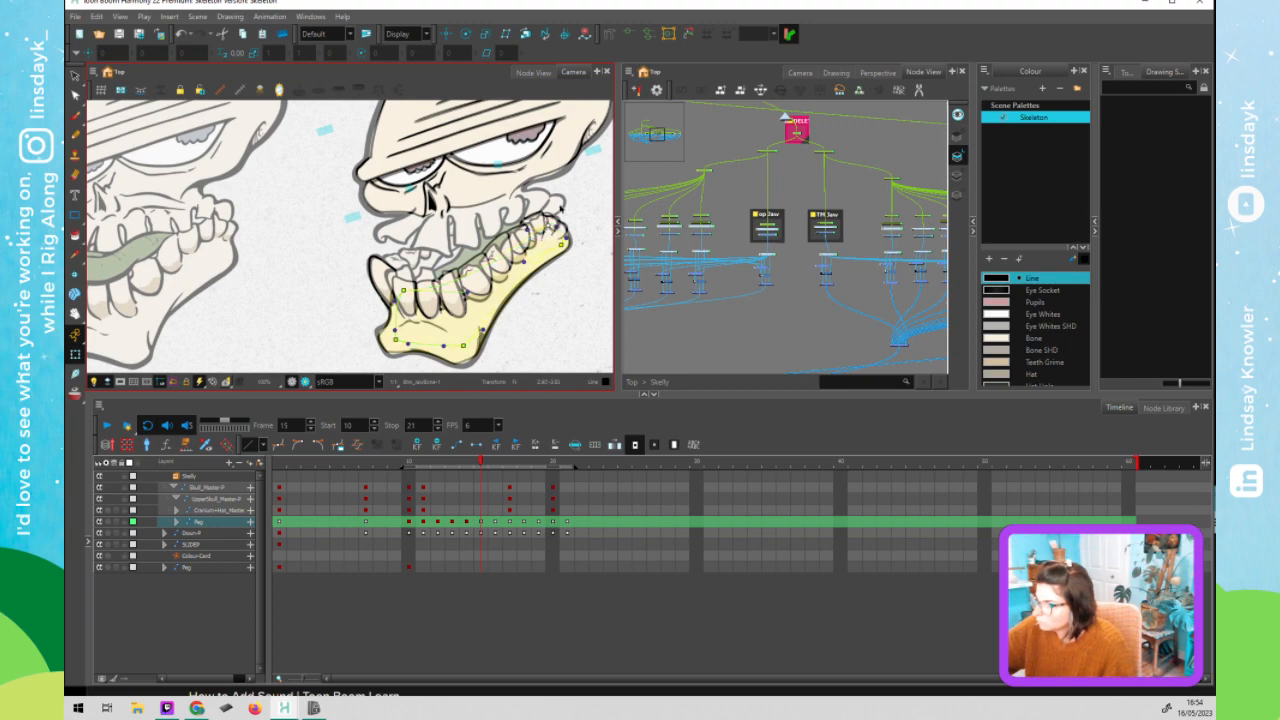
pyautogui.click(545, 261)
pyautogui.scroll(1, 543, 258)
pyautogui.moveTo(530, 302); pyautogui.dragTo(544, 256)
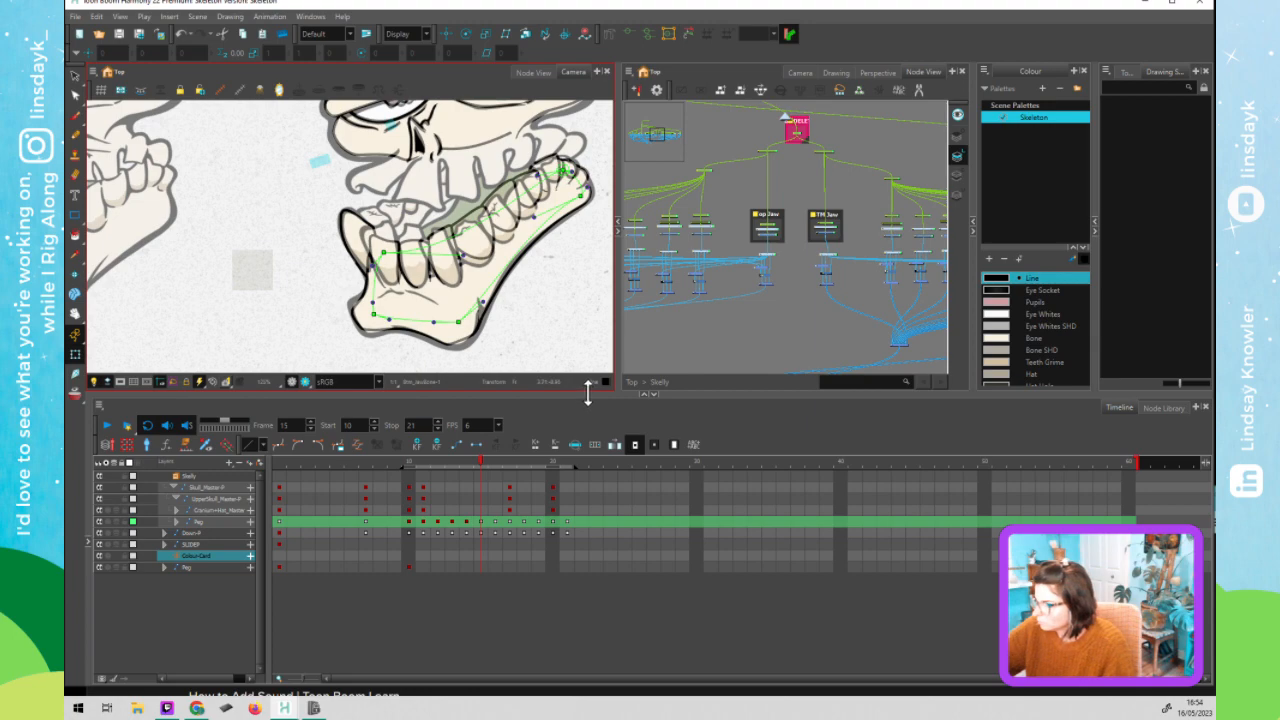
# - Enlarge the Camera view and reshape lower front tooth BTM_Tooth_1 by moving its upper and side deformation points onto the sketch
pyautogui.moveTo(588, 393); pyautogui.dragTo(575, 471)
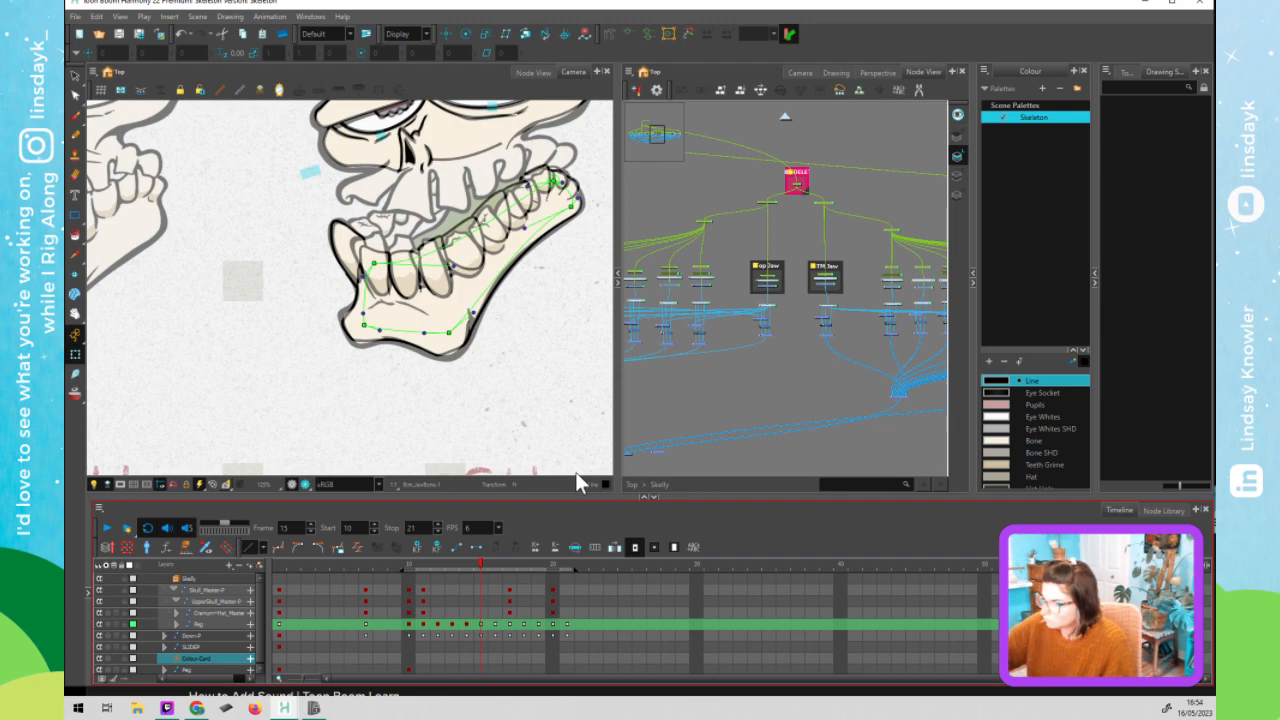
pyautogui.click(385, 284)
pyautogui.hotkey('shift', 'F11')
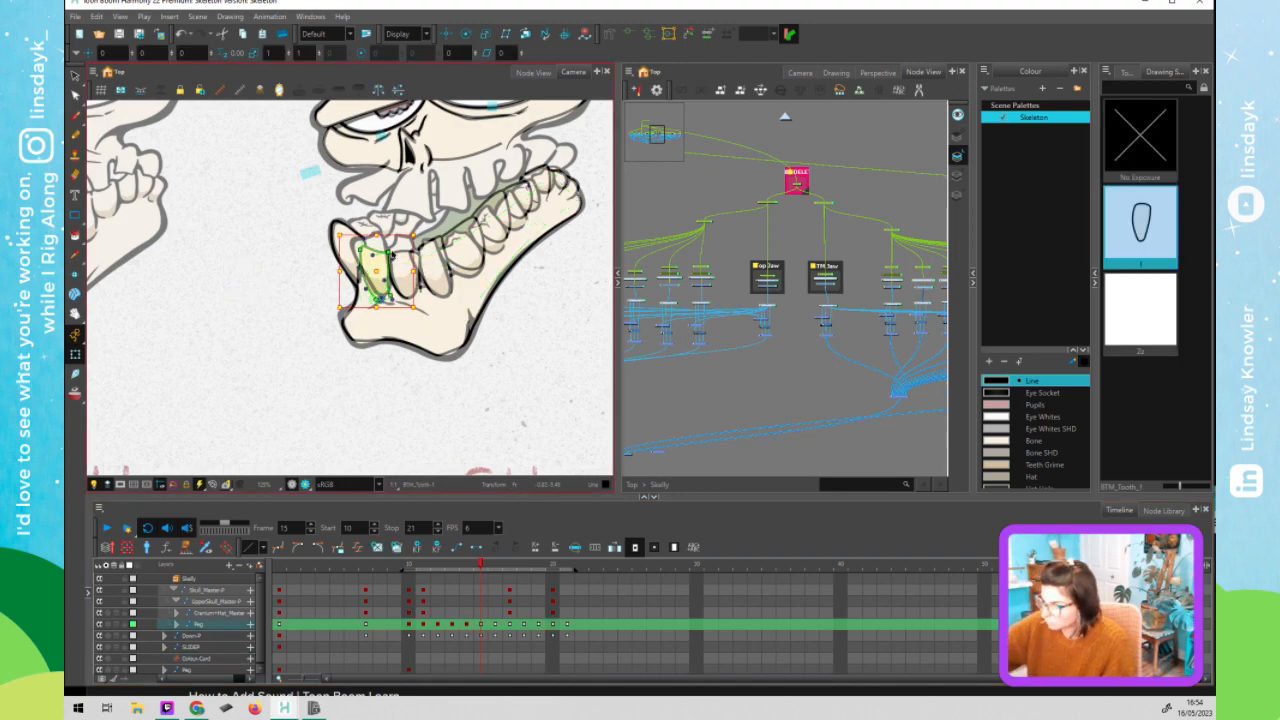
pyautogui.moveTo(390, 256)
pyautogui.mouseDown()
pyautogui.moveTo(381, 234)
pyautogui.moveTo(352, 239)
pyautogui.mouseUp()
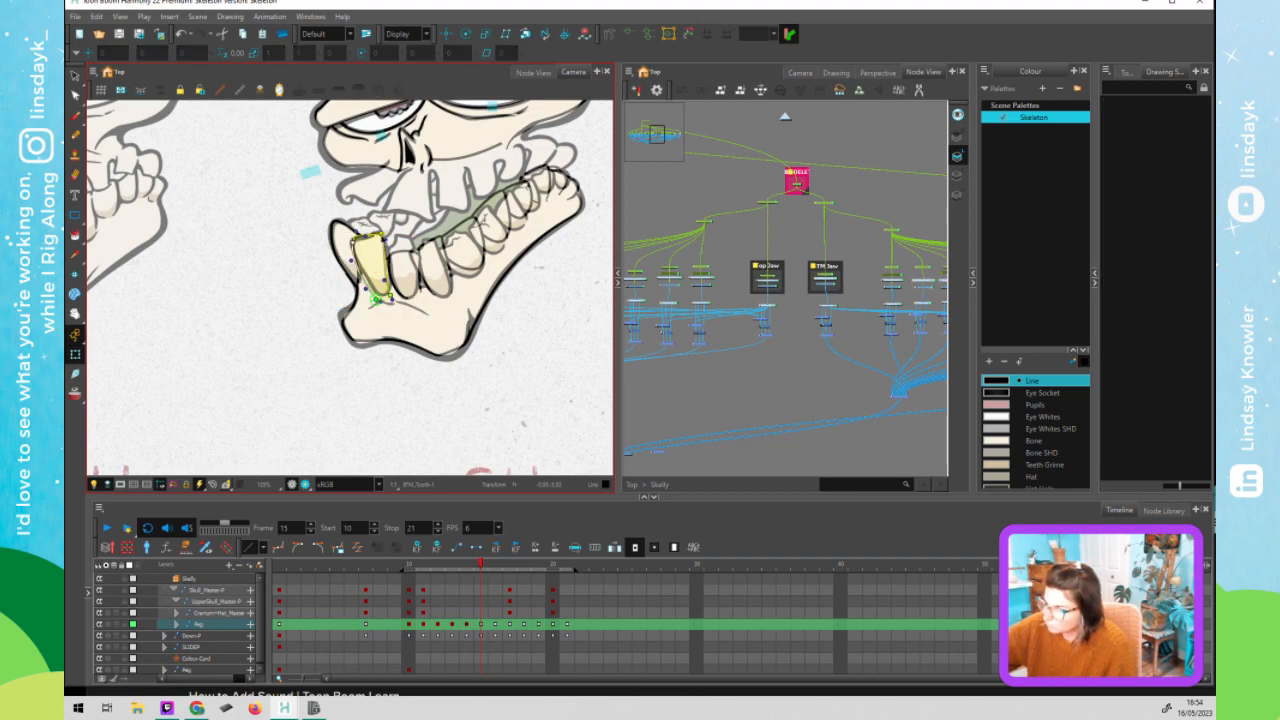
pyautogui.moveTo(388, 279); pyautogui.dragTo(393, 277)
# - Reshape BTM_Tooth_2 by moving its upper deformation points up to the sketched tooth edge
pyautogui.click(409, 262)
pyautogui.press('F11')
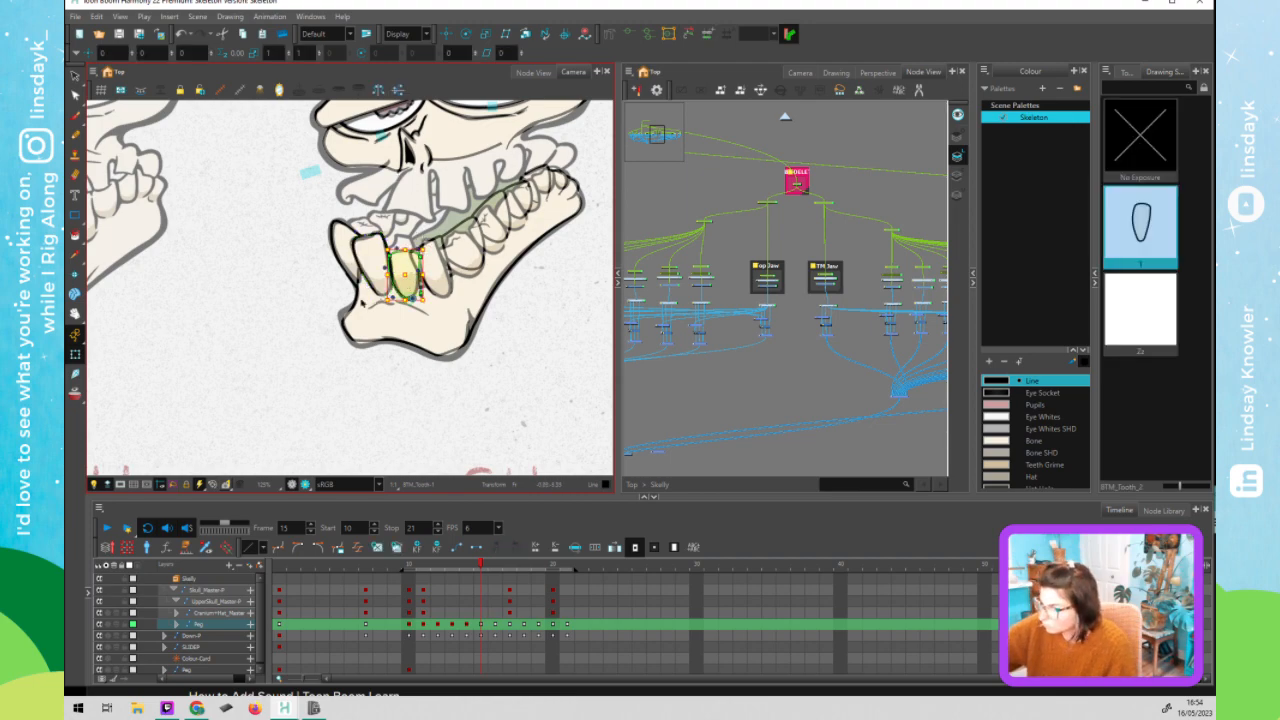
pyautogui.click(422, 257)
pyautogui.click(421, 255)
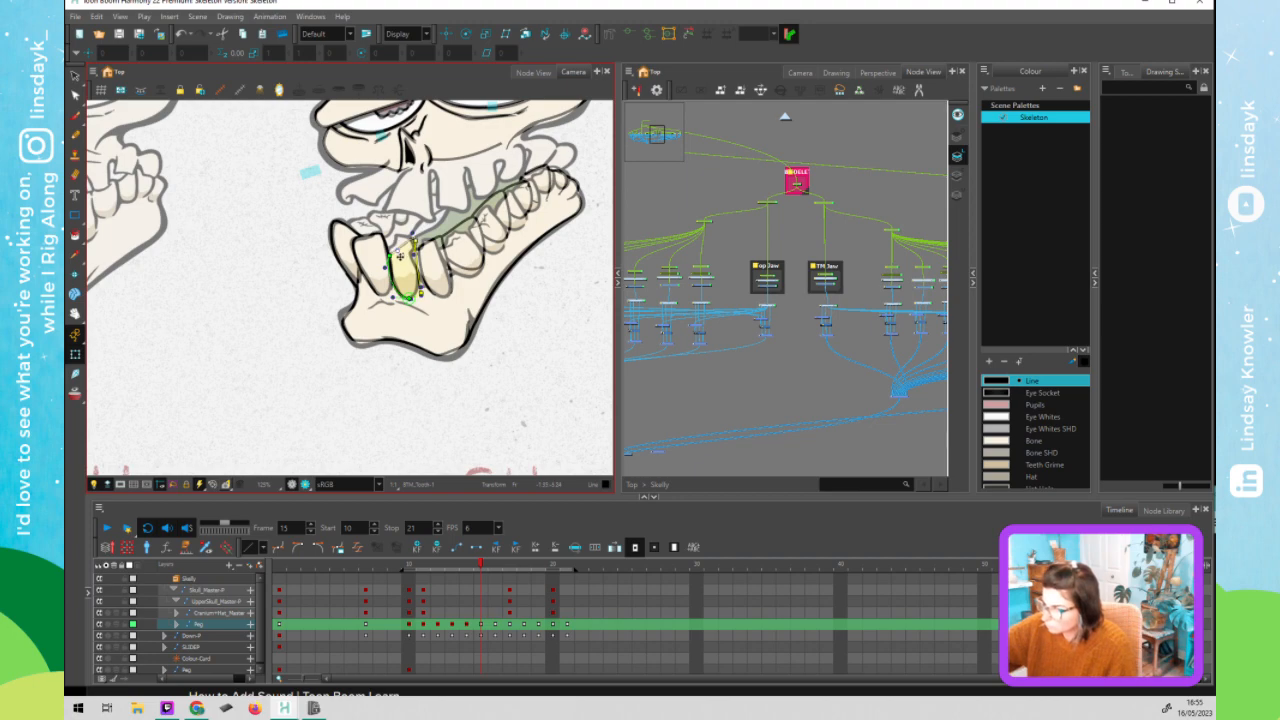
pyautogui.moveTo(390, 251); pyautogui.dragTo(412, 237)
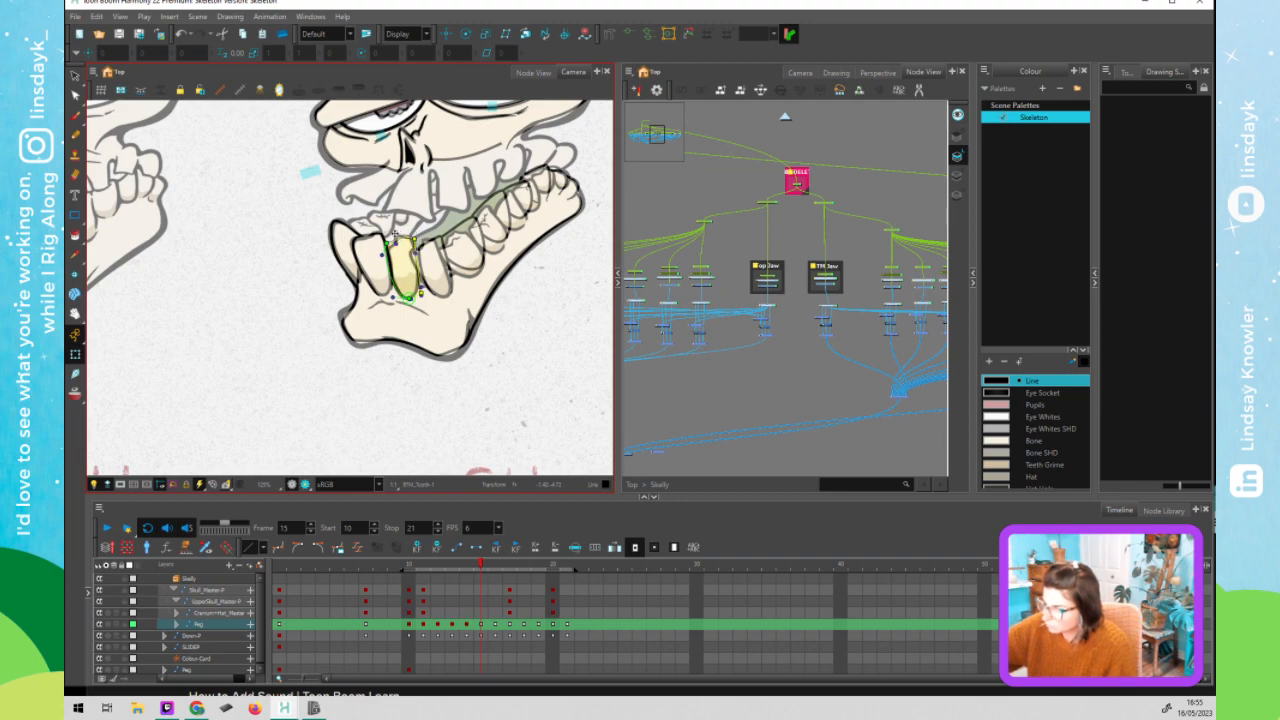
# - Reshape BTM_Tooth_3 by adjusting its upper deformation points and handles to fit the sketched tooth
pyautogui.click(437, 259)
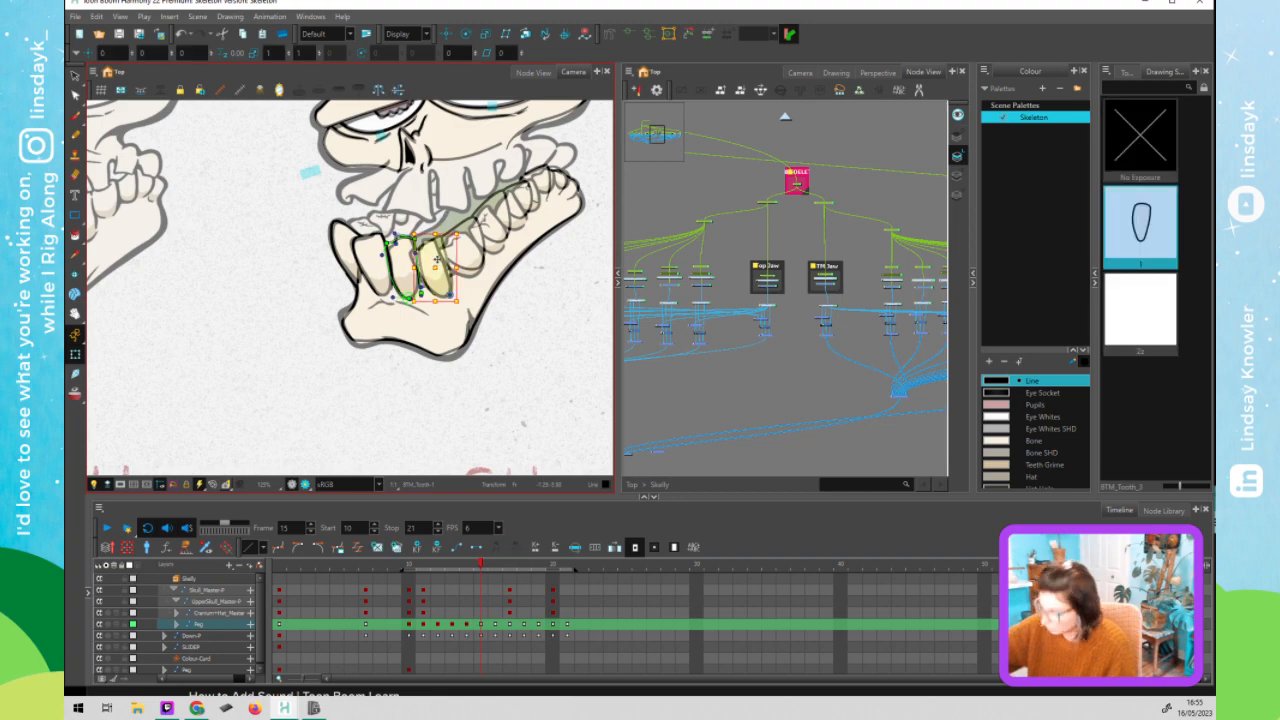
pyautogui.hotkey('shift', 'F11')
pyautogui.click(421, 249)
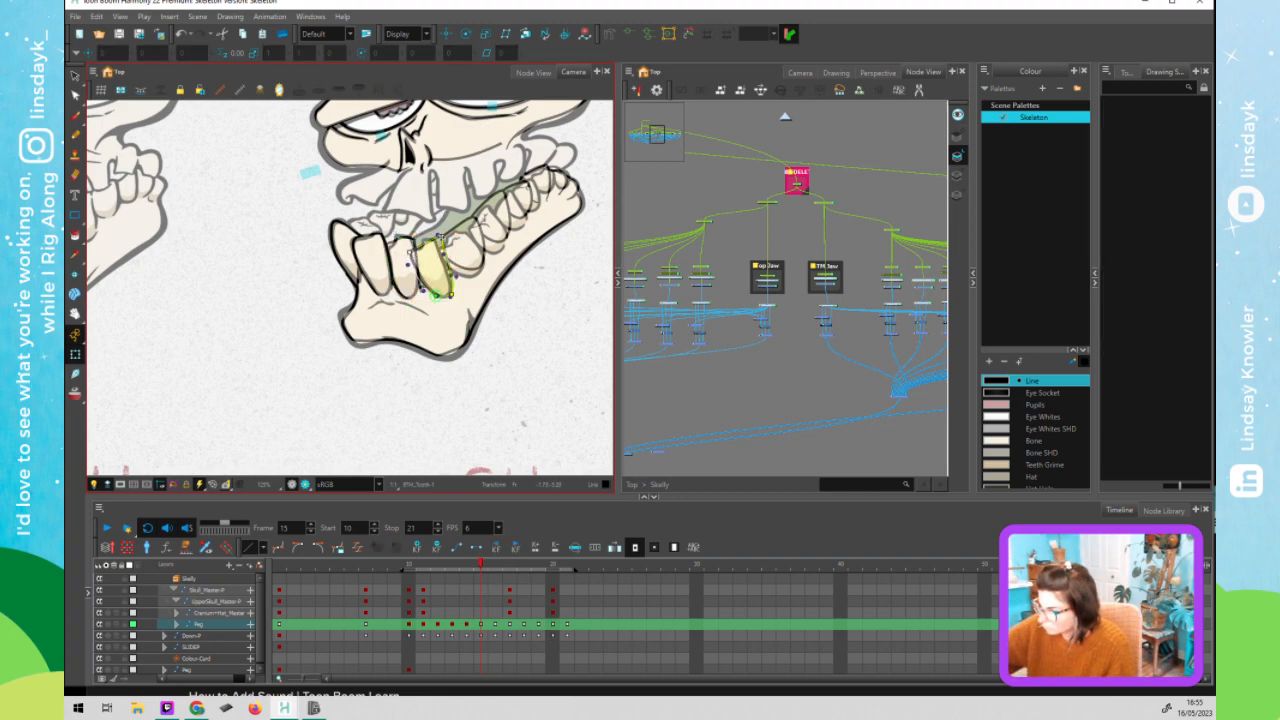
pyautogui.moveTo(439, 238); pyautogui.dragTo(433, 240)
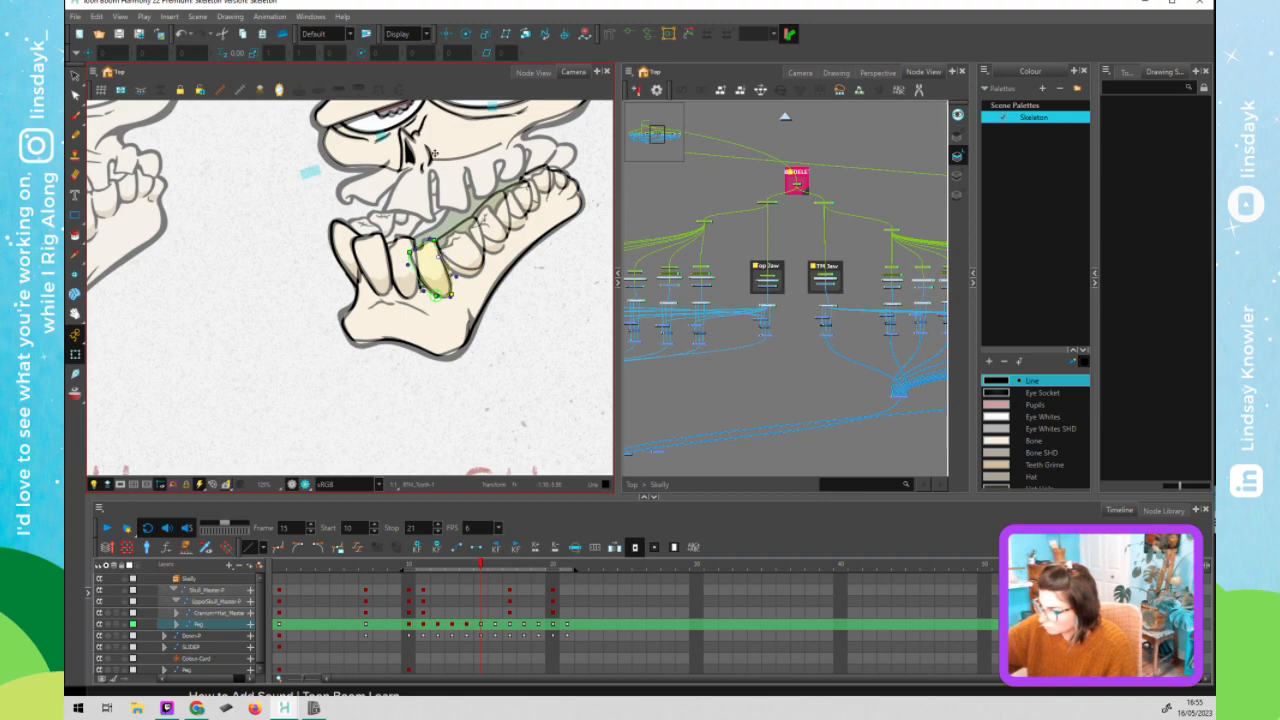
# - Reposition and reshape the first two middle lower teeth, starting with MID_BTM_Tooth_1, to match the sketch
pyautogui.click(473, 232)
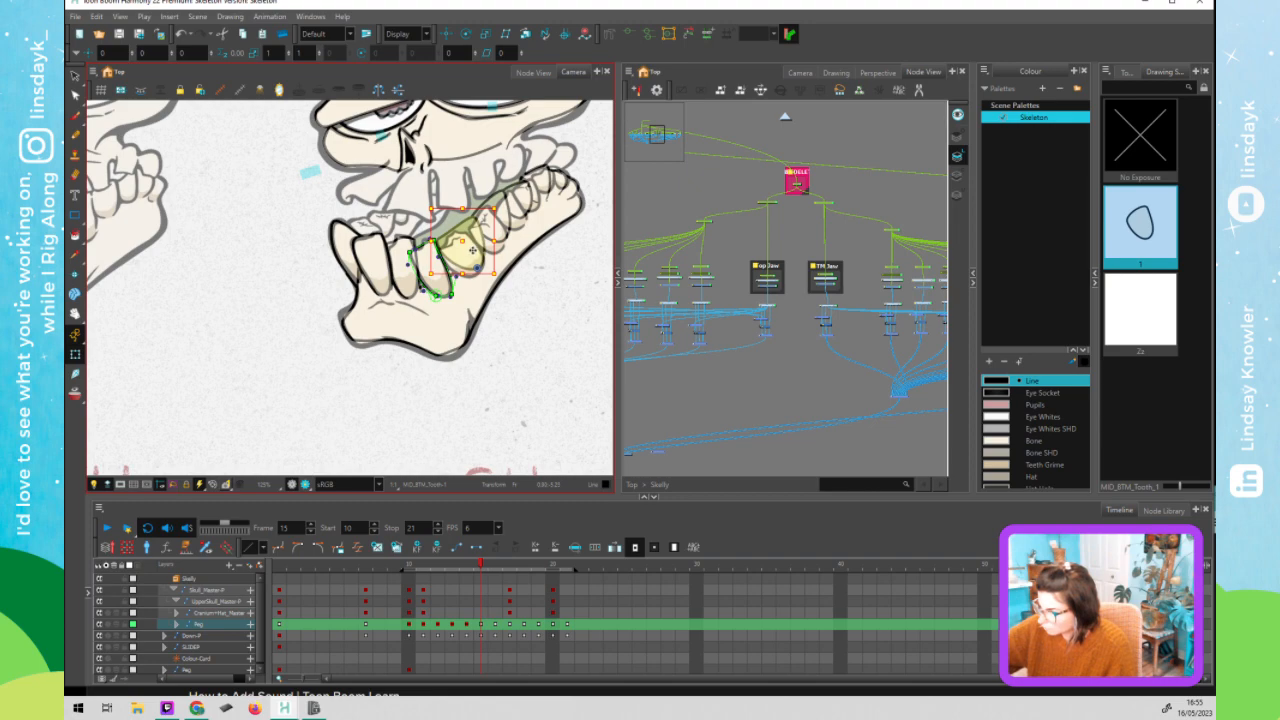
pyautogui.moveTo(471, 253)
pyautogui.mouseDown()
pyautogui.moveTo(468, 227)
pyautogui.moveTo(438, 248)
pyautogui.mouseUp()
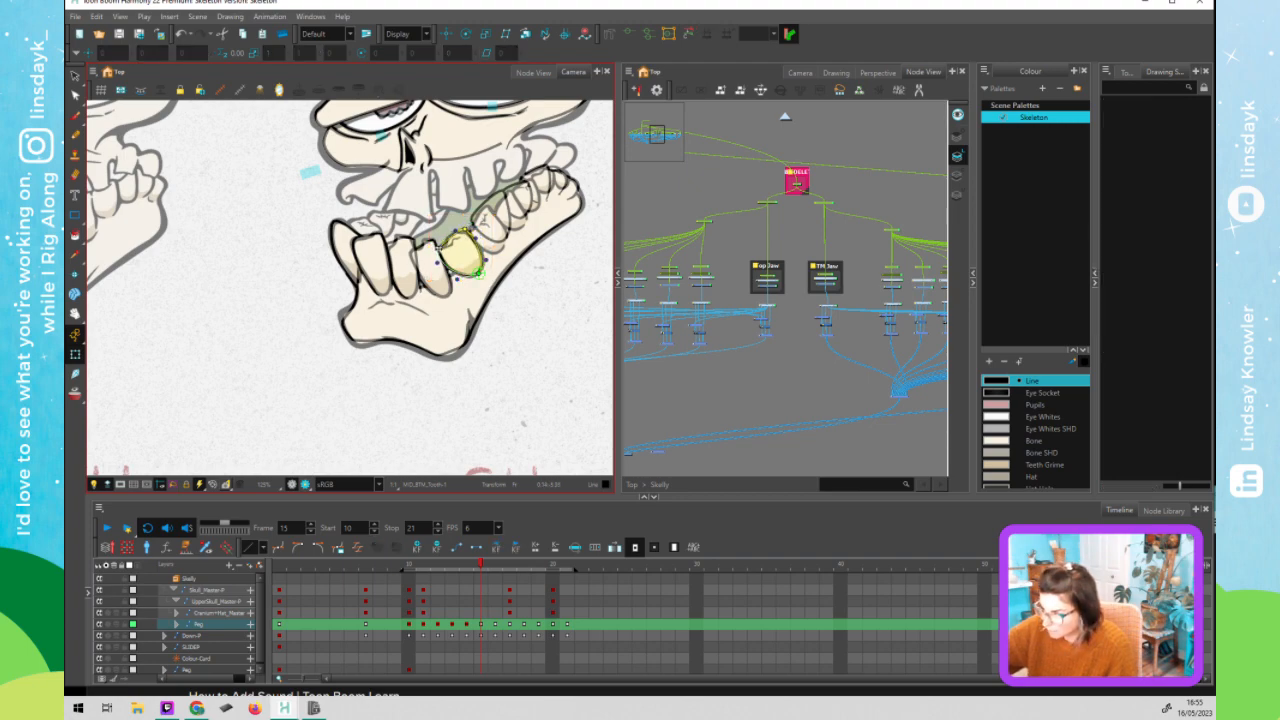
pyautogui.click(486, 221)
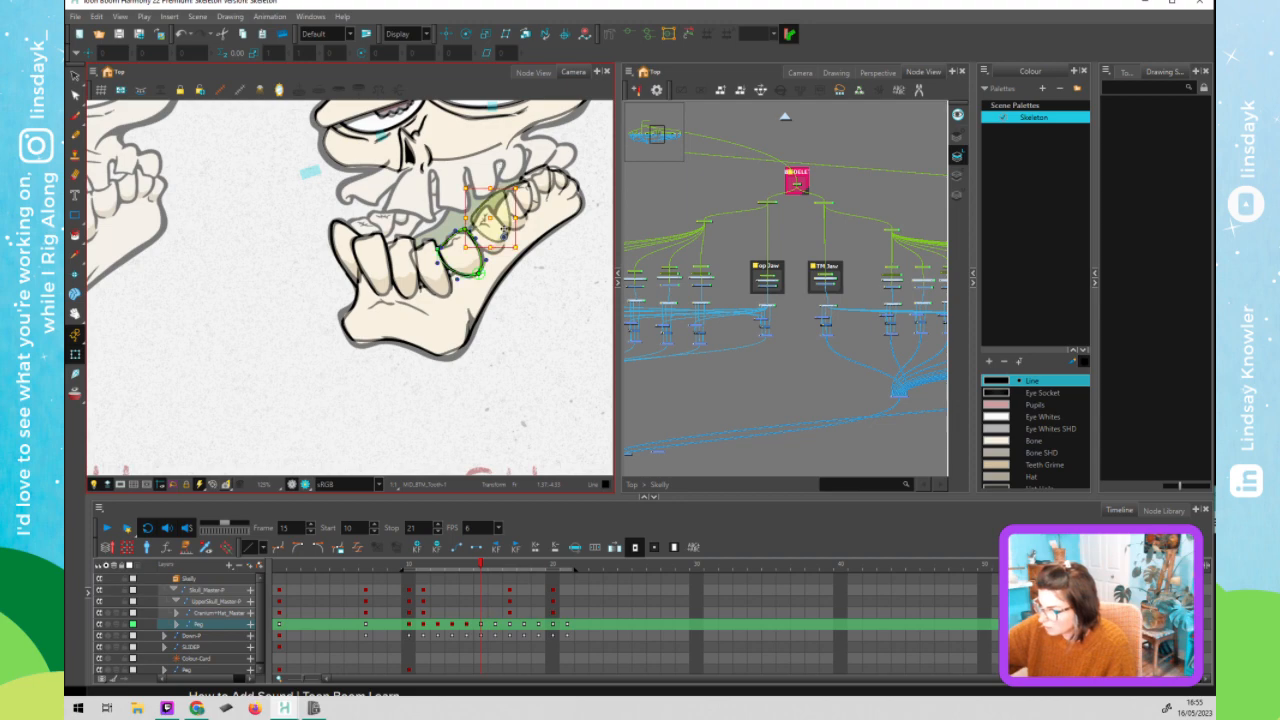
pyautogui.moveTo(492, 233); pyautogui.dragTo(495, 236)
pyautogui.hotkey('shift', 'F11')
pyautogui.click(498, 202)
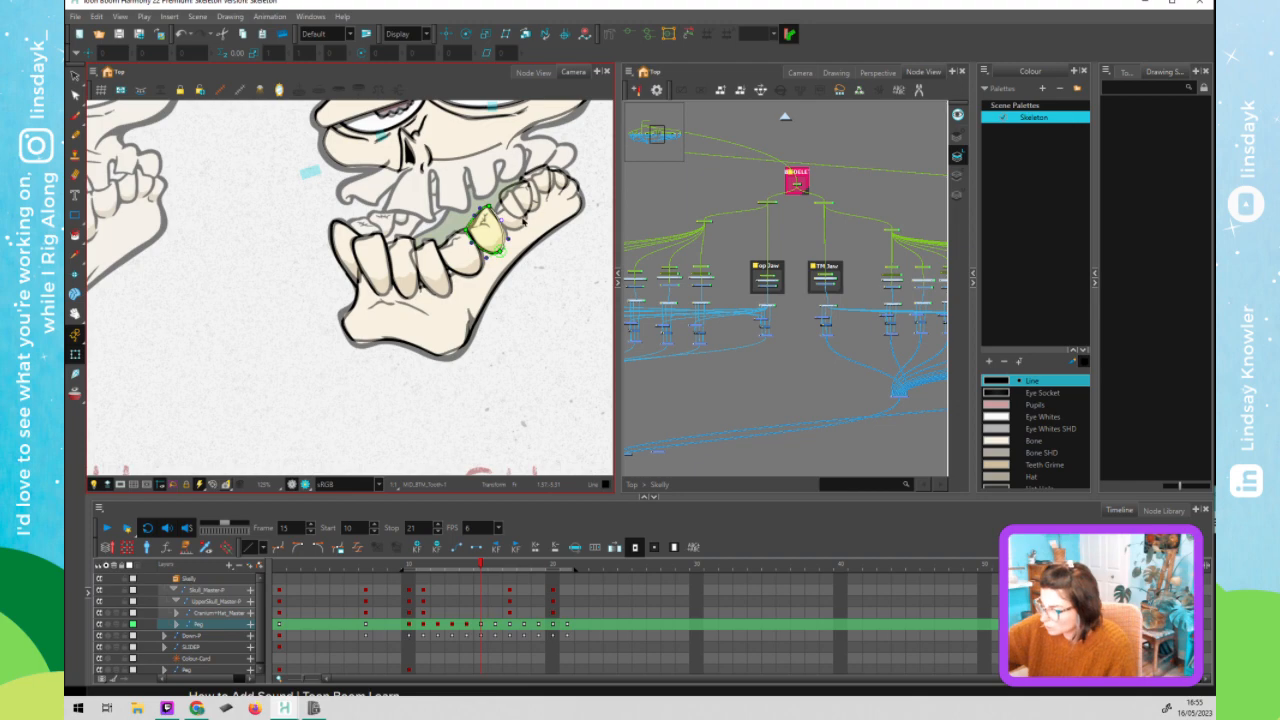
# - Move the rearmost middle lower tooth slightly down and pull in its upper deformation points to follow the sketch
pyautogui.click(516, 199)
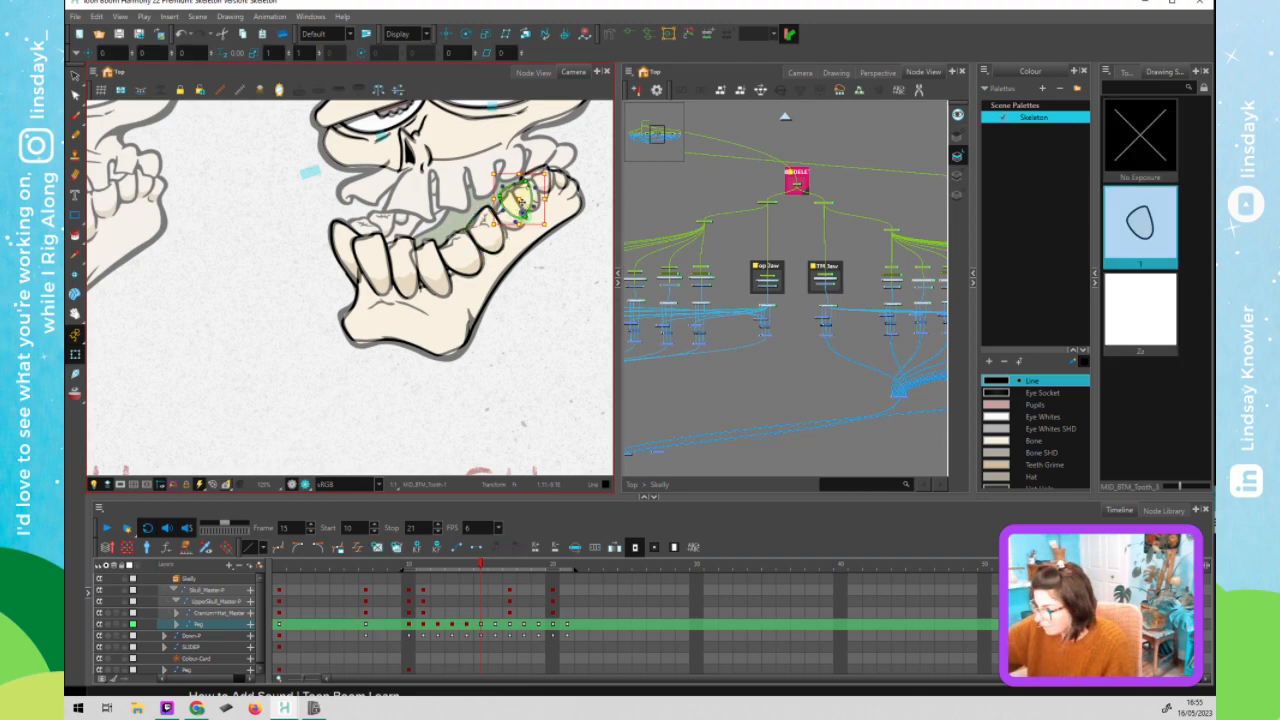
pyautogui.moveTo(516, 199); pyautogui.dragTo(517, 212)
pyautogui.click(500, 209)
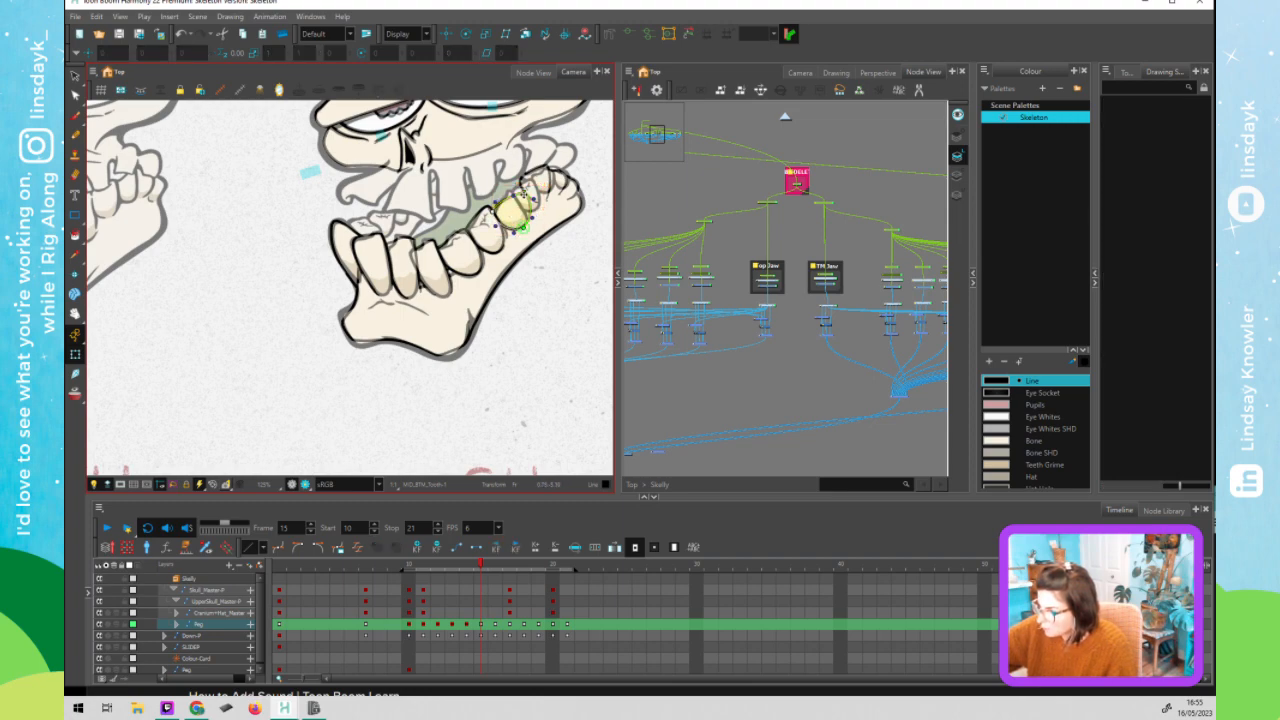
pyautogui.moveTo(518, 193); pyautogui.dragTo(509, 192)
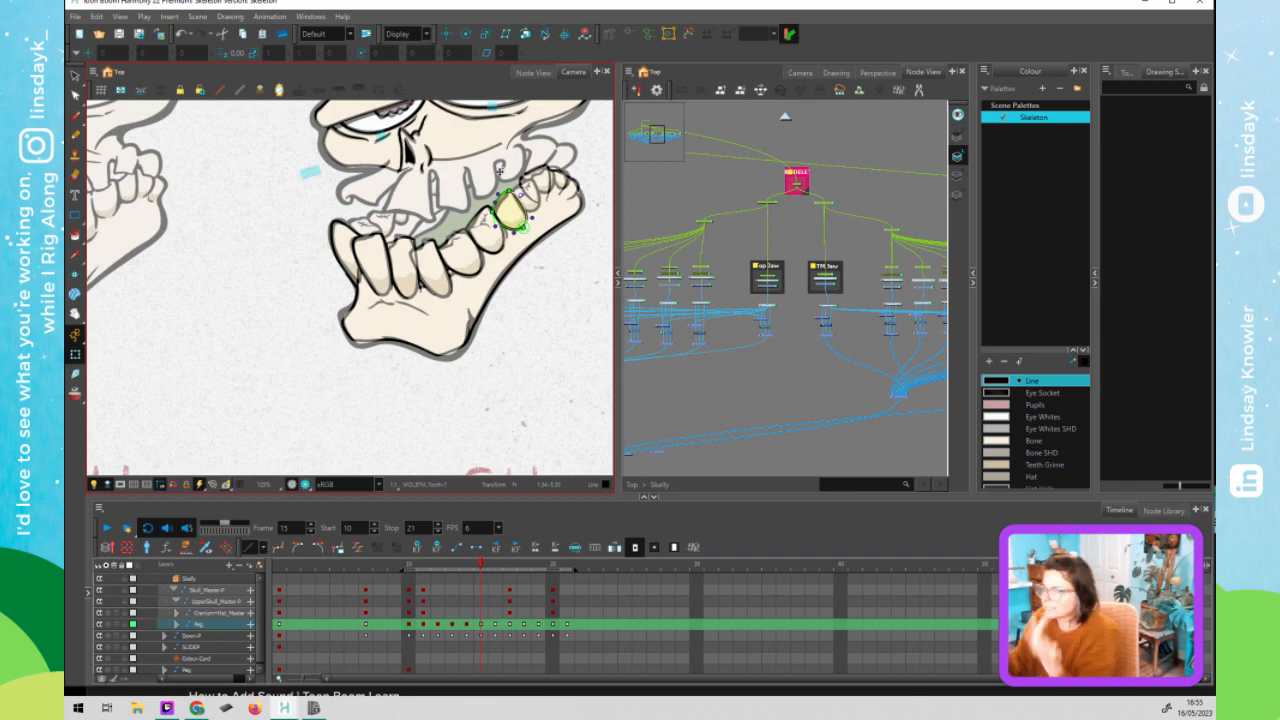
# - Move the first back lower tooth down toward the middle teeth and adjust its top deformation points
pyautogui.click(534, 192)
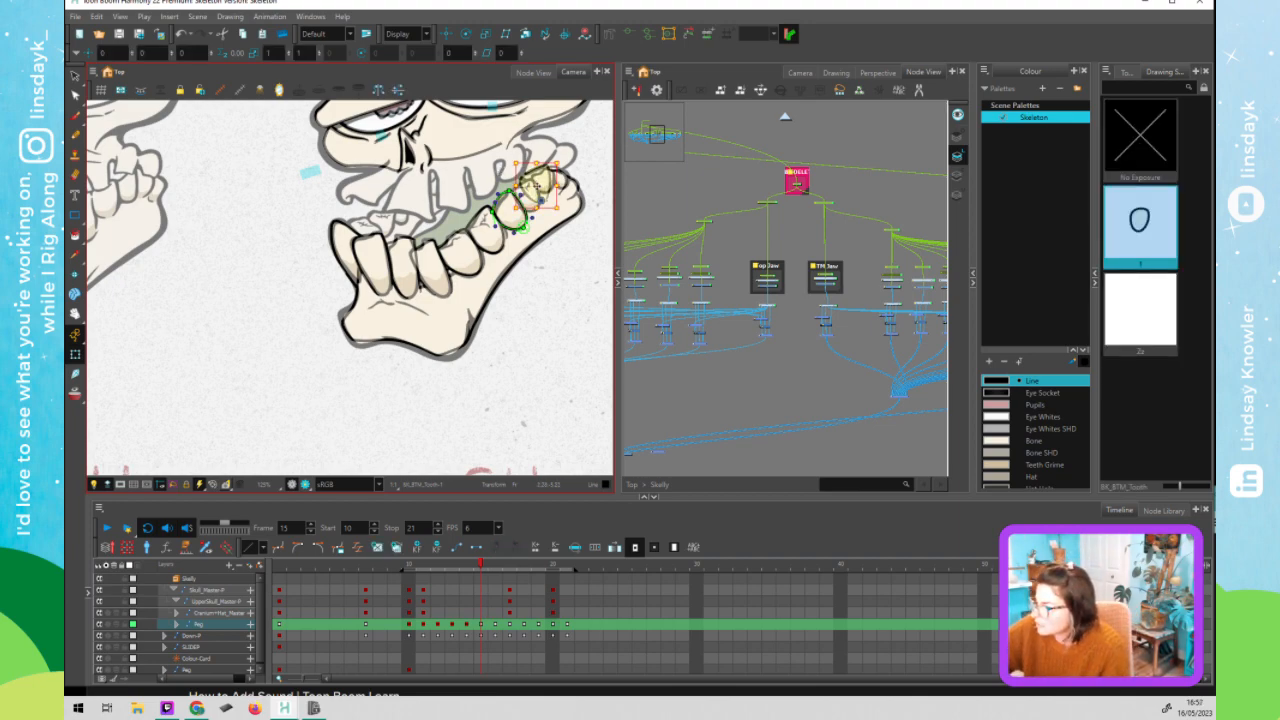
pyautogui.moveTo(534, 184); pyautogui.dragTo(527, 193)
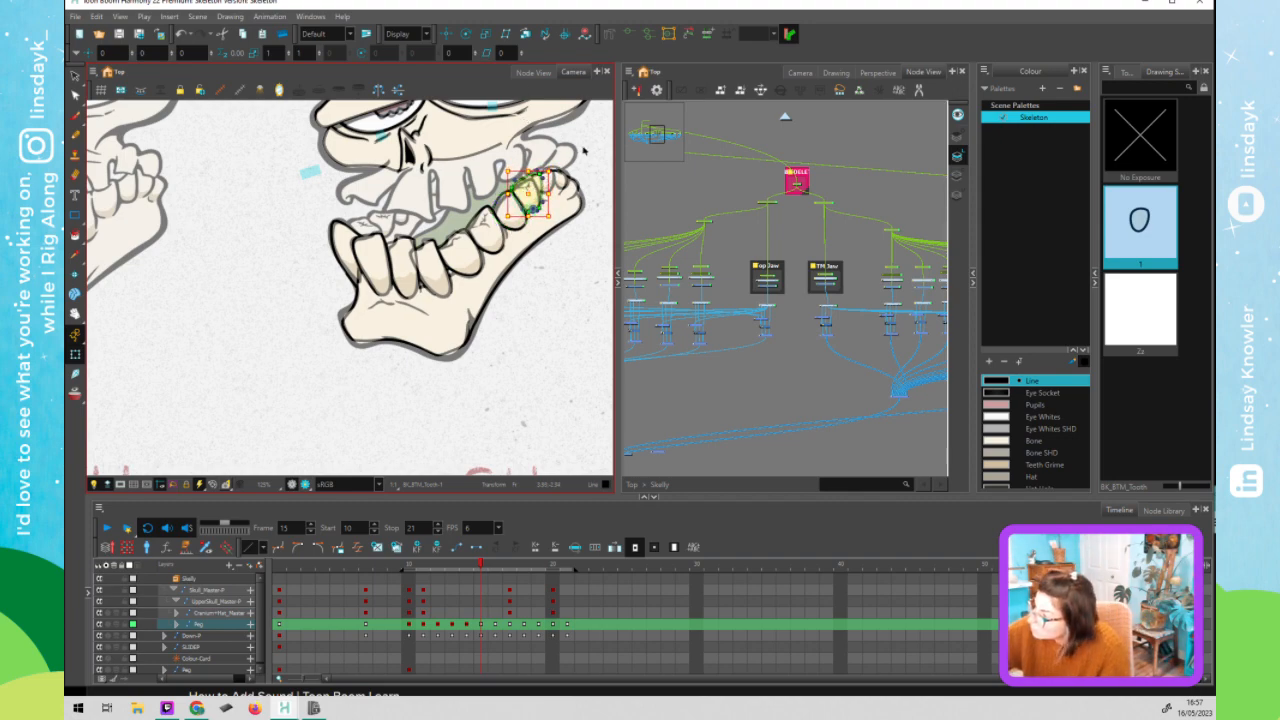
pyautogui.click(540, 178)
pyautogui.click(535, 178)
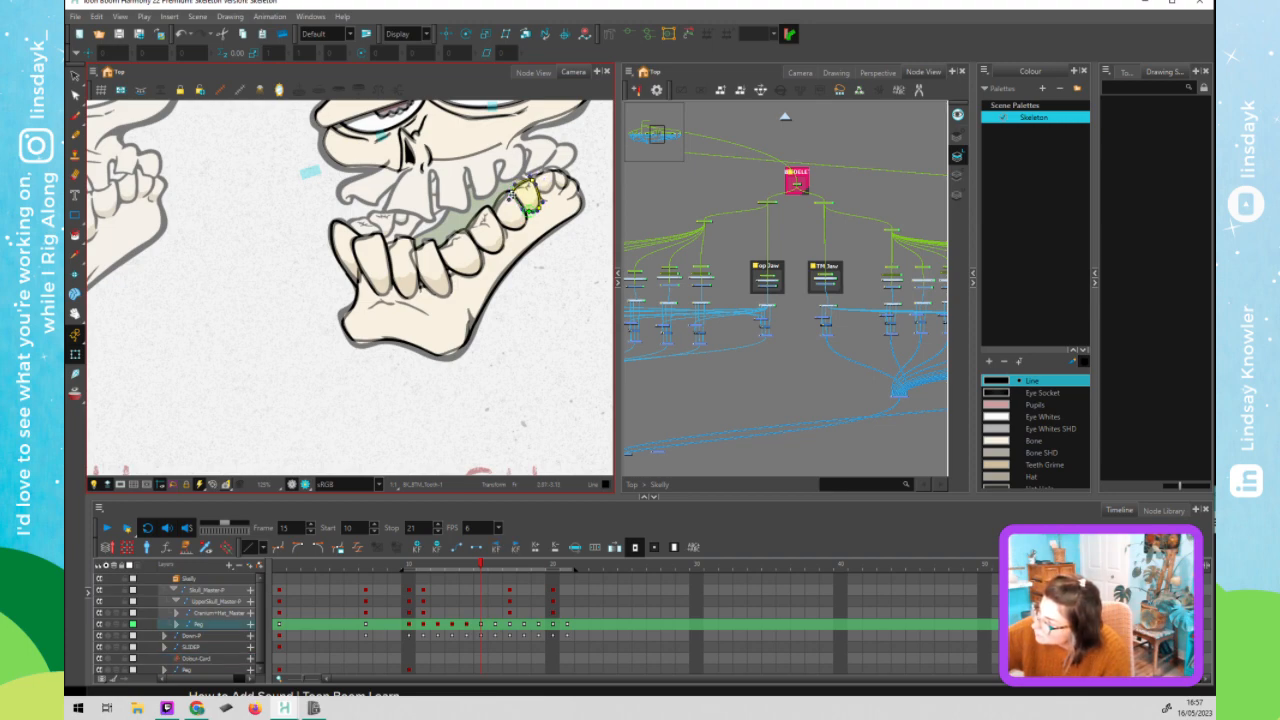
# - Refine the pointed tip of the rearmost middle lower tooth by adjusting its top deformation point
pyautogui.click(510, 214)
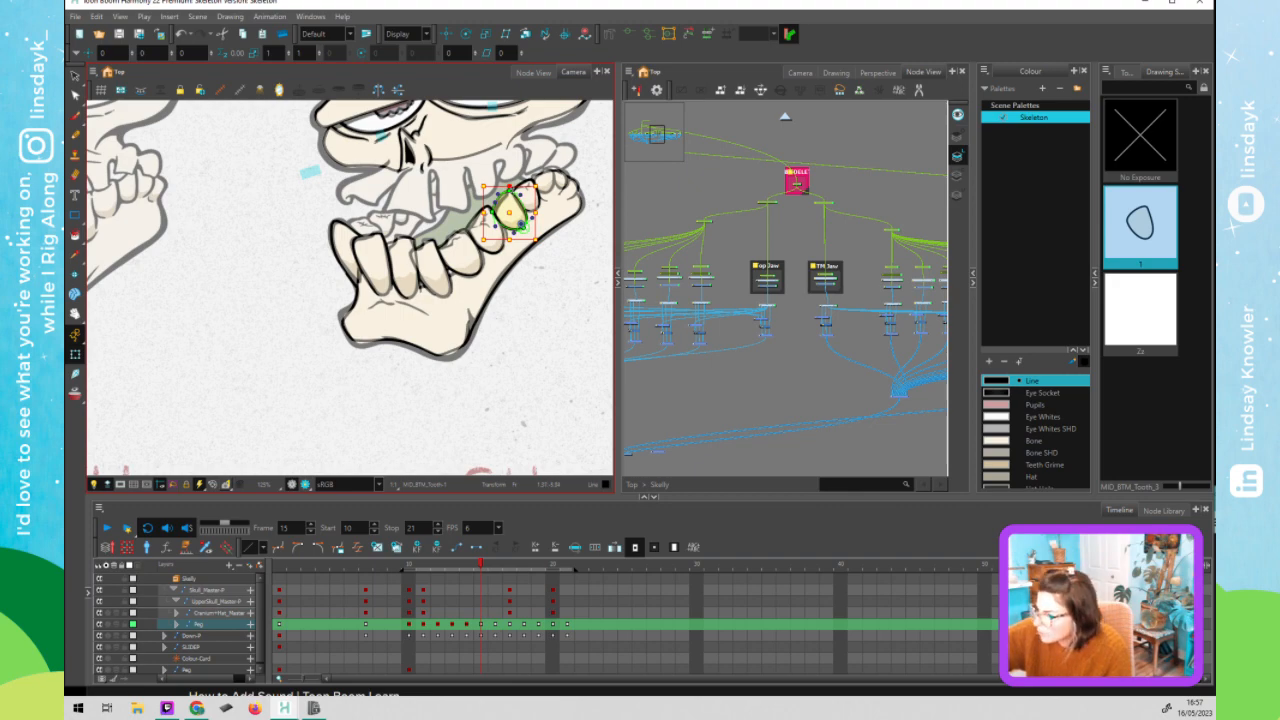
pyautogui.click(509, 192)
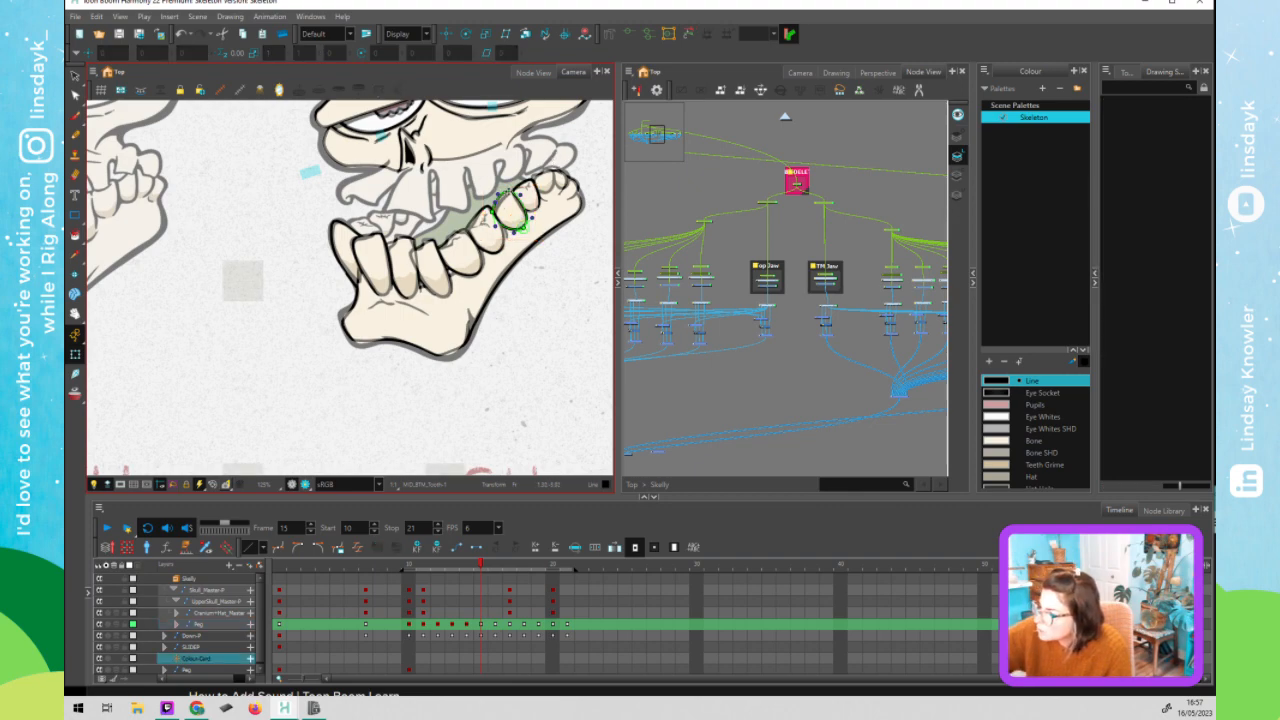
pyautogui.click(509, 193)
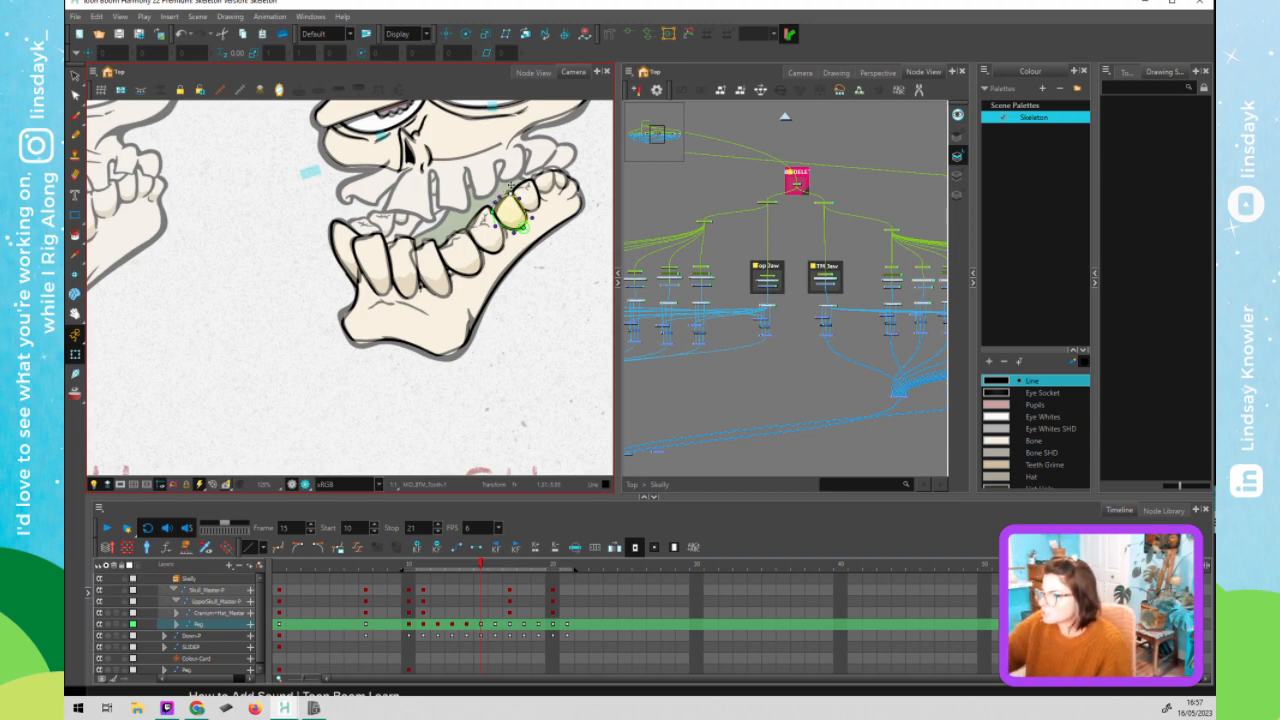
# - Move back lower tooth BK_BTM_Tooth_1 slightly upward onto its sketched position and display its deformation controls
pyautogui.click(557, 181)
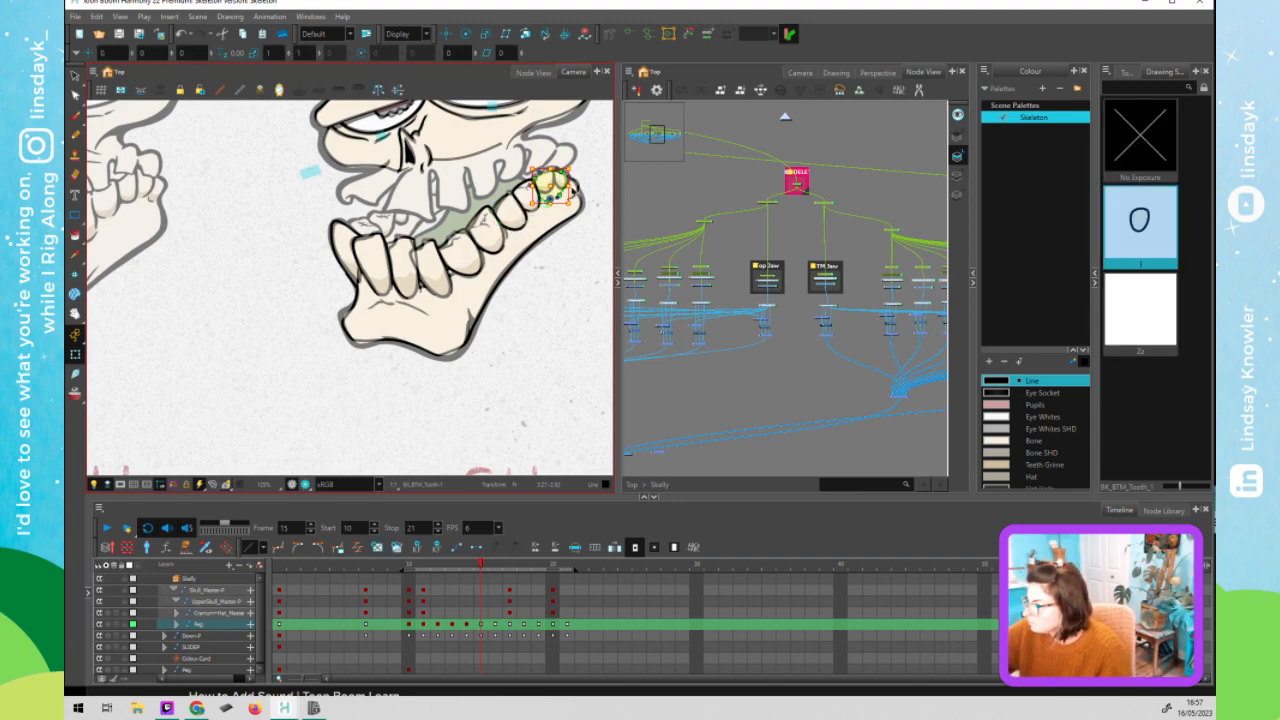
pyautogui.press('b')
pyautogui.moveTo(554, 184); pyautogui.dragTo(553, 174)
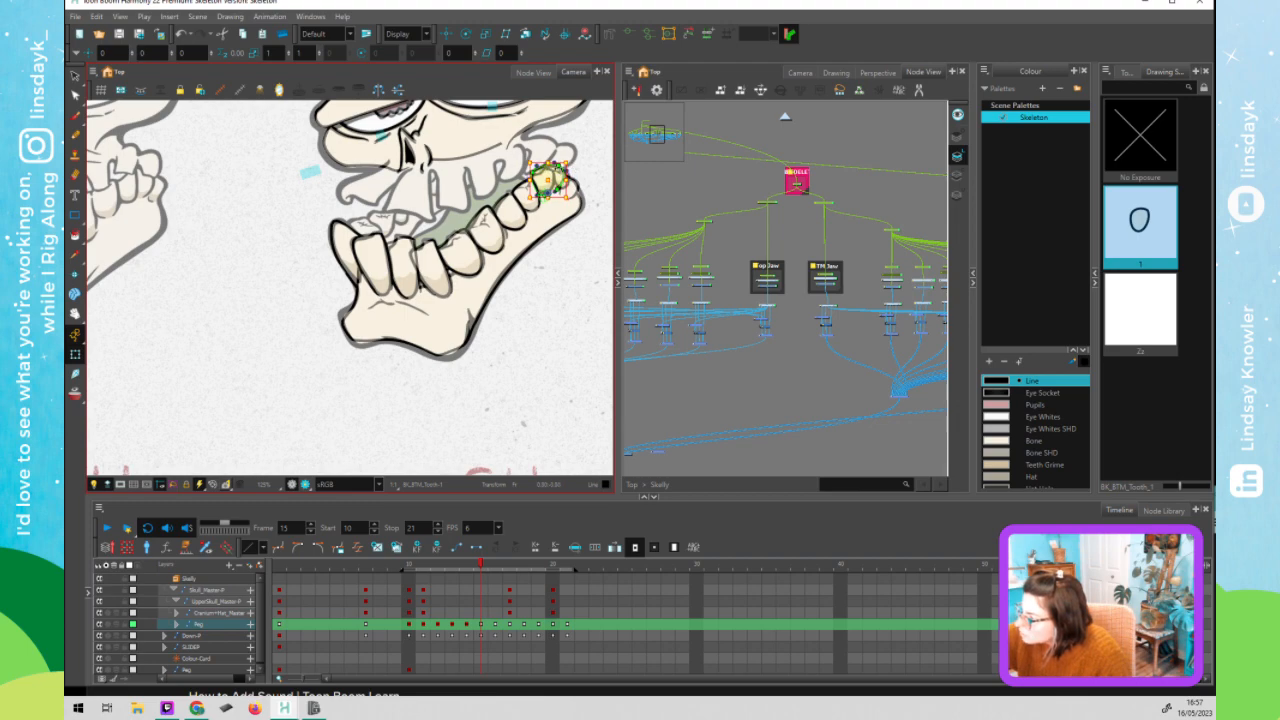
pyautogui.press('b')
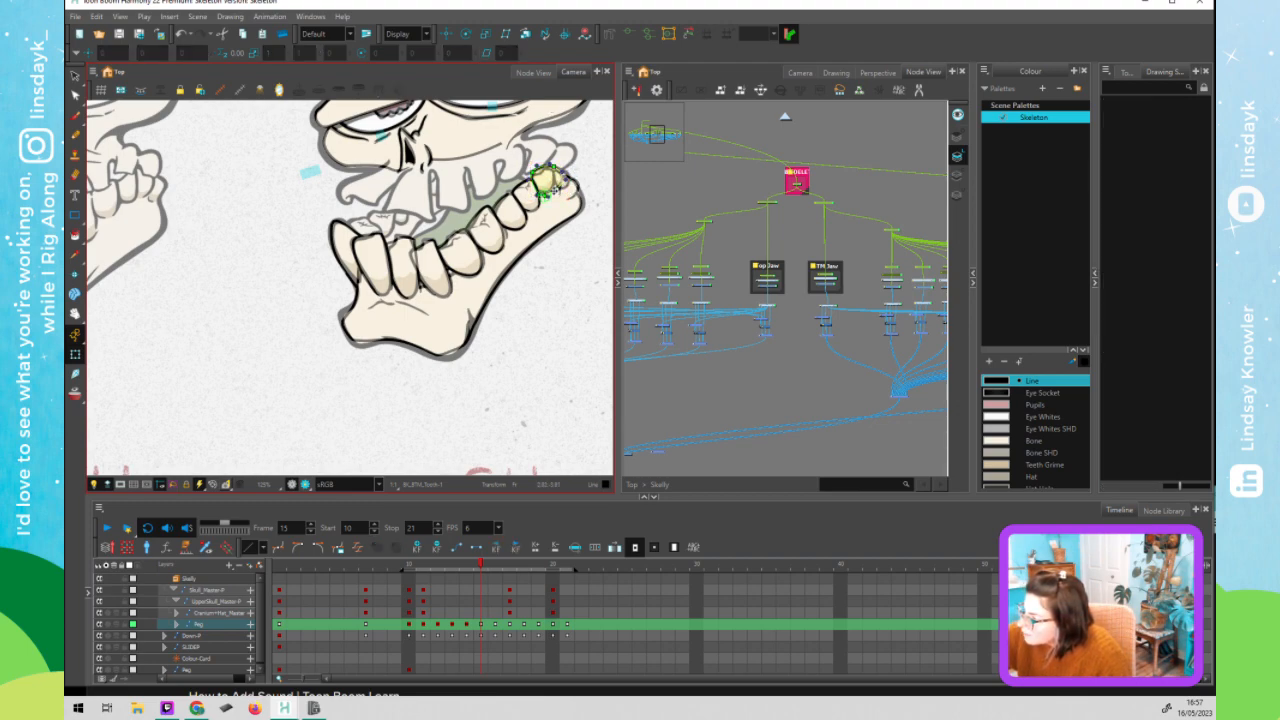
# - Move the rearmost lower tooth, BK_BTM_Tooth_2, up to the jaw's back edge and adjust its deformation points
pyautogui.click(565, 195)
pyautogui.moveTo(568, 187); pyautogui.dragTo(561, 178)
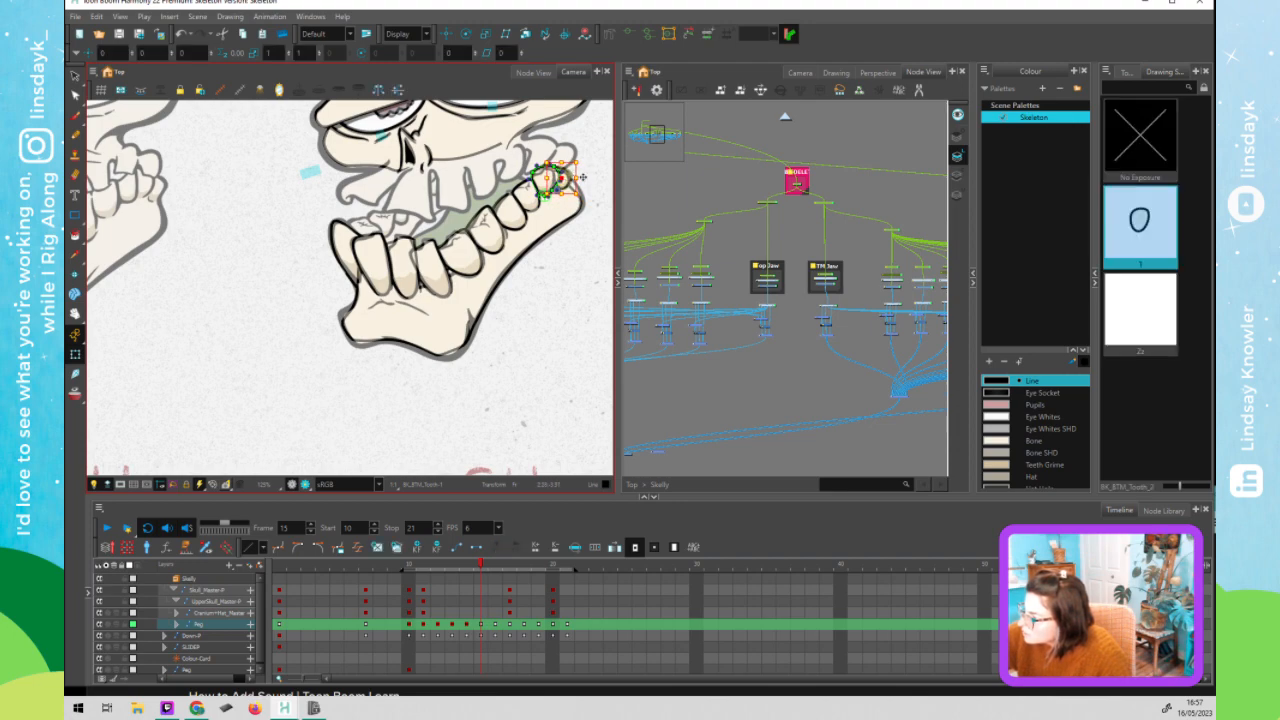
pyautogui.press('b')
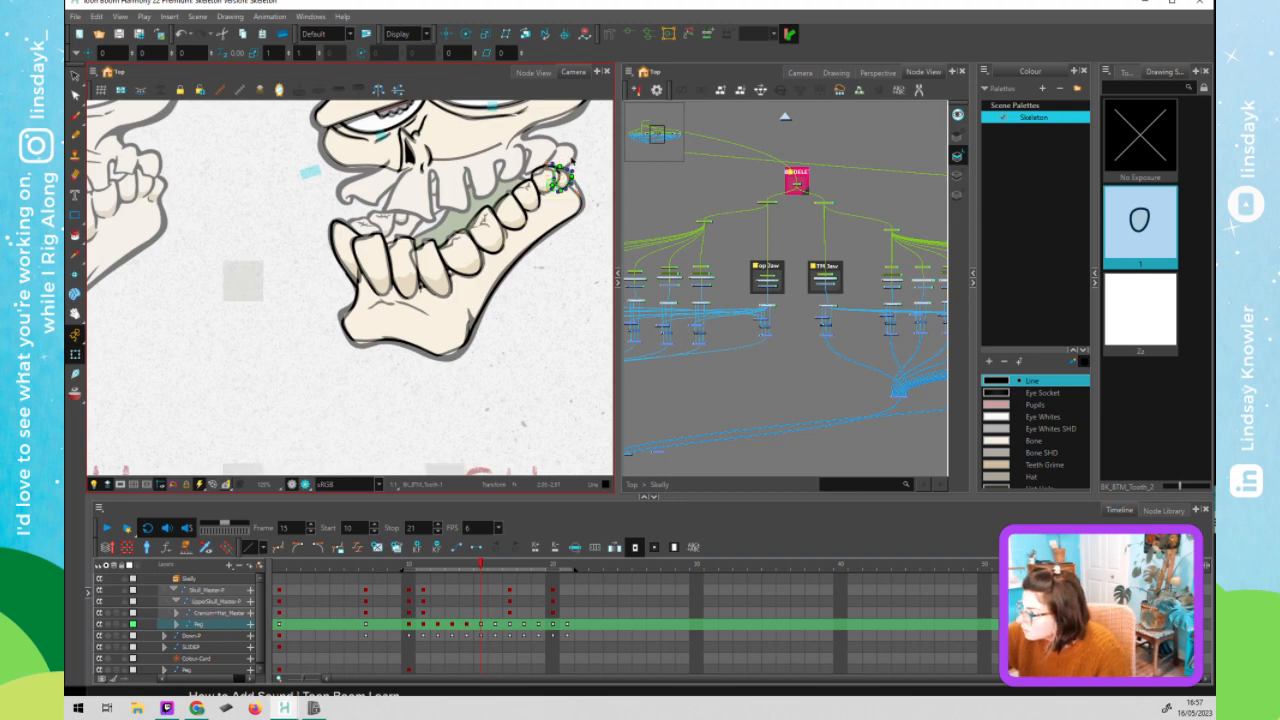
pyautogui.click(568, 166)
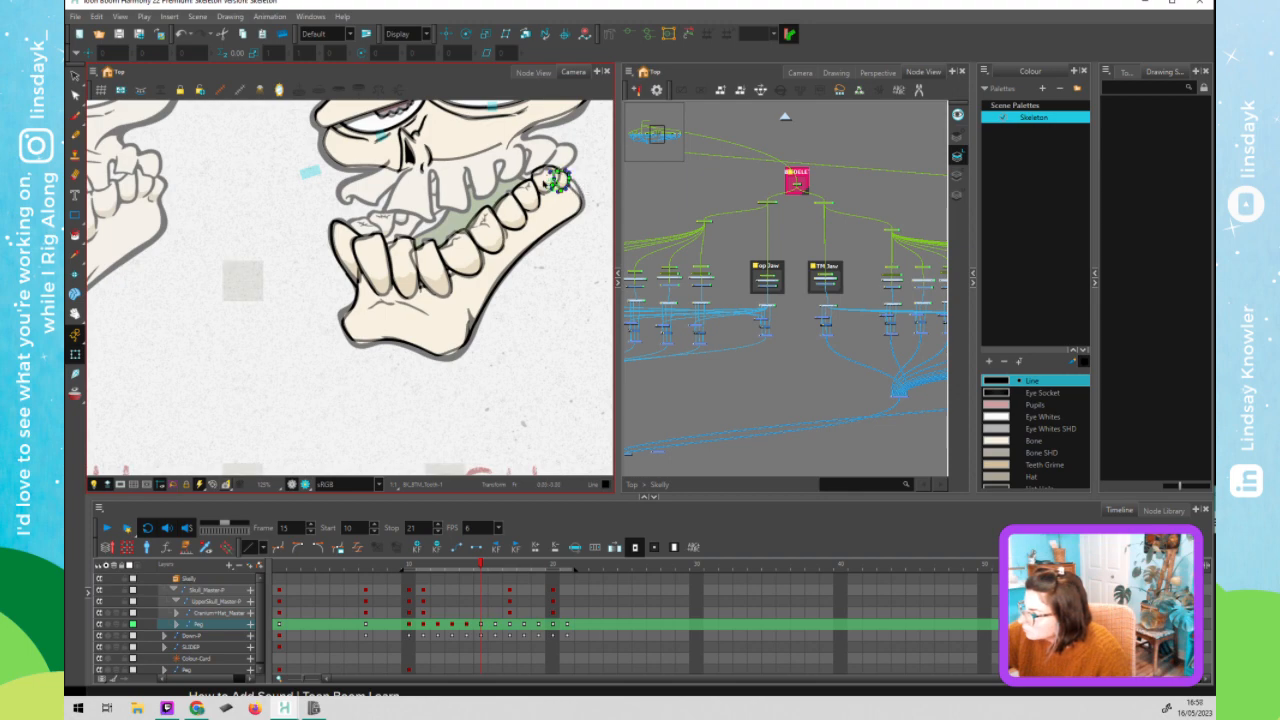
# - Refine the deformation points of BK_BTM_Tooth_1 and BK_BTM_Tooth_2 so both teeth fit the sketch
pyautogui.hotkey('shift', 'b')
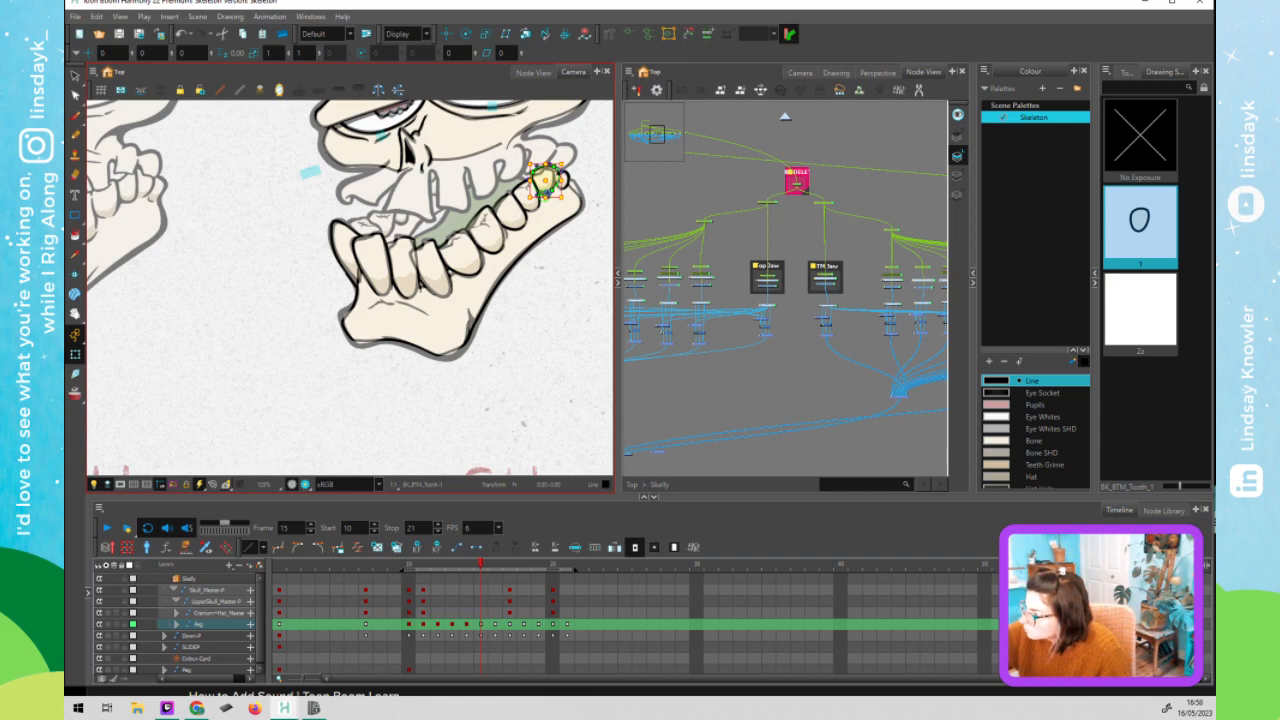
pyautogui.click(556, 168)
pyautogui.click(557, 172)
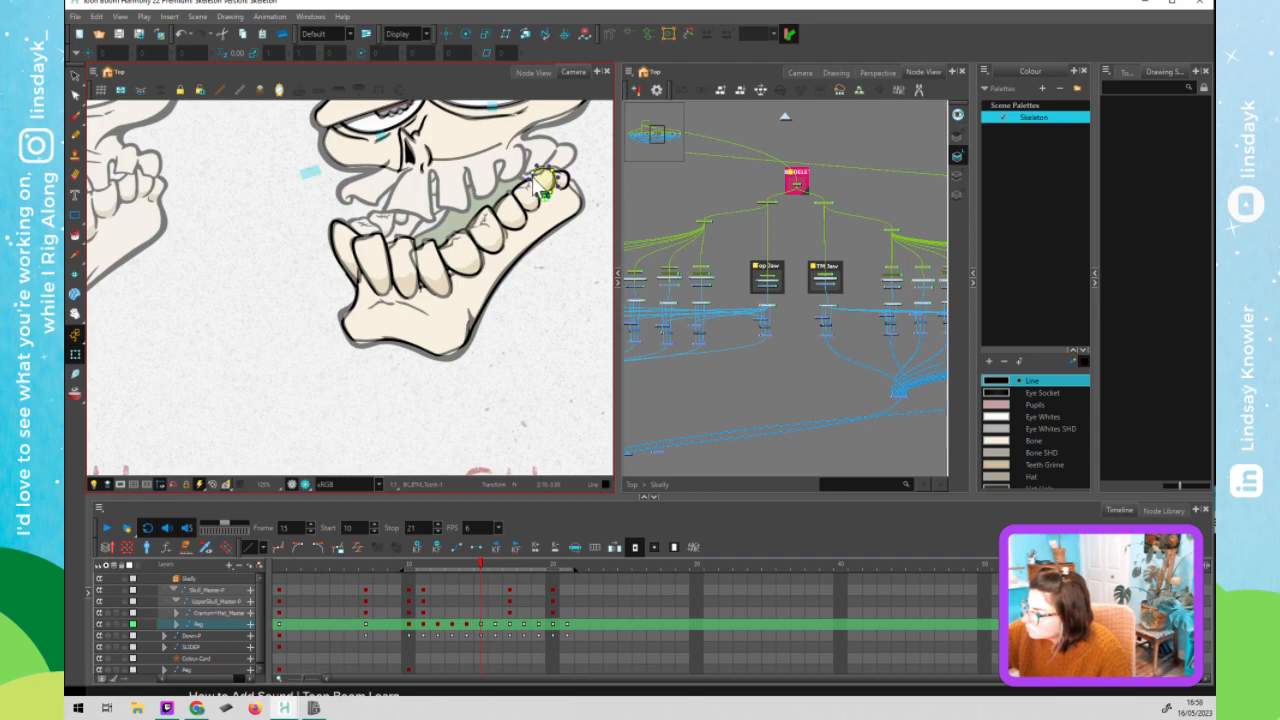
pyautogui.click(585, 166)
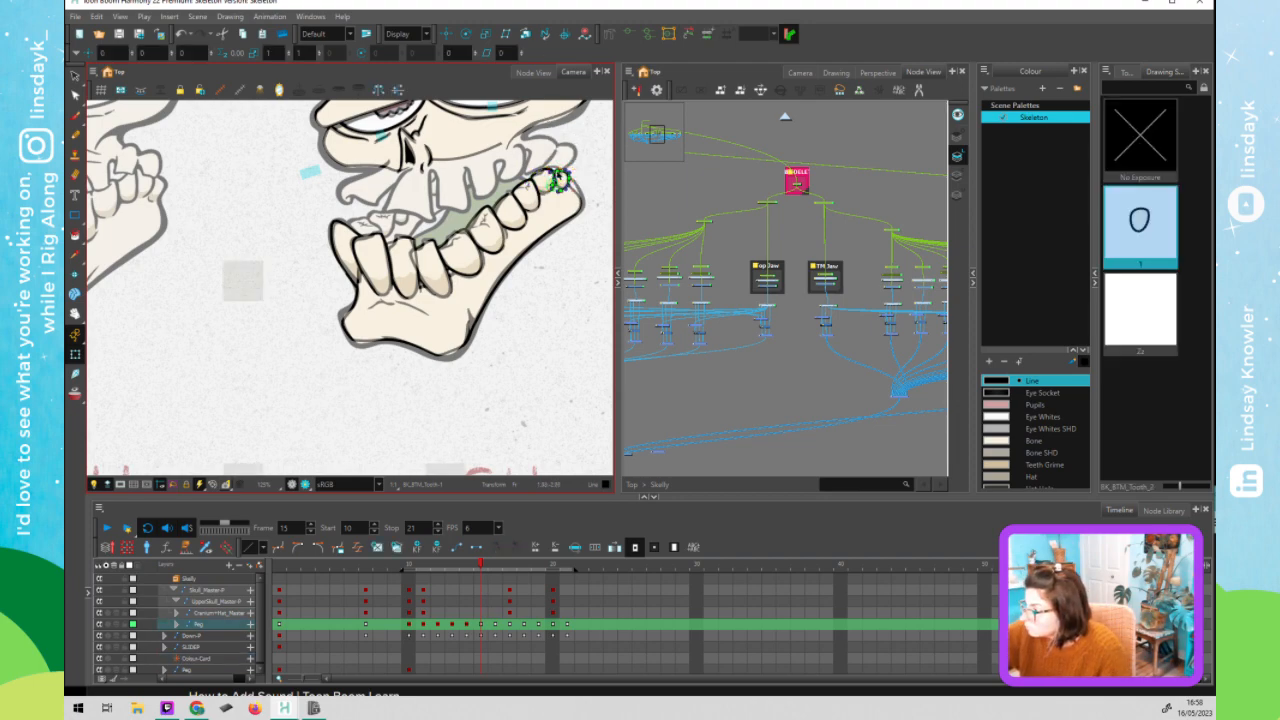
pyautogui.click(559, 180)
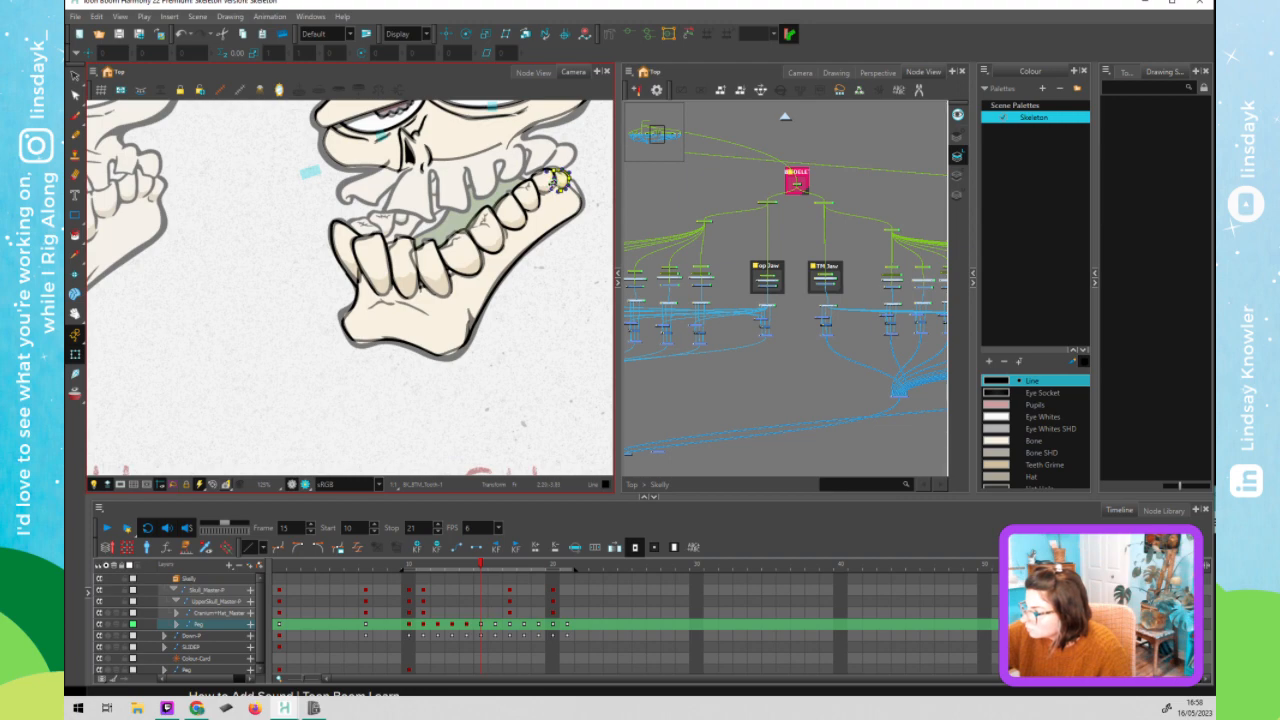
# - Deselect the back tooth, select the lower jaw peg's key at frame 15 and advance to the frame 16 sketch
pyautogui.click(585, 172)
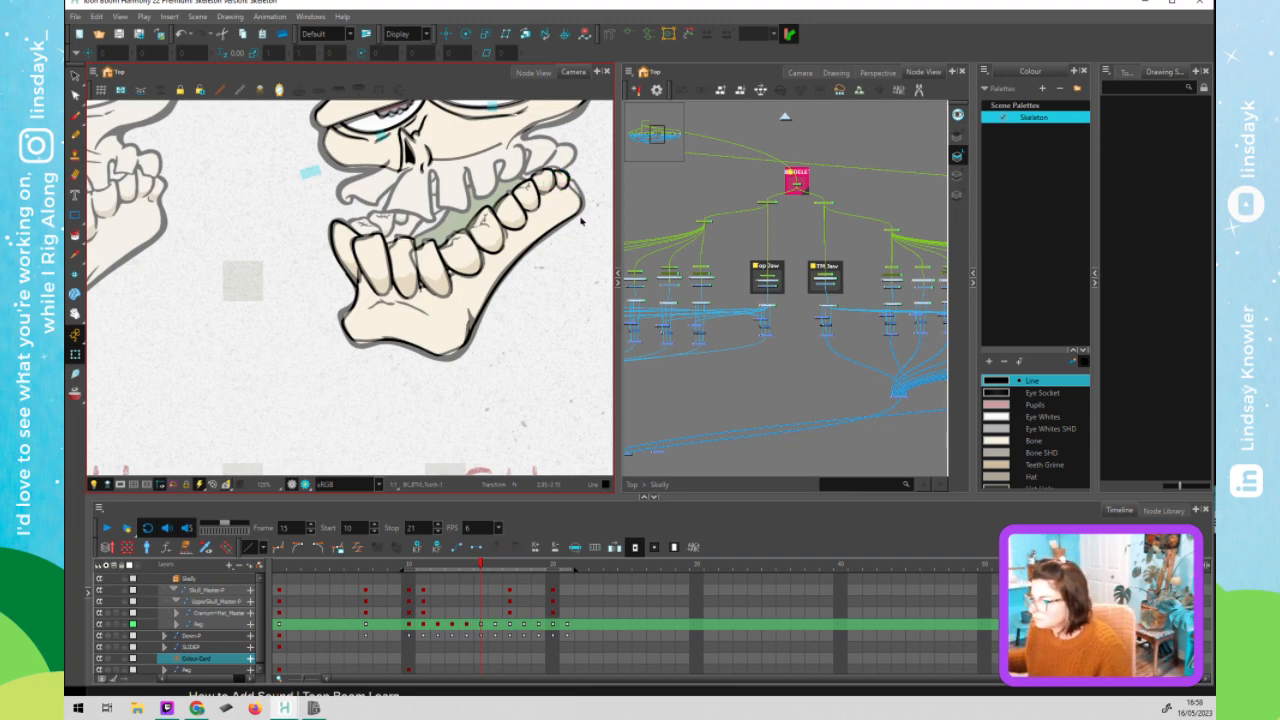
pyautogui.click(481, 628)
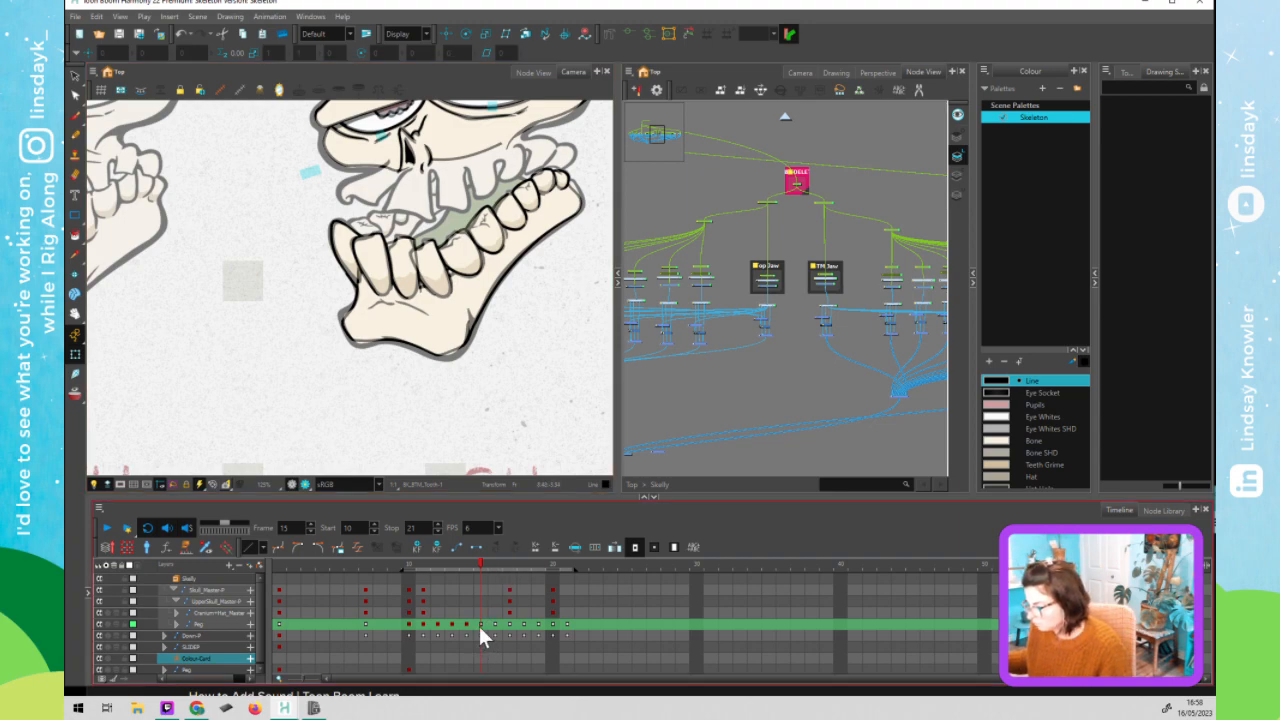
pyautogui.click(480, 621)
pyautogui.click(480, 624)
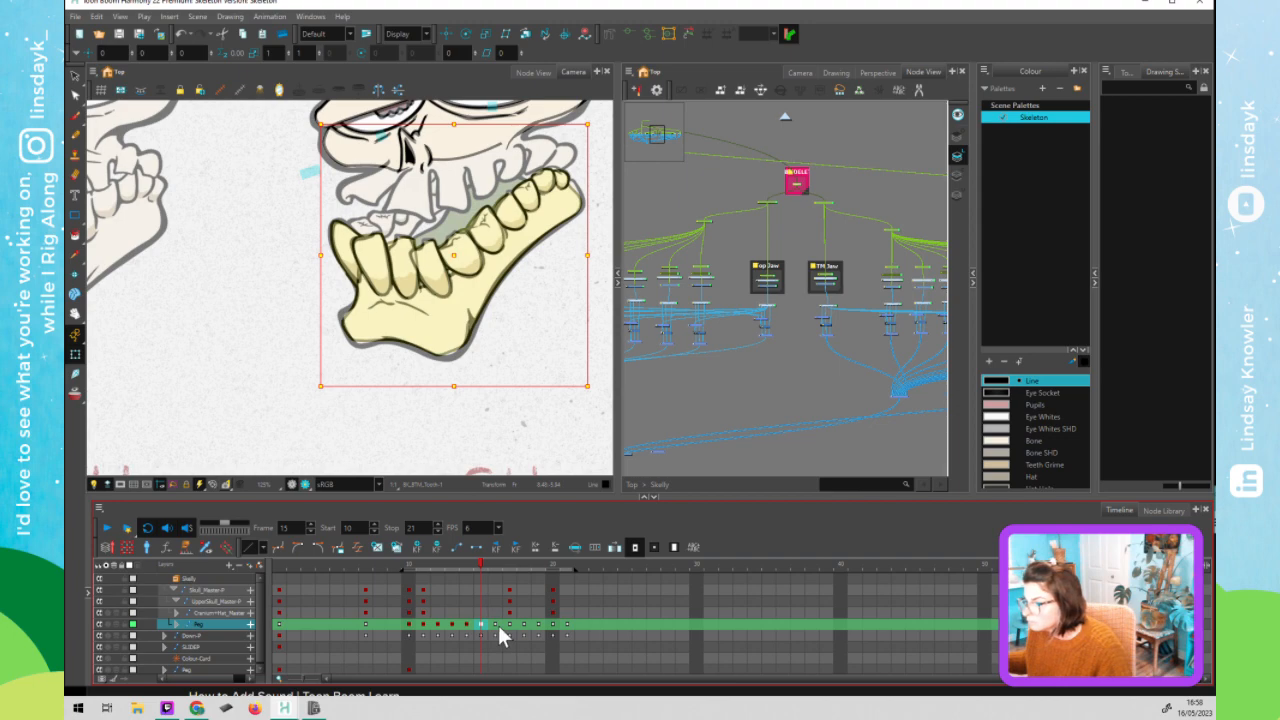
pyautogui.click(497, 631)
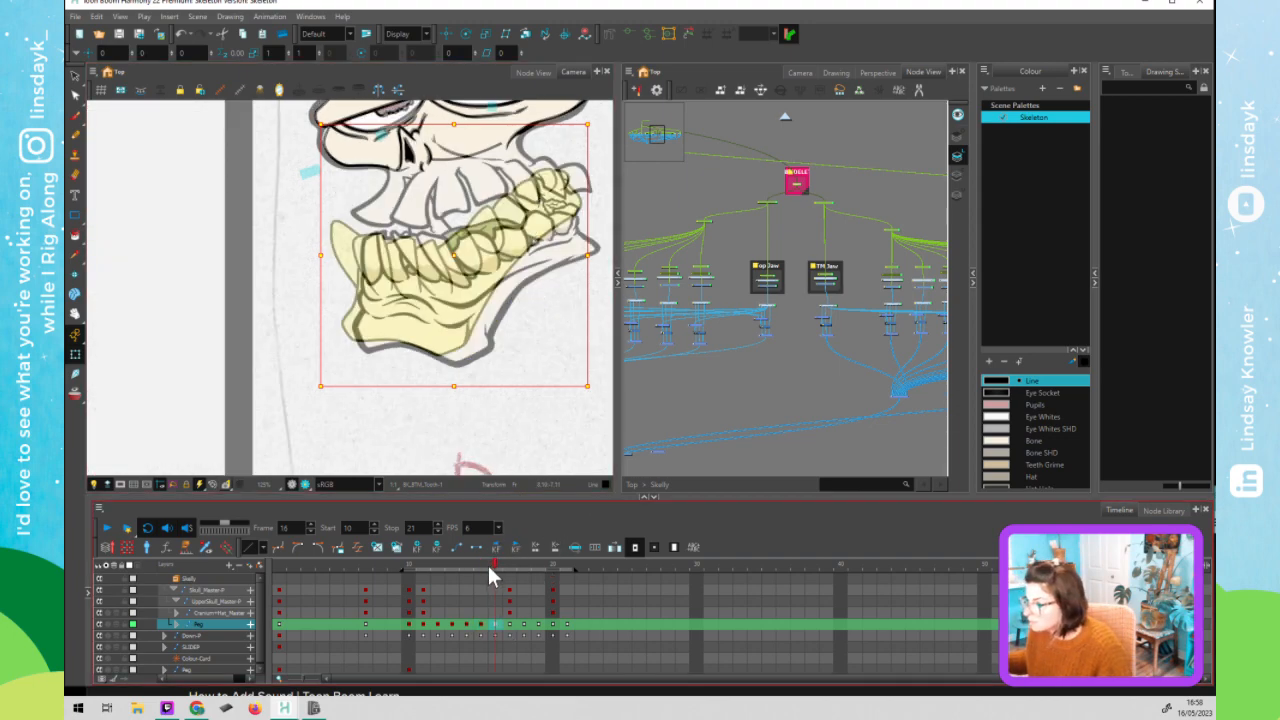
# - Select the lower jaw bone at frame 15, extend the selection to the parent peg holding all lower teeth, and go to frame 16
pyautogui.click(489, 566)
pyautogui.click(456, 338)
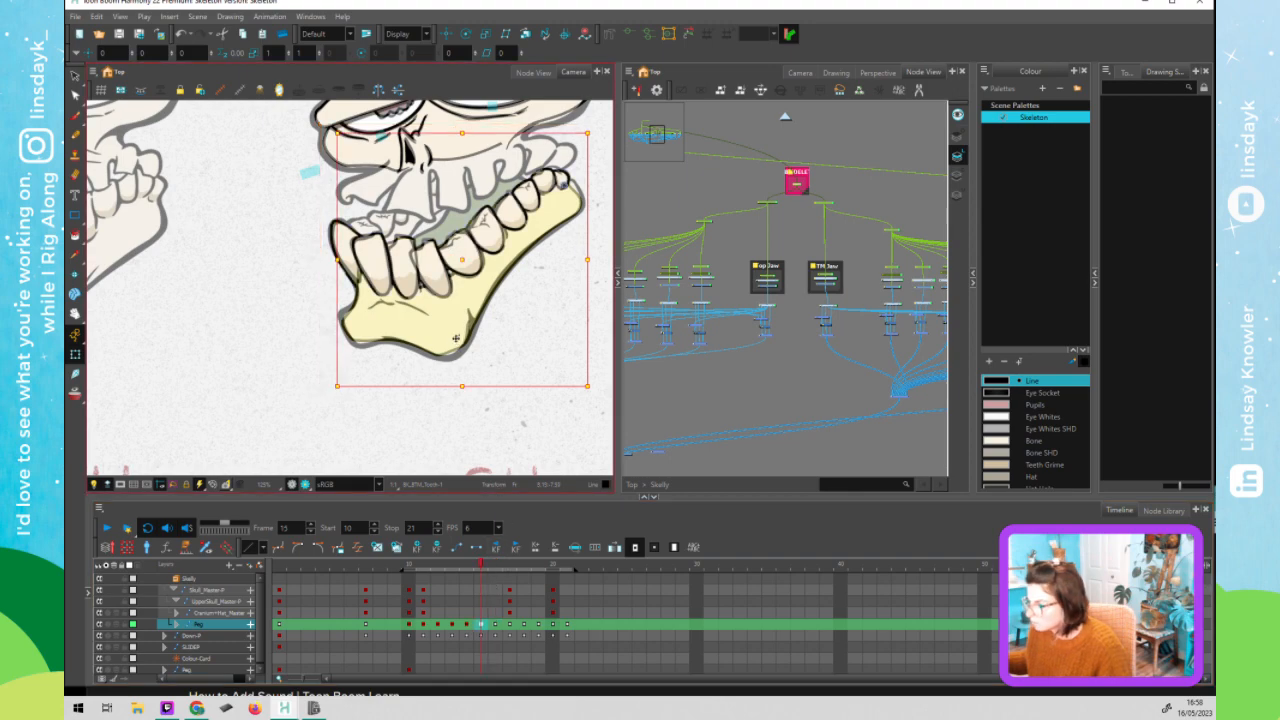
pyautogui.press('b')
pyautogui.press('b')
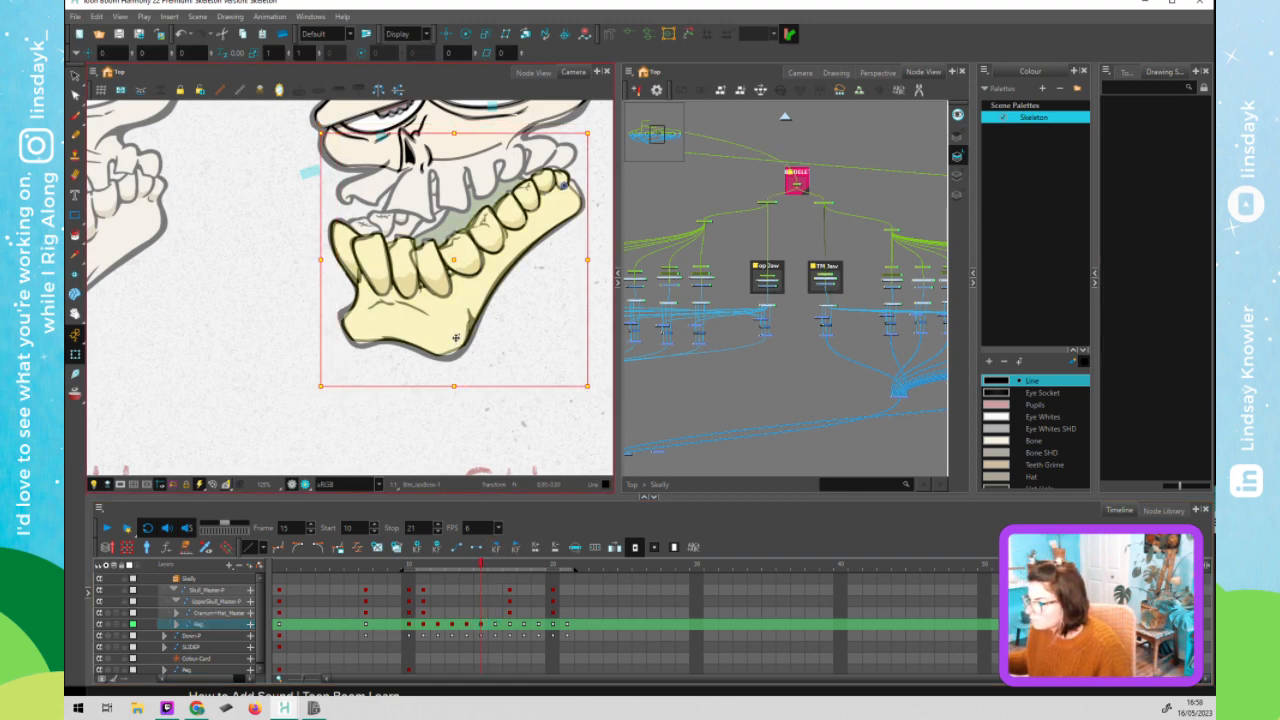
pyautogui.click(499, 568)
pyautogui.click(497, 563)
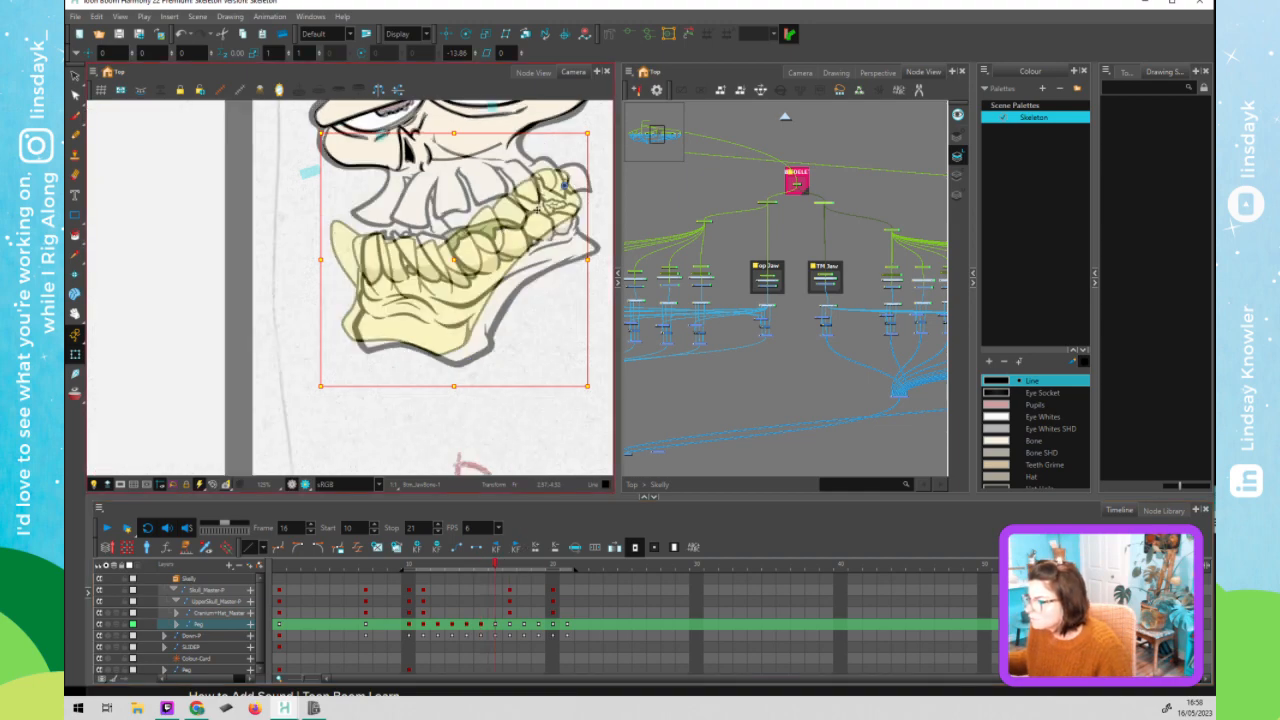
# - Try several positions for the whole lower jaw and its teeth over the frame 16 sketch
pyautogui.moveTo(534, 260)
pyautogui.mouseDown()
pyautogui.moveTo(567, 397)
pyautogui.moveTo(530, 262)
pyautogui.mouseUp()
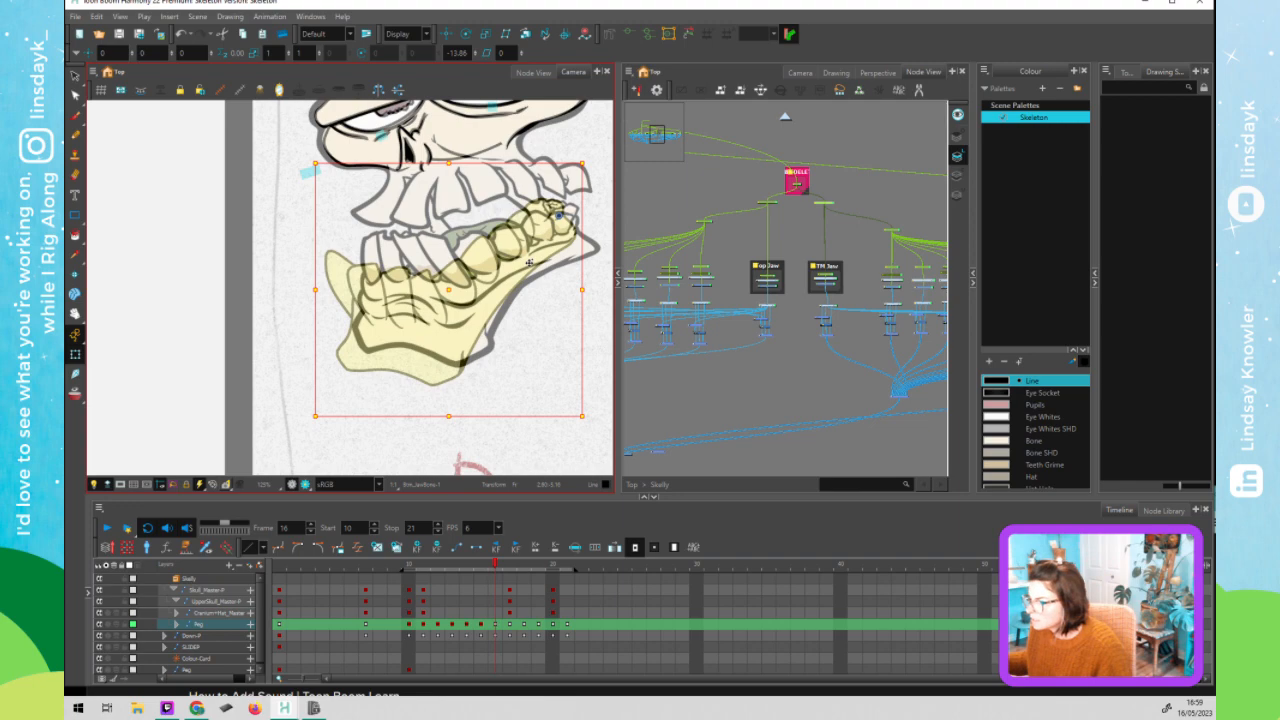
pyautogui.moveTo(529, 262)
pyautogui.mouseDown()
pyautogui.moveTo(474, 208)
pyautogui.moveTo(522, 270)
pyautogui.moveTo(479, 220)
pyautogui.moveTo(543, 266)
pyautogui.mouseUp()
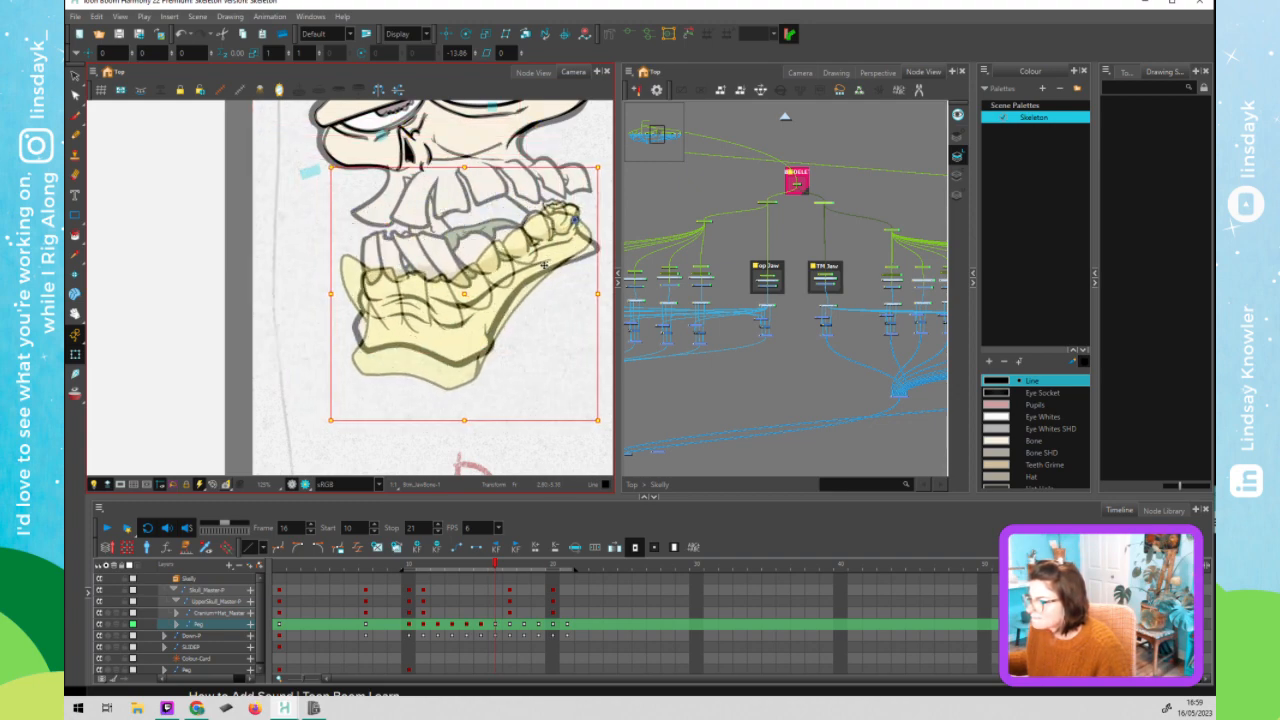
pyautogui.moveTo(544, 265); pyautogui.dragTo(458, 206)
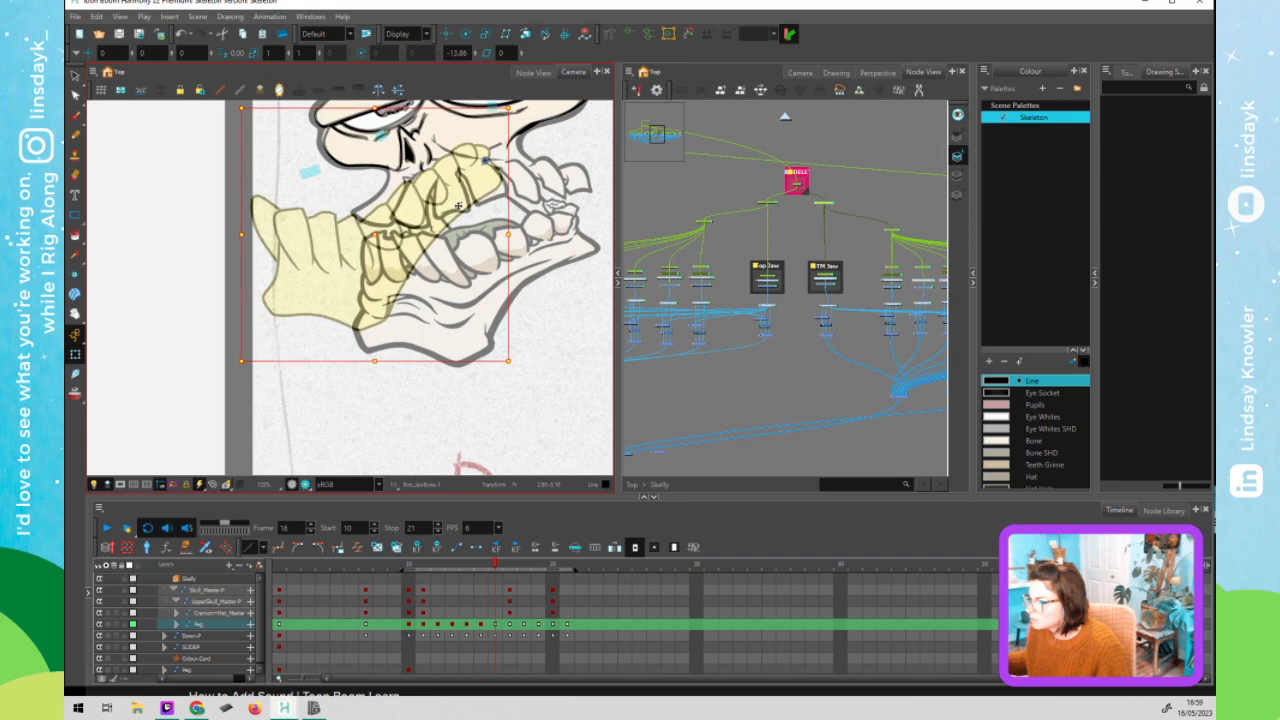
pyautogui.moveTo(458, 206); pyautogui.dragTo(560, 310)
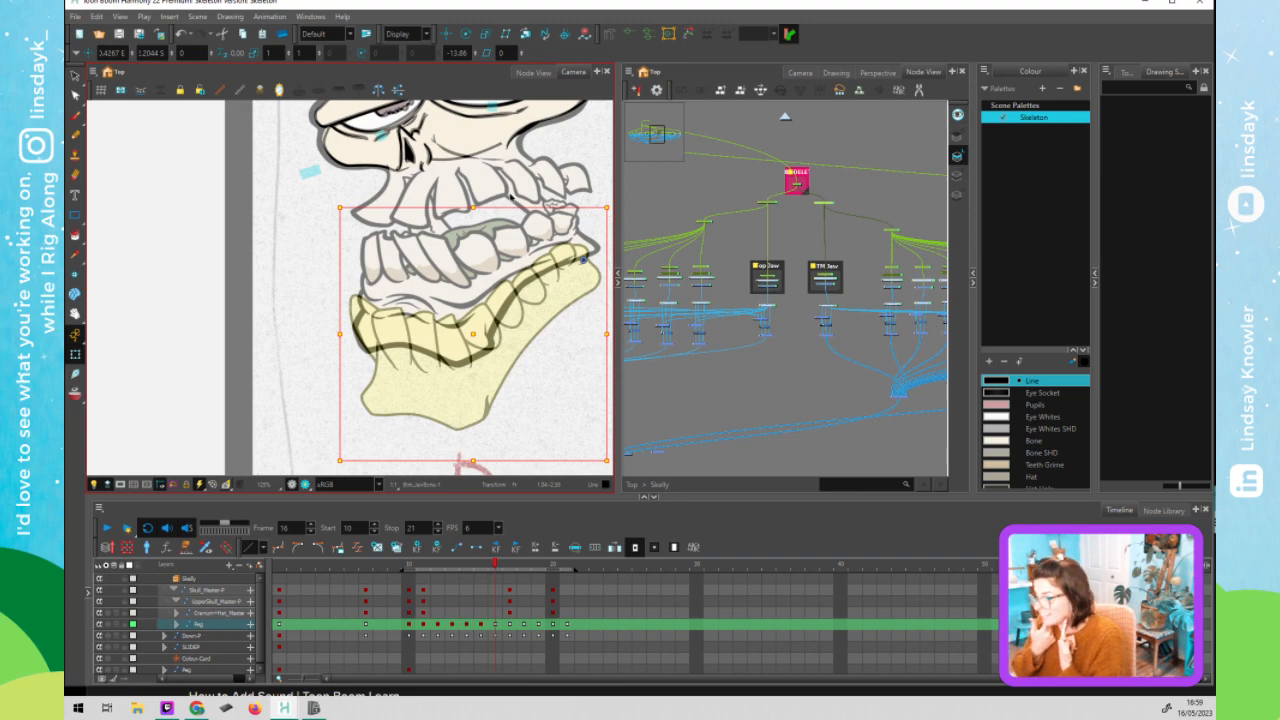
# - Move the whole lower jaw with its teeth up and forward, clear of the frame 16 sketch's back teeth
pyautogui.click(830, 204)
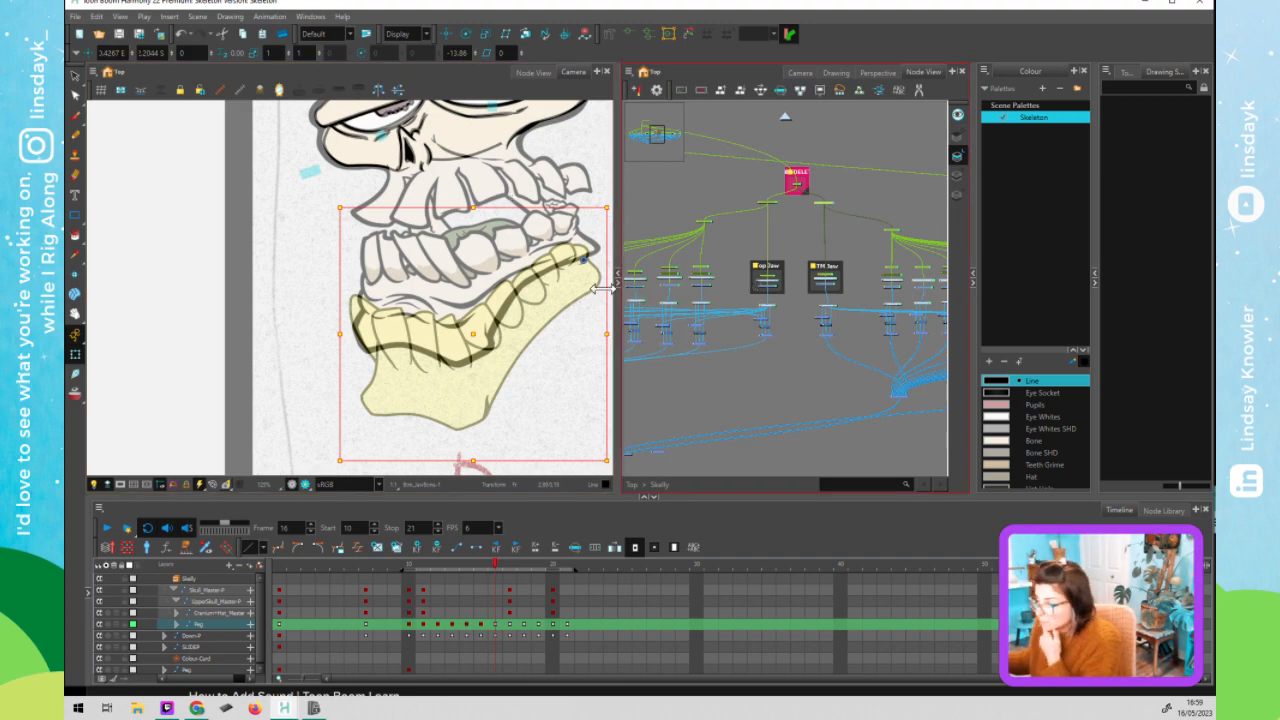
pyautogui.click(472, 338)
pyautogui.moveTo(437, 276); pyautogui.dragTo(385, 243)
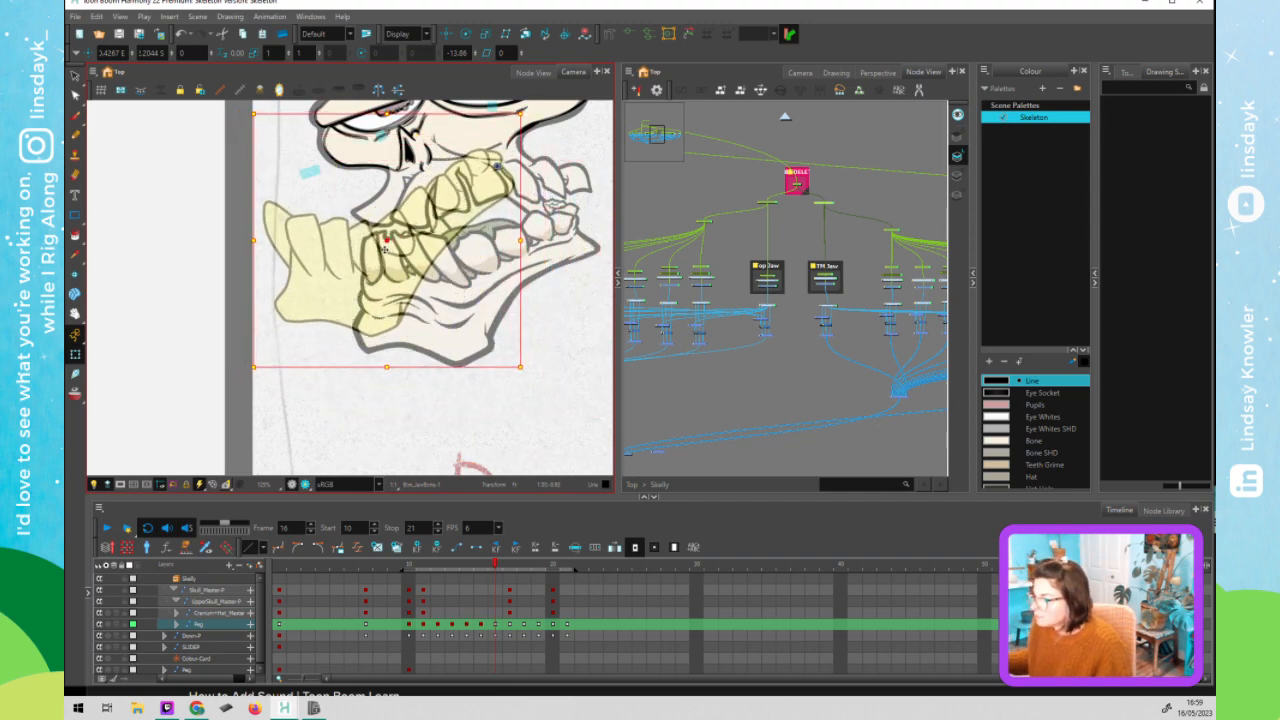
# - Select the lower teeth peg separately and move the row of teeth back onto the sketched jaw at frame 16
pyautogui.click(883, 246)
pyautogui.click(883, 236)
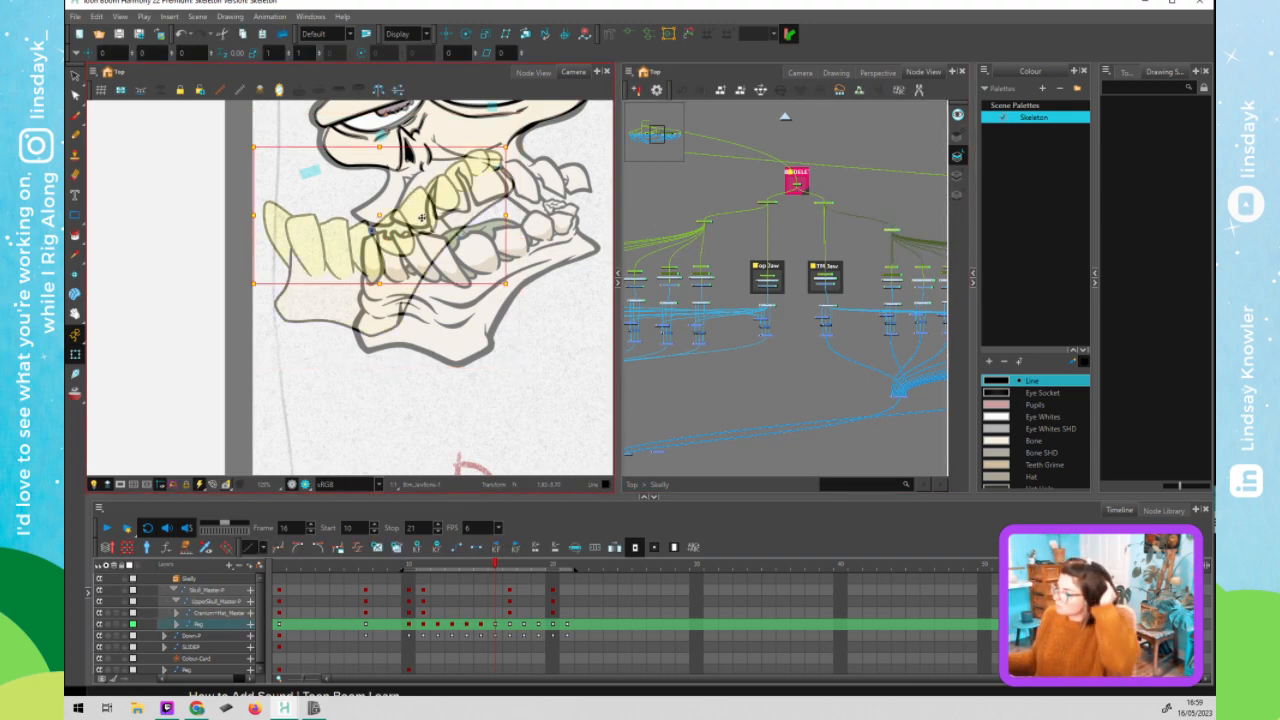
pyautogui.moveTo(386, 235); pyautogui.dragTo(477, 281)
# - Select the lower jaw bone on its own and move it beneath the teeth so its back edge meets the frame 16 sketch
pyautogui.click(826, 313)
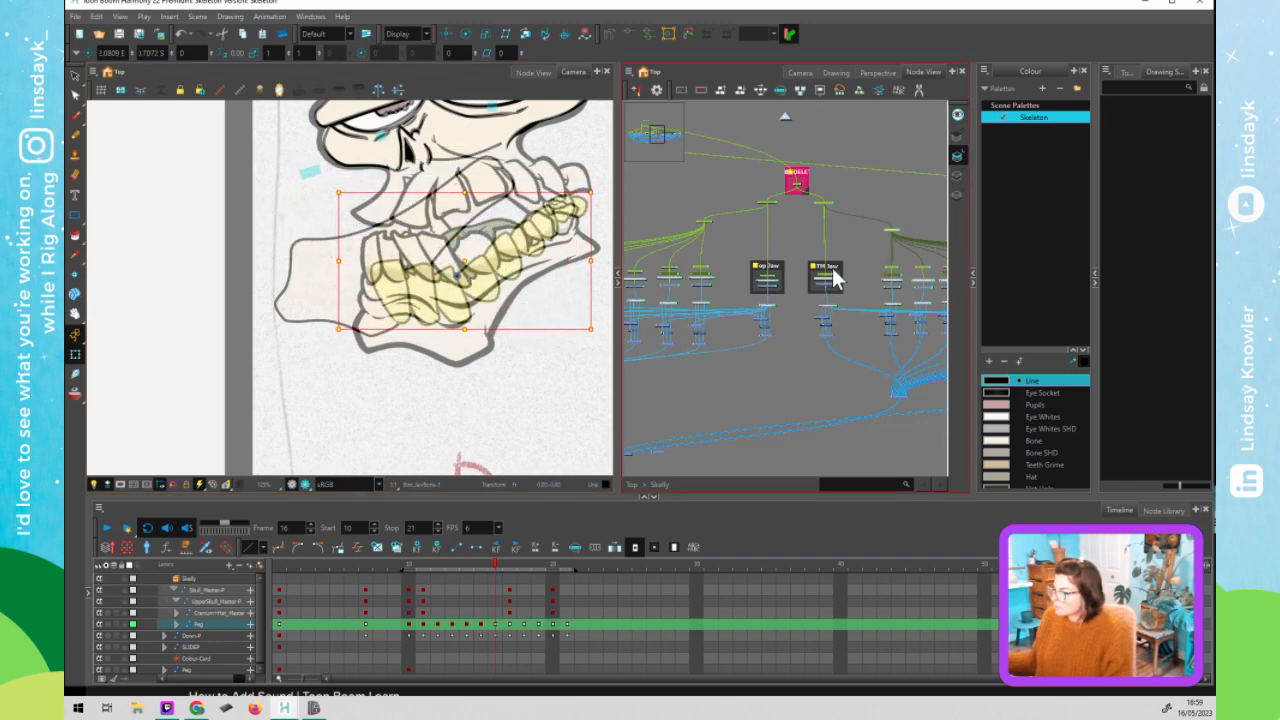
pyautogui.click(828, 280)
pyautogui.click(459, 198)
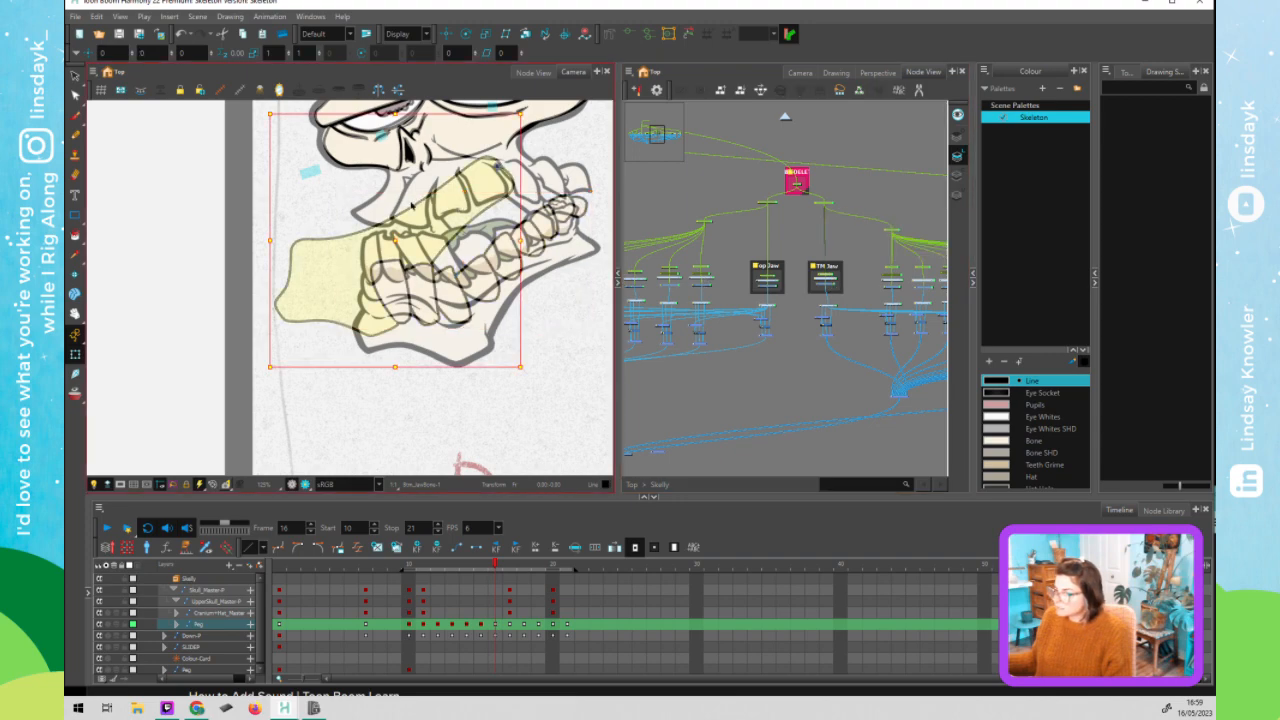
pyautogui.click(483, 295)
pyautogui.moveTo(484, 293); pyautogui.dragTo(477, 299)
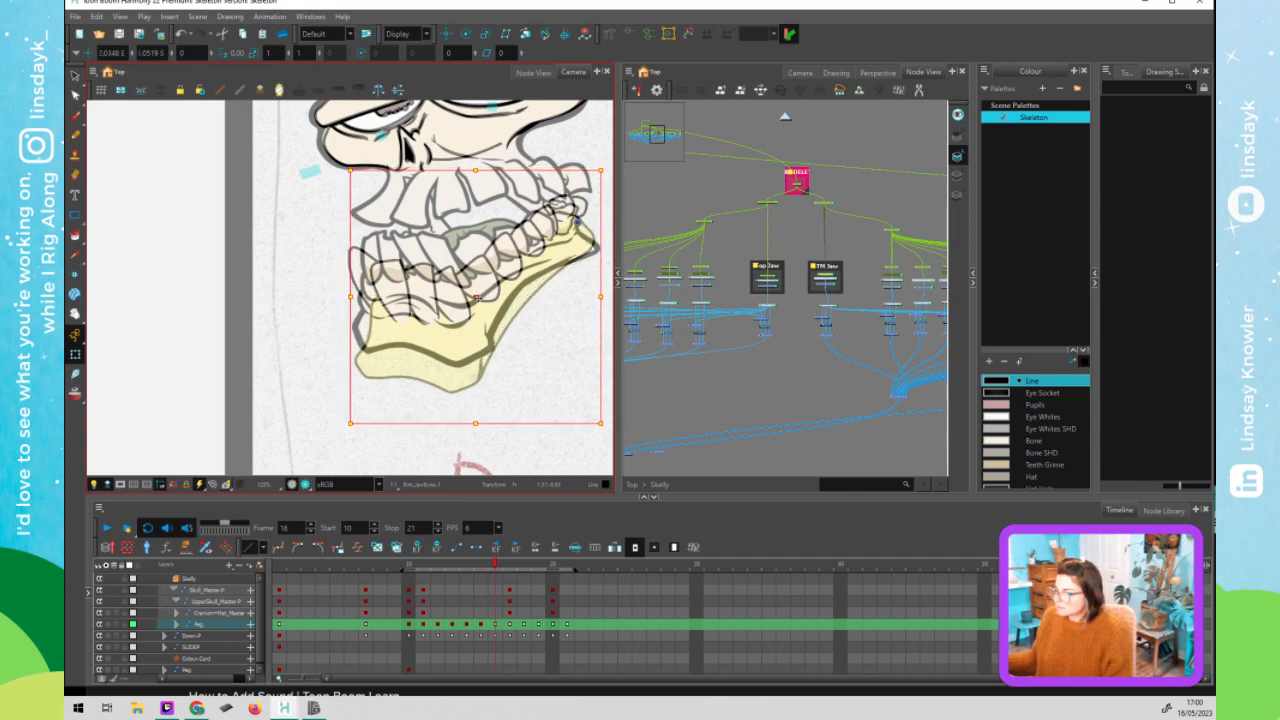
# - Select the lower jaw's master peg and compare the jaw pose with the sketch across frames 13 to 17
pyautogui.click(791, 240)
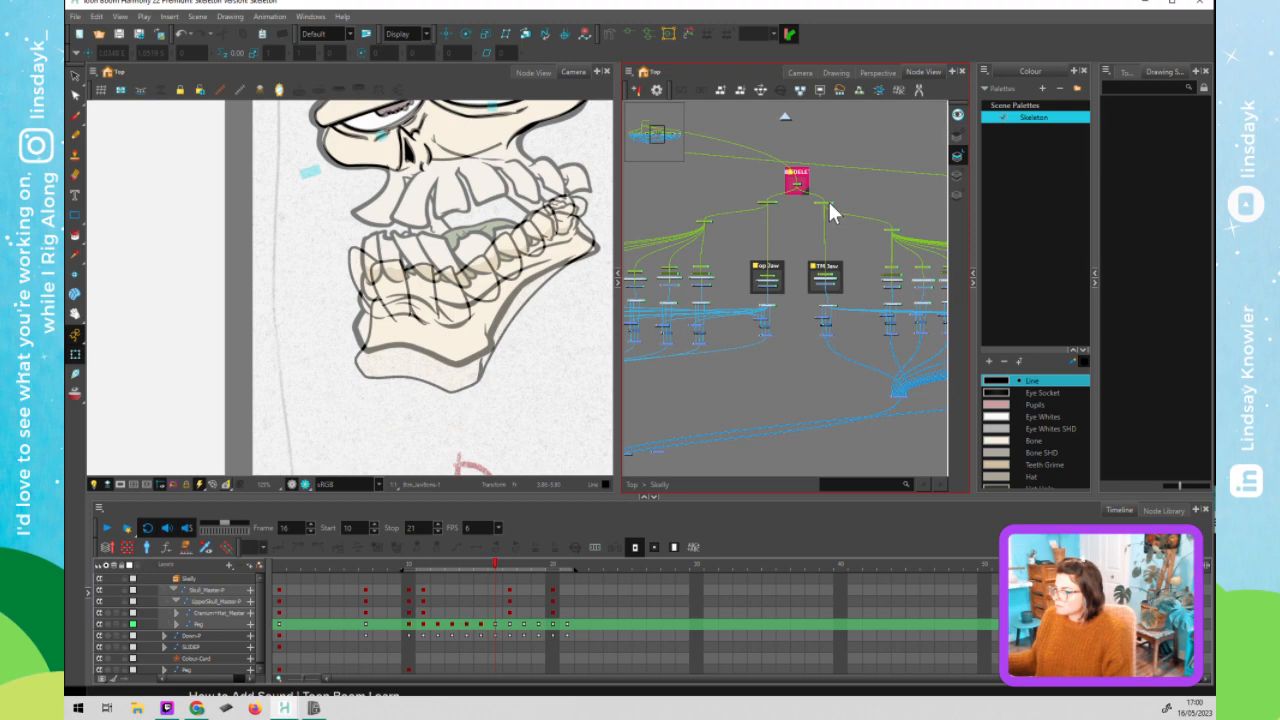
pyautogui.click(826, 203)
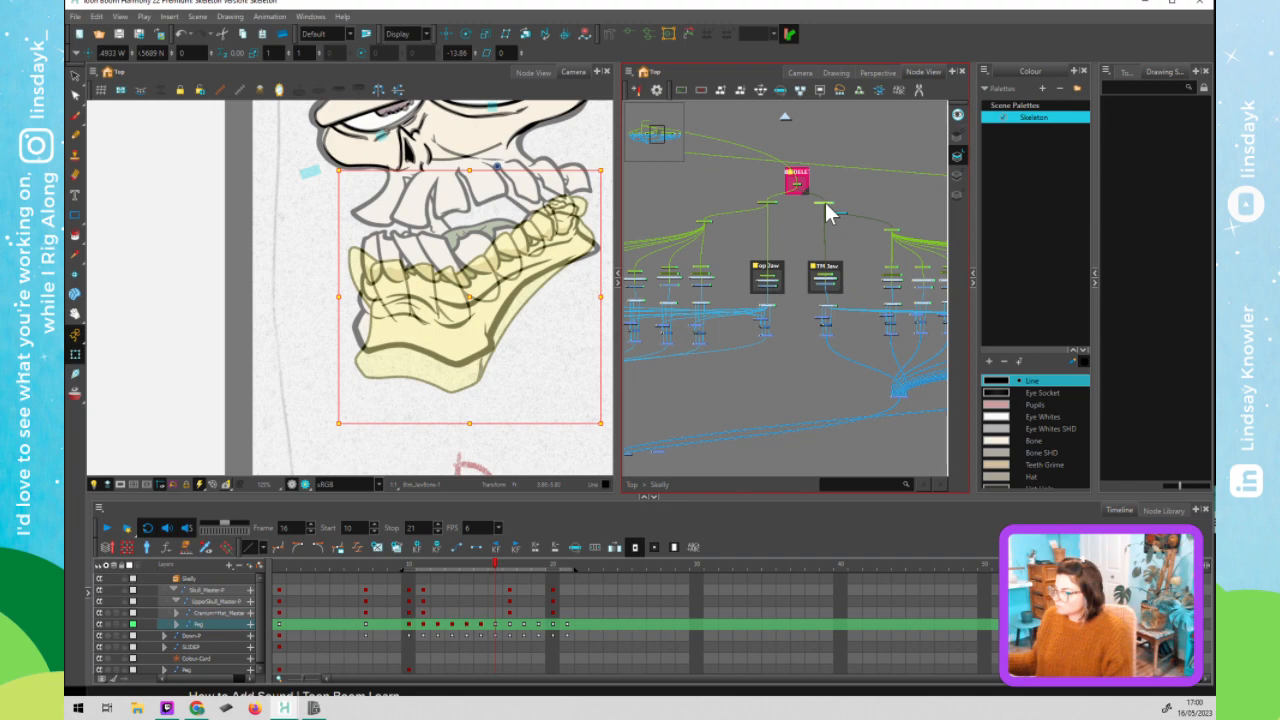
pyautogui.click(497, 567)
pyautogui.click(508, 559)
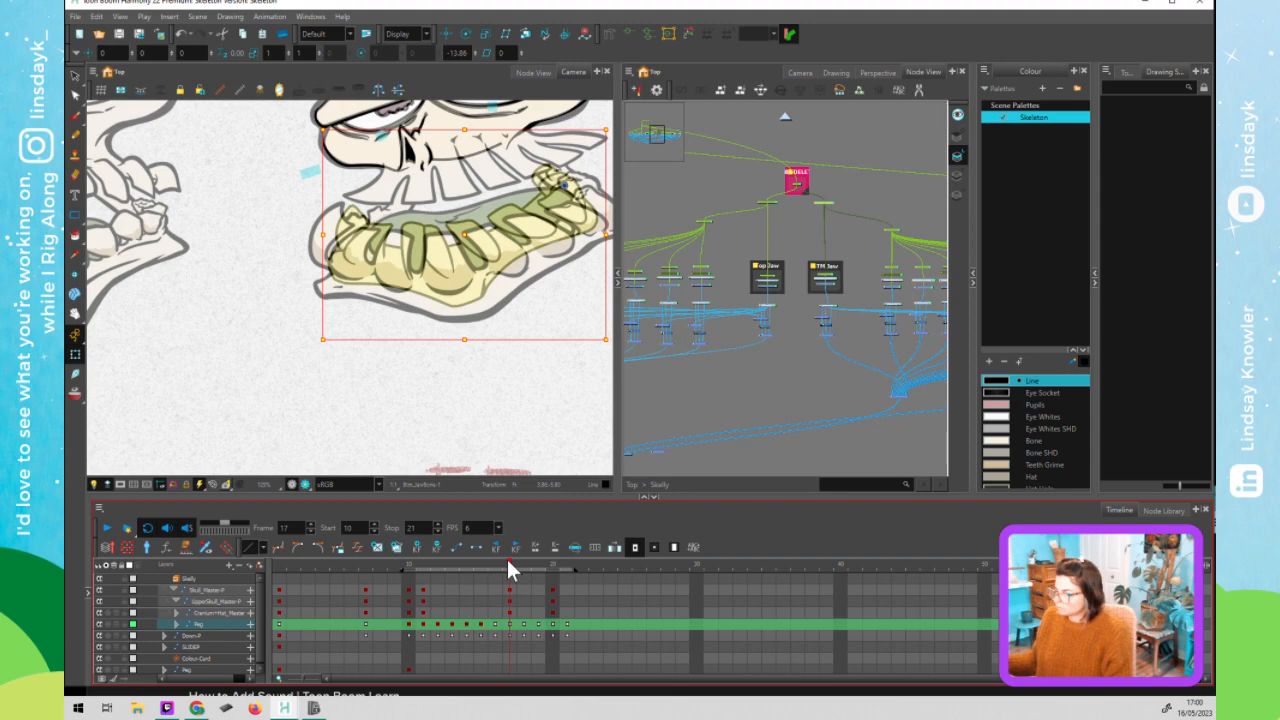
pyautogui.click(496, 561)
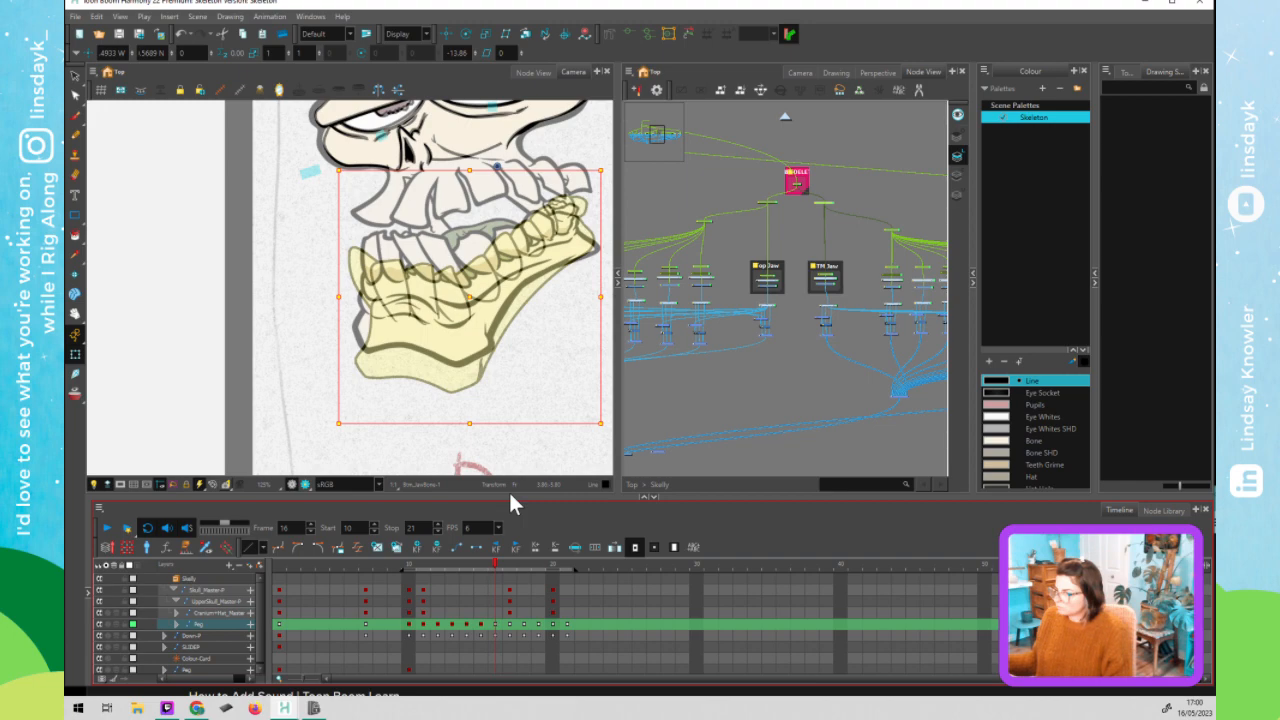
pyautogui.click(481, 563)
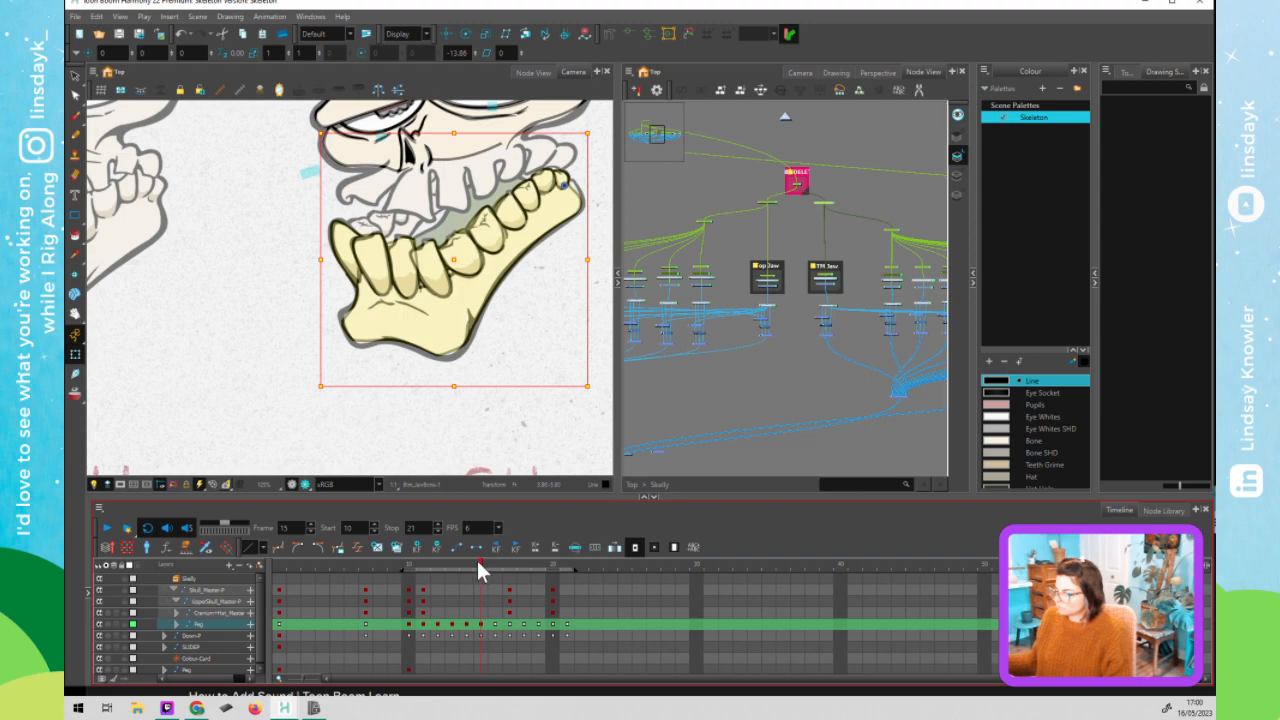
pyautogui.click(464, 564)
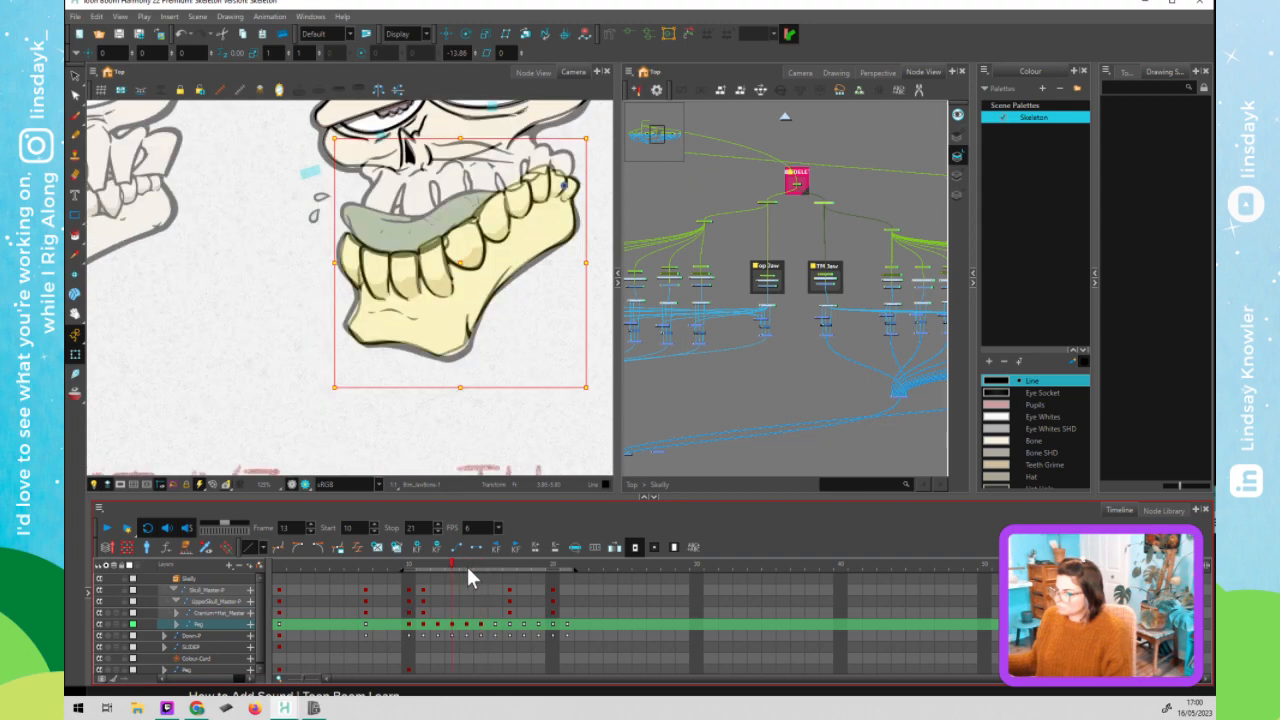
pyautogui.click(466, 566)
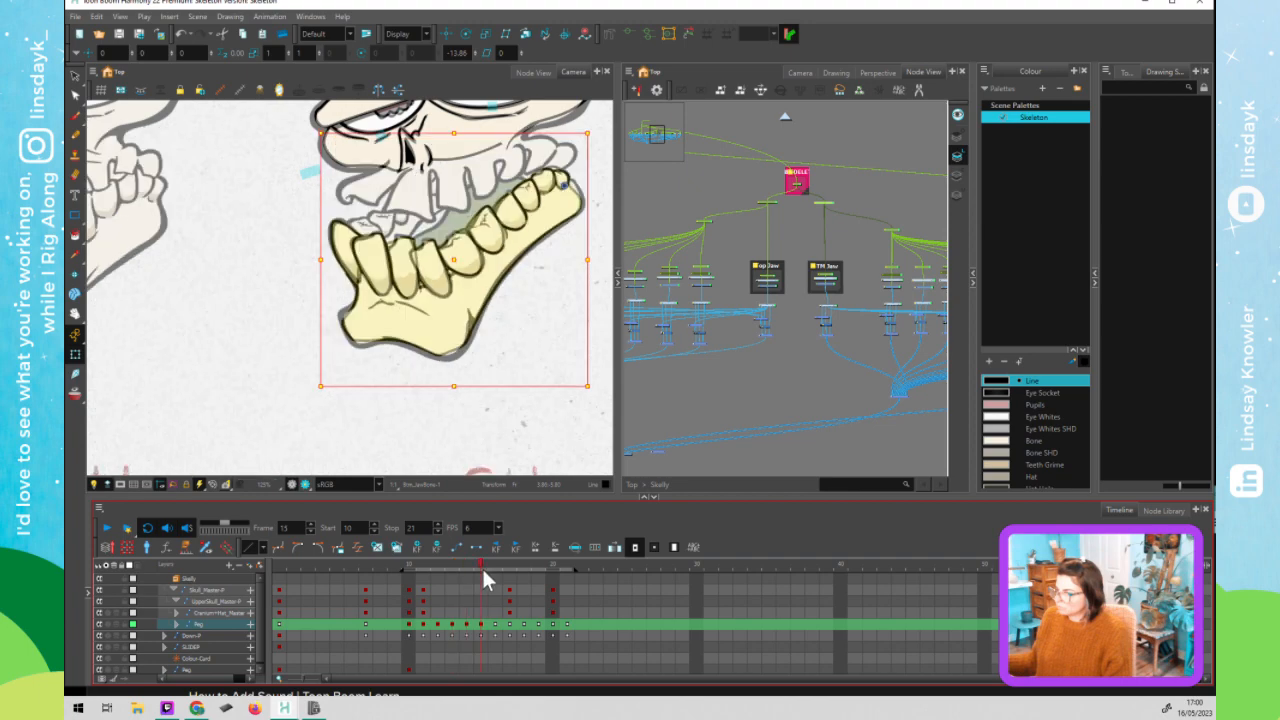
pyautogui.click(547, 187)
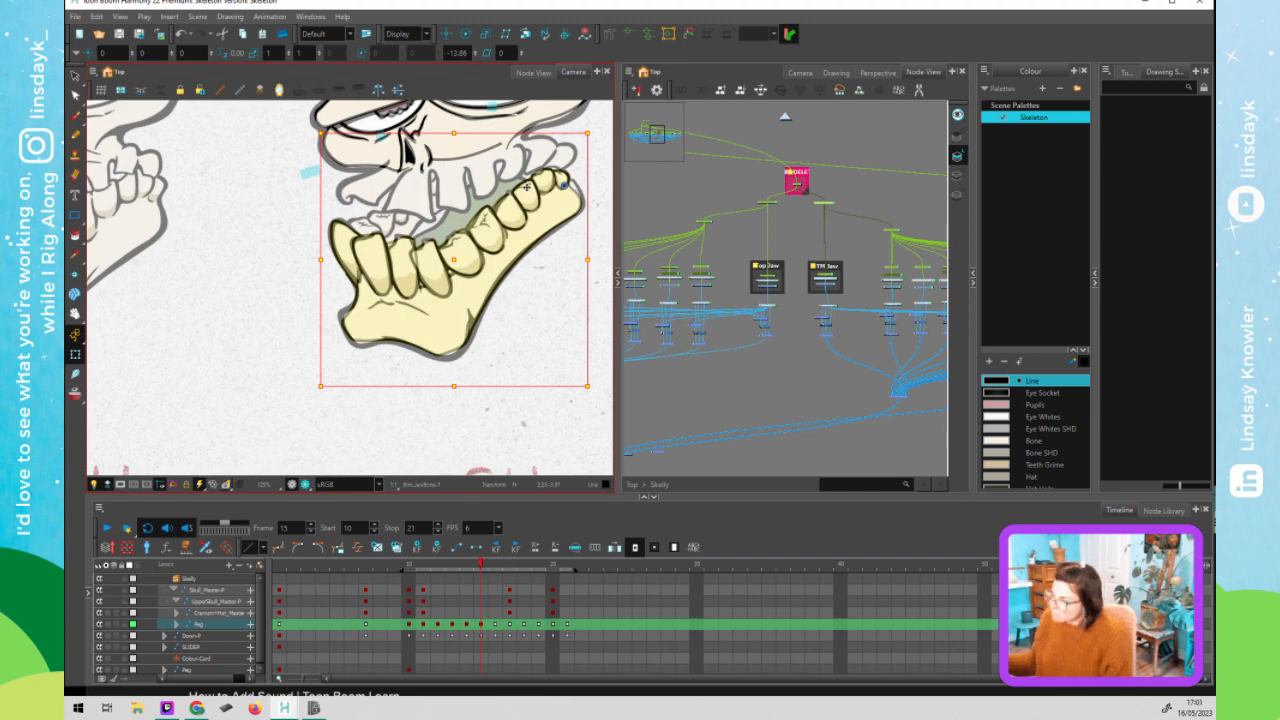
pyautogui.click(492, 558)
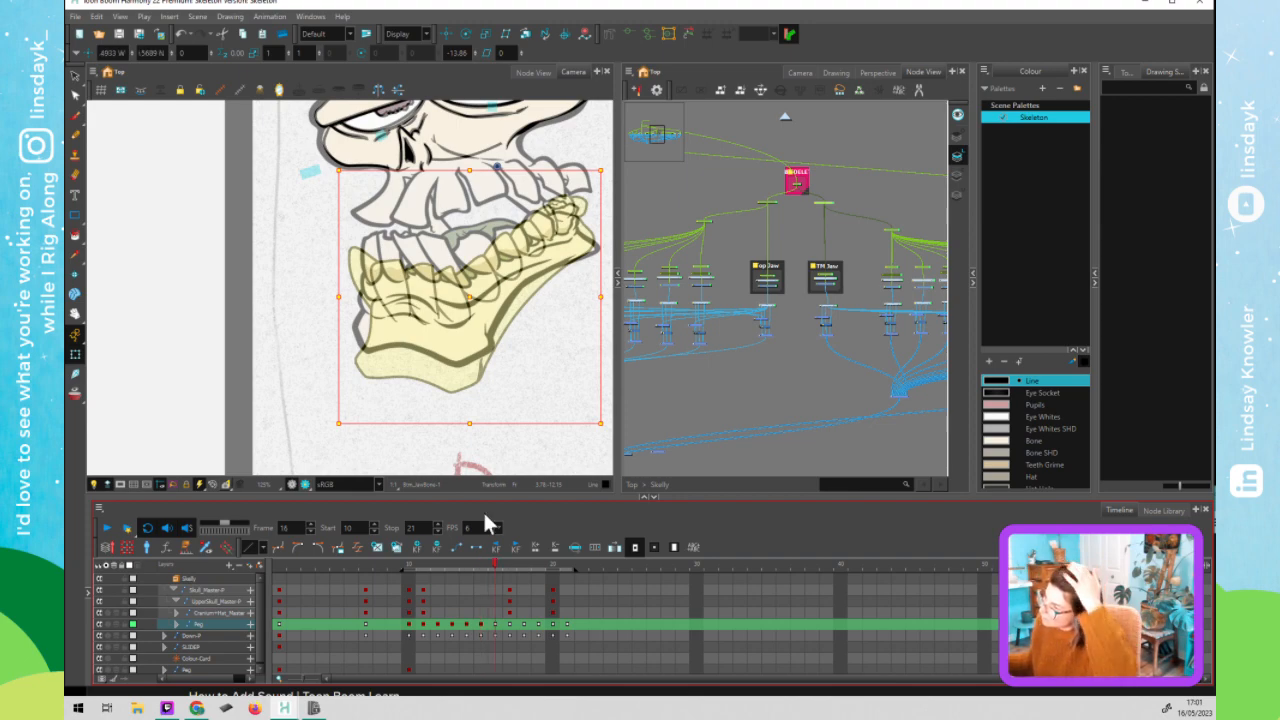
pyautogui.click(495, 556)
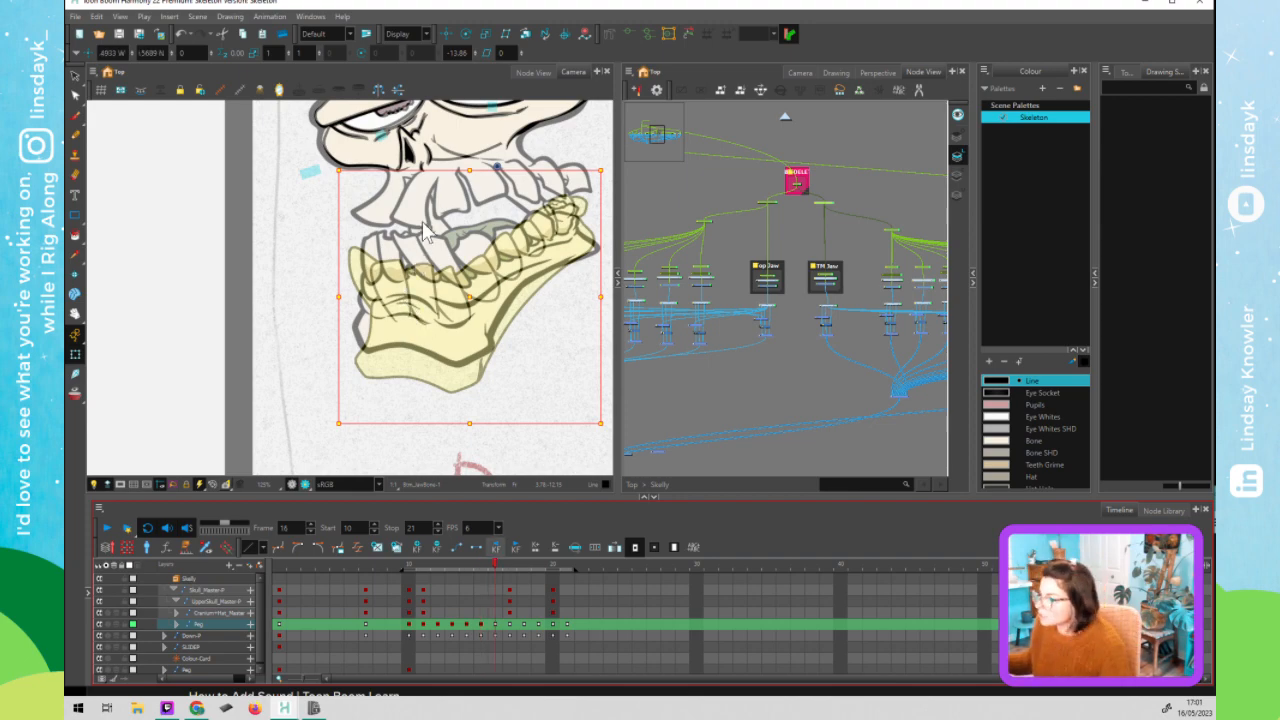
# - Select the lower jaw bone drawing at frame 16 and show the library with its drawing substitutions
pyautogui.click(851, 242)
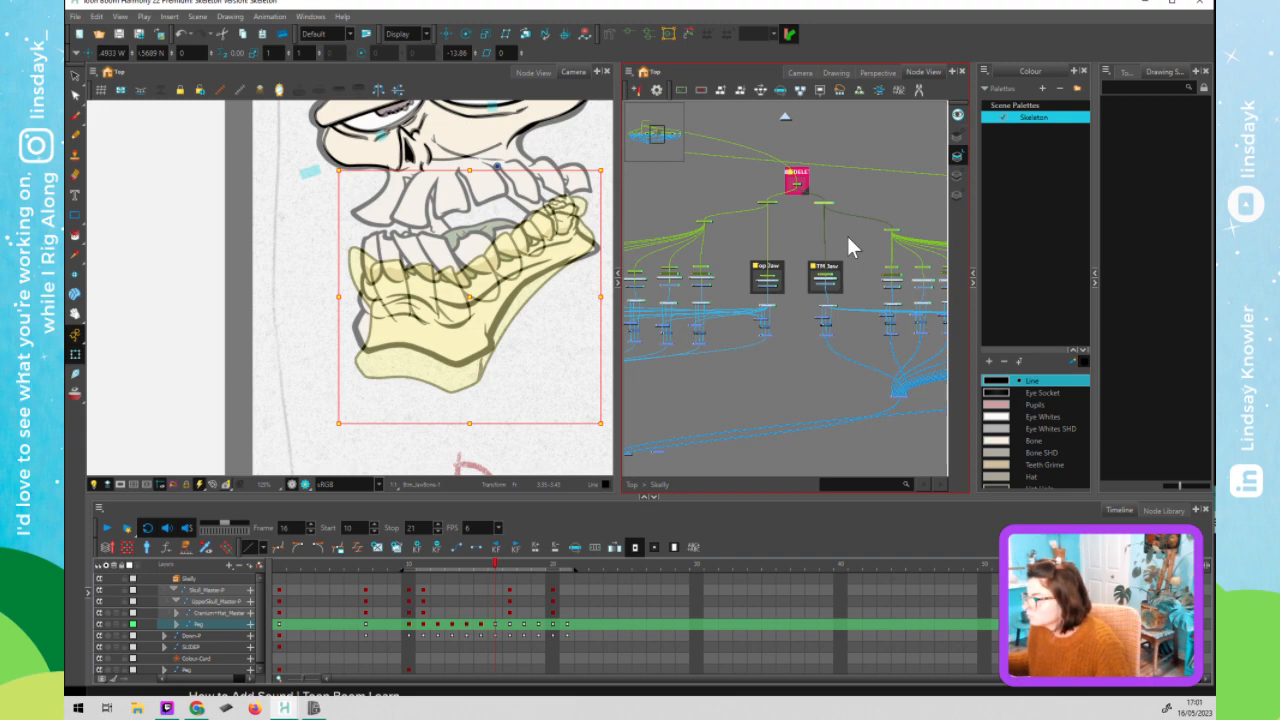
pyautogui.click(851, 281)
pyautogui.click(829, 280)
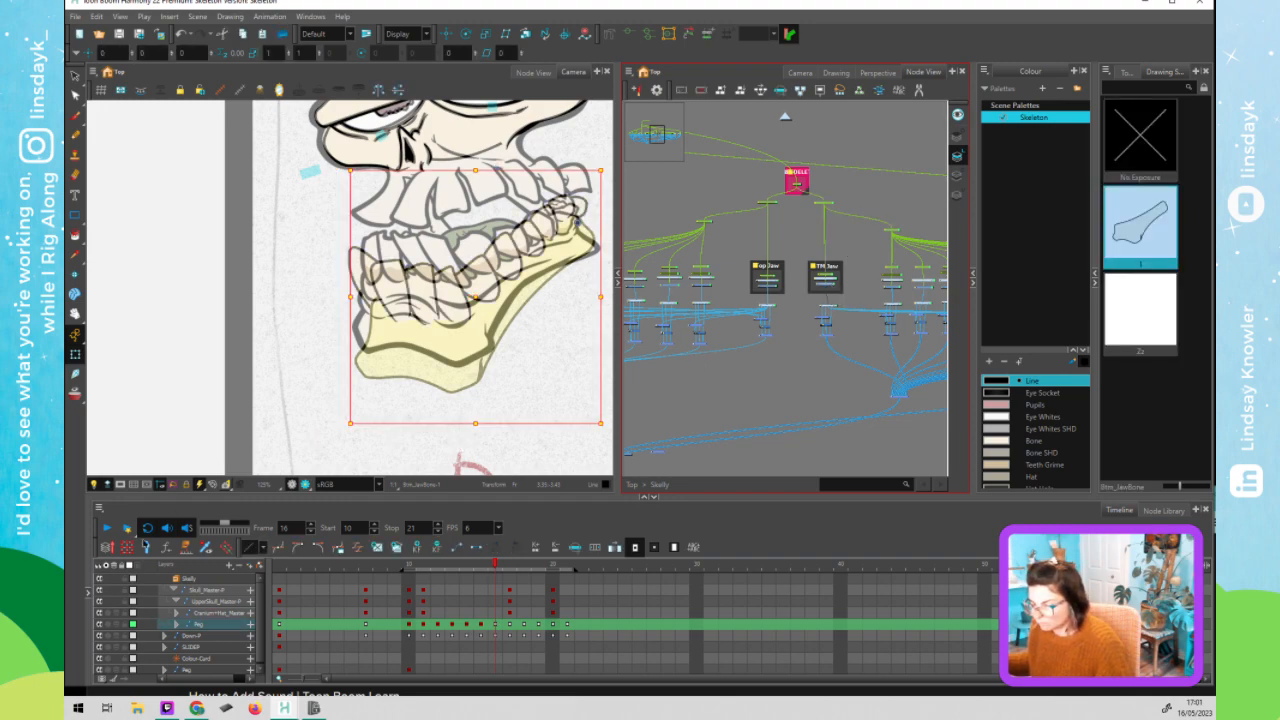
pyautogui.click(85, 591)
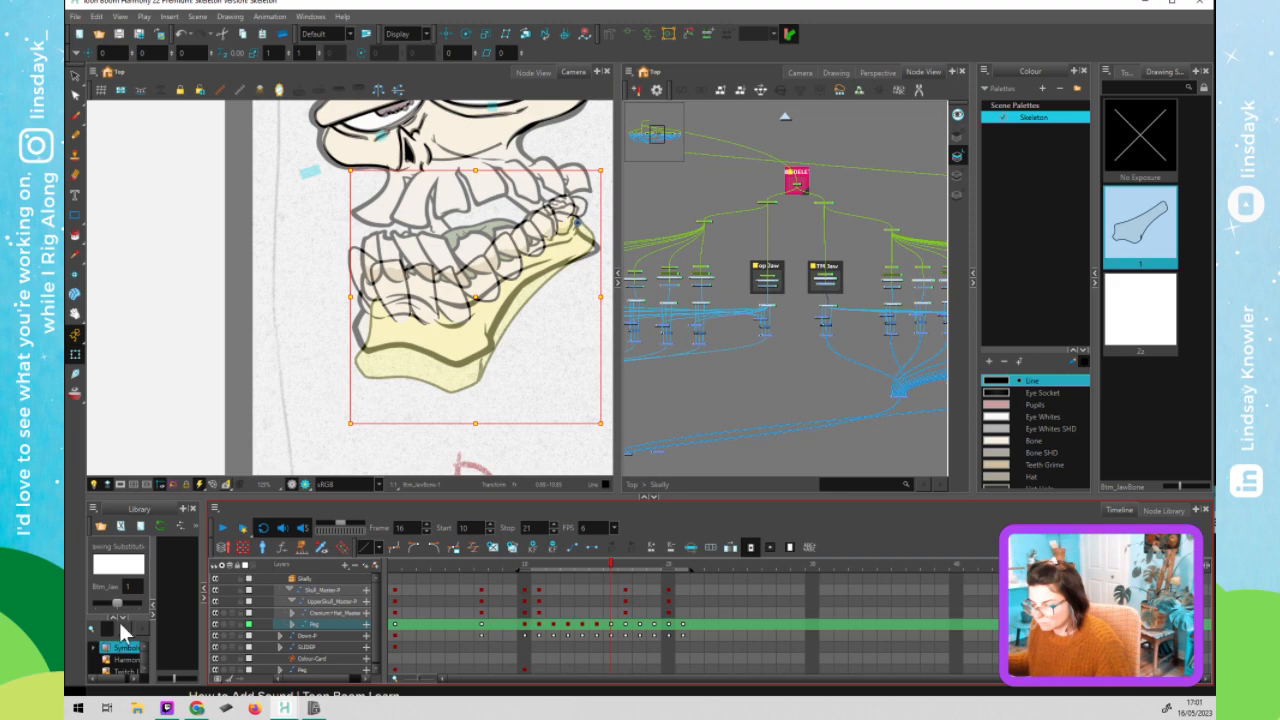
# - Create a copy of the Btm_JawBone drawing node beside the BTM_Jaw group using Paste Special, and save the scene
pyautogui.scroll(7, 852, 320)
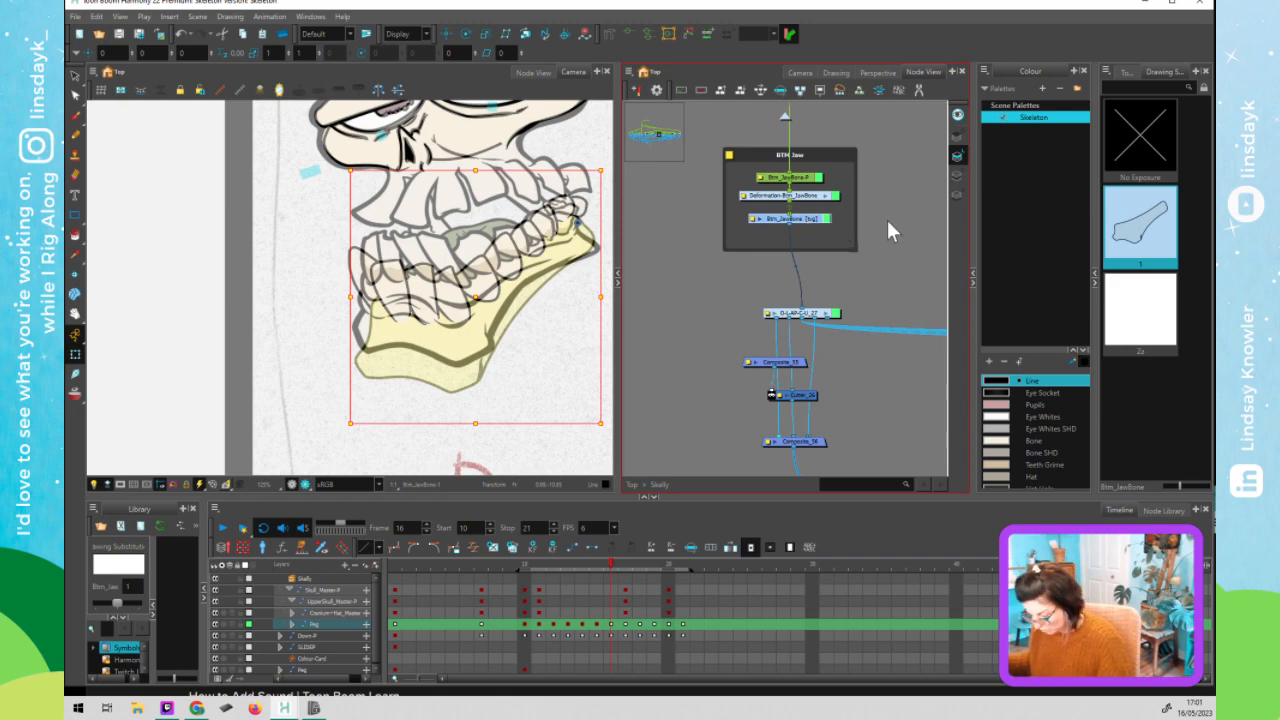
pyautogui.hotkey('ctrl', 'b')
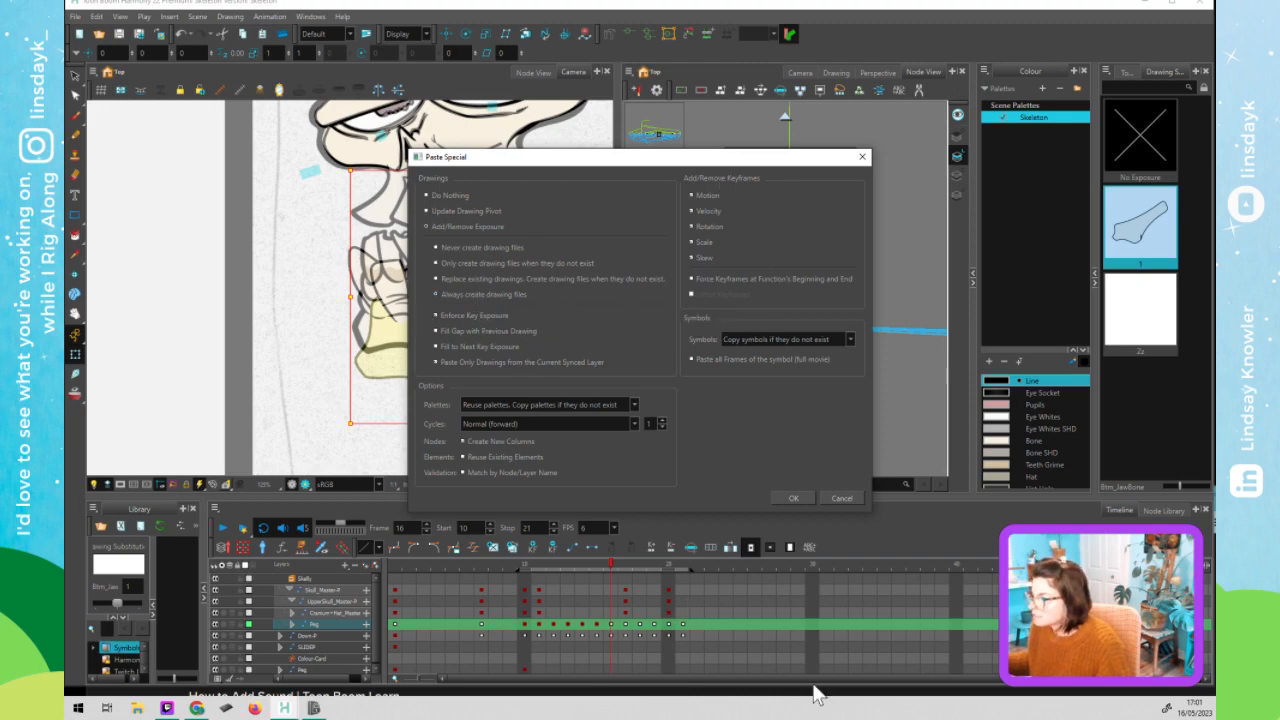
pyautogui.click(793, 497)
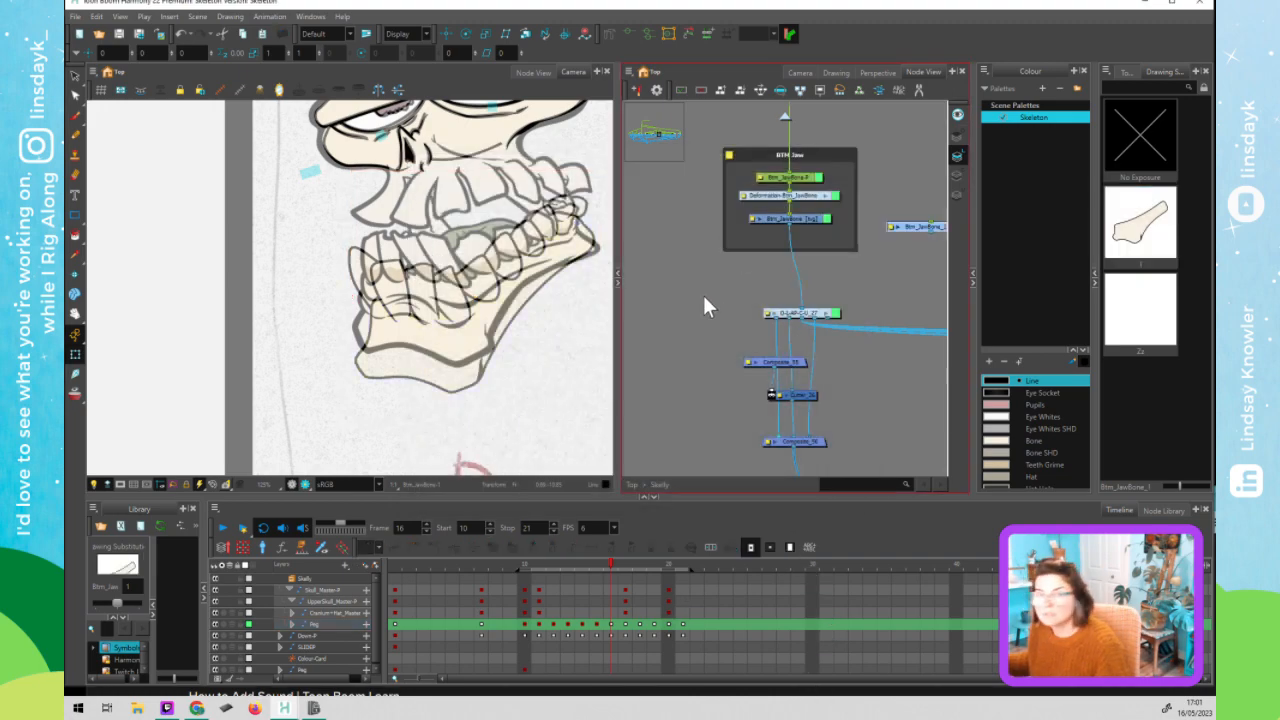
pyautogui.scroll(-4, 702, 292)
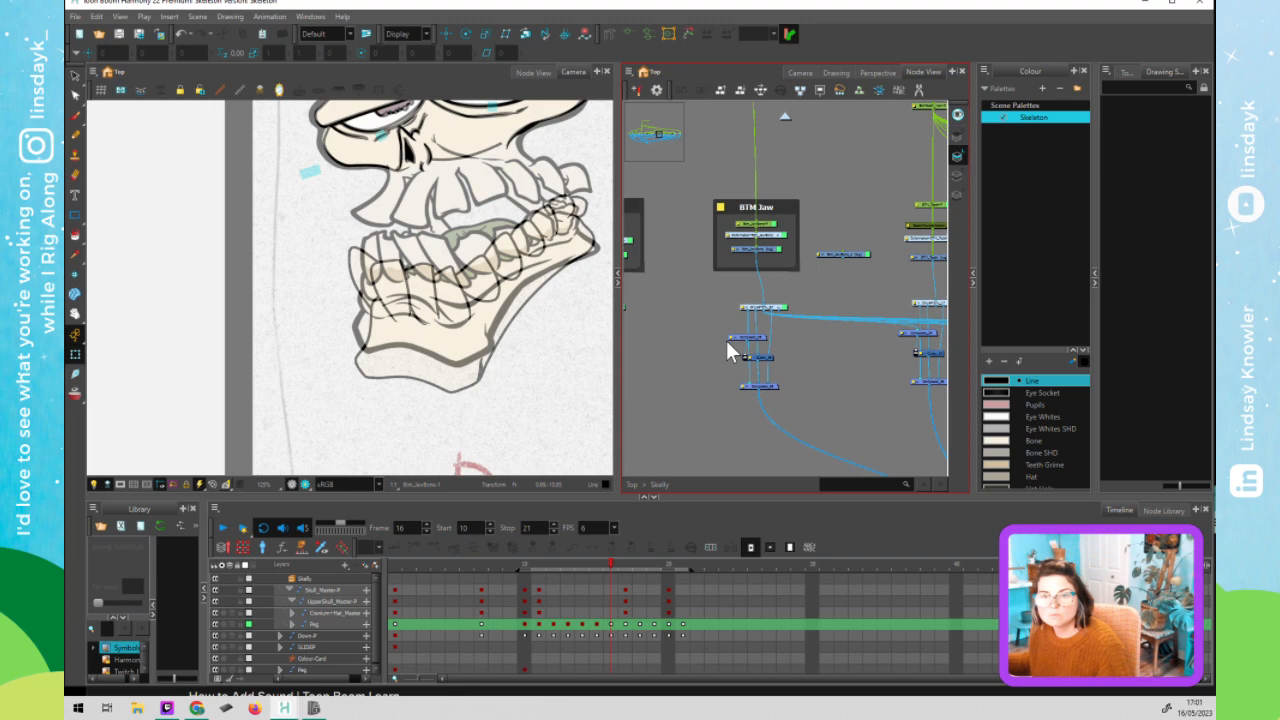
pyautogui.hotkey('ctrl', 's')
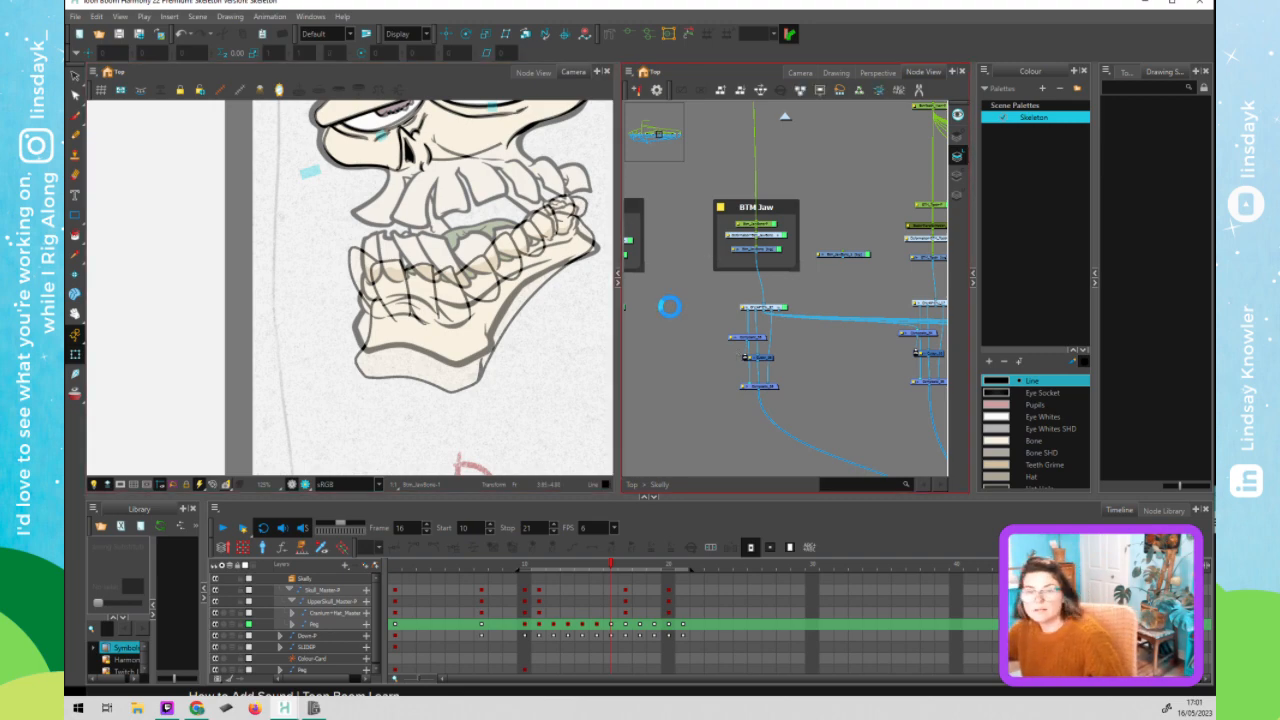
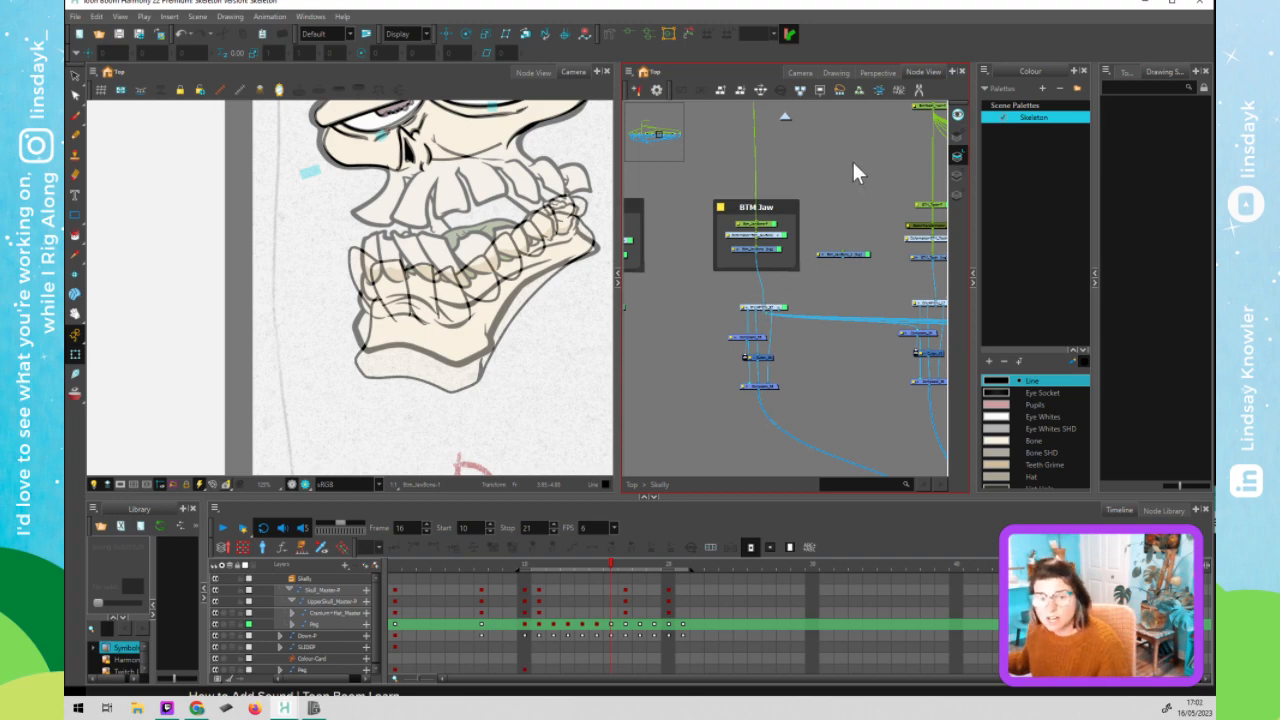
# - Align the composite node beneath the BTM Jaw group and connect the copied jaw bone drawing node to the skull's main composite
pyautogui.click(770, 306)
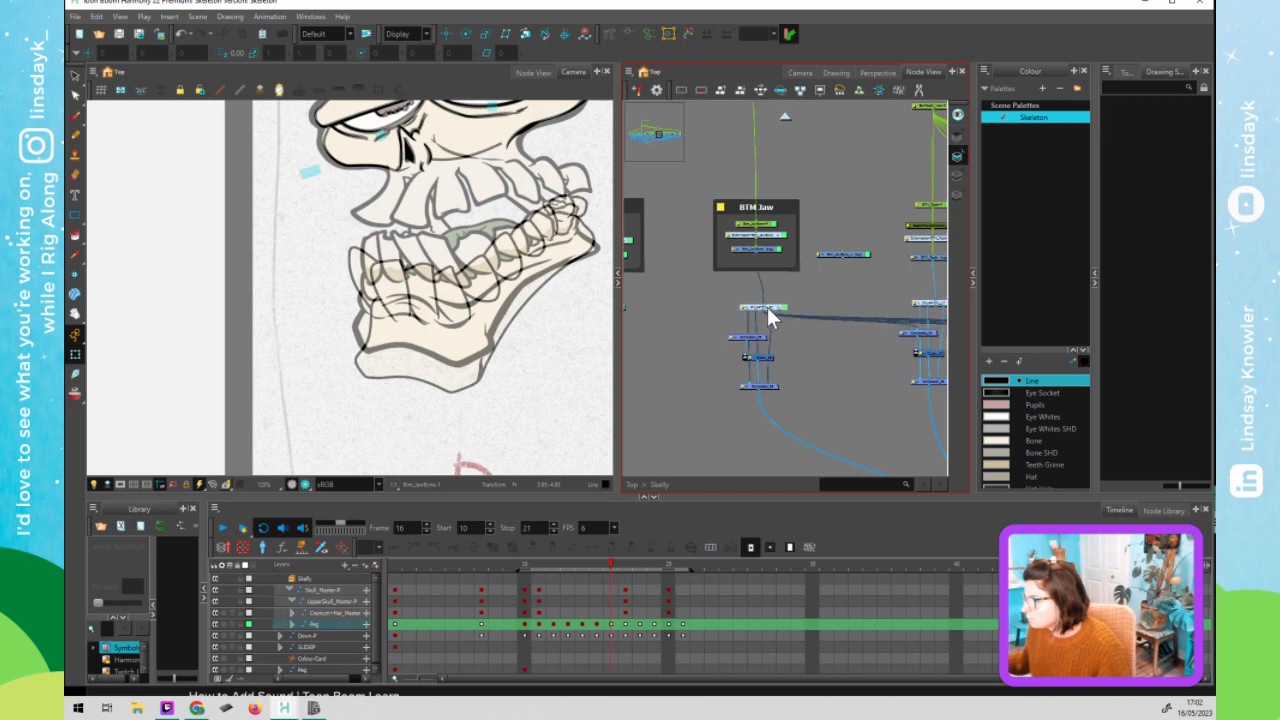
pyautogui.moveTo(765, 308); pyautogui.dragTo(769, 303)
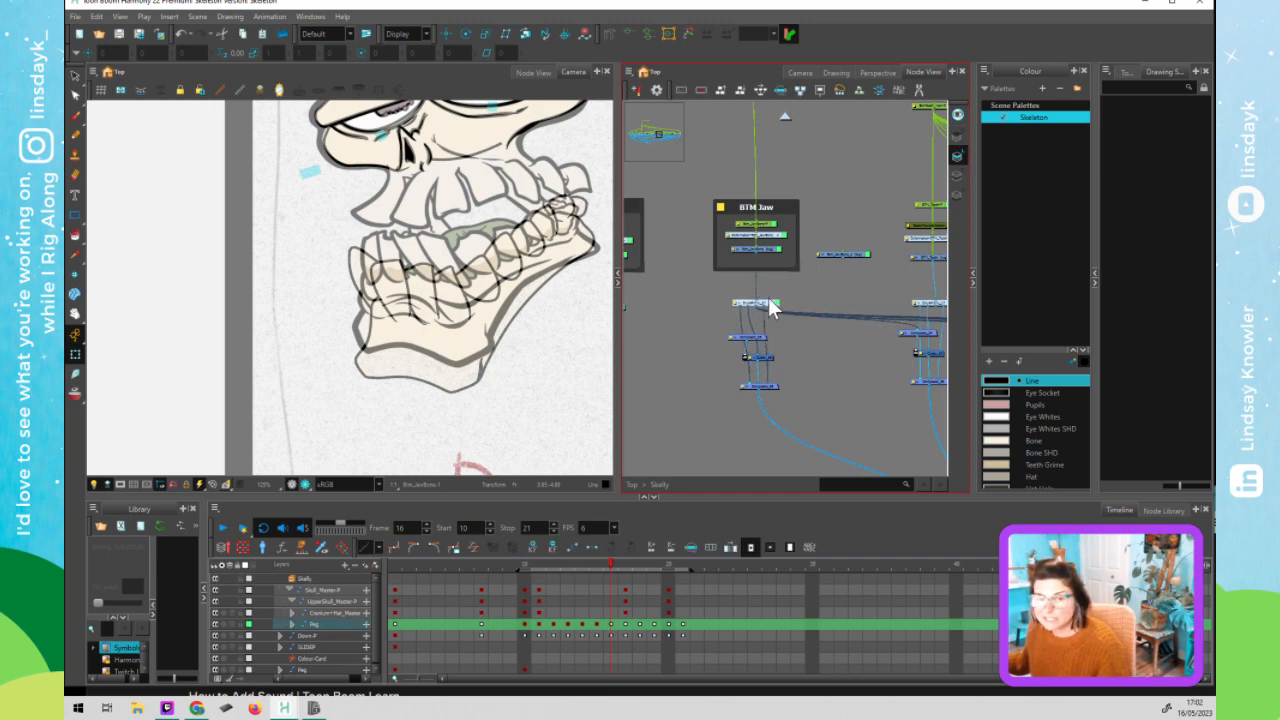
pyautogui.click(840, 296)
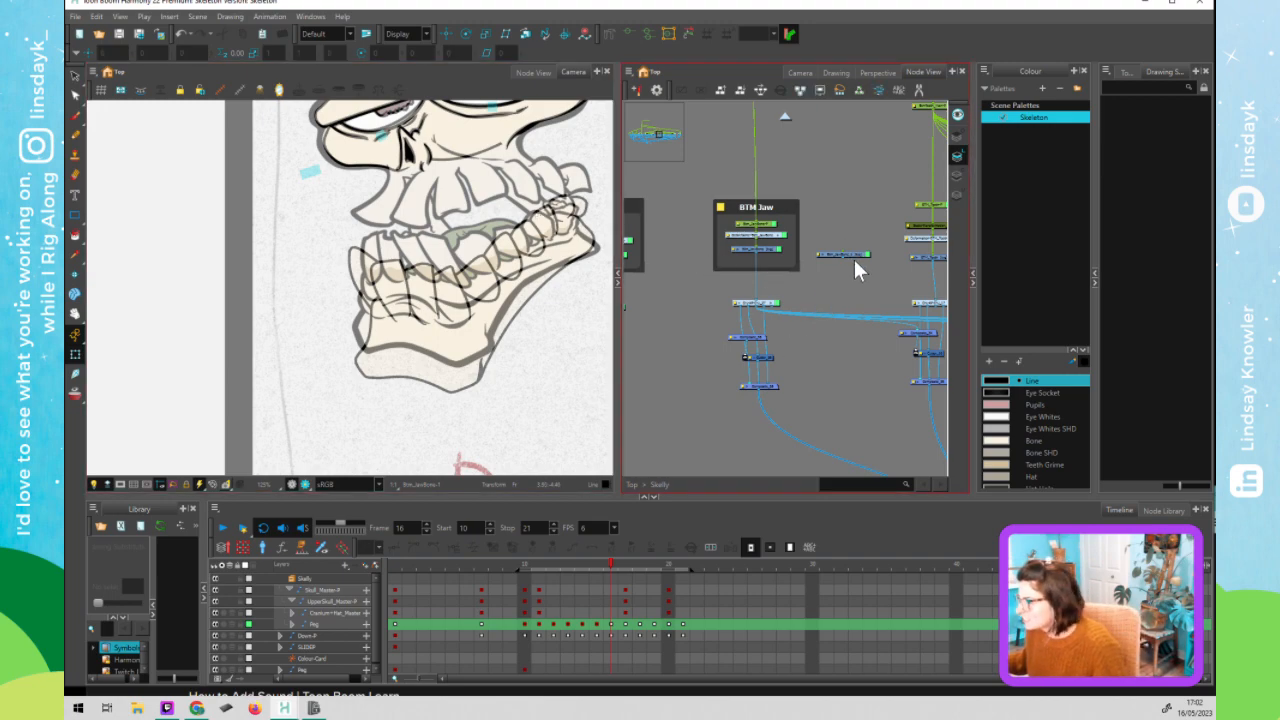
pyautogui.moveTo(850, 254)
pyautogui.mouseDown()
pyautogui.moveTo(867, 378)
pyautogui.moveTo(736, 311)
pyautogui.moveTo(784, 373)
pyautogui.moveTo(765, 332)
pyautogui.moveTo(823, 431)
pyautogui.mouseUp()
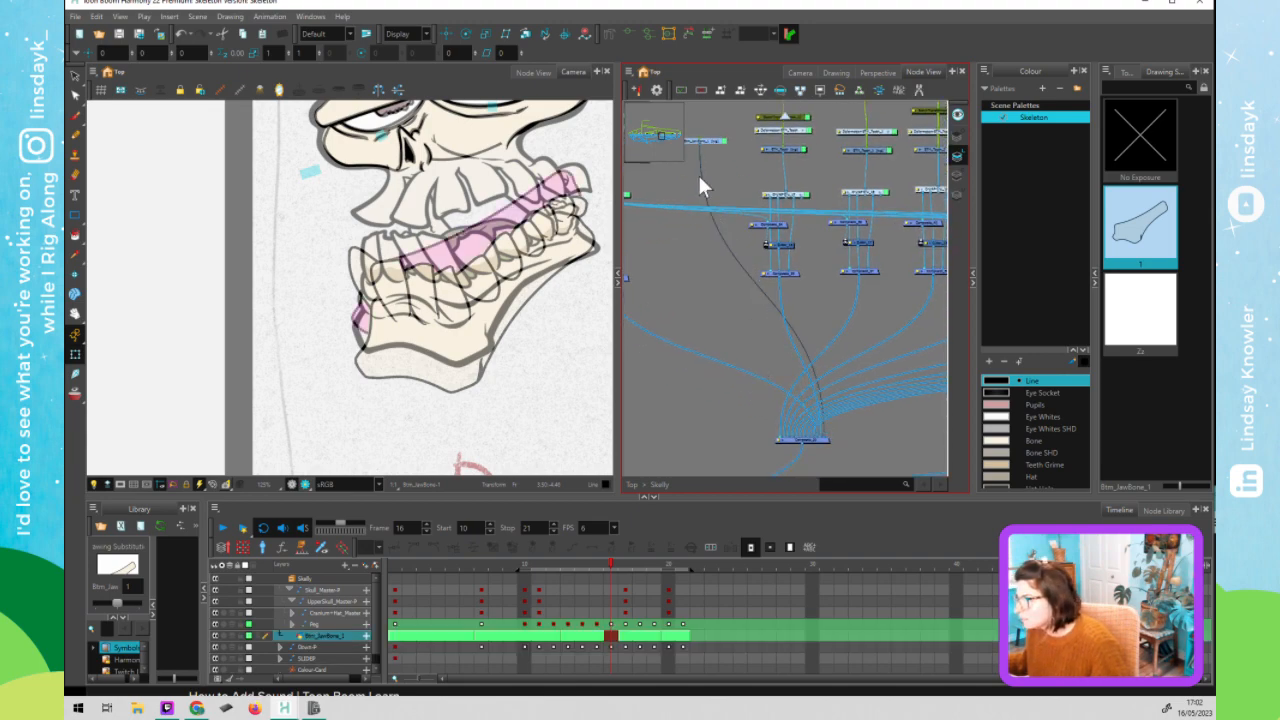
pyautogui.moveTo(733, 188); pyautogui.dragTo(750, 215)
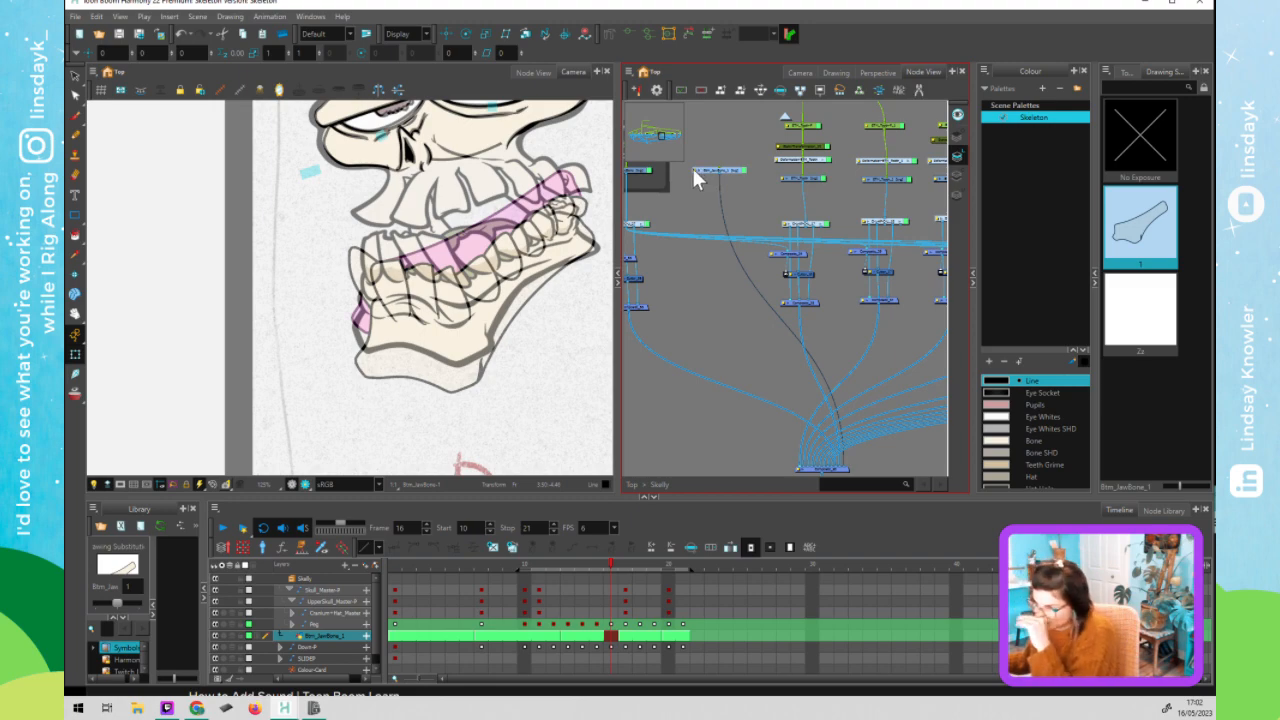
# - Rename the copied jaw bone drawing node as EX_Btm_JawBone in its layer properties
pyautogui.doubleClick(695, 168)
pyautogui.press('Escape')
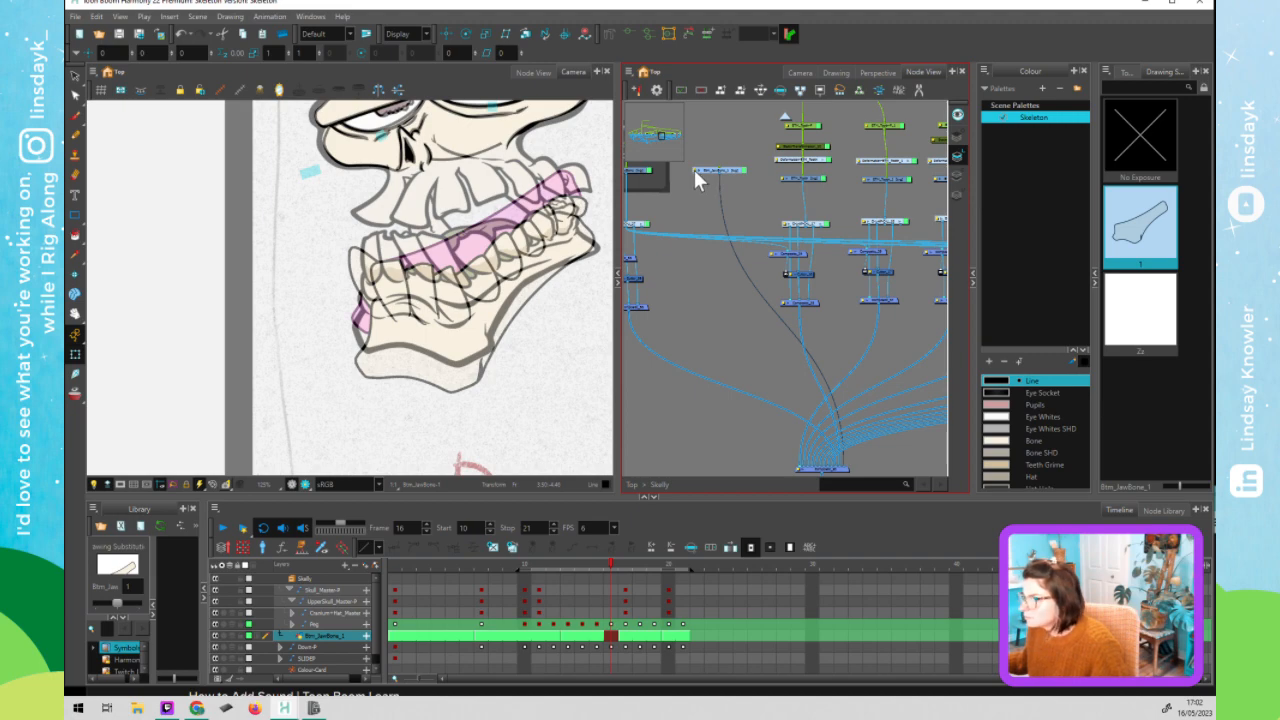
pyautogui.doubleClick(694, 168)
pyautogui.press('Escape')
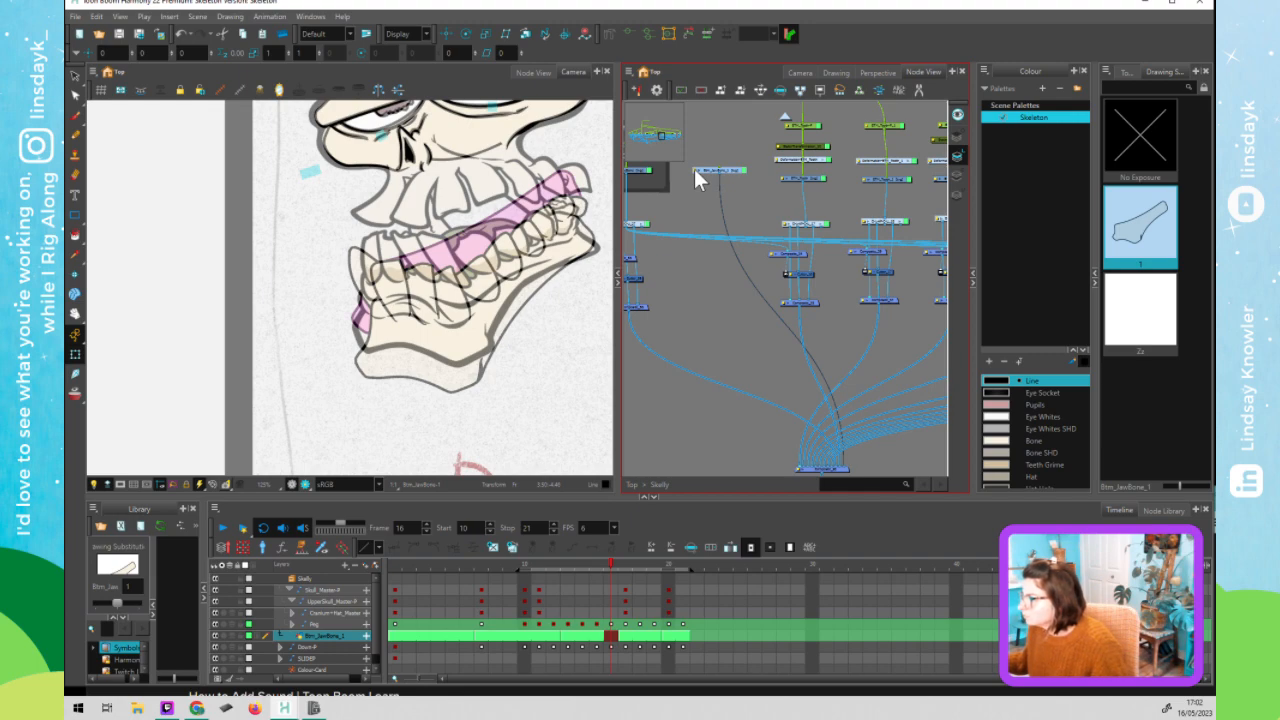
pyautogui.doubleClick(694, 169)
pyautogui.click(765, 257)
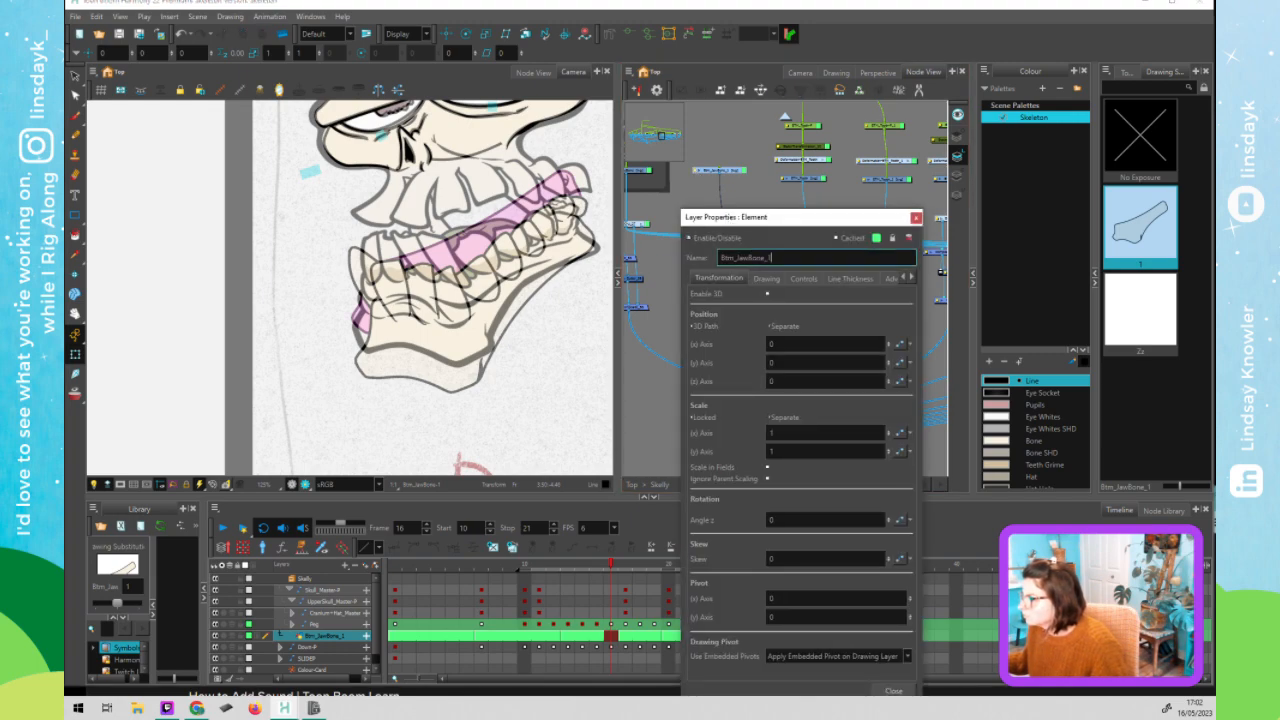
pyautogui.press('BackSpace')
pyautogui.click(721, 257)
pyautogui.write('EX_')
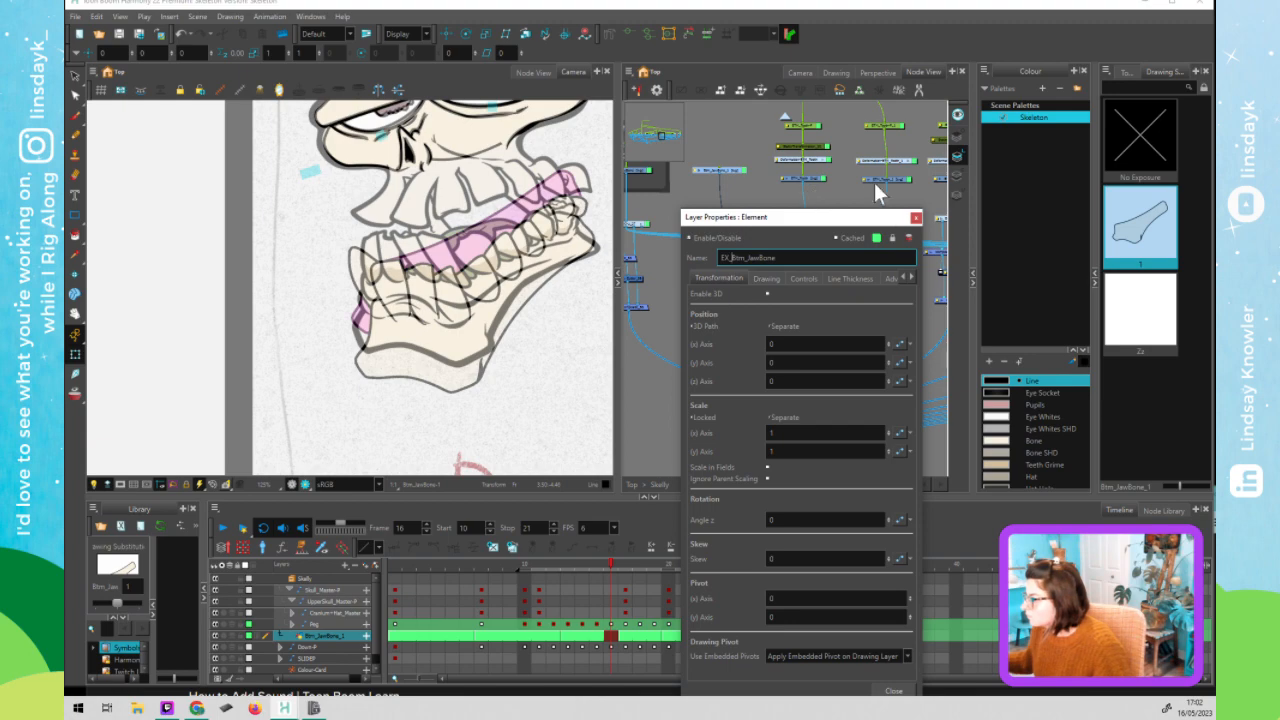
pyautogui.click(915, 217)
# - Add a parent peg to EX_Btm_JawBone and connect it under the lower jaw's master peg
pyautogui.click(733, 170)
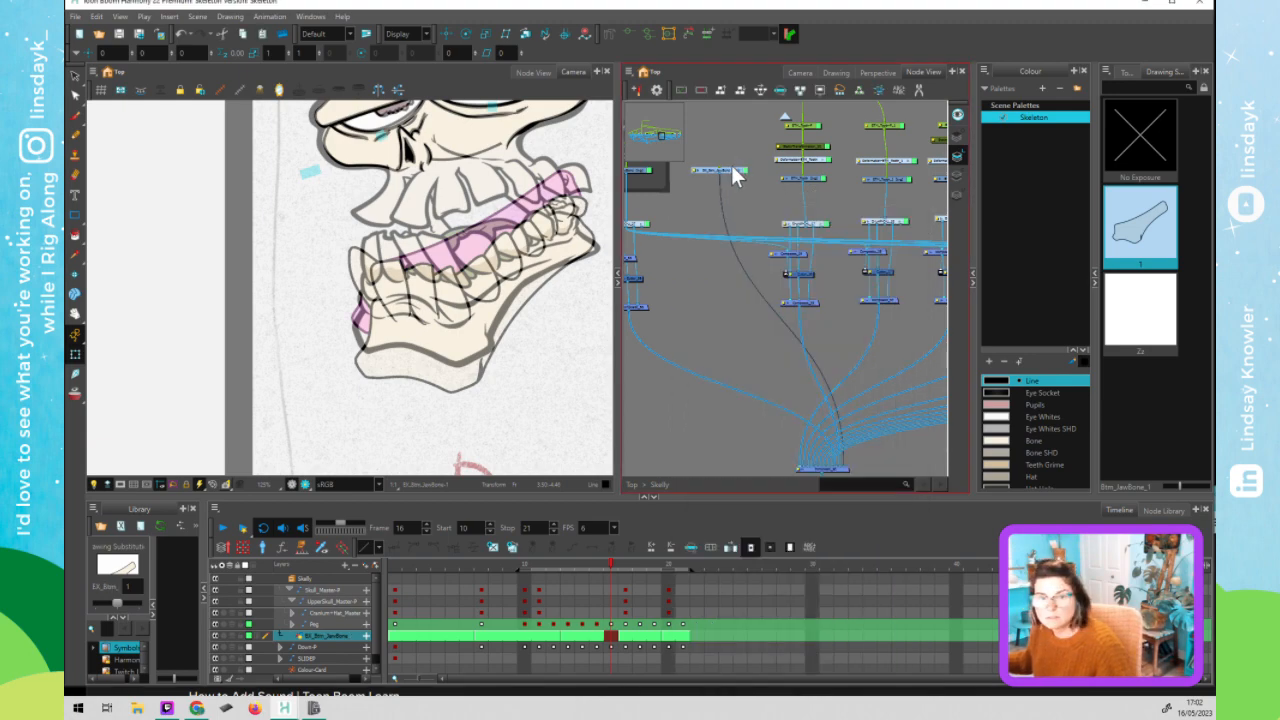
pyautogui.hotkey('ctrl', 'p')
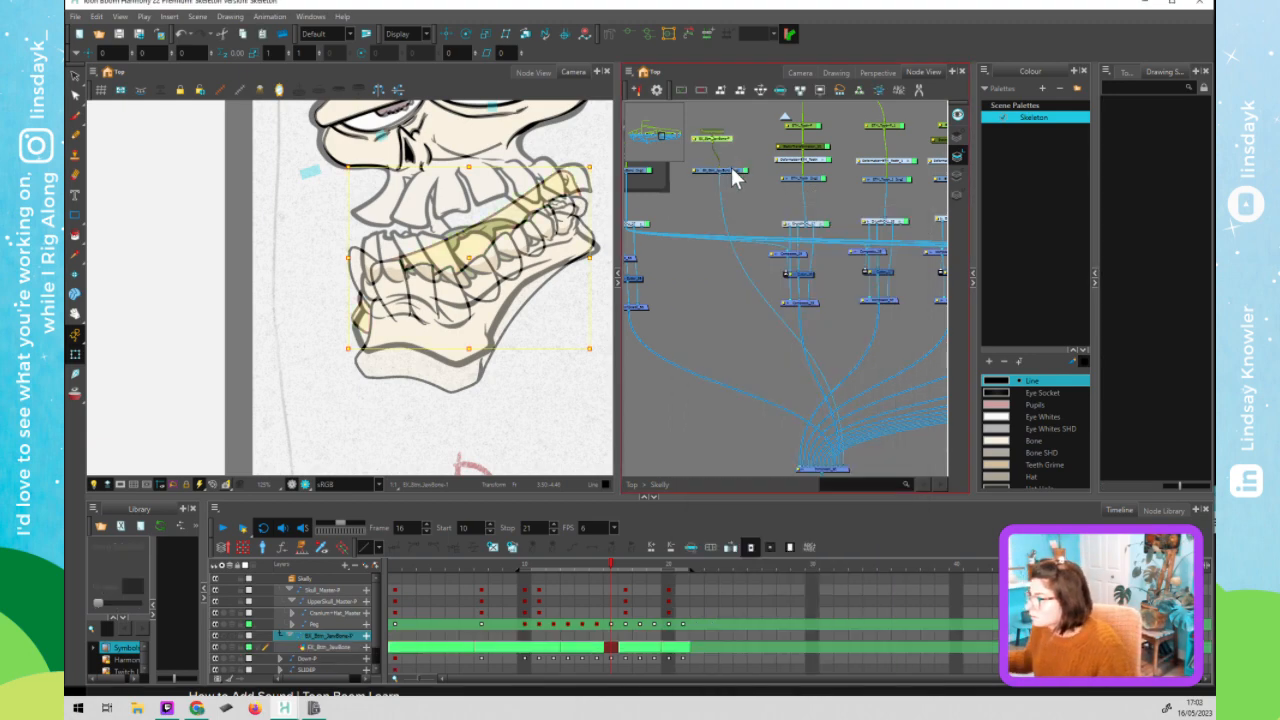
pyautogui.scroll(-4, 736, 155)
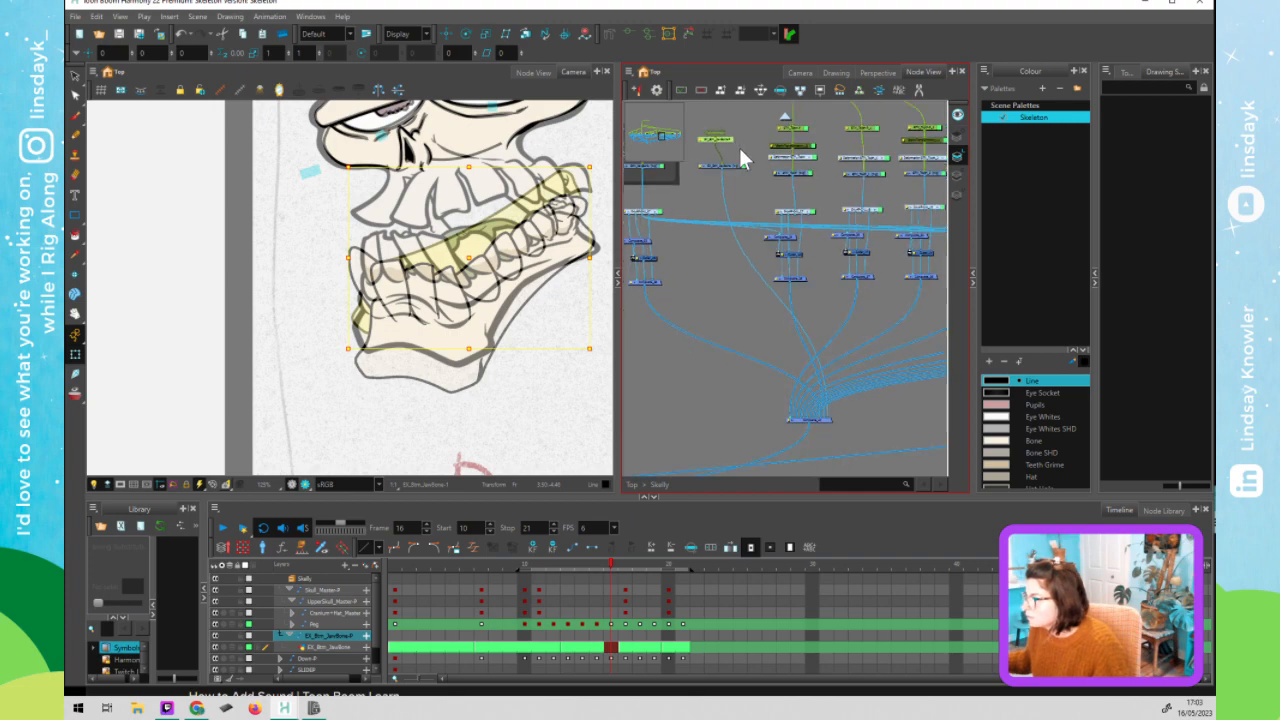
pyautogui.scroll(4, 736, 245)
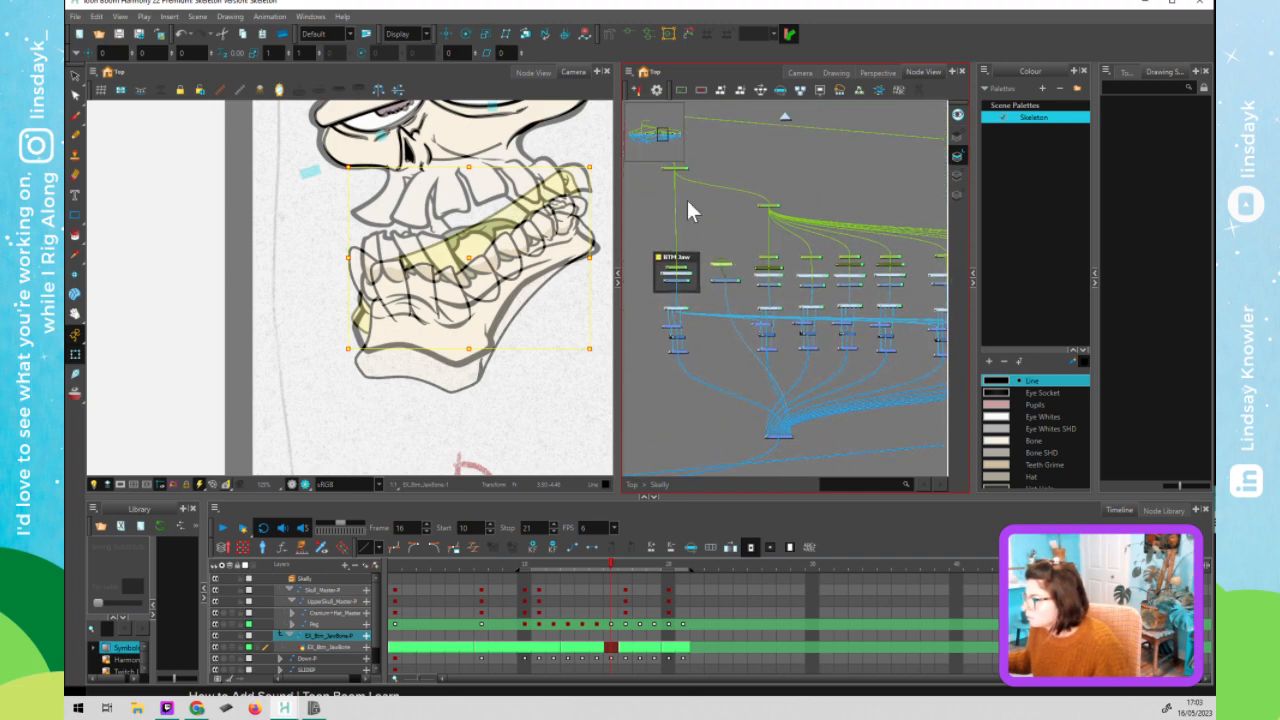
pyautogui.click(726, 272)
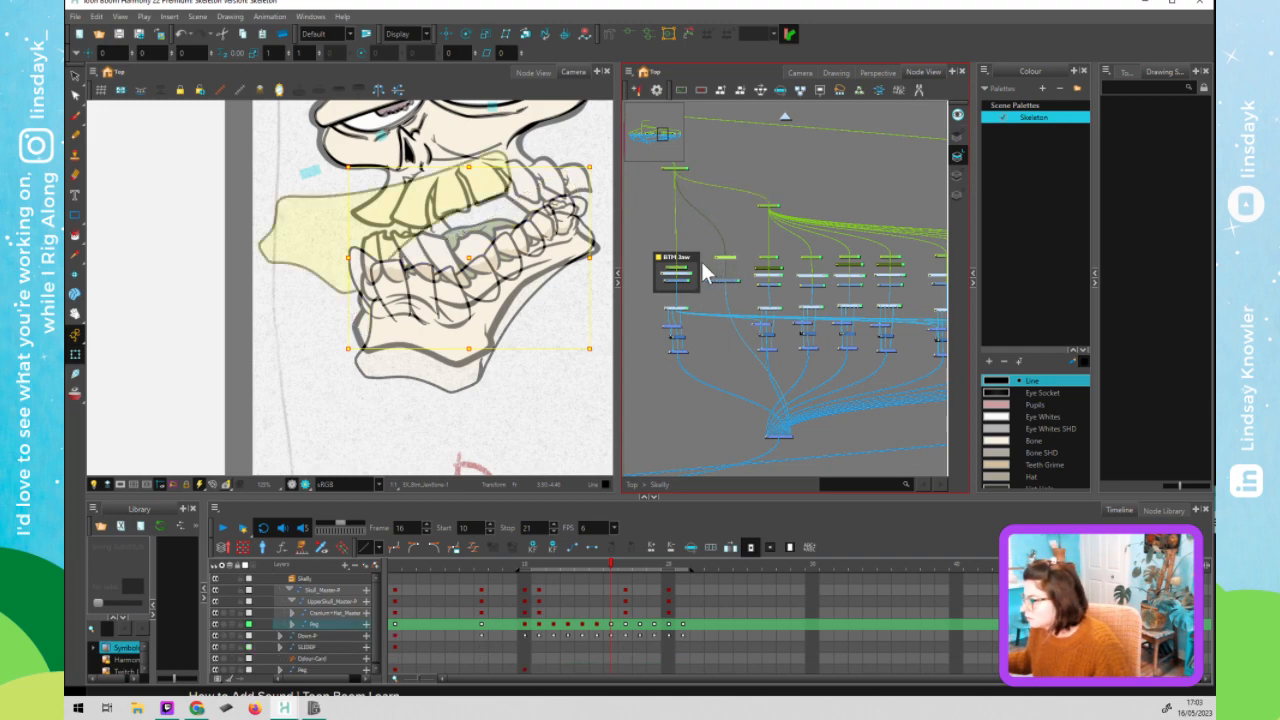
# - Move the jaw peg higher inside the BTM Jaw group and enlarge the group's backdrop upward to enclose it
pyautogui.click(680, 267)
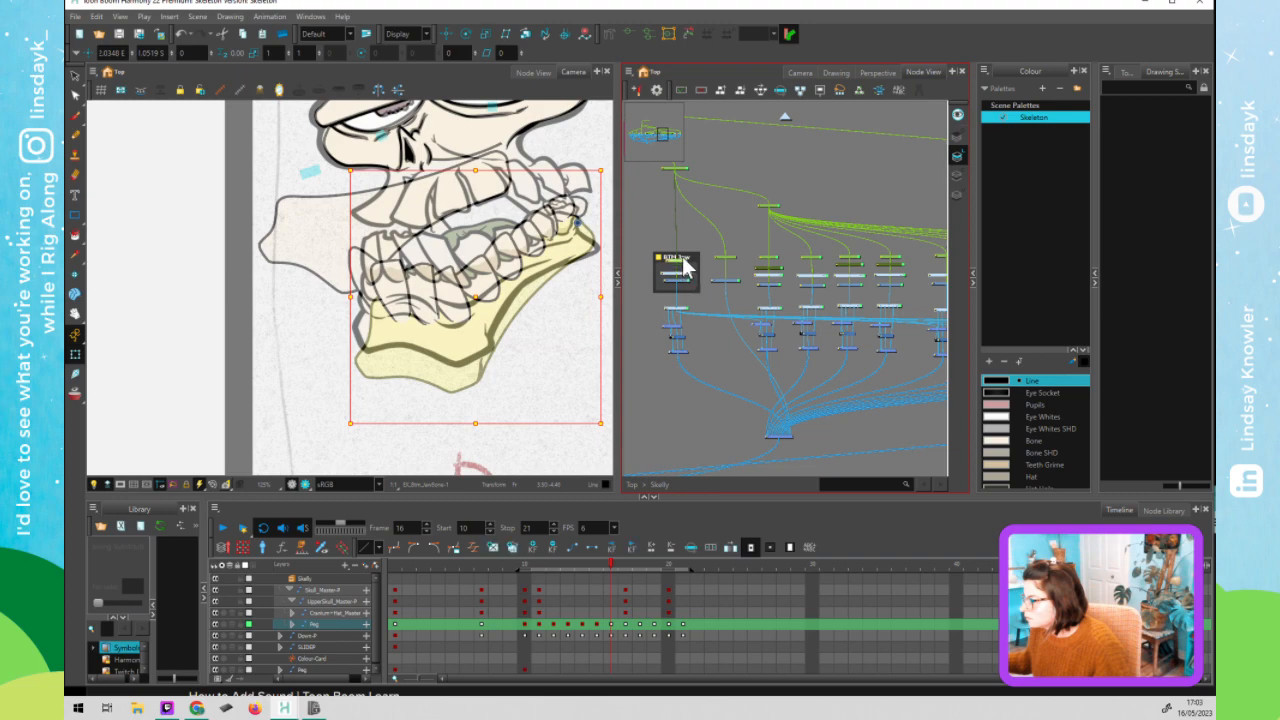
pyautogui.click(696, 283)
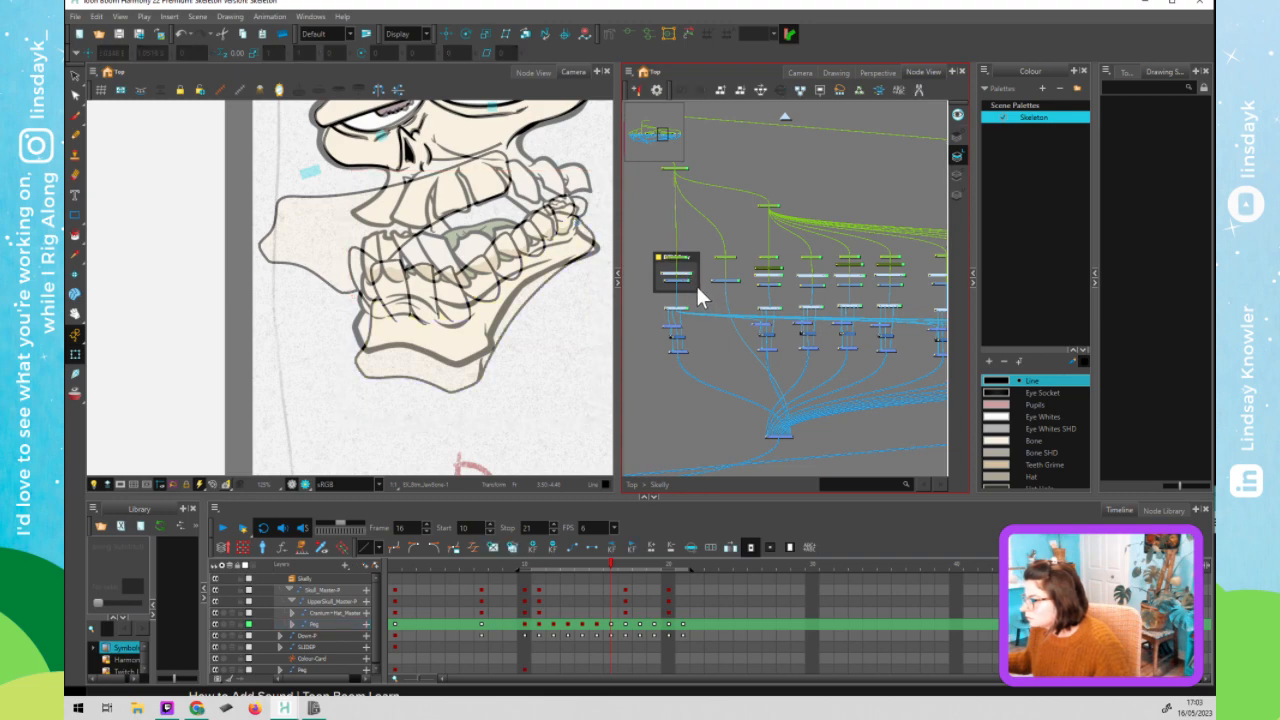
pyautogui.moveTo(700, 294); pyautogui.dragTo(703, 300)
pyautogui.moveTo(695, 251); pyautogui.dragTo(693, 243)
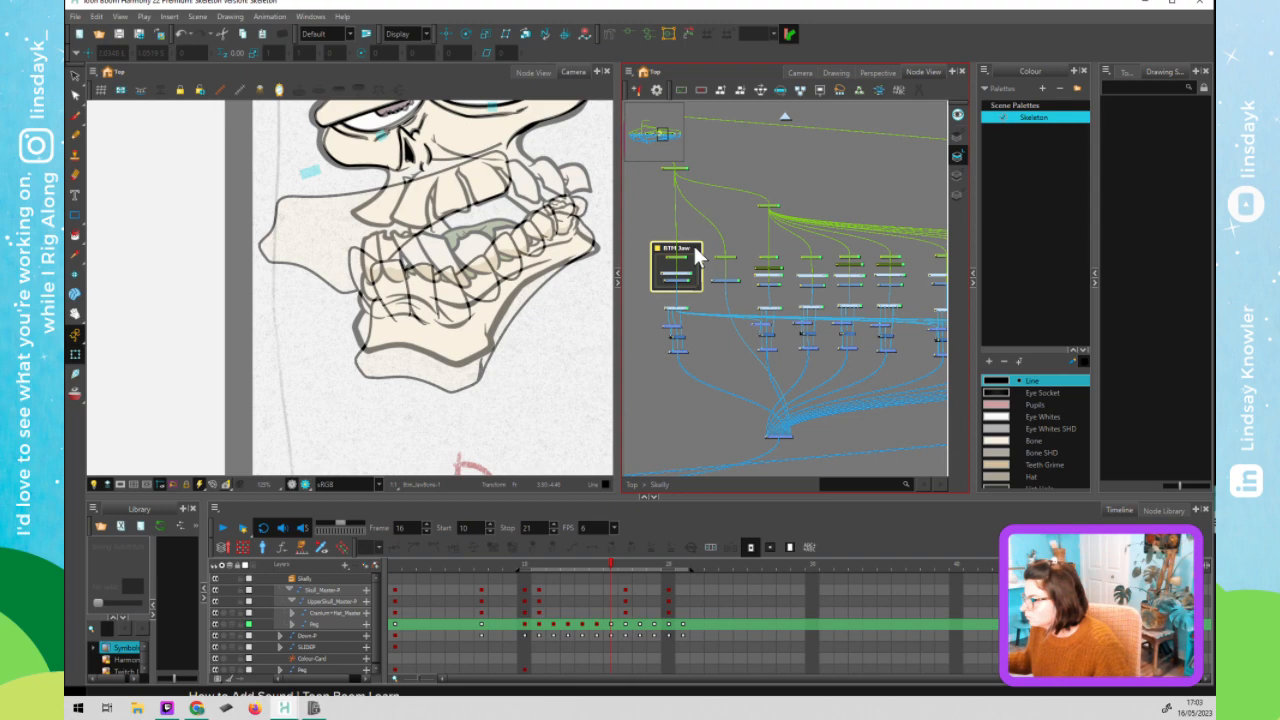
pyautogui.click(689, 217)
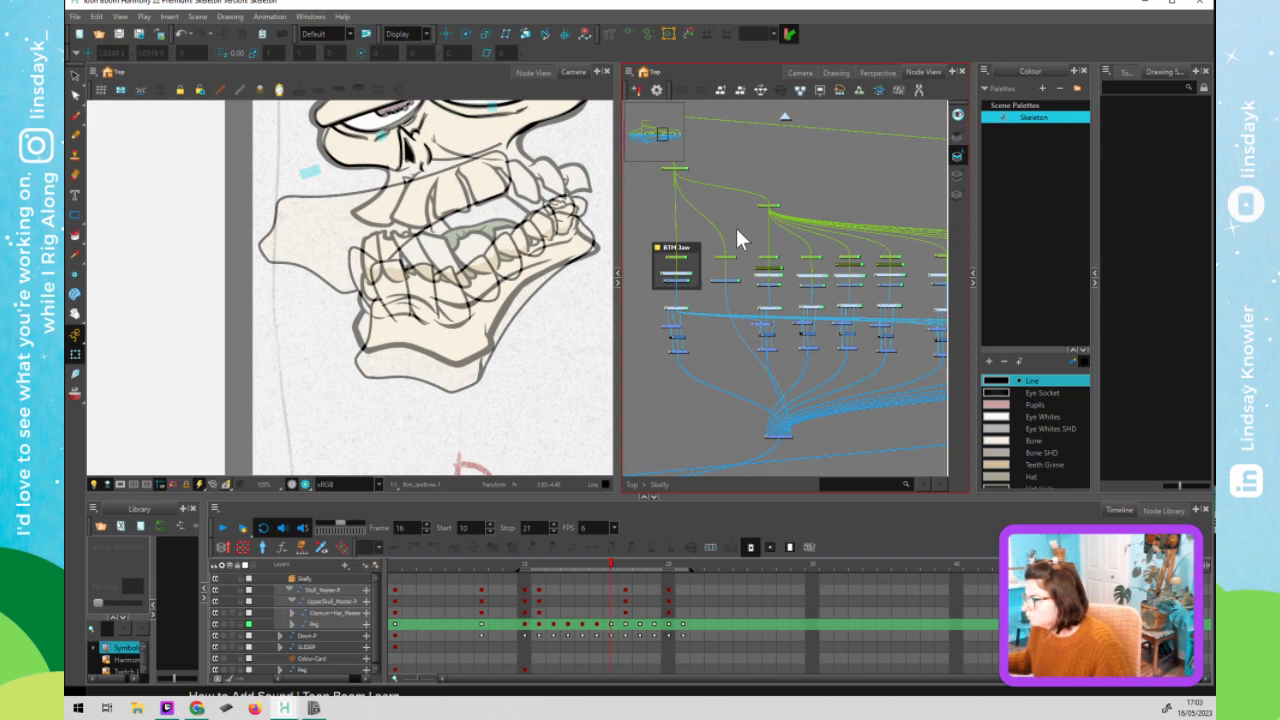
# - Cut the copied jaw artwork from the EX_Btm_JawBone drawing's line art and colour art layers, and return to the line art layer
pyautogui.click(378, 226)
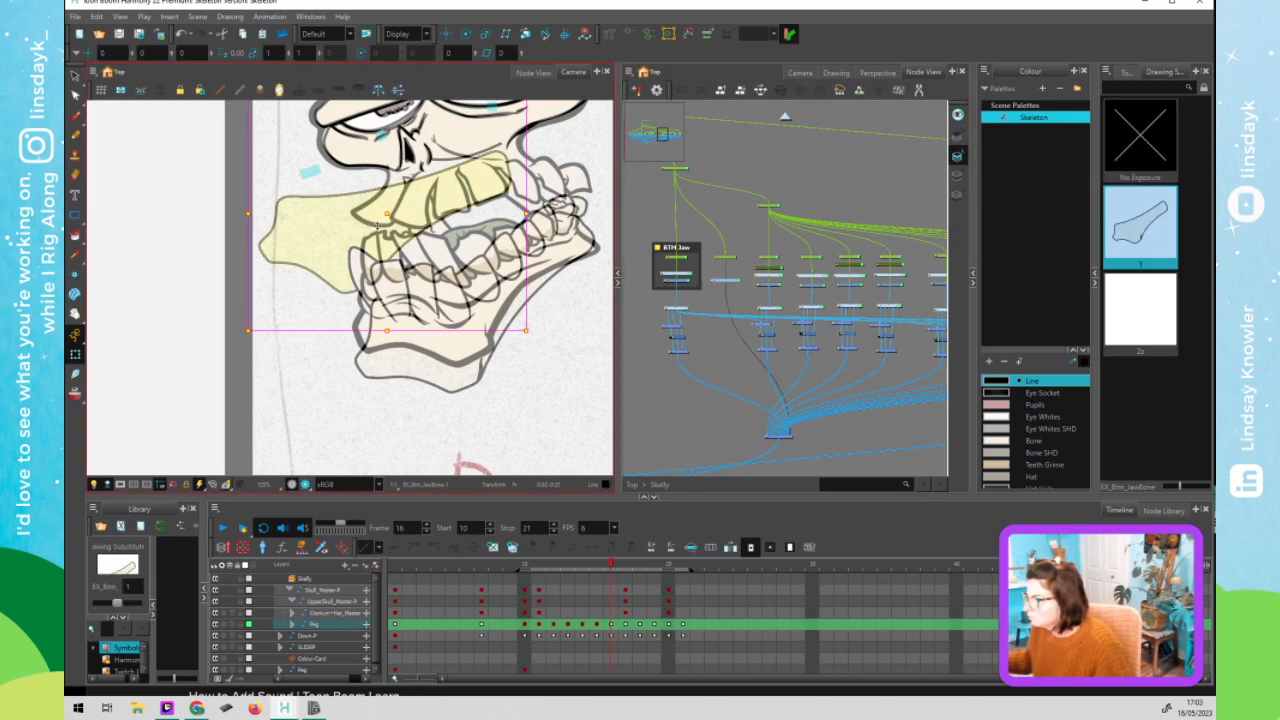
pyautogui.hotkey('alt', 's')
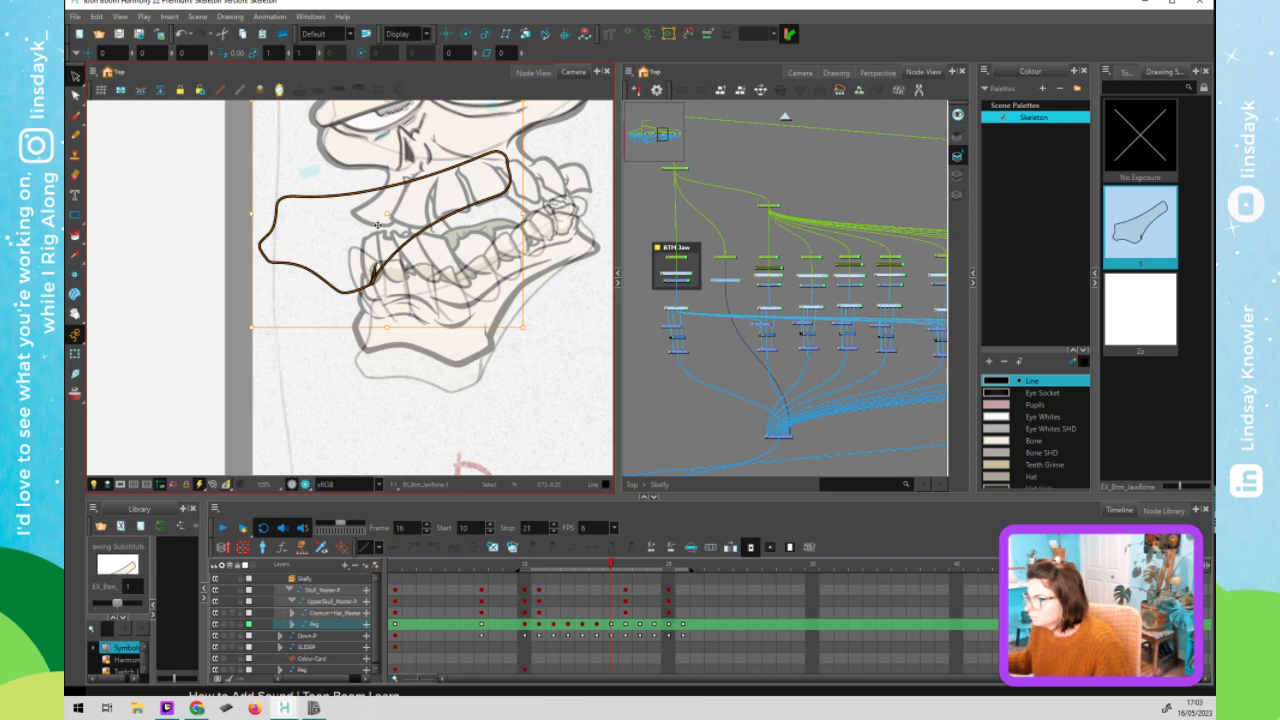
pyautogui.hotkey('ctrl', 'x')
pyautogui.click(956, 136)
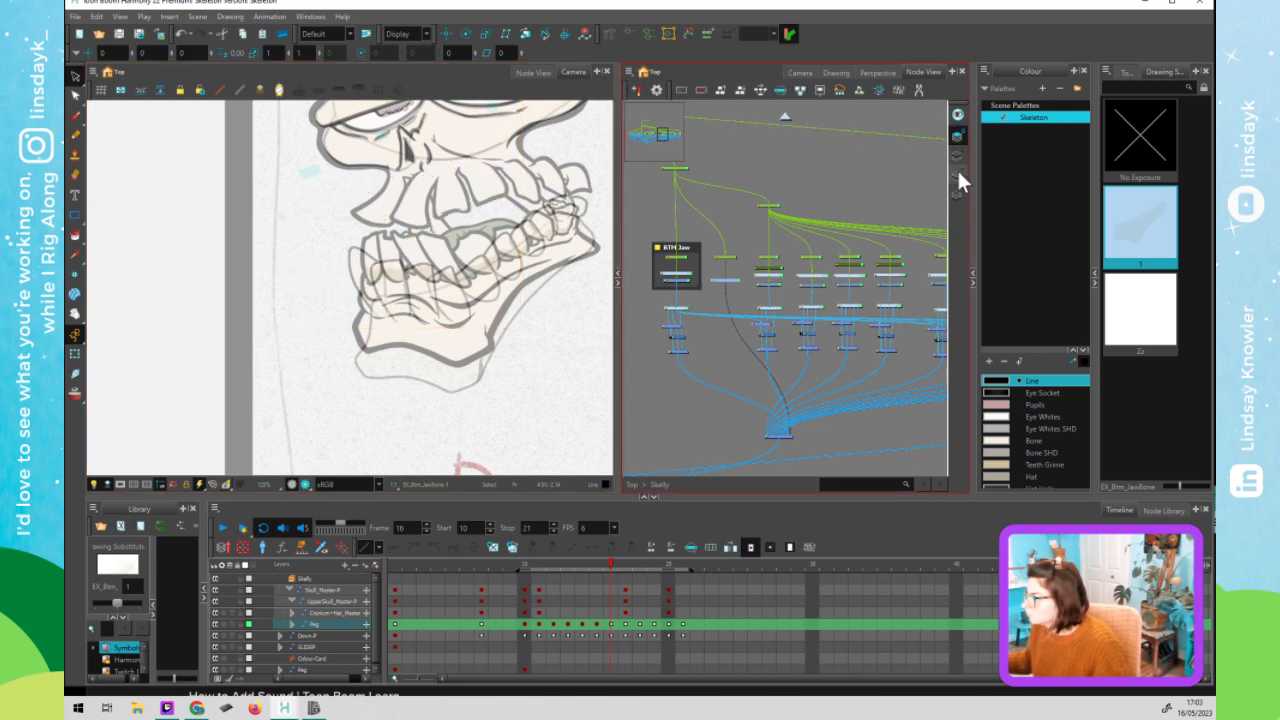
pyautogui.click(958, 174)
pyautogui.hotkey('ctrl', 'v')
pyautogui.click(409, 208)
pyautogui.hotkey('ctrl', 'x')
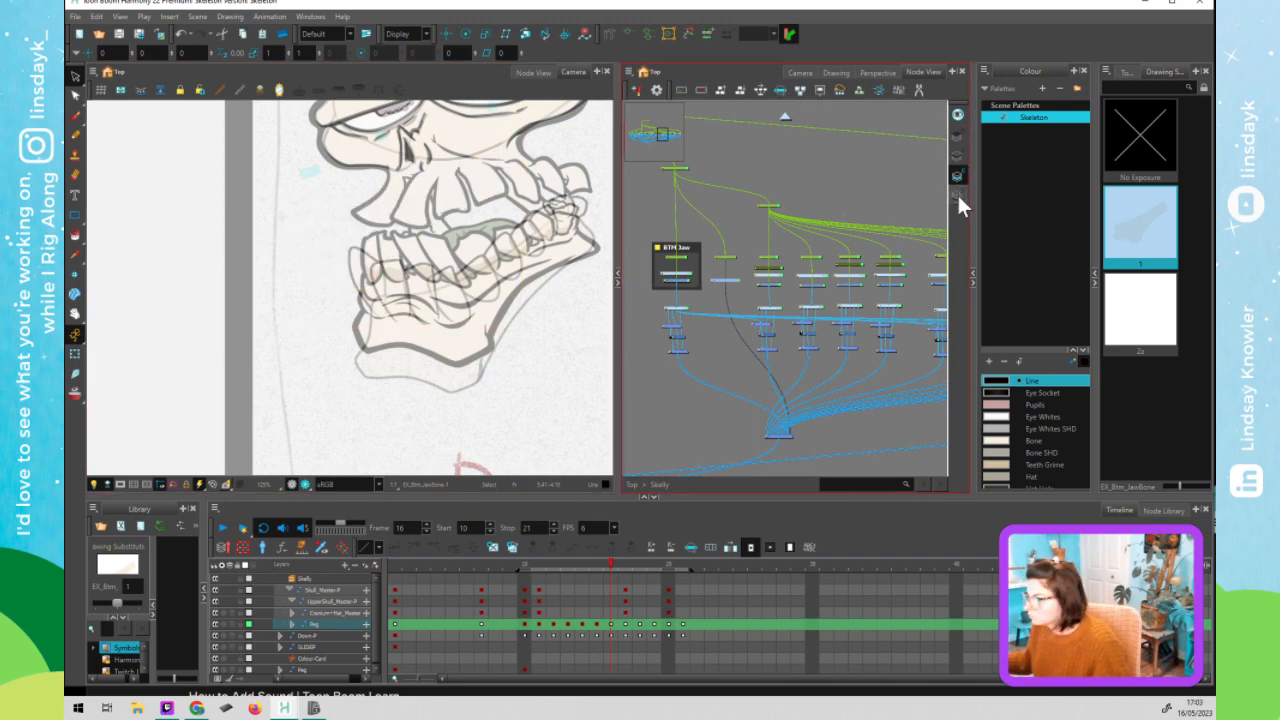
pyautogui.click(956, 154)
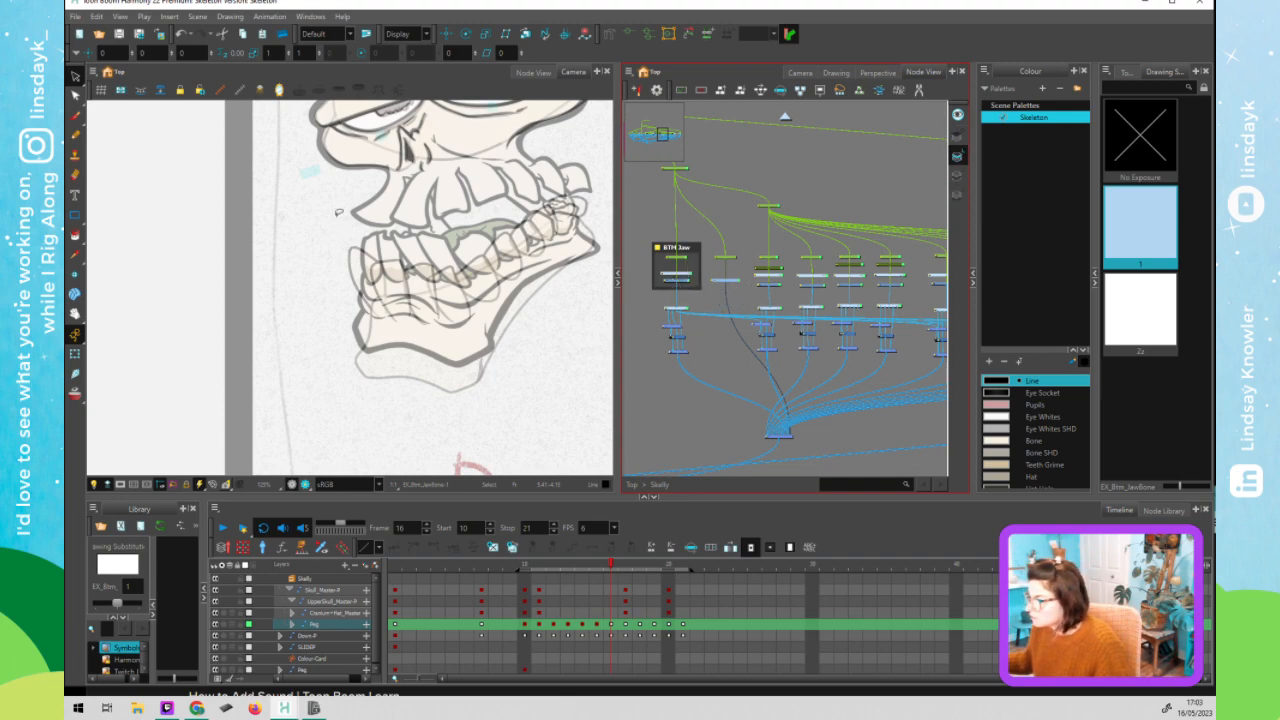
pyautogui.click(486, 289)
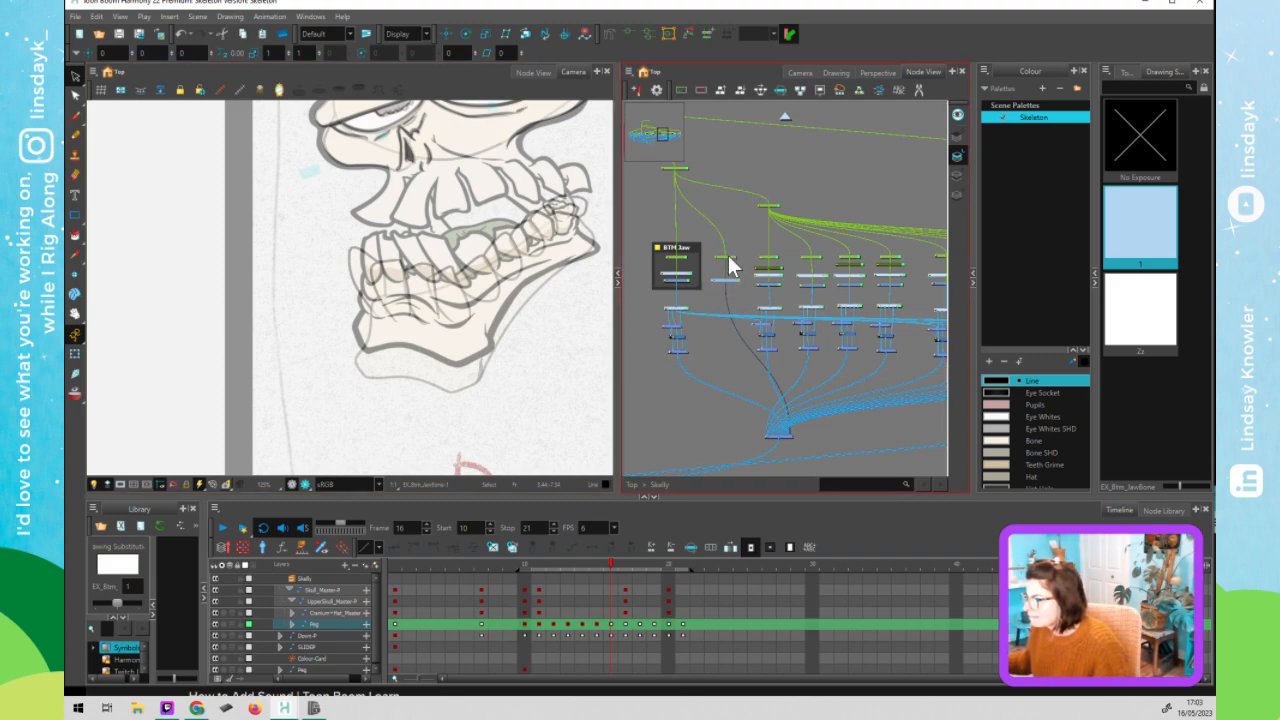
# - Draw a rectangle in the Line colour on EX_Btm_JawBone, across the mouth opening between the upper and lower teeth
pyautogui.click(729, 258)
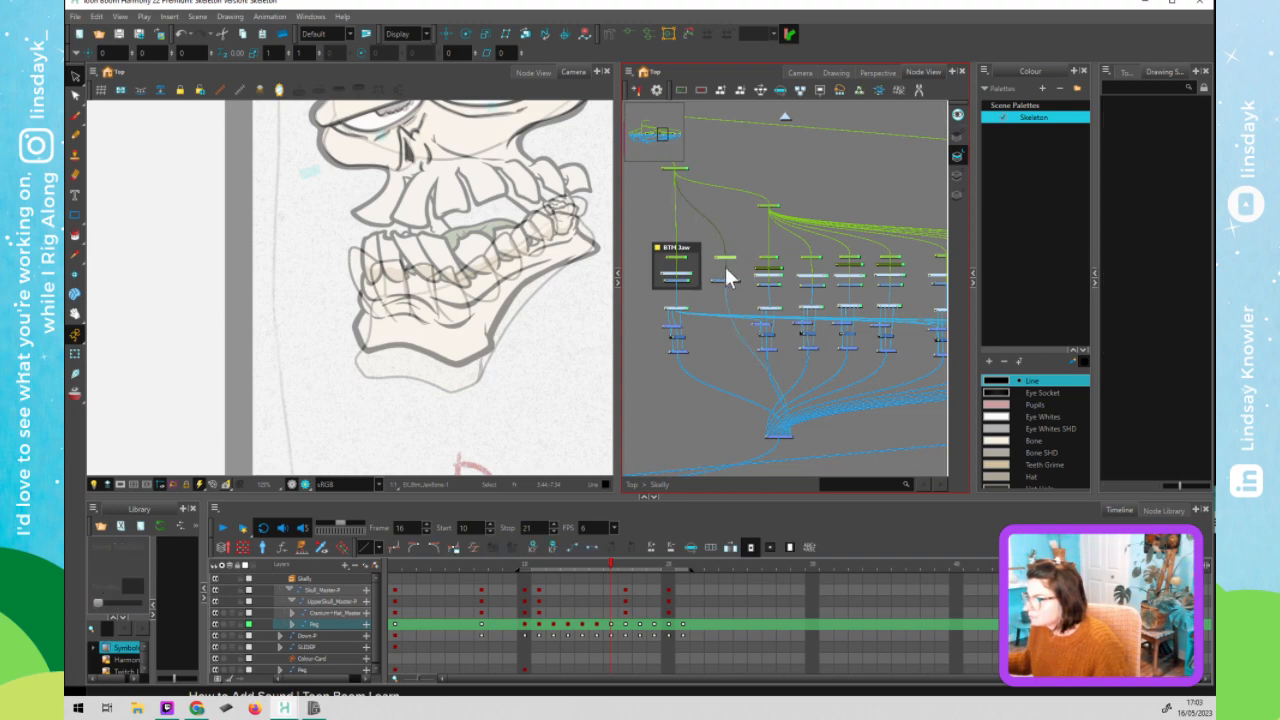
pyautogui.click(487, 222)
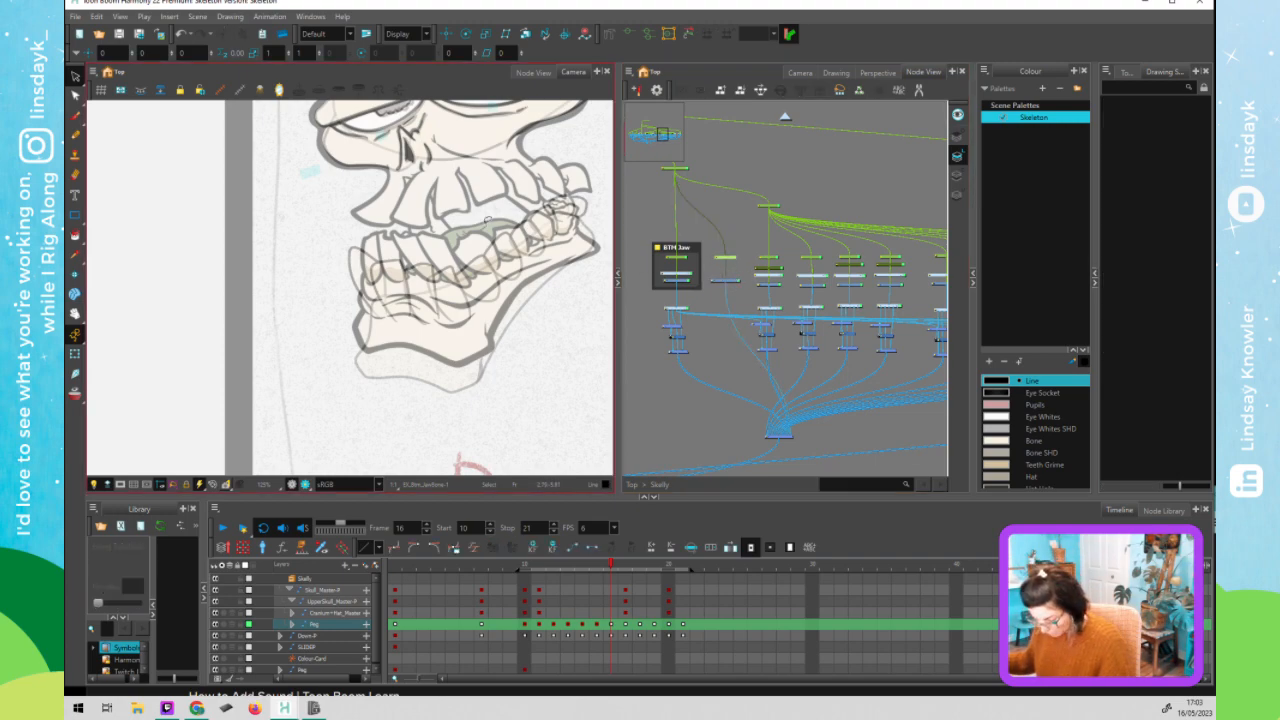
pyautogui.hotkey('alt', '7')
pyautogui.moveTo(439, 177); pyautogui.dragTo(546, 262)
pyautogui.hotkey('alt', 's')
pyautogui.click(540, 260)
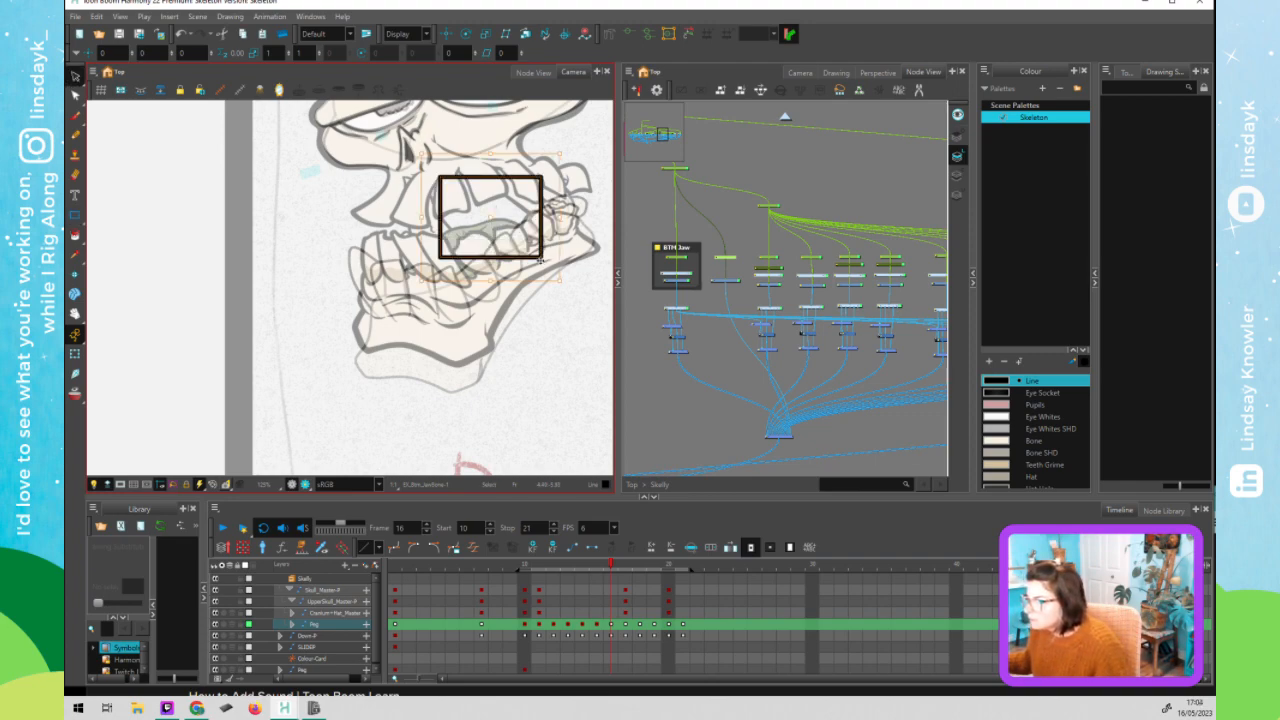
# - Reshape the rectangle with the Contour Editor into a slanted wedge with a rounded upper end, spanning the upper and lower teeth
pyautogui.hotkey('alt', 'q')
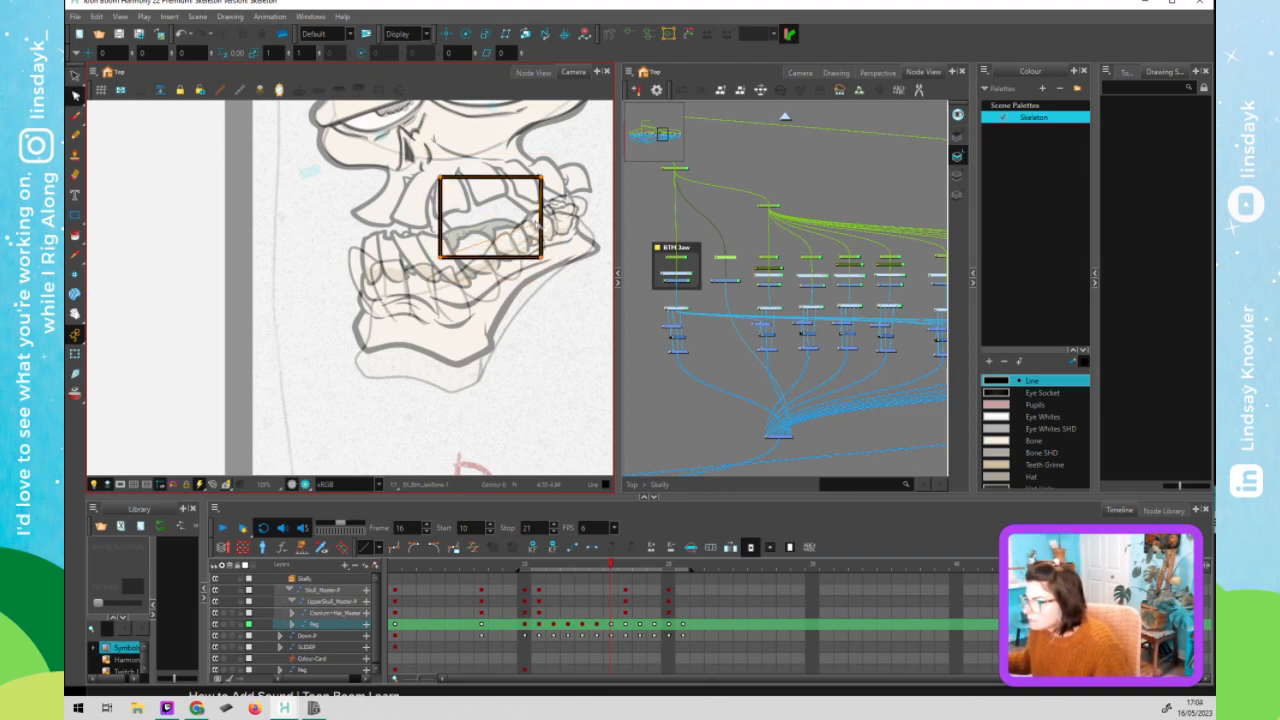
pyautogui.moveTo(440, 257); pyautogui.dragTo(468, 266)
pyautogui.moveTo(440, 178); pyautogui.dragTo(418, 134)
pyautogui.moveTo(504, 171); pyautogui.dragTo(500, 140)
pyautogui.moveTo(541, 179); pyautogui.dragTo(476, 170)
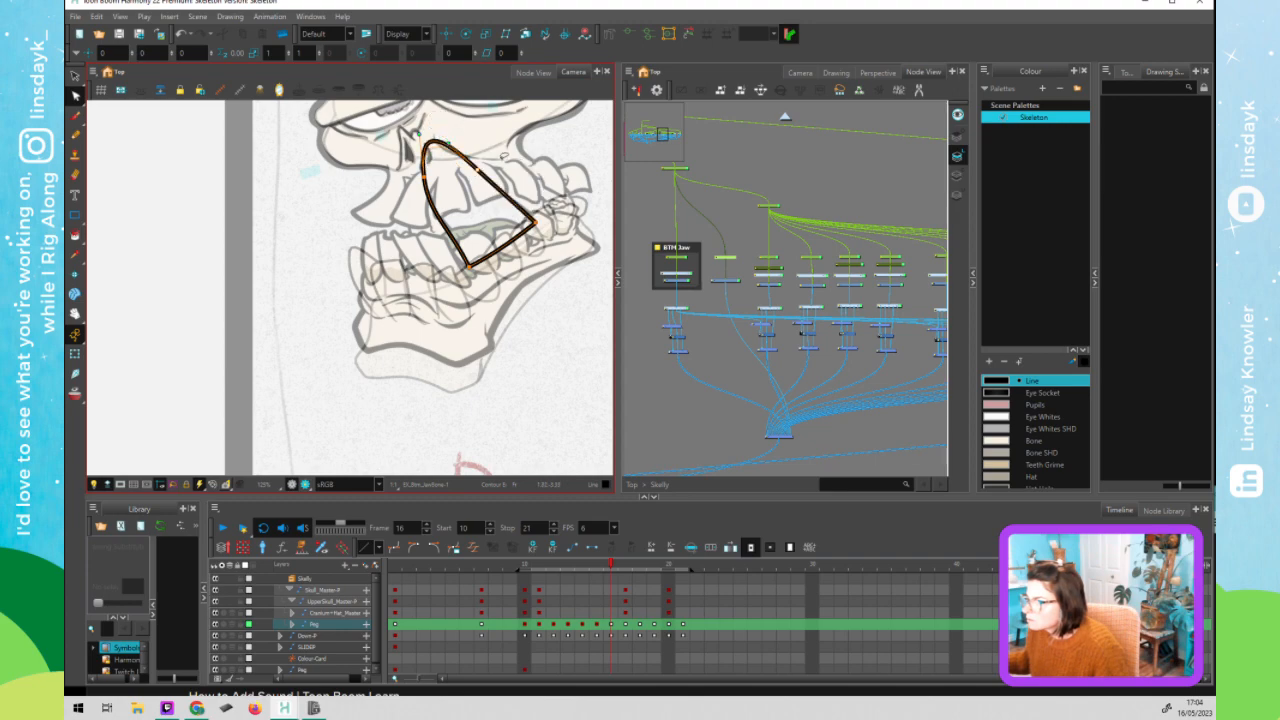
# - Fit the wedge's lower corners to the lower teeth and curve its bottom edge and back corner
pyautogui.click(537, 223)
pyautogui.moveTo(541, 229); pyautogui.dragTo(545, 230)
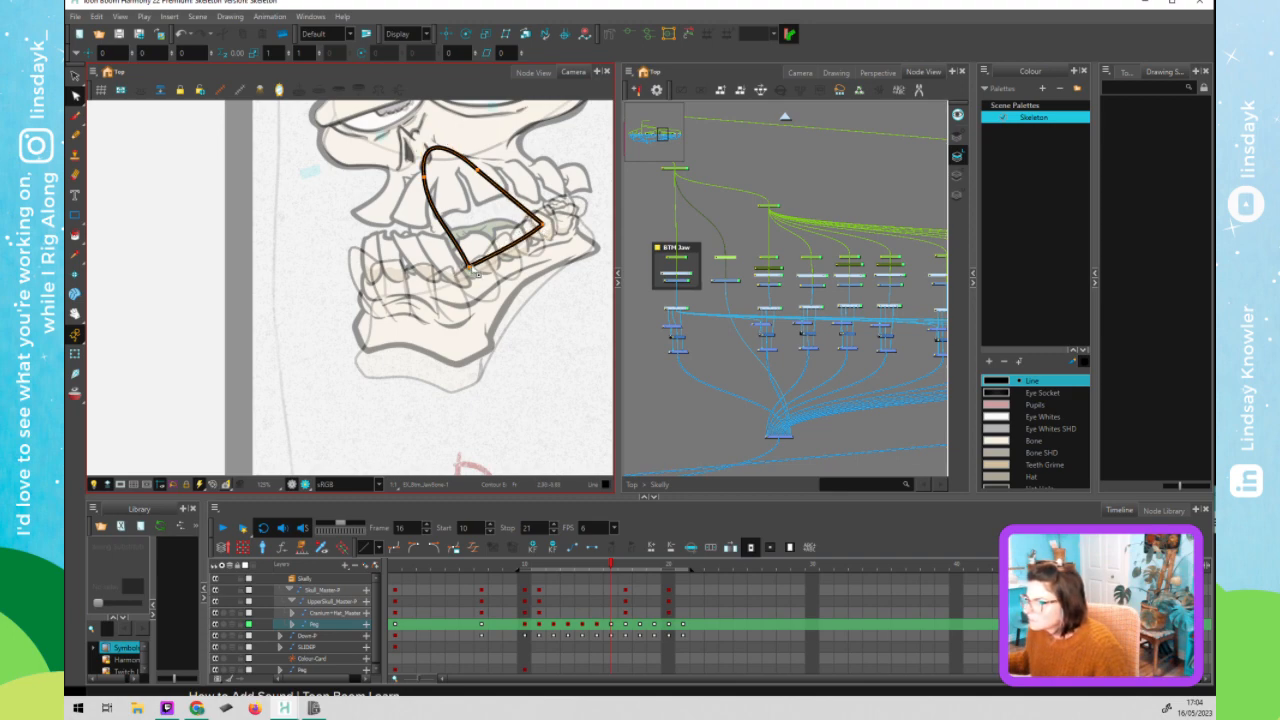
pyautogui.moveTo(471, 268); pyautogui.dragTo(474, 266)
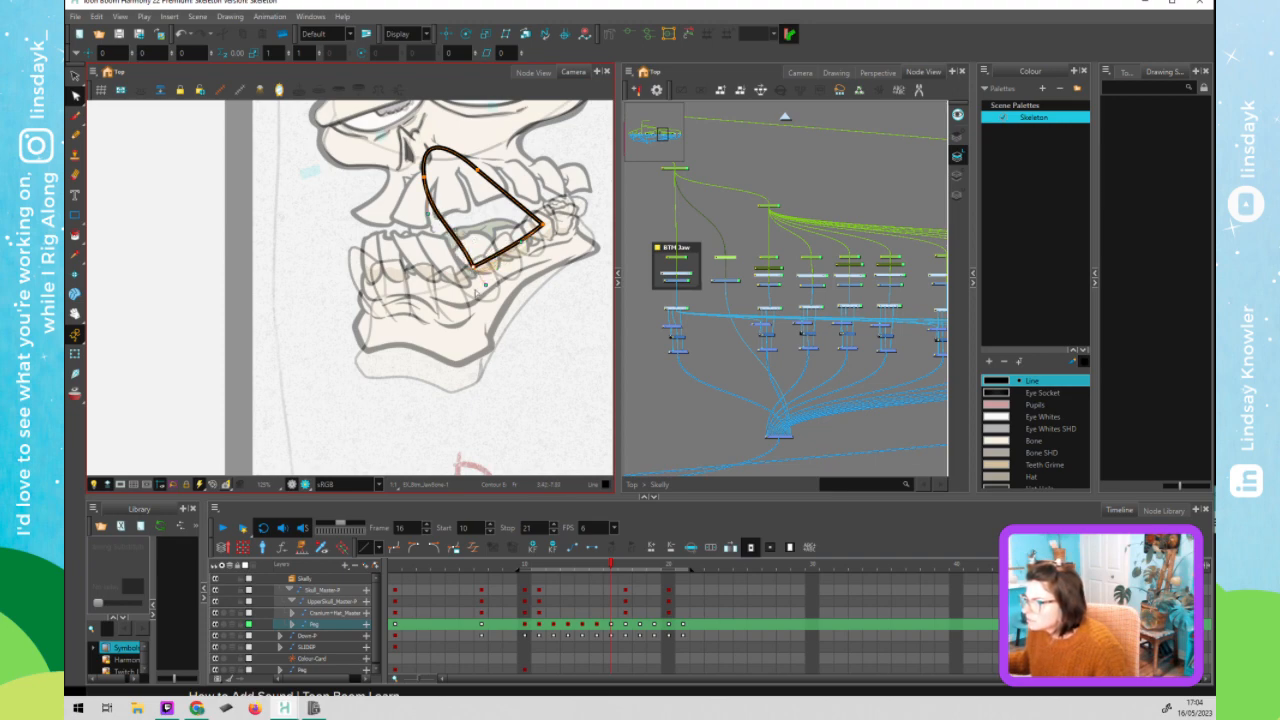
pyautogui.moveTo(474, 267); pyautogui.dragTo(463, 243)
pyautogui.click(543, 226)
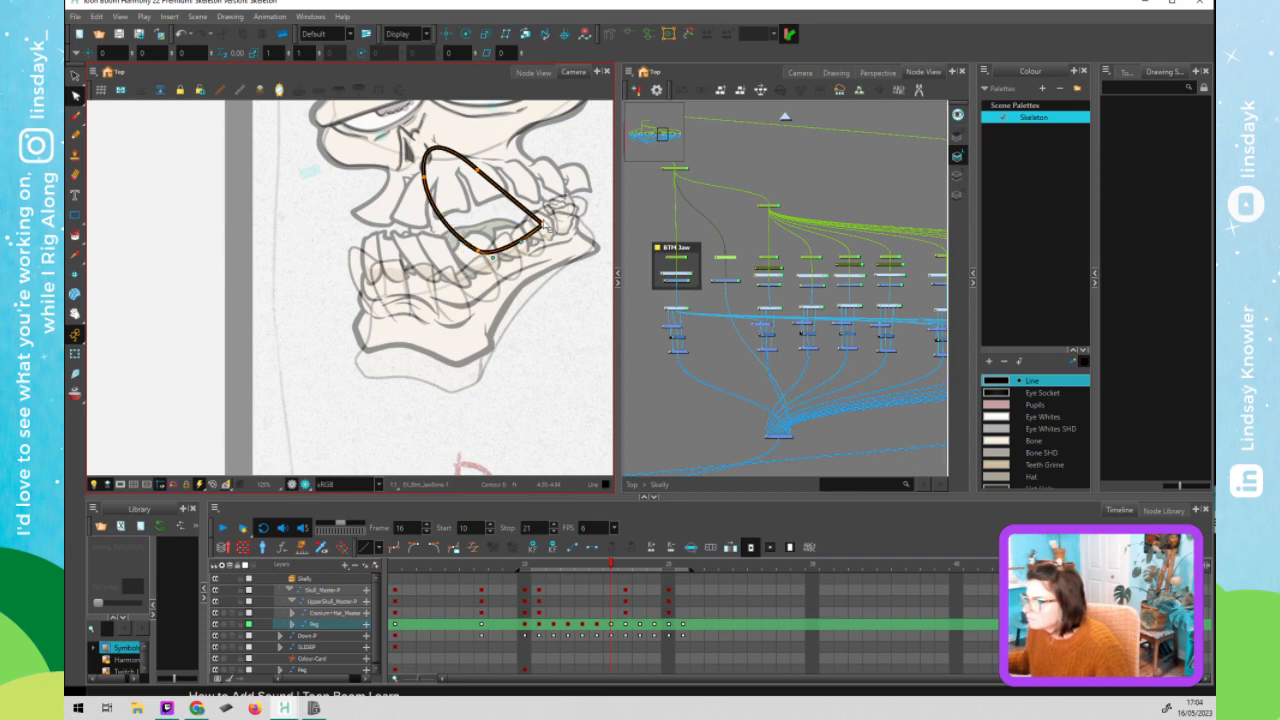
pyautogui.moveTo(547, 226); pyautogui.dragTo(550, 209)
pyautogui.moveTo(521, 242)
pyautogui.mouseDown()
pyautogui.moveTo(553, 247)
pyautogui.moveTo(532, 206)
pyautogui.moveTo(556, 239)
pyautogui.moveTo(540, 226)
pyautogui.mouseUp()
# - Adjust the control point on the shape's upper back edge to bow that side slightly outward
pyautogui.click(477, 170)
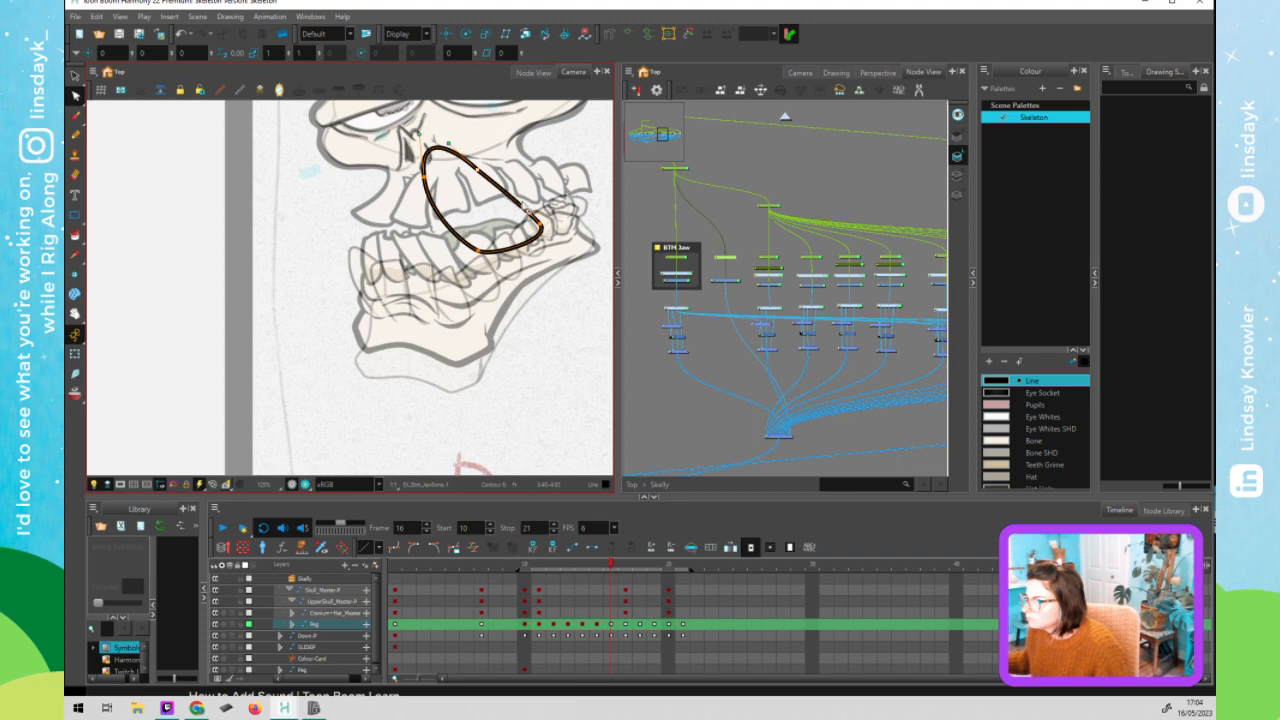
pyautogui.click(540, 227)
pyautogui.moveTo(480, 172)
pyautogui.mouseDown()
pyautogui.moveTo(497, 153)
pyautogui.moveTo(510, 194)
pyautogui.moveTo(483, 168)
pyautogui.mouseUp()
pyautogui.click(490, 173)
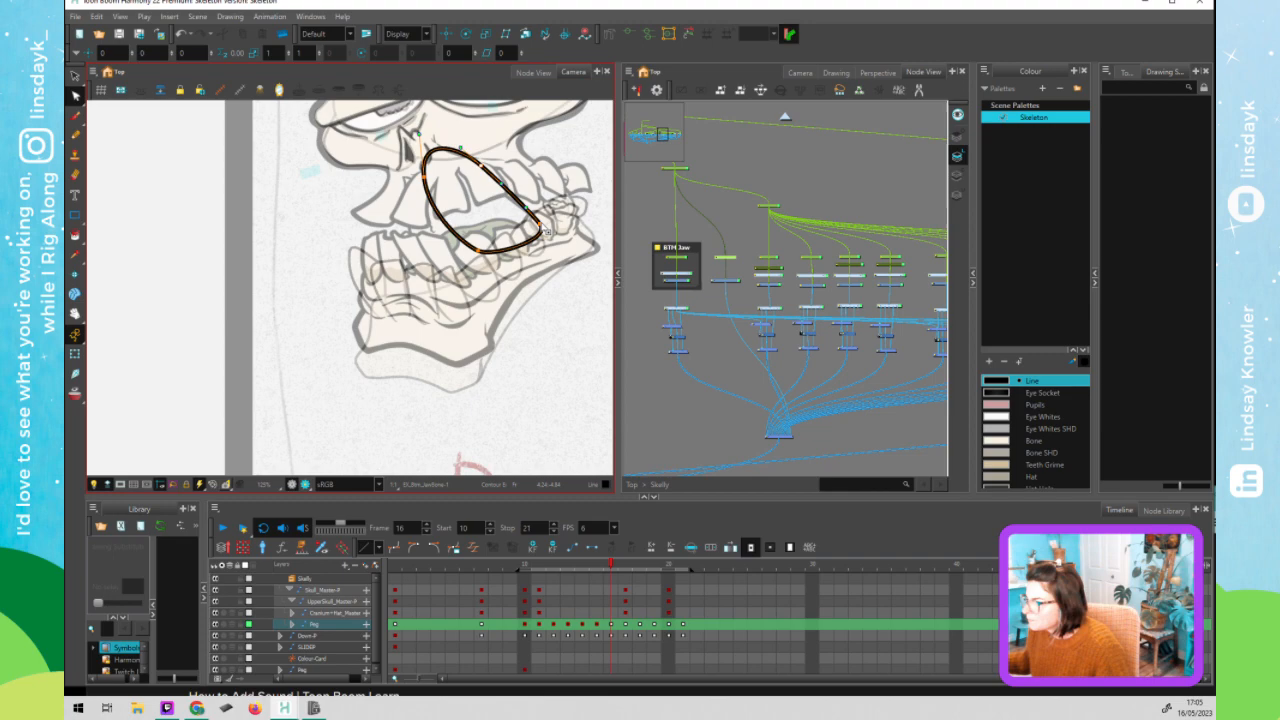
# - Duplicate the wedge outline and scale the copy up so it surrounds the original as an outer contour
pyautogui.hotkey('alt', 's')
pyautogui.click(494, 254)
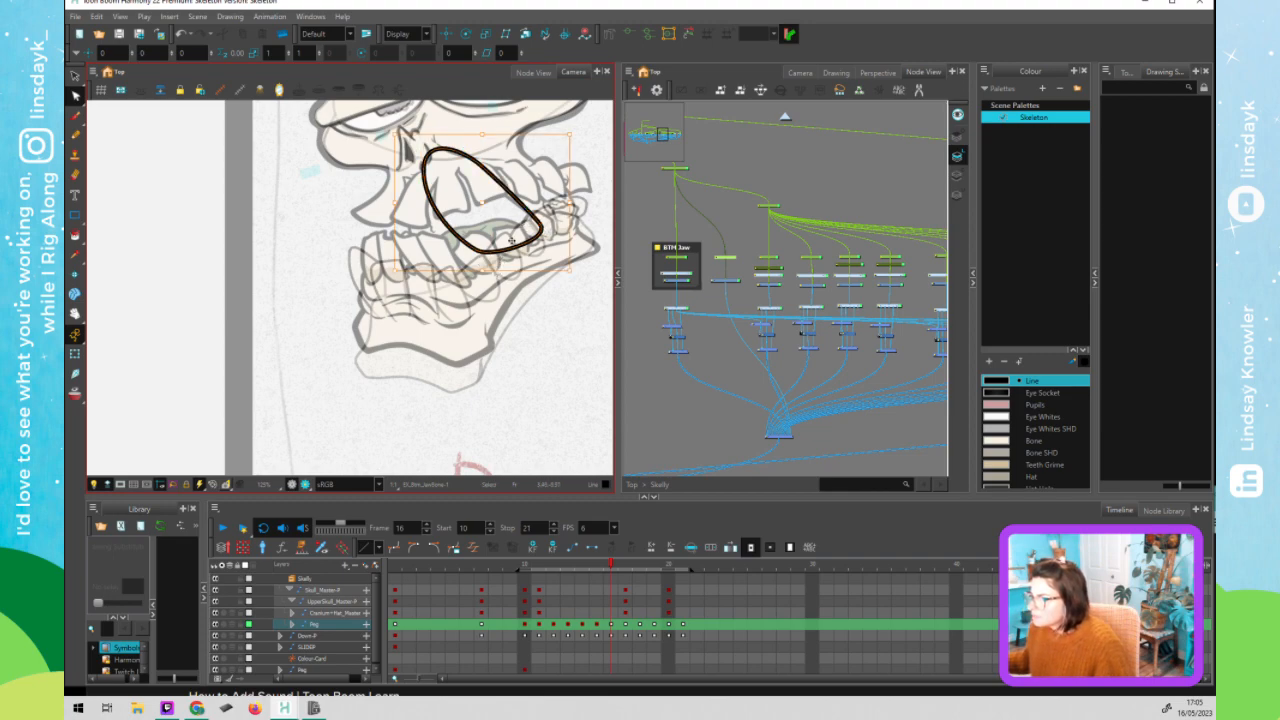
pyautogui.hotkey('ctrl', 'd')
pyautogui.moveTo(398, 136); pyautogui.dragTo(357, 108)
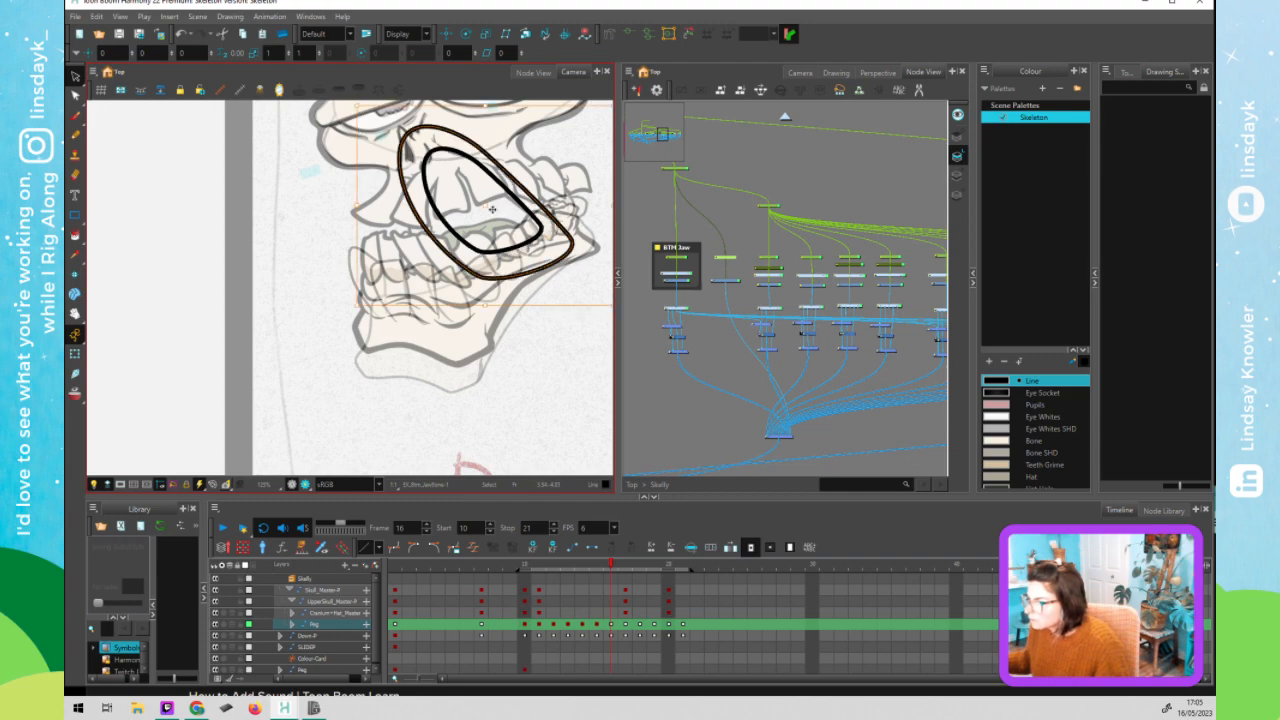
pyautogui.moveTo(488, 304); pyautogui.dragTo(476, 304)
# - Reshape the outer outline with the Contour Editor, adjusting its lower corners, back edge and front edge to form an even band around the inner outline
pyautogui.hotkey('alt', 'q')
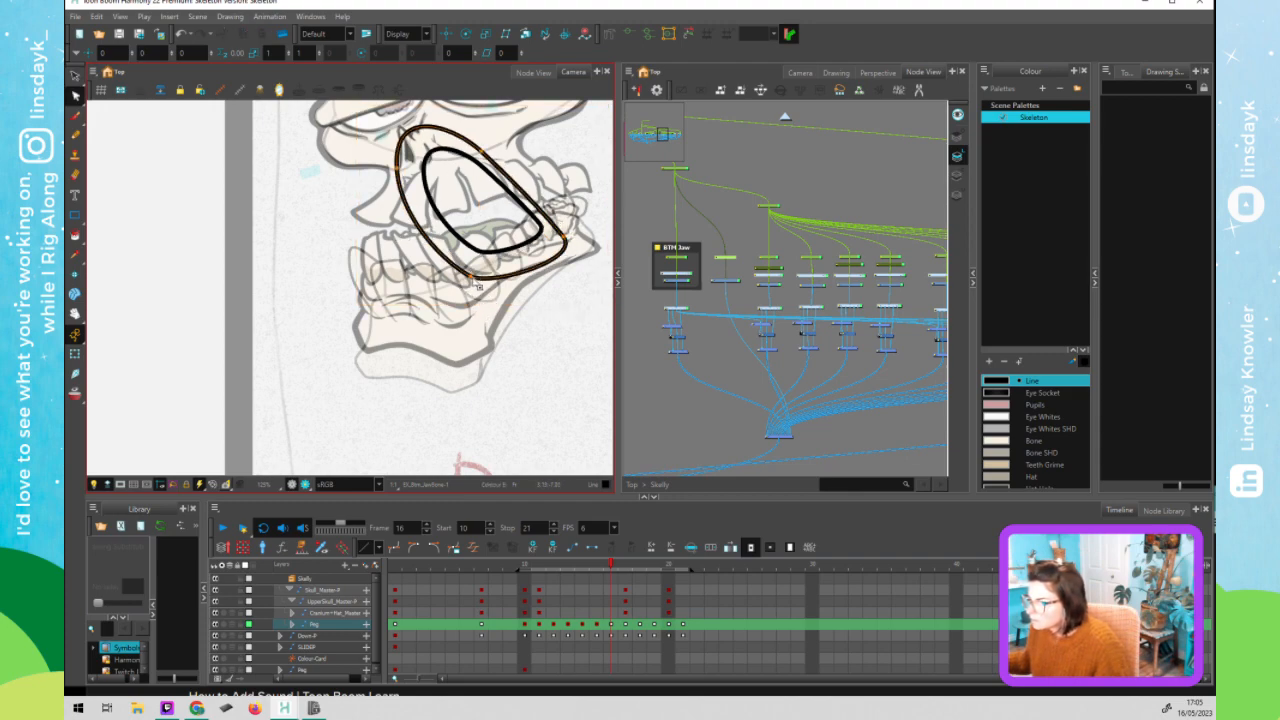
pyautogui.hotkey('ctrl', 'z')
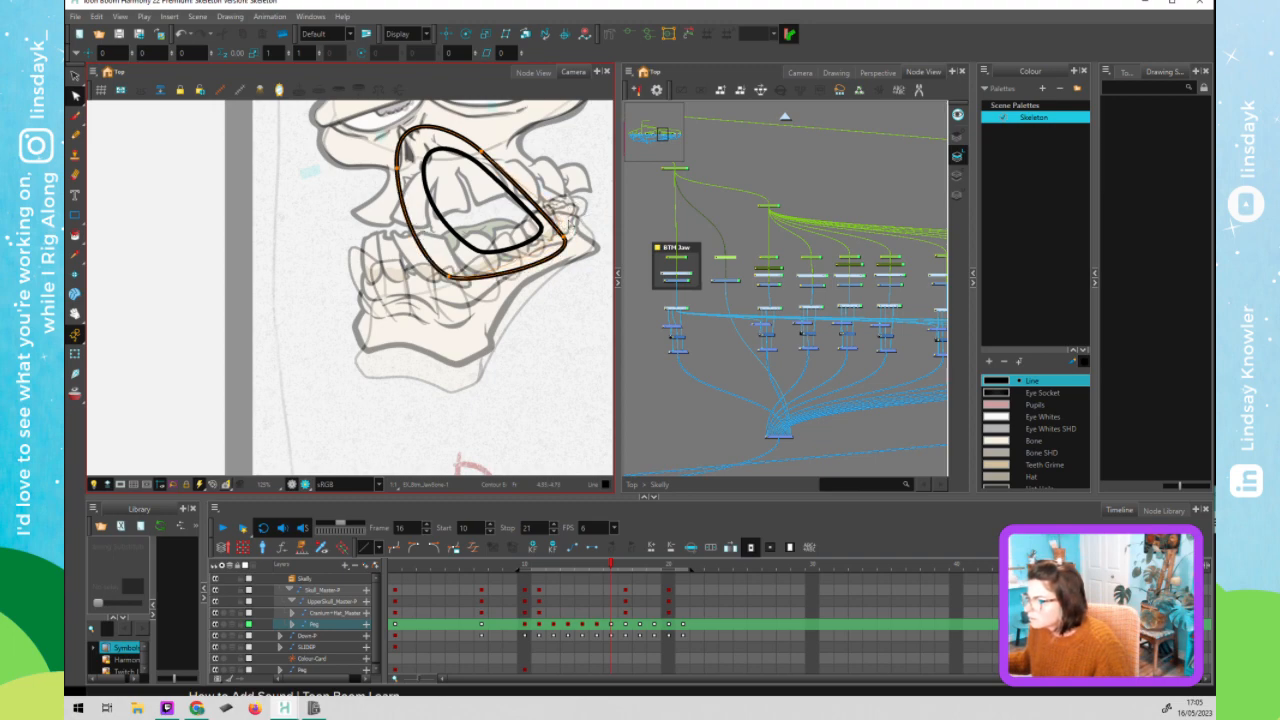
pyautogui.moveTo(566, 225); pyautogui.dragTo(568, 224)
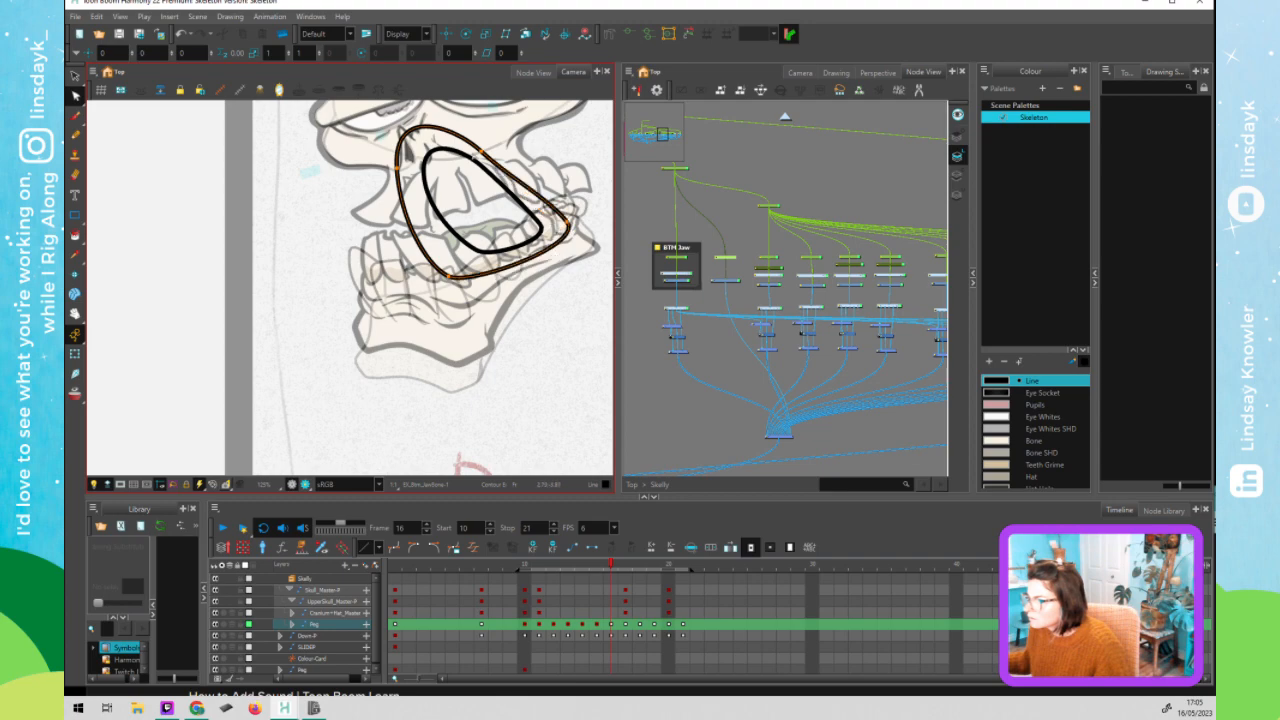
pyautogui.moveTo(483, 152); pyautogui.dragTo(490, 148)
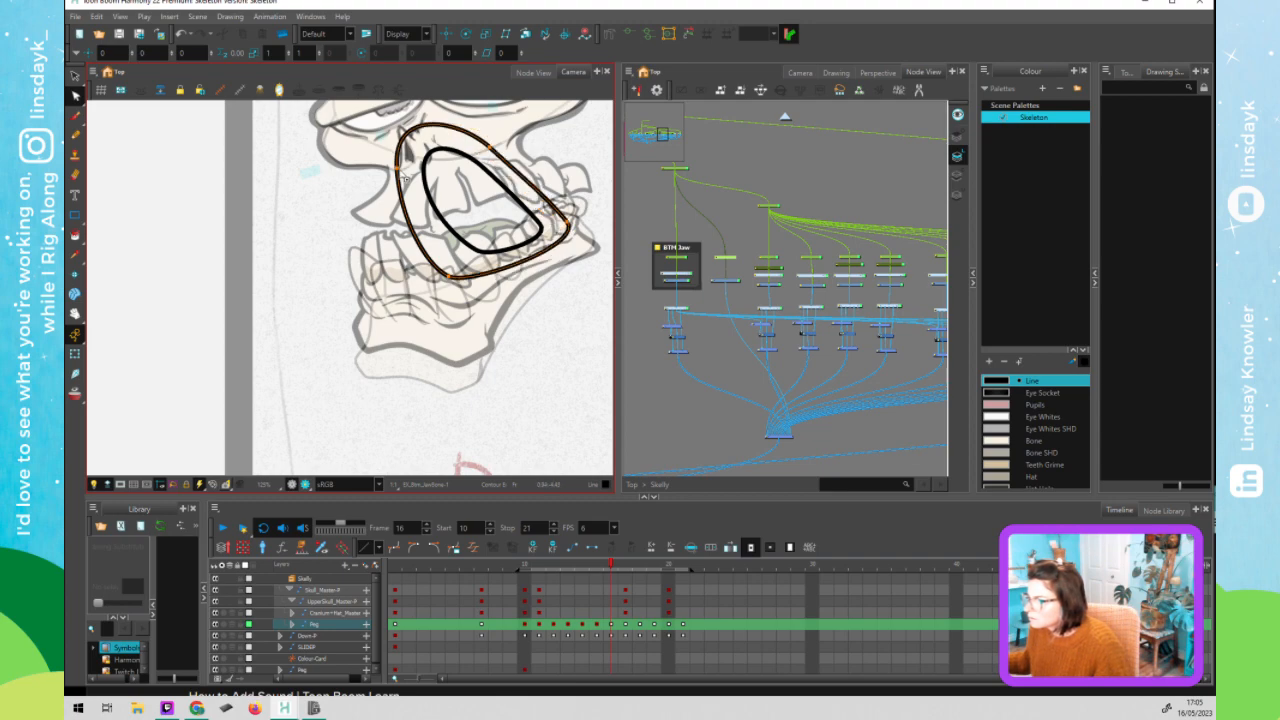
pyautogui.moveTo(403, 178); pyautogui.dragTo(402, 168)
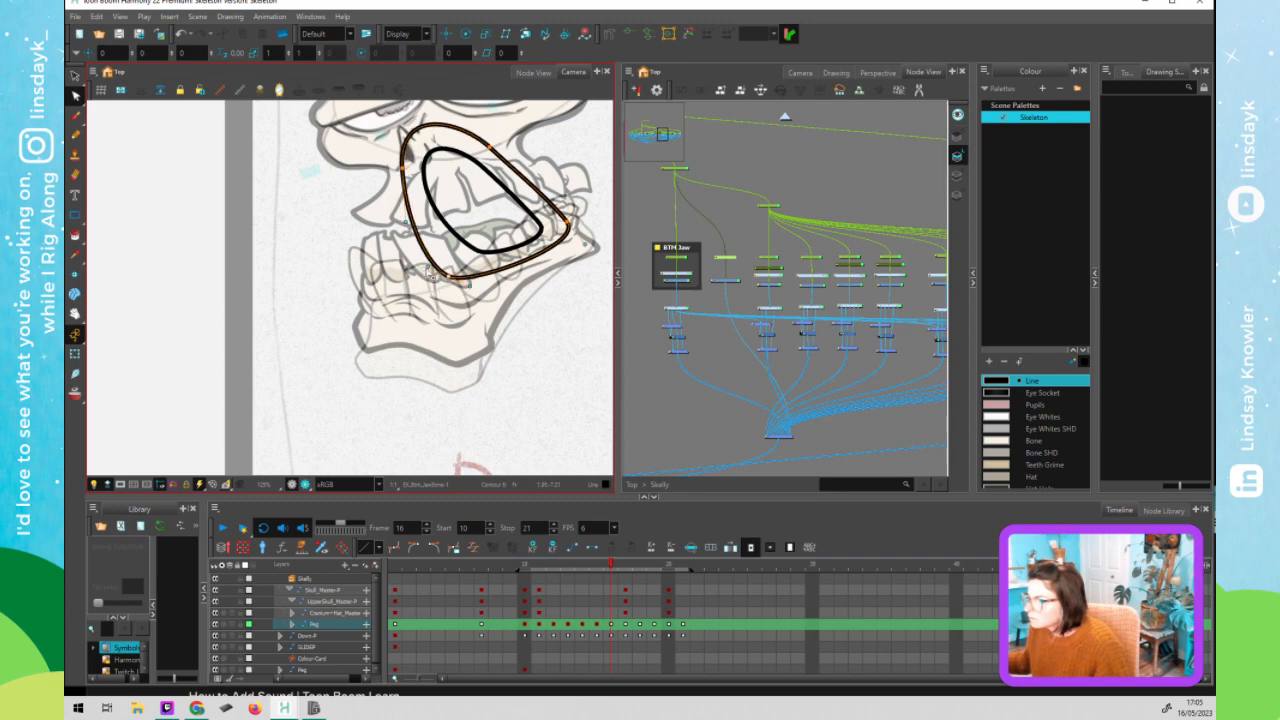
pyautogui.moveTo(425, 267); pyautogui.dragTo(417, 265)
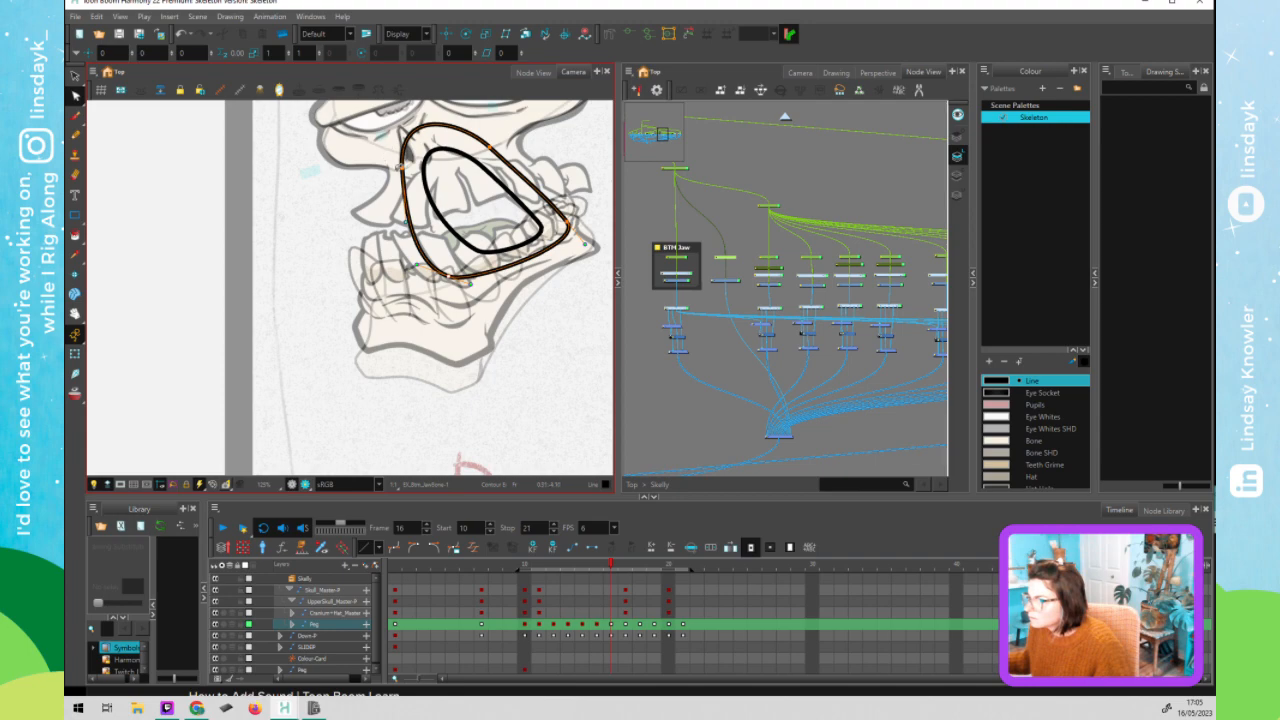
pyautogui.moveTo(399, 111); pyautogui.dragTo(404, 169)
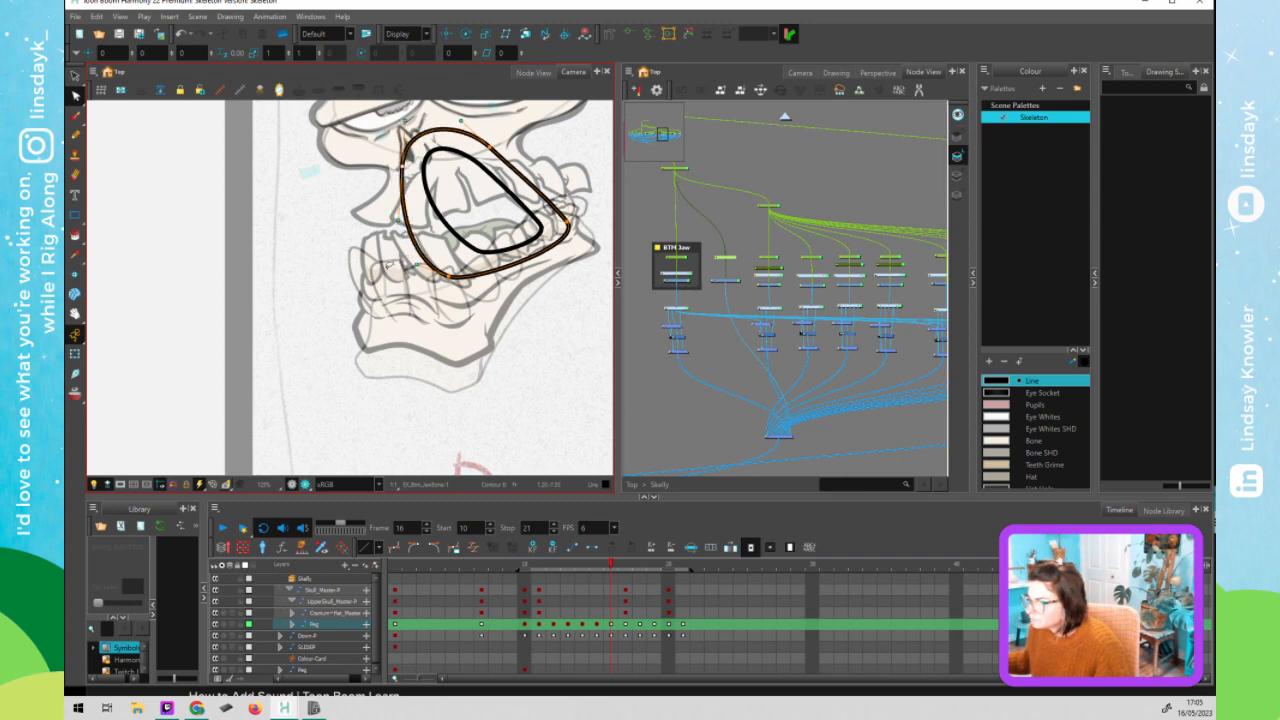
pyautogui.click(546, 345)
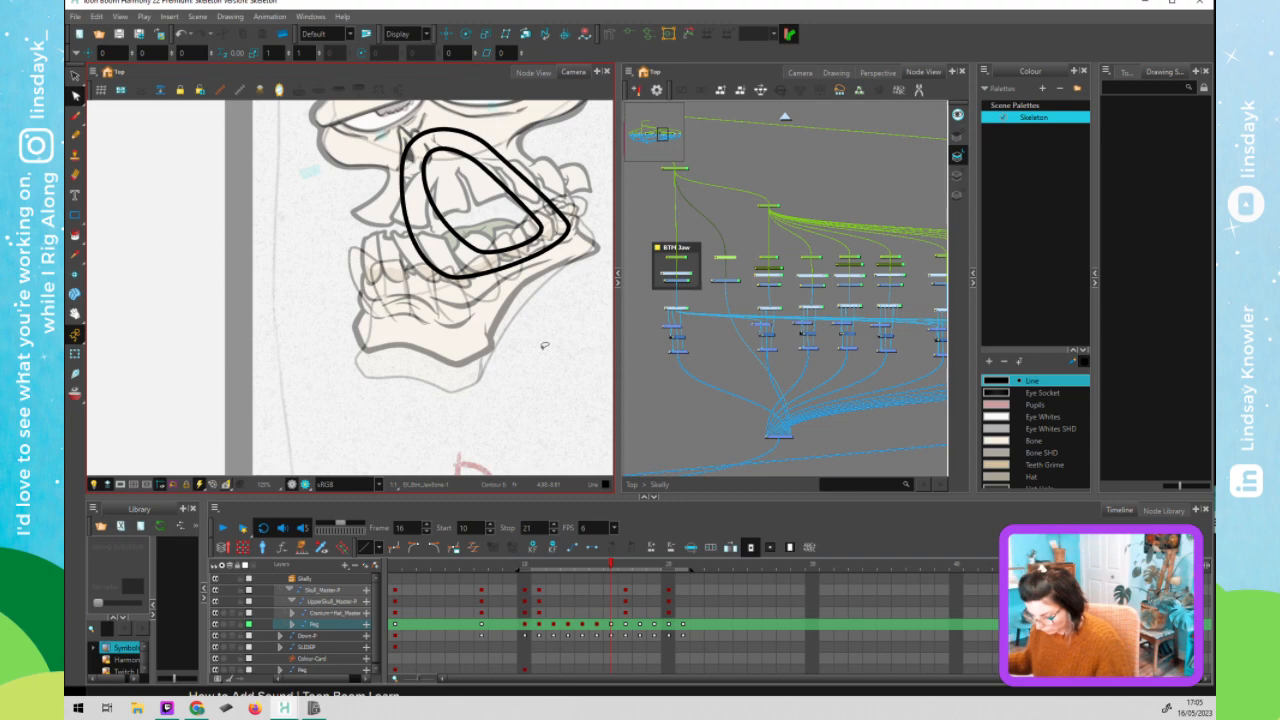
# - Examine the pencil thickness of the BTM_Tooth_1 outline in the selection's tool properties
pyautogui.hotkey('shift', 't')
pyautogui.click(540, 354)
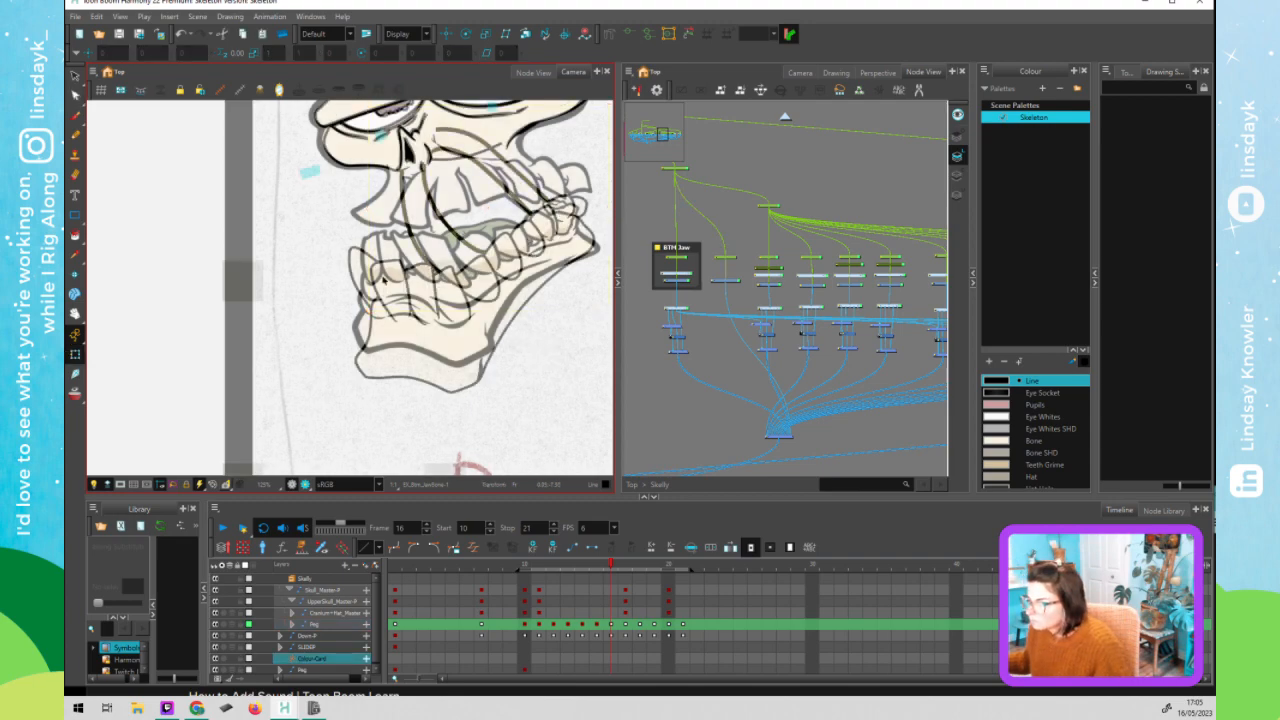
pyautogui.click(378, 282)
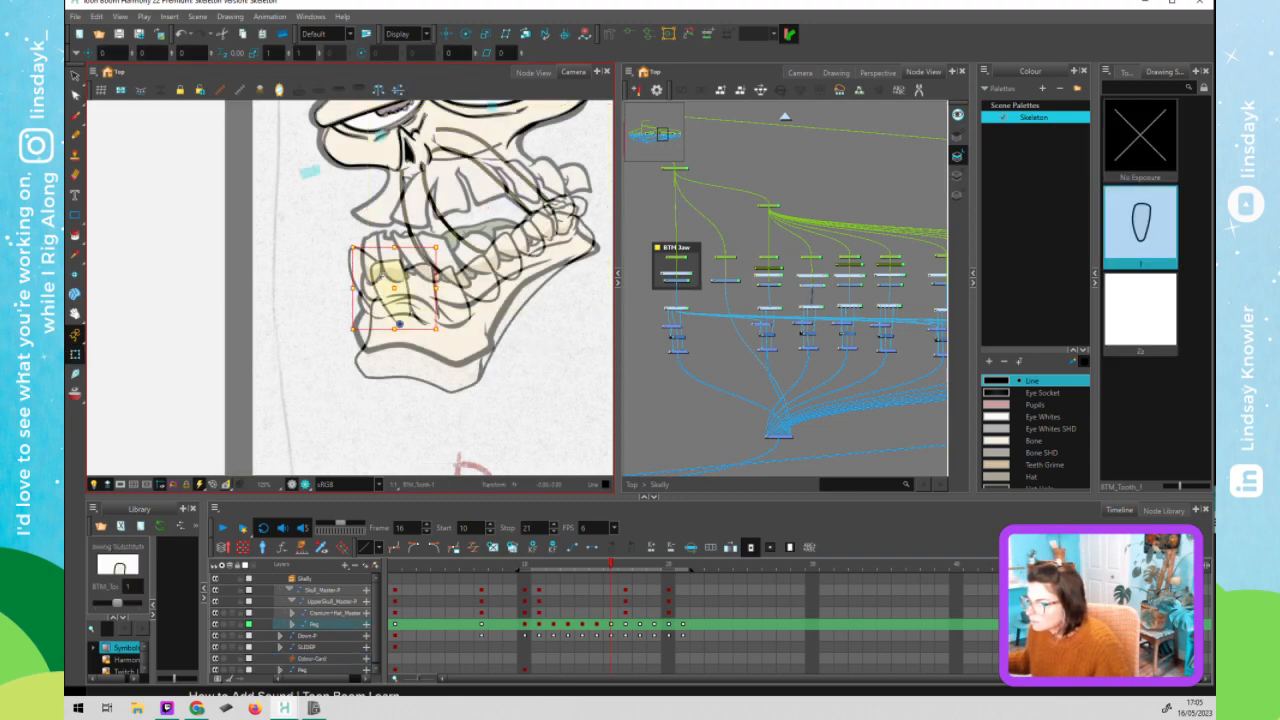
pyautogui.hotkey('alt', 's')
pyautogui.hotkey('ctrl', 'a')
pyautogui.click(1046, 74)
pyautogui.click(1132, 78)
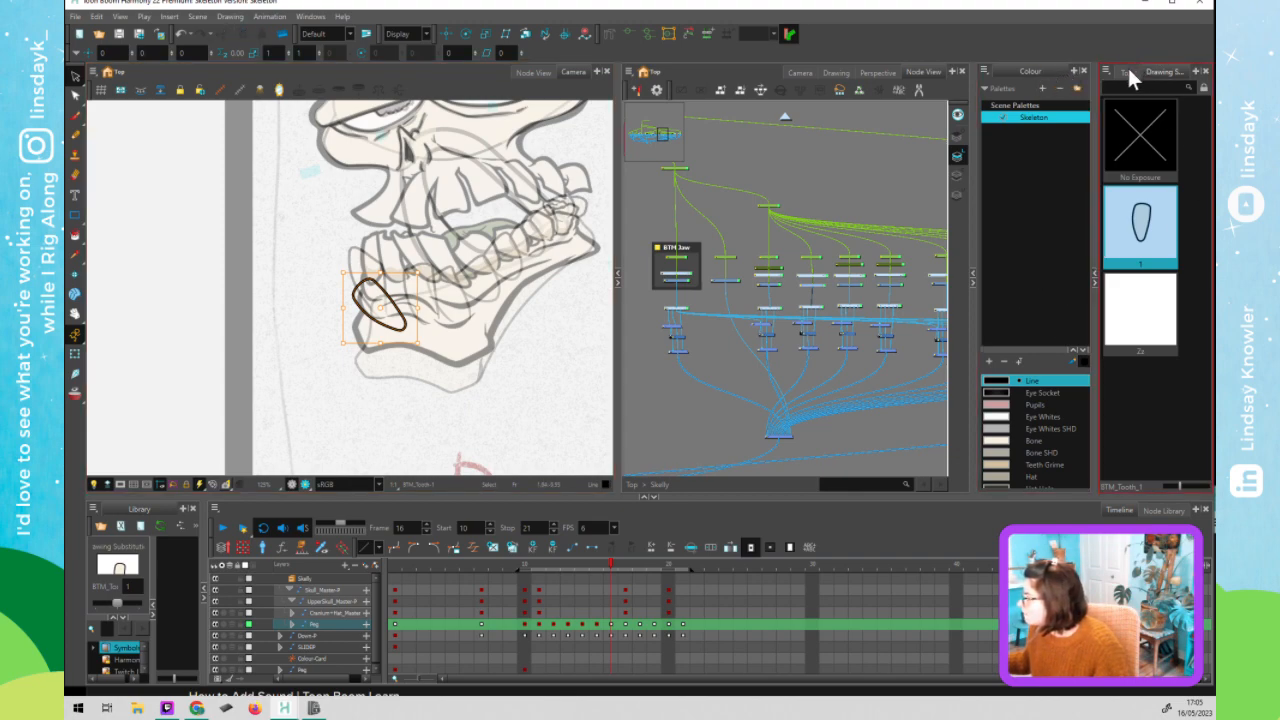
pyautogui.click(1124, 74)
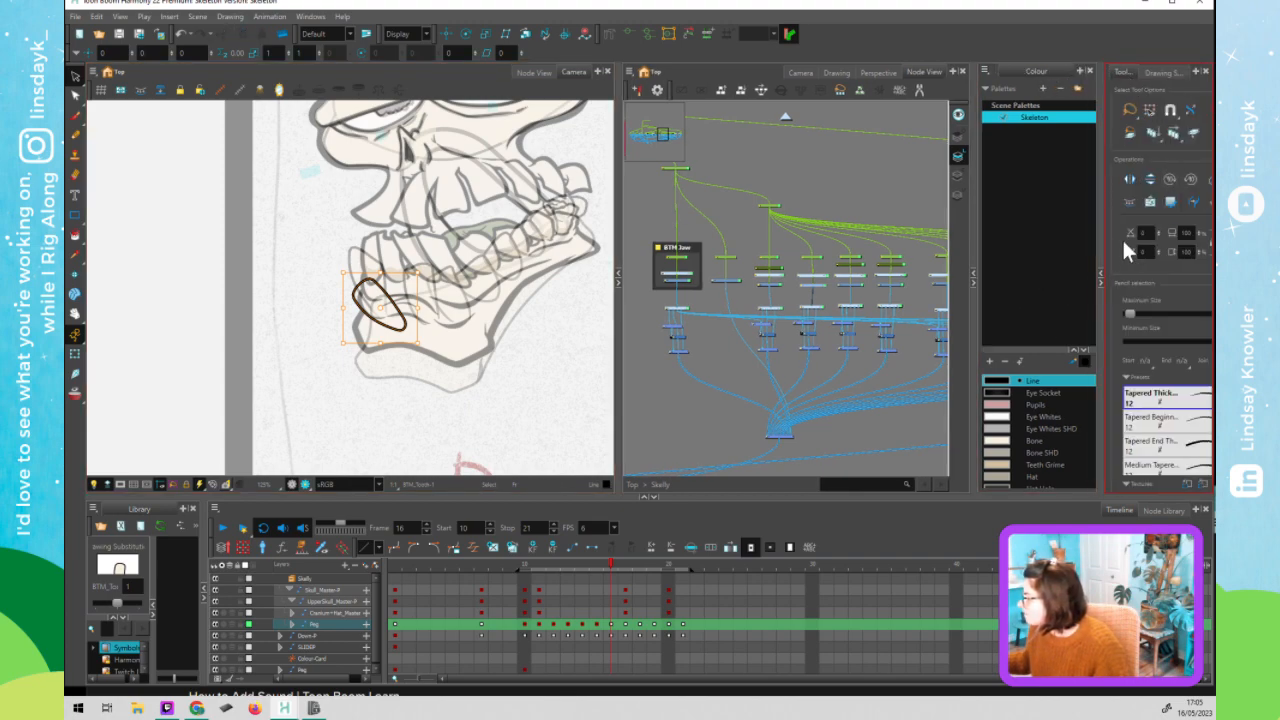
pyautogui.moveTo(1099, 248); pyautogui.dragTo(990, 242)
# - Set the maximum pencil size of both EX_Btm_JawBone outlines to 8
pyautogui.click(731, 243)
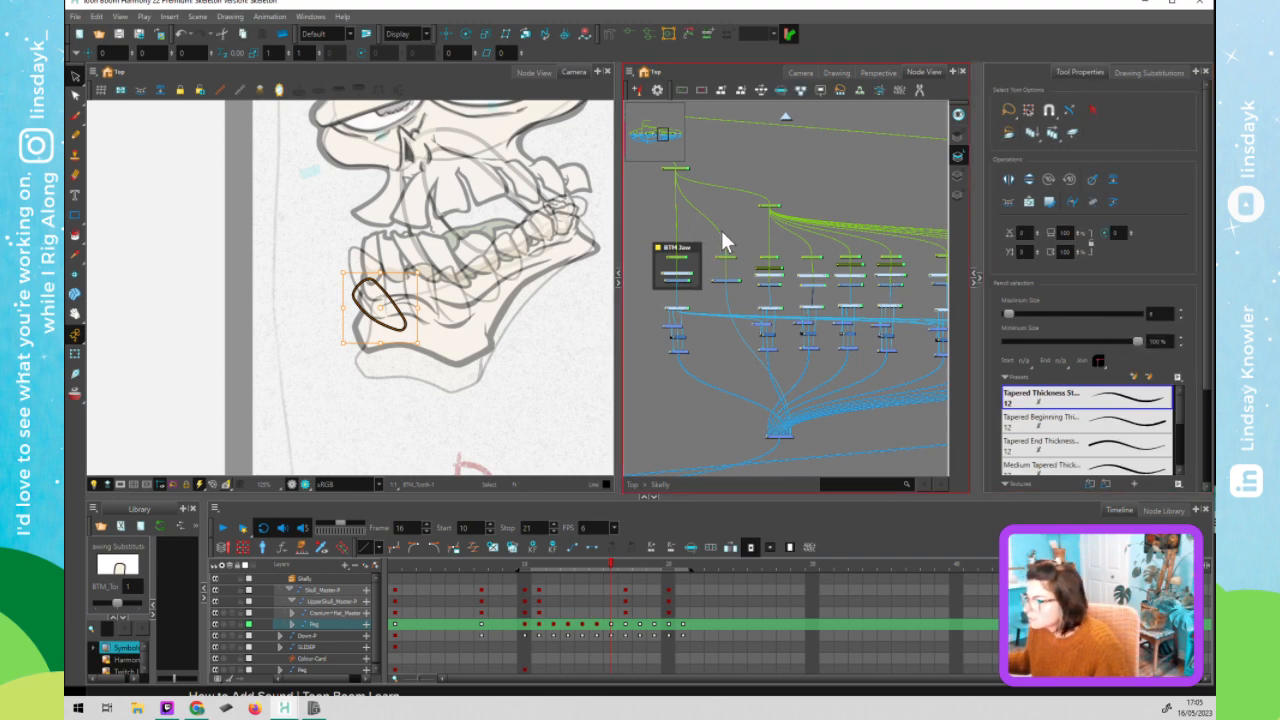
pyautogui.click(733, 289)
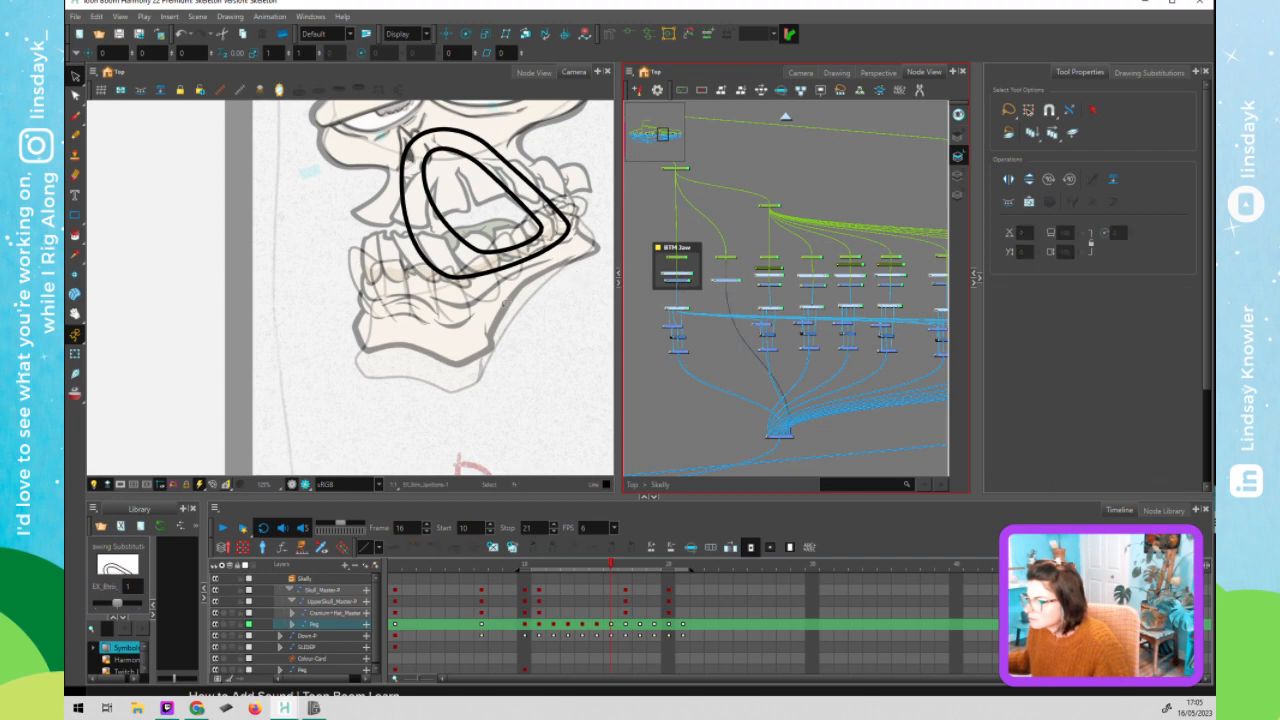
pyautogui.click(1153, 314)
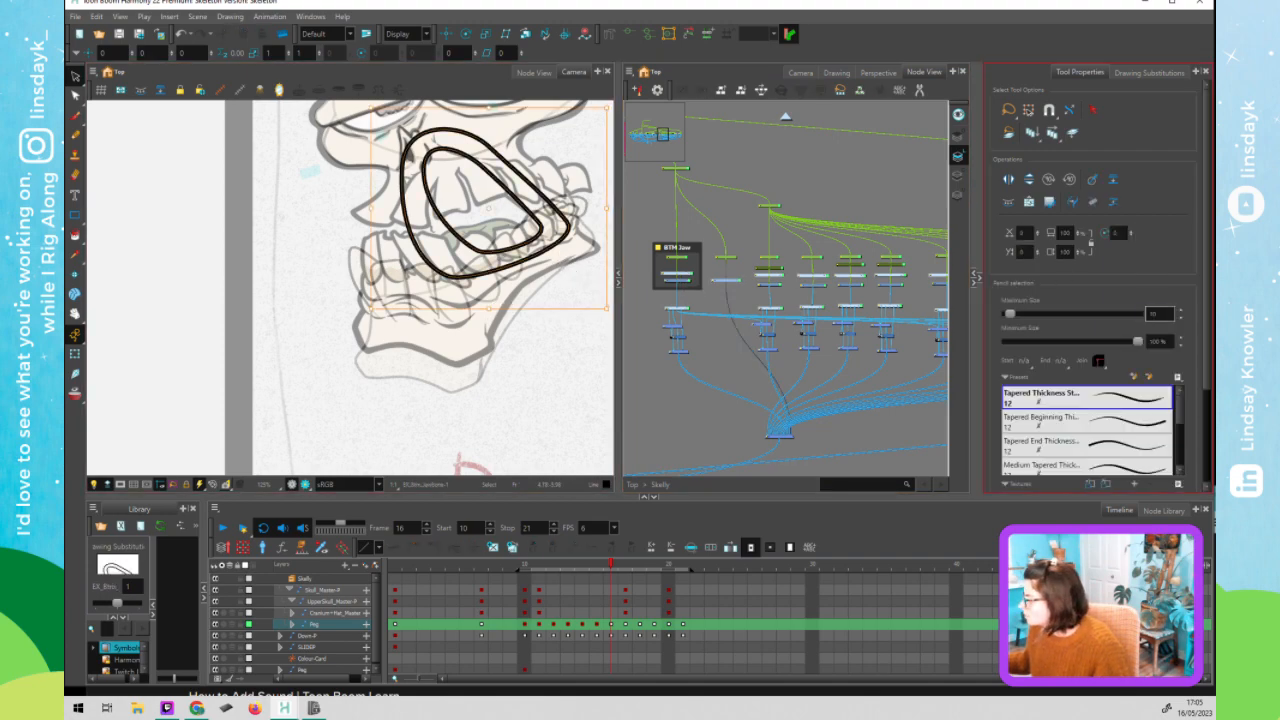
pyautogui.write('8')
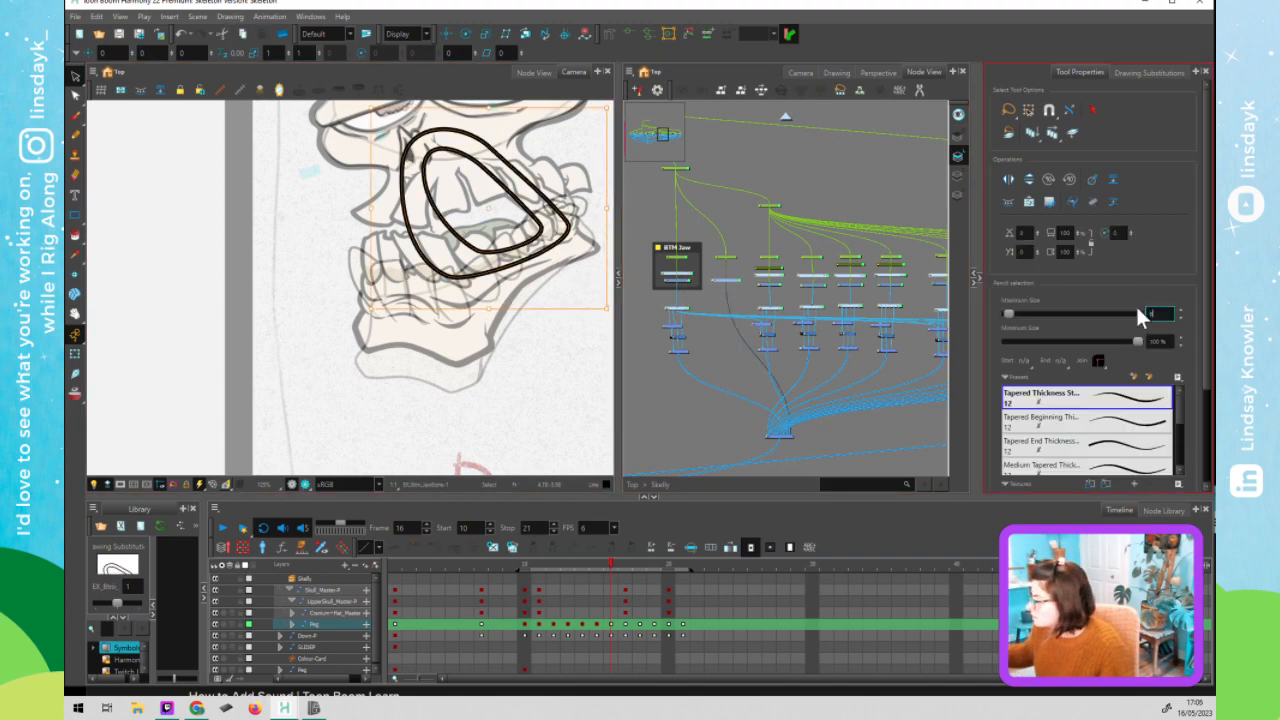
pyautogui.press('Return')
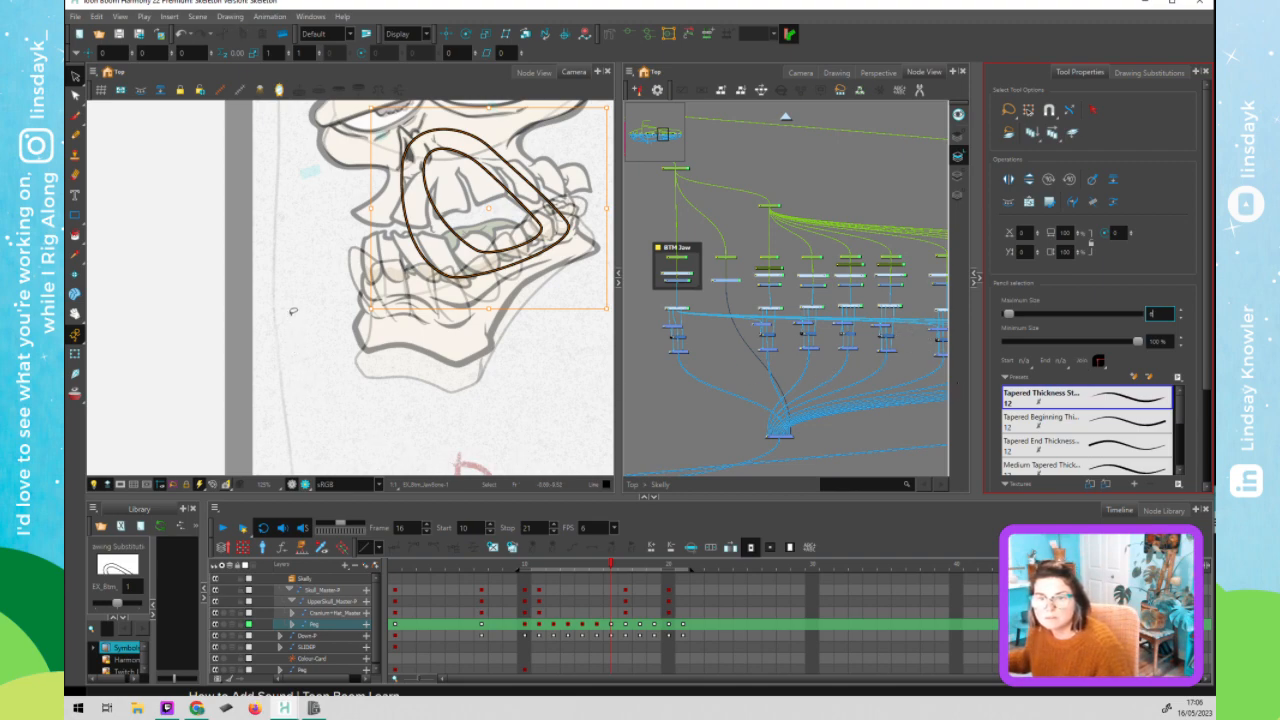
pyautogui.click(300, 300)
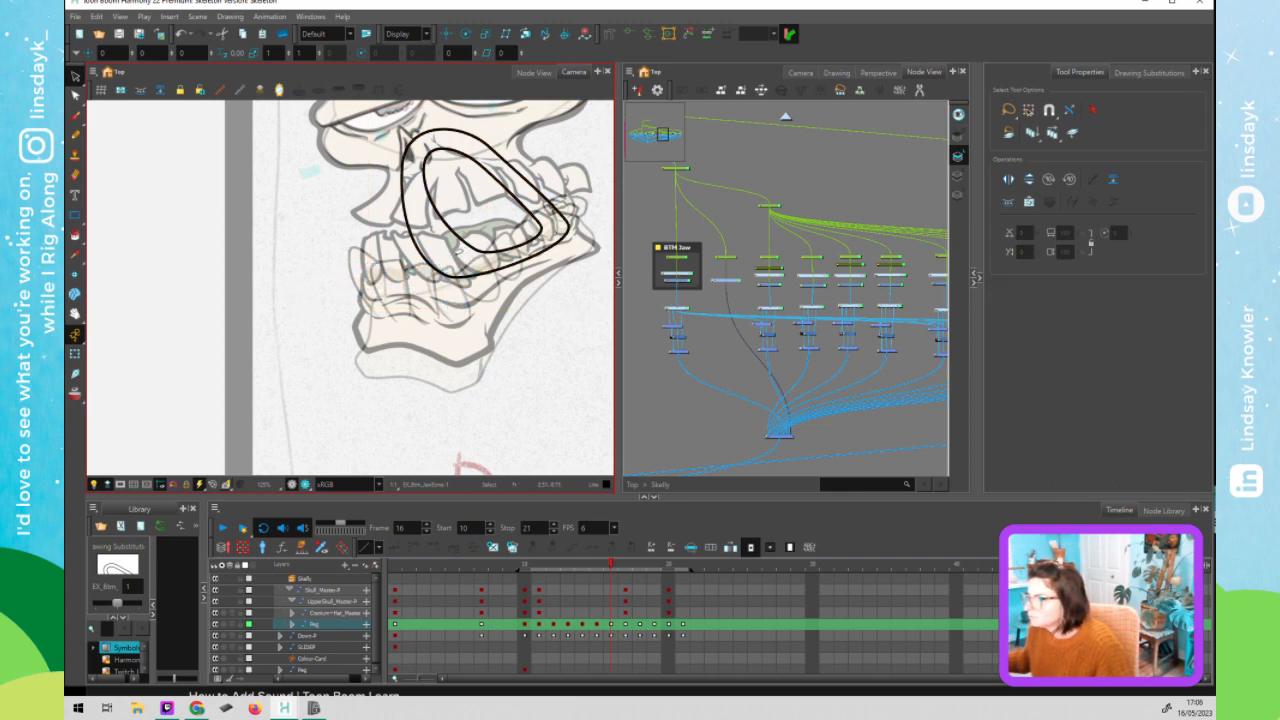
pyautogui.click(460, 257)
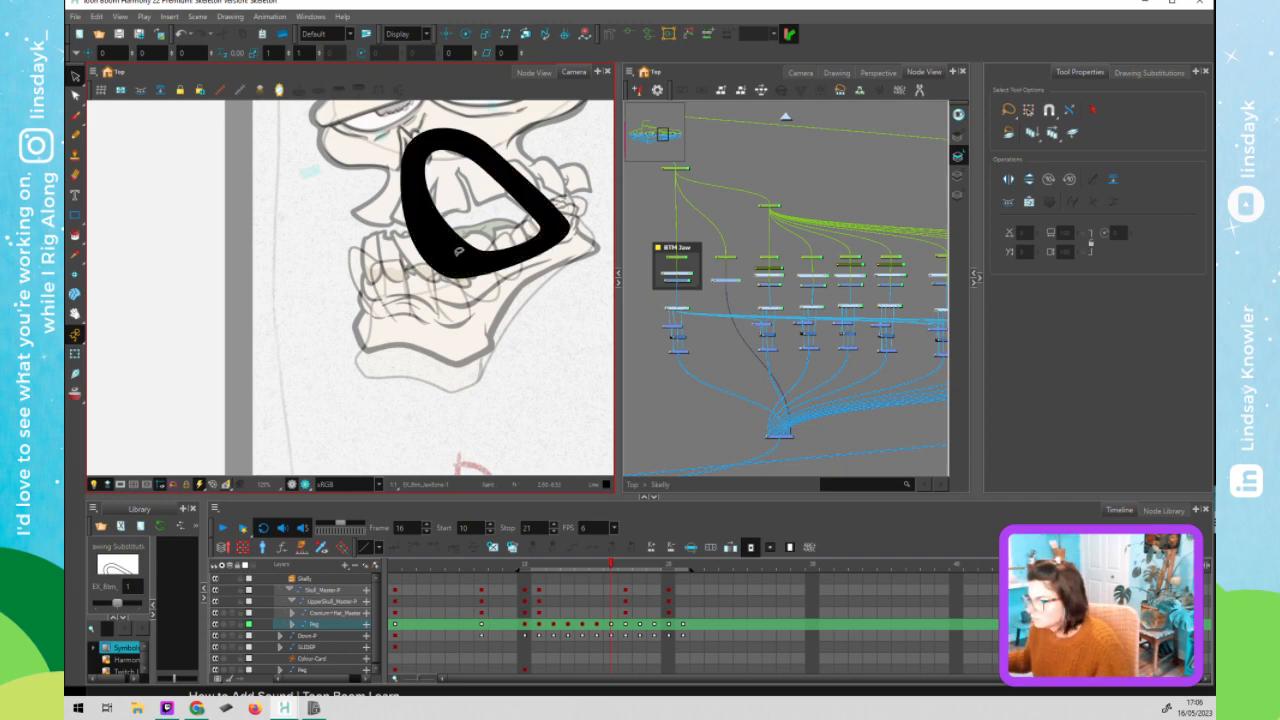
pyautogui.hotkey('ctrl', 'a')
pyautogui.hotkey('ctrl', 'z')
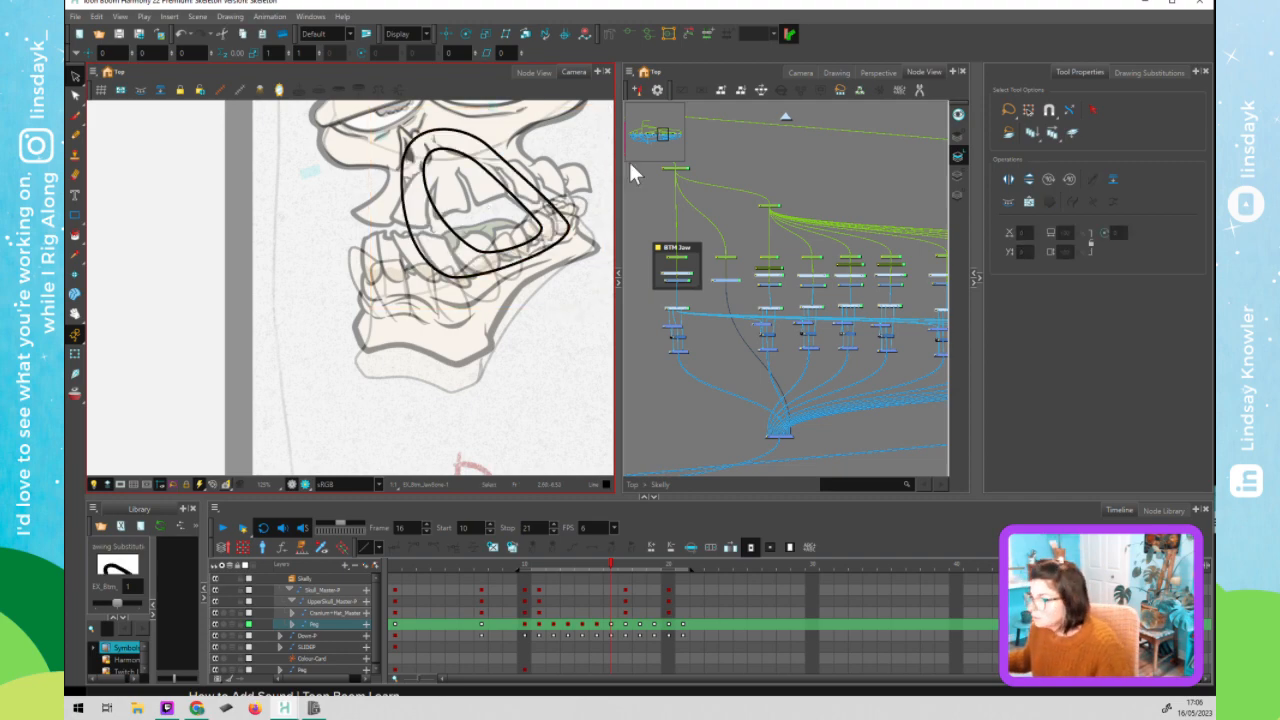
# - Fill the band between the two jaw outlines on the Colour Art layer
pyautogui.click(950, 192)
pyautogui.hotkey('ctrl', 'a')
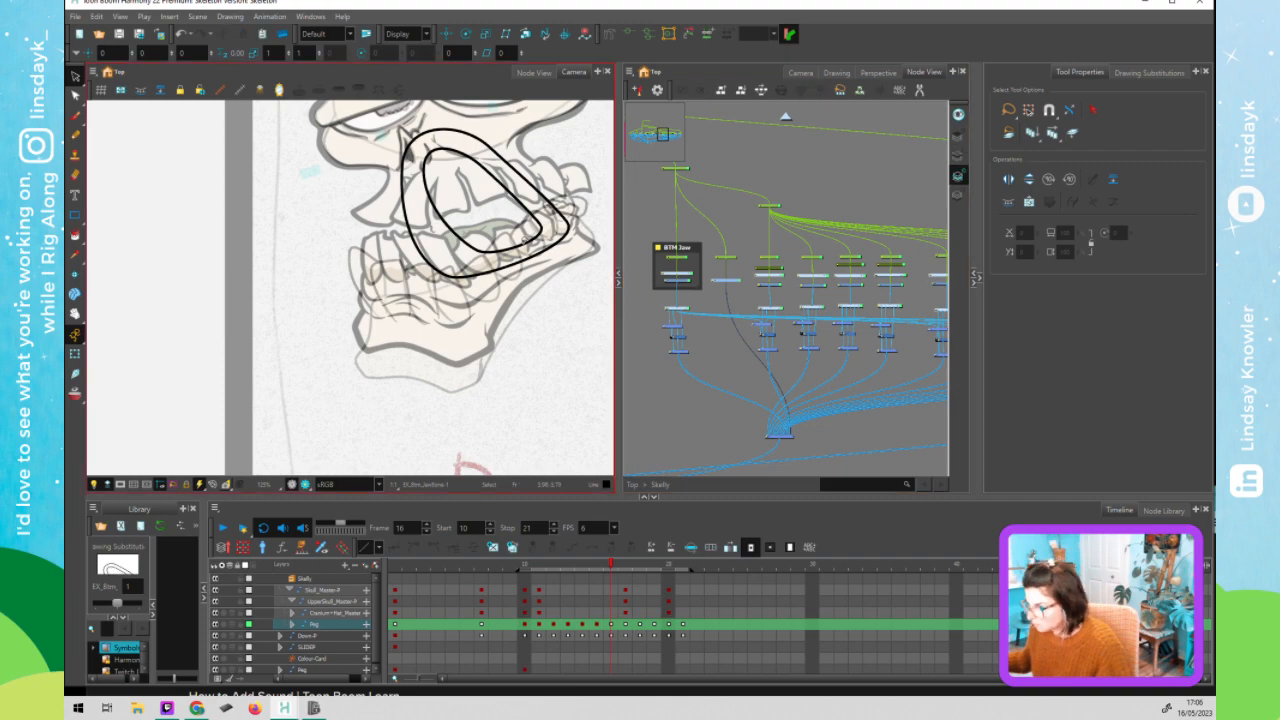
pyautogui.hotkey('ctrl', 'x')
pyautogui.press('l')
pyautogui.hotkey('ctrl', 'v')
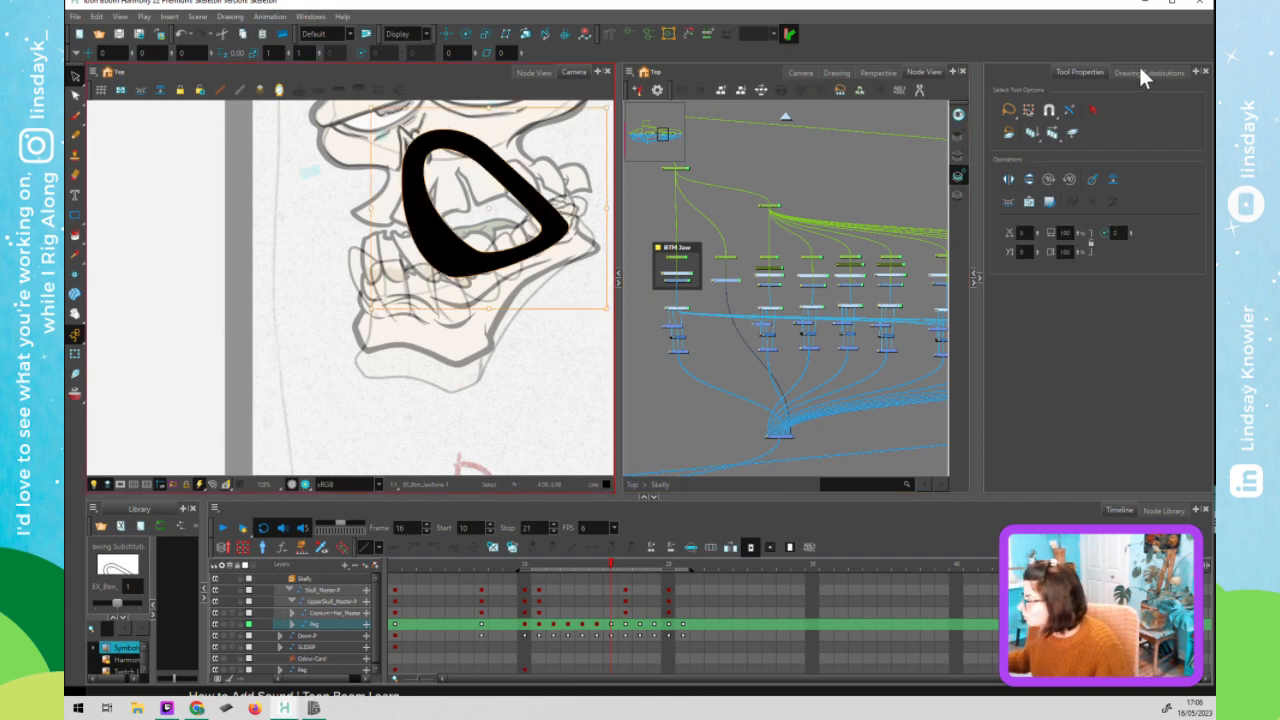
# - Recolour the selected fill of the jaw band with the Bone swatch
pyautogui.click(979, 274)
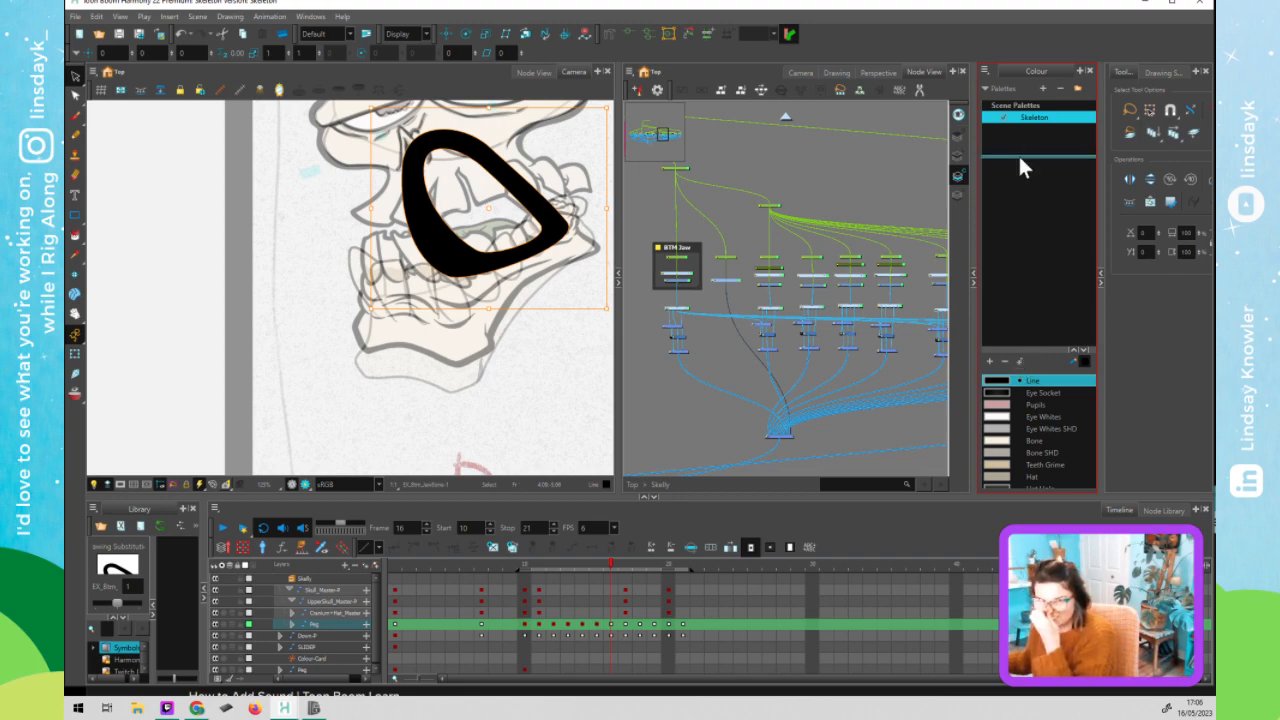
pyautogui.moveTo(1018, 153); pyautogui.dragTo(1018, 153)
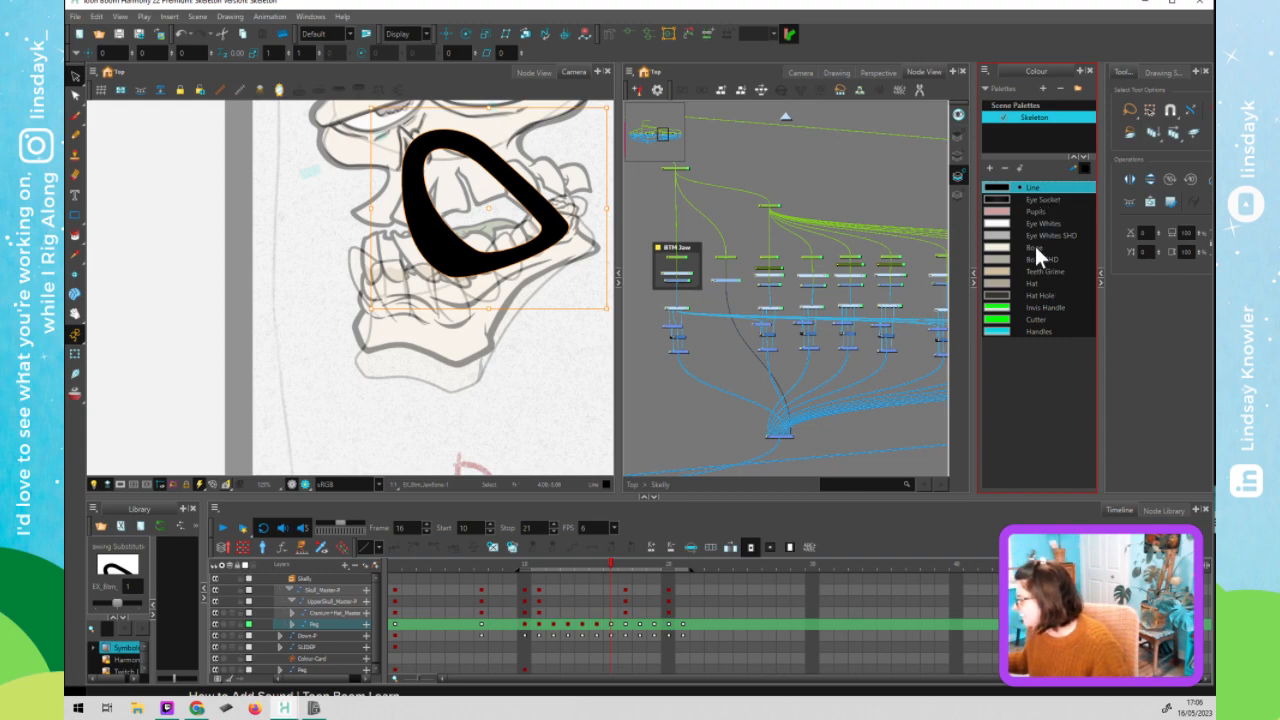
pyautogui.click(1036, 245)
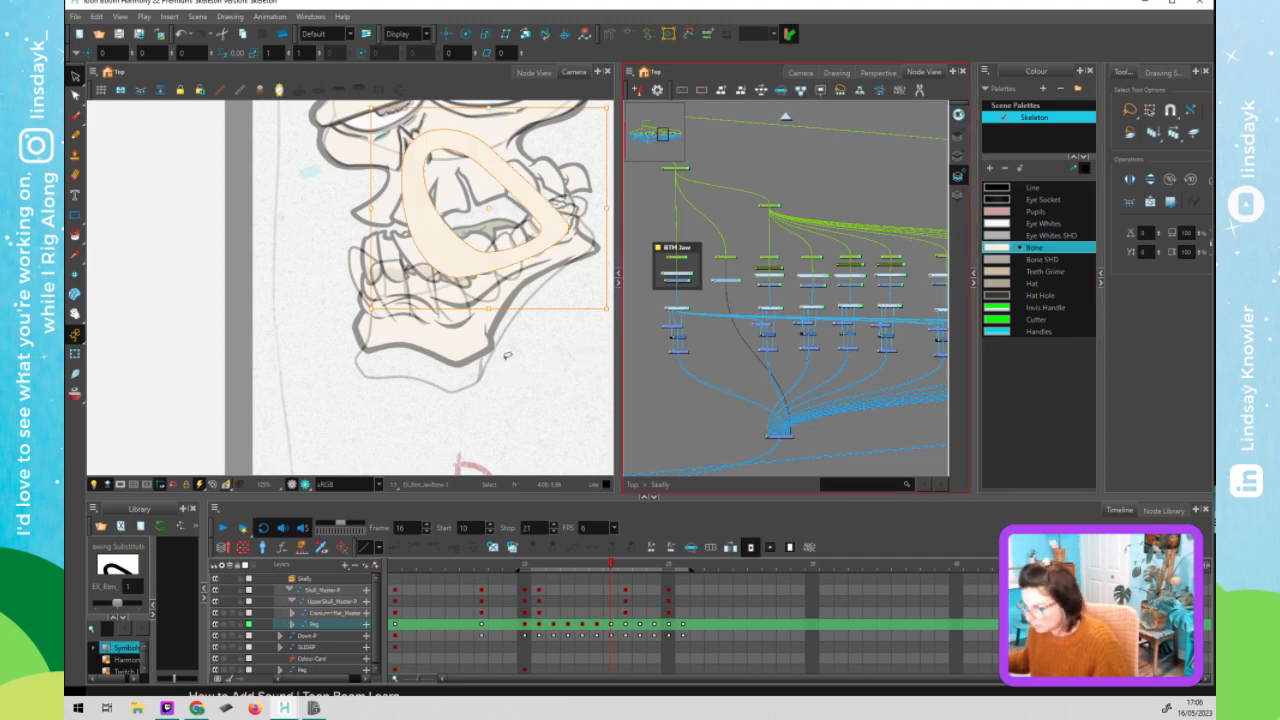
# - Reorder the extra jaw bone piece in the rig so it sits behind the upper teeth
pyautogui.hotkey('shift', 't')
pyautogui.click(519, 362)
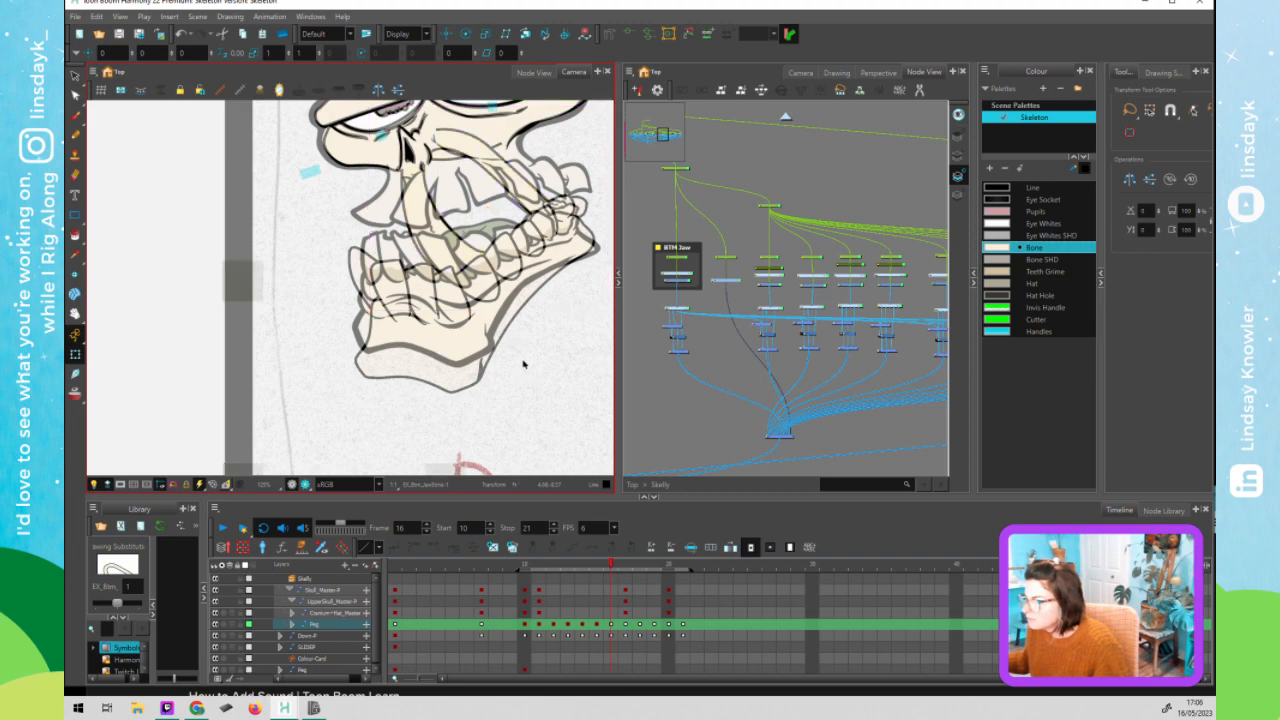
pyautogui.click(733, 217)
pyautogui.hotkey('ctrl', 'a')
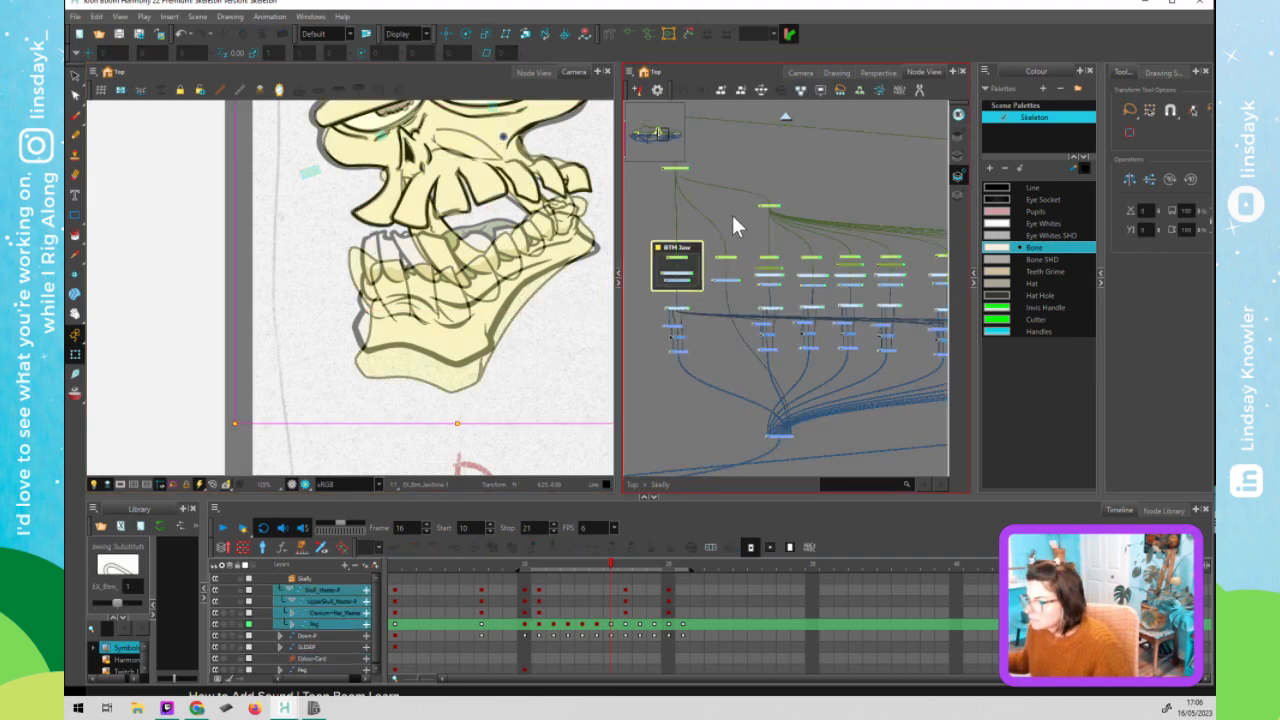
pyautogui.click(659, 340)
pyautogui.click(526, 360)
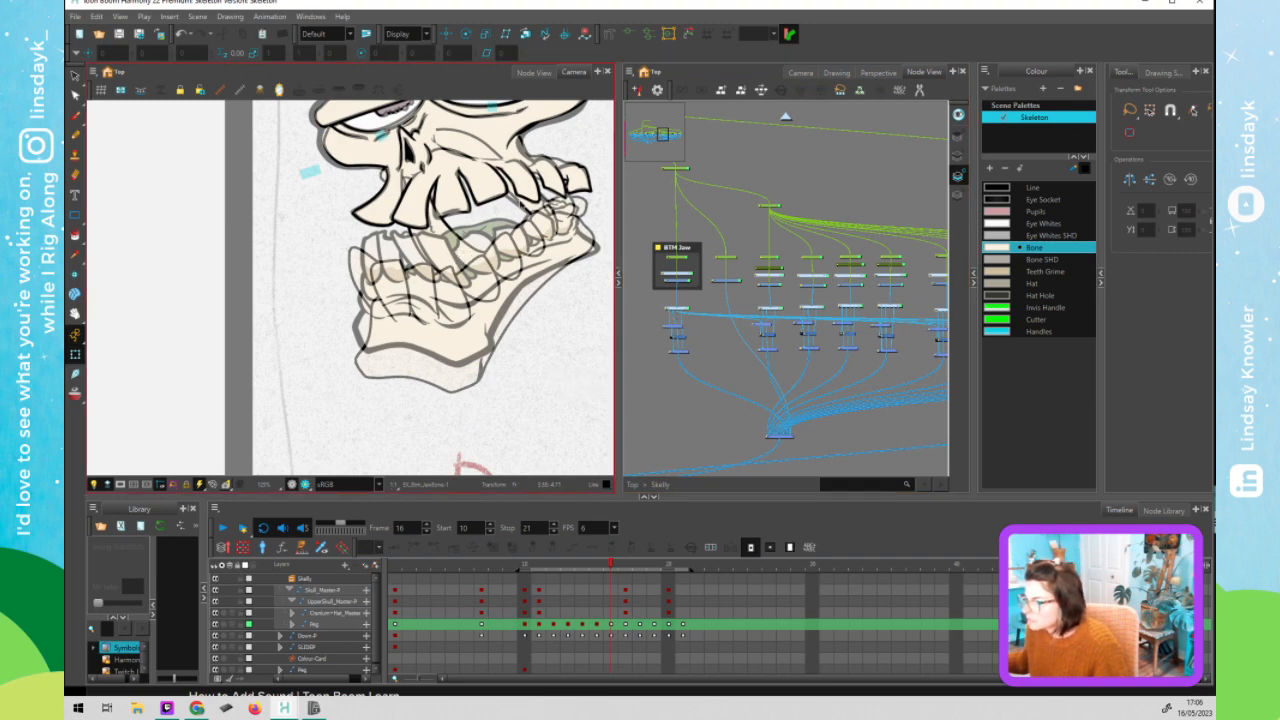
# - Reshape the inner outline of the extra jaw bone piece with the Contour Editor, hiding and showing the Colour Art layer while checking it
pyautogui.click(524, 207)
pyautogui.hotkey('alt', 's')
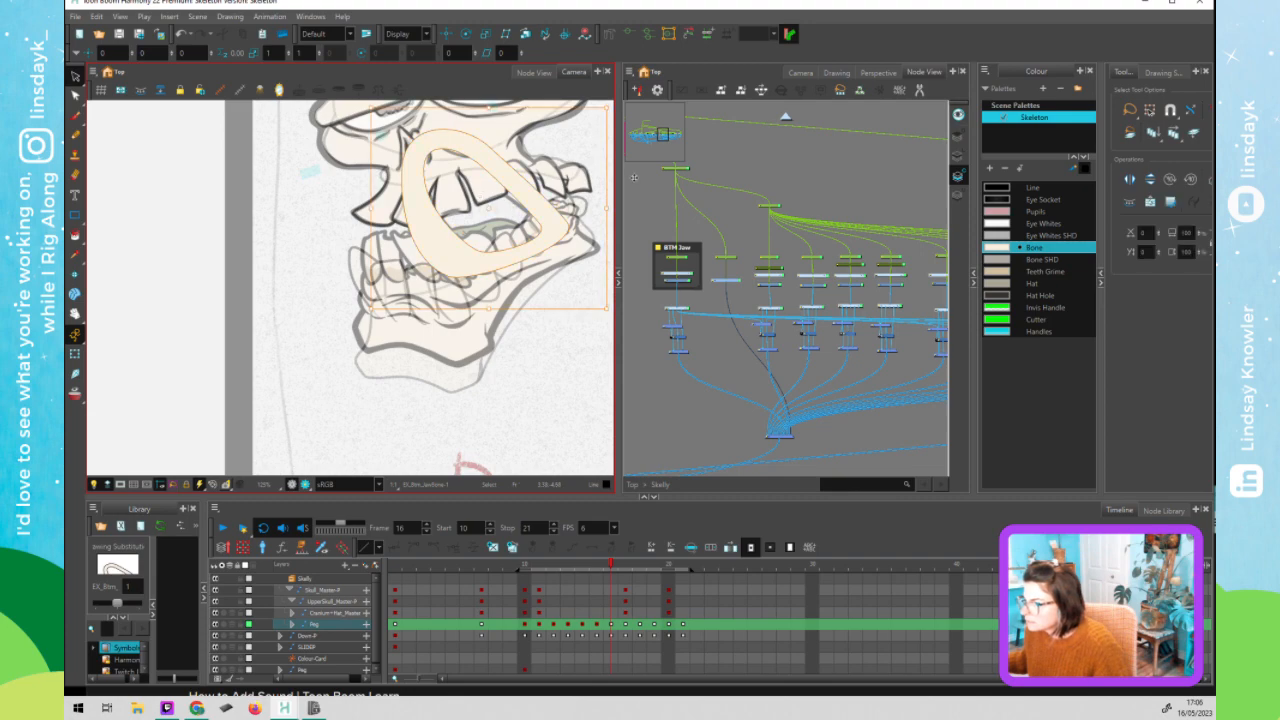
pyautogui.hotkey('alt', 'q')
pyautogui.click(959, 149)
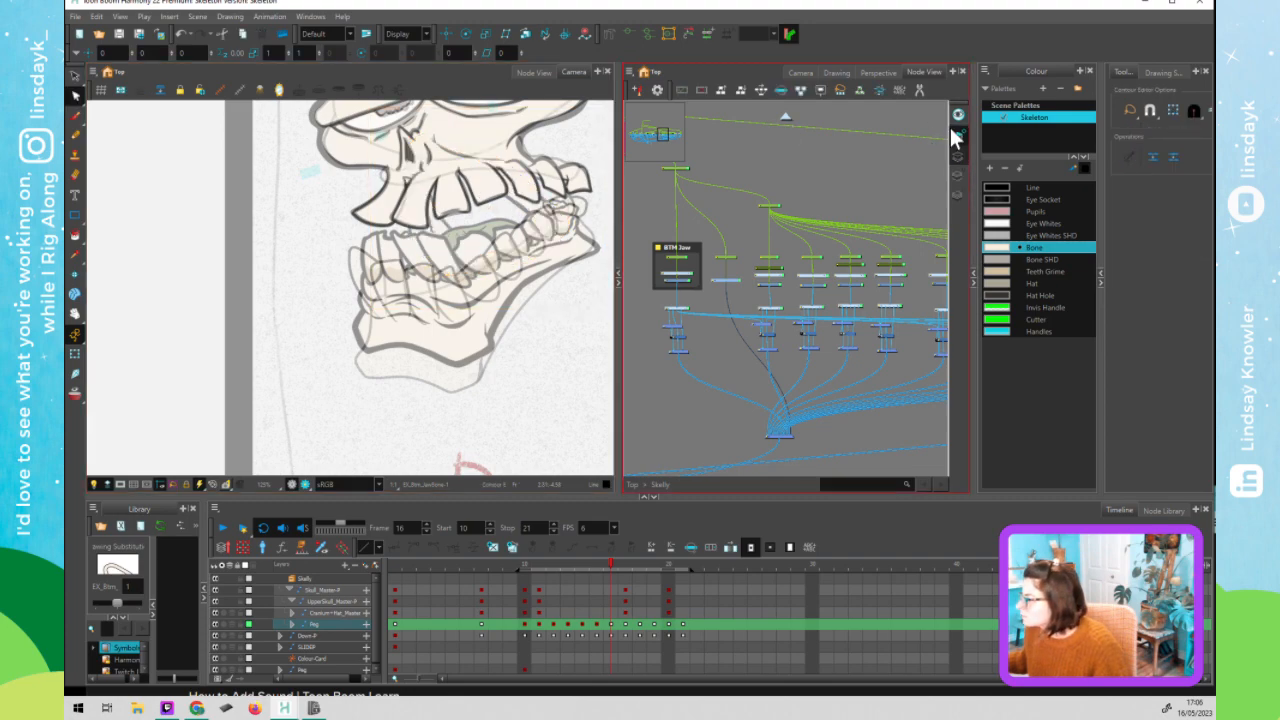
pyautogui.click(958, 117)
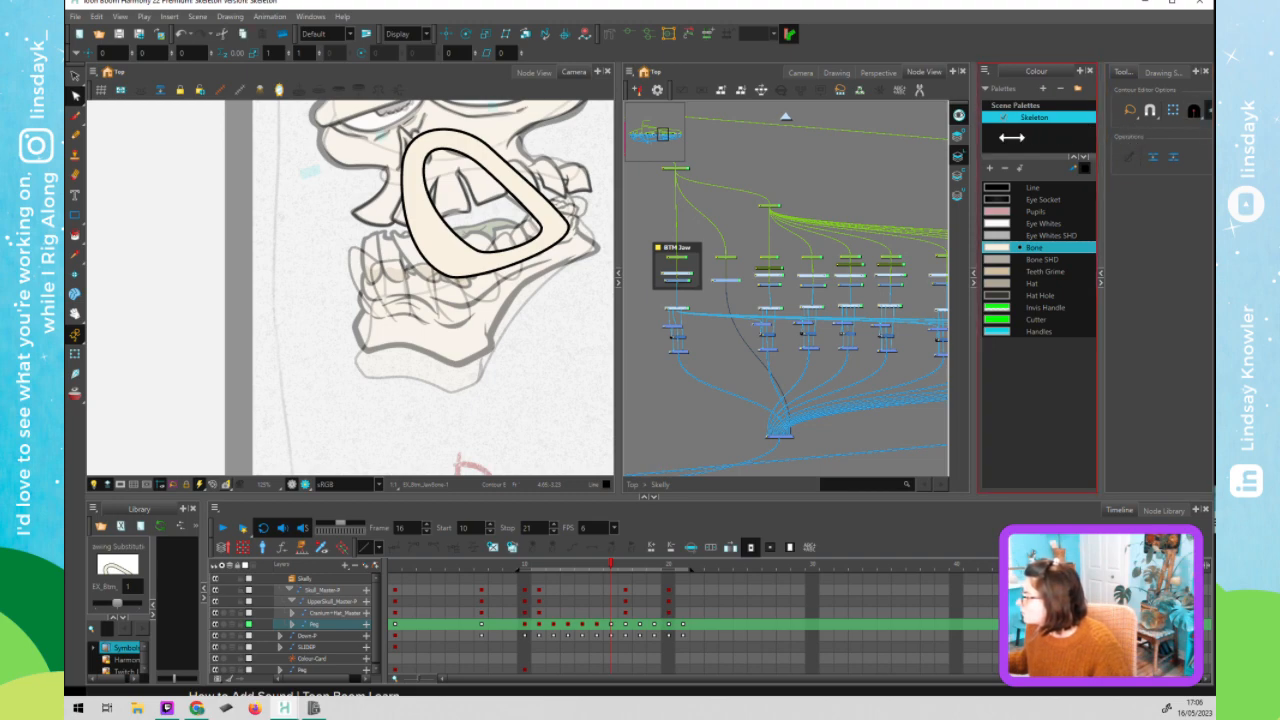
pyautogui.click(1100, 273)
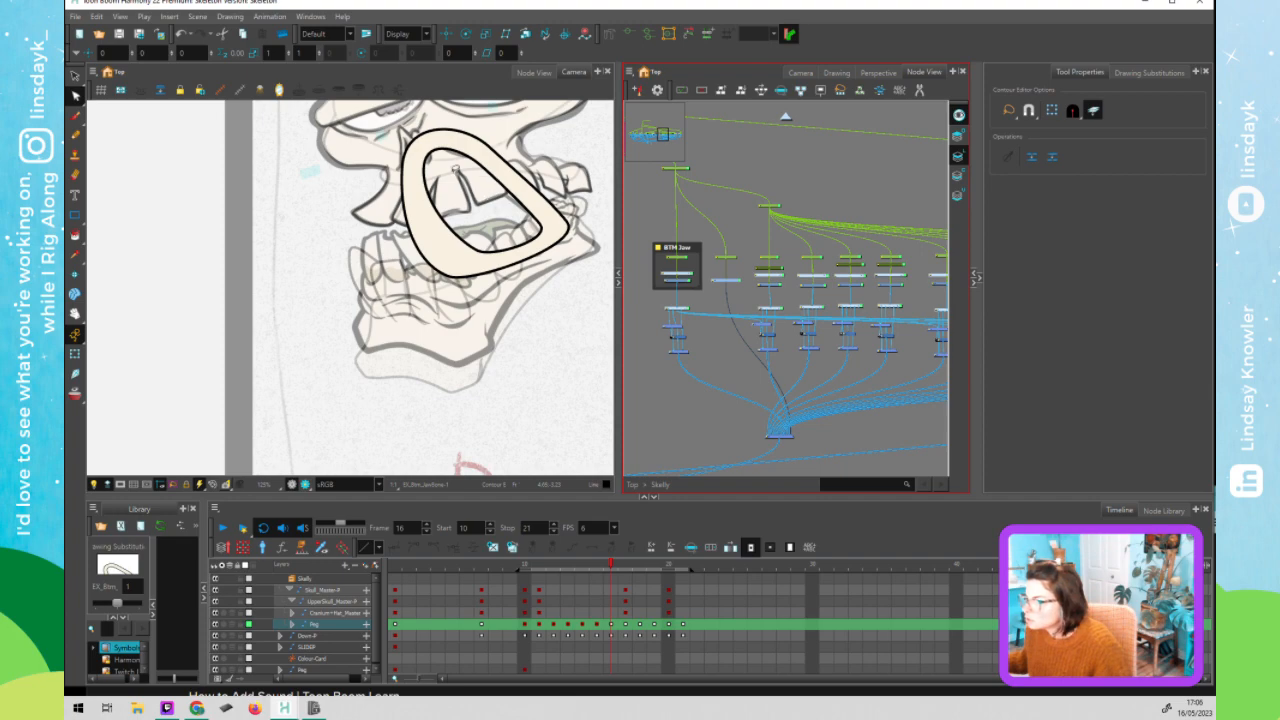
pyautogui.click(471, 172)
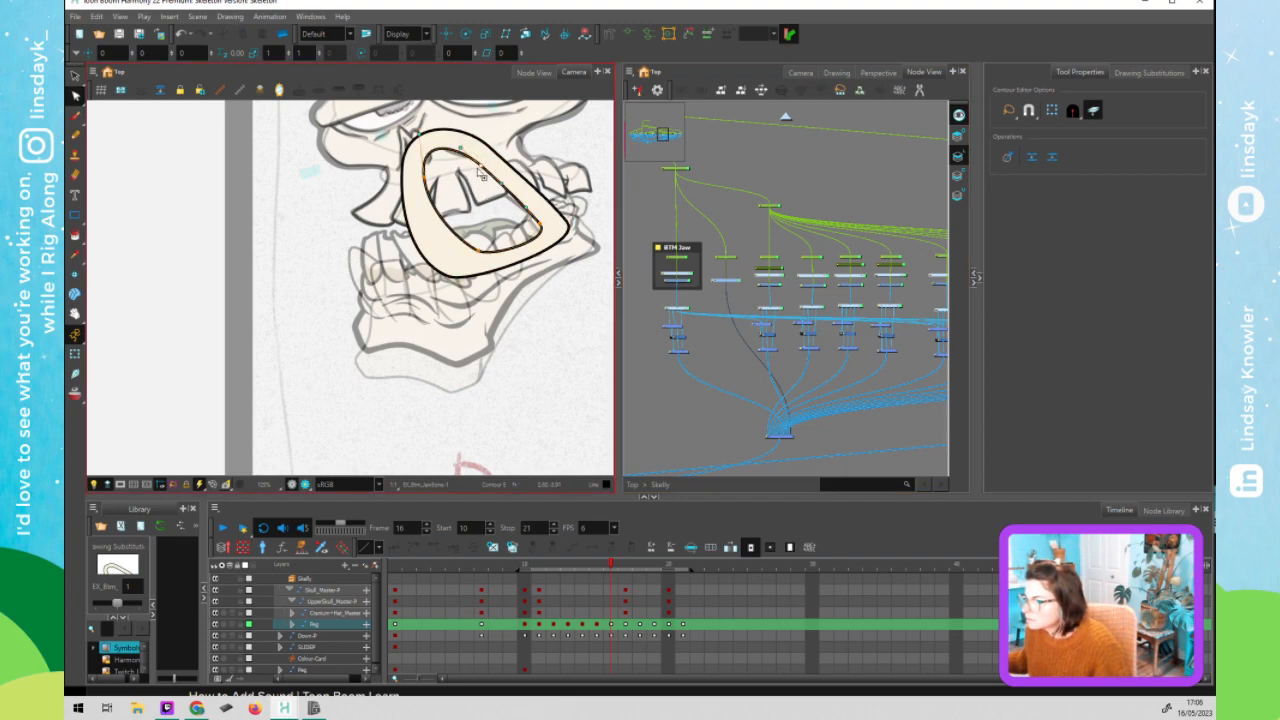
pyautogui.click(855, 176)
pyautogui.click(957, 116)
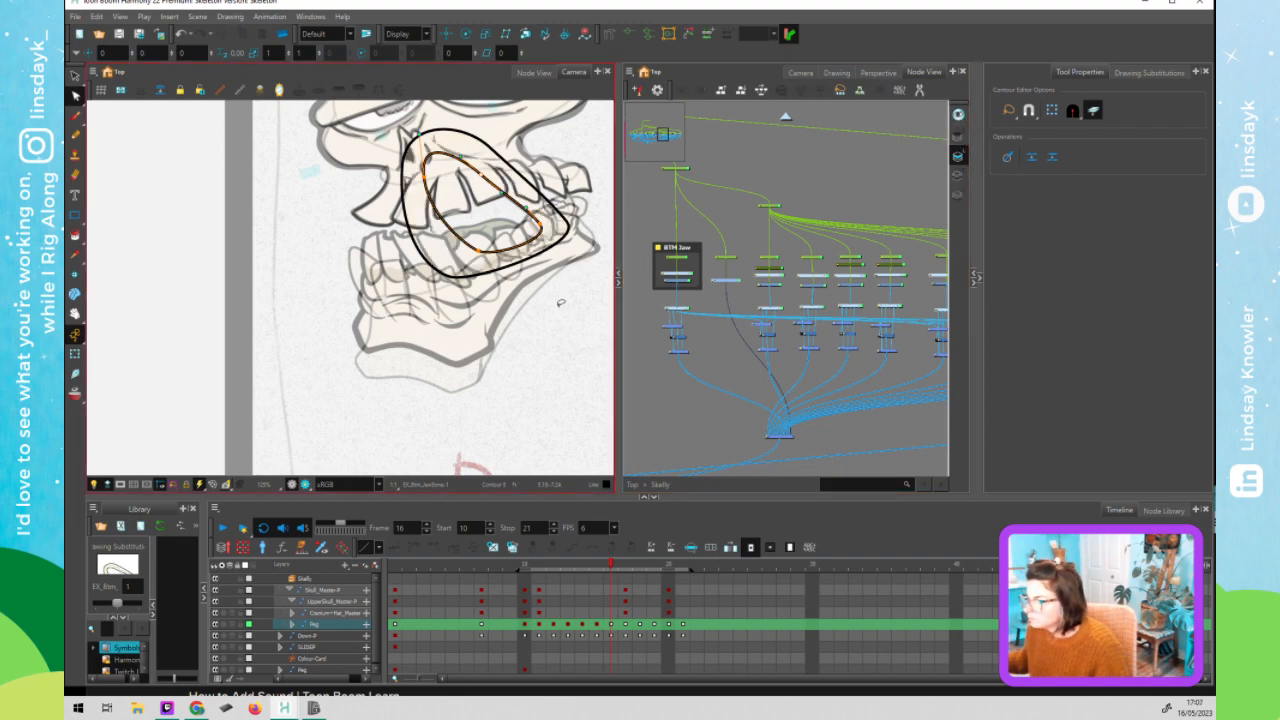
pyautogui.click(505, 298)
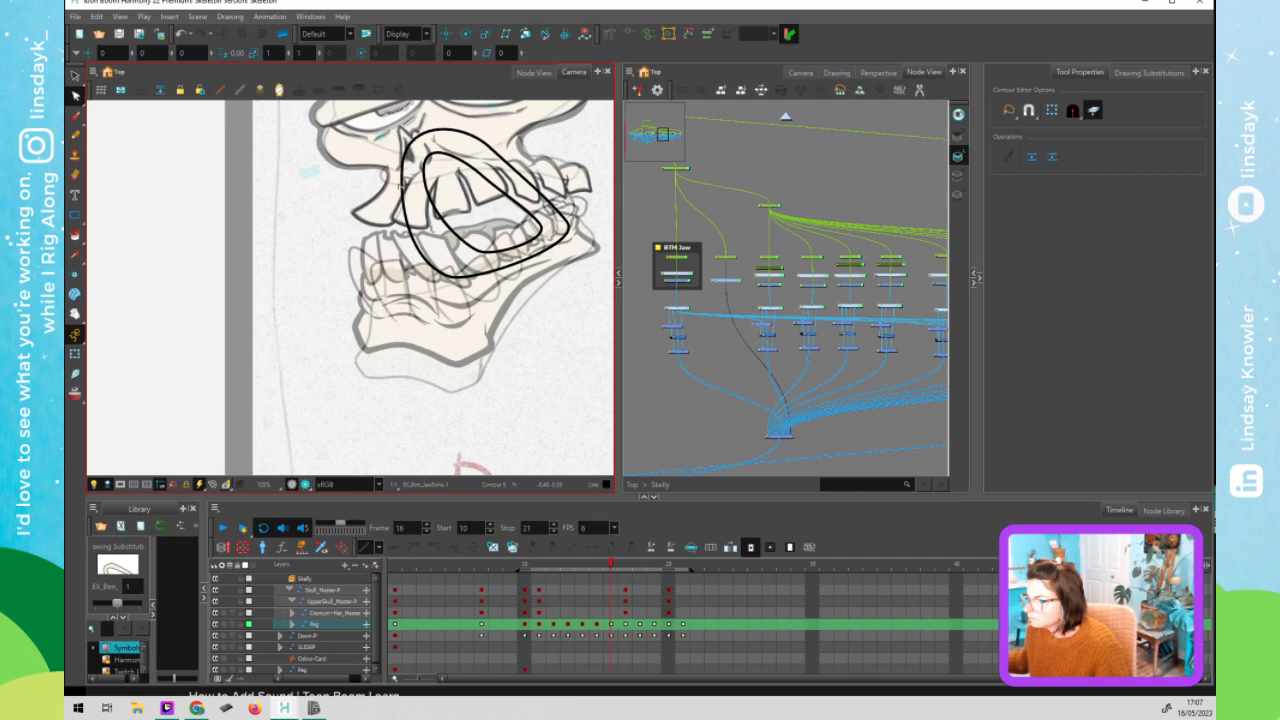
# - Pull the upper edge of the extra jaw bone's outer outline slightly inward with the Contour Editor
pyautogui.click(959, 112)
pyautogui.click(494, 140)
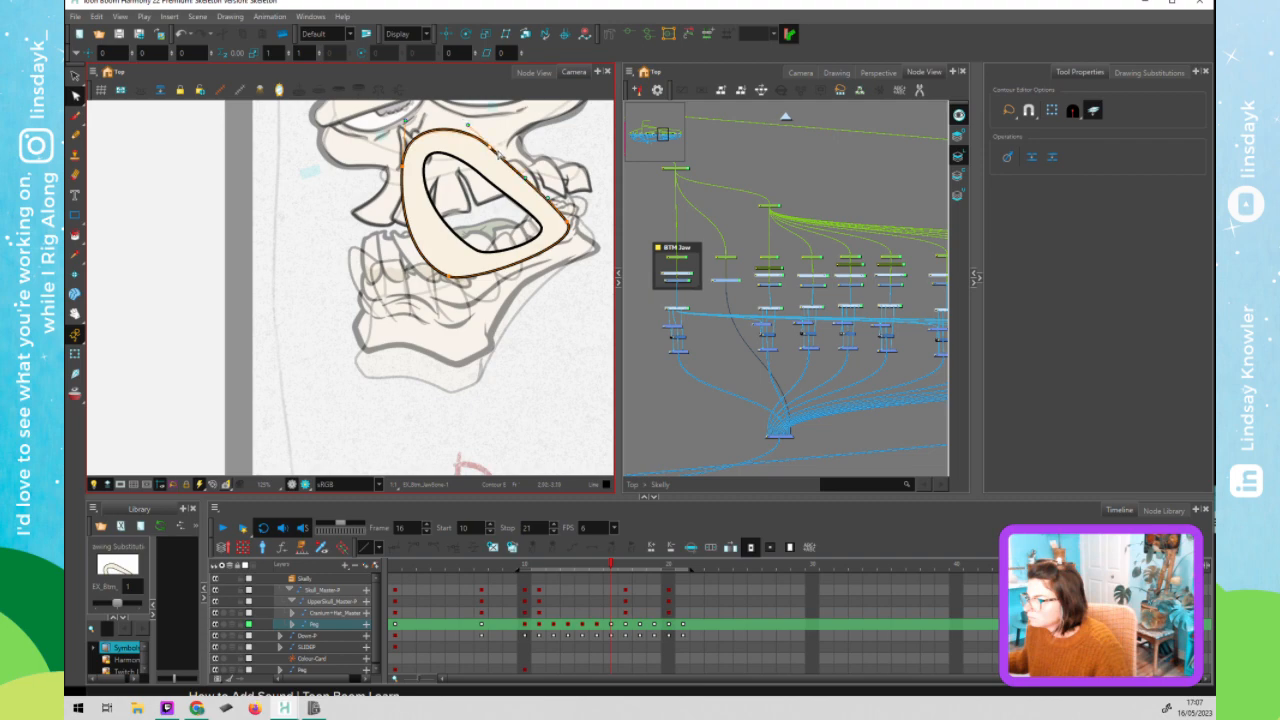
pyautogui.moveTo(404, 166); pyautogui.dragTo(407, 174)
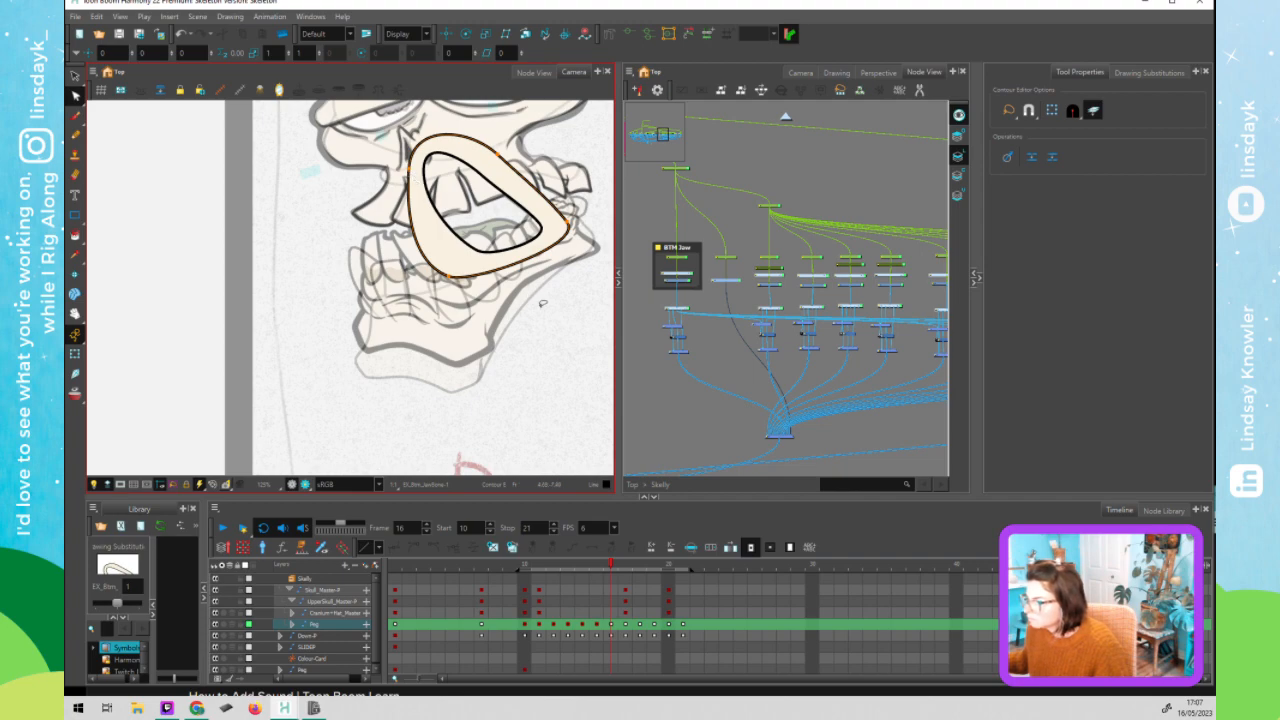
# - Nudge the whole extra jaw bone piece slightly down and to the right with the Transform tool
pyautogui.hotkey('shift', 't')
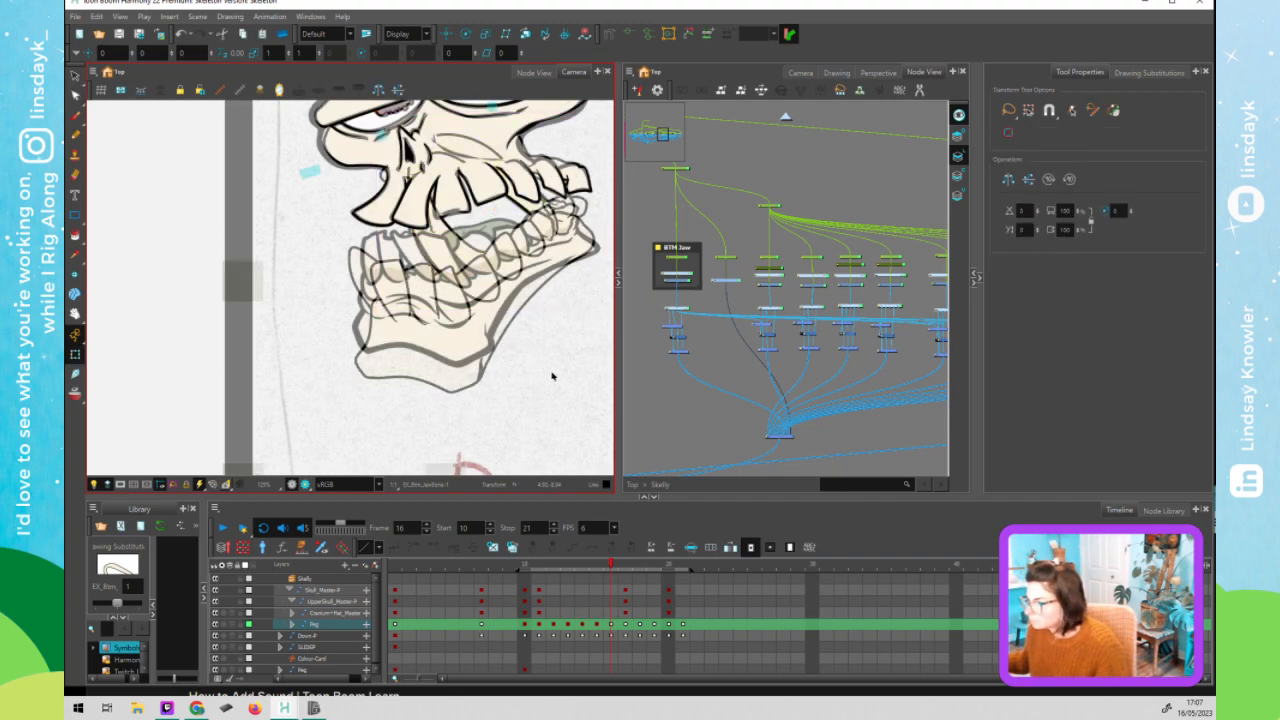
pyautogui.click(553, 376)
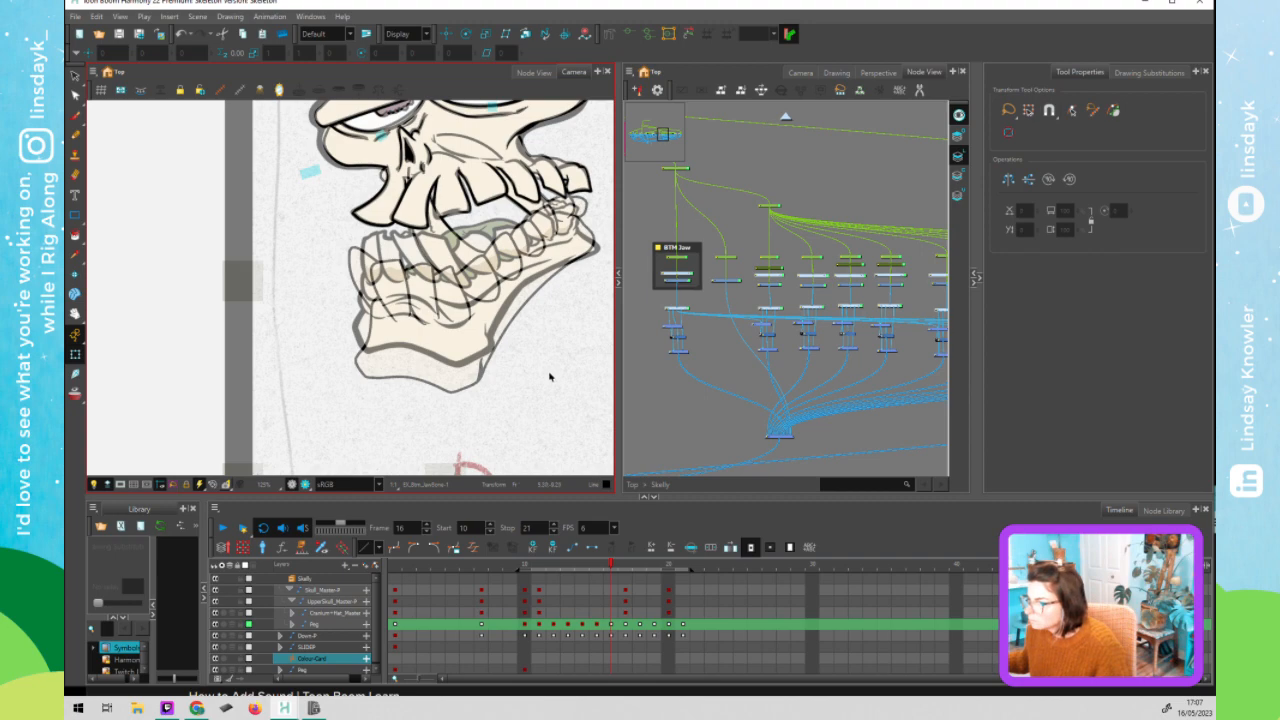
pyautogui.click(446, 243)
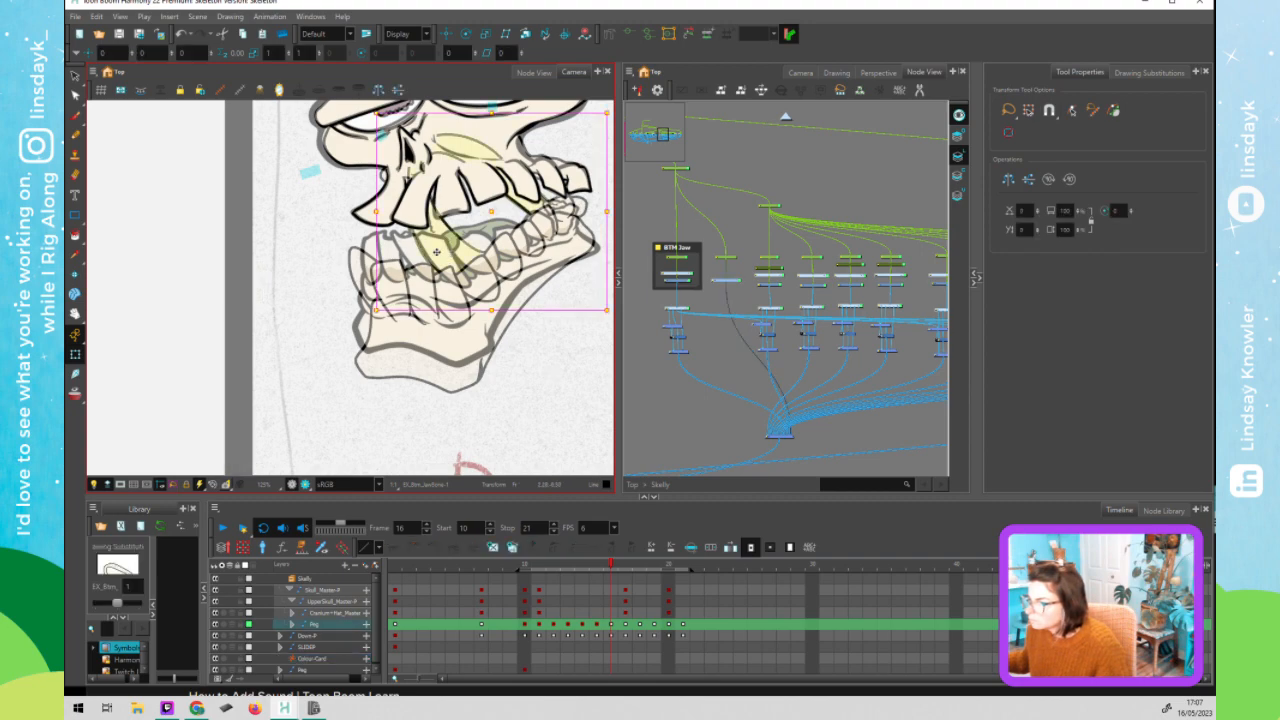
pyautogui.hotkey('ctrl', 'z')
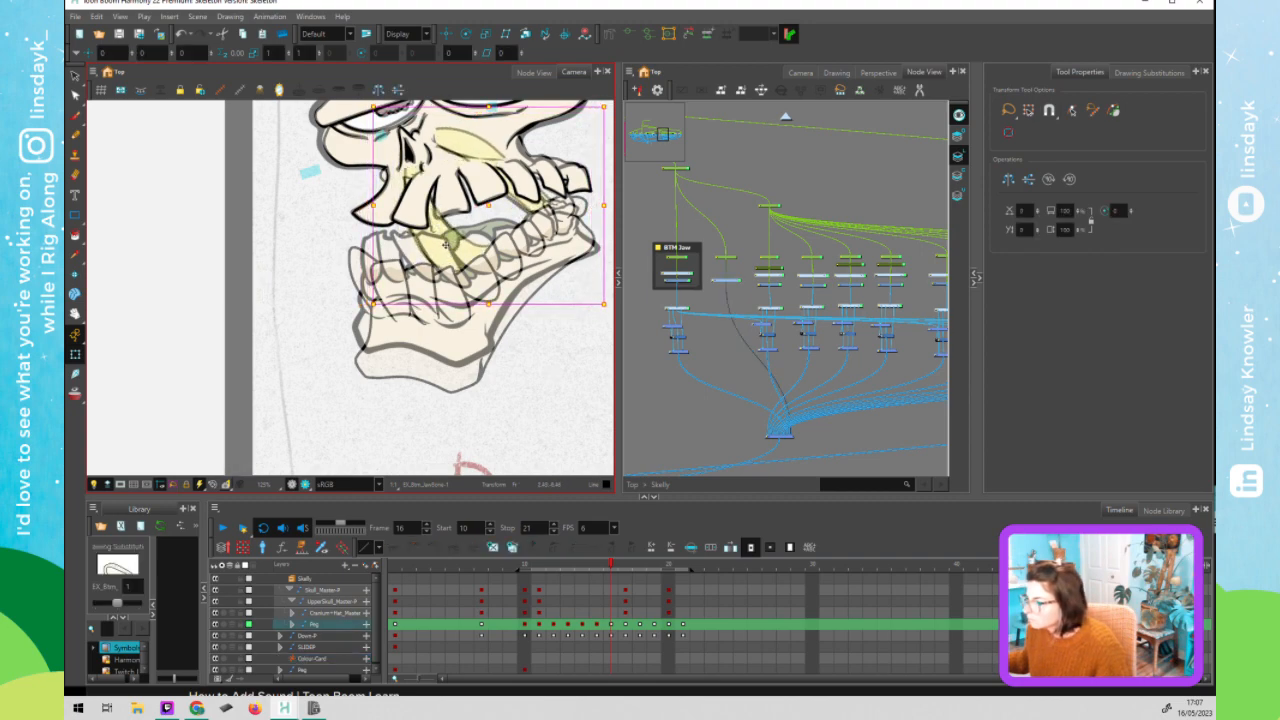
pyautogui.moveTo(446, 244); pyautogui.dragTo(449, 250)
pyautogui.click(779, 431)
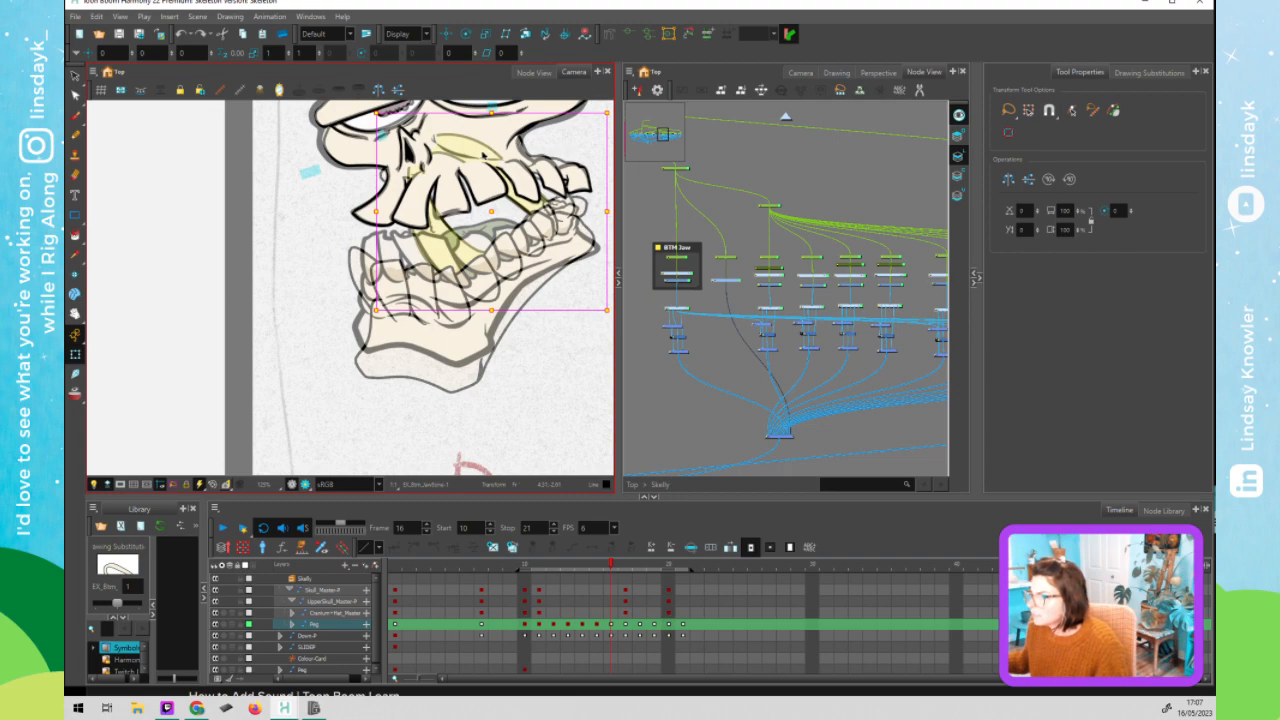
pyautogui.hotkey('ctrl', 'z')
pyautogui.hotkey('ctrl', 'shift', 'z')
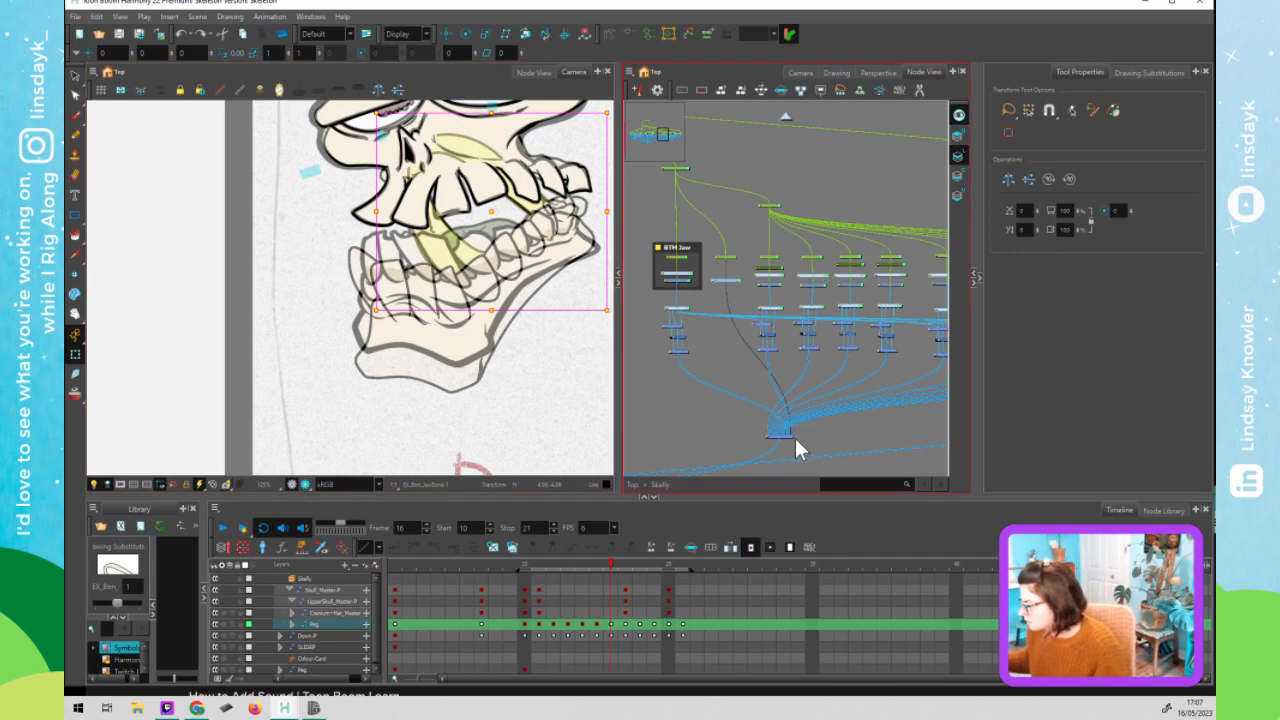
# - Rewire the extra jaw bone's node from the lower jaw composite to the main composite of the rig
pyautogui.scroll(-2, 795, 436)
pyautogui.moveTo(794, 420); pyautogui.dragTo(731, 306)
pyautogui.scroll(2, 710, 308)
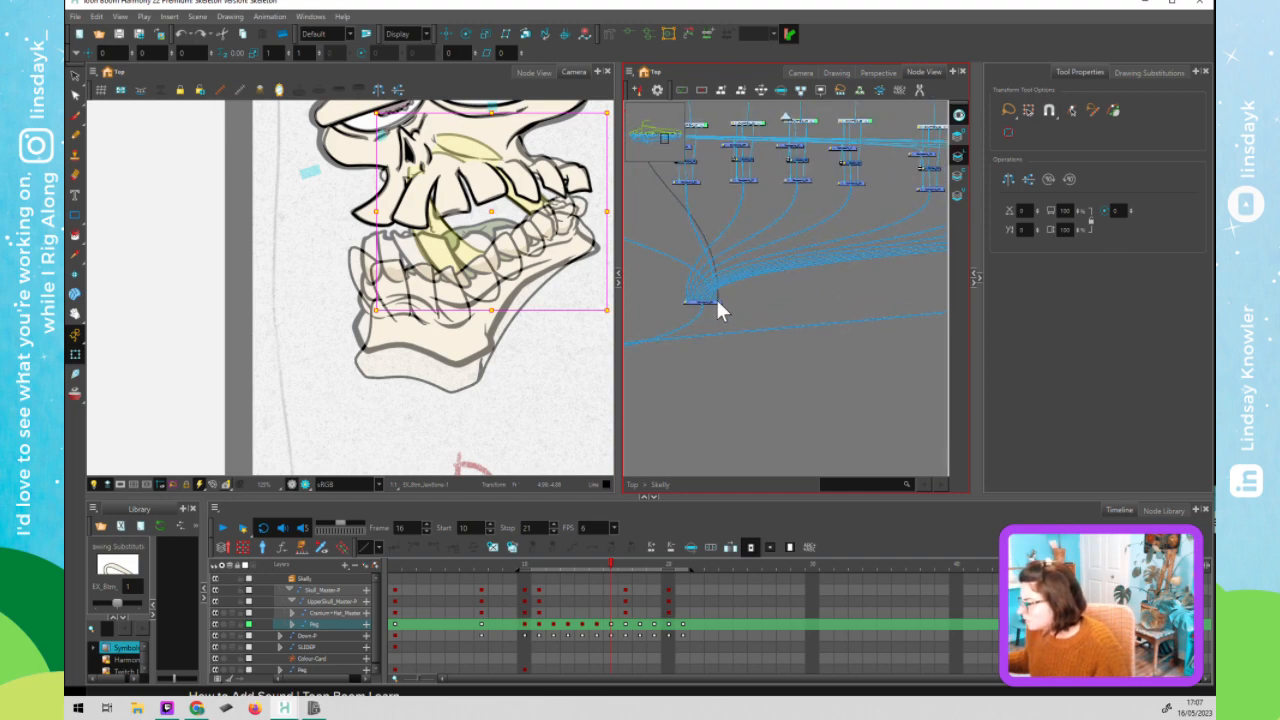
pyautogui.moveTo(717, 295); pyautogui.dragTo(738, 304)
pyautogui.scroll(-2, 738, 304)
pyautogui.moveTo(692, 373); pyautogui.dragTo(852, 346)
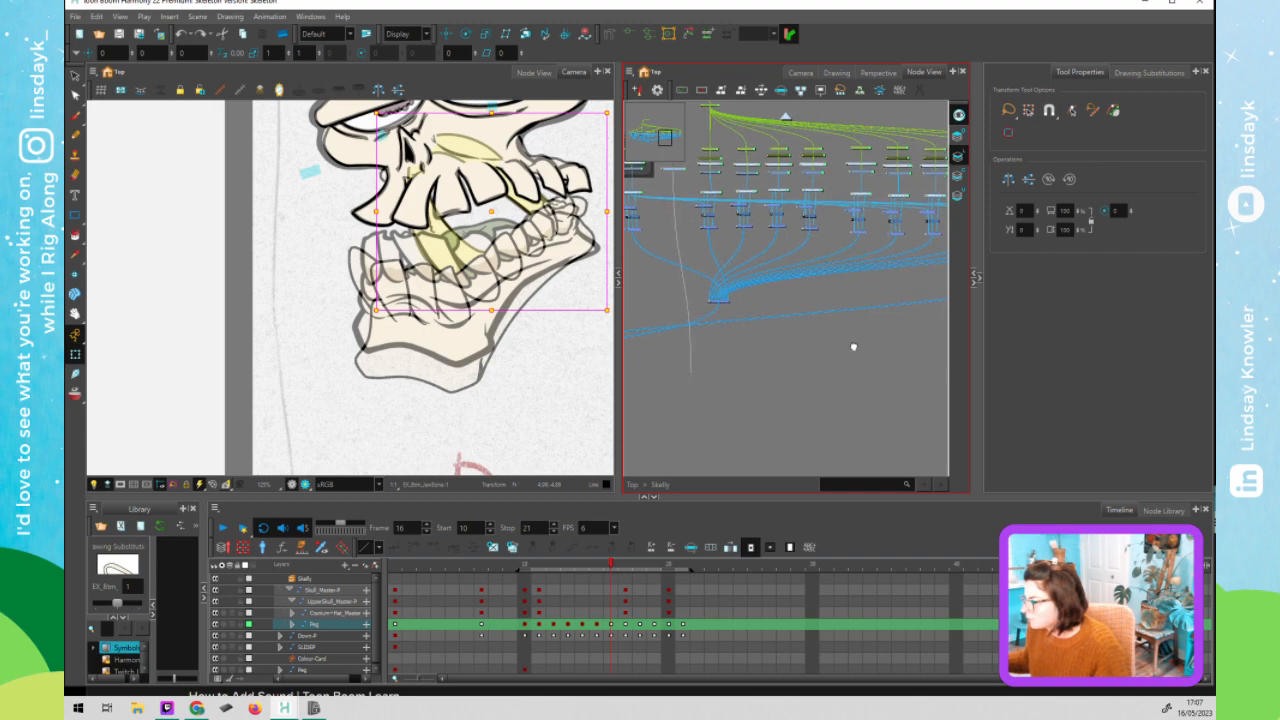
pyautogui.moveTo(683, 361); pyautogui.dragTo(868, 345)
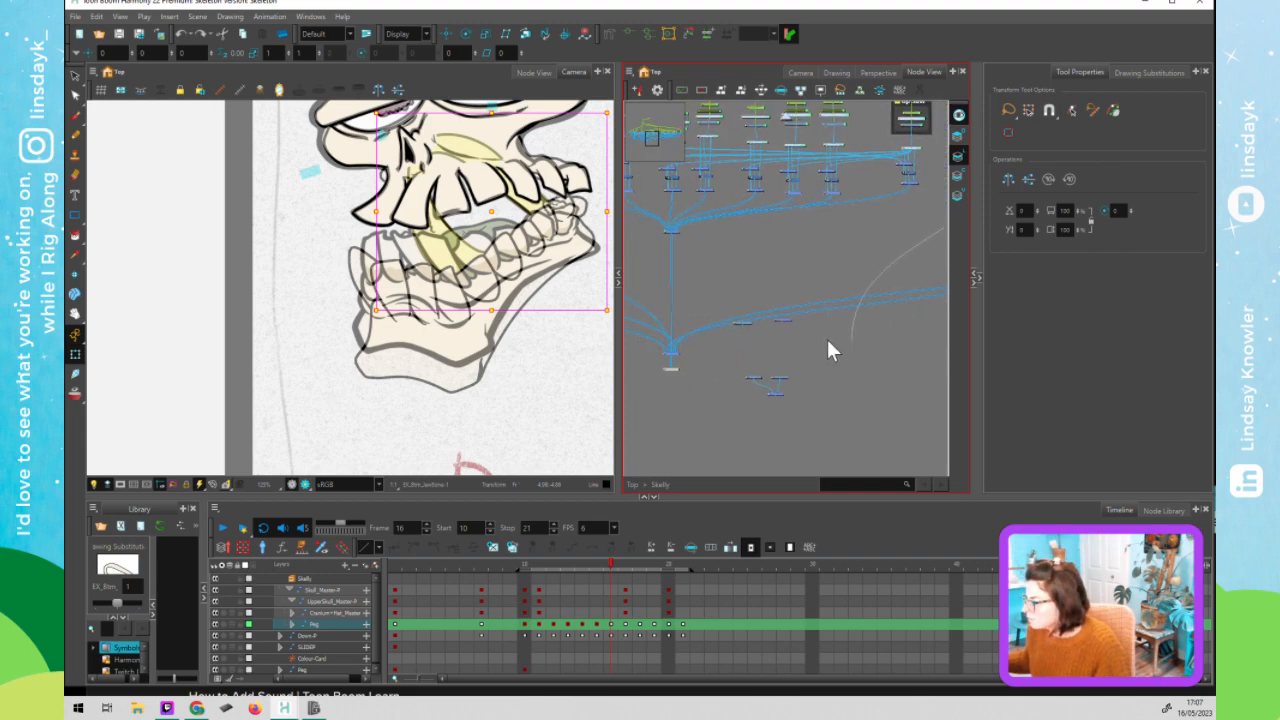
pyautogui.moveTo(703, 341); pyautogui.dragTo(634, 371)
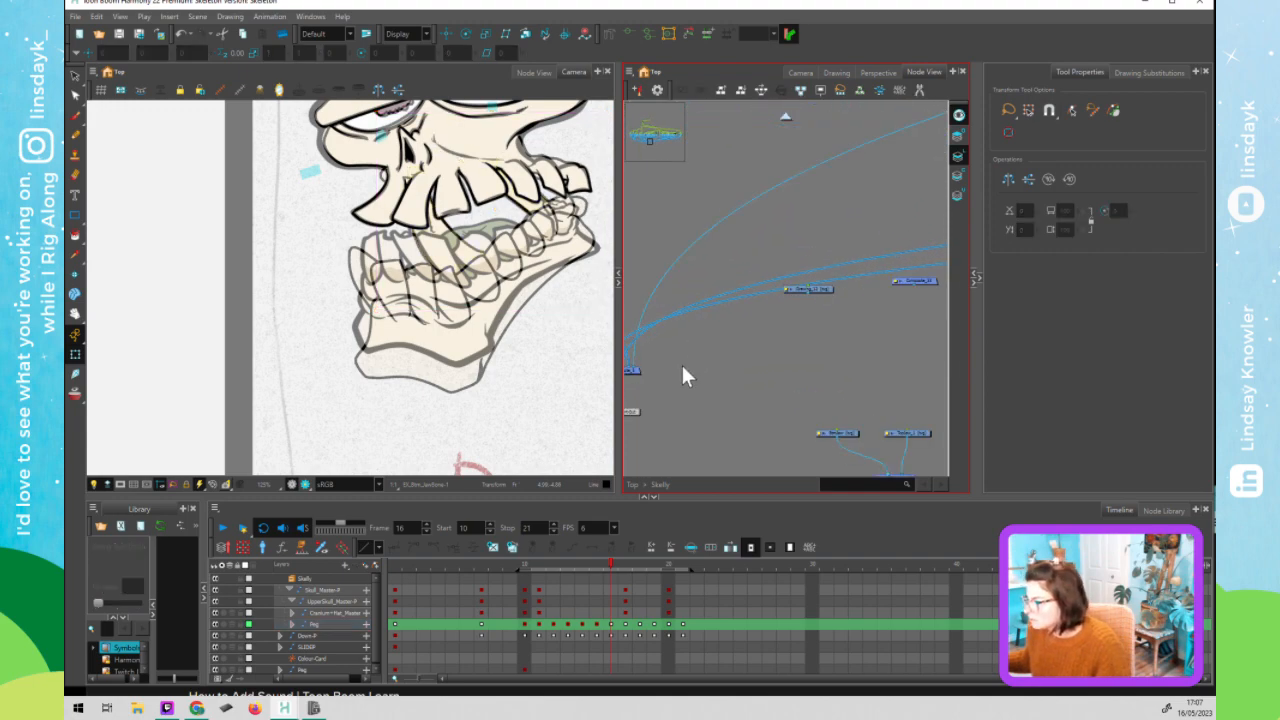
# - Examine the composite nodes across the rig's network to find which skull parts each one controls
pyautogui.scroll(-8, 683, 366)
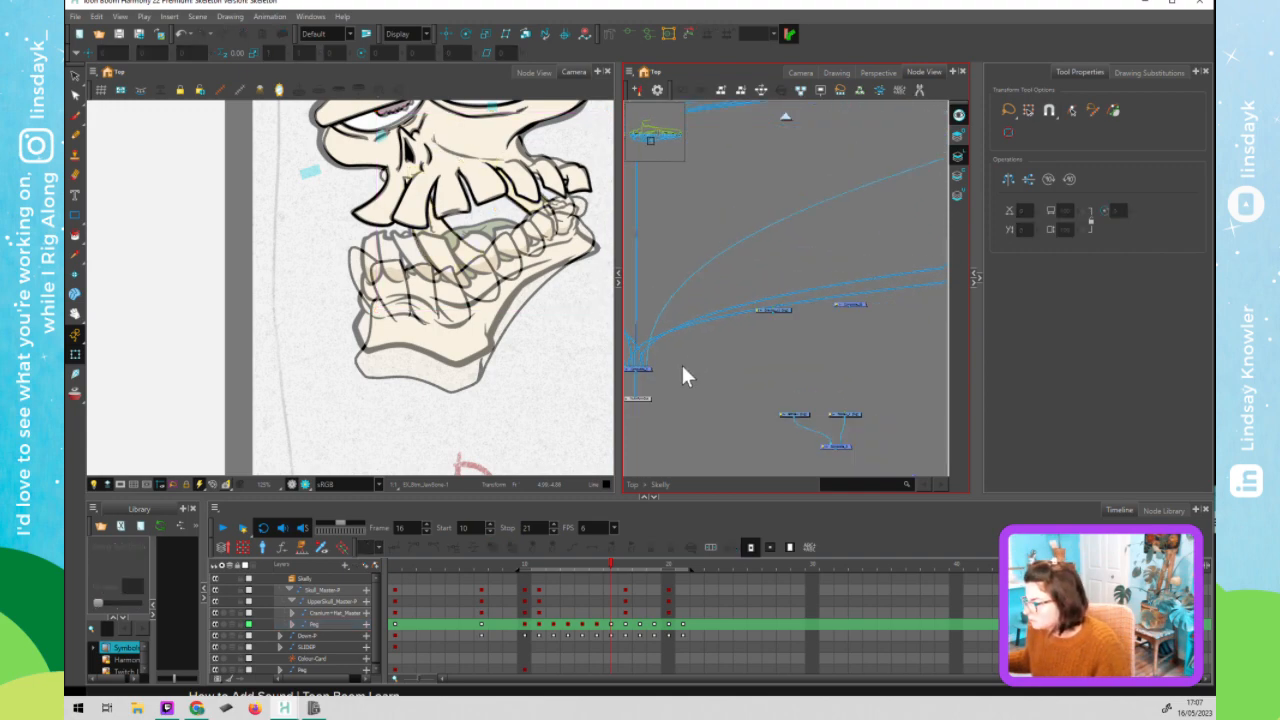
pyautogui.click(469, 250)
pyautogui.click(801, 310)
pyautogui.scroll(4, 802, 309)
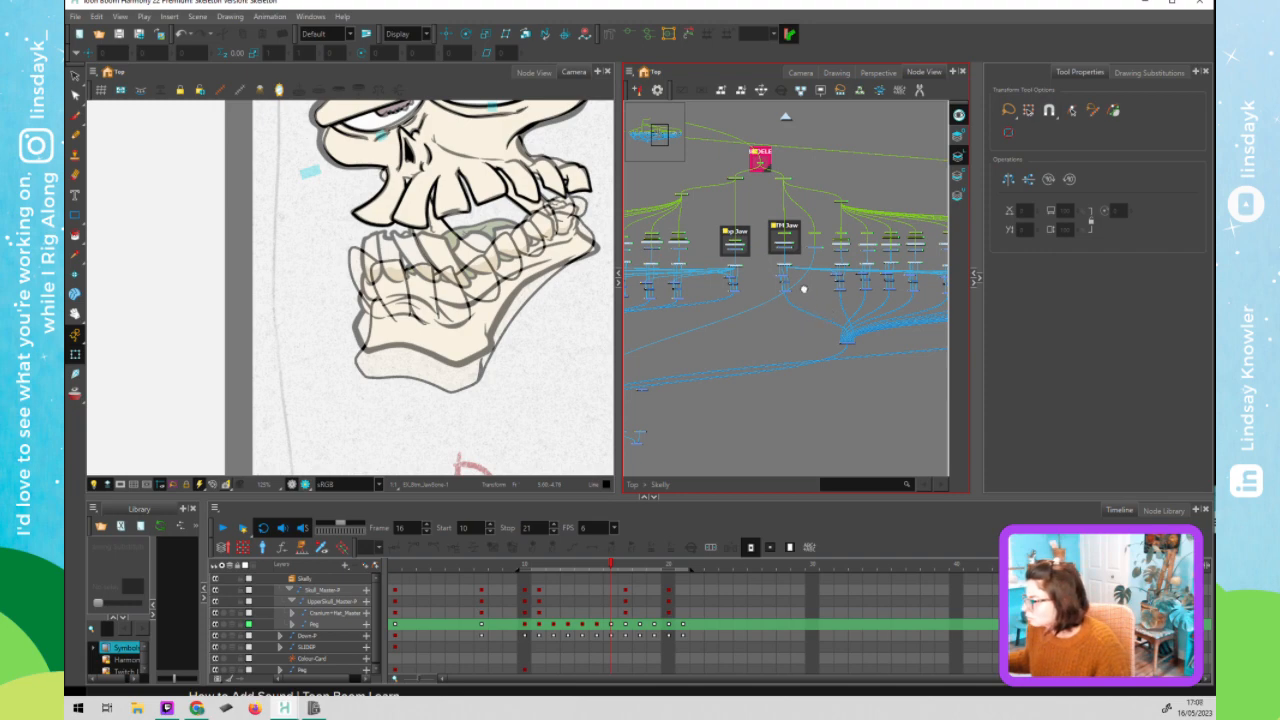
pyautogui.moveTo(804, 289); pyautogui.dragTo(690, 257)
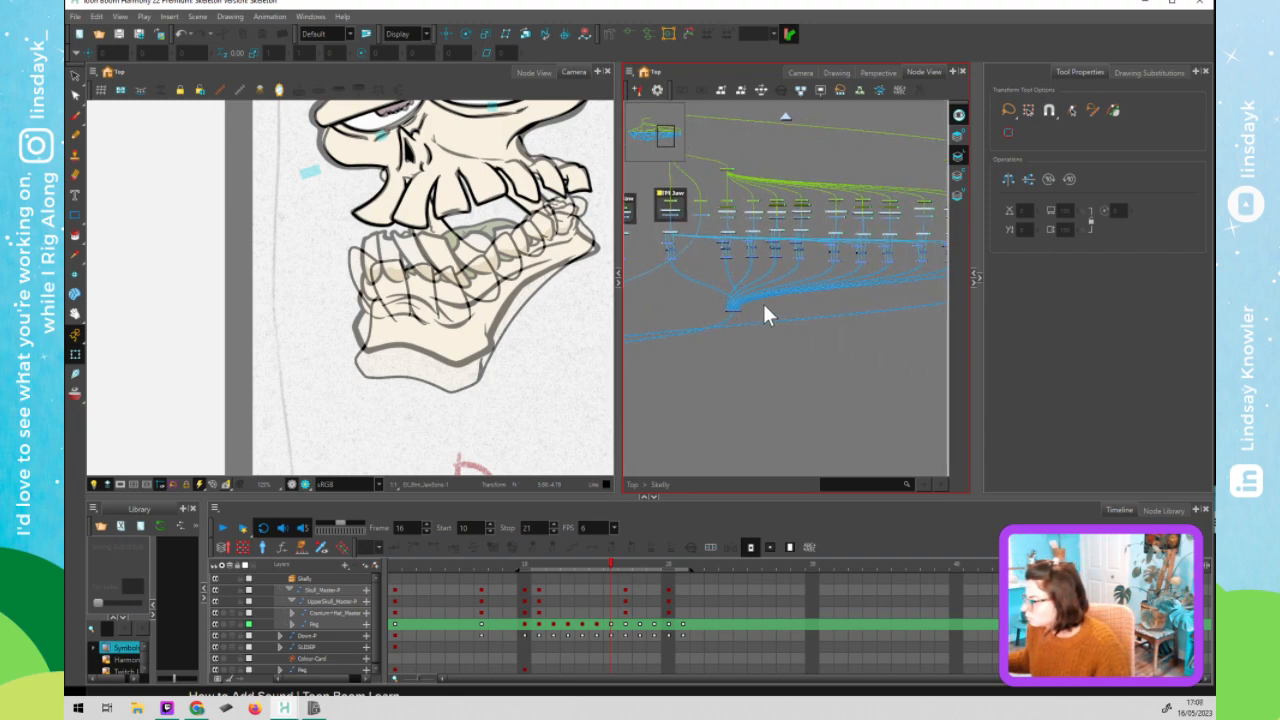
pyautogui.moveTo(764, 301); pyautogui.dragTo(763, 298)
pyautogui.moveTo(890, 318); pyautogui.dragTo(637, 334)
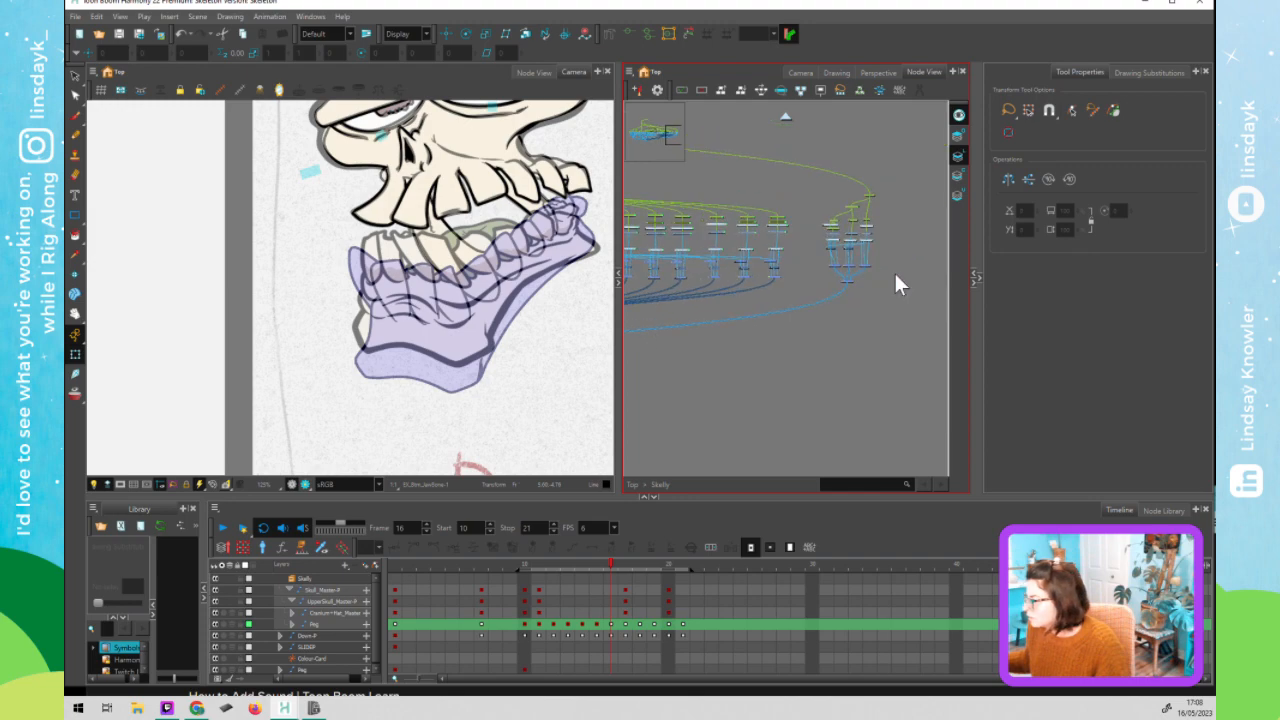
pyautogui.click(833, 281)
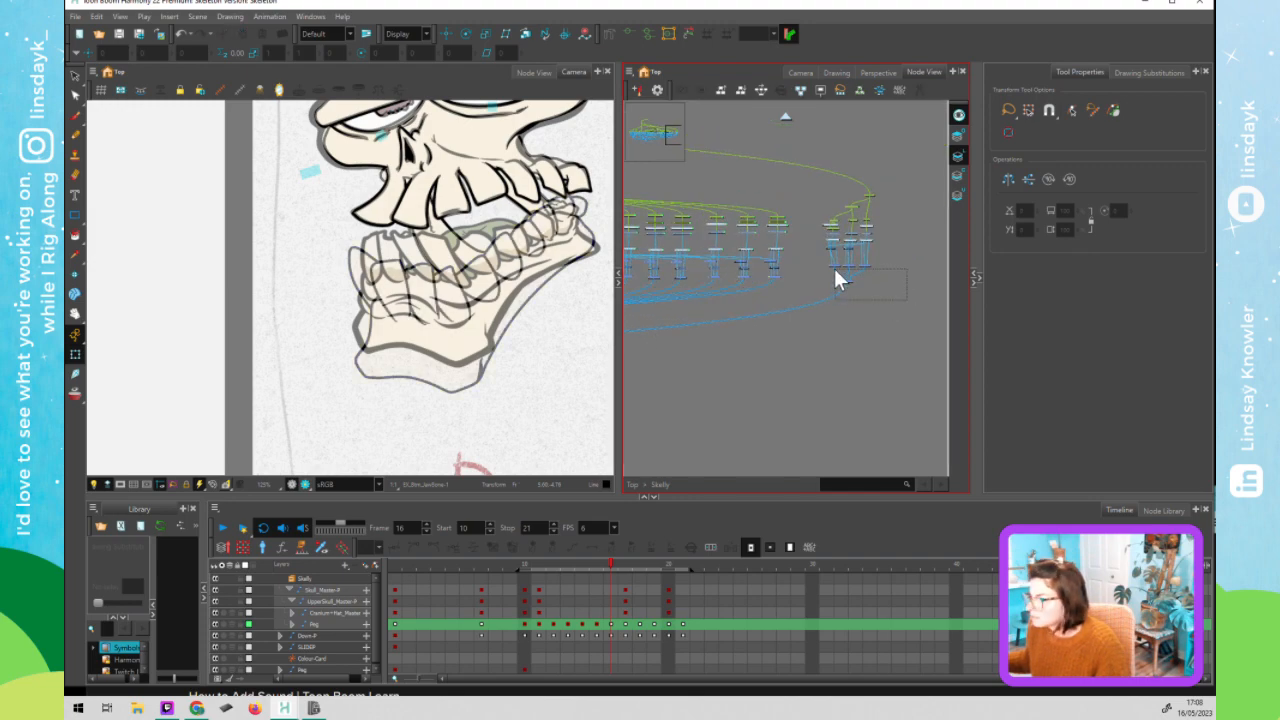
pyautogui.moveTo(834, 268); pyautogui.dragTo(834, 268)
pyautogui.moveTo(720, 383); pyautogui.dragTo(1127, 389)
pyautogui.click(795, 383)
# - Disable the composite node that gathers the upper jaw and teeth, and clear the selection
pyautogui.click(470, 150)
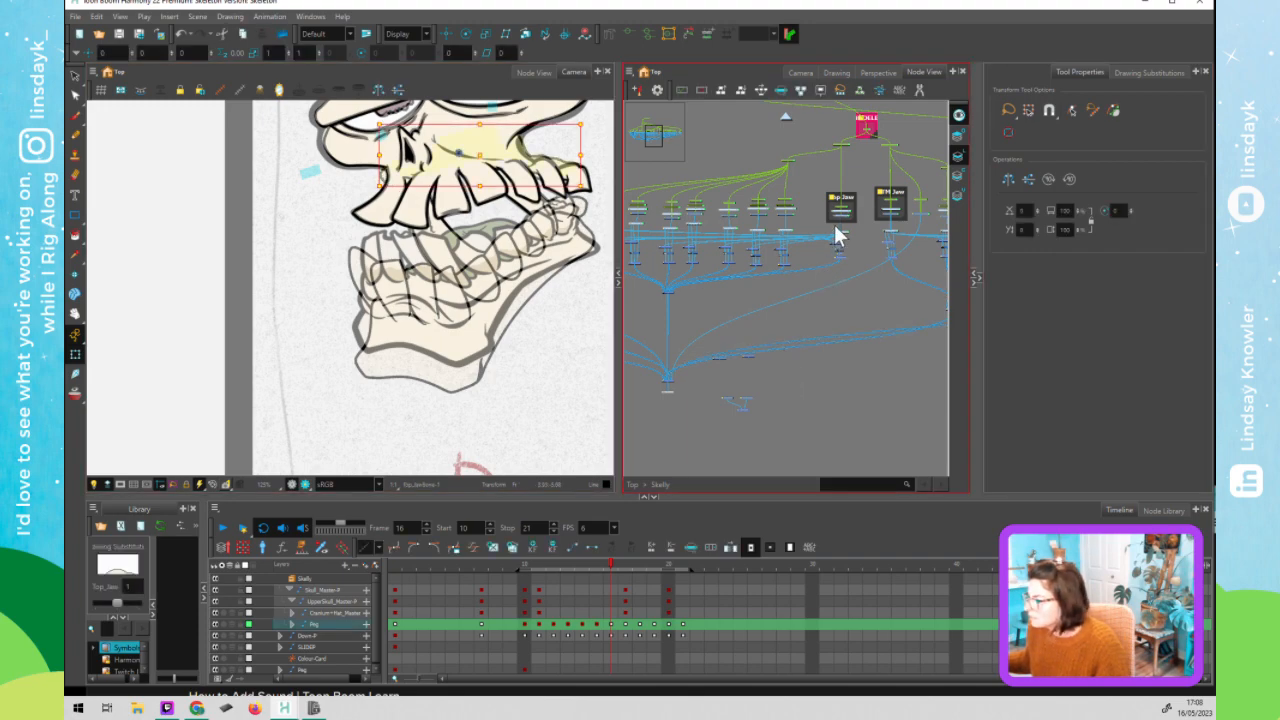
pyautogui.click(644, 289)
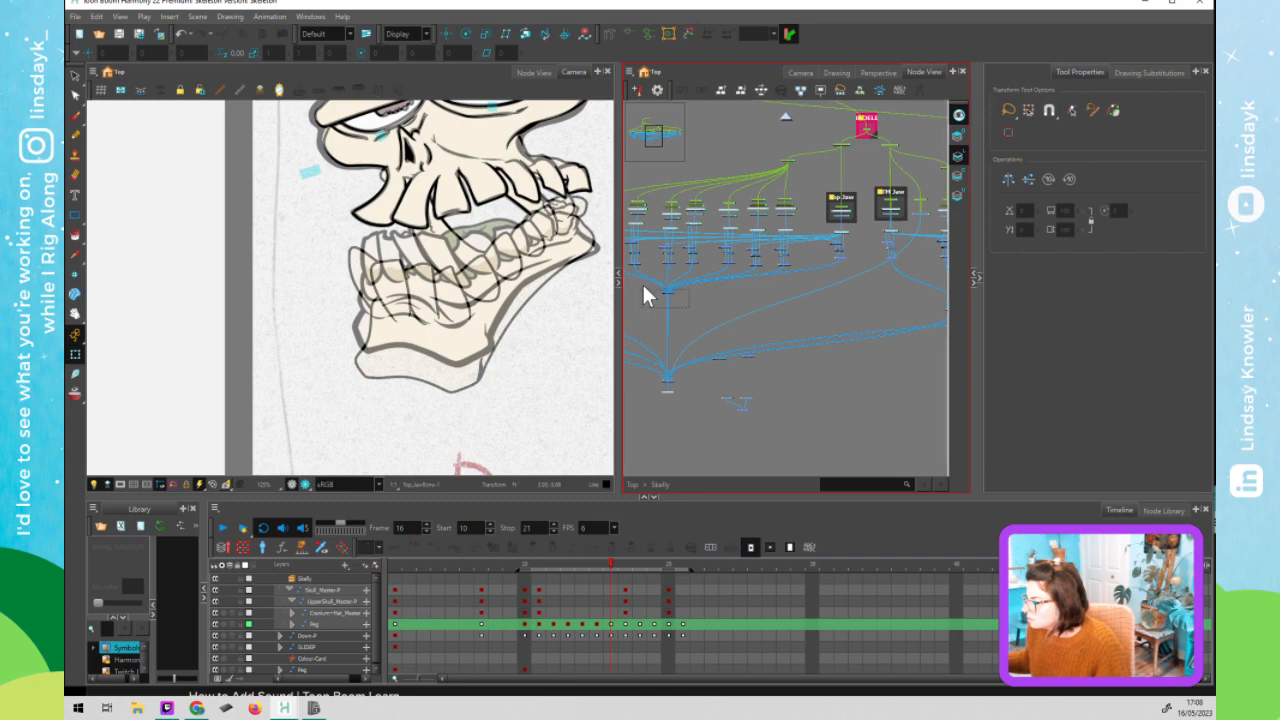
pyautogui.press('d')
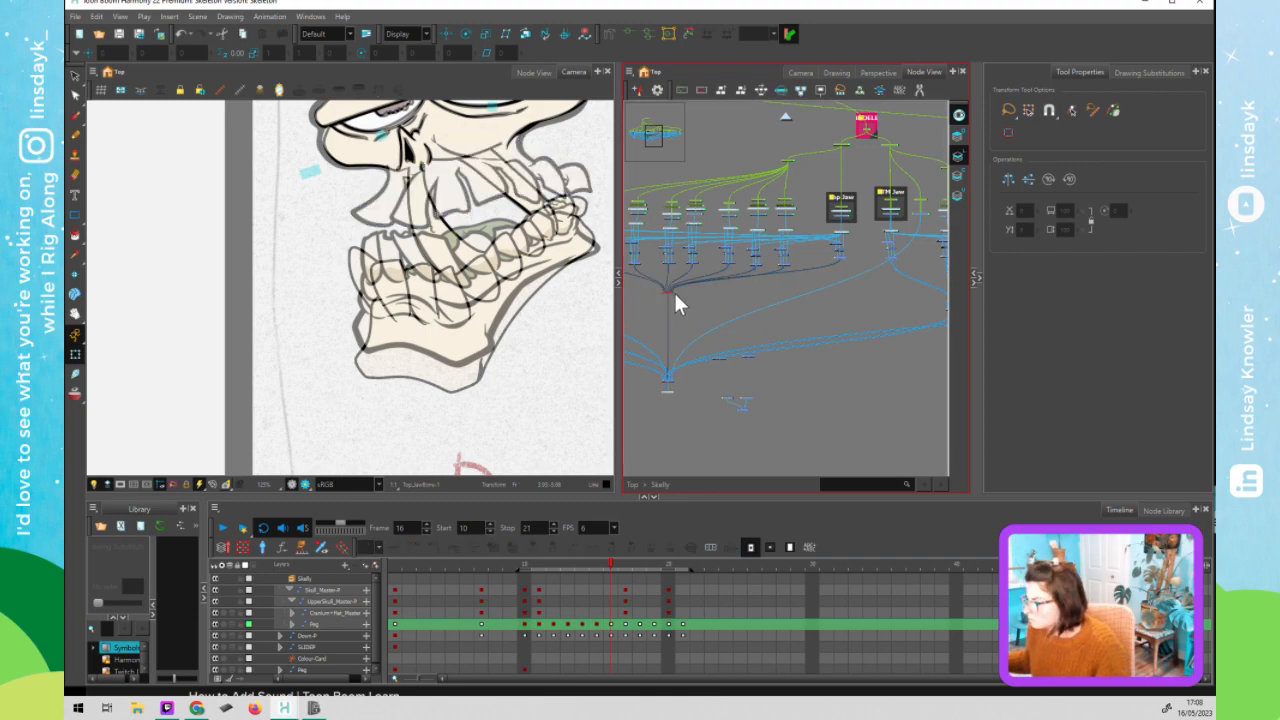
pyautogui.click(779, 293)
pyautogui.moveTo(670, 297); pyautogui.dragTo(602, 339)
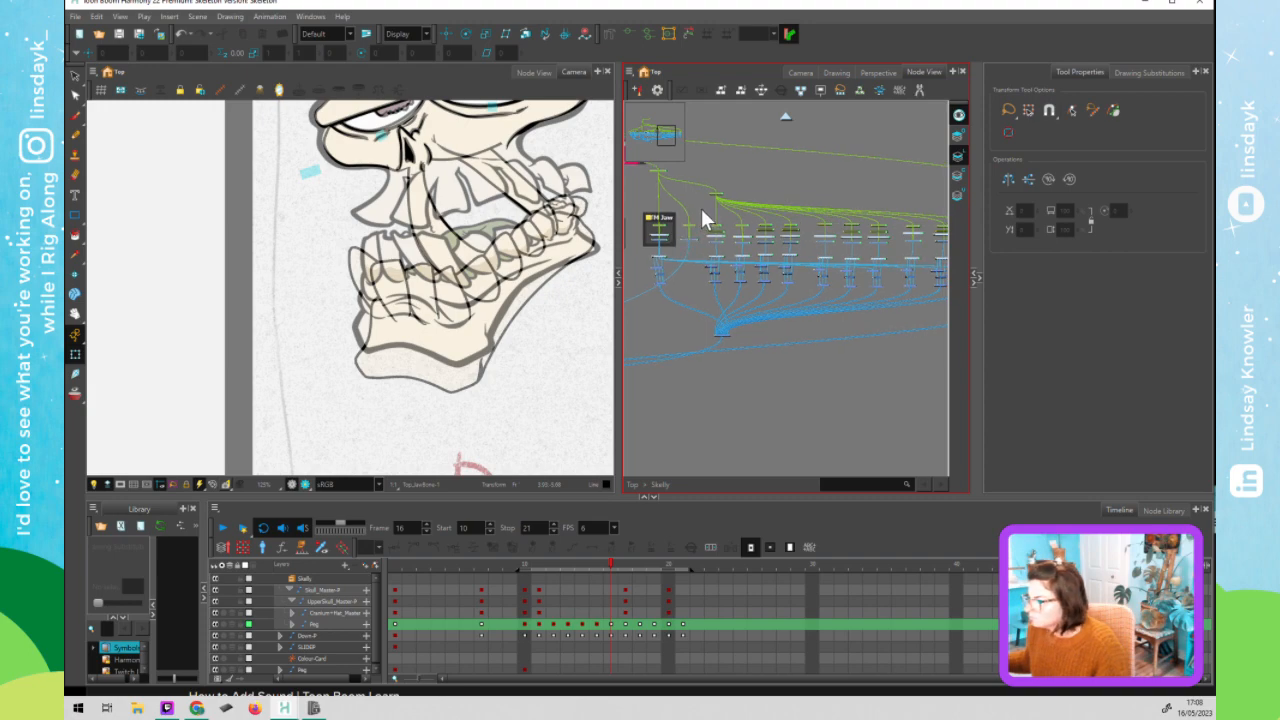
pyautogui.click(420, 336)
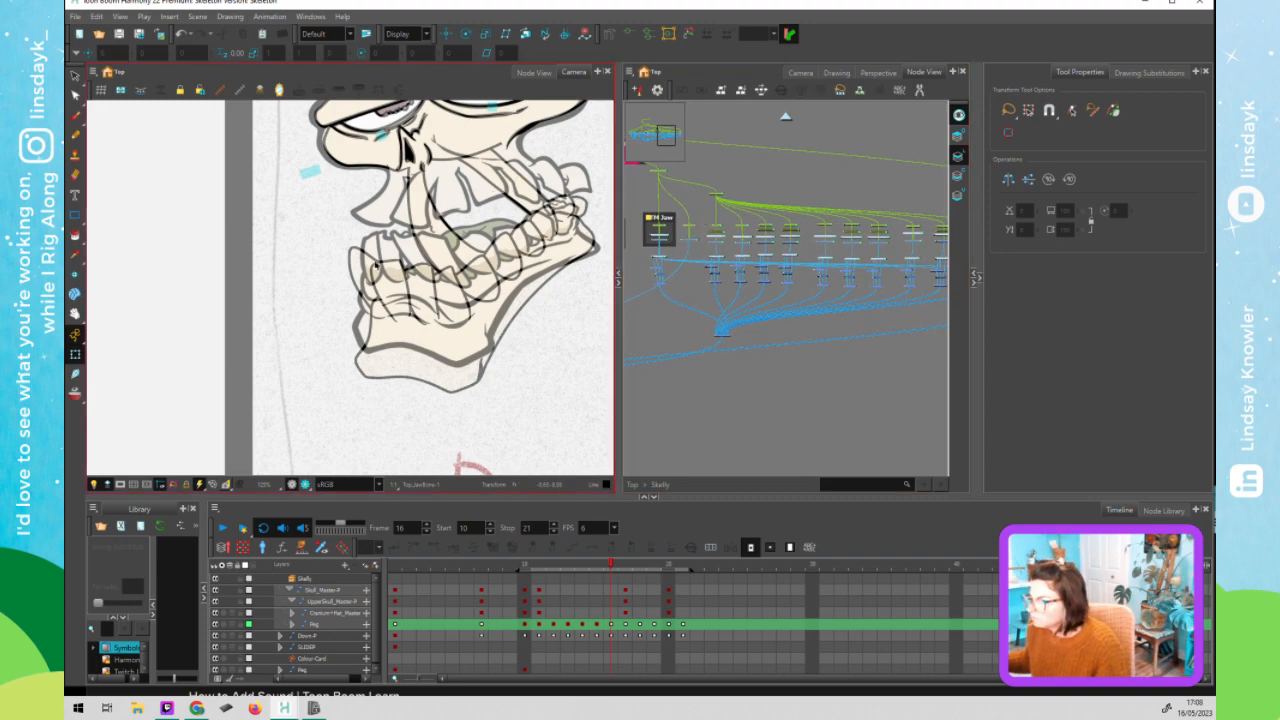
# - At frame 15, swap the EX_Btm_JawBone drawing to the empty Zz substitution
pyautogui.click(602, 566)
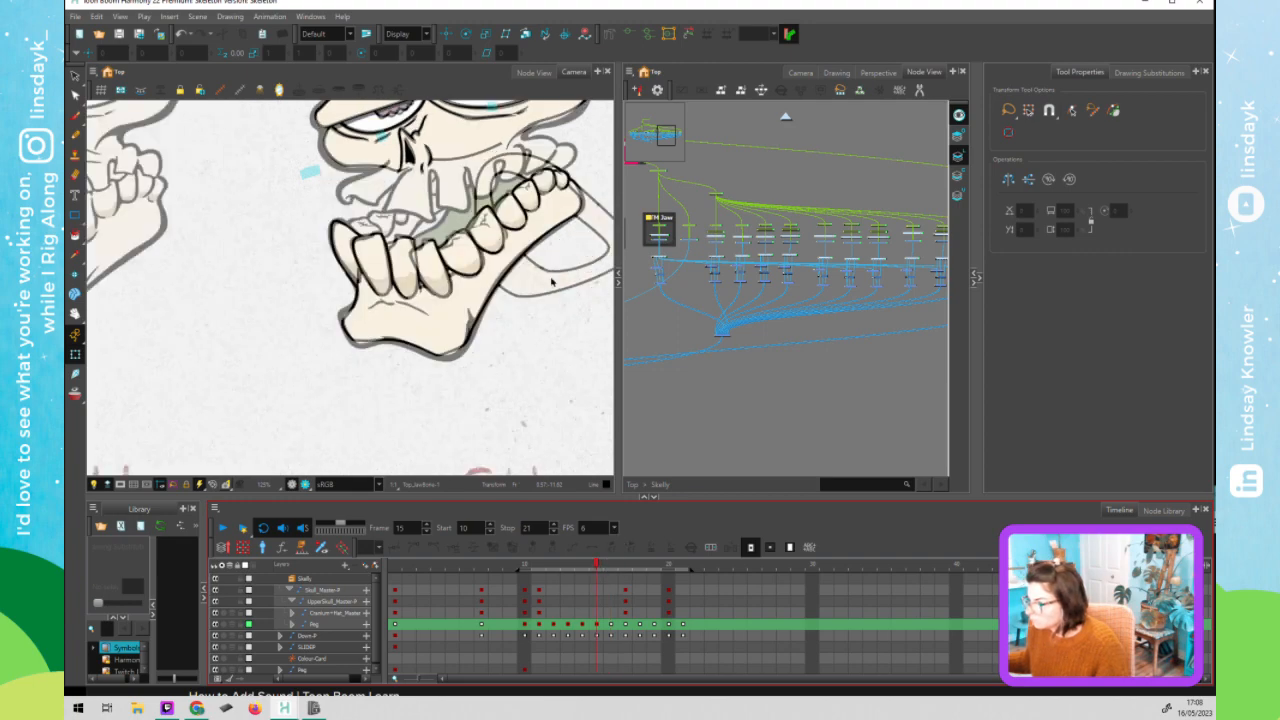
pyautogui.click(551, 283)
pyautogui.click(679, 490)
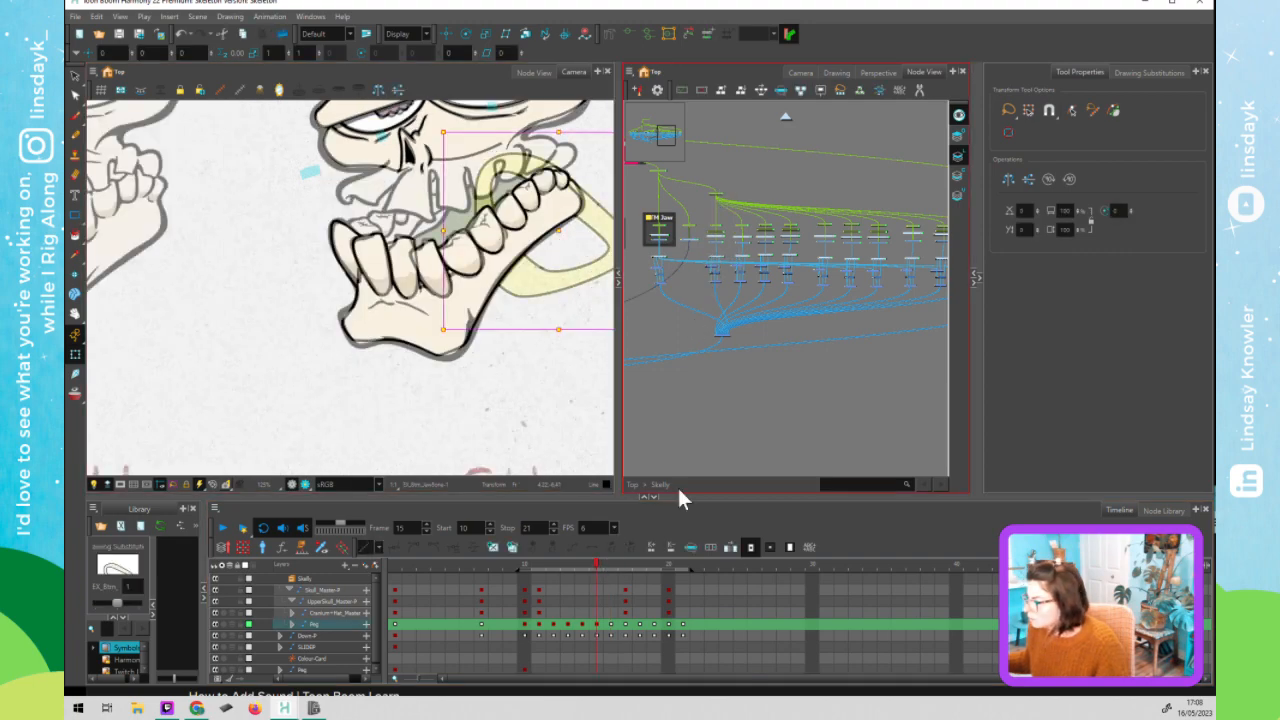
pyautogui.click(650, 622)
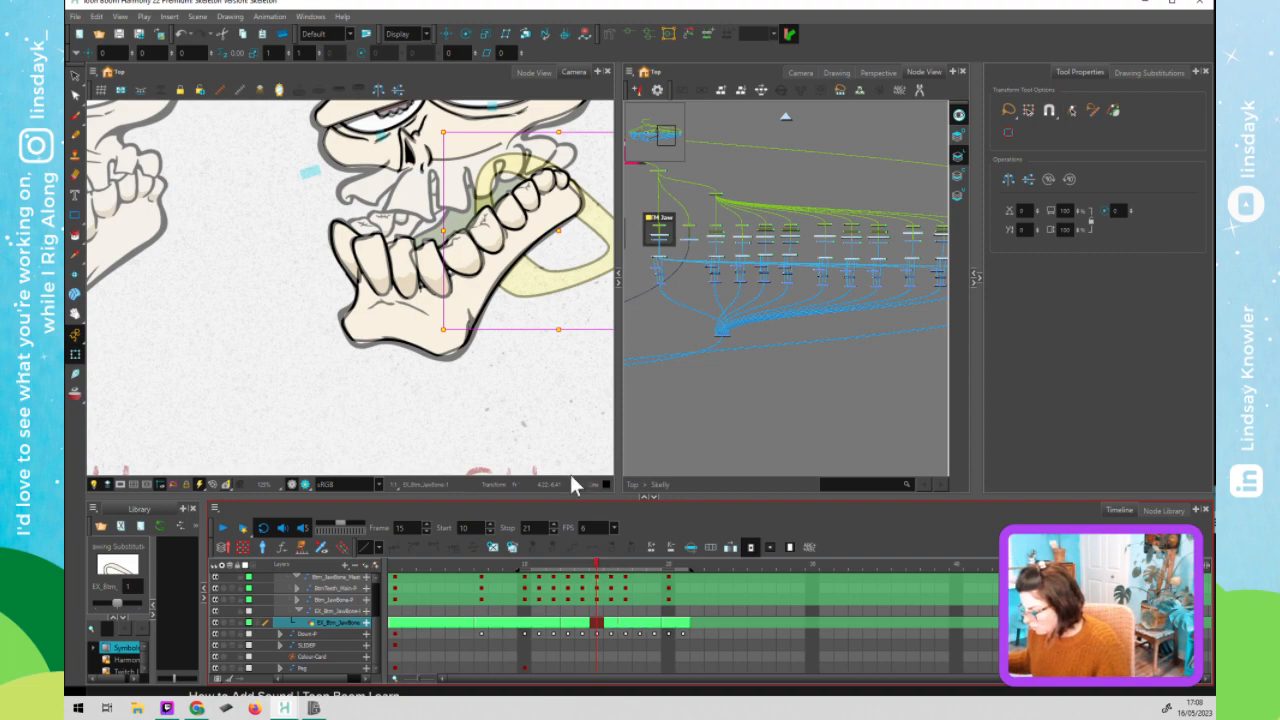
pyautogui.scroll(-3, 420, 171)
pyautogui.click(590, 568)
pyautogui.moveTo(589, 567); pyautogui.dragTo(598, 570)
pyautogui.moveTo(130, 605); pyautogui.dragTo(140, 605)
# - Swap the EX_Btm_JawBone drawing to the empty Zz substitution at frame 14 and on earlier frames back to frame 1
pyautogui.click(587, 568)
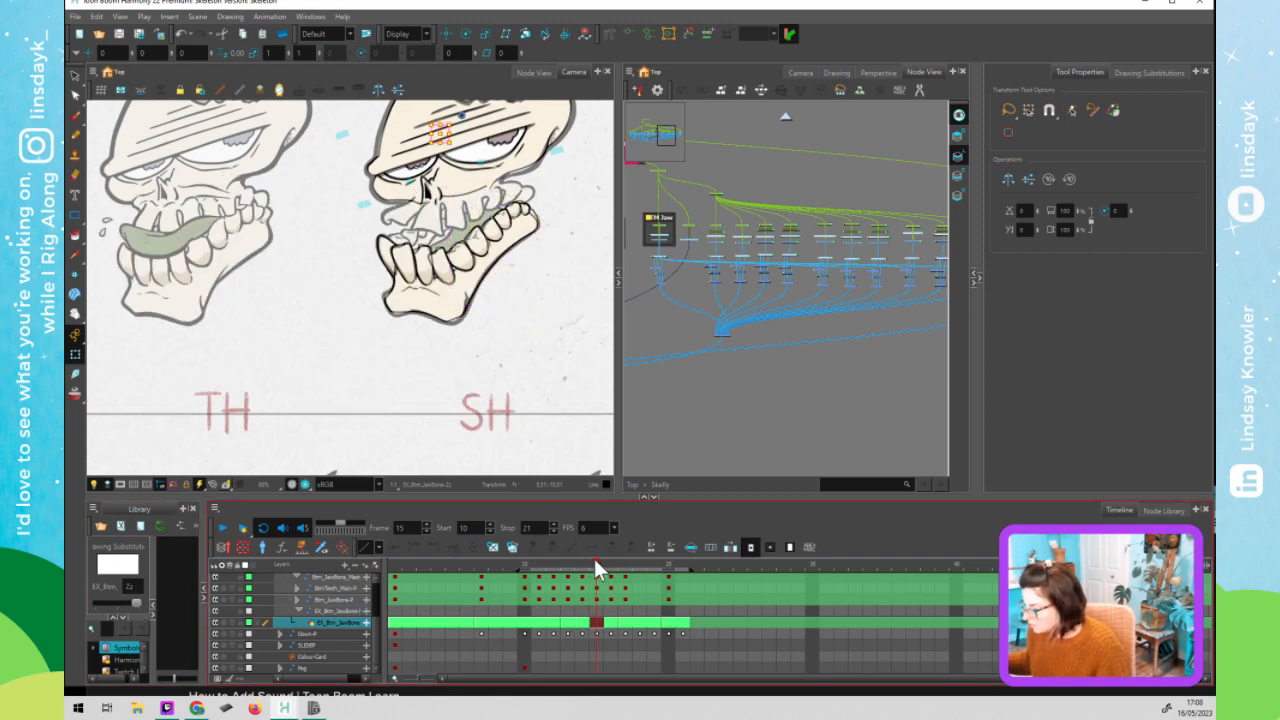
pyautogui.moveTo(585, 570); pyautogui.dragTo(566, 572)
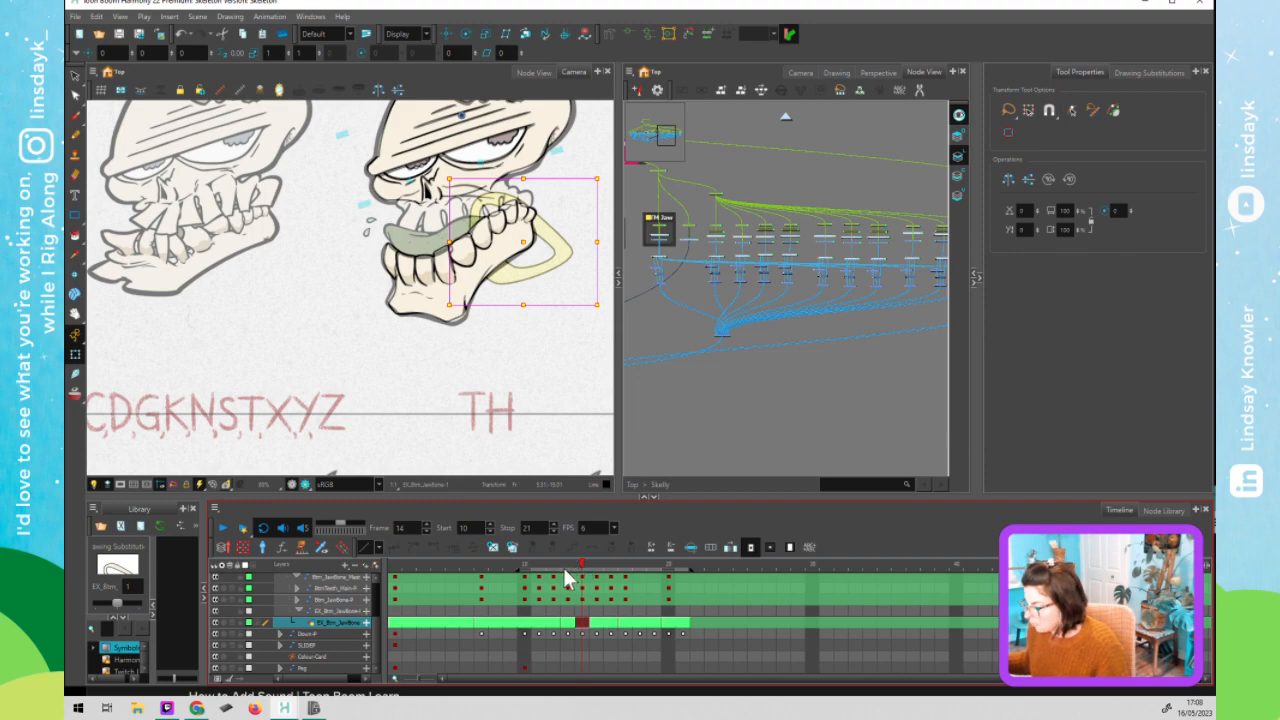
pyautogui.moveTo(117, 604); pyautogui.dragTo(137, 604)
pyautogui.moveTo(568, 572); pyautogui.dragTo(478, 563)
pyautogui.moveTo(117, 604); pyautogui.dragTo(137, 604)
pyautogui.moveTo(464, 566); pyautogui.dragTo(371, 564)
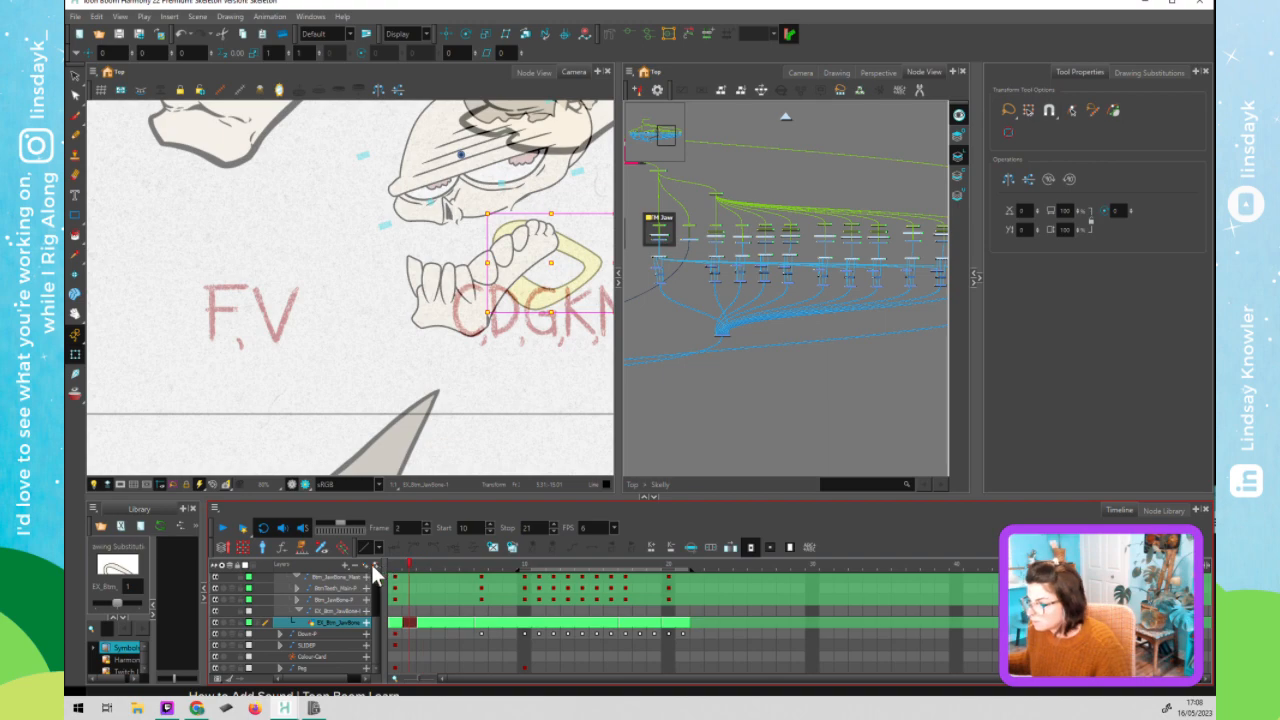
pyautogui.click(143, 600)
pyautogui.click(136, 603)
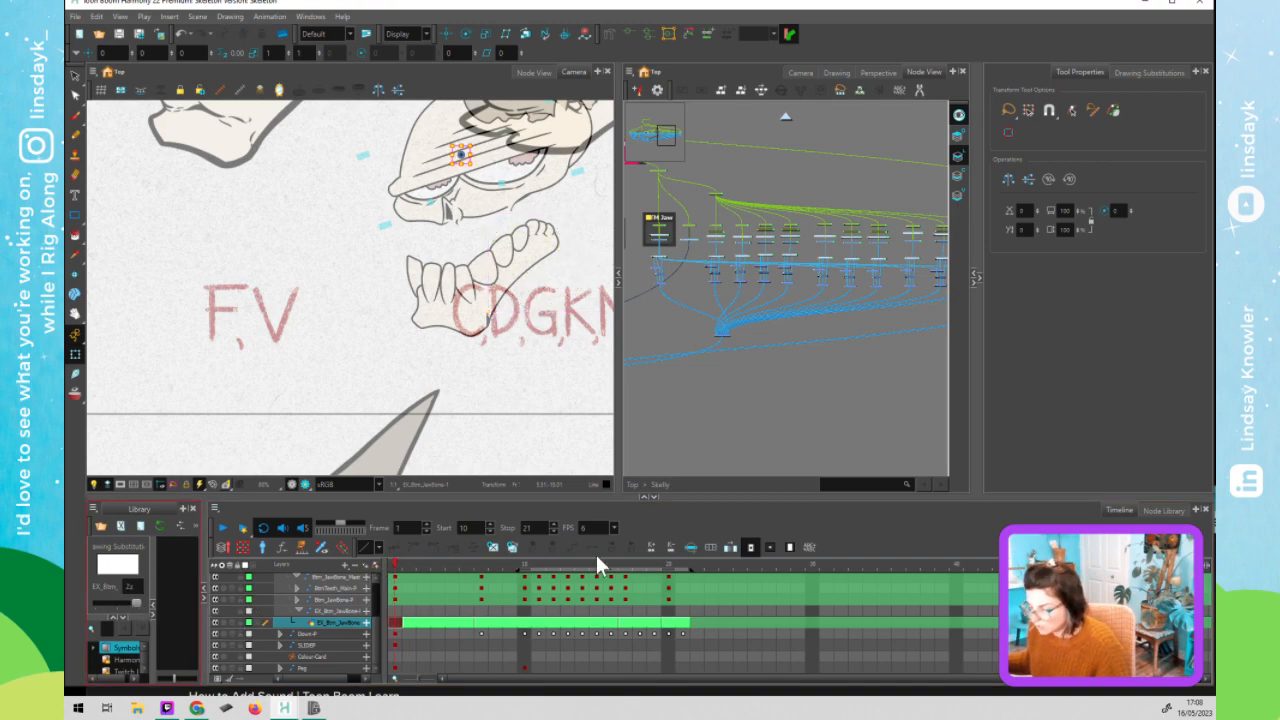
# - At frame 16, swap the EX_Btm_JawBone drawing to substitution 1 and disable its node
pyautogui.moveTo(474, 565); pyautogui.dragTo(612, 576)
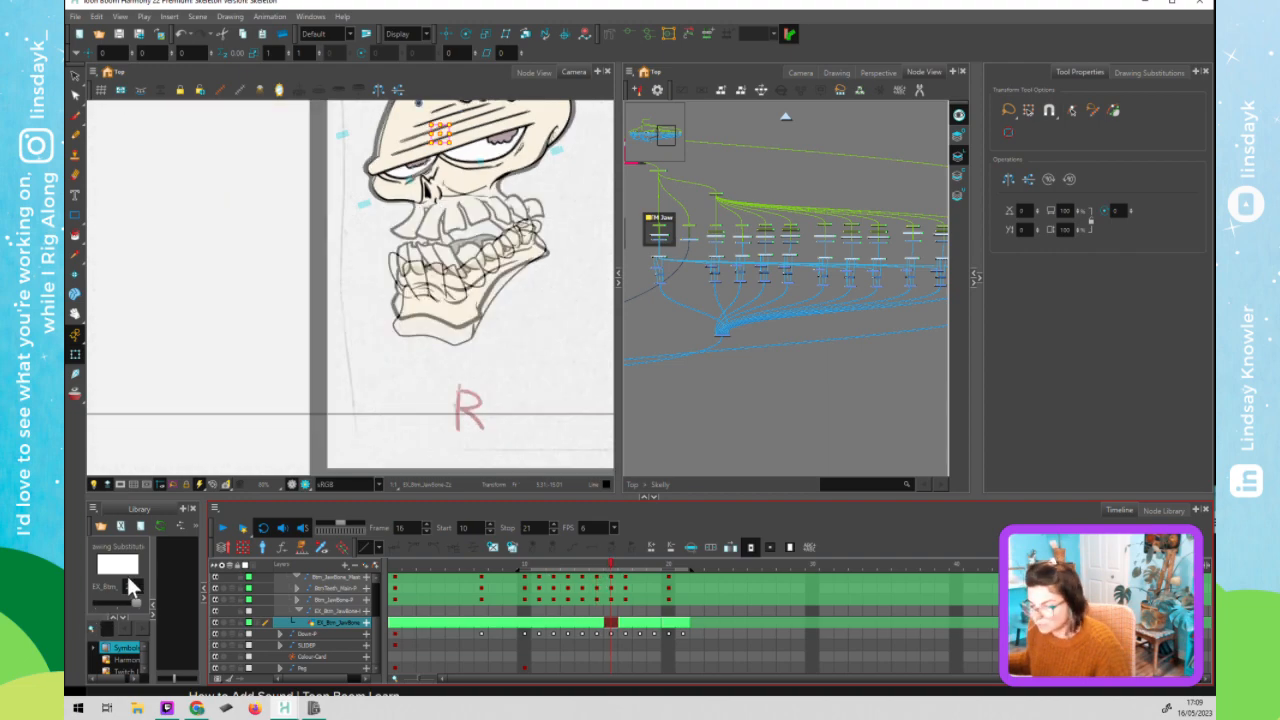
pyautogui.click(119, 601)
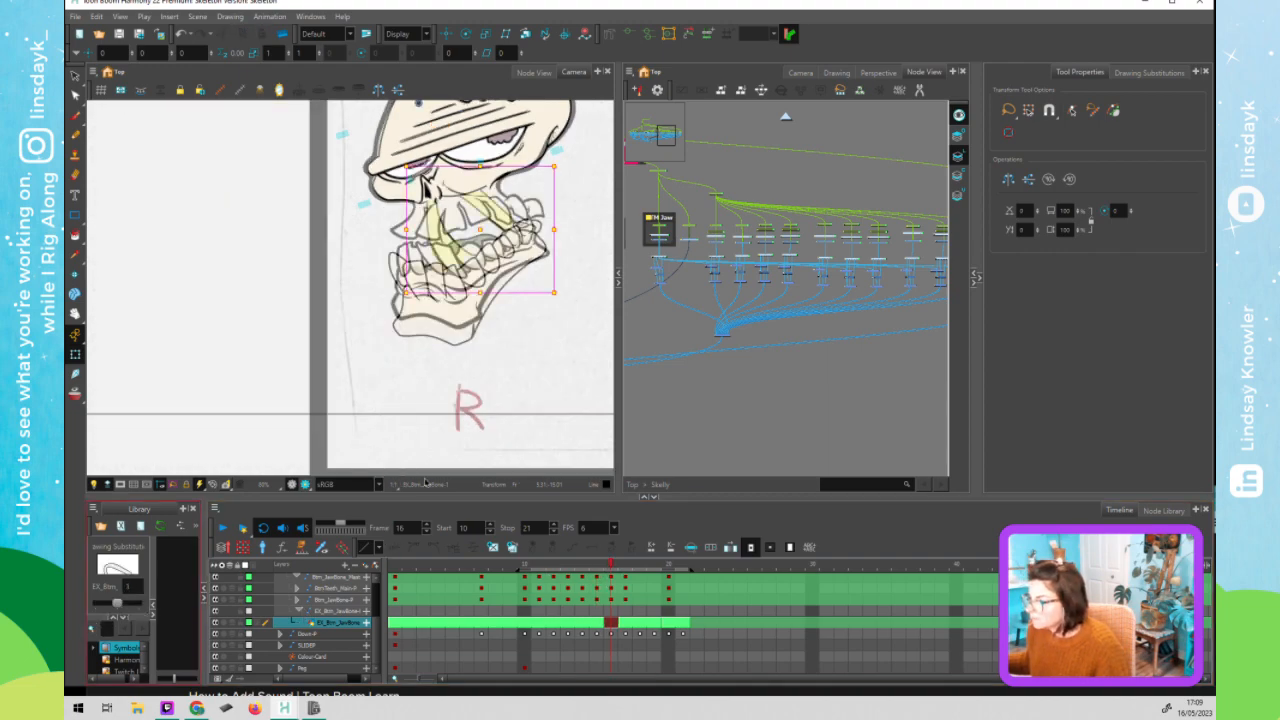
pyautogui.click(692, 240)
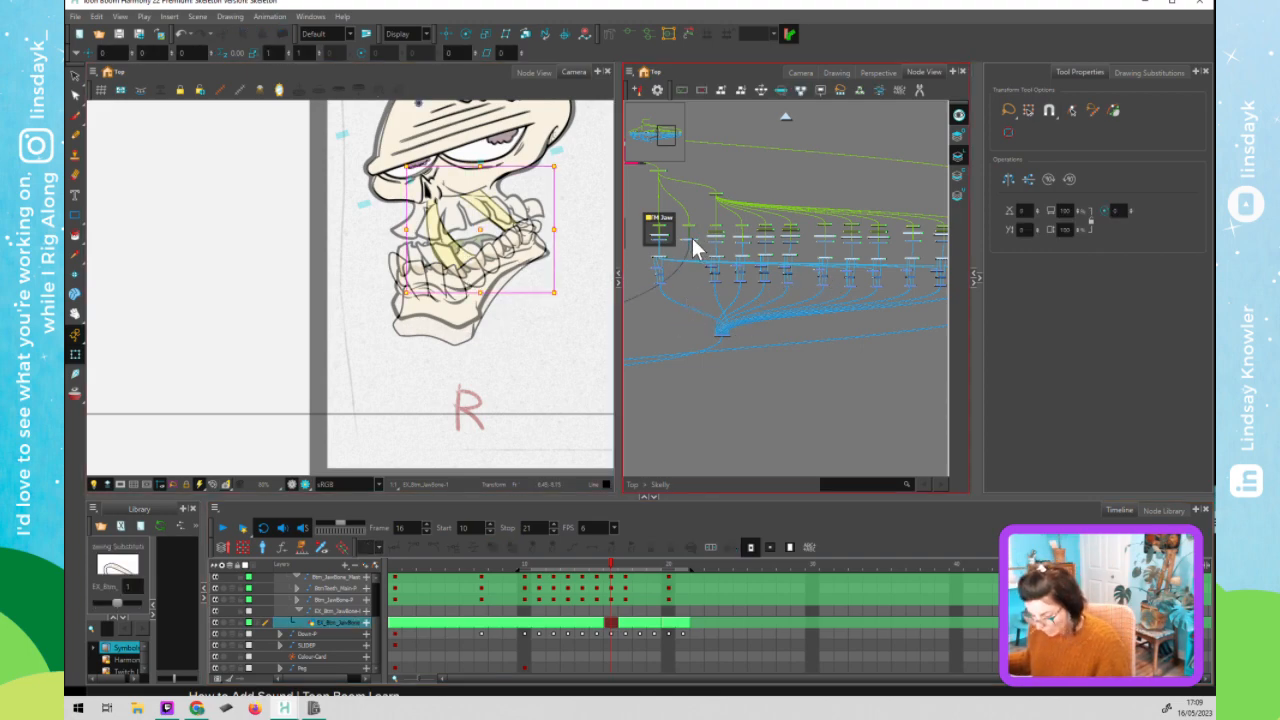
pyautogui.press('d')
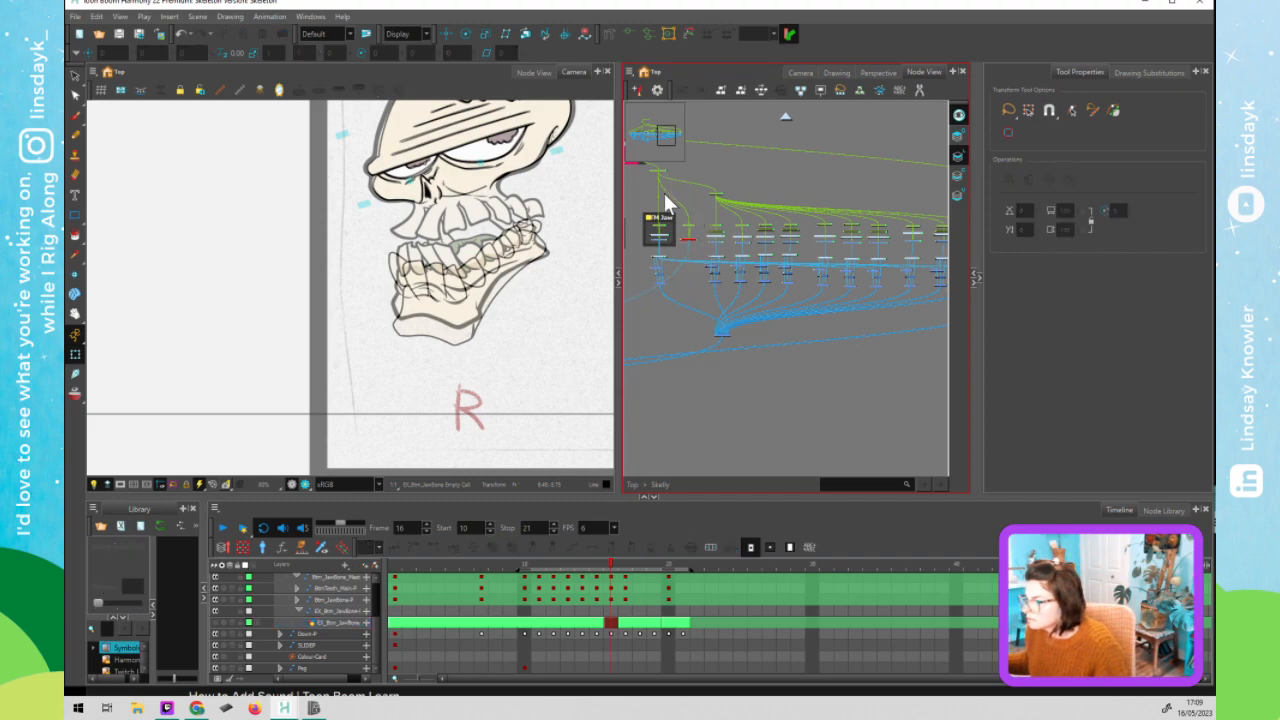
# - Move and rotate the front lower teeth at frame 16 to line up with the sketched teeth
pyautogui.scroll(2, 410, 268)
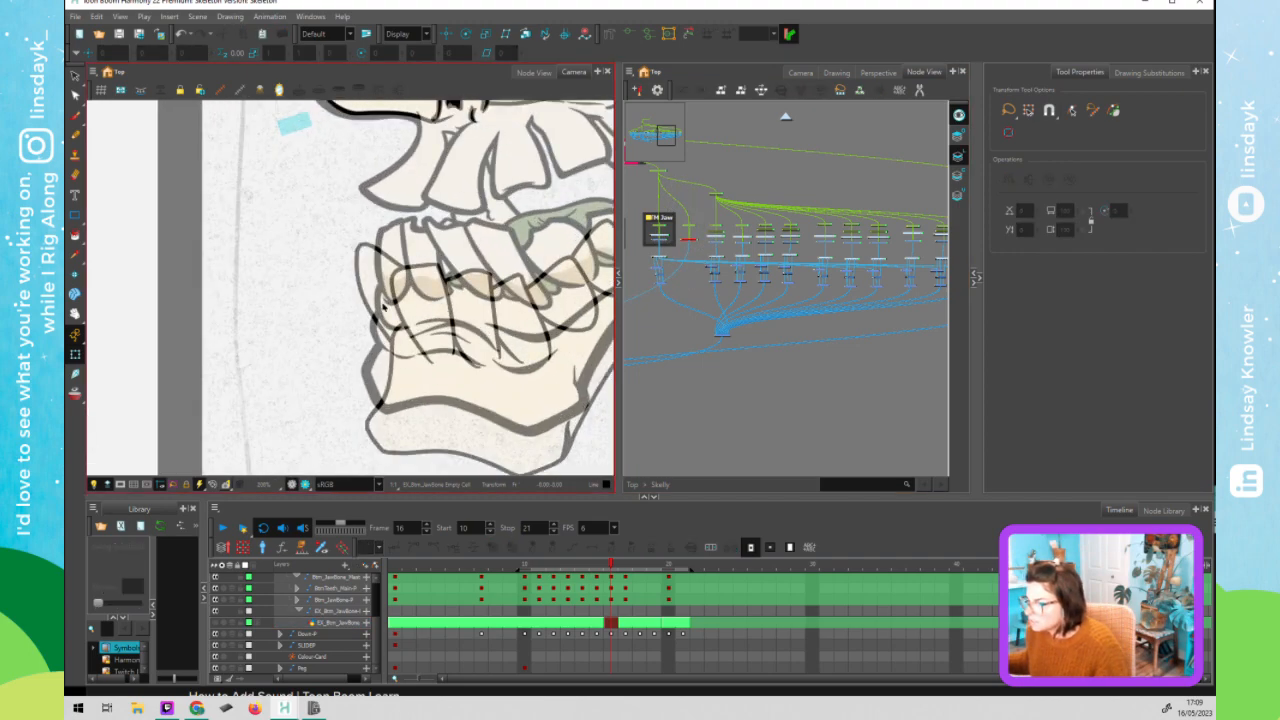
pyautogui.click(382, 306)
pyautogui.moveTo(382, 306)
pyautogui.mouseDown()
pyautogui.moveTo(212, 276)
pyautogui.moveTo(174, 204)
pyautogui.moveTo(232, 222)
pyautogui.moveTo(233, 211)
pyautogui.mouseUp()
pyautogui.click(213, 282)
pyautogui.click(239, 275)
pyautogui.moveTo(298, 278); pyautogui.dragTo(304, 209)
pyautogui.moveTo(320, 164); pyautogui.dragTo(289, 168)
pyautogui.moveTo(349, 316); pyautogui.dragTo(354, 264)
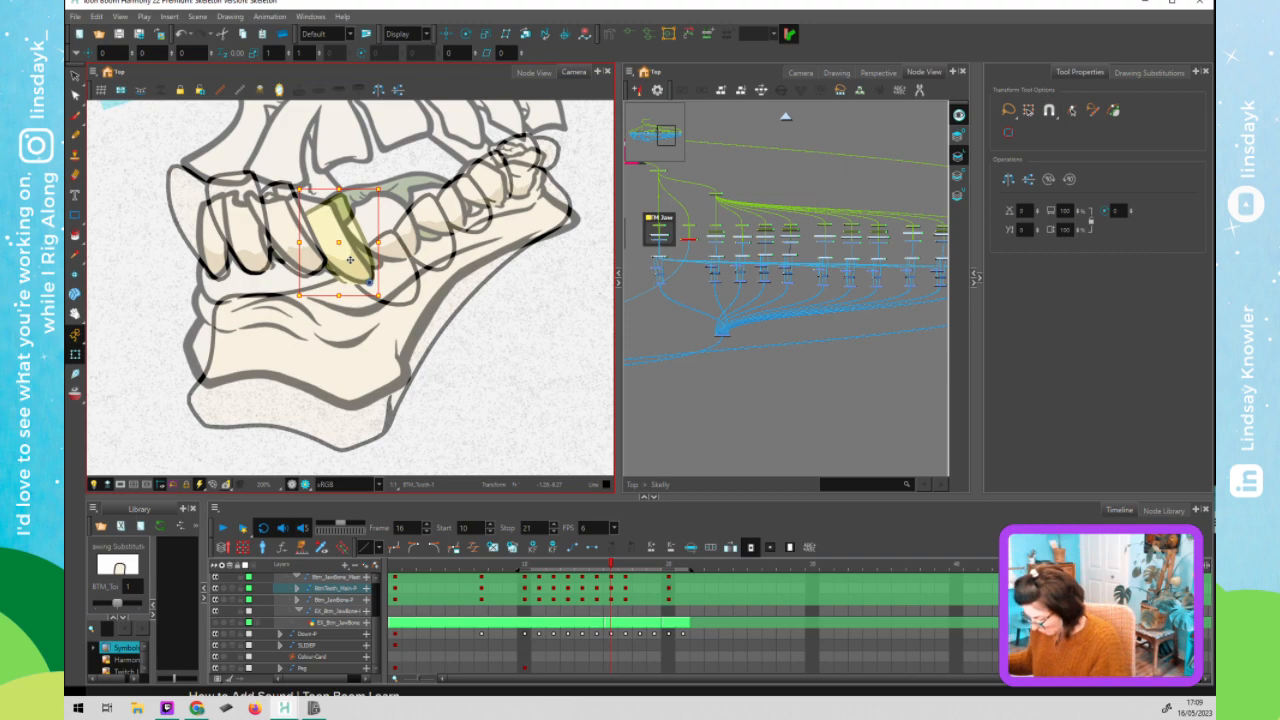
# - Reposition the middle and back lower teeth along the sketched tooth row
pyautogui.click(389, 290)
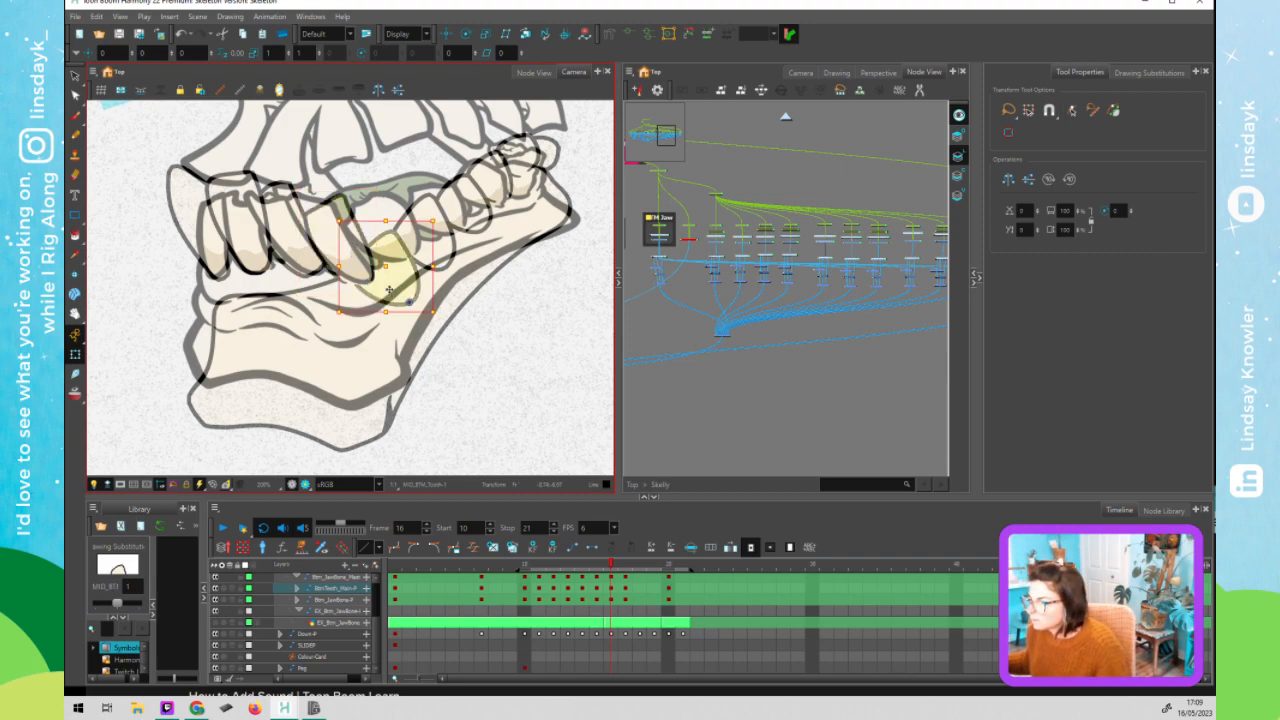
pyautogui.moveTo(385, 250); pyautogui.dragTo(578, 222)
pyautogui.click(509, 175)
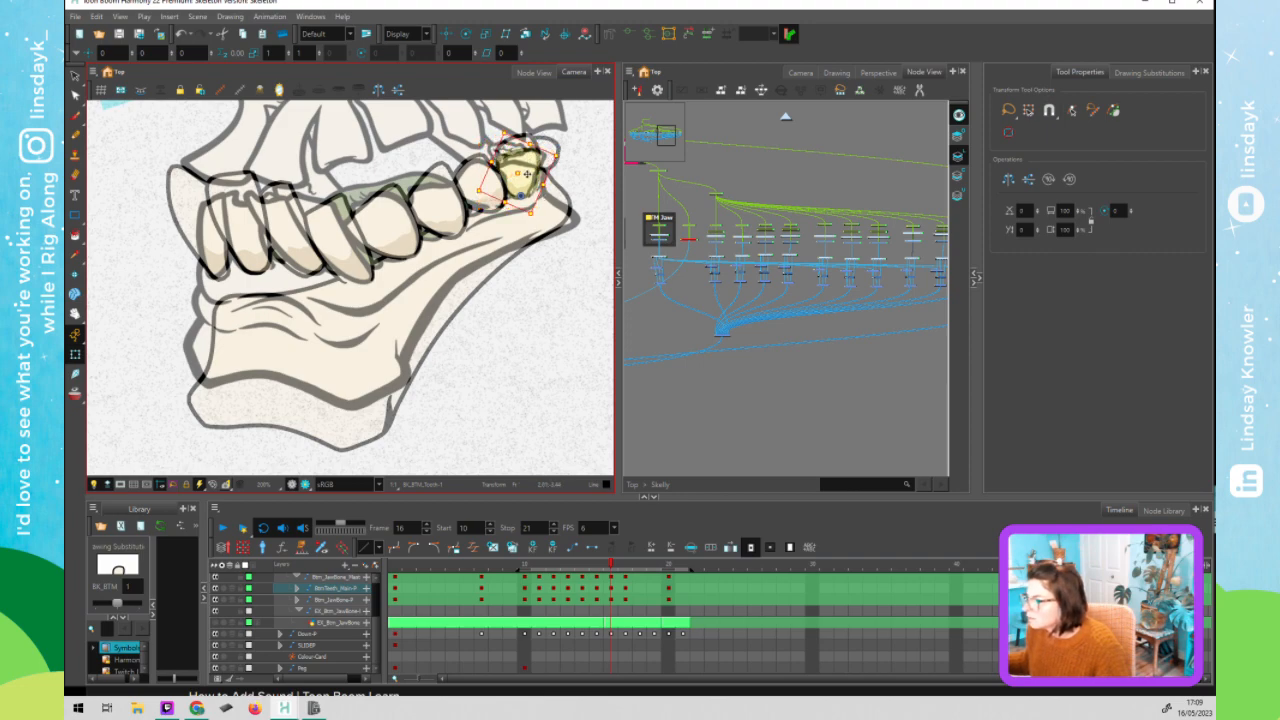
# - Select the pegs of the two extra rear teeth in the network and fit each tooth to the sketch behind the last molar
pyautogui.moveTo(790, 290); pyautogui.dragTo(824, 227)
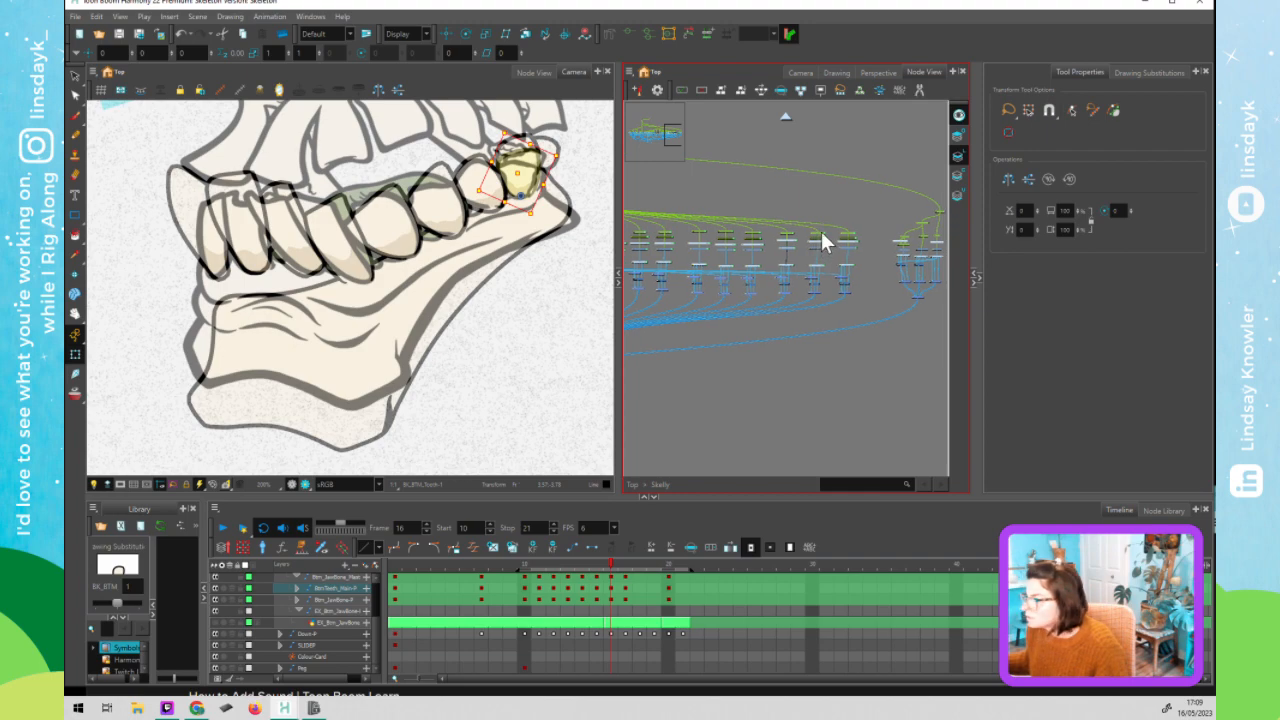
pyautogui.click(821, 232)
pyautogui.click(546, 125)
pyautogui.moveTo(552, 130); pyautogui.dragTo(529, 152)
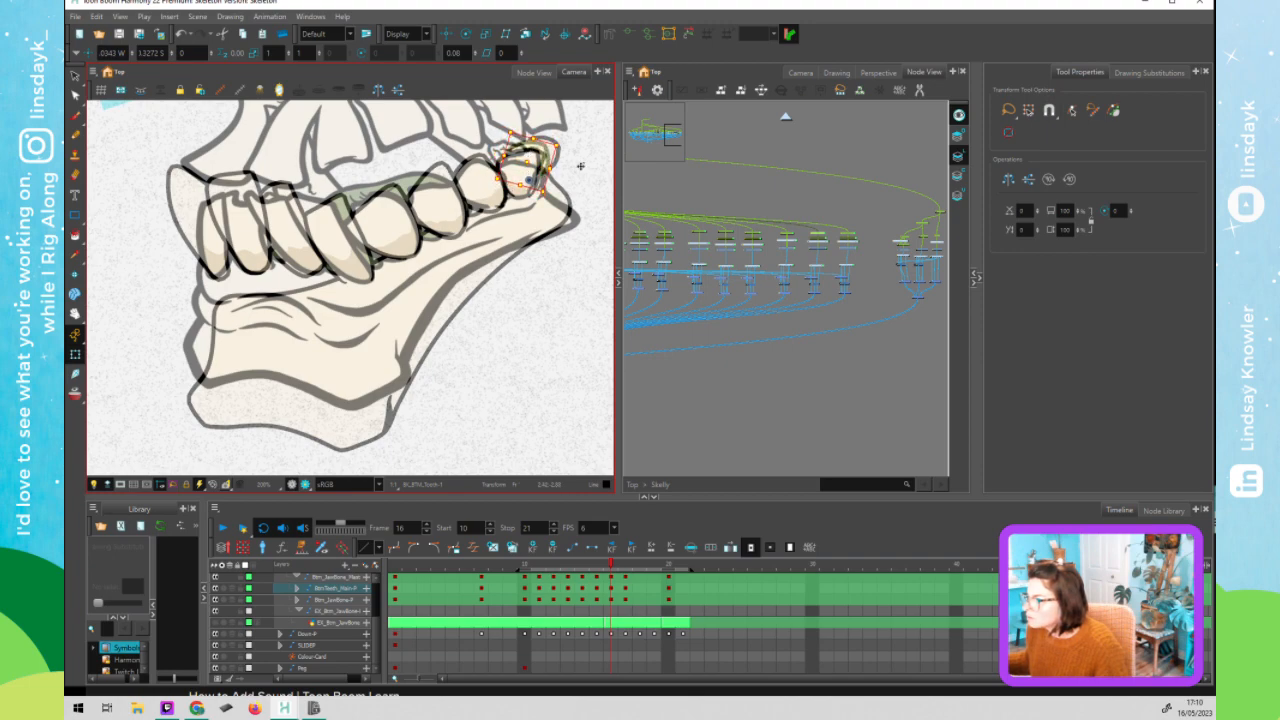
pyautogui.click(849, 236)
pyautogui.click(508, 152)
pyautogui.moveTo(573, 128)
pyautogui.mouseDown()
pyautogui.moveTo(550, 119)
pyautogui.moveTo(513, 157)
pyautogui.mouseUp()
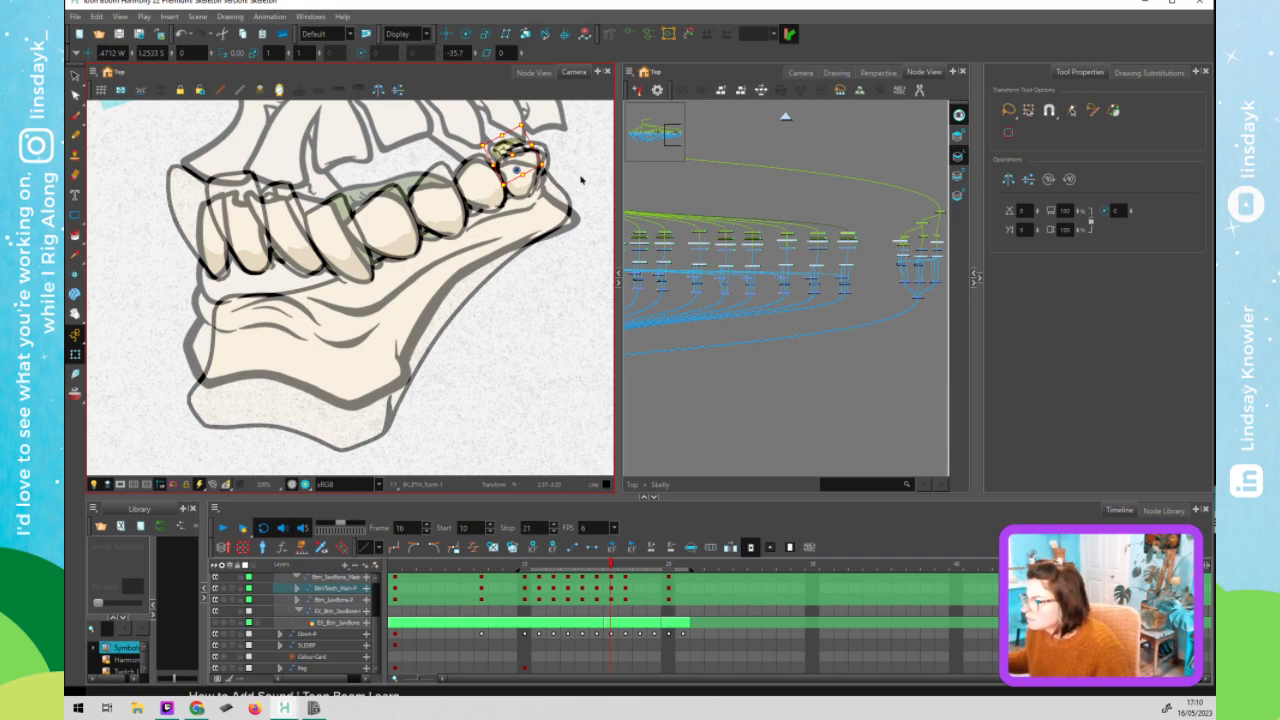
# - Reshape the front-facing rear molar by lowering its upper deformer points to match the sketch
pyautogui.click(520, 175)
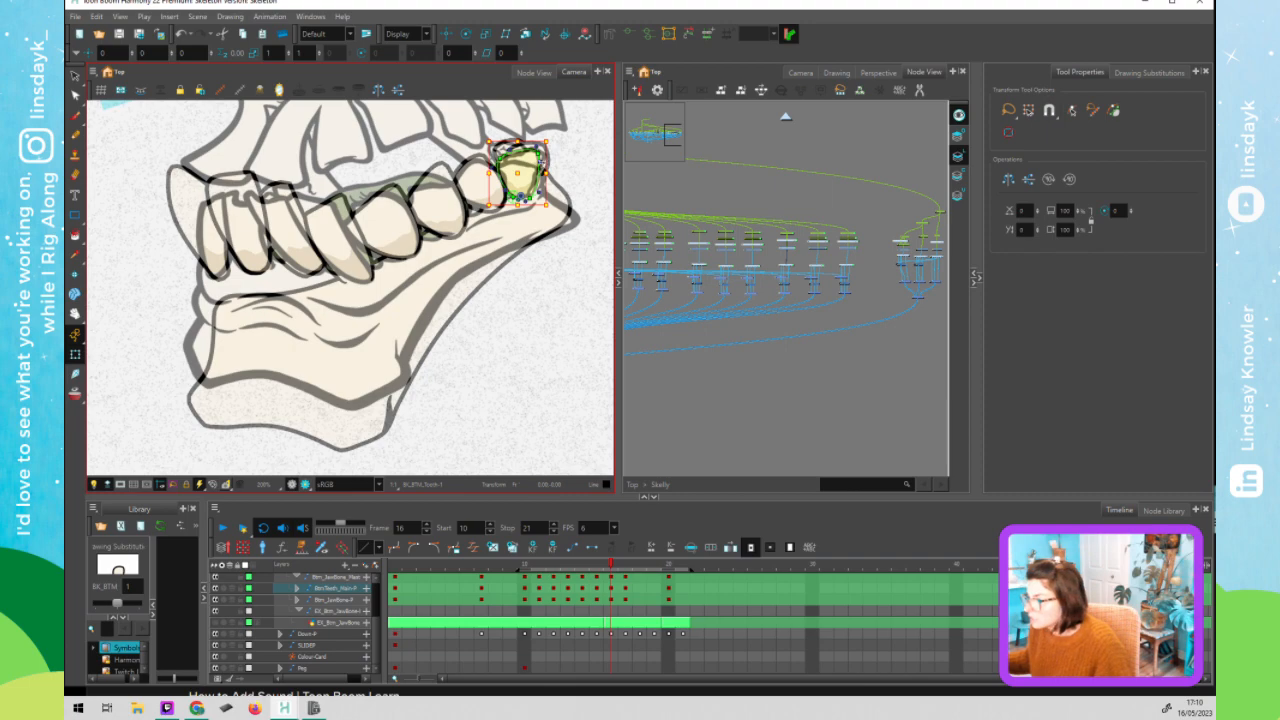
pyautogui.scroll(3, 544, 153)
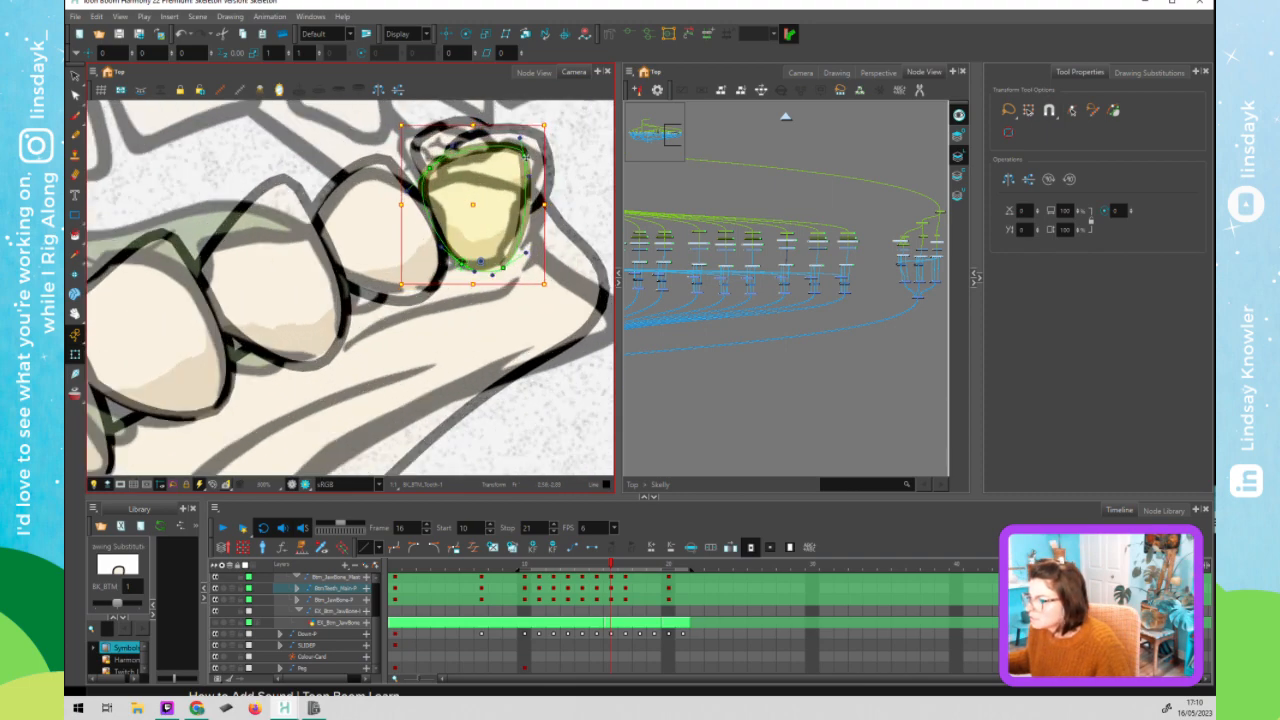
pyautogui.moveTo(526, 157); pyautogui.dragTo(527, 188)
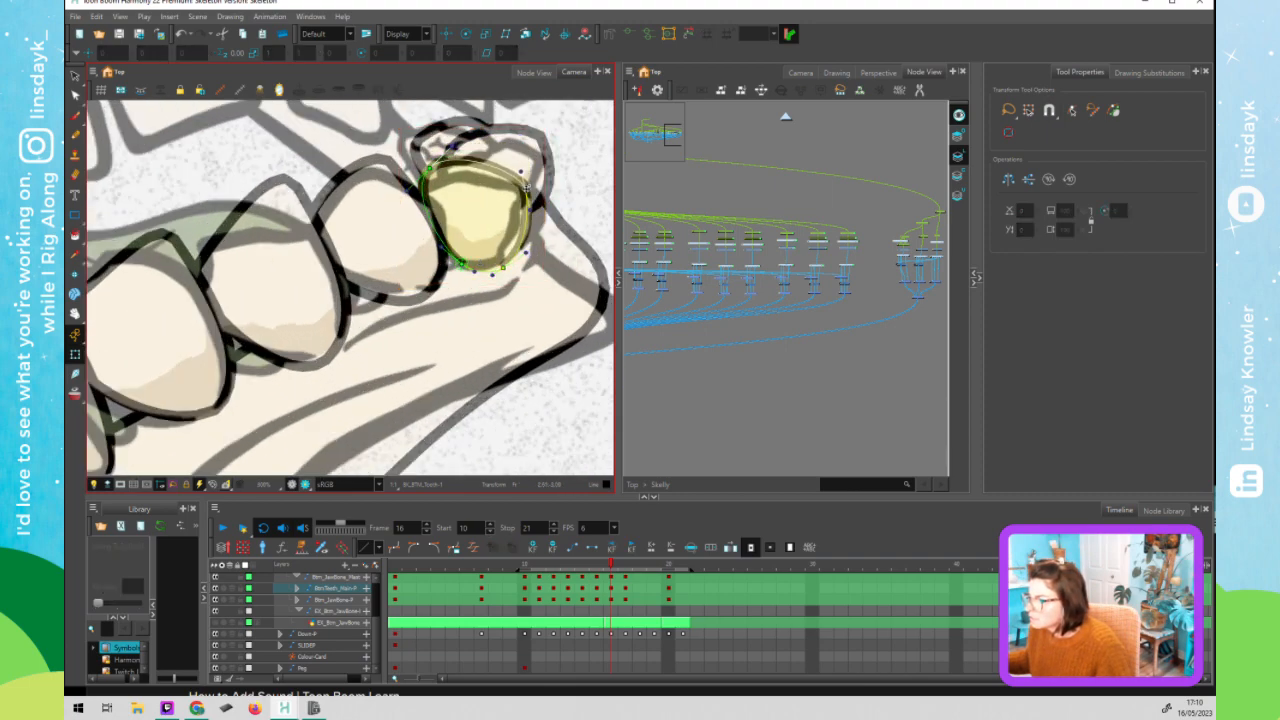
pyautogui.moveTo(431, 175); pyautogui.dragTo(429, 186)
# - Deform the two extra teeth behind the rear molar so their outlines follow the sketched shapes
pyautogui.click(505, 158)
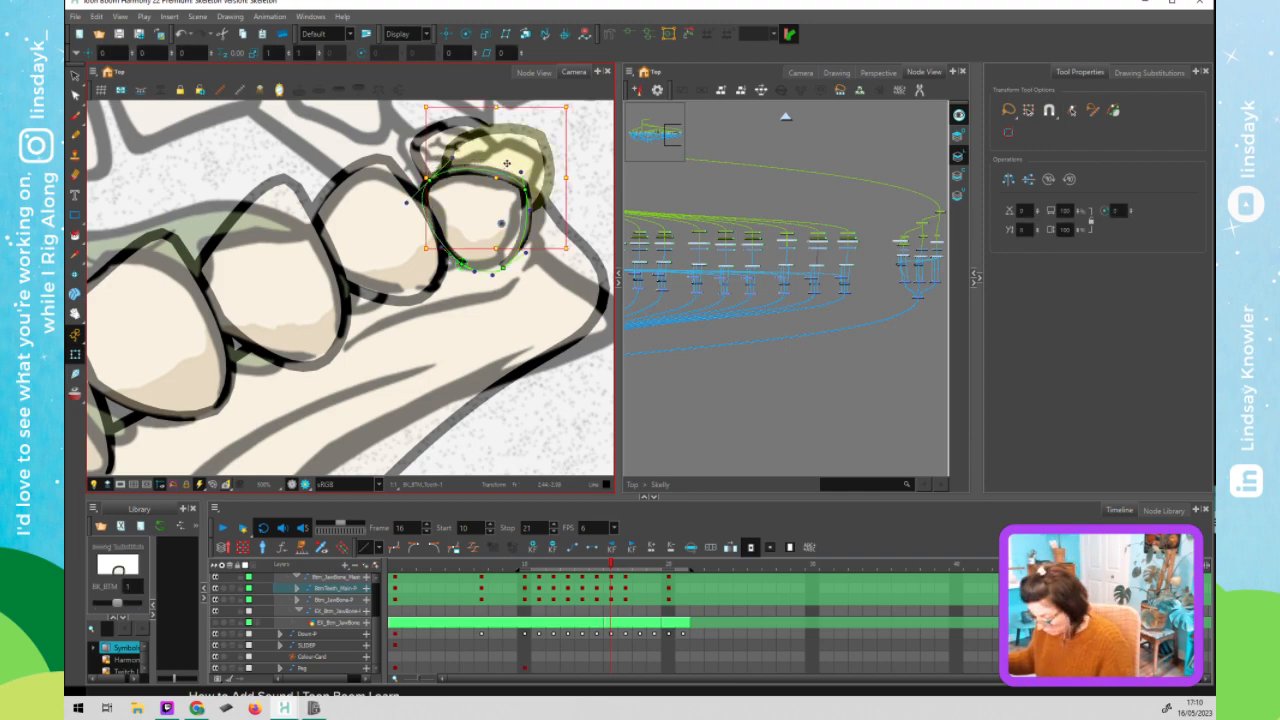
pyautogui.moveTo(516, 226); pyautogui.dragTo(516, 233)
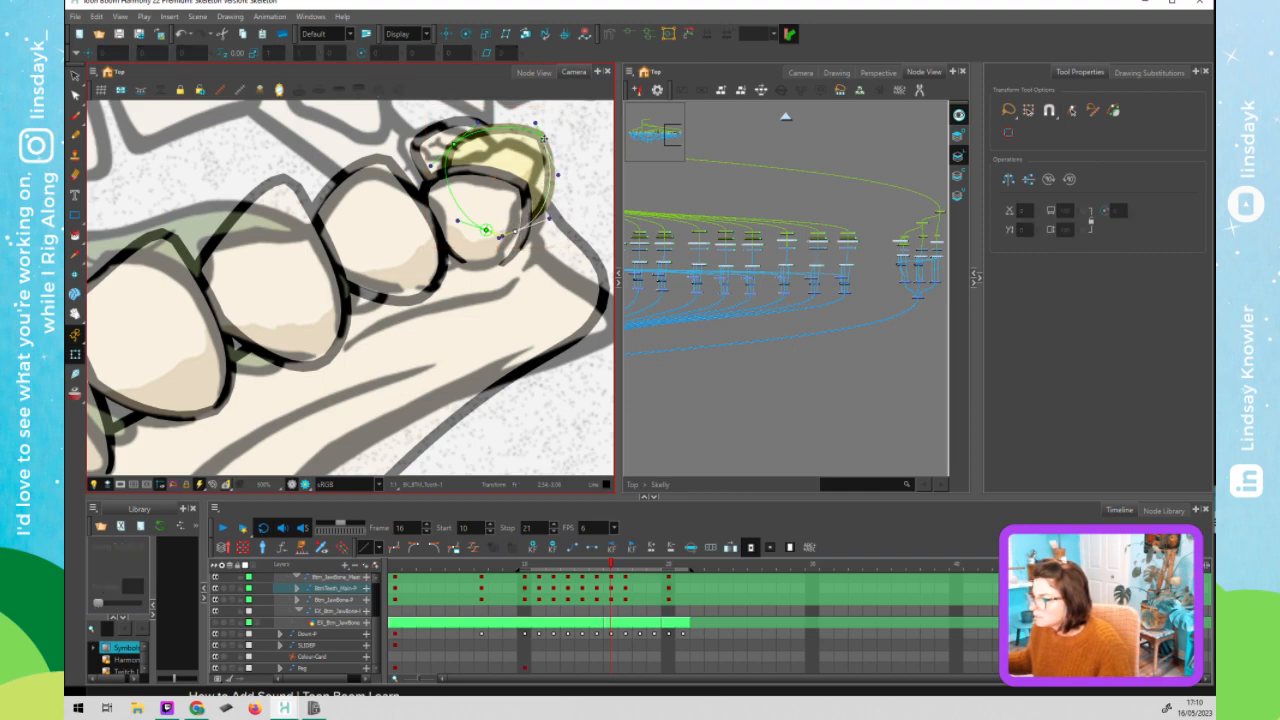
pyautogui.moveTo(542, 143); pyautogui.dragTo(543, 158)
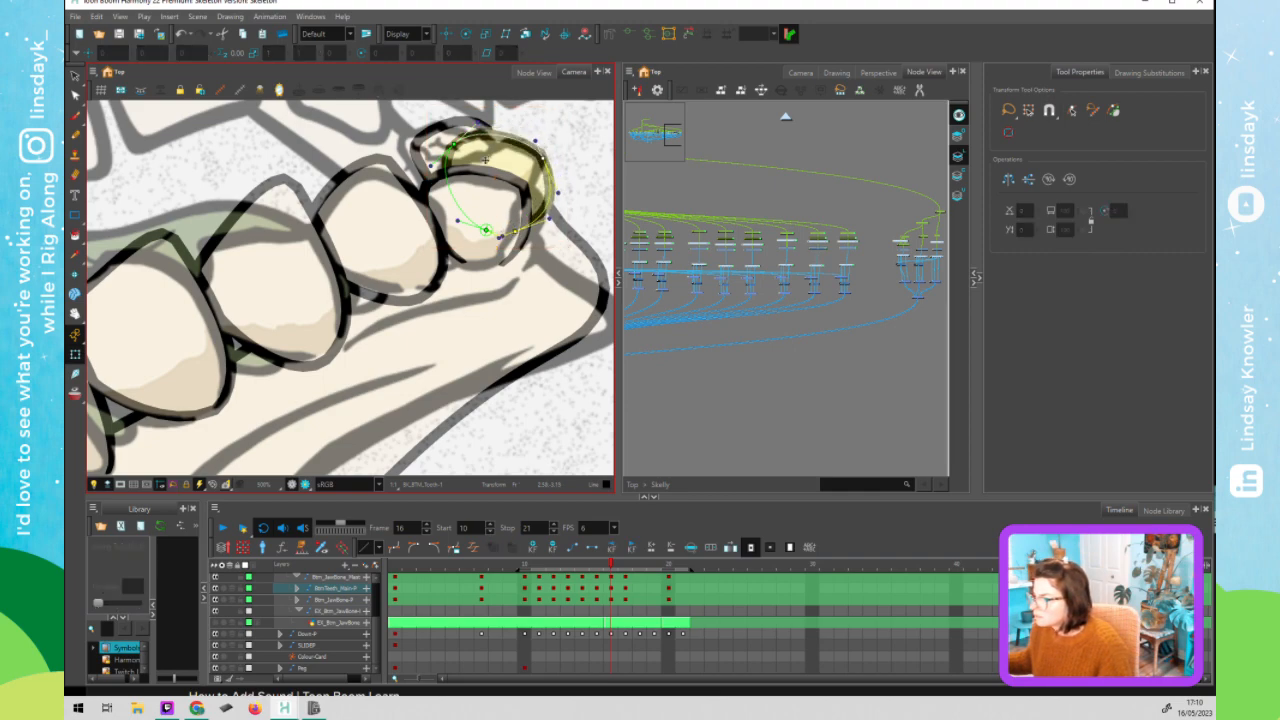
pyautogui.moveTo(453, 151); pyautogui.dragTo(480, 130)
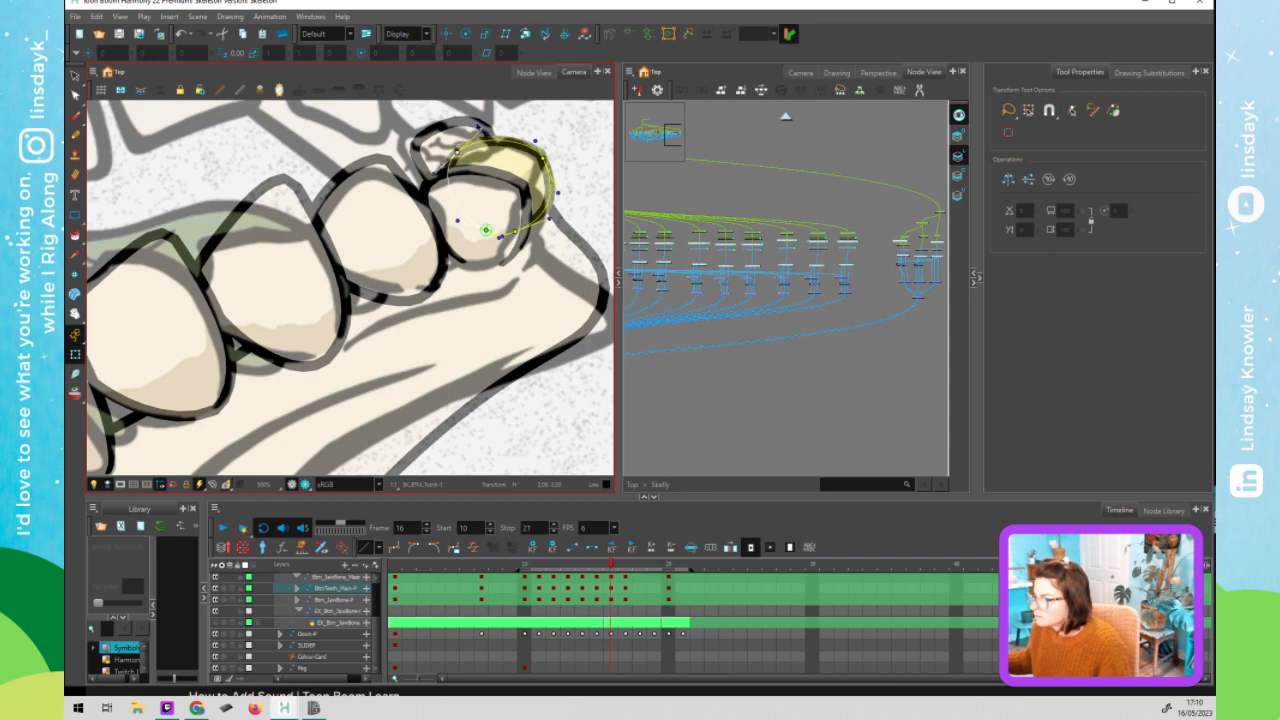
pyautogui.click(482, 126)
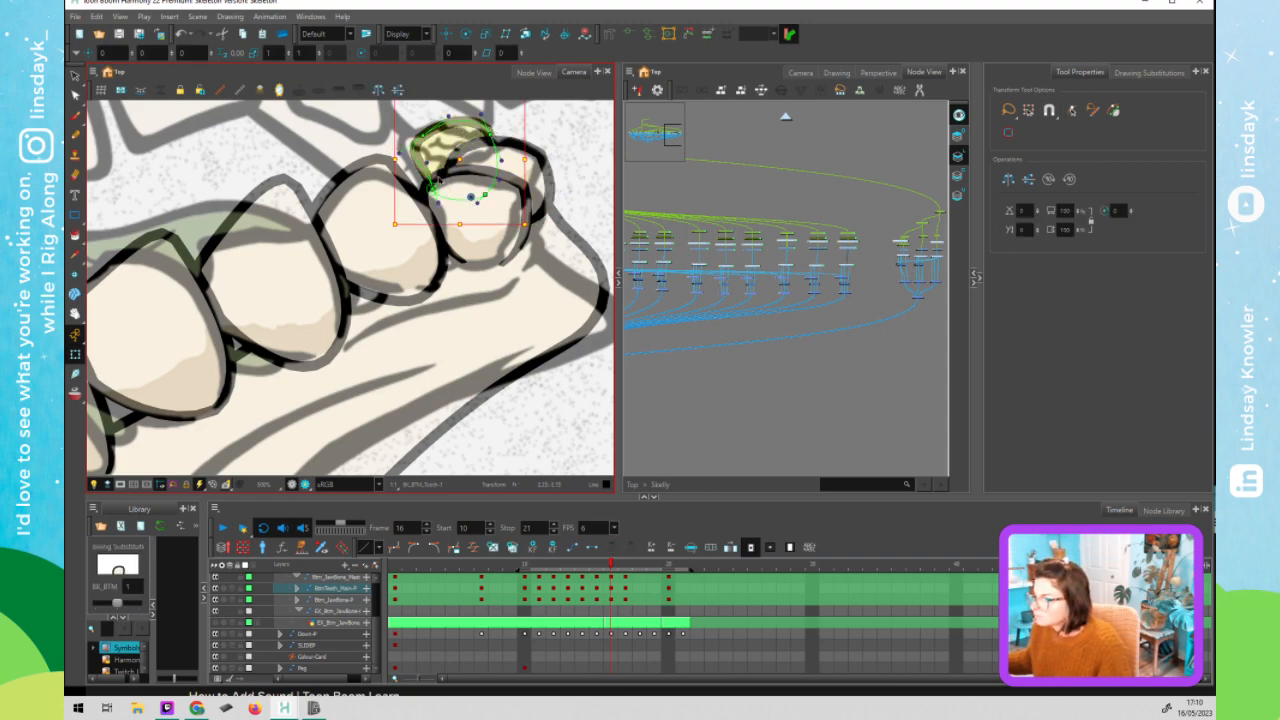
pyautogui.moveTo(424, 167); pyautogui.dragTo(417, 166)
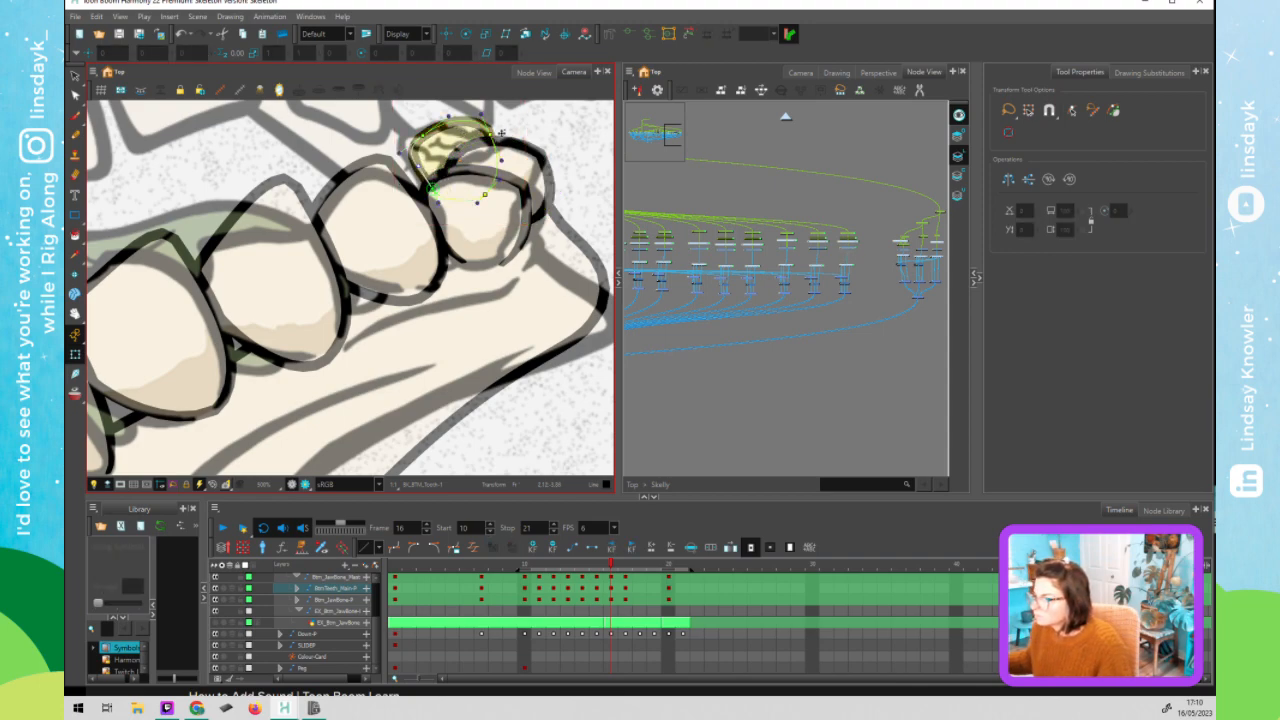
pyautogui.moveTo(491, 136); pyautogui.dragTo(475, 177)
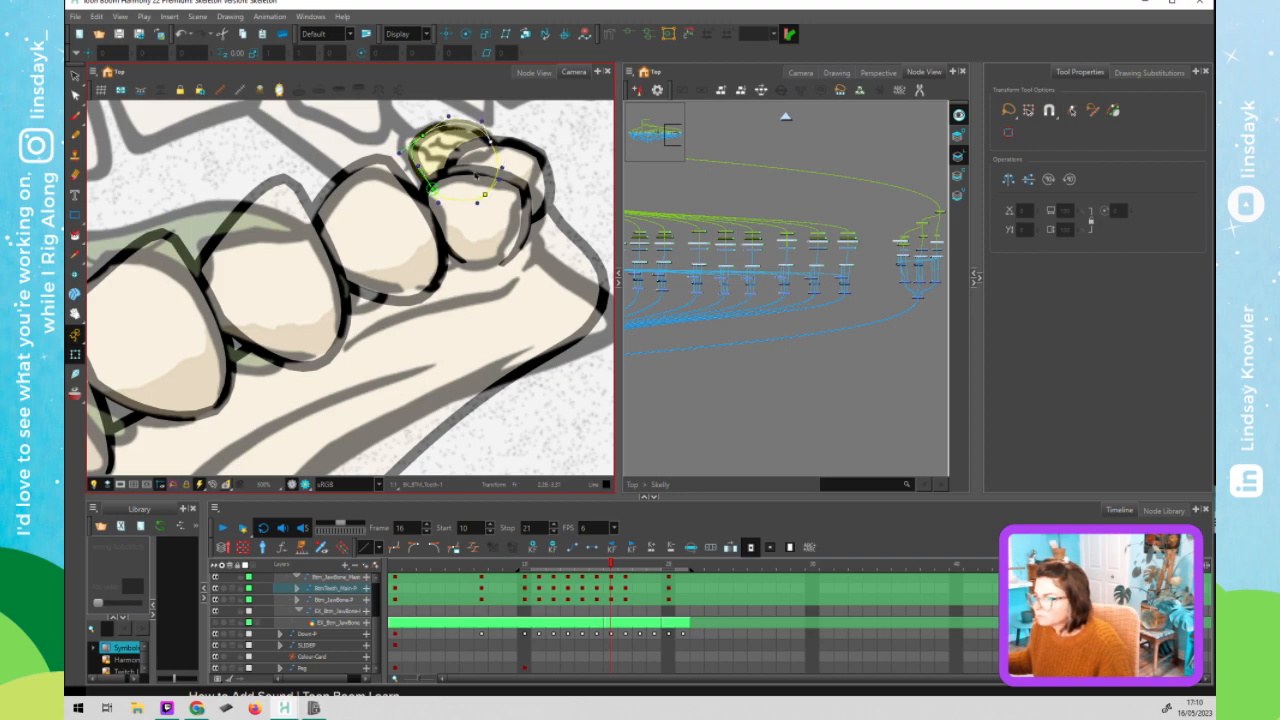
# - Deform the two middle teeth next to the rear molar, lowering and rounding their tips to match the sketch
pyautogui.click(414, 210)
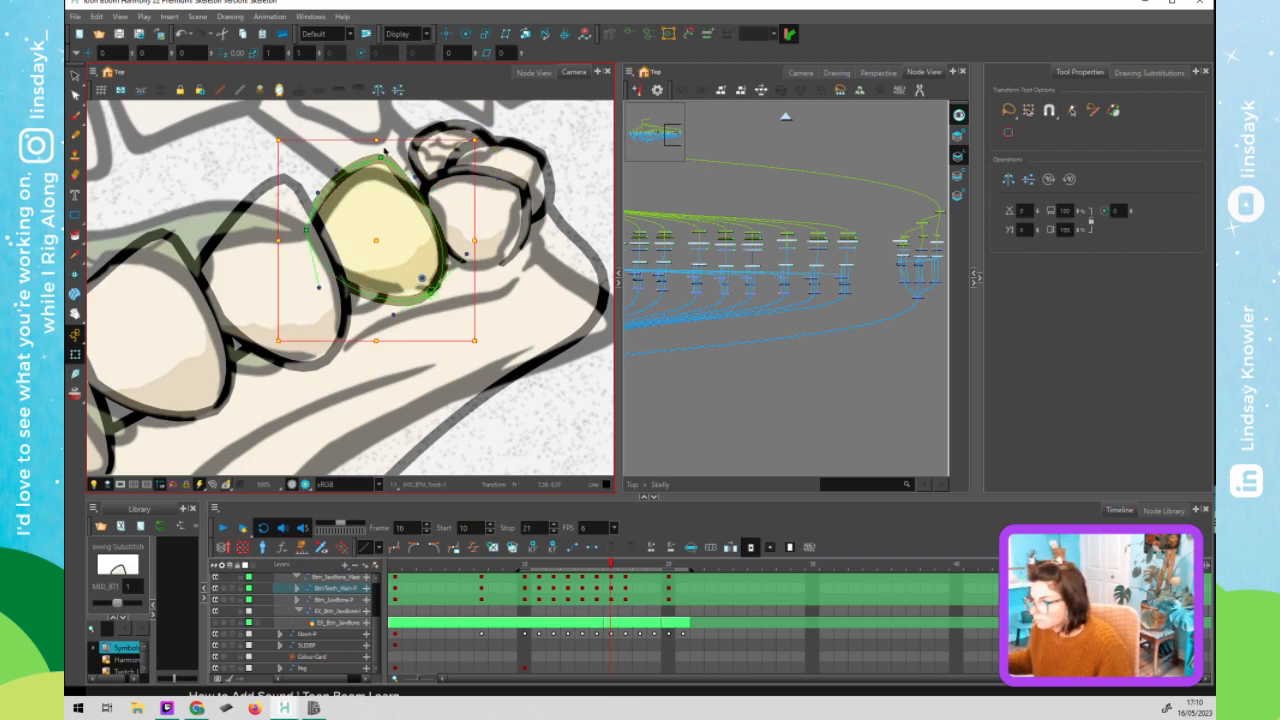
pyautogui.moveTo(380, 158)
pyautogui.mouseDown()
pyautogui.moveTo(423, 194)
pyautogui.moveTo(410, 182)
pyautogui.moveTo(420, 176)
pyautogui.moveTo(383, 173)
pyautogui.moveTo(399, 172)
pyautogui.moveTo(424, 206)
pyautogui.moveTo(396, 170)
pyautogui.mouseUp()
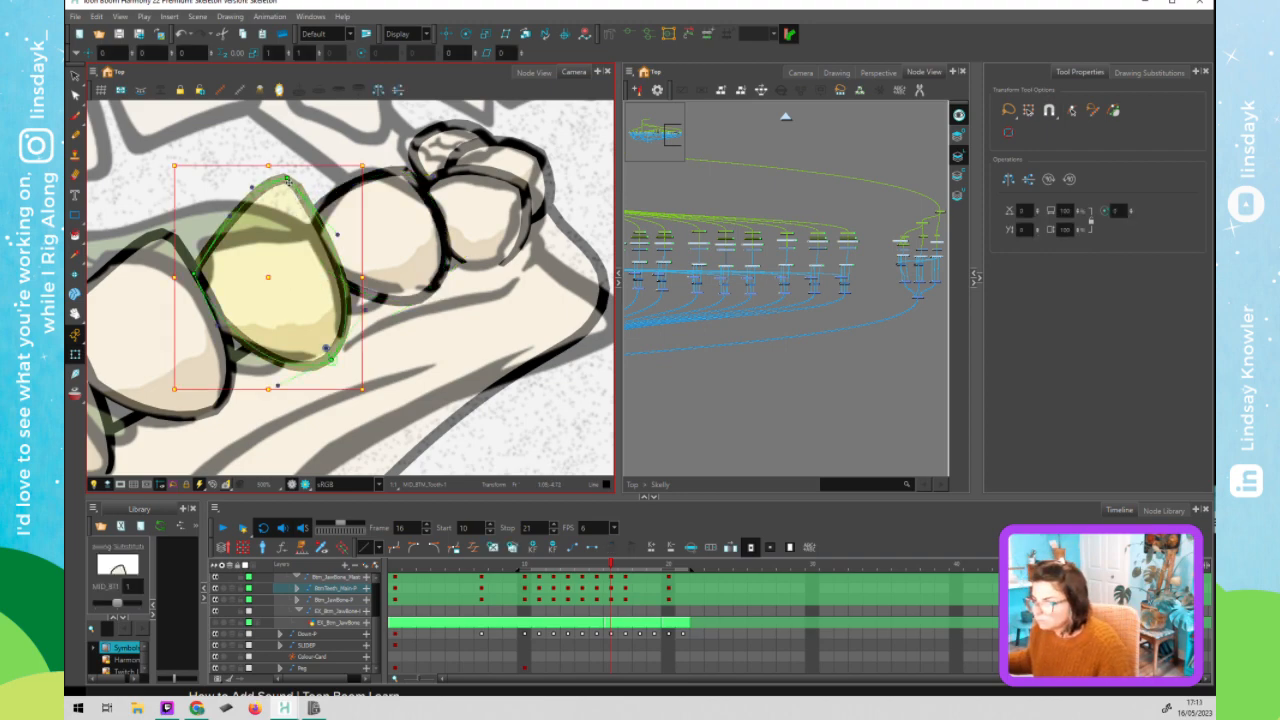
pyautogui.moveTo(287, 177); pyautogui.dragTo(308, 228)
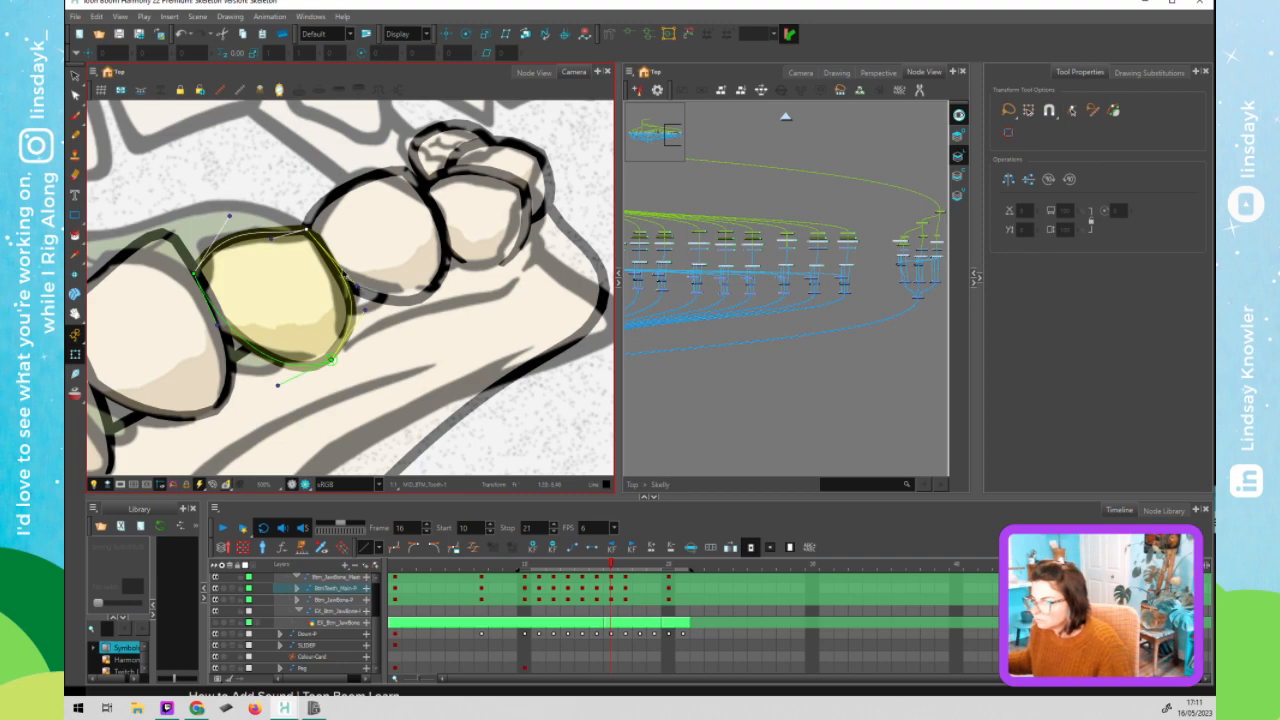
pyautogui.moveTo(345, 276); pyautogui.dragTo(331, 262)
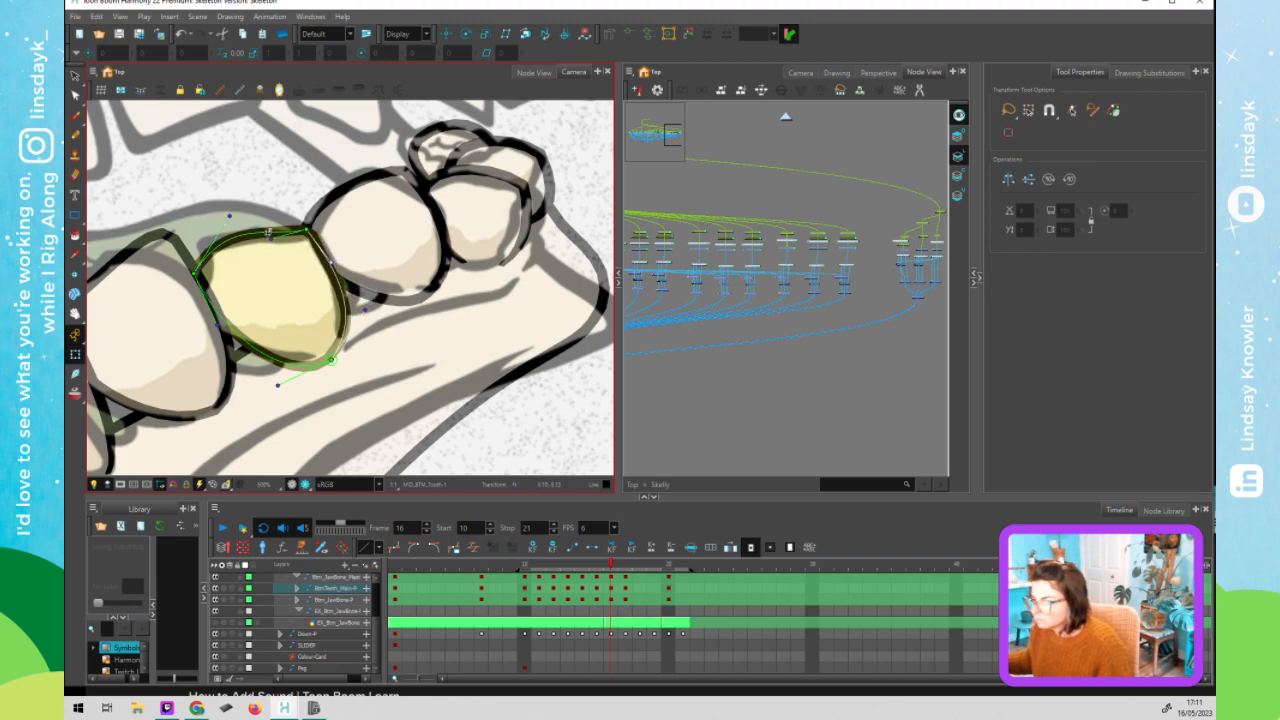
pyautogui.moveTo(227, 216); pyautogui.dragTo(205, 220)
pyautogui.moveTo(272, 260); pyautogui.dragTo(456, 212)
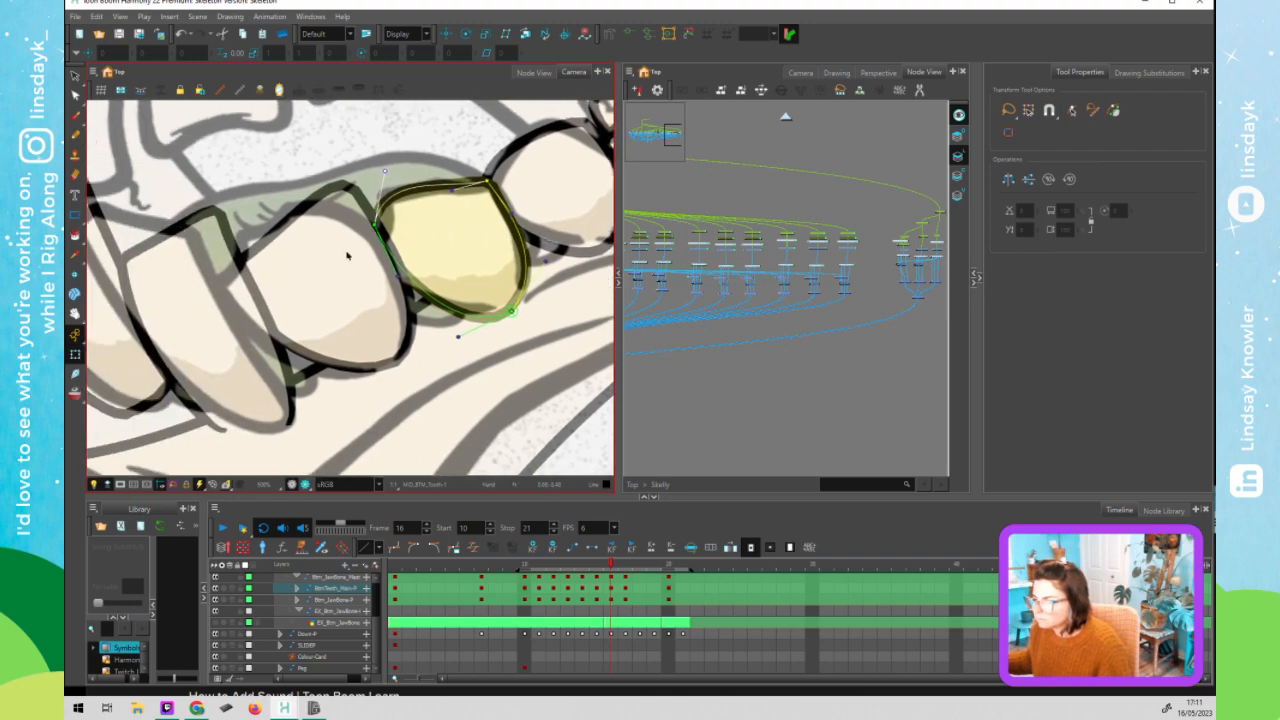
# - Round off the tip of the tooth beside the long canine and widen its front side with the deformer points
pyautogui.click(346, 254)
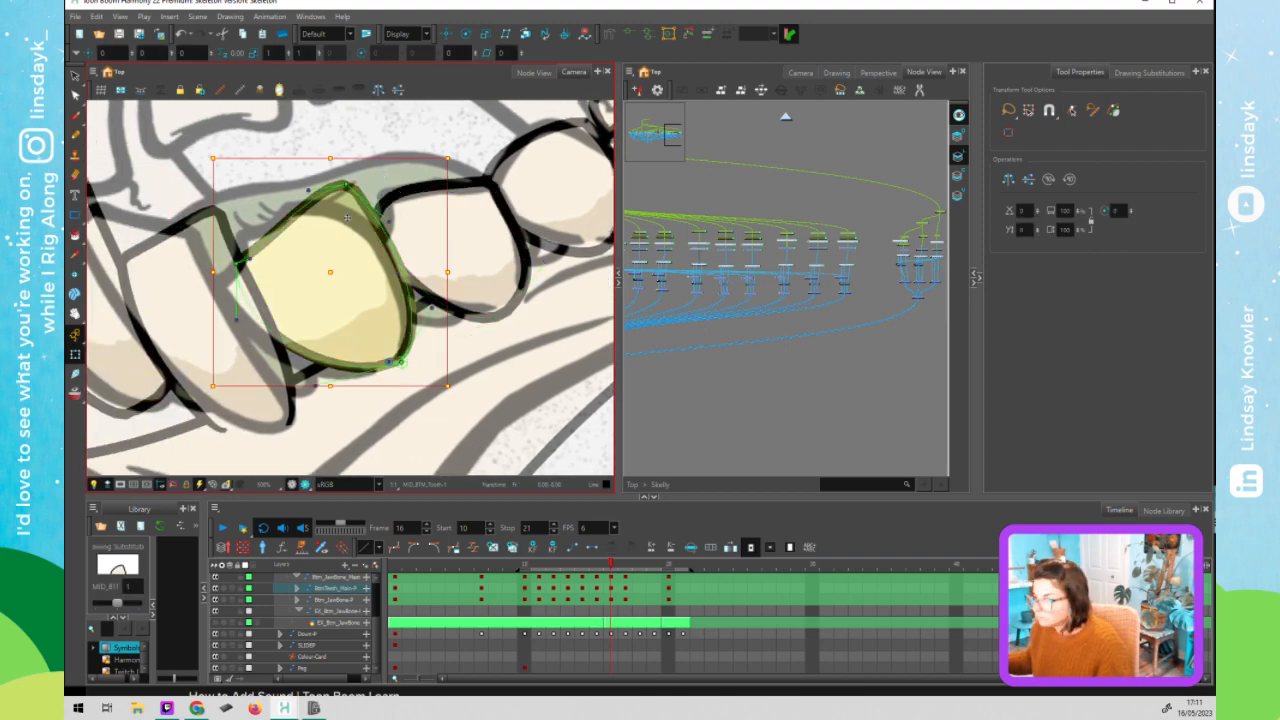
pyautogui.click(306, 176)
pyautogui.moveTo(342, 201); pyautogui.dragTo(394, 232)
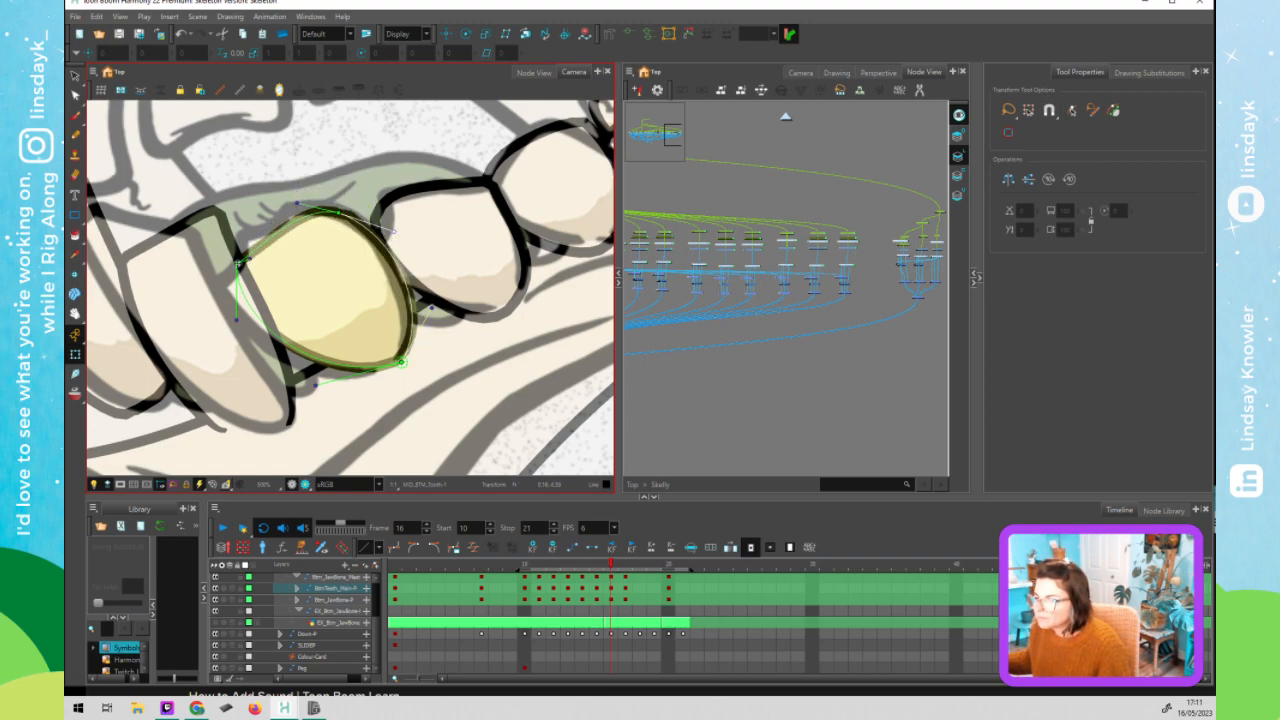
pyautogui.moveTo(225, 260); pyautogui.dragTo(213, 259)
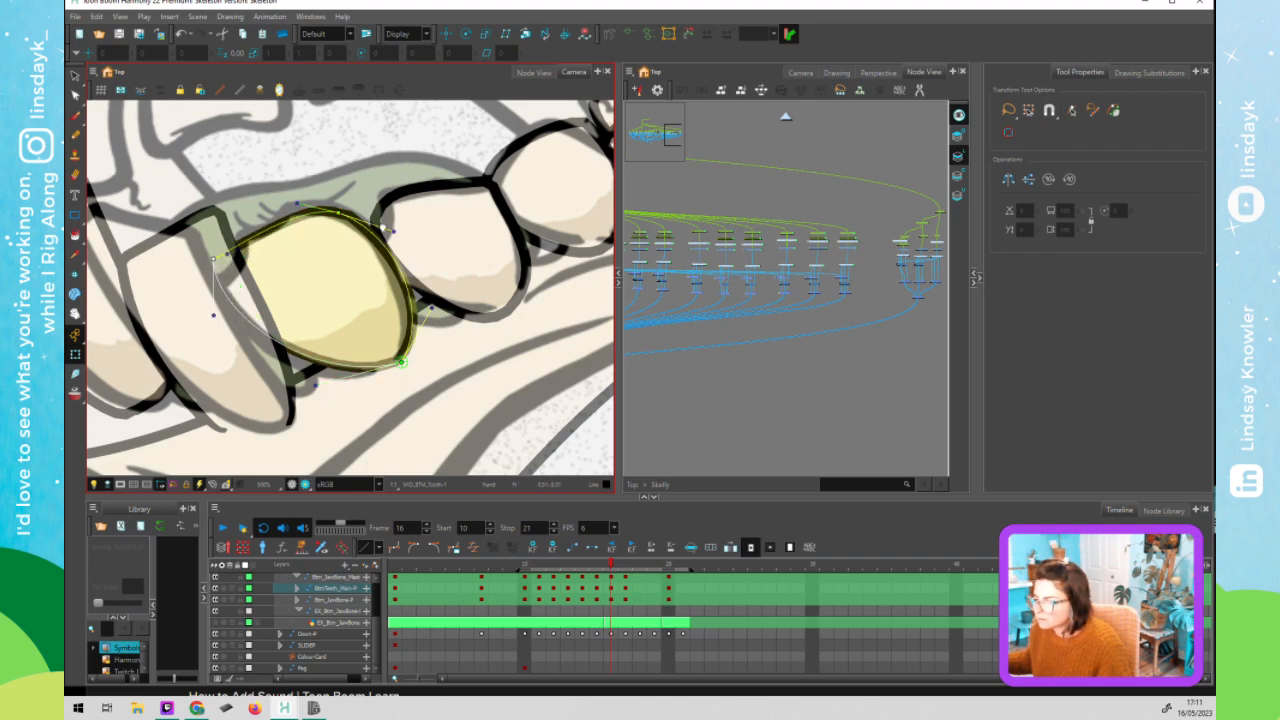
# - Deform the long canine in the lower row, moving its upper corners toward the front and fitting its tip to the sketch
pyautogui.moveTo(383, 228); pyautogui.dragTo(556, 203)
pyautogui.click(354, 258)
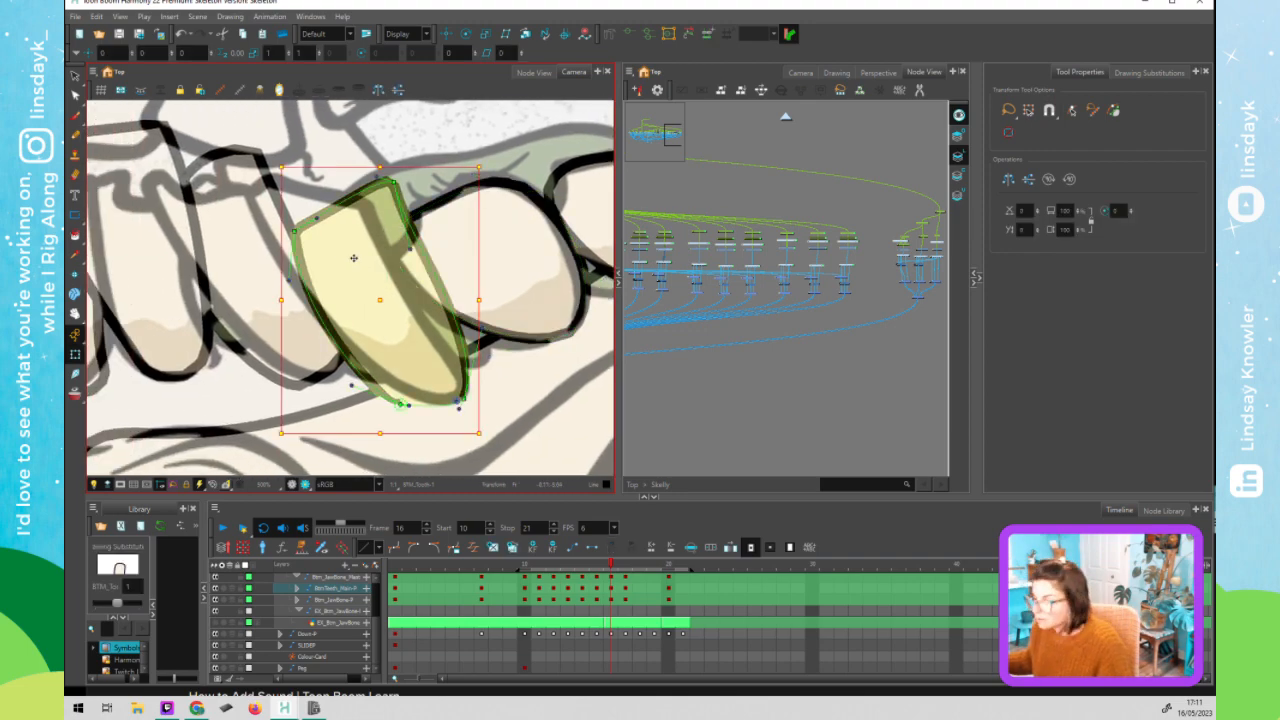
pyautogui.scroll(-2, 354, 258)
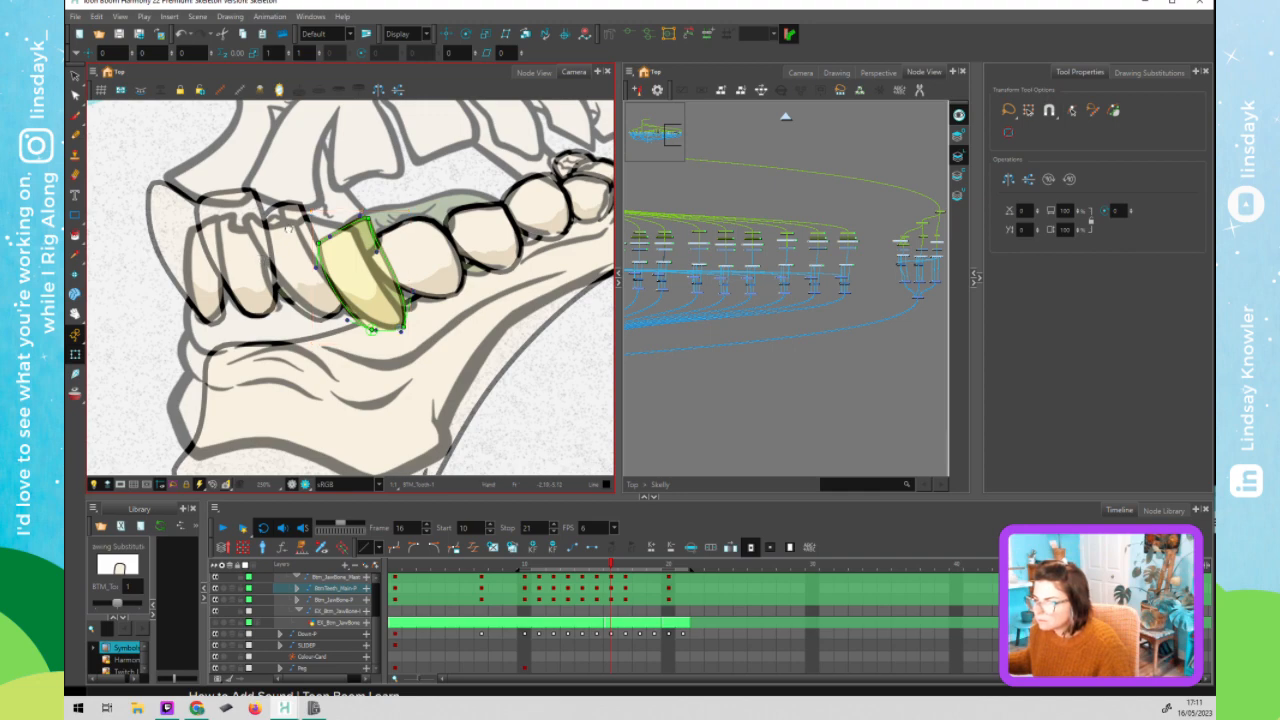
pyautogui.moveTo(288, 229); pyautogui.dragTo(314, 199)
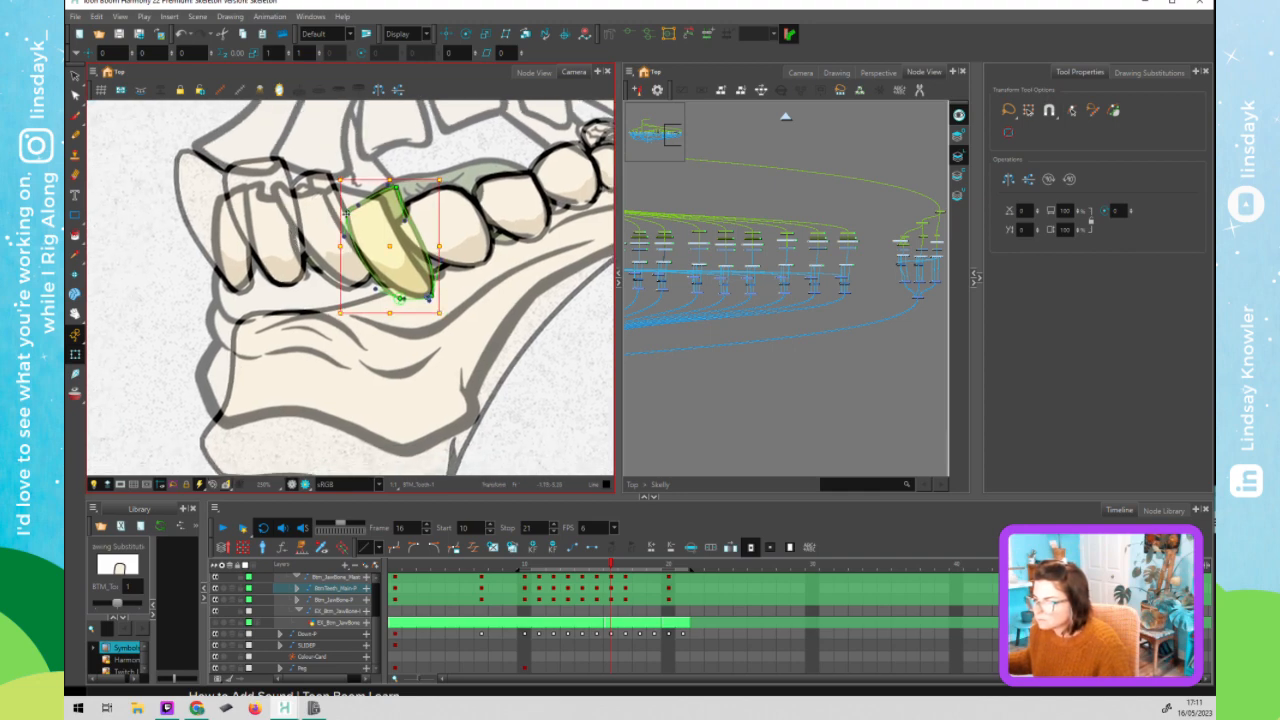
pyautogui.moveTo(347, 211); pyautogui.dragTo(377, 191)
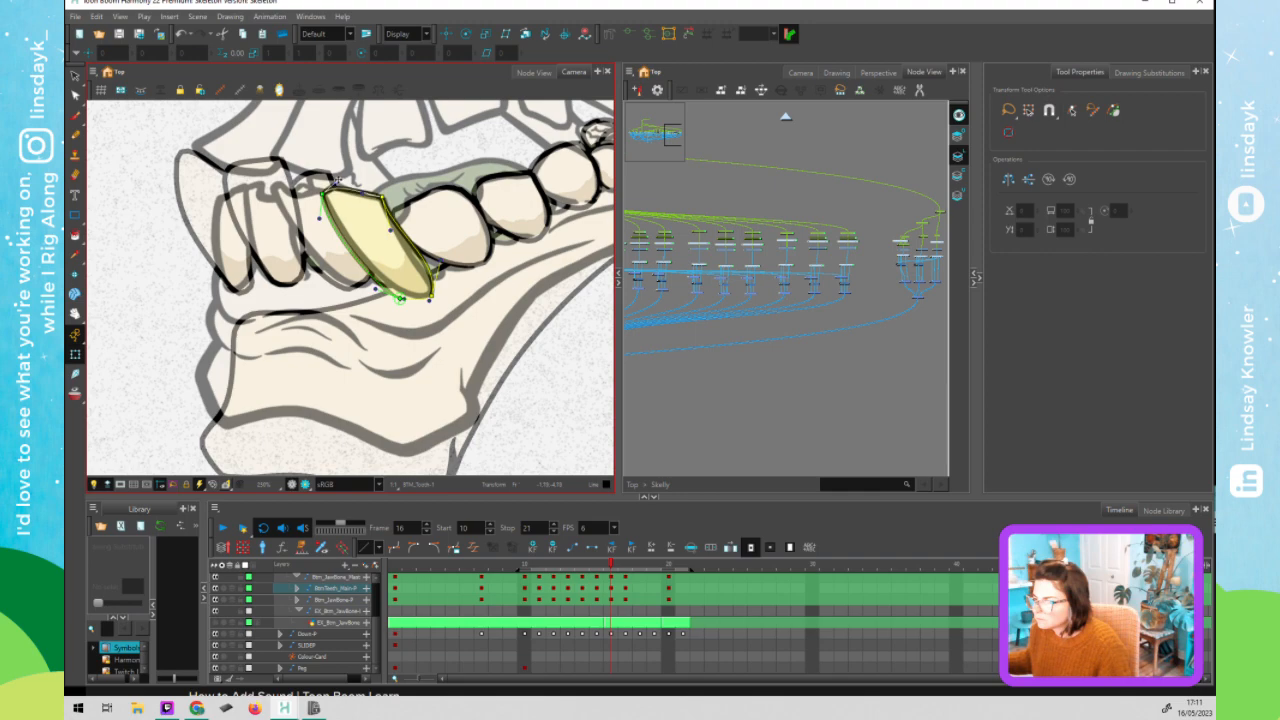
pyautogui.moveTo(435, 265); pyautogui.dragTo(410, 295)
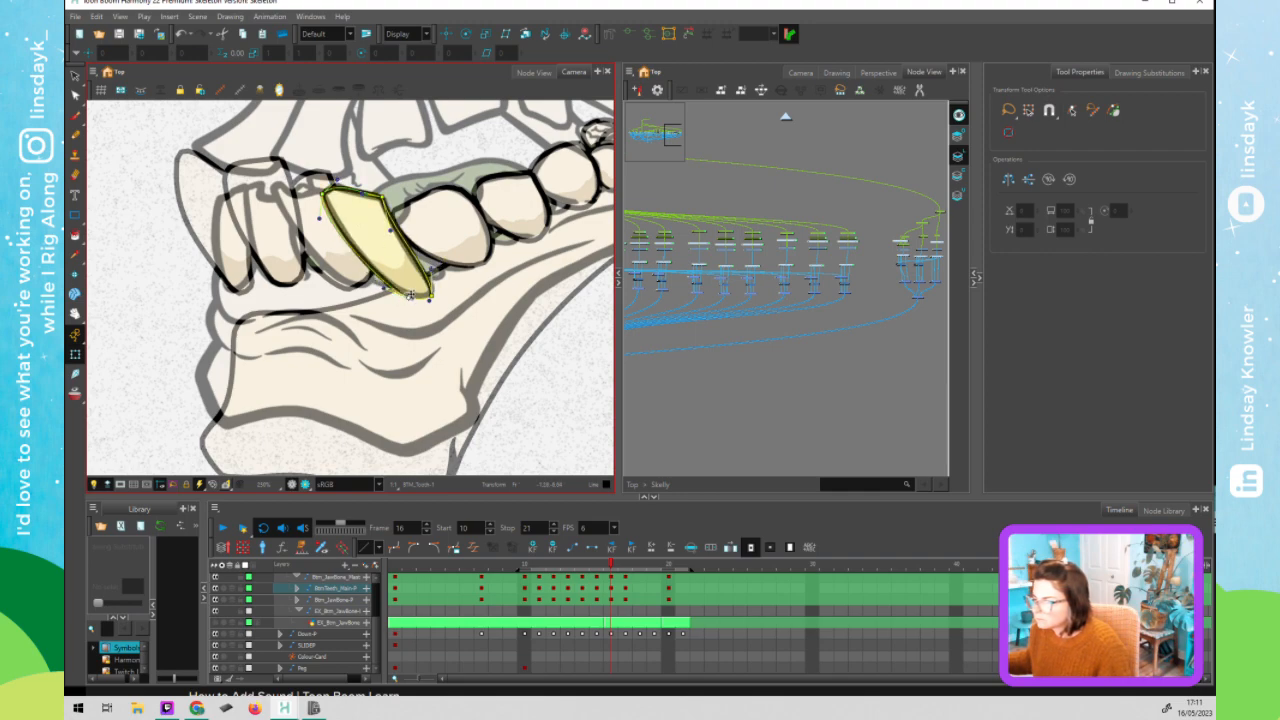
# - Reshape the tooth directly in front of the canine by adjusting its upper corner and tip curve to match the sketch
pyautogui.click(351, 263)
pyautogui.hotkey('shift', 'F11')
pyautogui.moveTo(328, 171); pyautogui.dragTo(275, 186)
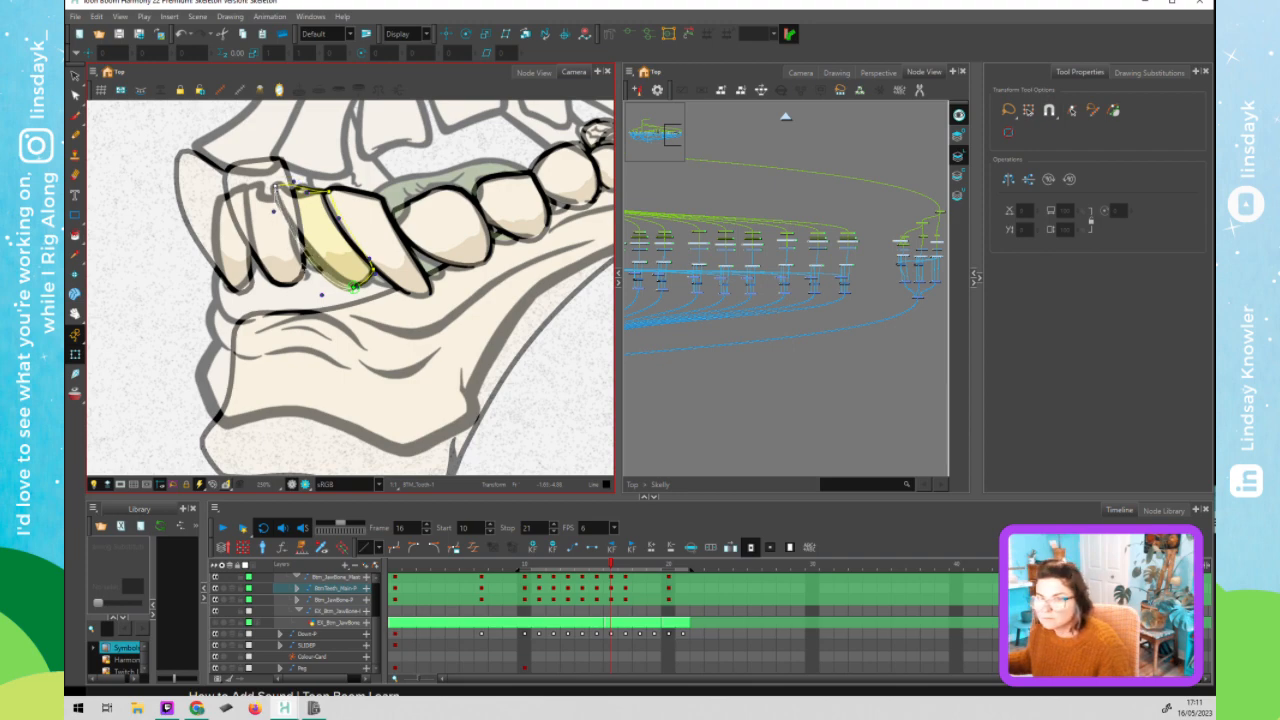
pyautogui.moveTo(320, 289); pyautogui.dragTo(360, 284)
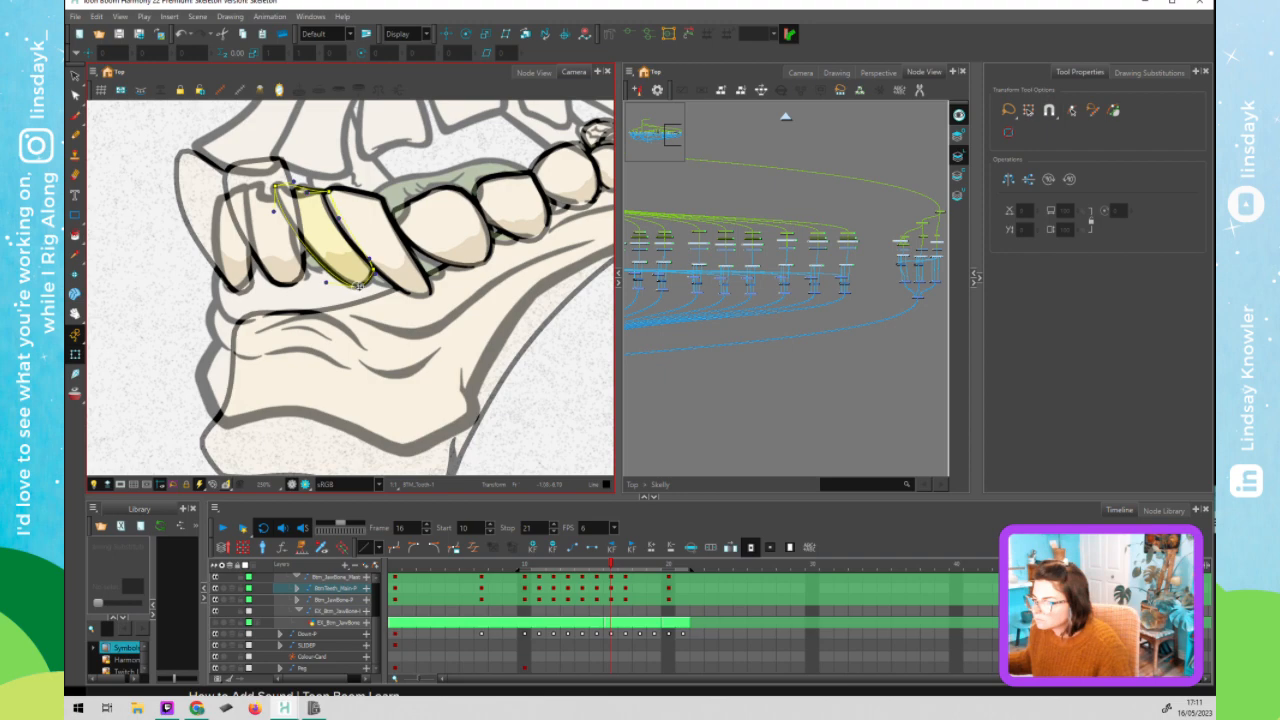
# - Lower and narrow the upper edge of the second tooth from the front to fit its sketched outline
pyautogui.click(276, 266)
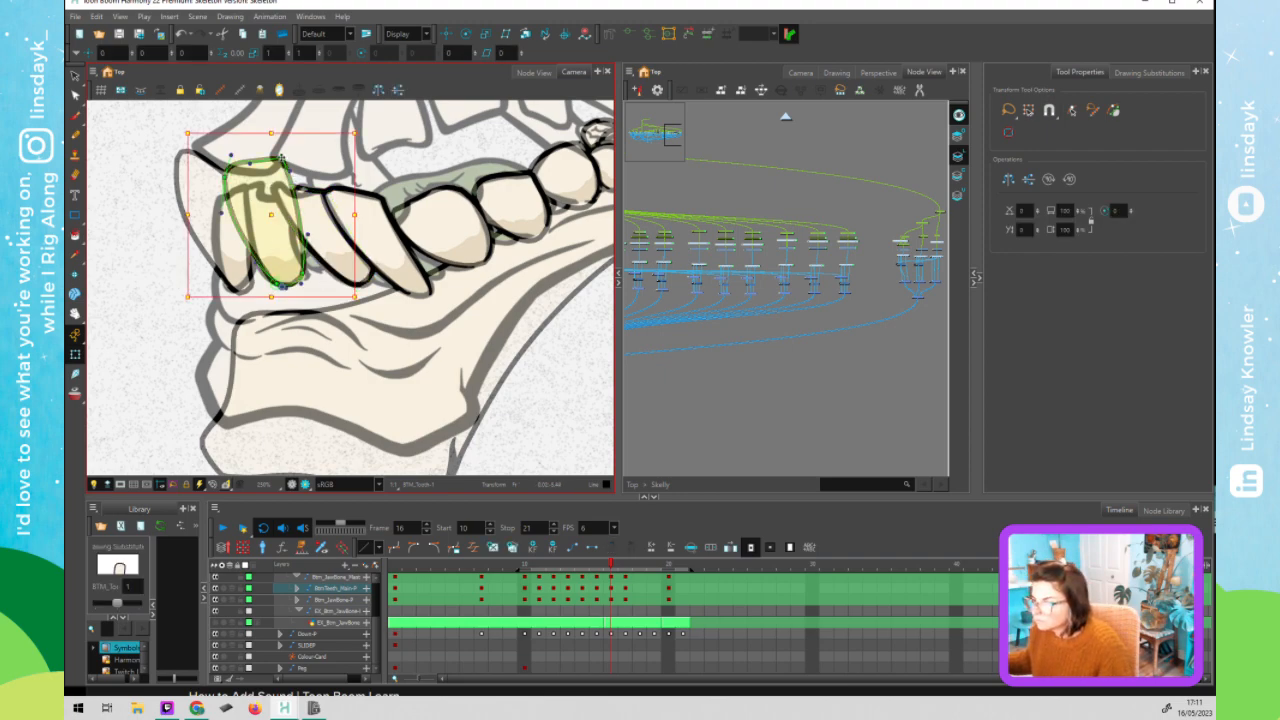
pyautogui.moveTo(287, 179); pyautogui.dragTo(289, 188)
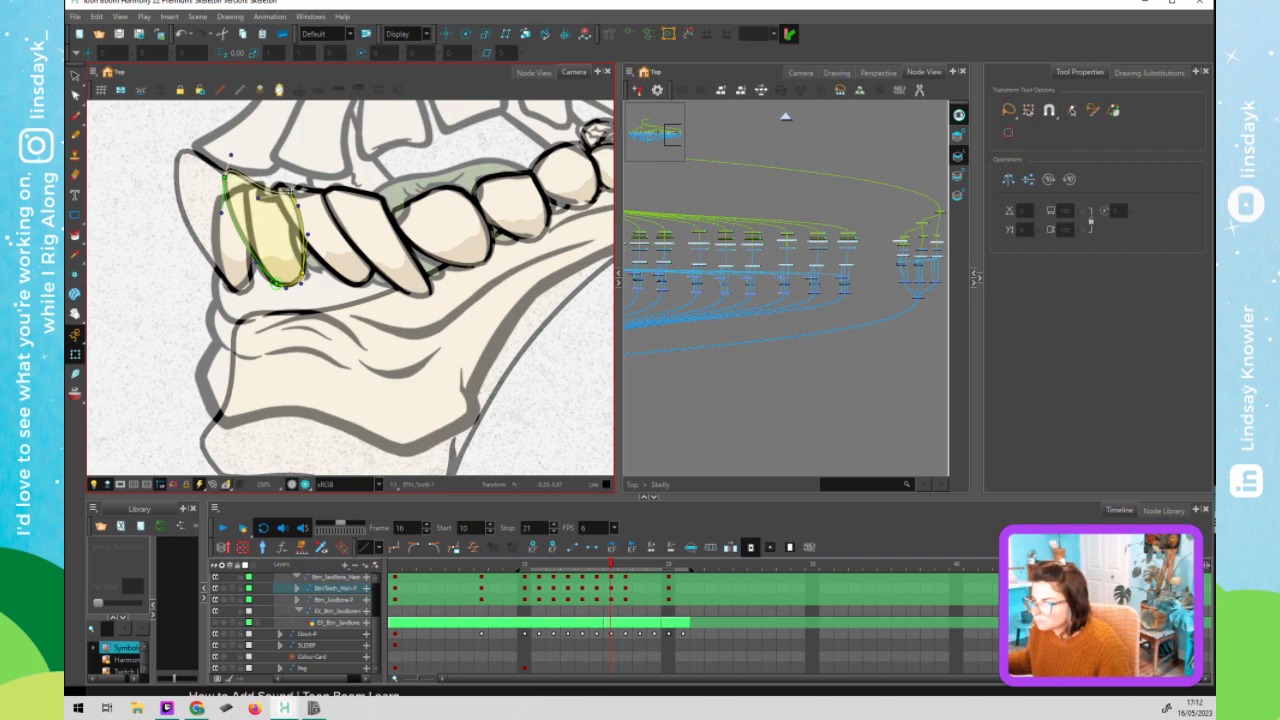
pyautogui.moveTo(225, 177); pyautogui.dragTo(283, 188)
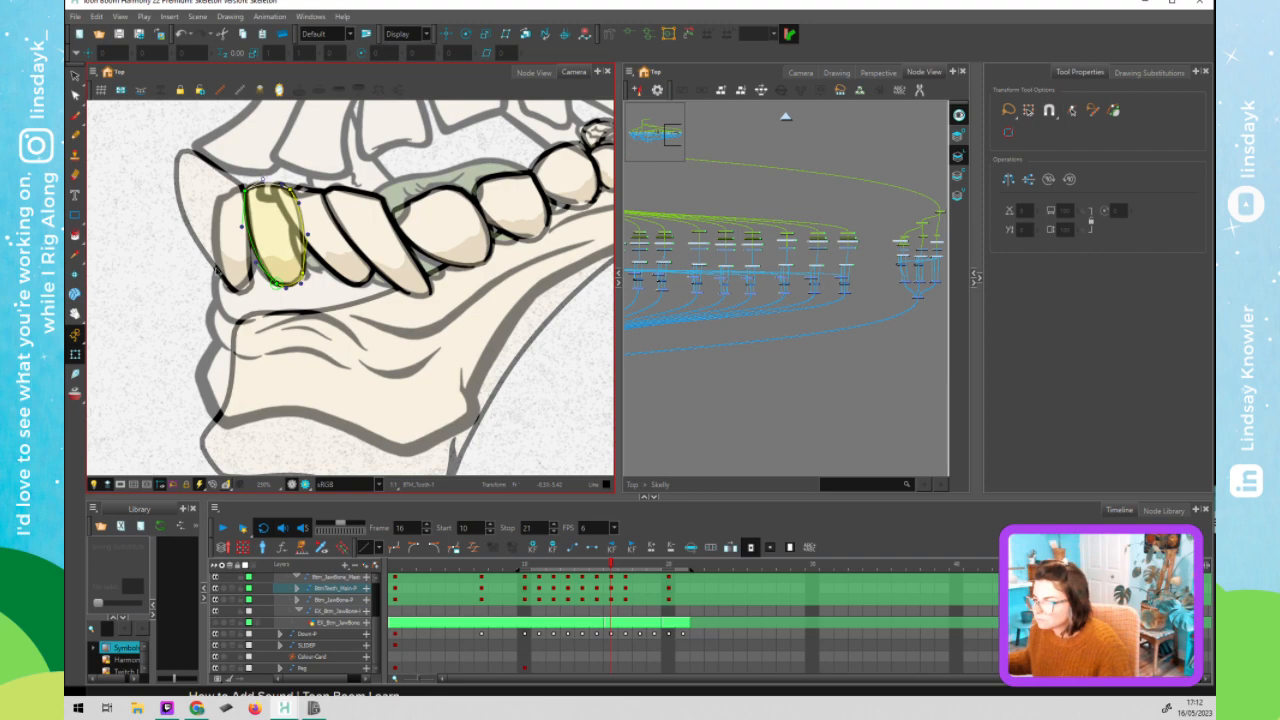
# - Deform the frontmost lower tooth into a short, narrow shape, pulling in its upper corners and curving its front side and base
pyautogui.click(215, 258)
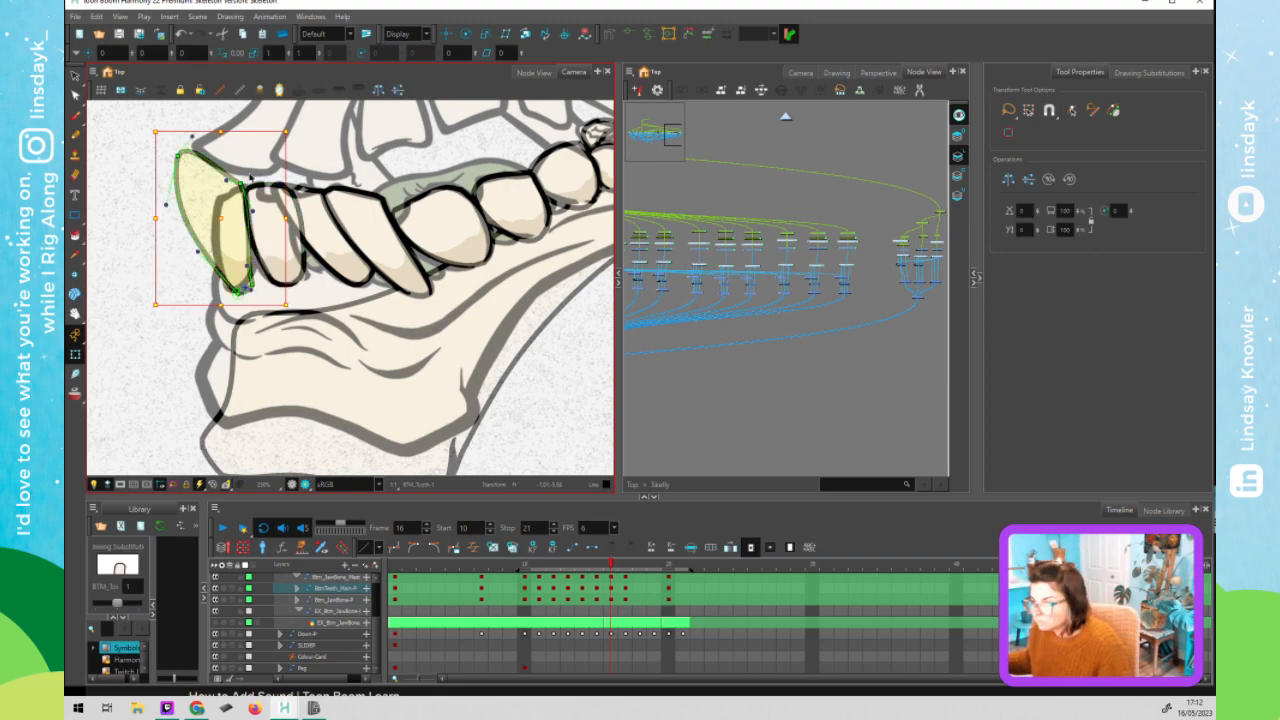
pyautogui.moveTo(243, 185)
pyautogui.mouseDown()
pyautogui.moveTo(215, 182)
pyautogui.moveTo(233, 187)
pyautogui.mouseUp()
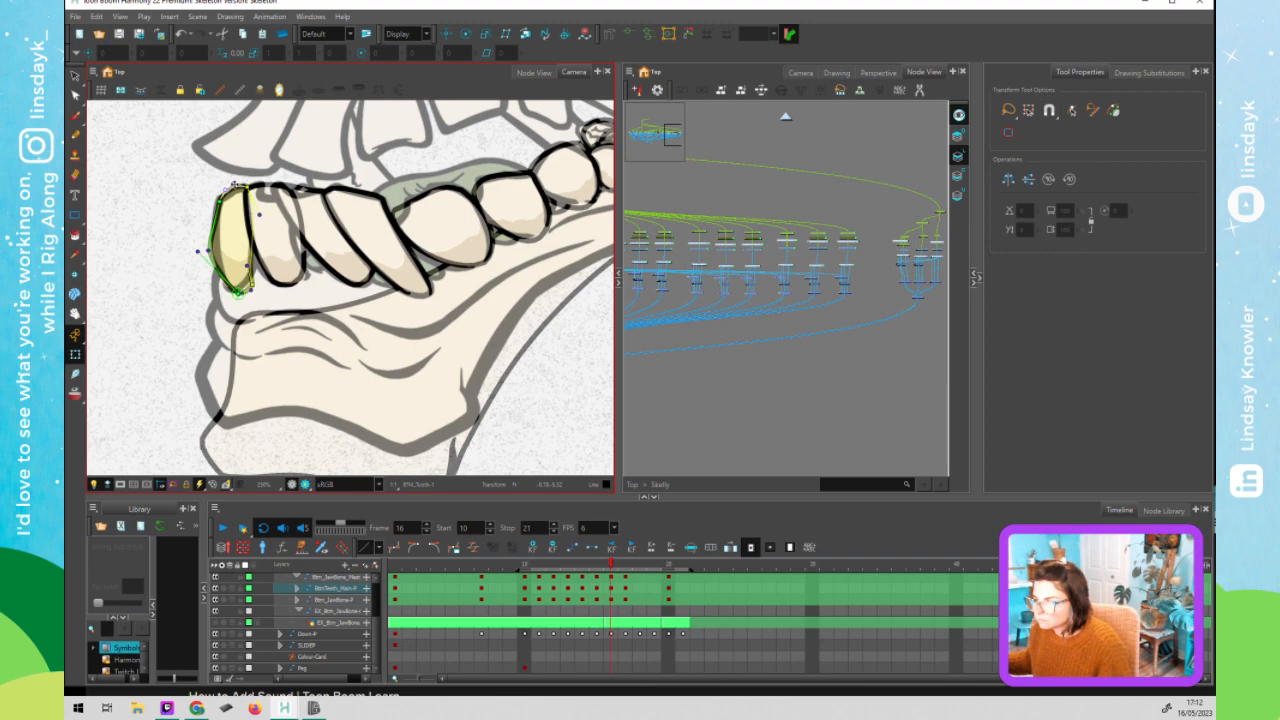
pyautogui.moveTo(208, 250)
pyautogui.mouseDown()
pyautogui.moveTo(215, 222)
pyautogui.moveTo(210, 264)
pyautogui.mouseUp()
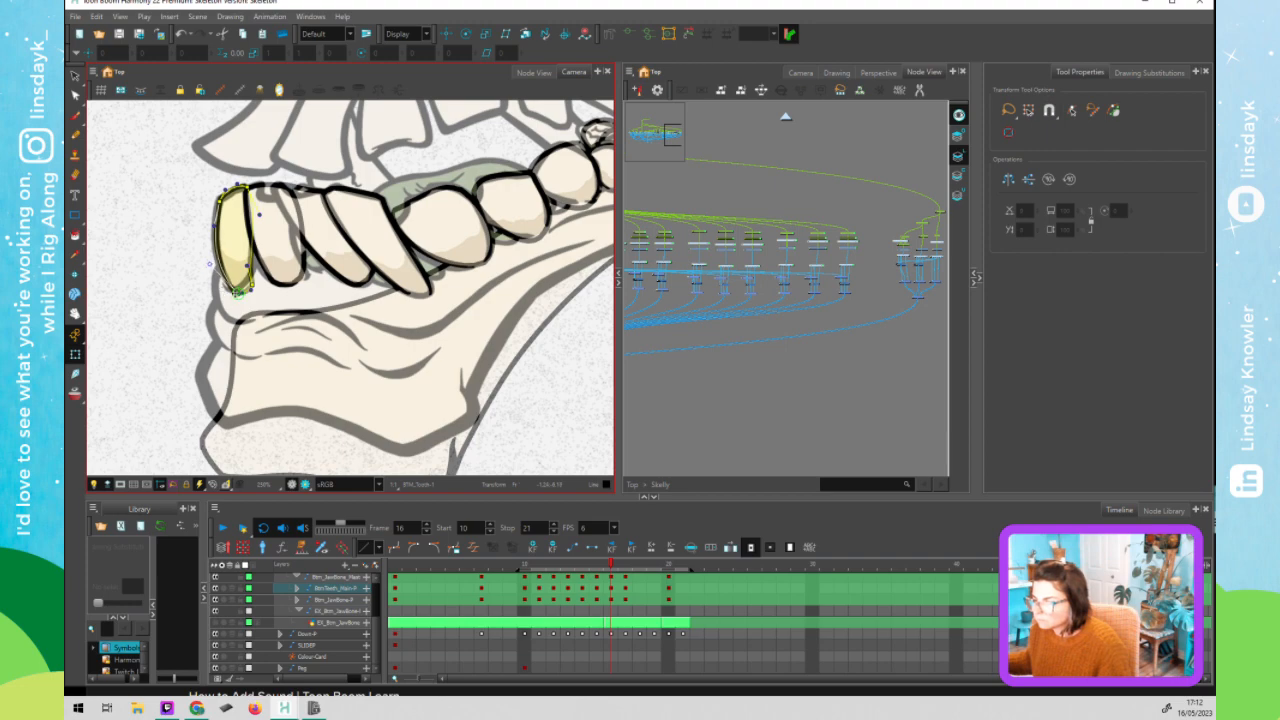
pyautogui.moveTo(234, 292); pyautogui.dragTo(256, 268)
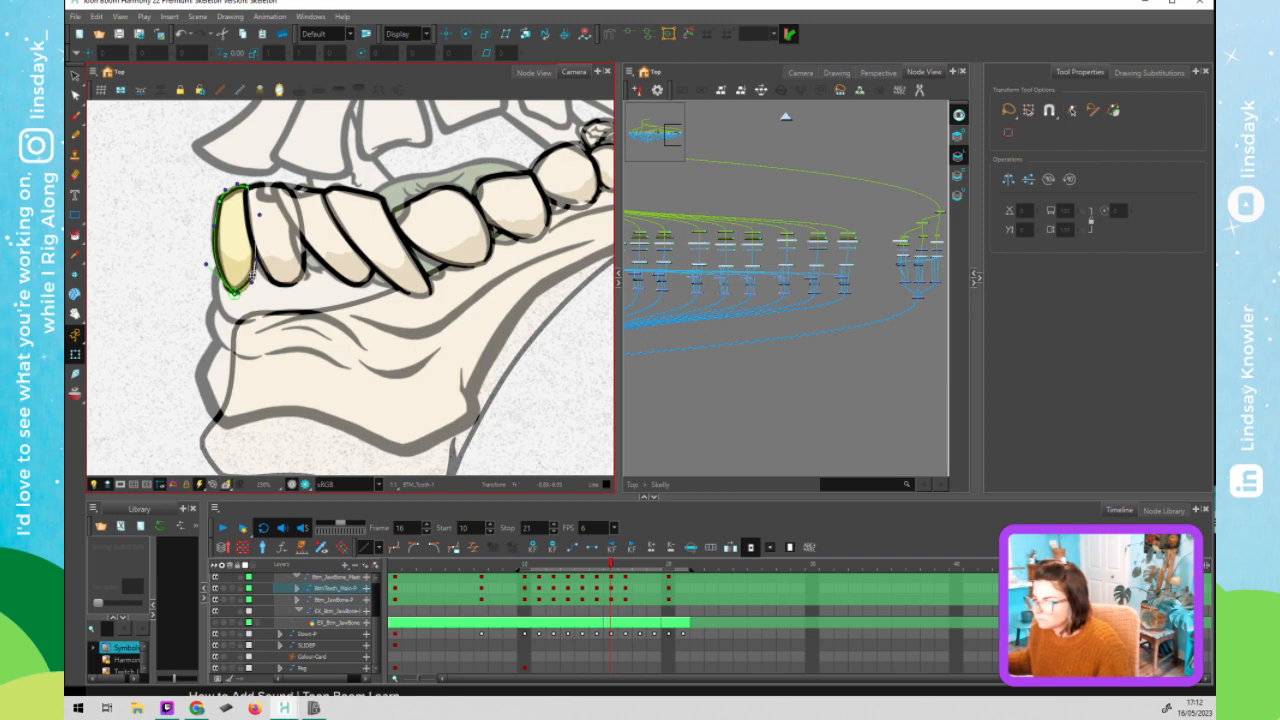
# - Raise the lower jaw bone's chin edge and adjust its front side with the deformer points to match the sketch
pyautogui.scroll(-4, 276, 294)
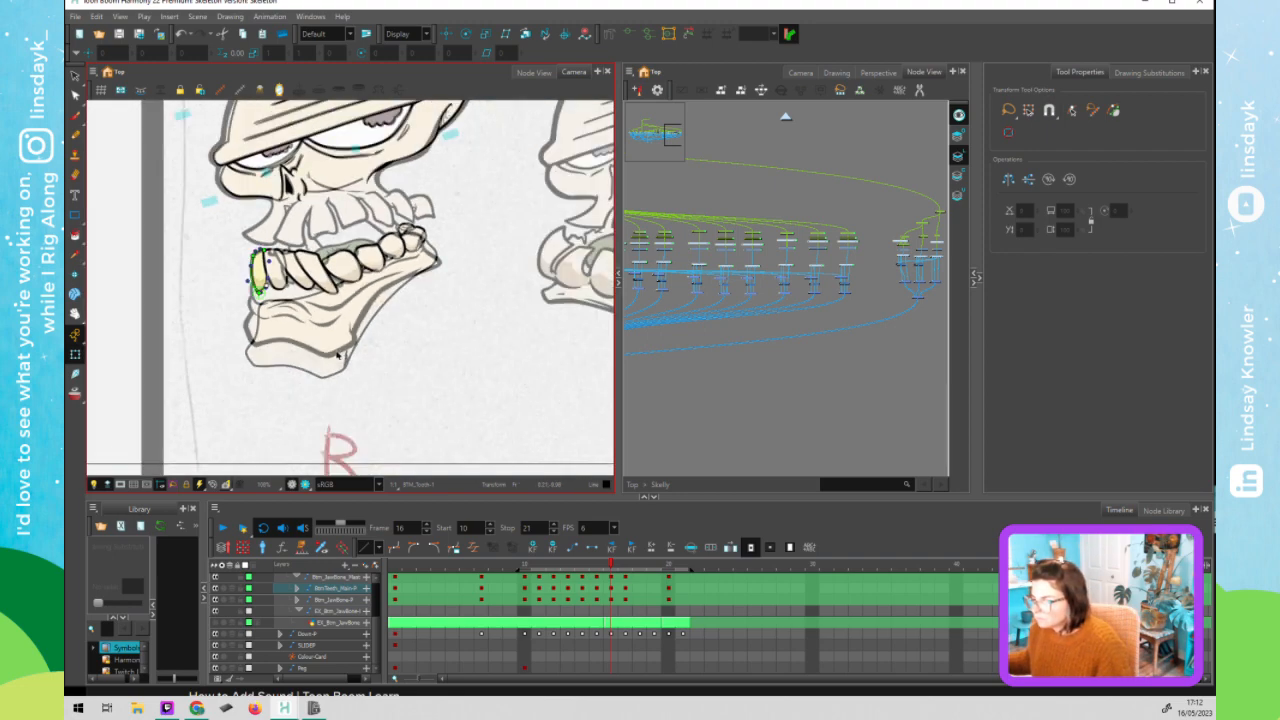
pyautogui.click(340, 366)
pyautogui.moveTo(331, 360); pyautogui.dragTo(333, 334)
pyautogui.moveTo(262, 353); pyautogui.dragTo(263, 283)
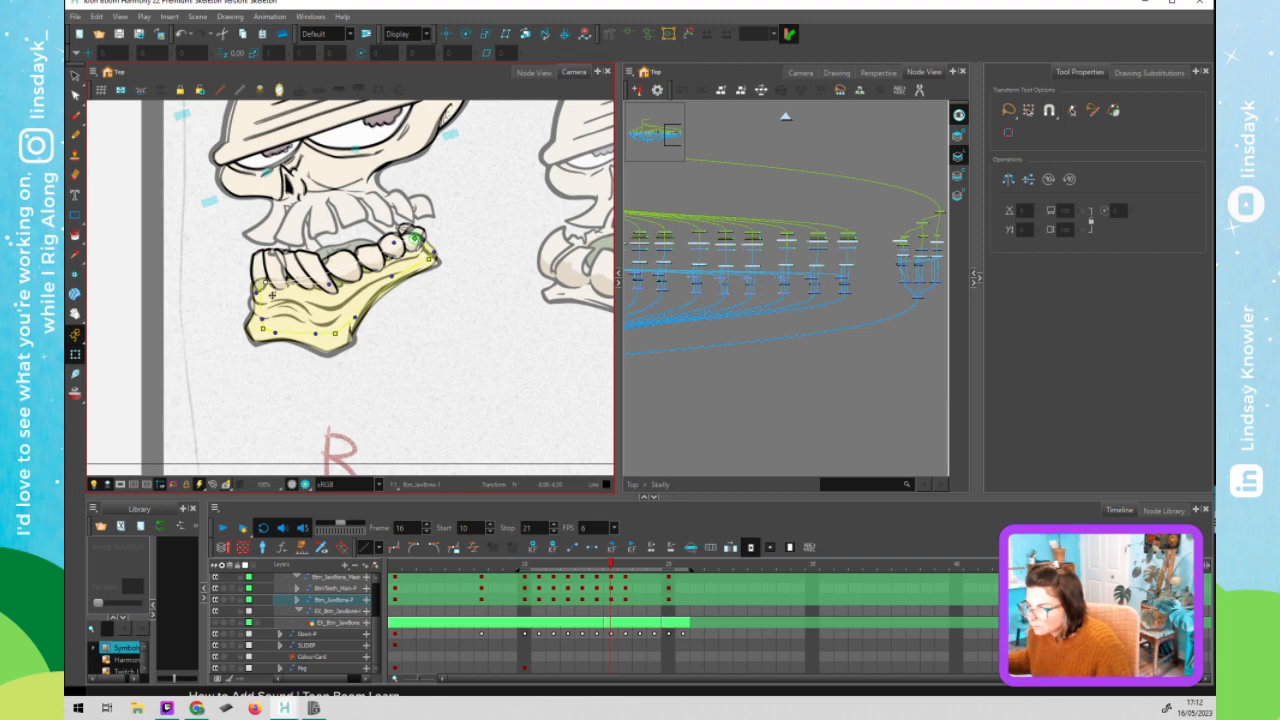
pyautogui.click(400, 336)
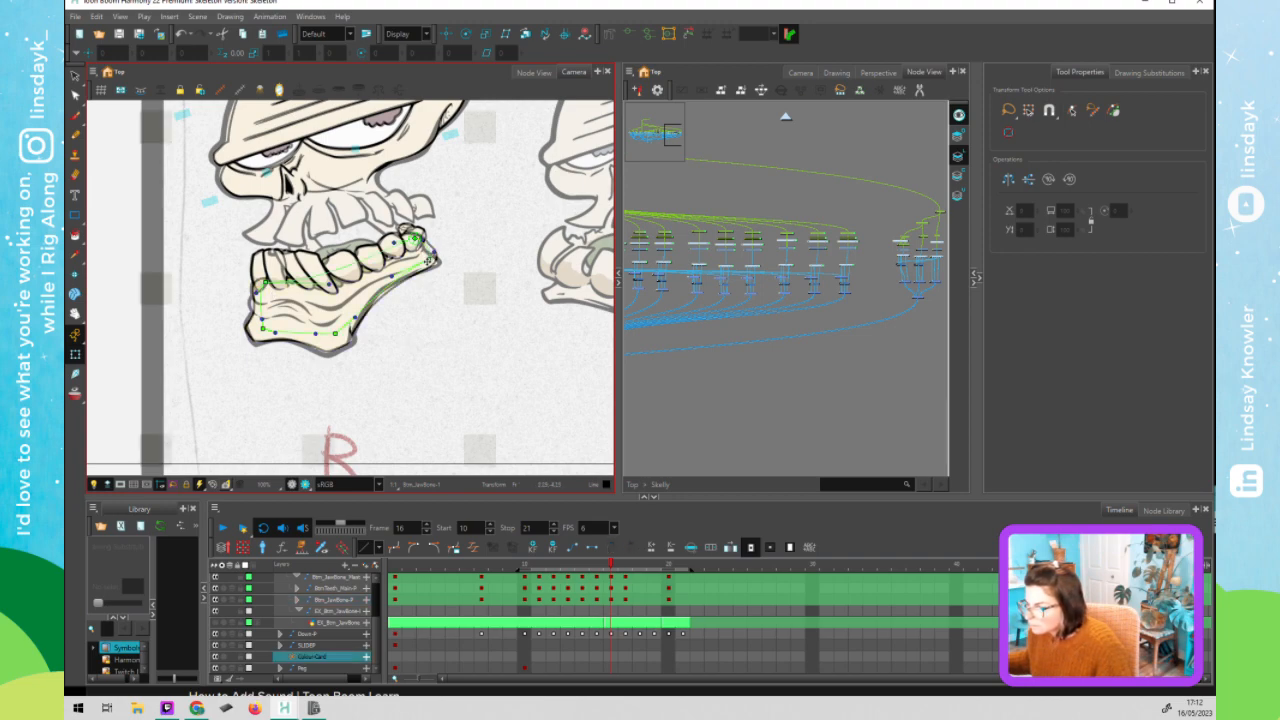
# - Refine the jaw bone's rear corner and the curve of its underside to follow the sketched jawline
pyautogui.moveTo(429, 260); pyautogui.dragTo(426, 263)
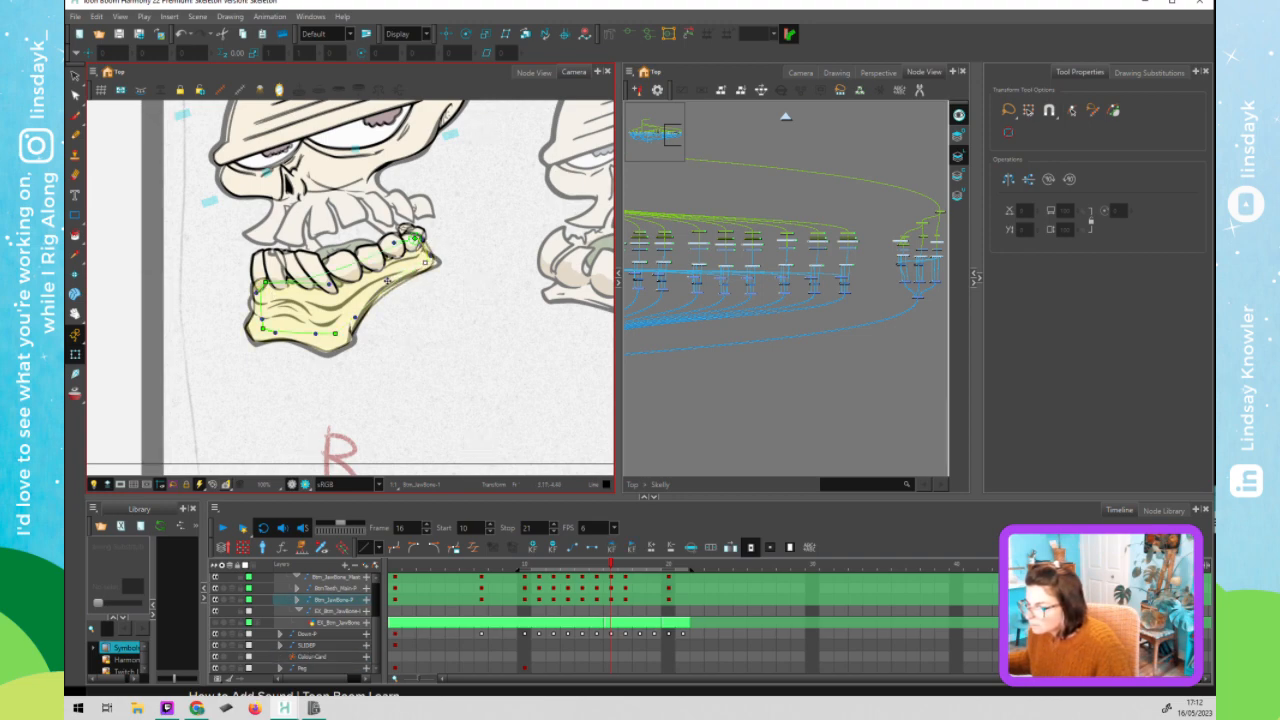
pyautogui.moveTo(385, 277); pyautogui.dragTo(382, 274)
pyautogui.click(400, 325)
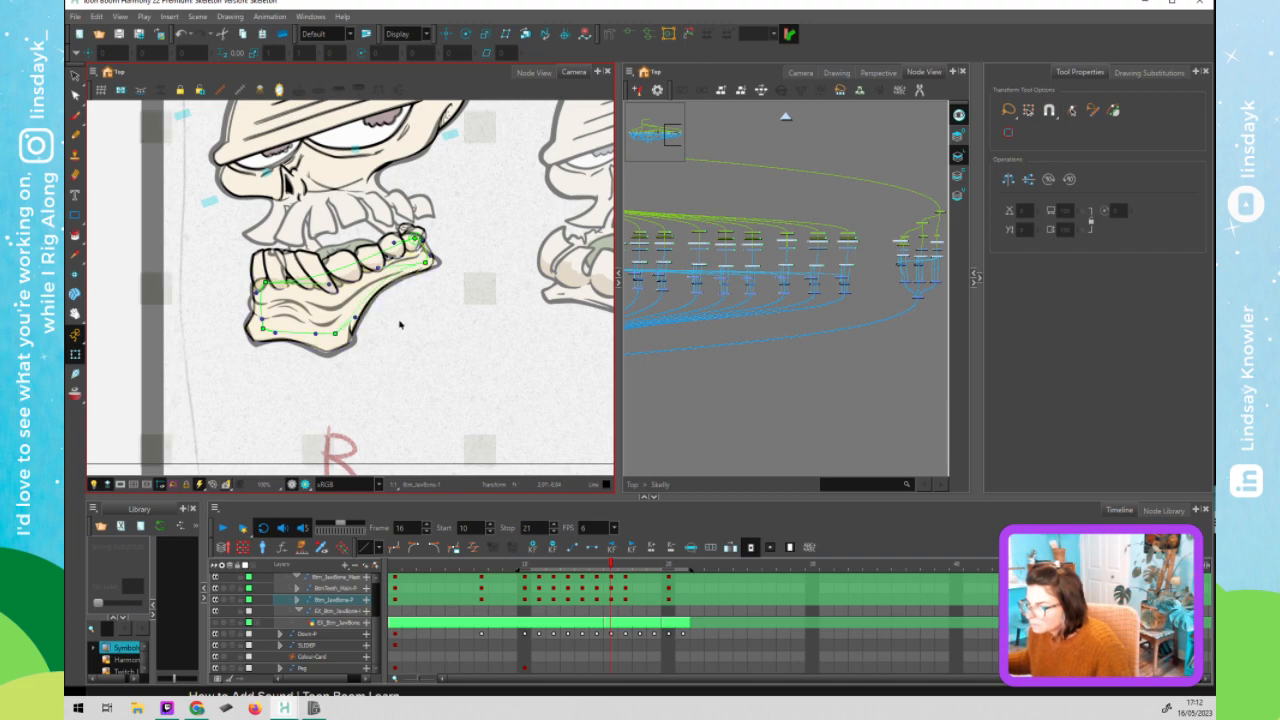
# - Enable the disabled EX_Btm_JawBone drawing node beside the BTM Jaw group
pyautogui.click(410, 240)
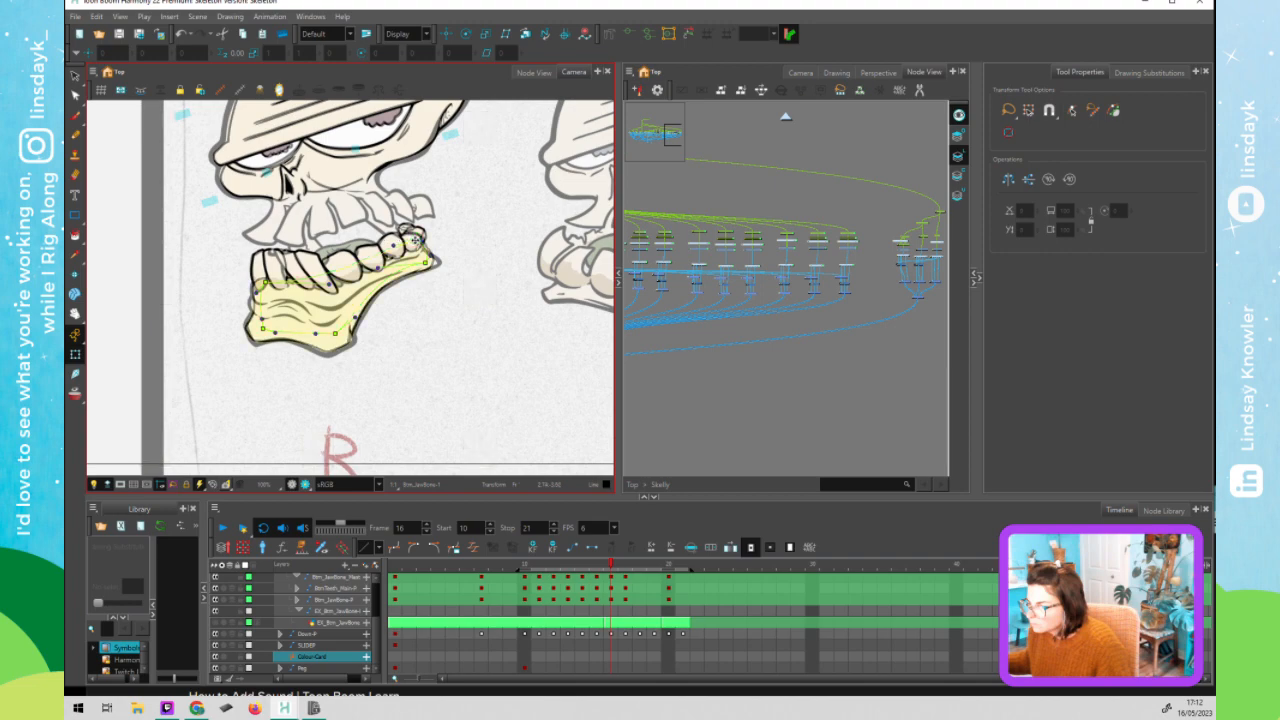
pyautogui.click(451, 319)
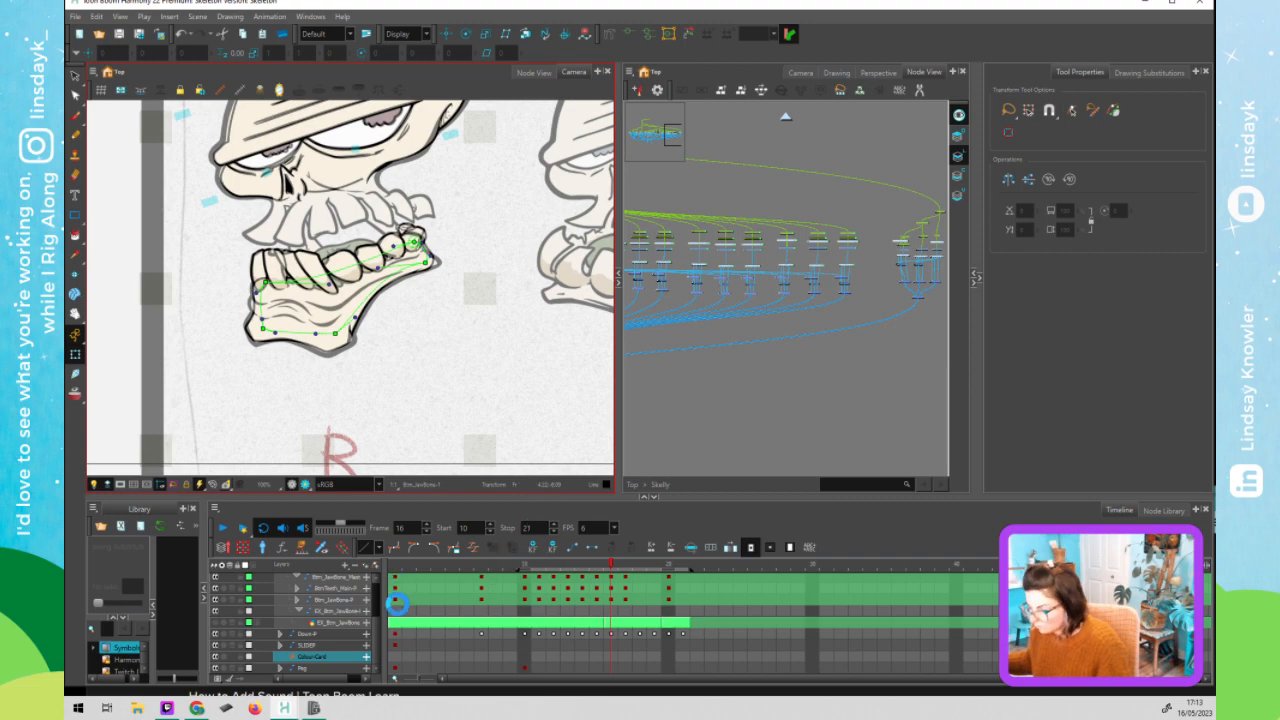
pyautogui.click(855, 195)
pyautogui.moveTo(856, 195); pyautogui.dragTo(1034, 201)
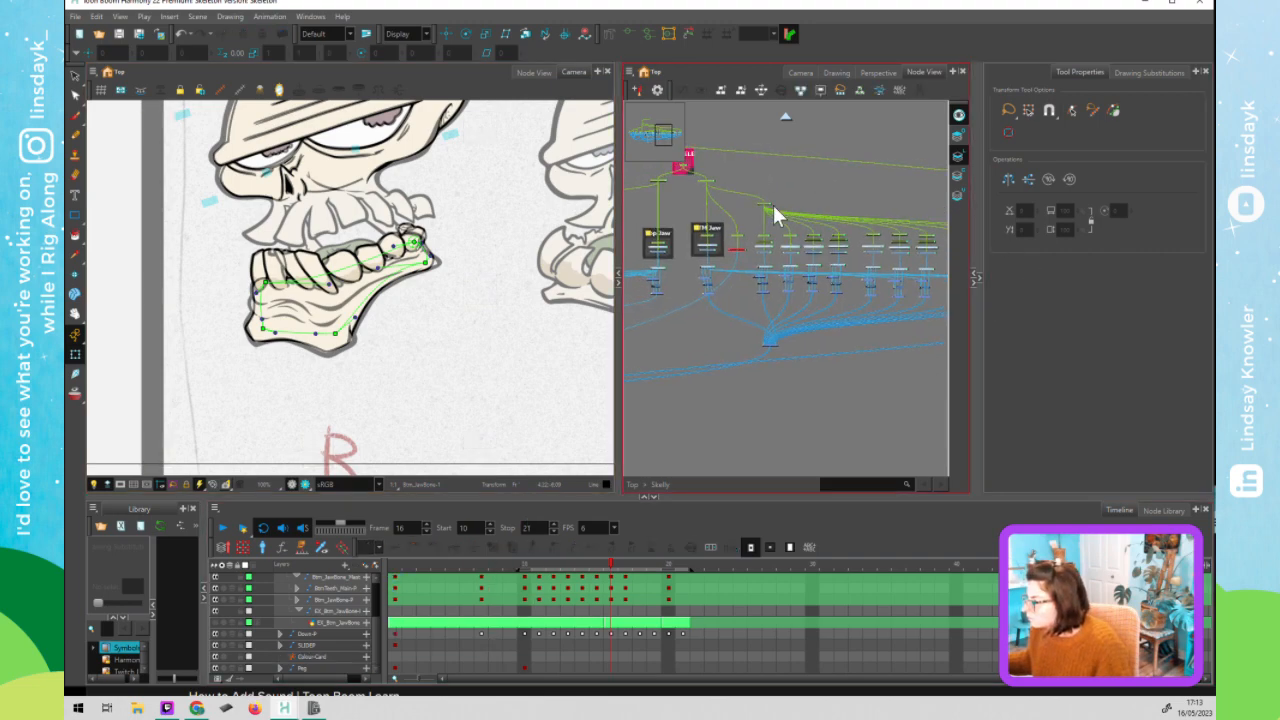
pyautogui.click(744, 254)
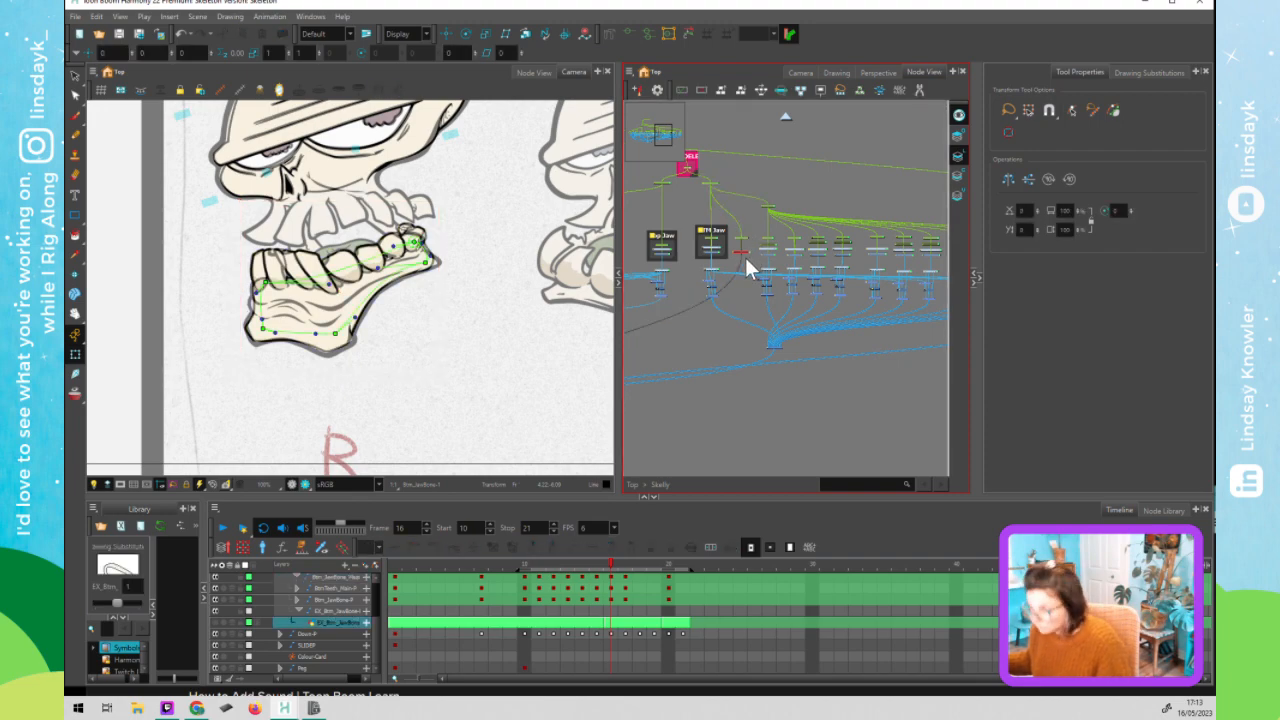
pyautogui.press('a')
pyautogui.click(703, 271)
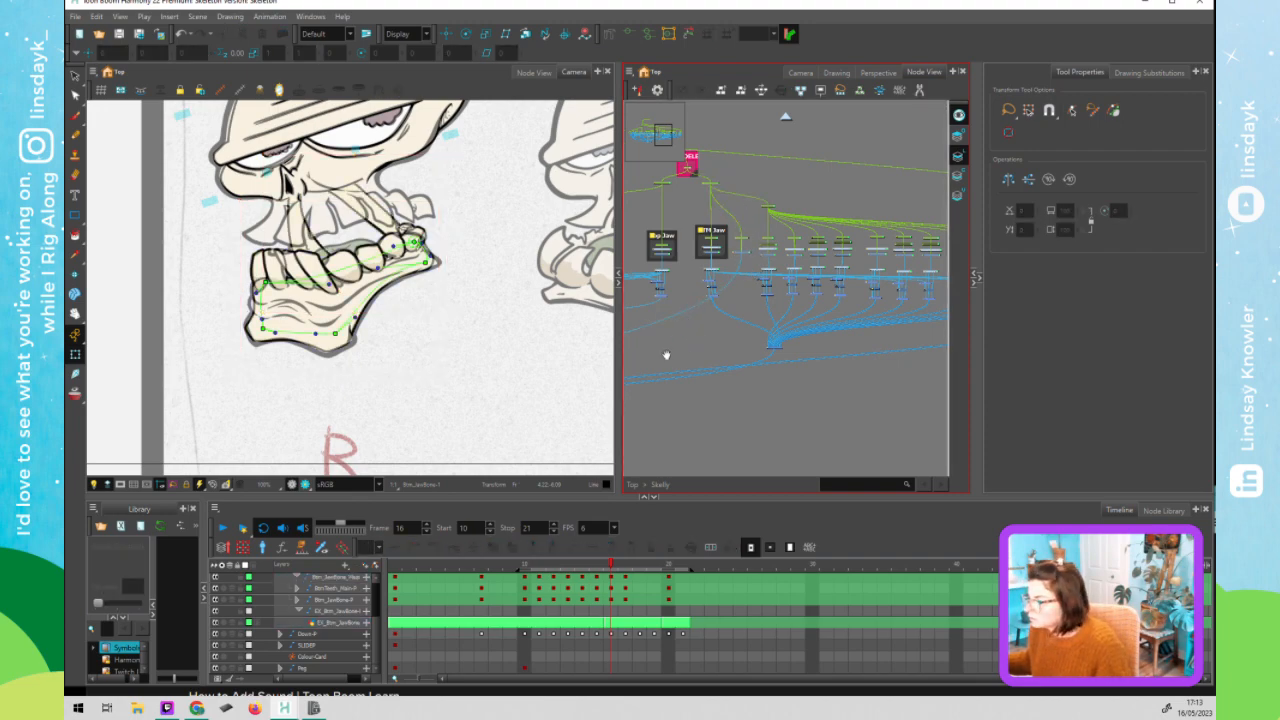
# - Enable the disabled composite node that gathers the top jaw and upper teeth
pyautogui.moveTo(666, 354); pyautogui.dragTo(874, 337)
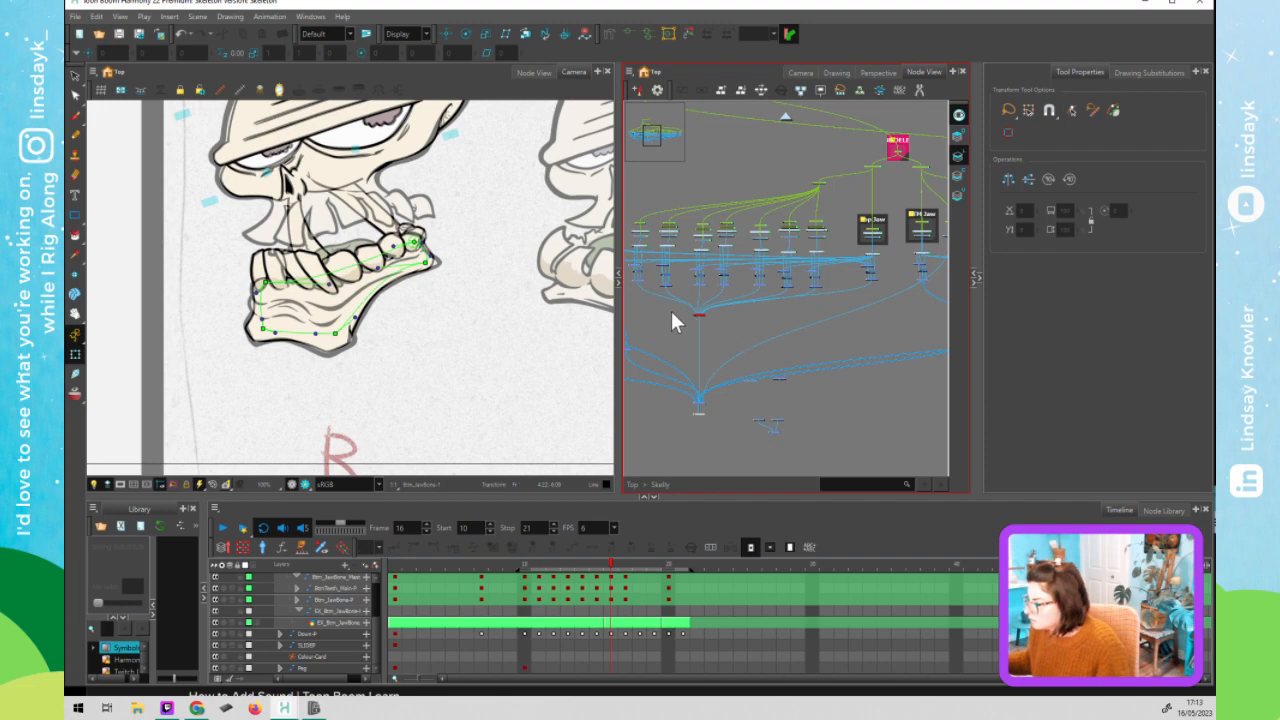
pyautogui.moveTo(673, 306); pyautogui.dragTo(666, 307)
pyautogui.press('a')
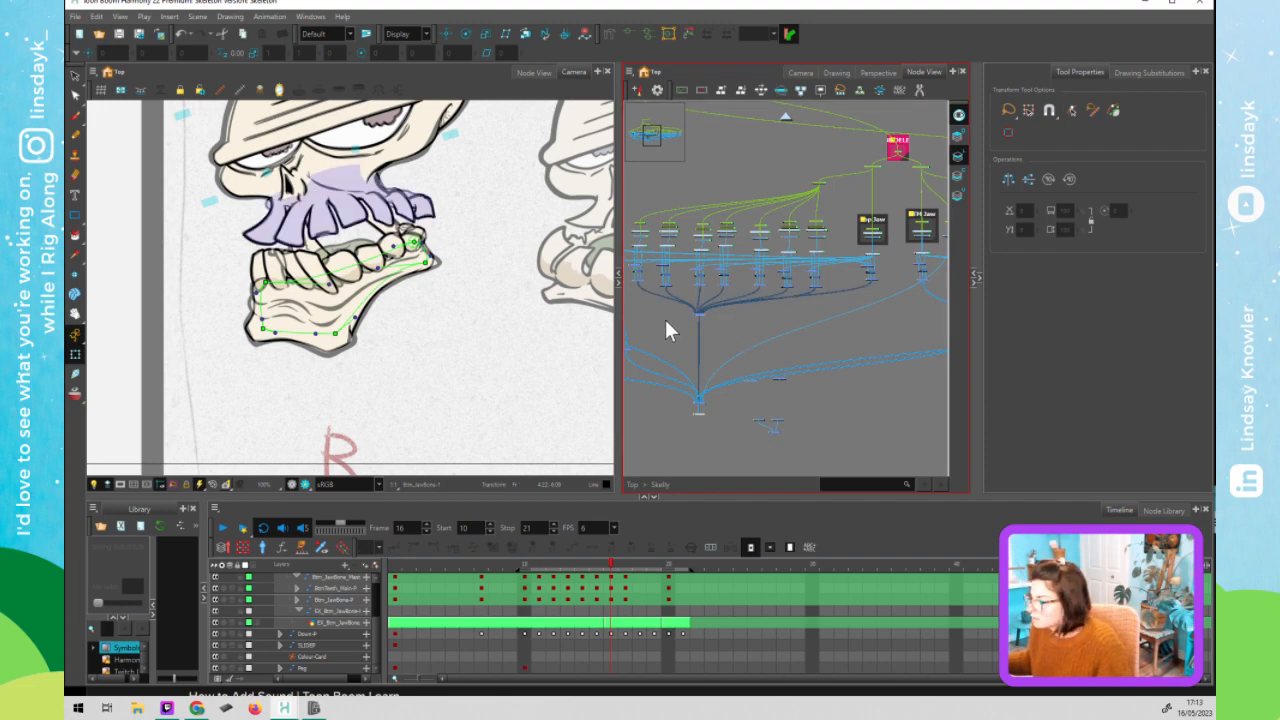
pyautogui.click(665, 320)
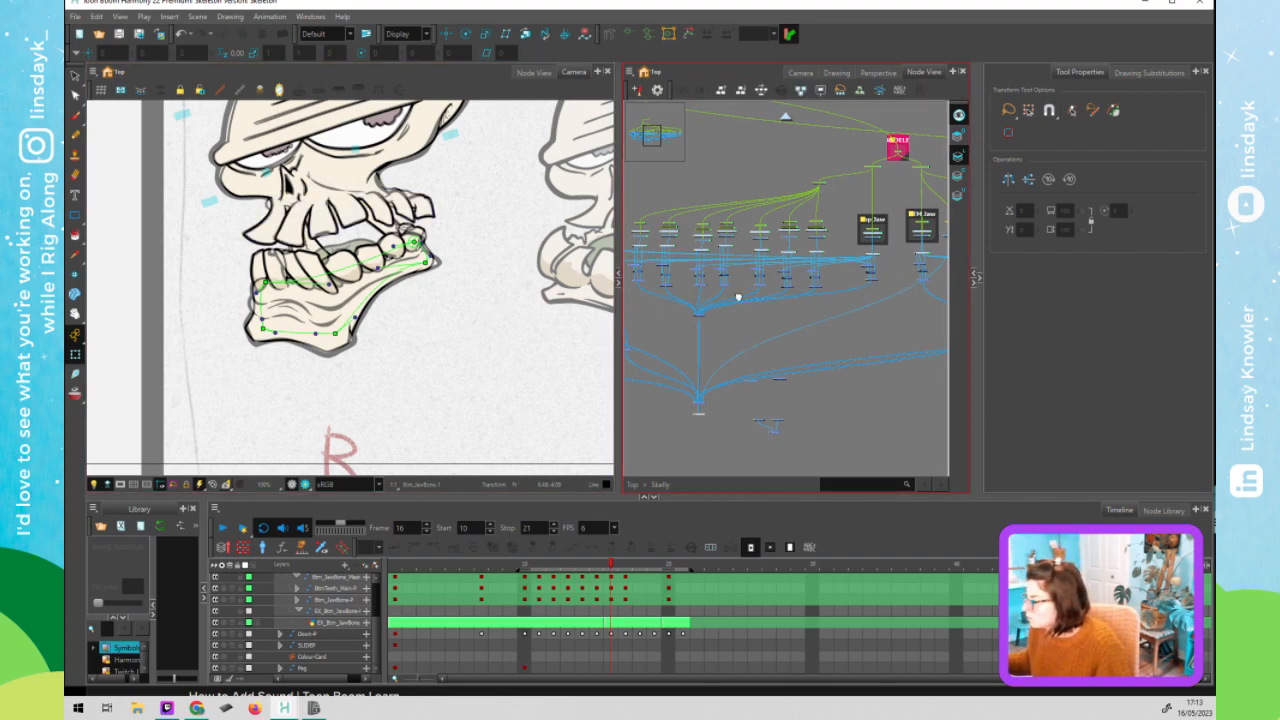
# - Try resetting the transformation of the Btm_JawBone_Master-P peg on frame 16, and undo the reset
pyautogui.moveTo(916, 199); pyautogui.dragTo(741, 231)
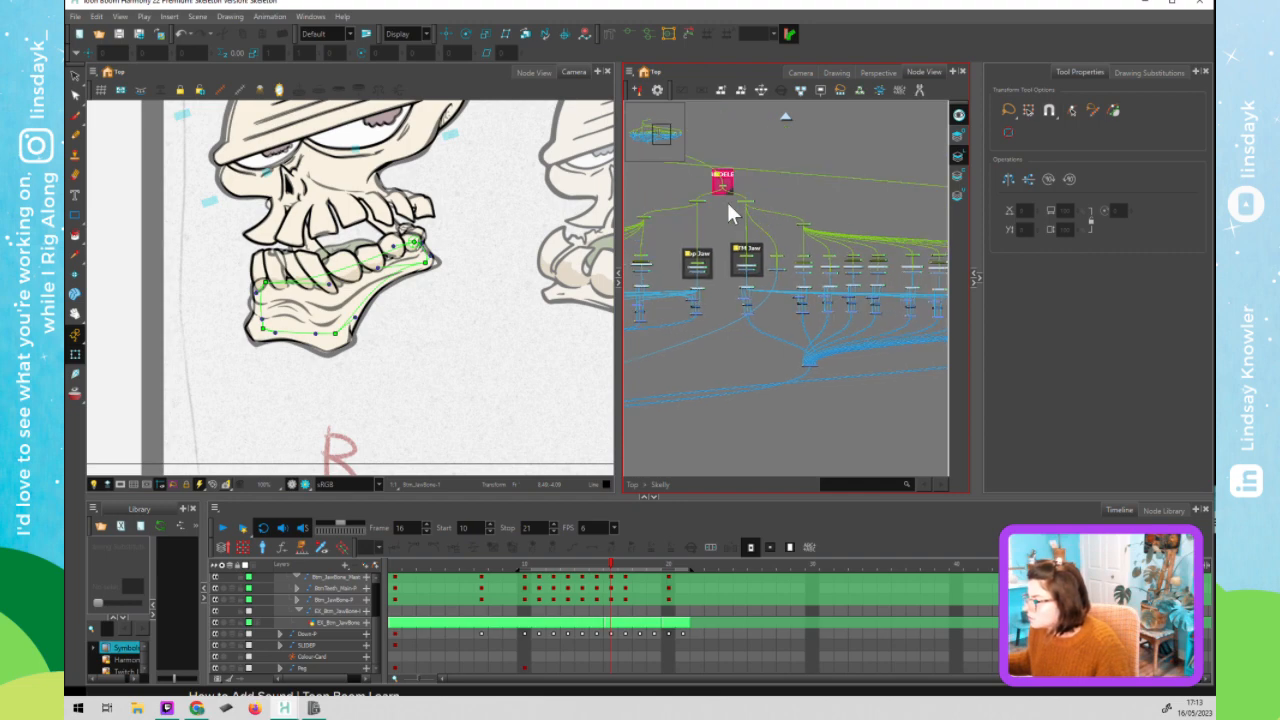
pyautogui.click(740, 204)
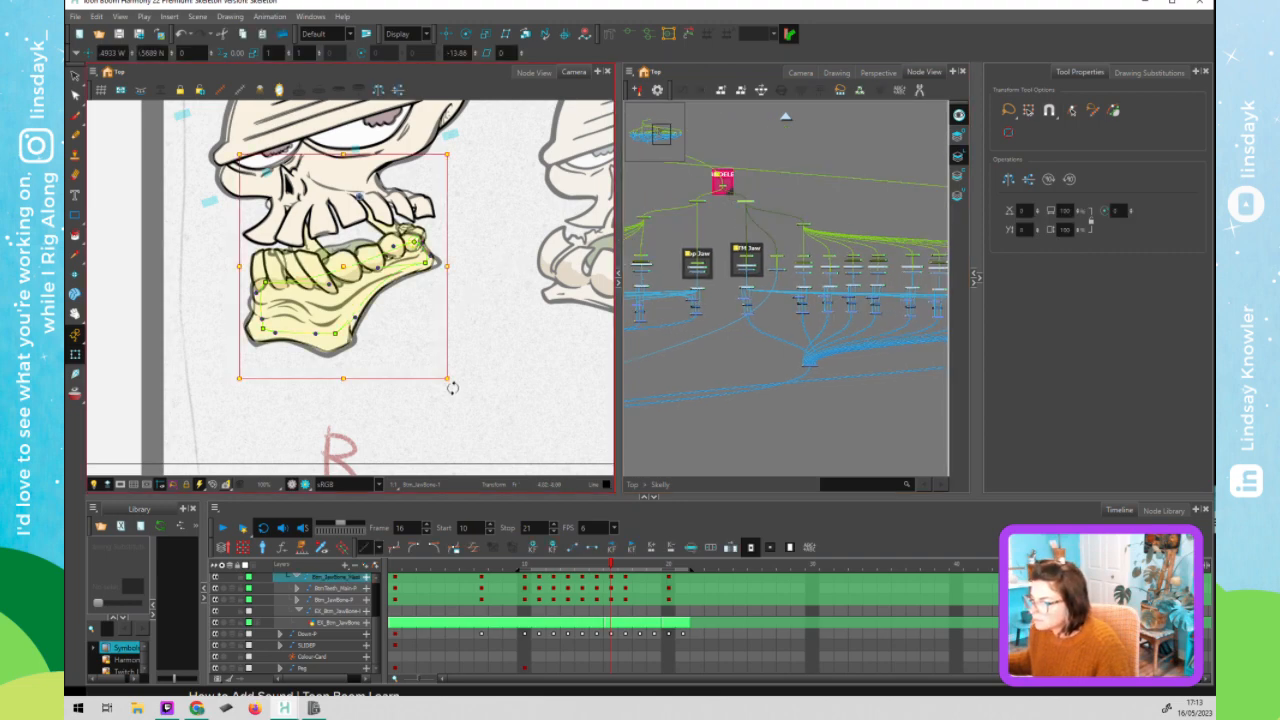
pyautogui.moveTo(474, 386)
pyautogui.mouseDown()
pyautogui.moveTo(443, 394)
pyautogui.moveTo(509, 387)
pyautogui.moveTo(457, 409)
pyautogui.moveTo(489, 409)
pyautogui.moveTo(451, 428)
pyautogui.moveTo(457, 443)
pyautogui.moveTo(503, 426)
pyautogui.moveTo(482, 452)
pyautogui.mouseUp()
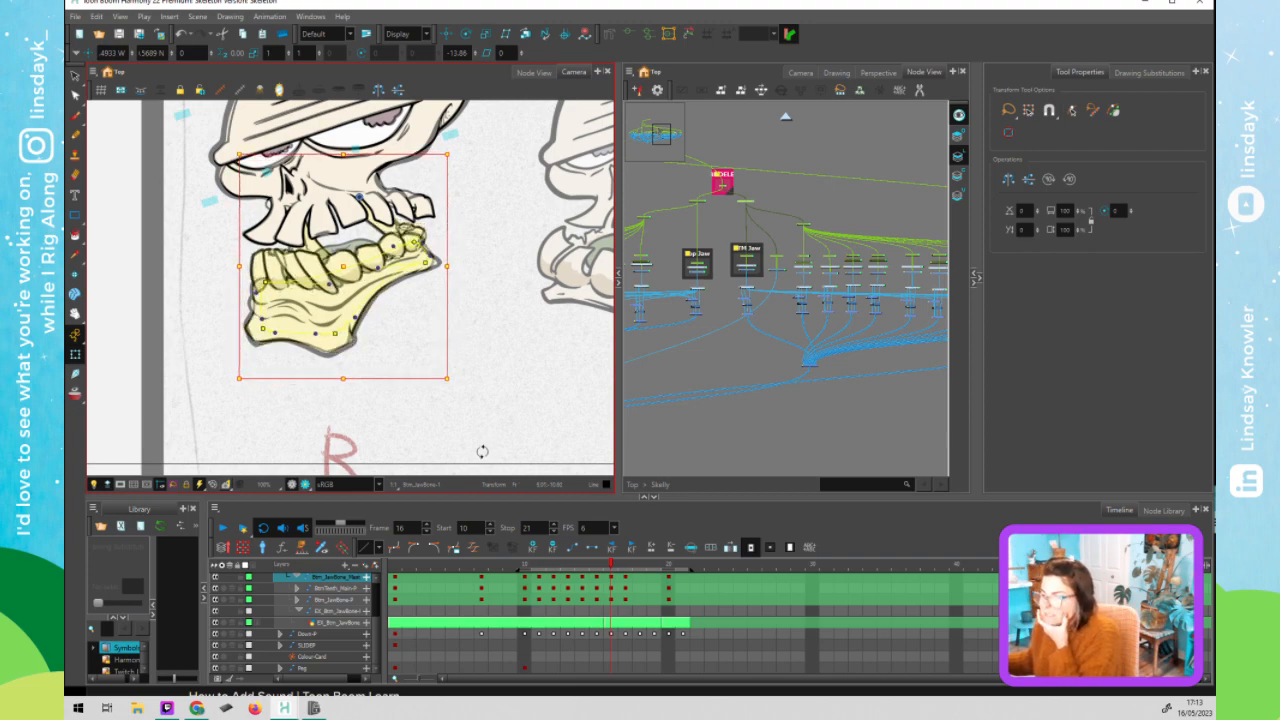
pyautogui.press('r')
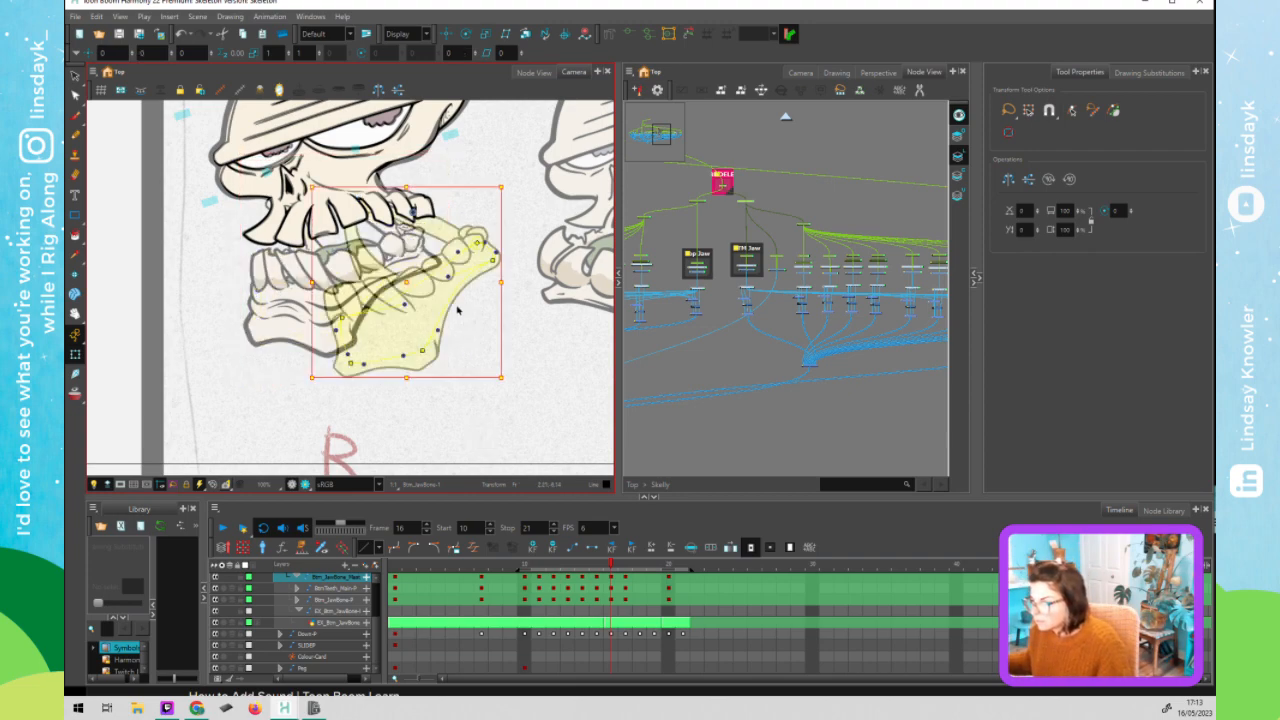
pyautogui.hotkey('ctrl', 'z')
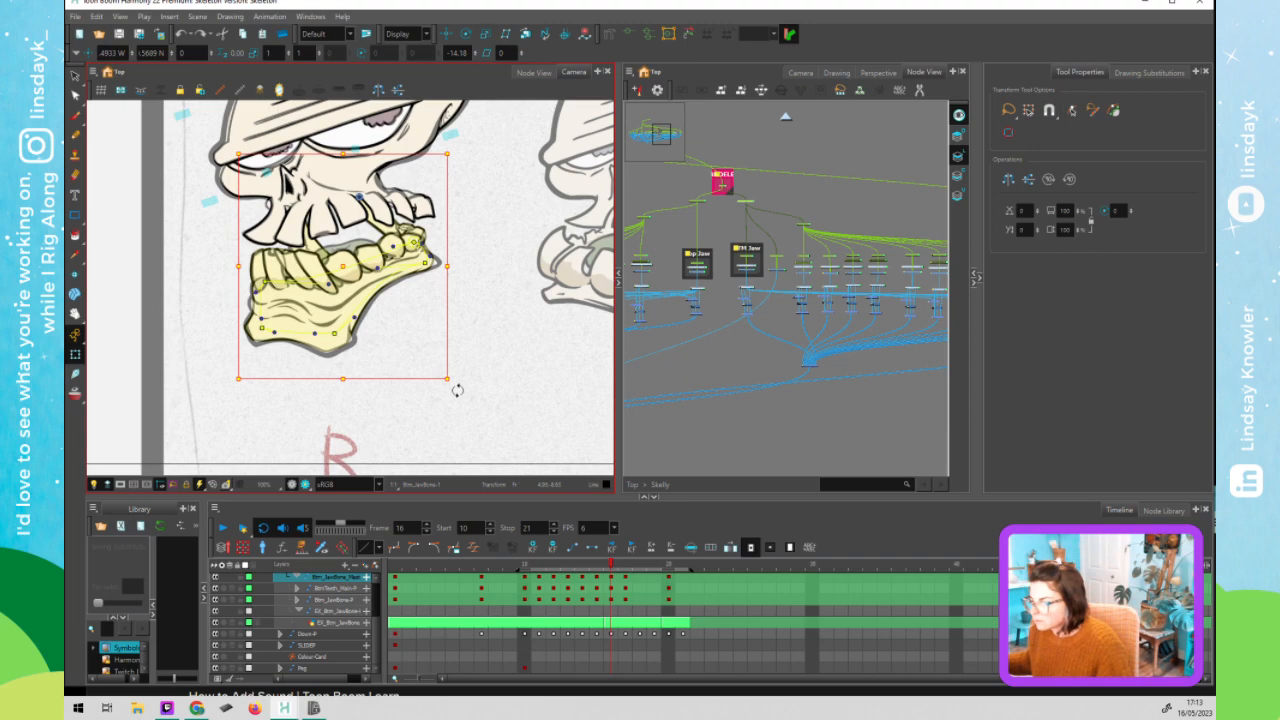
# - Try setting the rotation angle of the Btm_JawBone_Master-P peg to 0 on frame 16, and deselect it
pyautogui.moveTo(460, 389); pyautogui.dragTo(460, 389)
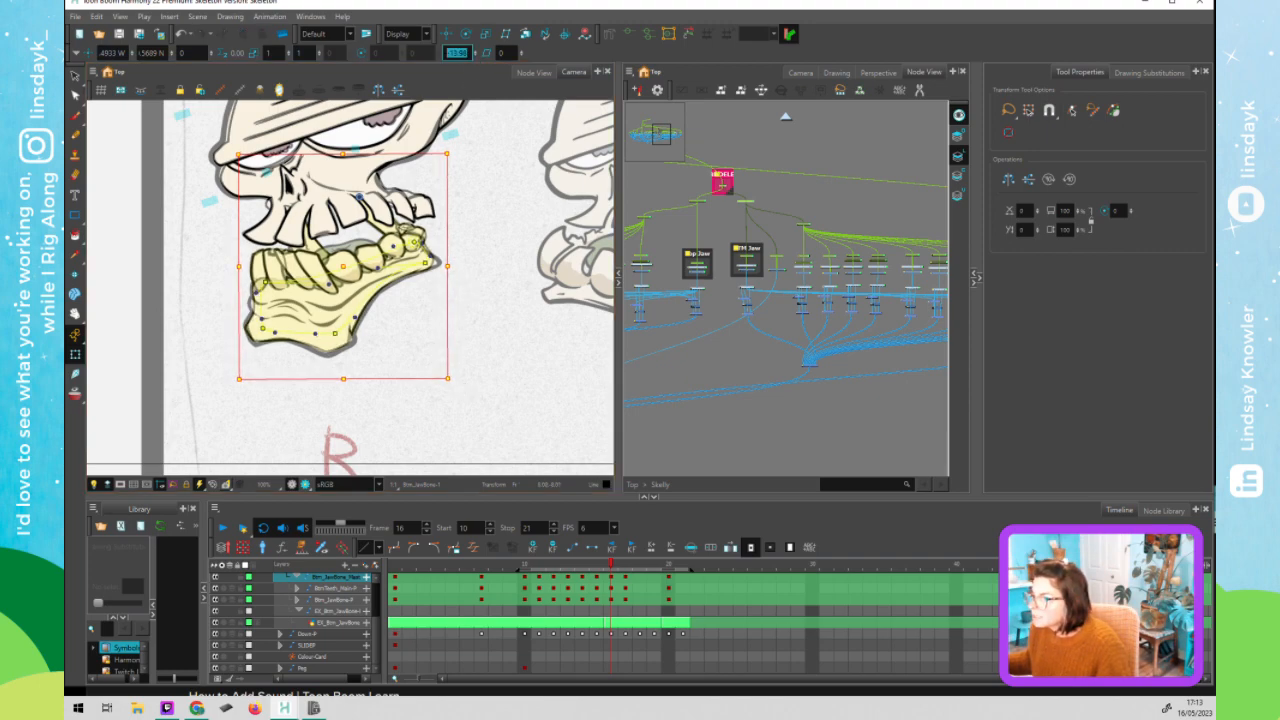
pyautogui.moveTo(468, 53); pyautogui.dragTo(443, 55)
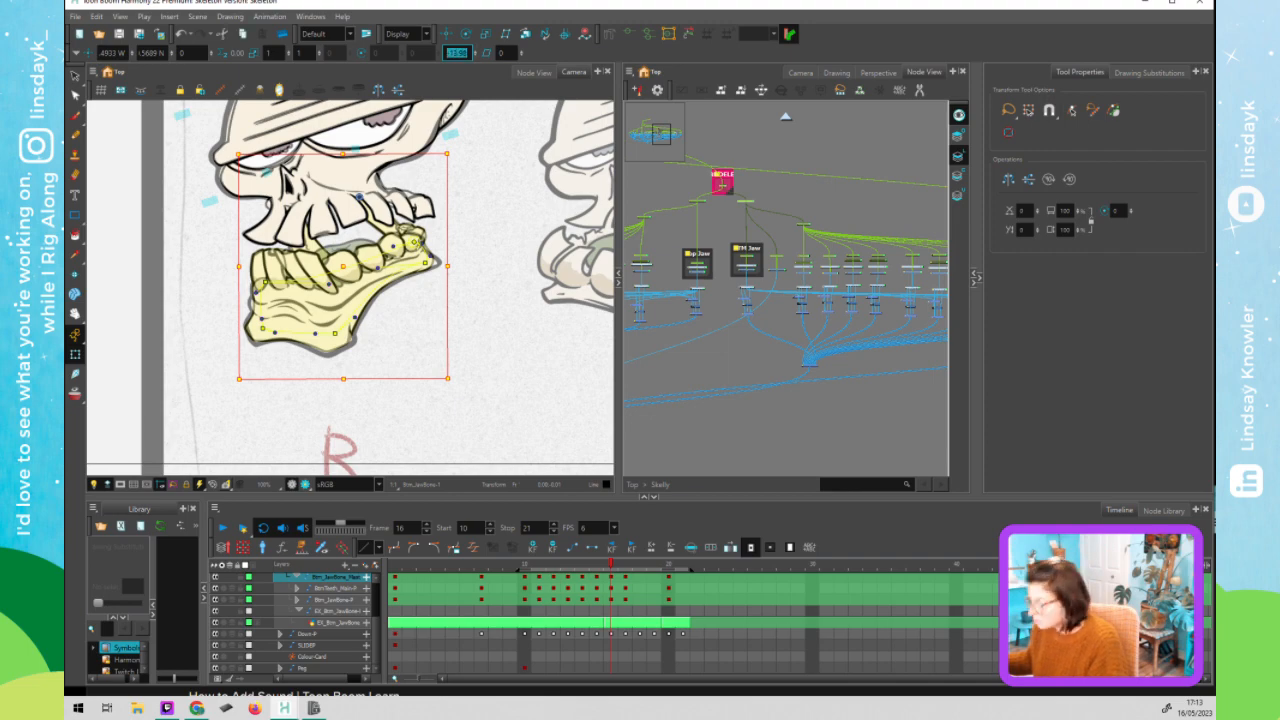
pyautogui.write('0')
pyautogui.press('Return')
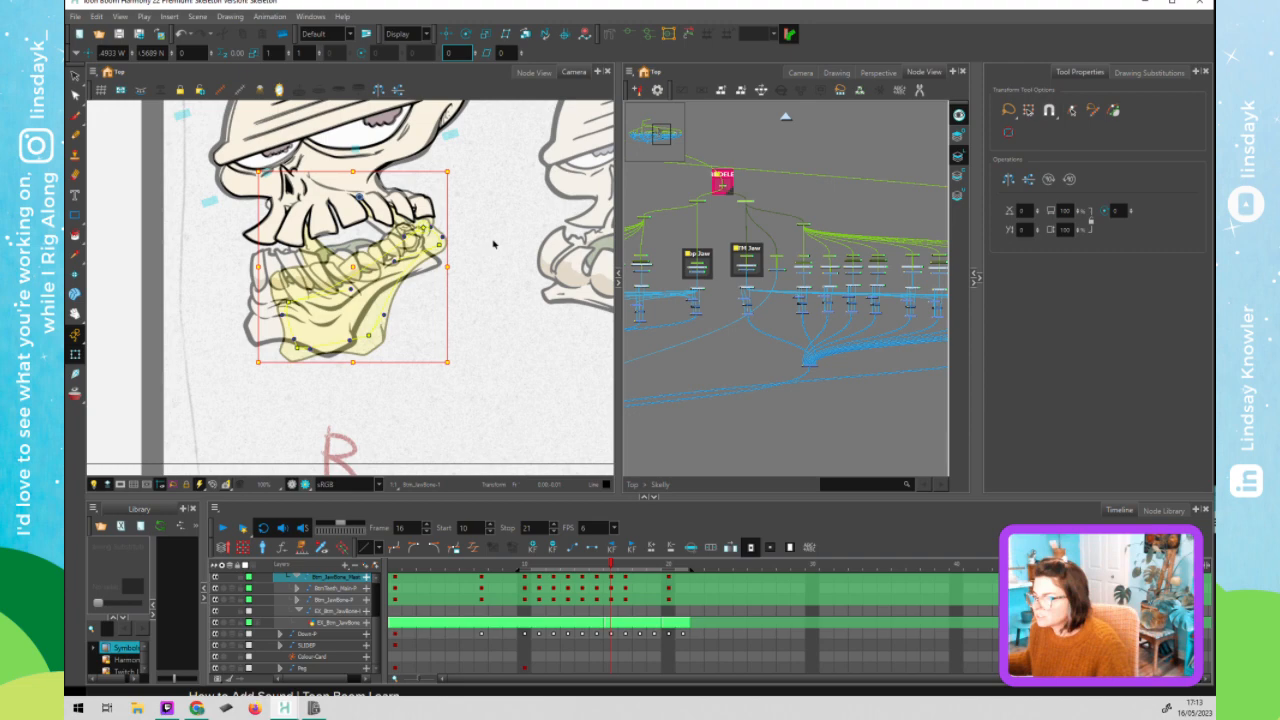
pyautogui.click(505, 141)
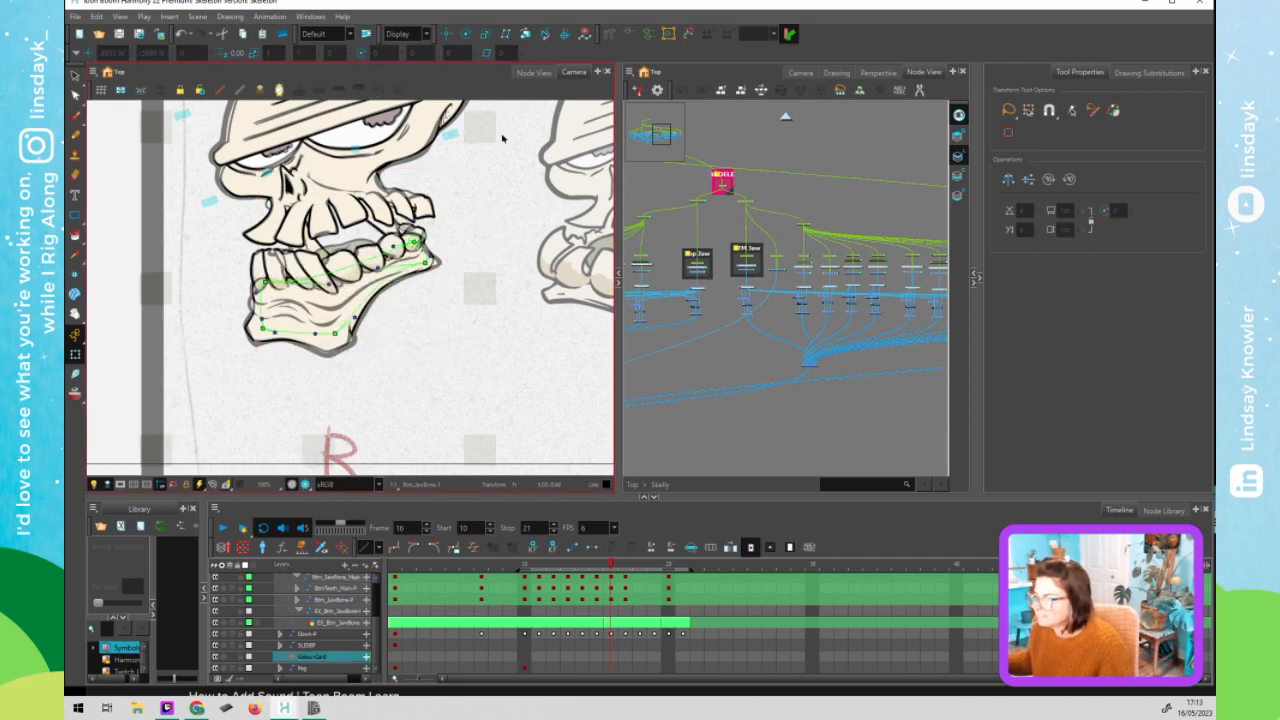
# - Compare the placement of the EX_Btm_JawBone drawing on frames 17 and 16
pyautogui.click(842, 200)
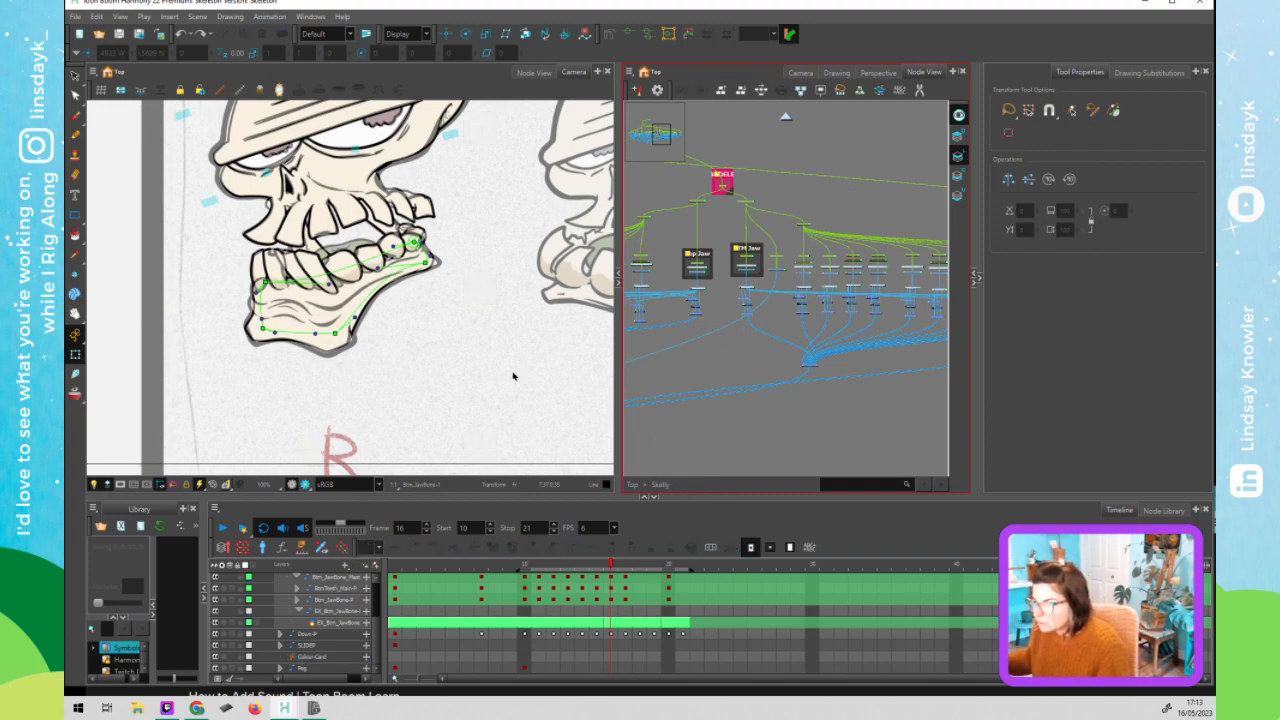
pyautogui.click(614, 566)
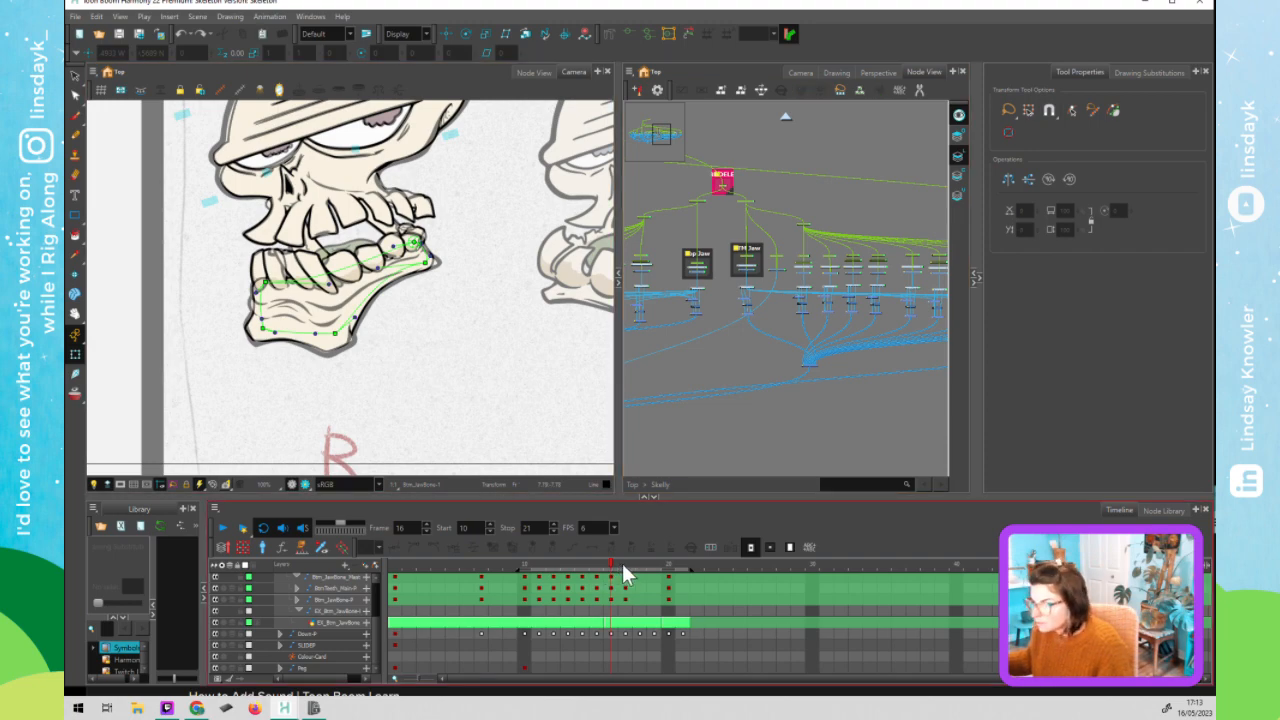
pyautogui.click(624, 562)
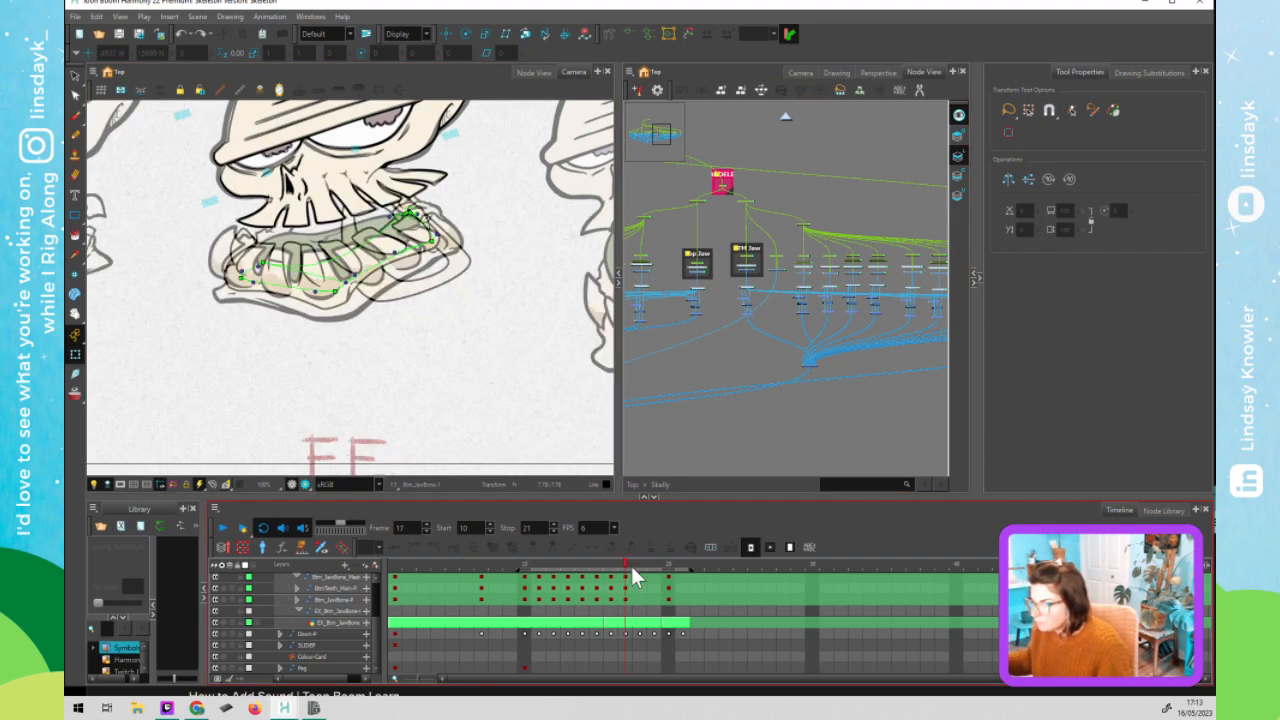
pyautogui.click(417, 291)
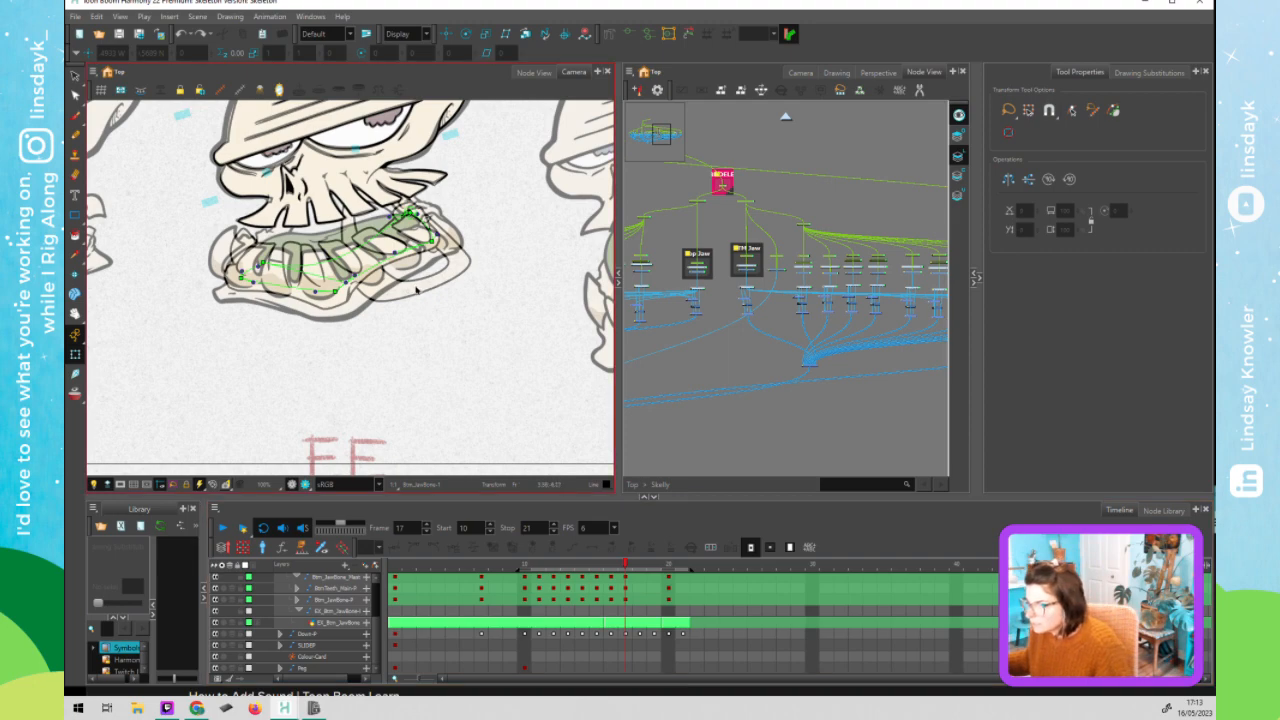
pyautogui.click(416, 290)
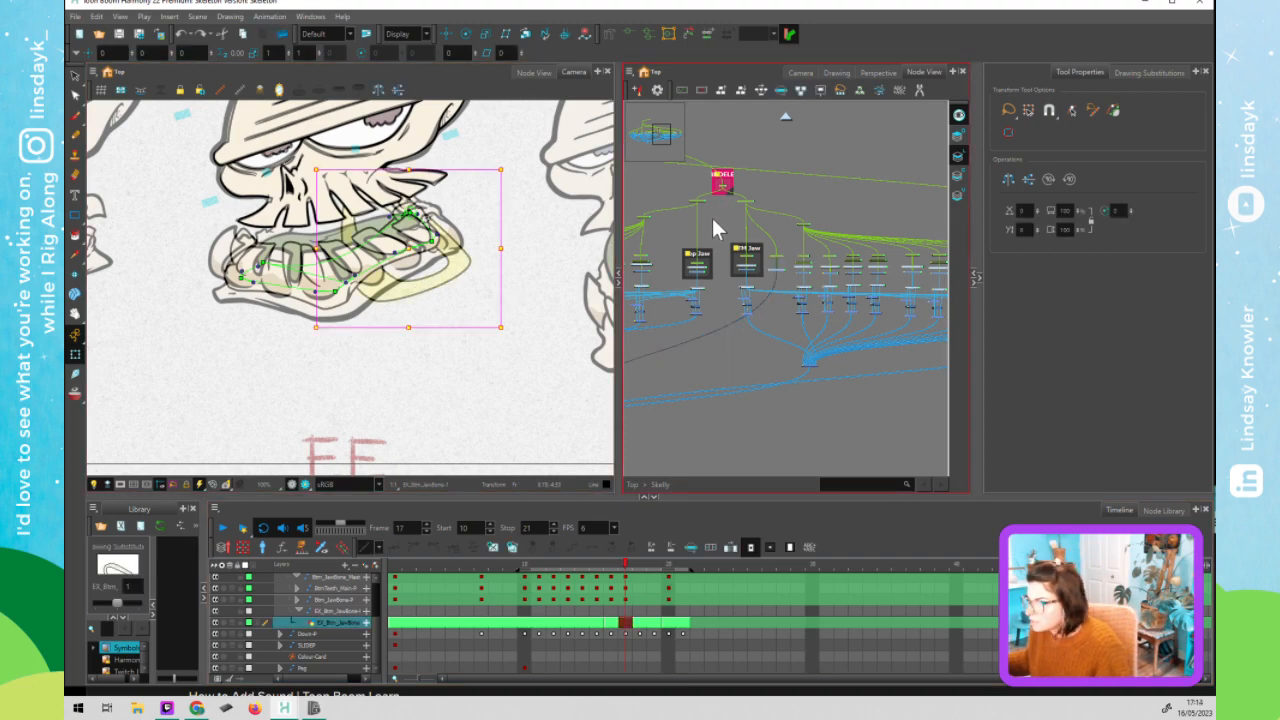
pyautogui.click(611, 563)
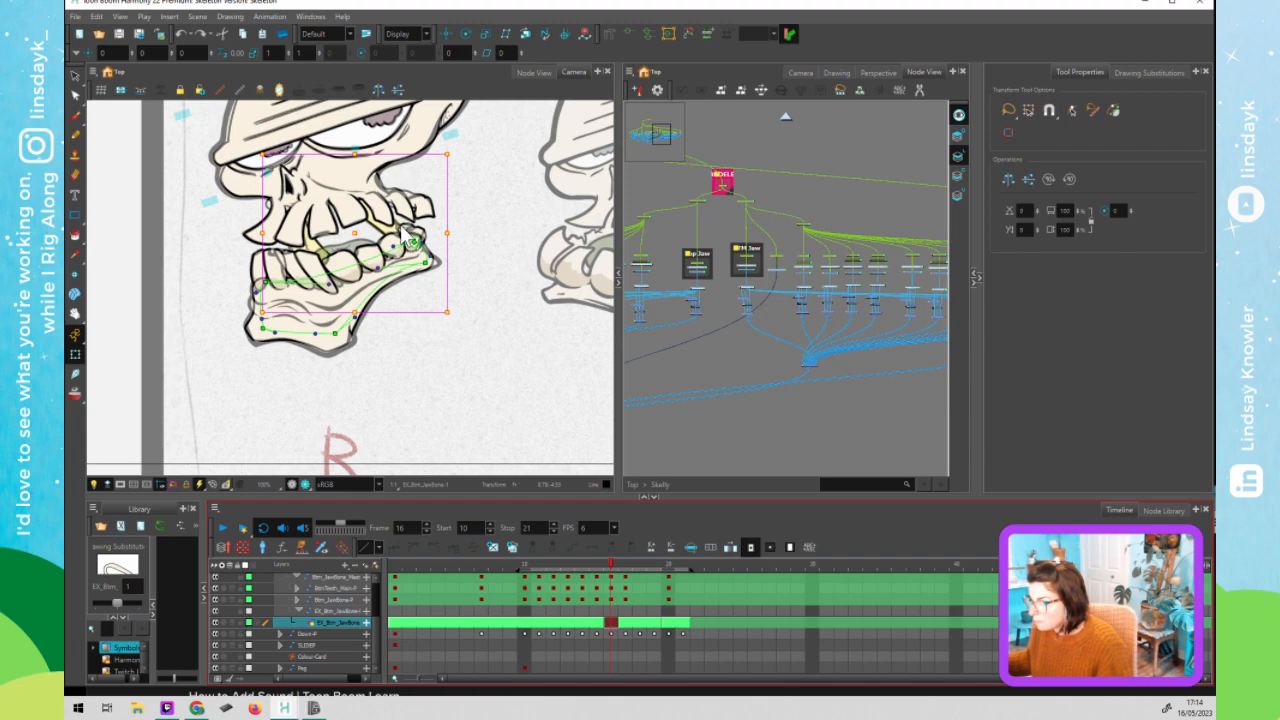
# - Examine which bottom jaw parts the Btm_JawBone_Master-P, Btm_JawBone-P and EX_Btm_JawBone-P pegs control by selecting each in turn
pyautogui.click(779, 258)
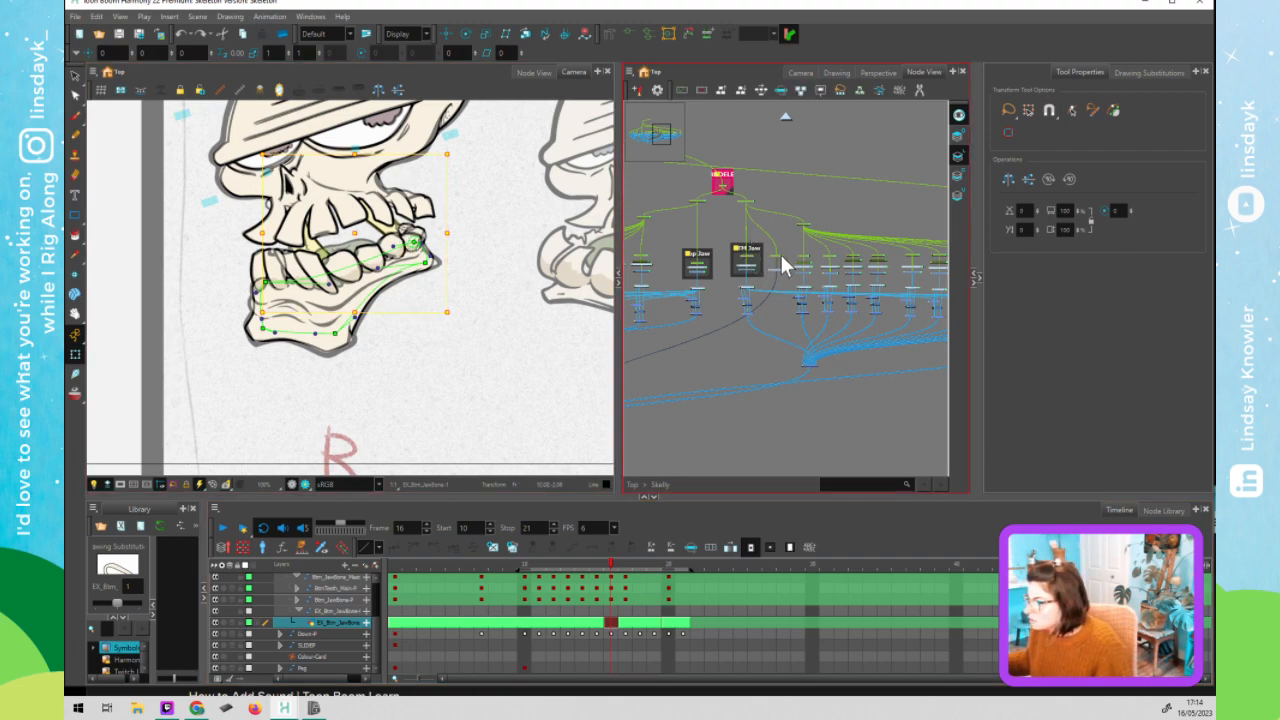
pyautogui.click(751, 200)
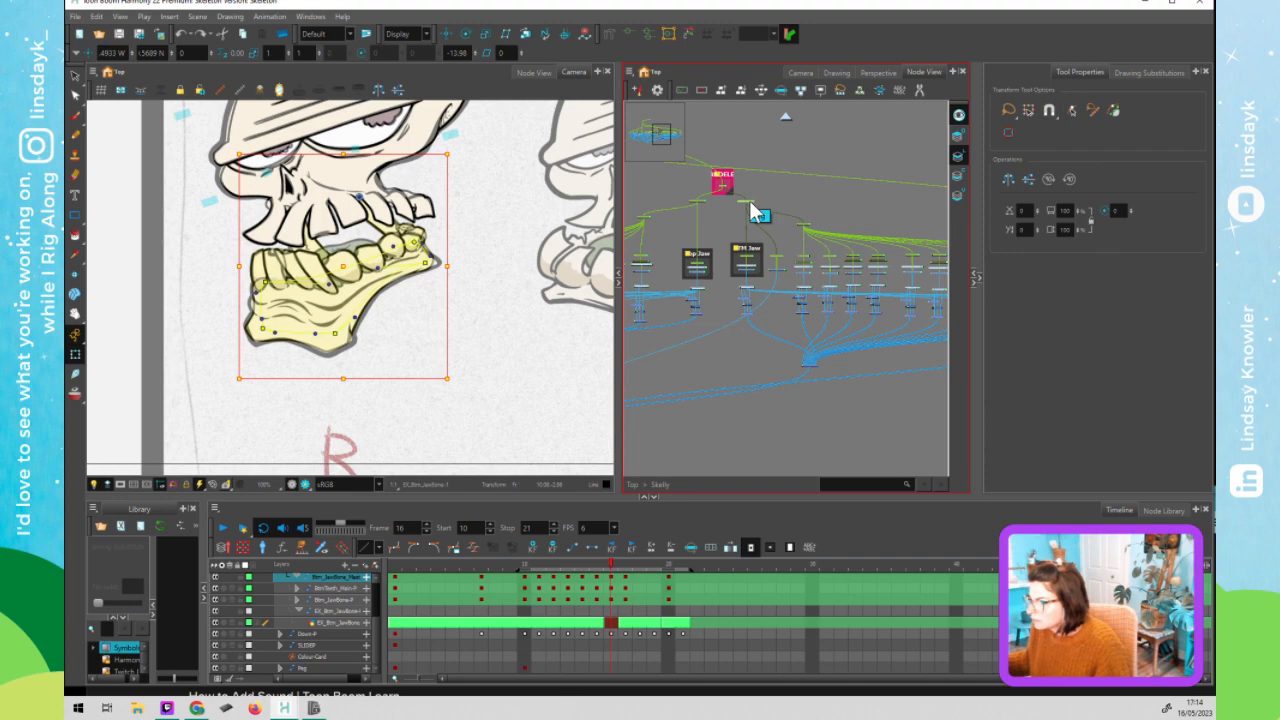
pyautogui.click(780, 276)
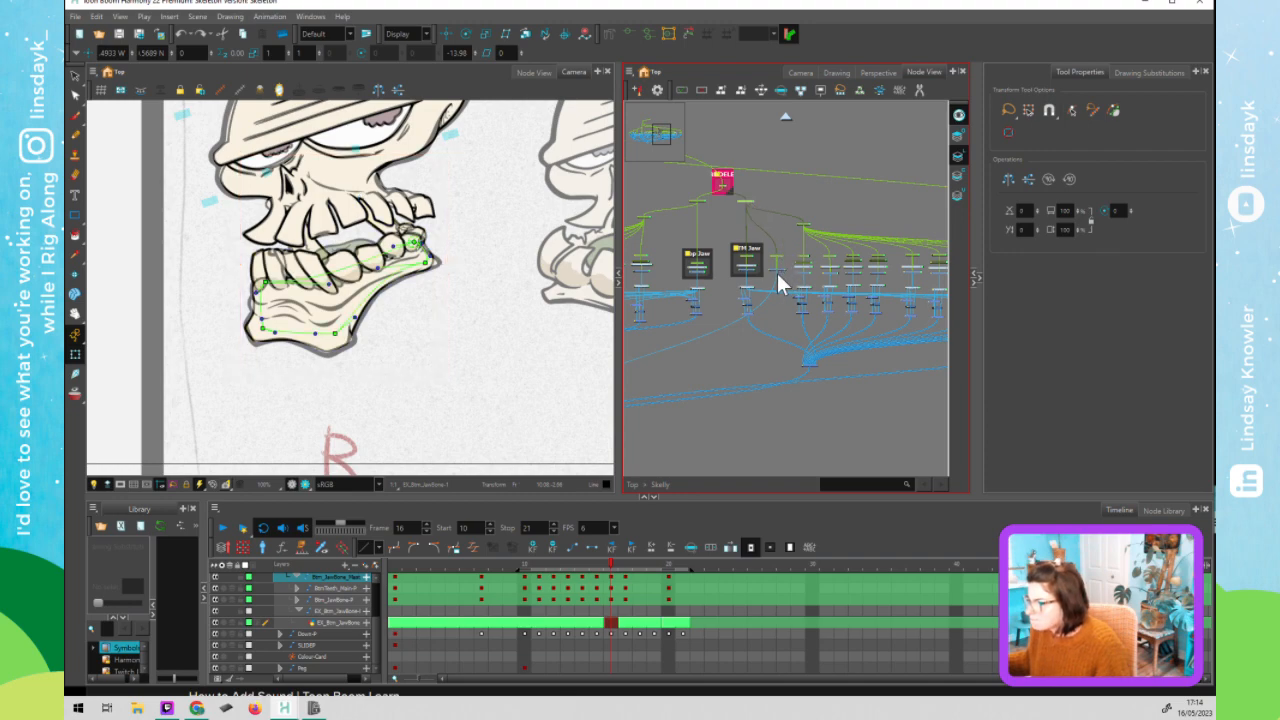
pyautogui.click(781, 268)
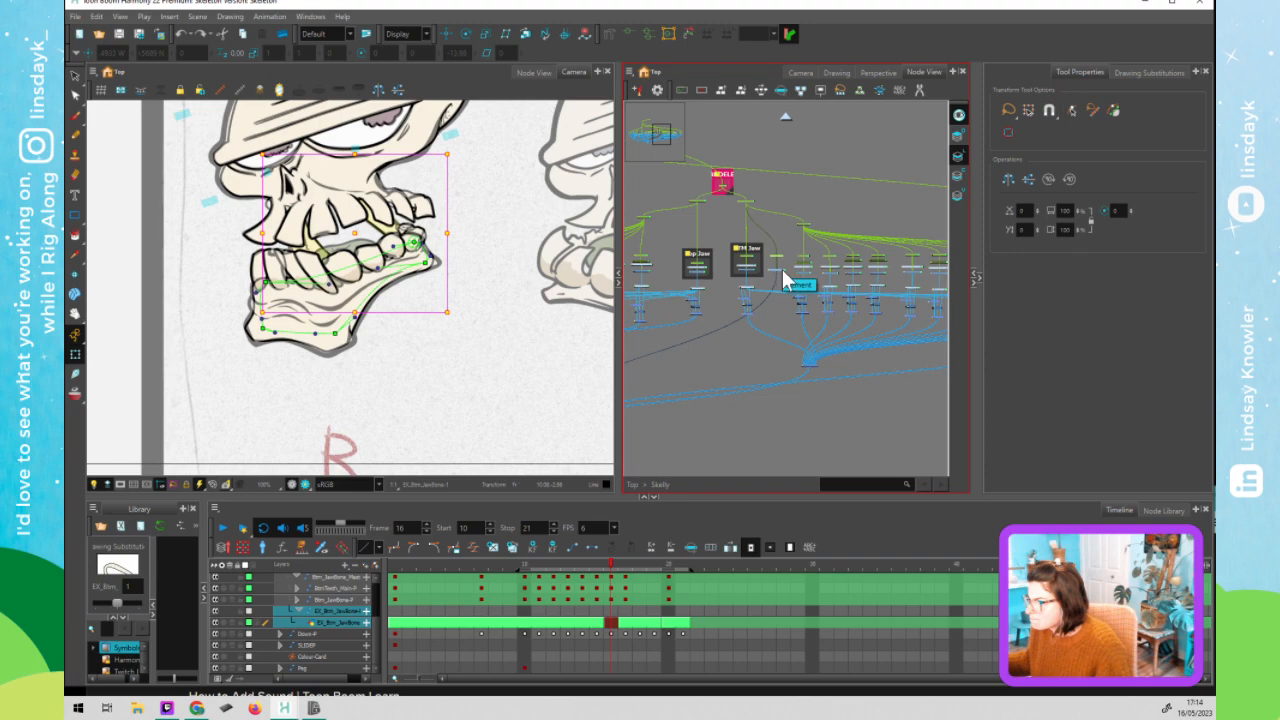
pyautogui.moveTo(781, 270)
pyautogui.mouseDown()
pyautogui.moveTo(722, 268)
pyautogui.moveTo(784, 268)
pyautogui.mouseUp()
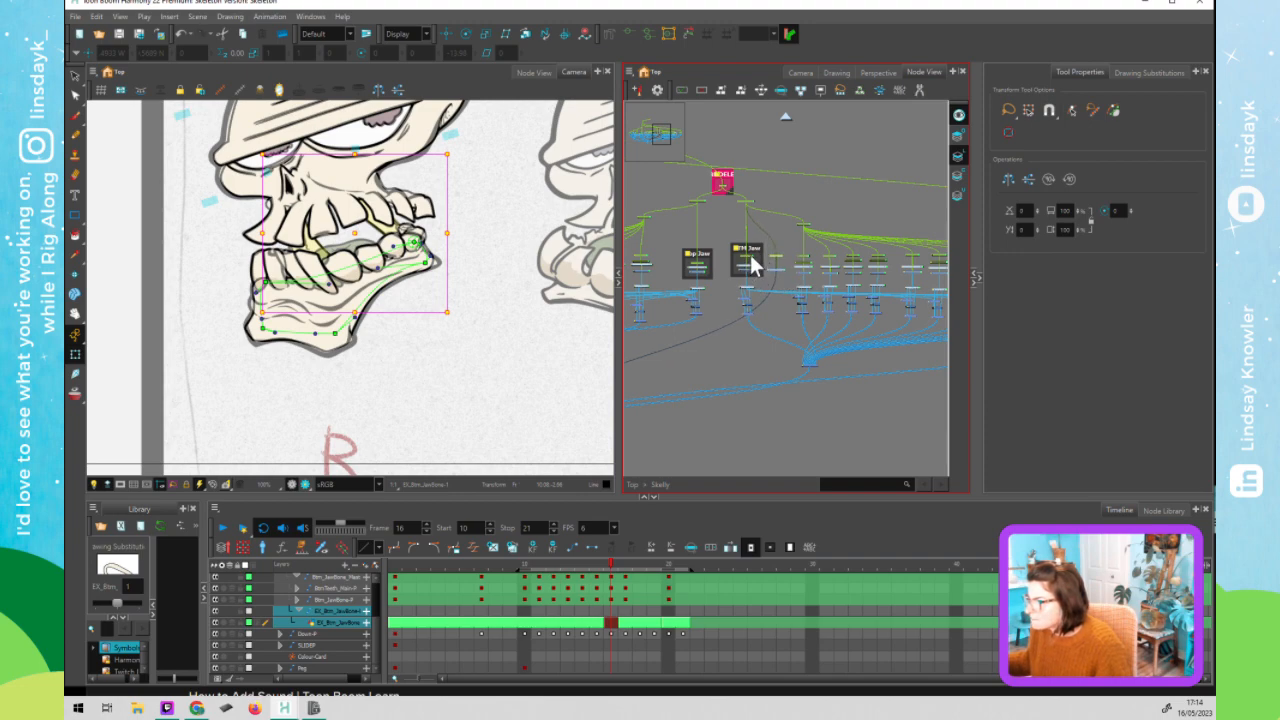
pyautogui.click(752, 265)
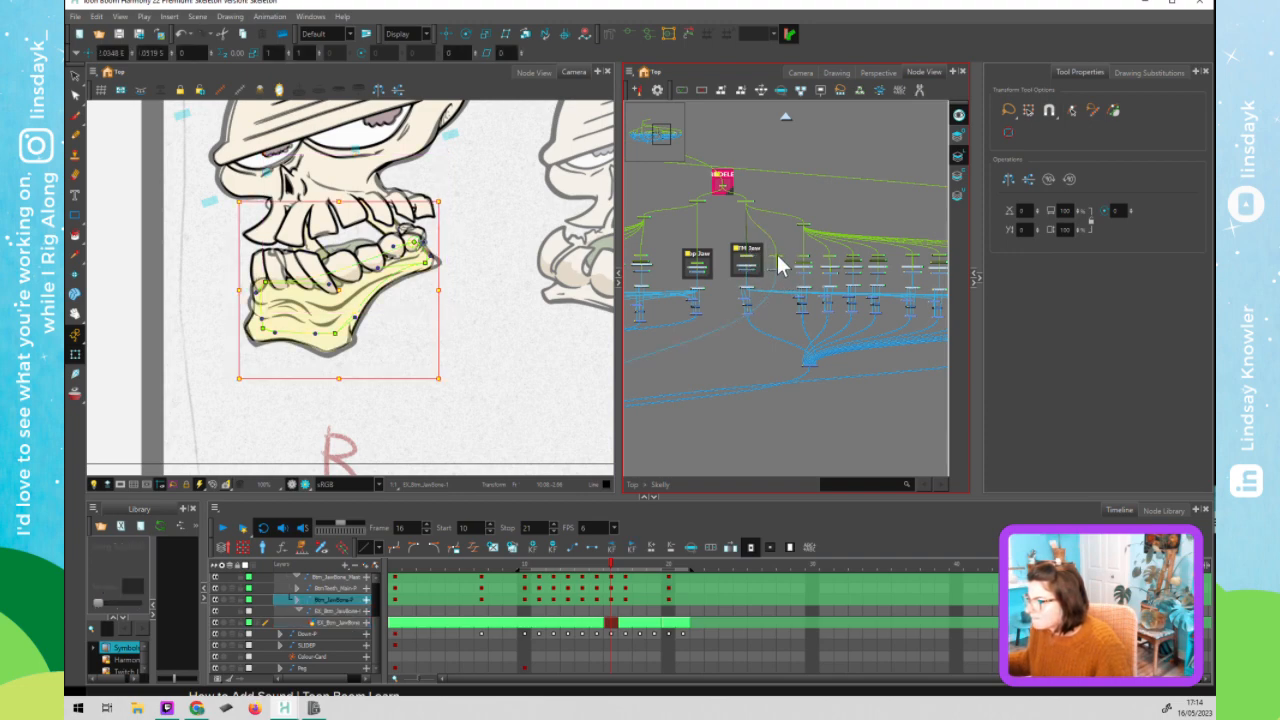
pyautogui.click(783, 266)
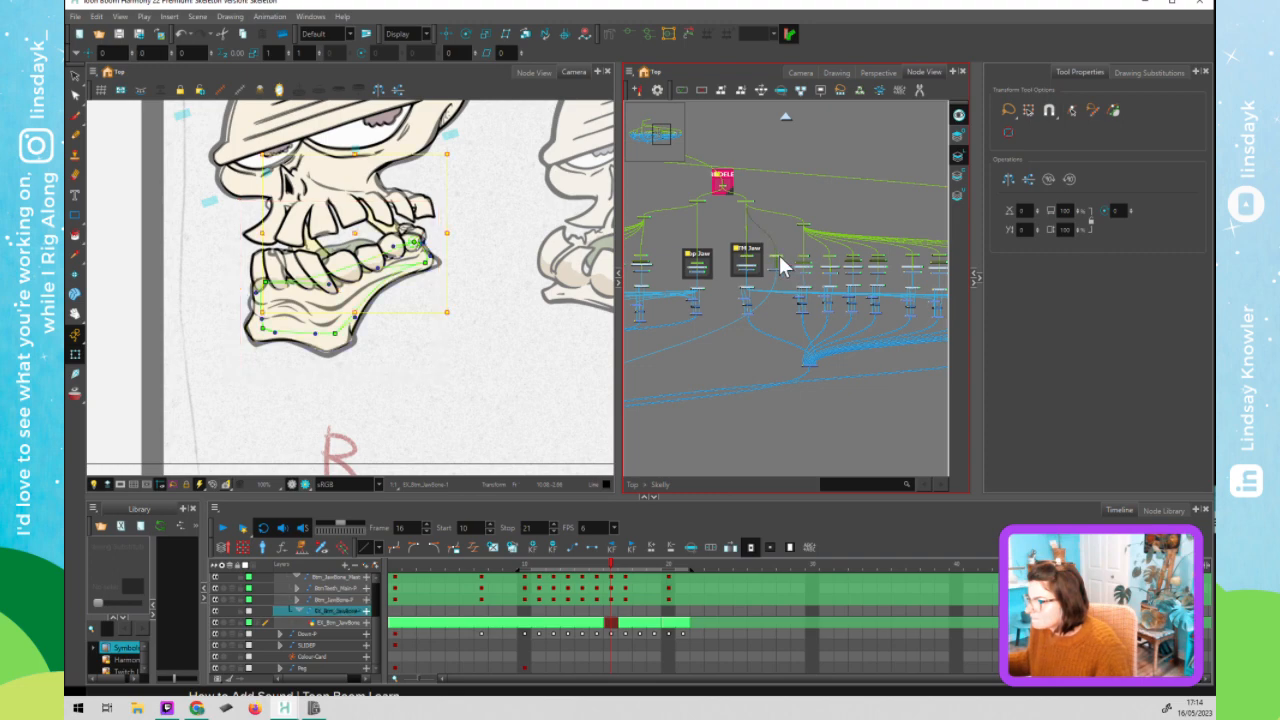
pyautogui.click(748, 199)
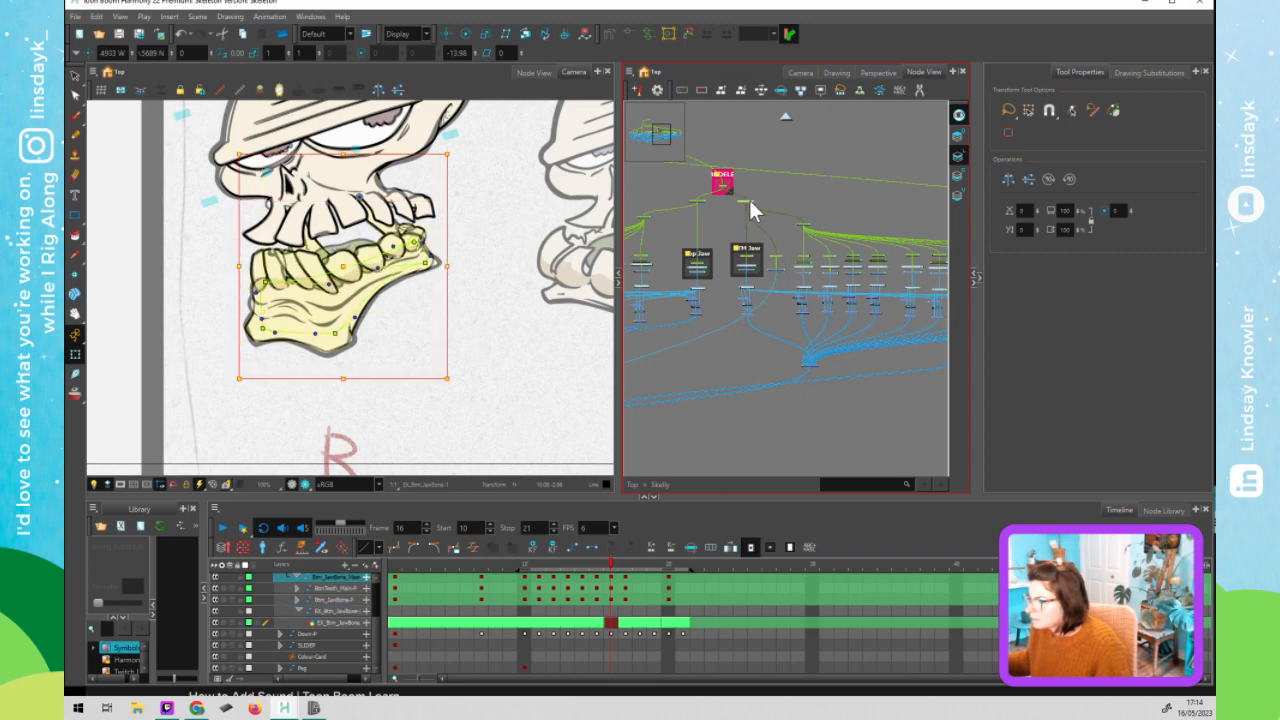
# - Open the layer properties of the Btm_JawBone_Master-P and EX_Btm_JawBone-P pegs side by side for comparison
pyautogui.scroll(5, 737, 199)
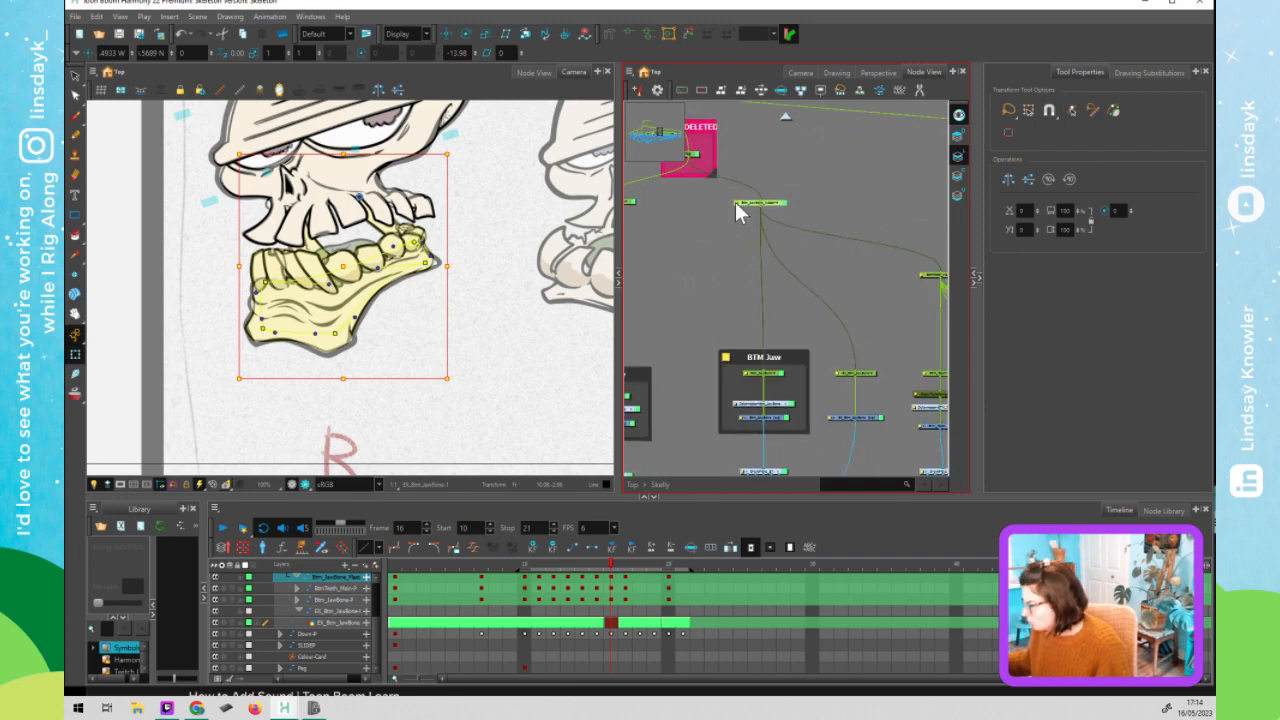
pyautogui.doubleClick(735, 202)
pyautogui.moveTo(749, 214); pyautogui.dragTo(587, 161)
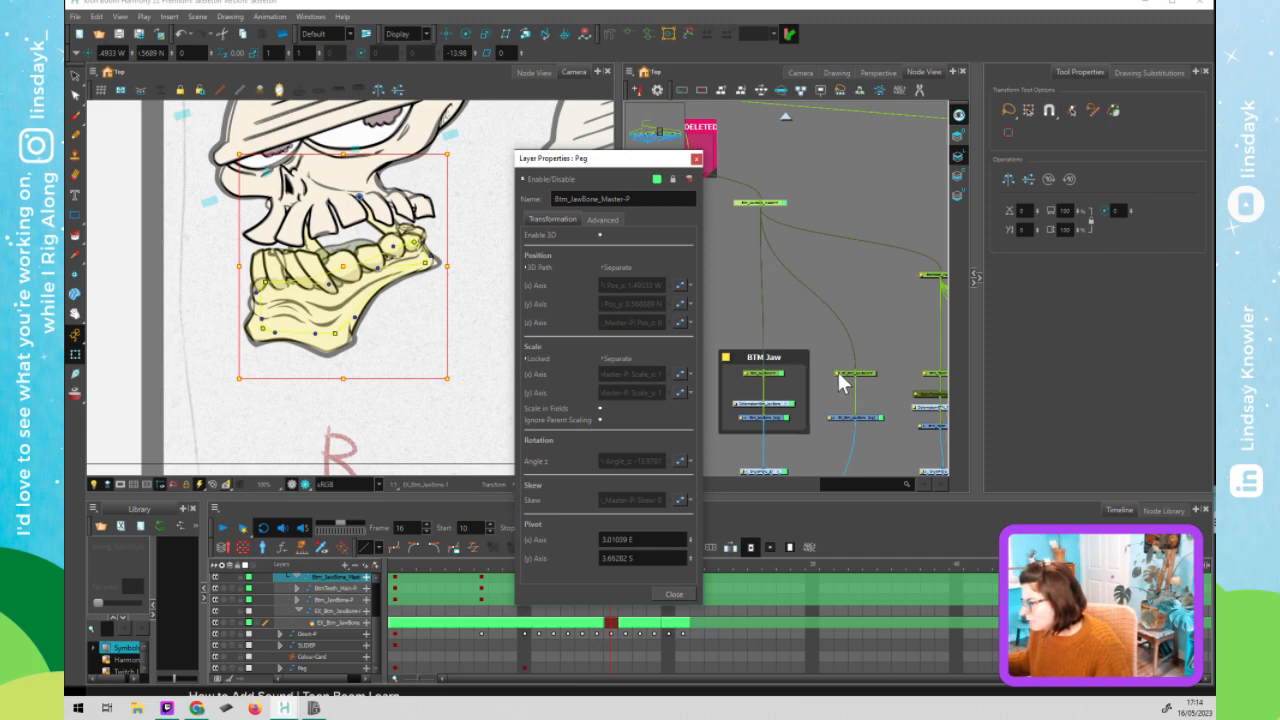
pyautogui.click(842, 377)
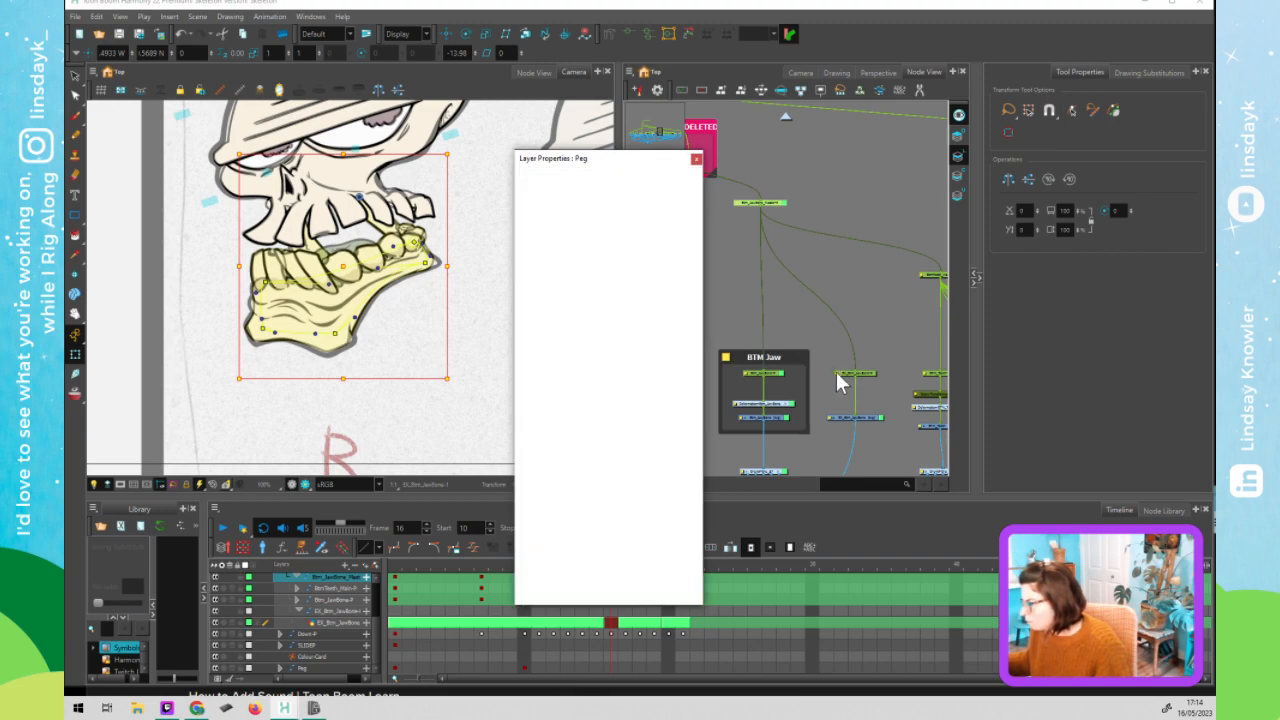
pyautogui.moveTo(610, 160); pyautogui.dragTo(843, 152)
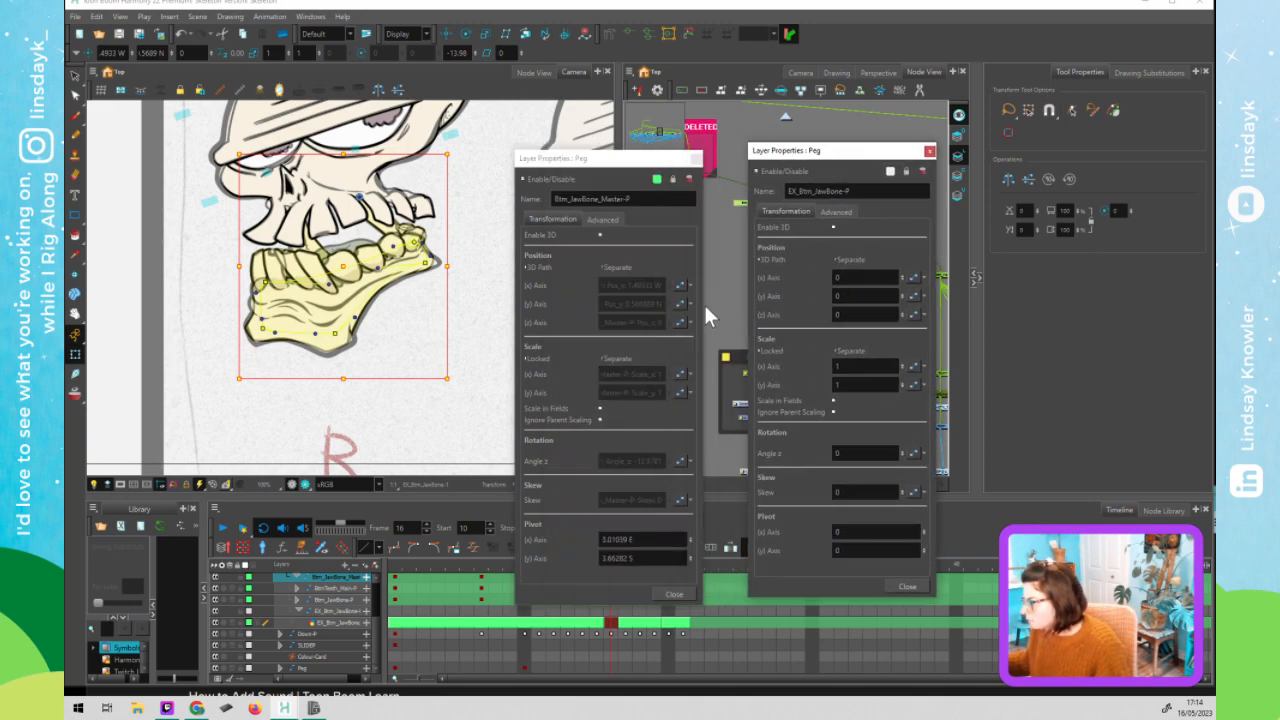
# - Copy the Btm_JawBone_Master-P pivot to the EX_Btm_JawBone-P peg, X 3.01039 E and Y 3.66282 S, and close both layer properties
pyautogui.click(640, 539)
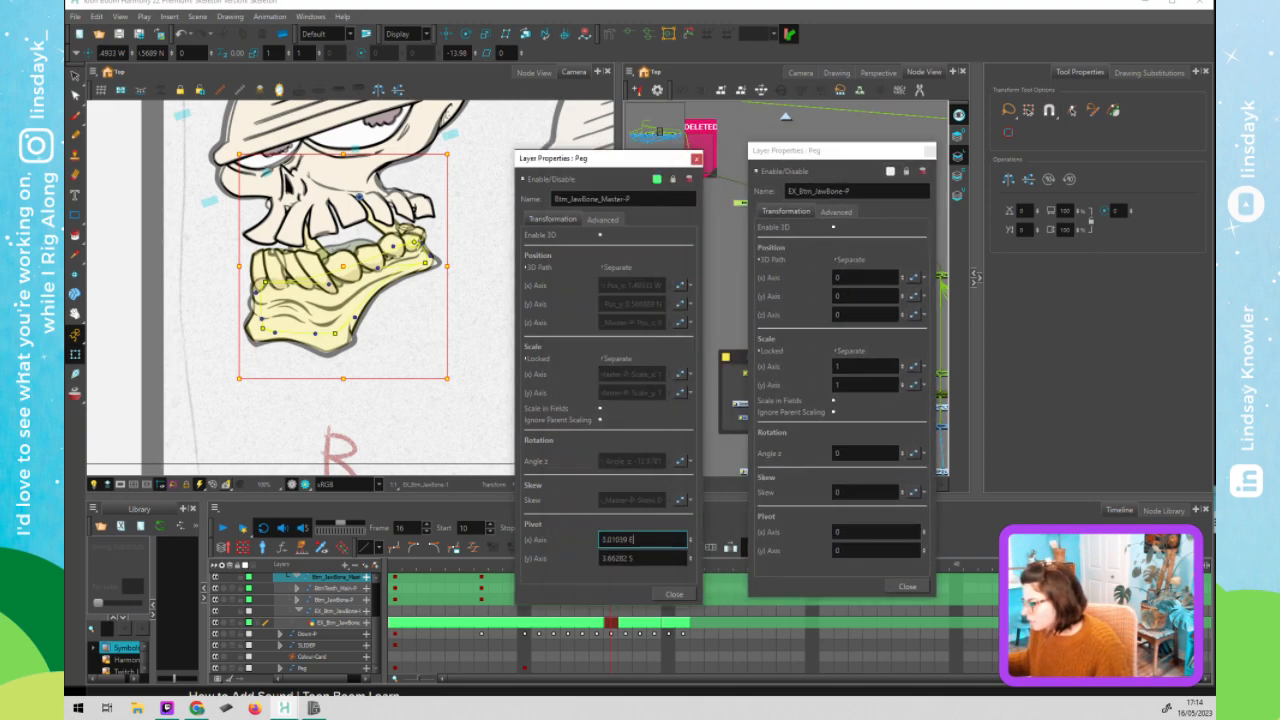
pyautogui.hotkey('ctrl', 'a')
pyautogui.hotkey('ctrl', 'c')
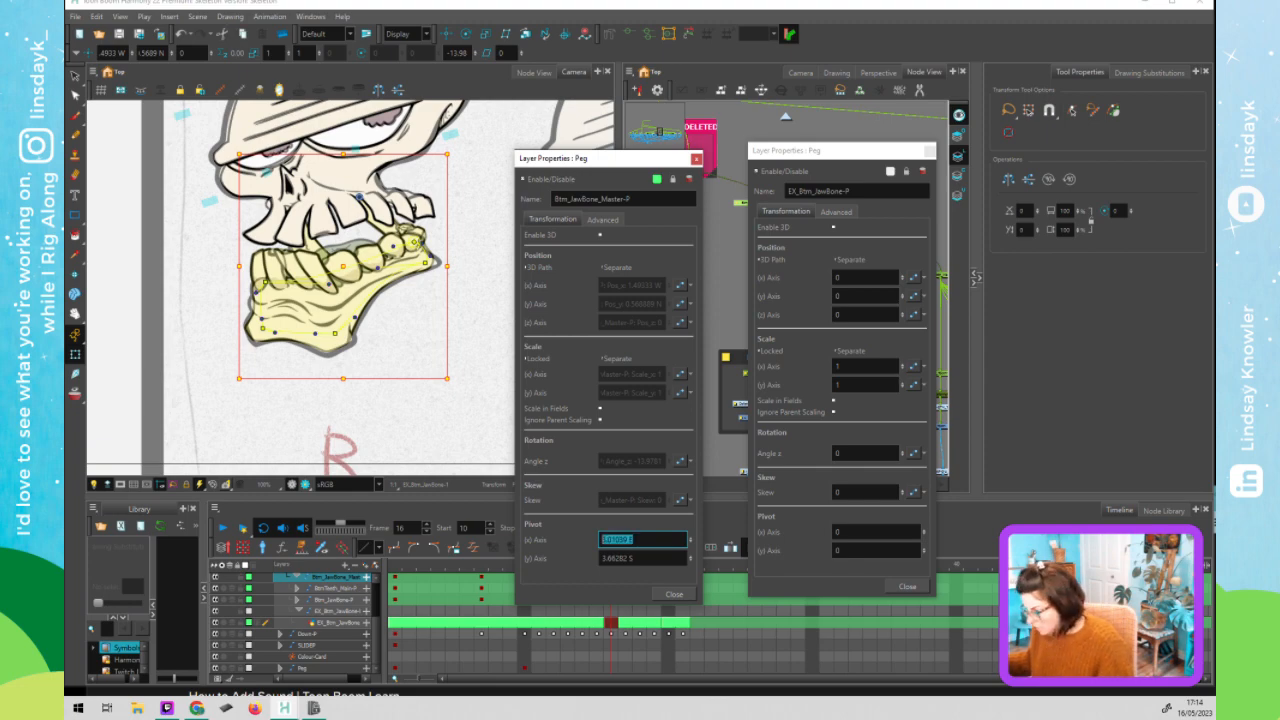
pyautogui.click(850, 531)
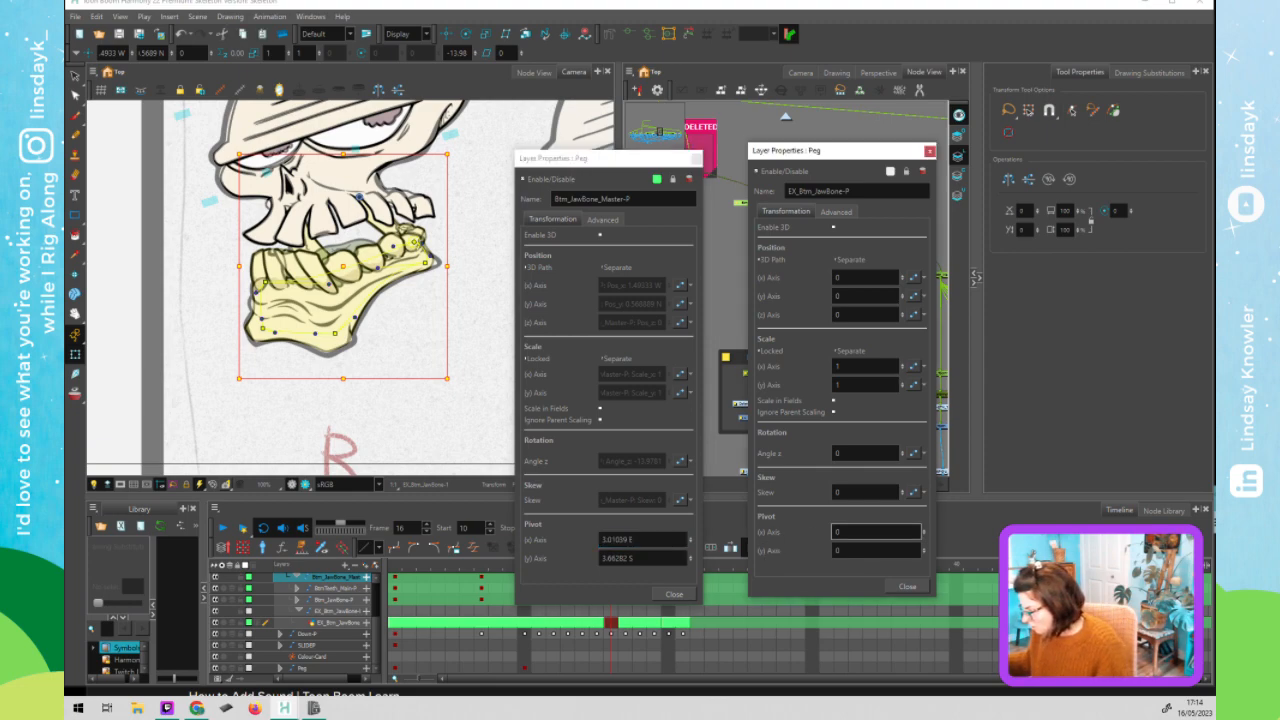
pyautogui.hotkey('ctrl', 'v')
pyautogui.click(643, 558)
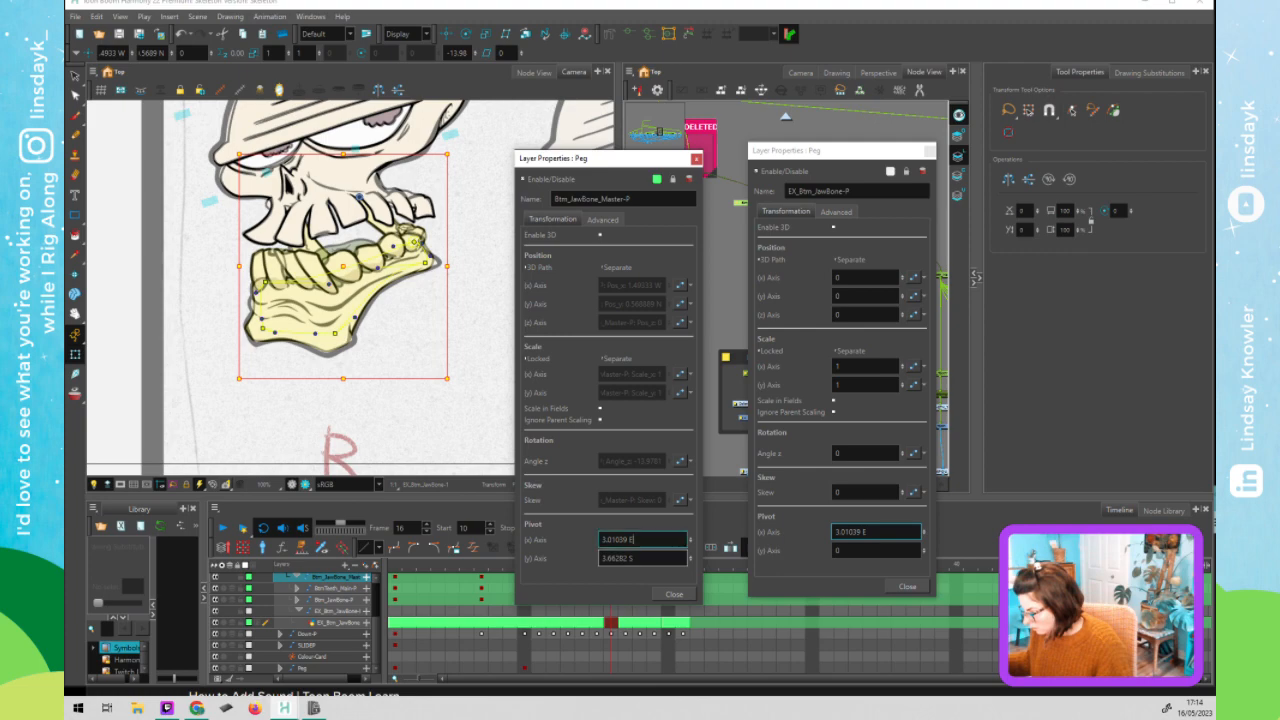
pyautogui.hotkey('ctrl', 'a')
pyautogui.hotkey('ctrl', 'c')
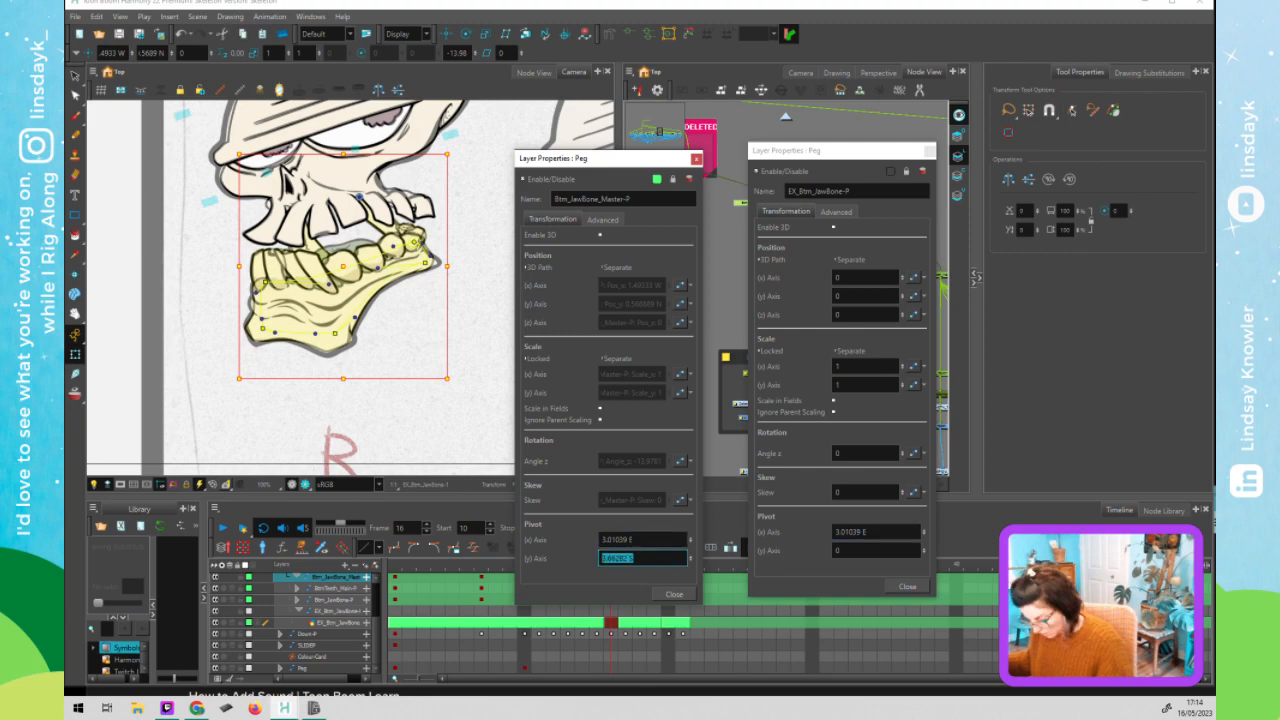
pyautogui.click(884, 551)
pyautogui.hotkey('ctrl', 'v')
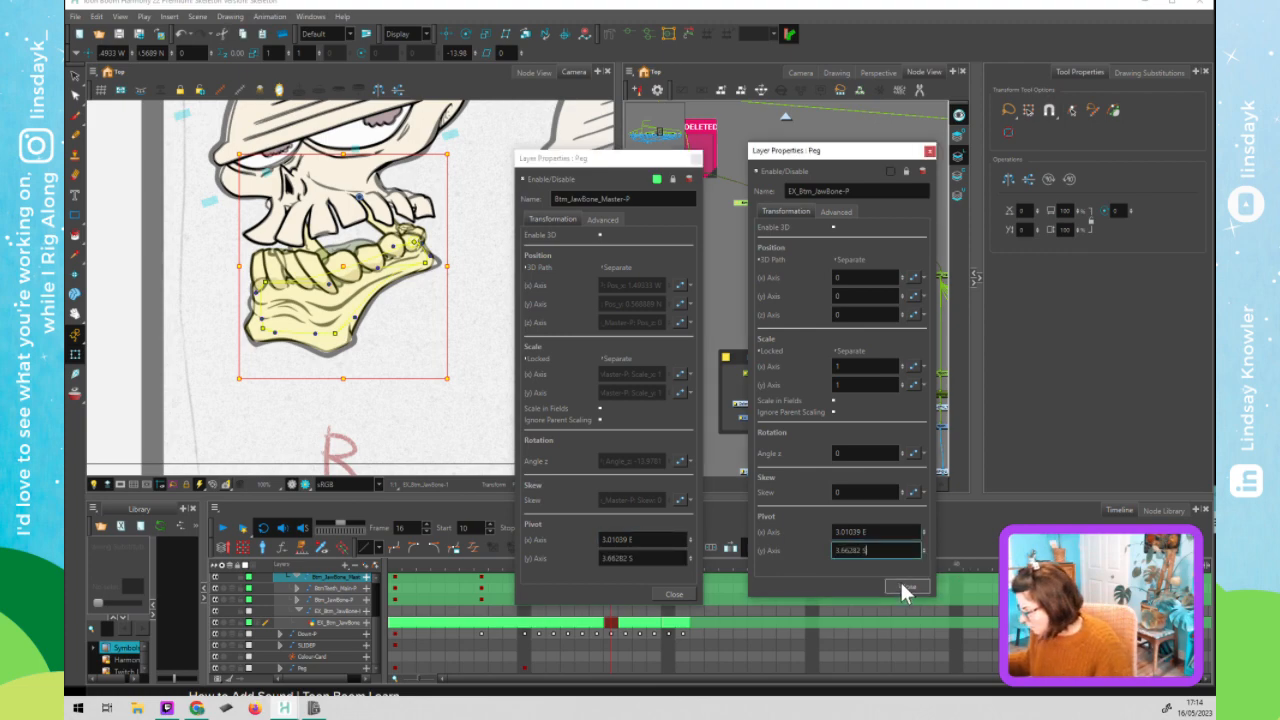
pyautogui.click(907, 586)
pyautogui.click(684, 592)
# - Compare the control areas of the EX_Btm_JawBone-P, Btm_JawBone_Master-P and Btm_JawBone-P pegs on frame 16 by selecting each in turn
pyautogui.click(815, 334)
pyautogui.click(867, 377)
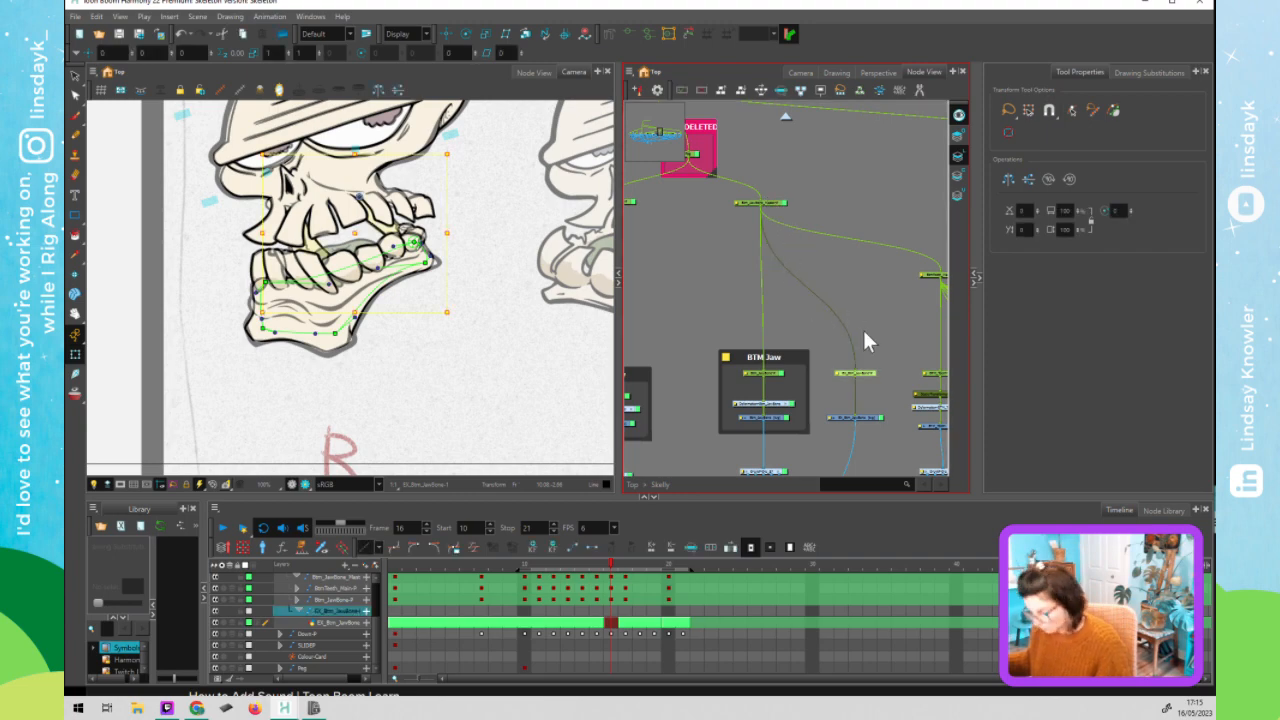
pyautogui.click(773, 203)
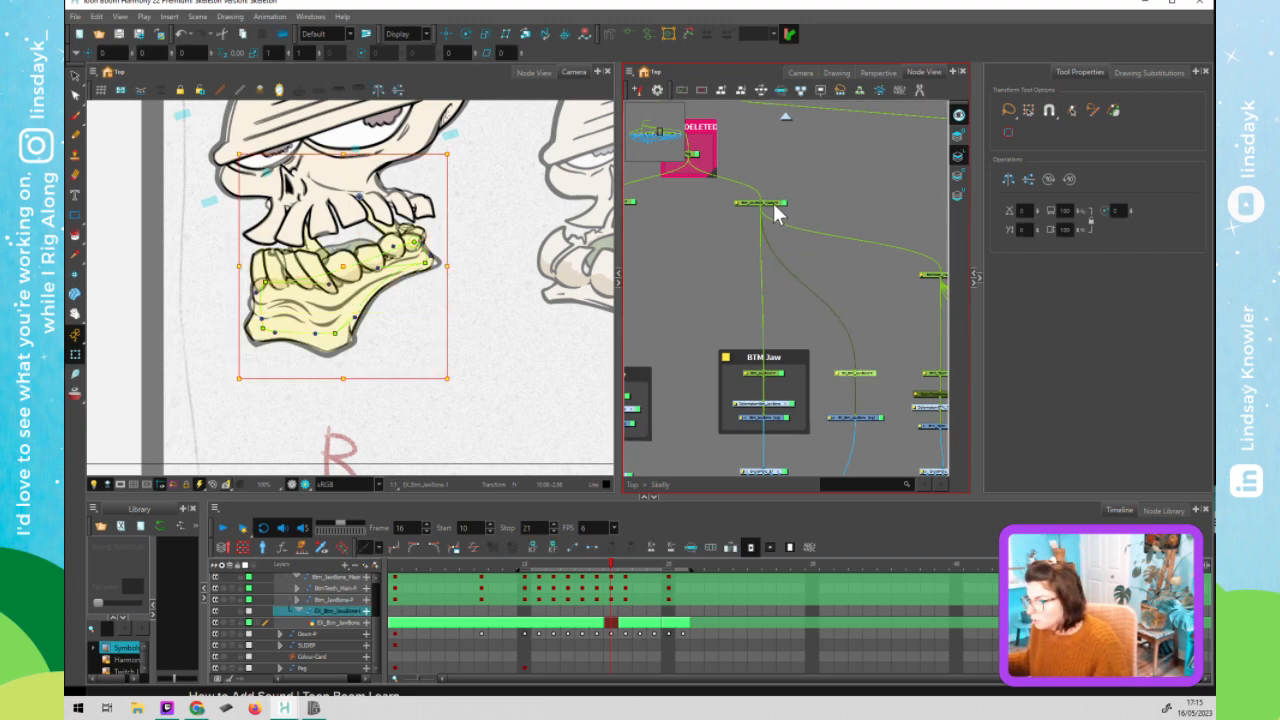
pyautogui.click(865, 376)
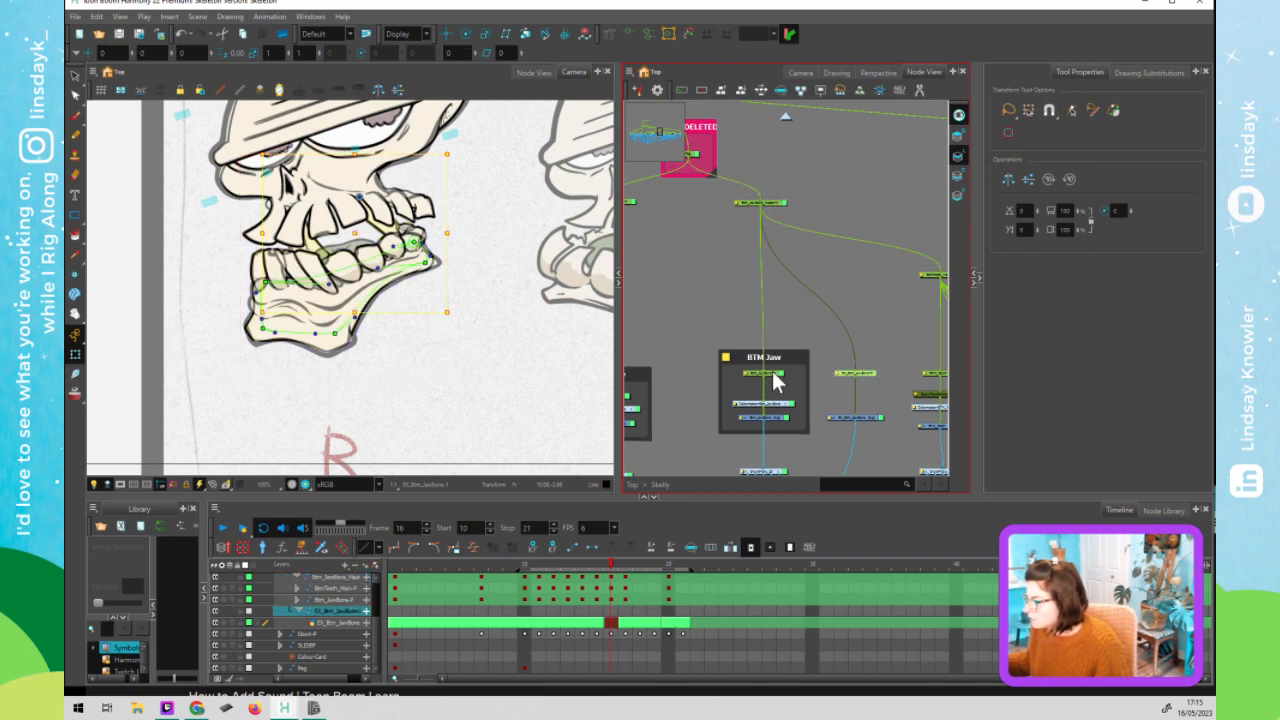
pyautogui.click(775, 380)
pyautogui.click(866, 376)
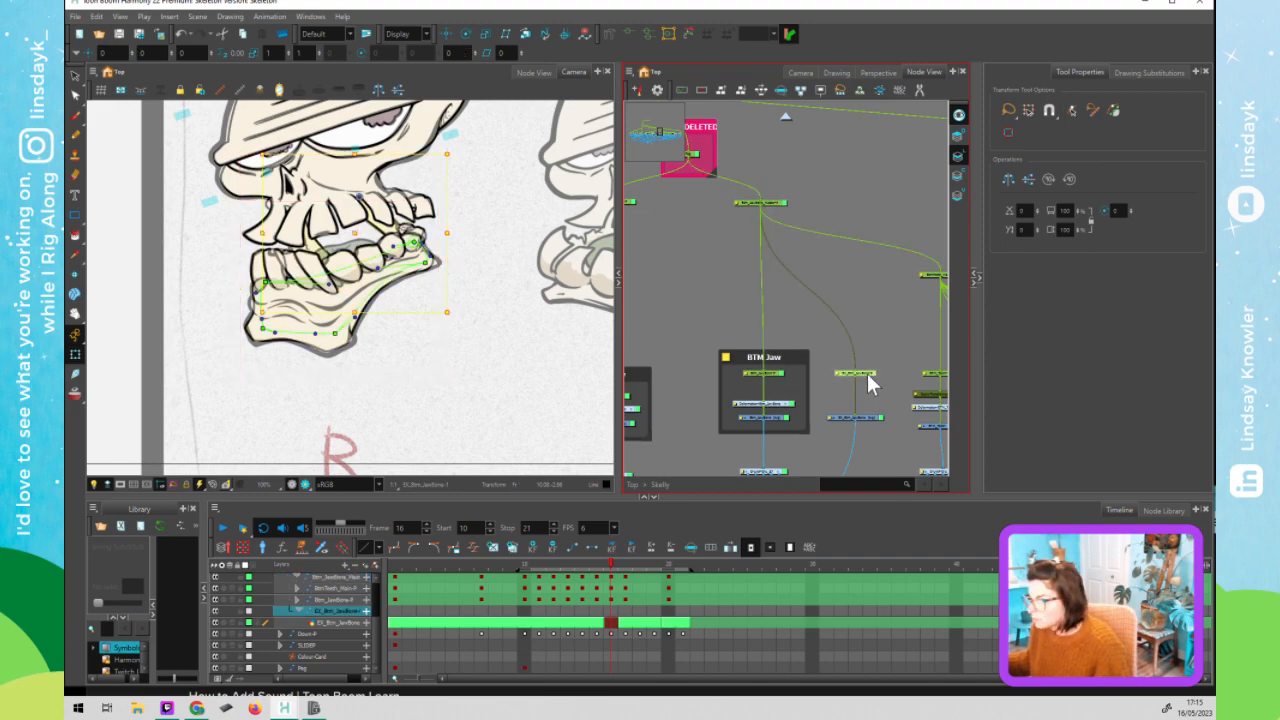
pyautogui.moveTo(778, 340); pyautogui.dragTo(751, 338)
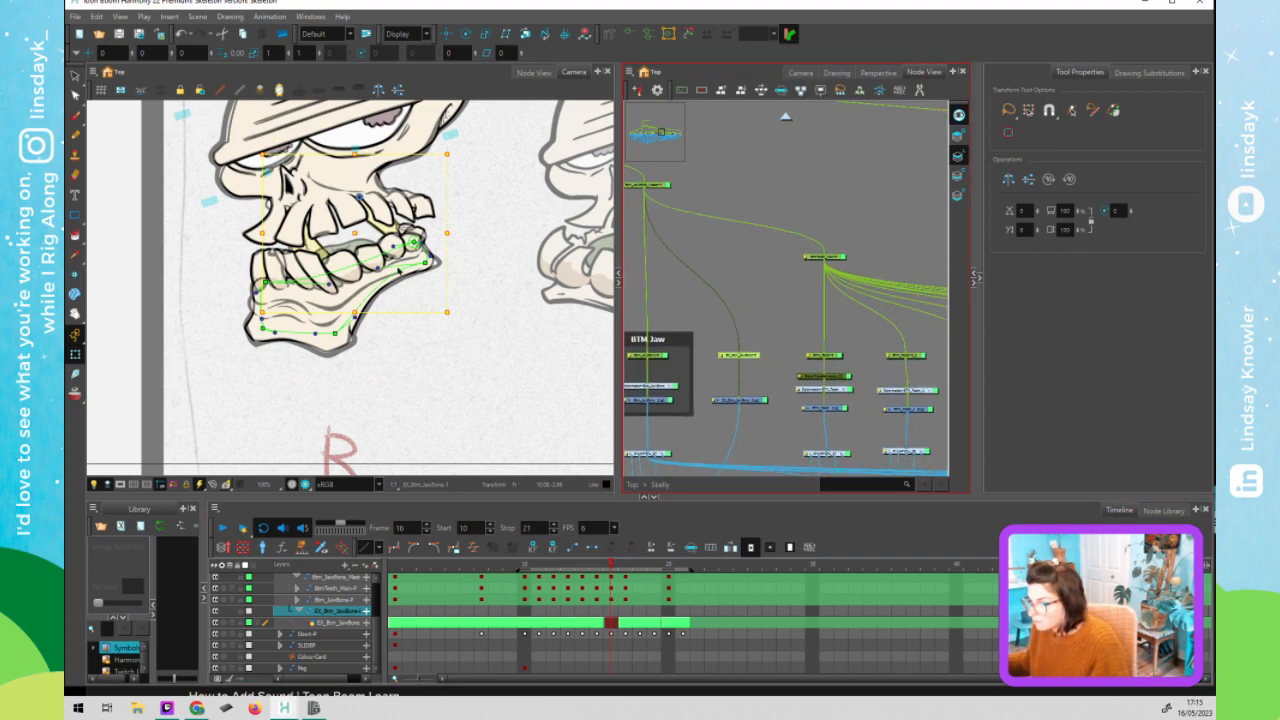
# - On frame 17, move the Btm_JawBone_Master-P peg up and toward the left so the extra jawbone drawing meets the EE reference mouth
pyautogui.click(398, 271)
pyautogui.press('.')
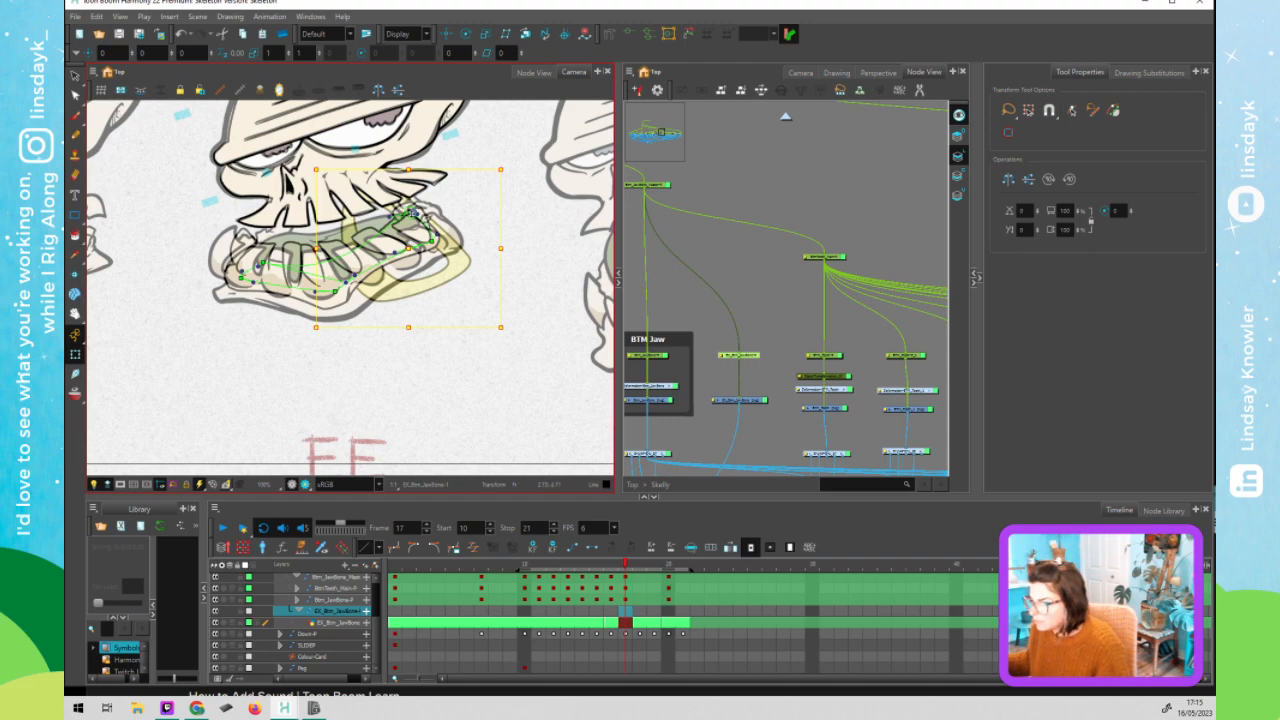
pyautogui.click(669, 197)
pyautogui.click(655, 184)
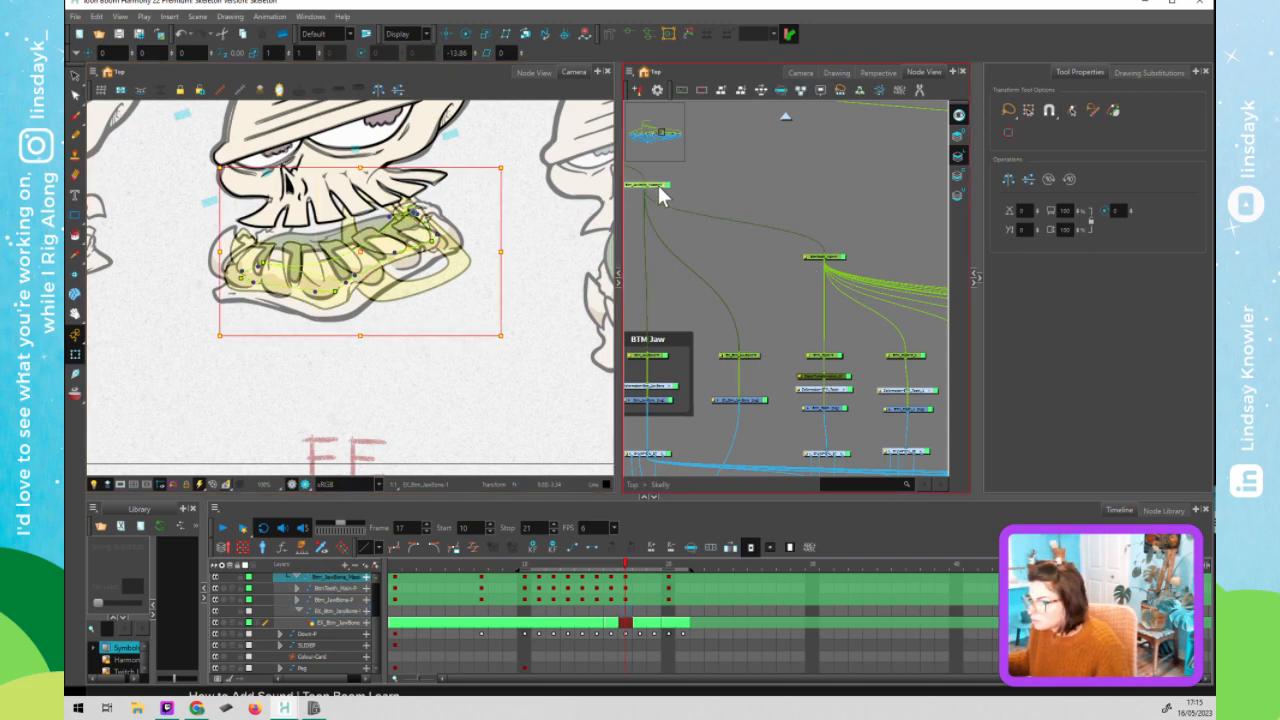
pyautogui.click(410, 214)
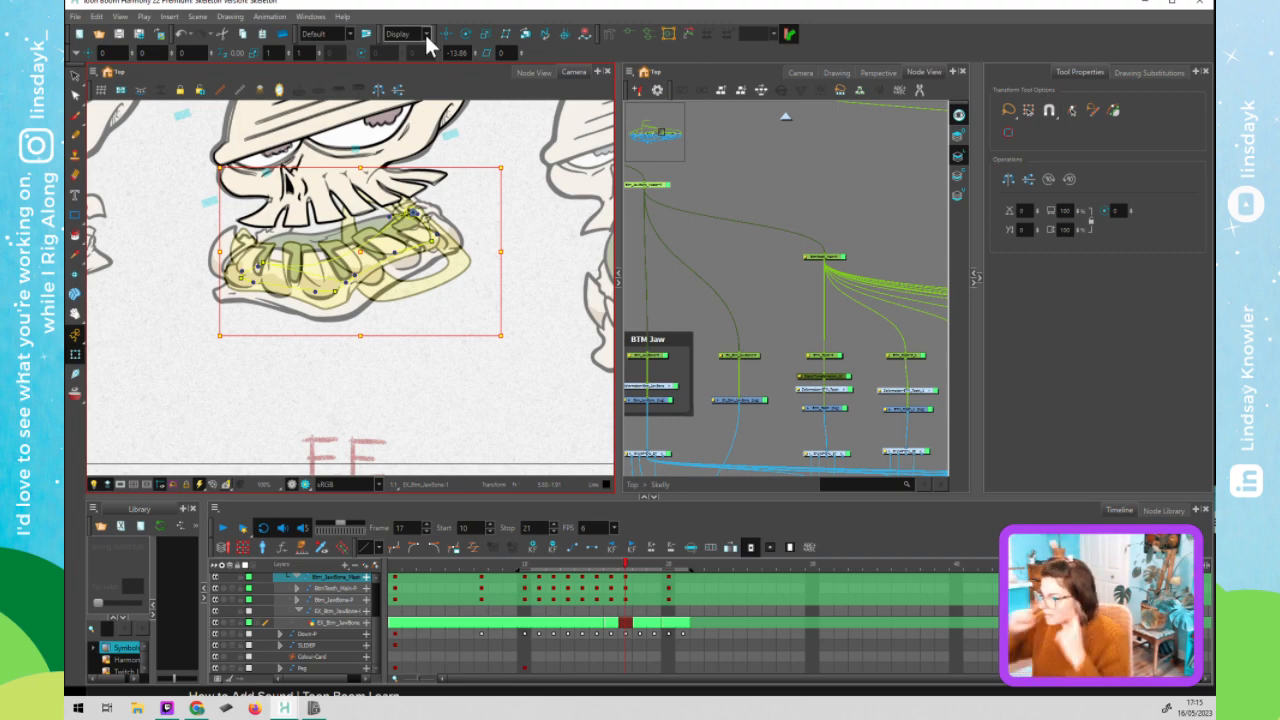
pyautogui.click(636, 195)
pyautogui.hotkey('ctrl', 'p')
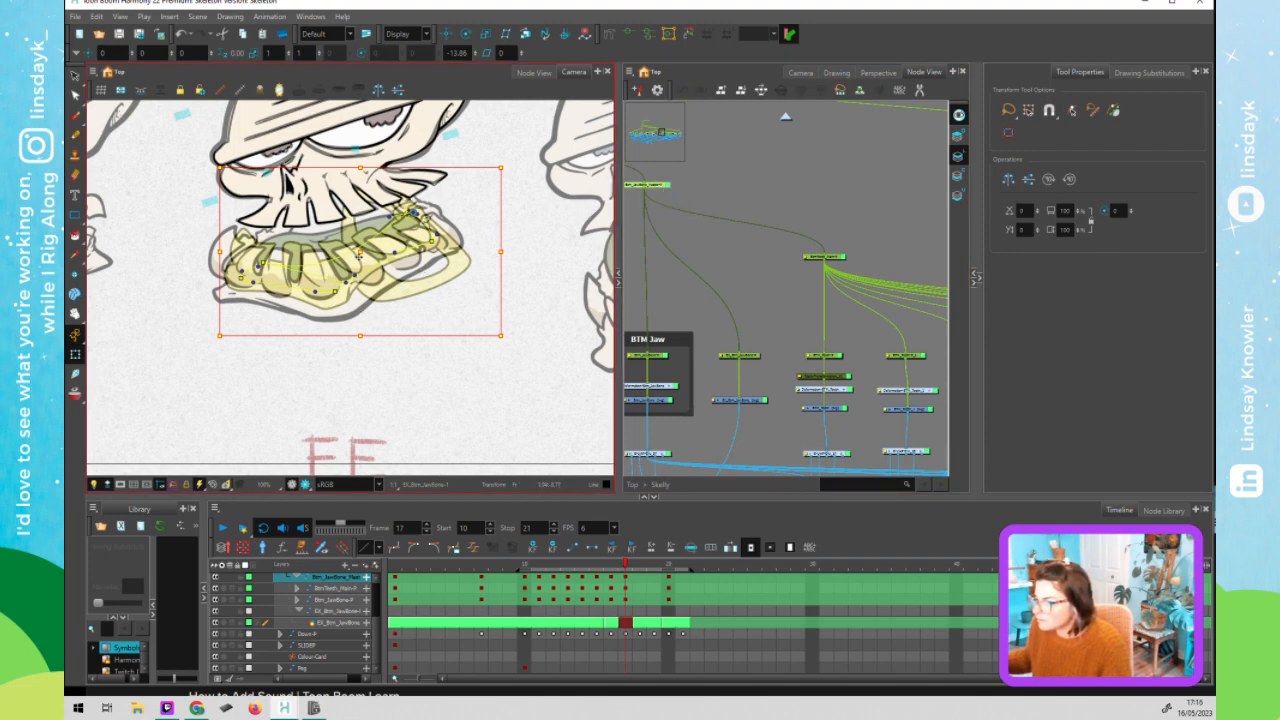
pyautogui.moveTo(358, 255)
pyautogui.mouseDown()
pyautogui.moveTo(267, 225)
pyautogui.moveTo(280, 221)
pyautogui.mouseUp()
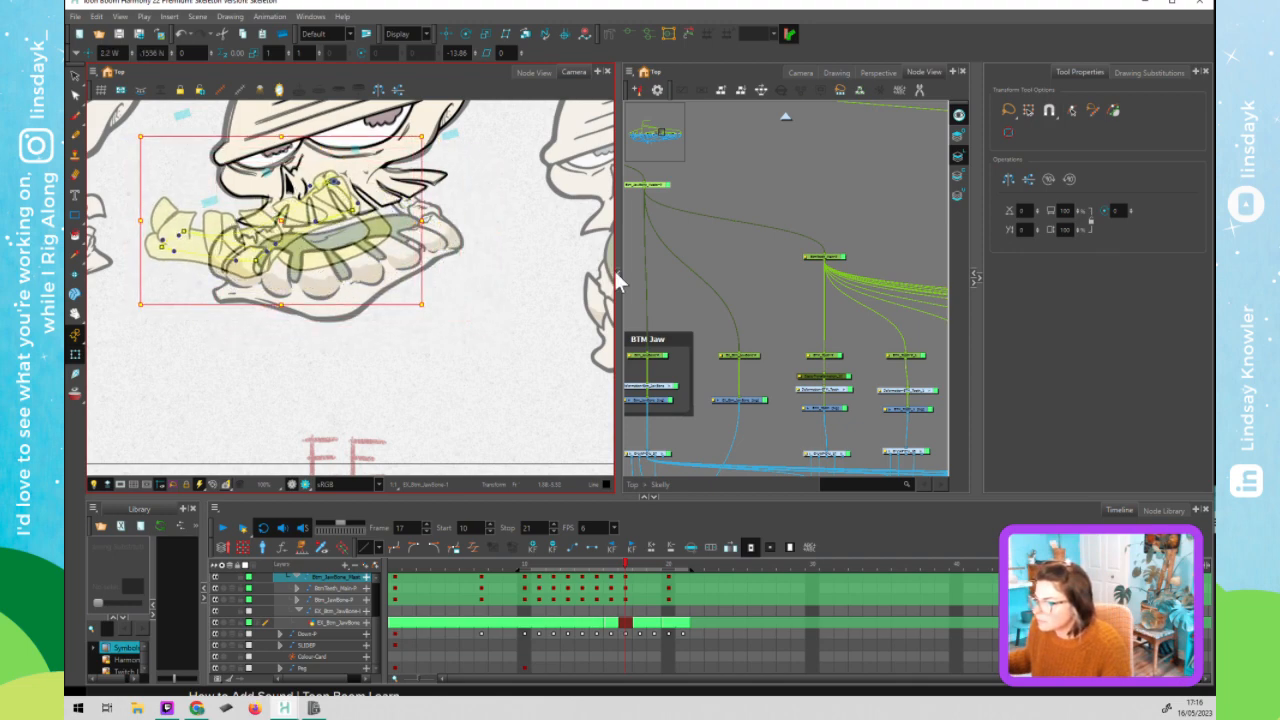
# - Reposition the Btm_JawBone-P and BtmTeeth_Main-P pegs separately over the EE reference jaw on frame 17
pyautogui.click(757, 295)
pyautogui.click(747, 354)
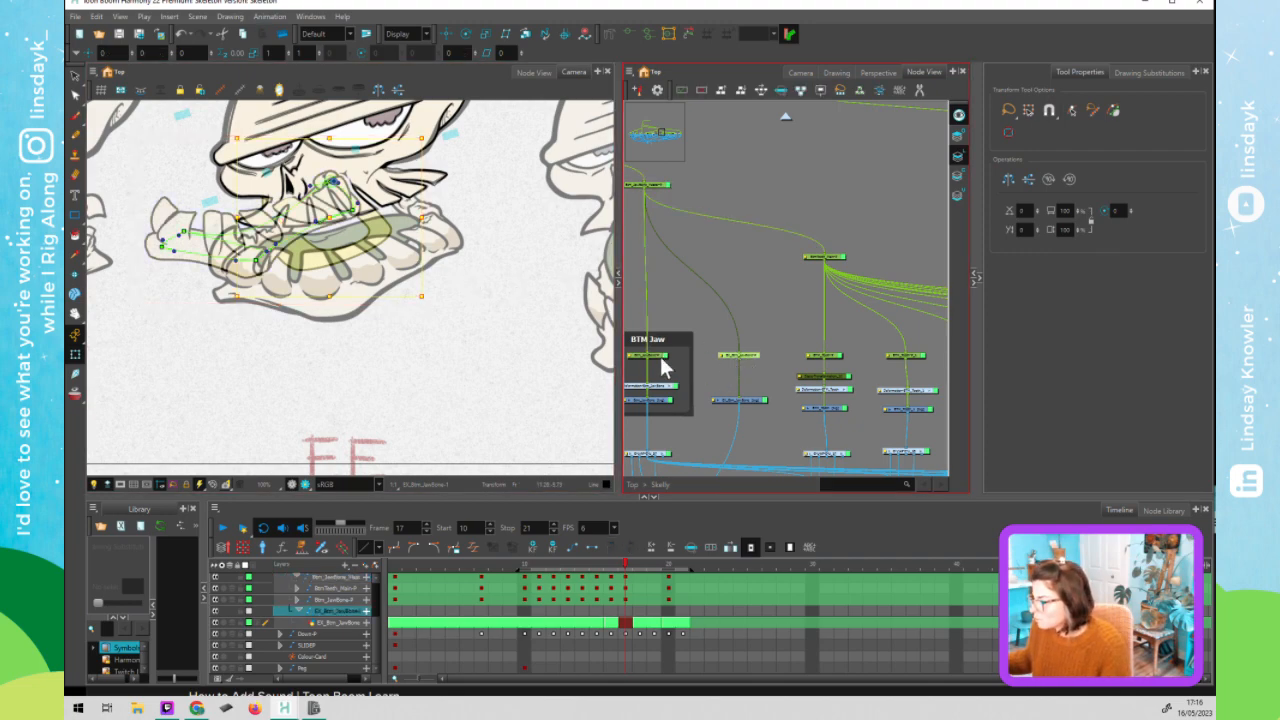
pyautogui.click(250, 240)
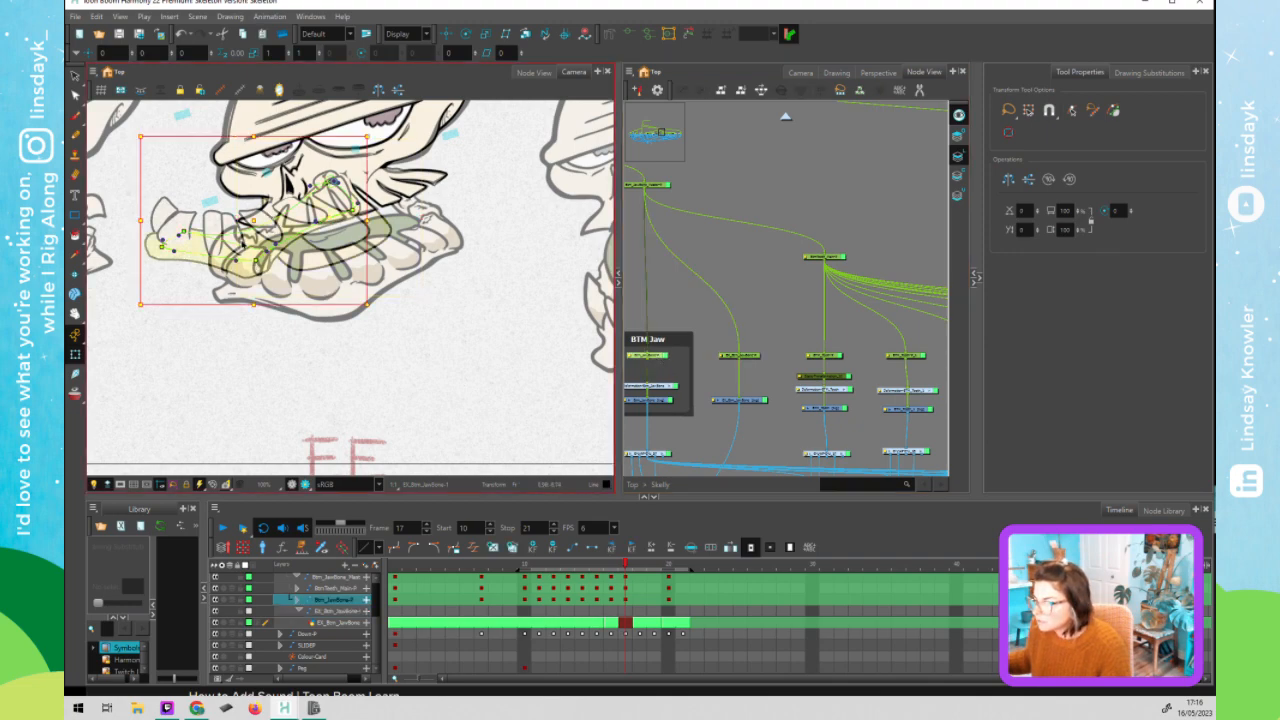
pyautogui.moveTo(255, 222)
pyautogui.mouseDown()
pyautogui.moveTo(279, 244)
pyautogui.moveTo(351, 256)
pyautogui.mouseUp()
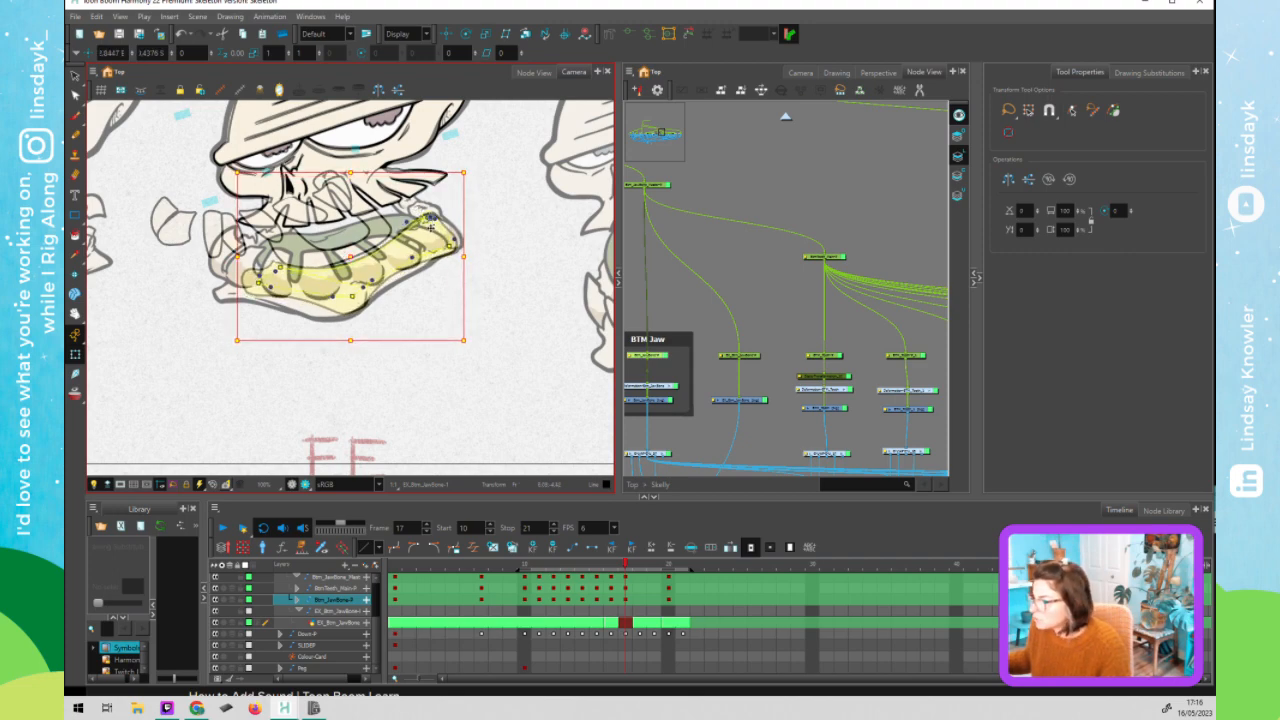
pyautogui.click(822, 261)
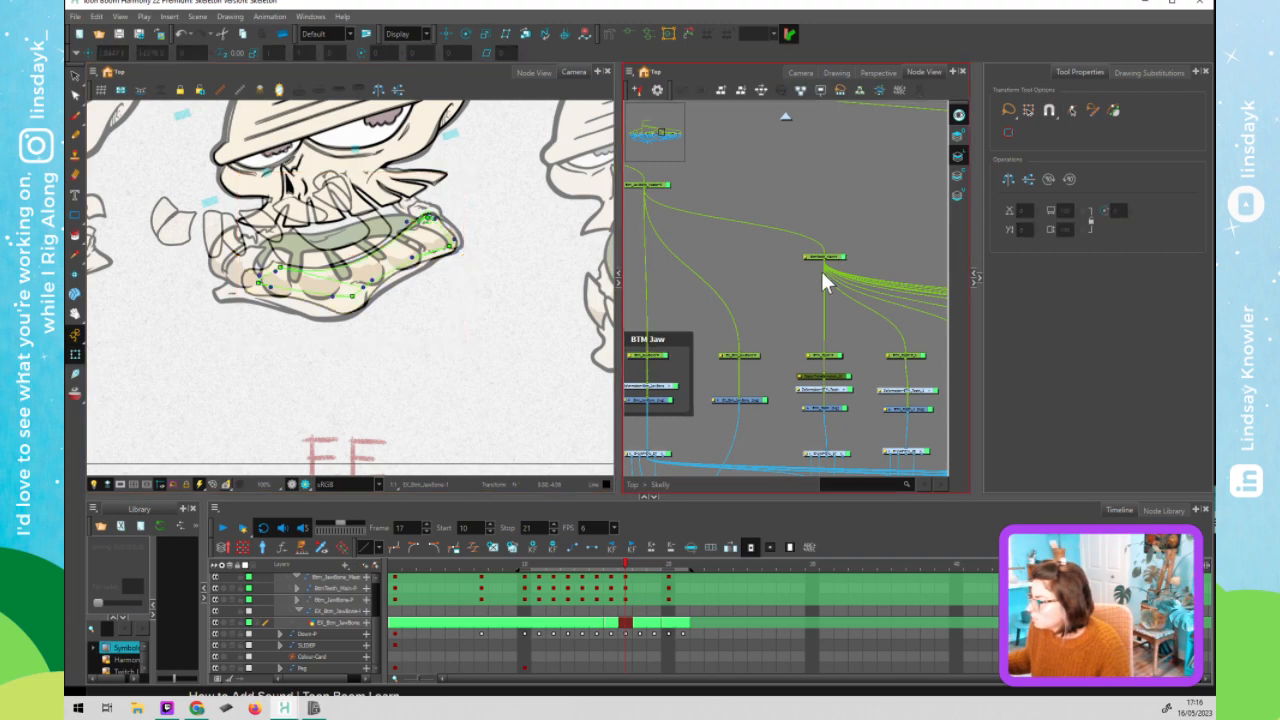
pyautogui.moveTo(266, 224)
pyautogui.mouseDown()
pyautogui.moveTo(323, 257)
pyautogui.moveTo(353, 256)
pyautogui.moveTo(340, 243)
pyautogui.mouseUp()
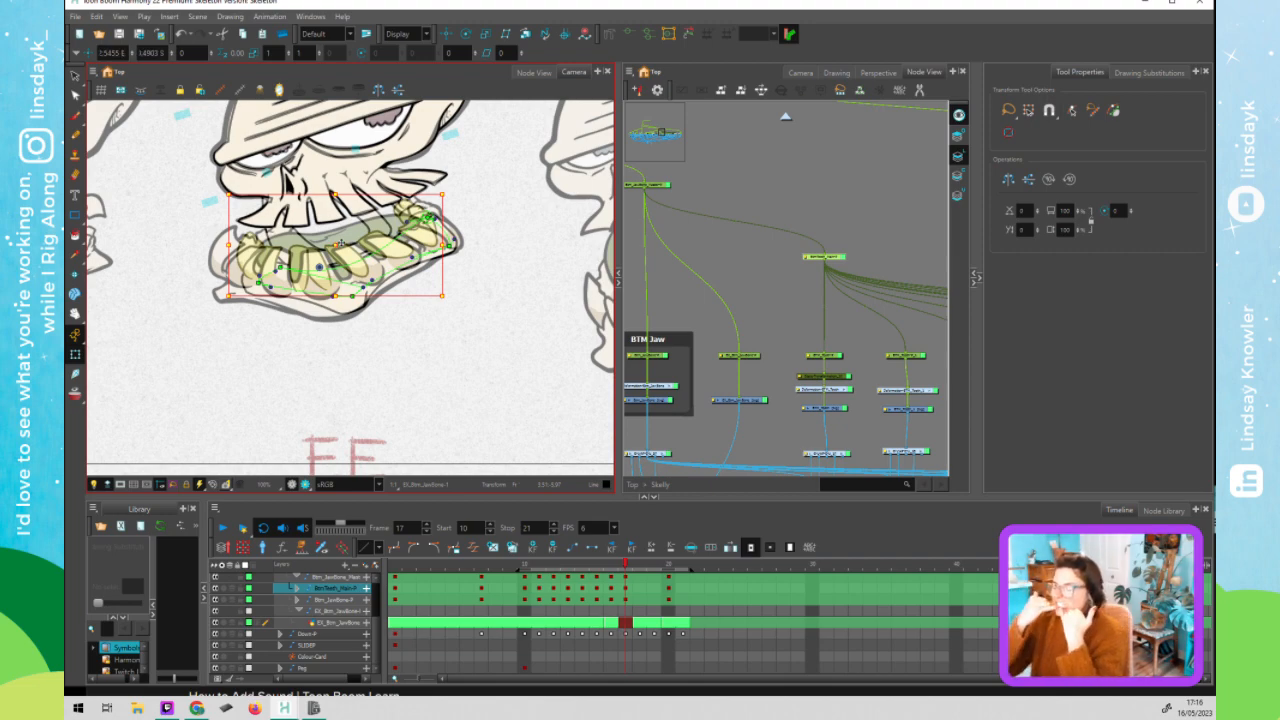
# - Scrub back to frames 11 and 12 and compare the bottom jaw and teeth in the BMP and FV mouth shapes
pyautogui.click(614, 564)
pyautogui.moveTo(613, 563)
pyautogui.mouseDown()
pyautogui.moveTo(570, 585)
pyautogui.moveTo(524, 586)
pyautogui.moveTo(555, 594)
pyautogui.mouseUp()
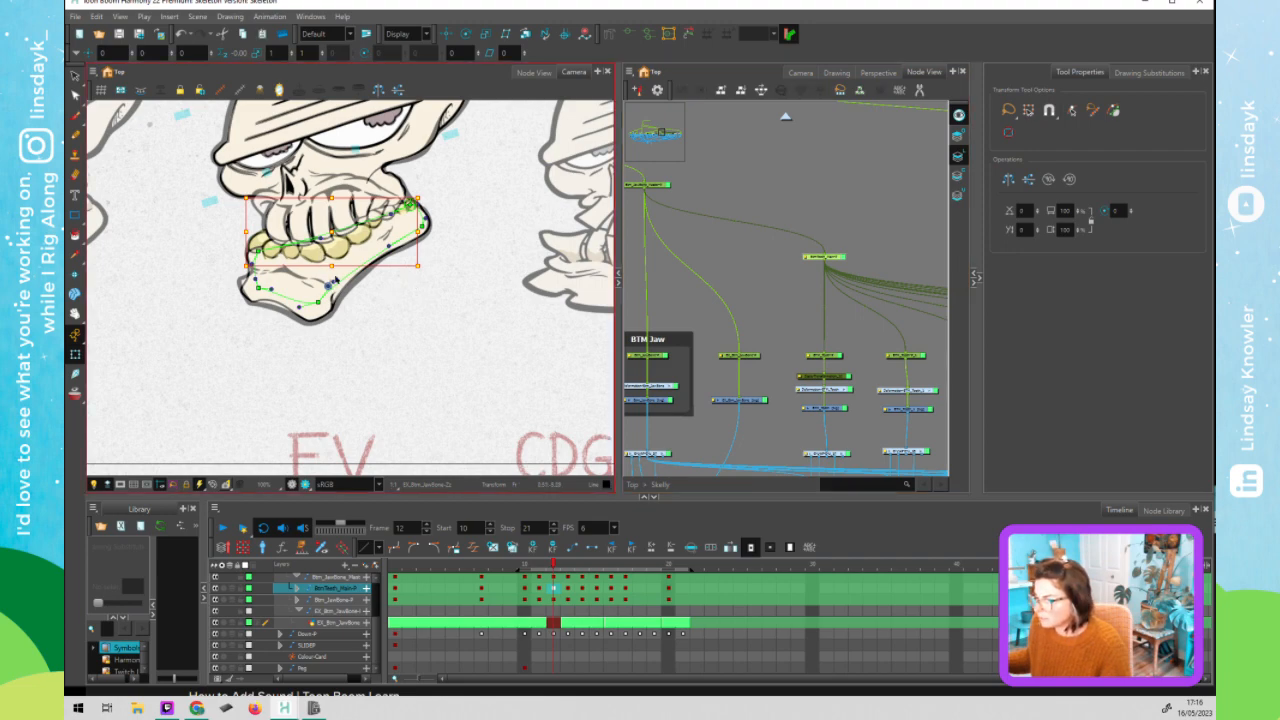
pyautogui.click(539, 568)
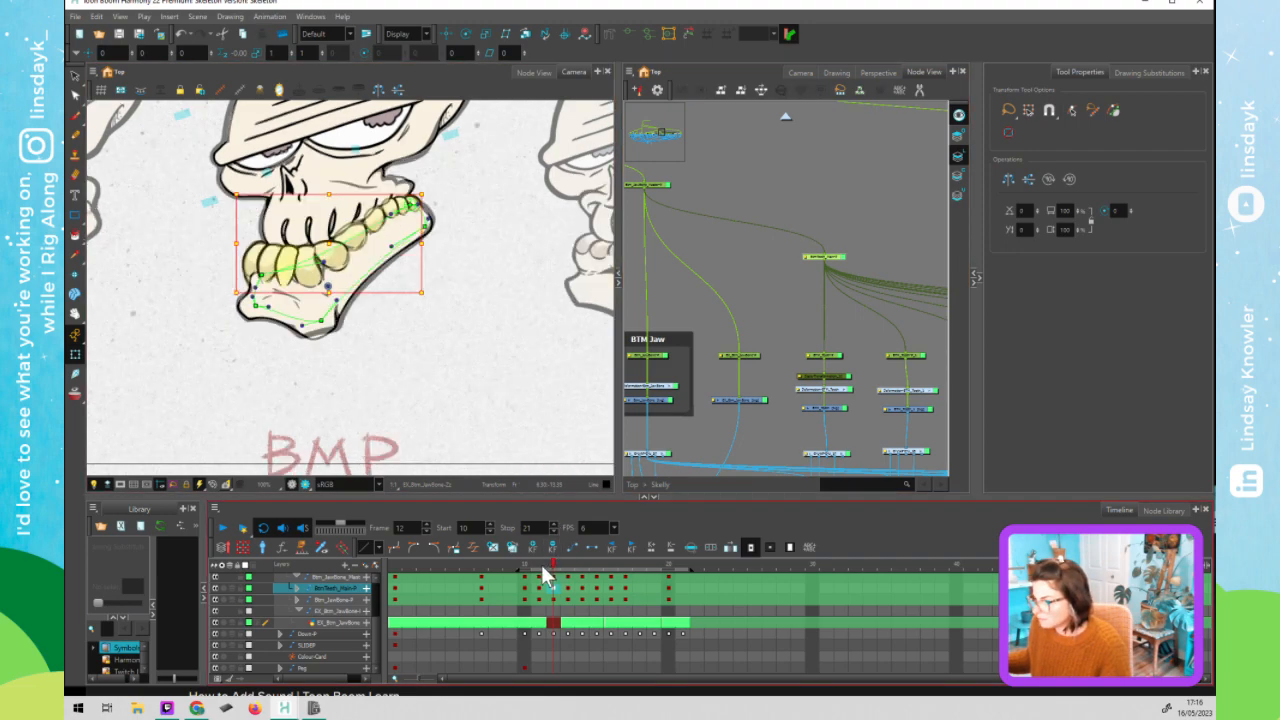
pyautogui.moveTo(535, 569)
pyautogui.mouseDown()
pyautogui.moveTo(523, 574)
pyautogui.moveTo(563, 574)
pyautogui.moveTo(553, 577)
pyautogui.mouseUp()
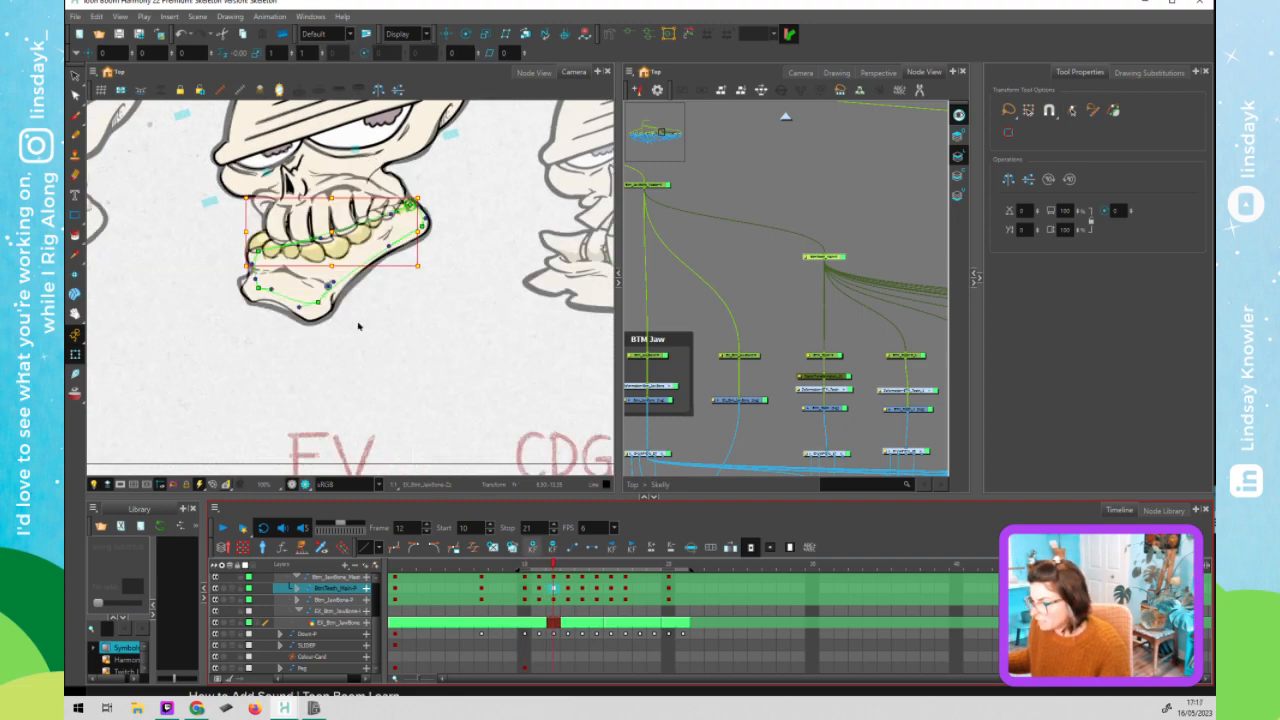
# - Locate the bottom teeth nodes and show the deformation controls of all teeth under the BtmTeeth_Main-P peg on frame 12
pyautogui.click(826, 258)
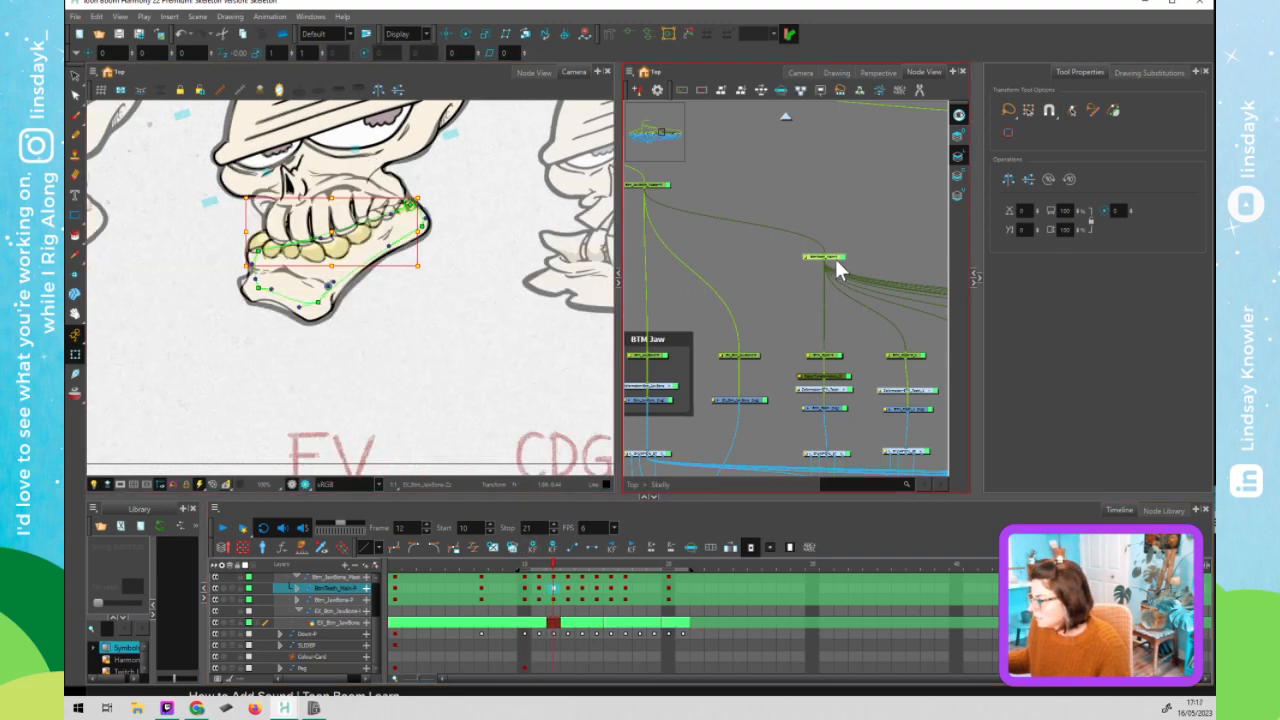
pyautogui.click(419, 325)
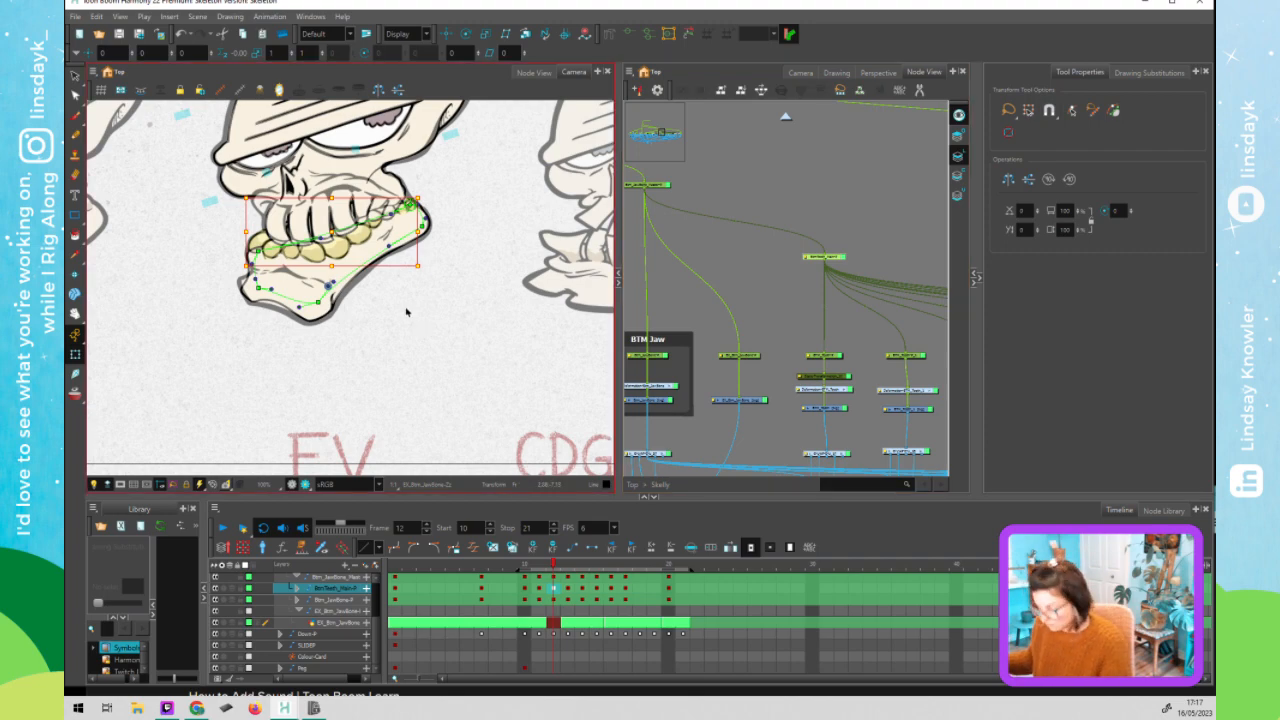
pyautogui.scroll(-2, 401, 311)
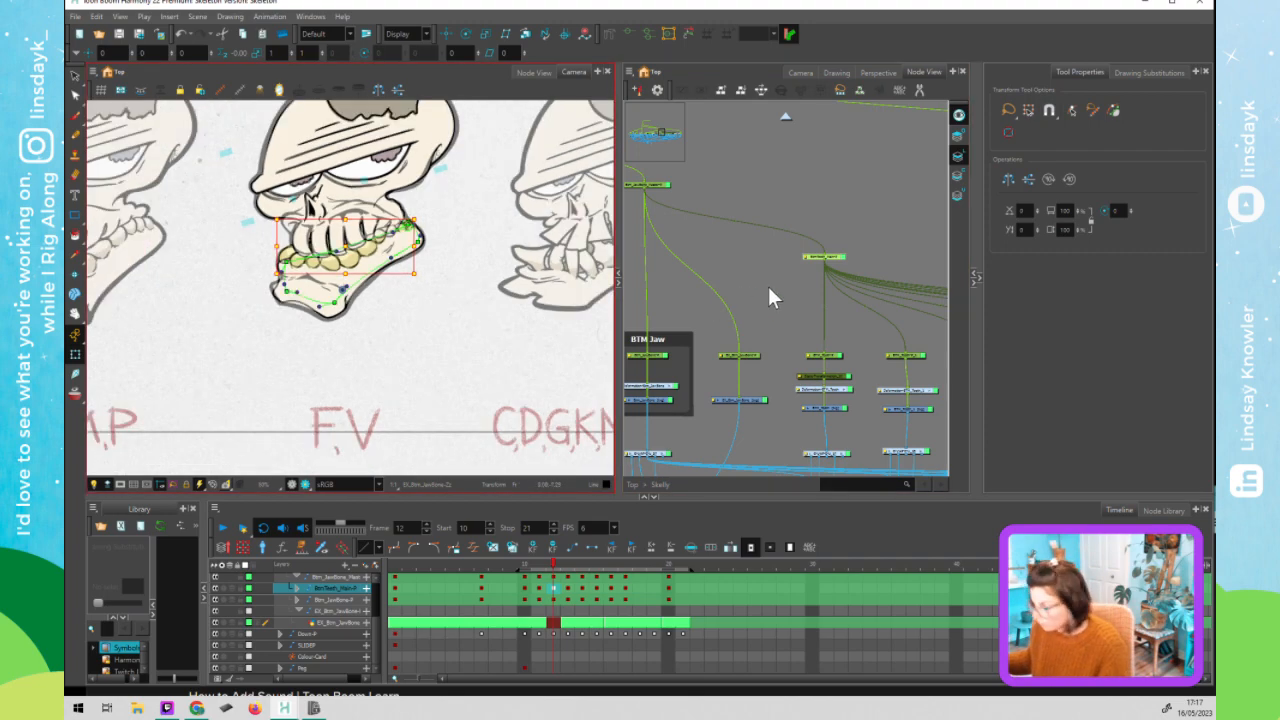
pyautogui.click(768, 286)
pyautogui.scroll(-2, 768, 284)
pyautogui.moveTo(683, 269); pyautogui.dragTo(634, 259)
pyautogui.moveTo(776, 261); pyautogui.dragTo(714, 219)
pyautogui.scroll(-2, 741, 241)
pyautogui.click(350, 243)
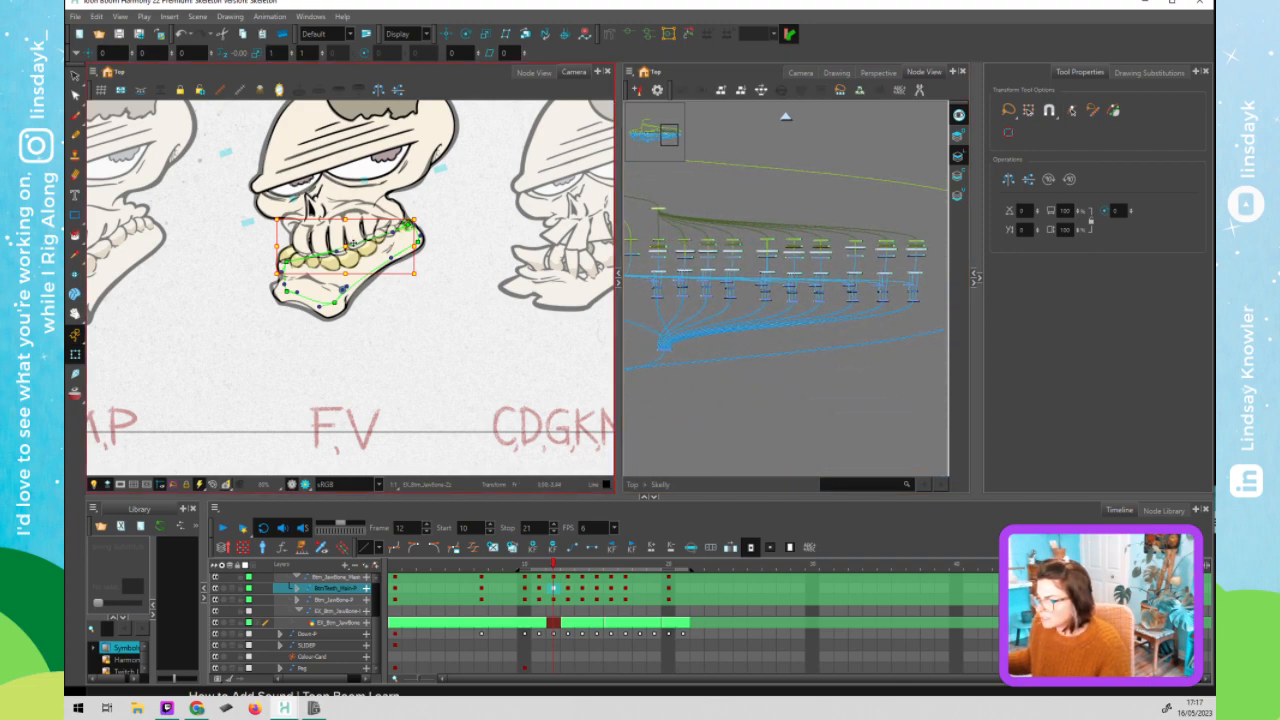
pyautogui.press('F11')
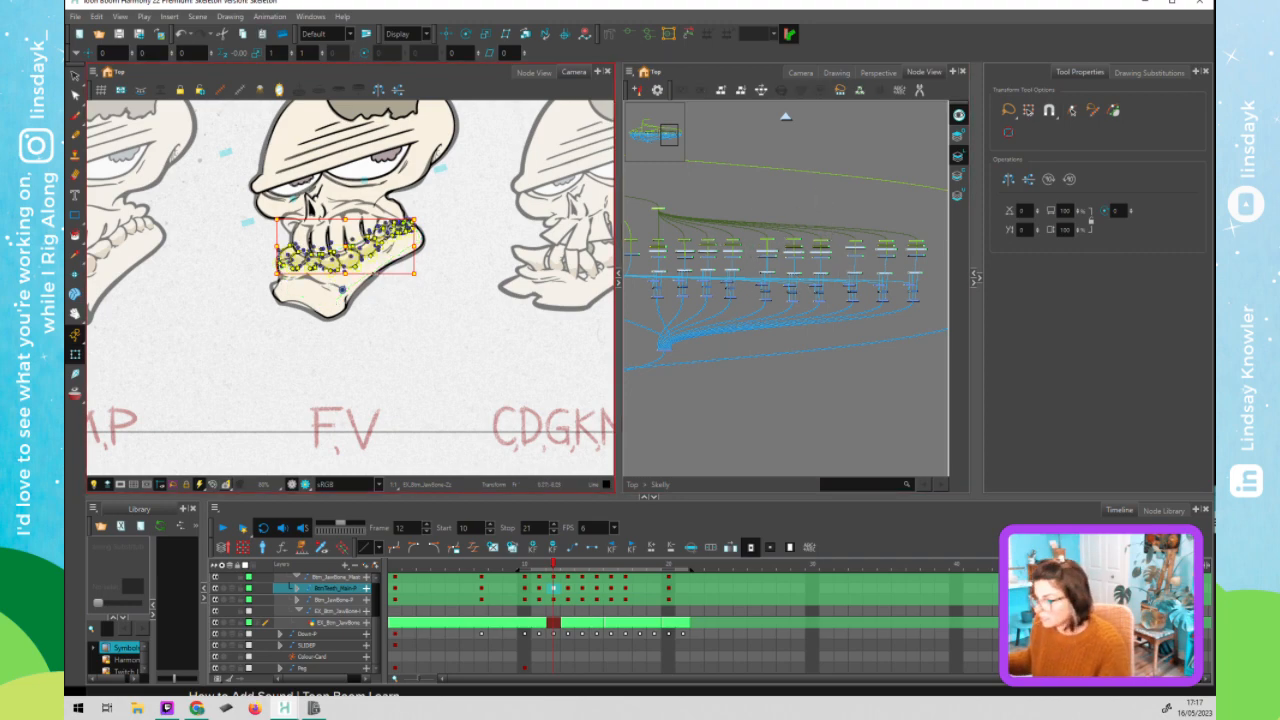
# - Clear the teeth deformation controls and check what the BtmTeeth_Main-P peg moves on frame 12 by reselecting it
pyautogui.click(672, 200)
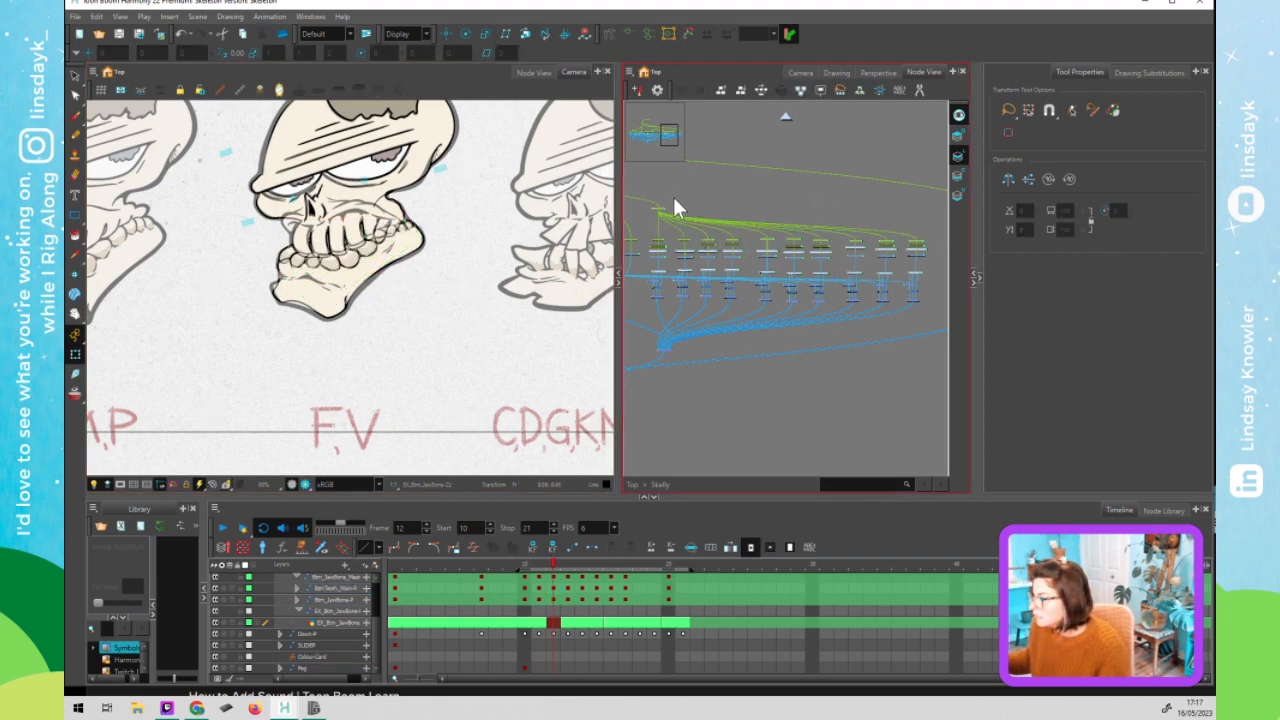
pyautogui.click(656, 215)
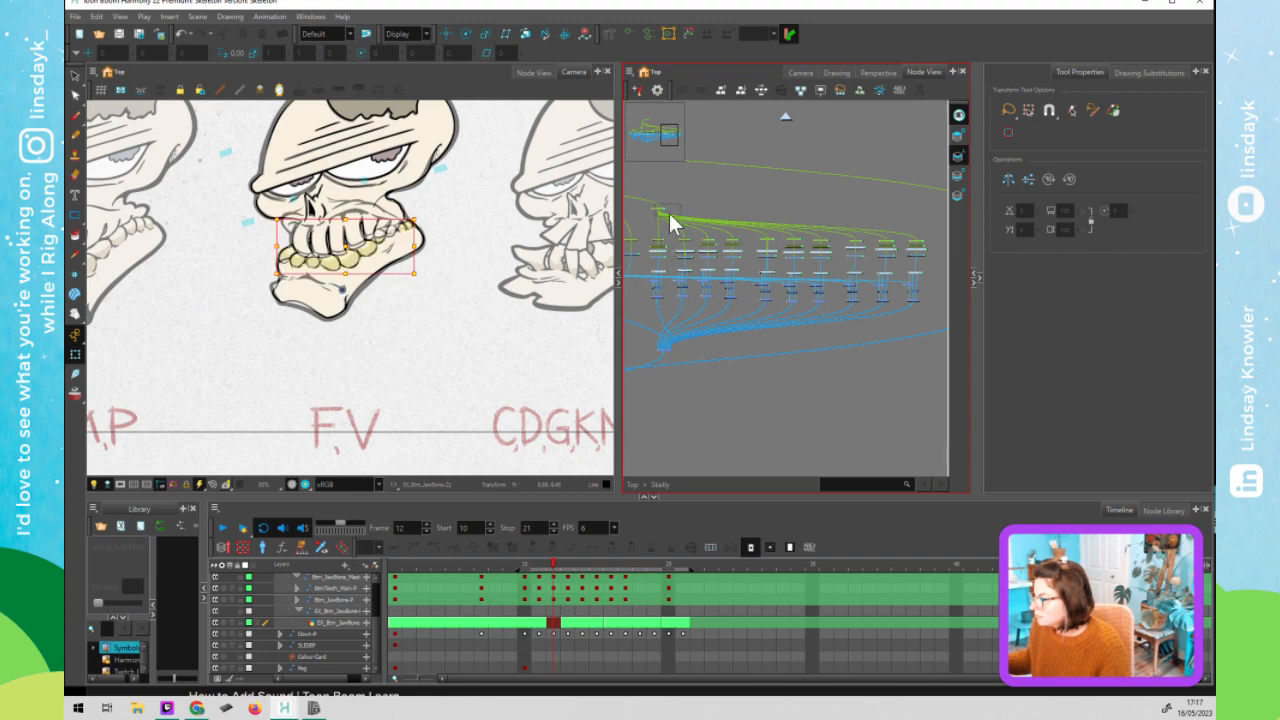
pyautogui.moveTo(724, 247); pyautogui.dragTo(775, 251)
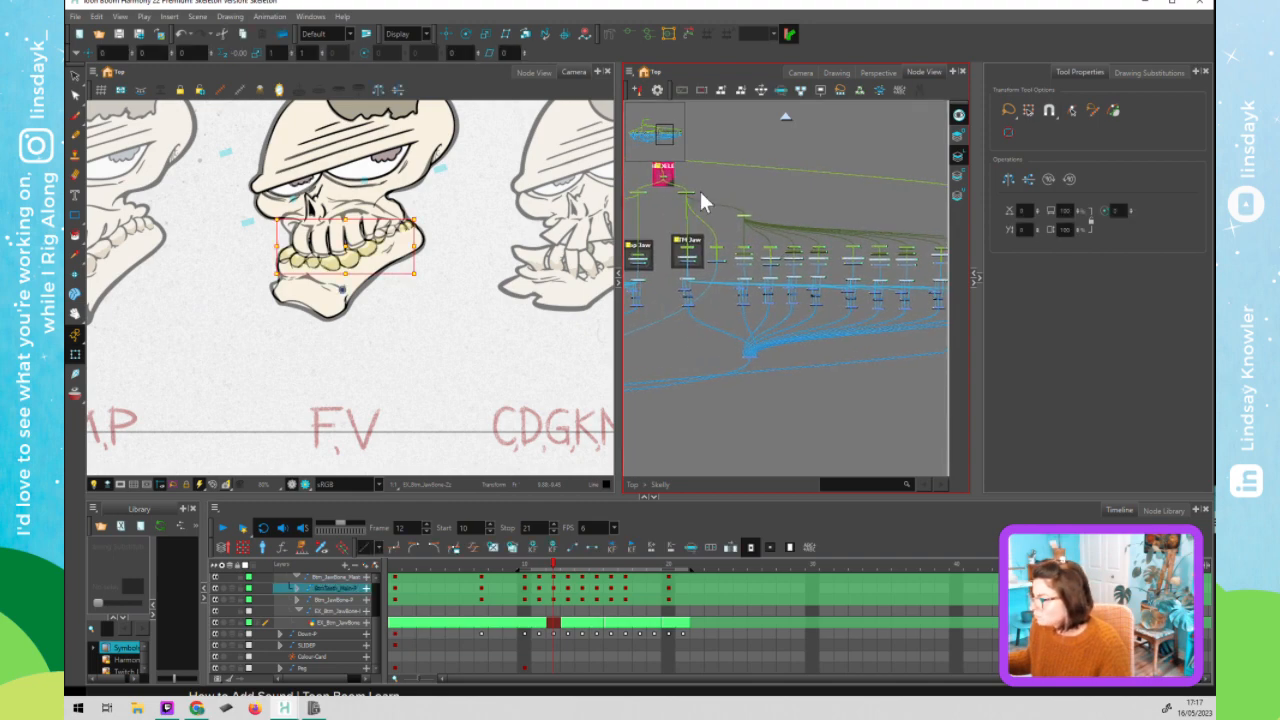
pyautogui.click(678, 198)
pyautogui.click(678, 196)
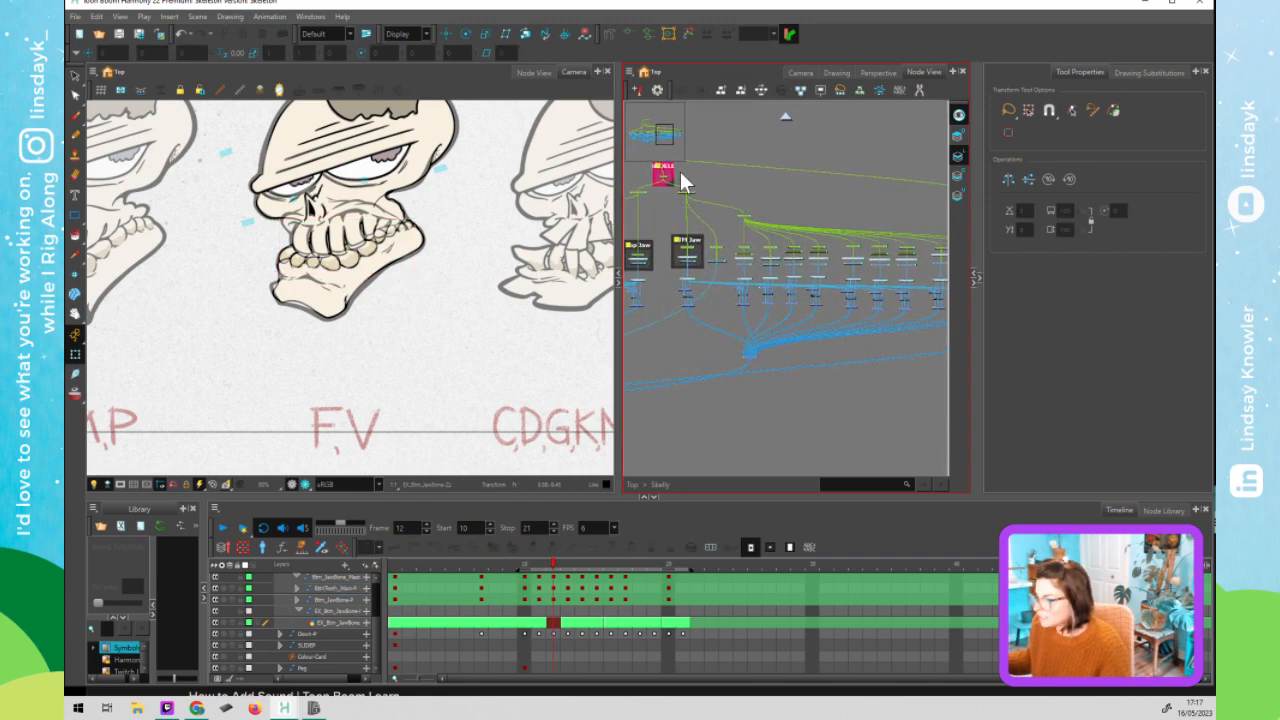
pyautogui.click(752, 222)
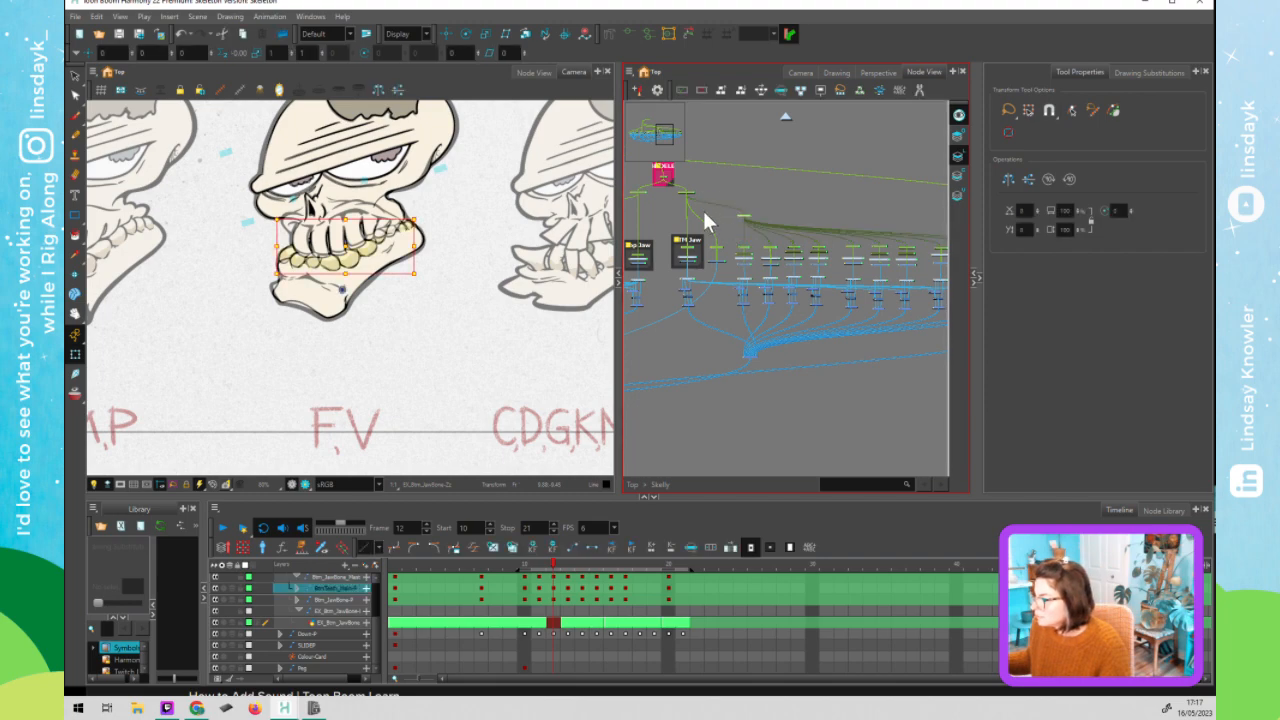
pyautogui.click(553, 588)
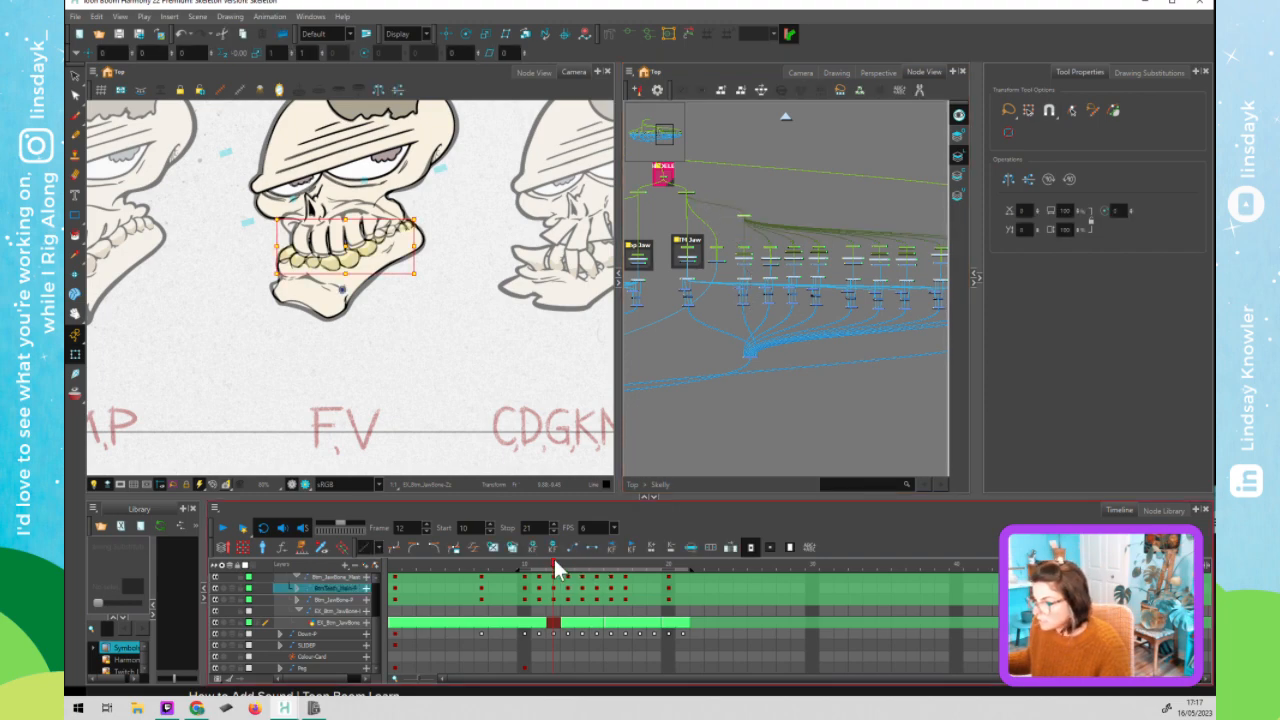
# - Raise the BtmTeeth_Main-P peg on frame 12 so the bottom teeth sit higher over the FV mouth shape's upper teeth
pyautogui.moveTo(550, 563)
pyautogui.mouseDown()
pyautogui.moveTo(565, 567)
pyautogui.moveTo(551, 563)
pyautogui.mouseUp()
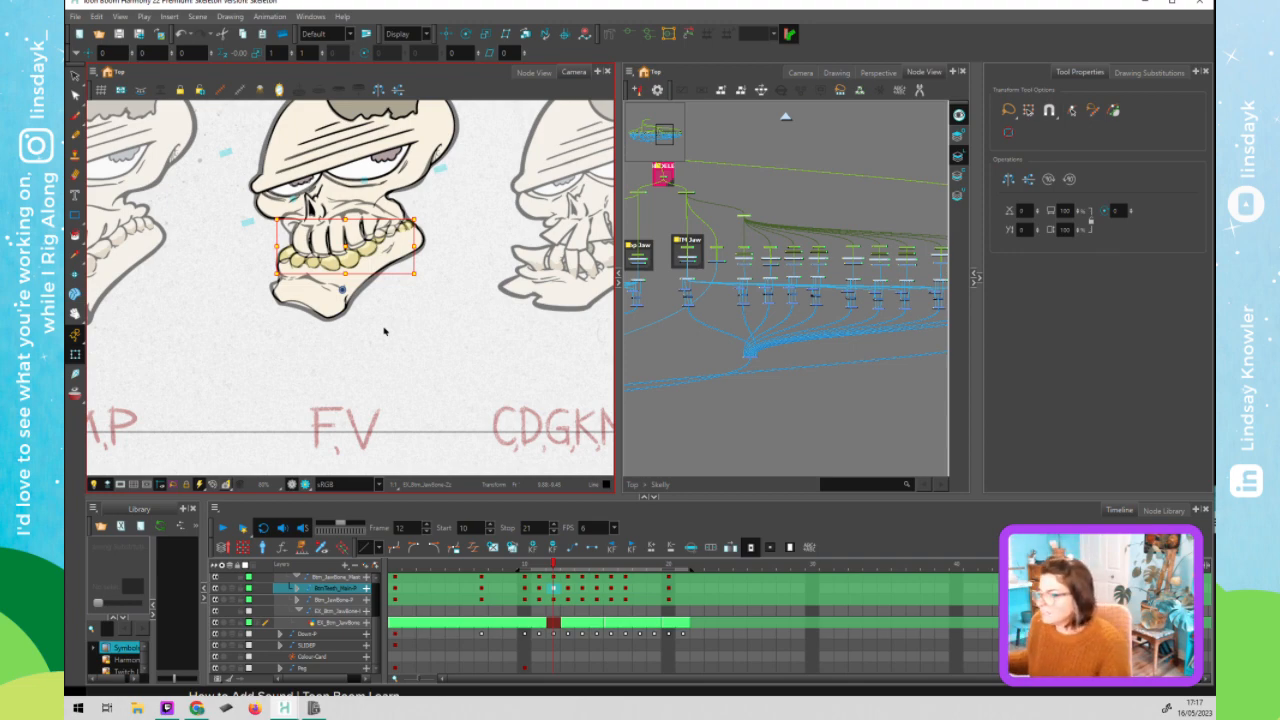
pyautogui.click(840, 265)
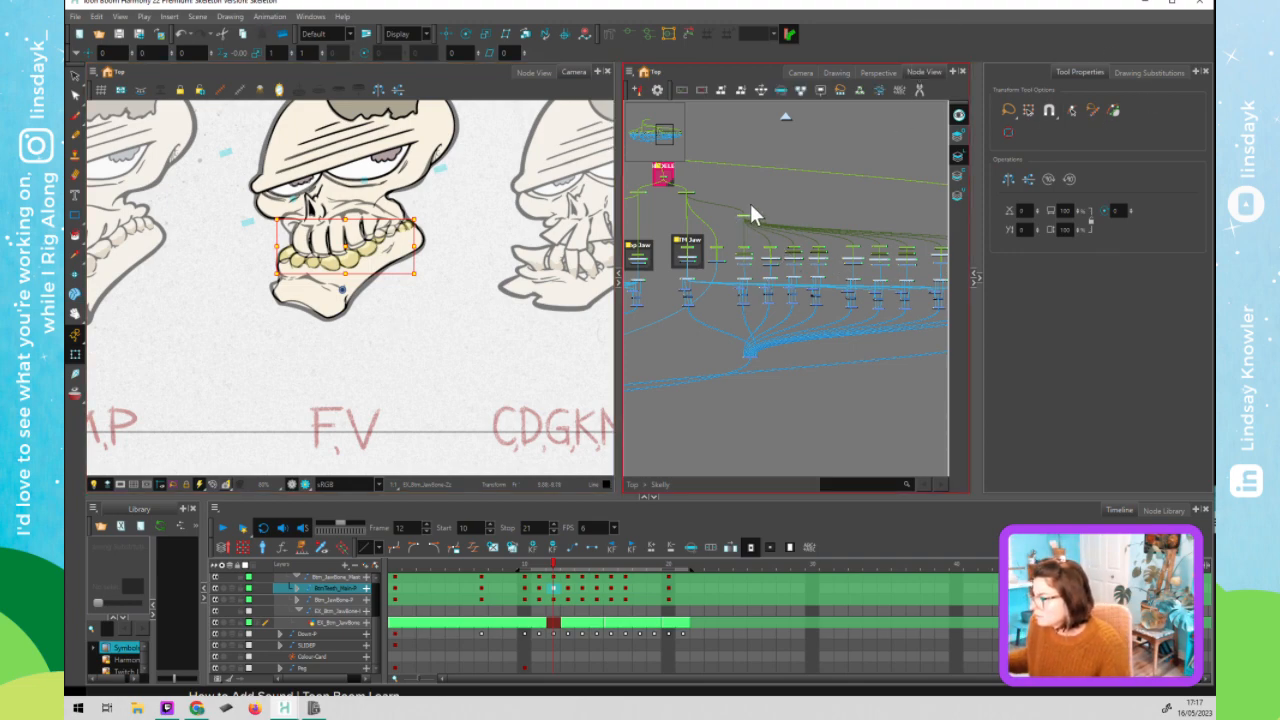
pyautogui.click(508, 275)
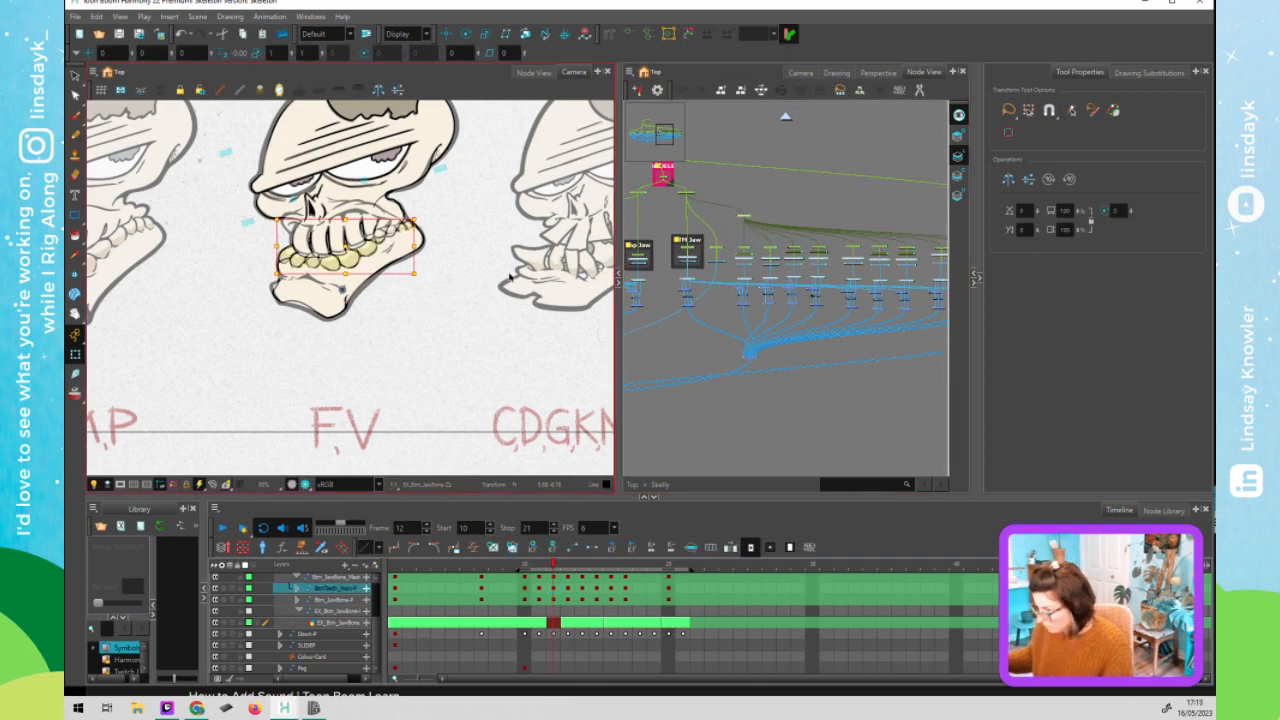
pyautogui.hotkey('shift', 'Up')
pyautogui.hotkey('shift', 'Up')
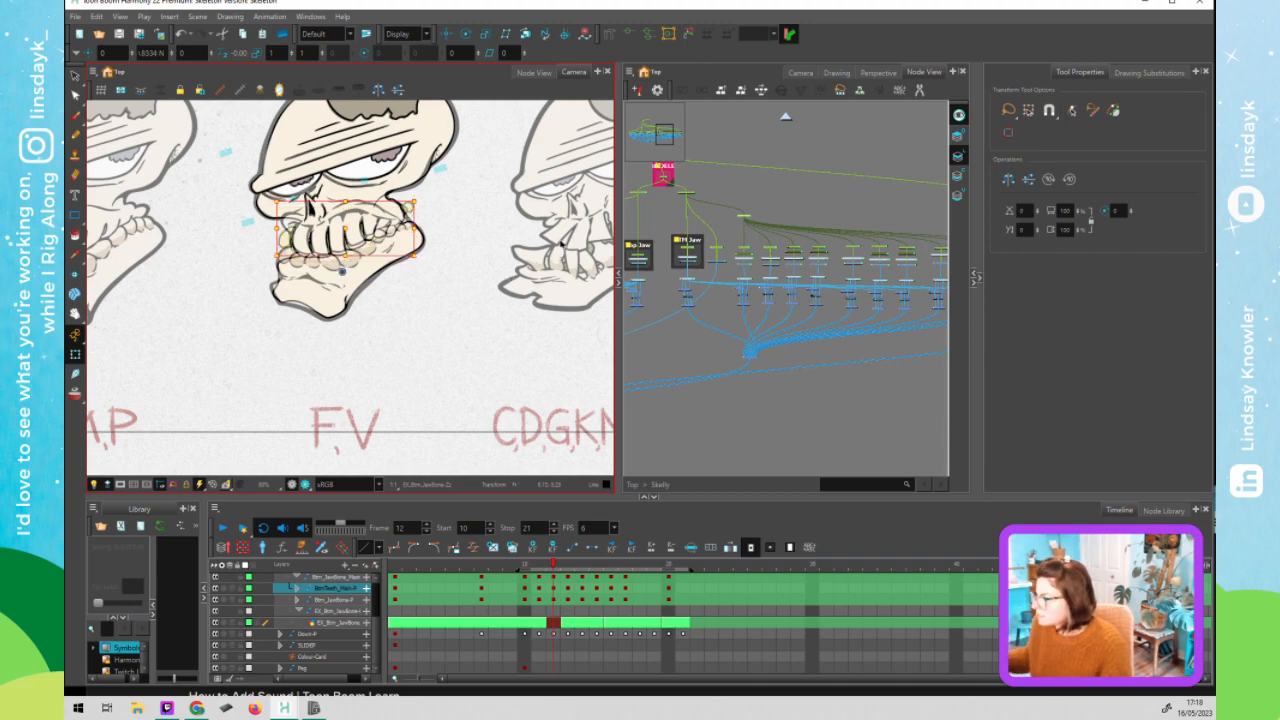
# - Select all individual bottom tooth pegs below BtmTeeth_Main-P and lower them together onto the original FV teeth position on frame 12
pyautogui.click(728, 236)
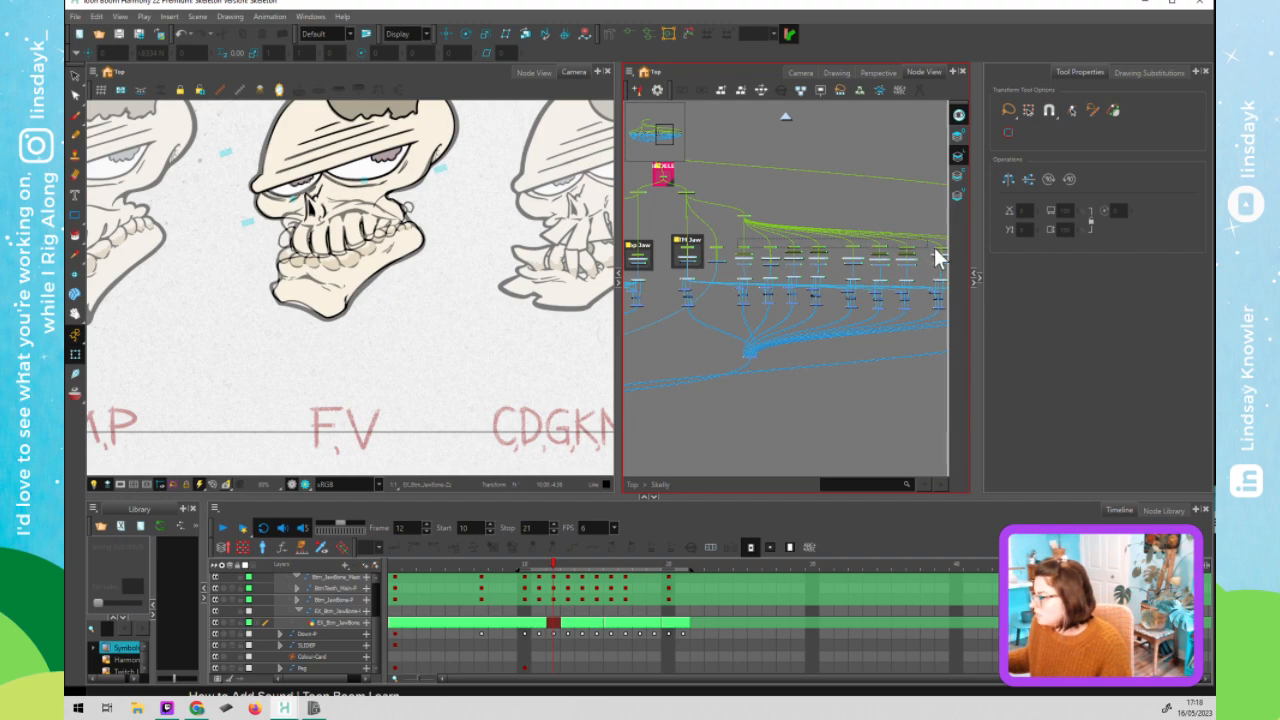
pyautogui.moveTo(943, 249); pyautogui.dragTo(810, 242)
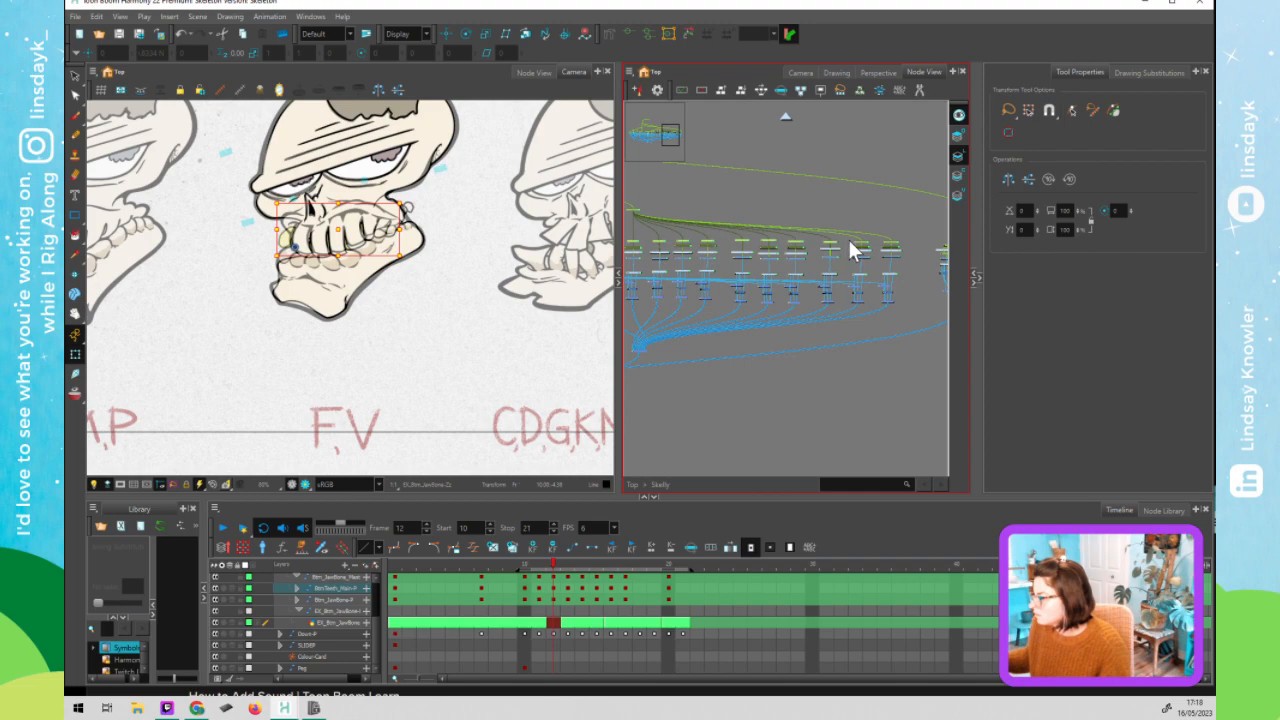
pyautogui.click(890, 236)
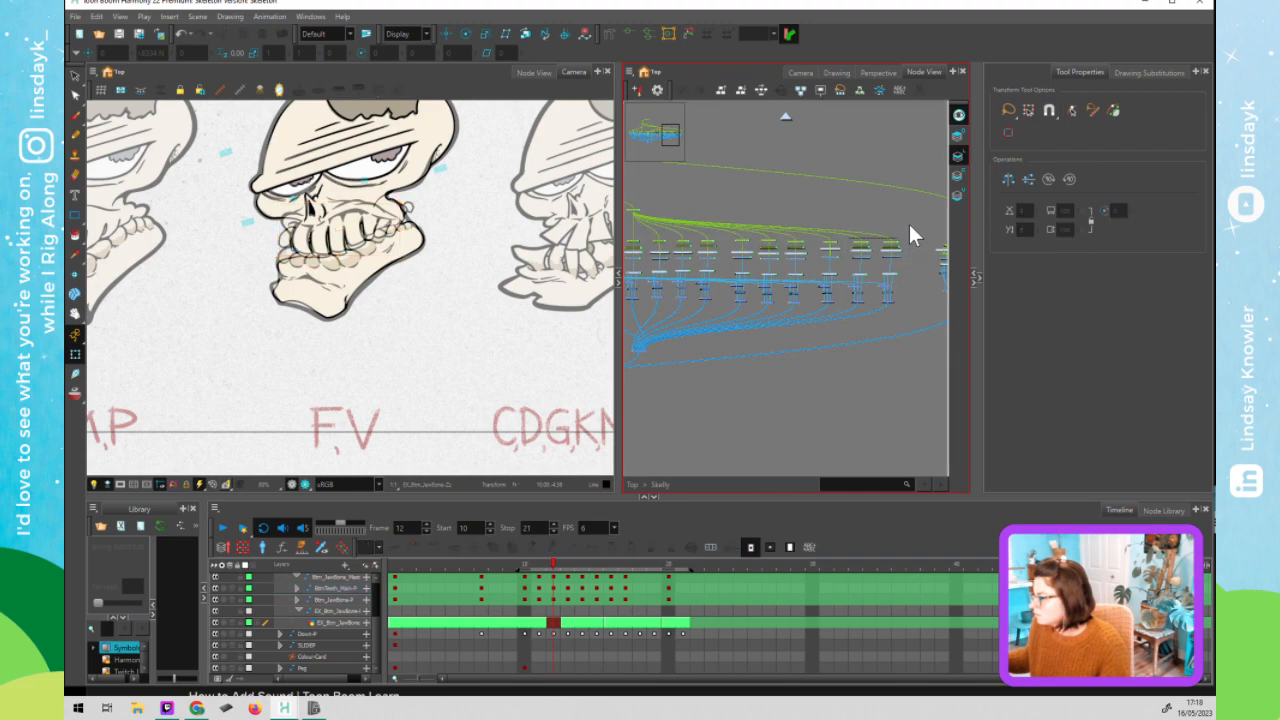
pyautogui.moveTo(766, 235); pyautogui.dragTo(632, 252)
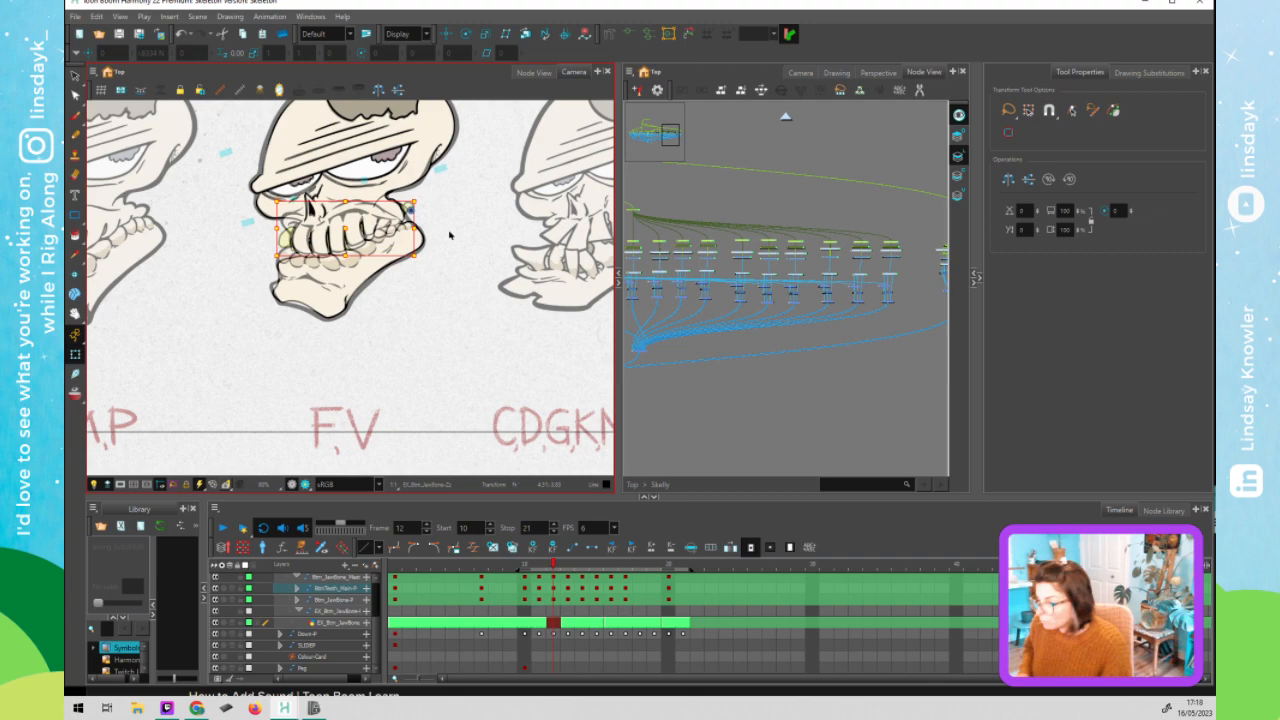
pyautogui.press('Down')
pyautogui.press('Down')
pyautogui.press('Down')
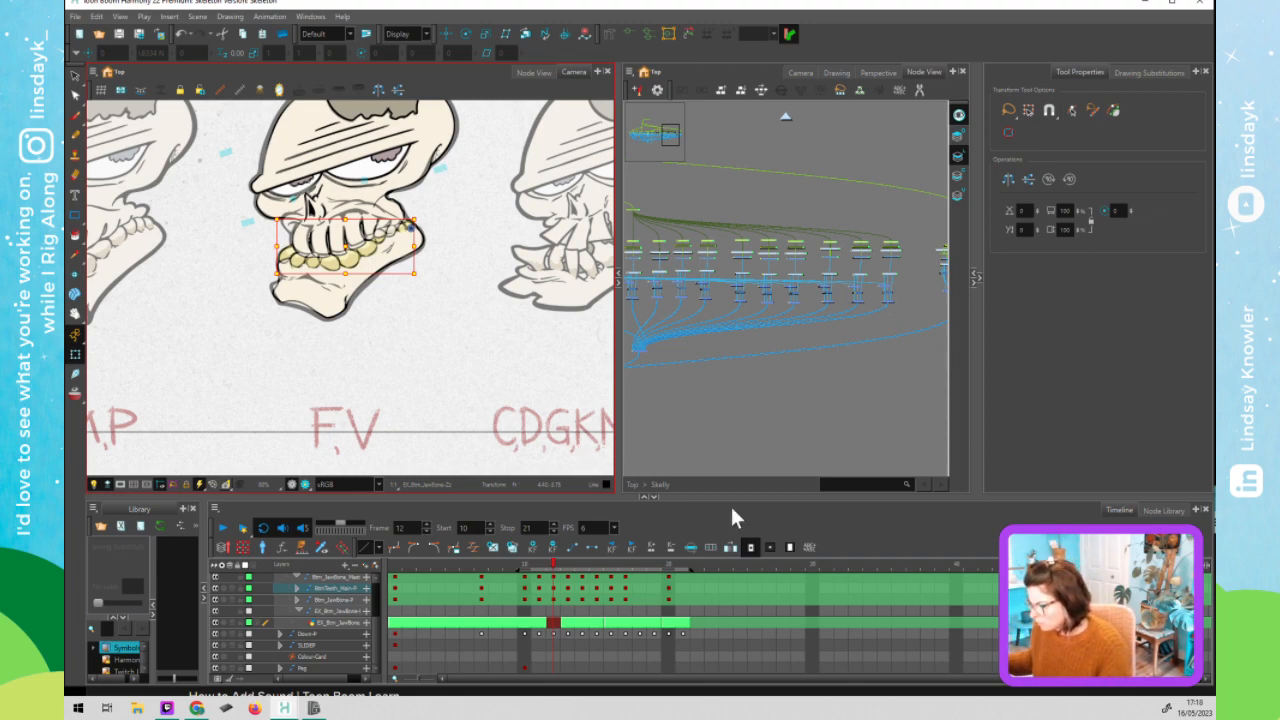
# - Reselect the BtmTeeth_Main-P peg on frame 12 and check its pivot position against the bottom teeth
pyautogui.click(691, 241)
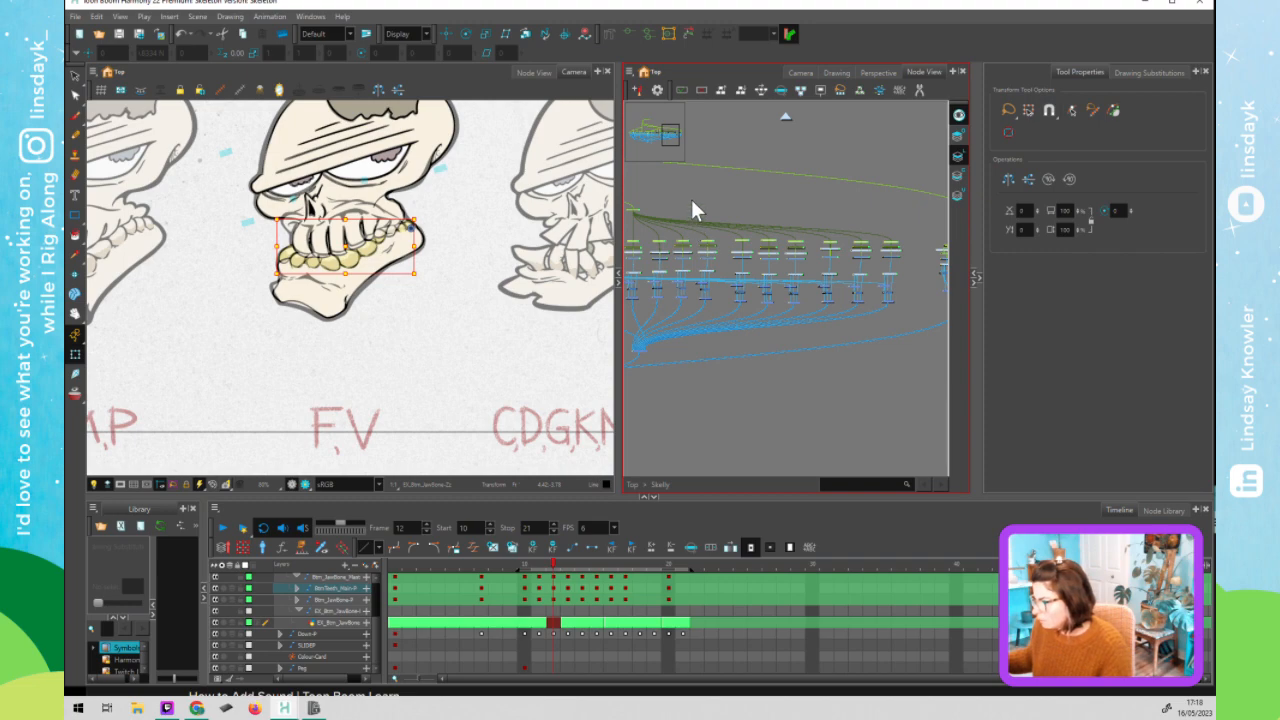
pyautogui.click(691, 199)
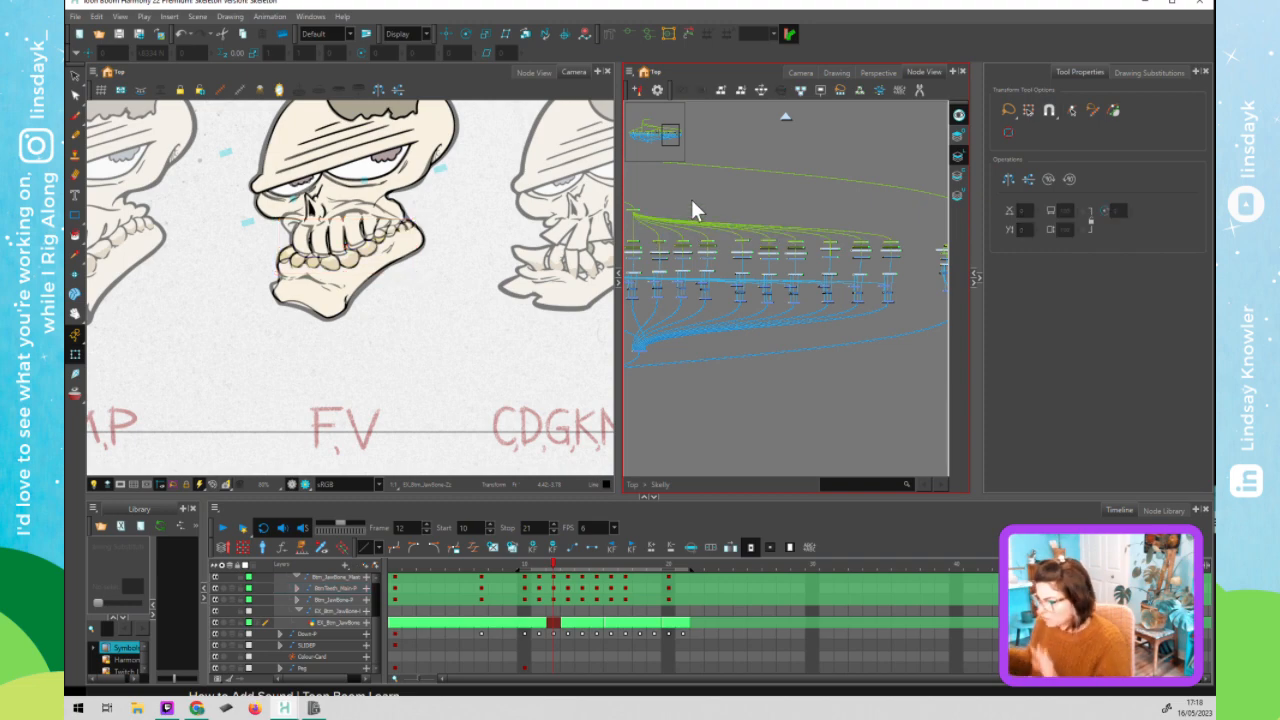
pyautogui.click(636, 209)
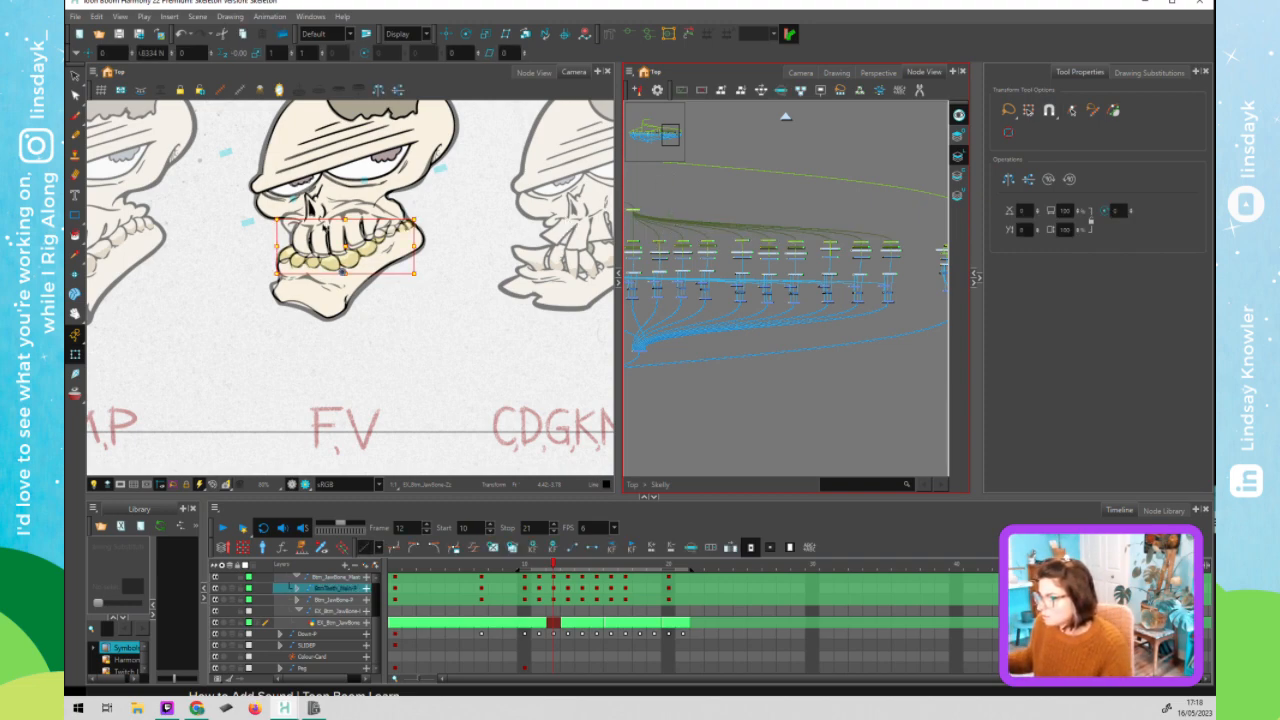
pyautogui.click(363, 271)
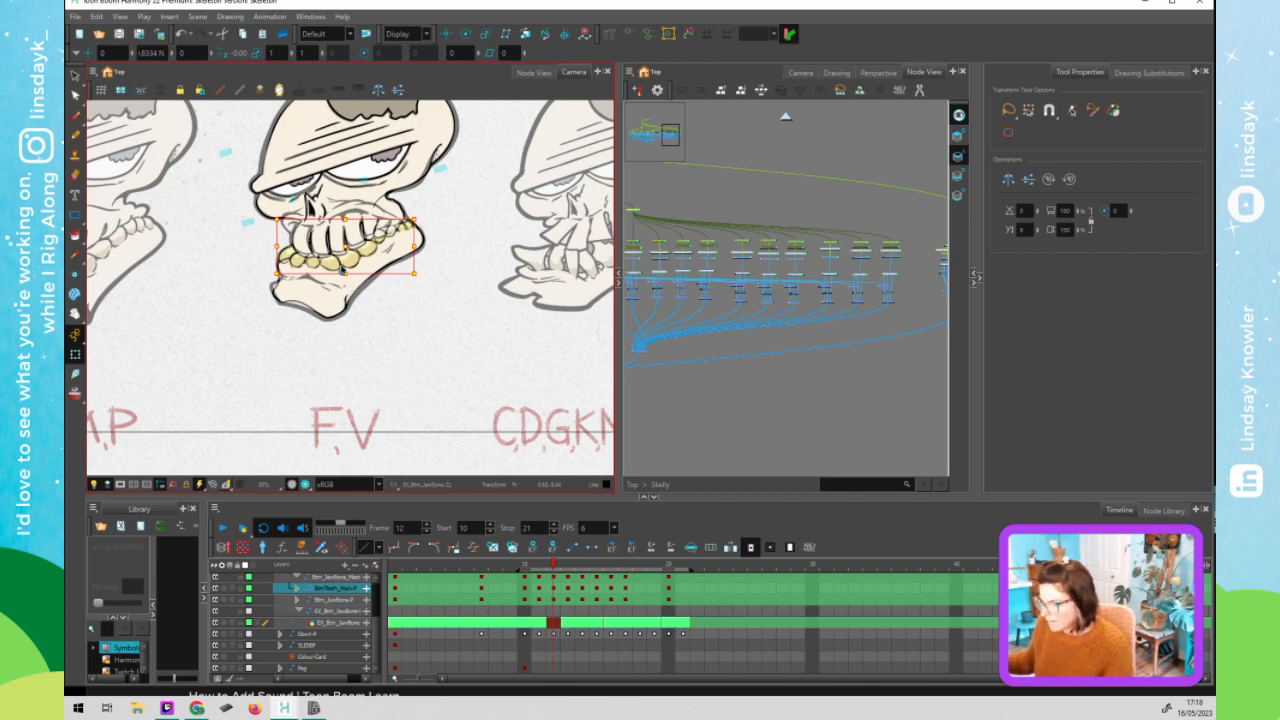
pyautogui.click(652, 209)
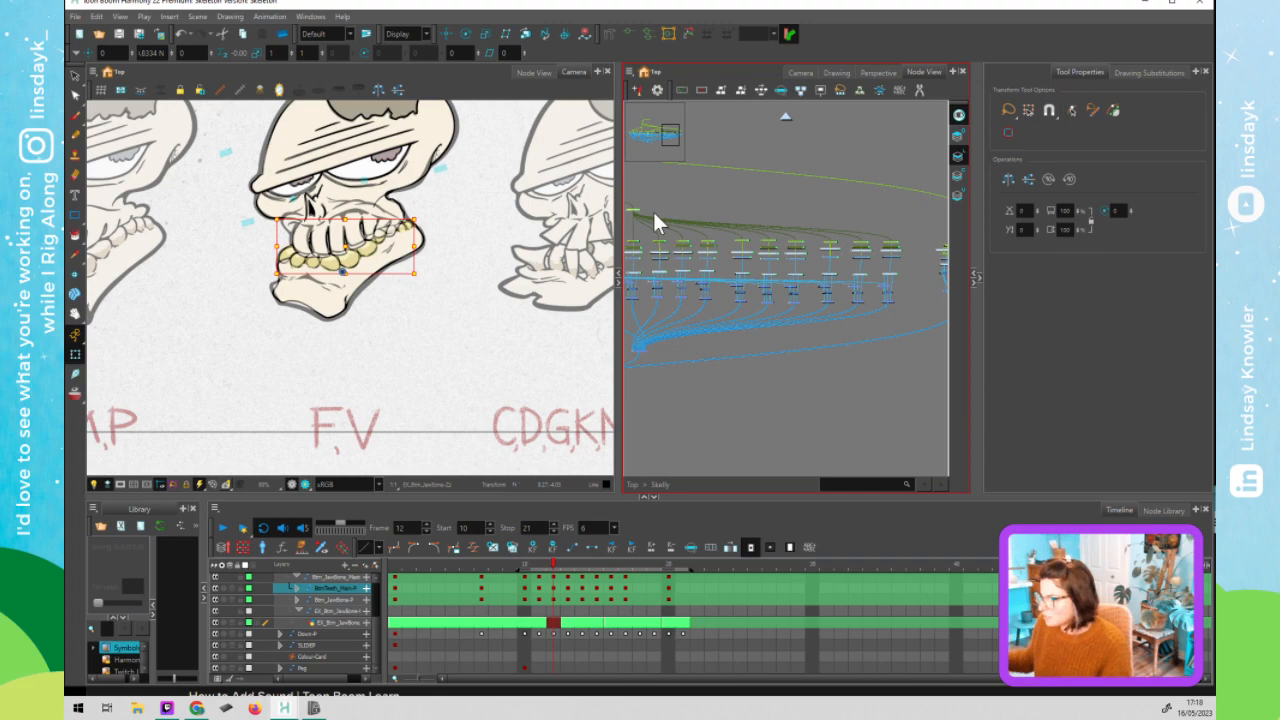
# - Move the BtmTeeth_Main-P peg down and slightly right over the jawbone of the TH mouth shape on frame 14
pyautogui.click(544, 566)
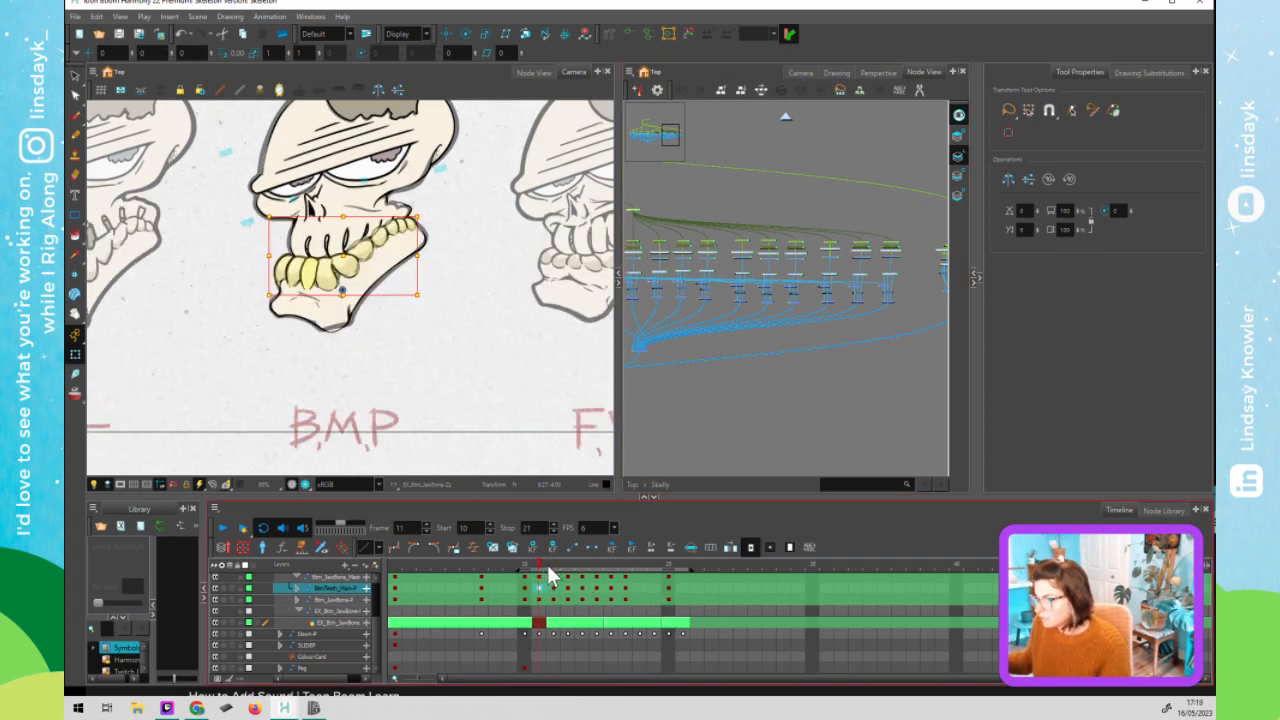
pyautogui.click(574, 567)
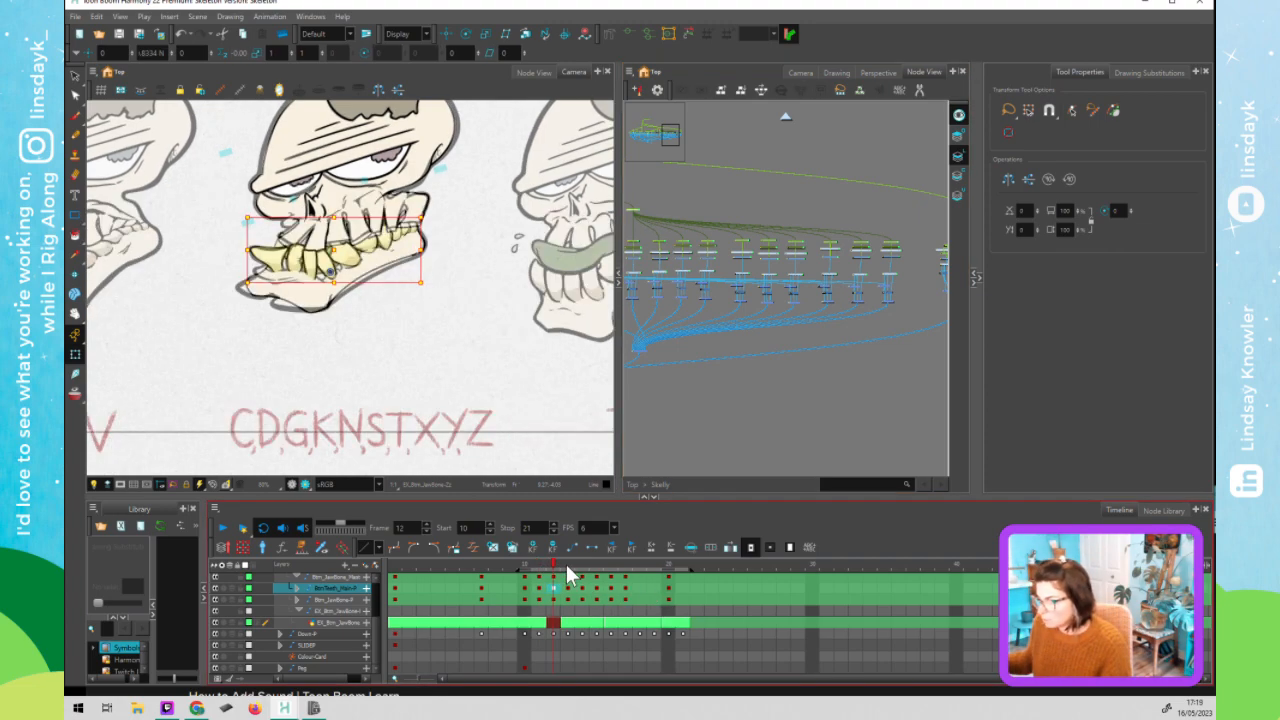
pyautogui.click(580, 567)
pyautogui.click(582, 567)
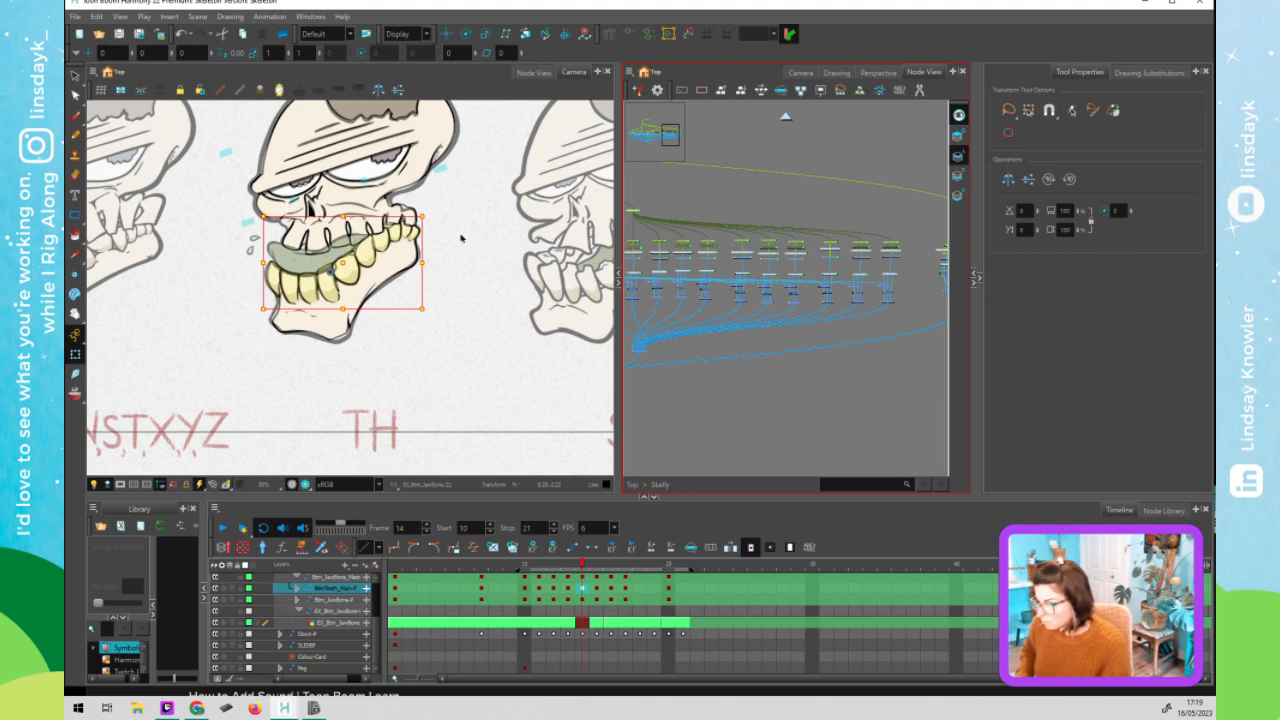
pyautogui.press('Down')
pyautogui.press('Down')
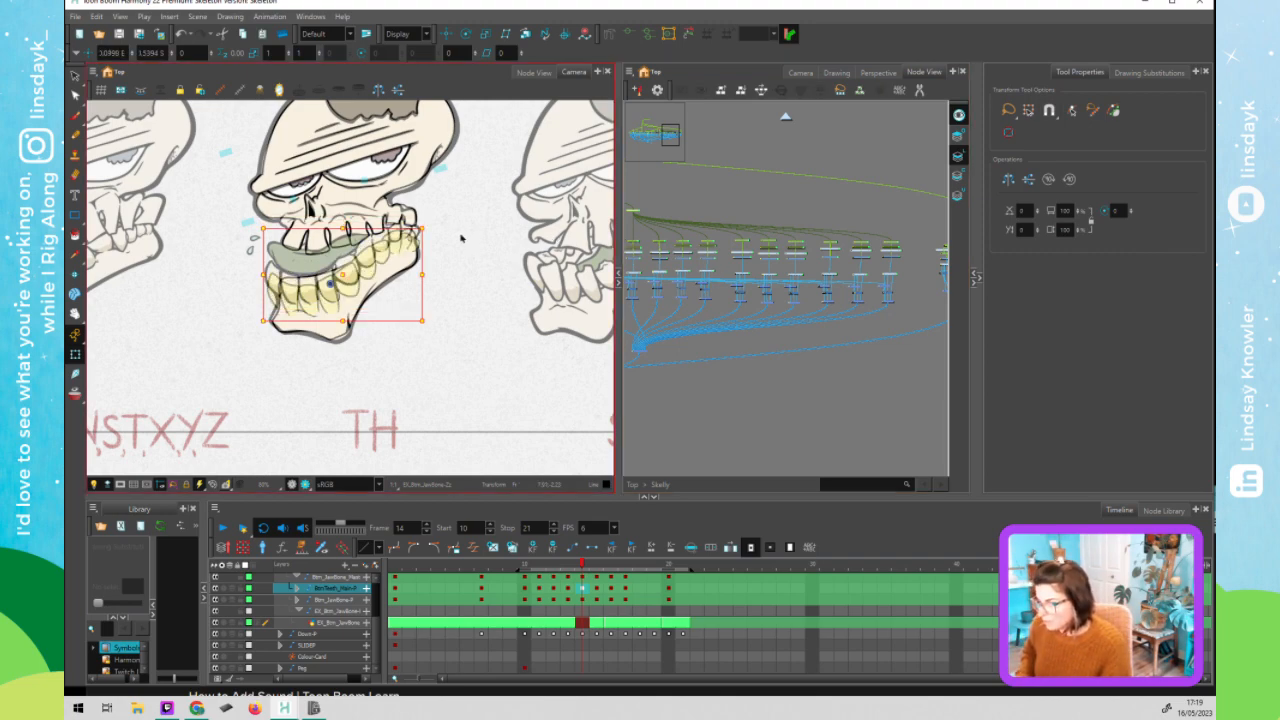
pyautogui.press('Right')
pyautogui.press('Down')
# - Select all individual bottom tooth pegs and shift them up and left onto the original TH teeth position on frame 14
pyautogui.click(670, 231)
pyautogui.moveTo(836, 228)
pyautogui.mouseDown()
pyautogui.moveTo(902, 242)
pyautogui.moveTo(897, 212)
pyautogui.mouseUp()
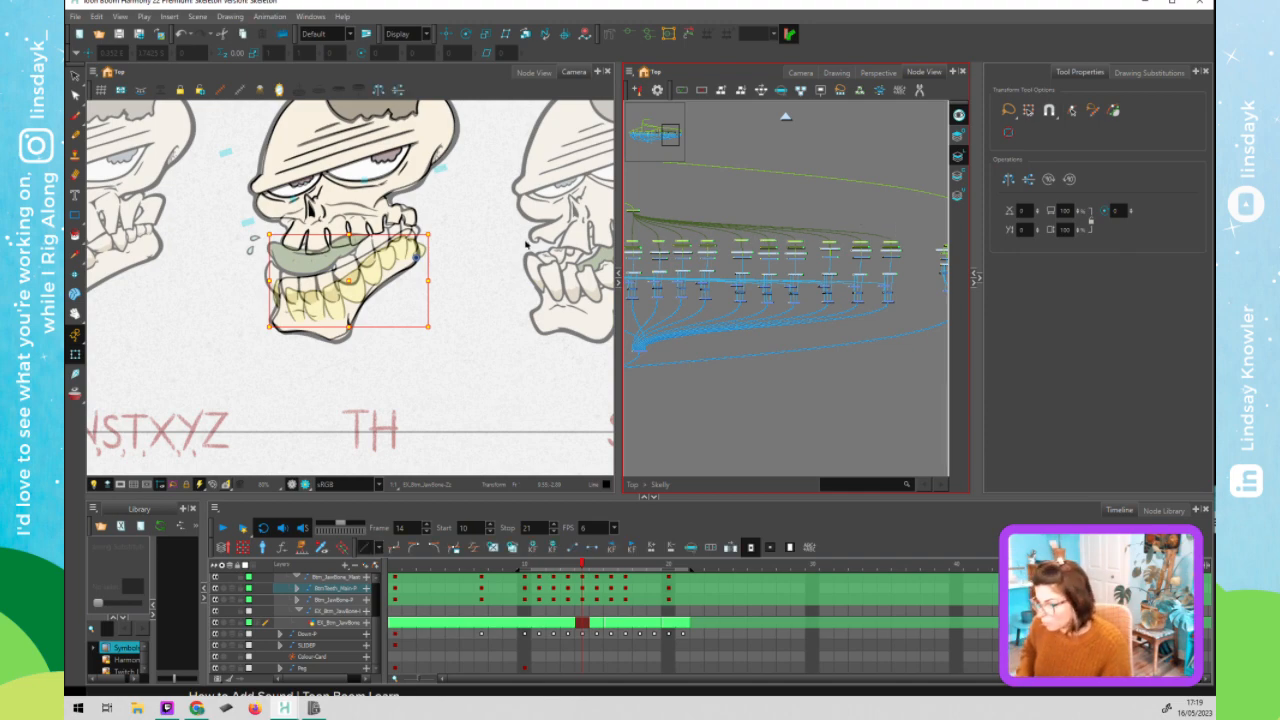
pyautogui.press('Left')
pyautogui.press('Up')
pyautogui.press('Up')
pyautogui.press('Up')
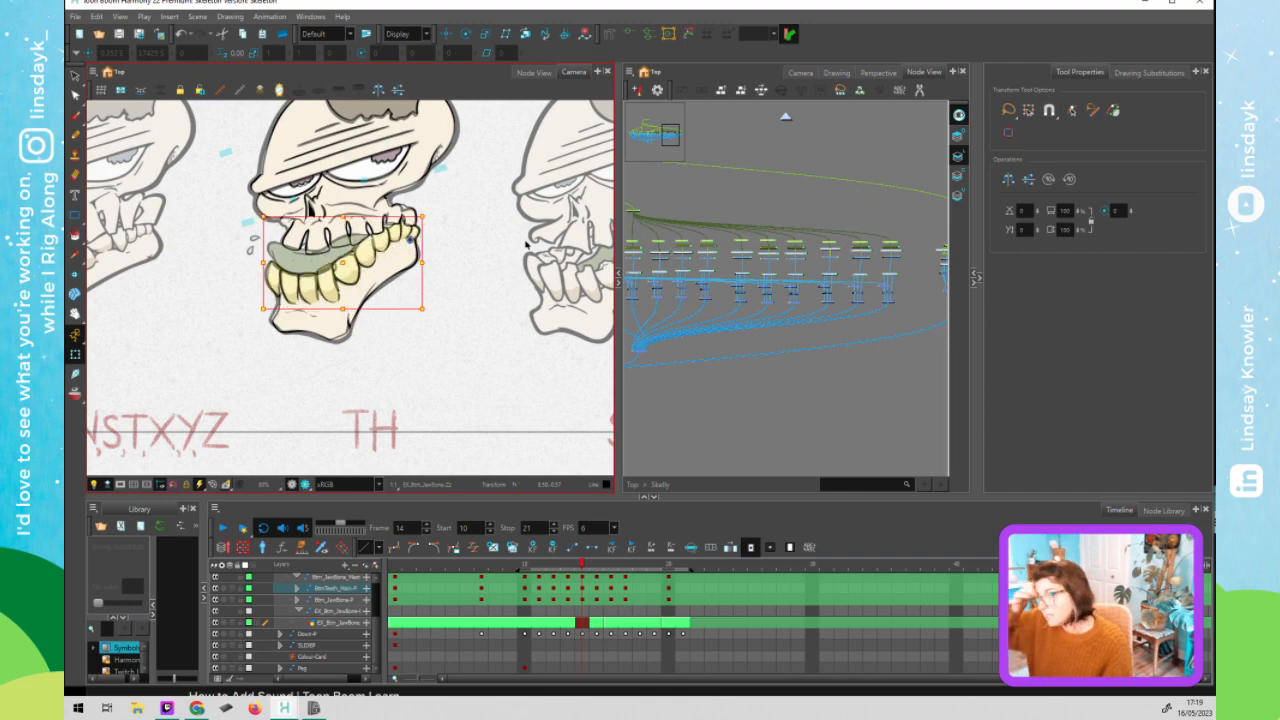
# - Reselect the BtmTeeth_Main-P peg and move it down and slightly right over the SH mouth shape's jaw on frame 15
pyautogui.click(830, 230)
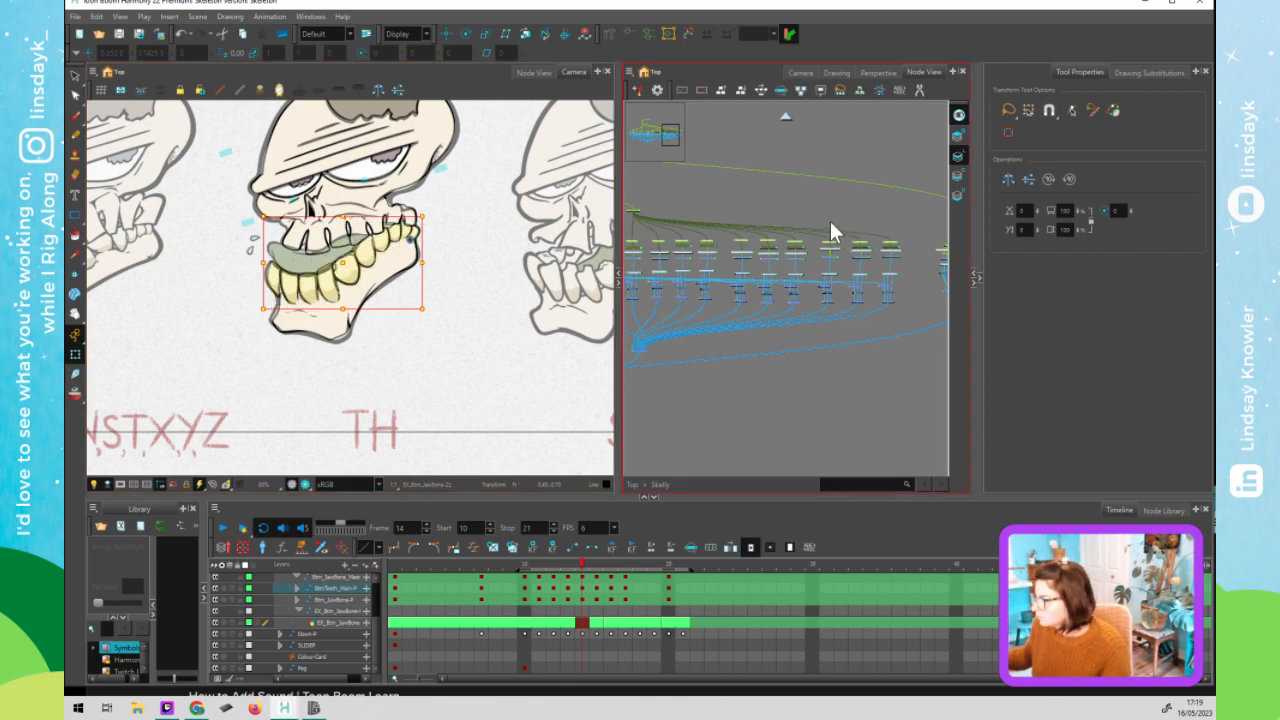
pyautogui.moveTo(659, 195); pyautogui.dragTo(644, 216)
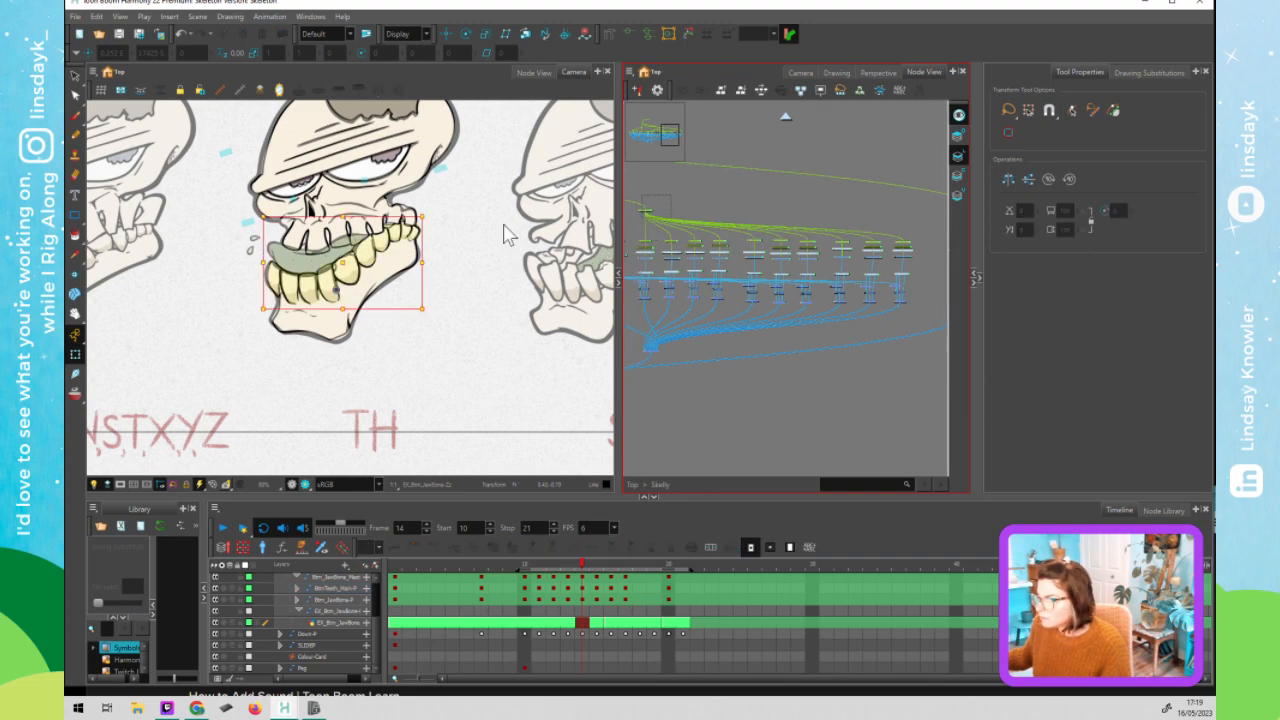
pyautogui.click(399, 268)
pyautogui.press('.')
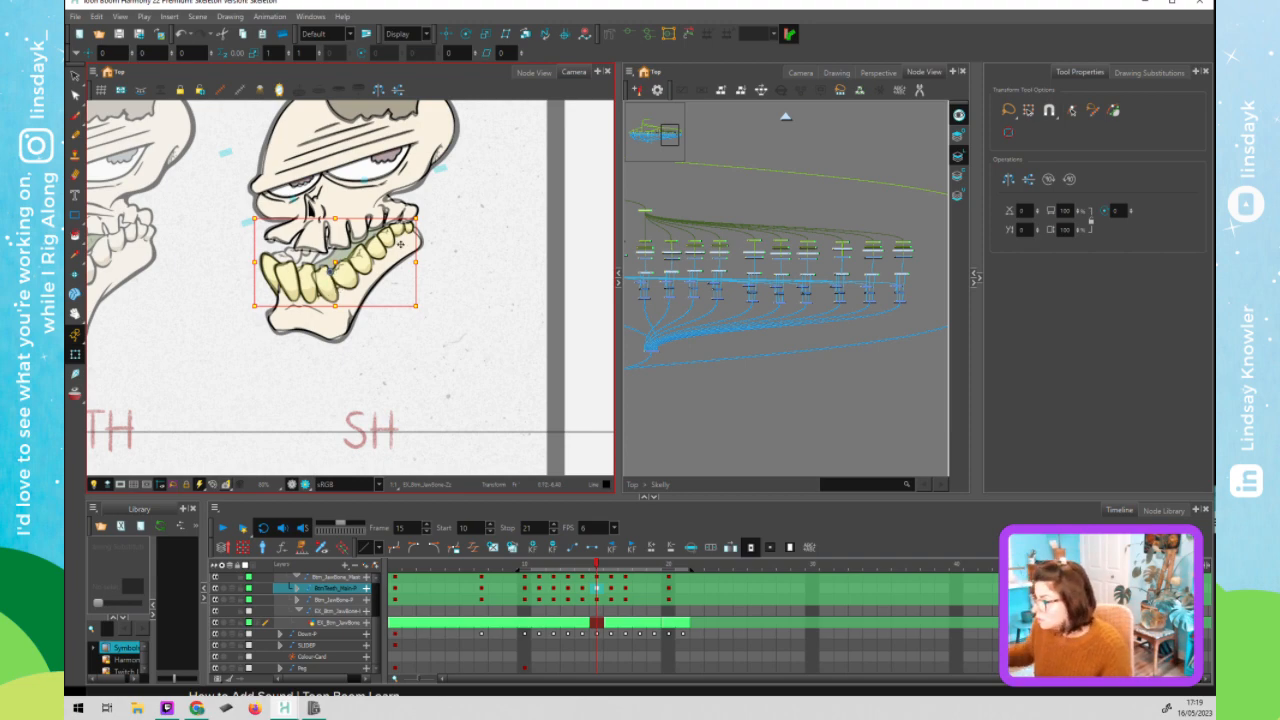
pyautogui.click(639, 216)
pyautogui.click(640, 224)
pyautogui.middleClick(462, 289)
pyautogui.press('Down')
pyautogui.press('Down')
pyautogui.press('Down')
pyautogui.press('Right')
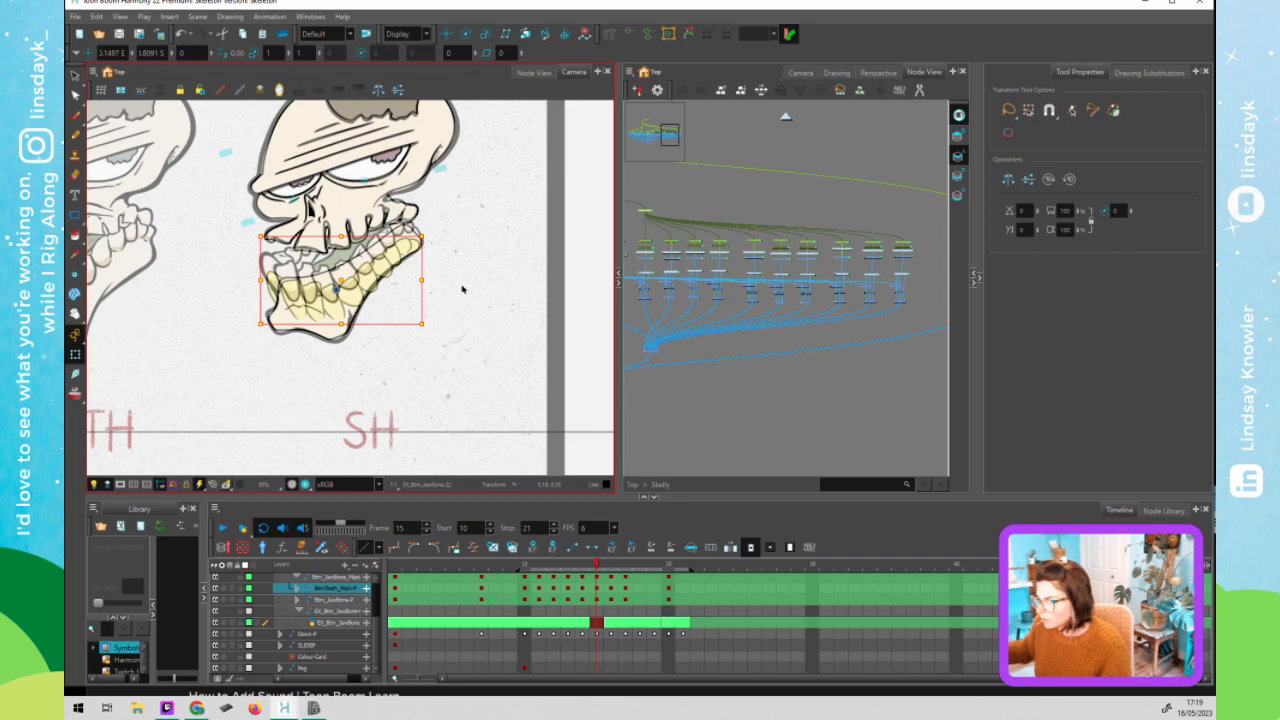
# - Select all individual bottom tooth pegs and shift them up and left onto the original SH teeth position on frame 15
pyautogui.click(635, 229)
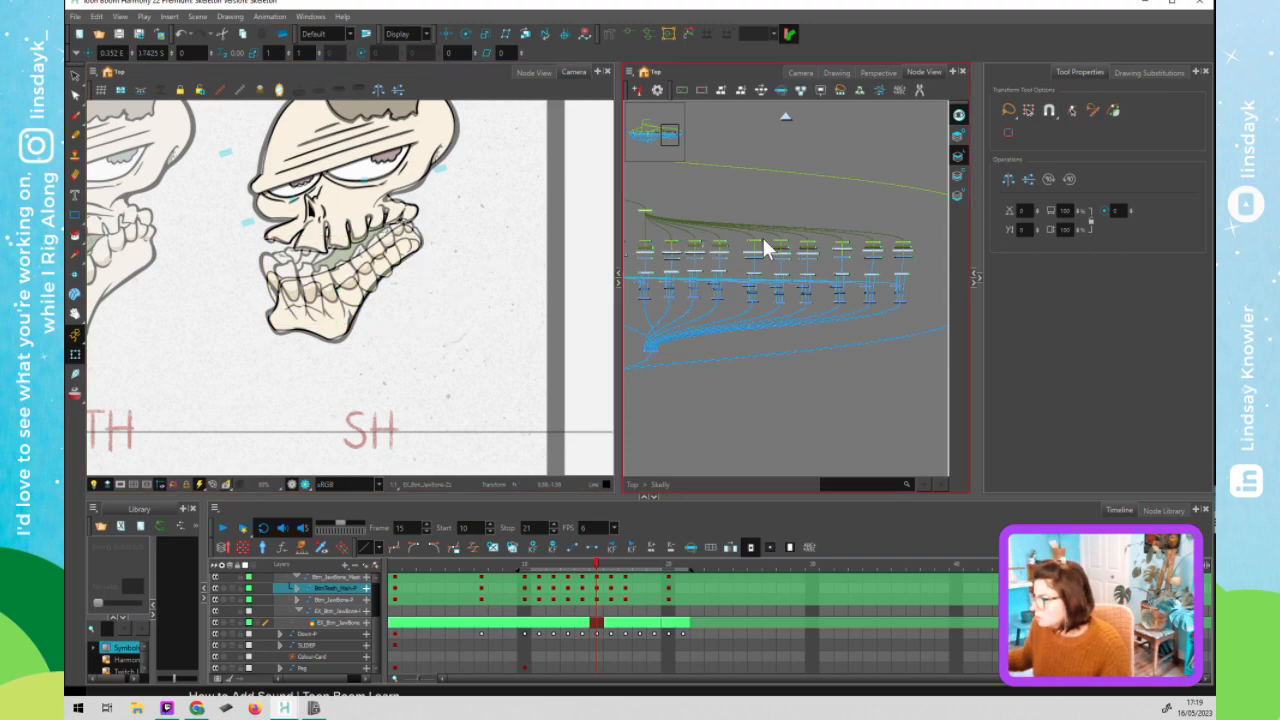
pyautogui.click(906, 244)
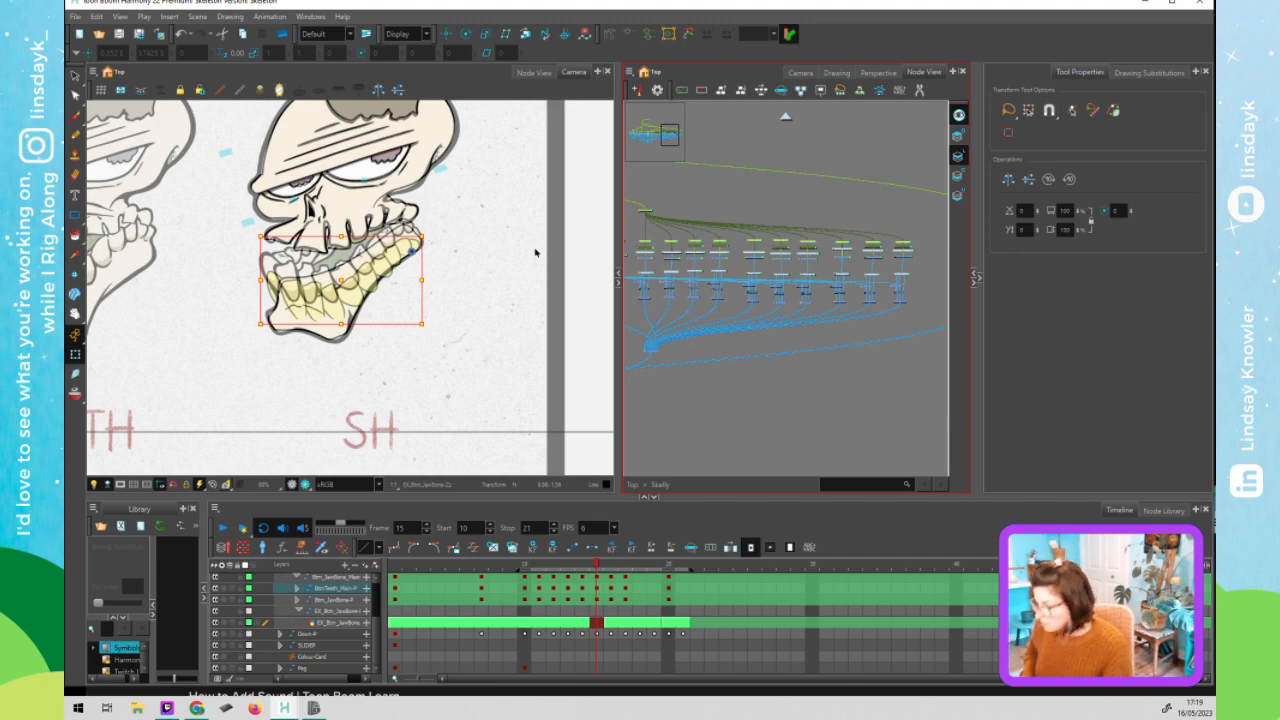
pyautogui.press('Up')
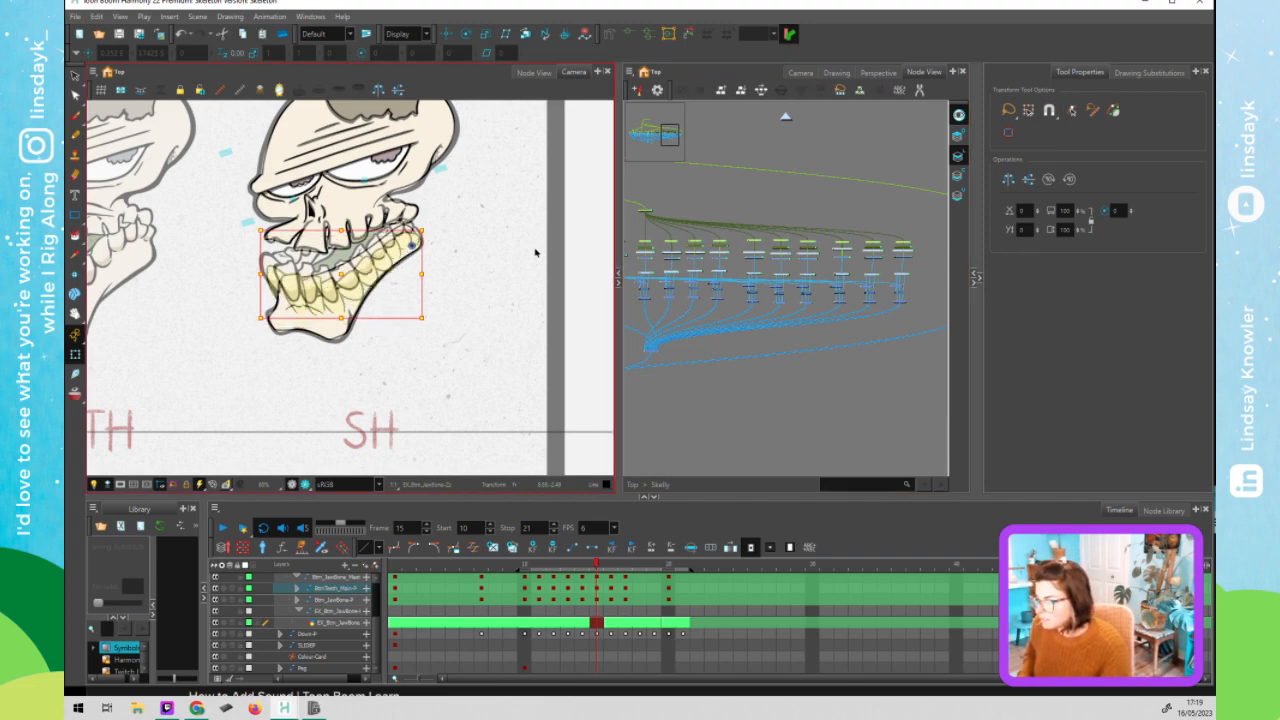
pyautogui.press('Up')
pyautogui.press('Up')
pyautogui.press('Left')
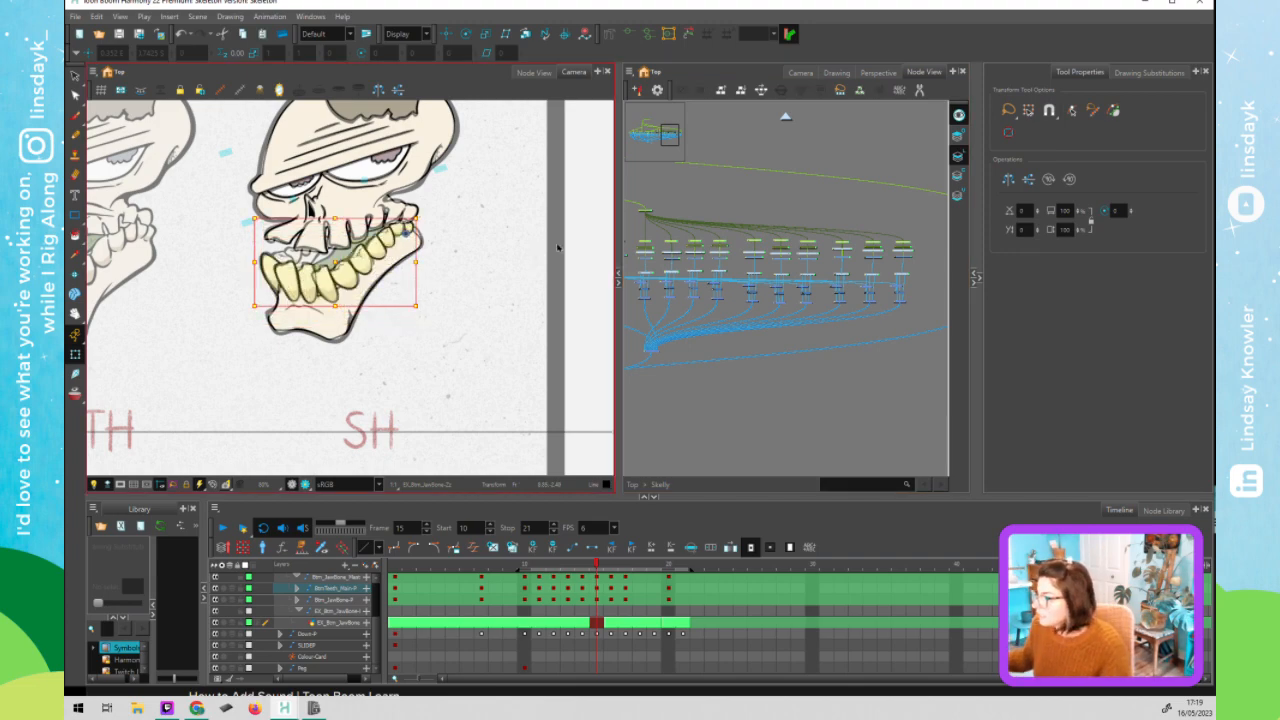
# - Check the BtmTeeth_Main-P peg on frames 15 and 16, and move it down and right over the EE jaw on frame 17
pyautogui.moveTo(701, 199); pyautogui.dragTo(646, 213)
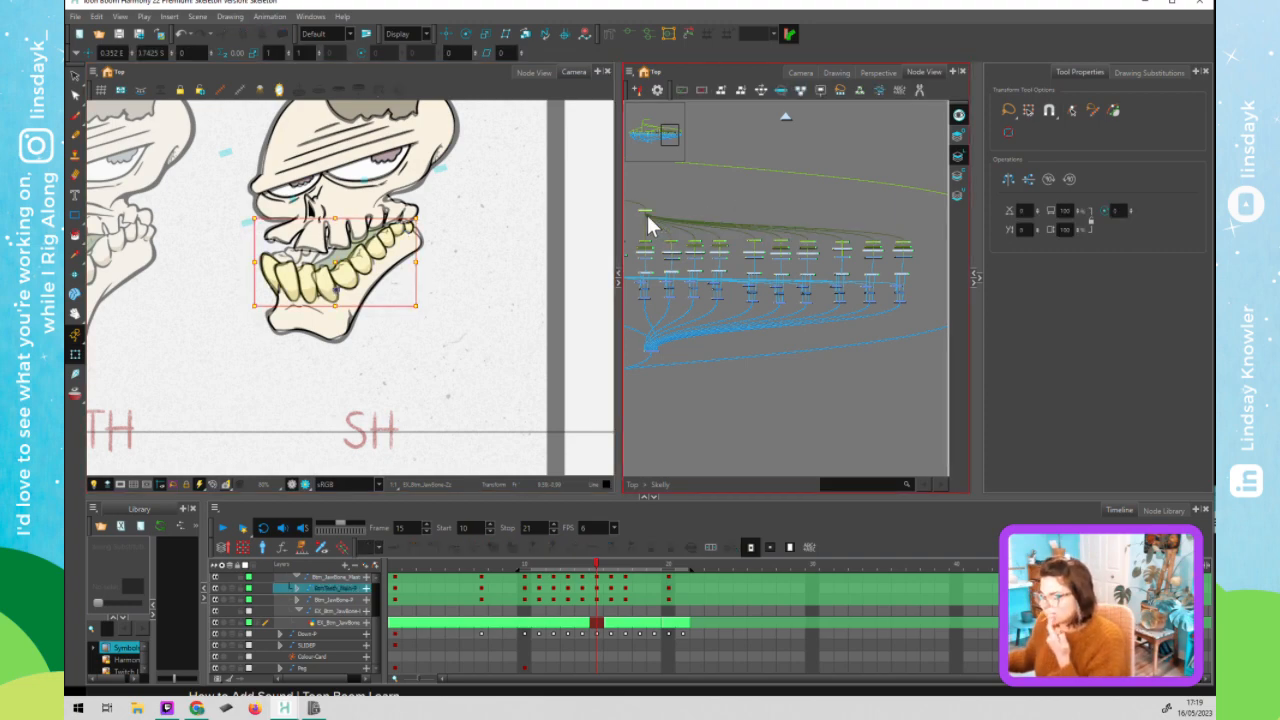
pyautogui.click(614, 564)
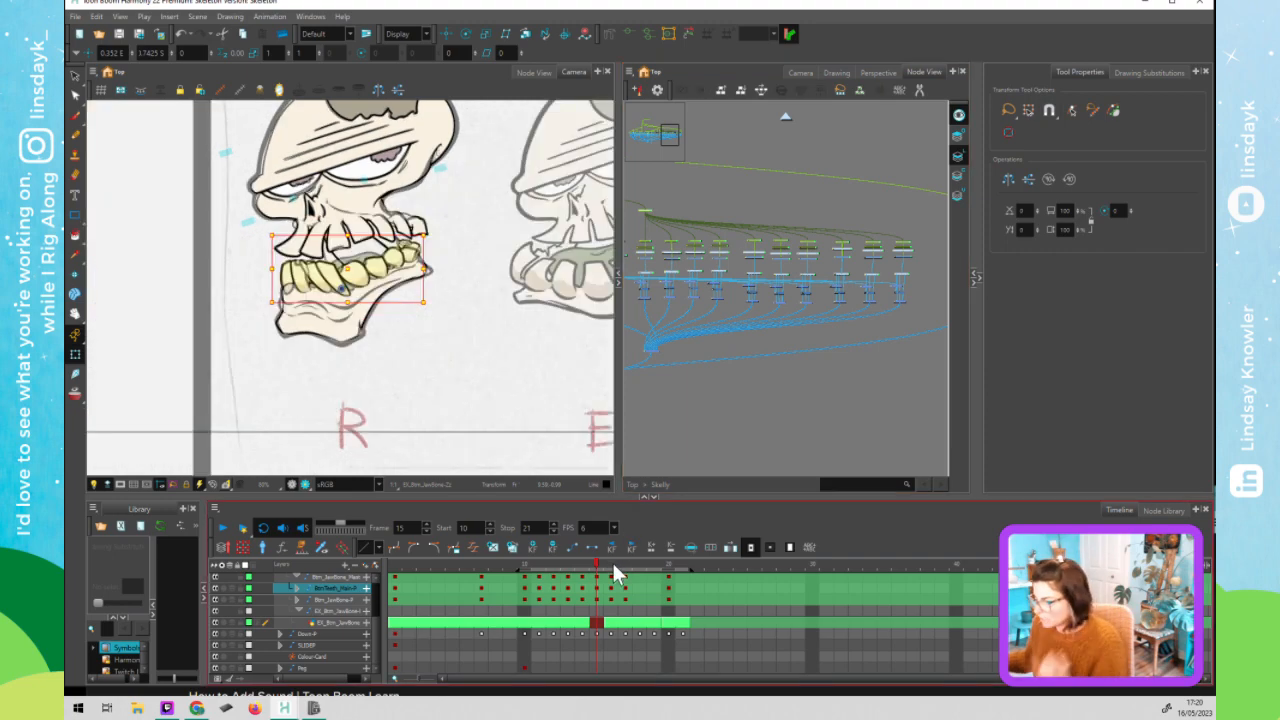
pyautogui.click(617, 565)
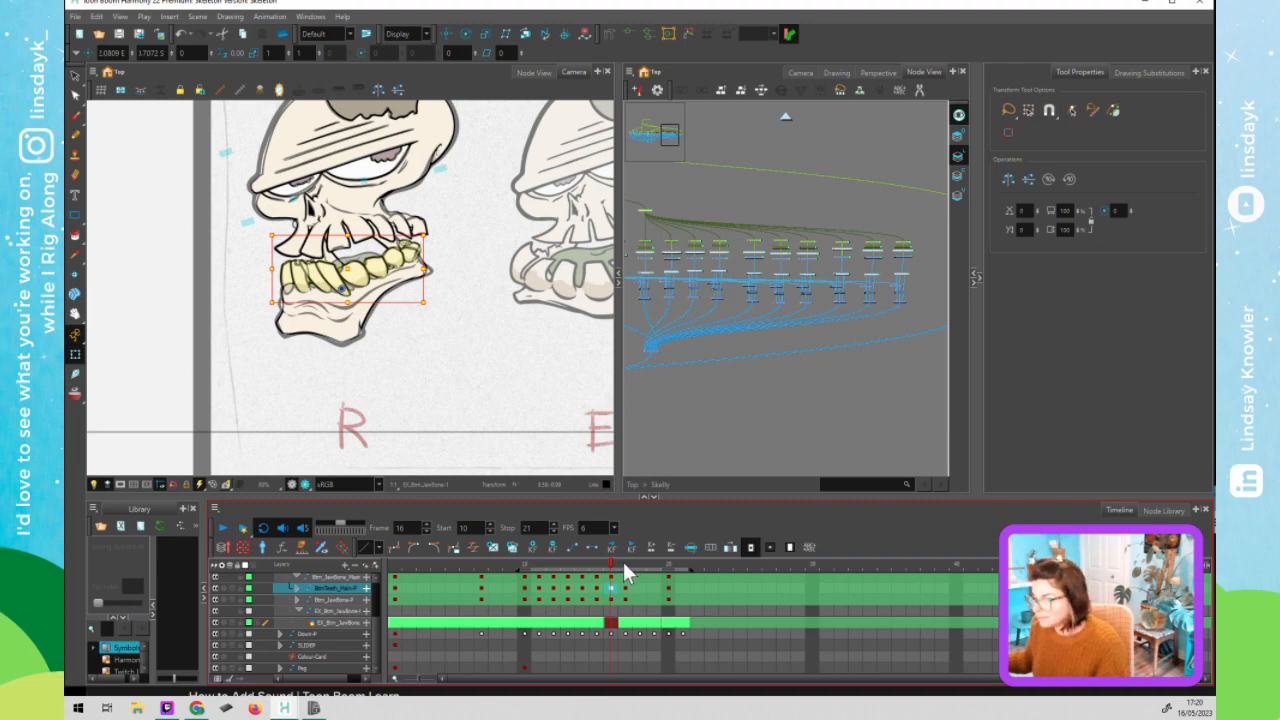
pyautogui.click(623, 562)
pyautogui.click(341, 279)
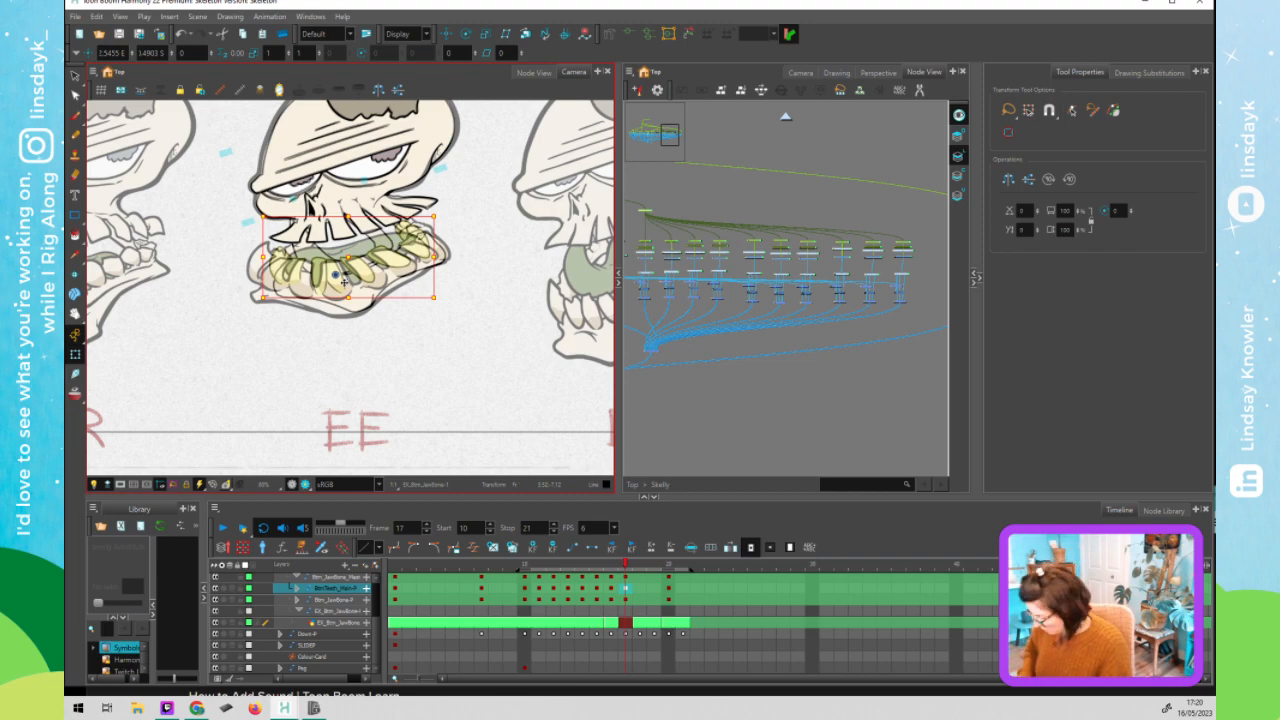
pyautogui.moveTo(345, 279); pyautogui.dragTo(347, 285)
pyautogui.press('Down')
pyautogui.press('Right')
pyautogui.press('Right')
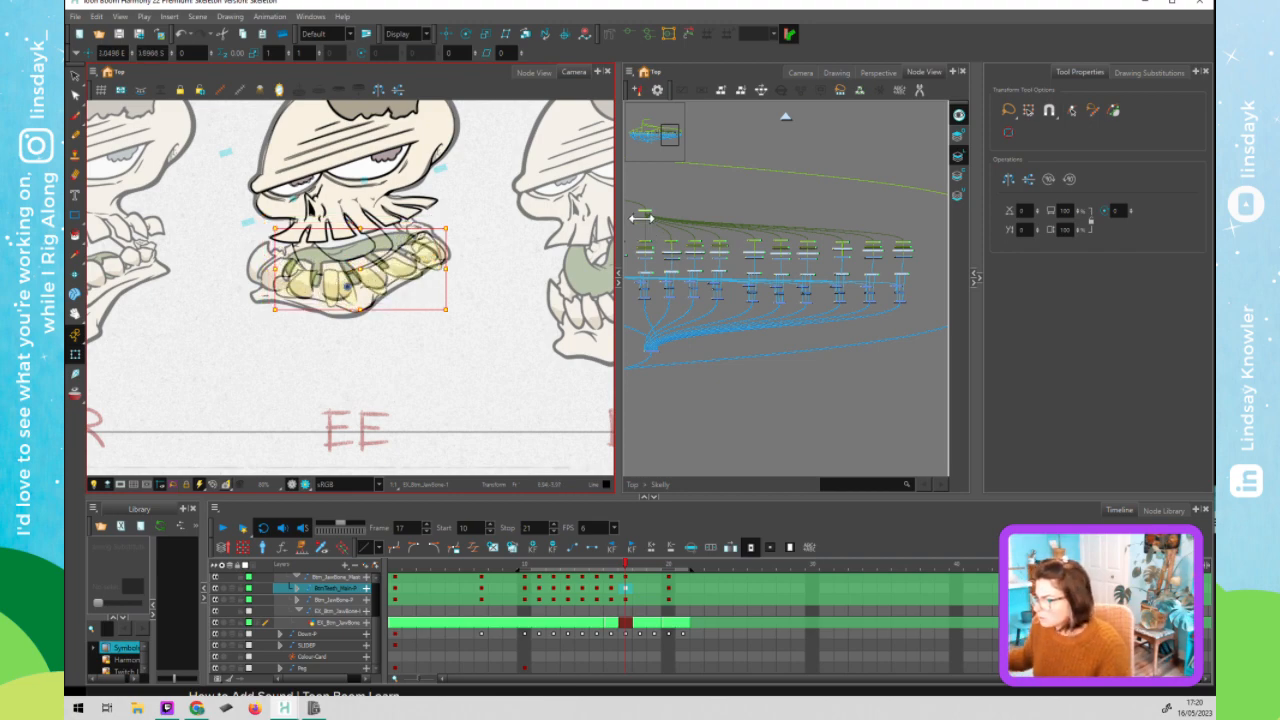
# - Select all individual bottom tooth pegs and shift them up and left onto the original EE teeth position on frame 17
pyautogui.click(914, 246)
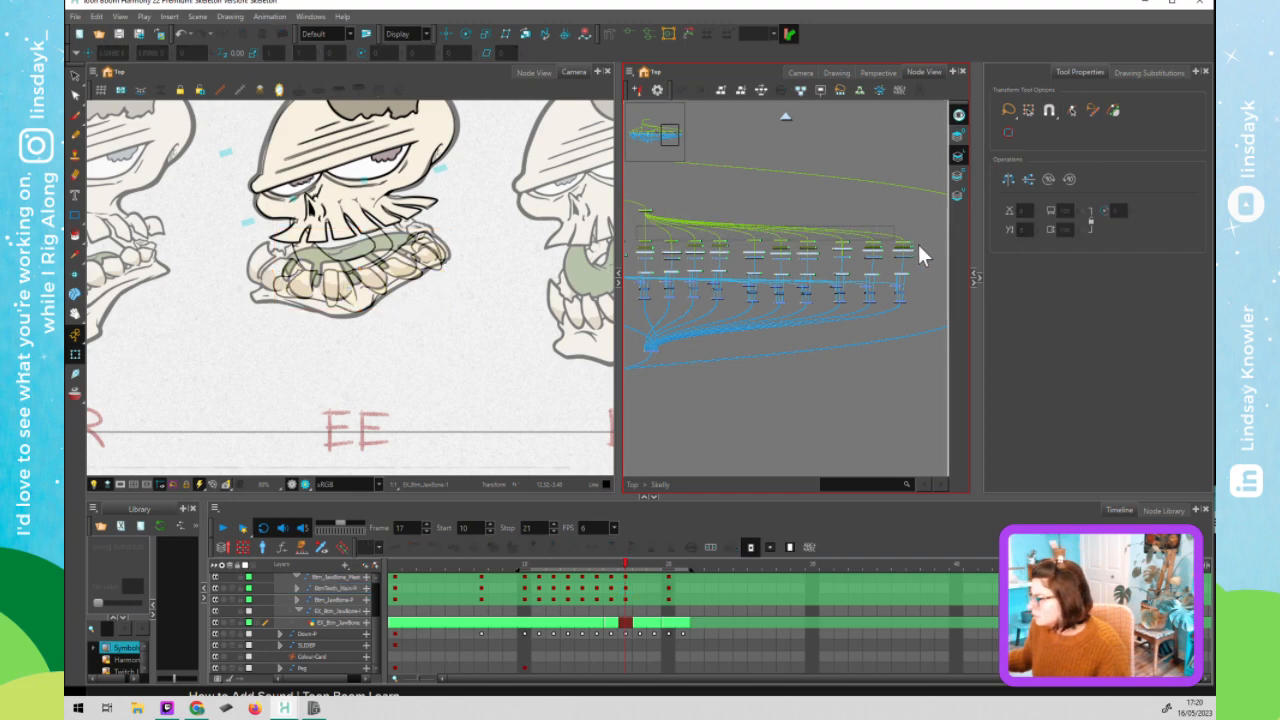
pyautogui.moveTo(920, 244); pyautogui.dragTo(920, 244)
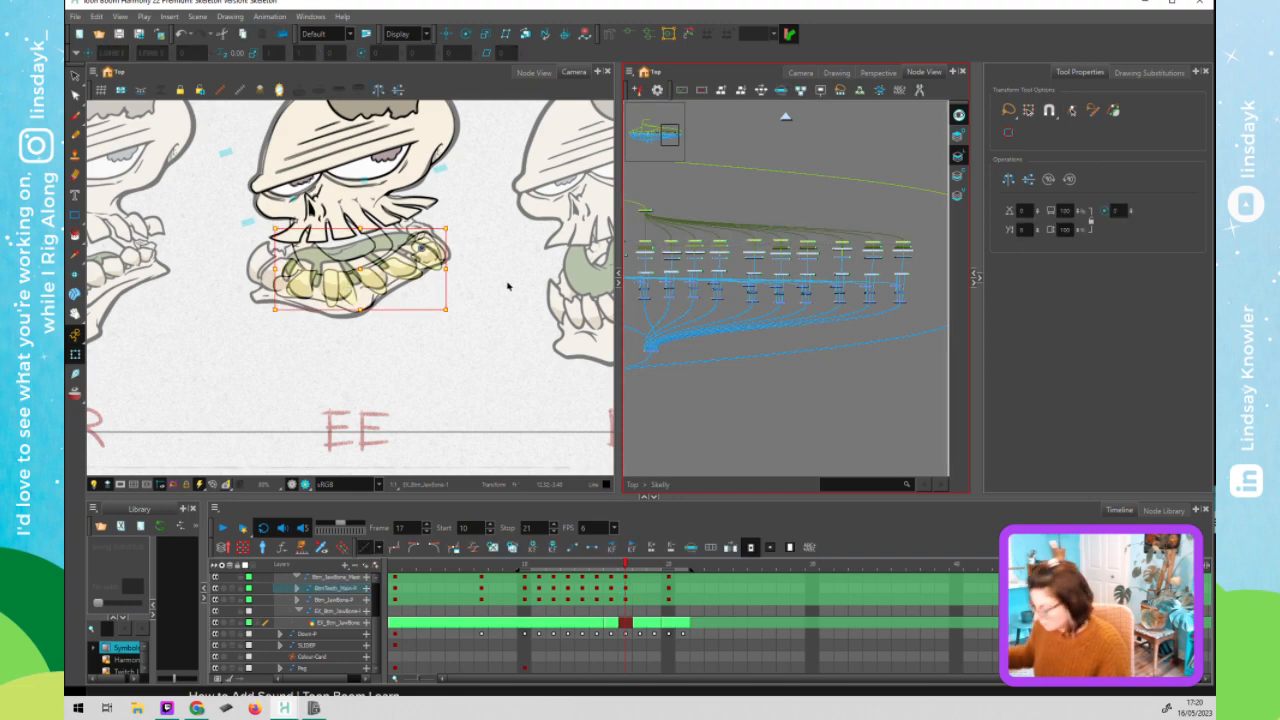
pyautogui.press('Left')
pyautogui.press('Left')
pyautogui.press('Up')
pyautogui.press('Up')
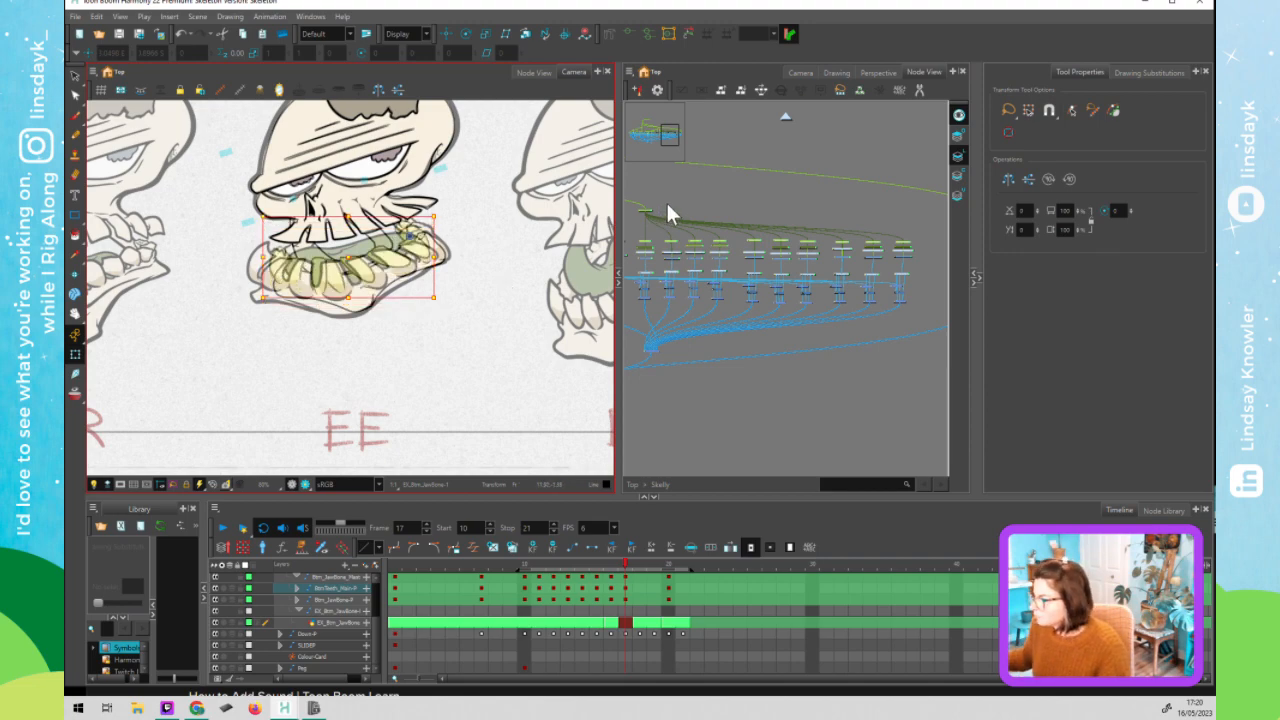
# - Reselect the BtmTeeth_Main-P peg and compare the EE and L mouth shapes on frames 17 and 18
pyautogui.click(639, 216)
pyautogui.click(643, 211)
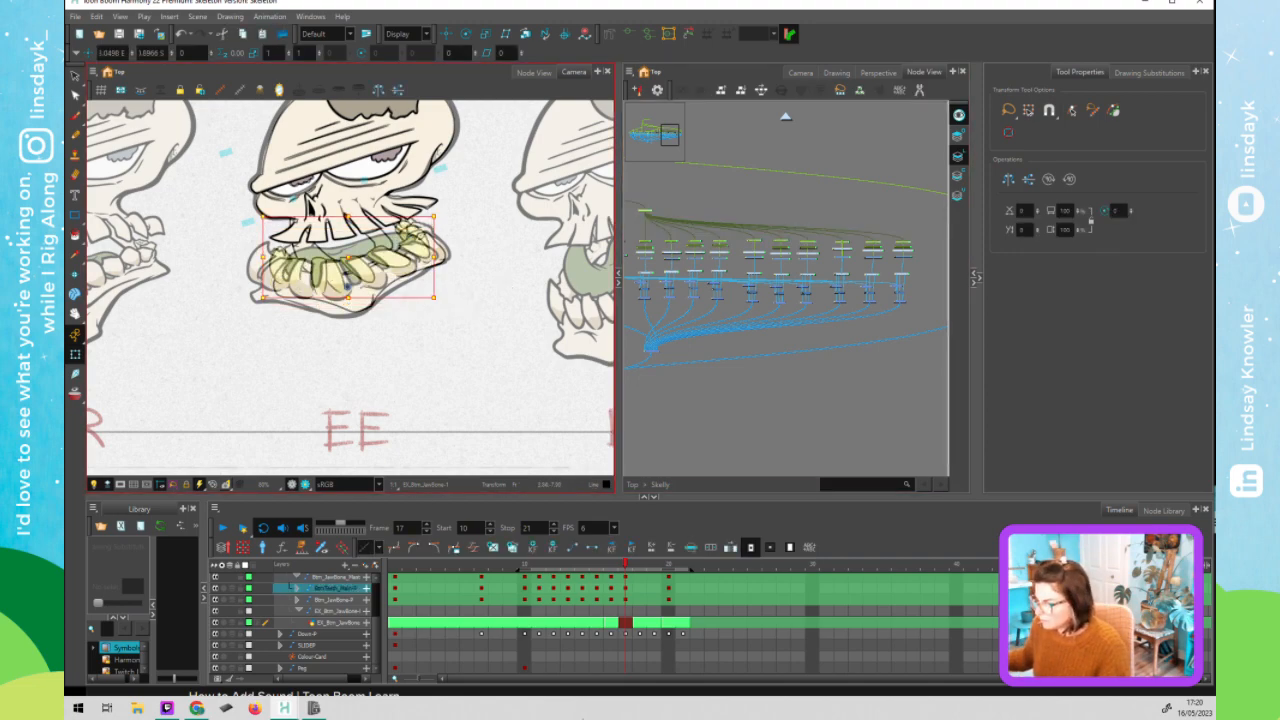
pyautogui.click(632, 587)
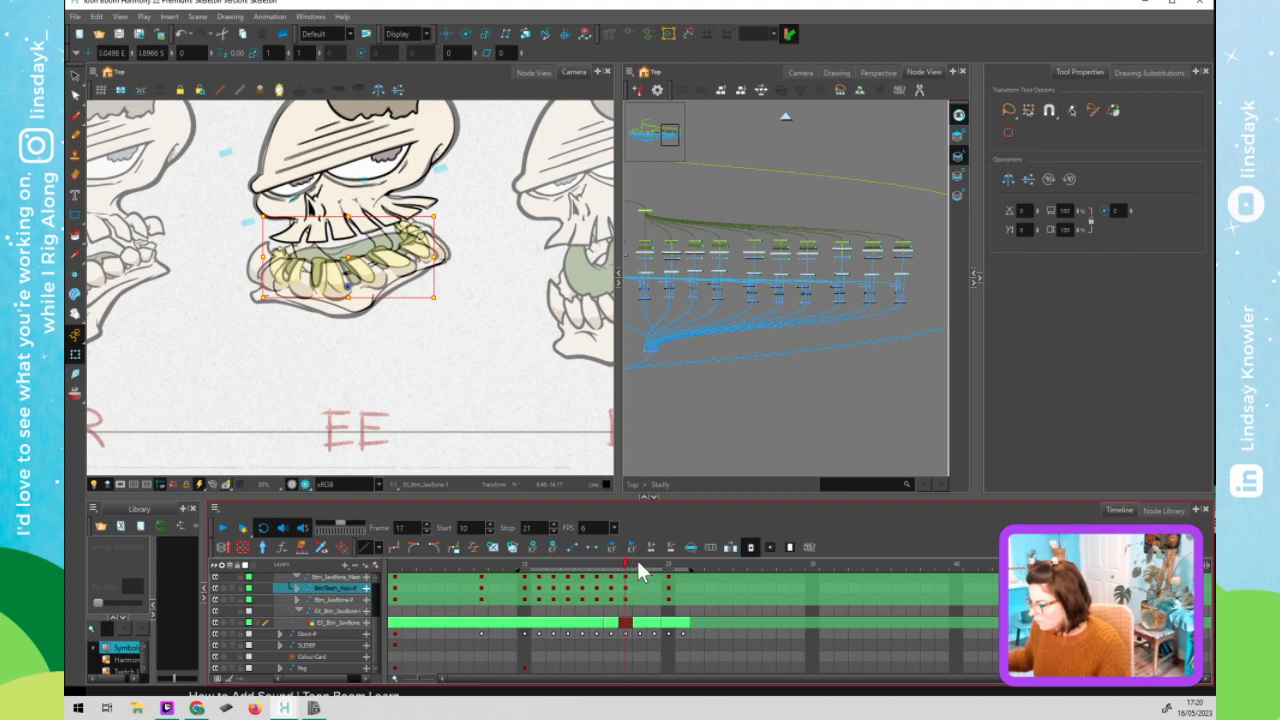
pyautogui.click(637, 558)
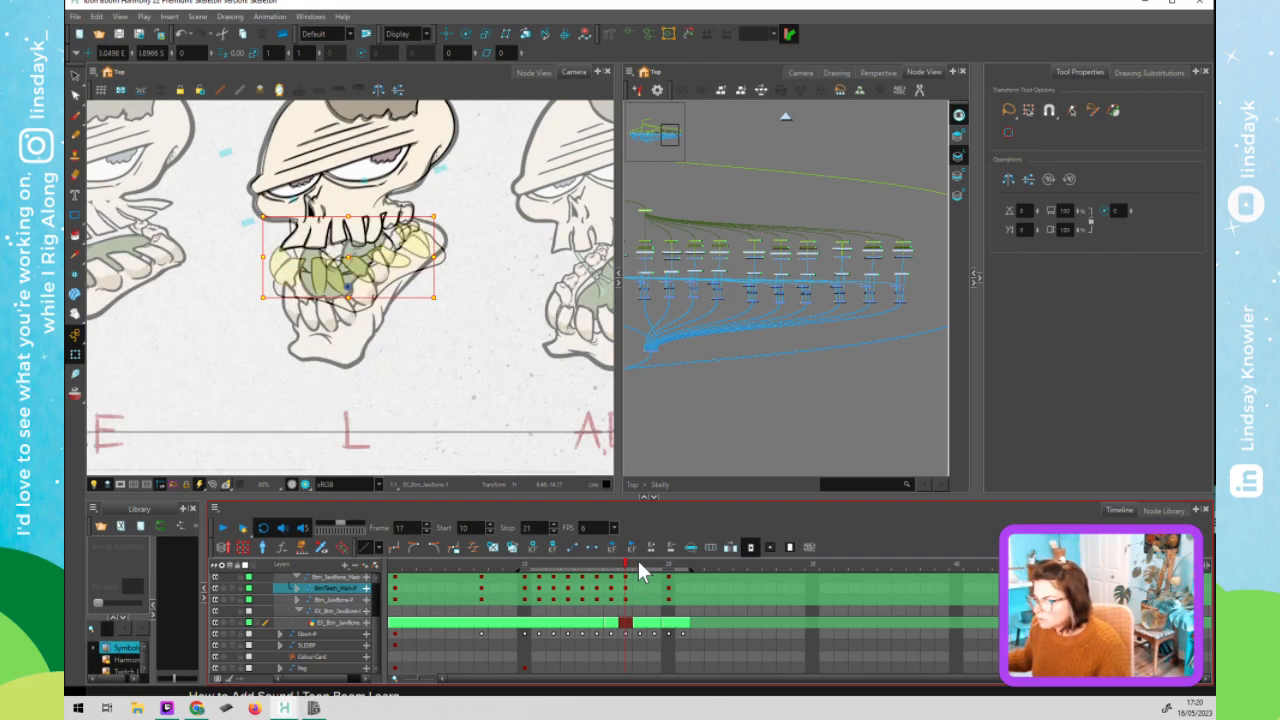
pyautogui.click(627, 562)
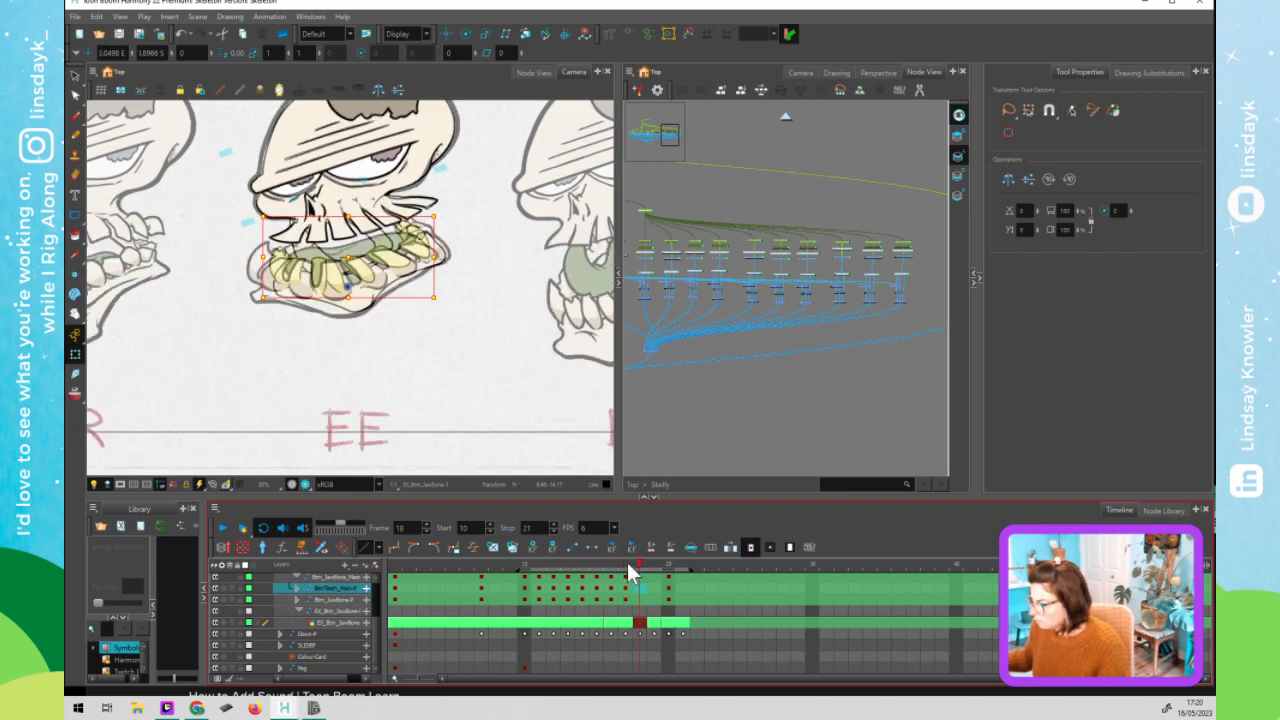
pyautogui.click(529, 420)
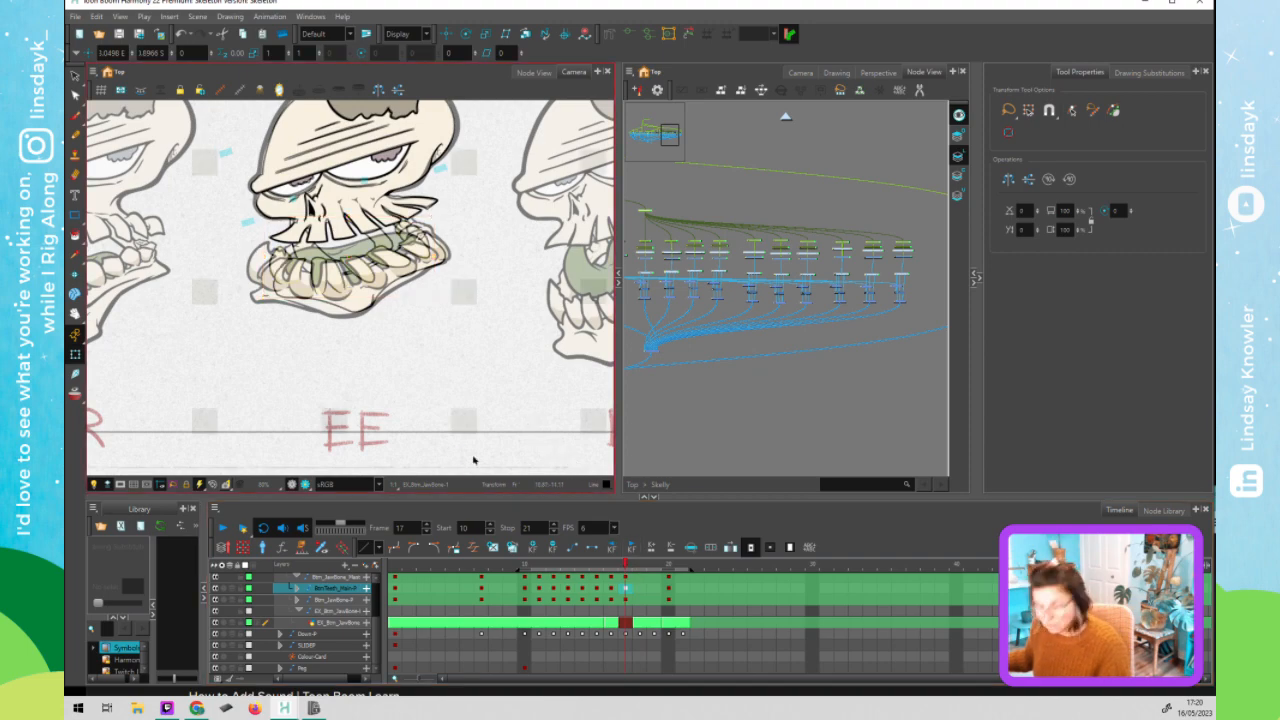
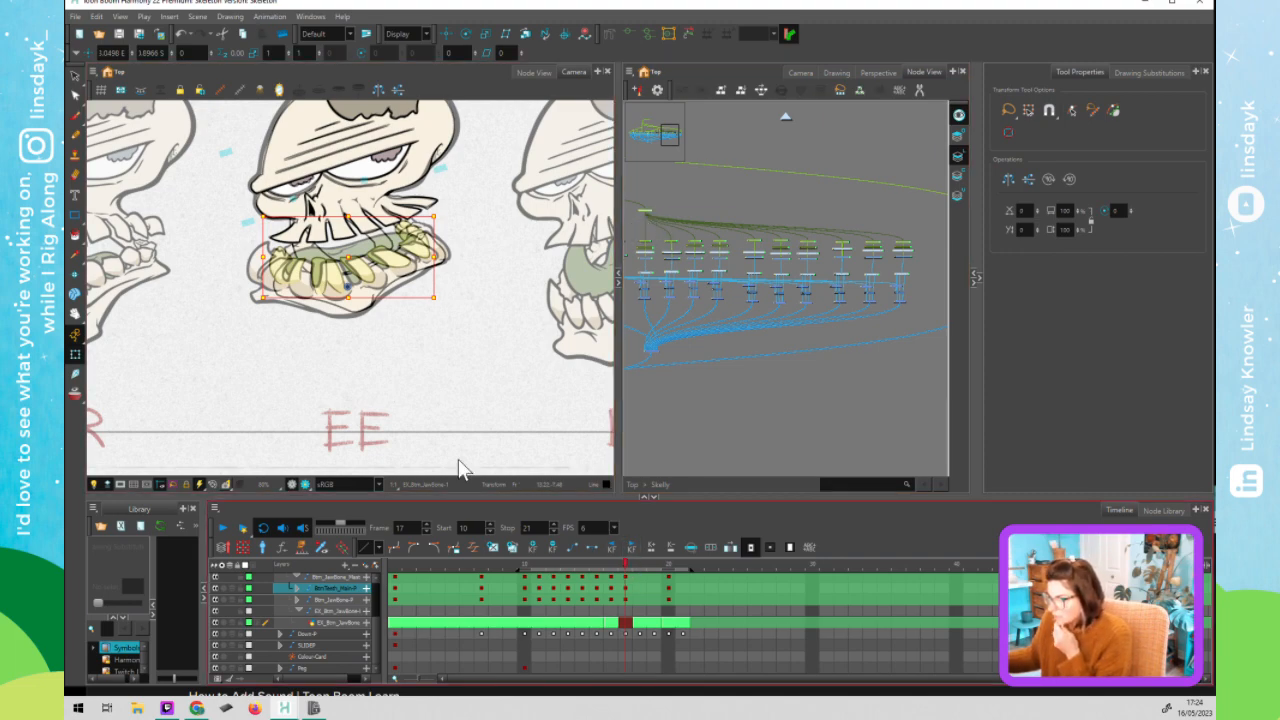
# - Reshape the bottom jawbone with its deformer on frame 17, pulling its left end and lower edge onto the EE sketch
pyautogui.click(647, 243)
pyautogui.scroll(4, 290, 292)
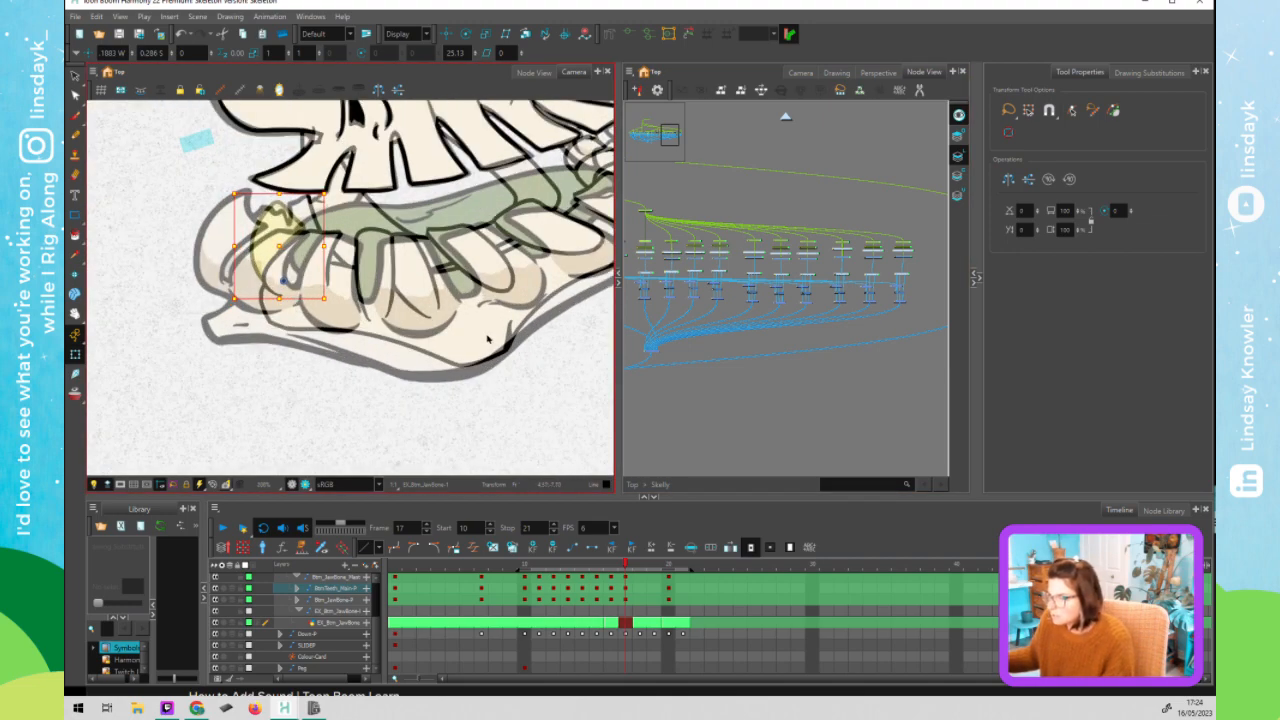
pyautogui.click(488, 338)
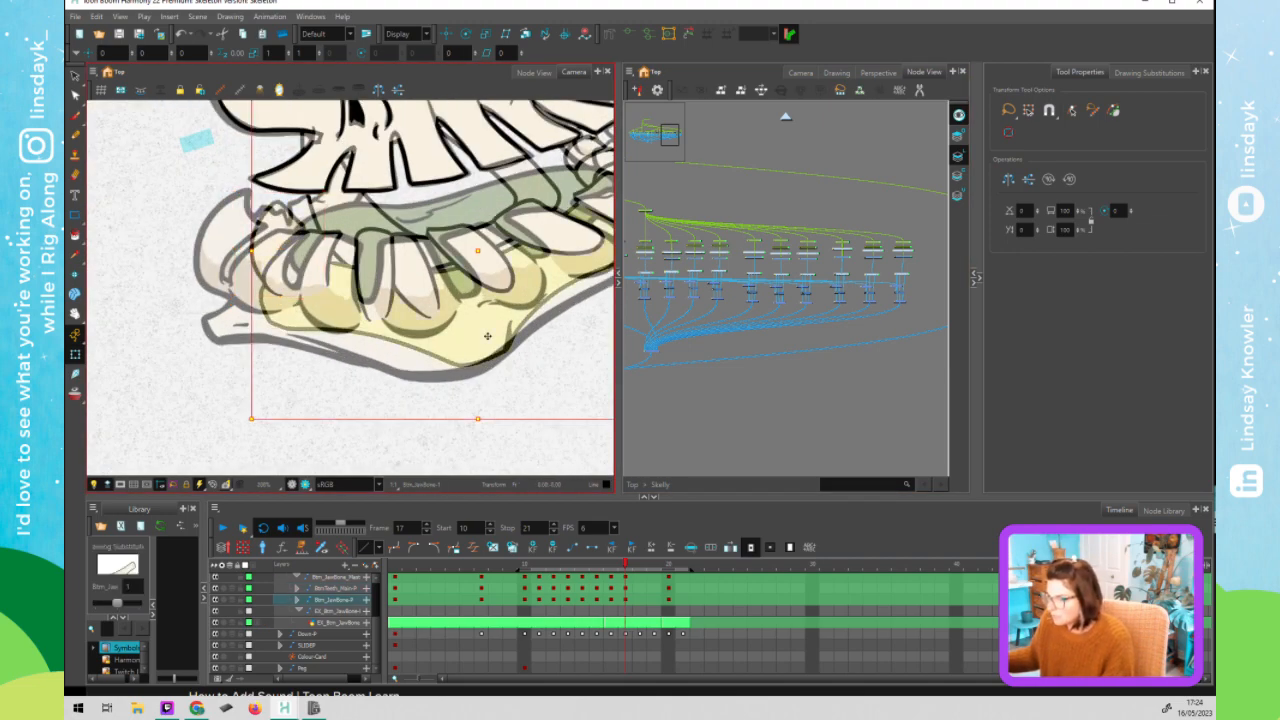
pyautogui.scroll(-1, 488, 338)
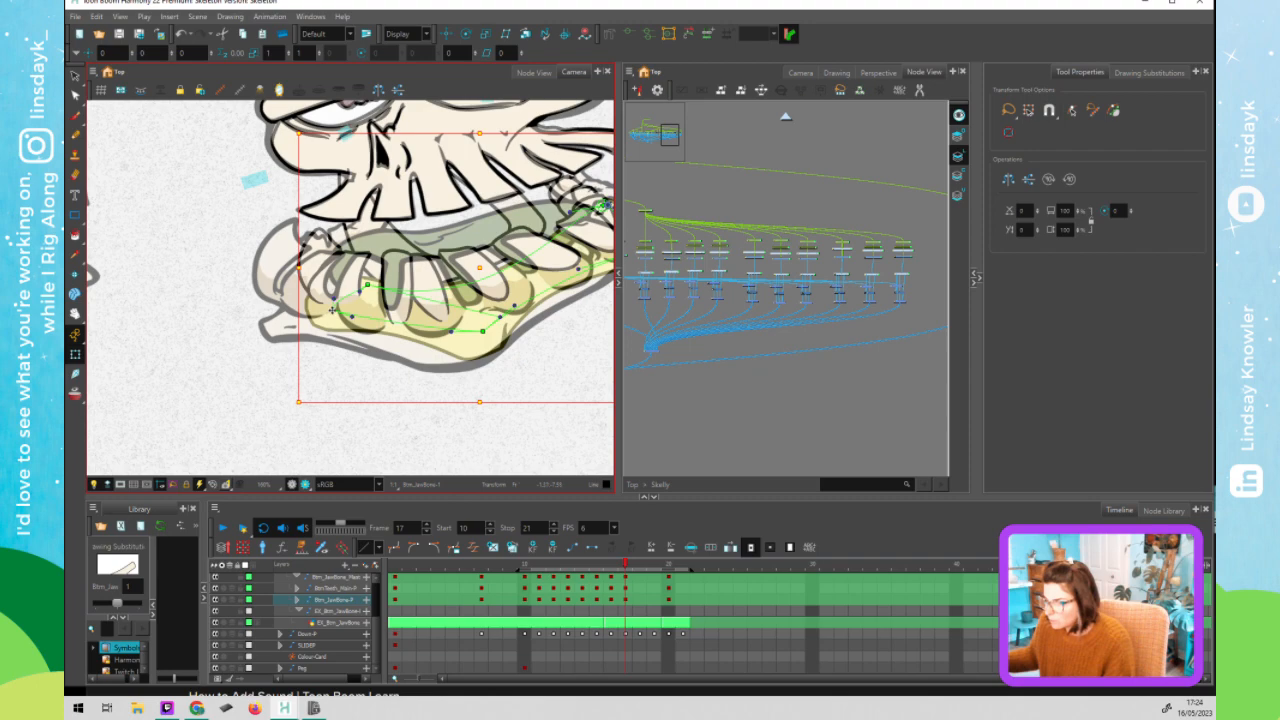
pyautogui.moveTo(332, 310); pyautogui.dragTo(286, 320)
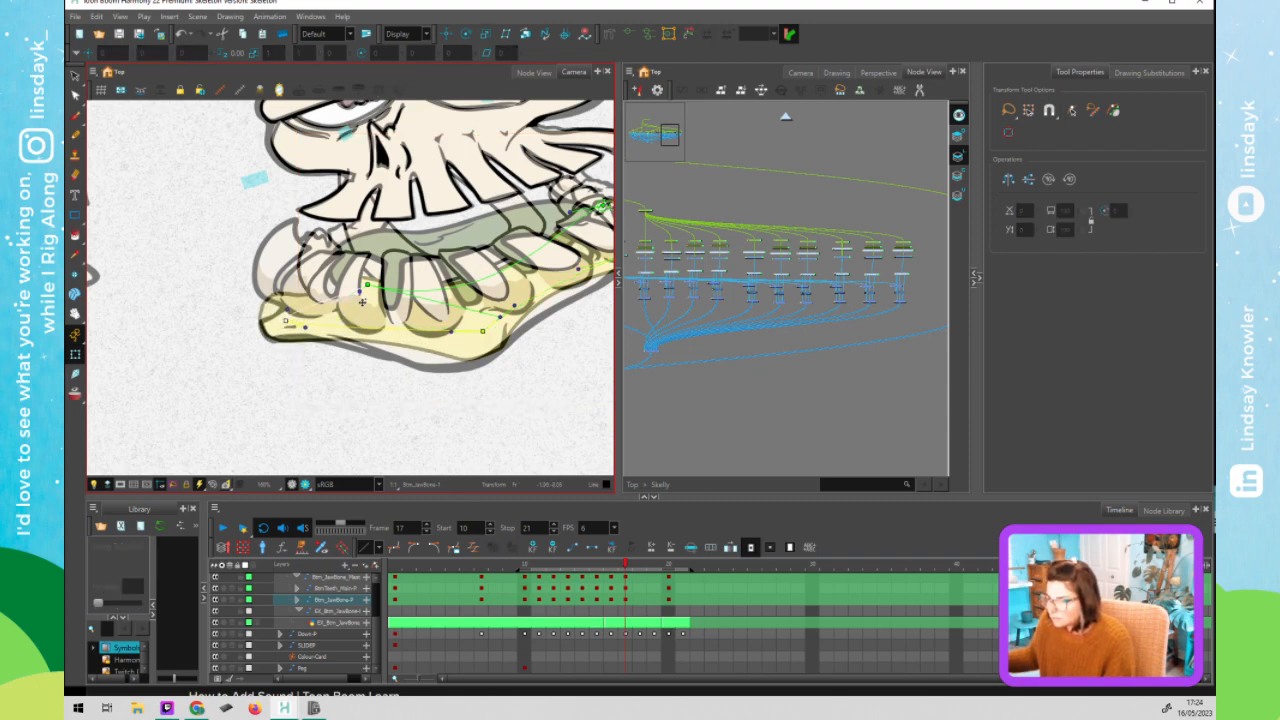
pyautogui.moveTo(367, 284); pyautogui.dragTo(321, 279)
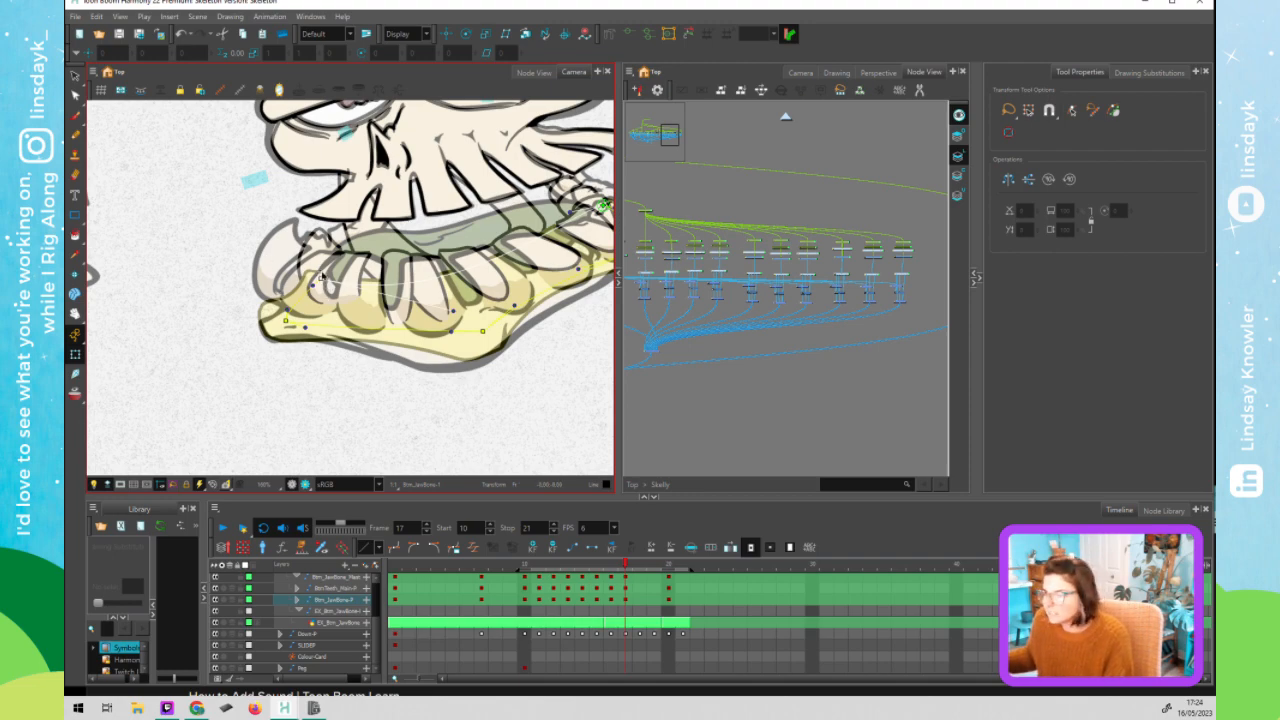
pyautogui.moveTo(483, 331)
pyautogui.mouseDown()
pyautogui.moveTo(471, 338)
pyautogui.moveTo(475, 371)
pyautogui.moveTo(380, 375)
pyautogui.mouseUp()
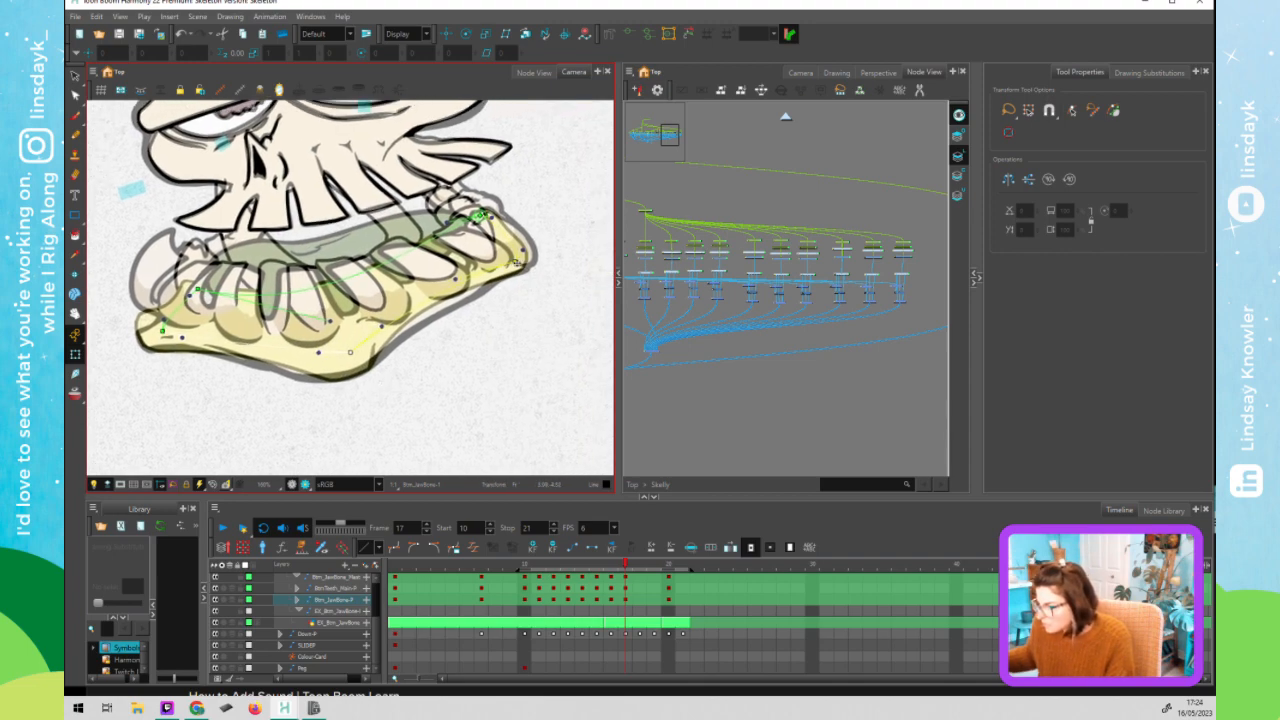
# - Refine the jawbone deformer's right end and upper curve to follow the EE sketch on frame 17
pyautogui.moveTo(514, 261); pyautogui.dragTo(457, 273)
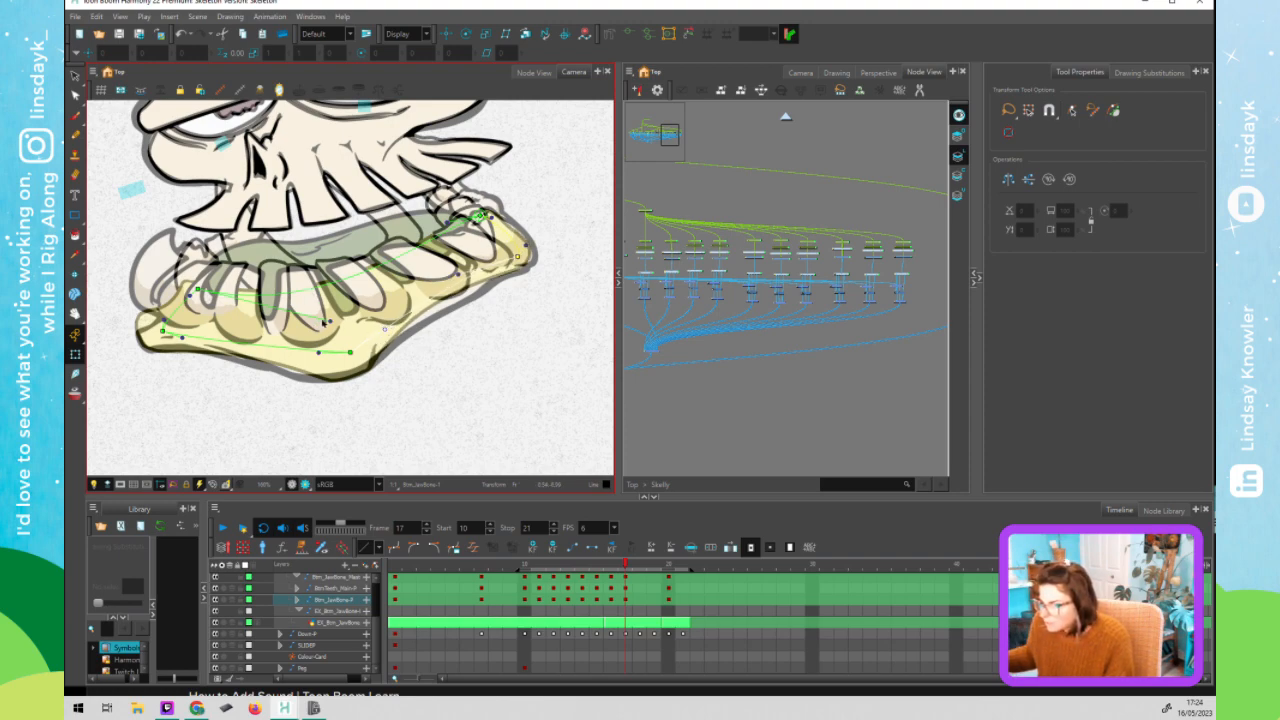
pyautogui.moveTo(330, 322); pyautogui.dragTo(334, 327)
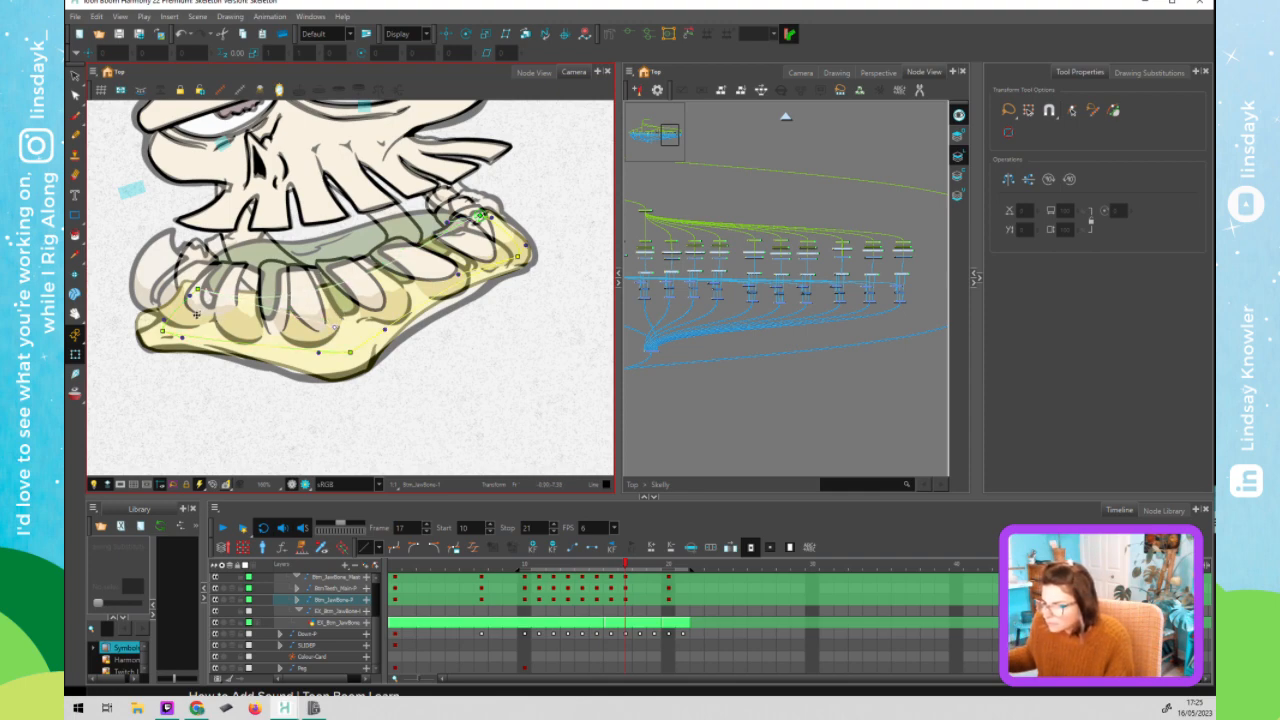
pyautogui.moveTo(197, 289)
pyautogui.mouseDown()
pyautogui.moveTo(182, 294)
pyautogui.moveTo(195, 297)
pyautogui.mouseUp()
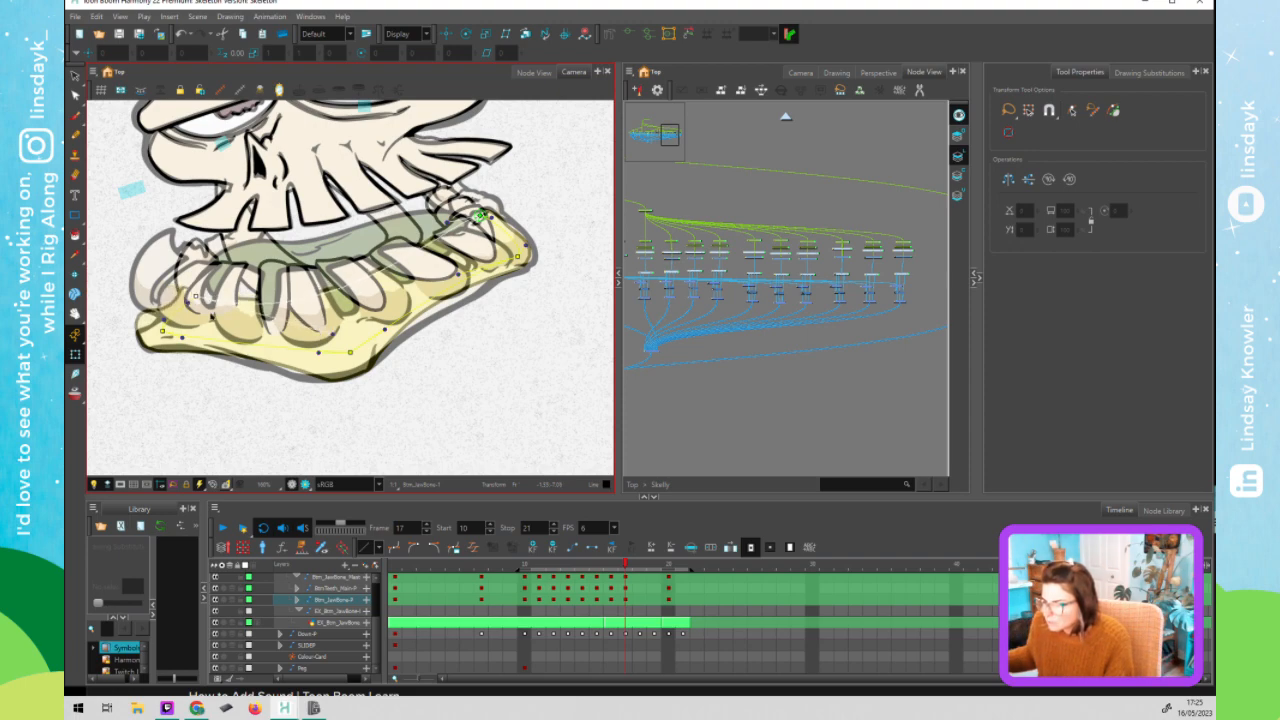
# - Select the EX_Btm_JawBone drawing and remove it from frame 17, leaving an empty cell
pyautogui.click(450, 352)
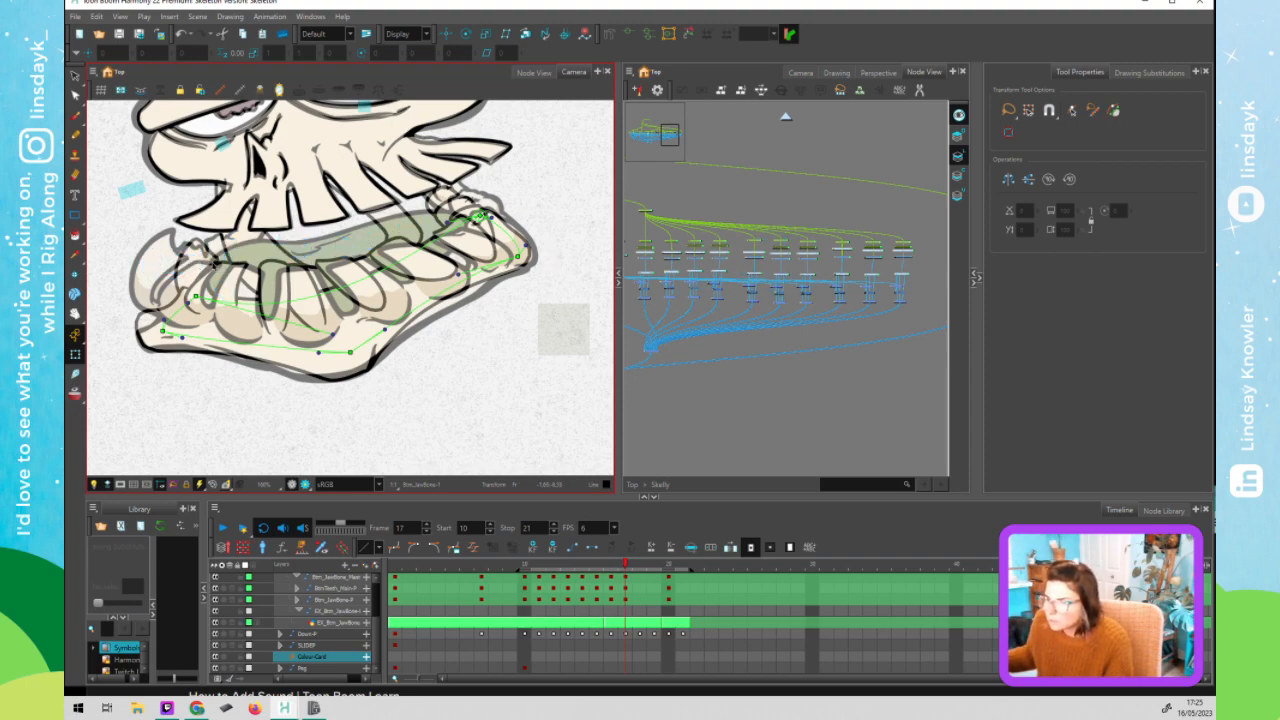
pyautogui.click(270, 238)
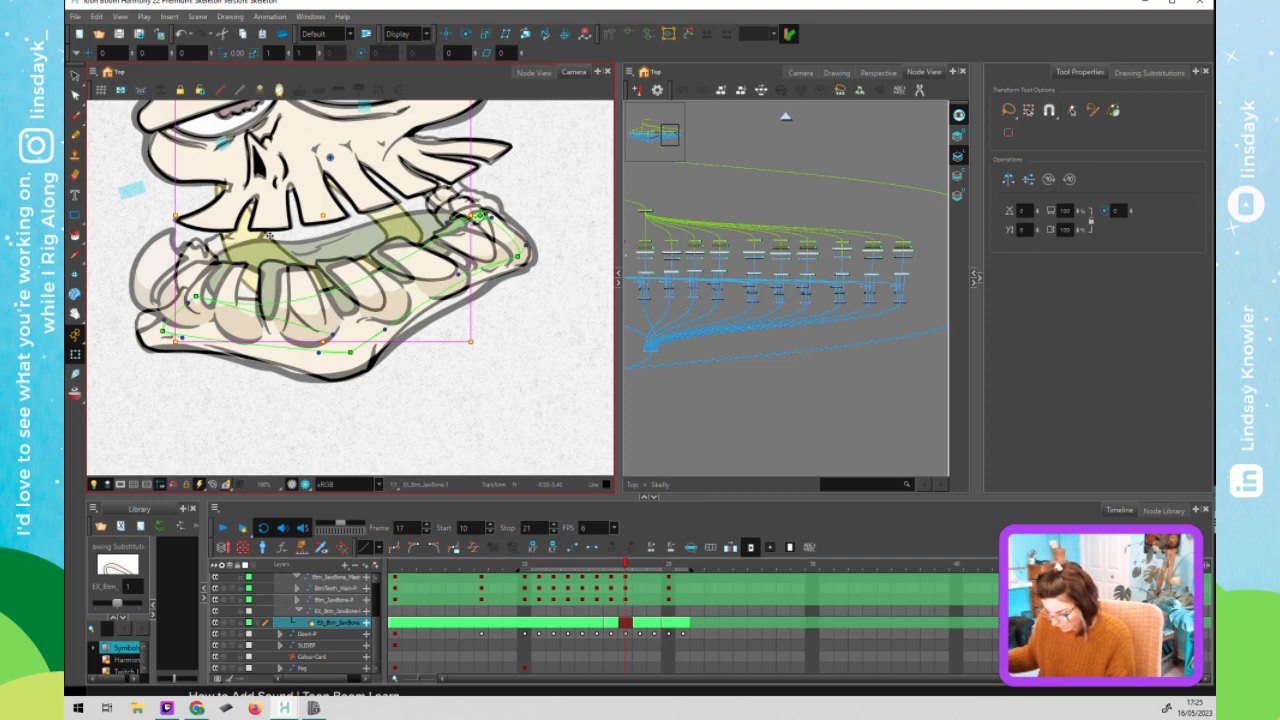
pyautogui.click(200, 292)
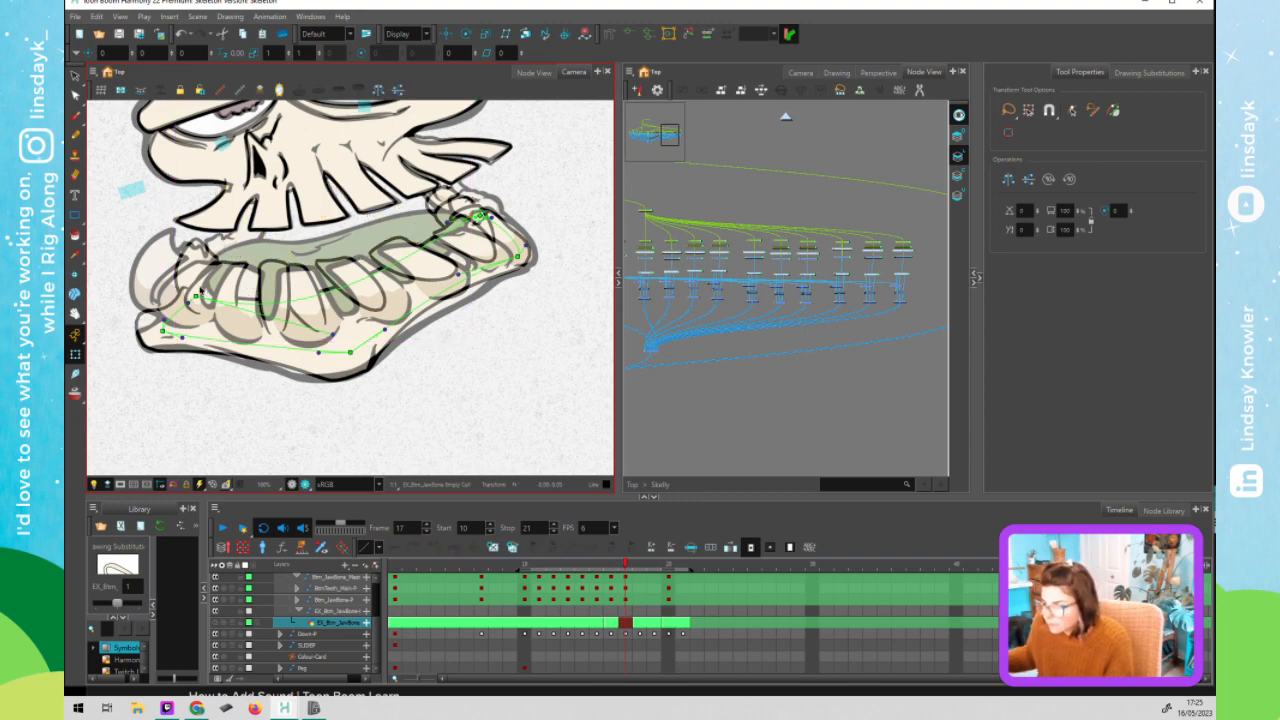
# - Move the four leftmost bottom teeth one by one onto their matching teeth in the EE sketch on frame 17
pyautogui.moveTo(196, 269); pyautogui.dragTo(158, 273)
pyautogui.click(176, 298)
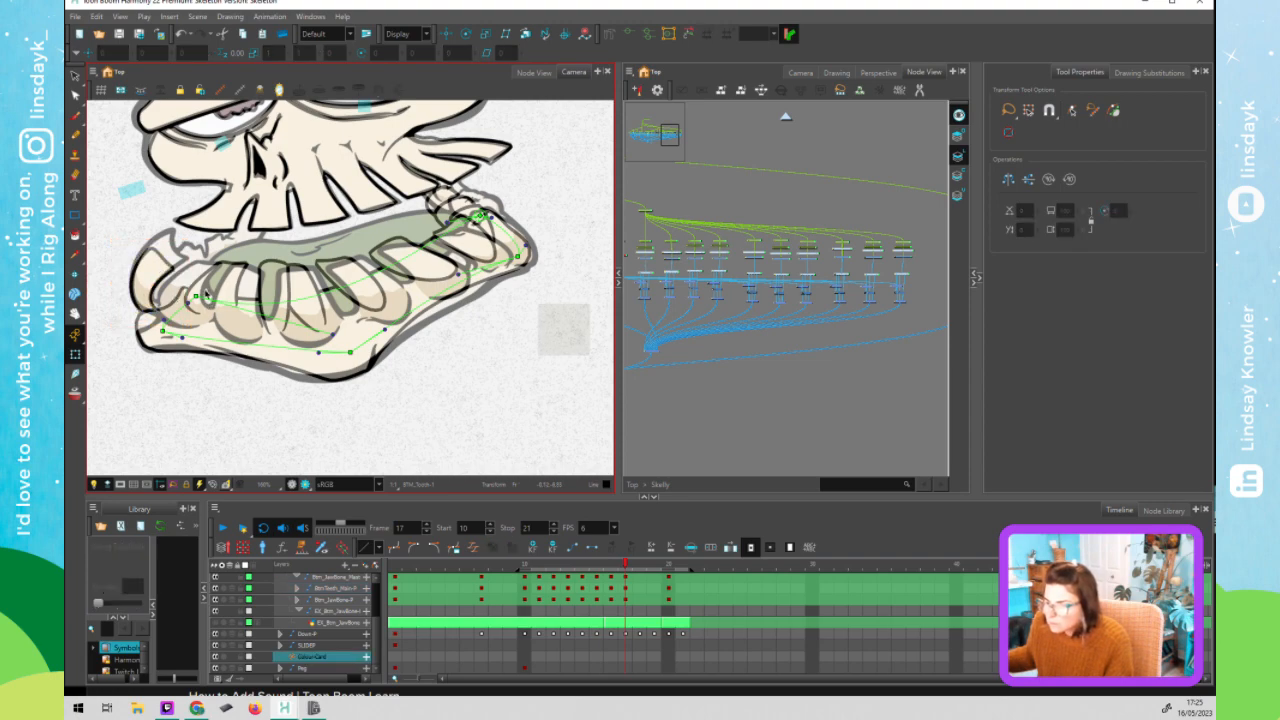
pyautogui.click(219, 288)
pyautogui.moveTo(209, 290); pyautogui.dragTo(193, 291)
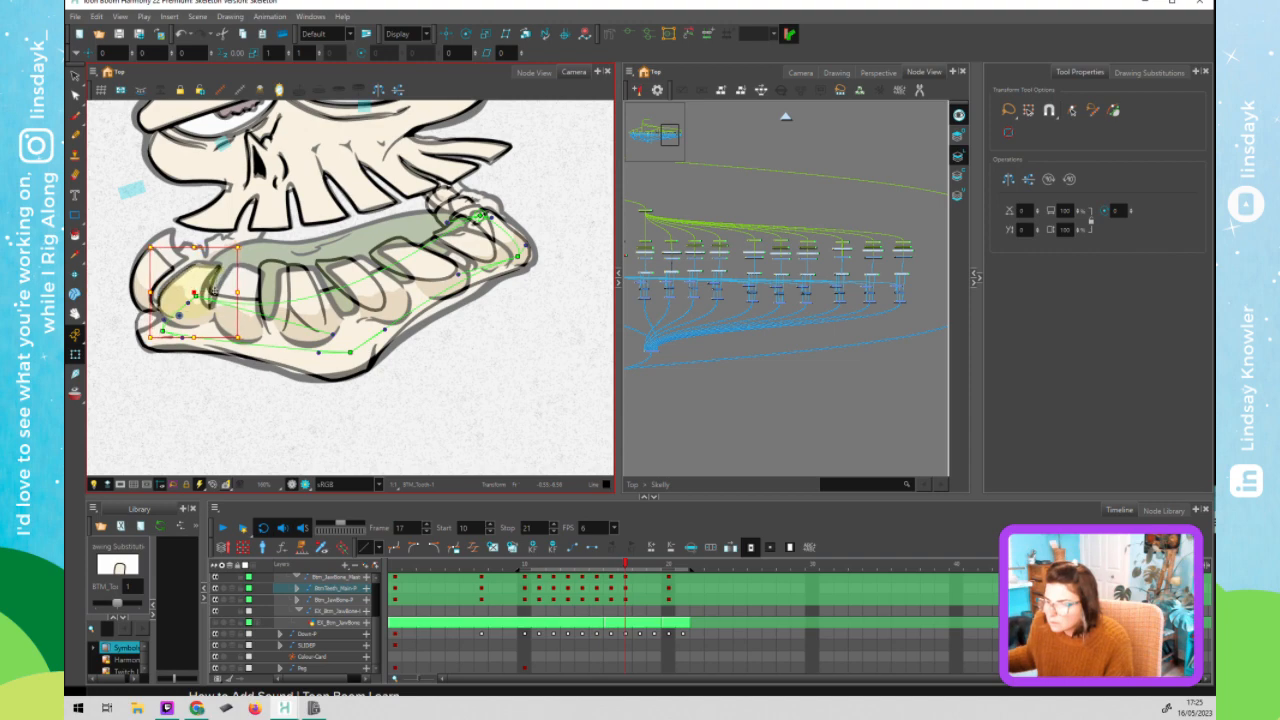
pyautogui.click(275, 295)
pyautogui.moveTo(274, 294); pyautogui.dragTo(248, 302)
pyautogui.click(297, 291)
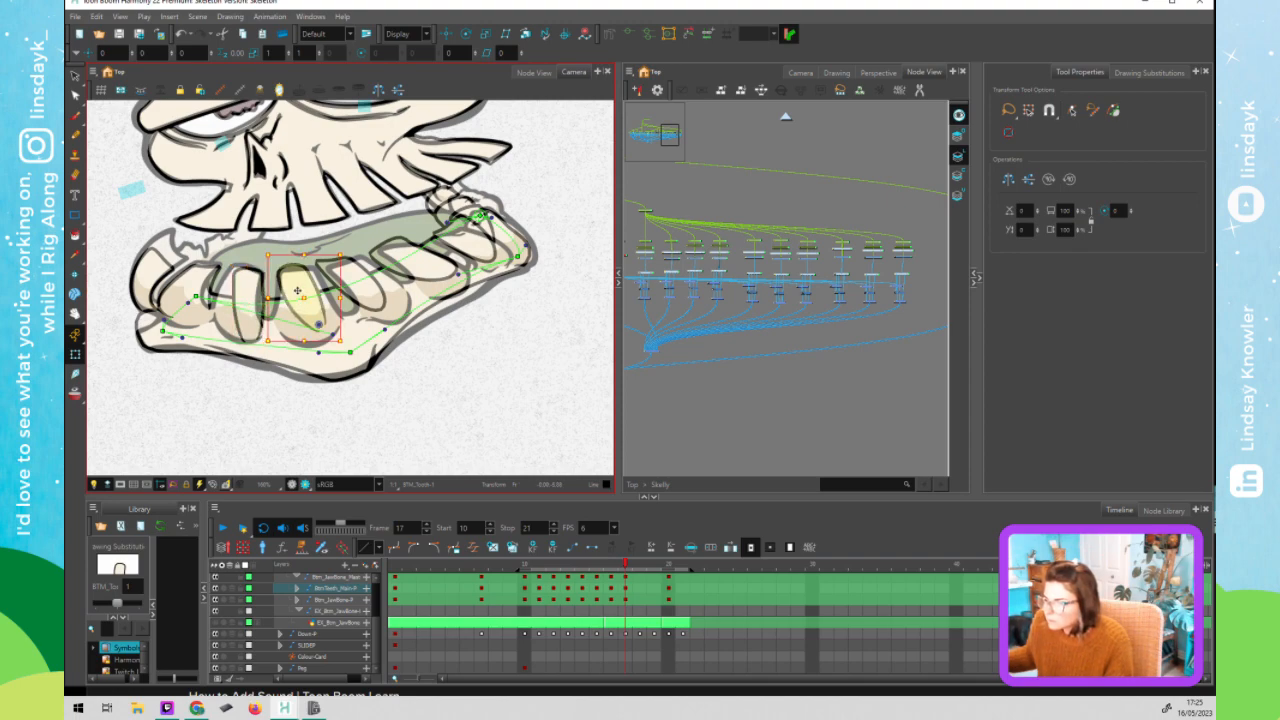
pyautogui.moveTo(293, 293); pyautogui.dragTo(284, 300)
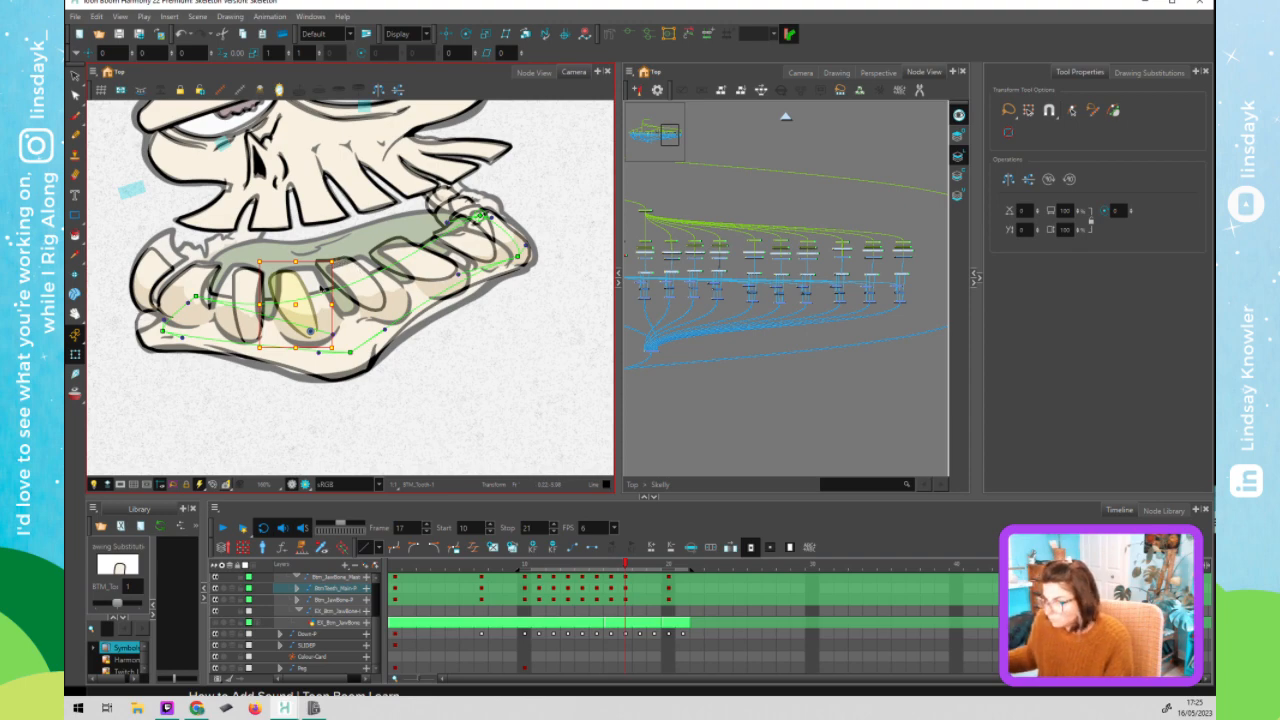
# - Move the large bottom teeth on the right half of the jaw onto their EE sketch positions on frame 17
pyautogui.click(355, 282)
pyautogui.moveTo(355, 282); pyautogui.dragTo(369, 289)
pyautogui.click(431, 271)
pyautogui.moveTo(431, 271); pyautogui.dragTo(497, 266)
# - Show the deformer of the large bottom tooth nearest the jaw's right end and reshape its top and root to the sketch
pyautogui.click(481, 251)
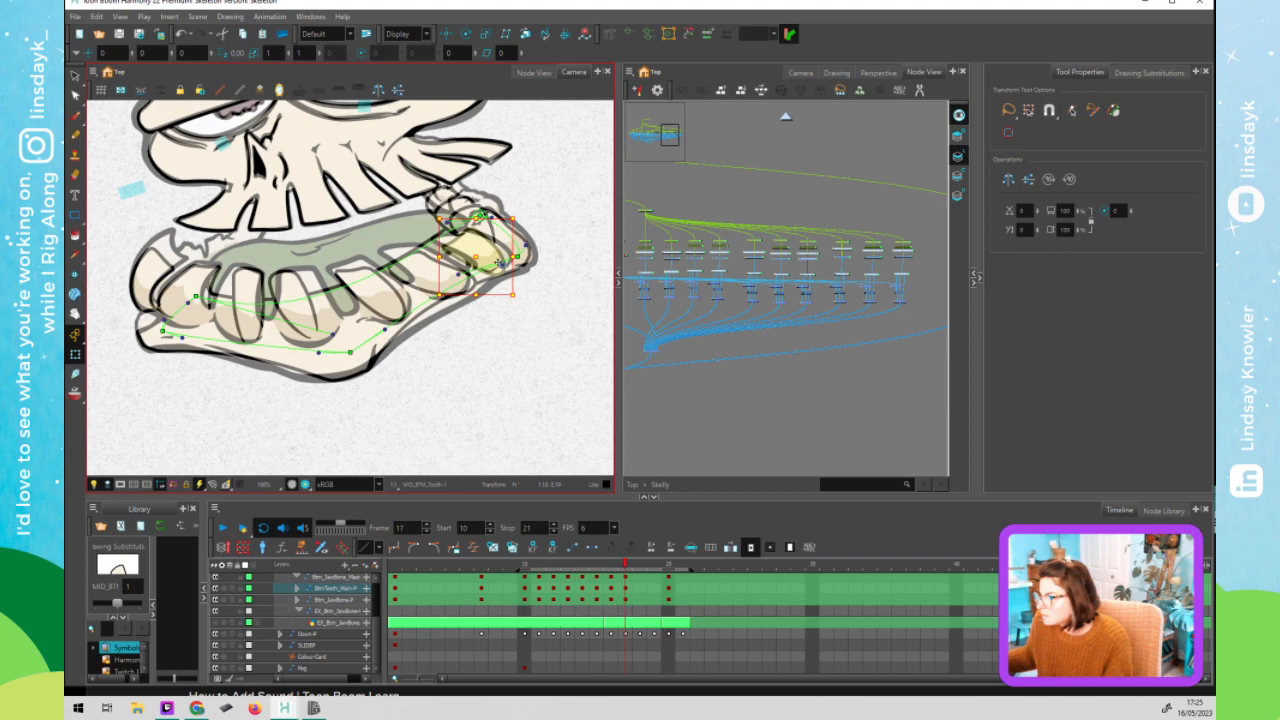
pyautogui.hotkey('shift', 'F11')
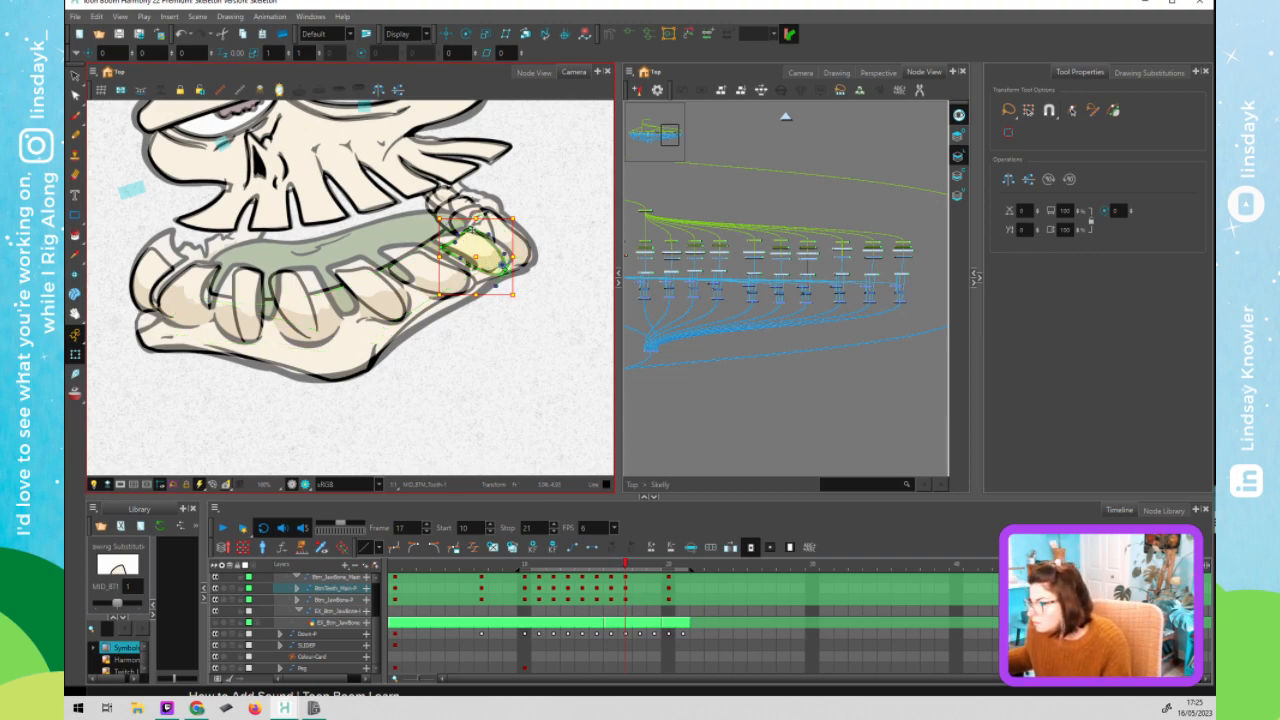
pyautogui.moveTo(443, 248); pyautogui.dragTo(436, 240)
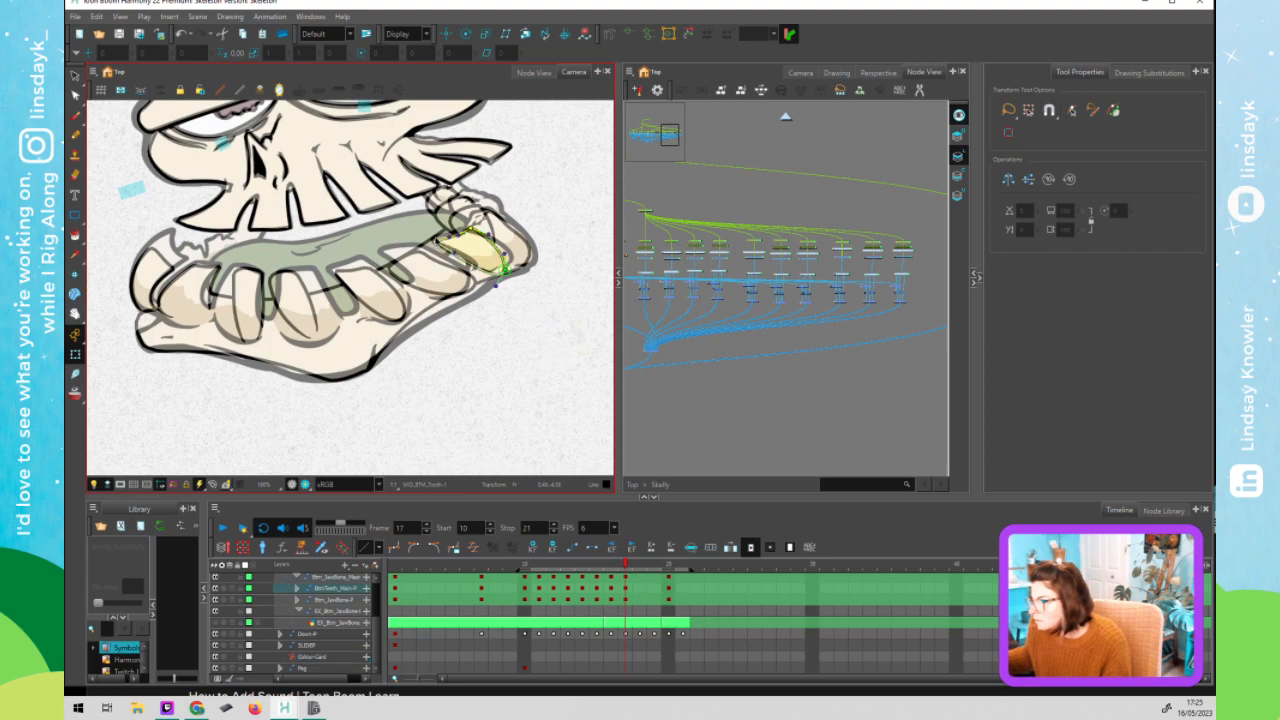
pyautogui.moveTo(507, 253); pyautogui.dragTo(507, 259)
# - Show the deformer of the adjacent large tooth further left and widen its top and adjust its root to the EE sketch
pyautogui.click(453, 272)
pyautogui.hotkey('shift', 'F11')
pyautogui.moveTo(421, 252); pyautogui.dragTo(378, 253)
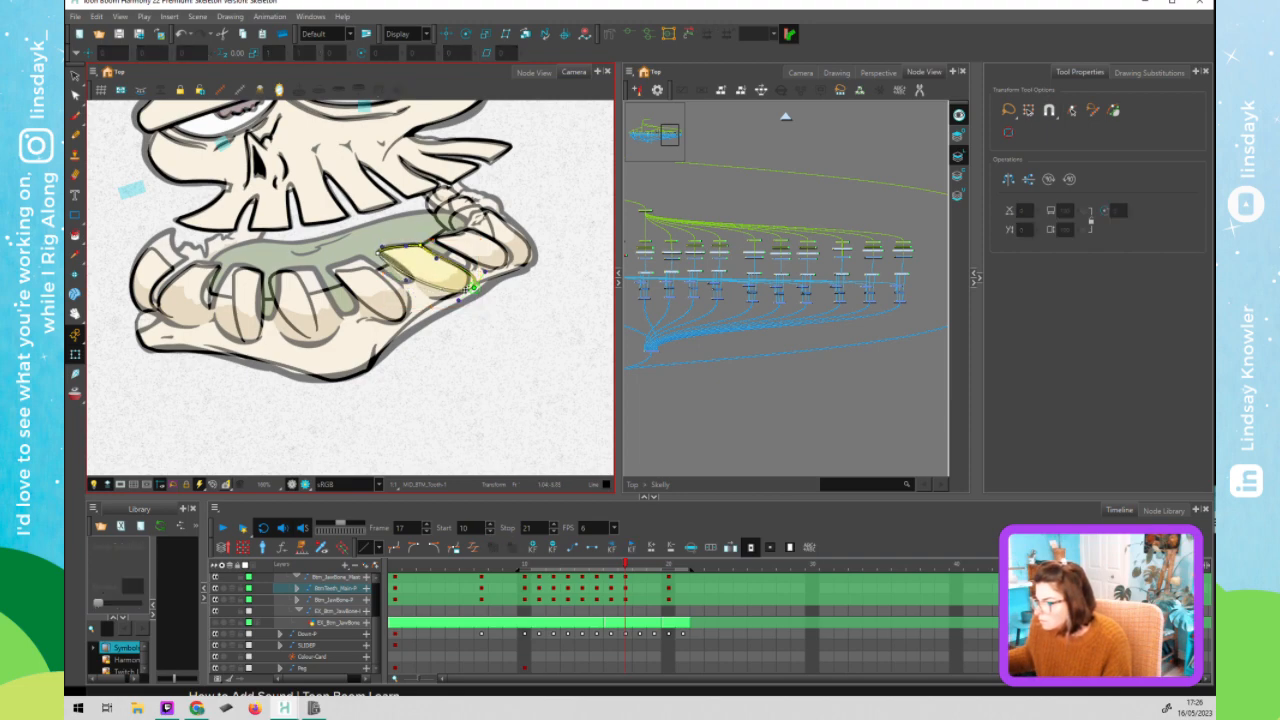
pyautogui.moveTo(467, 288); pyautogui.dragTo(459, 289)
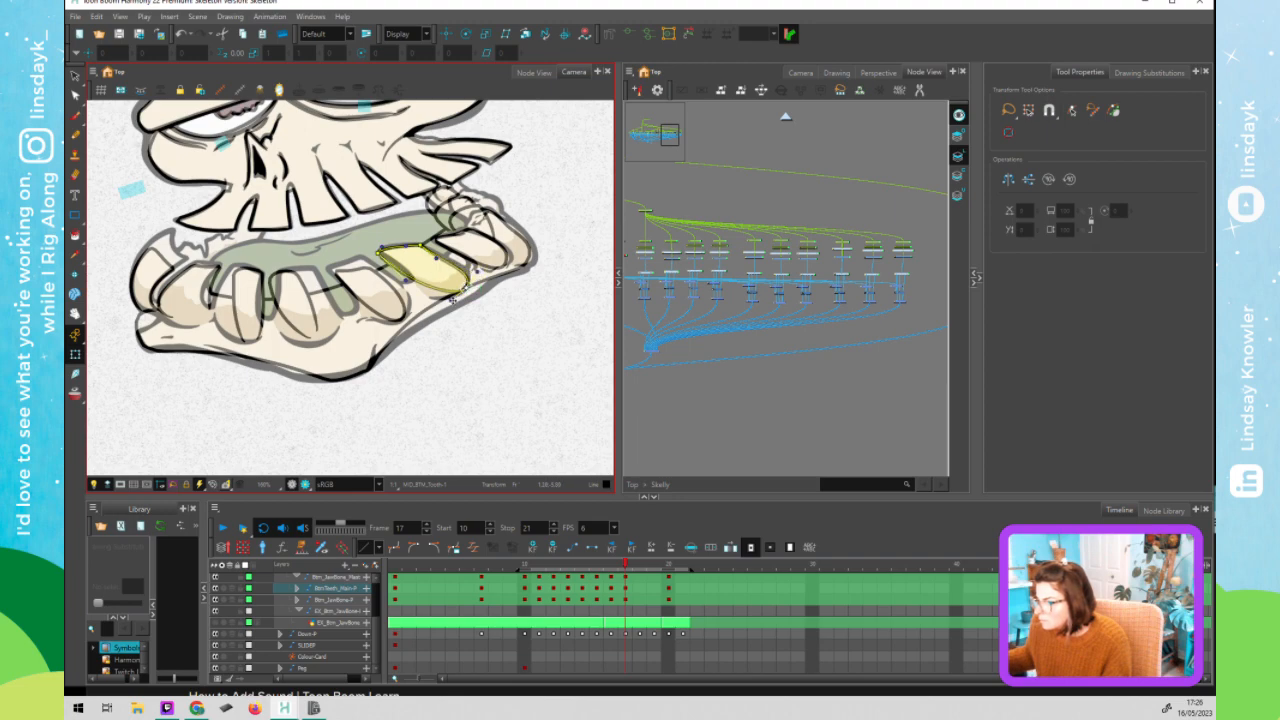
# - Reshape the slanted tooth right of the jaw's centre with its deformer, extending the top edge left and adjusting its right side
pyautogui.click(376, 290)
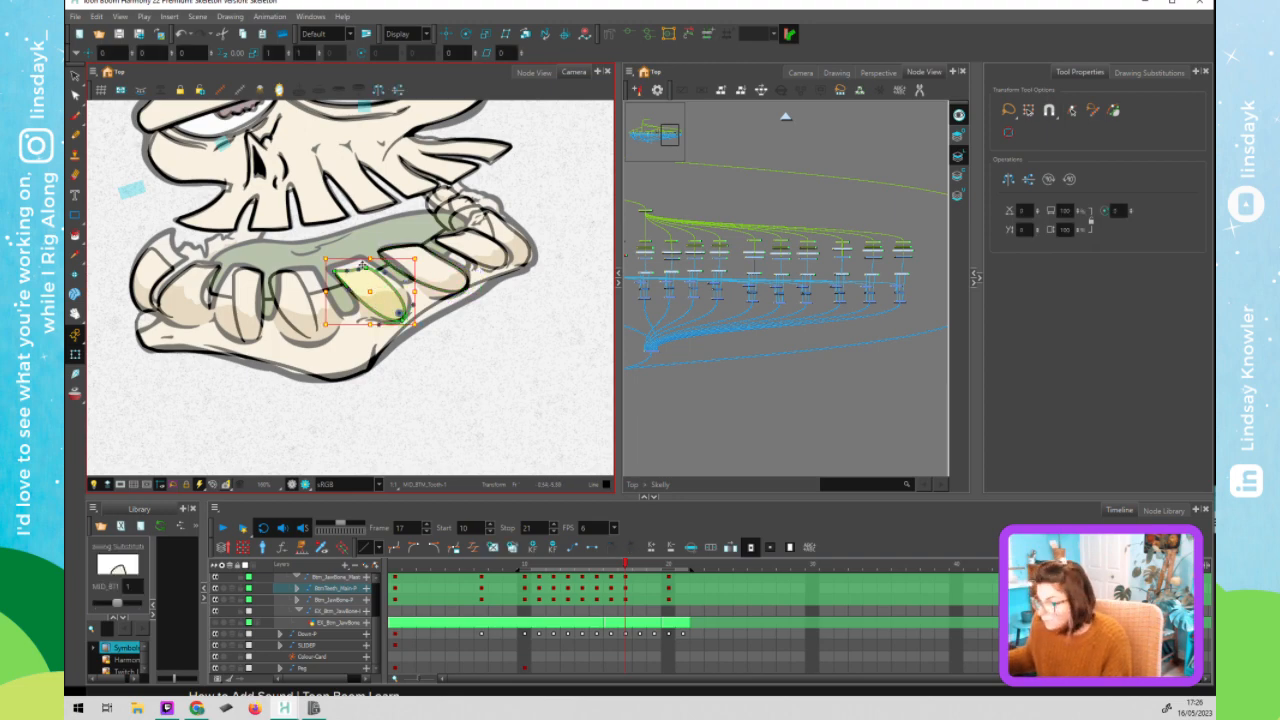
pyautogui.moveTo(360, 268); pyautogui.dragTo(330, 268)
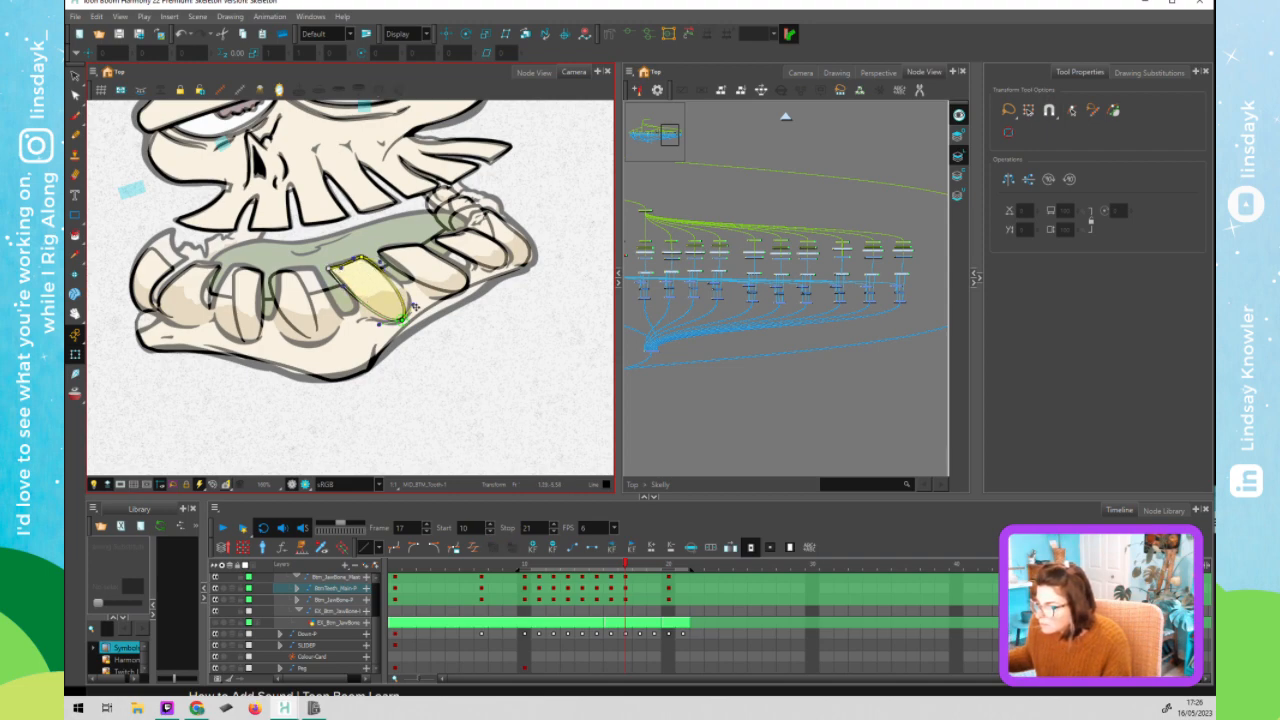
pyautogui.moveTo(413, 304); pyautogui.dragTo(416, 293)
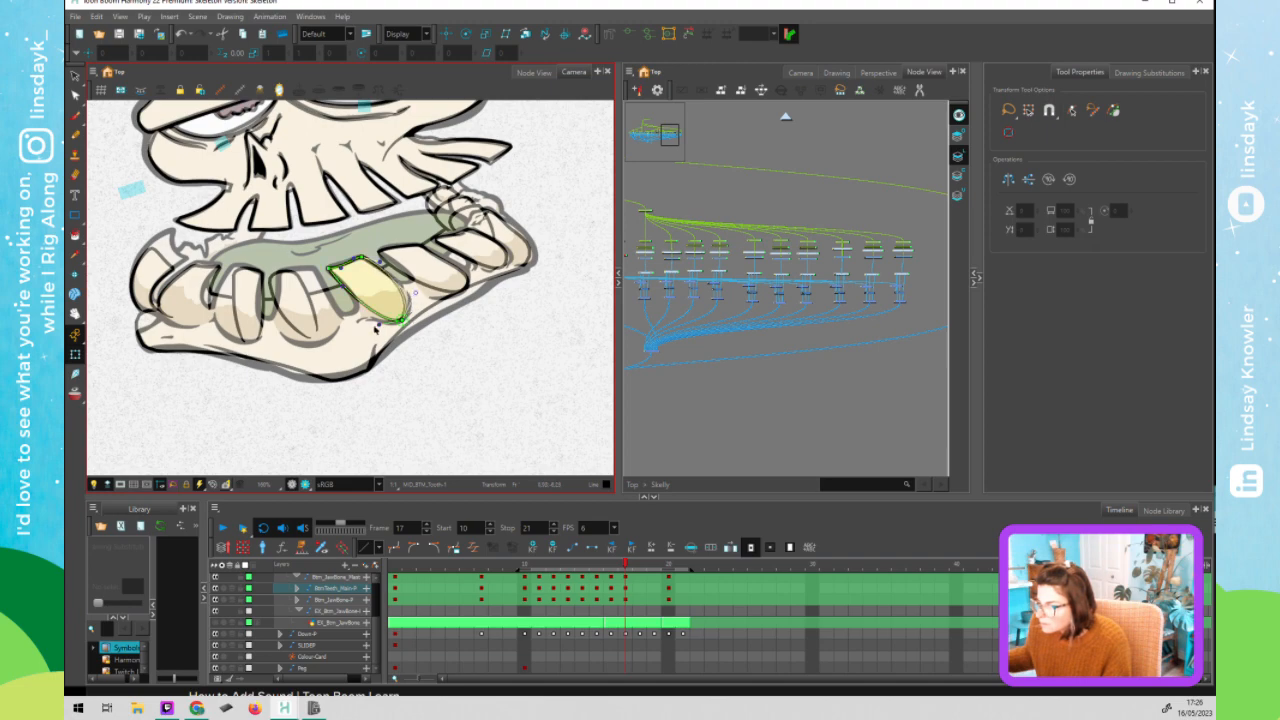
# - Reshape the bottom tooth just left of the jaw's centre with its deformer, widening the root and both sides to match the EE sketch
pyautogui.click(297, 305)
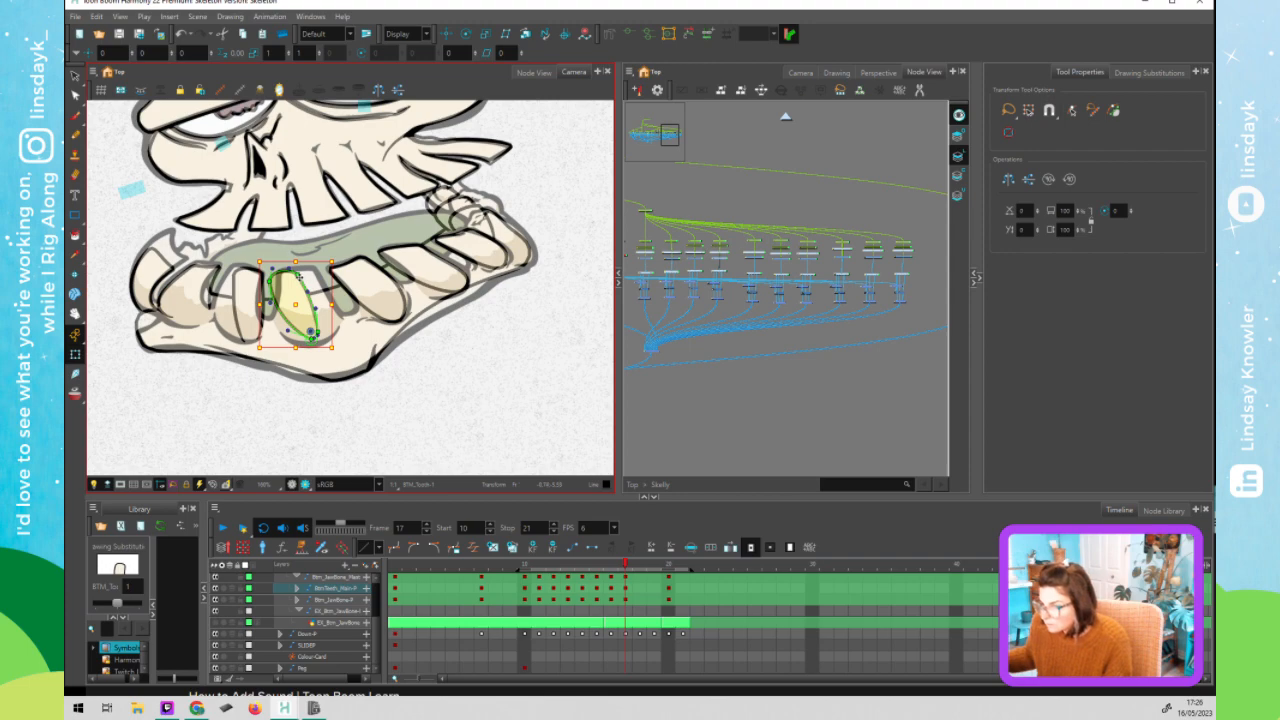
pyautogui.moveTo(298, 274)
pyautogui.mouseDown()
pyautogui.moveTo(315, 271)
pyautogui.moveTo(277, 276)
pyautogui.moveTo(285, 269)
pyautogui.mouseUp()
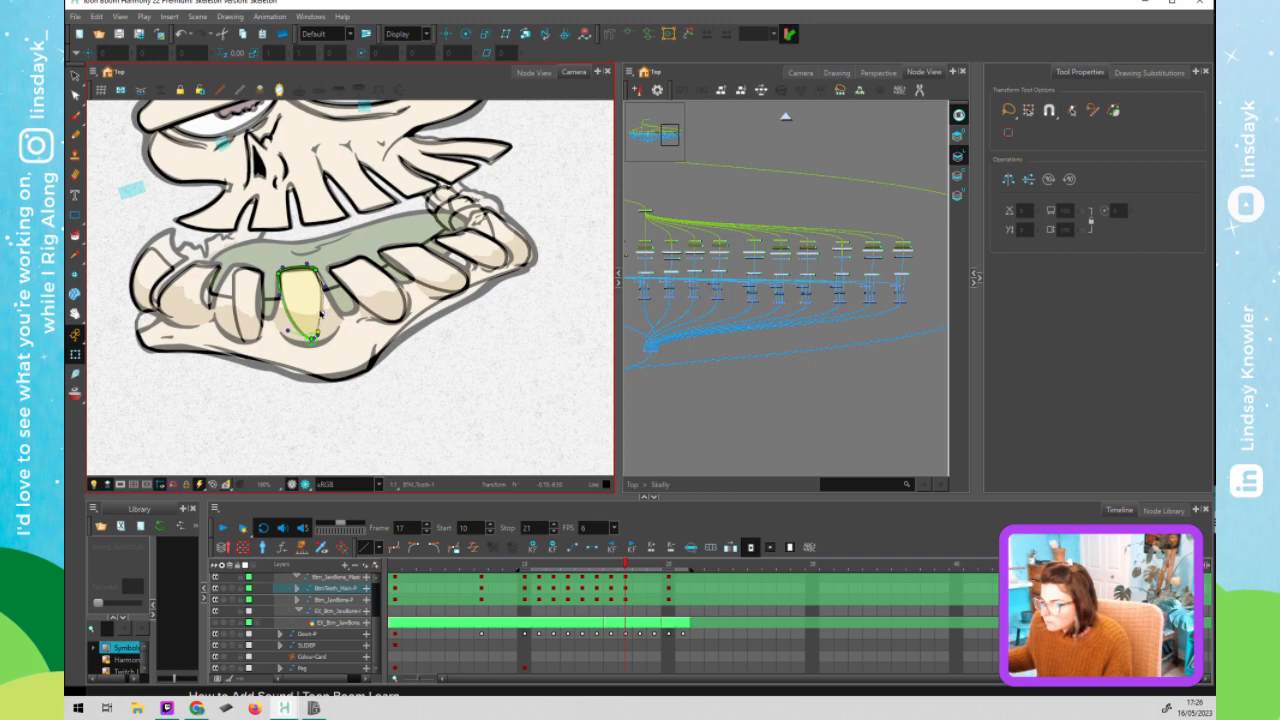
pyautogui.moveTo(314, 311); pyautogui.dragTo(281, 330)
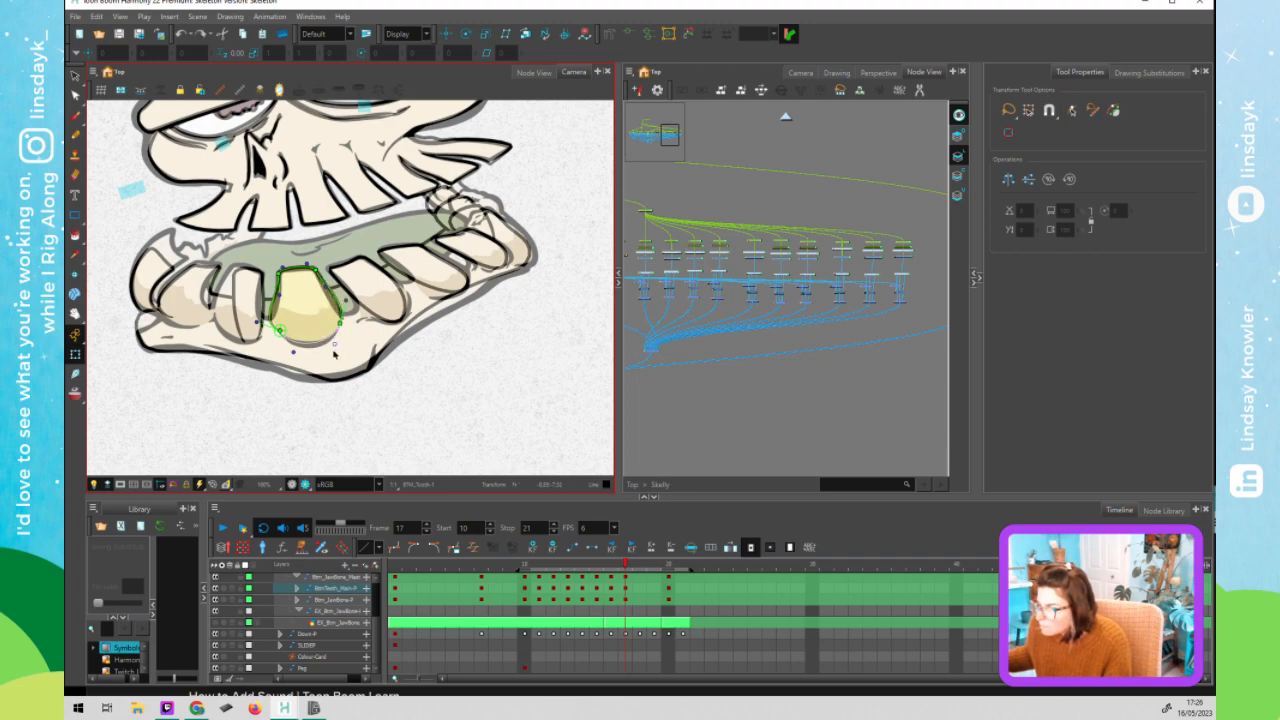
pyautogui.moveTo(338, 305); pyautogui.dragTo(338, 303)
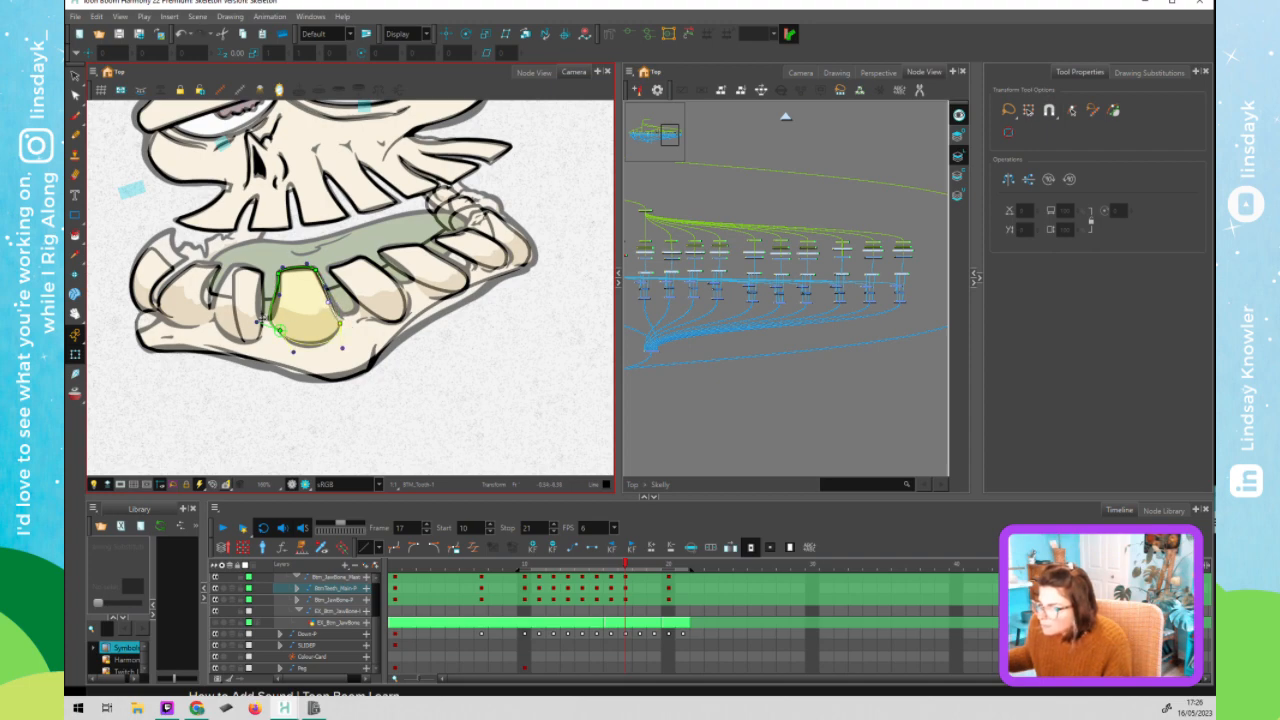
pyautogui.moveTo(266, 311); pyautogui.dragTo(273, 326)
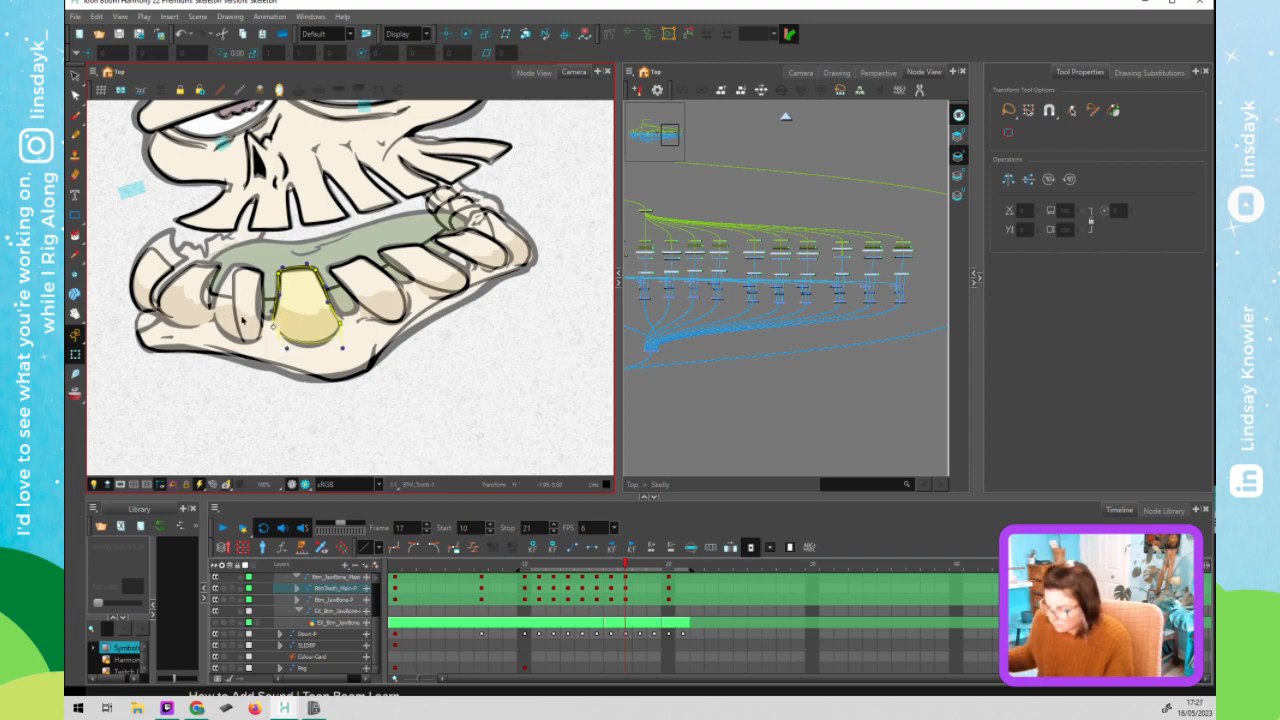
# - Reshape the narrow tooth further left with its deformer, bulging its left side and widening its rounded root to the sketch
pyautogui.click(240, 330)
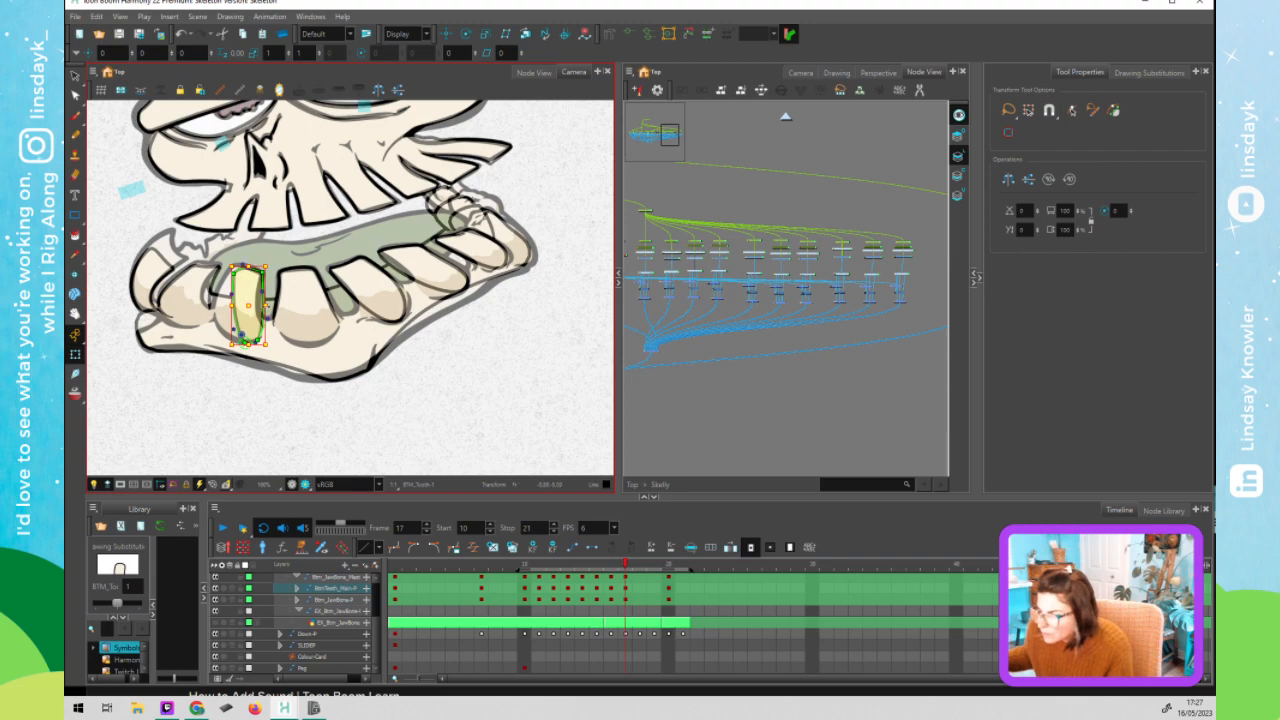
pyautogui.click(233, 273)
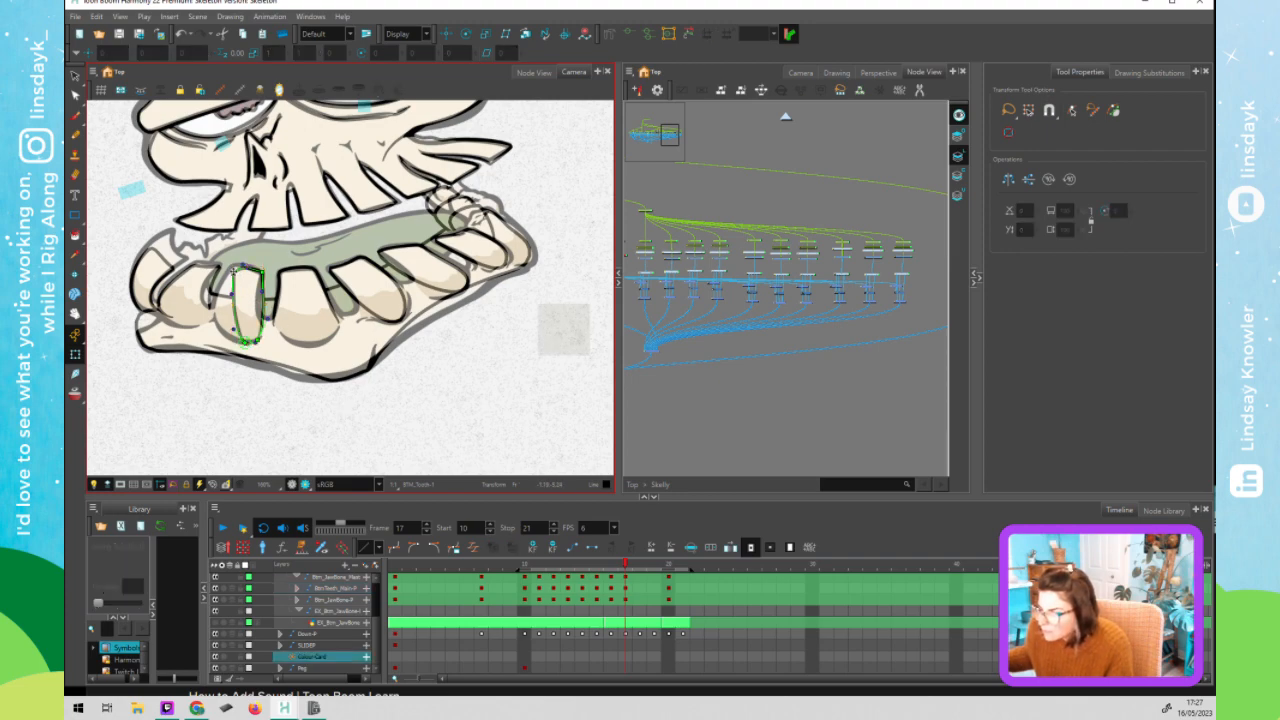
pyautogui.click(234, 273)
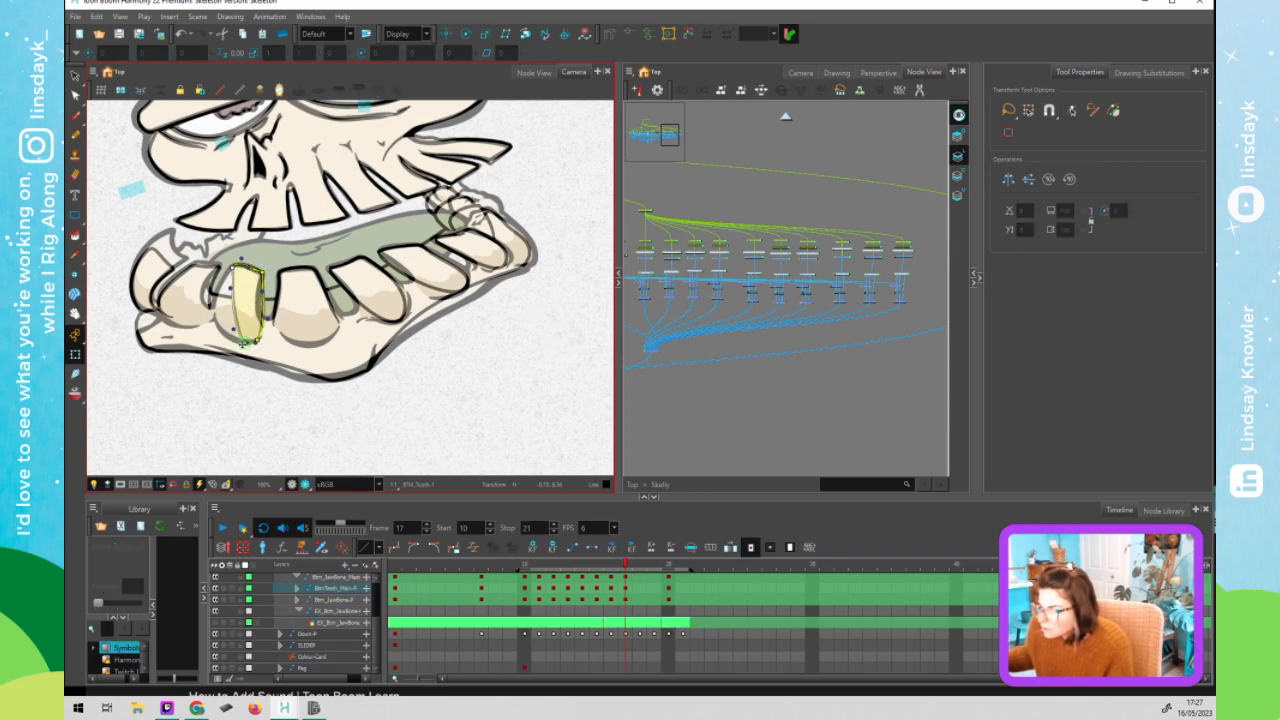
pyautogui.moveTo(232, 331); pyautogui.dragTo(262, 328)
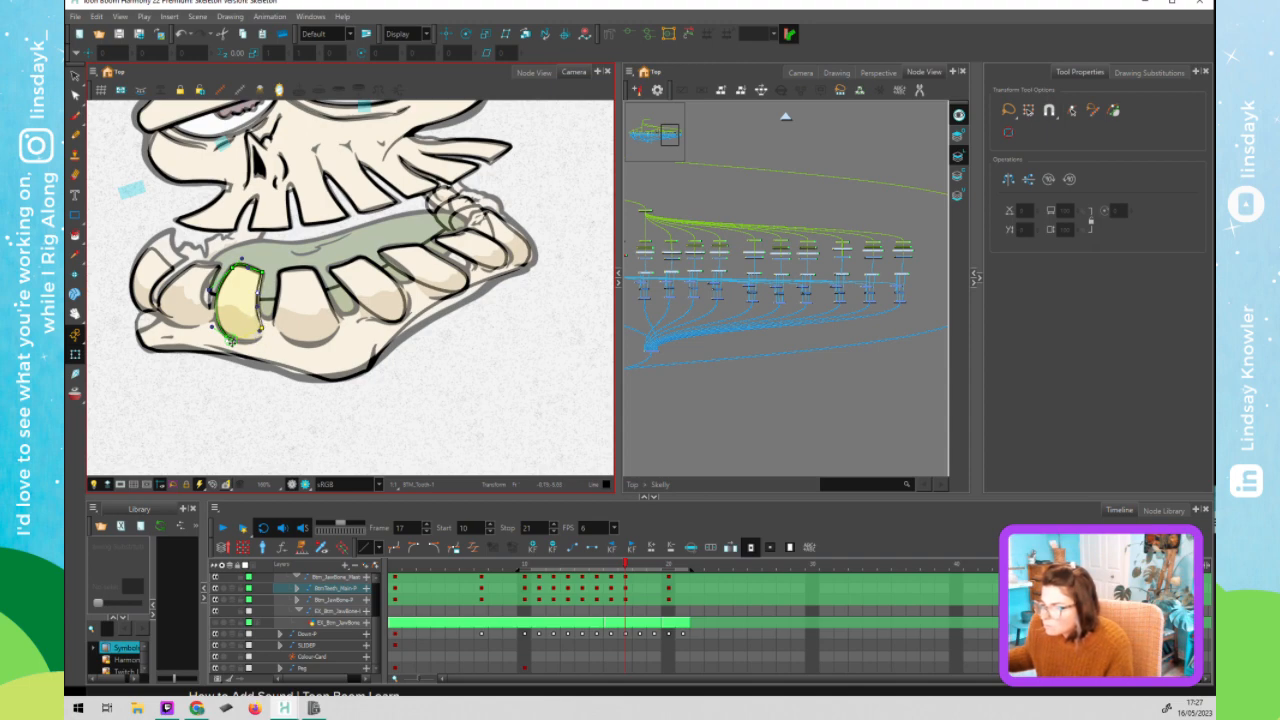
pyautogui.moveTo(231, 340)
pyautogui.mouseDown()
pyautogui.moveTo(249, 339)
pyautogui.moveTo(213, 333)
pyautogui.mouseUp()
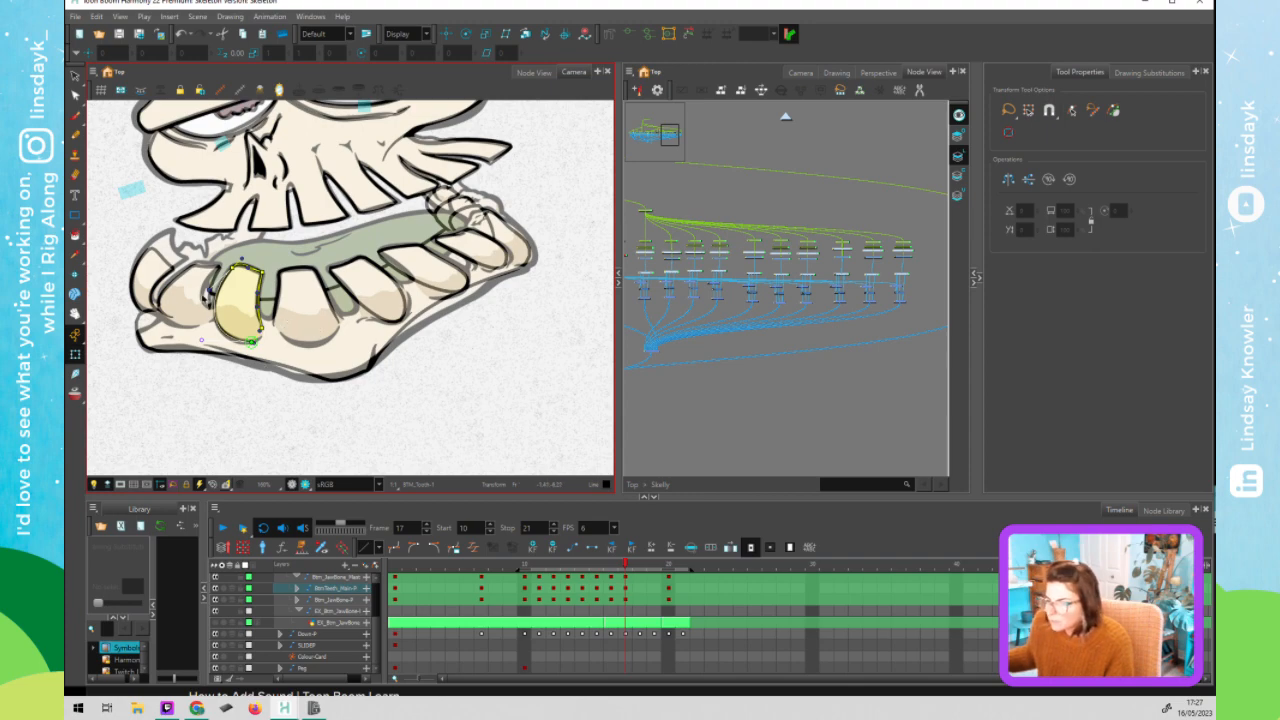
# - Adjust the deformer of the second tooth from the jaw's left end, fitting its top and curving its right edge inward
pyautogui.click(177, 291)
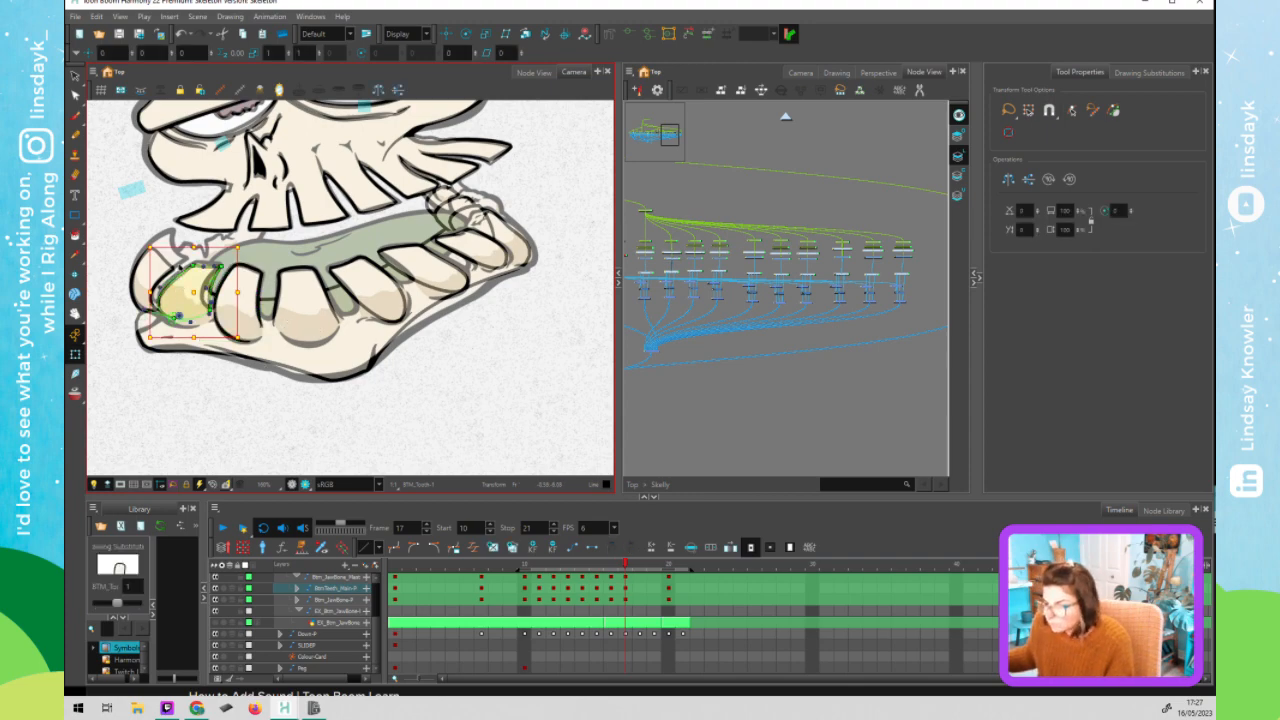
pyautogui.click(195, 264)
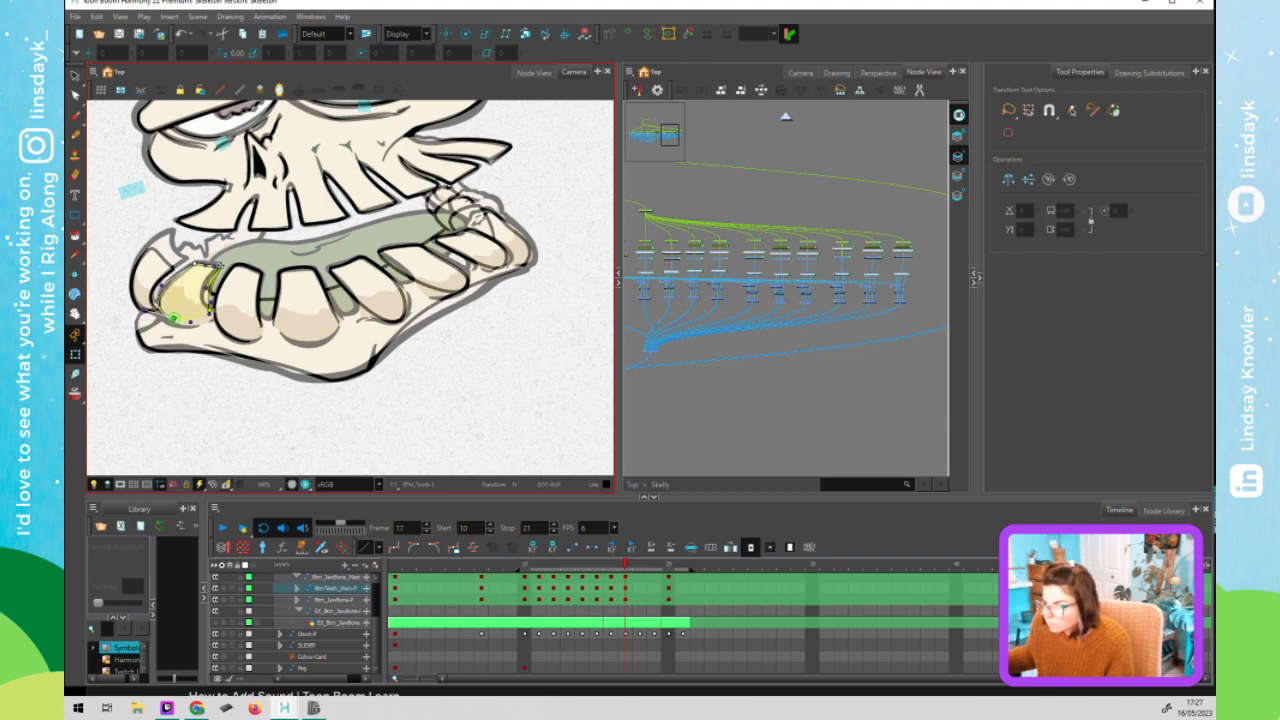
pyautogui.moveTo(219, 267); pyautogui.dragTo(208, 264)
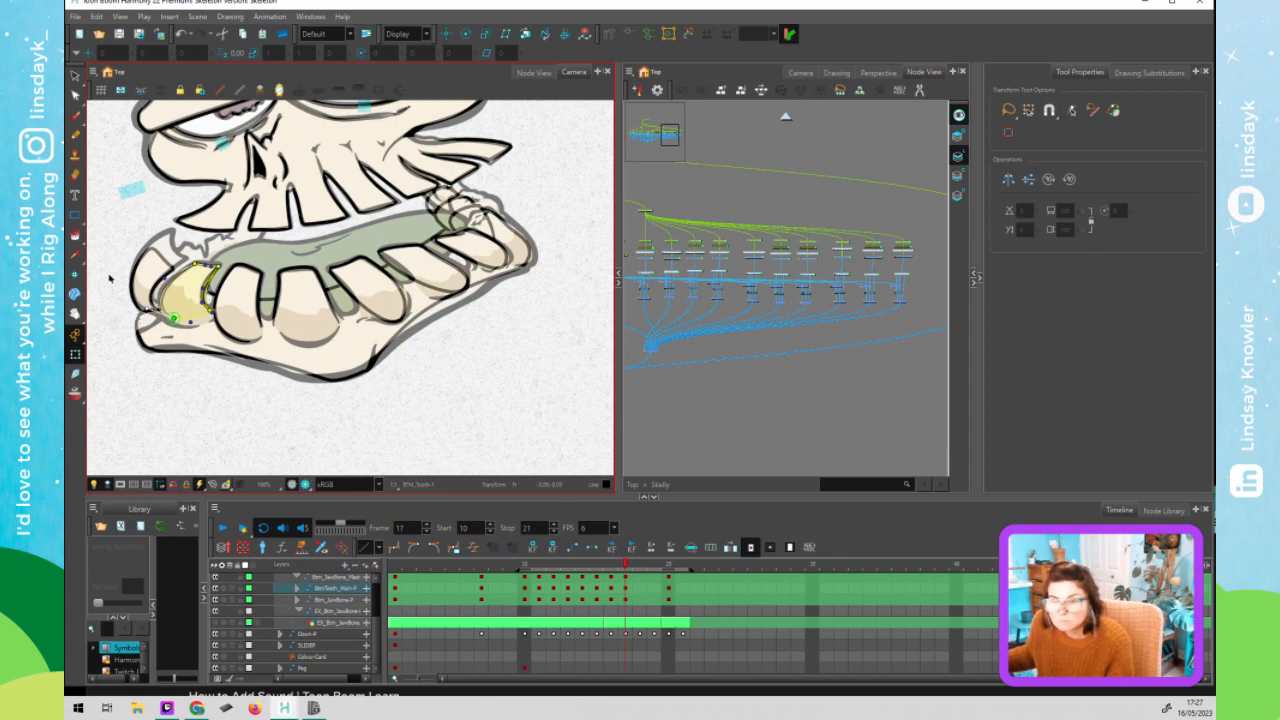
# - Raise the tip of the tooth at the jaw's left end with its deformer and bulge its outer side to the sketch
pyautogui.click(151, 270)
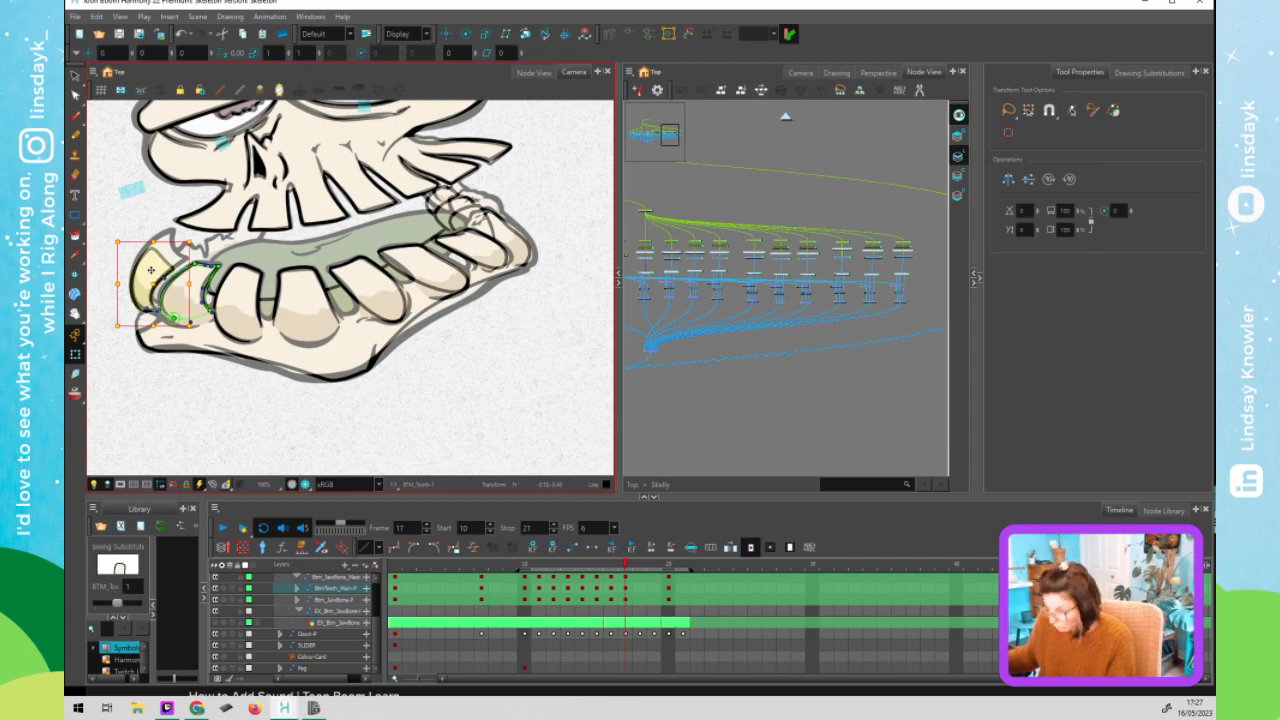
pyautogui.moveTo(153, 268)
pyautogui.mouseDown()
pyautogui.moveTo(170, 230)
pyautogui.moveTo(188, 263)
pyautogui.moveTo(172, 232)
pyautogui.mouseUp()
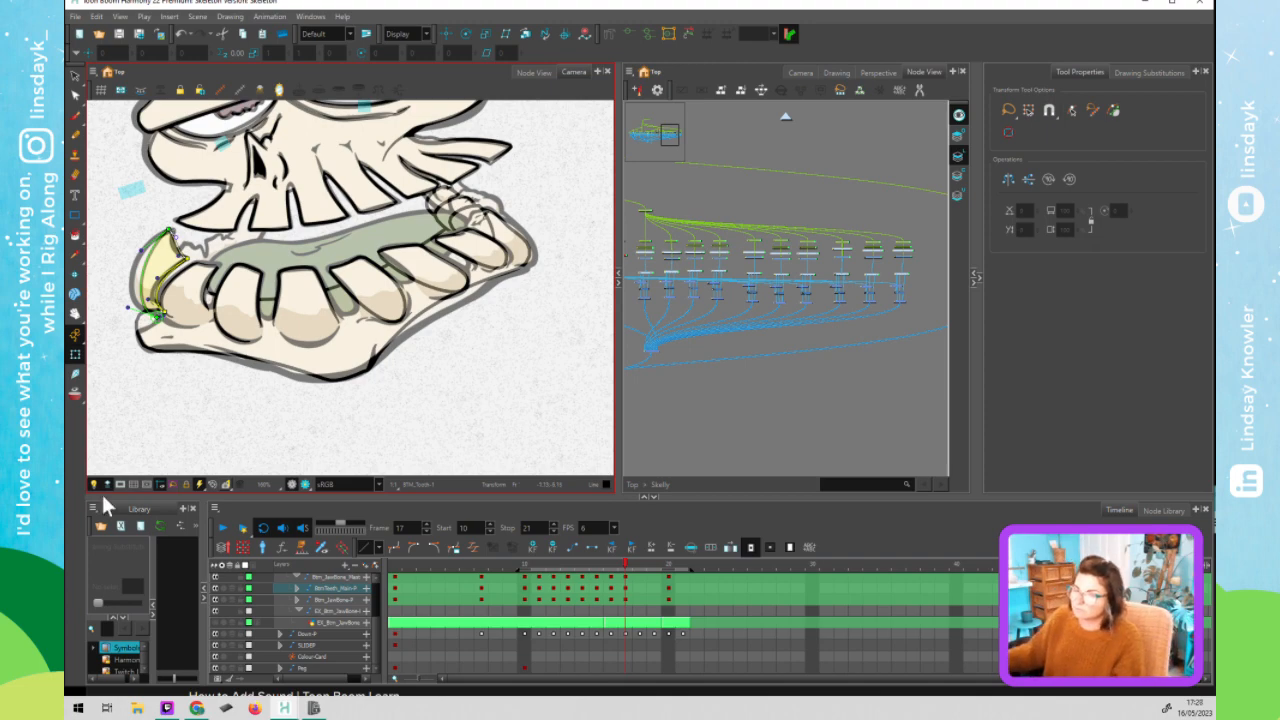
pyautogui.moveTo(127, 307); pyautogui.dragTo(113, 300)
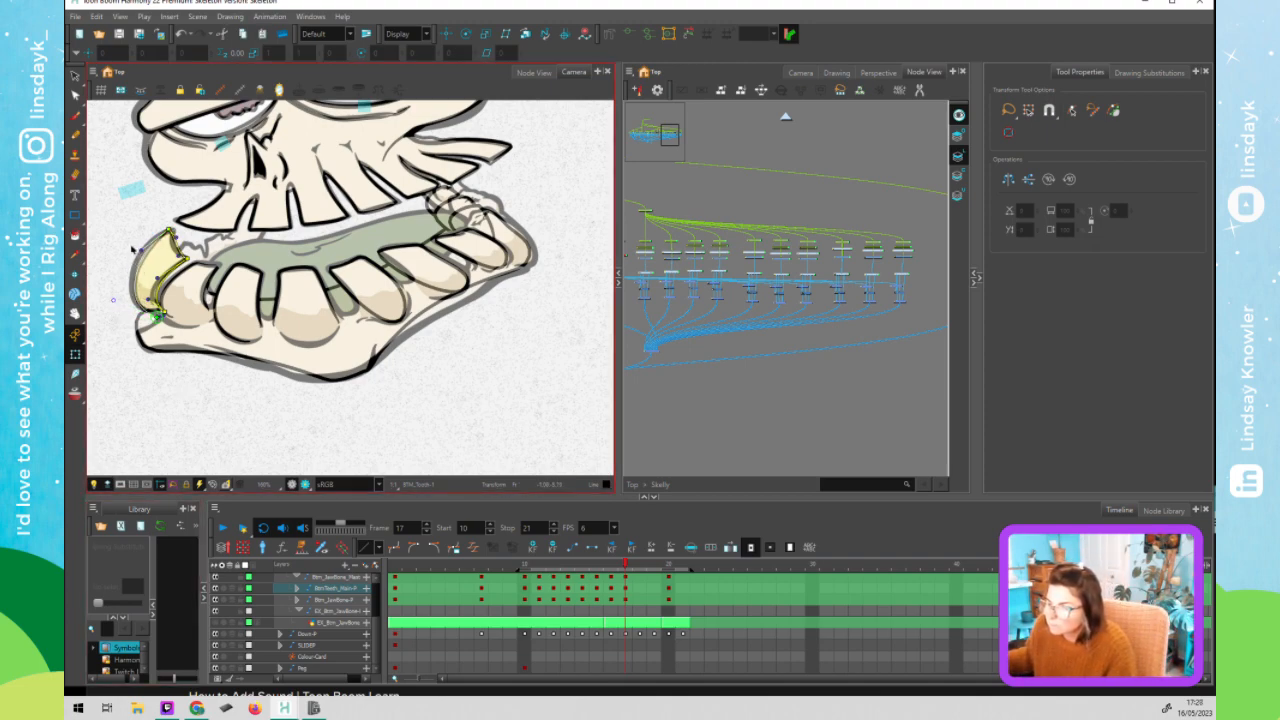
pyautogui.click(556, 336)
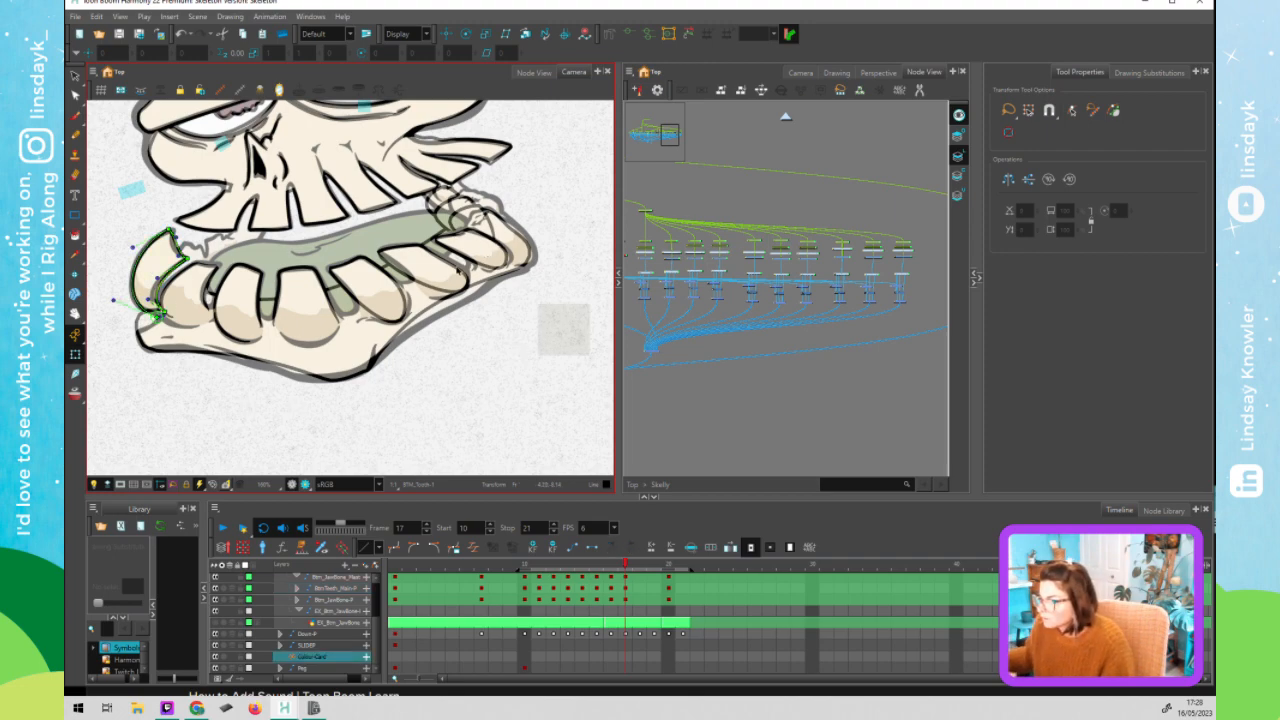
# - Show the deformer of the large slanted tooth on the jaw's right half and refine its upper left edge to the sketch
pyautogui.click(441, 284)
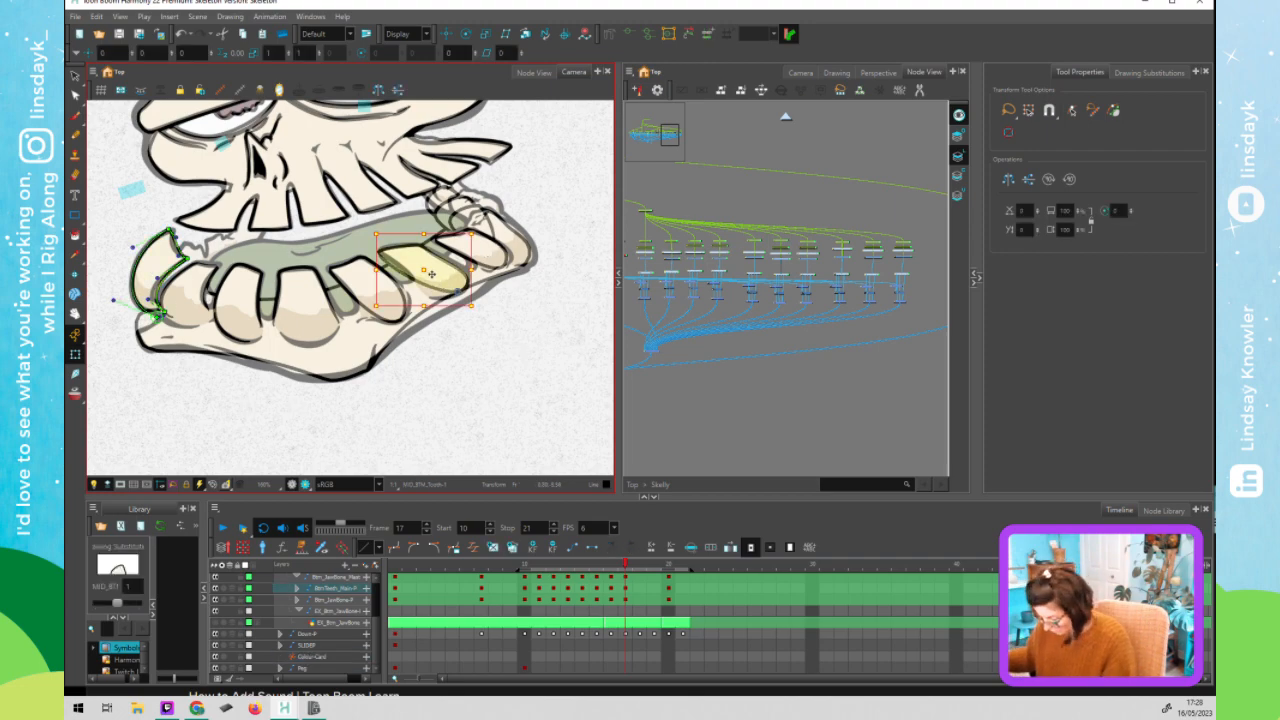
pyautogui.click(405, 277)
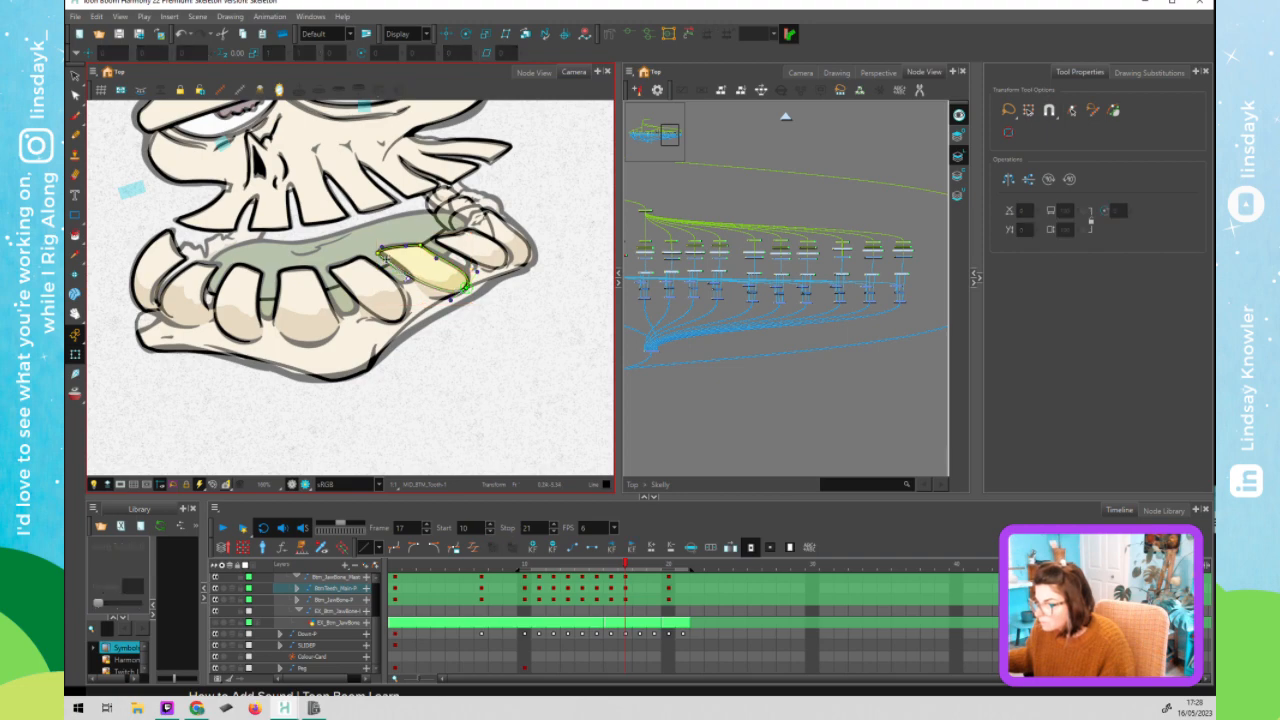
pyautogui.click(476, 240)
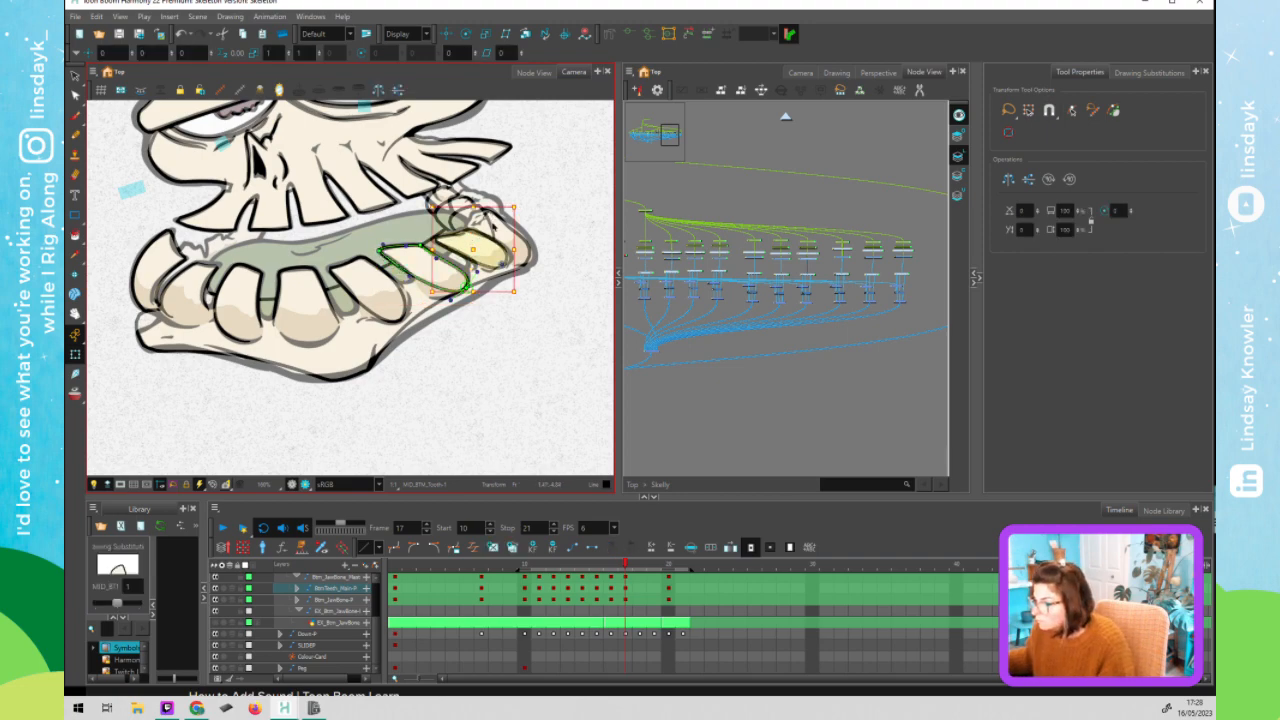
# - Move one small back tooth onto the jaw's right end and another up and left to the top of the back row
pyautogui.click(839, 256)
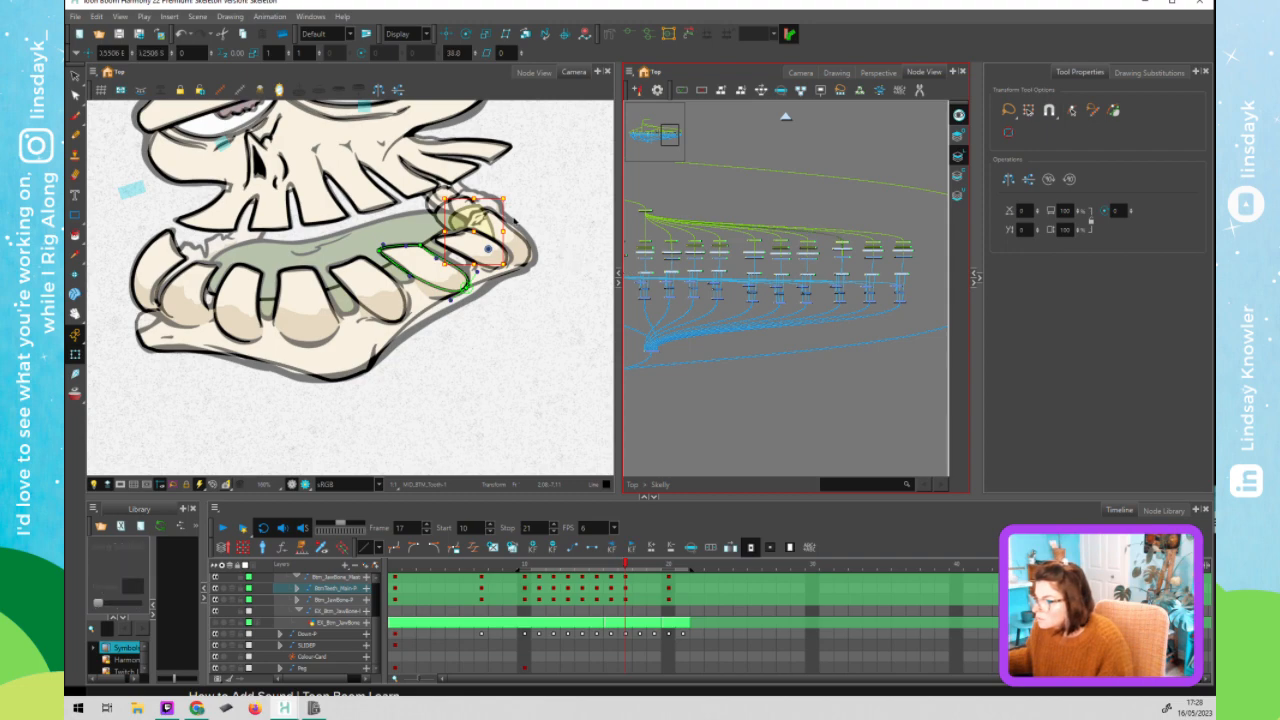
pyautogui.click(485, 224)
pyautogui.moveTo(485, 224); pyautogui.dragTo(505, 233)
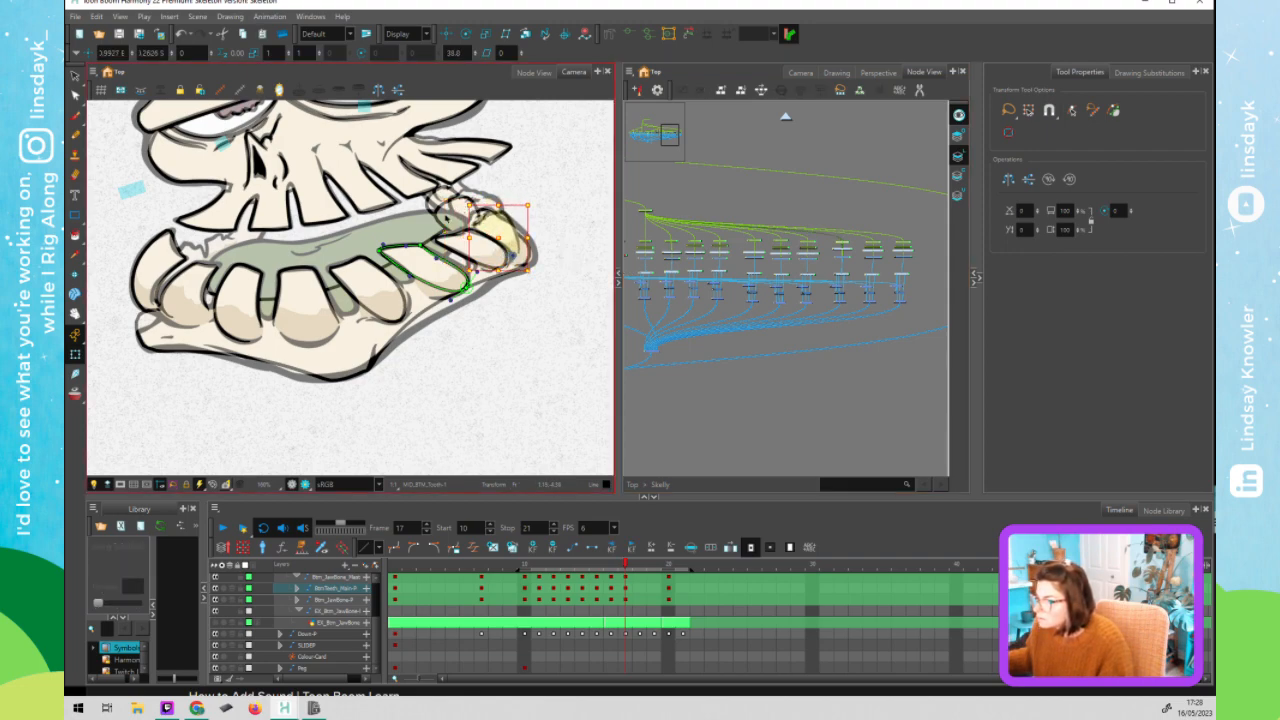
pyautogui.click(456, 216)
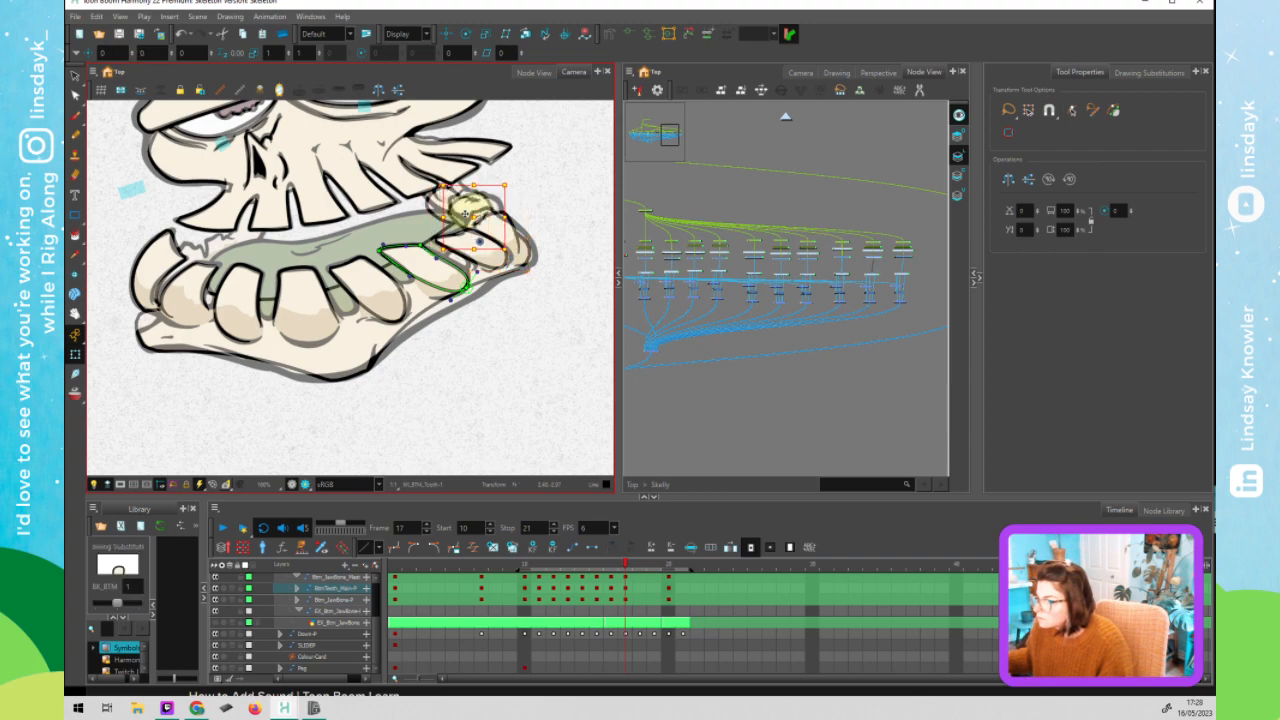
pyautogui.moveTo(467, 213); pyautogui.dragTo(452, 188)
# - Reshape the two uppermost small back teeth with their deformers to fit the EE sketch
pyautogui.click(563, 330)
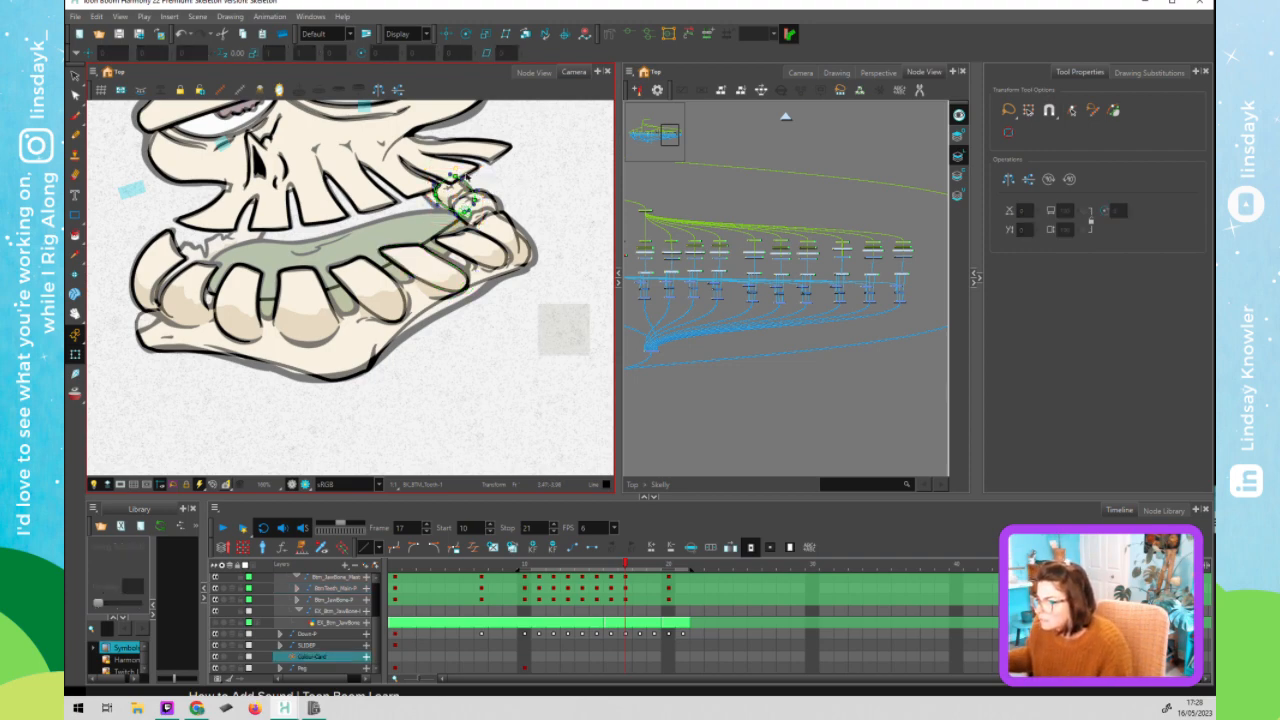
pyautogui.click(452, 178)
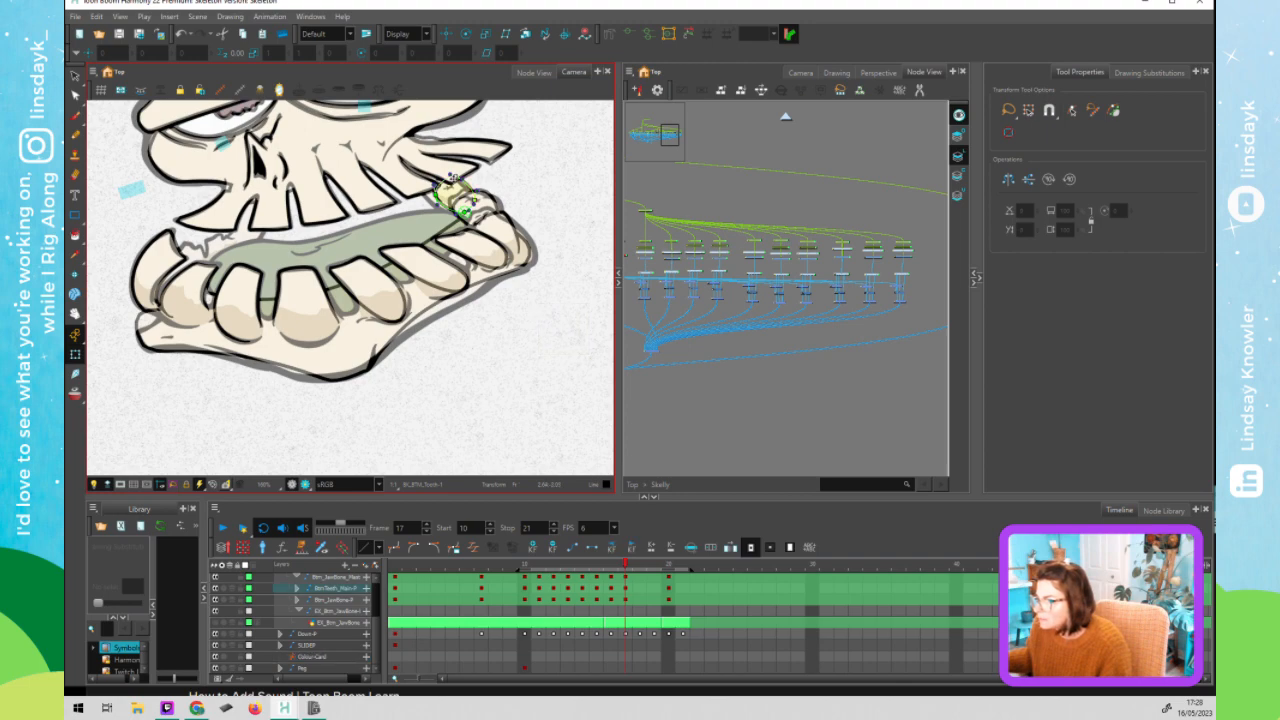
pyautogui.click(458, 197)
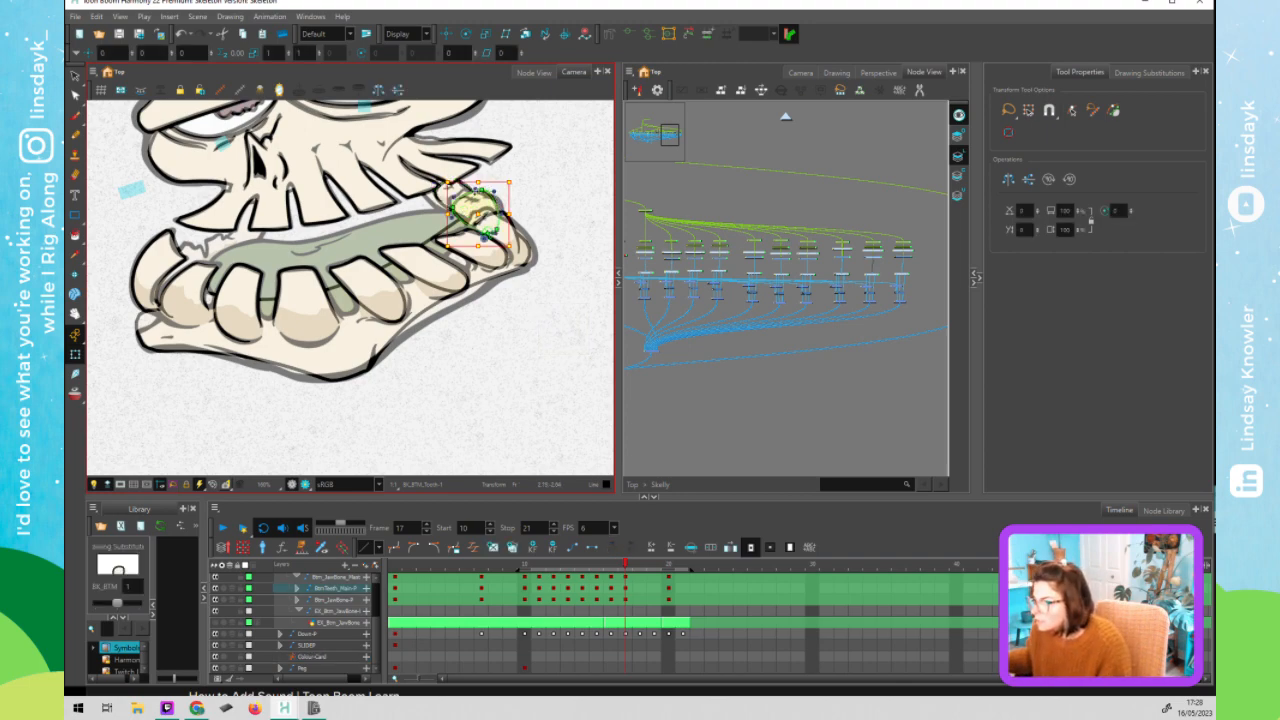
pyautogui.click(519, 229)
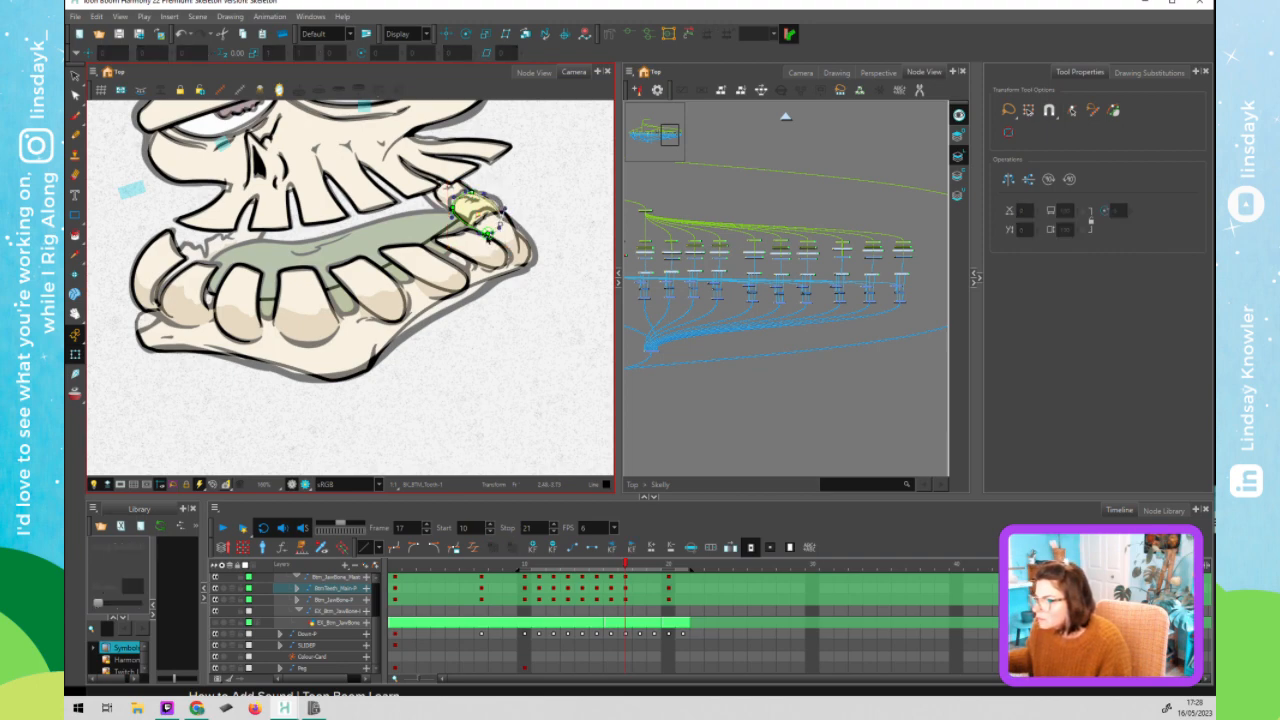
pyautogui.click(507, 228)
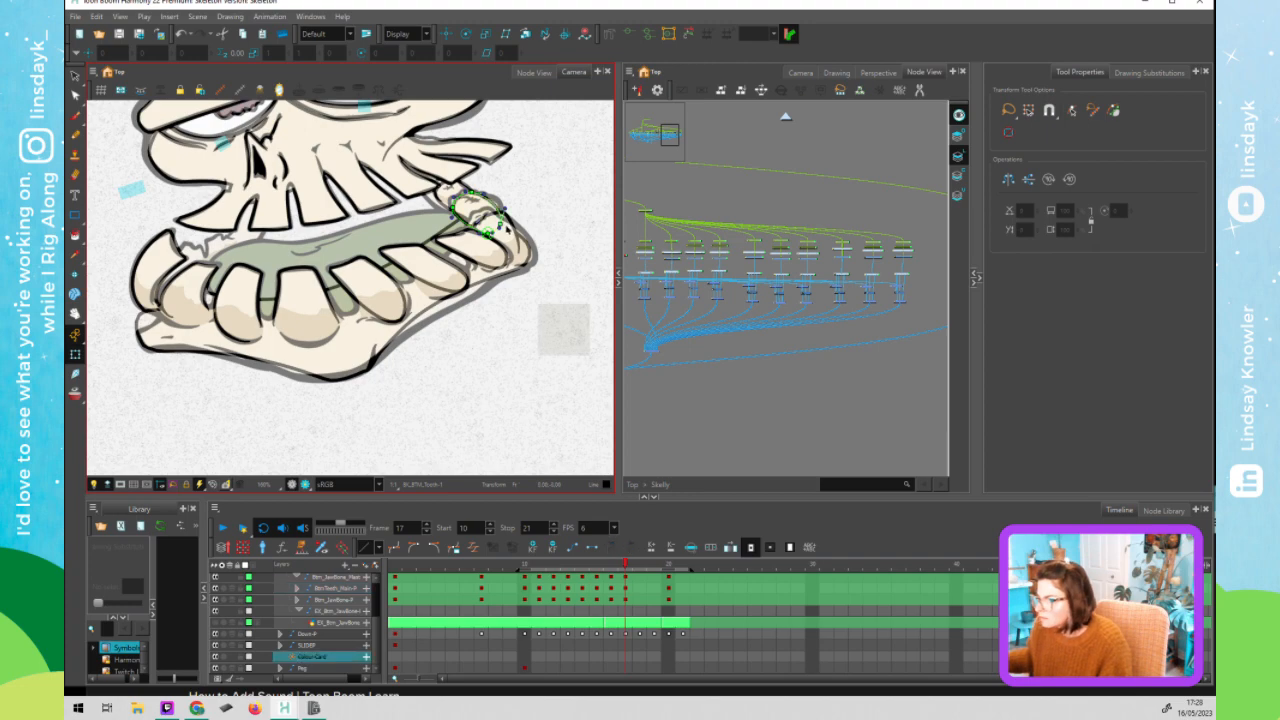
# - Reshape the back tooth at the jaw's right end with its deformer, extending its left side and raising its top edge
pyautogui.click(504, 229)
pyautogui.click(504, 230)
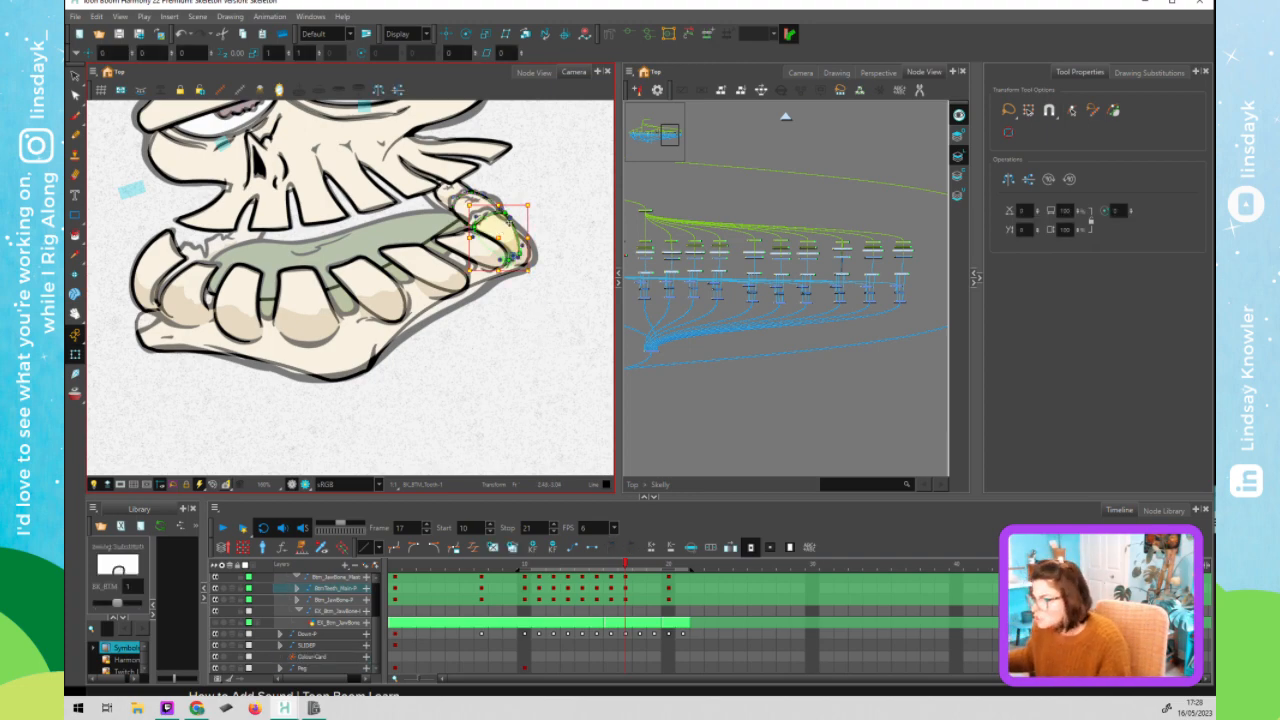
pyautogui.click(508, 259)
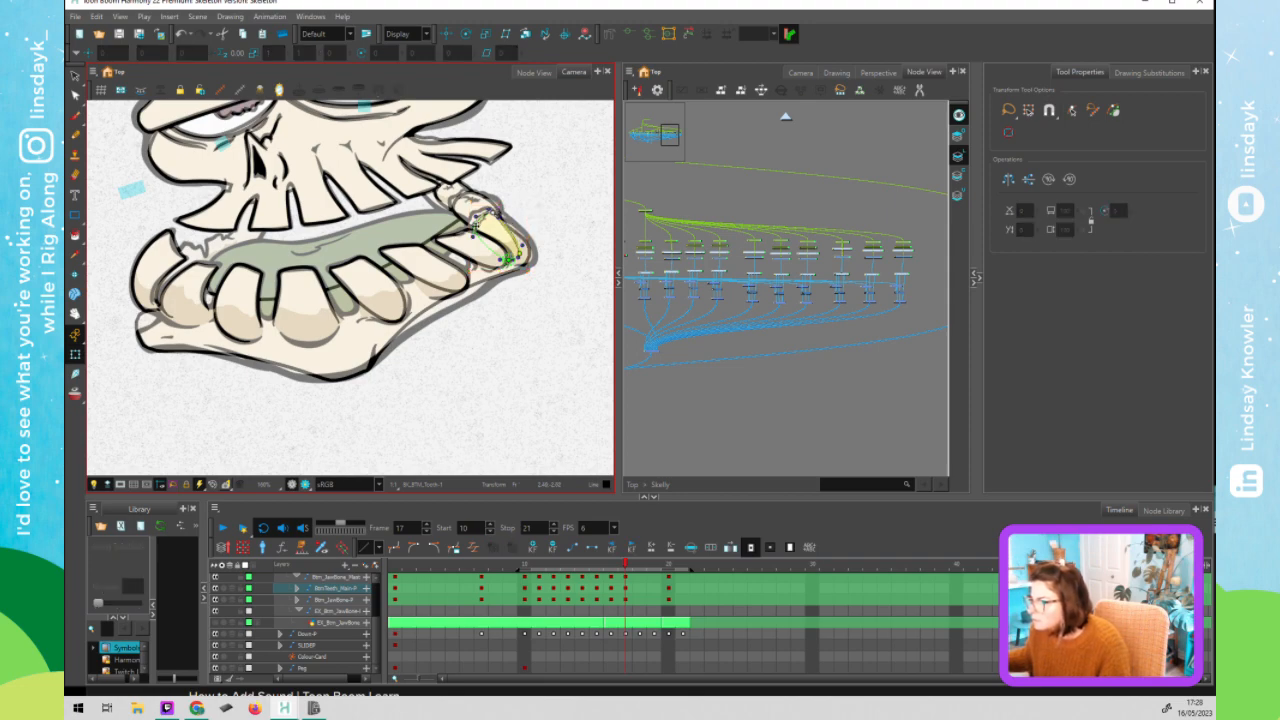
pyautogui.moveTo(474, 229); pyautogui.dragTo(466, 230)
pyautogui.moveTo(494, 212); pyautogui.dragTo(490, 208)
pyautogui.click(523, 239)
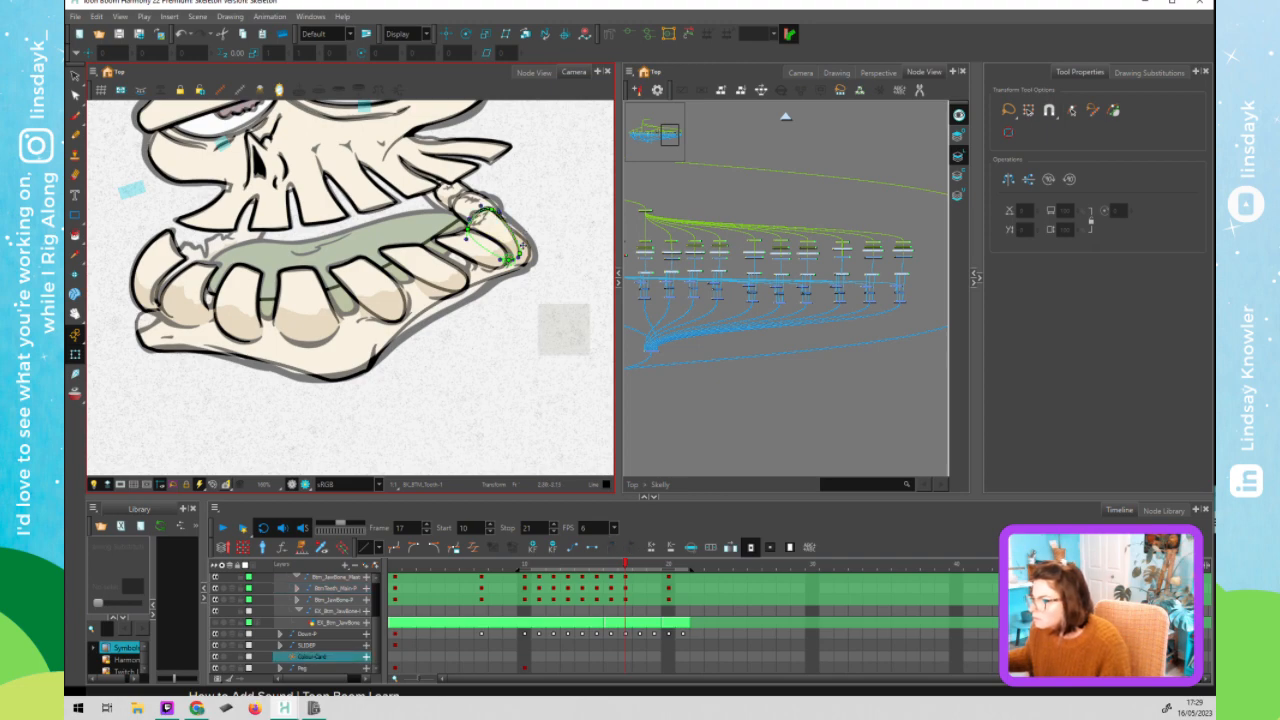
# - Show the jawbone's deformer and nudge the points at its right end outward to match the sketch outline
pyautogui.click(522, 254)
pyautogui.press('F11')
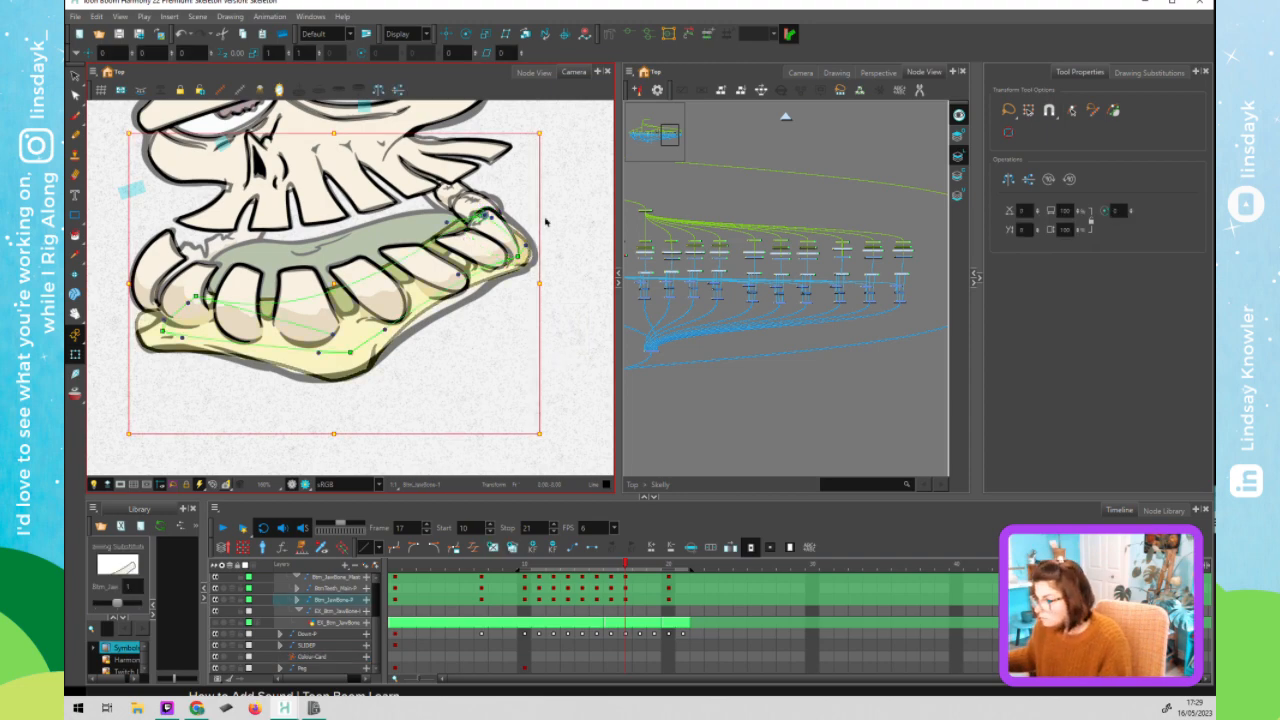
pyautogui.moveTo(484, 216); pyautogui.dragTo(489, 217)
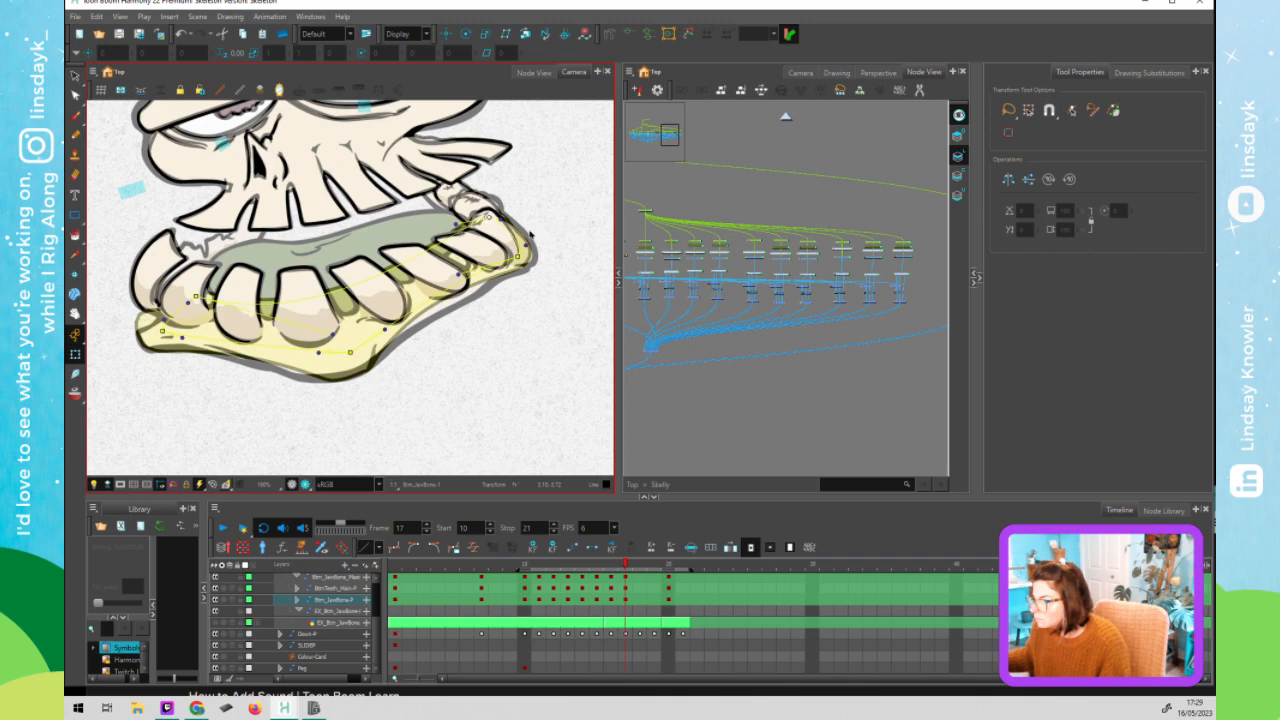
pyautogui.click(503, 217)
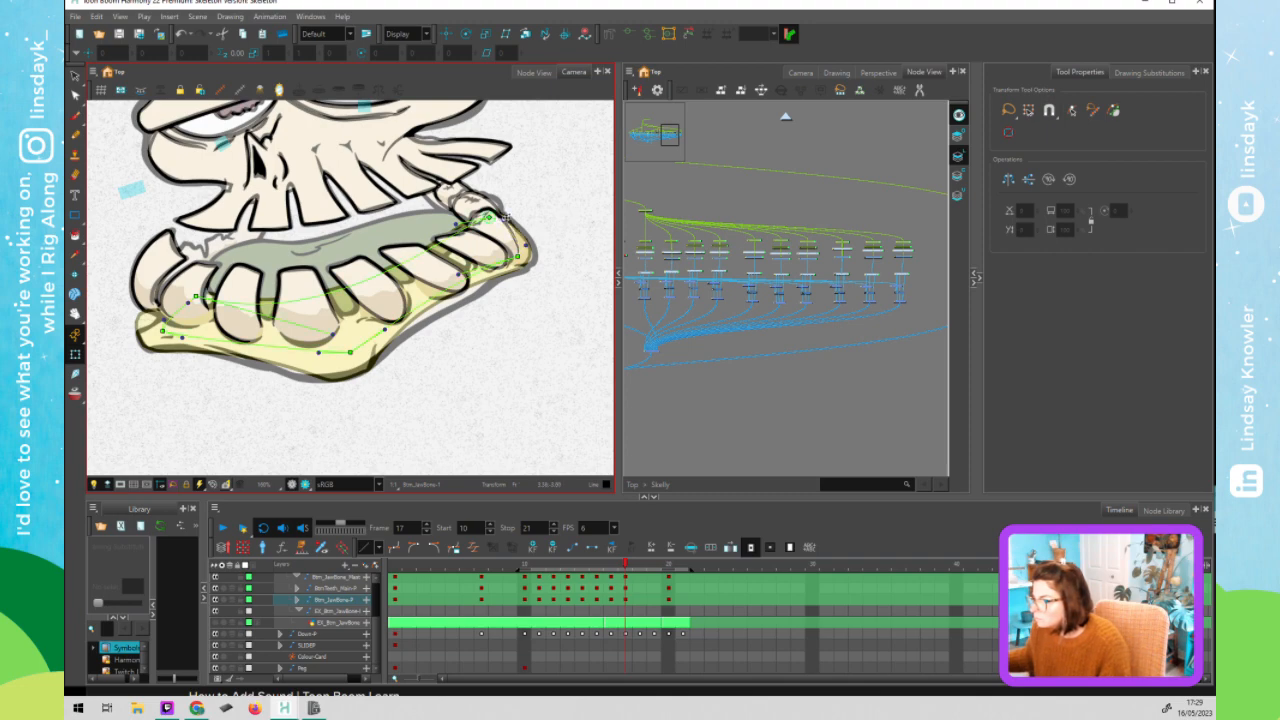
pyautogui.moveTo(520, 257); pyautogui.dragTo(522, 256)
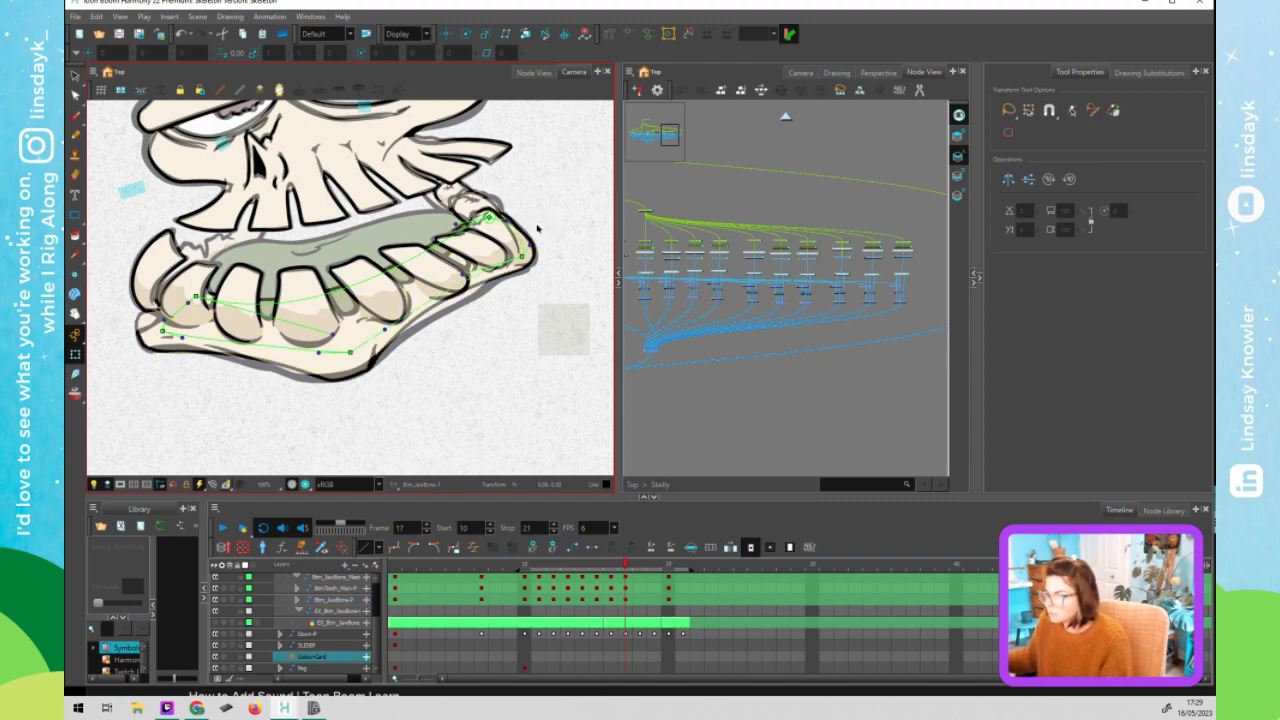
# - Compare the lower jaw's pose between frames 16 and 17 by switching back and forth between them
pyautogui.scroll(-1, 537, 229)
pyautogui.click(705, 384)
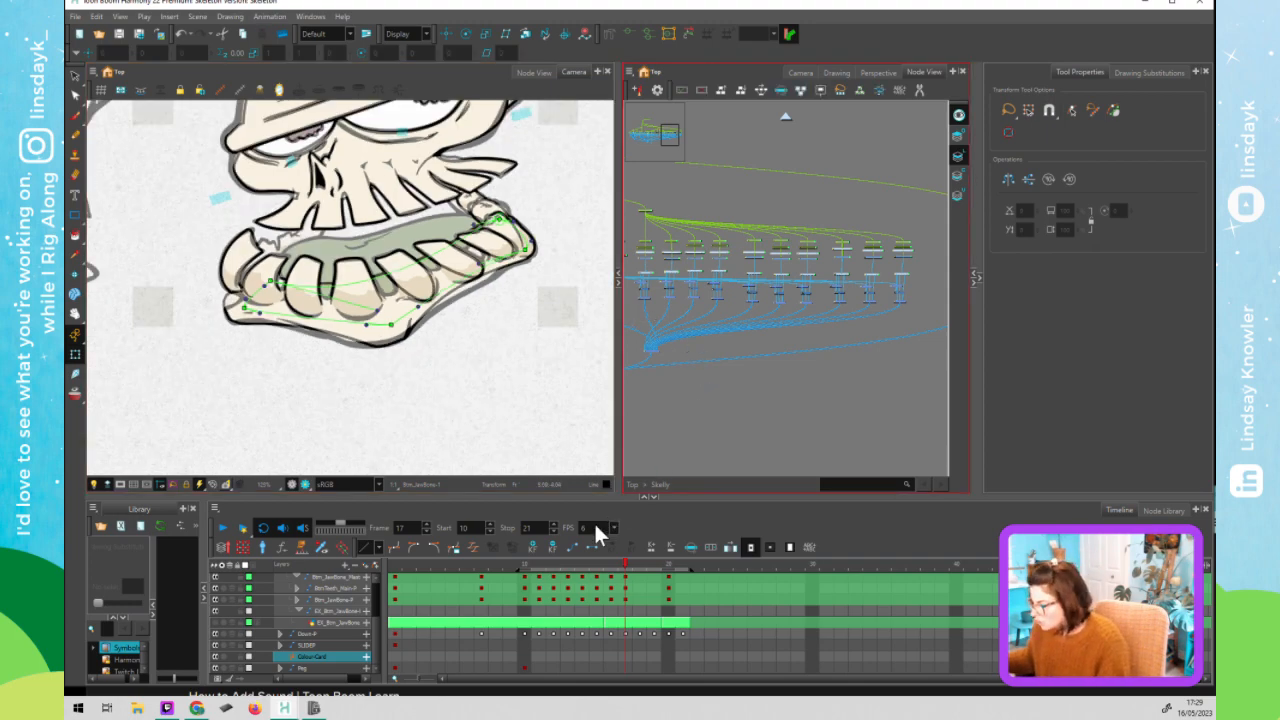
pyautogui.click(626, 563)
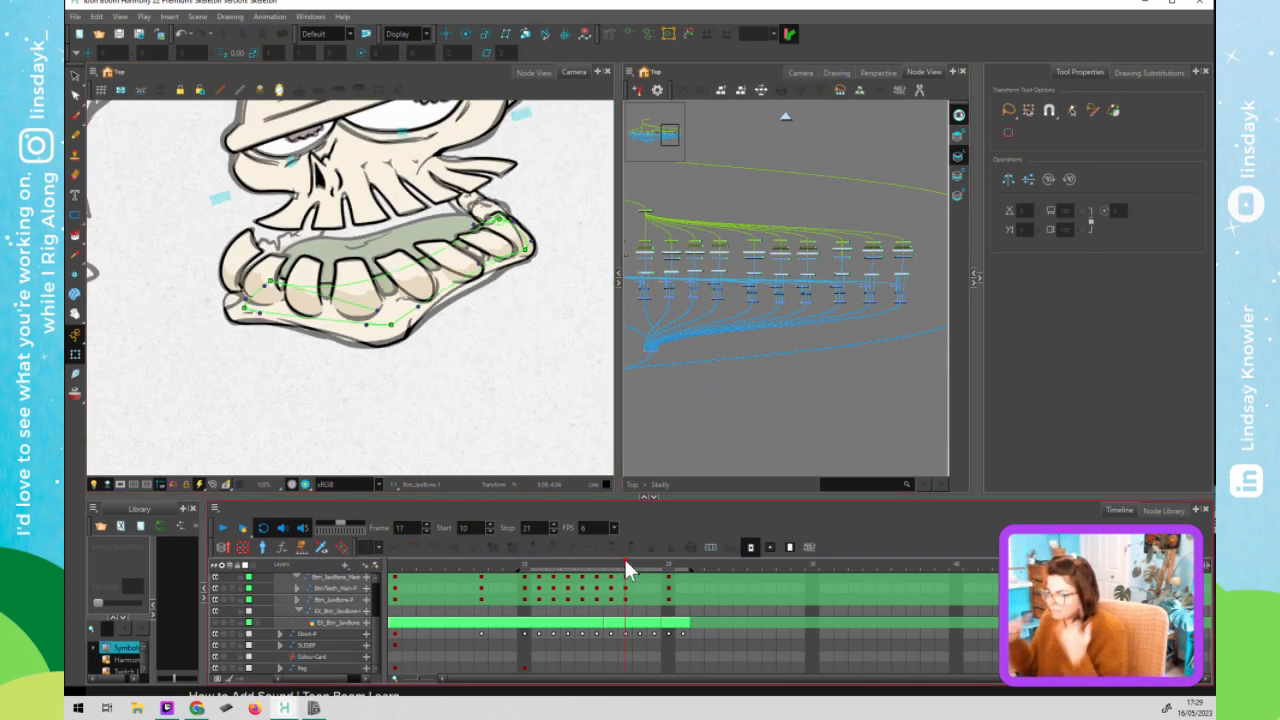
pyautogui.click(318, 312)
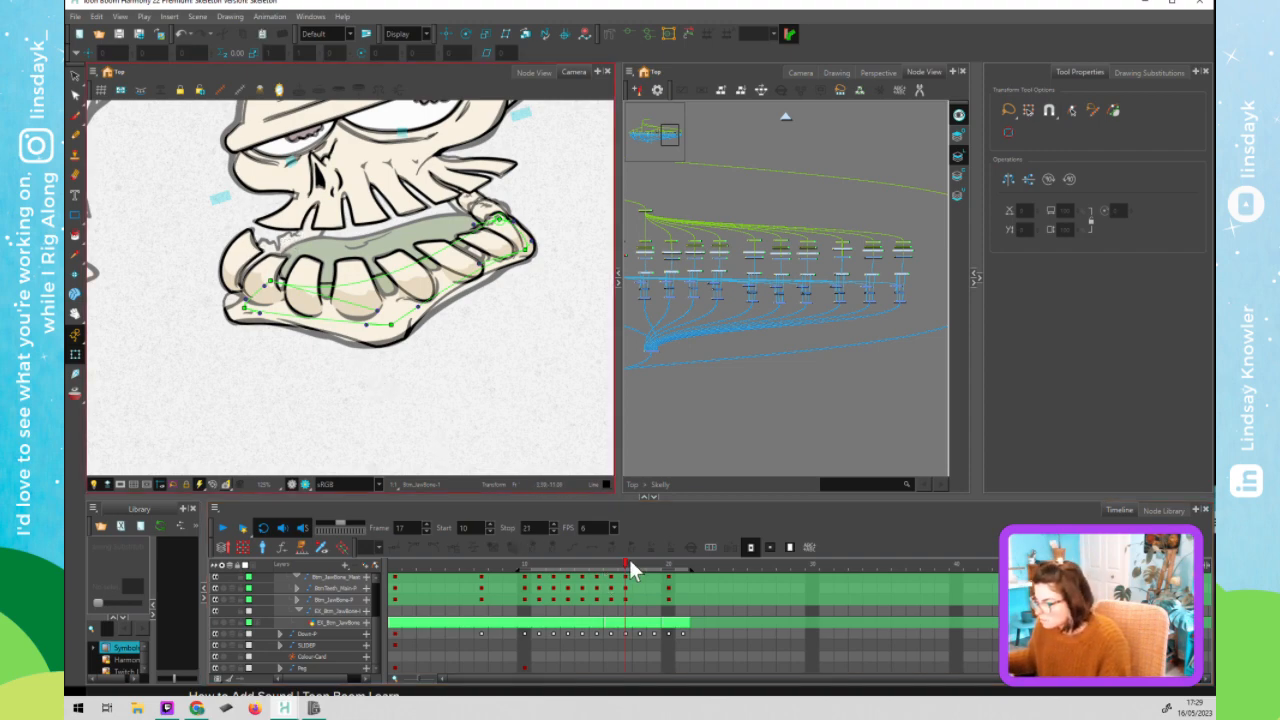
pyautogui.click(624, 562)
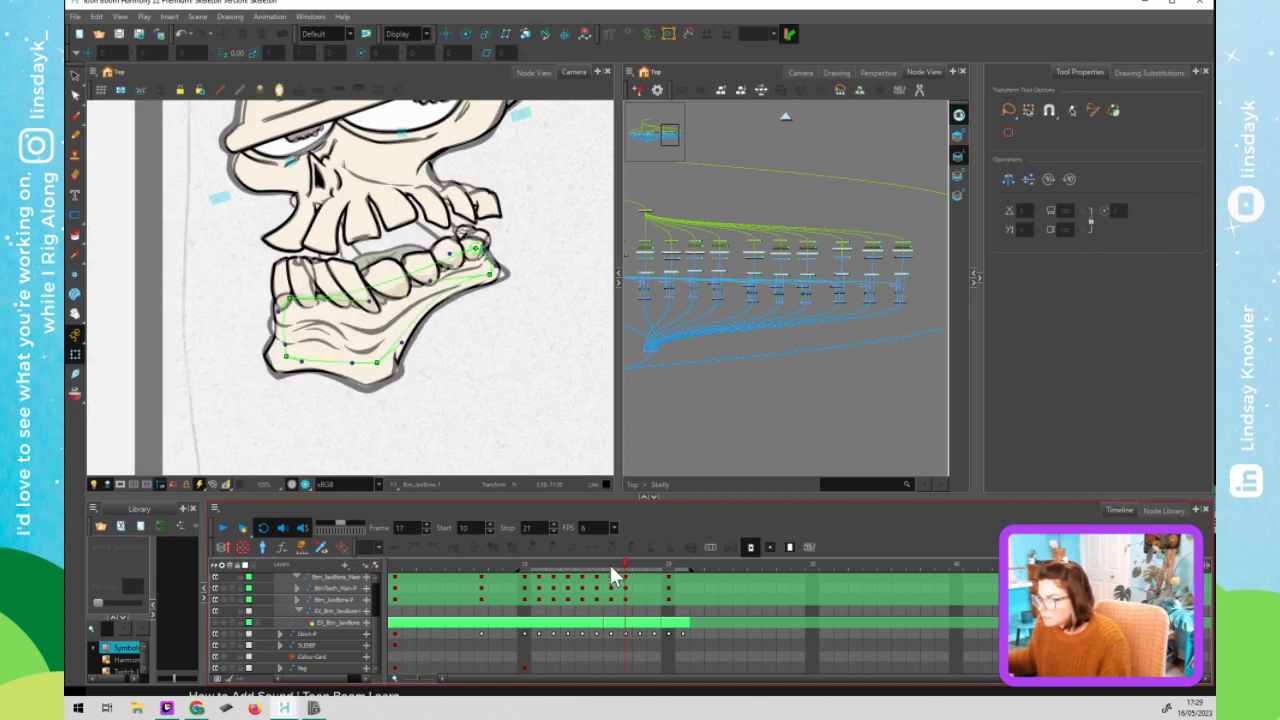
pyautogui.click(612, 568)
pyautogui.click(620, 565)
pyautogui.click(614, 569)
pyautogui.click(621, 565)
pyautogui.click(613, 571)
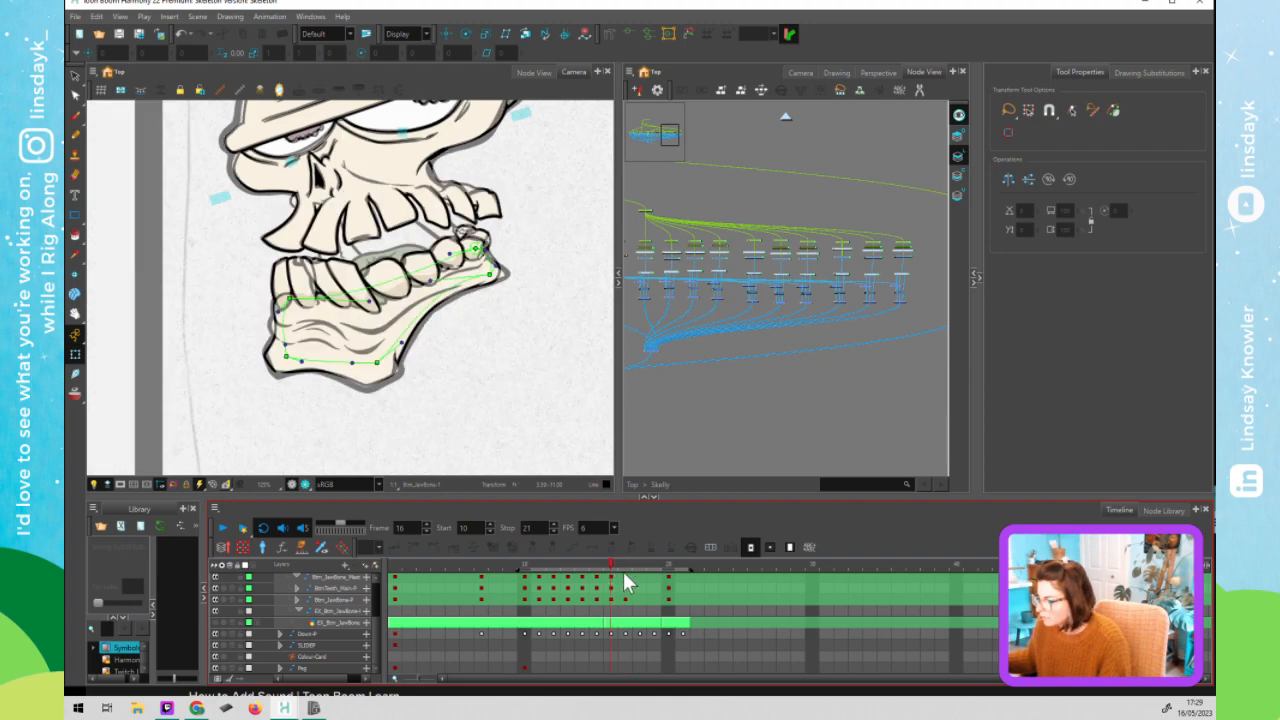
# - Review the lower jaw's fit to the sketches on frames 18 to 21, and go back through the poses to frame 13
pyautogui.click(636, 574)
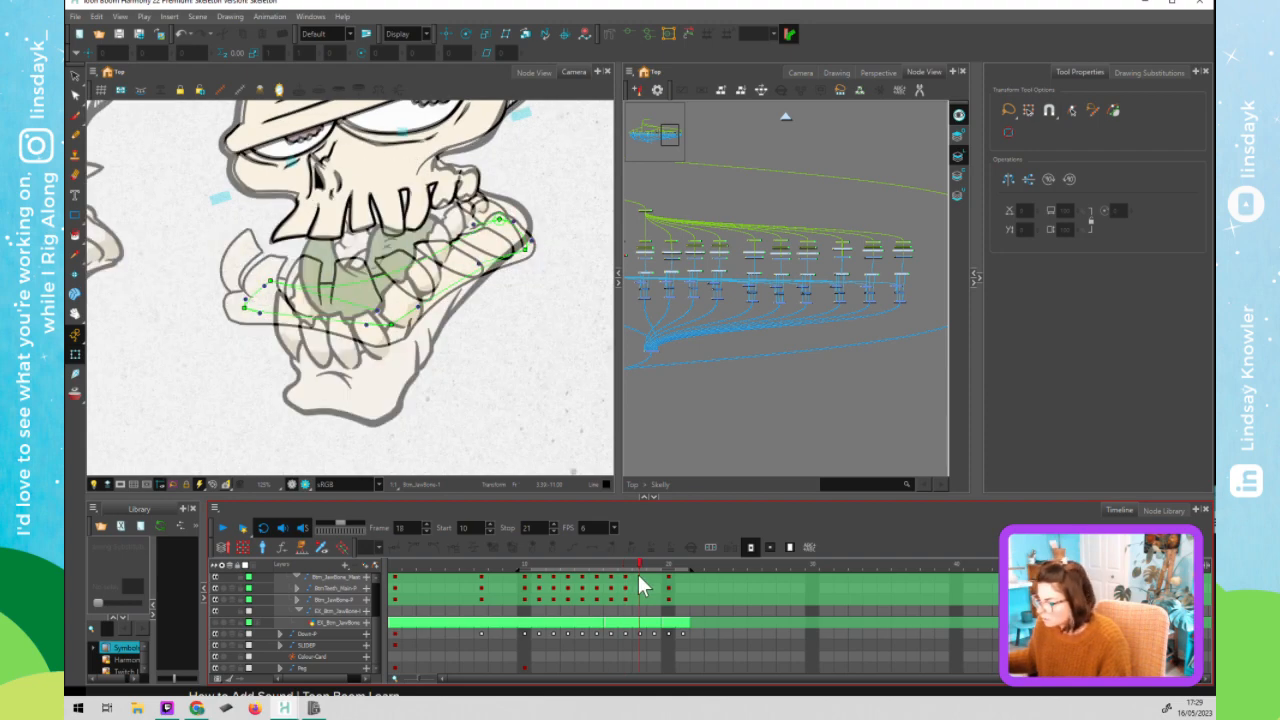
pyautogui.click(657, 582)
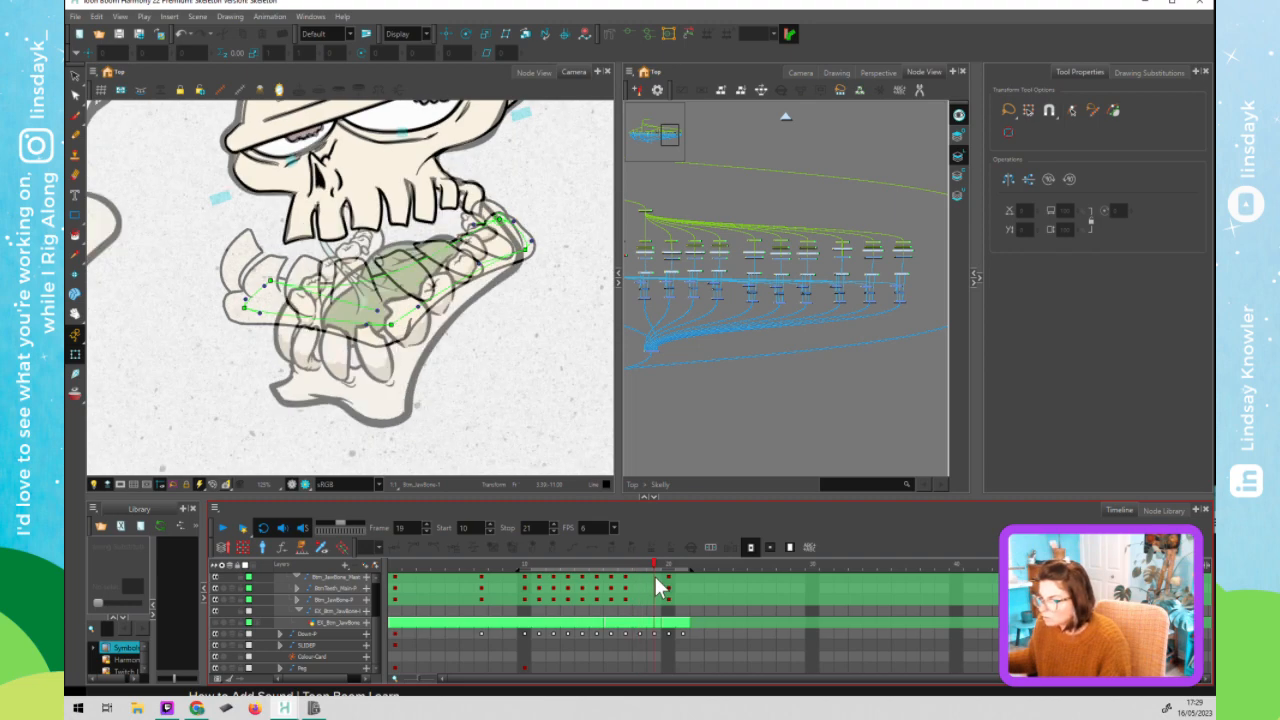
pyautogui.click(645, 581)
pyautogui.click(655, 581)
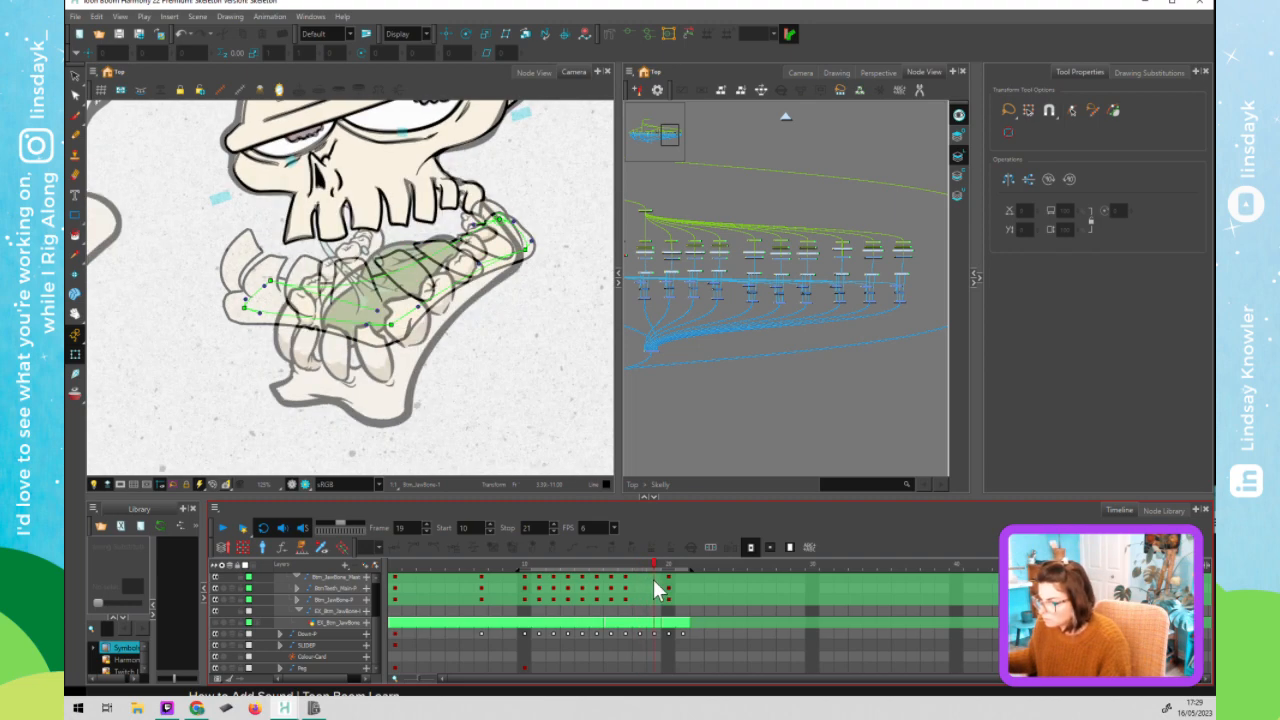
pyautogui.click(645, 581)
pyautogui.click(644, 585)
pyautogui.click(668, 586)
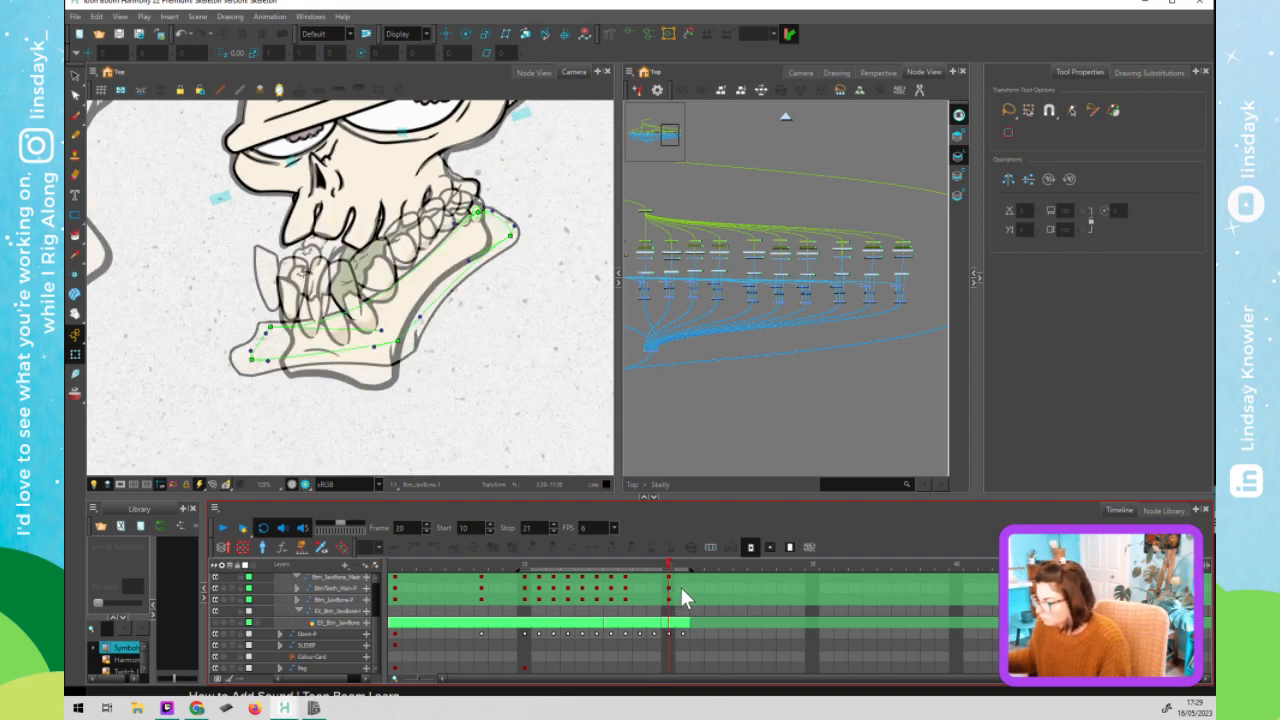
pyautogui.click(681, 587)
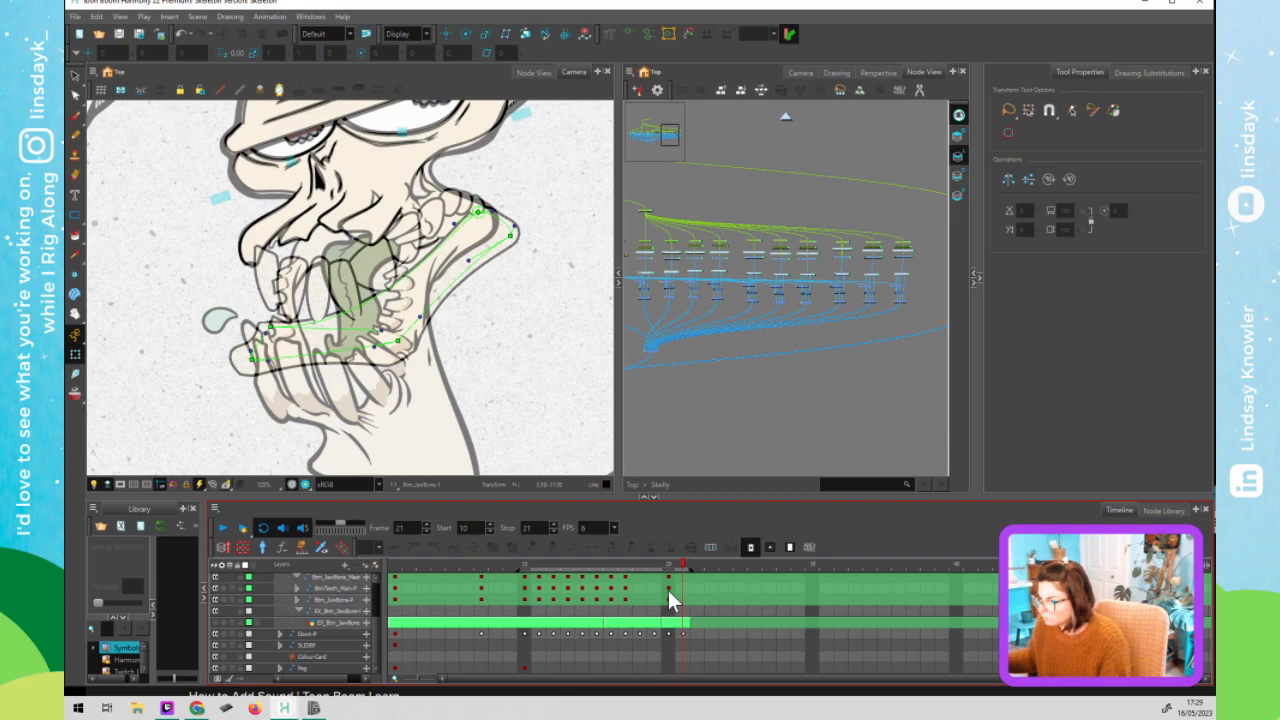
pyautogui.click(668, 590)
pyautogui.click(654, 591)
pyautogui.click(640, 591)
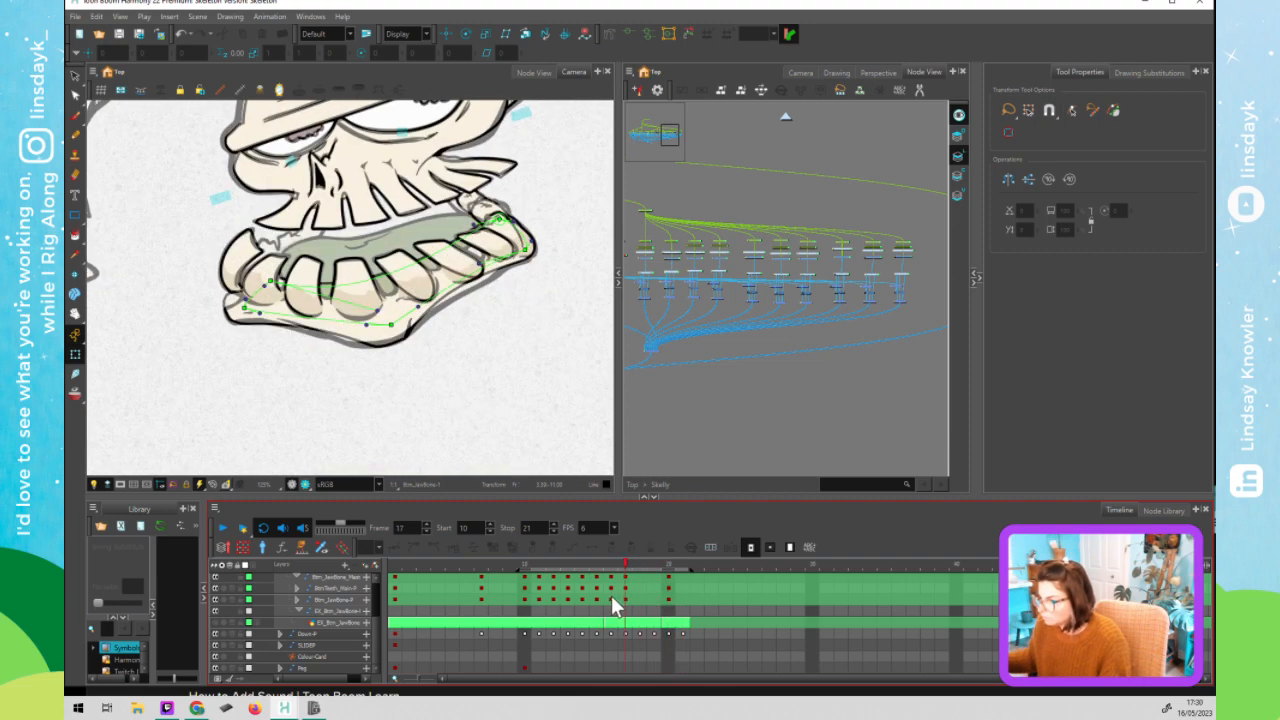
pyautogui.click(641, 592)
pyautogui.click(652, 597)
pyautogui.moveTo(649, 593); pyautogui.dragTo(566, 594)
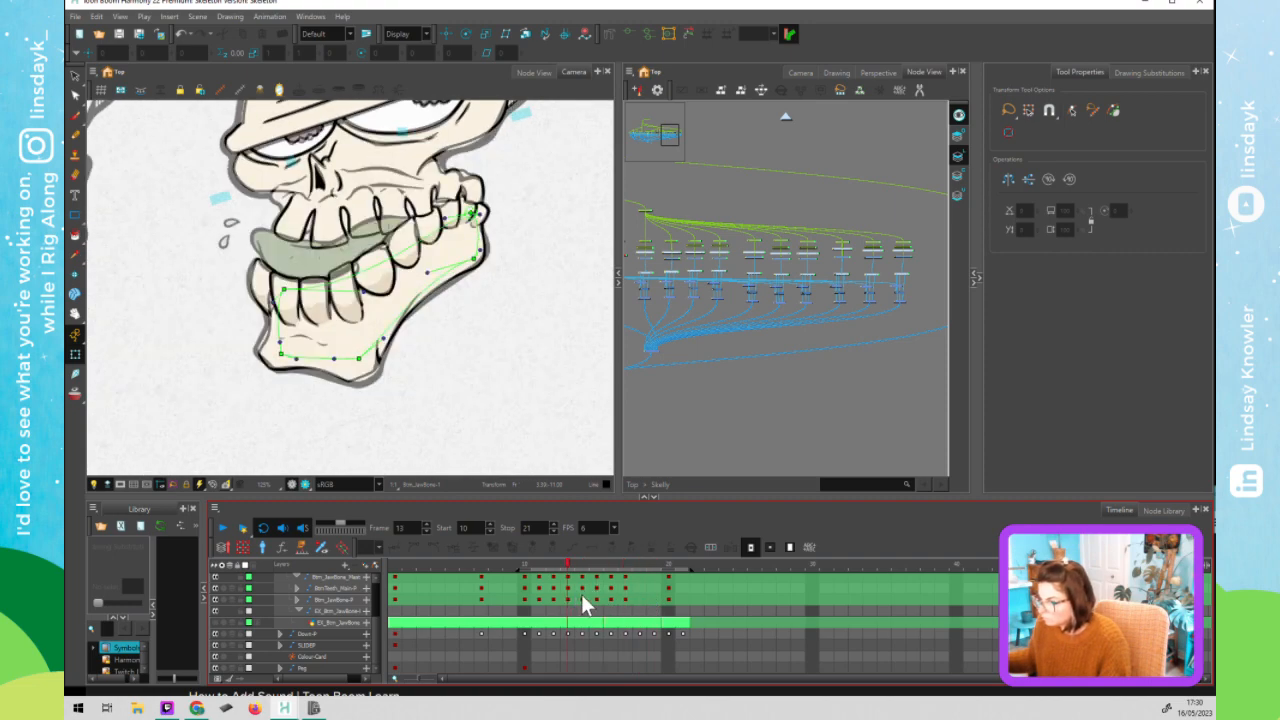
# - Copy the bottom jawbone master layer's keyframe at frame 14
pyautogui.click(635, 225)
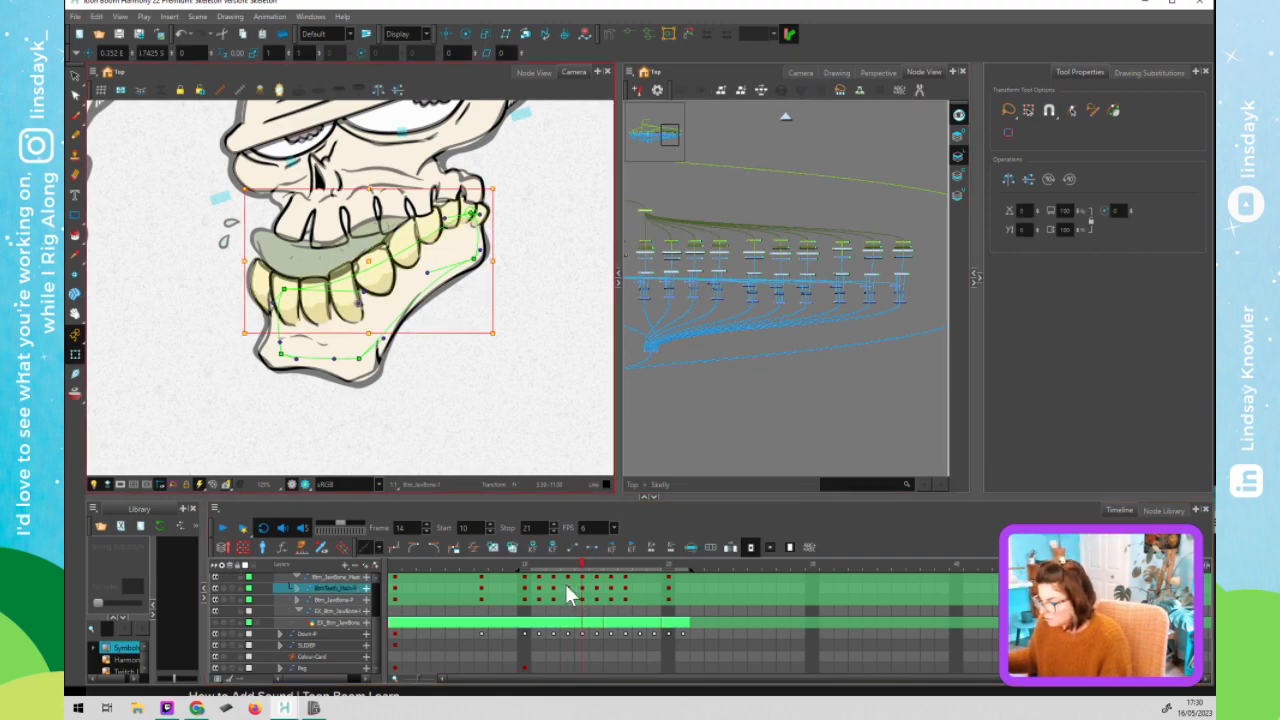
pyautogui.click(366, 587)
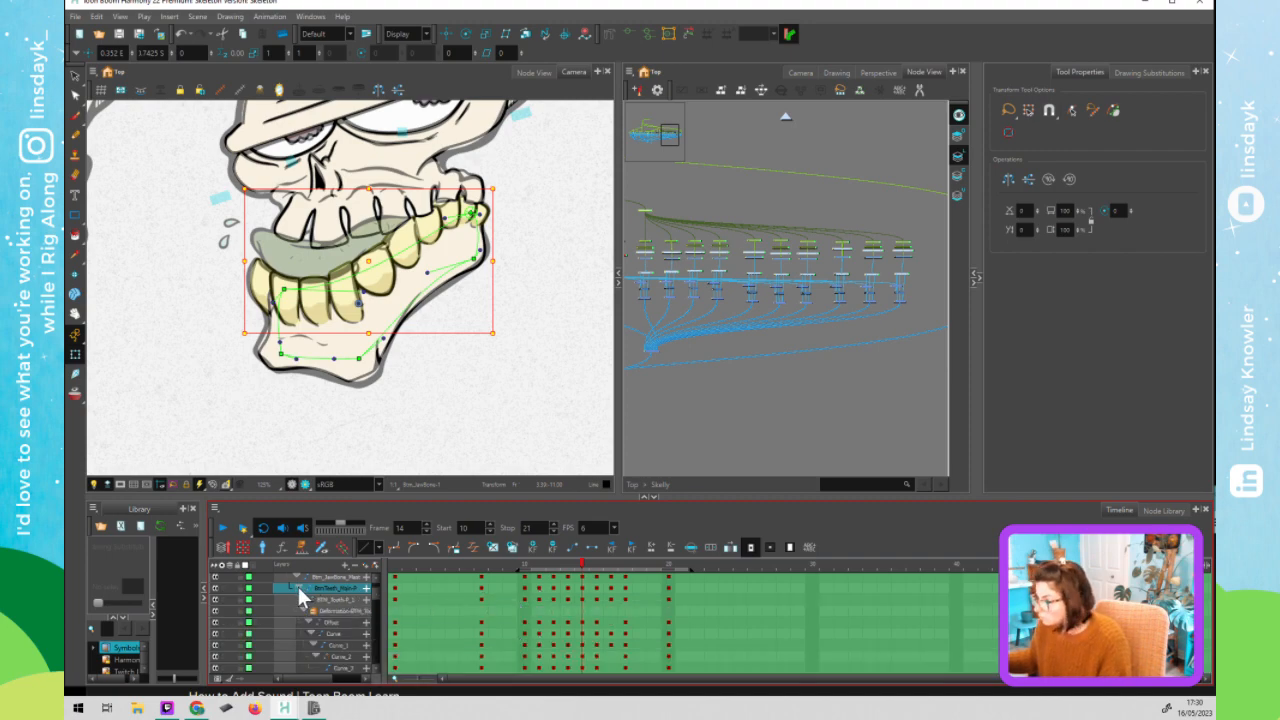
pyautogui.click(297, 587)
pyautogui.click(665, 276)
pyautogui.click(592, 625)
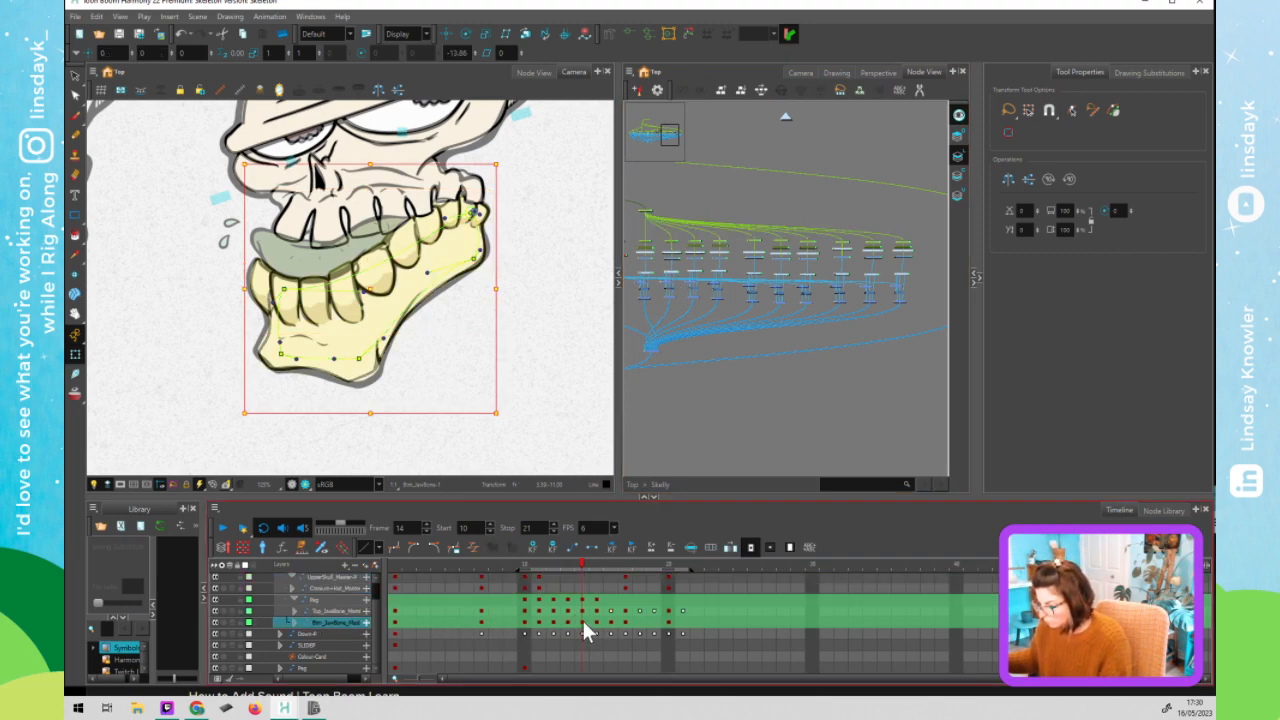
pyautogui.click(582, 621)
pyautogui.hotkey('ctrl', 'c')
# - Paste the copied jaw keyframe onto the bottom jawbone master layer at frame 18
pyautogui.click(602, 622)
pyautogui.click(600, 622)
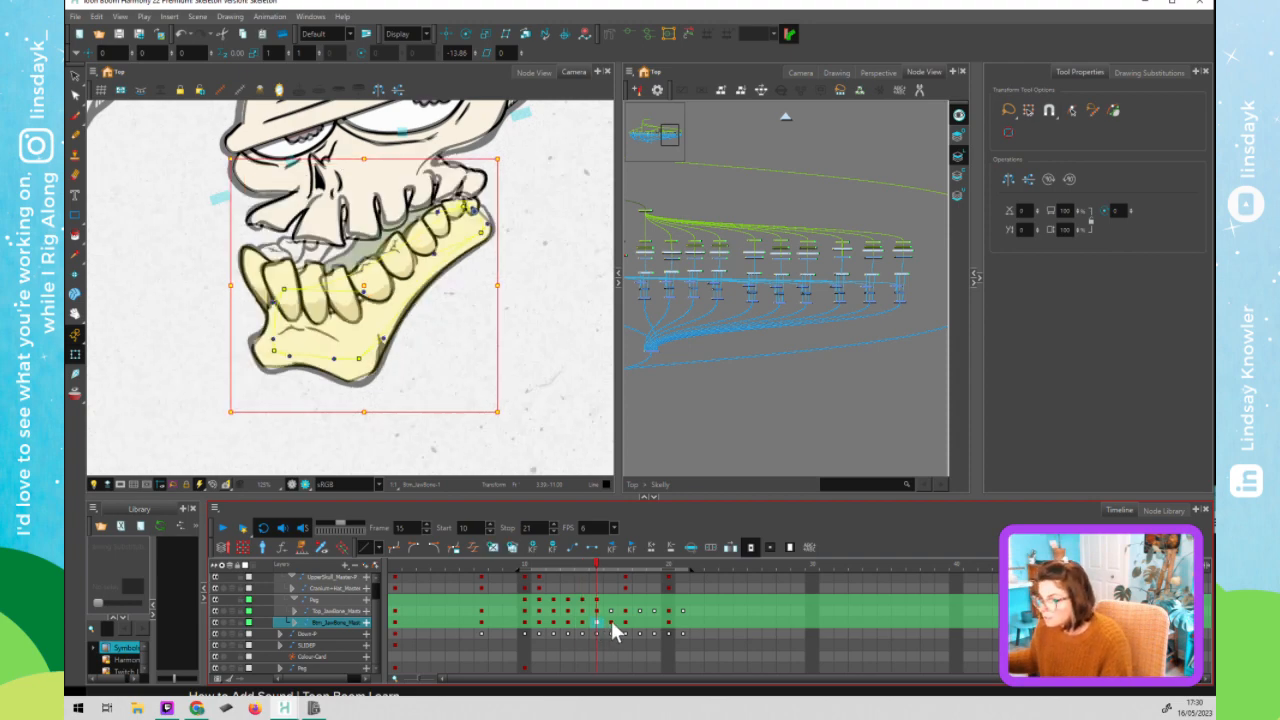
pyautogui.click(611, 622)
pyautogui.click(625, 622)
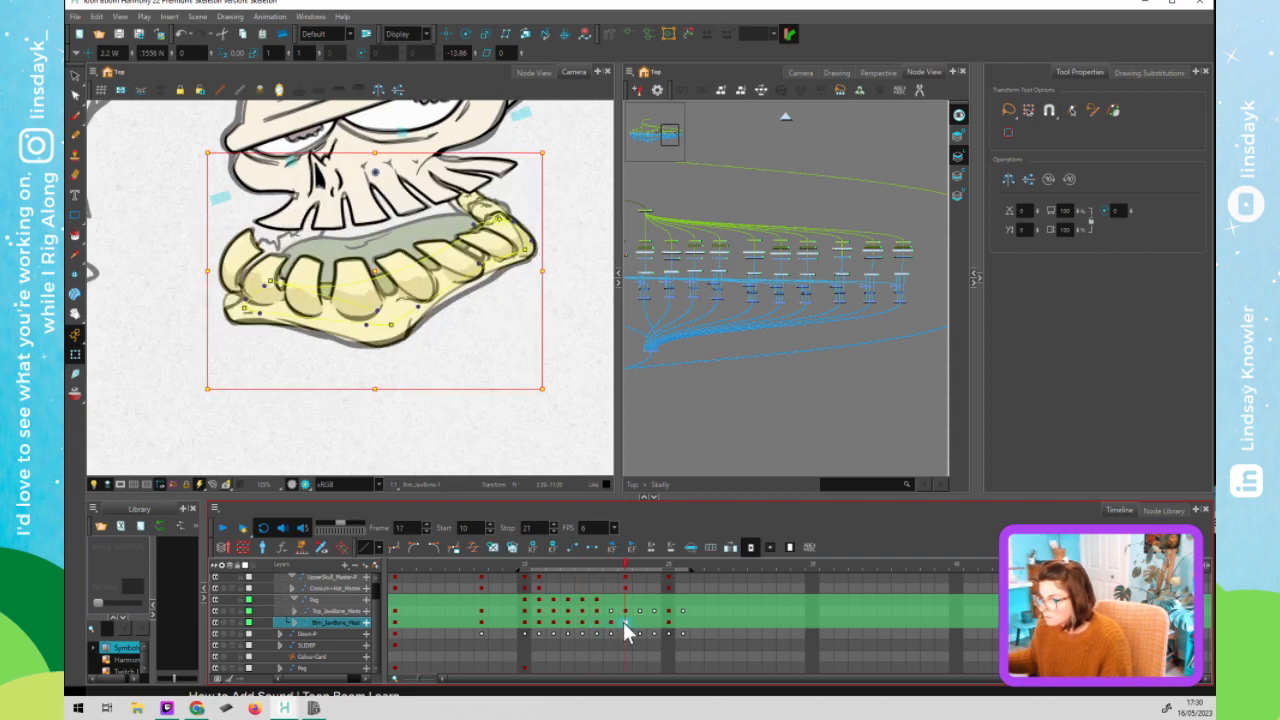
pyautogui.click(638, 621)
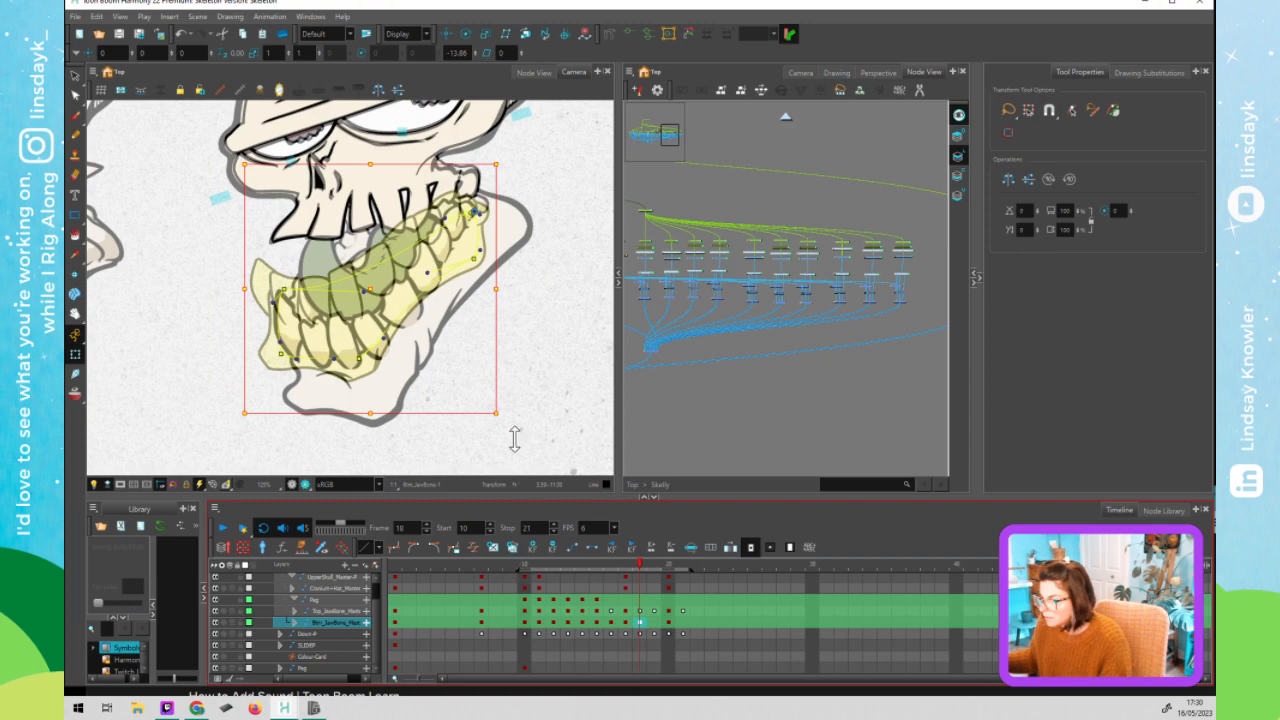
# - Rotate the whole lower jaw open at frame 18 so its front end drops onto the L sketch
pyautogui.click(509, 436)
pyautogui.click(654, 628)
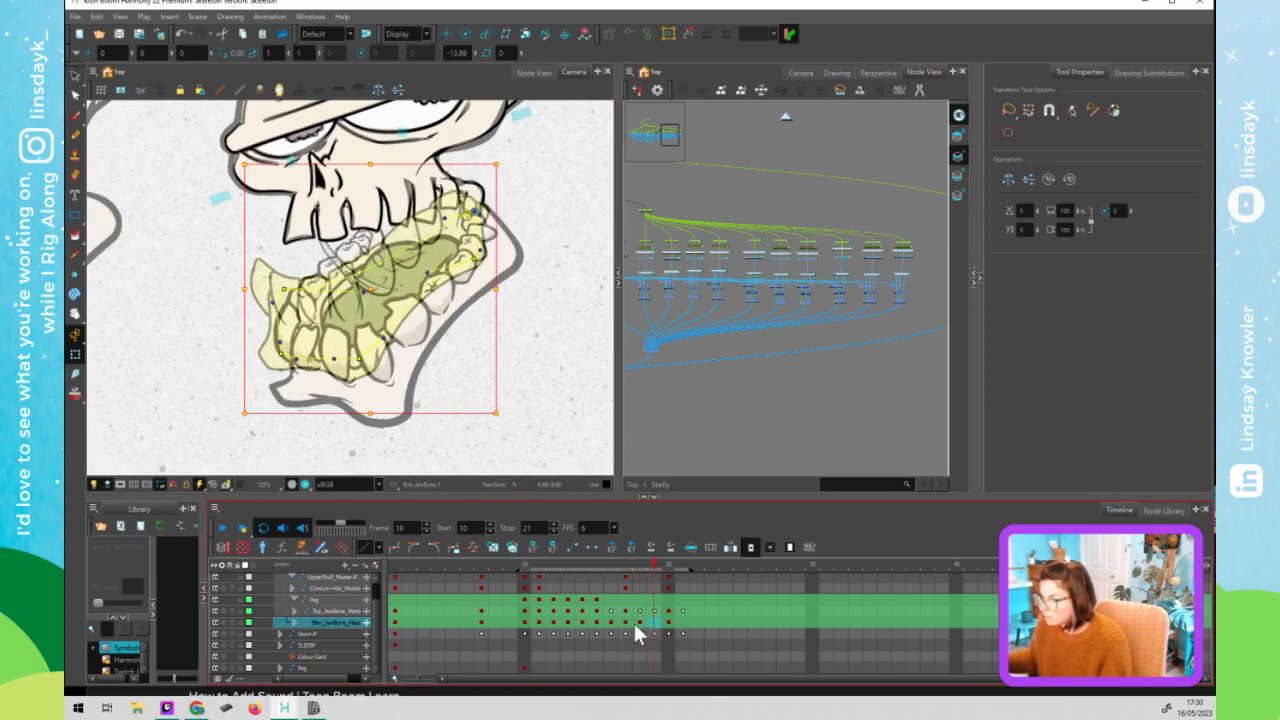
pyautogui.click(640, 624)
pyautogui.click(506, 430)
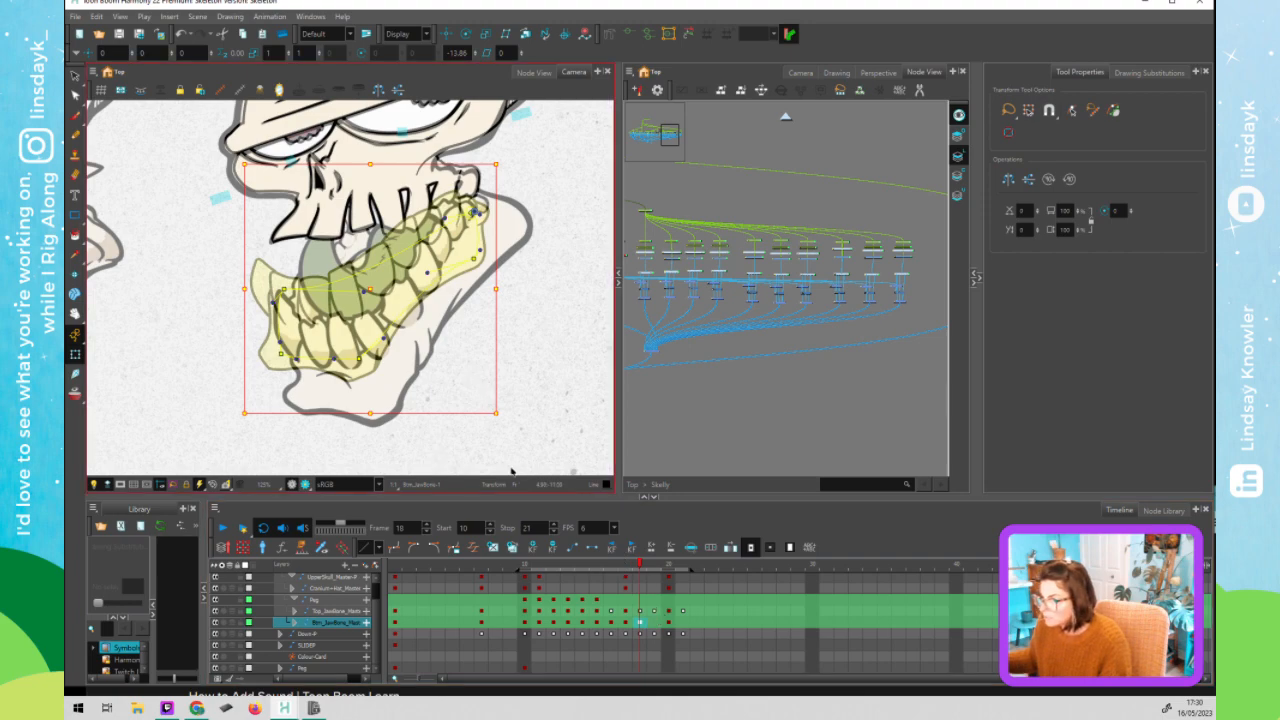
pyautogui.moveTo(505, 422); pyautogui.dragTo(583, 446)
pyautogui.click(580, 447)
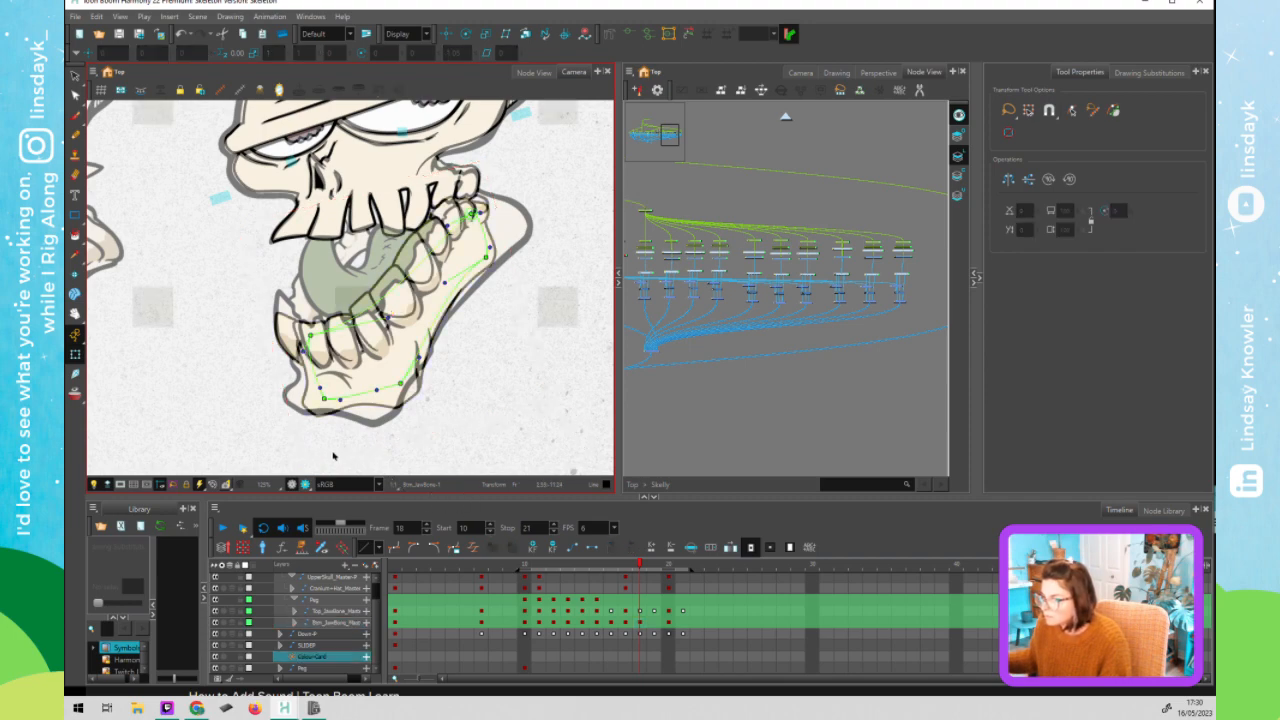
# - Reshape the jawbone with its deformer, fitting the chin corners and extending the back end outward to the L sketch outline
pyautogui.click(310, 397)
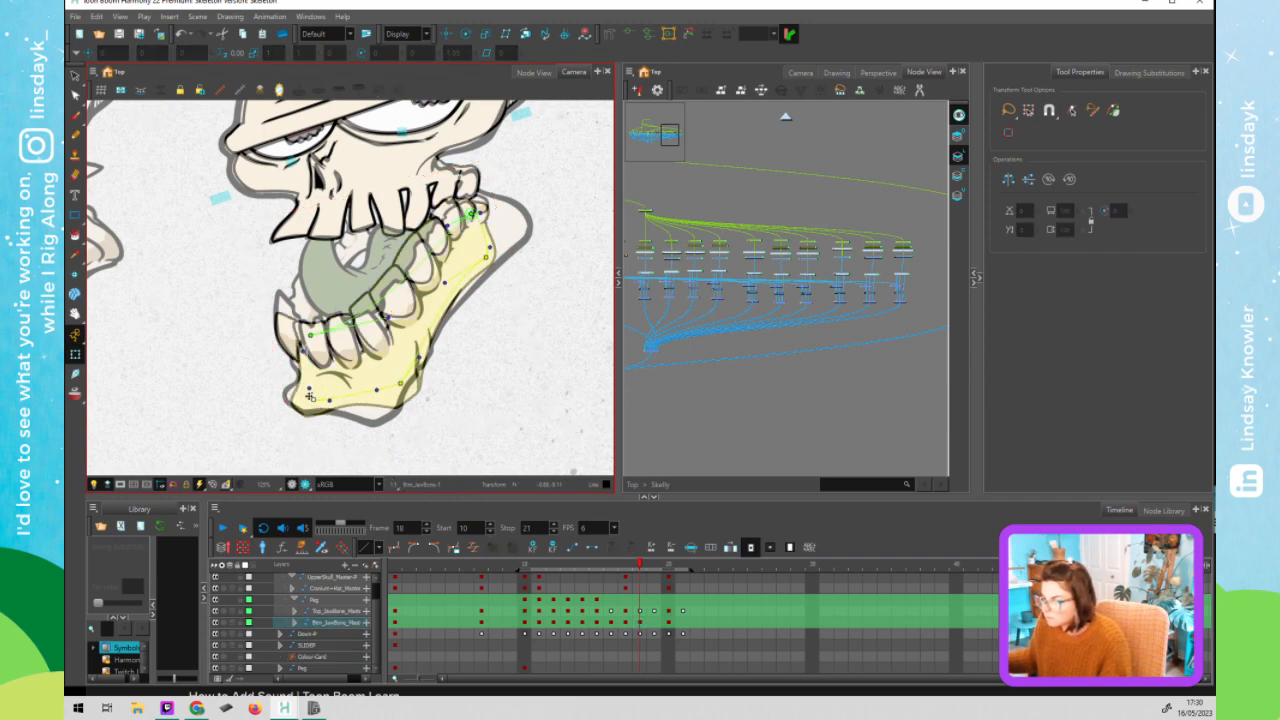
pyautogui.moveTo(310, 397); pyautogui.dragTo(307, 394)
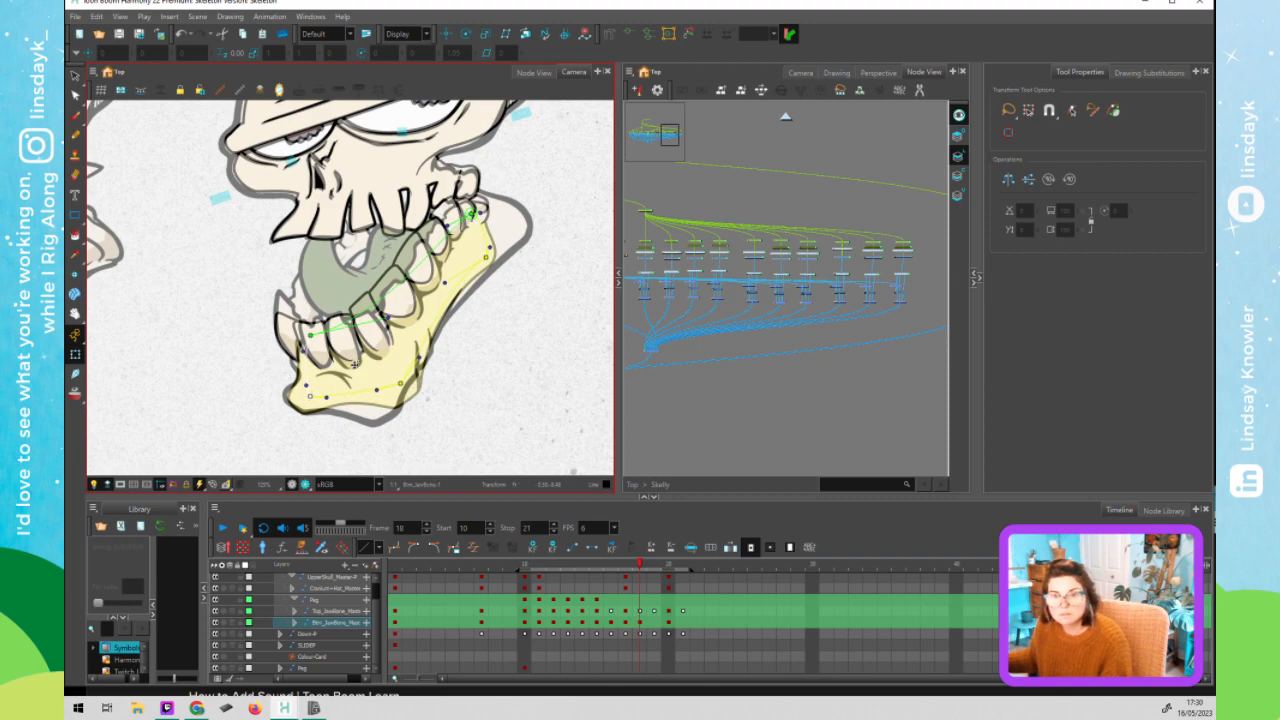
pyautogui.moveTo(393, 386); pyautogui.dragTo(380, 397)
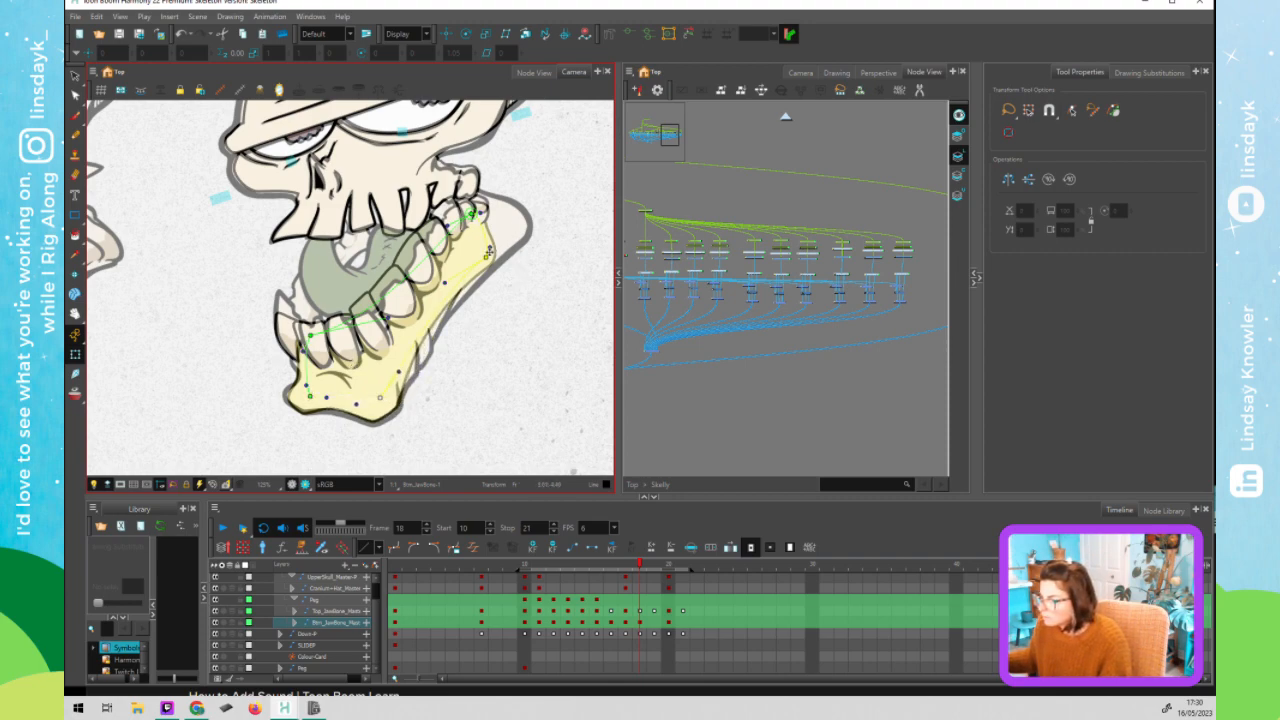
pyautogui.moveTo(487, 258); pyautogui.dragTo(519, 230)
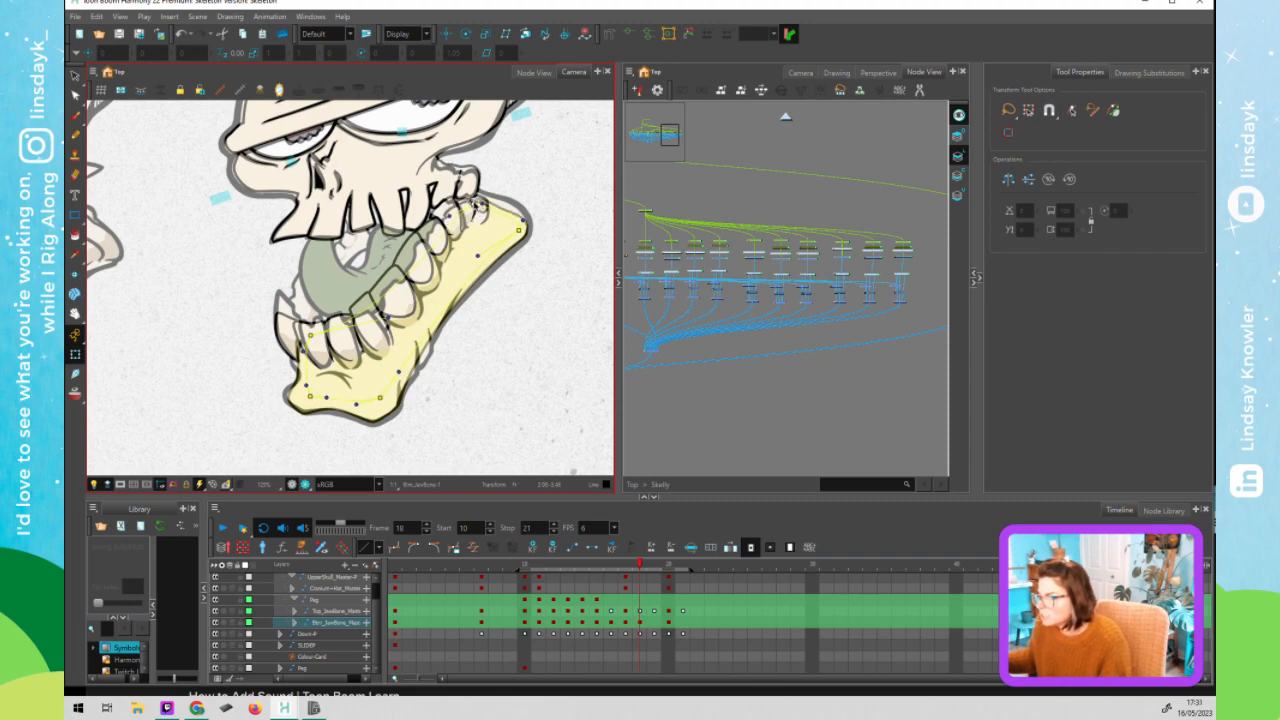
pyautogui.click(480, 204)
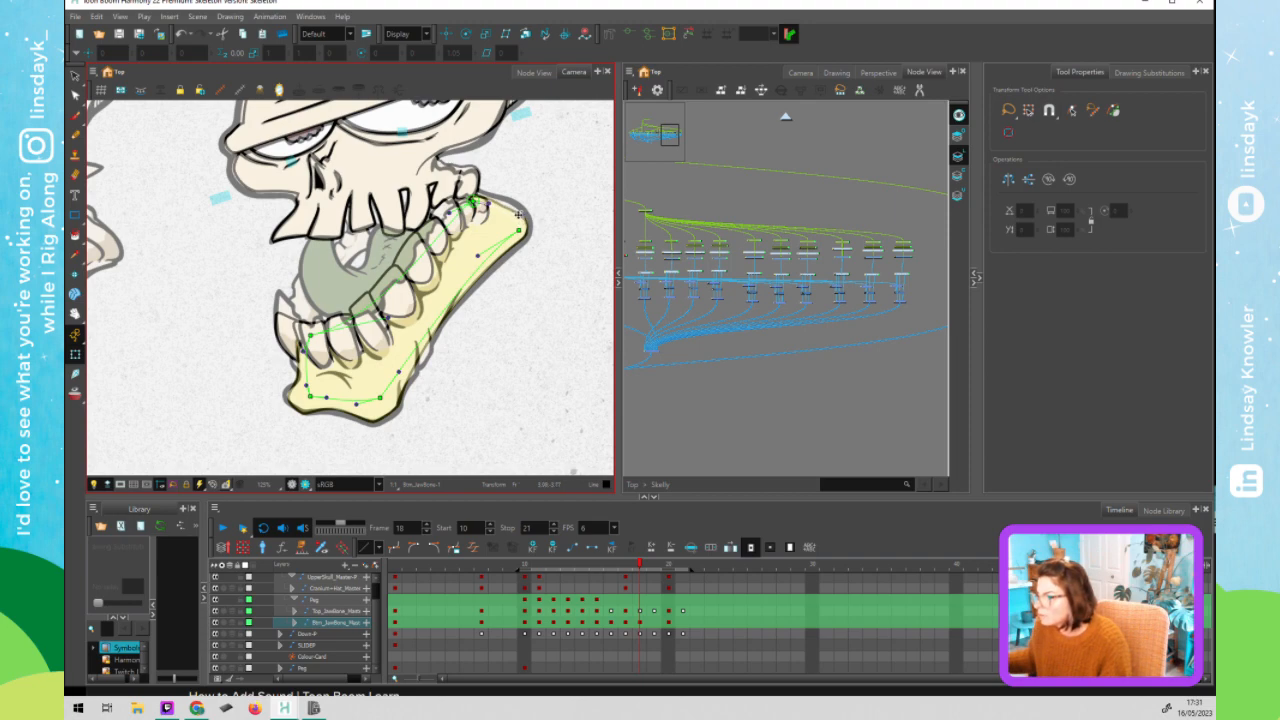
pyautogui.click(514, 287)
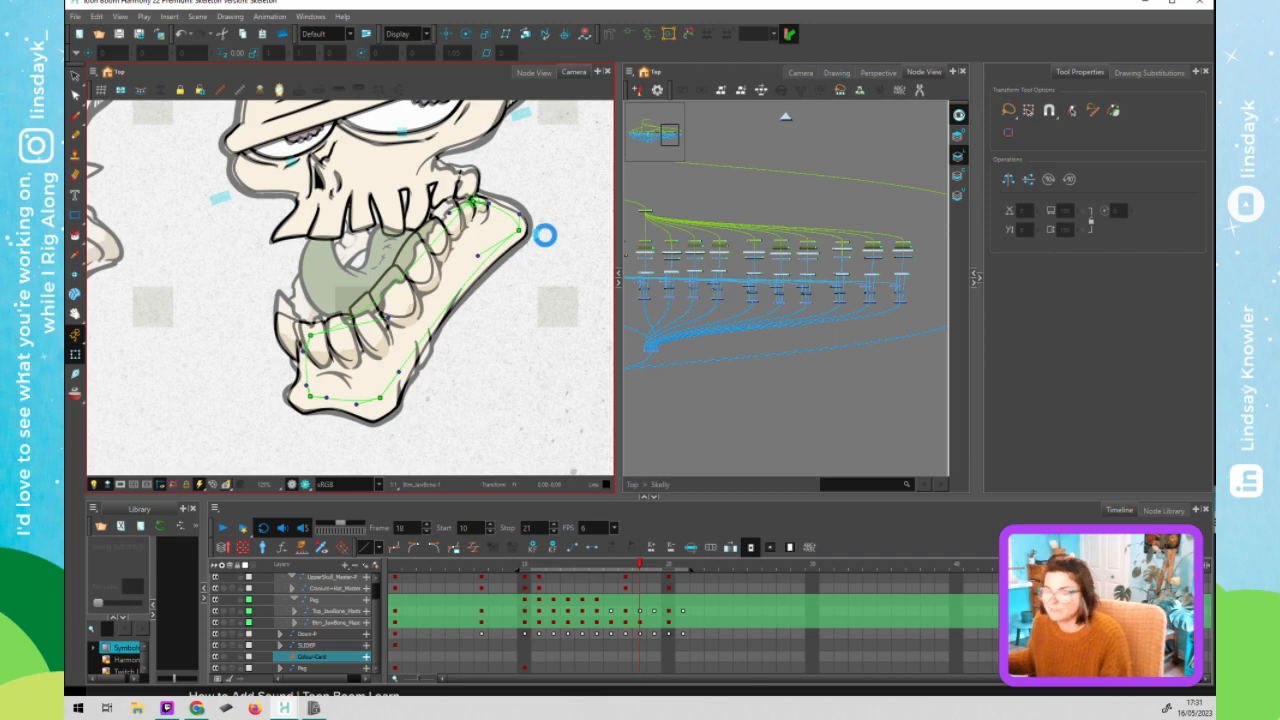
# - Check the whole L pose next to the neighbouring mouth drawings, and return to the lower jaw
pyautogui.press('1')
pyautogui.press('1')
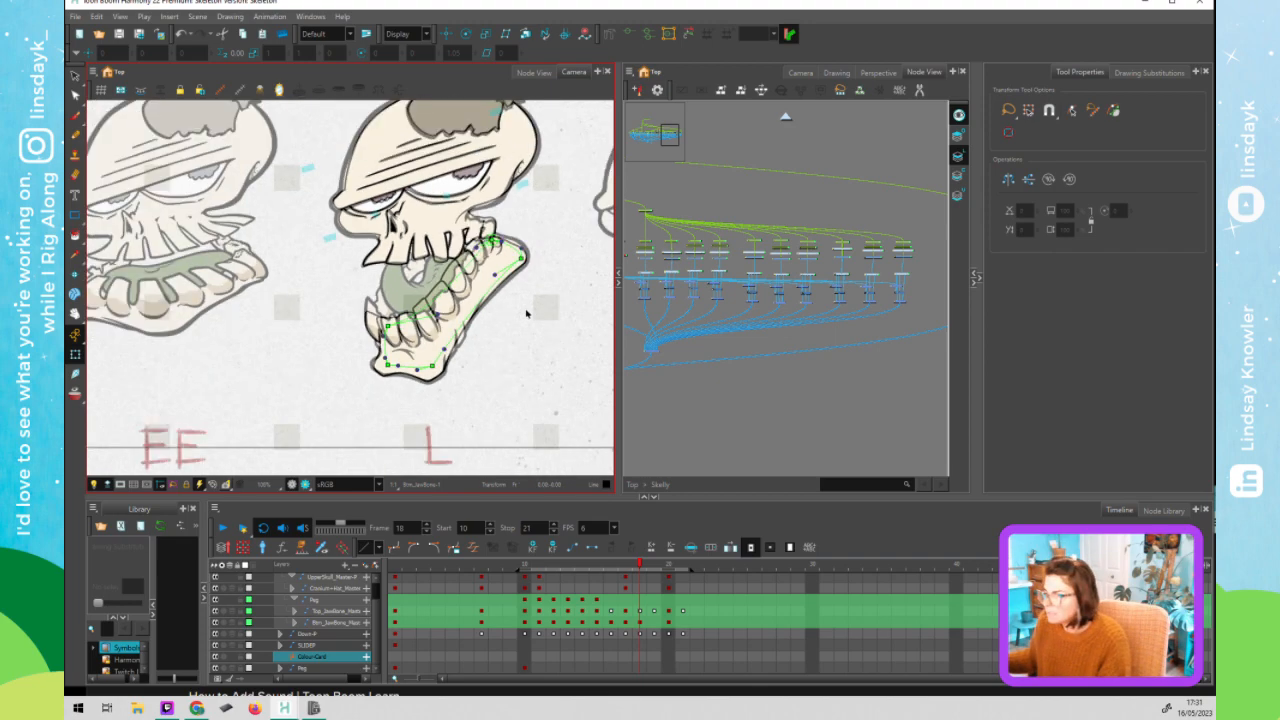
pyautogui.press('1')
pyautogui.press('1')
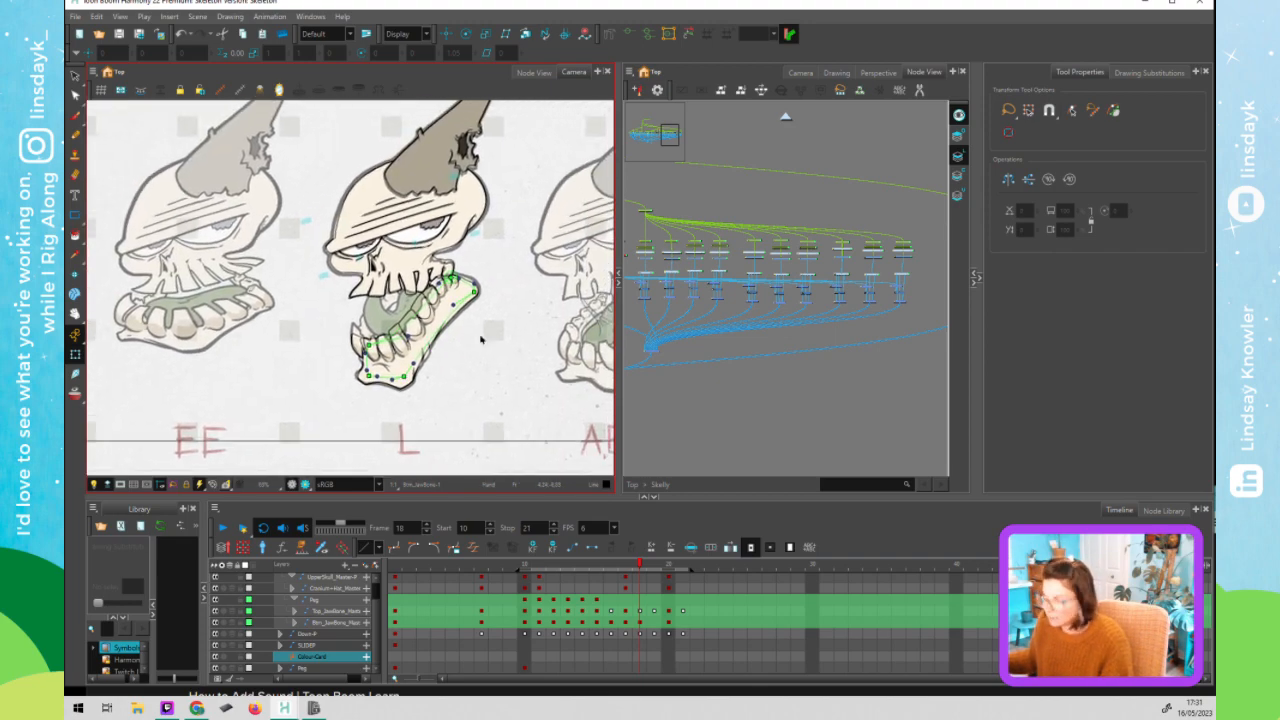
pyautogui.press('2')
pyautogui.press('2')
pyautogui.press('2')
pyautogui.press('2')
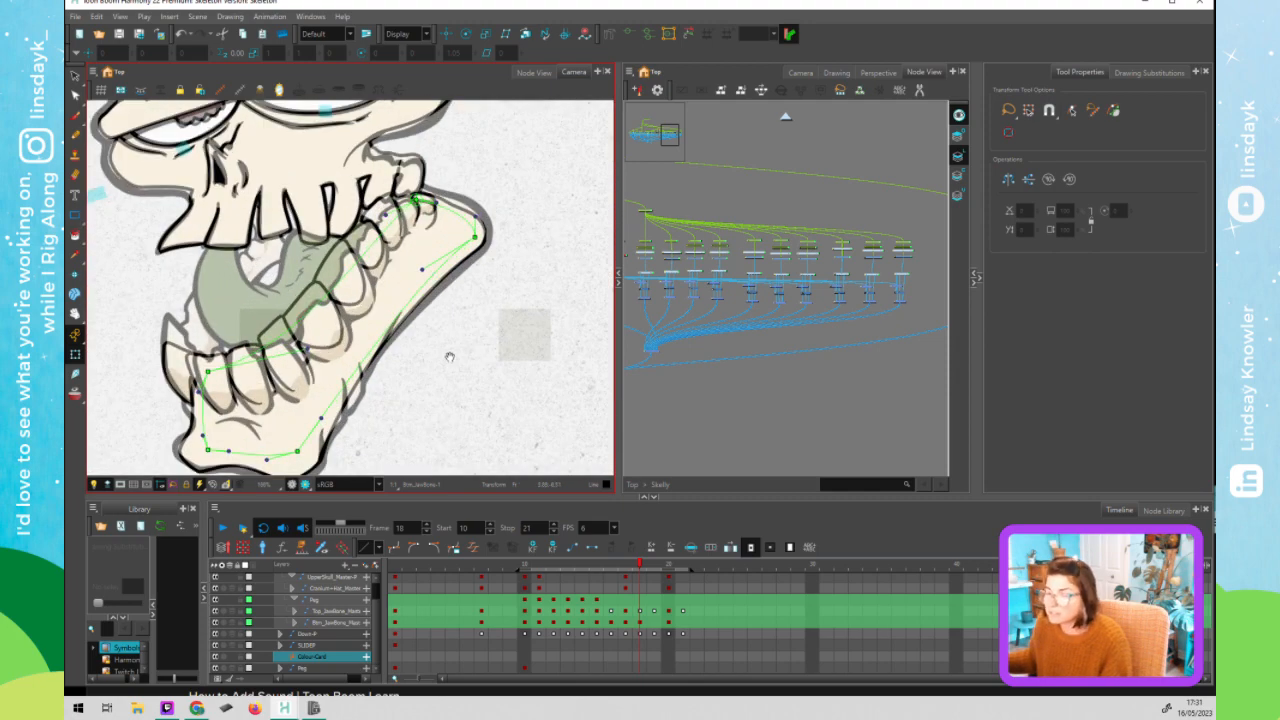
# - Reposition the large tooth in the middle of the bottom row to match the L sketch
pyautogui.moveTo(330, 330); pyautogui.dragTo(372, 298)
pyautogui.click(379, 306)
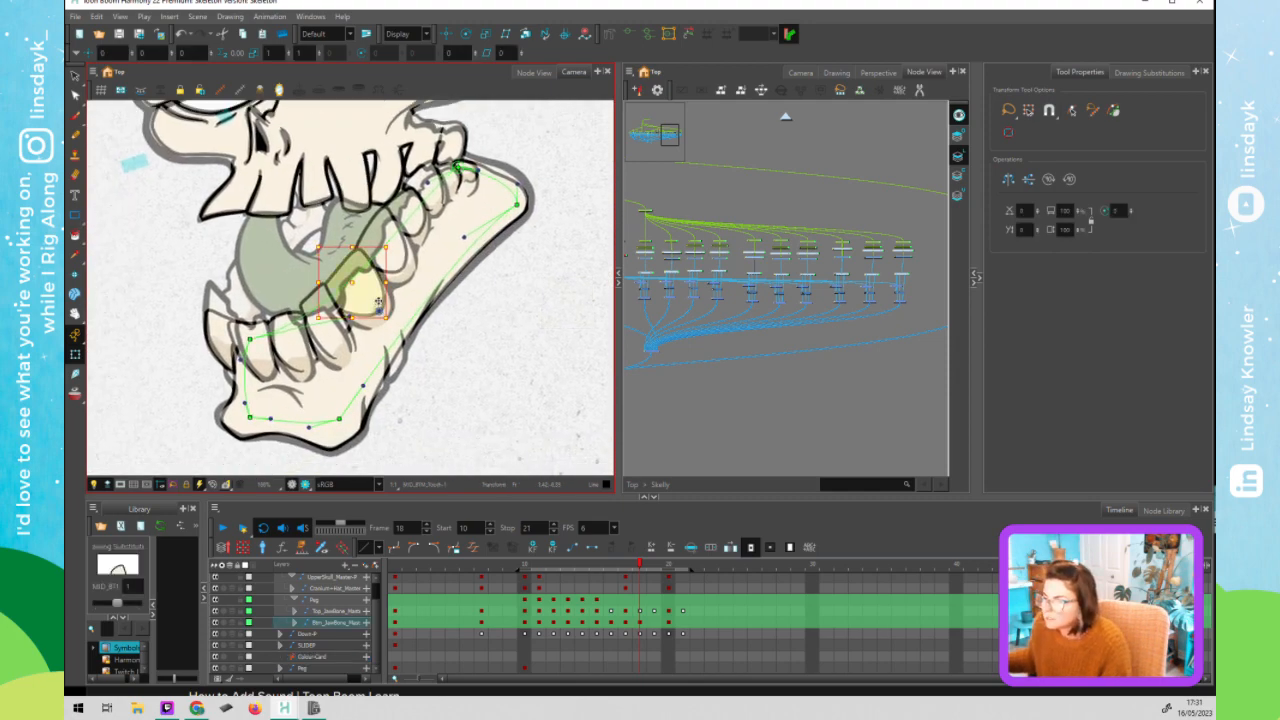
pyautogui.click(651, 213)
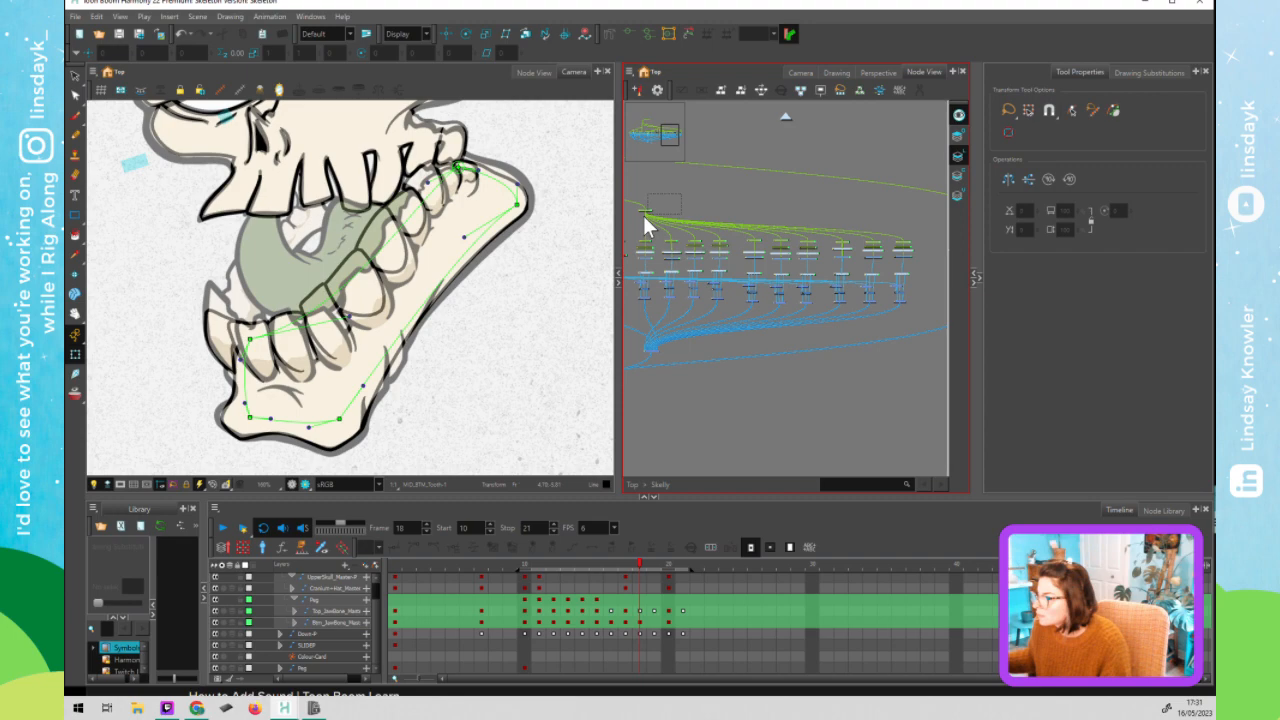
pyautogui.click(358, 296)
pyautogui.moveTo(359, 300); pyautogui.dragTo(361, 303)
# - Shift the frontmost bottom tooth onto its L sketch outline and stretch its tip upward with its deformer
pyautogui.click(652, 243)
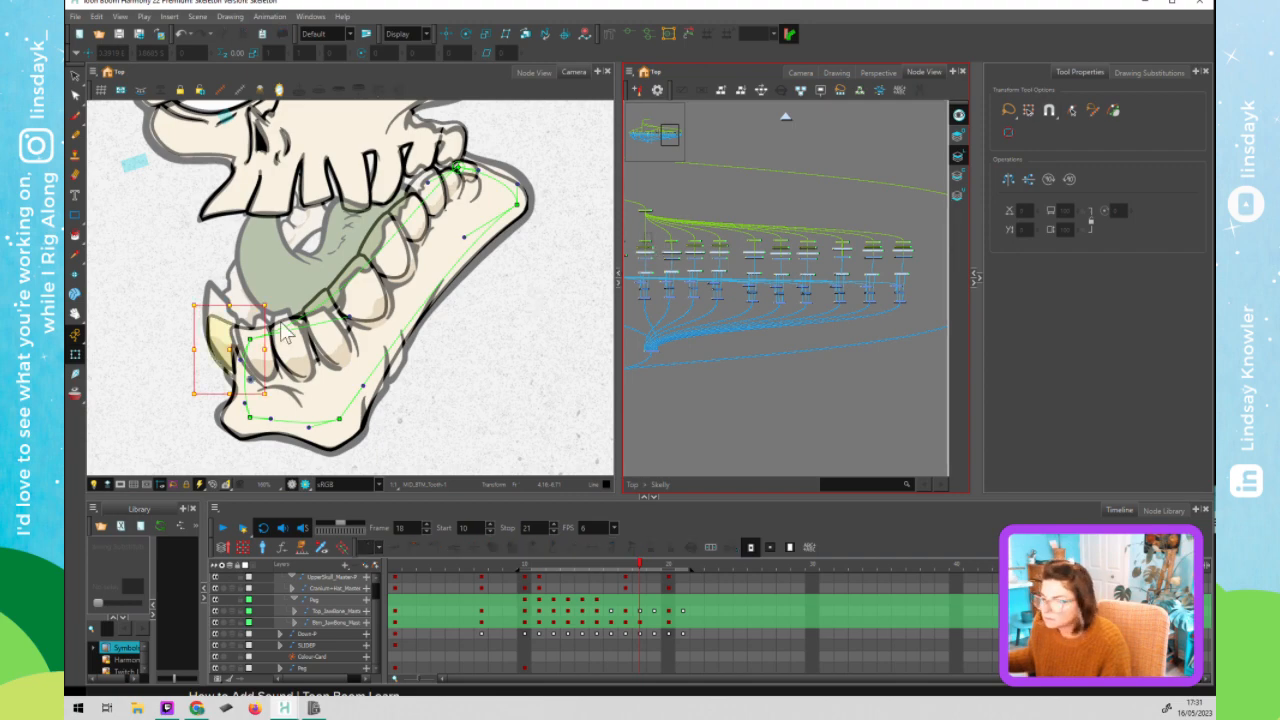
pyautogui.click(224, 330)
pyautogui.moveTo(221, 332); pyautogui.dragTo(219, 334)
pyautogui.press('F11')
pyautogui.click(155, 315)
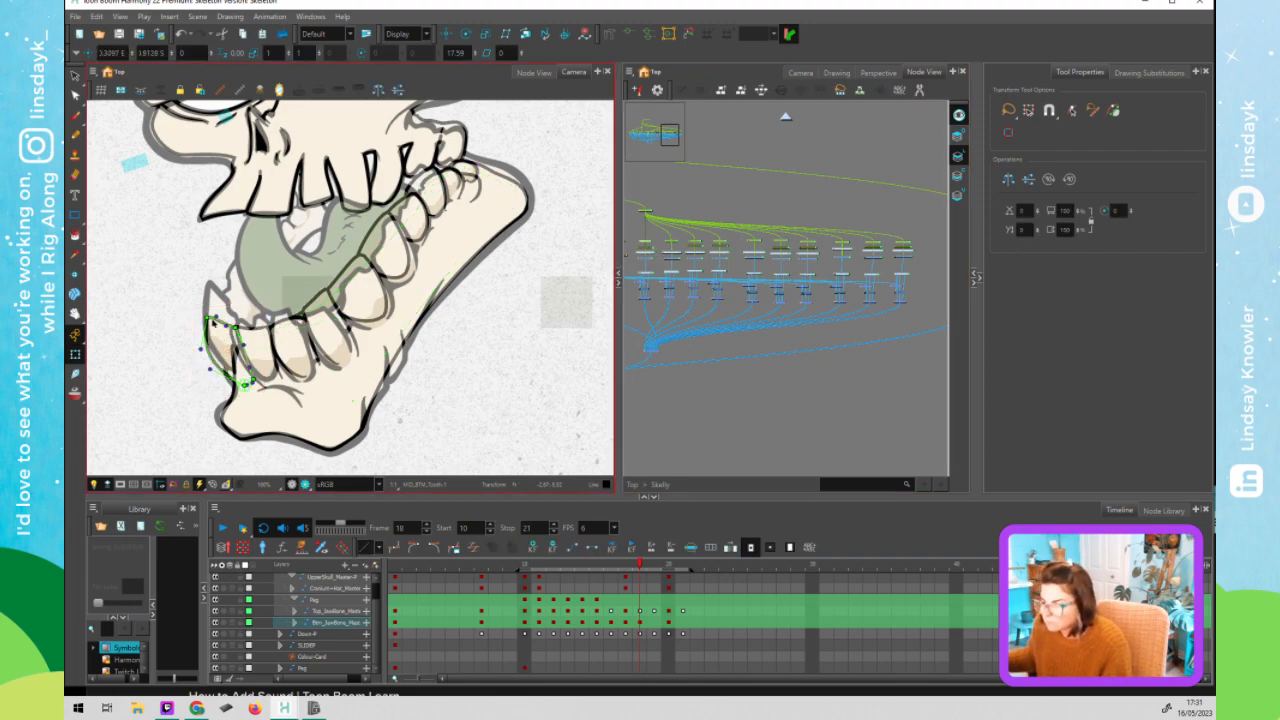
pyautogui.click(219, 310)
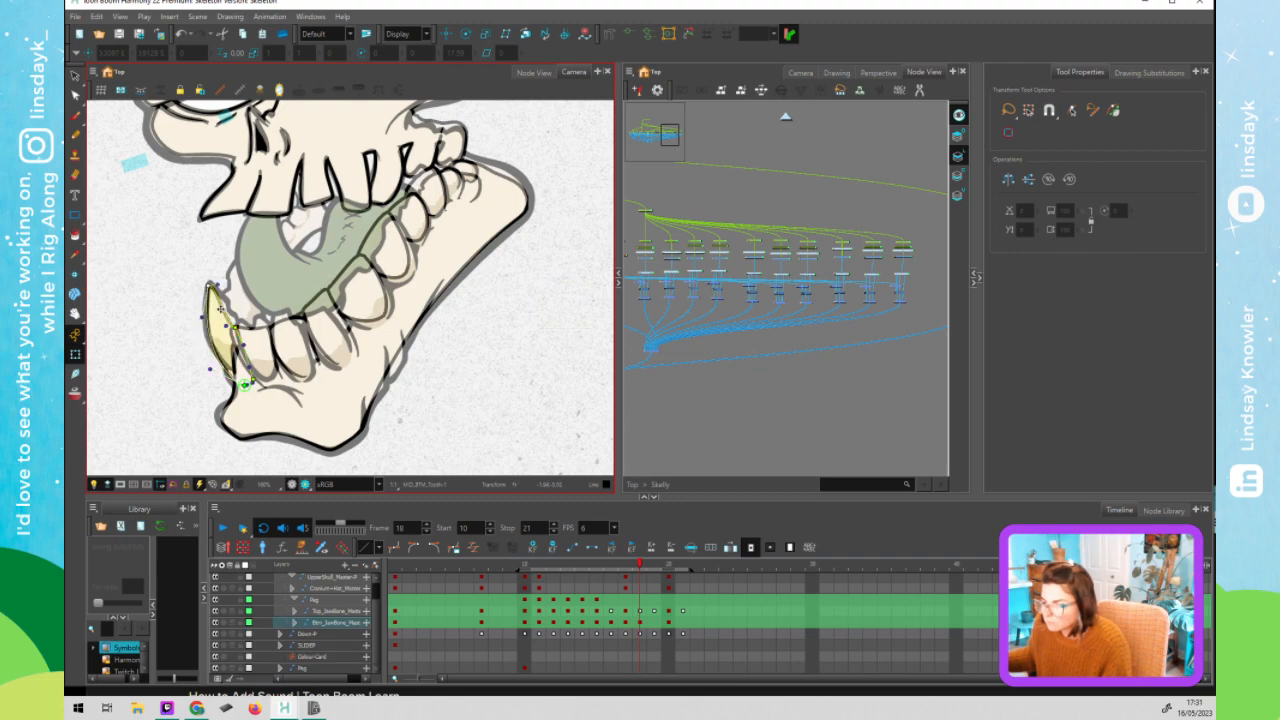
# - Refine the inner edge and base of the frontmost bottom tooth, and fit the second tooth to its L sketch outline
pyautogui.moveTo(235, 325); pyautogui.dragTo(233, 313)
pyautogui.moveTo(246, 384); pyautogui.dragTo(240, 378)
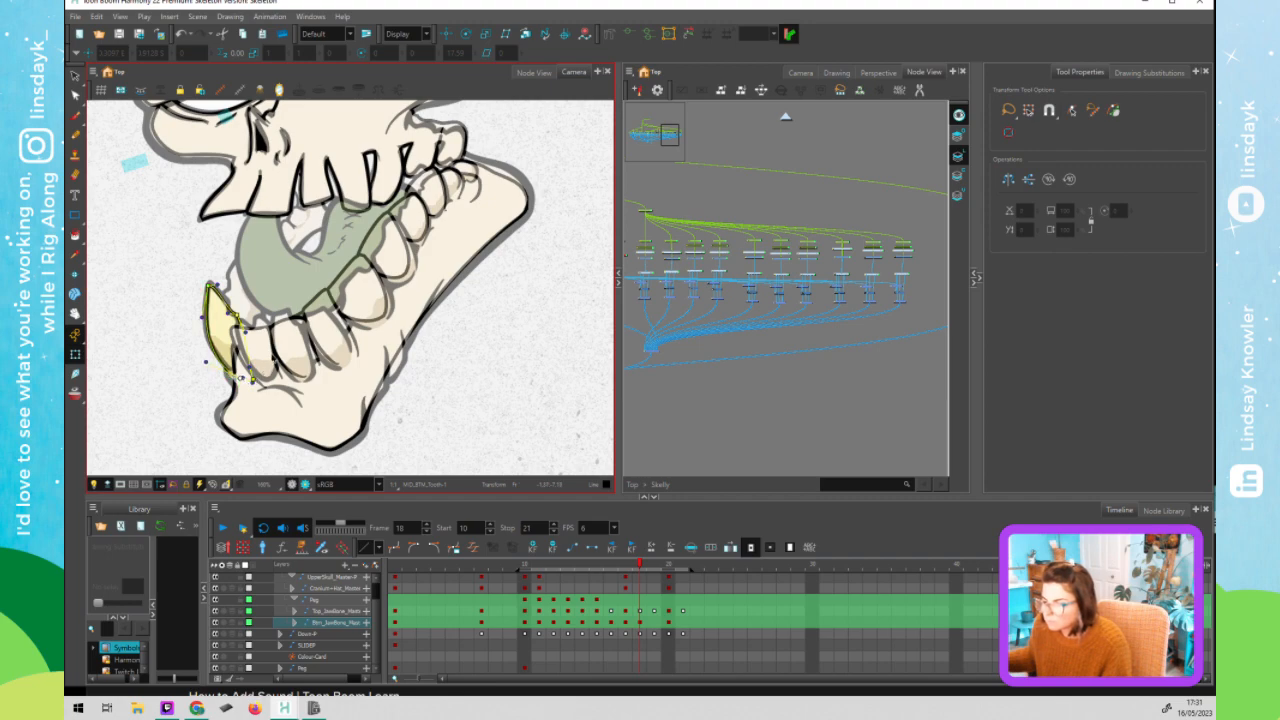
pyautogui.click(268, 361)
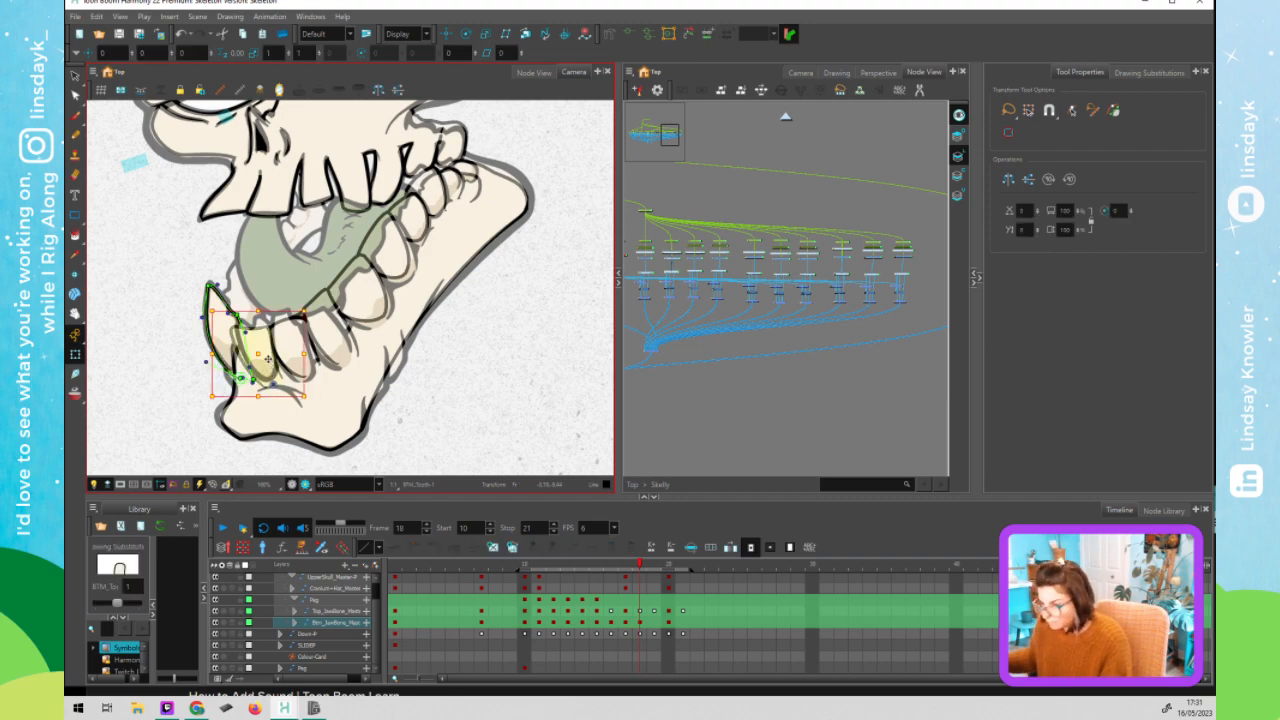
pyautogui.moveTo(264, 355); pyautogui.dragTo(266, 347)
pyautogui.hotkey('shift', 'F11')
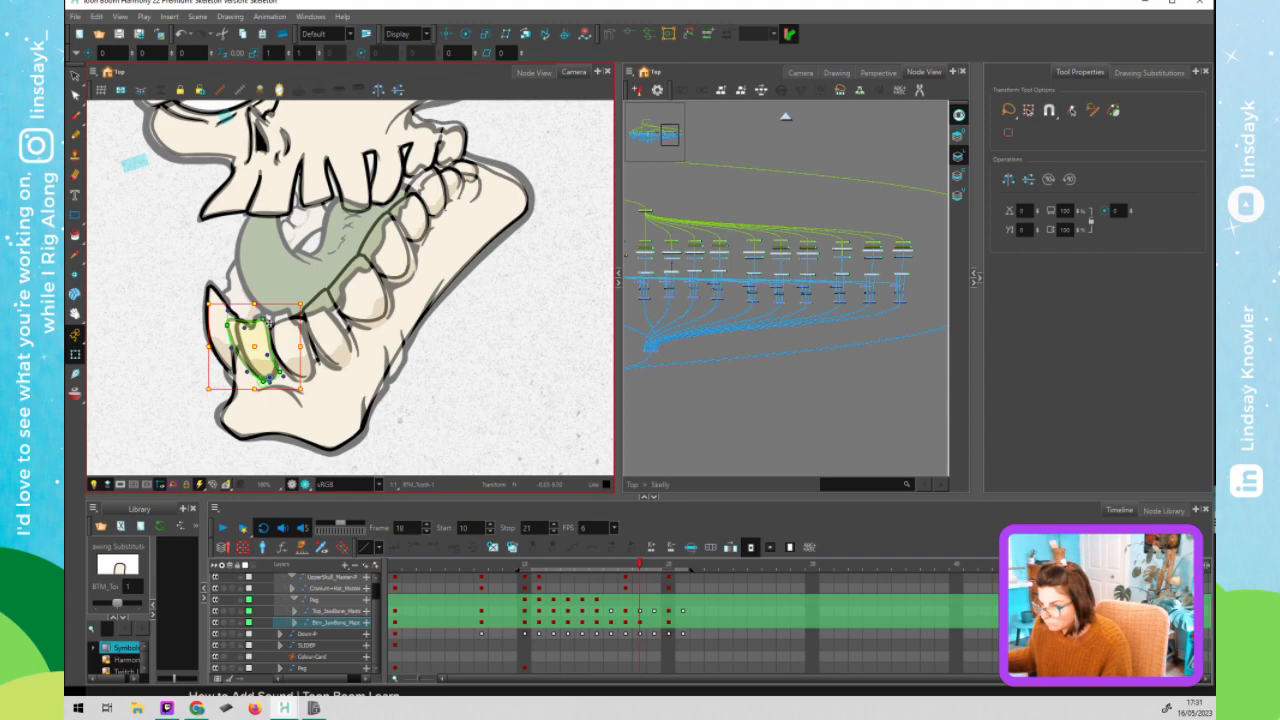
pyautogui.press('Escape')
pyautogui.moveTo(256, 326); pyautogui.dragTo(277, 356)
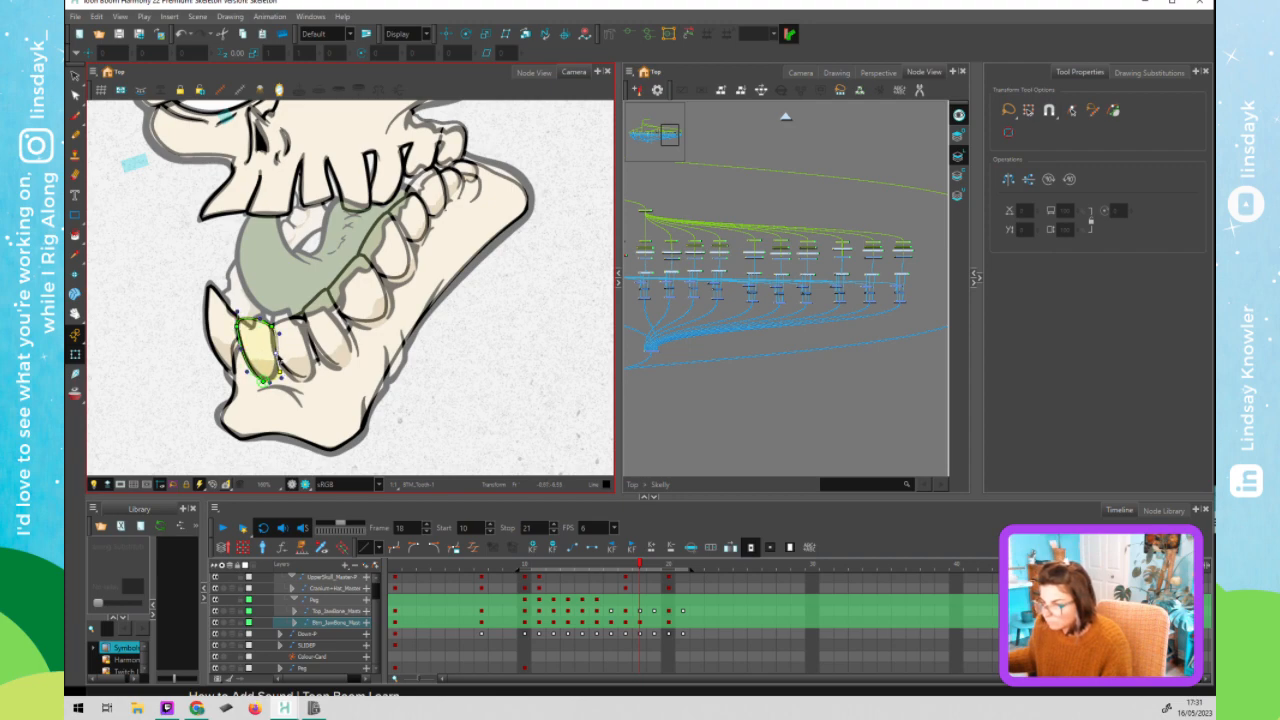
# - Shift the third bottom tooth from the front onto the L sketch and extend its upper edge with its deformer
pyautogui.click(299, 356)
pyautogui.moveTo(301, 356); pyautogui.dragTo(298, 362)
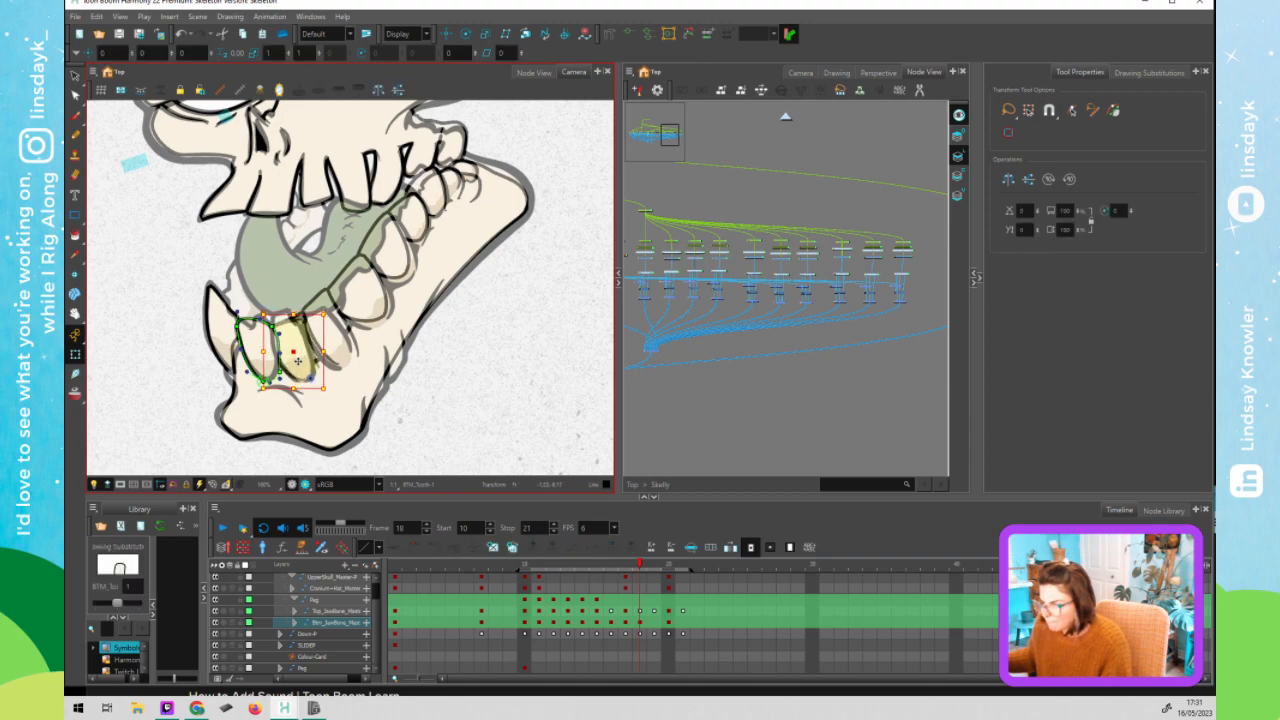
pyautogui.press('F11')
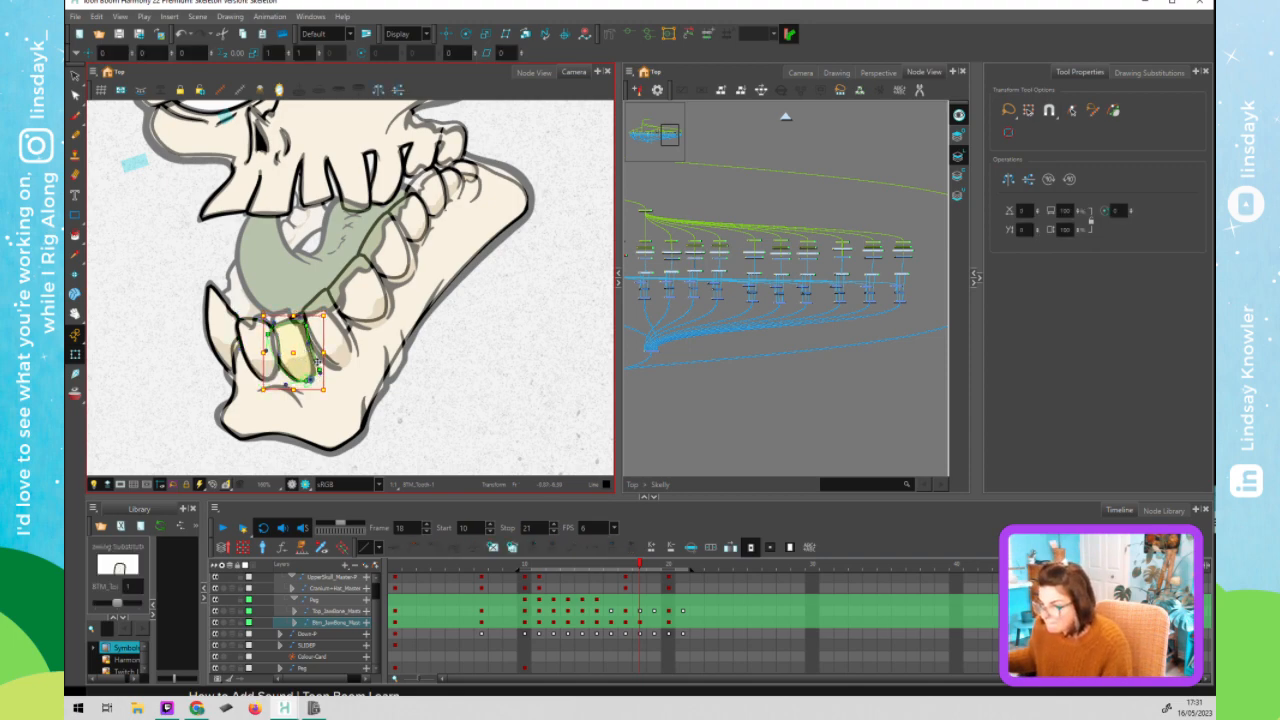
pyautogui.press('Escape')
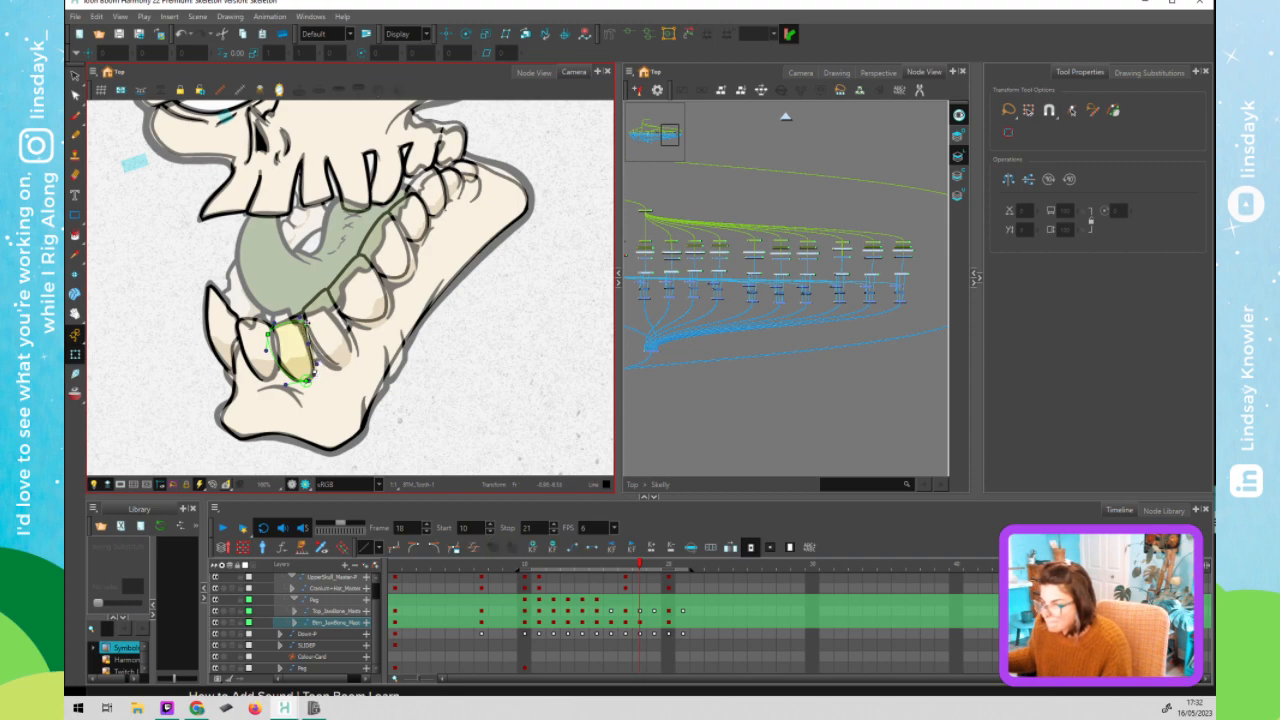
pyautogui.moveTo(305, 324); pyautogui.dragTo(273, 314)
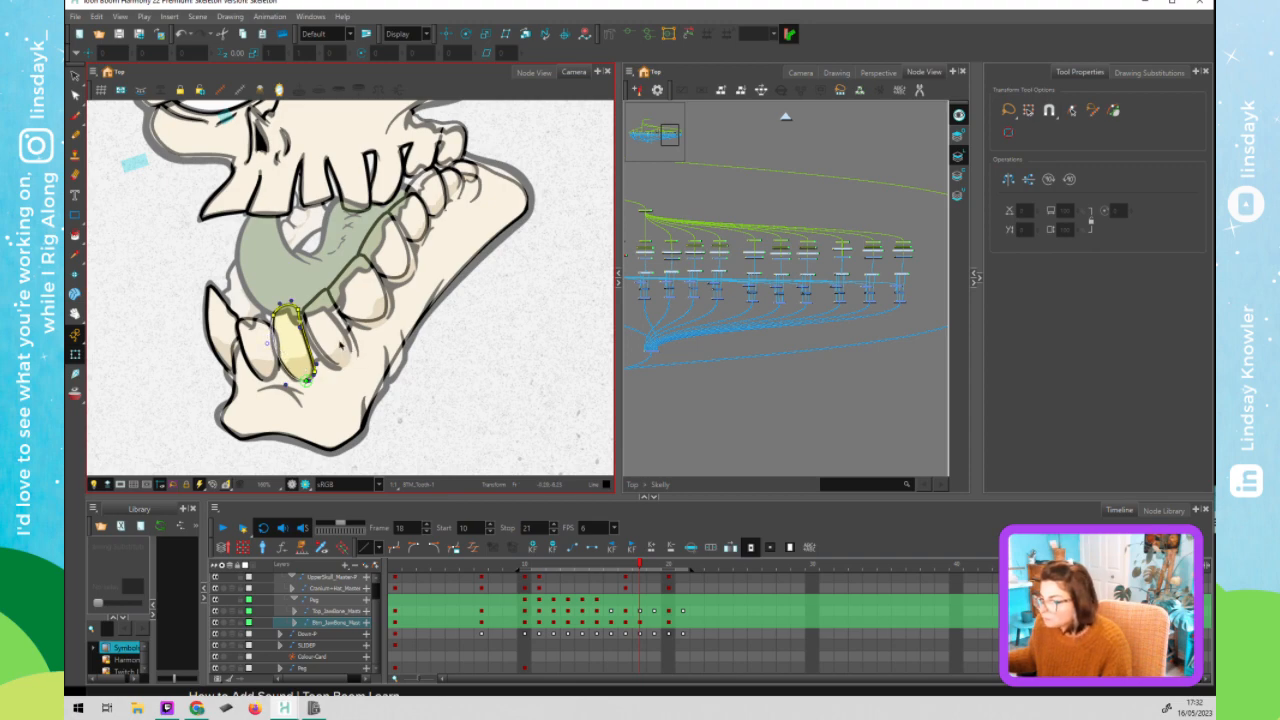
# - Move the fourth bottom tooth into place and pull in its upper tip and rear side to match the L sketch
pyautogui.click(338, 344)
pyautogui.moveTo(336, 342); pyautogui.dragTo(335, 346)
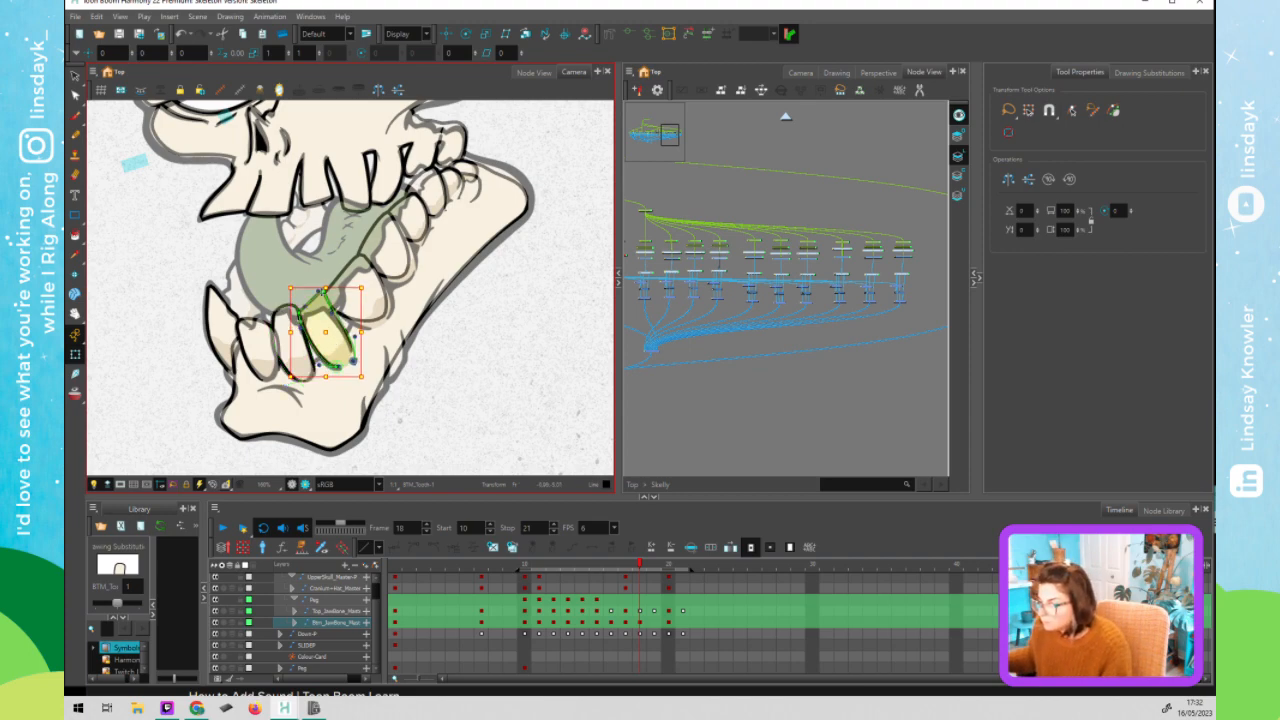
pyautogui.click(443, 416)
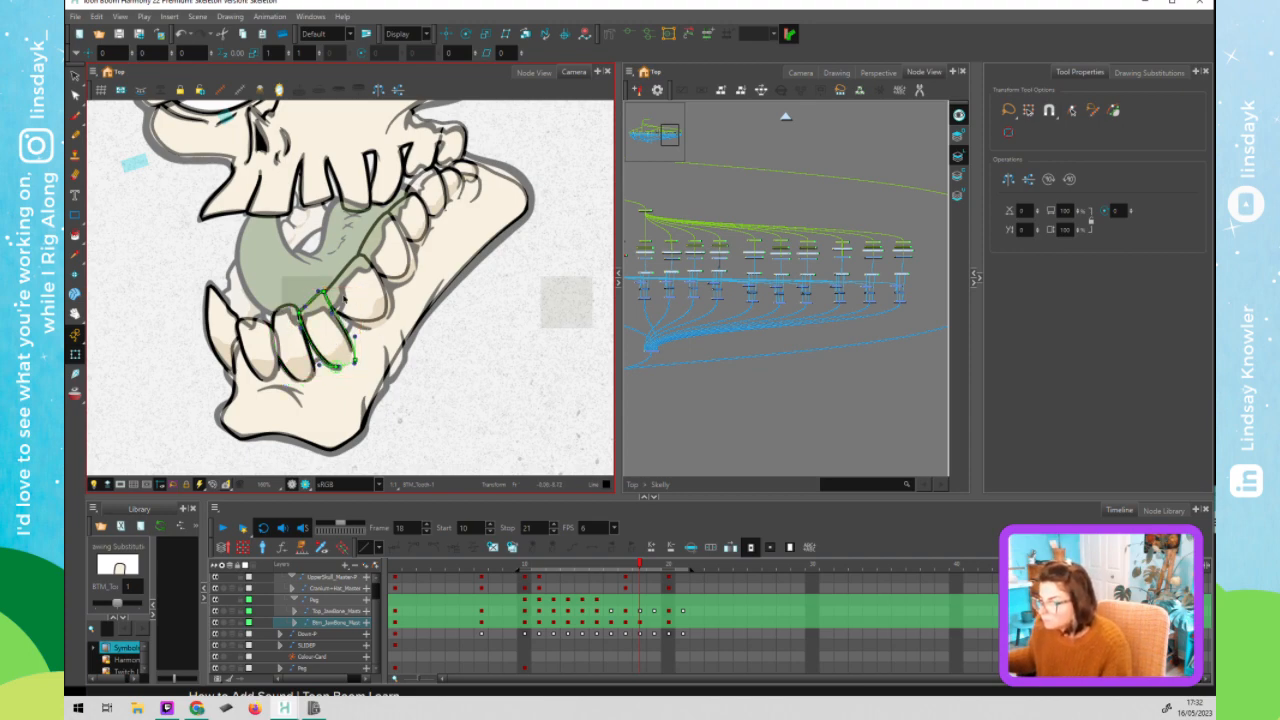
pyautogui.click(327, 302)
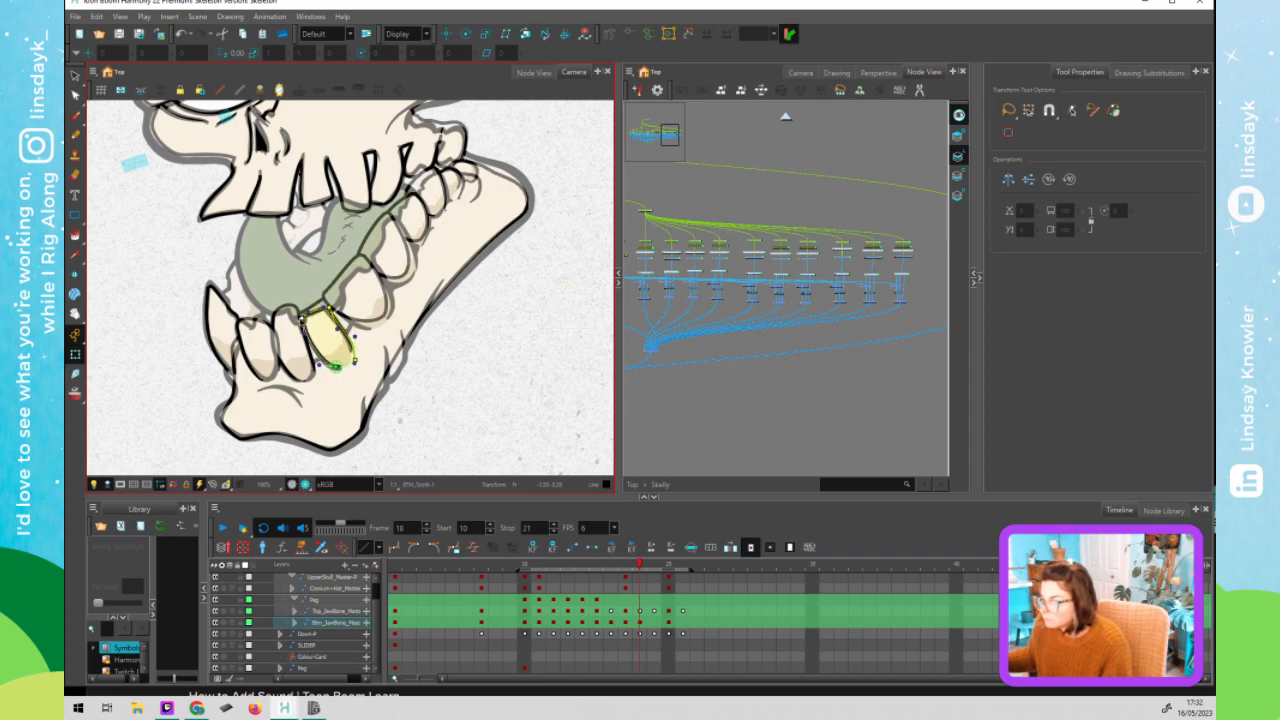
pyautogui.moveTo(354, 357); pyautogui.dragTo(353, 352)
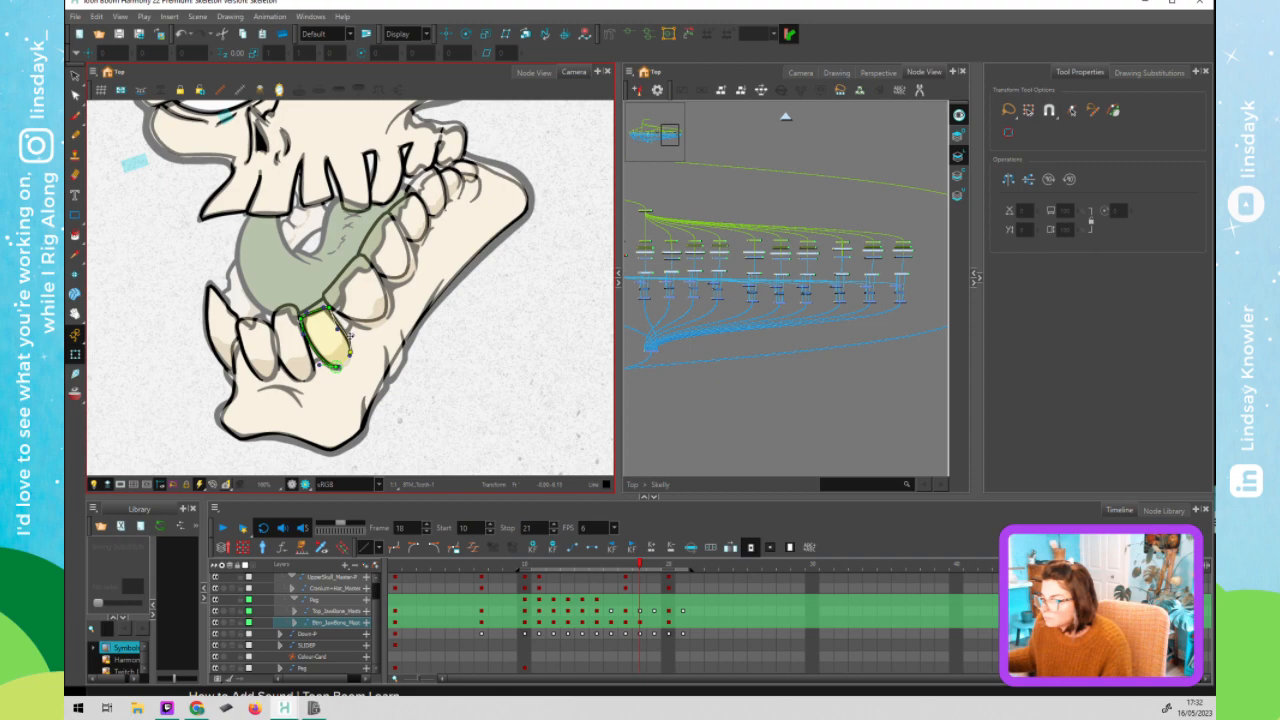
# - Reposition the large middle bottom tooth and adjust its tip with its deformer to fit the L sketch
pyautogui.click(376, 310)
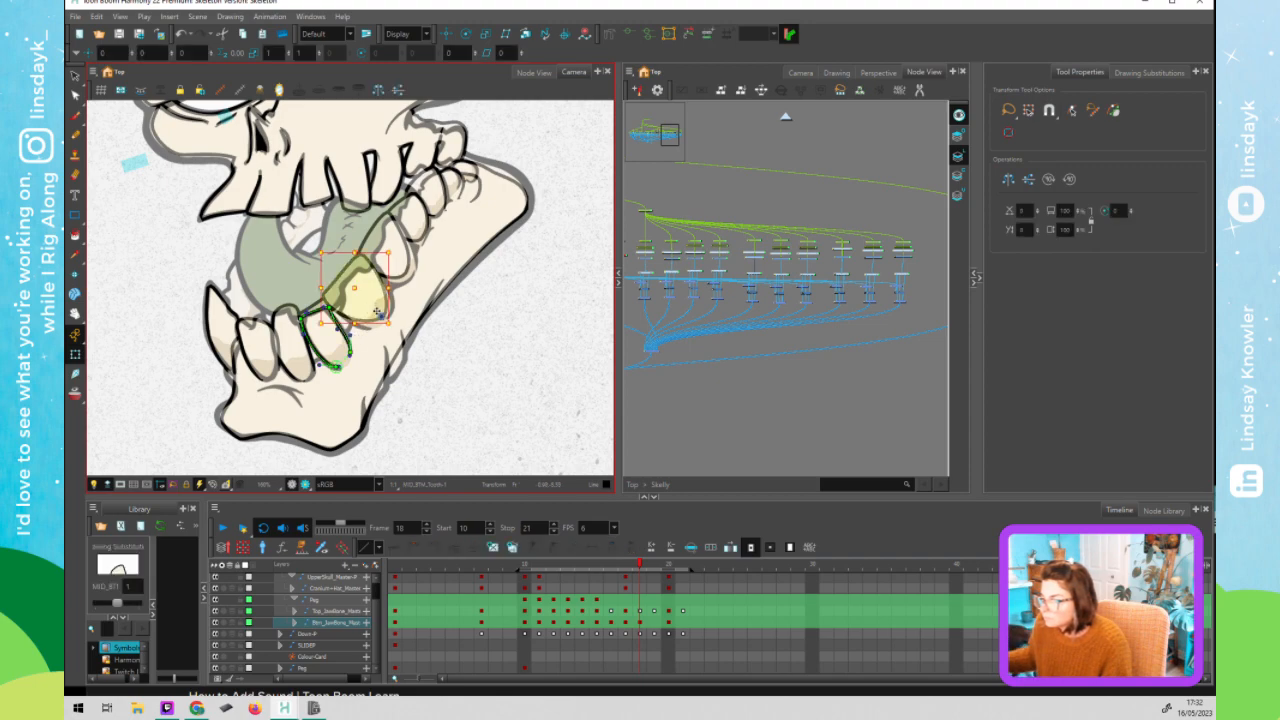
pyautogui.moveTo(380, 310); pyautogui.dragTo(347, 306)
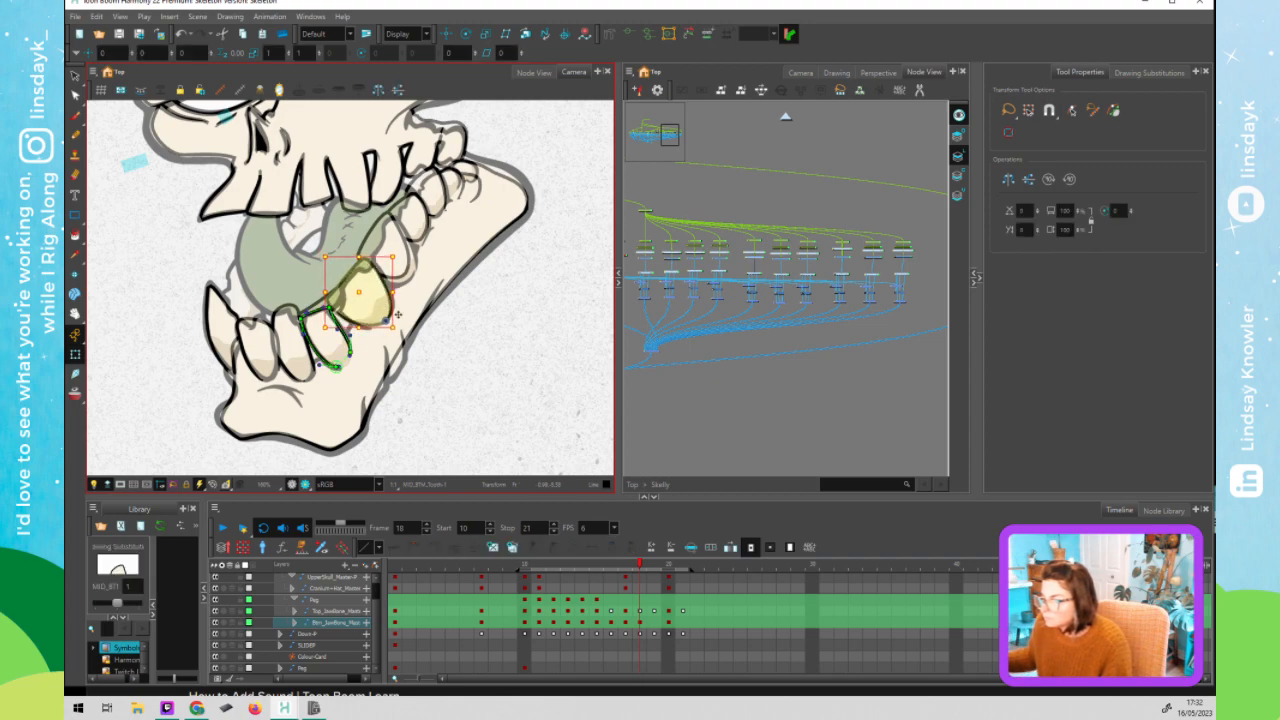
pyautogui.hotkey('ctrl', 'F11')
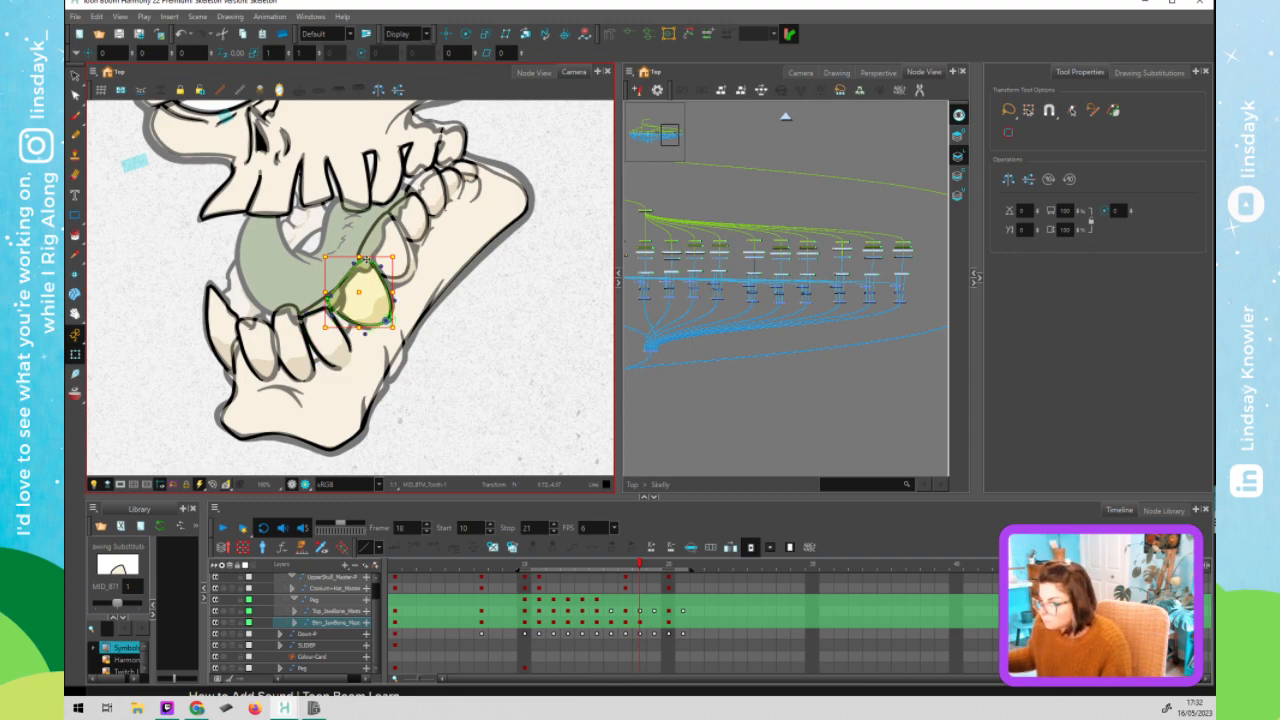
pyautogui.click(367, 260)
pyautogui.moveTo(367, 260); pyautogui.dragTo(368, 260)
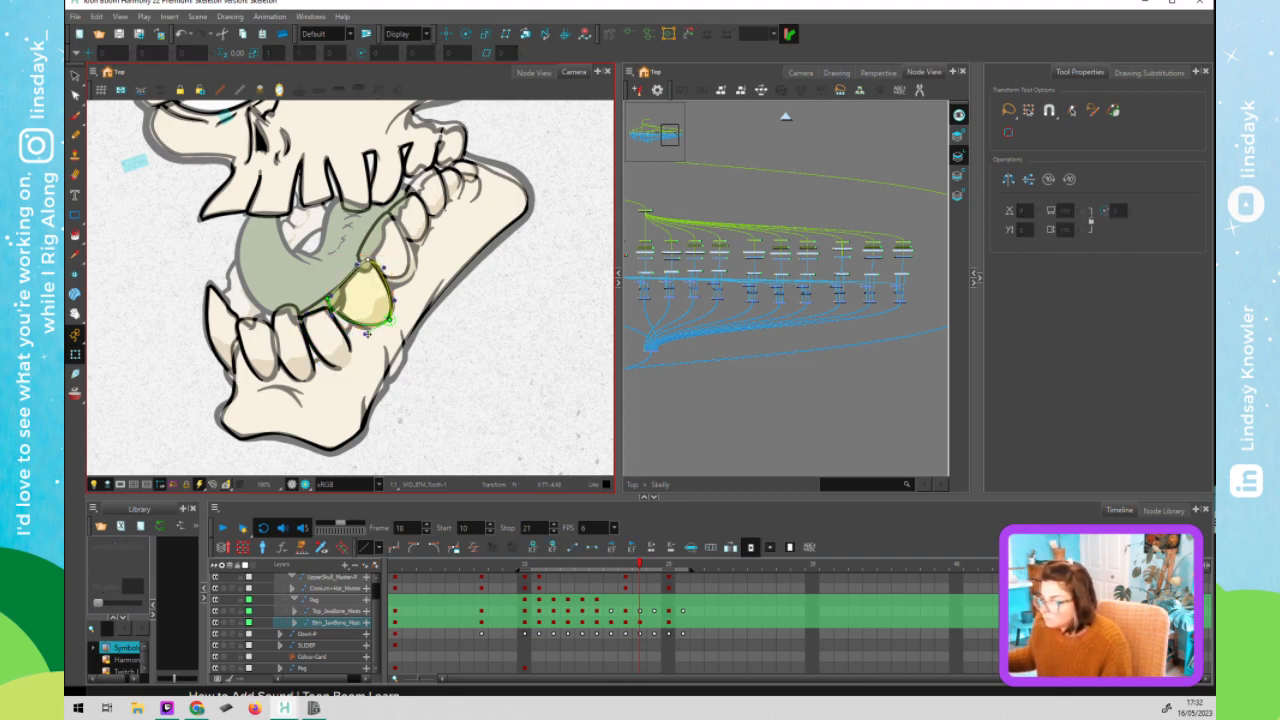
# - Fit the two teeth directly behind the large middle bottom tooth to their L sketch outlines
pyautogui.click(401, 263)
pyautogui.moveTo(401, 263); pyautogui.dragTo(412, 222)
pyautogui.click(415, 229)
# - Reshape the next two small back teeth, before the rearmost one, with their deformers to match the L sketch
pyautogui.click(428, 192)
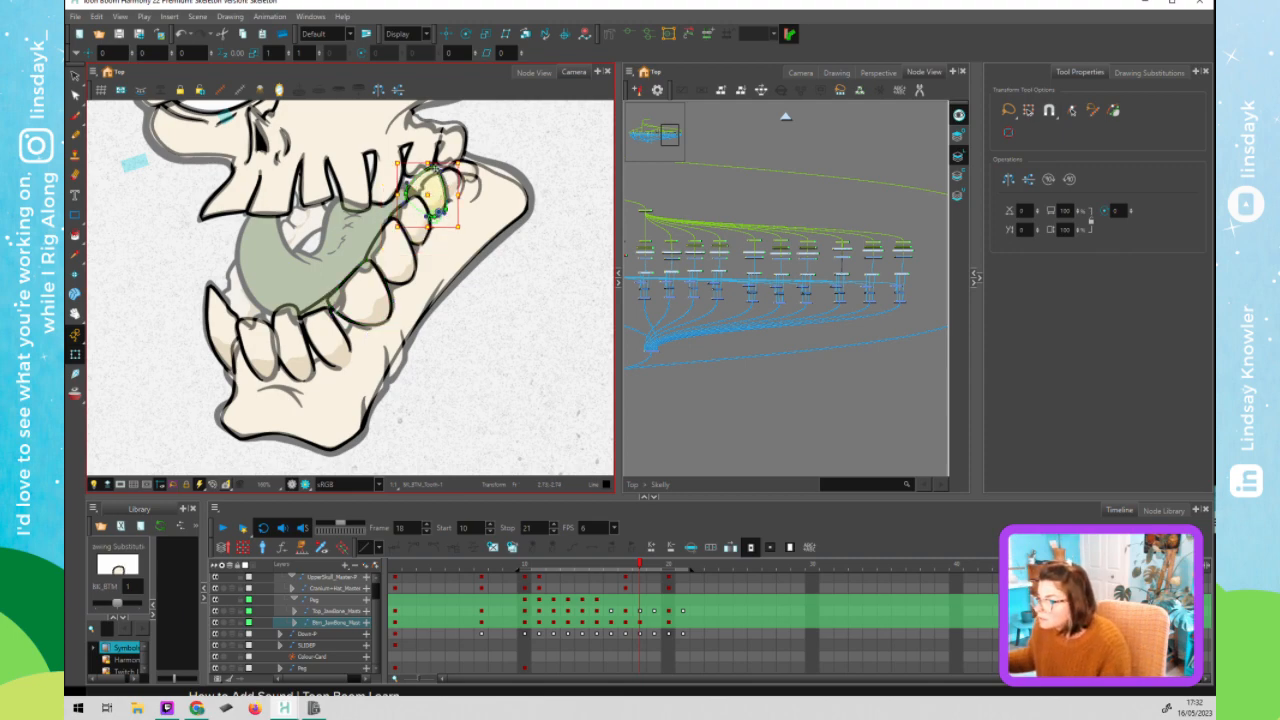
pyautogui.click(437, 170)
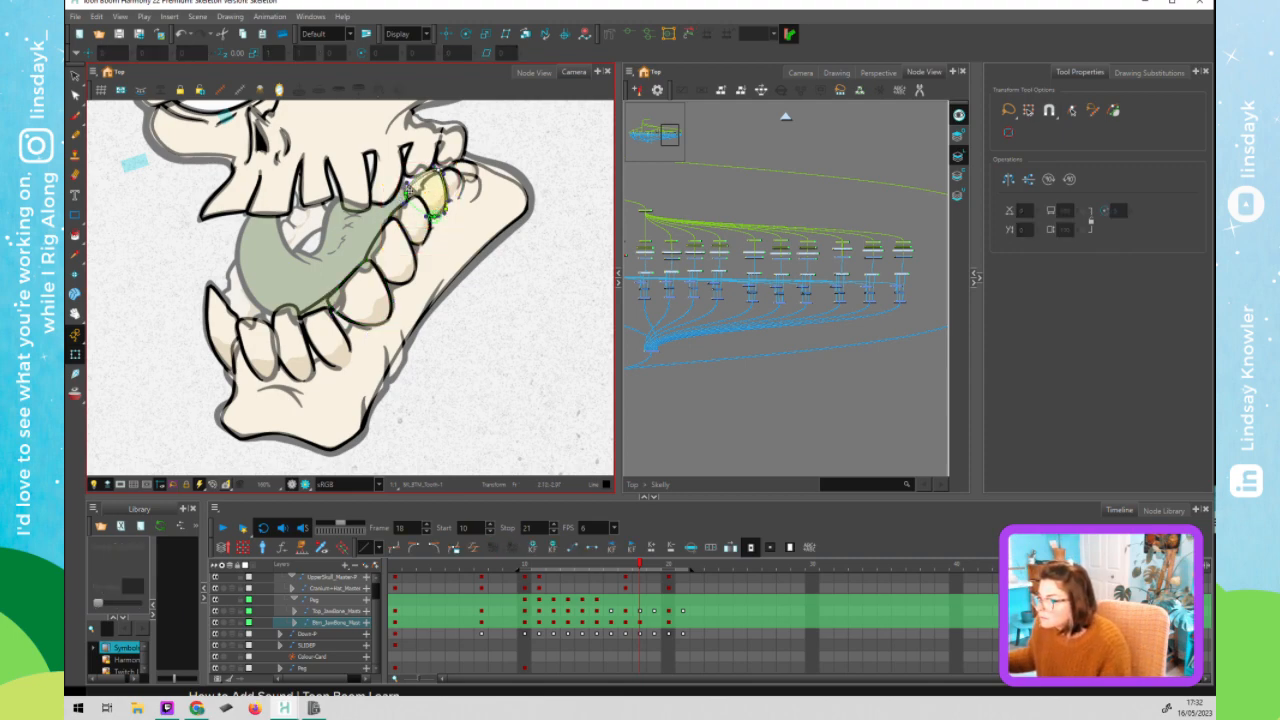
pyautogui.moveTo(409, 195); pyautogui.dragTo(421, 192)
pyautogui.click(434, 211)
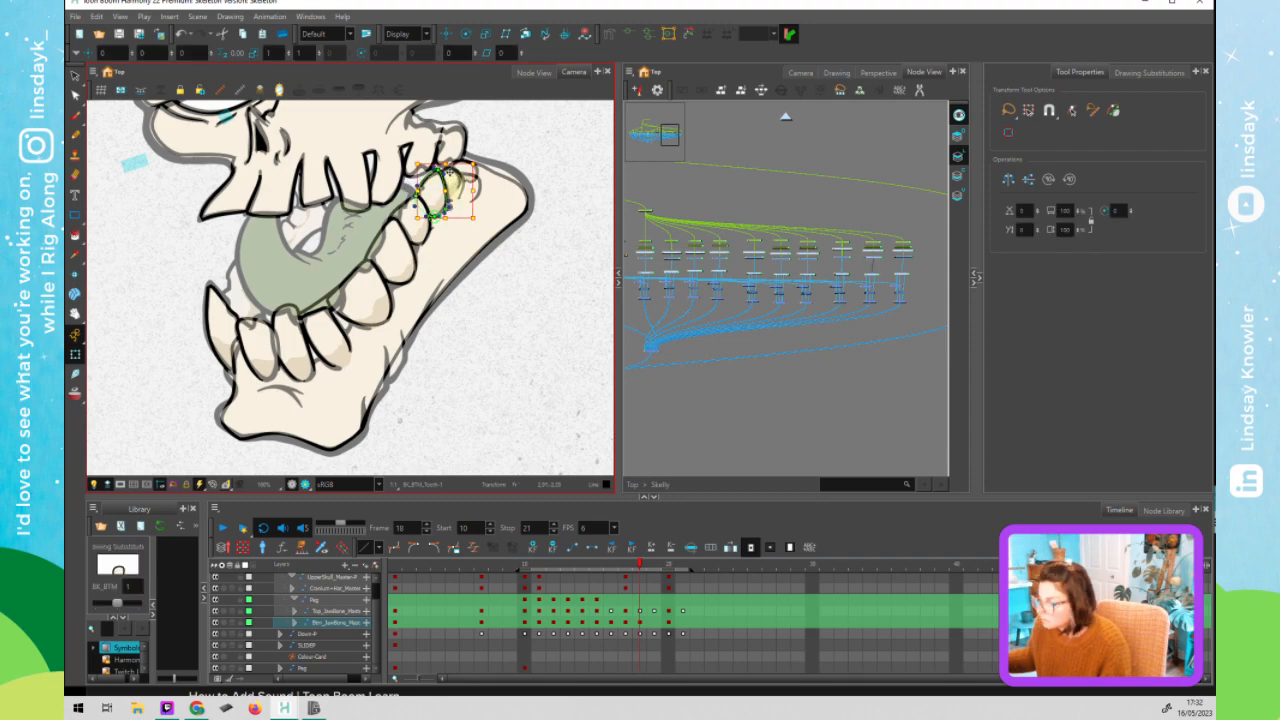
pyautogui.click(459, 196)
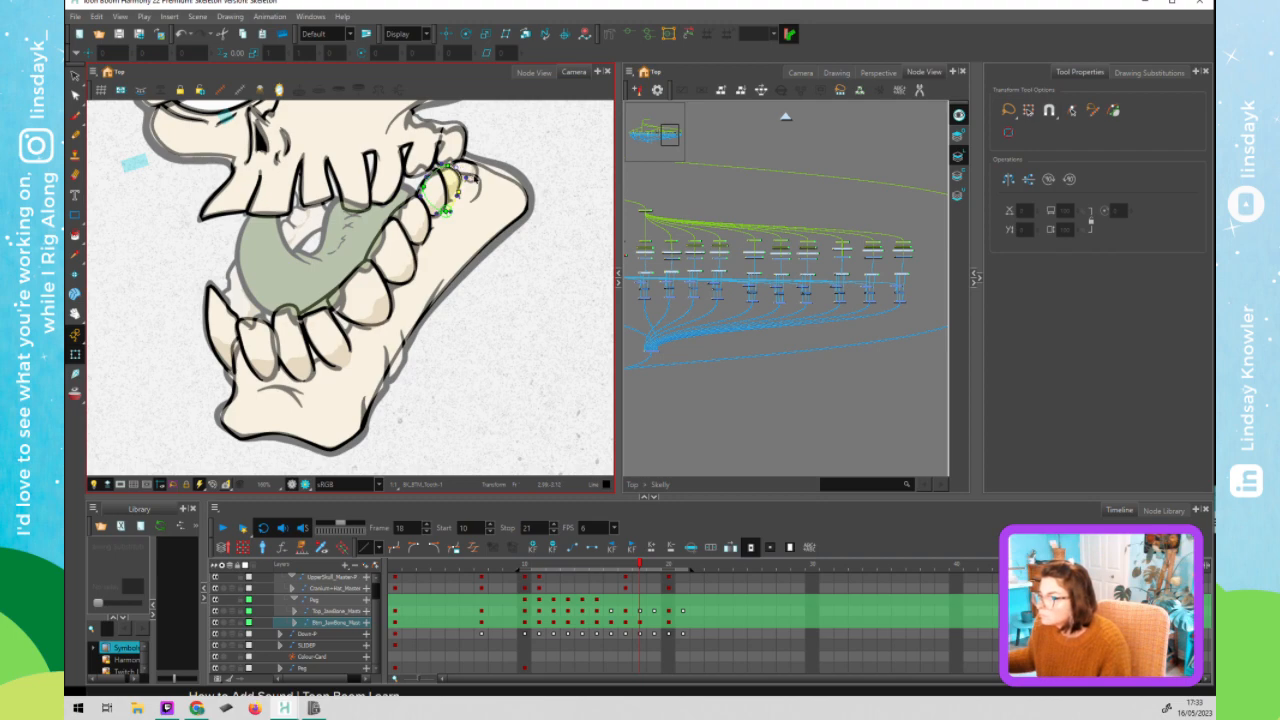
# - Nudge the rearmost bottom tooth upward and reshape it with its deformer to fit the L sketch
pyautogui.click(464, 178)
pyautogui.press('Up')
pyautogui.press('Up')
pyautogui.press('Up')
pyautogui.press('Up')
pyautogui.press('Up')
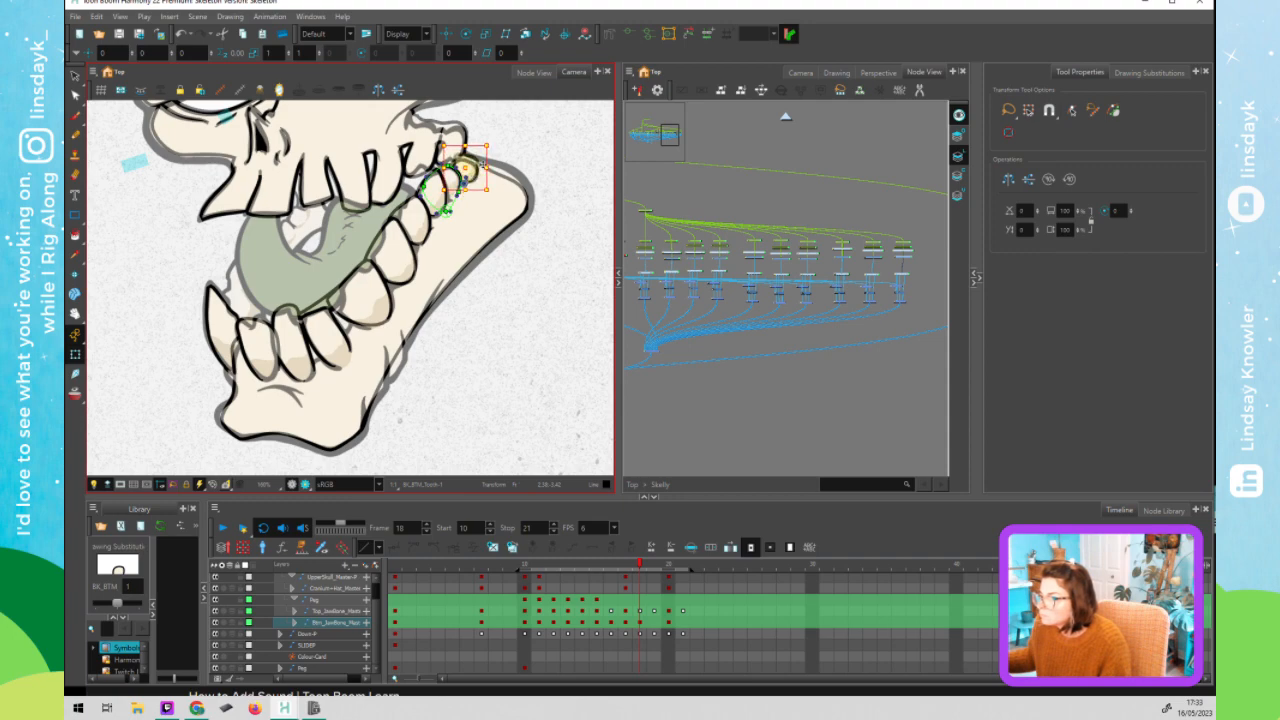
pyautogui.hotkey('shift', 'F11')
pyautogui.click(500, 149)
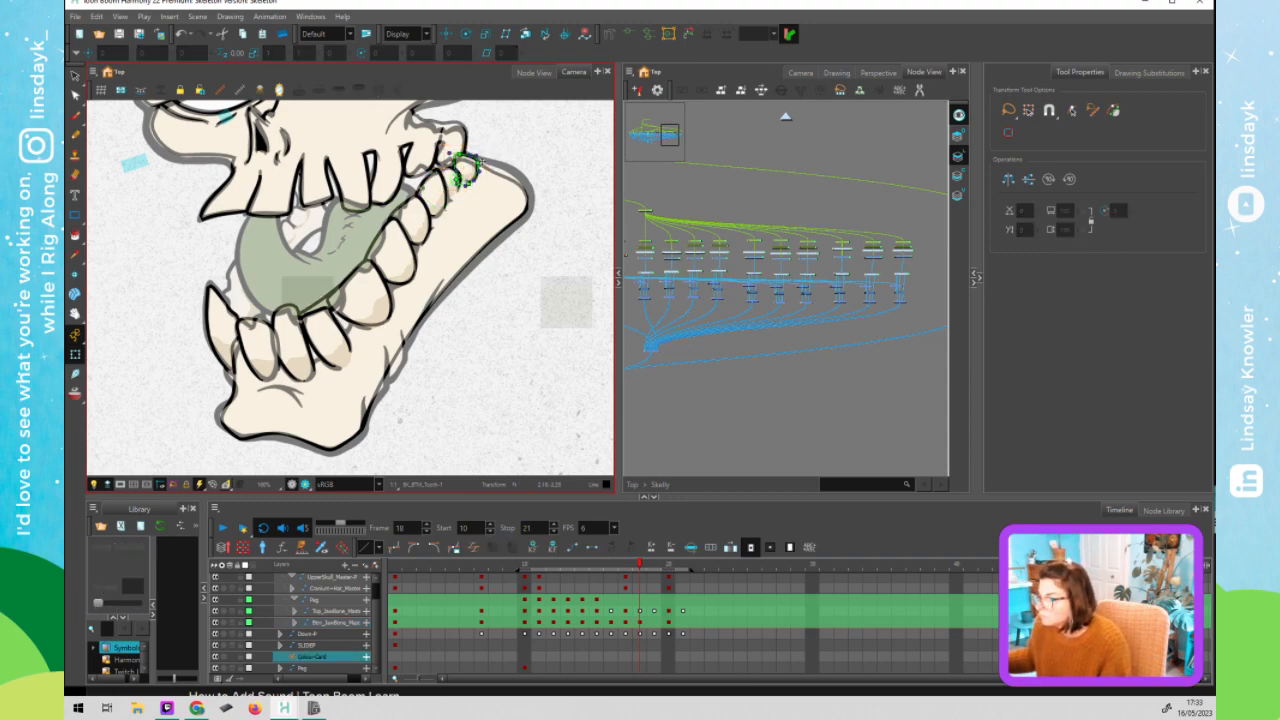
pyautogui.click(466, 172)
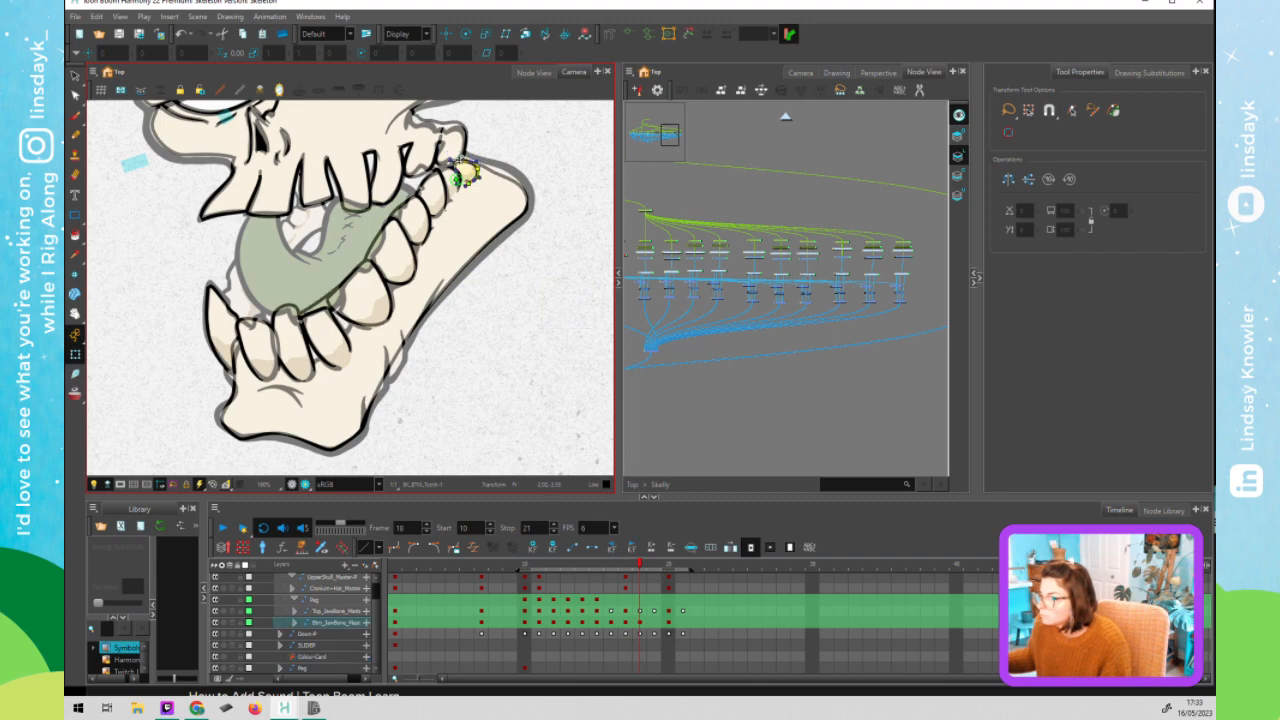
pyautogui.click(496, 149)
# - Adjust the jawbone's deformer at the back top point and the front upper corner on the L pose
pyautogui.click(498, 187)
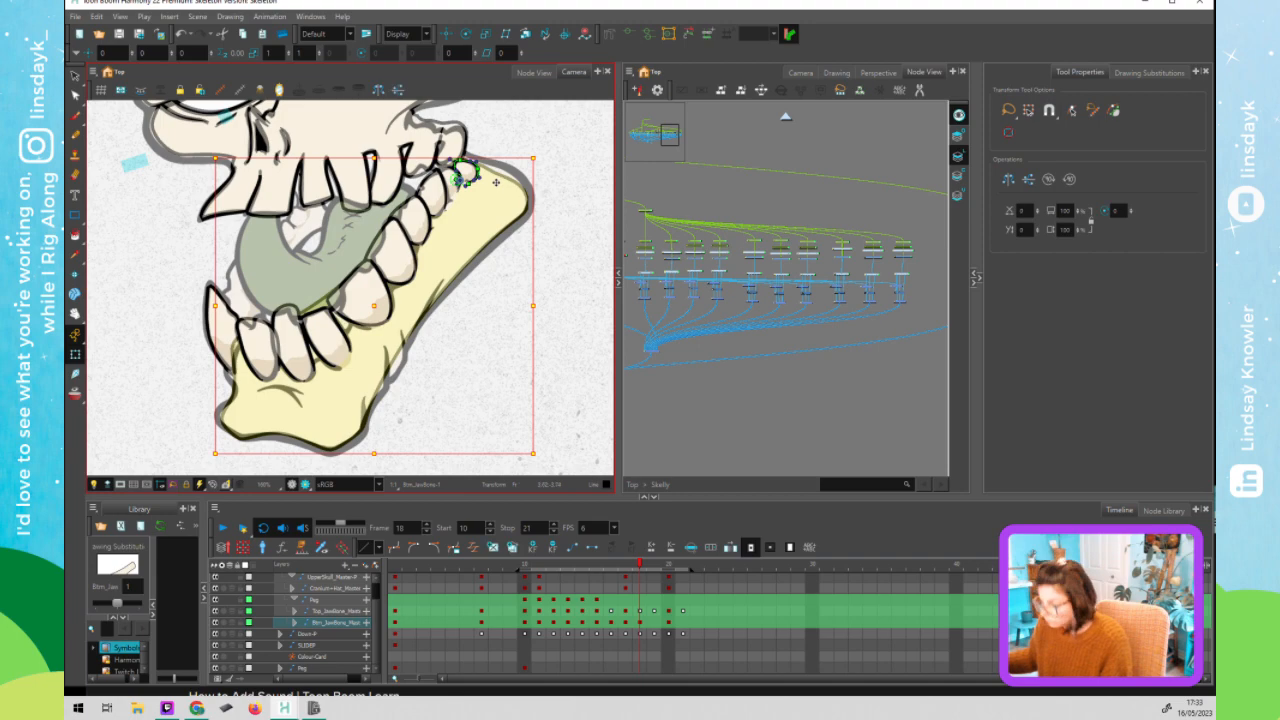
pyautogui.moveTo(458, 168); pyautogui.dragTo(464, 165)
pyautogui.click(479, 146)
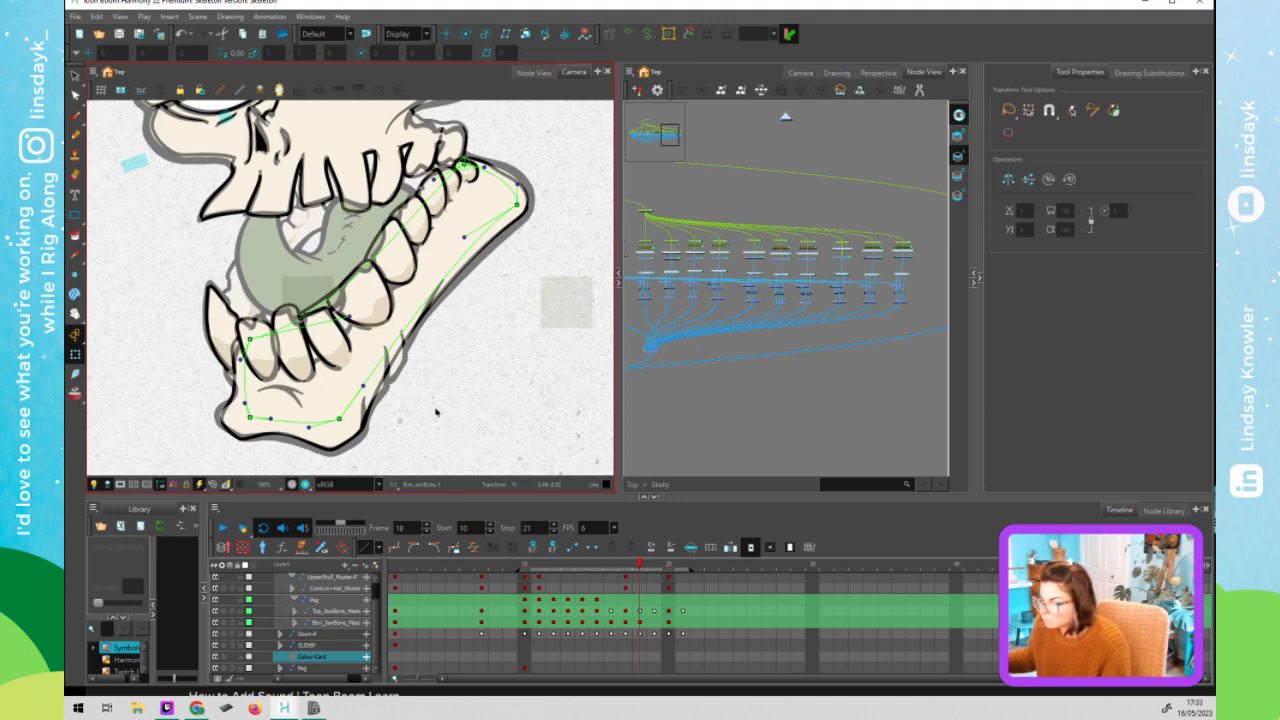
pyautogui.click(252, 352)
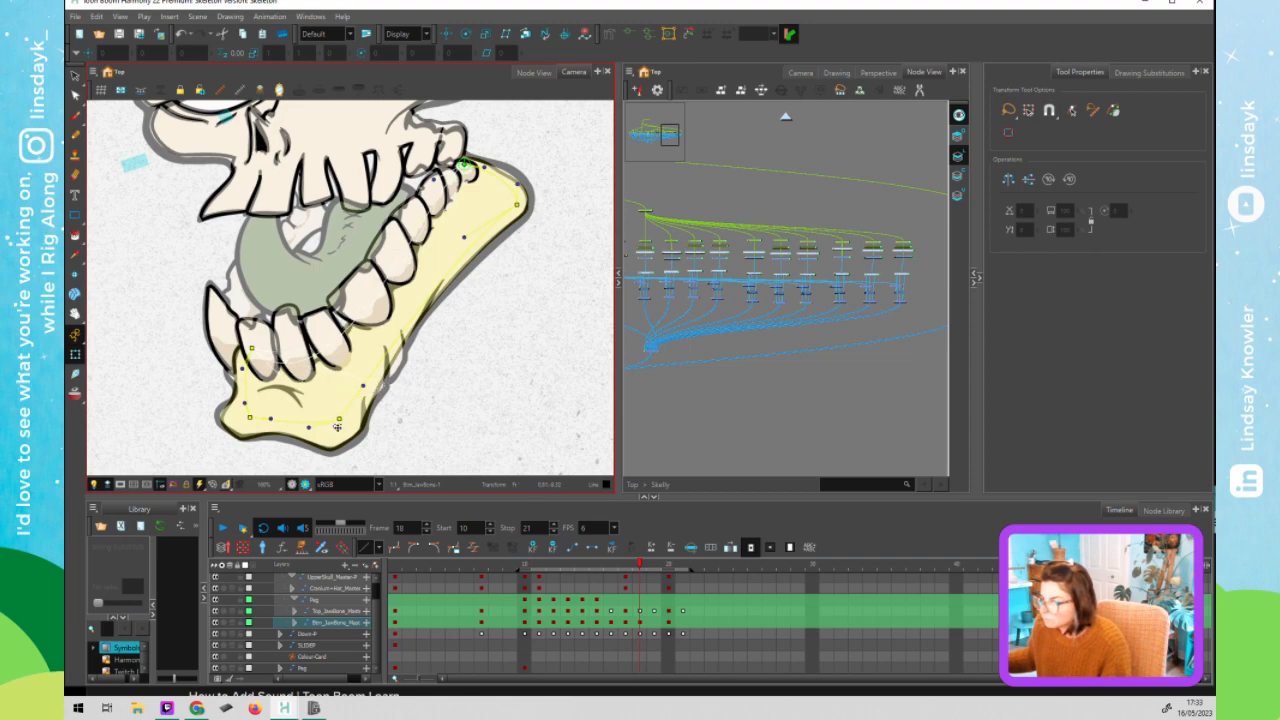
# - On frame 17, adjust the jawbone's lower curve by pulling its deformer handle down and toward the back
pyautogui.click(642, 560)
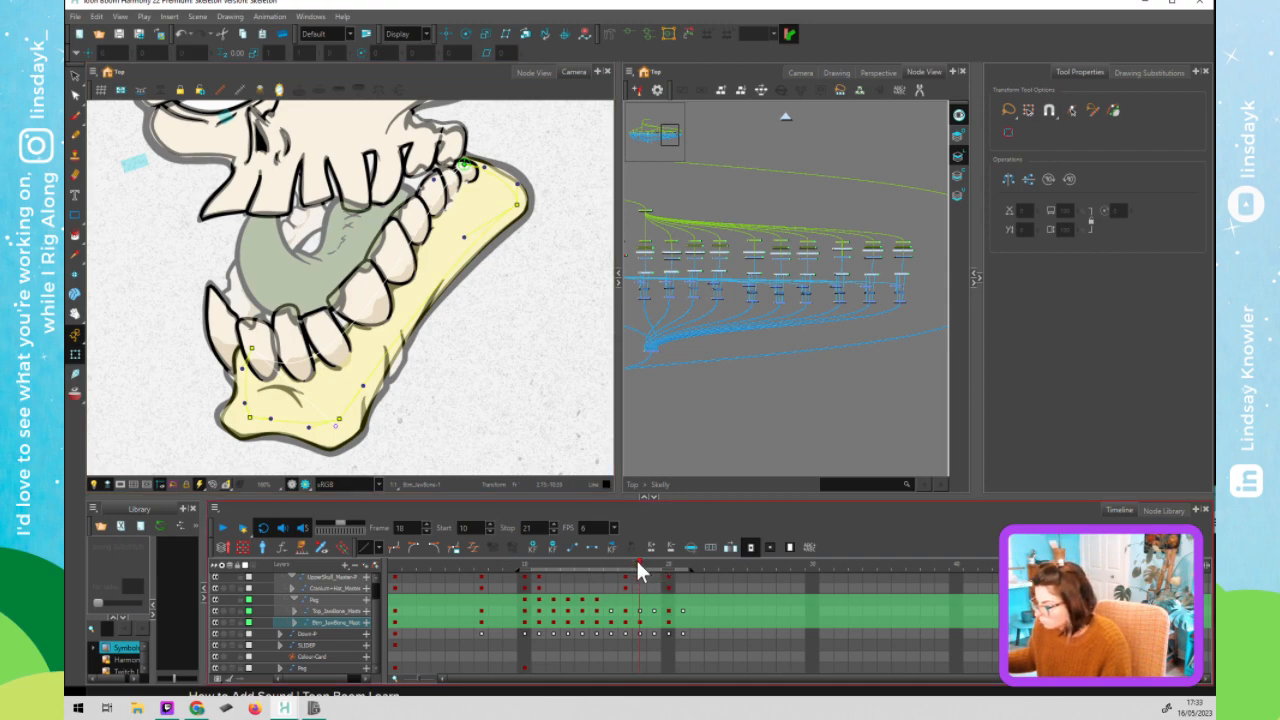
pyautogui.click(629, 560)
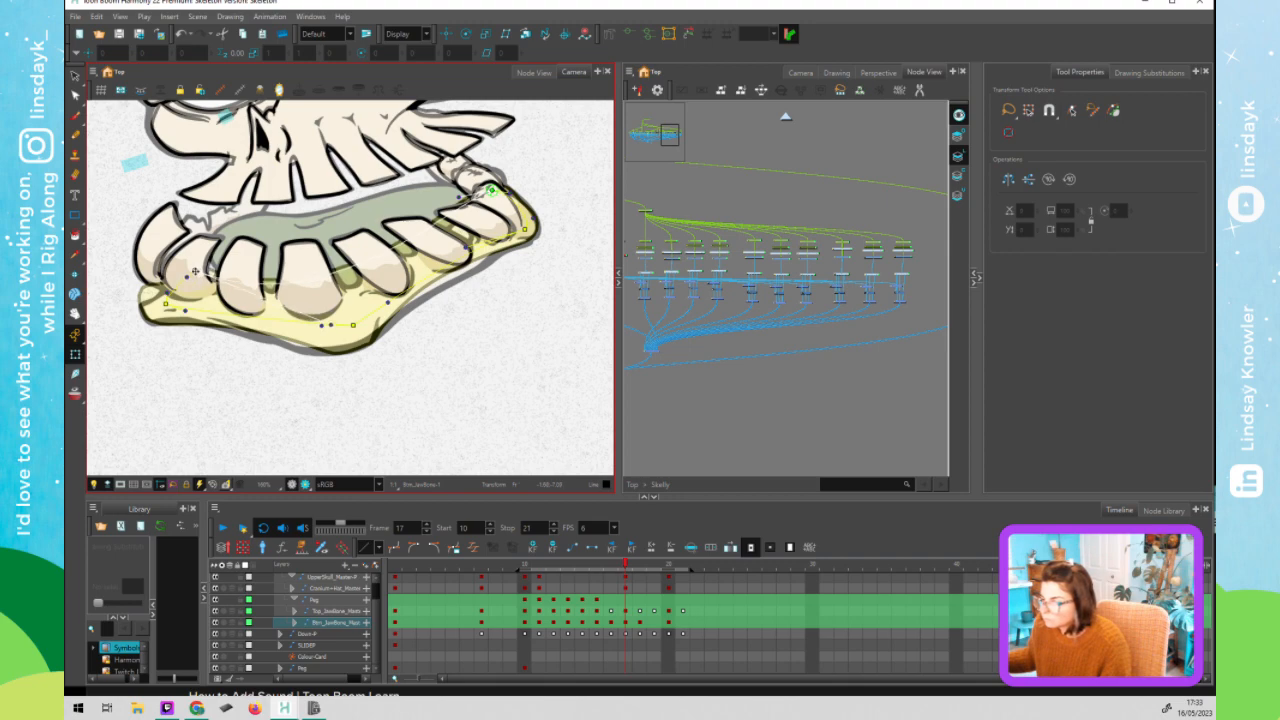
pyautogui.moveTo(331, 327); pyautogui.dragTo(369, 356)
# - Check the fit of the jawbone and back bottom teeth against the sketch on frame 16
pyautogui.click(623, 560)
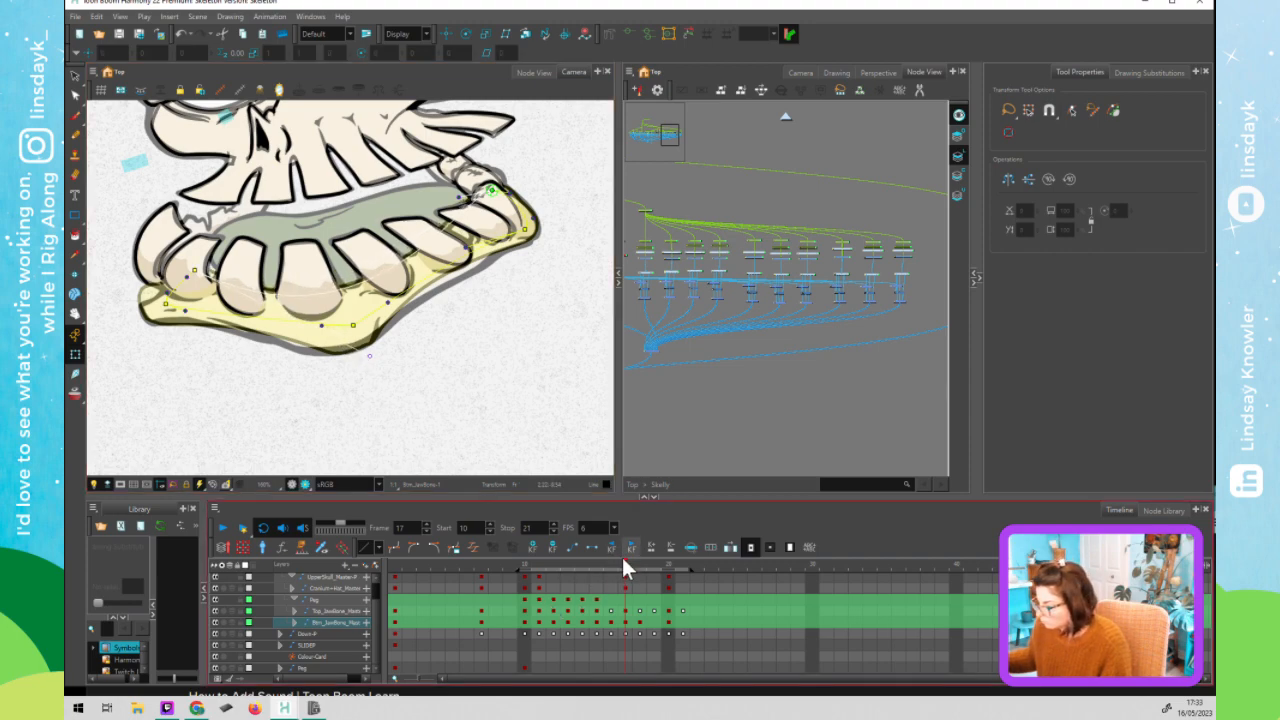
pyautogui.click(613, 560)
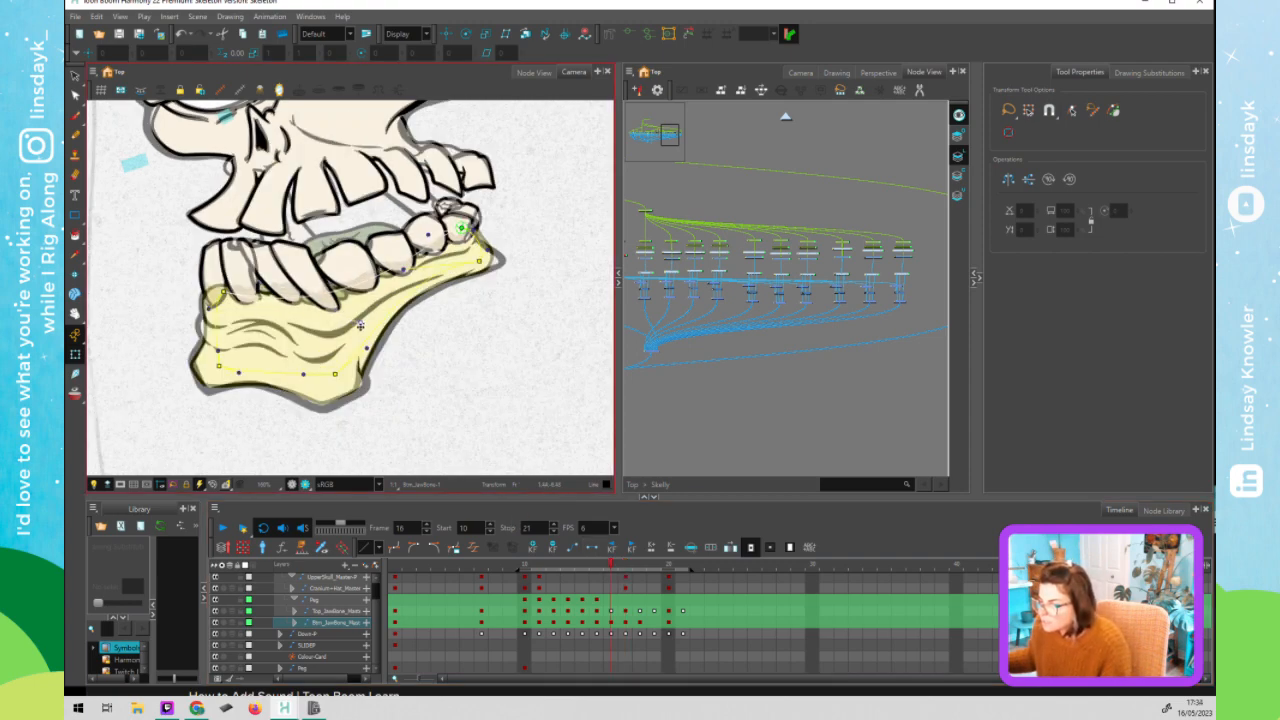
pyautogui.click(427, 234)
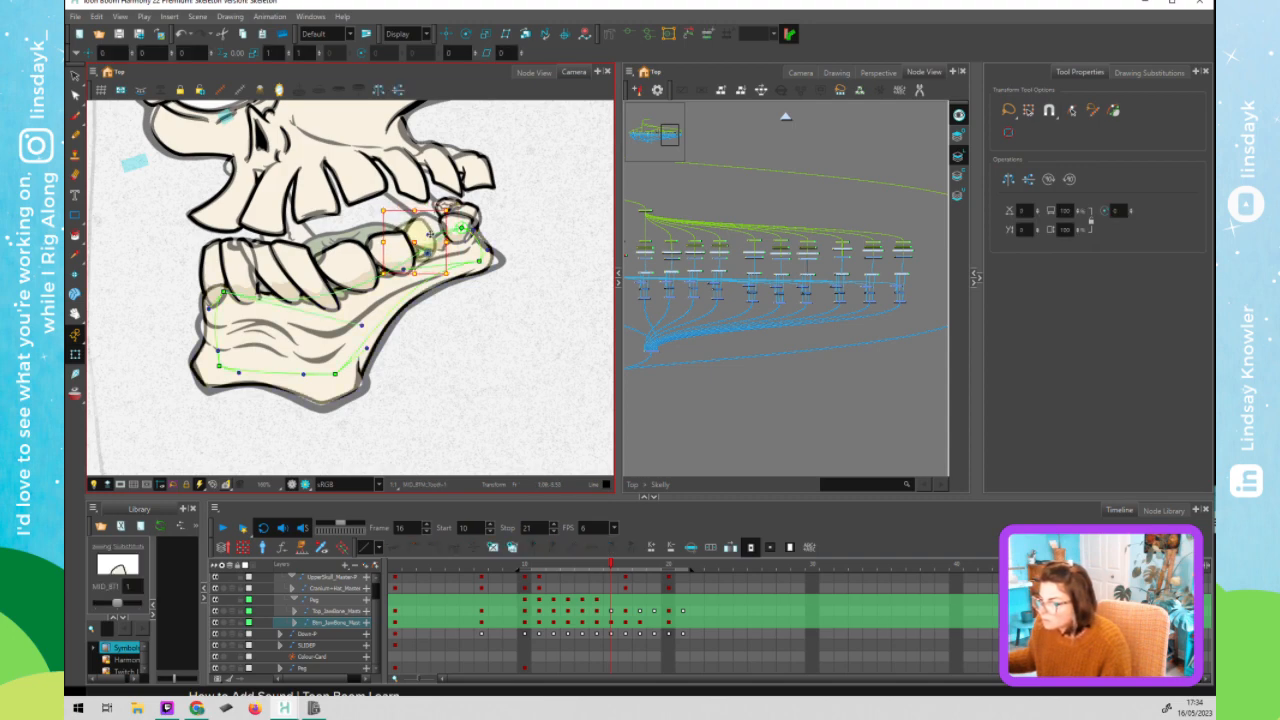
pyautogui.click(505, 222)
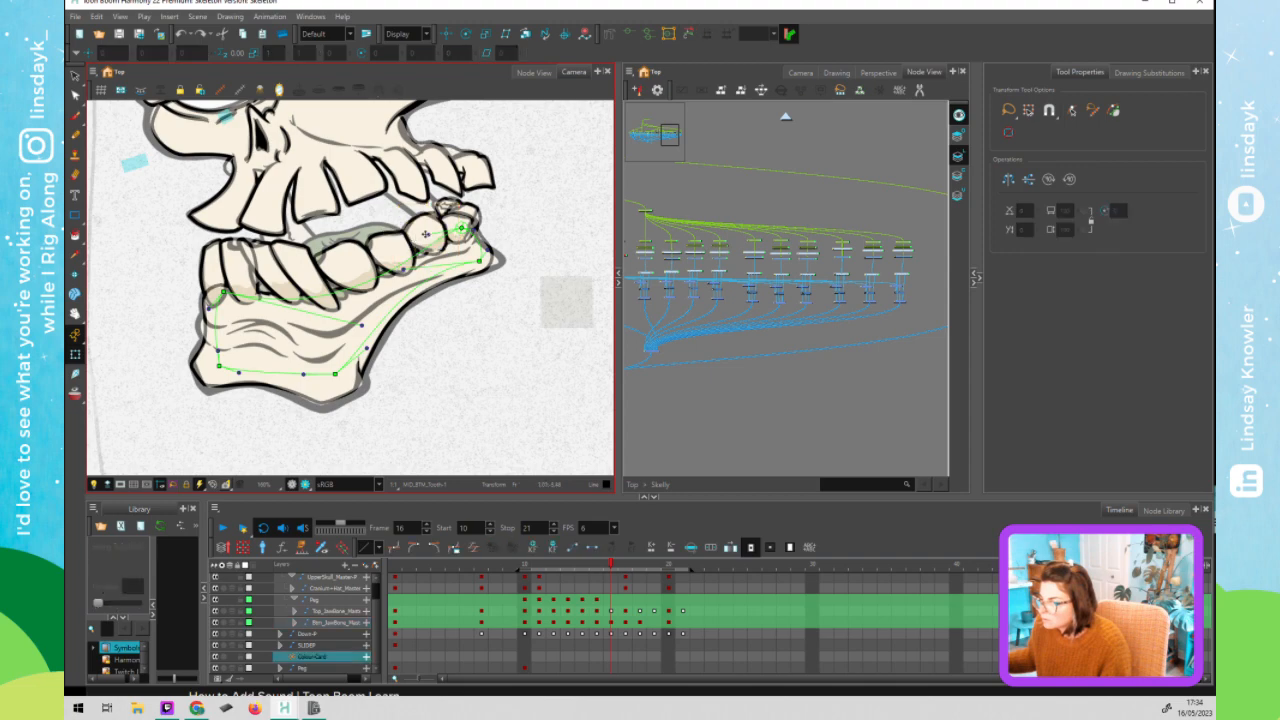
pyautogui.click(428, 234)
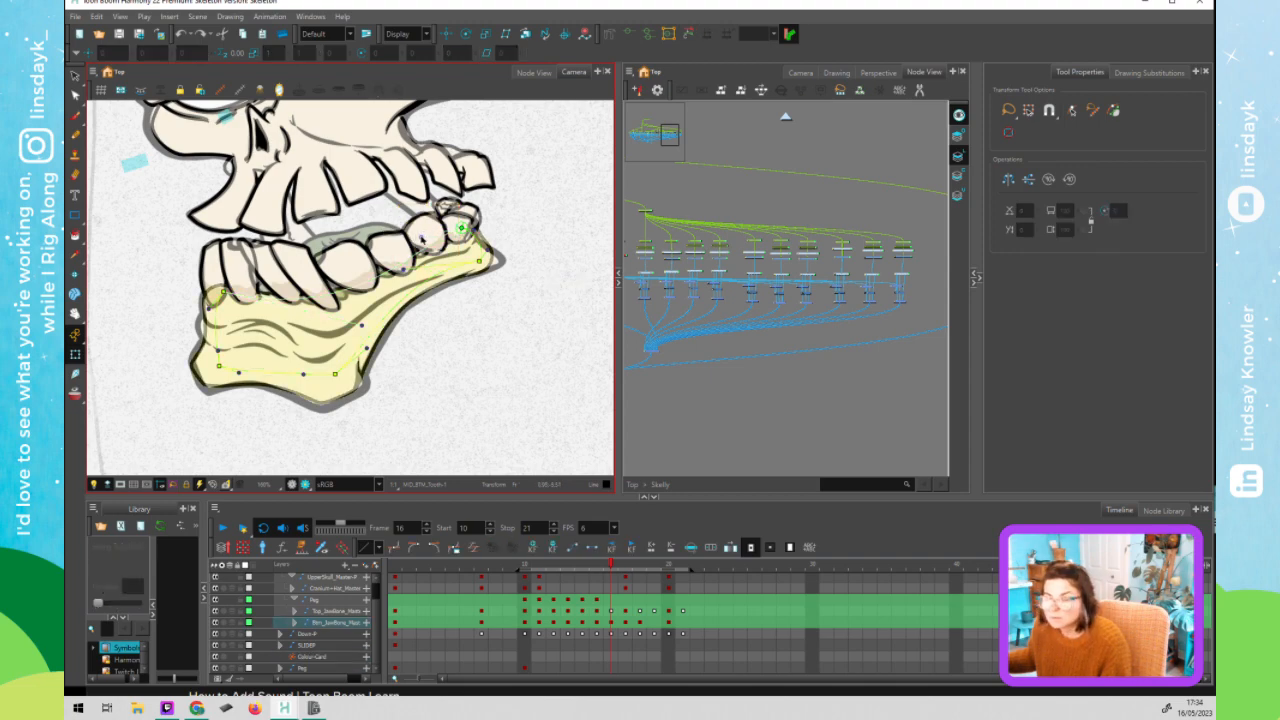
pyautogui.click(525, 239)
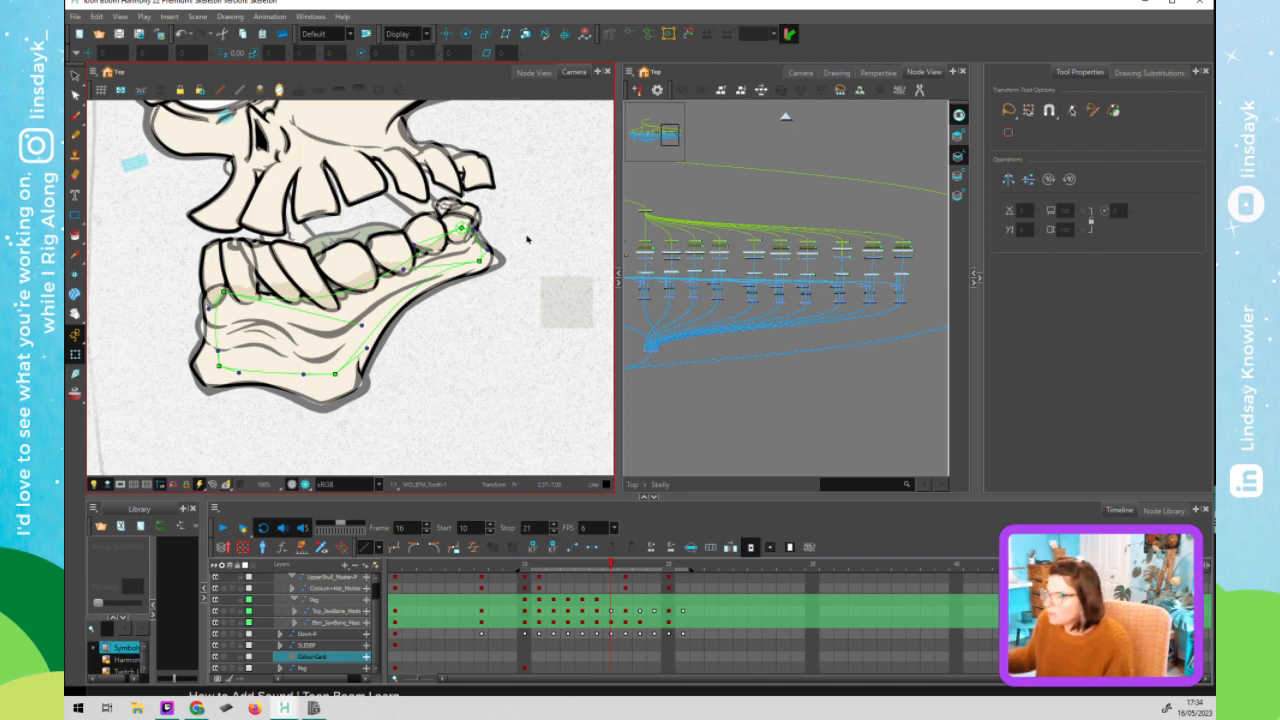
pyautogui.click(501, 282)
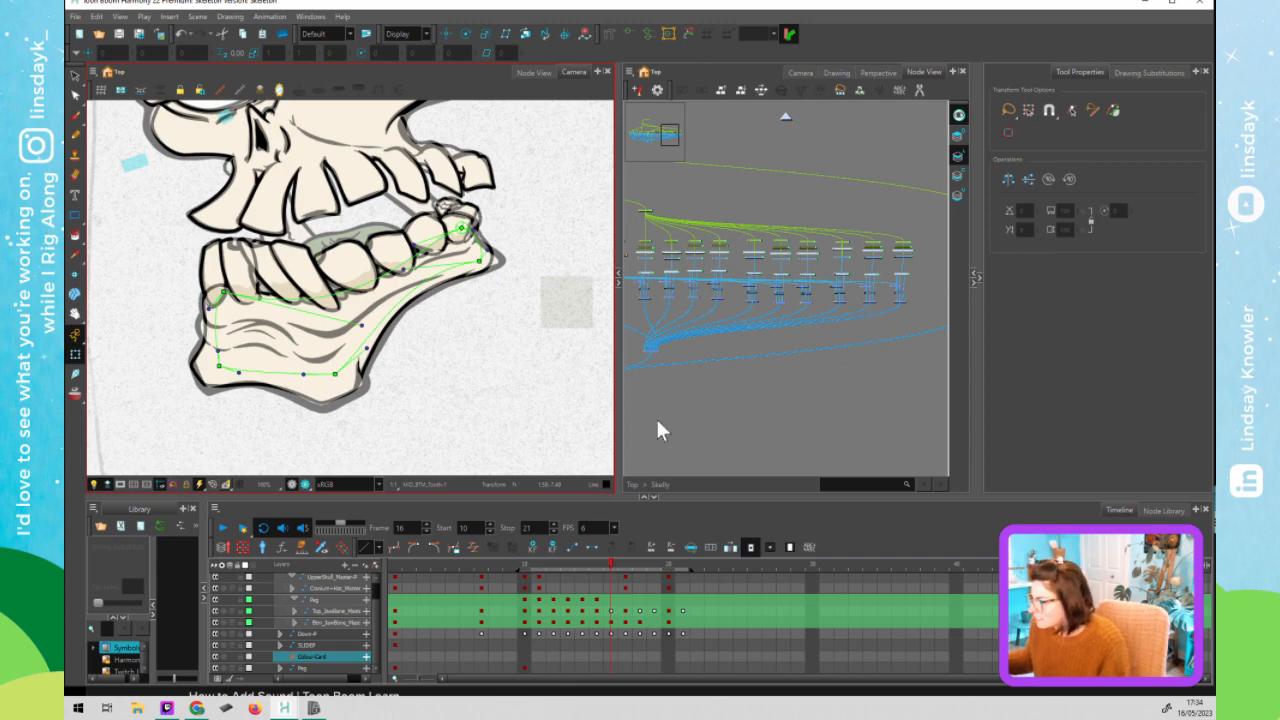
pyautogui.click(687, 426)
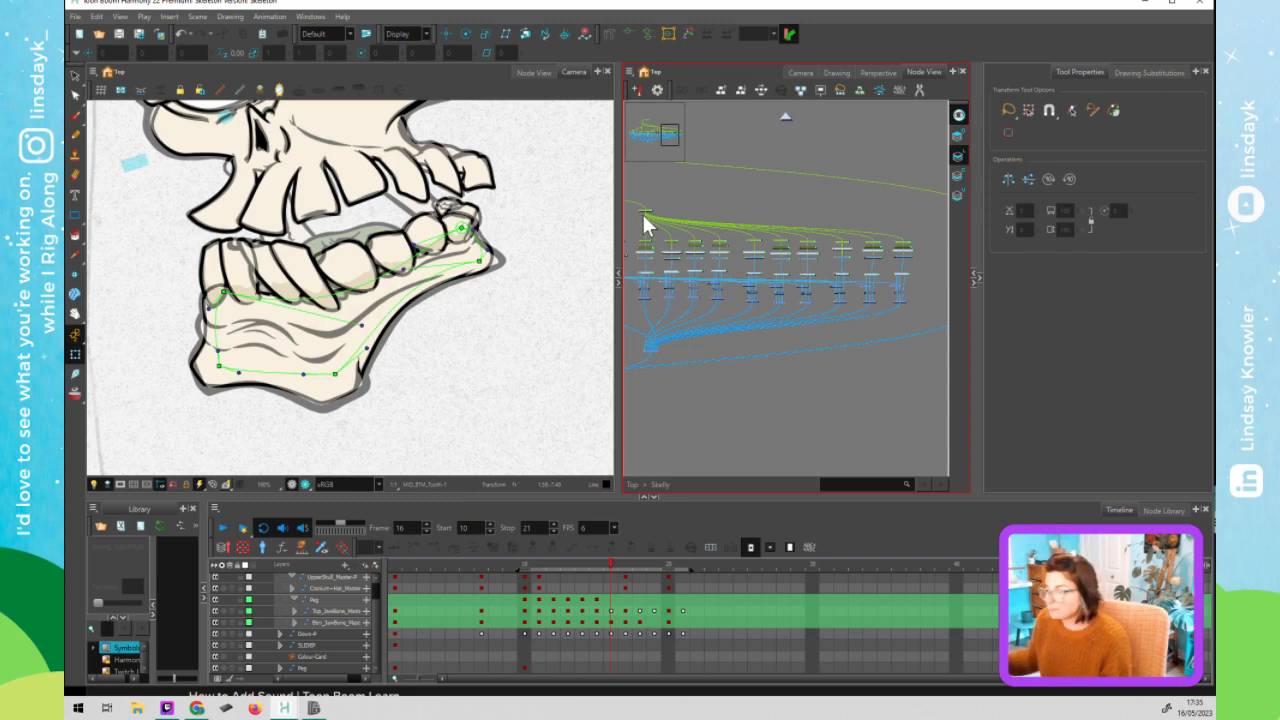
pyautogui.click(510, 352)
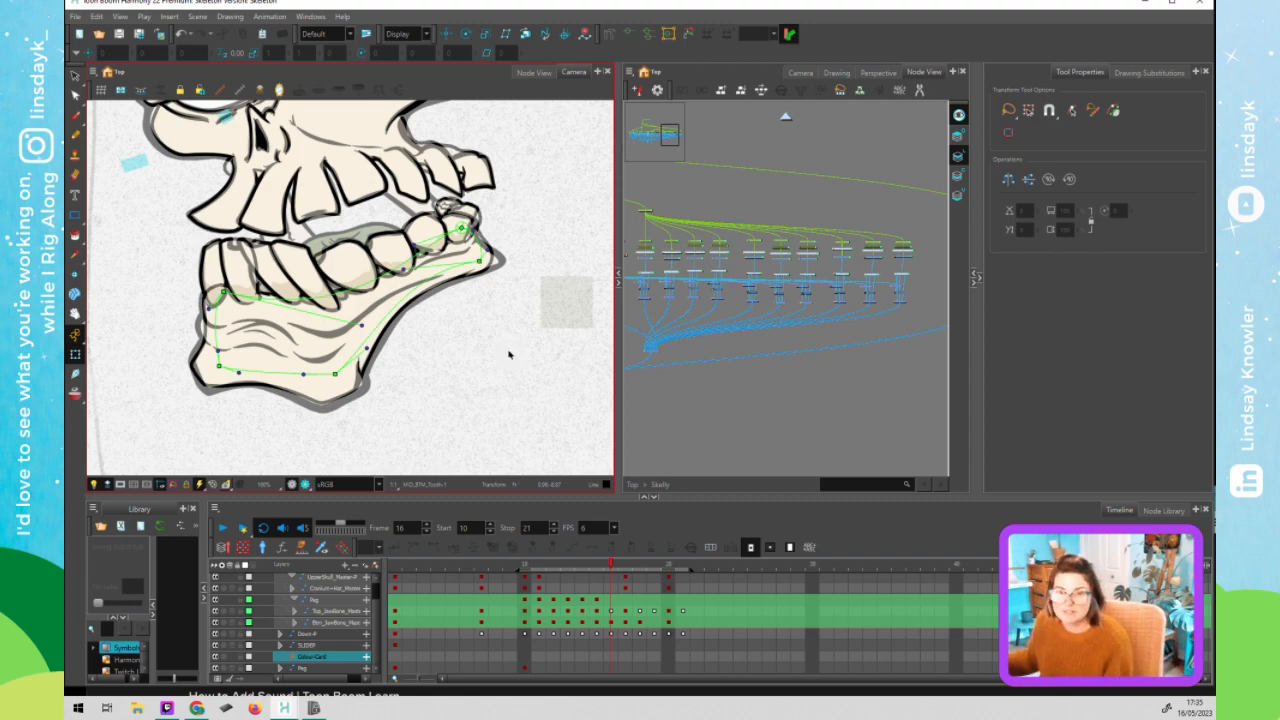
pyautogui.click(669, 417)
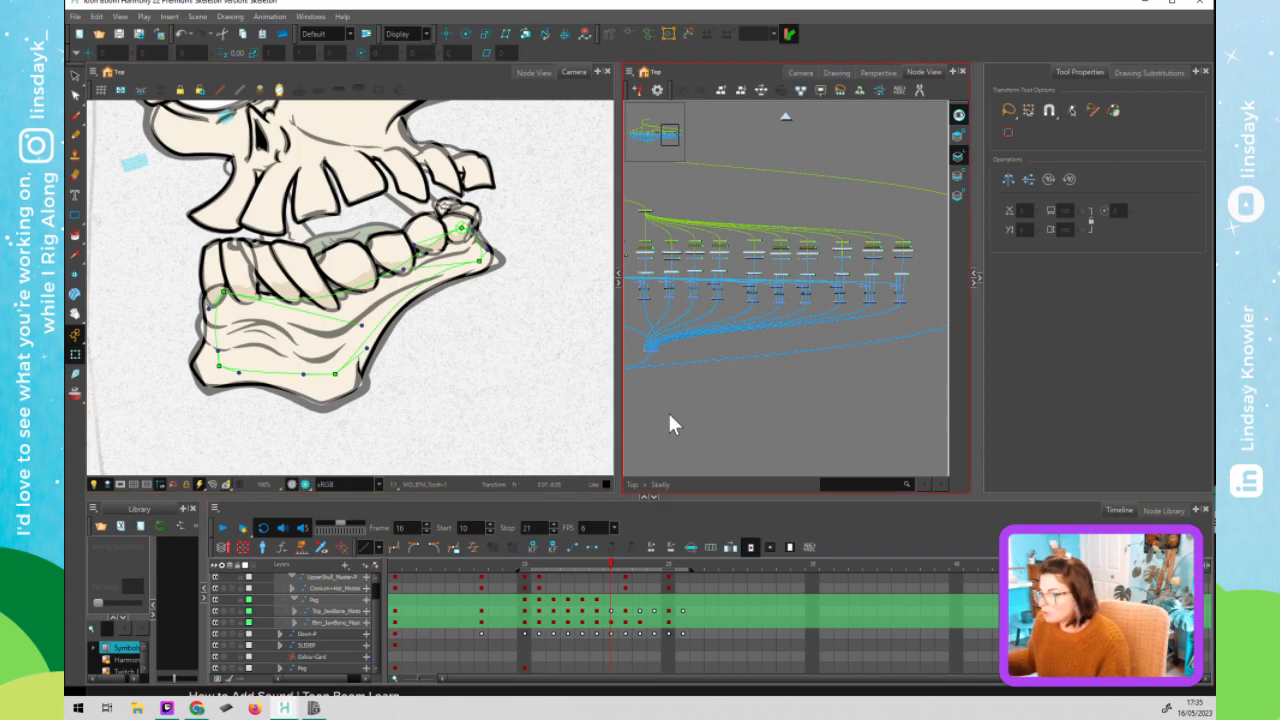
pyautogui.click(459, 376)
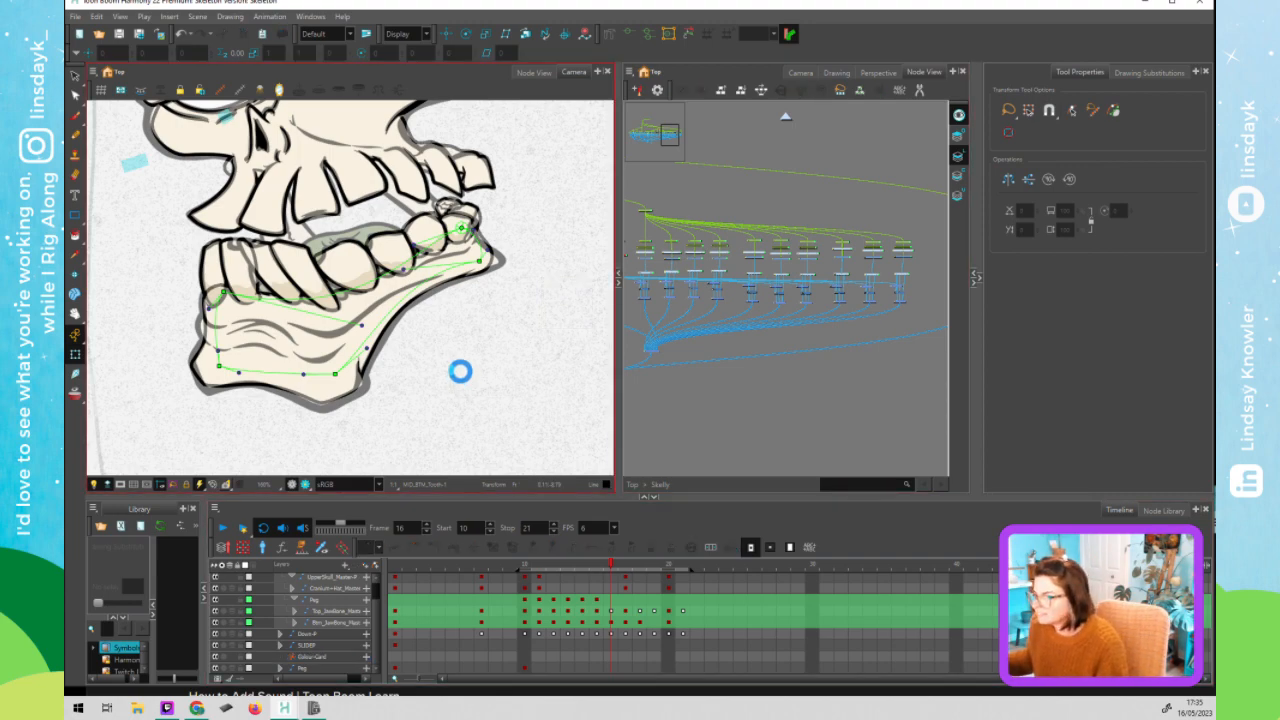
# - Compare the jaw and teeth poses with the sketches across frames 16 to 18
pyautogui.press('2')
pyautogui.click(742, 405)
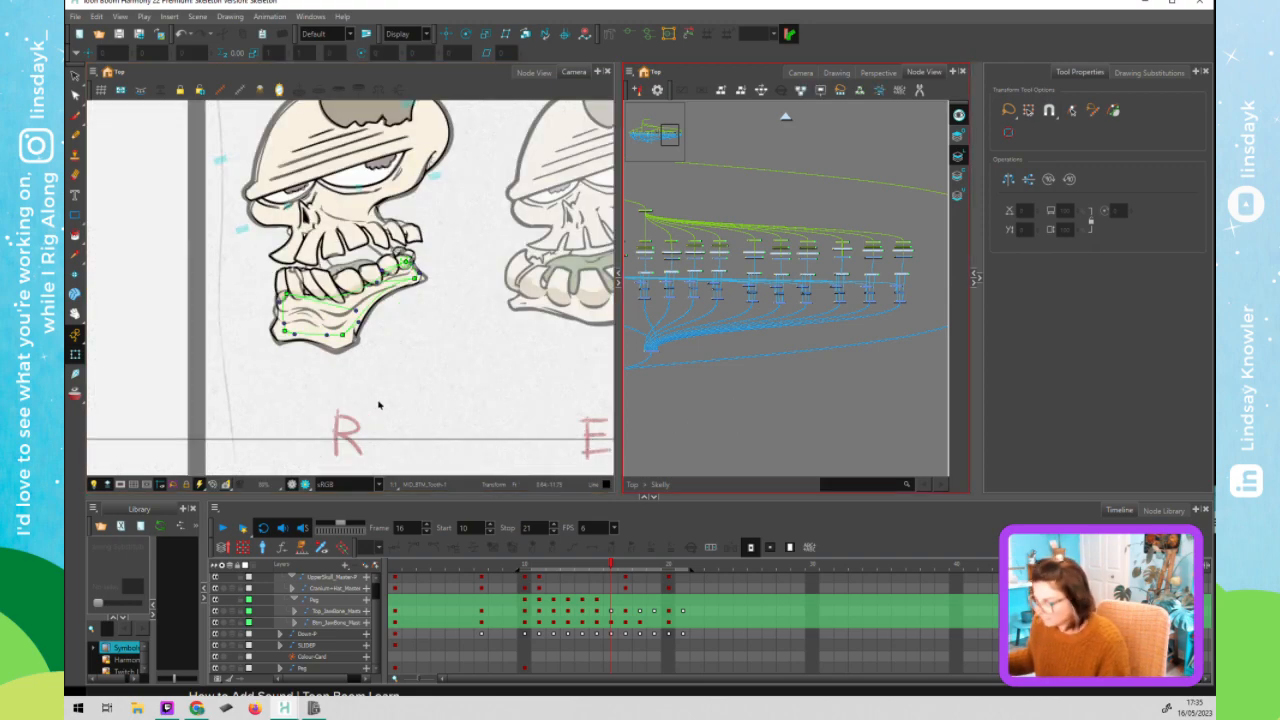
pyautogui.click(417, 363)
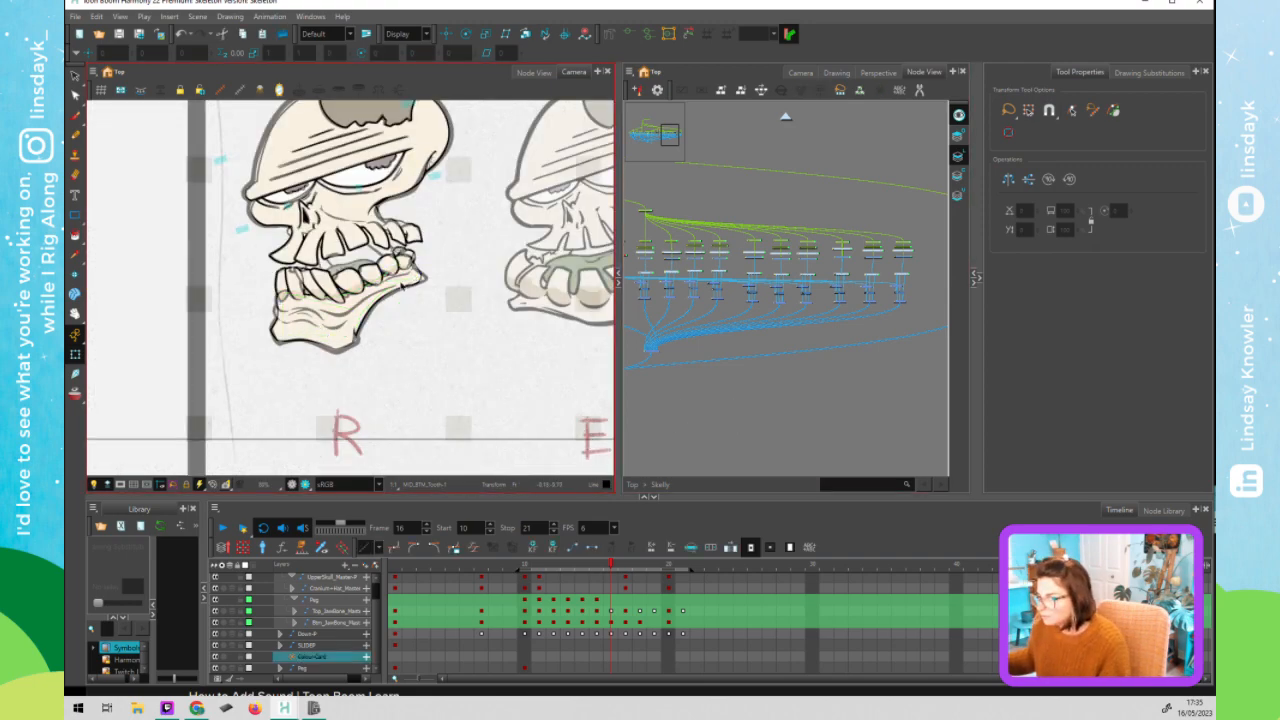
pyautogui.press('1')
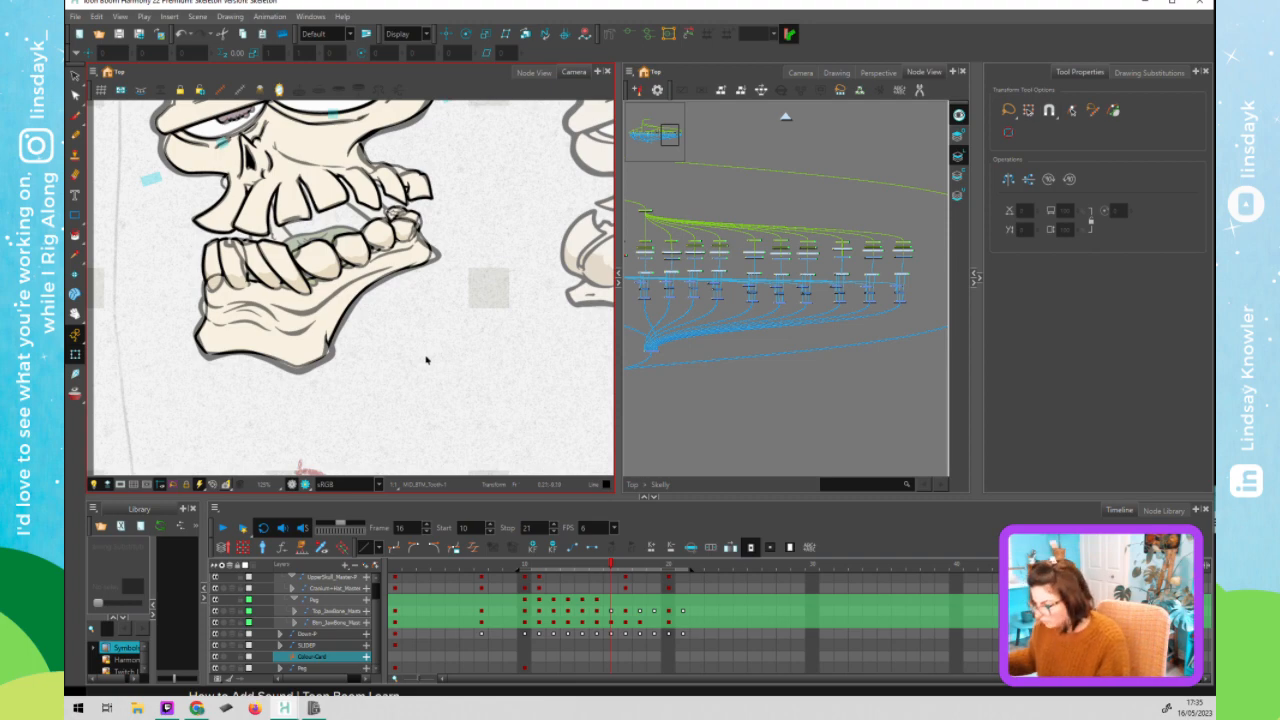
pyautogui.hotkey('shift', 'Return')
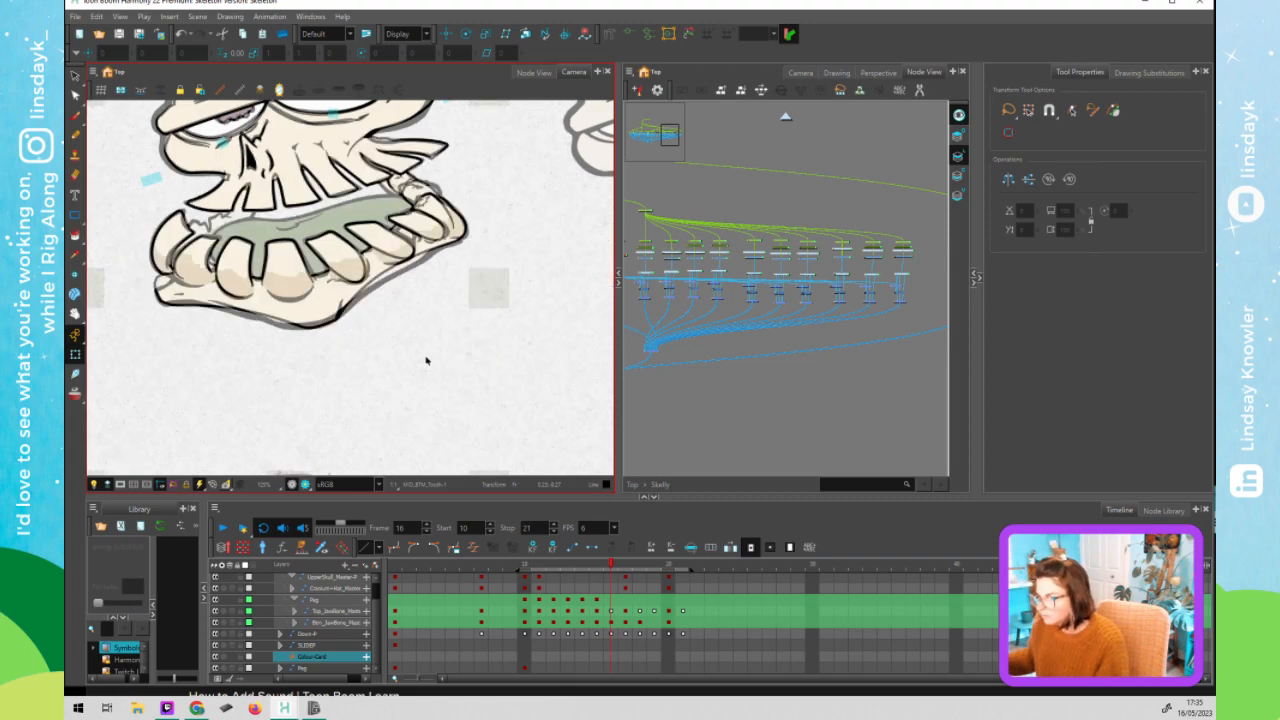
pyautogui.press('.')
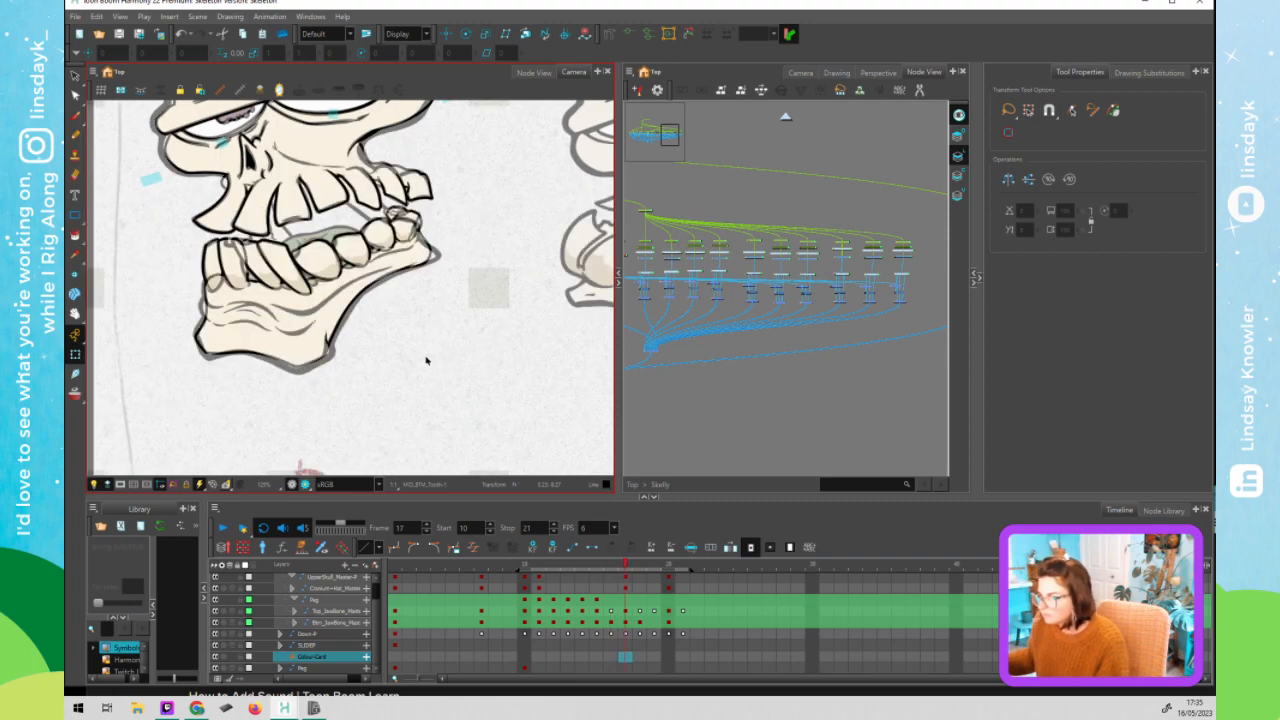
pyautogui.press('.')
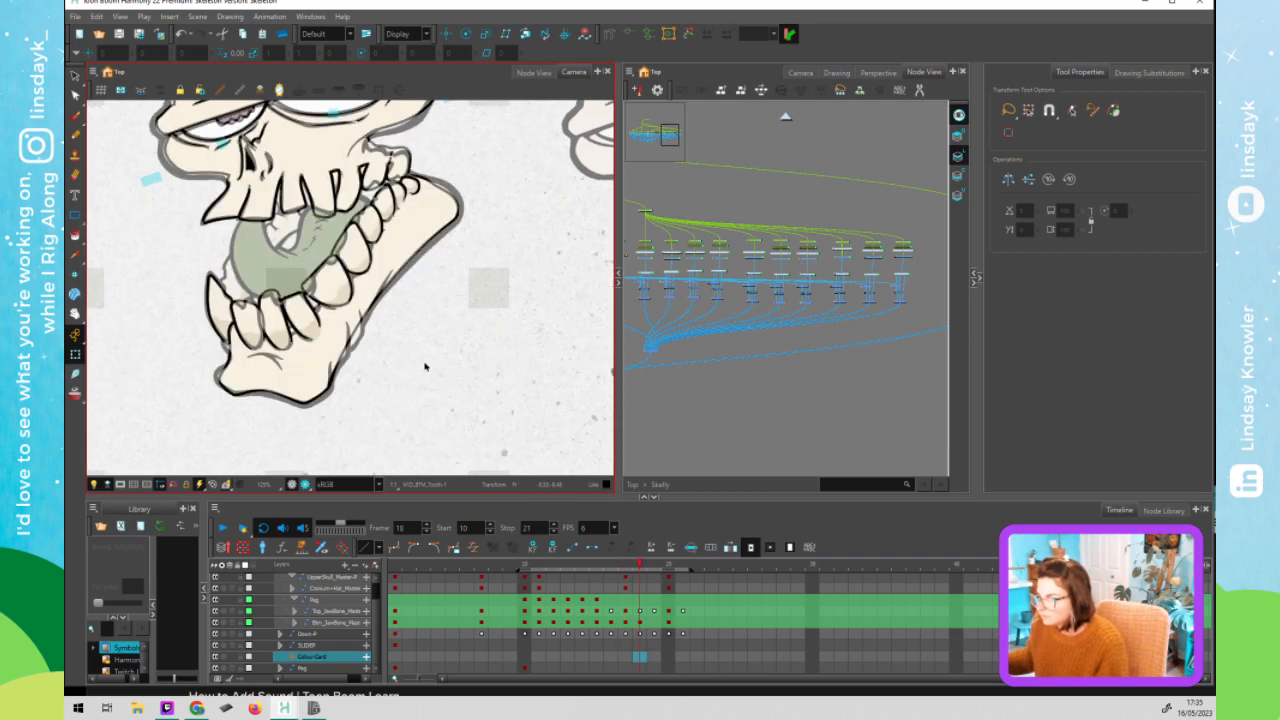
# - On frame 19, reshape the jawbone's lower edge and chin with its deformer points to match the sketch
pyautogui.click(341, 338)
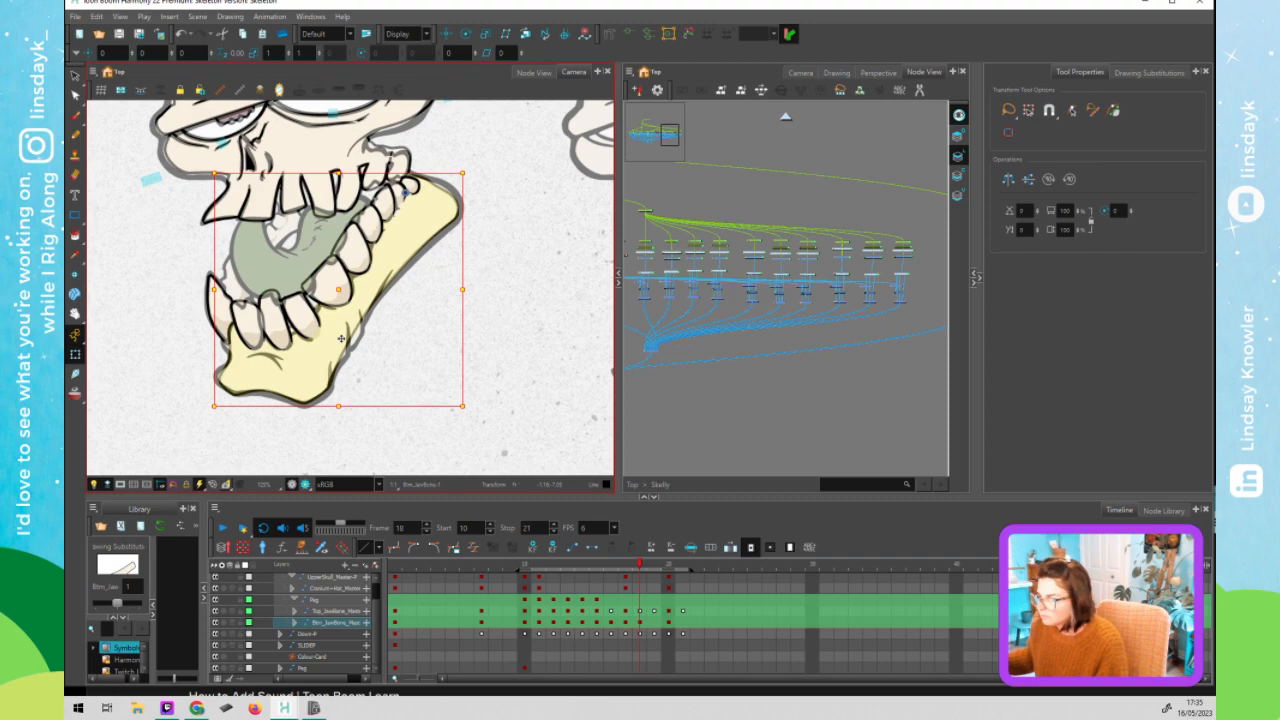
pyautogui.click(834, 384)
pyautogui.press('.')
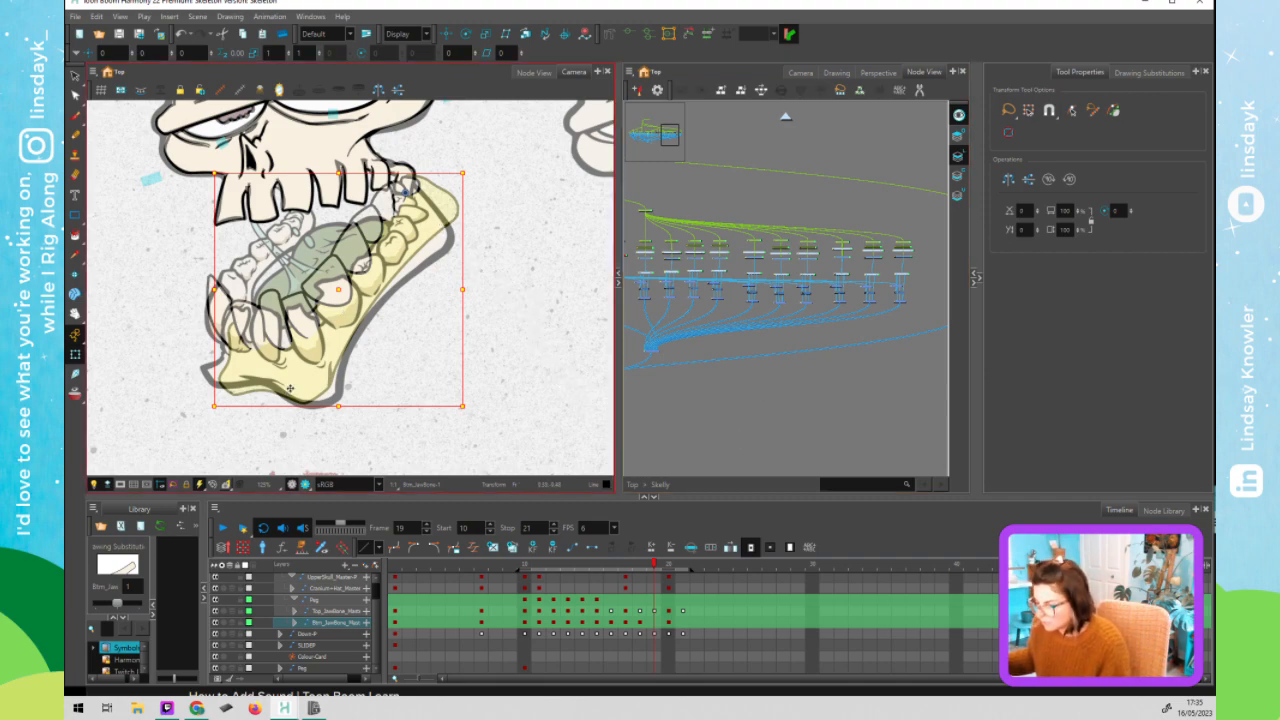
pyautogui.hotkey('shift', 'F11')
pyautogui.moveTo(310, 381); pyautogui.dragTo(322, 384)
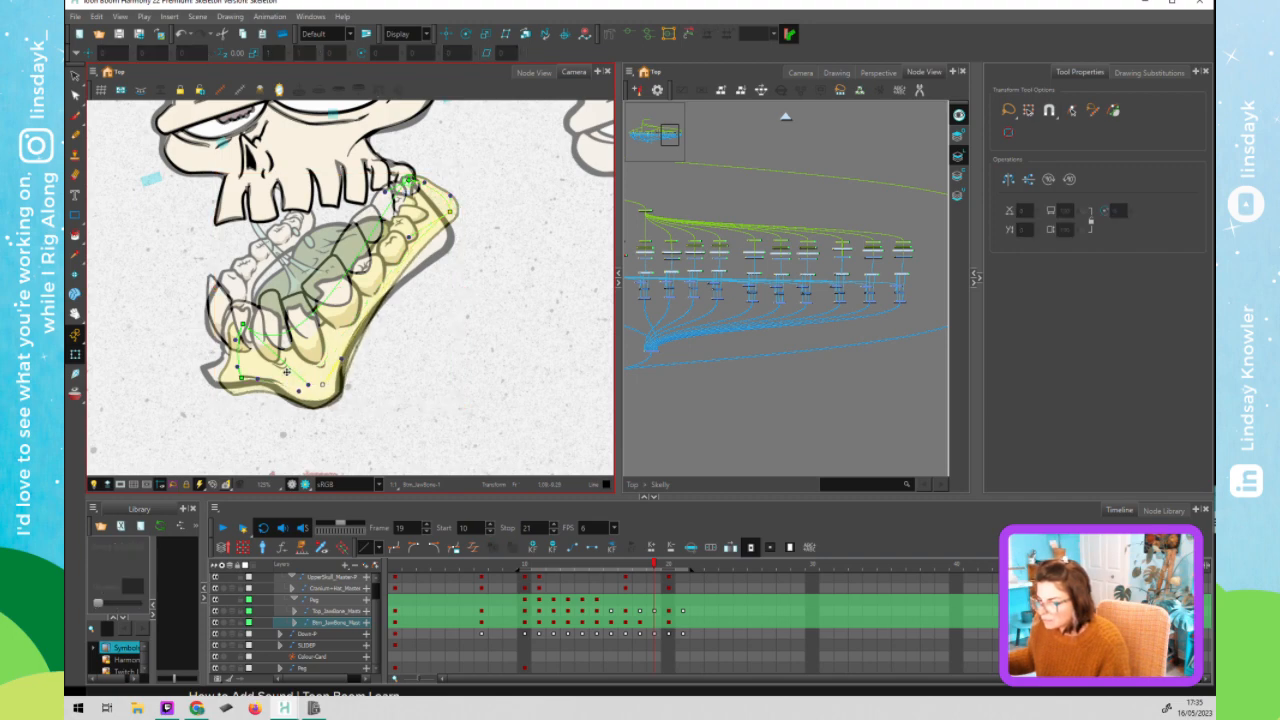
pyautogui.moveTo(240, 377); pyautogui.dragTo(228, 371)
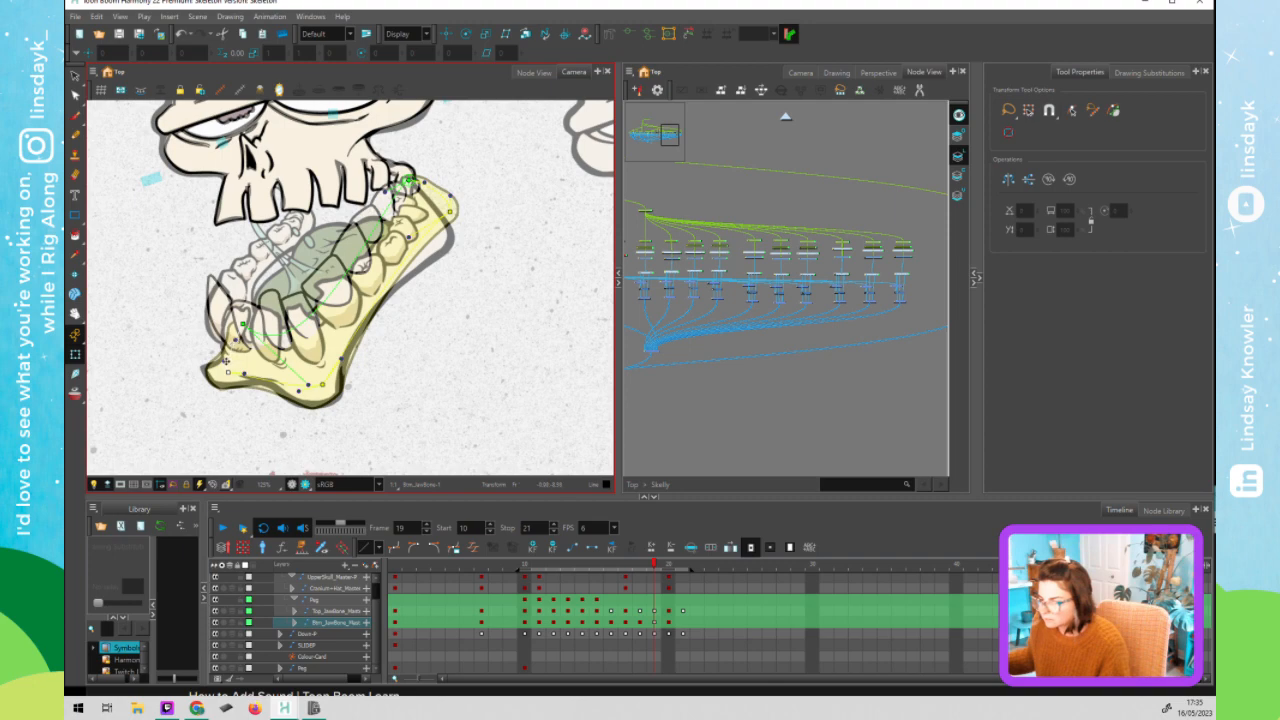
pyautogui.moveTo(228, 360); pyautogui.dragTo(229, 360)
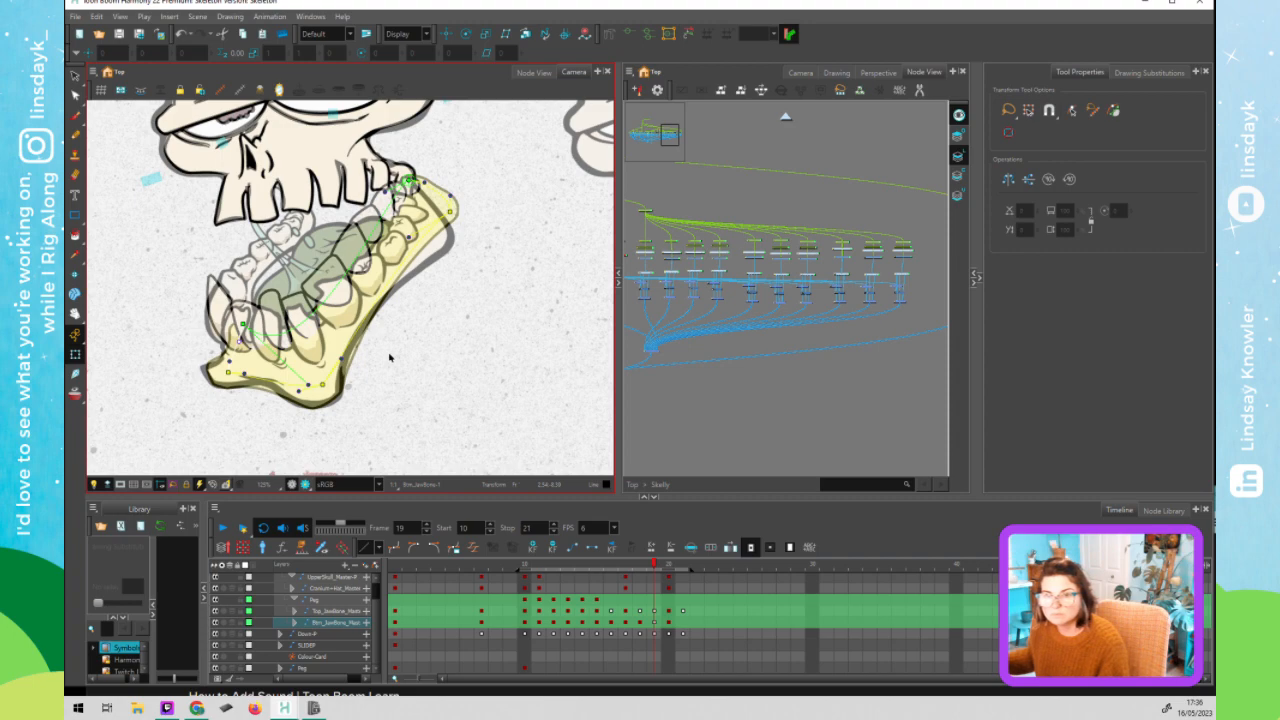
# - Pull the jawbone's rear deformer corner down and adjust its back top point and upper curve to fit the frame 19 sketch
pyautogui.moveTo(448, 218); pyautogui.dragTo(438, 242)
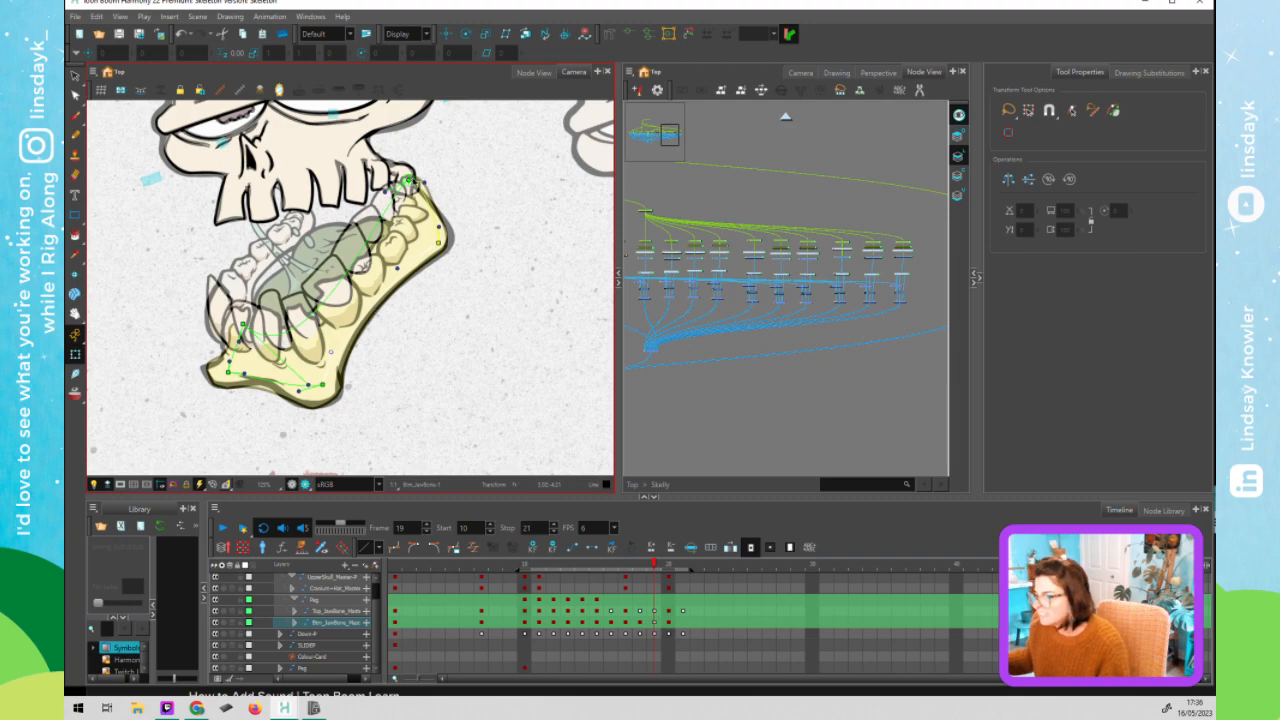
pyautogui.click(404, 182)
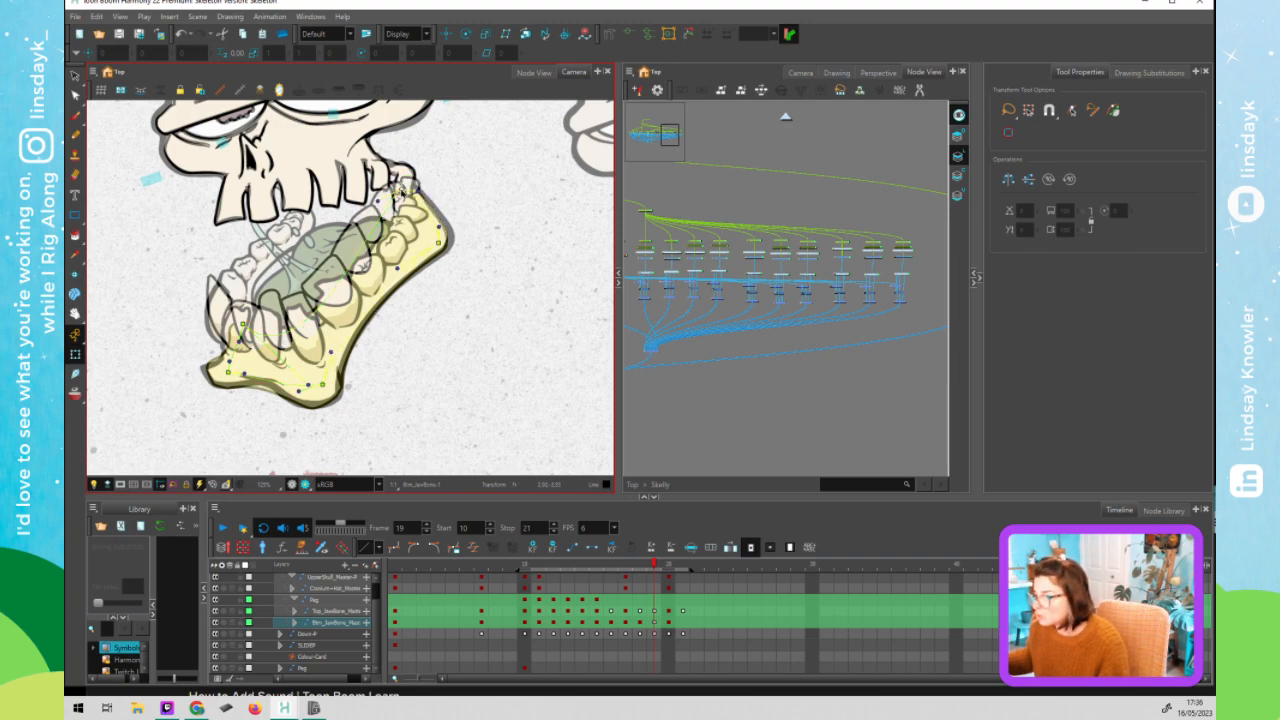
pyautogui.moveTo(380, 204); pyautogui.dragTo(405, 256)
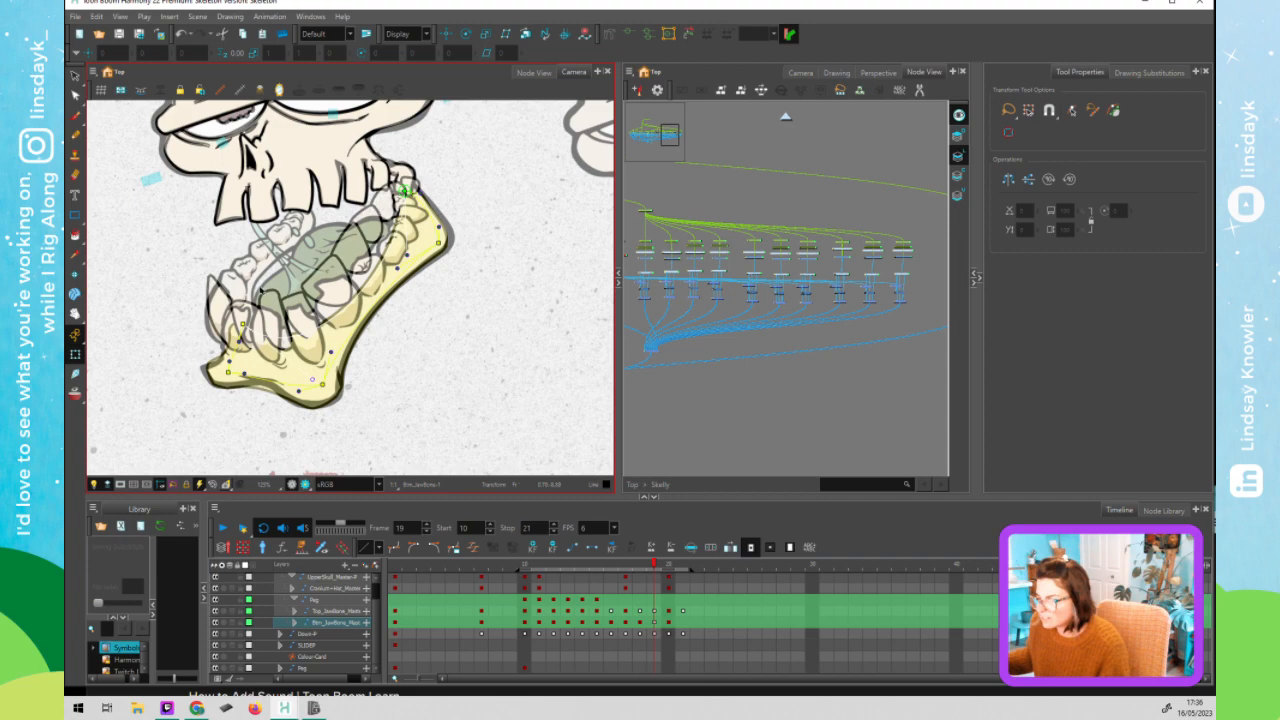
# - Reshape the frontmost bottom tooth with its deformer so it follows the sketched tooth on frame 19
pyautogui.click(221, 326)
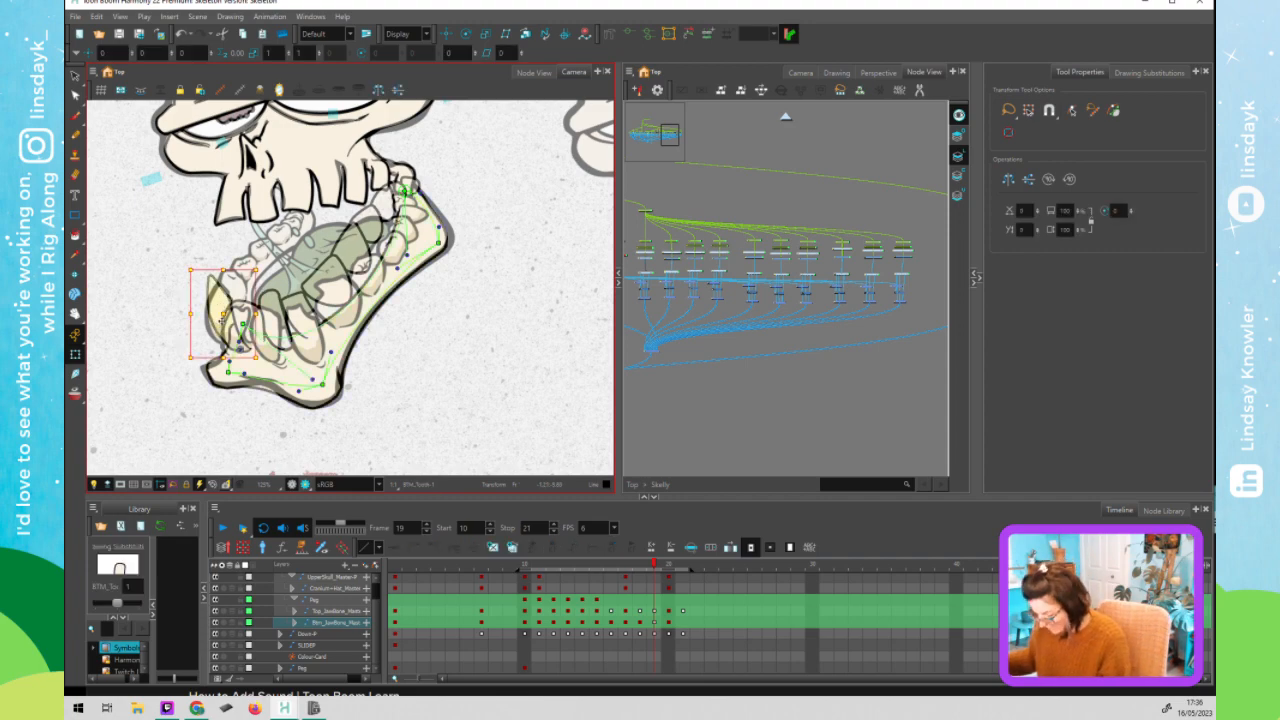
pyautogui.hotkey('shift', 'F11')
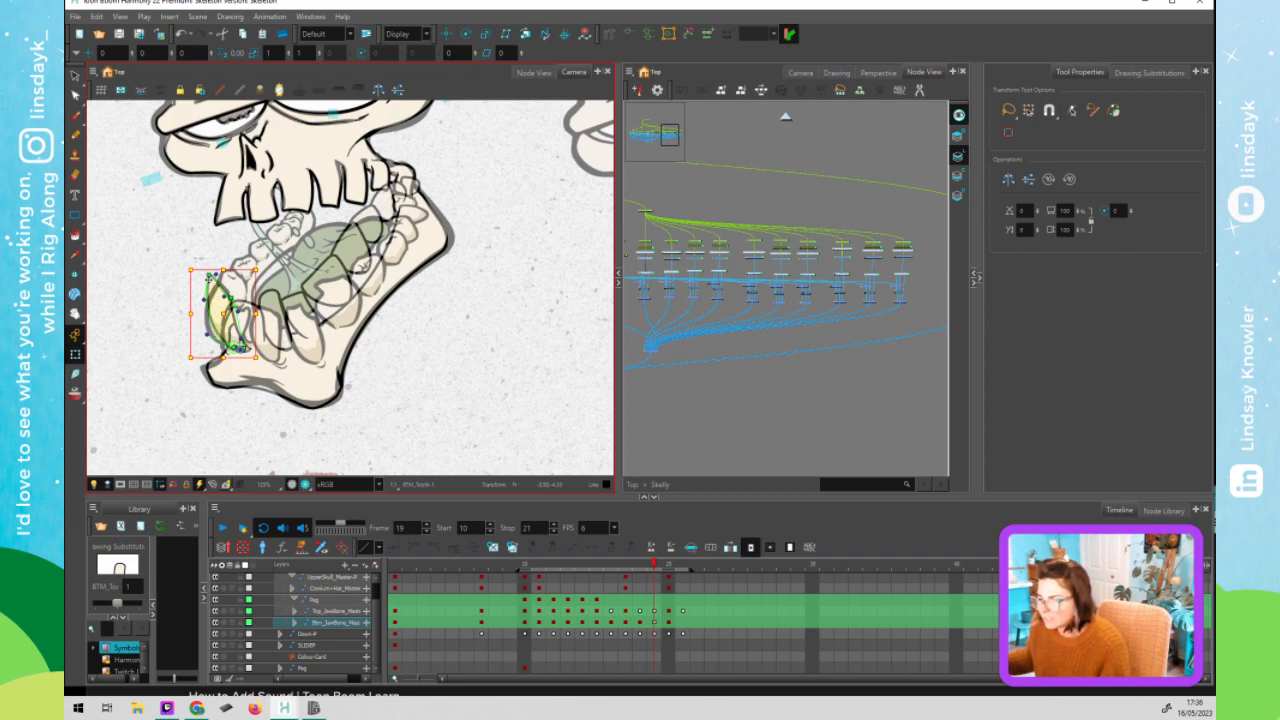
pyautogui.click(210, 282)
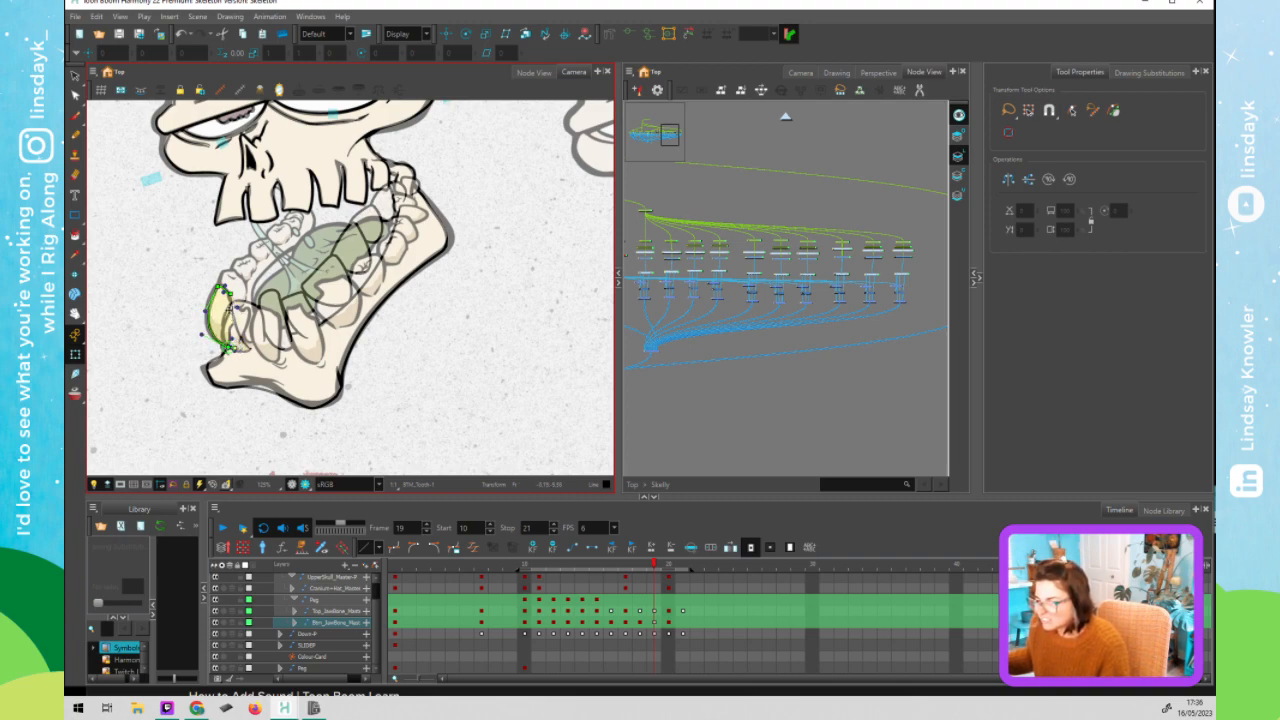
pyautogui.click(652, 248)
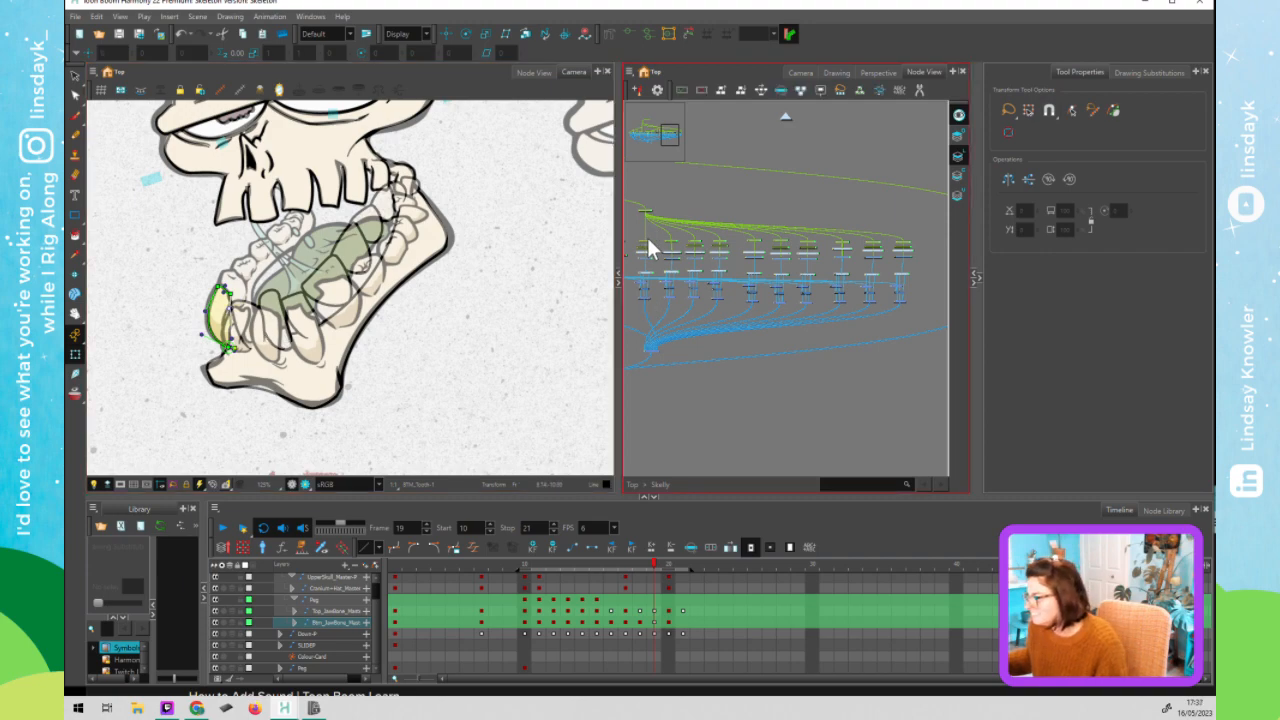
pyautogui.click(652, 248)
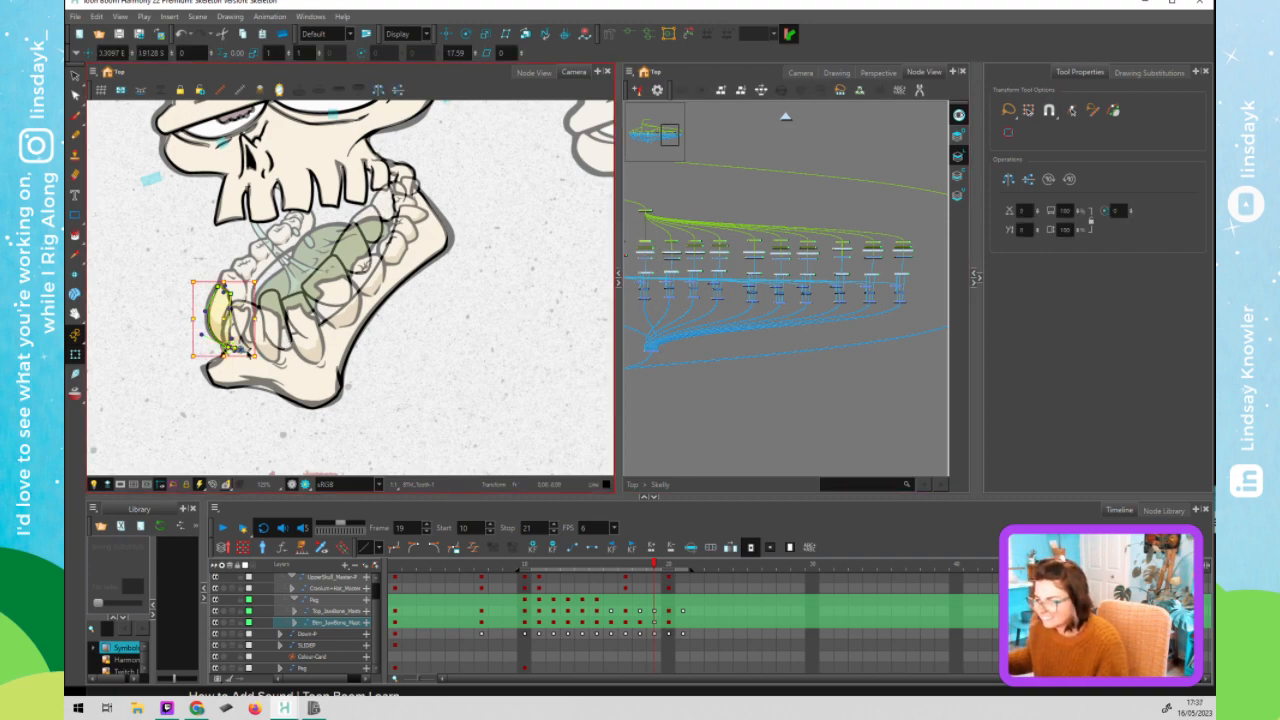
pyautogui.scroll(3, 248, 352)
pyautogui.moveTo(155, 255); pyautogui.dragTo(108, 232)
pyautogui.hotkey('ctrl', 'z')
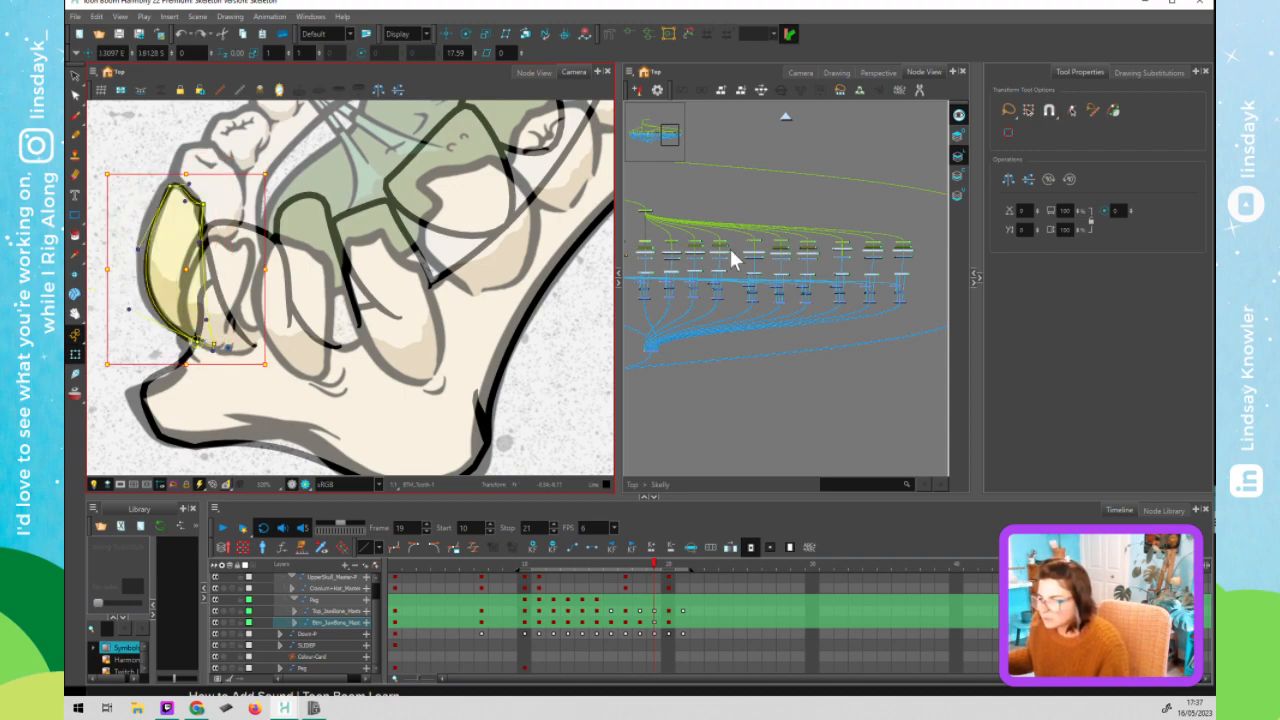
# - Move the second bottom tooth toward the front and narrow and curve its outline with the deformer to match the sketch
pyautogui.click(675, 241)
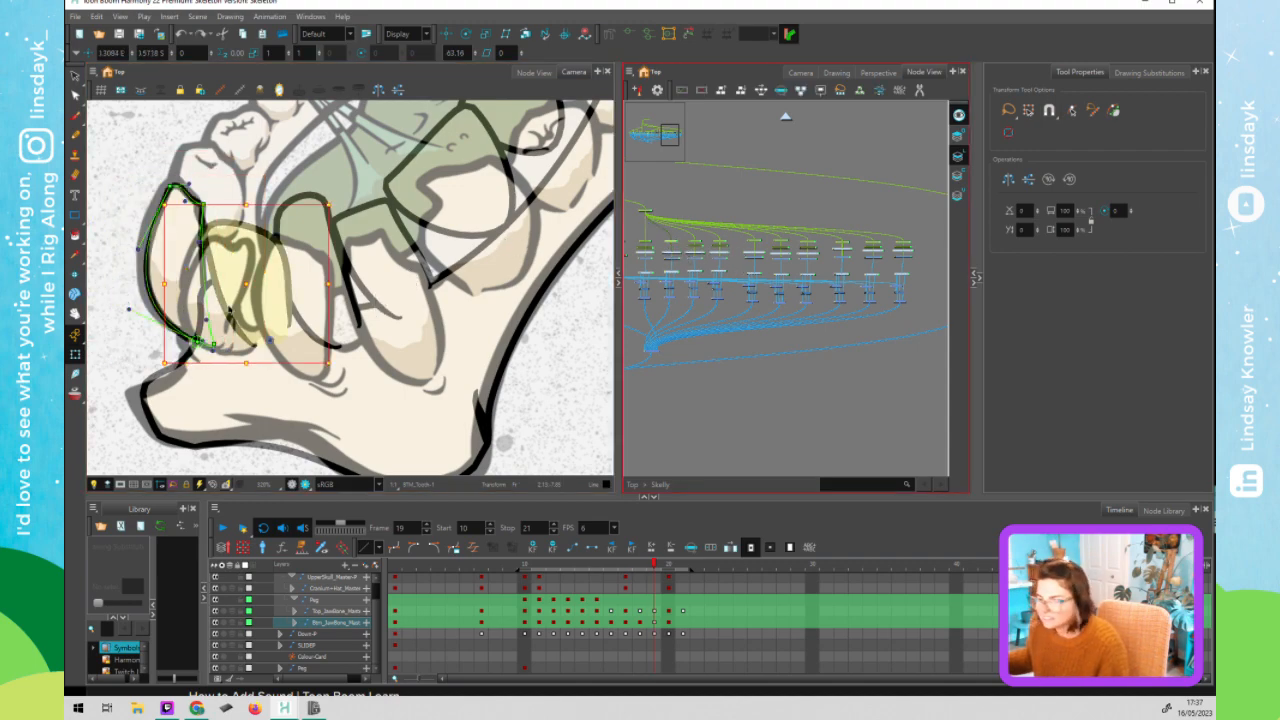
pyautogui.moveTo(236, 287)
pyautogui.mouseDown()
pyautogui.moveTo(186, 297)
pyautogui.moveTo(216, 292)
pyautogui.mouseUp()
pyautogui.moveTo(242, 250); pyautogui.dragTo(252, 243)
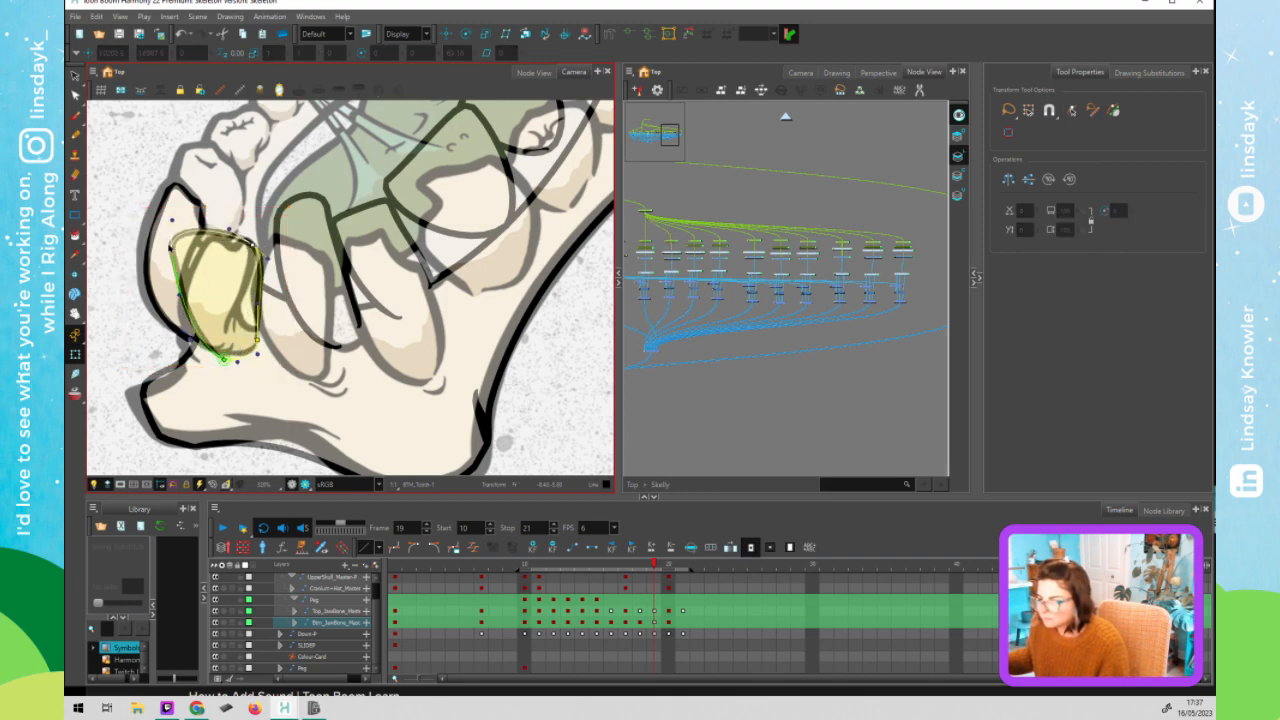
pyautogui.moveTo(170, 248); pyautogui.dragTo(206, 242)
pyautogui.moveTo(214, 287); pyautogui.dragTo(183, 276)
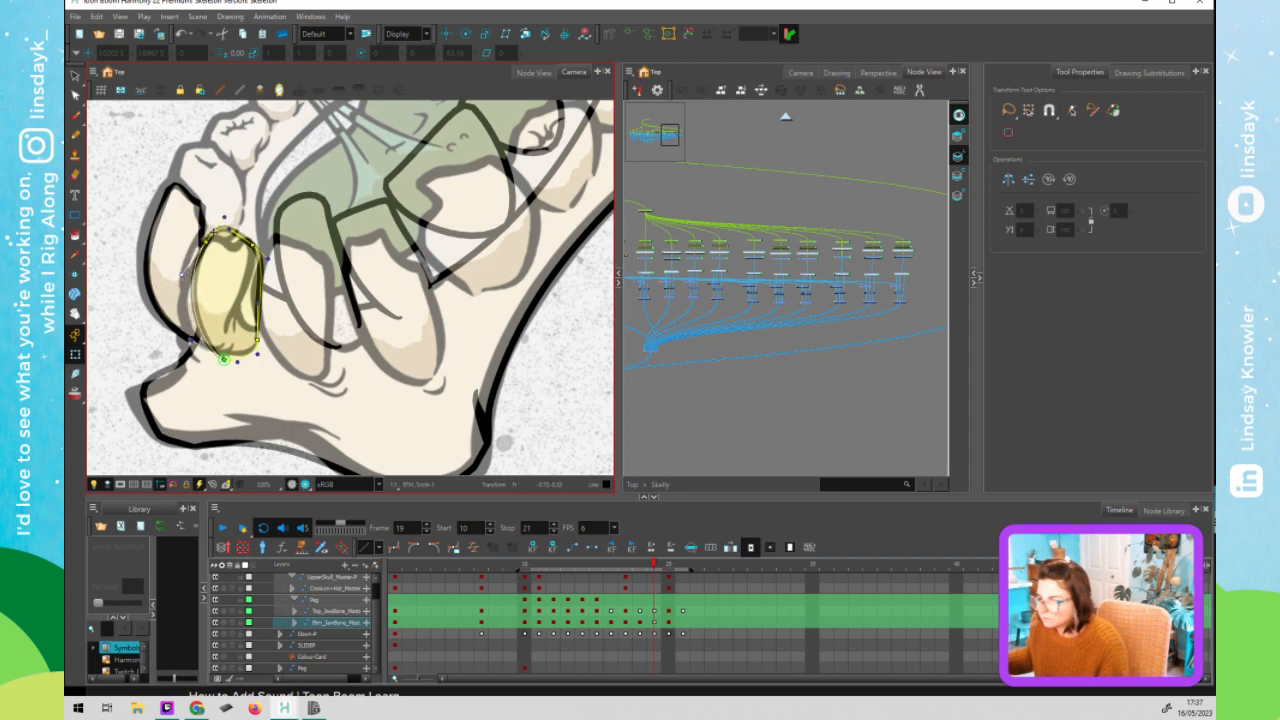
pyautogui.moveTo(222, 228); pyautogui.dragTo(219, 230)
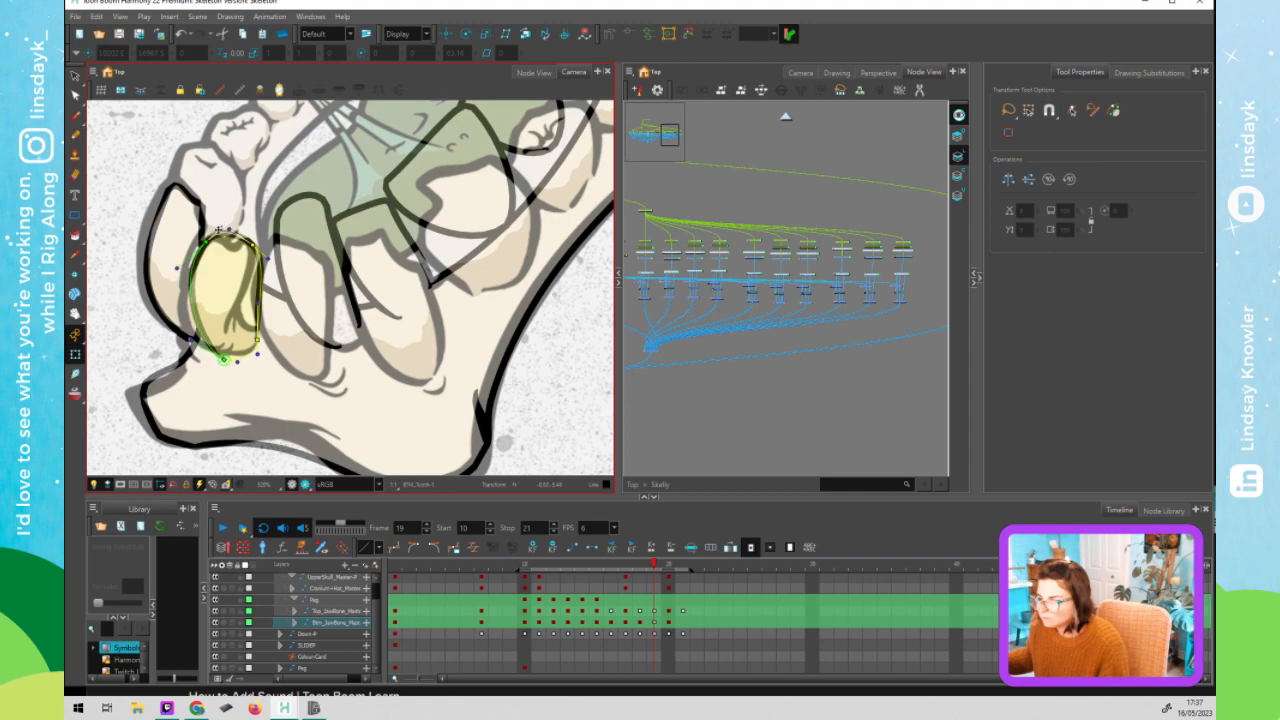
pyautogui.moveTo(186, 341); pyautogui.dragTo(183, 344)
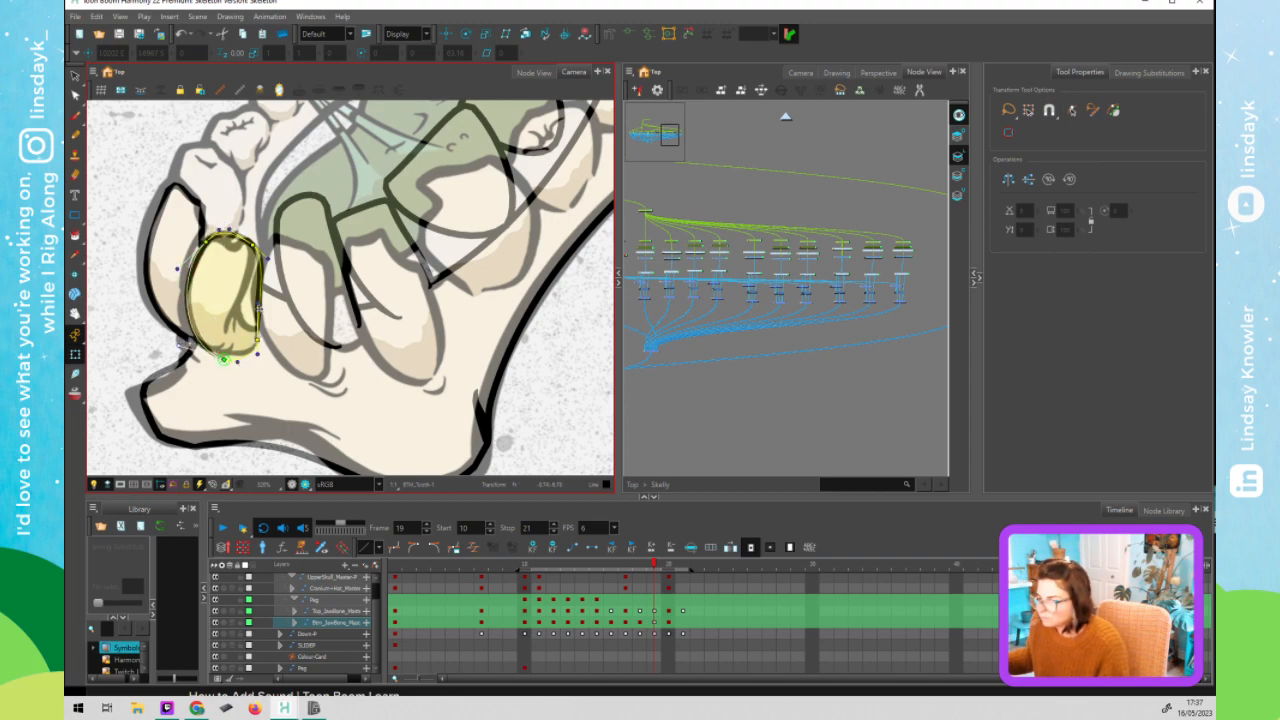
pyautogui.moveTo(258, 325); pyautogui.dragTo(226, 300)
# - Reposition and rotate the third bottom tooth, and adjust its deformer's top edge to fit the sketch
pyautogui.click(314, 298)
pyautogui.moveTo(283, 320); pyautogui.dragTo(250, 348)
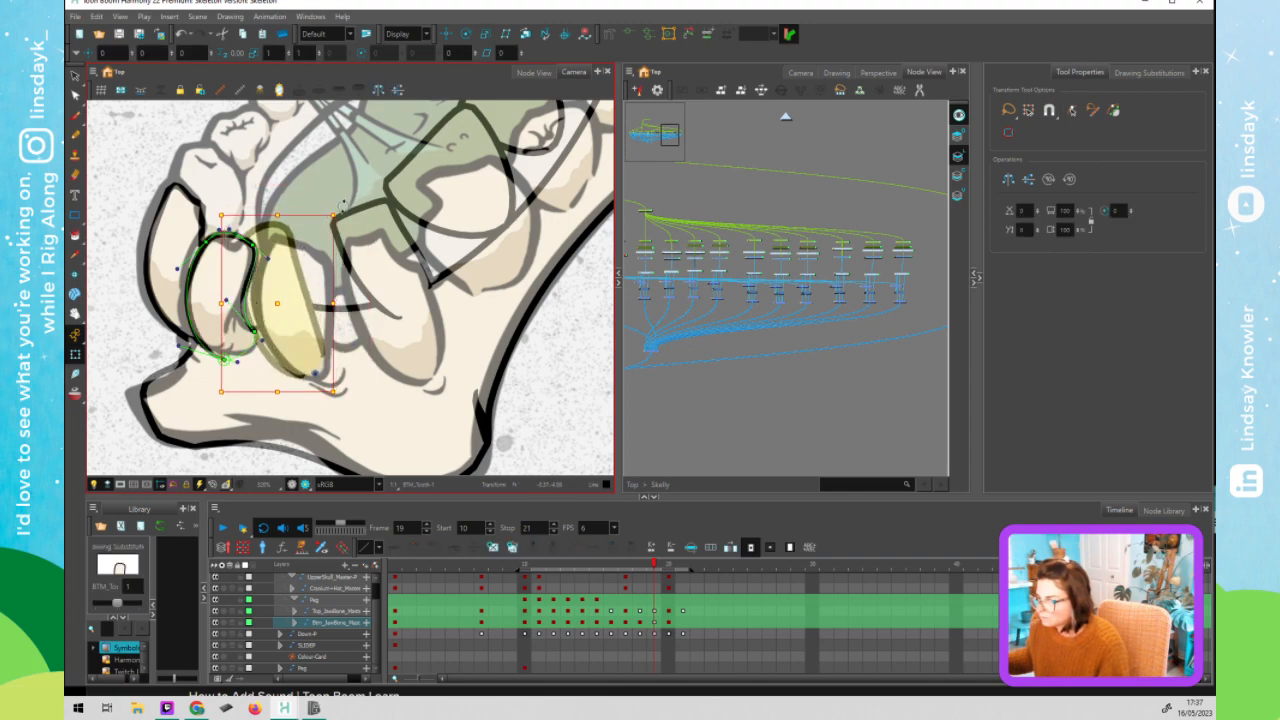
pyautogui.moveTo(361, 216)
pyautogui.mouseDown()
pyautogui.moveTo(398, 225)
pyautogui.moveTo(328, 247)
pyautogui.moveTo(330, 270)
pyautogui.mouseUp()
pyautogui.hotkey('shift', 'F11')
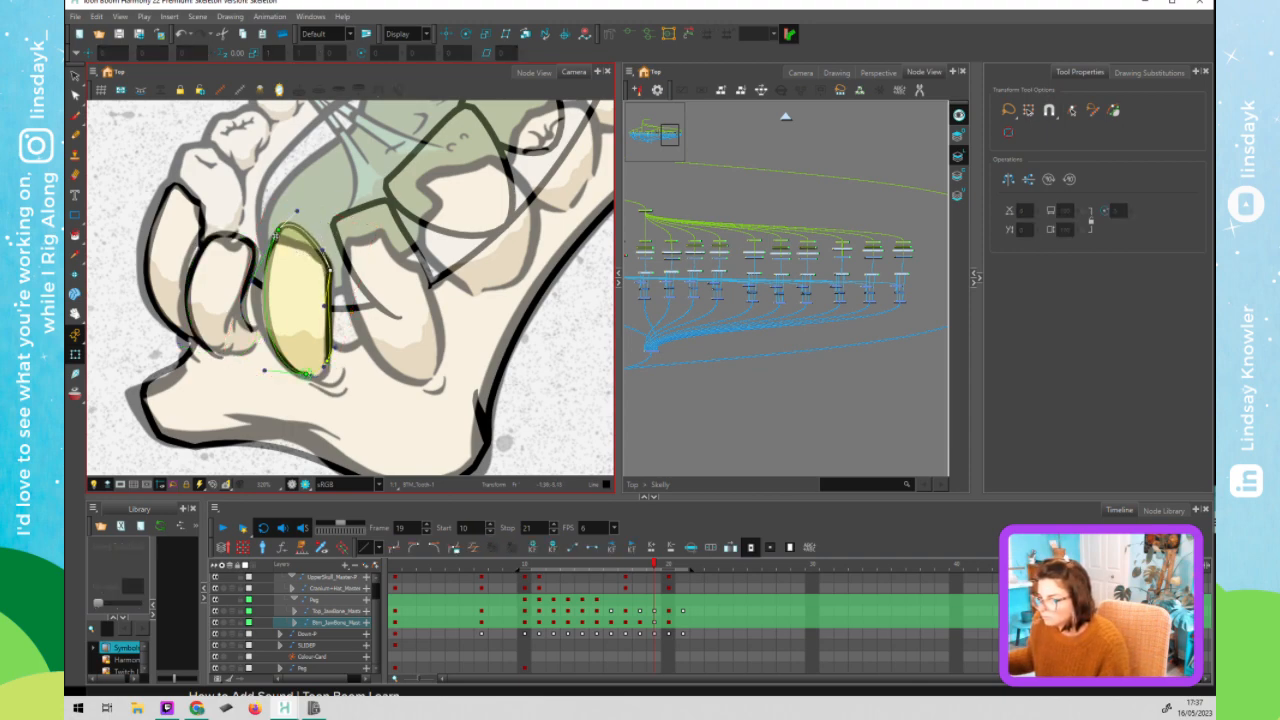
pyautogui.moveTo(276, 233); pyautogui.dragTo(272, 240)
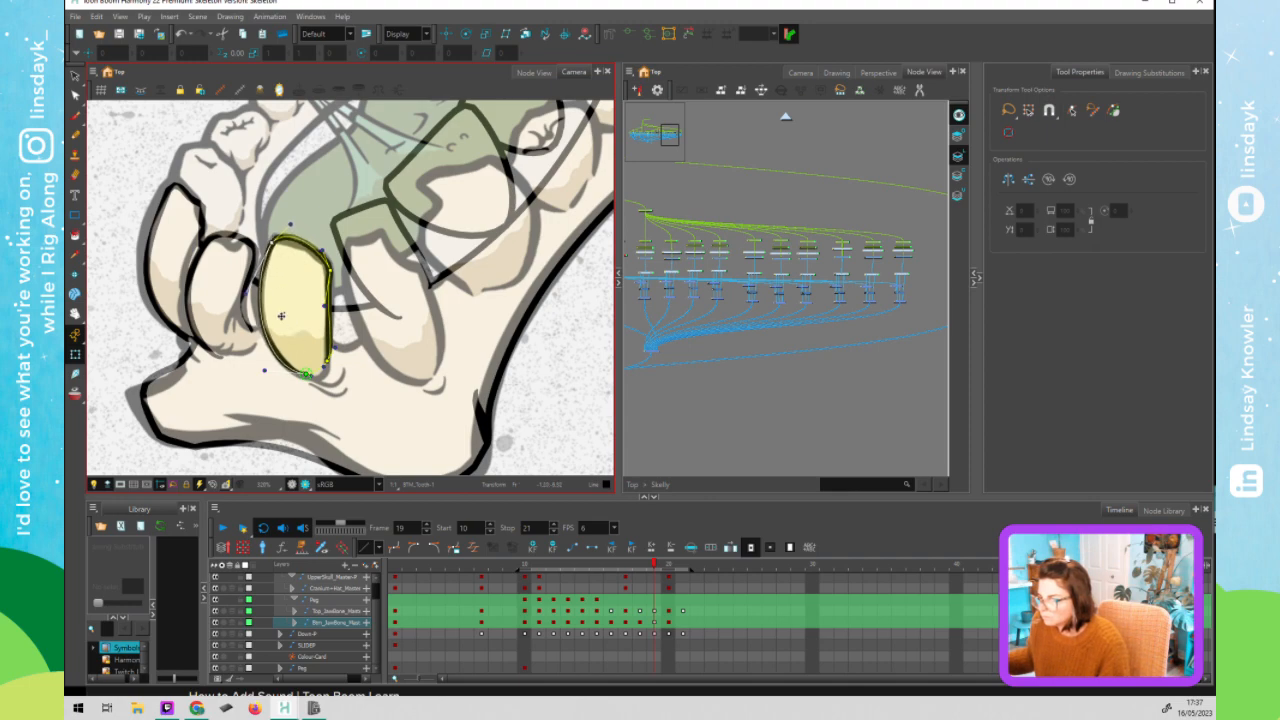
# - Move the fourth bottom tooth into its sketched position on frame 19 and reshape its top edge, back side and root with the deformer
pyautogui.moveTo(383, 289); pyautogui.dragTo(380, 354)
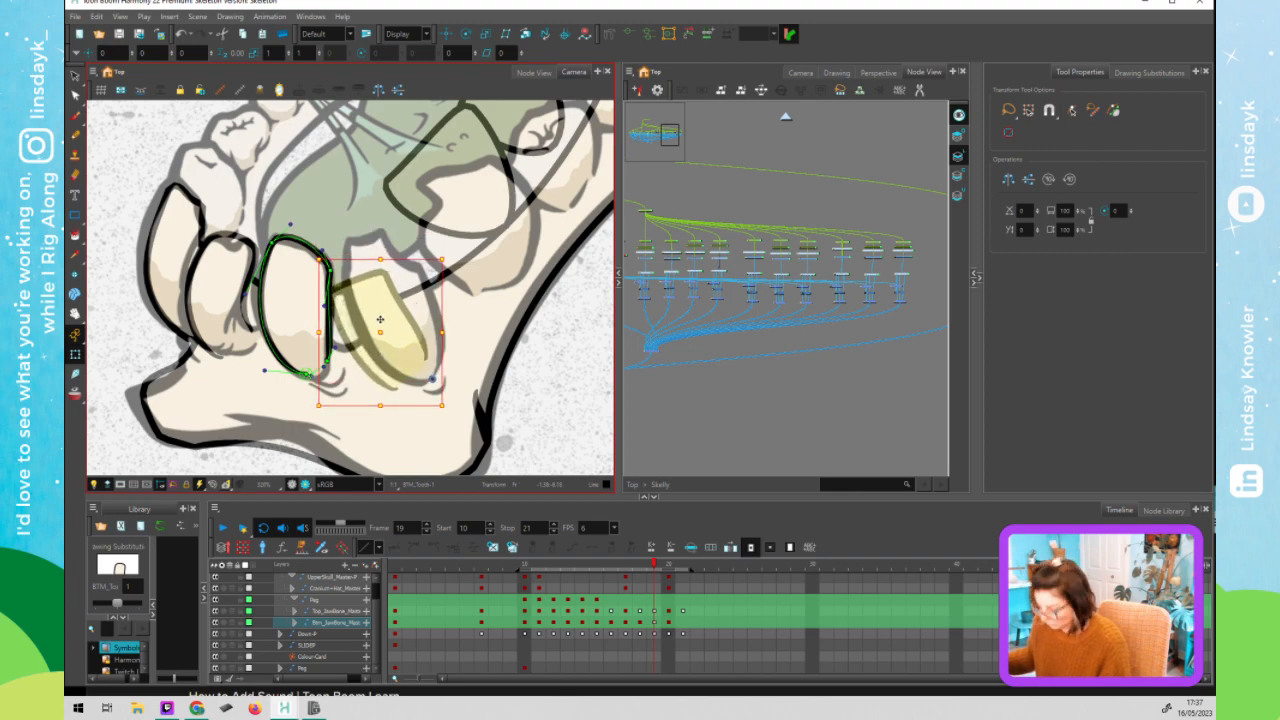
pyautogui.moveTo(477, 255); pyautogui.dragTo(496, 265)
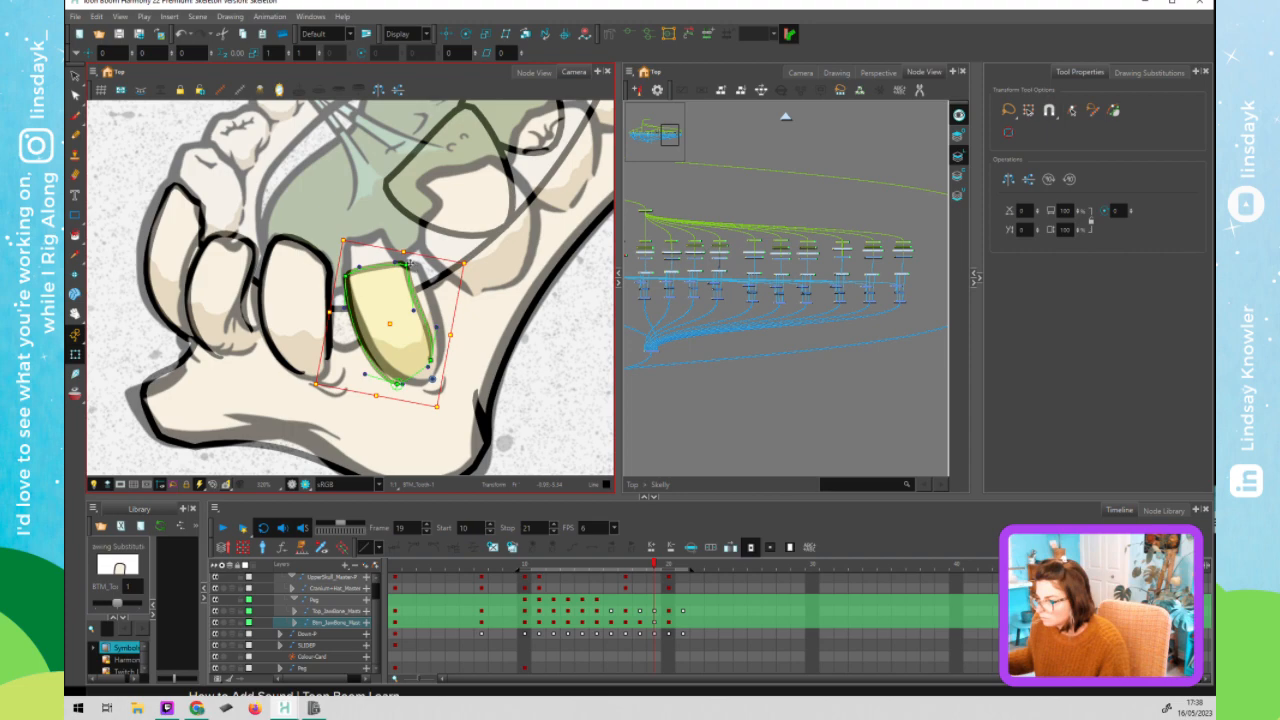
pyautogui.hotkey('ctrl', 'z')
pyautogui.moveTo(385, 272); pyautogui.dragTo(408, 237)
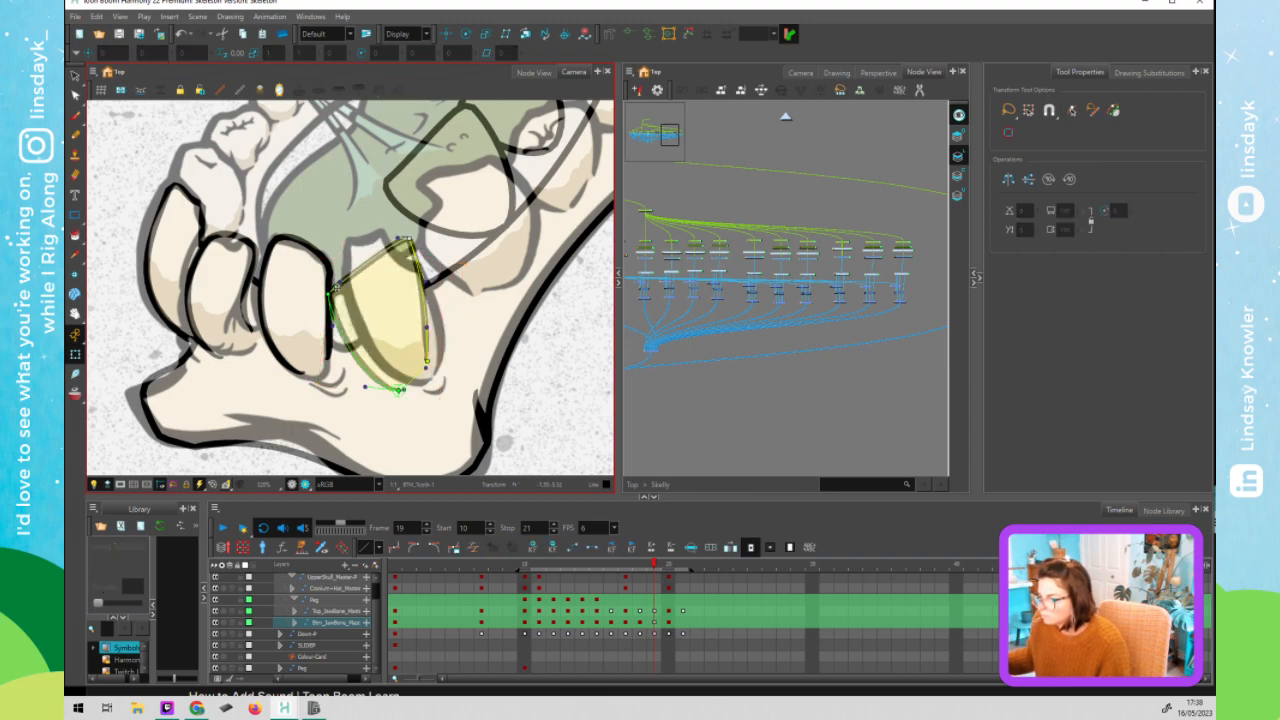
pyautogui.moveTo(340, 262); pyautogui.dragTo(348, 243)
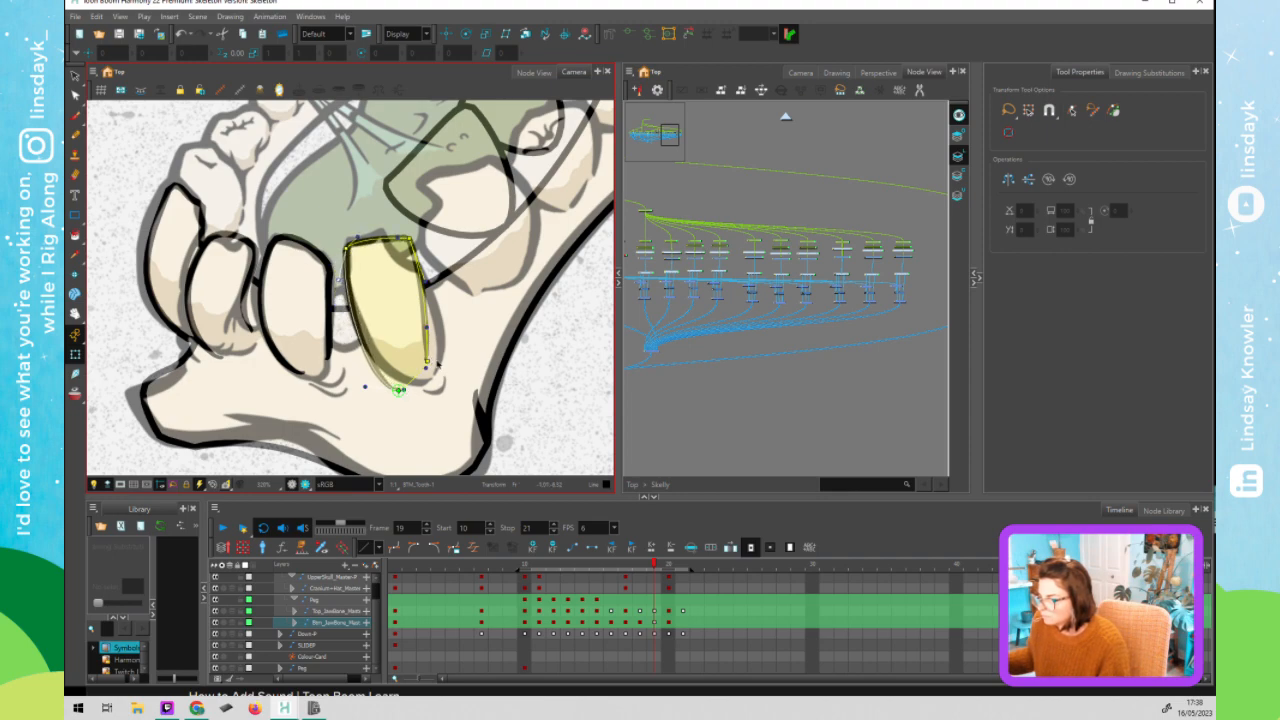
pyautogui.moveTo(437, 364); pyautogui.dragTo(445, 325)
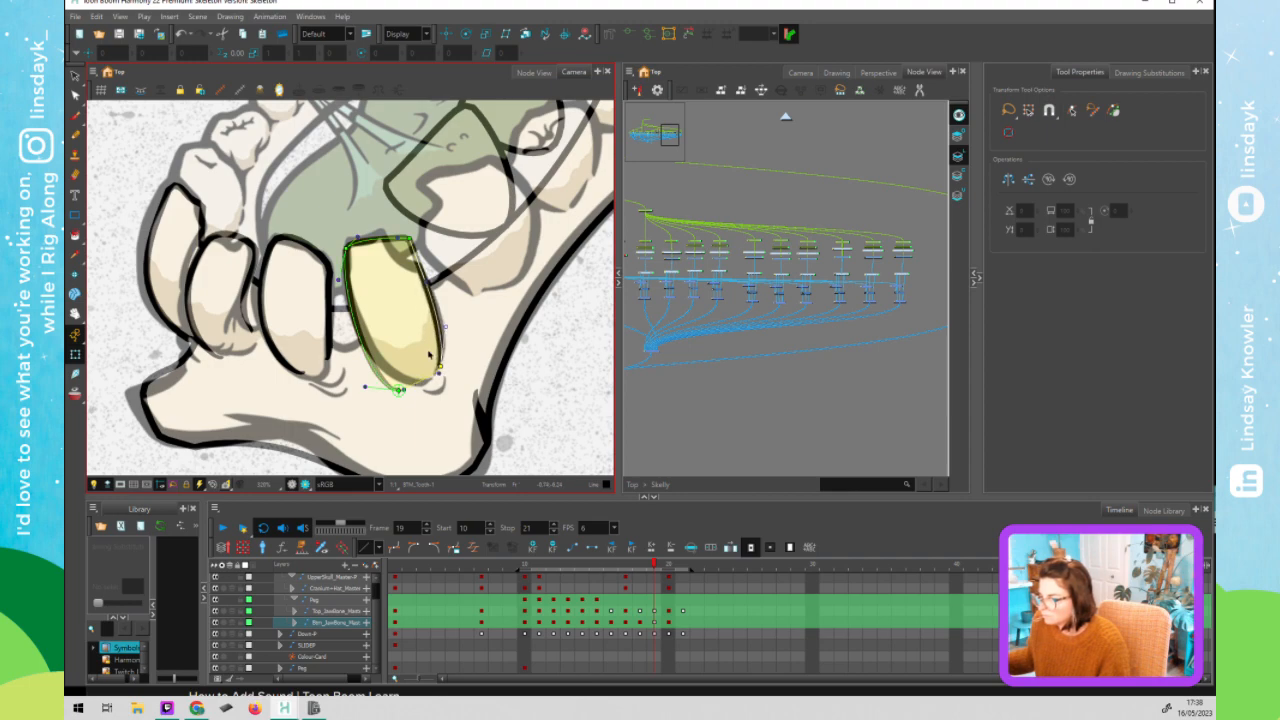
pyautogui.moveTo(417, 385); pyautogui.dragTo(365, 385)
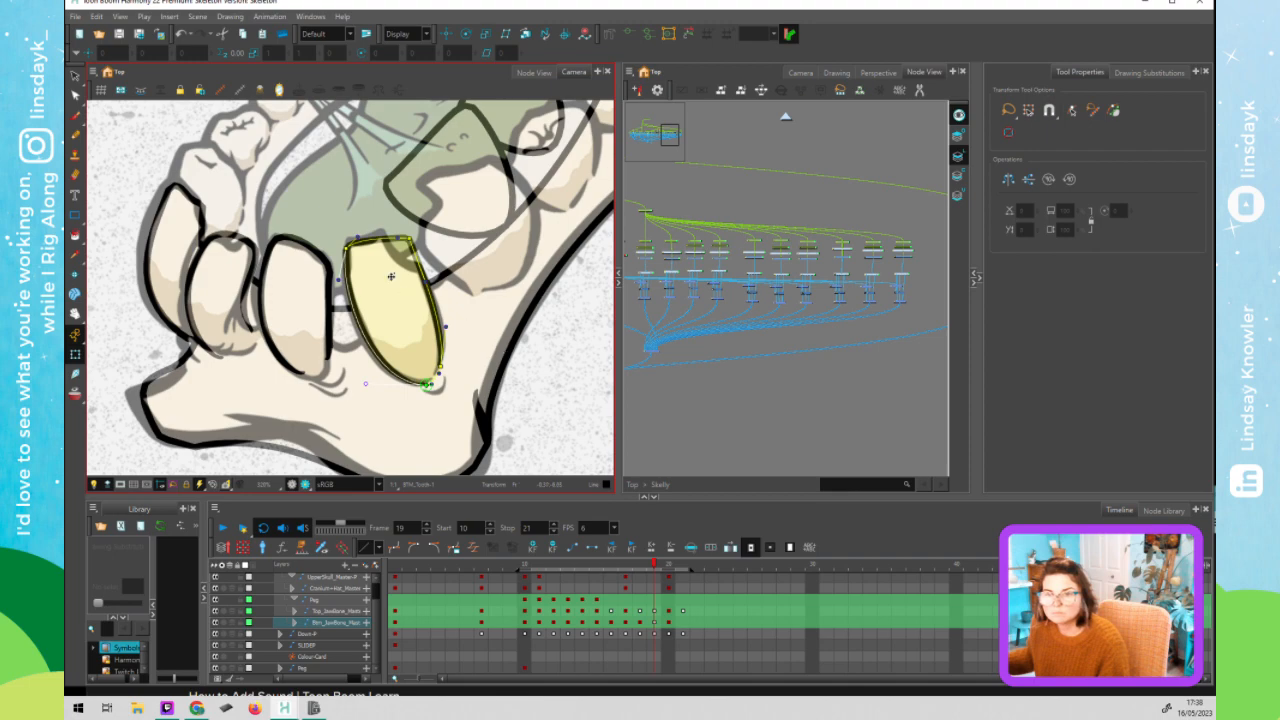
pyautogui.click(410, 318)
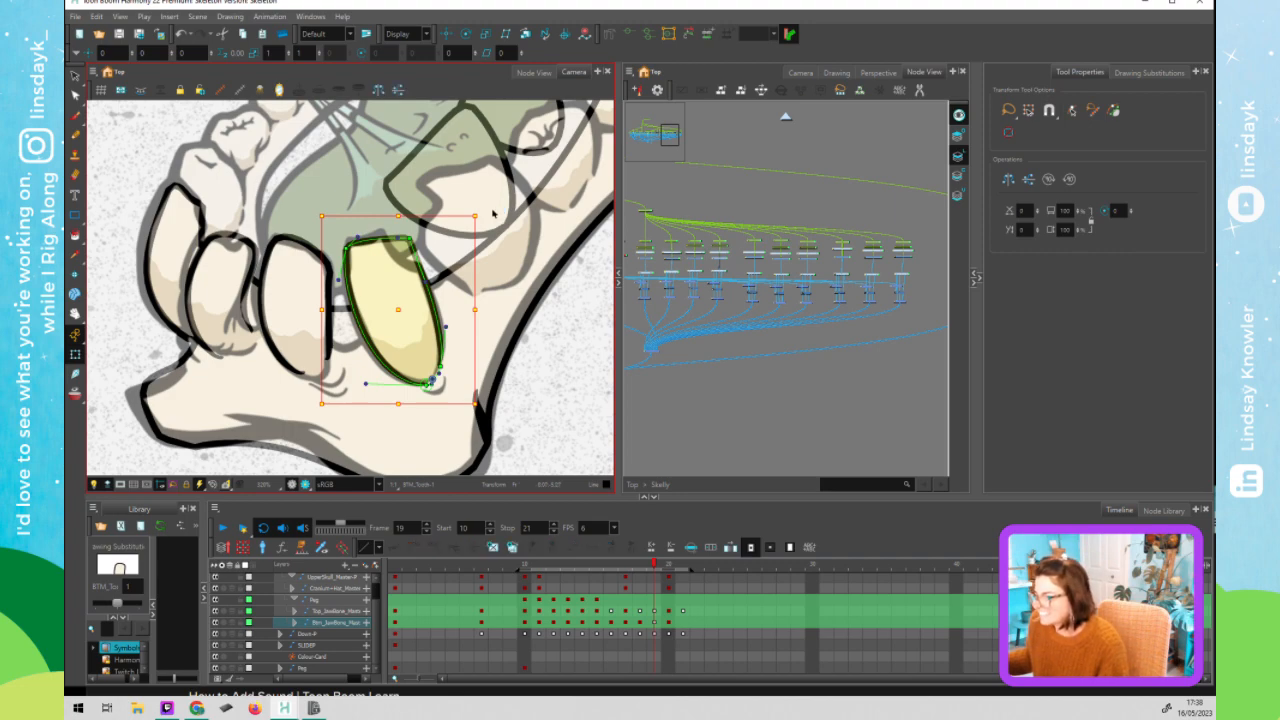
# - Move the fifth bottom tooth down onto the sketch and round its back side and pull in its front corner with the deformer
pyautogui.click(493, 214)
pyautogui.moveTo(498, 225); pyautogui.dragTo(514, 261)
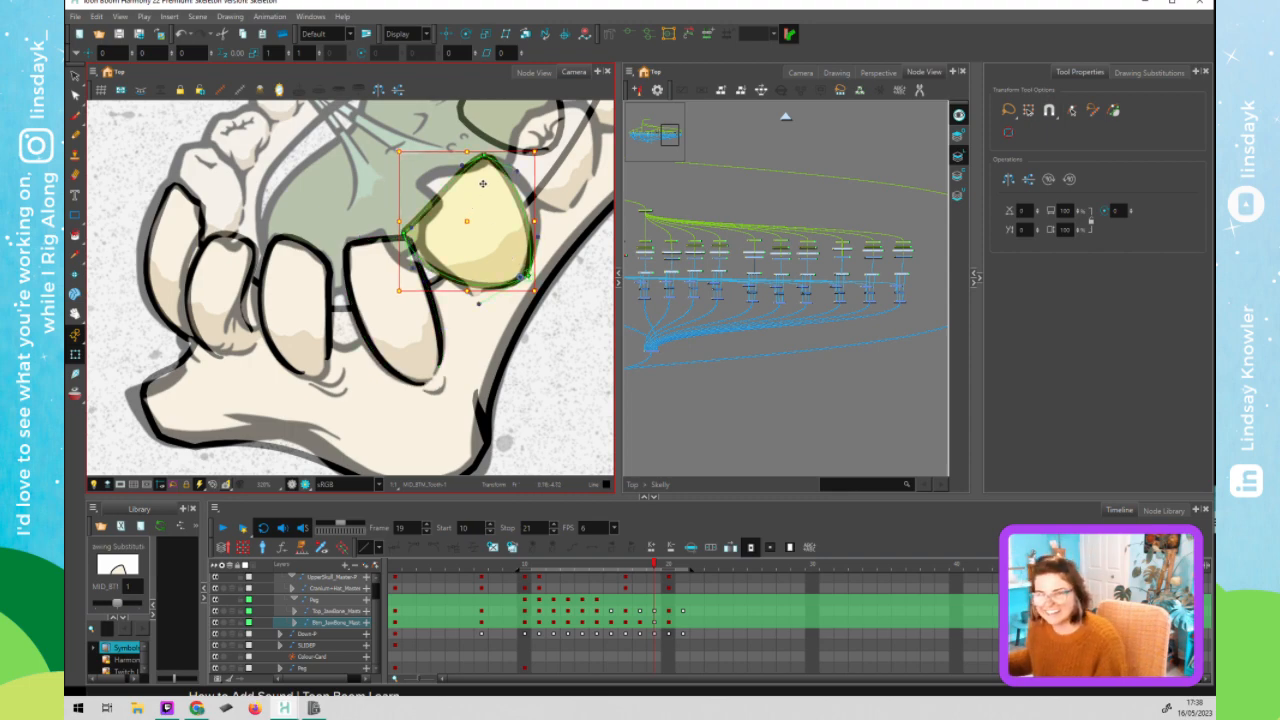
pyautogui.click(525, 174)
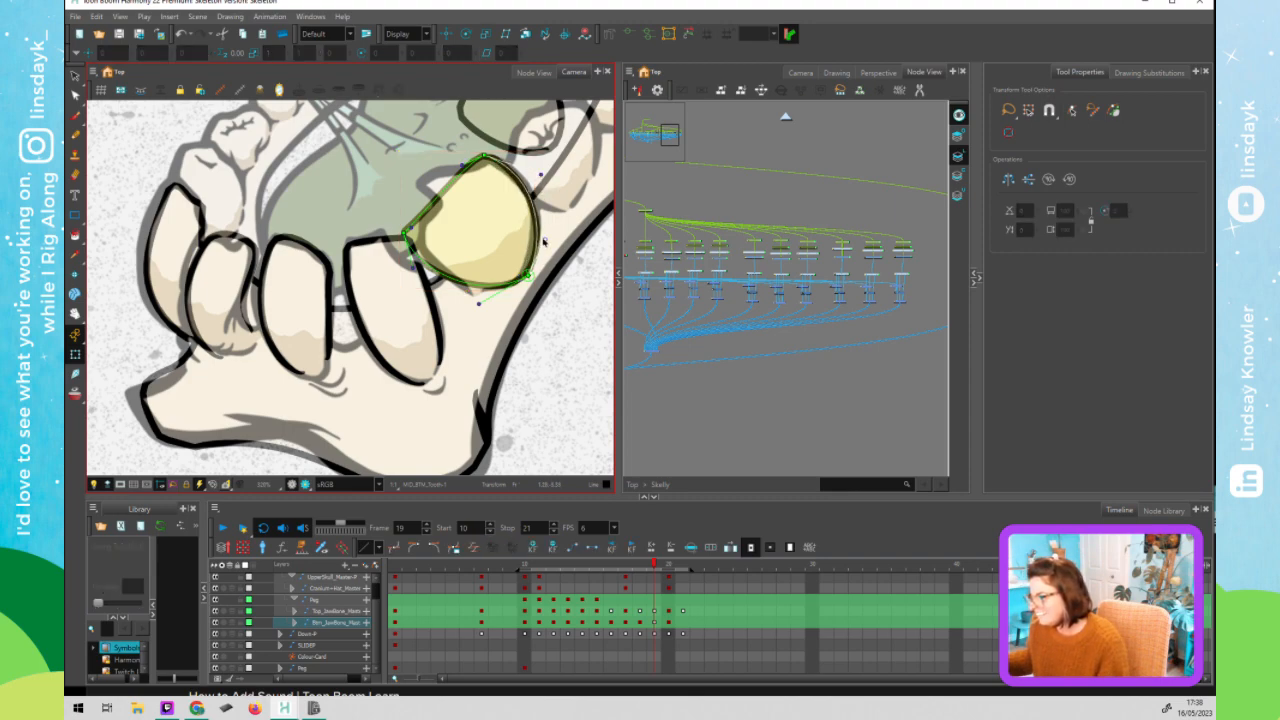
pyautogui.moveTo(413, 231); pyautogui.dragTo(425, 231)
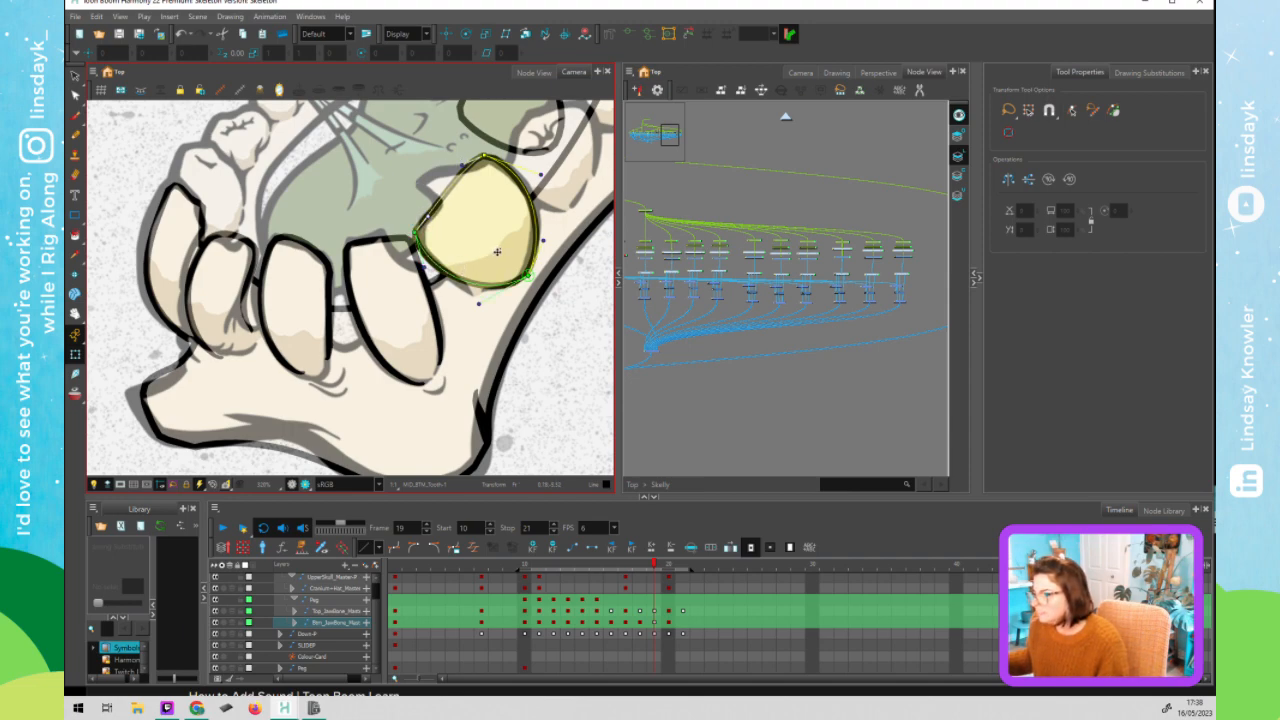
# - Move and rotate the sixth bottom tooth behind the fifth, and adjust its deformer's top, front and back curves to fit the sketch
pyautogui.moveTo(443, 293); pyautogui.dragTo(383, 363)
pyautogui.click(481, 212)
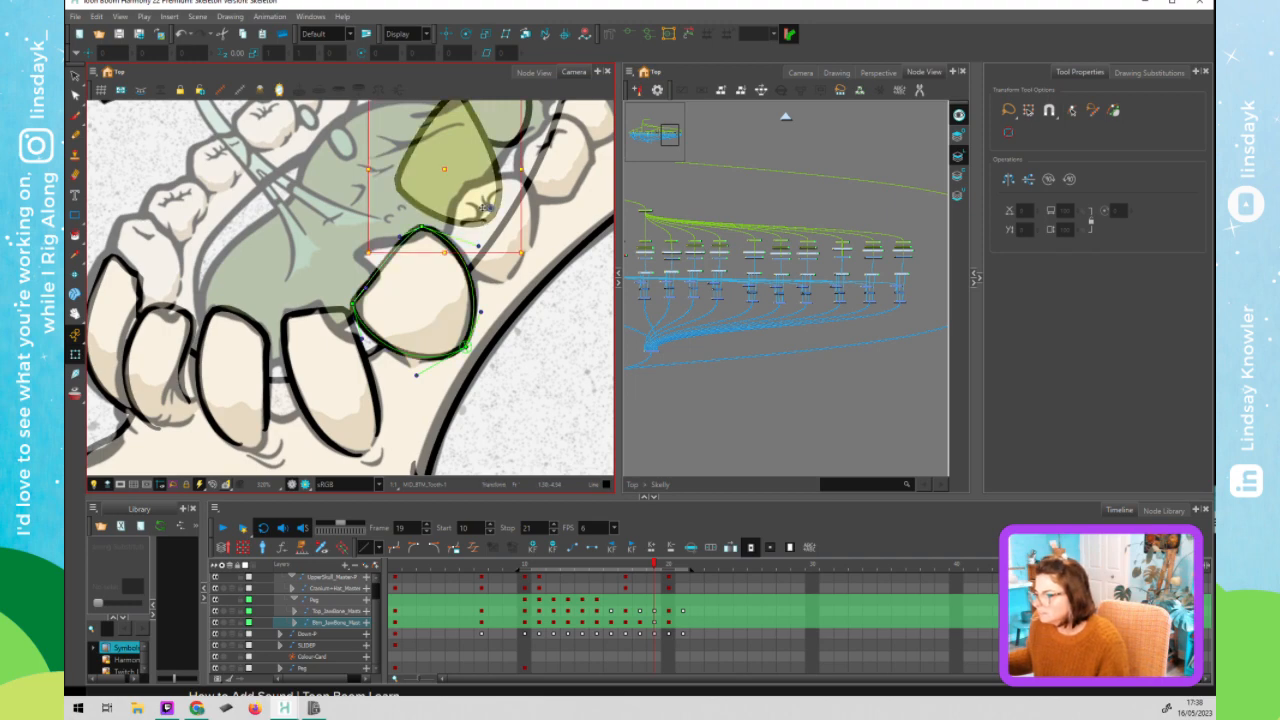
pyautogui.moveTo(490, 265)
pyautogui.mouseDown()
pyautogui.moveTo(504, 288)
pyautogui.moveTo(502, 271)
pyautogui.mouseUp()
pyautogui.moveTo(581, 148); pyautogui.dragTo(596, 147)
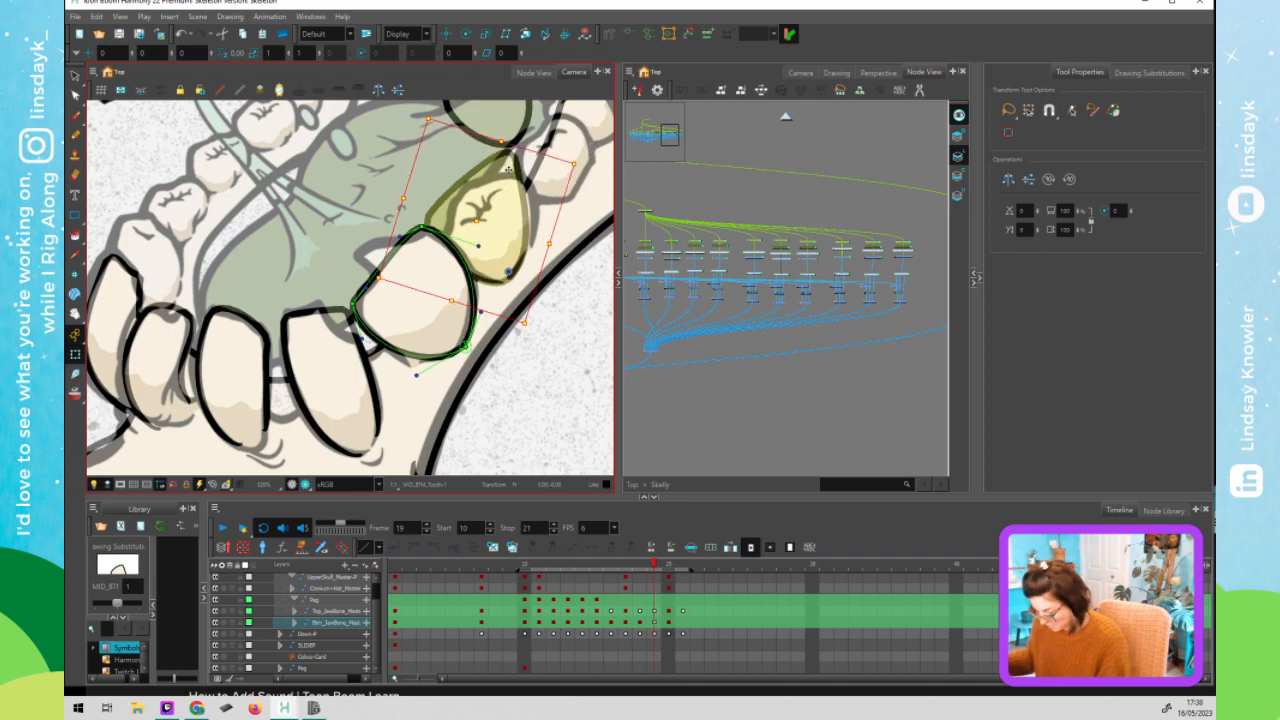
pyautogui.moveTo(512, 155)
pyautogui.mouseDown()
pyautogui.moveTo(523, 181)
pyautogui.moveTo(498, 173)
pyautogui.mouseUp()
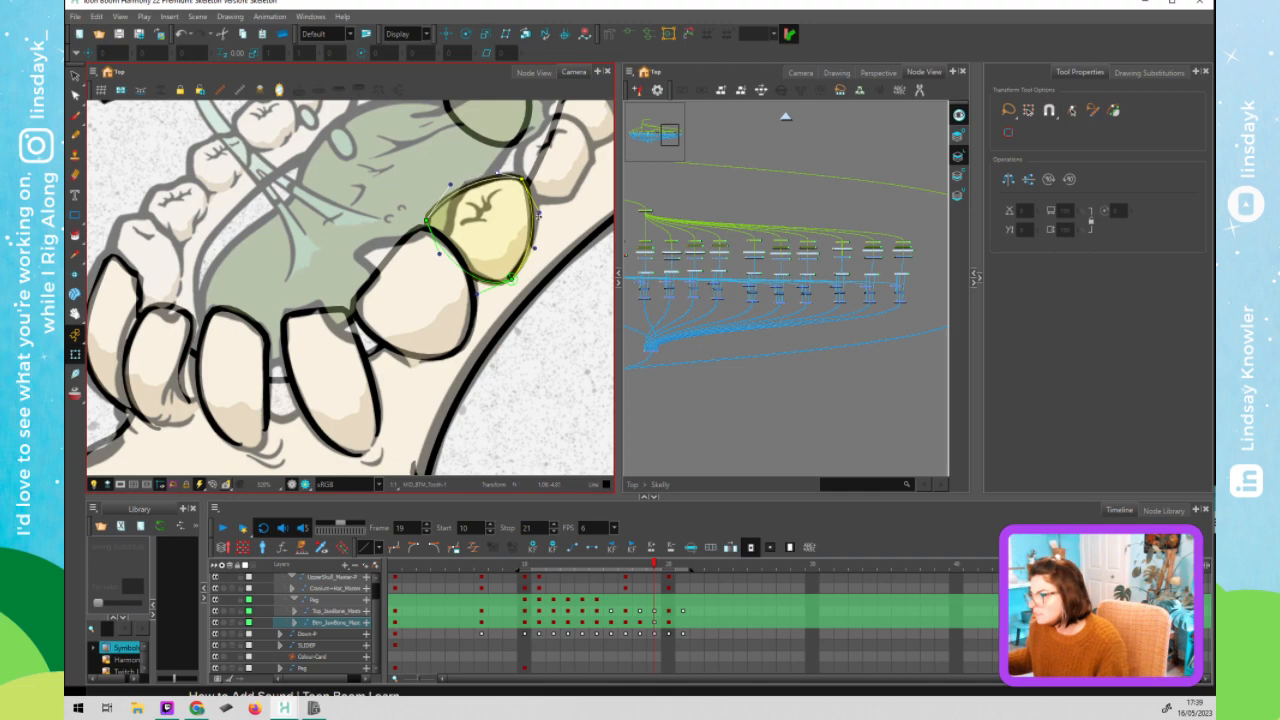
pyautogui.moveTo(547, 212); pyautogui.dragTo(550, 213)
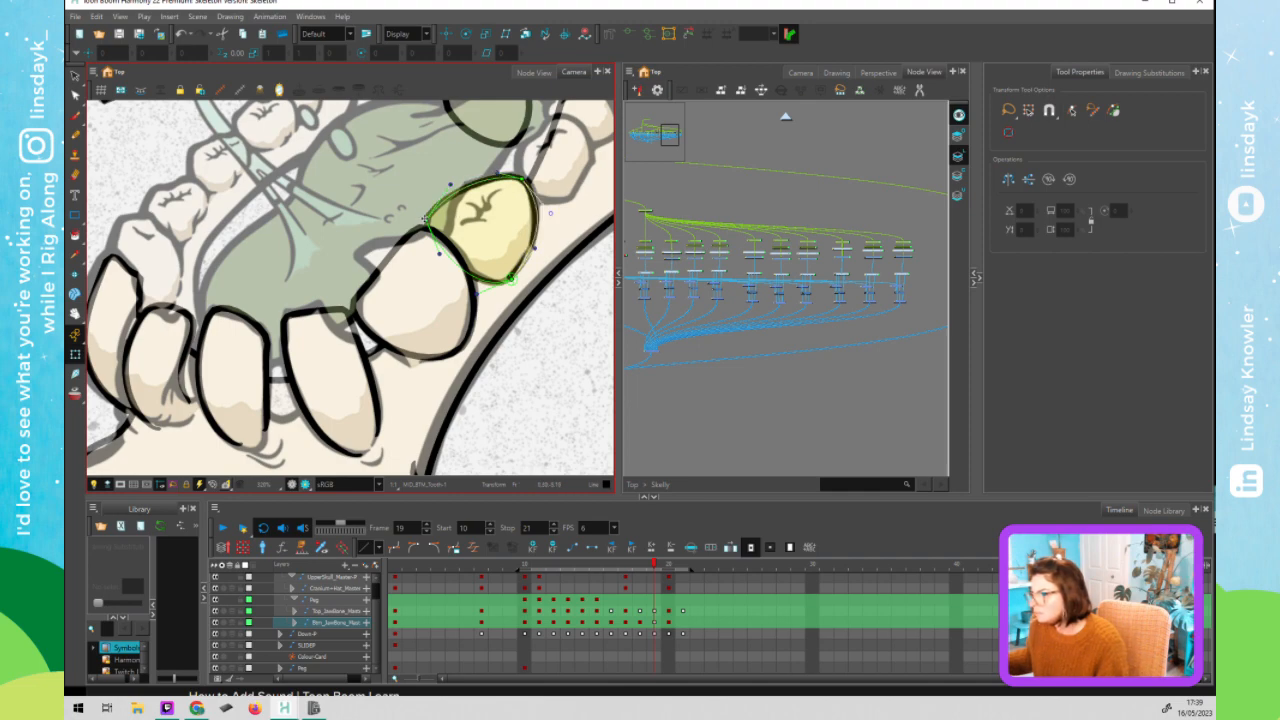
pyautogui.moveTo(430, 226); pyautogui.dragTo(454, 188)
pyautogui.moveTo(474, 295); pyautogui.dragTo(483, 291)
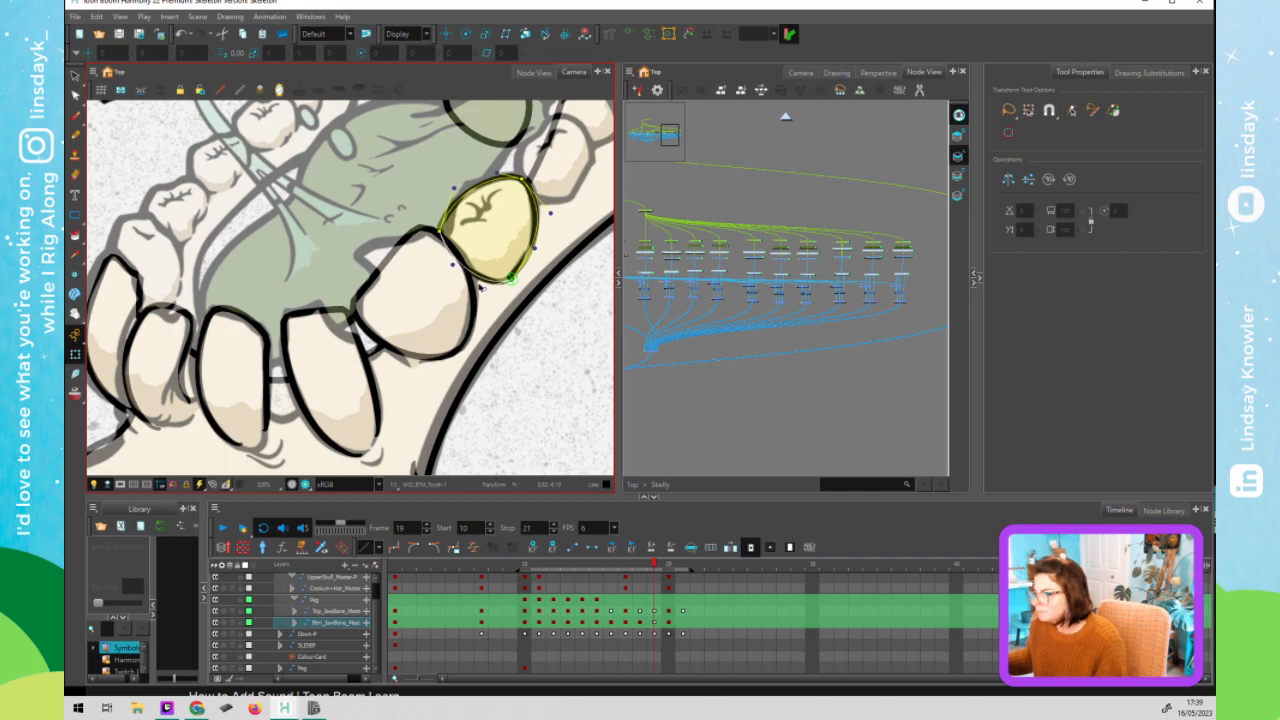
# - Move the seventh, eighth and ninth bottom teeth into a row toward the rear of the jaw, following the sketch
pyautogui.scroll(-2, 483, 291)
pyautogui.moveTo(497, 240); pyautogui.dragTo(426, 296)
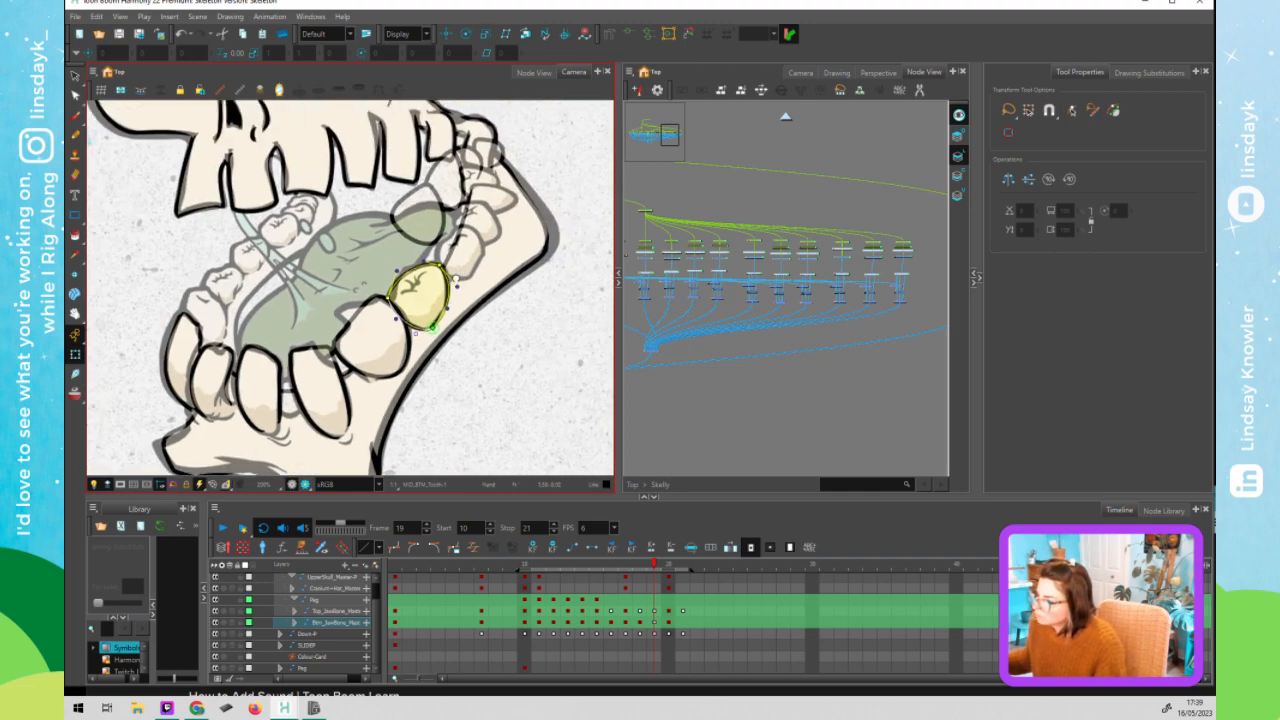
pyautogui.moveTo(427, 240); pyautogui.dragTo(478, 229)
pyautogui.click(875, 246)
pyautogui.click(875, 241)
pyautogui.moveTo(479, 186); pyautogui.dragTo(508, 185)
# - Select the rearmost bottom tooth's peg and move the tooth slightly down onto its sketched position
pyautogui.click(886, 242)
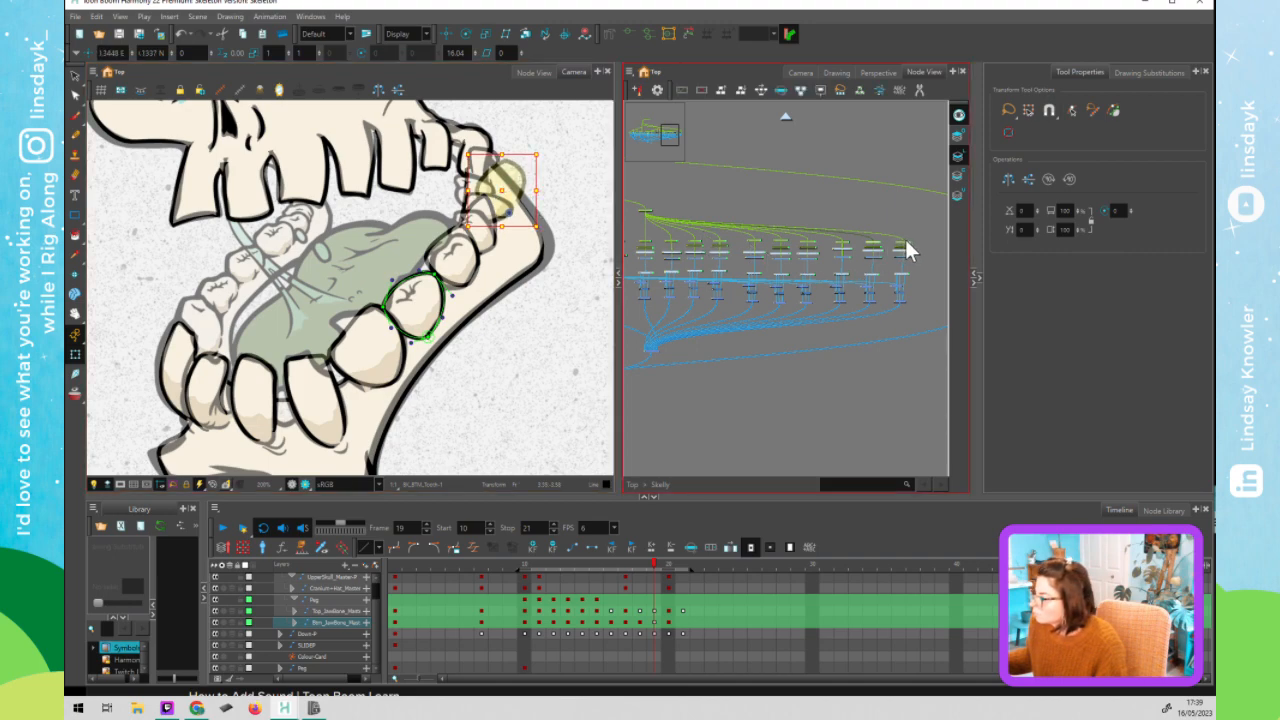
pyautogui.click(835, 223)
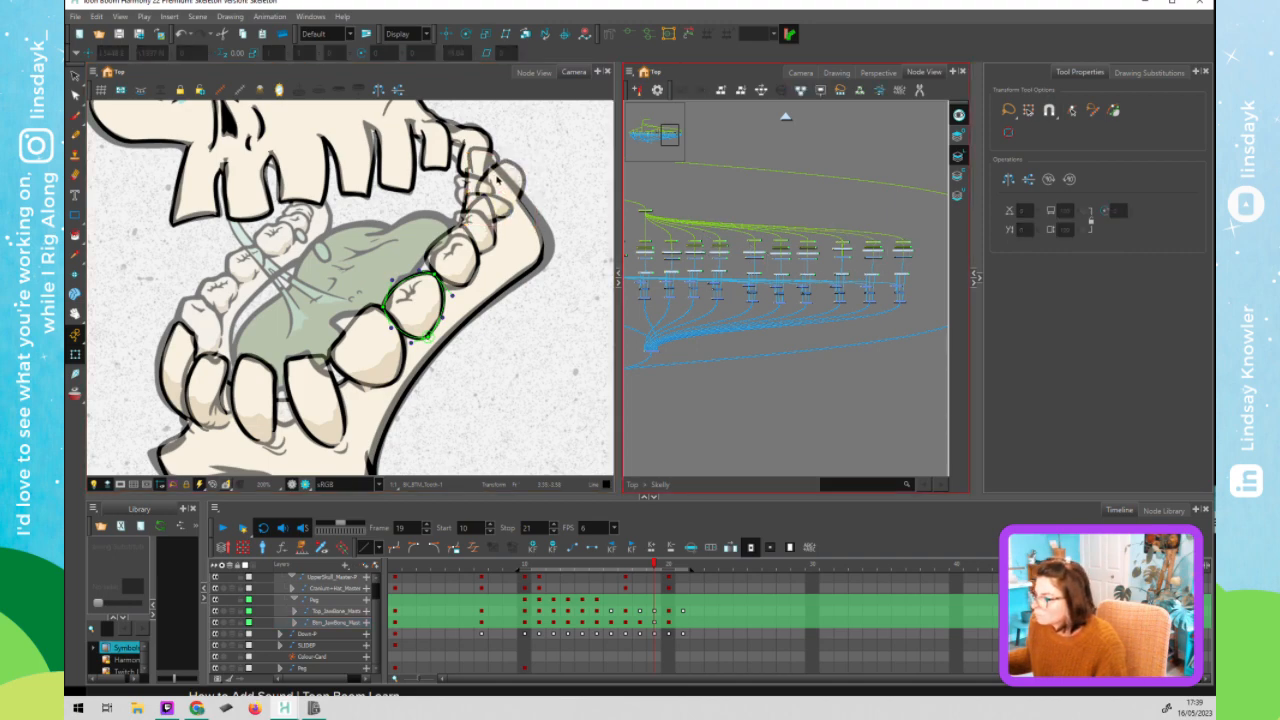
pyautogui.click(906, 242)
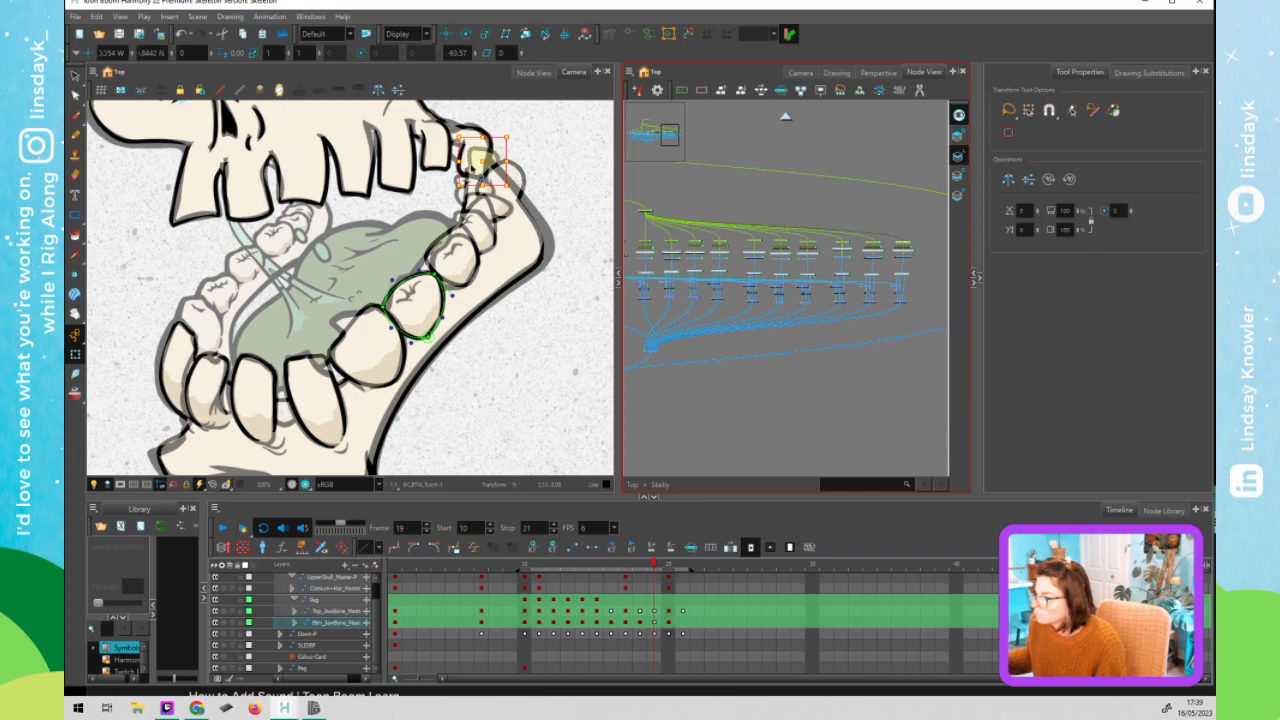
pyautogui.moveTo(485, 165); pyautogui.dragTo(482, 182)
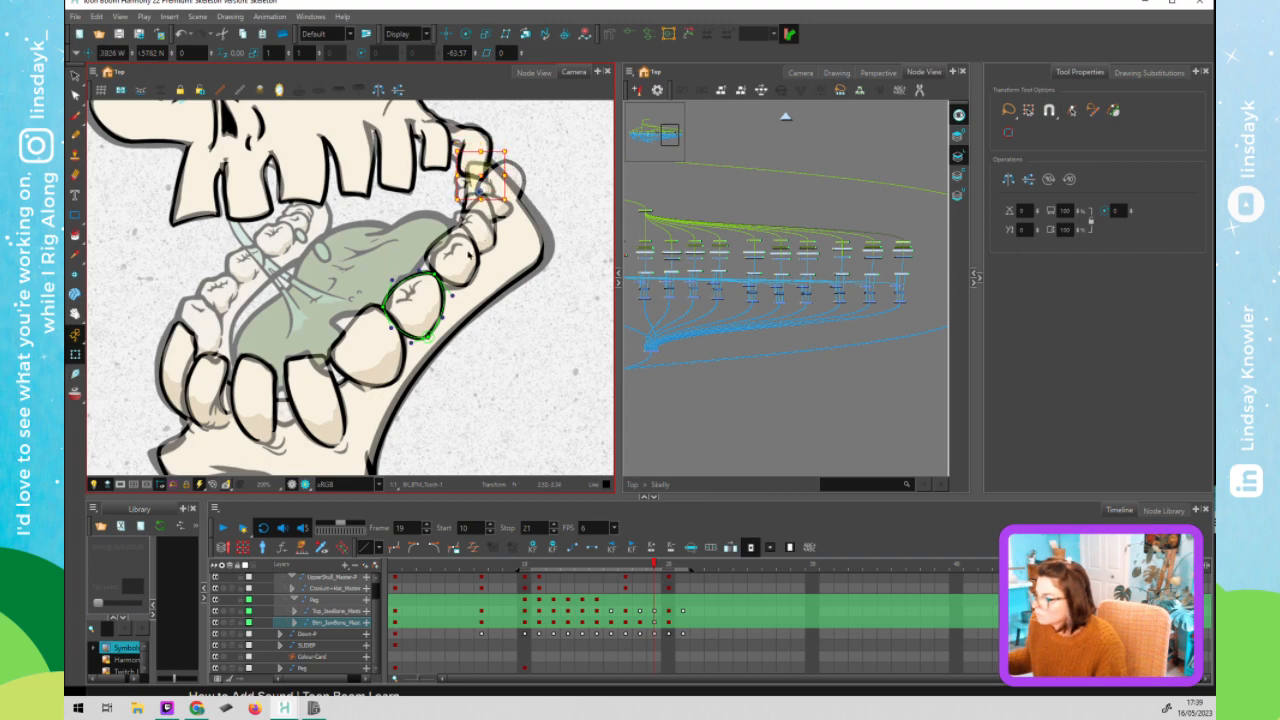
# - Reshape the seventh bottom tooth with its deformer, lowering its top point and rounding its front side to match the sketch
pyautogui.click(466, 252)
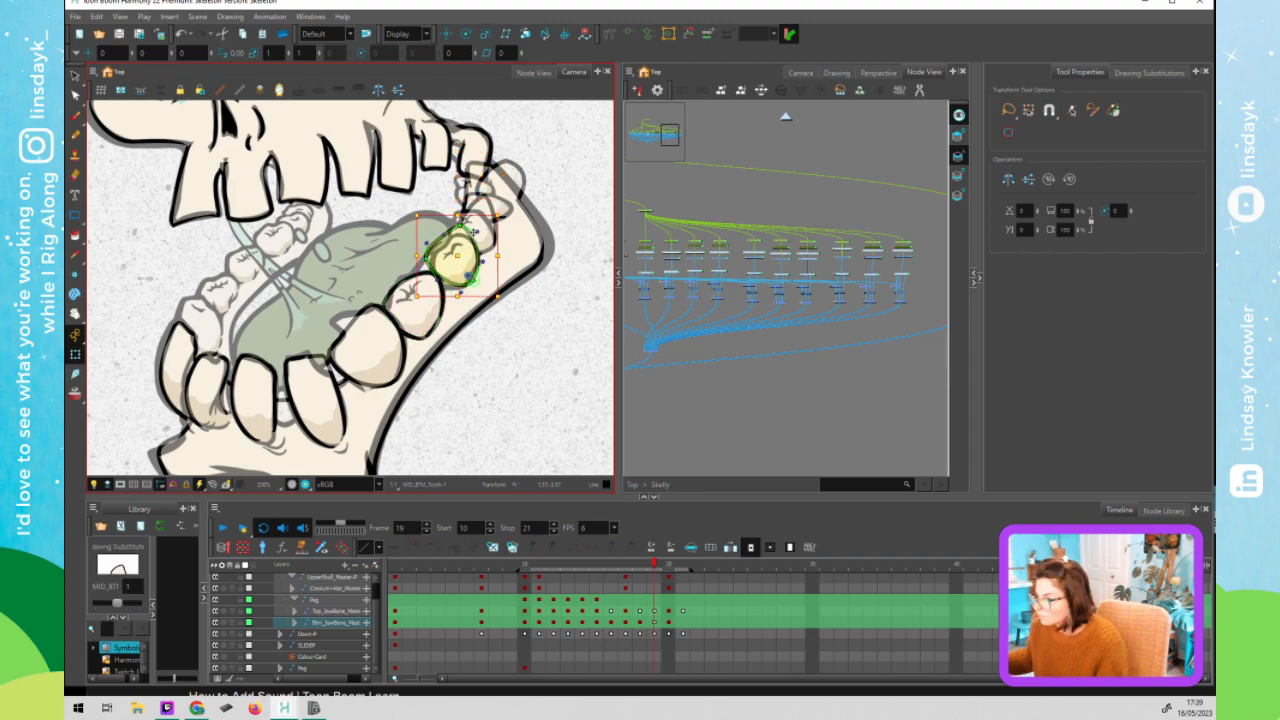
pyautogui.scroll(3, 458, 216)
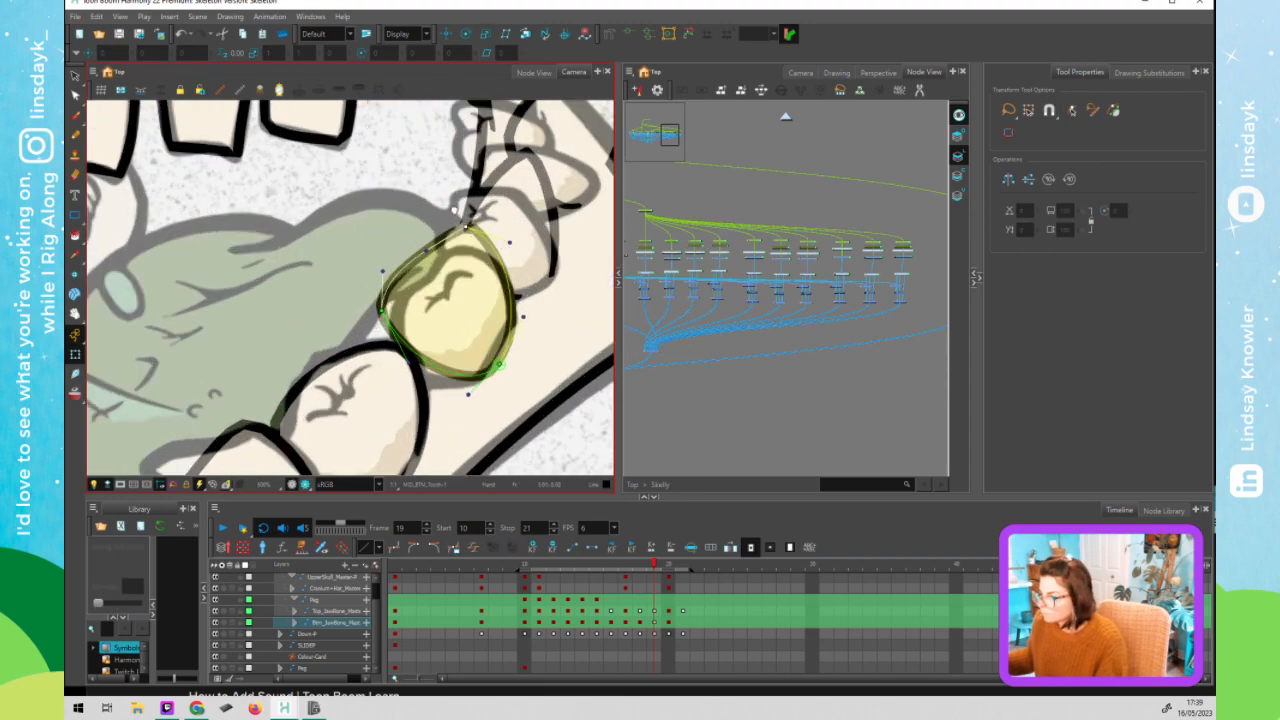
pyautogui.moveTo(455, 211); pyautogui.dragTo(270, 278)
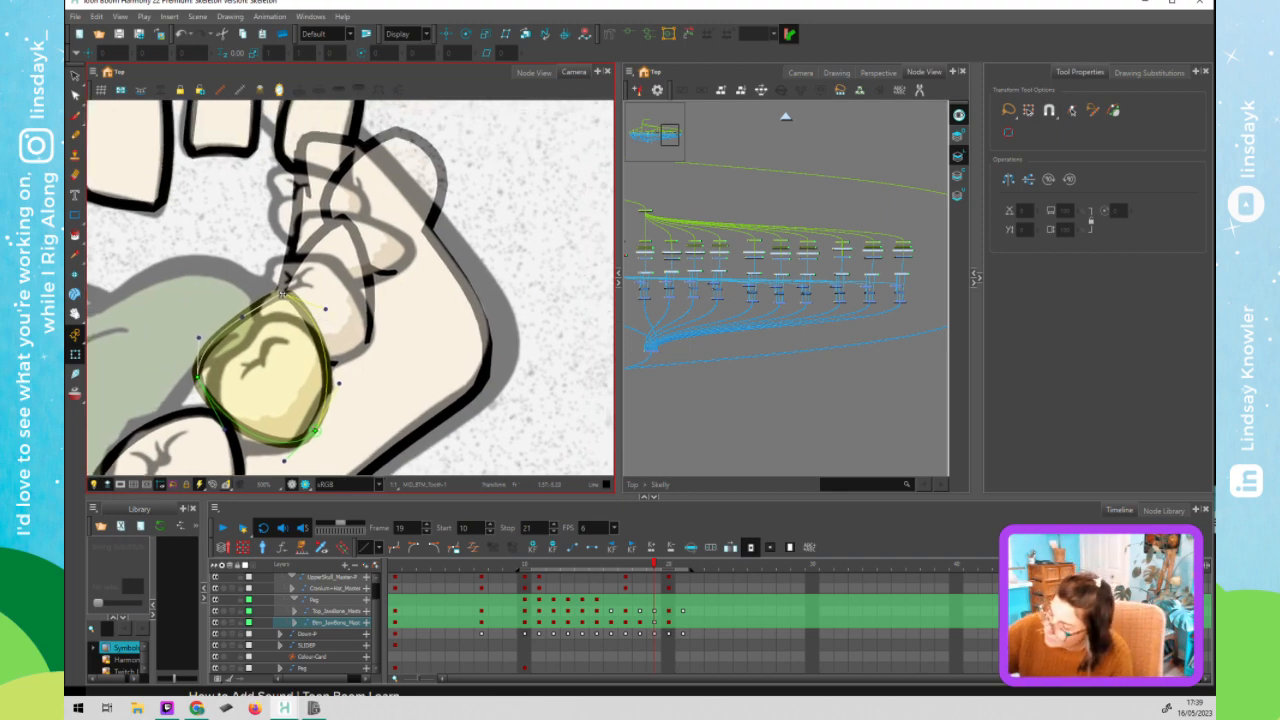
pyautogui.moveTo(275, 310); pyautogui.dragTo(329, 322)
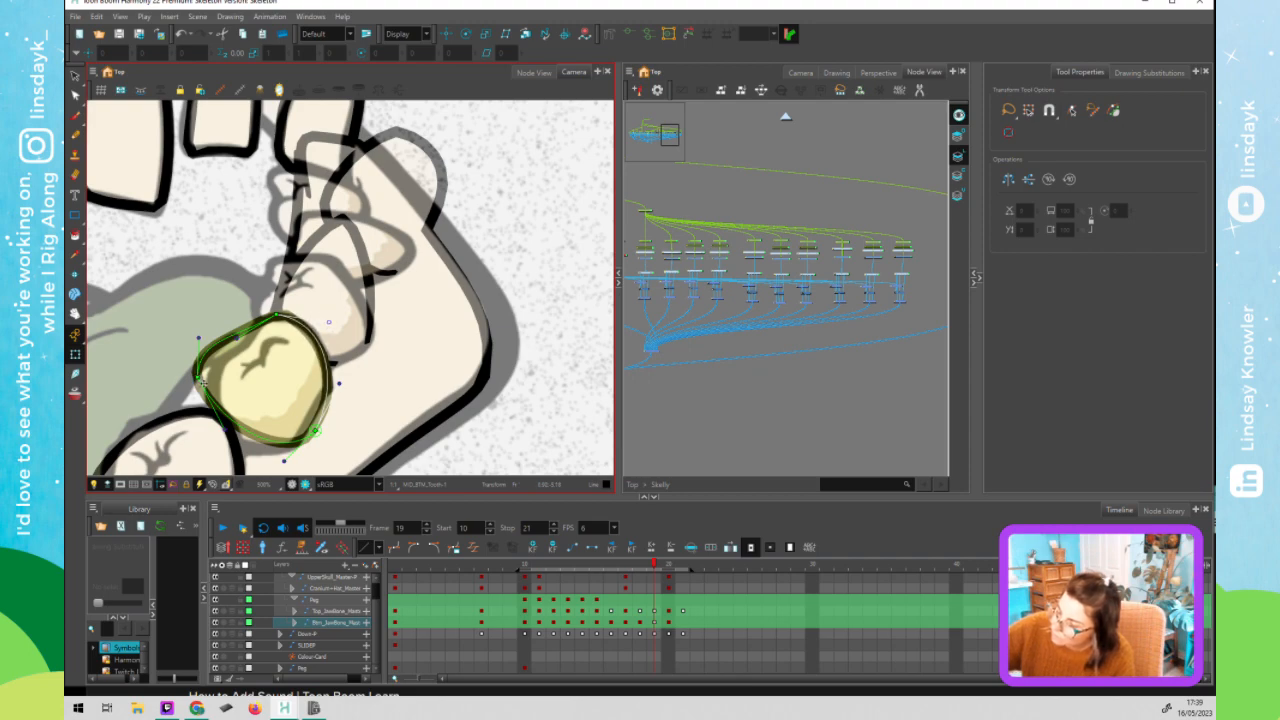
pyautogui.moveTo(203, 380); pyautogui.dragTo(211, 400)
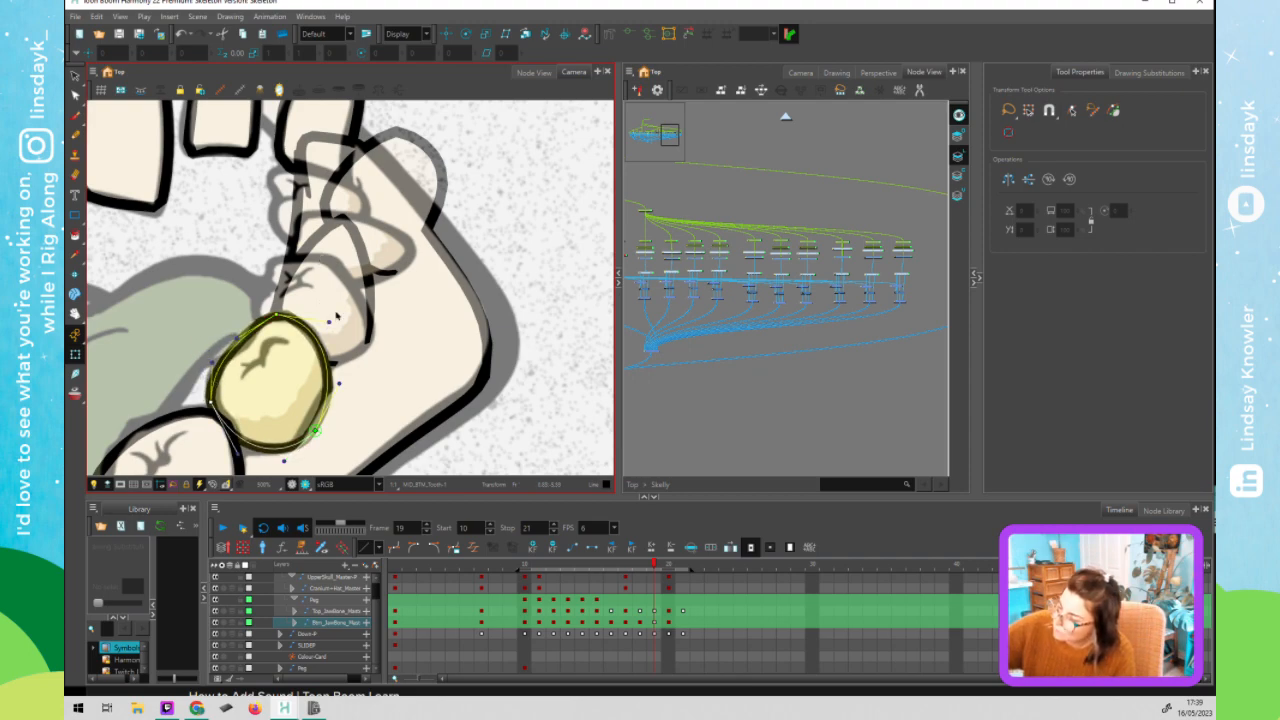
# - Widen the eighth bottom tooth's front side and lower its top point with the deformer to follow the sketch
pyautogui.click(333, 250)
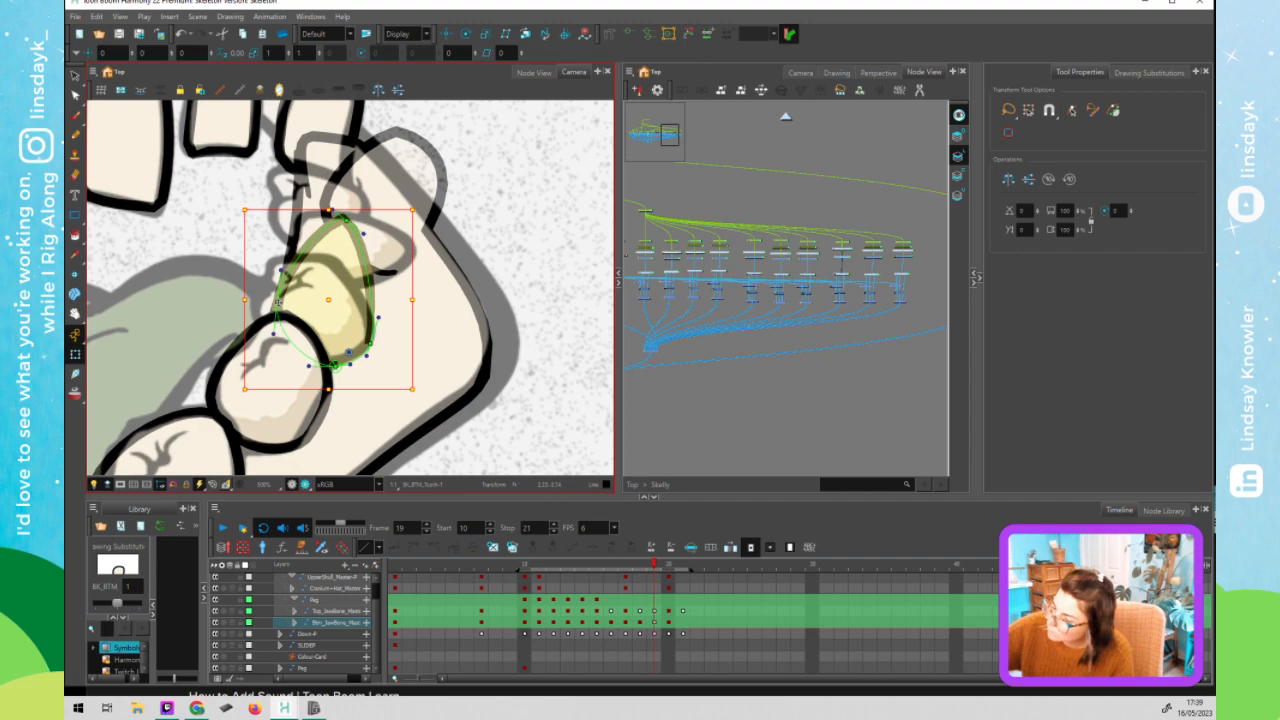
pyautogui.moveTo(277, 302); pyautogui.dragTo(254, 320)
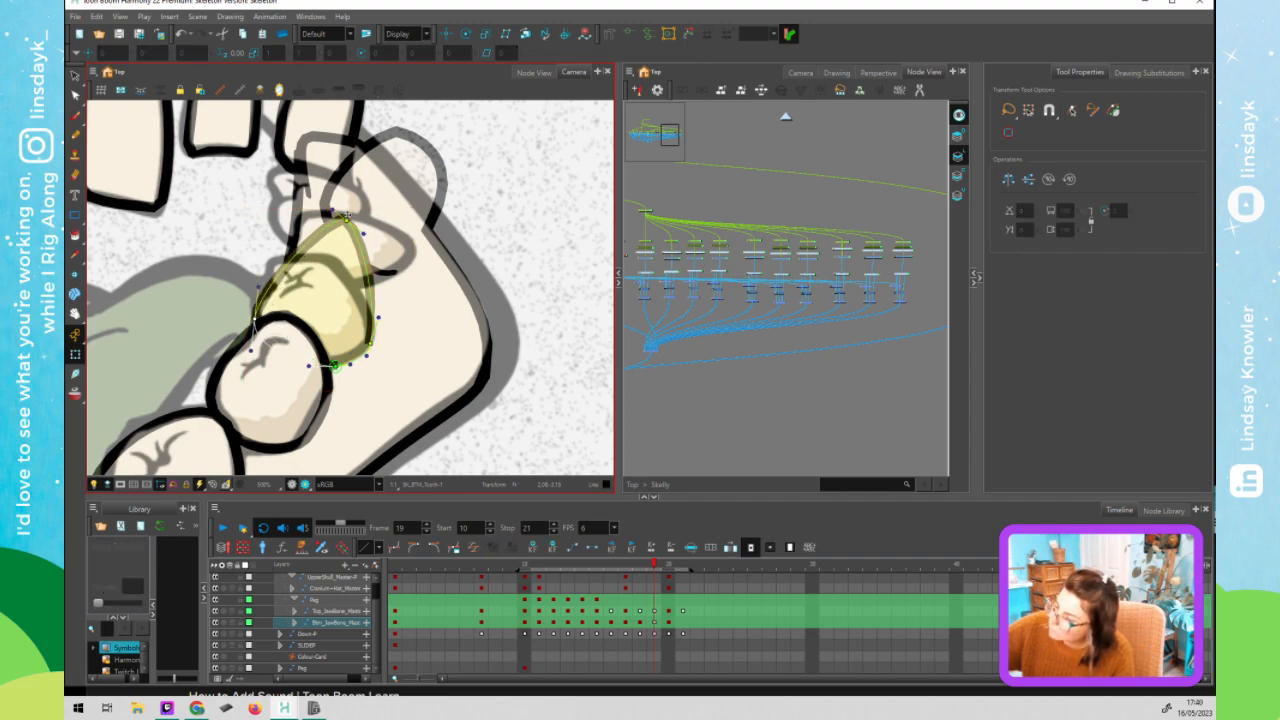
pyautogui.moveTo(343, 220)
pyautogui.mouseDown()
pyautogui.moveTo(301, 257)
pyautogui.moveTo(318, 269)
pyautogui.moveTo(339, 244)
pyautogui.mouseUp()
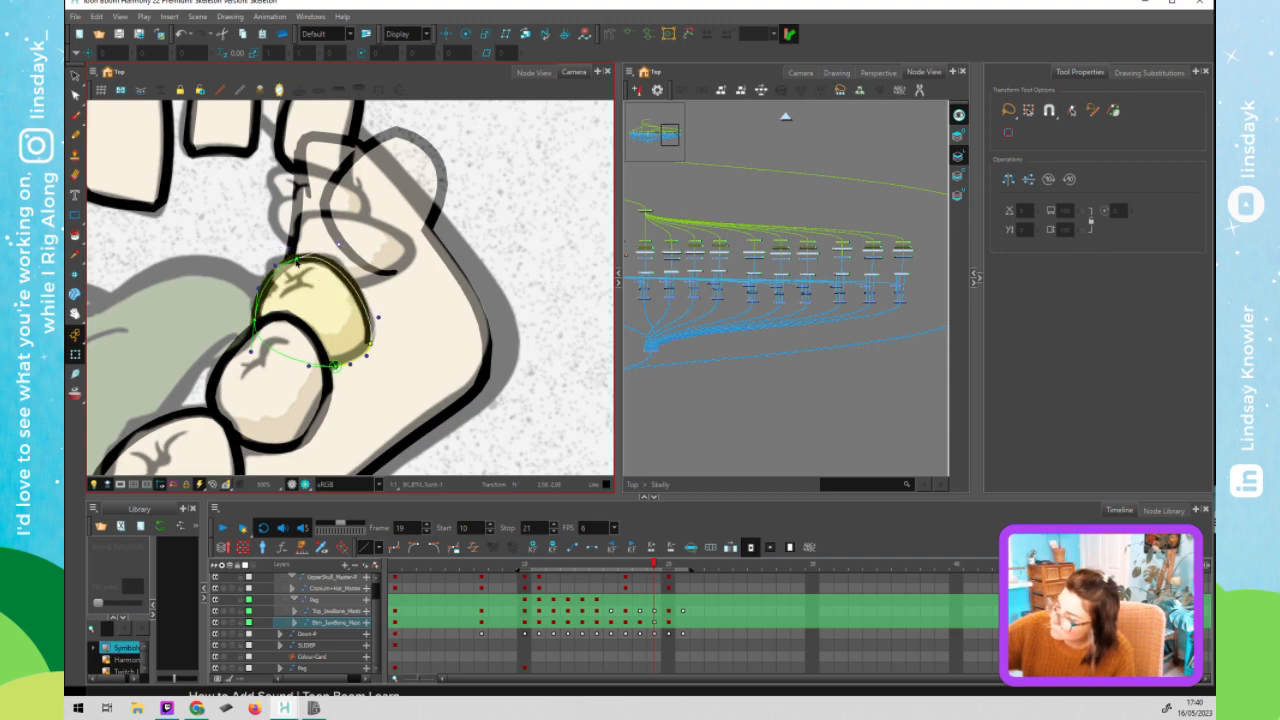
# - Flatten the ninth bottom tooth with its deformer, pulling its front corner, top edge and back side to the sketched outline
pyautogui.click(432, 207)
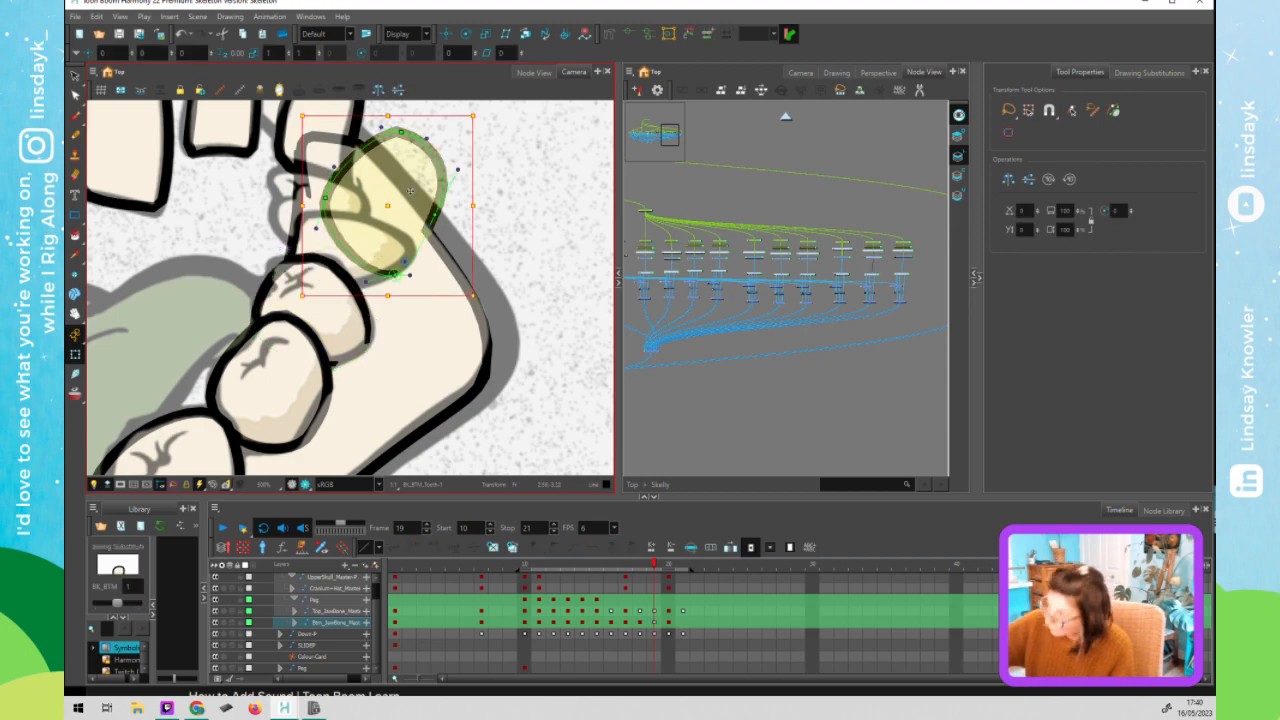
pyautogui.moveTo(325, 198); pyautogui.dragTo(272, 260)
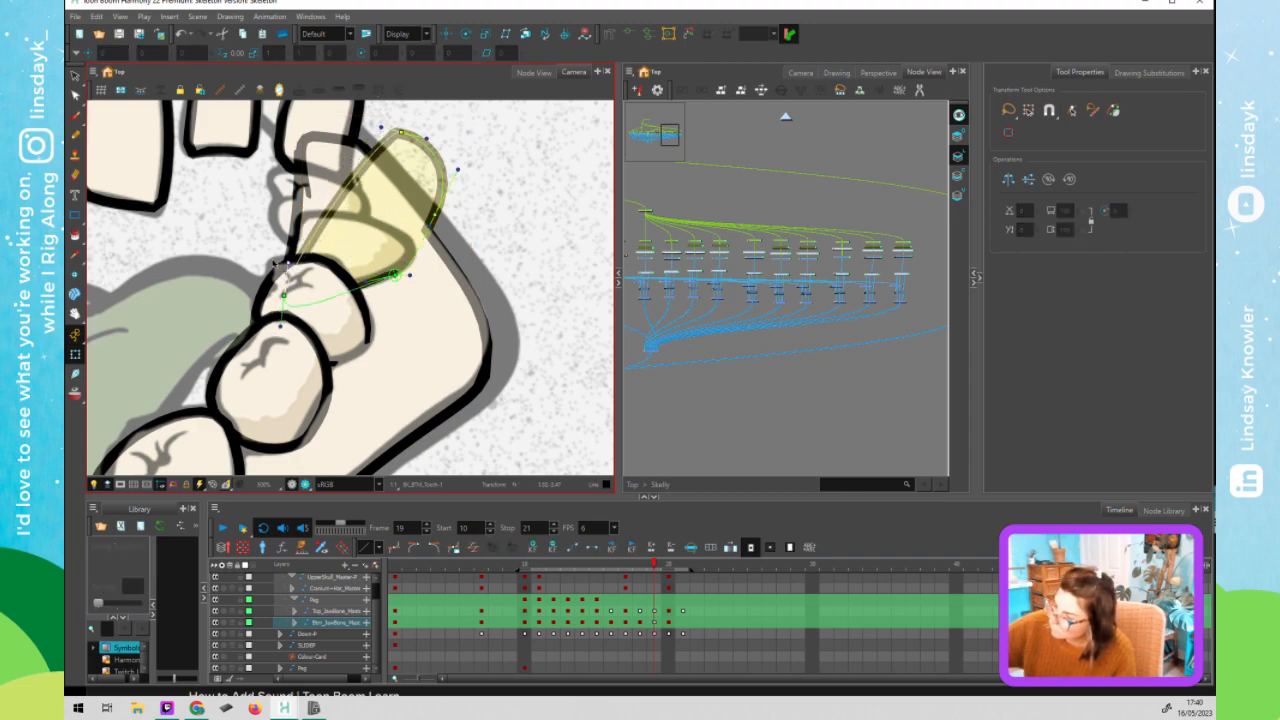
pyautogui.moveTo(357, 159); pyautogui.dragTo(341, 200)
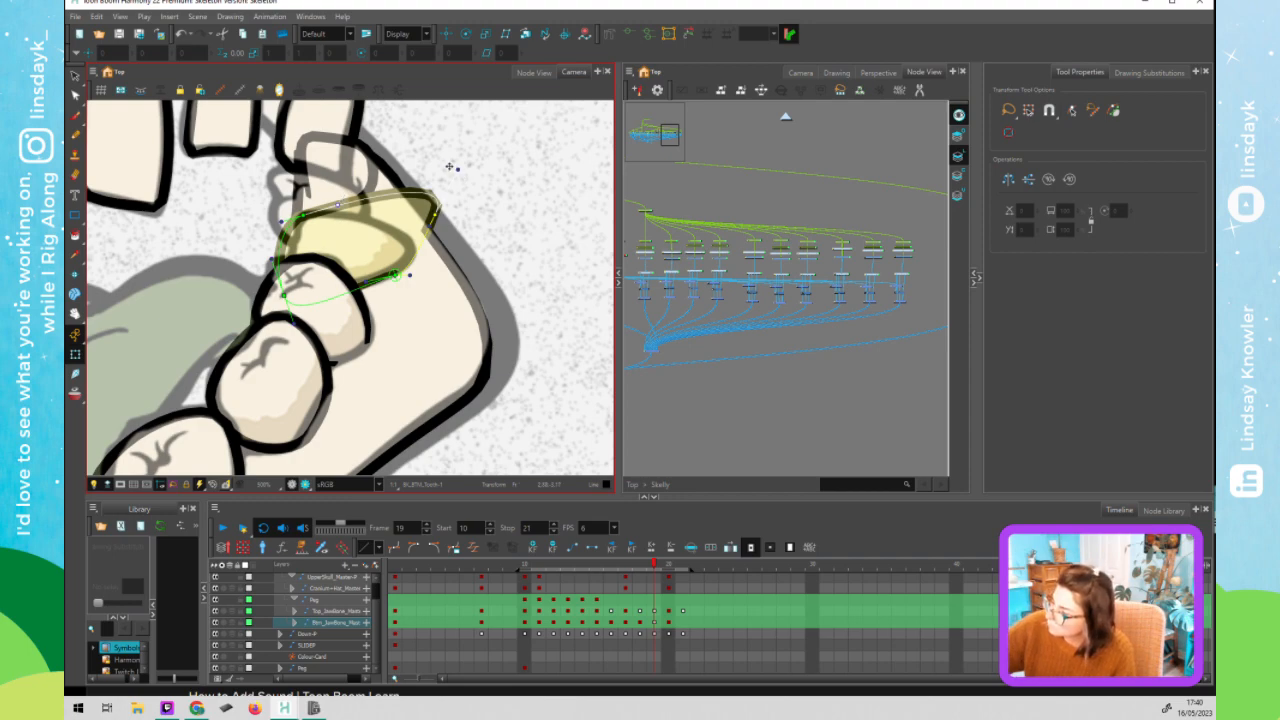
pyautogui.moveTo(454, 168); pyautogui.dragTo(410, 282)
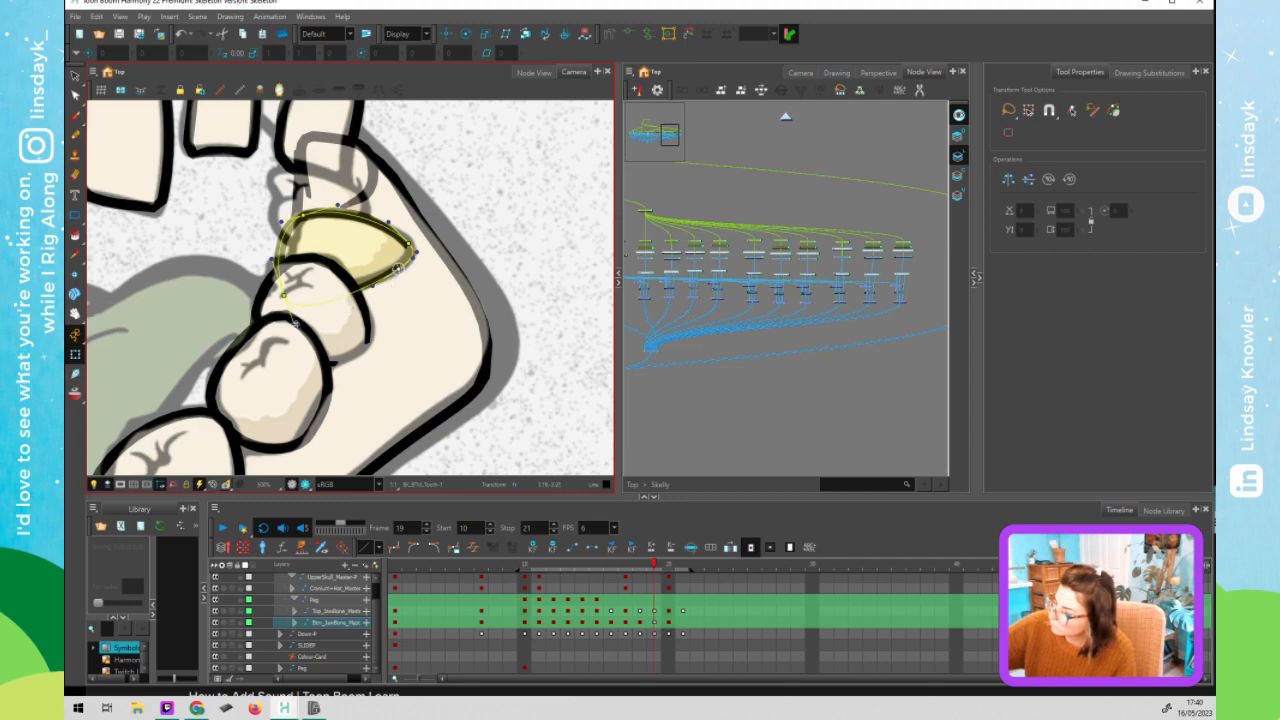
pyautogui.moveTo(296, 323); pyautogui.dragTo(303, 321)
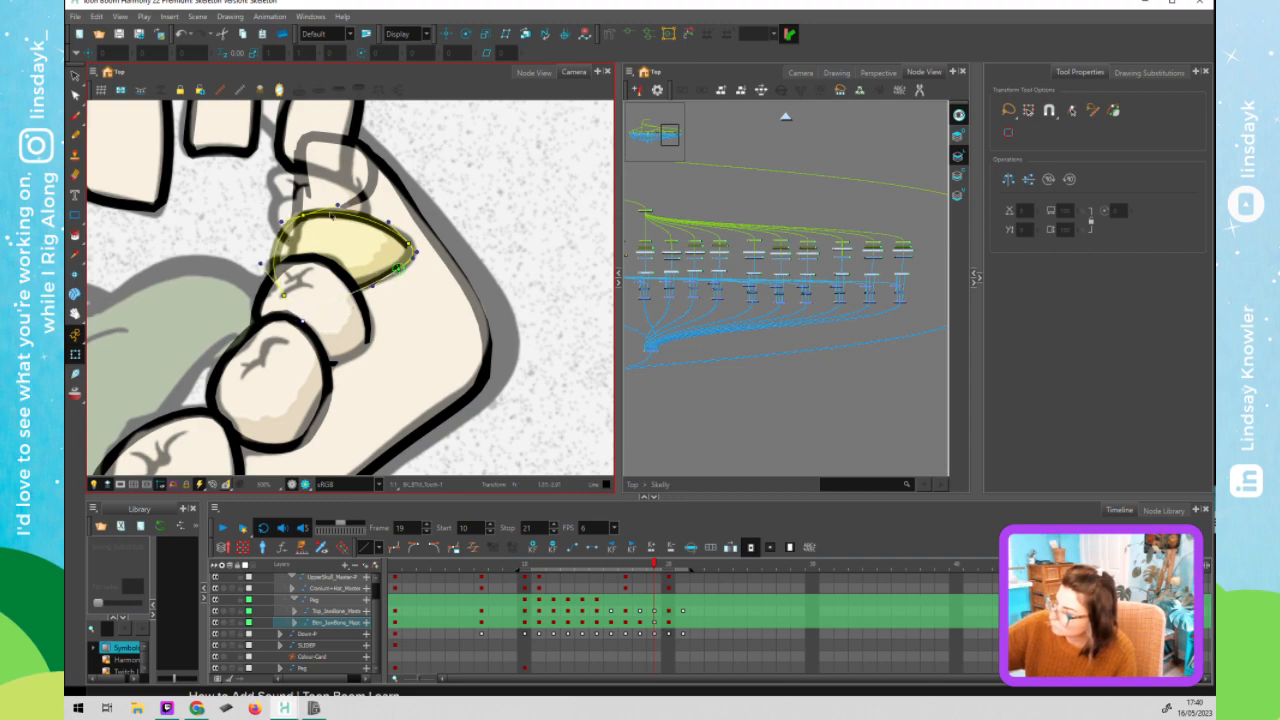
# - Reshape the rearmost bottom tooth with its deformer, pulling its base down and its top and front side onto the sketched outline
pyautogui.click(366, 173)
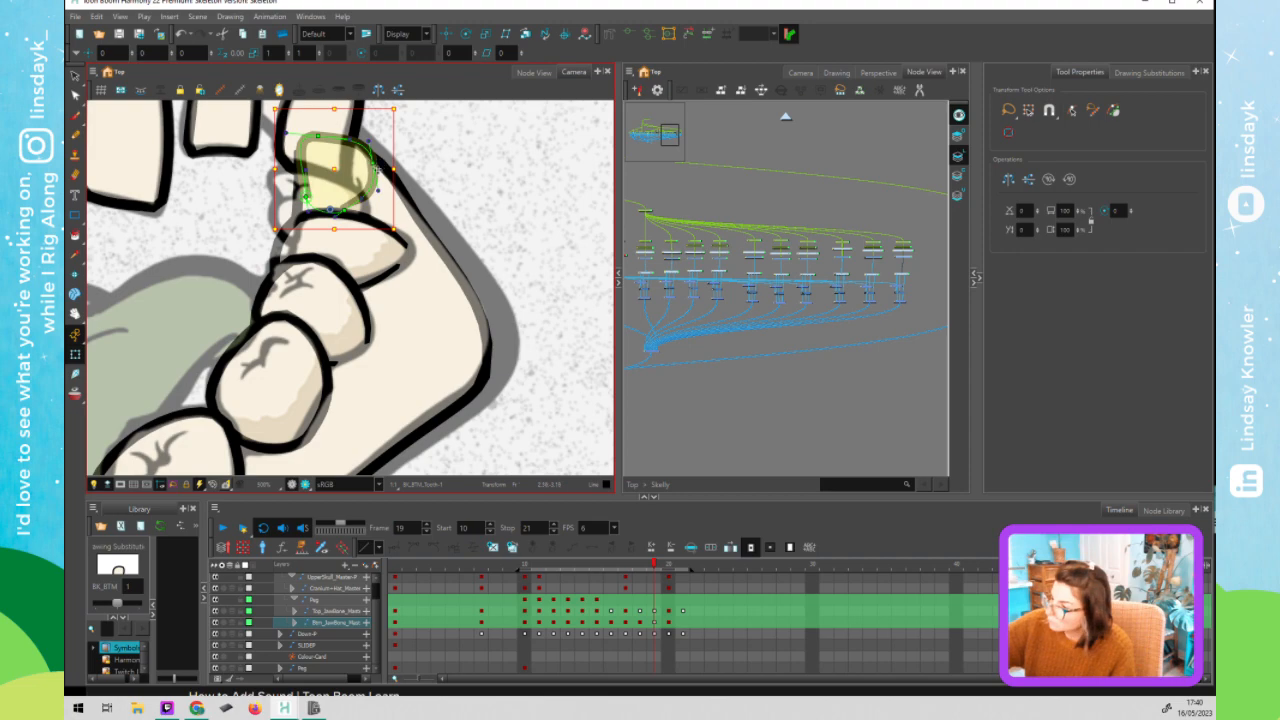
pyautogui.click(289, 179)
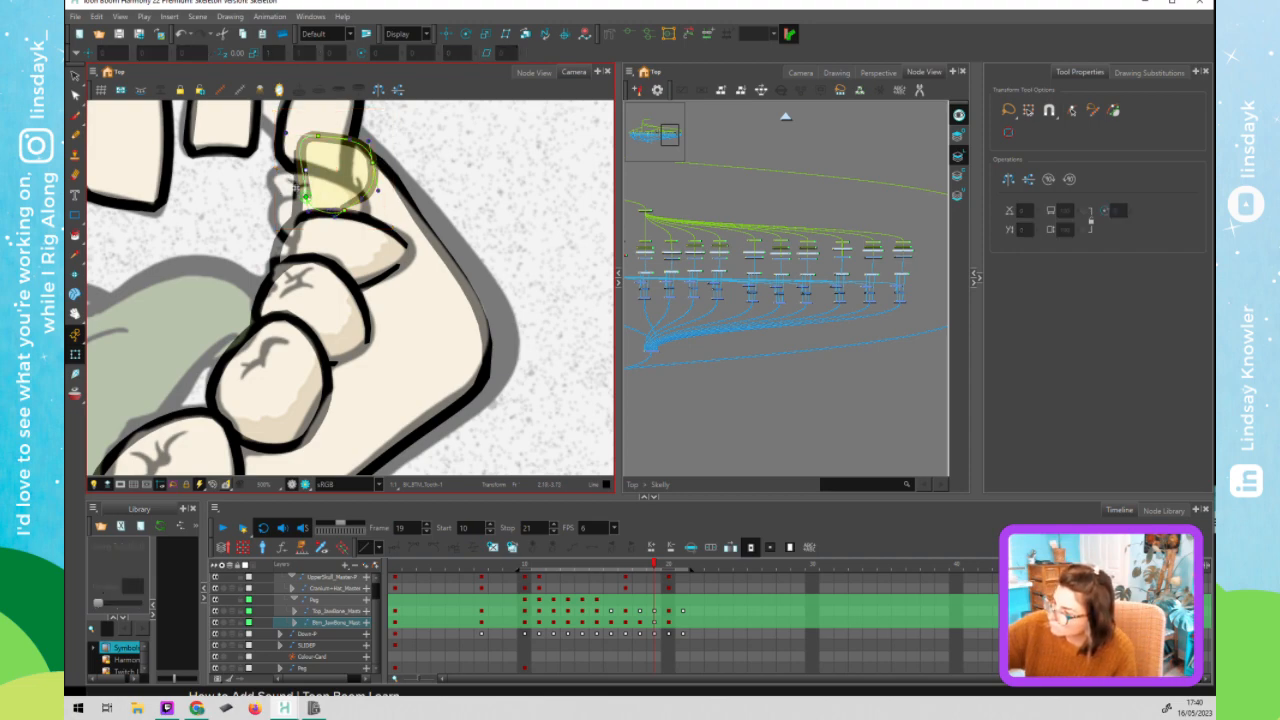
pyautogui.moveTo(313, 232)
pyautogui.mouseDown()
pyautogui.moveTo(371, 207)
pyautogui.moveTo(320, 240)
pyautogui.mouseUp()
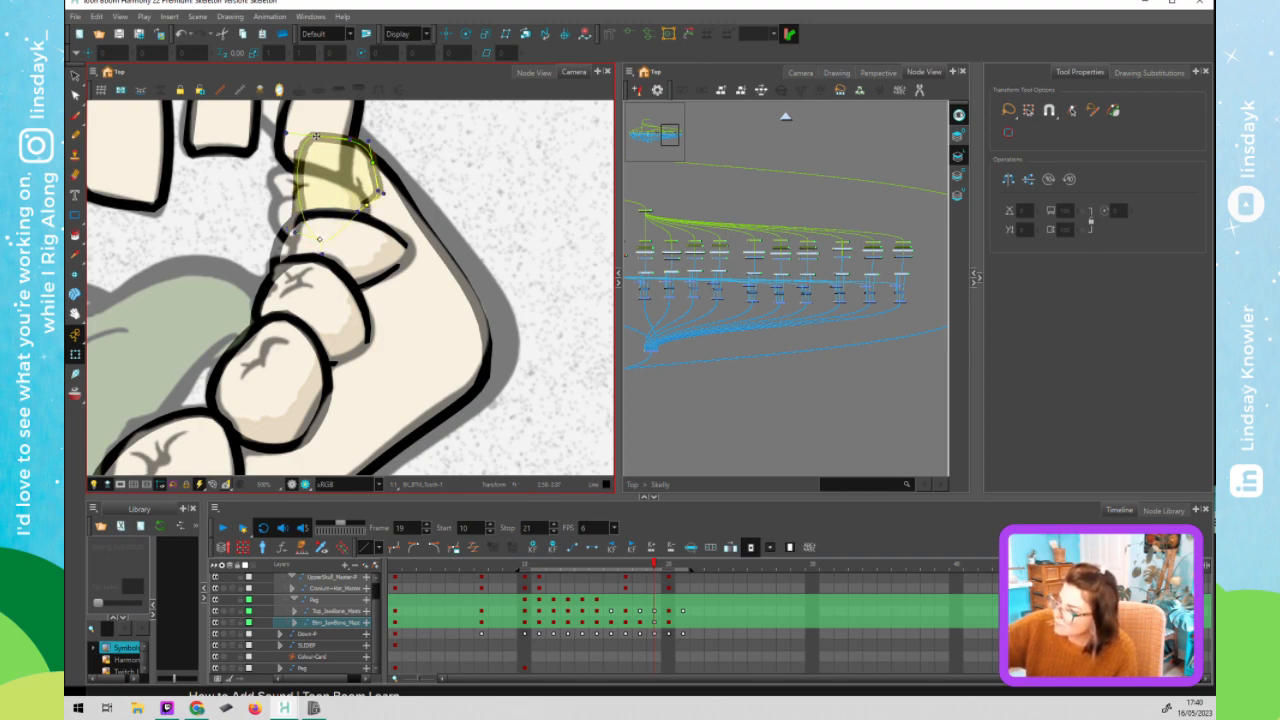
pyautogui.moveTo(316, 135); pyautogui.dragTo(291, 156)
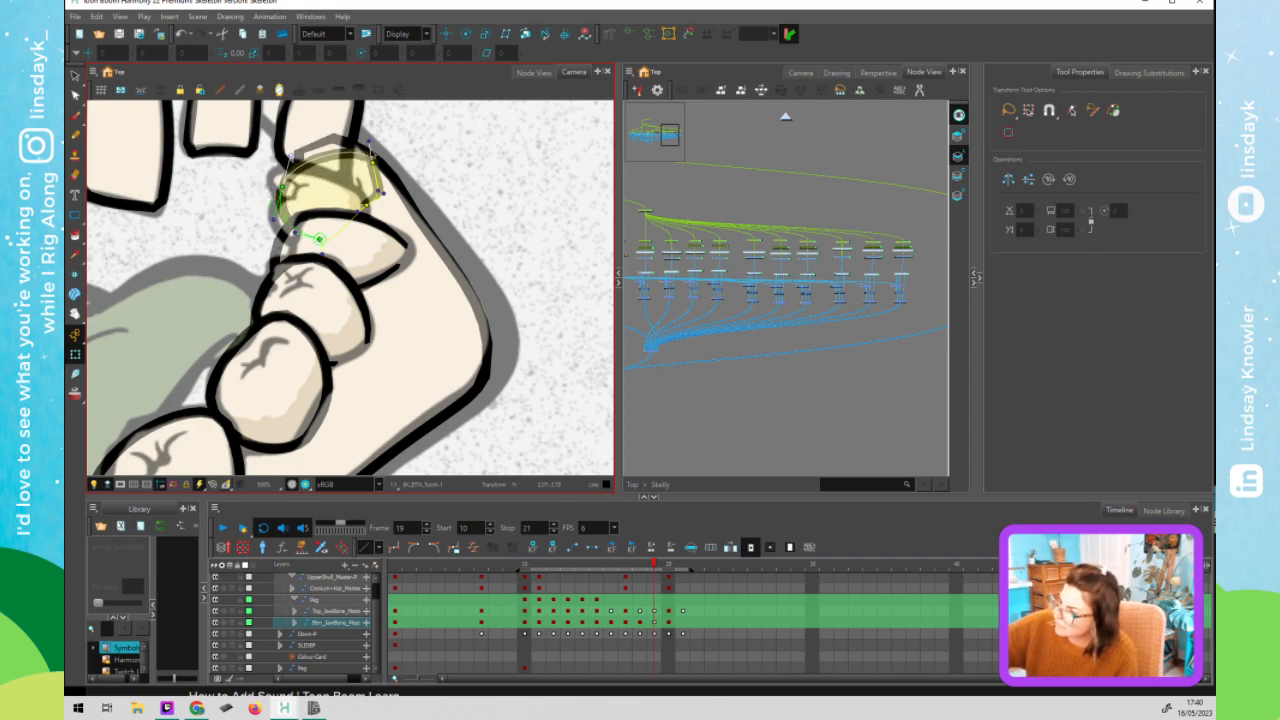
pyautogui.moveTo(372, 160)
pyautogui.mouseDown()
pyautogui.moveTo(335, 157)
pyautogui.moveTo(350, 180)
pyautogui.moveTo(357, 168)
pyautogui.mouseUp()
pyautogui.moveTo(282, 188); pyautogui.dragTo(275, 215)
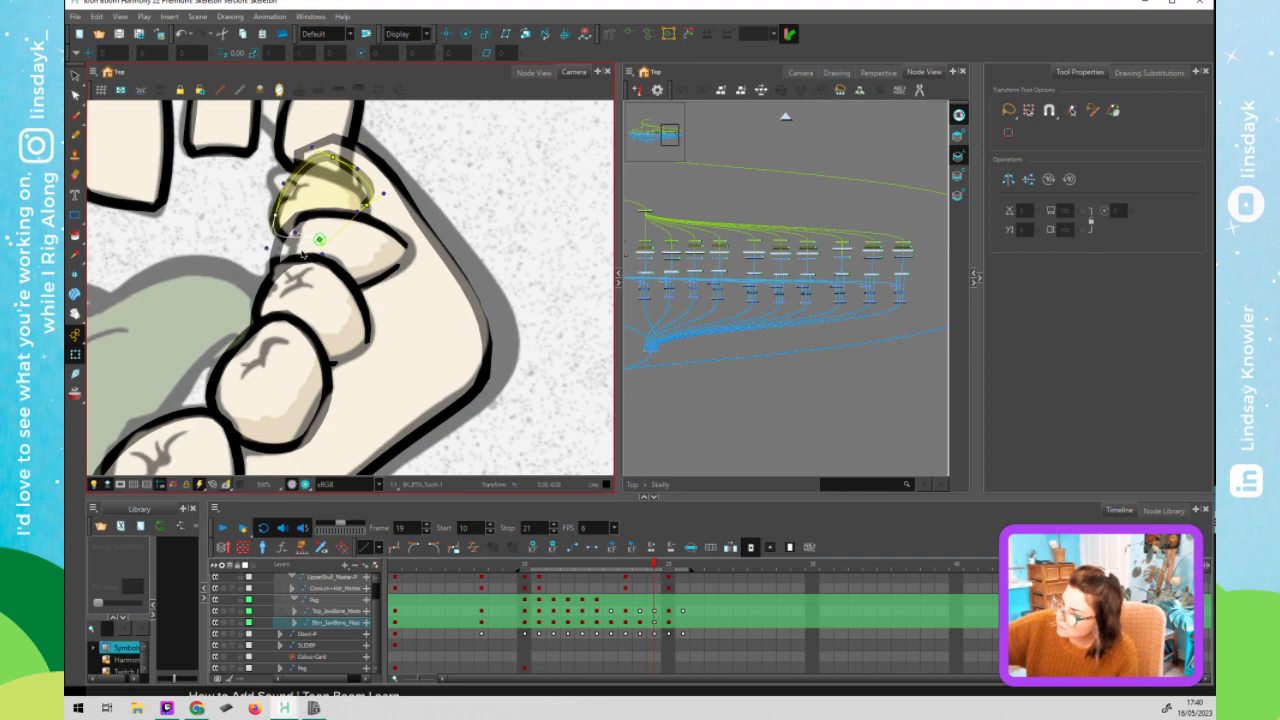
# - Refine the rearmost bottom tooth's base, back side and top edge with the deformer to match the sketch, and clear the selection
pyautogui.moveTo(323, 239); pyautogui.dragTo(344, 241)
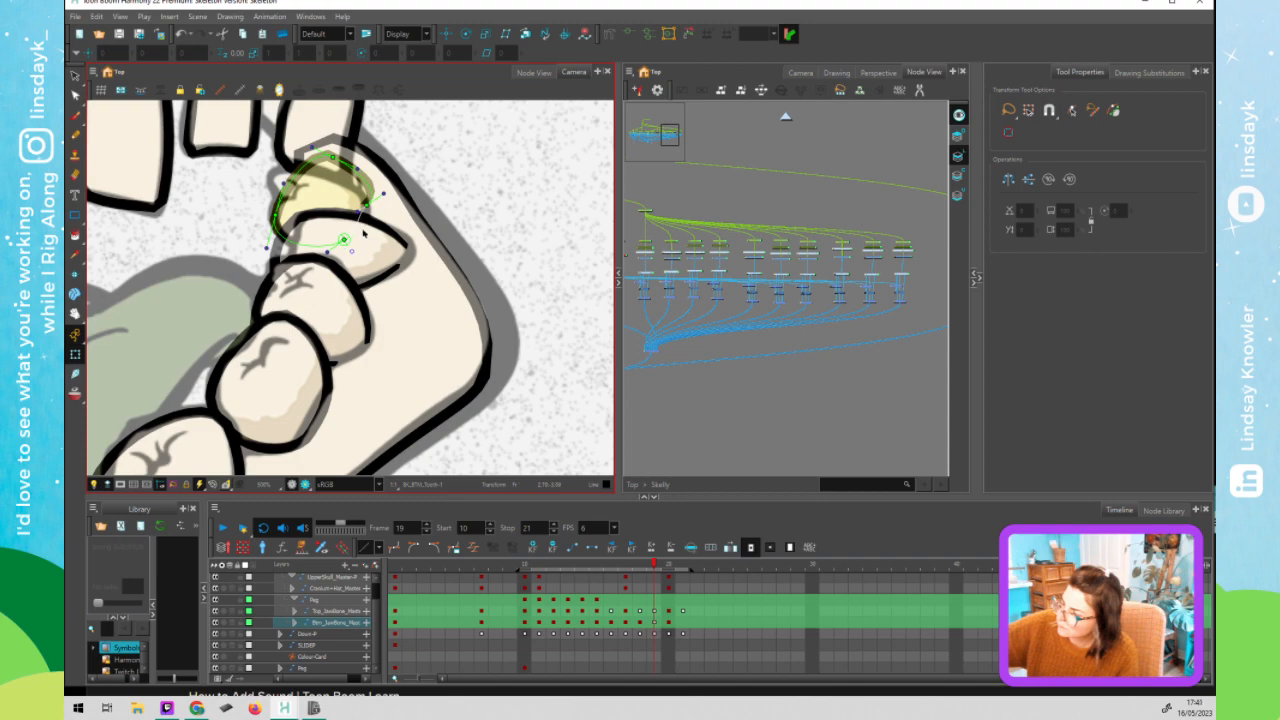
pyautogui.moveTo(383, 193); pyautogui.dragTo(278, 228)
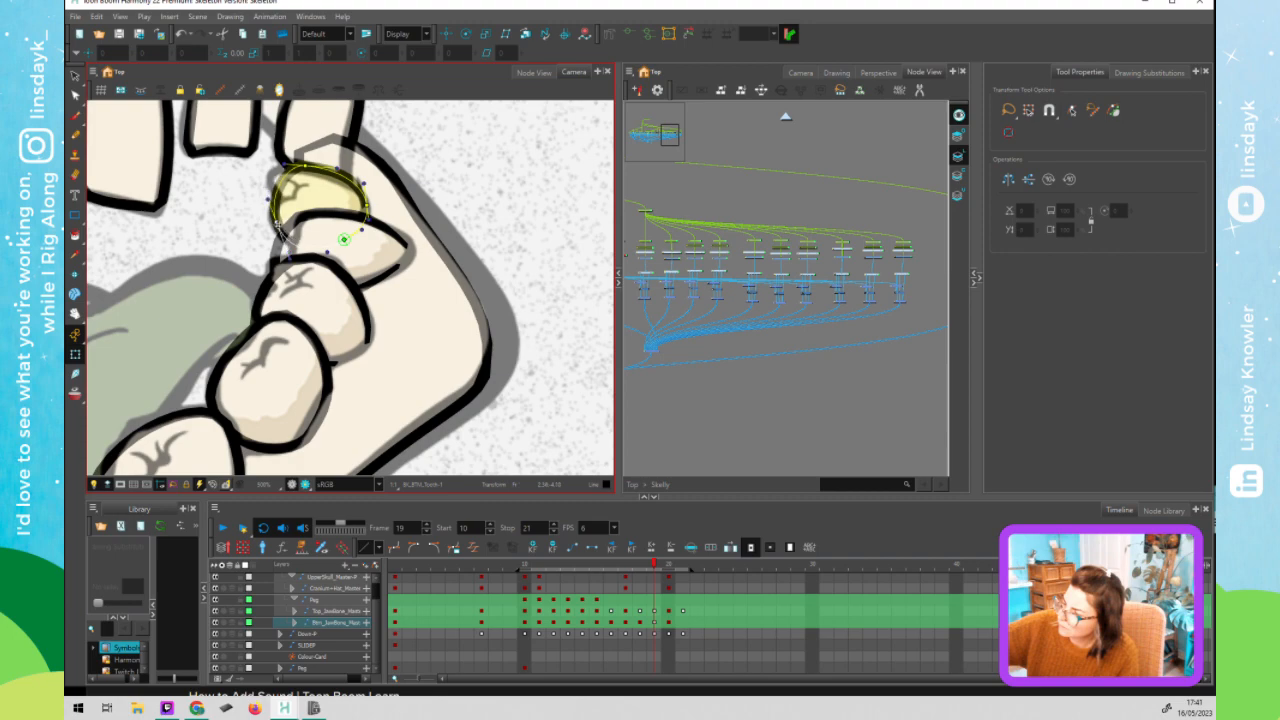
pyautogui.moveTo(336, 164); pyautogui.dragTo(302, 165)
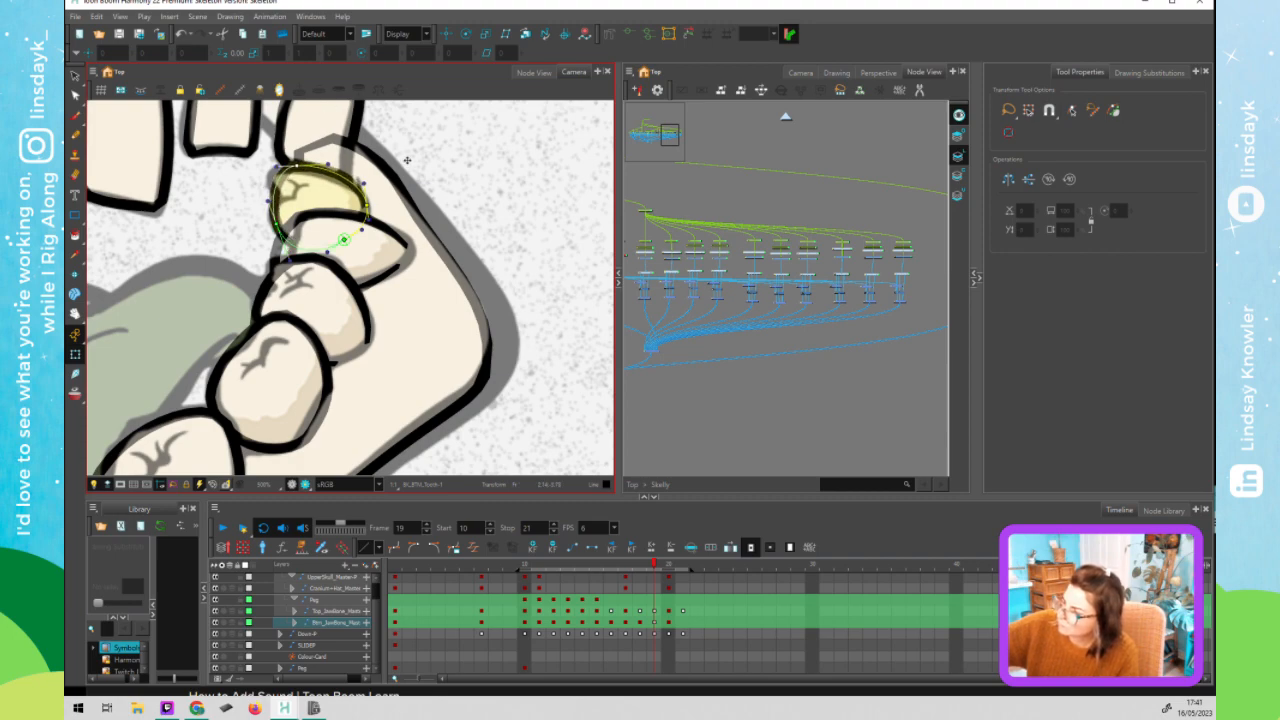
pyautogui.scroll(-2, 434, 166)
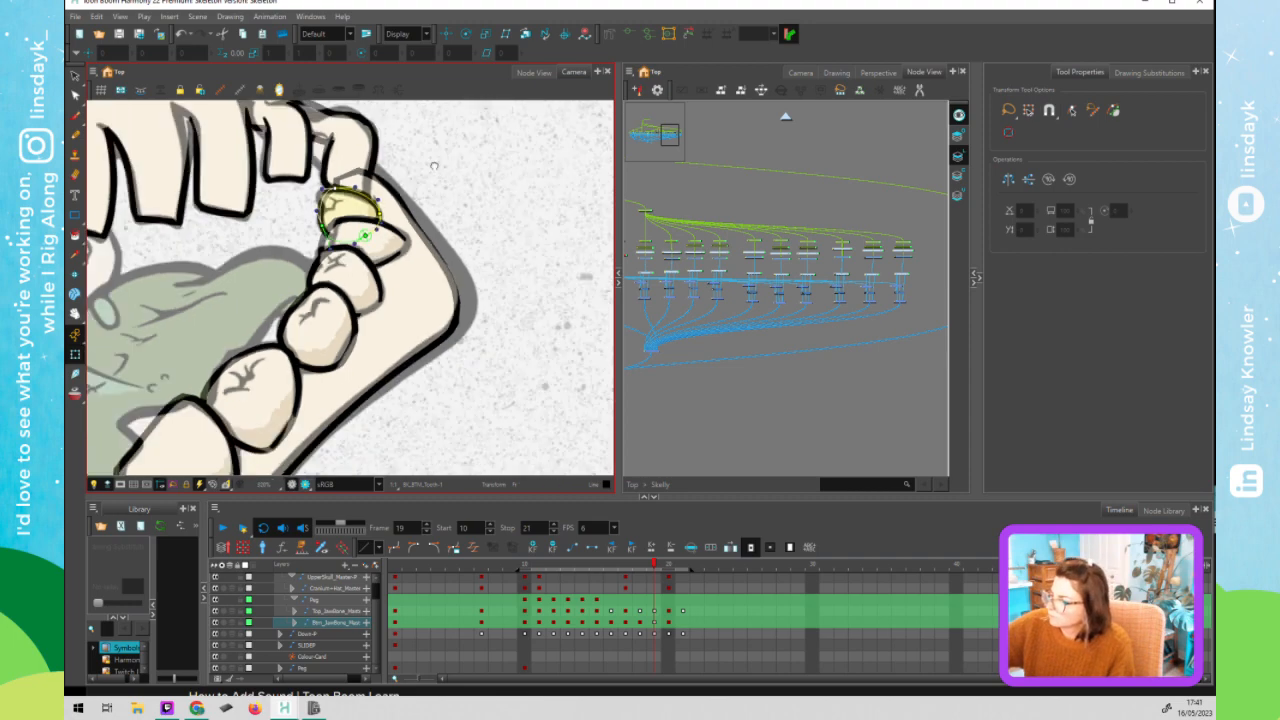
pyautogui.moveTo(434, 166); pyautogui.dragTo(466, 224)
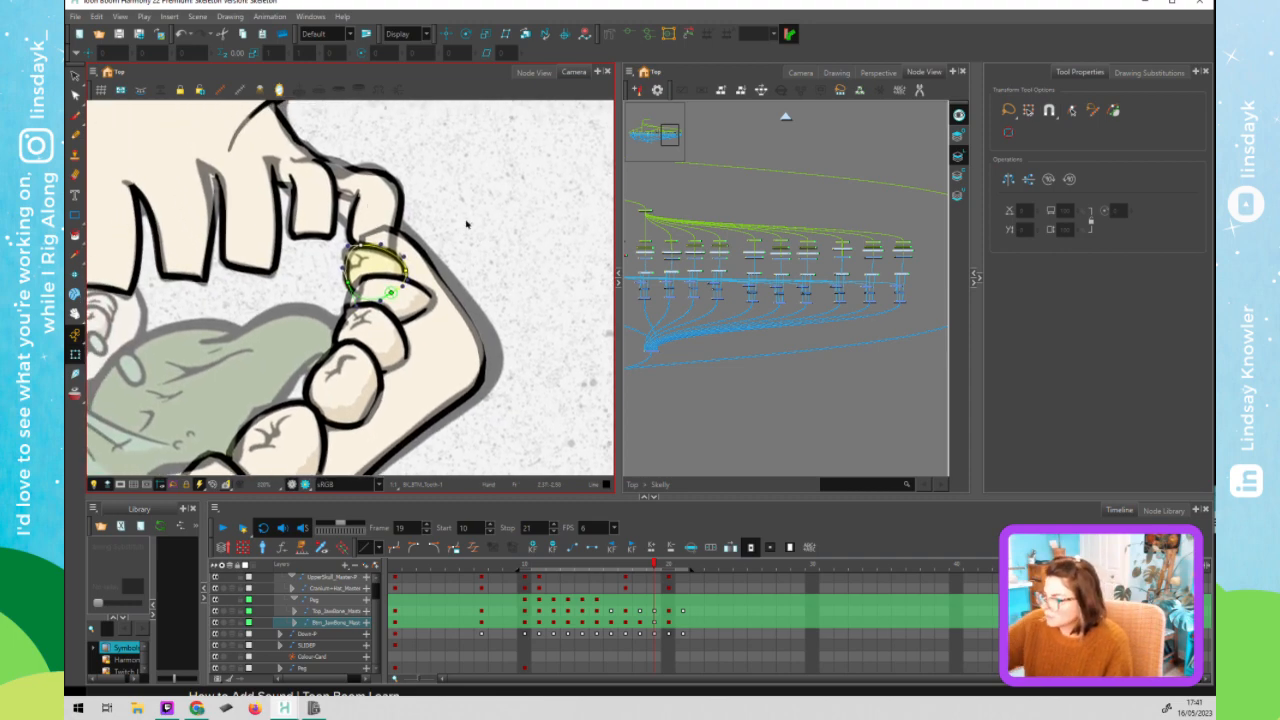
pyautogui.click(373, 203)
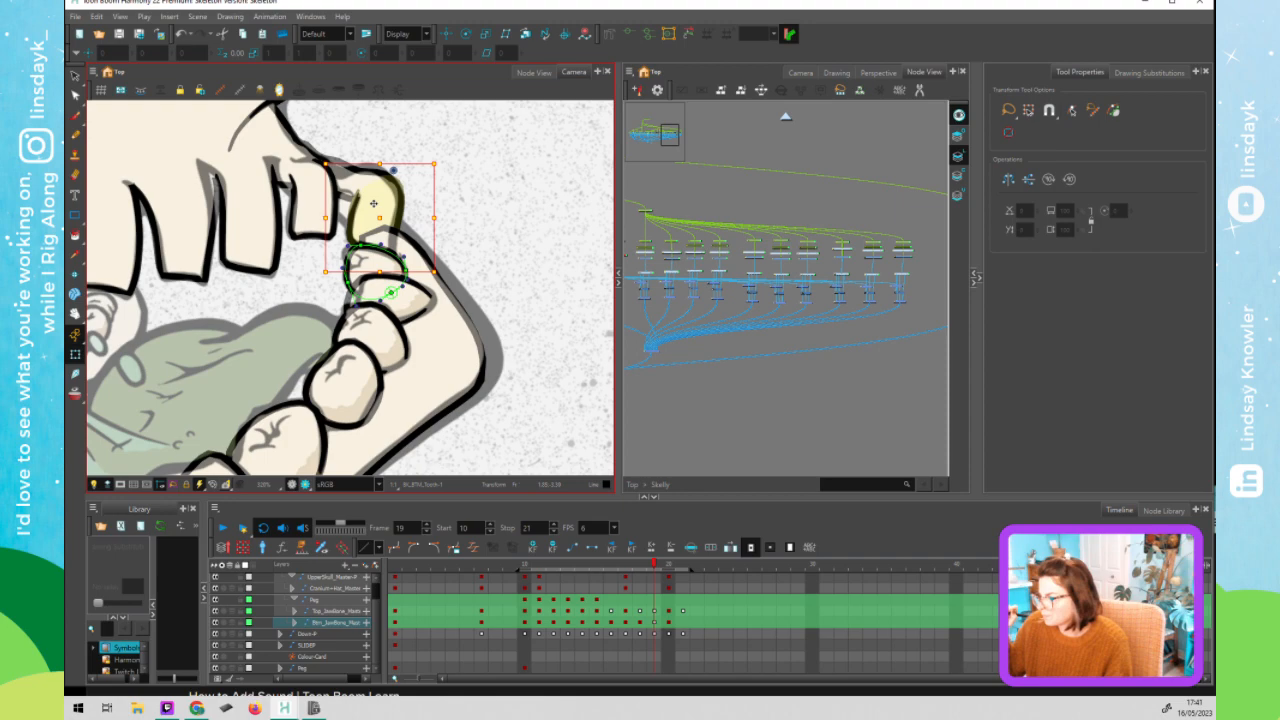
pyautogui.click(493, 247)
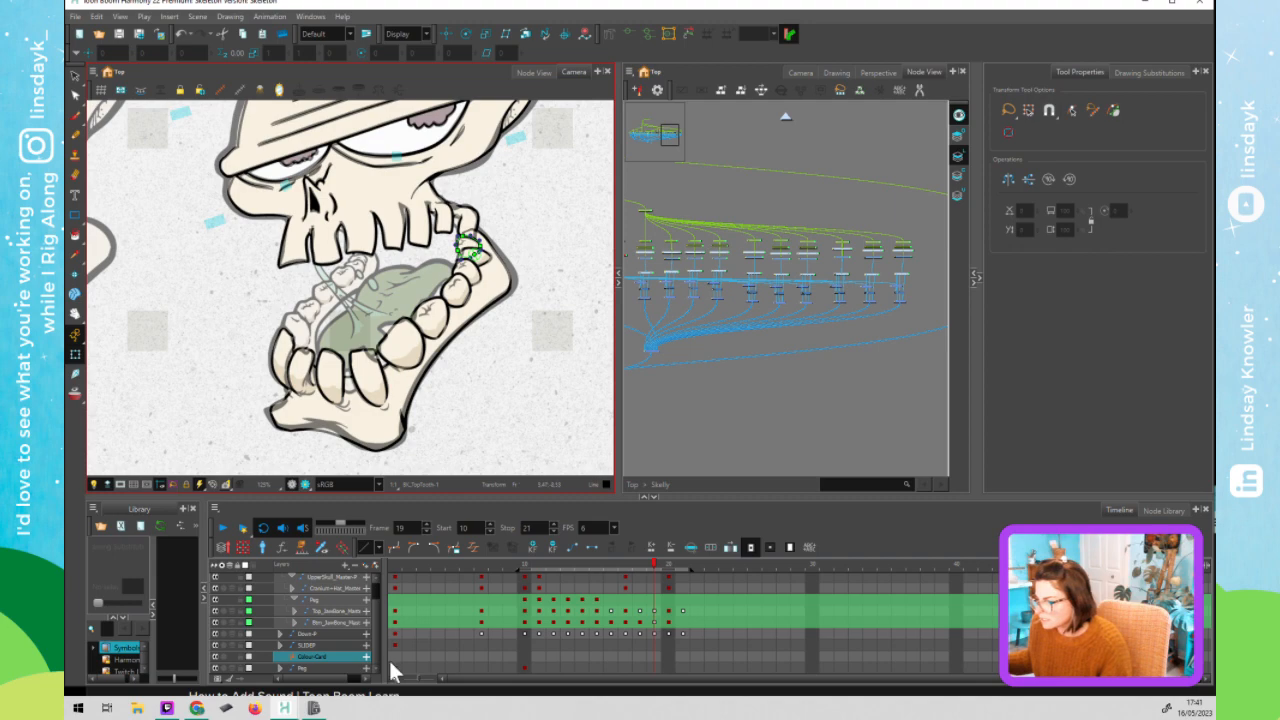
# - On frame 20, select the peg controlling all the bottom teeth and nudge the whole row down and to the right towards the sketch
pyautogui.click(664, 564)
pyautogui.click(654, 564)
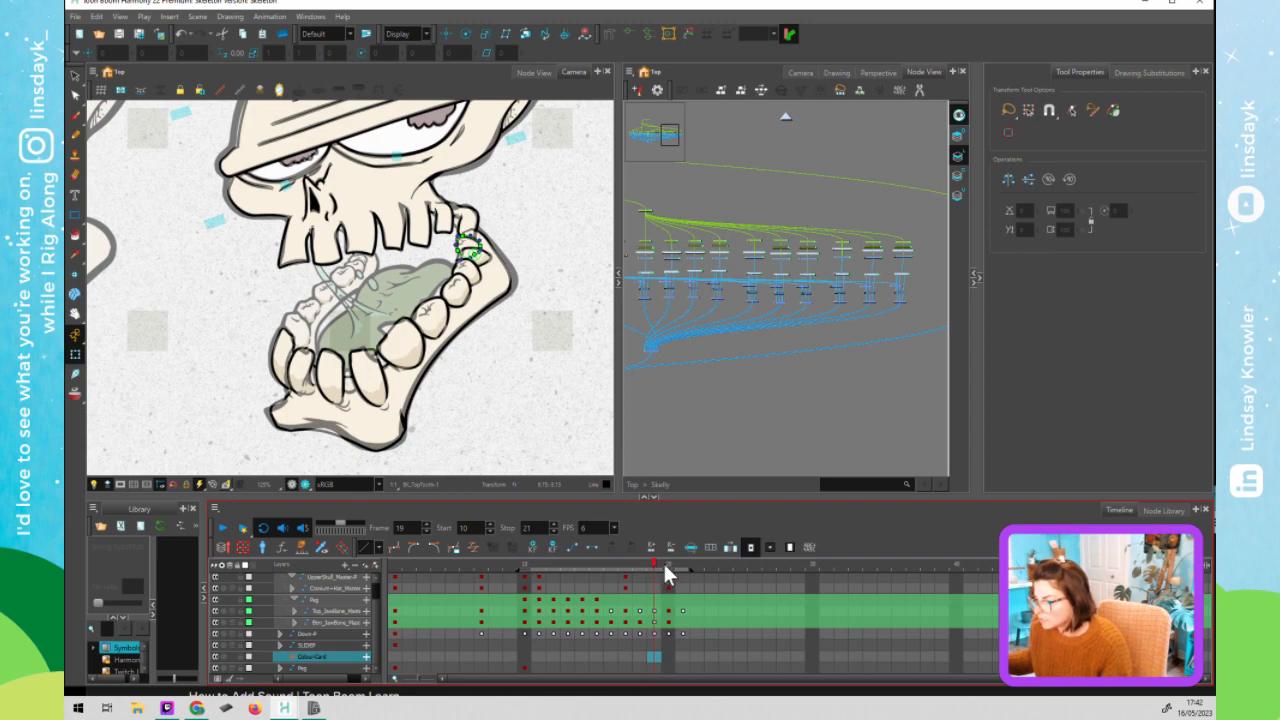
pyautogui.click(664, 563)
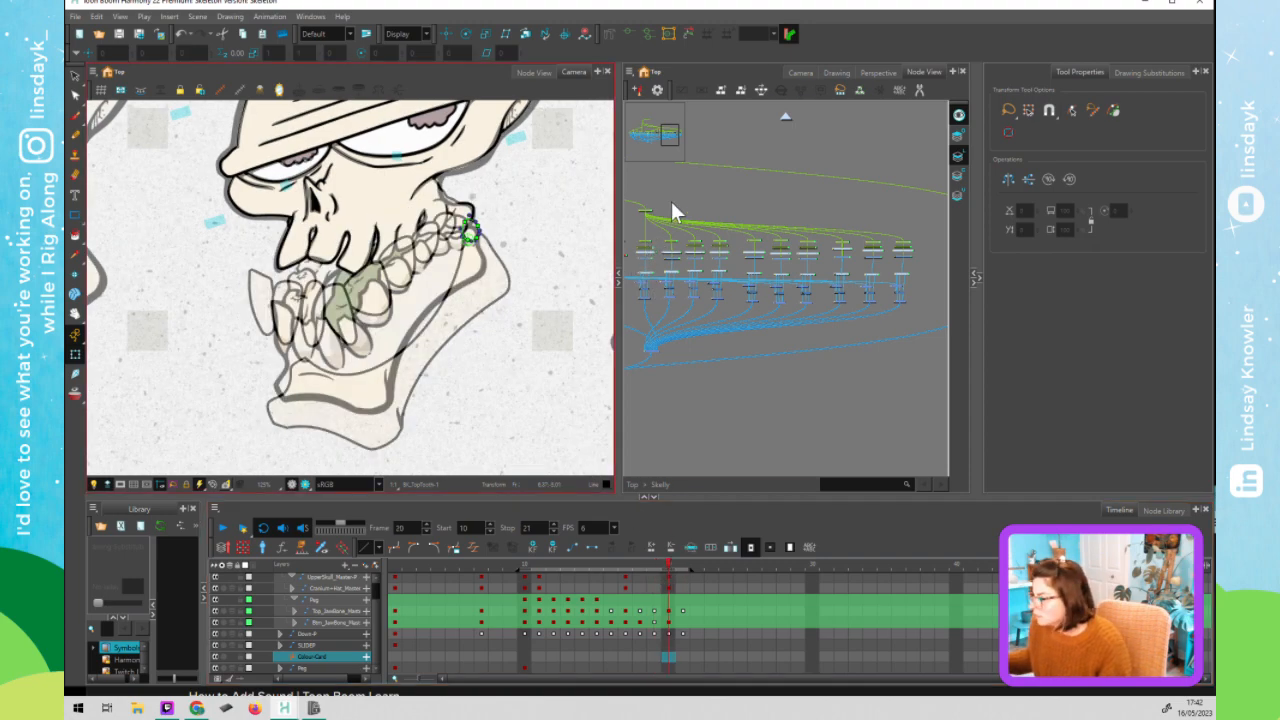
pyautogui.click(648, 218)
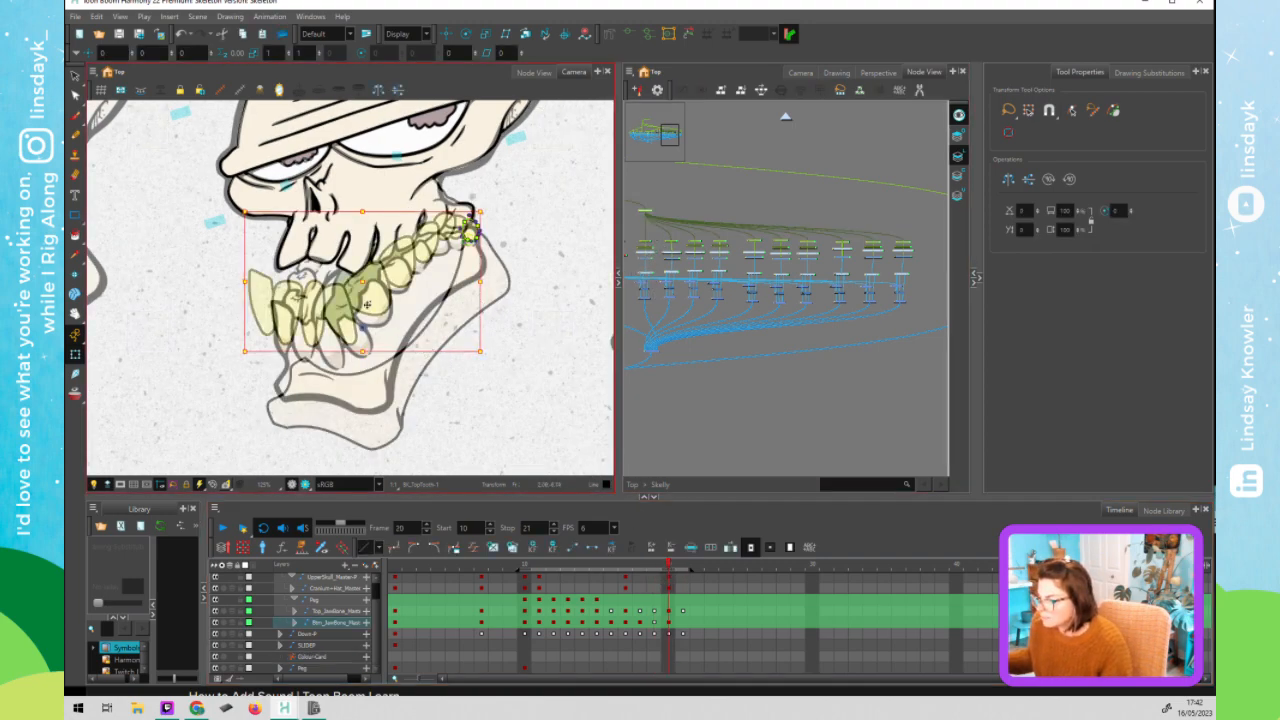
pyautogui.press('Down')
pyautogui.press('Down')
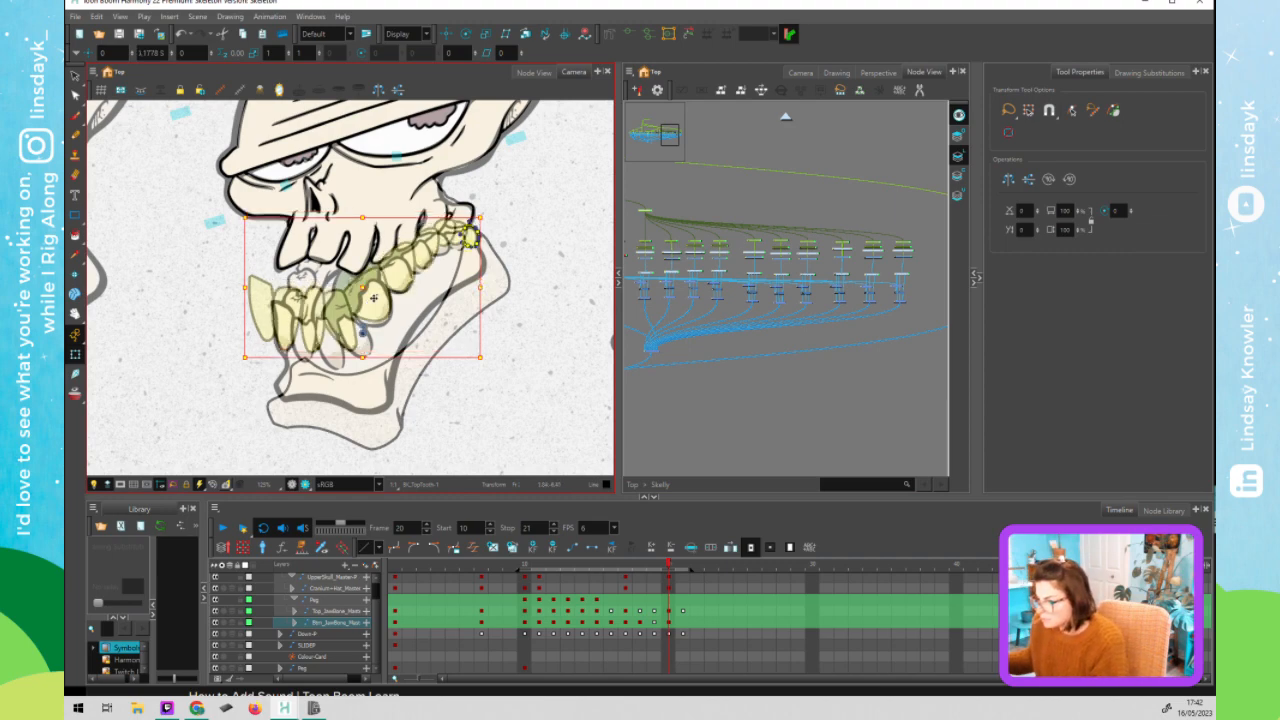
pyautogui.press('Right')
pyautogui.press('Right')
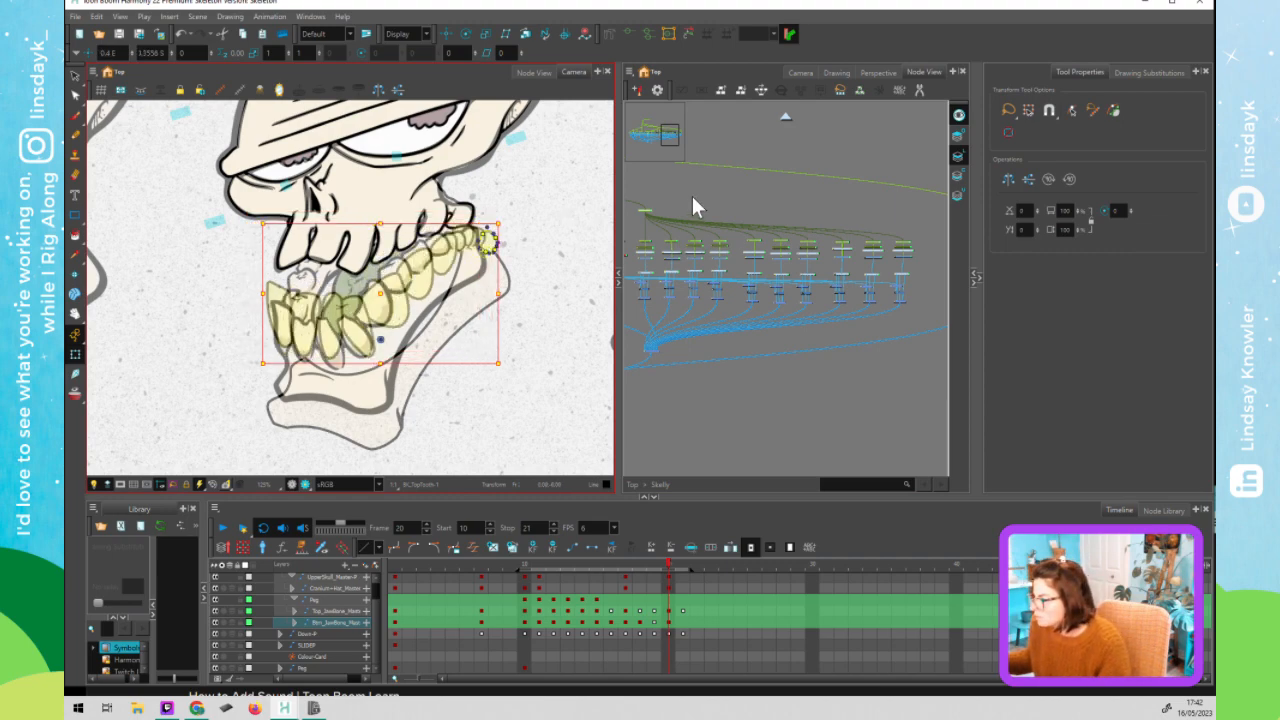
# - Select the bottom jaw's main peg in the node network and check the mouth poses backwards from frame 20 to frame 13
pyautogui.click(808, 199)
pyautogui.moveTo(631, 179); pyautogui.dragTo(749, 181)
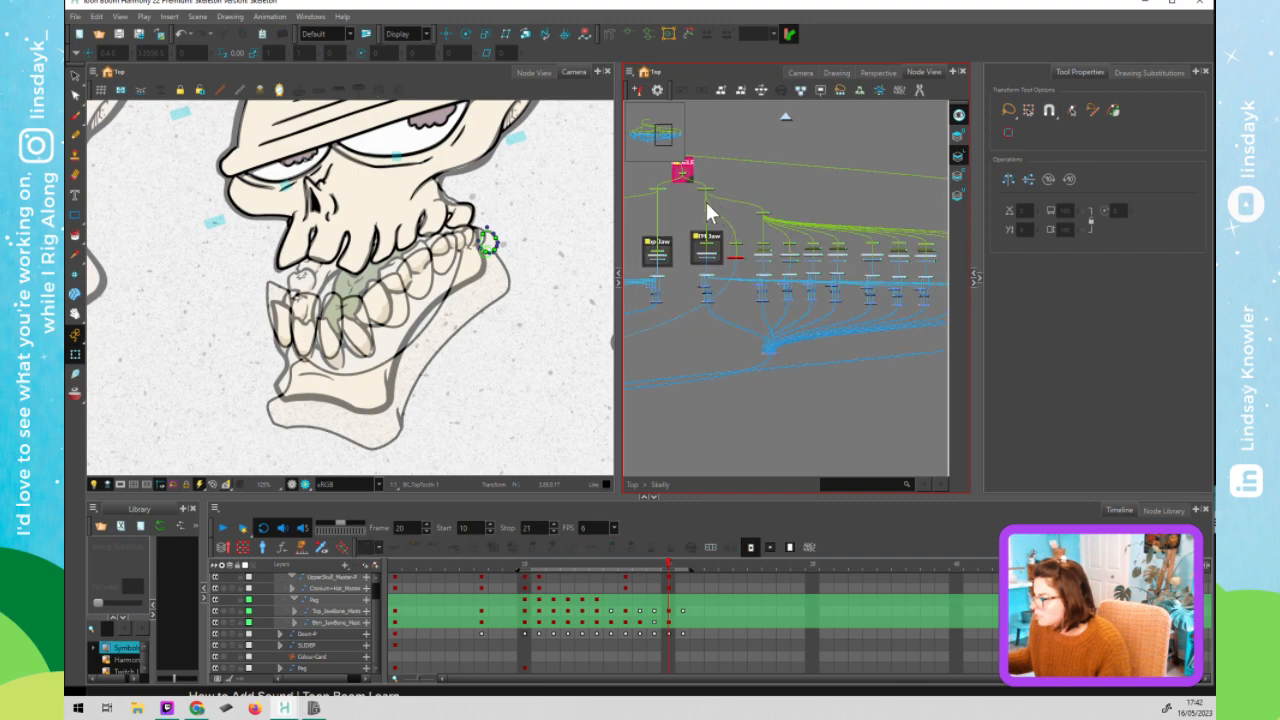
pyautogui.click(704, 201)
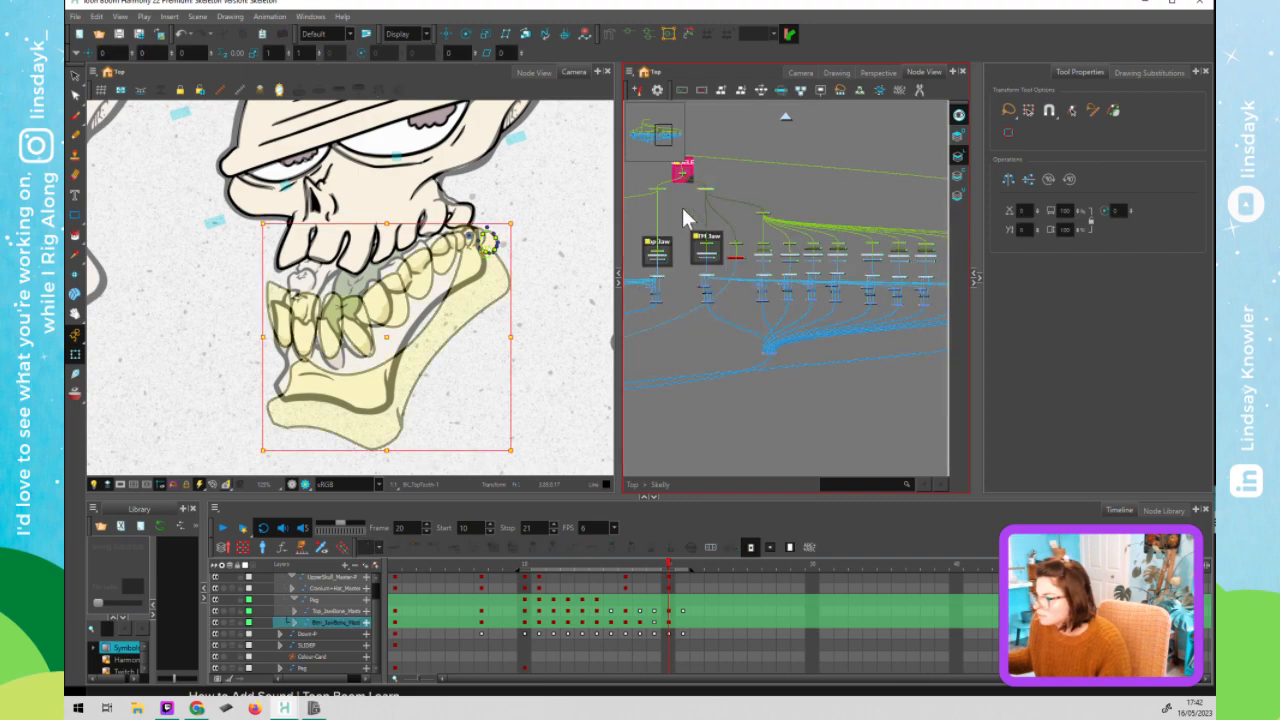
pyautogui.click(667, 568)
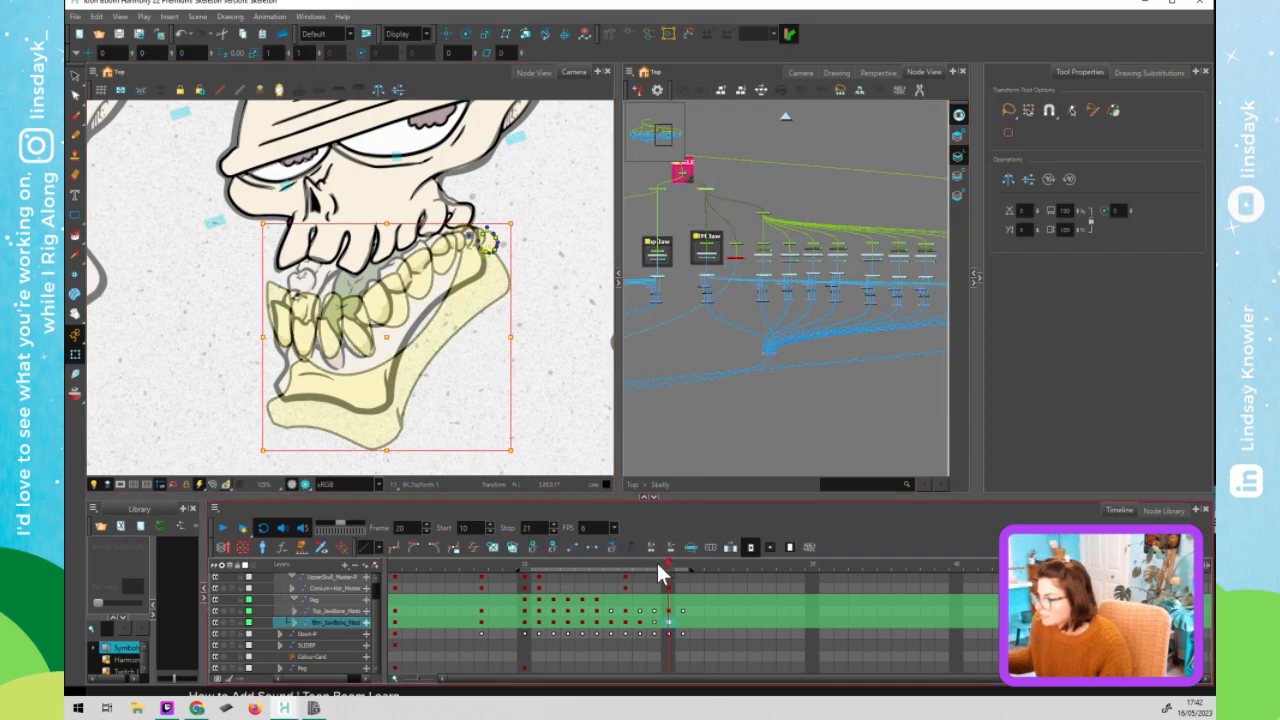
pyautogui.click(653, 569)
pyautogui.click(639, 568)
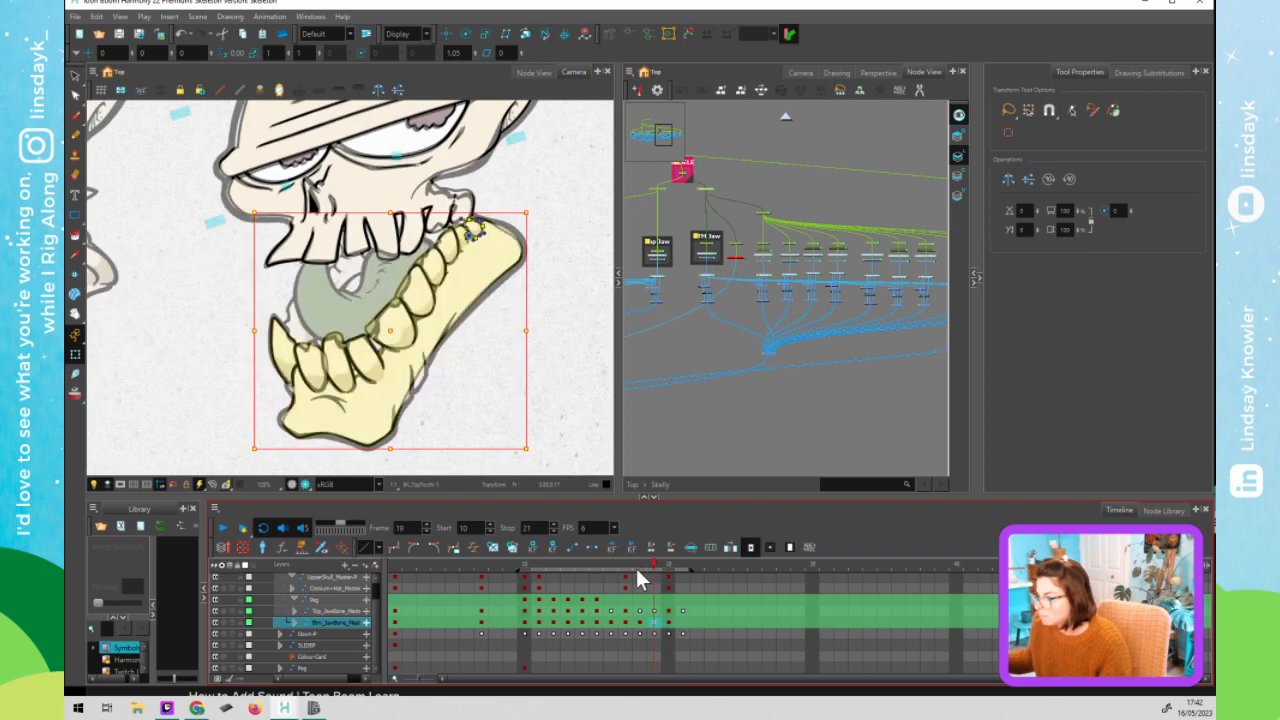
pyautogui.click(624, 568)
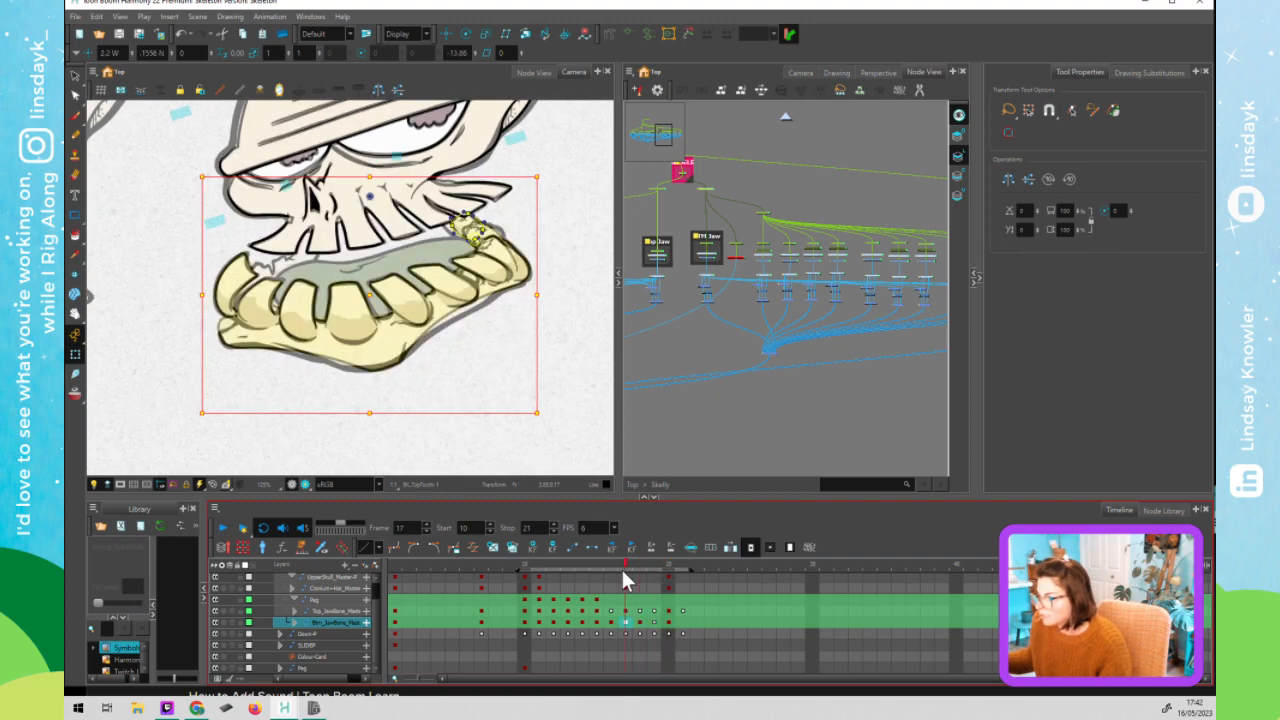
pyautogui.click(610, 569)
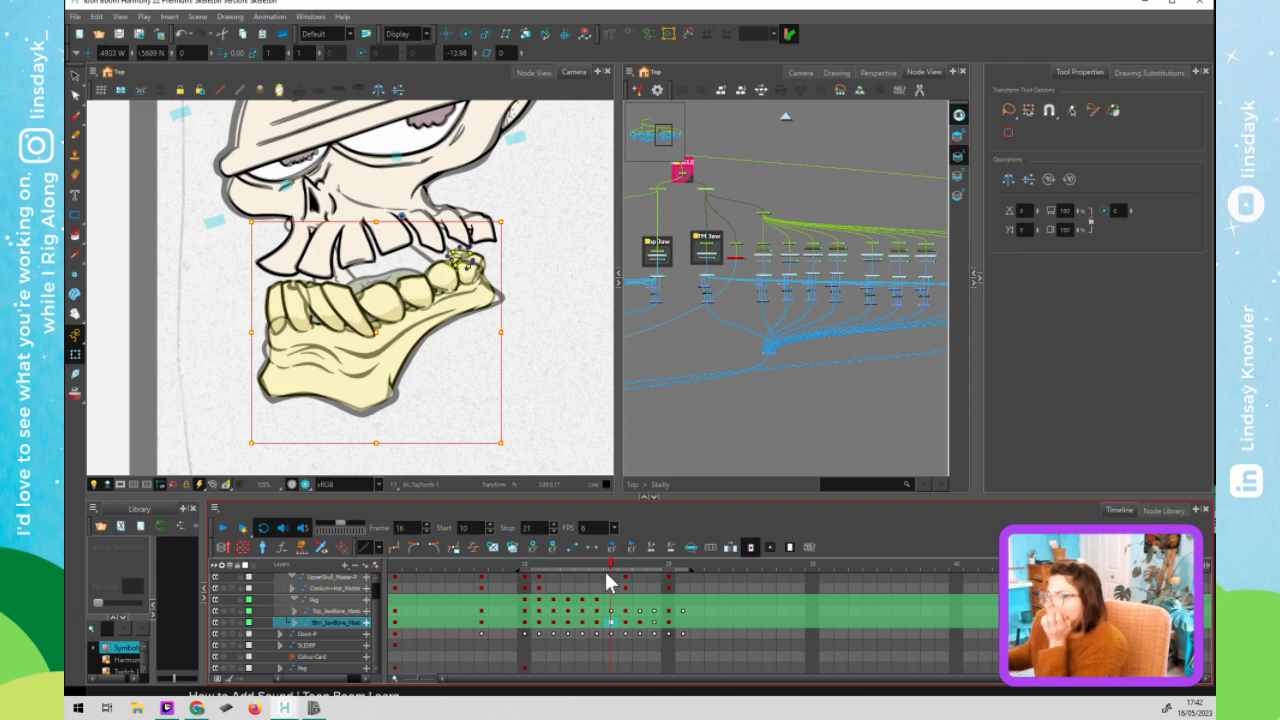
pyautogui.click(587, 575)
pyautogui.click(568, 578)
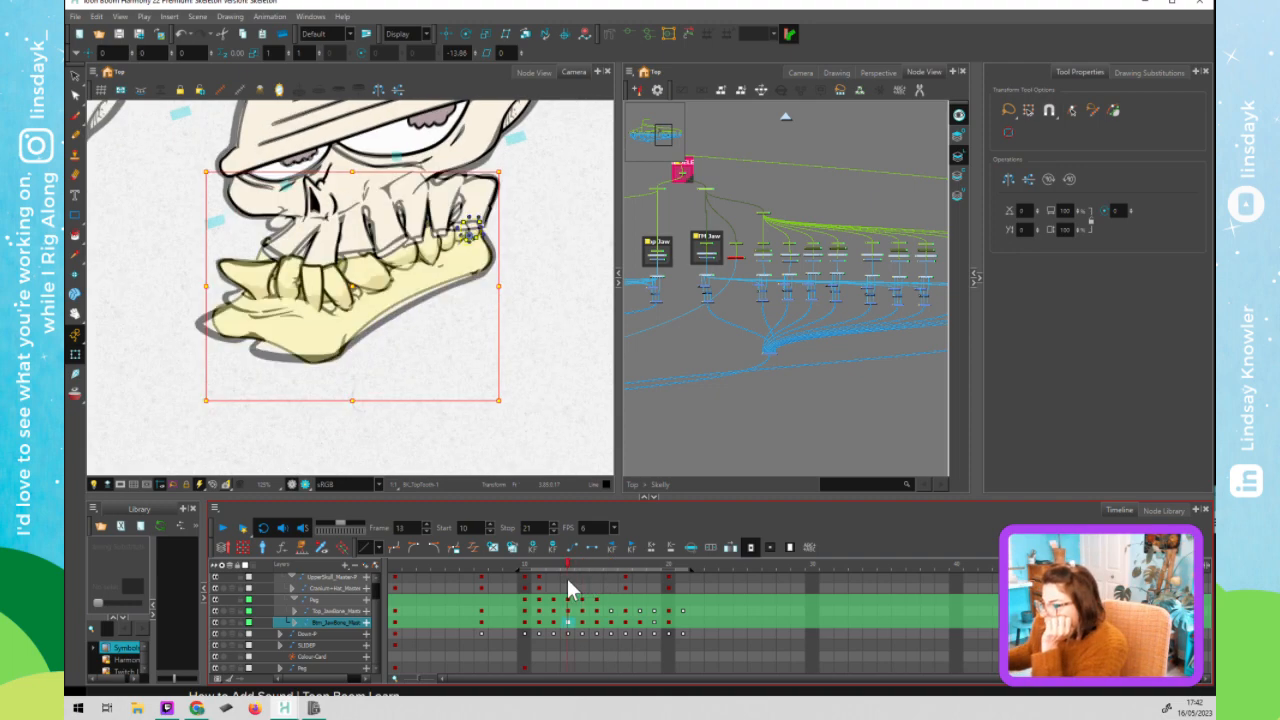
# - Check the bottom jaw poses against the reference from frame 14 through frame 19, ending on frame 18
pyautogui.click(584, 575)
pyautogui.click(597, 573)
pyautogui.click(611, 580)
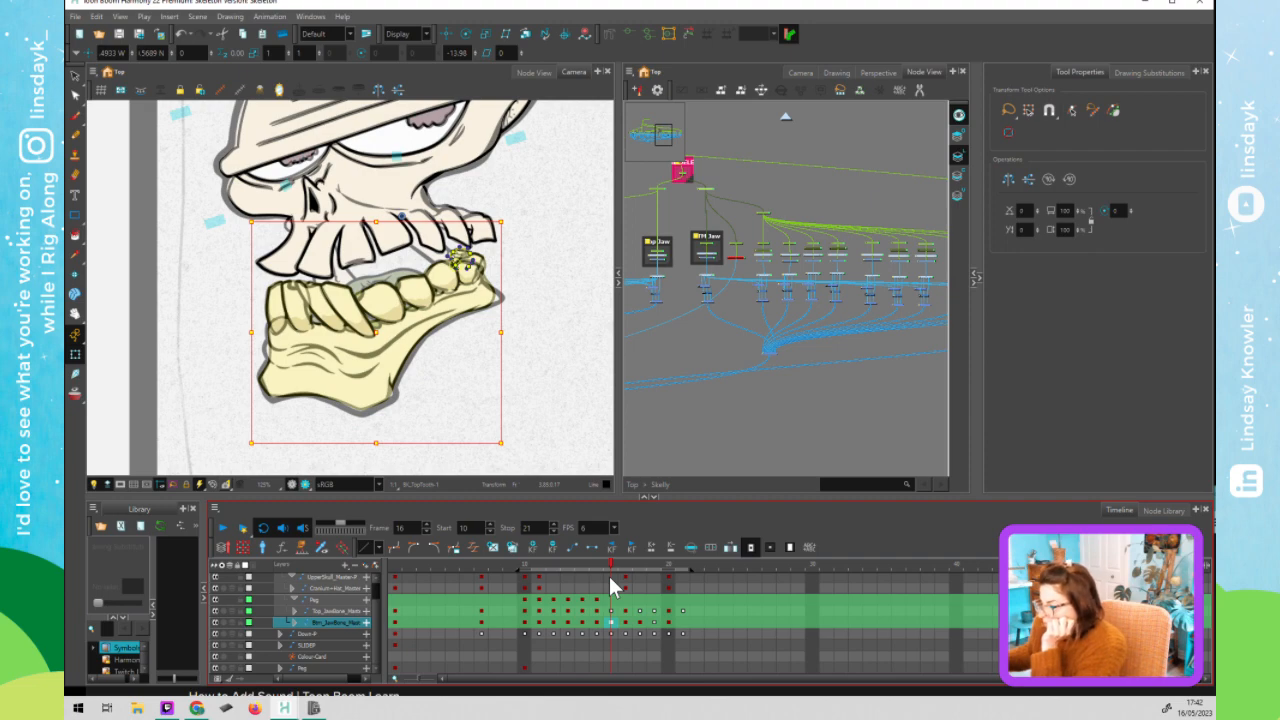
pyautogui.click(622, 580)
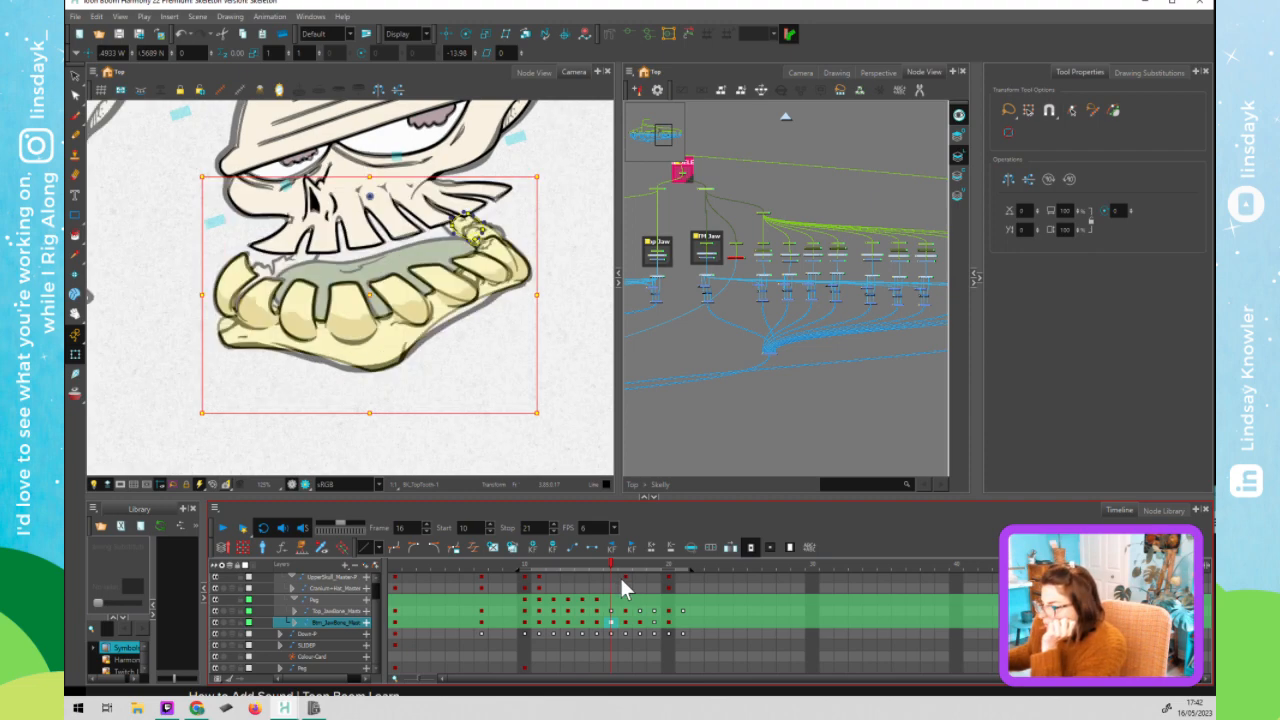
pyautogui.click(621, 576)
pyautogui.click(636, 576)
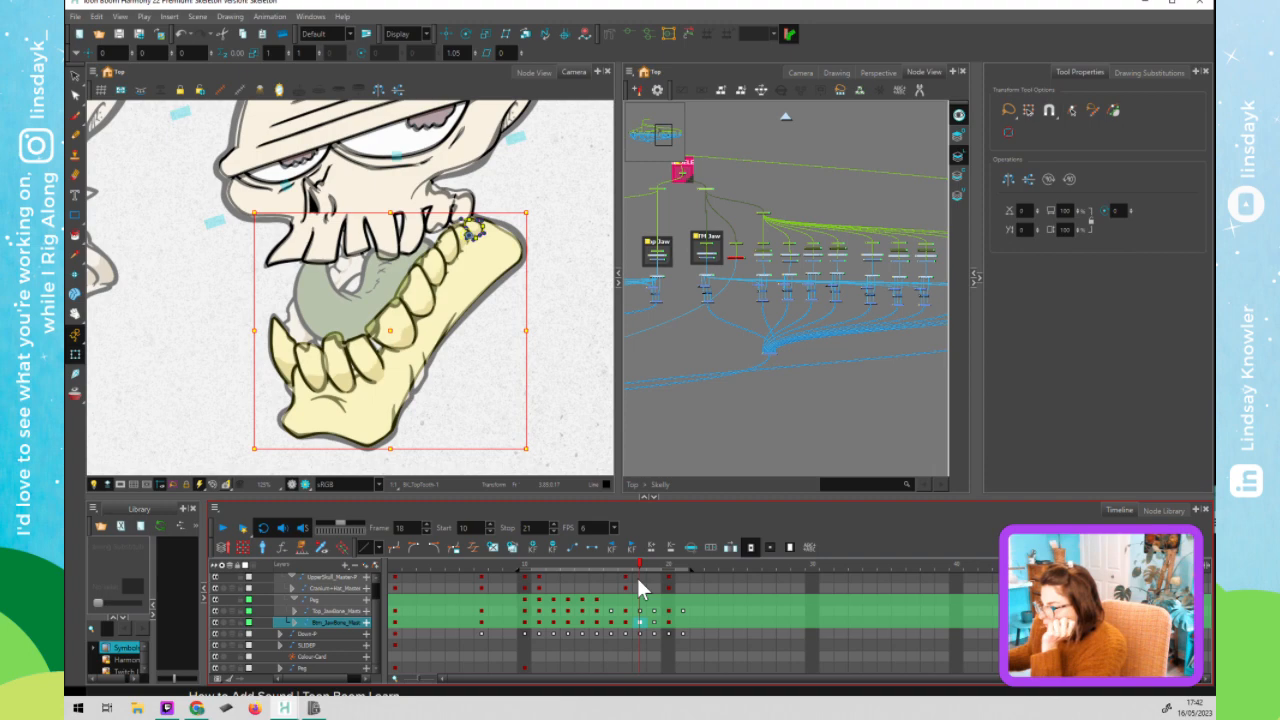
pyautogui.click(650, 577)
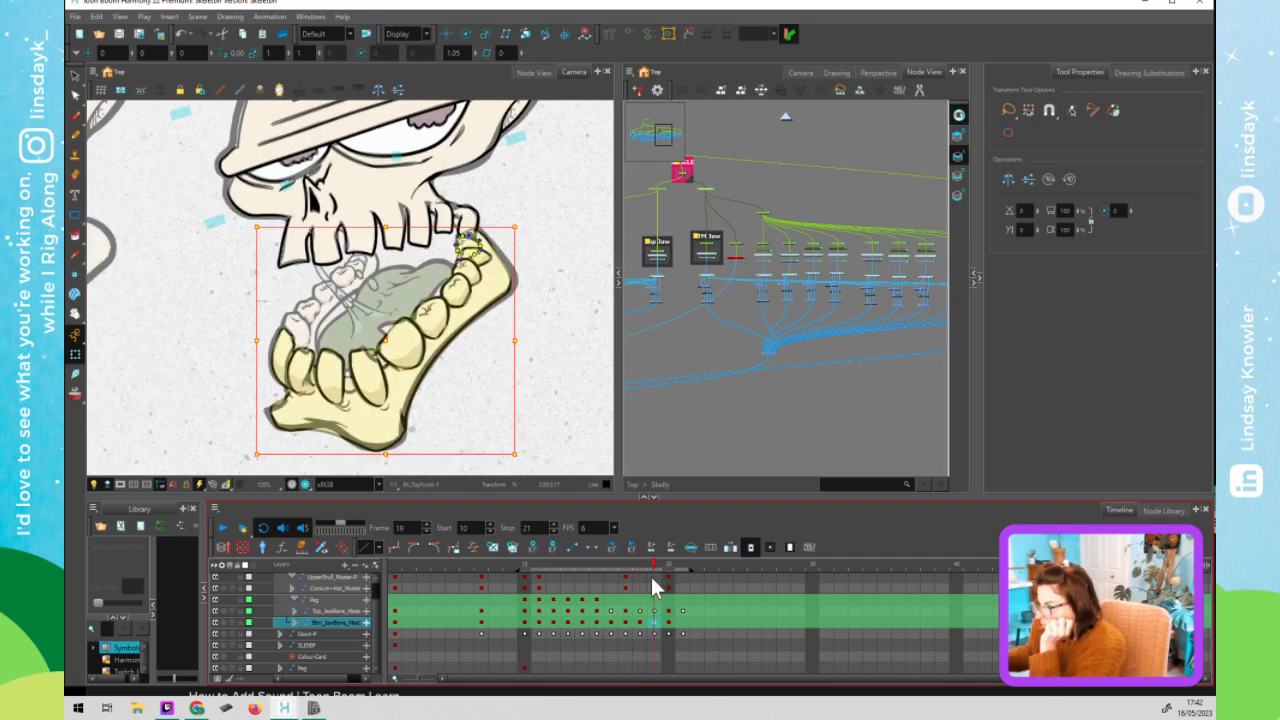
pyautogui.click(641, 582)
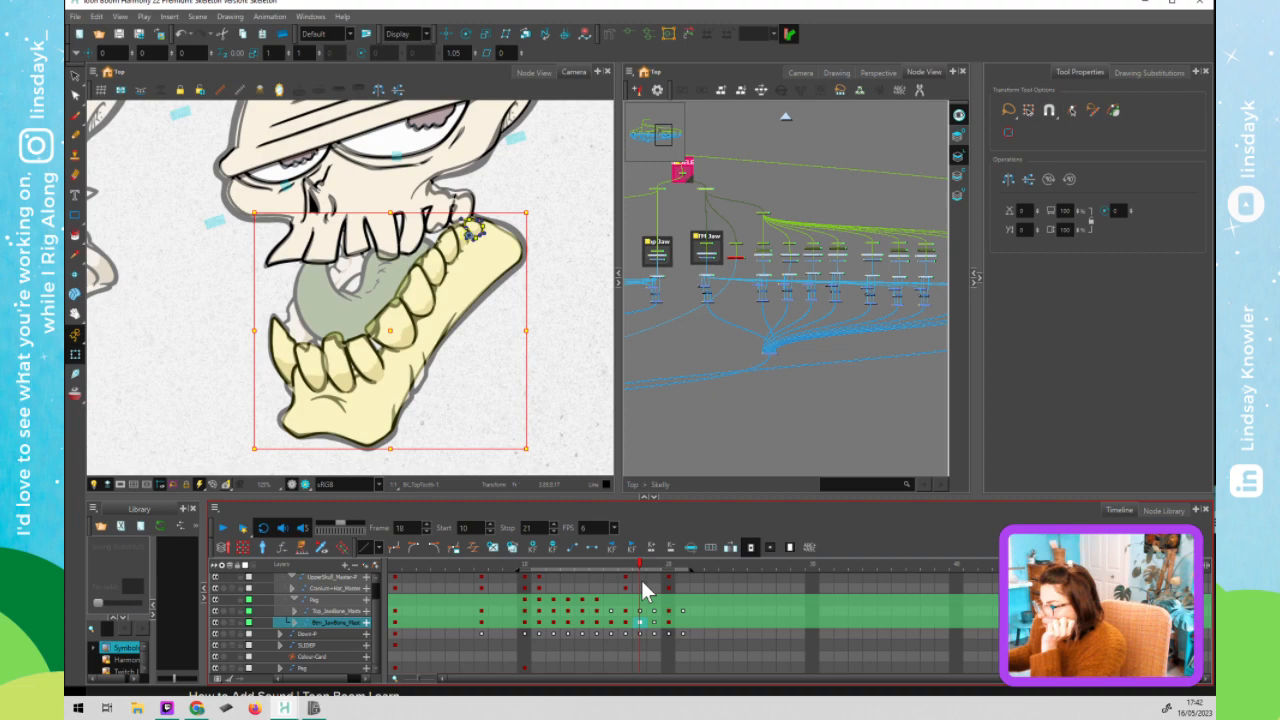
# - Delete the bottom jaw main peg's keyframe at frame 18, with its child layers expanded in the timeline
pyautogui.click(723, 174)
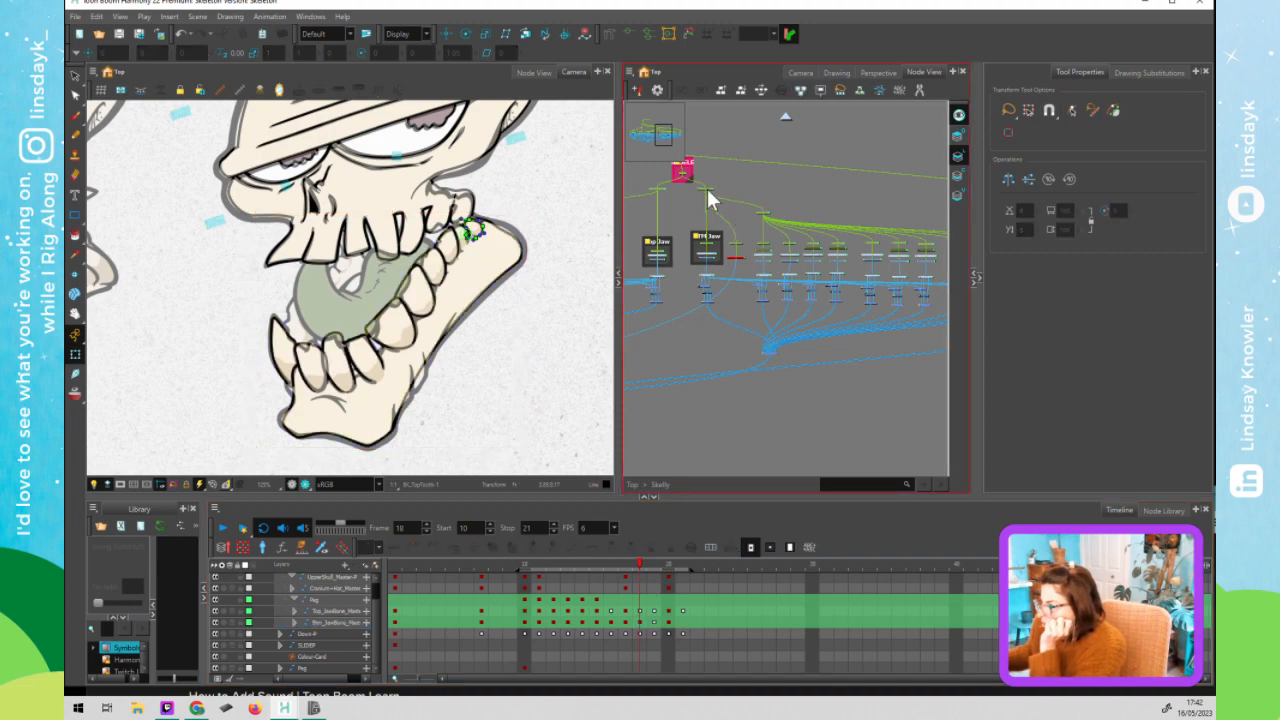
pyautogui.click(707, 189)
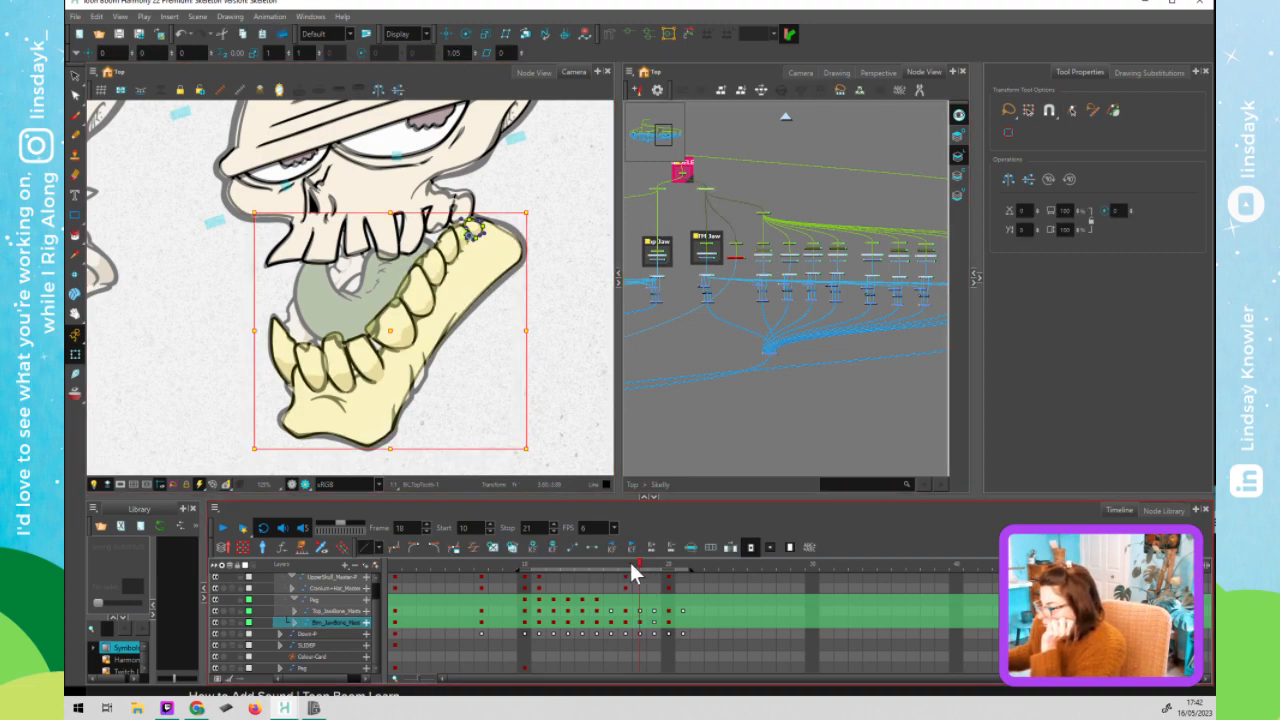
pyautogui.click(626, 566)
pyautogui.click(640, 566)
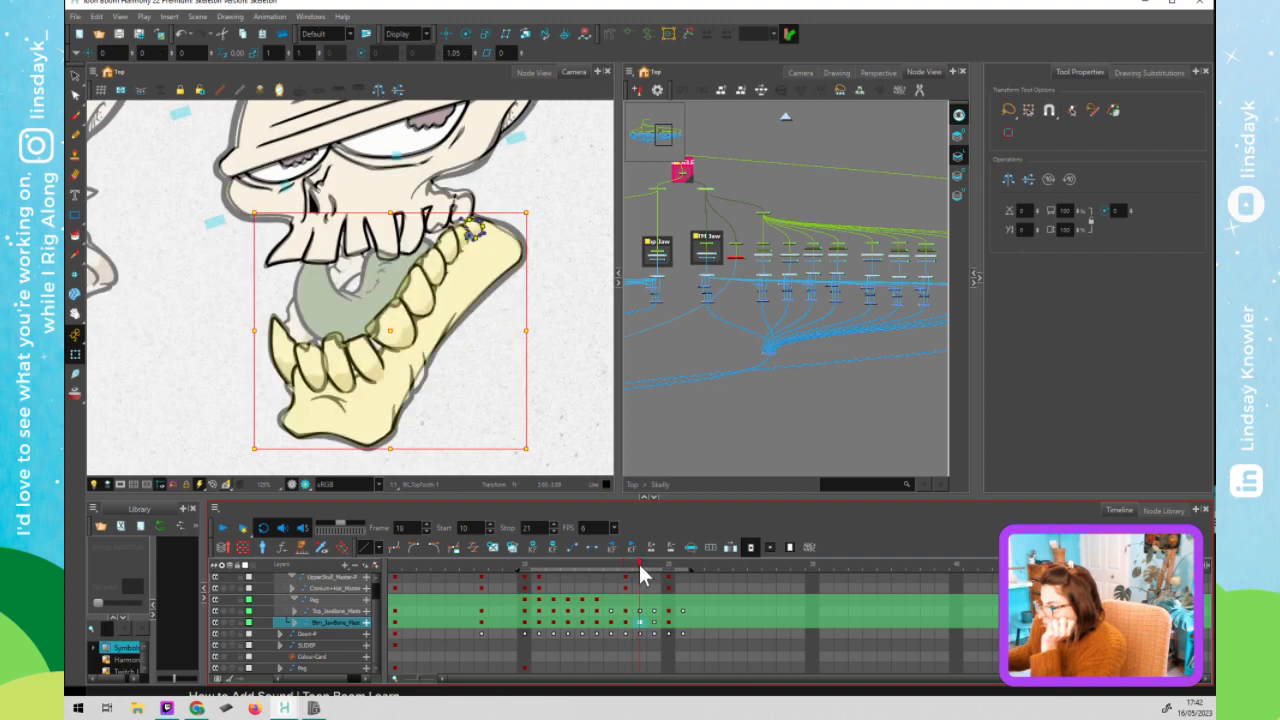
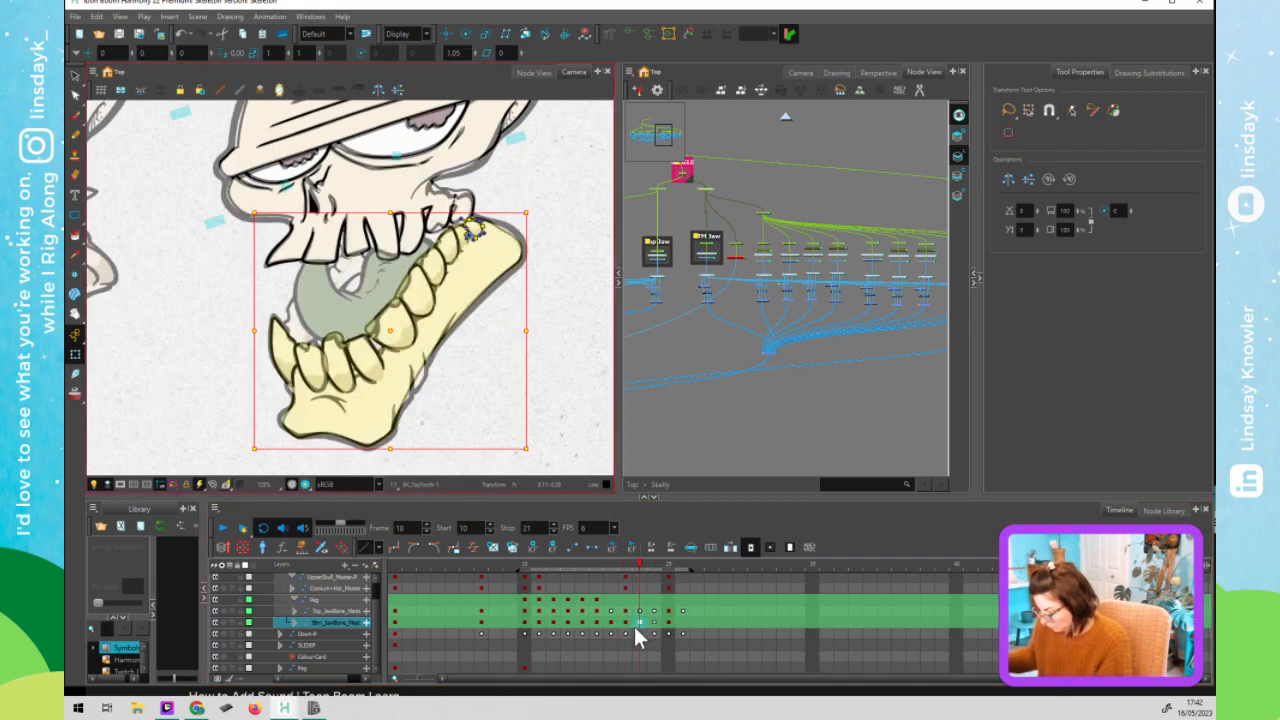
pyautogui.click(636, 627)
pyautogui.press('-')
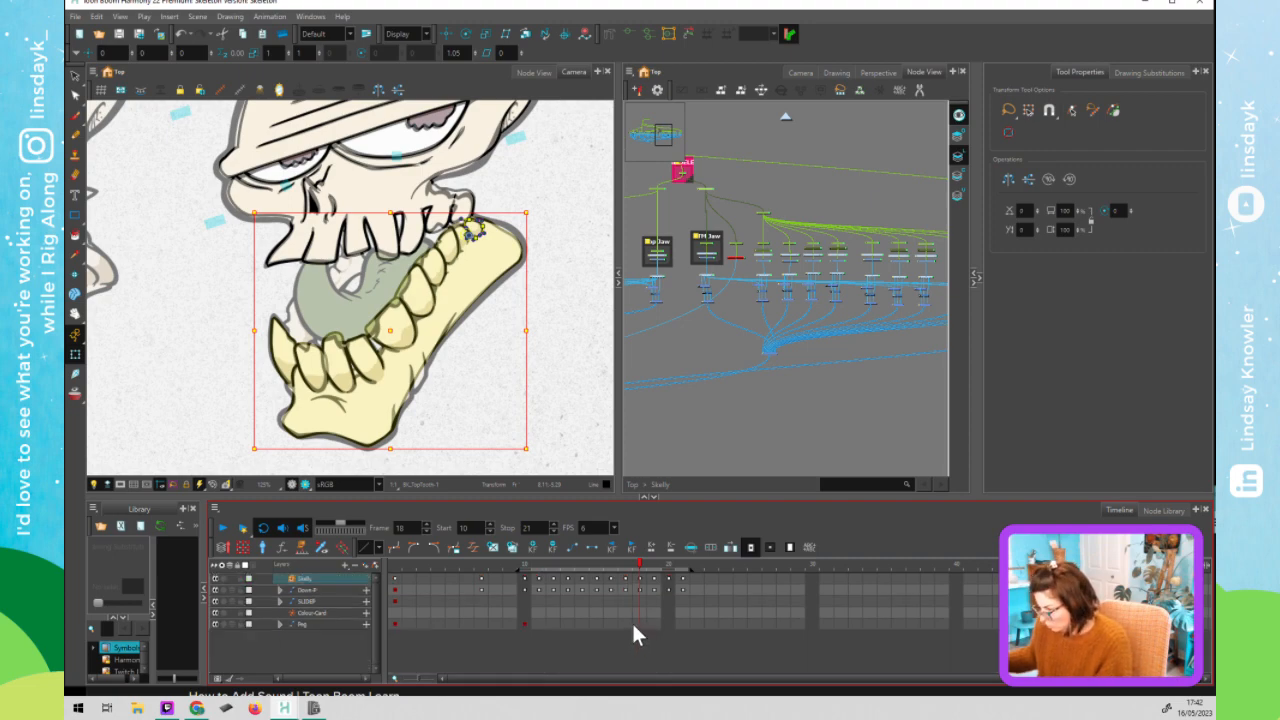
pyautogui.press('o')
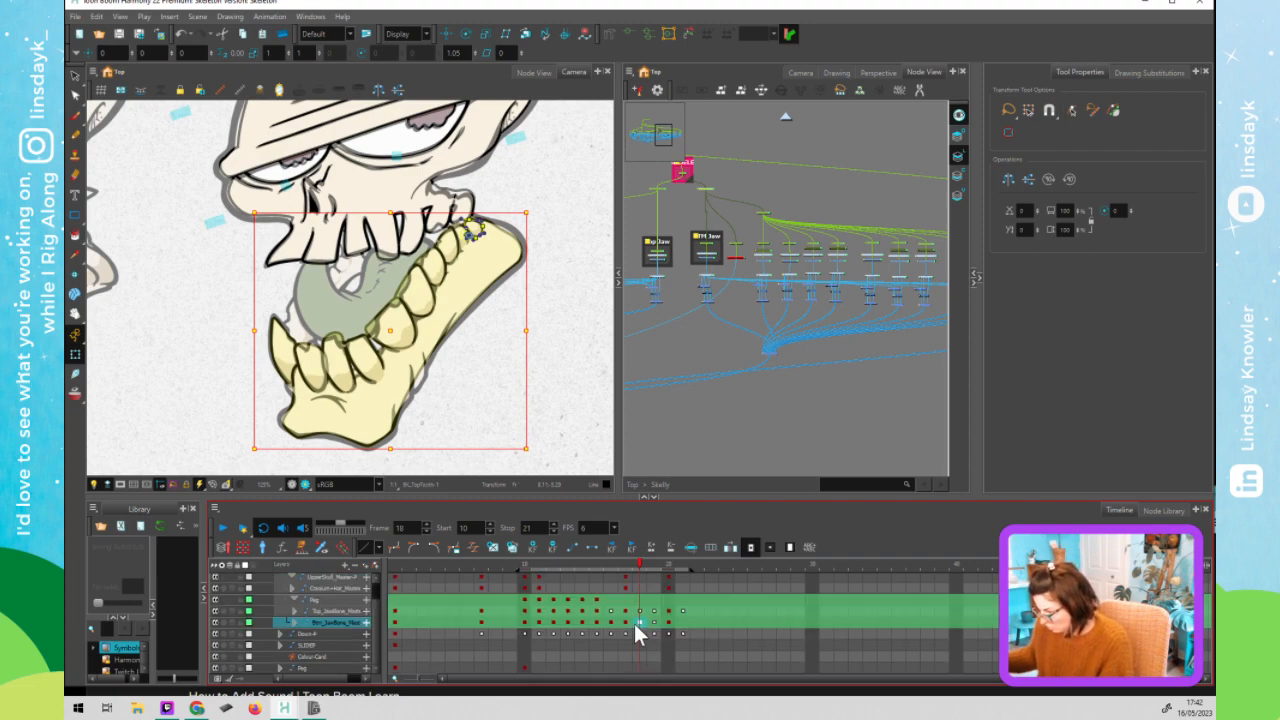
pyautogui.click(297, 623)
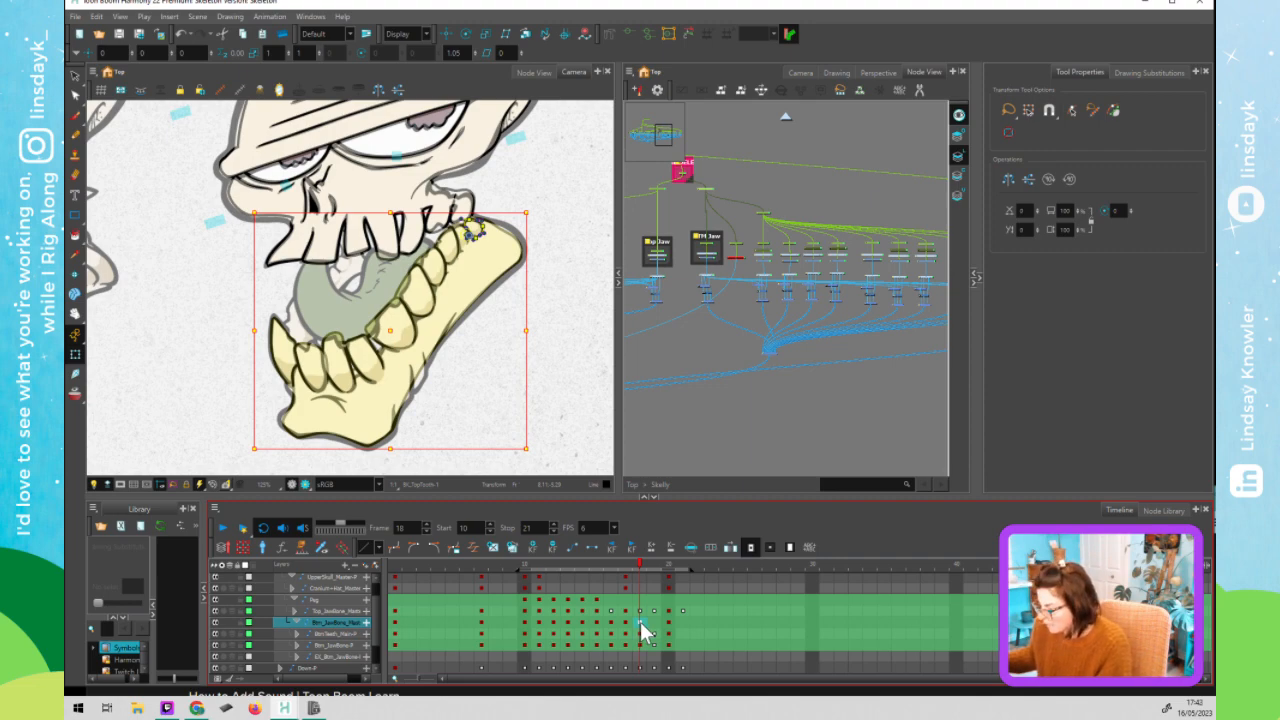
pyautogui.click(642, 624)
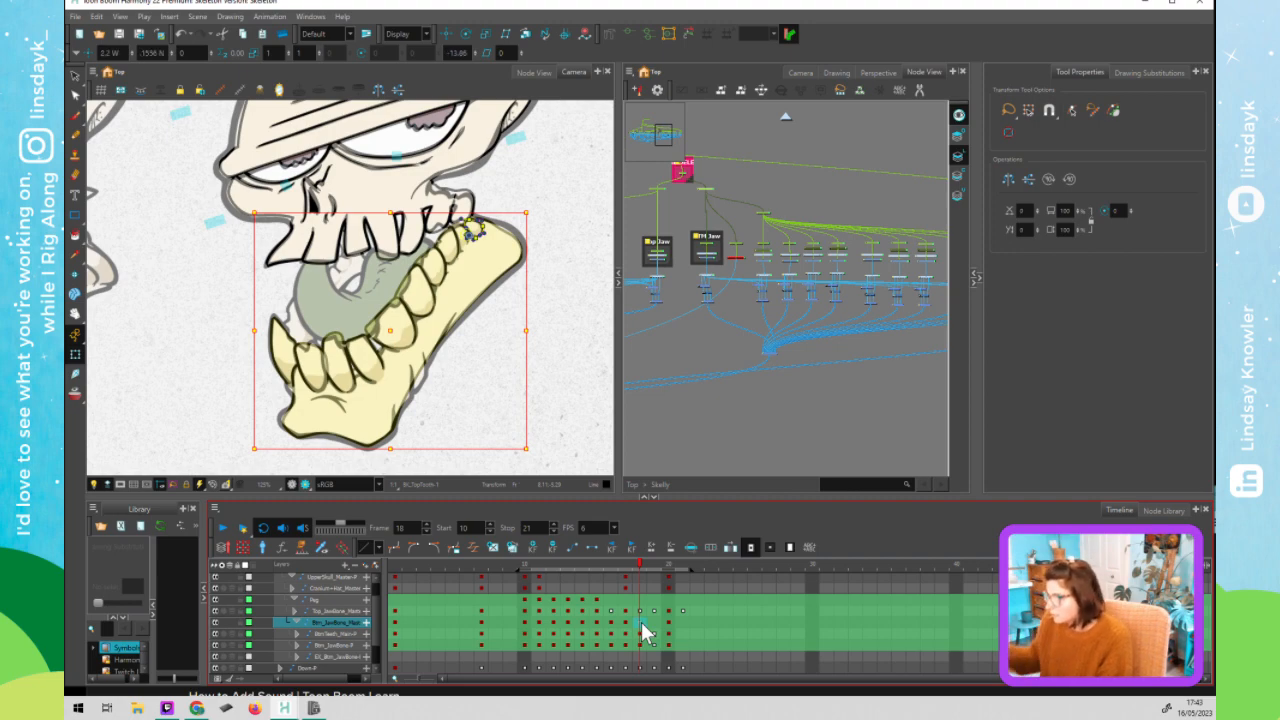
pyautogui.press('Delete')
# - Select the main bottom teeth peg and move and rotate the teeth onto the reference jaw's teeth at frame 18
pyautogui.click(747, 240)
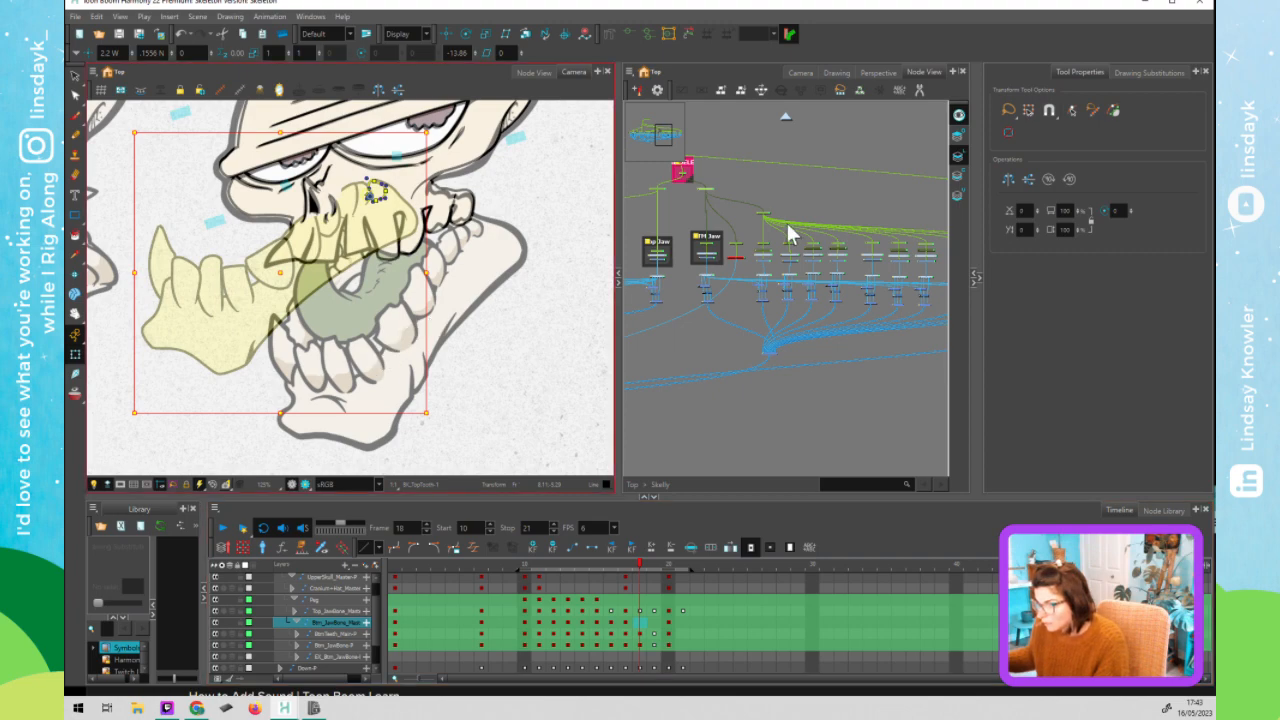
pyautogui.click(762, 212)
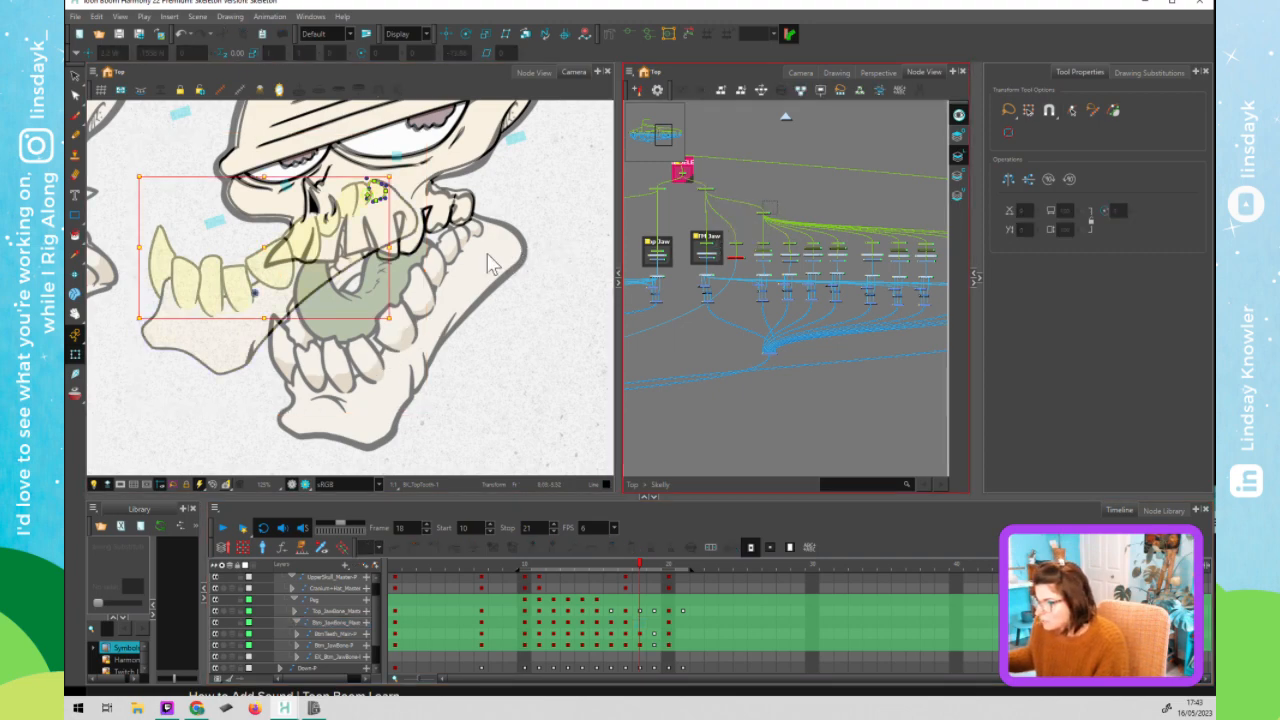
pyautogui.moveTo(266, 273)
pyautogui.mouseDown()
pyautogui.moveTo(379, 339)
pyautogui.moveTo(399, 337)
pyautogui.mouseUp()
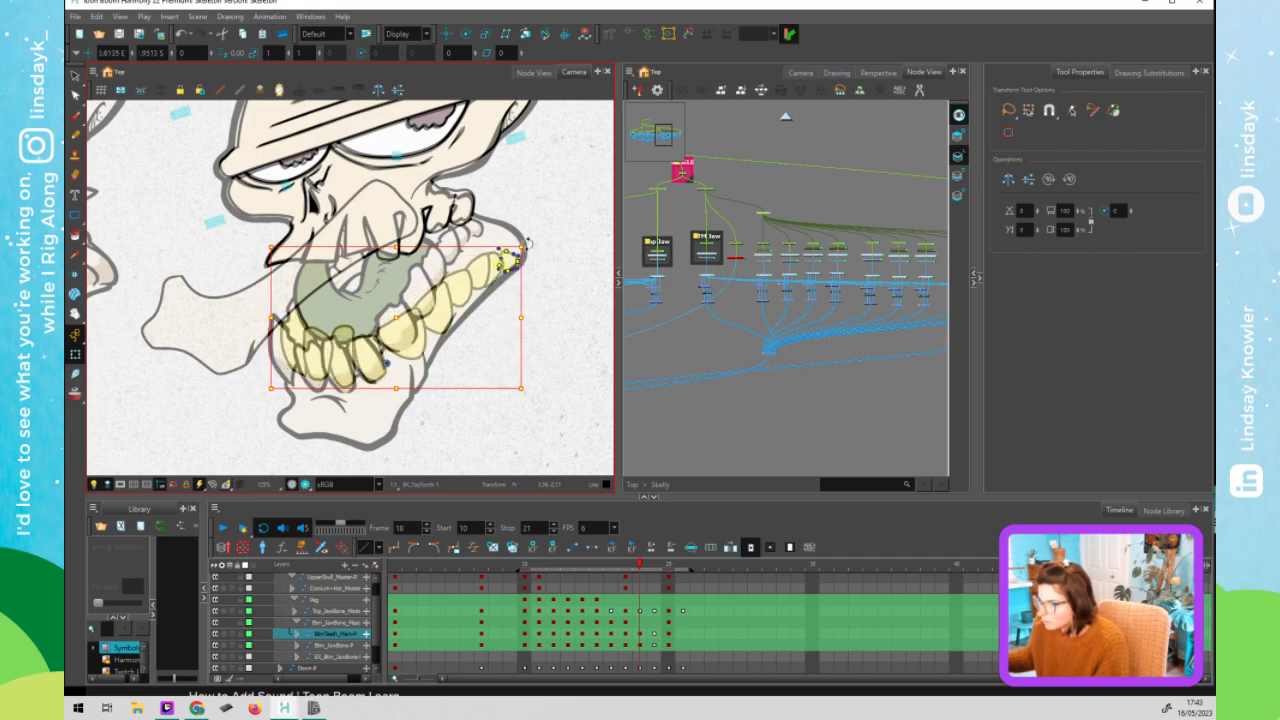
pyautogui.moveTo(513, 210); pyautogui.dragTo(491, 195)
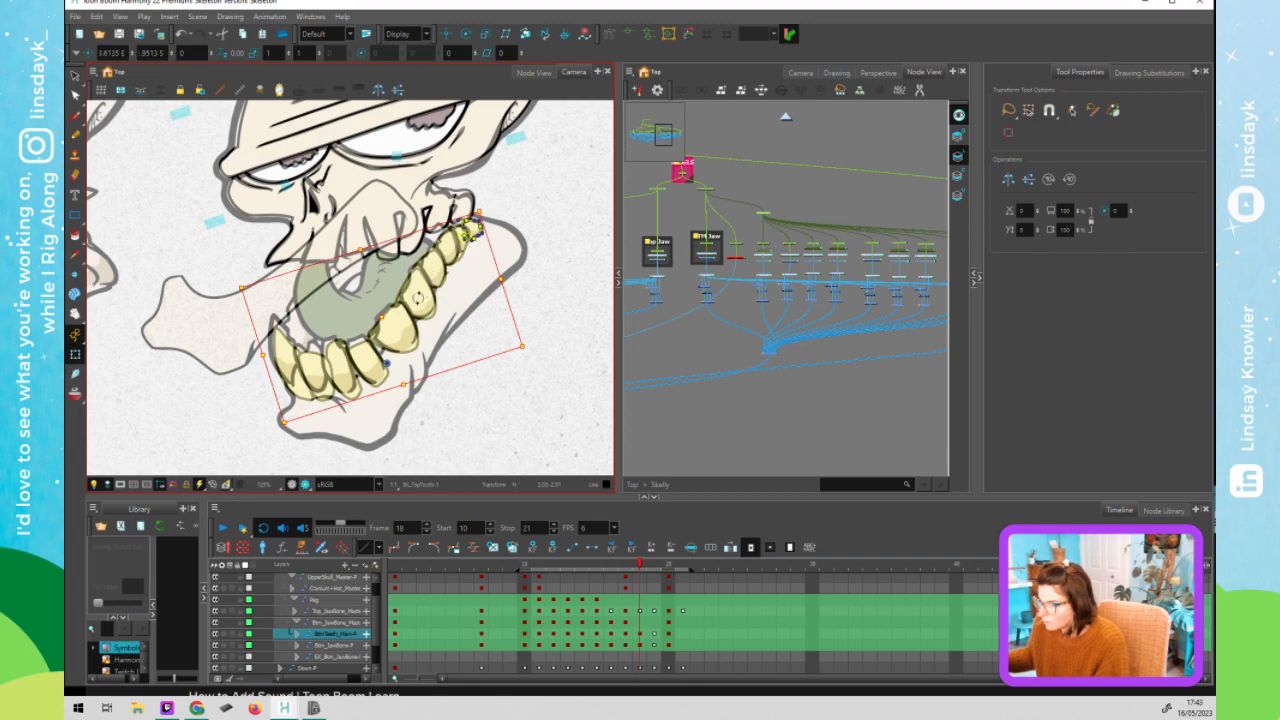
pyautogui.moveTo(390, 318); pyautogui.dragTo(380, 318)
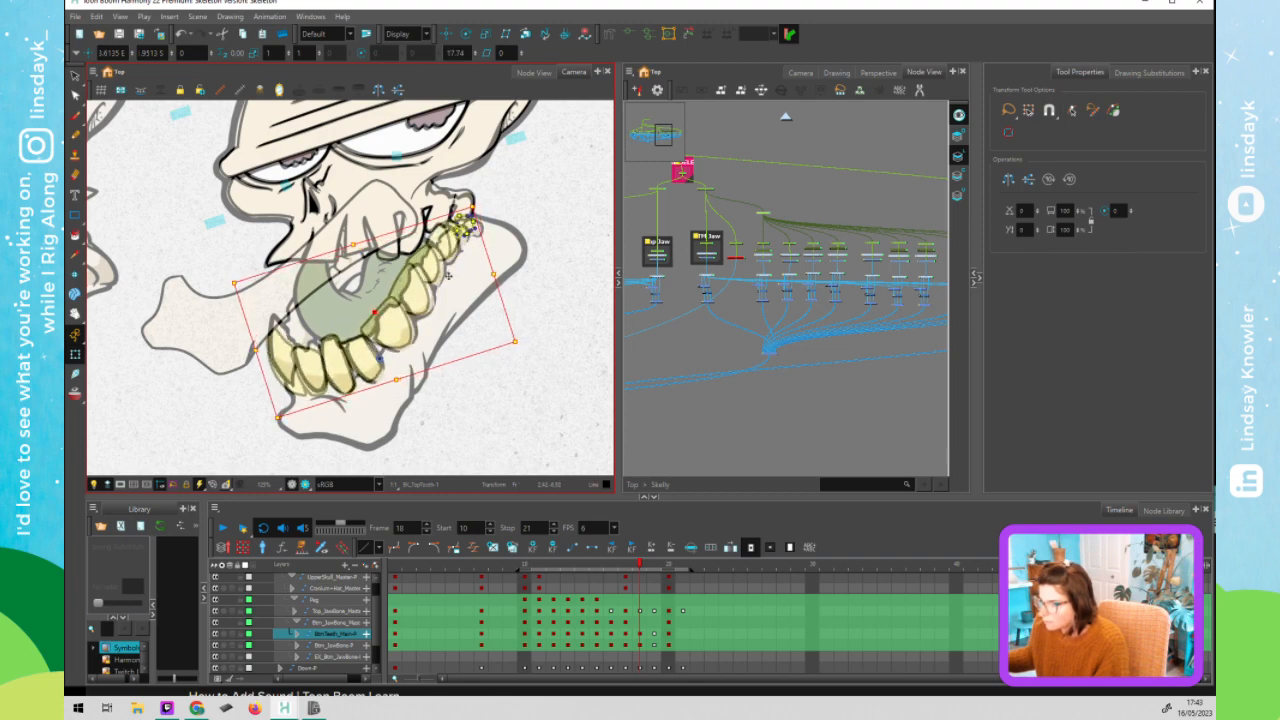
pyautogui.moveTo(485, 204); pyautogui.dragTo(497, 208)
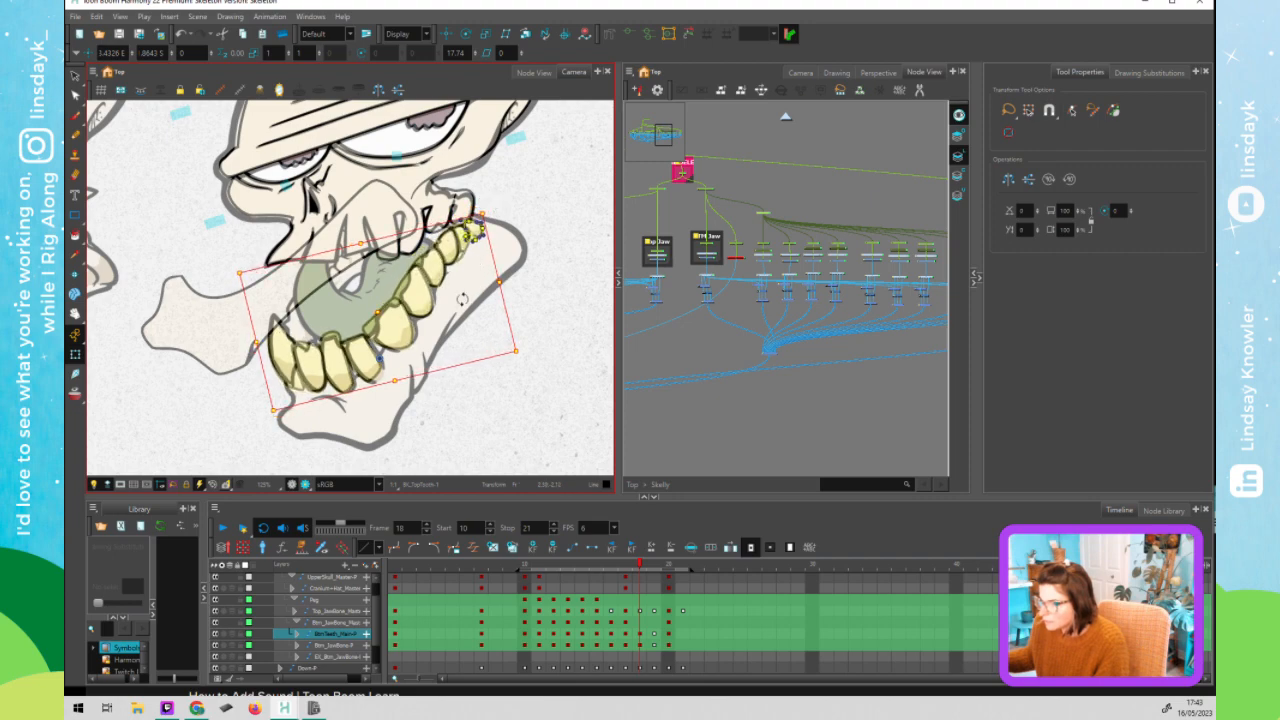
# - Move the bottom jawbone onto the reference jaw at frame 18 and rotate it about 14.28 degrees to match its outline
pyautogui.click(749, 231)
pyautogui.click(752, 240)
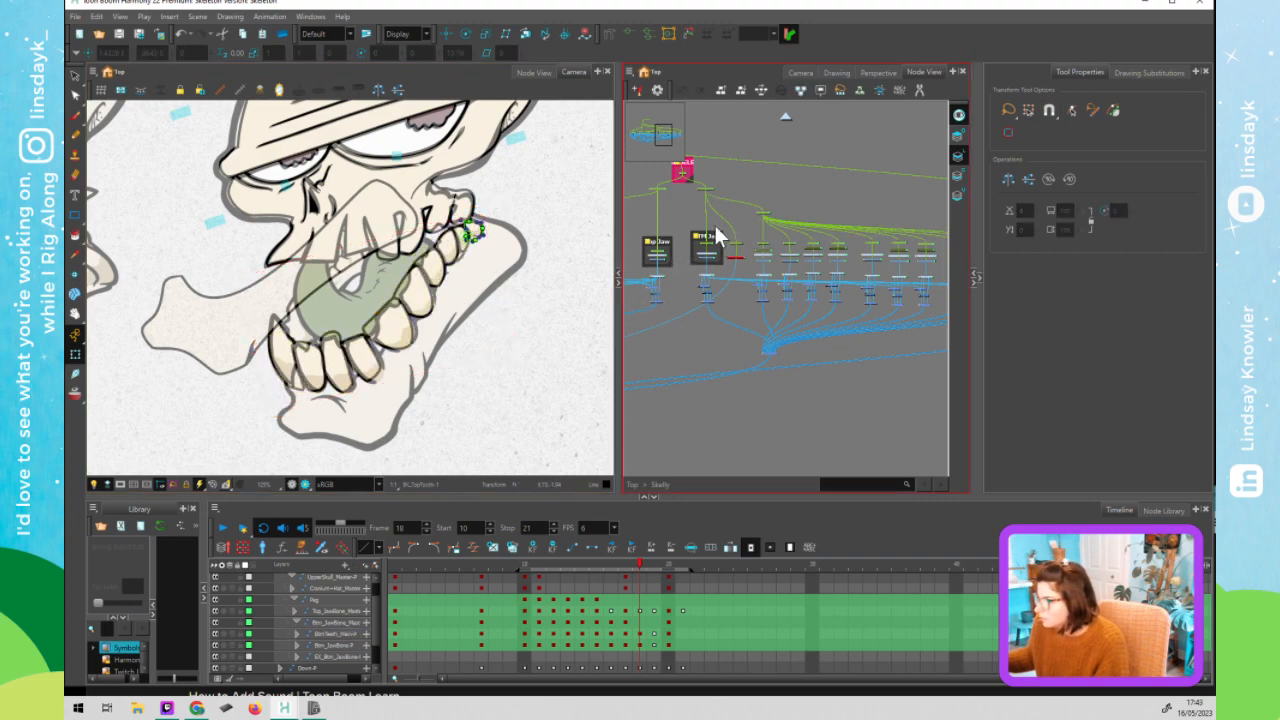
pyautogui.click(706, 255)
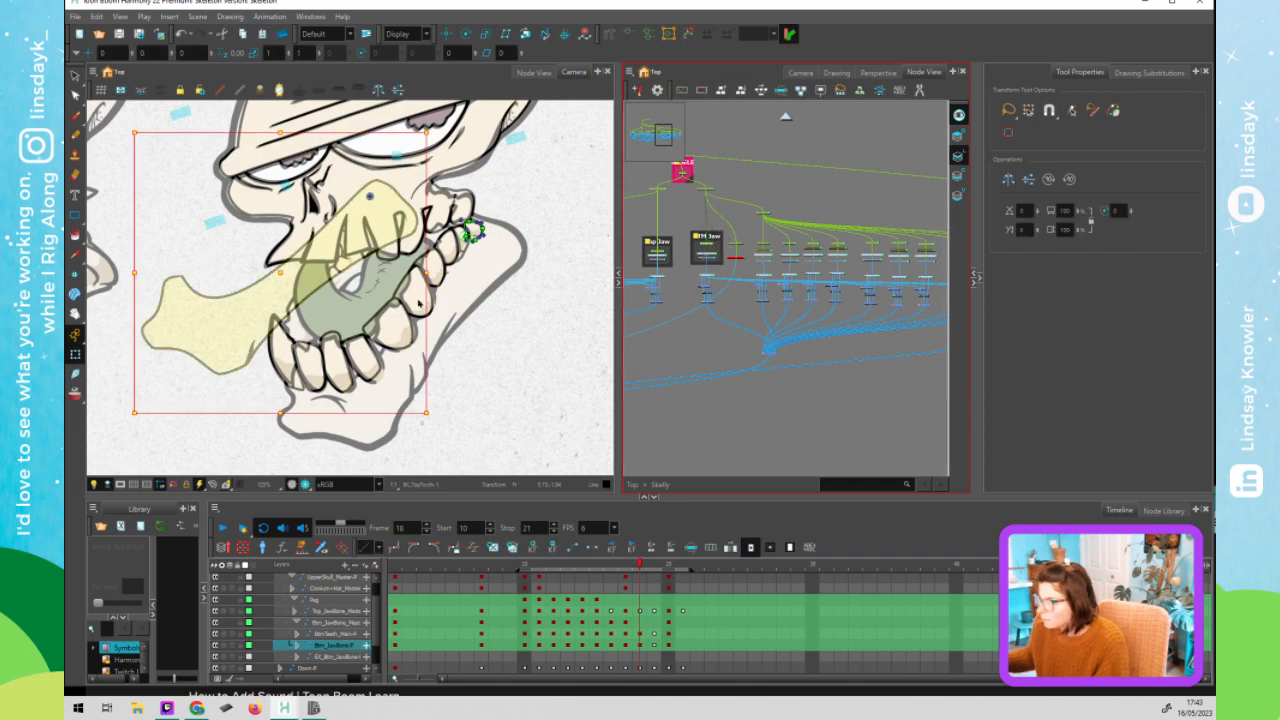
pyautogui.moveTo(300, 265); pyautogui.dragTo(401, 298)
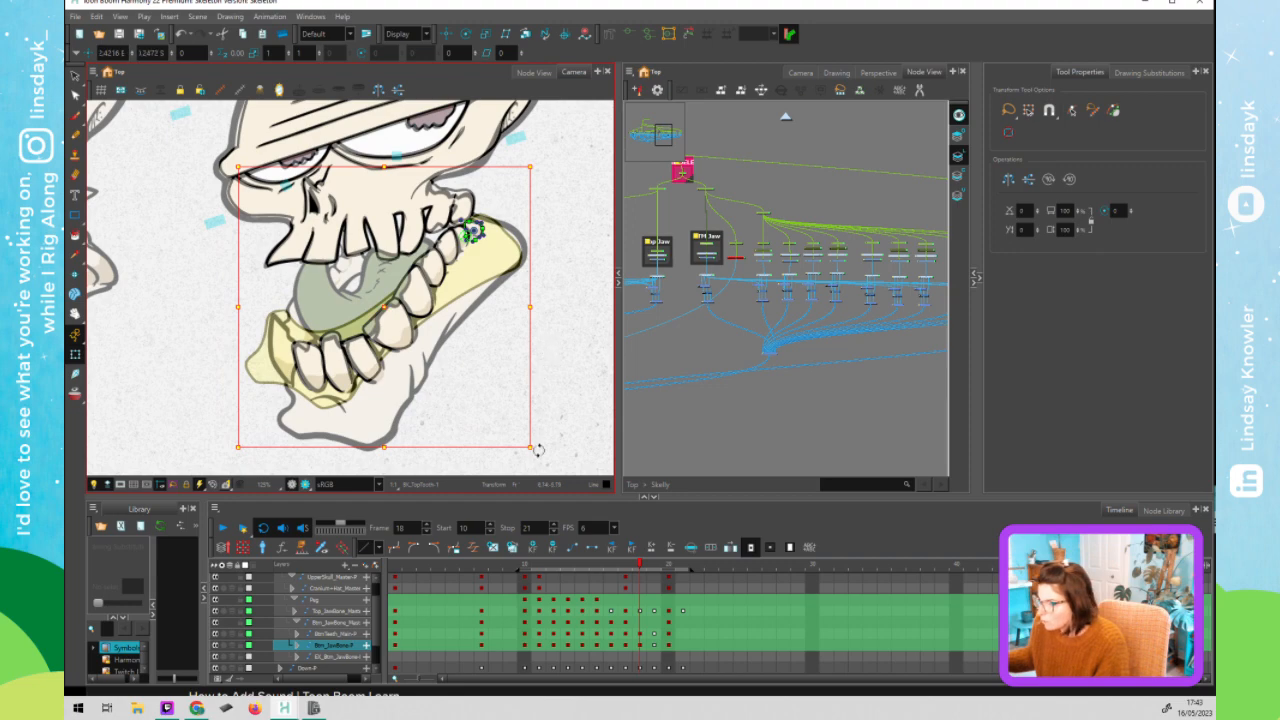
pyautogui.moveTo(564, 455); pyautogui.dragTo(600, 449)
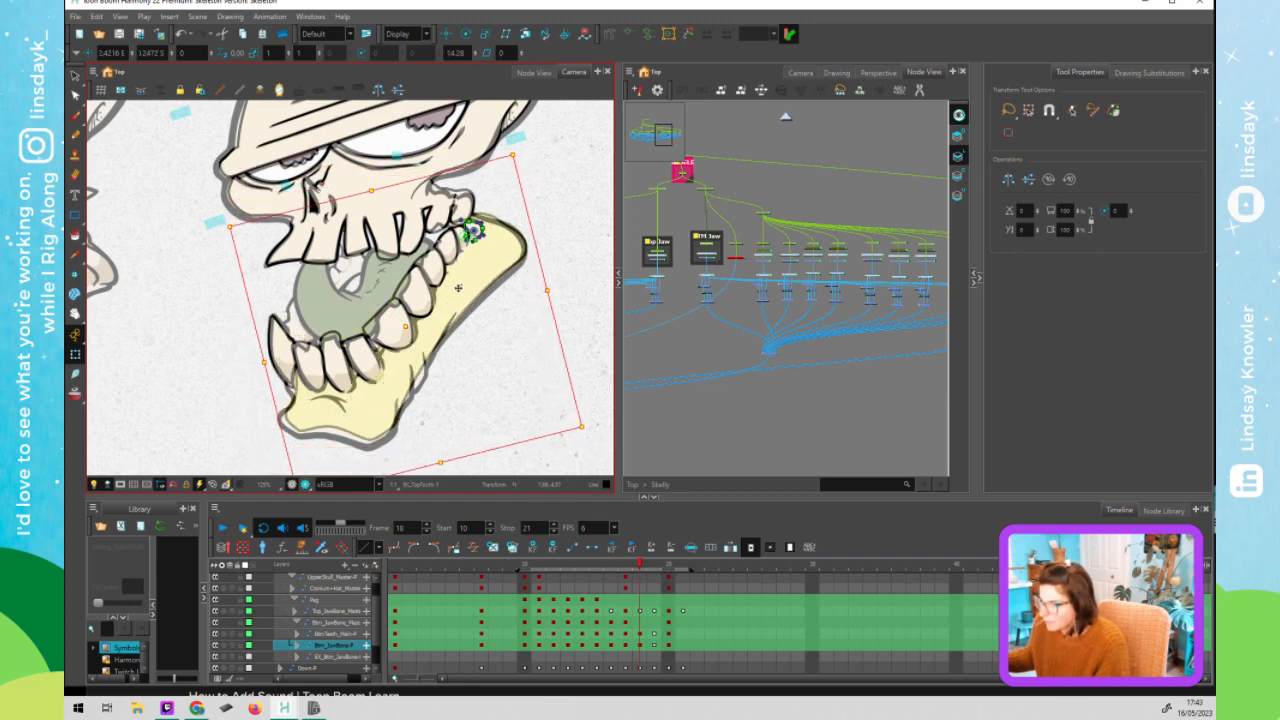
pyautogui.moveTo(430, 327); pyautogui.dragTo(425, 333)
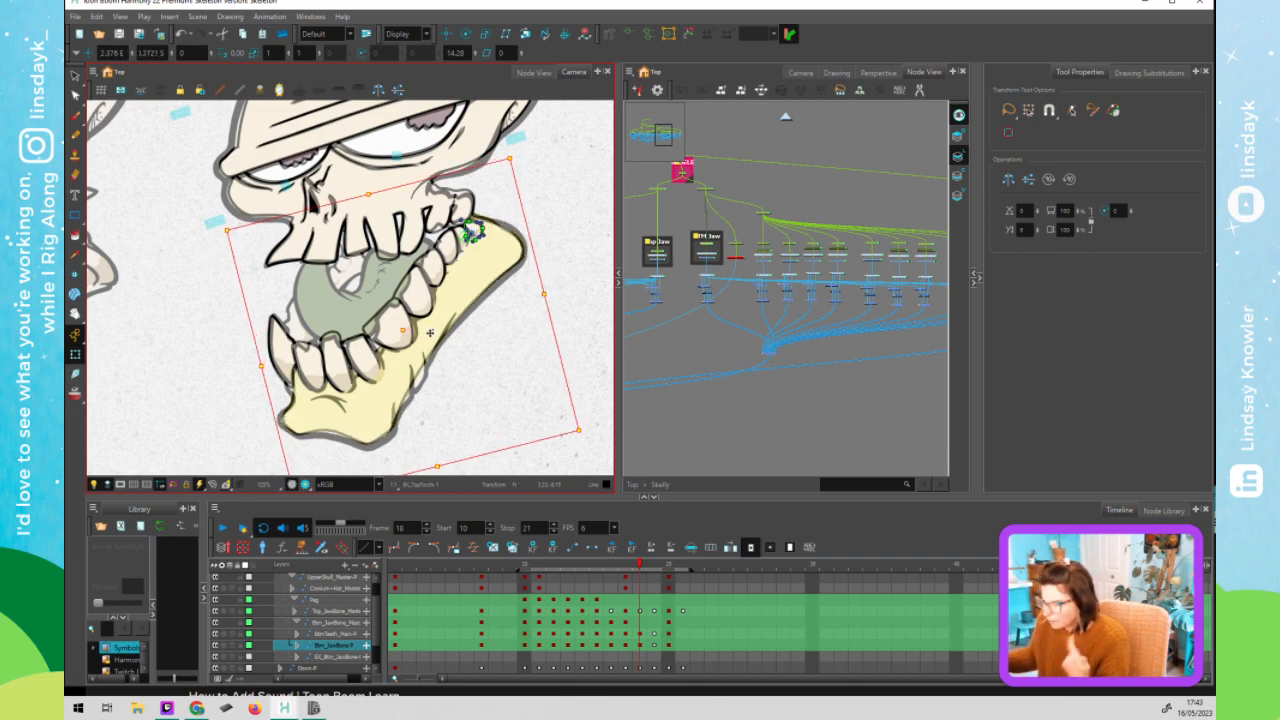
# - Swap the extra bottom jawbone drawing to substitution 1 at frame 18 and compare it with frame 17
pyautogui.click(738, 264)
pyautogui.click(736, 261)
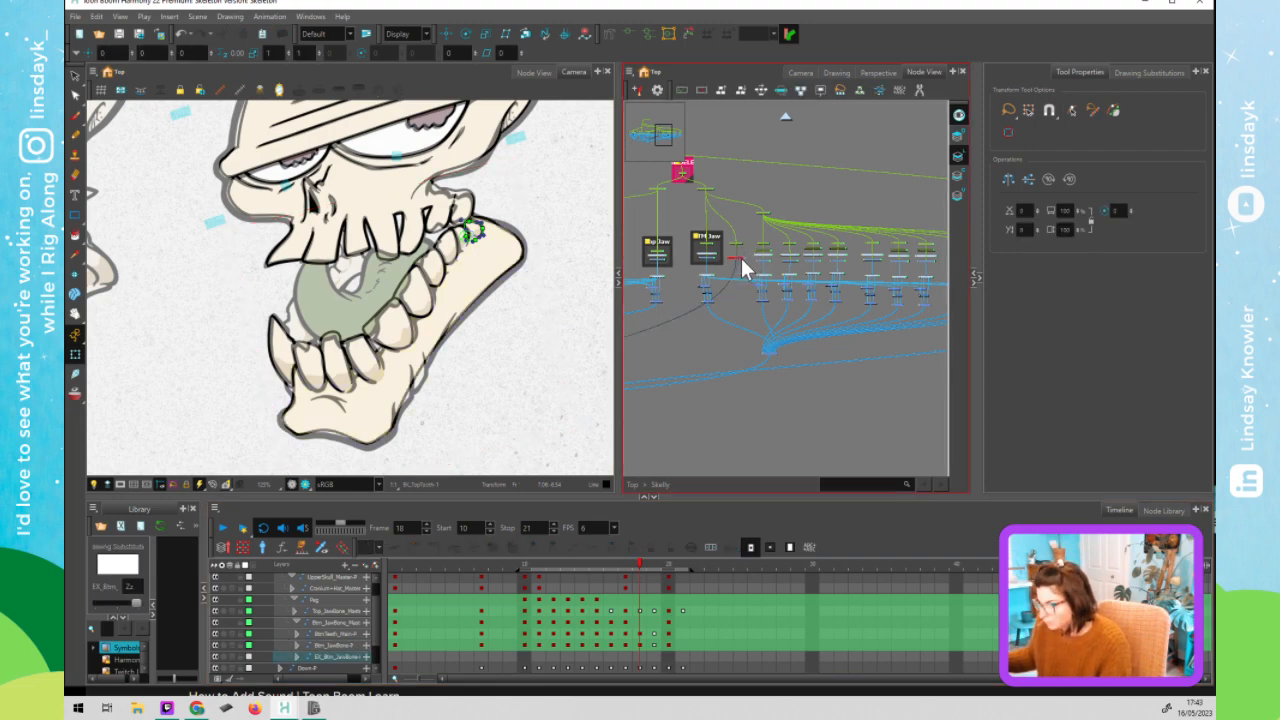
pyautogui.press('a')
pyautogui.click(730, 271)
pyautogui.click(736, 258)
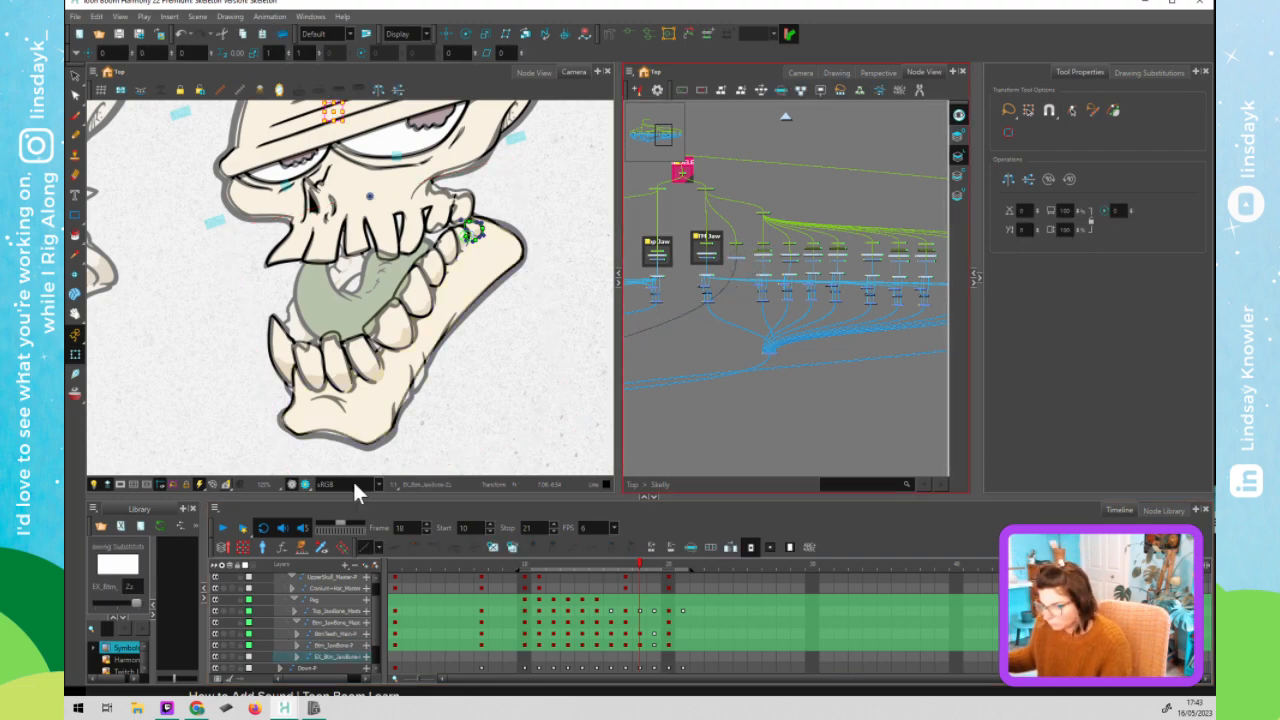
pyautogui.click(117, 603)
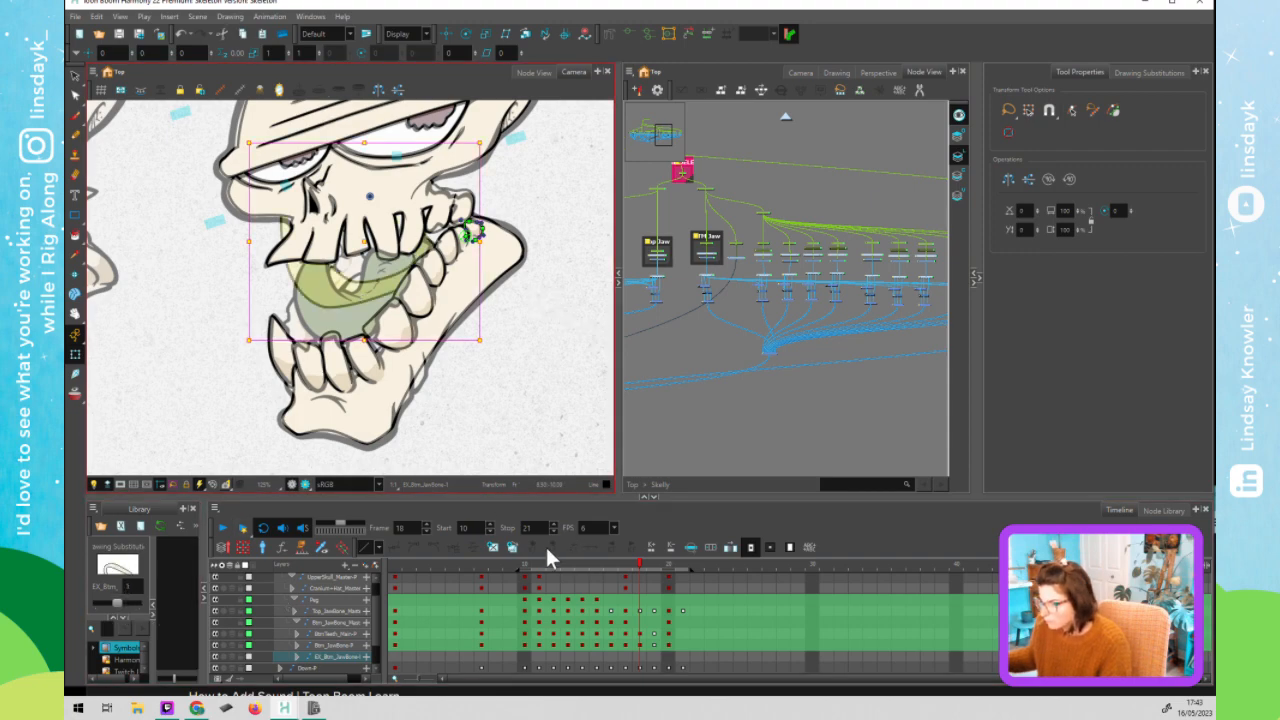
pyautogui.click(634, 574)
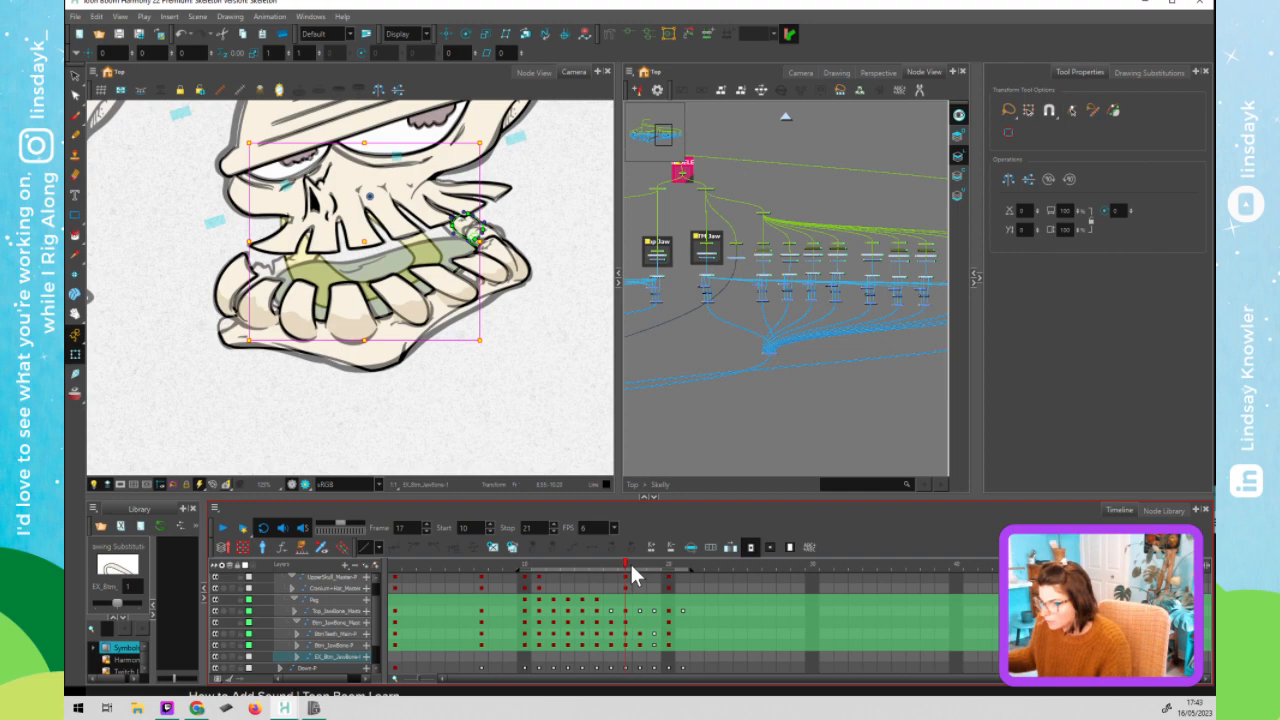
# - Compare the jaw at frames 16 and 17 and inspect the extra bottom jawbone's peg before returning to frame 18
pyautogui.click(601, 566)
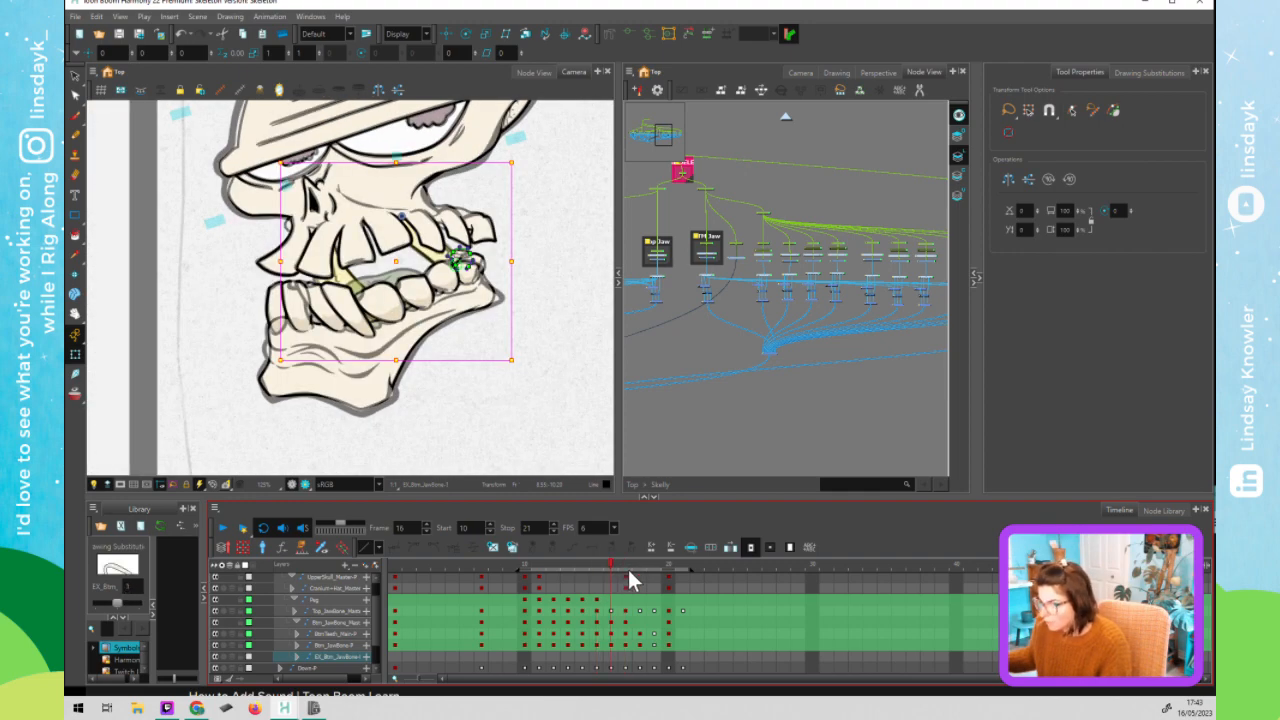
pyautogui.click(627, 570)
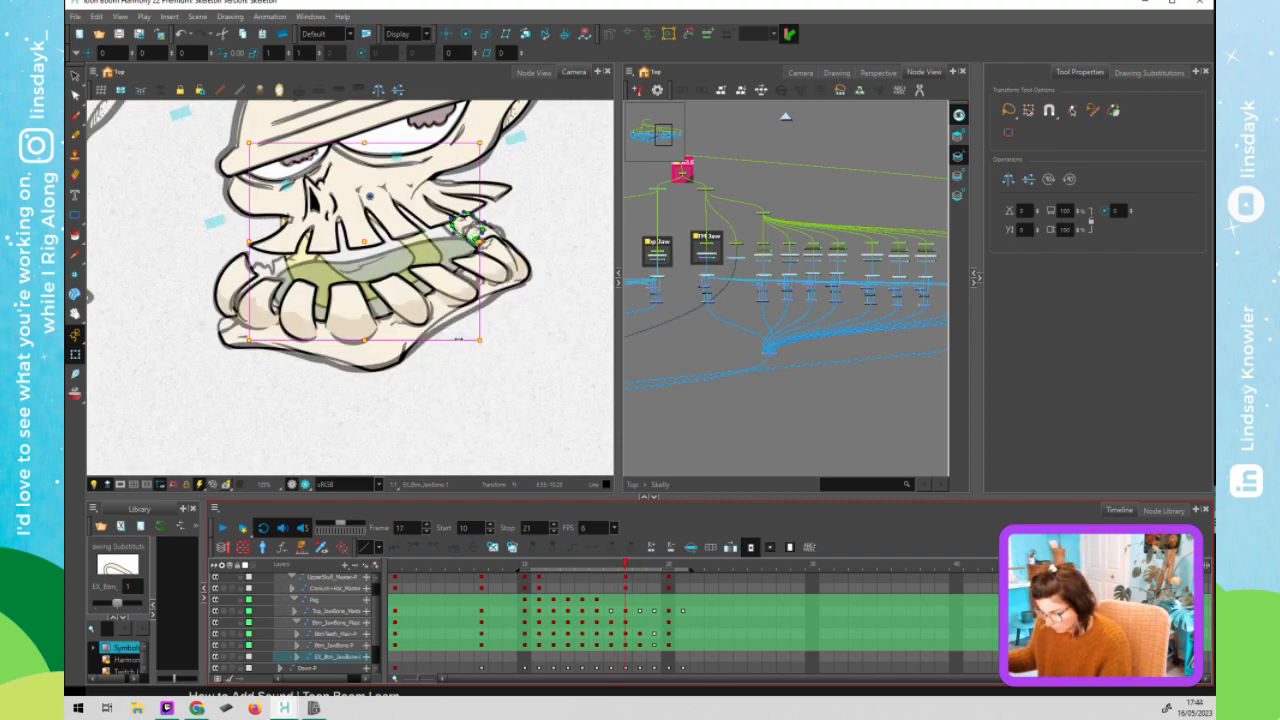
pyautogui.click(470, 338)
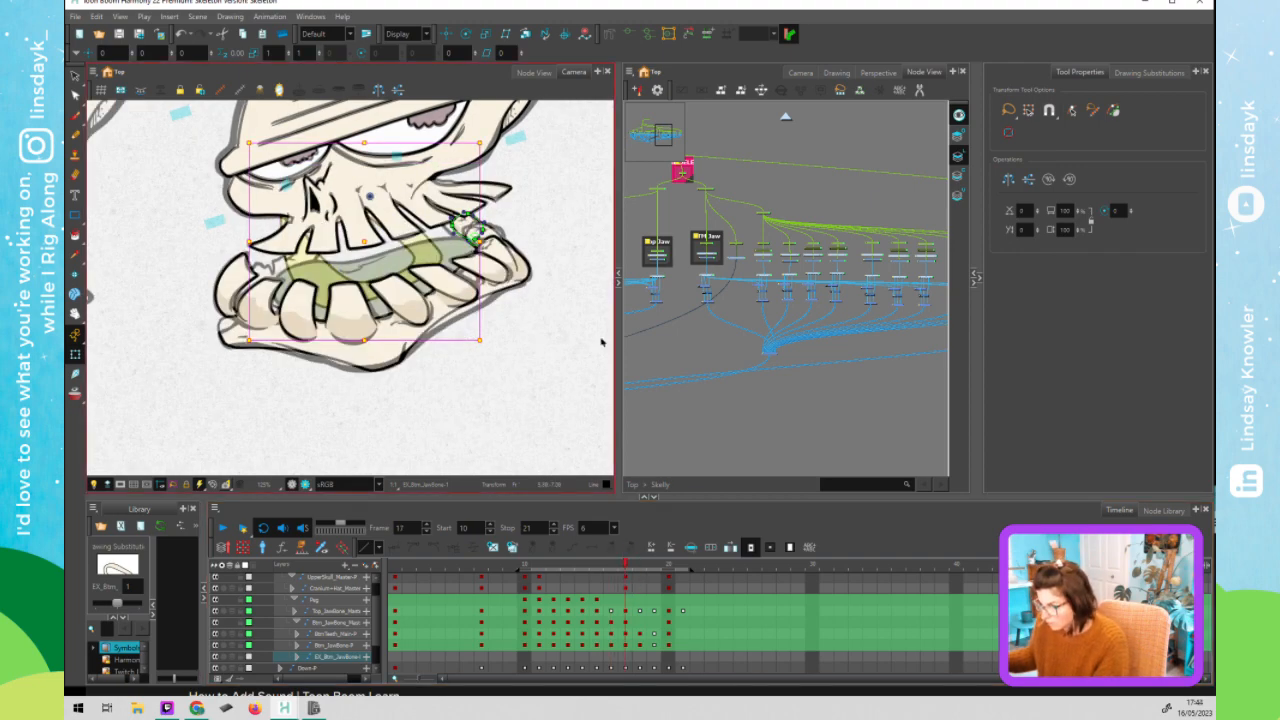
pyautogui.click(740, 258)
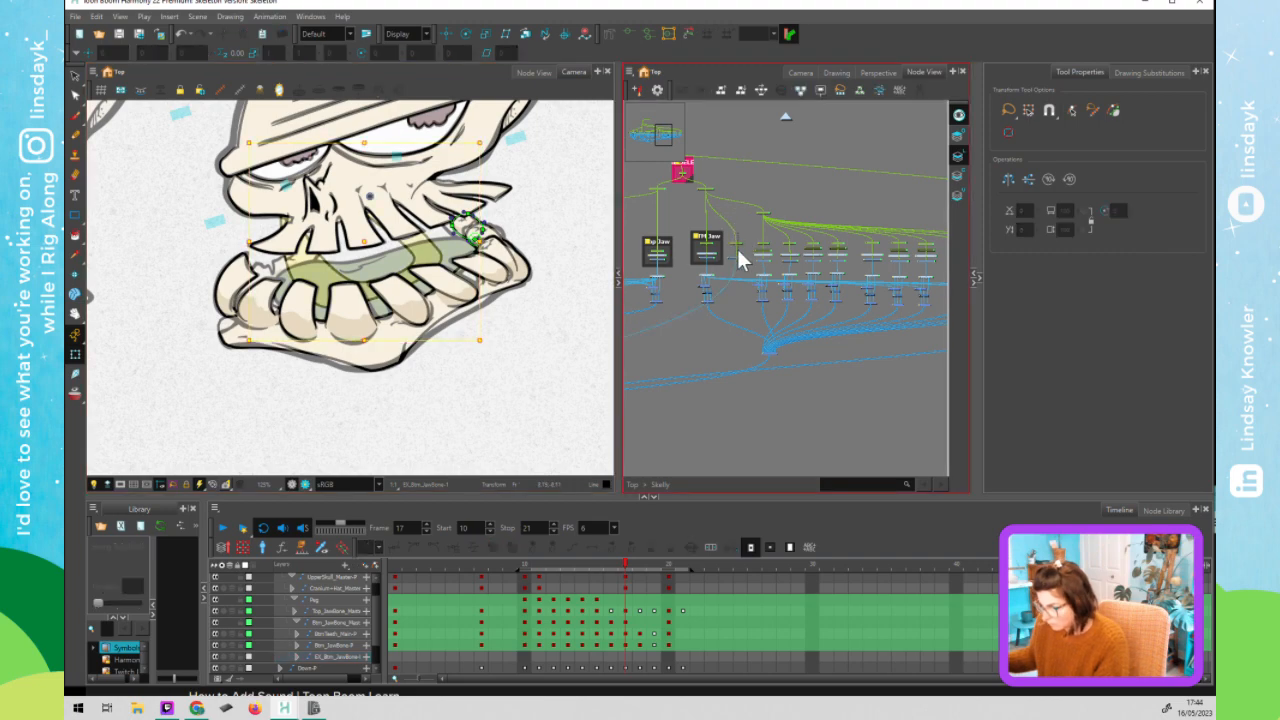
pyautogui.click(740, 258)
pyautogui.click(549, 277)
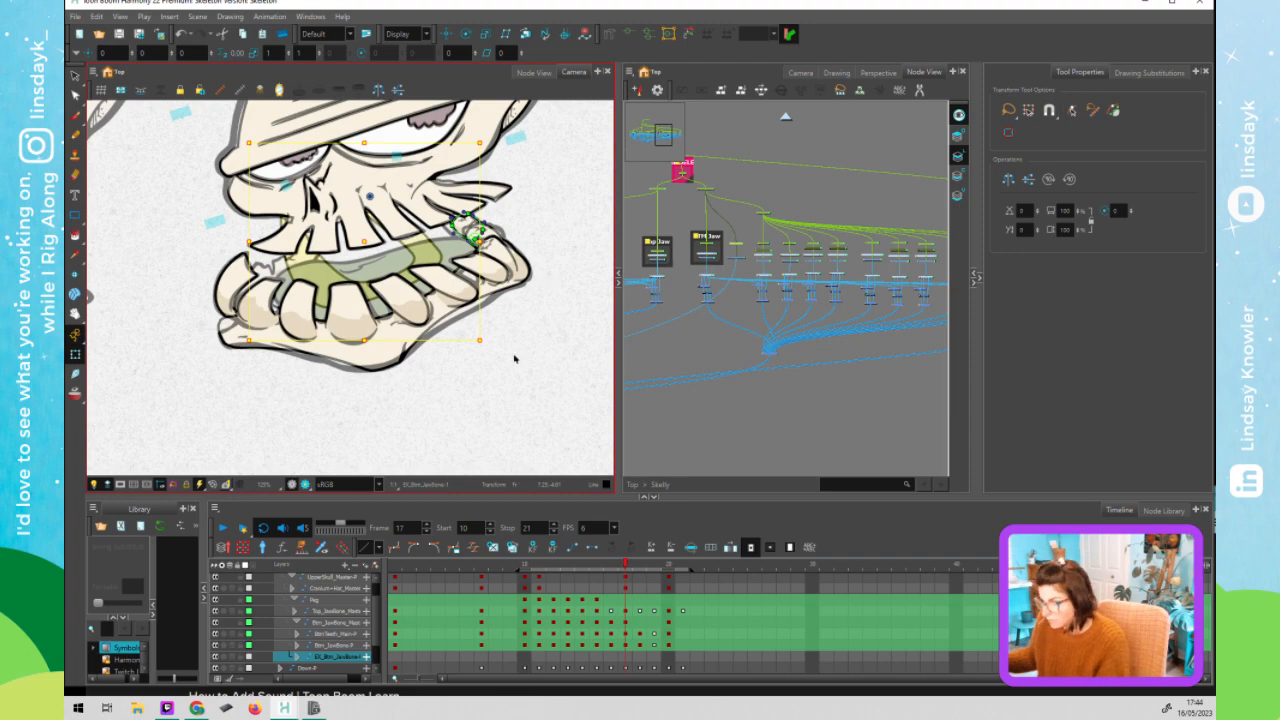
pyautogui.click(623, 560)
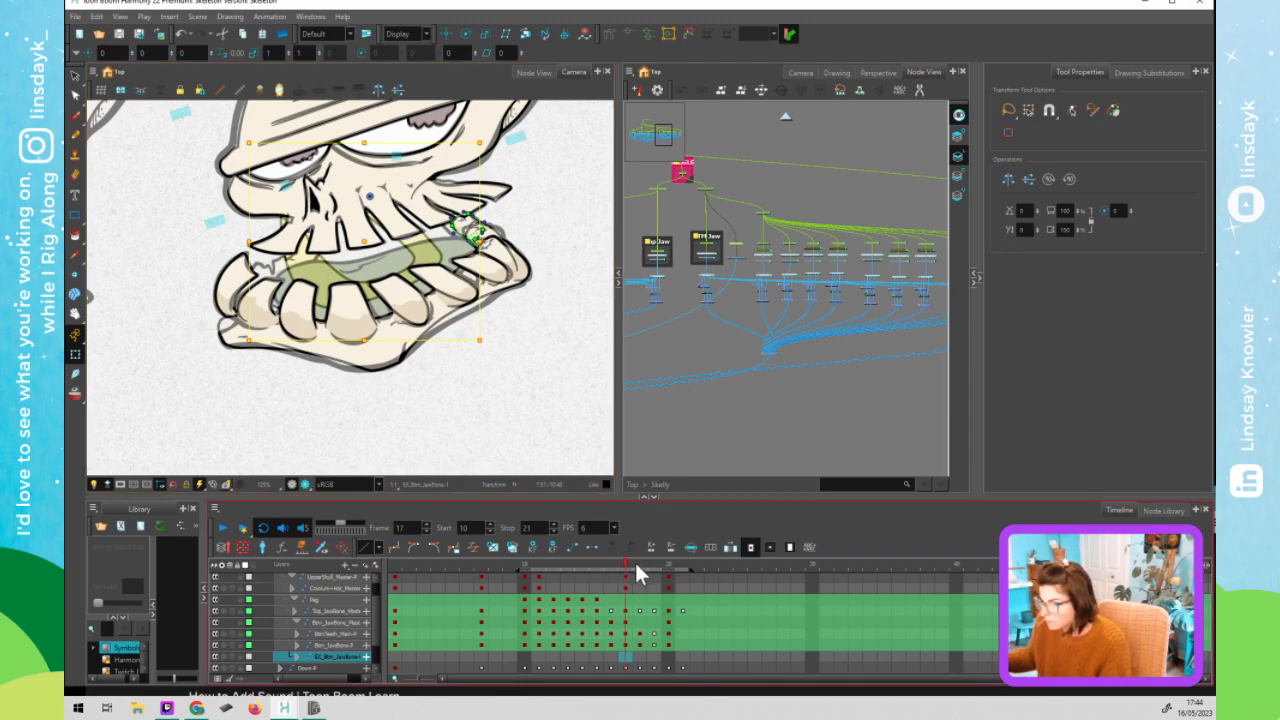
pyautogui.click(634, 560)
# - Inspect the main bottom jaw peg and the main bottom teeth peg at frame 18 to see what each controls
pyautogui.click(718, 188)
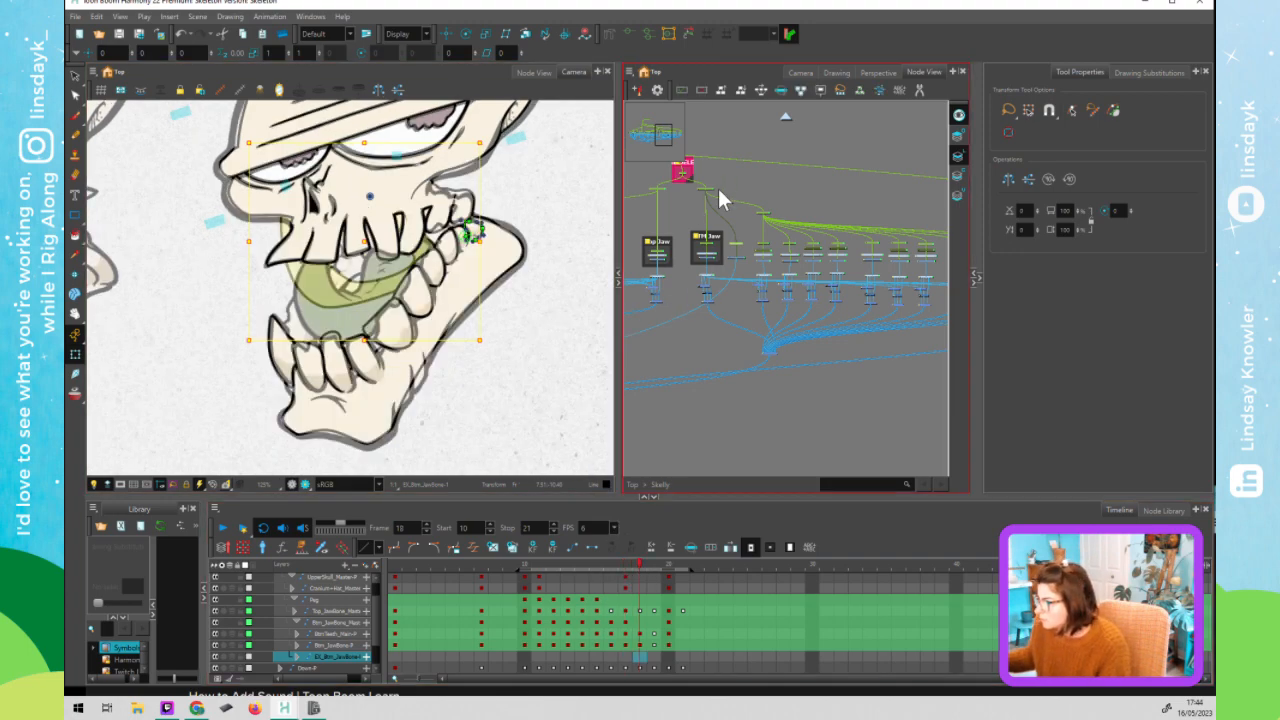
pyautogui.click(707, 188)
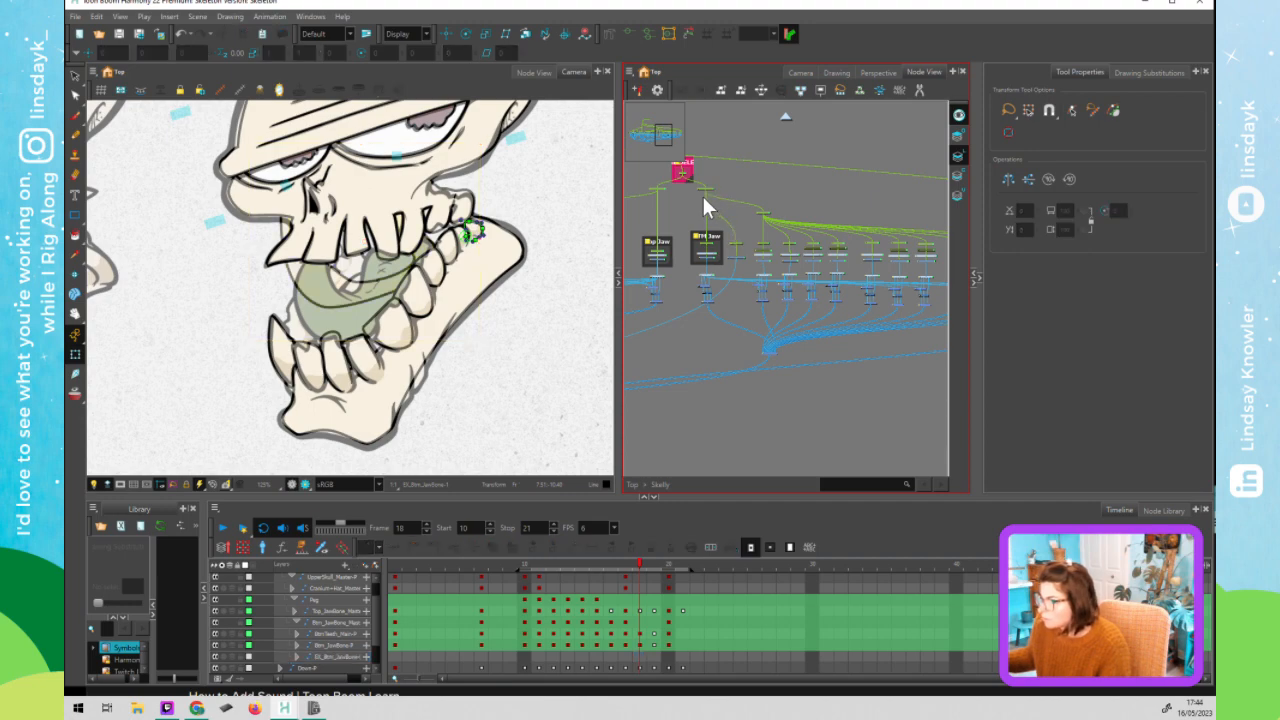
pyautogui.click(706, 198)
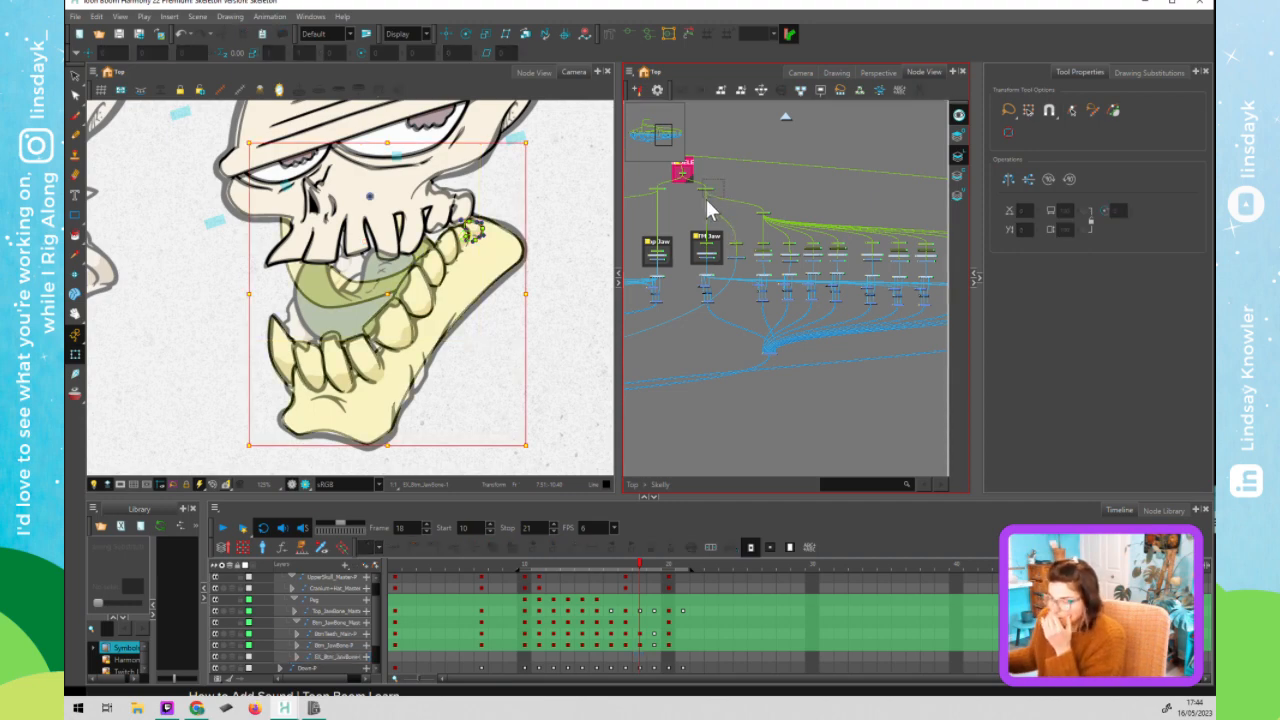
pyautogui.click(347, 300)
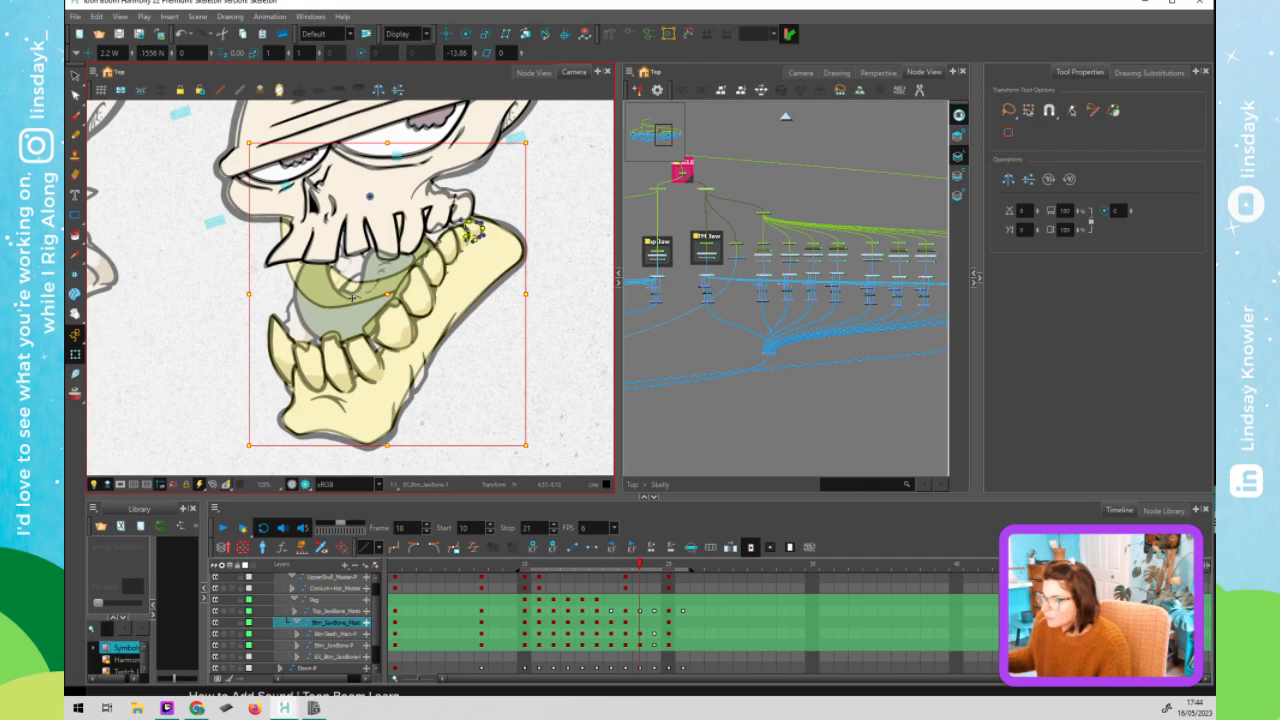
pyautogui.click(721, 178)
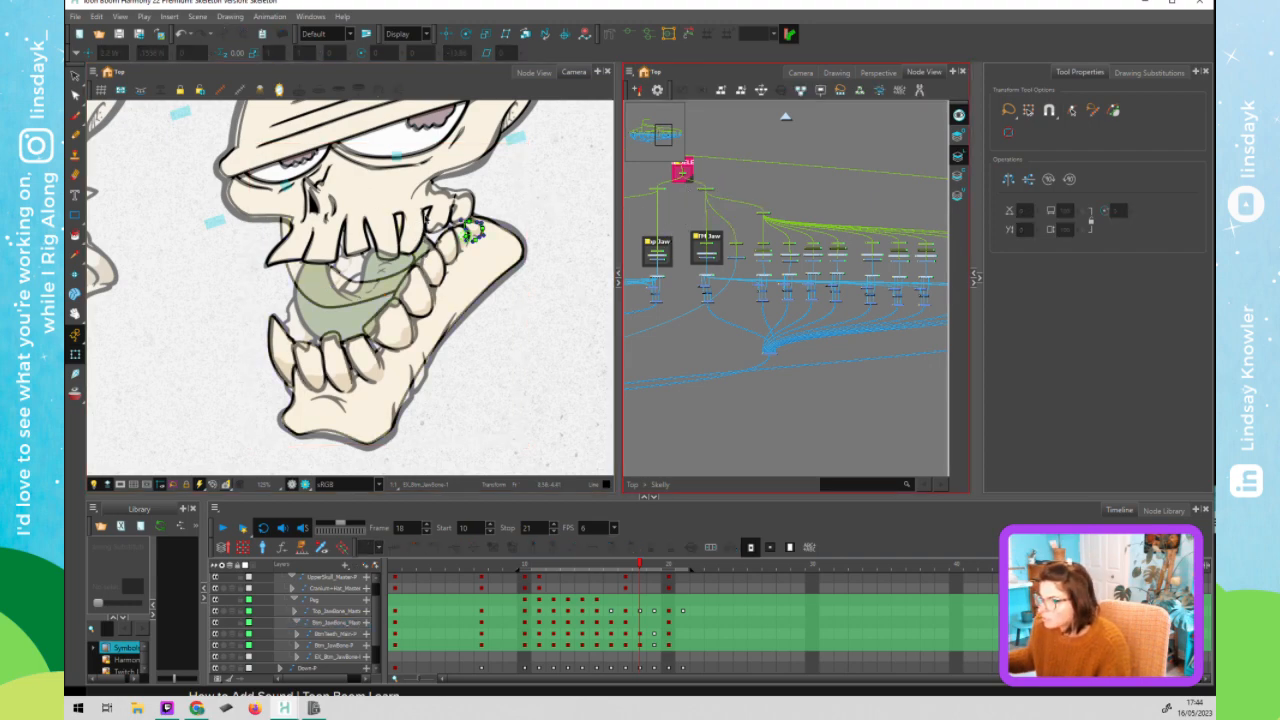
pyautogui.click(697, 200)
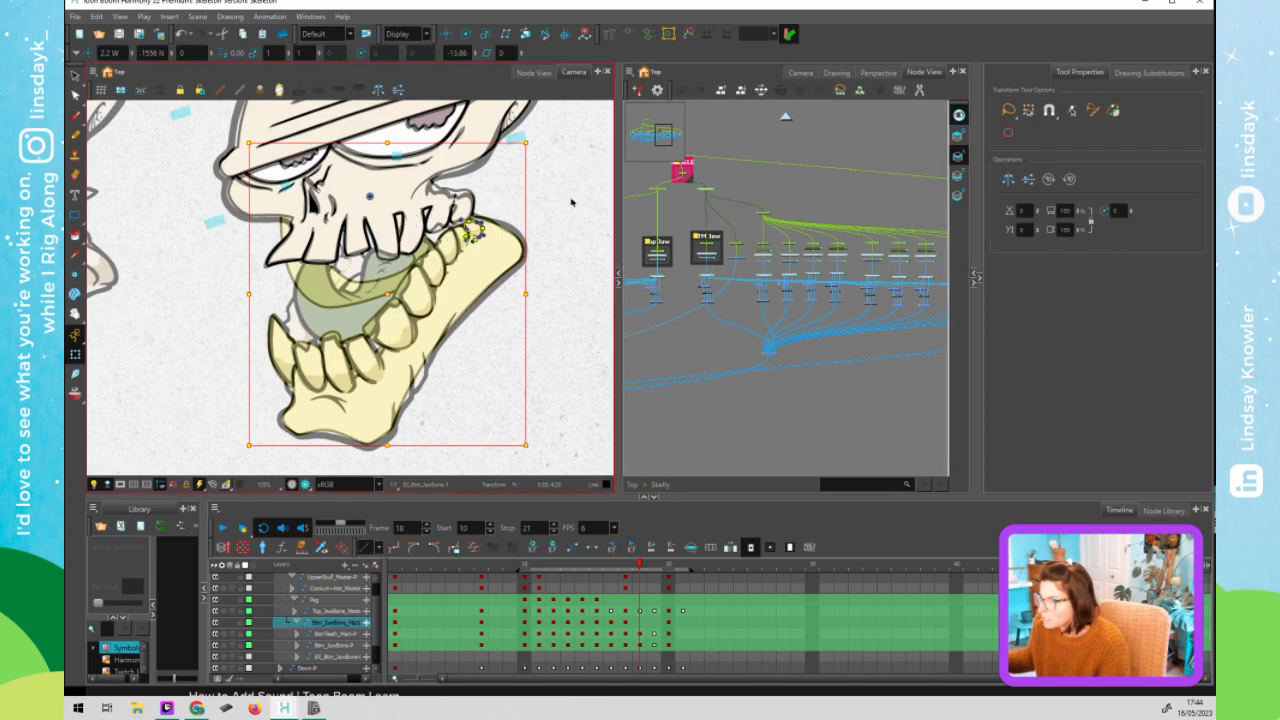
pyautogui.click(762, 228)
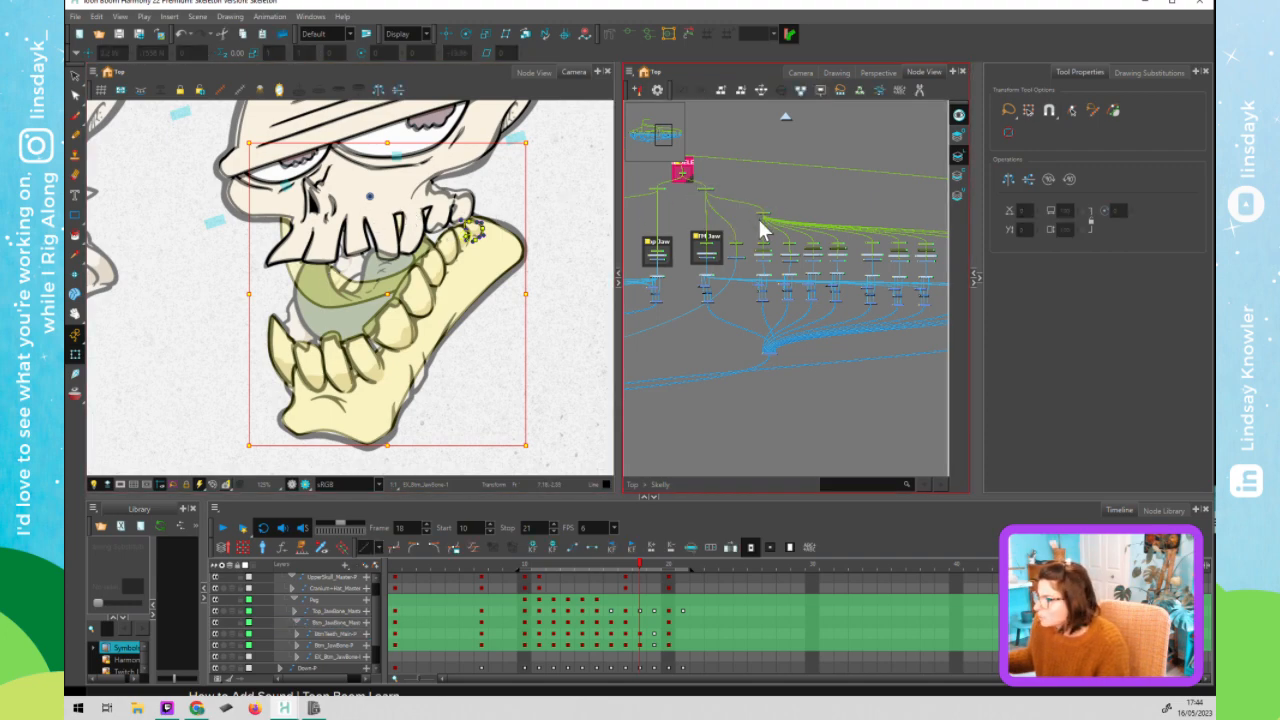
pyautogui.click(764, 222)
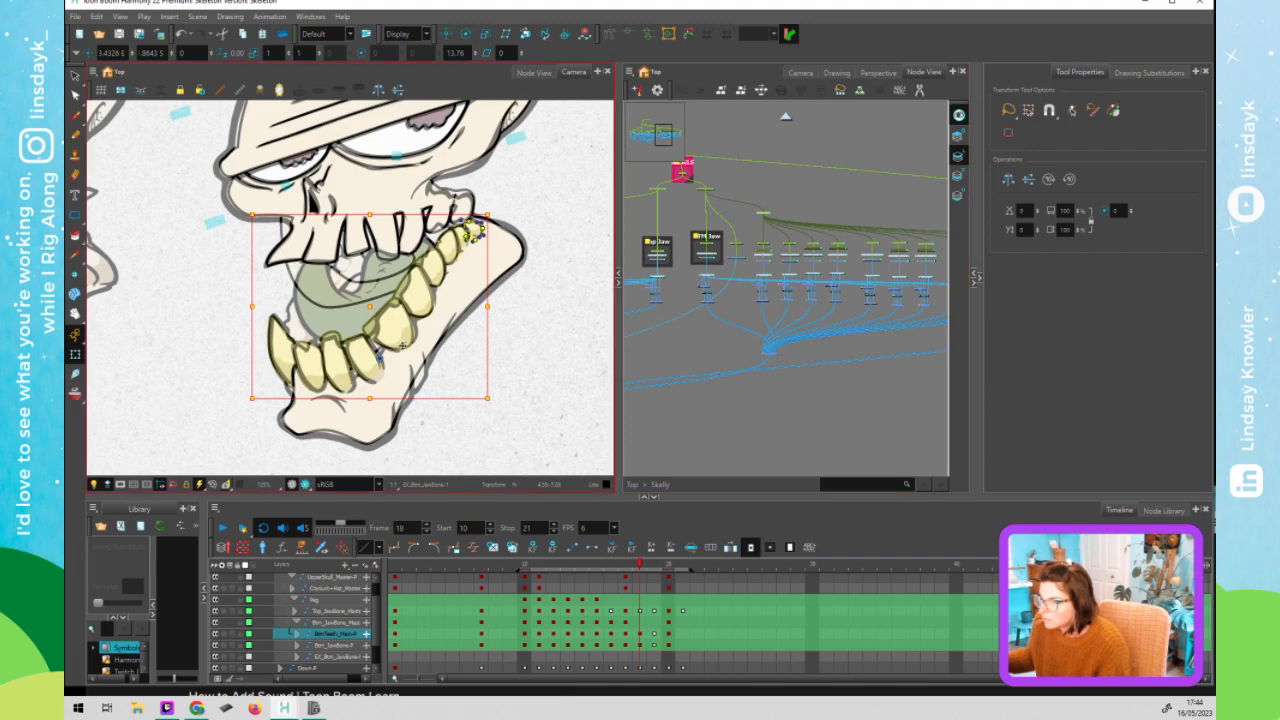
# - Nudge the main bottom teeth peg down and slightly to the right at frame 19, shifting the whole lower row of teeth
pyautogui.click(653, 566)
pyautogui.click(655, 566)
pyautogui.click(702, 137)
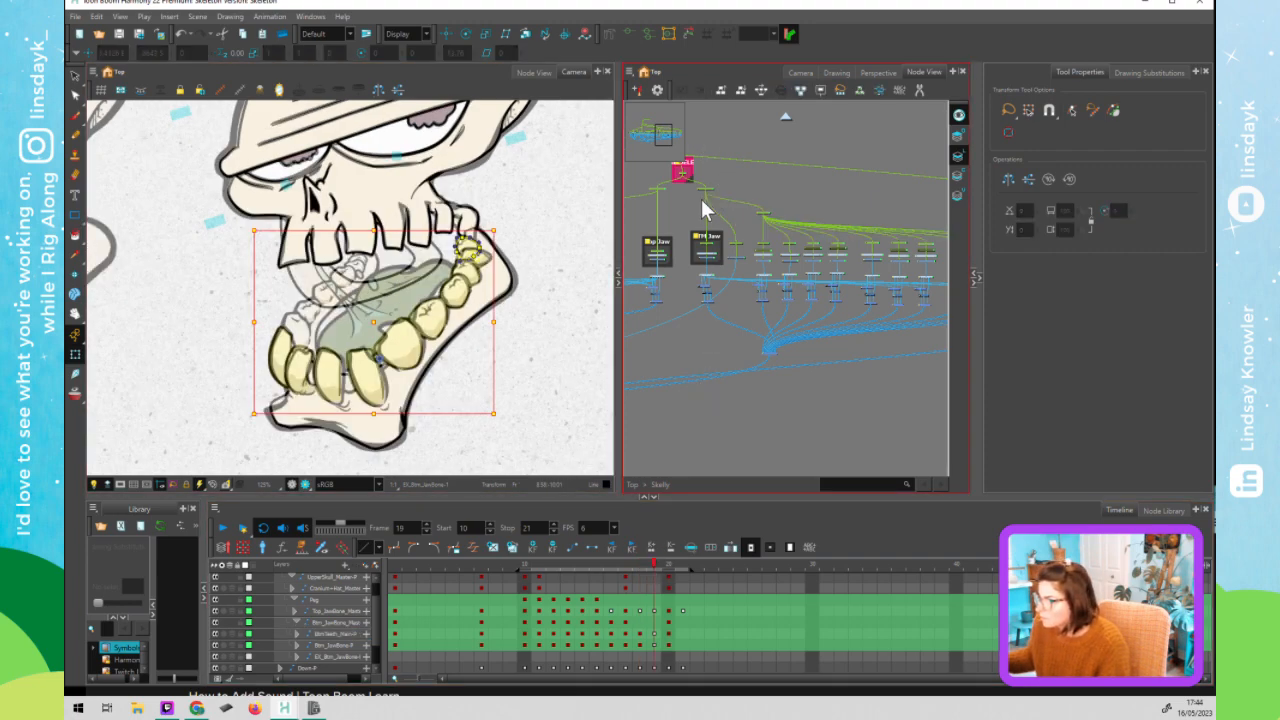
pyautogui.click(468, 264)
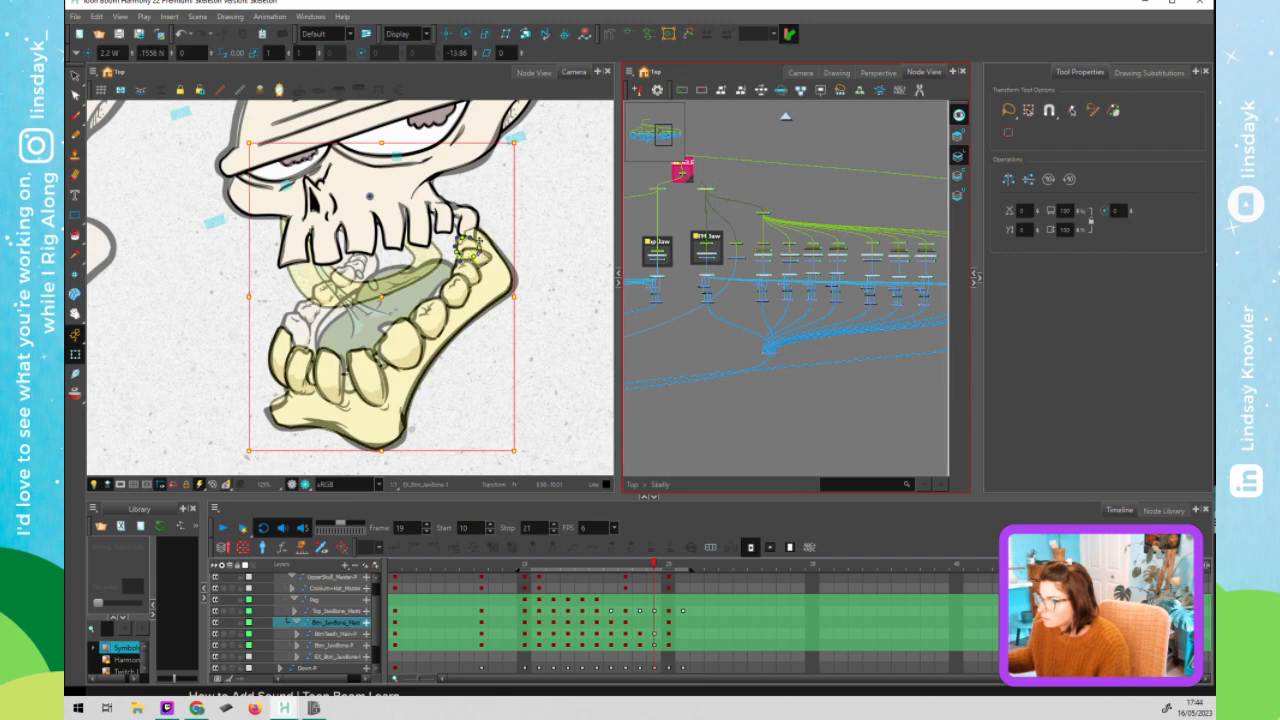
pyautogui.click(766, 229)
pyautogui.click(383, 388)
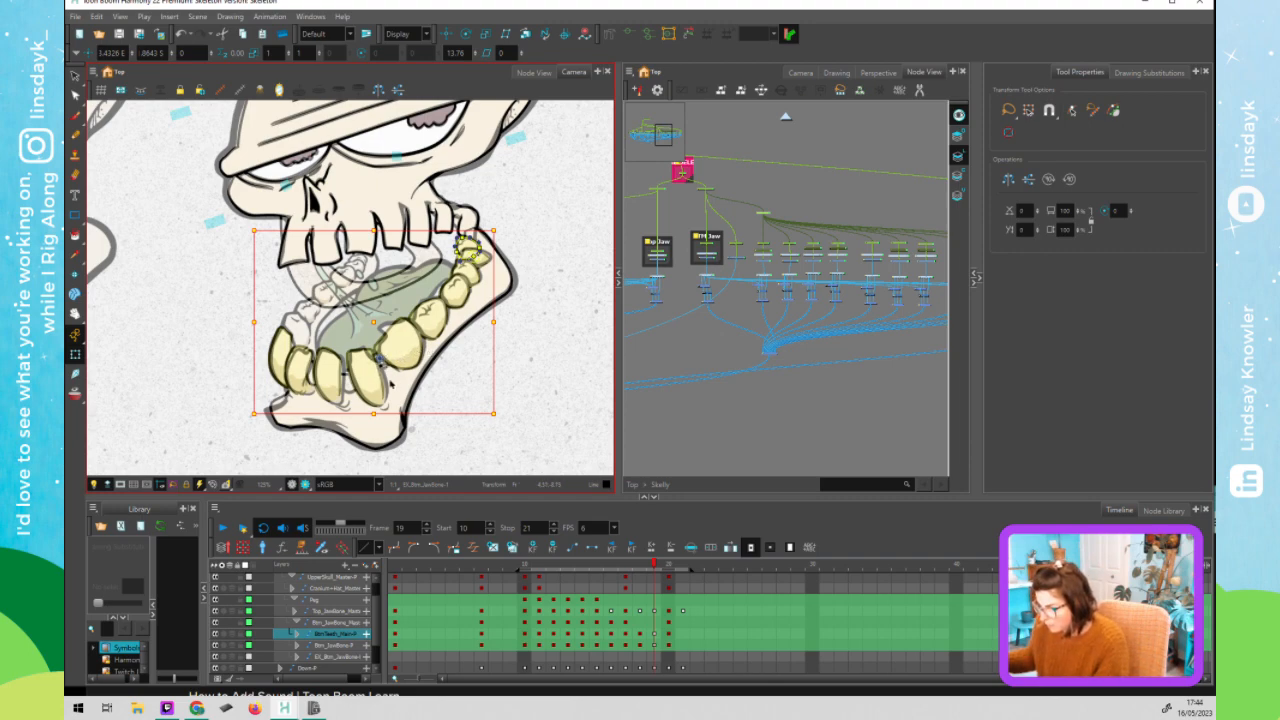
pyautogui.press('Down')
pyautogui.press('Down')
pyautogui.press('Down')
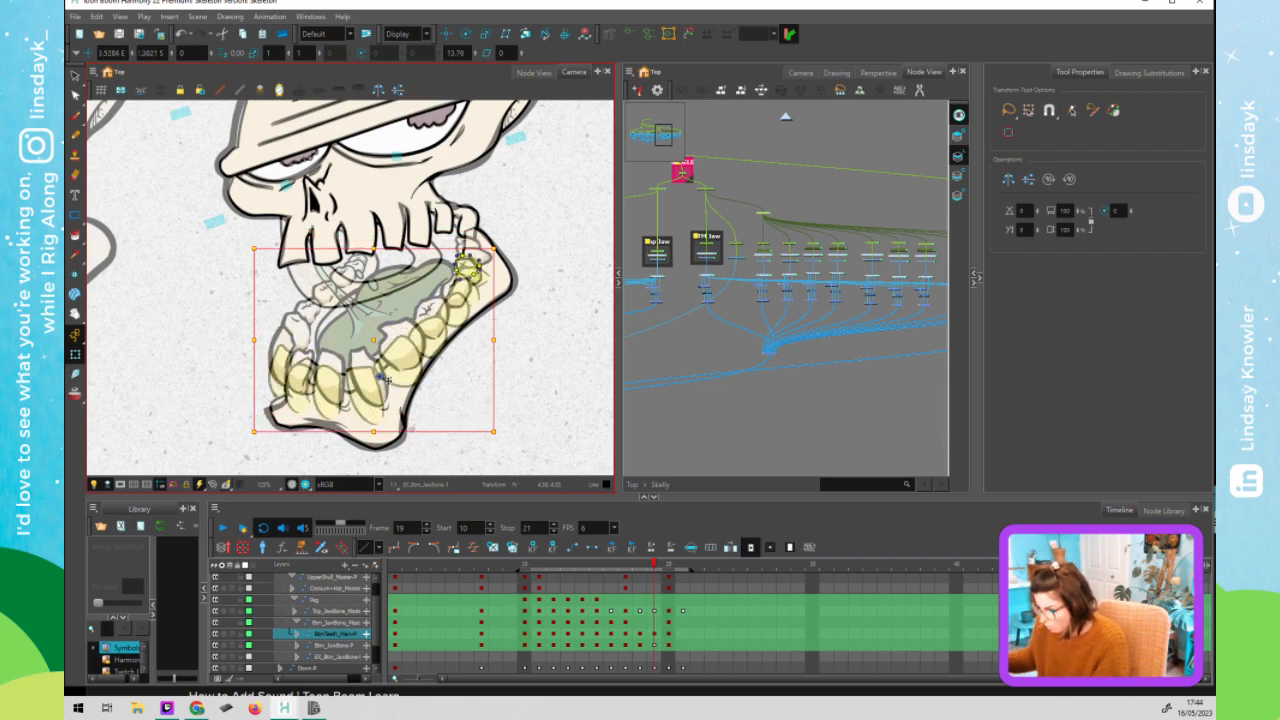
pyautogui.press('Down')
pyautogui.press('Right')
pyautogui.press('Right')
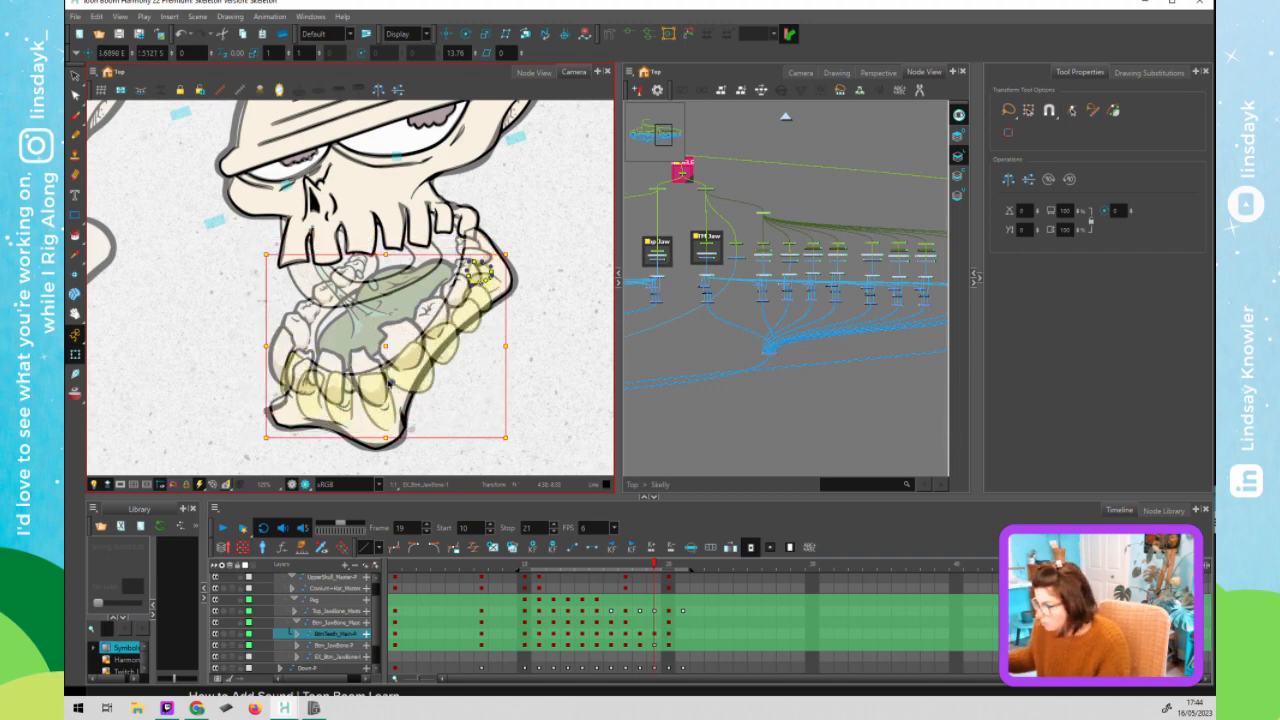
# - Select all the individual bottom tooth pegs and nudge them up and left onto the reference teeth at frame 19
pyautogui.click(679, 225)
pyautogui.moveTo(679, 225); pyautogui.dragTo(649, 229)
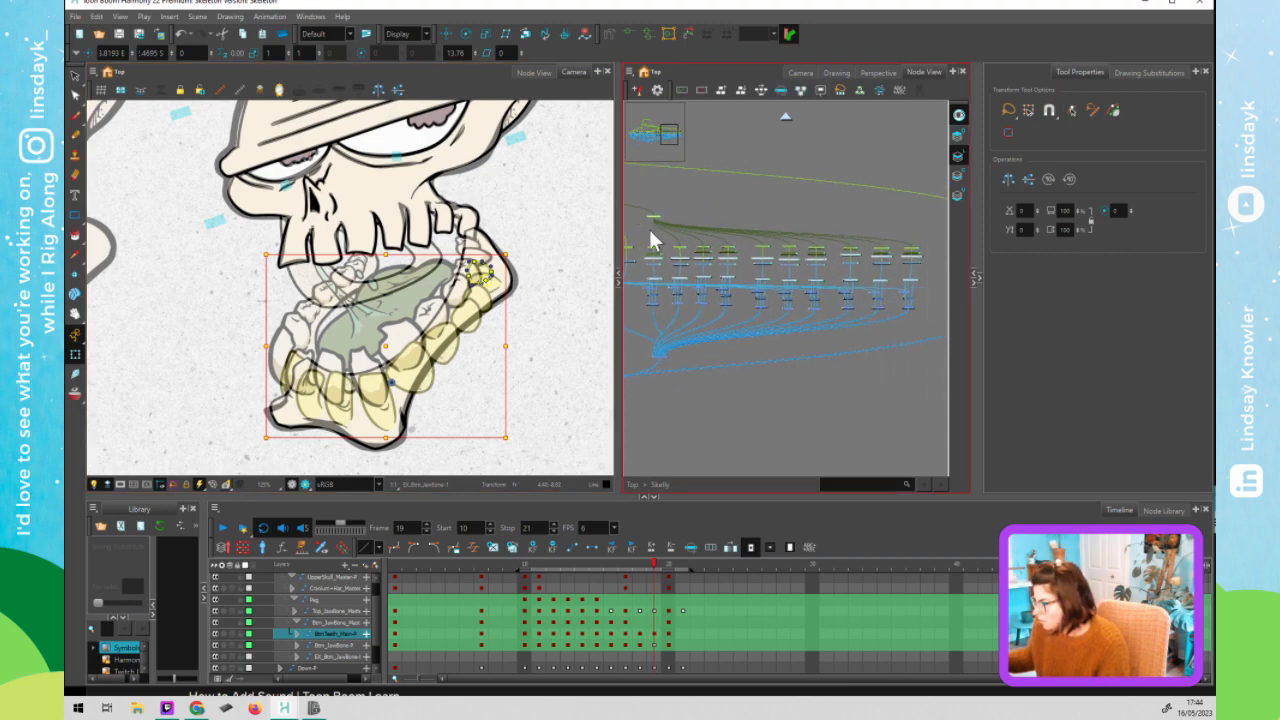
pyautogui.click(689, 232)
pyautogui.moveTo(895, 247); pyautogui.dragTo(933, 251)
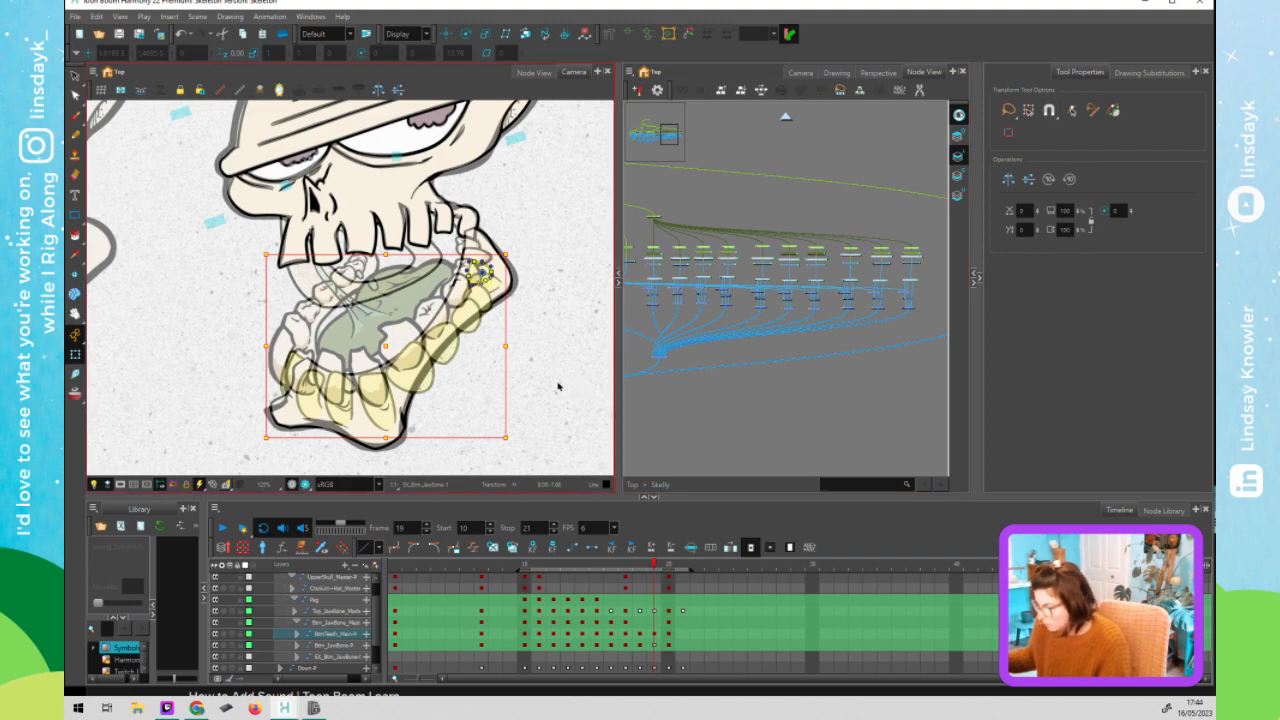
pyautogui.press('Up')
pyautogui.press('Up')
pyautogui.press('Up')
pyautogui.press('Up')
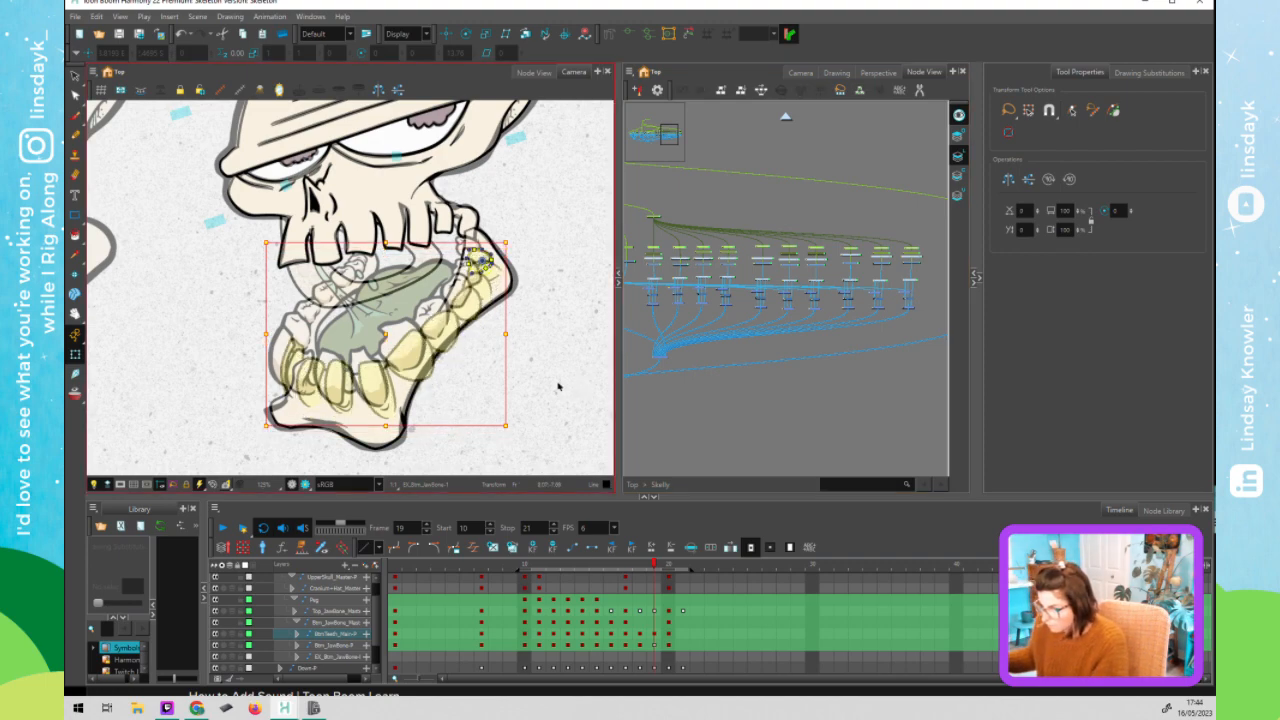
pyautogui.press('Left')
pyautogui.press('Left')
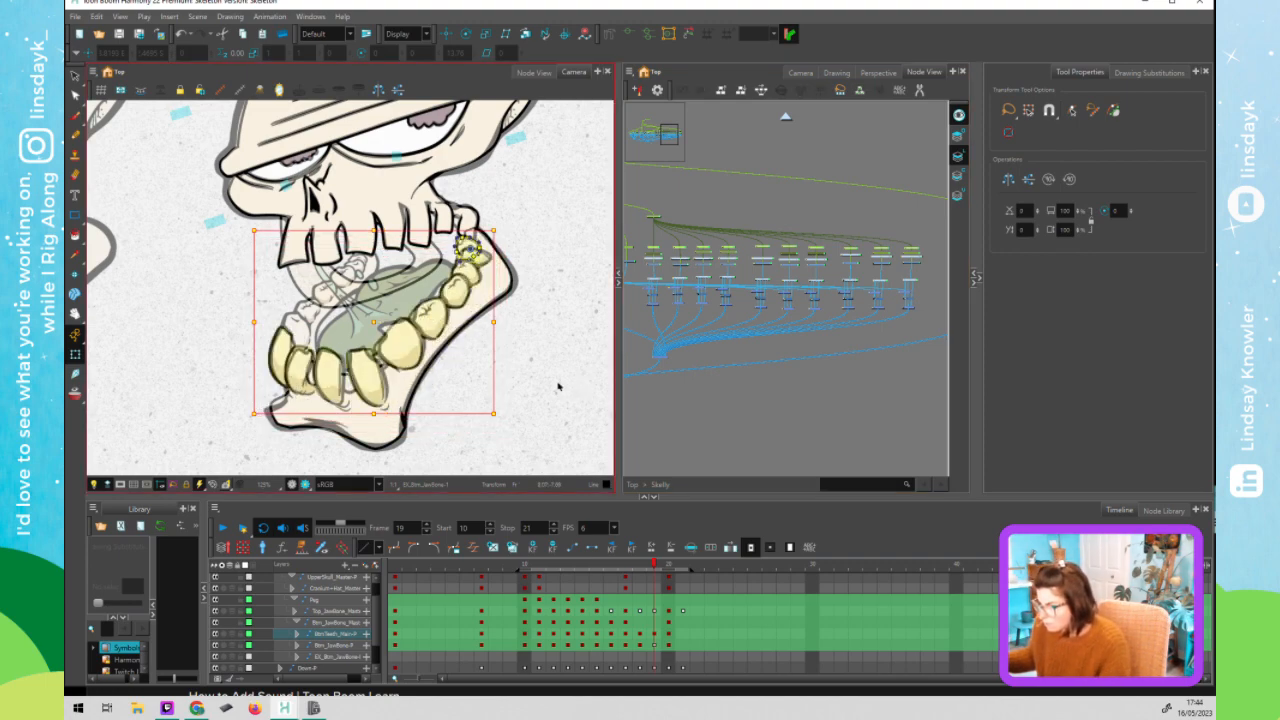
# - Check the main bottom teeth peg and the main bottom jaw peg at frame 19
pyautogui.click(740, 440)
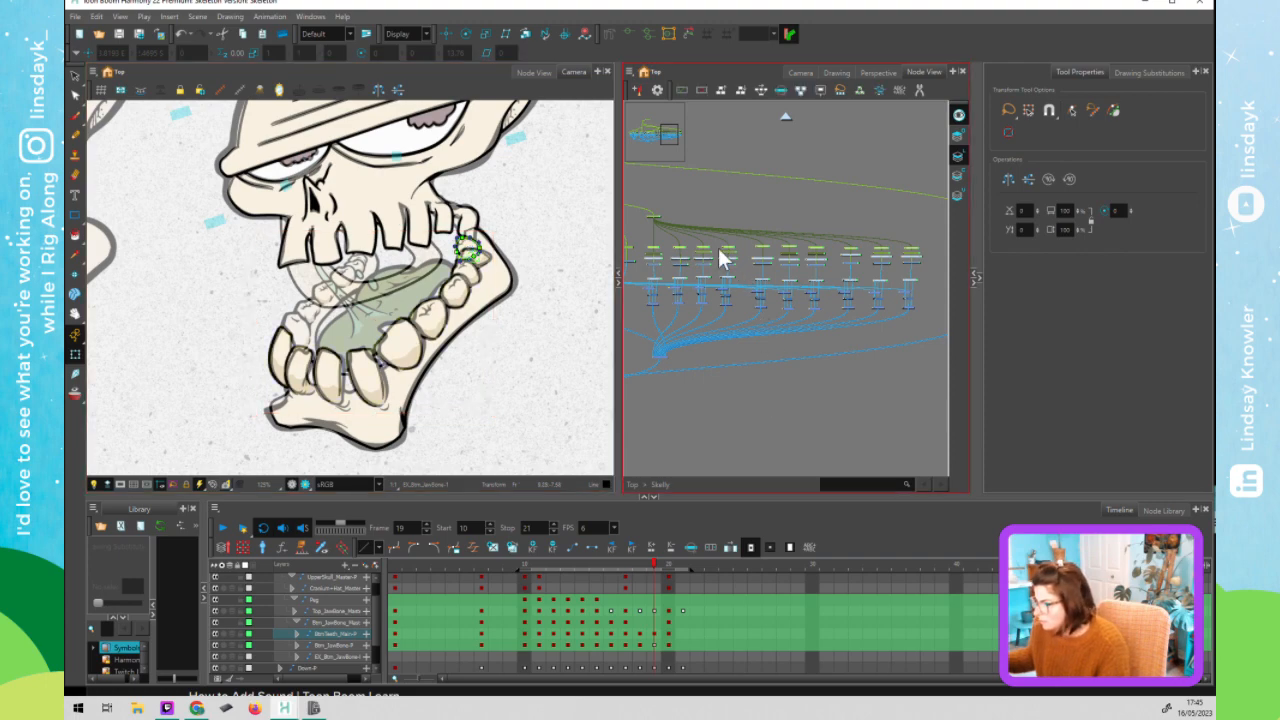
pyautogui.click(652, 220)
pyautogui.scroll(3, 720, 220)
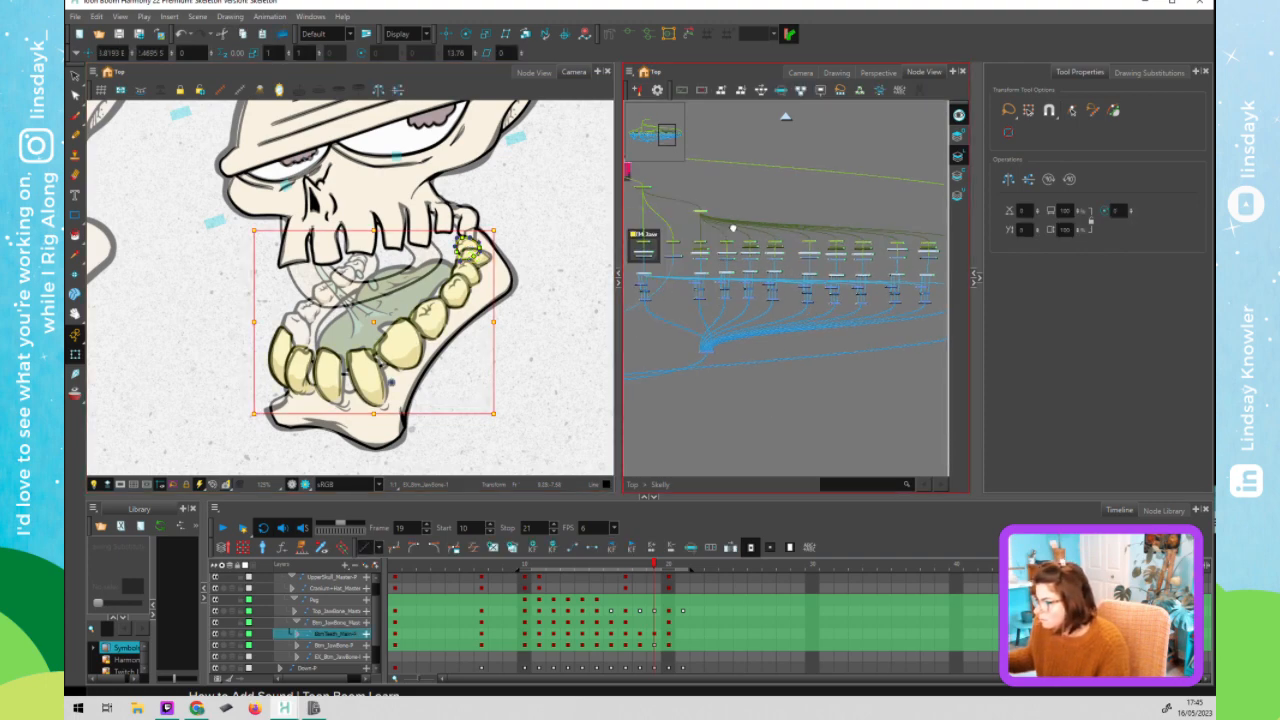
pyautogui.click(686, 196)
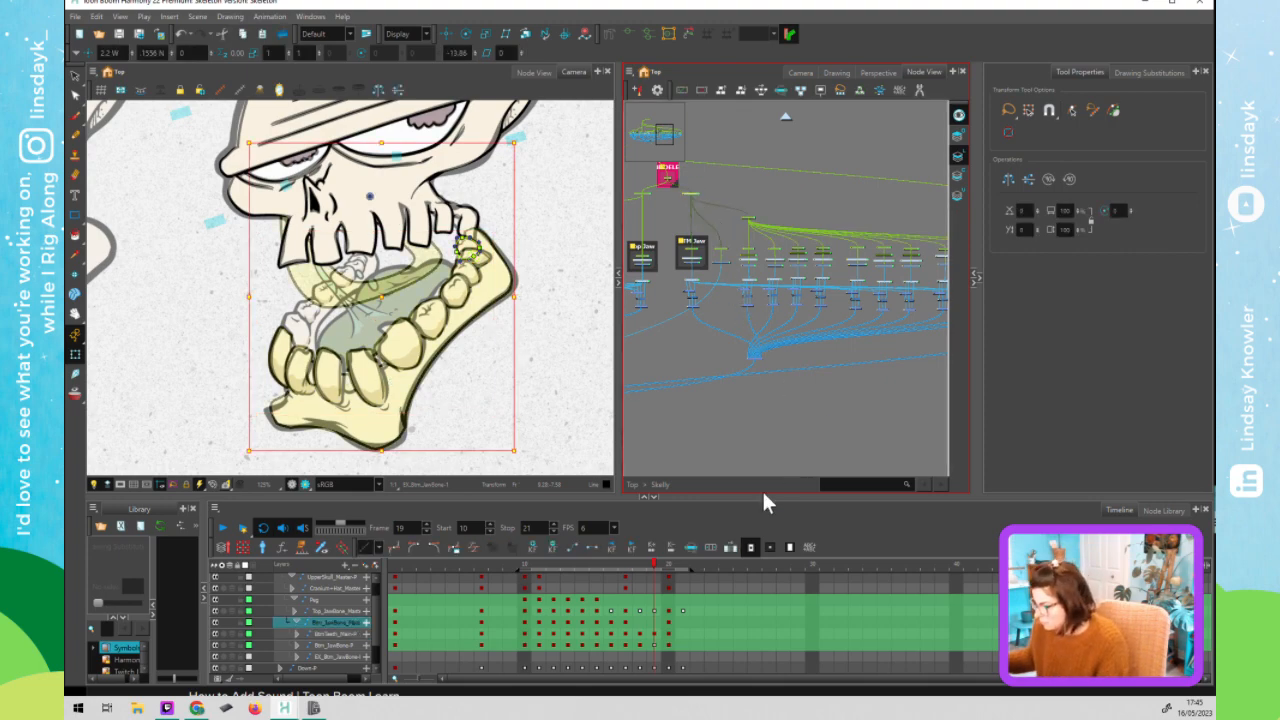
# - Reshape the bottom jaw bone's deformer curve at frame 20 to fit the reference outline around the chin, front edge and rear of the jaw
pyautogui.click(667, 566)
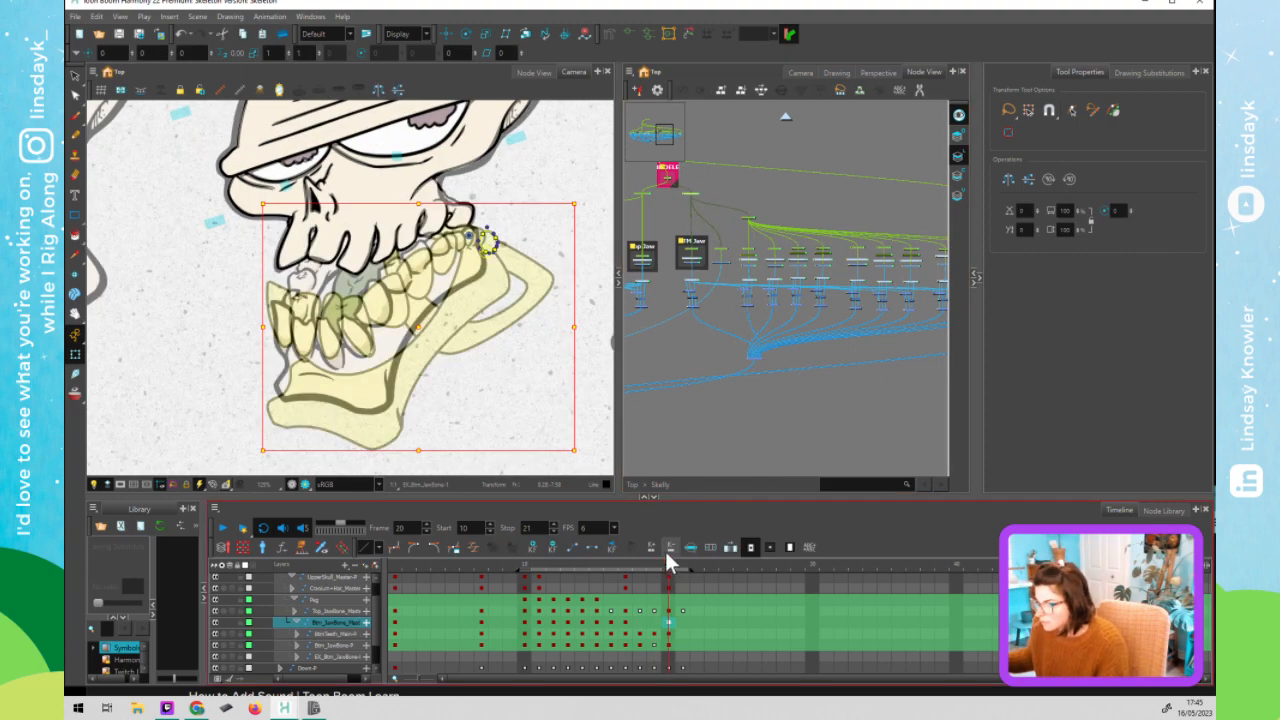
pyautogui.click(334, 338)
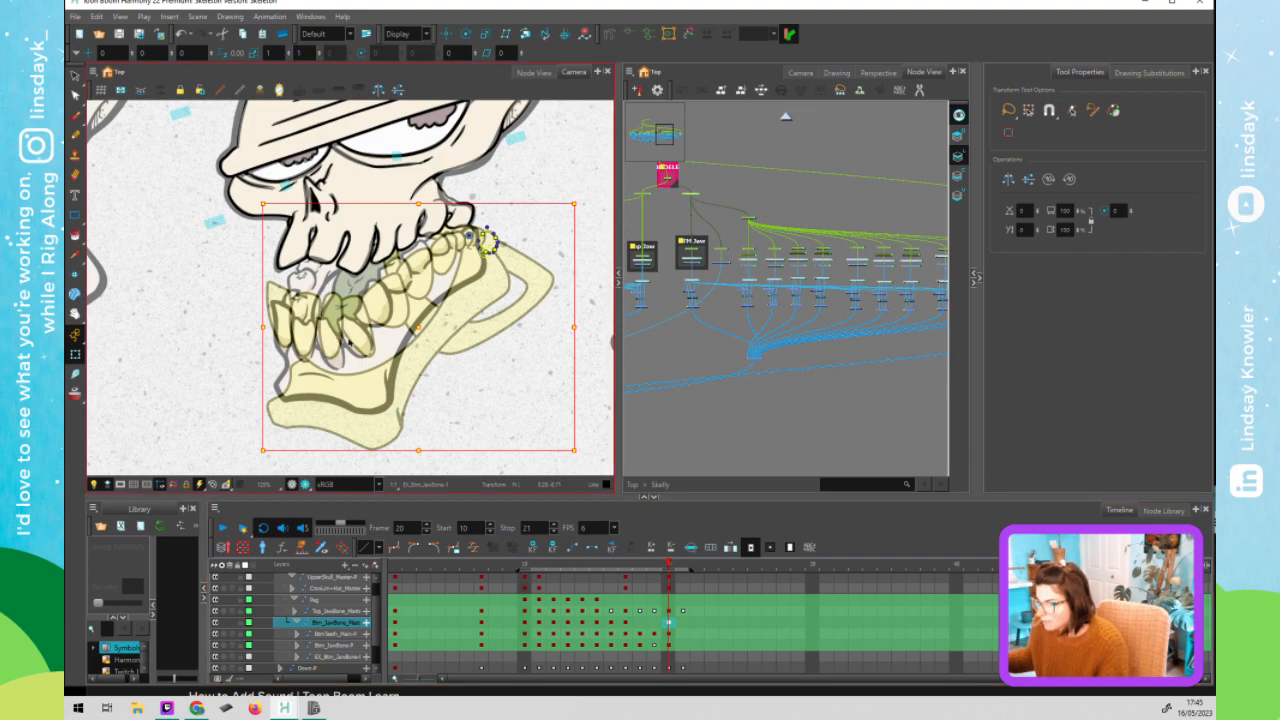
pyautogui.click(684, 563)
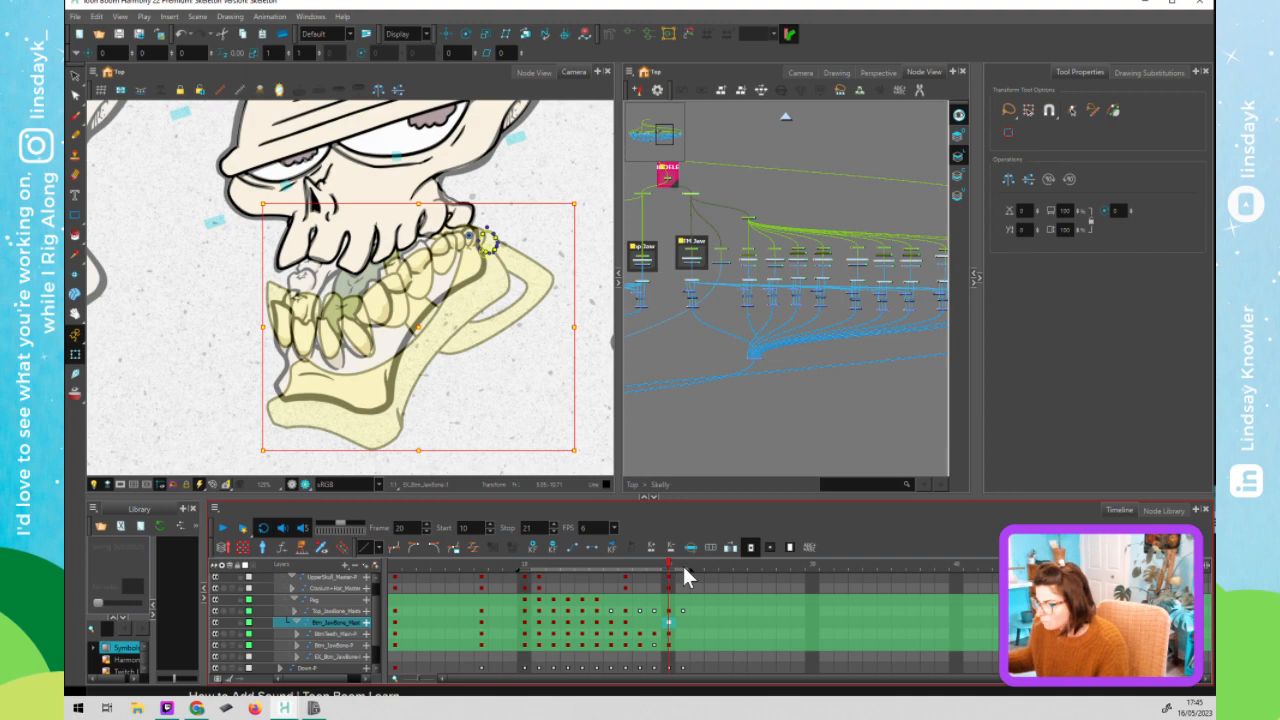
pyautogui.click(684, 568)
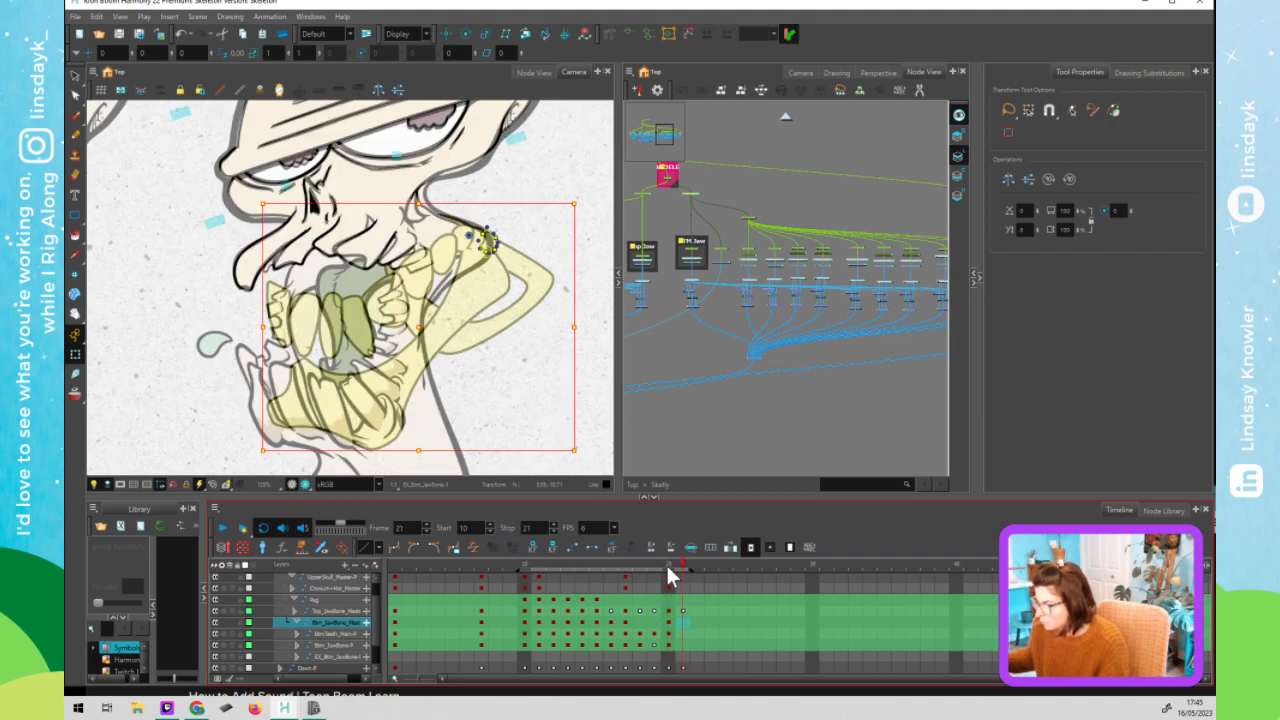
pyautogui.click(670, 576)
pyautogui.click(419, 371)
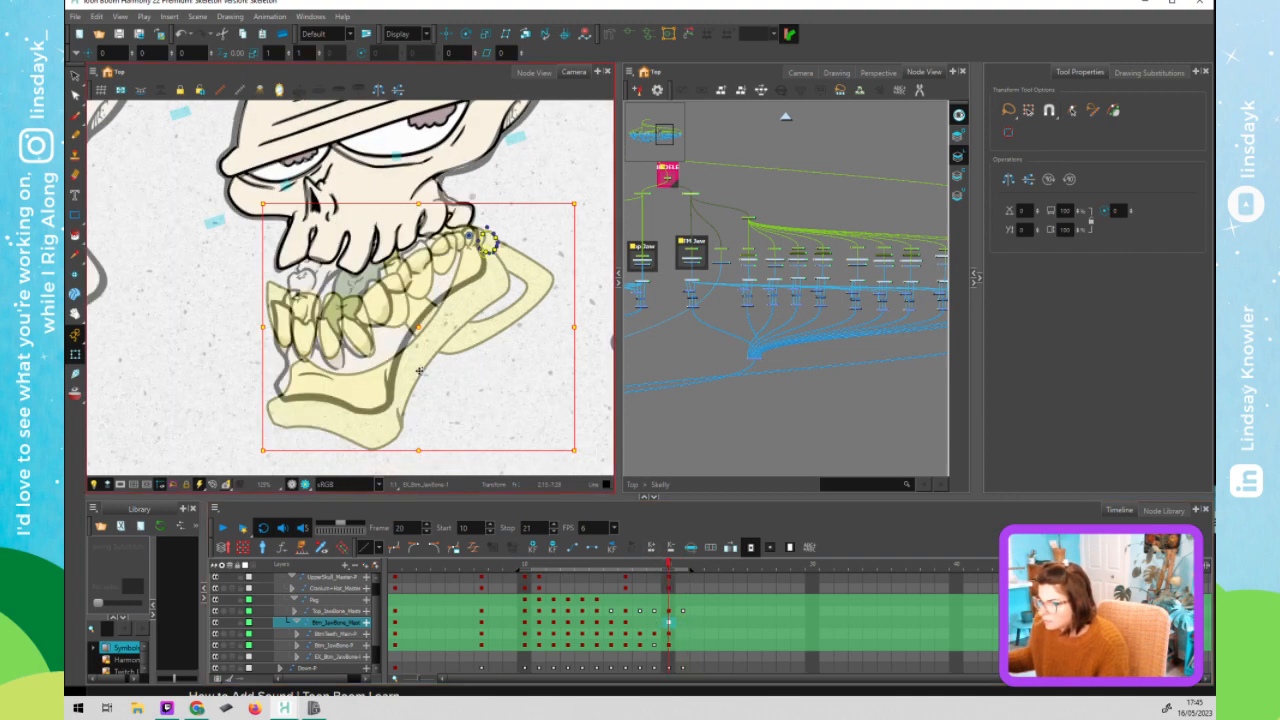
pyautogui.click(403, 368)
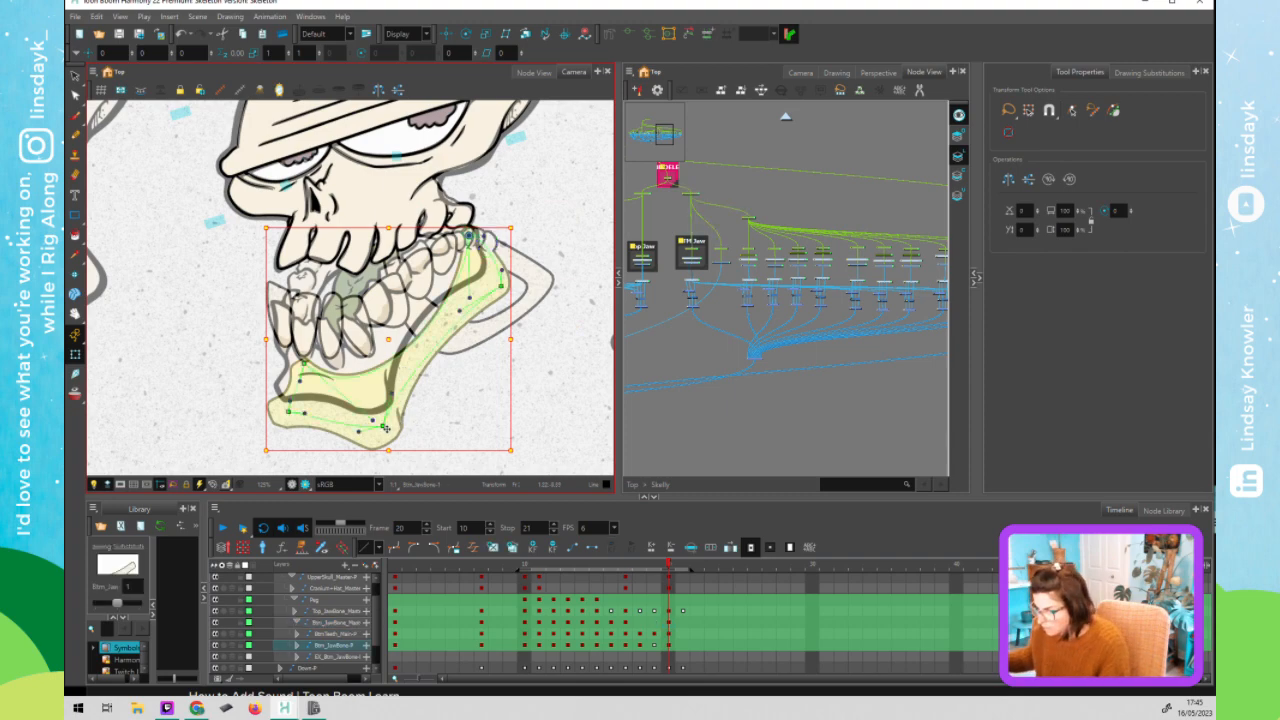
pyautogui.moveTo(380, 423); pyautogui.dragTo(373, 391)
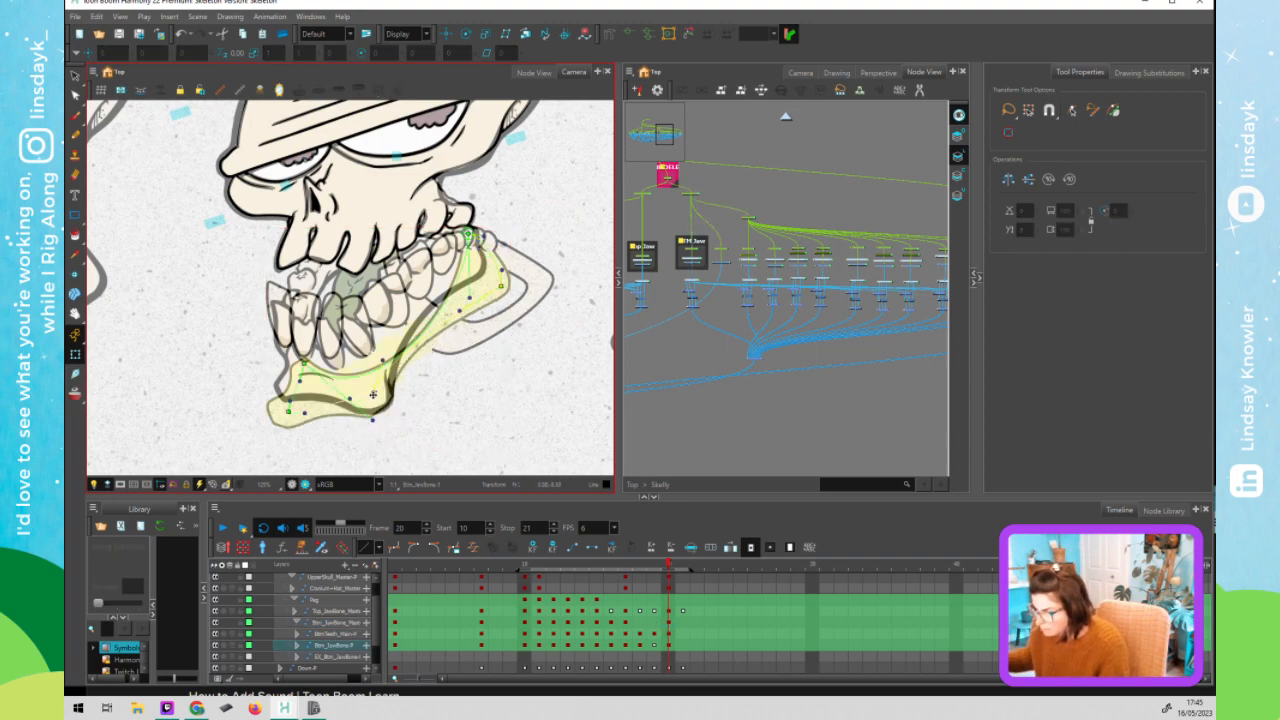
pyautogui.moveTo(304, 363); pyautogui.dragTo(301, 340)
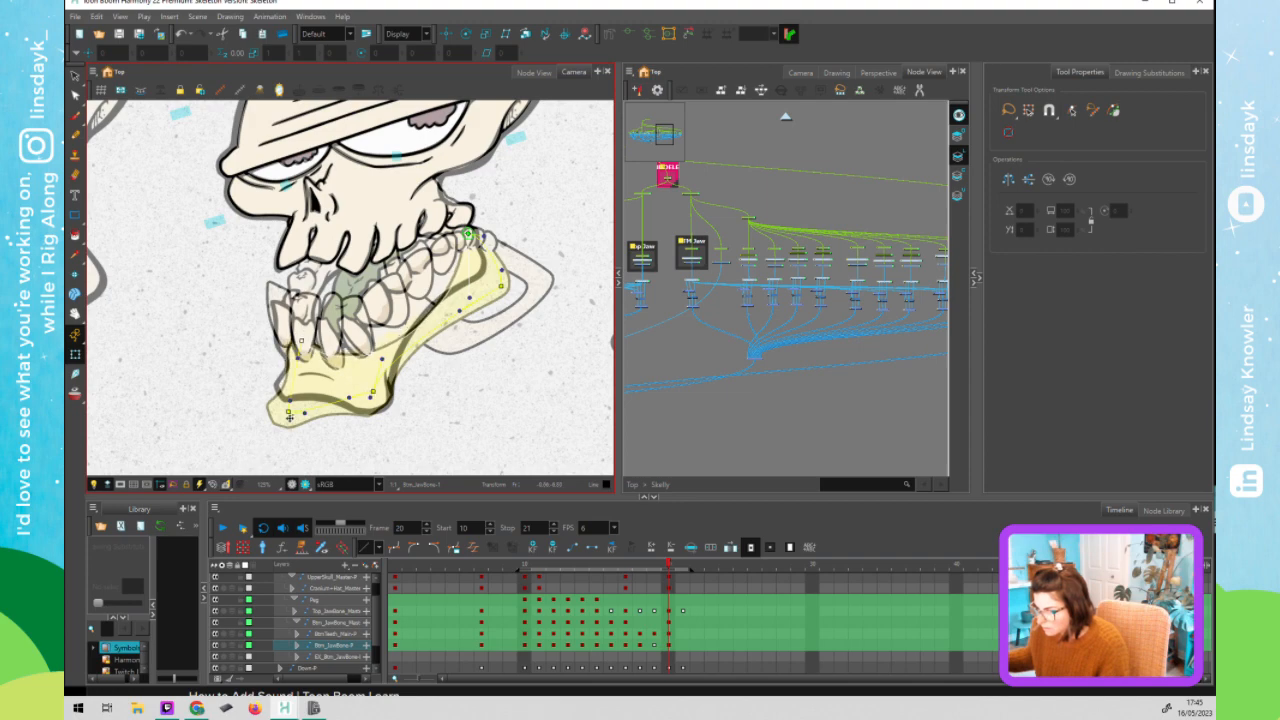
pyautogui.moveTo(289, 411); pyautogui.dragTo(320, 386)
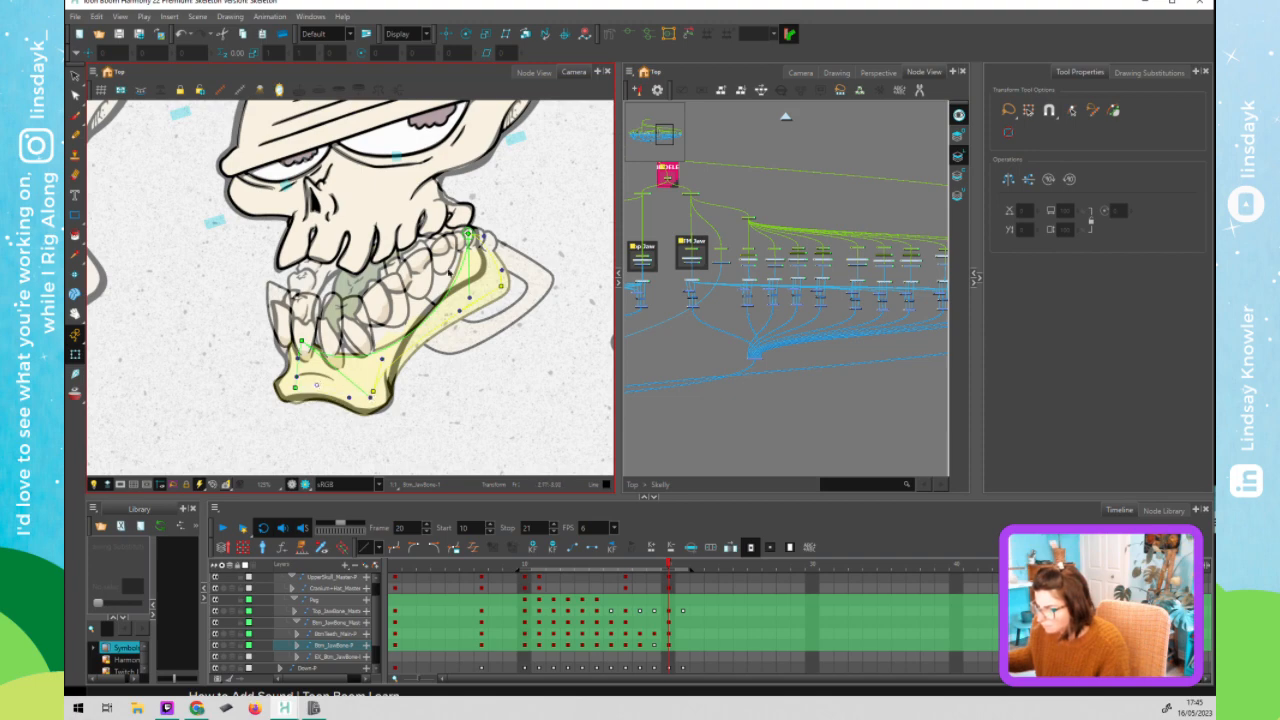
pyautogui.moveTo(469, 297); pyautogui.dragTo(458, 262)
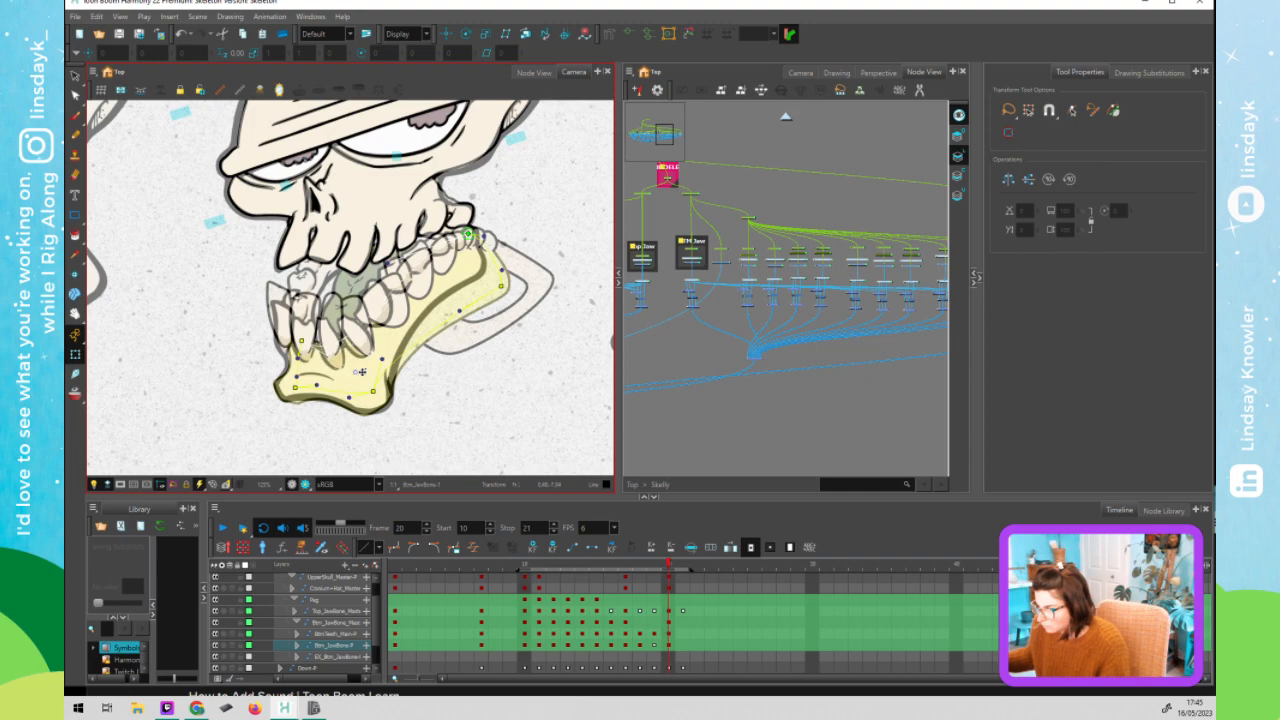
pyautogui.moveTo(489, 272); pyautogui.dragTo(479, 270)
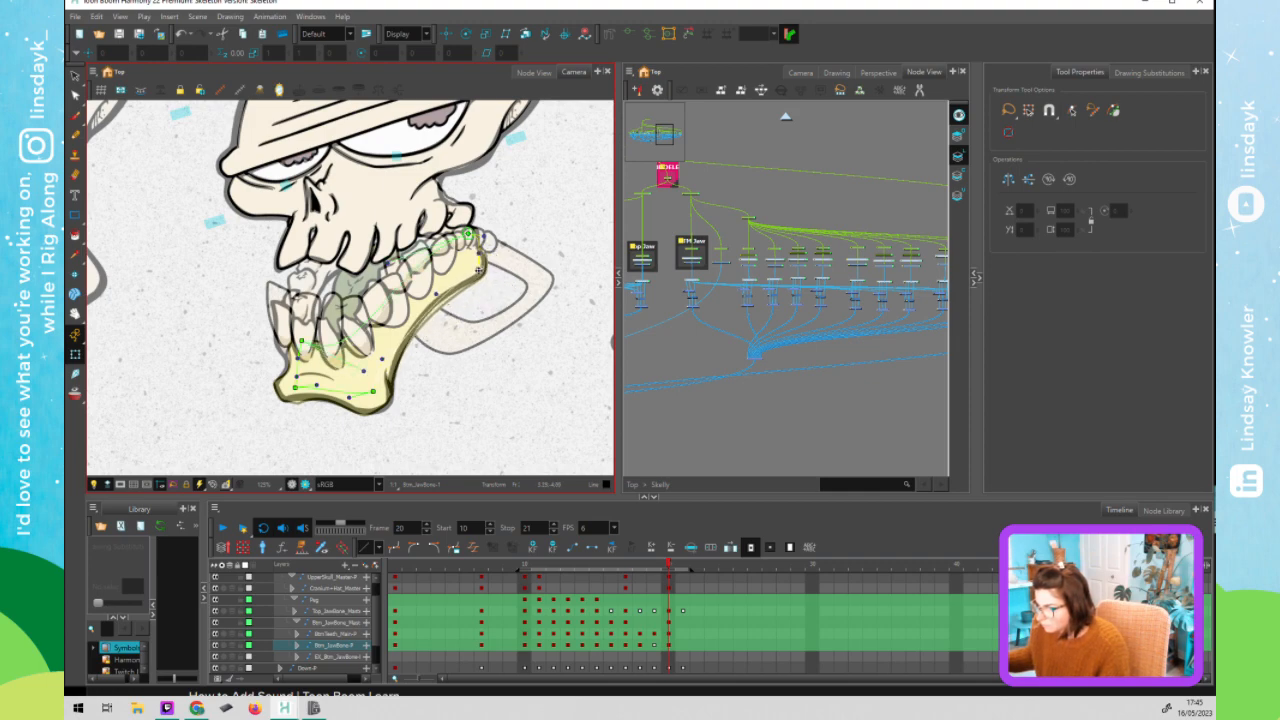
# - Remove the extra bottom jaw bone drawing at frame 20 and compare the pose with frame 19
pyautogui.click(523, 278)
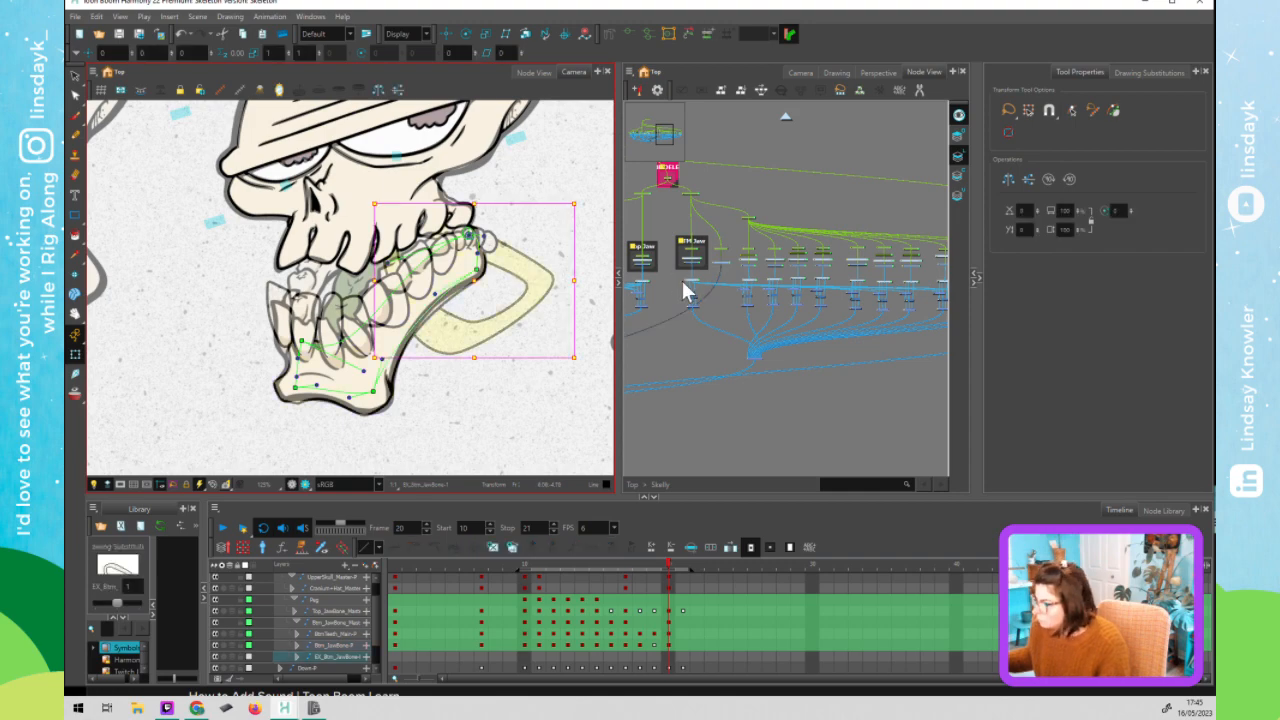
pyautogui.click(530, 322)
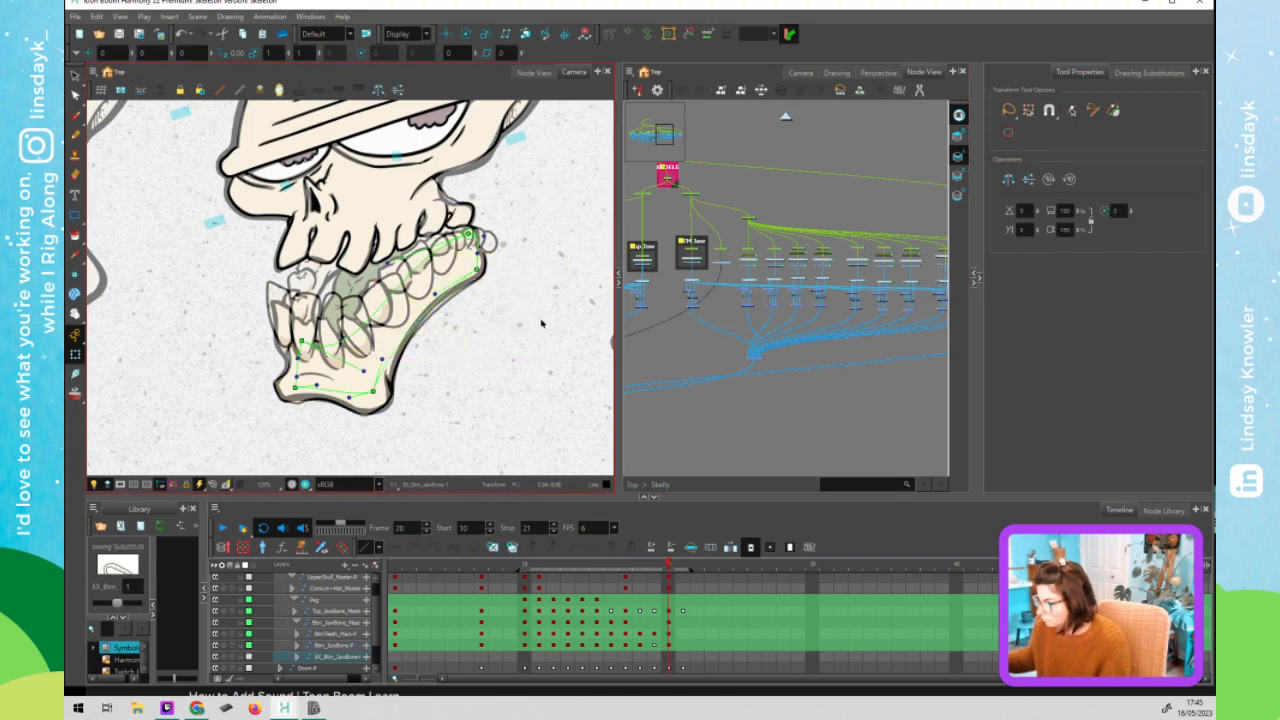
pyautogui.click(655, 560)
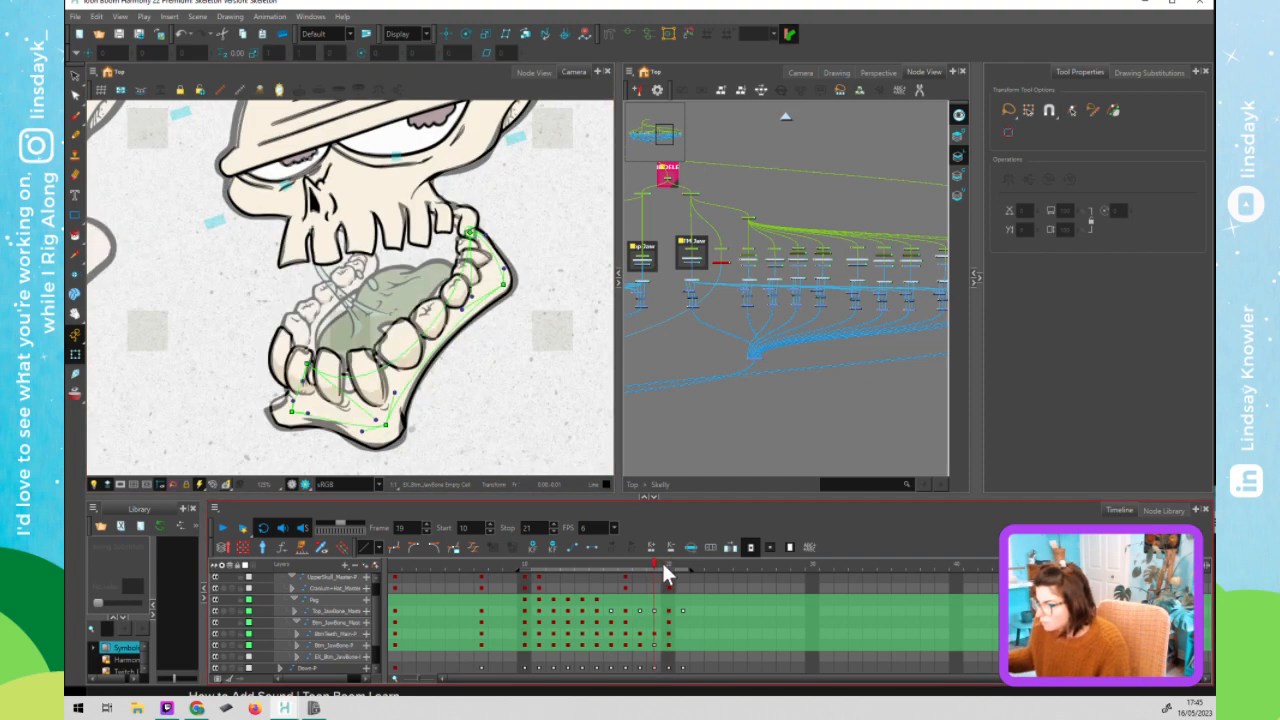
pyautogui.click(665, 568)
# - Try moving the main bottom jaw peg up and left at frame 20, comparing the pose against the preceding frames
pyautogui.click(687, 199)
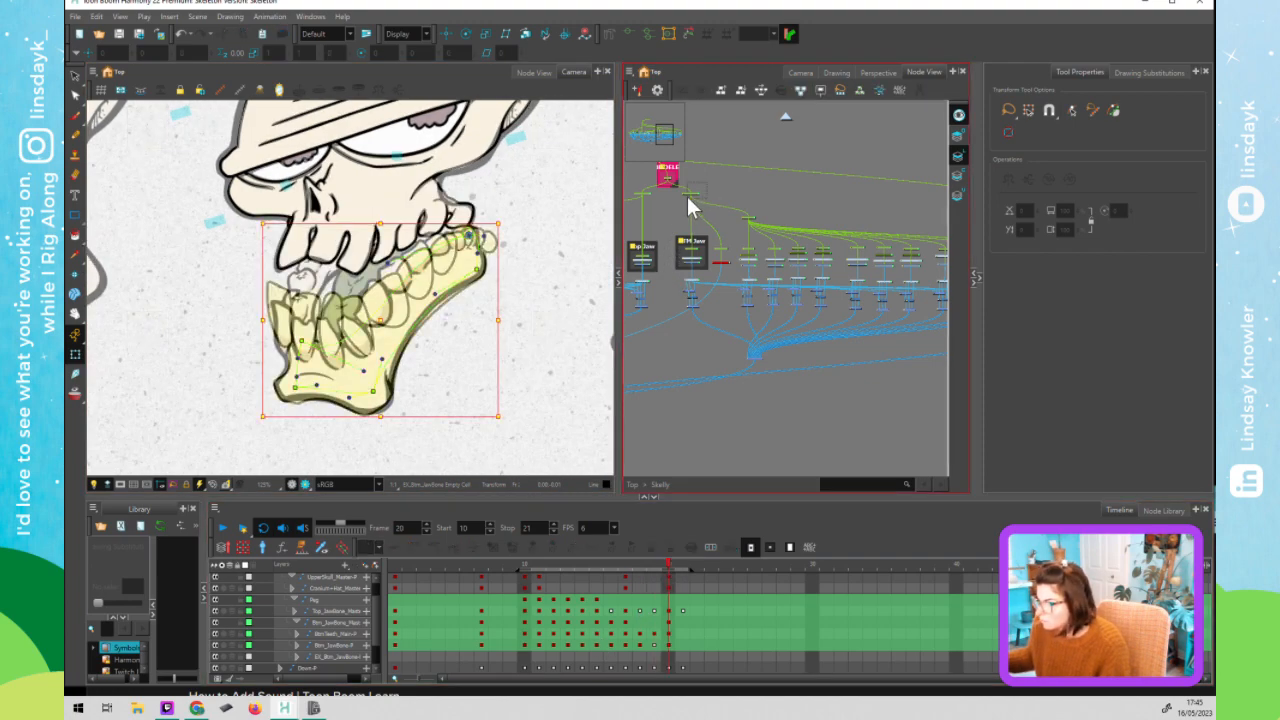
pyautogui.click(664, 568)
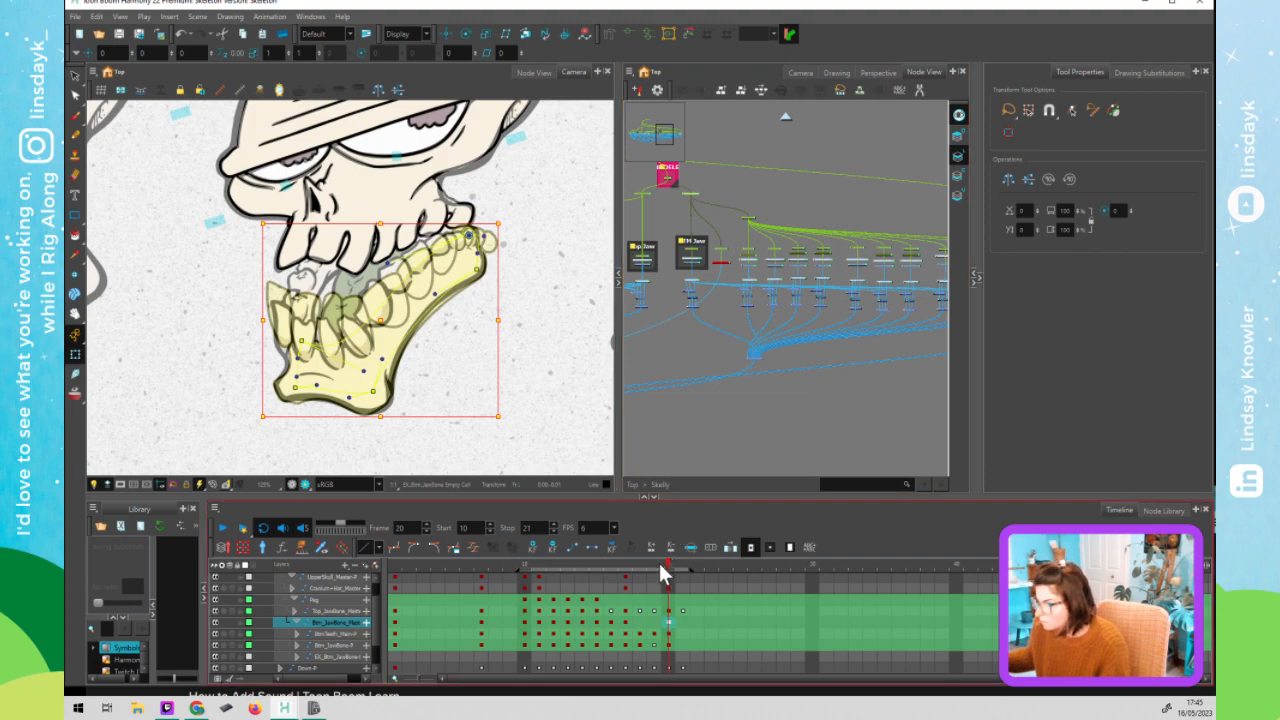
pyautogui.click(655, 568)
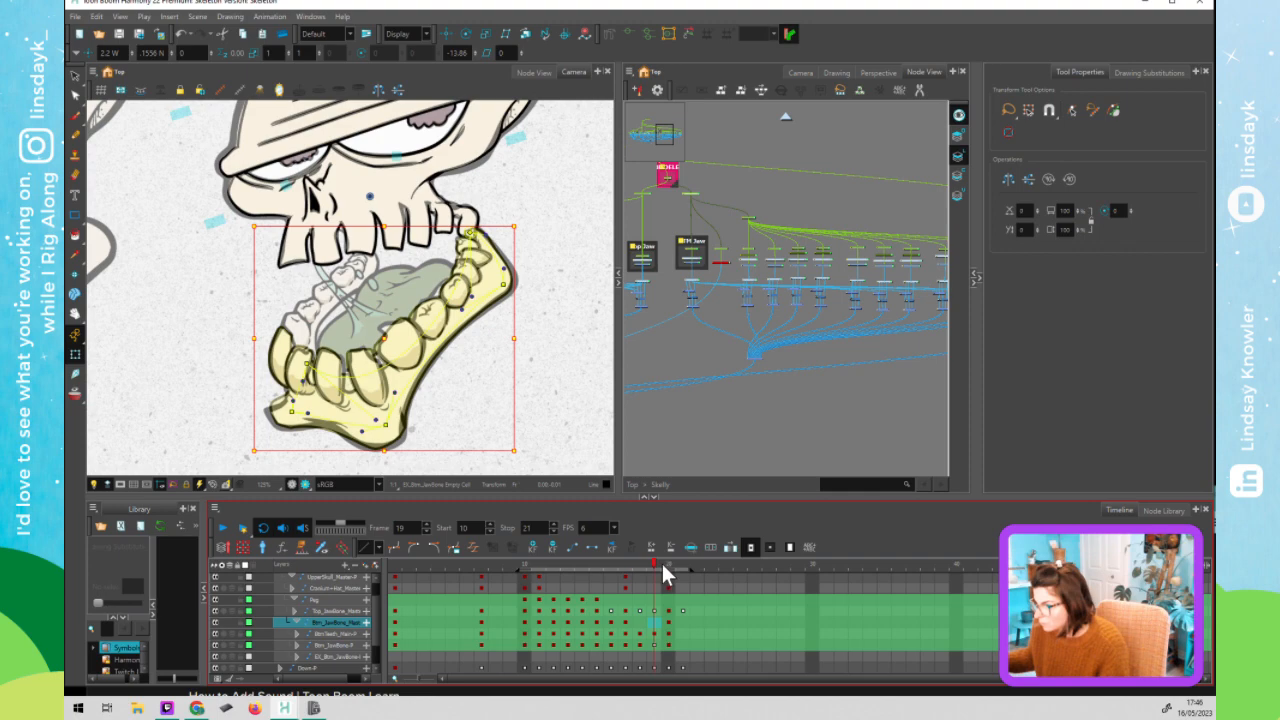
pyautogui.click(668, 571)
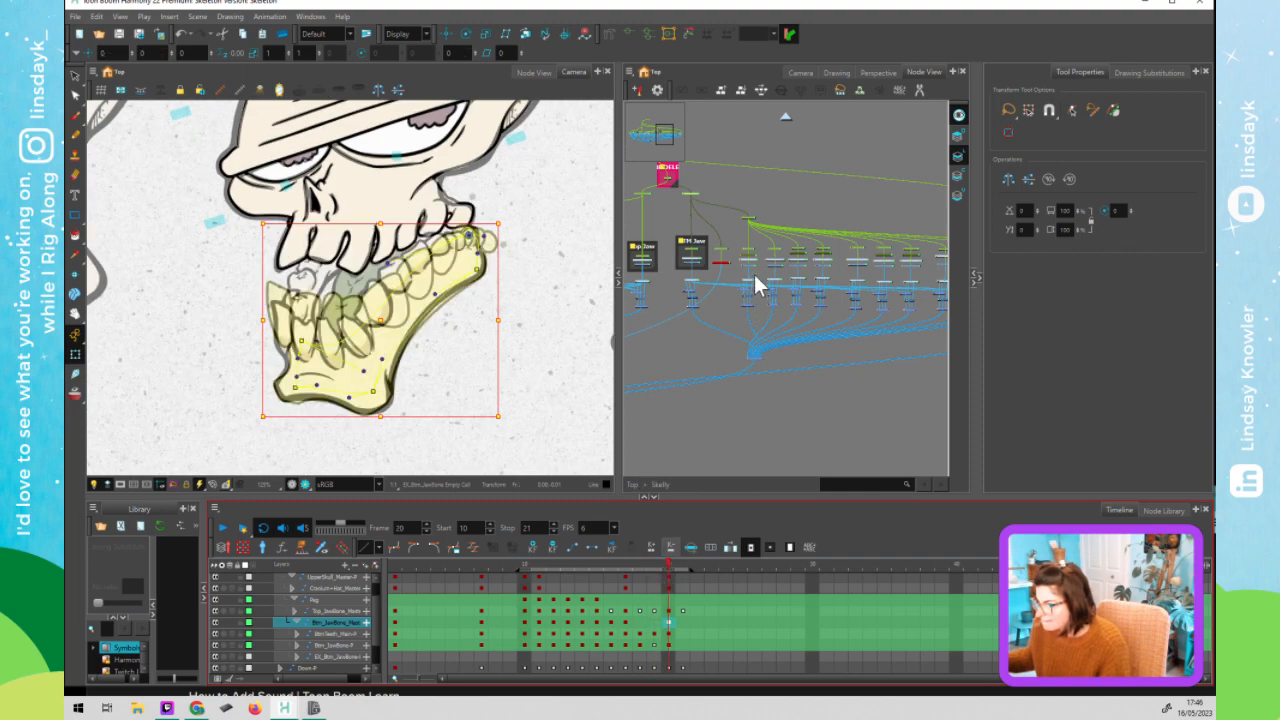
pyautogui.moveTo(378, 318); pyautogui.dragTo(314, 287)
pyautogui.click(688, 221)
pyautogui.press(',')
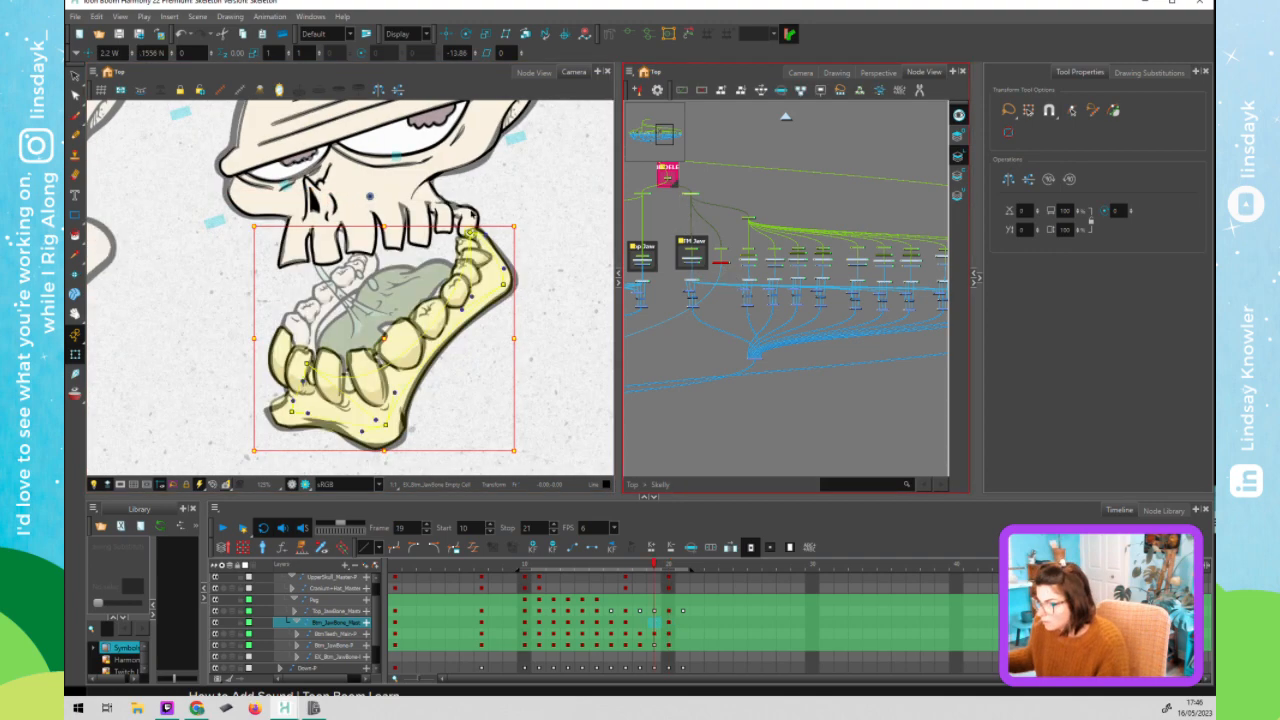
pyautogui.press('.')
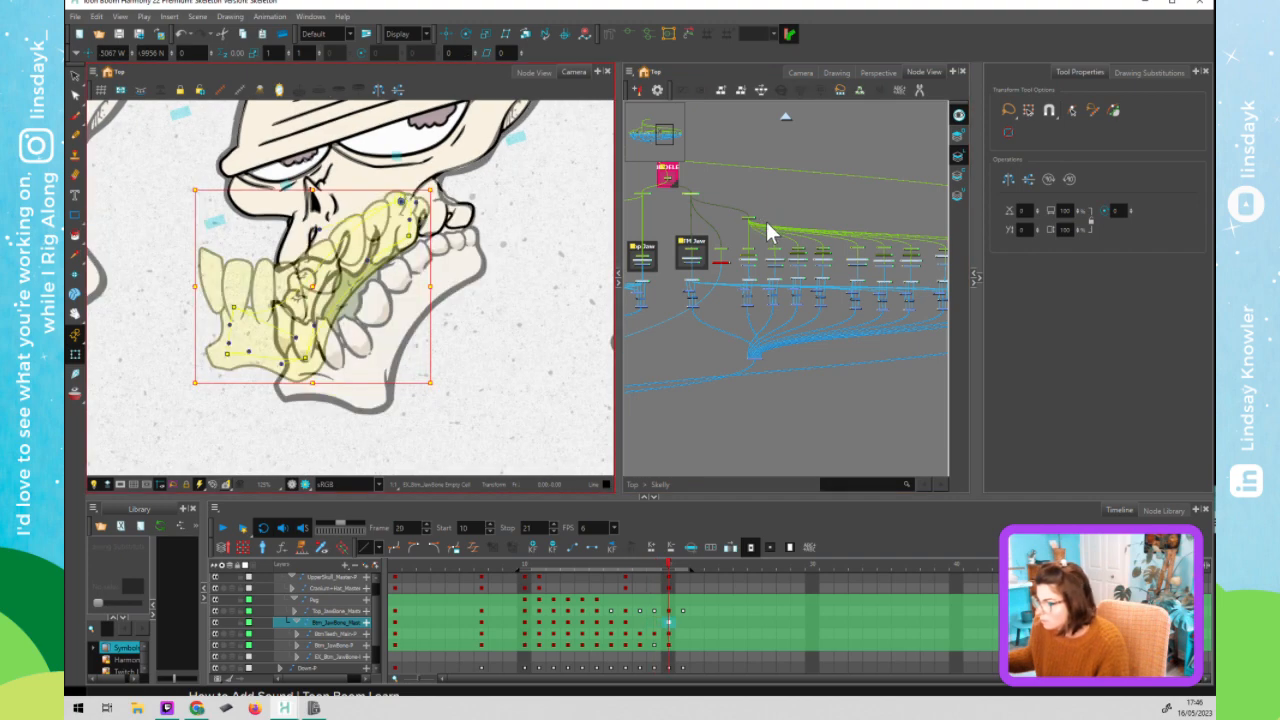
pyautogui.click(540, 234)
pyautogui.press(',')
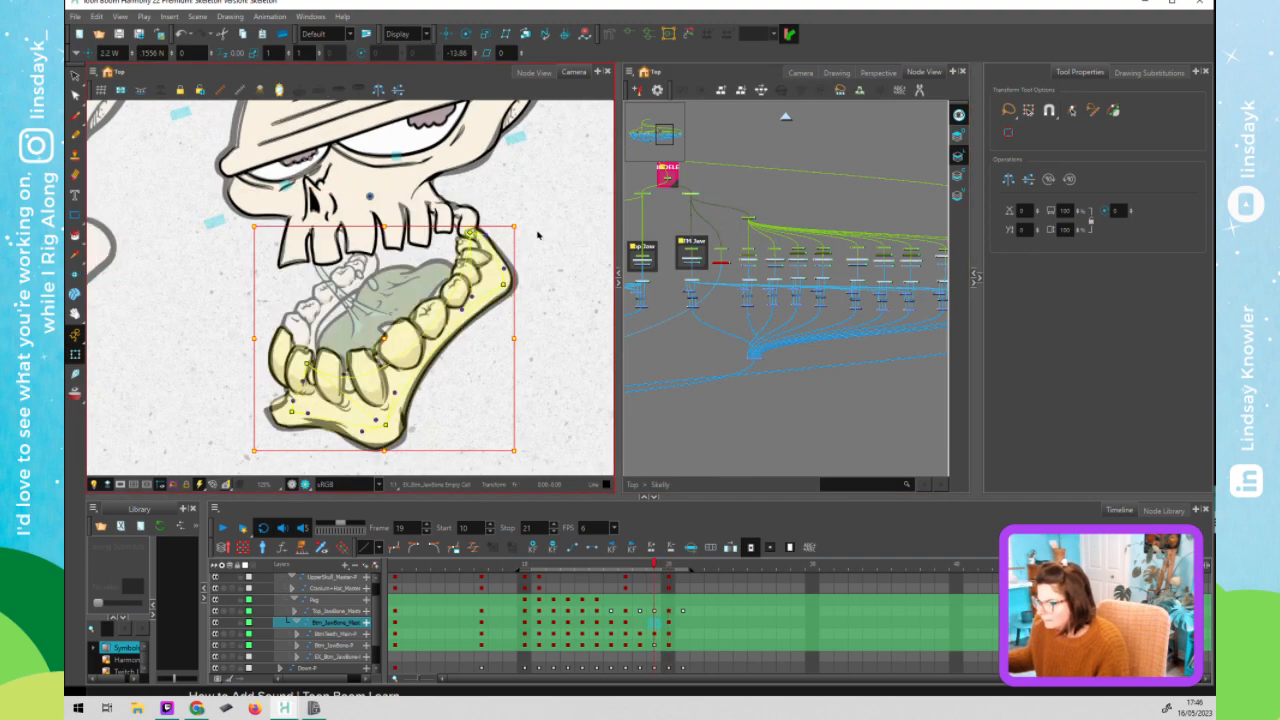
pyautogui.press(',')
pyautogui.press(',')
pyautogui.press(',')
pyautogui.press('.')
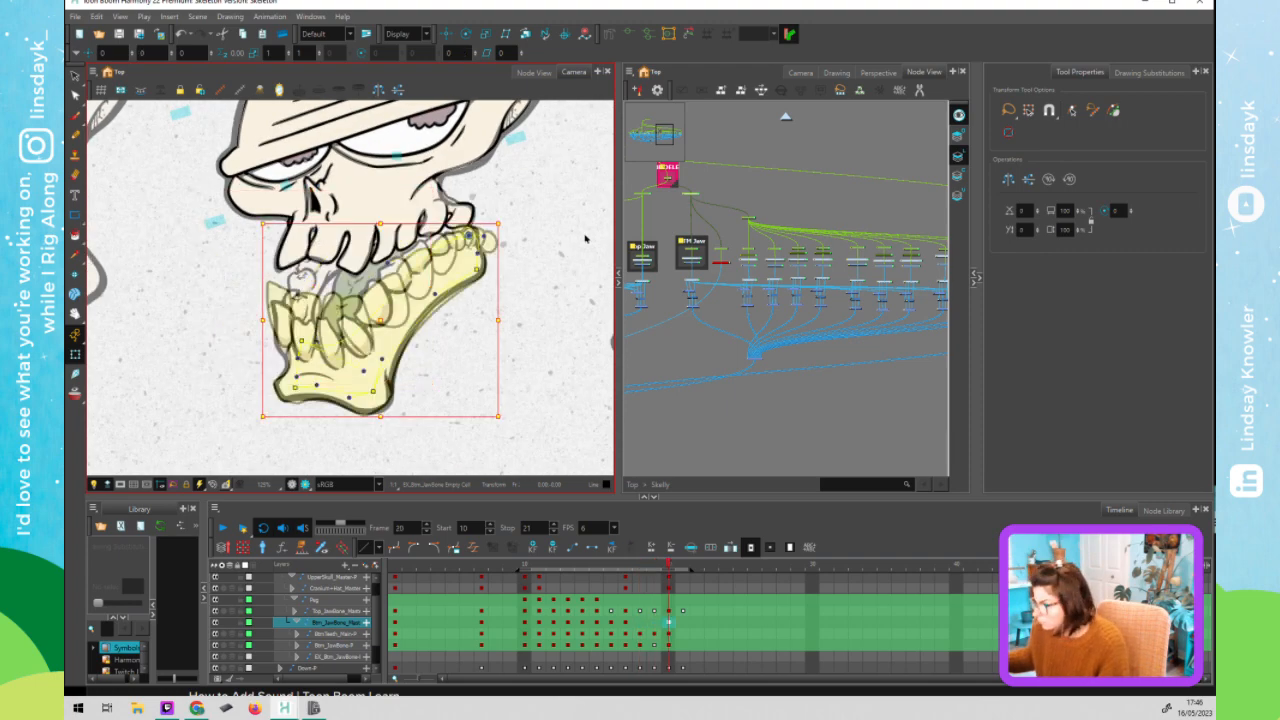
# - Delete the main bottom jaw peg's keyframe at frame 20 so it holds the frame 19 transformation
pyautogui.click(694, 198)
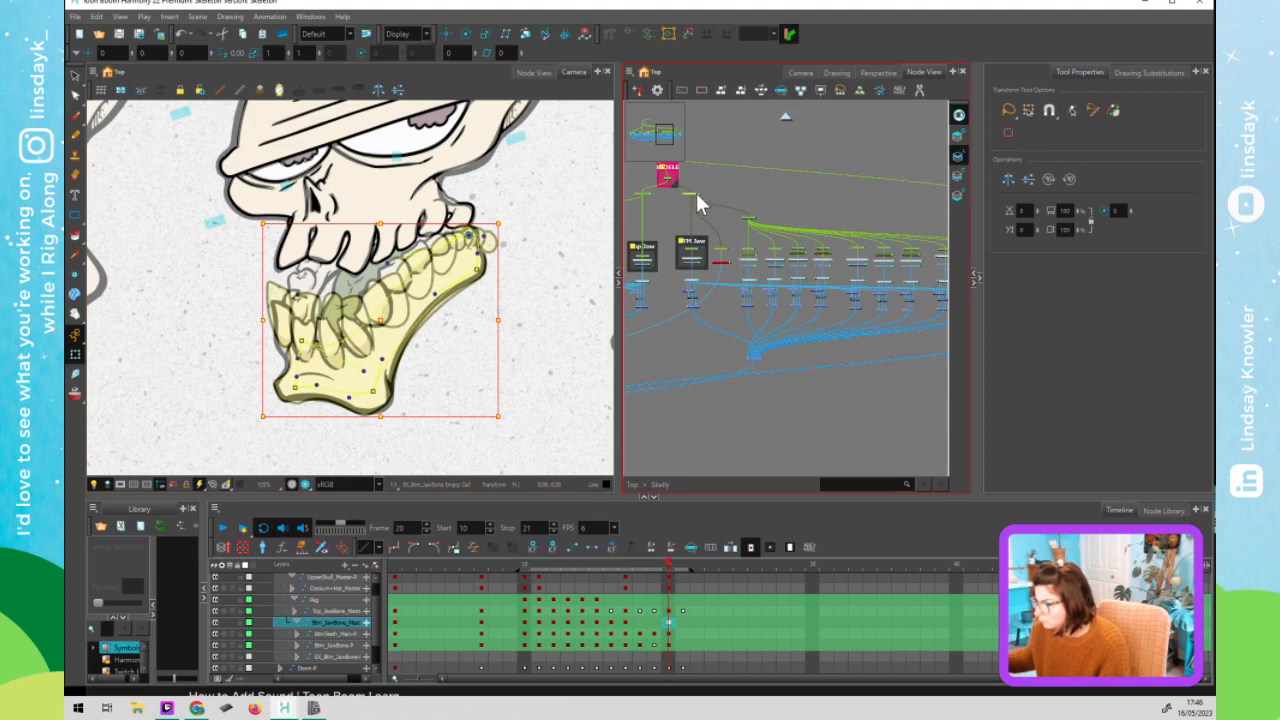
pyautogui.click(700, 614)
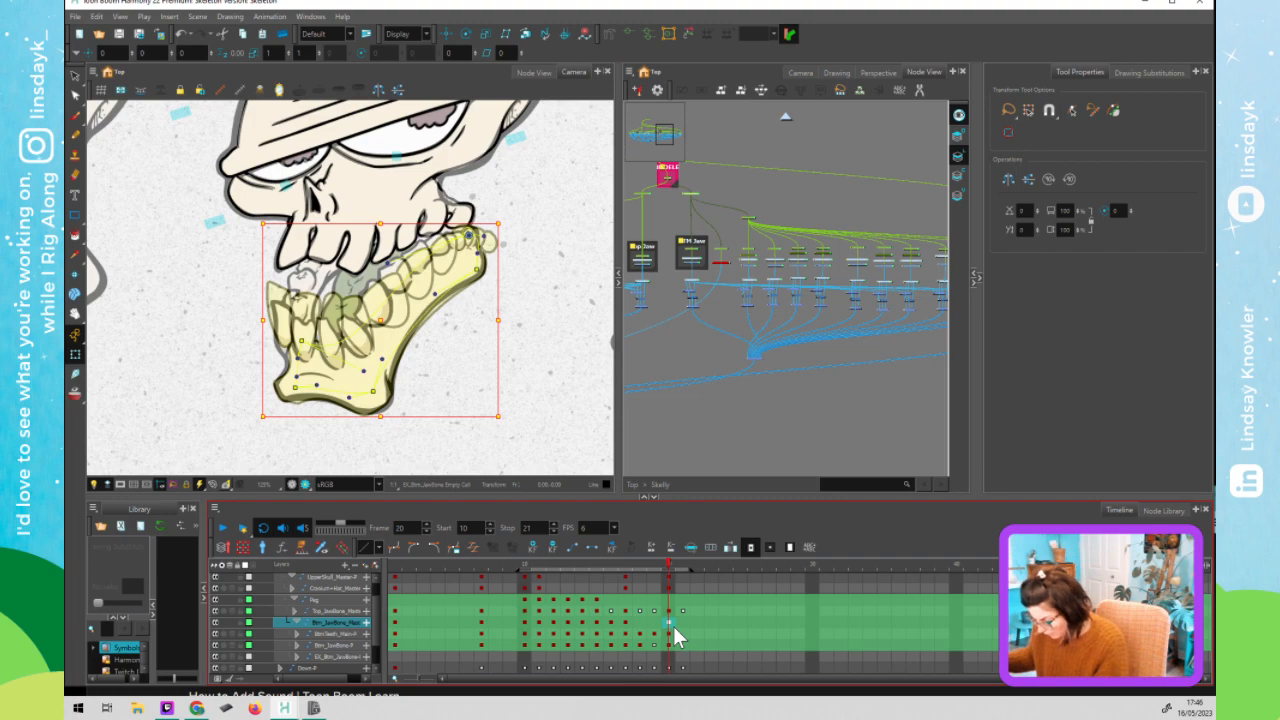
pyautogui.click(669, 620)
pyautogui.click(662, 316)
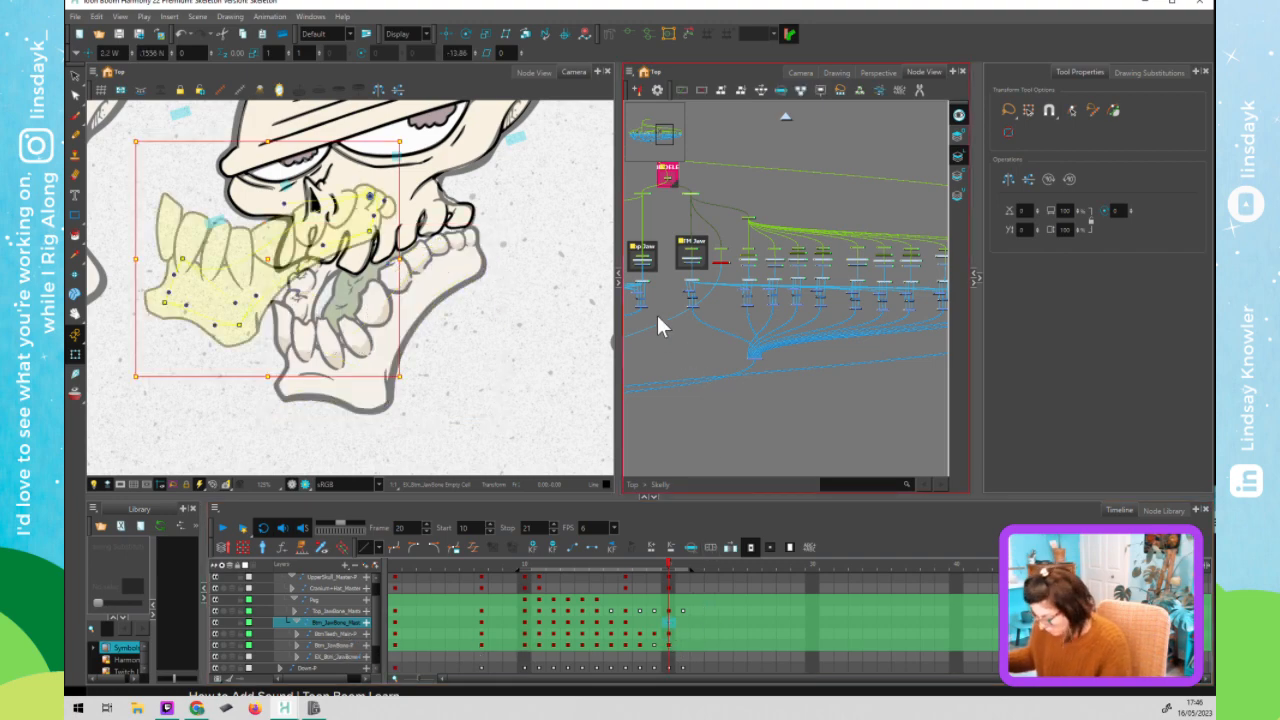
pyautogui.press(',')
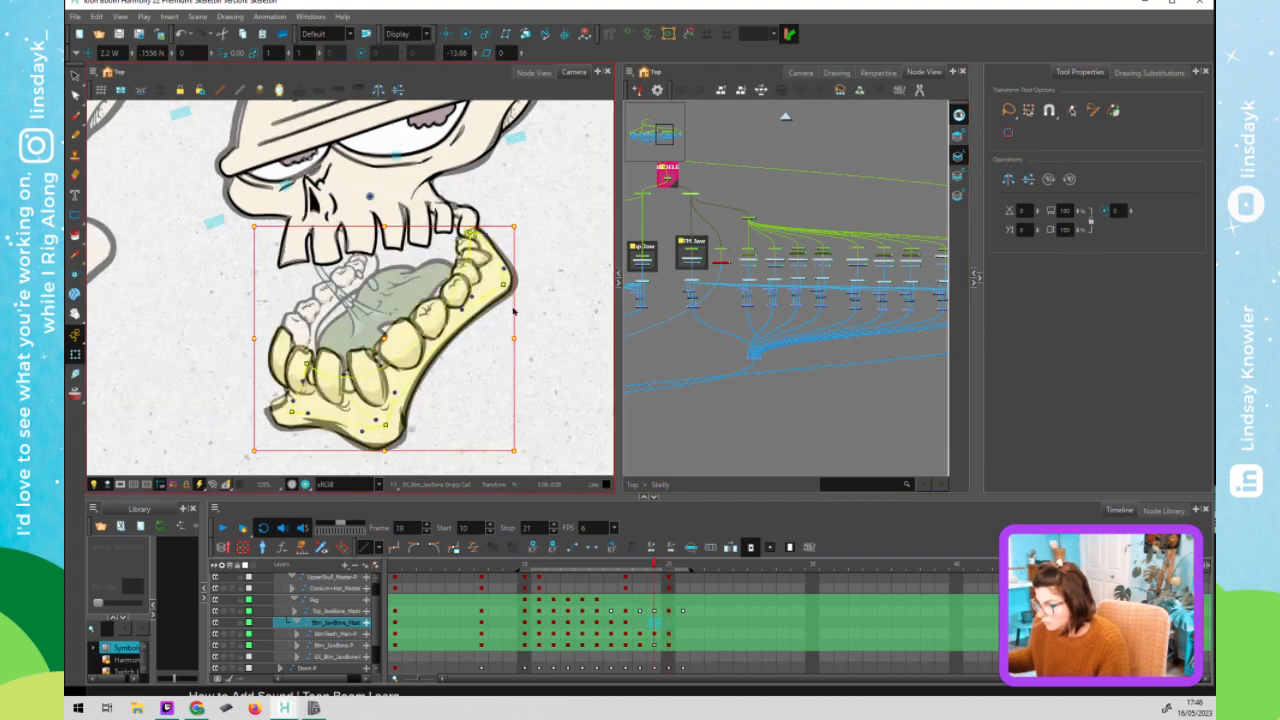
pyautogui.press('.')
# - Move the bottom jaw bone's own peg down and right at frame 20 and rotate it onto the reference jaw
pyautogui.click(702, 227)
pyautogui.click(690, 258)
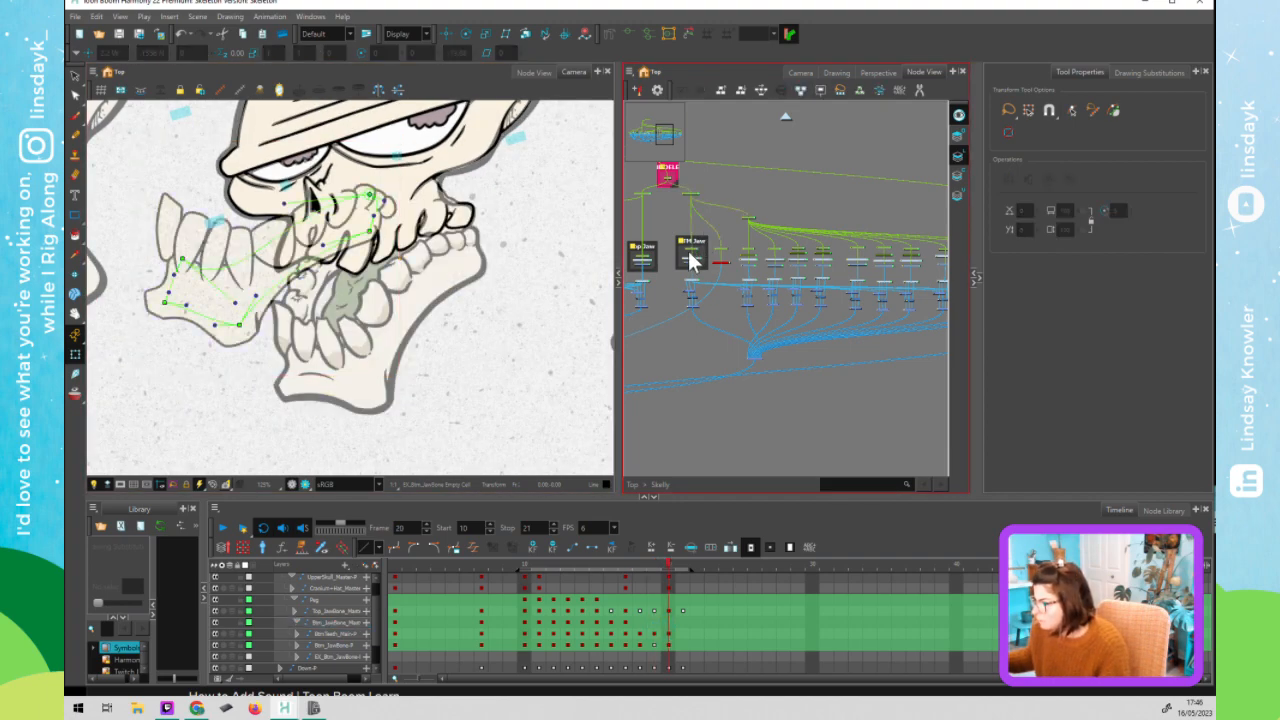
pyautogui.click(254, 294)
pyautogui.press('Escape')
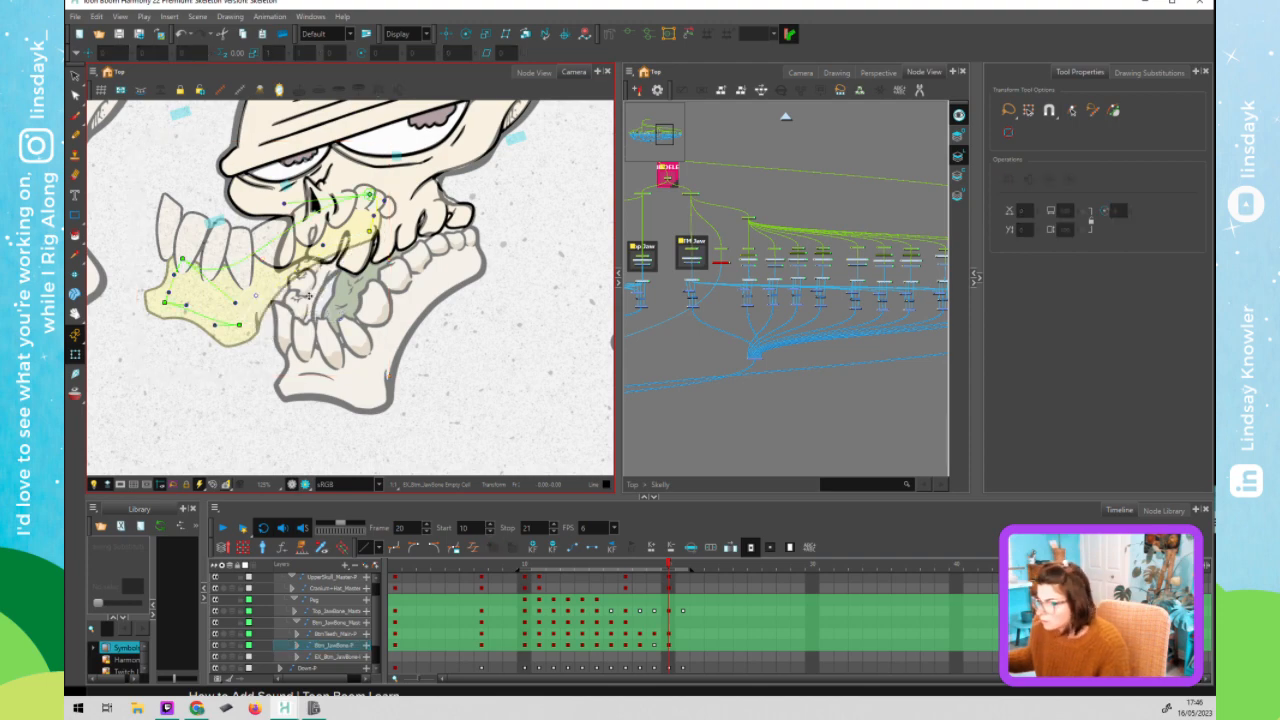
pyautogui.click(692, 252)
pyautogui.click(700, 258)
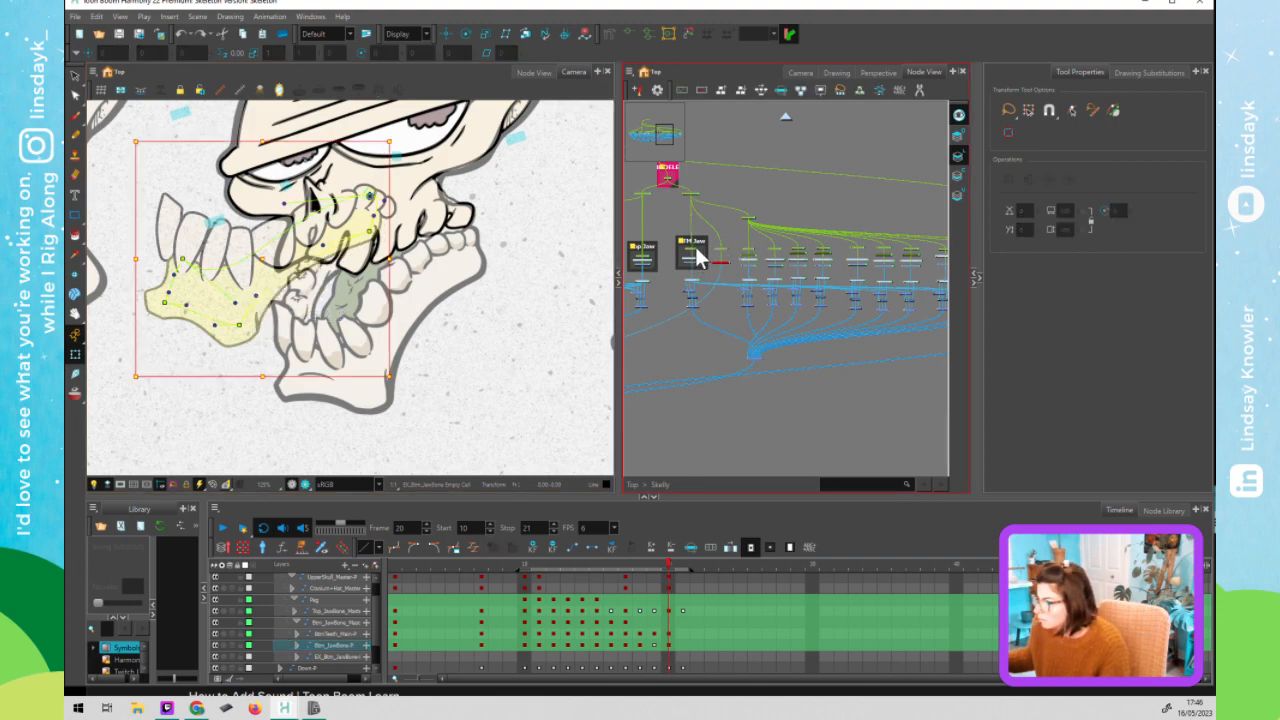
pyautogui.click(266, 263)
pyautogui.moveTo(303, 273); pyautogui.dragTo(364, 305)
pyautogui.moveTo(497, 429); pyautogui.dragTo(516, 364)
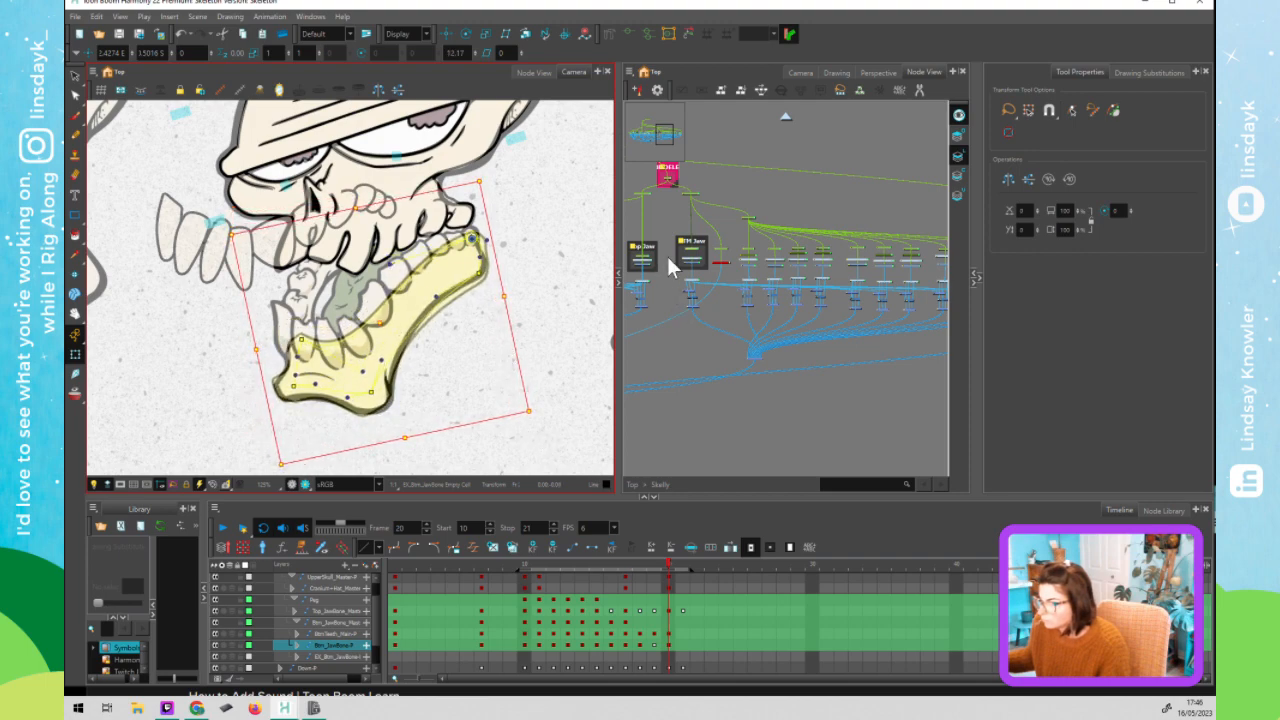
# - Move the main bottom teeth peg down and right at frame 20 and rotate it about 17 degrees onto the reference teeth
pyautogui.click(750, 226)
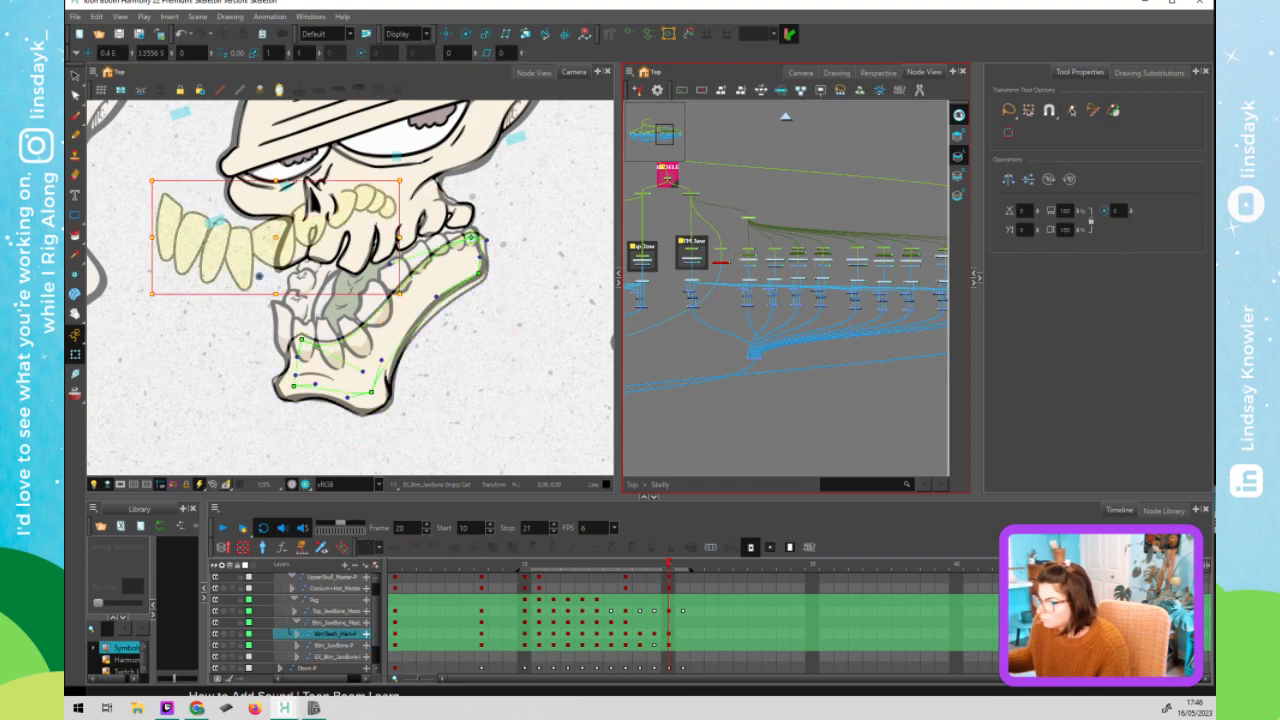
pyautogui.click(282, 237)
pyautogui.moveTo(284, 239)
pyautogui.mouseDown()
pyautogui.moveTo(384, 317)
pyautogui.moveTo(394, 305)
pyautogui.mouseUp()
pyautogui.moveTo(517, 244); pyautogui.dragTo(486, 202)
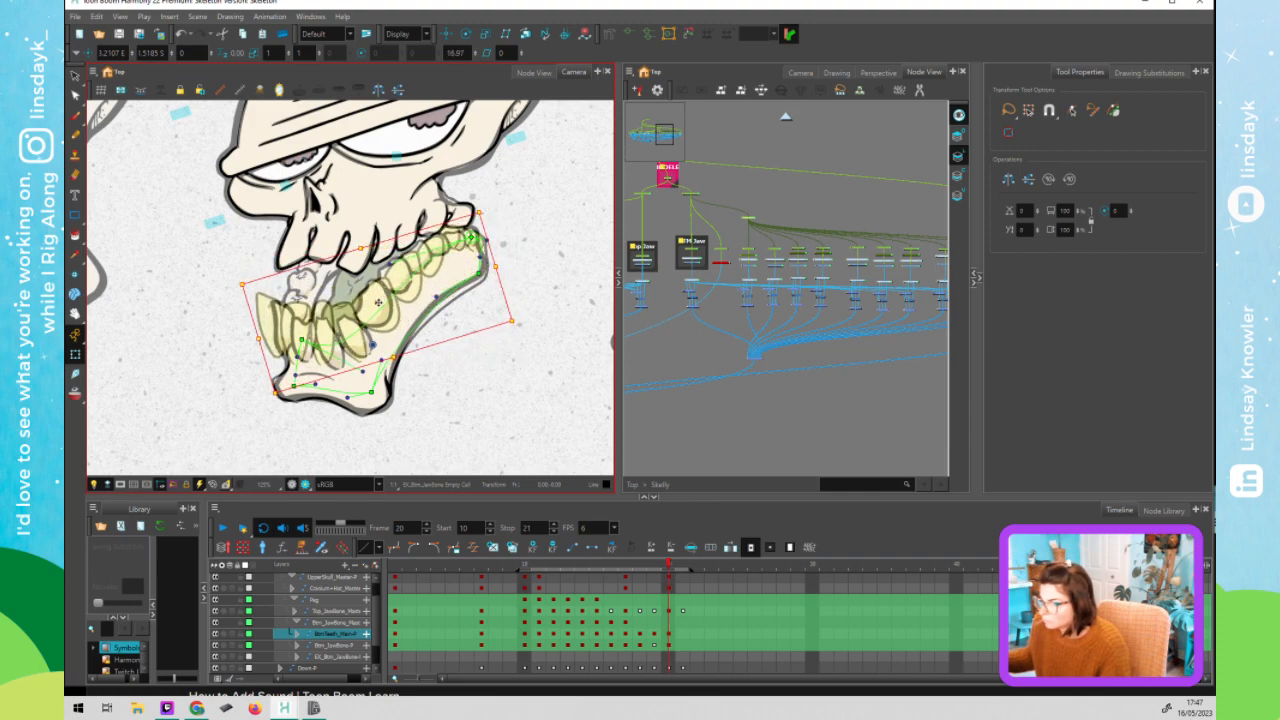
pyautogui.moveTo(376, 301); pyautogui.dragTo(380, 299)
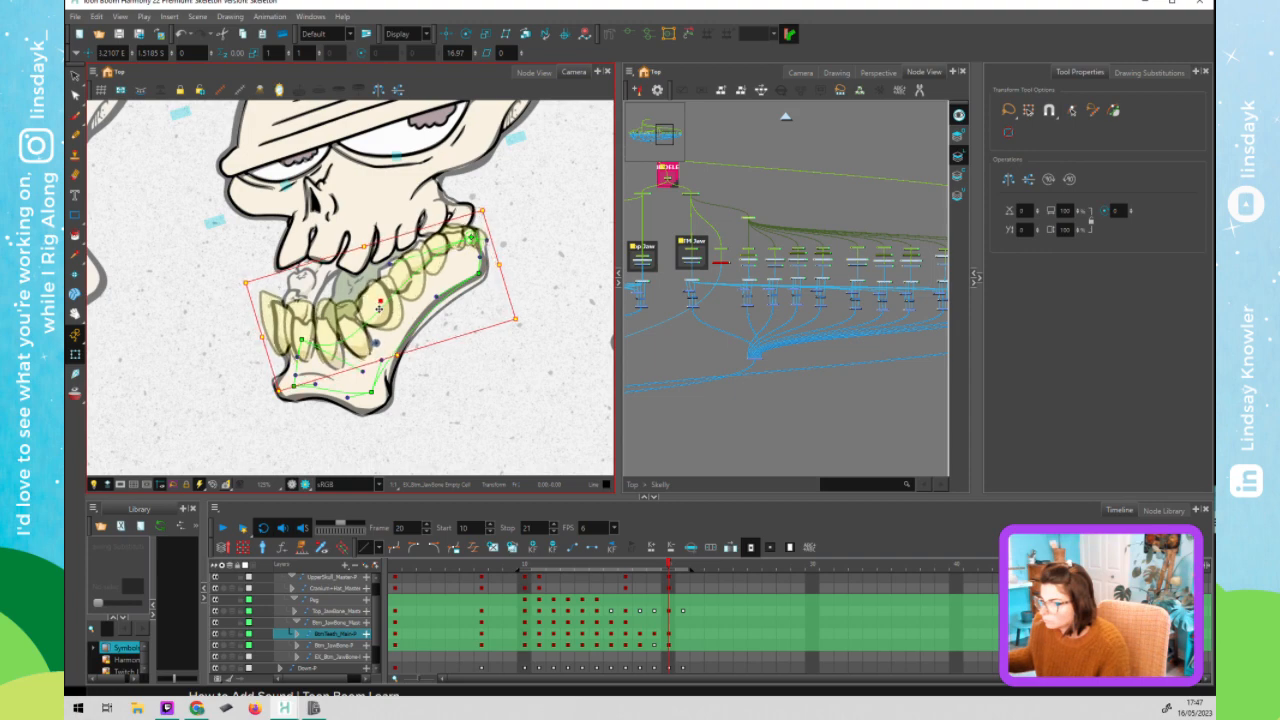
pyautogui.press('F6')
# - Compare the bottom jaw and teeth between frames 19 and 20, and check the main bottom jaw peg at frame 20
pyautogui.click(660, 571)
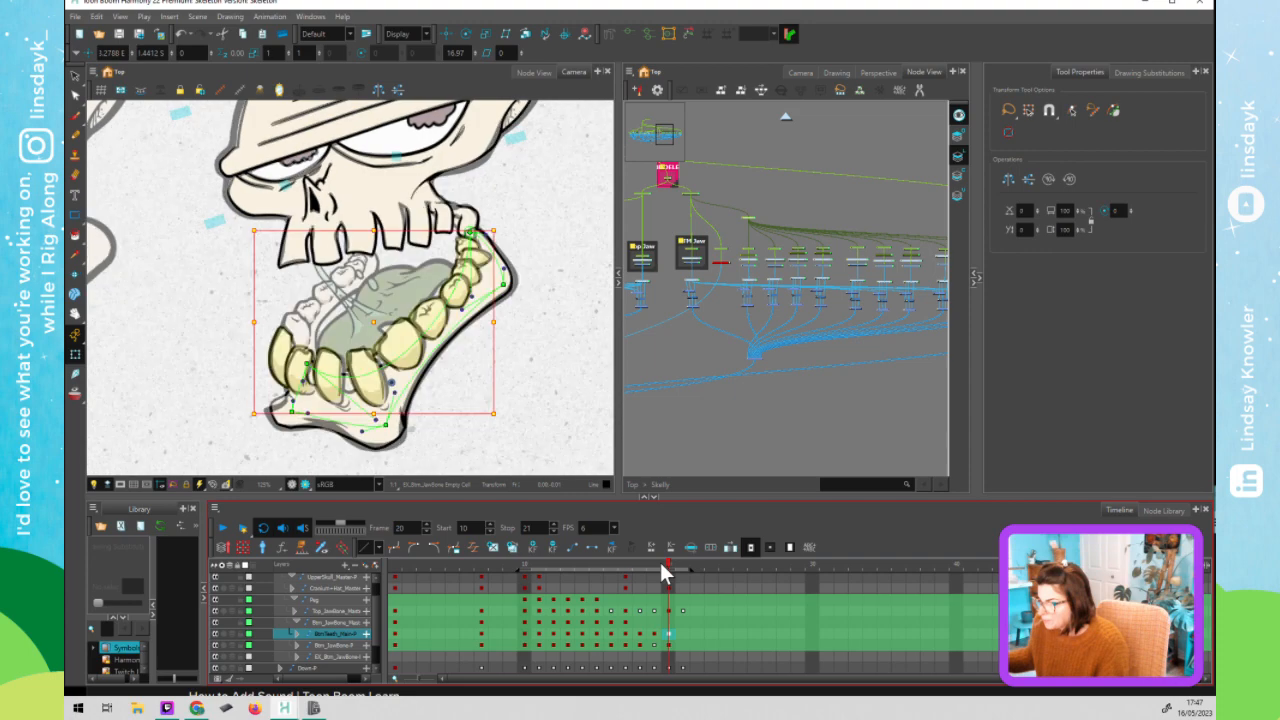
pyautogui.click(666, 562)
pyautogui.click(706, 178)
pyautogui.click(689, 197)
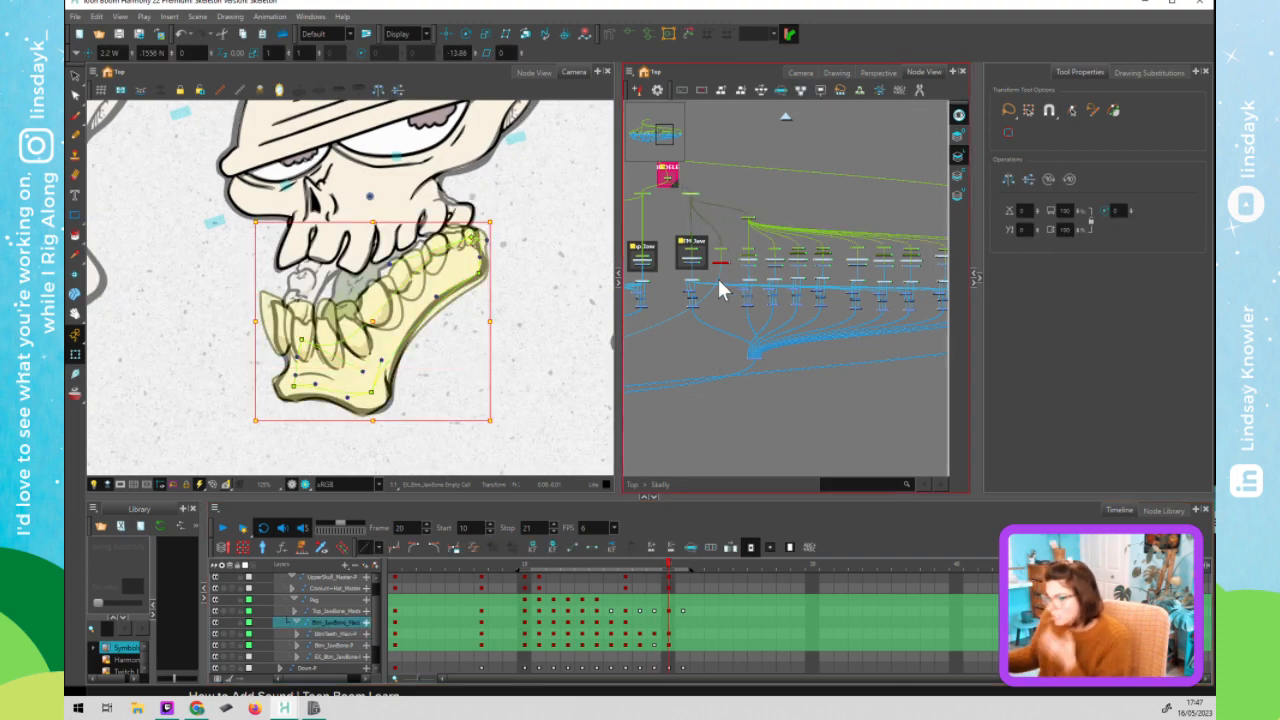
# - Inspect the extra bottom jaw bone drawing and the main bottom teeth peg at frame 20
pyautogui.click(717, 276)
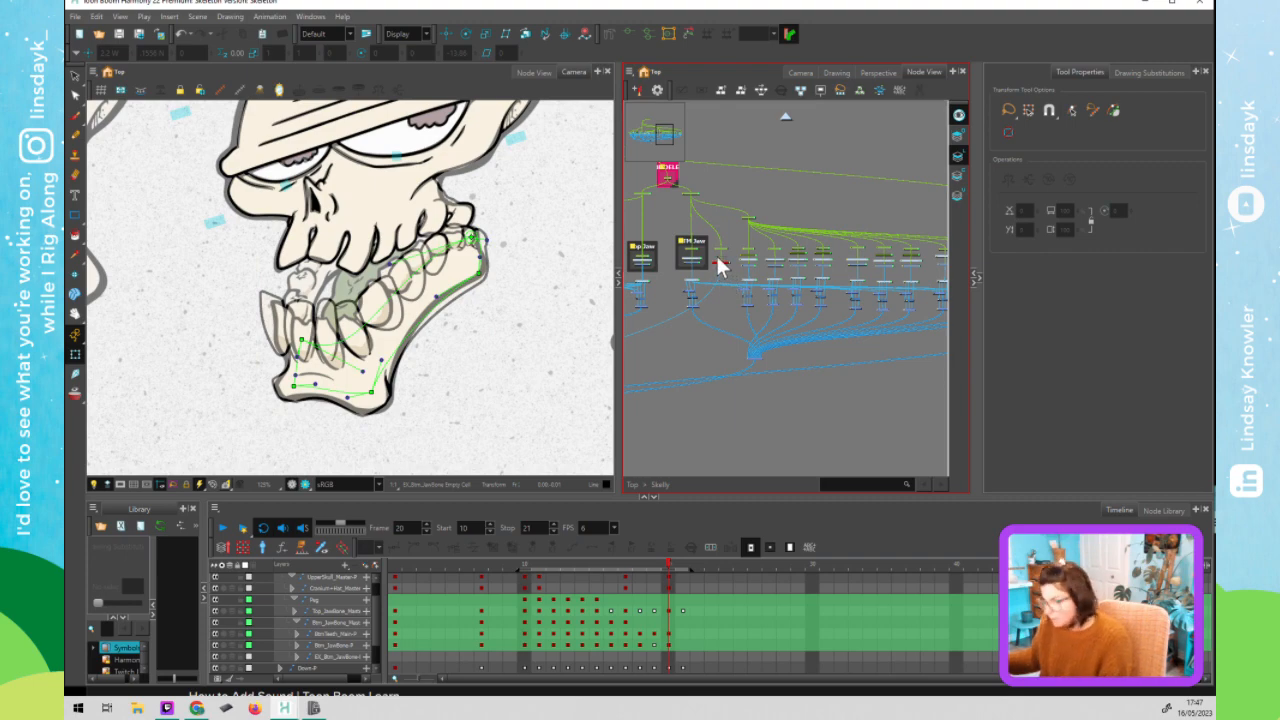
pyautogui.click(718, 264)
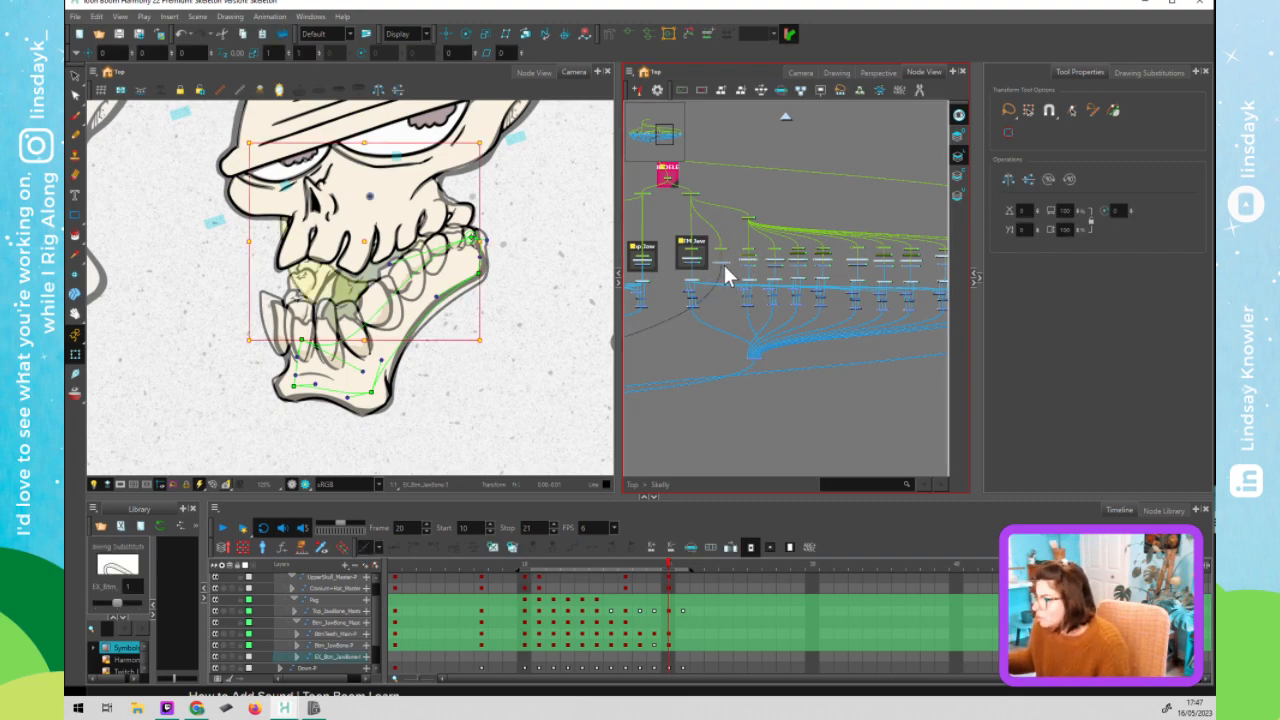
pyautogui.click(727, 238)
pyautogui.click(722, 222)
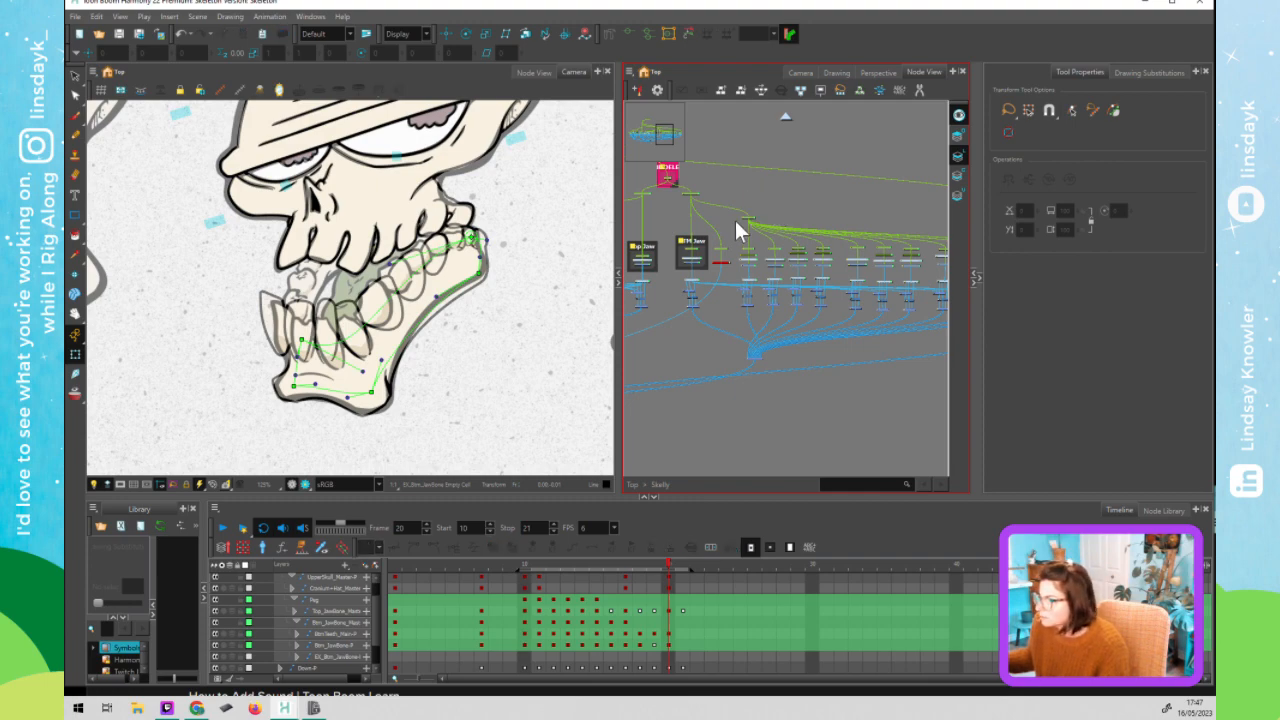
pyautogui.click(738, 225)
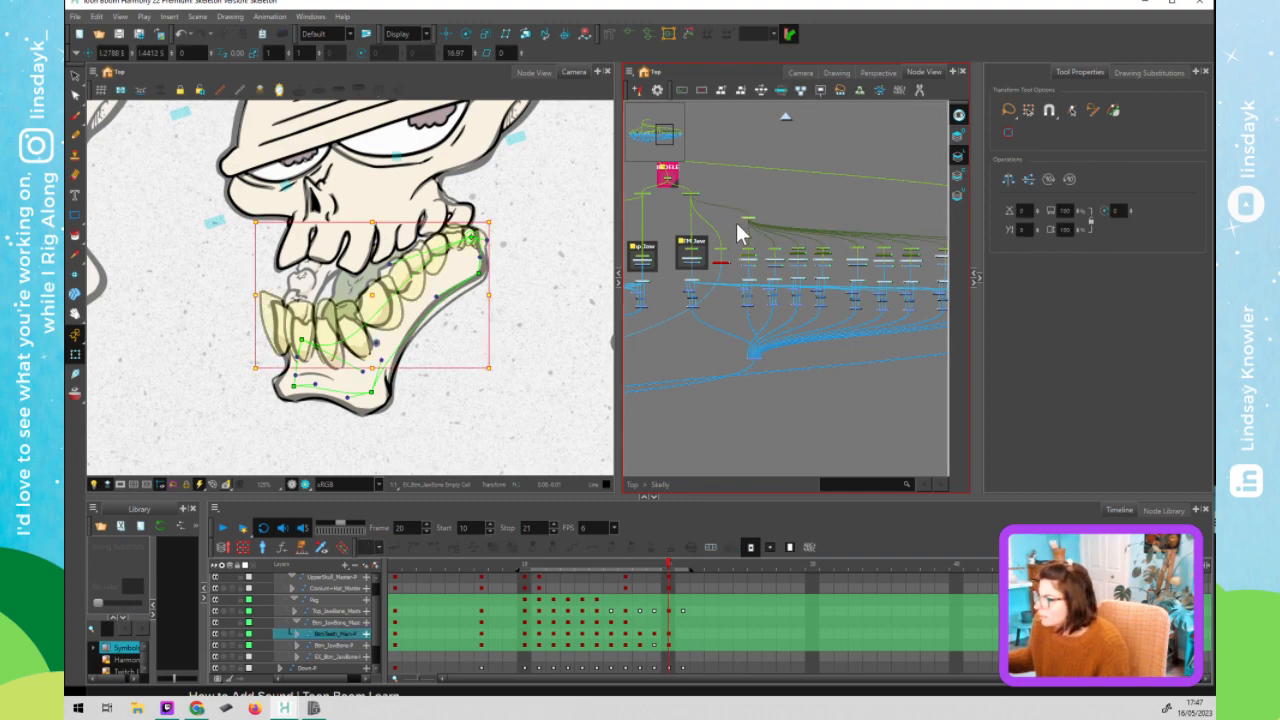
pyautogui.click(470, 257)
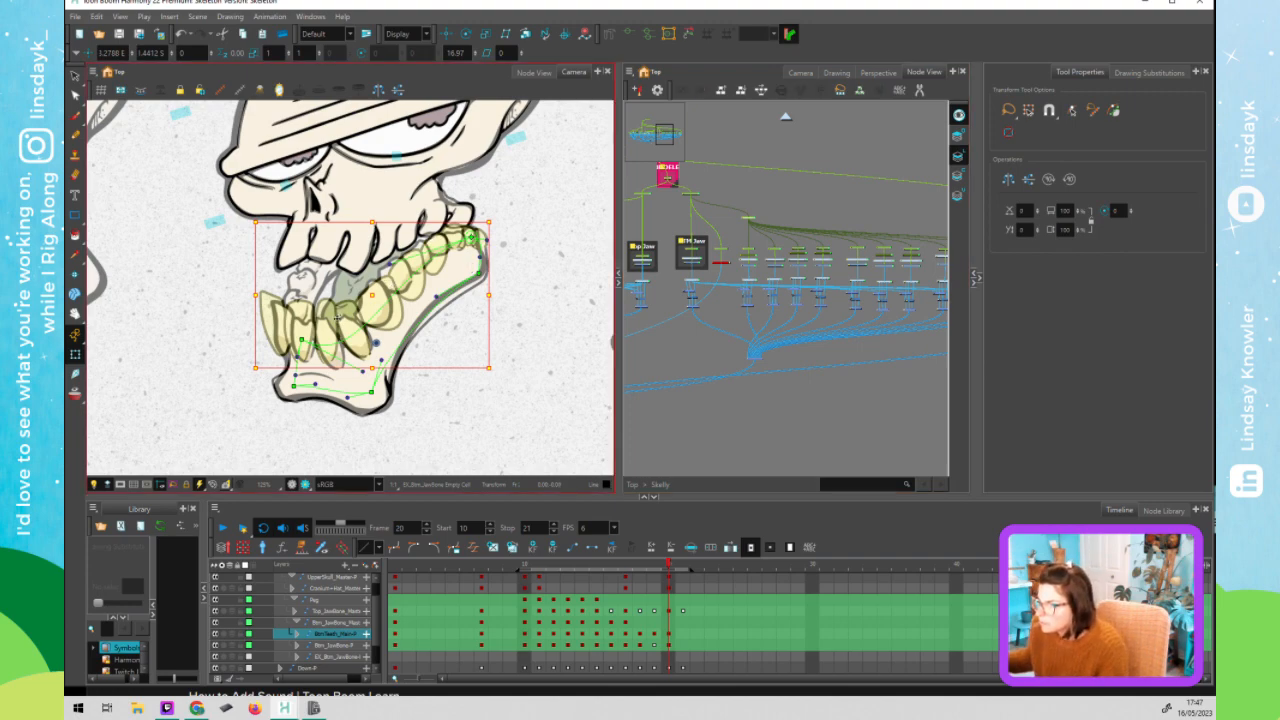
# - Move the frontmost bottom tooth down and right onto its reference outline at frame 20
pyautogui.click(278, 336)
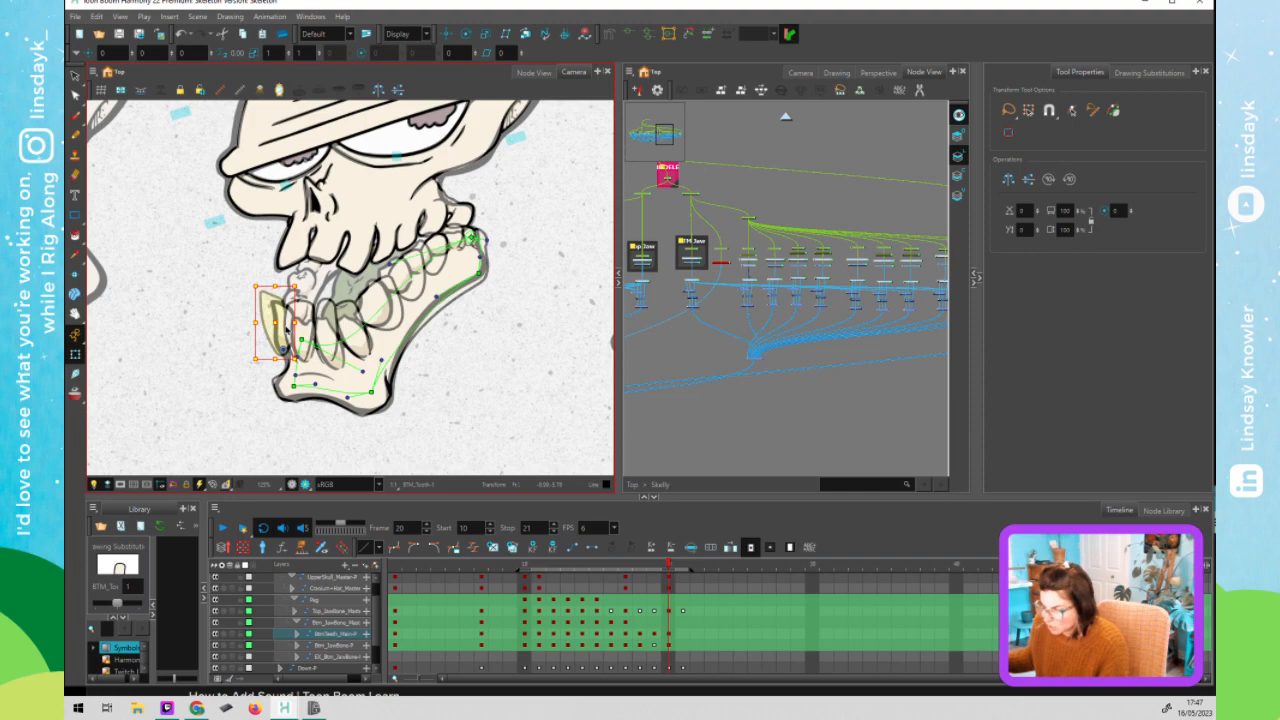
pyautogui.press('2')
pyautogui.press('space')
pyautogui.moveTo(265, 328); pyautogui.dragTo(227, 283)
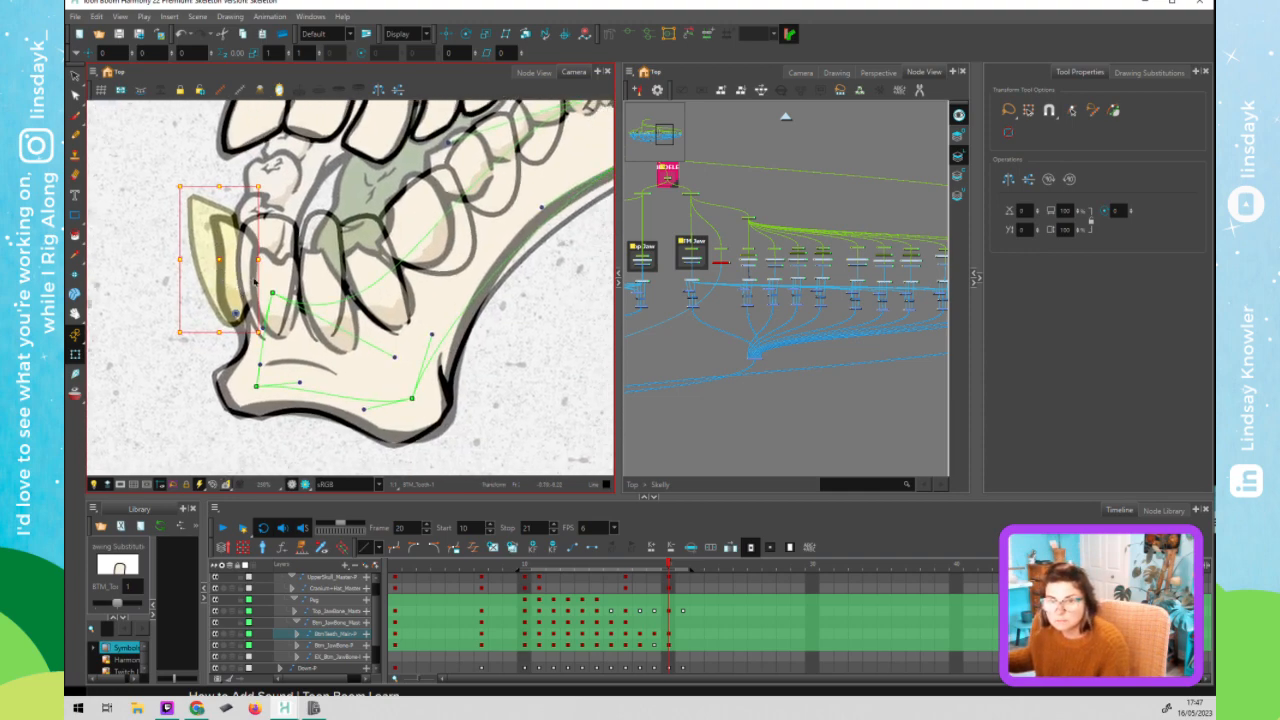
pyautogui.moveTo(230, 278)
pyautogui.mouseDown()
pyautogui.moveTo(250, 296)
pyautogui.moveTo(243, 279)
pyautogui.mouseUp()
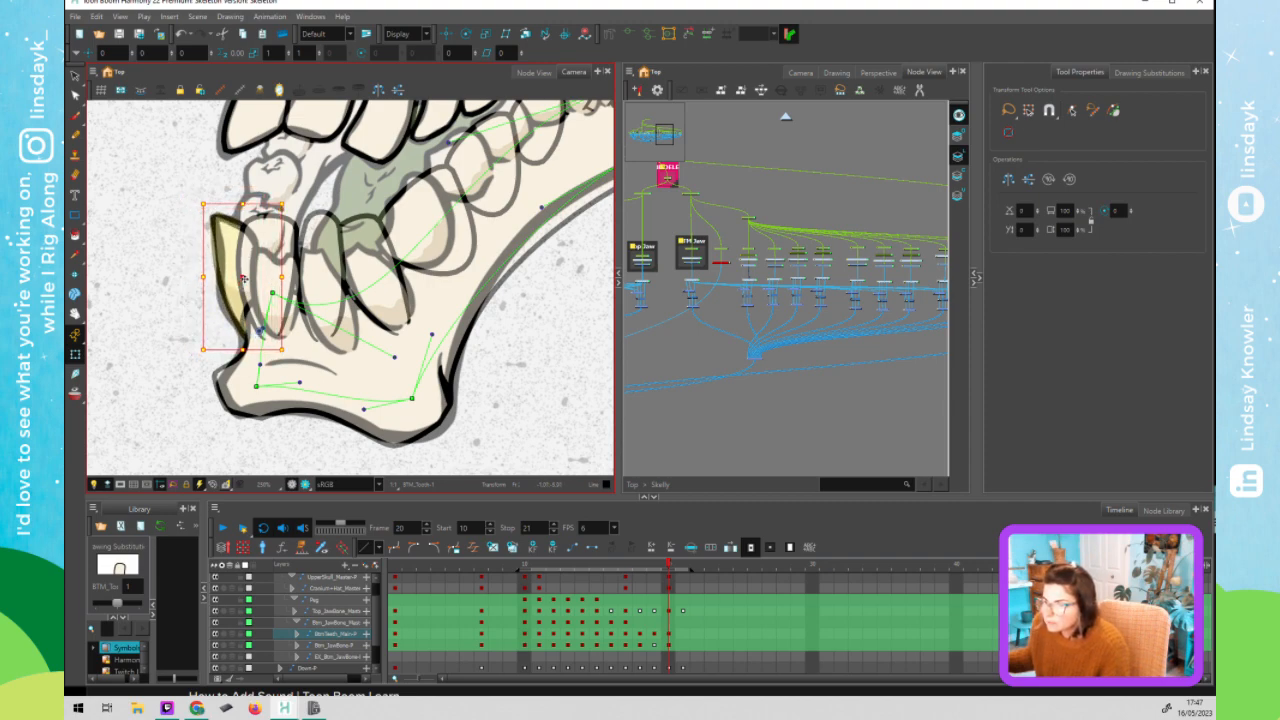
# - Reshape the second bottom tooth with its deformer at frame 20, lowering and narrowing its upper edge to match the reference
pyautogui.click(274, 264)
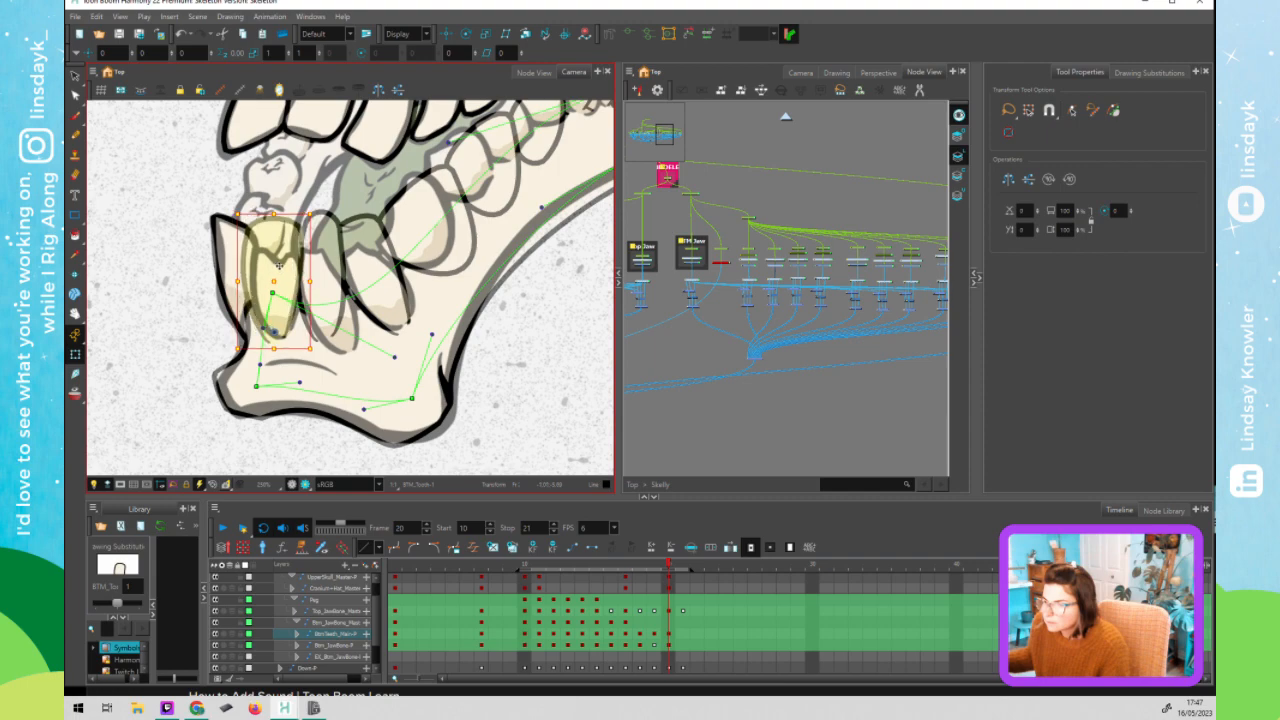
pyautogui.press('Up')
pyautogui.hotkey('shift', 'F11')
pyautogui.moveTo(253, 229); pyautogui.dragTo(303, 261)
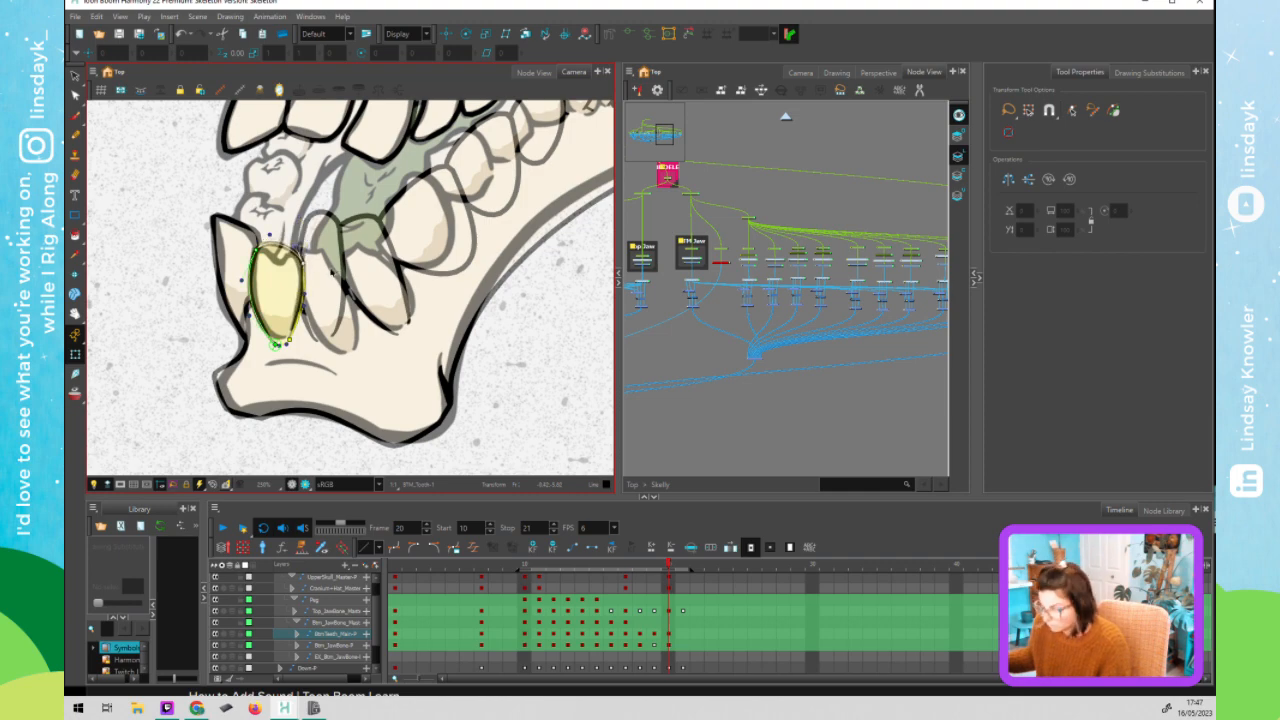
# - Reshape the third and fourth bottom teeth with their deformers onto the reference outlines at frame 20
pyautogui.click(336, 228)
pyautogui.moveTo(332, 268)
pyautogui.mouseDown()
pyautogui.moveTo(357, 221)
pyautogui.moveTo(336, 210)
pyautogui.moveTo(327, 253)
pyautogui.moveTo(297, 245)
pyautogui.moveTo(300, 255)
pyautogui.mouseUp()
pyautogui.moveTo(311, 337); pyautogui.dragTo(310, 350)
pyautogui.click(361, 270)
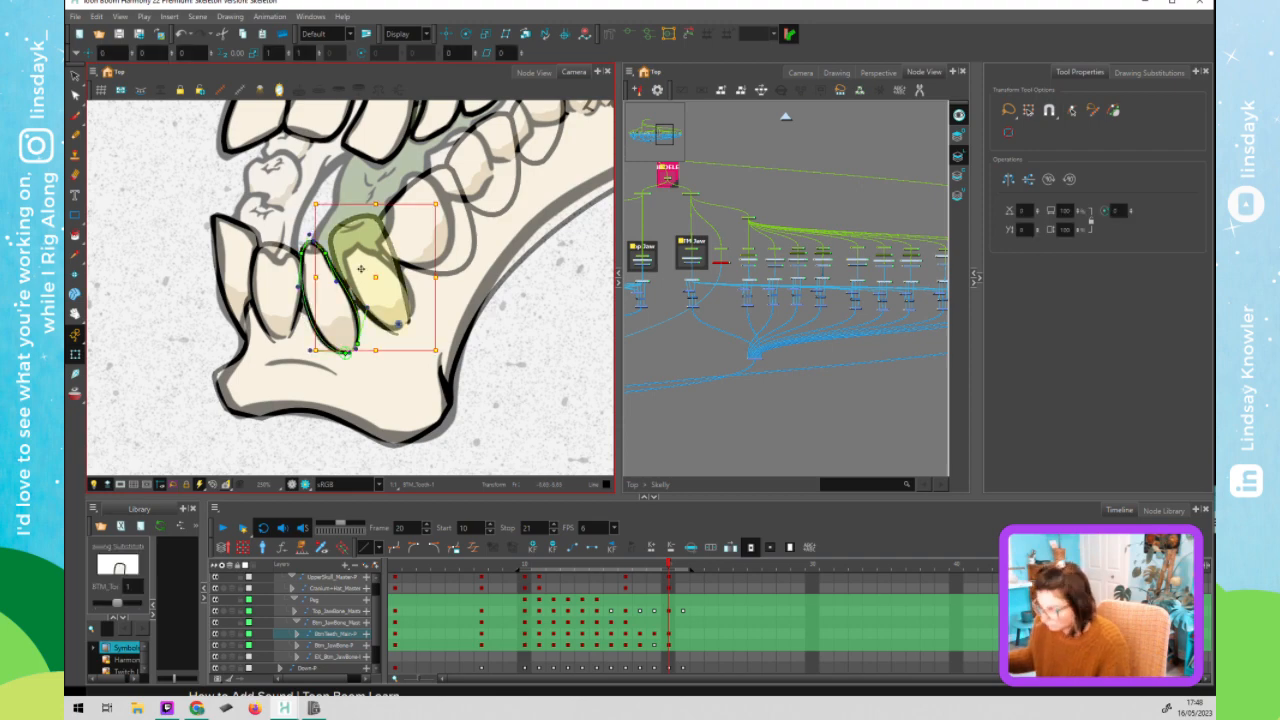
pyautogui.moveTo(380, 230); pyautogui.dragTo(347, 254)
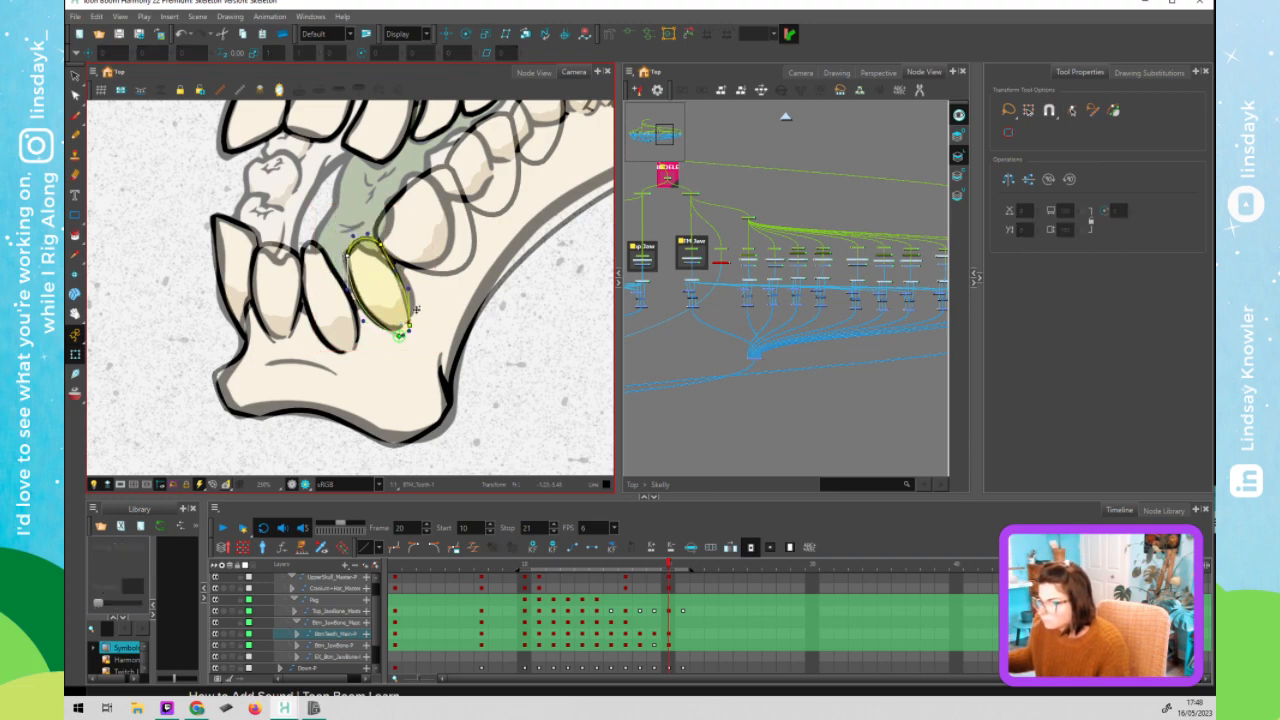
pyautogui.moveTo(410, 290); pyautogui.dragTo(411, 318)
# - Compare the first middle bottom tooth with frame 19, then reshape its deformer at frame 20 to fit the reference
pyautogui.press(',')
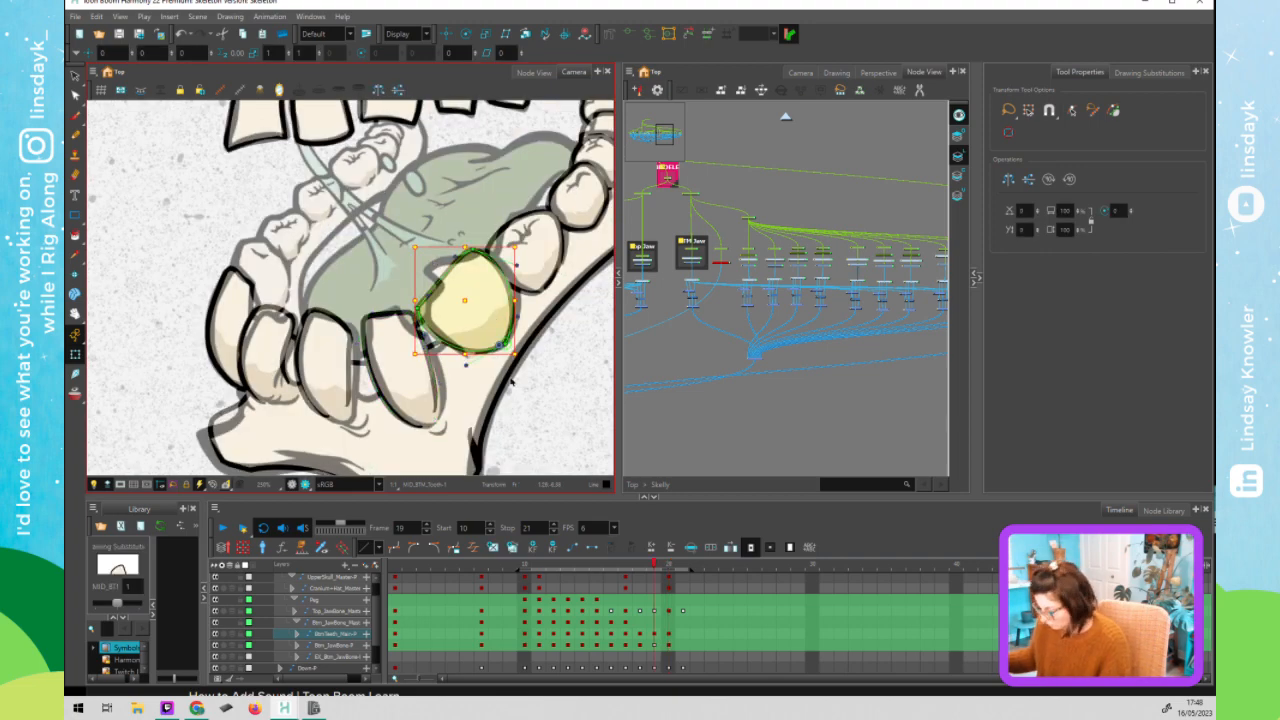
pyautogui.press('.')
pyautogui.moveTo(439, 240); pyautogui.dragTo(433, 232)
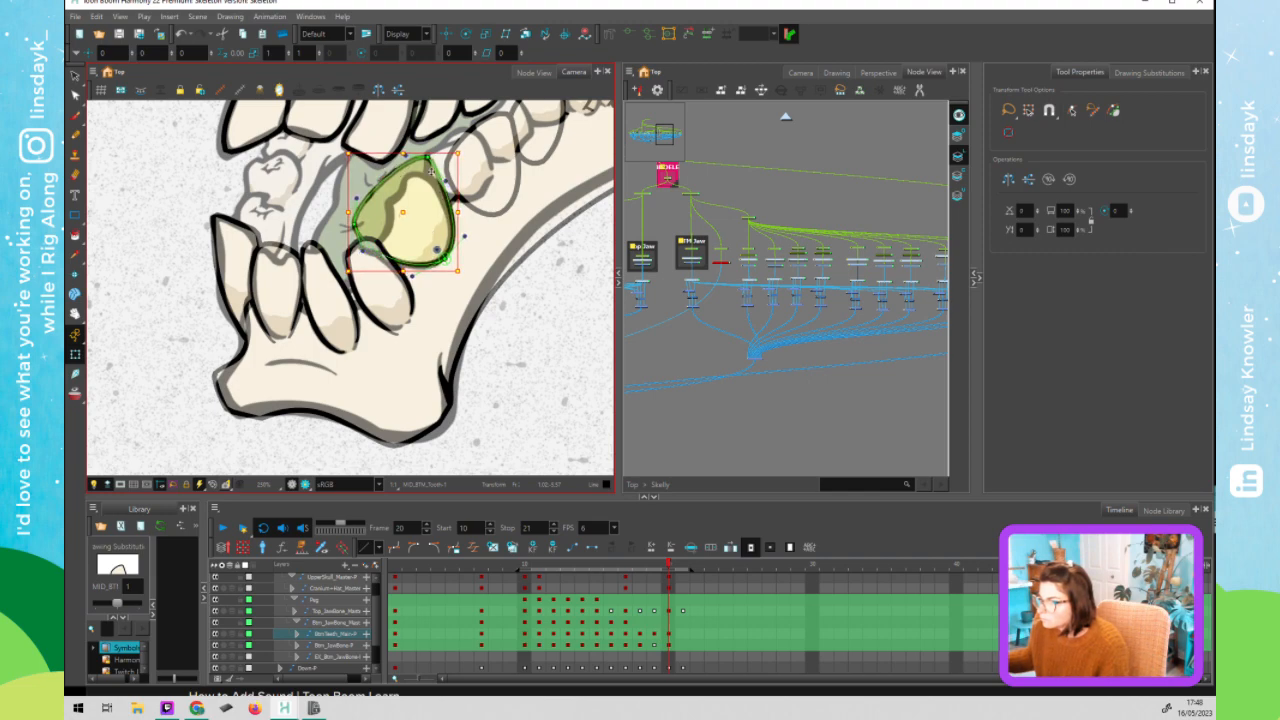
pyautogui.moveTo(427, 160)
pyautogui.mouseDown()
pyautogui.moveTo(441, 193)
pyautogui.moveTo(454, 184)
pyautogui.moveTo(419, 175)
pyautogui.mouseUp()
pyautogui.moveTo(355, 225); pyautogui.dragTo(374, 239)
# - Move the second middle bottom tooth down and left beside its neighbour and reshape its outline to the reference at frame 20
pyautogui.click(484, 191)
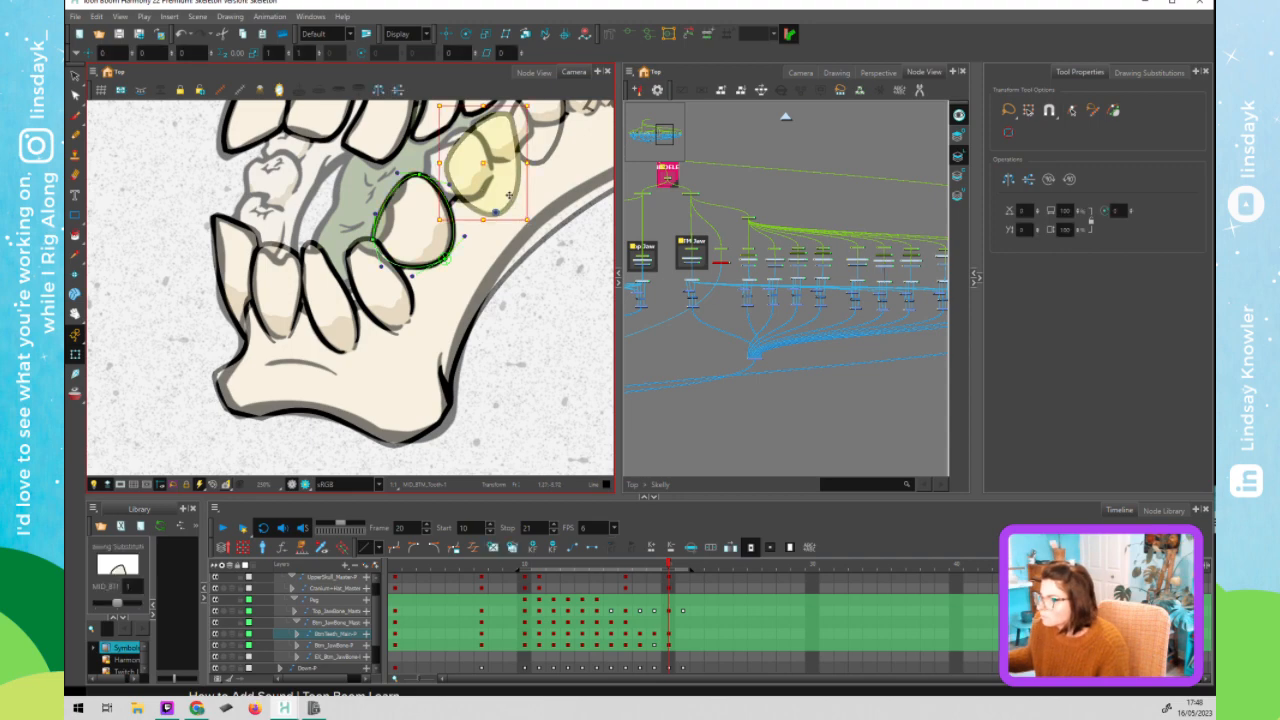
pyautogui.moveTo(506, 192); pyautogui.dragTo(471, 341)
pyautogui.moveTo(469, 287); pyautogui.dragTo(391, 278)
pyautogui.hotkey('shift', 'F11')
pyautogui.moveTo(444, 228); pyautogui.dragTo(469, 256)
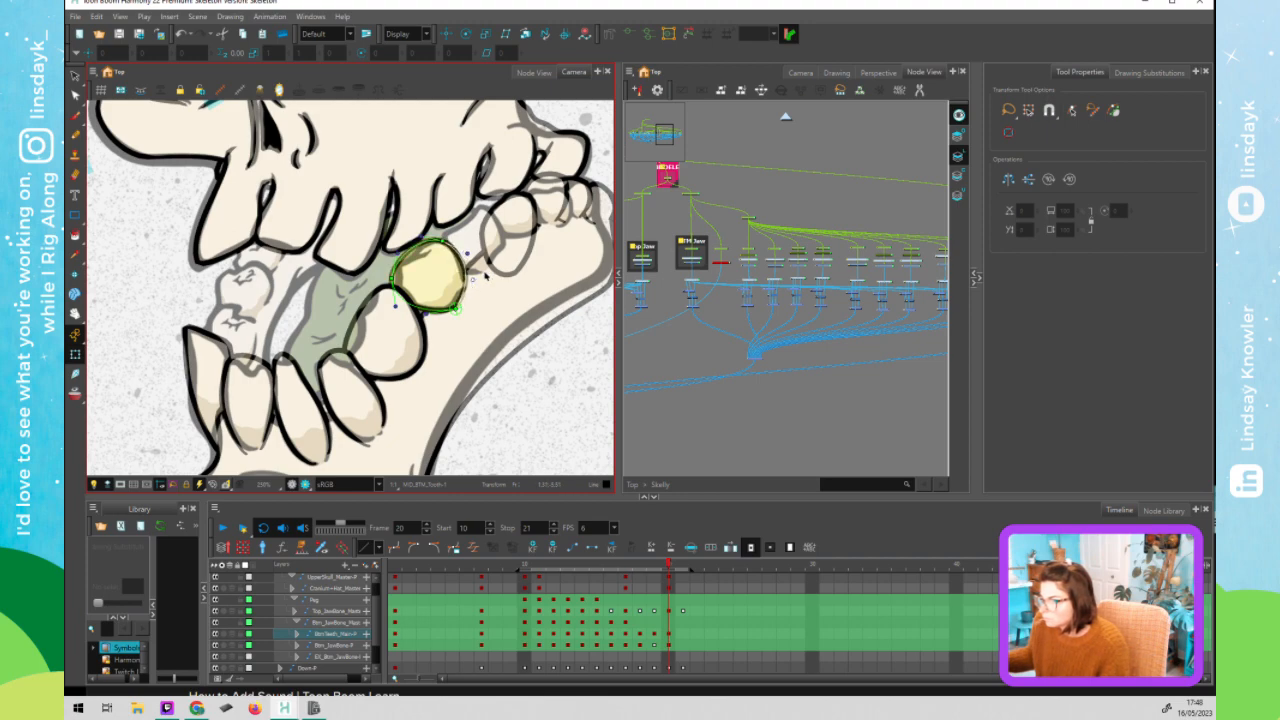
# - Move the third middle bottom tooth left onto the reference and adjust its deformer outline at frame 20
pyautogui.click(507, 224)
pyautogui.moveTo(507, 224); pyautogui.dragTo(444, 236)
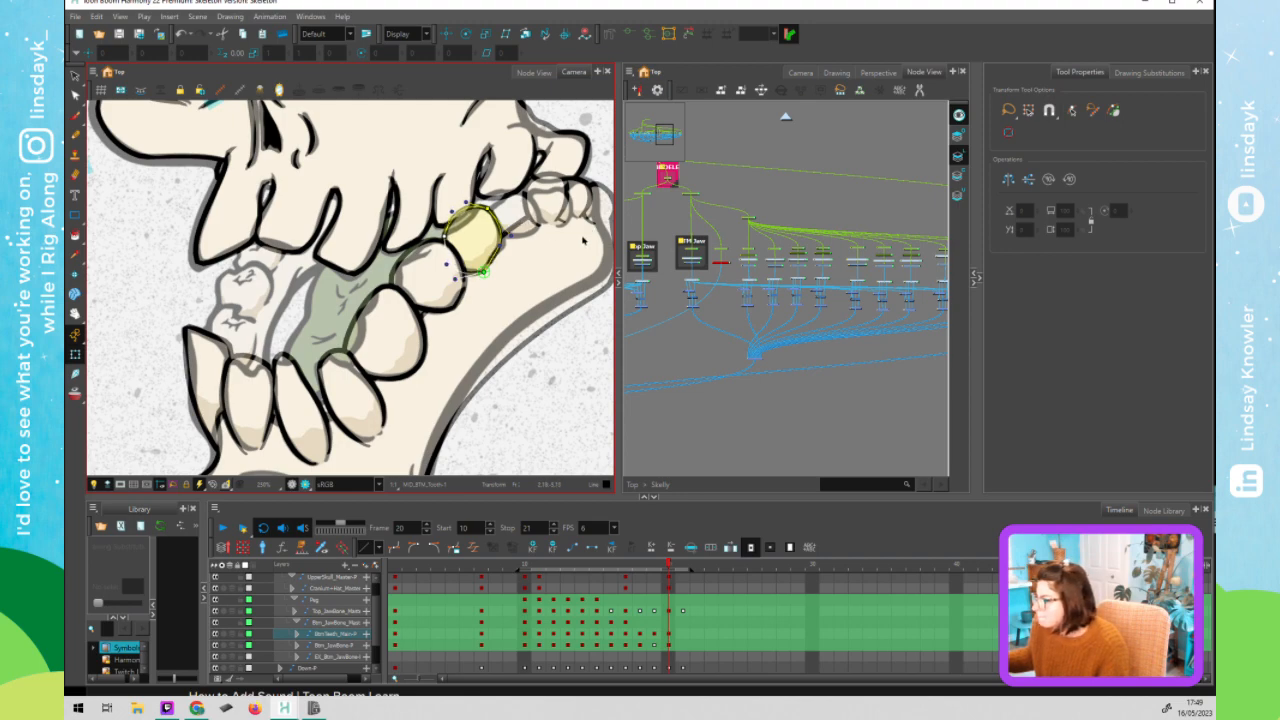
pyautogui.click(478, 238)
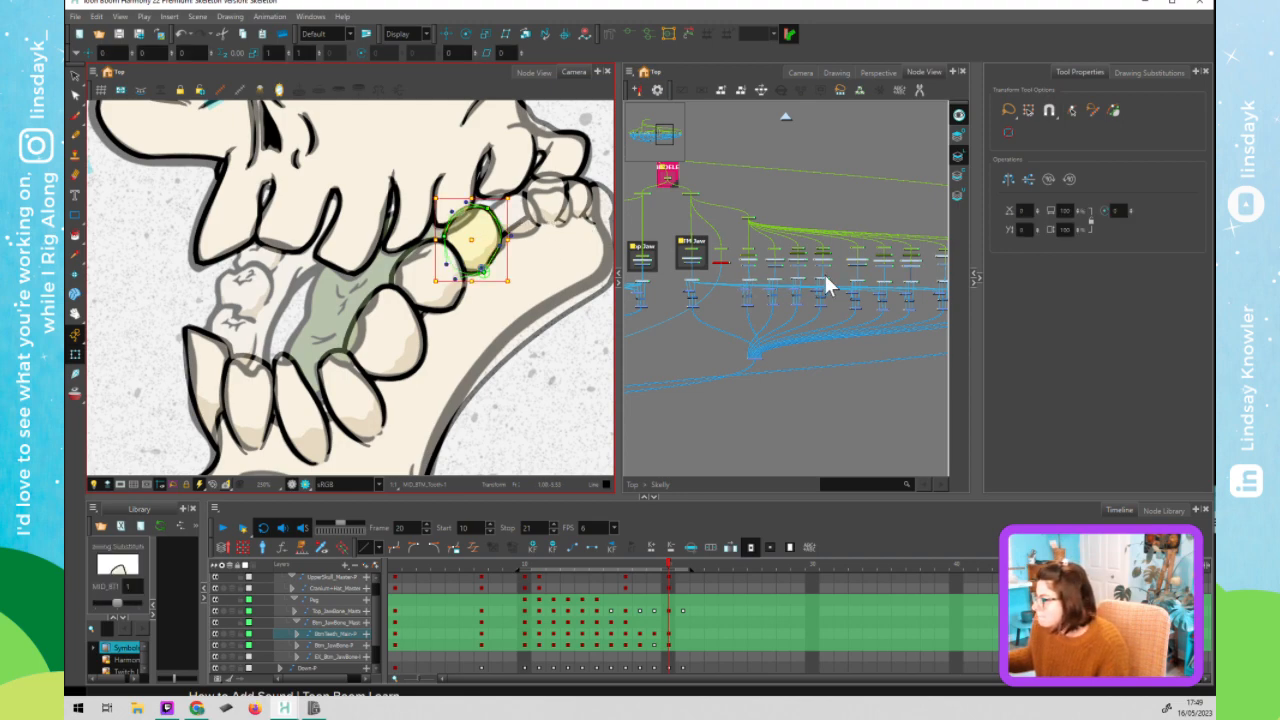
# - Move the first back bottom tooth left onto the reference and reshape its outline at frame 20
pyautogui.click(918, 245)
pyautogui.moveTo(808, 250); pyautogui.dragTo(740, 251)
pyautogui.moveTo(878, 245); pyautogui.dragTo(764, 254)
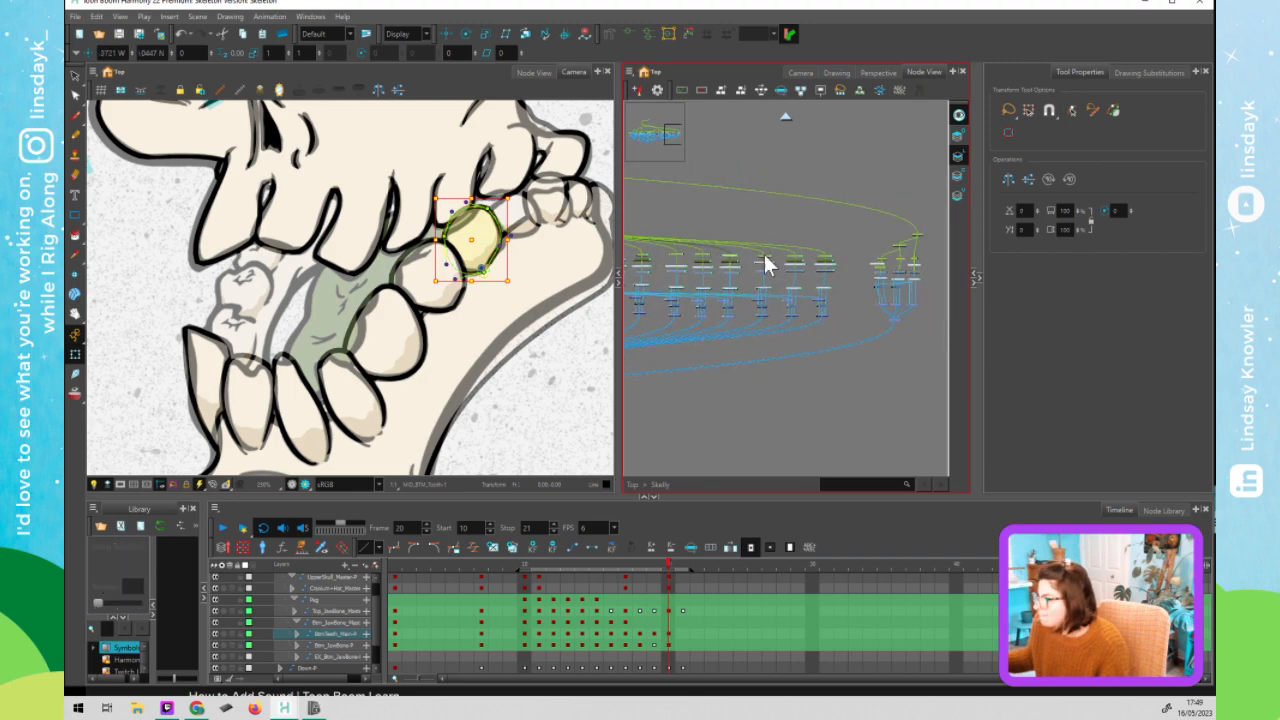
pyautogui.click(557, 203)
pyautogui.moveTo(557, 203); pyautogui.dragTo(536, 199)
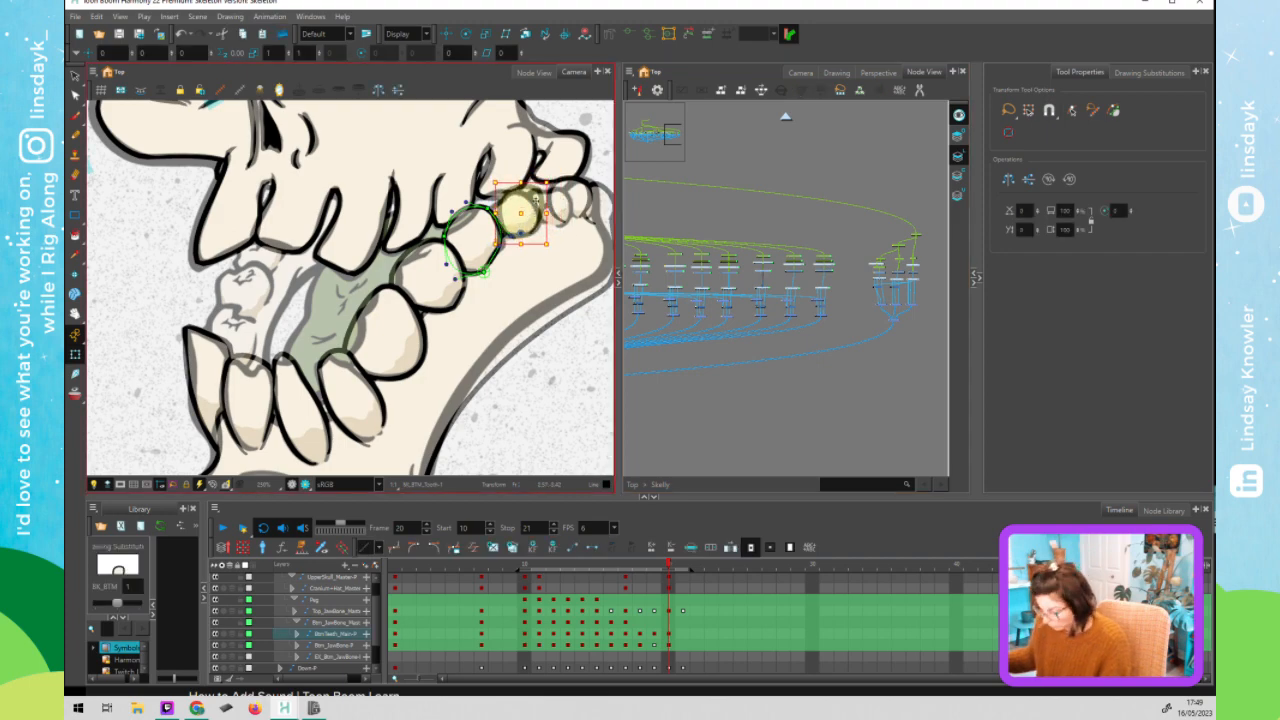
pyautogui.moveTo(495, 205); pyautogui.dragTo(538, 203)
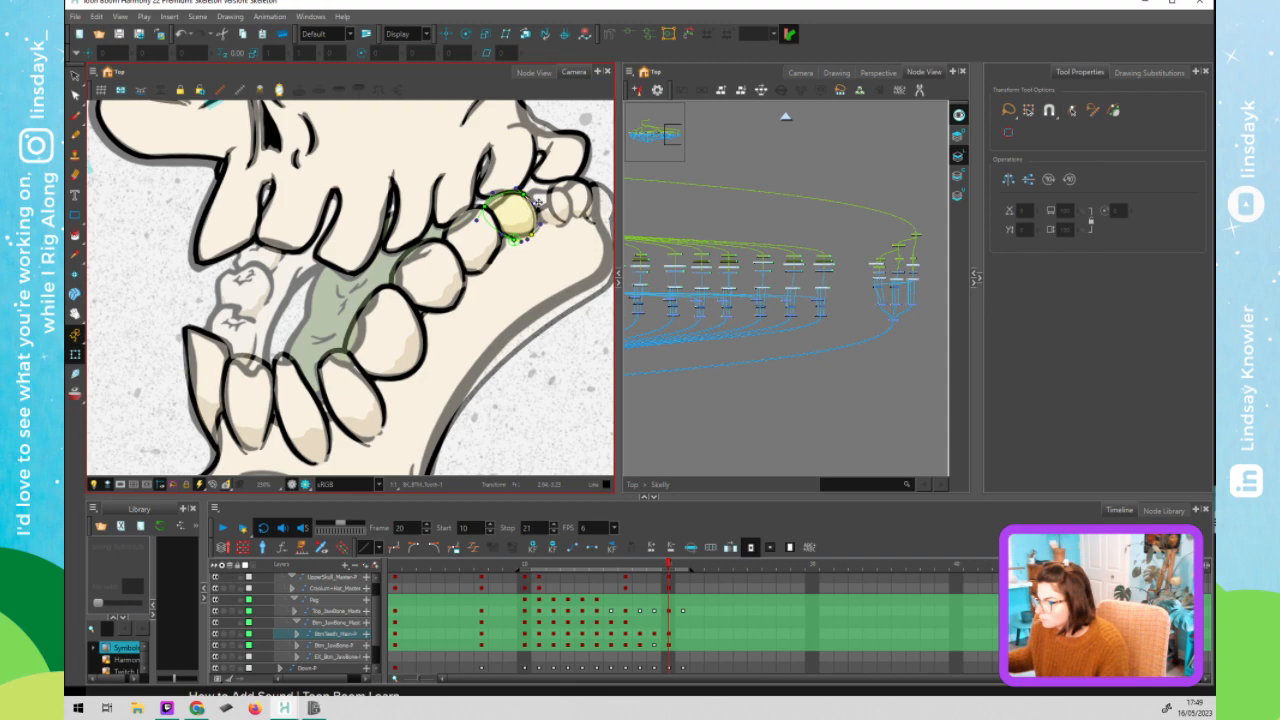
# - Move the second back bottom tooth left against its neighbour and reshape its deformer outline at frame 20
pyautogui.click(793, 264)
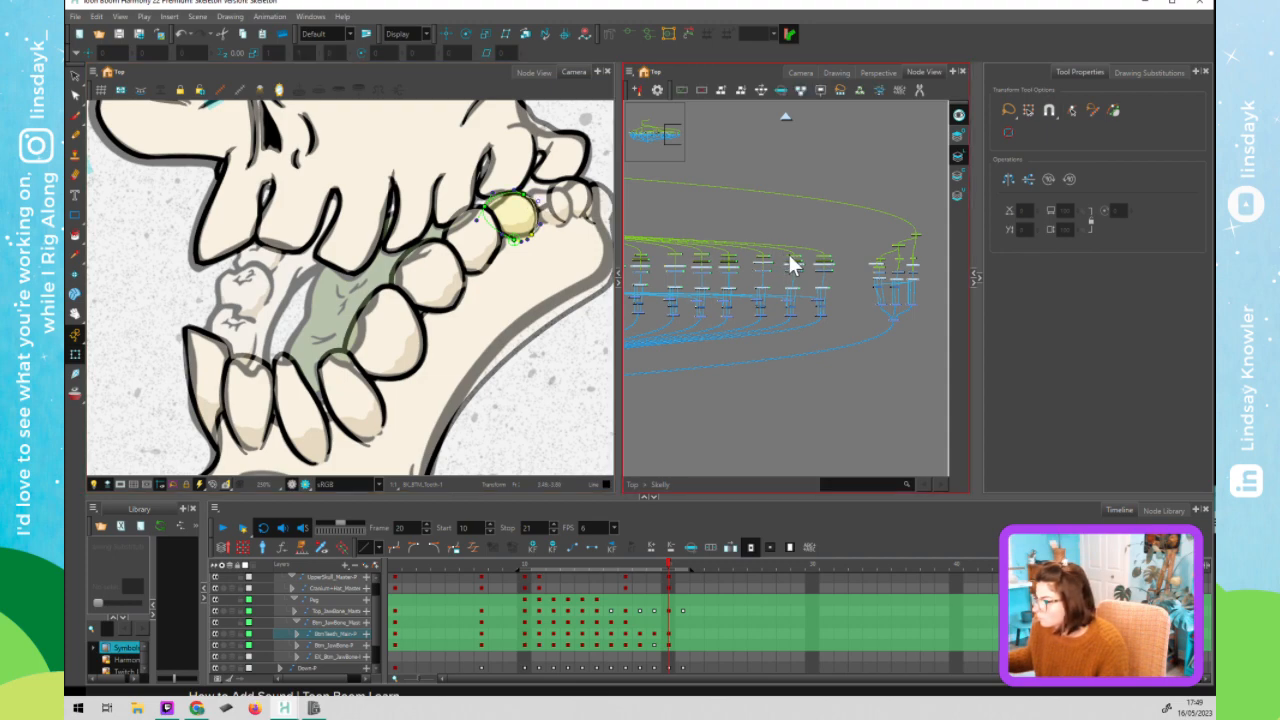
pyautogui.click(797, 254)
pyautogui.click(562, 200)
pyautogui.moveTo(558, 200); pyautogui.dragTo(546, 205)
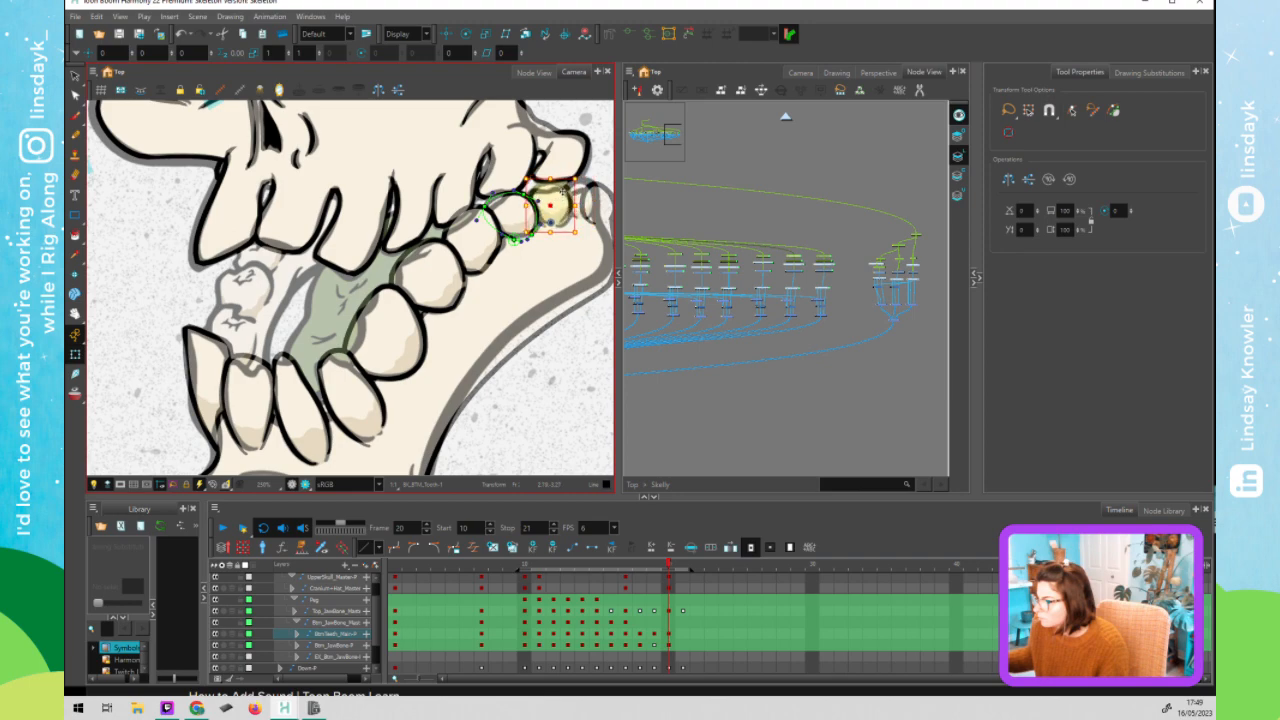
pyautogui.hotkey('shift', 'F11')
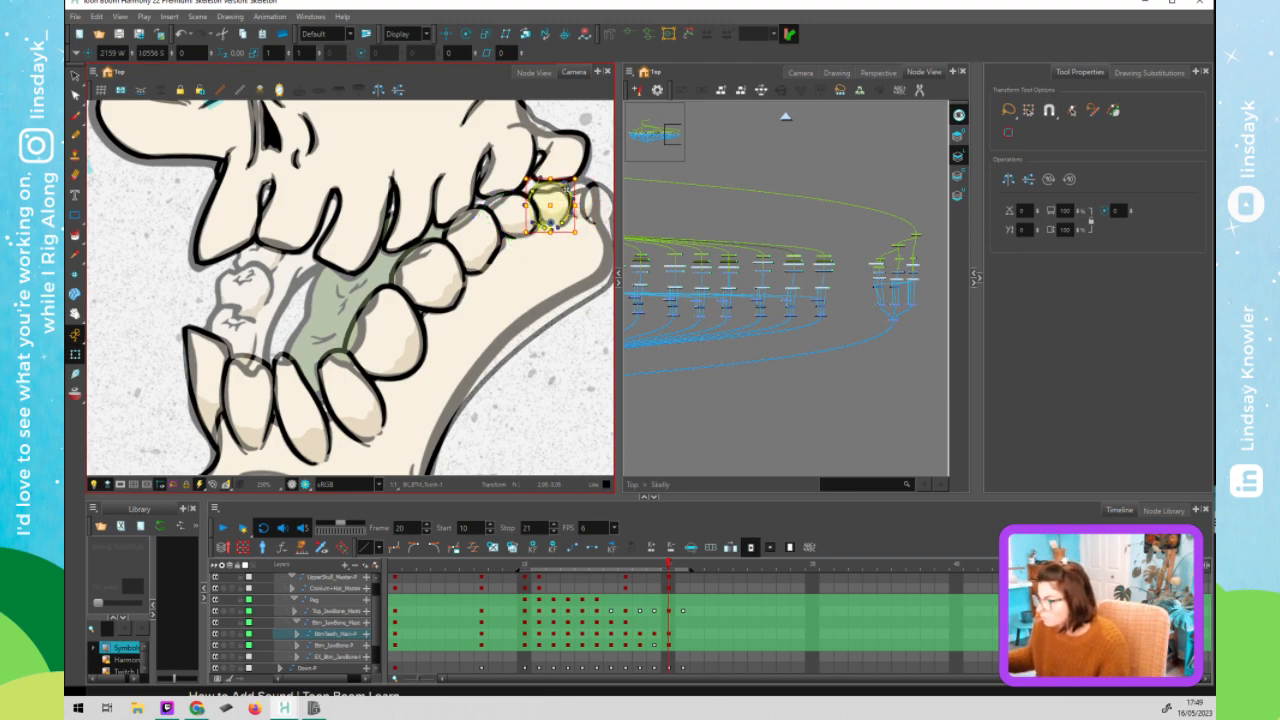
pyautogui.click(565, 189)
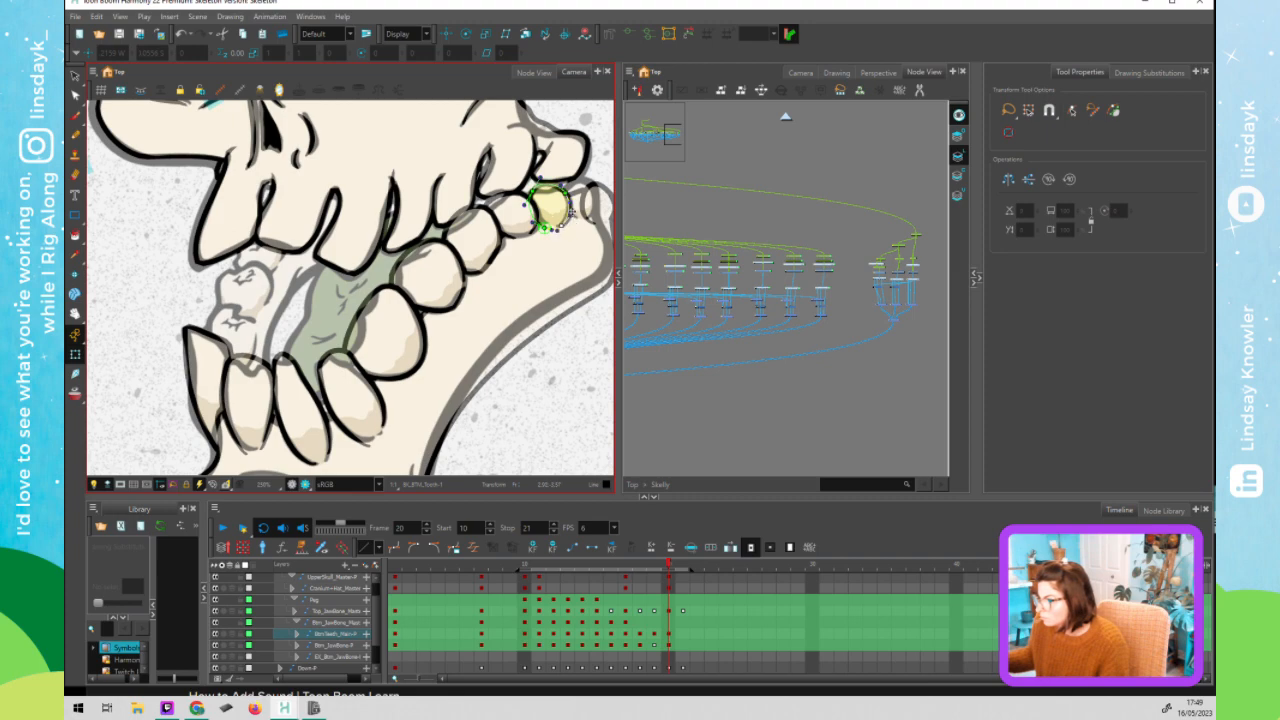
# - Move the rearmost bottom tooth left to close the row and adjust its outline to the reference at frame 20
pyautogui.click(826, 262)
pyautogui.moveTo(592, 197); pyautogui.dragTo(577, 198)
pyautogui.click(595, 176)
pyautogui.press('Escape')
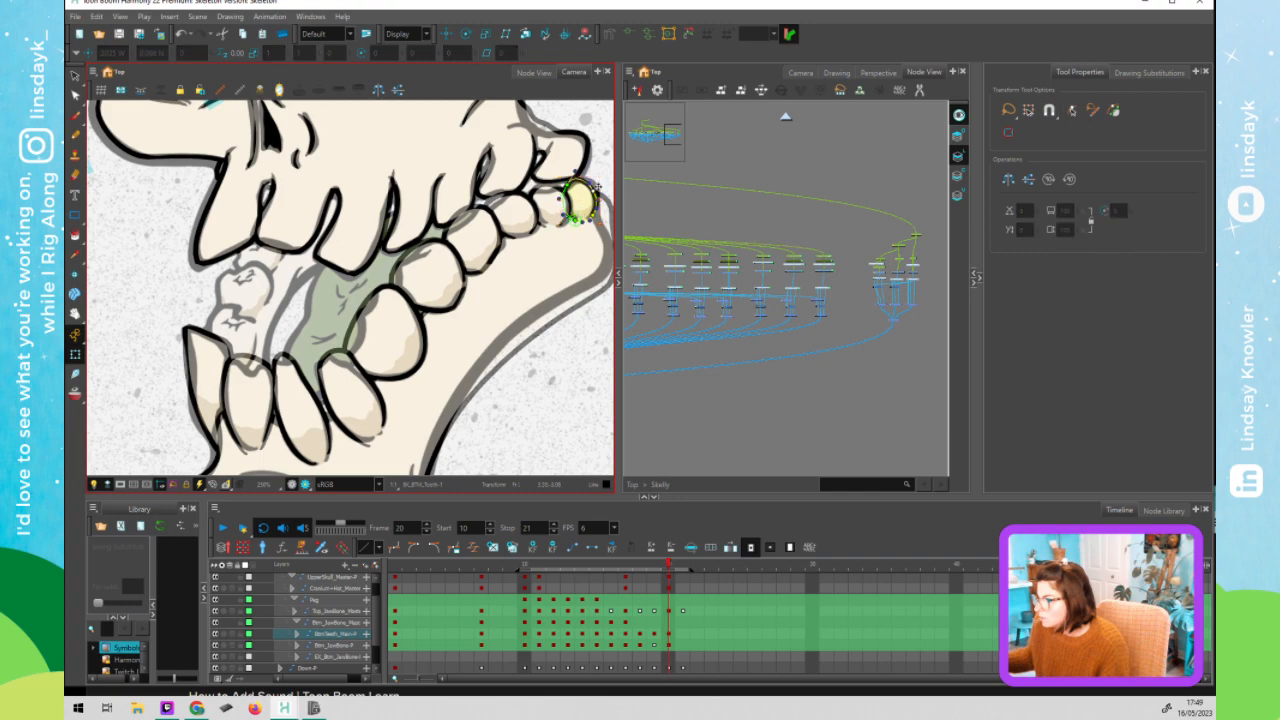
pyautogui.scroll(-1, 600, 176)
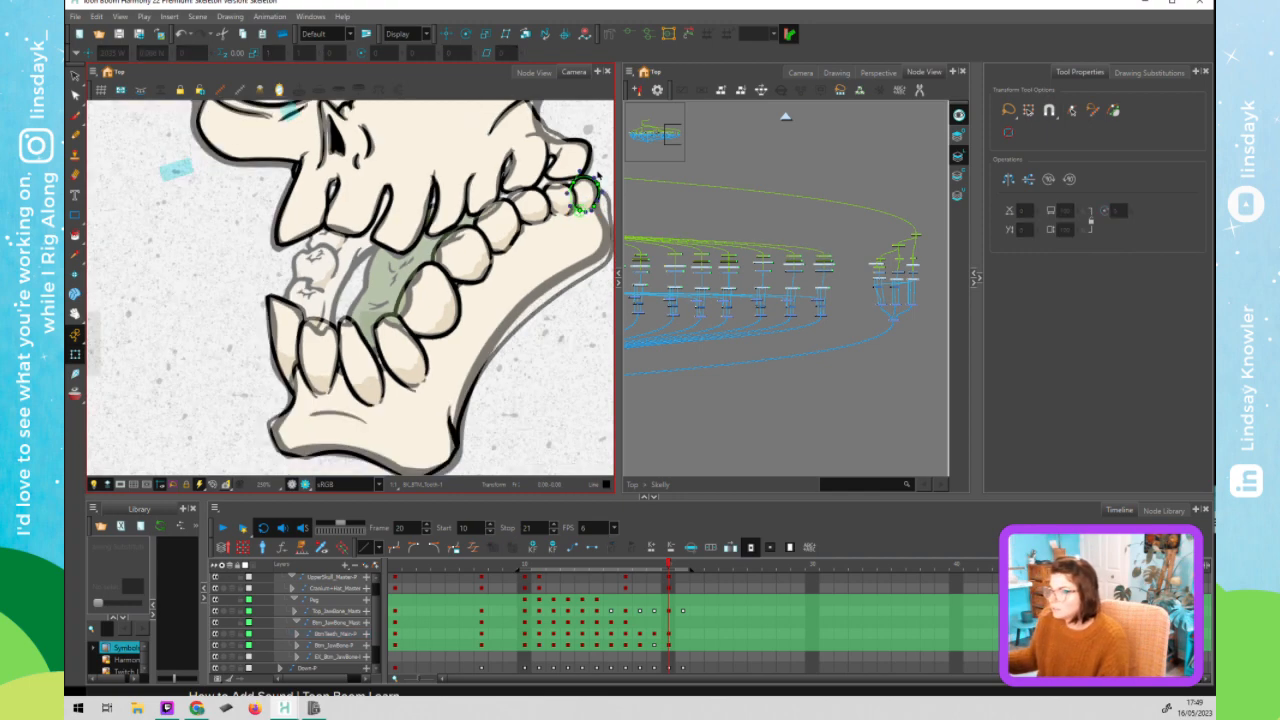
pyautogui.scroll(-1, 590, 190)
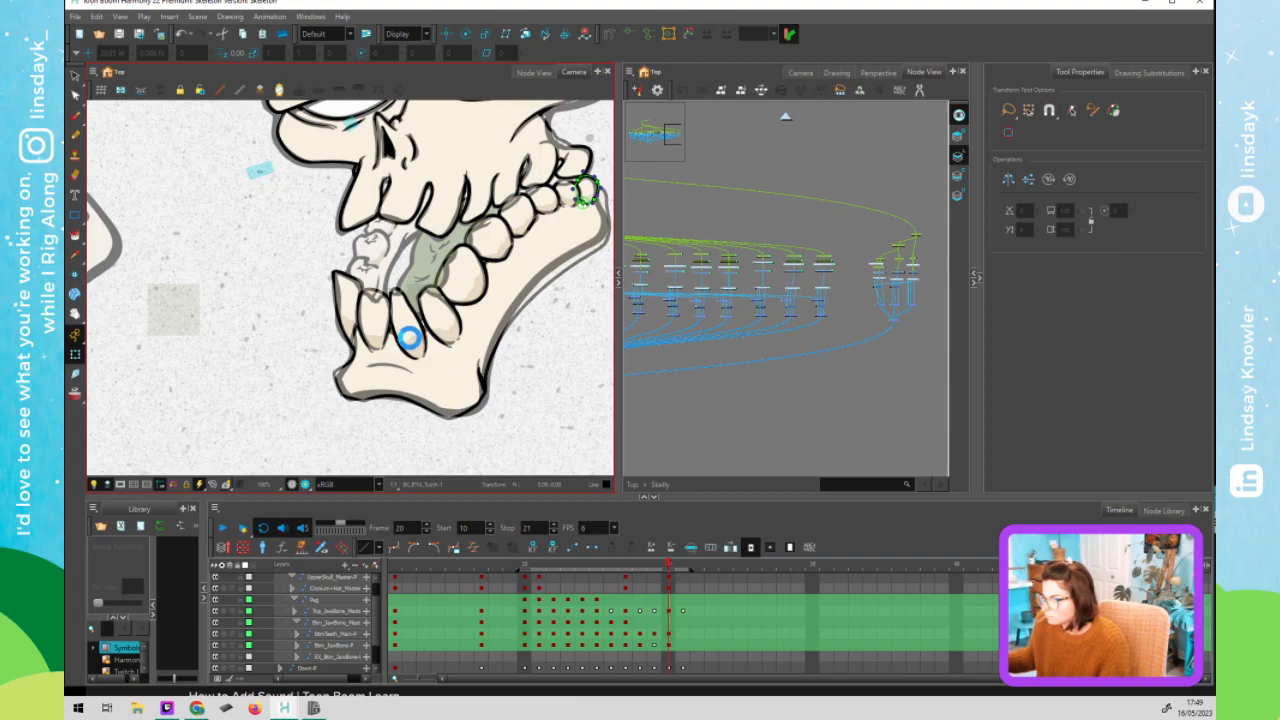
# - Flatten the rounded top of the third bottom tooth with its deformer at frame 20
pyautogui.click(405, 337)
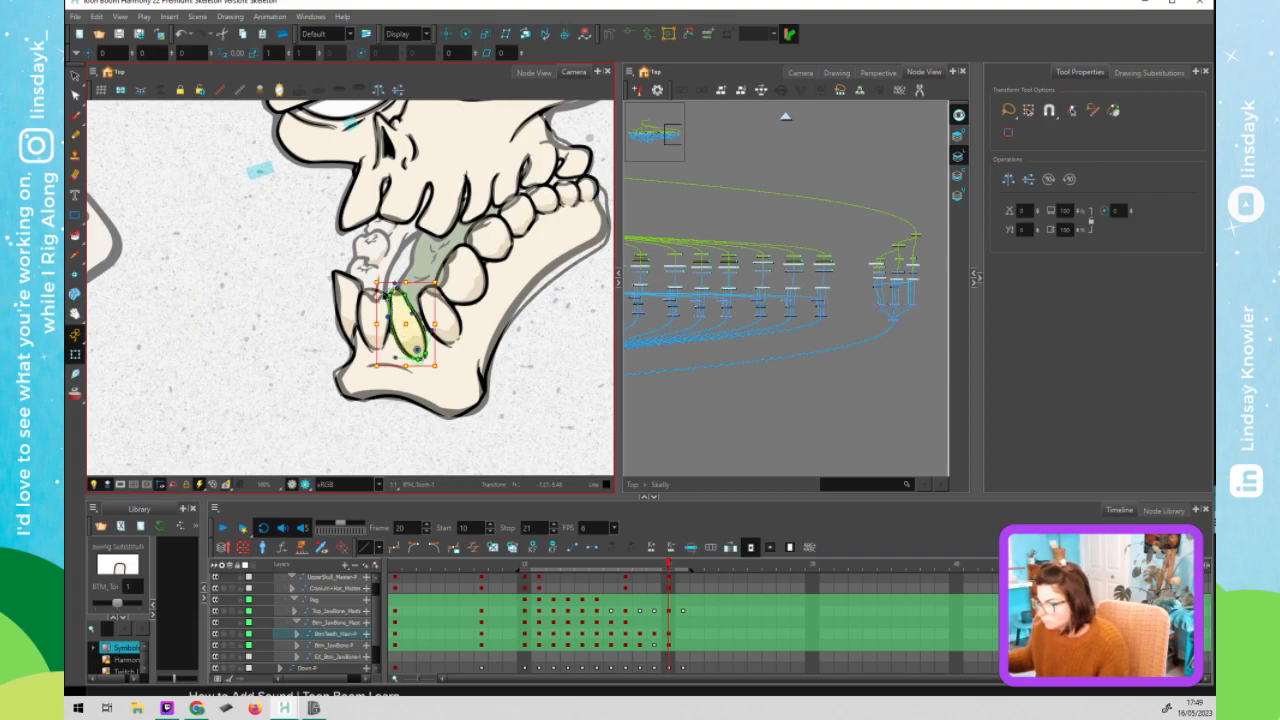
pyautogui.scroll(5, 405, 280)
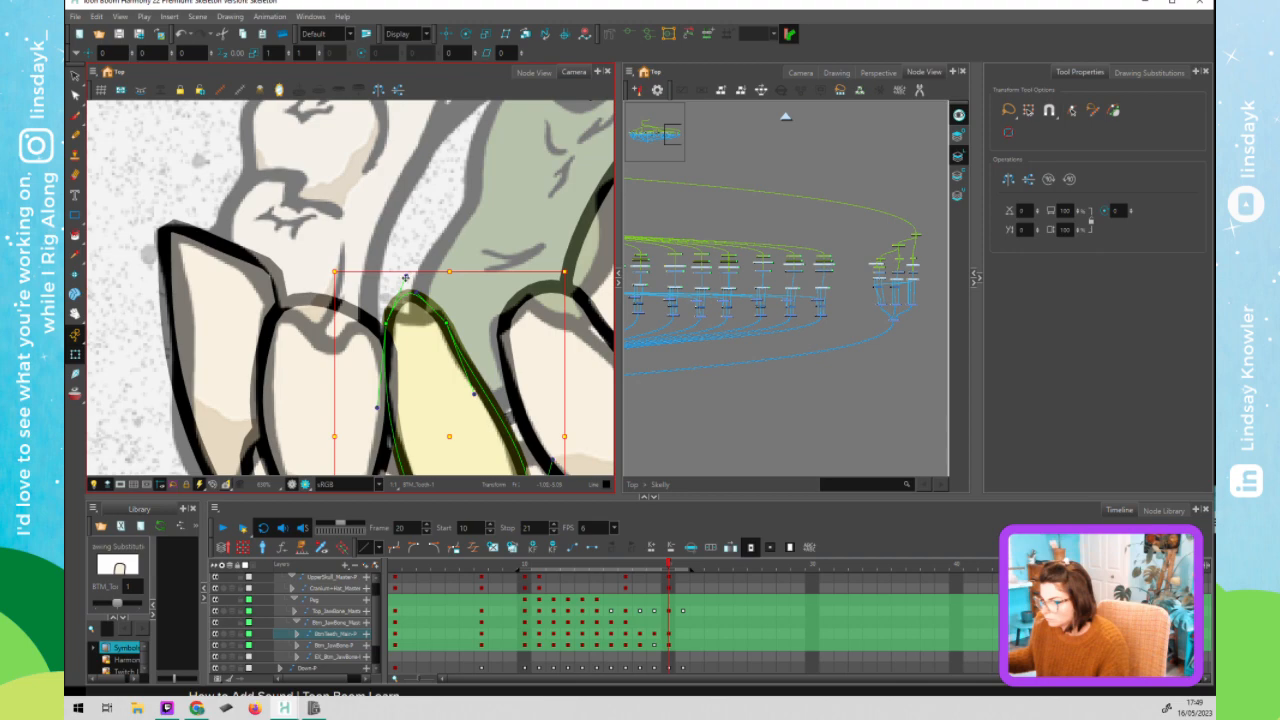
pyautogui.moveTo(405, 281); pyautogui.dragTo(424, 320)
# - Lower the top curve of the fourth bottom tooth with its deformer at frame 20 and check the whole jaw
pyautogui.click(543, 333)
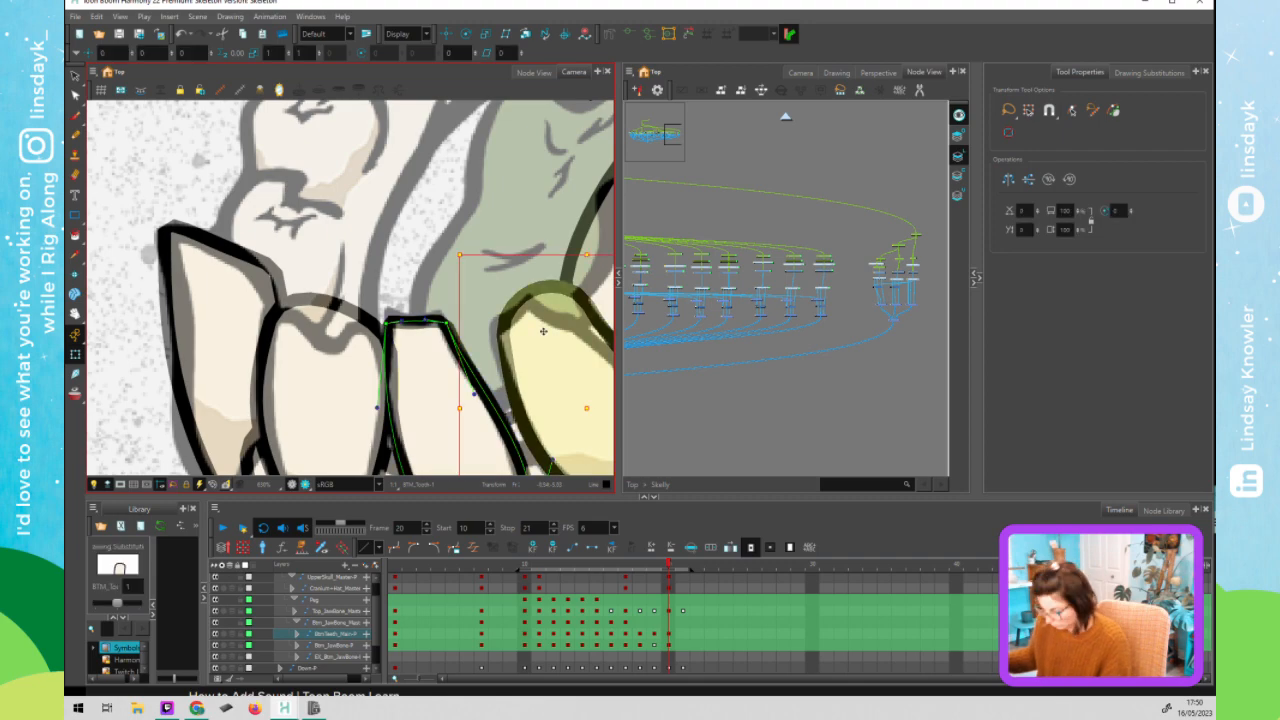
pyautogui.moveTo(555, 273); pyautogui.dragTo(569, 338)
pyautogui.scroll(-1, 567, 336)
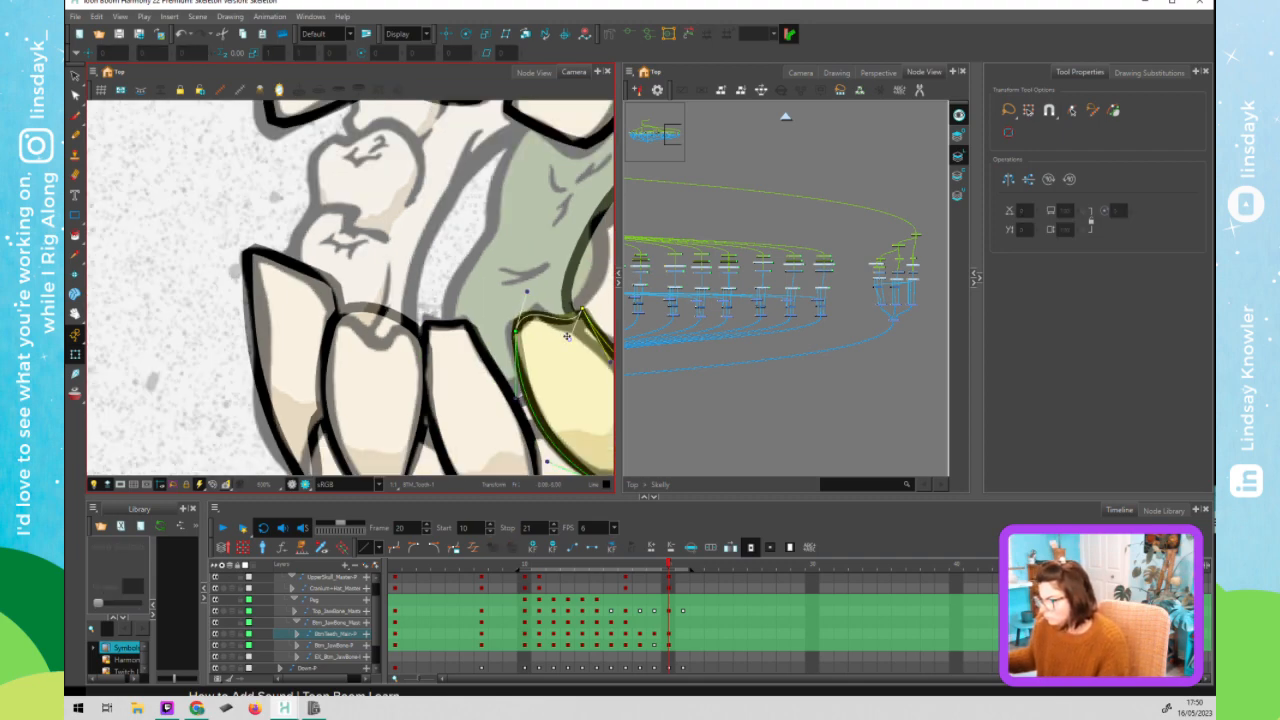
pyautogui.scroll(-4, 567, 337)
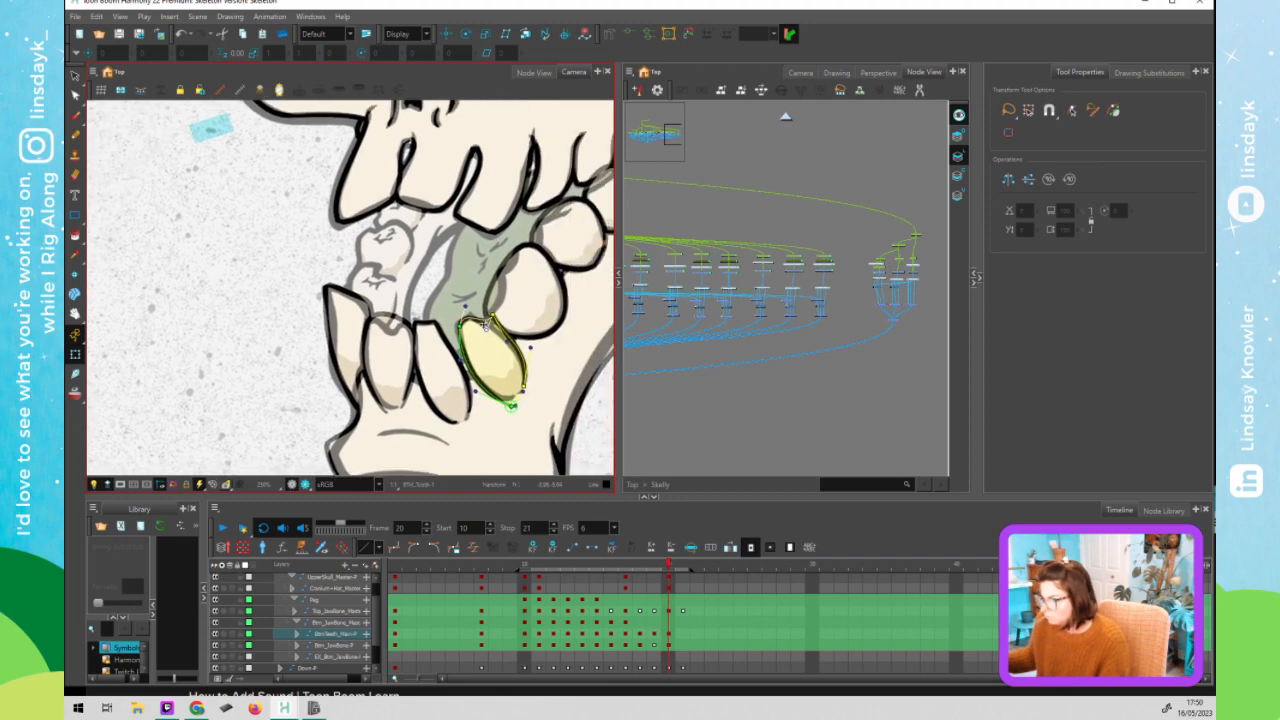
pyautogui.scroll(-3, 486, 324)
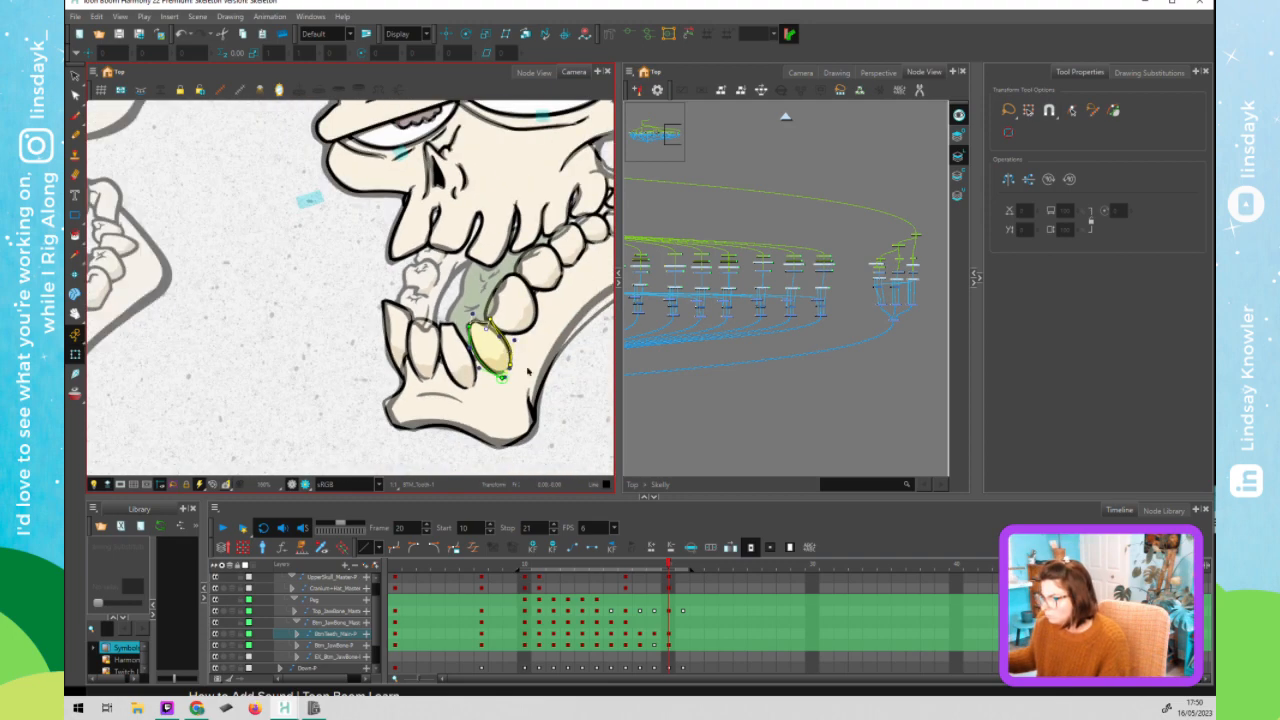
pyautogui.press('space')
pyautogui.moveTo(433, 365); pyautogui.dragTo(359, 354)
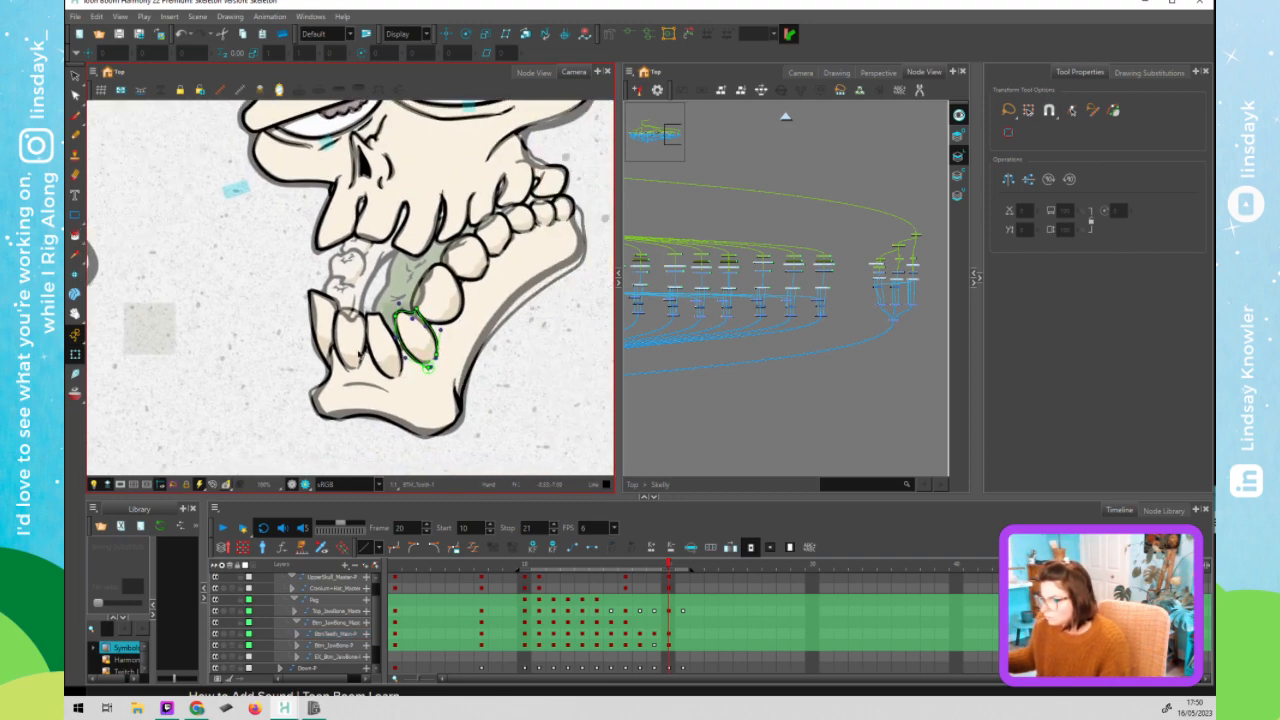
# - Reshape the top curve of the fourth bottom tooth with its deformer at frame 19
pyautogui.click(658, 562)
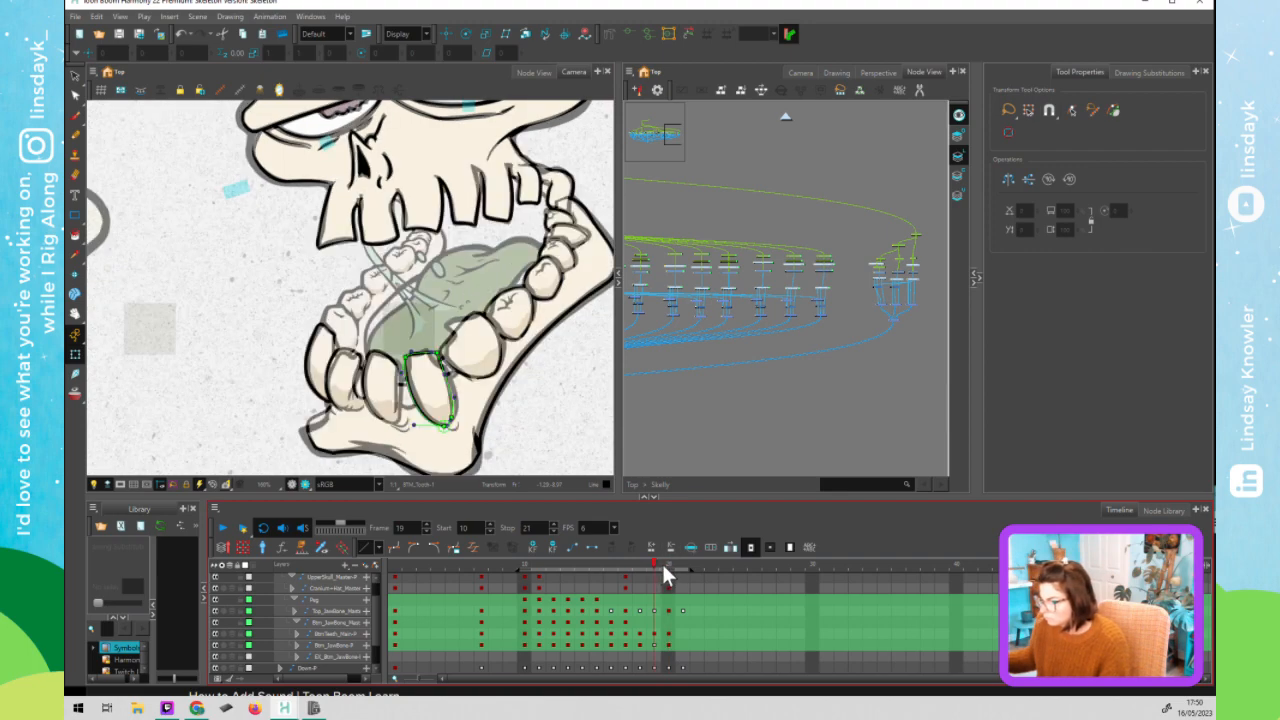
pyautogui.click(664, 562)
pyautogui.click(655, 562)
pyautogui.click(427, 363)
pyautogui.click(429, 360)
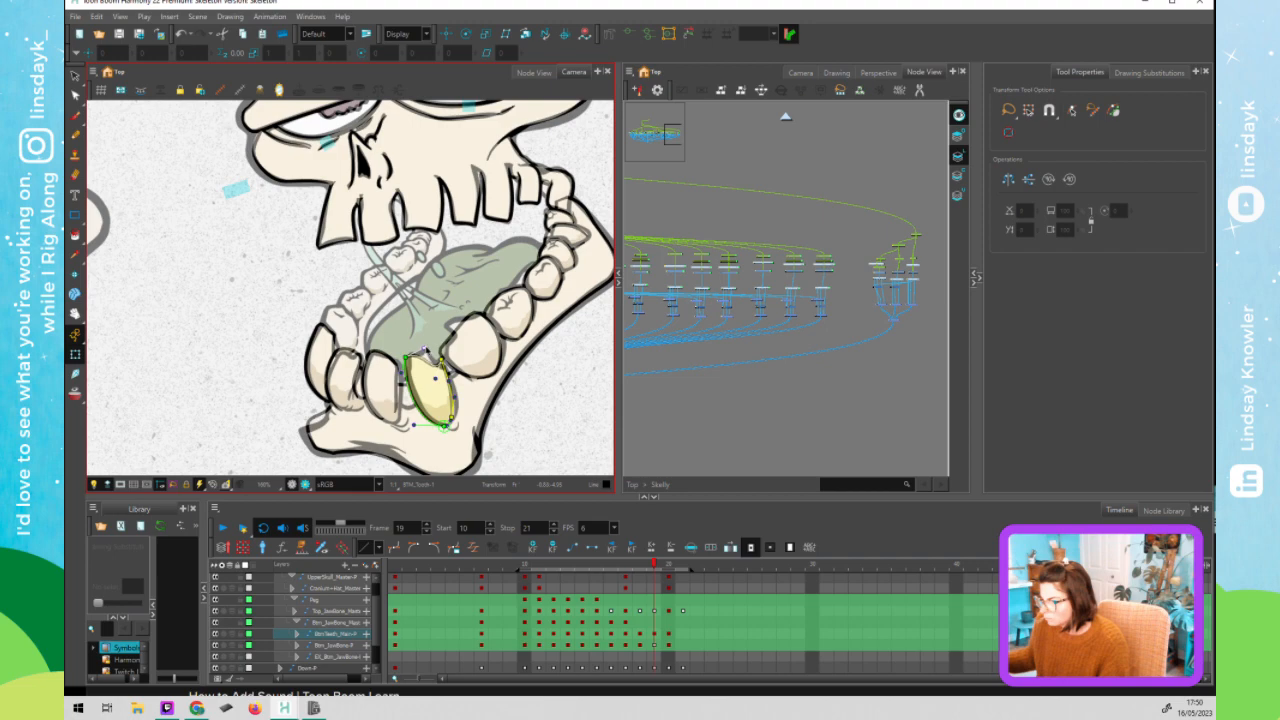
# - At frame 21, move the whole bottom teeth row down onto the reference drawing's lower teeth using its main peg
pyautogui.moveTo(653, 566); pyautogui.dragTo(682, 576)
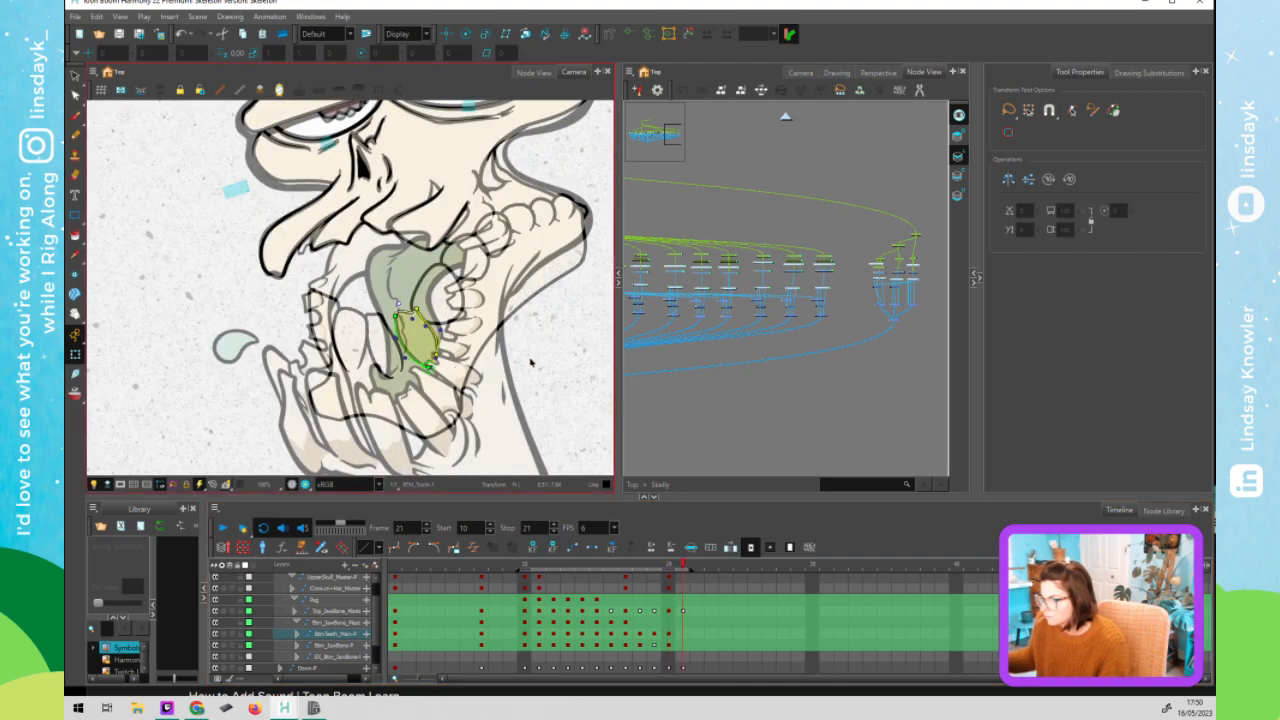
pyautogui.press('1')
pyautogui.press('1')
pyautogui.moveTo(532, 355); pyautogui.dragTo(501, 320)
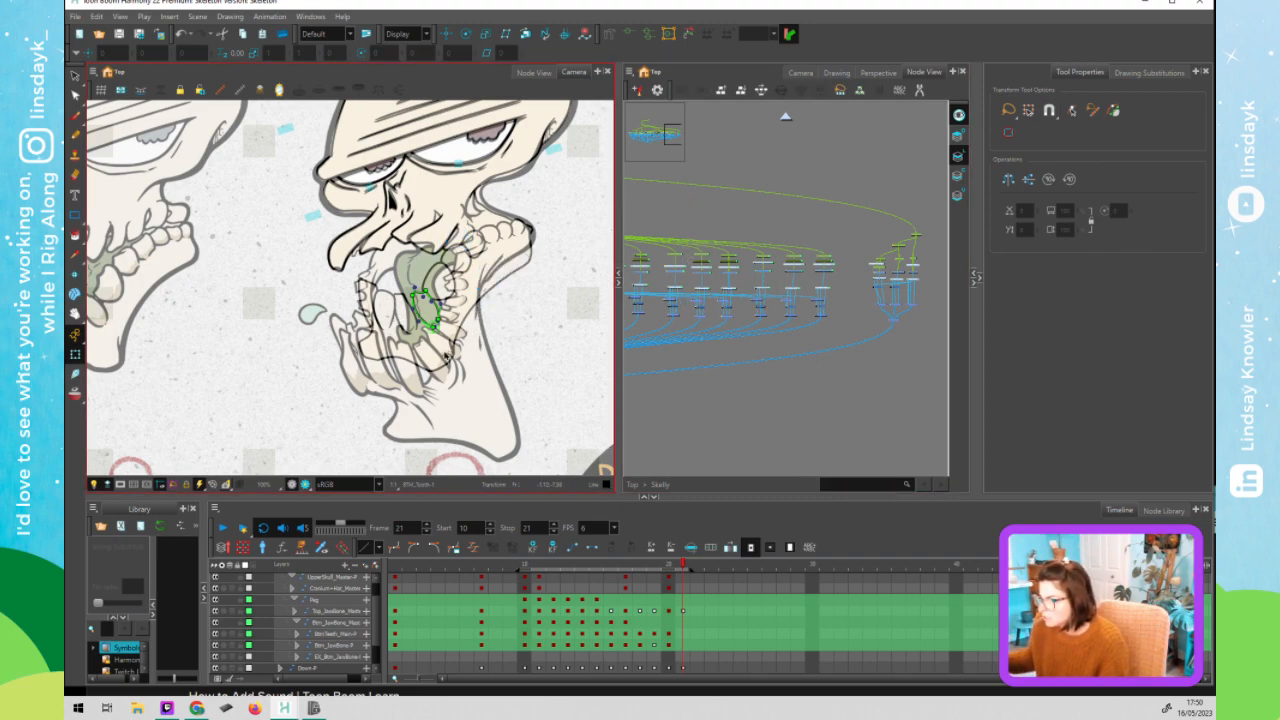
pyautogui.click(446, 354)
pyautogui.moveTo(753, 228); pyautogui.dragTo(889, 234)
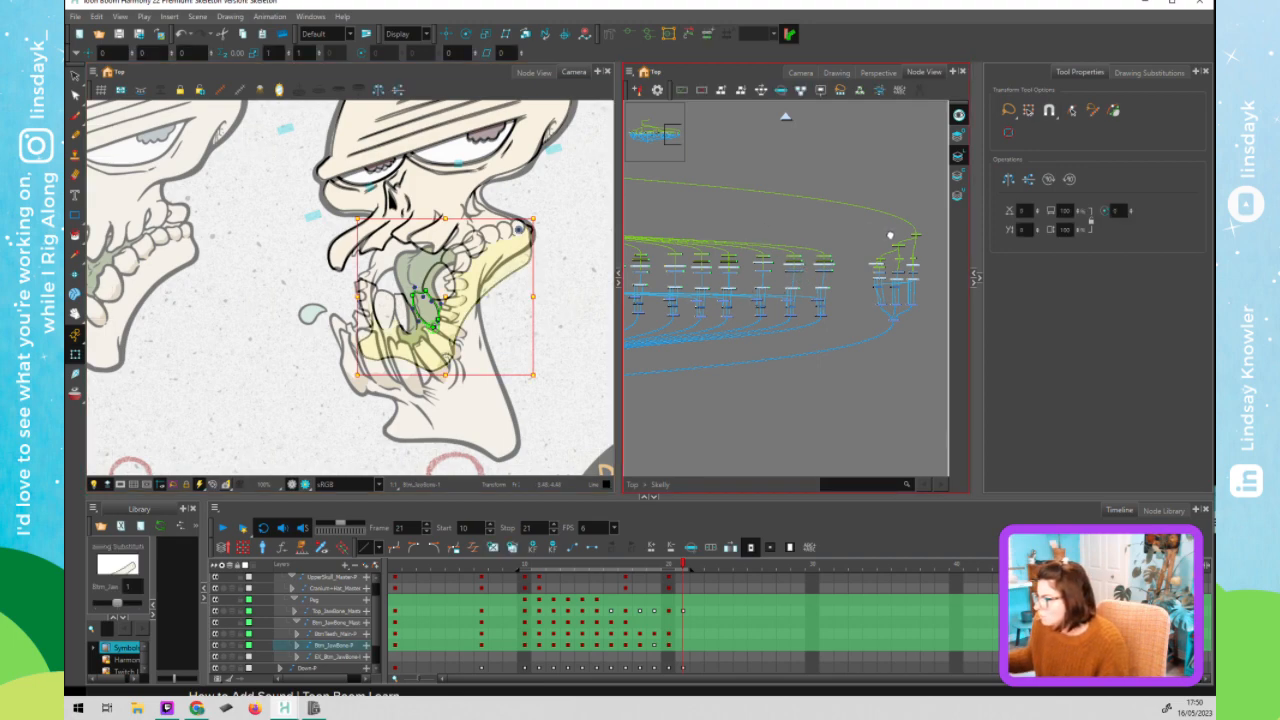
pyautogui.click(646, 212)
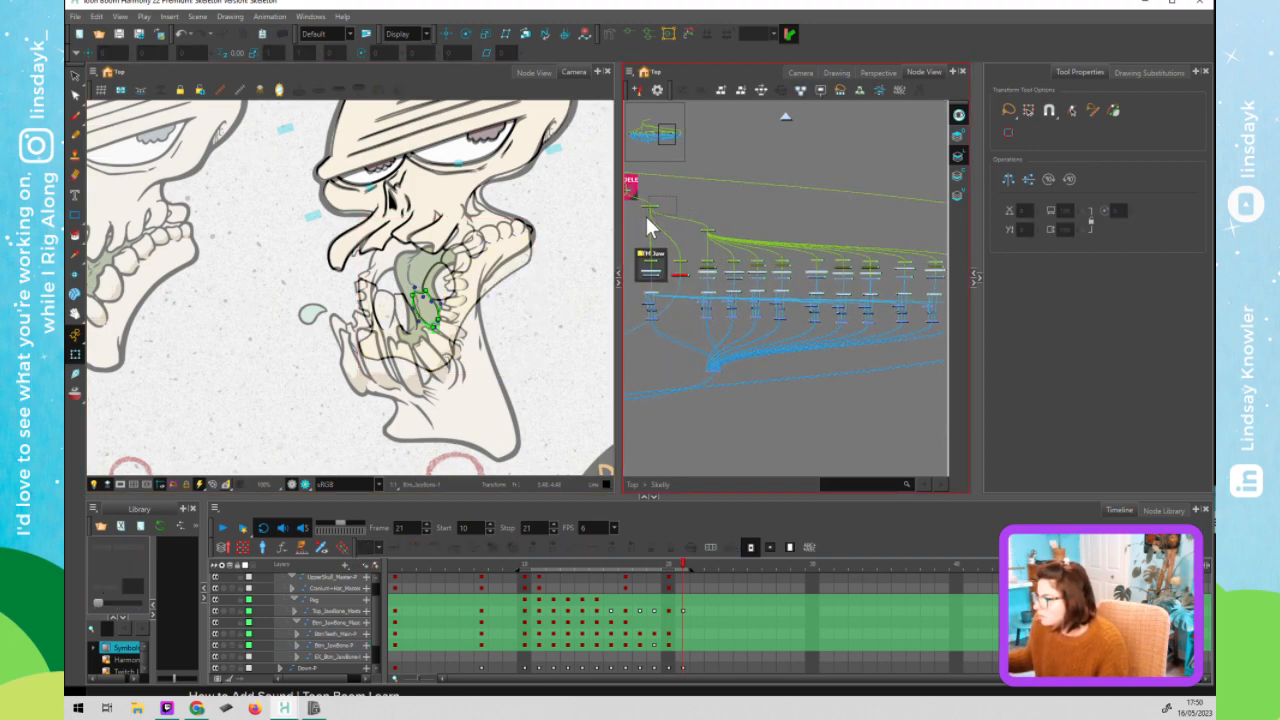
pyautogui.click(437, 194)
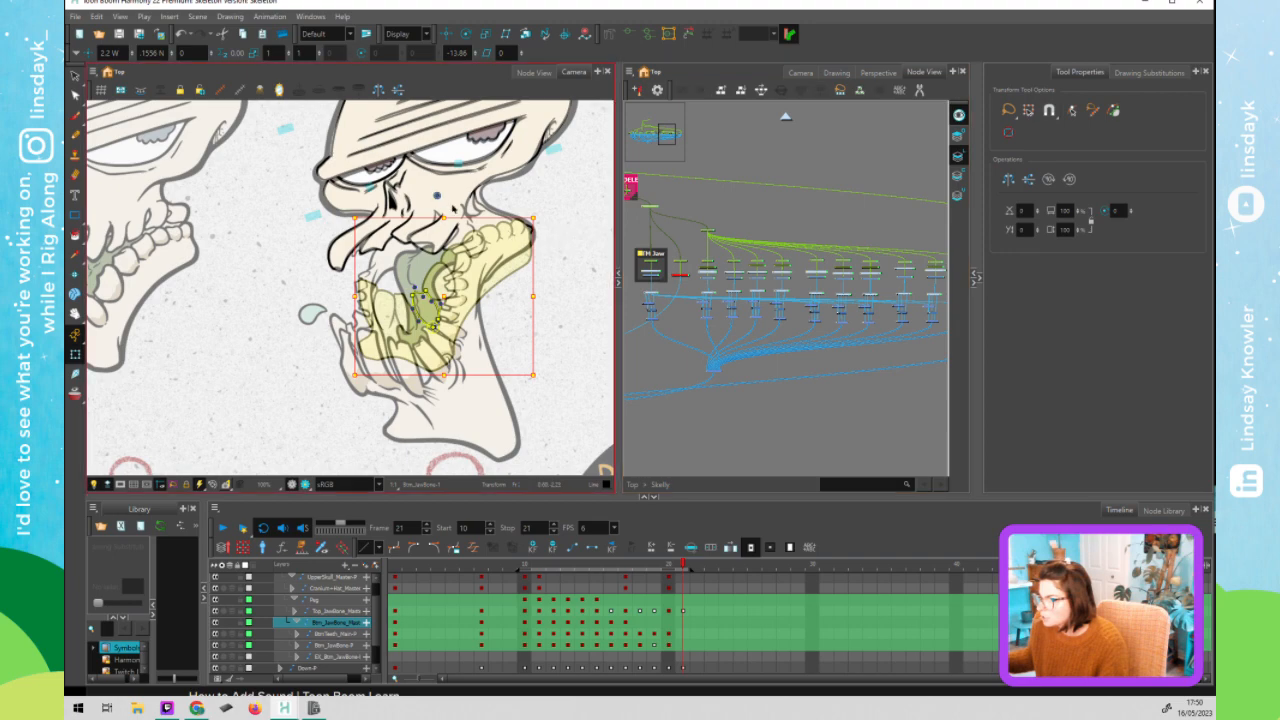
pyautogui.click(711, 230)
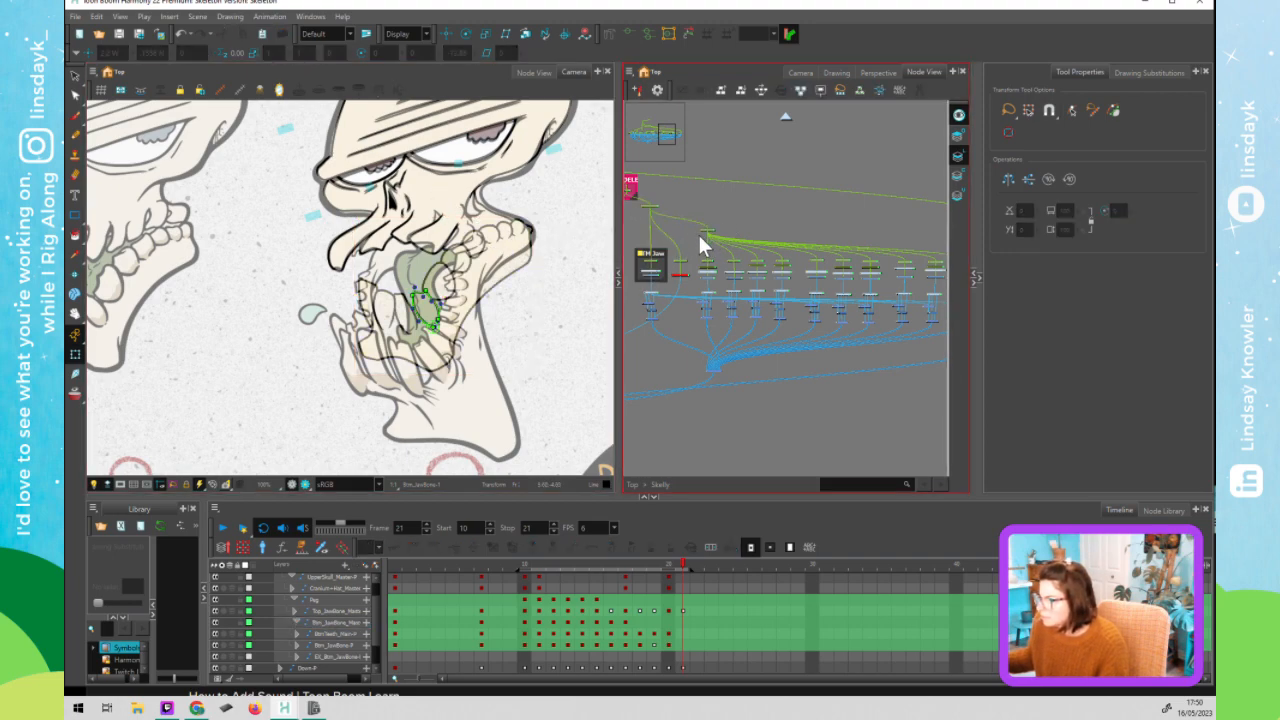
pyautogui.click(665, 205)
pyautogui.click(478, 307)
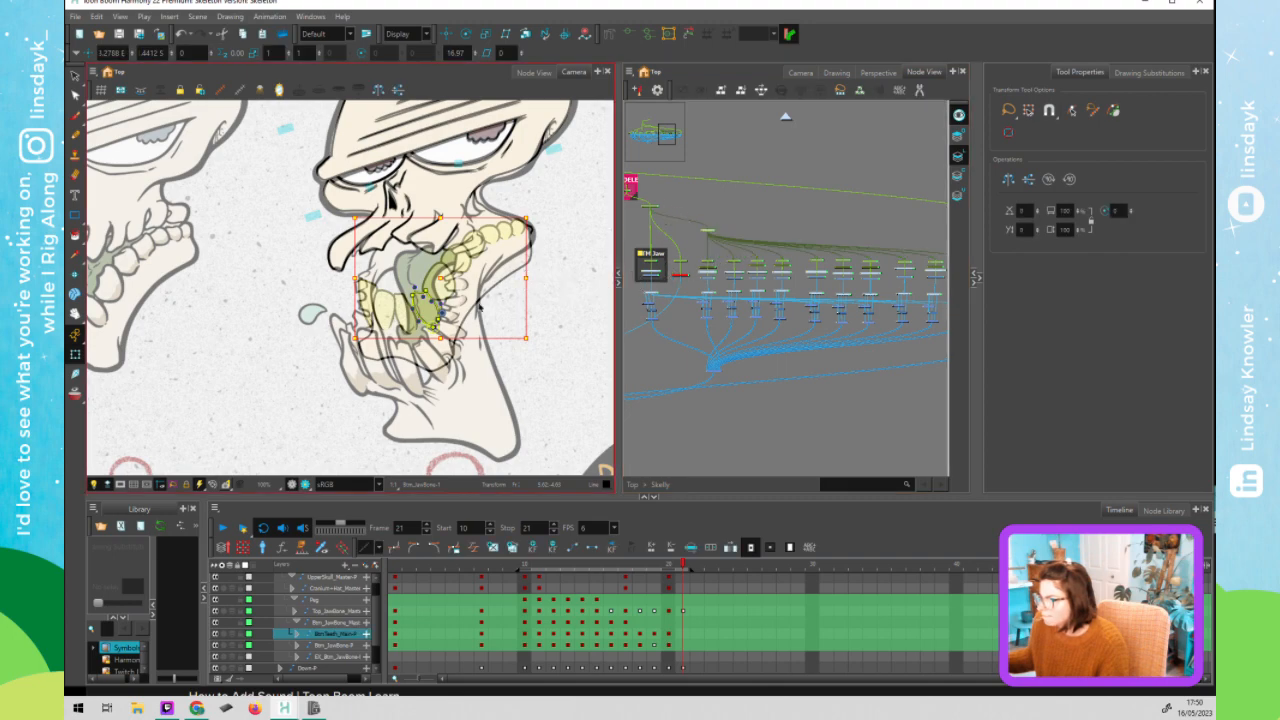
pyautogui.moveTo(440, 284); pyautogui.dragTo(455, 345)
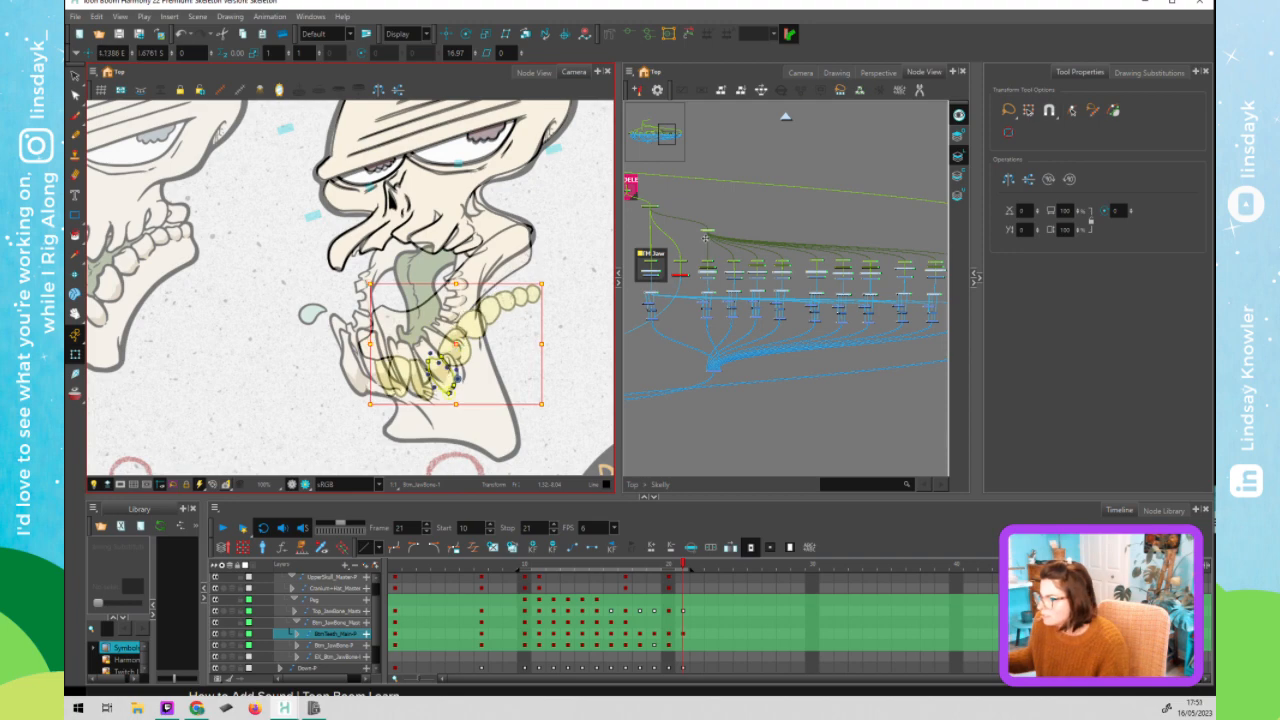
# - Rotate the bottom jaw bone open to about 29 degrees at frame 21, keeping its hinge end on the reference
pyautogui.click(652, 266)
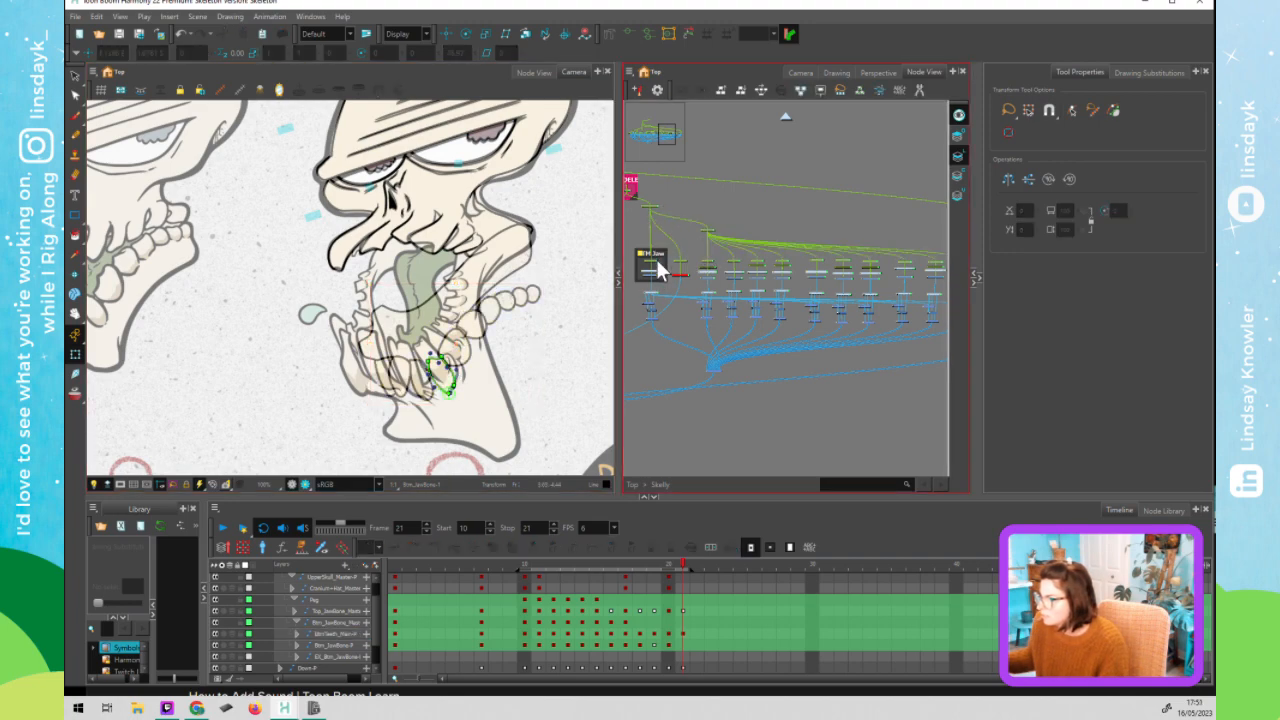
pyautogui.click(518, 243)
pyautogui.moveTo(512, 243); pyautogui.dragTo(507, 242)
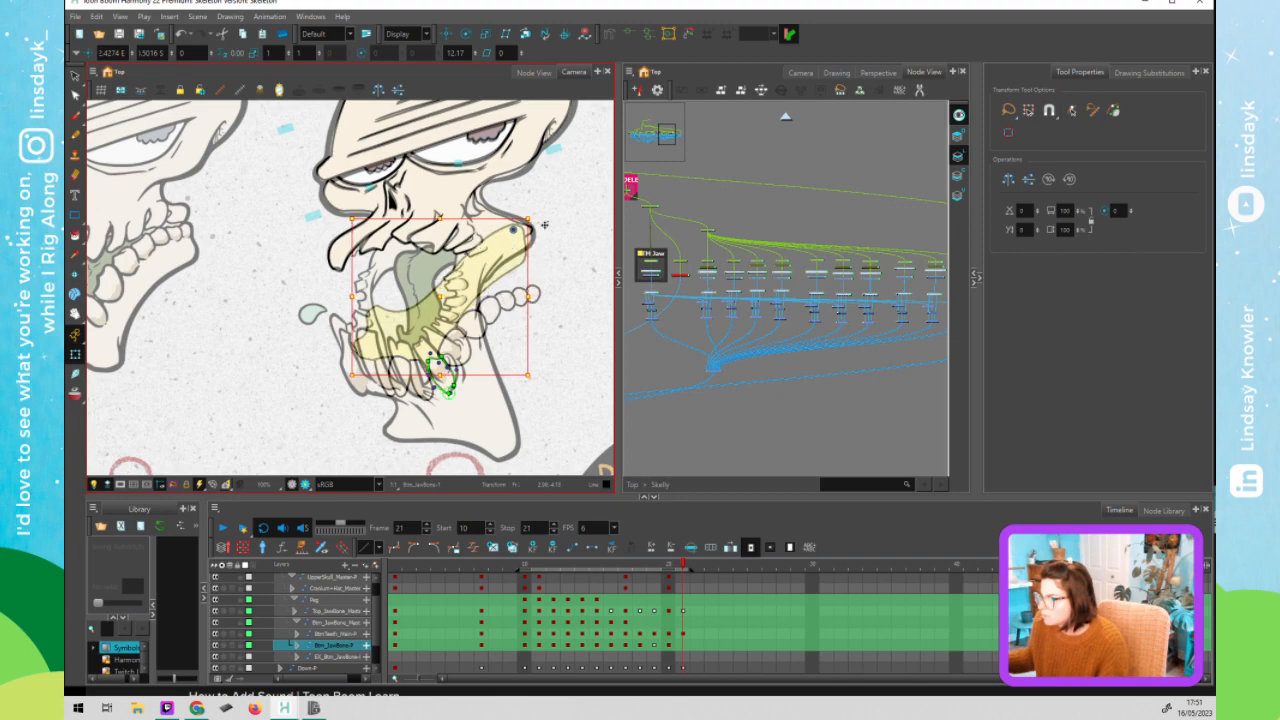
pyautogui.hotkey('ctrl', 'z')
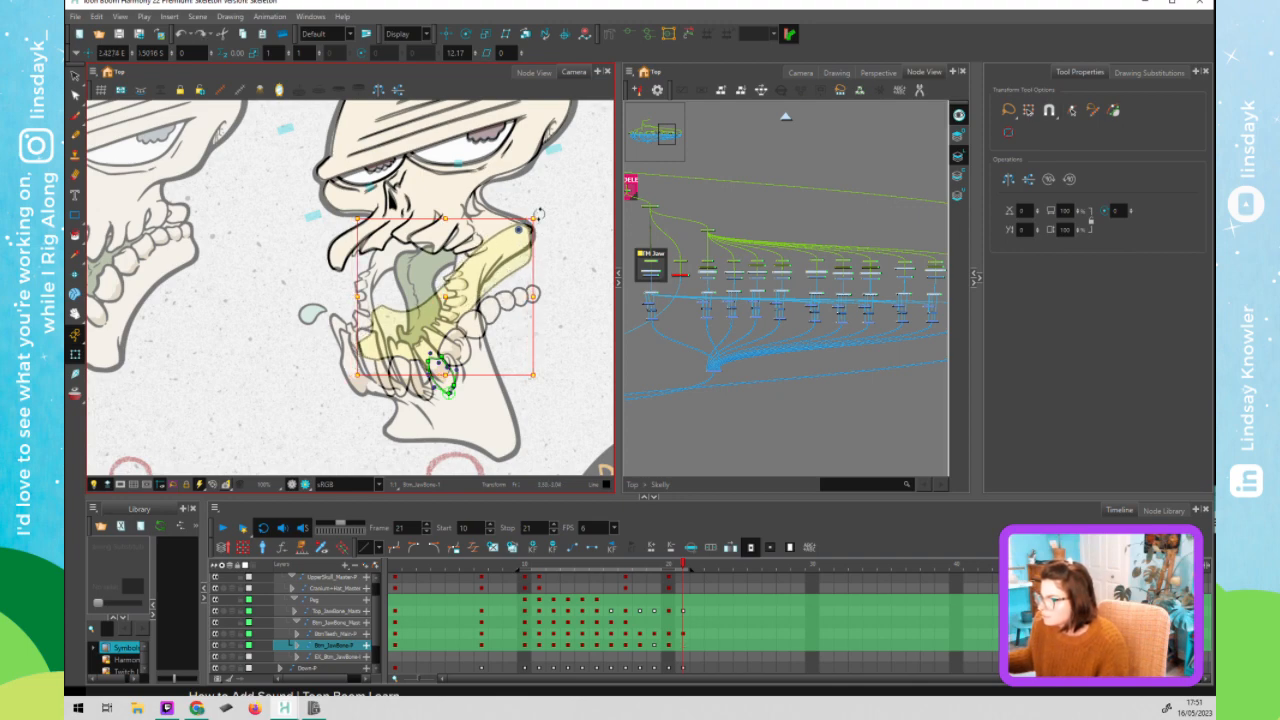
pyautogui.moveTo(537, 208); pyautogui.dragTo(535, 204)
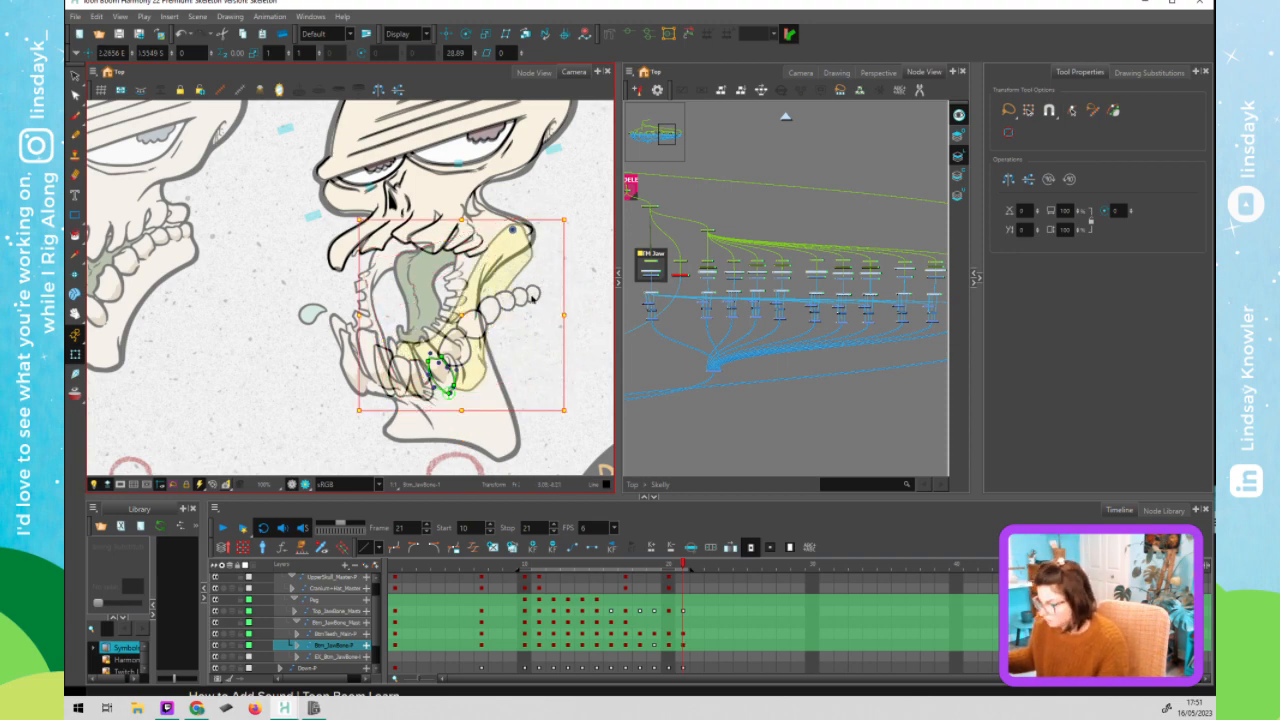
# - Stretch the bottom jaw's lower back corner, chin and front edge with its deformer to the reference outline at frame 21
pyautogui.press('F11')
pyautogui.moveTo(486, 404); pyautogui.dragTo(504, 442)
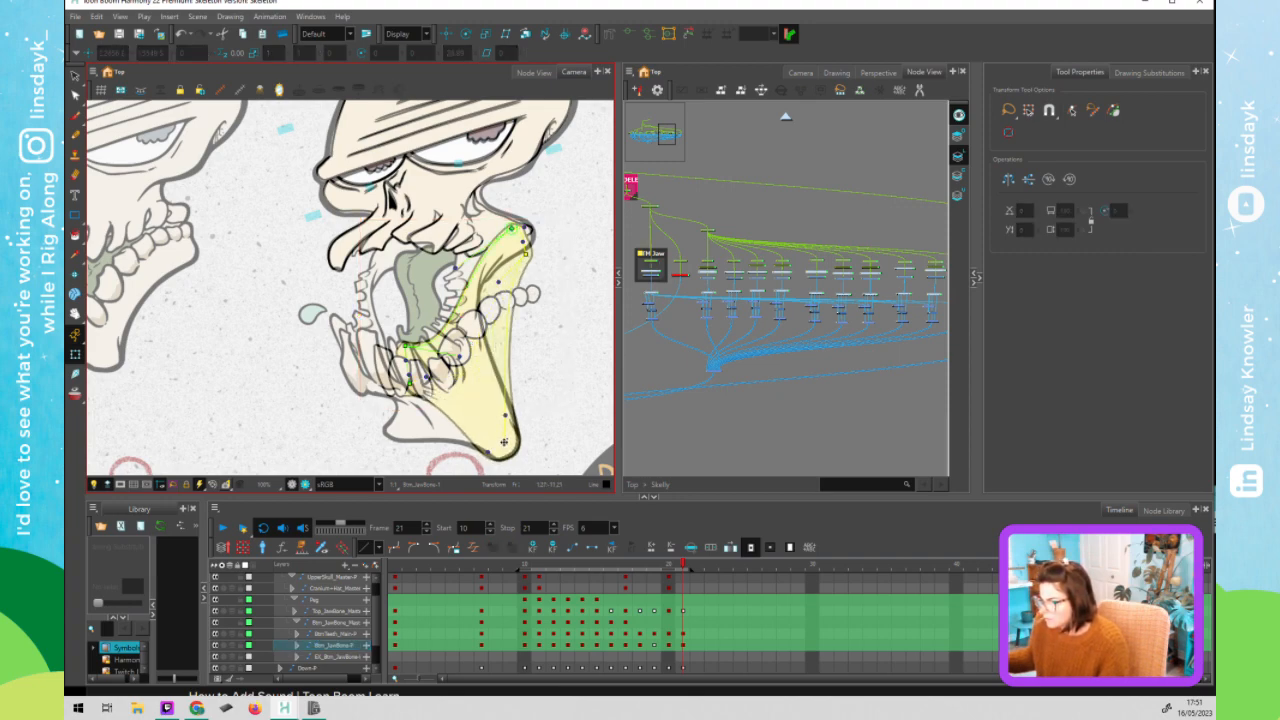
pyautogui.moveTo(409, 382); pyautogui.dragTo(407, 425)
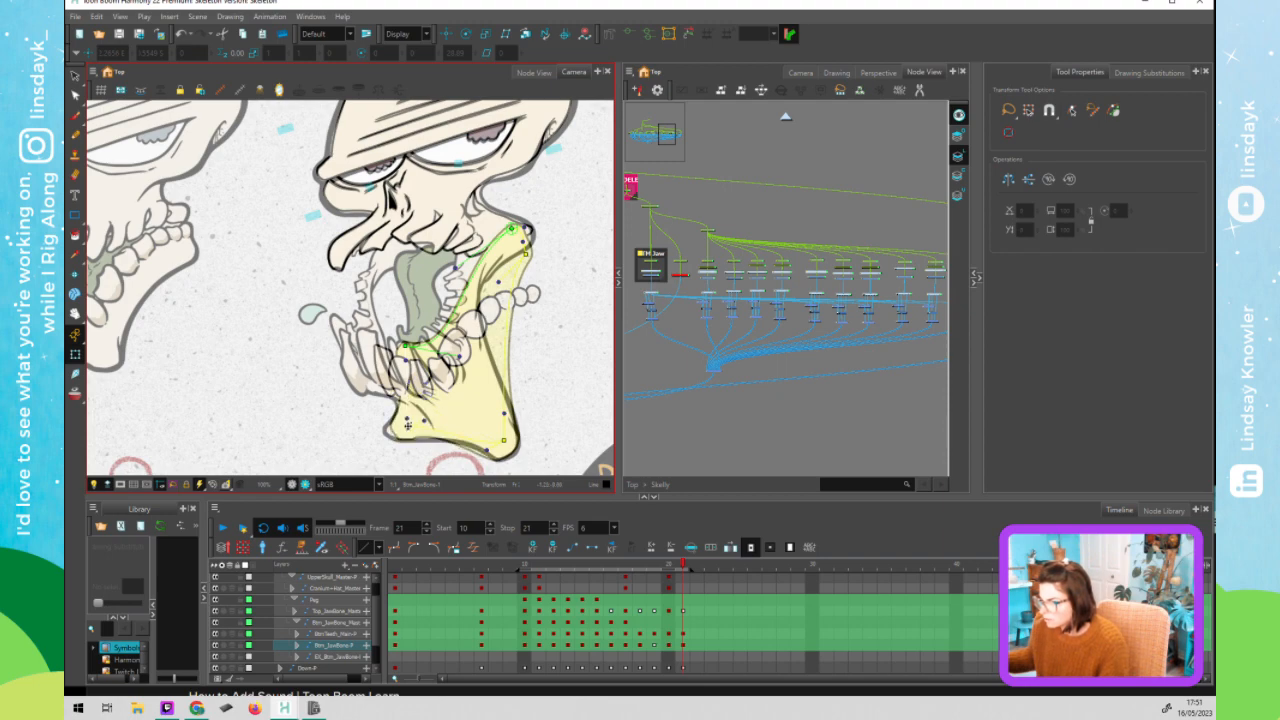
pyautogui.moveTo(405, 349); pyautogui.dragTo(382, 384)
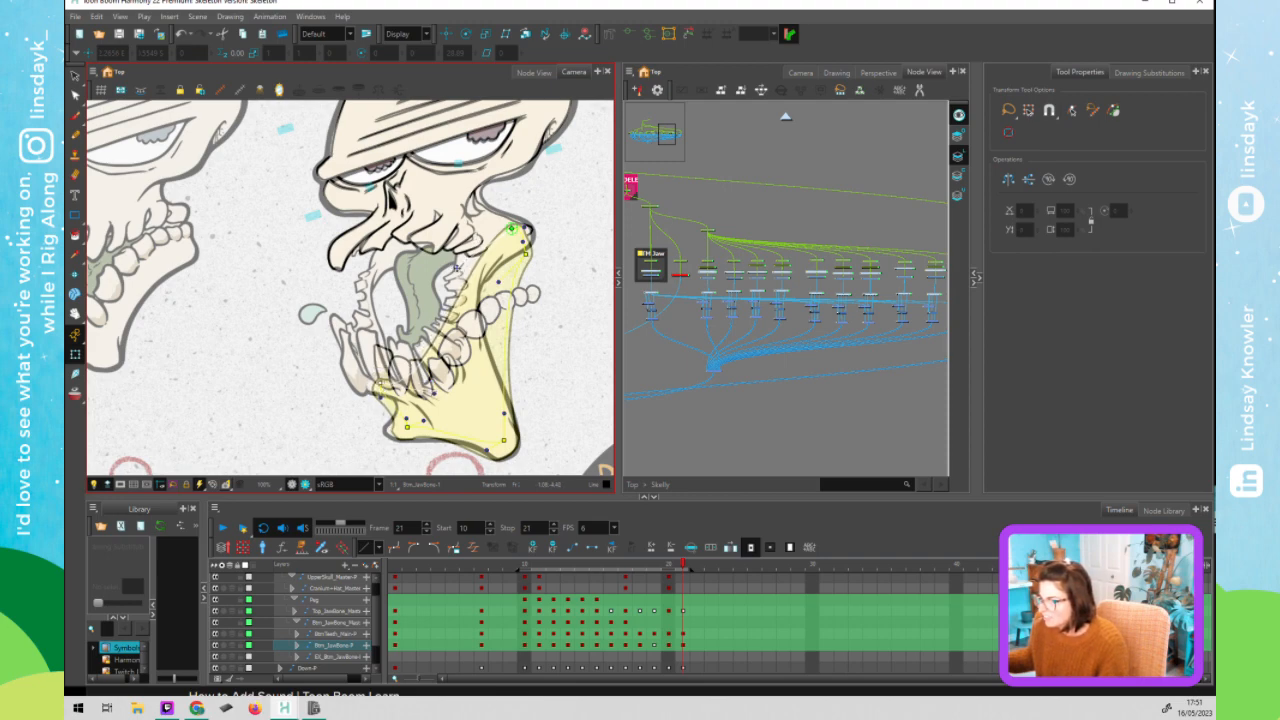
# - Adjust the bottom jaw's inner curve handle and the deformer points at its hinge end to the reference at frame 21
pyautogui.moveTo(457, 269); pyautogui.dragTo(474, 265)
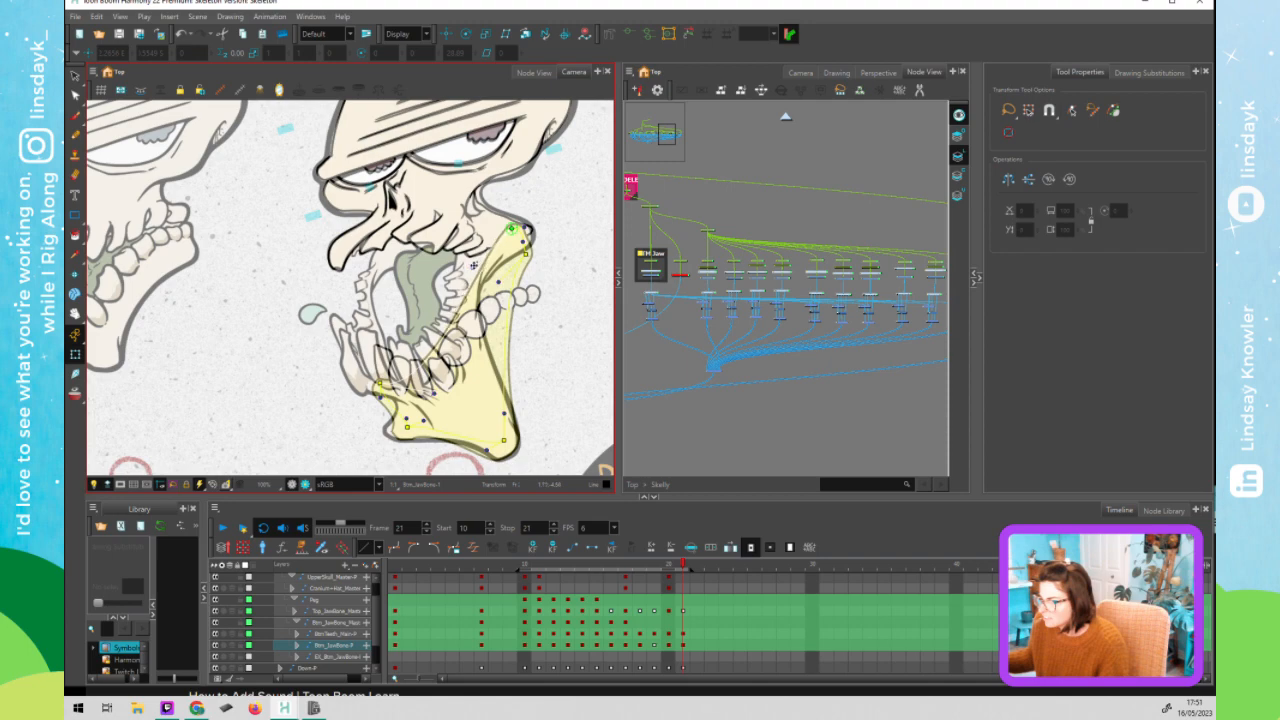
pyautogui.click(526, 246)
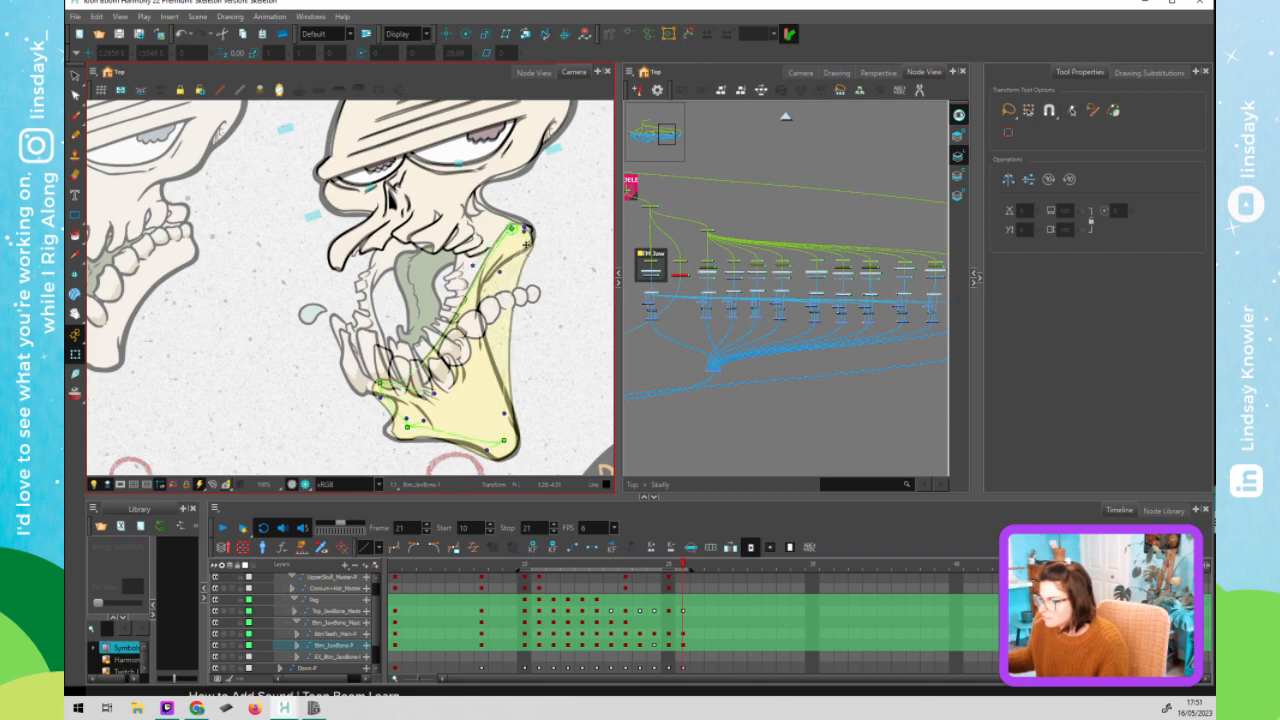
pyautogui.moveTo(511, 228); pyautogui.dragTo(507, 227)
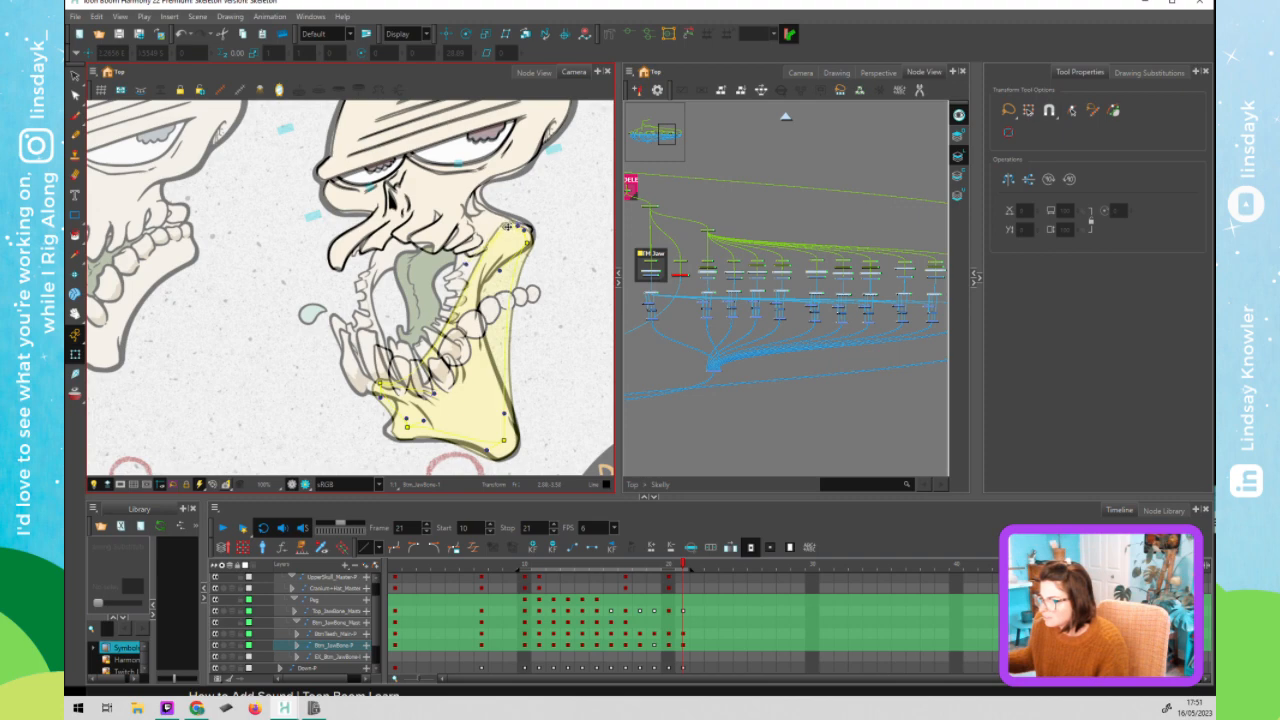
pyautogui.click(507, 227)
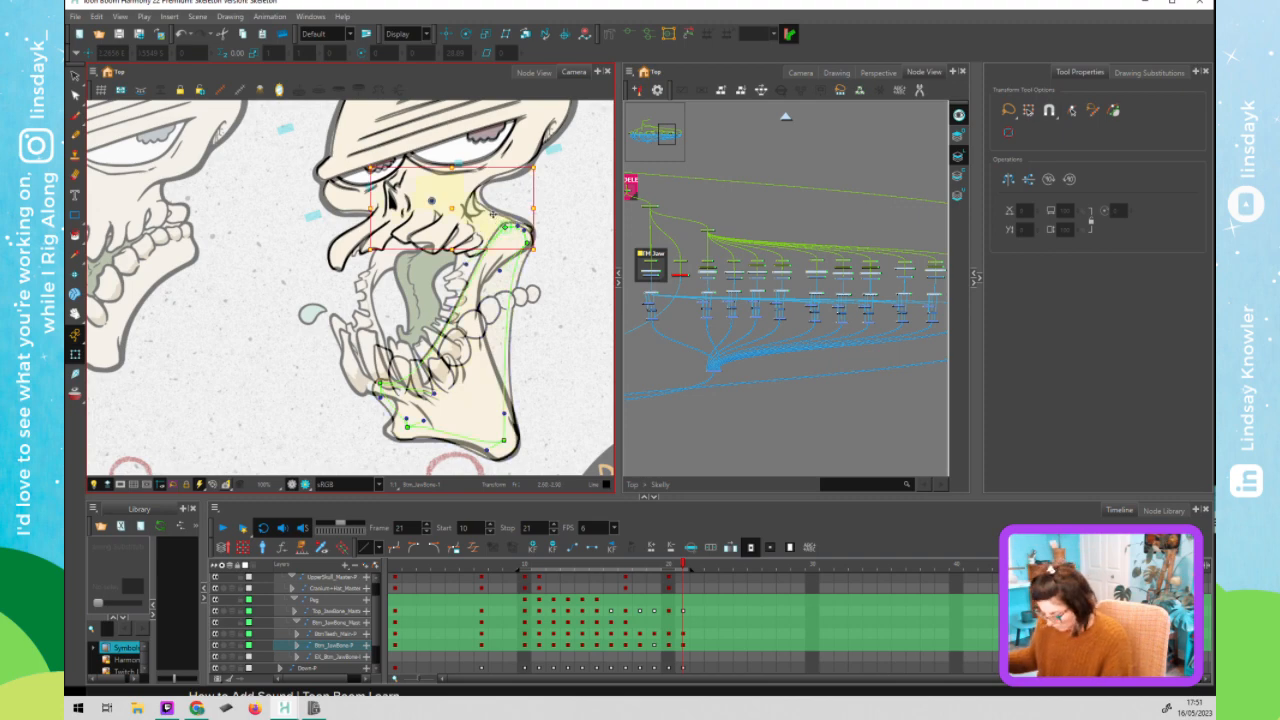
# - Round the back corner of the top jaw bone with its deformer handles to follow the reference at frame 21
pyautogui.click(530, 250)
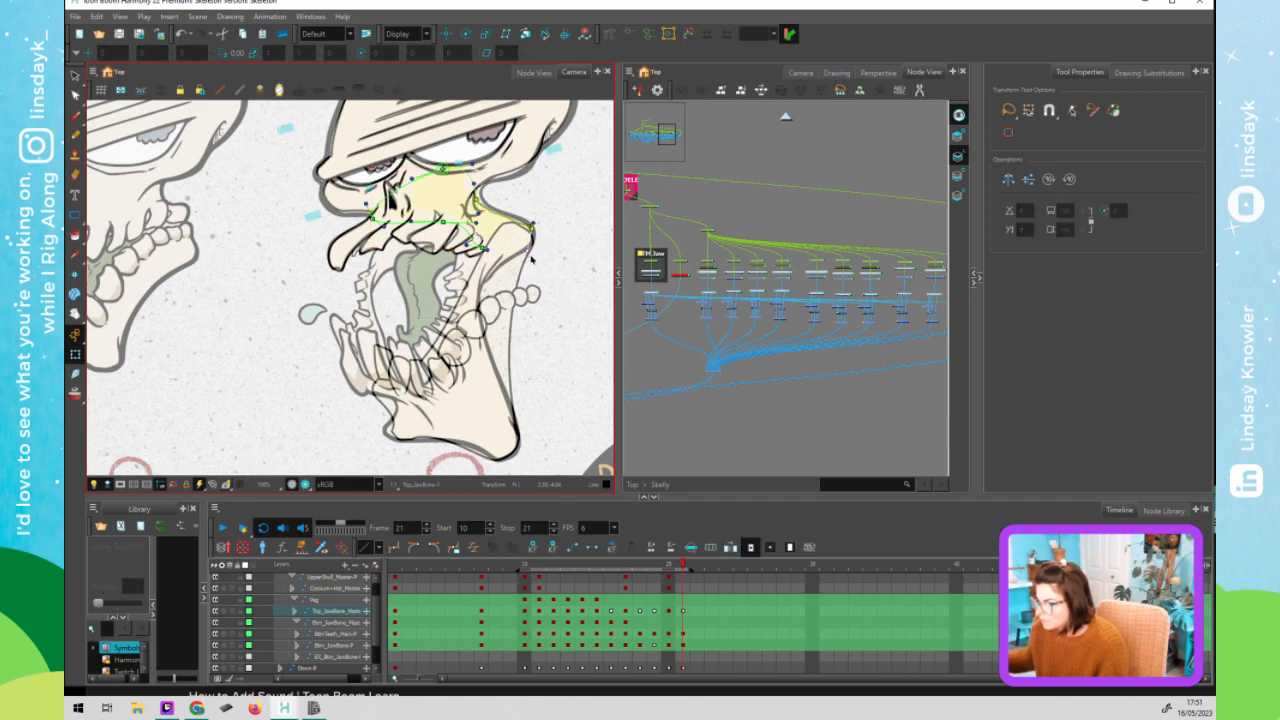
pyautogui.scroll(2, 530, 227)
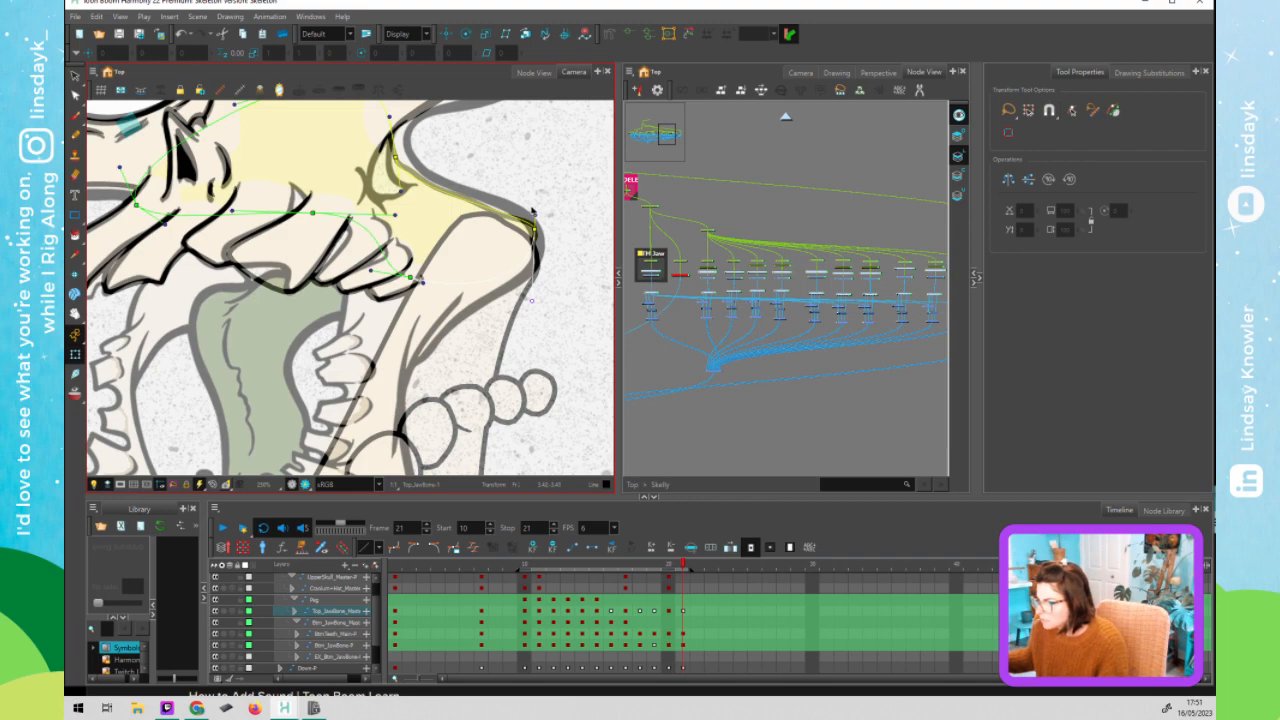
pyautogui.moveTo(533, 211); pyautogui.dragTo(519, 202)
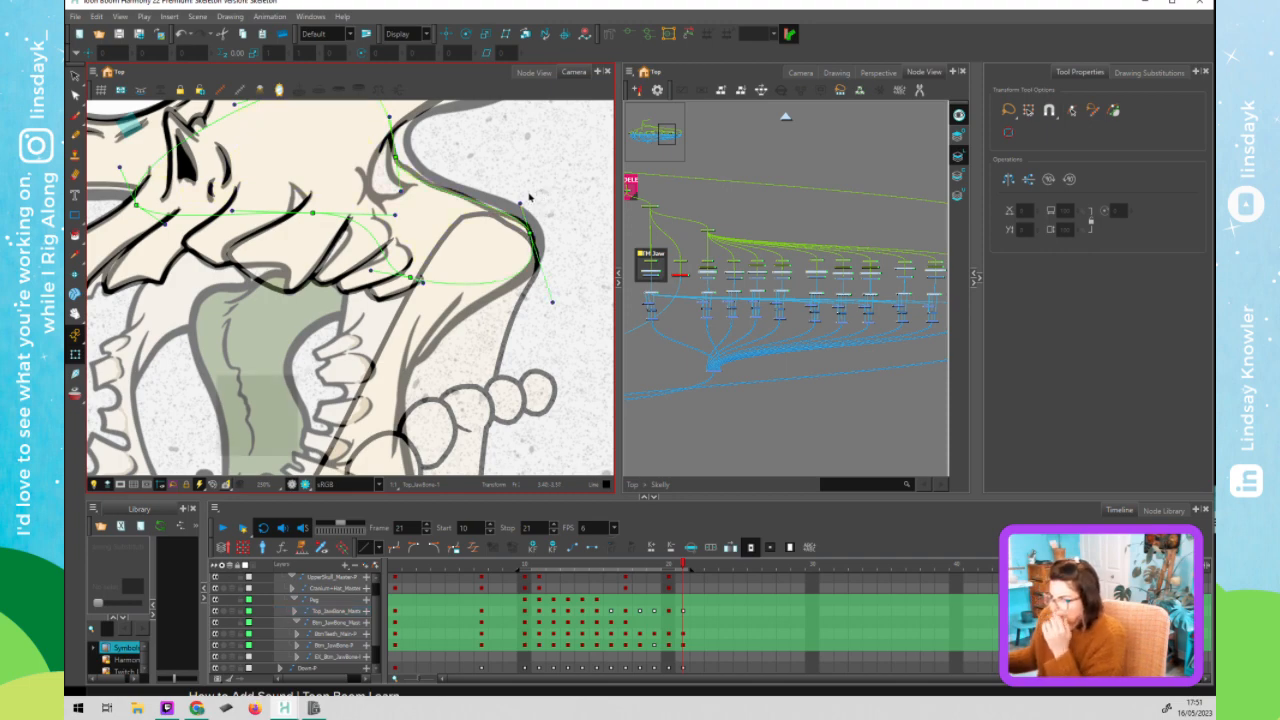
pyautogui.click(522, 194)
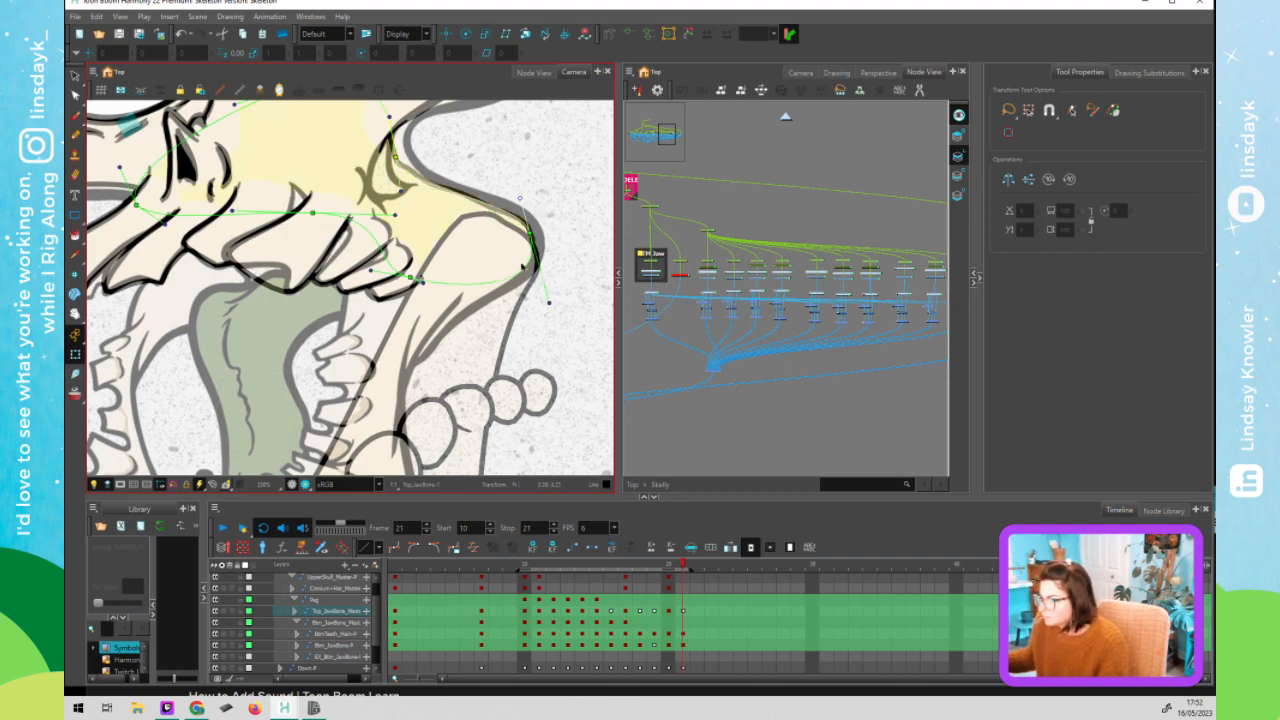
# - Extend and refine the upper curve handle of the bottom jaw's inner edge to match the reference at frame 21
pyautogui.press('1')
pyautogui.press('1')
pyautogui.moveTo(543, 354); pyautogui.dragTo(538, 268)
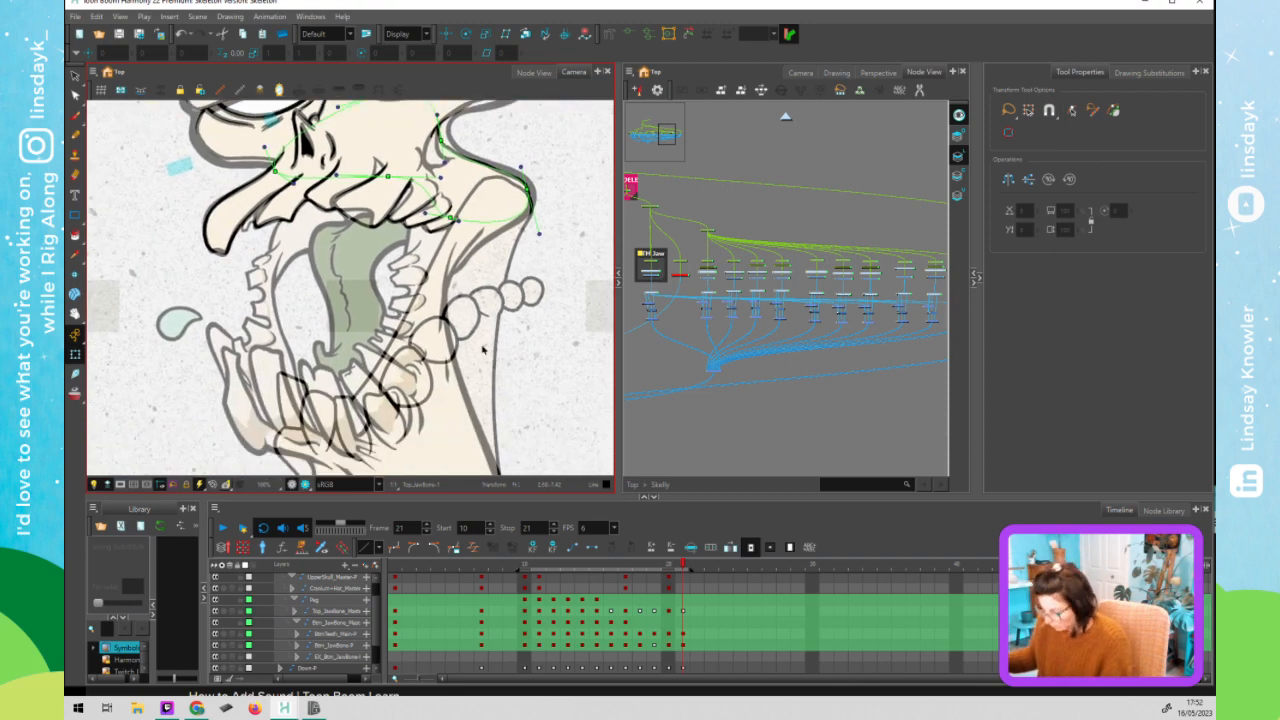
pyautogui.click(497, 334)
pyautogui.moveTo(476, 254); pyautogui.dragTo(308, 276)
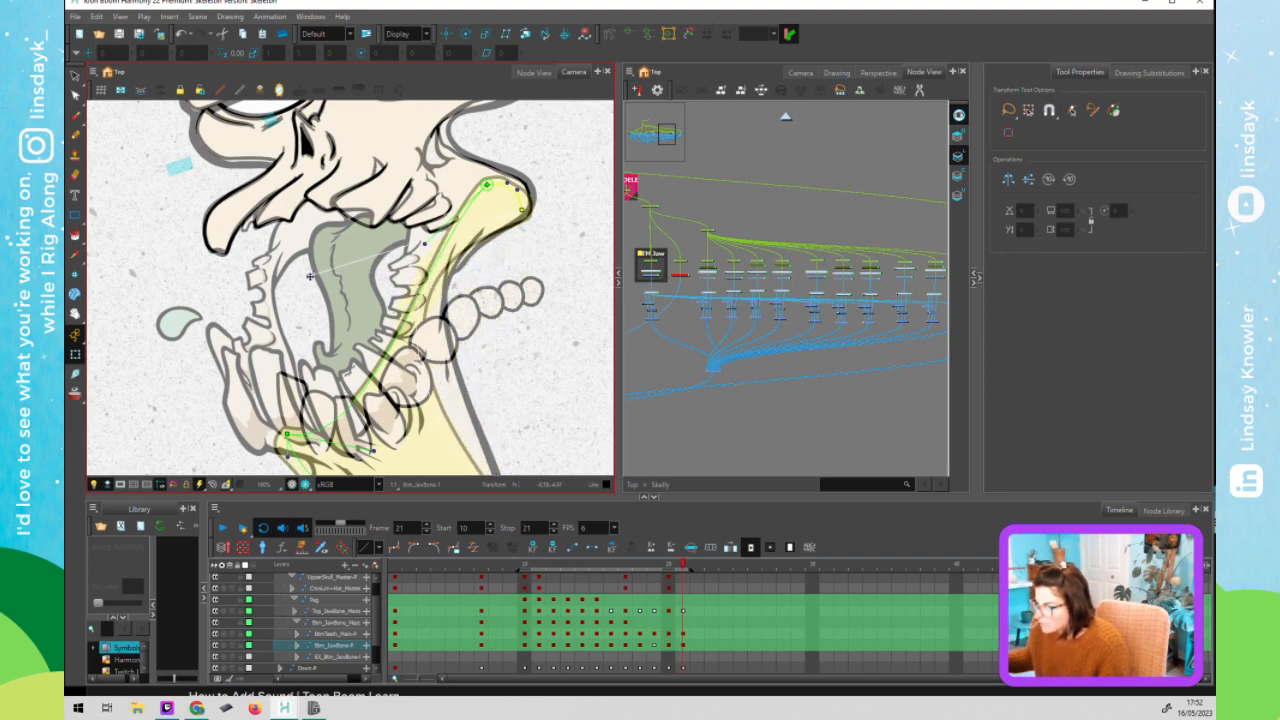
pyautogui.scroll(5, 423, 285)
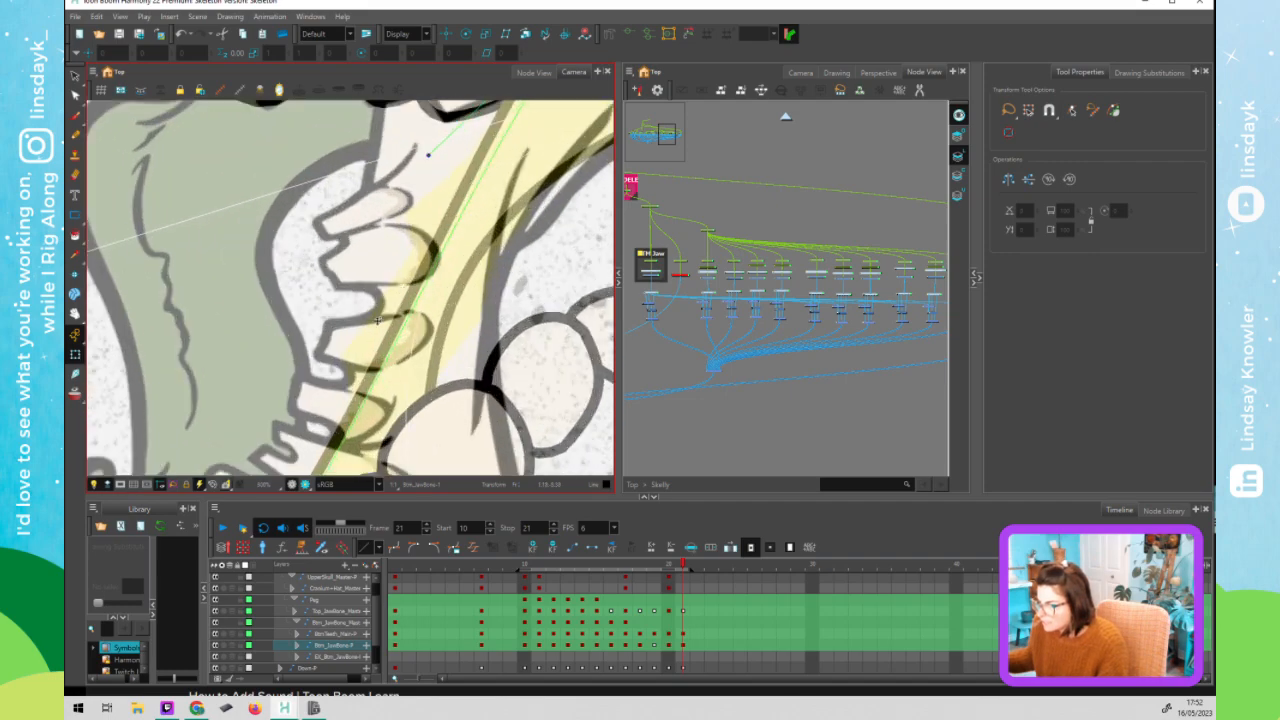
pyautogui.scroll(-5, 426, 306)
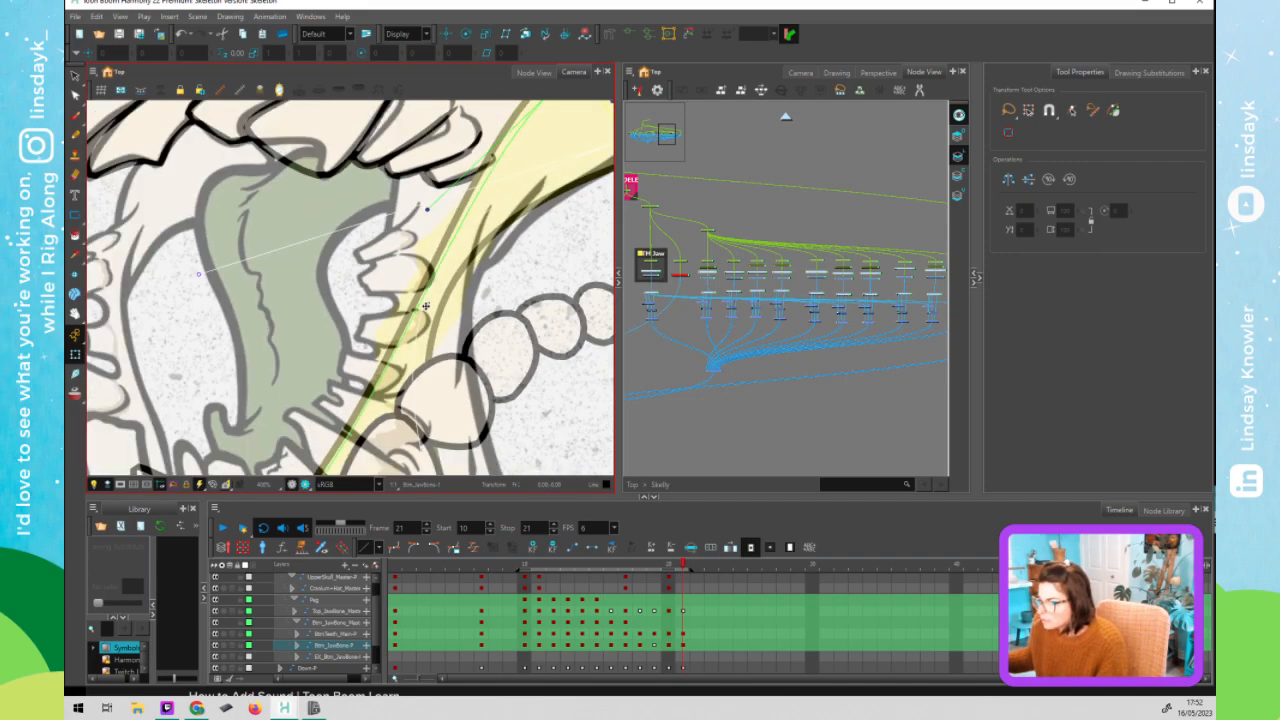
pyautogui.moveTo(326, 290); pyautogui.dragTo(355, 298)
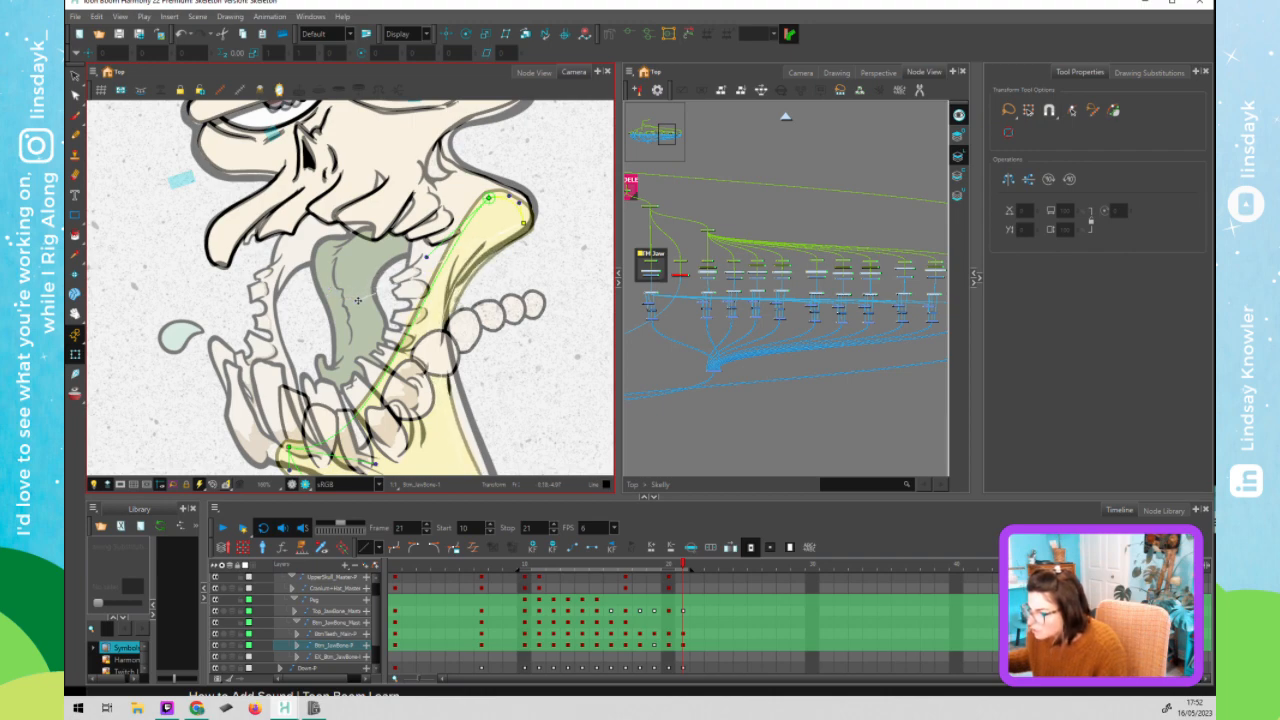
pyautogui.scroll(-2, 436, 314)
pyautogui.scroll(-3, 536, 358)
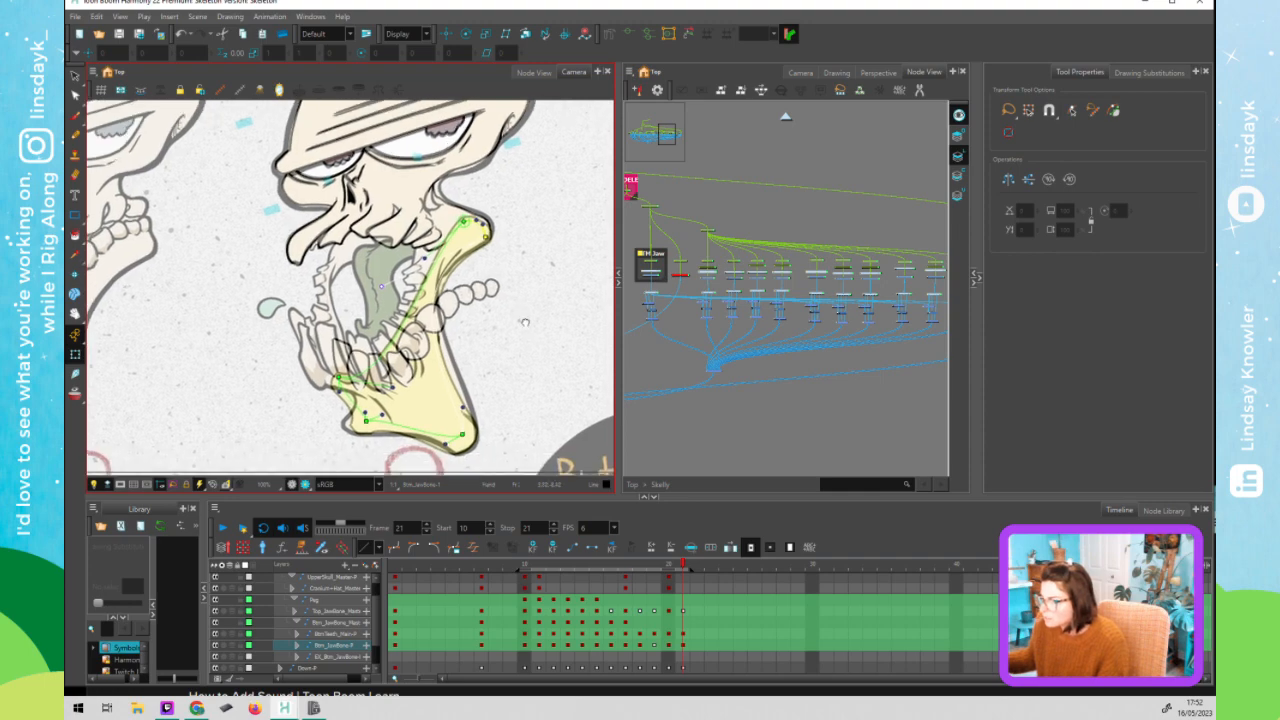
# - Leave the Skelly group and disable the reference drawing's node to view the rig alone
pyautogui.click(785, 119)
pyautogui.moveTo(897, 282); pyautogui.dragTo(799, 263)
pyautogui.click(781, 258)
pyautogui.hotkey('shift', '.')
pyautogui.press('d')
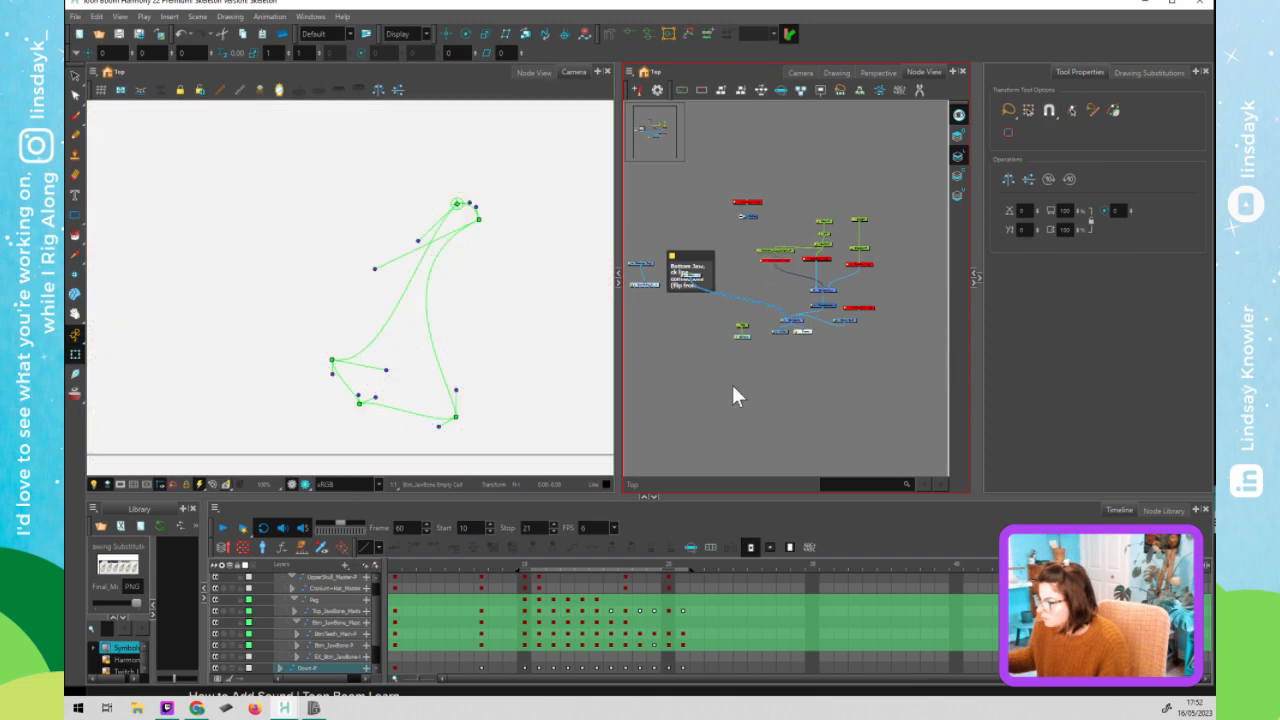
# - Return to frame 21 and fine-tune the bottom jaw's inner curve handle with the reference hidden
pyautogui.click(681, 562)
pyautogui.click(375, 271)
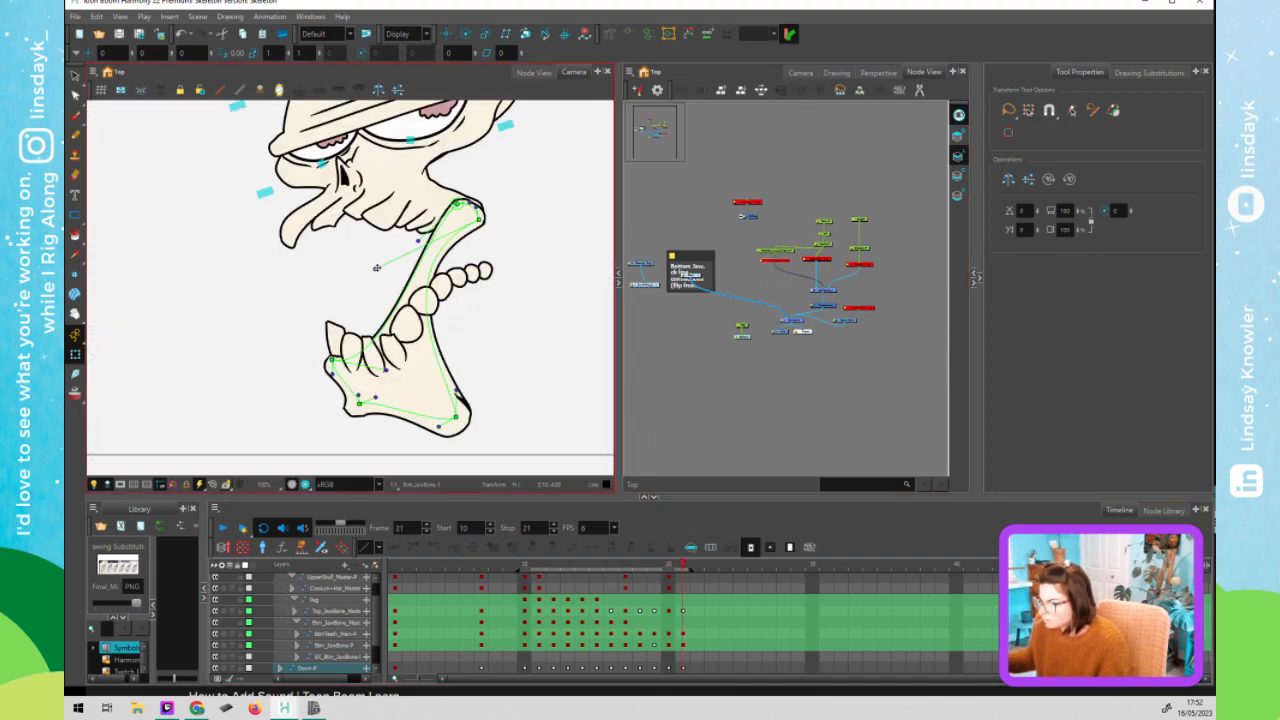
pyautogui.click(370, 268)
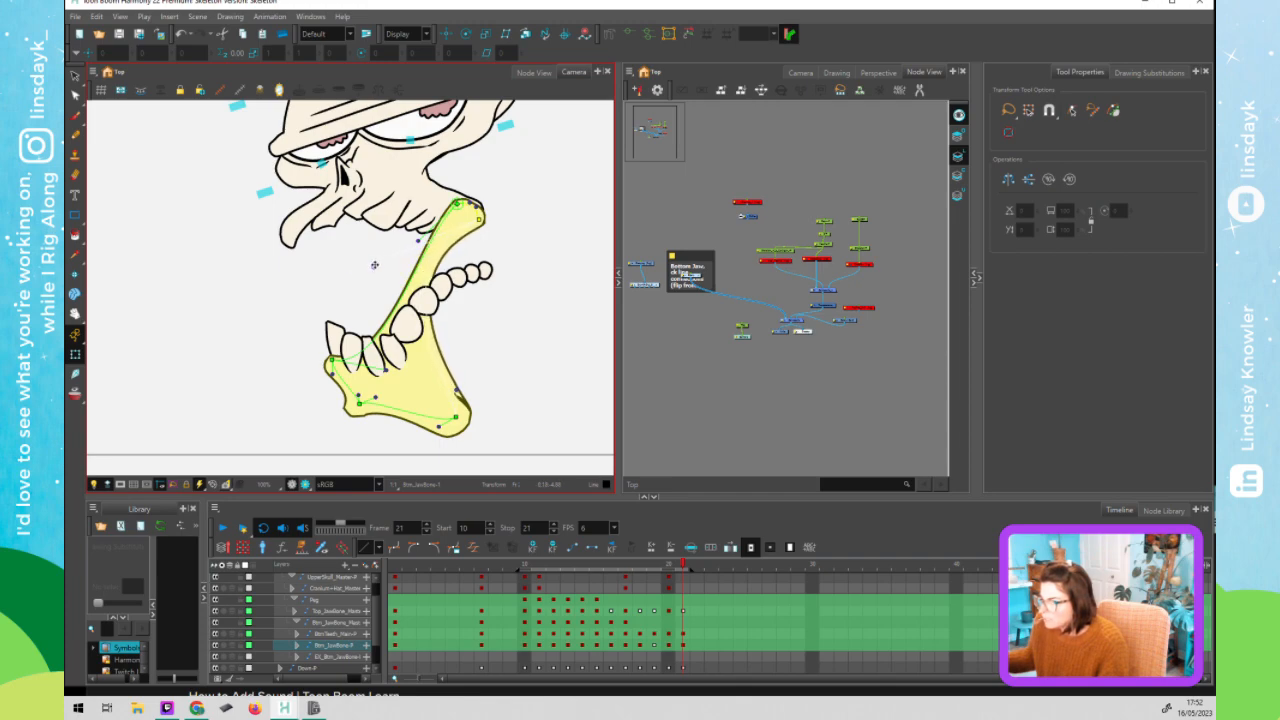
pyautogui.click(770, 268)
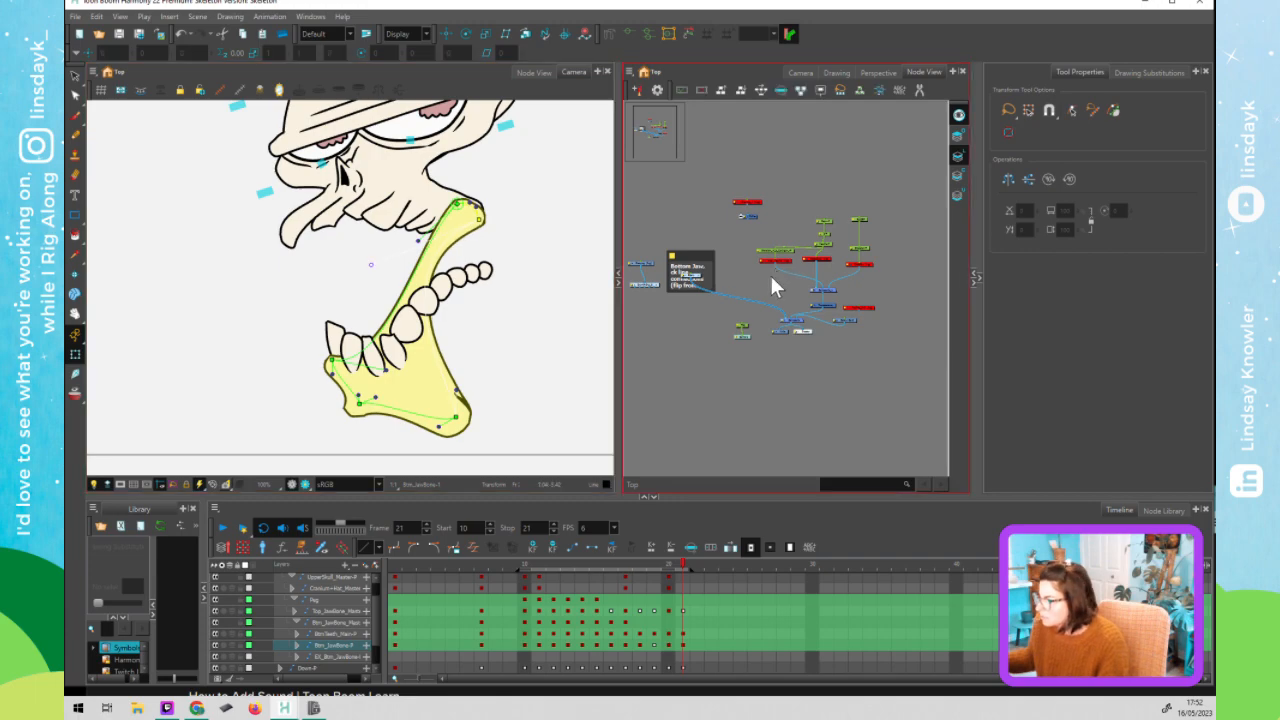
# - Re-enable the reference drawing's node and nudge the bottom jaw deformation to line up with it at frame 21
pyautogui.scroll(1, 504, 260)
pyautogui.scroll(2, 403, 257)
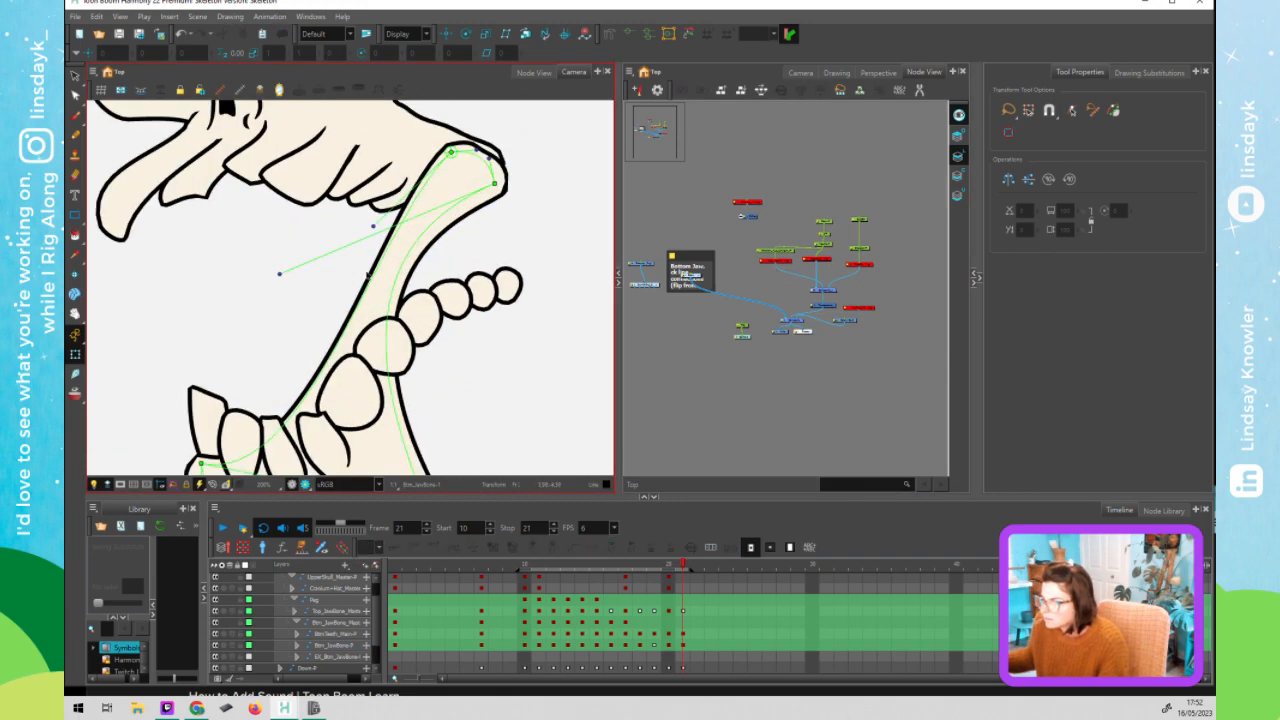
pyautogui.click(778, 277)
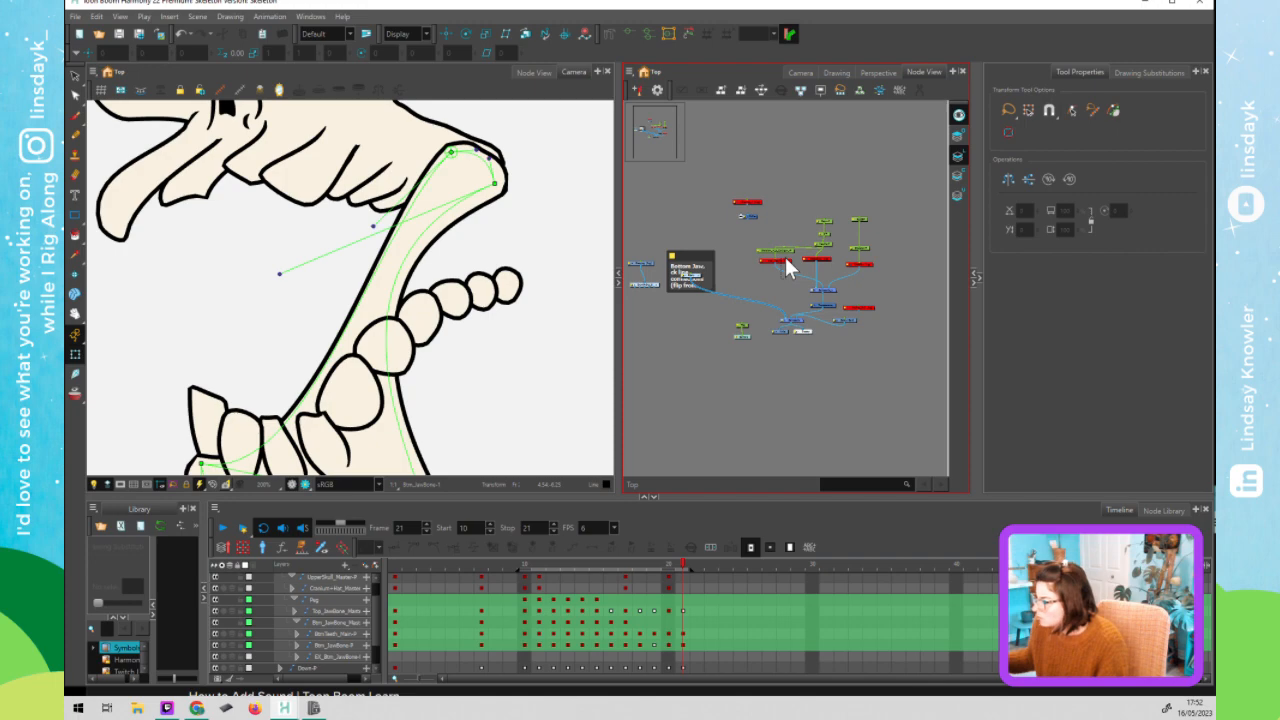
pyautogui.click(785, 259)
pyautogui.press('a')
pyautogui.click(769, 276)
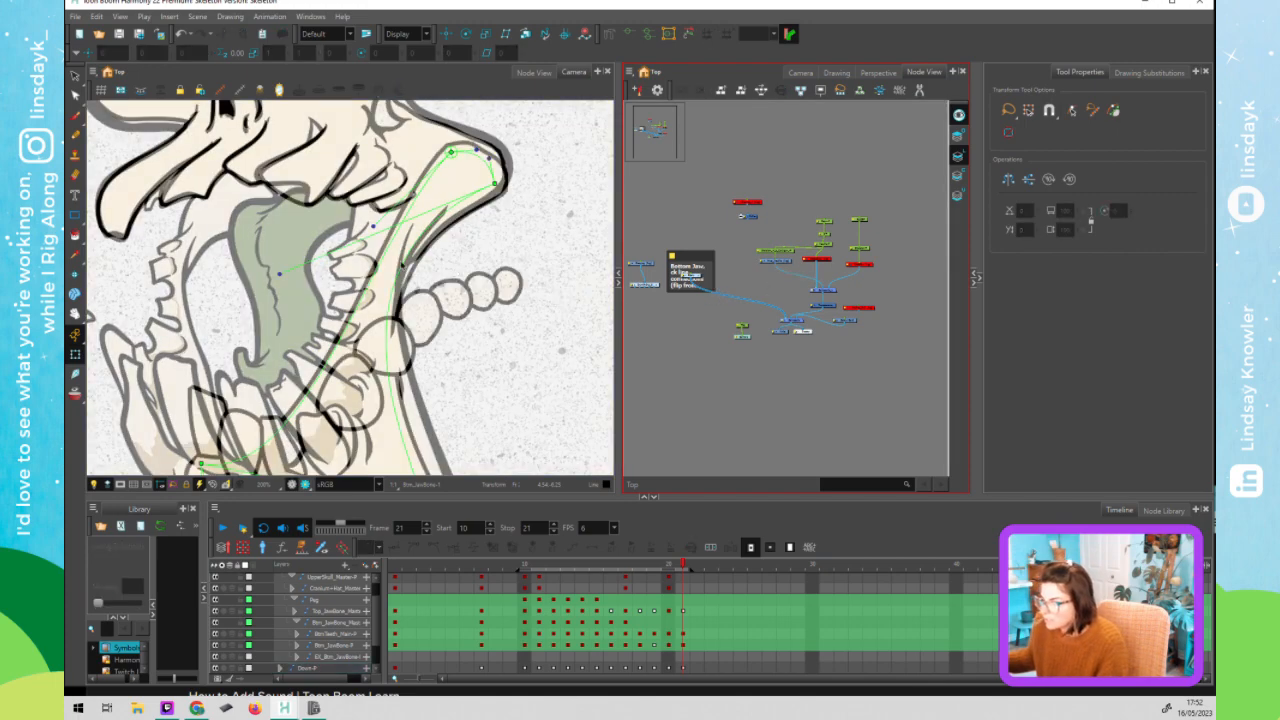
pyautogui.scroll(-4, 350, 287)
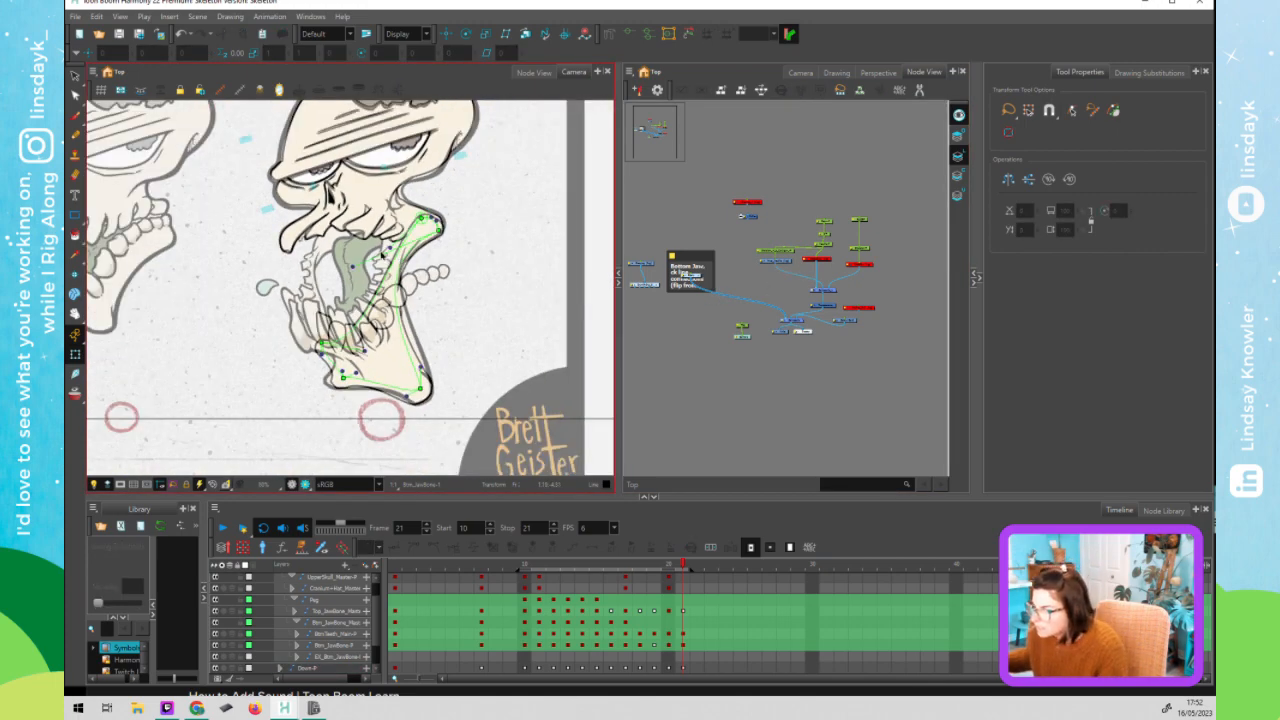
pyautogui.click(422, 217)
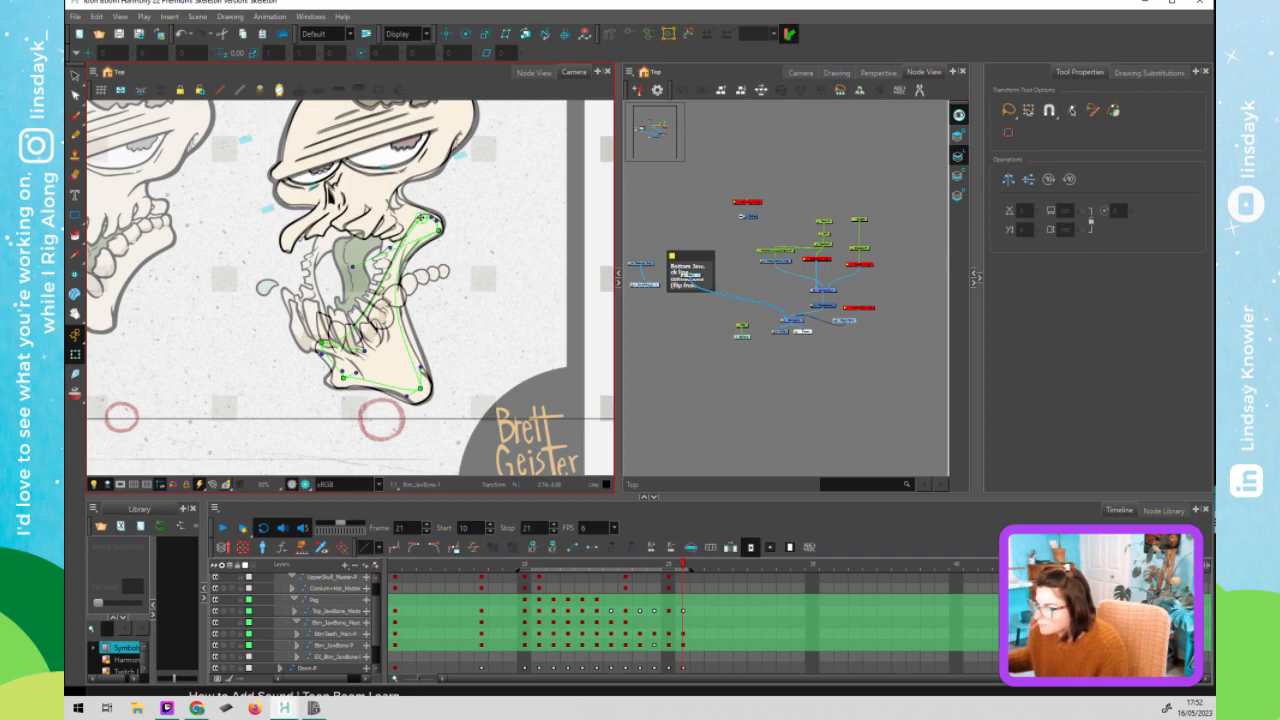
pyautogui.moveTo(421, 218); pyautogui.dragTo(418, 220)
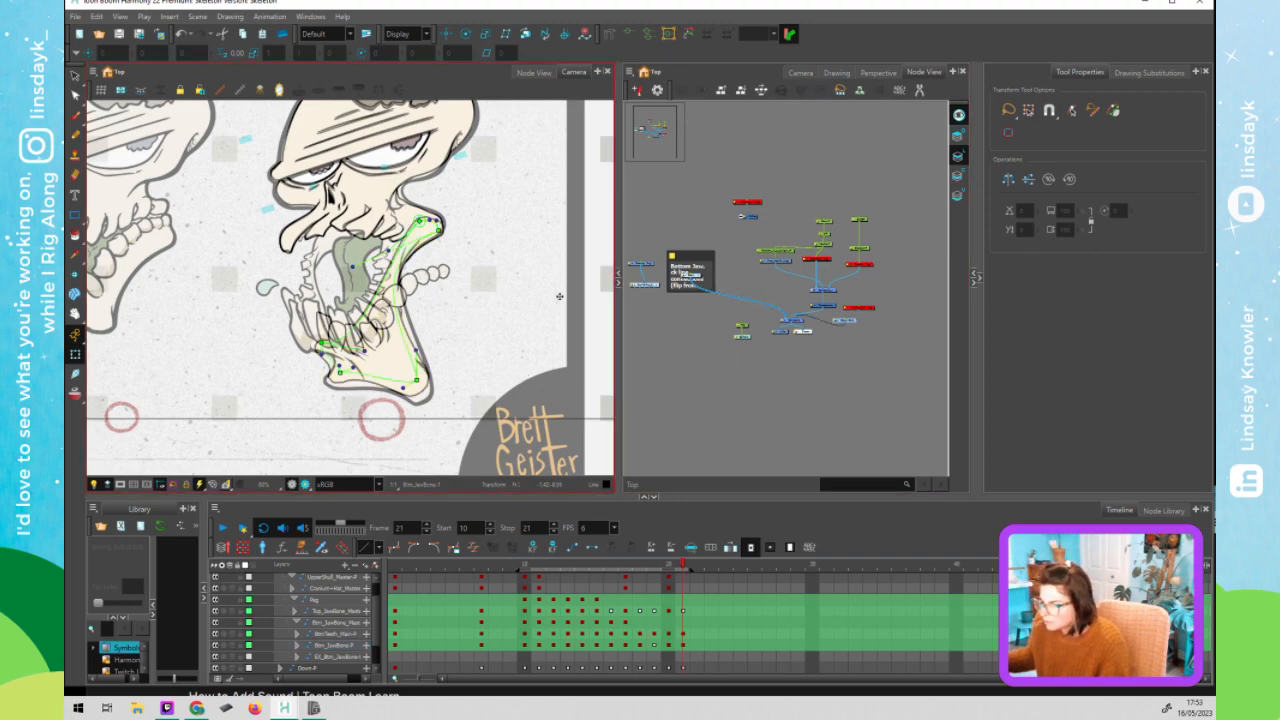
# - Rotate and move the frontmost bottom tooth onto the reference's front tooth at frame 21
pyautogui.click(326, 332)
pyautogui.press('o')
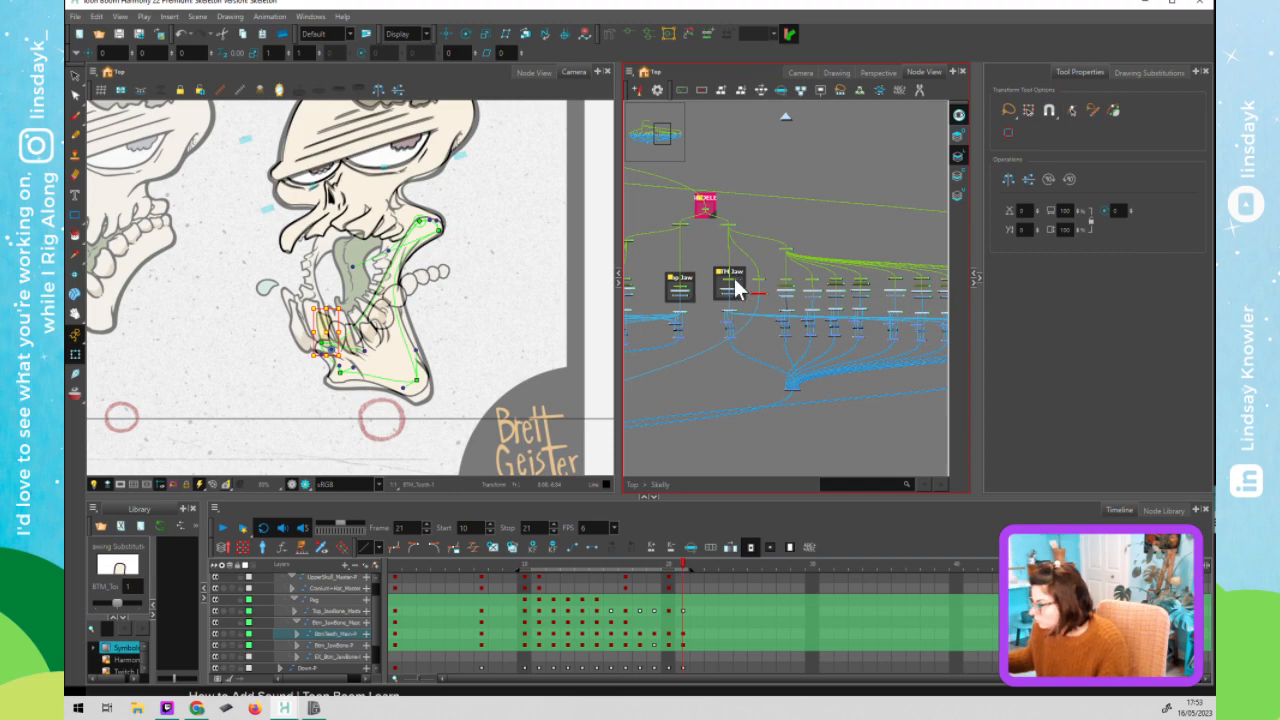
pyautogui.scroll(5, 787, 276)
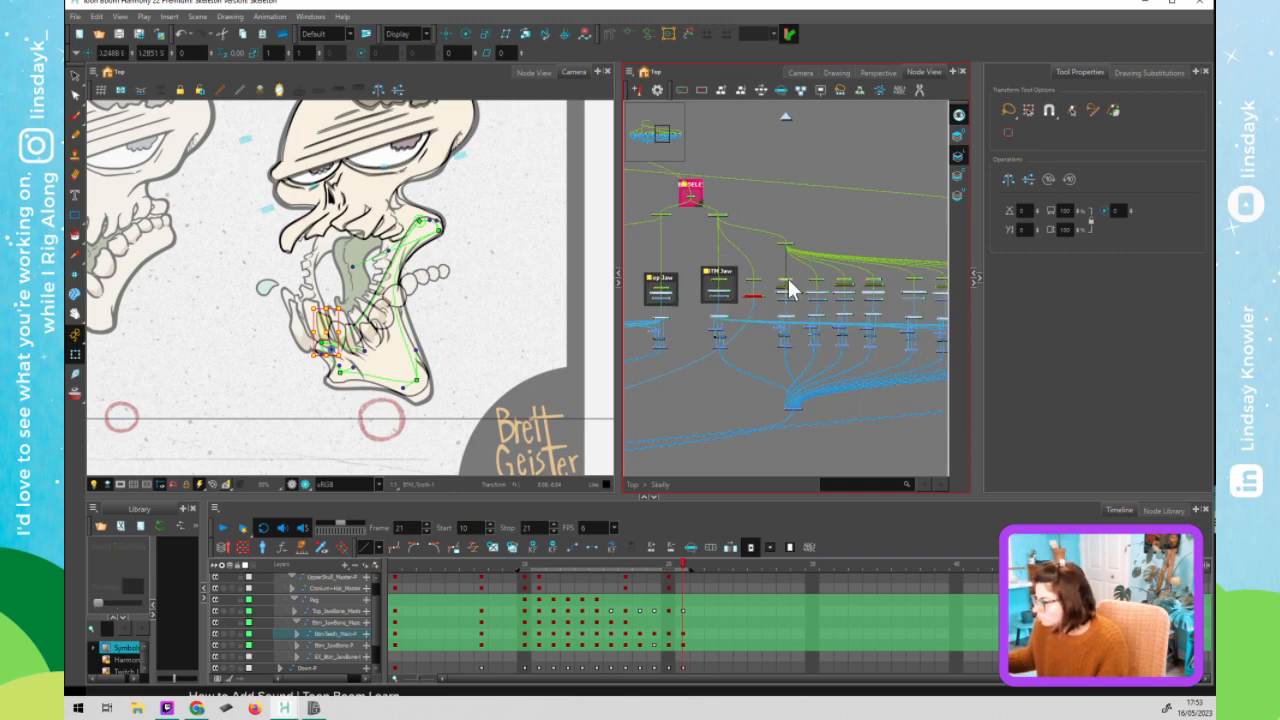
pyautogui.scroll(2, 290, 304)
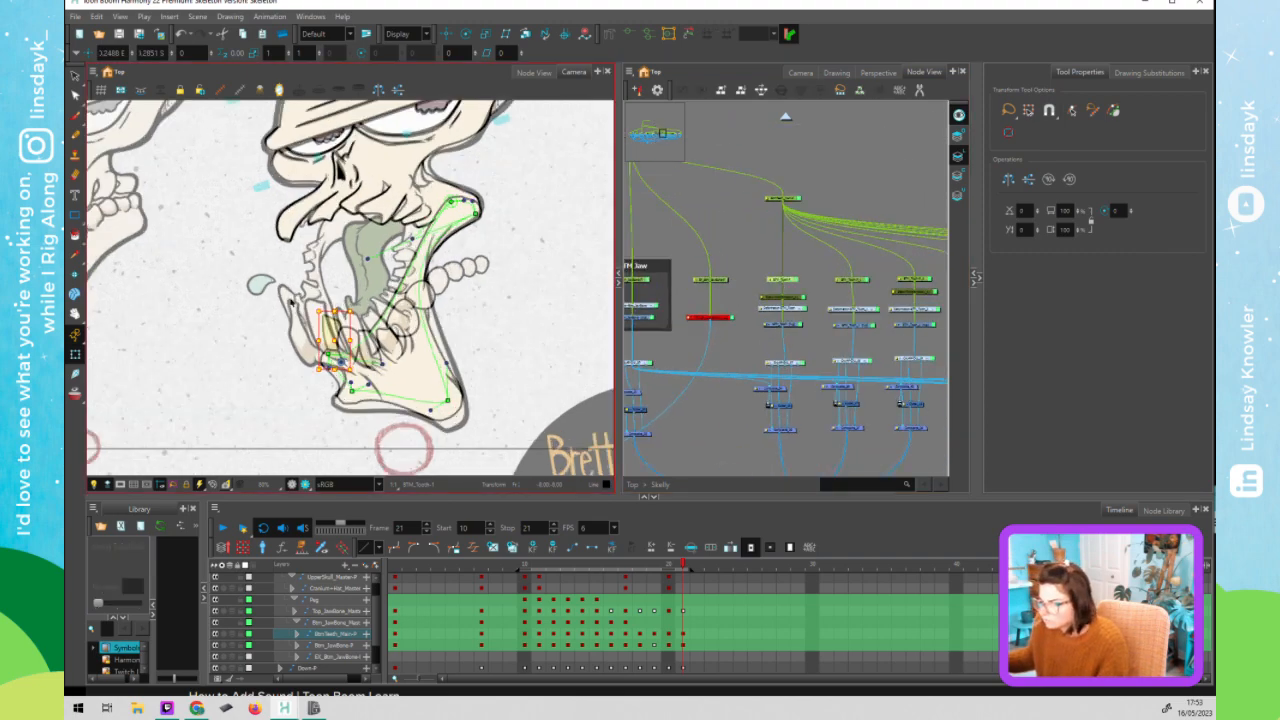
pyautogui.scroll(2, 290, 303)
pyautogui.press('space')
pyautogui.moveTo(372, 339); pyautogui.dragTo(269, 271)
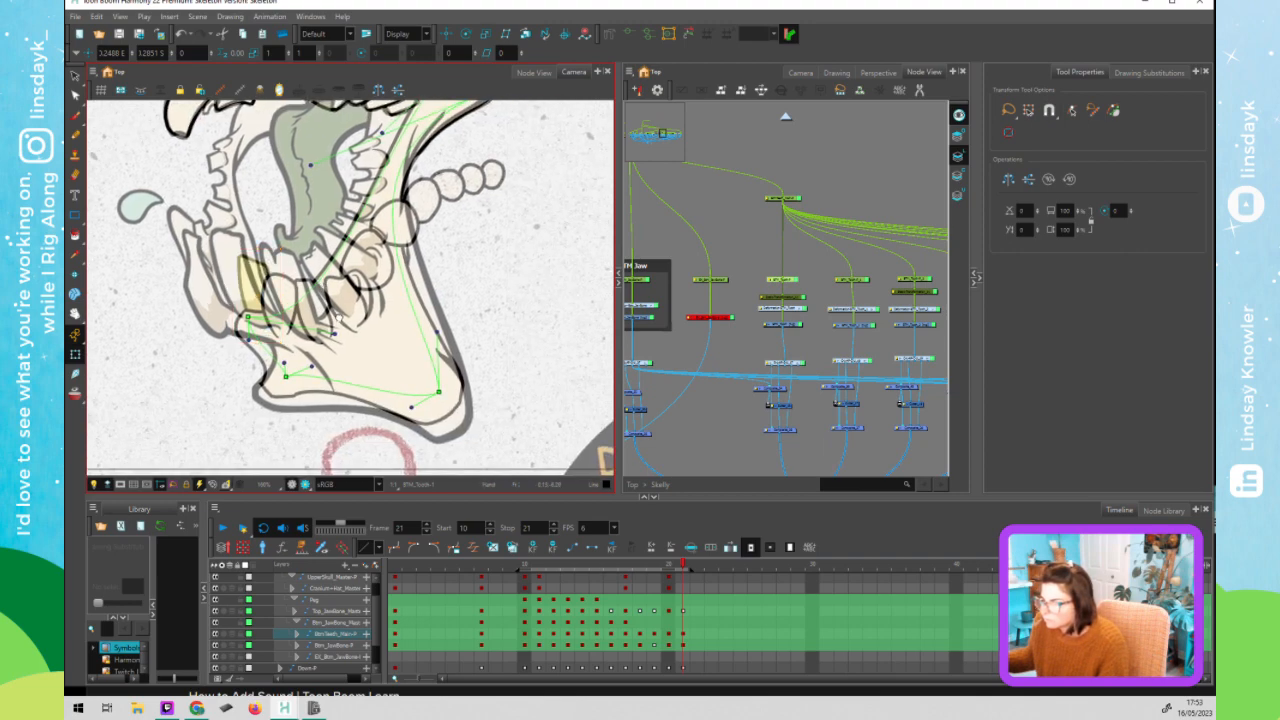
pyautogui.moveTo(338, 316); pyautogui.dragTo(345, 345)
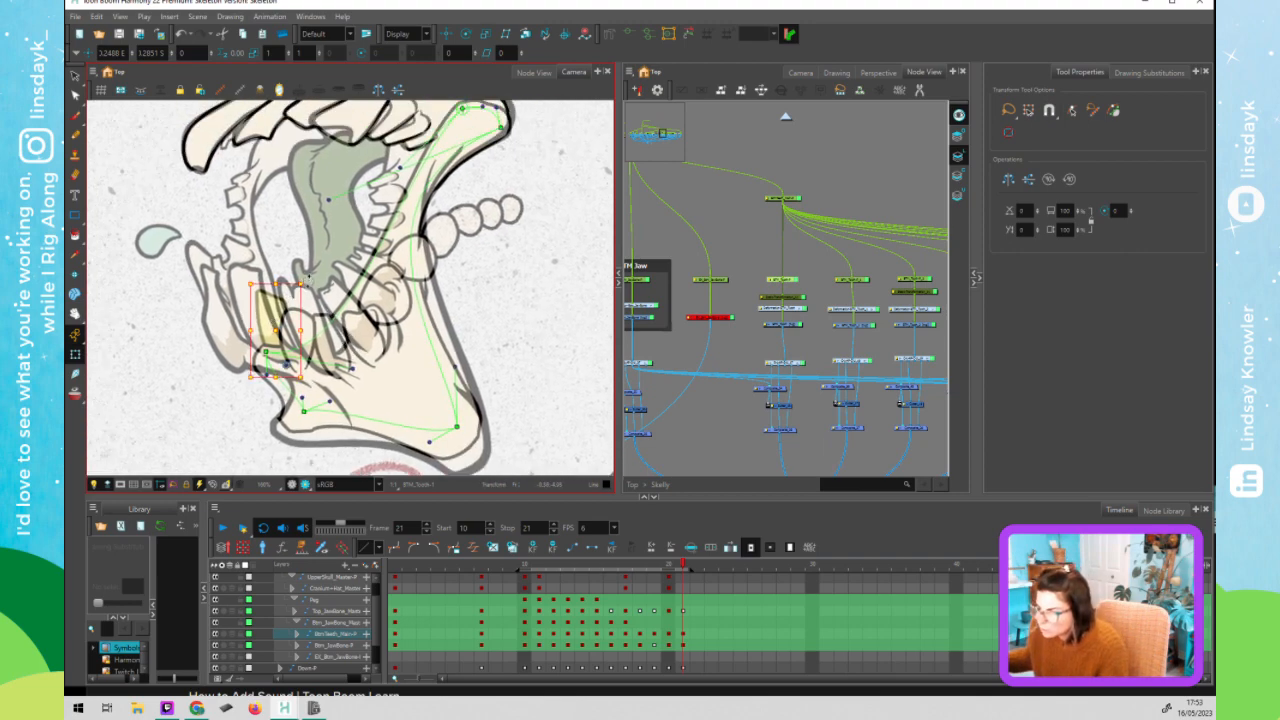
pyautogui.moveTo(298, 280); pyautogui.dragTo(268, 283)
pyautogui.moveTo(258, 338)
pyautogui.mouseDown()
pyautogui.moveTo(226, 331)
pyautogui.moveTo(237, 336)
pyautogui.mouseUp()
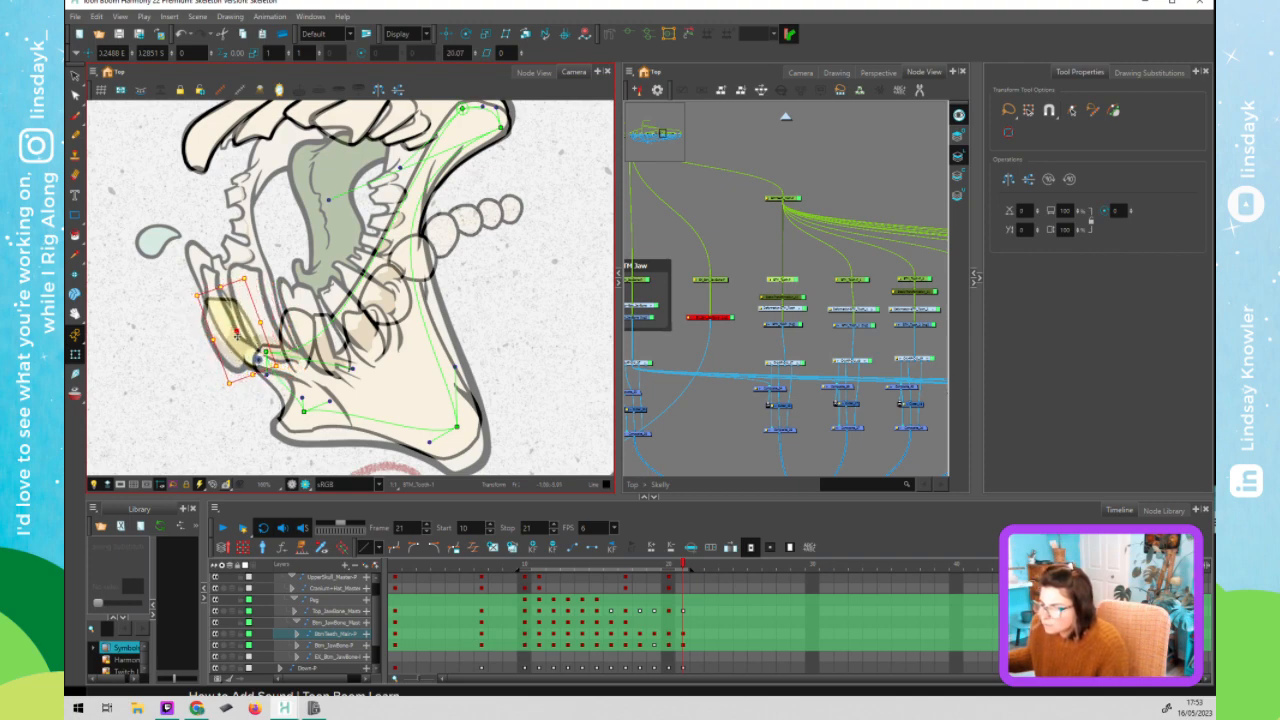
# - Position the second and third bottom teeth from the front over their reference teeth using their pegs
pyautogui.click(860, 281)
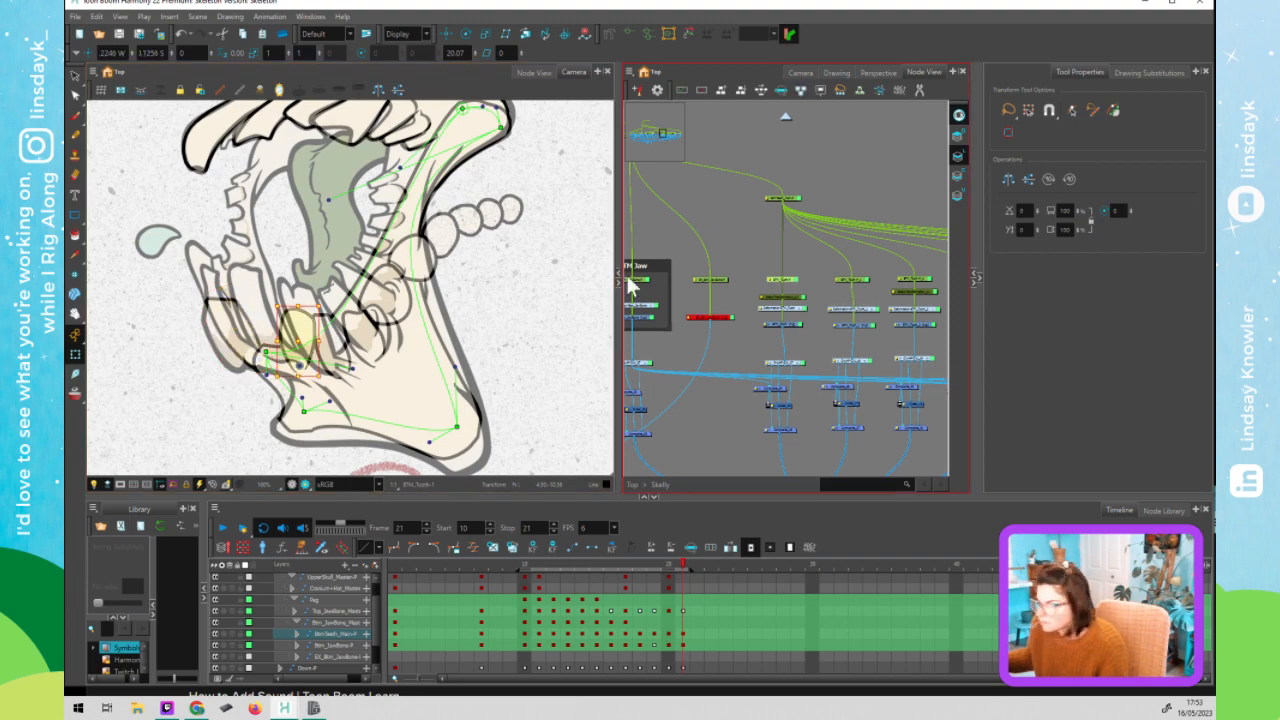
pyautogui.click(318, 310)
pyautogui.moveTo(295, 290); pyautogui.dragTo(269, 332)
pyautogui.moveTo(828, 289); pyautogui.dragTo(709, 283)
pyautogui.click(805, 277)
pyautogui.click(352, 324)
pyautogui.moveTo(328, 346); pyautogui.dragTo(314, 343)
# - Angle the fourth bottom tooth and shift the fifth forward to follow the reference's tooth row
pyautogui.click(873, 274)
pyautogui.click(366, 333)
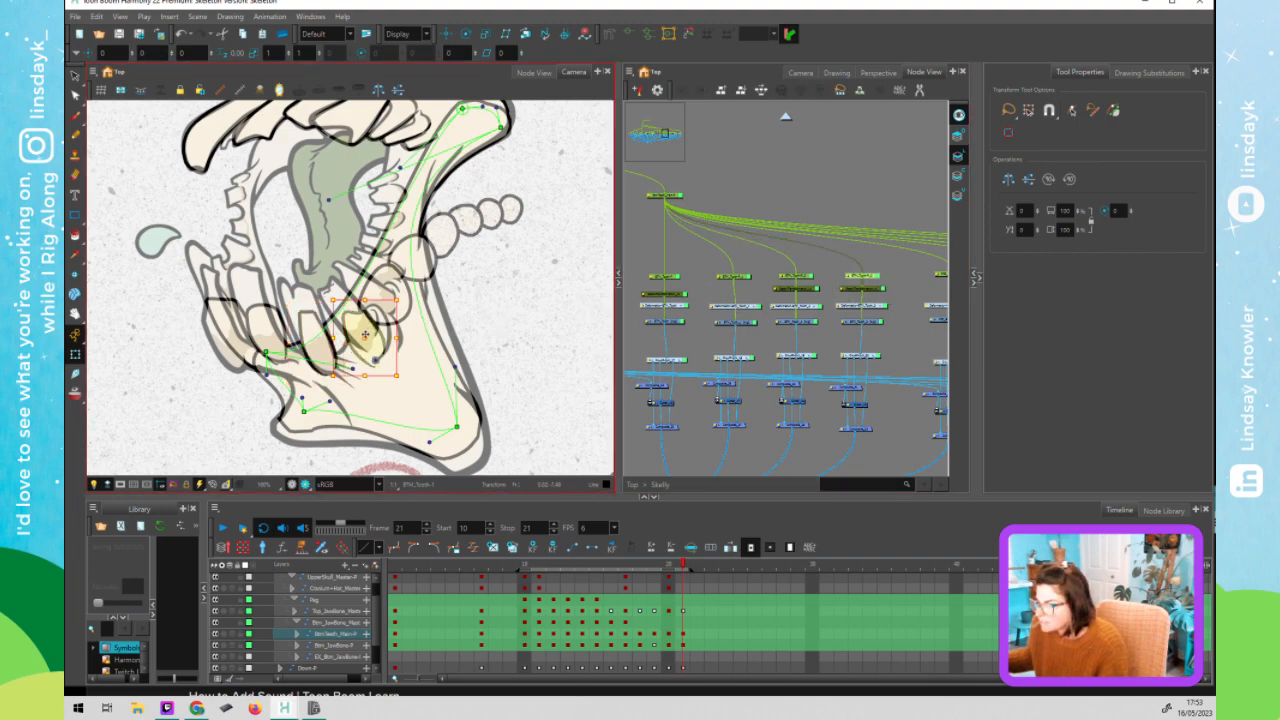
pyautogui.moveTo(358, 316); pyautogui.dragTo(382, 275)
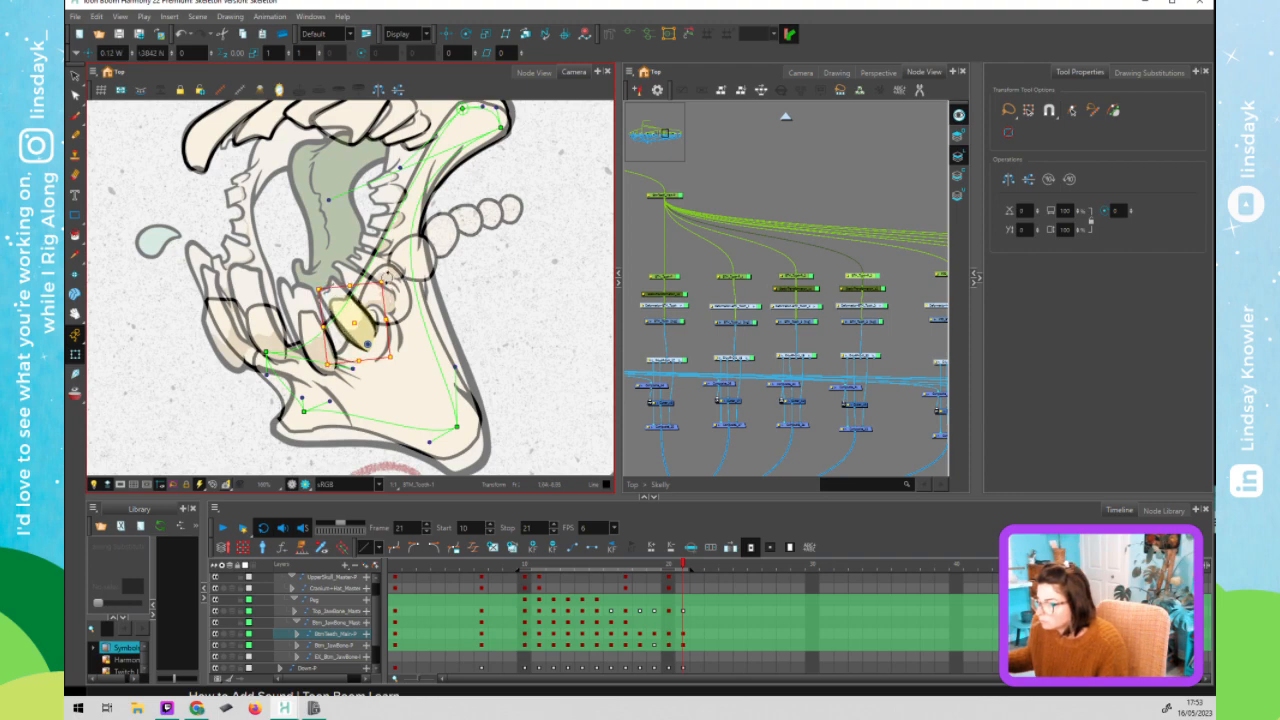
pyautogui.moveTo(819, 276); pyautogui.dragTo(709, 274)
pyautogui.click(775, 264)
pyautogui.click(398, 291)
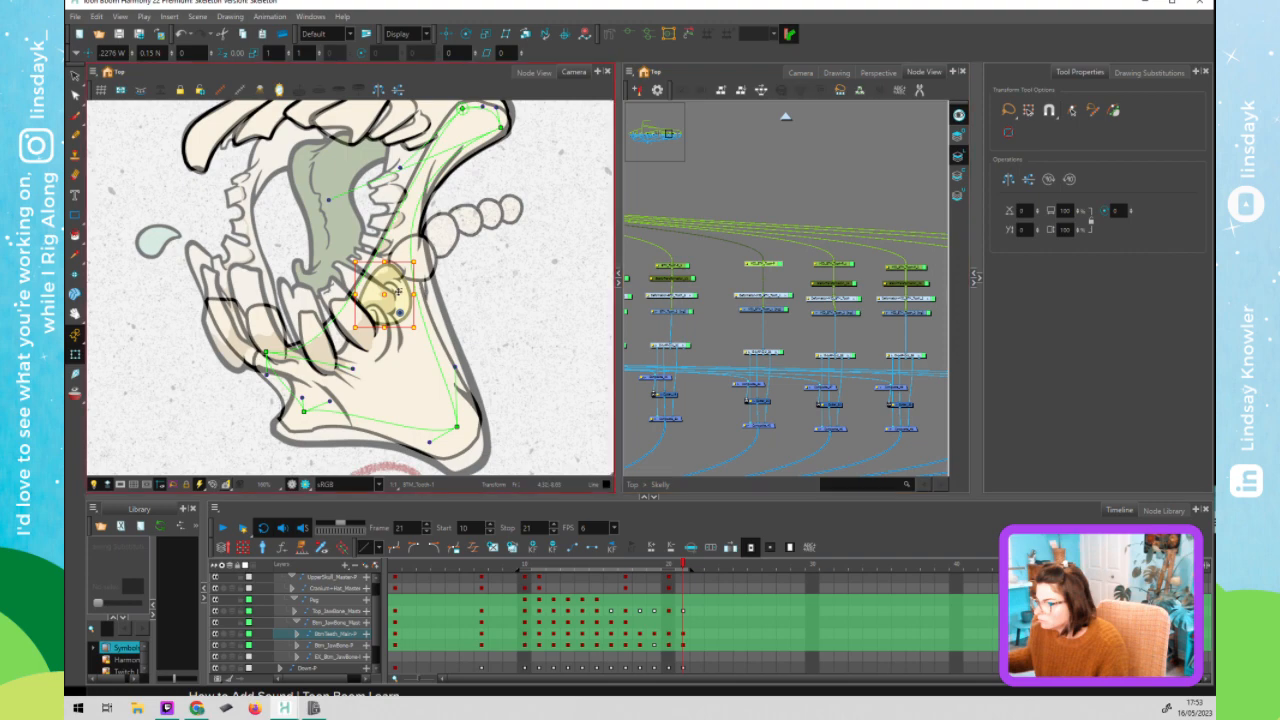
pyautogui.moveTo(379, 296); pyautogui.dragTo(366, 295)
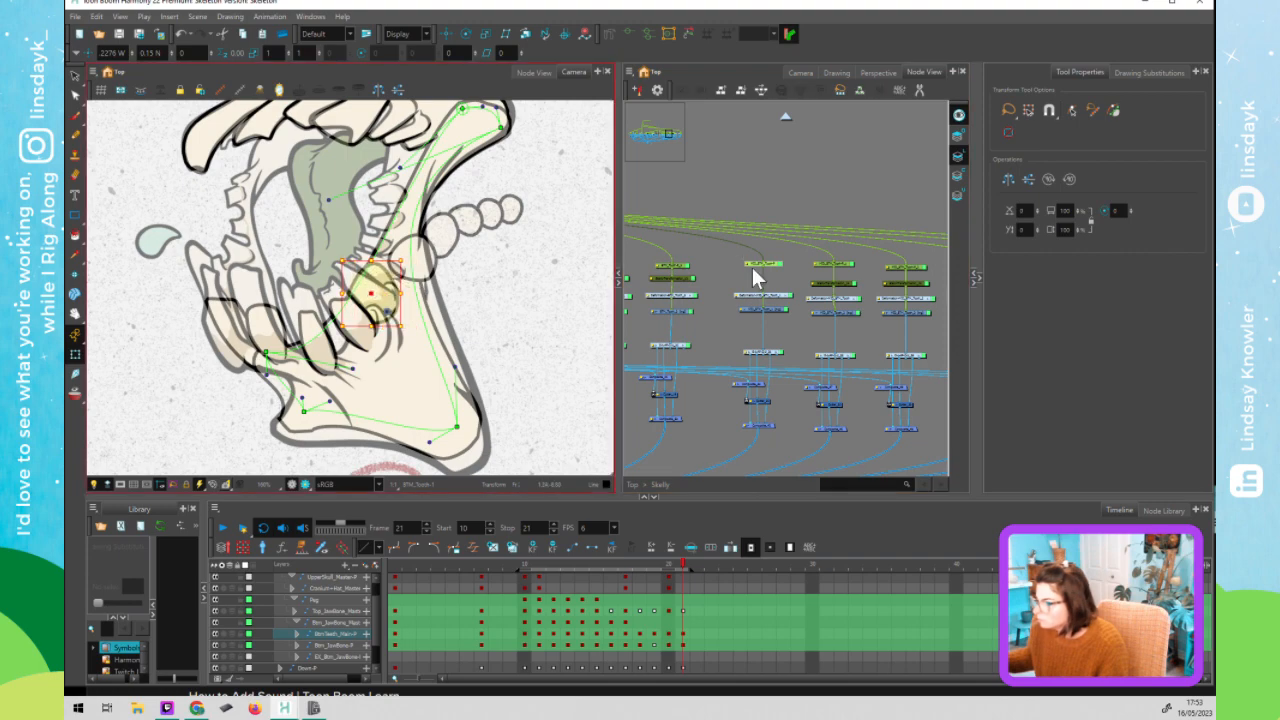
# - Rotate the sixth bottom tooth and move it inward along the reference's tooth row
pyautogui.click(851, 272)
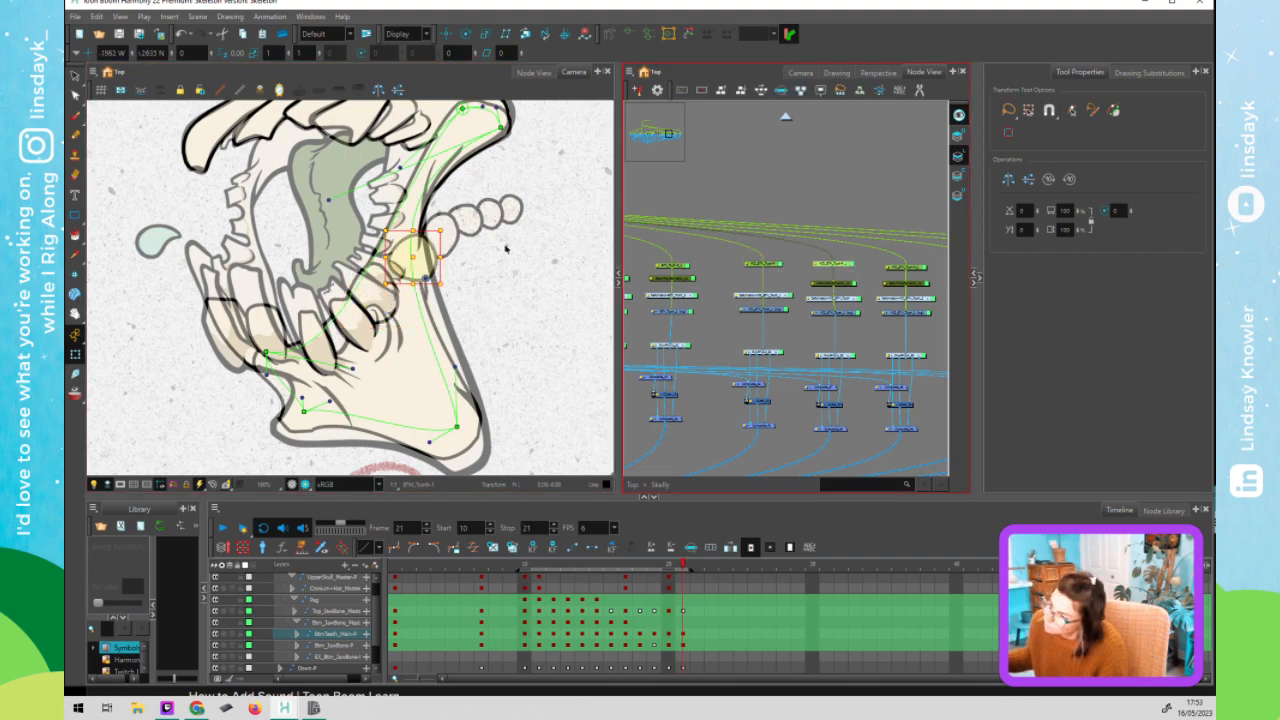
pyautogui.click(411, 247)
pyautogui.moveTo(439, 218); pyautogui.dragTo(411, 219)
pyautogui.moveTo(405, 270)
pyautogui.mouseDown()
pyautogui.moveTo(398, 255)
pyautogui.moveTo(377, 260)
pyautogui.moveTo(386, 267)
pyautogui.mouseUp()
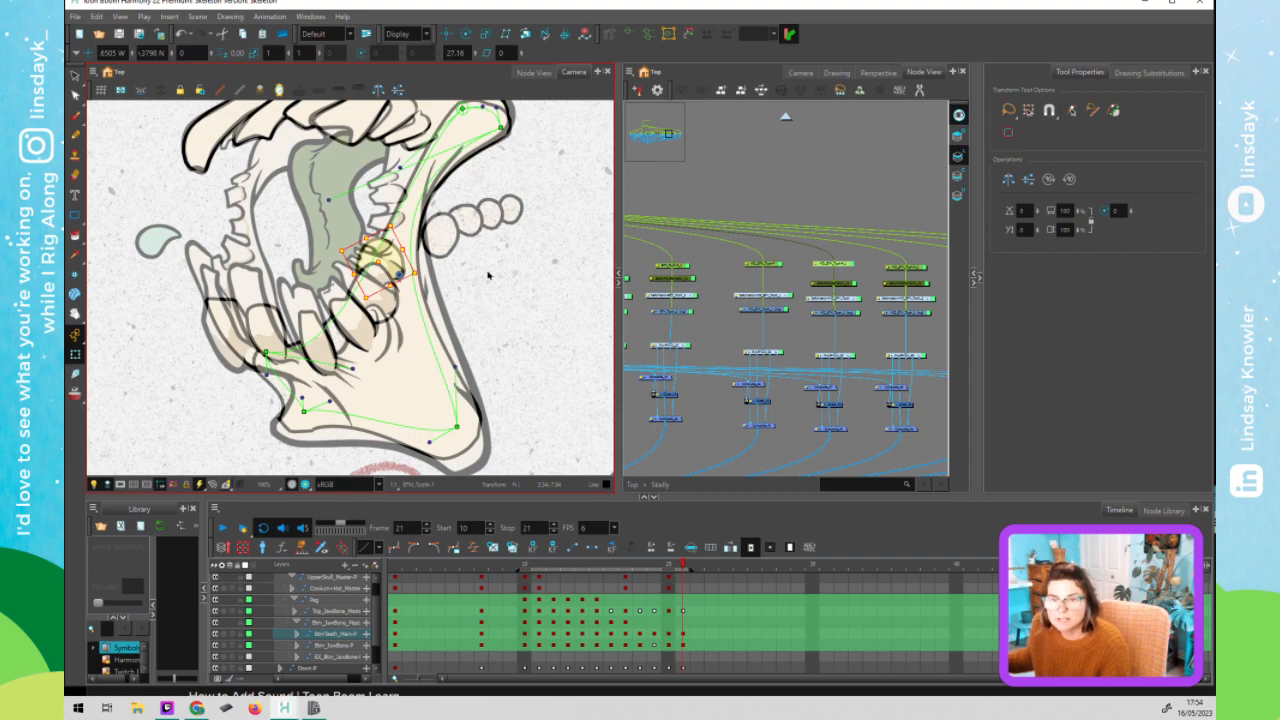
pyautogui.click(652, 287)
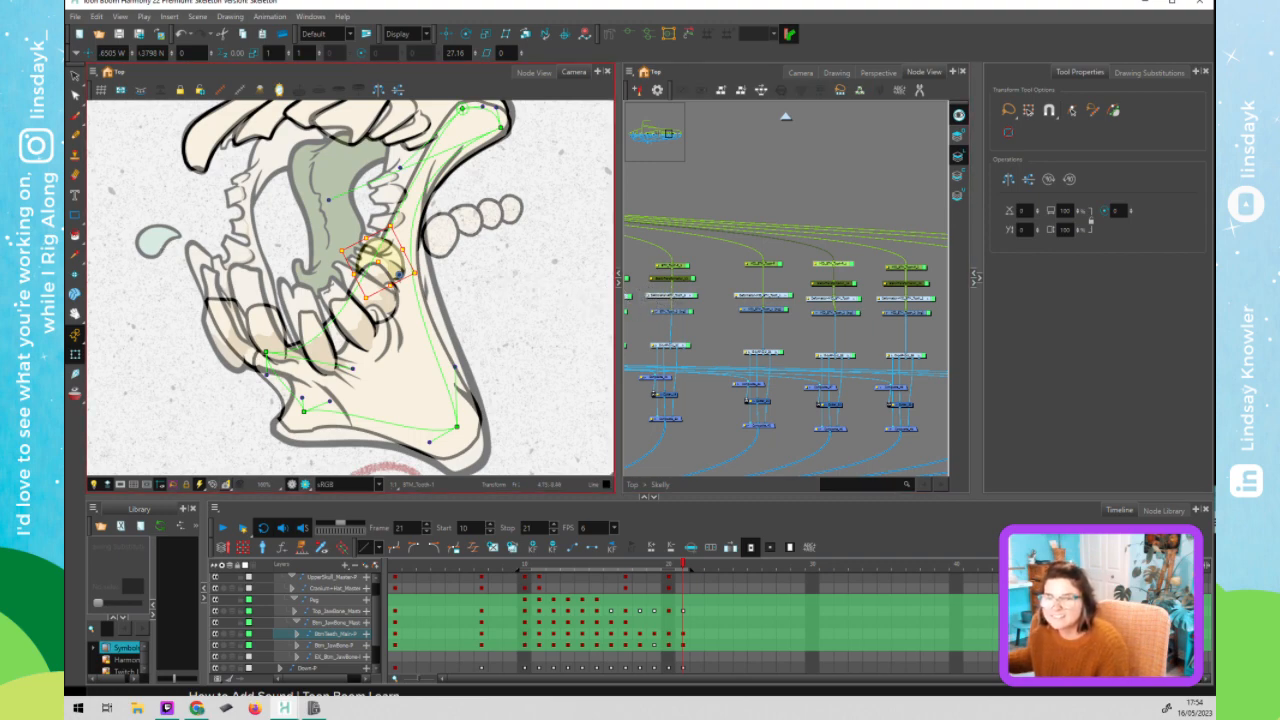
pyautogui.click(846, 338)
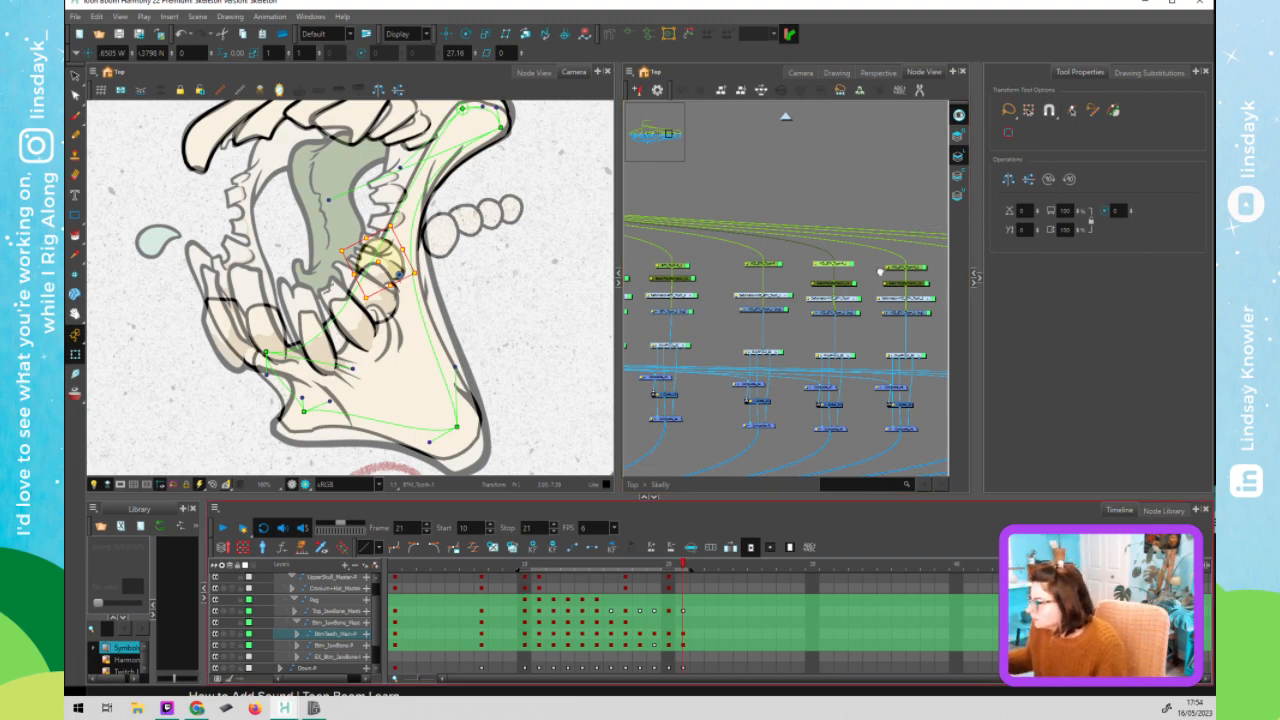
# - Move the rearmost bottom tooth inside the jaw and rotate it to match the reference's last tooth
pyautogui.moveTo(820, 285); pyautogui.dragTo(648, 298)
pyautogui.moveTo(915, 265); pyautogui.dragTo(777, 267)
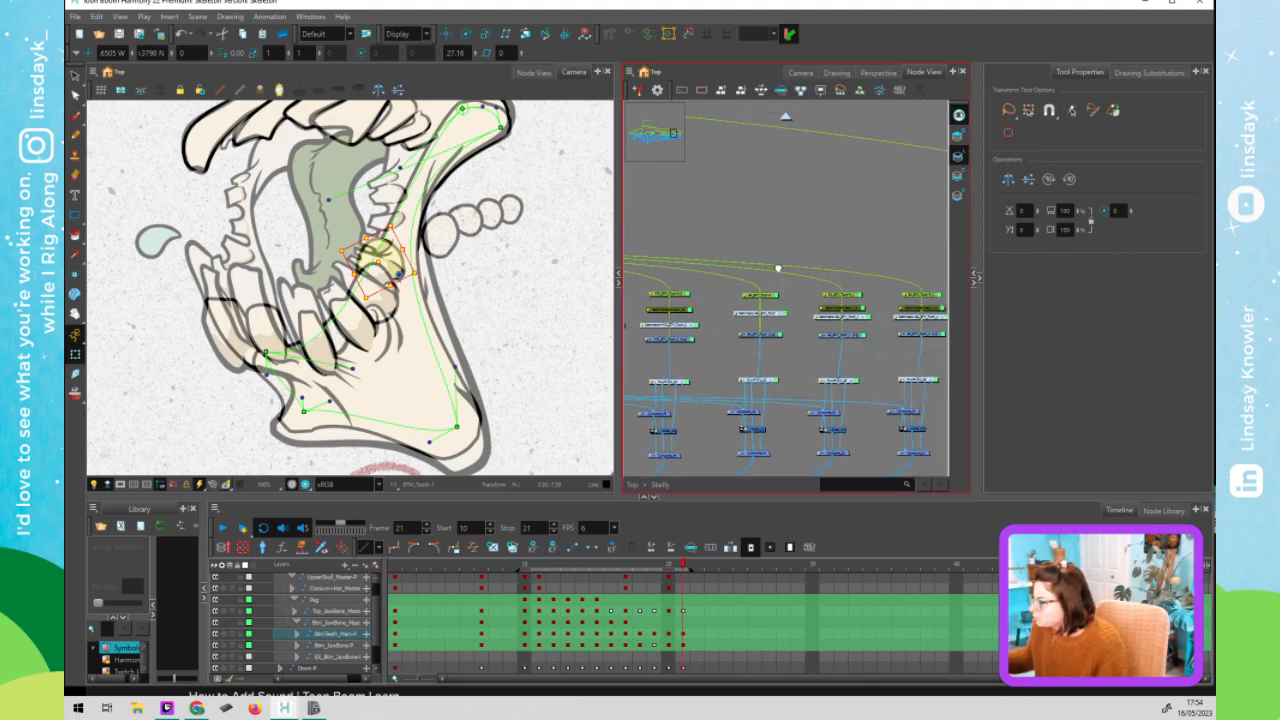
pyautogui.click(852, 290)
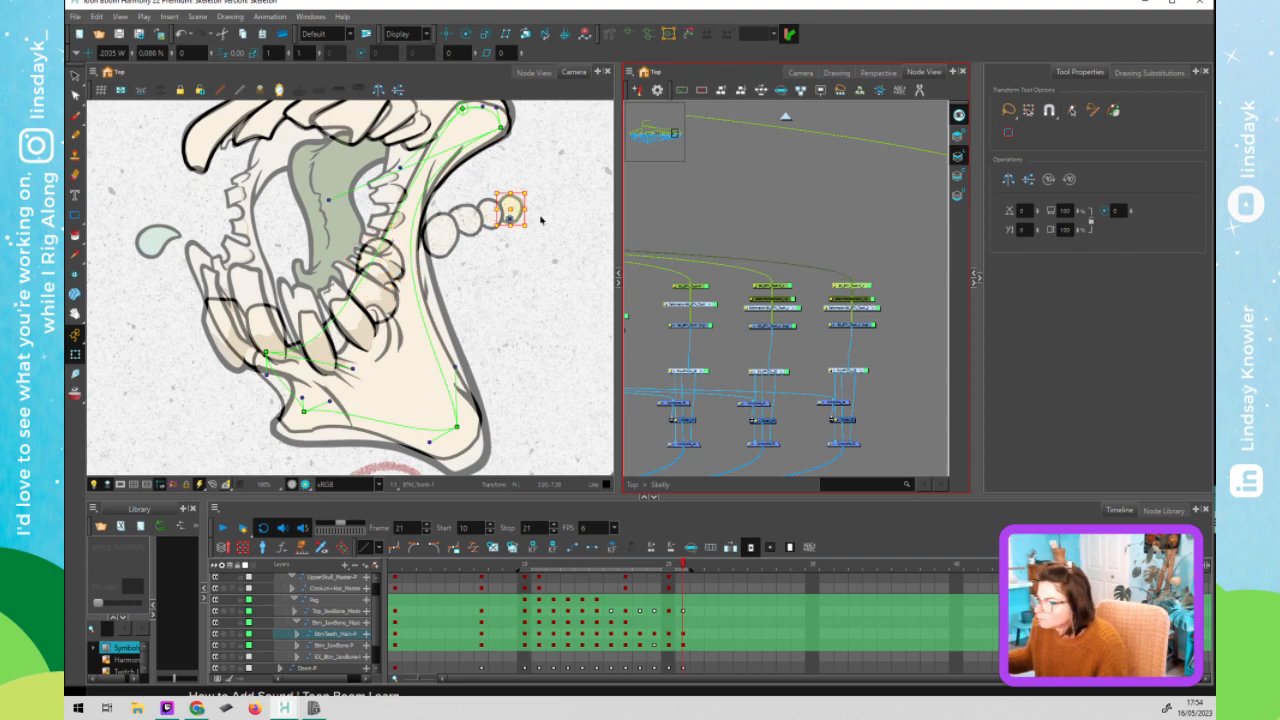
pyautogui.moveTo(545, 207); pyautogui.dragTo(531, 194)
pyautogui.click(397, 183)
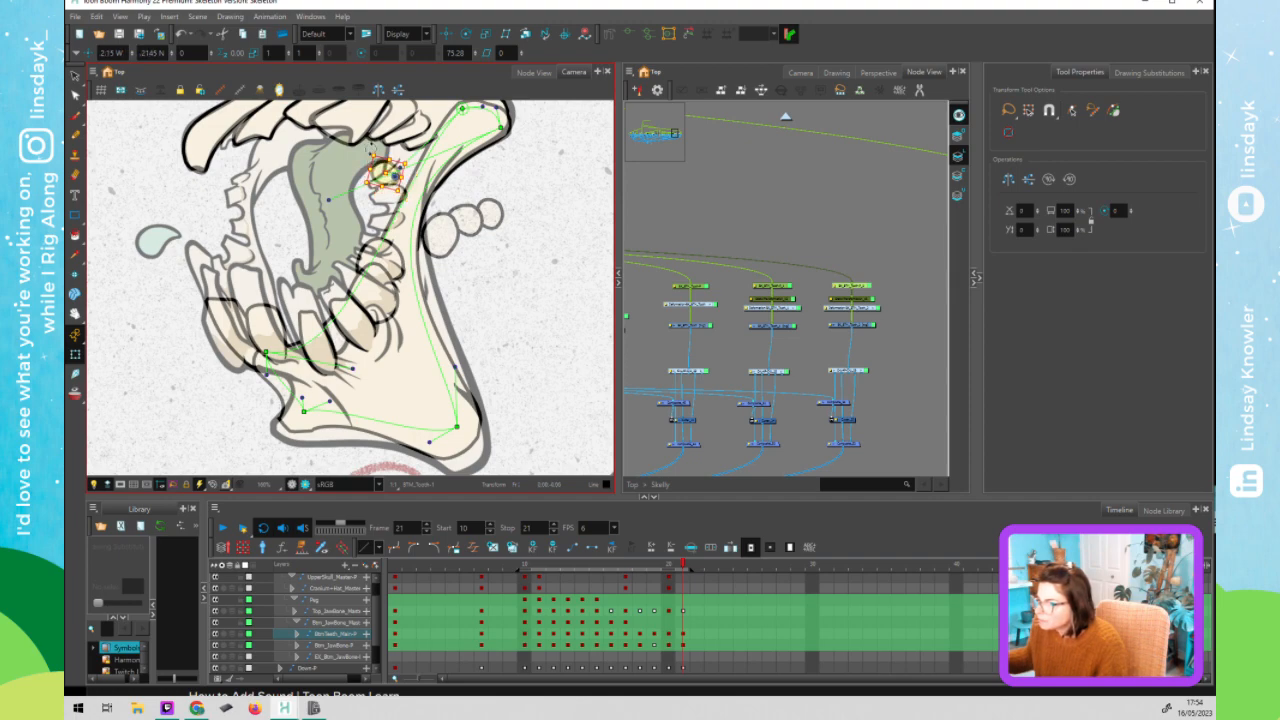
pyautogui.moveTo(368, 155); pyautogui.dragTo(368, 182)
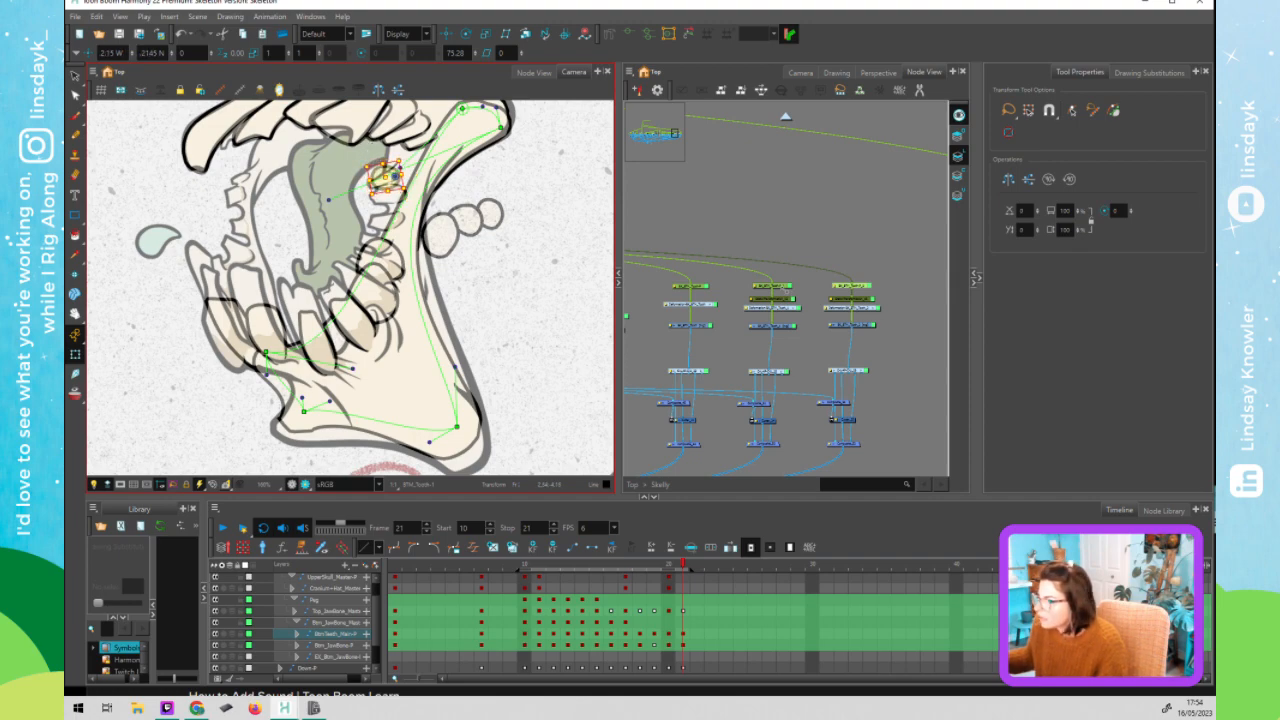
# - Rotate the ninth and eighth bottom teeth from the front and stack them below the rearmost tooth
pyautogui.click(783, 295)
pyautogui.moveTo(514, 245); pyautogui.dragTo(521, 198)
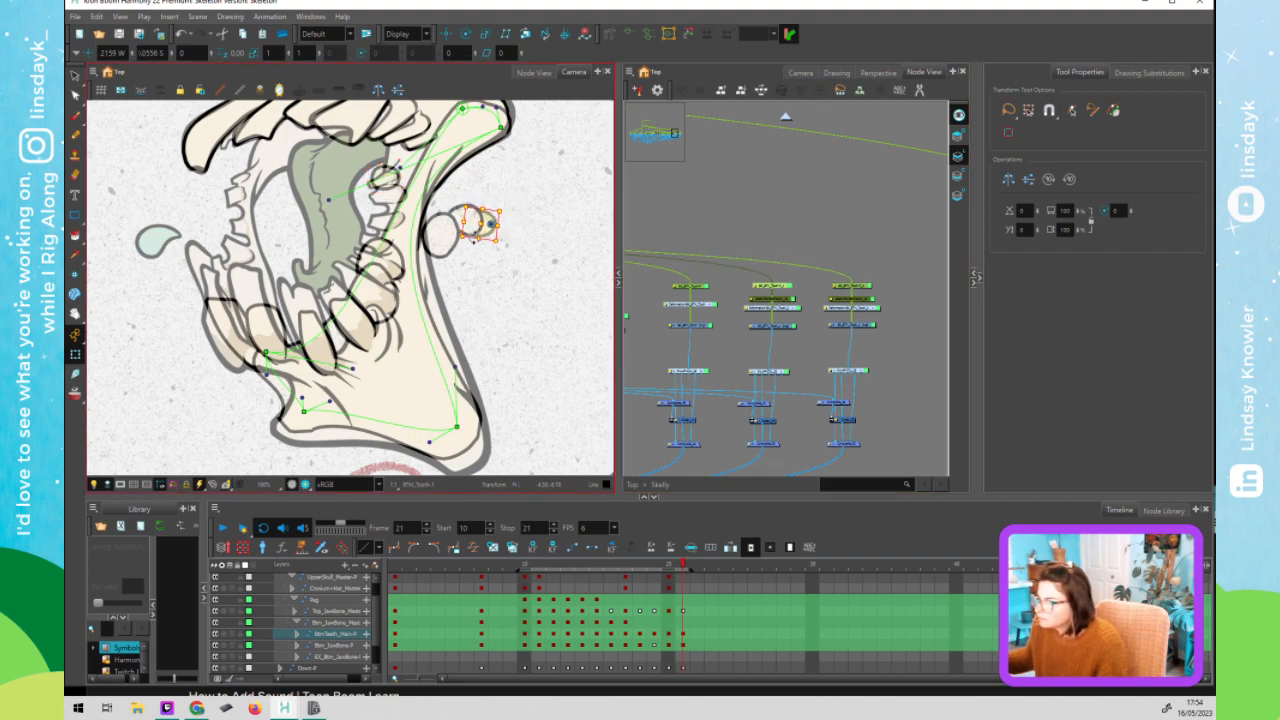
pyautogui.click(400, 197)
pyautogui.moveTo(399, 196); pyautogui.dragTo(390, 194)
pyautogui.click(706, 293)
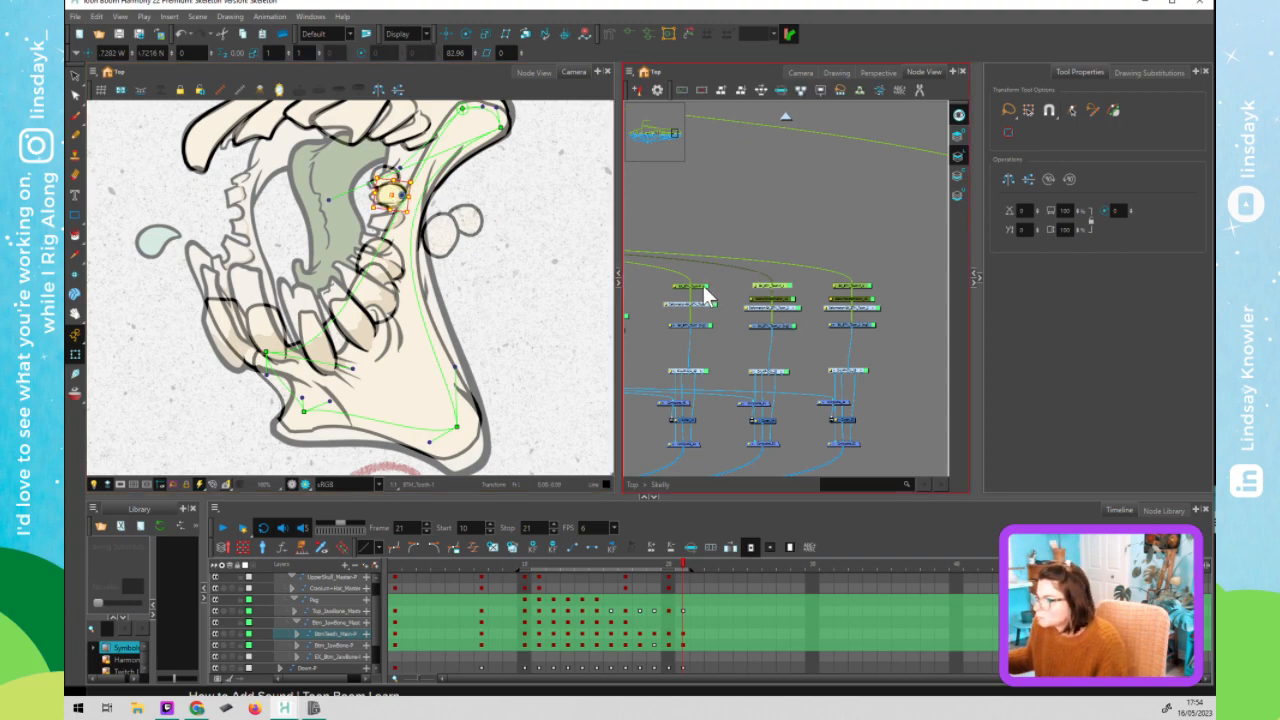
pyautogui.click(704, 288)
pyautogui.moveTo(479, 192); pyautogui.dragTo(392, 190)
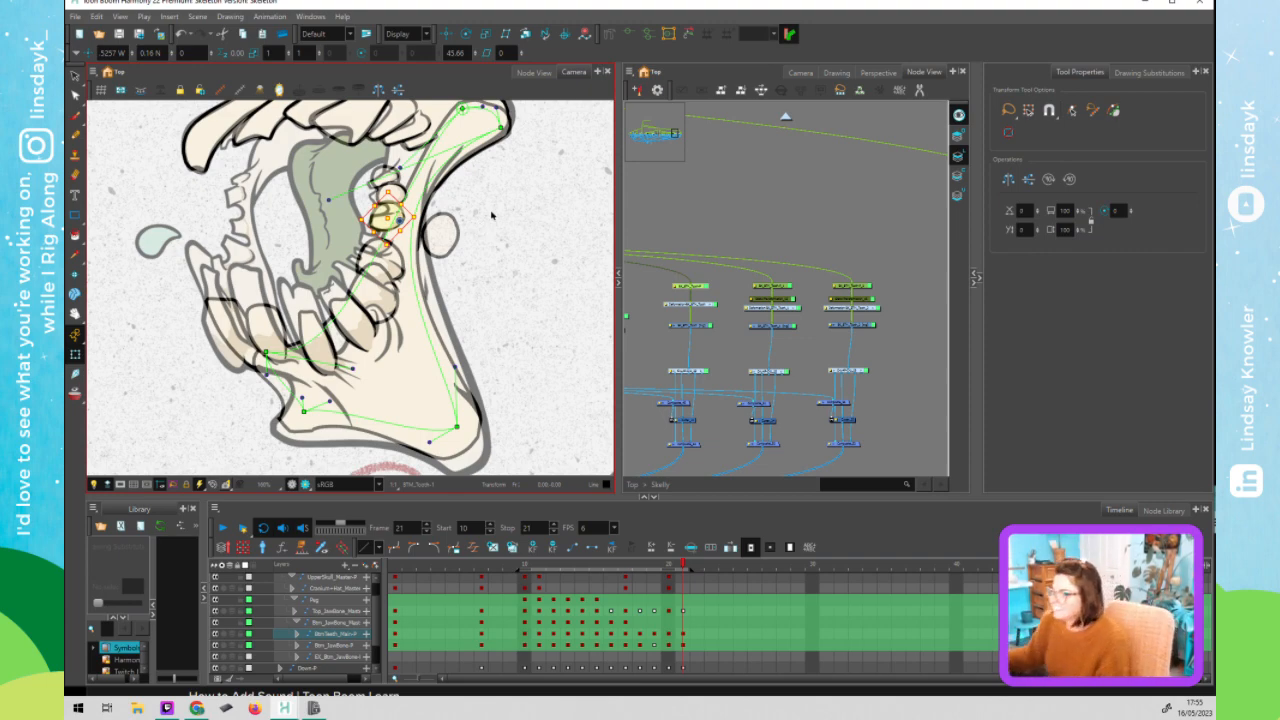
# - Rotate and move the remaining seventh bottom tooth into the gap in the bottom tooth row
pyautogui.click(634, 290)
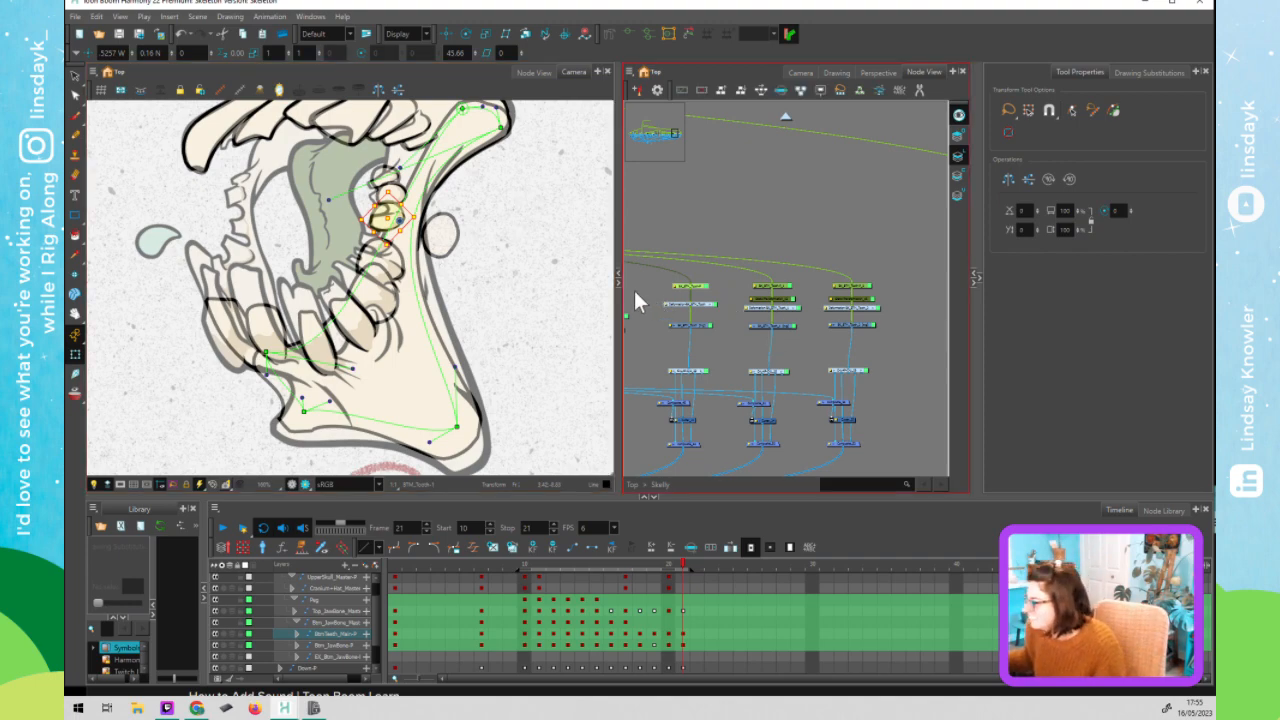
pyautogui.moveTo(652, 304); pyautogui.dragTo(866, 284)
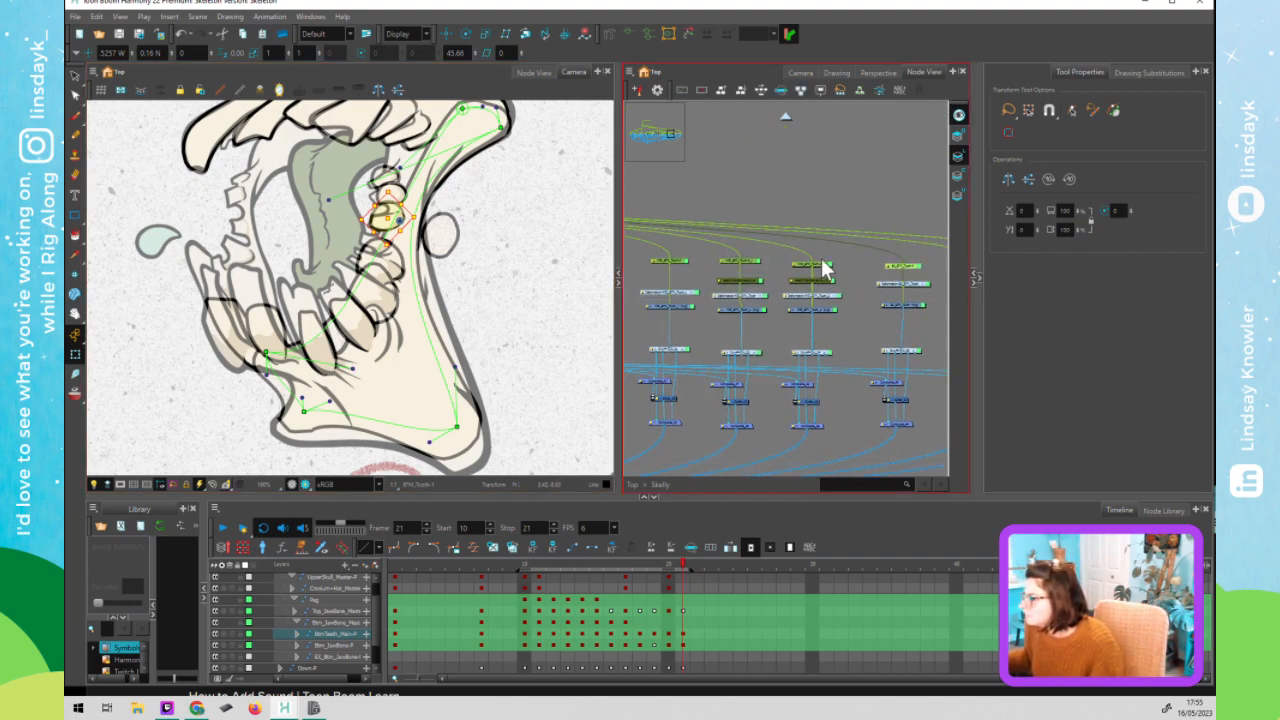
pyautogui.click(822, 272)
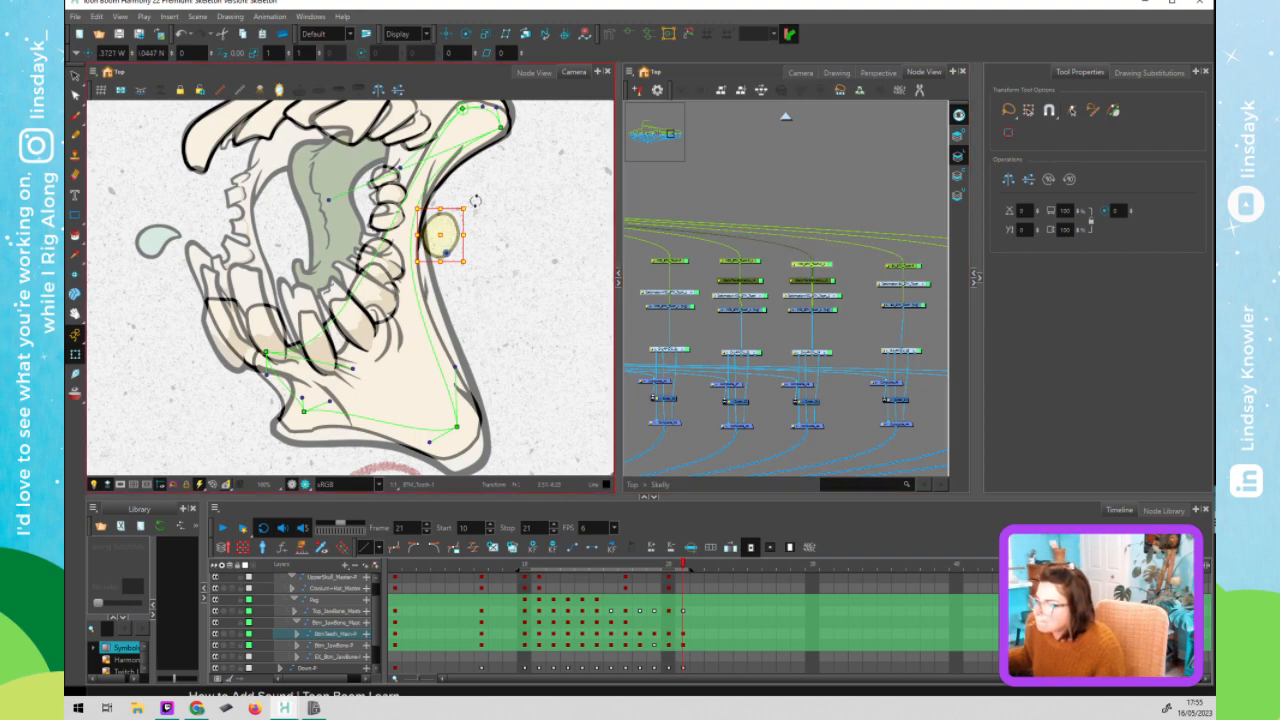
pyautogui.moveTo(474, 203)
pyautogui.mouseDown()
pyautogui.moveTo(440, 189)
pyautogui.moveTo(431, 246)
pyautogui.moveTo(373, 240)
pyautogui.mouseUp()
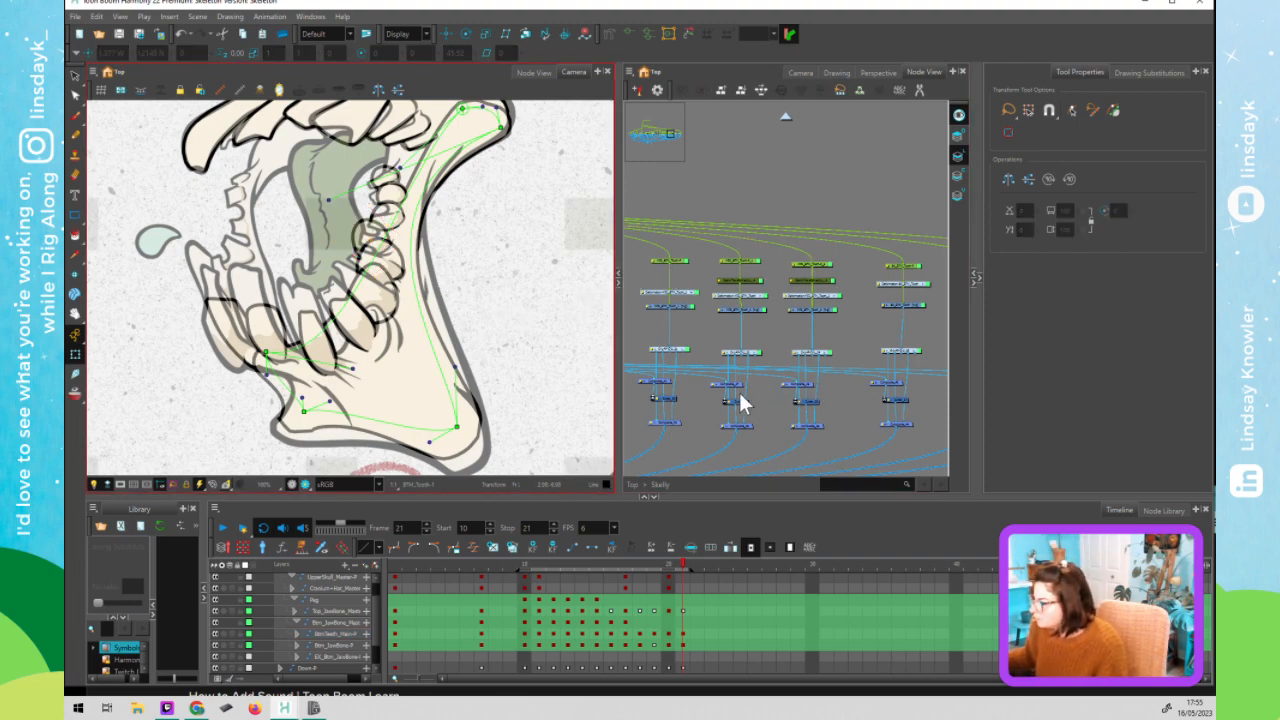
# - Toggle the bottom jaw's composite off and back on to compare the teeth with the reference
pyautogui.scroll(-4, 737, 405)
pyautogui.moveTo(891, 304); pyautogui.dragTo(966, 249)
pyautogui.moveTo(663, 421); pyautogui.dragTo(791, 312)
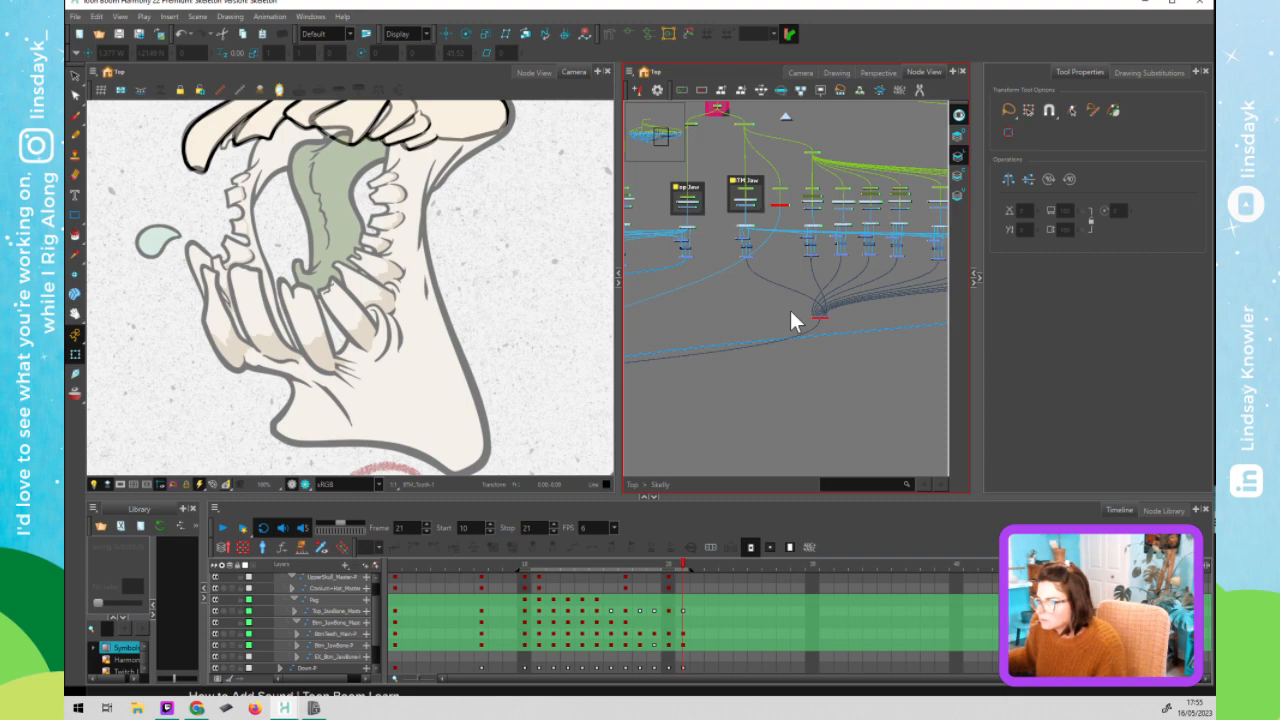
pyautogui.press('a')
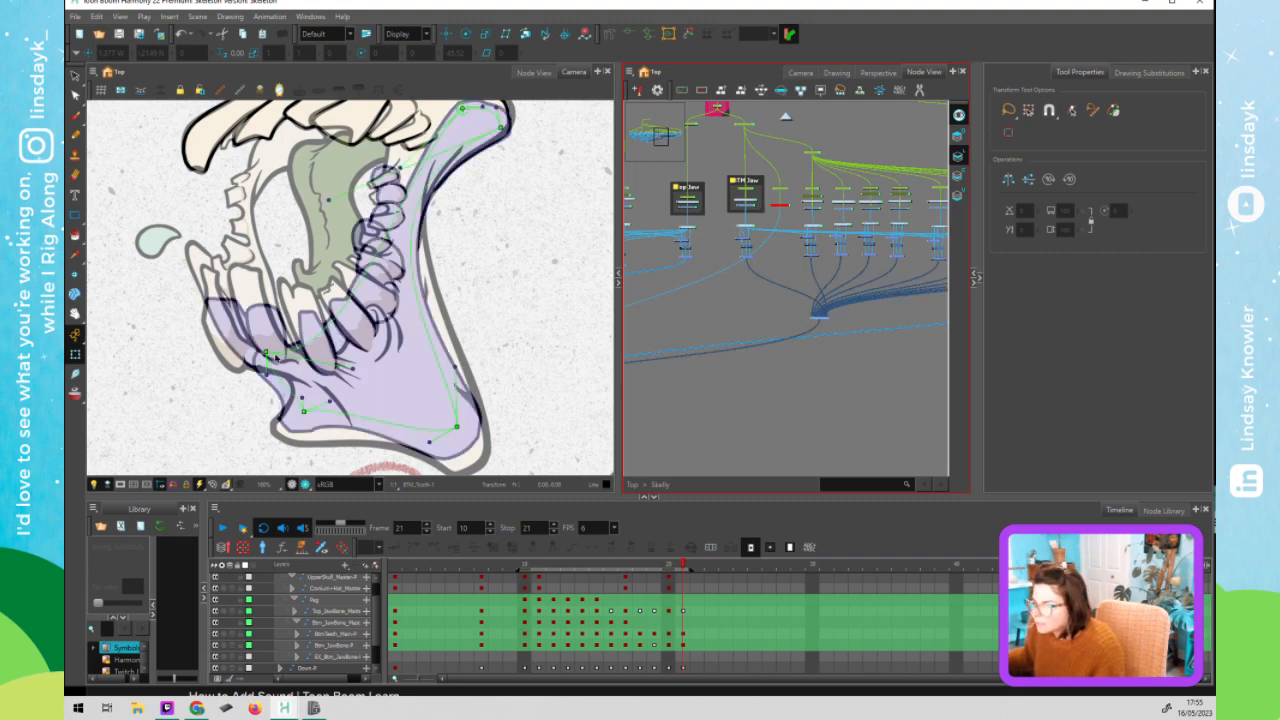
# - Reshape the rearmost bottom tooth with its deformation points to fit the flat, slanted reference tooth
pyautogui.click(390, 180)
pyautogui.scroll(4, 400, 180)
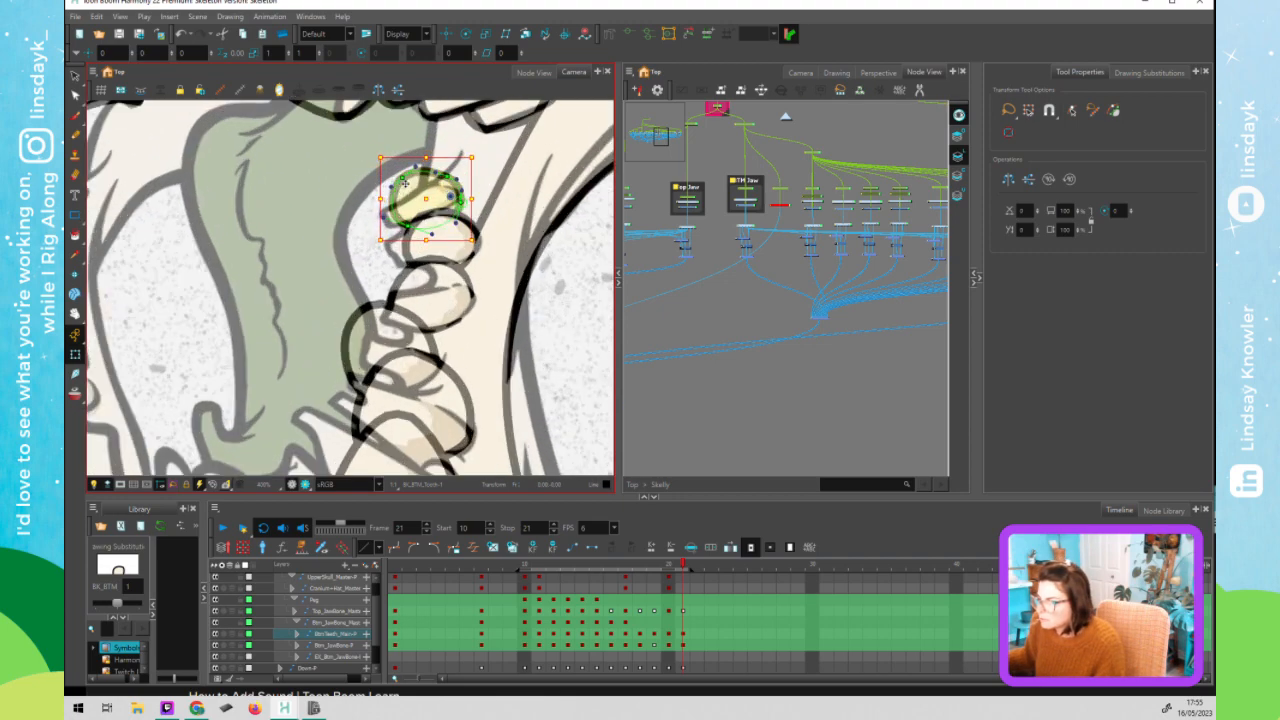
pyautogui.moveTo(403, 177); pyautogui.dragTo(393, 199)
pyautogui.moveTo(432, 237); pyautogui.dragTo(455, 214)
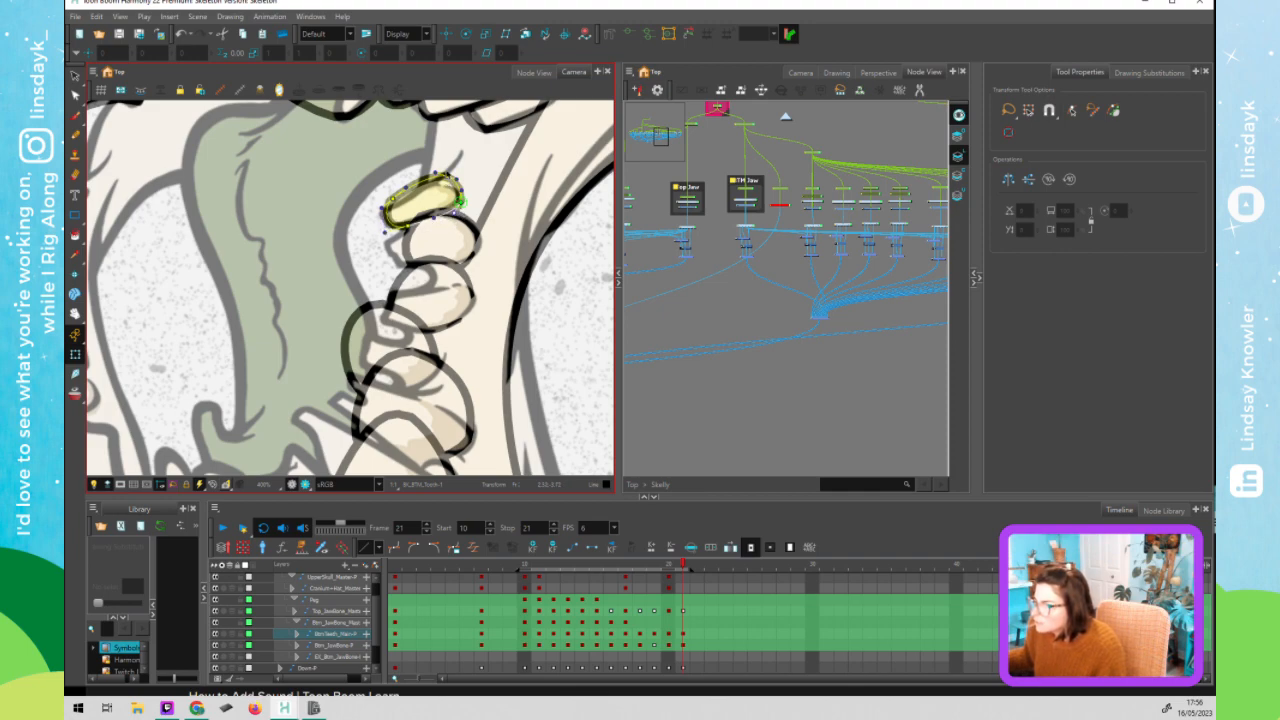
pyautogui.moveTo(450, 181); pyautogui.dragTo(451, 187)
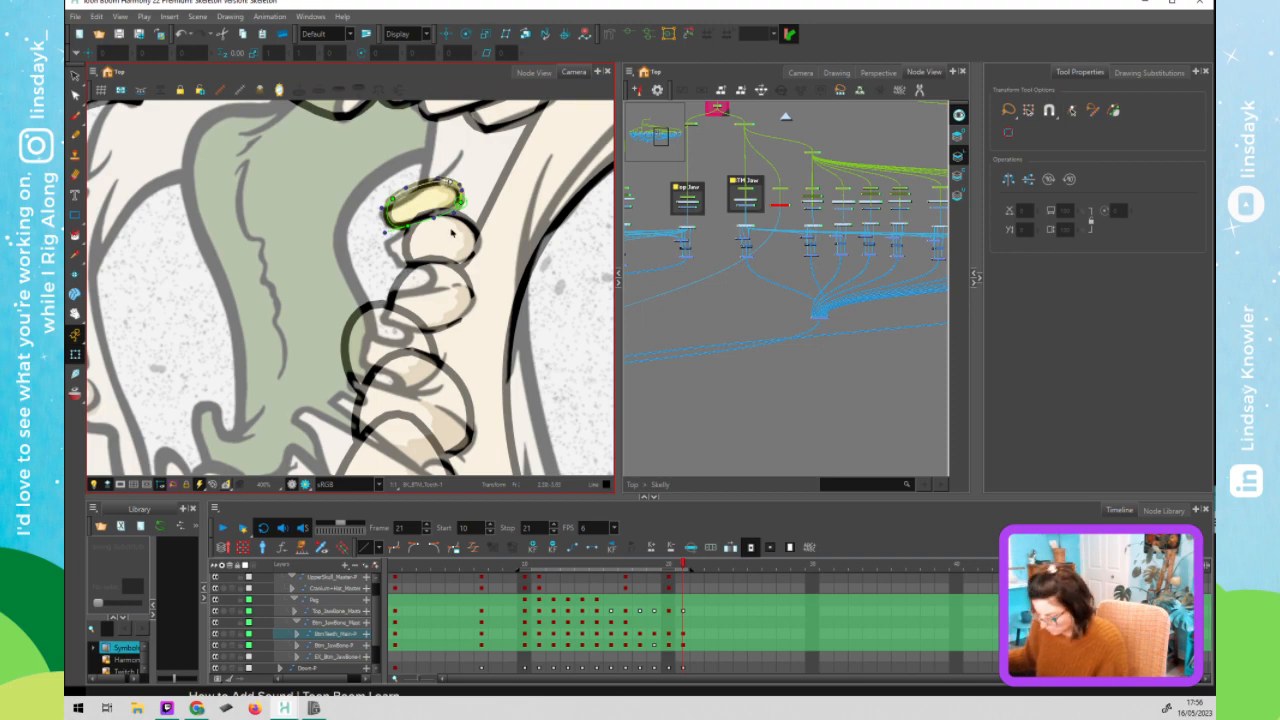
# - Deform the ninth and eighth bottom teeth from the front to match the wide, flat reference outlines
pyautogui.click(452, 233)
pyautogui.moveTo(416, 221); pyautogui.dragTo(398, 266)
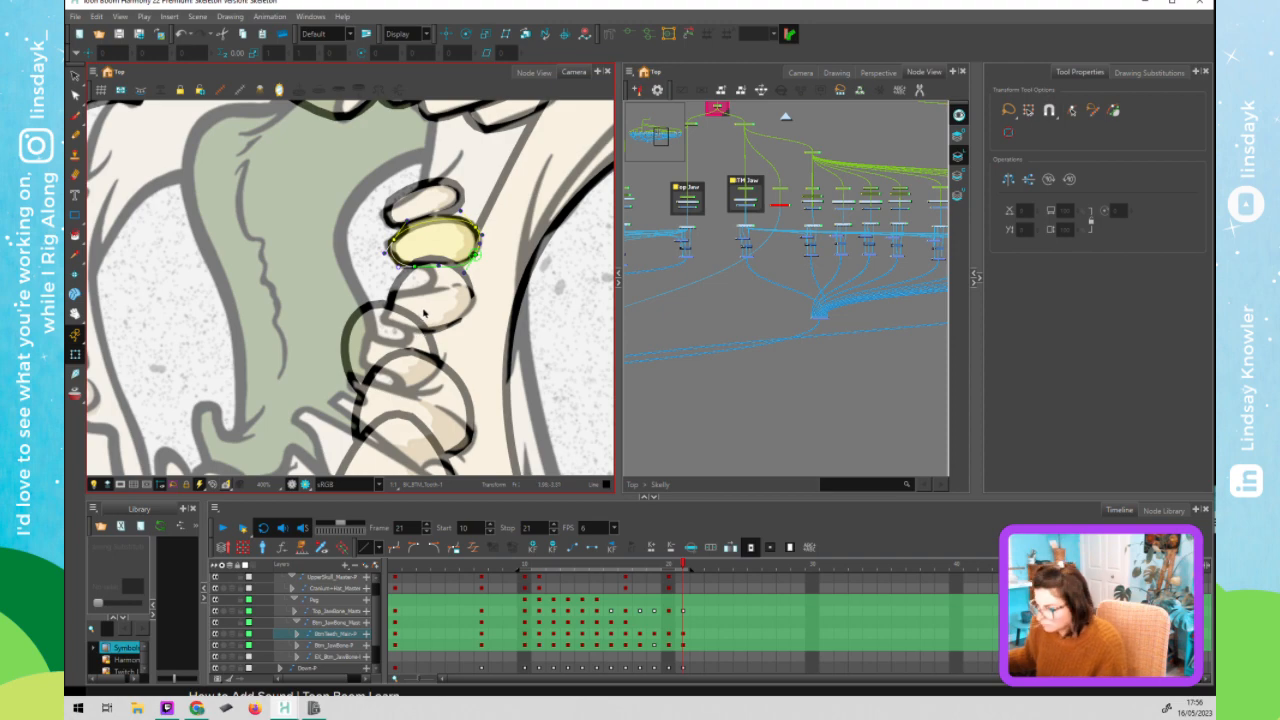
pyautogui.click(412, 276)
pyautogui.moveTo(420, 265); pyautogui.dragTo(385, 326)
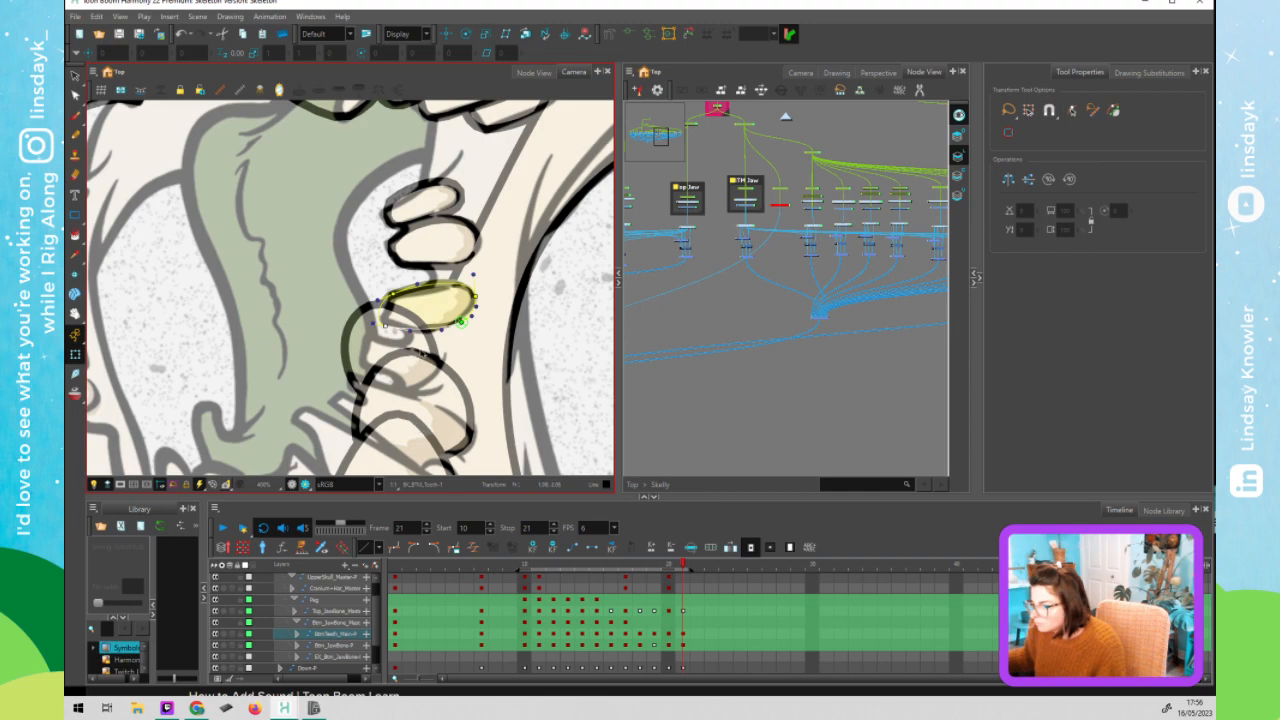
# - Reshape the seventh bottom tooth from the front into the small, narrow slanted tooth of the reference
pyautogui.click(421, 349)
pyautogui.press('F11')
pyautogui.moveTo(419, 348); pyautogui.dragTo(436, 290)
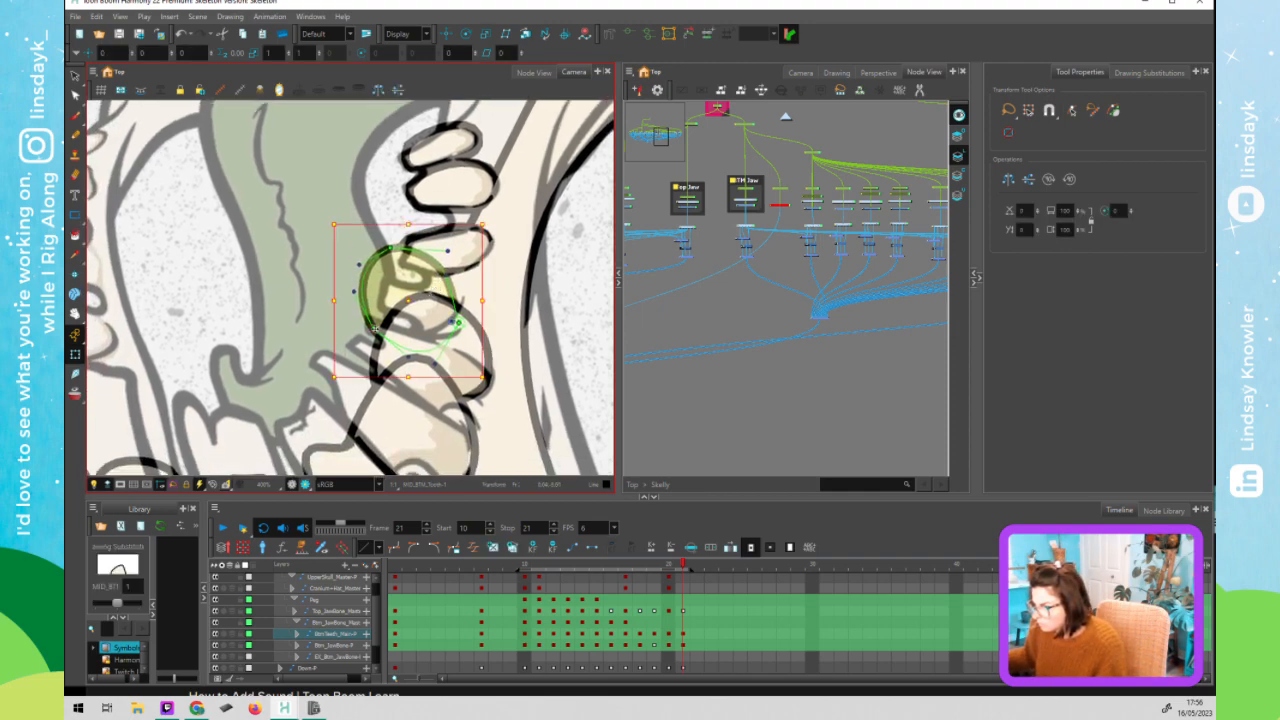
pyautogui.press('Escape')
pyautogui.moveTo(380, 316); pyautogui.dragTo(385, 308)
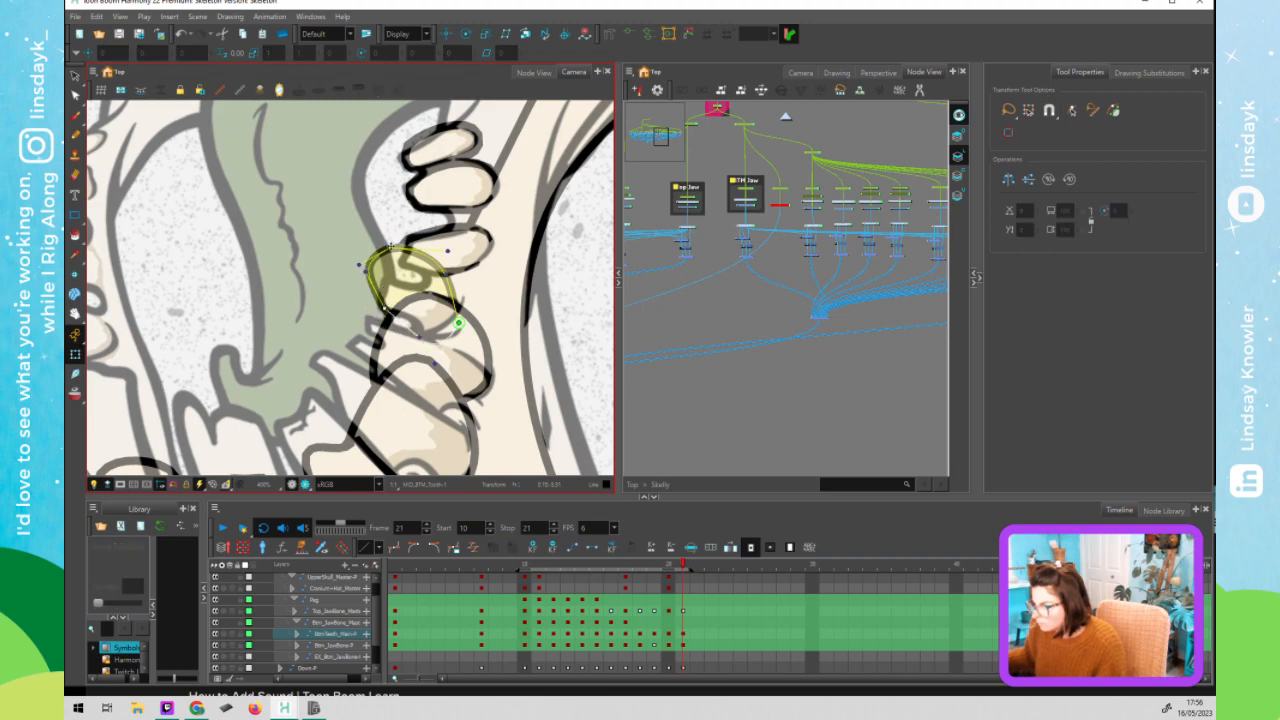
pyautogui.moveTo(396, 265); pyautogui.dragTo(382, 301)
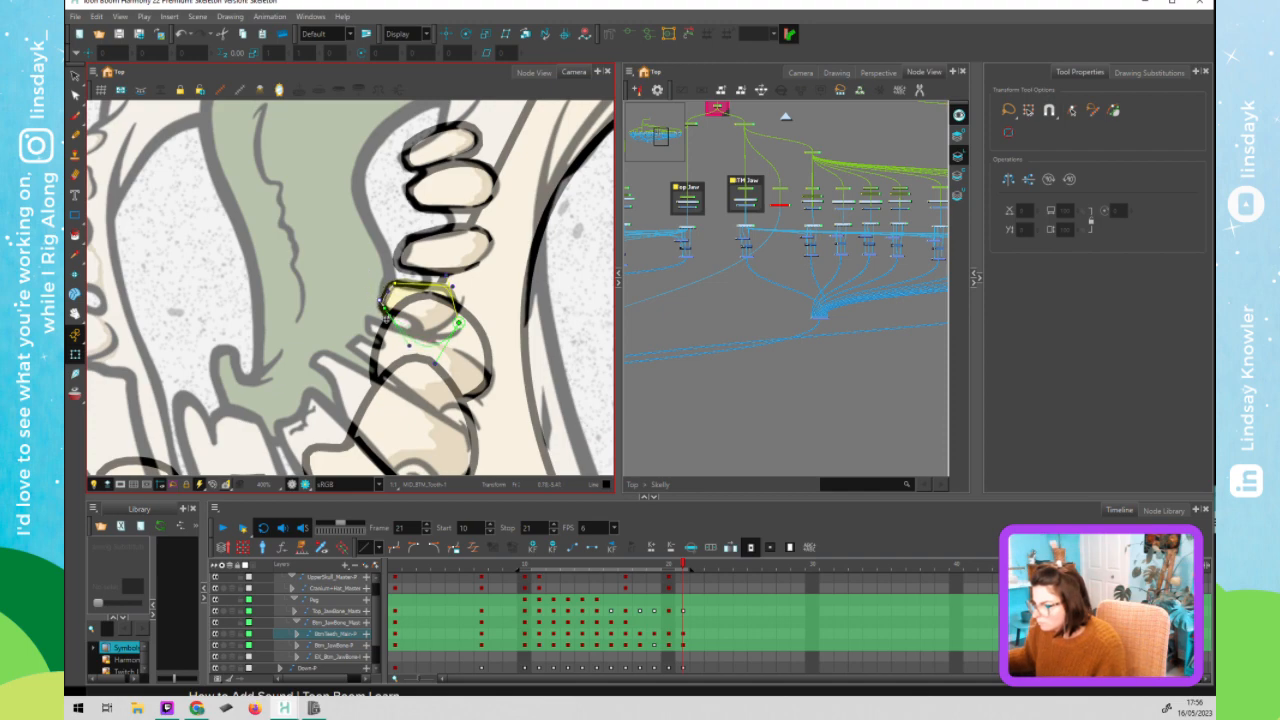
pyautogui.moveTo(435, 362); pyautogui.dragTo(437, 339)
pyautogui.moveTo(452, 289); pyautogui.dragTo(422, 283)
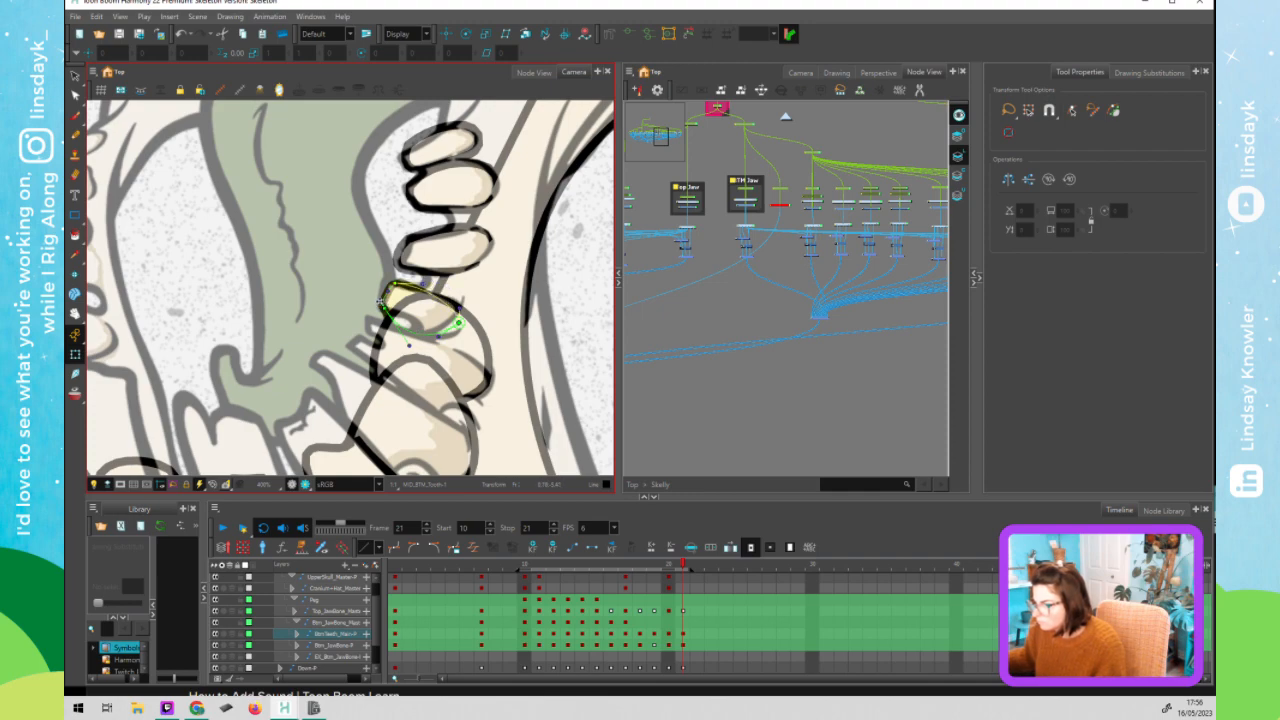
pyautogui.moveTo(384, 301); pyautogui.dragTo(419, 336)
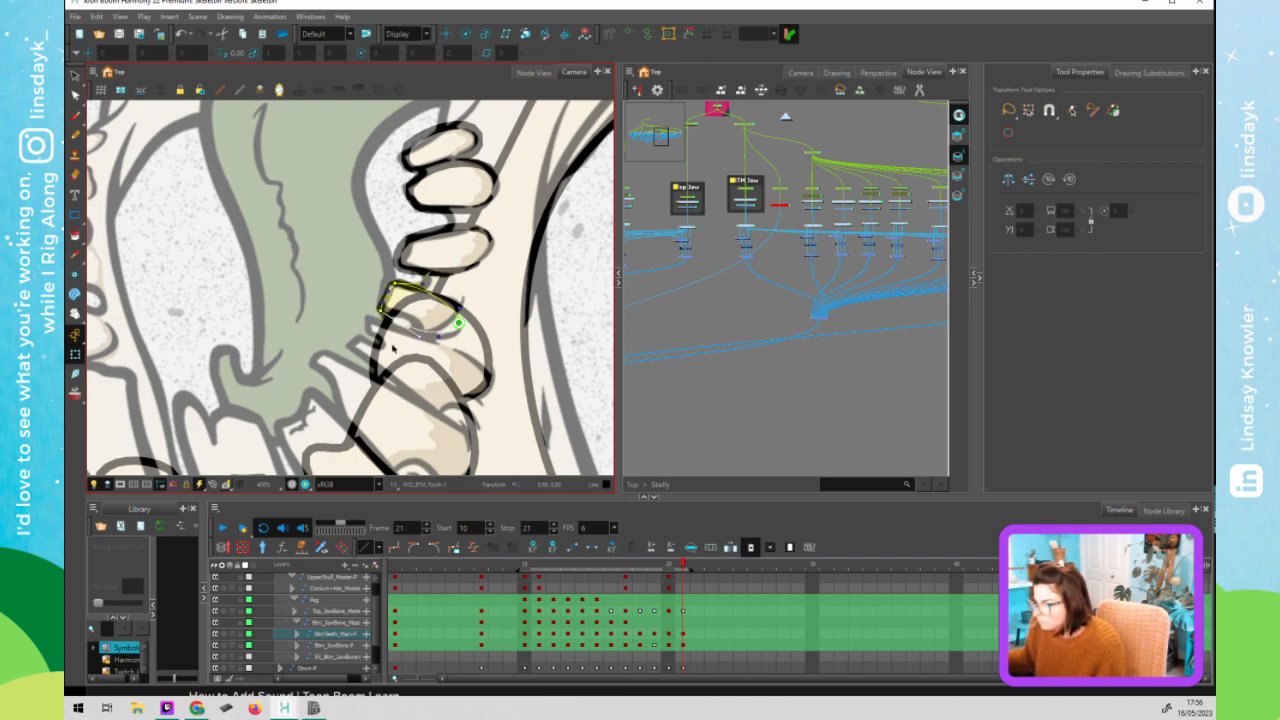
# - Extend the sixth bottom tooth from the front towards the tongue and flatten its lower edge to match the reference
pyautogui.click(392, 347)
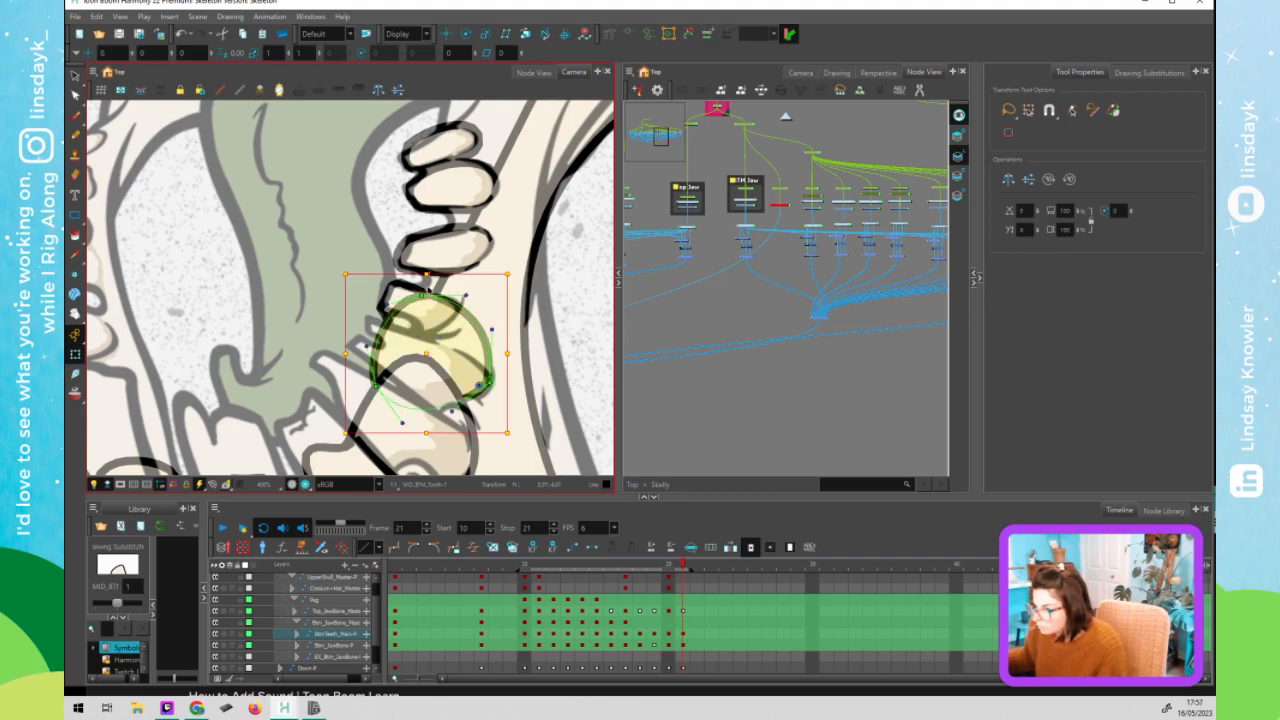
pyautogui.moveTo(421, 296); pyautogui.dragTo(372, 319)
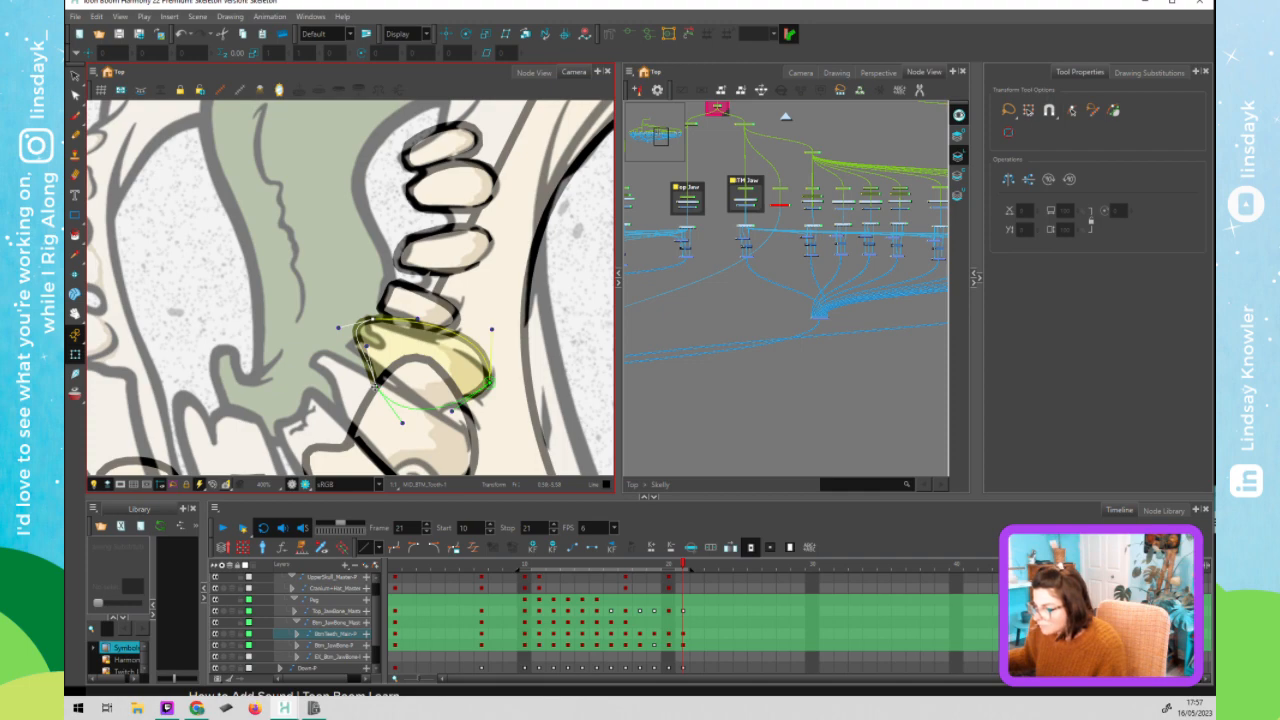
pyautogui.moveTo(362, 375); pyautogui.dragTo(359, 325)
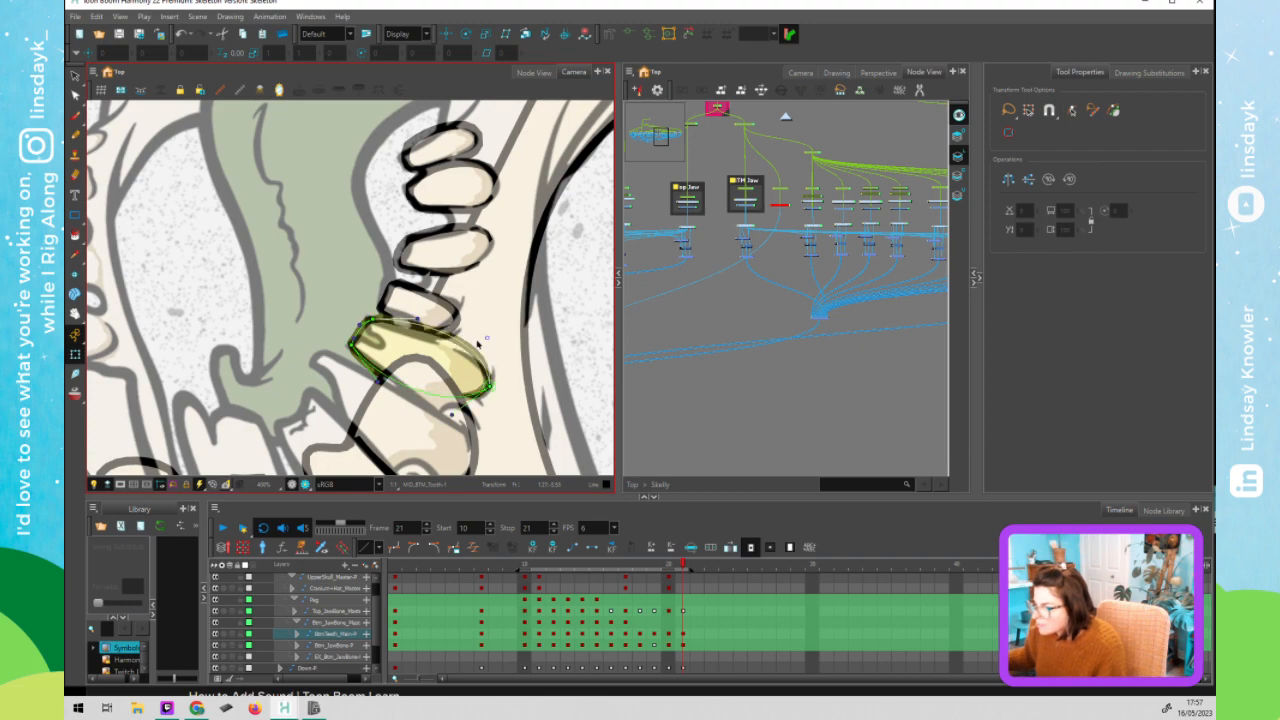
# - Stretch the fifth bottom tooth from the front into the long, pointed shape of the reference
pyautogui.scroll(-2, 478, 343)
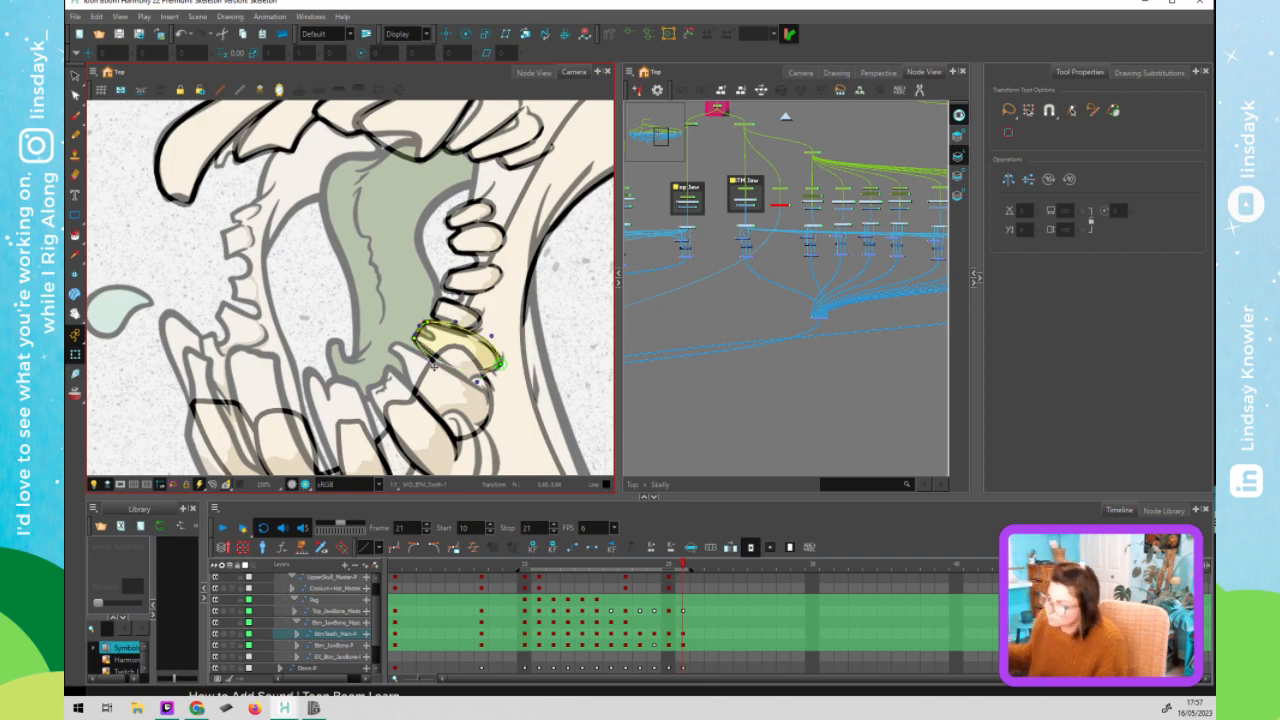
pyautogui.click(452, 387)
pyautogui.press('F11')
pyautogui.moveTo(457, 346); pyautogui.dragTo(400, 343)
pyautogui.moveTo(482, 428); pyautogui.dragTo(501, 382)
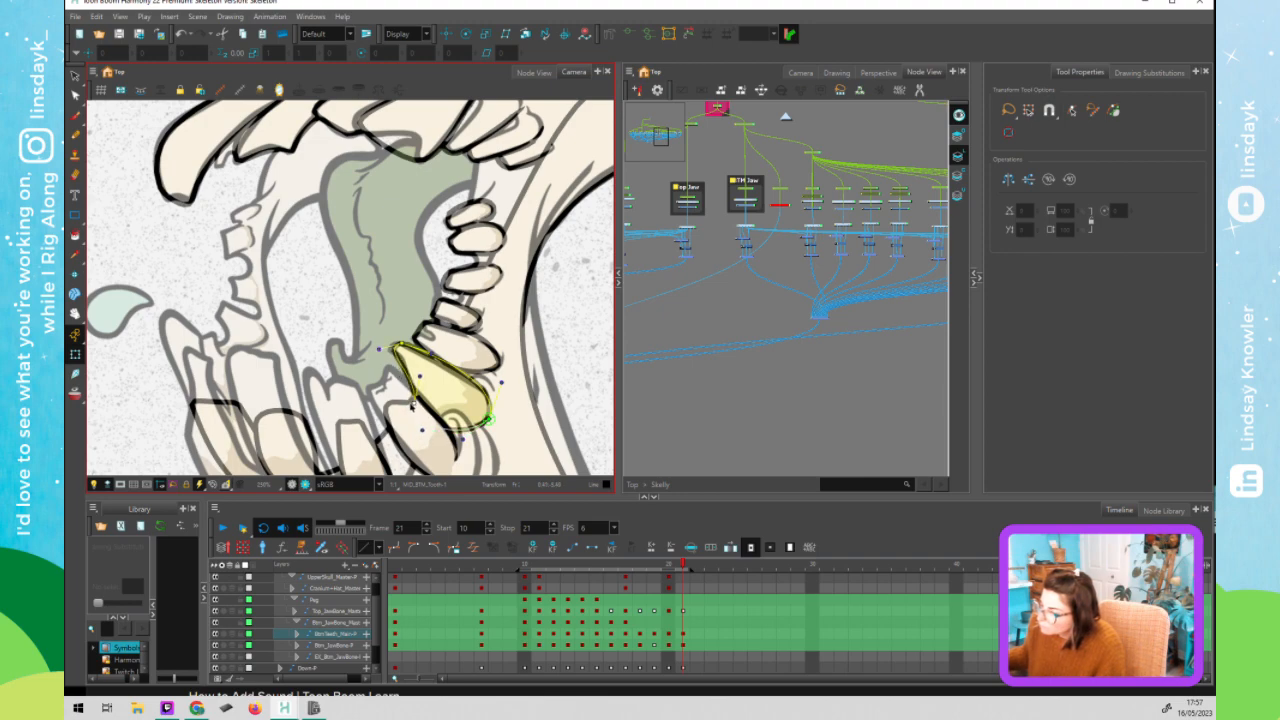
# - Extend the tip of the fourth bottom tooth from the front to the reference outline and adjust its side curves
pyautogui.scroll(-2, 405, 395)
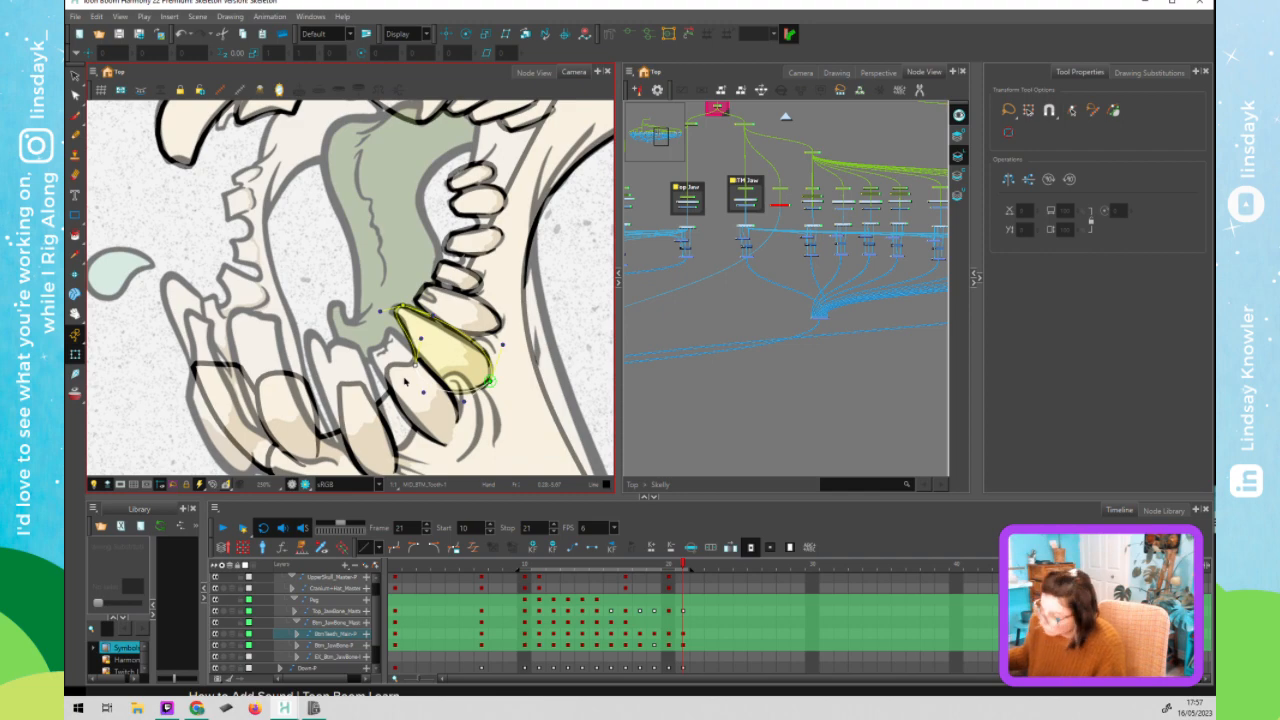
pyautogui.click(405, 378)
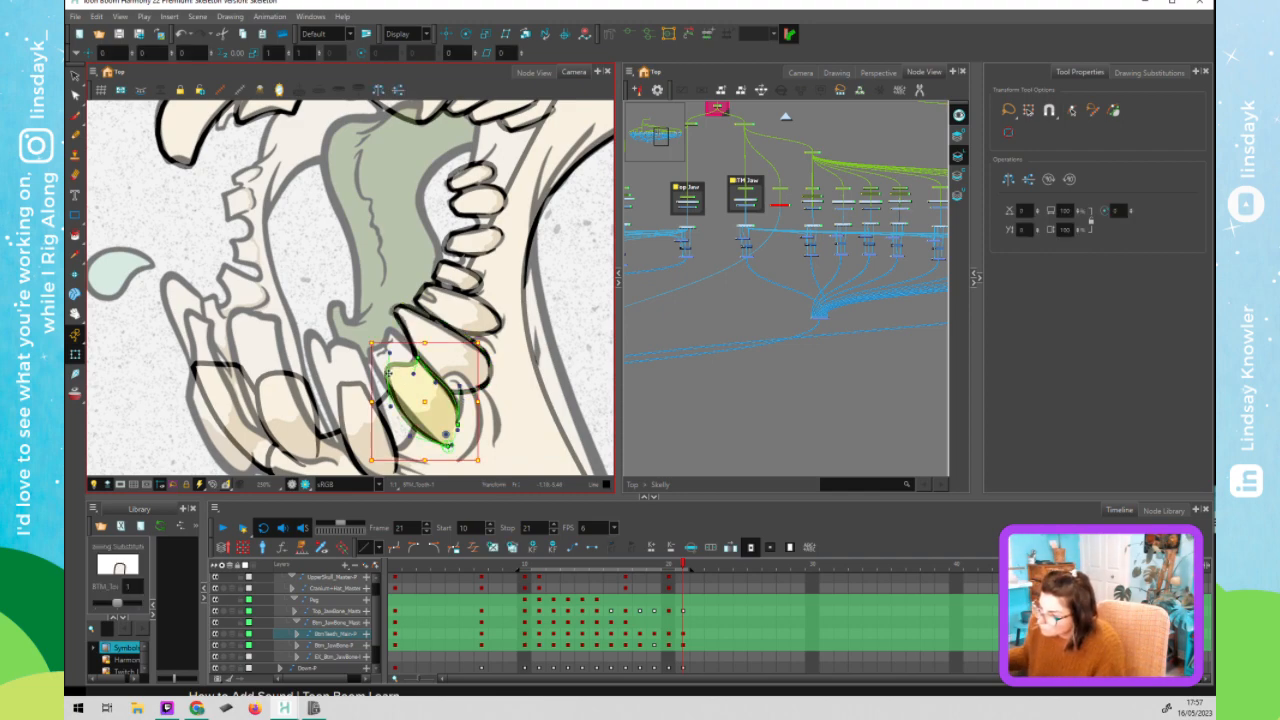
pyautogui.moveTo(388, 373)
pyautogui.mouseDown()
pyautogui.moveTo(371, 352)
pyautogui.moveTo(399, 335)
pyautogui.moveTo(389, 331)
pyautogui.moveTo(420, 356)
pyautogui.mouseUp()
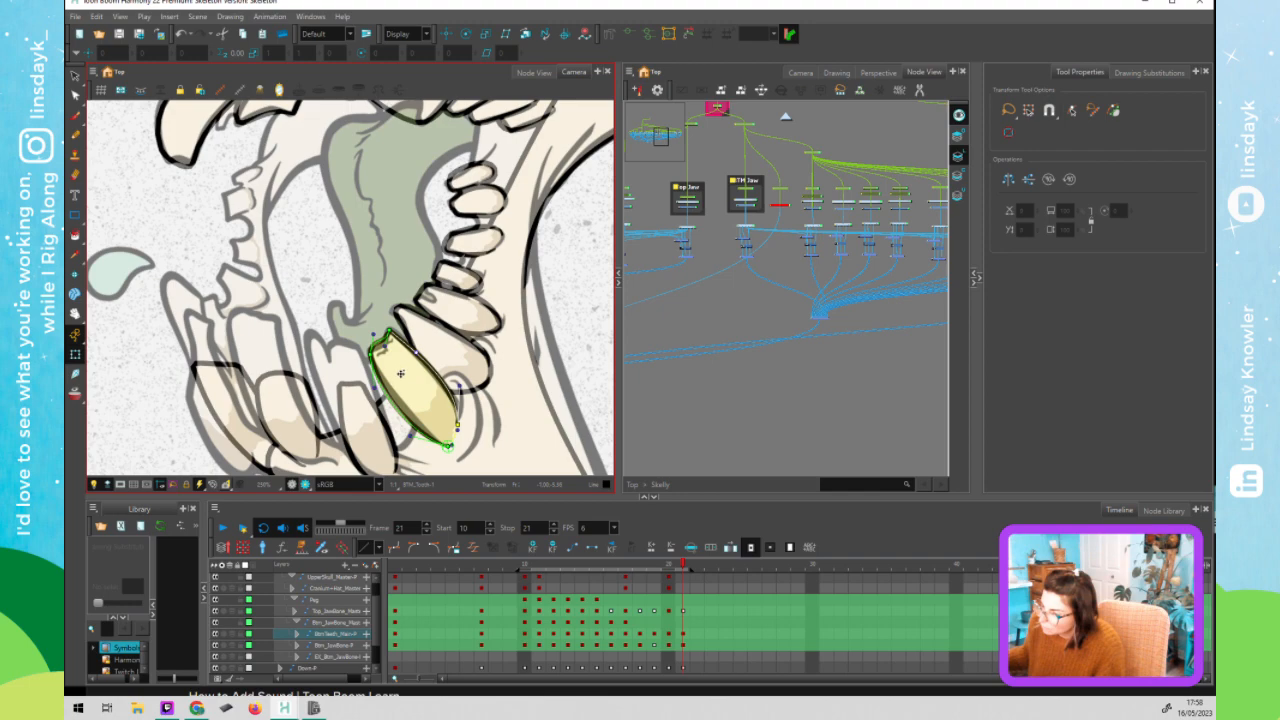
pyautogui.moveTo(414, 434); pyautogui.dragTo(417, 359)
# - Lengthen the third and second bottom teeth from the front to the reference tips, curving the second tooth's root
pyautogui.press('space')
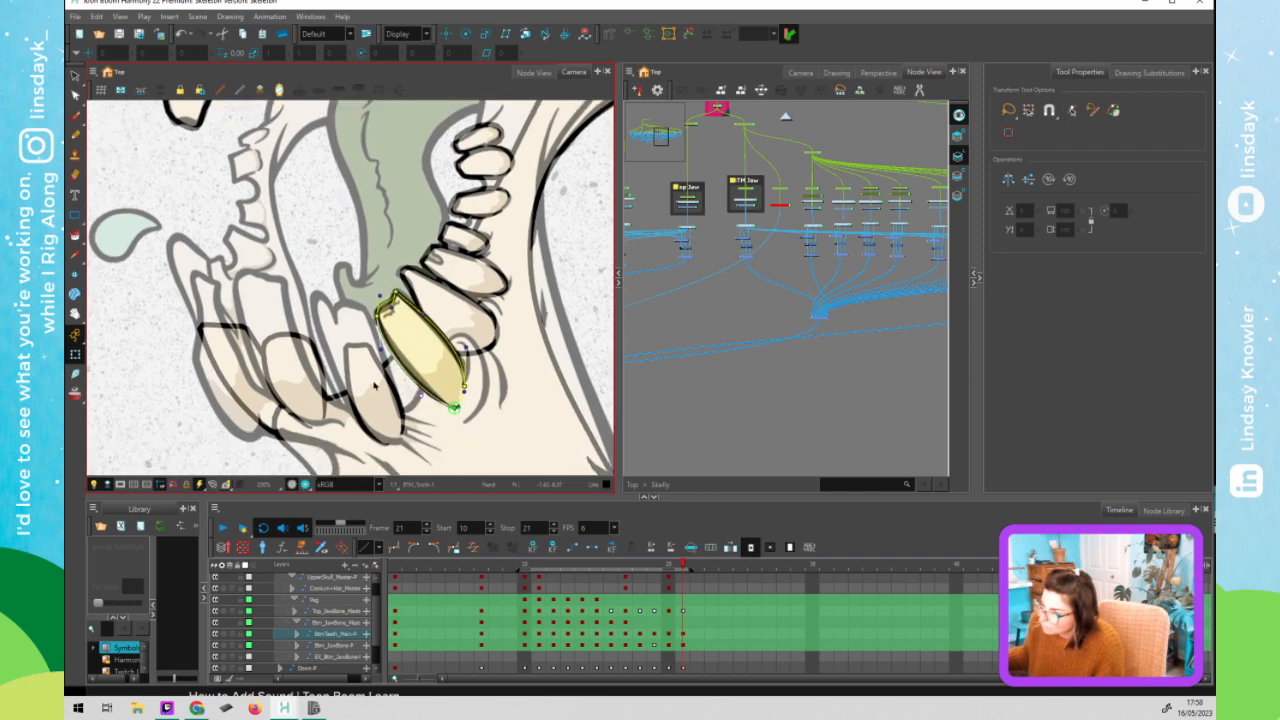
pyautogui.click(375, 385)
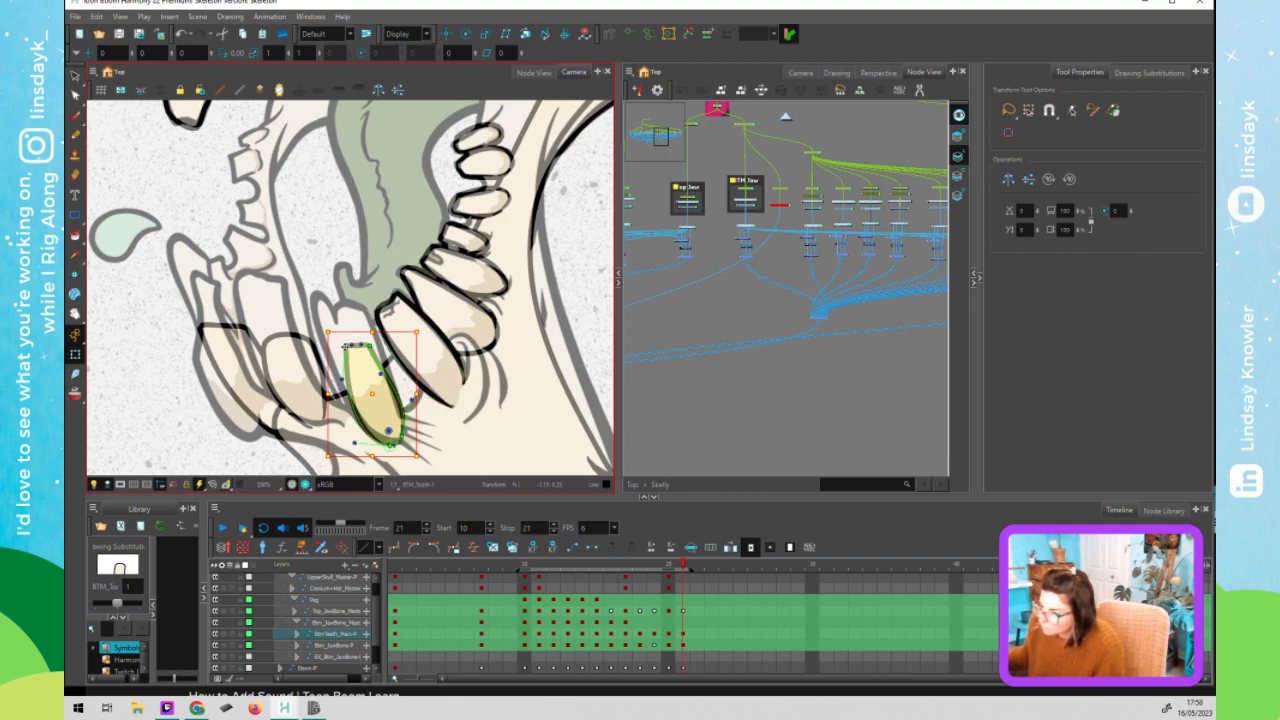
pyautogui.moveTo(345, 346); pyautogui.dragTo(313, 295)
pyautogui.moveTo(370, 344); pyautogui.dragTo(363, 305)
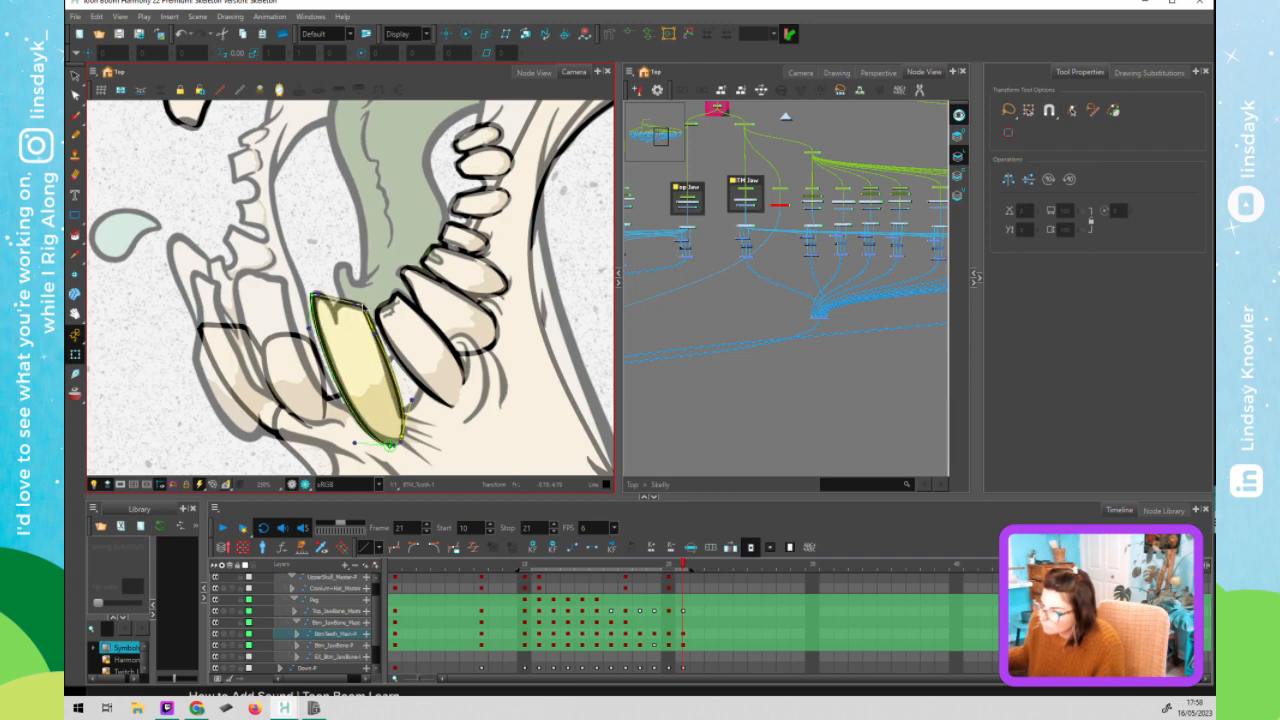
pyautogui.click(292, 367)
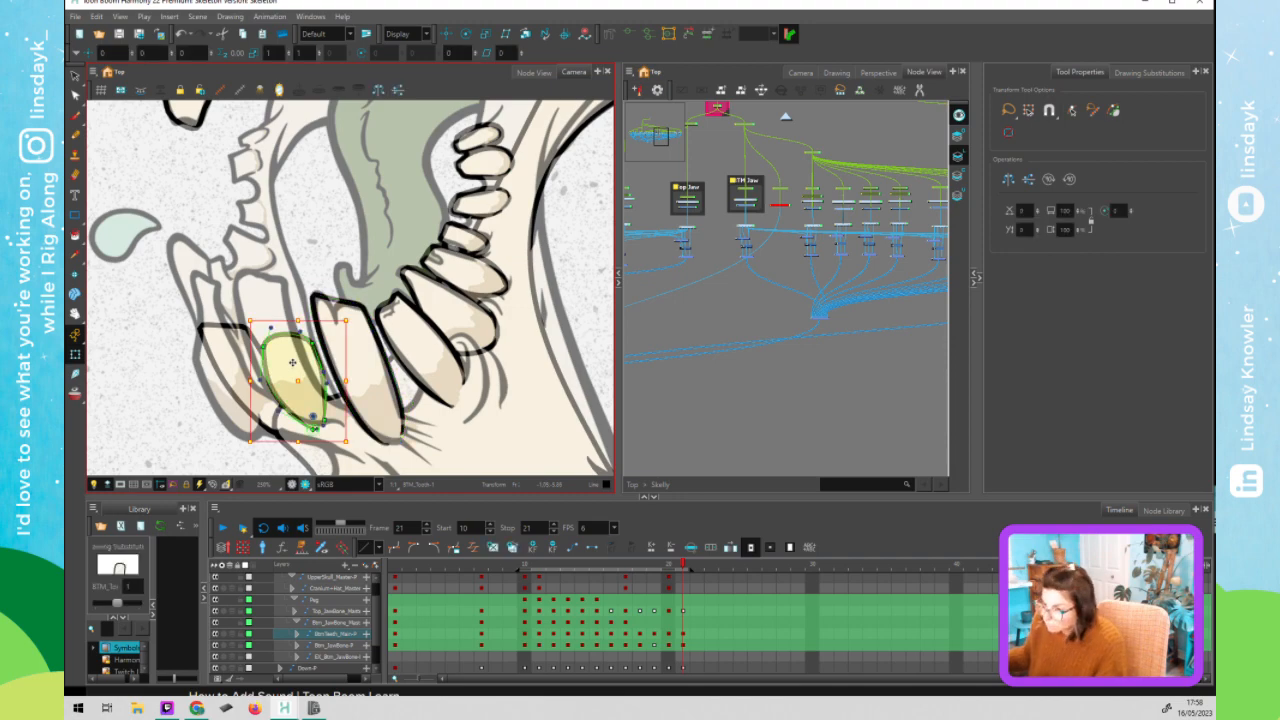
pyautogui.moveTo(264, 344); pyautogui.dragTo(285, 314)
pyautogui.moveTo(324, 420); pyautogui.dragTo(265, 423)
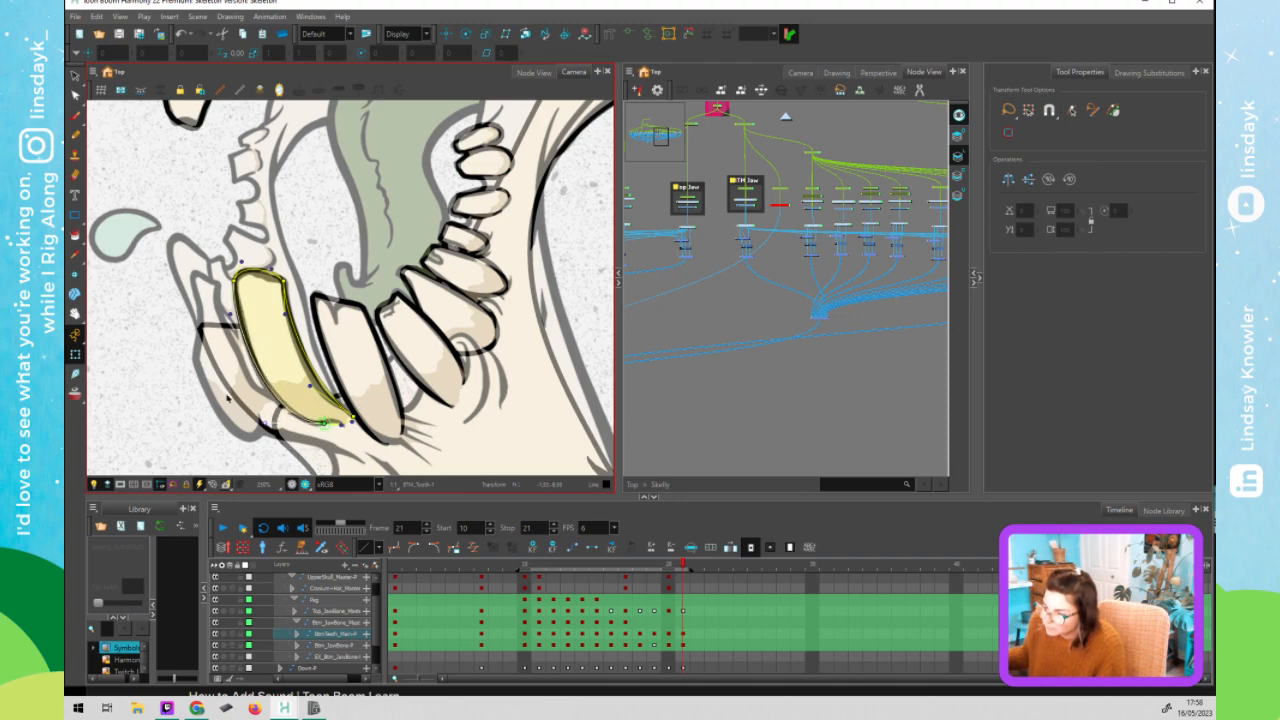
# - Stretch the frontmost bottom tooth up to the reference and reshape its side curves and rounded tip
pyautogui.click(232, 393)
pyautogui.hotkey('ctrl', 'F11')
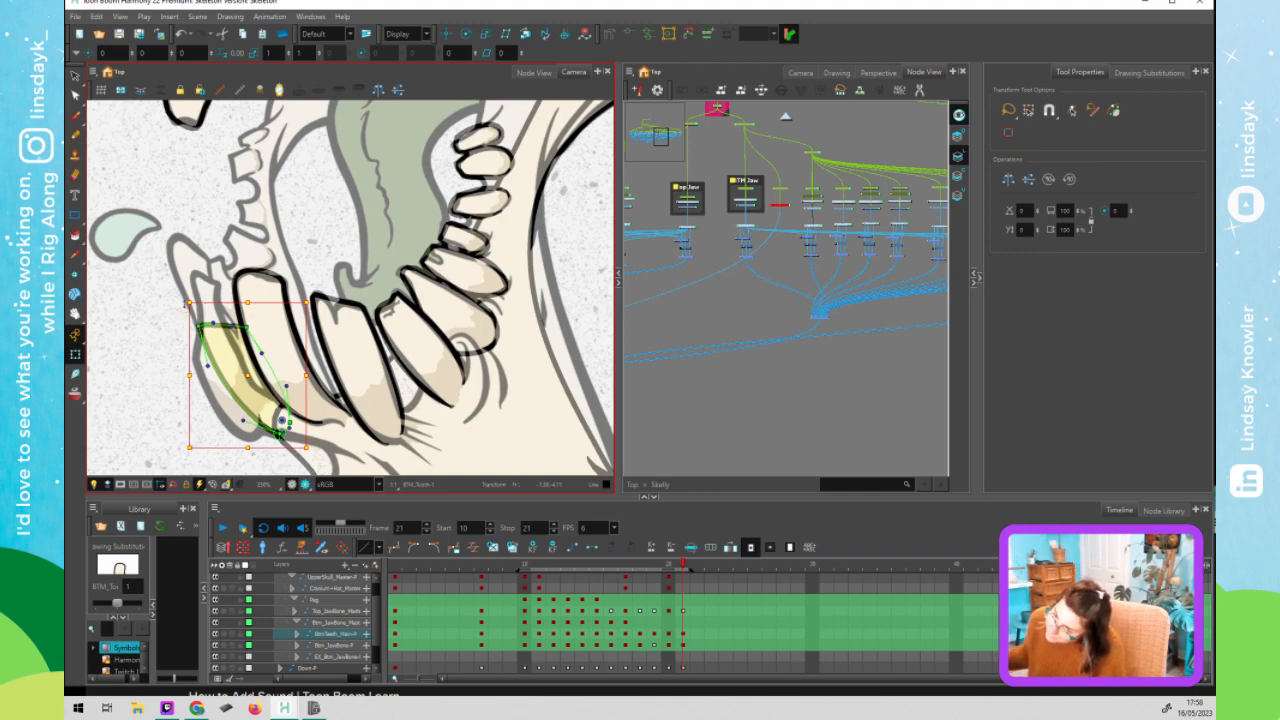
pyautogui.moveTo(200, 325); pyautogui.dragTo(177, 279)
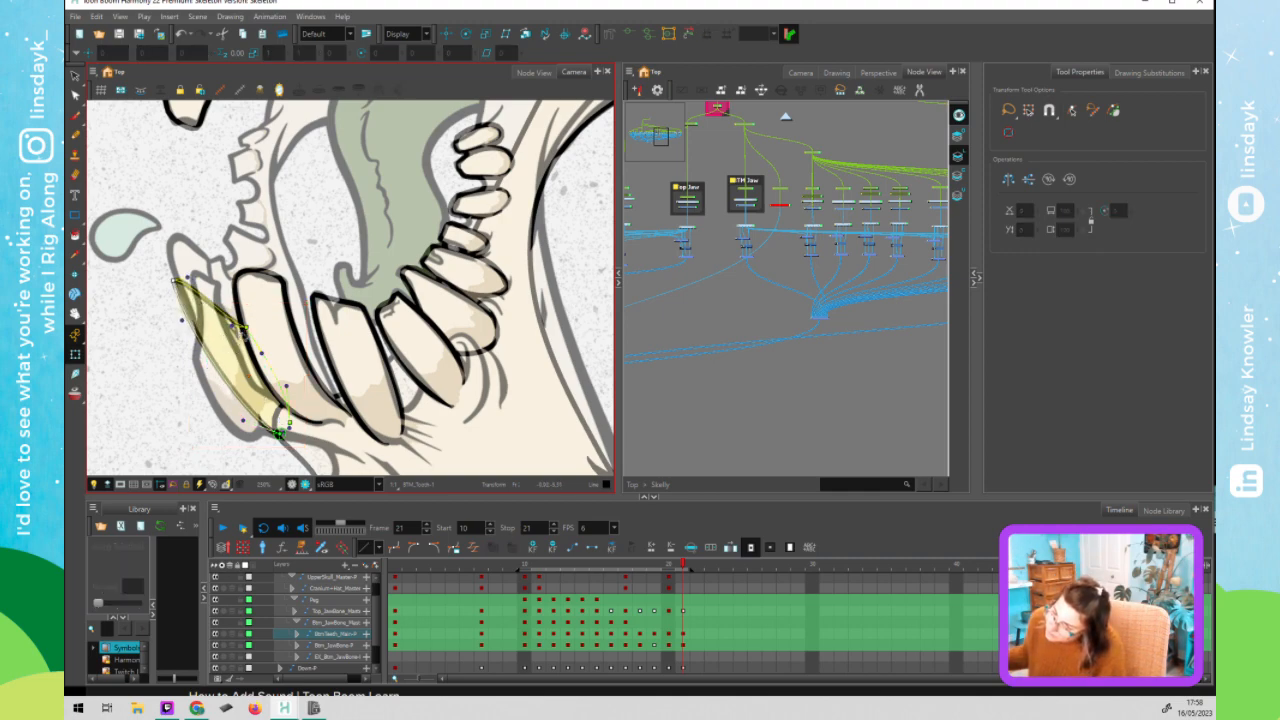
pyautogui.moveTo(240, 313); pyautogui.dragTo(220, 285)
pyautogui.moveTo(240, 423); pyautogui.dragTo(213, 437)
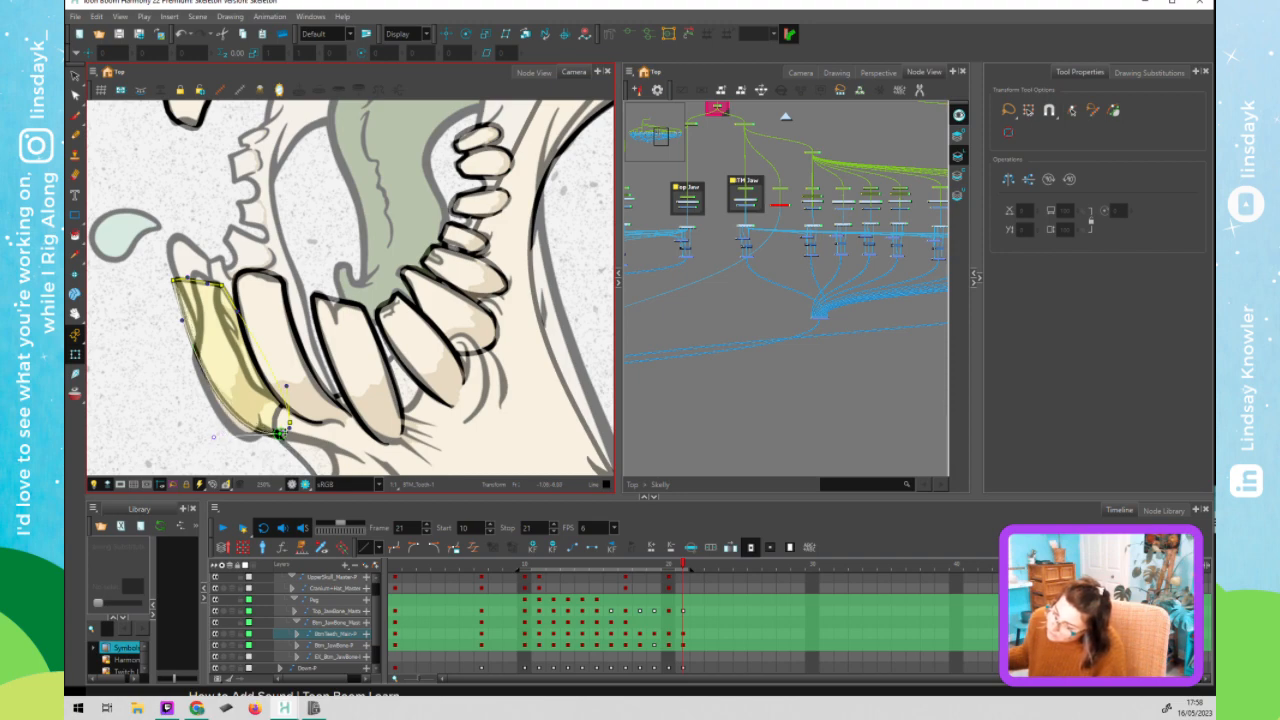
pyautogui.press('Escape')
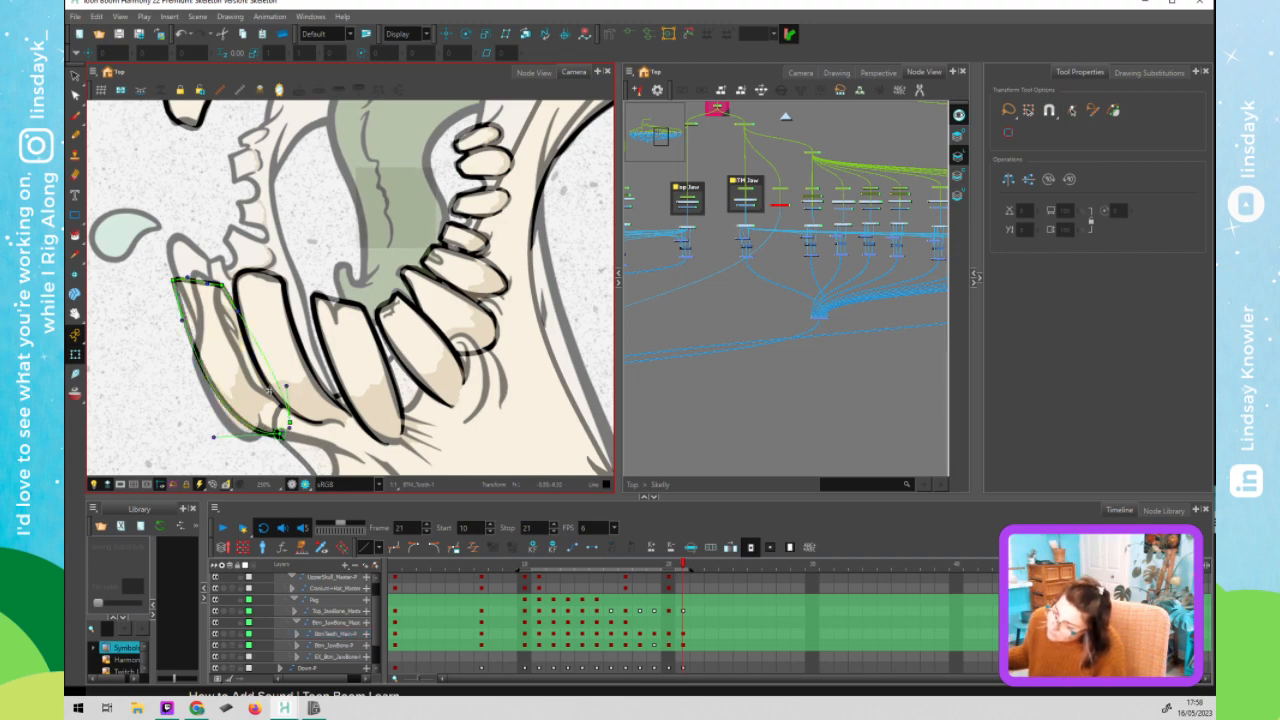
pyautogui.click(268, 390)
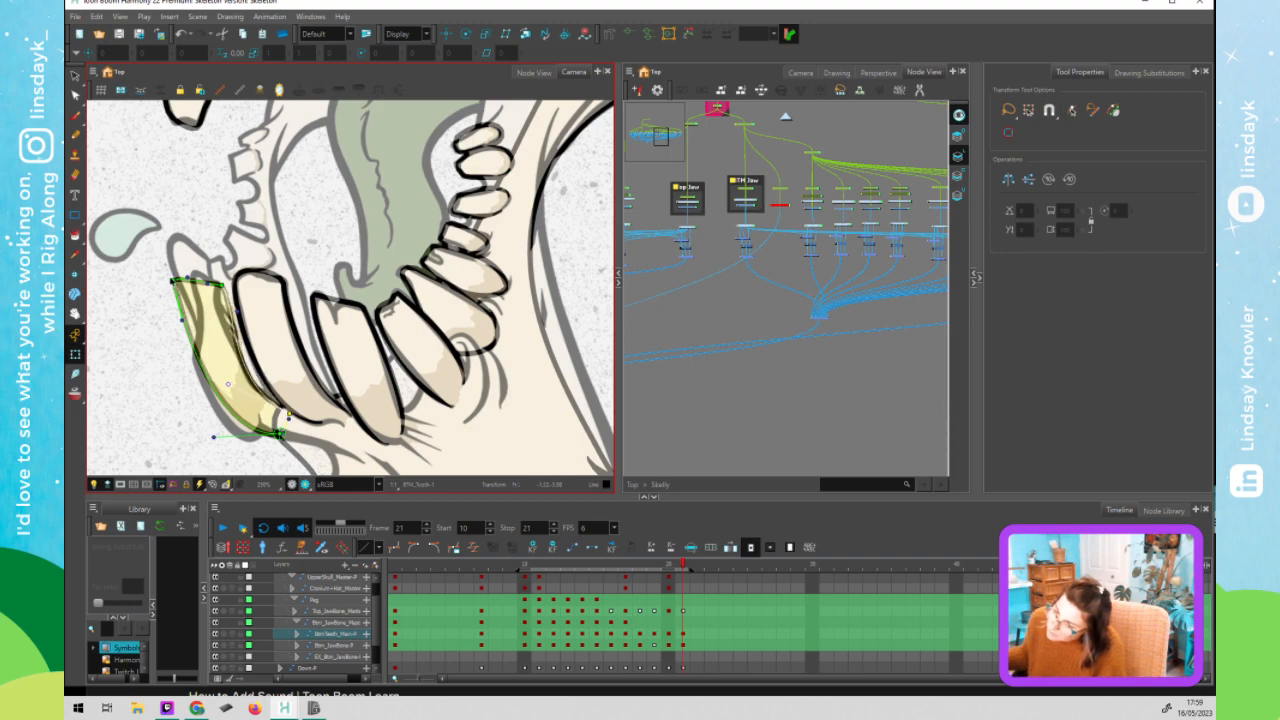
pyautogui.moveTo(174, 272); pyautogui.dragTo(198, 252)
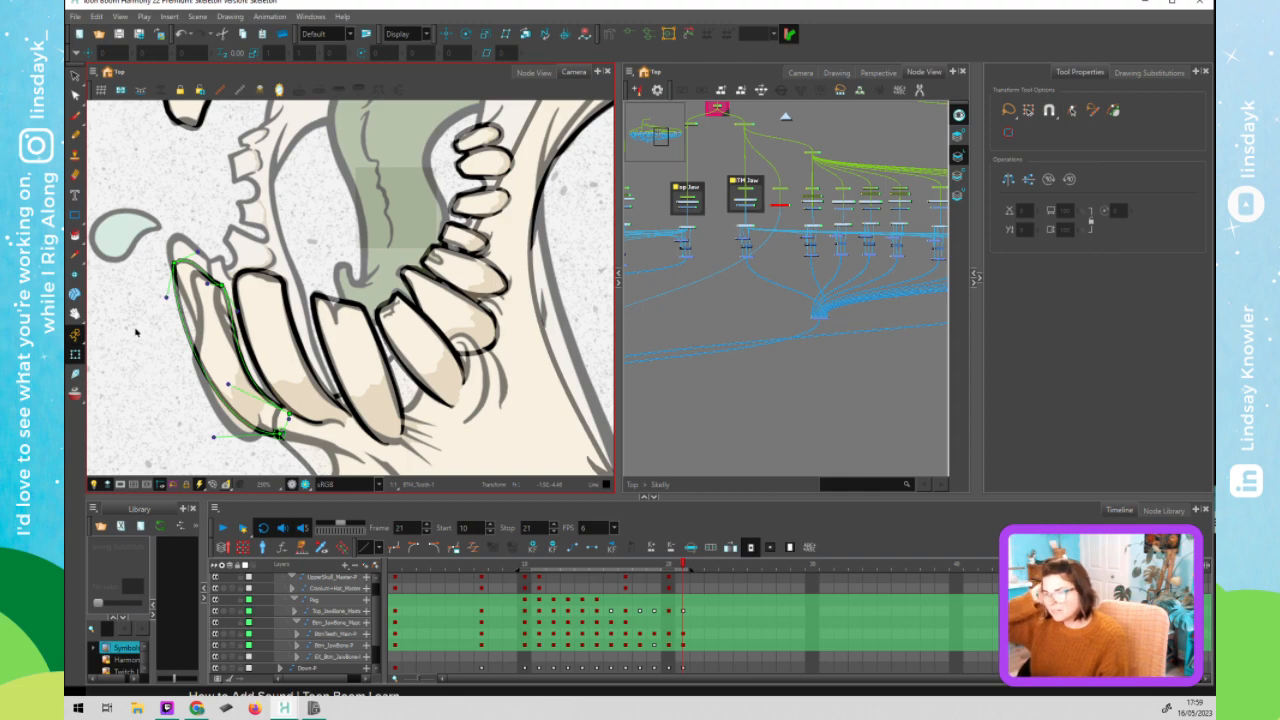
# - Enable the disabled node beside the bottom jaw group and scrub back along the timeline to check the mouth shapes
pyautogui.scroll(-2, 136, 332)
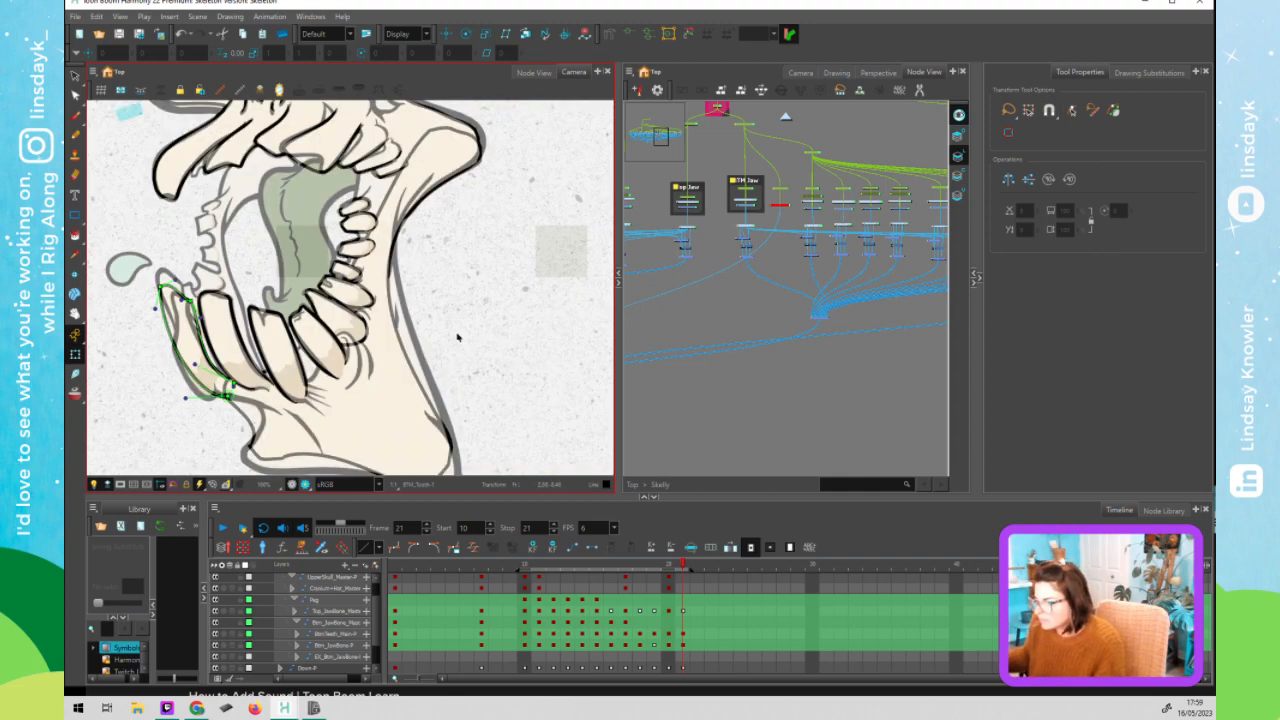
pyautogui.scroll(-2, 457, 337)
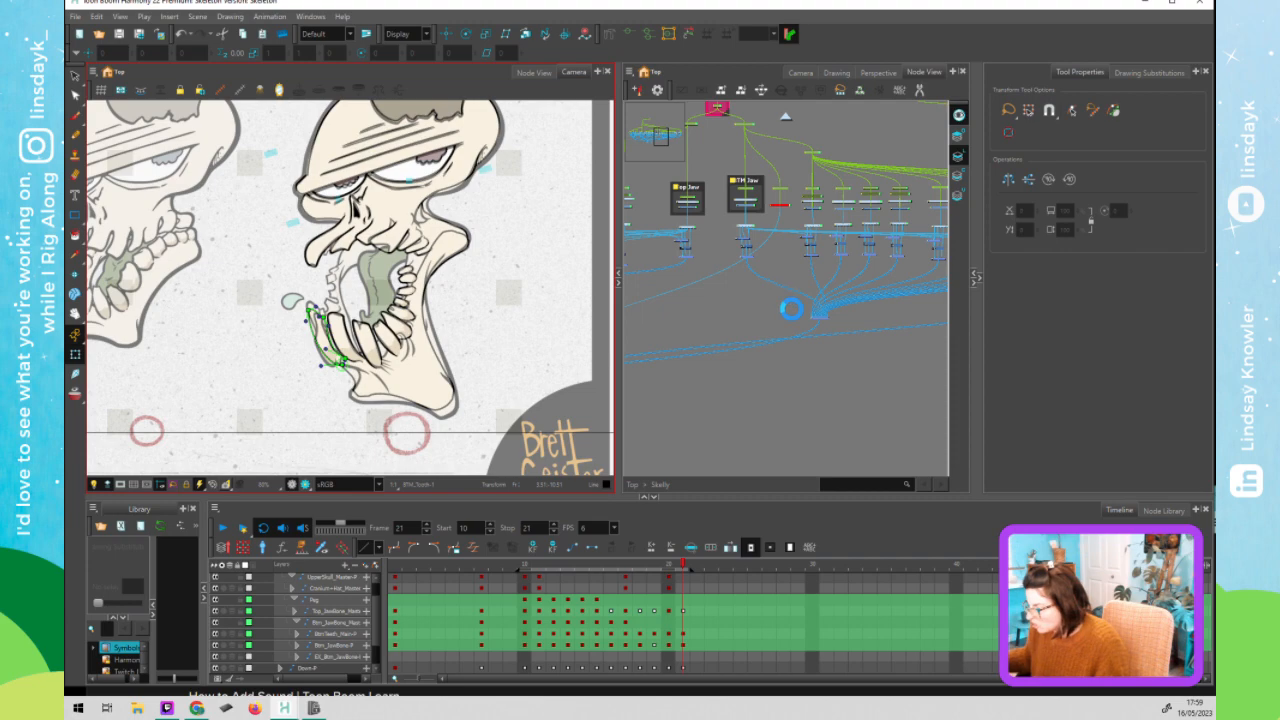
pyautogui.click(786, 200)
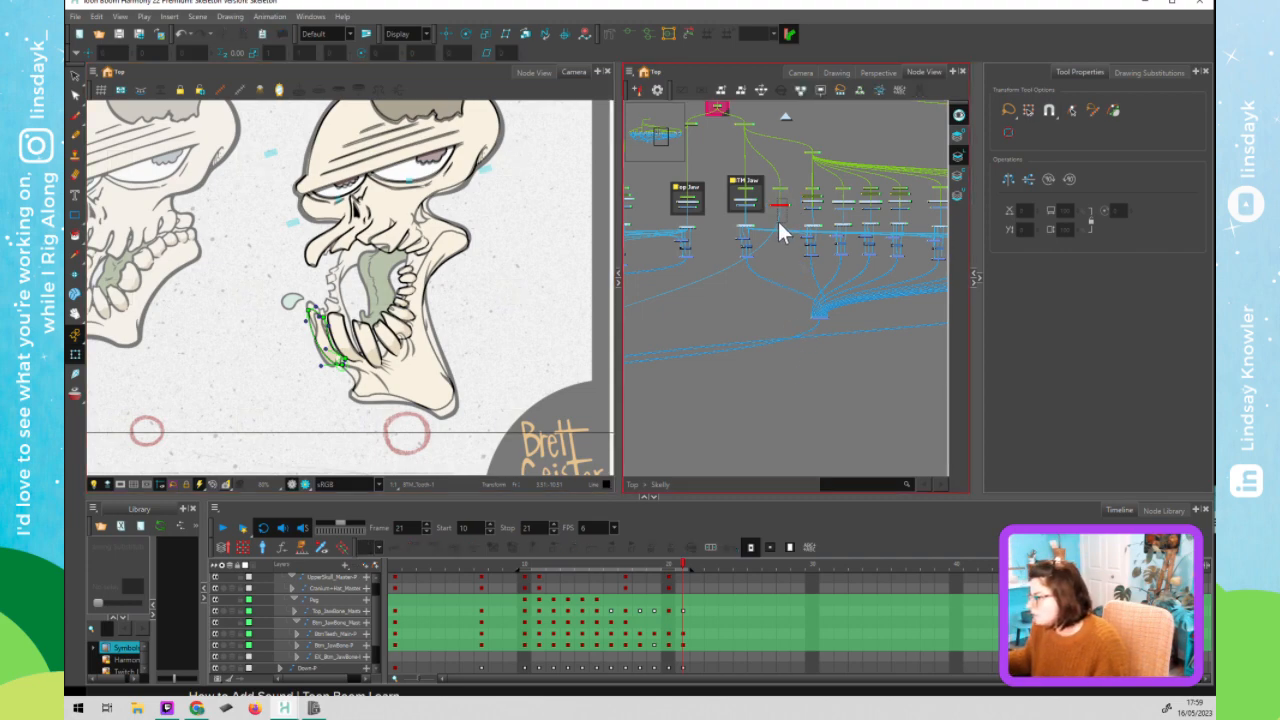
pyautogui.press('a')
pyautogui.click(755, 460)
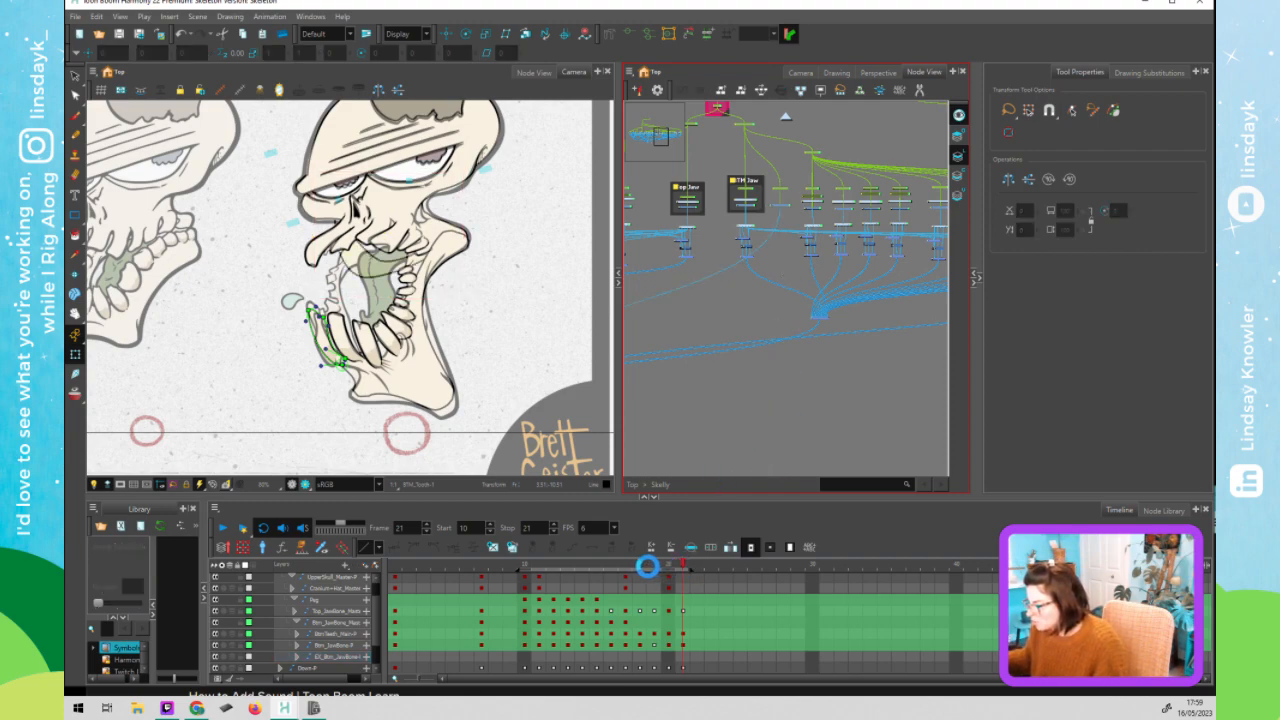
pyautogui.hotkey('shift', 'Return')
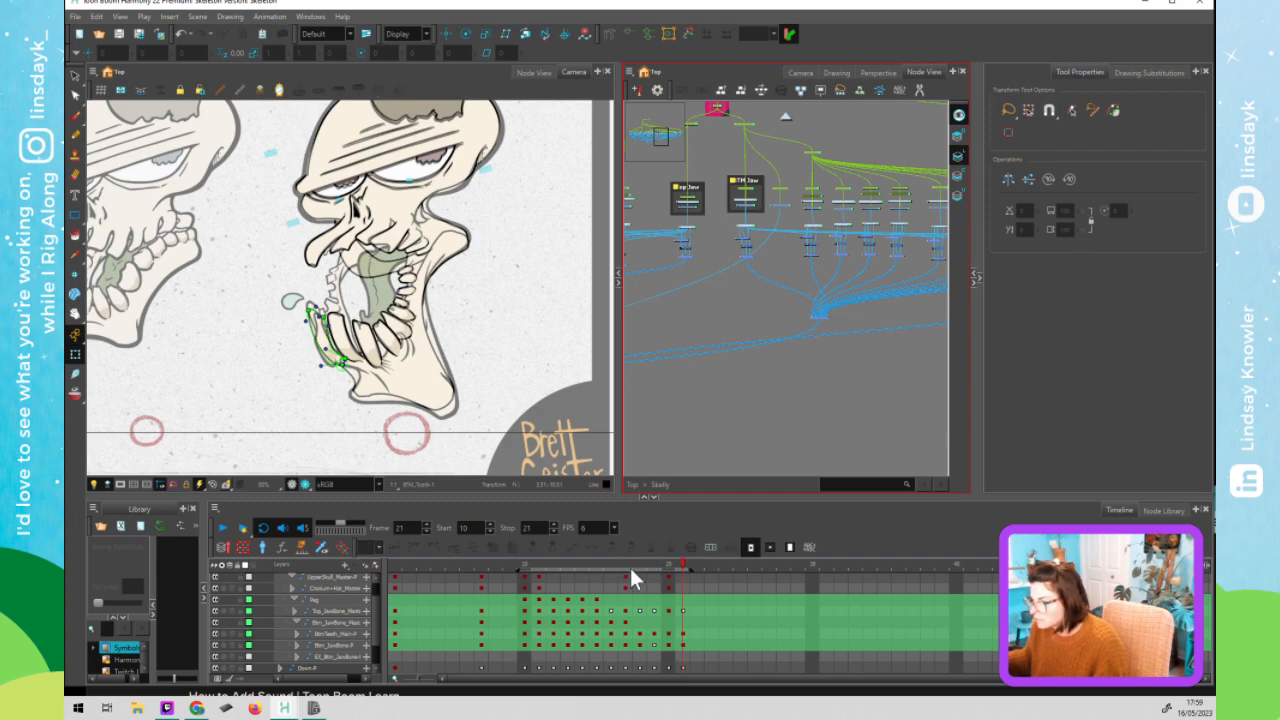
pyautogui.moveTo(631, 569); pyautogui.dragTo(590, 573)
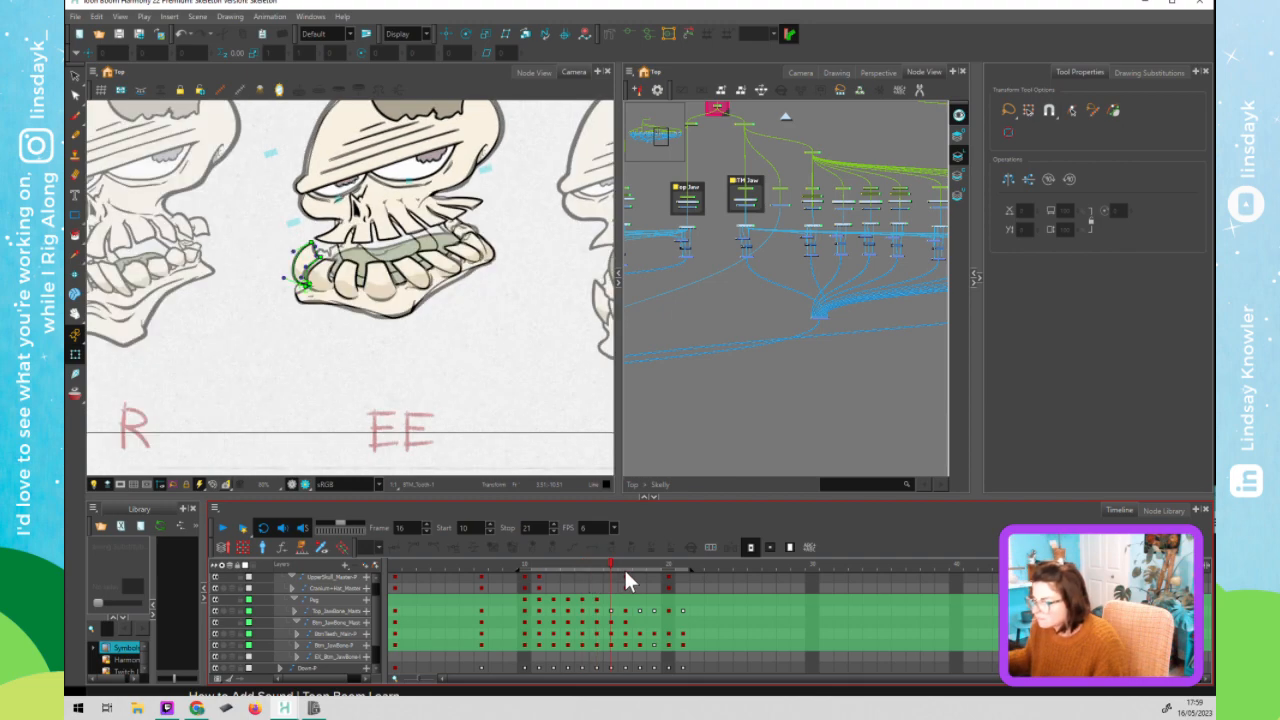
# - Scrub through the mouth shapes to frame 19 and disable the EX_Btm_JawBone drawing beside the bottom jaw group
pyautogui.moveTo(637, 580); pyautogui.dragTo(659, 582)
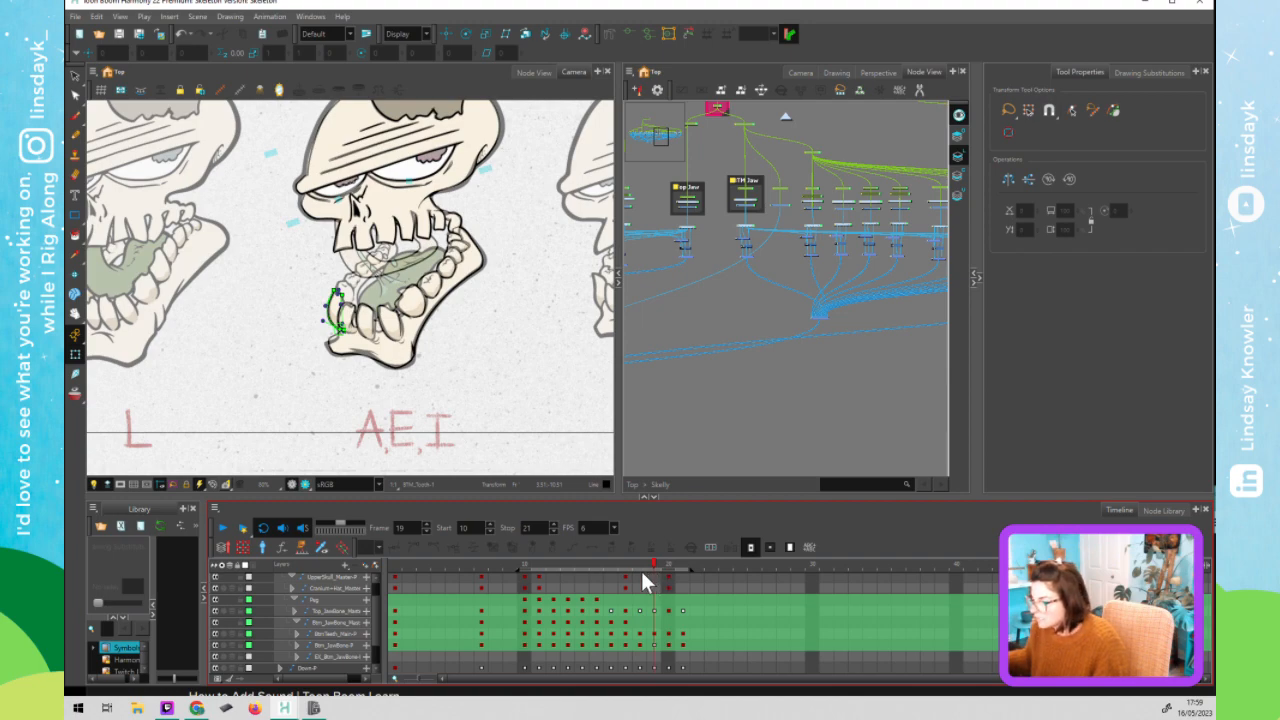
pyautogui.click(639, 577)
pyautogui.click(654, 577)
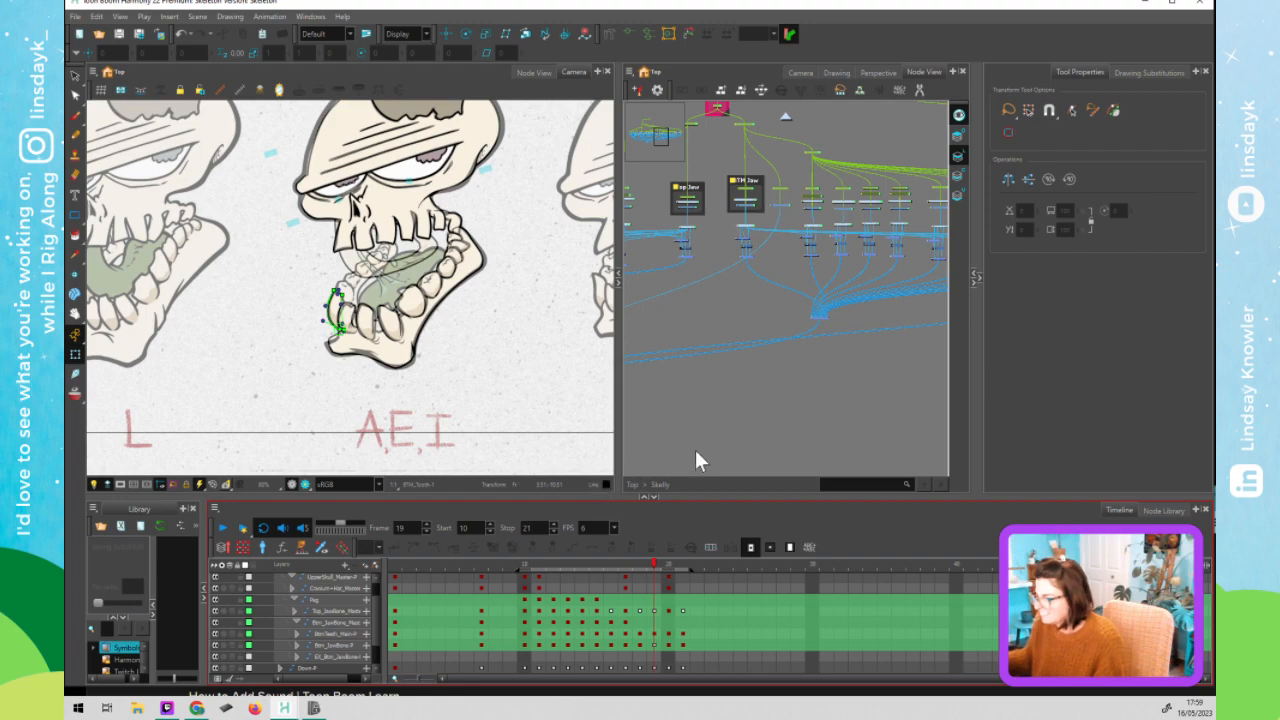
pyautogui.click(786, 117)
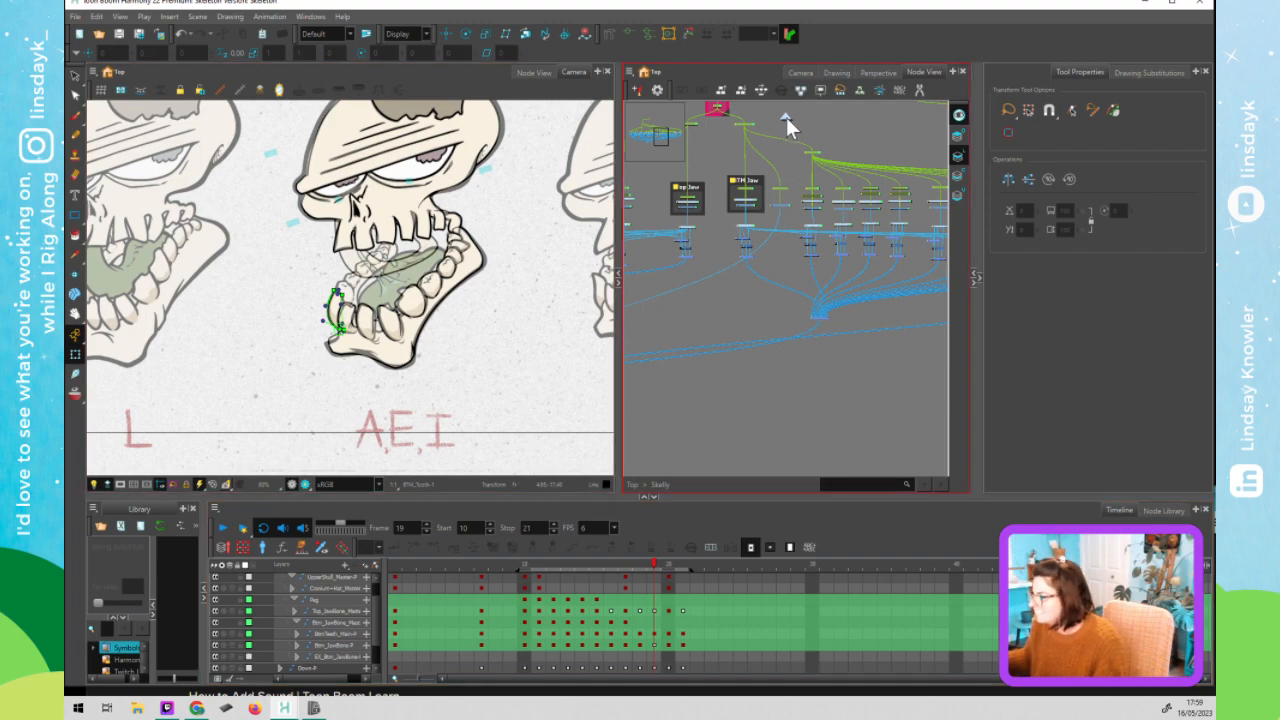
pyautogui.click(783, 206)
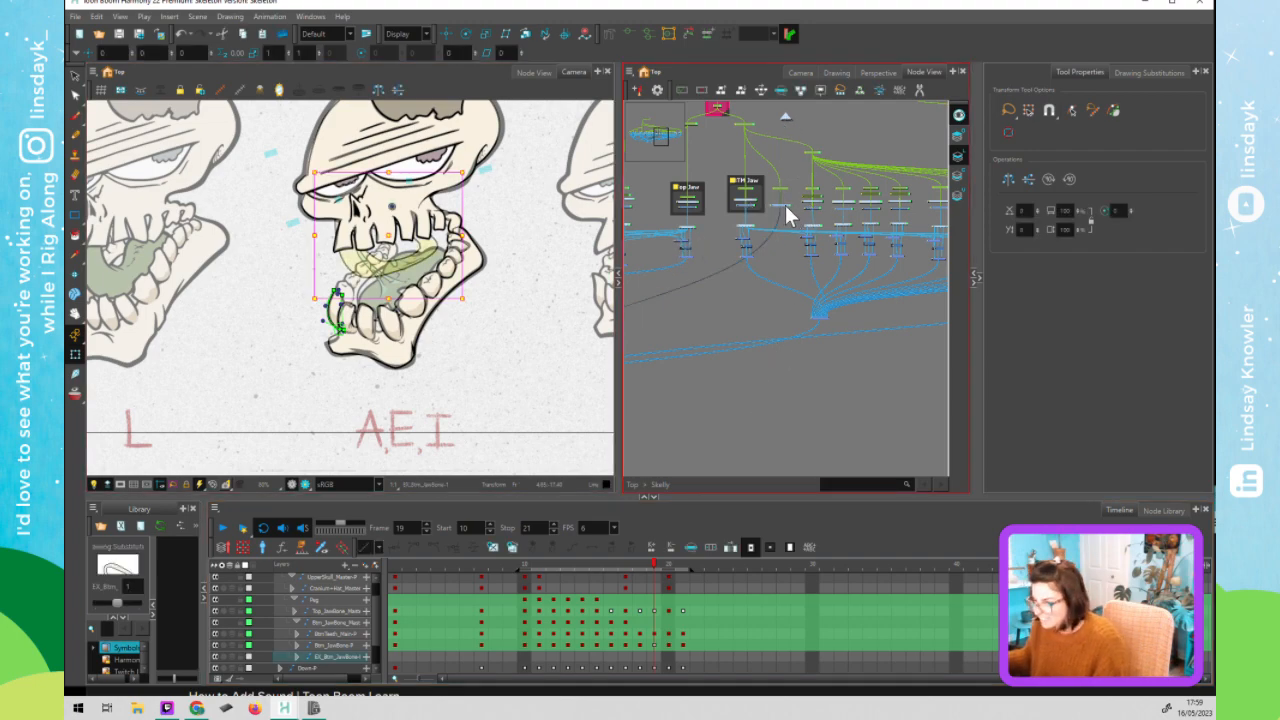
pyautogui.press('d')
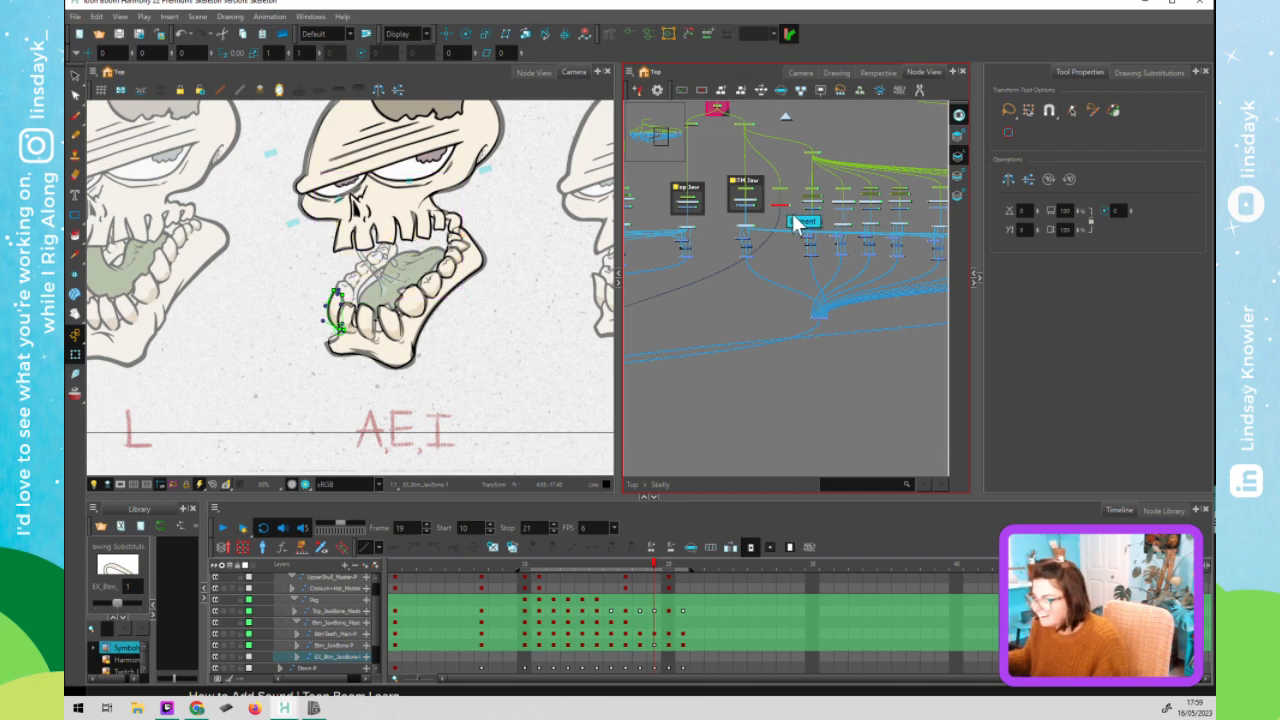
# - Disable the mouth chart reference drawing in the top-level node network to view the skull alone
pyautogui.click(785, 118)
pyautogui.click(792, 269)
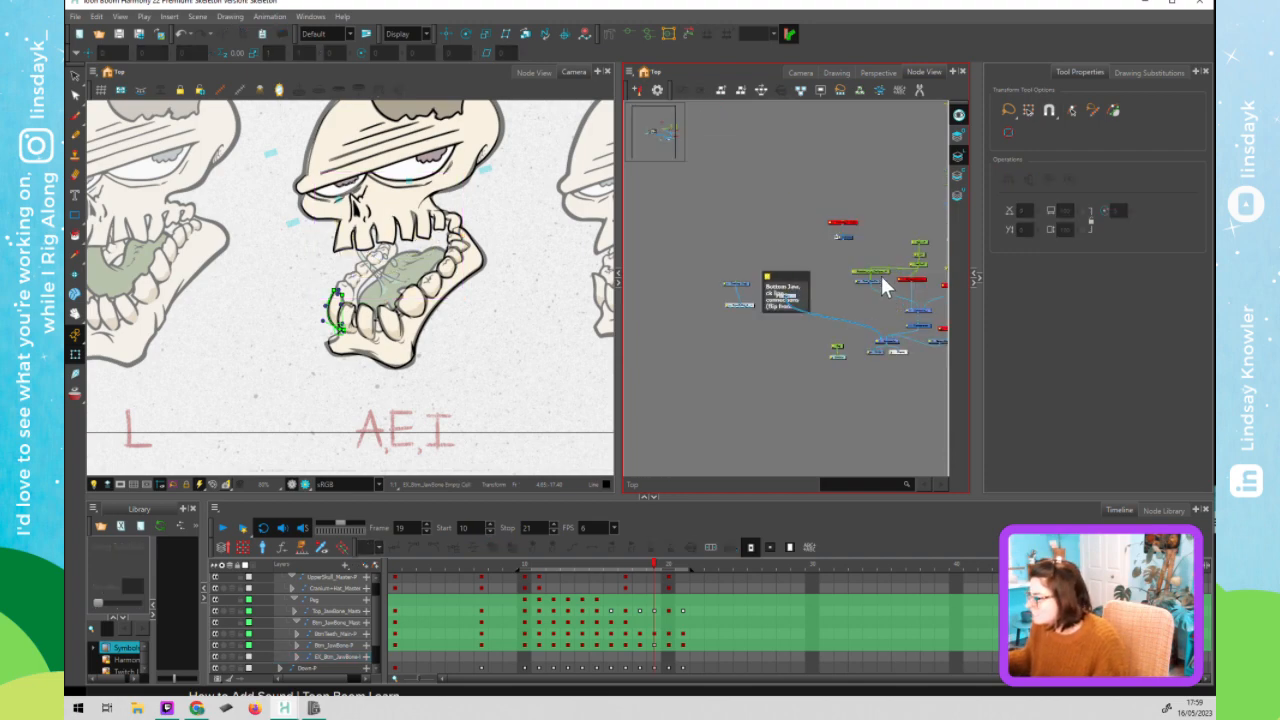
pyautogui.click(880, 282)
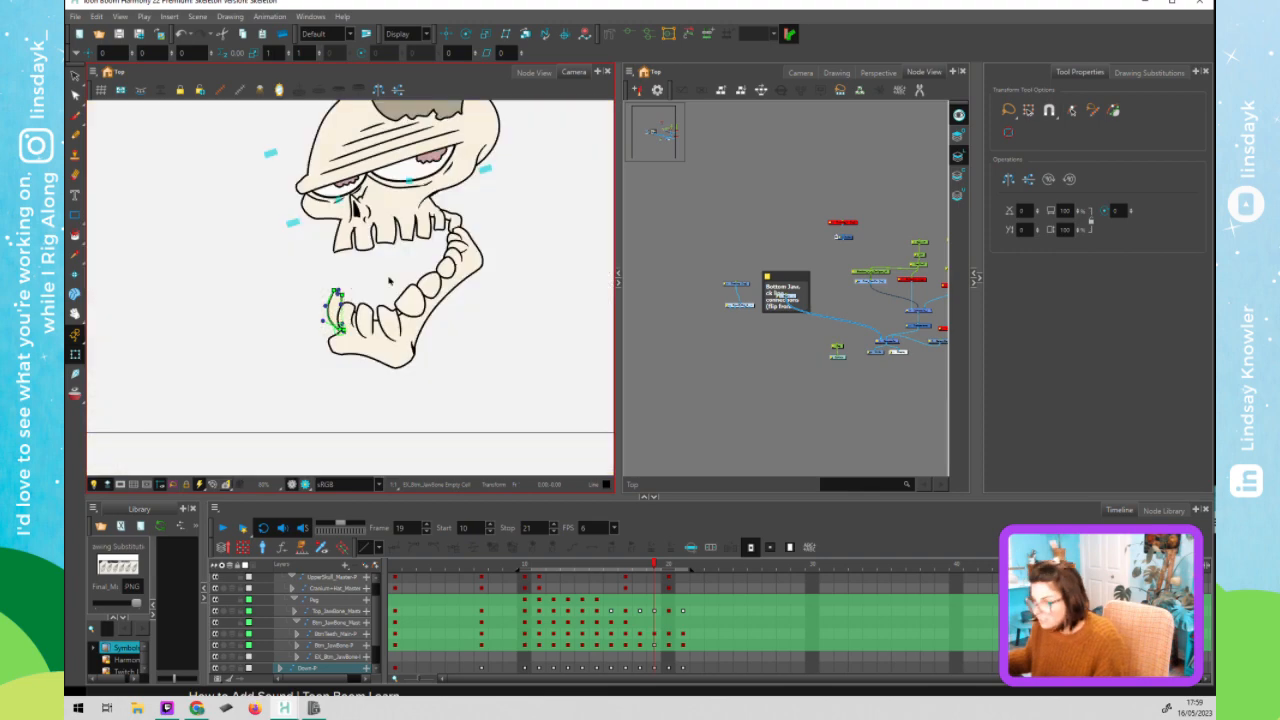
pyautogui.scroll(-2, 461, 363)
pyautogui.click(470, 357)
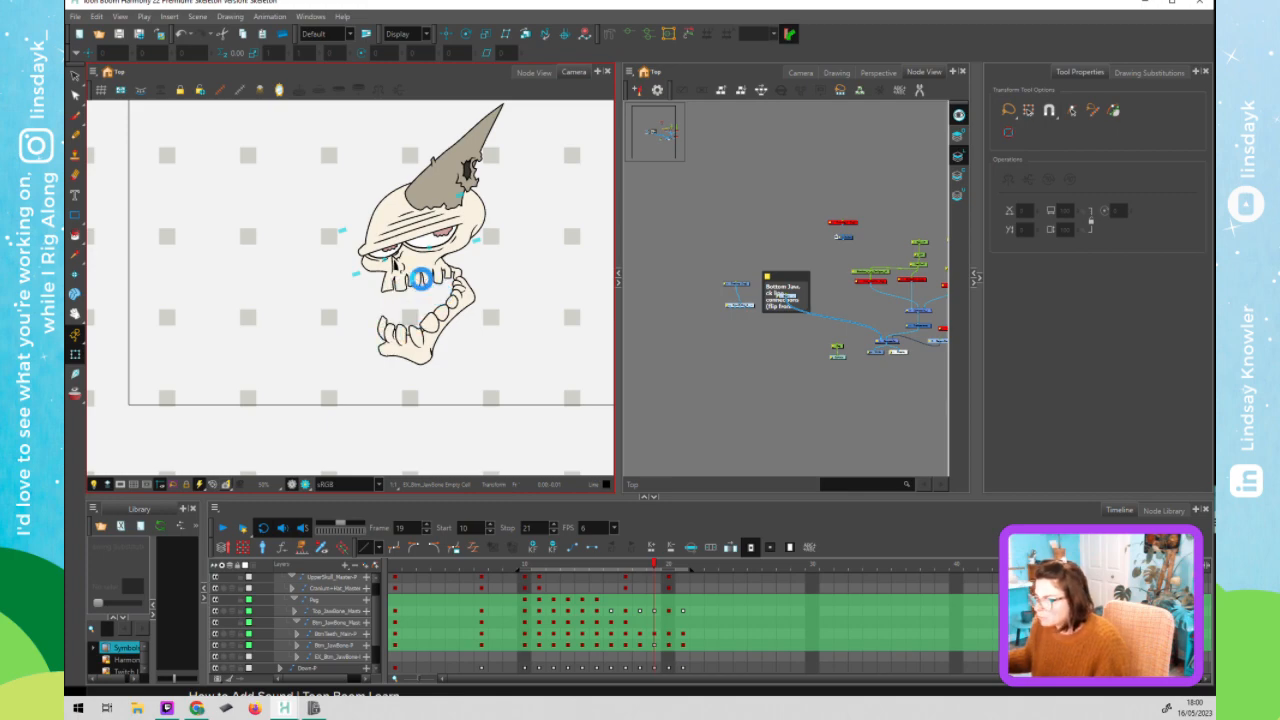
# - Return to the jaw nodes inside the Skelly group and re-enable the EX_Btm_JawBone drawing
pyautogui.click(437, 329)
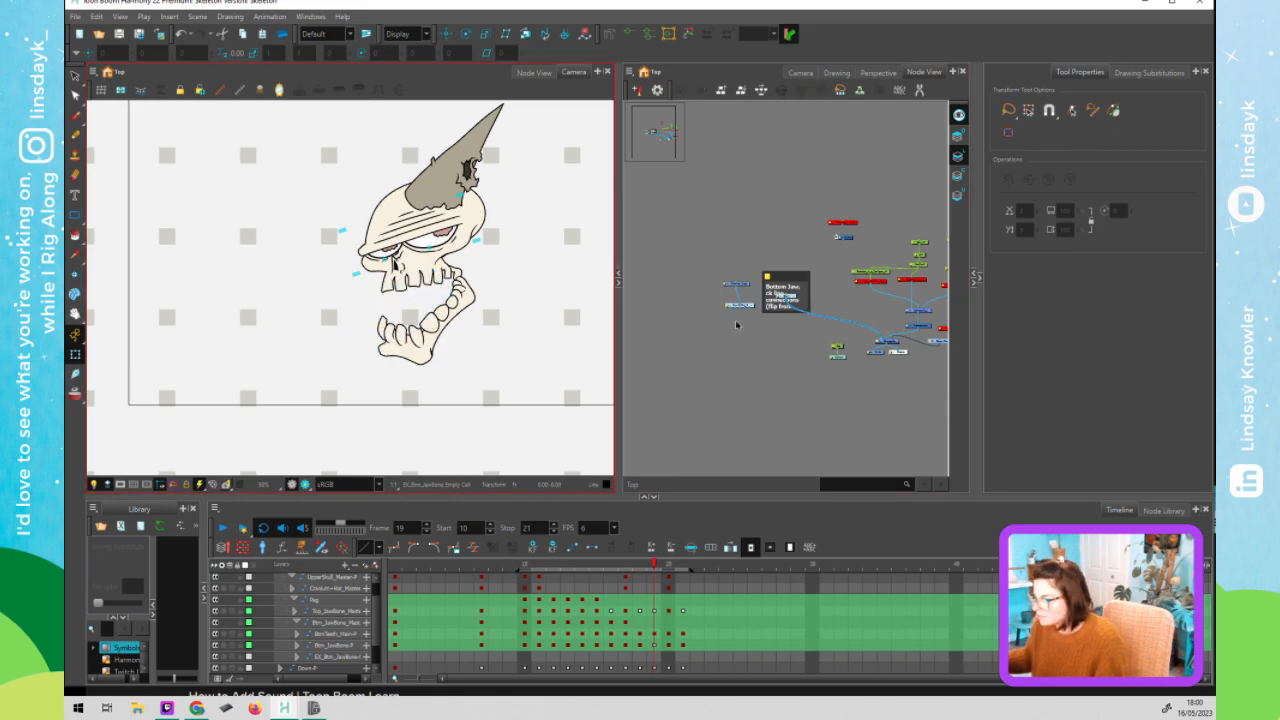
pyautogui.press('o')
pyautogui.moveTo(653, 306); pyautogui.dragTo(734, 293)
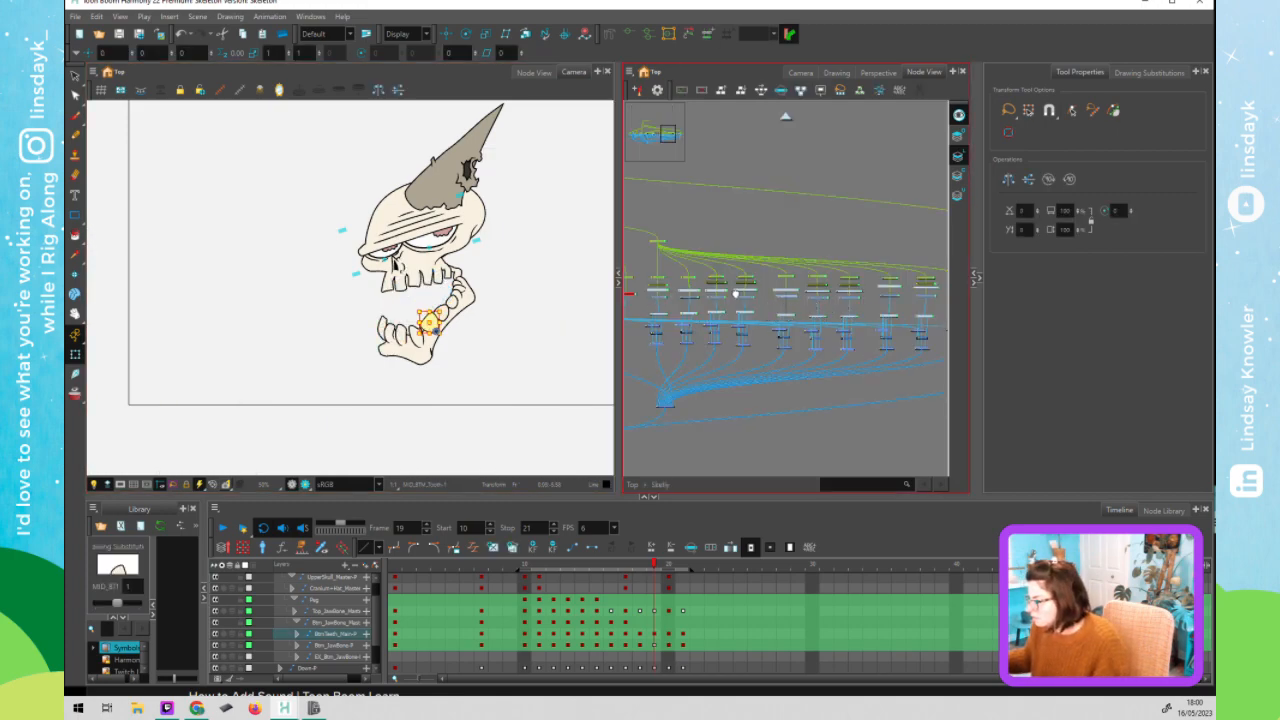
pyautogui.click(705, 290)
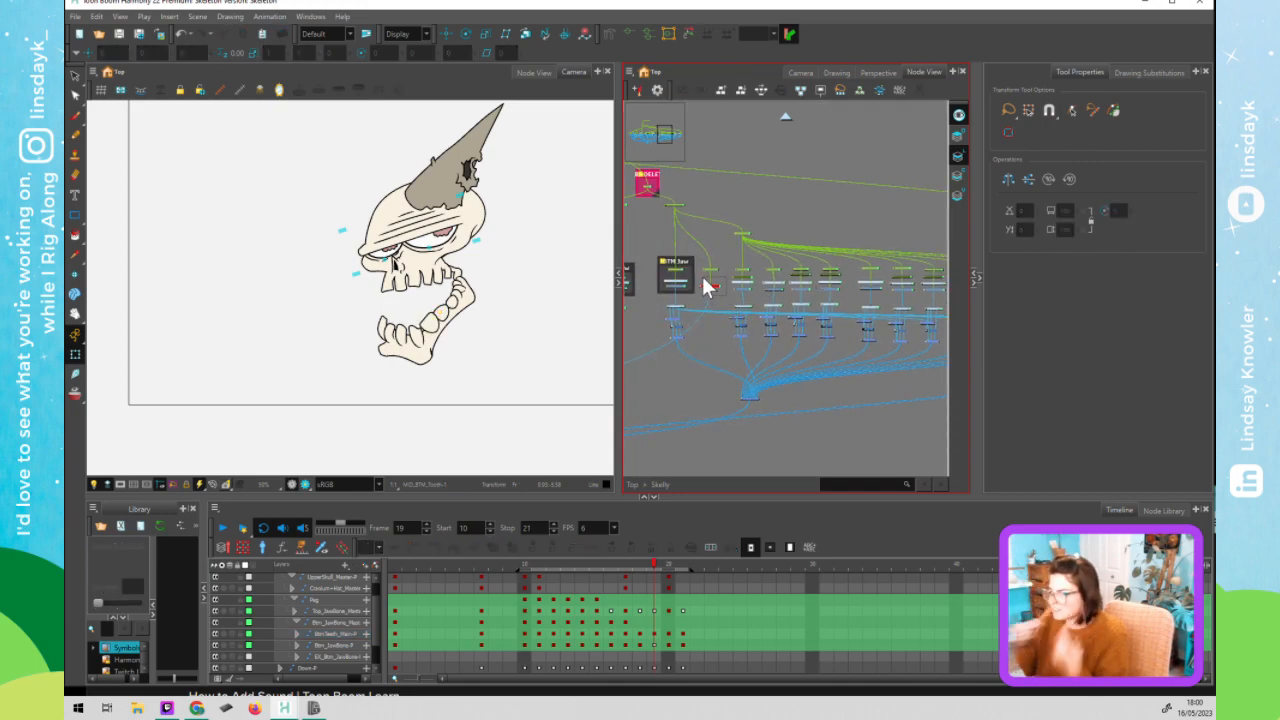
pyautogui.click(707, 287)
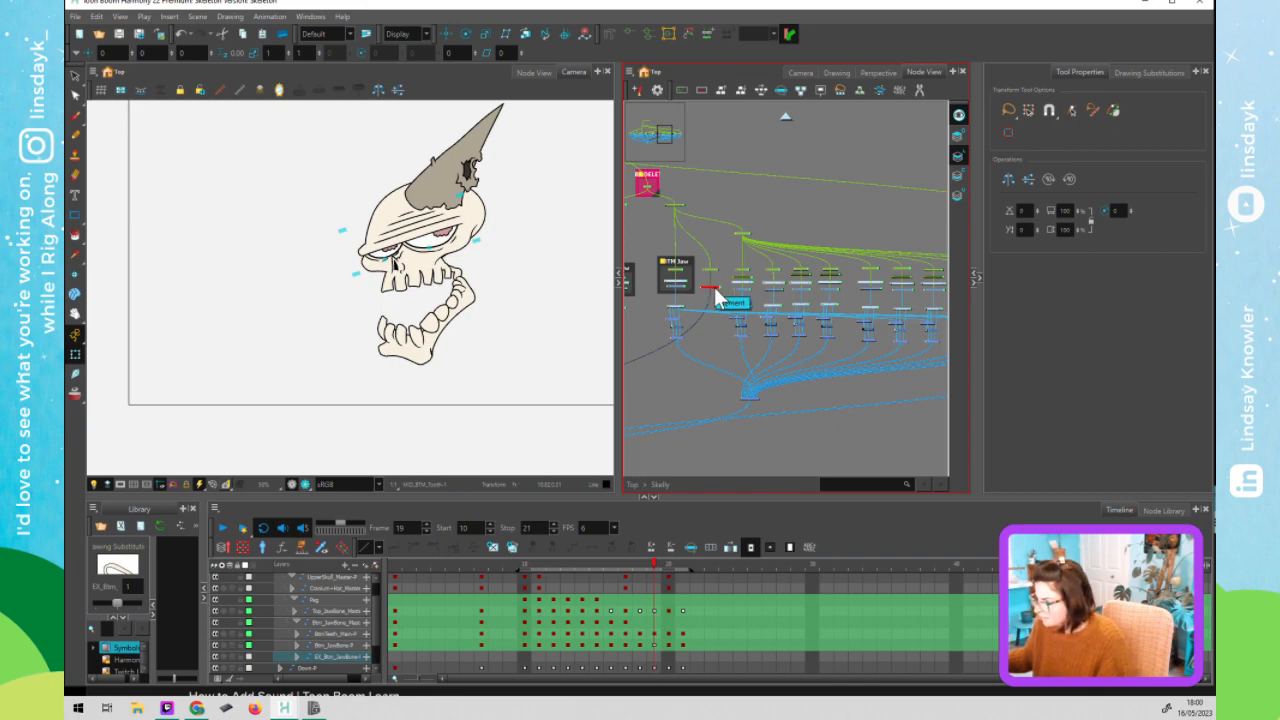
pyautogui.press('a')
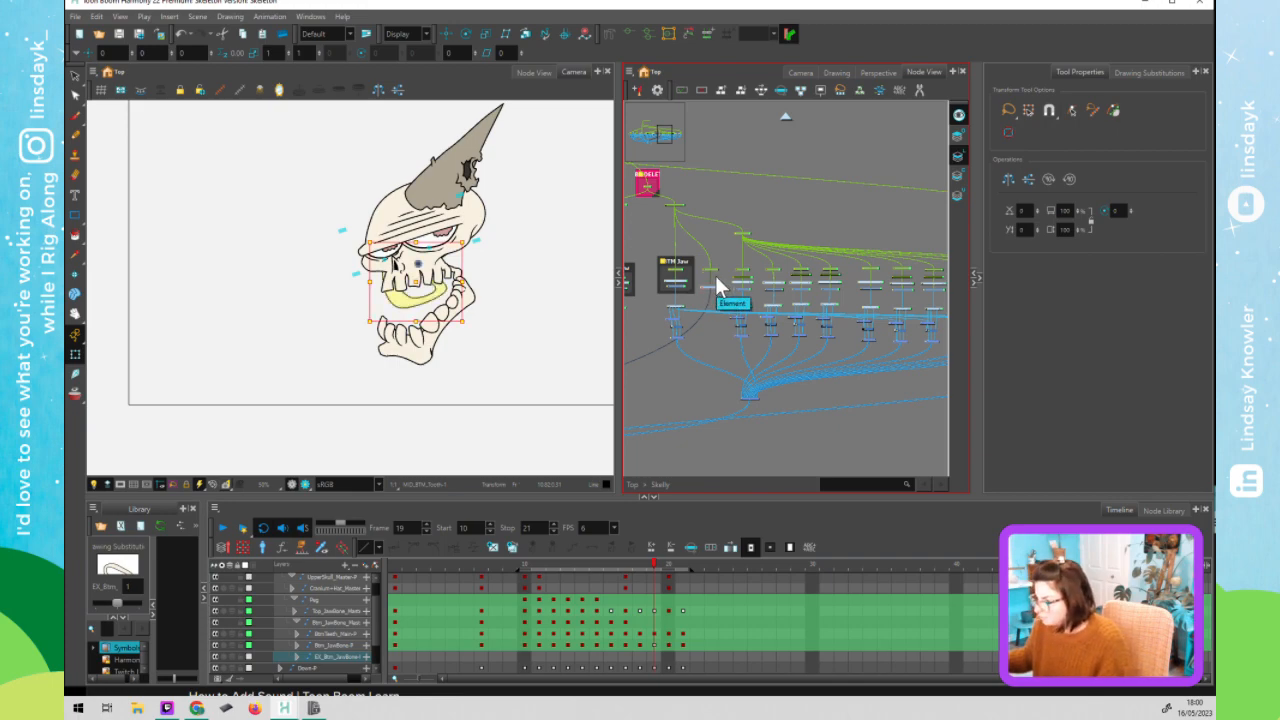
pyautogui.press('Escape')
# - Check how the extra jaw bone piece sits behind the teeth on frames 16 to 18, stopping at frame 17
pyautogui.click(416, 312)
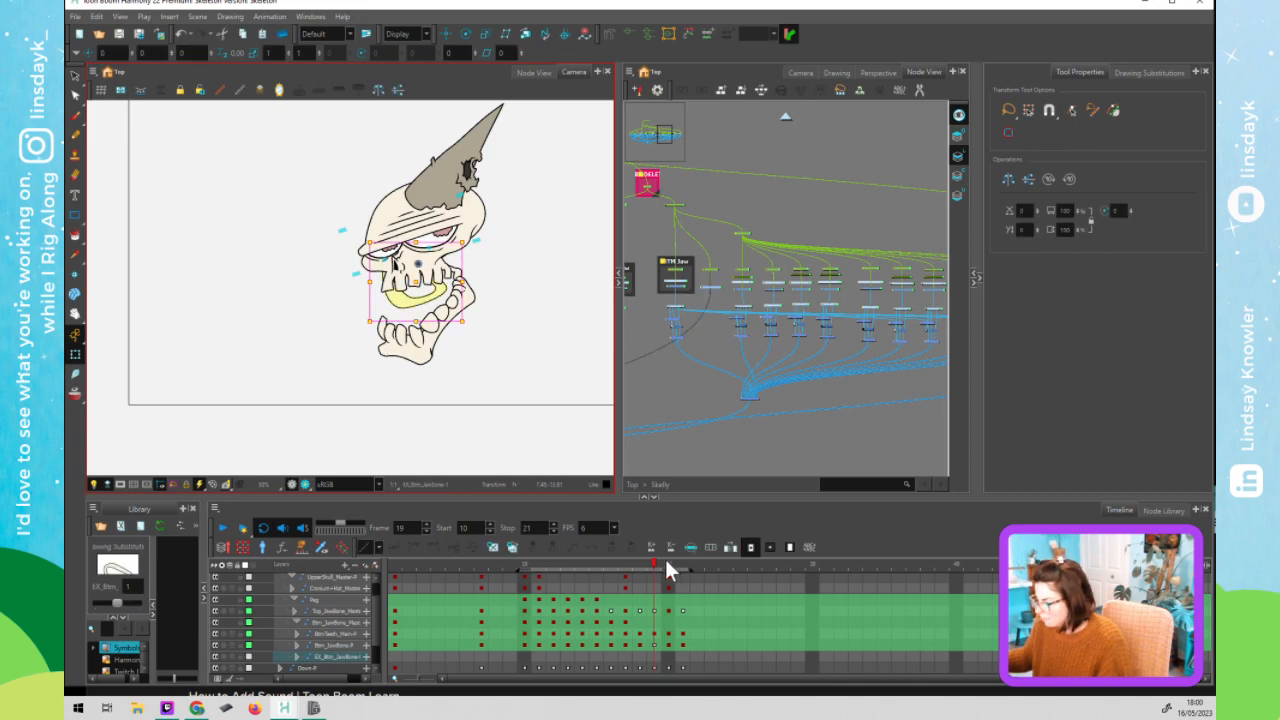
pyautogui.click(634, 562)
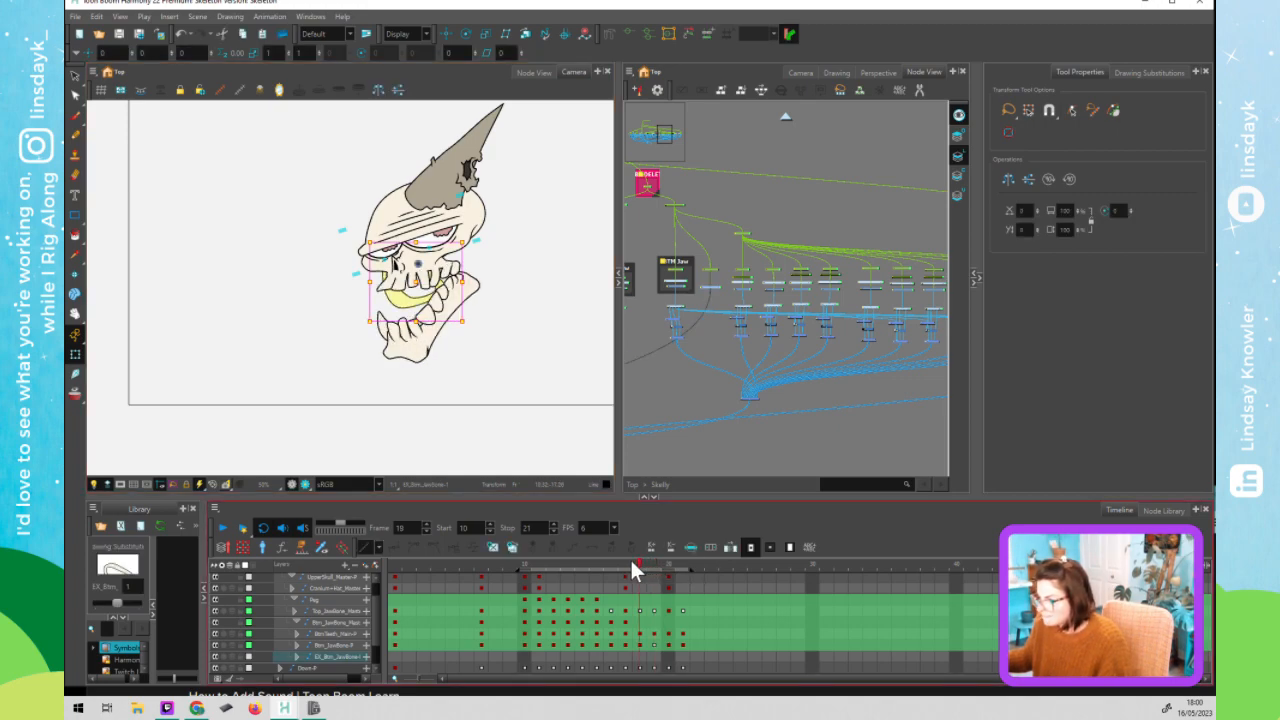
pyautogui.click(624, 563)
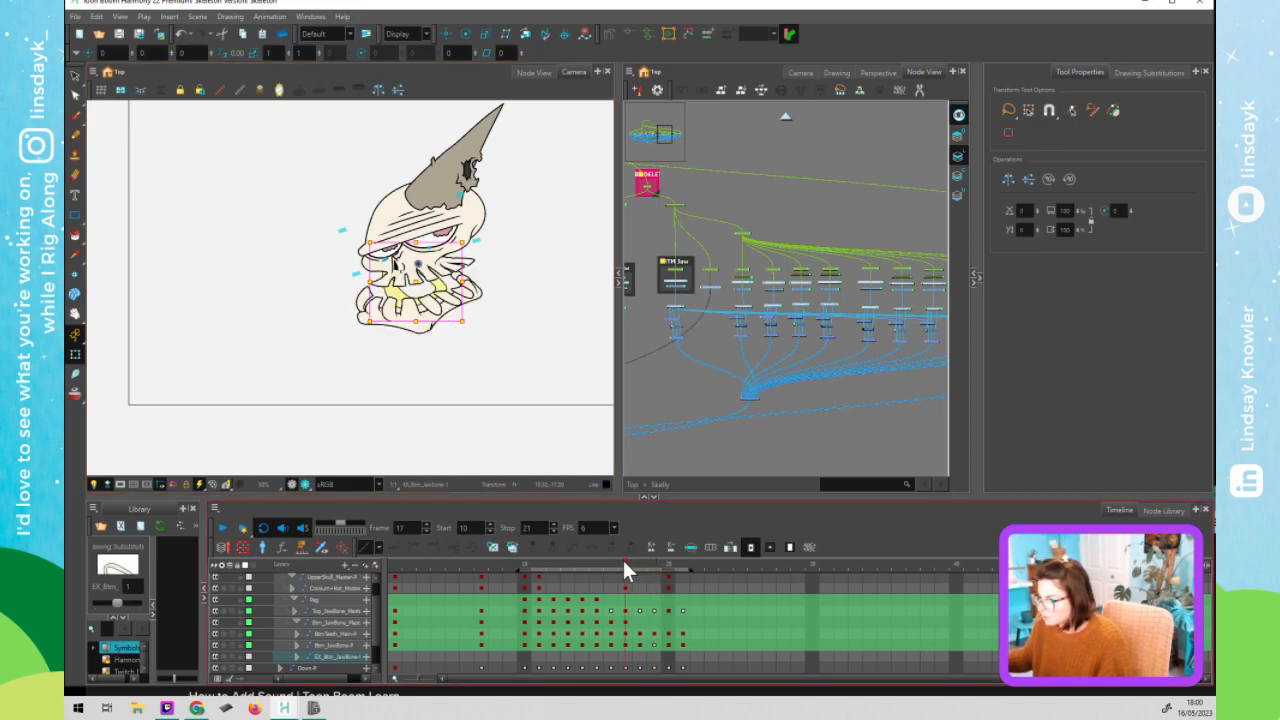
pyautogui.click(613, 561)
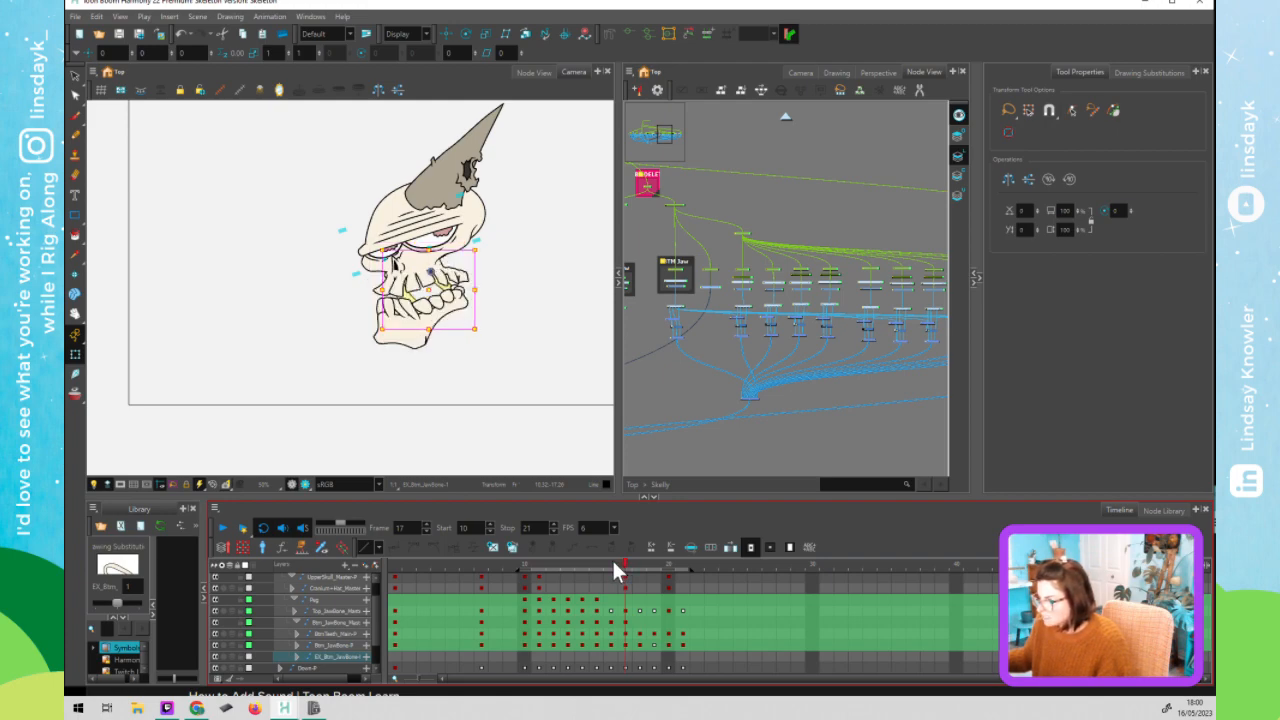
pyautogui.click(624, 562)
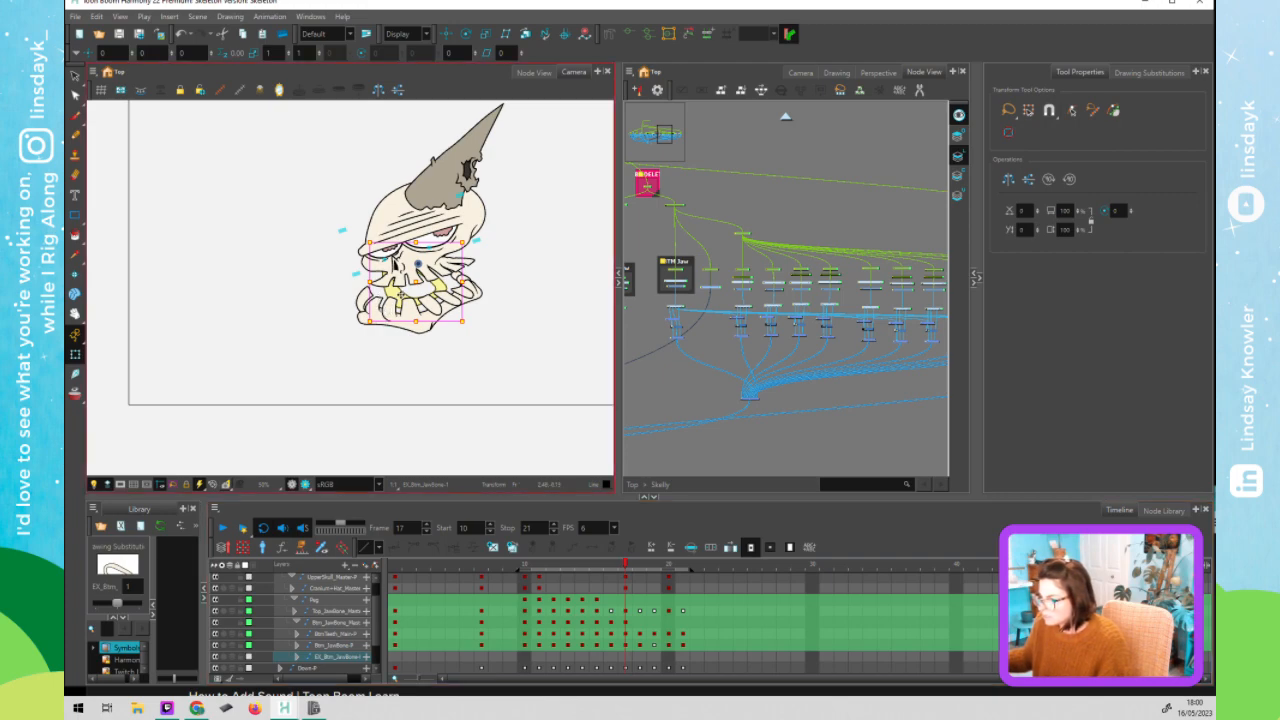
# - In the extra jaw bone's line art, pull the inner outline's lower back curve outward across the outer outline
pyautogui.hotkey('alt', 's')
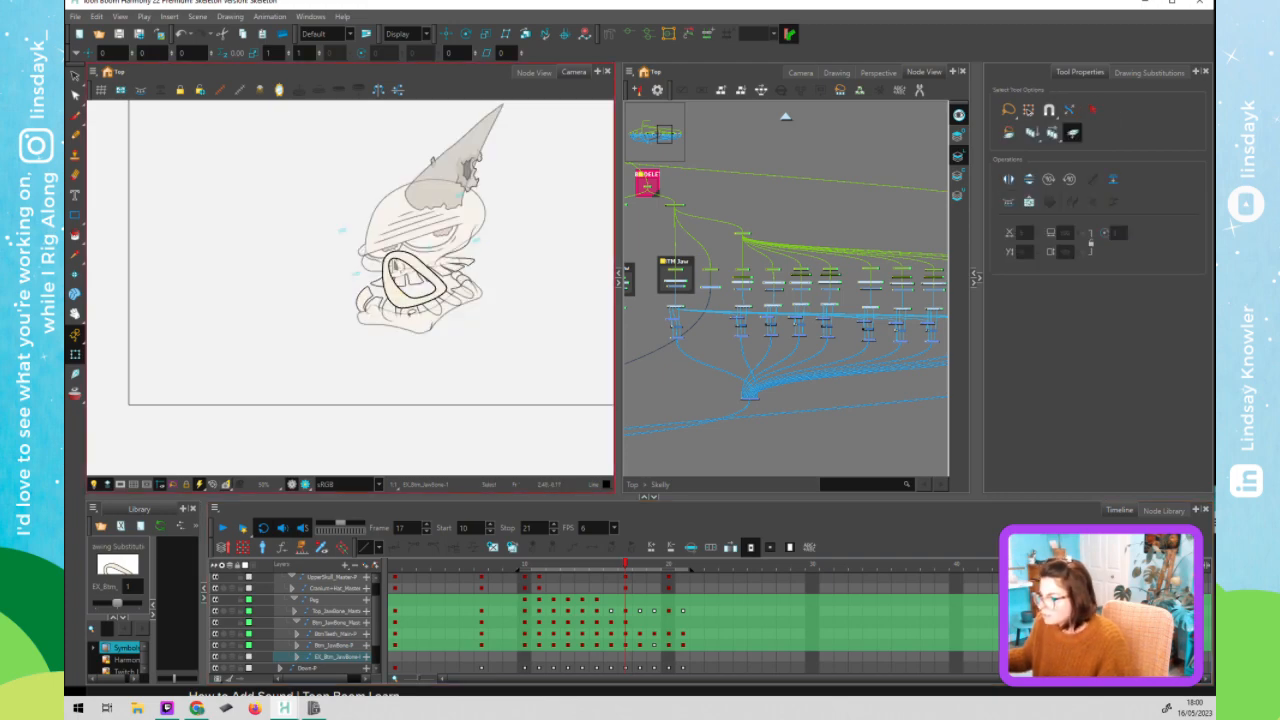
pyautogui.scroll(2, 418, 285)
pyautogui.scroll(1, 418, 285)
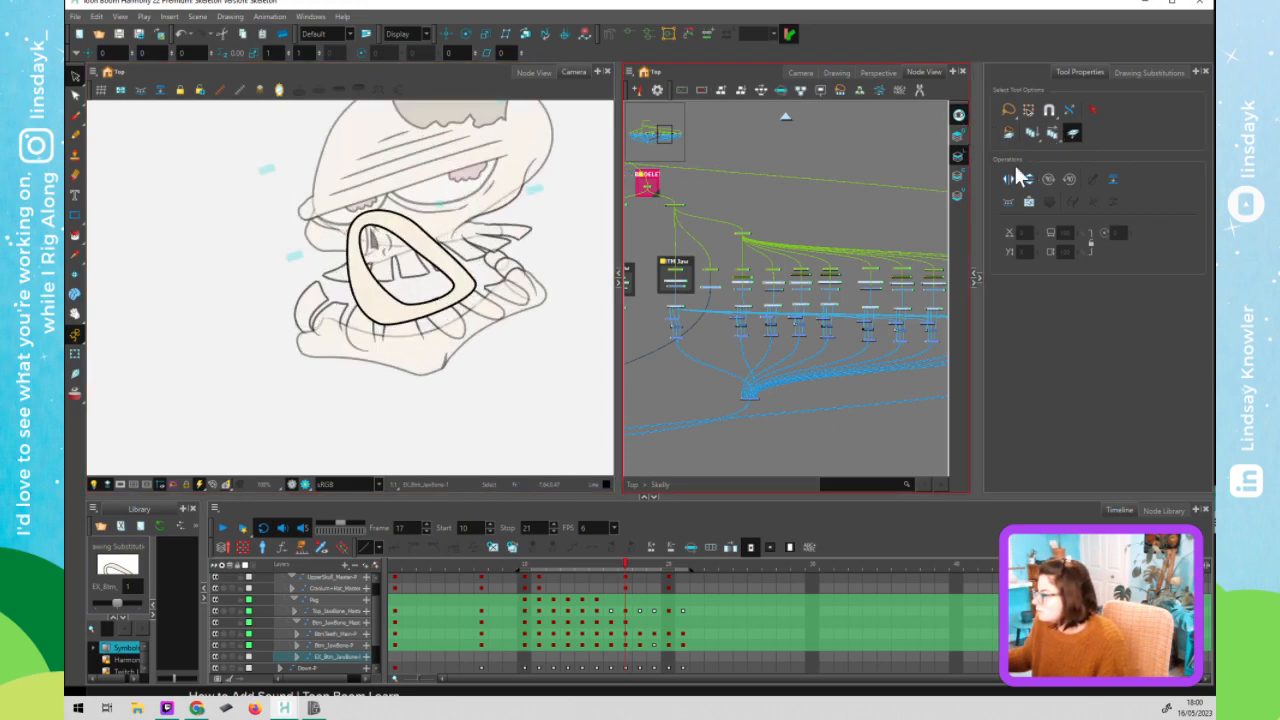
pyautogui.hotkey('alt', 'q')
pyautogui.click(436, 301)
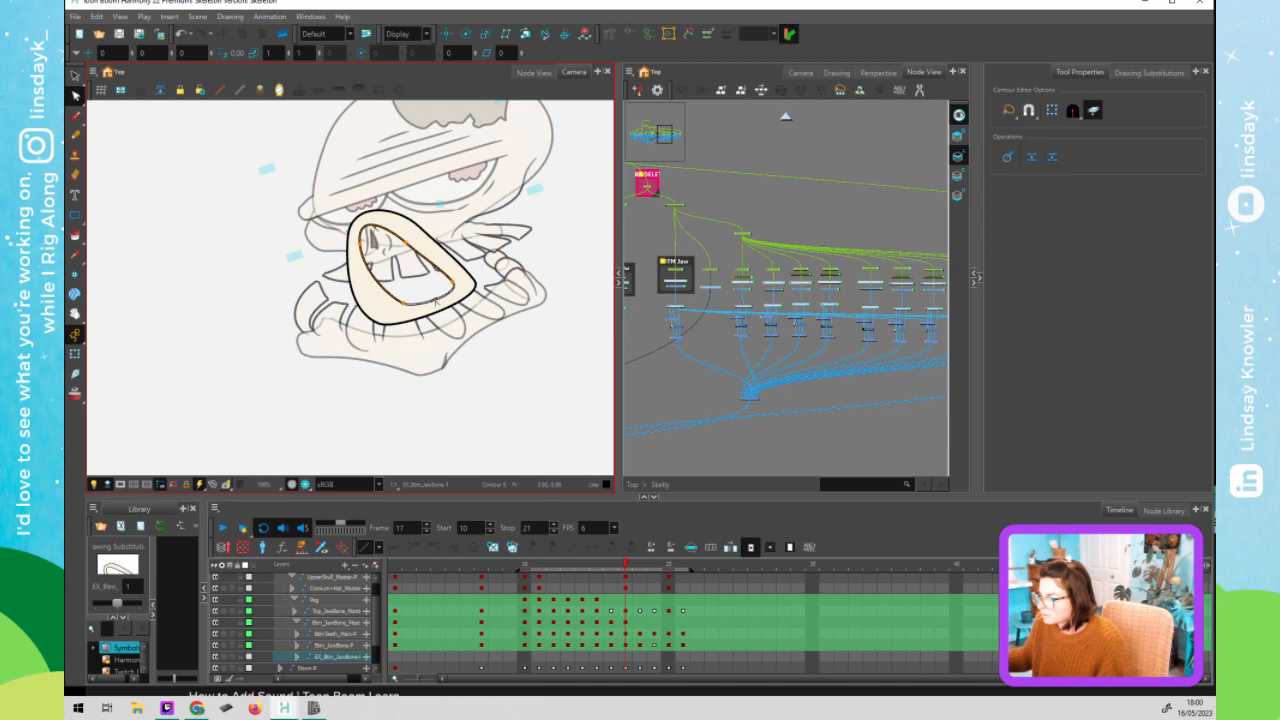
pyautogui.click(956, 118)
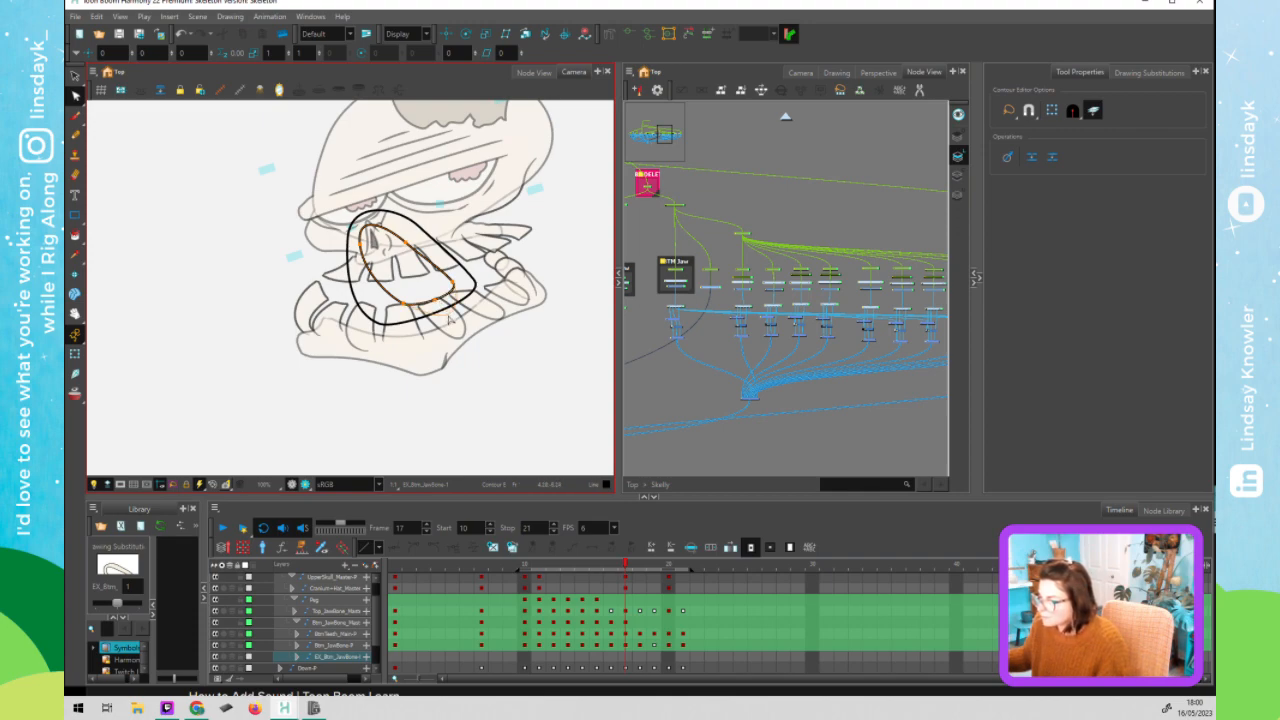
pyautogui.moveTo(446, 320); pyautogui.dragTo(449, 318)
# - Delete the crossing line segments at the lower back of the extra jaw bone to open the loop
pyautogui.hotkey('alt', 's')
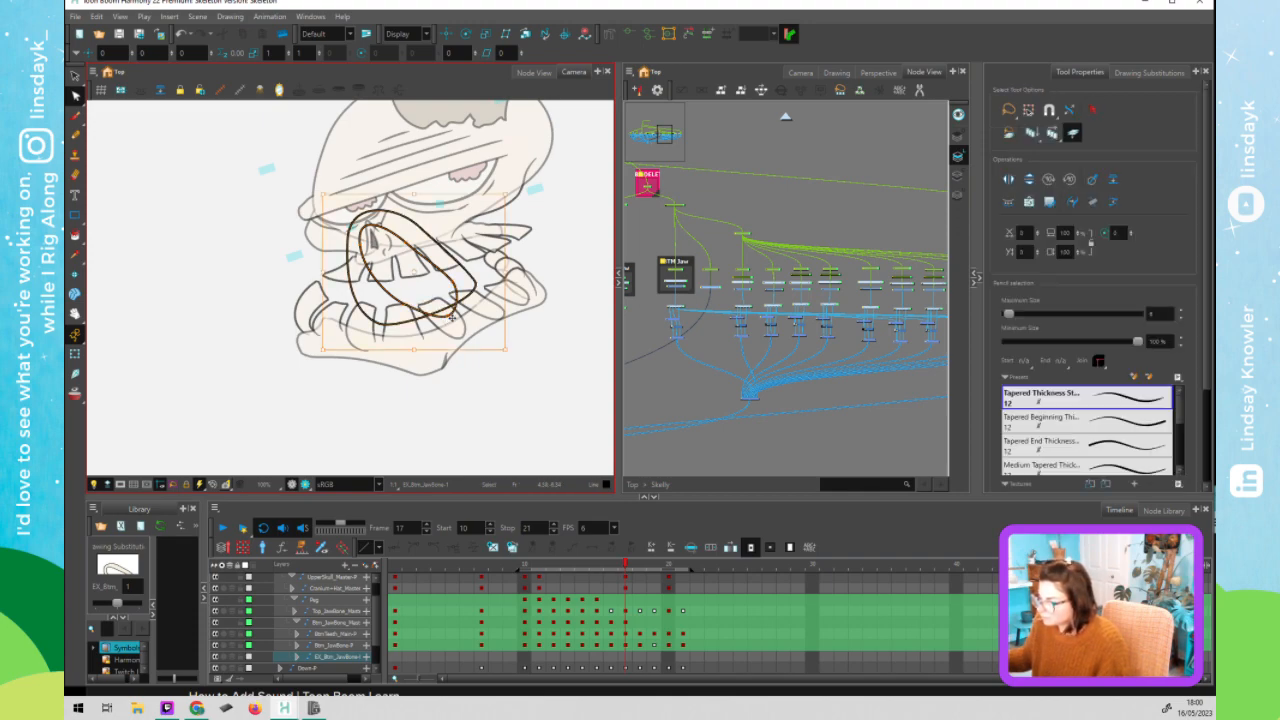
pyautogui.hotkey('shift', 't')
pyautogui.press('Escape')
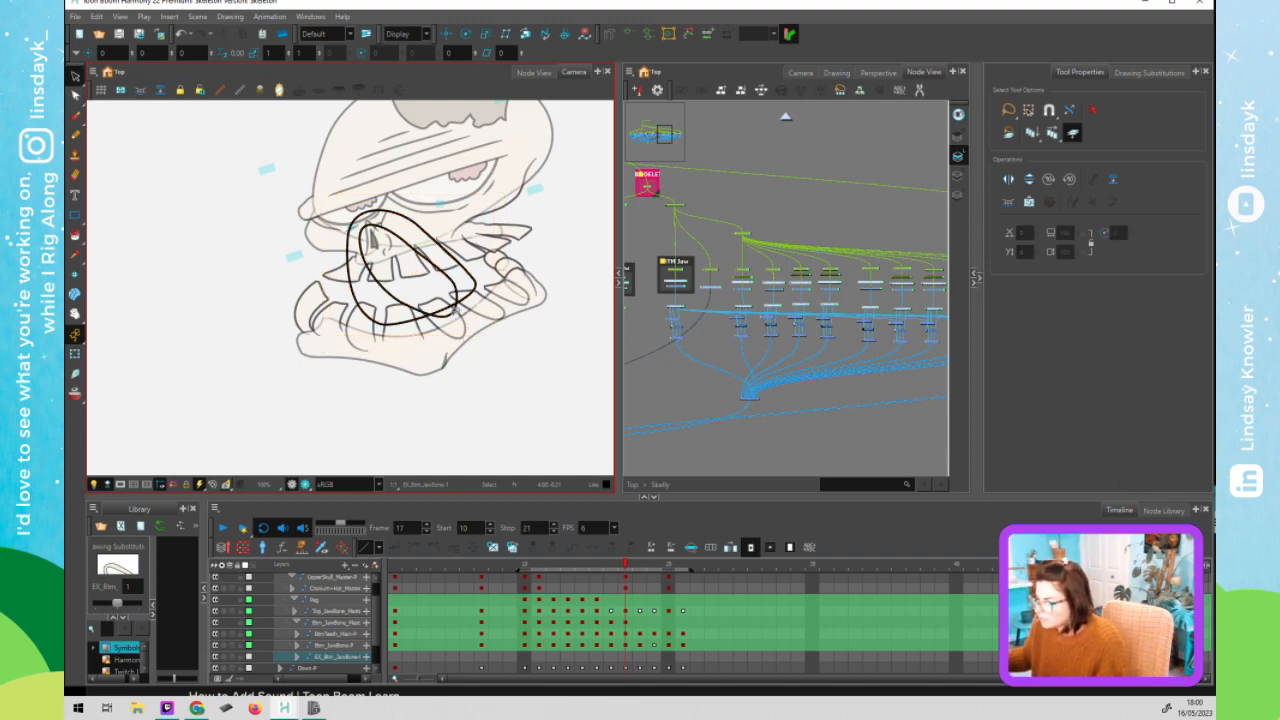
pyautogui.click(453, 310)
pyautogui.press('Delete')
pyautogui.click(457, 302)
pyautogui.press('Delete')
pyautogui.press('Delete')
# - Shorten the open loop's pointed lower end and curve both loose ends into rounded tips
pyautogui.hotkey('alt', 'q')
pyautogui.click(460, 305)
pyautogui.scroll(1, 462, 308)
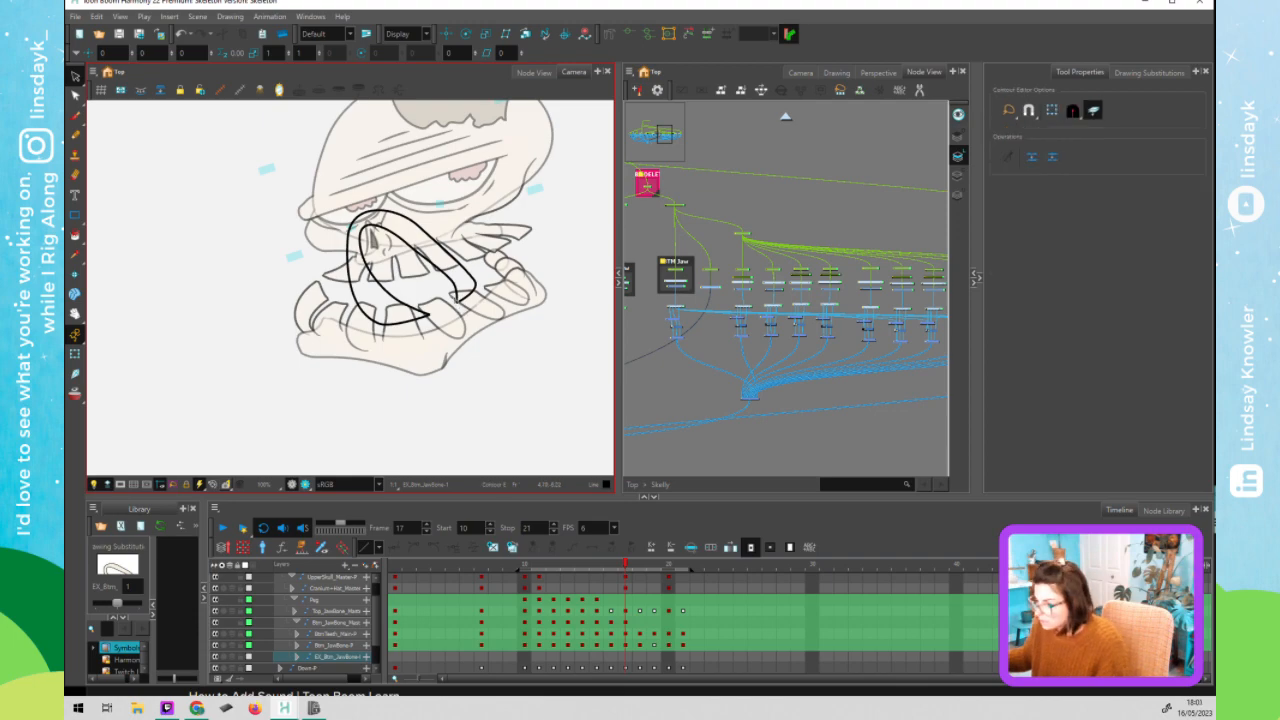
pyautogui.scroll(2, 455, 305)
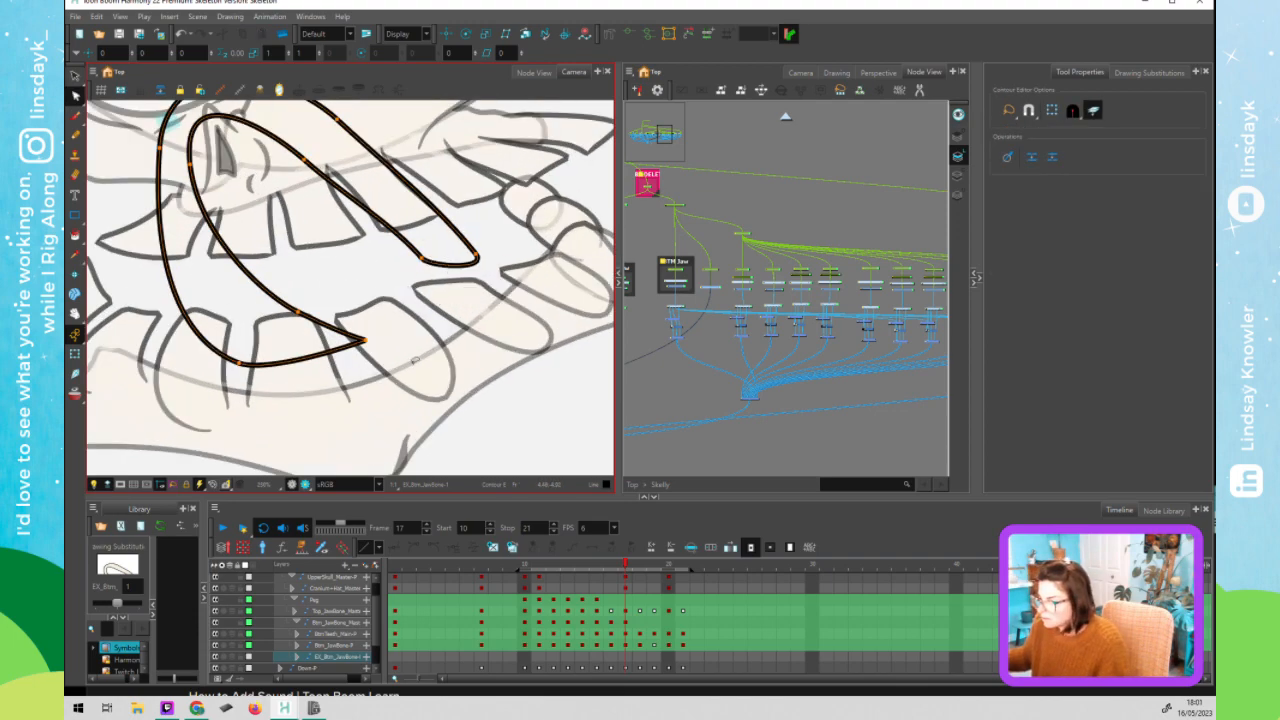
pyautogui.moveTo(399, 357)
pyautogui.mouseDown()
pyautogui.moveTo(328, 332)
pyautogui.moveTo(343, 340)
pyautogui.mouseUp()
pyautogui.moveTo(258, 372); pyautogui.dragTo(282, 383)
pyautogui.moveTo(422, 259)
pyautogui.mouseDown()
pyautogui.moveTo(440, 306)
pyautogui.moveTo(447, 297)
pyautogui.mouseUp()
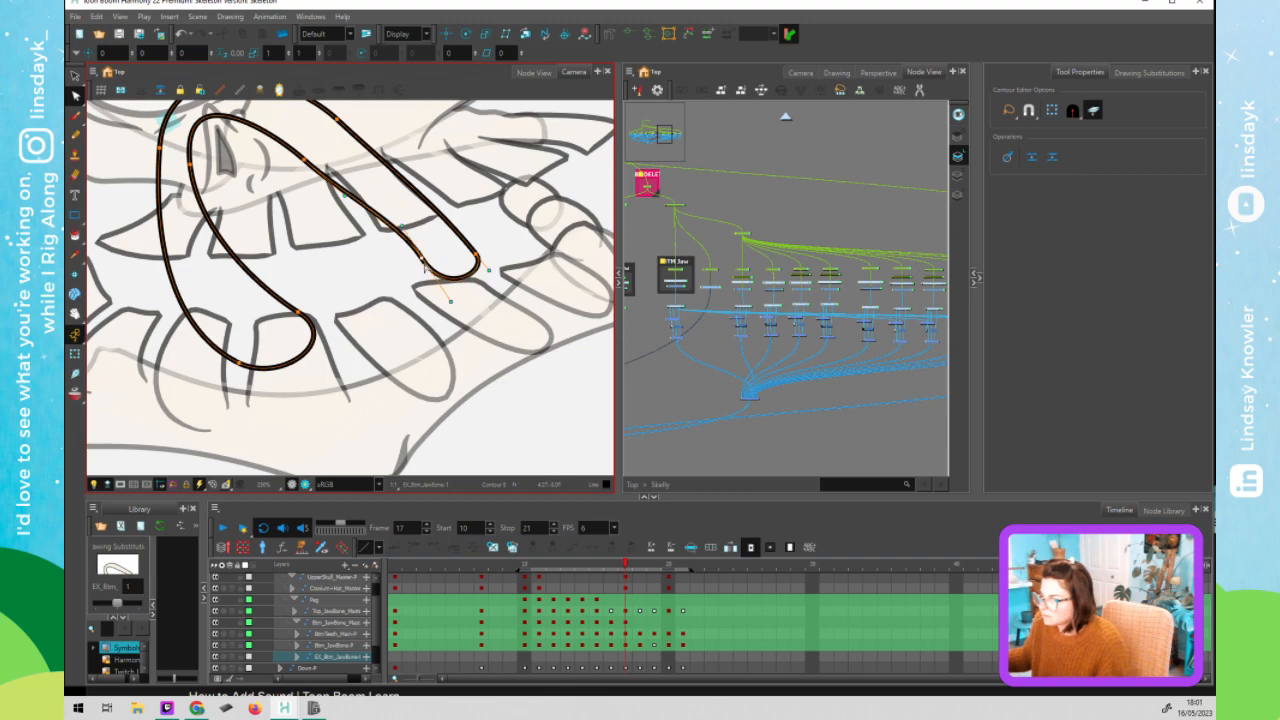
pyautogui.scroll(-5, 414, 246)
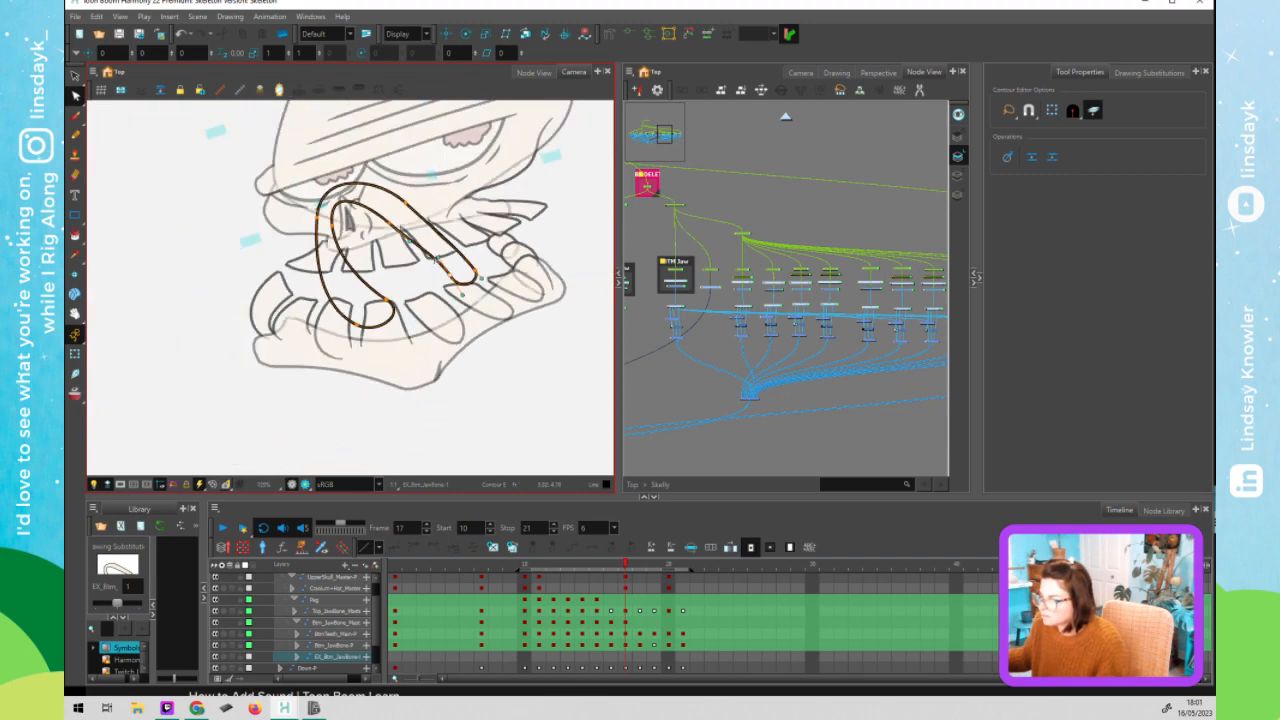
# - Fill the reshaped jaw bone outline with solid black and cut the fill out of the line art
pyautogui.press('Escape')
pyautogui.hotkey('alt', 'i')
pyautogui.click(450, 256)
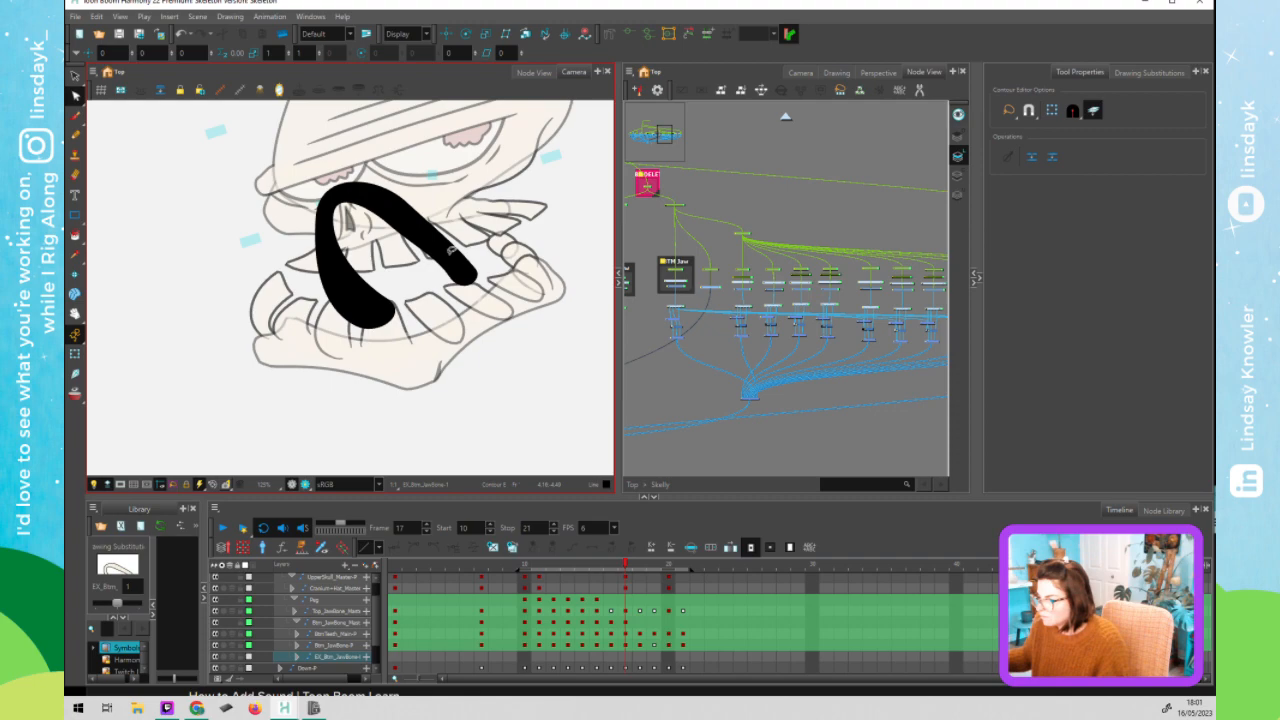
pyautogui.hotkey('alt', 's')
pyautogui.click(450, 259)
pyautogui.hotkey('ctrl', 'x')
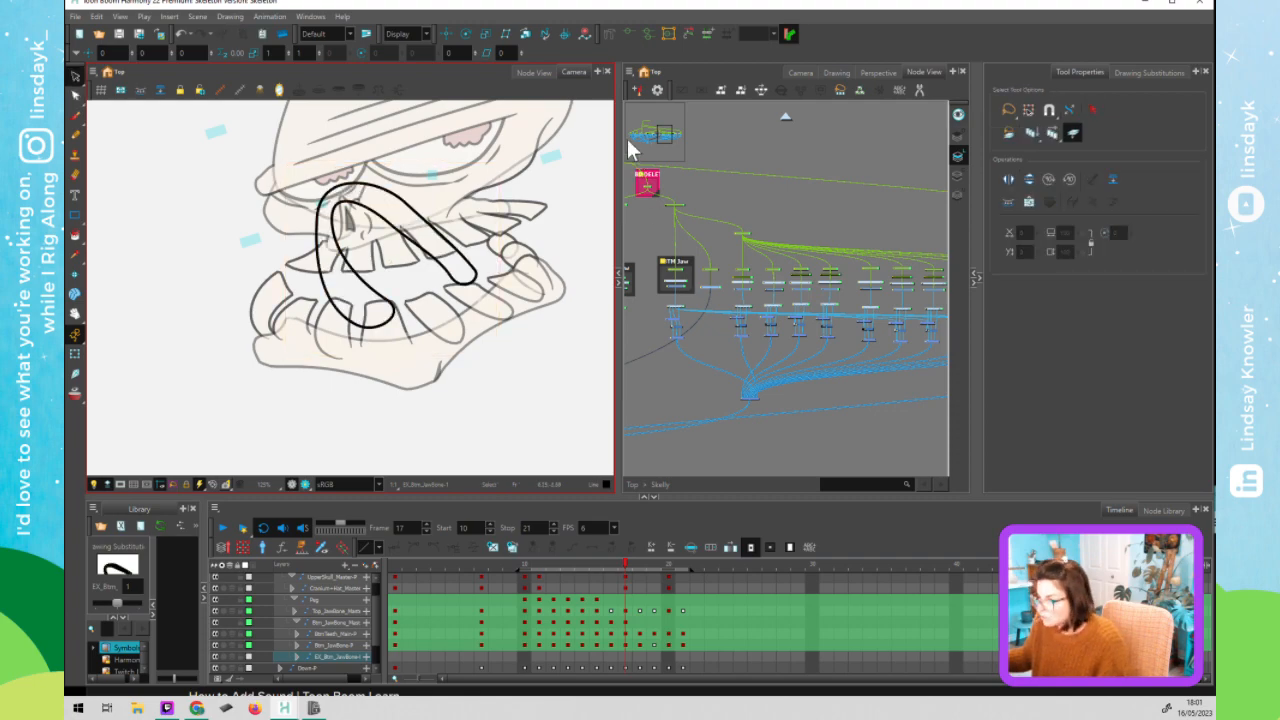
# - Delete the old loop from the extra jaw bone's colour art and paste the black fill in its place
pyautogui.click(958, 175)
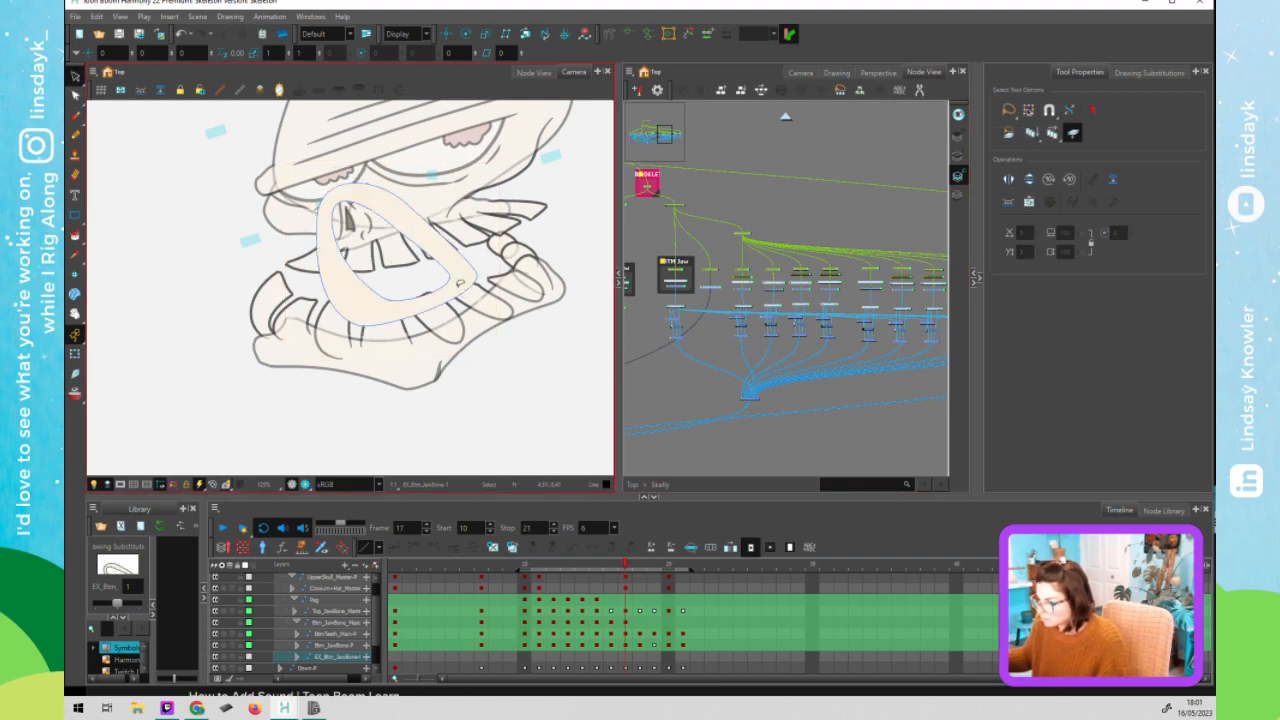
pyautogui.press('Delete')
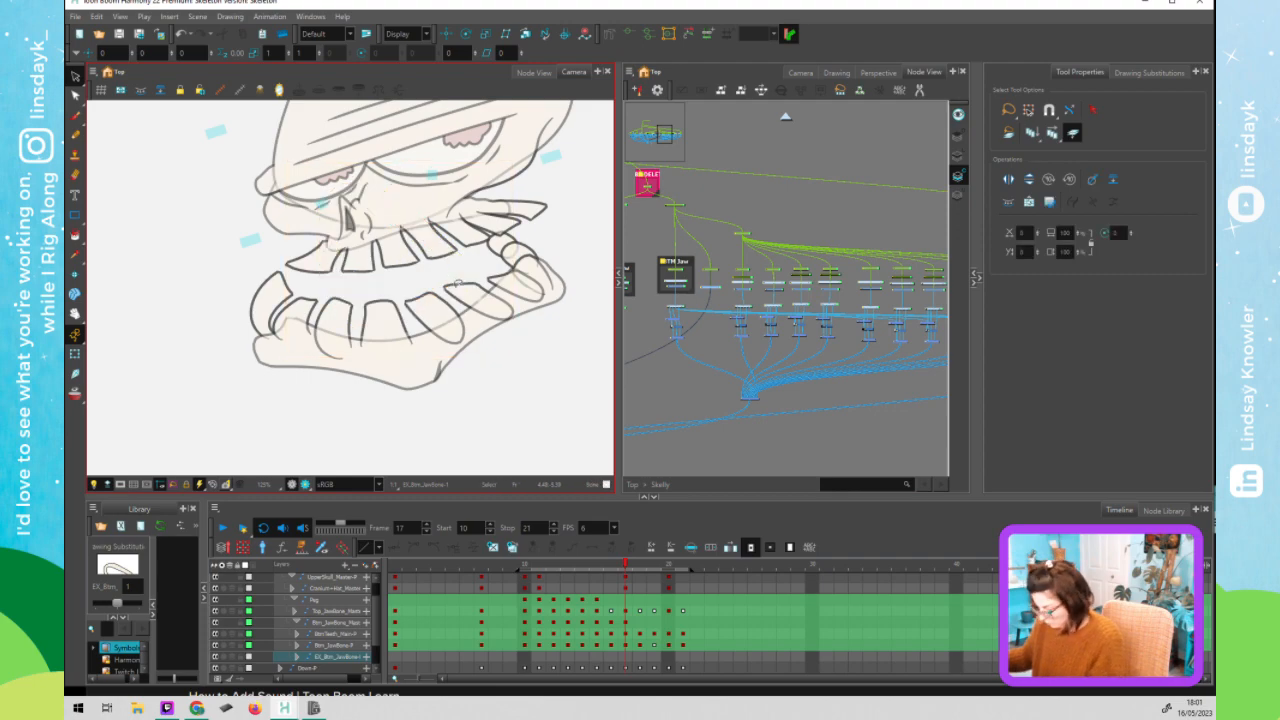
pyautogui.hotkey('ctrl', 'z')
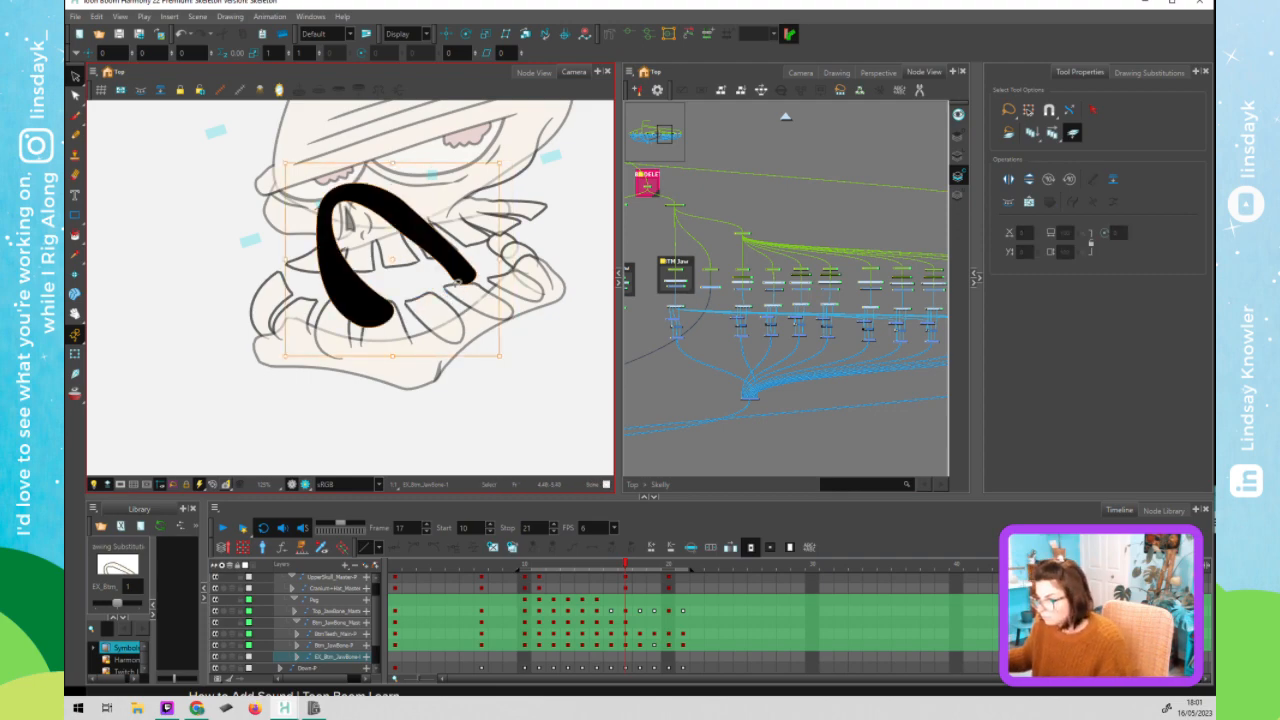
pyautogui.click(475, 360)
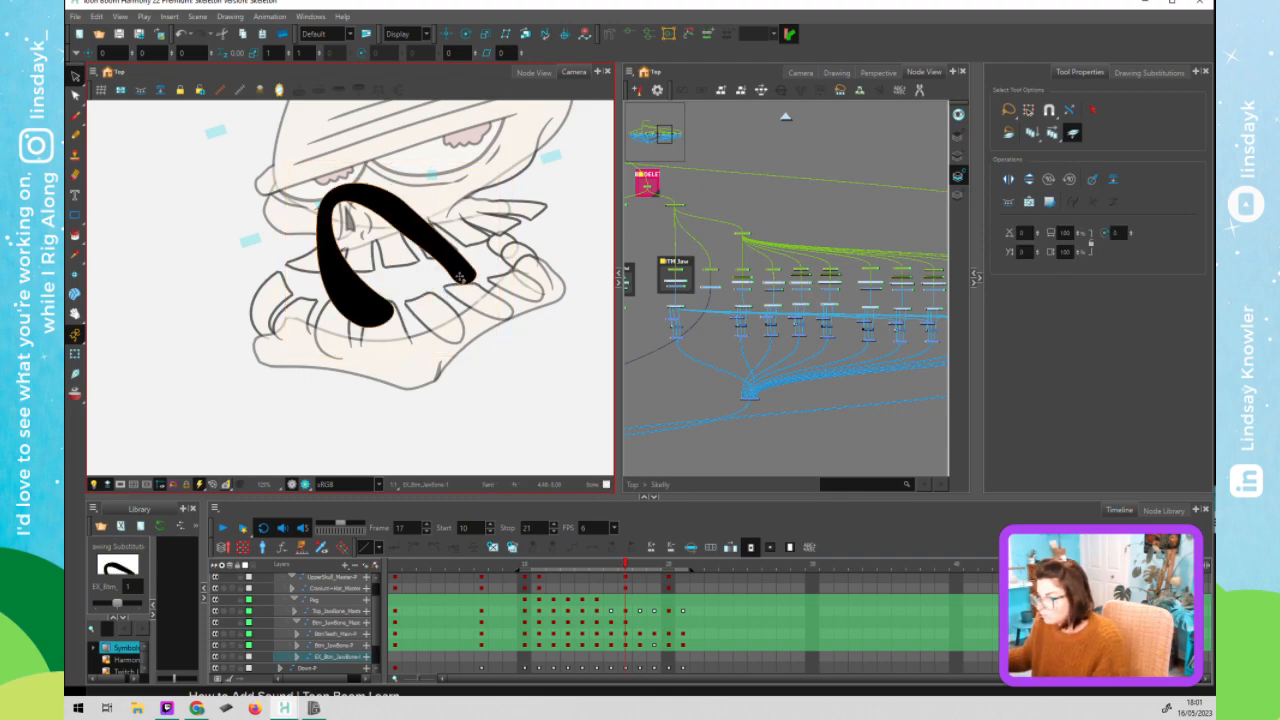
pyautogui.hotkey('shift', 't')
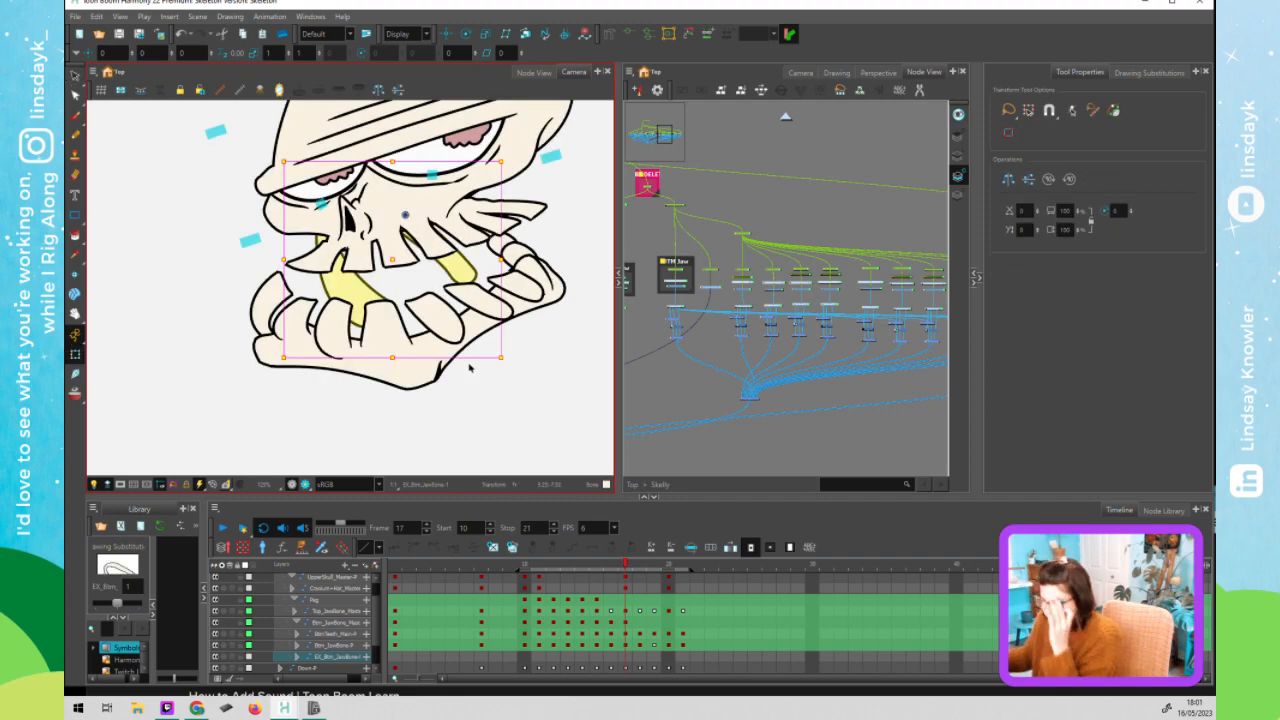
# - Move the extra jaw bone out beside the skull to see its full shape, and undo the move
pyautogui.scroll(-2, 492, 340)
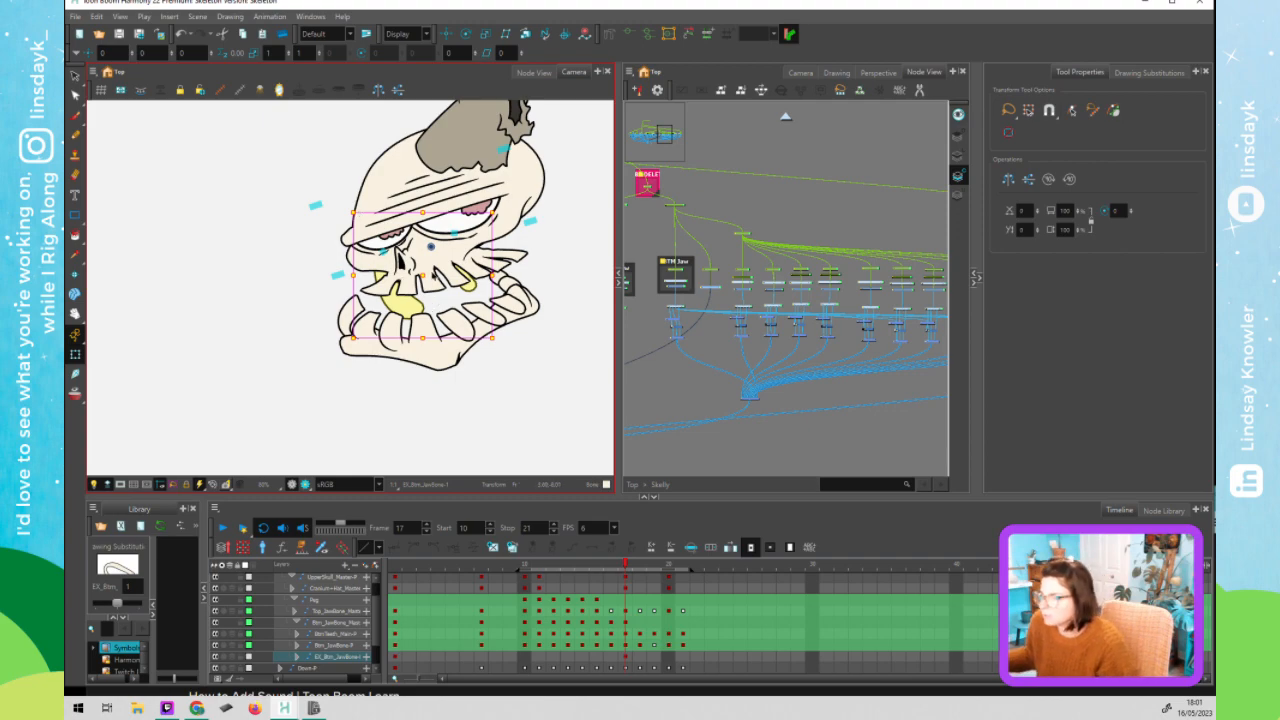
pyautogui.moveTo(425, 277); pyautogui.dragTo(275, 282)
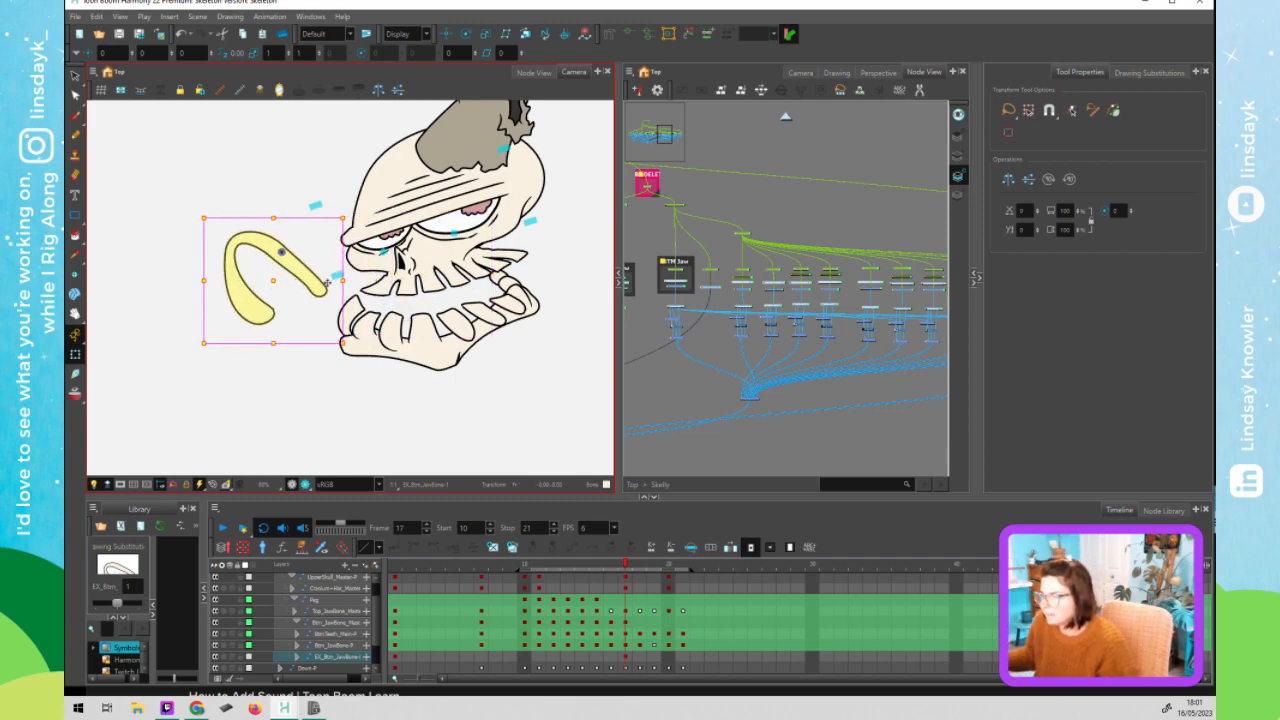
pyautogui.hotkey('ctrl', 'z')
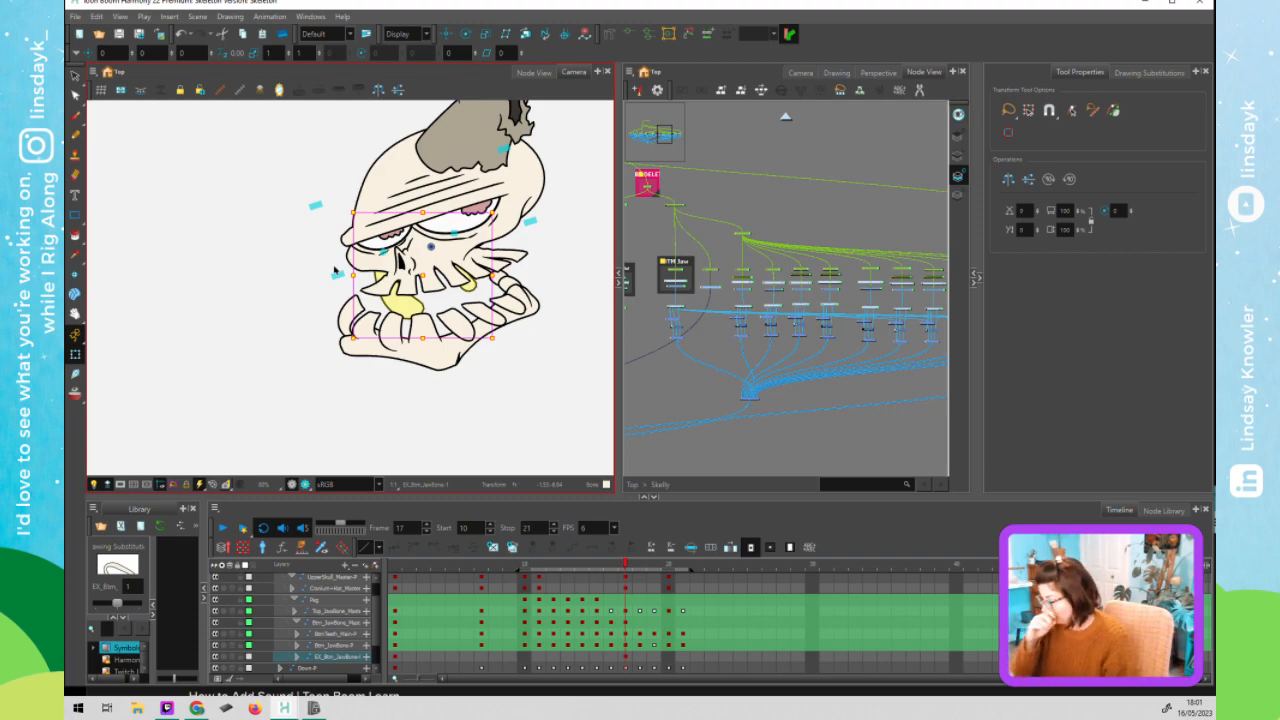
# - Check the extra jaw bone against the jaws and teeth in the mouth poses on frames 16 to 20
pyautogui.click(626, 569)
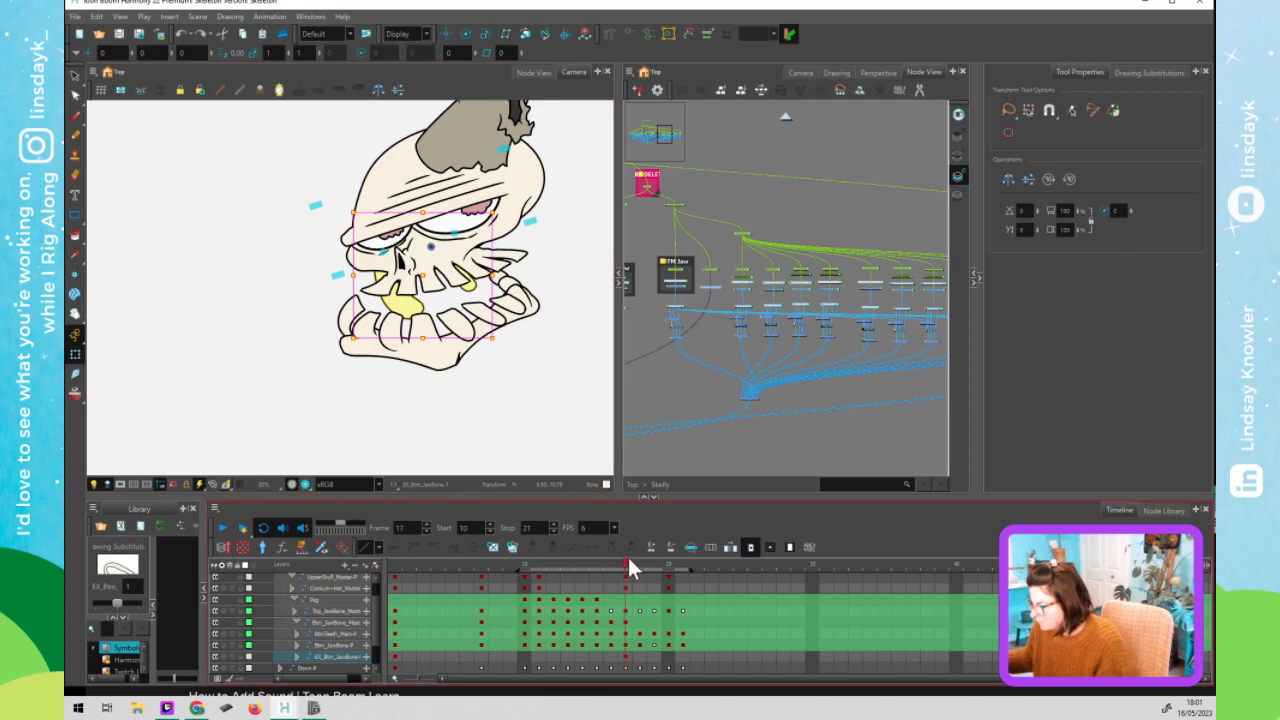
pyautogui.click(612, 570)
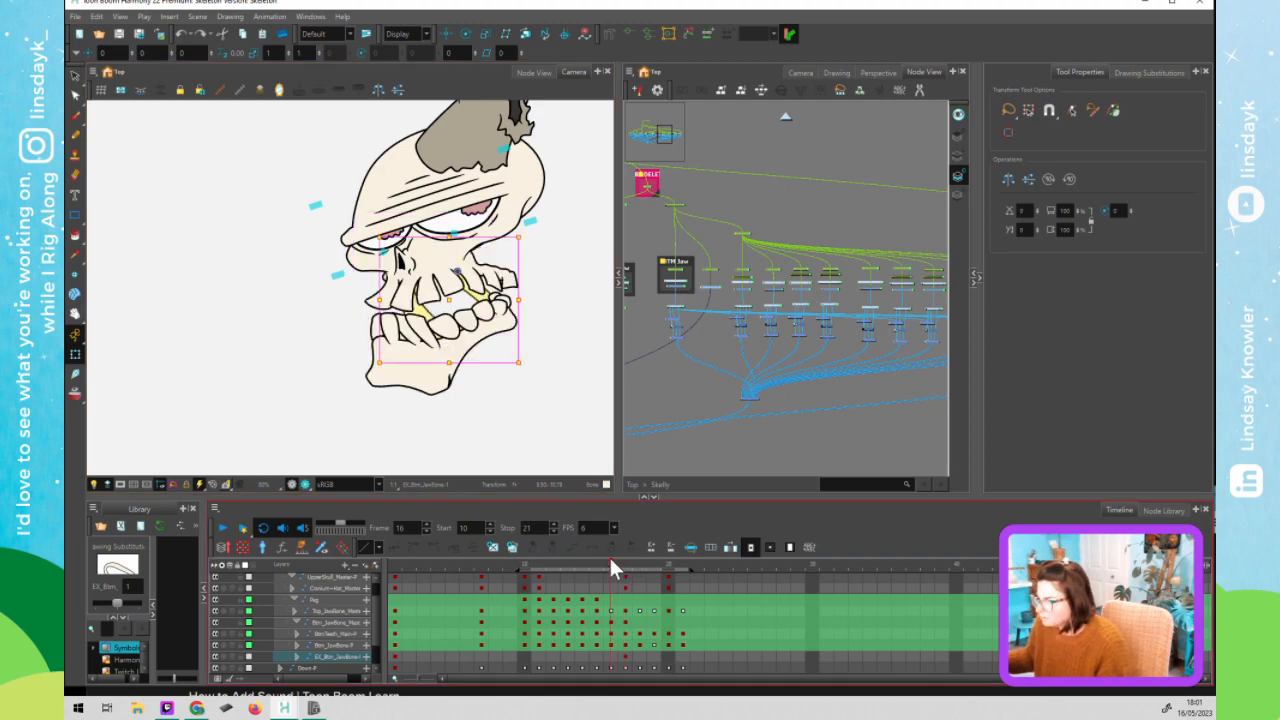
pyautogui.click(489, 327)
pyautogui.click(613, 570)
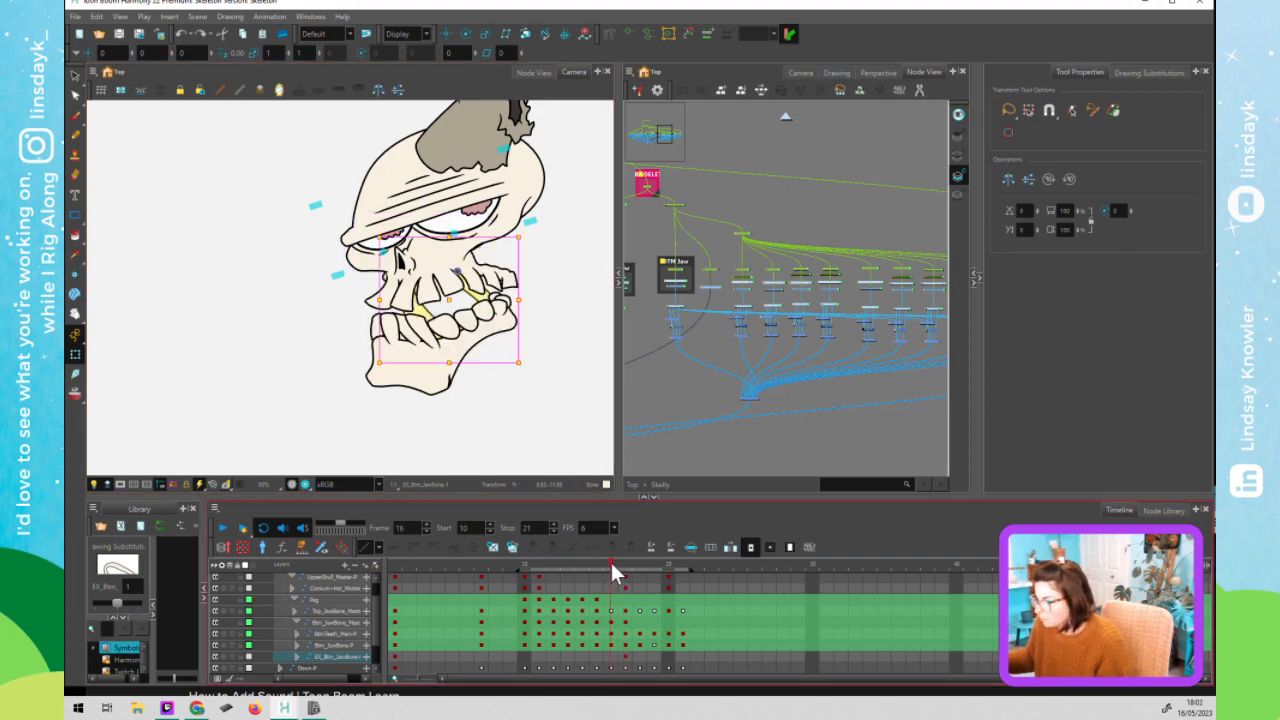
pyautogui.press('.')
pyautogui.click(622, 566)
pyautogui.click(639, 564)
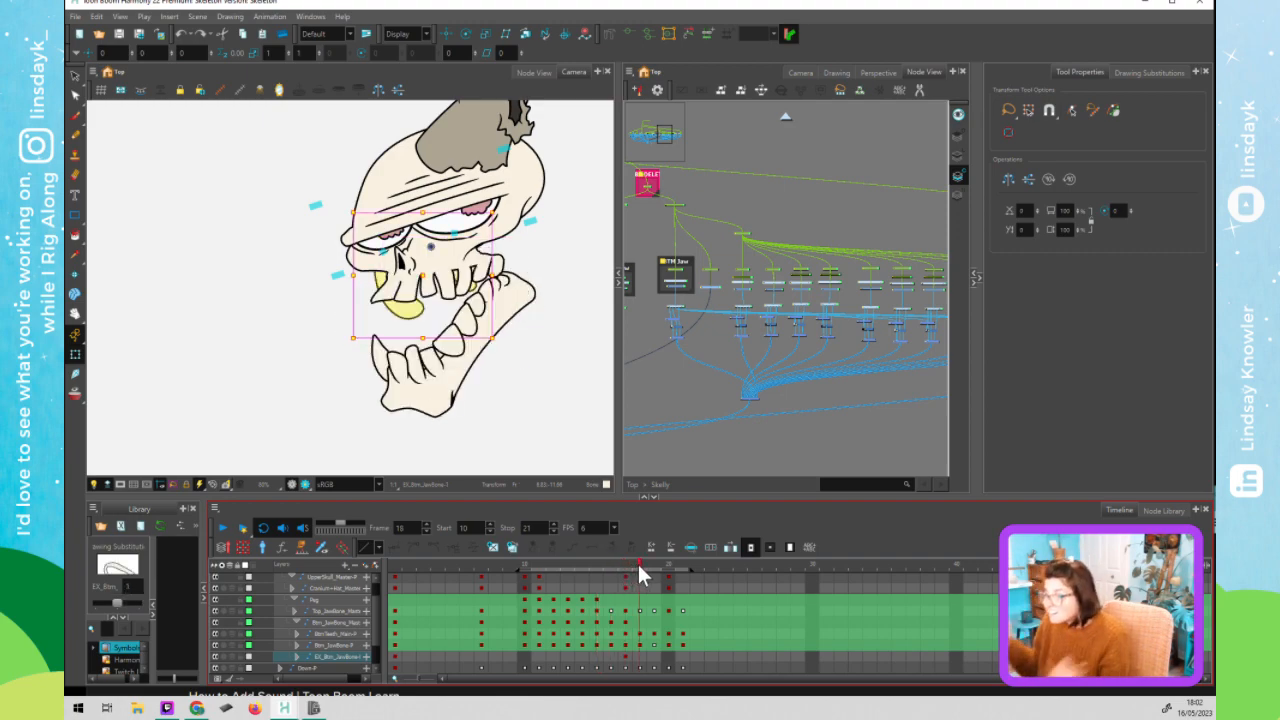
pyautogui.click(654, 562)
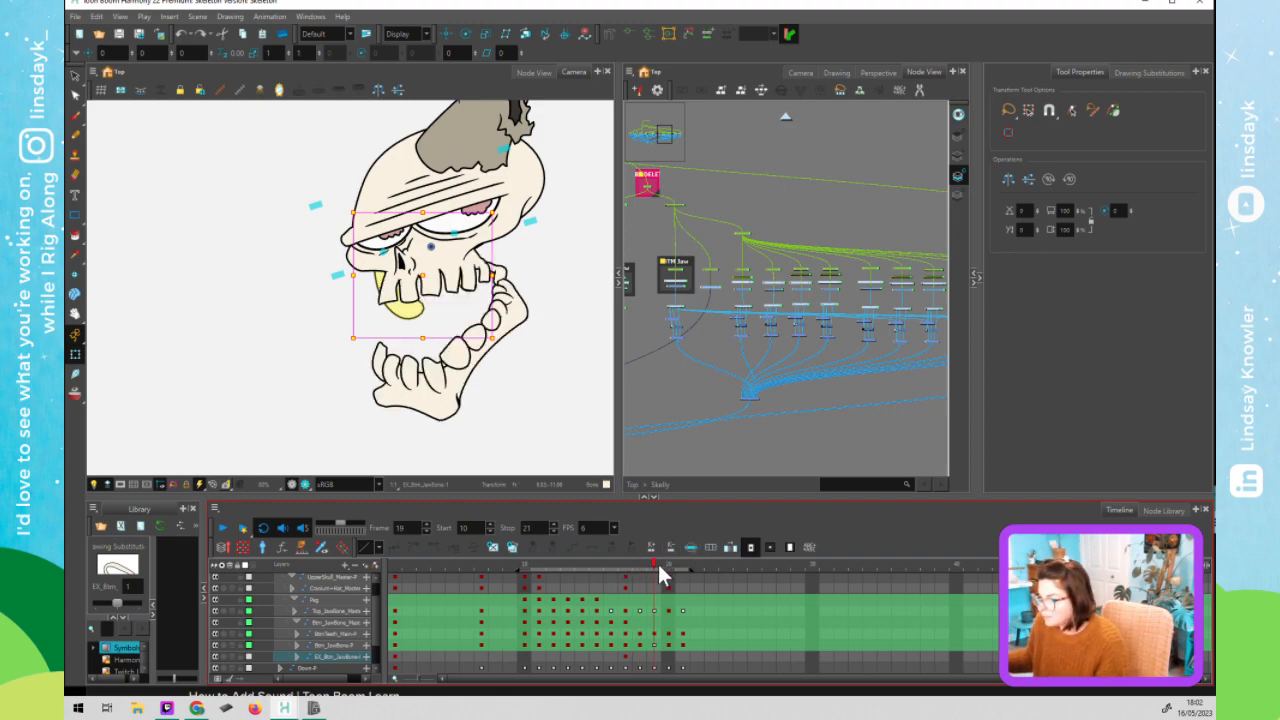
pyautogui.click(665, 562)
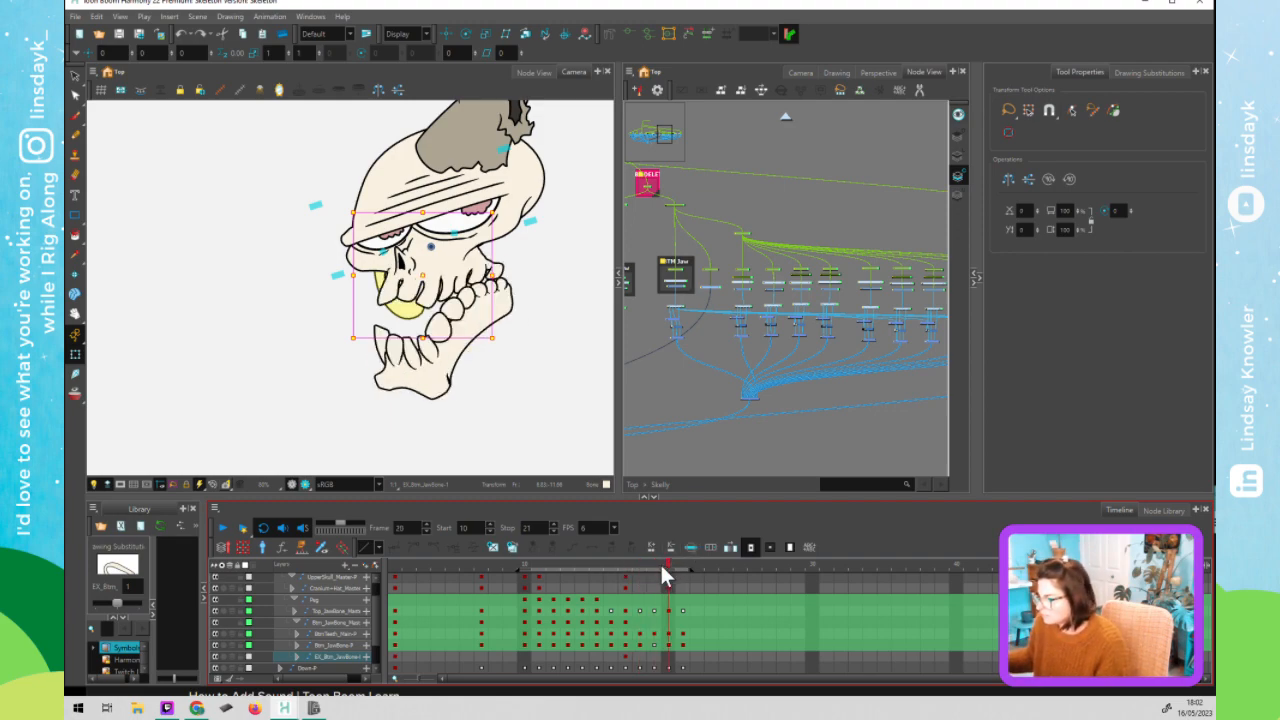
pyautogui.click(660, 566)
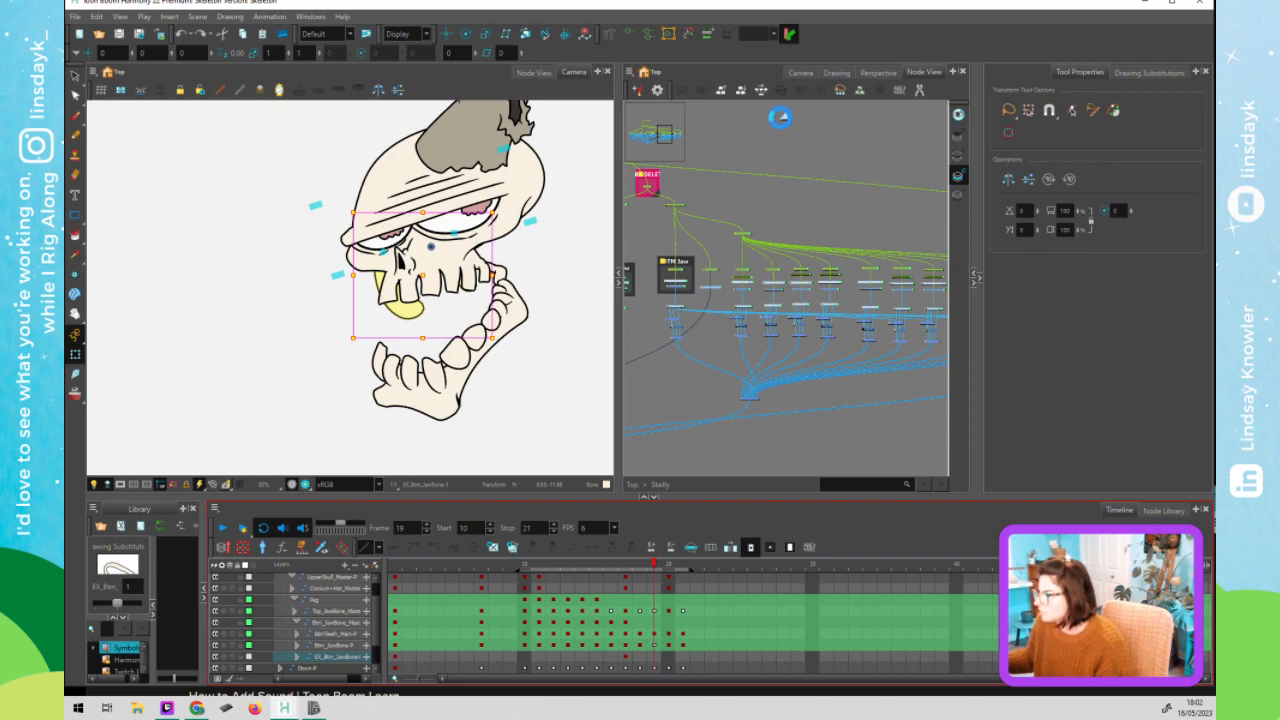
# - Open the Bottom Jaw backdrop's notes at the top level and show the reference artwork on frame 21
pyautogui.click(787, 117)
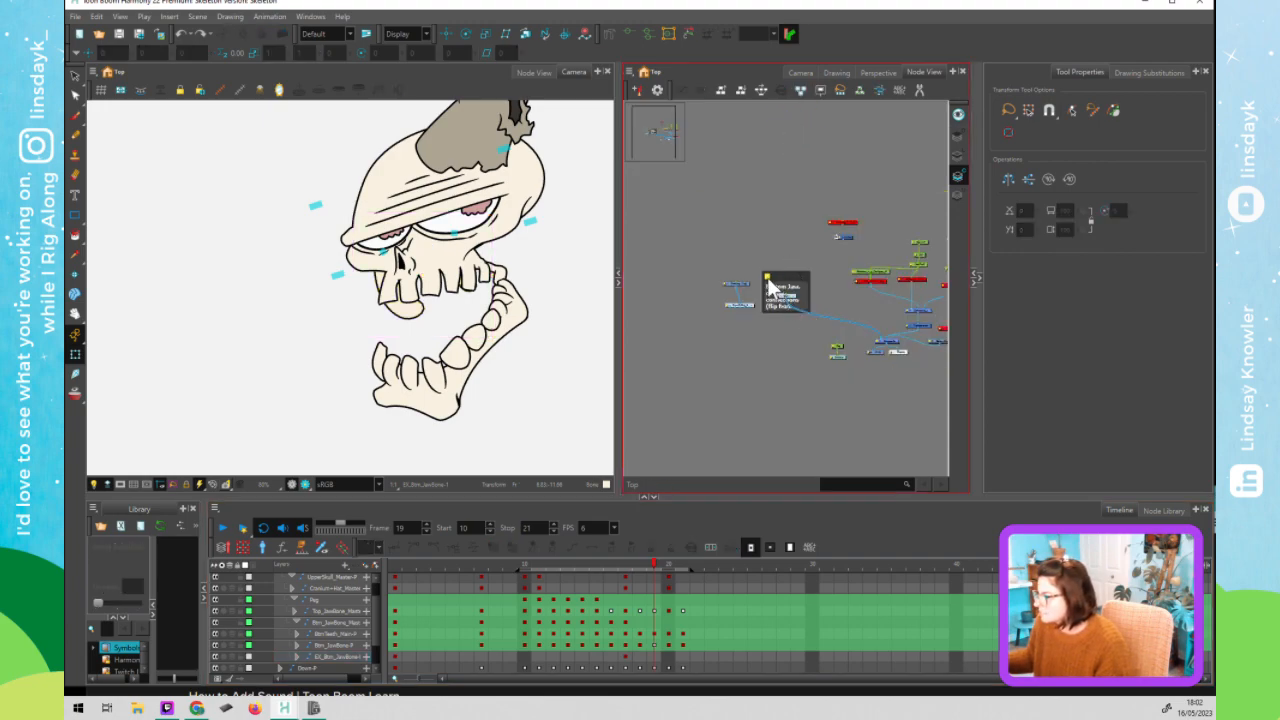
pyautogui.doubleClick(768, 288)
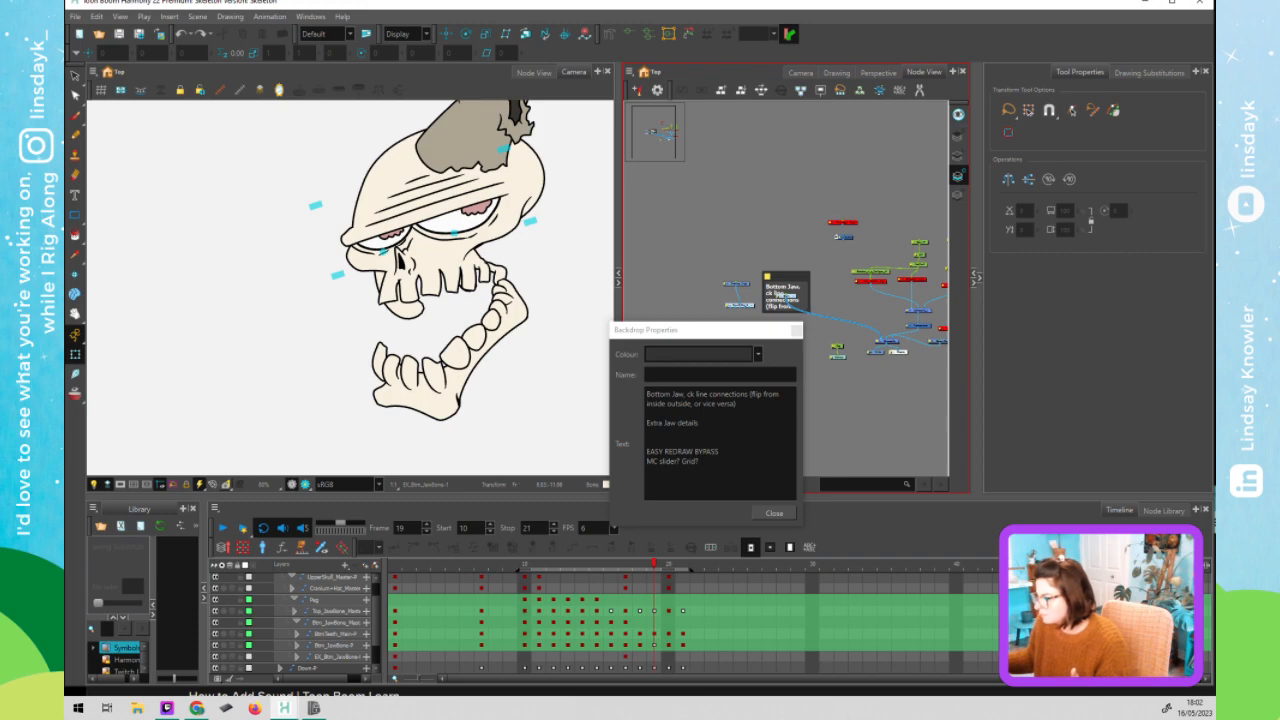
pyautogui.click(682, 565)
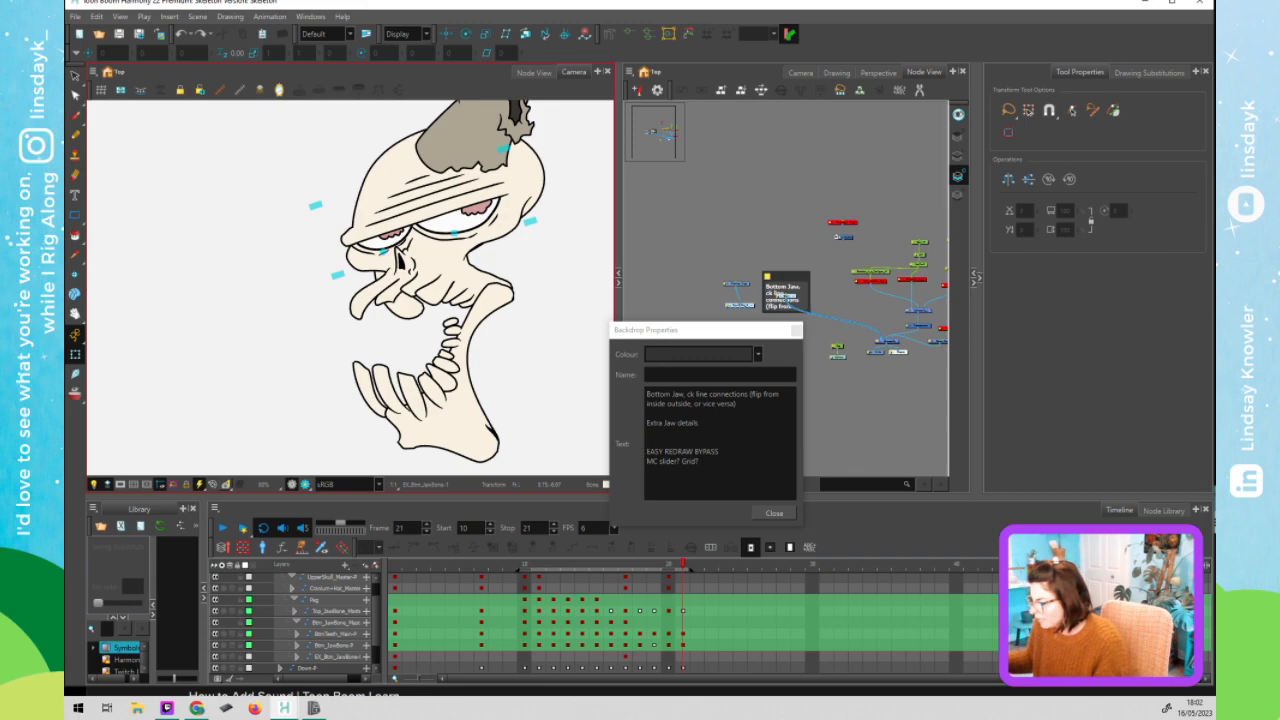
pyautogui.moveTo(673, 562)
pyautogui.mouseDown()
pyautogui.moveTo(591, 567)
pyautogui.moveTo(683, 570)
pyautogui.mouseUp()
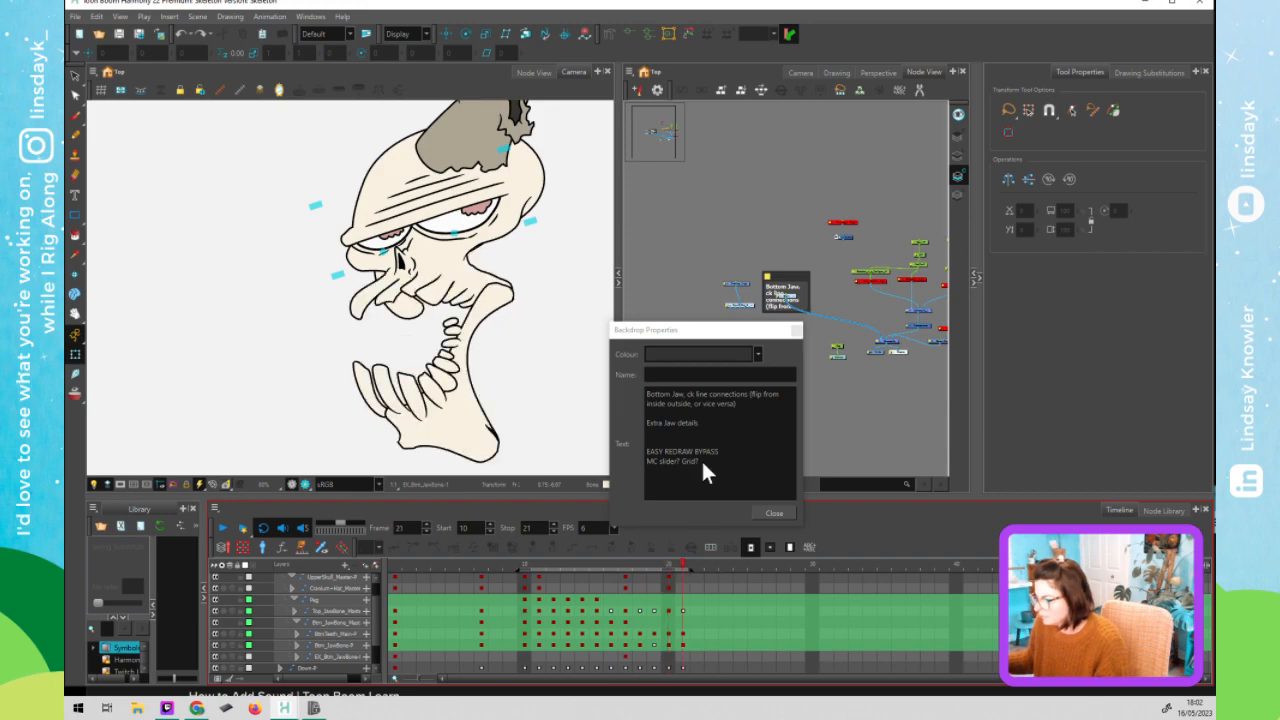
pyautogui.click(880, 279)
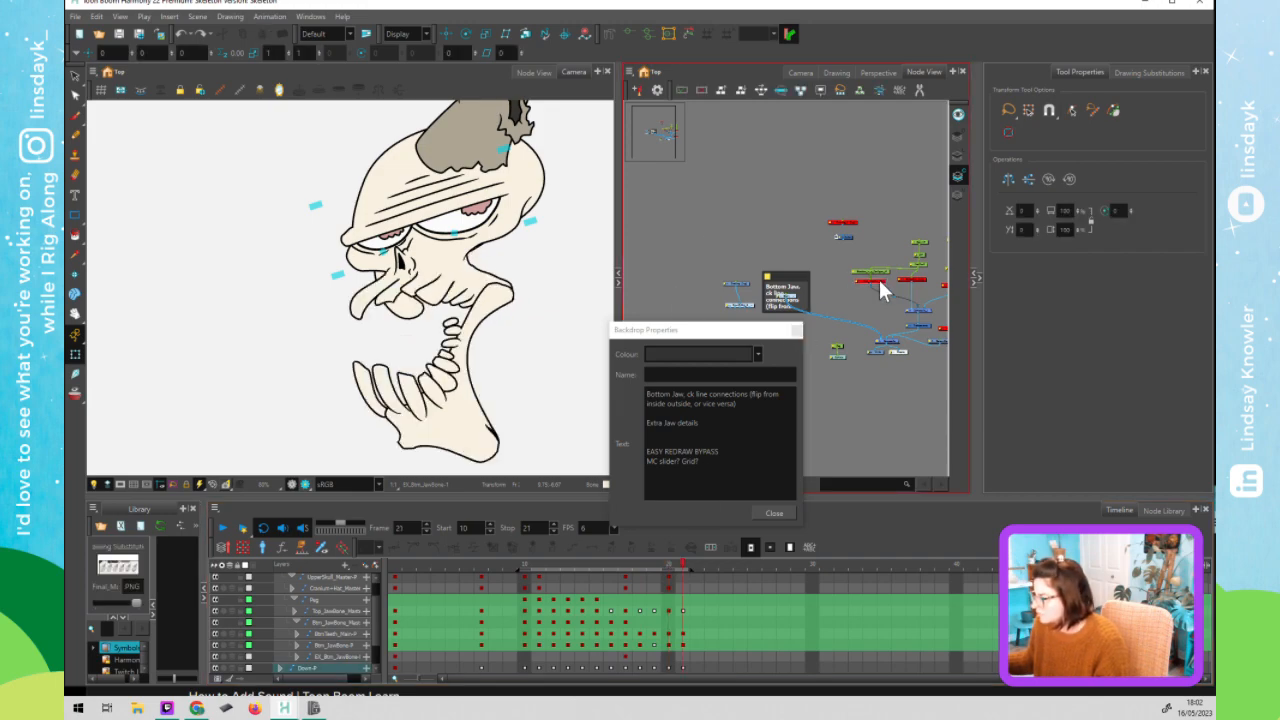
pyautogui.click(519, 319)
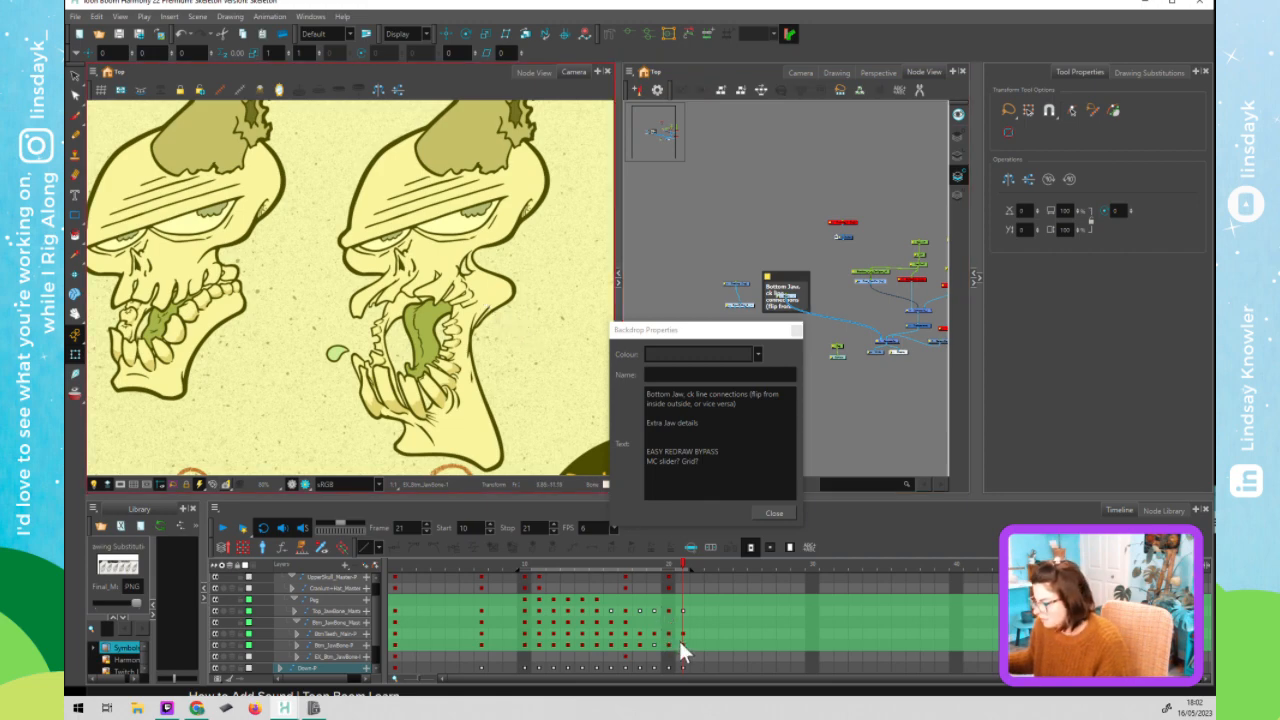
pyautogui.click(680, 568)
# - Add the notes "Seamless on last image" and "add tongue" beneath "Extra Jaw details" in the backdrop text
pyautogui.click(700, 423)
pyautogui.press('Return')
pyautogui.write('S')
pyautogui.write('eamn')
pyautogui.write('ess on las')
pyautogui.write('t image')
pyautogui.press('Return')
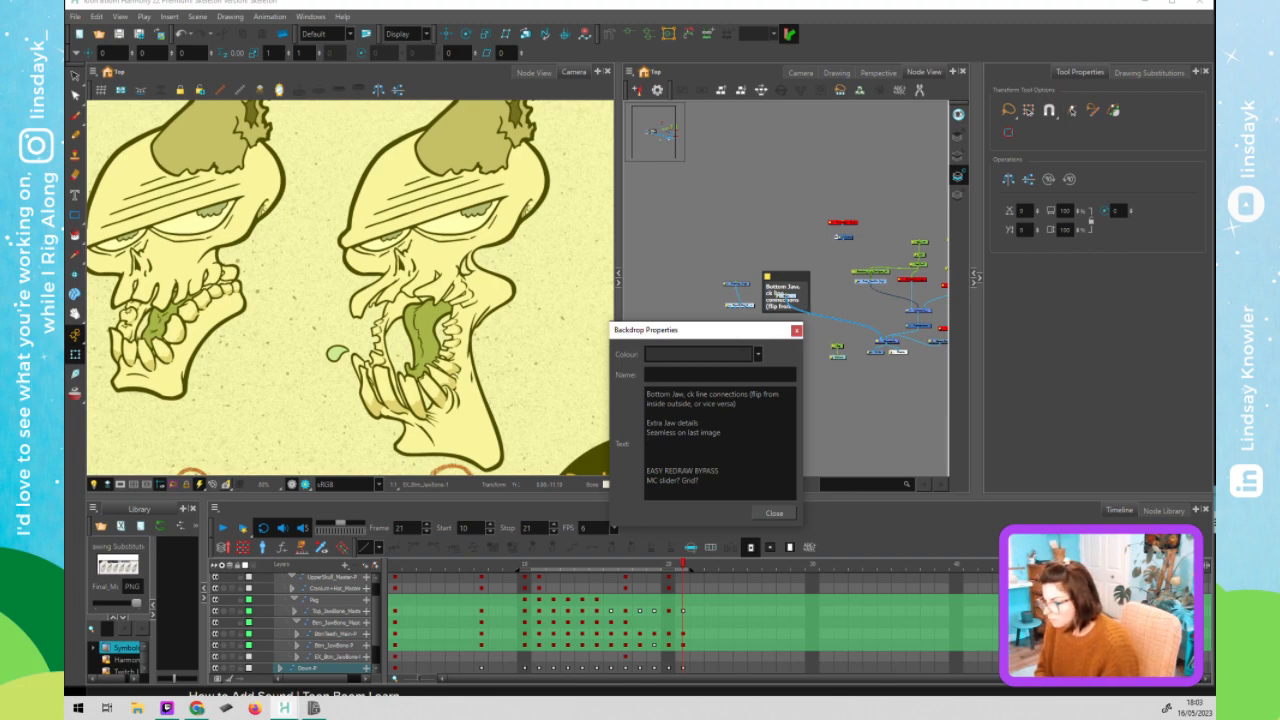
pyautogui.write('add')
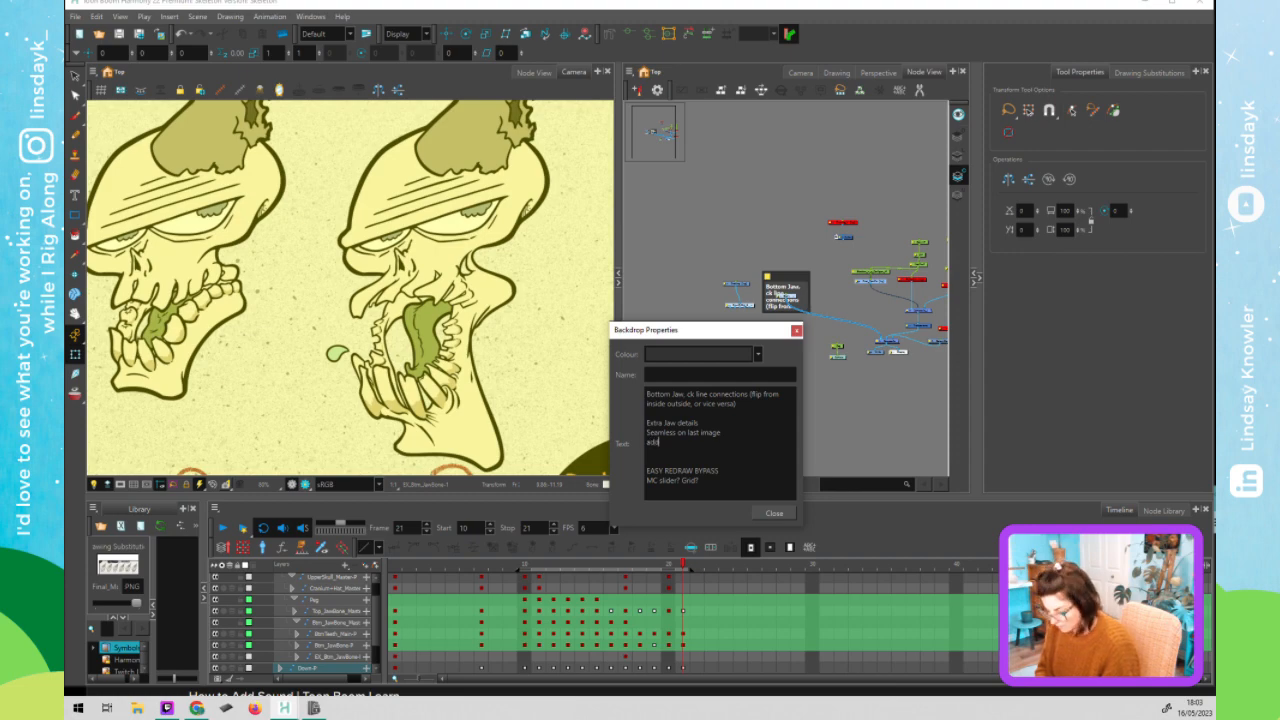
pyautogui.write(' tongue')
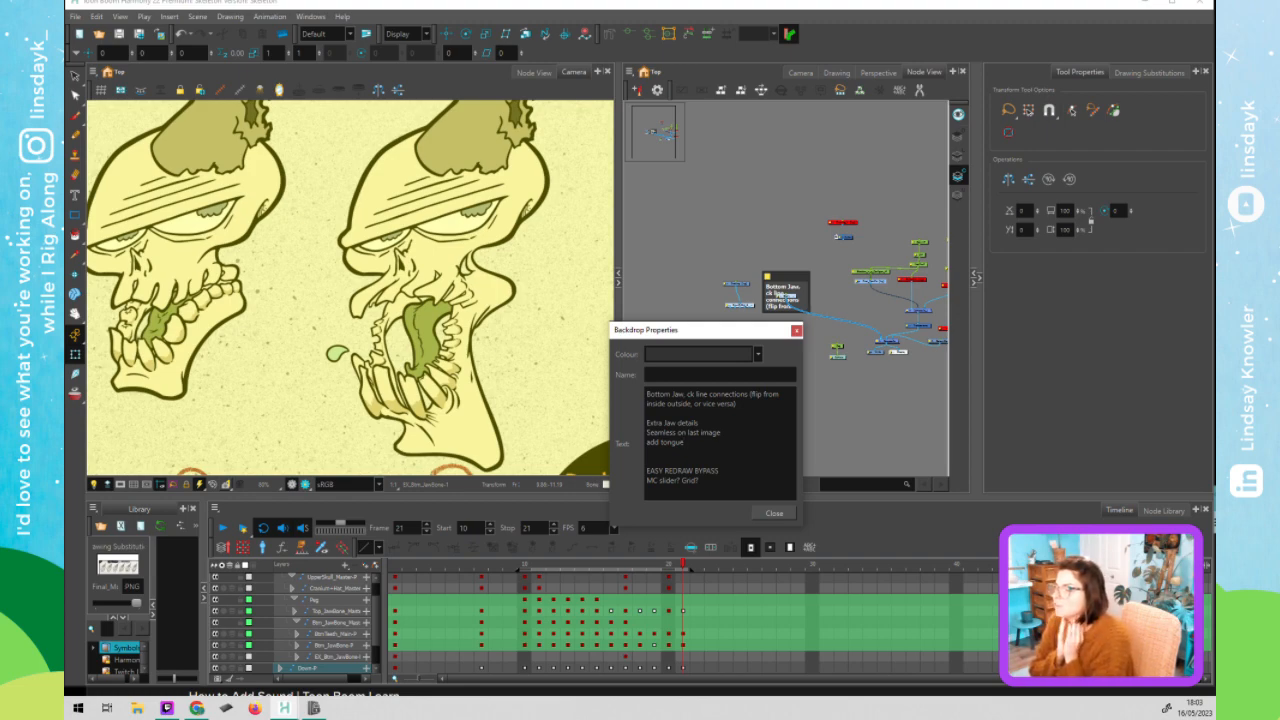
# - Add the note "Add new back jaw deformer + dawing swaps for back most teeth" below the tongue note and close the backdrop properties
pyautogui.press('Return')
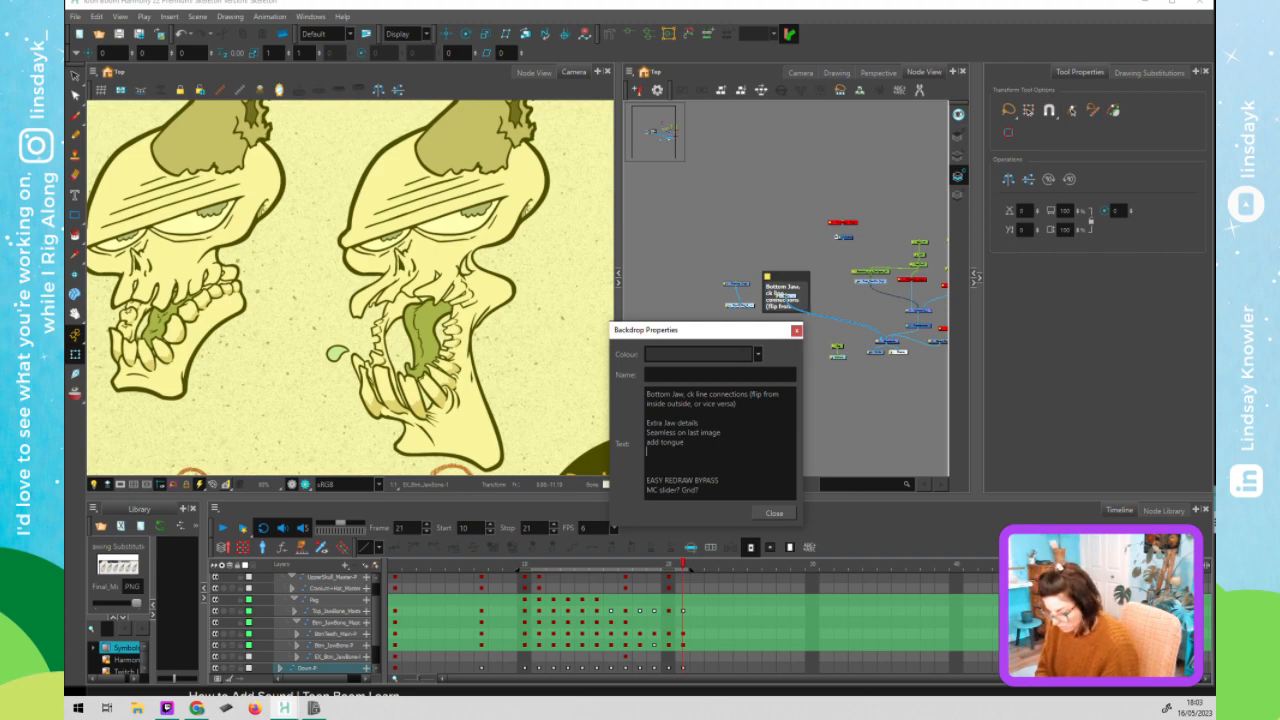
pyautogui.write('Add rie')
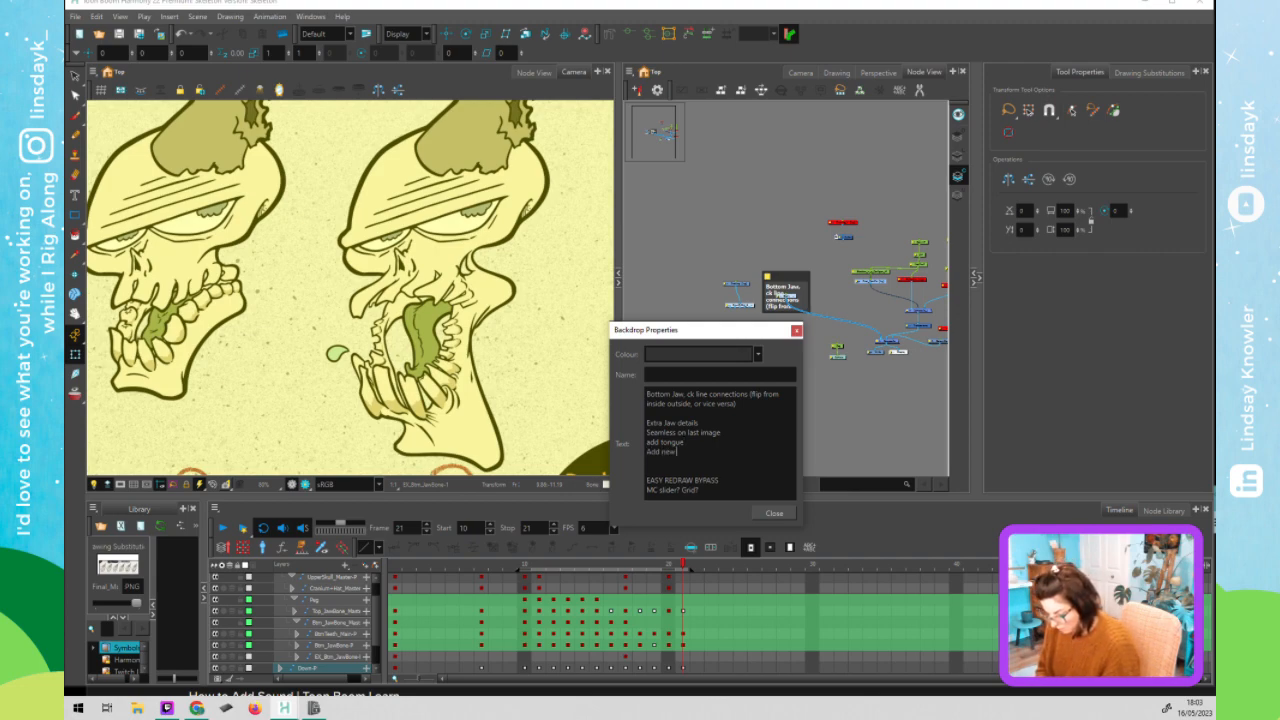
pyautogui.write('w back')
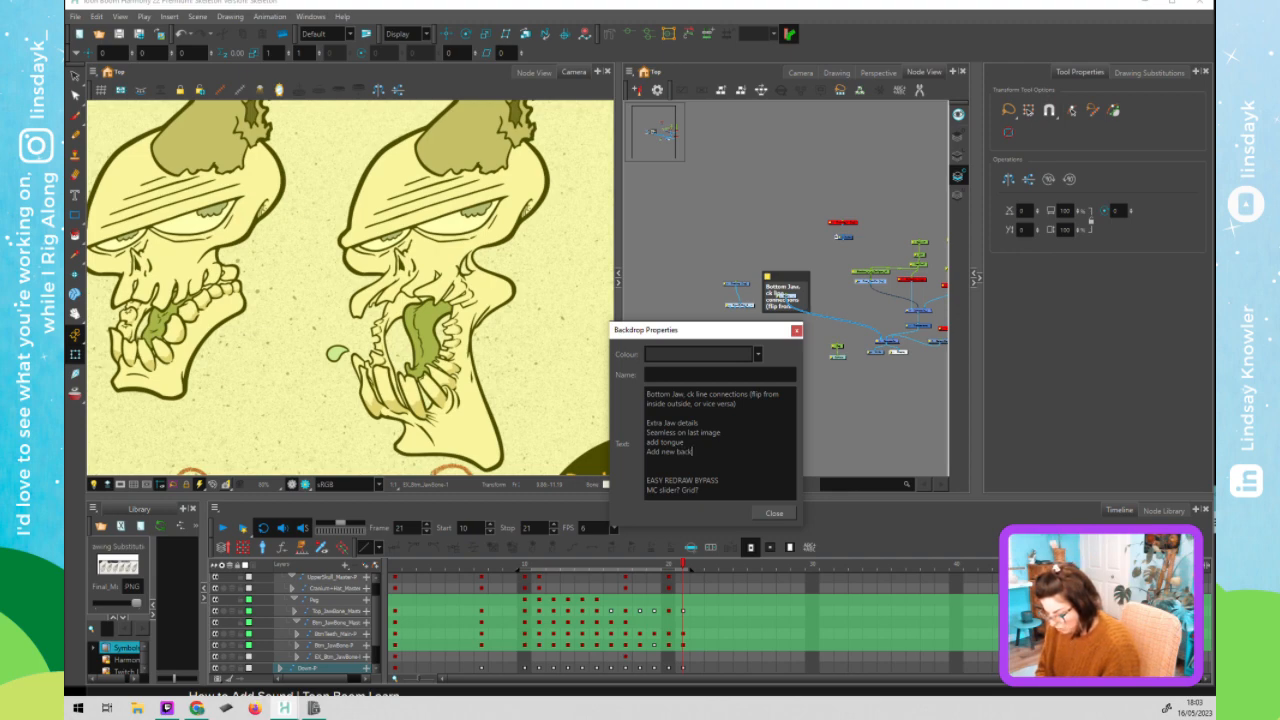
pyautogui.write(' jaw ')
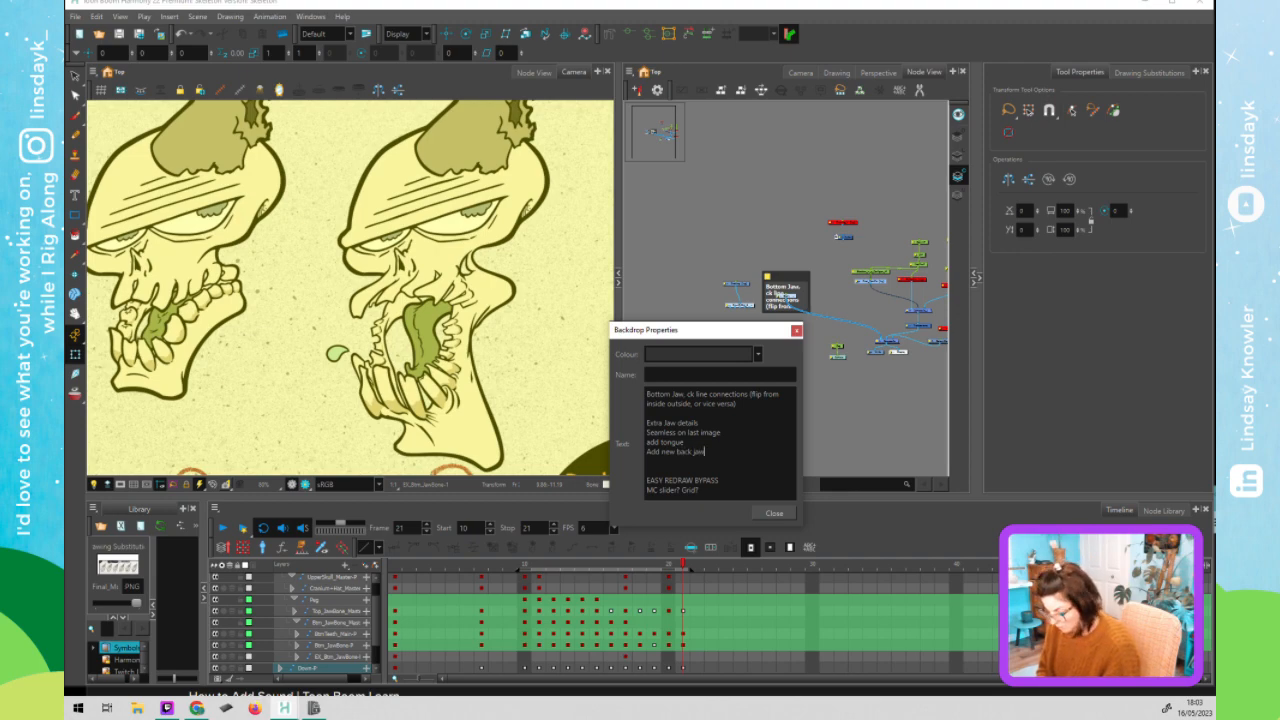
pyautogui.write('deform')
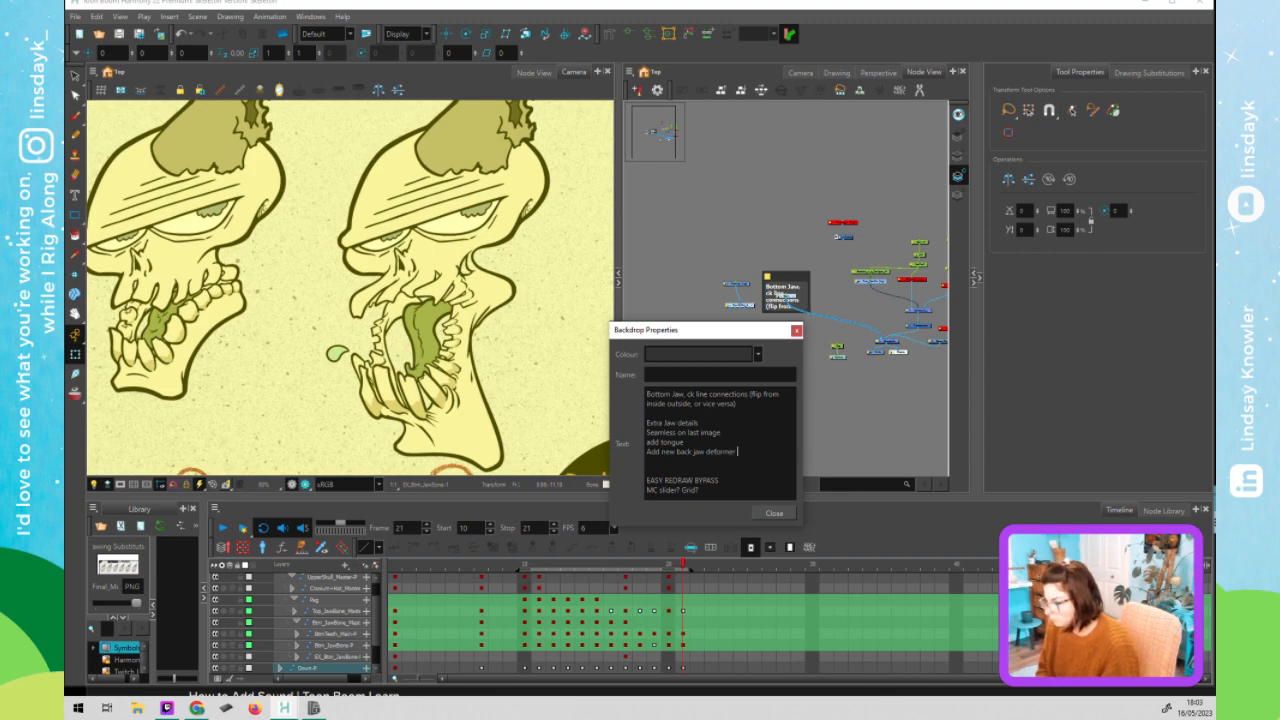
pyautogui.write('er ')
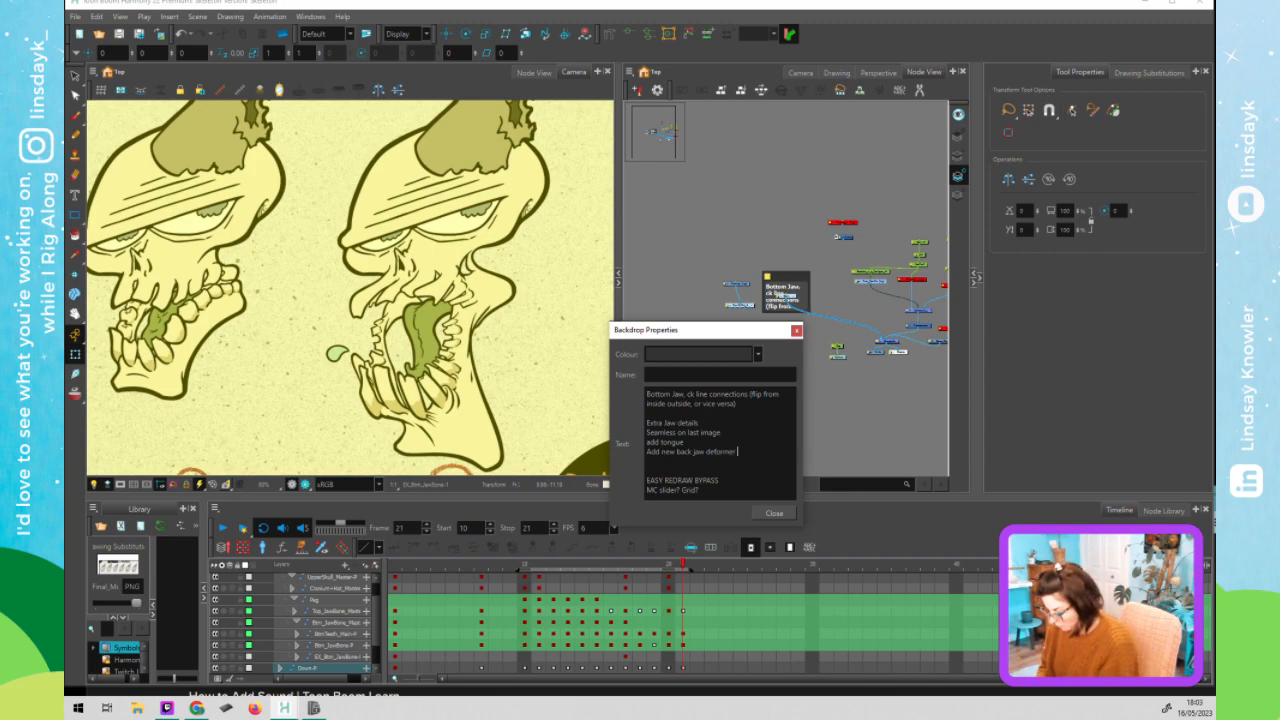
pyautogui.write('+')
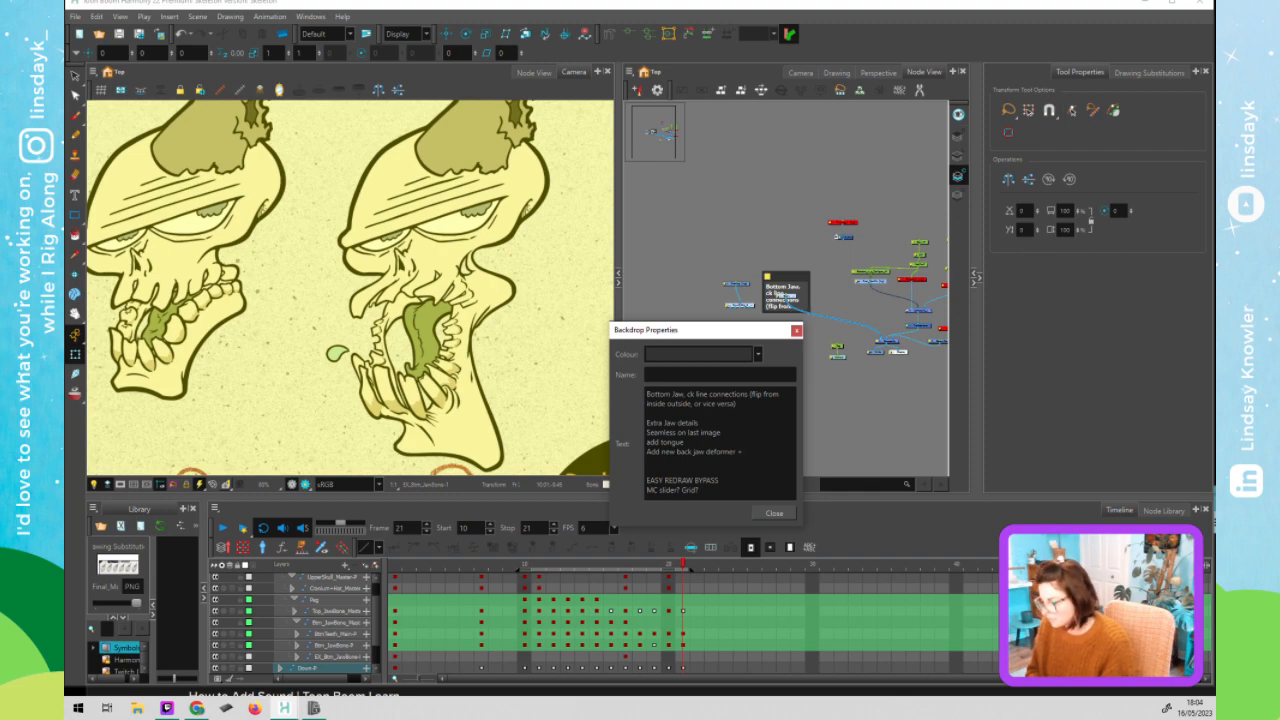
pyautogui.write('awing ')
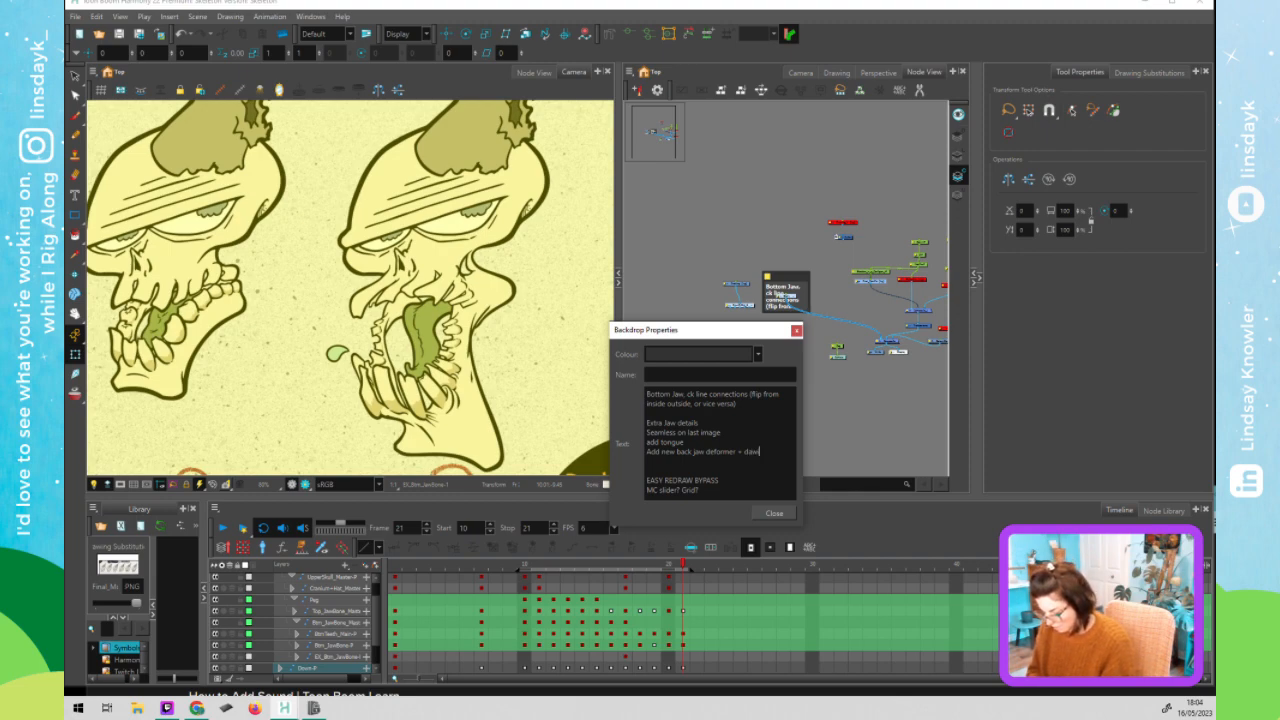
pyautogui.write('swaps')
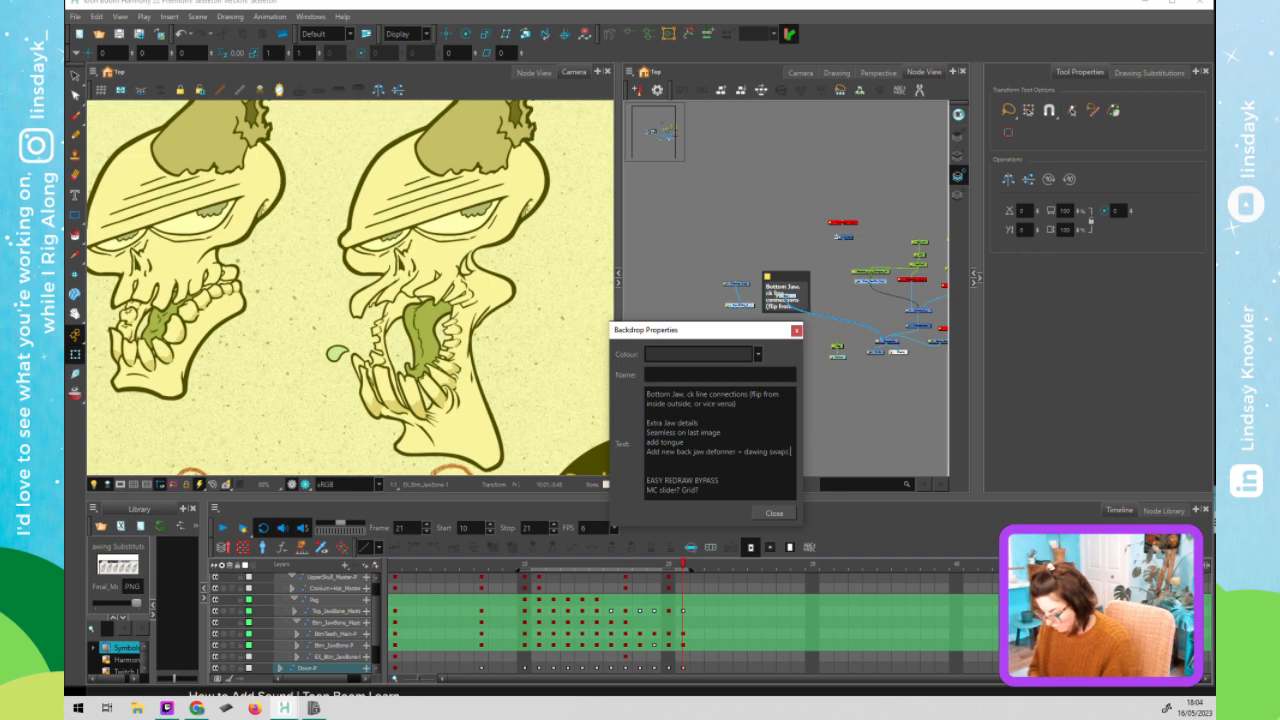
pyautogui.write(' for back')
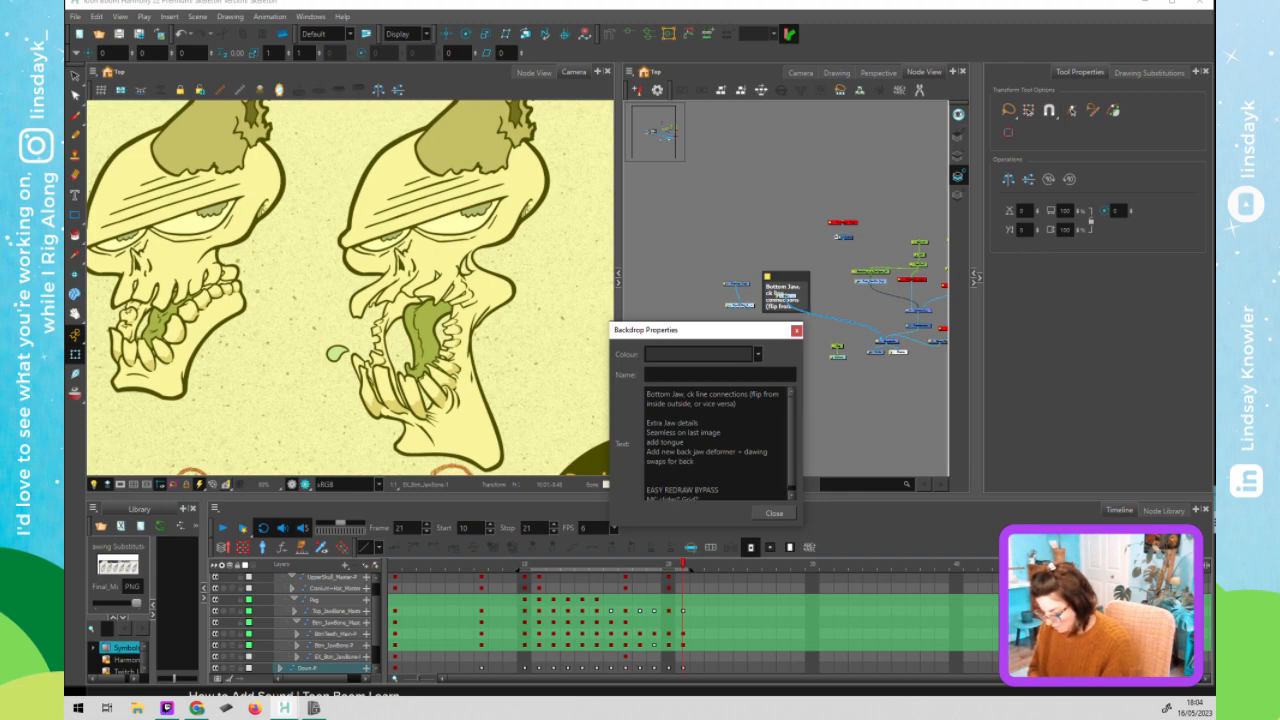
pyautogui.write(' most teeth')
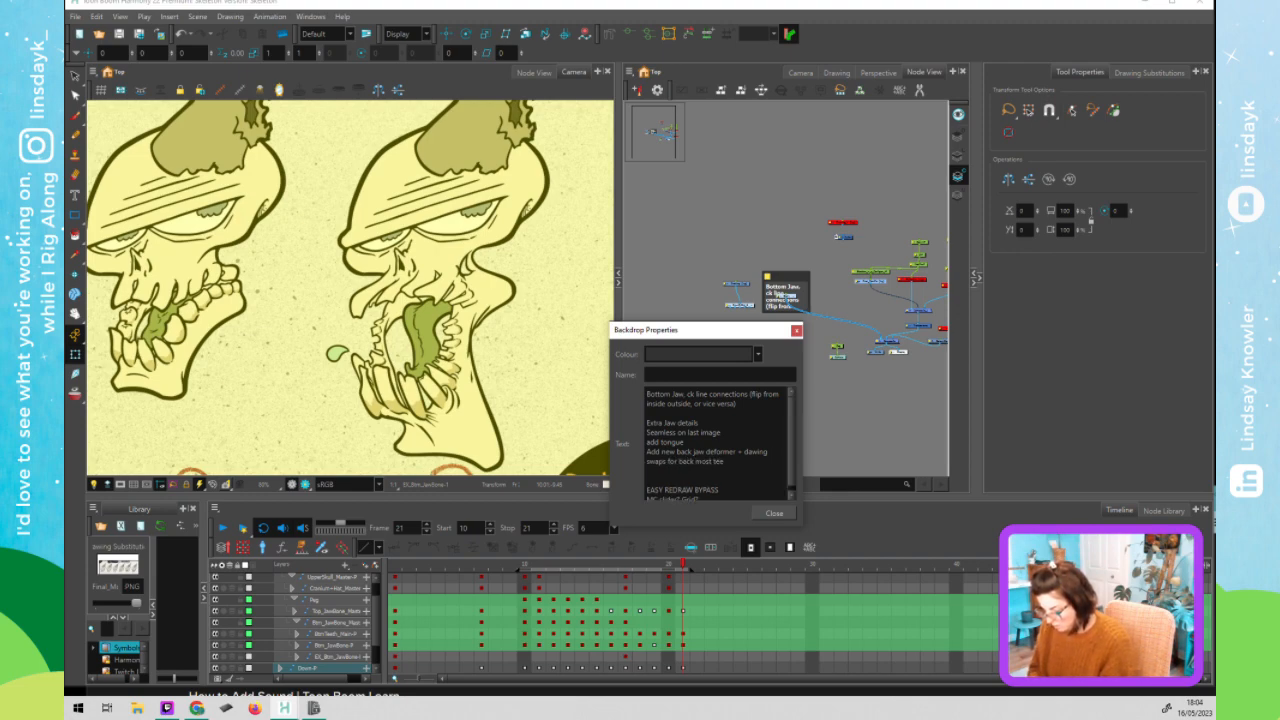
pyautogui.click(776, 512)
# - Clear the extra bottom jaw bone's drawing from frame 21
pyautogui.click(542, 336)
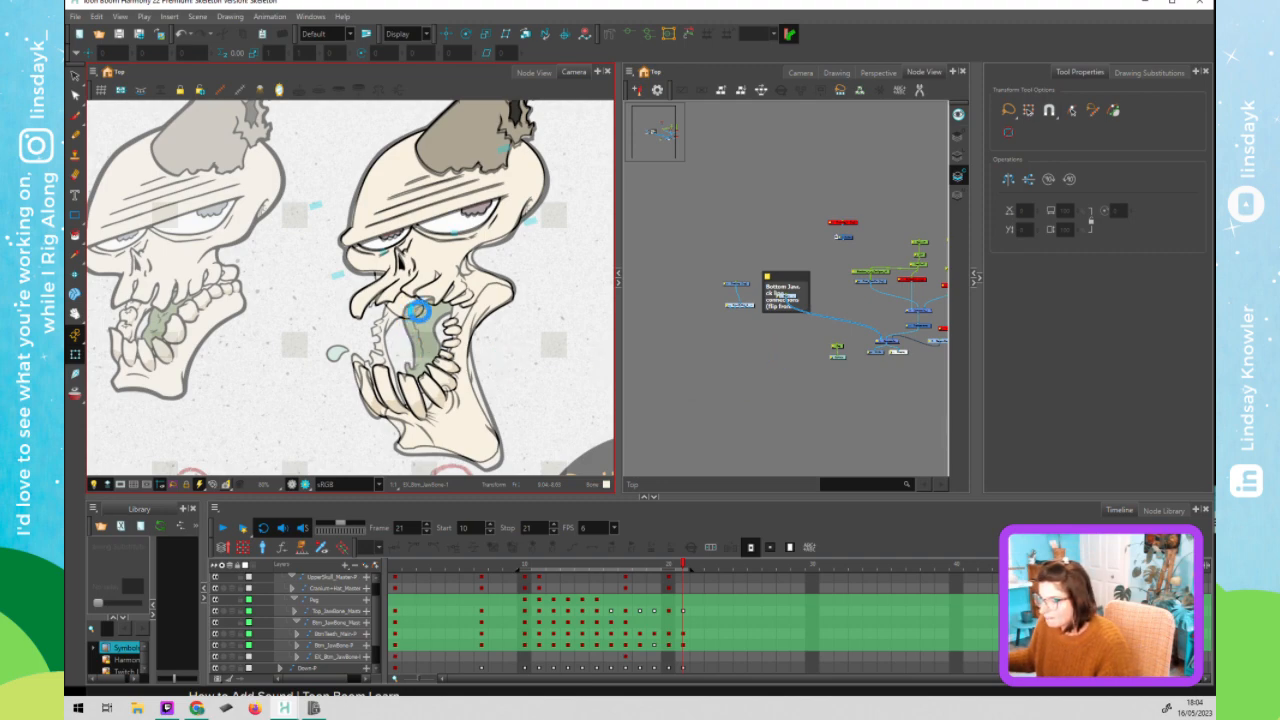
pyautogui.click(413, 312)
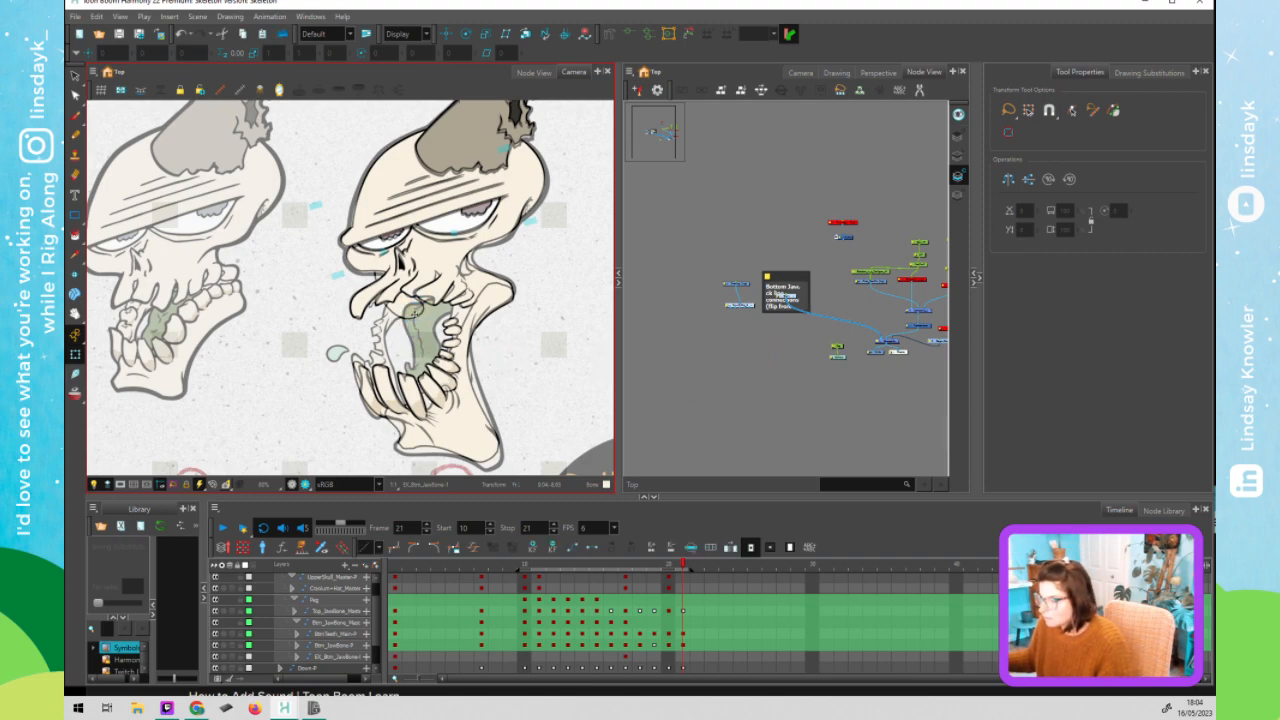
pyautogui.press('Delete')
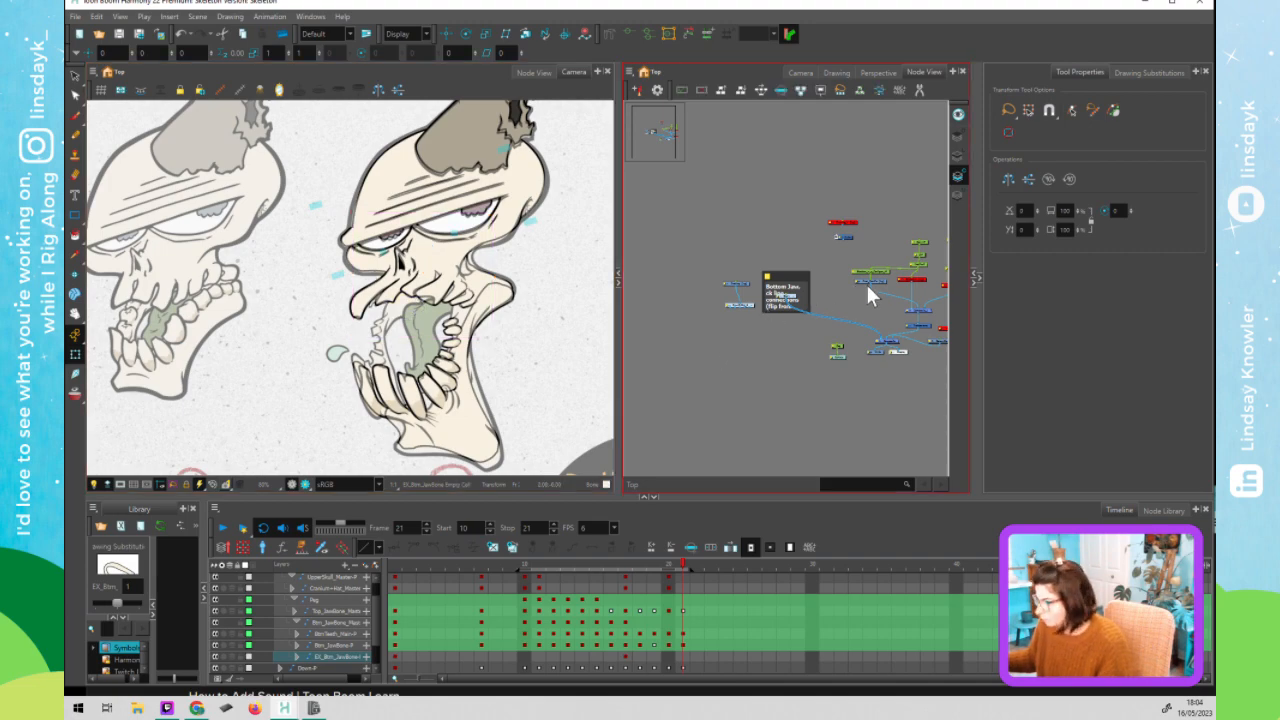
# - Disable the reference artwork node so only the skull rig shows, and clear the node selection
pyautogui.click(881, 281)
pyautogui.press('d')
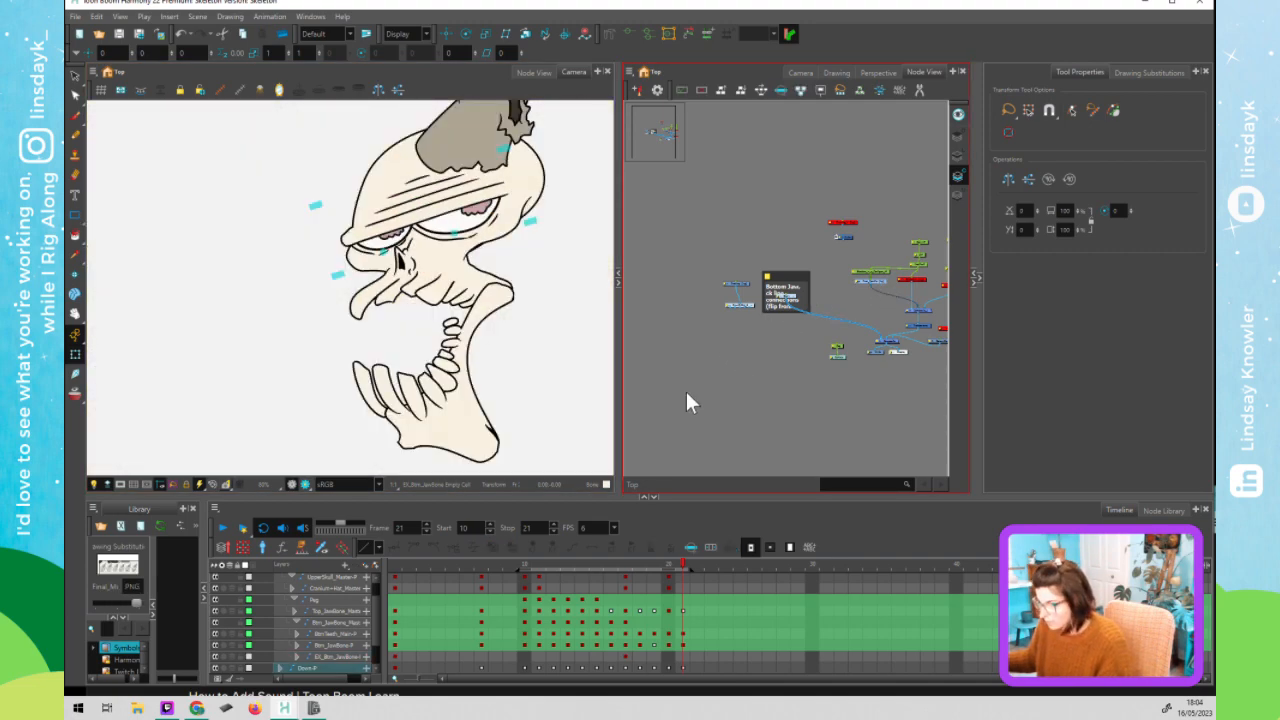
pyautogui.click(686, 391)
pyautogui.scroll(-2, 580, 402)
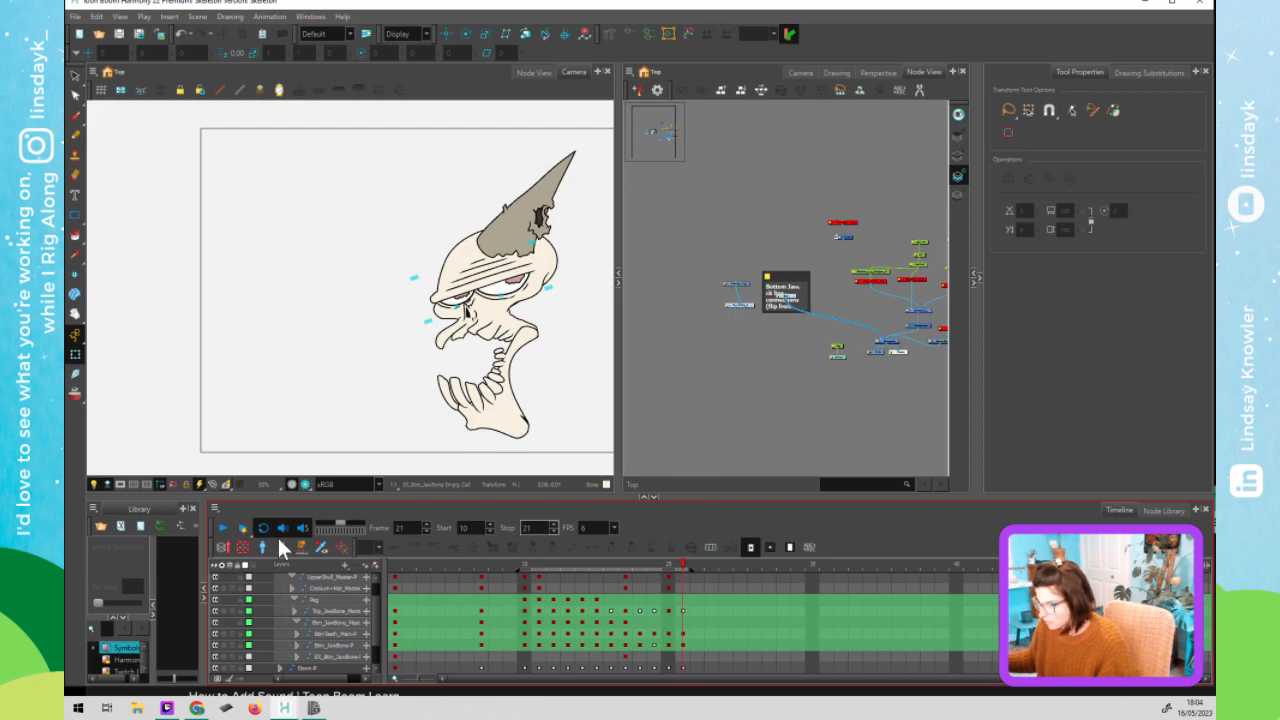
# - Play back the mouth shapes on frames 10 to 21 to review the jaw animation, then stop playback
pyautogui.click(222, 527)
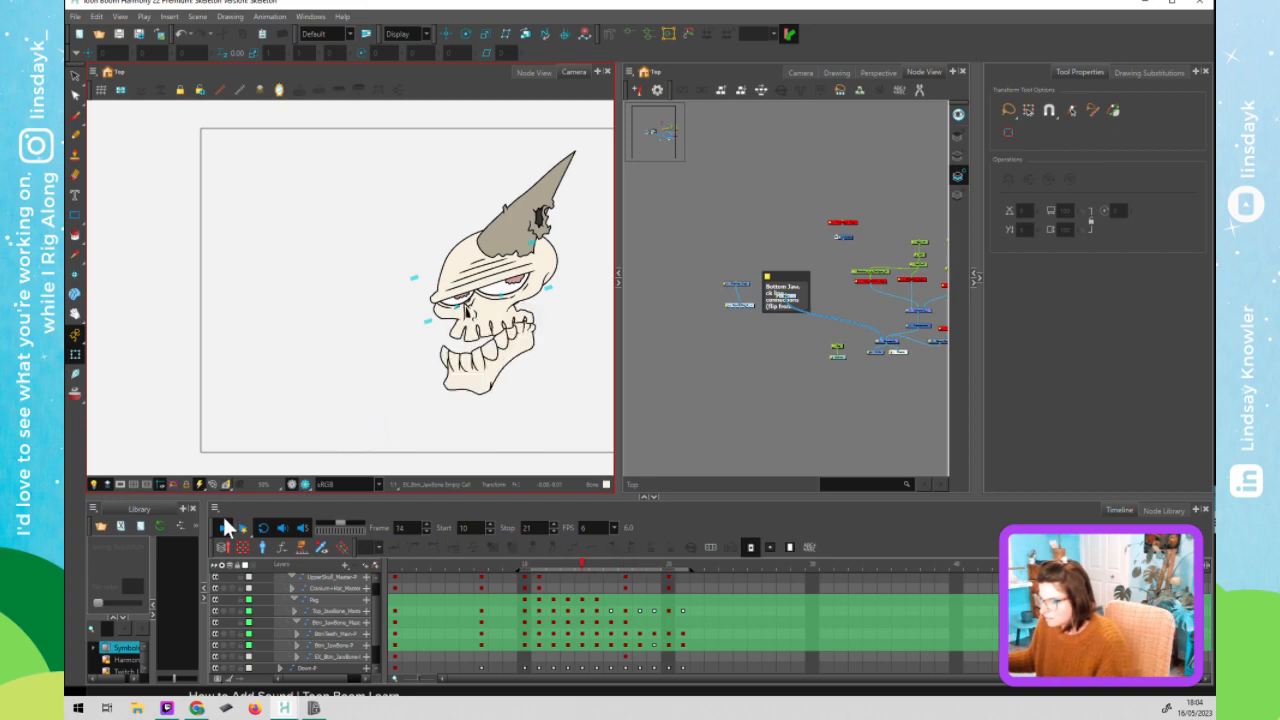
pyautogui.click(223, 528)
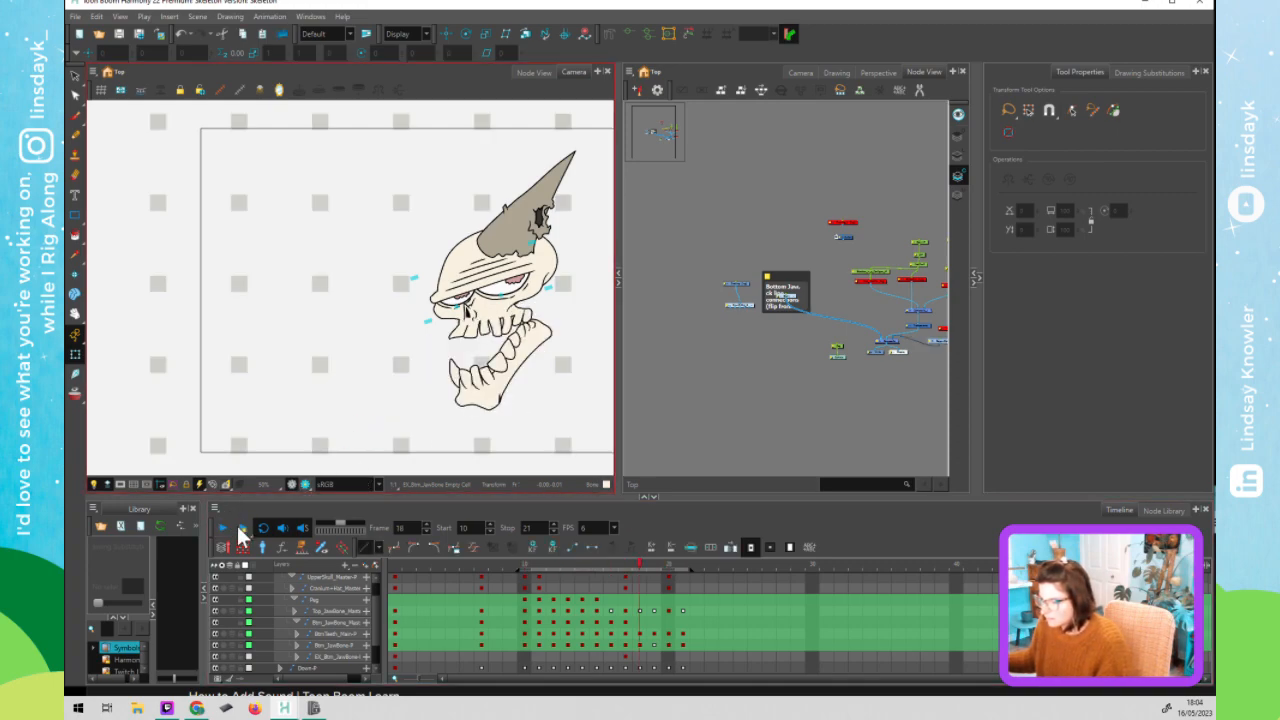
pyautogui.moveTo(464, 438)
pyautogui.mouseDown()
pyautogui.moveTo(340, 420)
pyautogui.moveTo(348, 409)
pyautogui.mouseUp()
pyautogui.click(222, 527)
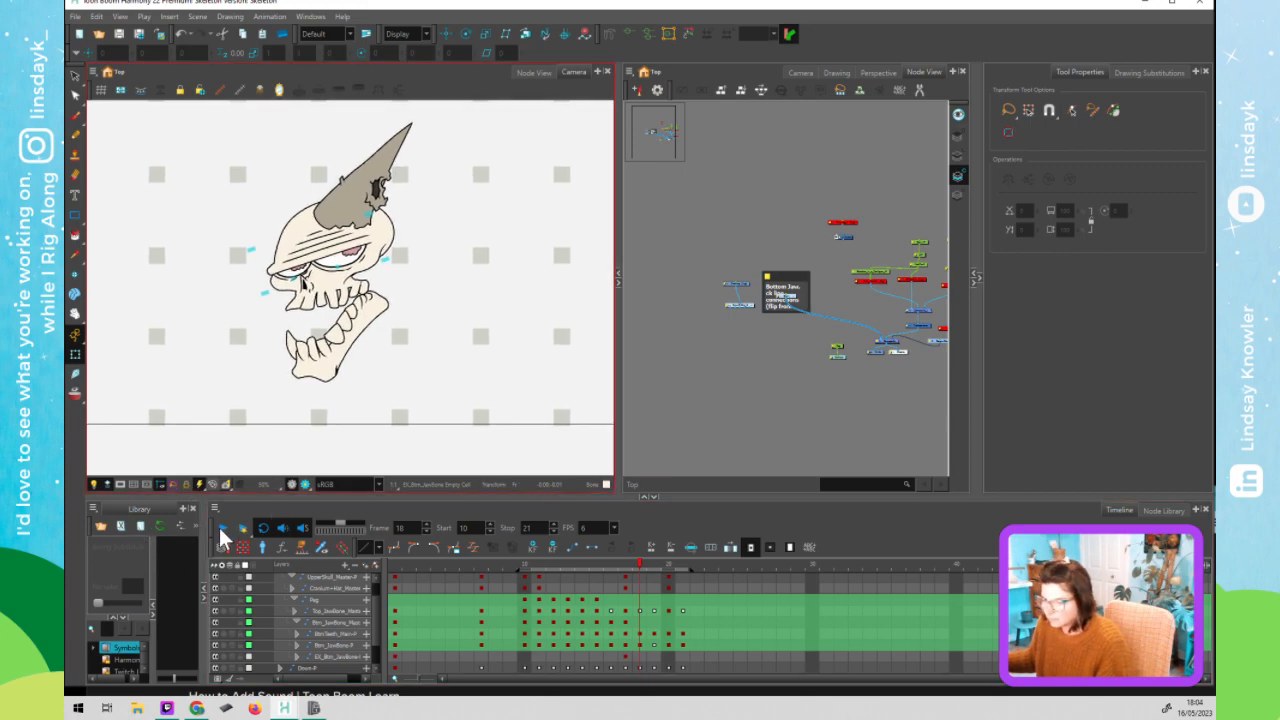
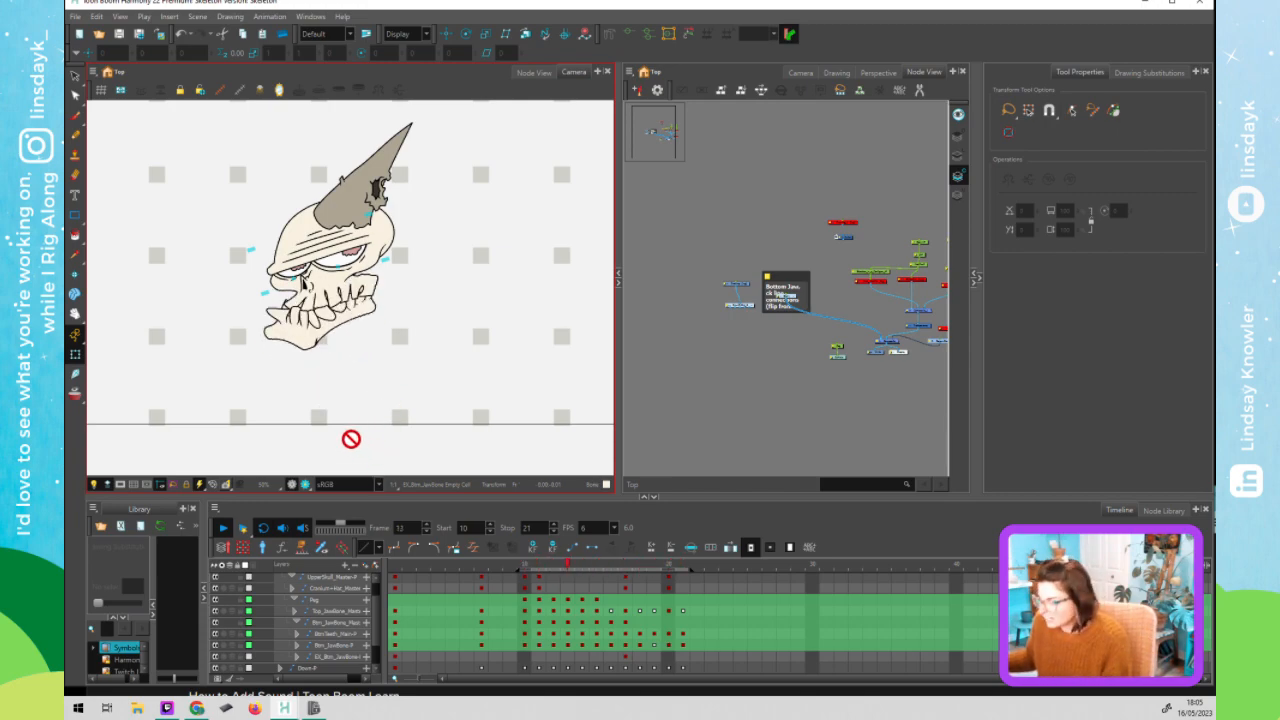
pyautogui.click(222, 527)
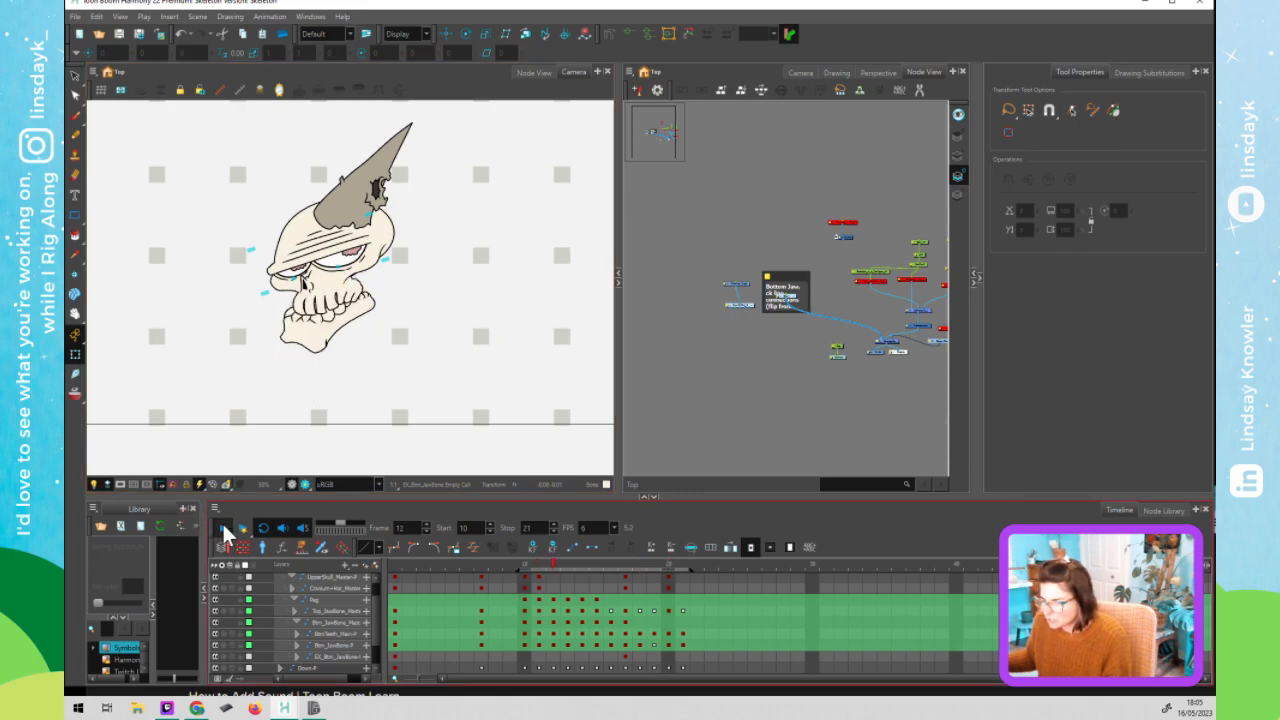
pyautogui.click(235, 441)
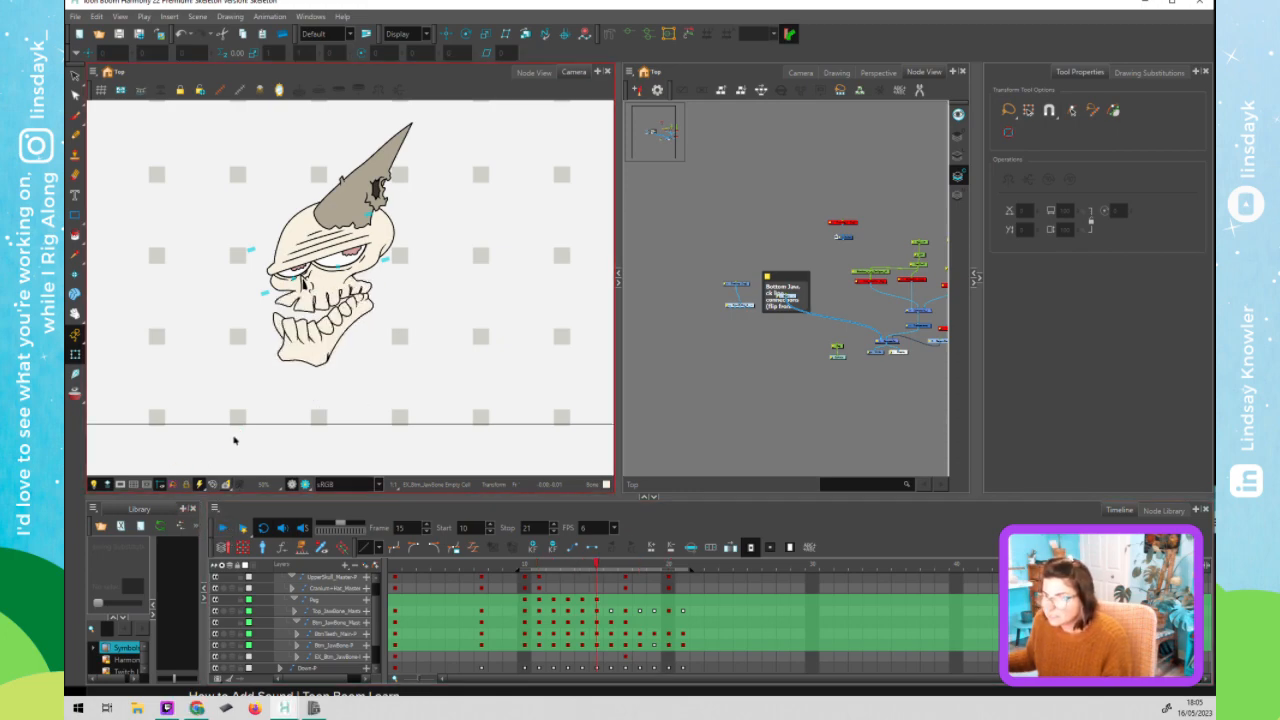
pyautogui.click(329, 426)
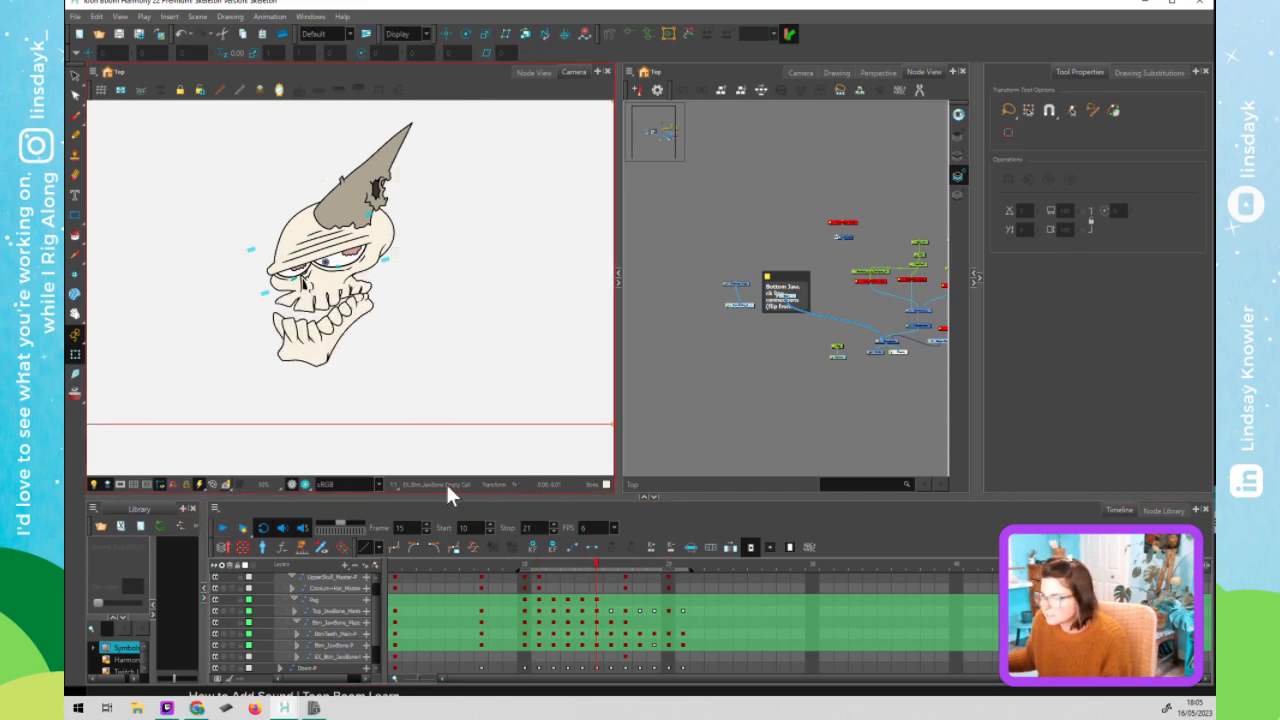
# - Re-enable the mouth chart reference artwork node behind the skull and clear the node selection
pyautogui.click(881, 282)
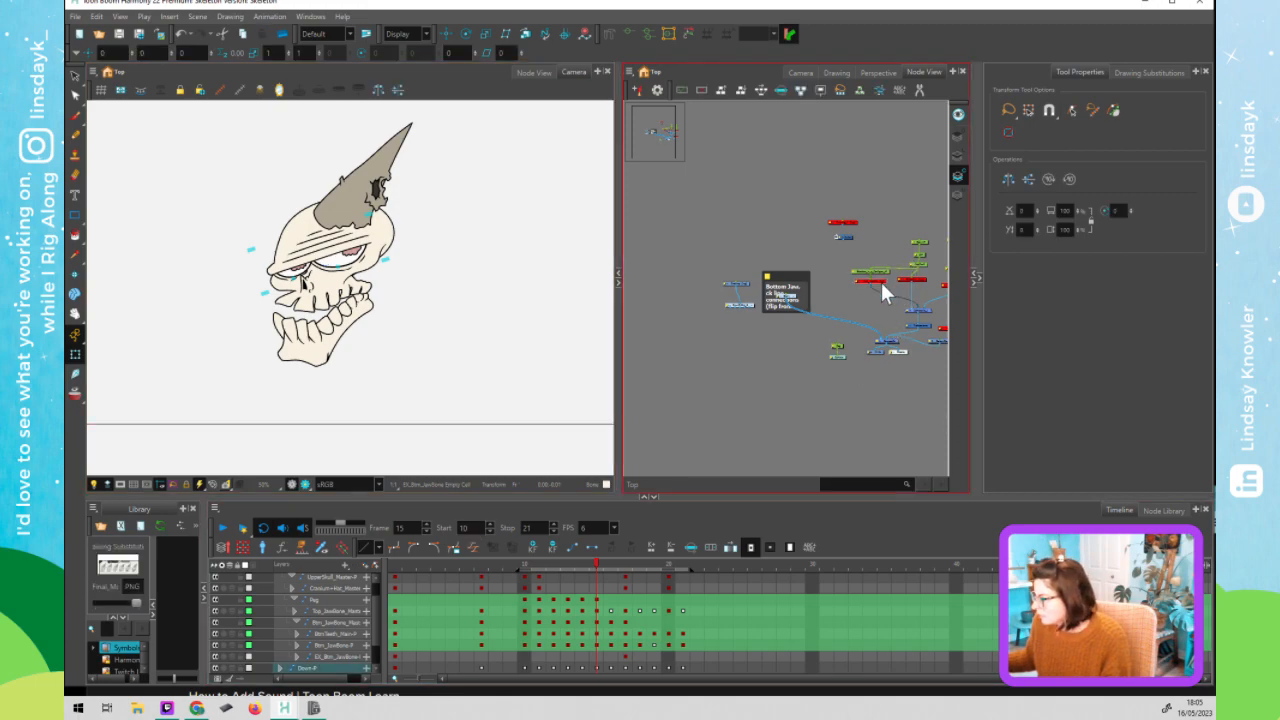
pyautogui.press('a')
pyautogui.click(783, 379)
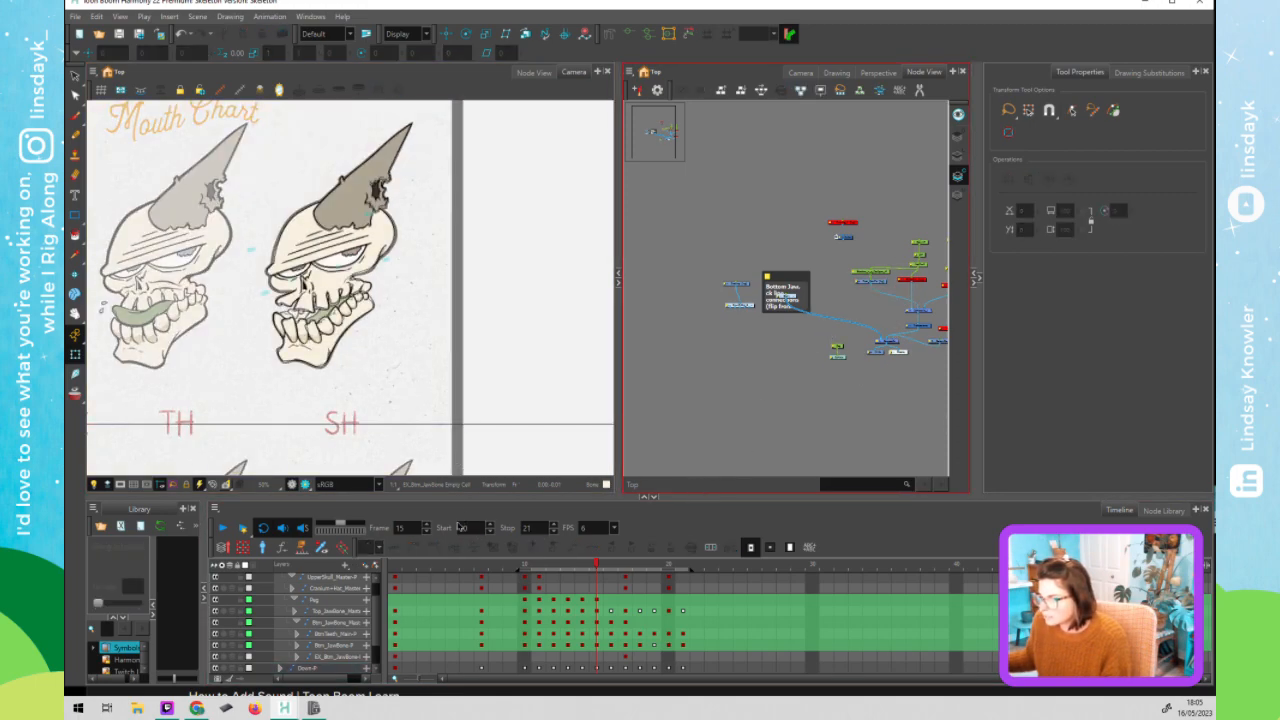
# - Scrub frame by frame from the early mouth shapes through frame 21 and back to 18, comparing each jaw pose with the mouth chart
pyautogui.moveTo(543, 567)
pyautogui.mouseDown()
pyautogui.moveTo(525, 572)
pyautogui.moveTo(576, 561)
pyautogui.mouseUp()
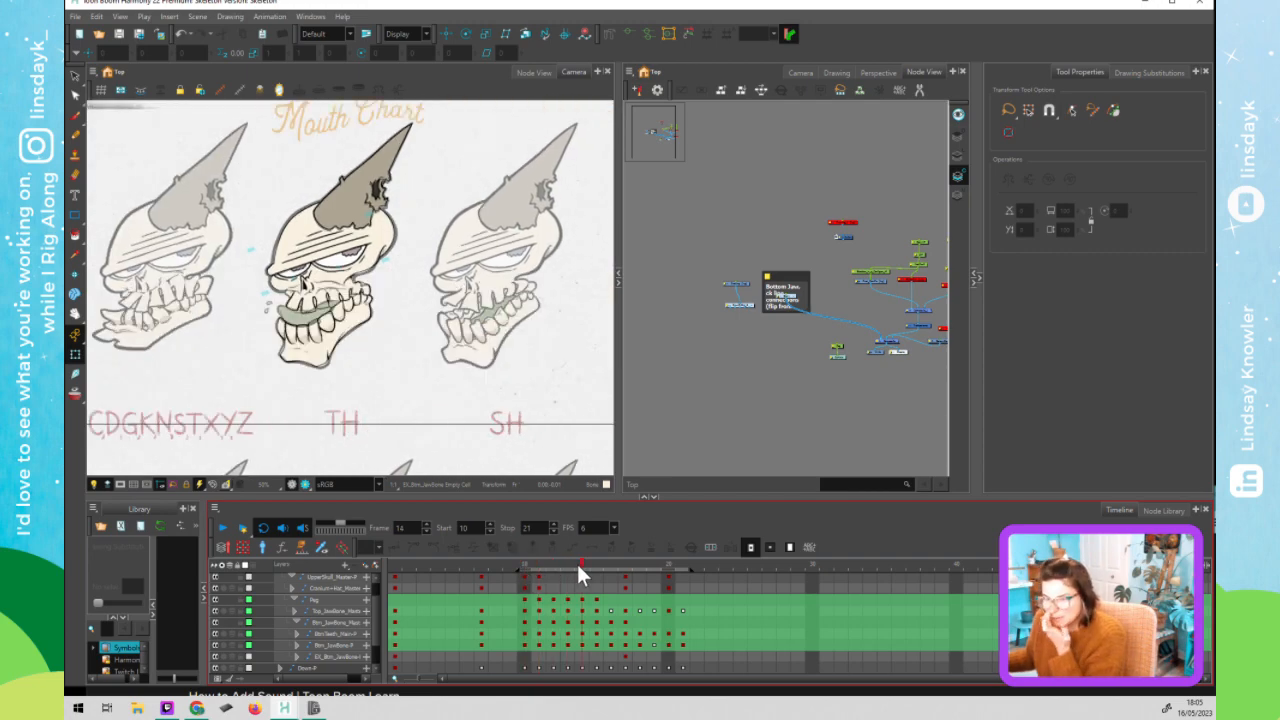
pyautogui.click(591, 566)
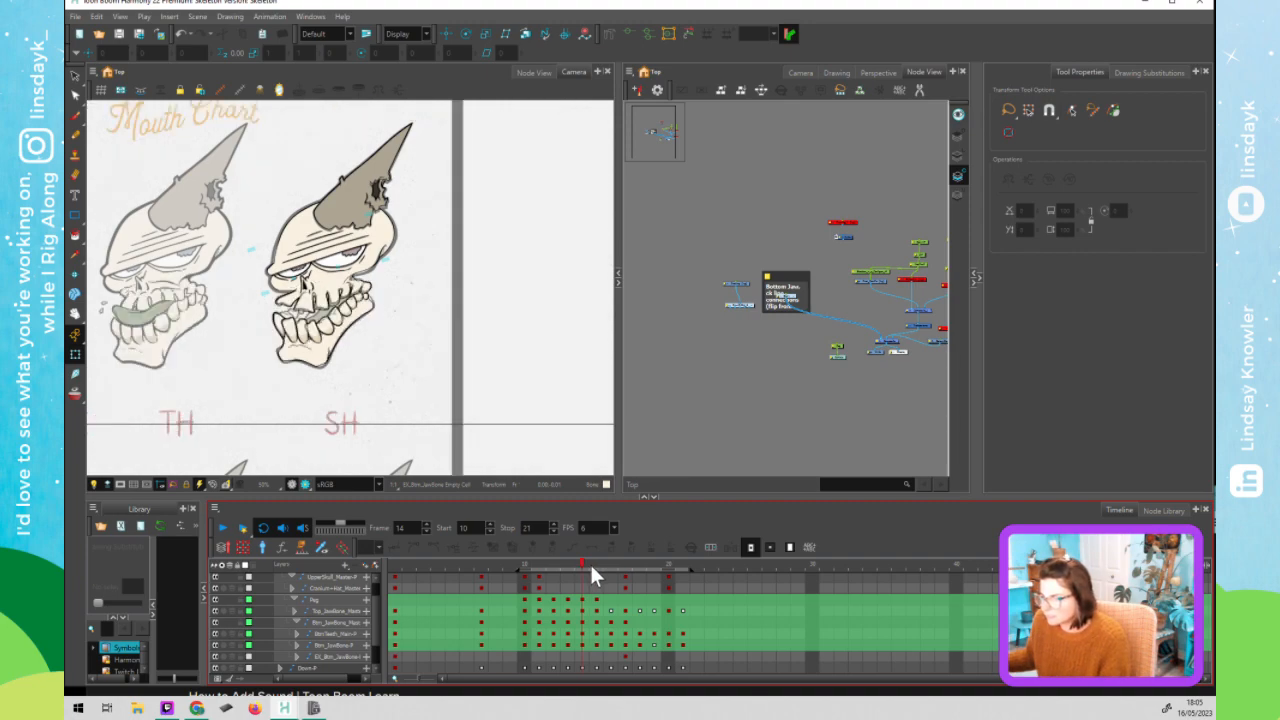
pyautogui.click(610, 563)
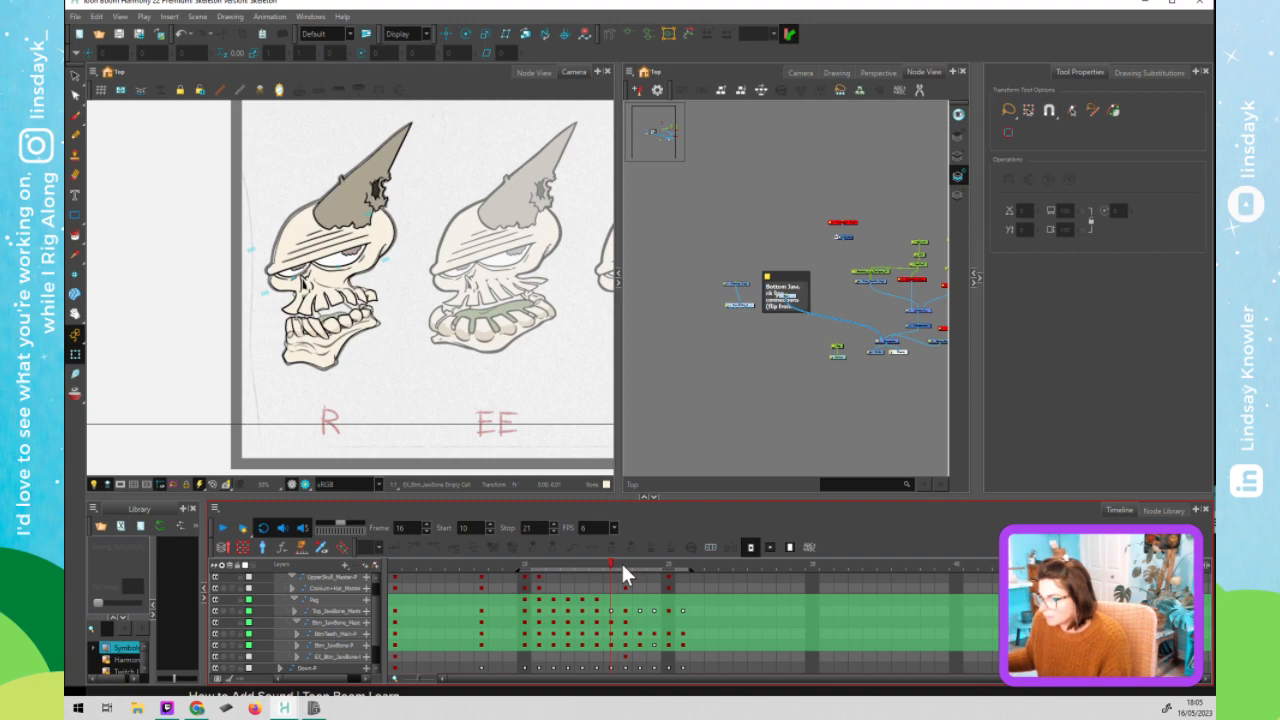
pyautogui.click(621, 561)
pyautogui.click(637, 560)
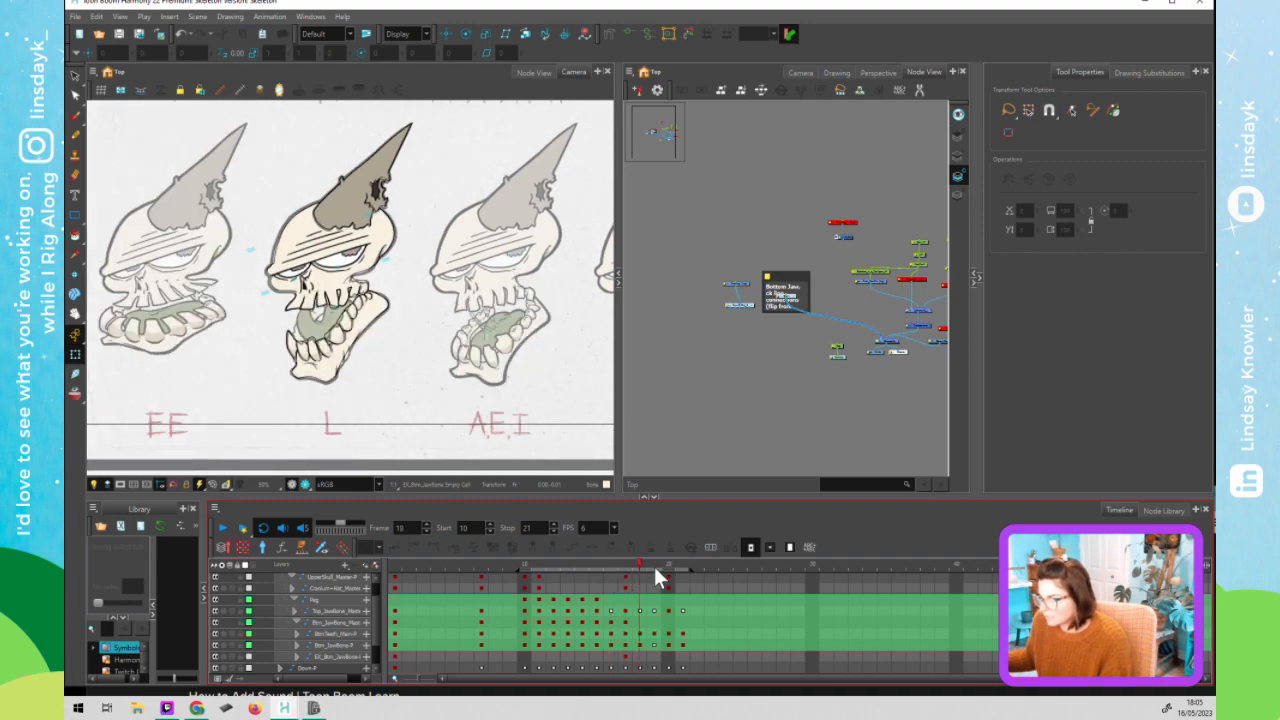
pyautogui.click(655, 565)
pyautogui.click(668, 566)
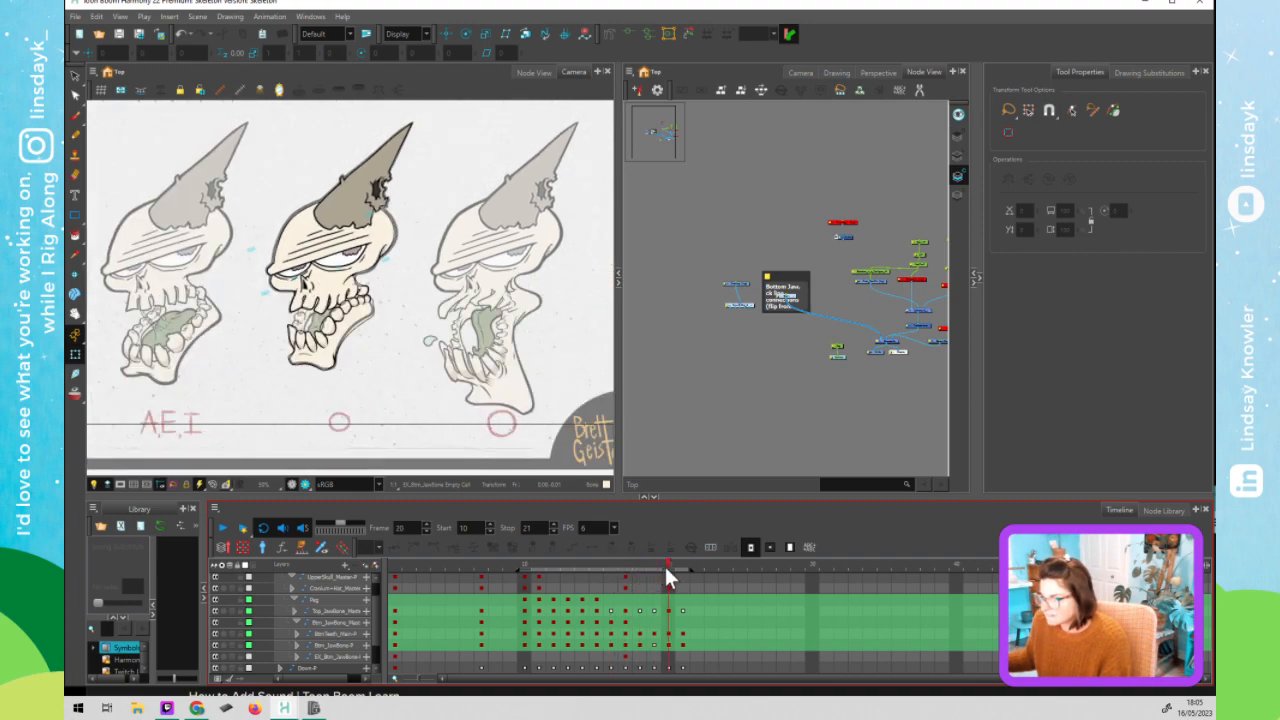
pyautogui.press('.')
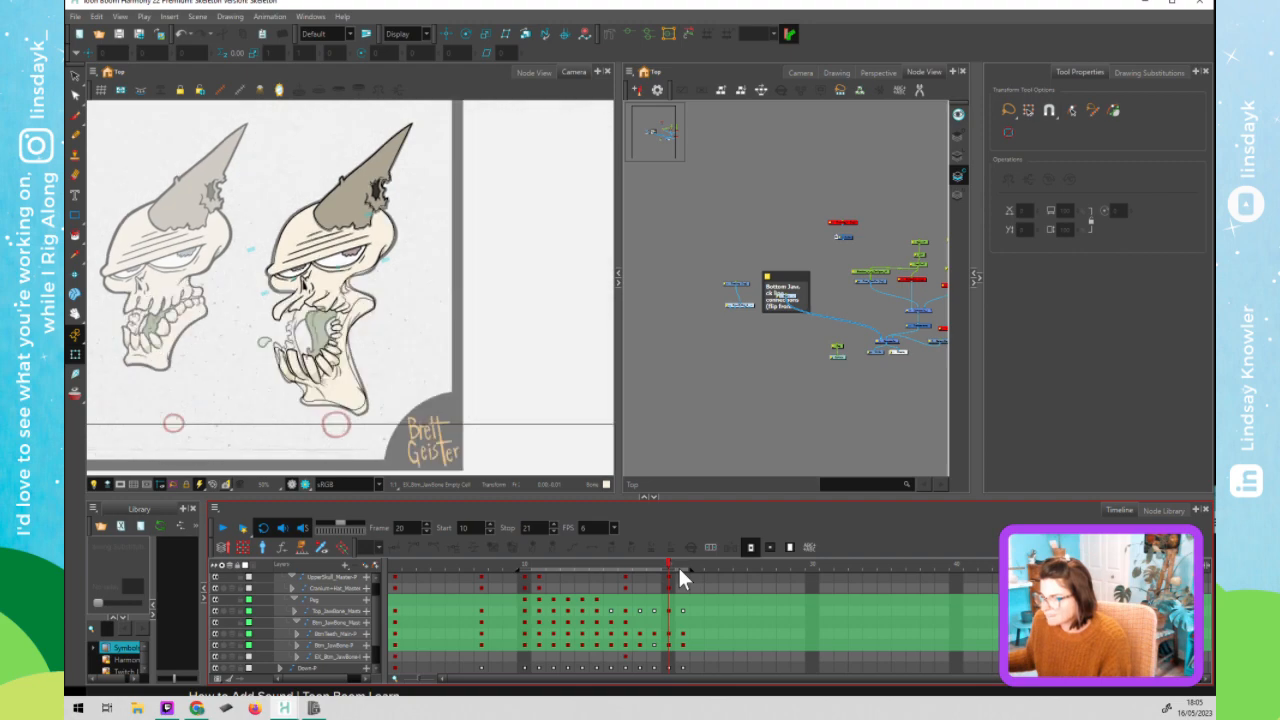
pyautogui.click(667, 567)
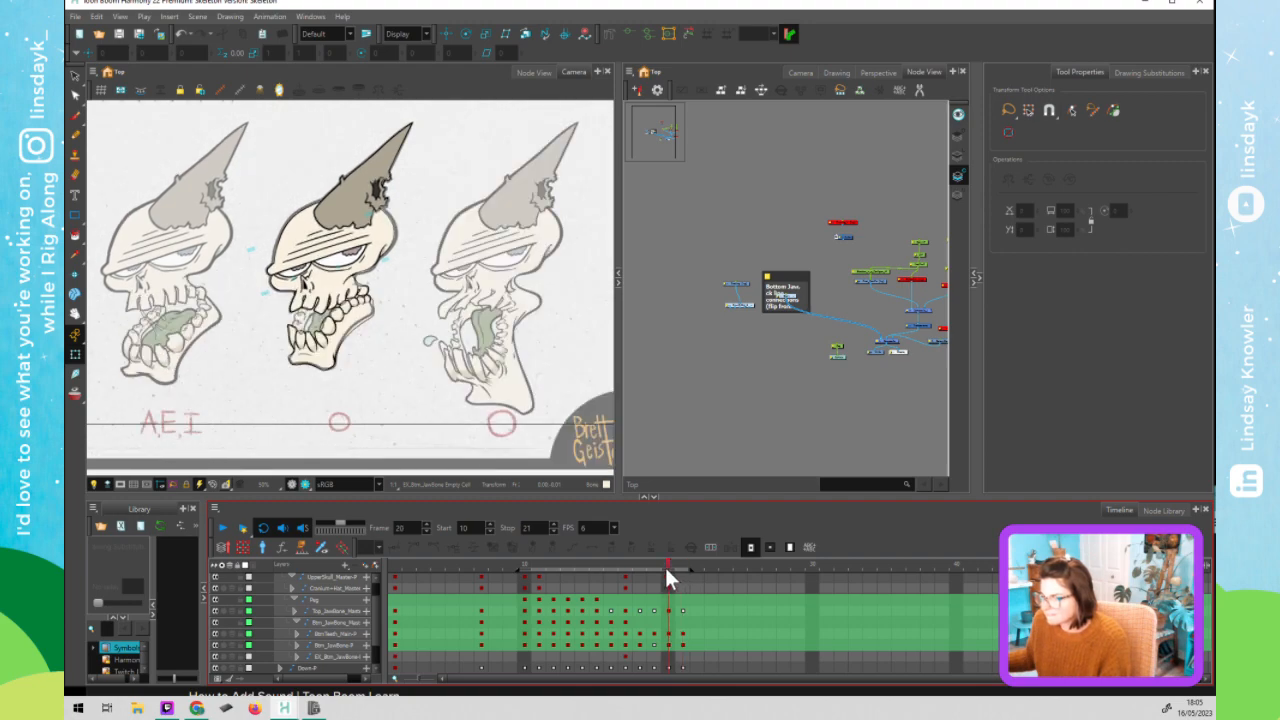
pyautogui.click(654, 567)
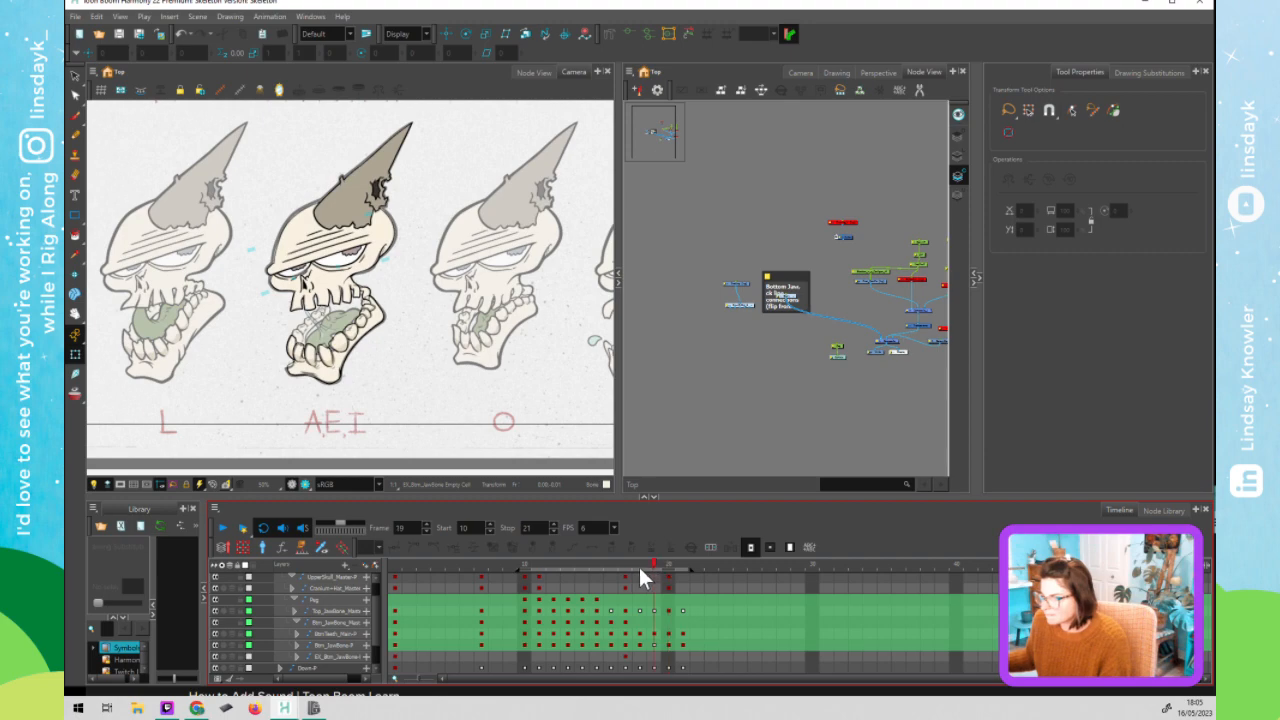
pyautogui.click(640, 567)
pyautogui.click(690, 436)
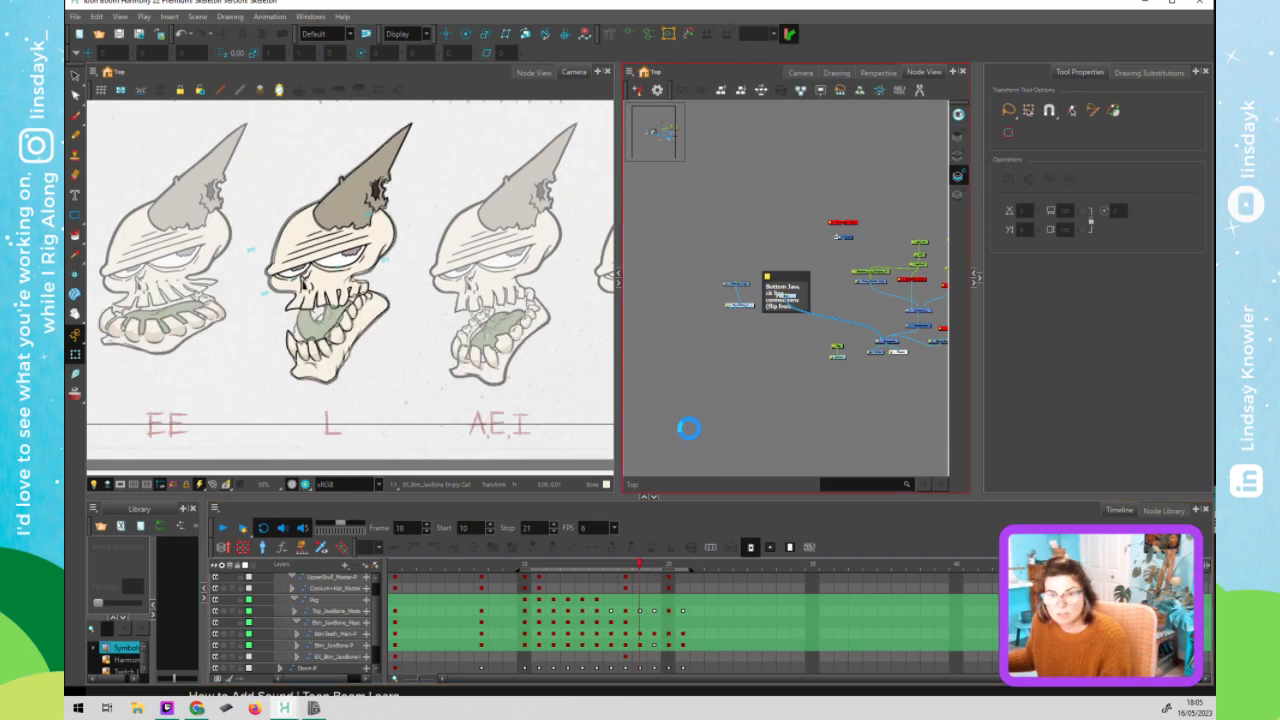